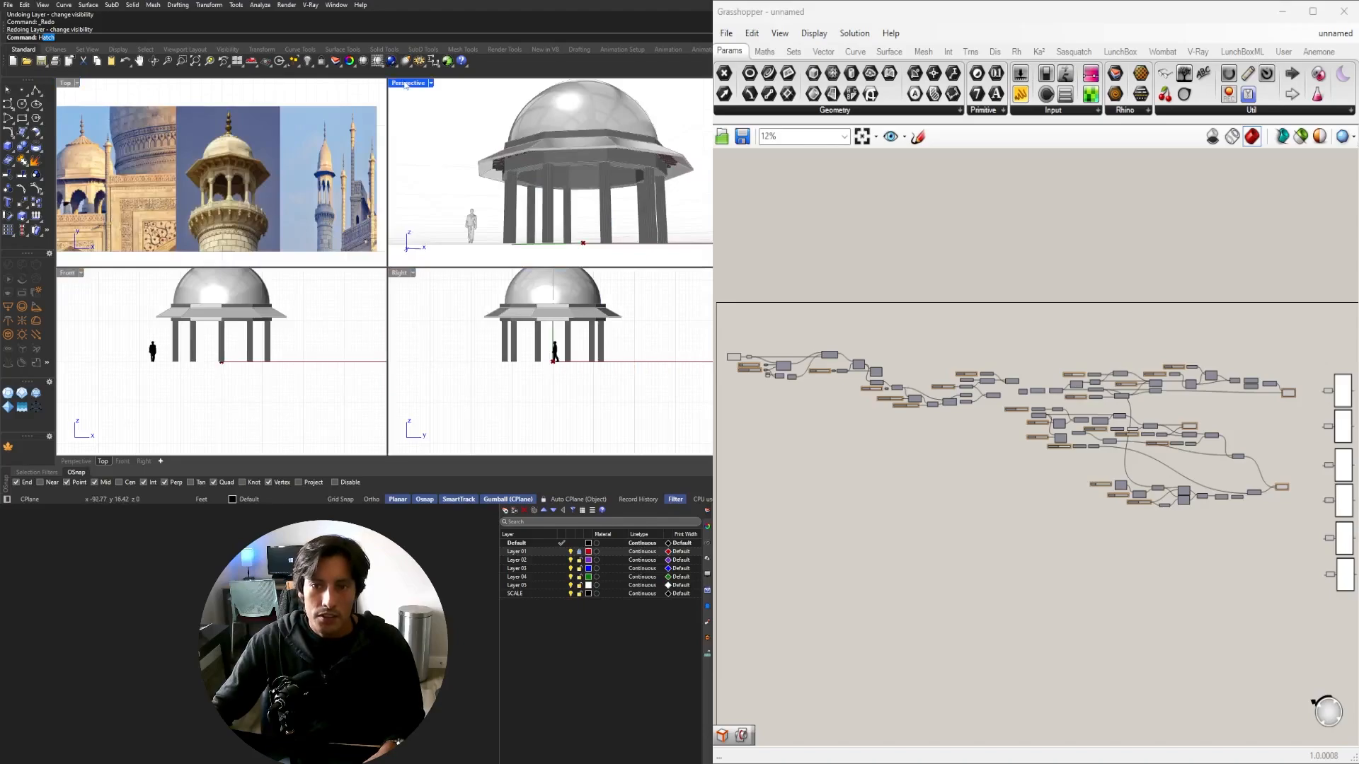
Inspect the finished domed pavilion by orbiting in Perspective and switching between Top and four-view layouts.
scroll(511, 194, "down", 4)
right_click_drag(511, 195, 434, 276)
scroll(479, 269, "up", 4)
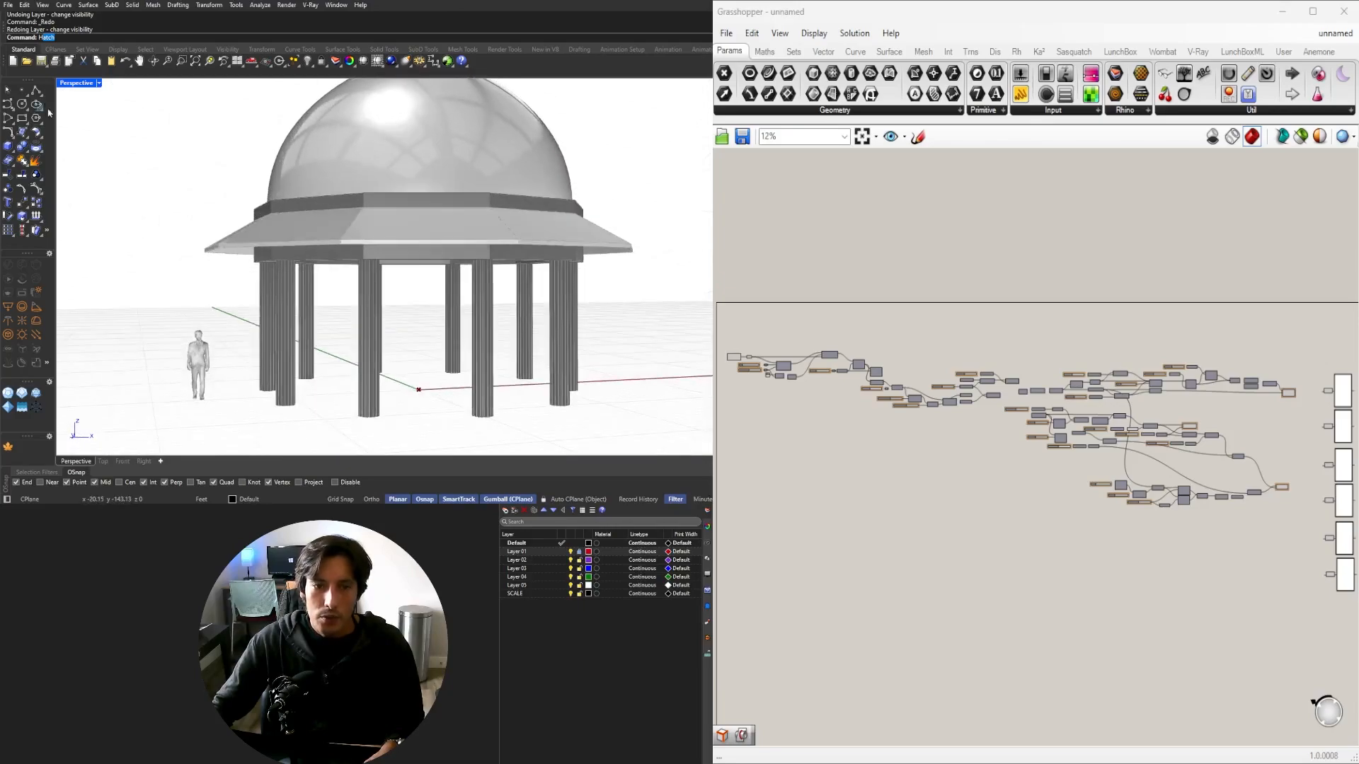
double_click(78, 82)
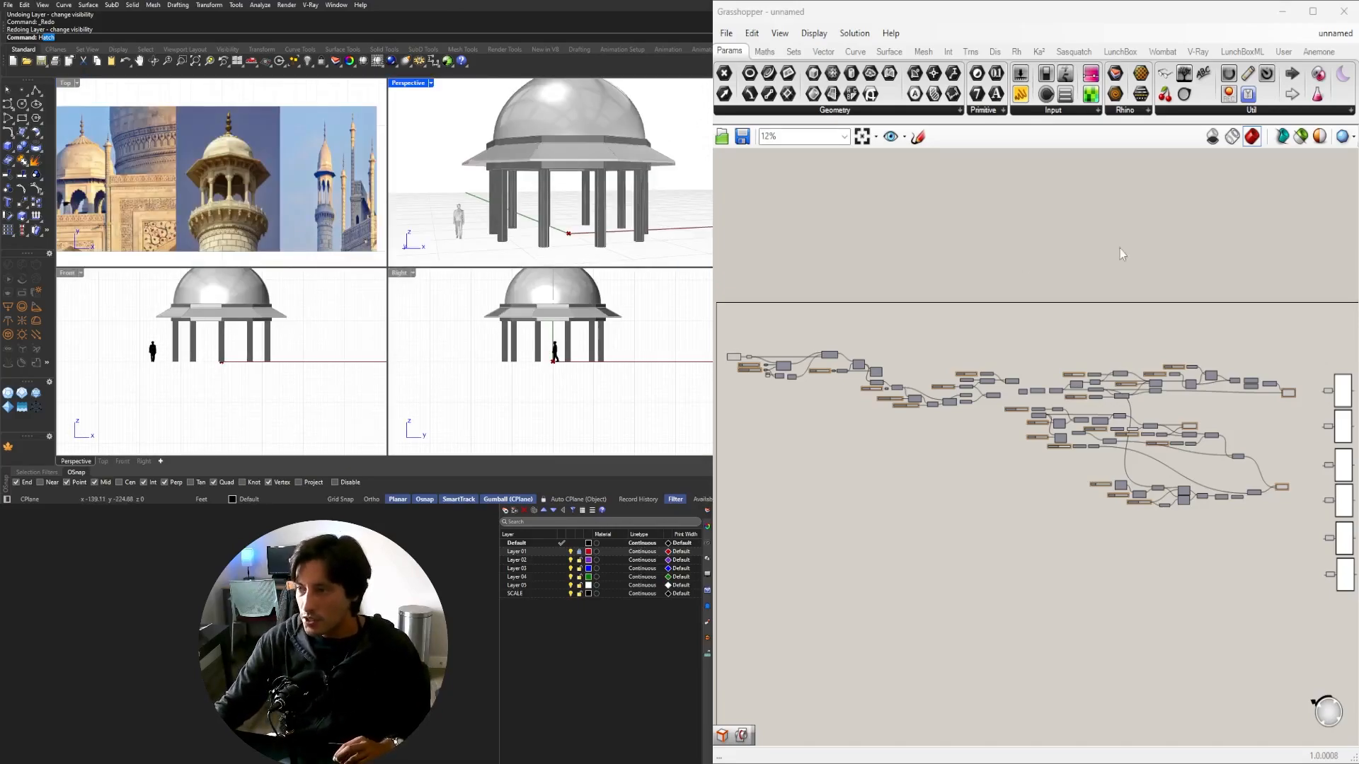
double_click(66, 83)
scroll(481, 271, "up", 8)
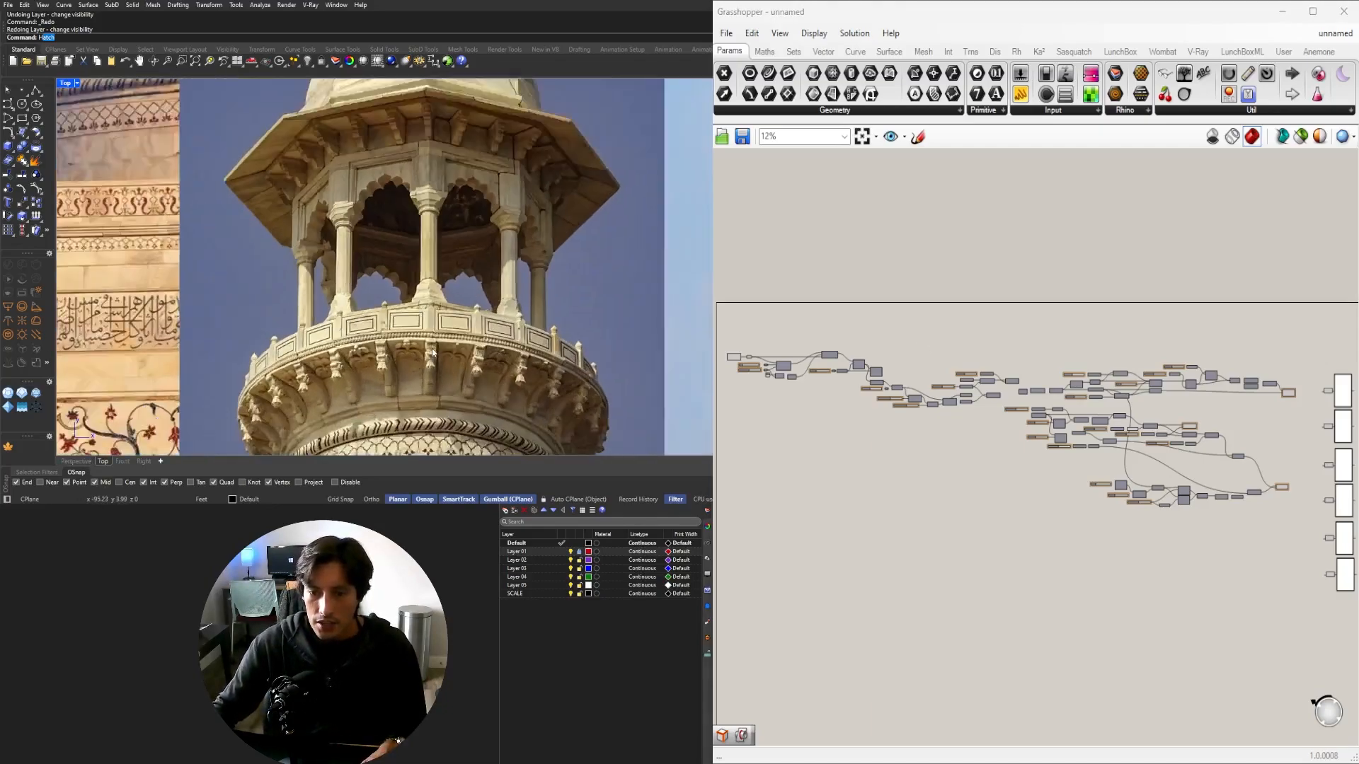
scroll(402, 302, "up", 3)
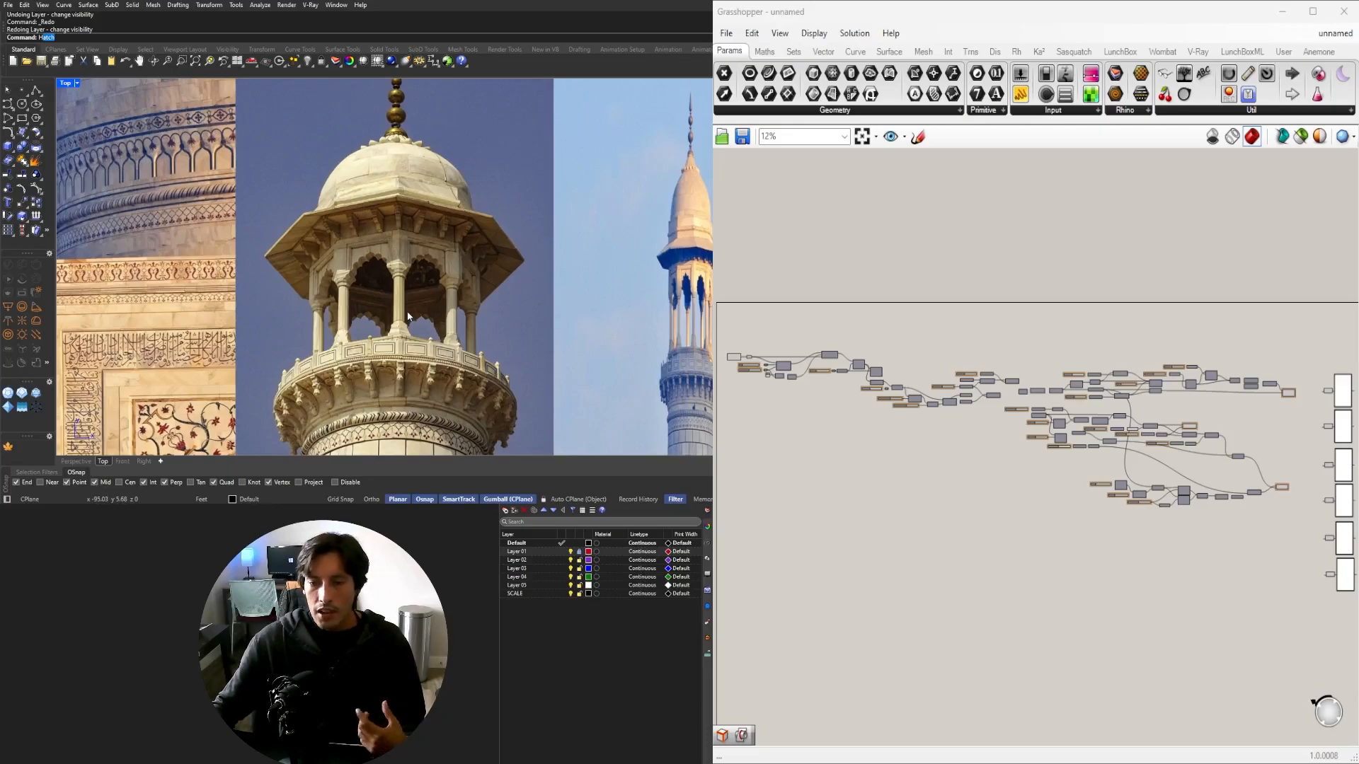
double_click(66, 84)
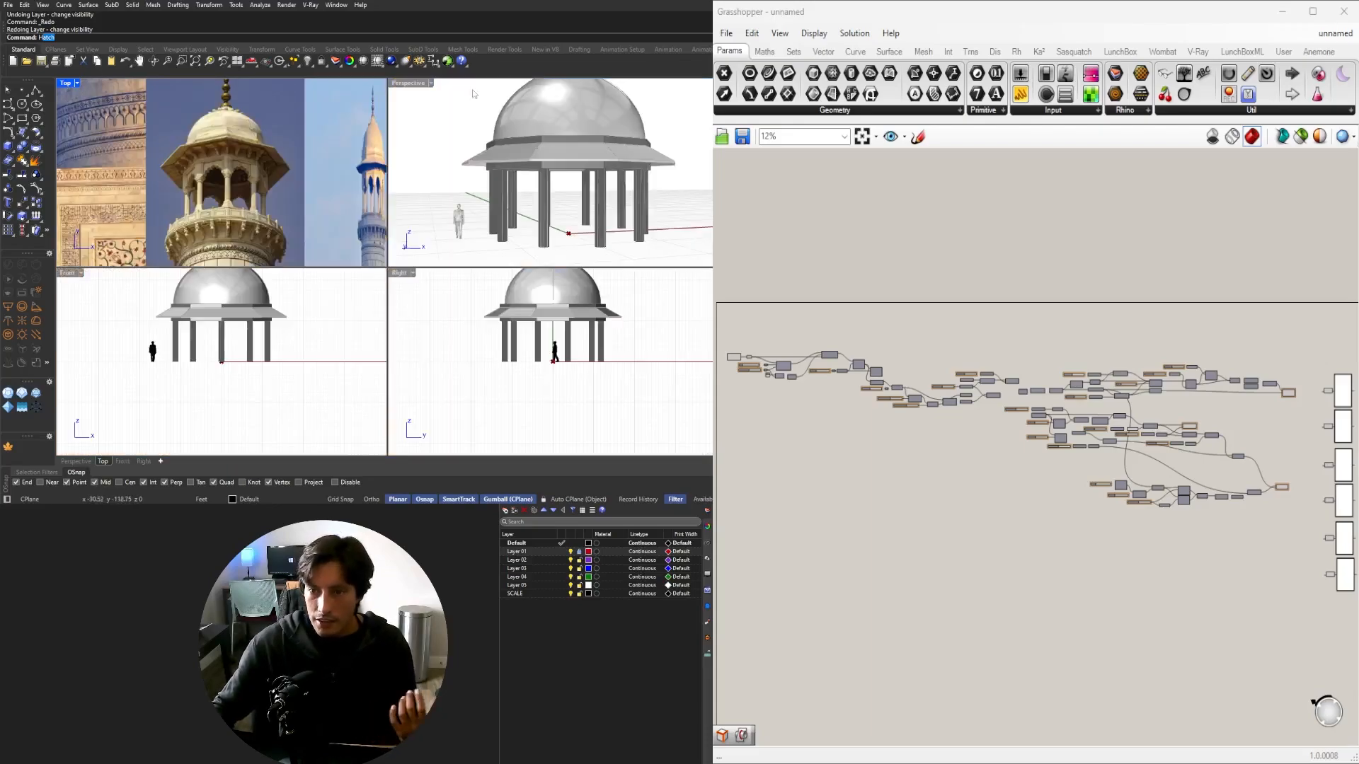
double_click(415, 84)
right_click_drag(463, 274, 405, 272)
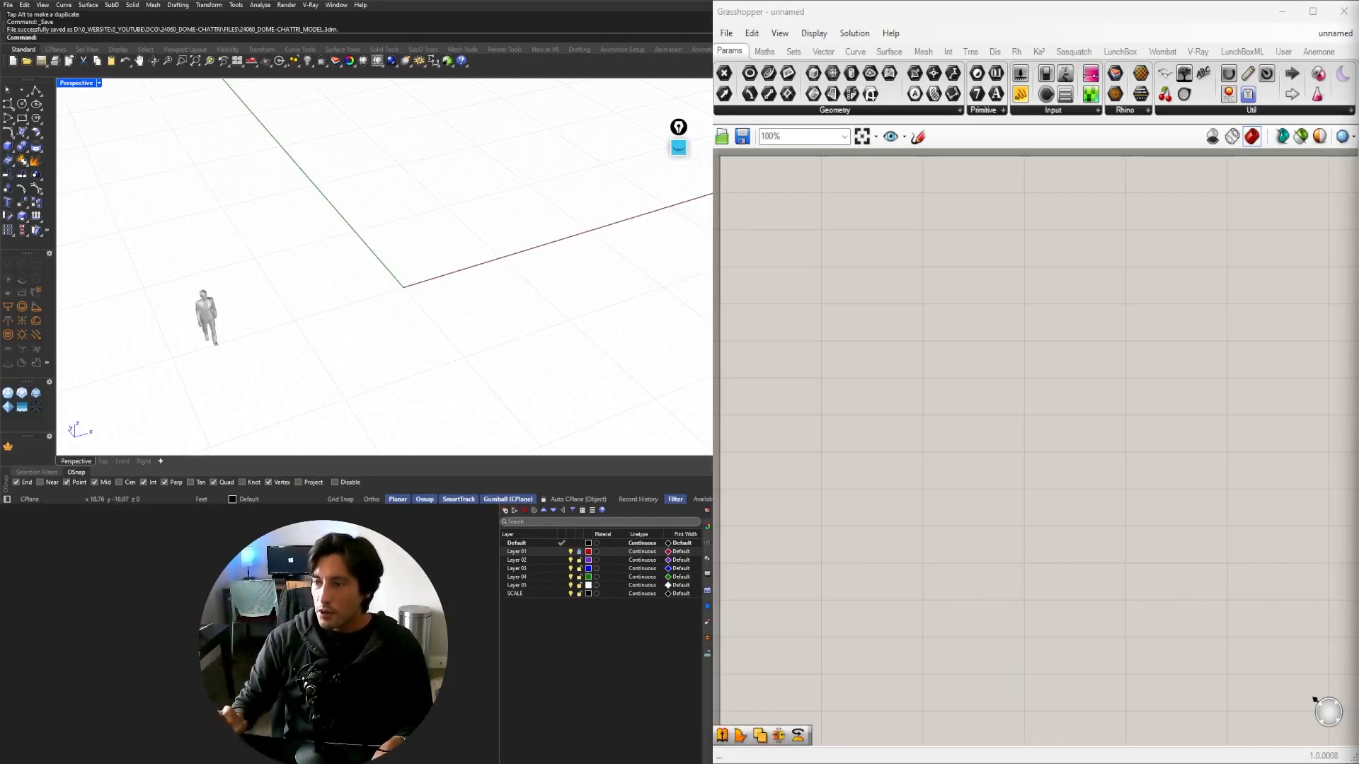
Place a Construct Point component on the Grasshopper canvas.
double_click(853, 297)
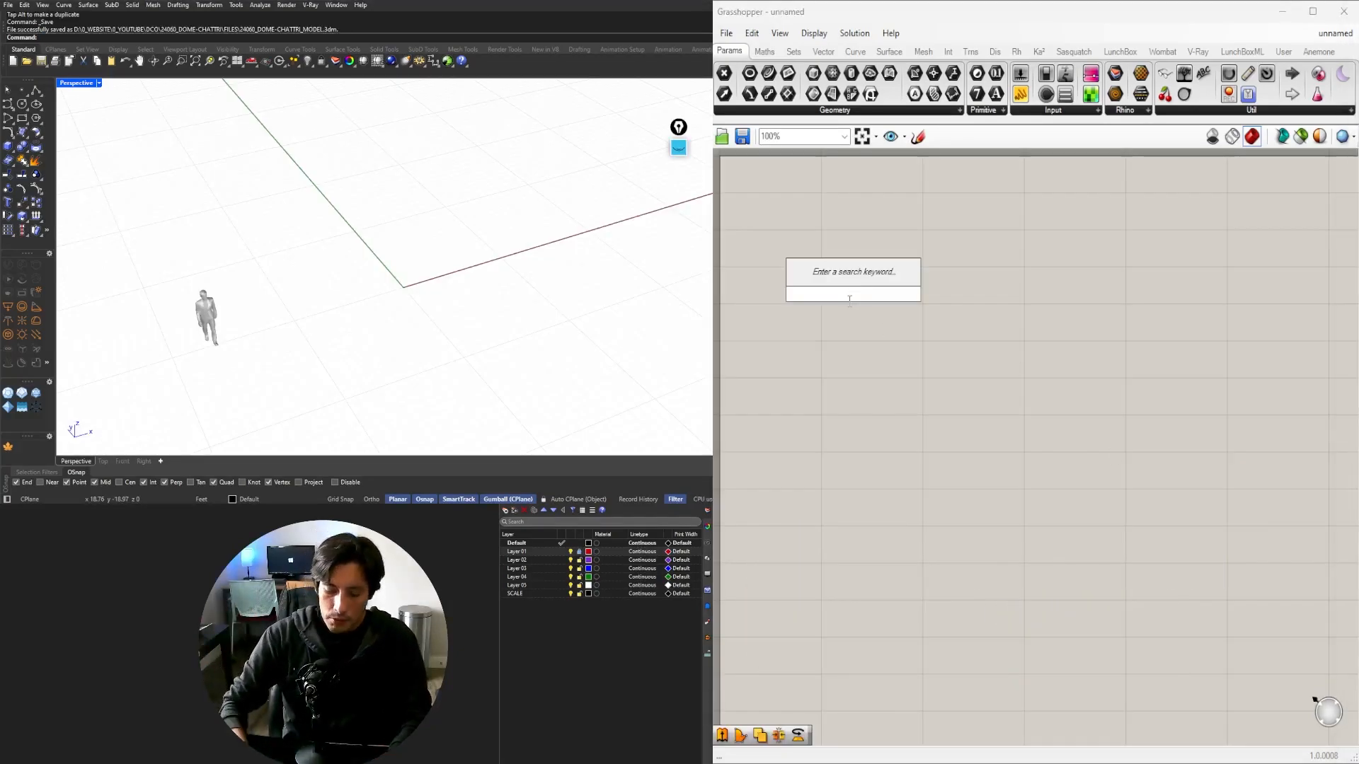
type("CONSTR")
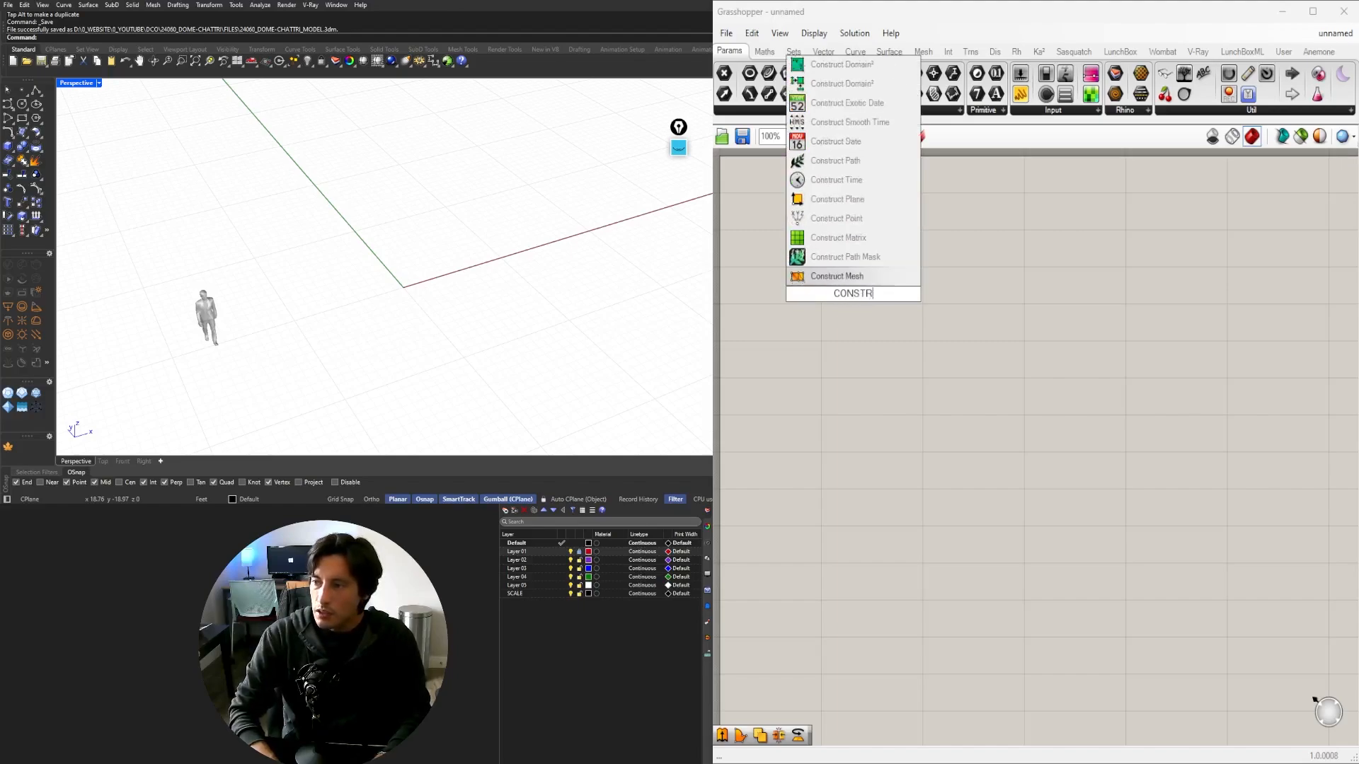
type("UCT")
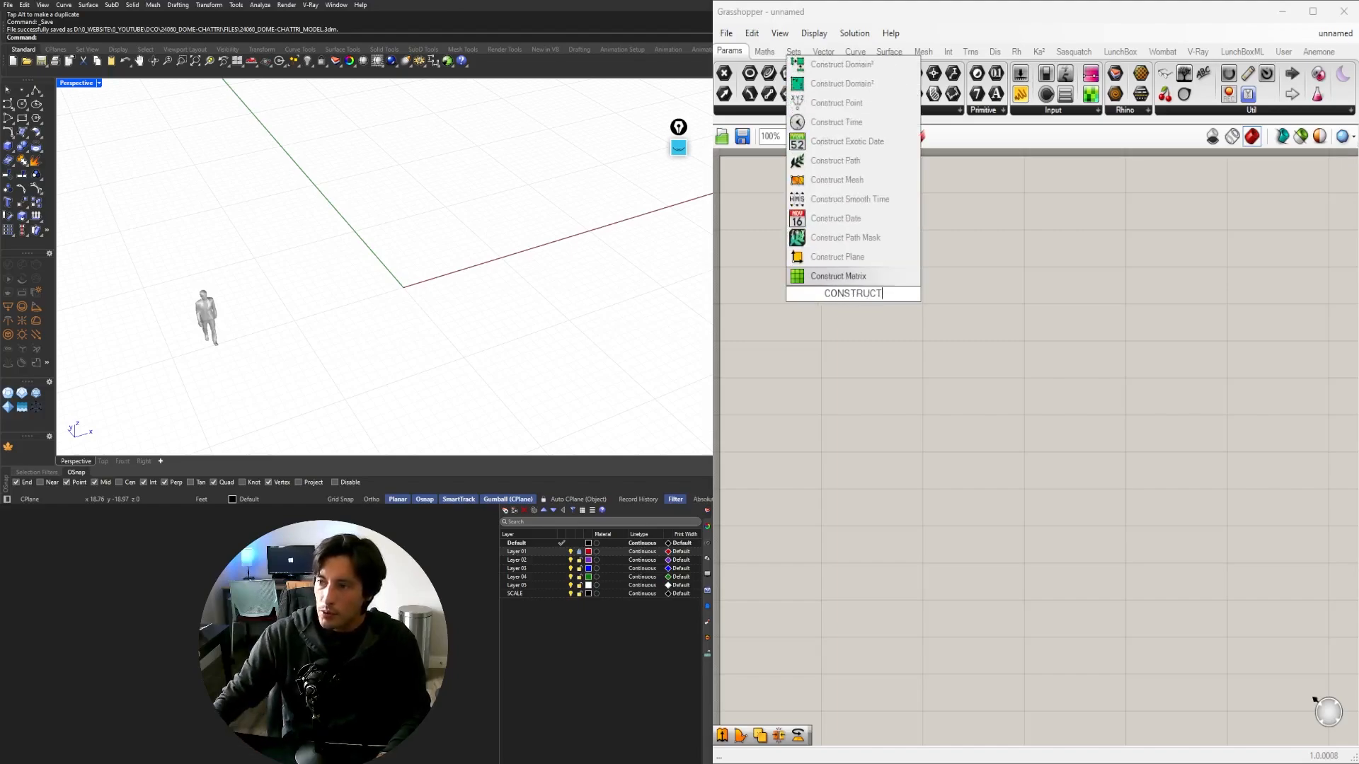
left_click(831, 104)
left_click_drag(834, 310, 815, 300)
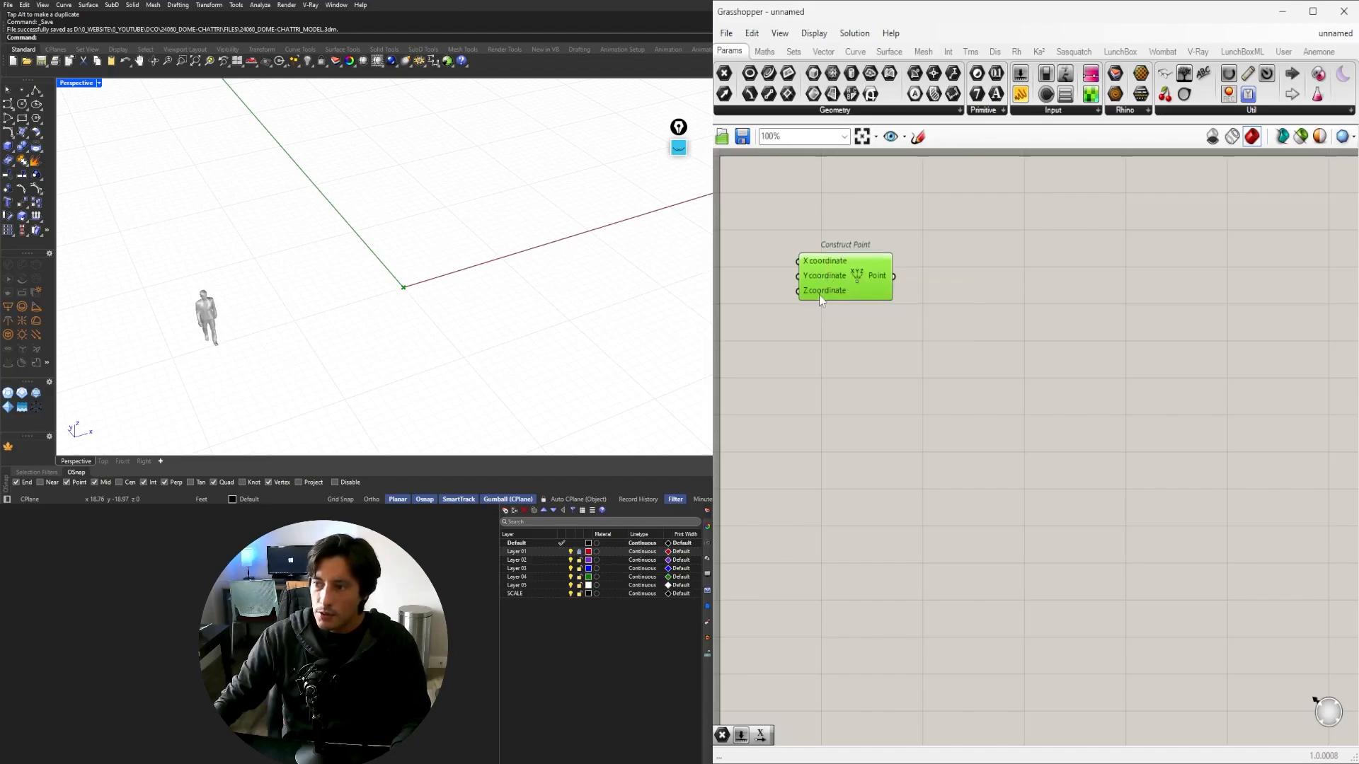
Add a Point parameter and wire Construct Point's output into it.
double_click(915, 280)
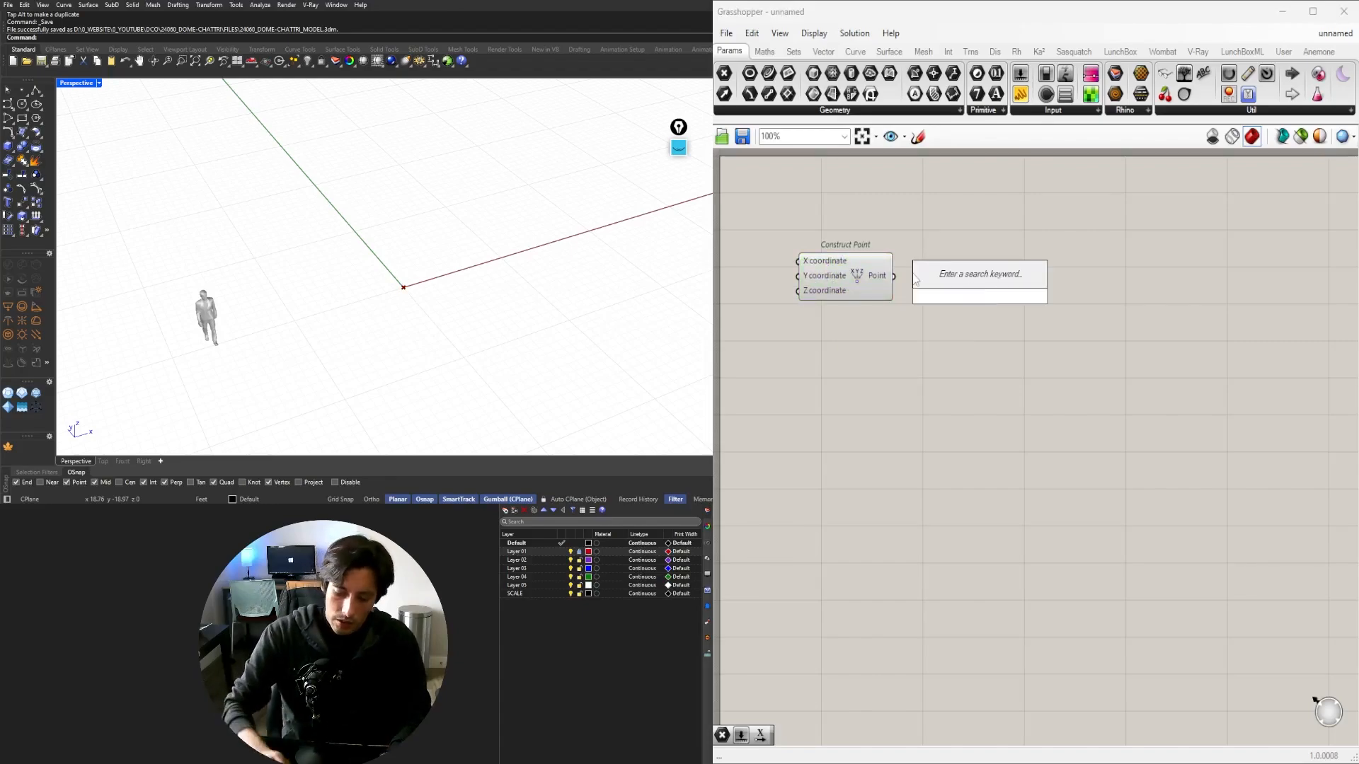
type("POINT")
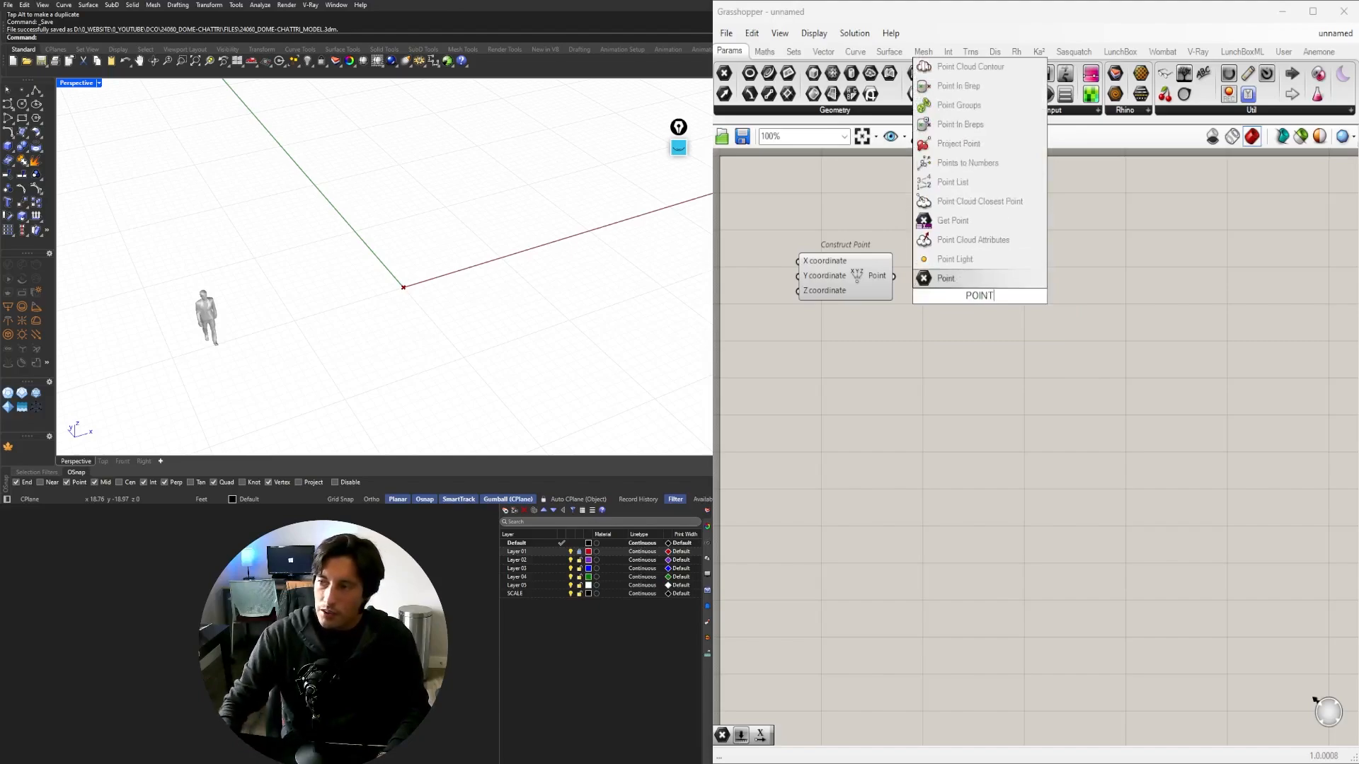
left_click(946, 278)
left_click_drag(893, 275, 982, 285)
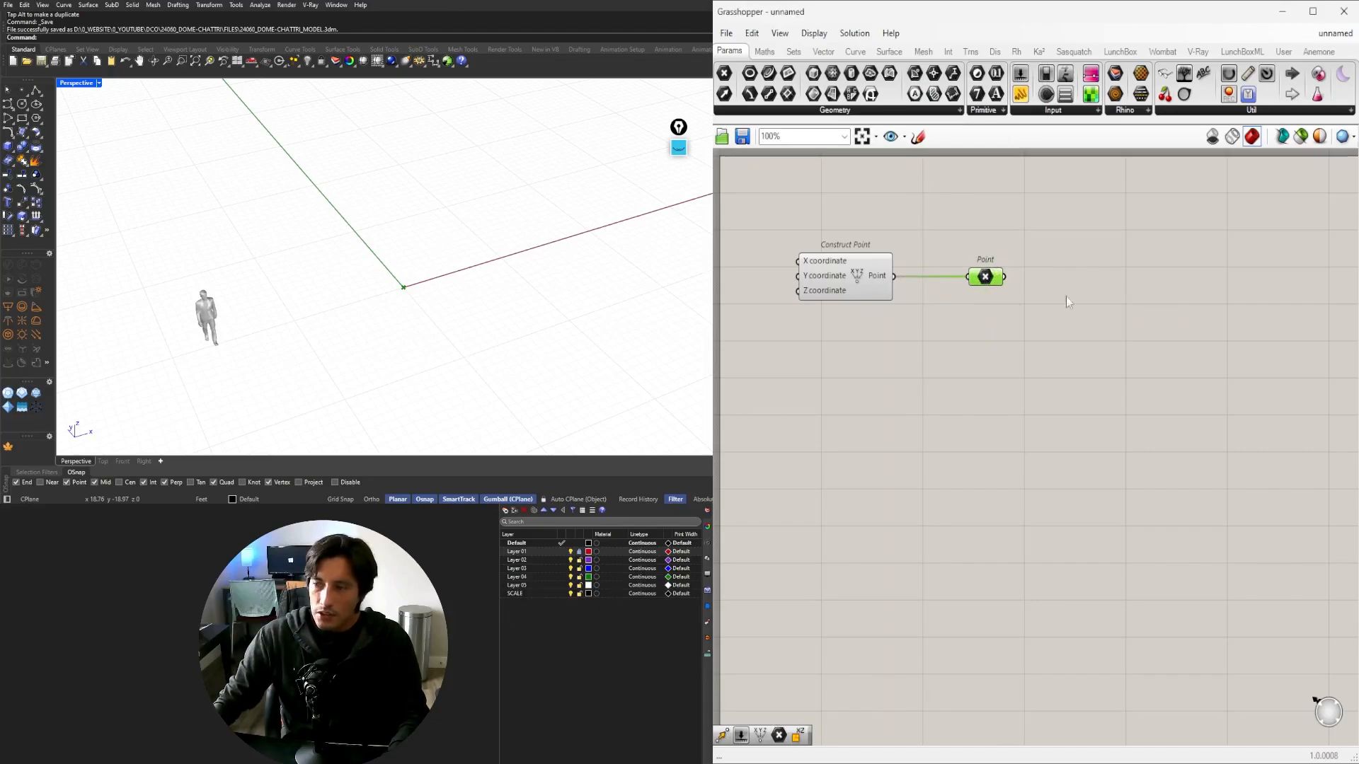
Check the Point parameter's options and view the origin point from a lower angle.
right_click_drag(385, 297, 461, 240)
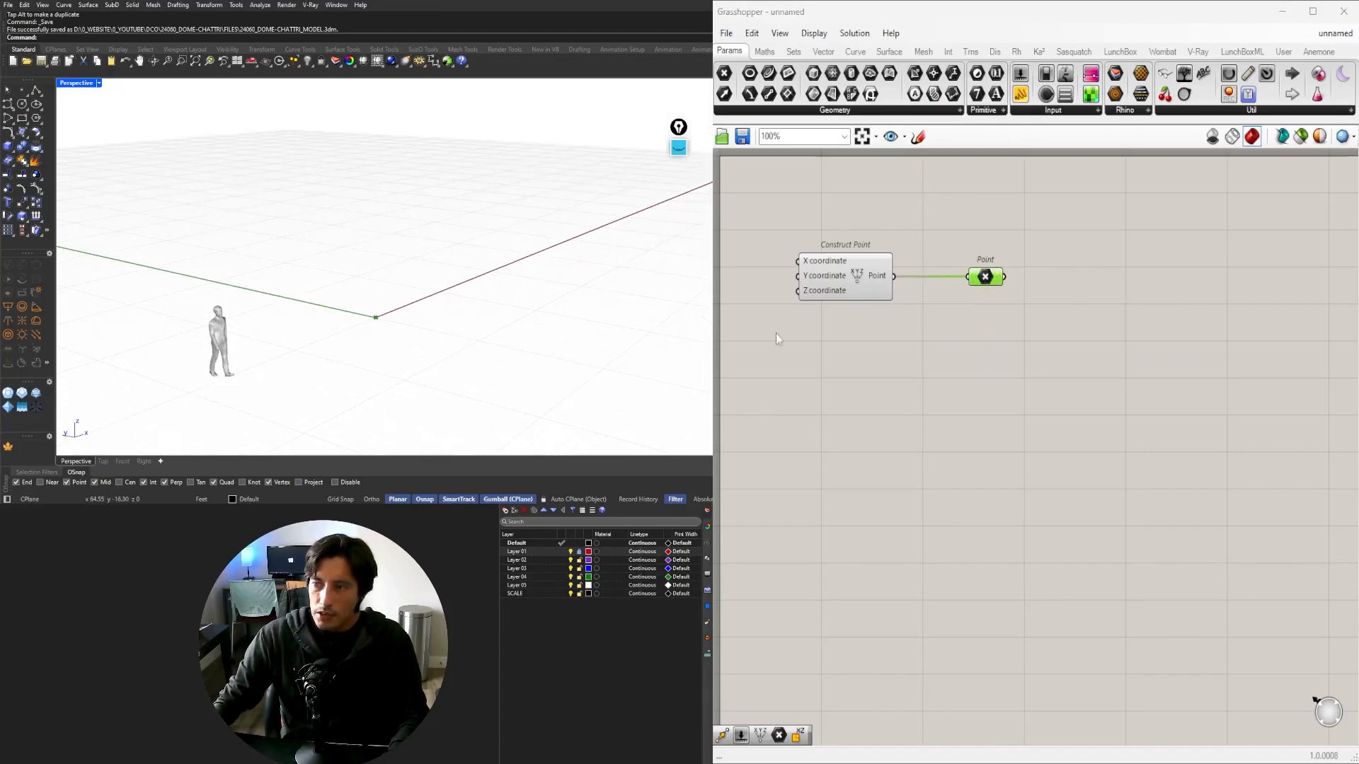
right_click(983, 285)
left_click(881, 410)
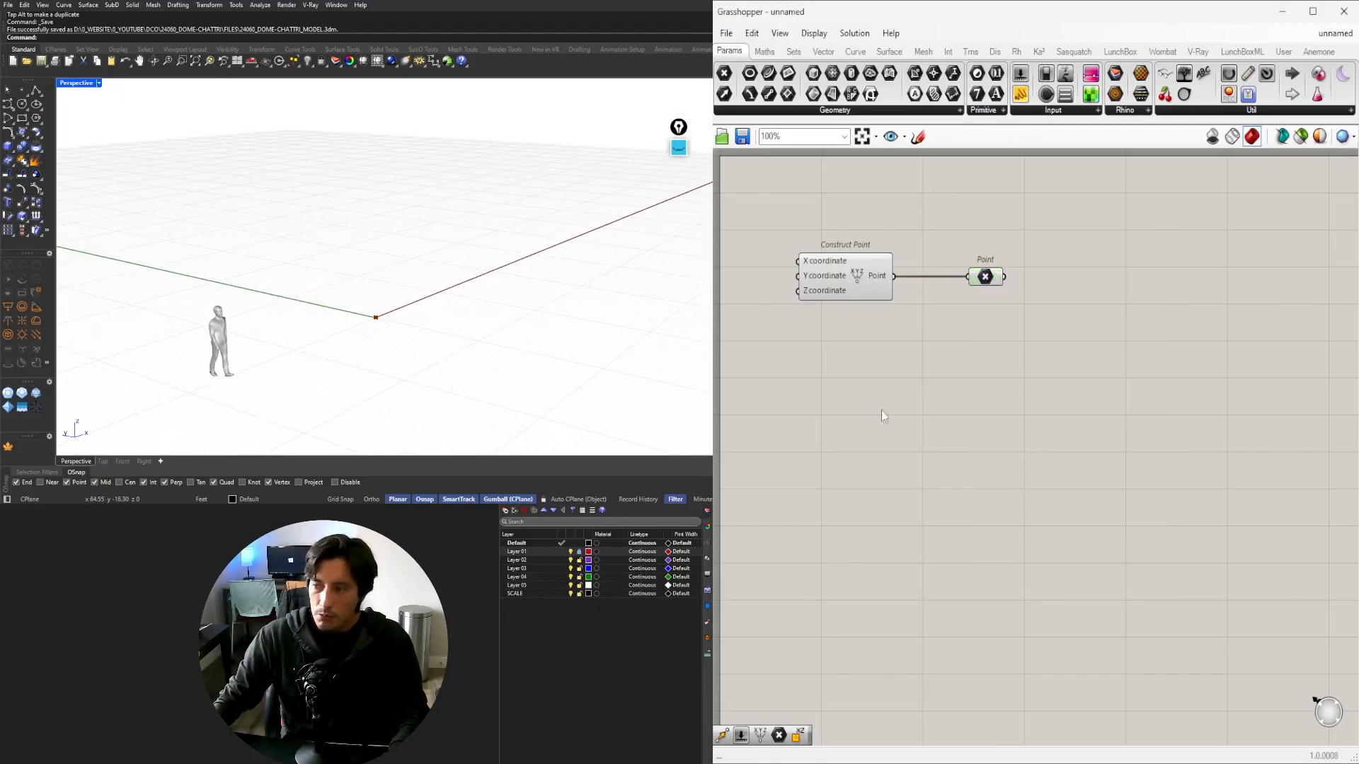
left_click(984, 285)
double_click(1098, 347)
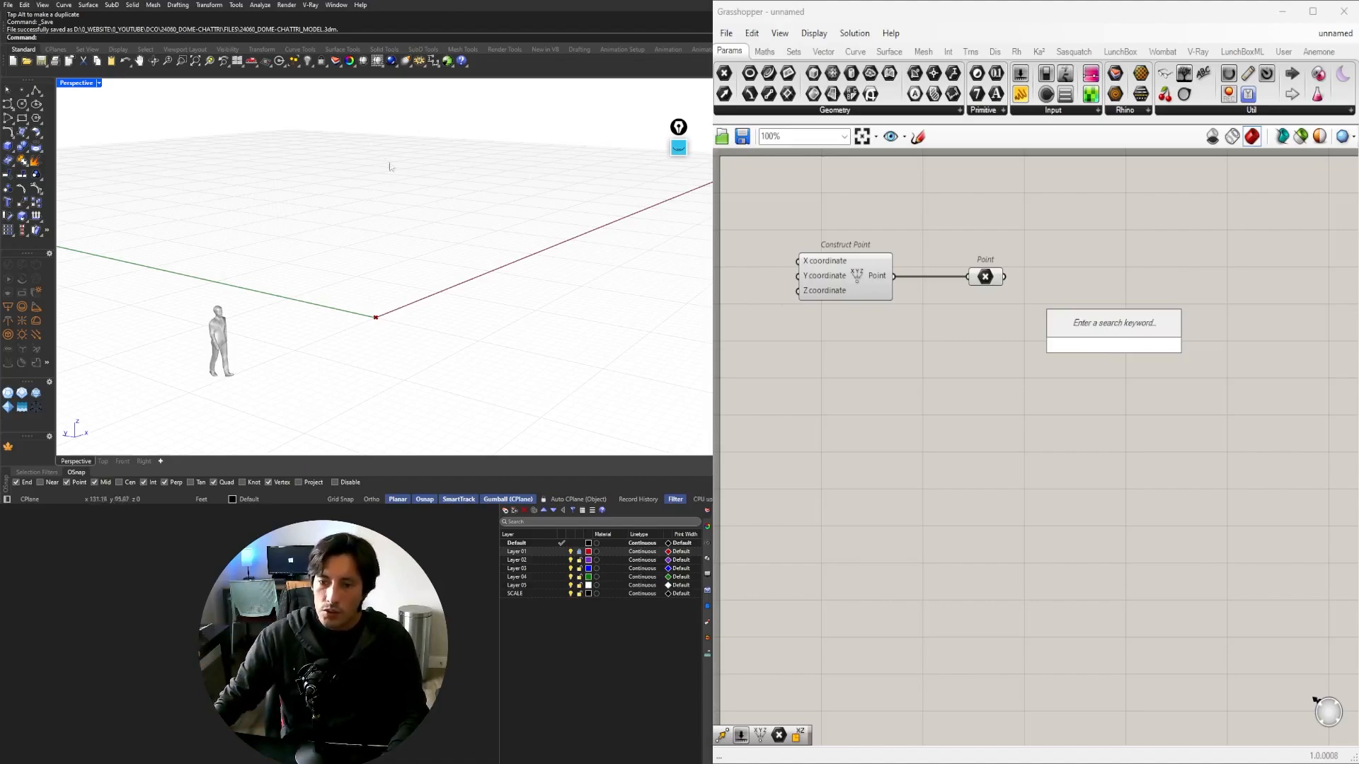
Zoom out in Perspective to find the minaret reference image plane and hide it.
left_click(405, 206)
scroll(418, 283, "down", 8)
right_click_drag(343, 336, 361, 284, "shift")
scroll(338, 298, "up", 10)
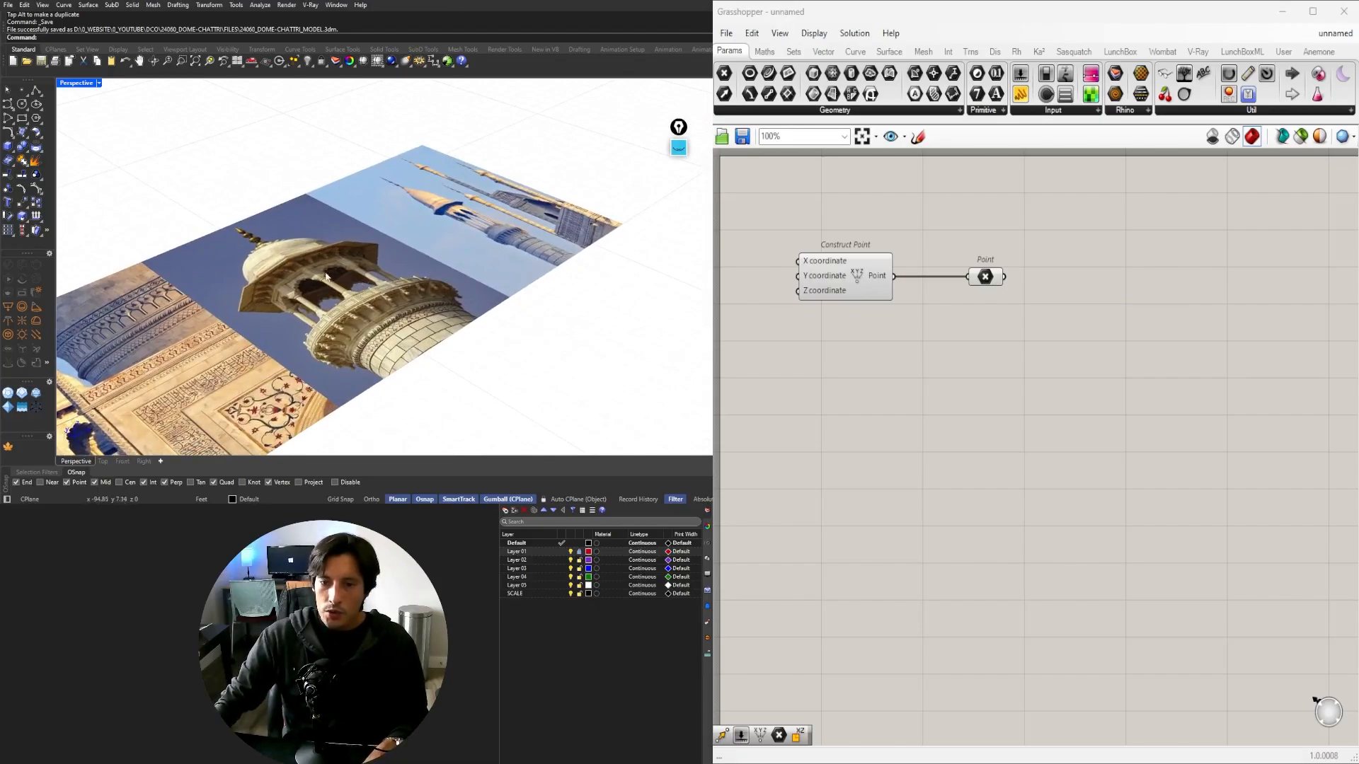
scroll(313, 306, "down", 10)
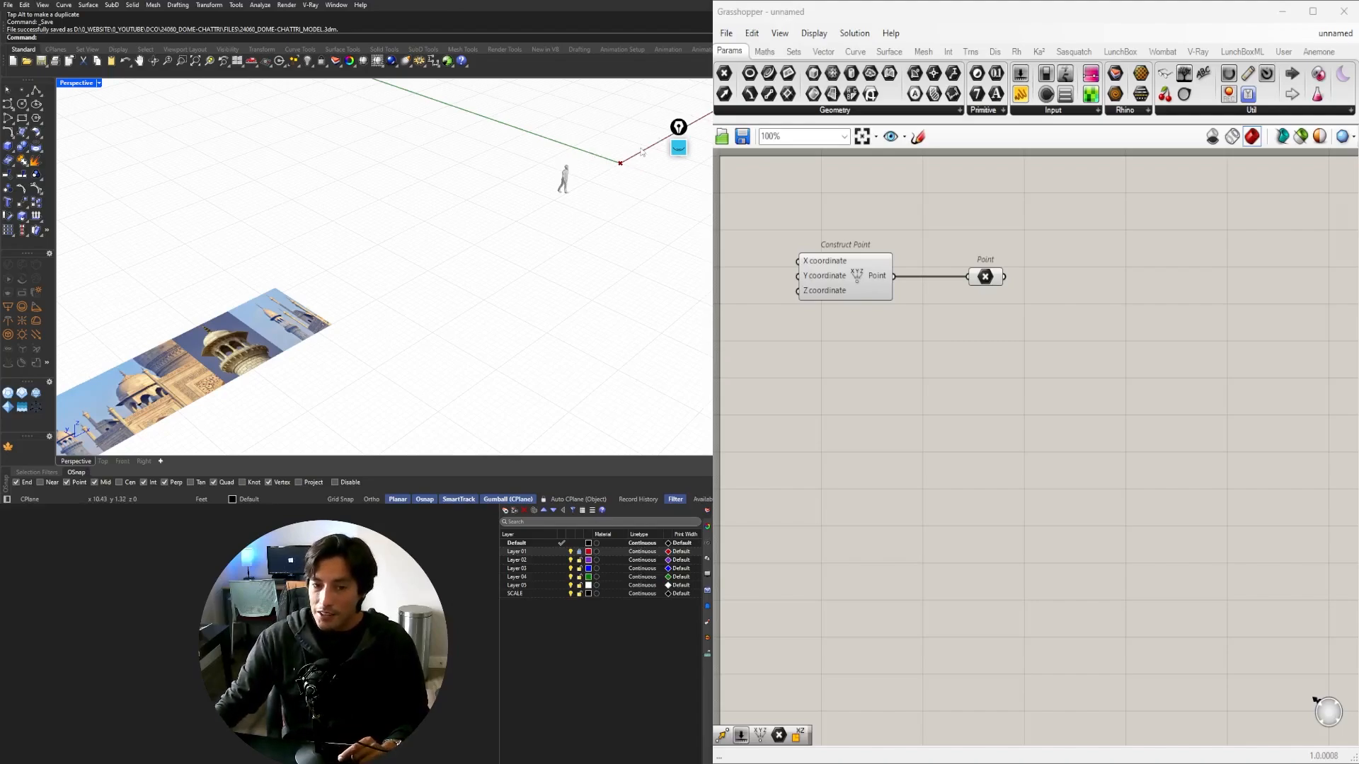
left_click(38, 289)
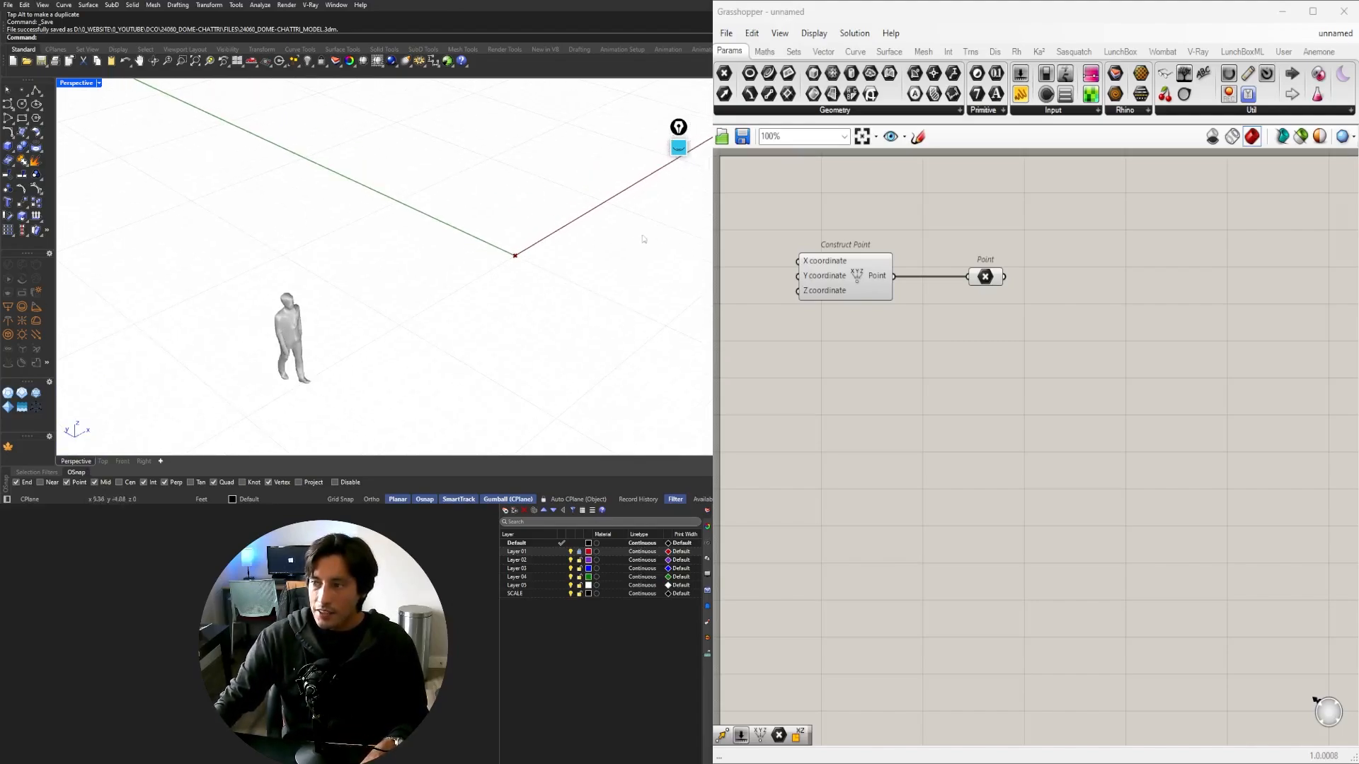
Add a Polygon component via POLY, using the Point as its plane, and arrange the components.
double_click(1120, 319)
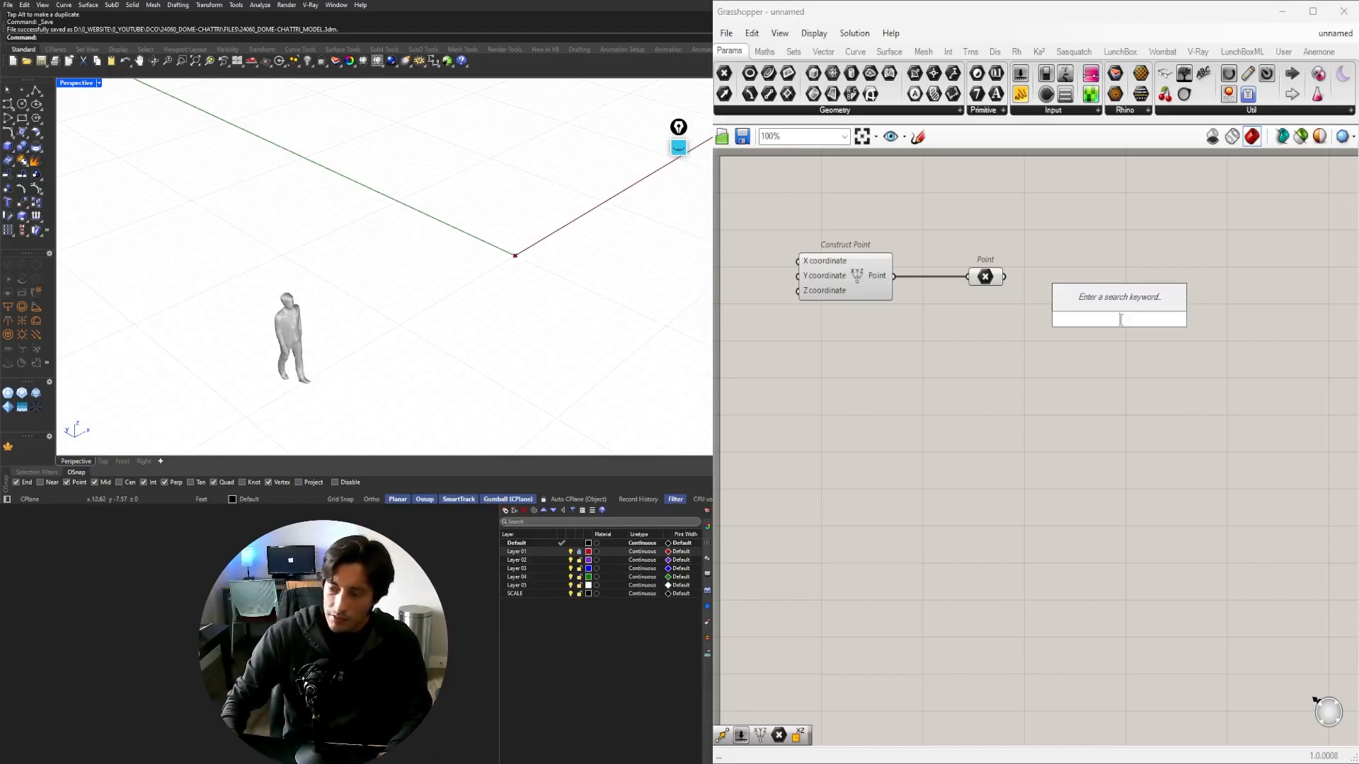
type("POLY")
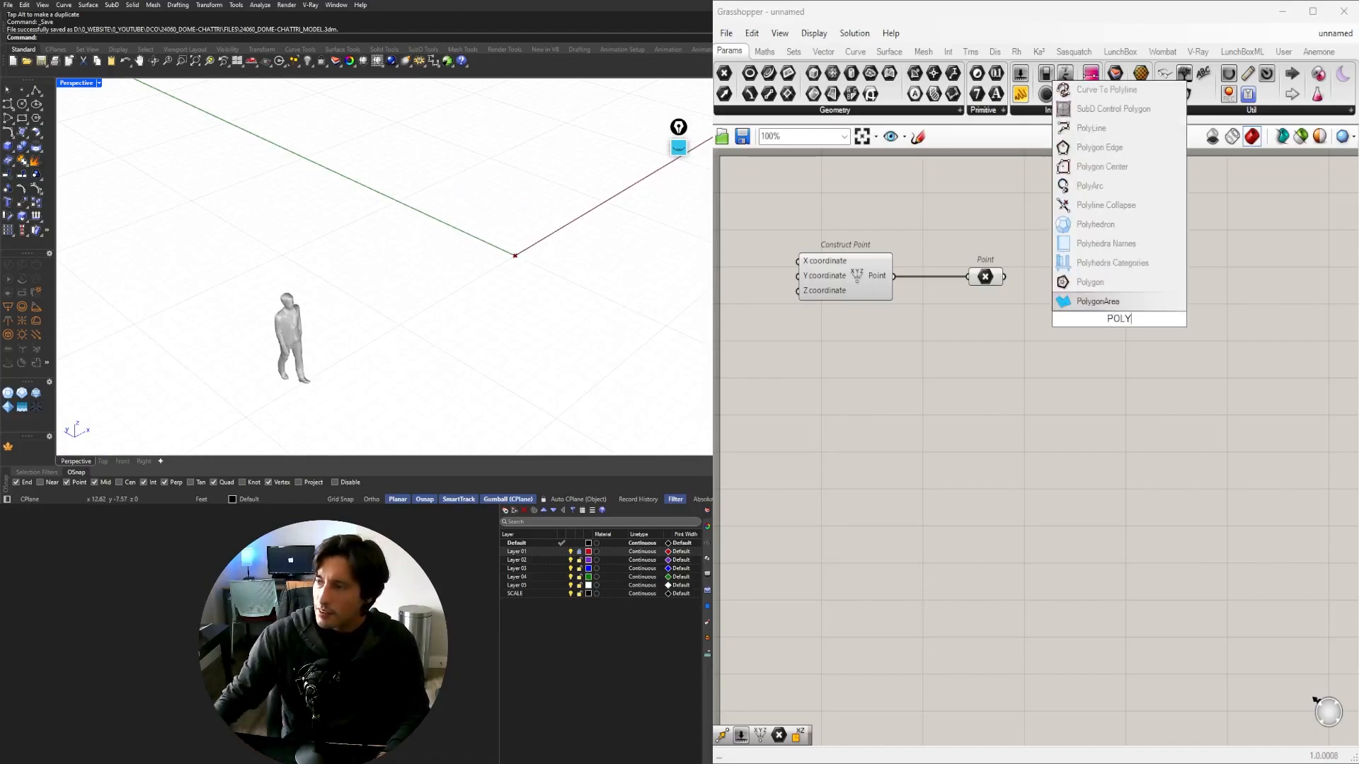
left_click(1090, 281)
left_click_drag(1199, 343, 1206, 342)
left_click(1070, 342)
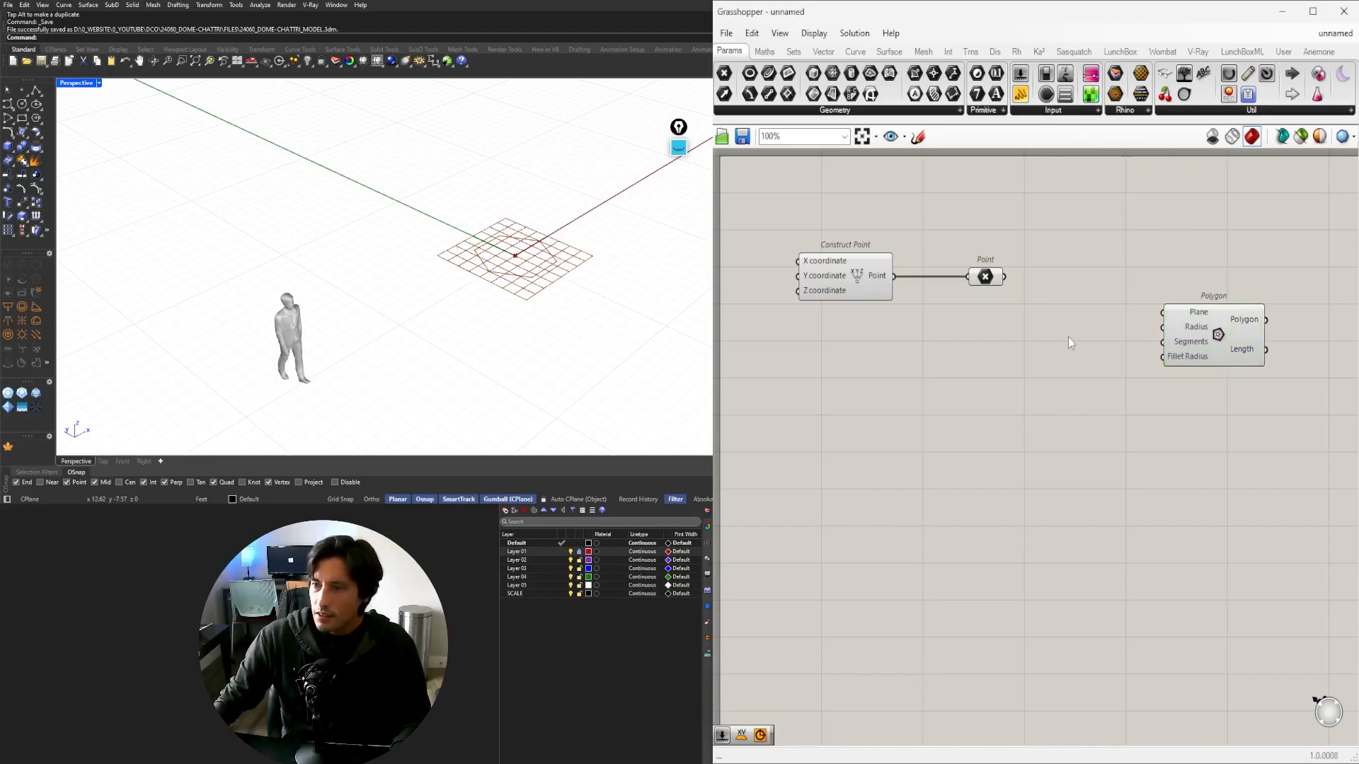
left_click_drag(986, 279, 1137, 326)
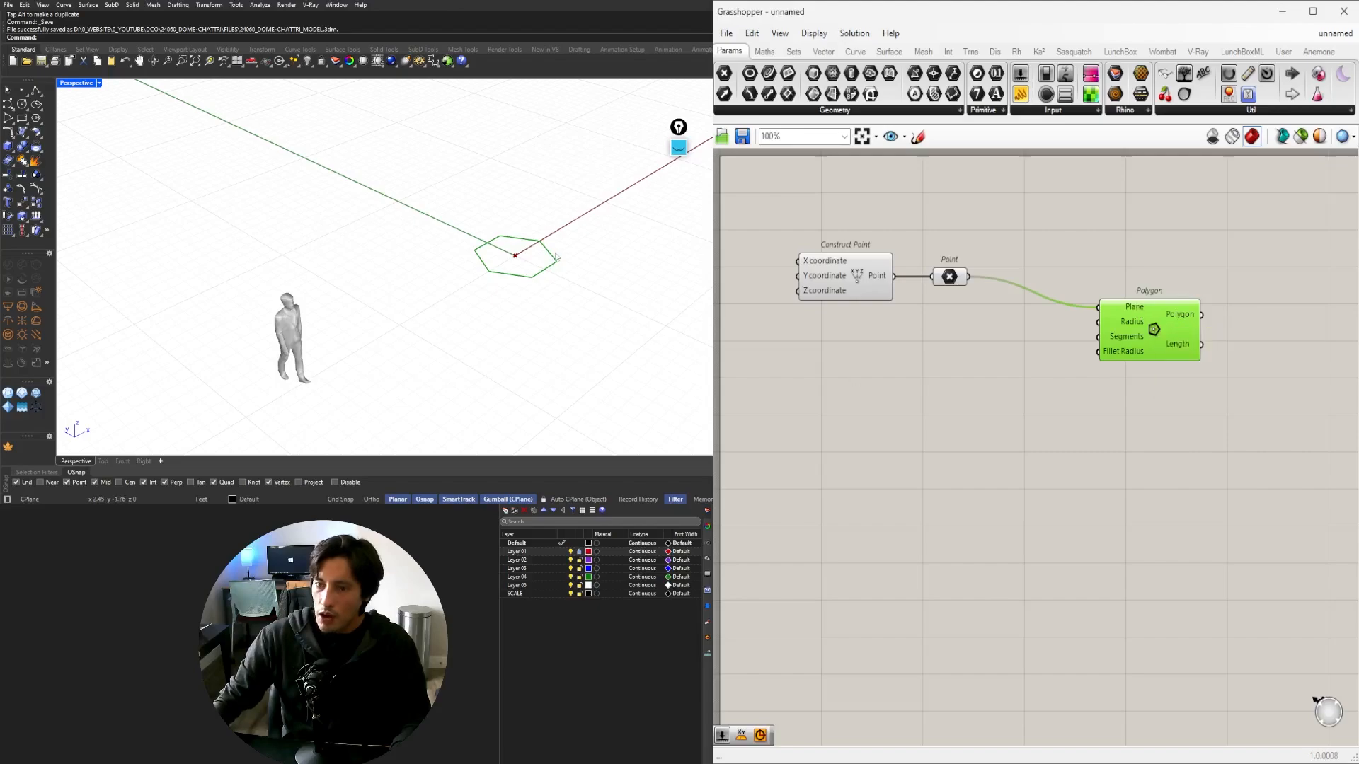
scroll(521, 254, "down", 4)
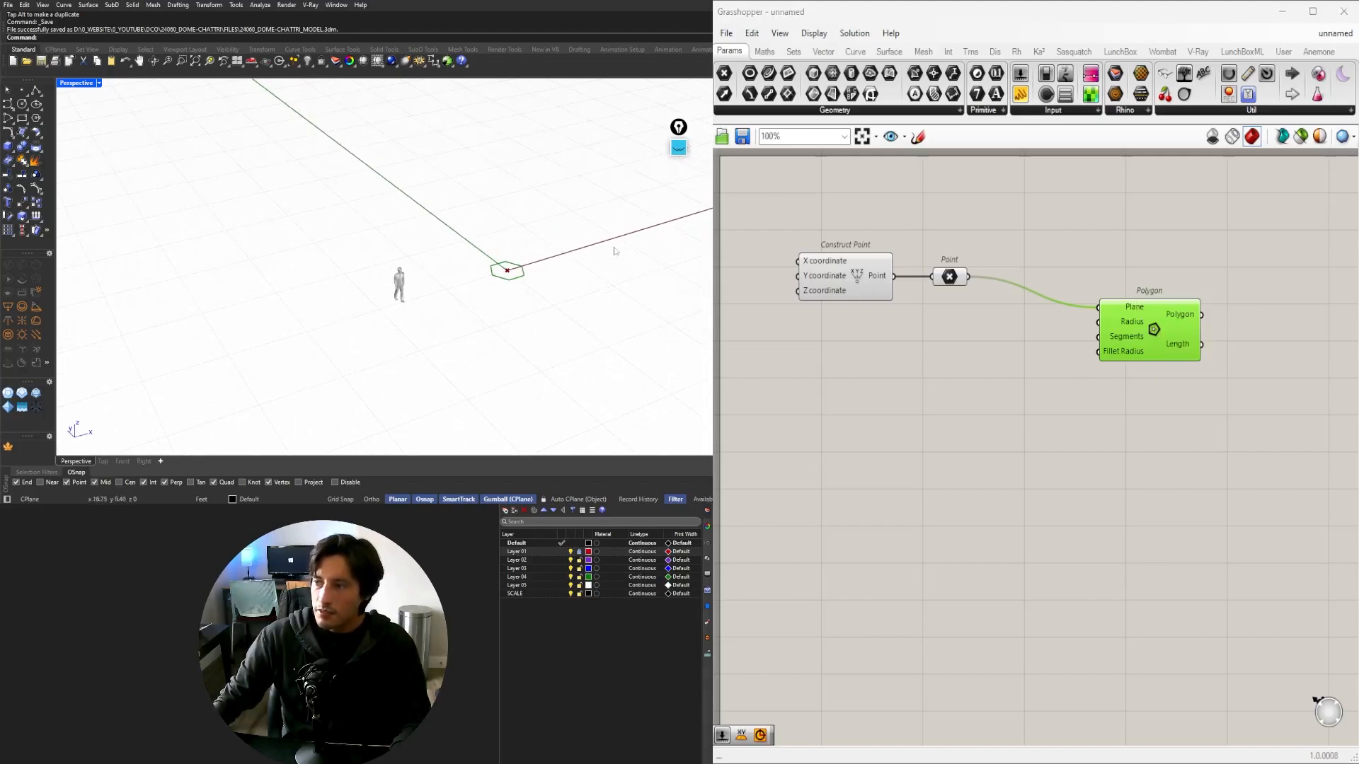
left_click_drag(1139, 330, 1141, 335)
left_click(1004, 350)
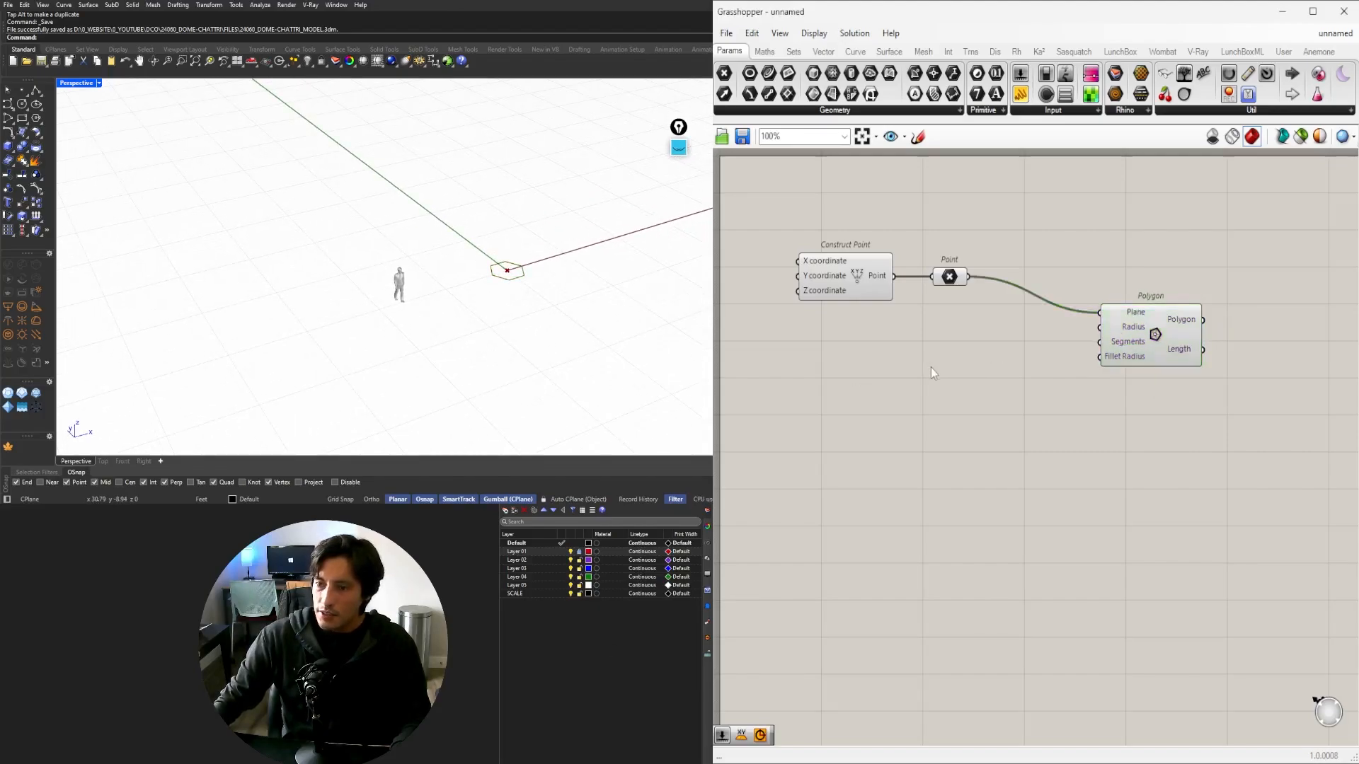
Create a 15.5 Number Slider and wire it into Polygon's Radius input.
double_click(931, 367)
type("1")
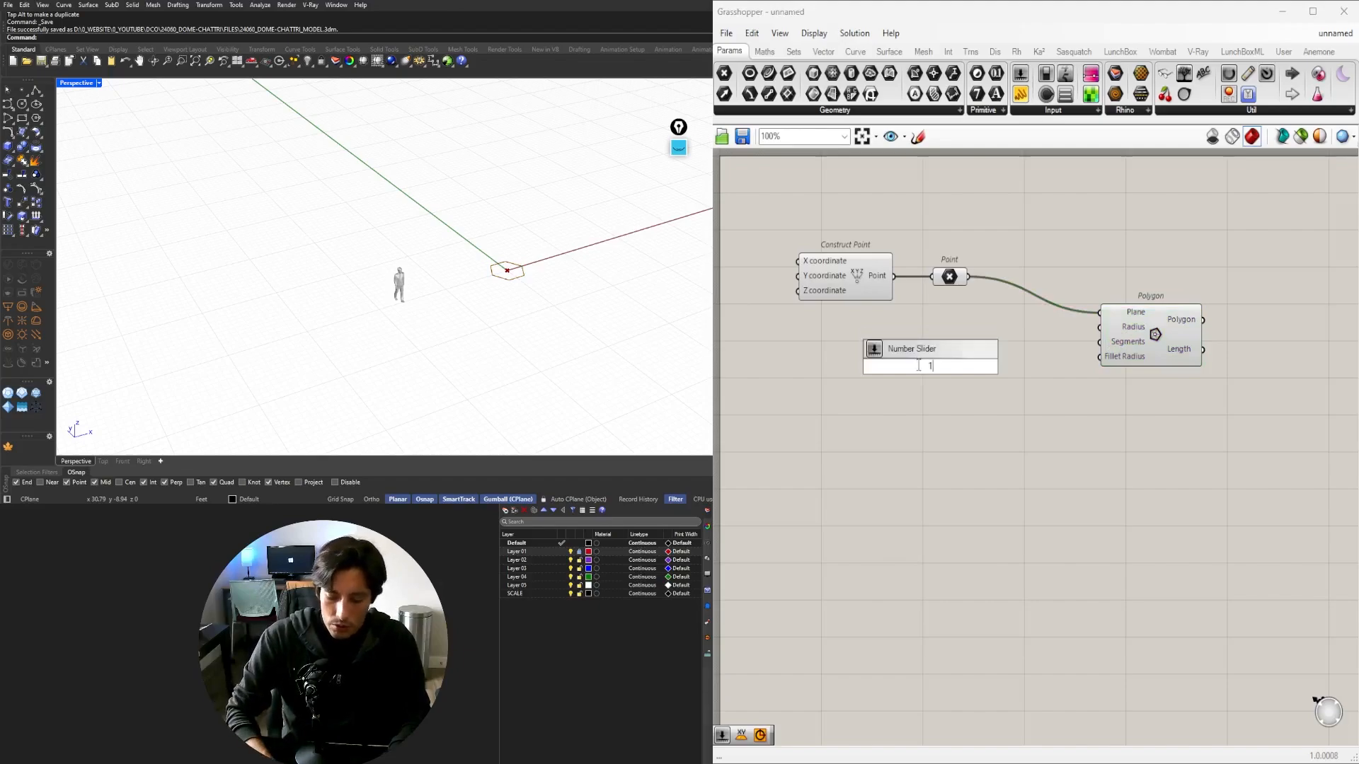
type("5.5")
key("Return")
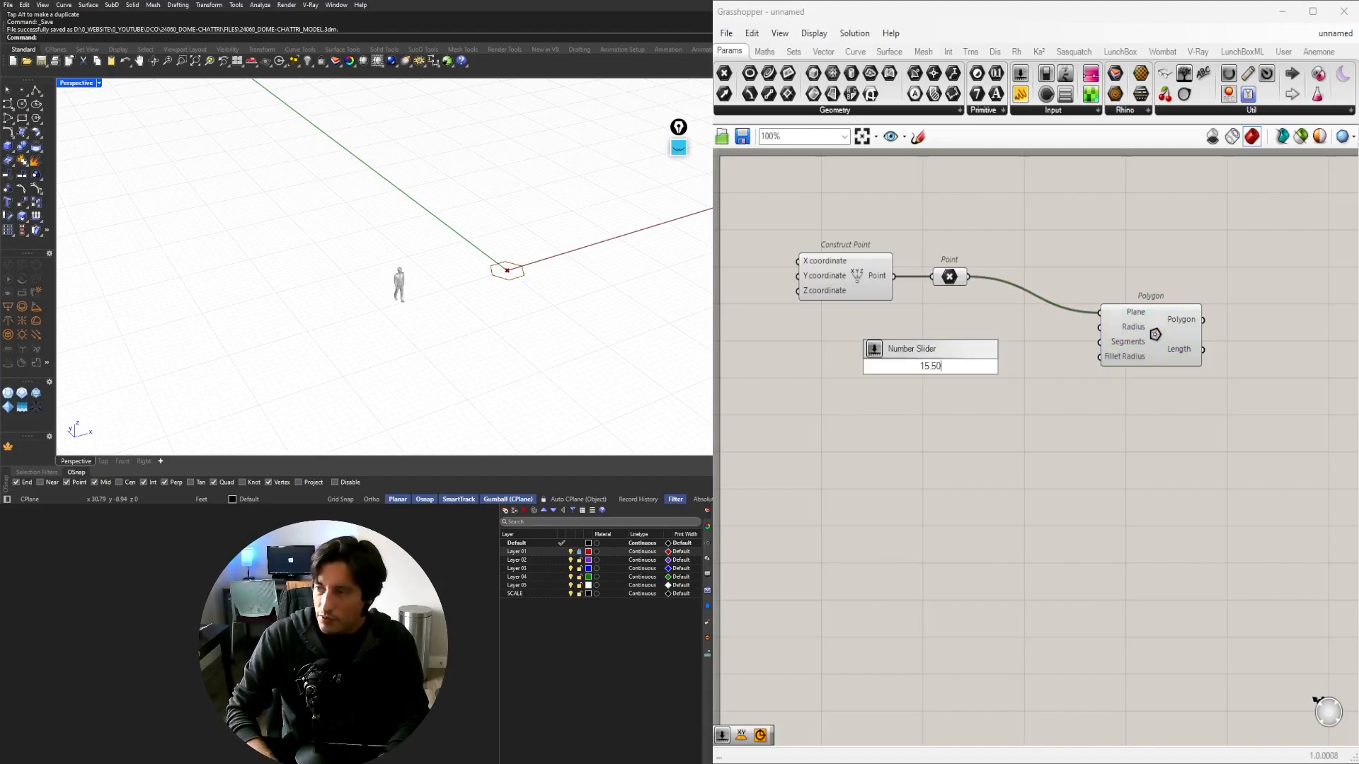
scroll(934, 343, "up", 2)
left_click_drag(909, 373, 935, 325)
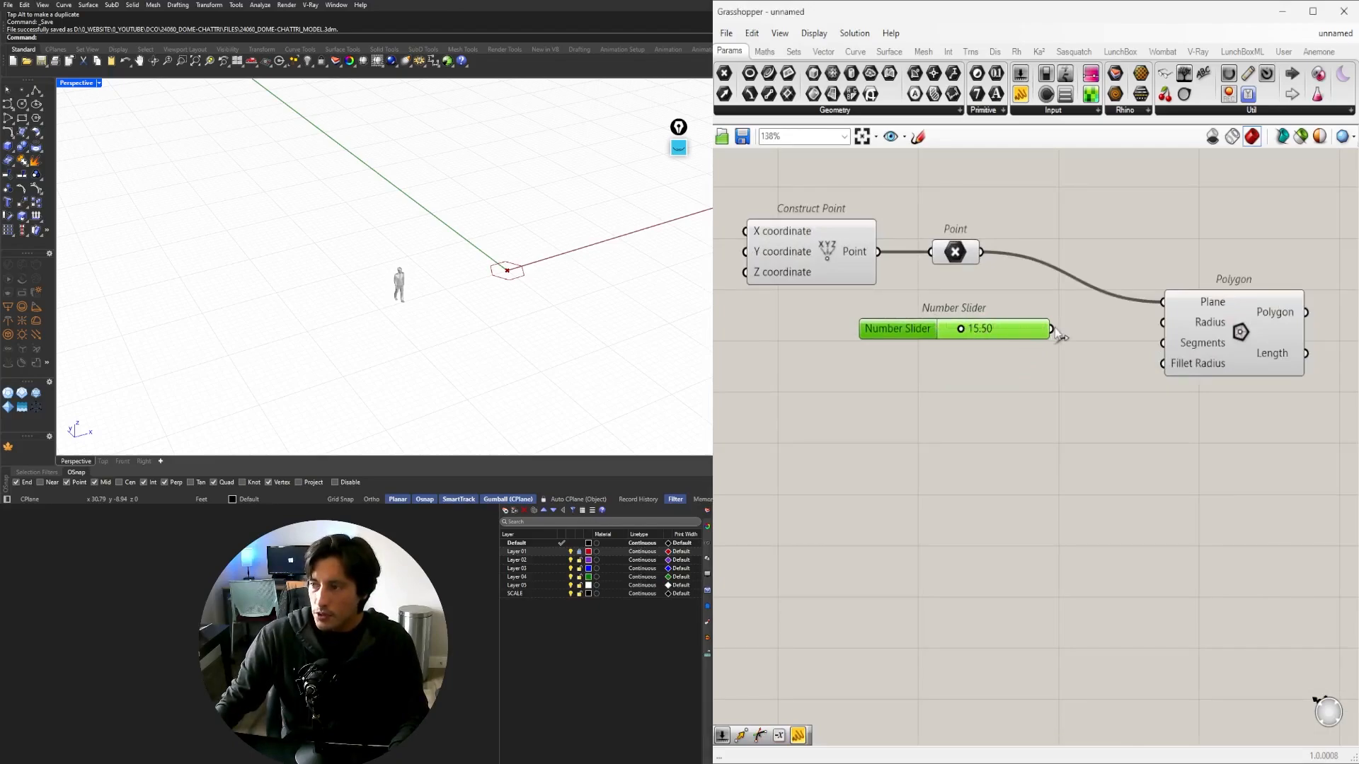
left_click_drag(1052, 329, 1163, 323)
Drag the radius slider to 32.39 and shift the Polygon component right.
left_click(1202, 329)
scroll(959, 340, "up", 5)
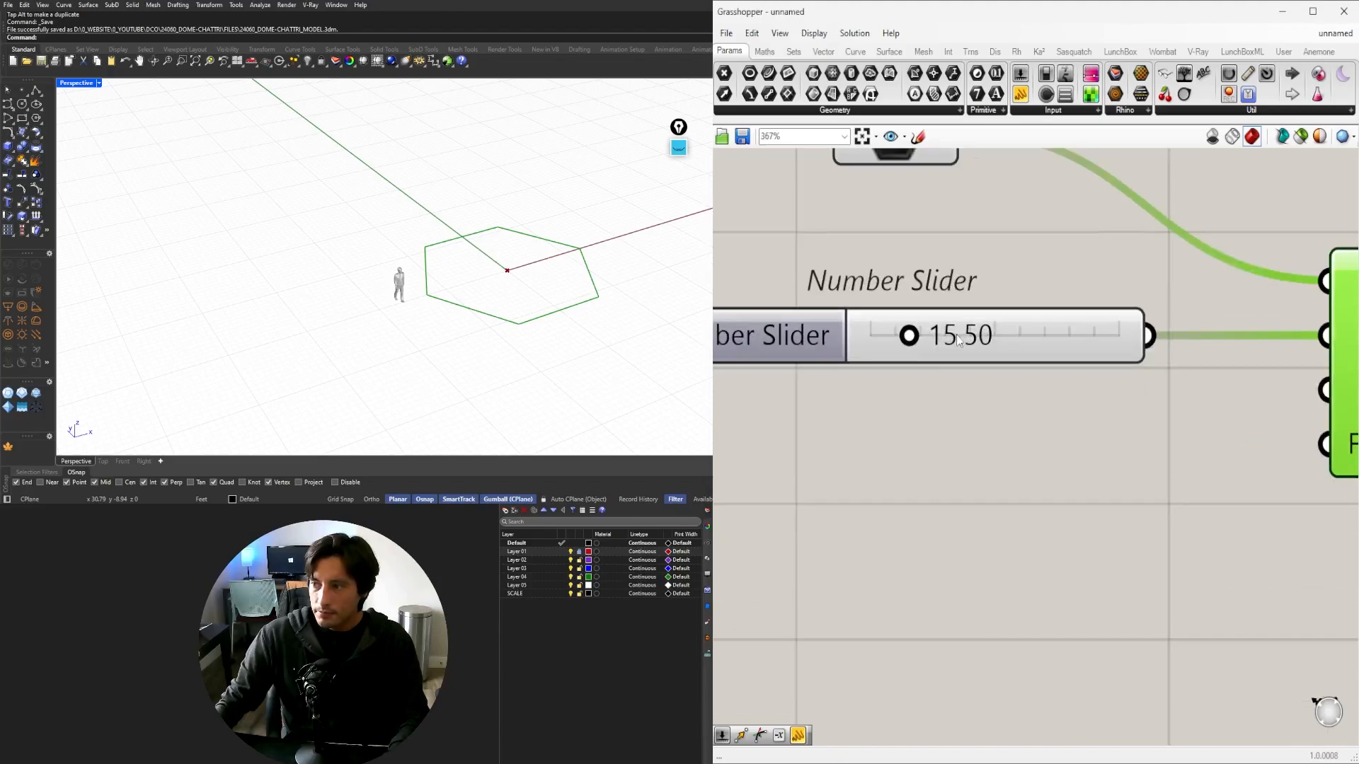
left_click_drag(907, 343, 949, 346)
scroll(920, 350, "down", 5)
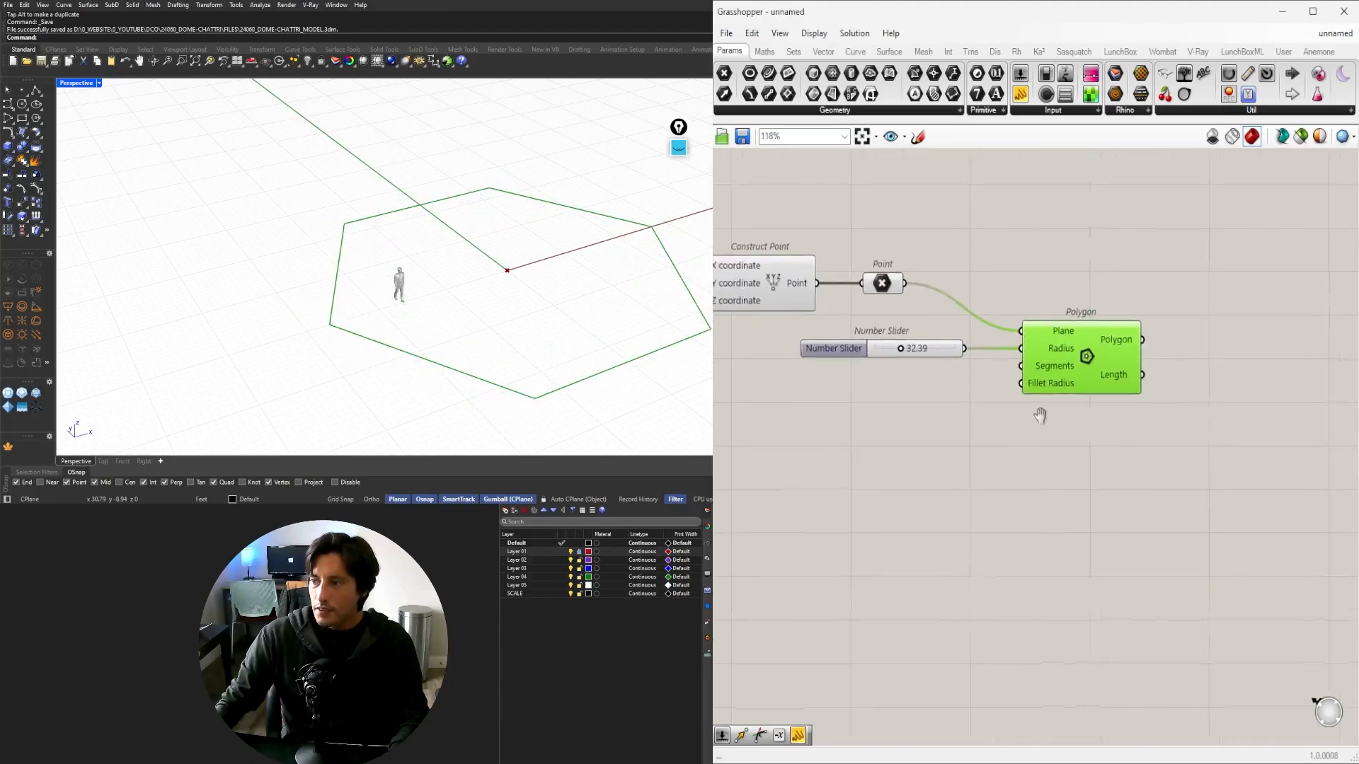
left_click_drag(1104, 369, 1136, 369)
double_click(907, 422)
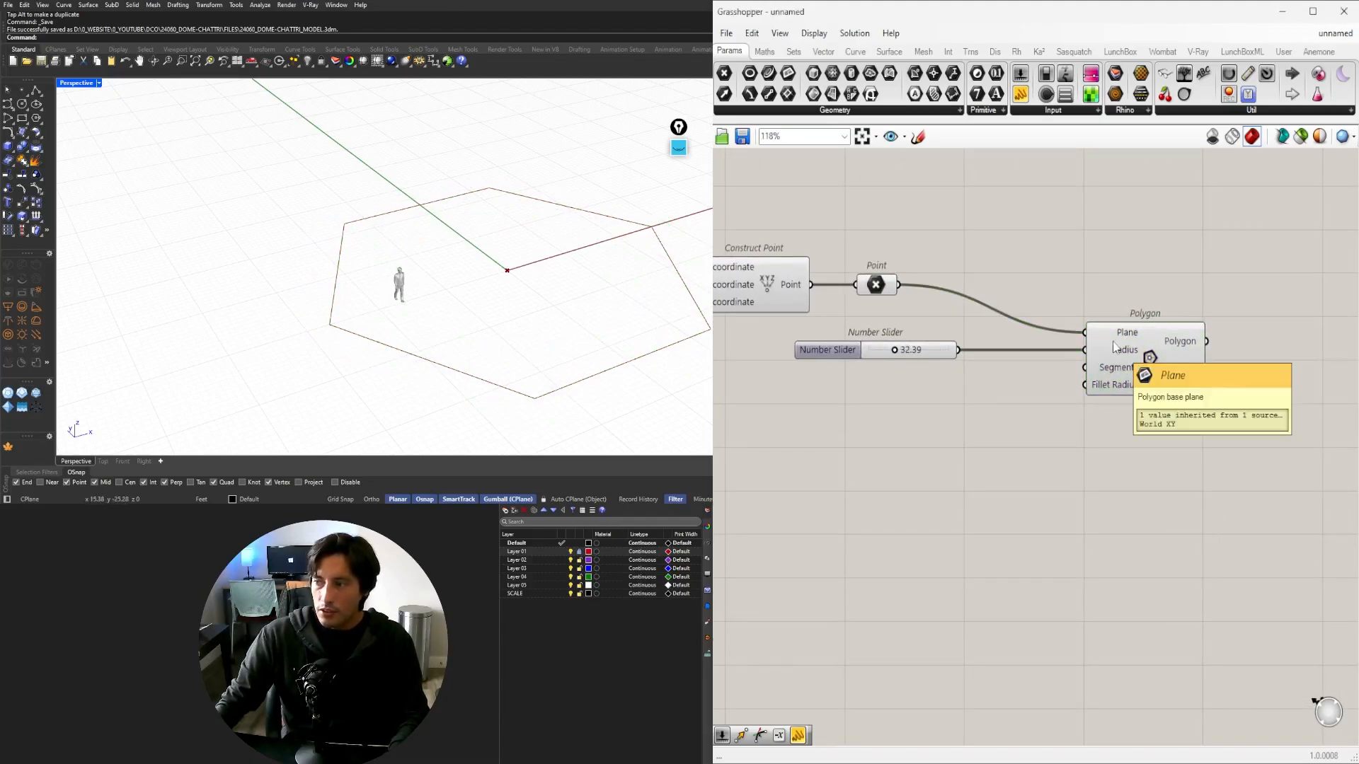
mouse_move(1118, 368)
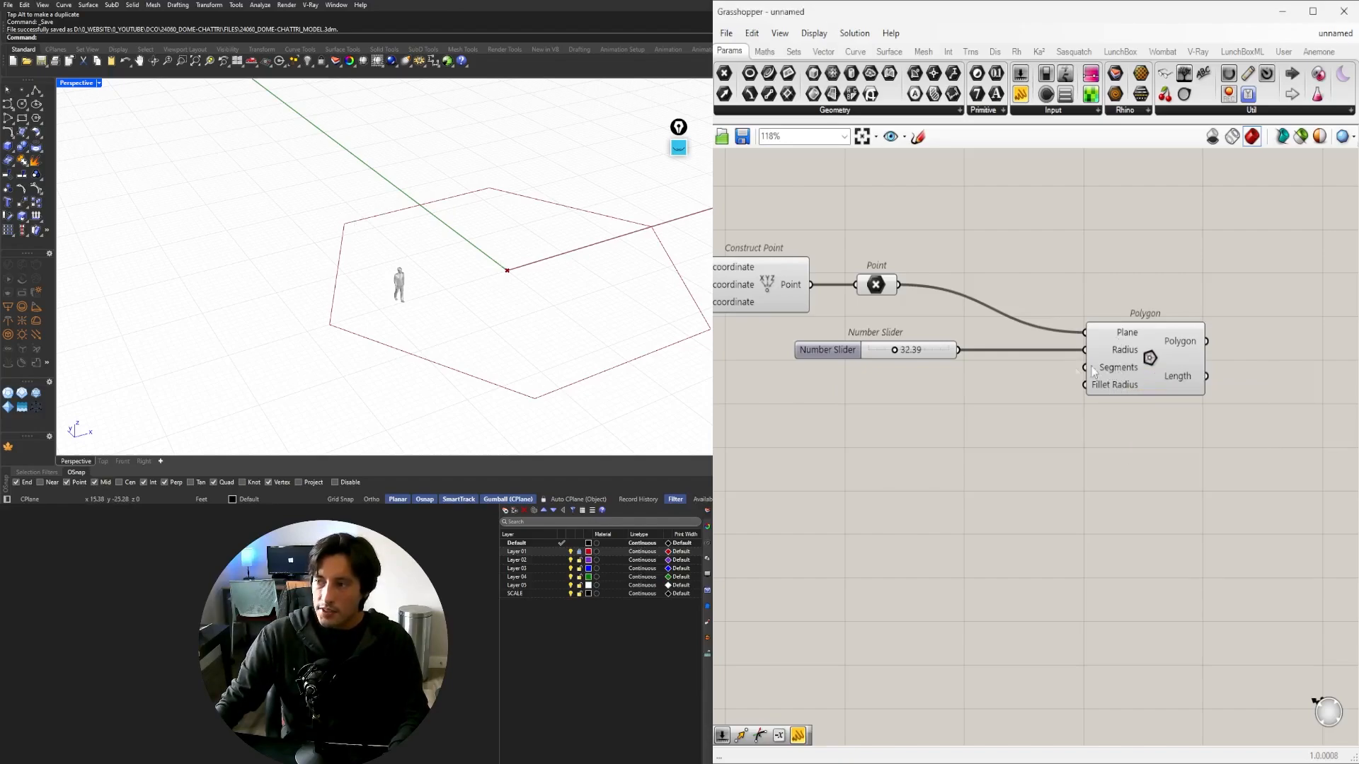
Try a plain Number Slider set to 8, then delete it.
double_click(845, 414)
type("8")
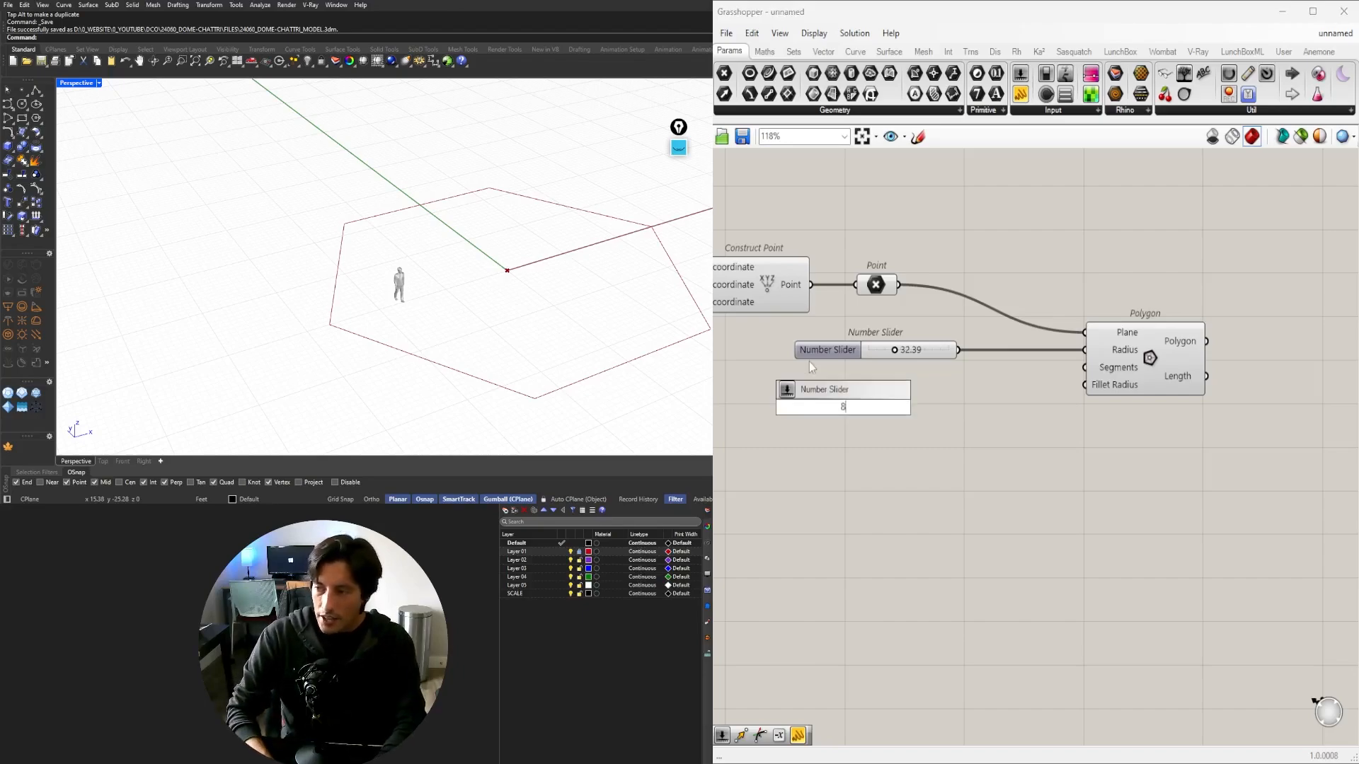
key("Return")
left_click_drag(808, 408, 836, 394)
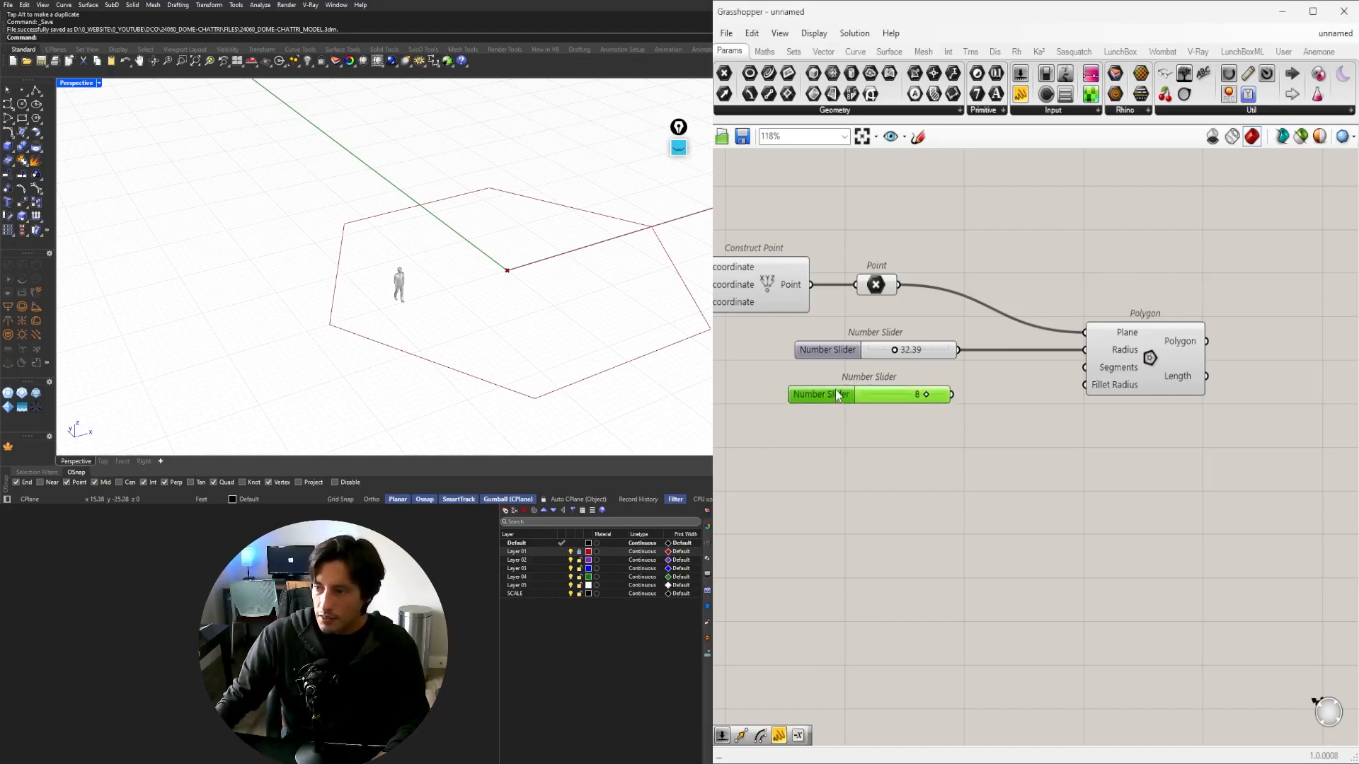
left_click(974, 418)
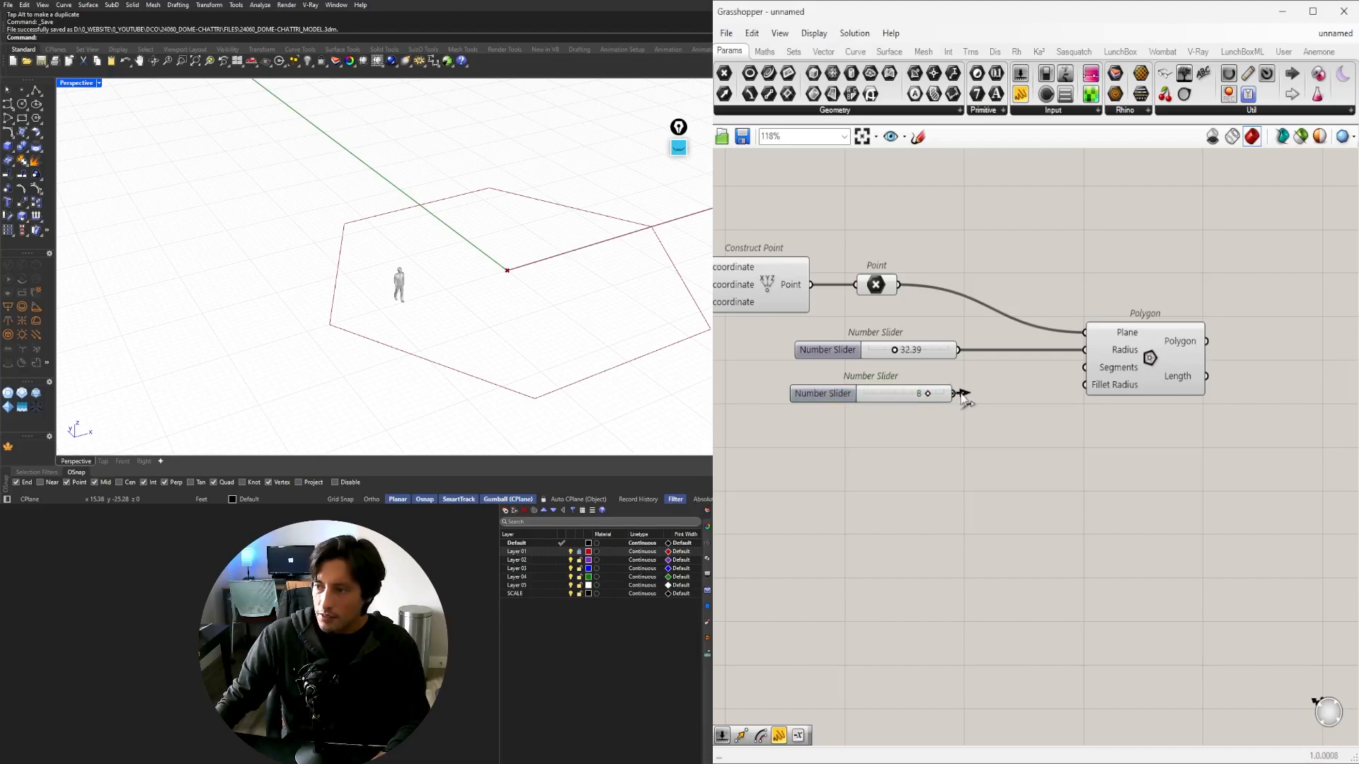
left_click(908, 400)
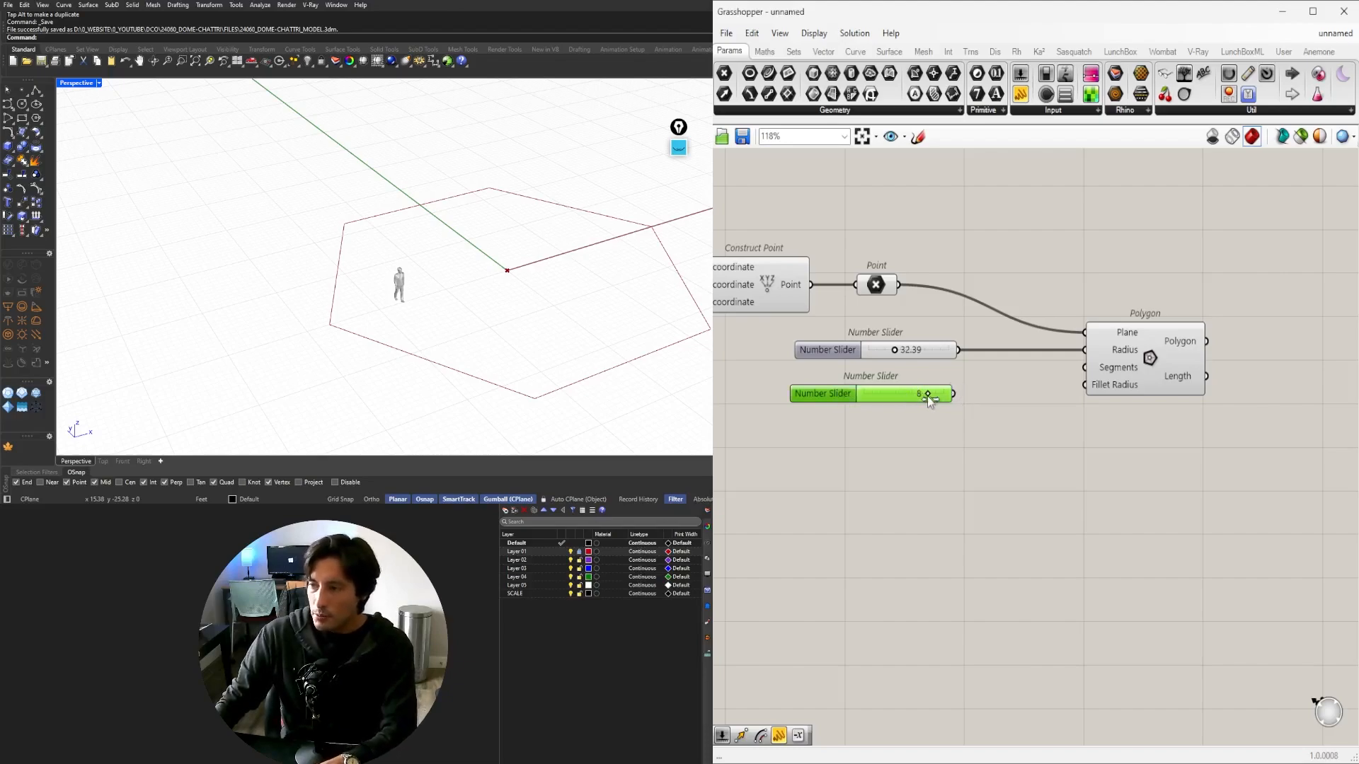
left_click_drag(928, 396, 889, 397)
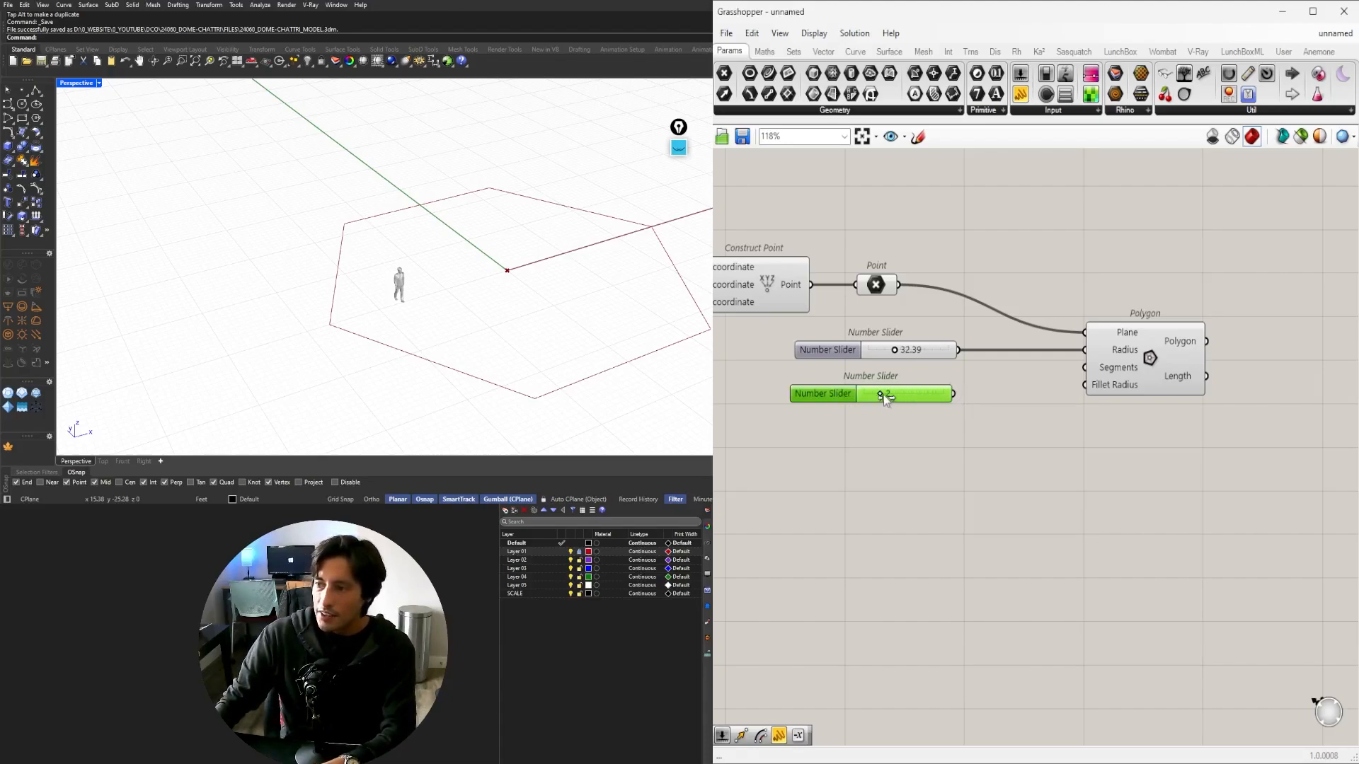
key("Delete")
Create a 3–20 slider at 8 via '3<8<' and wire it into Polygon's Segments, making an octagon.
double_click(825, 393)
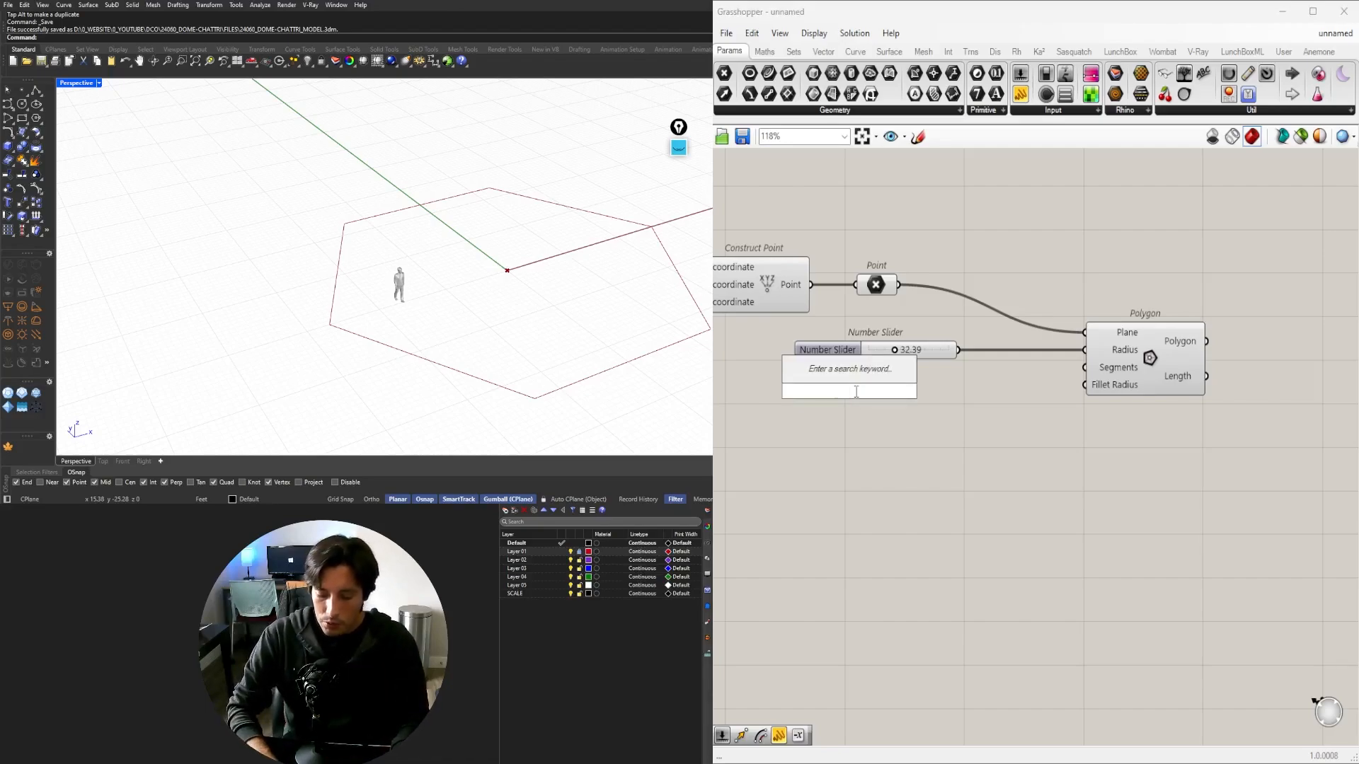
type("3<")
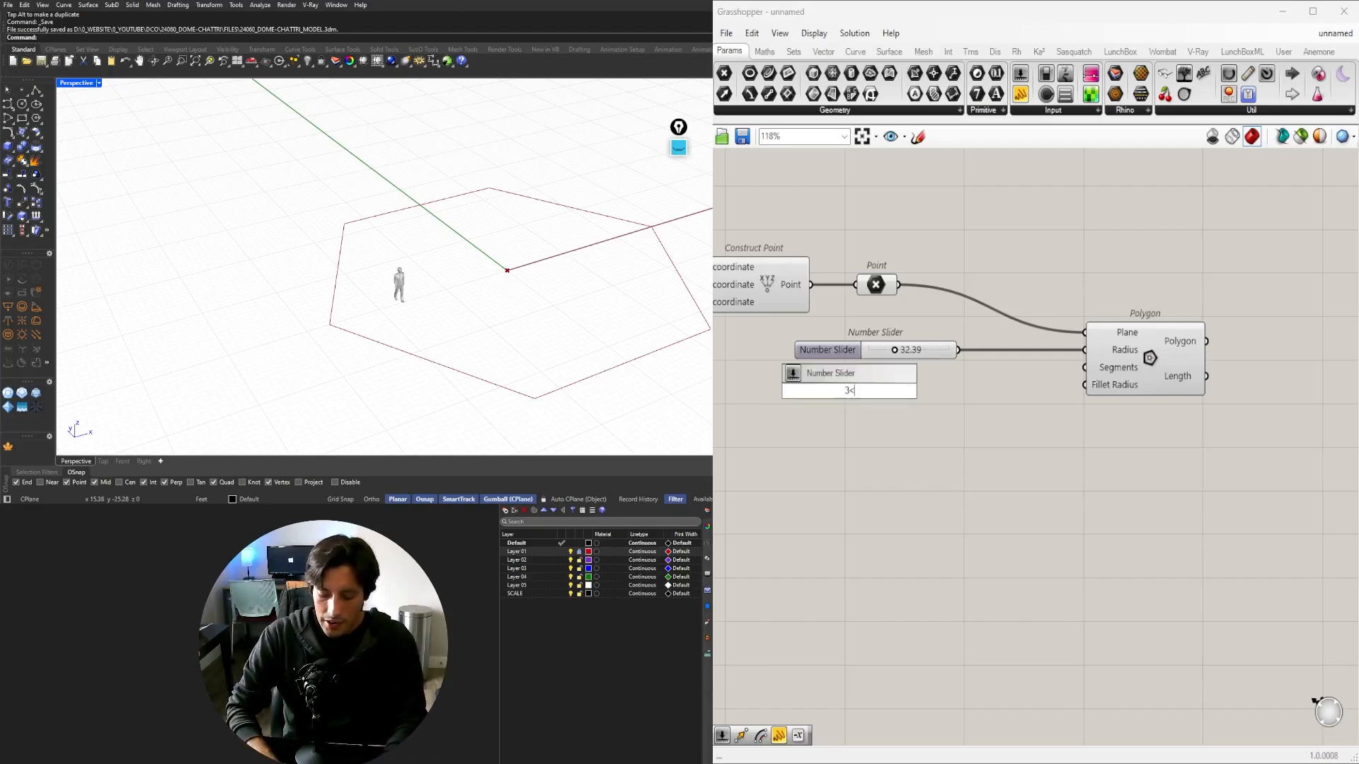
type("8<")
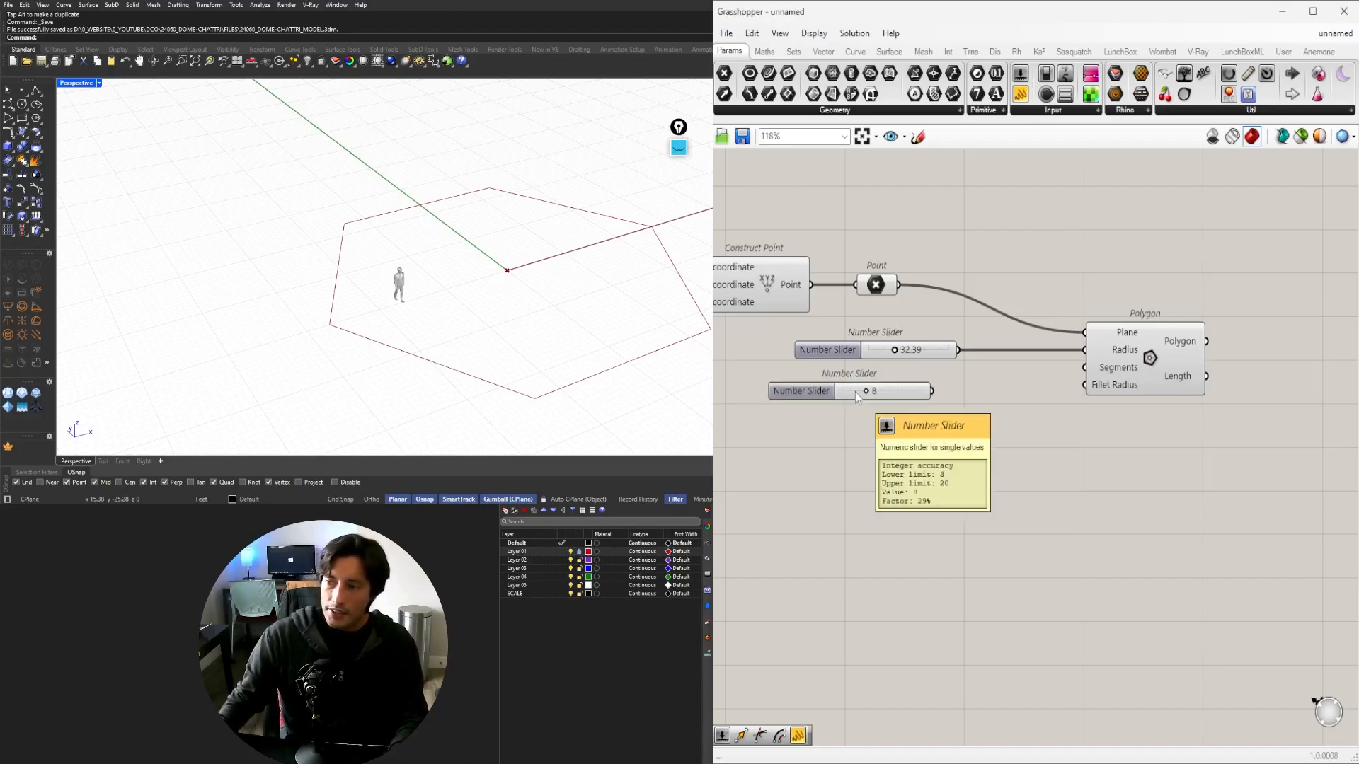
key("Return")
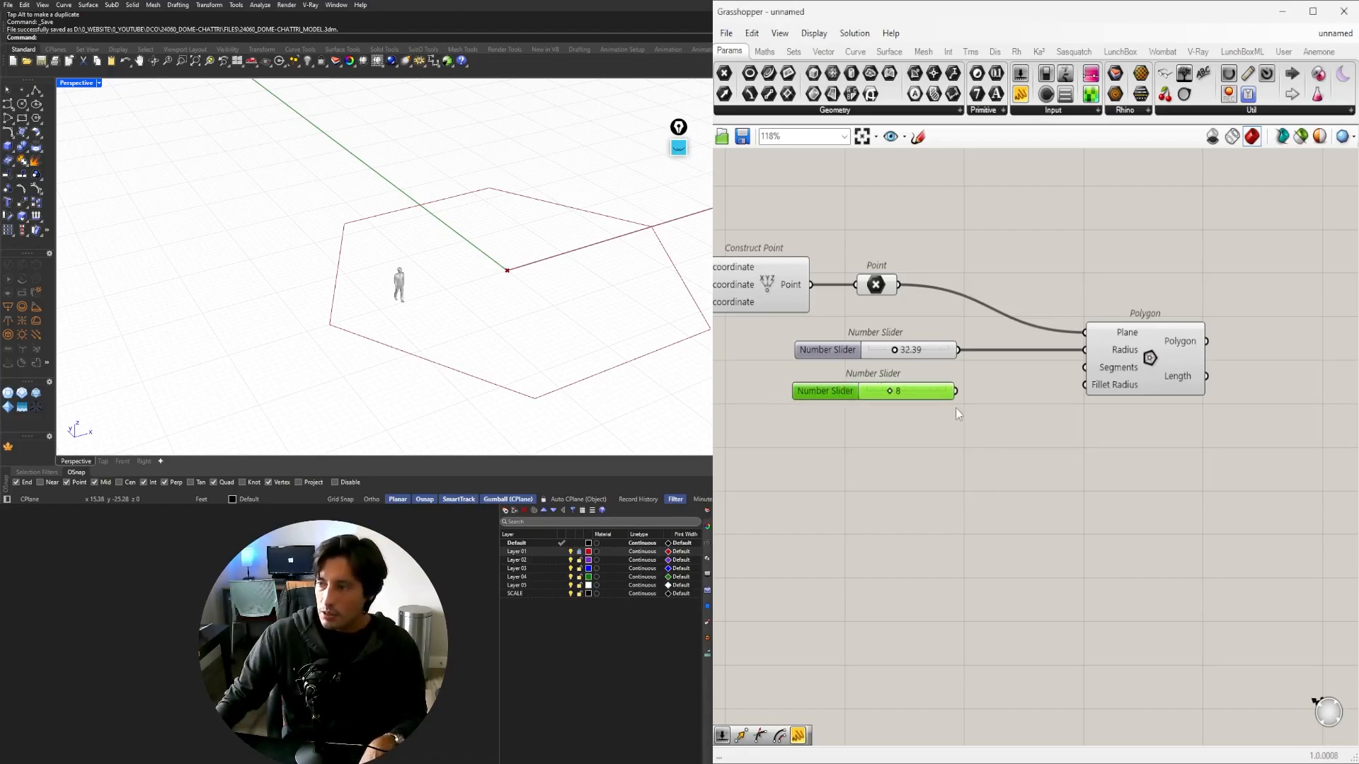
left_click_drag(955, 391, 1094, 366)
left_click(1140, 358)
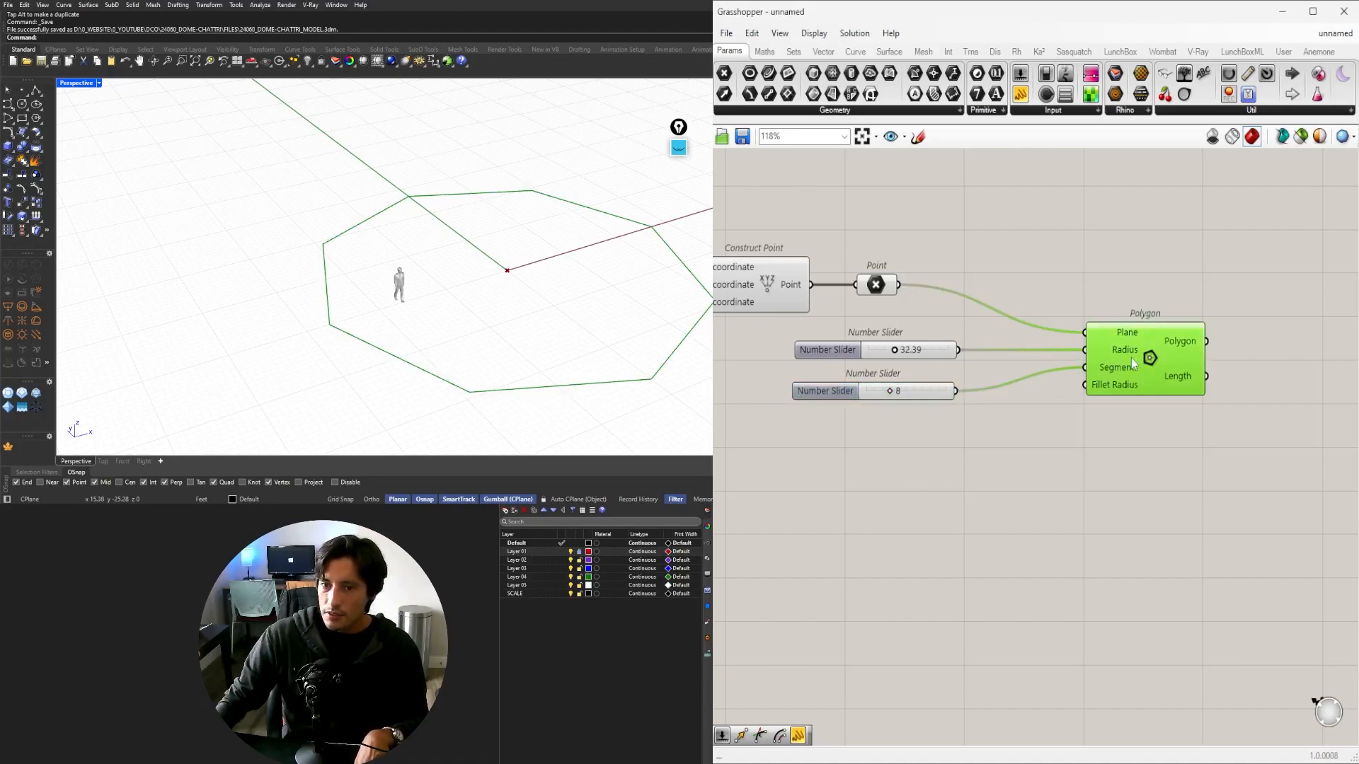
scroll(573, 237, "down", 6)
right_click_drag(573, 237, 213, 159)
In a maximized Top view, fine-tune the octagon's radius to 31.85 and center it.
double_click(81, 85)
double_click(70, 85)
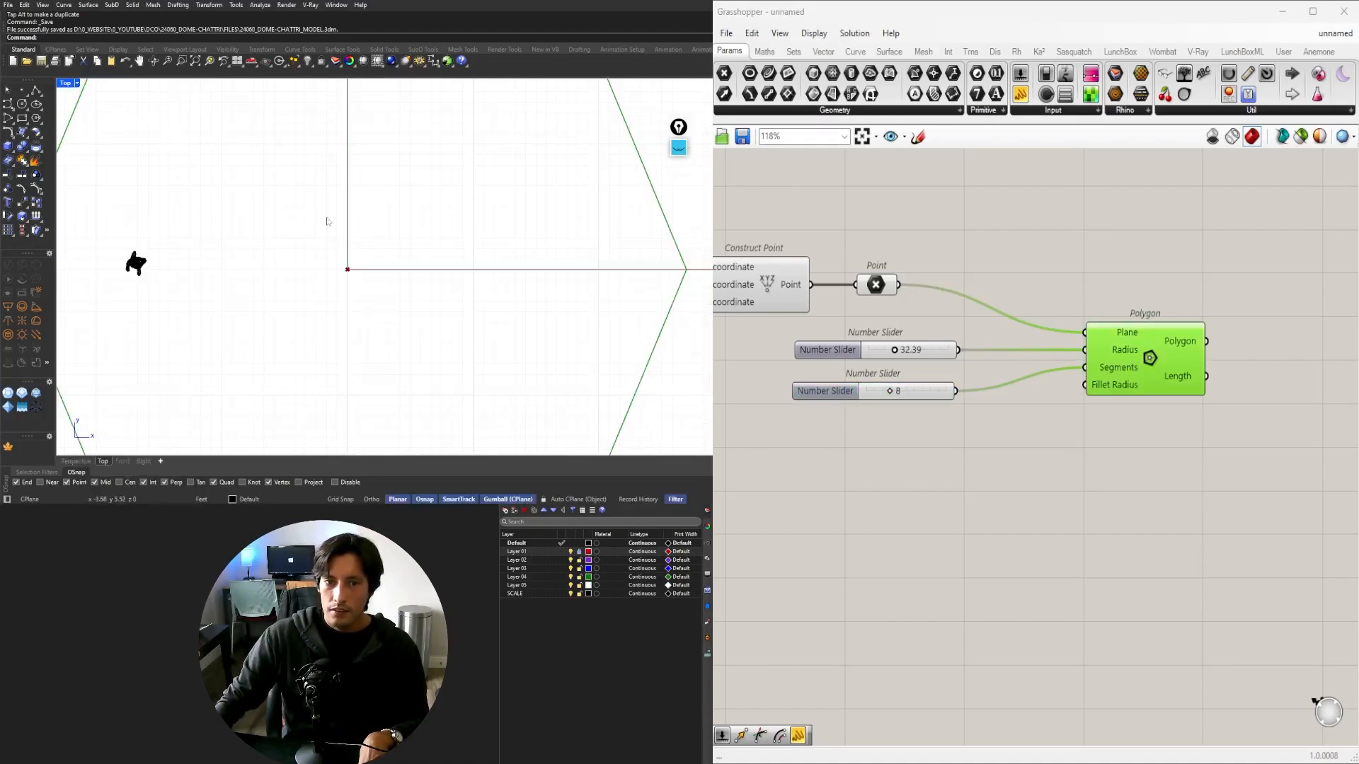
scroll(346, 223, "down", 9)
right_click_drag(891, 439, 926, 459)
scroll(885, 400, "up", 5)
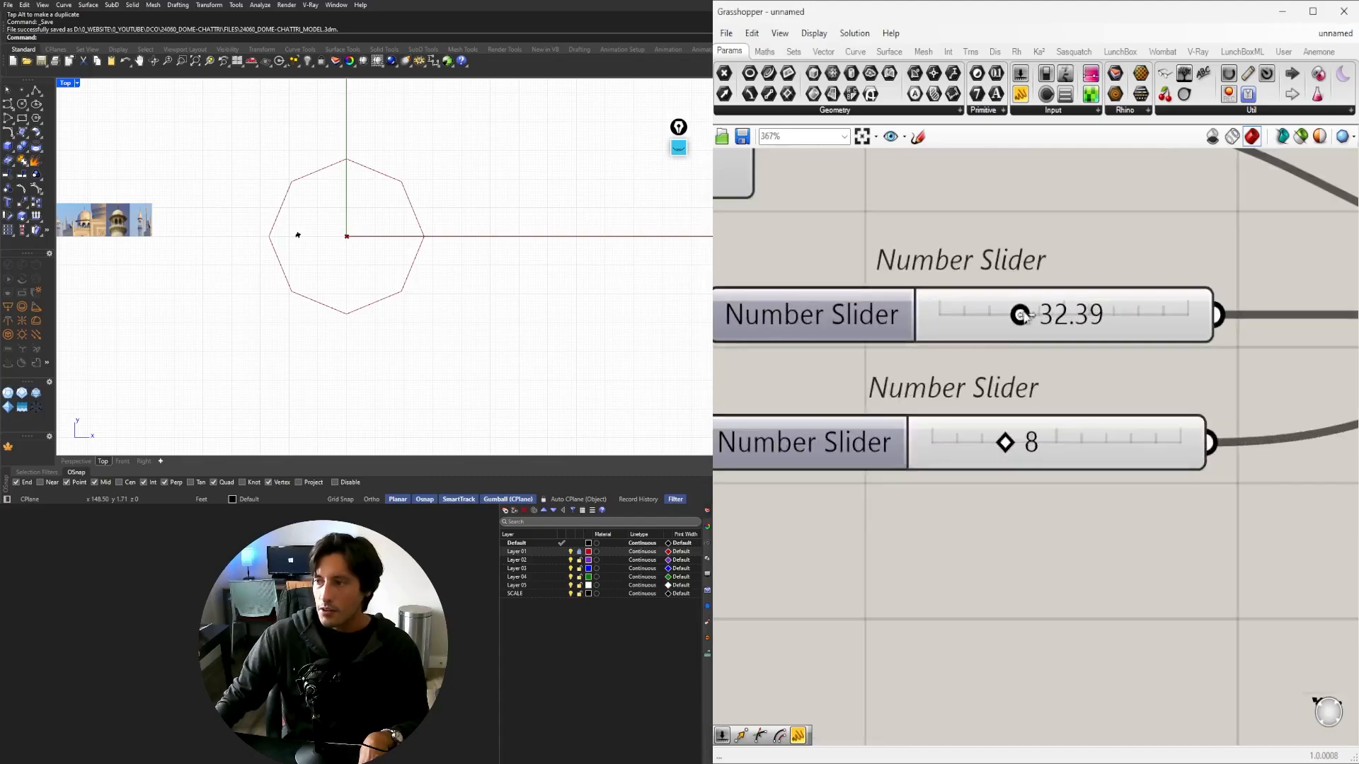
mouse_move(1022, 314)
left_mouse_down()
mouse_move(979, 319)
mouse_move(1020, 318)
left_mouse_up()
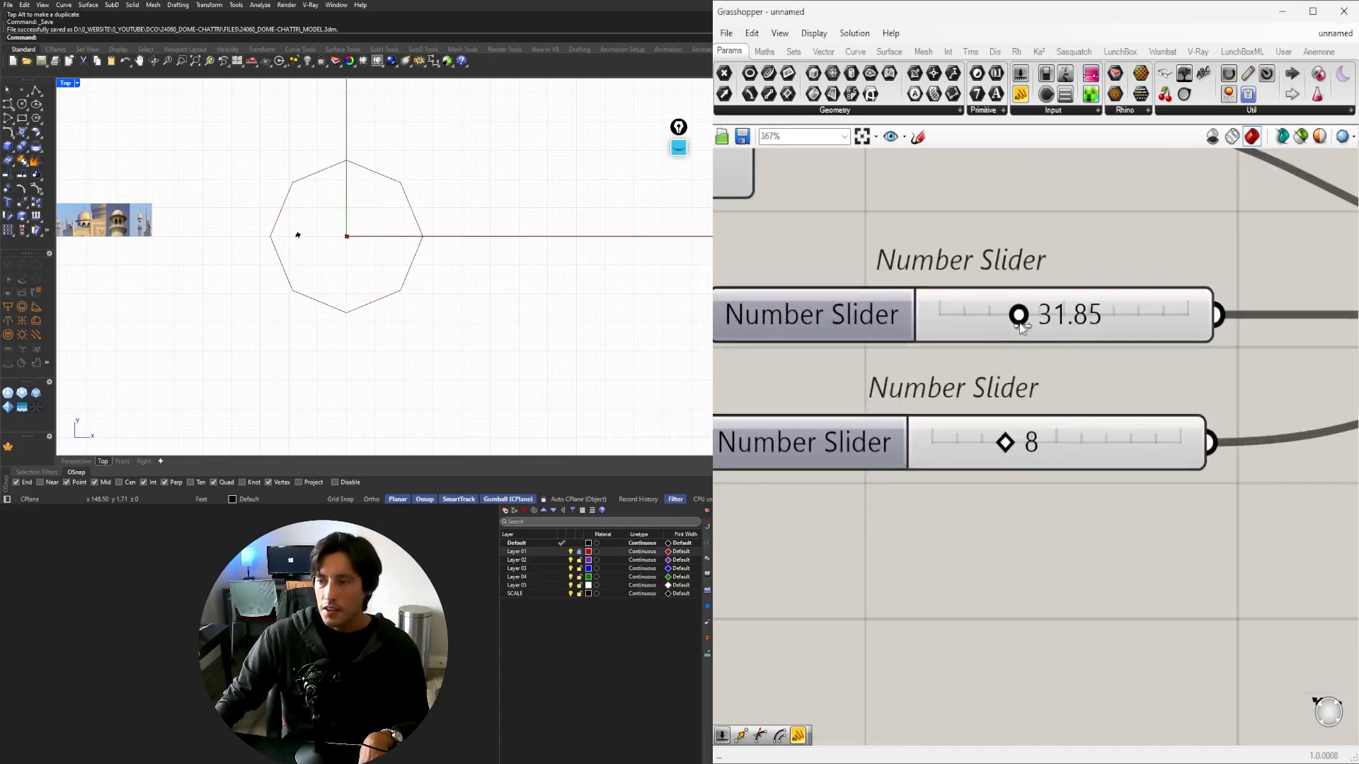
scroll(1025, 528, "down", 5)
left_click_drag(1099, 416, 1022, 416)
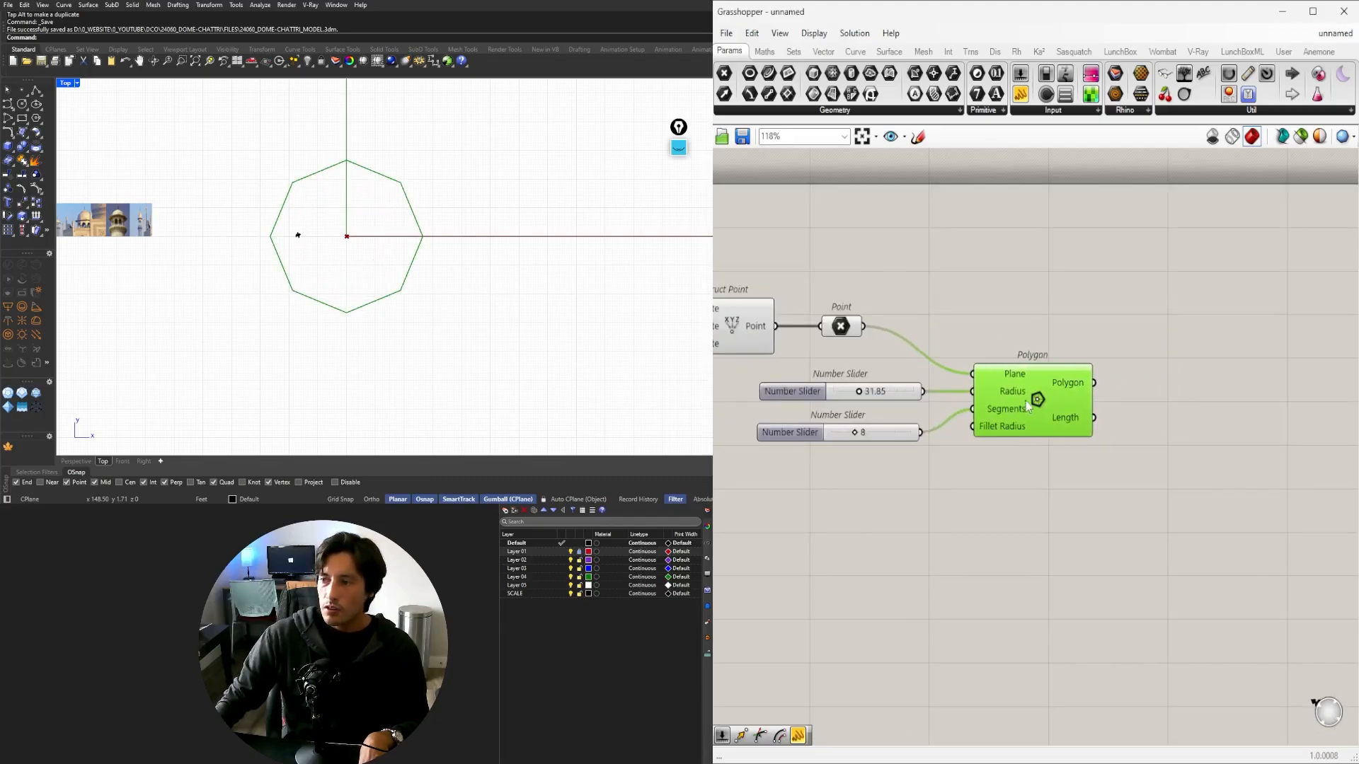
scroll(386, 261, "up", 3)
right_click_drag(387, 260, 393, 292)
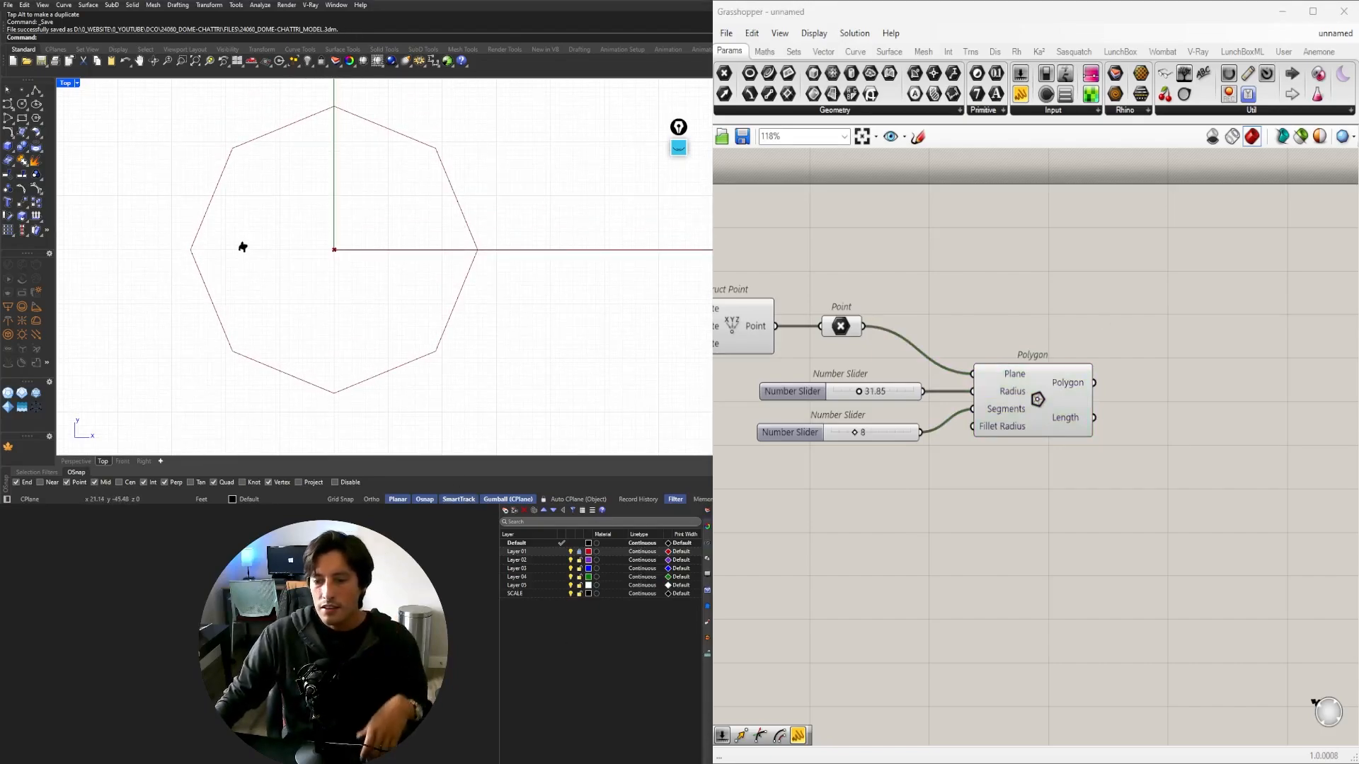
key("ctrl+shift+1")
left_click(678, 193)
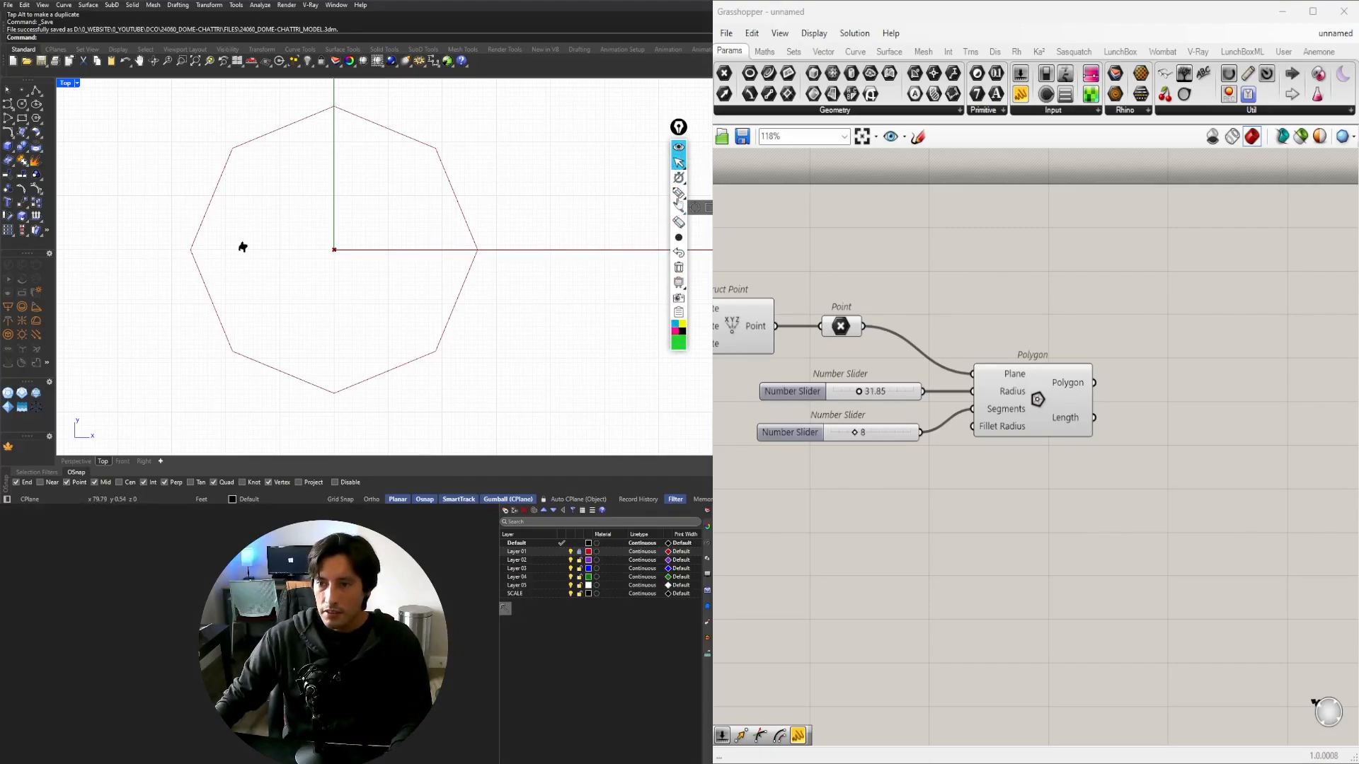
left_click_drag(438, 150, 476, 249)
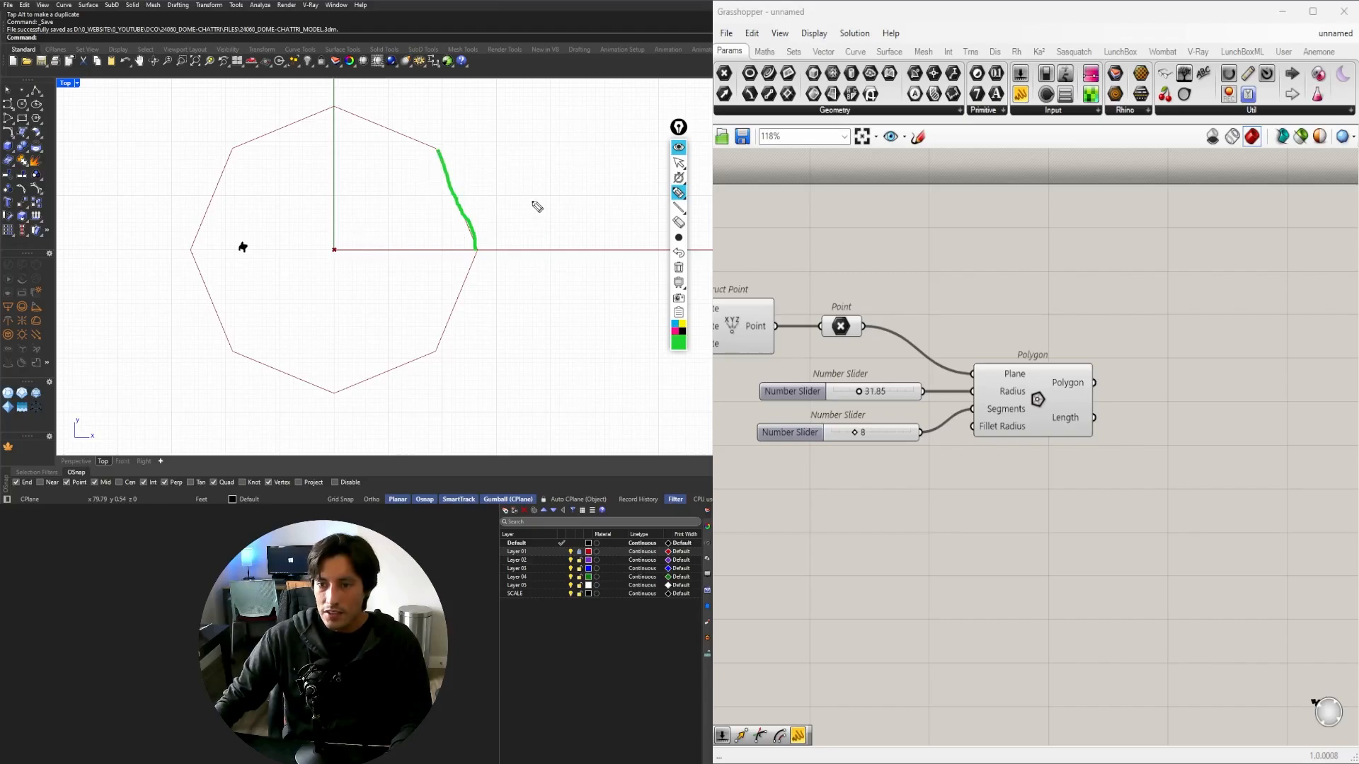
left_click_drag(533, 201, 530, 316)
left_click_drag(362, 198, 361, 302)
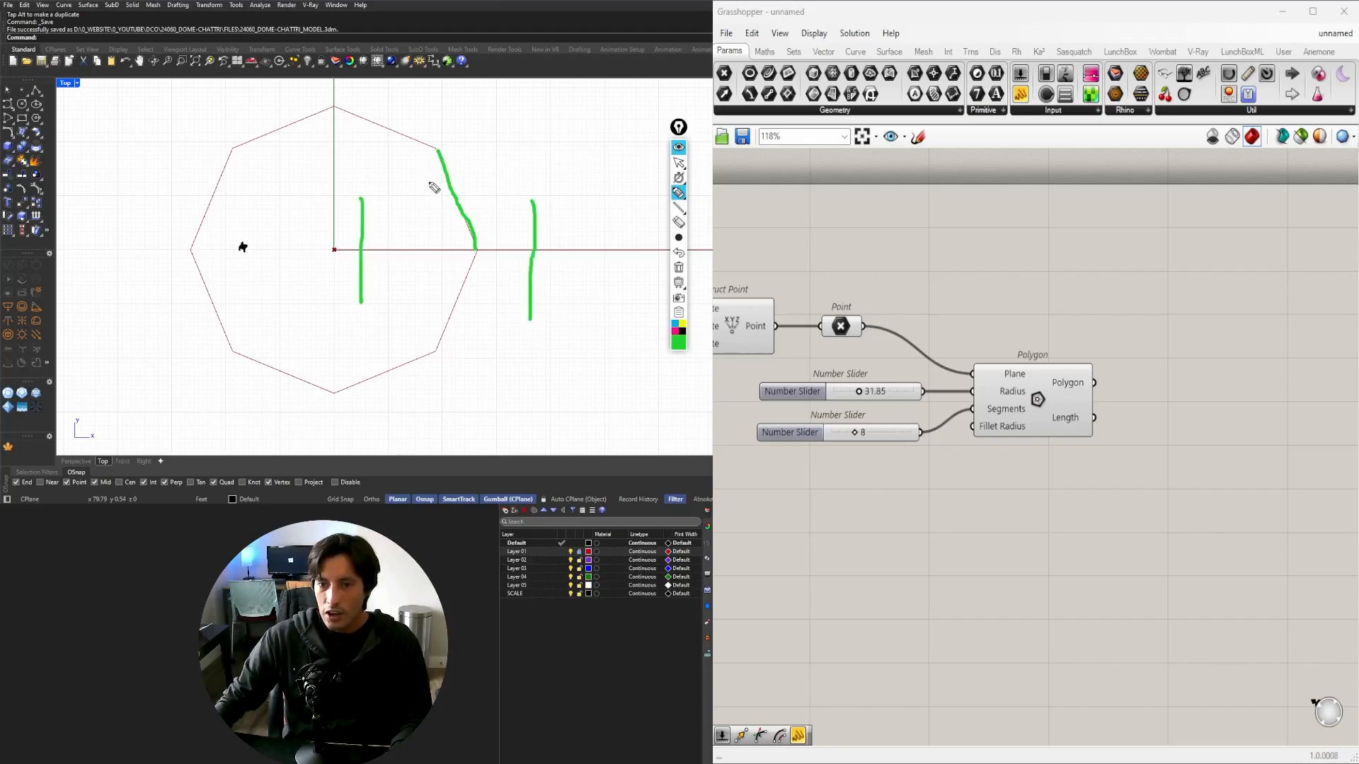
left_click_drag(410, 154, 500, 158)
left_click_drag(418, 322, 481, 322)
mouse_move(364, 301)
left_mouse_down()
mouse_move(410, 326)
mouse_move(543, 314)
left_mouse_up()
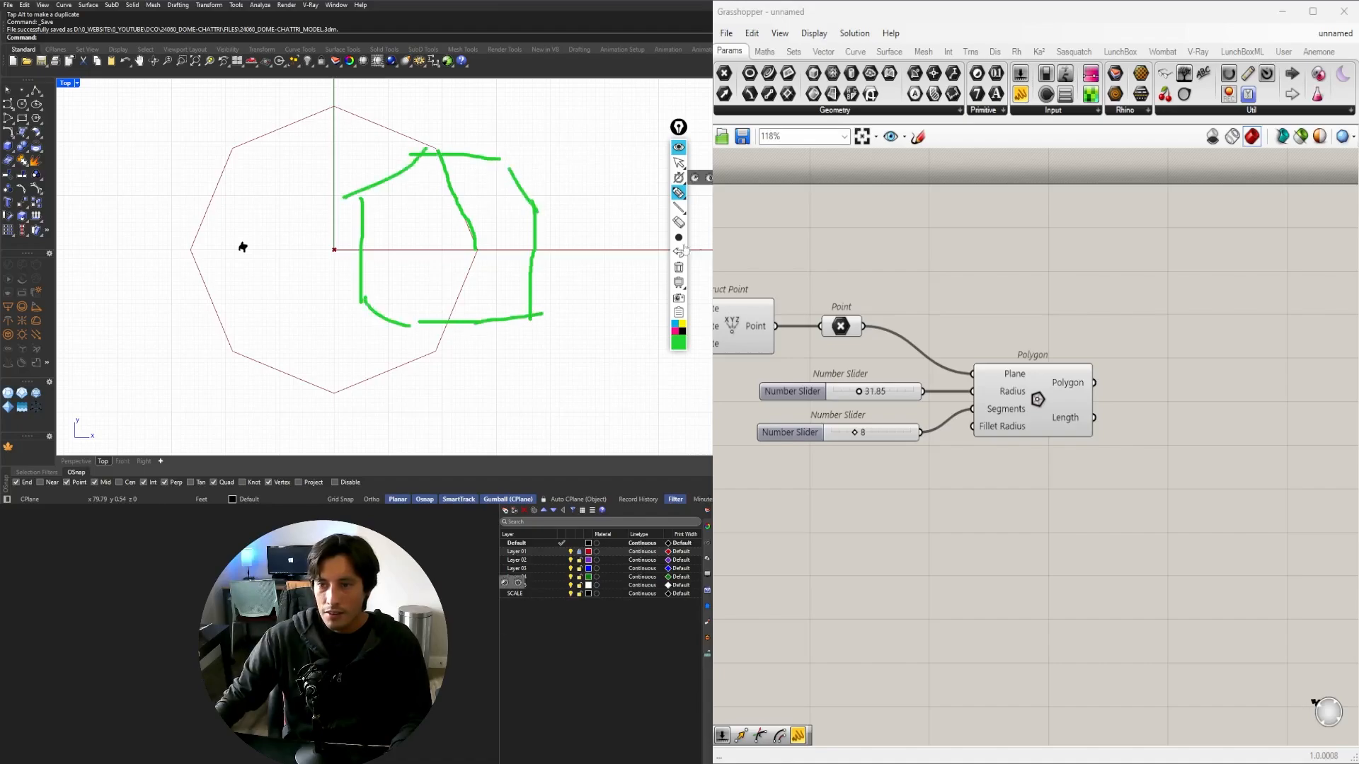
left_click(678, 268)
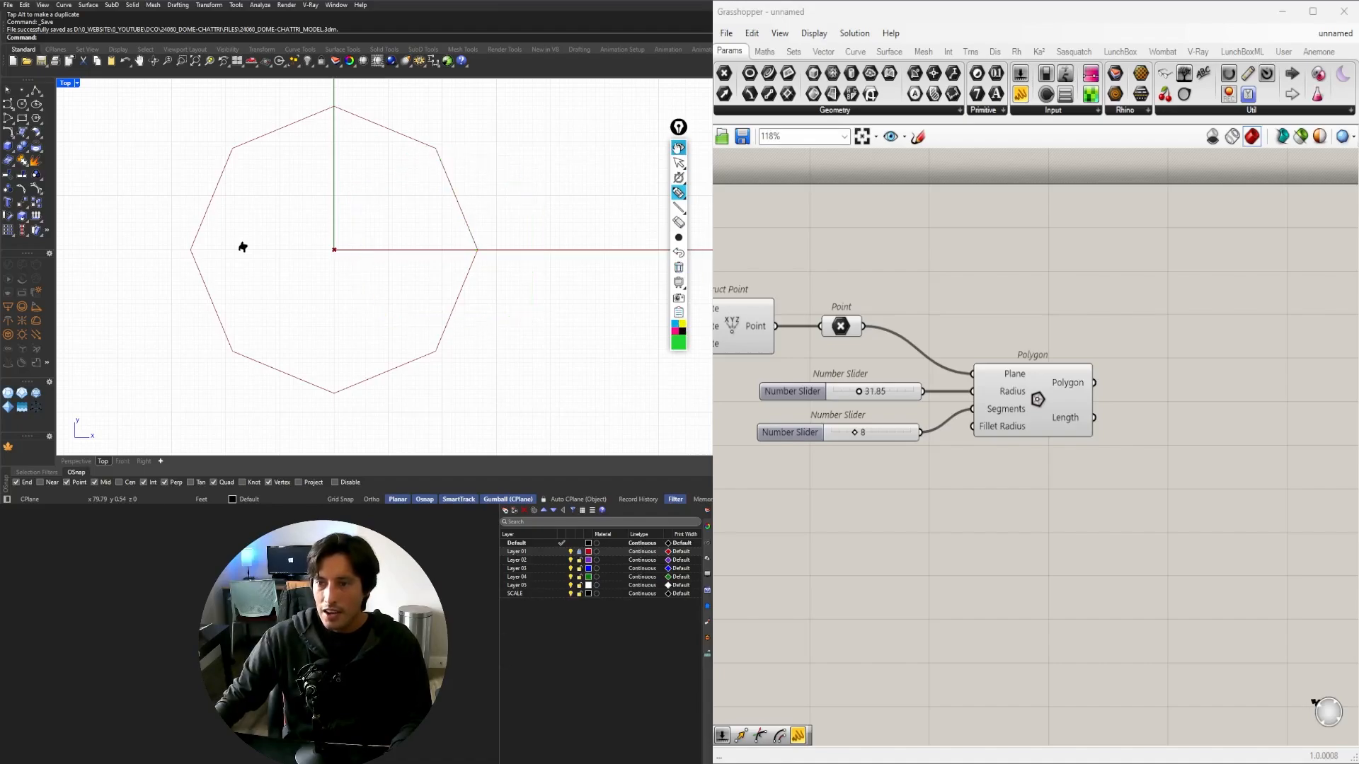
left_click(678, 148)
left_click_drag(680, 128, 0, 146)
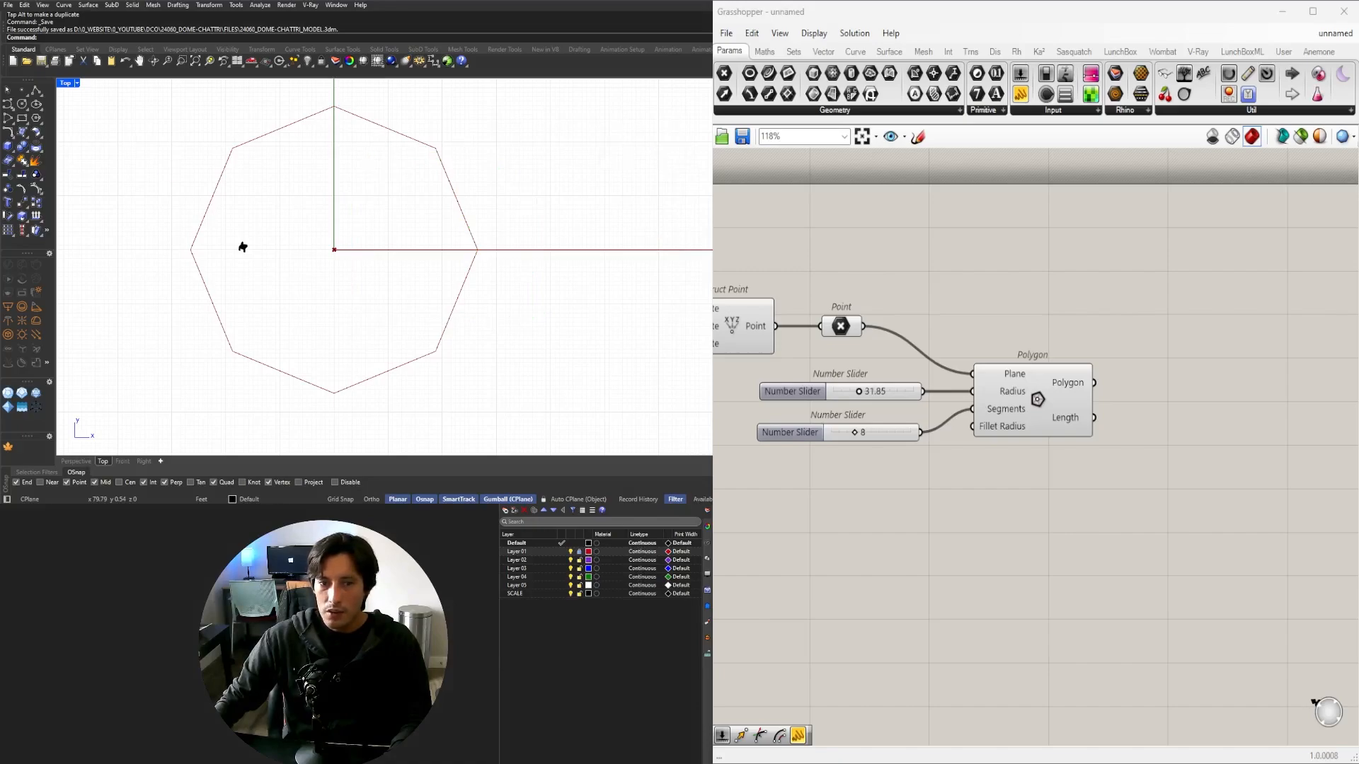
left_click_drag(1046, 389, 1068, 388)
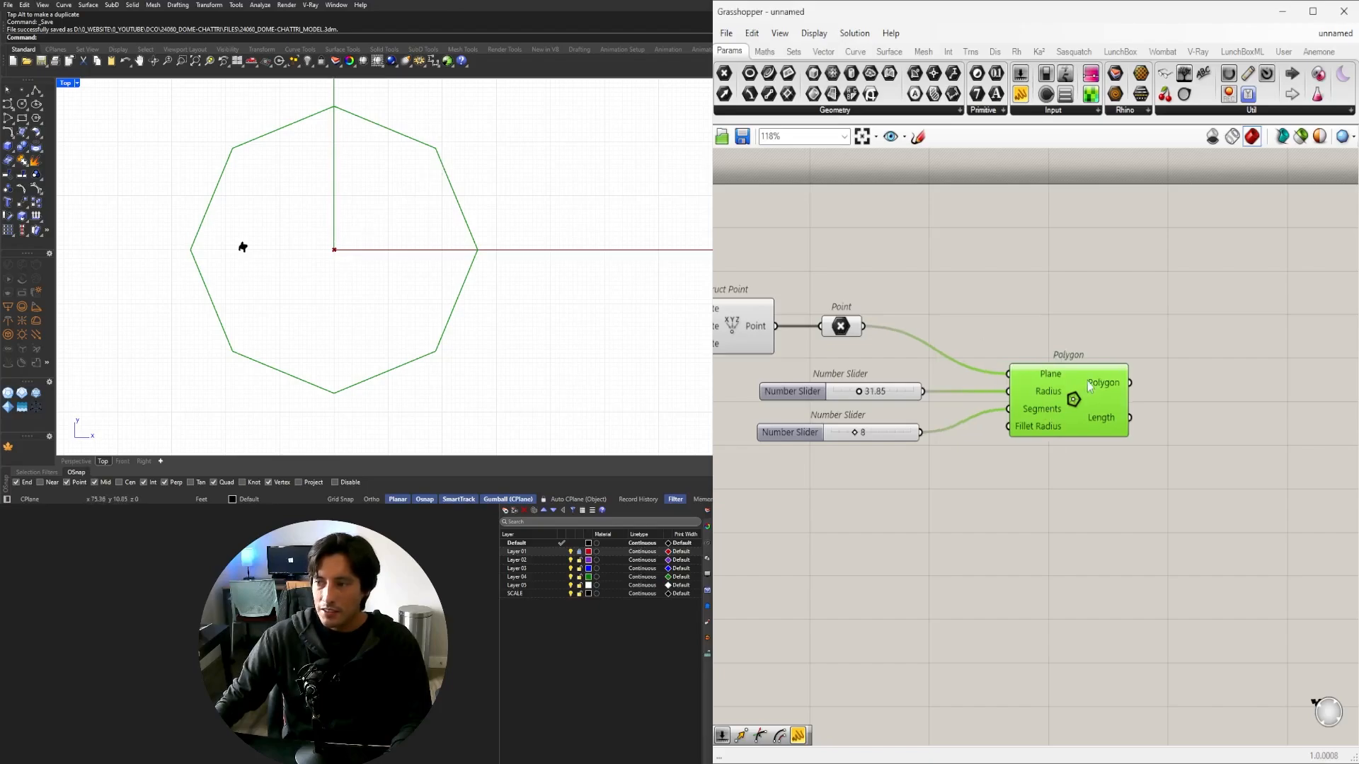
Create a Panel containing 360 and place it below the Polygon component.
left_click_drag(1069, 381, 1136, 380)
double_click(1080, 509)
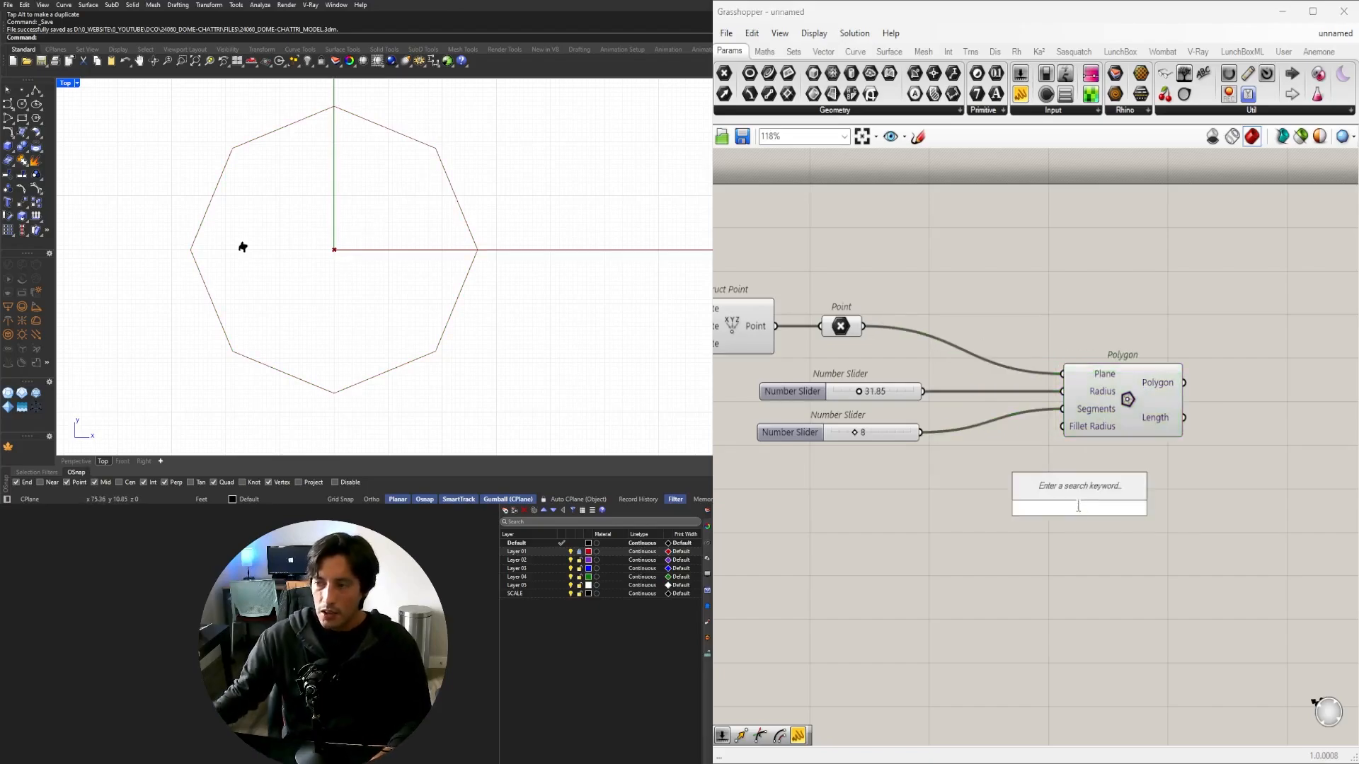
type("panel3")
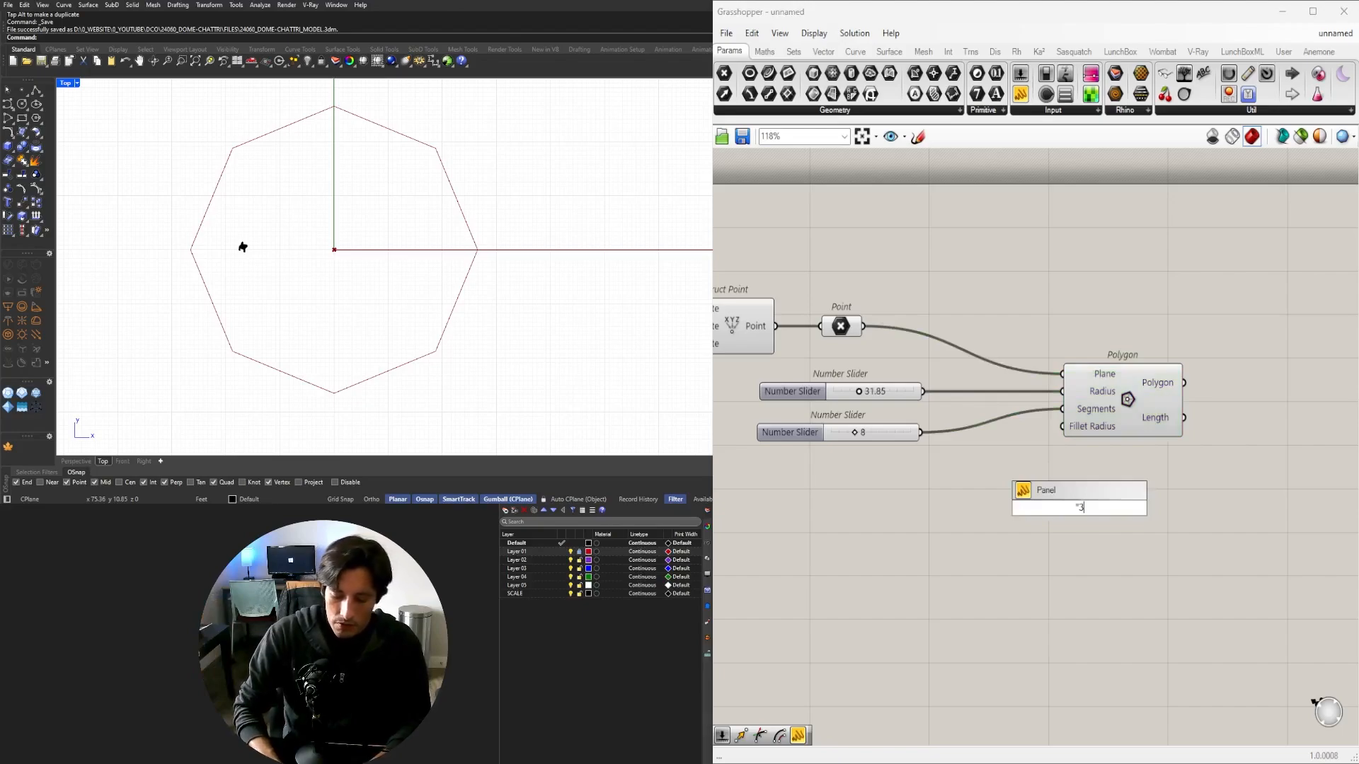
type("60")
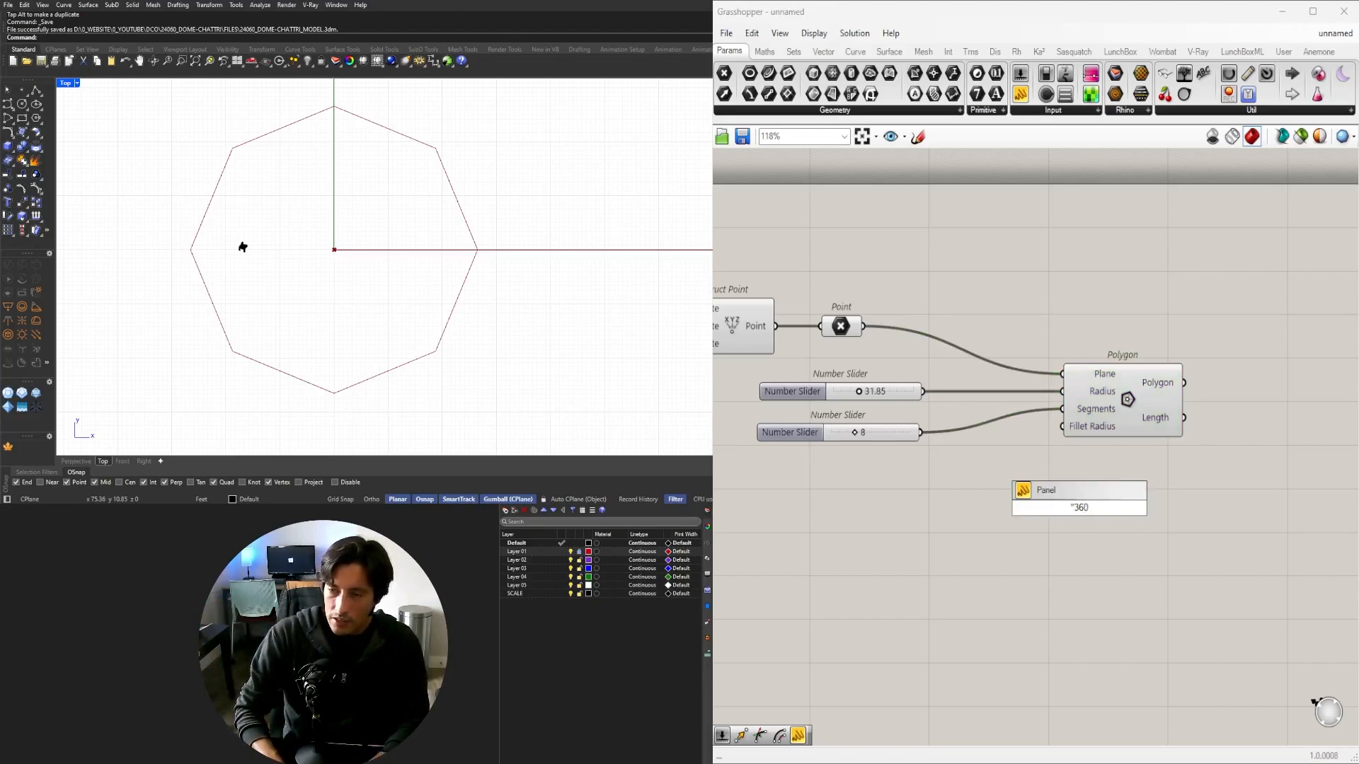
key("Return")
left_click_drag(1079, 511, 1069, 446)
scroll(920, 505, "up", 3)
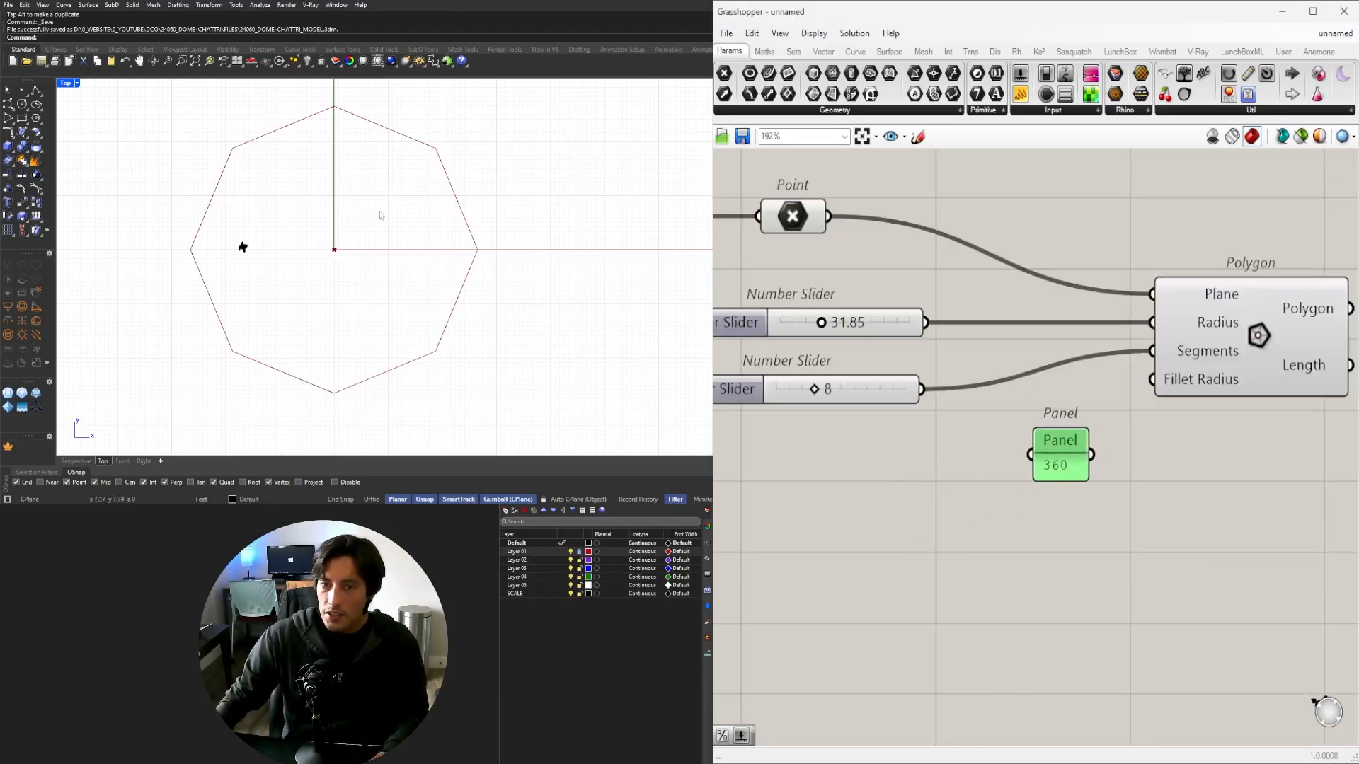
Add a Division component and wire the 360 Panel into its A input.
scroll(1137, 496, "down", 2)
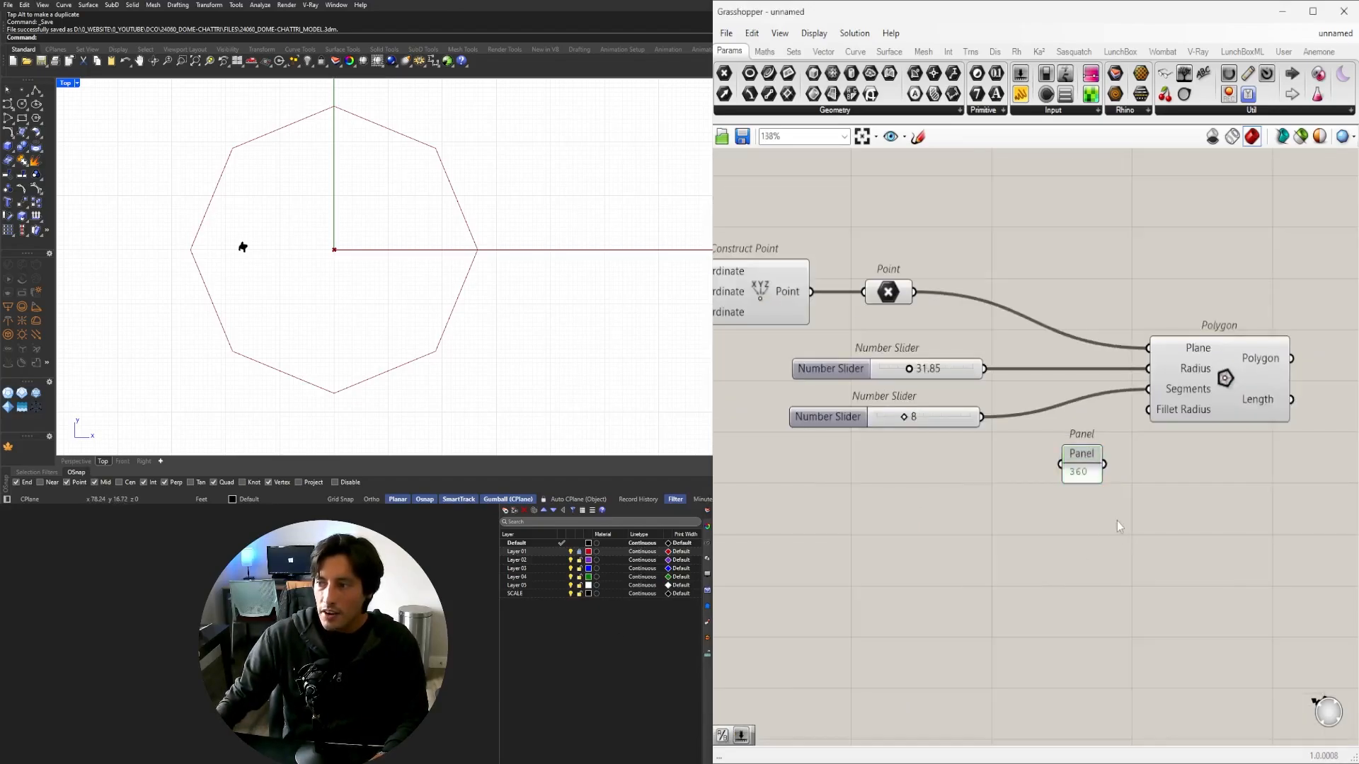
double_click(1117, 521)
type("/")
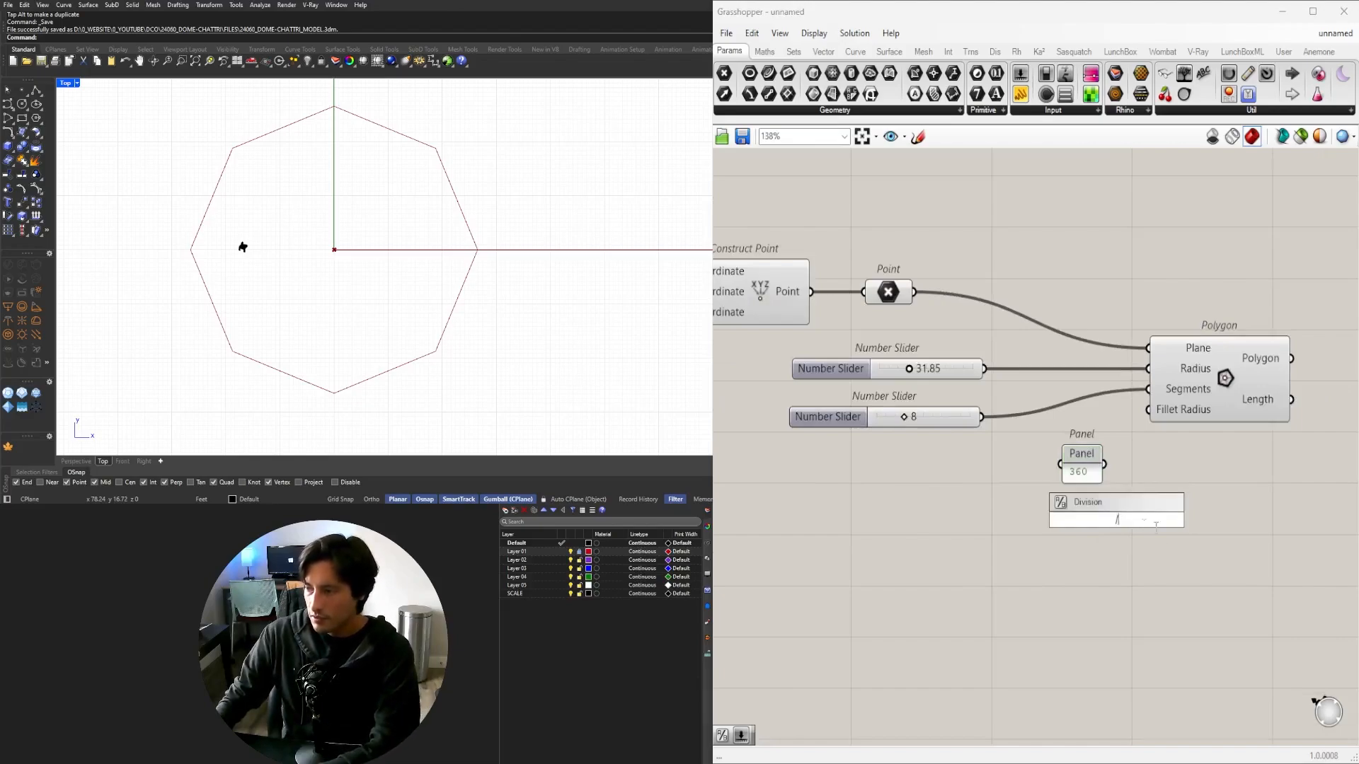
key("Return")
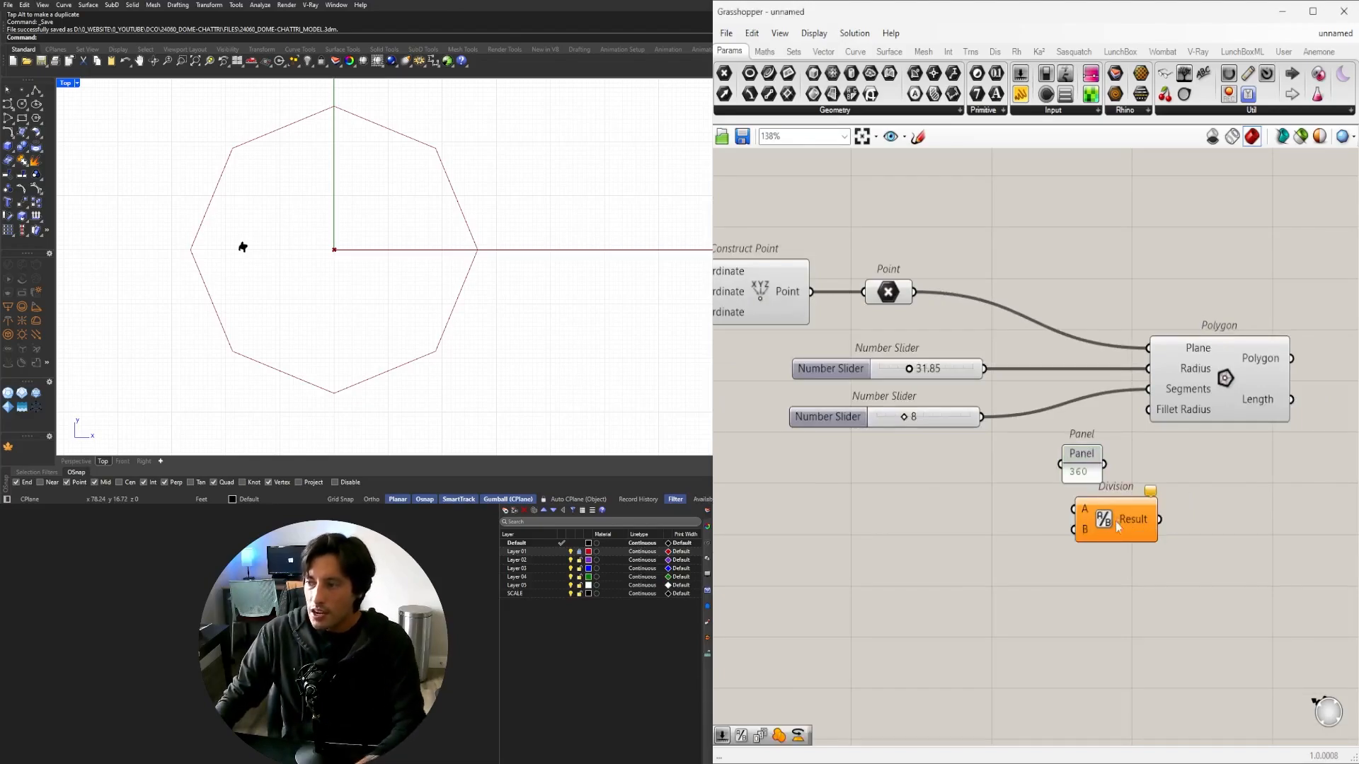
left_click_drag(1118, 519, 1163, 489)
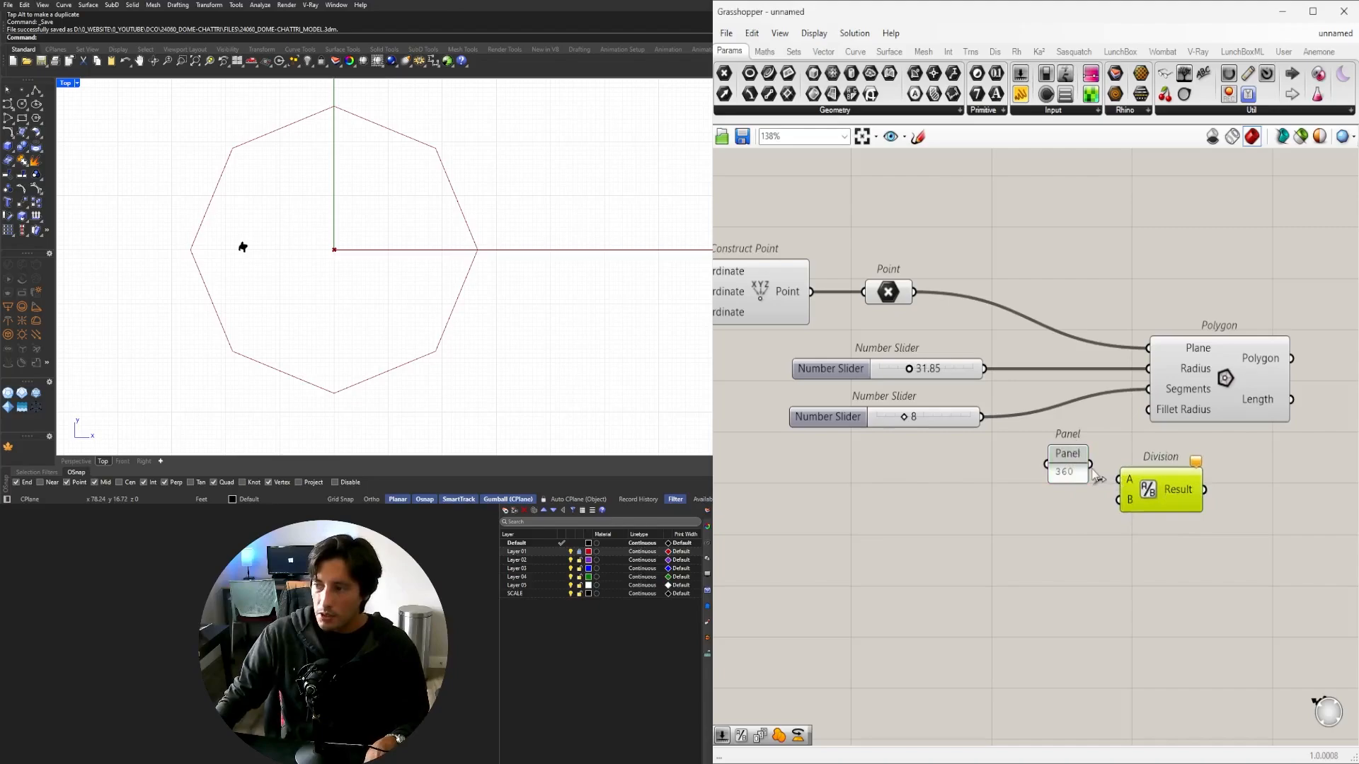
left_click_drag(1091, 465, 1120, 481)
left_click_drag(1152, 495, 1149, 509)
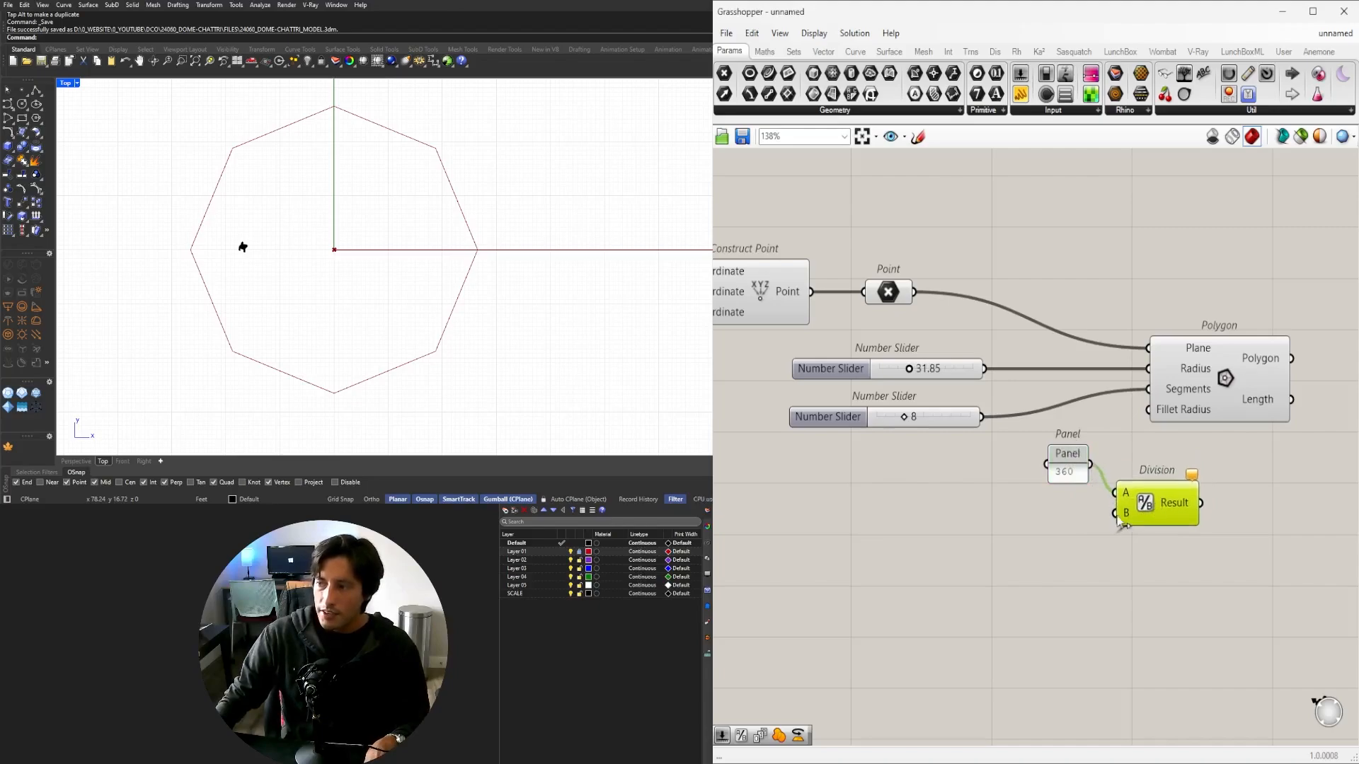
Connect the segment-count slider into Division's B input and reposition the component.
left_click(958, 422)
left_click_drag(981, 417, 1110, 523)
left_click(1112, 570)
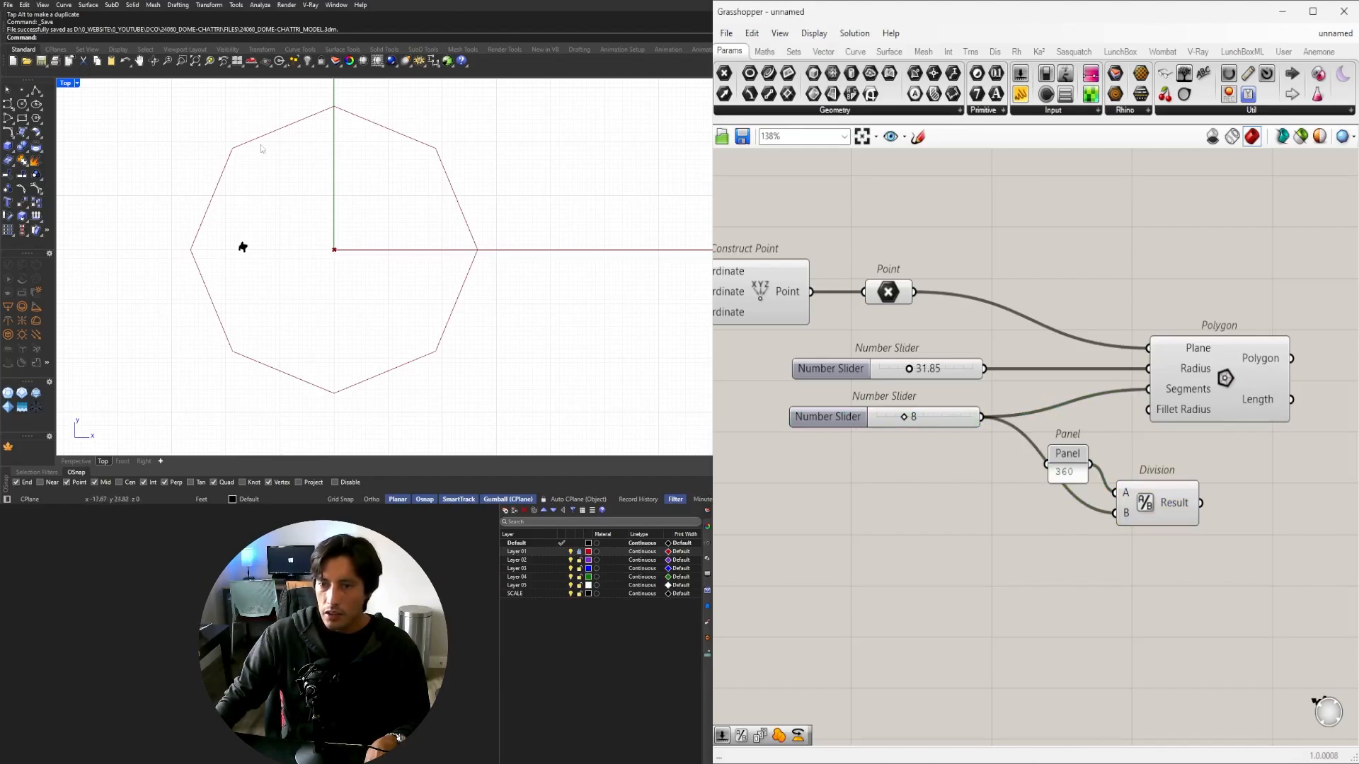
scroll(919, 511, "up", 3)
mouse_move(974, 479)
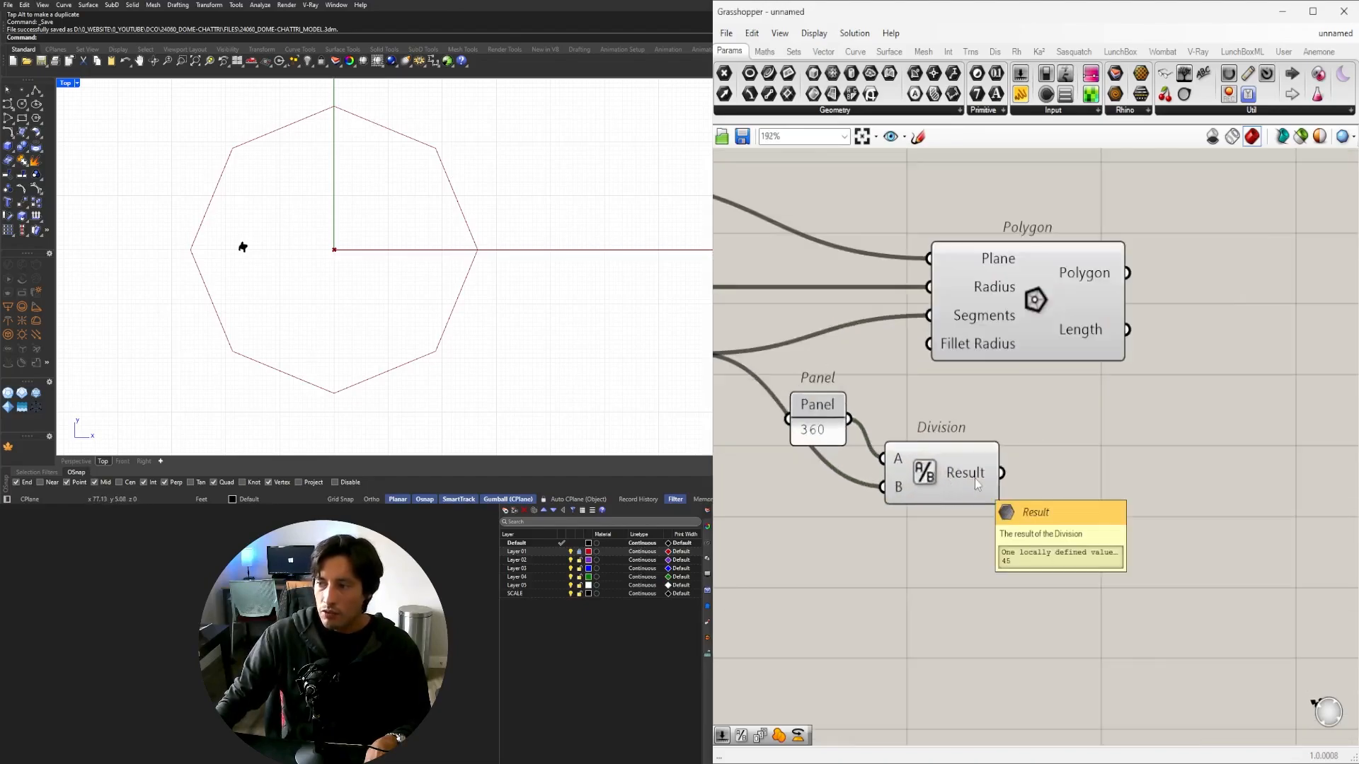
left_click_drag(975, 479, 981, 439)
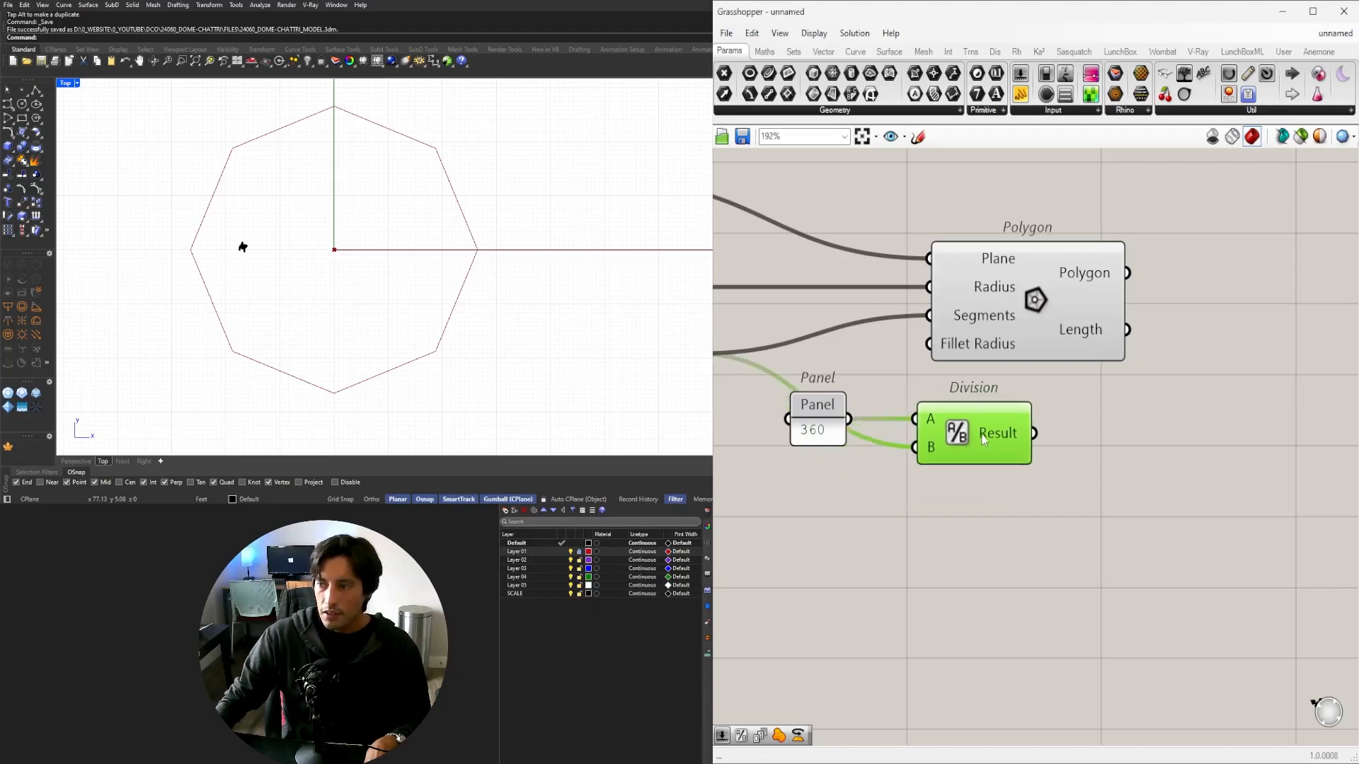
scroll(982, 439, "down", 3)
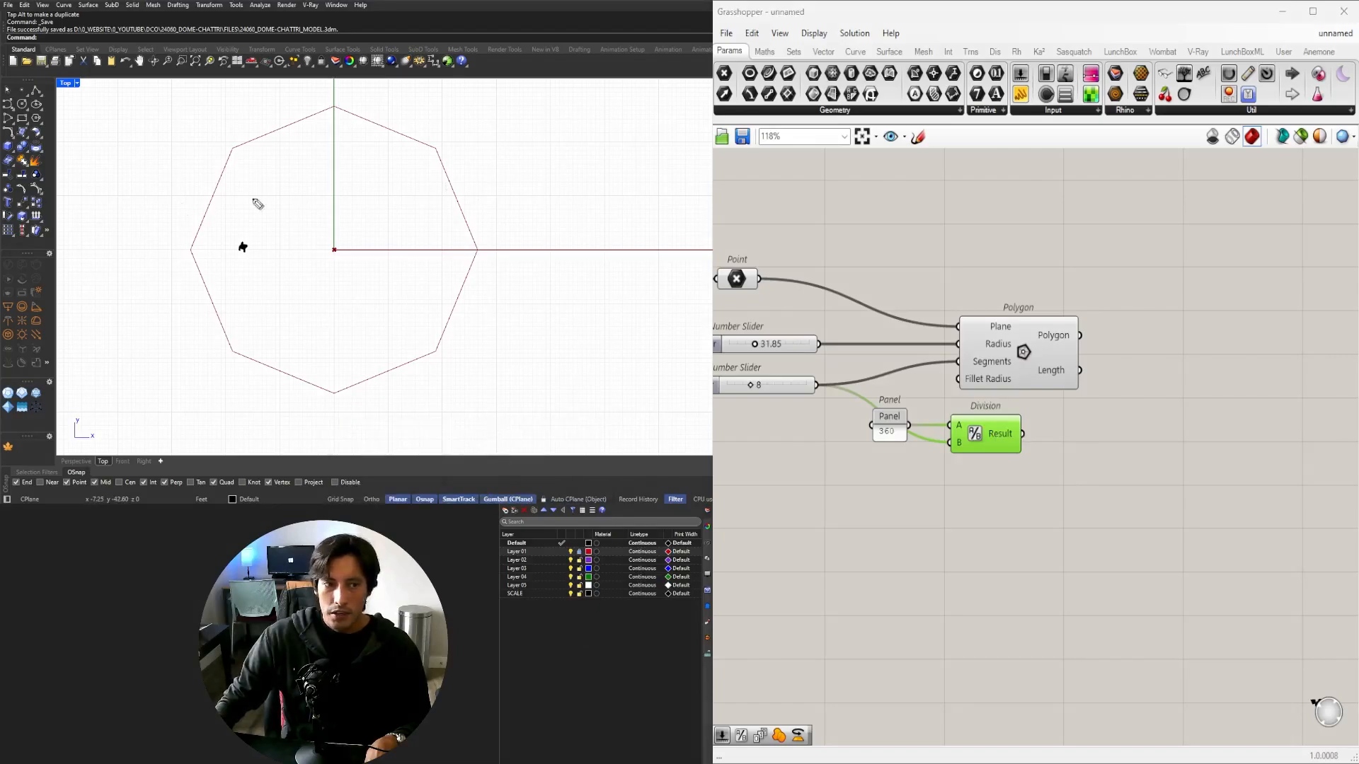
mouse_move(335, 110)
left_mouse_down()
mouse_move(336, 243)
mouse_move(388, 208)
mouse_move(428, 152)
left_mouse_up()
mouse_move(327, 191)
left_mouse_down()
mouse_move(396, 209)
mouse_move(386, 173)
mouse_move(481, 170)
mouse_move(524, 182)
mouse_move(510, 192)
left_mouse_up()
mouse_move(526, 162)
left_mouse_down()
mouse_move(538, 180)
mouse_move(524, 191)
left_mouse_up()
left_click_drag(526, 161, 544, 160)
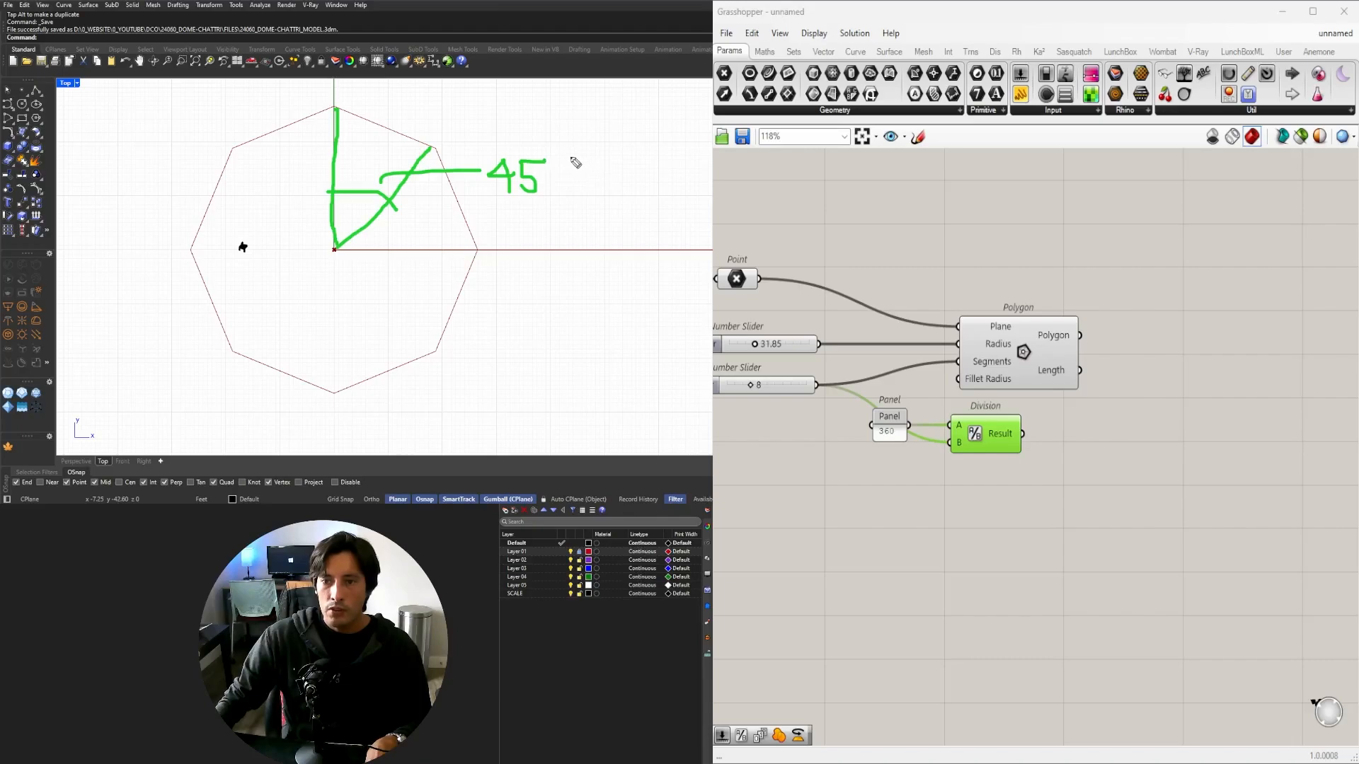
left_click_drag(575, 151, 537, 225)
mouse_move(579, 185)
left_mouse_down()
mouse_move(628, 213)
mouse_move(669, 186)
mouse_move(667, 199)
left_mouse_up()
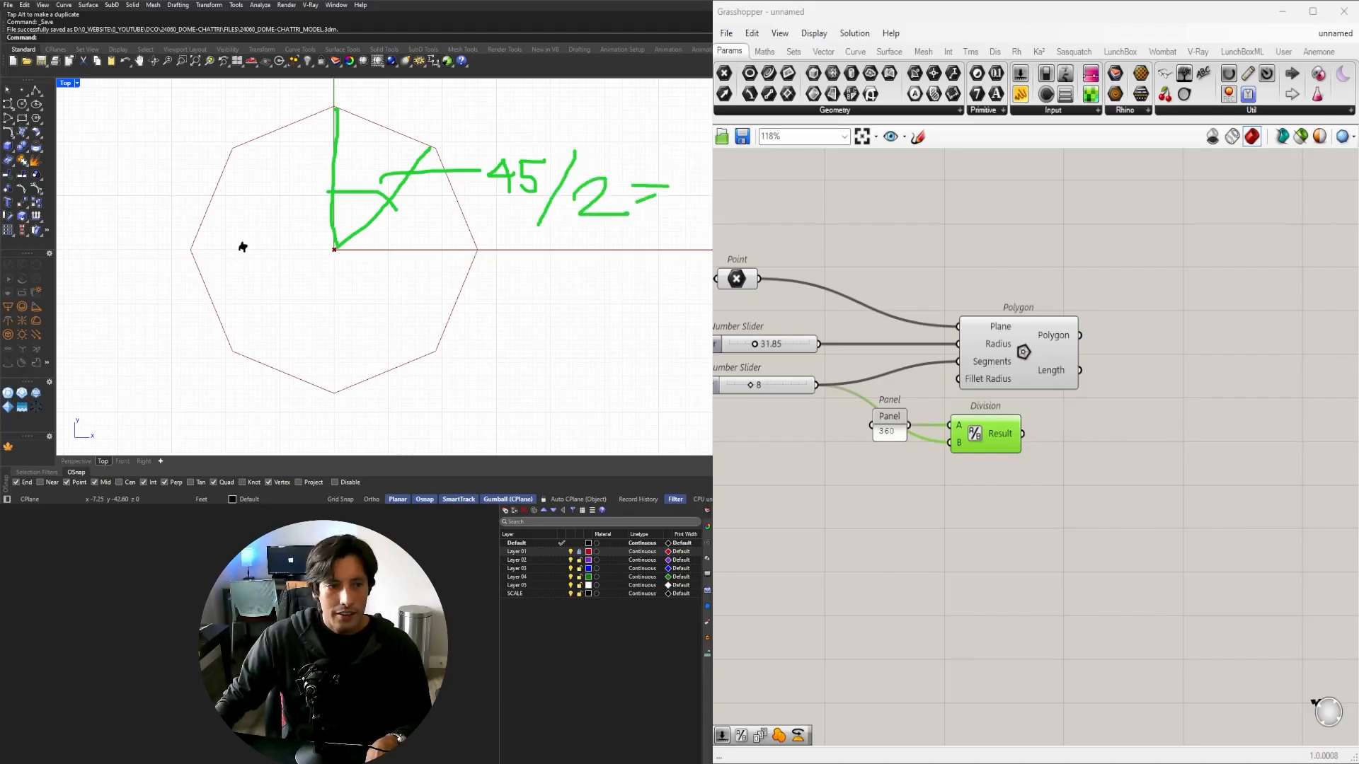
key("Escape")
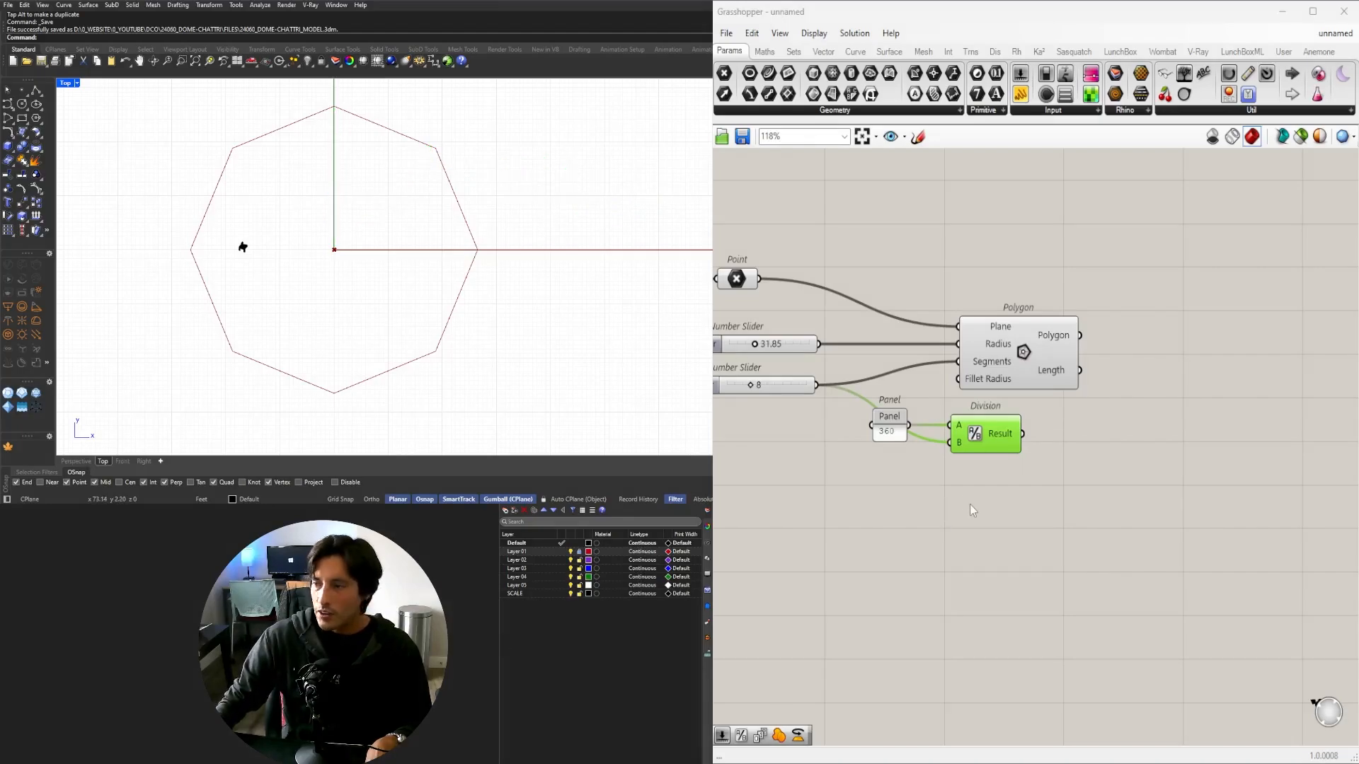
Add a Rotate component and feed the octagon into its Geometry input.
right_click_drag(1105, 448, 996, 449)
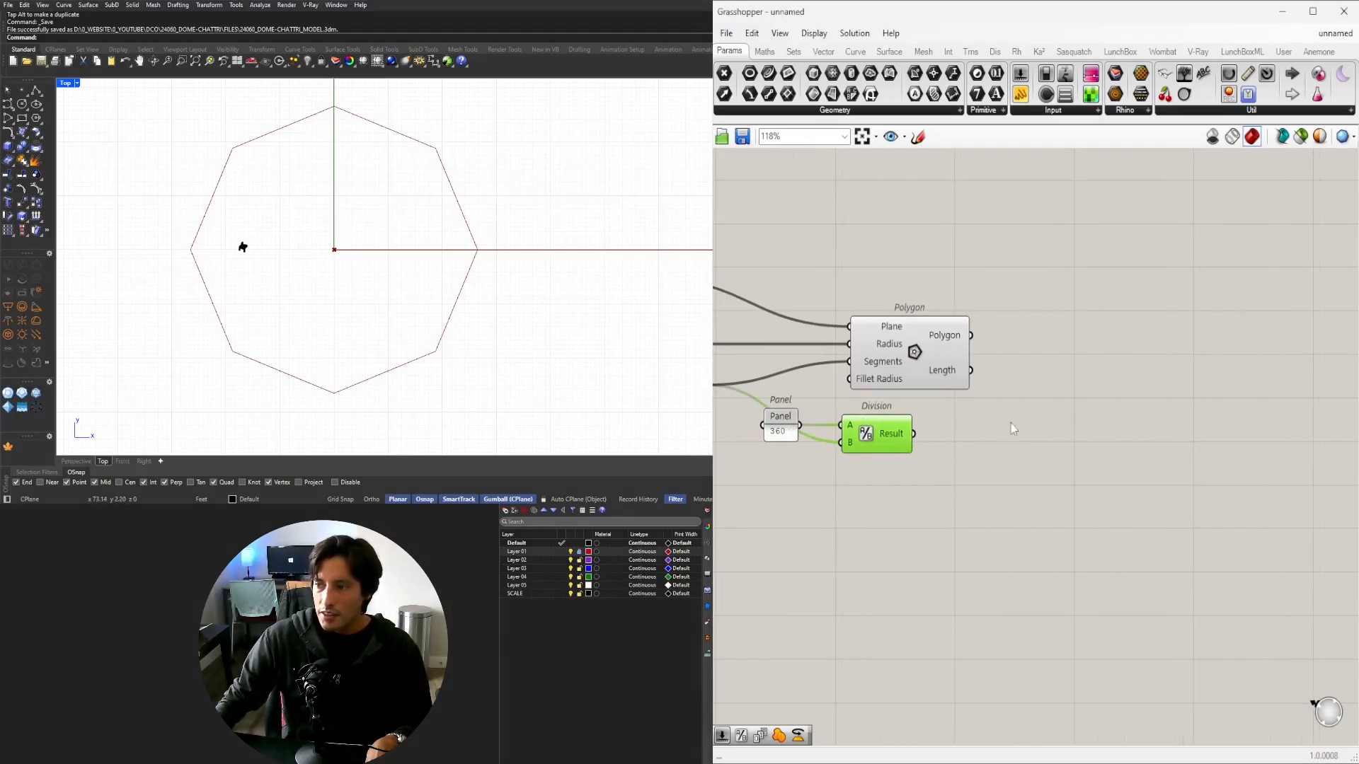
double_click(1160, 389)
type("rot")
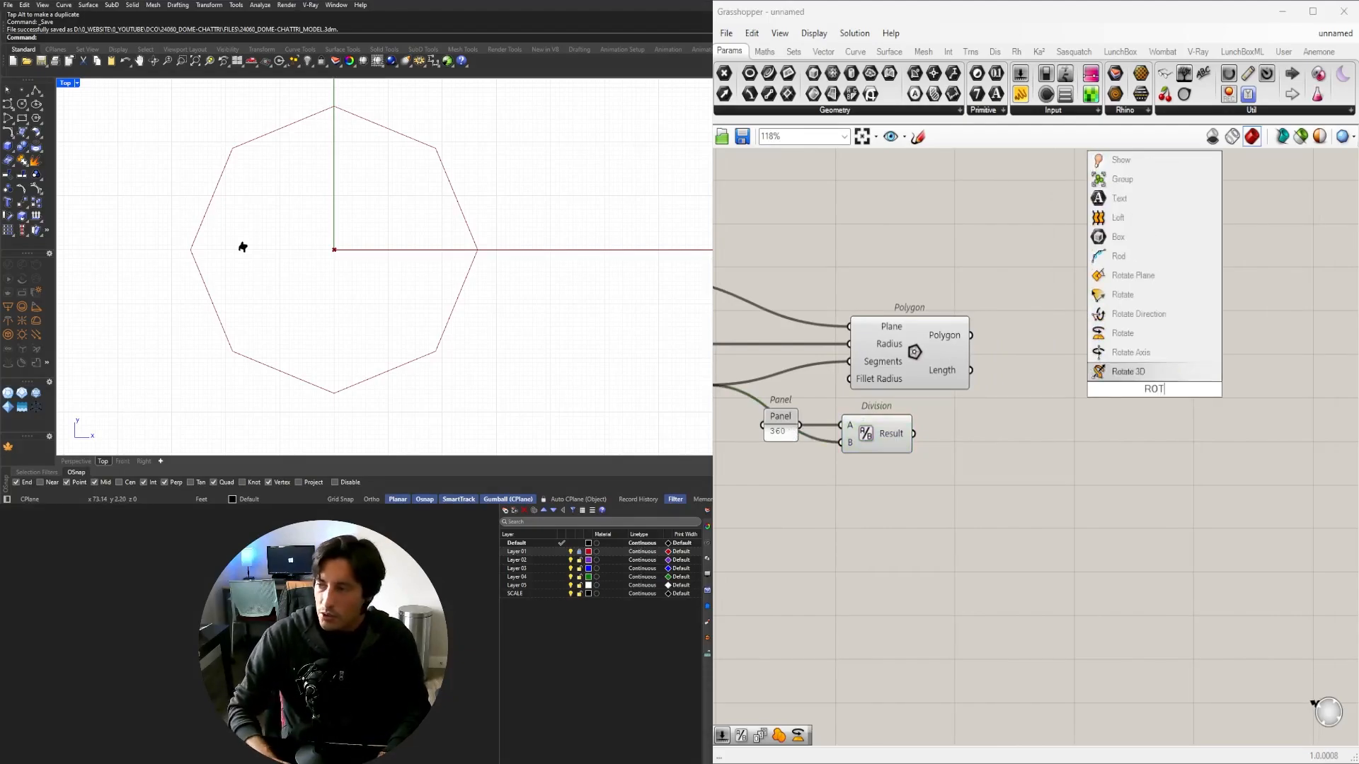
left_click(1124, 334)
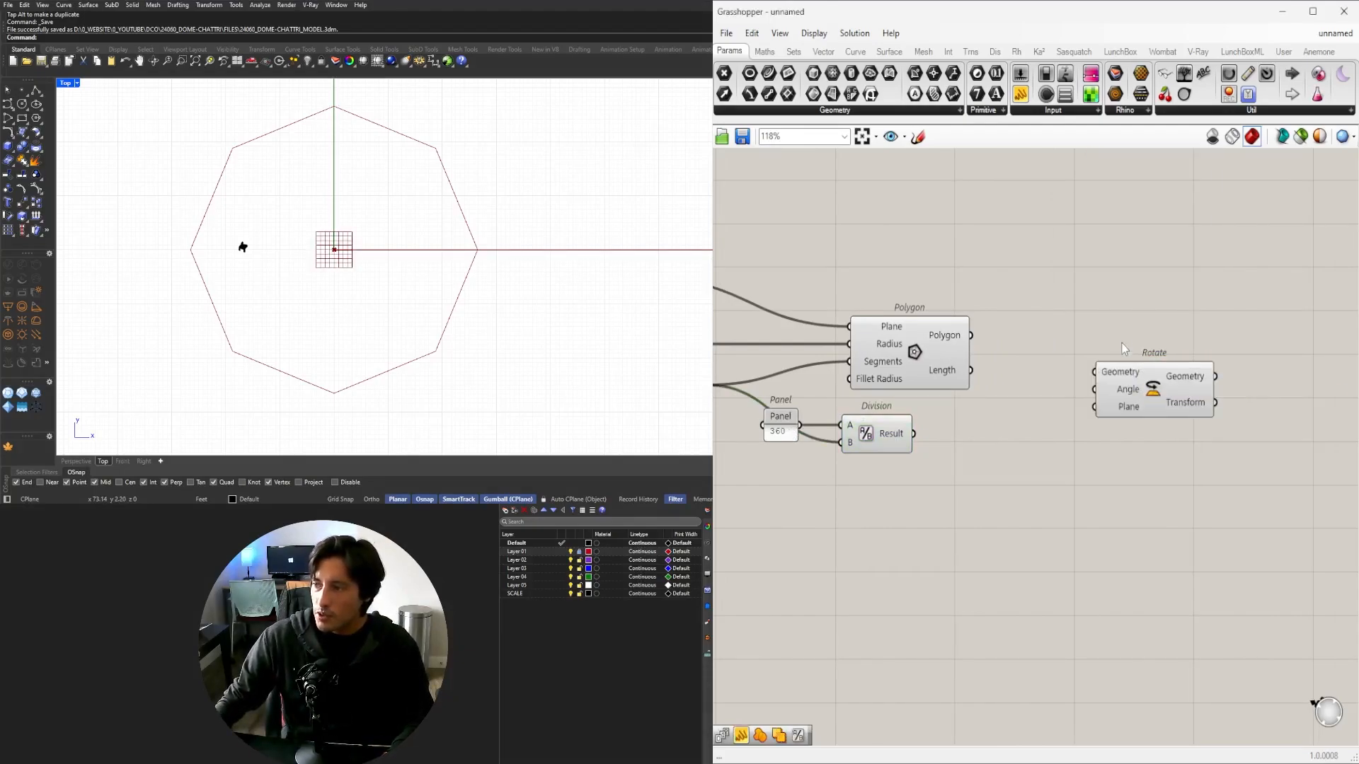
left_click(918, 379)
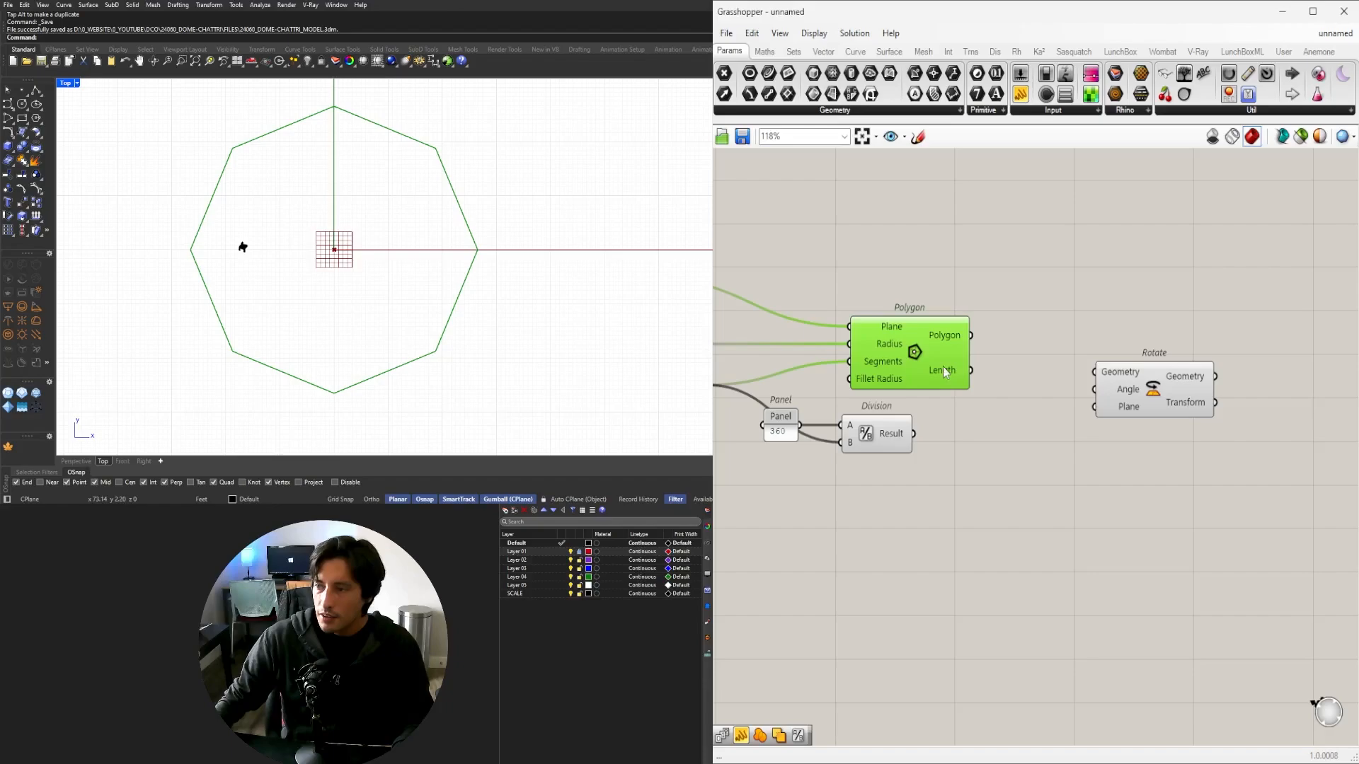
left_click_drag(1132, 382, 1162, 308)
left_click(955, 332)
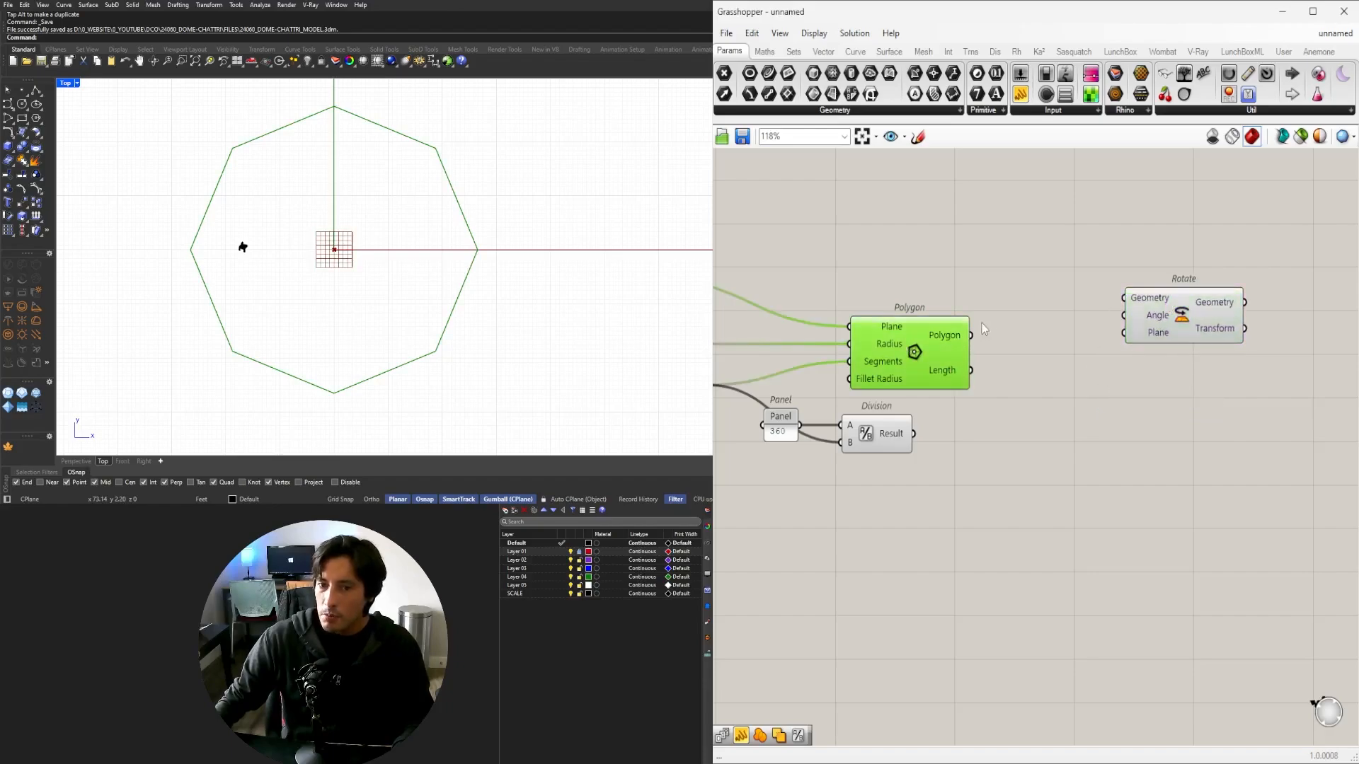
left_click_drag(971, 336, 1132, 300)
Use the centre Point as Rotate's Plane and set its Angle input to Degrees.
scroll(1091, 295, "down", 2)
right_click_drag(922, 305, 956, 358)
left_click_drag(806, 330, 1247, 327)
scroll(1087, 407, "up", 2)
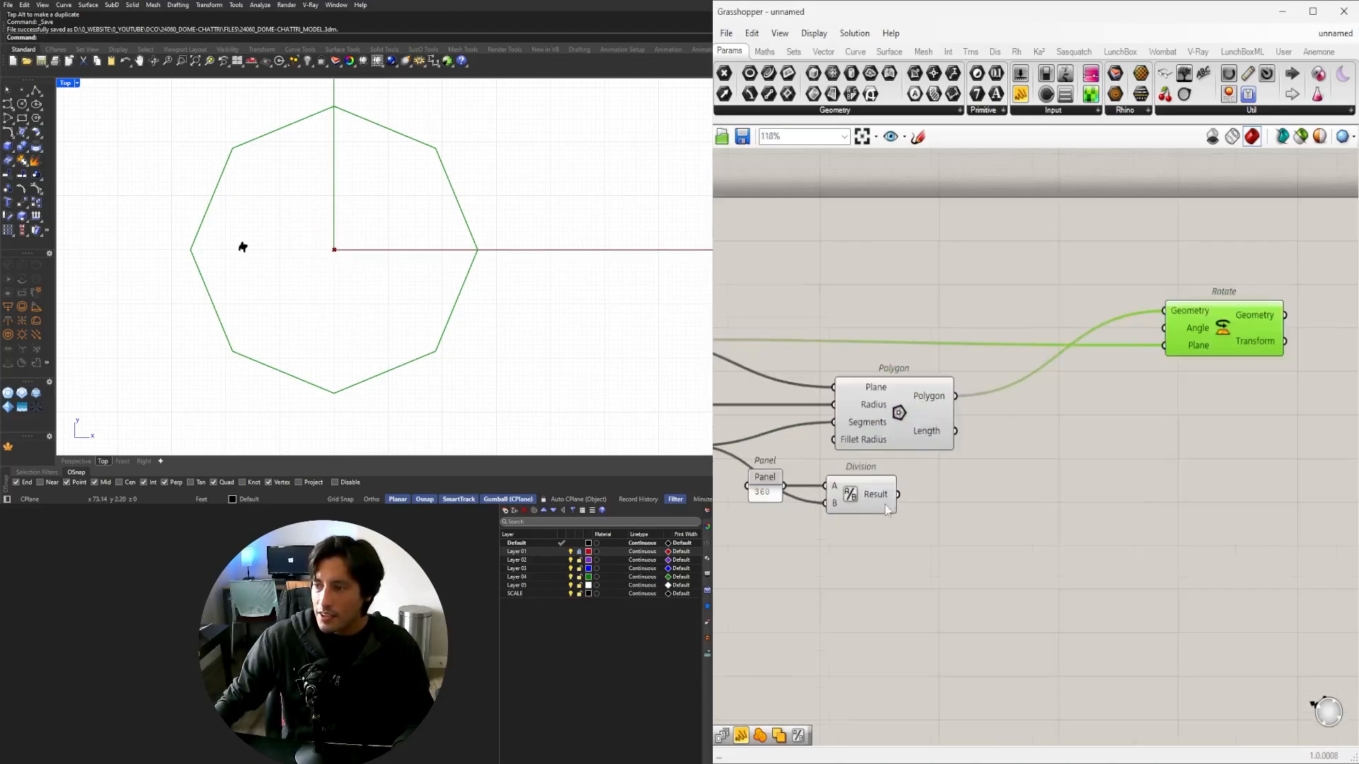
right_click(1190, 328)
left_click(1228, 454)
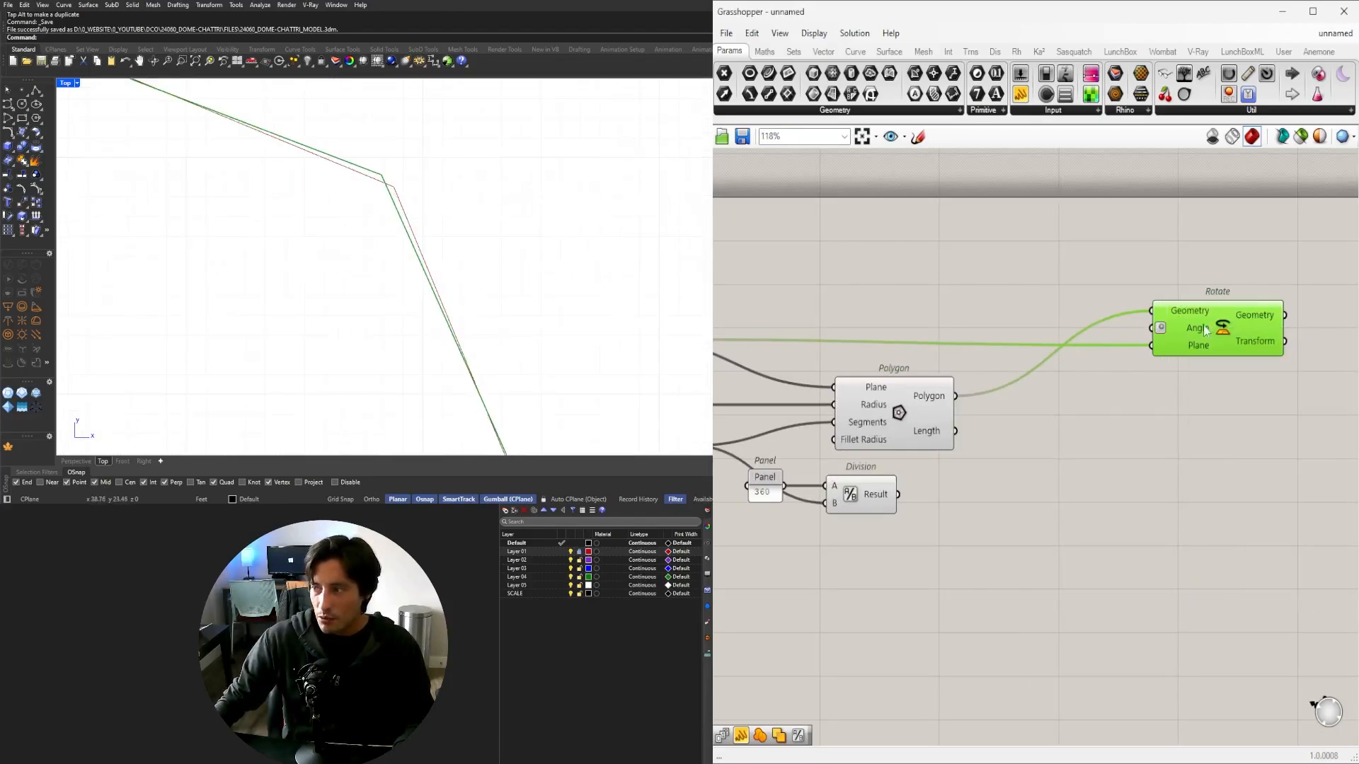
mouse_move(1180, 340)
Link the Division's 45 result to Rotate's Angle and compare the original and rotated octagons.
left_click(881, 520)
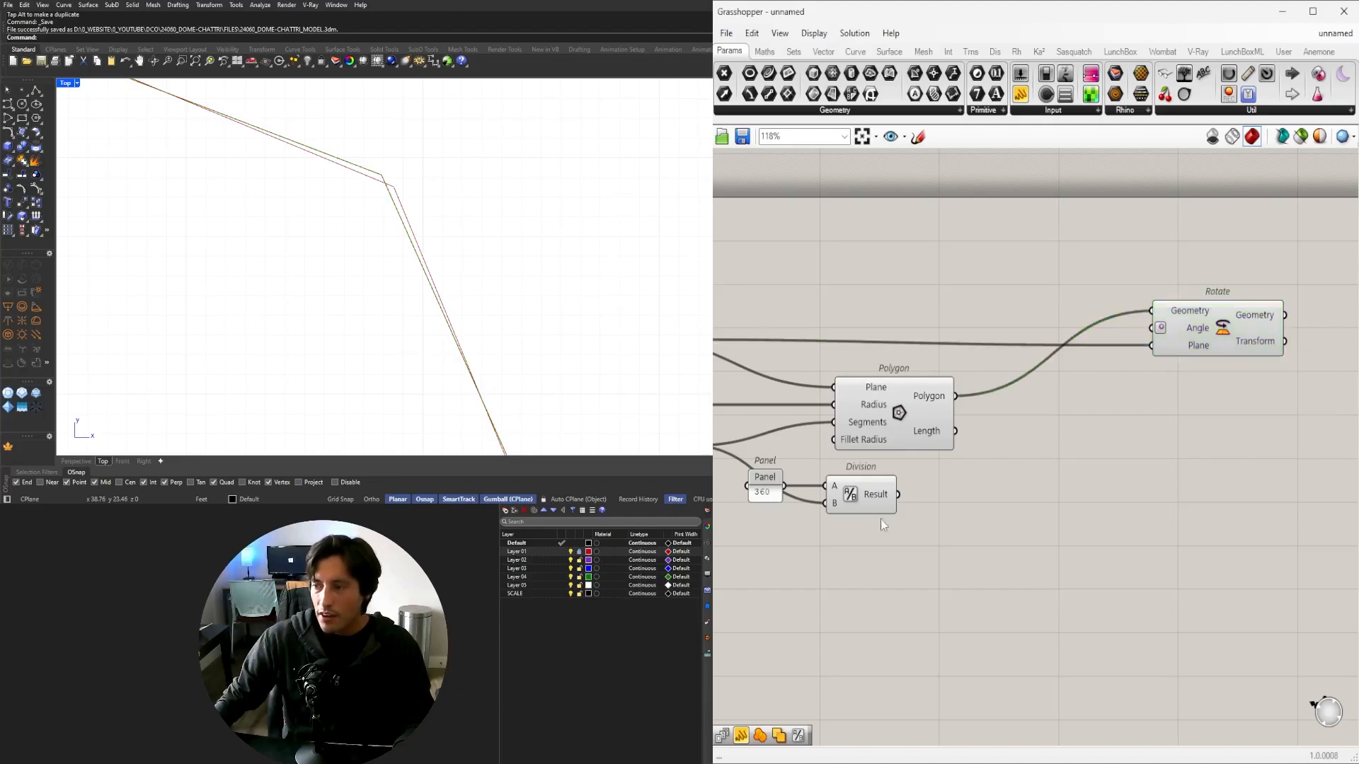
left_click_drag(900, 495, 1153, 332)
left_click(1222, 332)
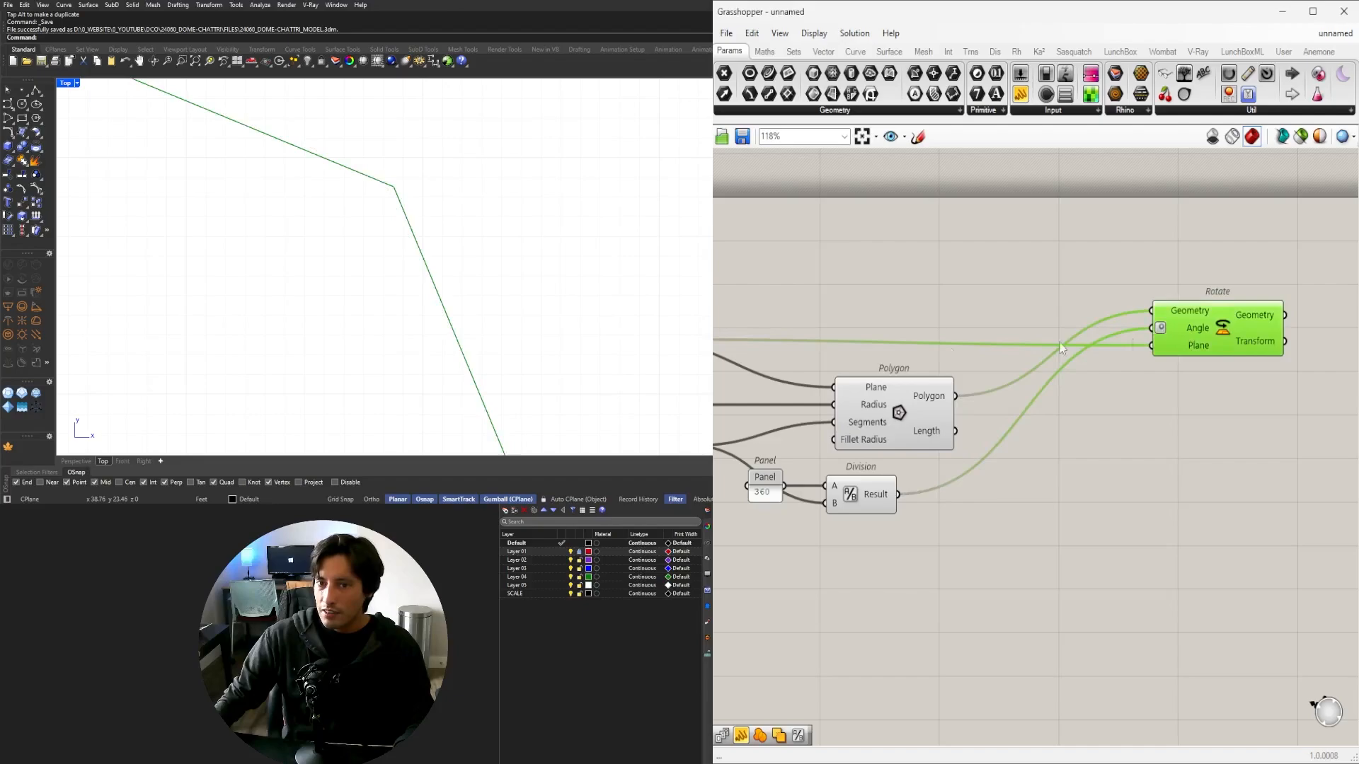
scroll(427, 216, "down", 10)
left_click(931, 402)
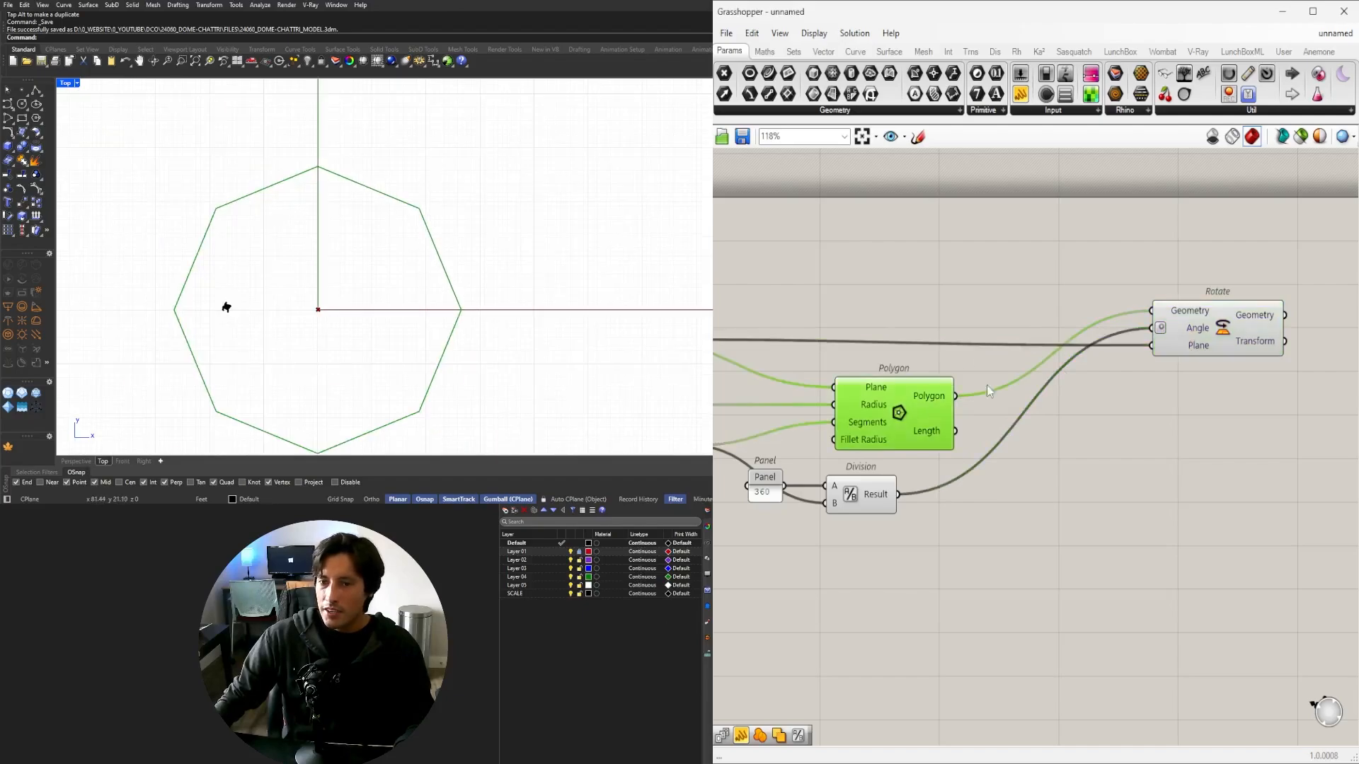
left_click(1213, 329)
left_click(934, 404)
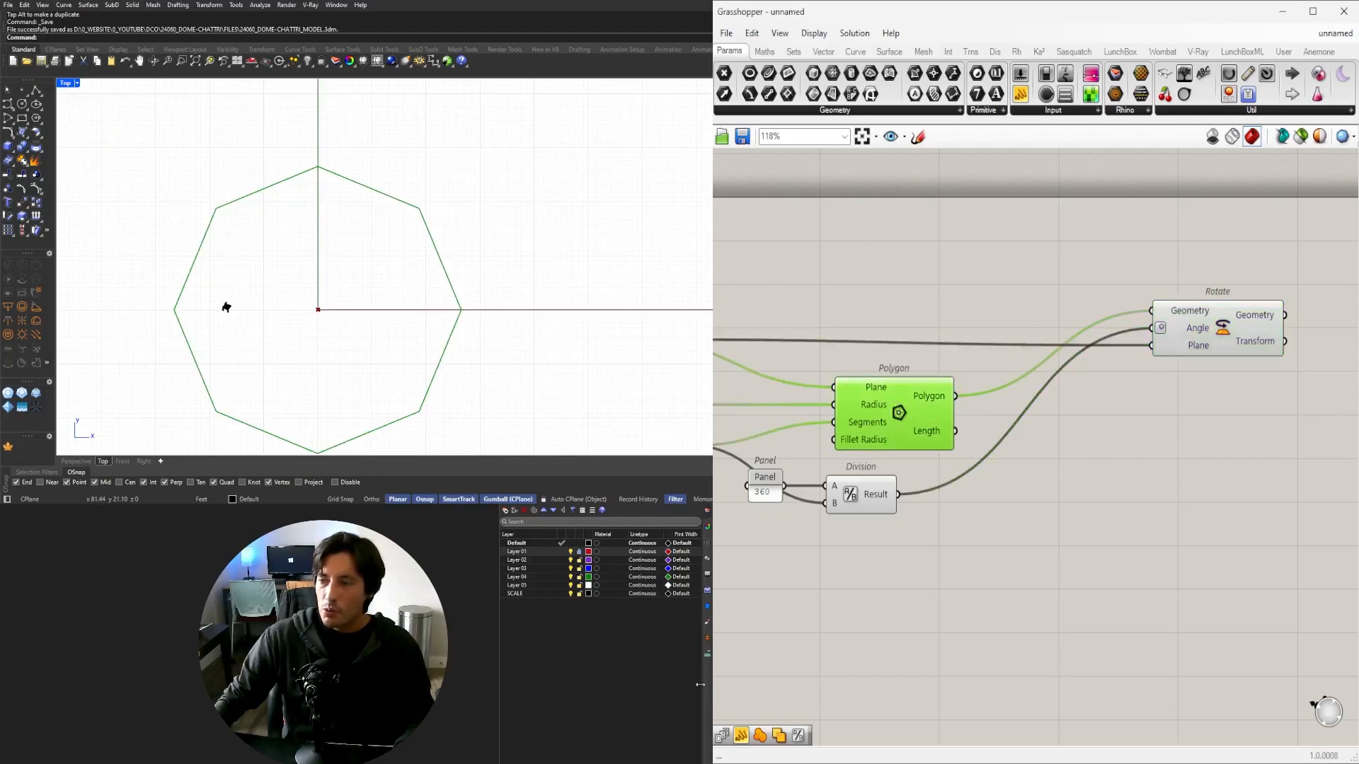
Halve the 45 result with a '/2' Division feeding Rotate's angle.
double_click(1035, 532)
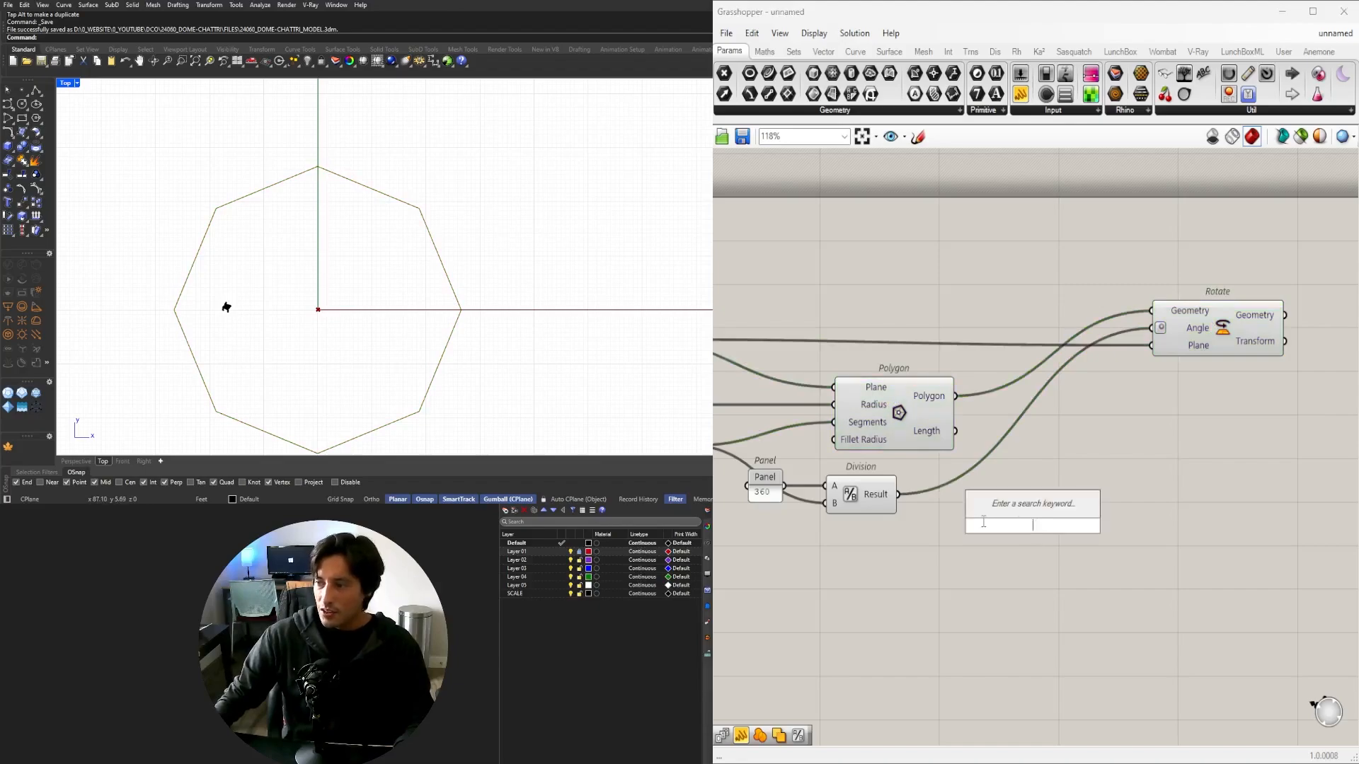
type("/2")
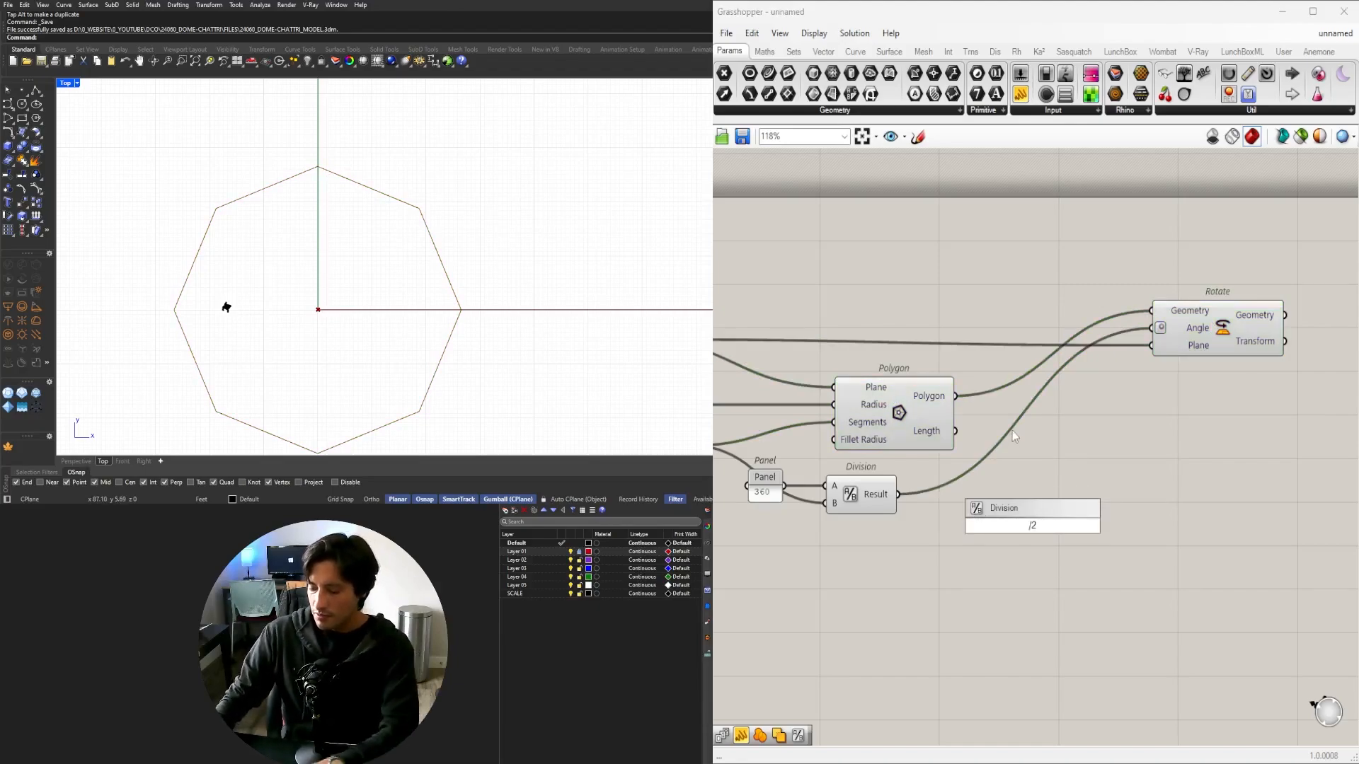
key("Return")
left_click_drag(898, 494, 1239, 327)
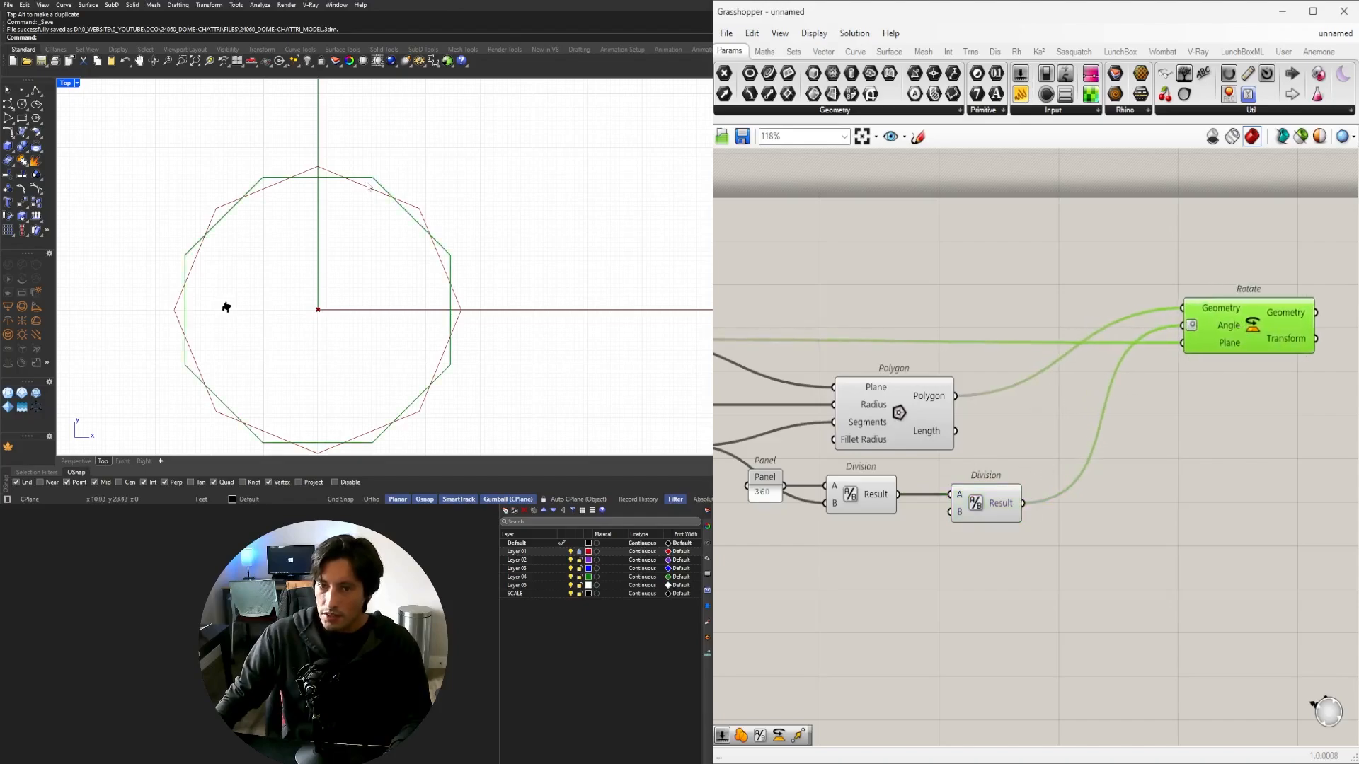
Hide the unrotated Polygon's preview and frame the rotated octagon.
left_click_drag(983, 451, 859, 370)
middle_click(896, 340)
left_click(928, 305)
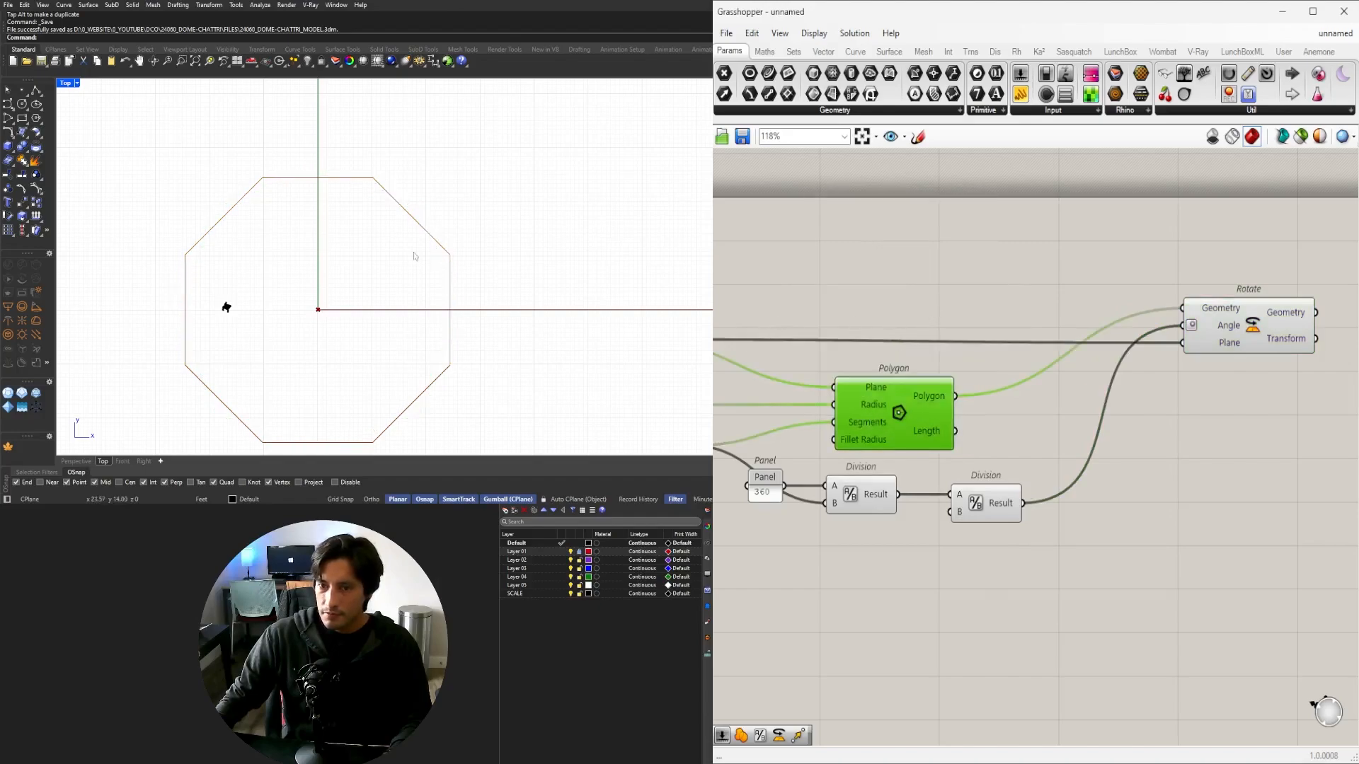
scroll(452, 267, "down", 2)
right_click_drag(453, 268, 446, 209)
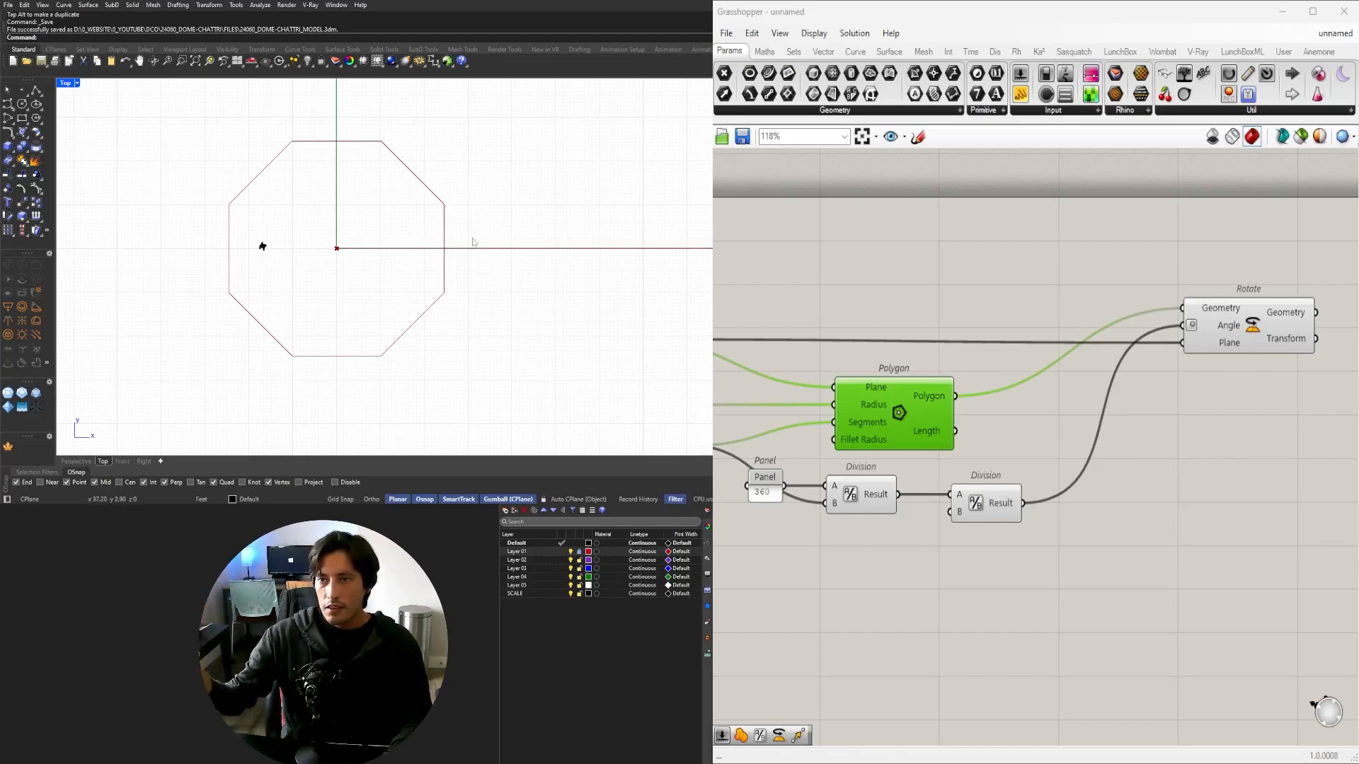
In a maximized Top view, set the Segments slider to 6 to make a hexagon.
double_click(65, 83)
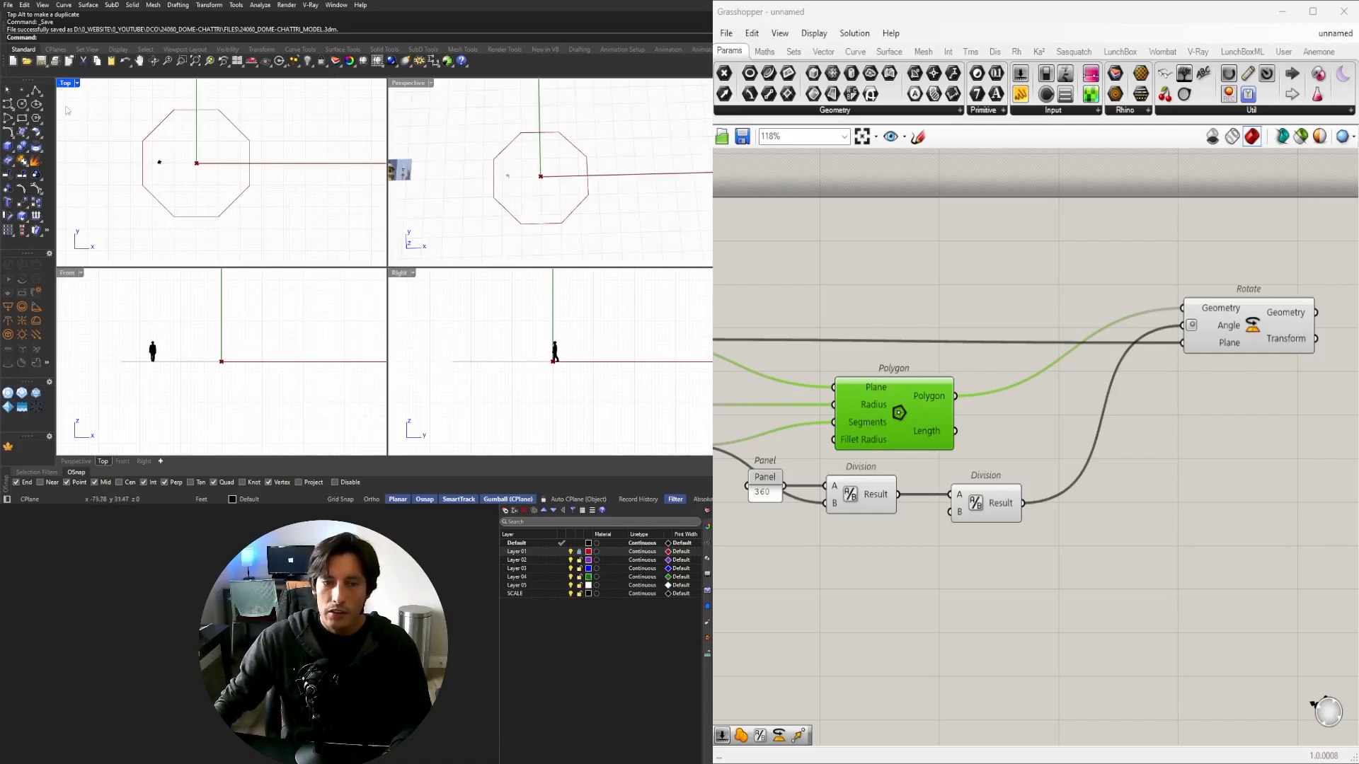
double_click(67, 83)
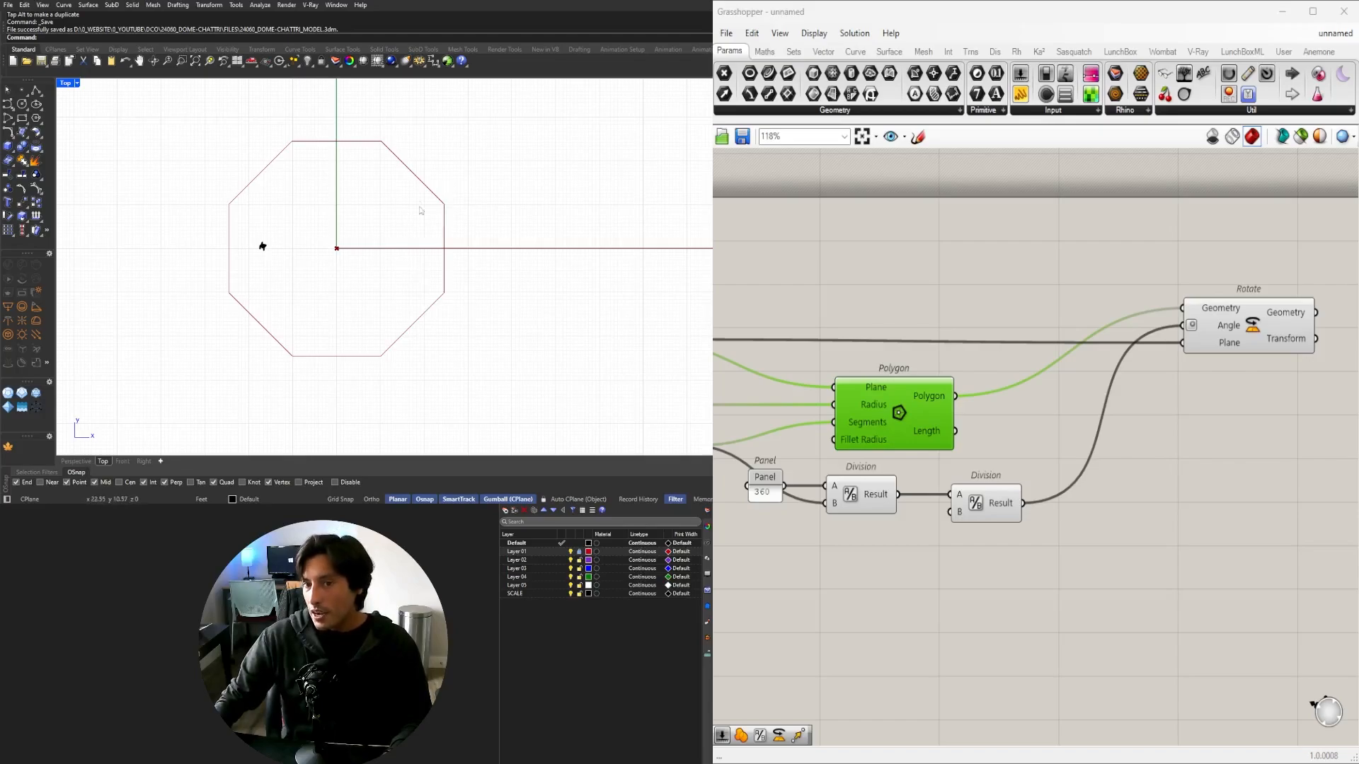
right_click_drag(822, 521, 1000, 545)
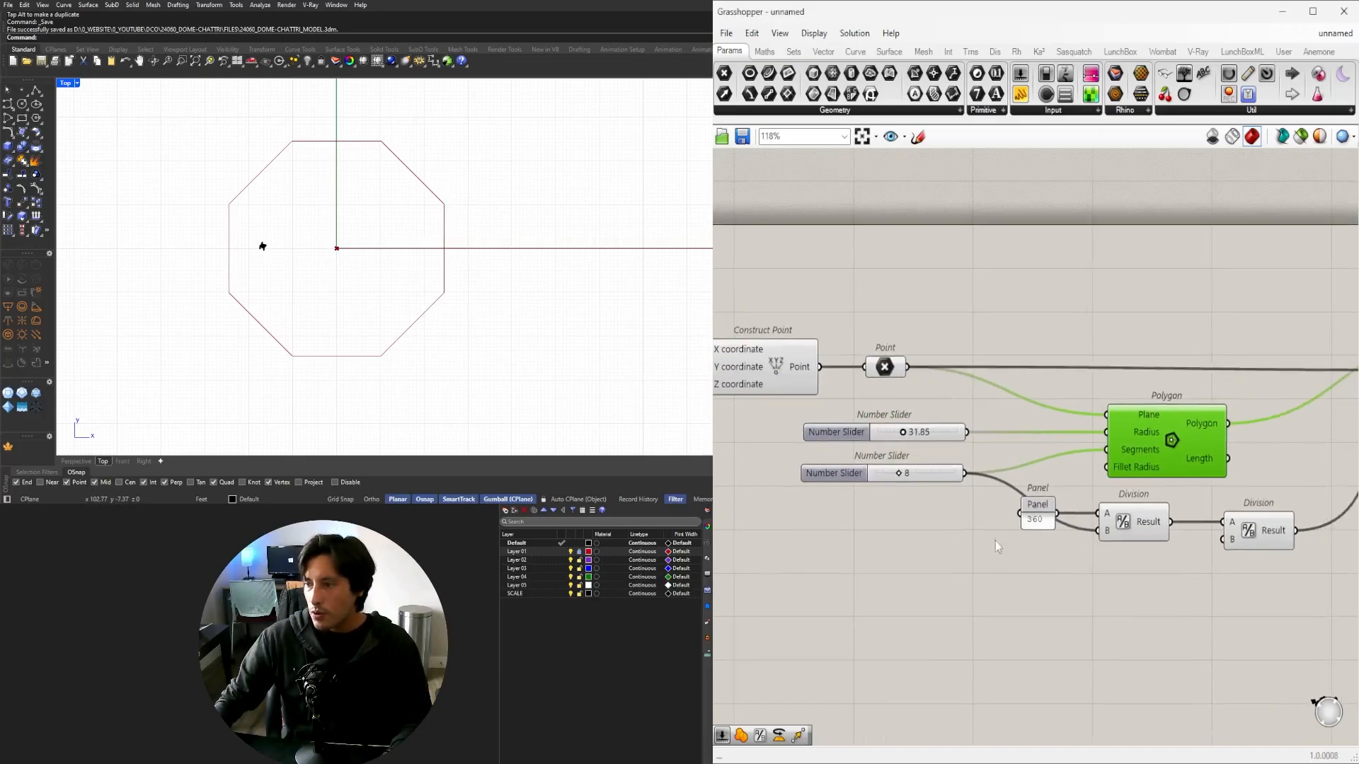
scroll(877, 469, "up", 5)
left_click_drag(849, 437, 853, 403)
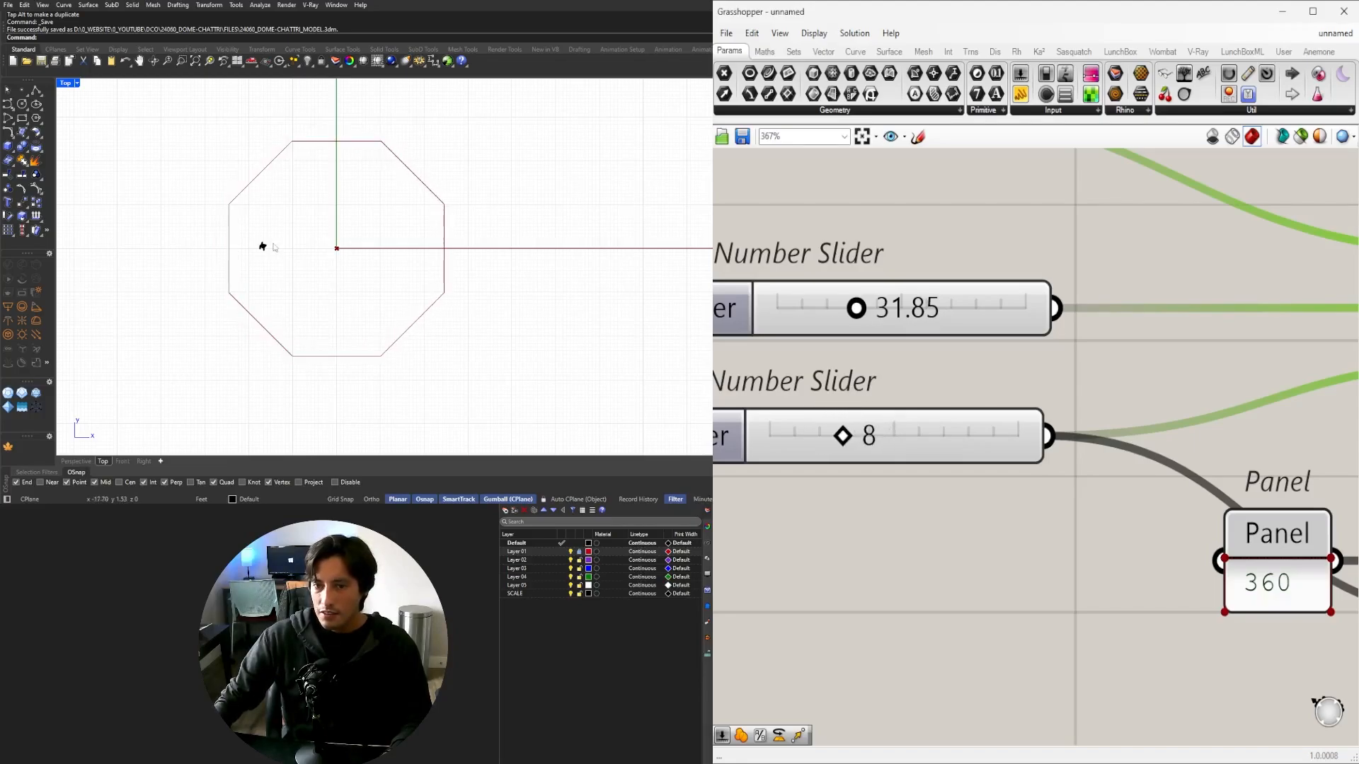
Tidy the canvas by shifting the second Division component left and the Rotate component up-left.
left_click(679, 229)
scroll(1165, 401, "down", 5)
right_click_drag(1250, 446, 792, 470)
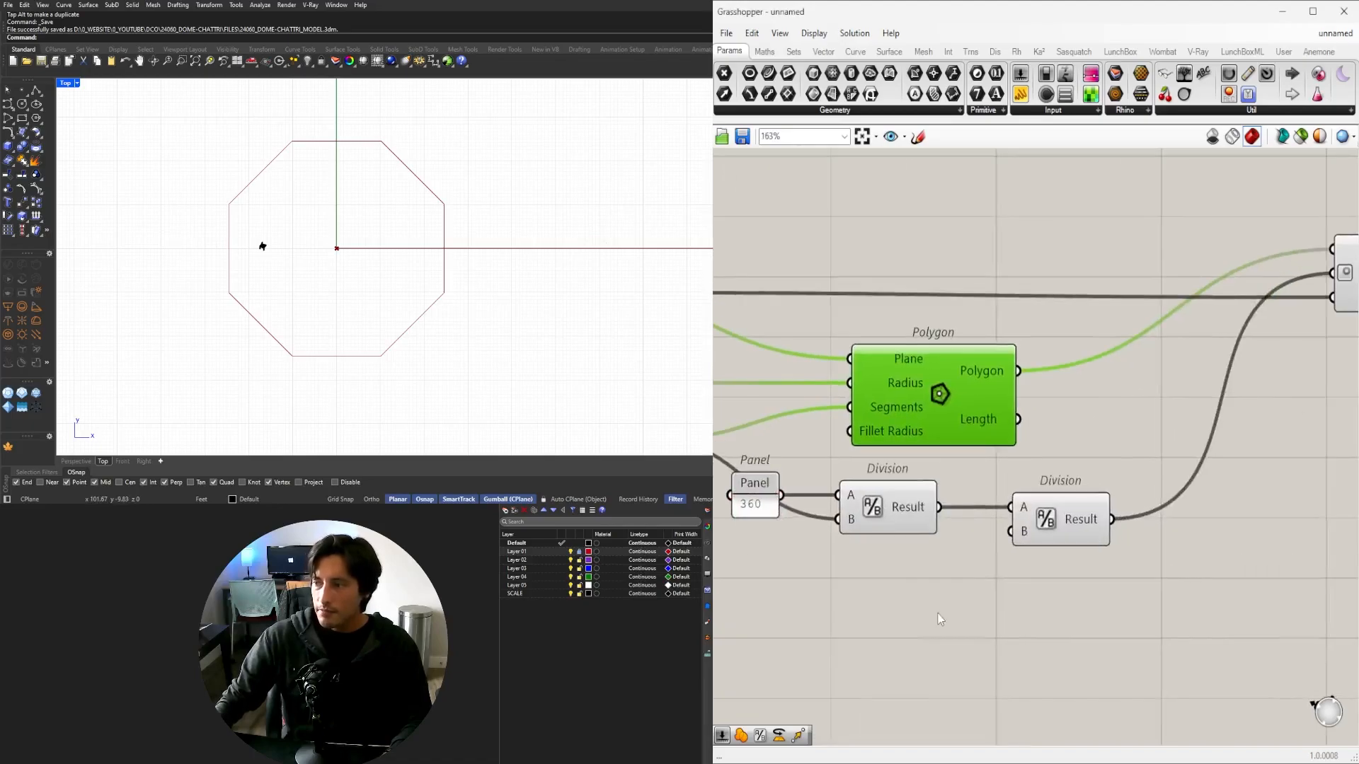
scroll(942, 618, "down", 2)
left_click(944, 616)
left_click_drag(1024, 555, 1002, 554)
left_click(1038, 576)
left_click_drag(1269, 387, 1253, 383)
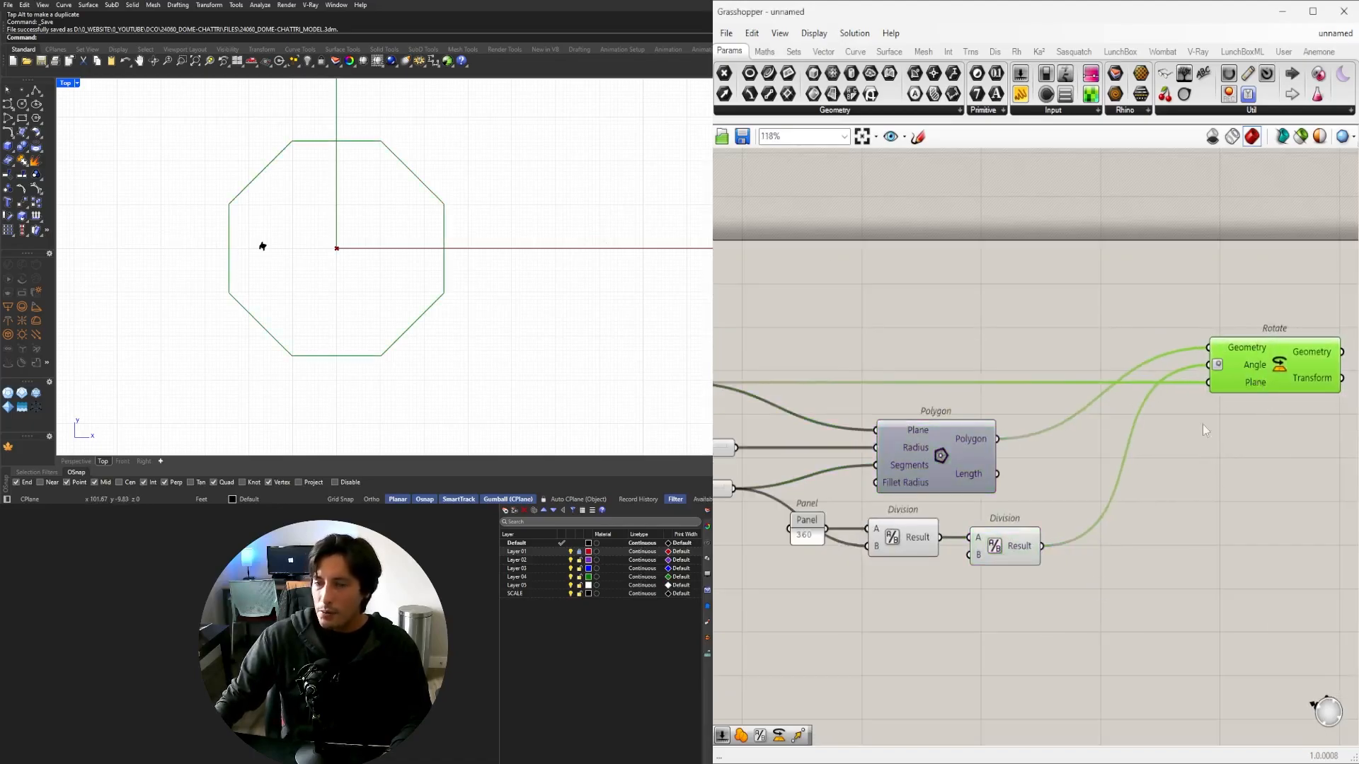
Maximize the Perspective viewport and orbit it to frame the octagon.
double_click(74, 86)
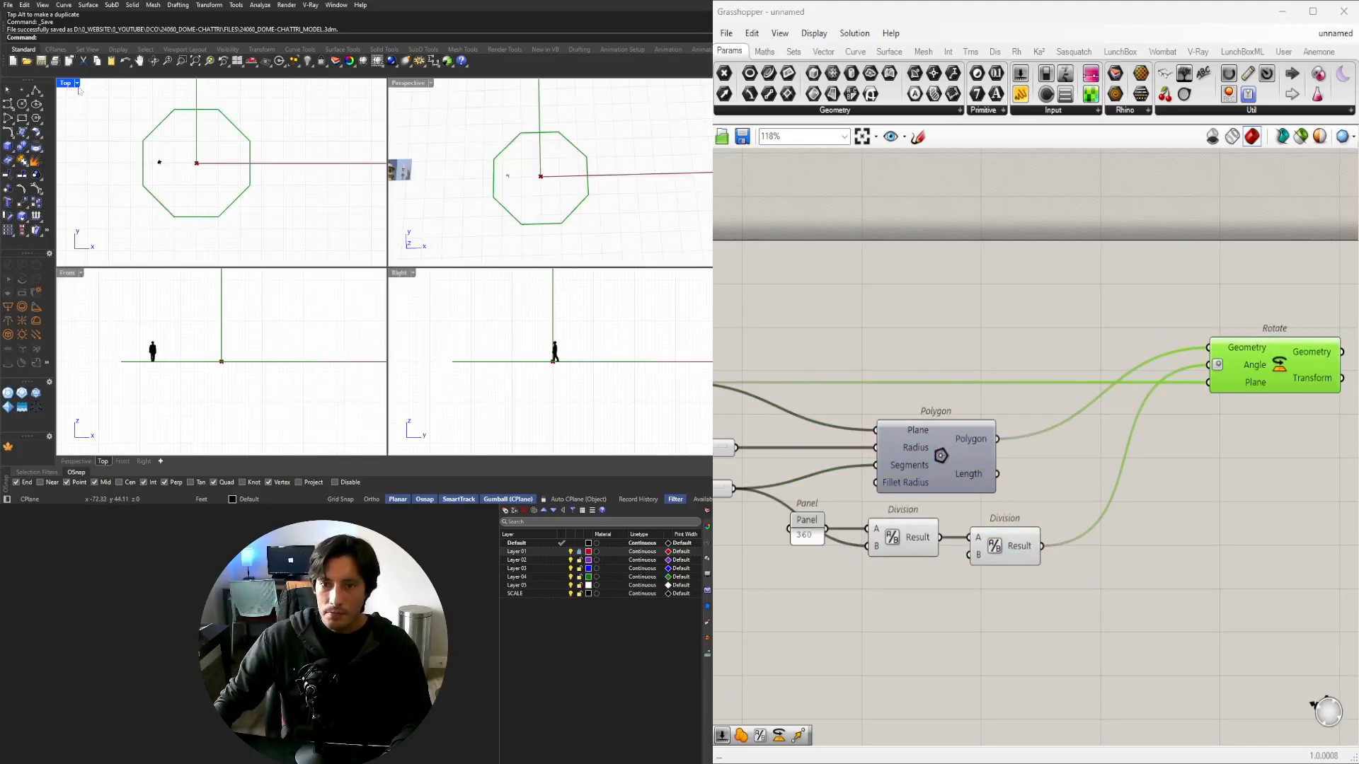
double_click(409, 86)
scroll(358, 267, "up", 5)
mouse_move(394, 276)
right_mouse_down()
mouse_move(358, 267)
mouse_move(389, 263)
right_mouse_up()
scroll(1260, 460, "down", 3)
right_click_drag(1281, 463, 1110, 471)
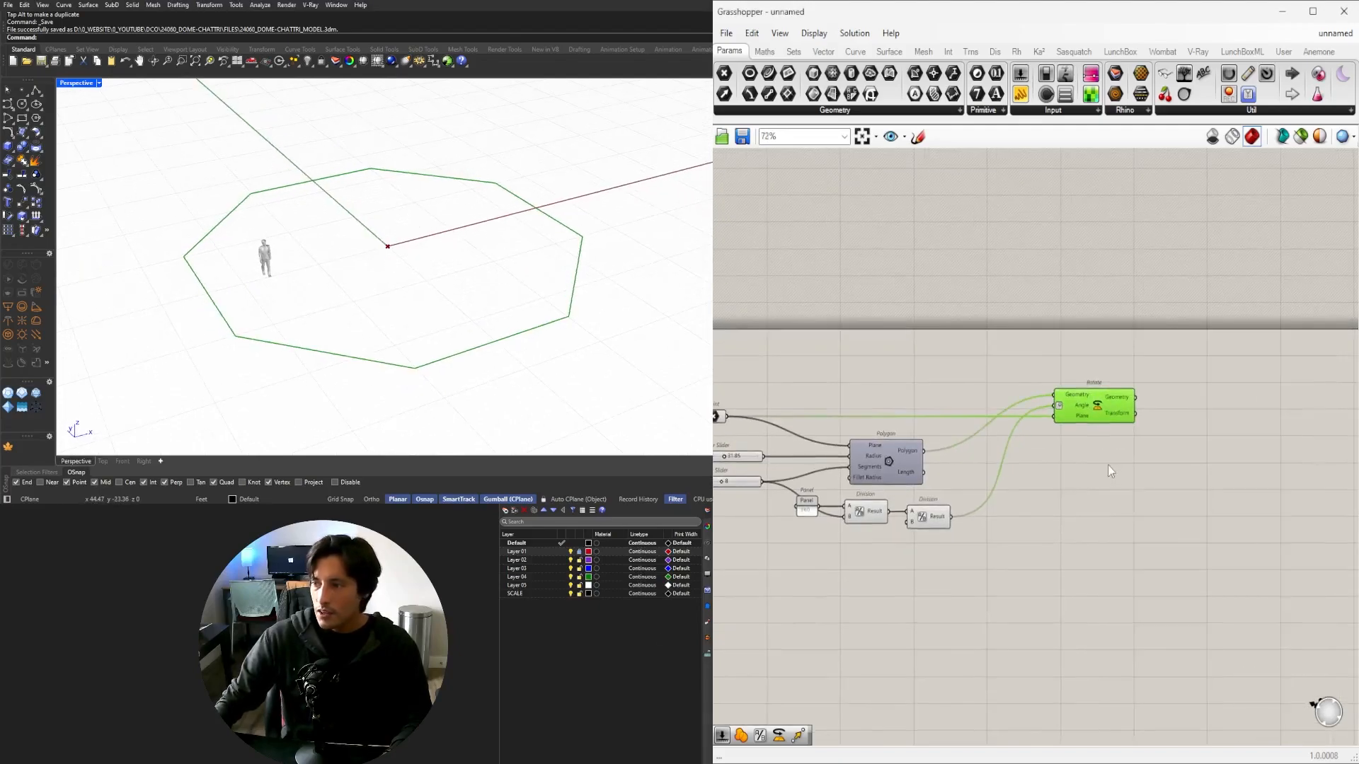
Drag the octagon radius slider to 15.50.
left_click_drag(1077, 410, 1087, 410)
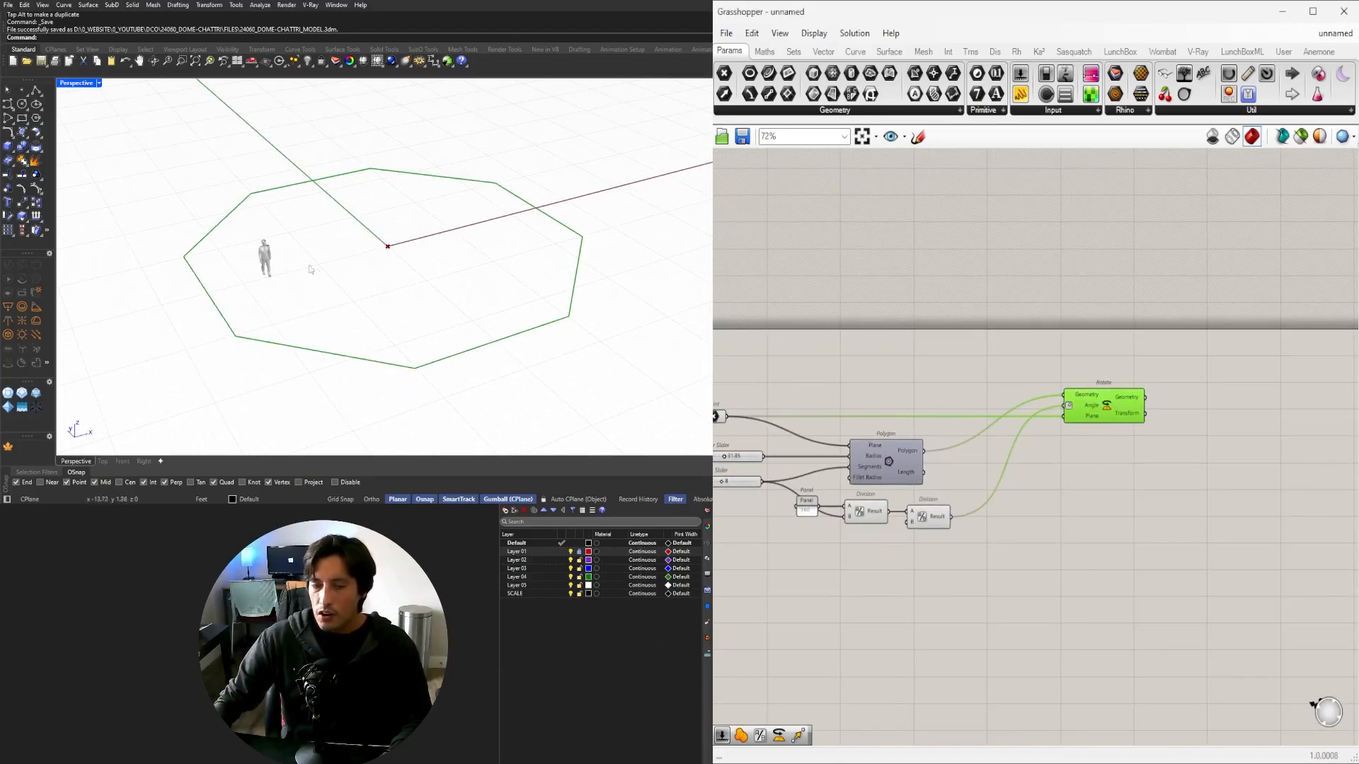
right_click_drag(1094, 489, 1245, 515)
scroll(842, 501, "up", 2)
scroll(842, 501, "up", 5)
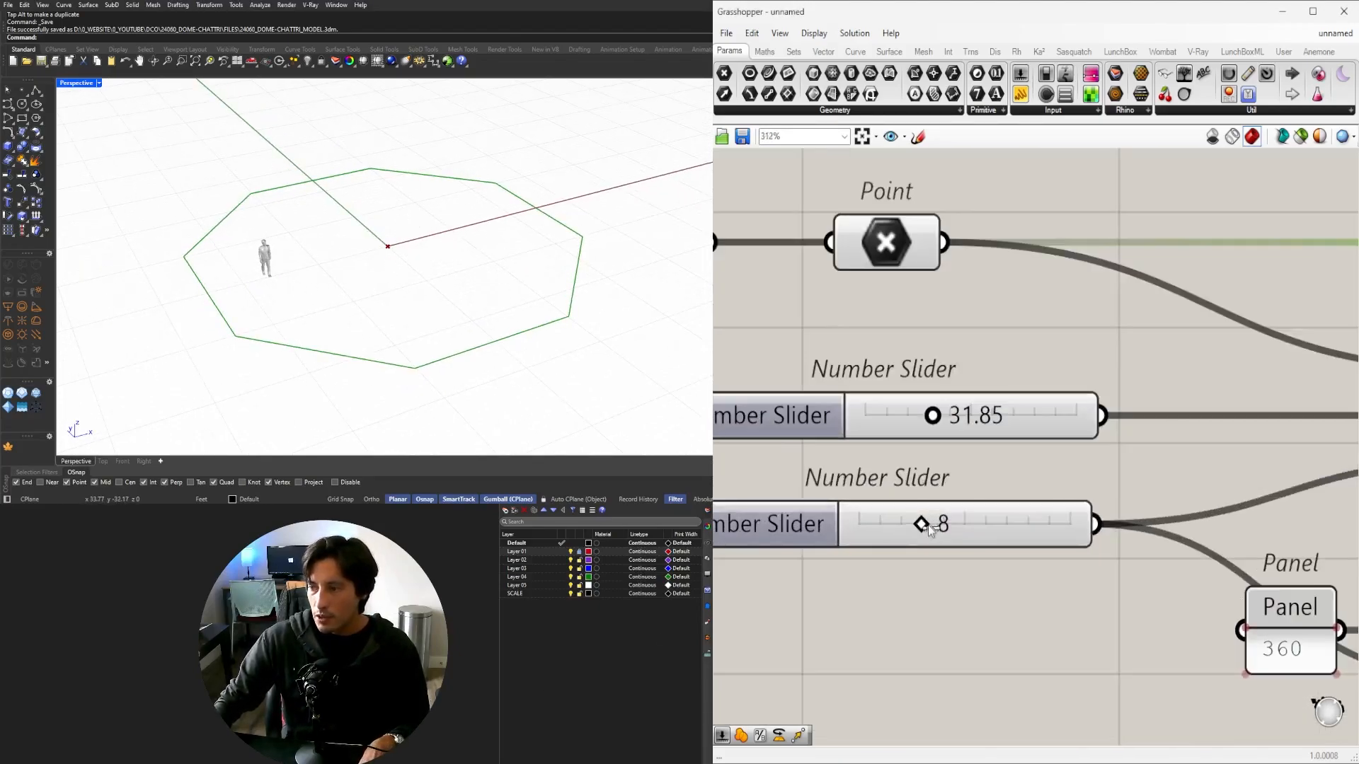
right_click_drag(933, 423, 890, 458)
left_click_drag(890, 459, 855, 461)
Nudge the Rotate component into place and slightly orbit the perspective view.
scroll(856, 461, "down", 4)
right_click_drag(1035, 478, 711, 497)
left_click(1200, 464)
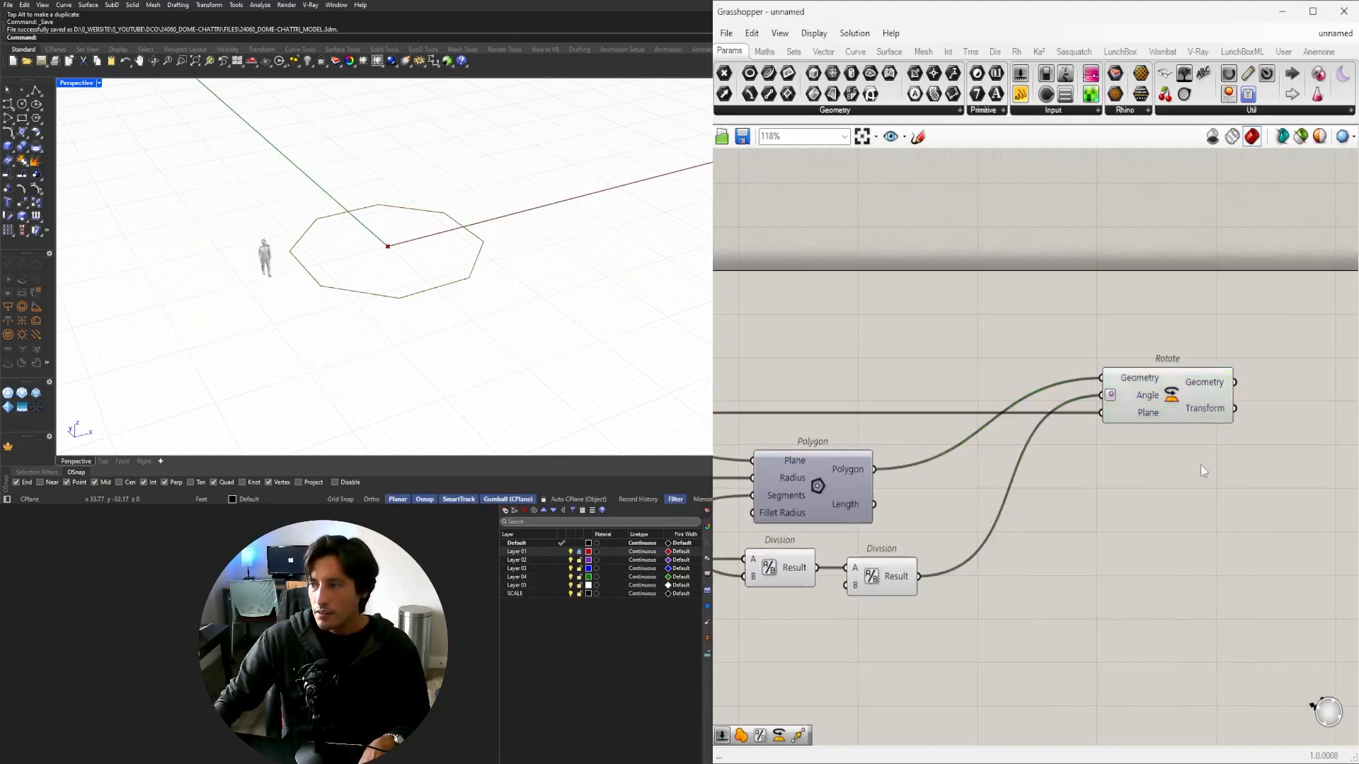
right_click_drag(1200, 465, 1103, 466)
left_click_drag(1076, 413, 1093, 414)
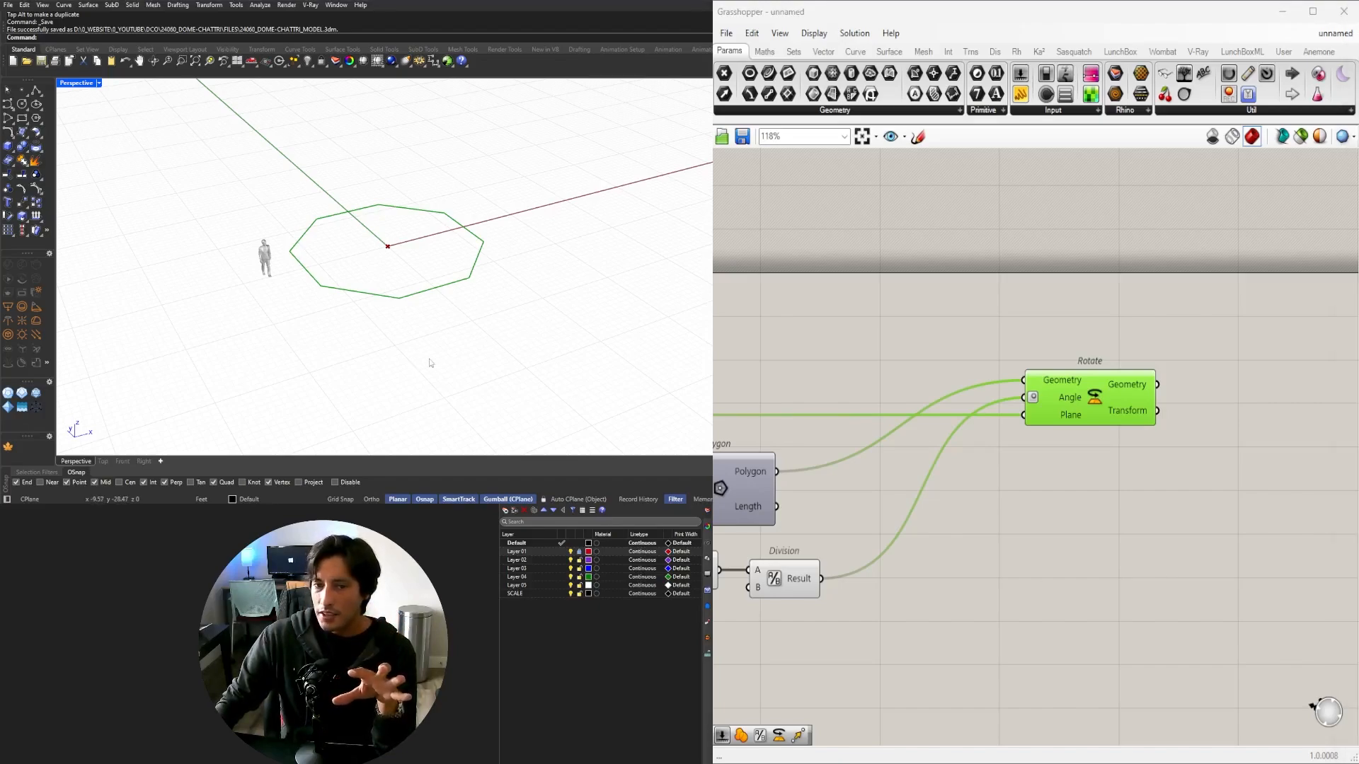
right_click_drag(396, 240, 365, 210)
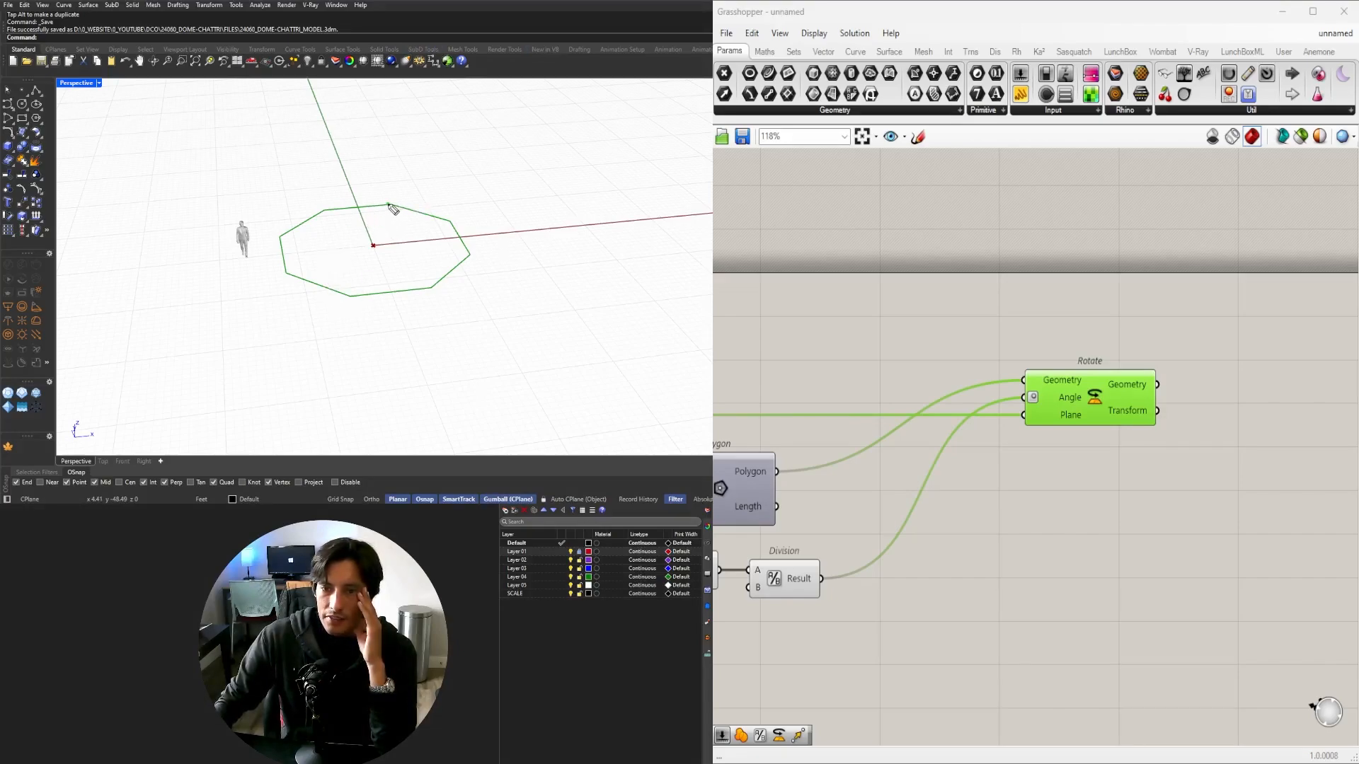
left_click_drag(388, 205, 551, 195)
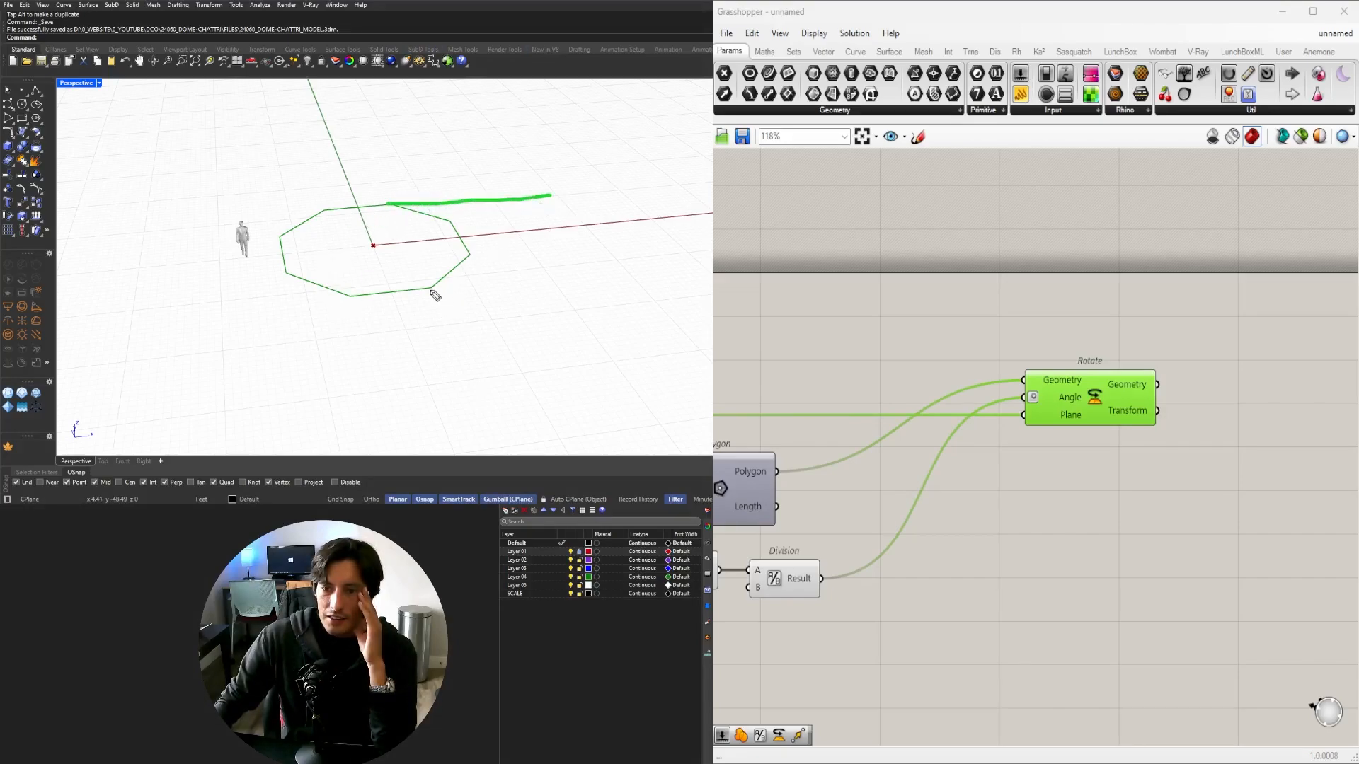
left_click_drag(429, 288, 605, 280)
mouse_move(529, 192)
left_mouse_down()
mouse_move(572, 297)
mouse_move(522, 228)
left_mouse_up()
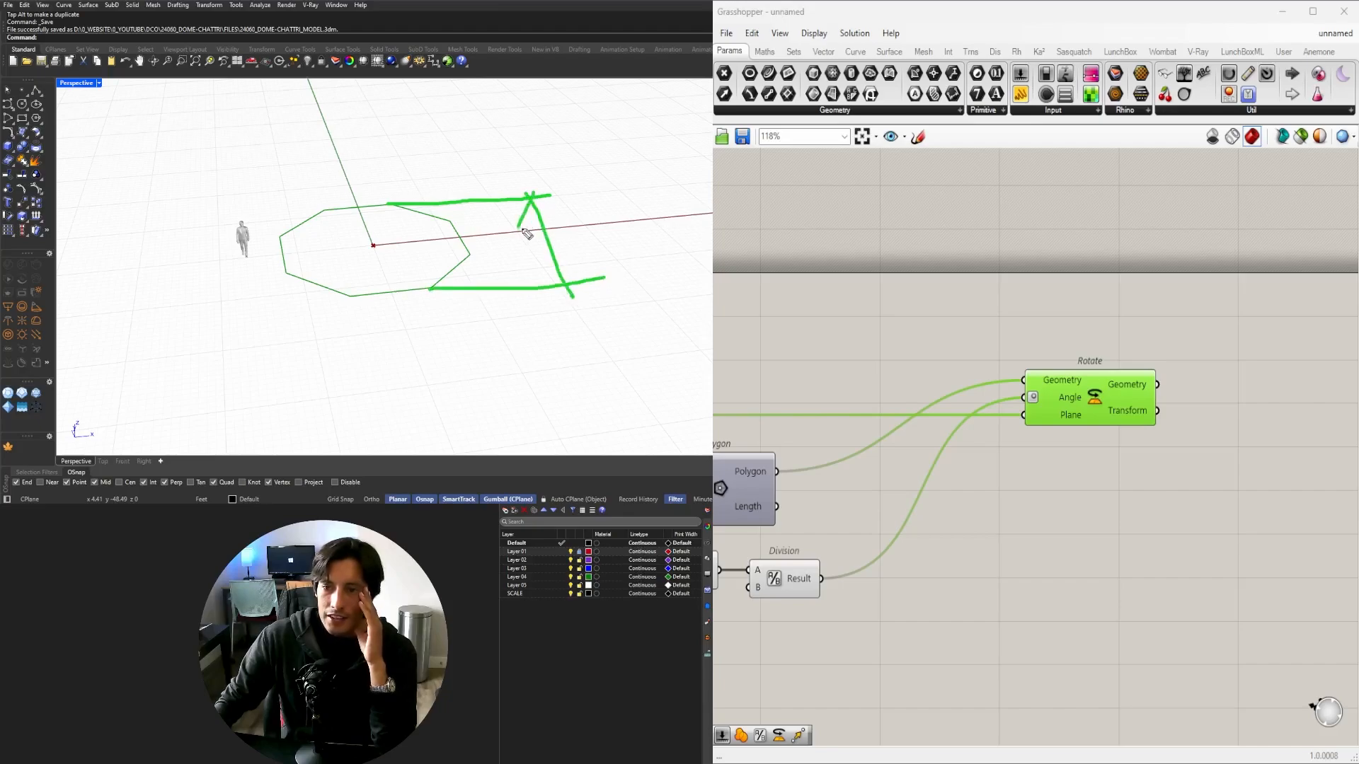
left_click_drag(572, 272, 554, 304)
mouse_move(567, 223)
left_mouse_down()
mouse_move(582, 223)
mouse_move(568, 222)
left_mouse_up()
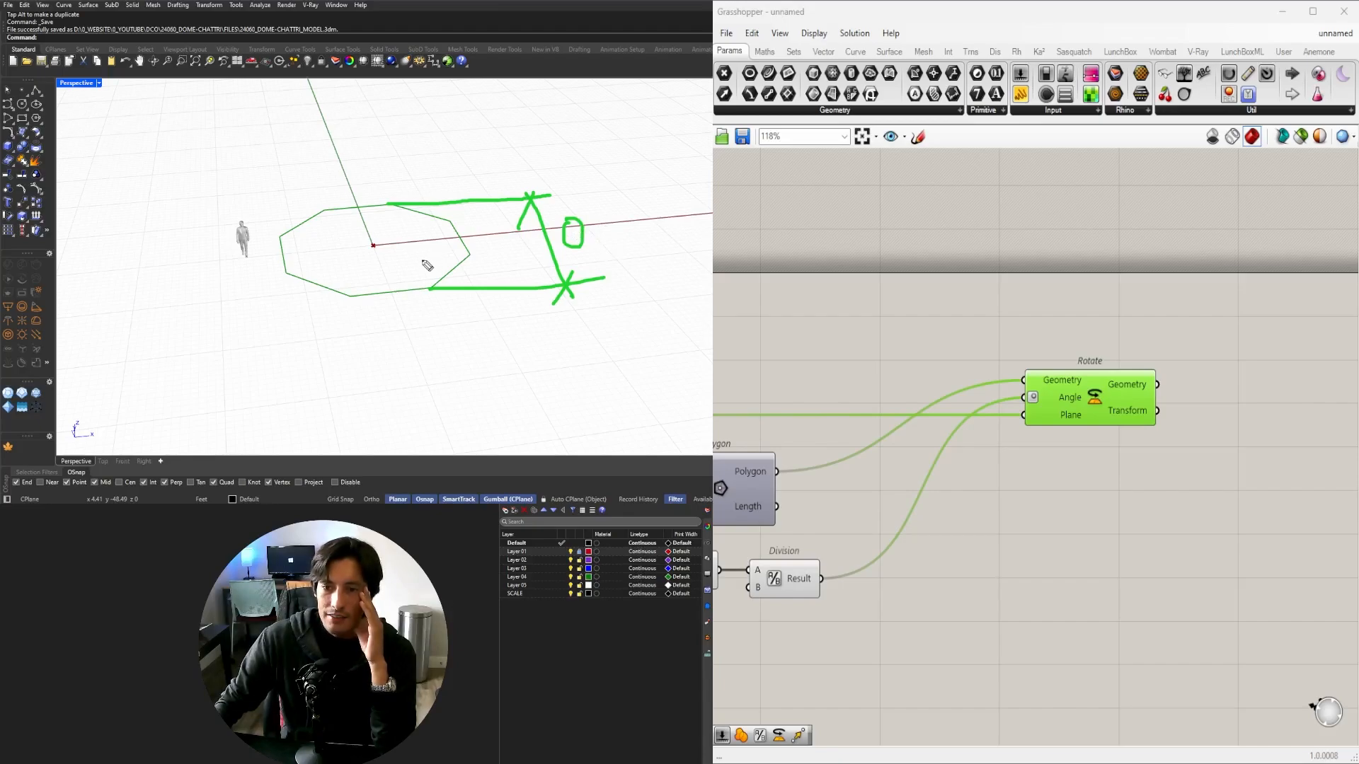
left_click_drag(464, 255, 426, 274)
left_click_drag(431, 283, 443, 255)
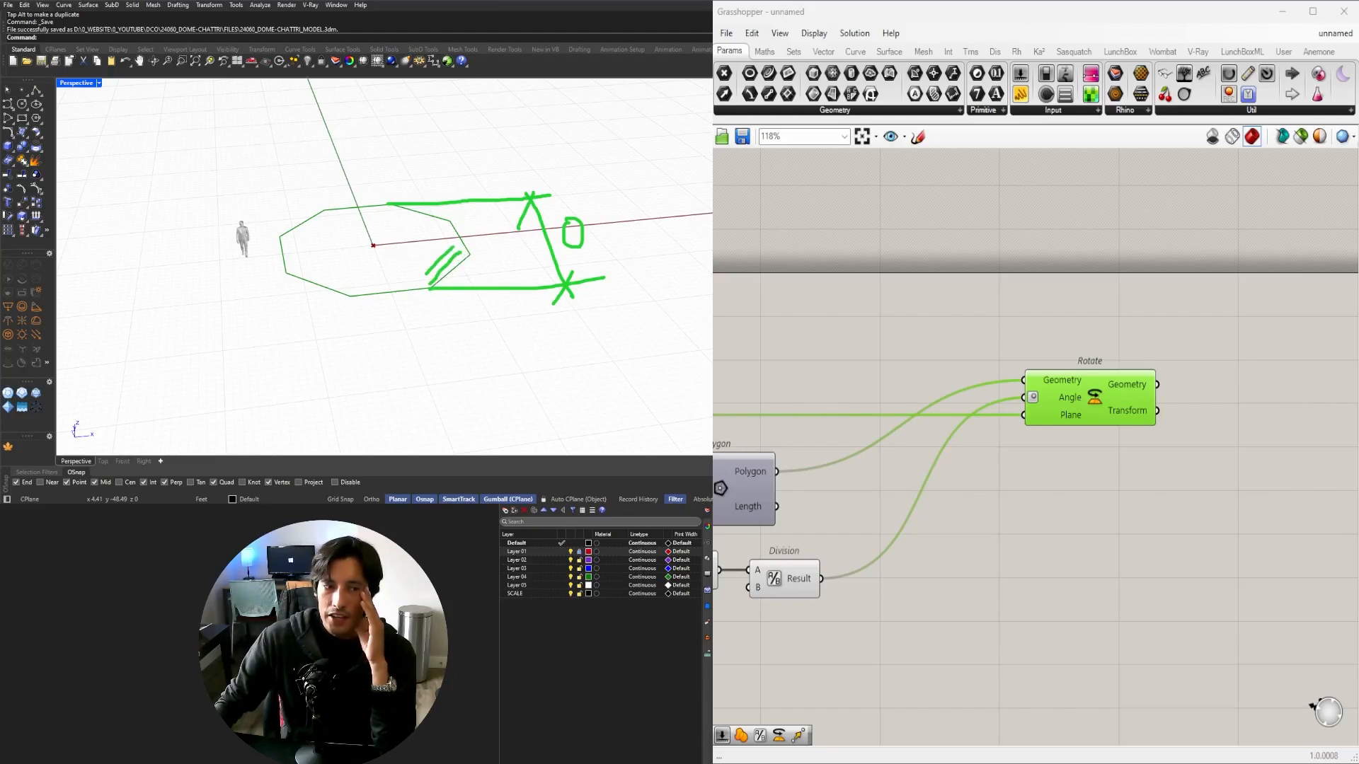
key("ctrl+z")
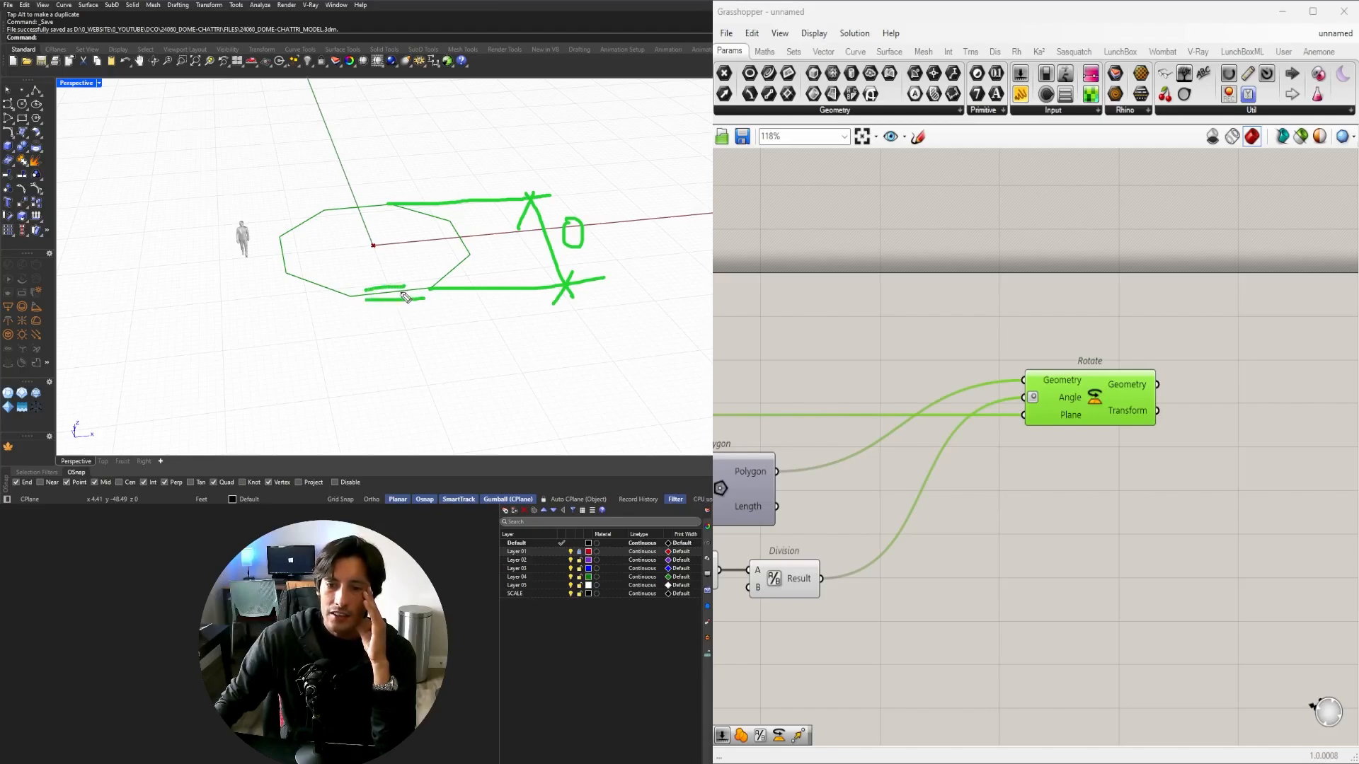
left_click_drag(368, 304, 177, 320)
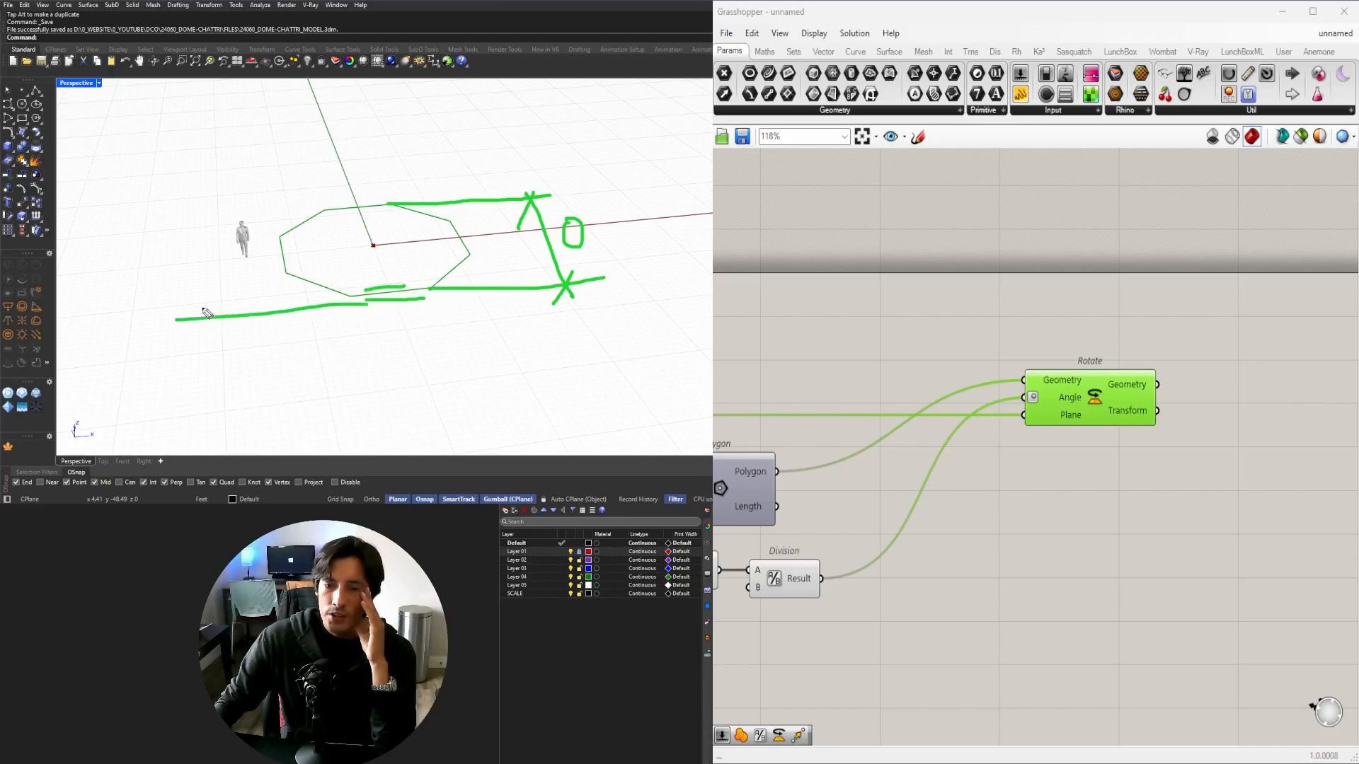
mouse_move(313, 210)
left_mouse_down()
mouse_move(149, 222)
mouse_move(205, 320)
left_mouse_up()
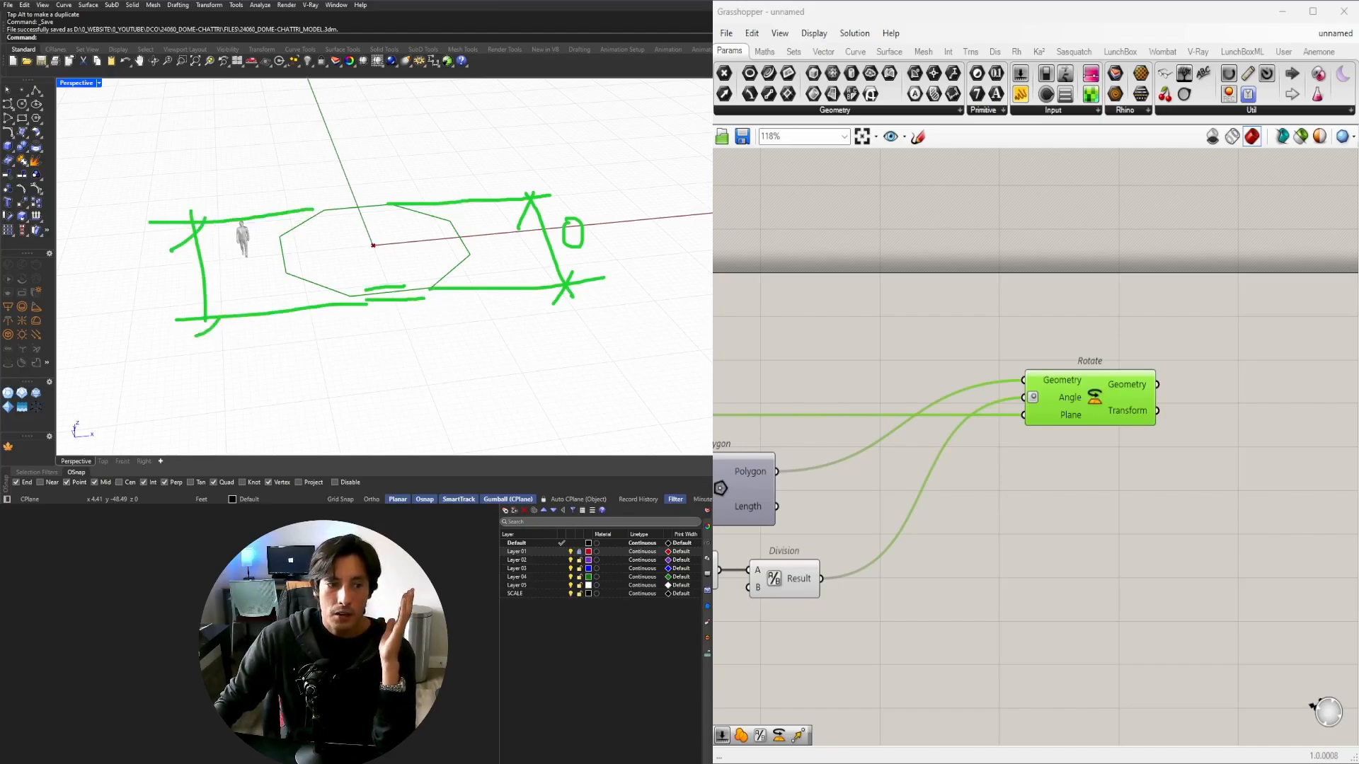
key("Escape")
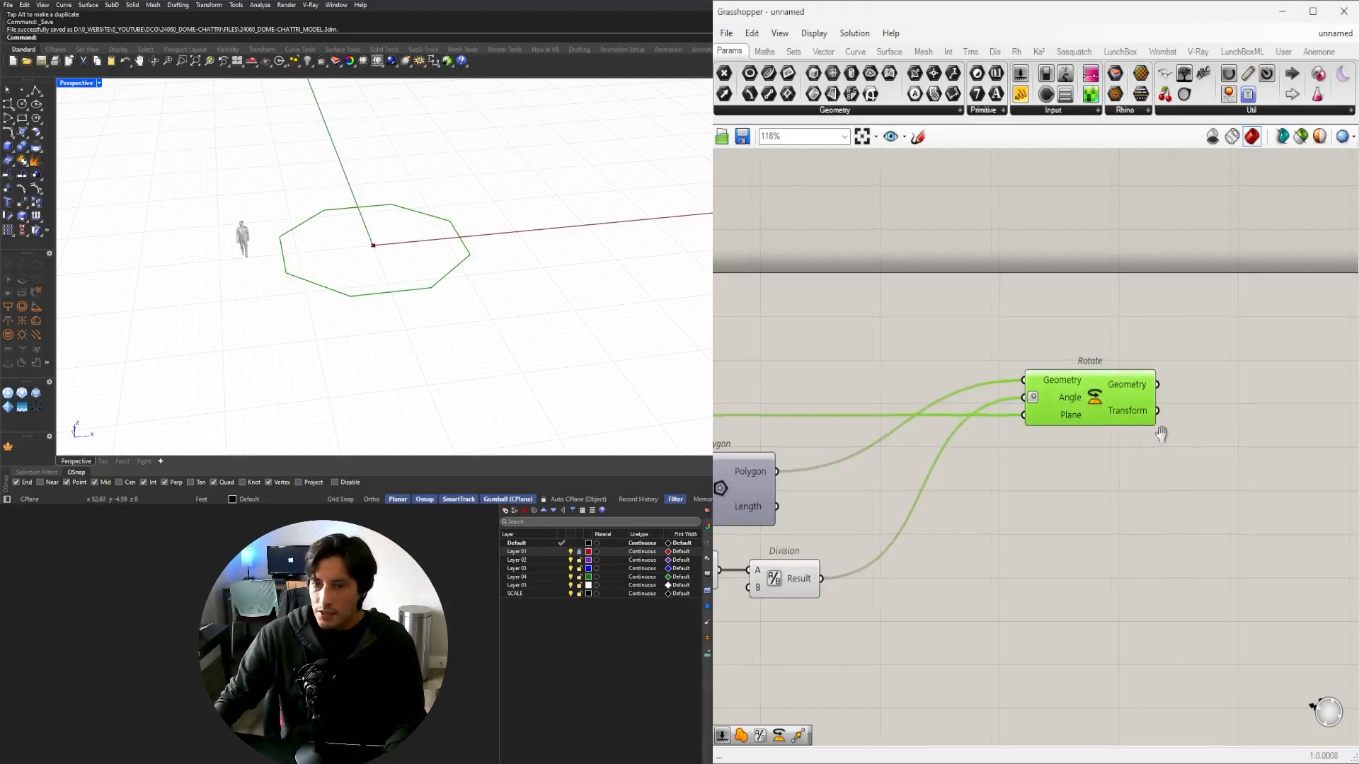
Add an Offset Curve component fed by the rotated octagon from Rotate.
right_click_drag(1159, 435, 1053, 434)
double_click(1102, 436)
type("Off")
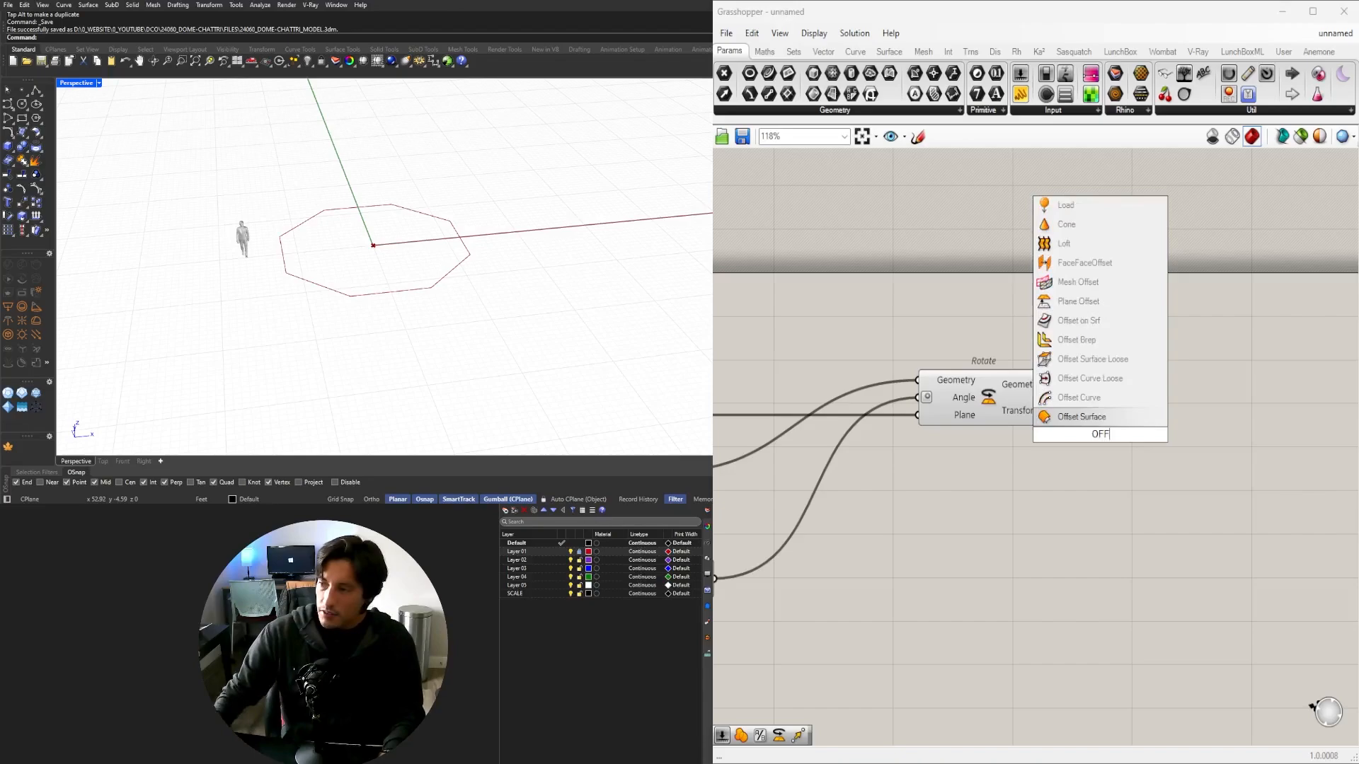
left_click(1107, 390)
left_click_drag(1052, 384, 1182, 448)
left_click(1030, 409)
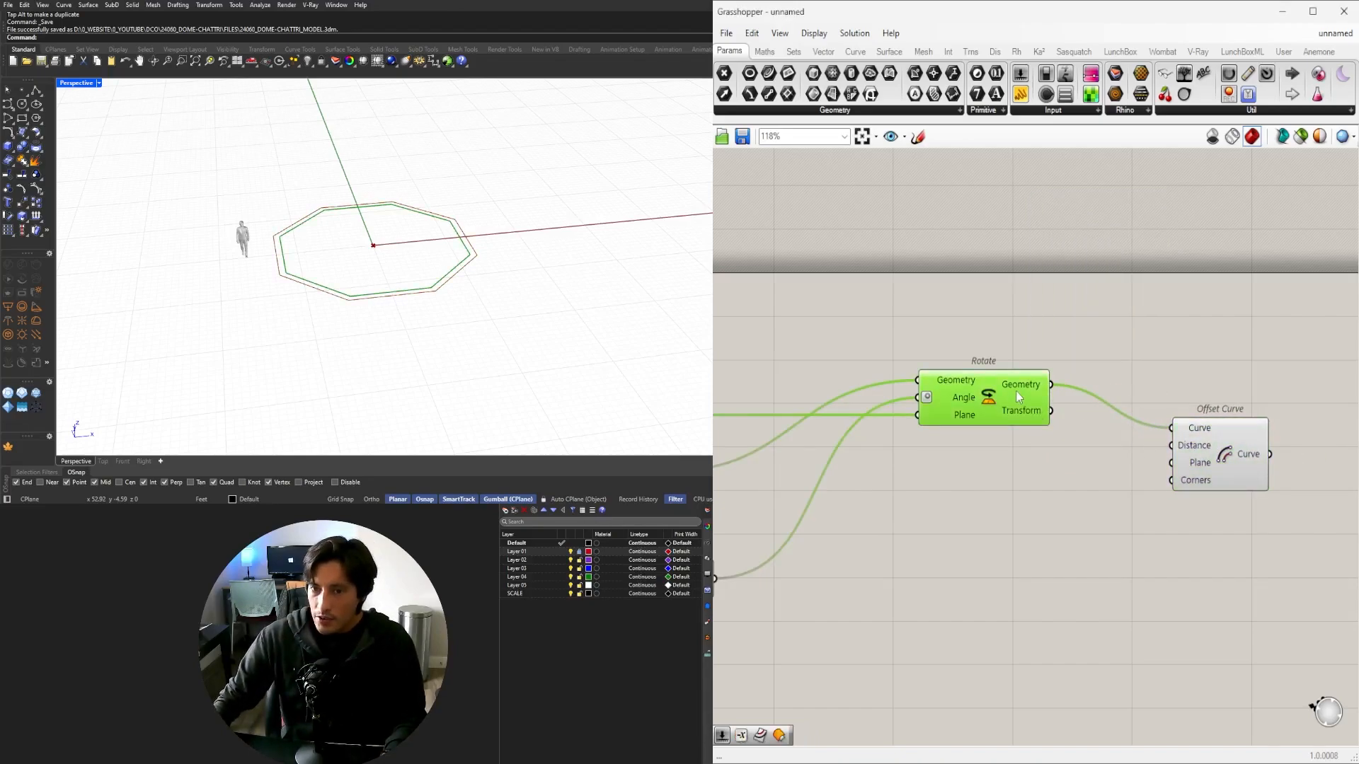
left_click(1179, 448)
Place a Negative component and create a 0.500 Number Slider.
double_click(1022, 494)
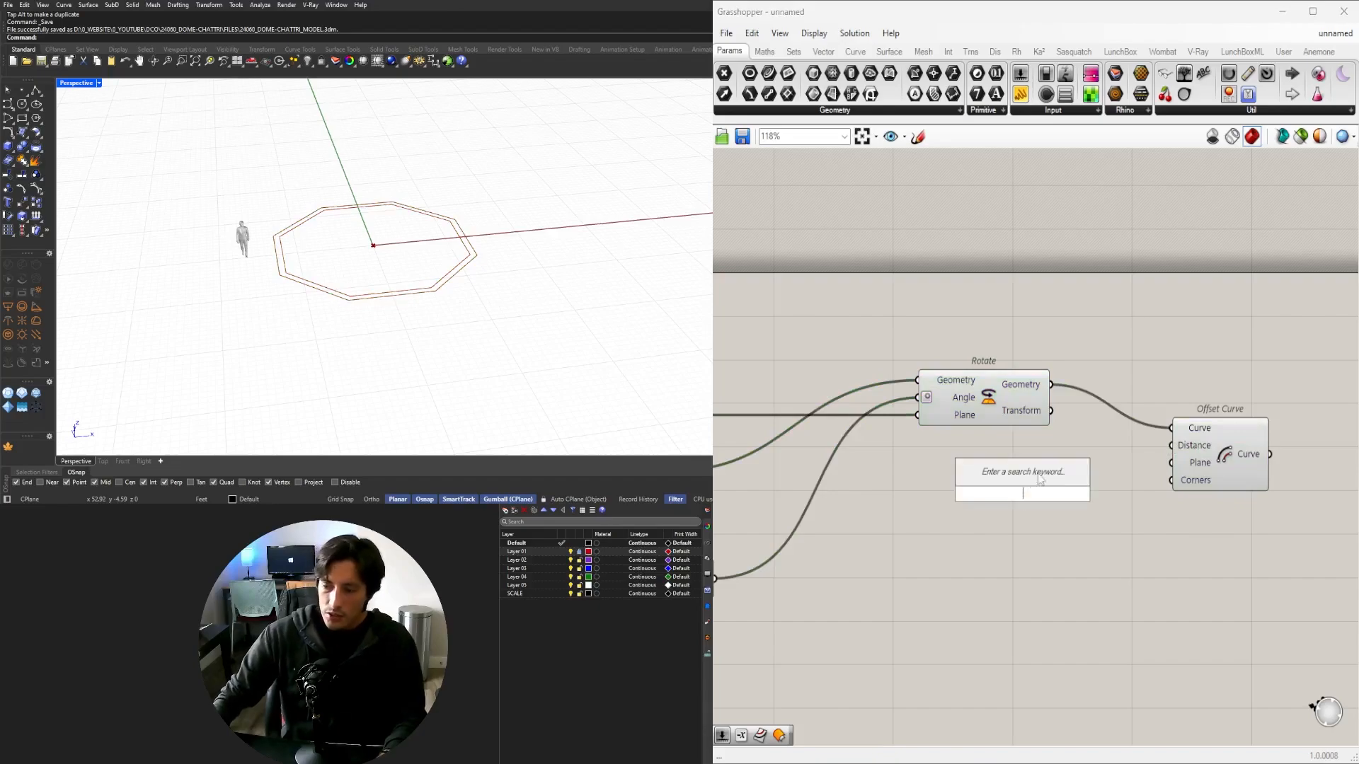
type("NEG")
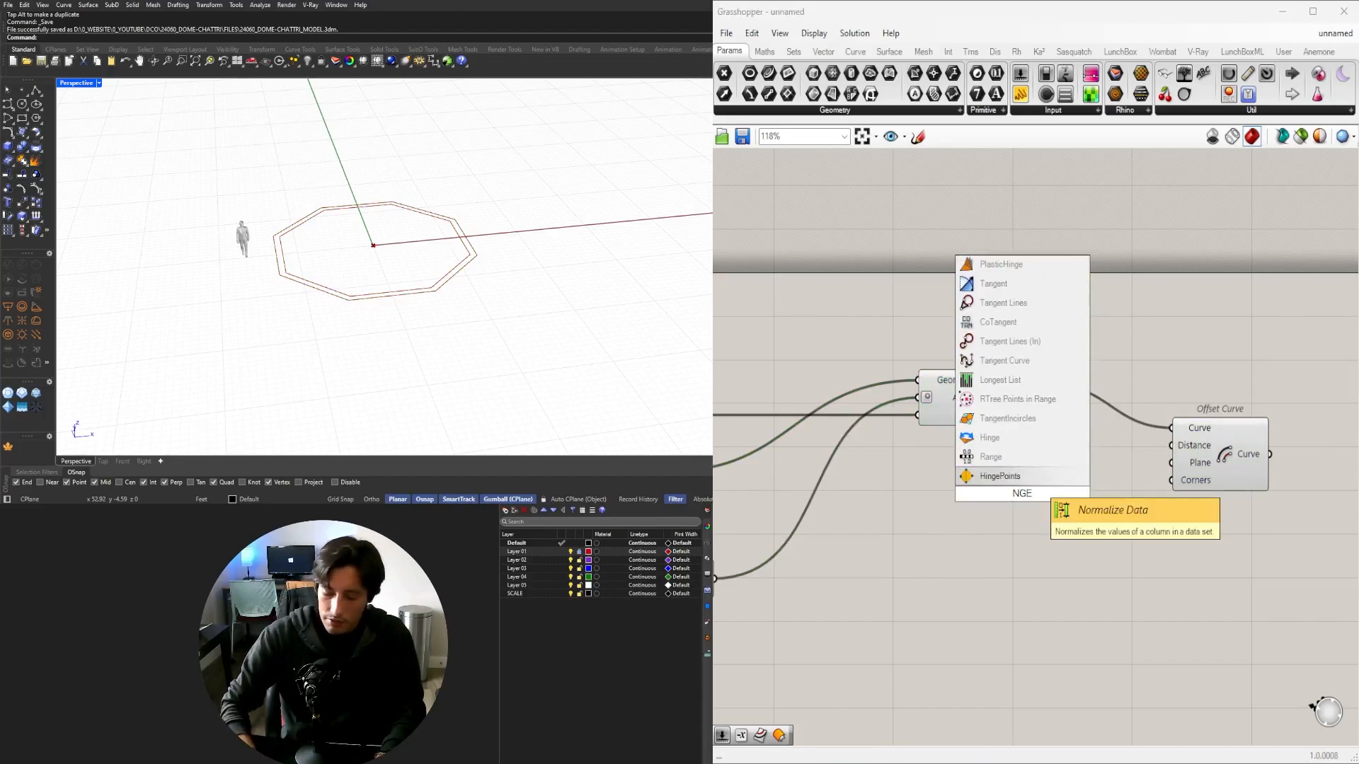
key("Return")
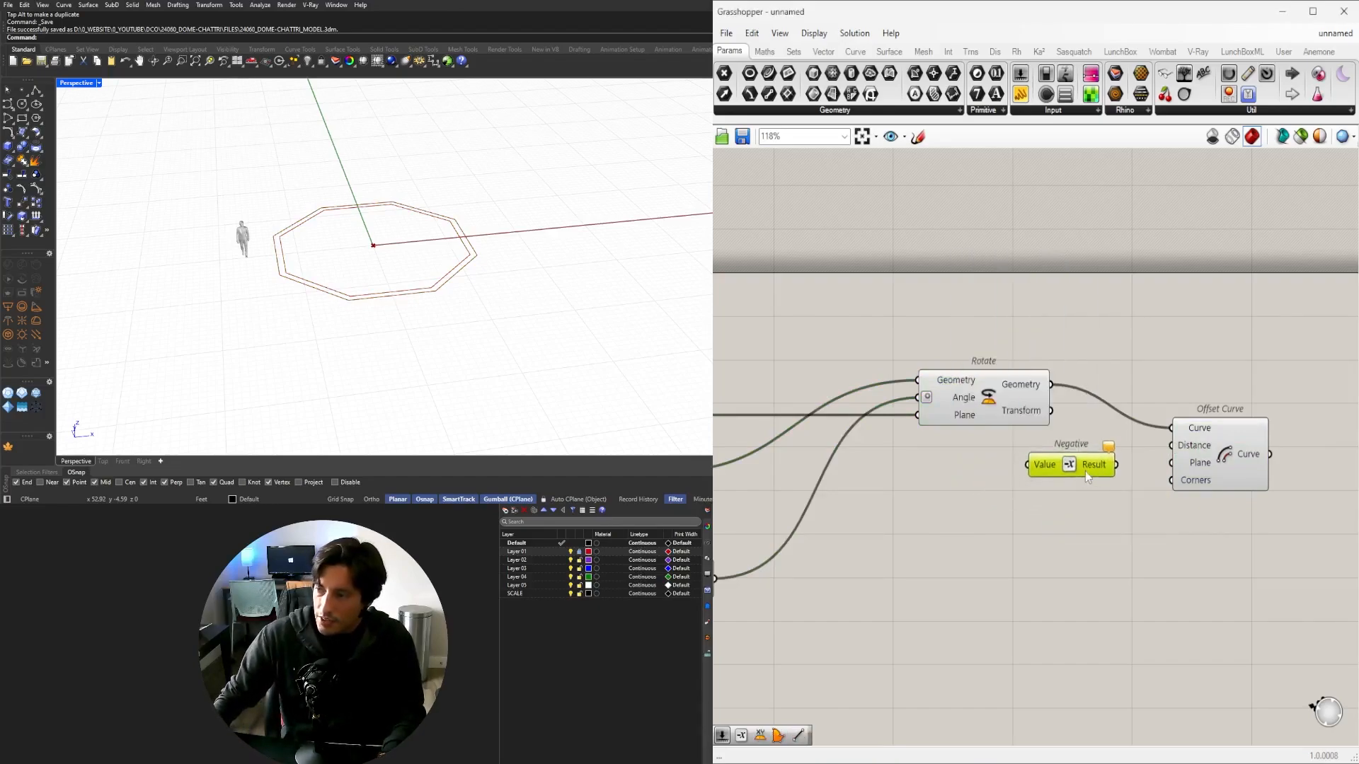
double_click(933, 472)
type(".125")
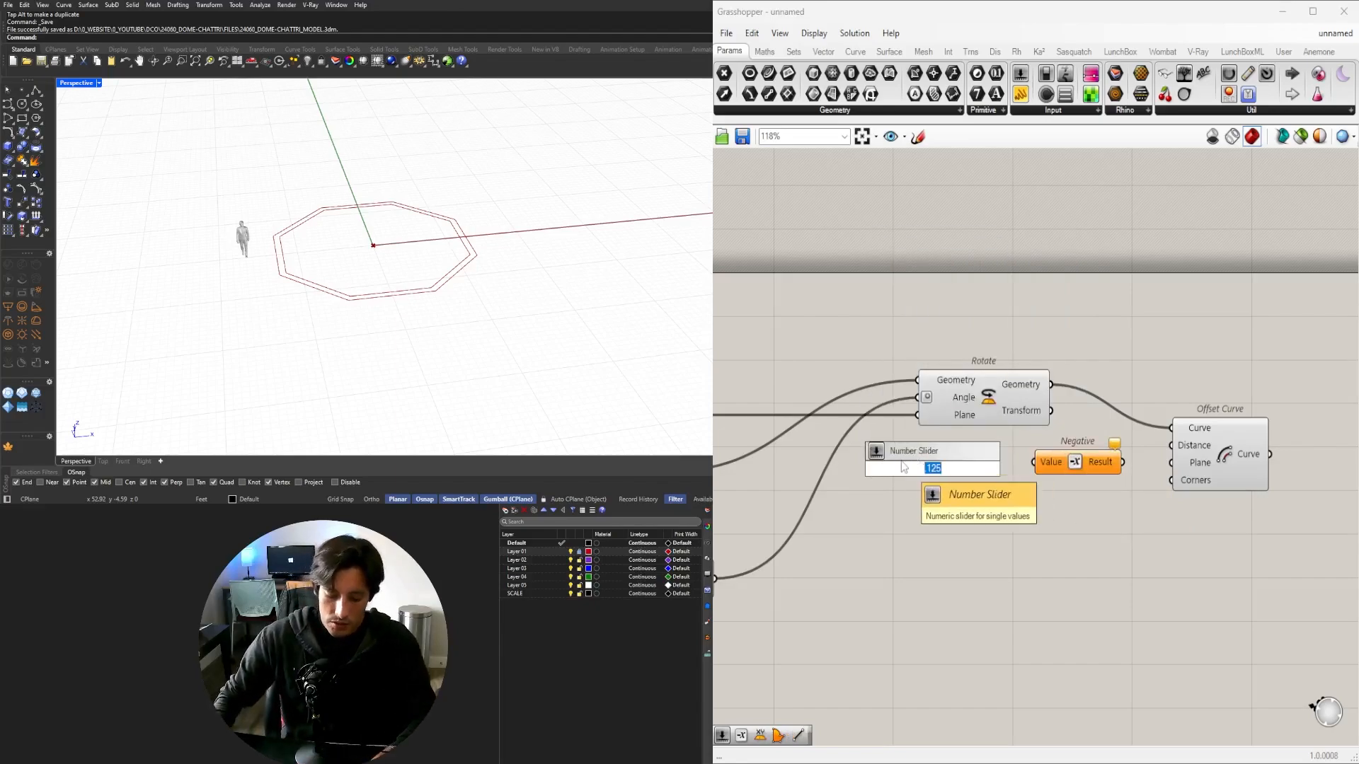
key("BackSpace")
type("5")
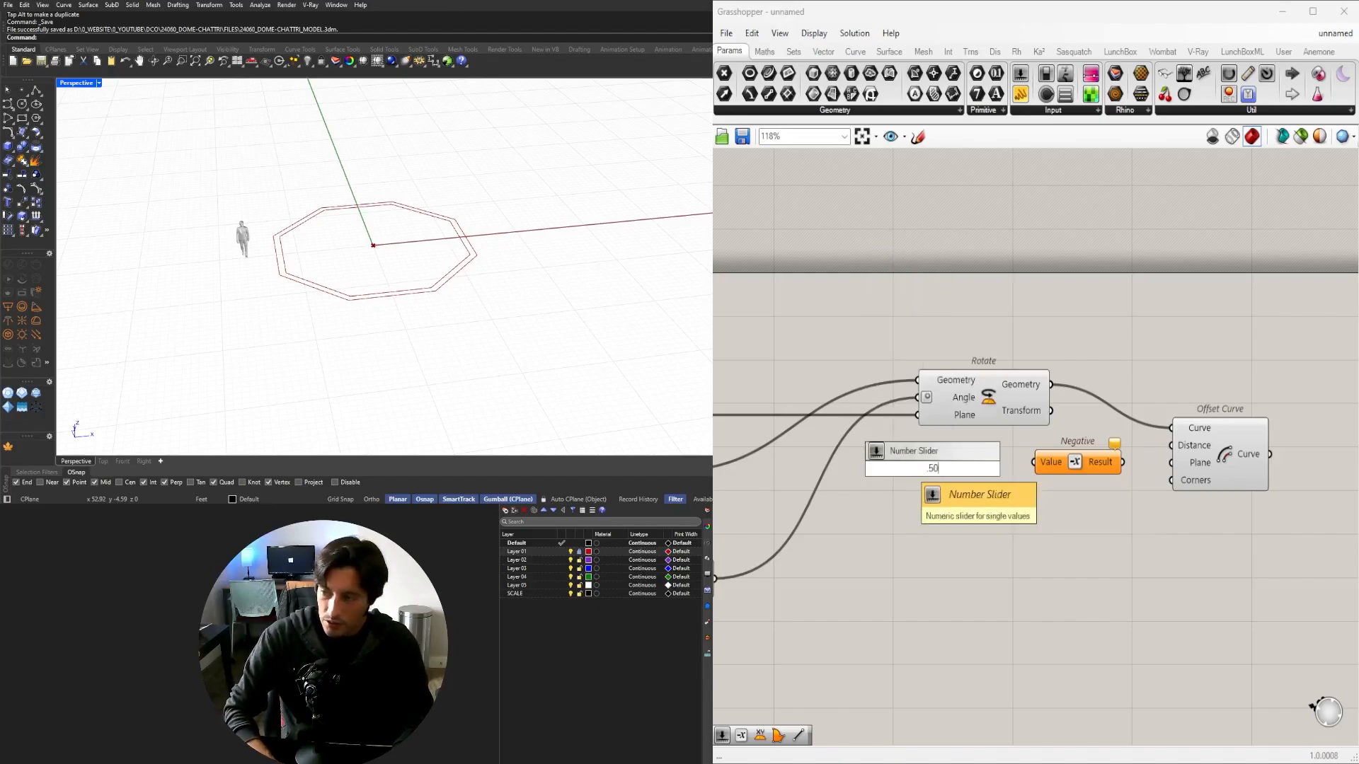
type("0")
key("Return")
Wire the slider through Negative into the offset Distance, and set the slider to 1.000.
scroll(1021, 495, "up", 3)
left_click(976, 435)
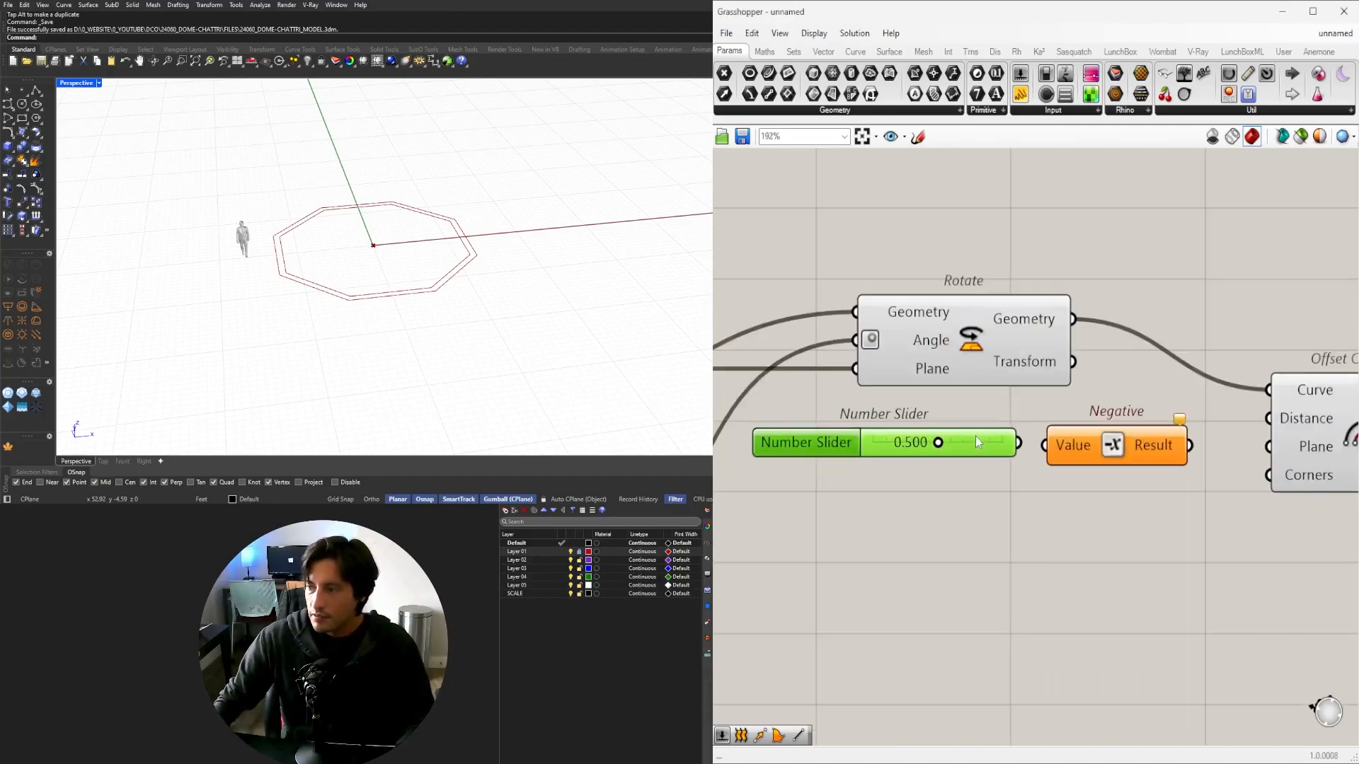
left_click_drag(1025, 439, 1044, 445)
left_click_drag(1085, 452, 1099, 449)
right_click_drag(1244, 445, 1085, 442)
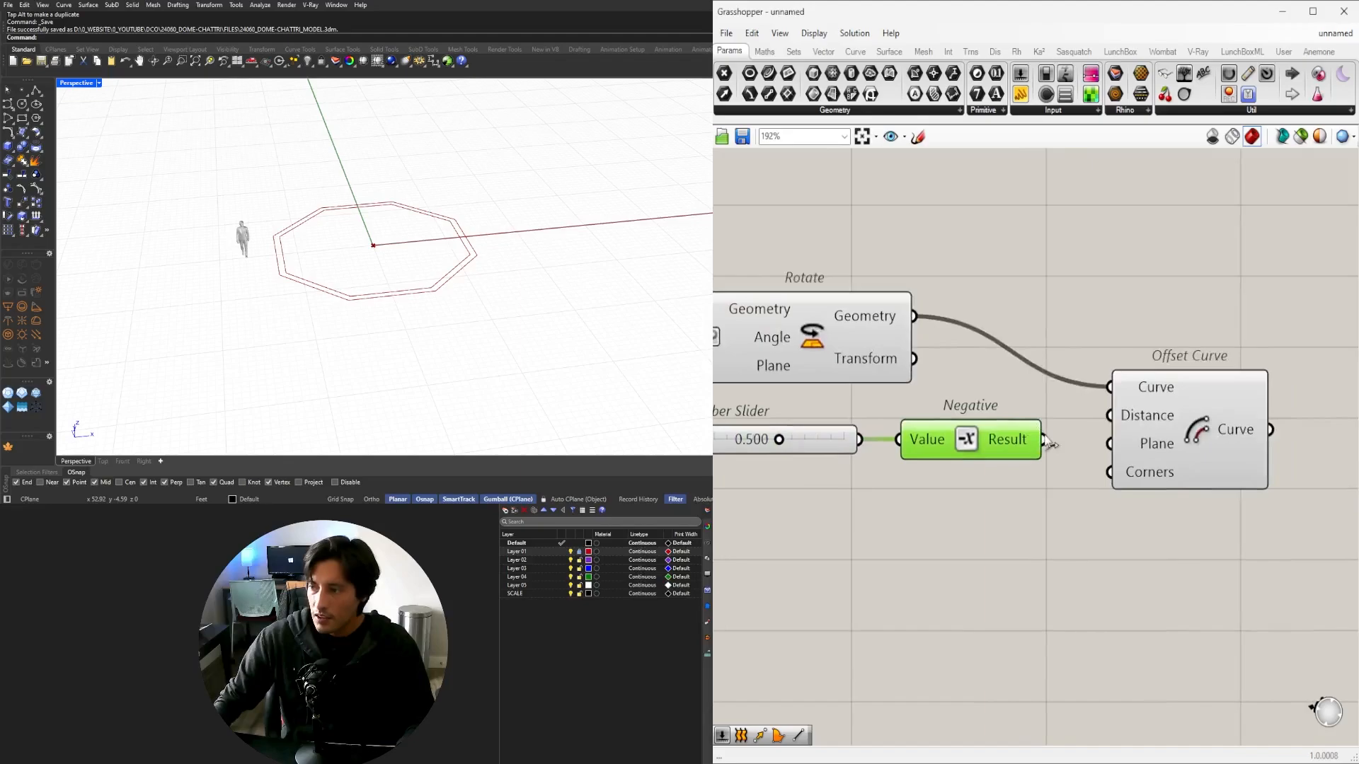
left_click_drag(1045, 439, 1181, 425)
right_click_drag(860, 463, 1148, 469)
scroll(1104, 453, "up", 3)
left_click_drag(1035, 446, 1153, 405)
scroll(1031, 456, "down", 5)
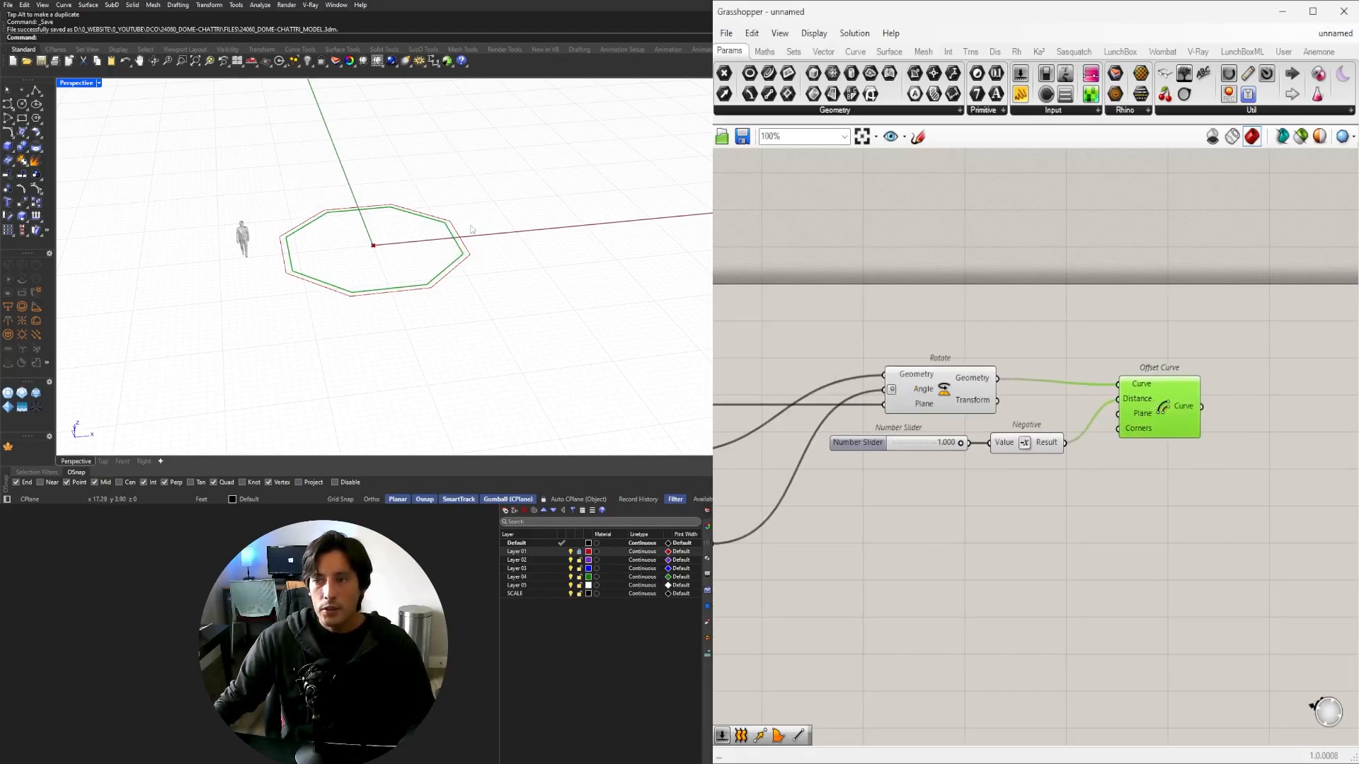
Duplicate Offset Curve and chain the first offset into the copy's Curve input.
left_click_drag(1155, 415, 1151, 408)
right_click_drag(1151, 408, 1052, 385)
left_click_drag(1056, 385, 1169, 440, "alt")
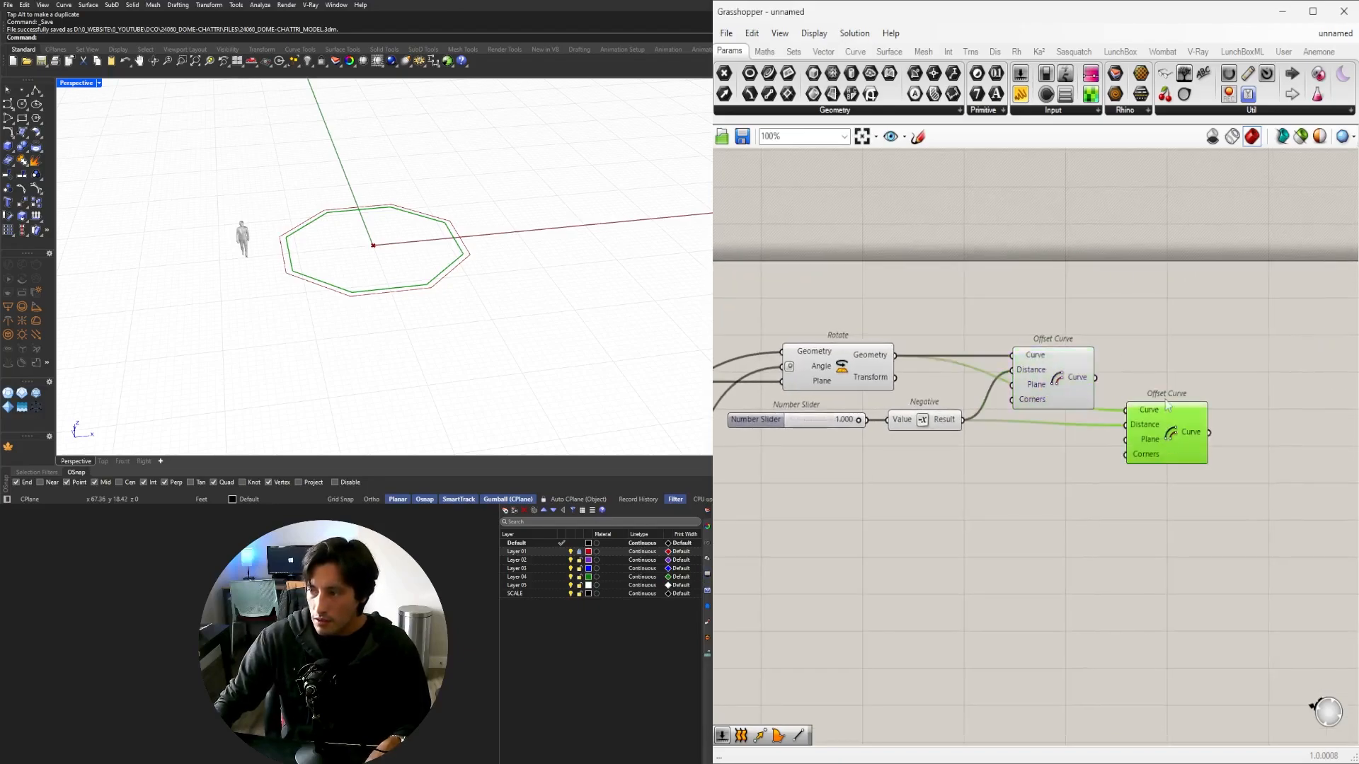
left_click_drag(1107, 386, 1127, 410)
left_click(1064, 372)
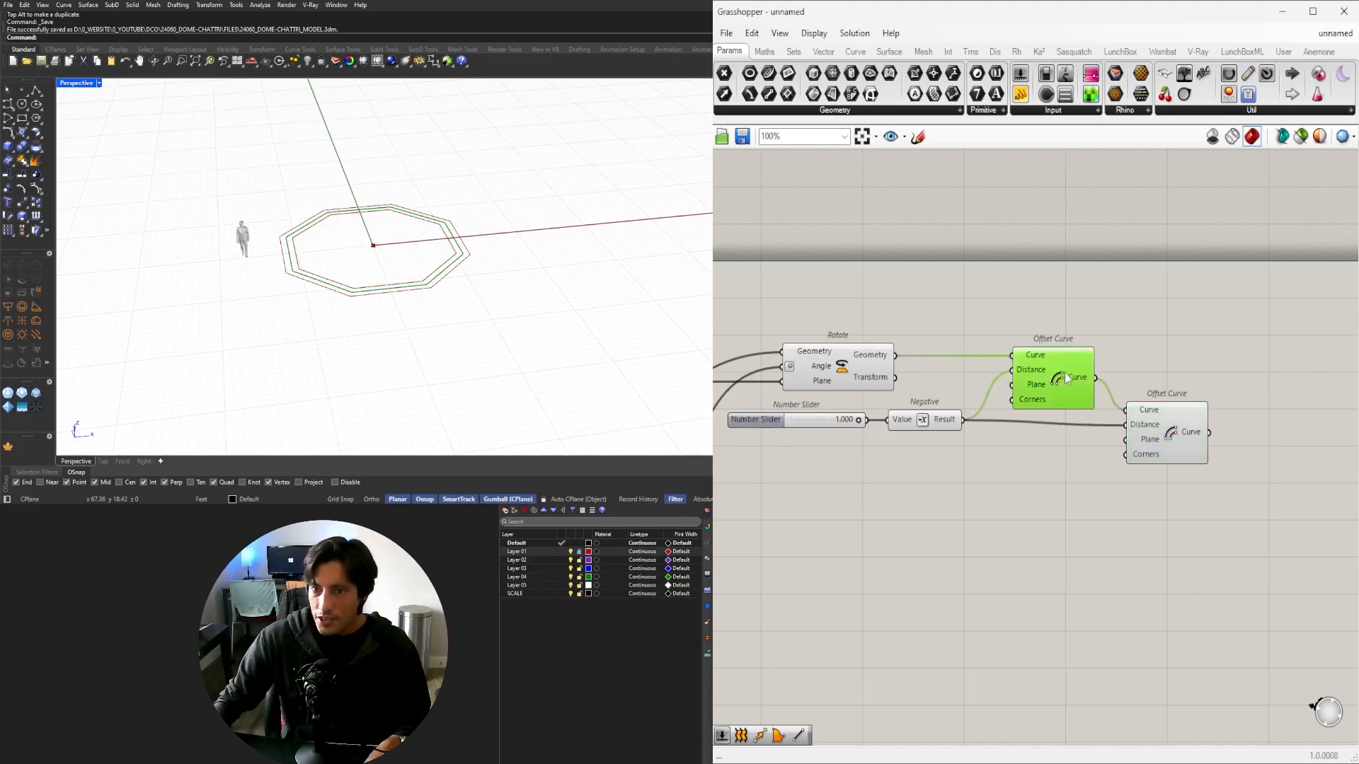
left_click(1132, 418)
Set the offset distance slider to 0.932.
scroll(857, 422, "up", 5)
mouse_move(852, 414)
left_mouse_down()
mouse_move(873, 417)
mouse_move(847, 416)
left_mouse_up()
scroll(843, 453, "down", 2)
right_click_drag(825, 473, 1029, 487)
scroll(1040, 486, "down", 3)
right_click_drag(1219, 511, 920, 485)
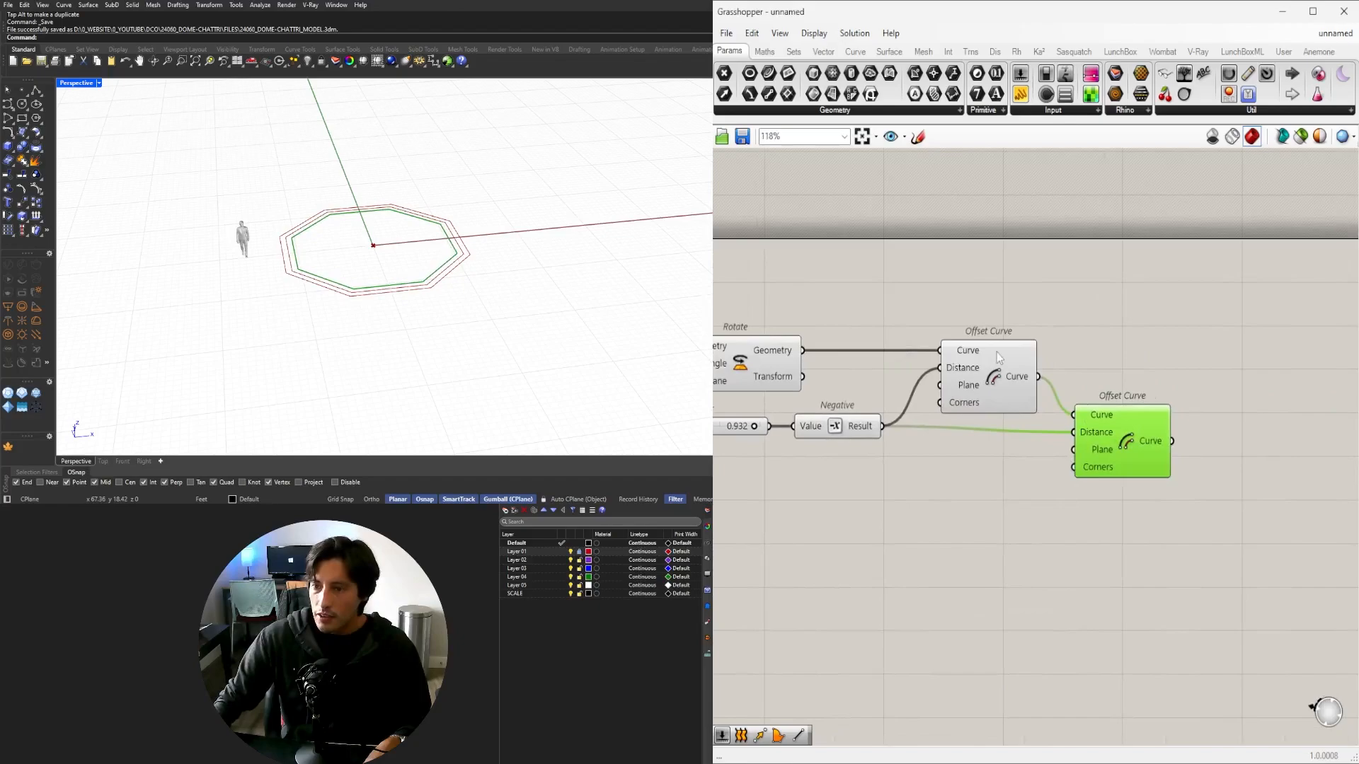
Check the inner and outer offset outlines by selecting each Offset Curve and orbiting the model.
left_click(996, 357)
left_click(1125, 439)
left_click(1000, 373)
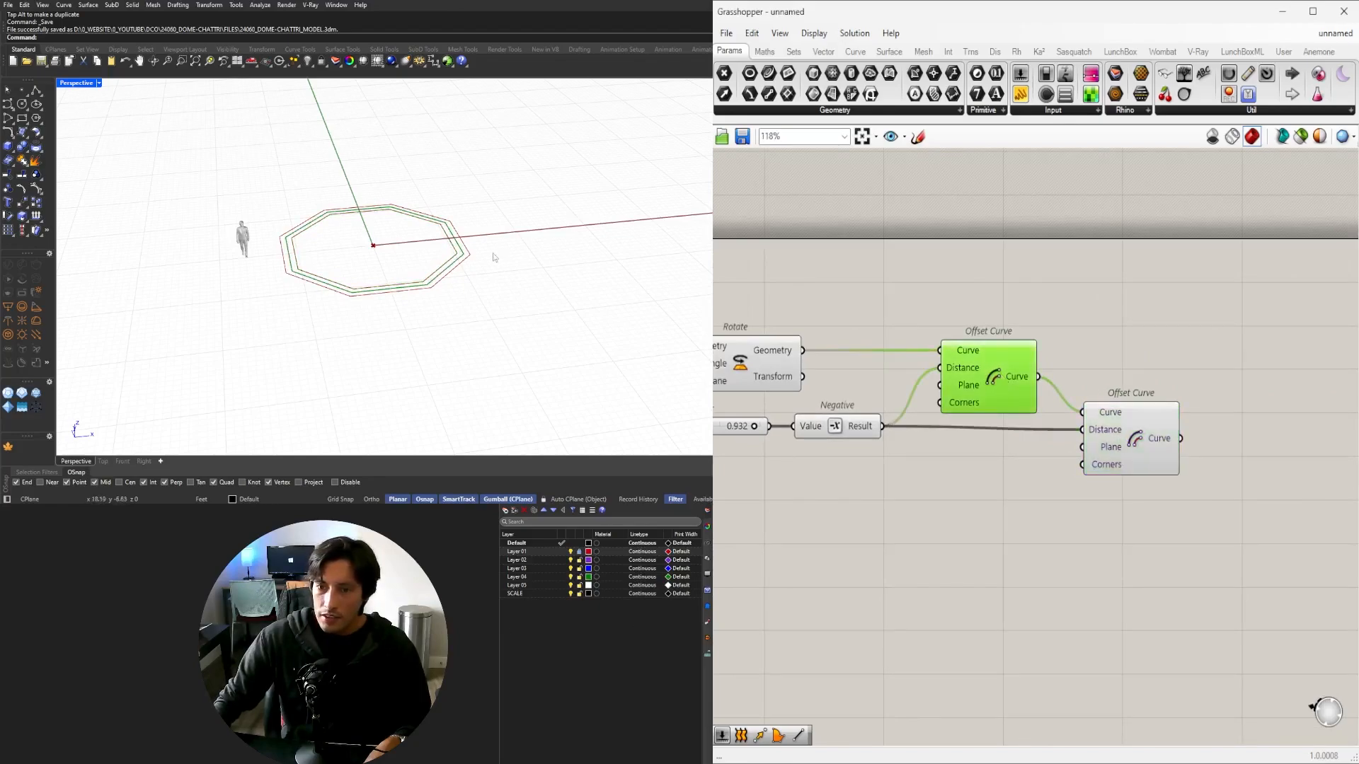
scroll(418, 300, "up", 5)
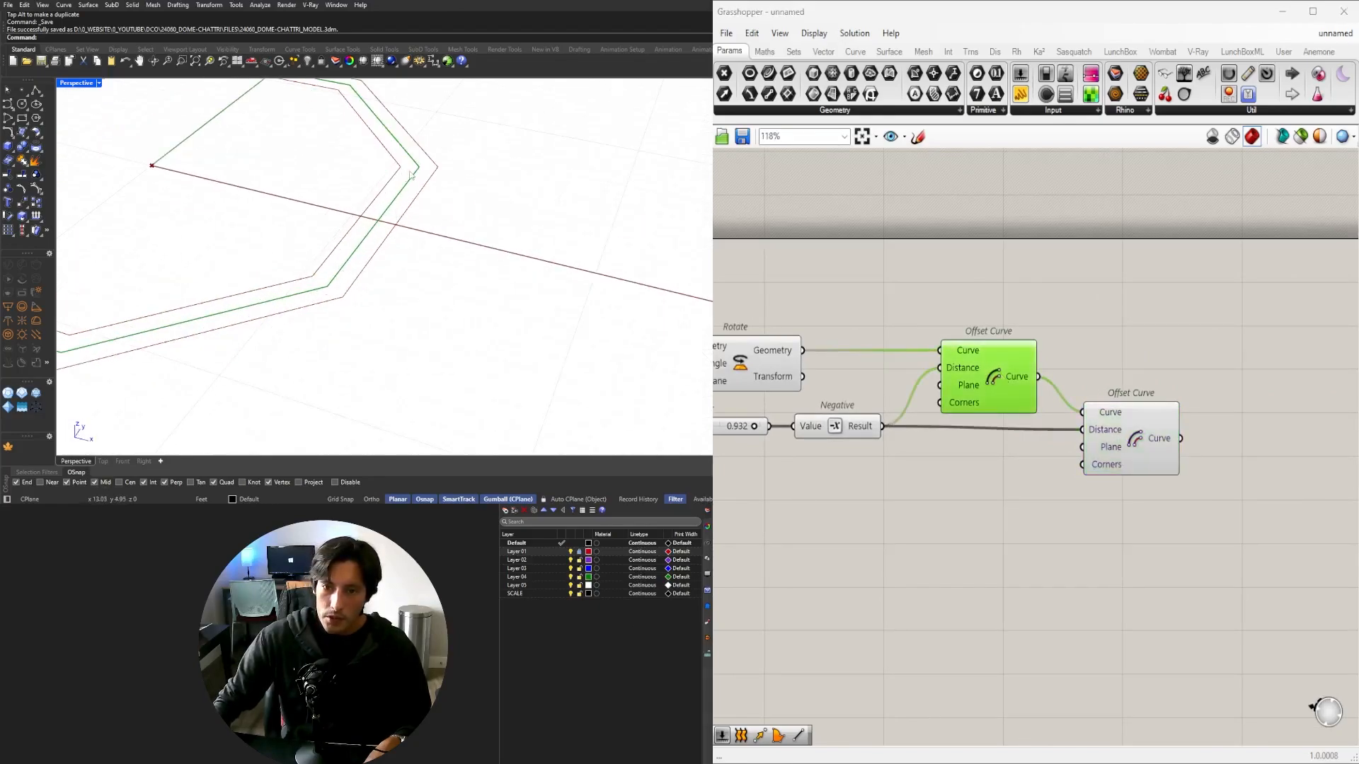
scroll(410, 173, "down", 5)
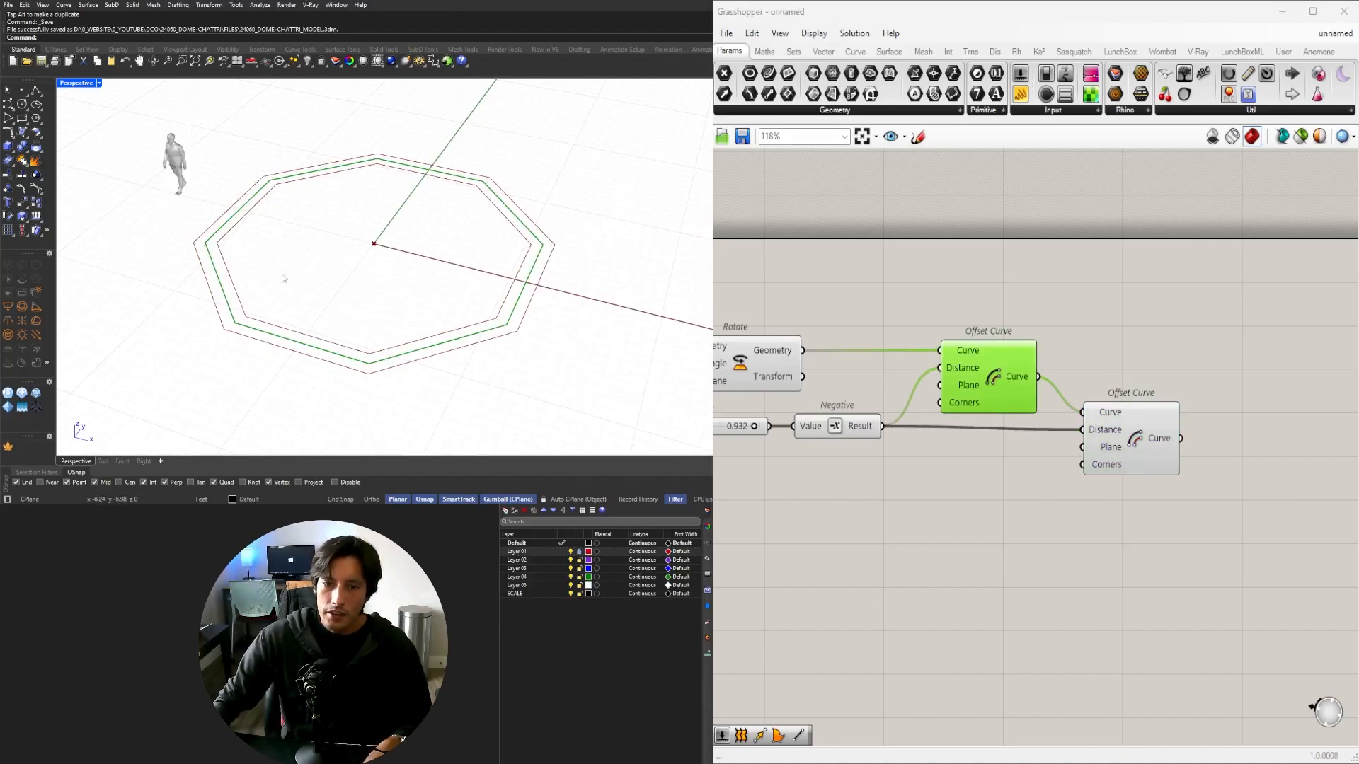
left_click(1132, 441)
left_click(746, 368, "shift")
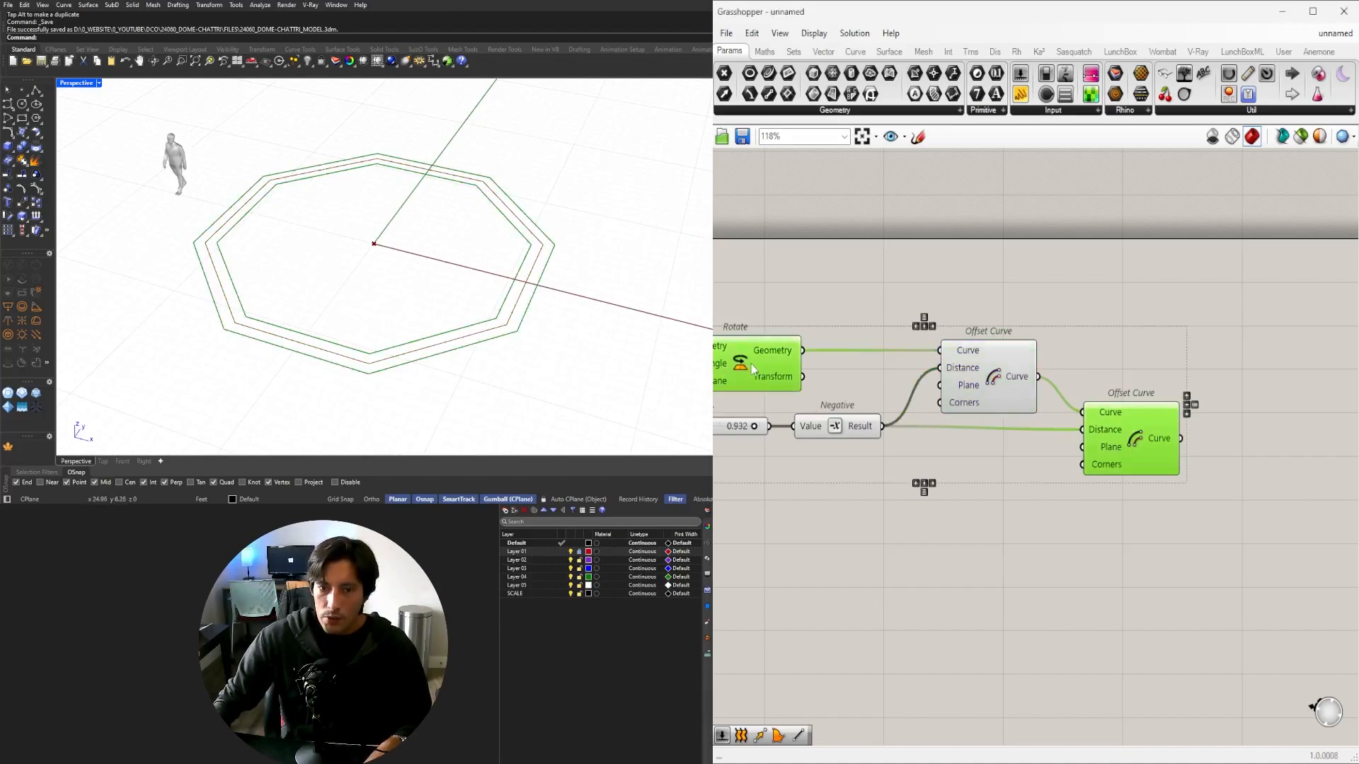
right_click_drag(1120, 453, 1153, 380)
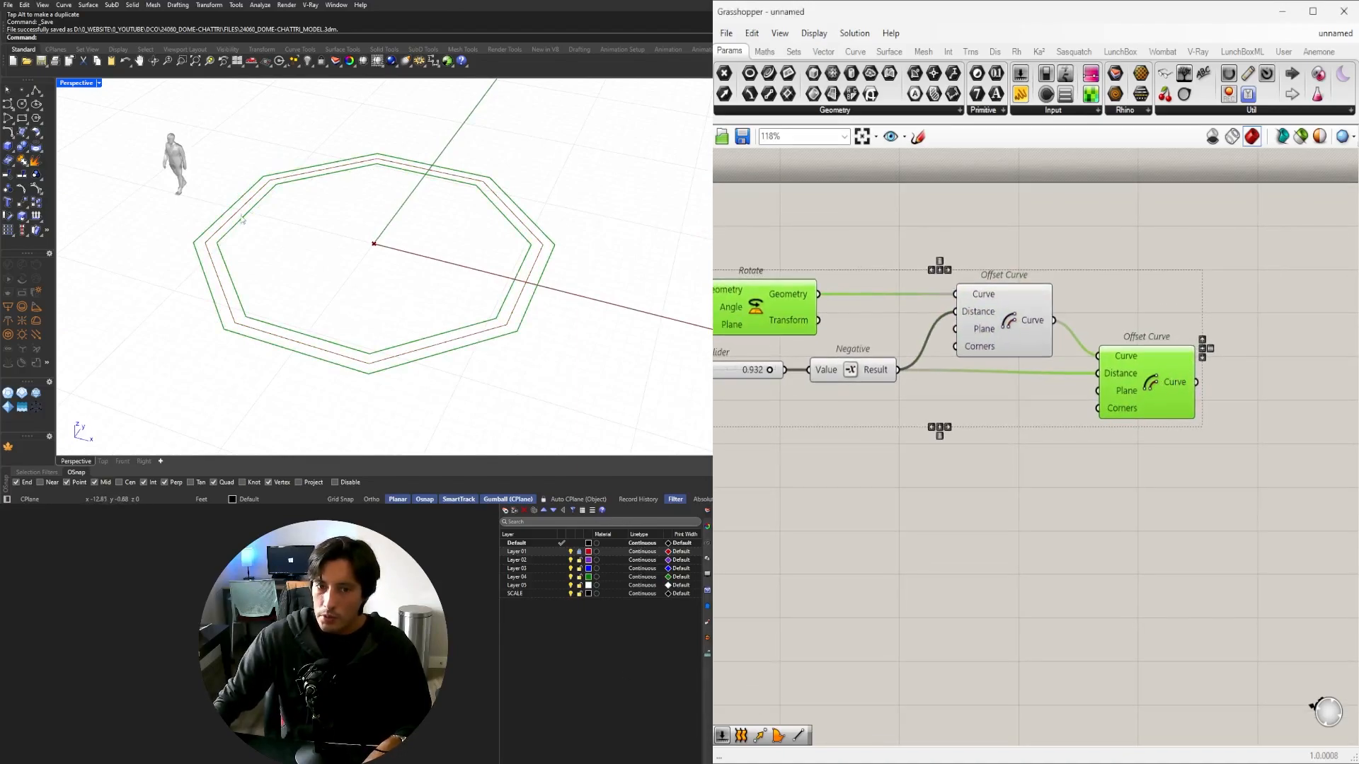
right_click_drag(234, 211, 246, 249)
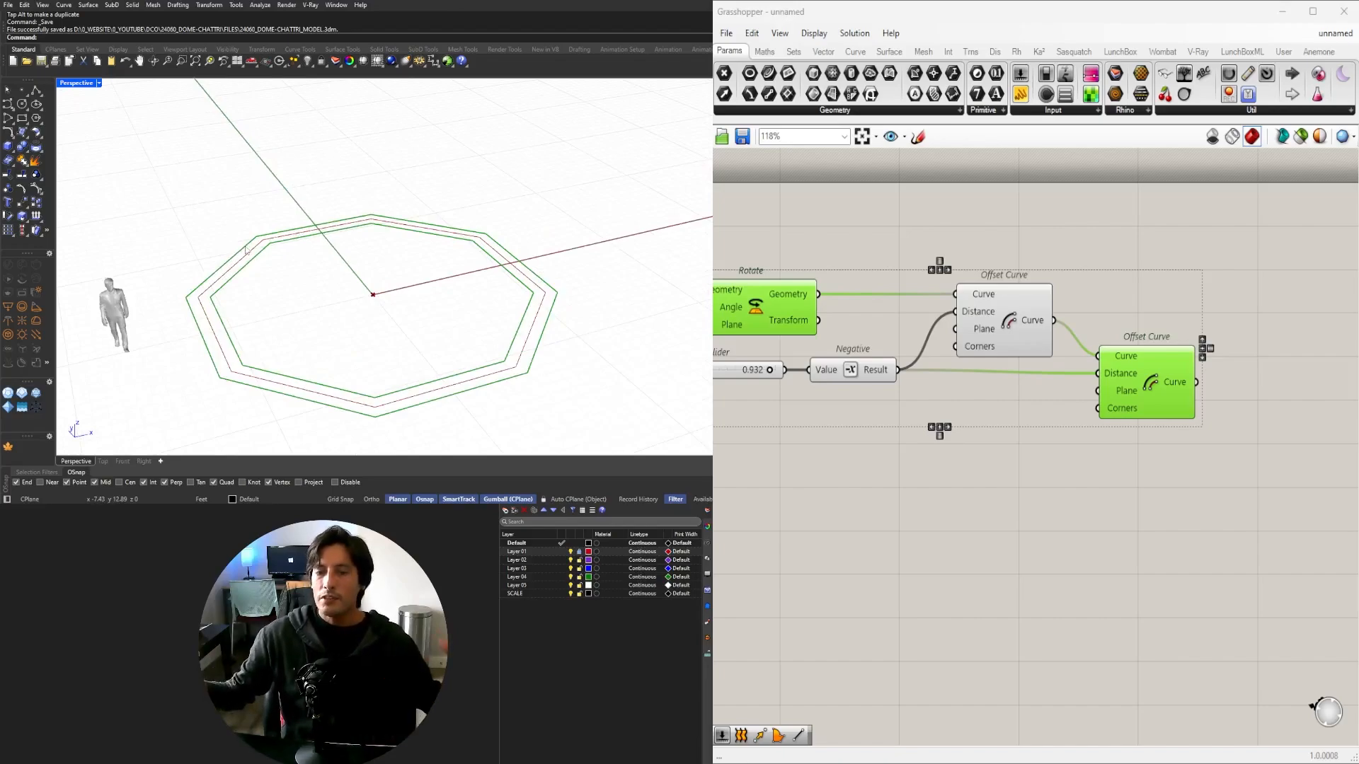
Move Negative, both Offset Curves and the Number Slider together down-left on the canvas.
scroll(1167, 443, "down", 1)
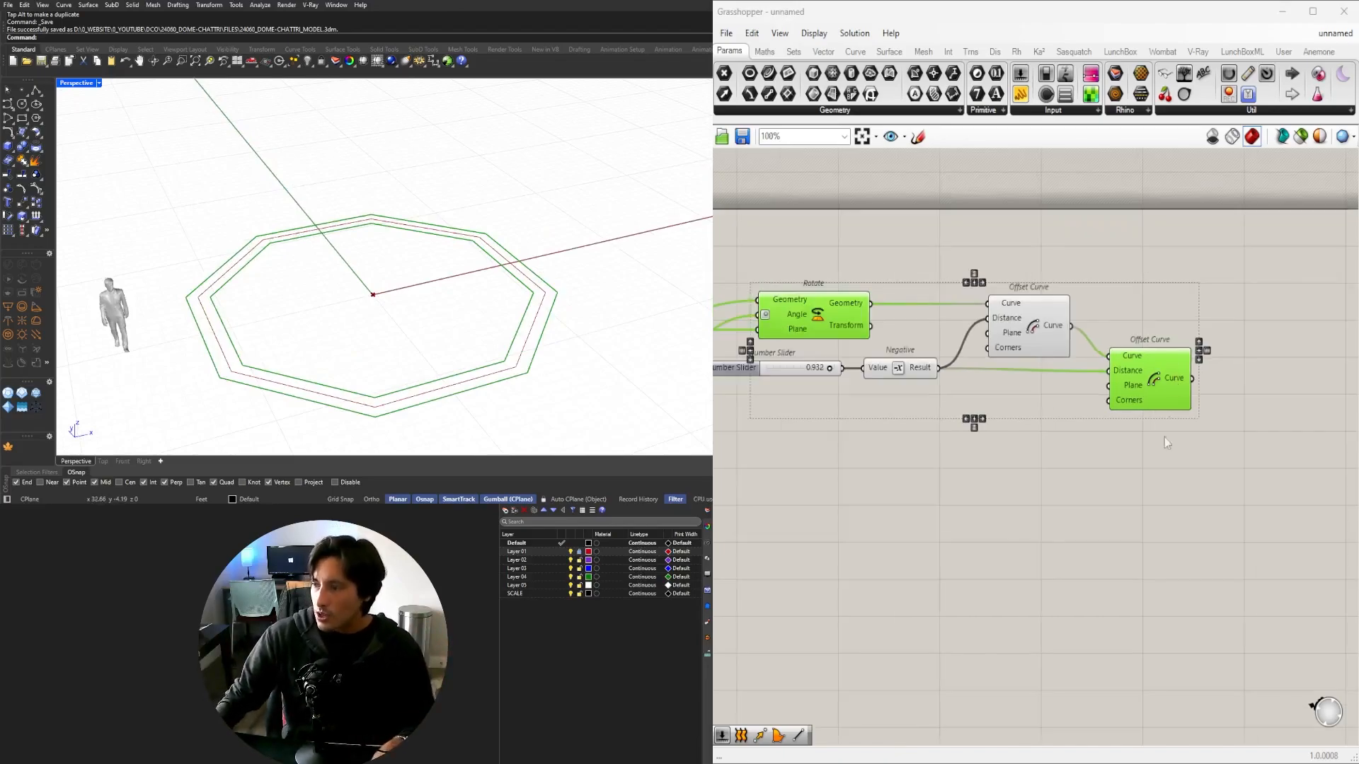
left_click_drag(1199, 525, 913, 290)
left_click(749, 368, "shift")
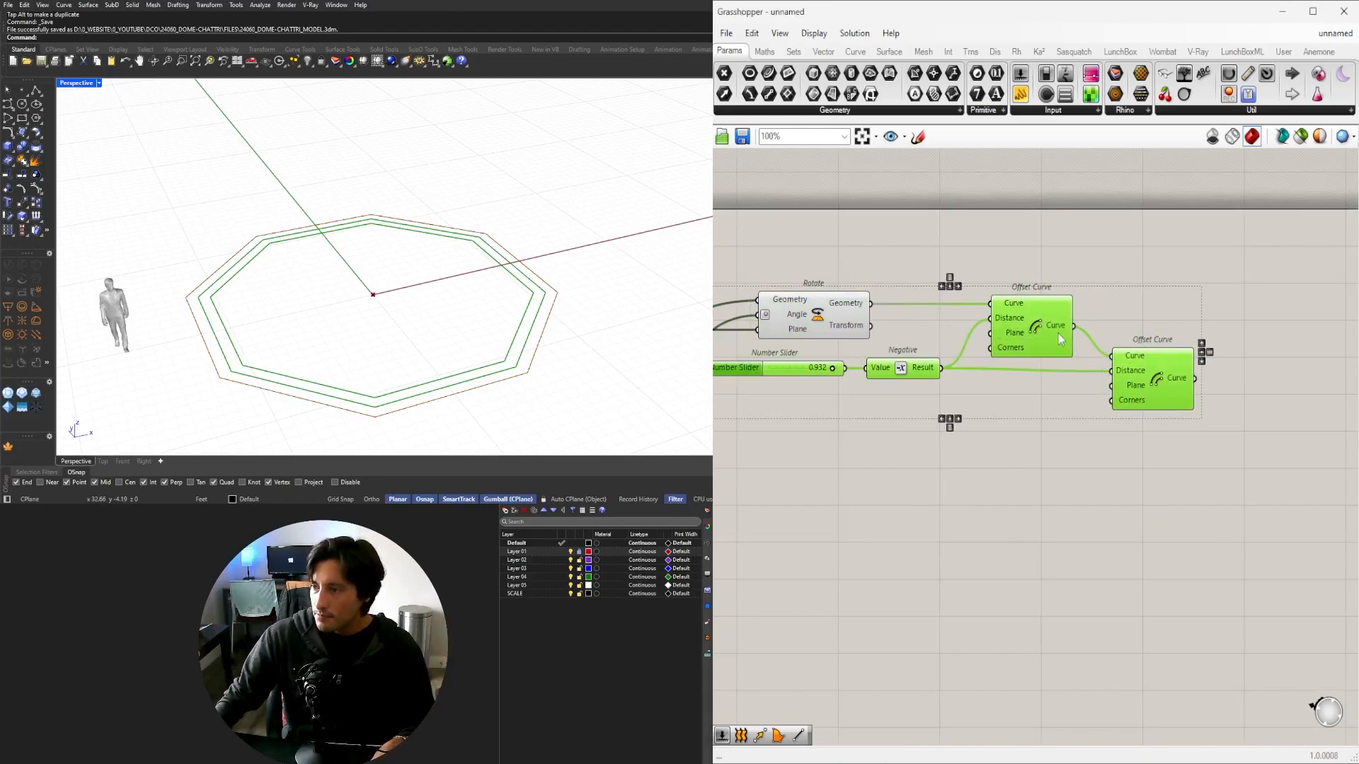
left_click_drag(1045, 332, 1032, 387)
Add Boundary Surfaces with the rotated octagon and outer offset as flattened Edges.
double_click(1225, 316)
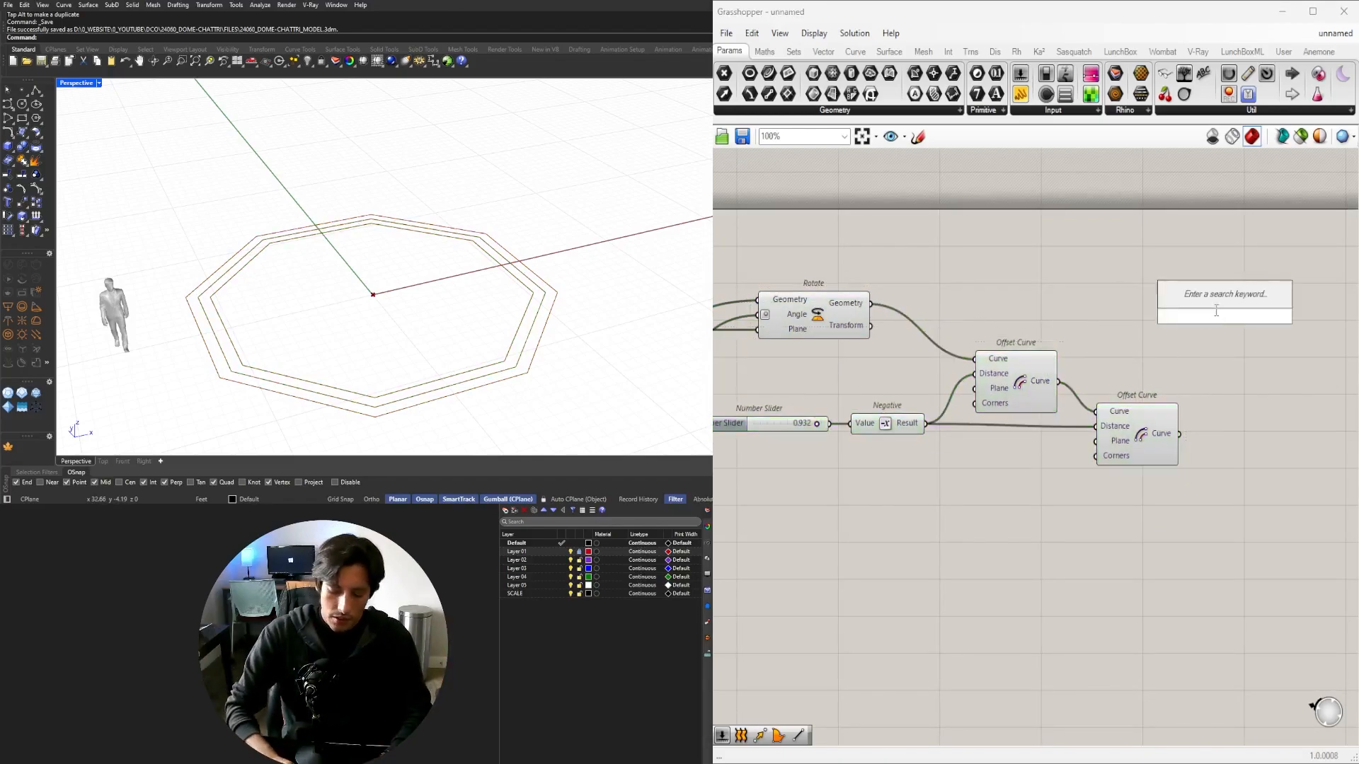
type("BOUND")
key("Return")
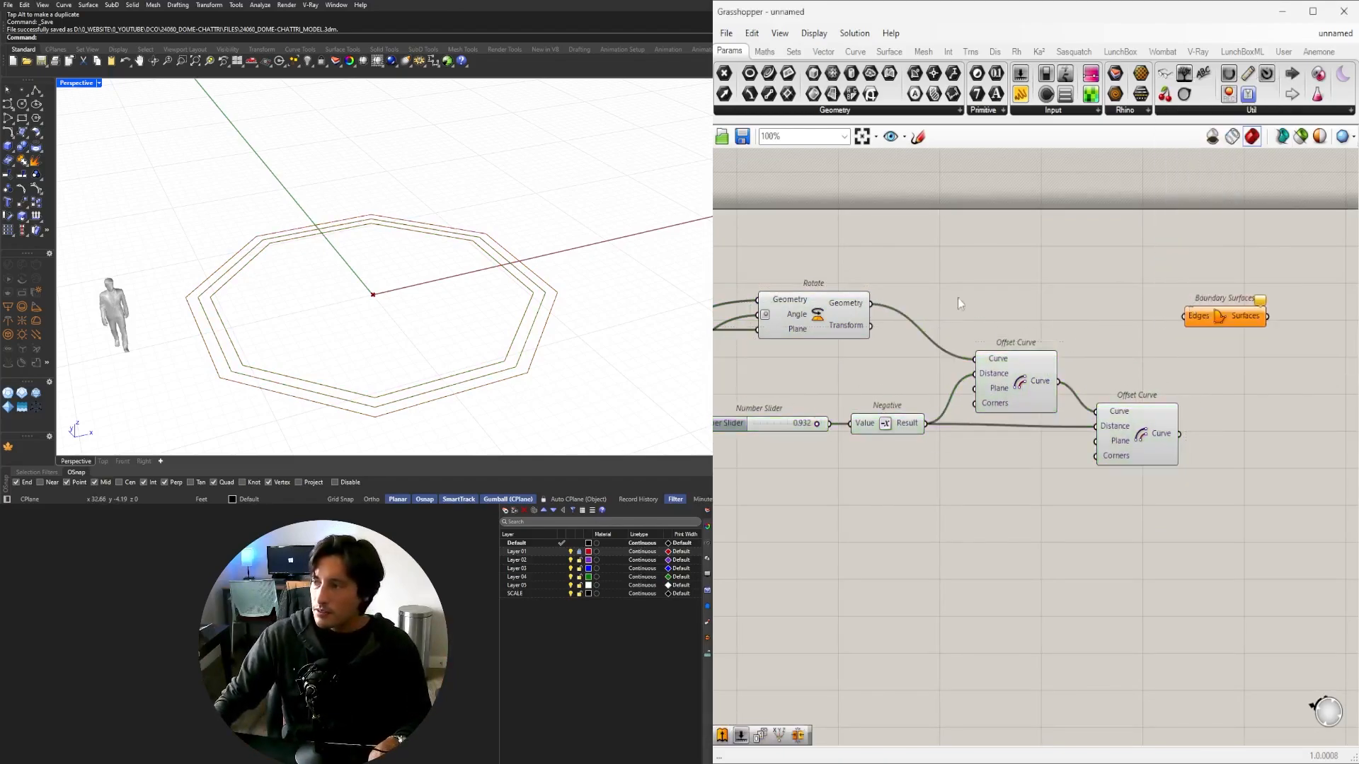
left_click_drag(872, 303, 1306, 303)
left_click_drag(1178, 434, 1271, 304, "shift")
right_click_drag(1309, 319, 1127, 319)
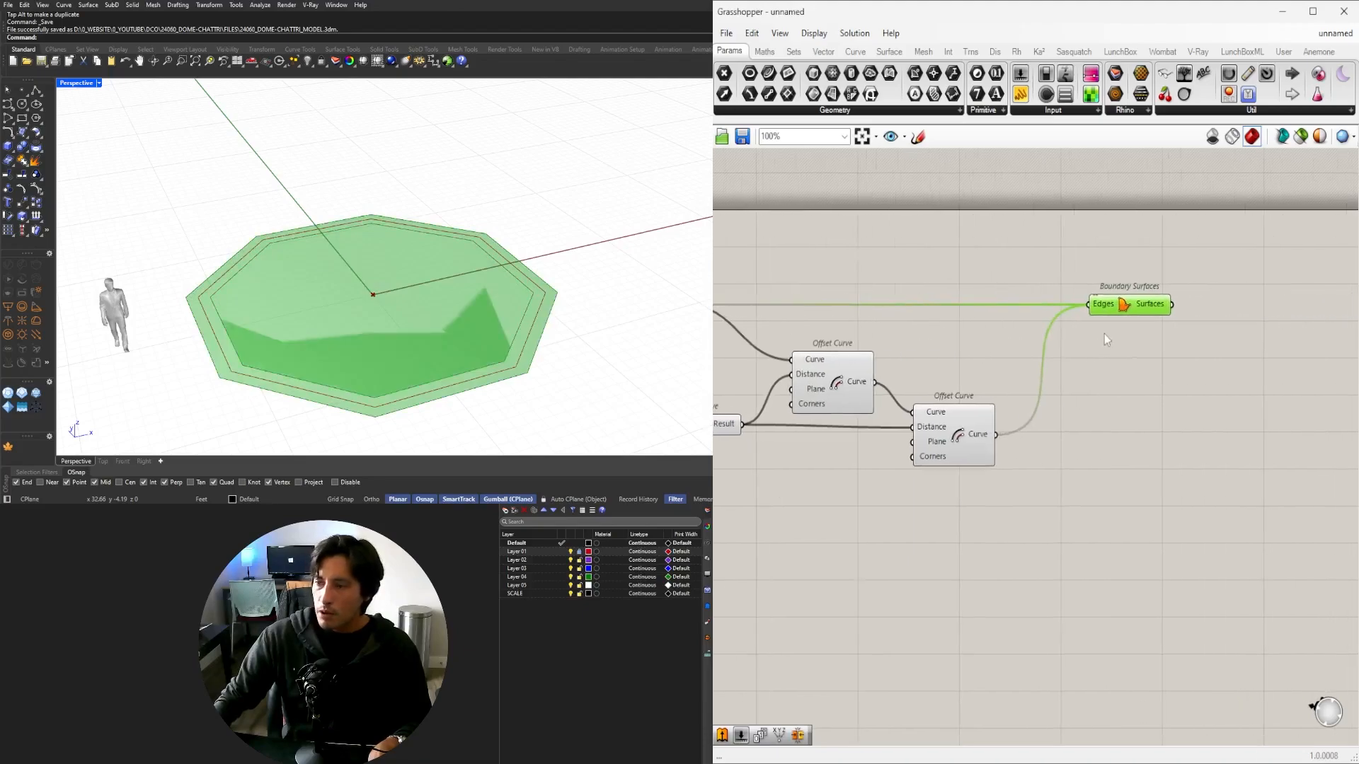
left_click_drag(1125, 317, 1137, 312)
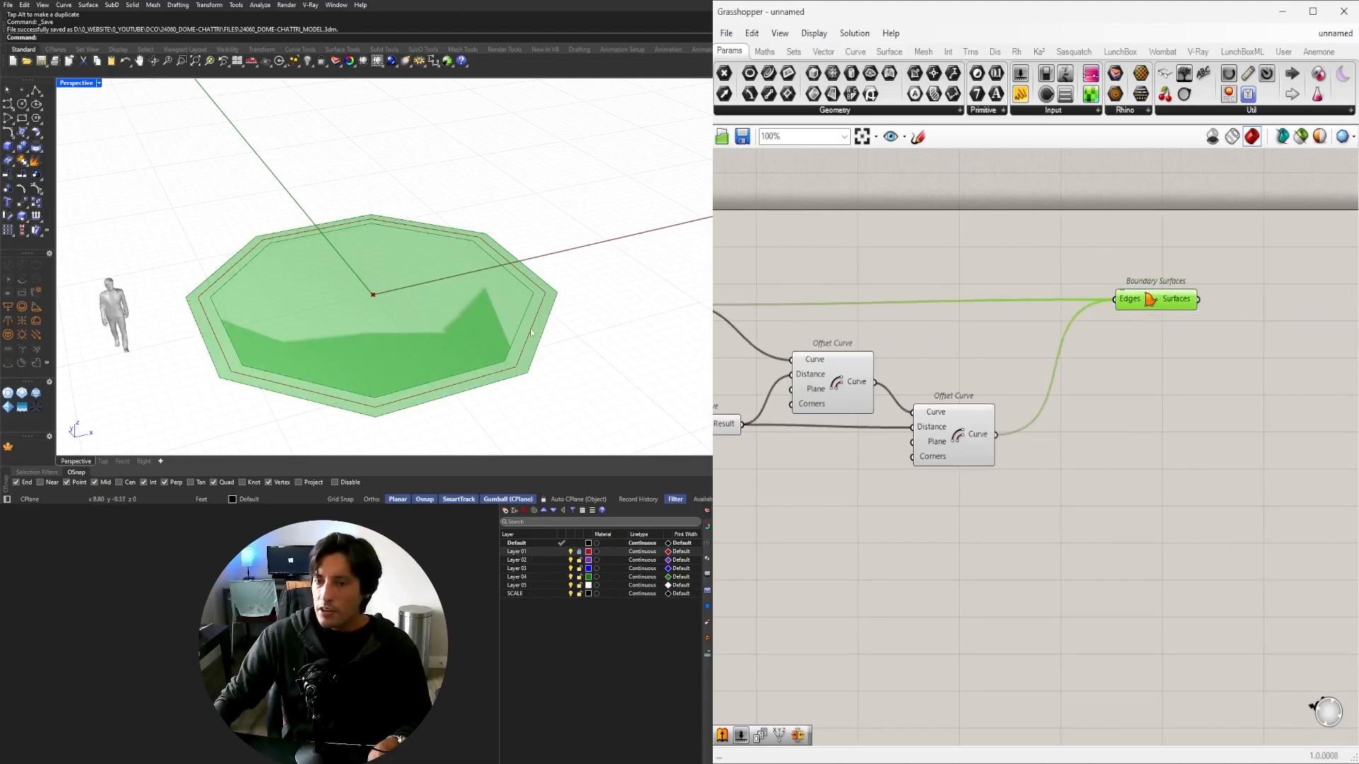
right_click(1130, 305)
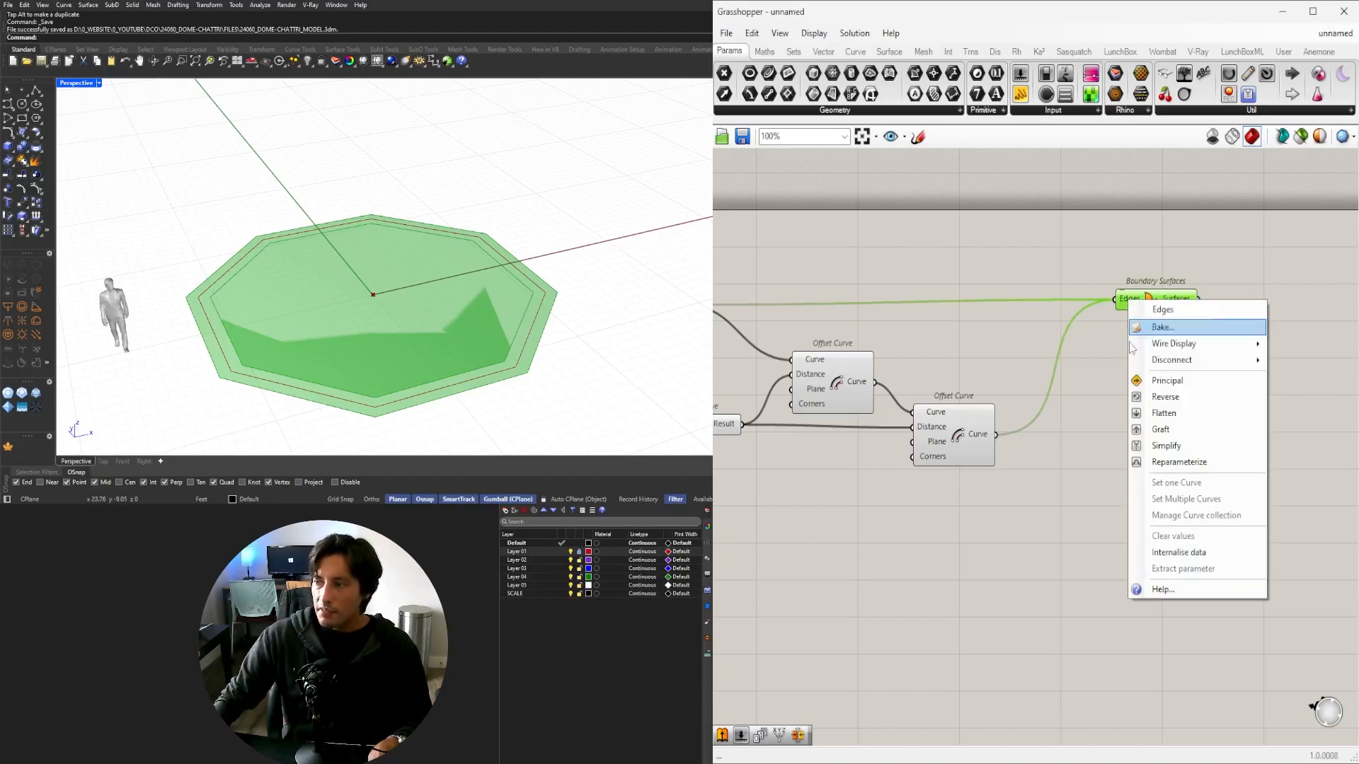
left_click(1153, 412)
left_click_drag(1146, 303, 1166, 304)
left_click(1210, 516)
mouse_move(405, 305)
right_mouse_down()
mouse_move(468, 258)
mouse_move(453, 220)
mouse_move(425, 228)
mouse_move(379, 281)
mouse_move(319, 286)
mouse_move(397, 315)
mouse_move(394, 289)
right_mouse_up()
Set the ring width offset slider to 0.913.
right_click_drag(754, 423, 1008, 463)
scroll(873, 460, "up", 4)
scroll(821, 463, "up", 5)
mouse_move(965, 460)
left_mouse_down()
mouse_move(841, 460)
mouse_move(959, 458)
left_mouse_up()
scroll(415, 278, "down", 8)
Pan and zoom the view onto the reference image strip.
right_click_drag(416, 279, 566, 218, "shift")
scroll(567, 218, "down", 3)
right_click_drag(482, 248, 445, 306)
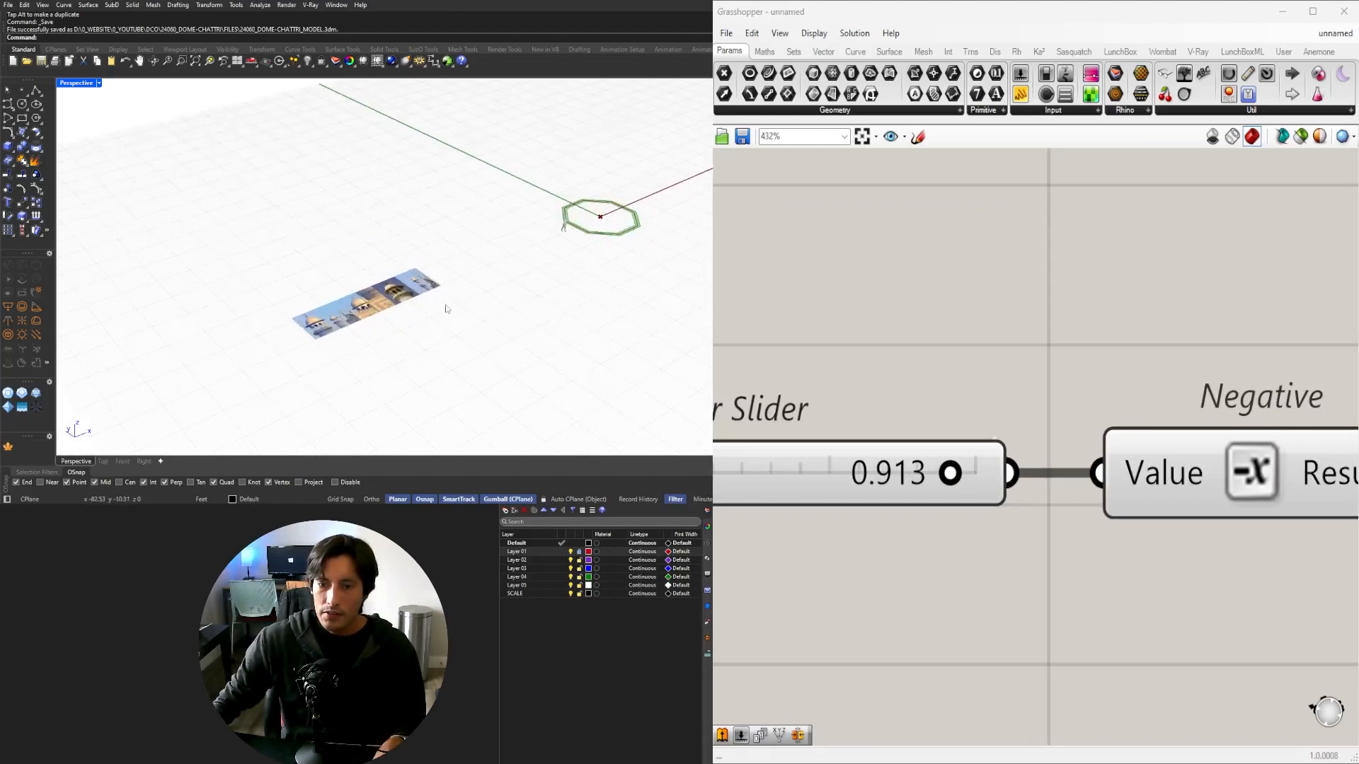
scroll(340, 282, "up", 8)
right_click_drag(541, 289, 508, 291, "shift")
scroll(508, 292, "up", 10)
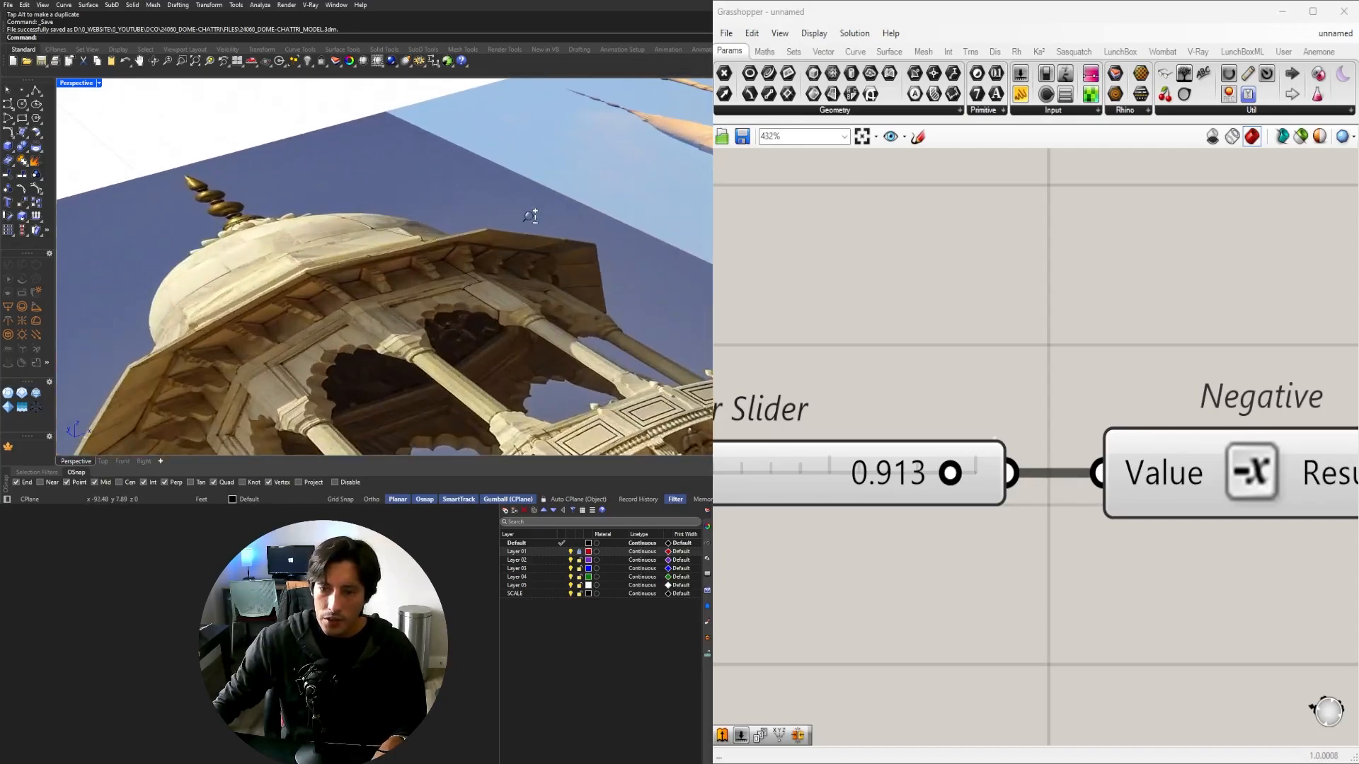
scroll(508, 292, "down", 2)
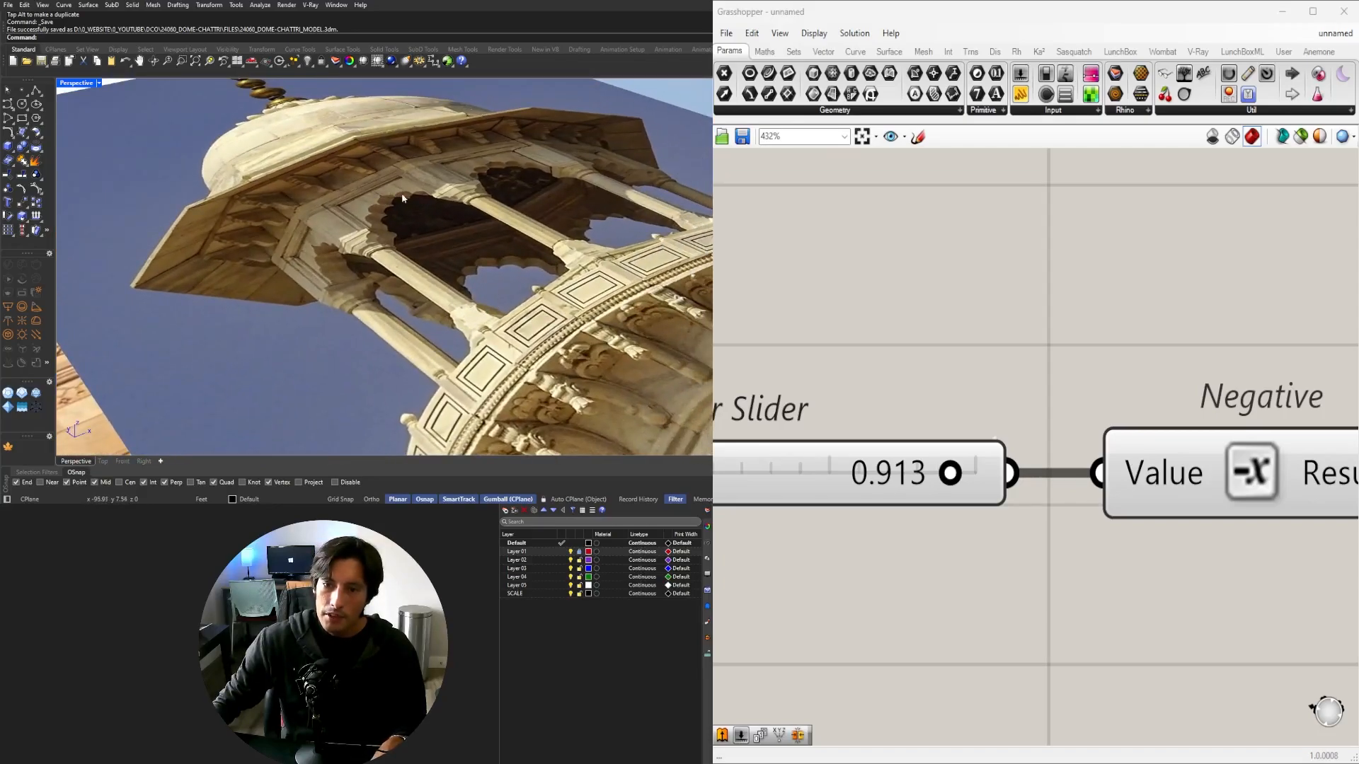
scroll(423, 204, "down", 10)
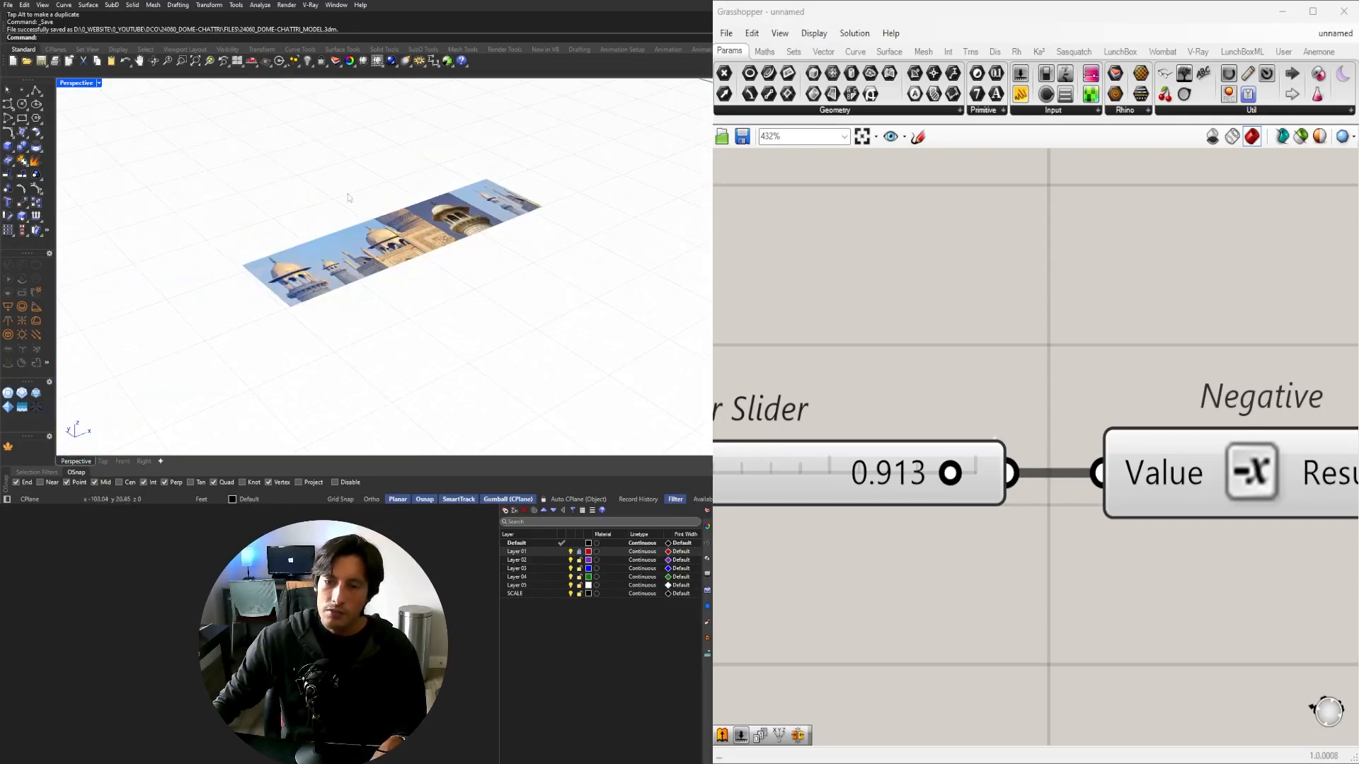
Show four viewports, zoom the Top view onto the chattri photo, then maximize Perspective.
double_click(77, 84)
left_click(287, 145)
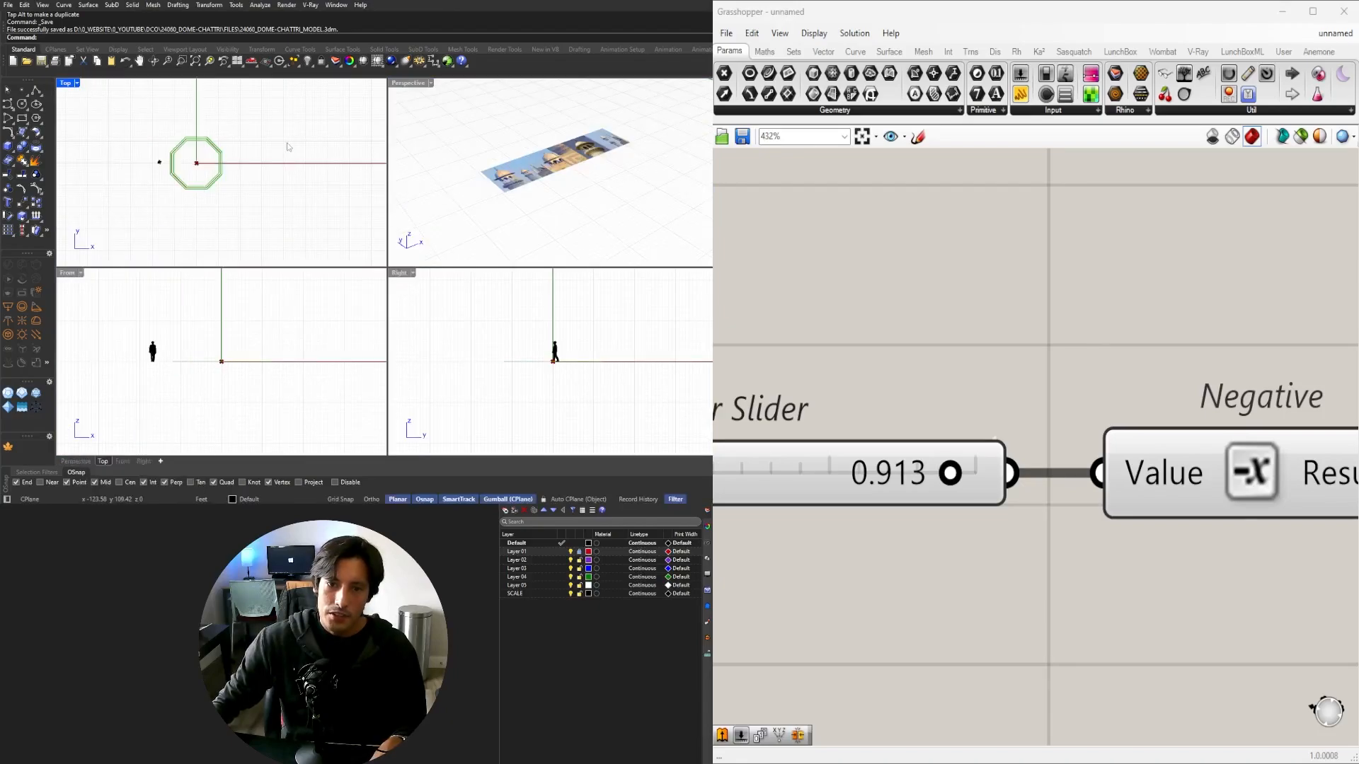
scroll(283, 150, "down", 10)
right_click_drag(195, 161, 295, 198)
scroll(312, 187, "up", 10)
scroll(275, 187, "up", 5)
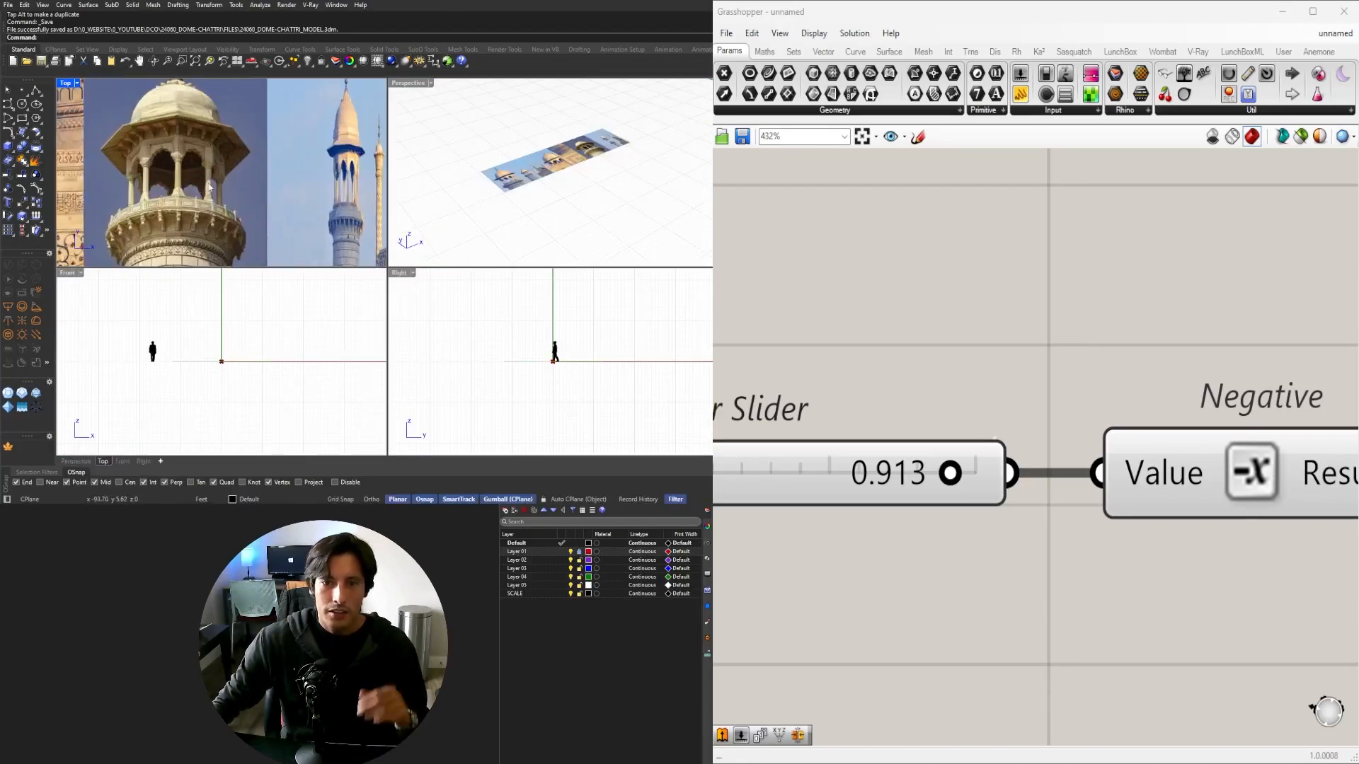
scroll(274, 192, "down", 2)
scroll(187, 163, "up", 8)
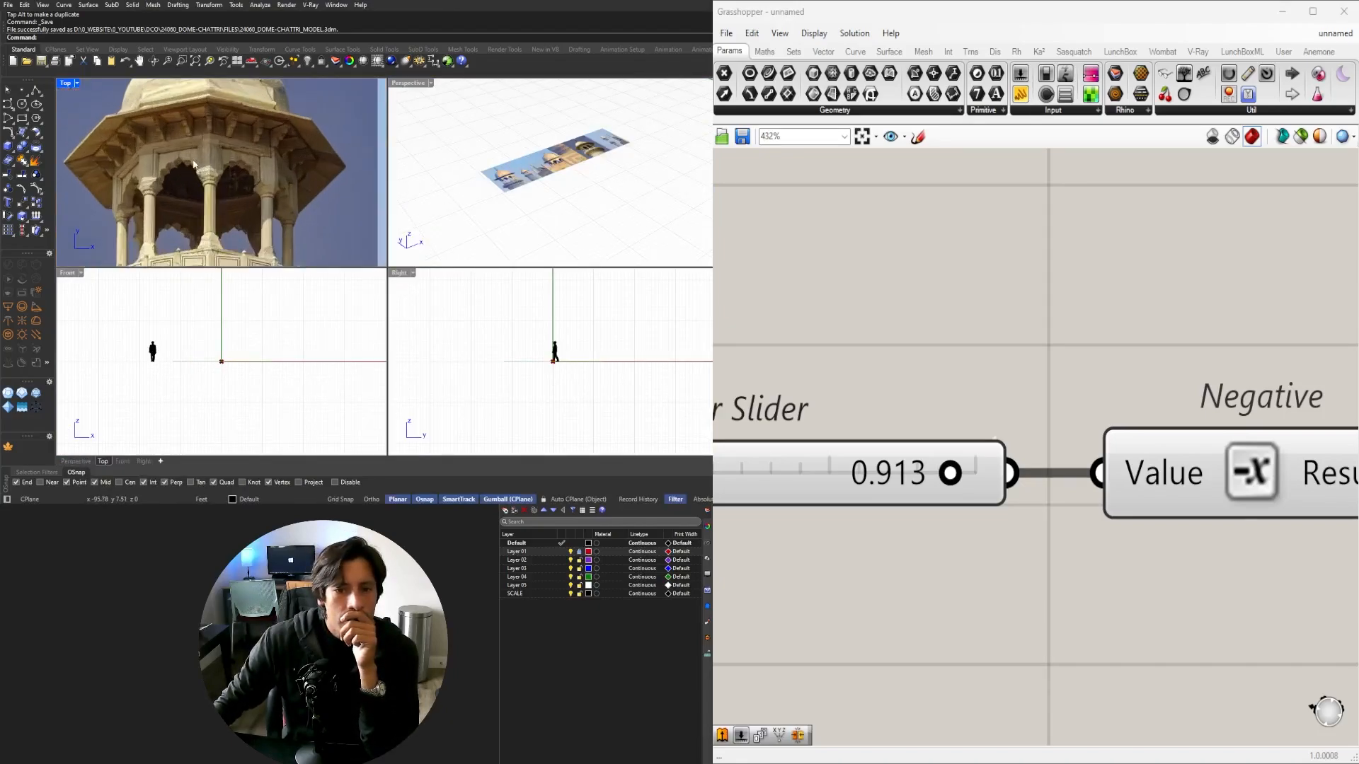
scroll(212, 123, "up", 6)
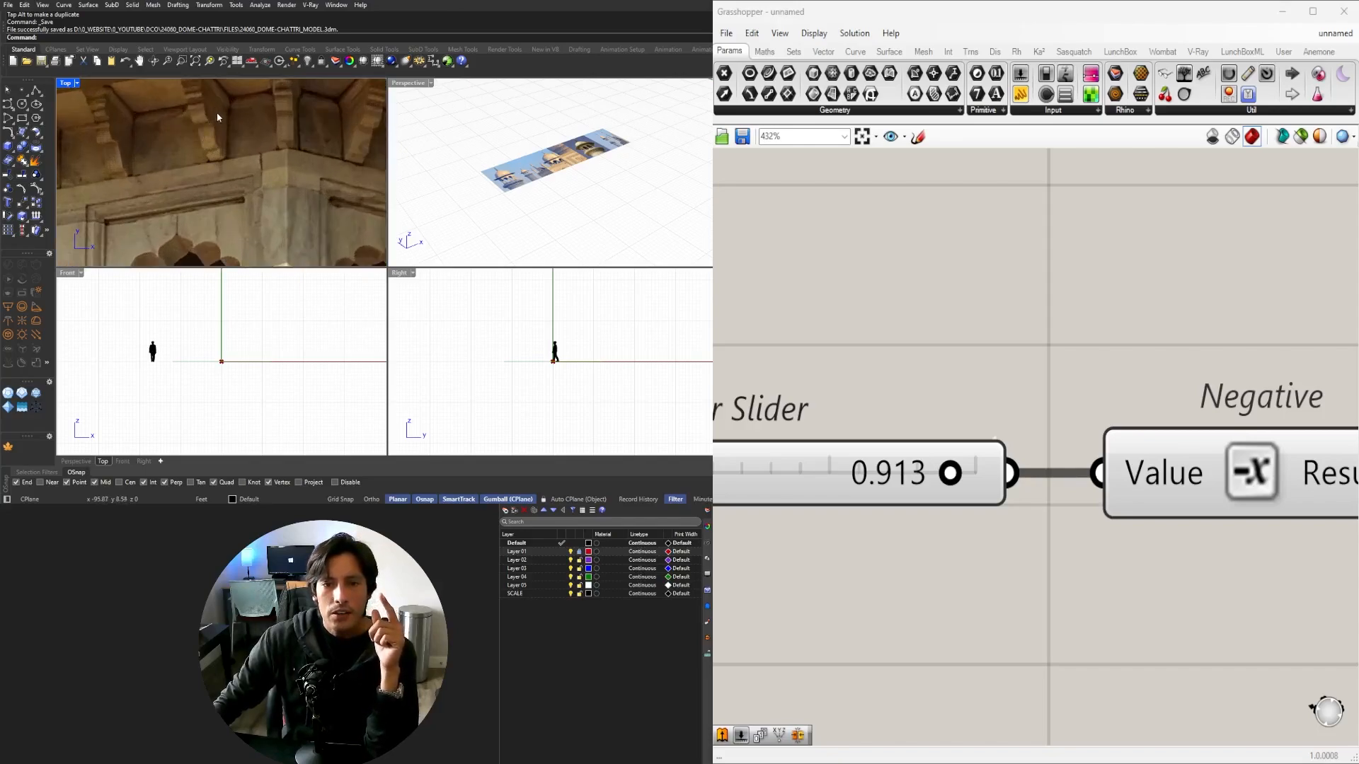
scroll(240, 138, "down", 4)
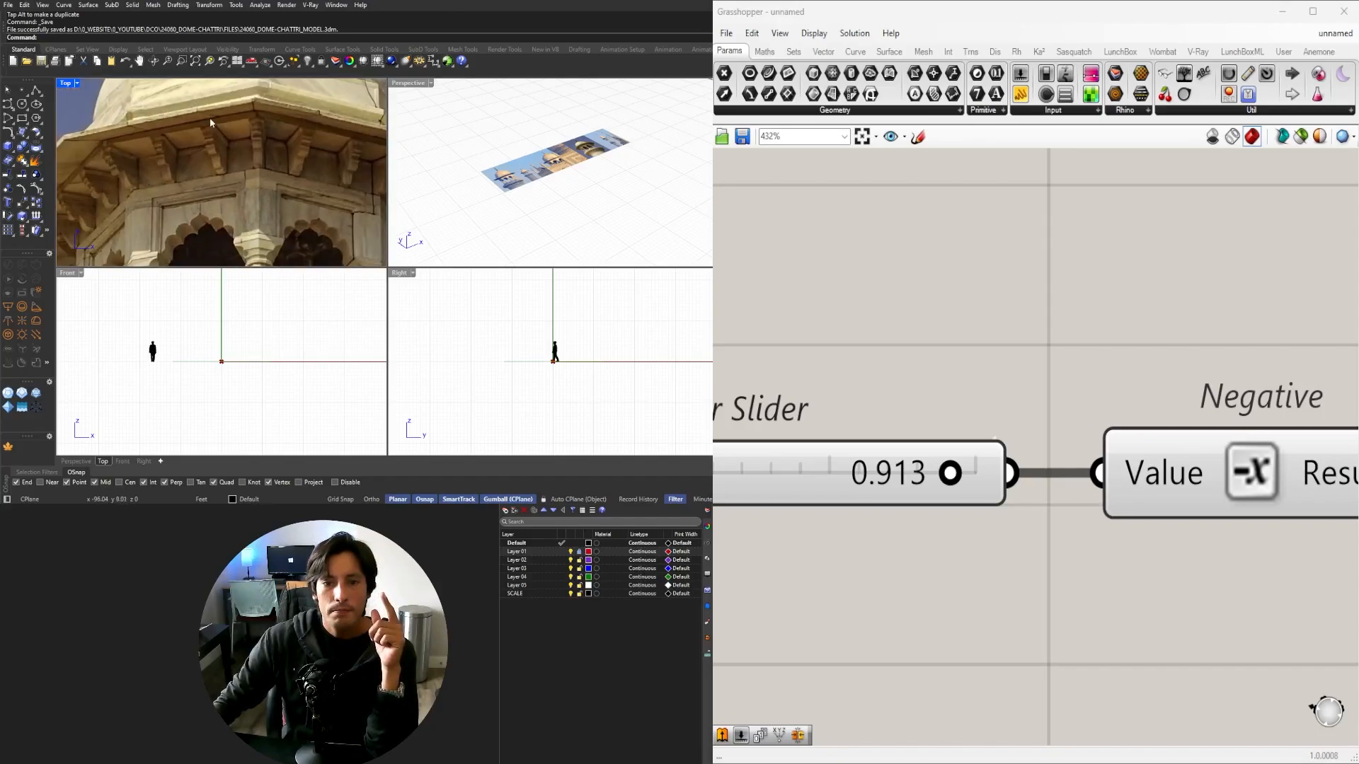
scroll(237, 147, "down", 3)
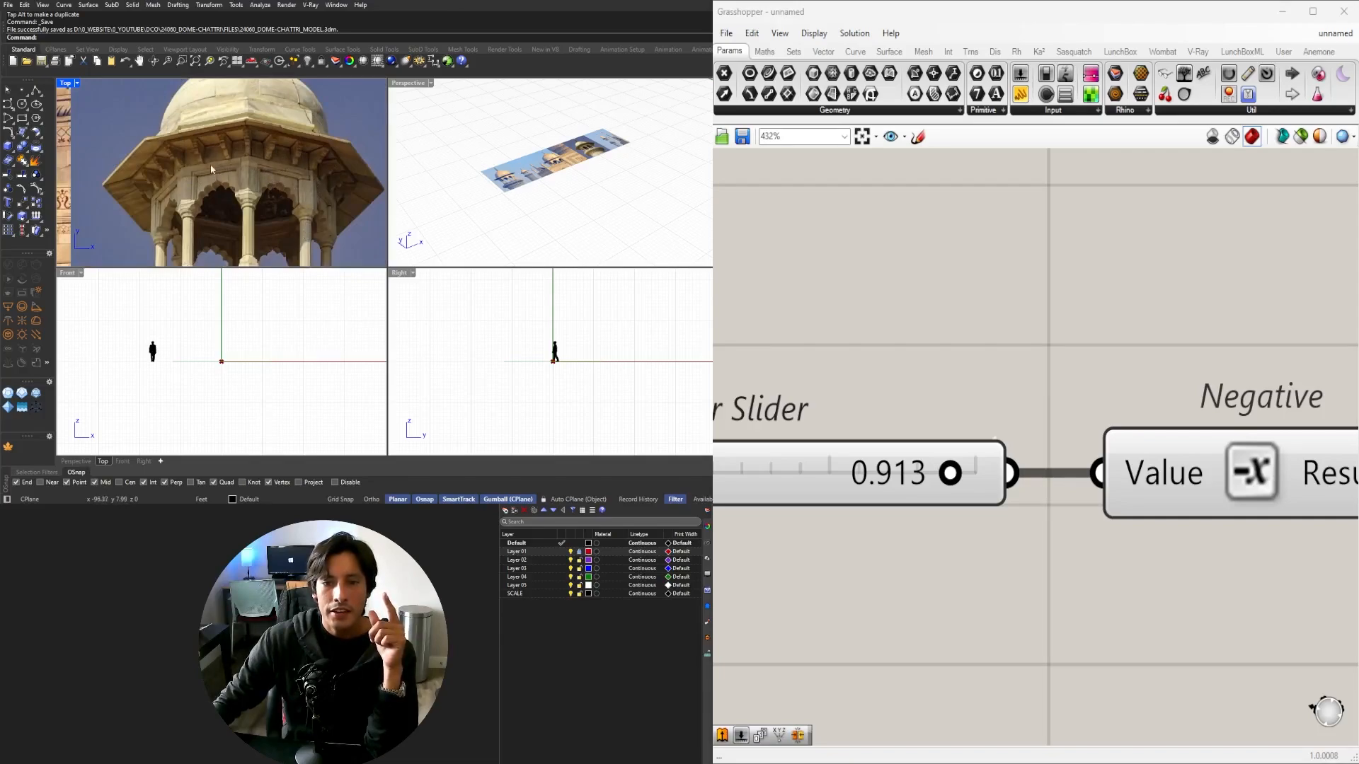
double_click(407, 83)
Place a Move component on the canvas.
scroll(525, 303, "up", 5)
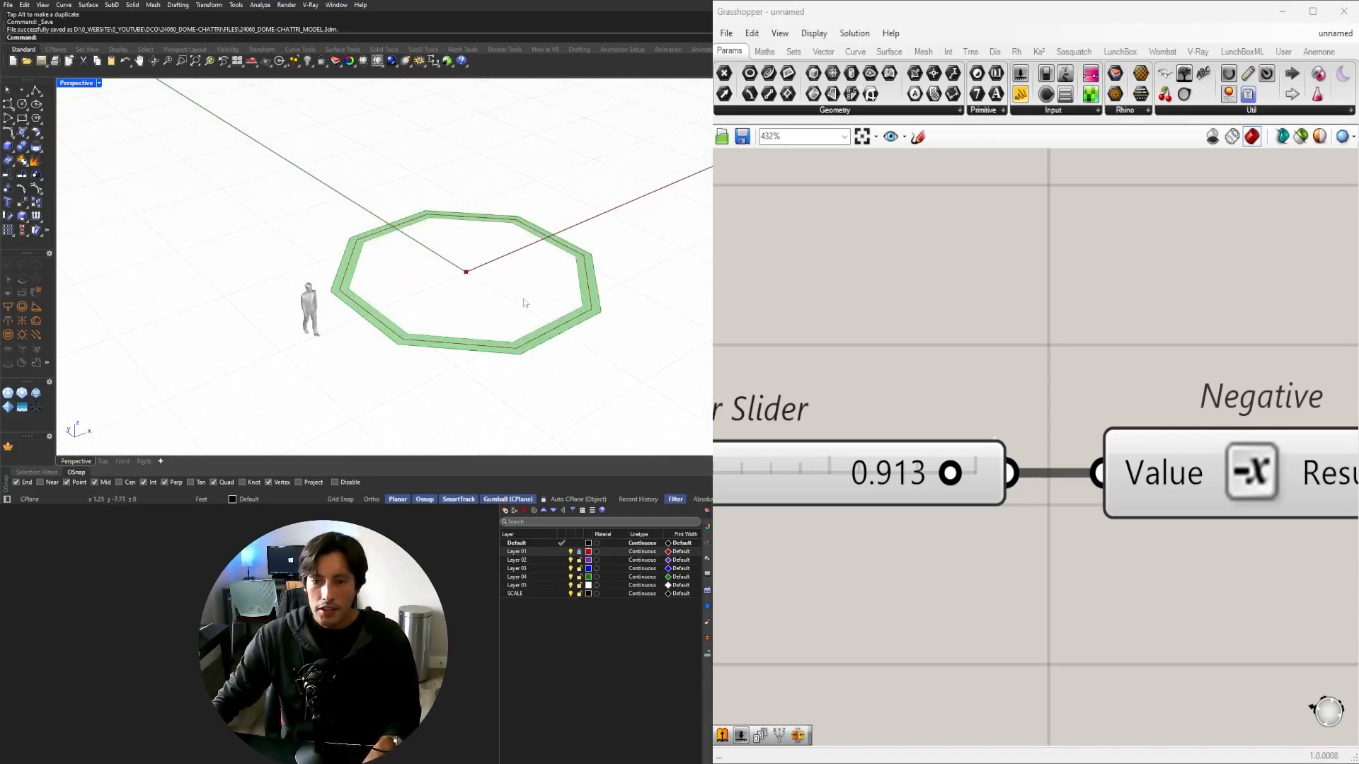
scroll(990, 391, "down", 8)
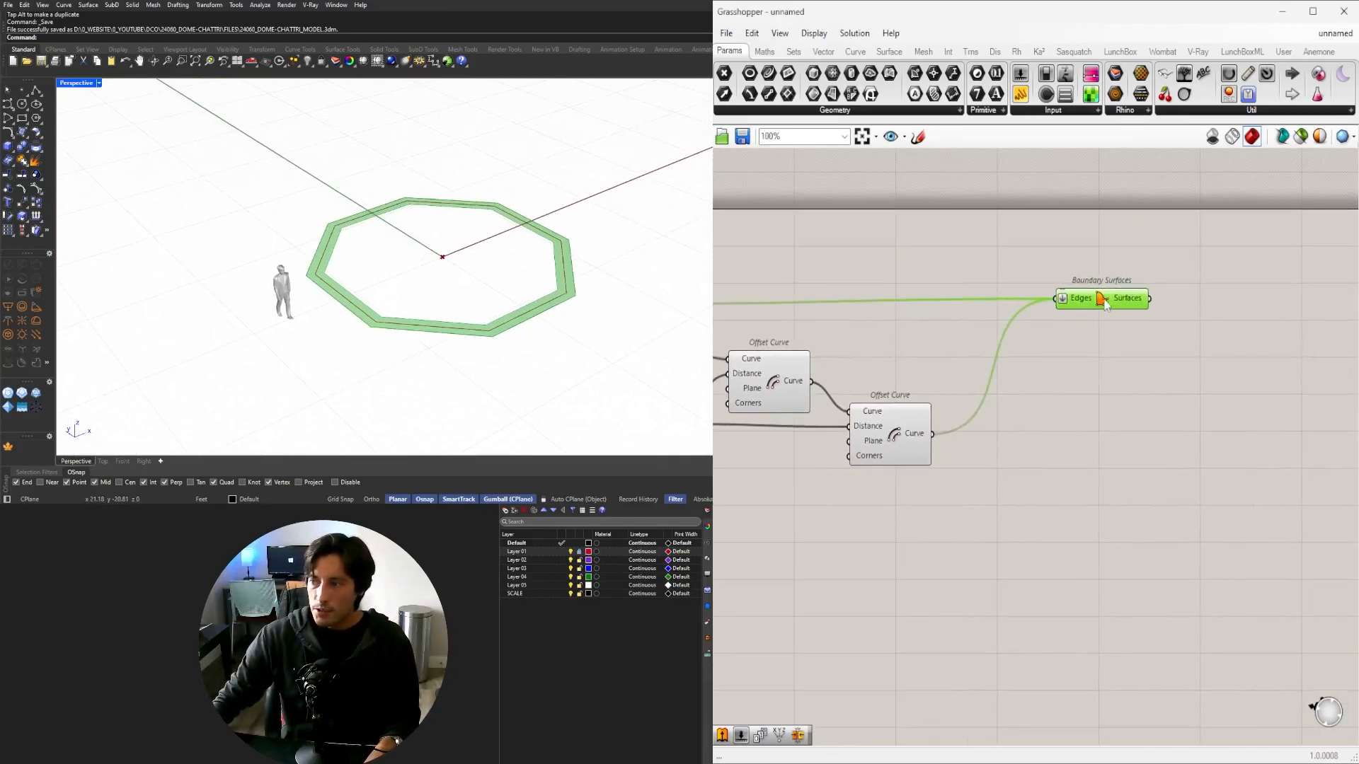
double_click(1149, 375)
type("MOVE")
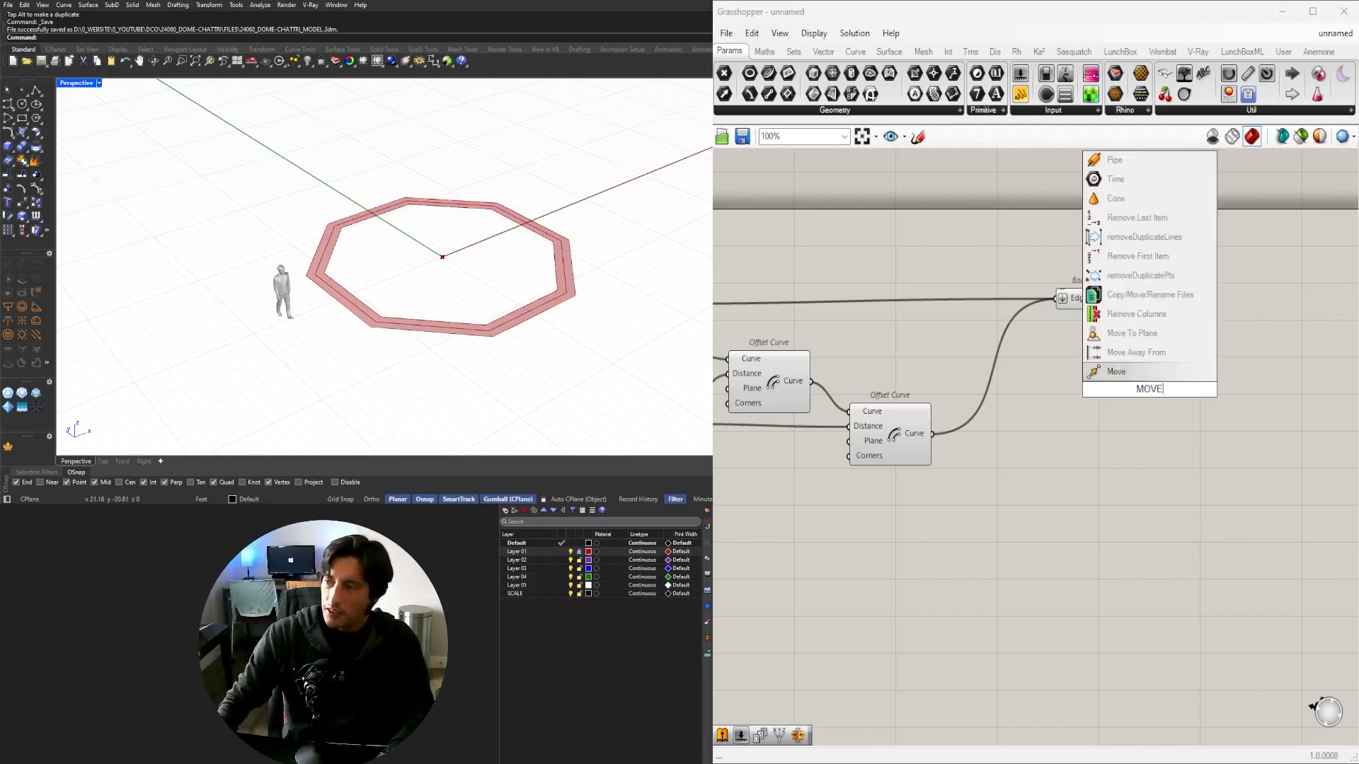
left_click(1118, 371)
left_click_drag(1151, 382, 1293, 347)
Add a Unit Z vector component and connect it to Move's Motion input.
double_click(1195, 366)
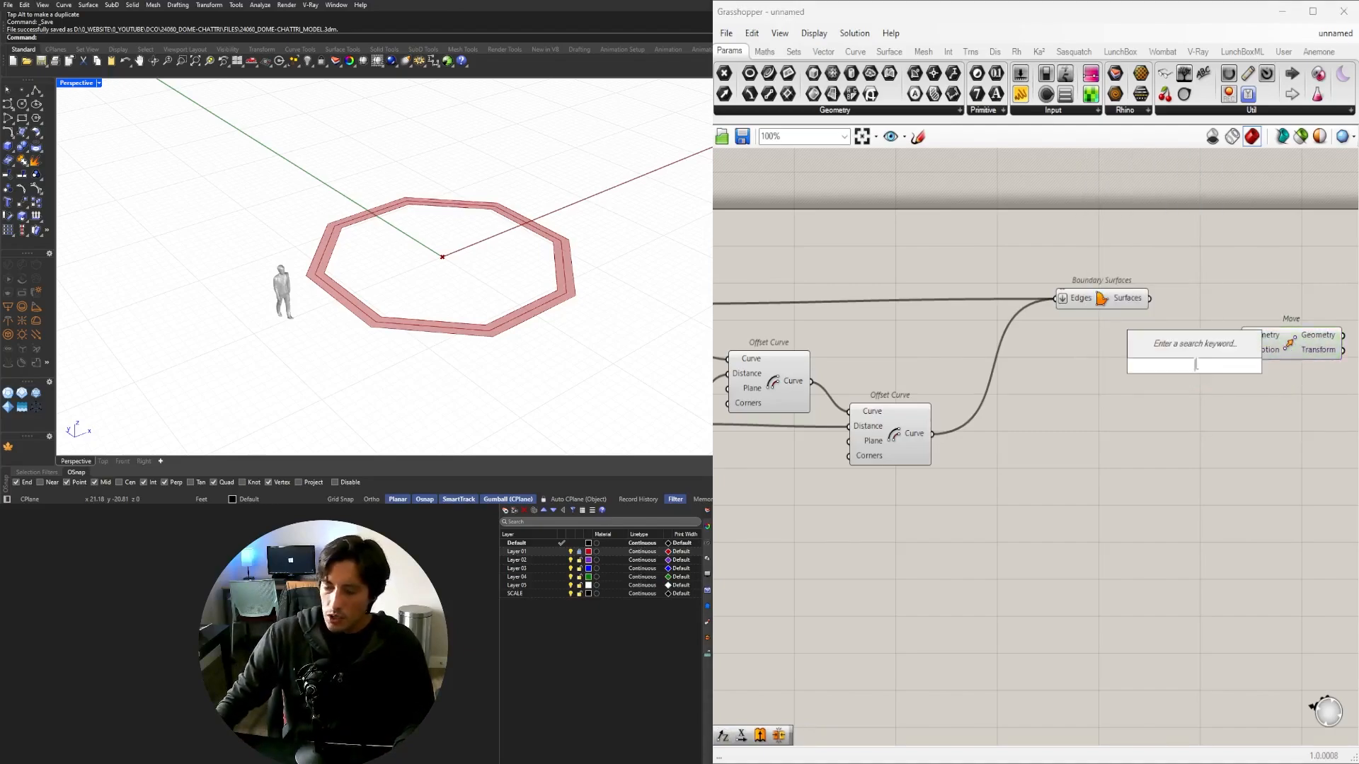
type("Z")
left_click(1183, 353)
left_click_drag(1205, 361, 1181, 352)
right_click_drag(1201, 320, 1110, 337)
left_click(1153, 372)
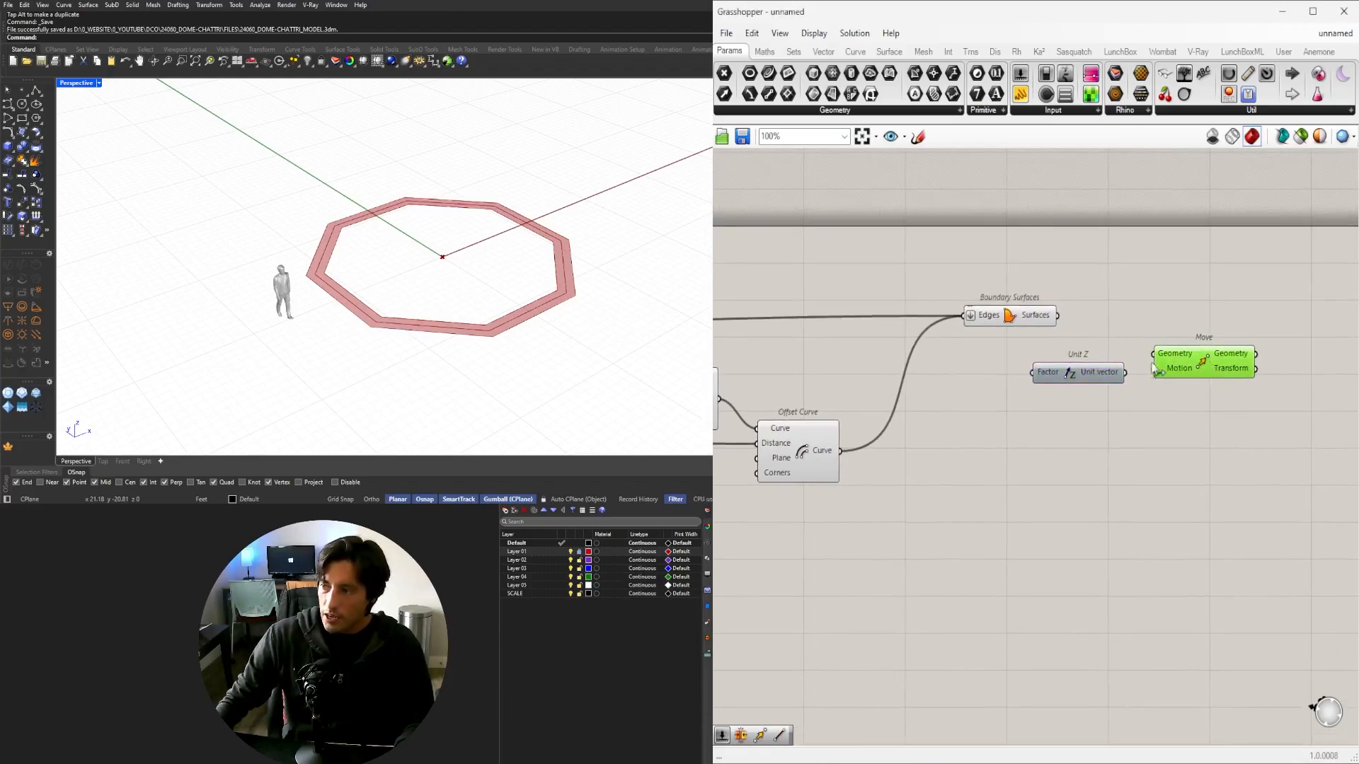
left_click(1133, 377)
left_click_drag(1125, 378, 1154, 370)
left_click_drag(1176, 371, 1197, 376)
left_click_drag(1273, 399, 1080, 371)
left_click_drag(1079, 373, 1166, 388)
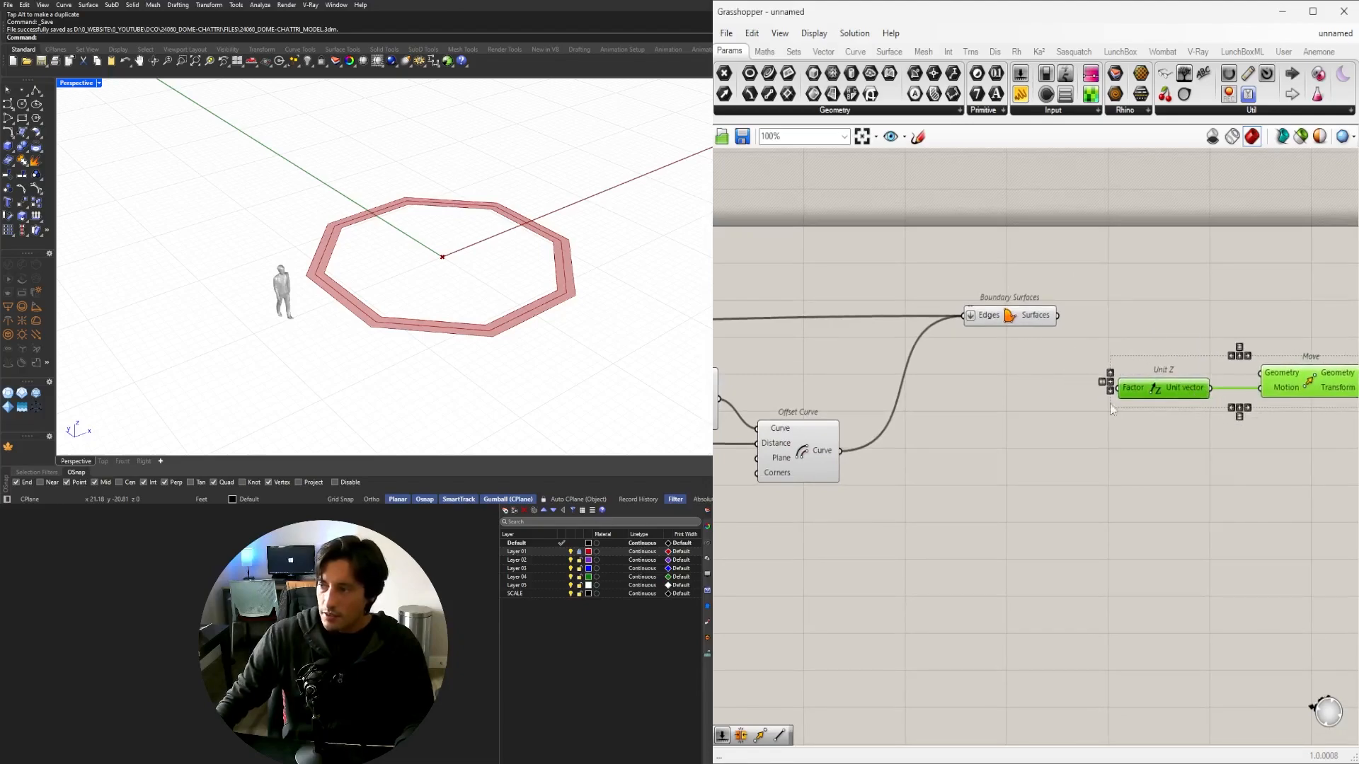
Create a 6<12<15.50 height slider and wire it into Unit Z's Factor.
double_click(970, 401)
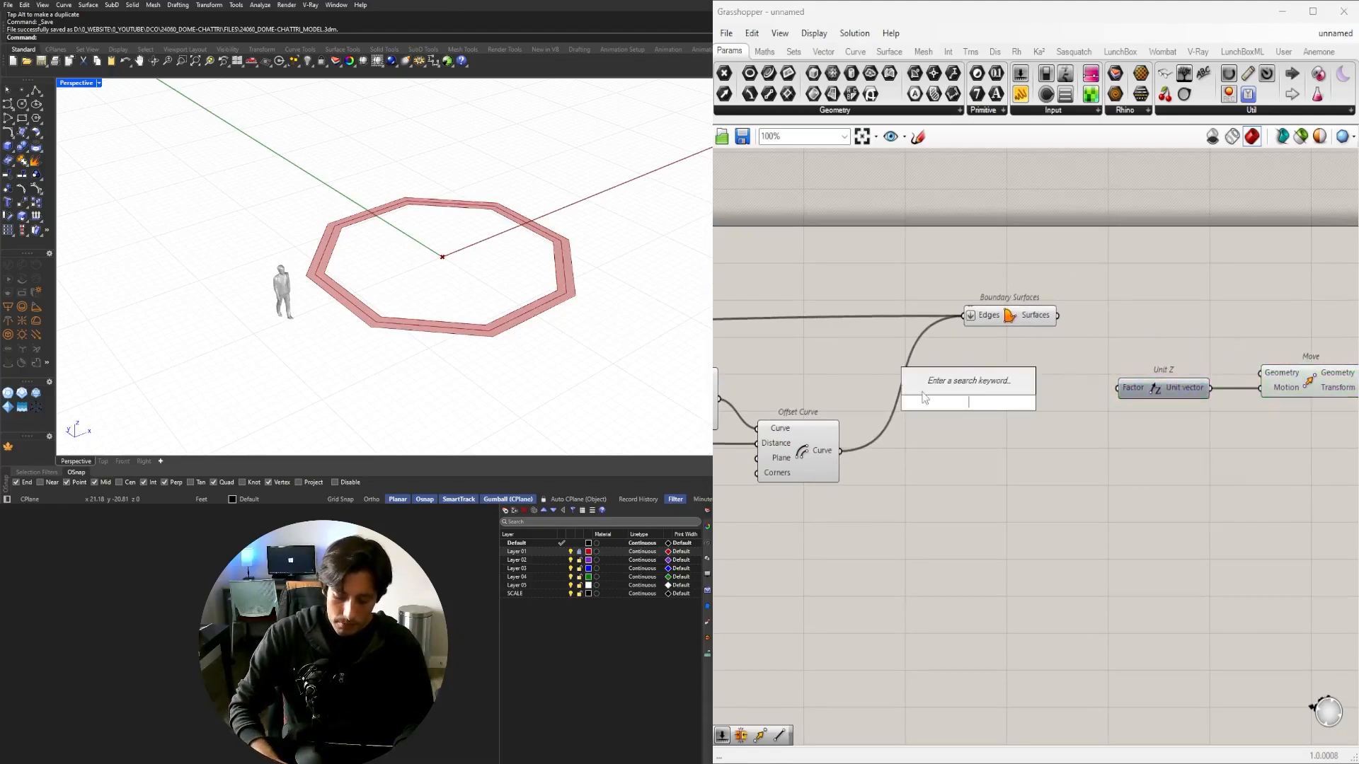
type("6<12")
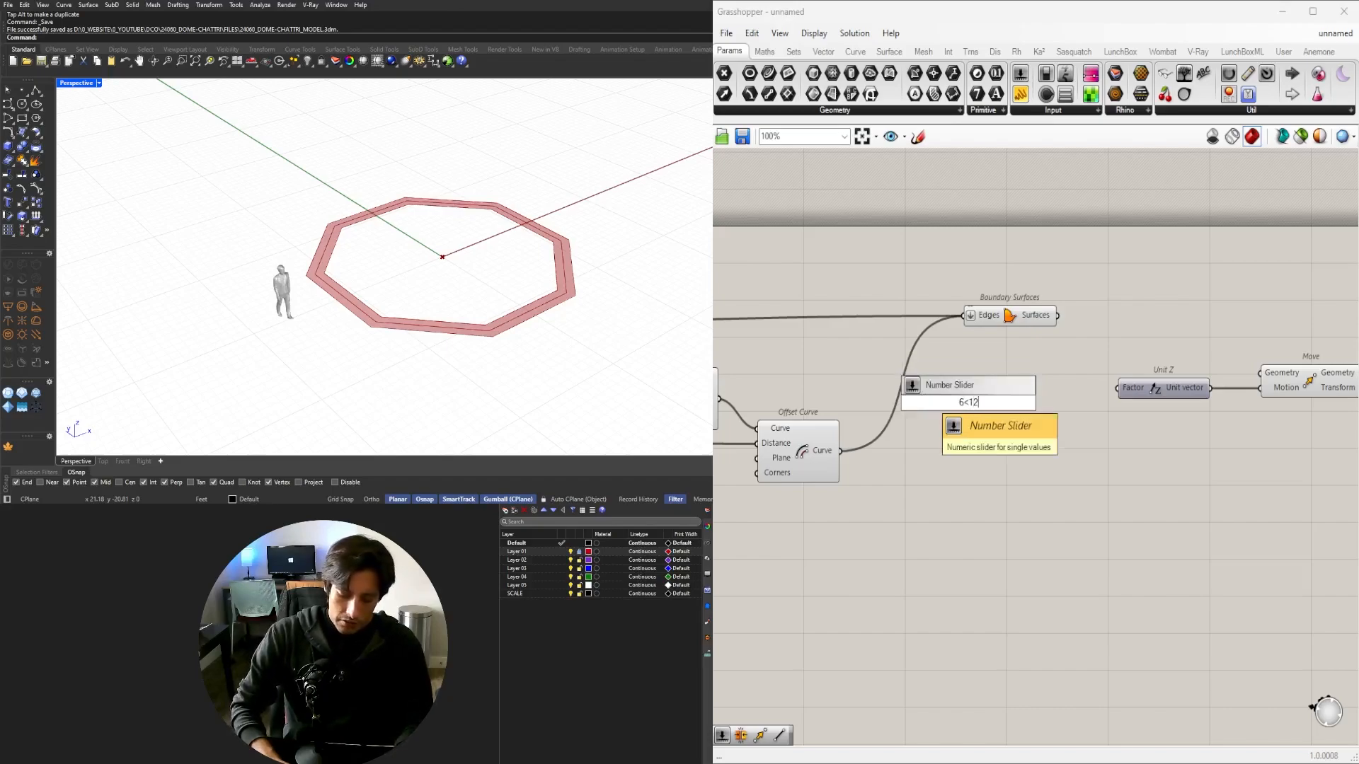
type("<15")
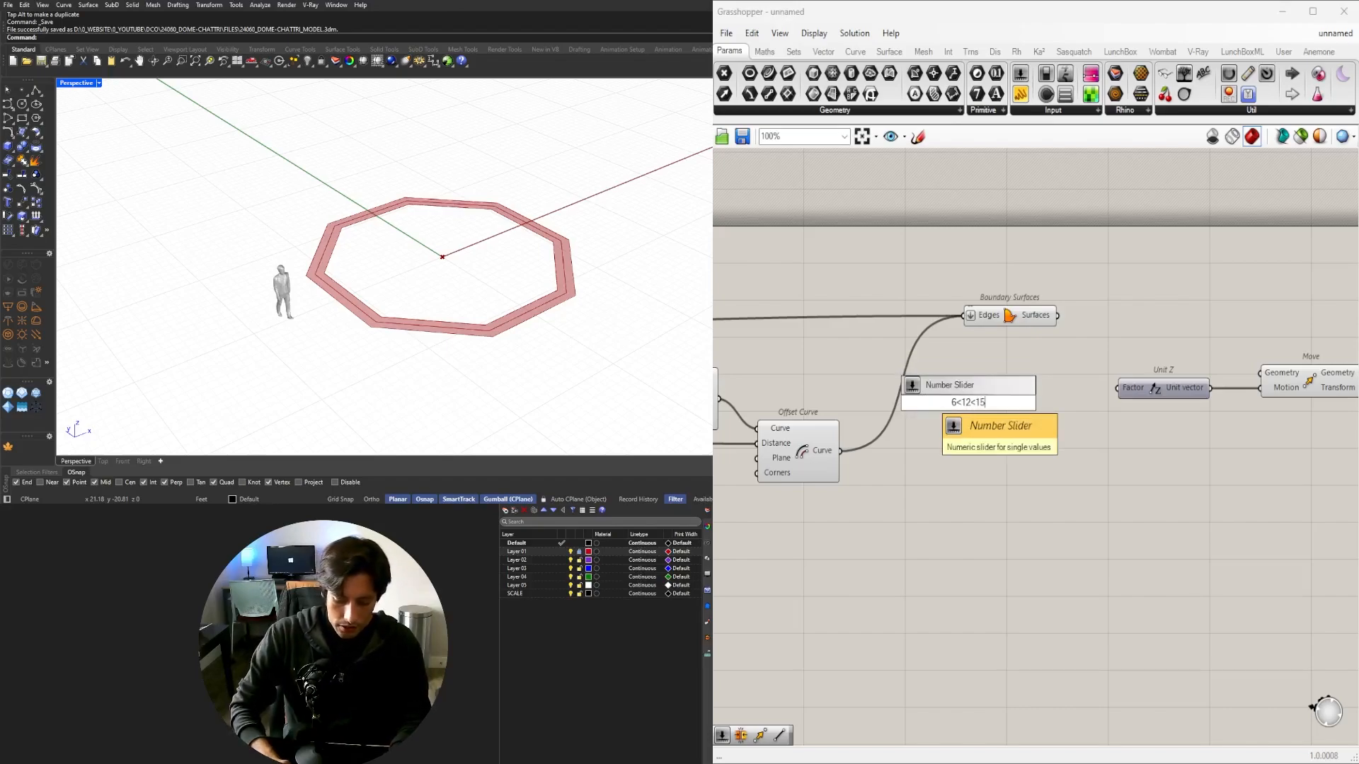
type(".50")
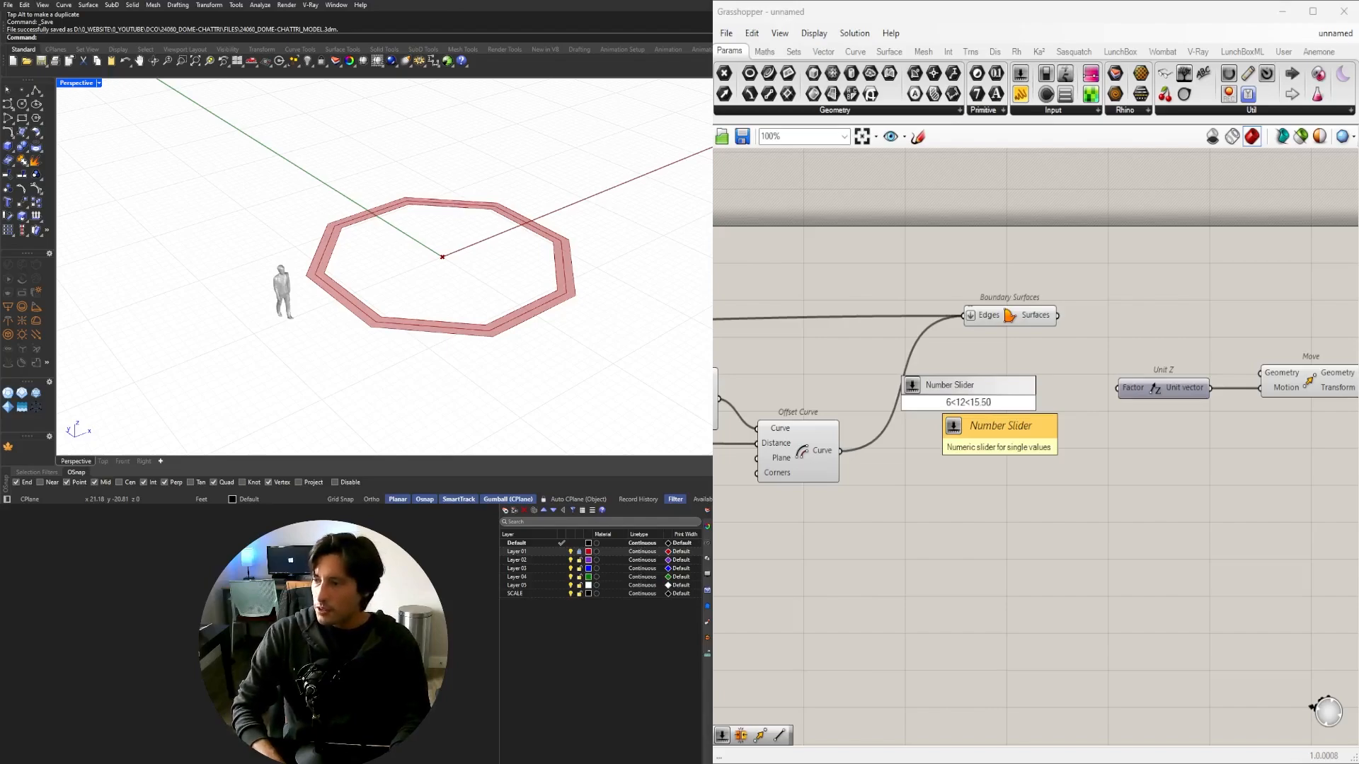
key("Return")
scroll(965, 389, "up", 2)
left_click_drag(941, 409, 1007, 387)
right_click_drag(1146, 435, 964, 419)
left_click_drag(957, 375, 998, 376)
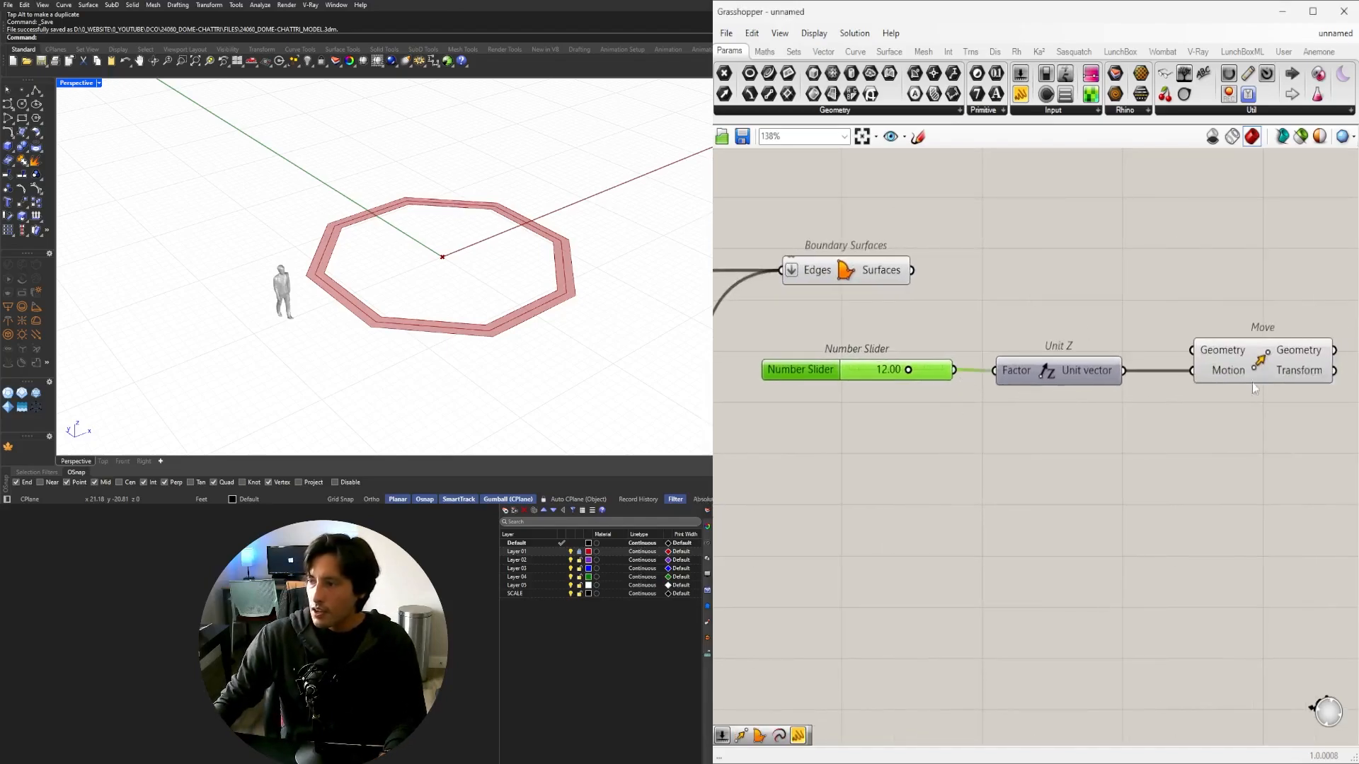
scroll(1255, 387, "down", 1)
Feed the Boundary Surfaces ring into Move's Geometry input.
left_click_drag(921, 275, 1205, 342)
left_click(1214, 309)
left_click(1109, 408)
right_click_drag(327, 201, 368, 172)
Turn off the Boundary Surfaces preview so only the raised ring copy shows.
right_click_drag(942, 344, 946, 420)
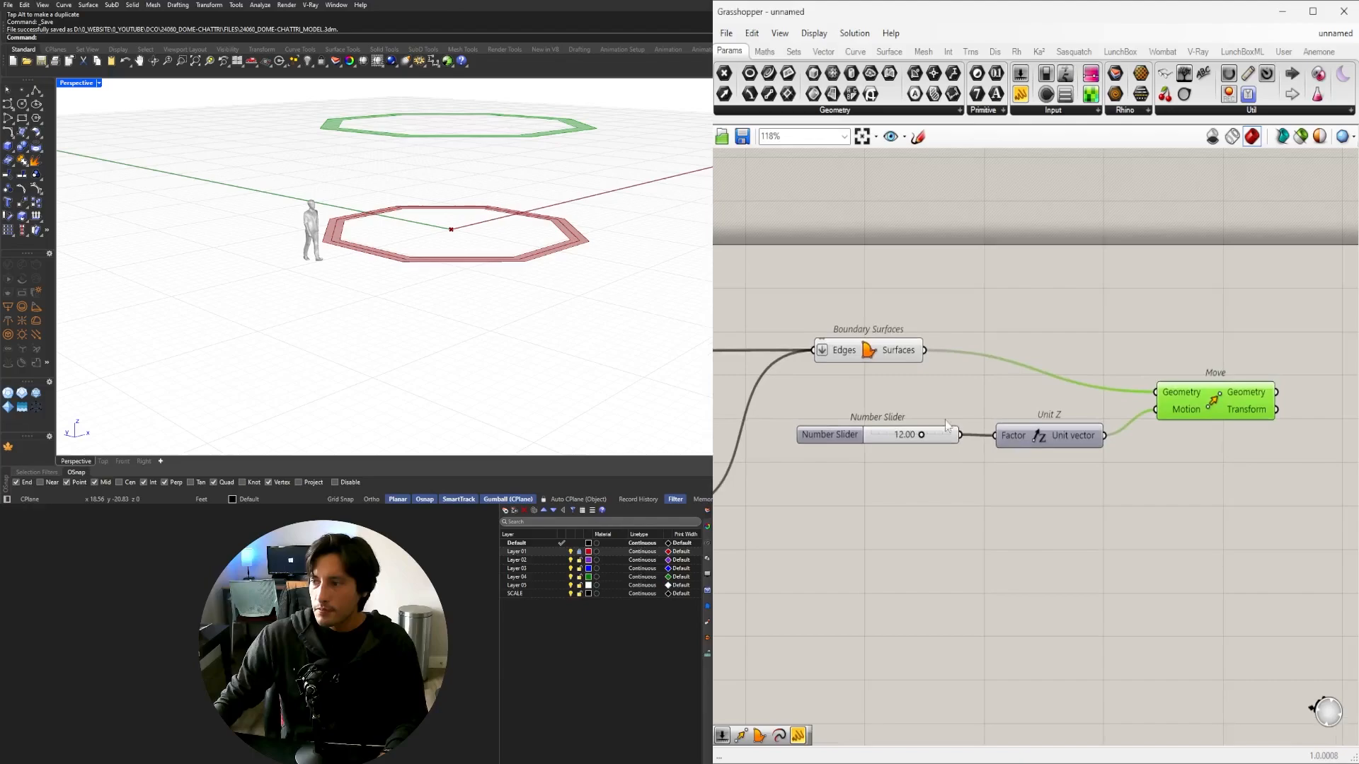
left_click_drag(928, 379, 871, 330)
middle_click(893, 309)
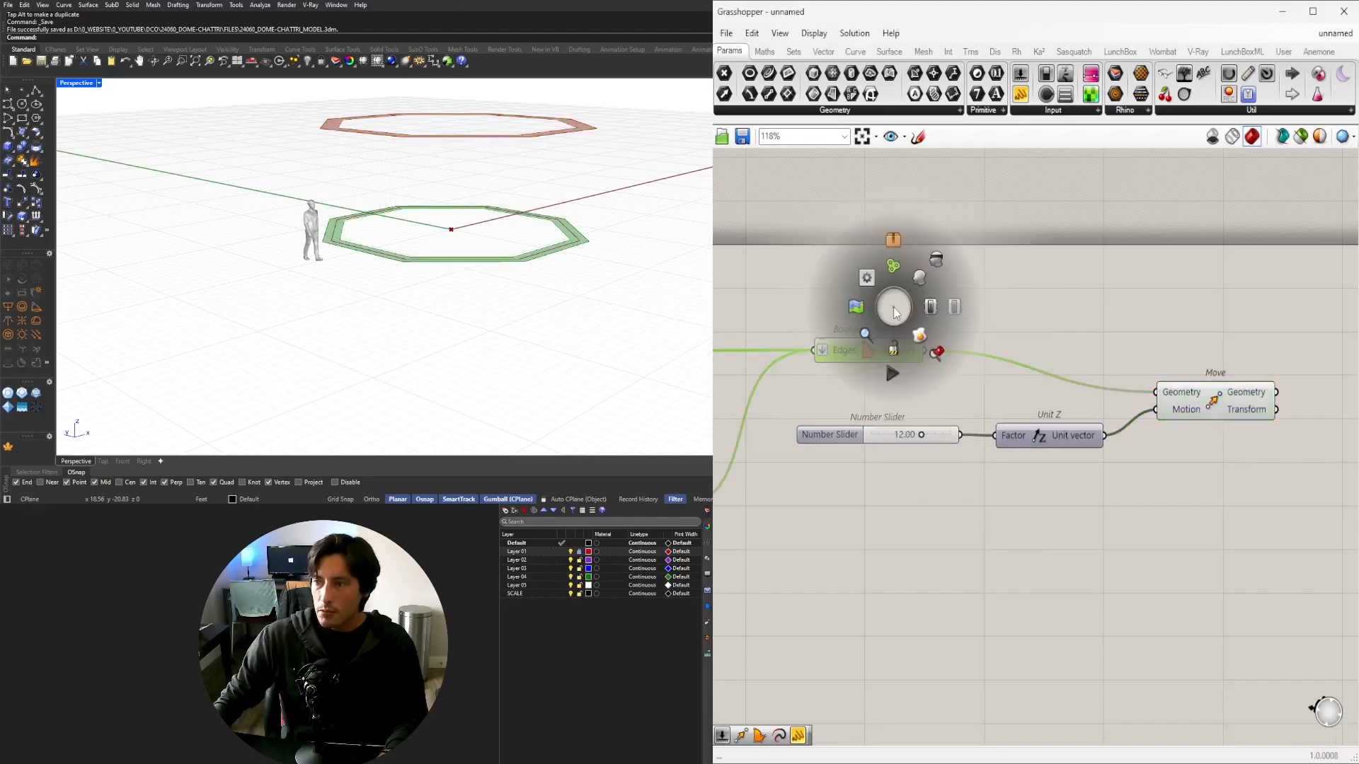
left_click(937, 263)
right_click_drag(799, 386, 1113, 400)
scroll(1113, 402, "down", 2)
right_click_drag(1309, 425, 988, 426)
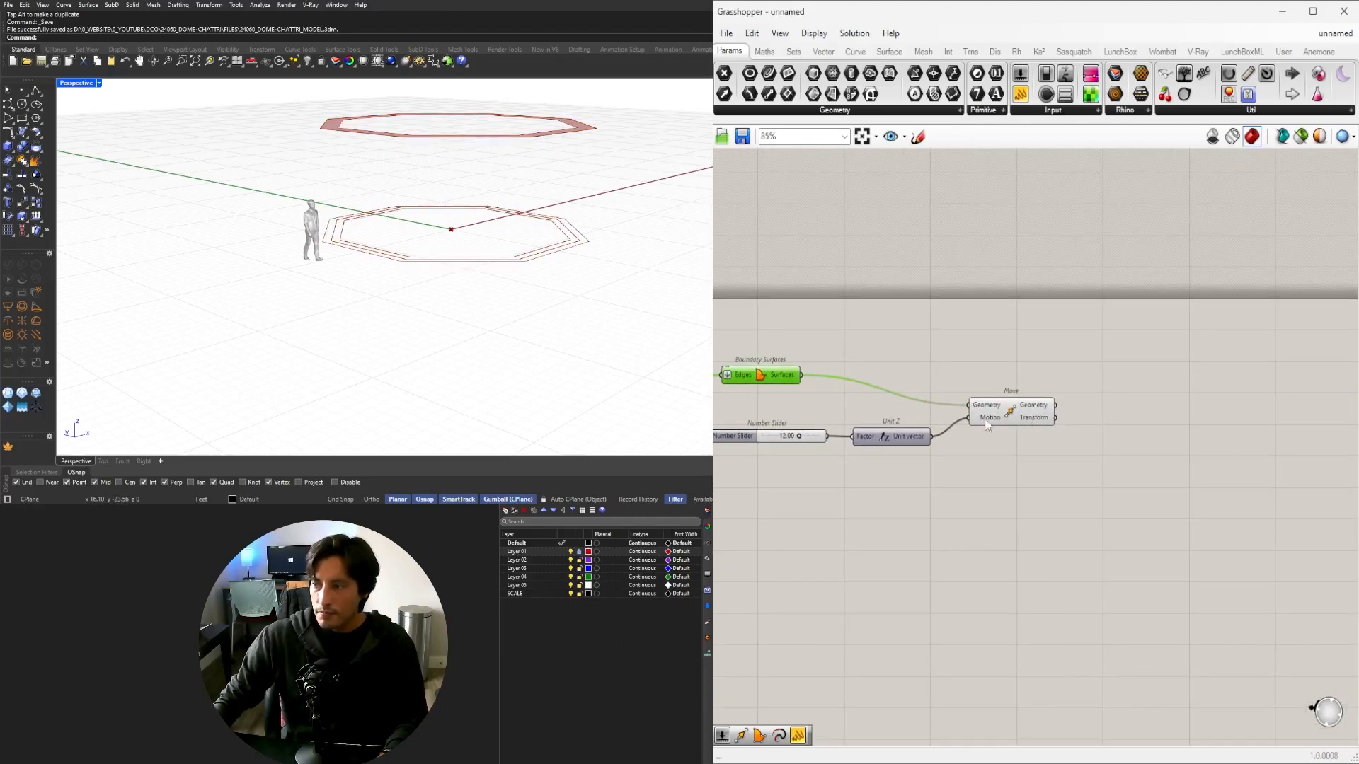
left_click_drag(988, 417, 975, 417)
scroll(429, 185, "down", 2)
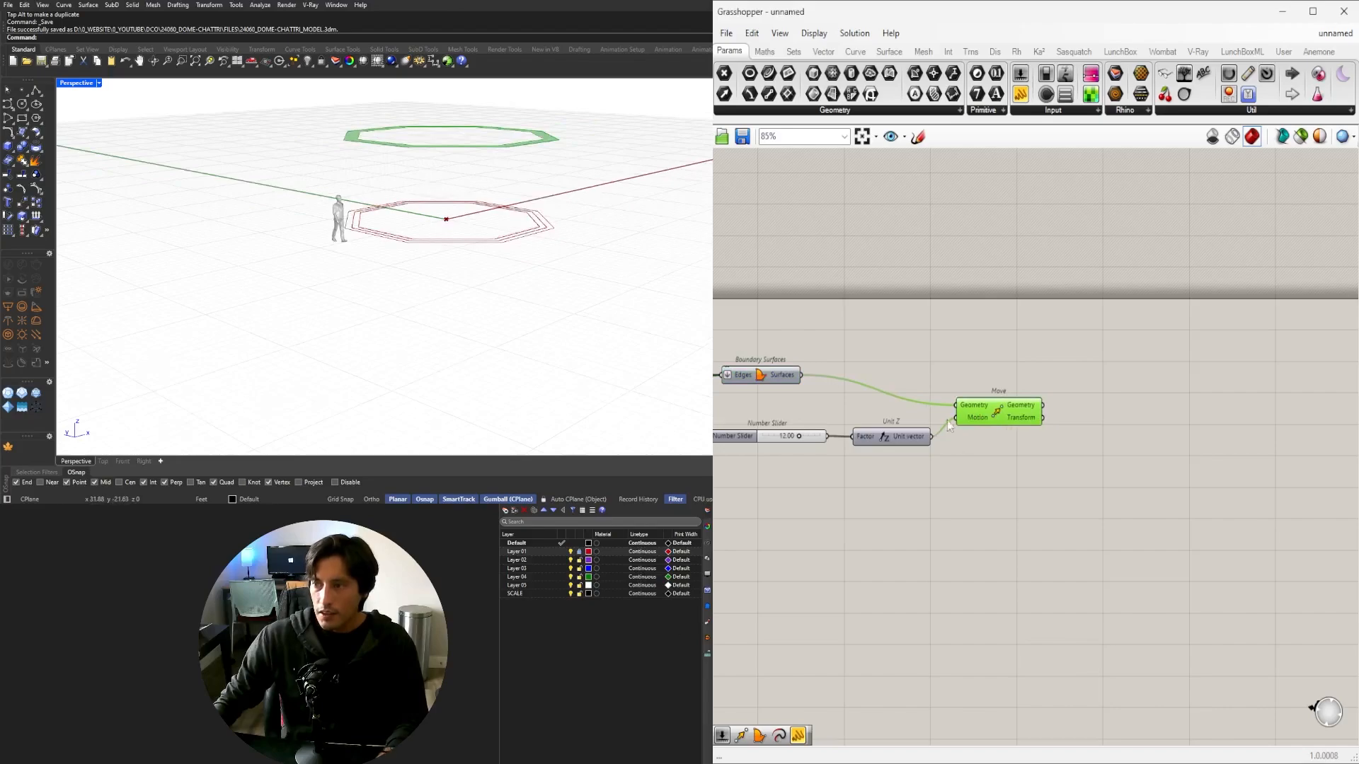
right_click_drag(800, 297, 878, 290)
scroll(627, 220, "up", 3)
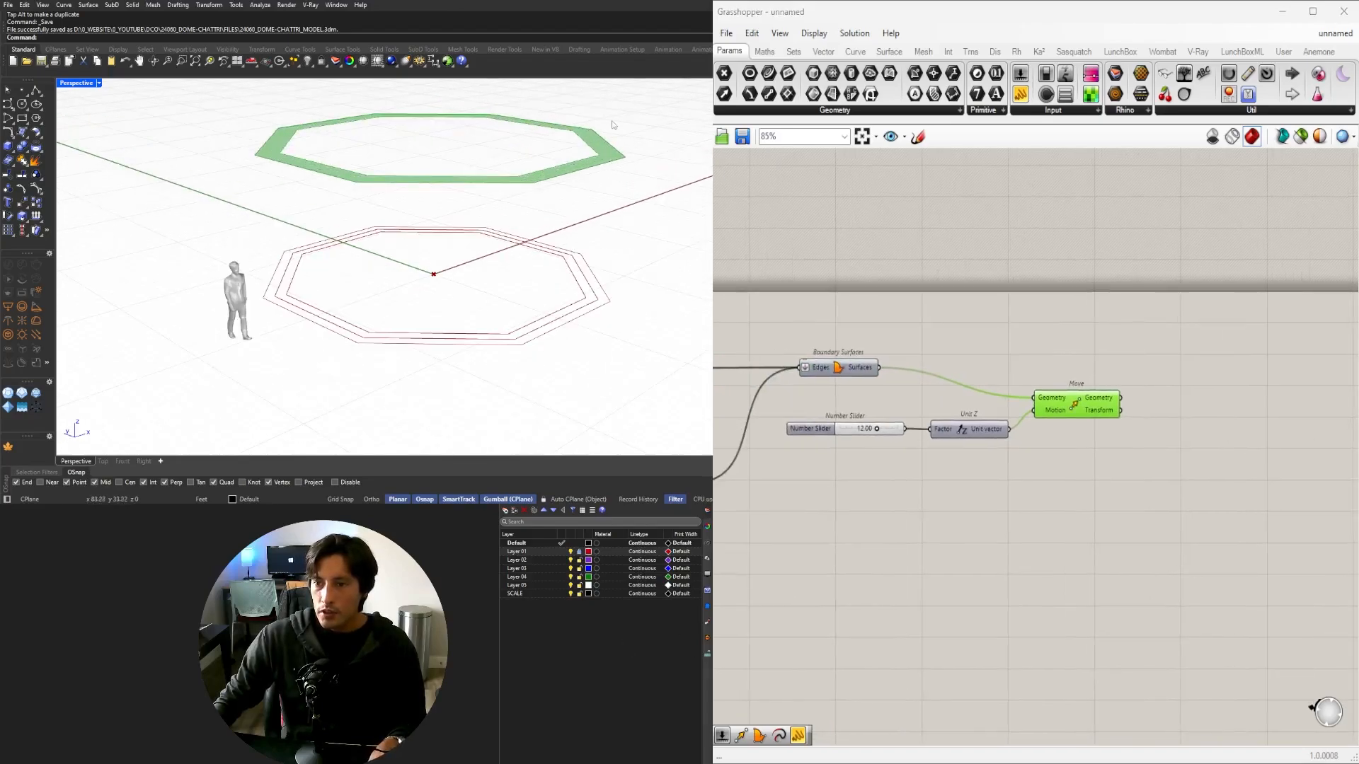
Place an Extrude component beside the Move component.
double_click(1082, 474)
type("EXT")
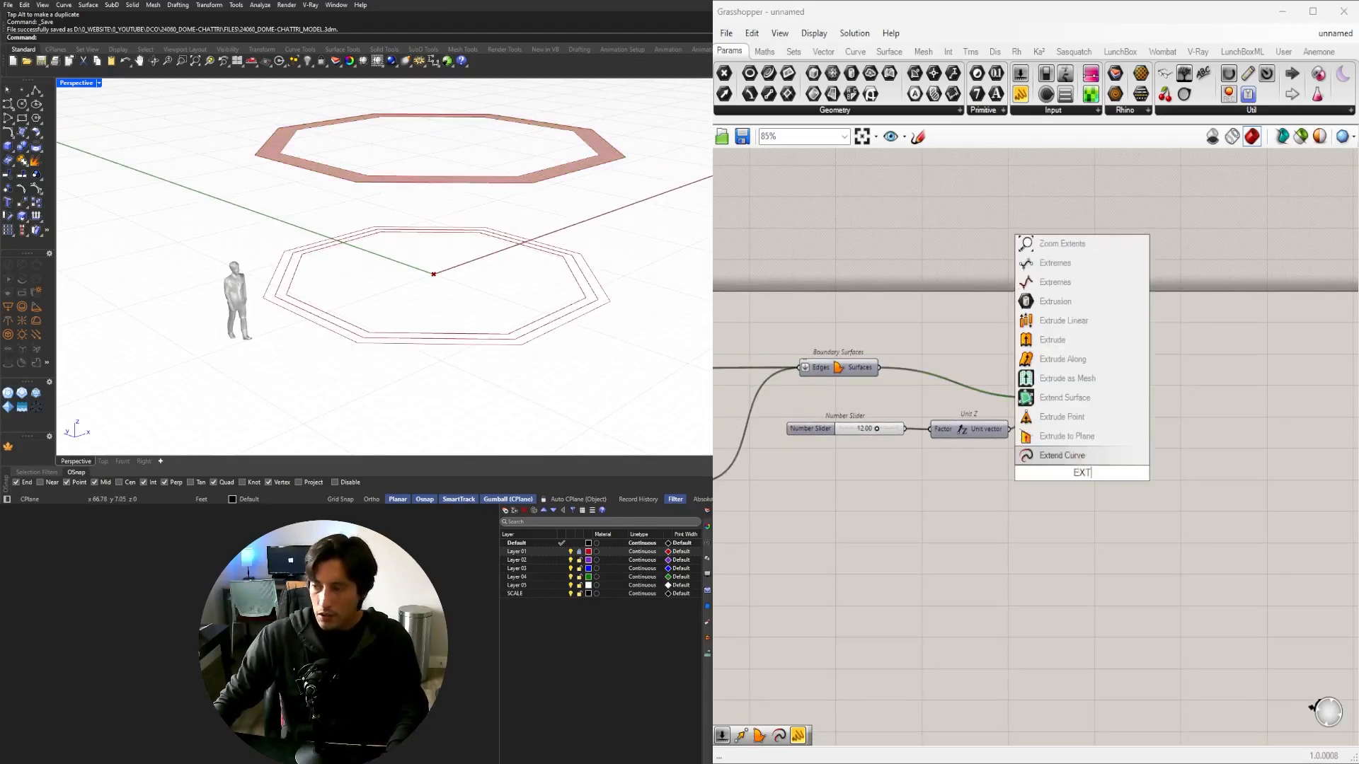
type("R")
left_click_drag(998, 483, 1133, 456)
left_click(977, 407)
left_click(1011, 468)
right_click_drag(872, 470, 1005, 428)
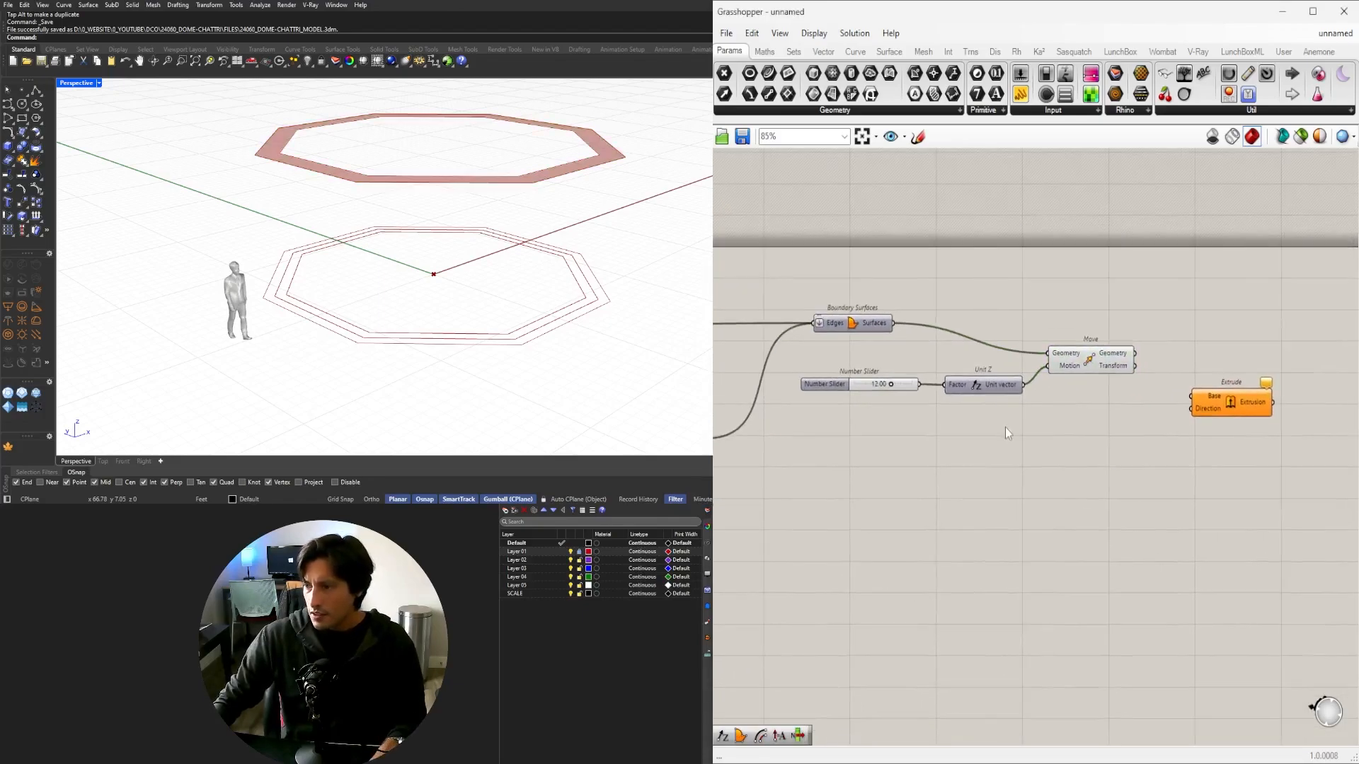
Duplicate the Unit Z component, discarding the copied slider.
left_click_drag(1004, 427, 877, 371)
left_click_drag(1002, 391, 1116, 428)
left_click(1092, 408)
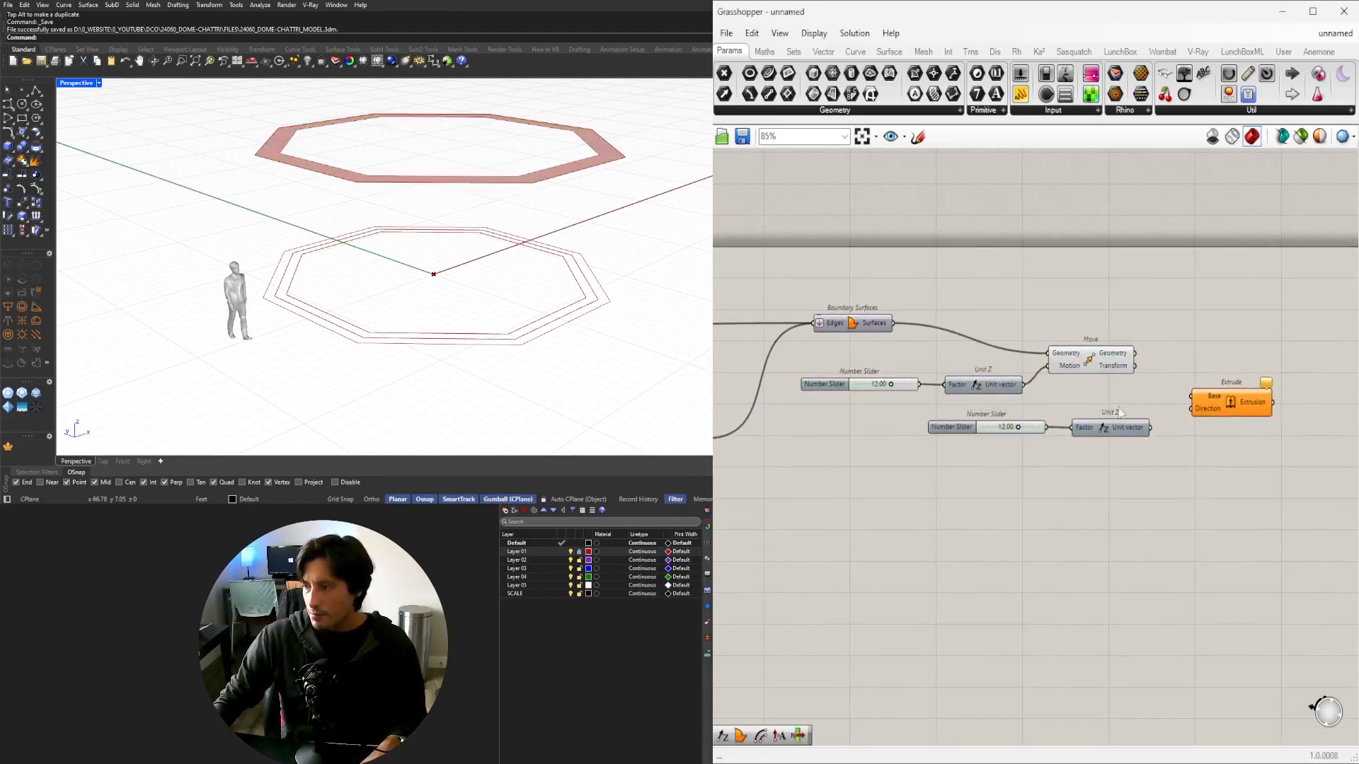
scroll(1093, 409, "up", 4)
left_click(982, 442)
key("Delete")
scroll(983, 443, "down", 3)
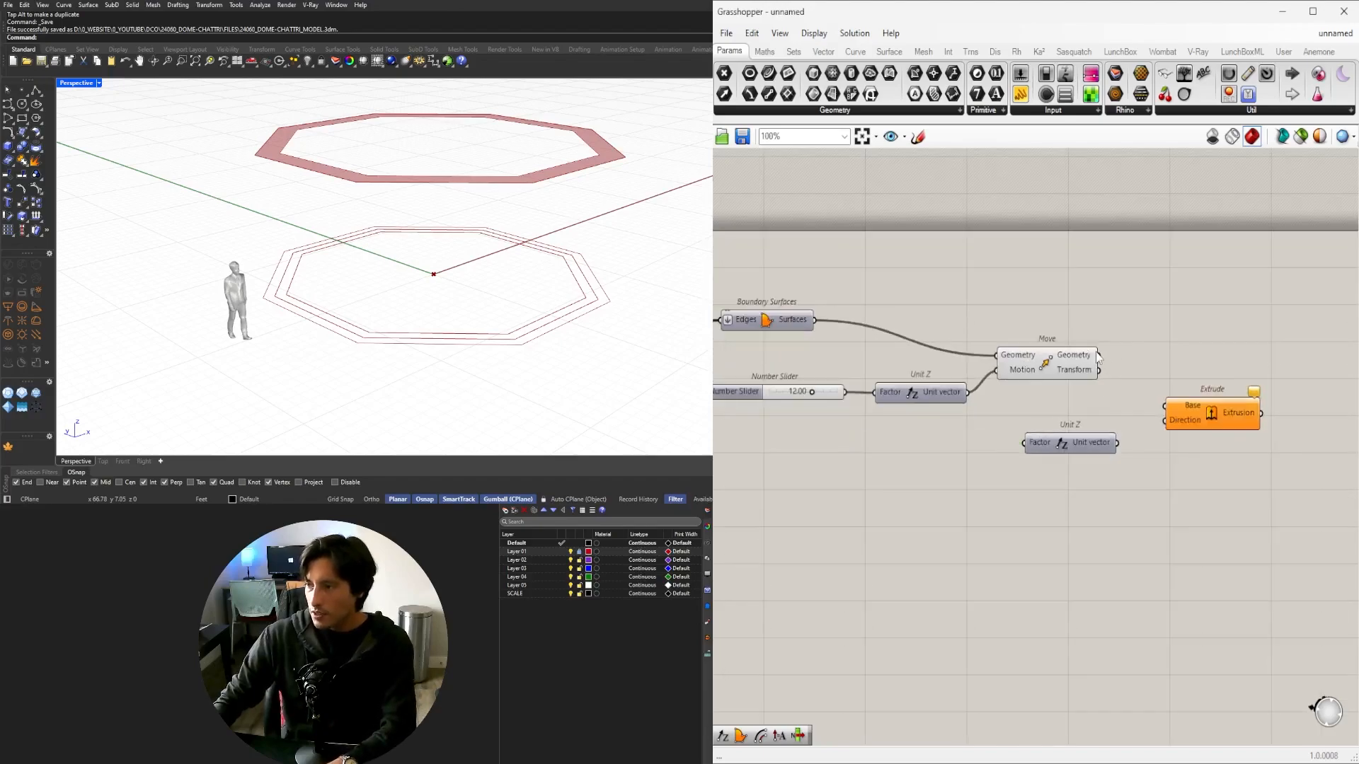
Wire Move's Geometry into Extrude Base and the copied Unit Z into Direction.
left_click_drag(1098, 355, 1165, 420)
left_click(1212, 410)
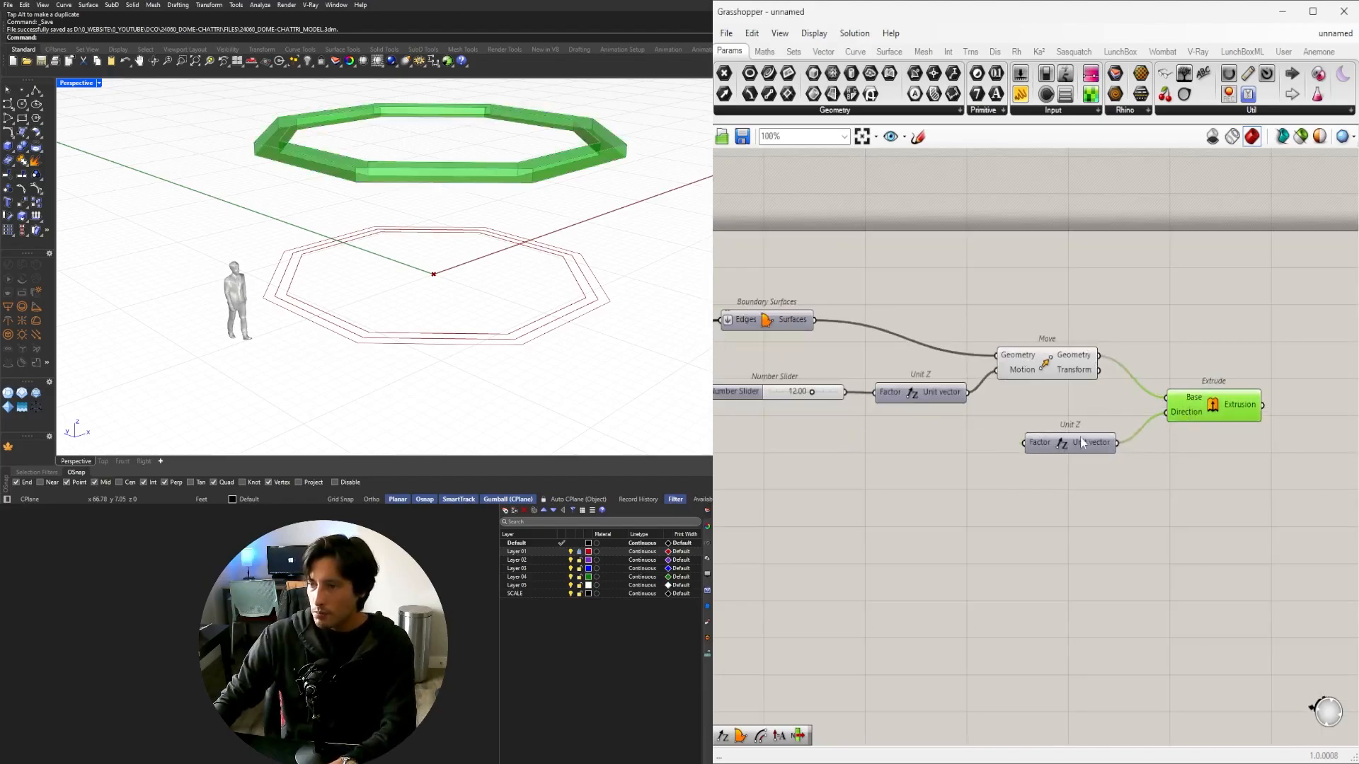
left_click_drag(1070, 443, 1093, 427)
left_click(971, 423)
Create a .25<1<2.00 thickness slider and wire it to the second Unit Z's Factor.
double_click(907, 440)
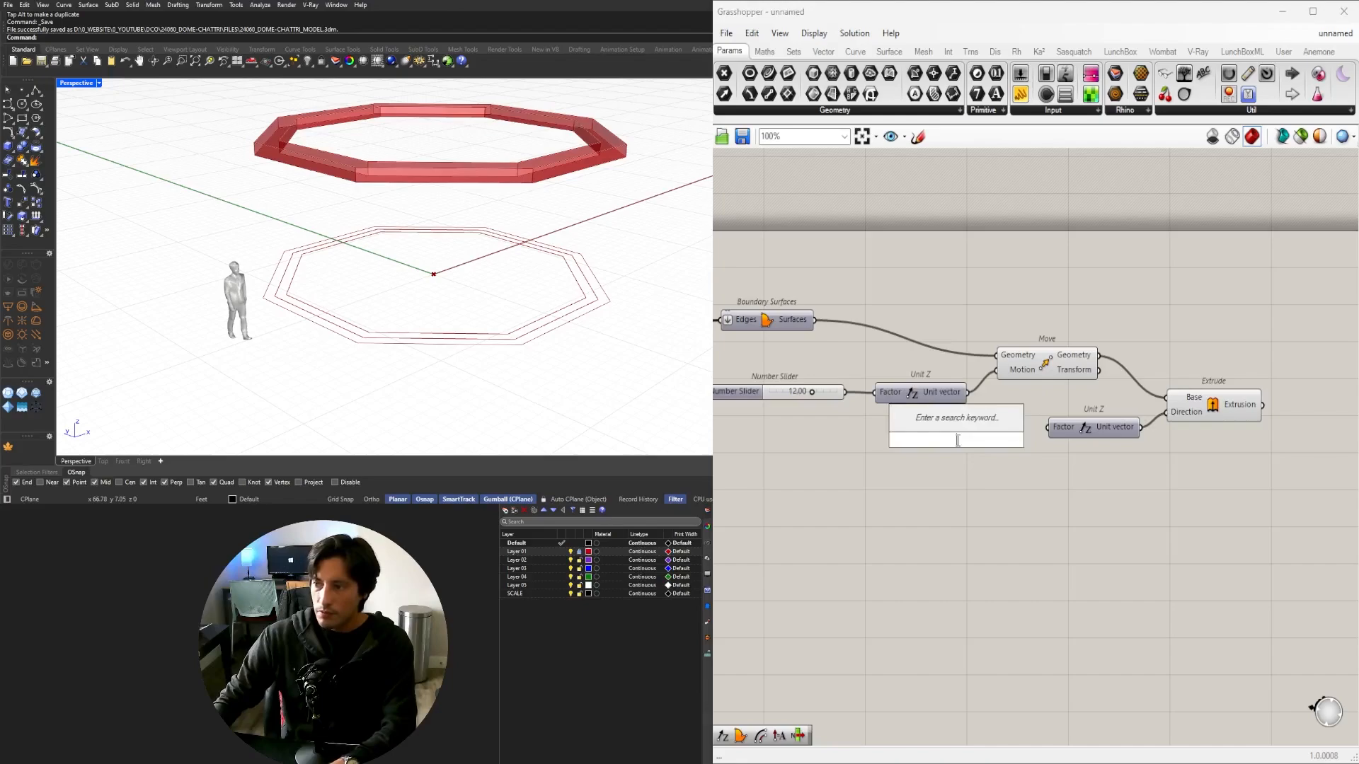
type("1")
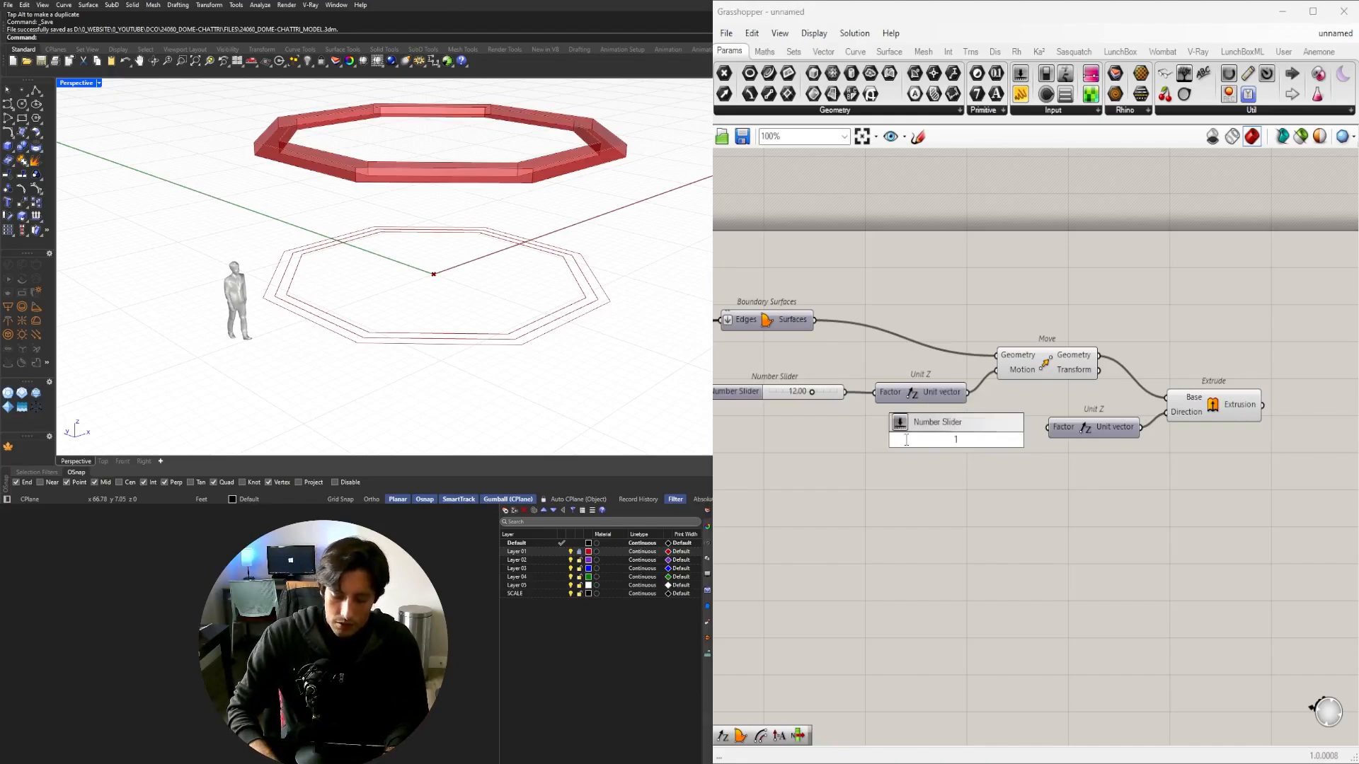
key("BackSpace")
type(".25")
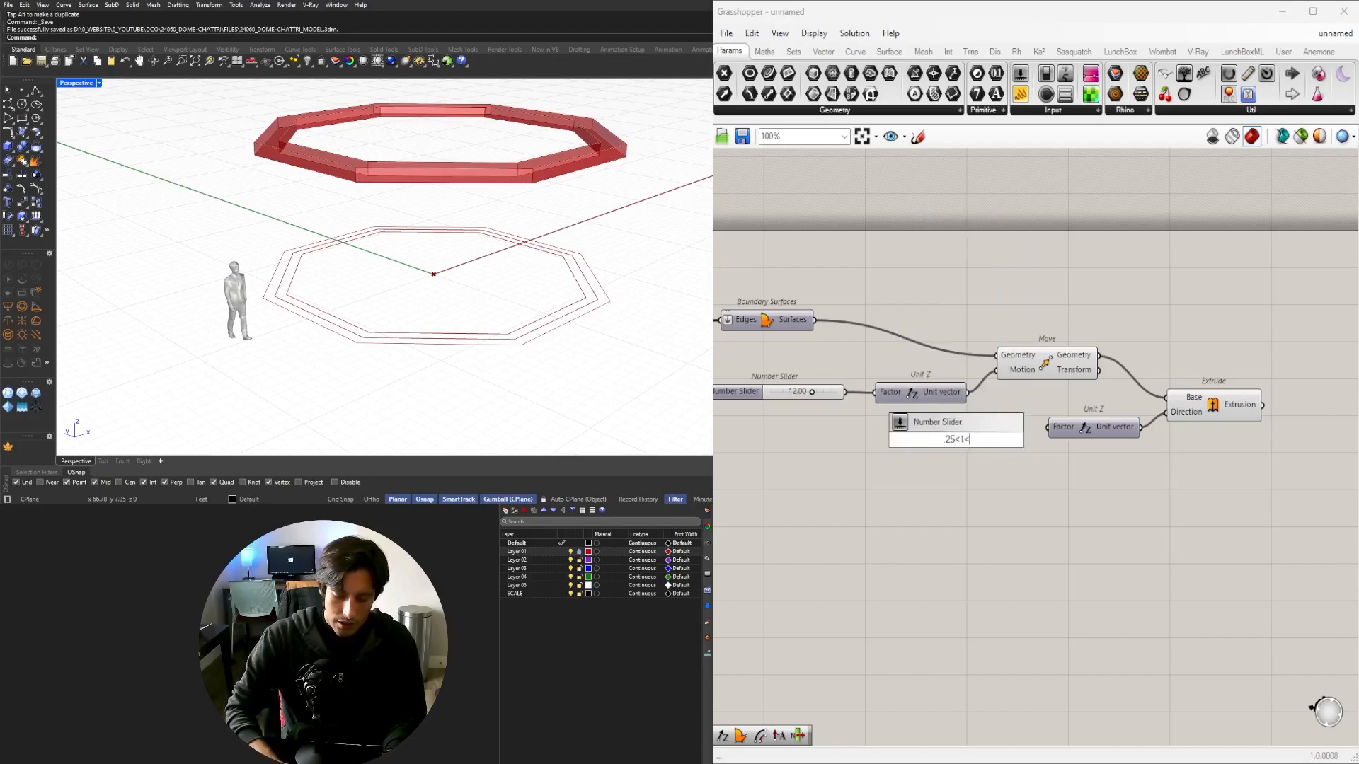
type("<1<2.00")
key("Return")
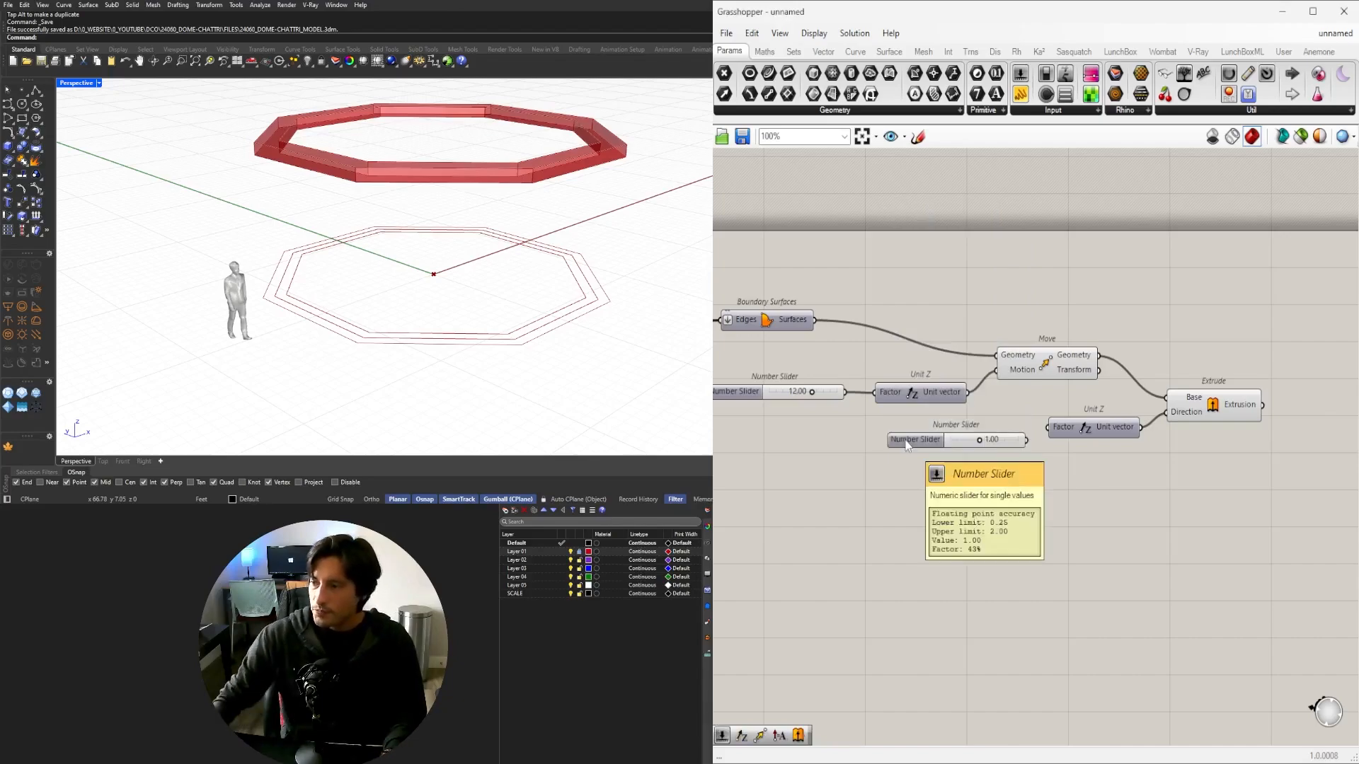
scroll(1054, 467, "up", 3)
left_click_drag(1104, 444, 1155, 432)
right_click_drag(1217, 452, 981, 448)
Raise the extrusion thickness to 2.00, briefly testing 1.57.
left_click(1139, 375)
right_click_drag(1139, 375, 1239, 375)
left_click(1094, 453)
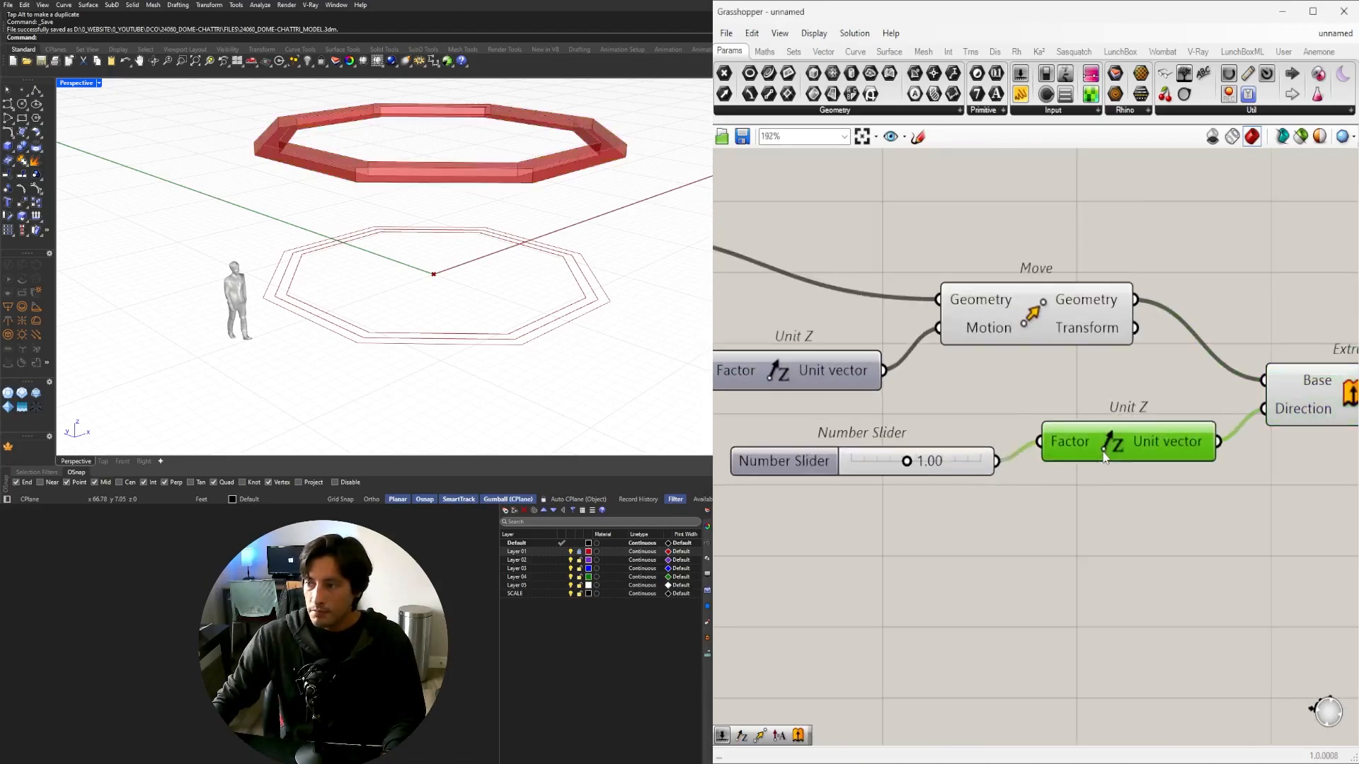
scroll(1089, 464, "up", 4)
left_click_drag(897, 481, 1039, 472)
scroll(1038, 470, "down", 3)
scroll(1037, 471, "up", 2)
scroll(805, 486, "down", 3)
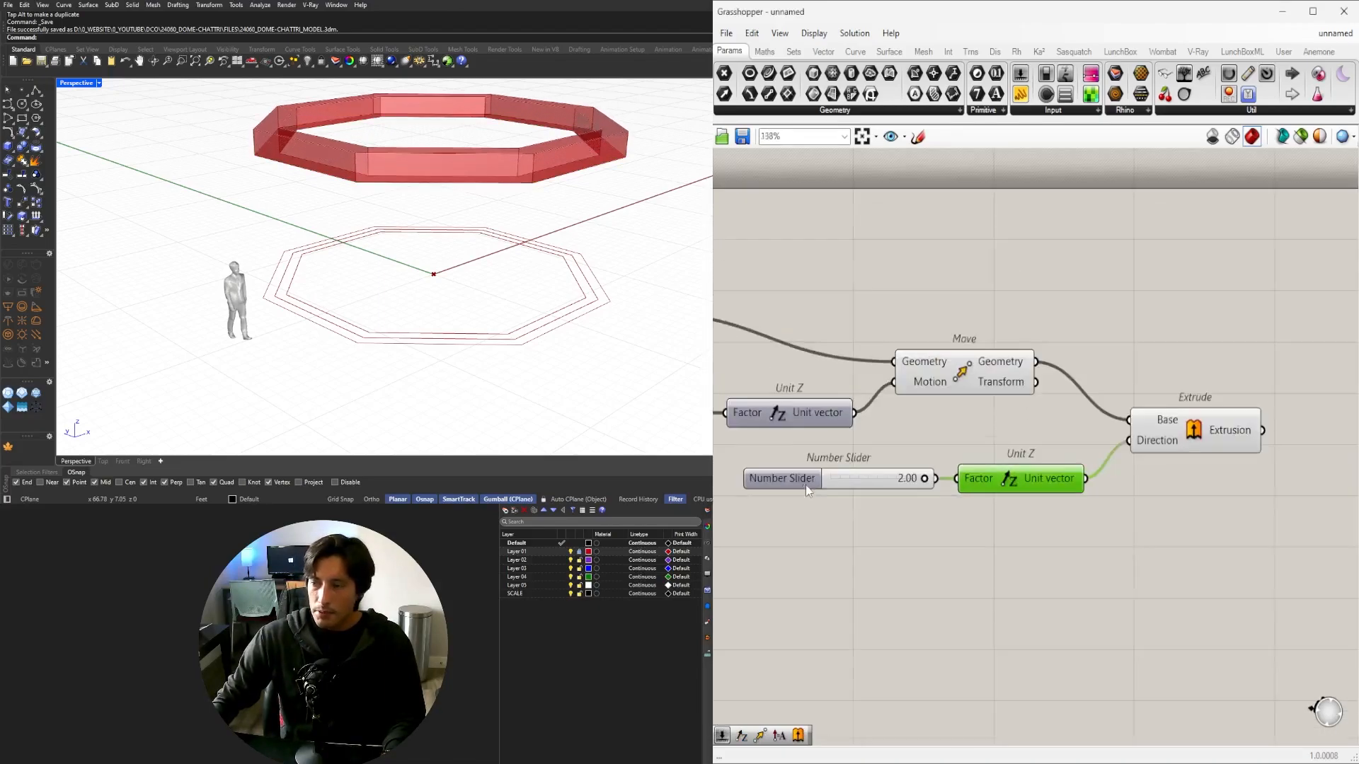
right_click_drag(807, 484, 834, 519)
Set the thickness slider's maximum to 5 and drag it to about 3.31.
left_click(834, 519)
right_click(827, 517)
left_click(819, 538)
double_click(811, 518)
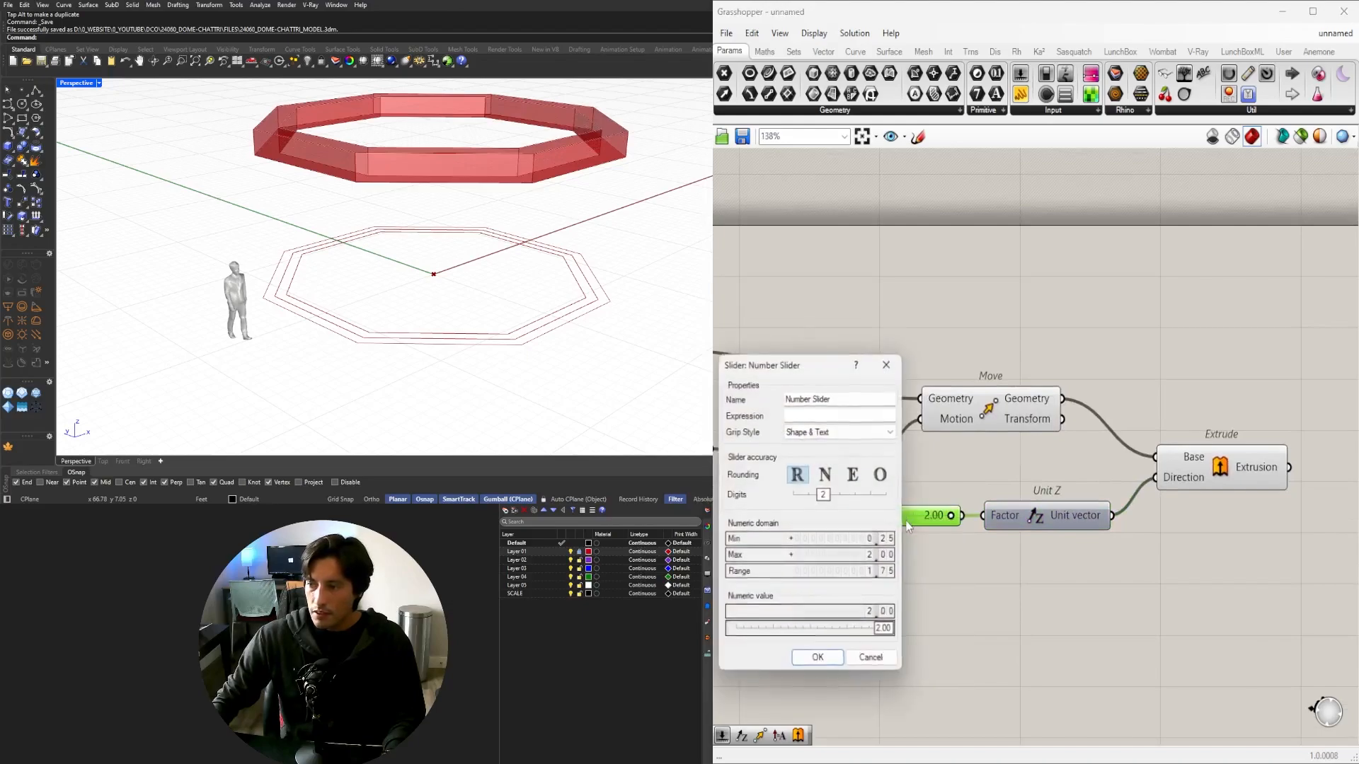
double_click(853, 557)
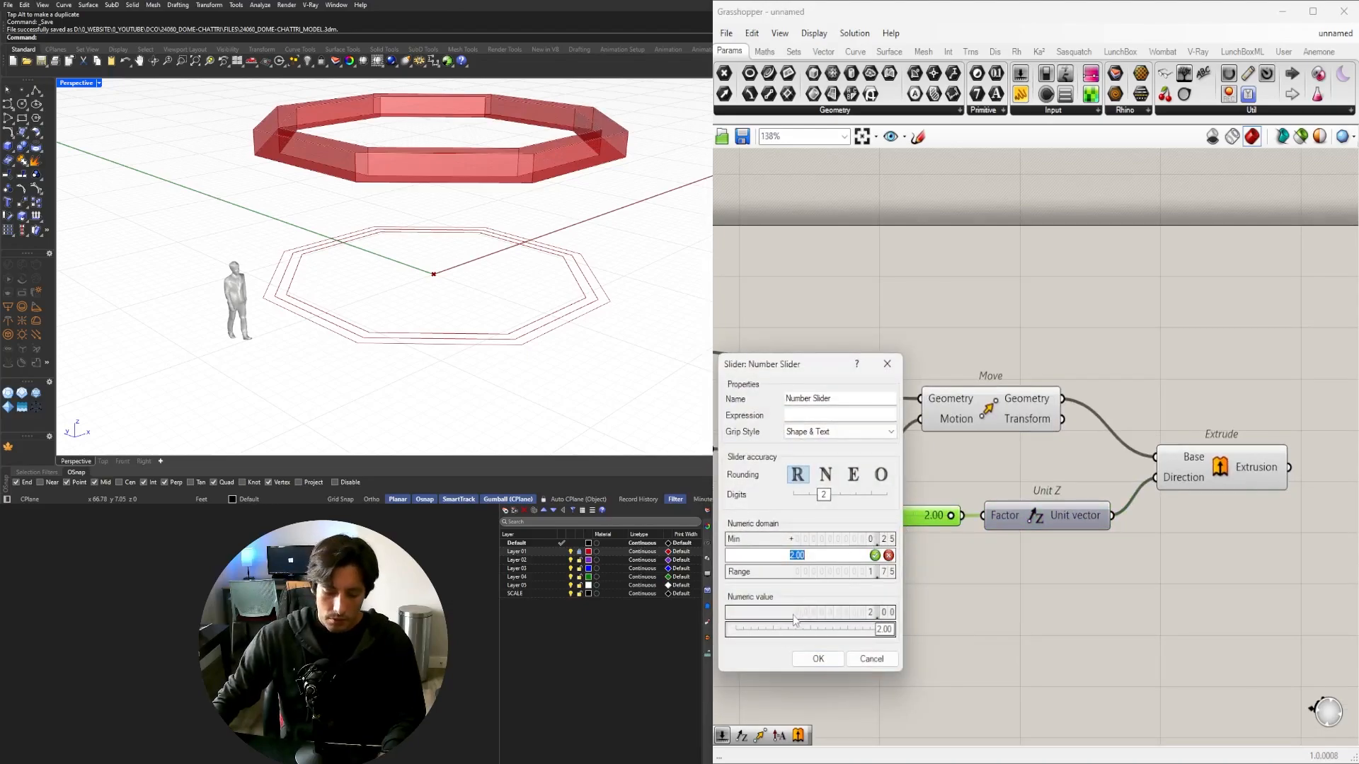
type("5")
left_click(816, 662)
scroll(920, 531, "up", 4)
left_click_drag(869, 503, 915, 515)
scroll(920, 524, "down", 4)
Reposition the Extrude component and orbit to a steeper view of the ring.
right_click_drag(1017, 593, 932, 593)
left_click_drag(1106, 477, 1085, 495)
left_click(828, 435)
scroll(499, 225, "down", 5)
right_click_drag(551, 221, 536, 314)
right_click_drag(945, 475, 1218, 440)
Test the polygon side-count slider with 6 and 13 sides.
scroll(1215, 440, "down", 3)
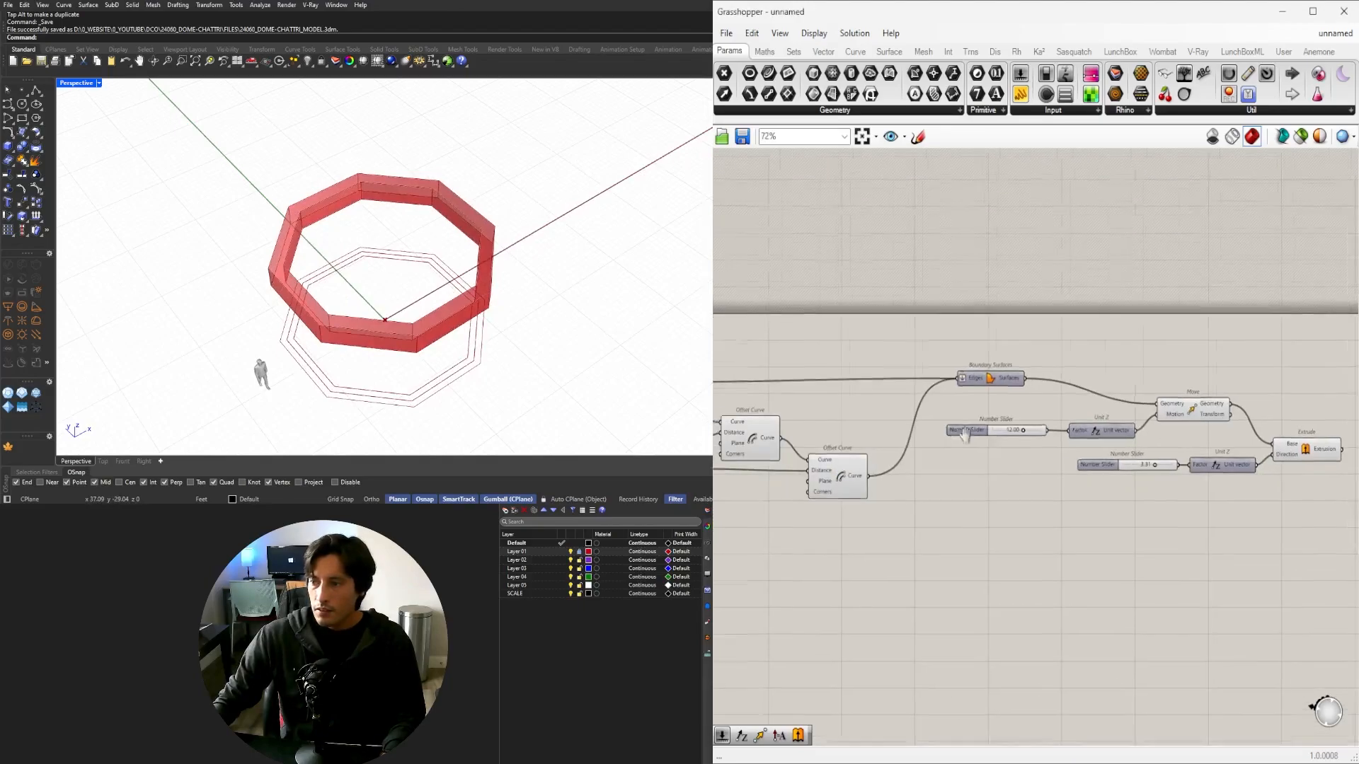
right_click_drag(725, 436, 1017, 445)
right_click_drag(756, 454, 1130, 449)
scroll(867, 469, "up", 6)
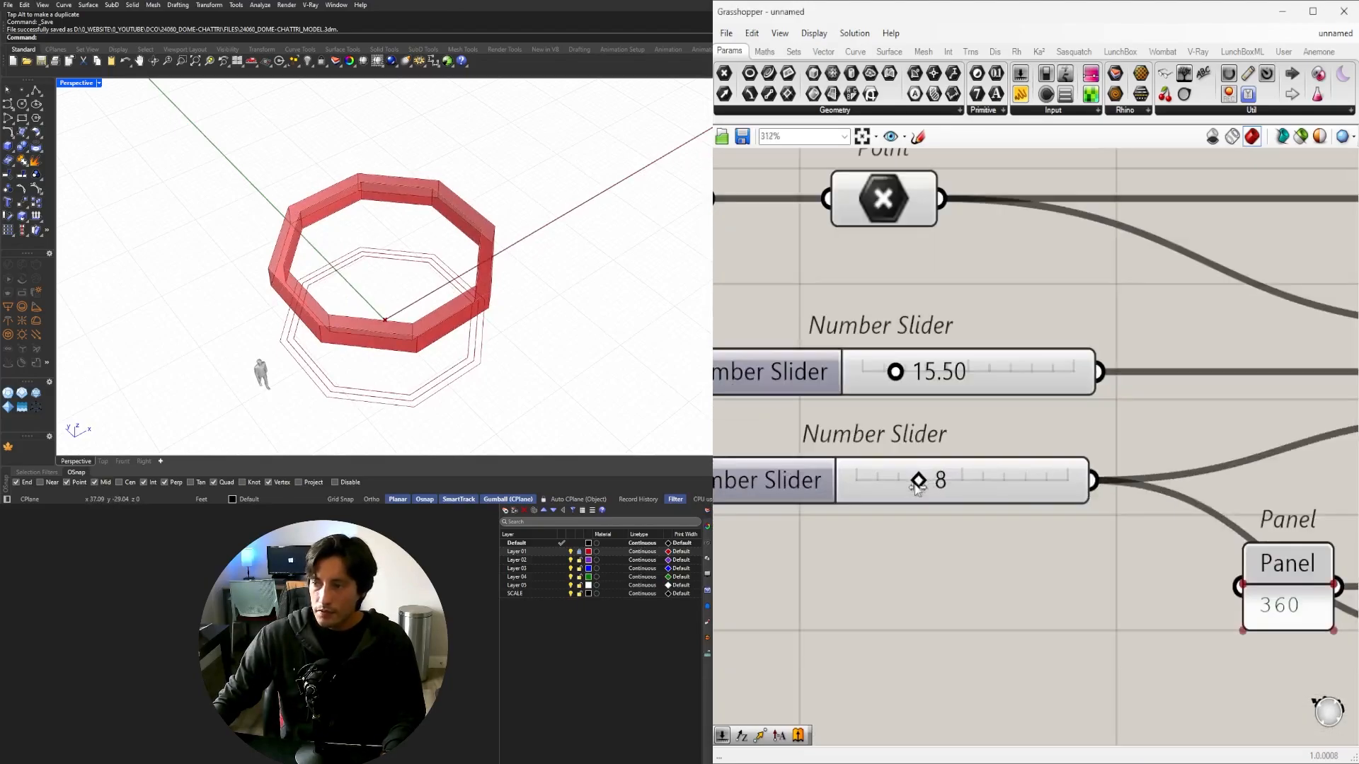
mouse_move(917, 480)
left_mouse_down()
mouse_move(896, 480)
mouse_move(984, 484)
mouse_move(919, 482)
left_mouse_up()
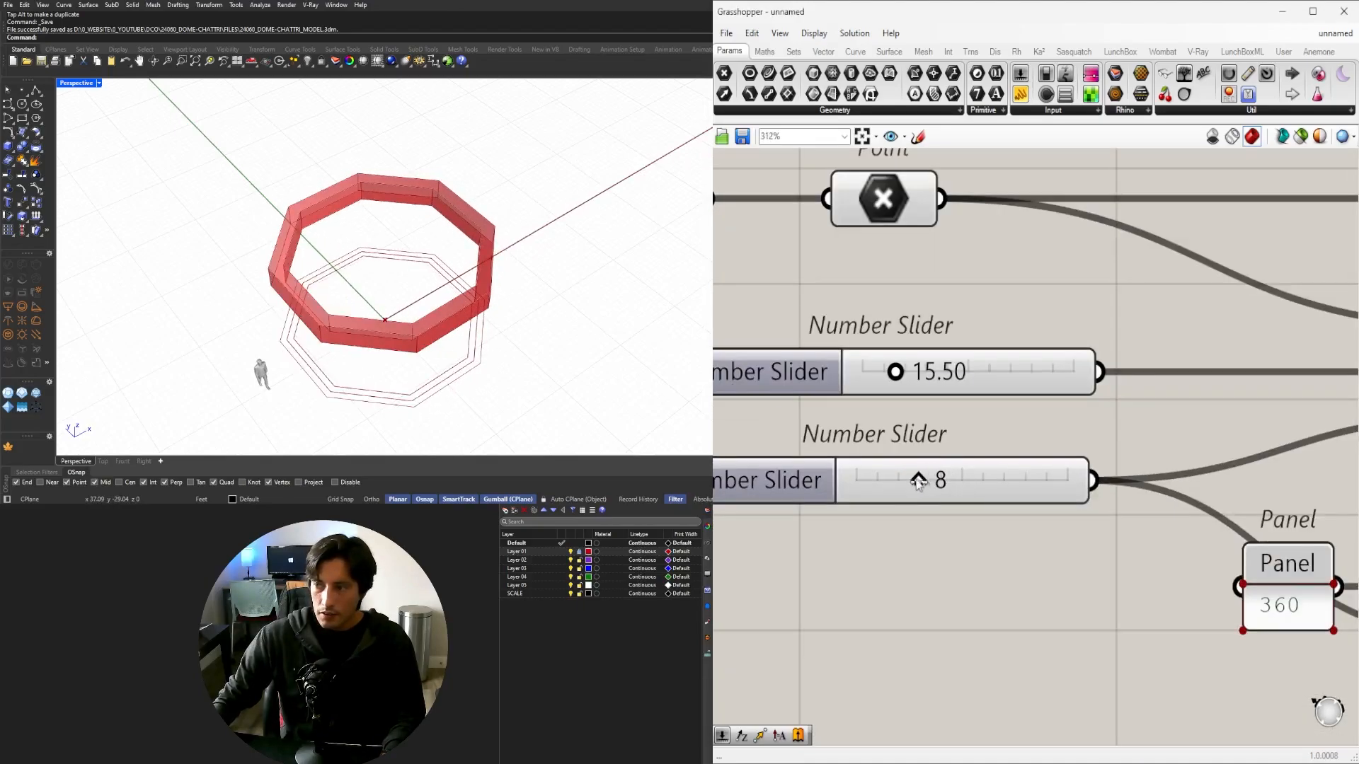
scroll(1030, 386, "down", 8)
right_click_drag(1350, 424, 817, 408)
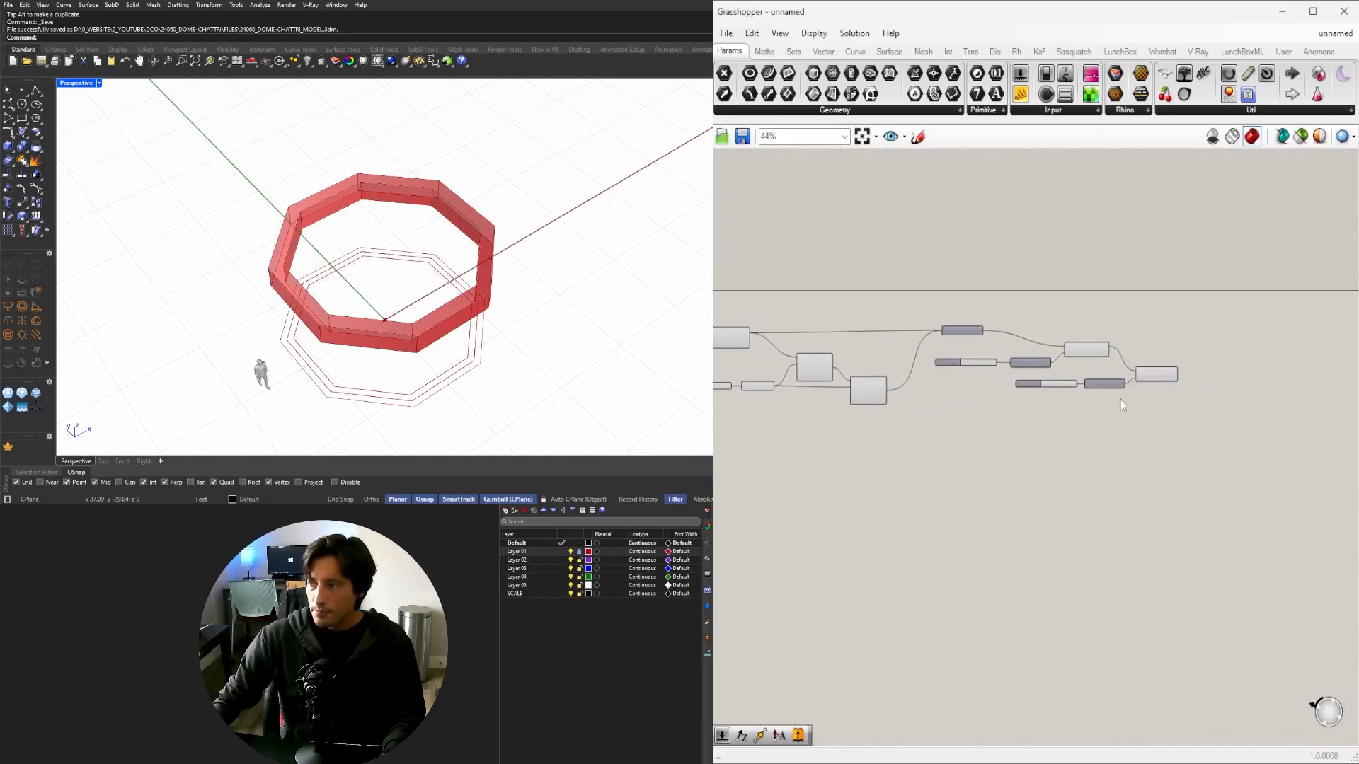
scroll(1120, 388, "up", 4)
Hide the Move component's preview so only the extruded ring remains visible.
left_click(1191, 365)
right_click_drag(453, 269, 477, 210)
scroll(434, 215, "up", 4)
scroll(825, 362, "down", 2)
right_click_drag(825, 364, 1242, 401)
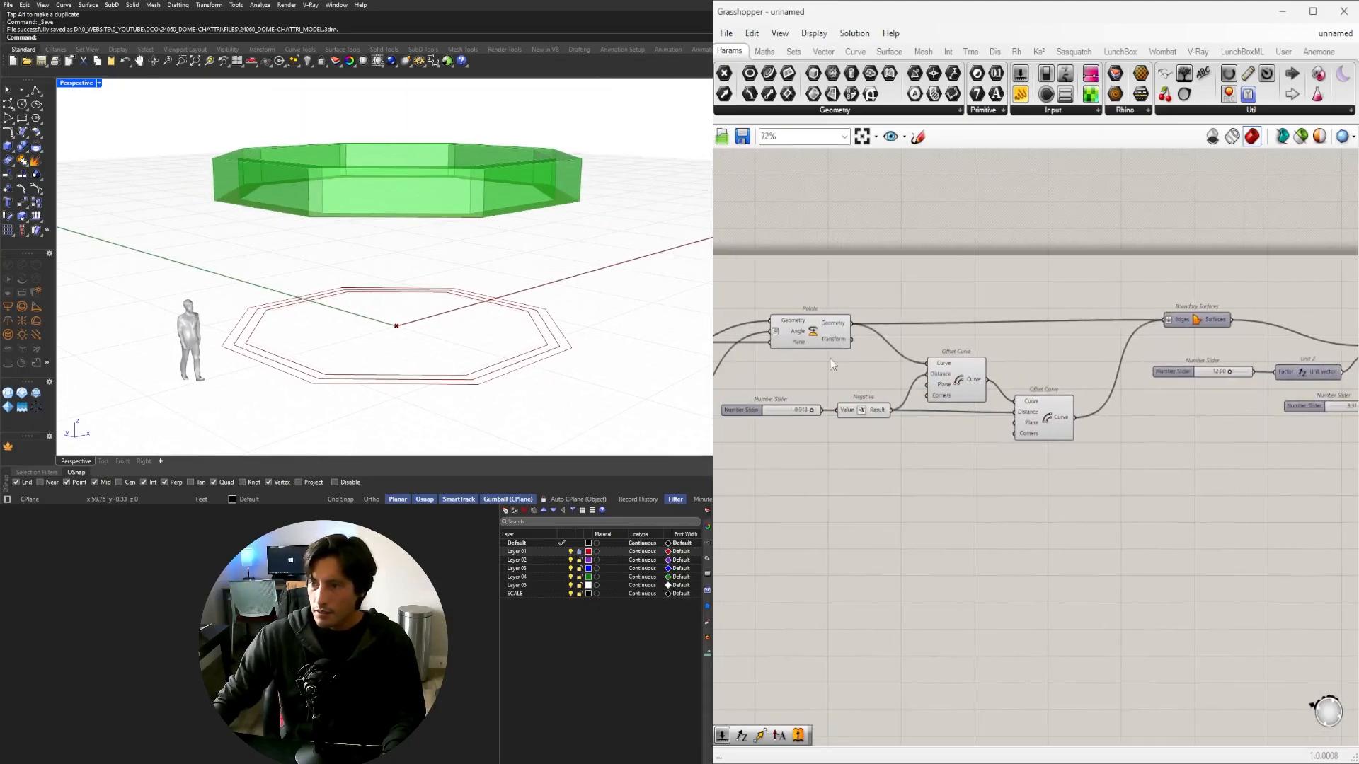
left_click_drag(830, 360, 822, 283)
right_click_drag(1079, 336, 791, 321)
left_click(1110, 339)
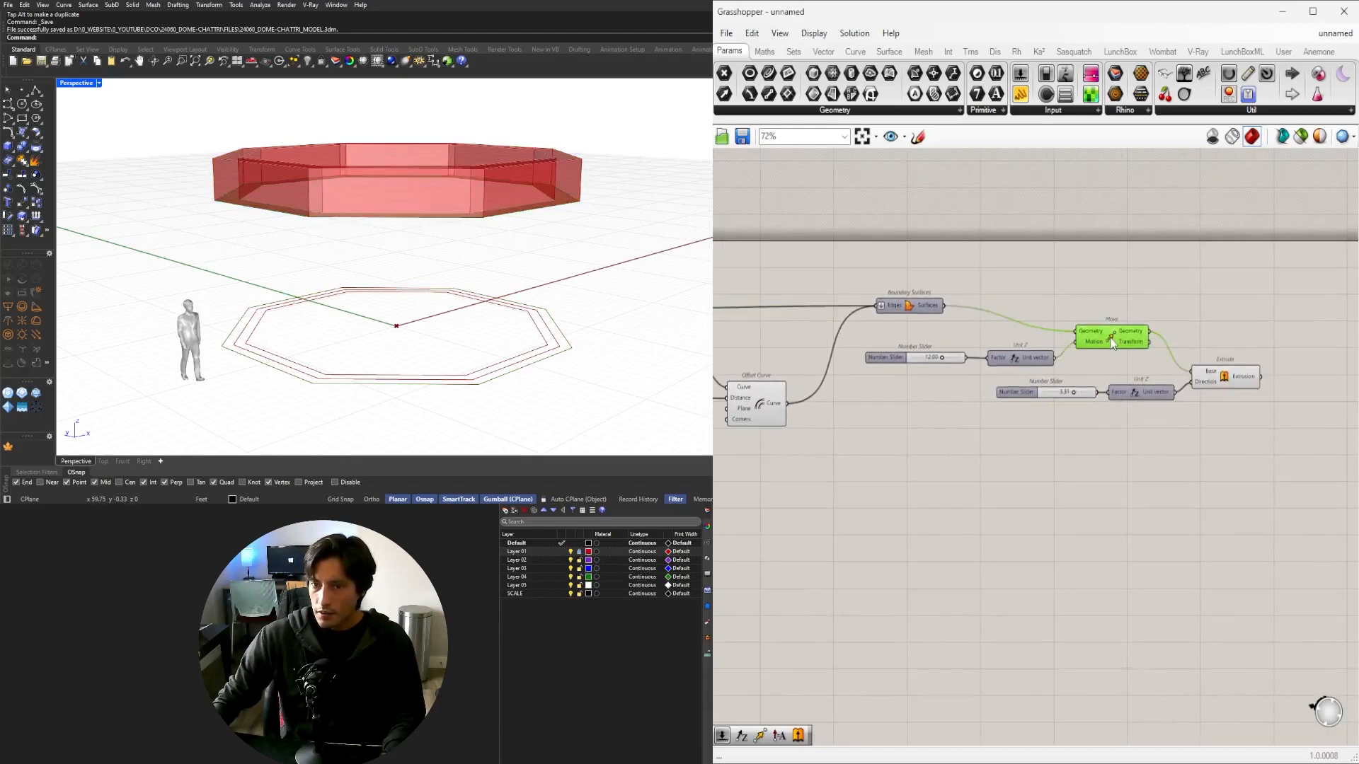
middle_click(1112, 341)
left_click(1156, 291)
left_click(1182, 276)
left_click(1108, 336)
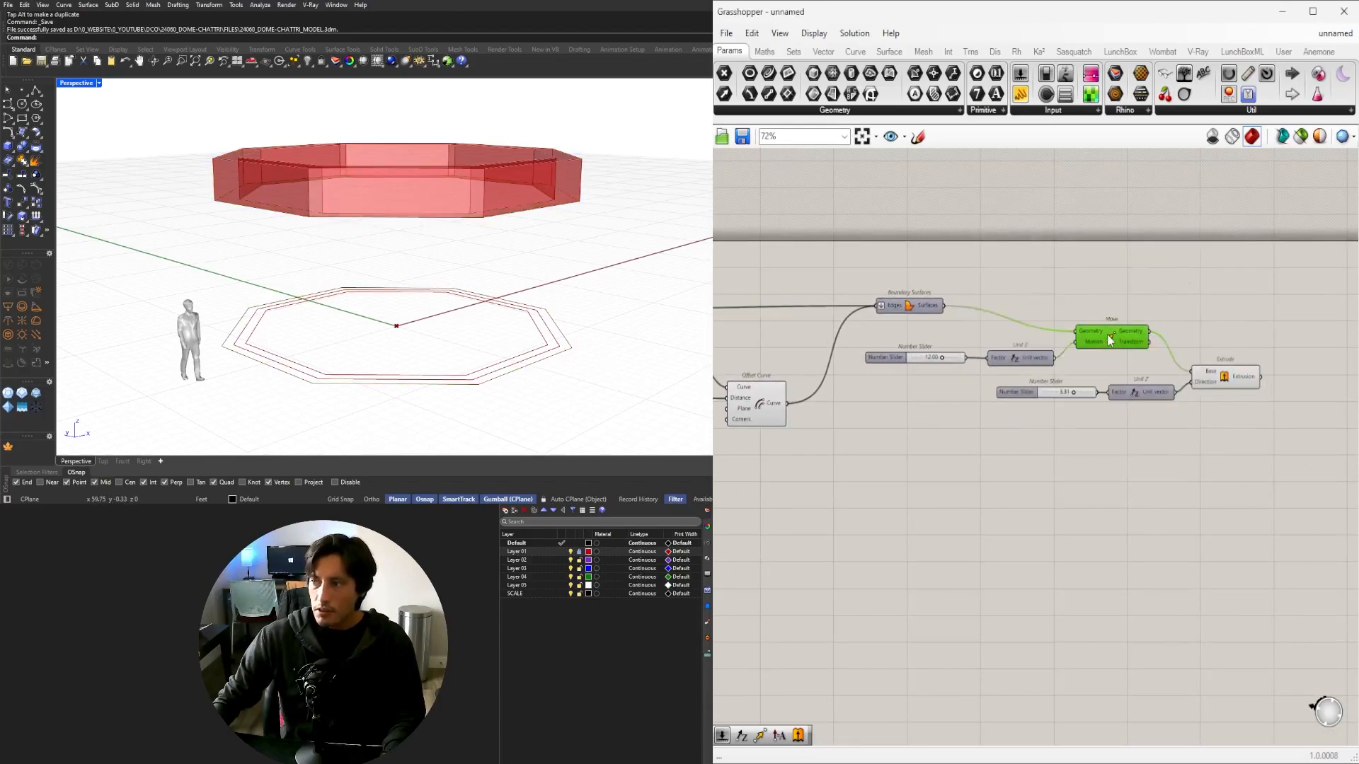
Nudge the Extrude component and zoom out in Perspective to show the whole ring beam.
left_click(1221, 377)
right_click_drag(618, 195, 637, 217)
left_click(1164, 316)
left_click(1215, 382)
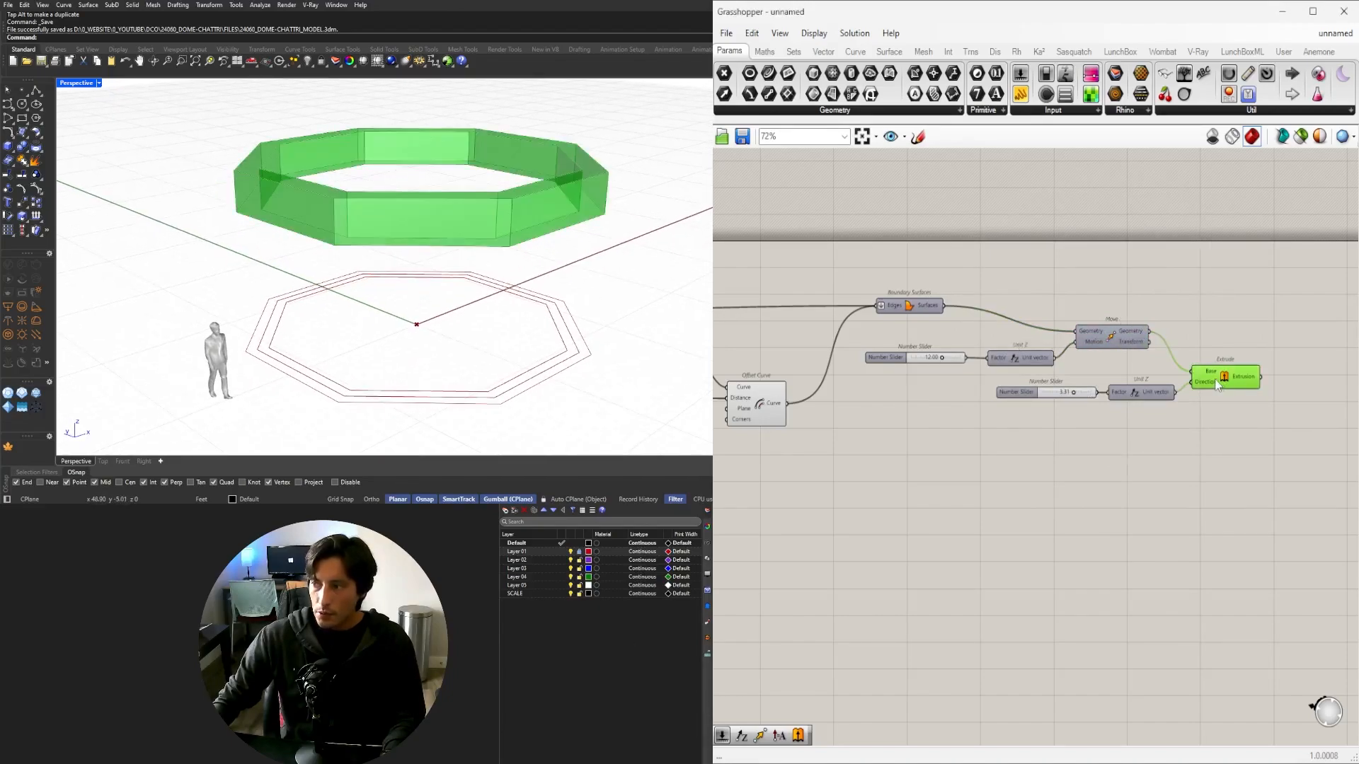
left_click_drag(1232, 379, 1233, 385)
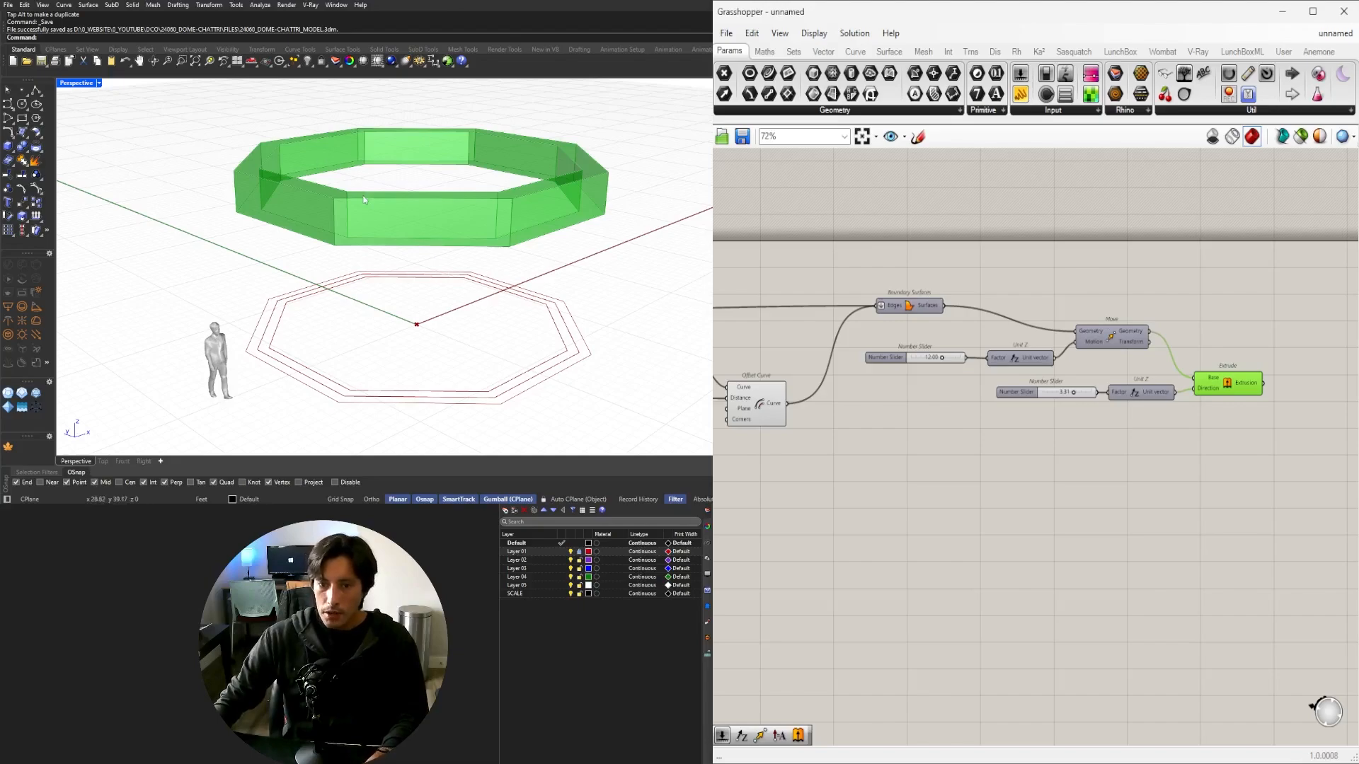
right_click_drag(376, 296, 439, 329)
scroll(488, 312, "up", 2)
scroll(476, 342, "down", 5)
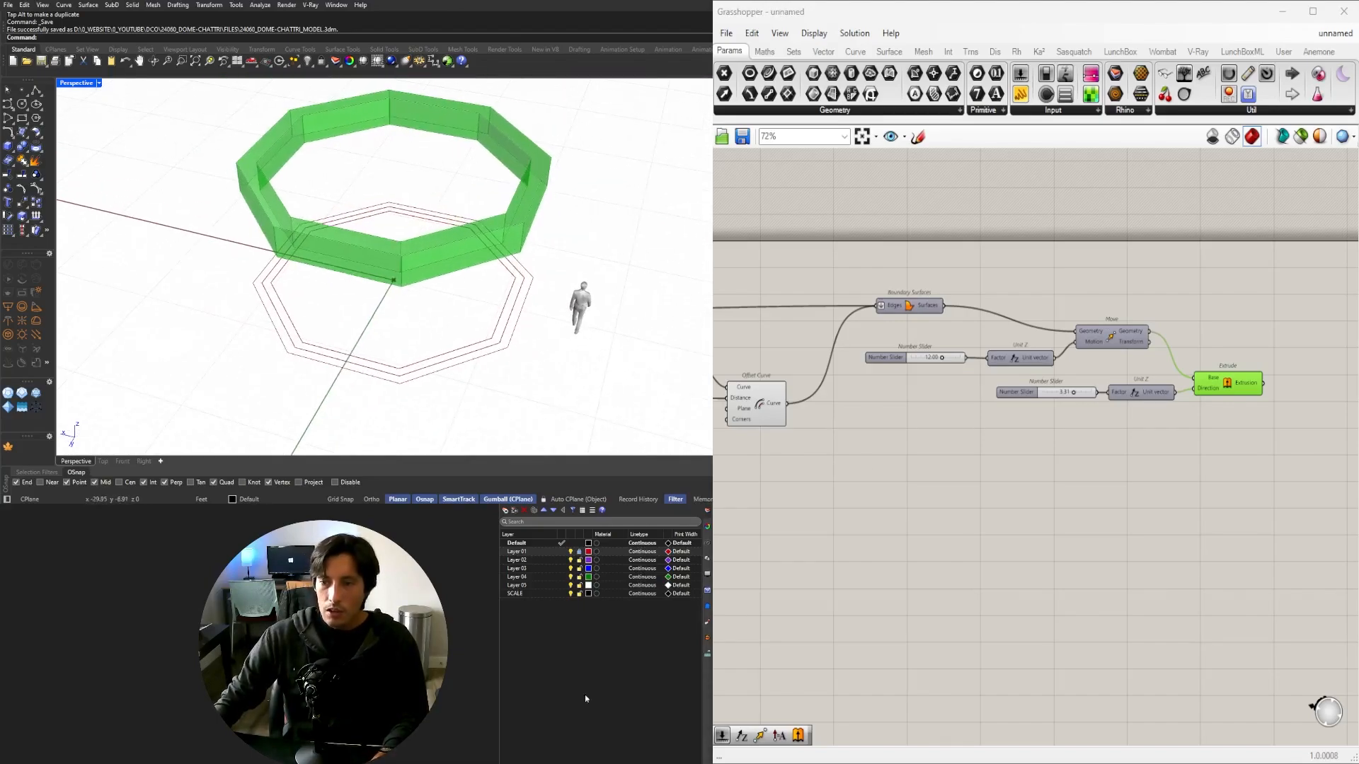
scroll(356, 253, "down", 3)
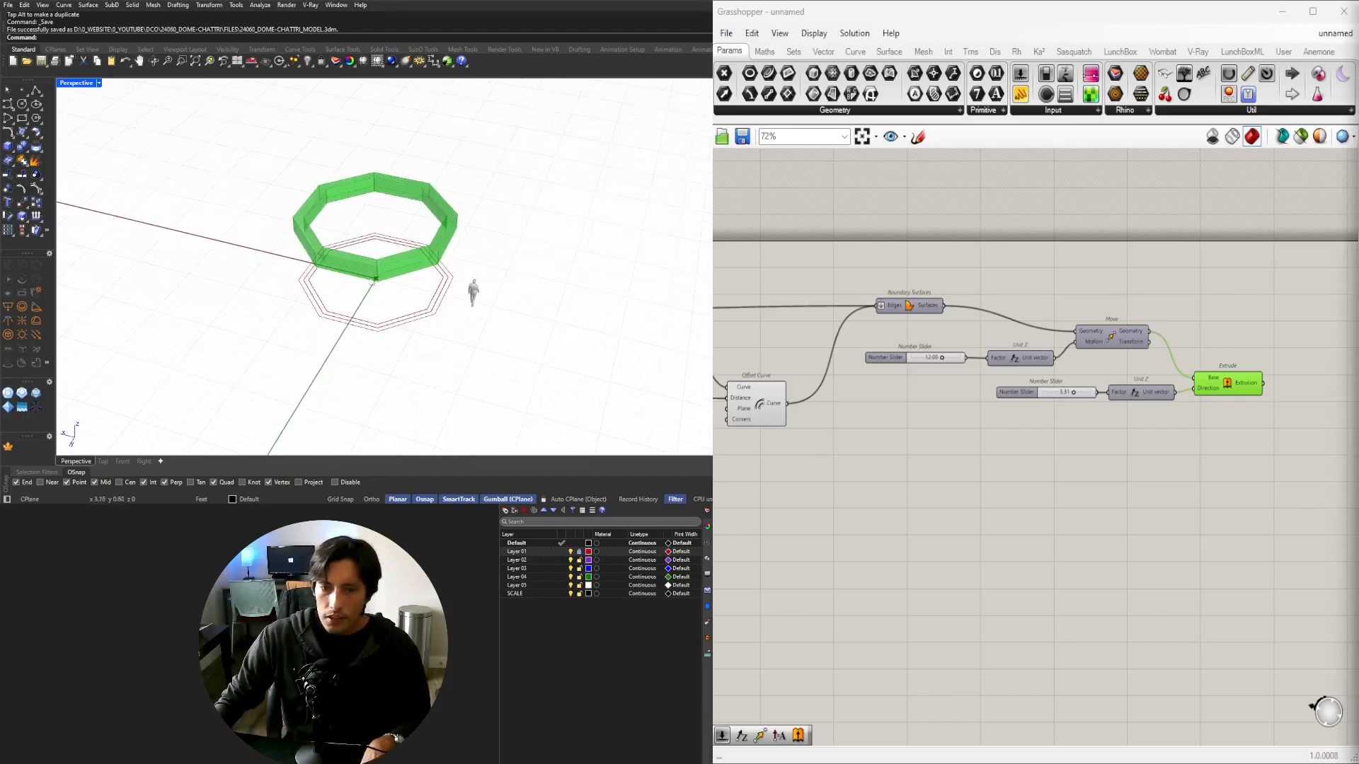
double_click(76, 83)
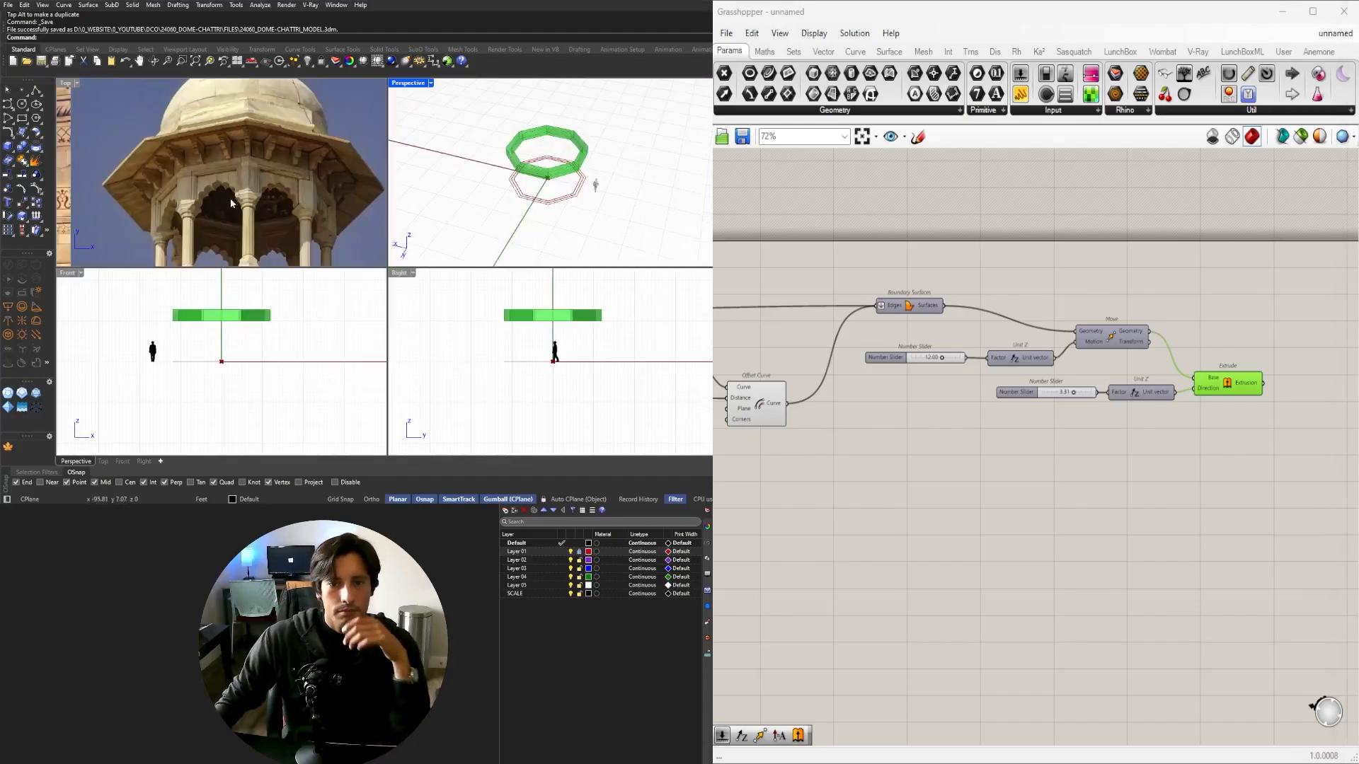
left_click(287, 170)
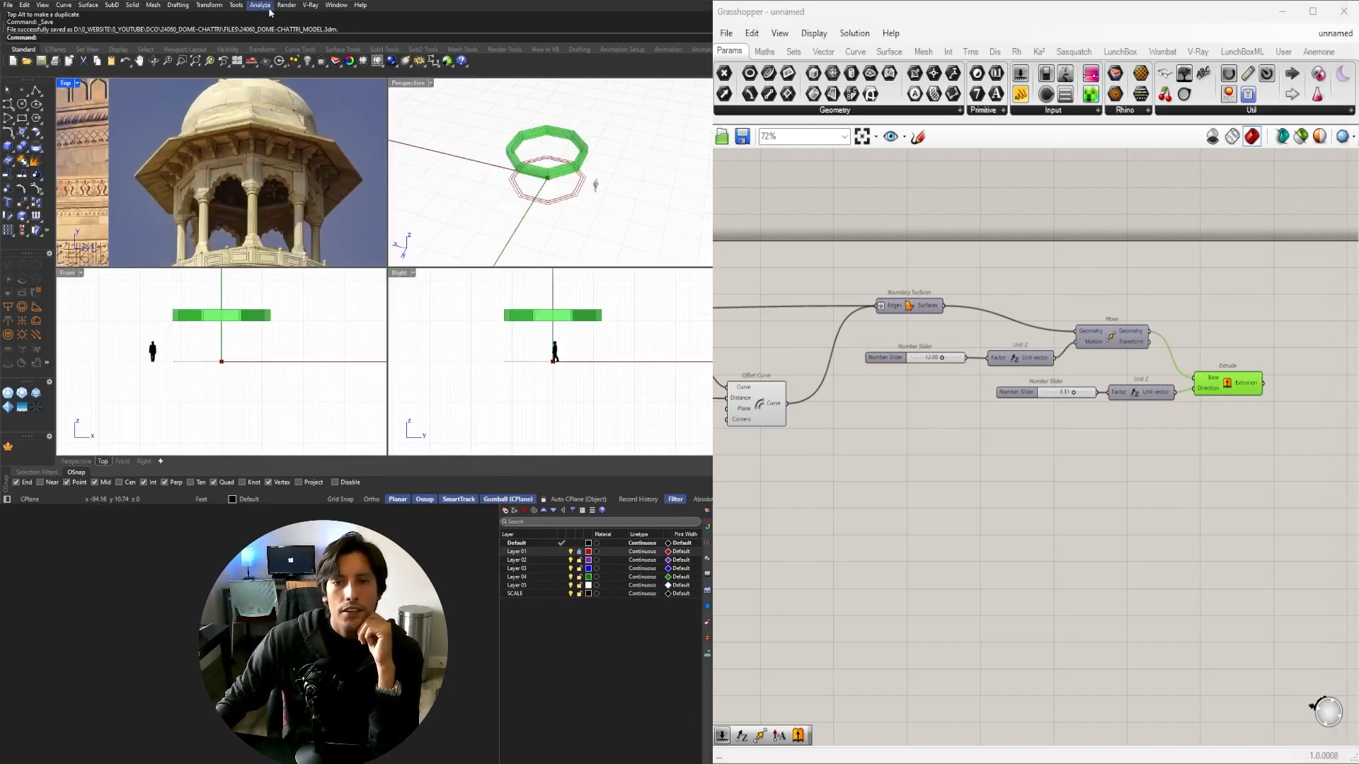
scroll(248, 224, "up", 4)
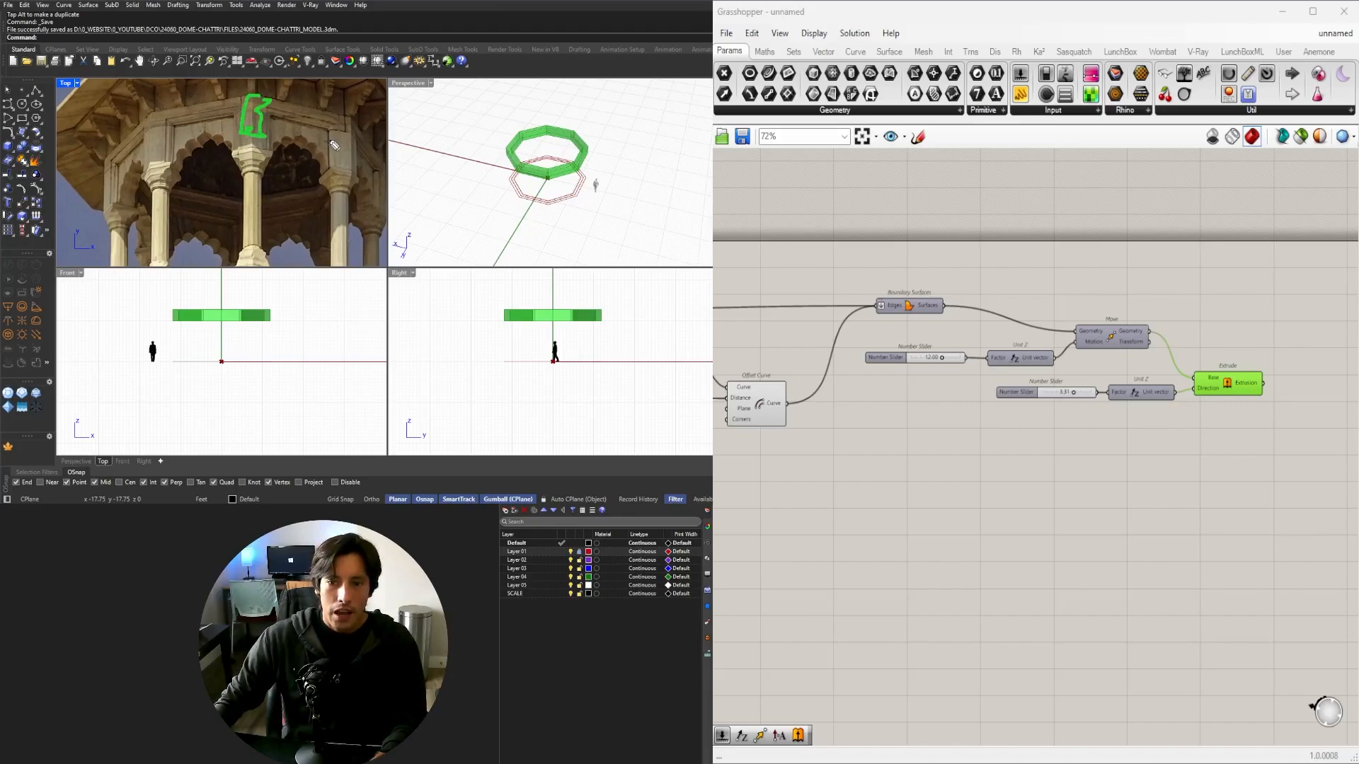
left_click_drag(329, 141, 328, 225)
left_click_drag(349, 145, 331, 225)
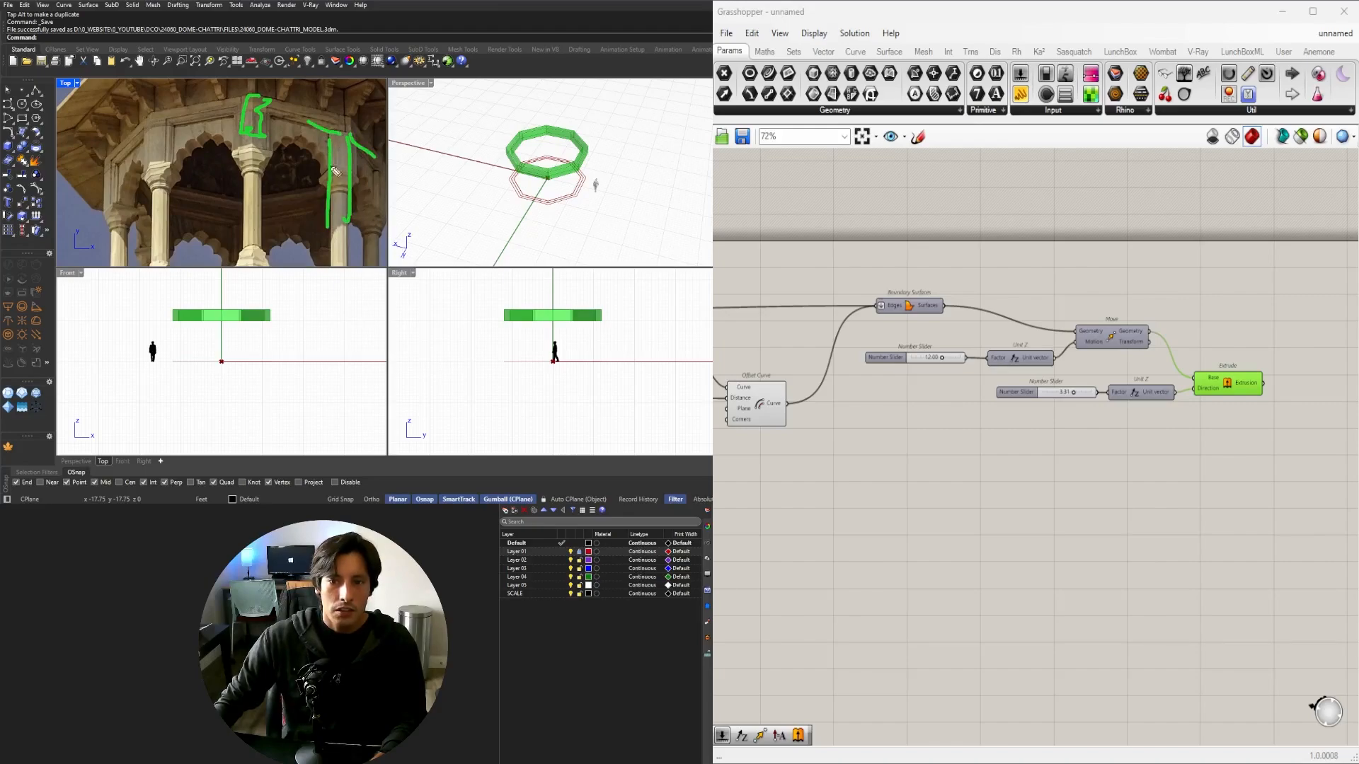
key("Escape")
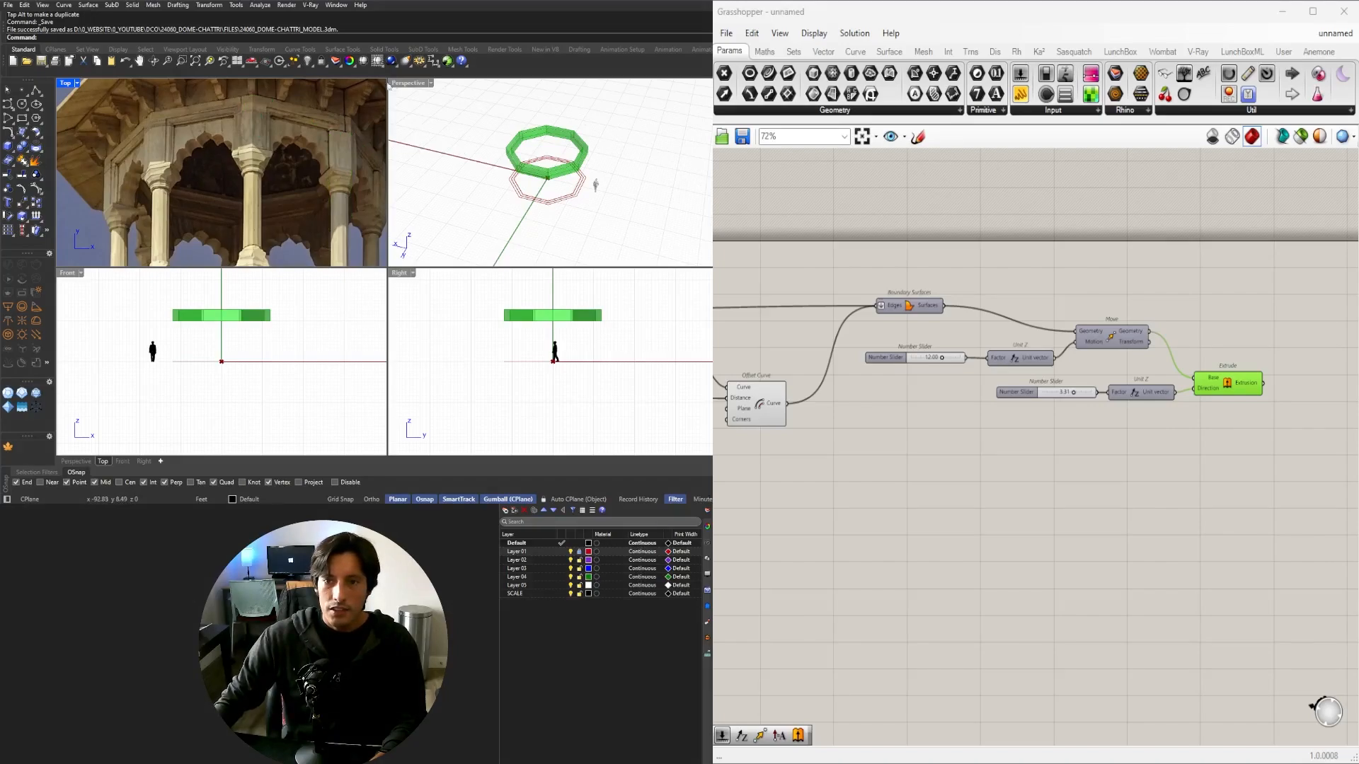
double_click(407, 83)
Preview the first offset octagon outline in Rhino, hiding the second.
left_click(1006, 471)
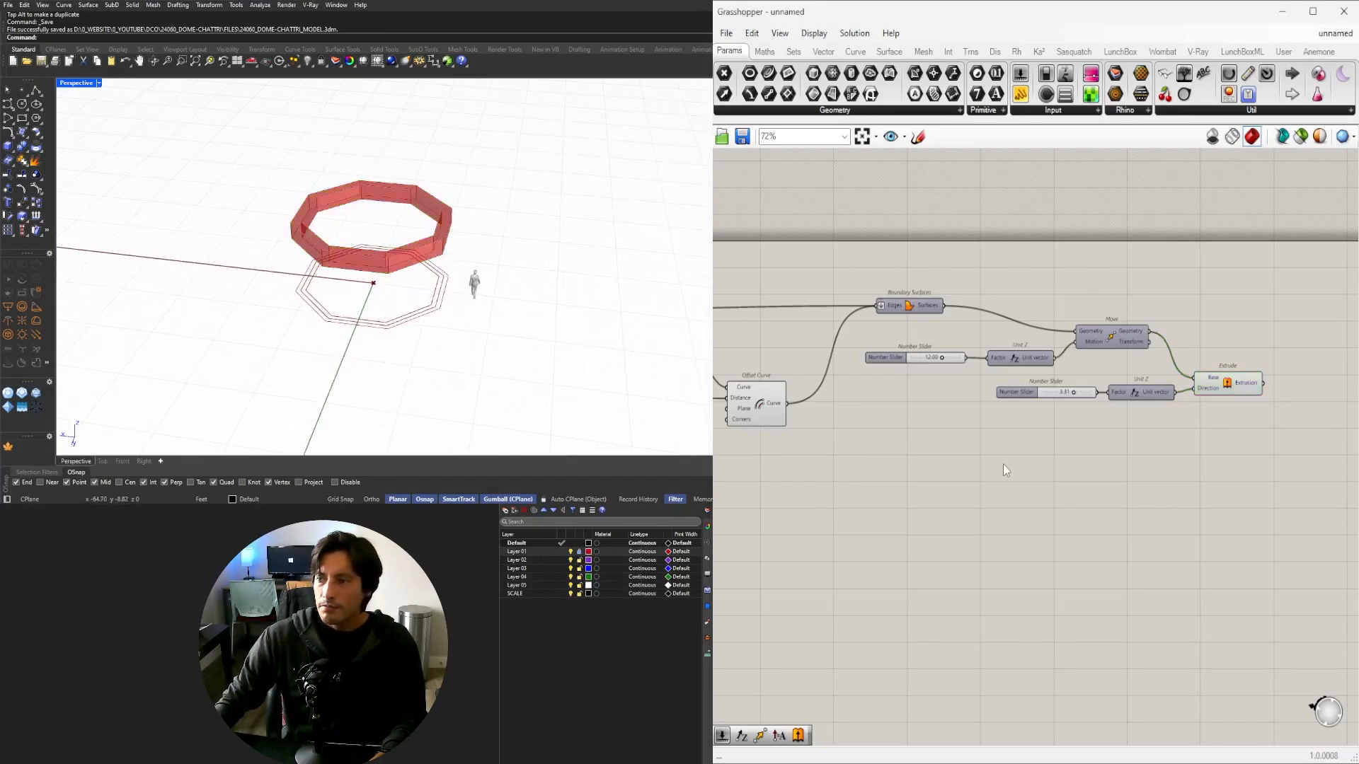
scroll(420, 348, "up", 5)
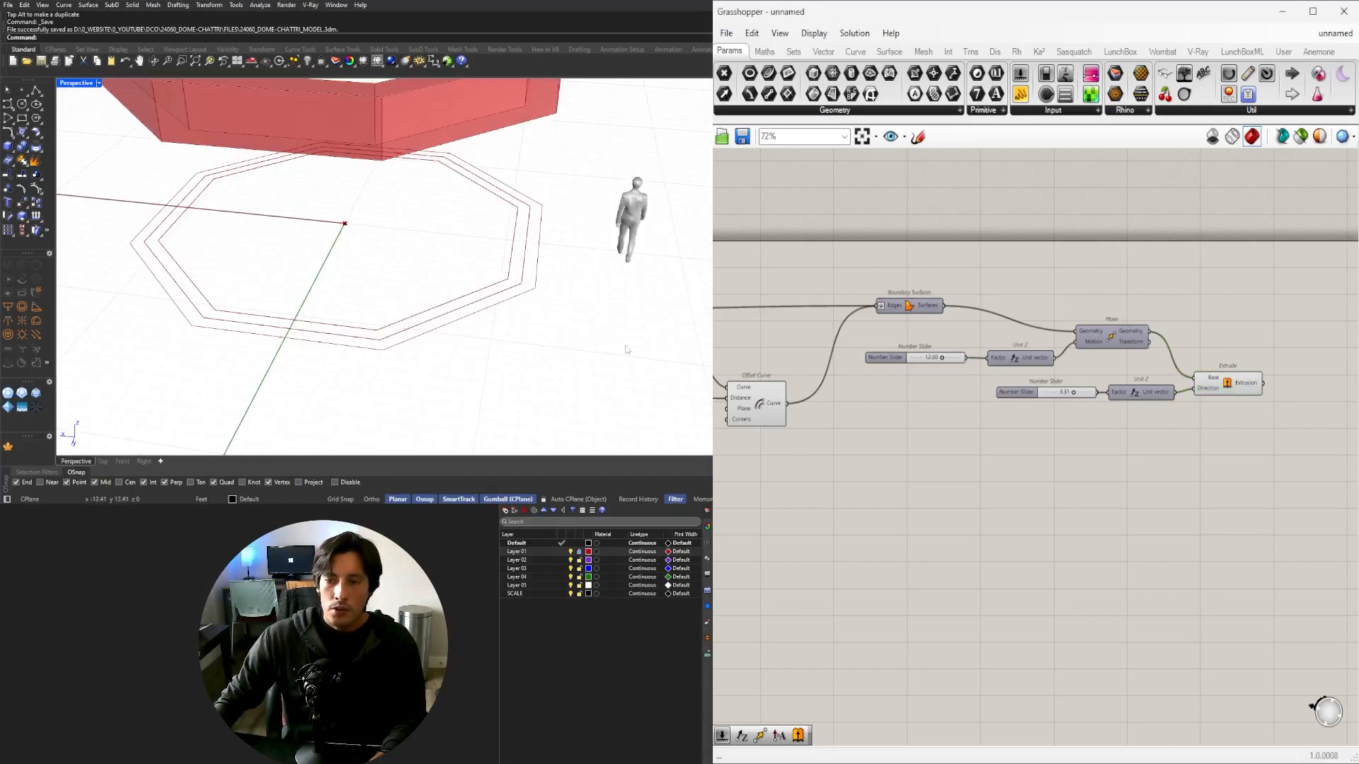
right_click_drag(771, 439, 952, 449)
left_click(949, 416)
left_click(883, 375)
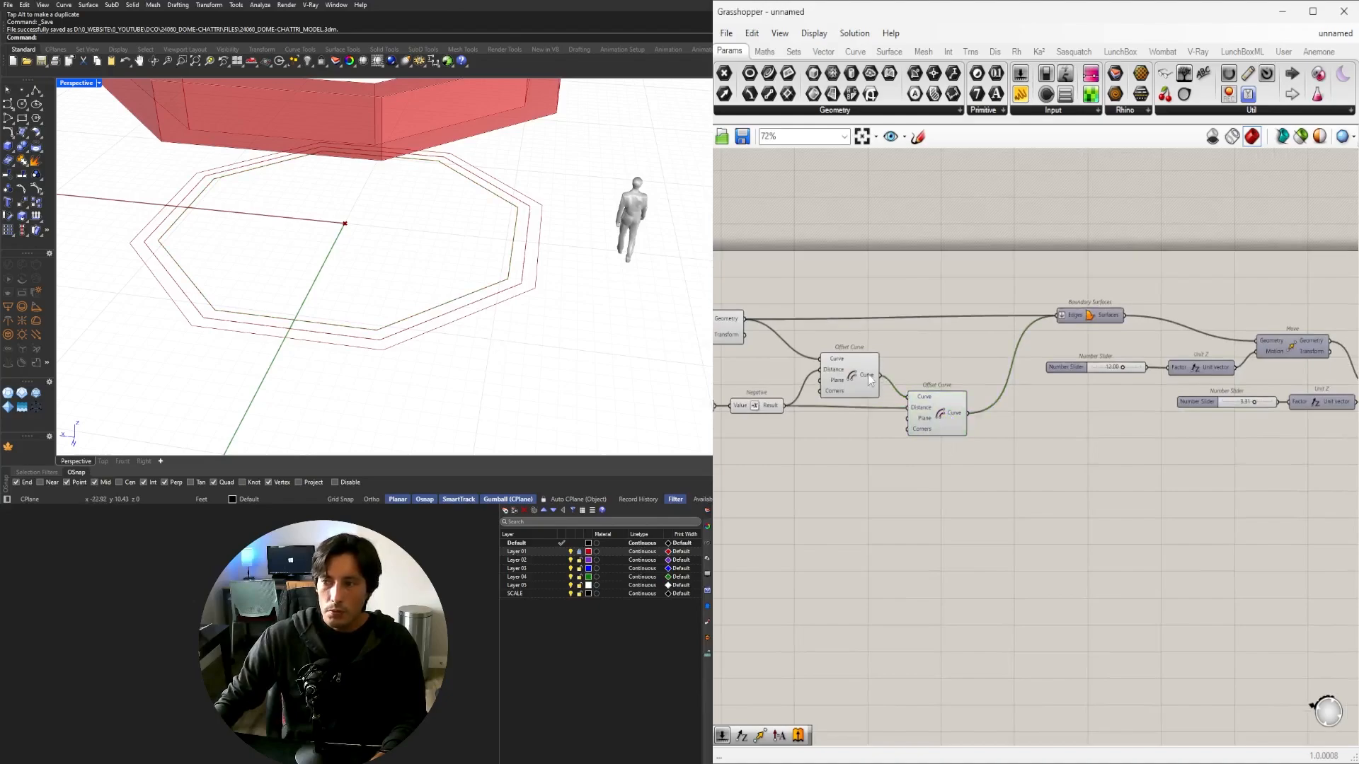
left_click(836, 380)
right_click_drag(956, 477, 1098, 449)
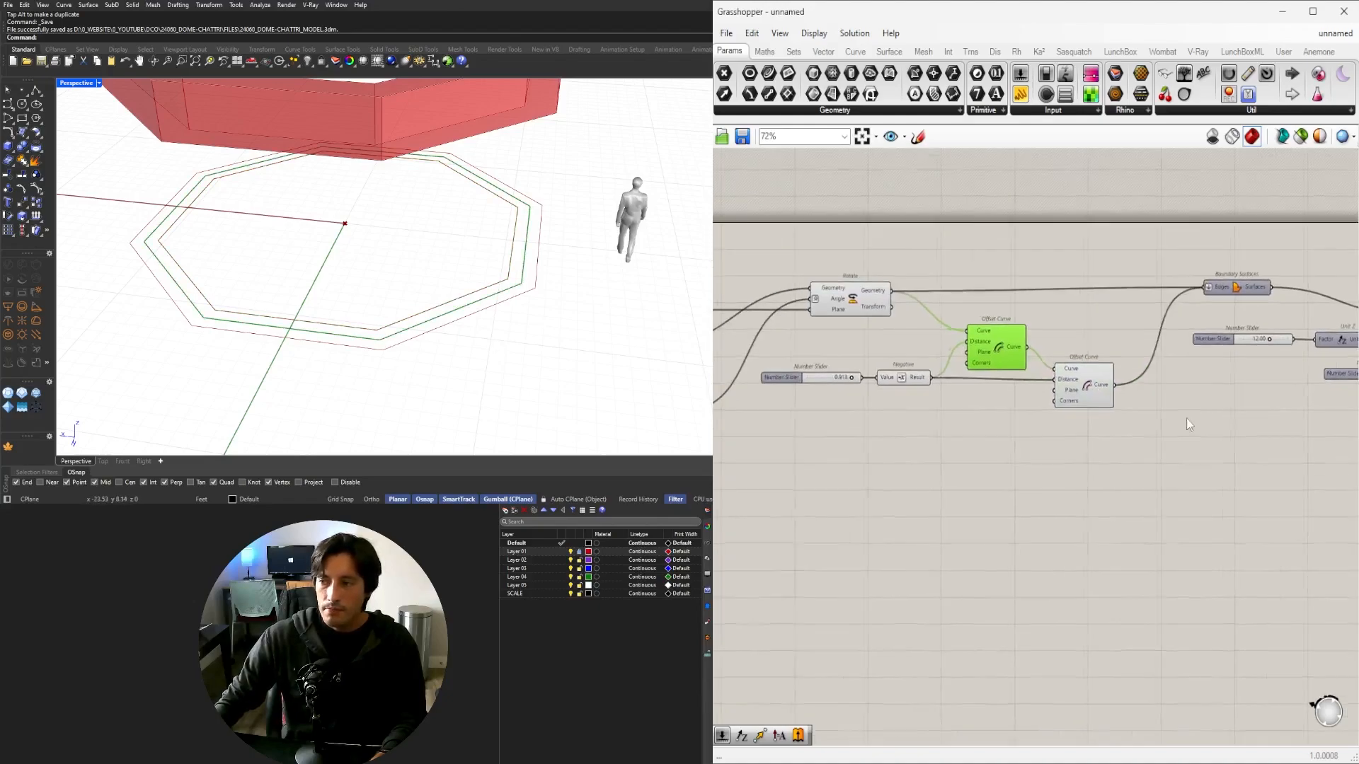
Add a Discontinuity component by searching 'DIS'.
double_click(1099, 449)
left_click(1008, 347)
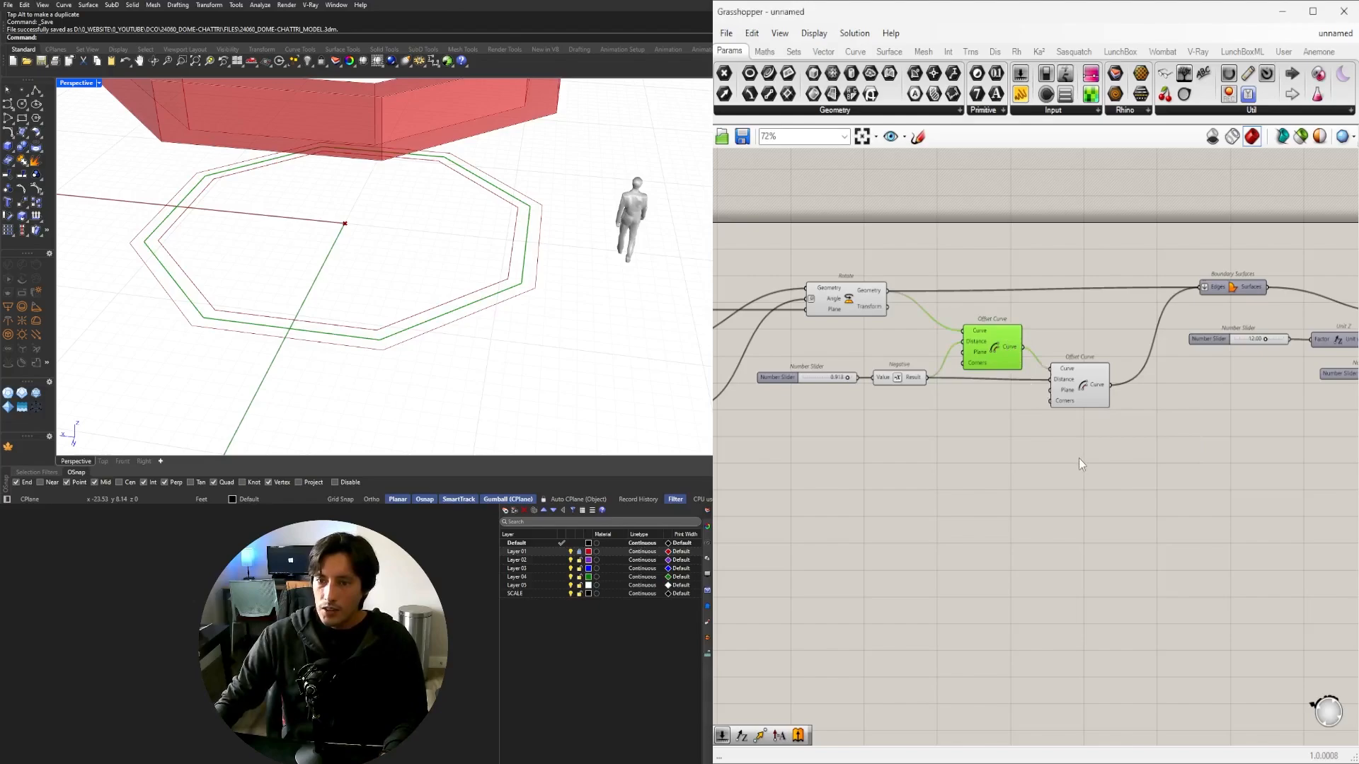
double_click(1078, 456)
type("DIS")
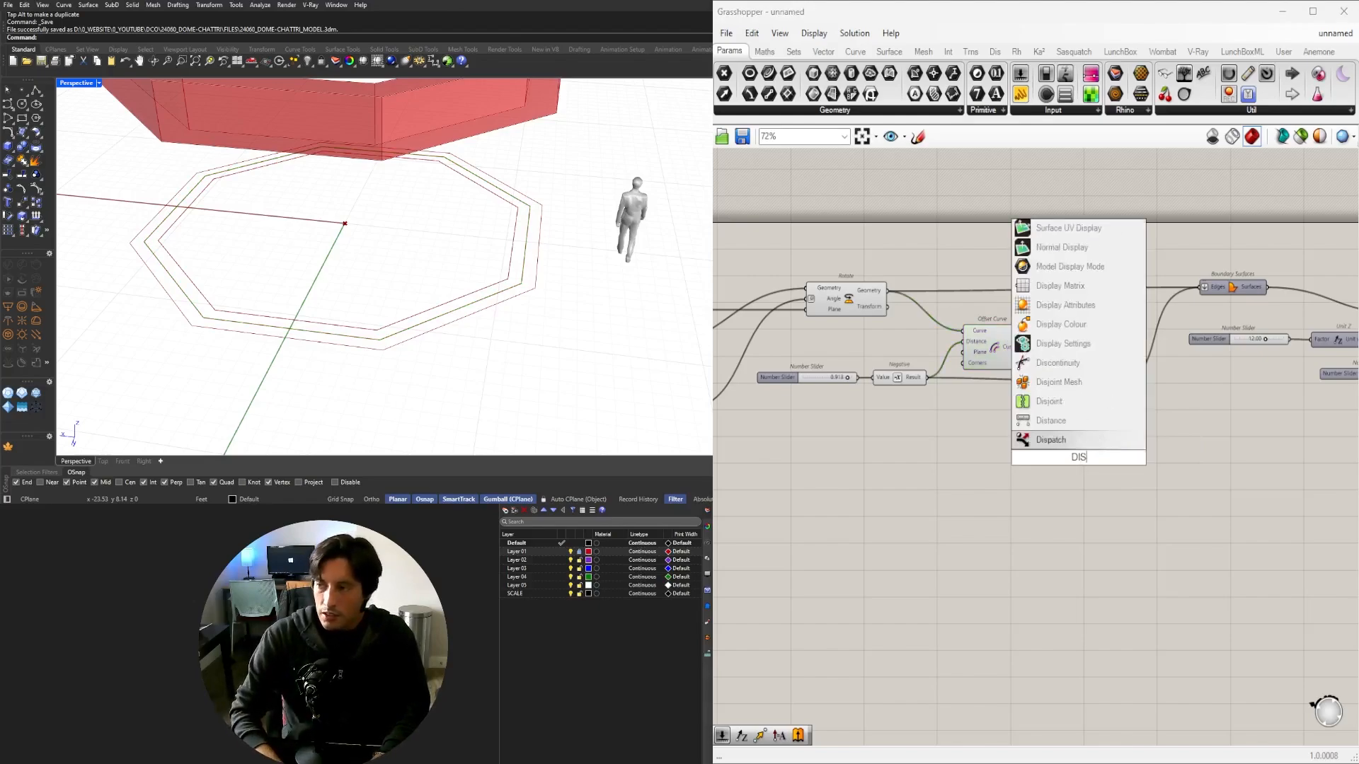
left_click(1074, 369)
Wire the Offset Curve output into Discontinuity and place it beneath Offset Curve.
left_click(1006, 351)
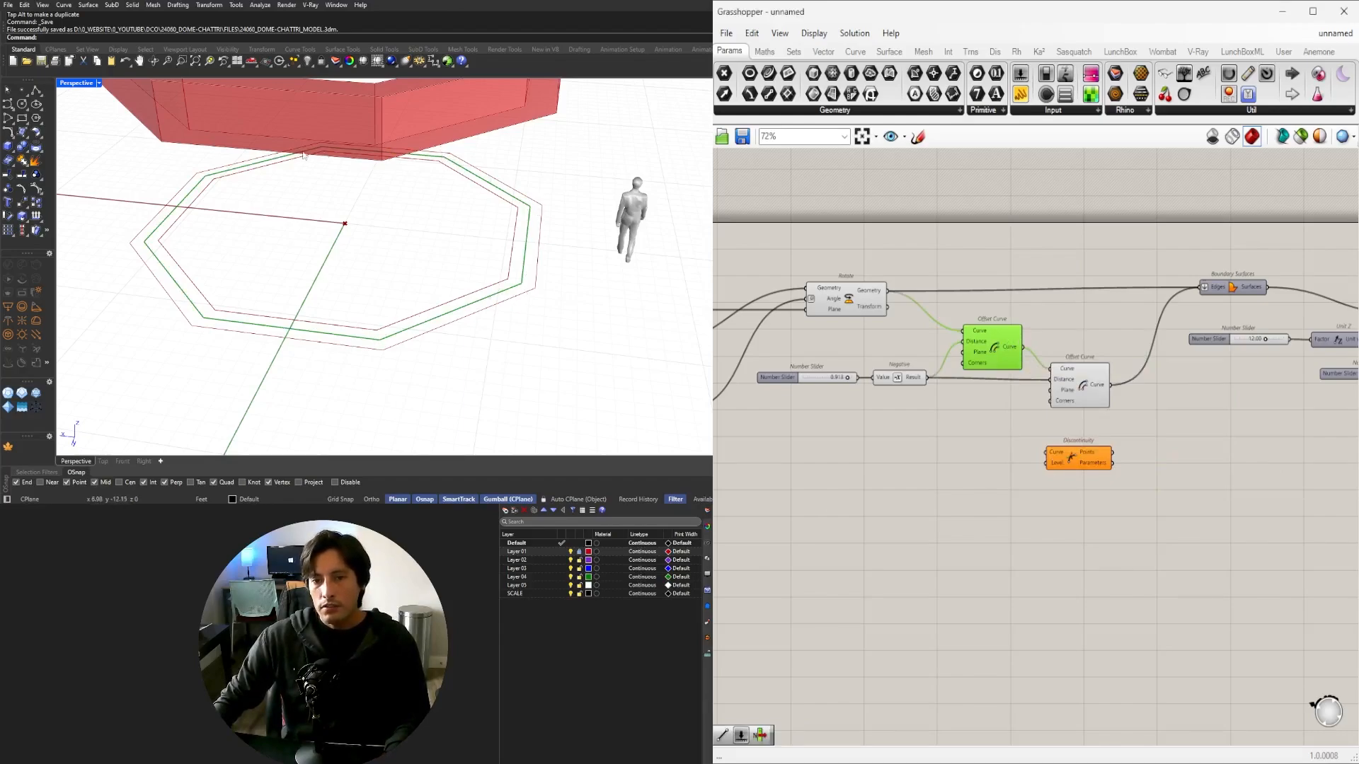
left_click_drag(1026, 364, 1049, 452)
left_click(1080, 465)
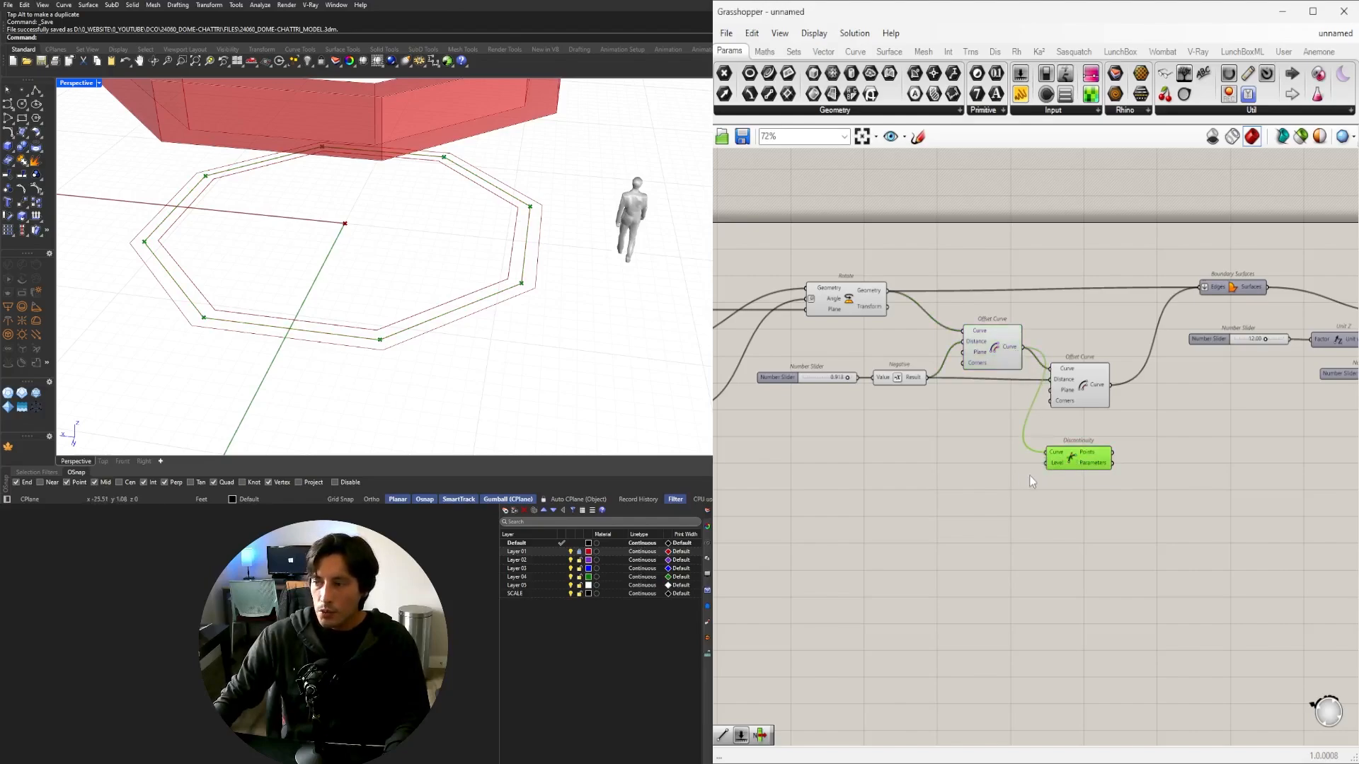
scroll(1088, 457, "up", 3)
mouse_move(1088, 455)
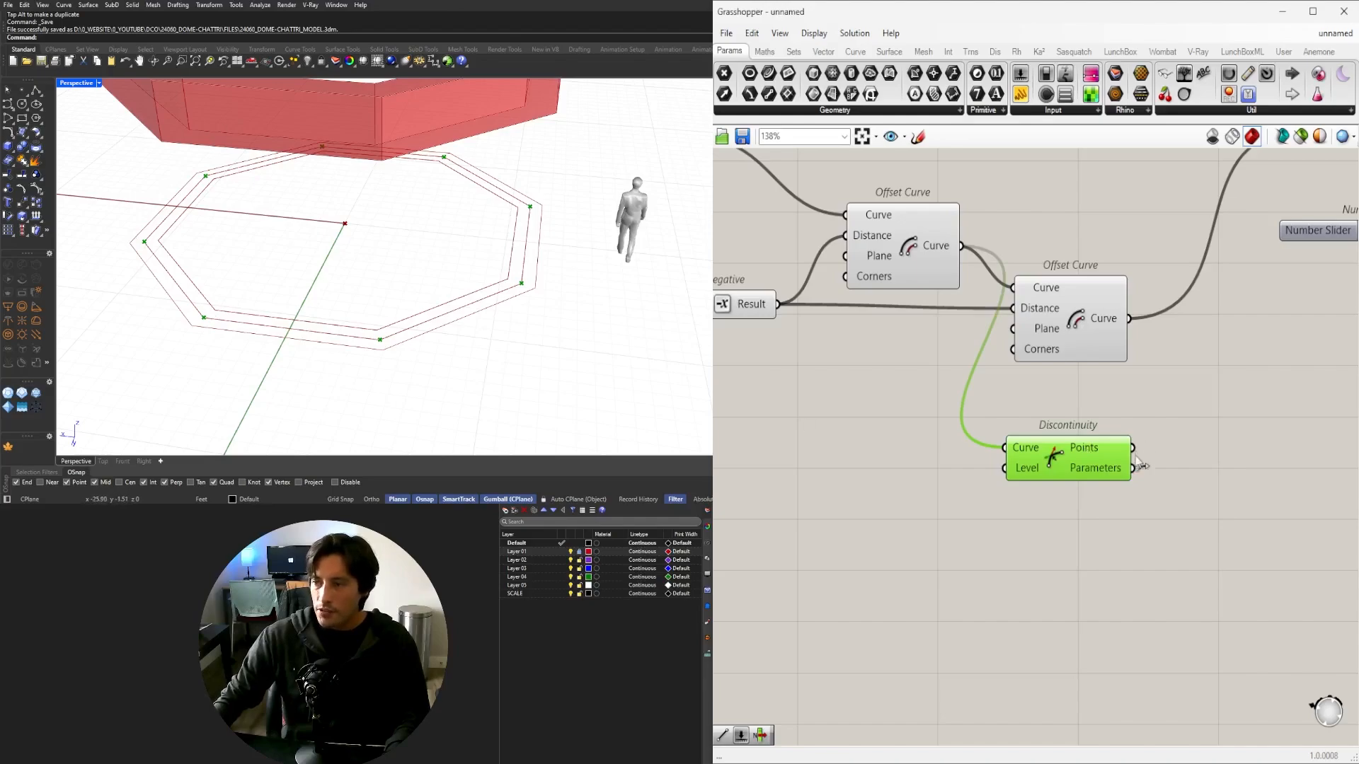
left_click_drag(1046, 470, 1046, 432)
scroll(1047, 431, "down", 3)
right_click_drag(1051, 431, 847, 472)
Add a Circle component centred on each of the octagon's corner points.
left_click_drag(860, 469, 867, 468)
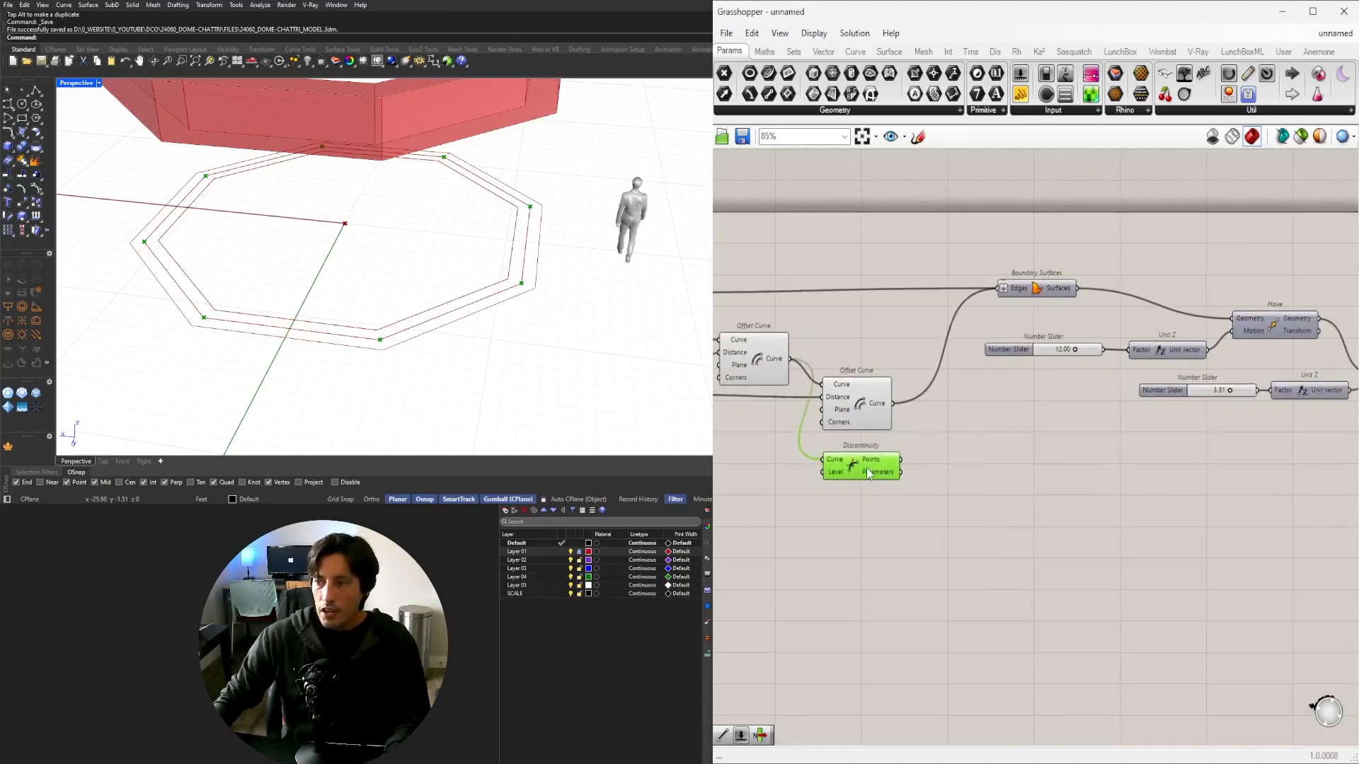
double_click(966, 485)
type("C")
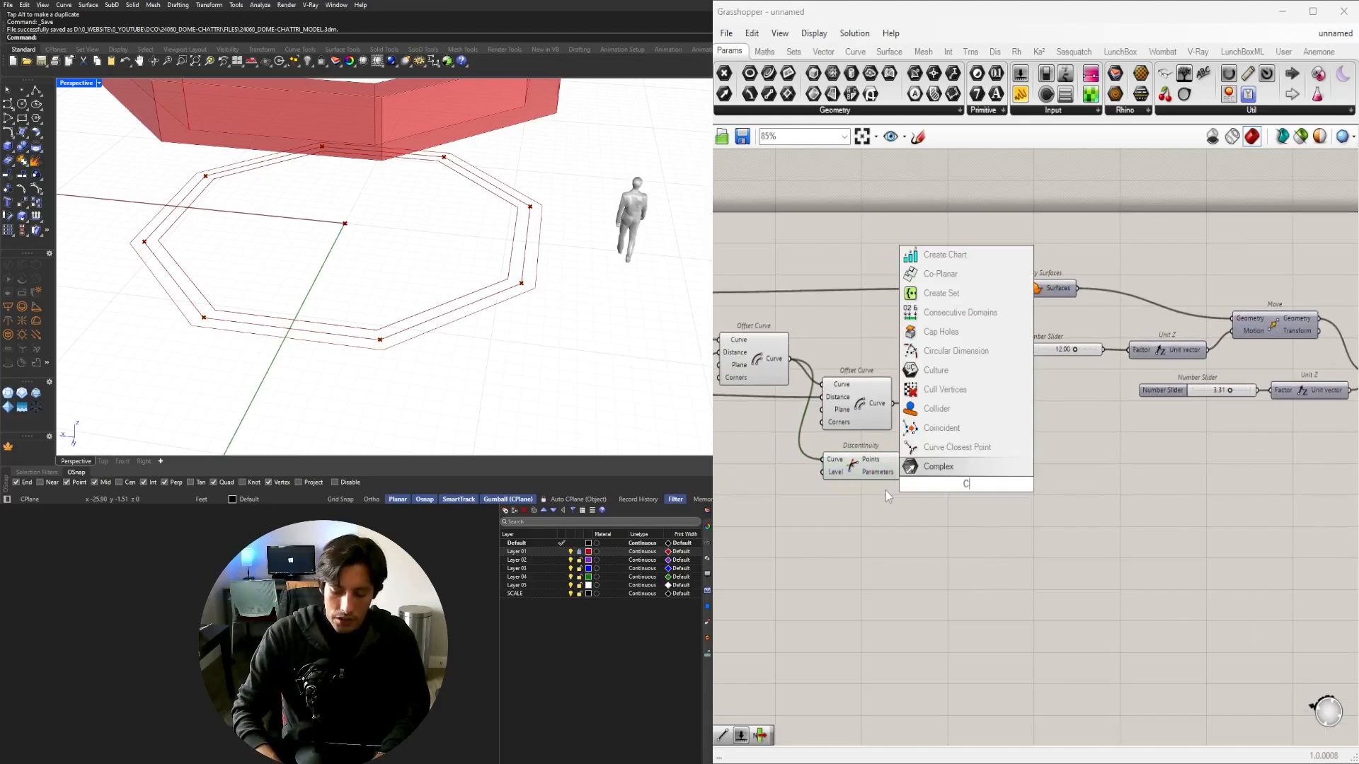
type("IR")
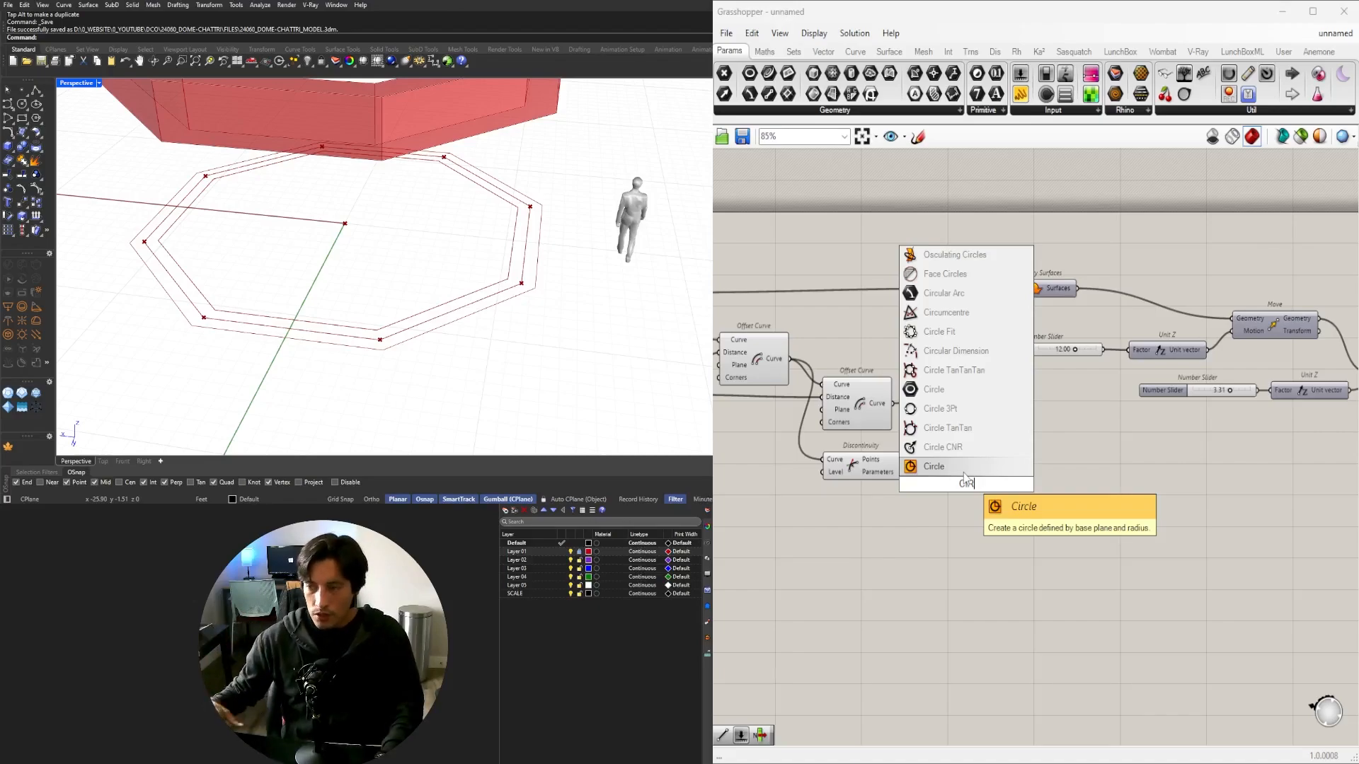
key("Return")
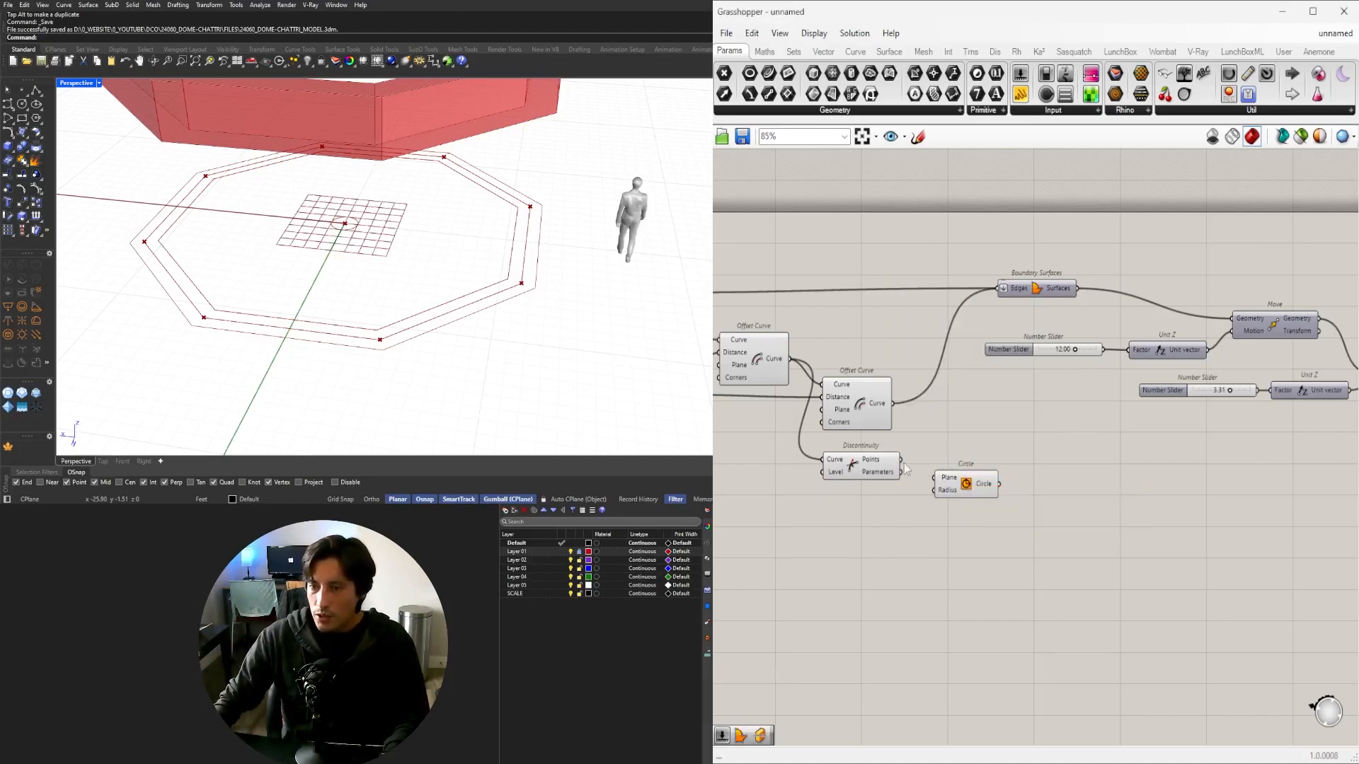
scroll(912, 476, "up", 3)
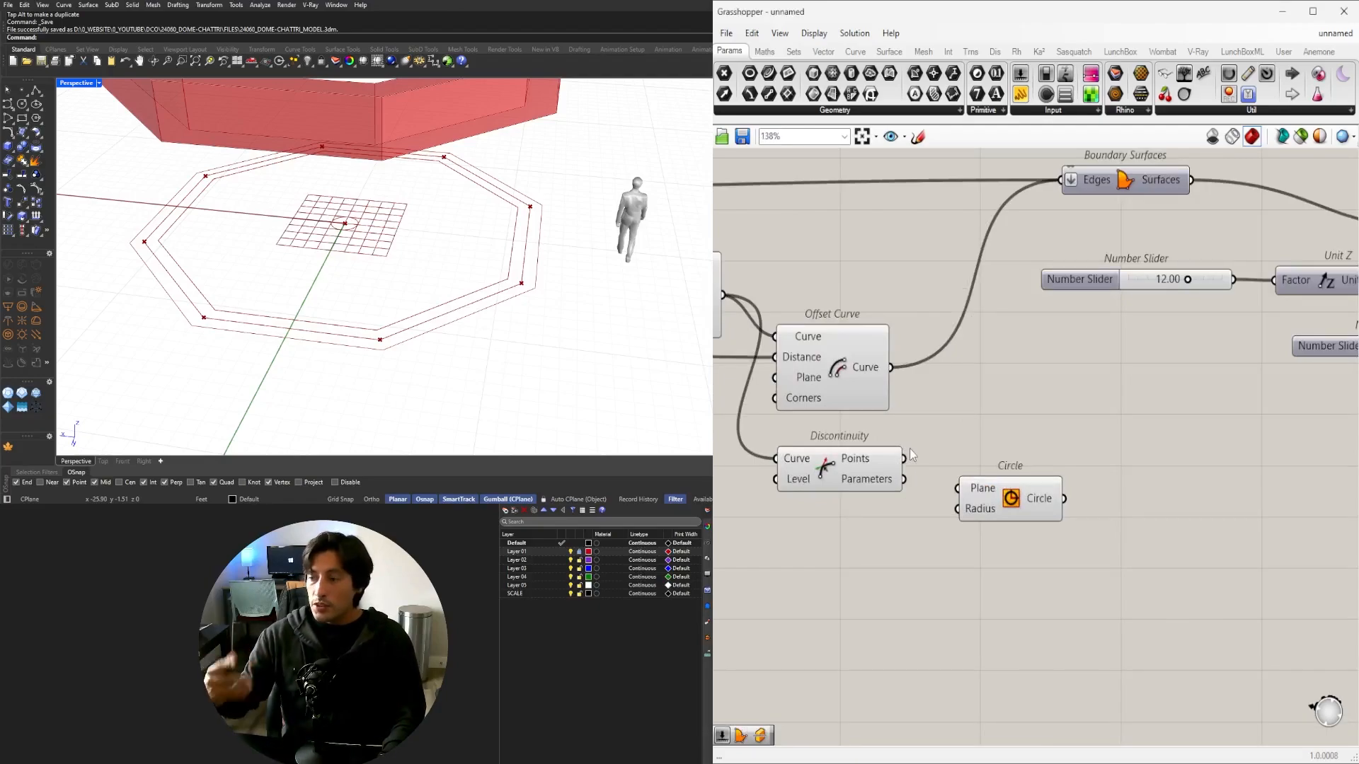
left_click_drag(905, 460, 1002, 523)
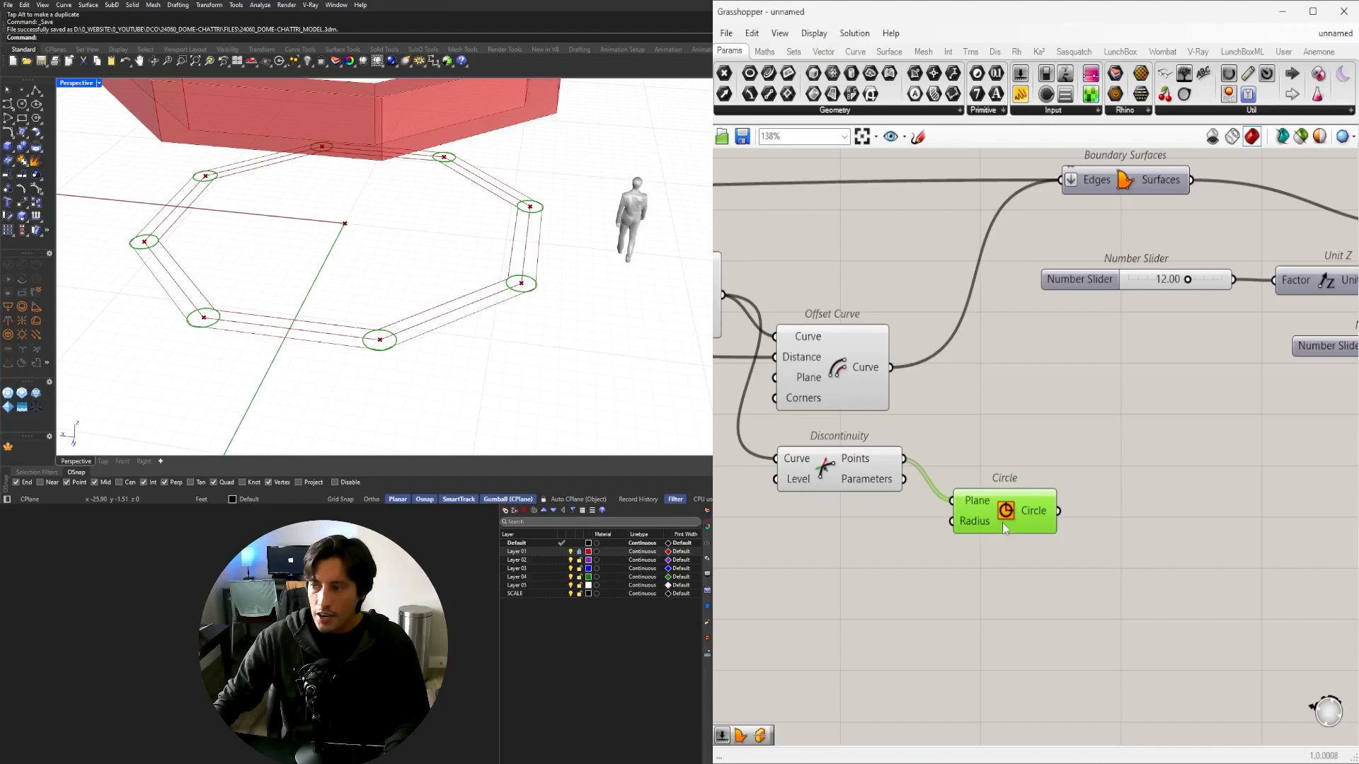
Create a 1-to-2 number slider and wire it into the Circle radius.
double_click(853, 530)
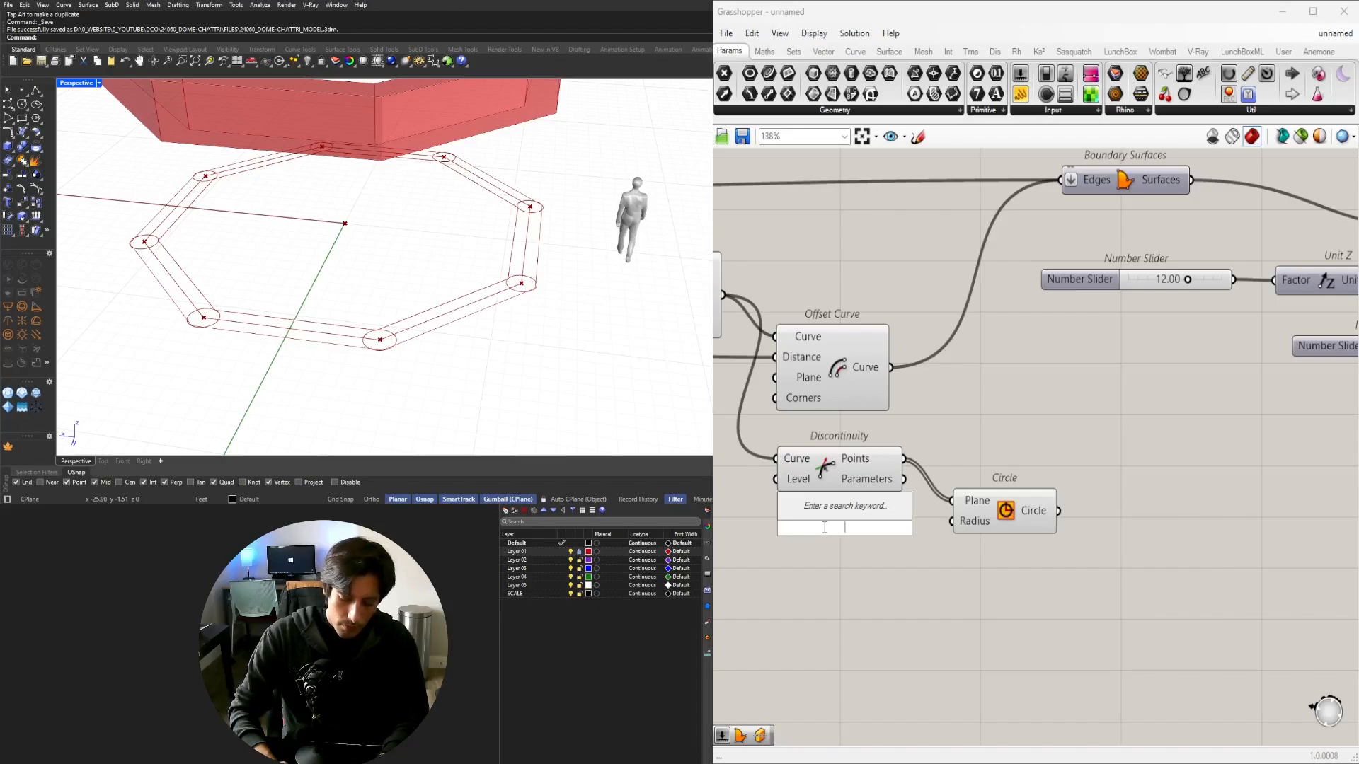
type("1<1<")
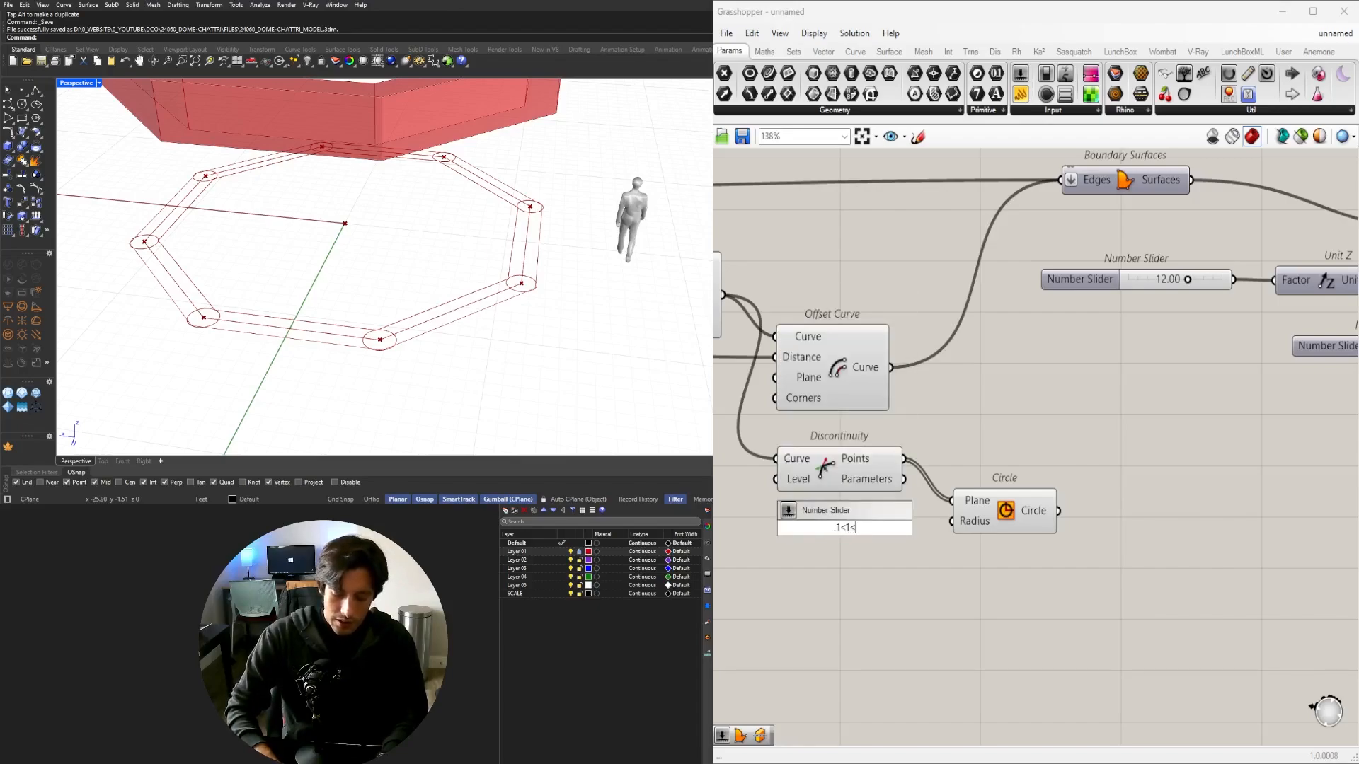
type("2/")
key("BackSpace")
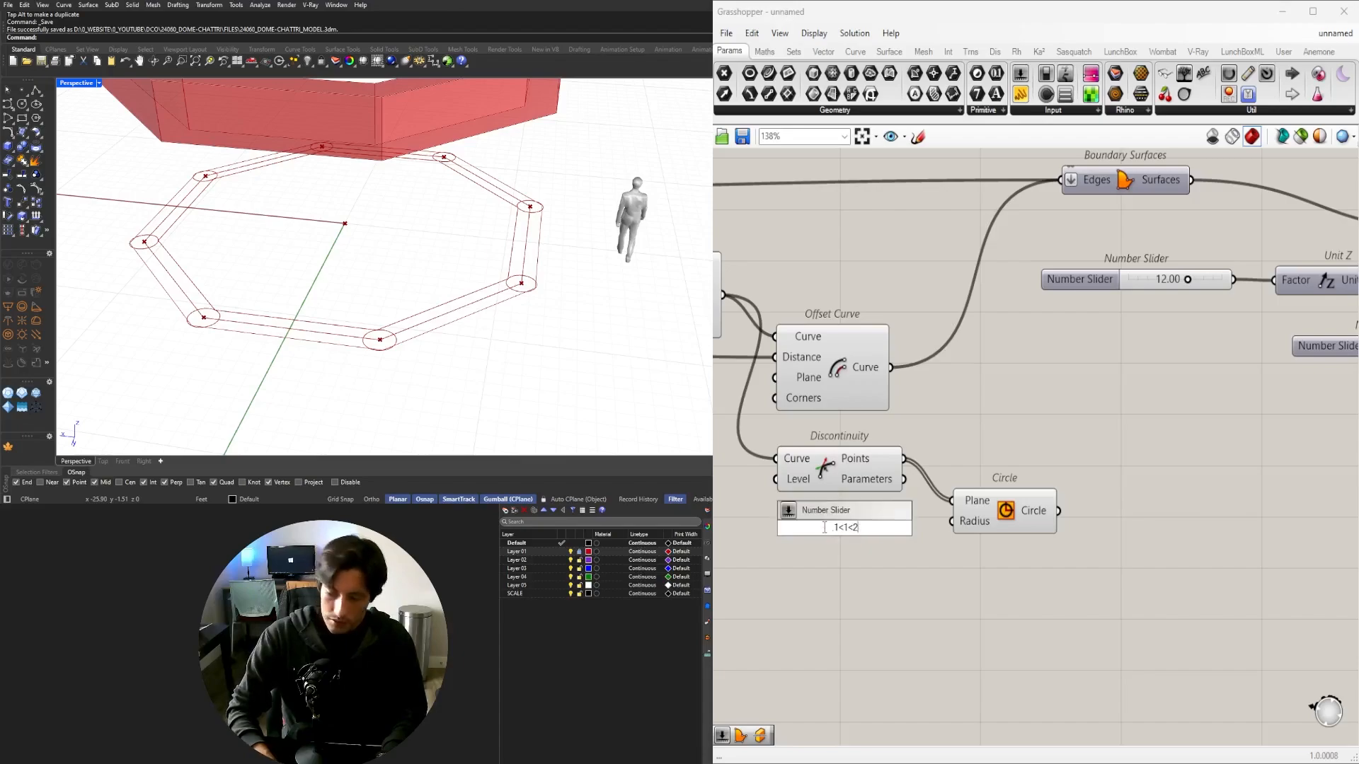
key("Return")
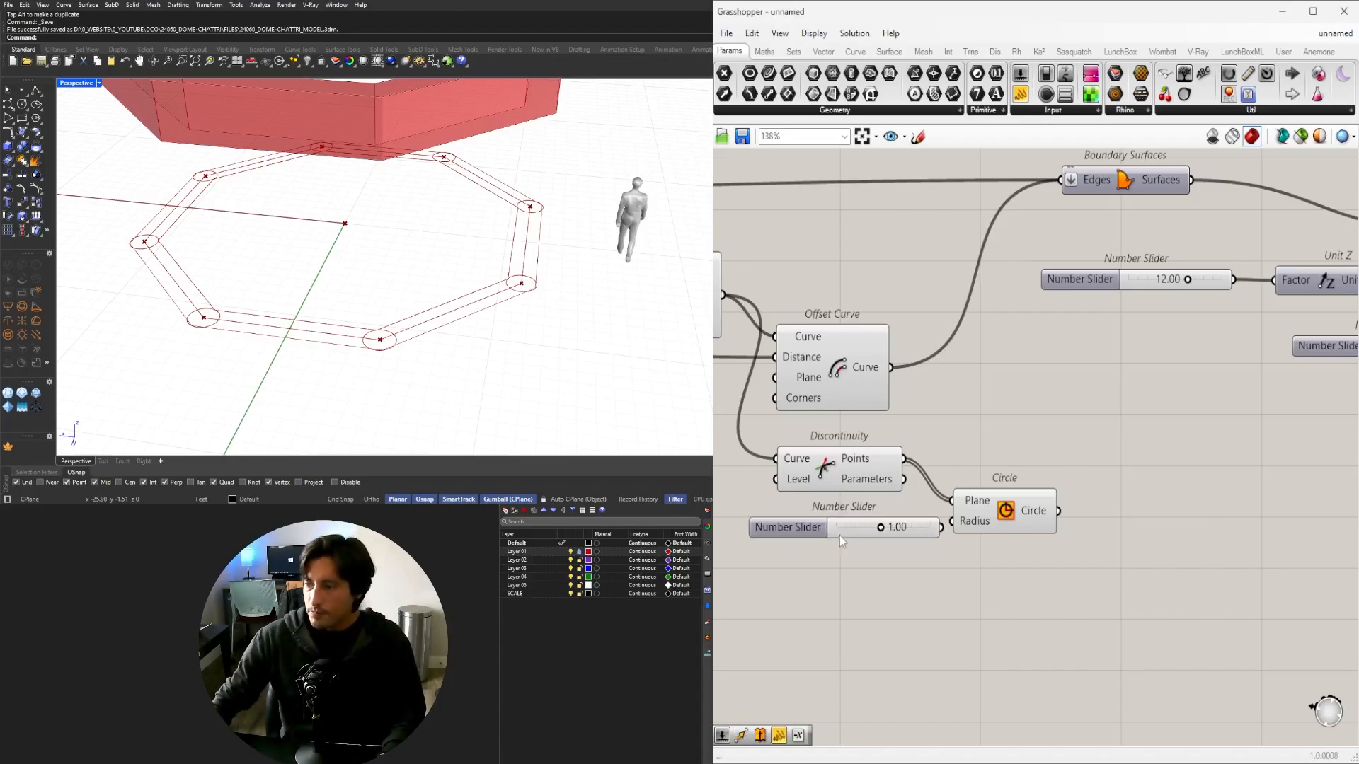
scroll(900, 513, "up", 1)
left_click_drag(1021, 515, 1067, 515)
left_click_drag(951, 530, 1015, 533)
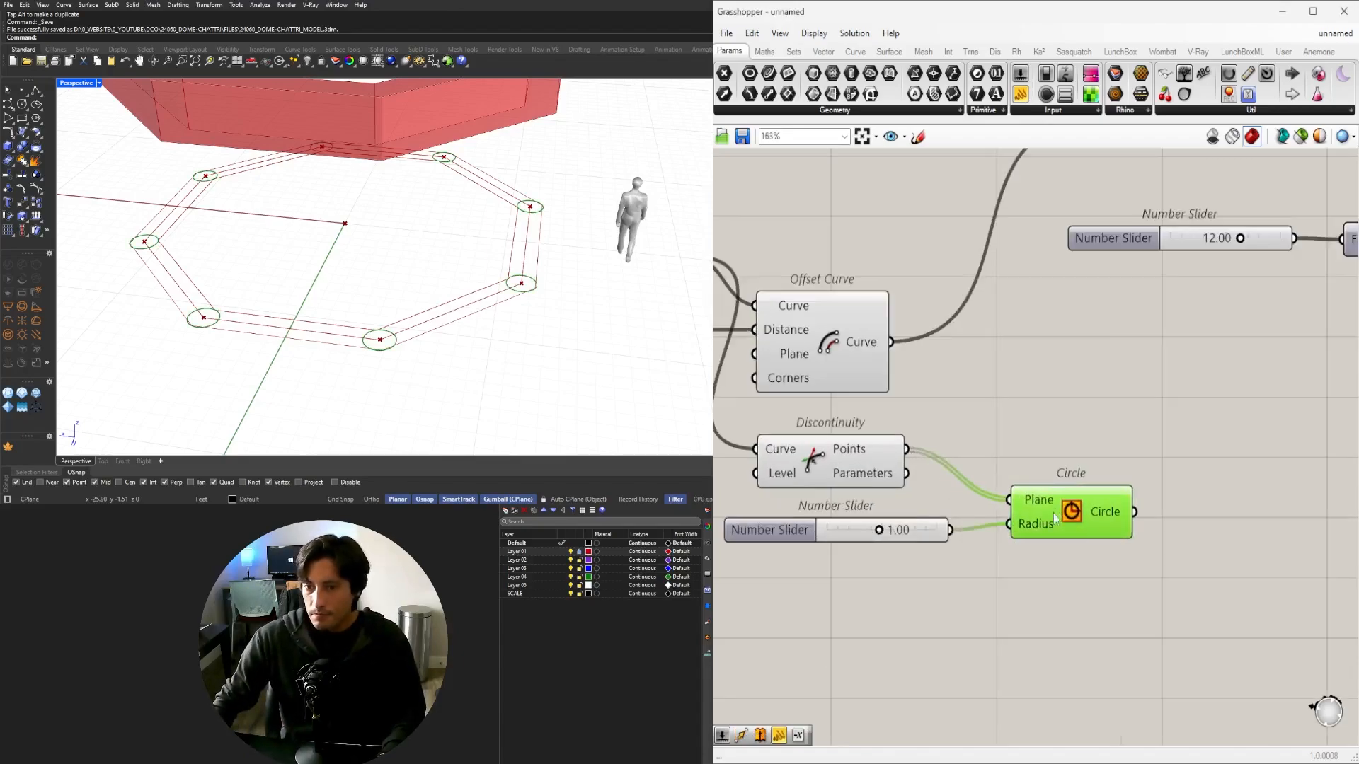
Drag the radius slider through values around 0.65 to compare column circle sizes.
scroll(852, 554, "up", 4)
left_click_drag(889, 527, 847, 536)
scroll(410, 294, "up", 5)
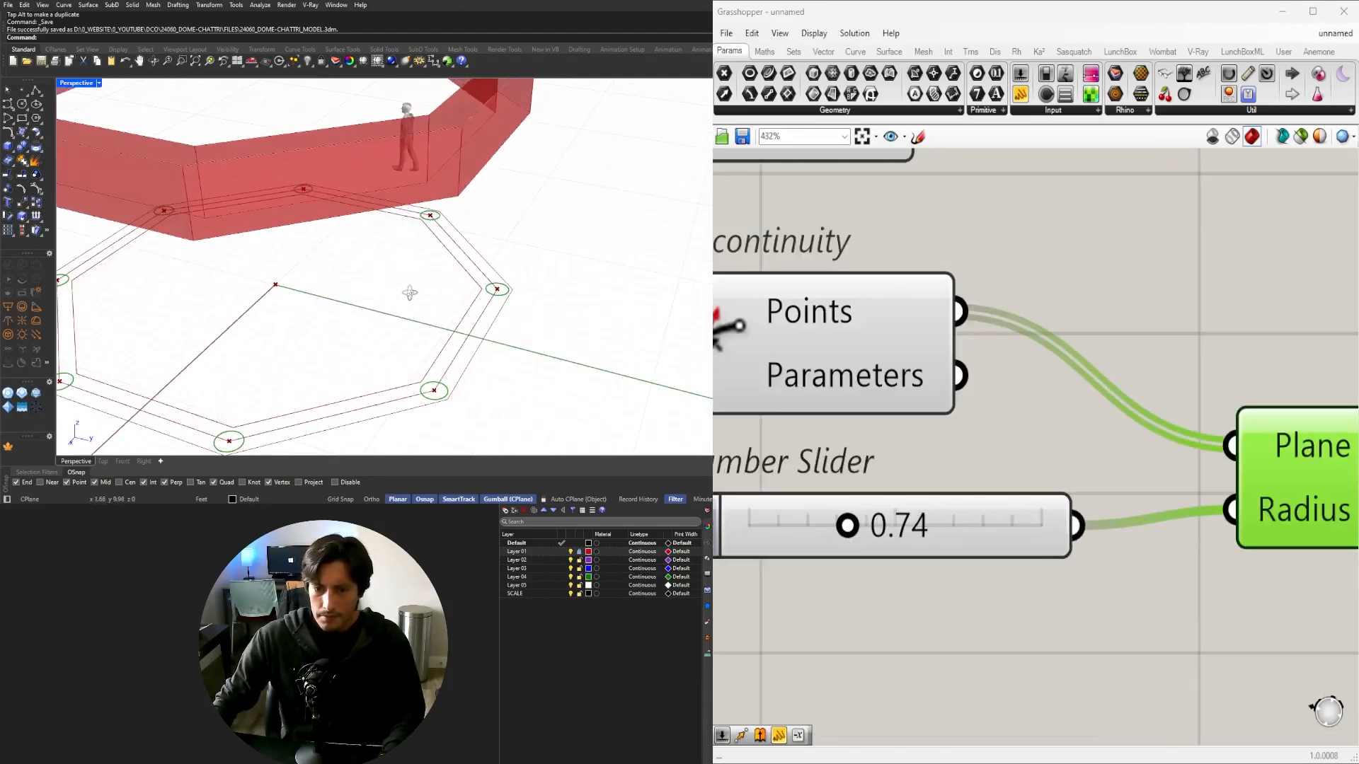
mouse_move(500, 271)
right_mouse_down()
mouse_move(476, 261)
mouse_move(430, 276)
mouse_move(505, 296)
right_mouse_up()
scroll(476, 261, "down", 7)
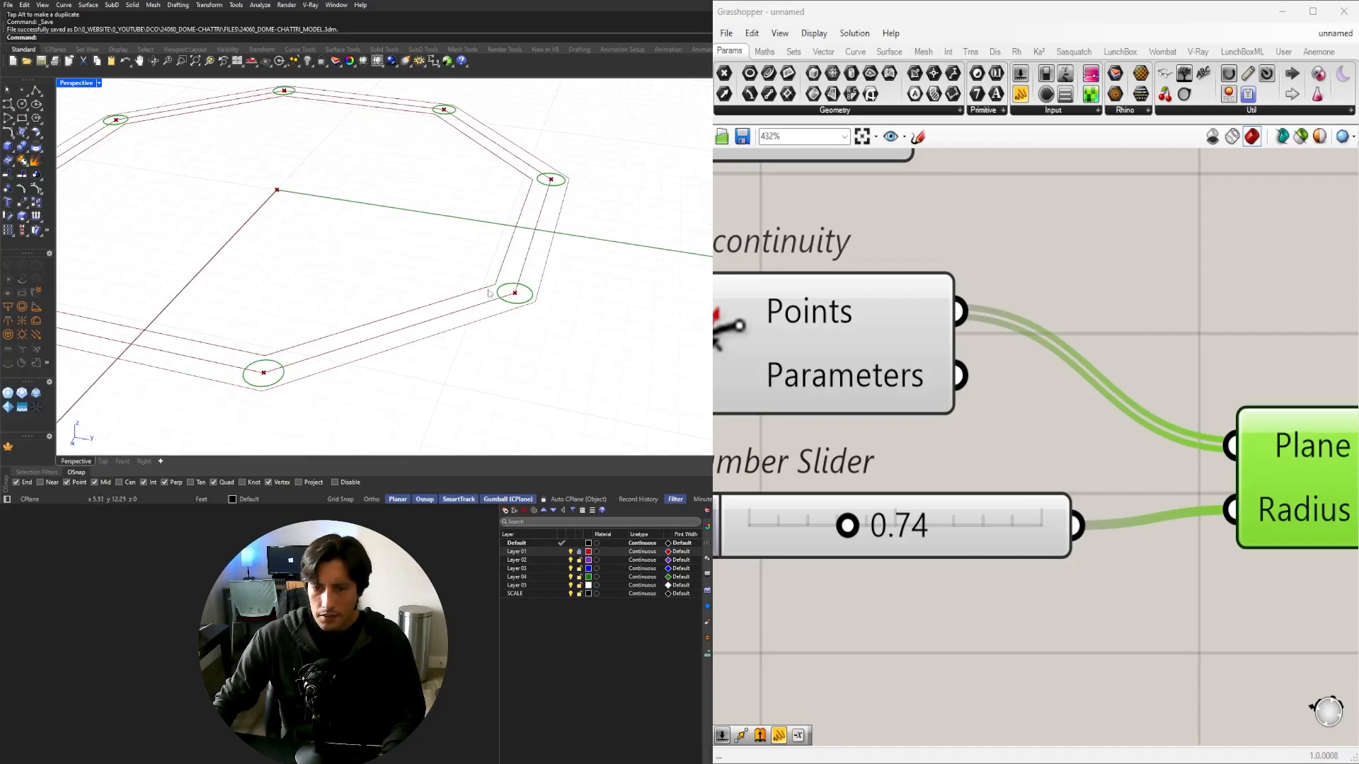
scroll(505, 297, "up", 4)
scroll(847, 525, "up", 3)
left_click_drag(851, 527, 950, 502)
scroll(847, 502, "up", 5)
scroll(590, 322, "up", 2)
scroll(590, 322, "up", 2)
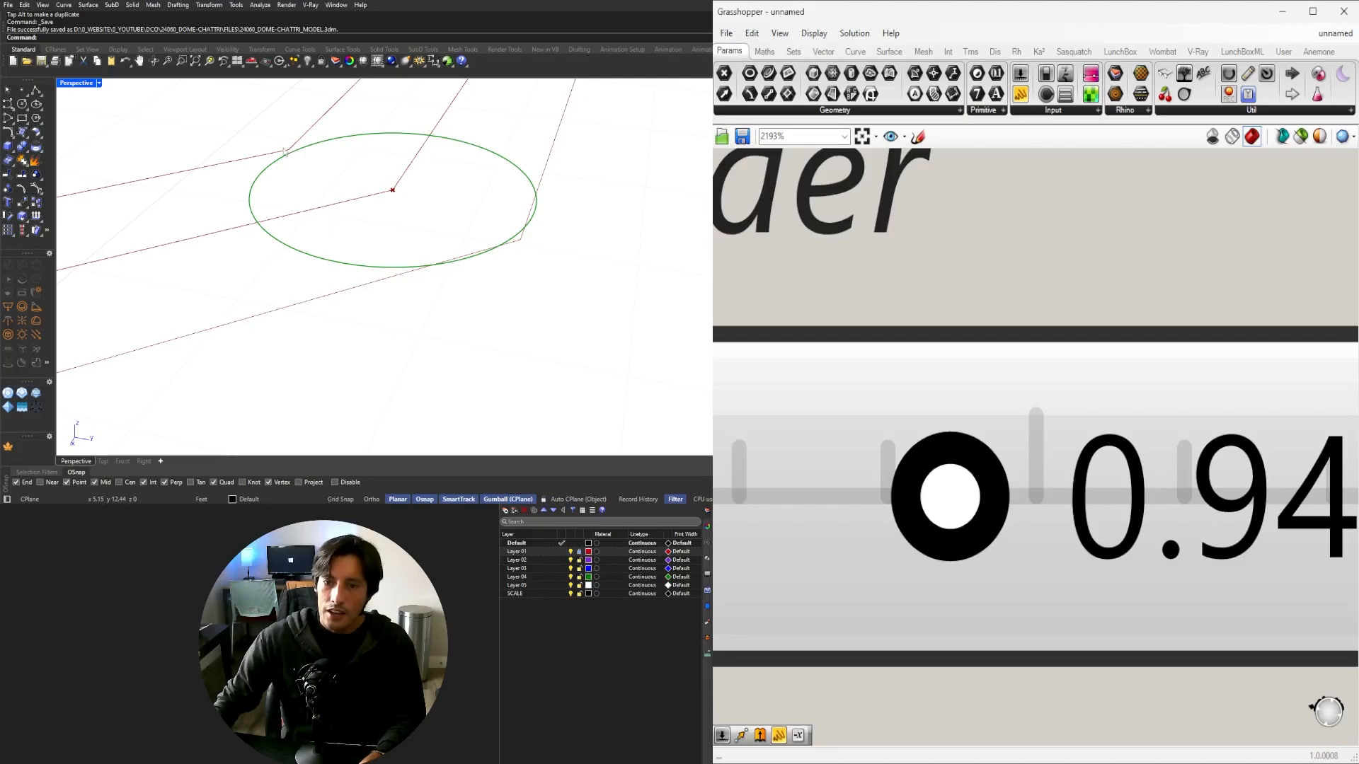
scroll(1084, 380, "down", 3)
scroll(1041, 427, "up", 1)
left_click_drag(1041, 427, 983, 414)
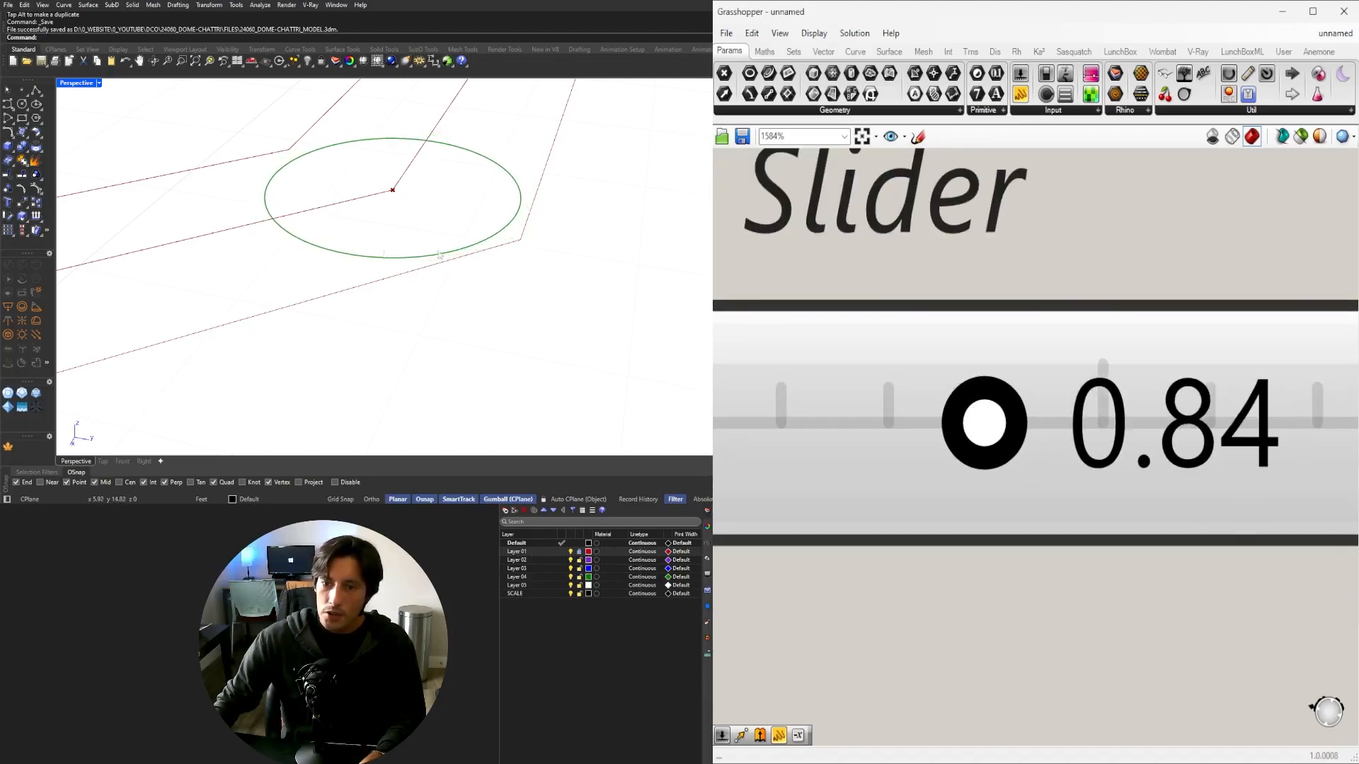
scroll(439, 255, "down", 10)
right_click_drag(439, 255, 425, 209)
scroll(430, 204, "up", 6)
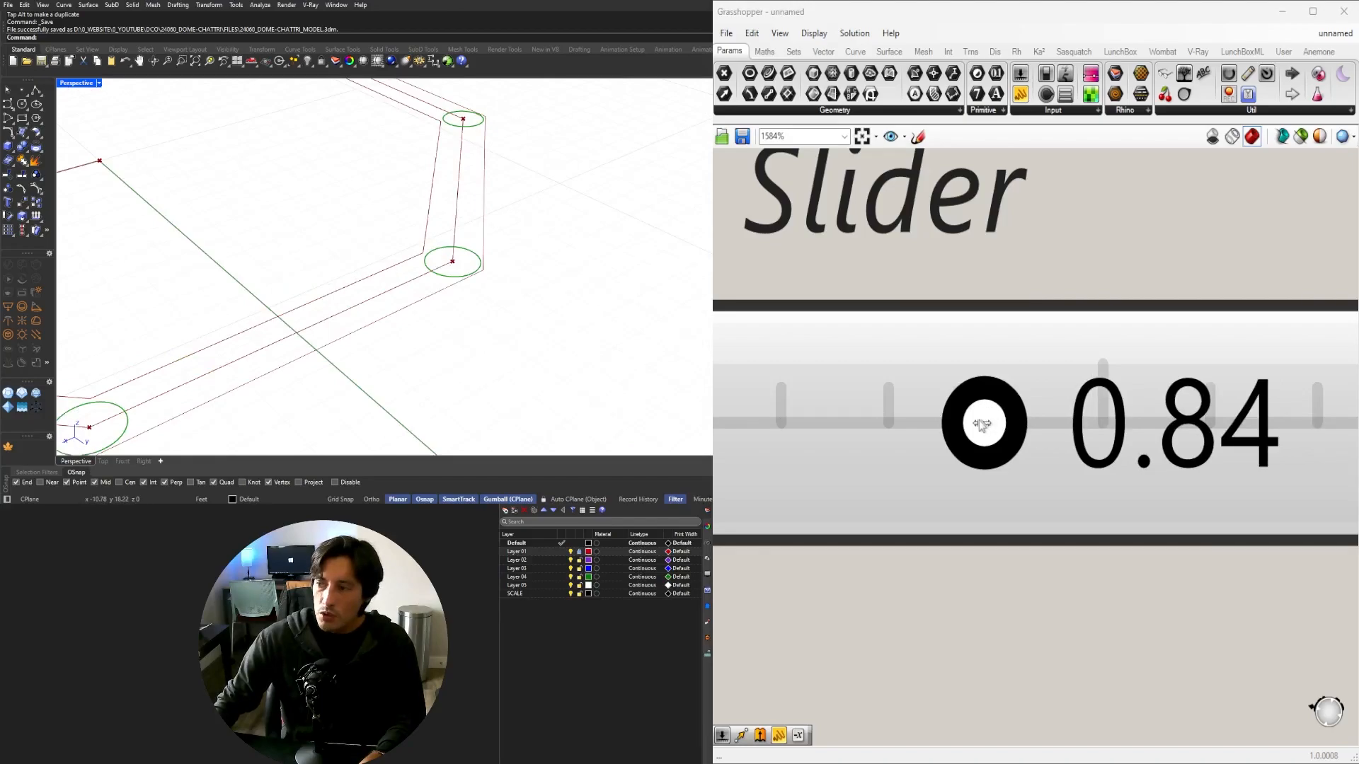
left_click_drag(982, 424, 964, 425)
Set the column circle radius to exactly 0.80 and check the octagon from above.
double_click(1160, 446)
type(".")
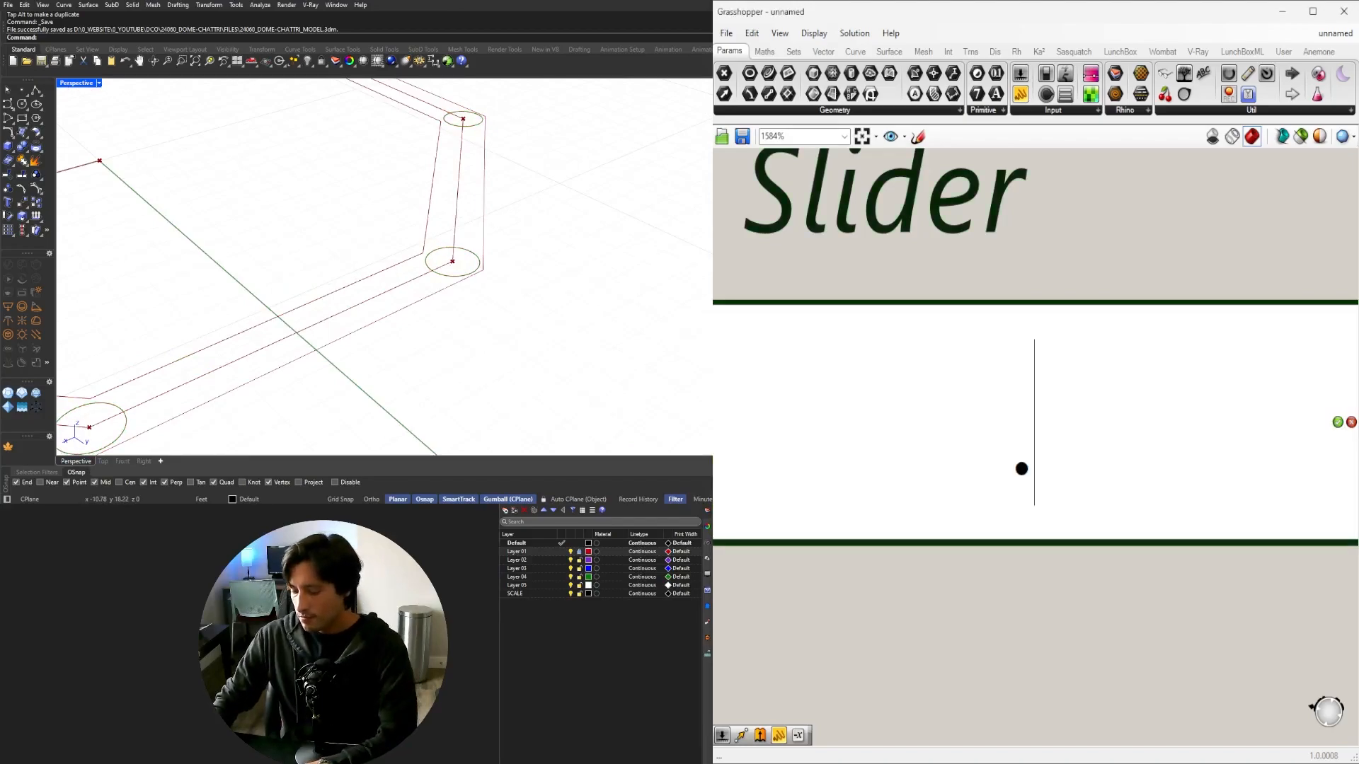
type("8")
key("Return")
scroll(545, 244, "down", 8)
scroll(455, 278, "up", 3)
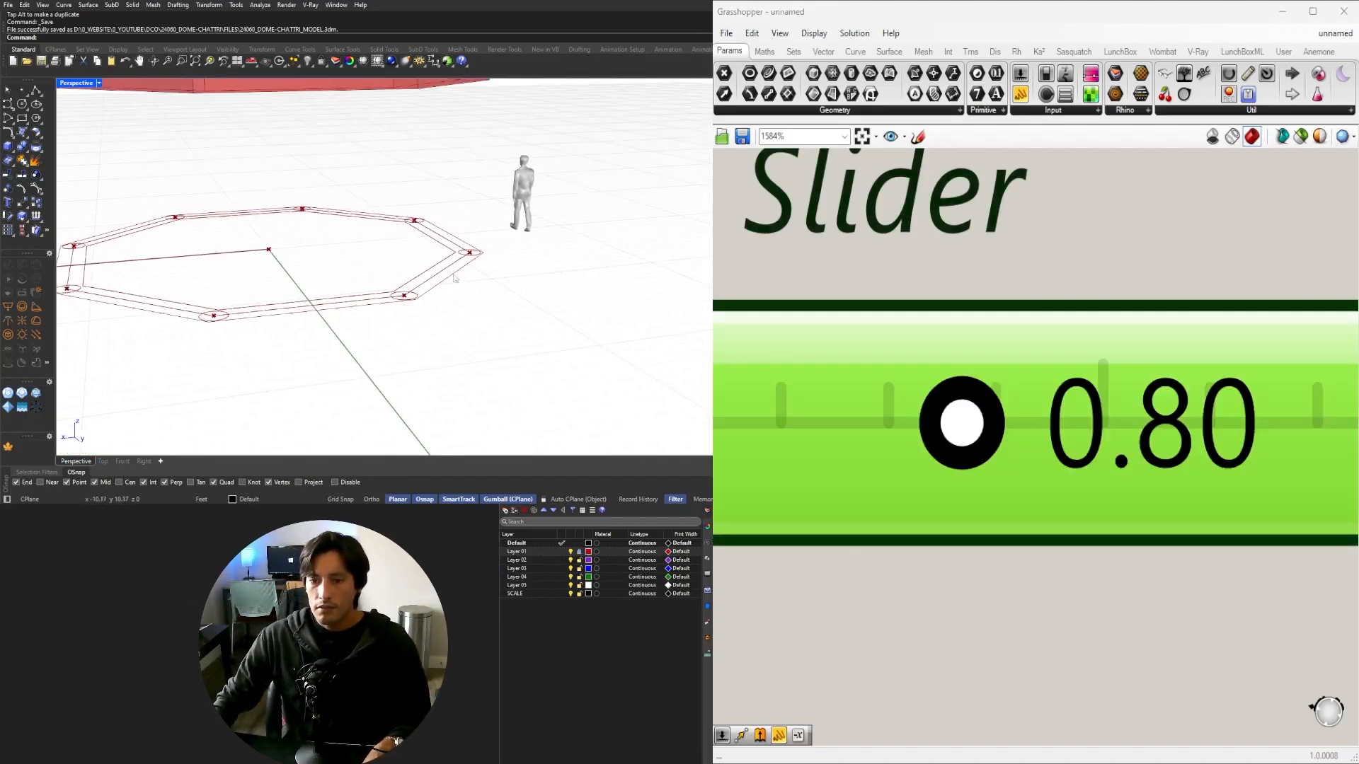
scroll(467, 269, "down", 4)
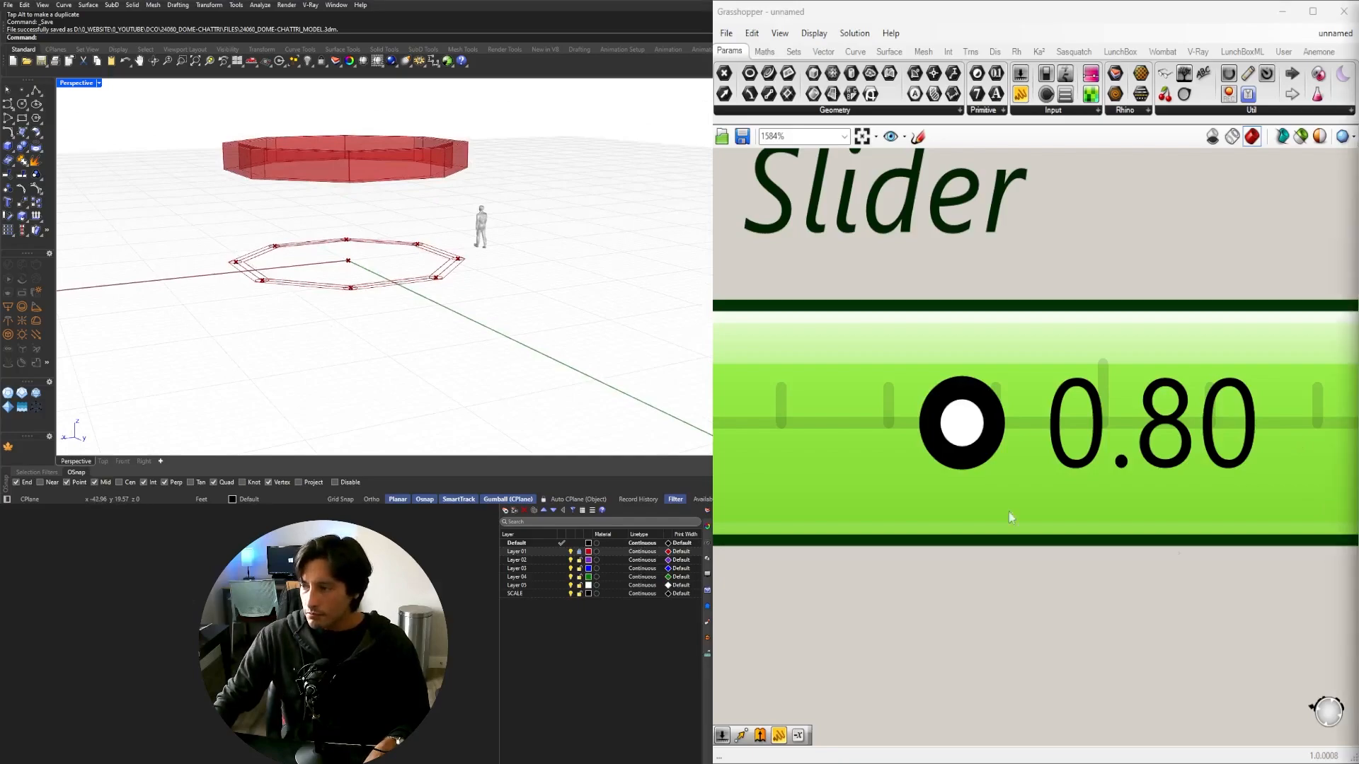
scroll(573, 258, "down", 2)
right_click_drag(571, 258, 648, 647)
right_click_drag(1332, 436, 1327, 439)
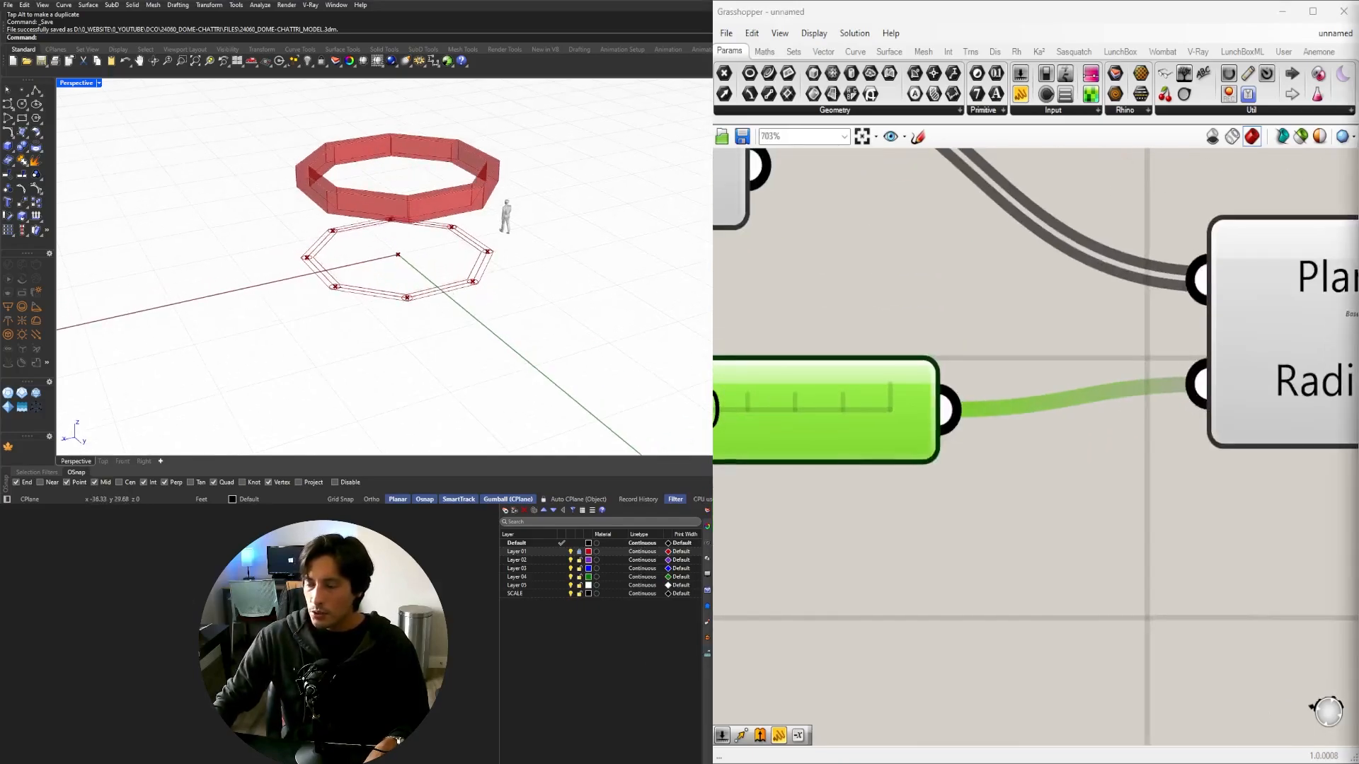
scroll(1079, 417, "down", 5)
scroll(1095, 485, "up", 3)
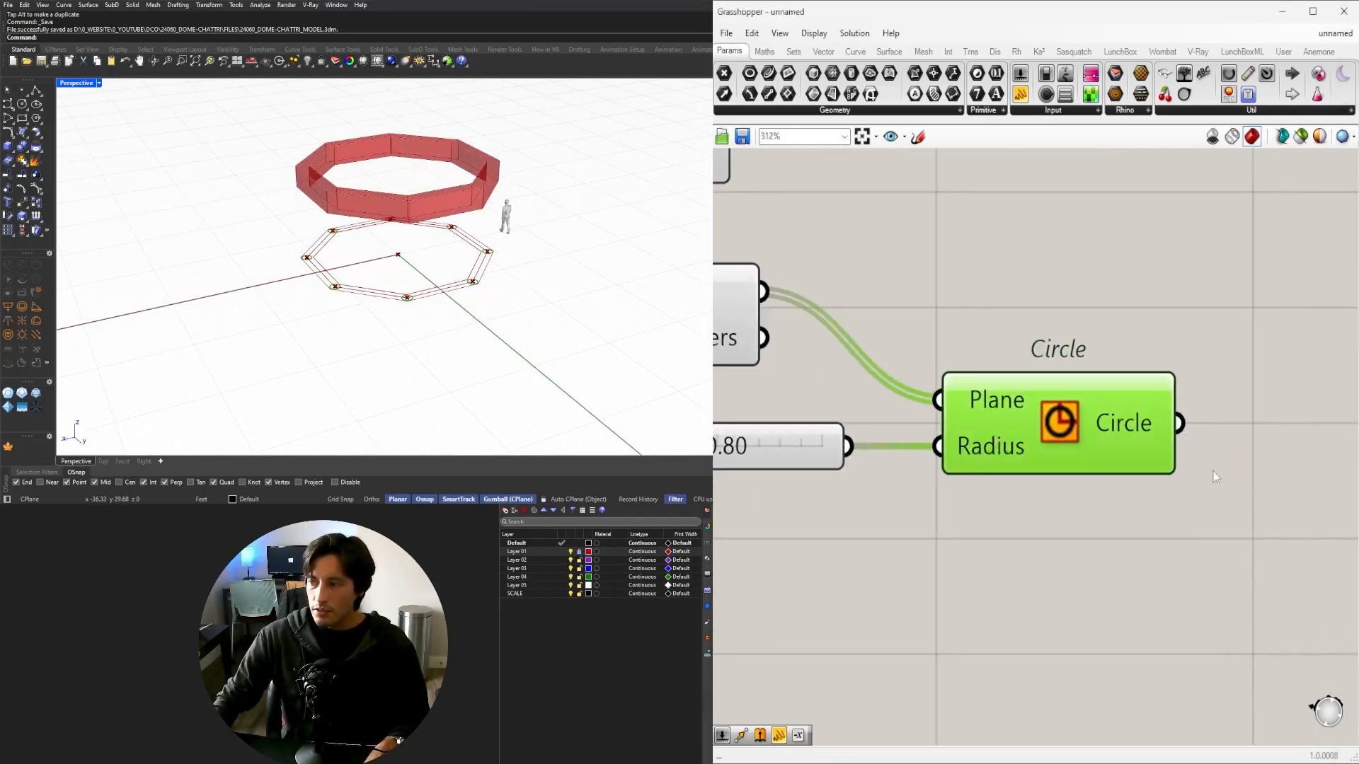
scroll(1213, 470, "up", 2)
Fill the corner circles into flat discs with a Boundary Surfaces component.
double_click(1107, 464)
type("BOUND")
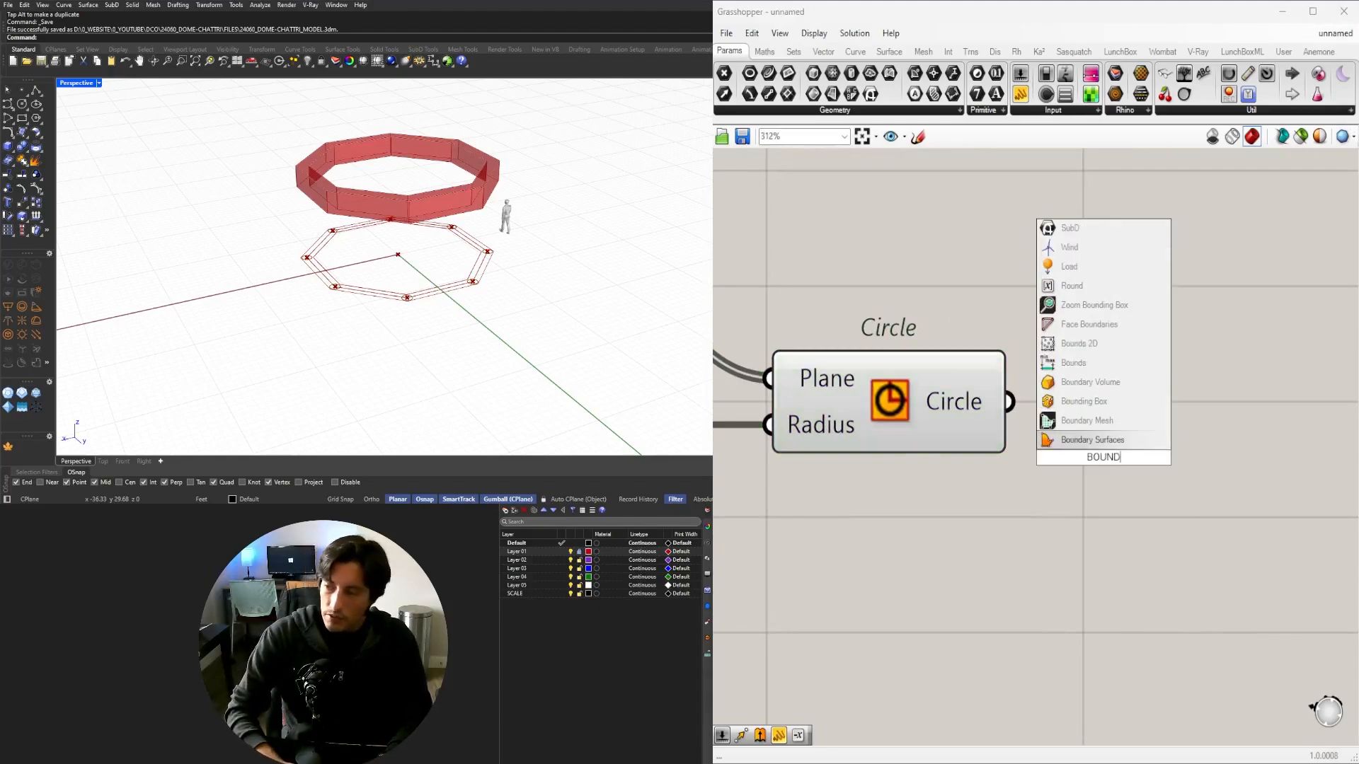
left_click(1092, 439)
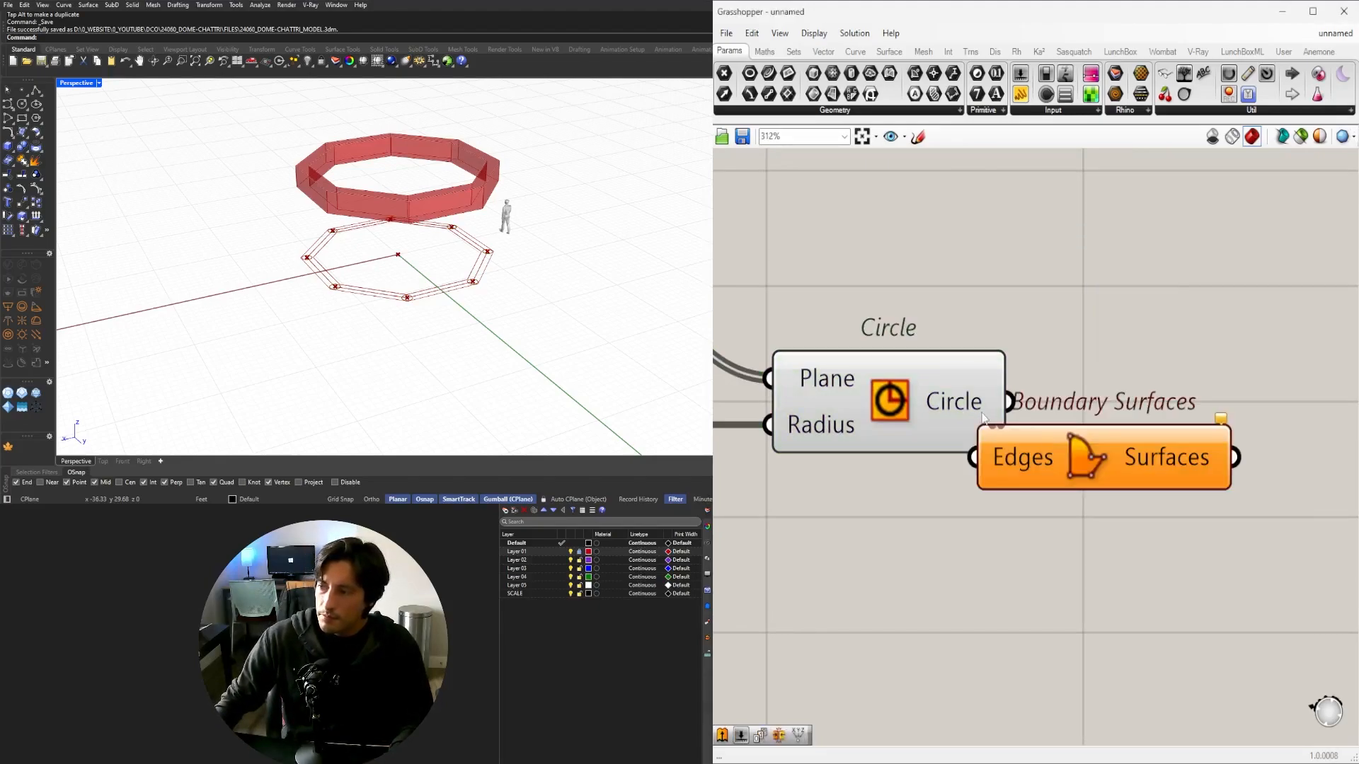
left_click_drag(987, 430, 975, 457)
left_click_drag(1072, 453, 1188, 397)
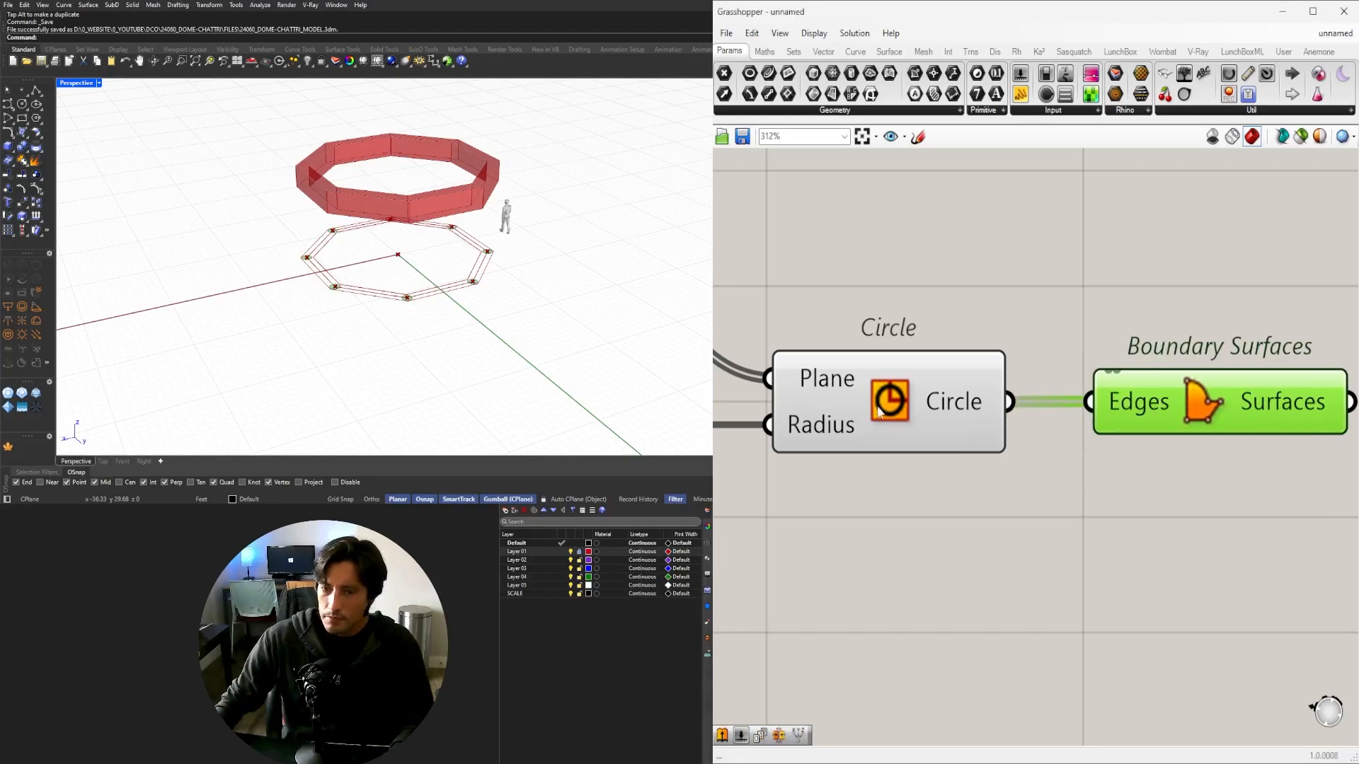
scroll(401, 303, "up", 5)
scroll(401, 306, "up", 6)
scroll(401, 306, "down", 13)
right_click_drag(402, 304, 435, 236)
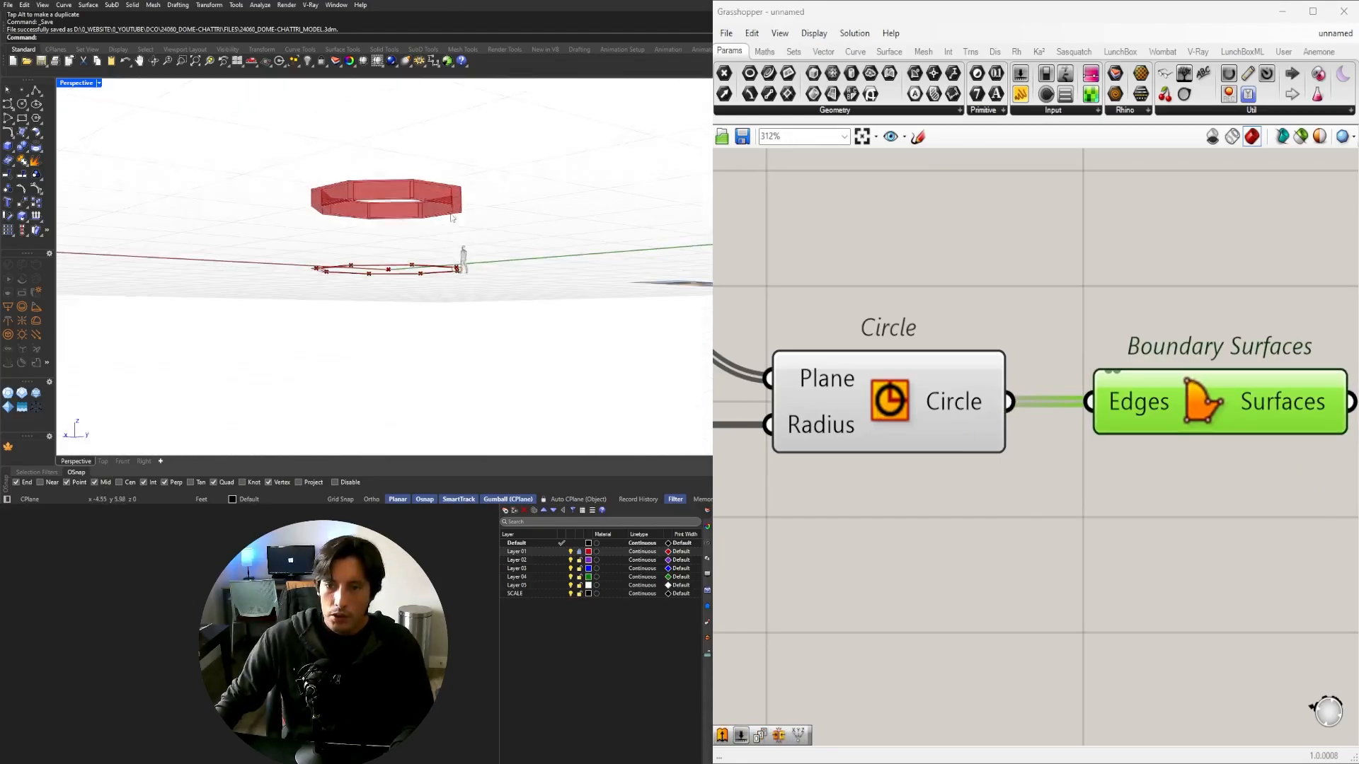
scroll(435, 236, "up", 9)
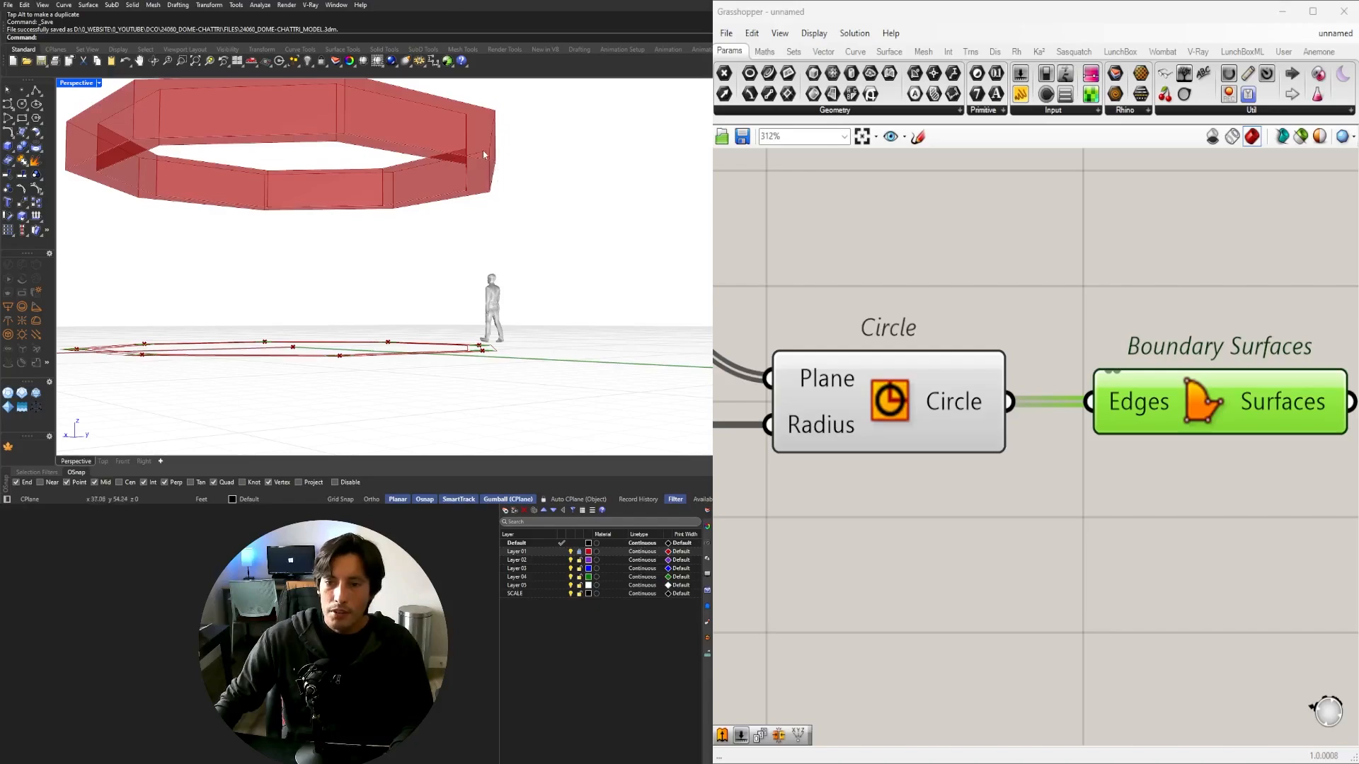
scroll(1153, 312, "down", 6)
right_click_drag(1057, 228, 762, 403)
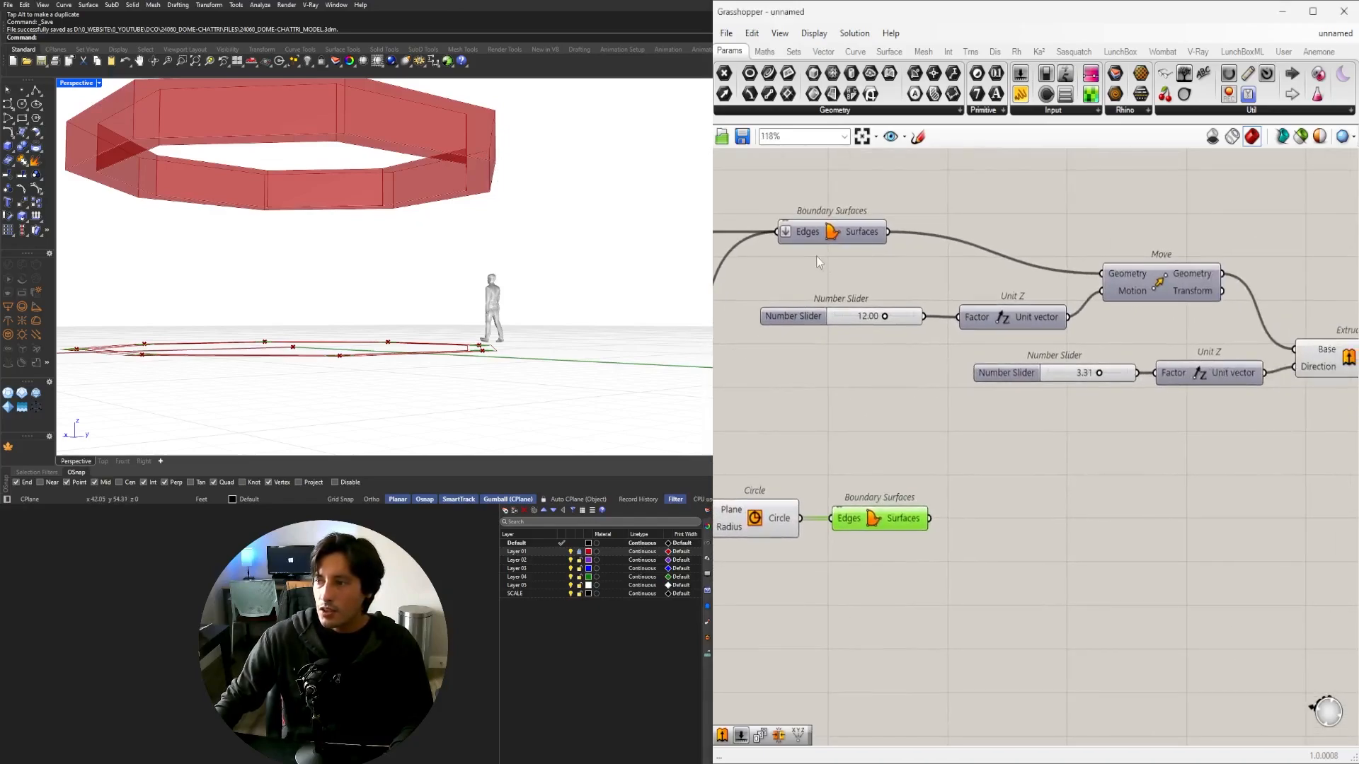
Toggle the Move component's preview on and off, then duplicate it below.
left_click(832, 233)
left_click(1160, 282)
middle_click(1165, 277)
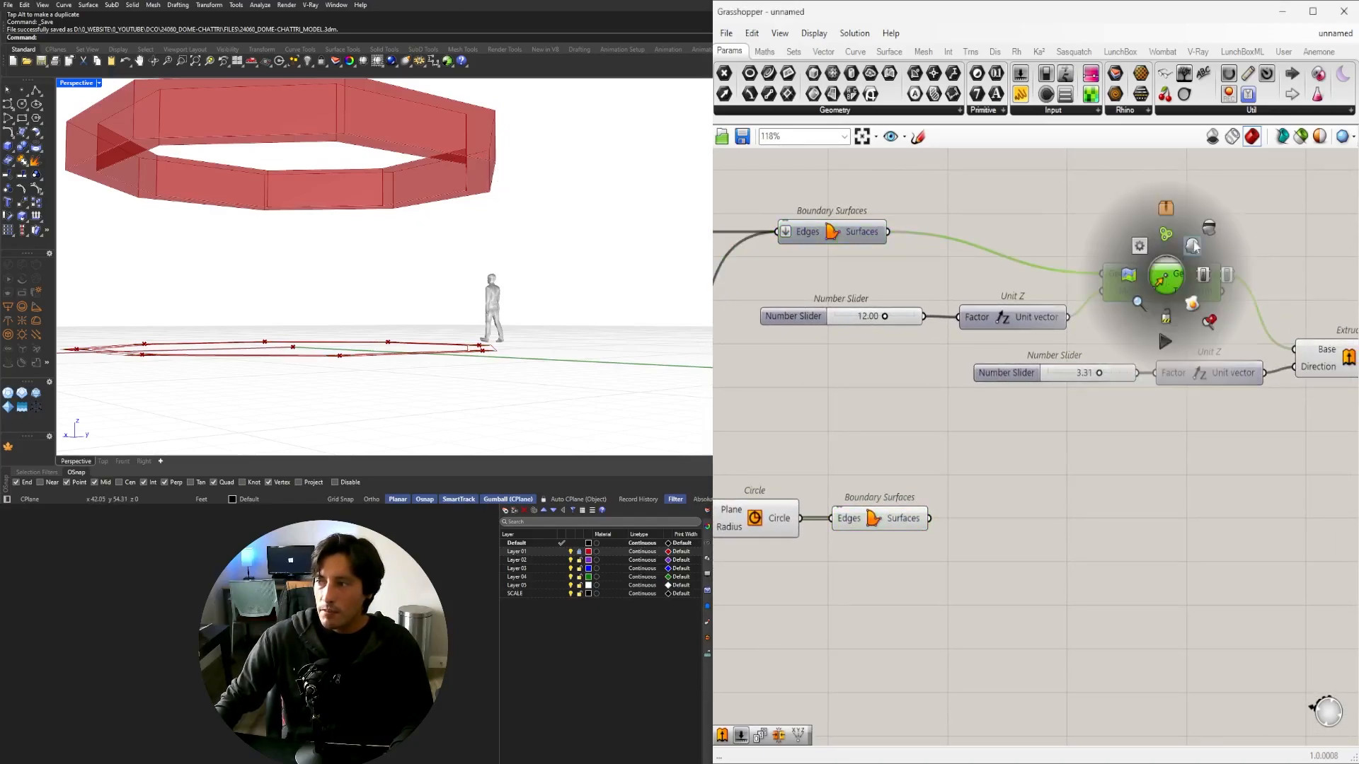
left_click(1197, 237)
middle_click(1163, 284)
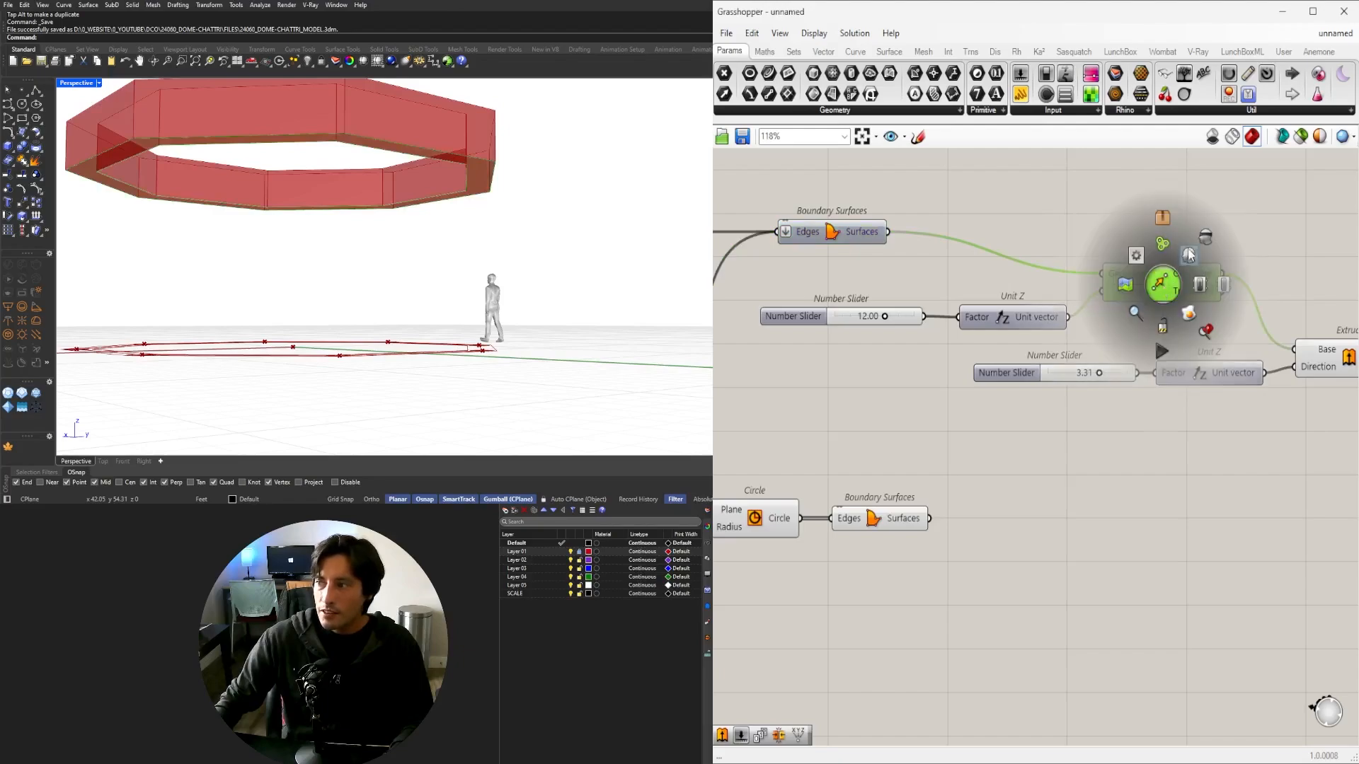
left_click(1206, 239)
left_click_drag(1164, 290, 1185, 506)
Try the disc surfaces in the copied Move component, then delete the copy.
left_click(941, 540)
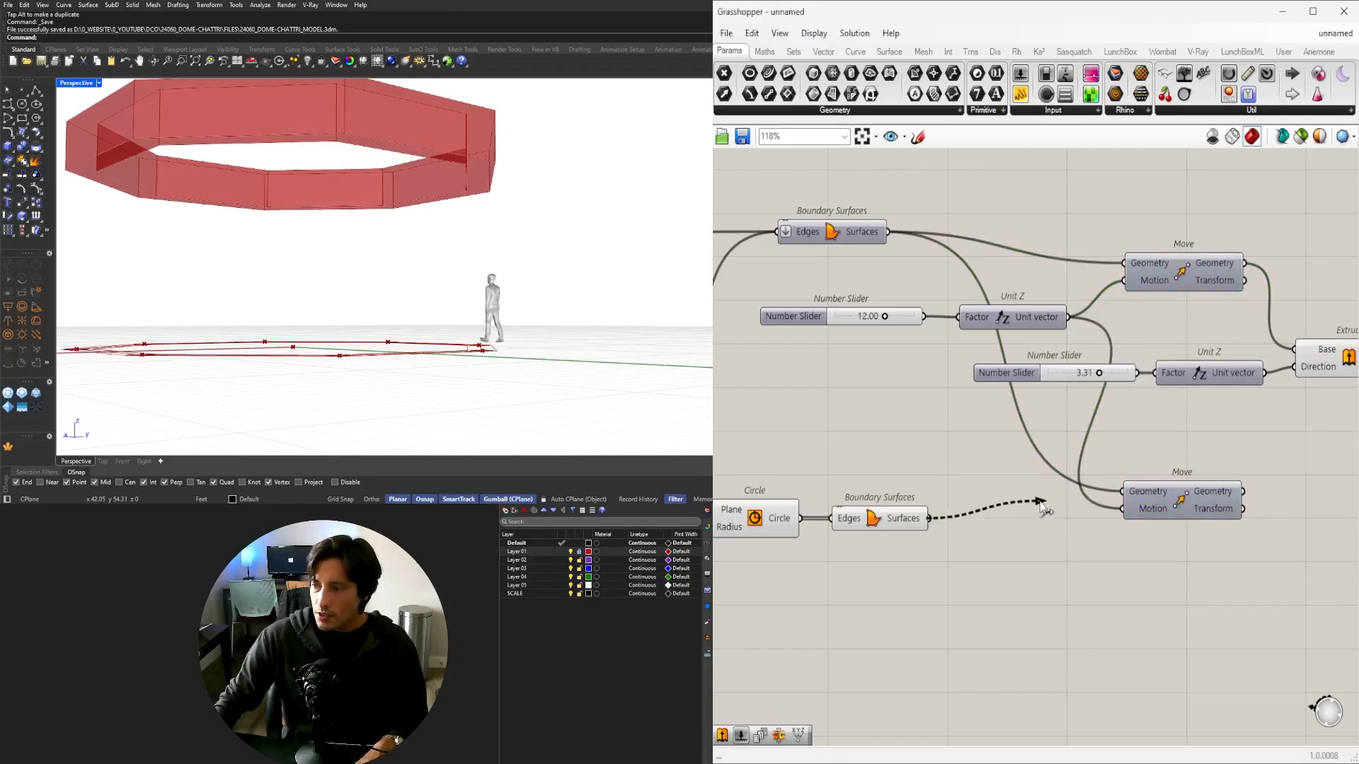
left_click_drag(1042, 507, 1191, 427)
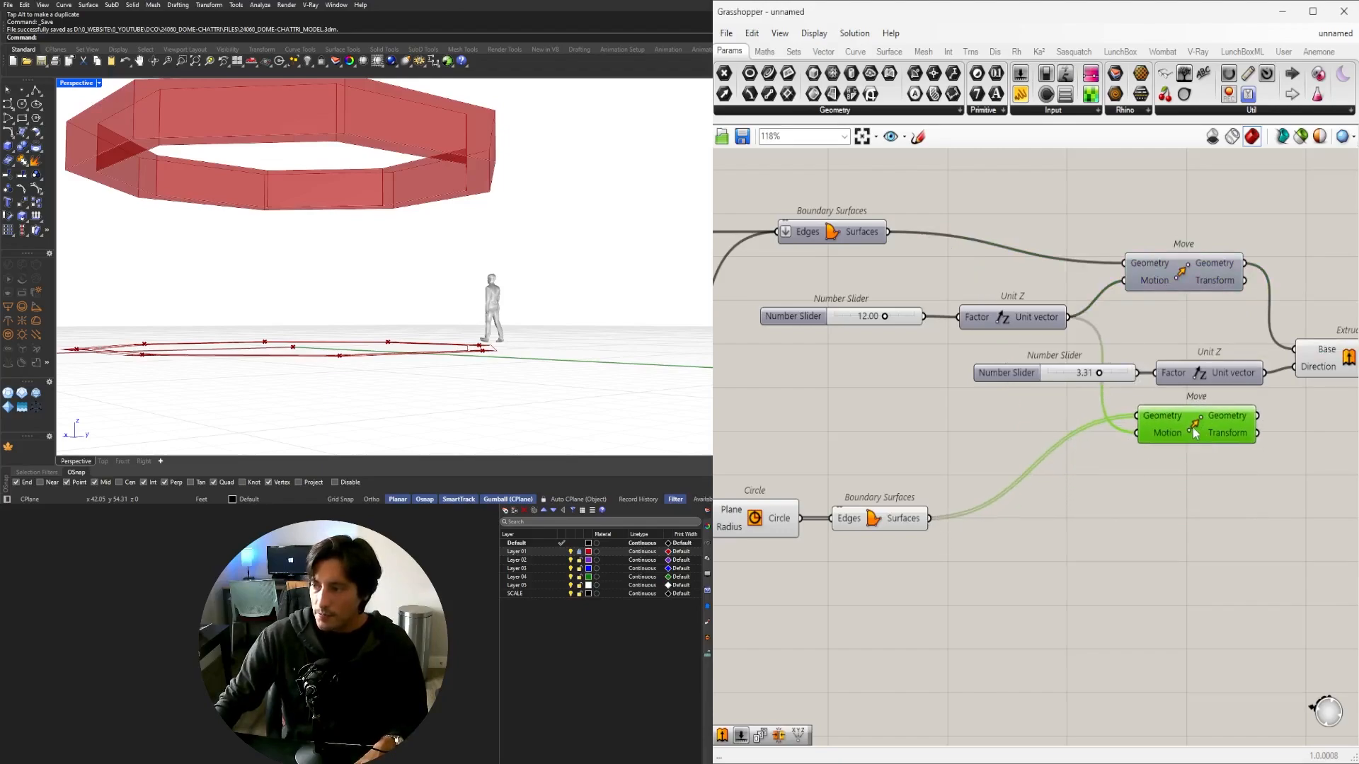
middle_click(1192, 427)
left_click(1214, 401)
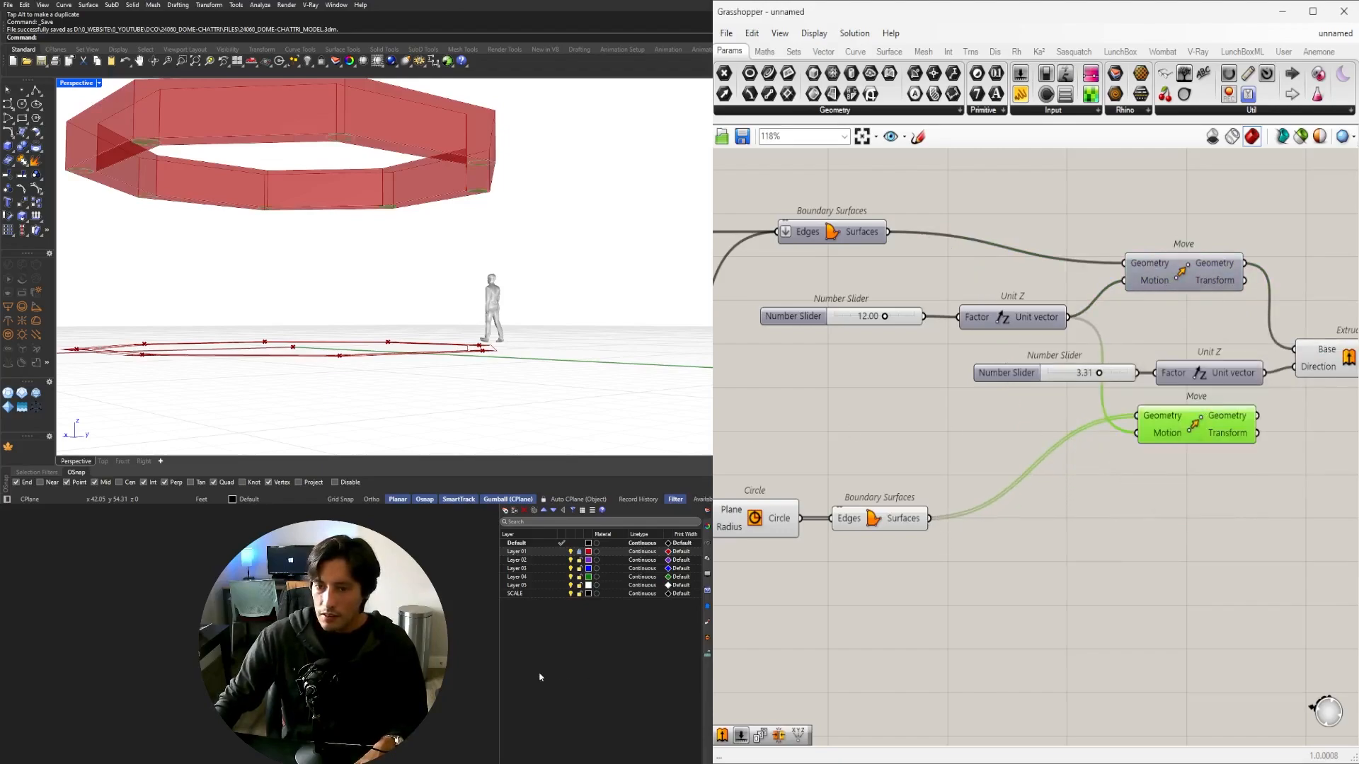
key("Delete")
Extrude the disc surfaces 12 units upward along the Z vector into columns.
double_click(1186, 423)
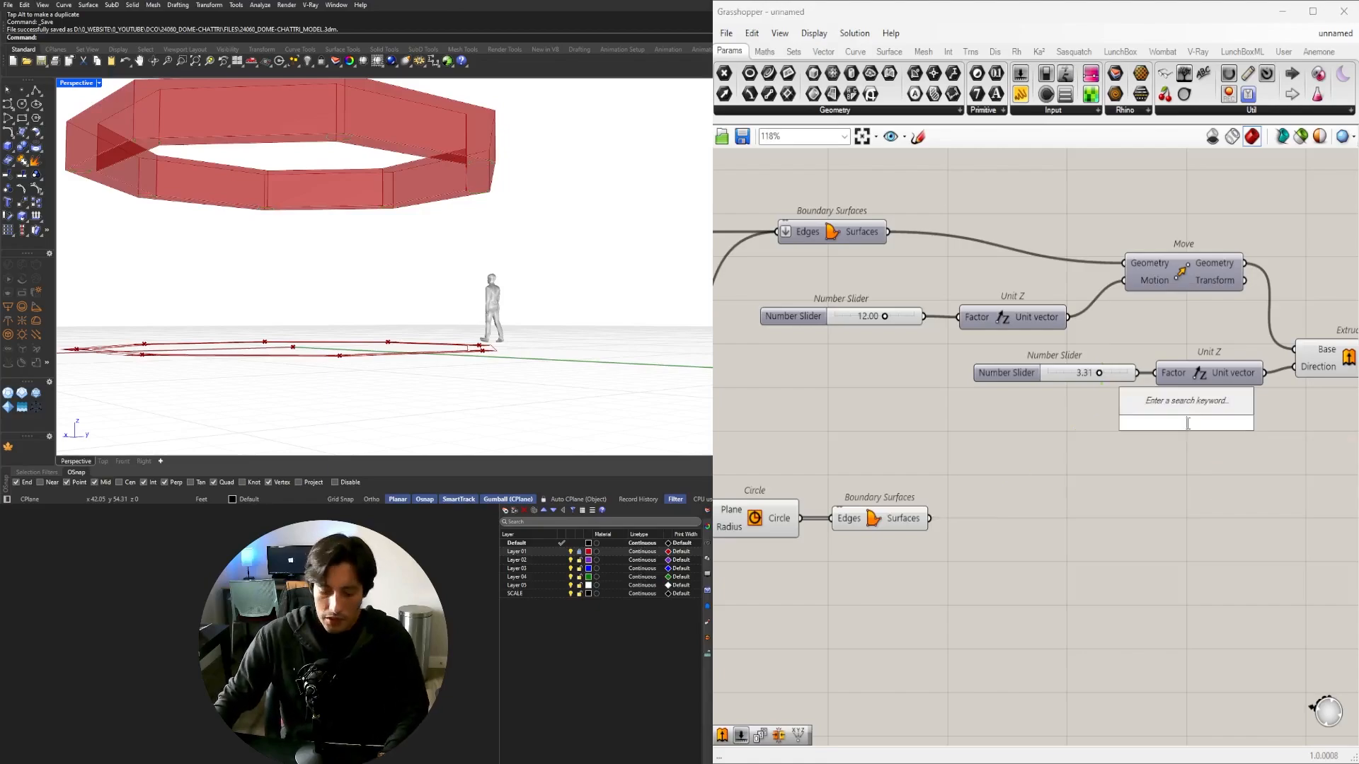
type("extrude")
key("Return")
left_click(911, 521)
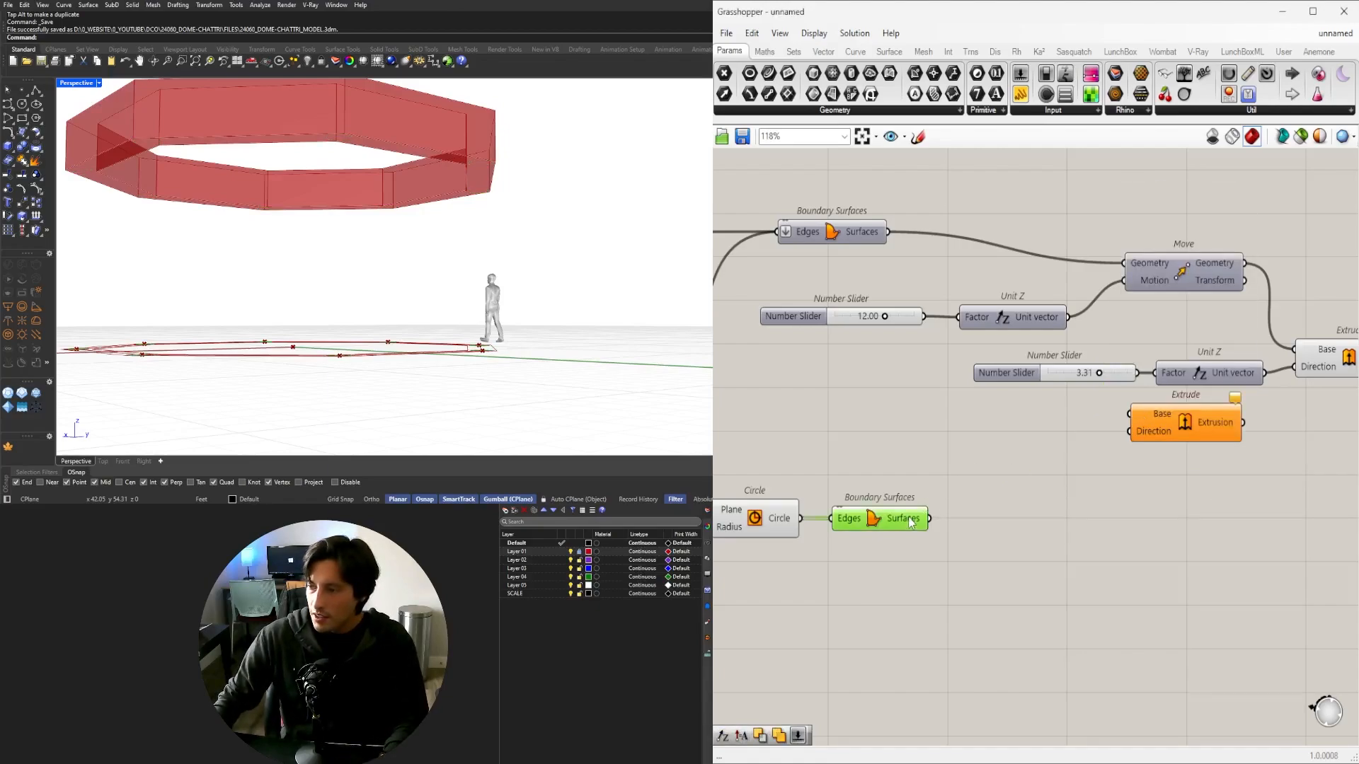
left_click_drag(929, 518, 1212, 433)
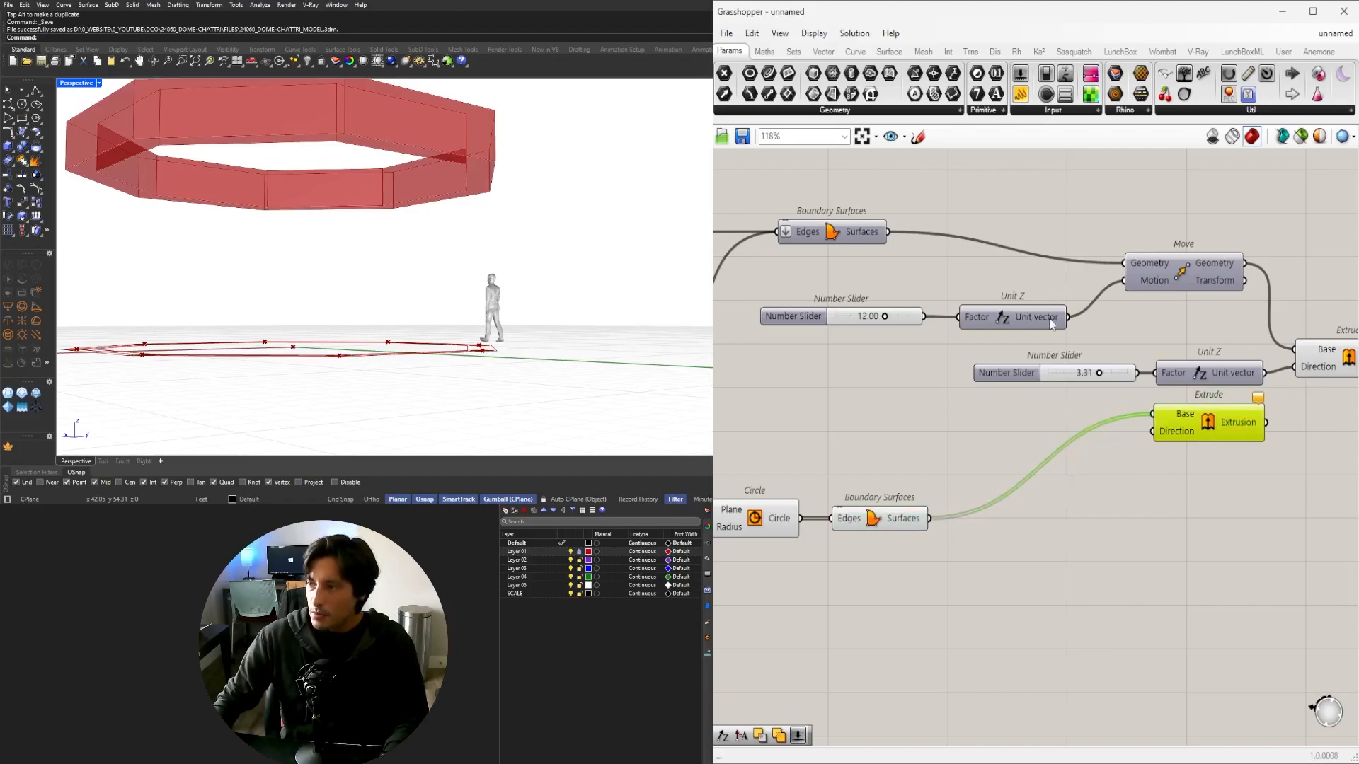
left_click_drag(1068, 317, 1155, 431)
right_click_drag(523, 191, 419, 263)
left_click(1164, 503)
left_click_drag(1181, 421, 1181, 427)
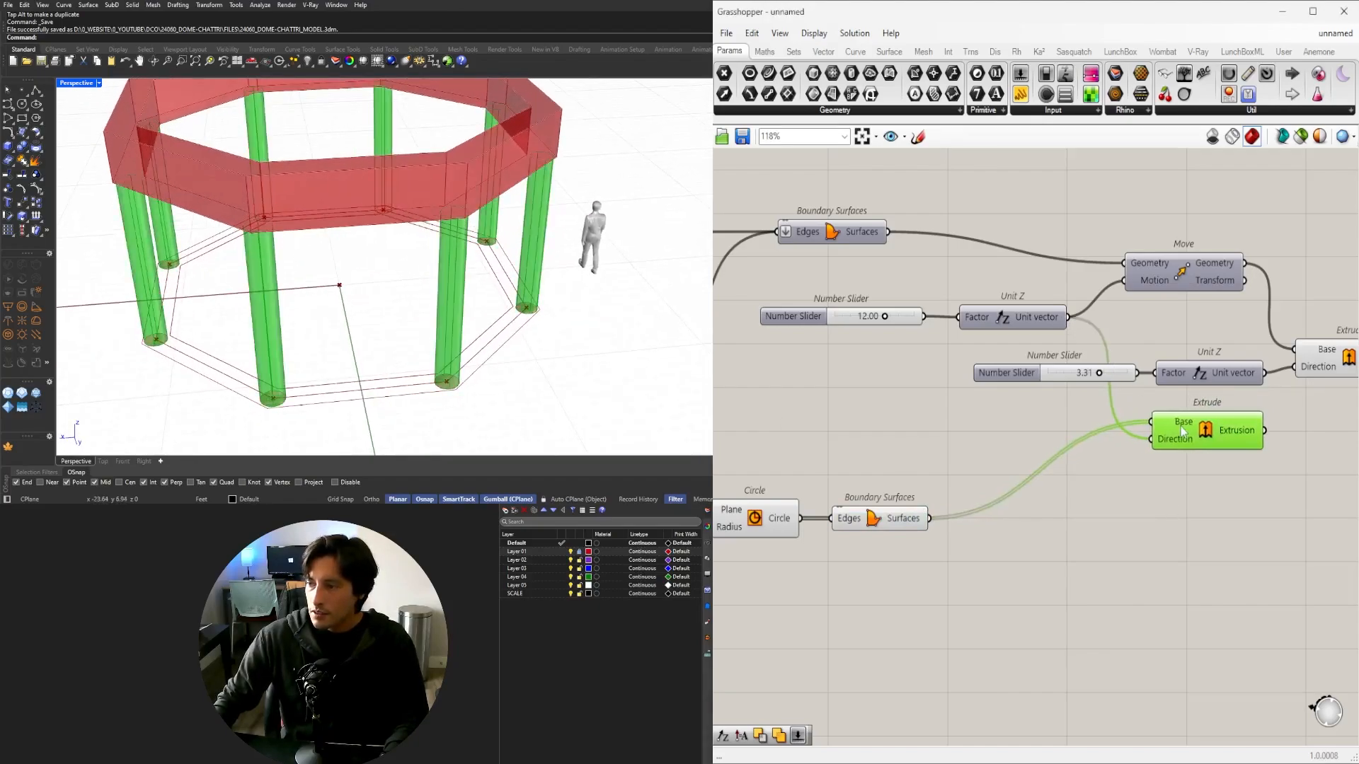
left_click(969, 566)
Hide the preview of the Discontinuity, slider, Circle and Boundary Surfaces components.
right_click_drag(902, 587, 1145, 550)
left_click_drag(1149, 564, 806, 392)
middle_click(882, 401)
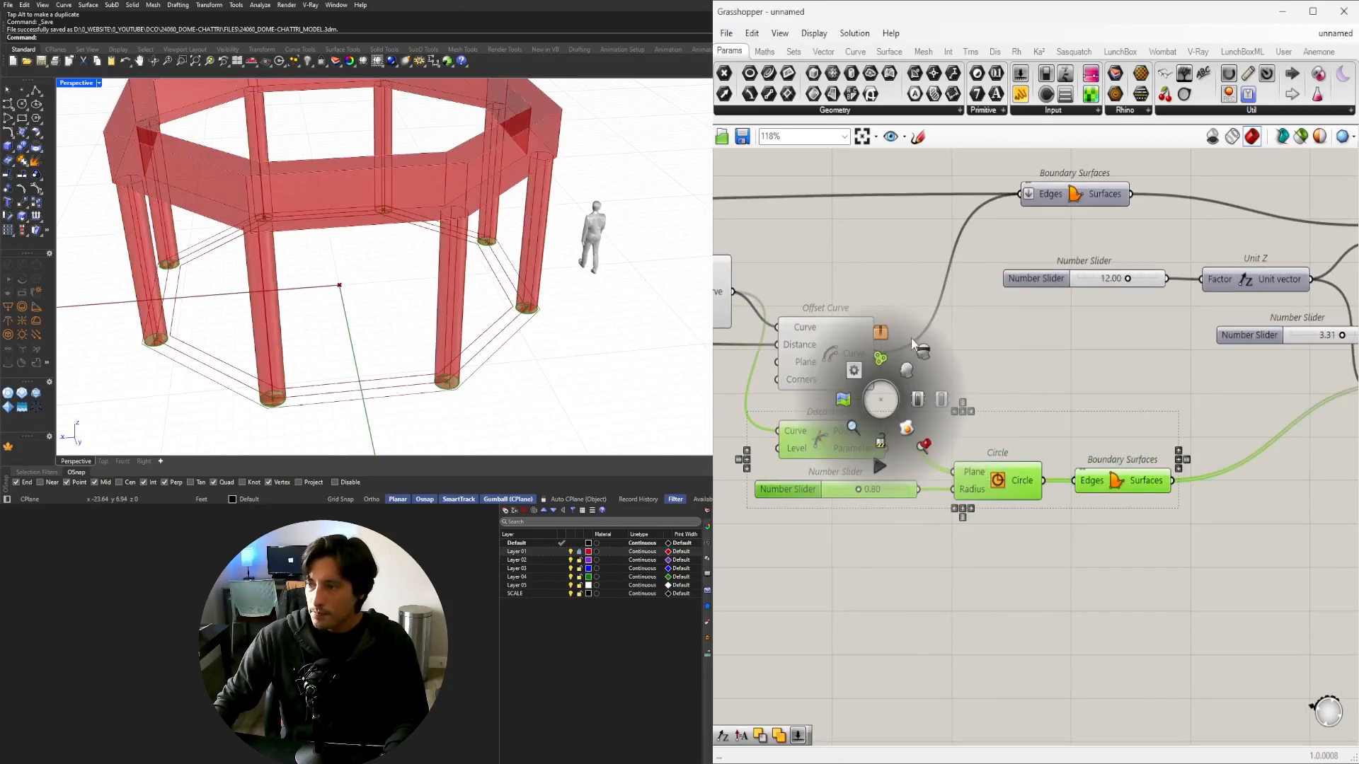
left_click(911, 340)
scroll(1095, 397, "down", 3)
right_click_drag(1297, 469, 1206, 544)
left_click(1316, 430)
left_click(1161, 530)
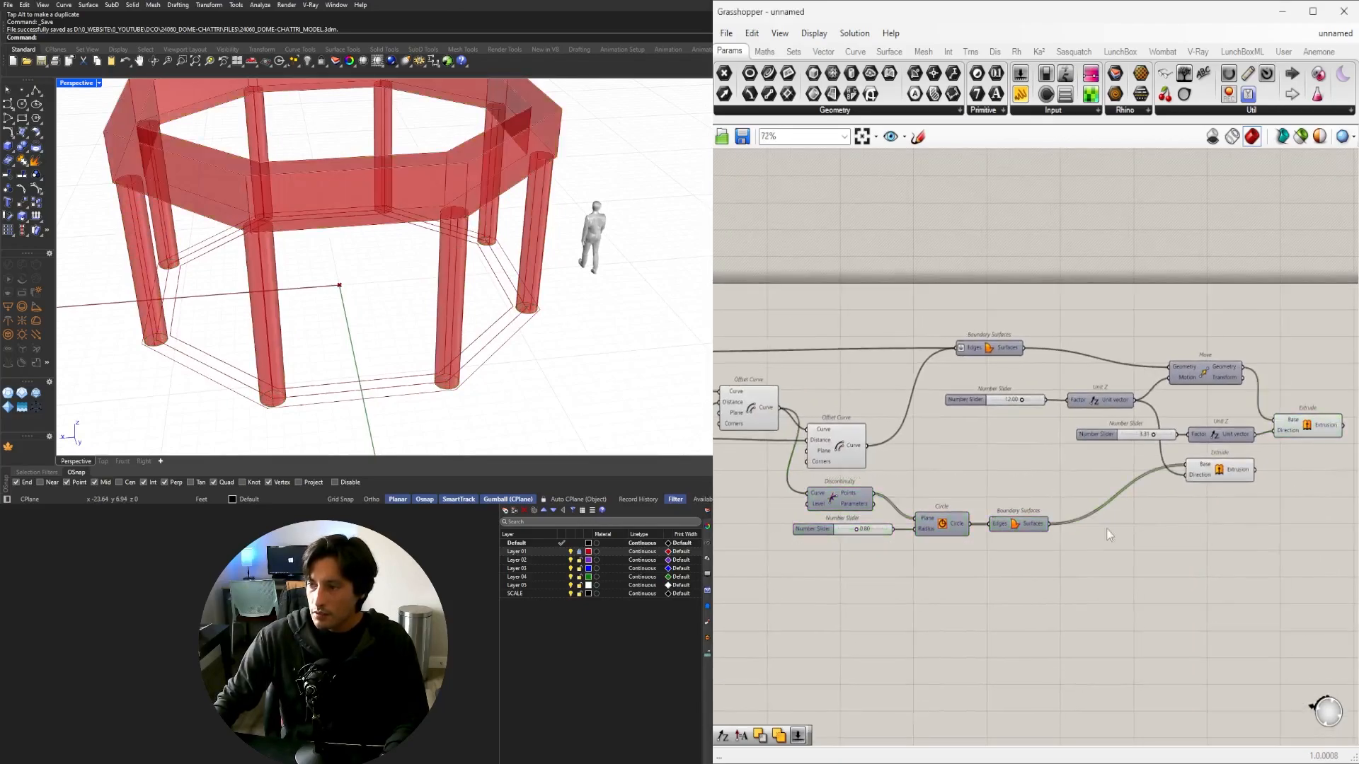
Hide the preview of the Negative and both Offset Curve components.
right_click_drag(974, 529, 1109, 529)
left_click_drag(1055, 469, 810, 356)
middle_click(807, 357)
left_click(844, 309)
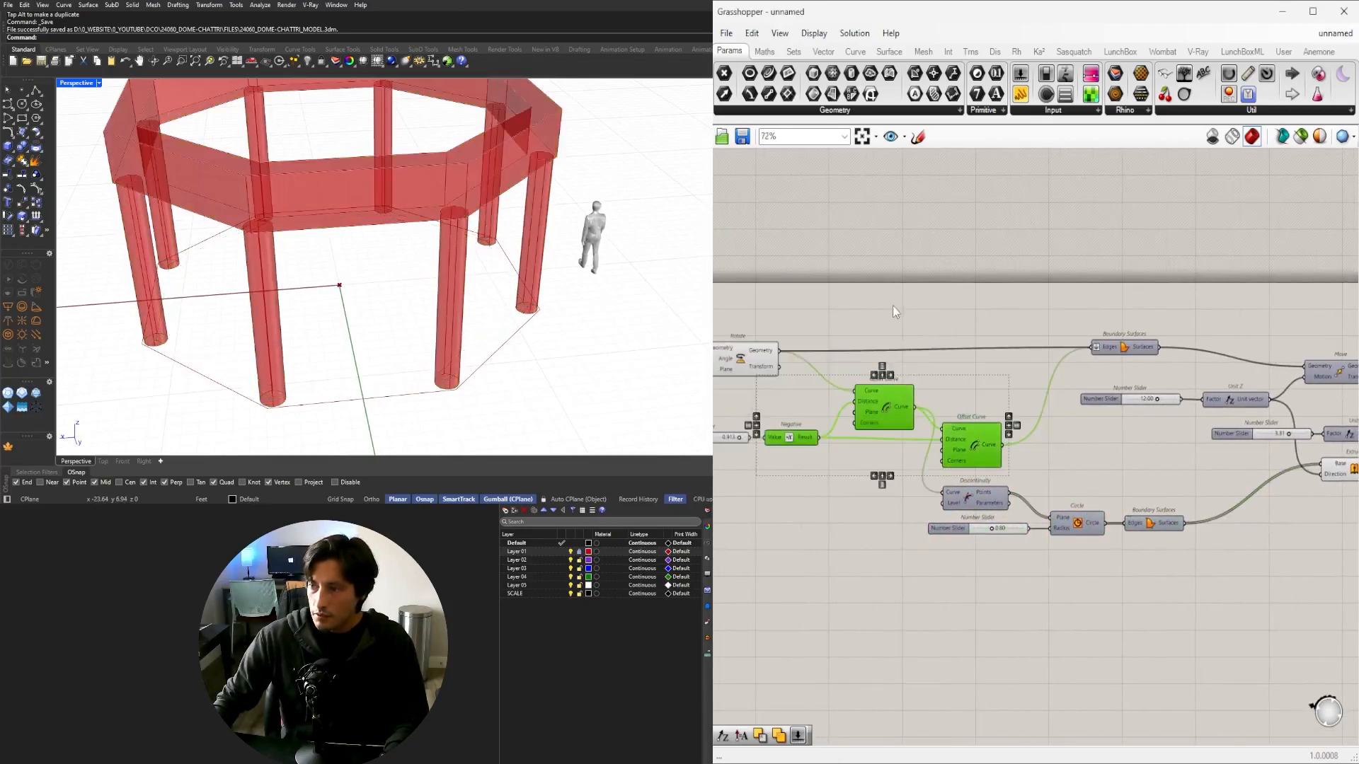
left_click(894, 311)
right_click_drag(827, 359, 1072, 361)
mouse_move(508, 294)
right_mouse_down()
mouse_move(547, 216)
mouse_move(583, 231)
mouse_move(495, 293)
mouse_move(494, 315)
right_mouse_up()
Test a seven-sided, seven-column version, then return the structure to eight sides.
scroll(895, 499, "up", 8)
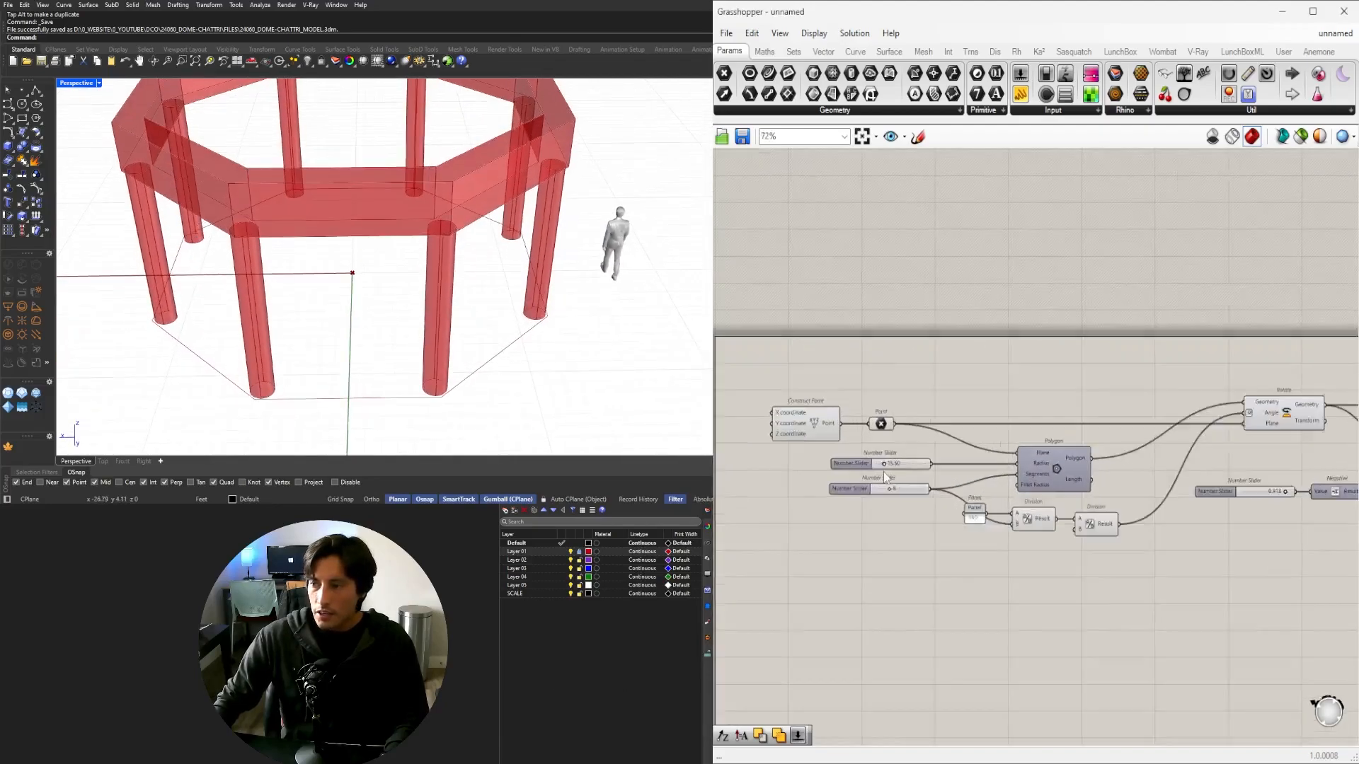
left_click_drag(895, 568, 814, 559)
right_click_drag(417, 304, 522, 322)
scroll(540, 273, "down", 5)
left_click_drag(820, 569, 904, 576)
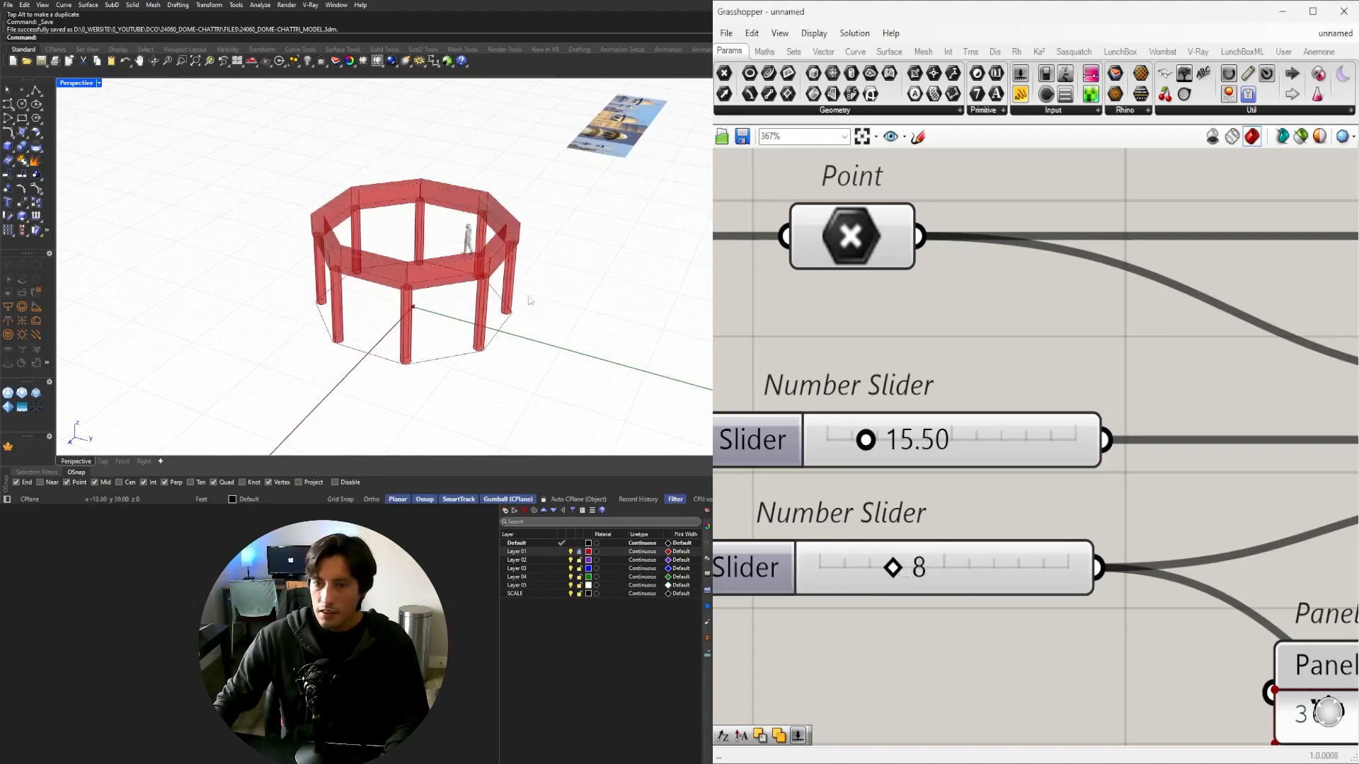
right_click_drag(530, 301, 637, 298)
scroll(438, 312, "down", 7)
scroll(397, 290, "up", 7)
right_click_drag(364, 295, 421, 305)
scroll(426, 294, "up", 6)
scroll(428, 295, "down", 5)
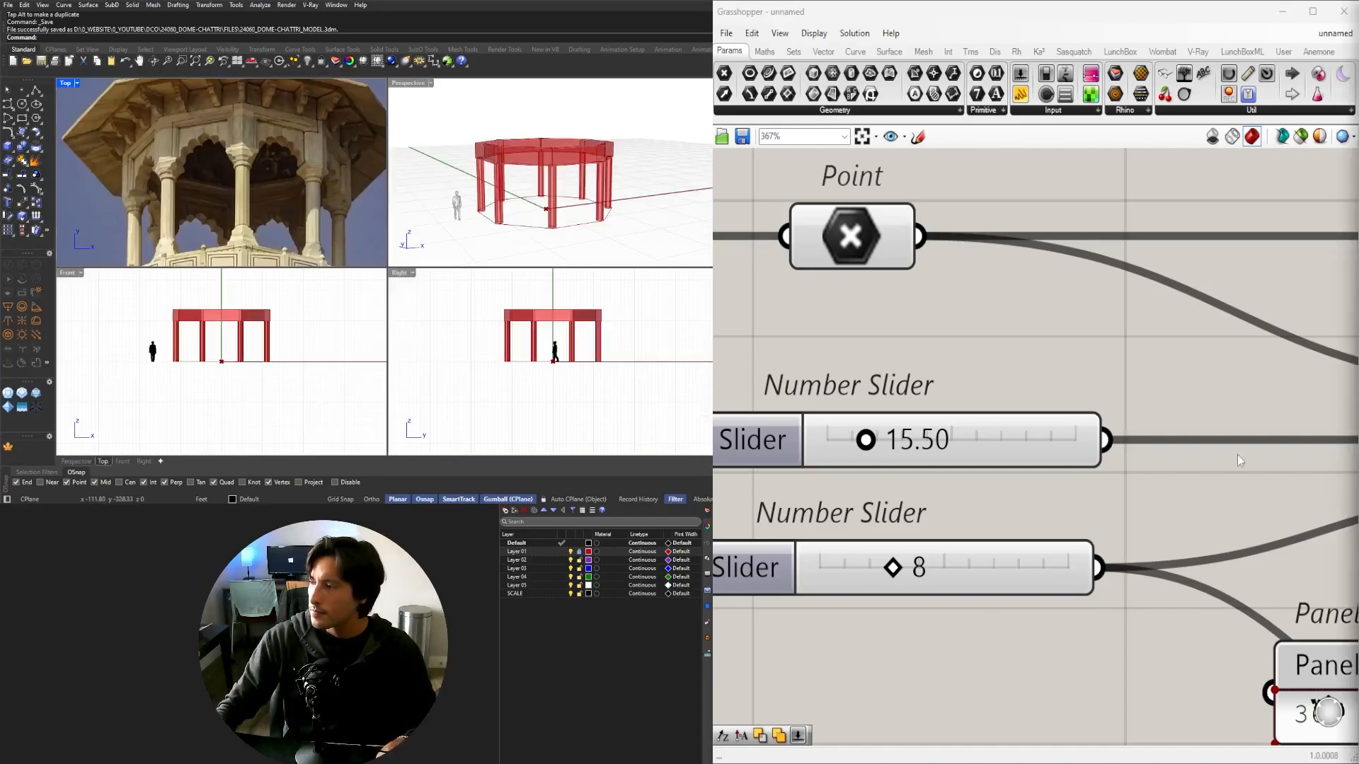
Restore the four-viewport layout and briefly maximize the Perspective view.
left_click(1122, 392)
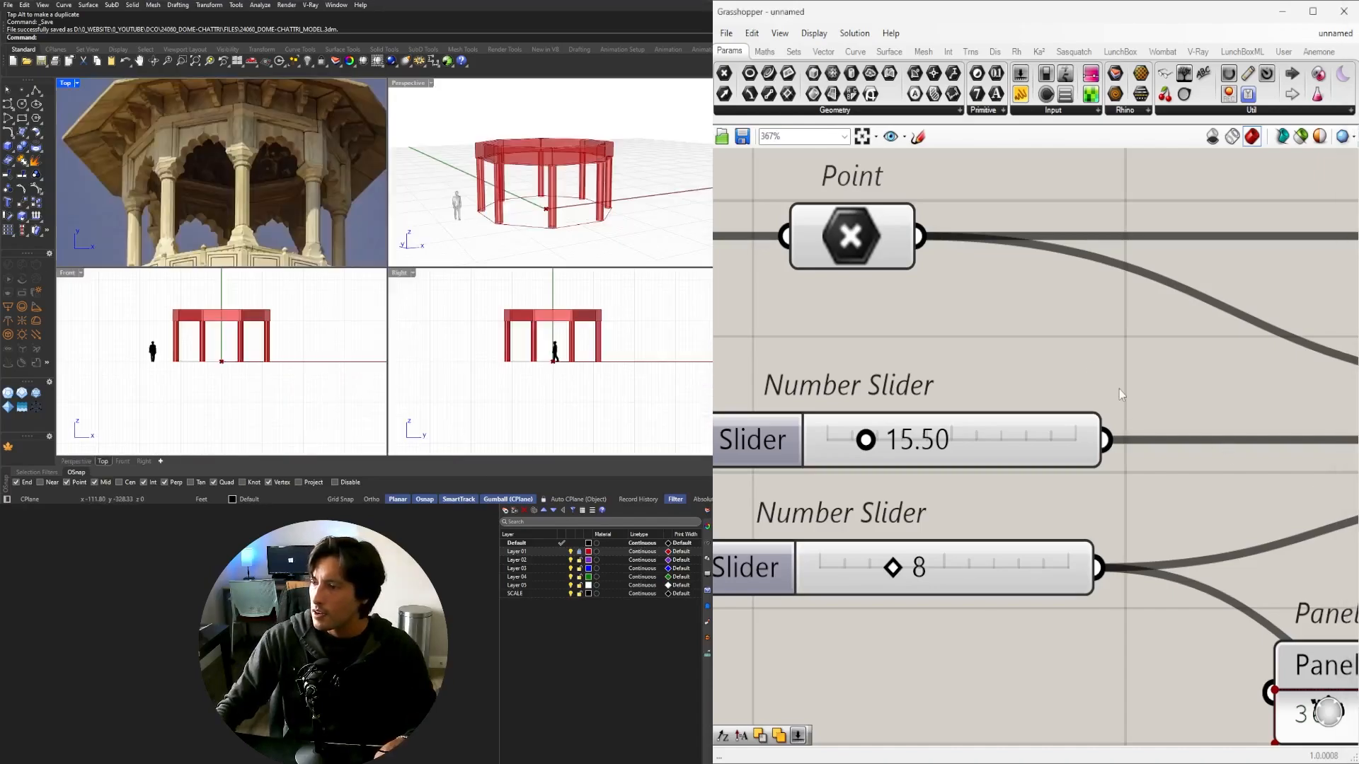
scroll(1118, 391, "down", 7)
right_click_drag(1174, 475, 855, 472)
scroll(462, 214, "down", 2)
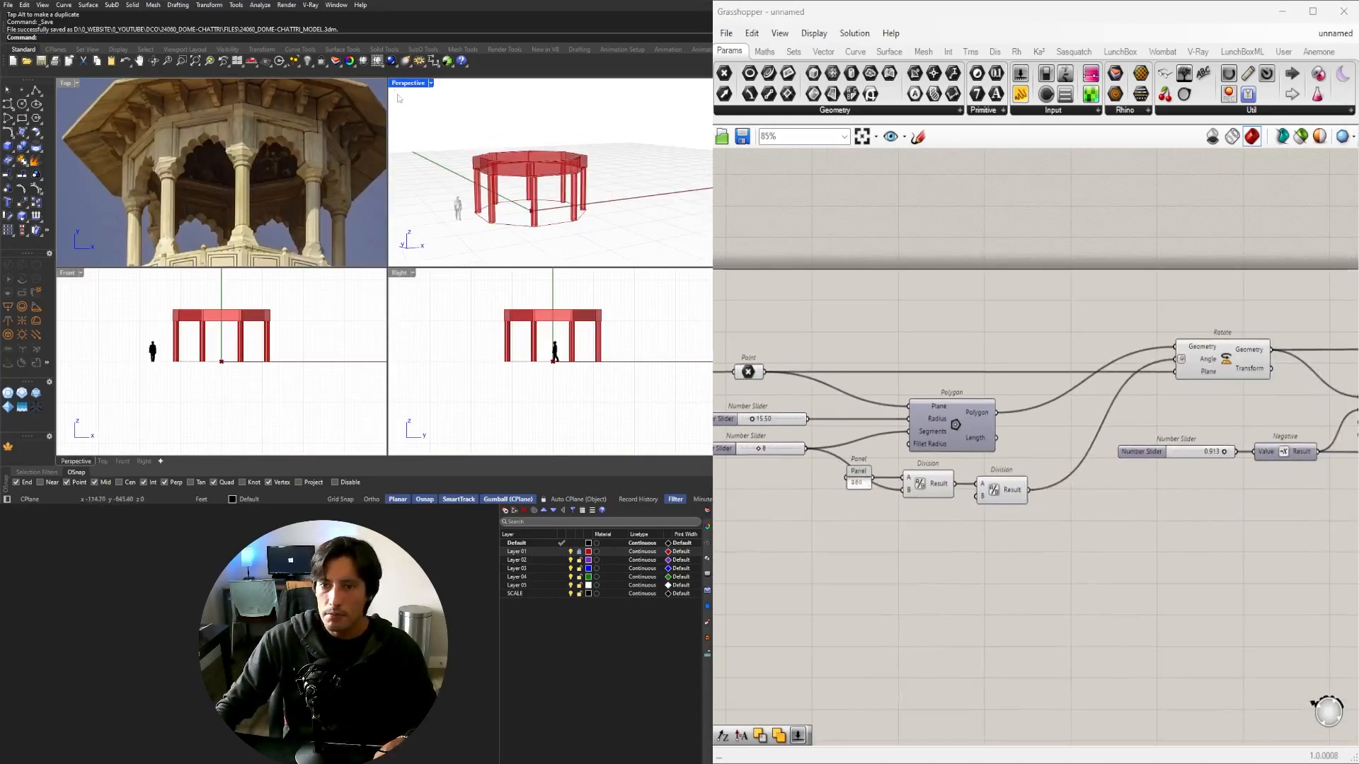
double_click(408, 84)
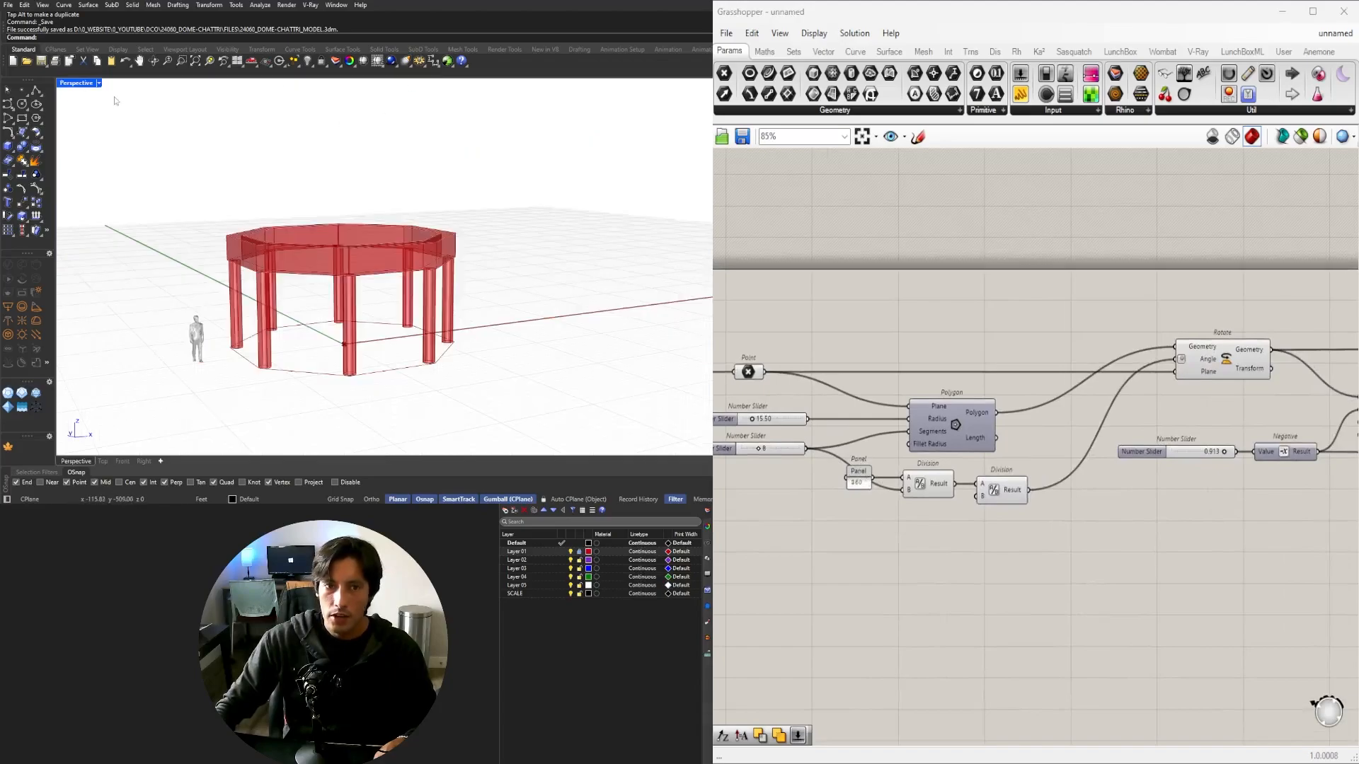
double_click(76, 83)
scroll(117, 150, "down", 9)
right_click_drag(84, 168, 154, 176)
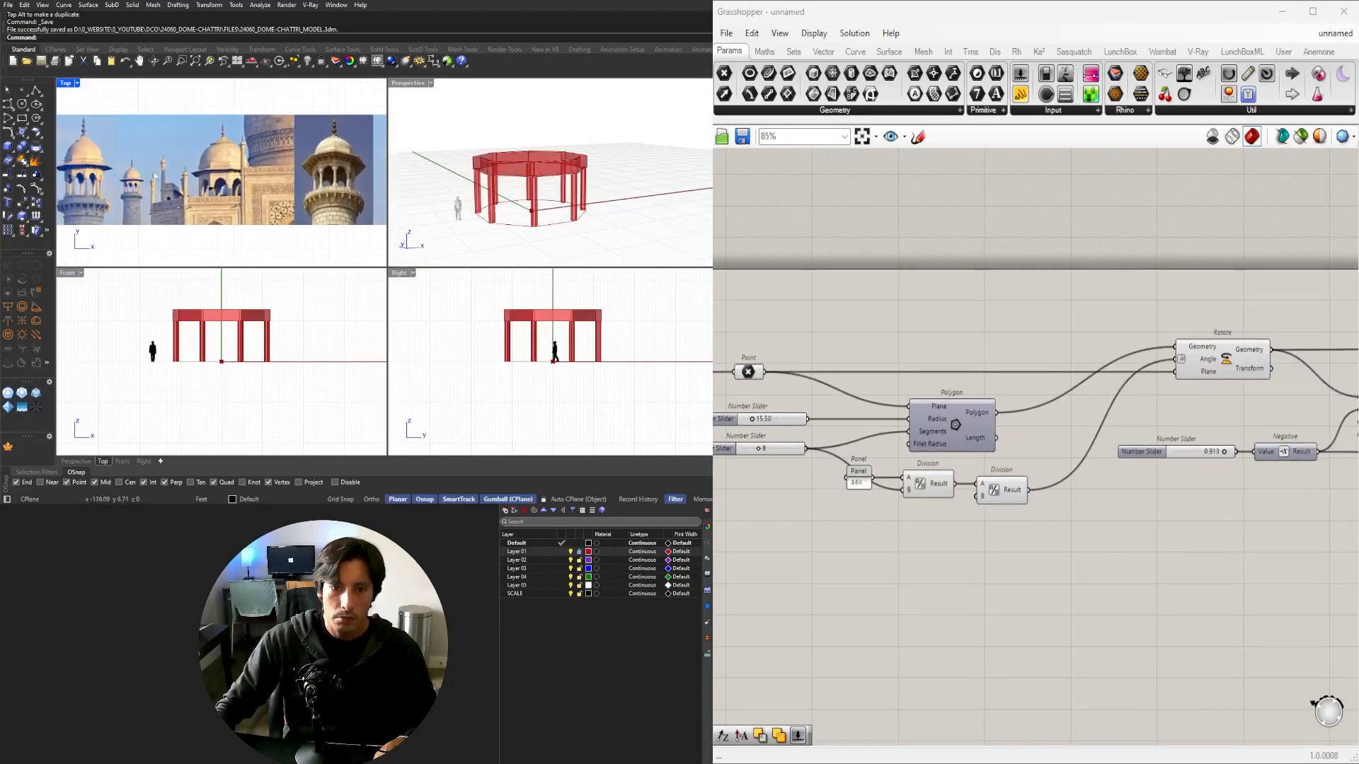
Maximize the Top view and zoom in and out on the reference dome photos.
double_click(67, 82)
scroll(288, 231, "up", 6)
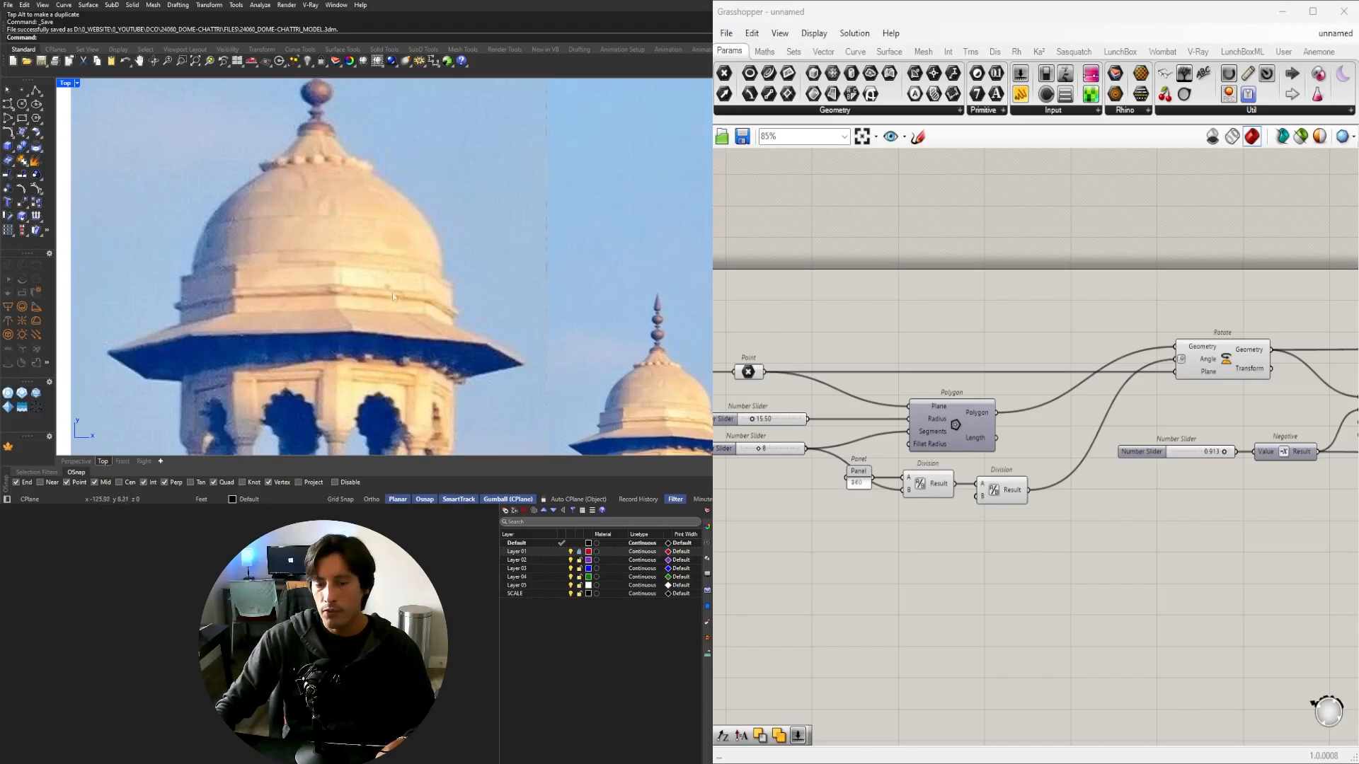
scroll(311, 290, "down", 3)
scroll(315, 295, "down", 2)
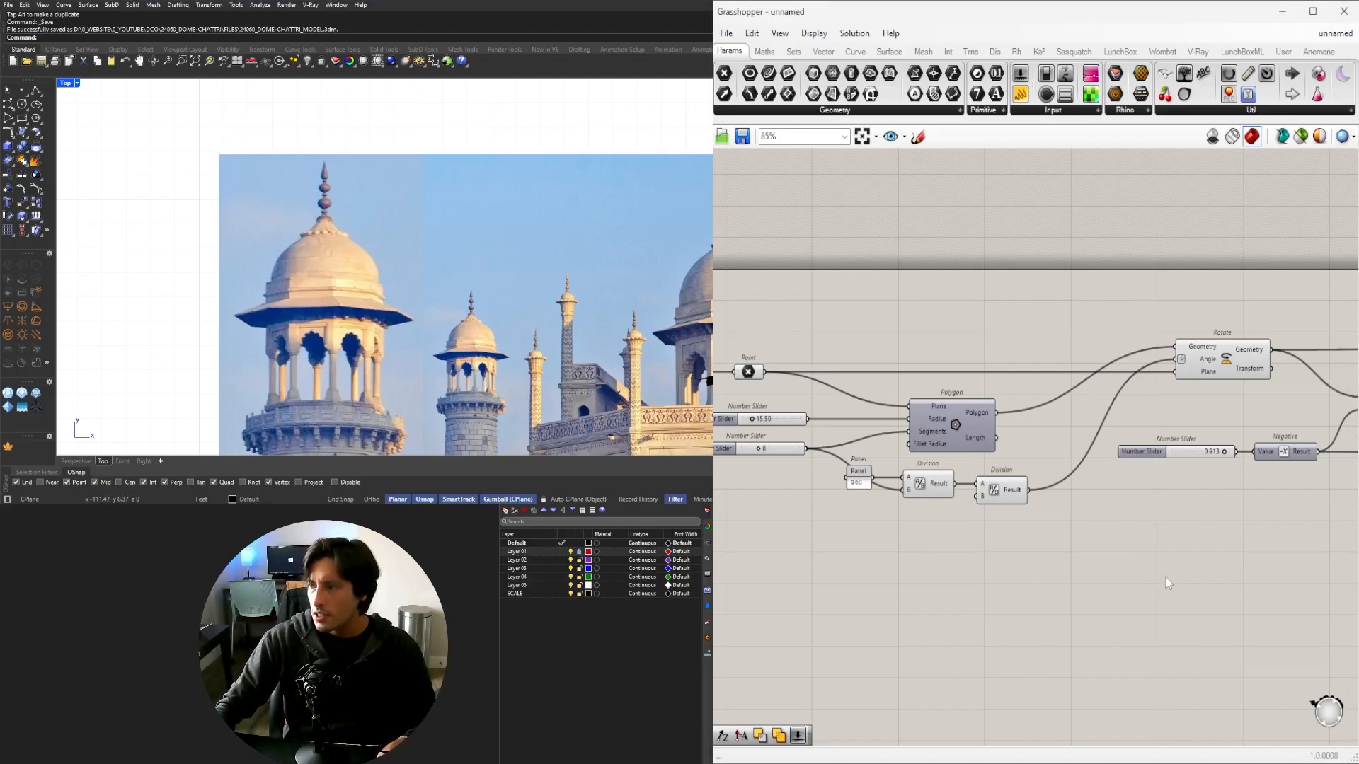
scroll(970, 583, "down", 3)
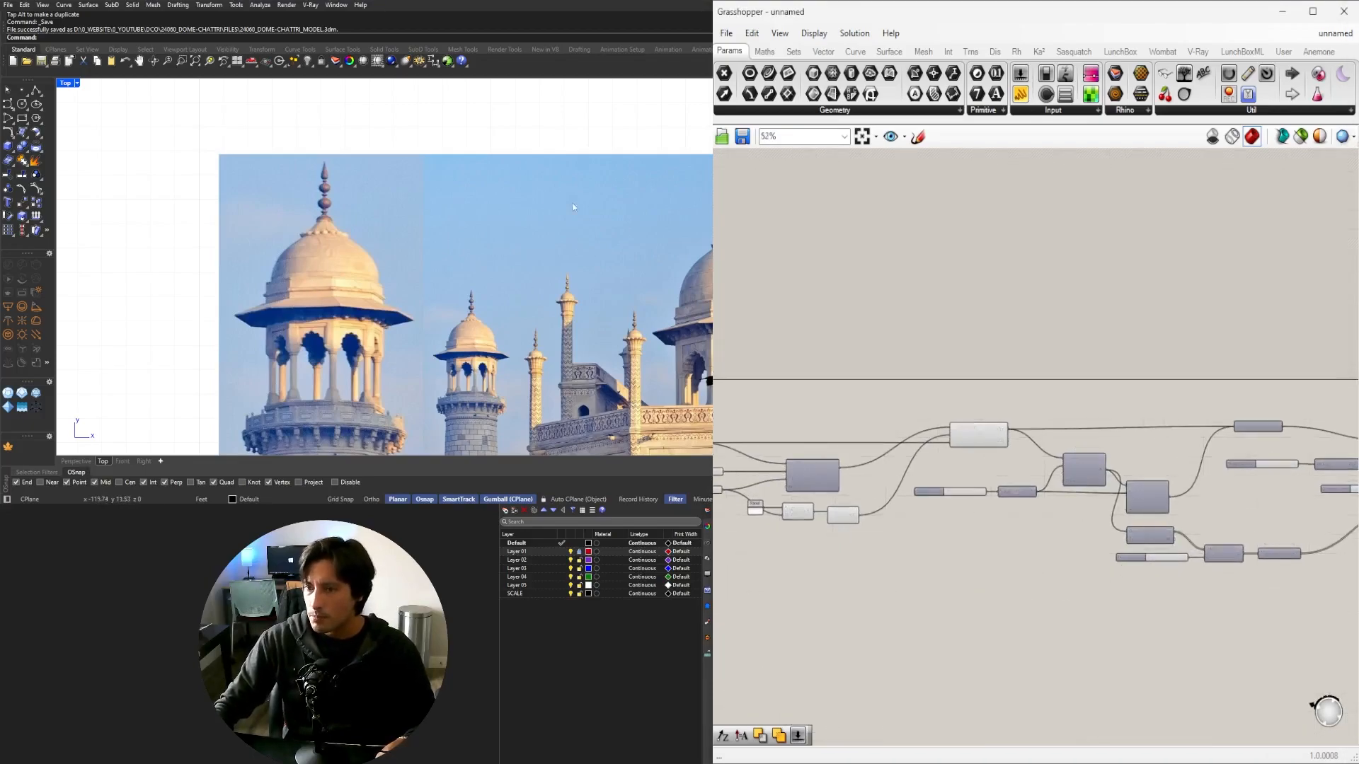
Maximize the Perspective viewport and orbit around the red pavilion.
double_click(66, 83)
double_click(397, 83)
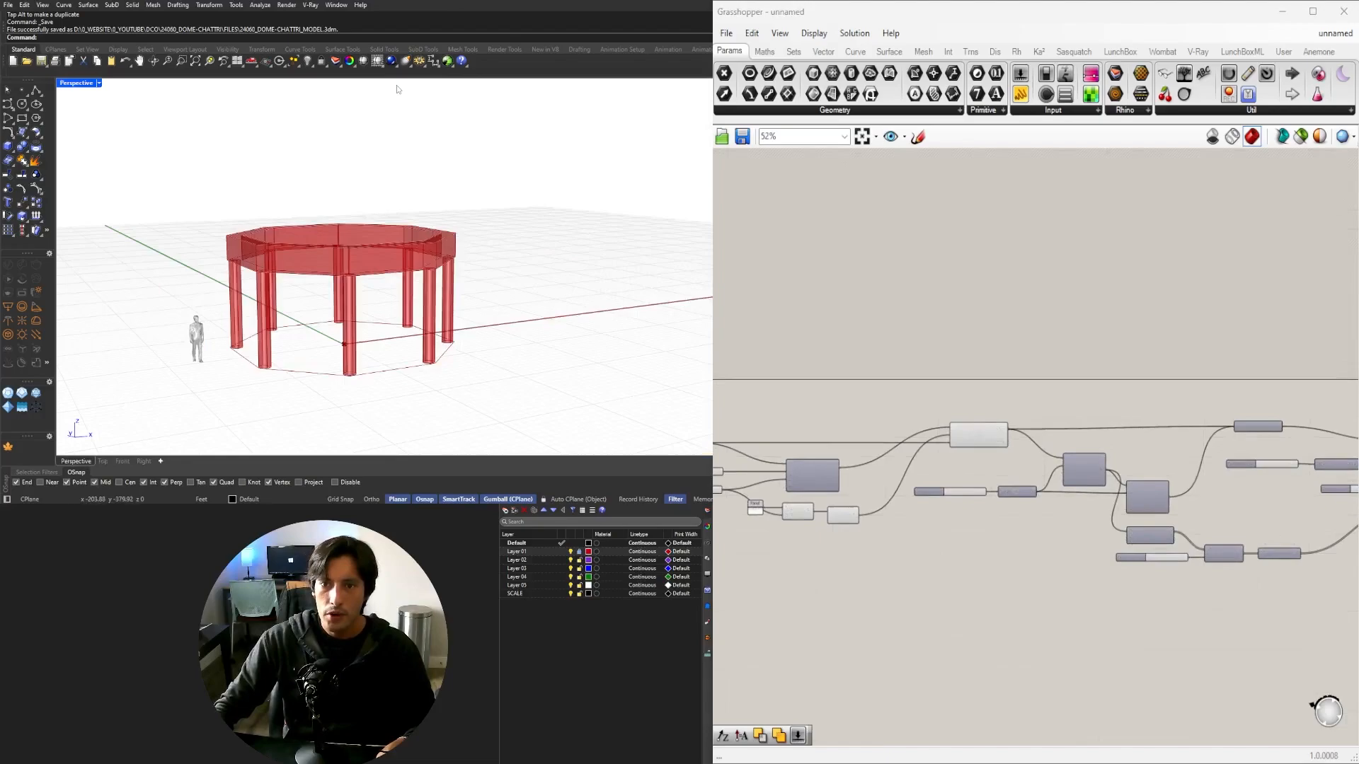
right_click_drag(397, 85, 253, 223)
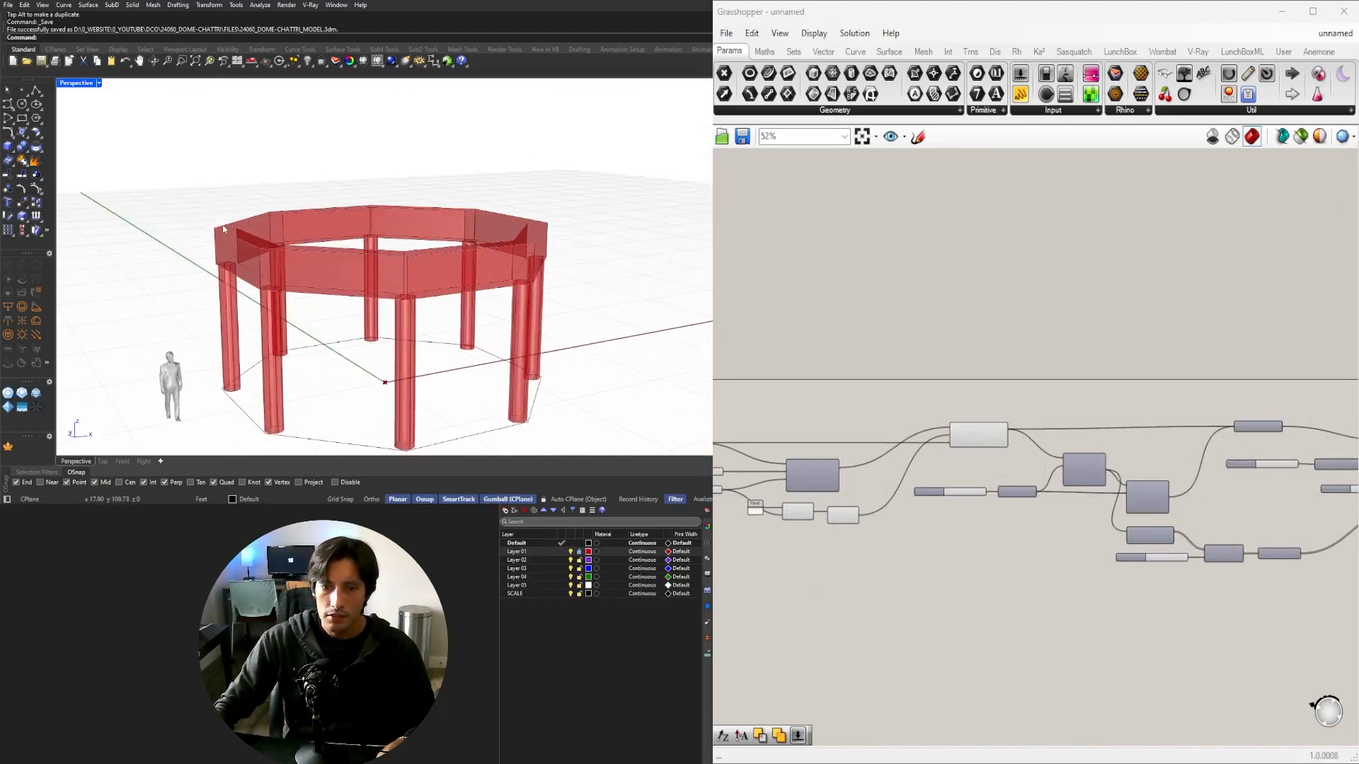
scroll(991, 466, "up", 3)
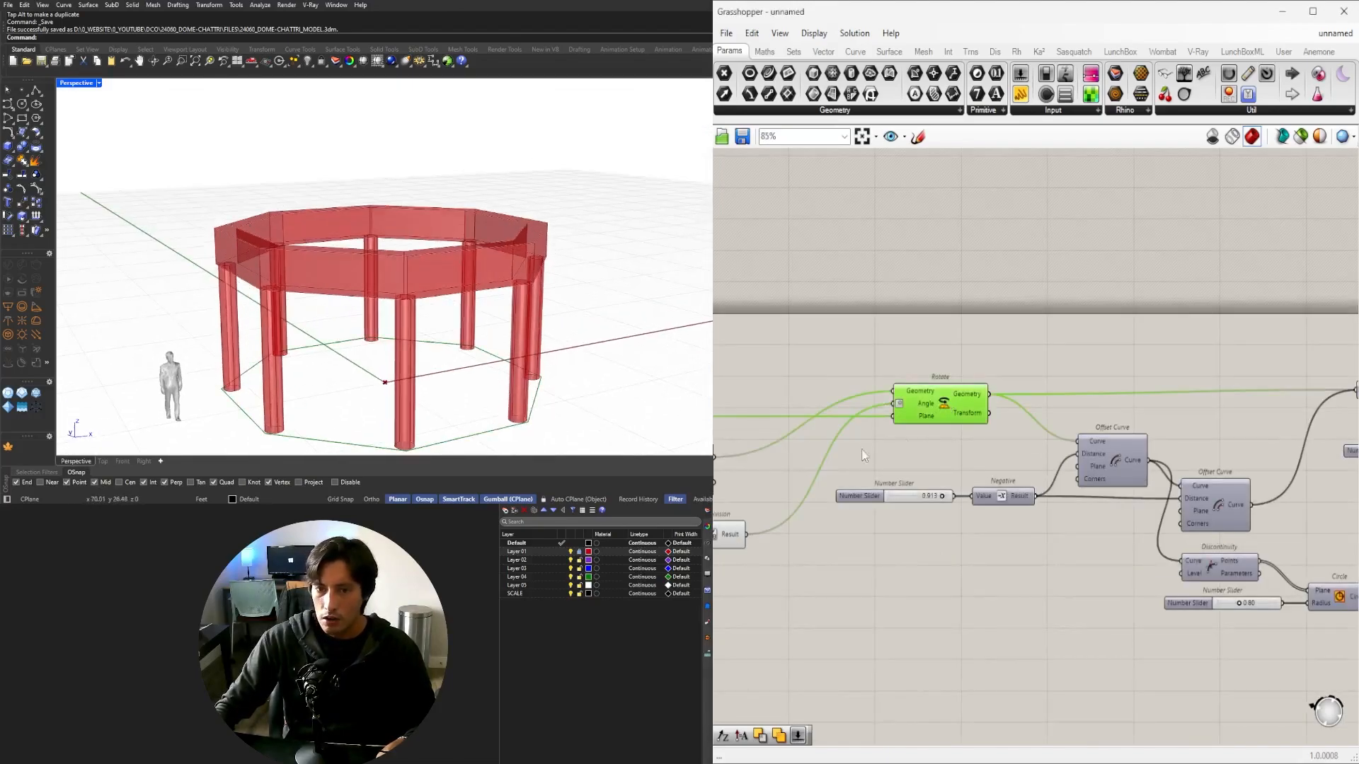
right_click_drag(268, 430, 241, 442)
Turn on the Offset Curve preview so the ring-beam outline shows in the model.
right_click_drag(1160, 554, 959, 488)
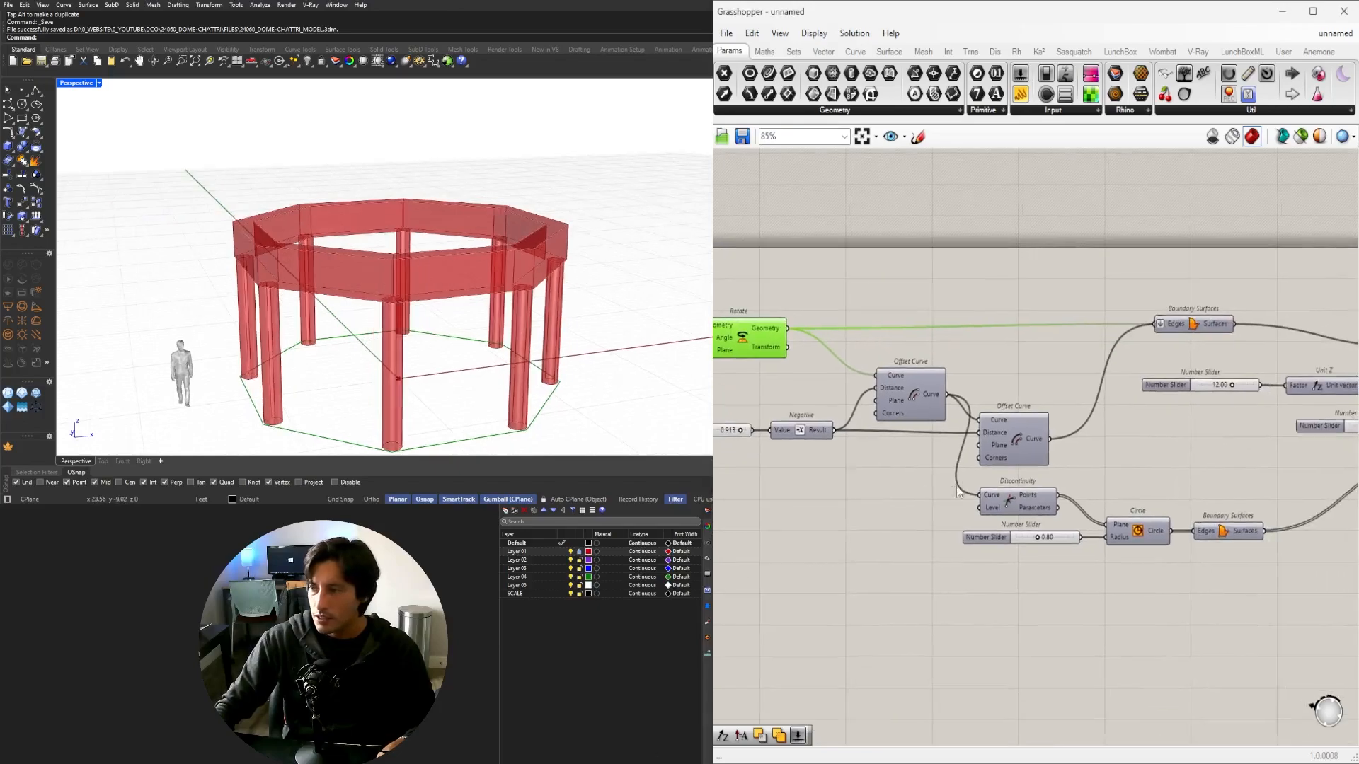
left_click(918, 391)
middle_click(916, 387)
left_click(941, 357)
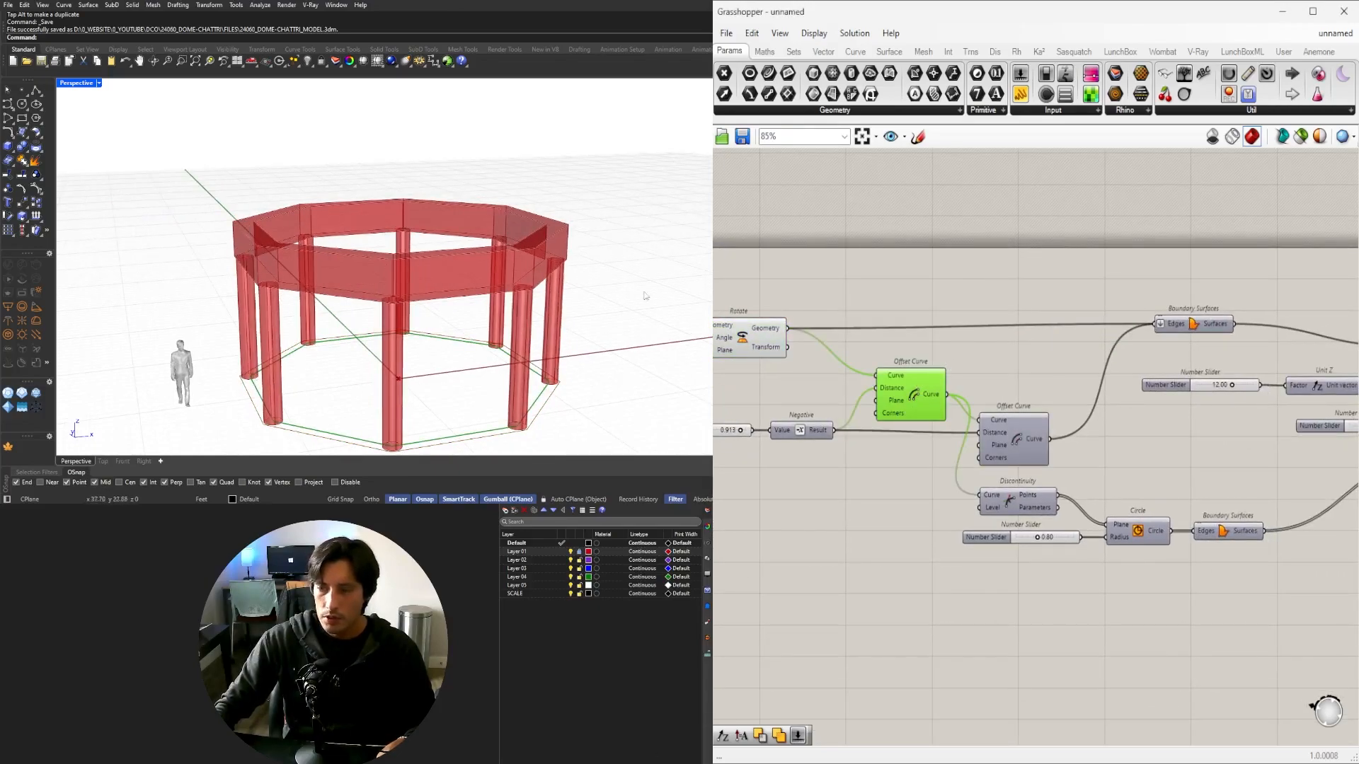
right_click_drag(1121, 483, 940, 424)
double_click(1140, 541)
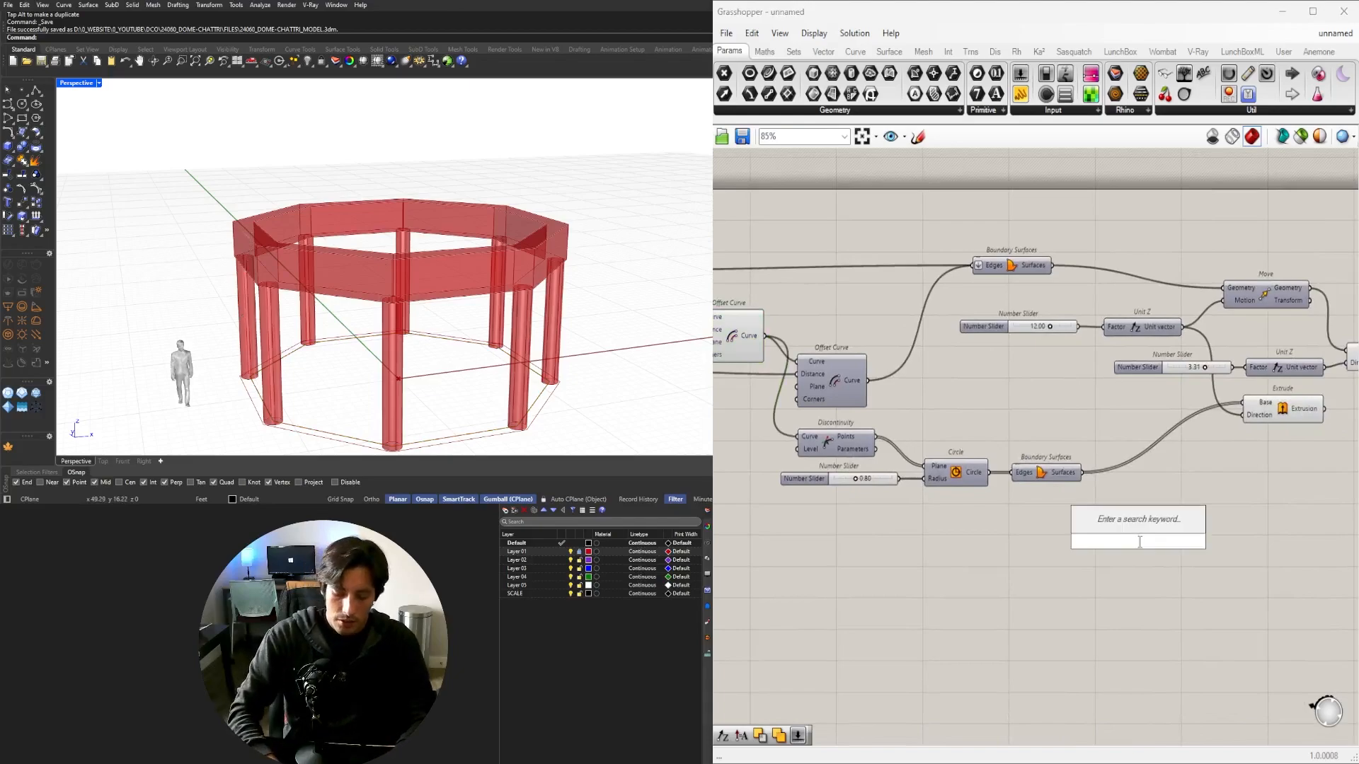
Add a Move component and wire the Offset Curve output into its Geometry input.
type("move")
key("Return")
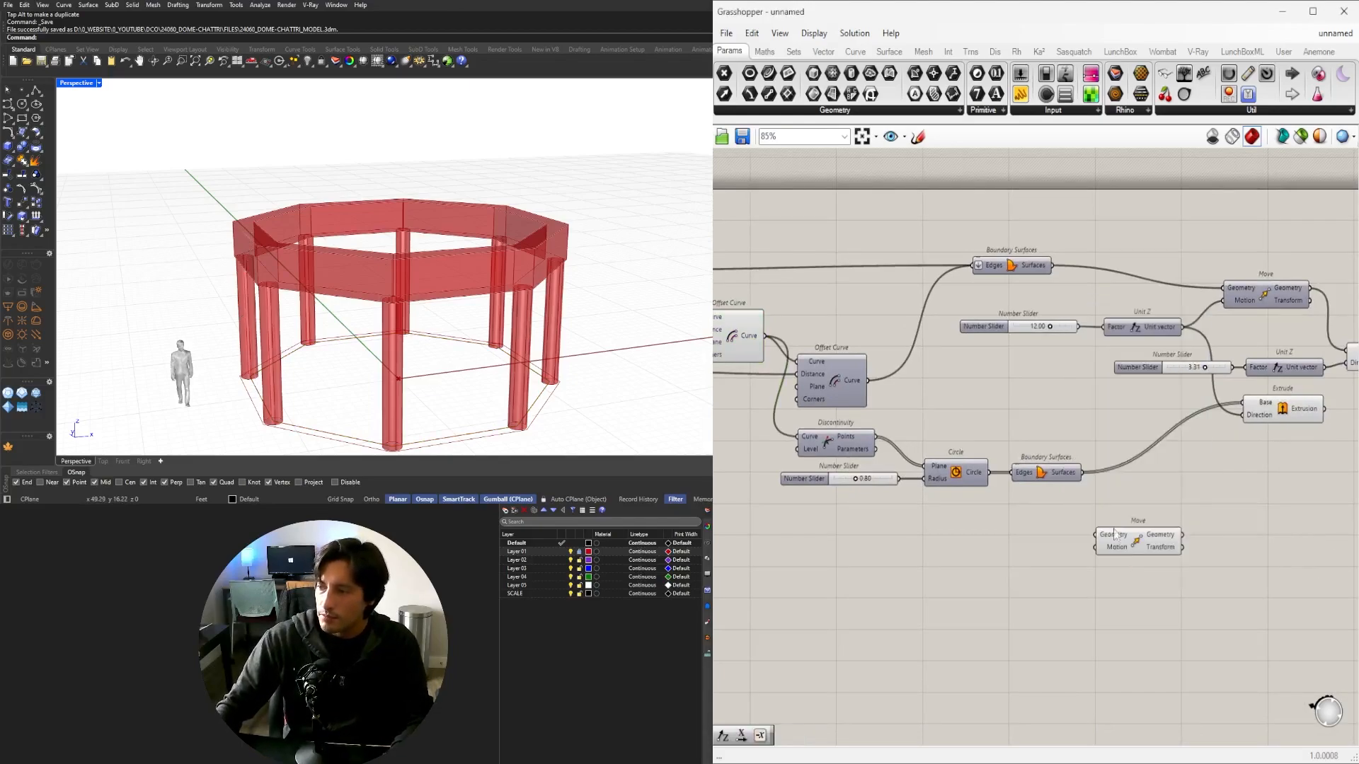
left_click_drag(1115, 536, 1197, 516)
left_click(743, 338)
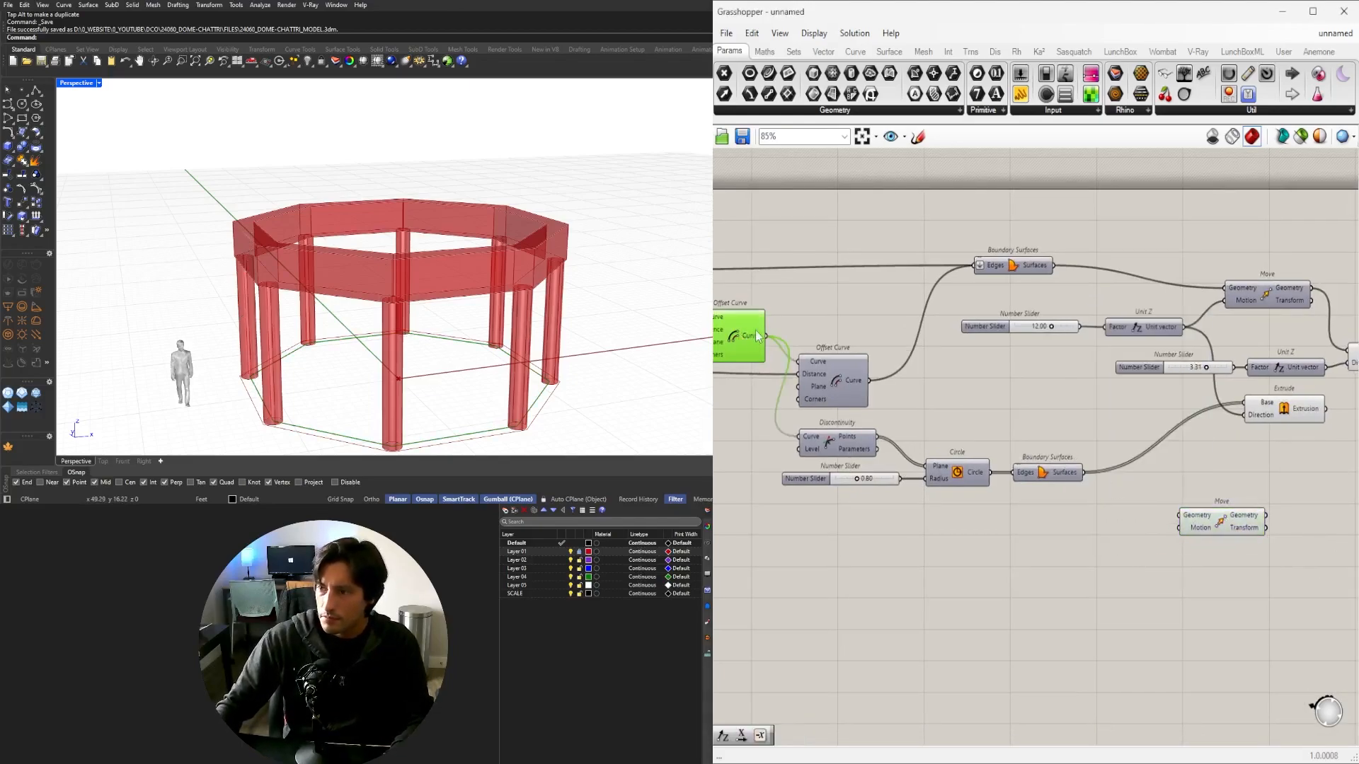
right_click_drag(764, 339, 859, 333)
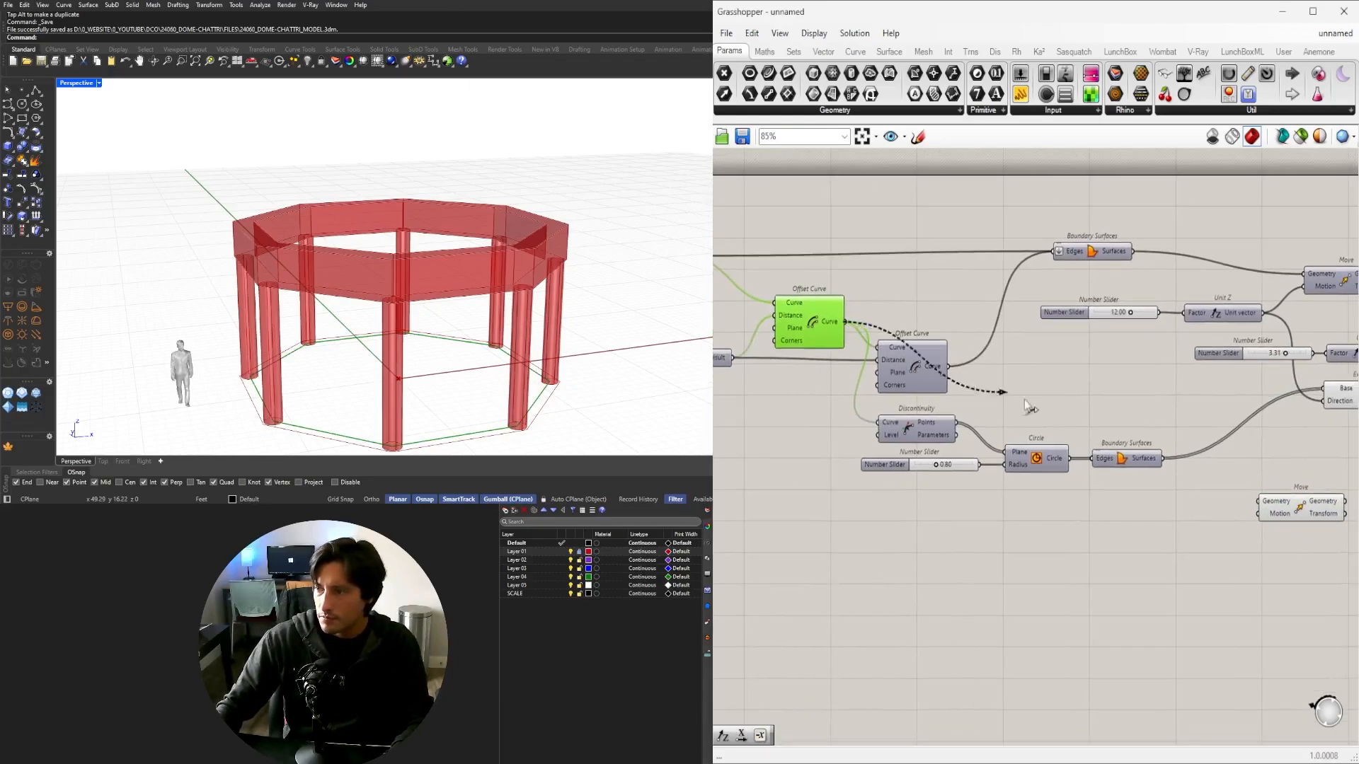
left_click_drag(1026, 406, 1261, 501)
right_click_drag(1261, 500, 1144, 492)
left_click_drag(1200, 503, 1330, 439)
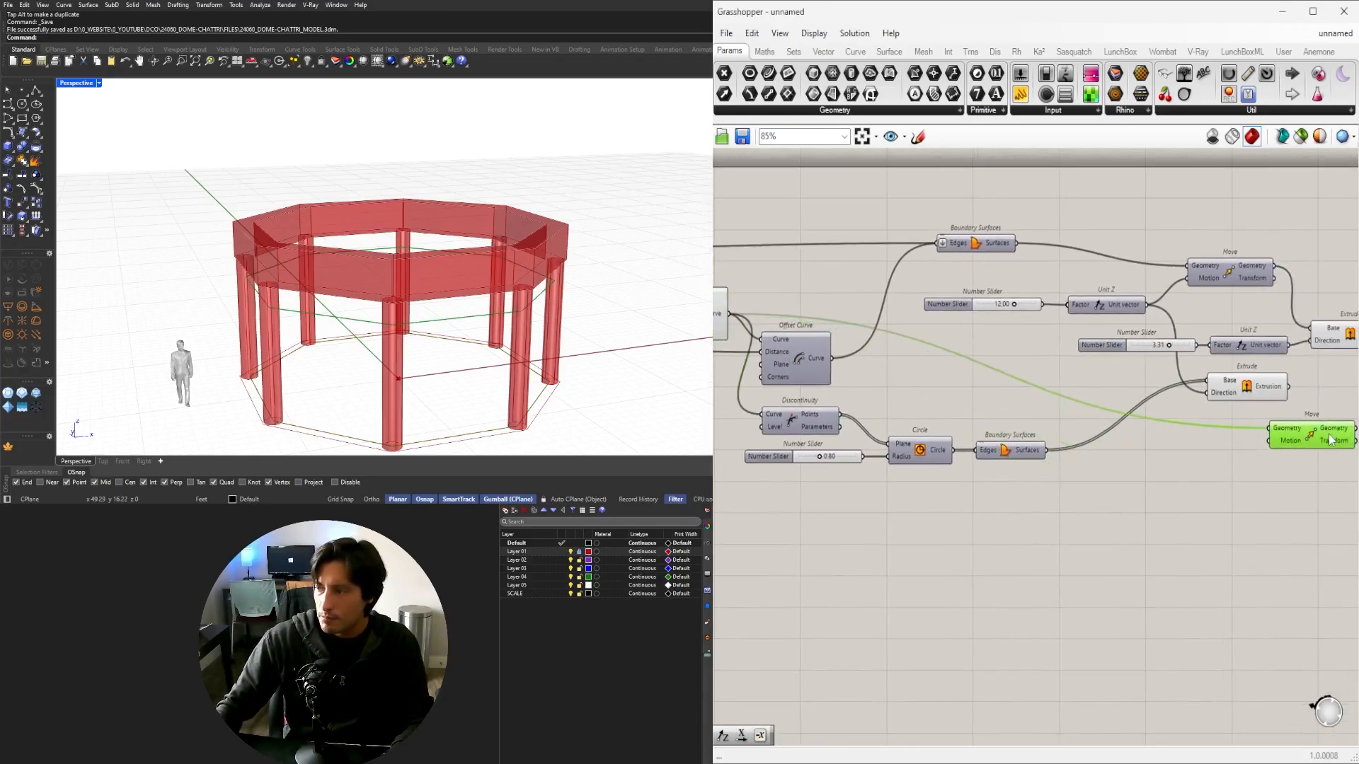
right_click_drag(1093, 361, 940, 379)
left_click_drag(1090, 457, 1271, 460)
left_click(1166, 433)
Place an Addition (+) component beside the Move component.
double_click(1166, 433)
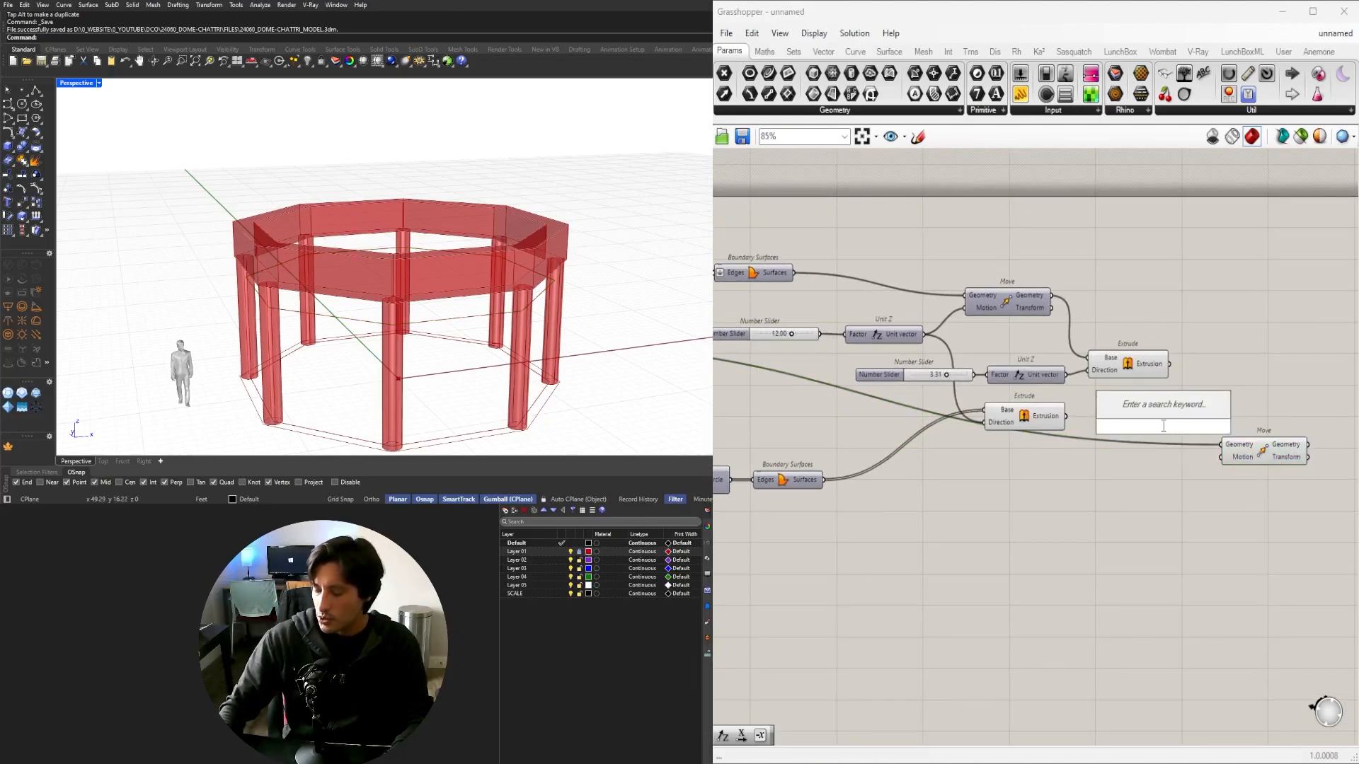
type("+")
key("Return")
left_click_drag(1164, 431, 1143, 413)
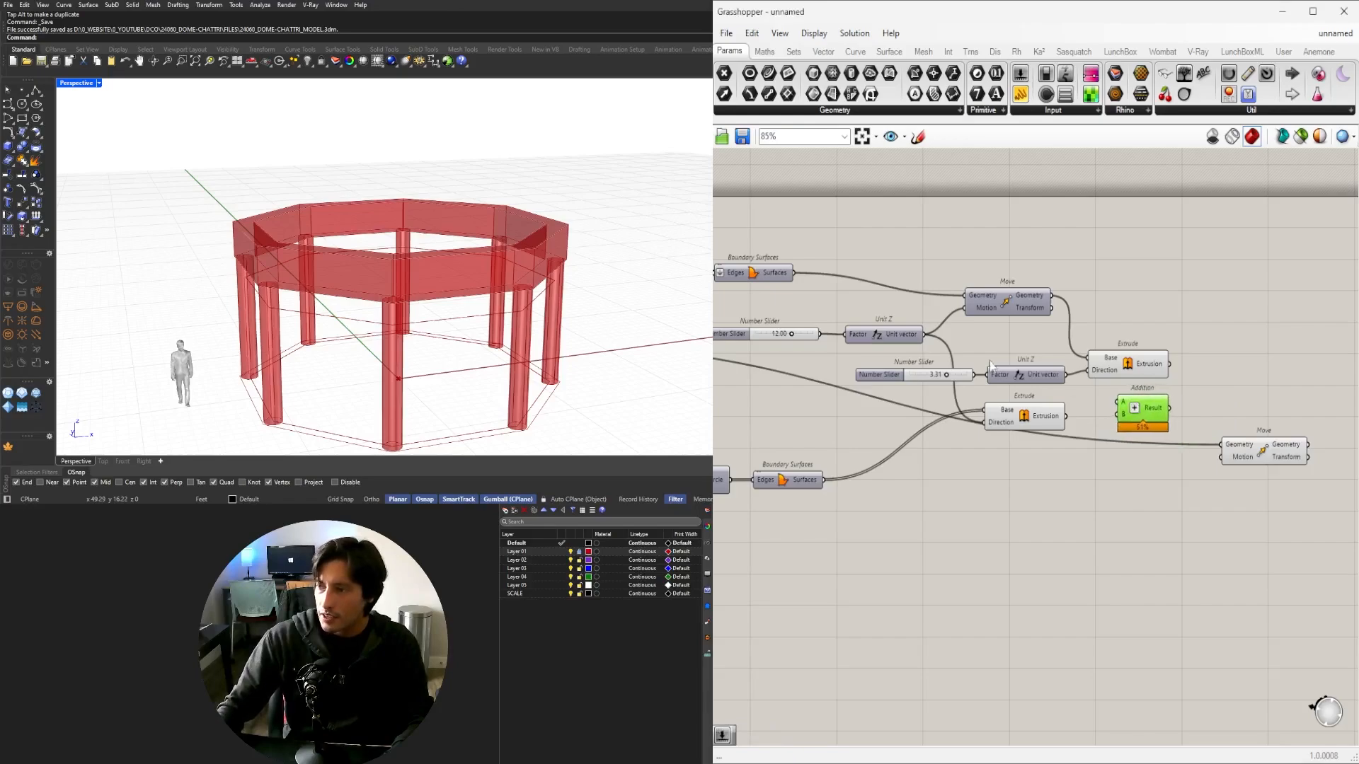
Set the Addition component's A and B input wires to Hidden display.
right_click(1122, 402)
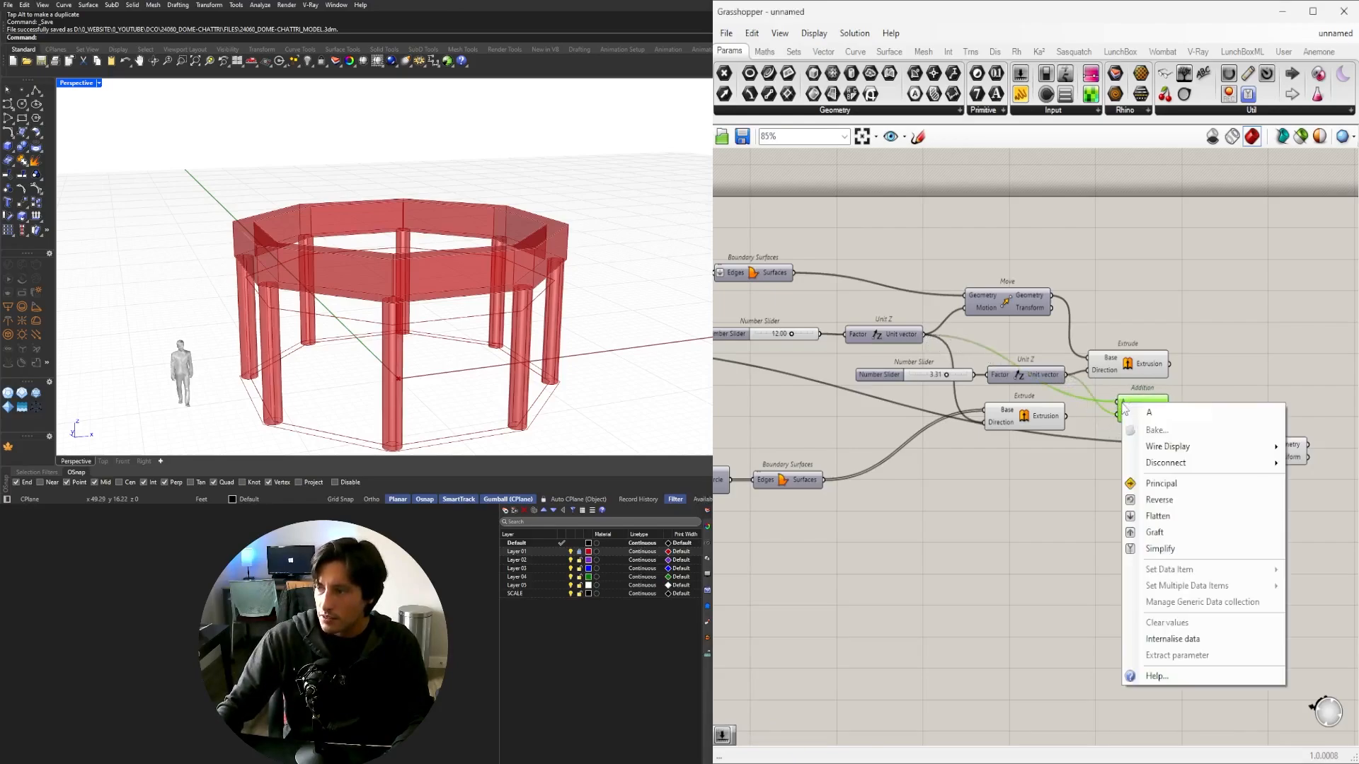
left_click(1194, 643)
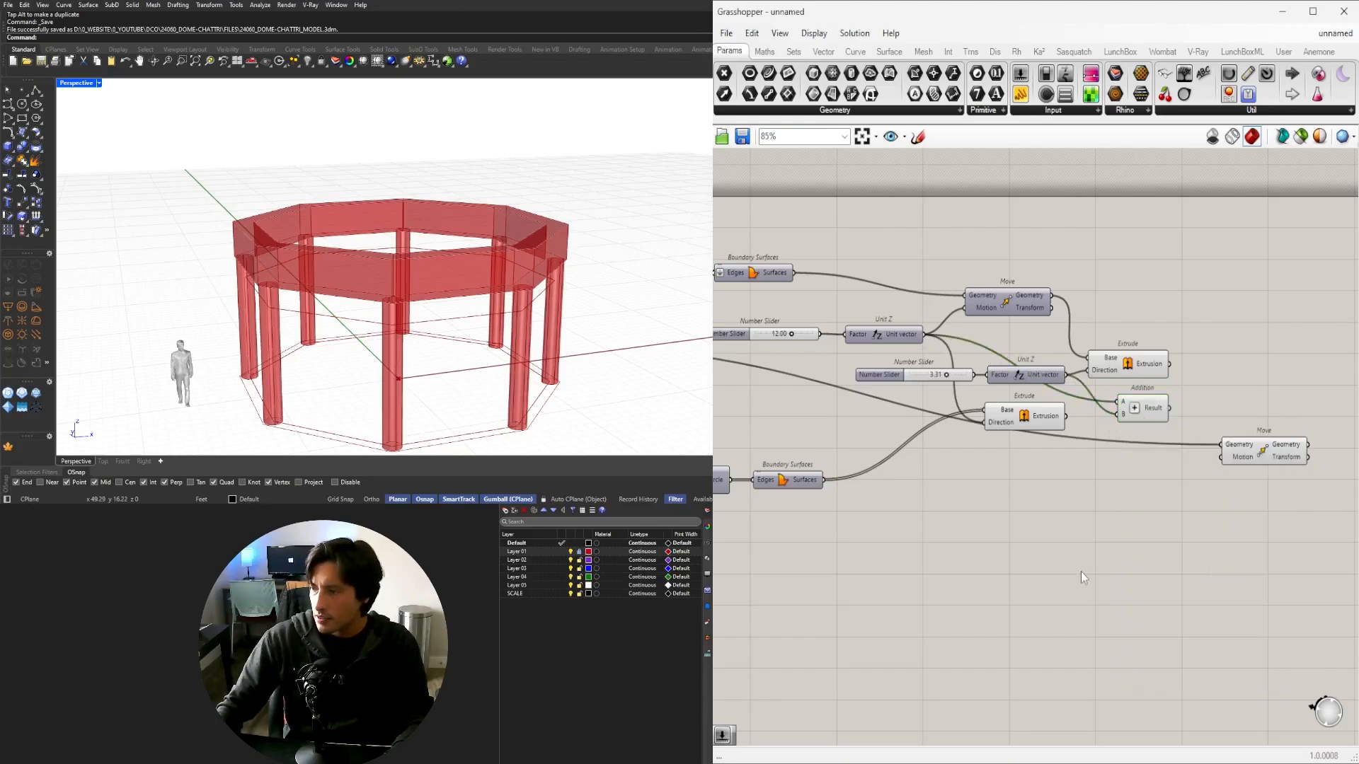
right_click_drag(1137, 443, 1000, 451)
right_click(985, 411)
mouse_move(1098, 452)
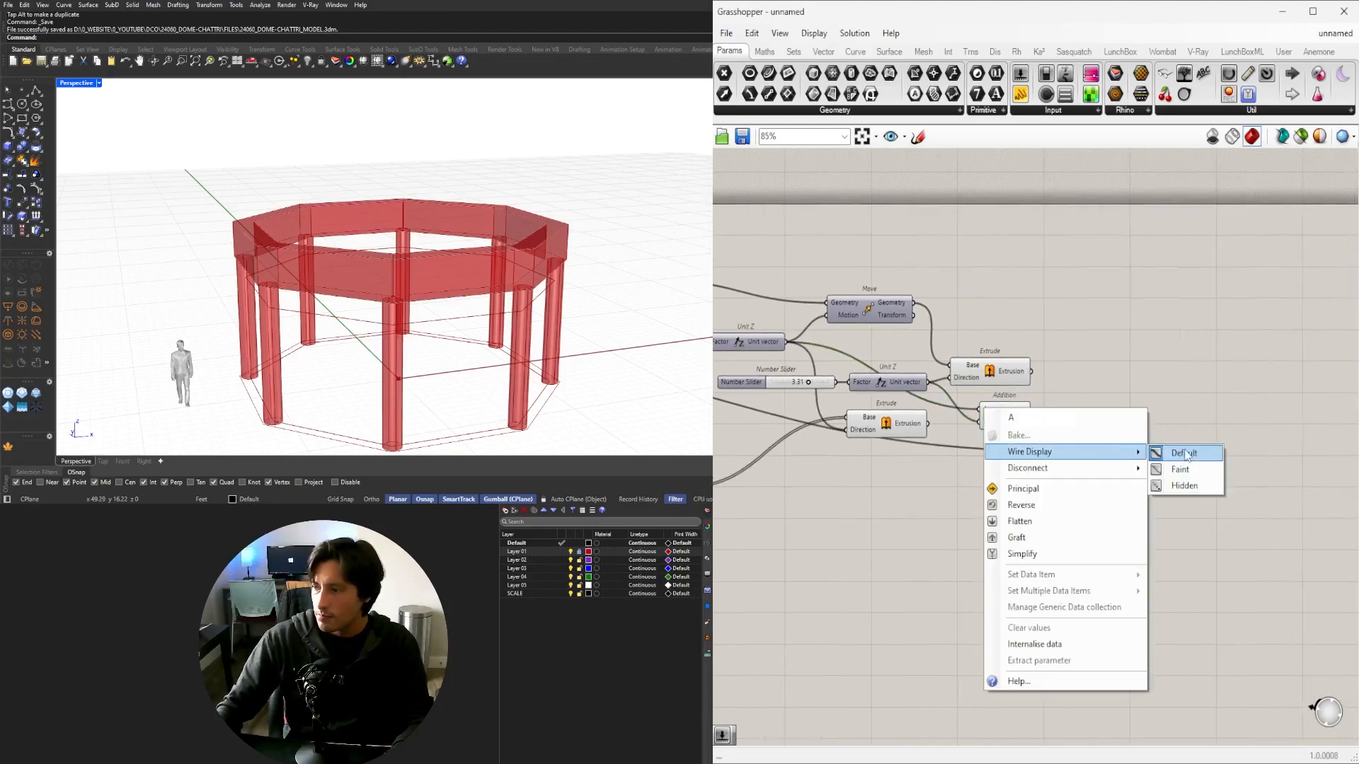
left_click(1183, 485)
right_click(986, 424)
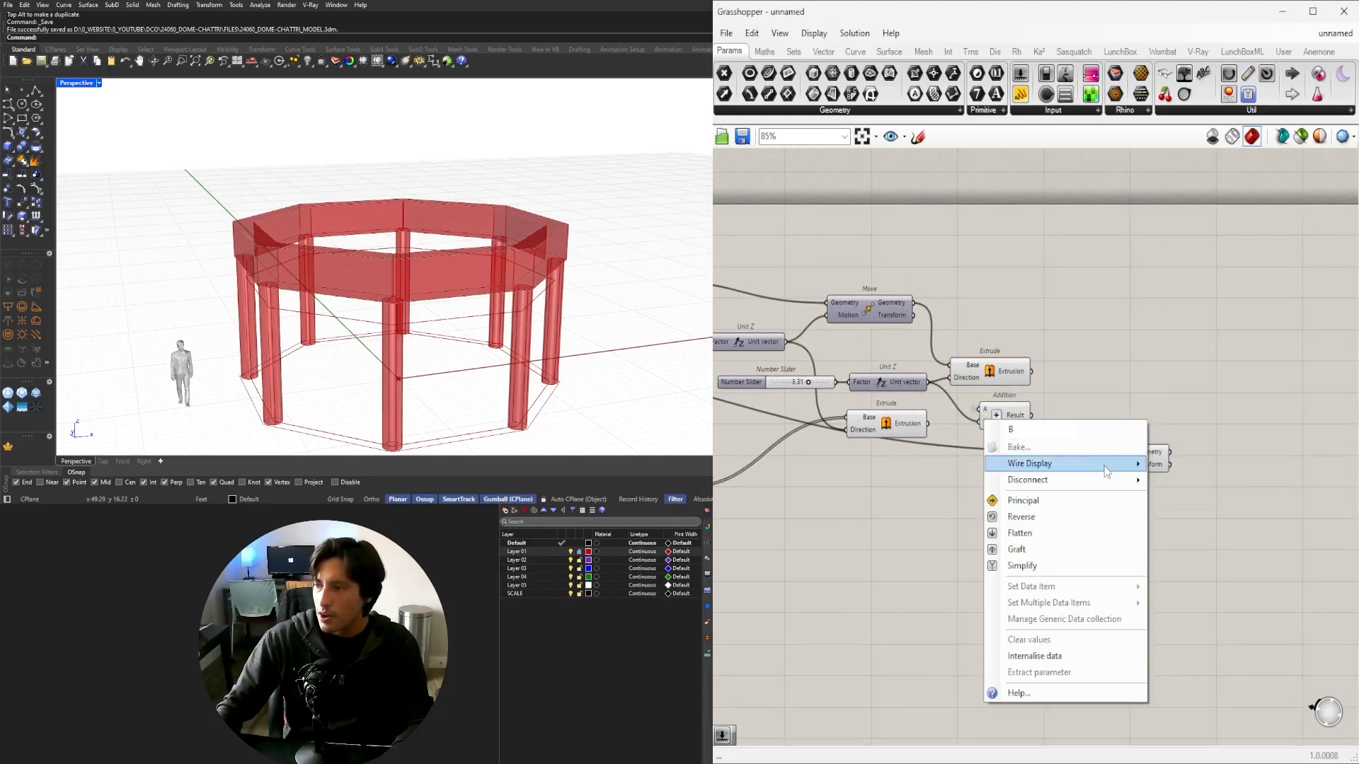
left_click(1190, 498)
left_click_drag(997, 410, 988, 409)
Connect Addition's Result to Move's Motion input and orbit the Perspective view to check the raised curve.
left_click(1064, 460)
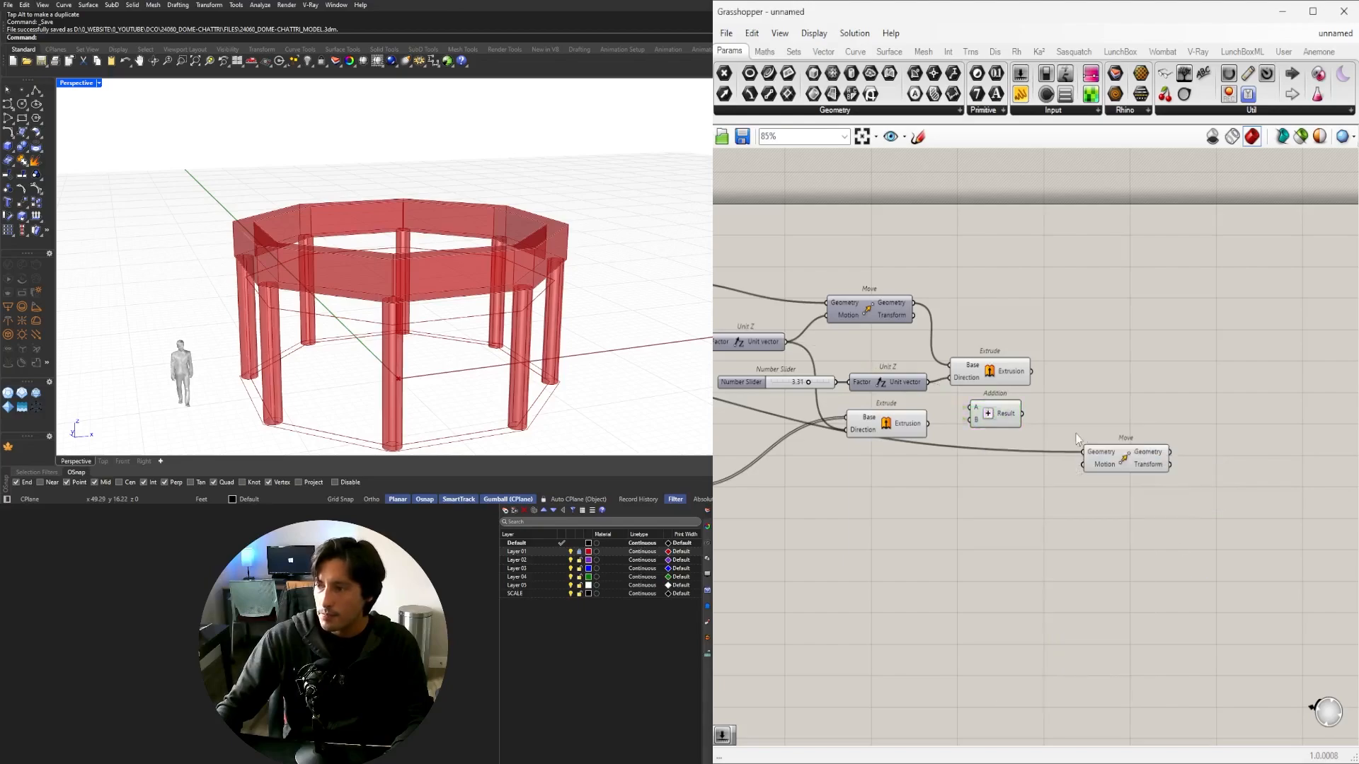
left_click(1008, 415)
left_click_drag(1138, 464, 1096, 445)
scroll(245, 232, "up", 4)
right_click_drag(245, 232, 312, 215)
scroll(312, 215, "down", 6)
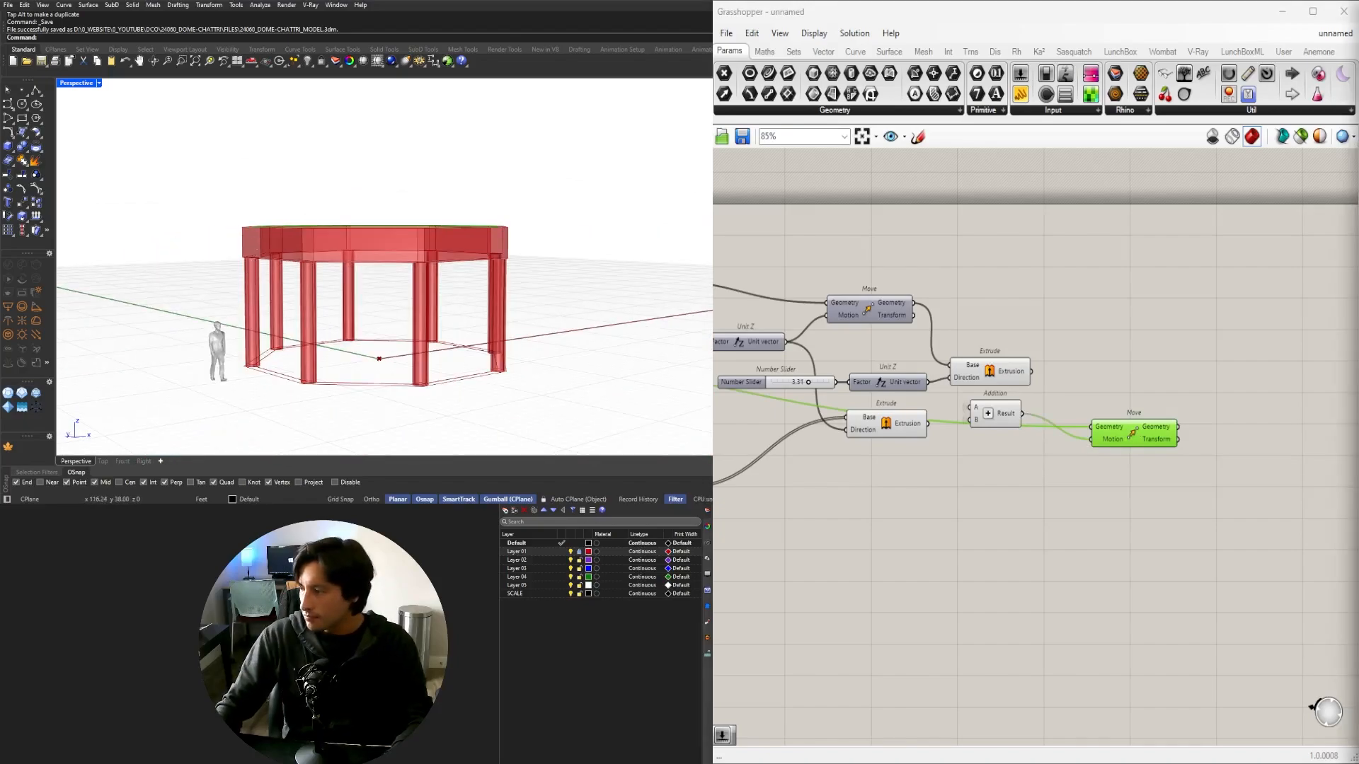
right_click_drag(347, 166, 370, 210)
scroll(364, 223, "up", 4)
right_click_drag(1301, 435, 1205, 433)
scroll(1136, 408, "down", 3)
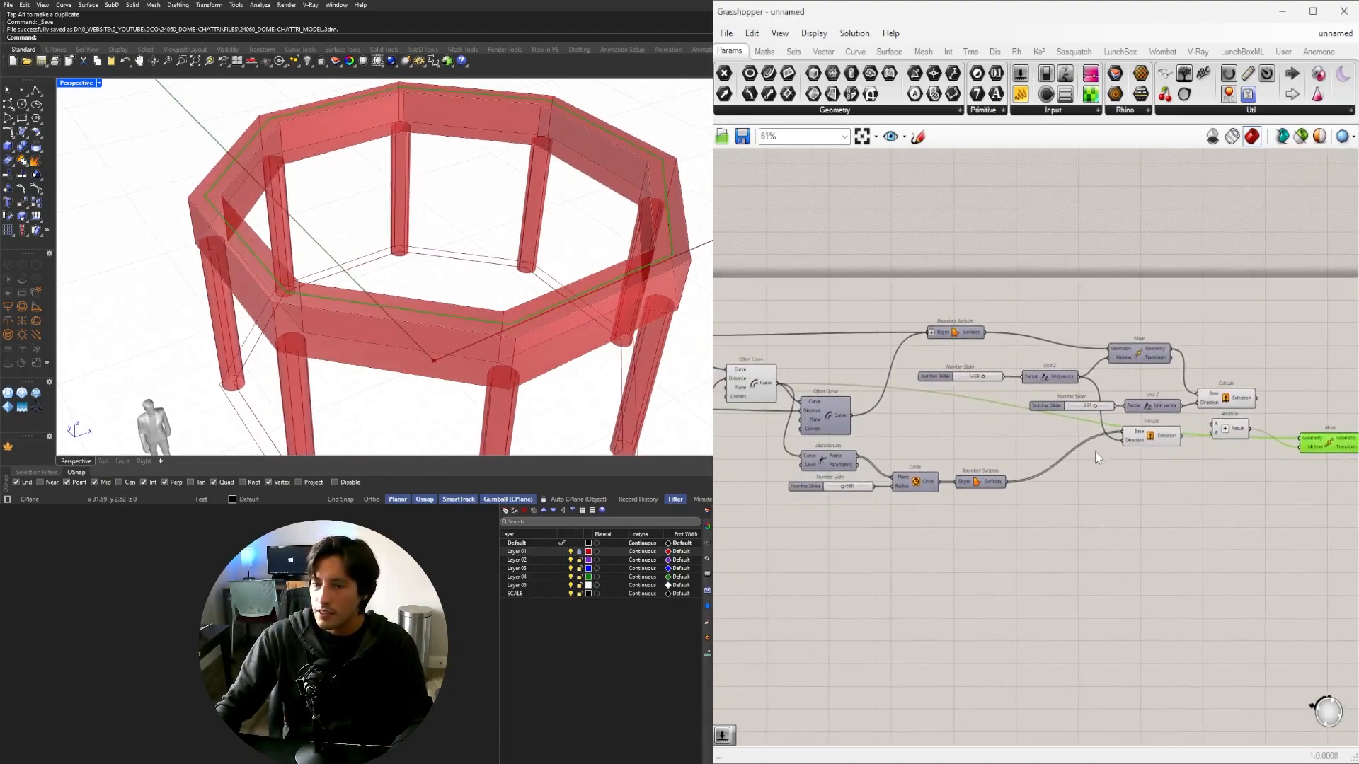
right_click_drag(1094, 456, 978, 484)
Add a Discontinuity component fed by the moved offset curve.
scroll(1017, 467, "up", 4)
double_click(1019, 467)
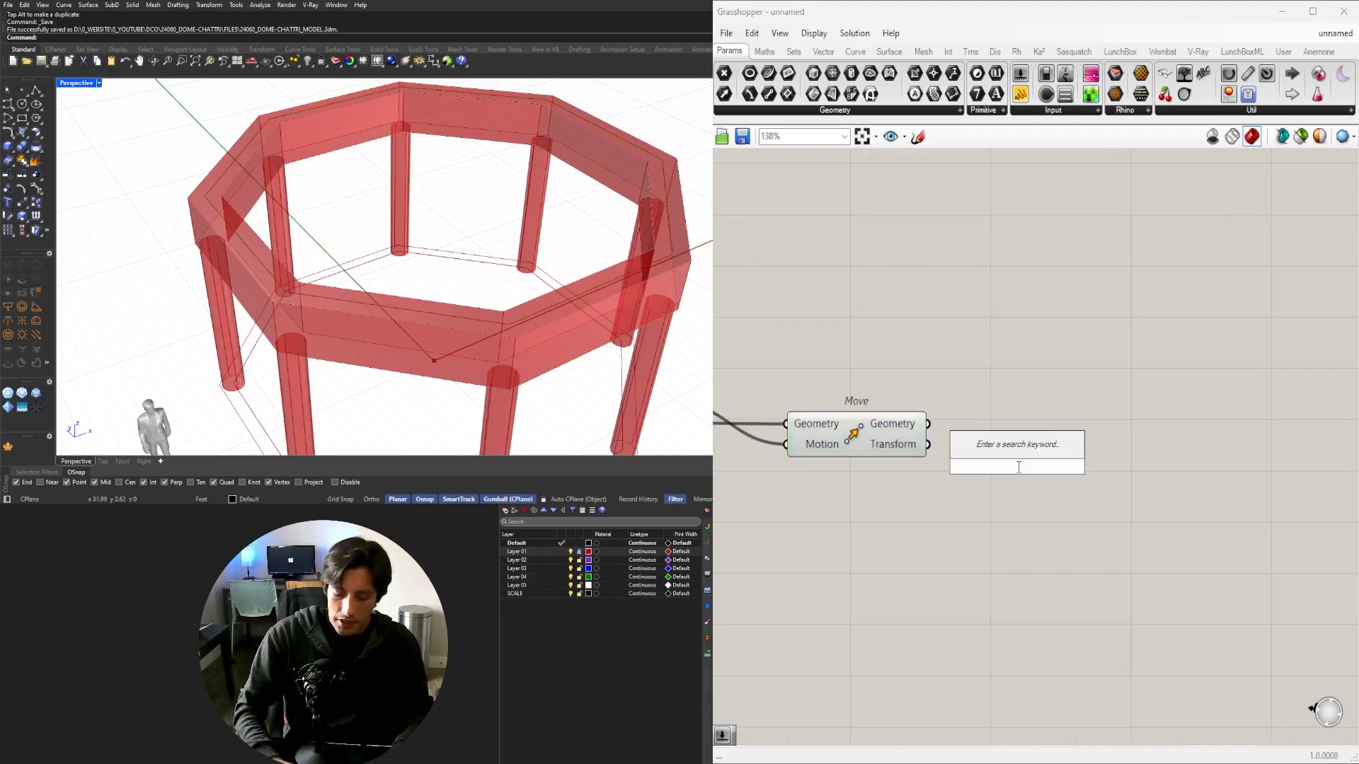
type("dis")
left_click(997, 372)
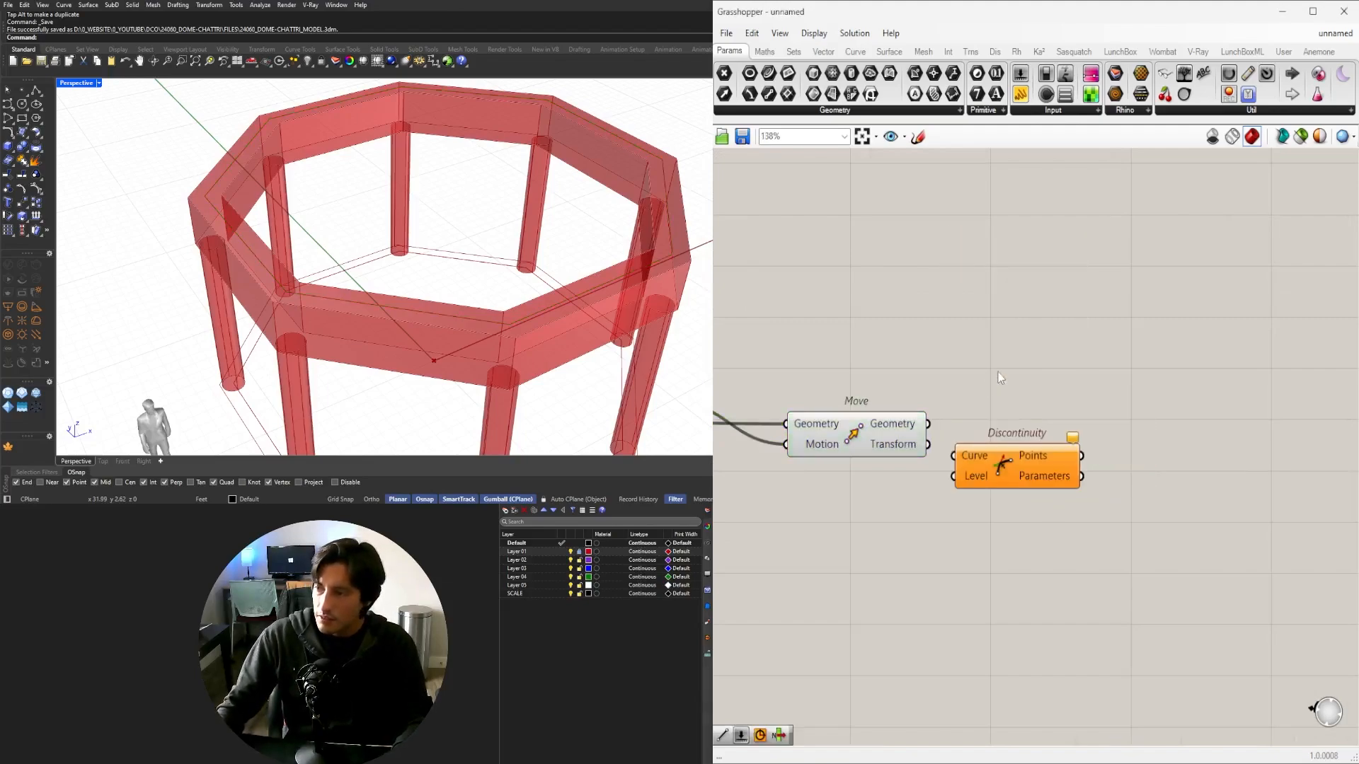
left_click_drag(928, 424, 1030, 434)
right_click_drag(1031, 441, 886, 461)
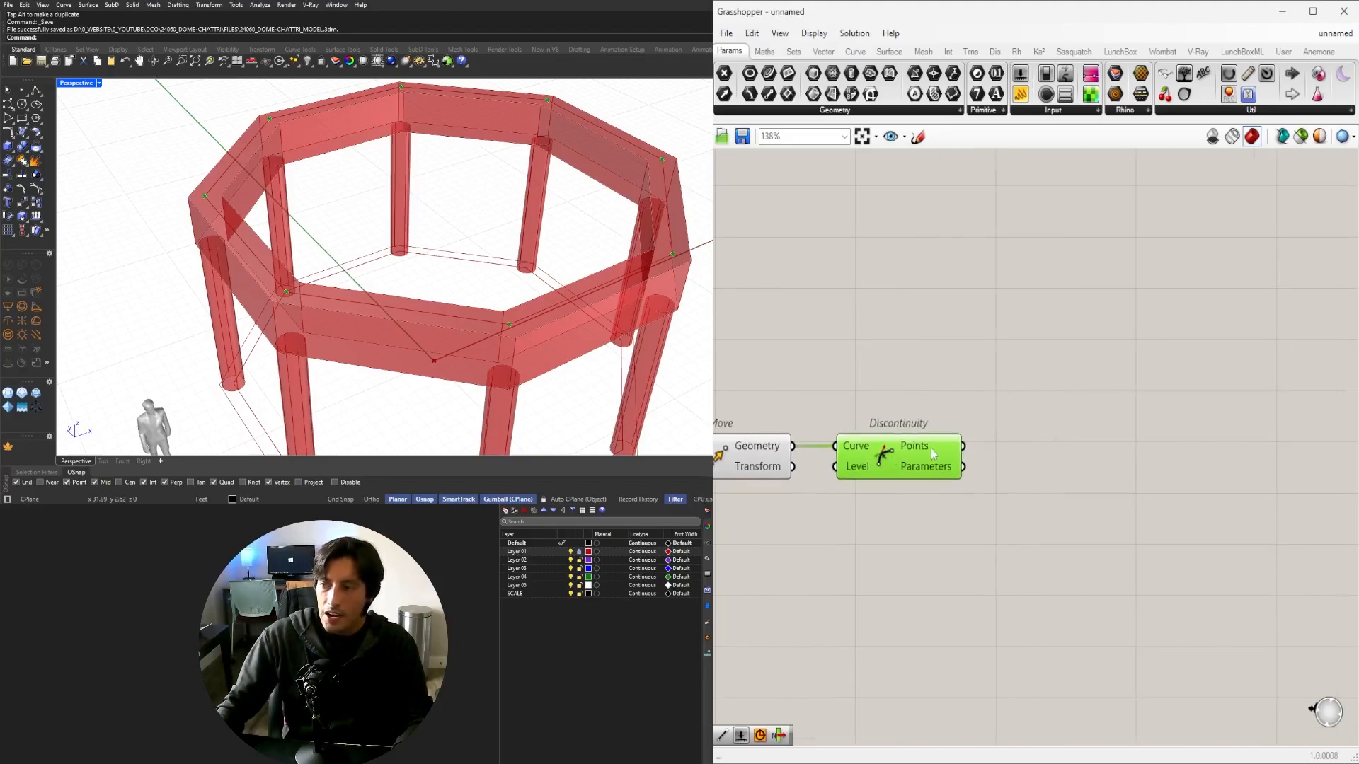
Place Circle Fit, feed it Discontinuity's Points, and orbit to inspect the fitted circle.
double_click(1074, 467)
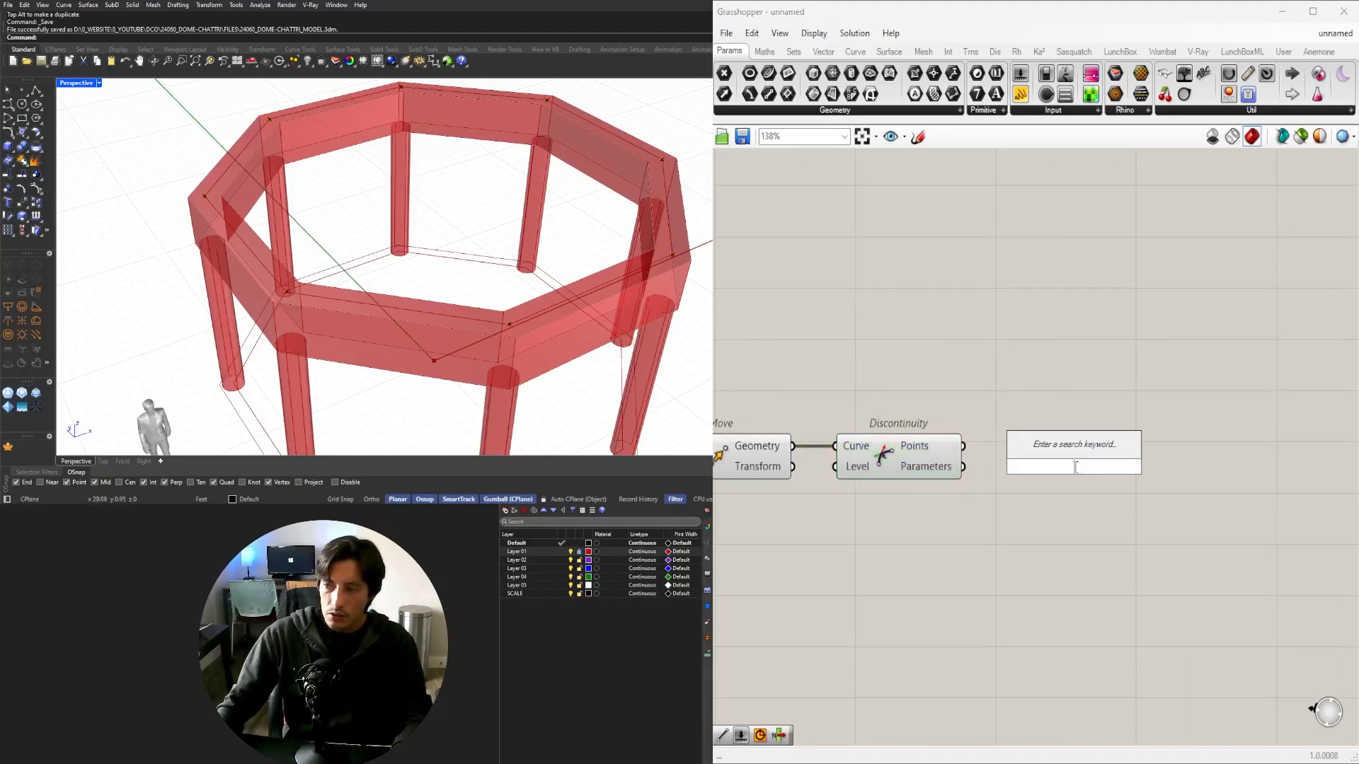
type("CIR")
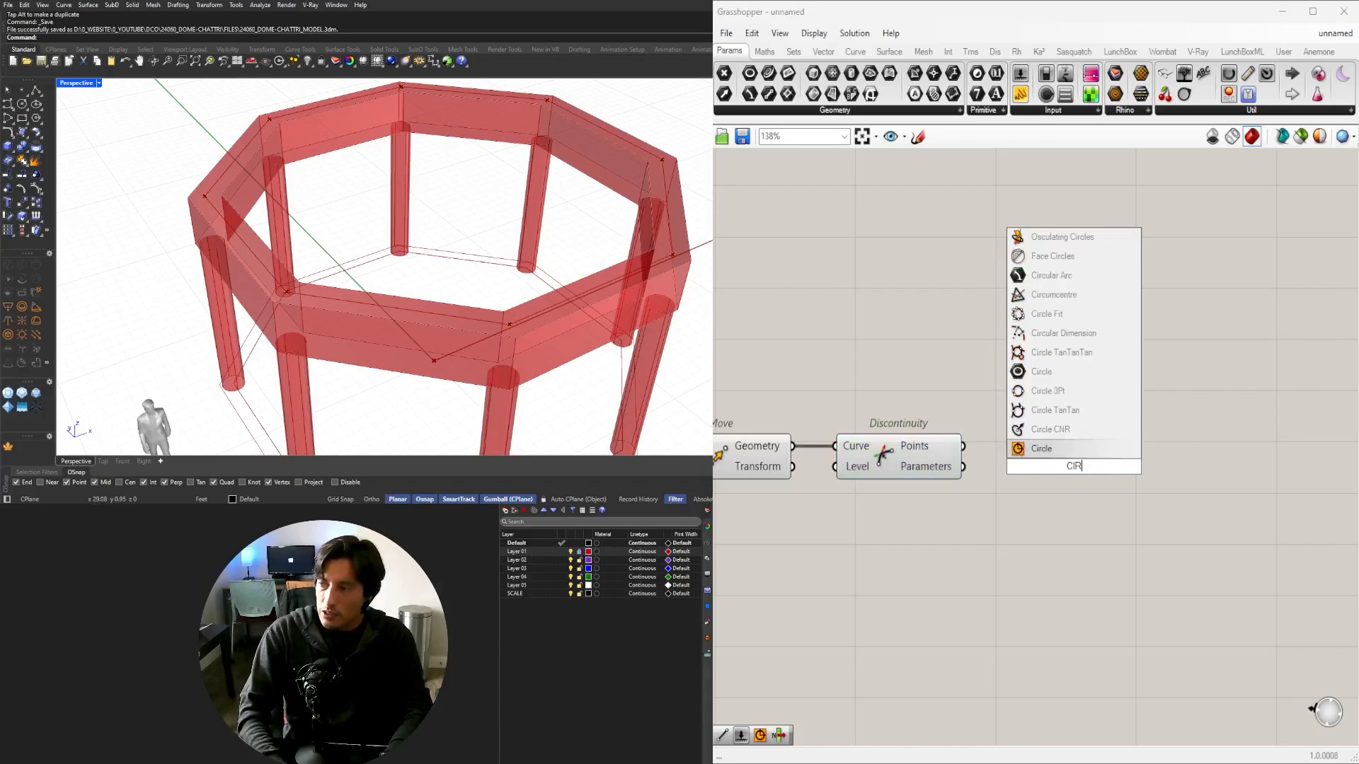
type("C")
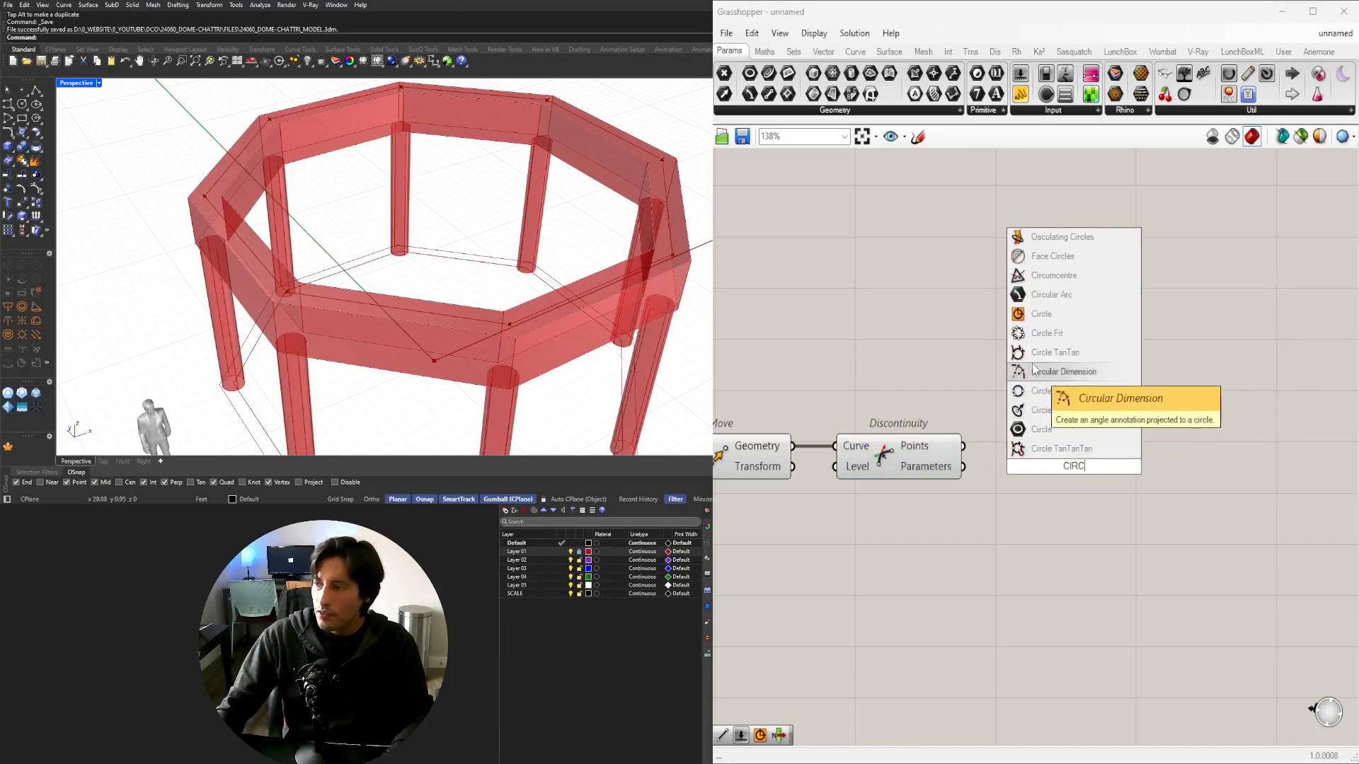
left_click(1046, 334)
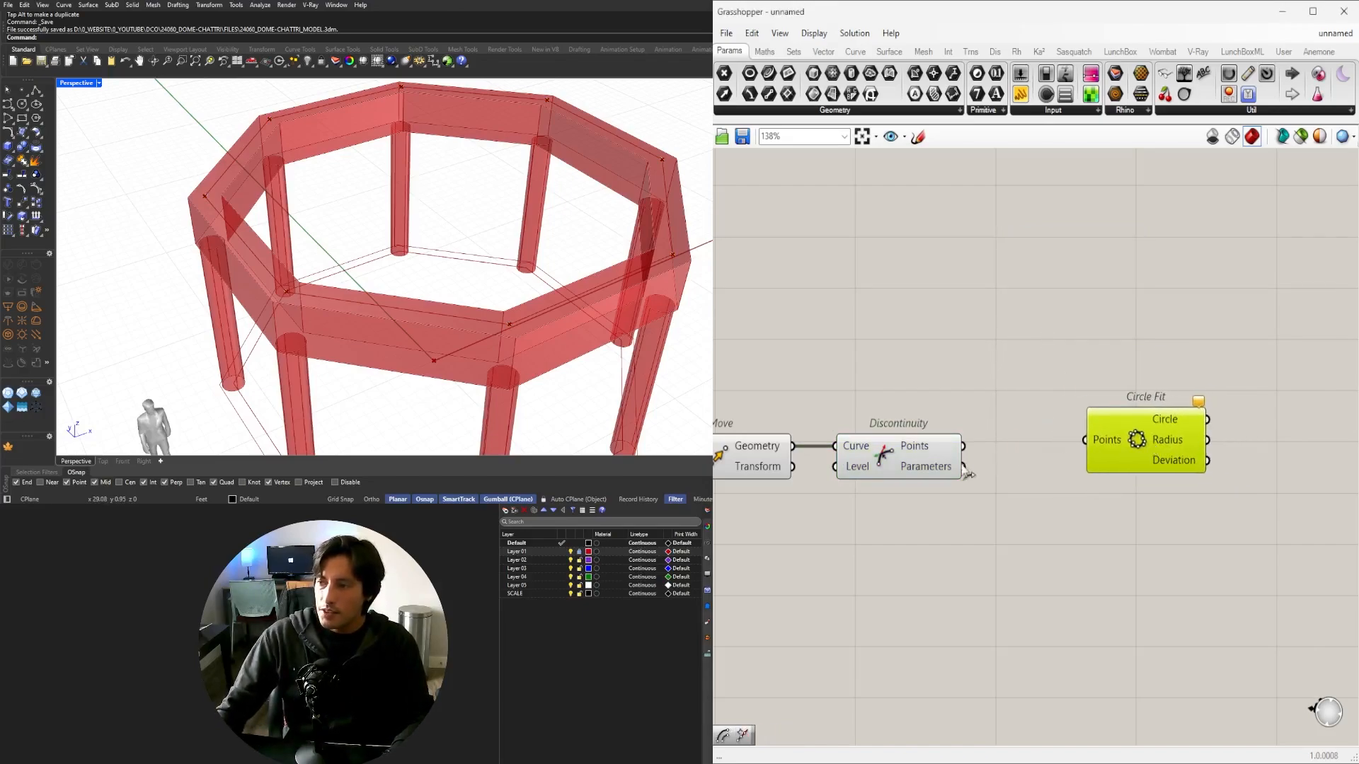
mouse_move(1080, 445)
left_mouse_down()
mouse_move(1092, 443)
mouse_move(1073, 445)
left_mouse_up()
right_click_drag(456, 275, 415, 224)
scroll(244, 244, "up", 4)
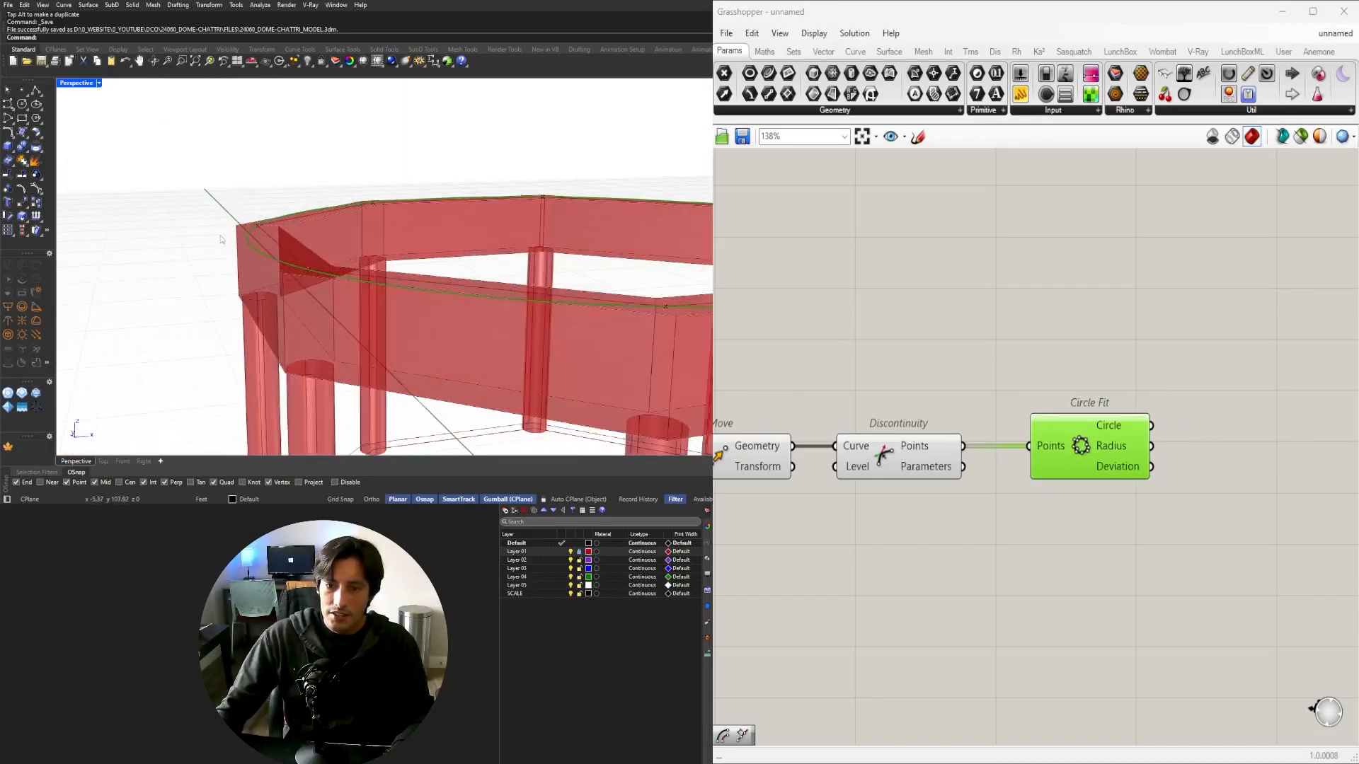
right_click_drag(244, 244, 368, 312)
scroll(377, 306, "down", 3)
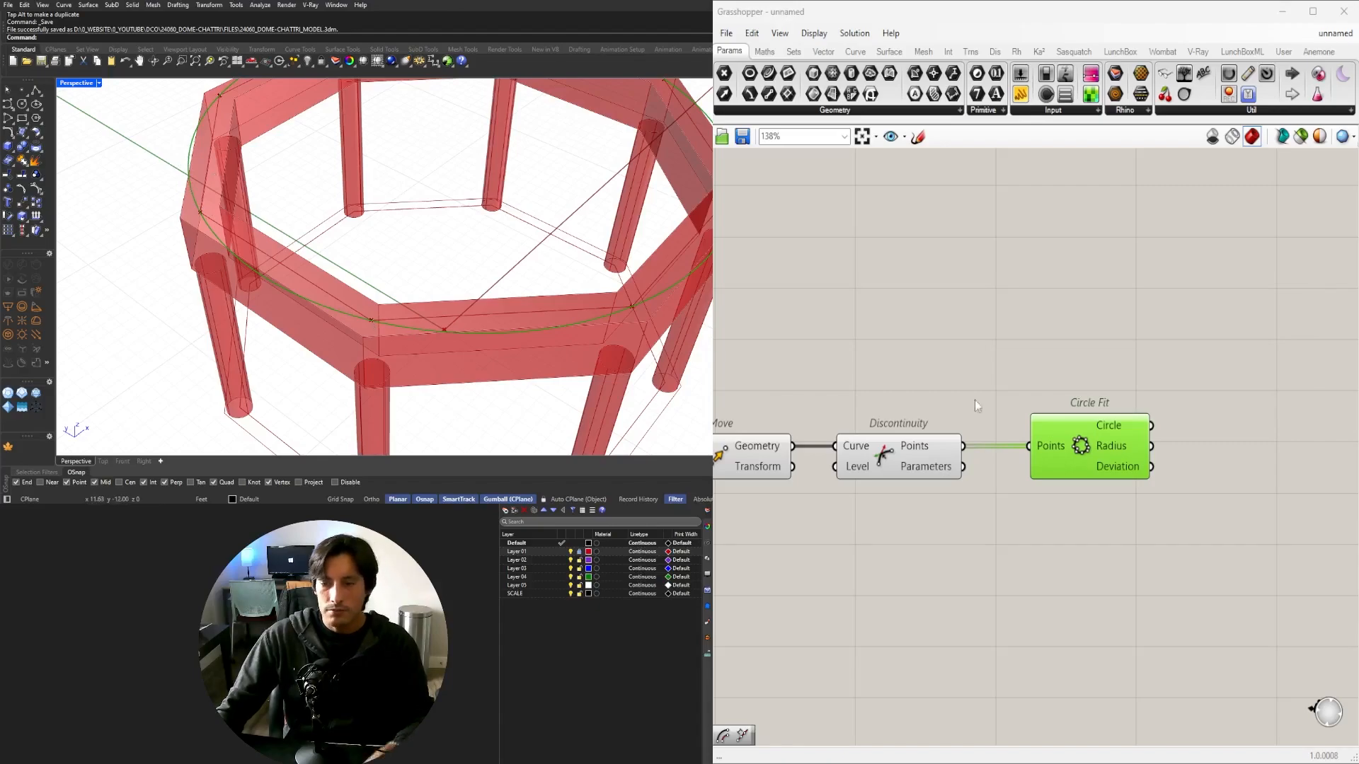
Try ring beam offset values around 1.000 on the offset slider.
scroll(987, 383, "down", 3)
right_click_drag(762, 372, 1067, 368)
right_click_drag(818, 394, 1167, 405)
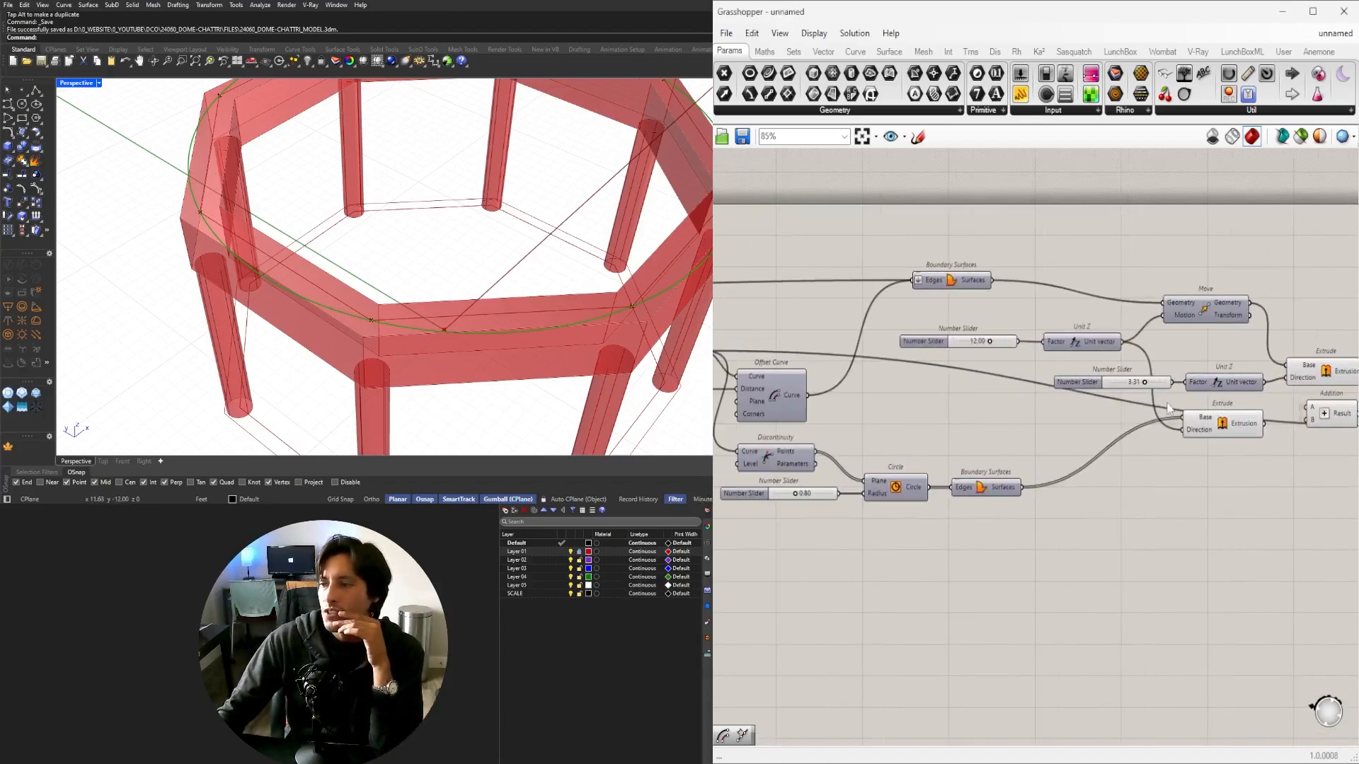
scroll(1167, 407, "down", 2)
right_click_drag(871, 400, 1259, 411)
right_click_drag(960, 383, 845, 421)
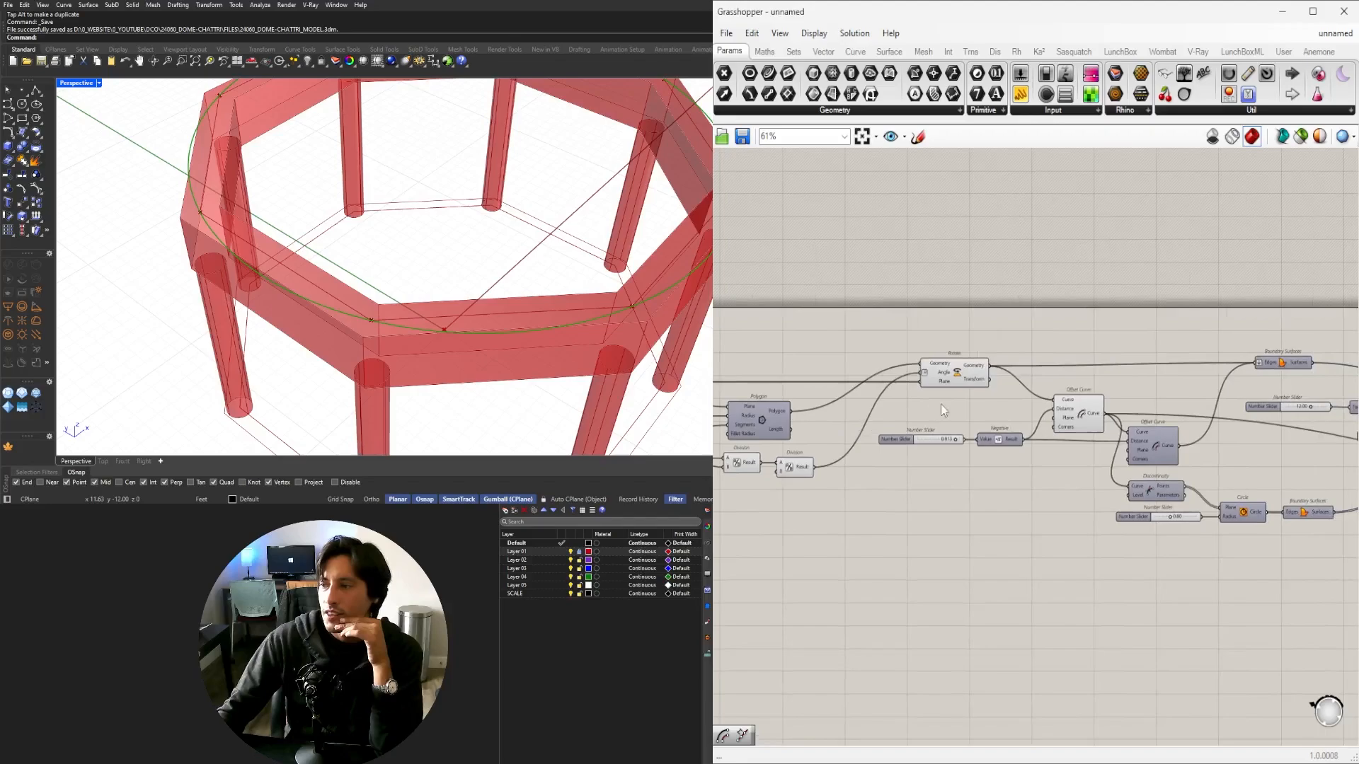
scroll(948, 426, "up", 8)
left_click_drag(991, 475, 1022, 475)
right_click_drag(749, 477, 968, 469)
Raise the offset Number Slider's maximum to 2.
left_click(964, 470)
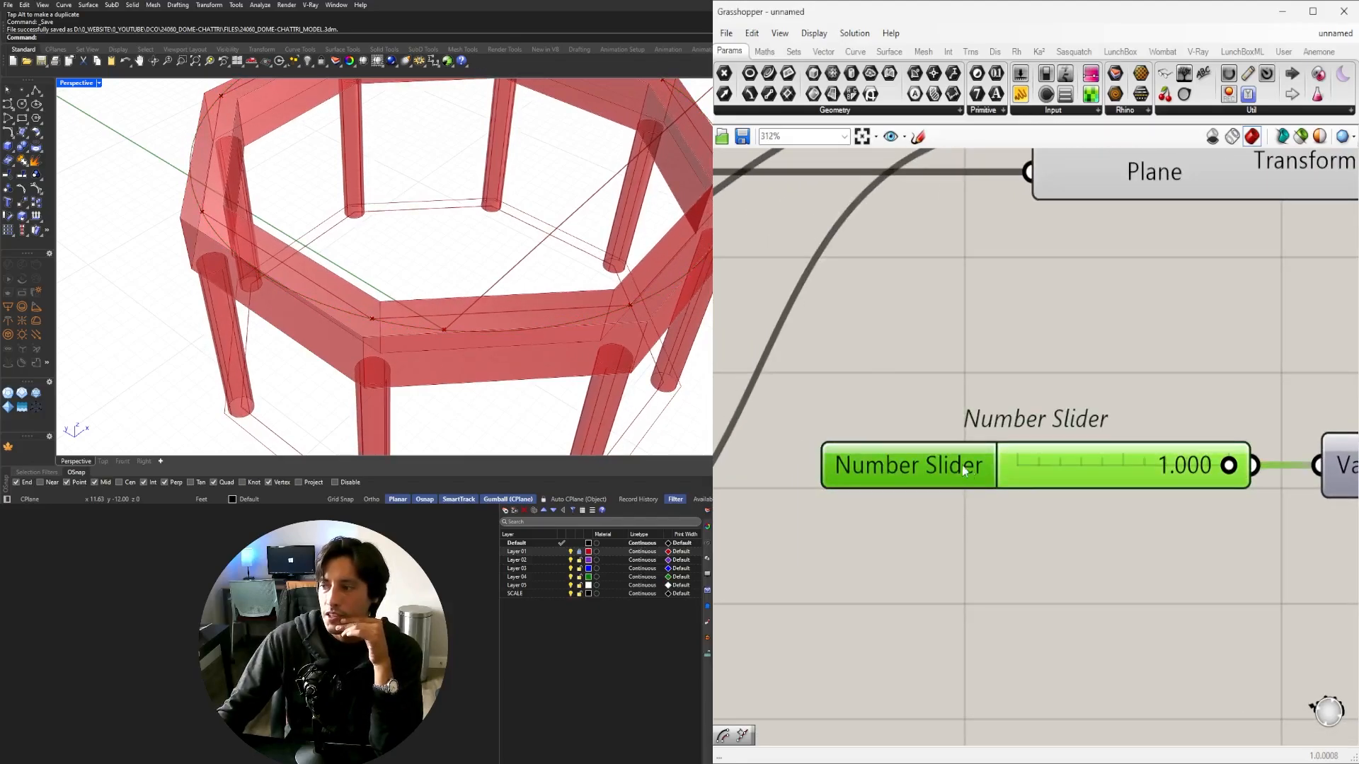
double_click(963, 469)
double_click(997, 506)
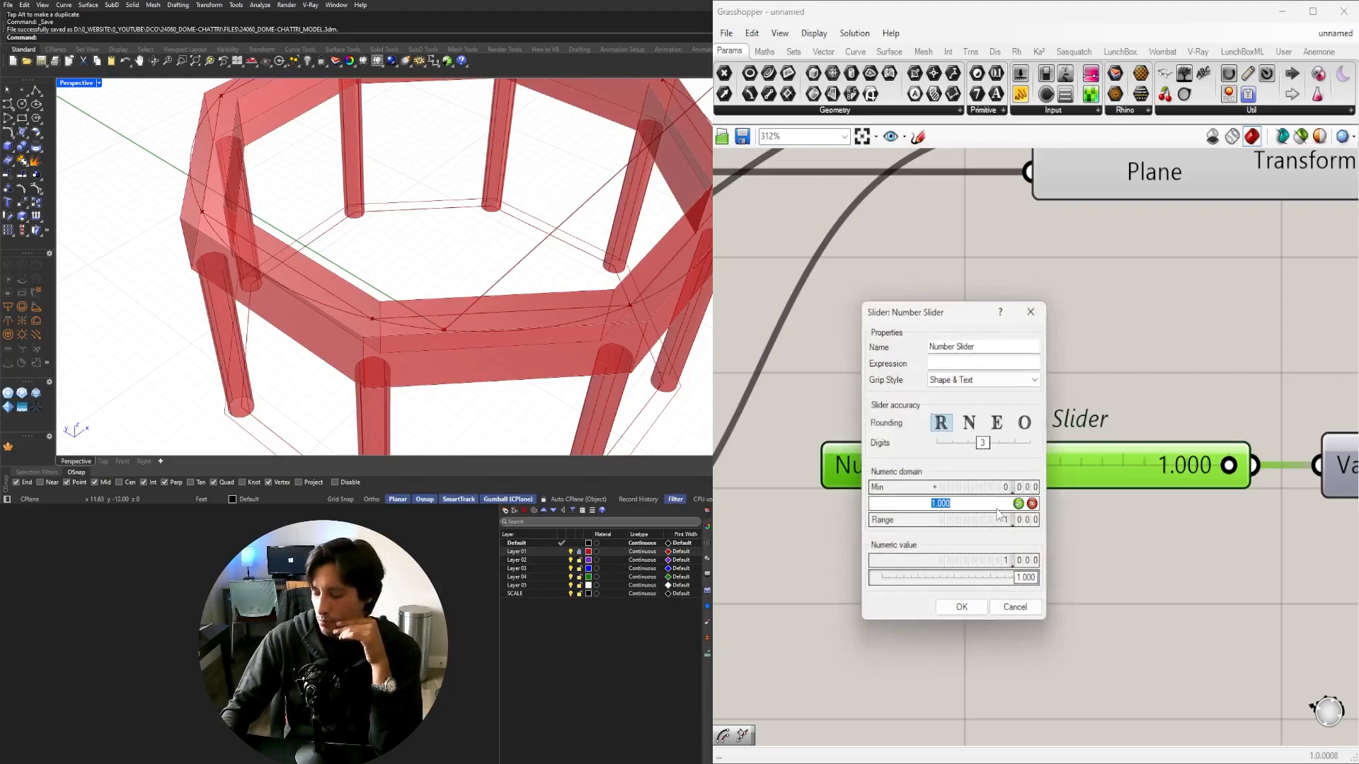
type("2")
left_click(964, 605)
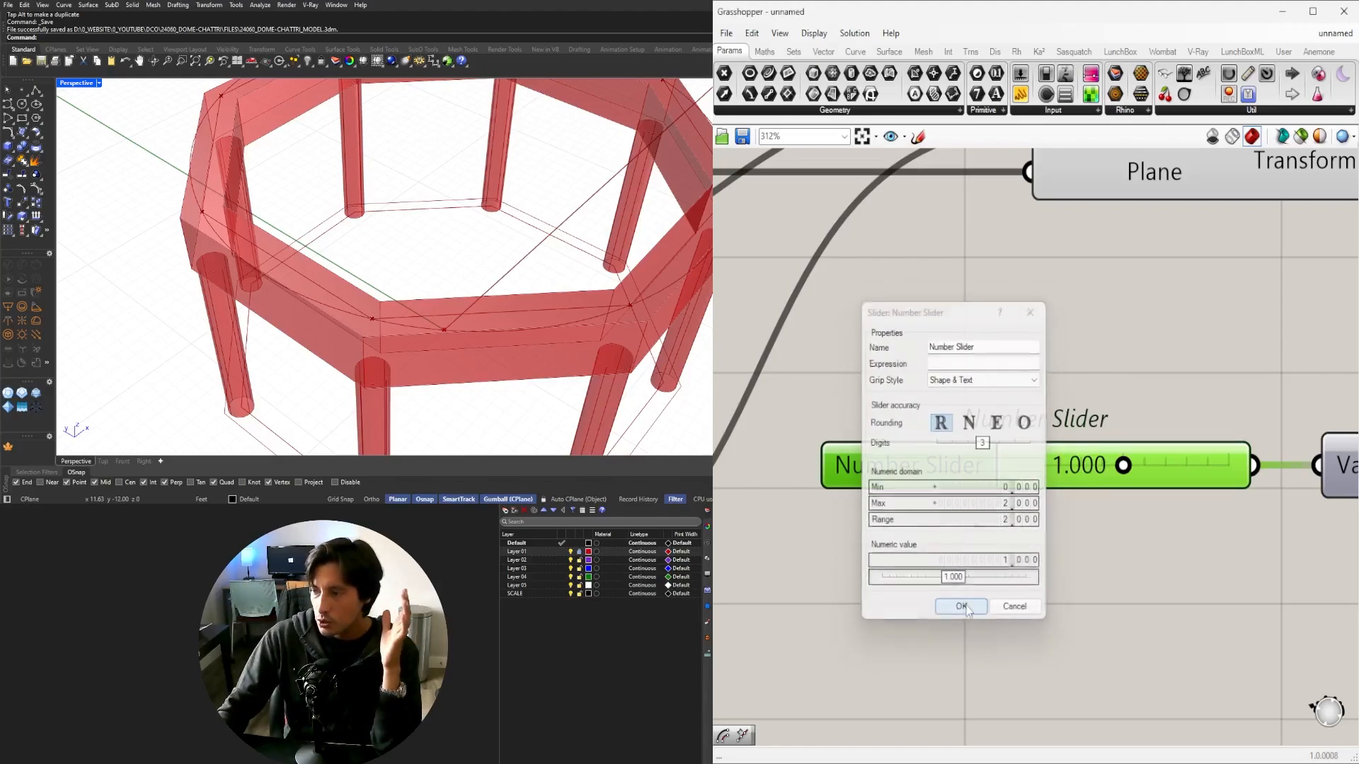
Set the ring beam offset to exactly 1.200.
mouse_move(1125, 467)
left_mouse_down()
mouse_move(1245, 464)
mouse_move(1016, 464)
mouse_move(1144, 466)
left_mouse_up()
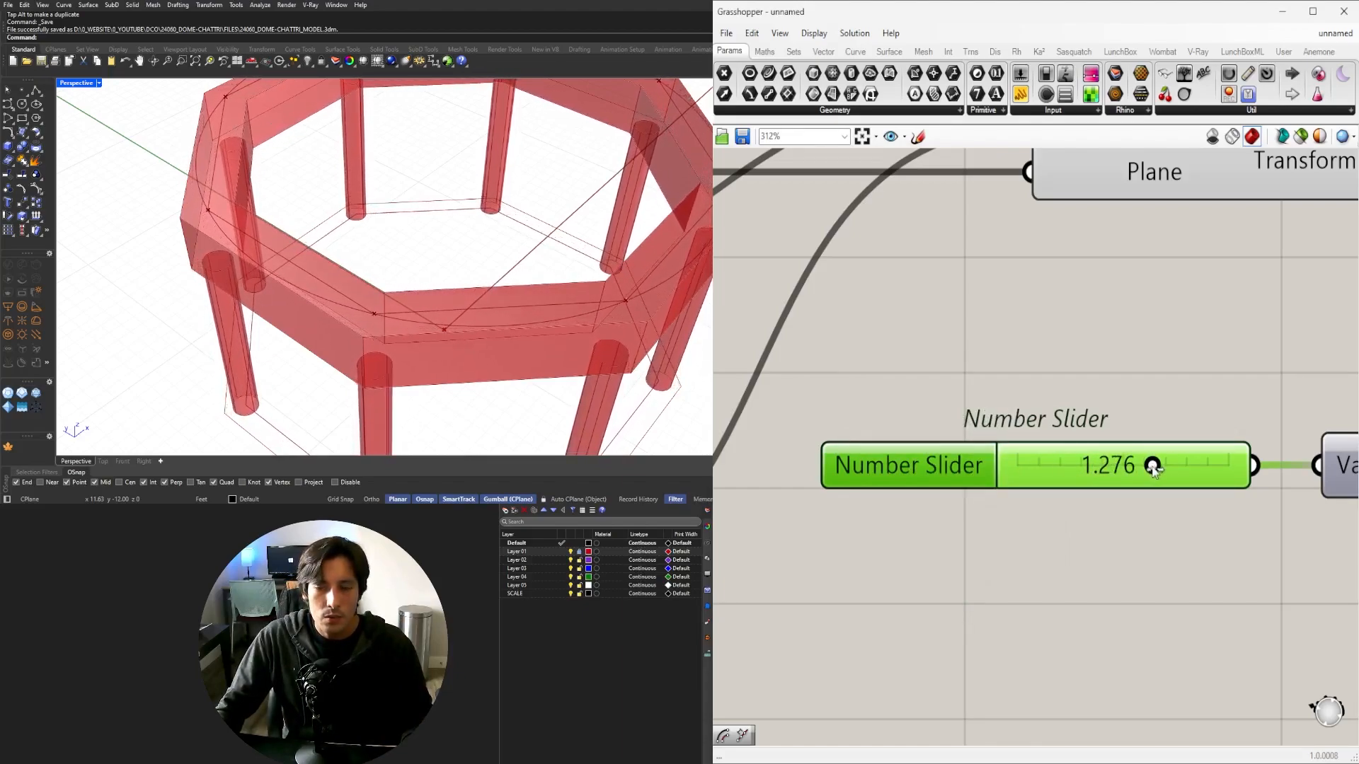
left_click_drag(1152, 467, 1143, 469)
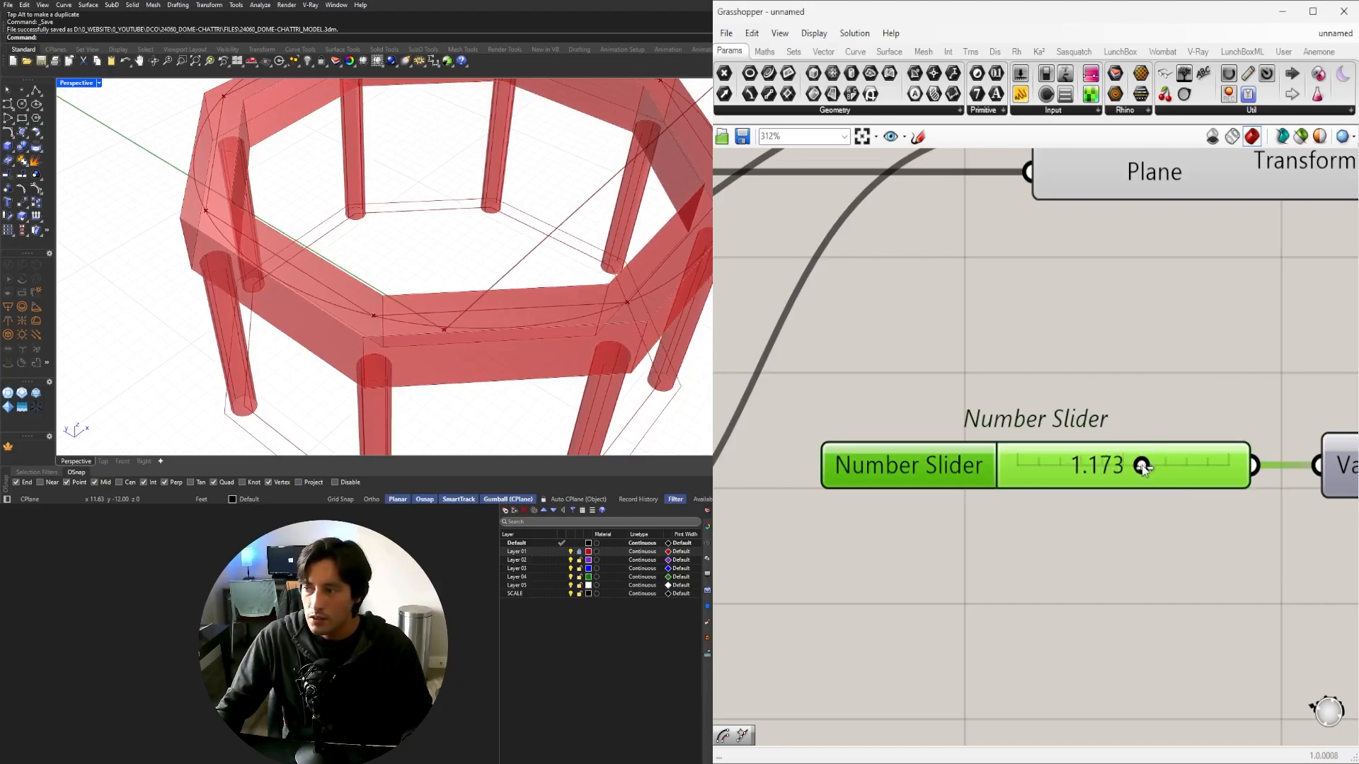
double_click(1142, 468)
type("1.2")
key("Return")
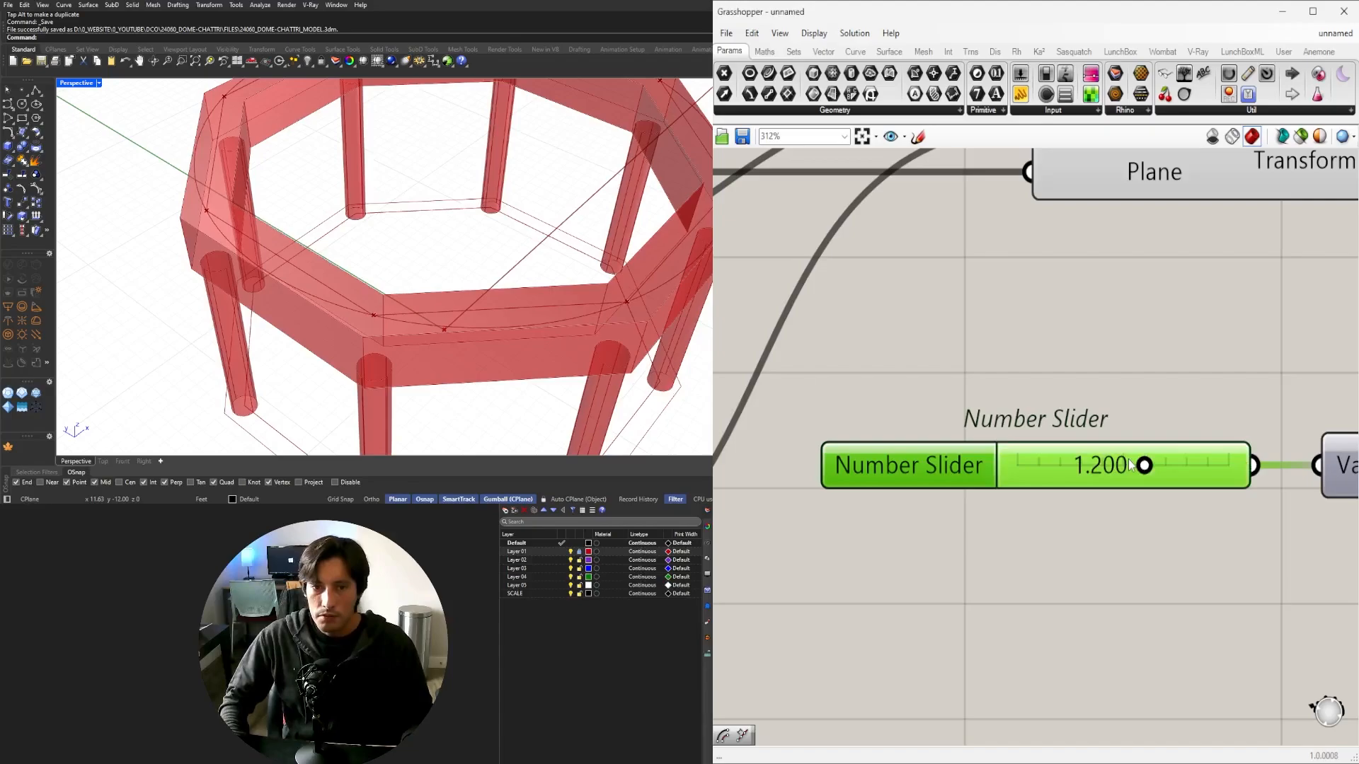
Move the Circle Fit component beside Discontinuity on the canvas.
scroll(442, 269, "down", 6)
right_click_drag(434, 274, 446, 205)
scroll(1141, 344, "down", 4)
right_click_drag(1323, 415, 952, 432)
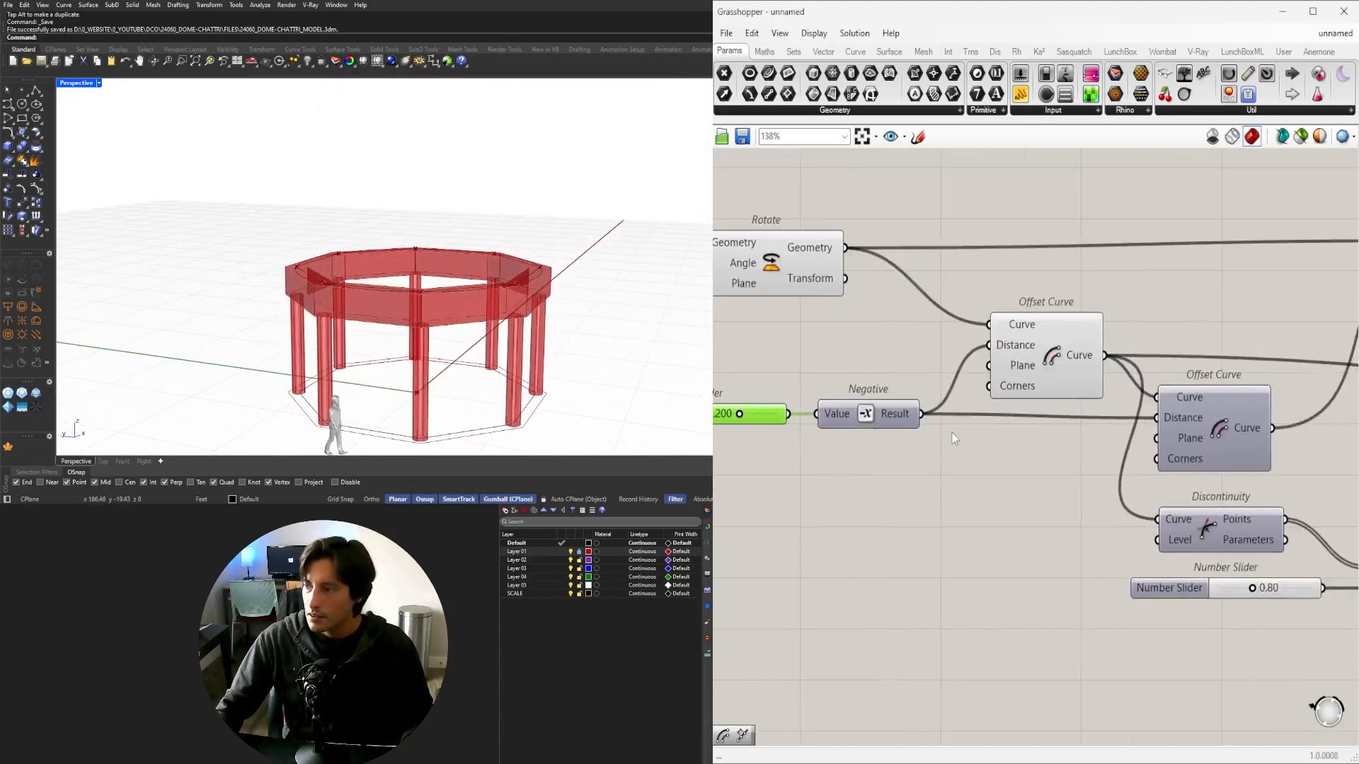
scroll(952, 433, "down", 3)
right_click_drag(1337, 437, 1089, 457)
scroll(1089, 428, "down", 5)
scroll(1189, 457, "up", 5)
left_click_drag(1071, 441, 1072, 460)
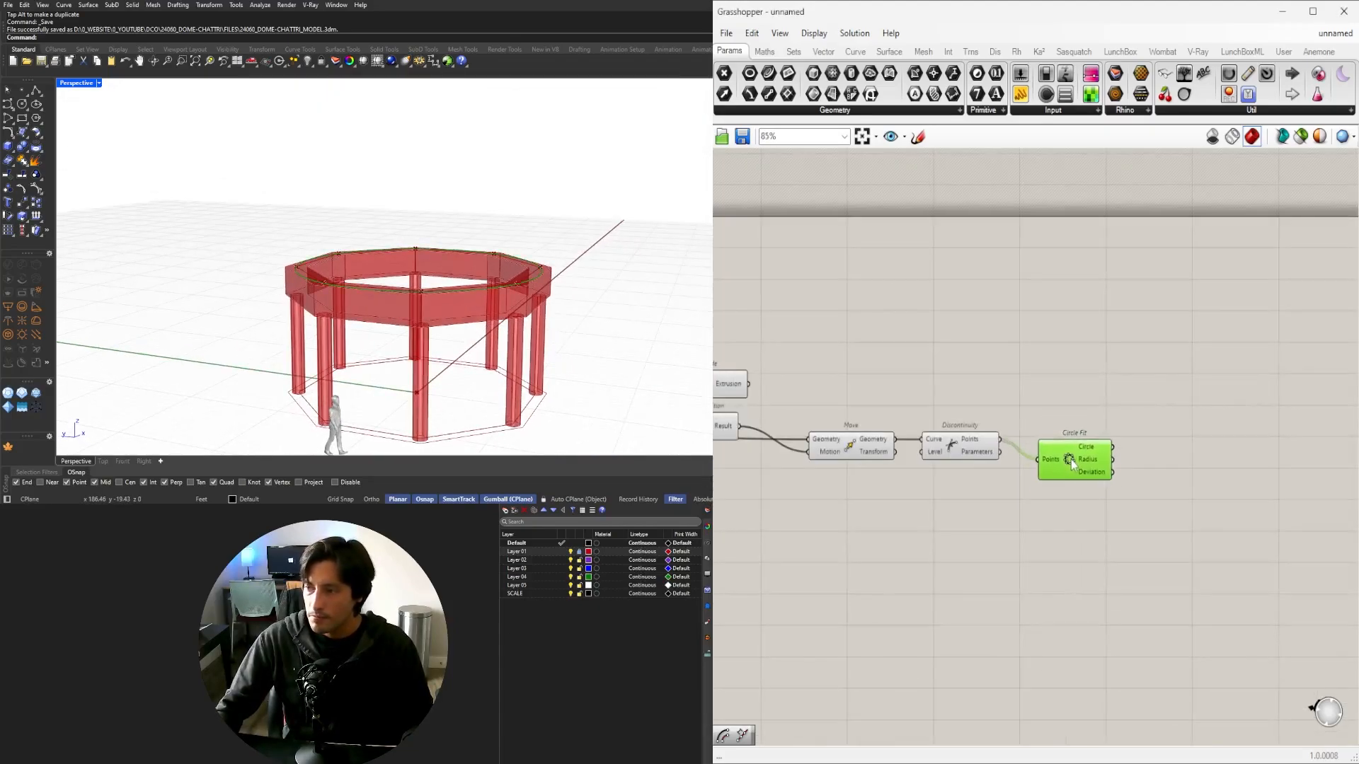
scroll(971, 437, "up", 4)
left_click_drag(1180, 508, 1157, 434)
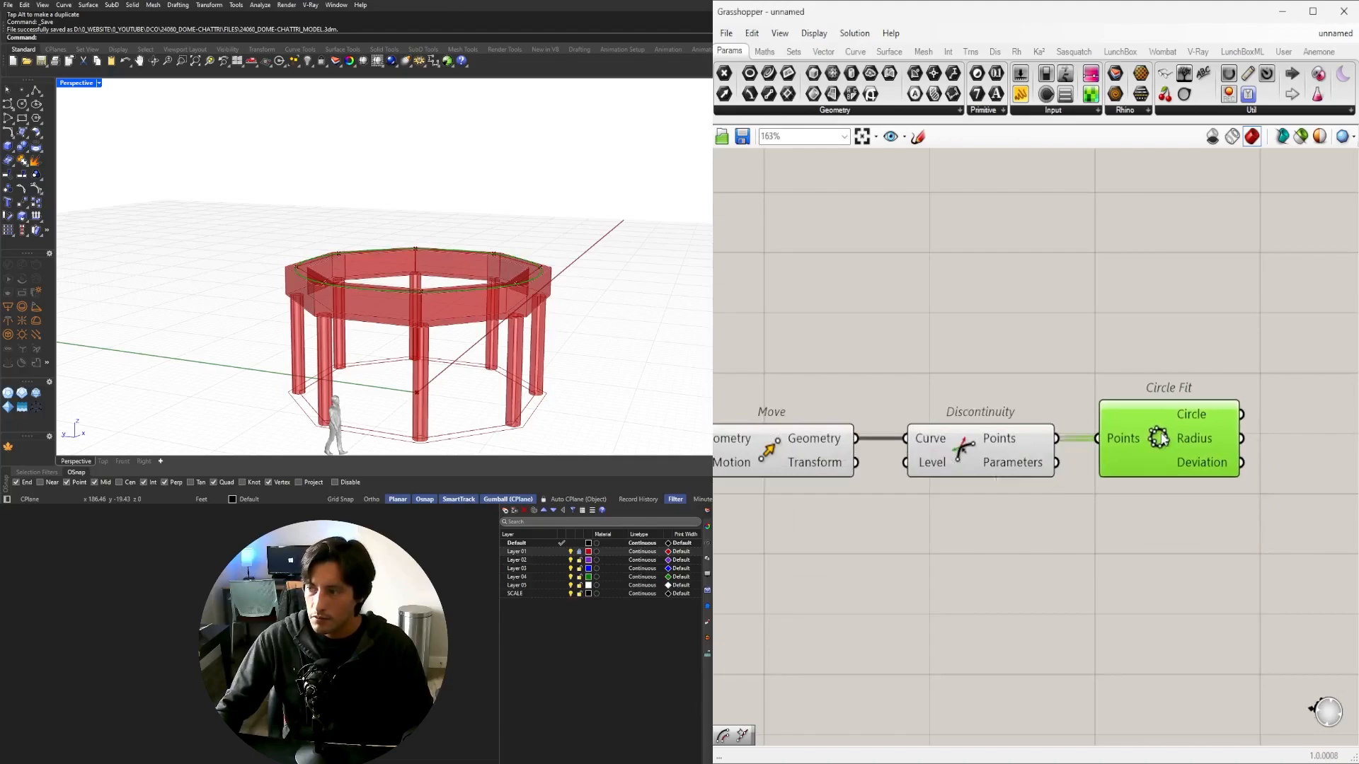
Orbit the model to check the fitted circle and restore the four-viewport layout.
right_click_drag(426, 239, 416, 292)
scroll(420, 273, "up", 3)
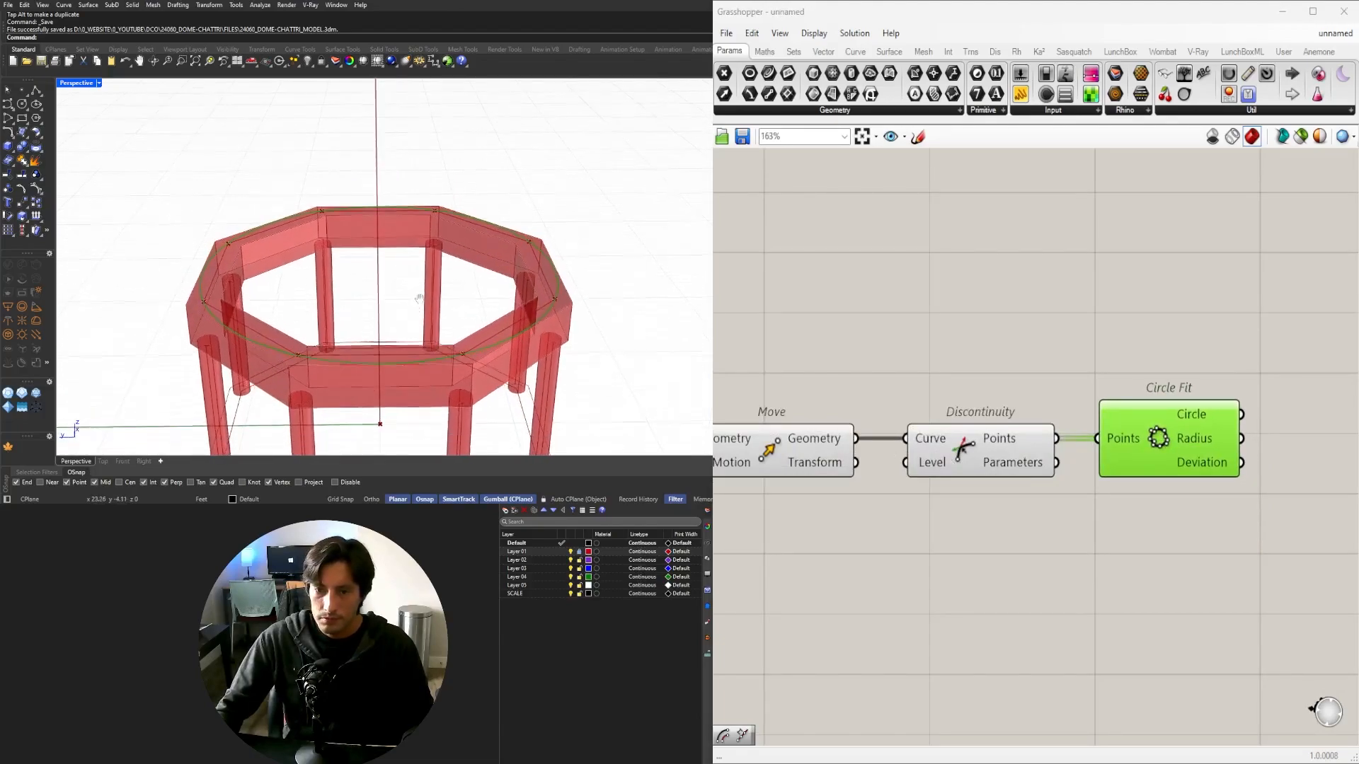
right_click_drag(646, 326, 648, 300)
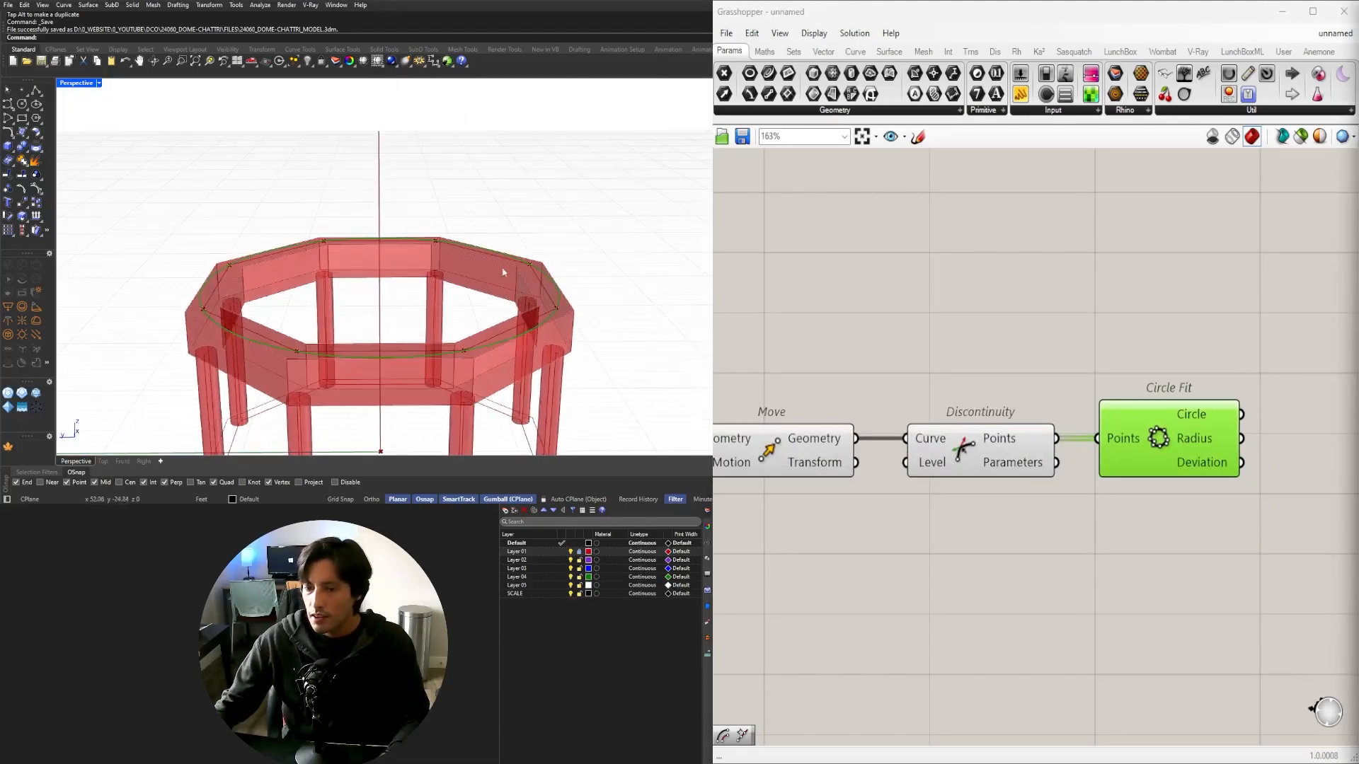
mouse_move(337, 263)
right_mouse_down()
mouse_move(424, 235)
mouse_move(327, 270)
right_mouse_up()
scroll(316, 269, "down", 2)
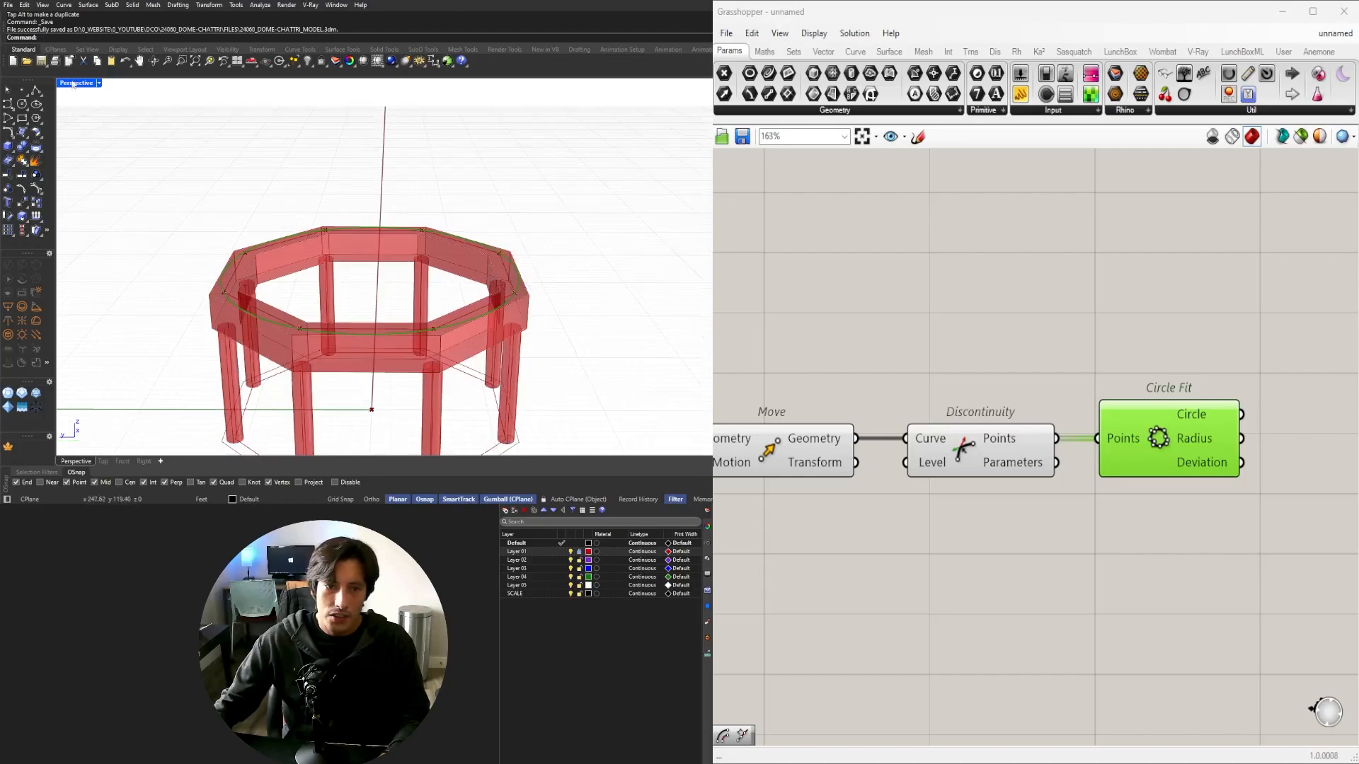
double_click(74, 84)
Maximize the Top view, frame the domed chhatri reference photo, and trace the dome's profile.
double_click(65, 84)
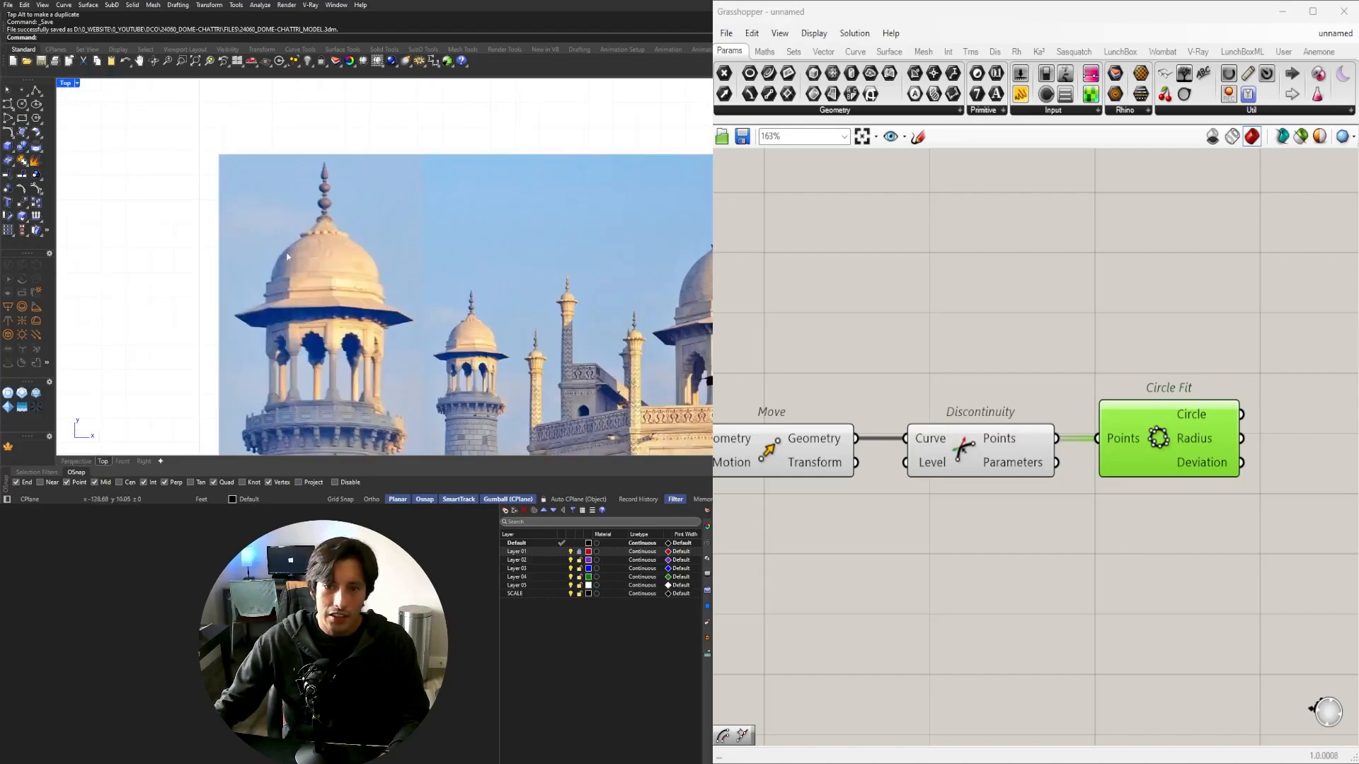
scroll(297, 256, "up", 9)
scroll(292, 262, "down", 4)
mouse_move(341, 227)
right_mouse_down()
mouse_move(294, 214)
mouse_move(329, 215)
right_mouse_up()
scroll(295, 216, "down", 2)
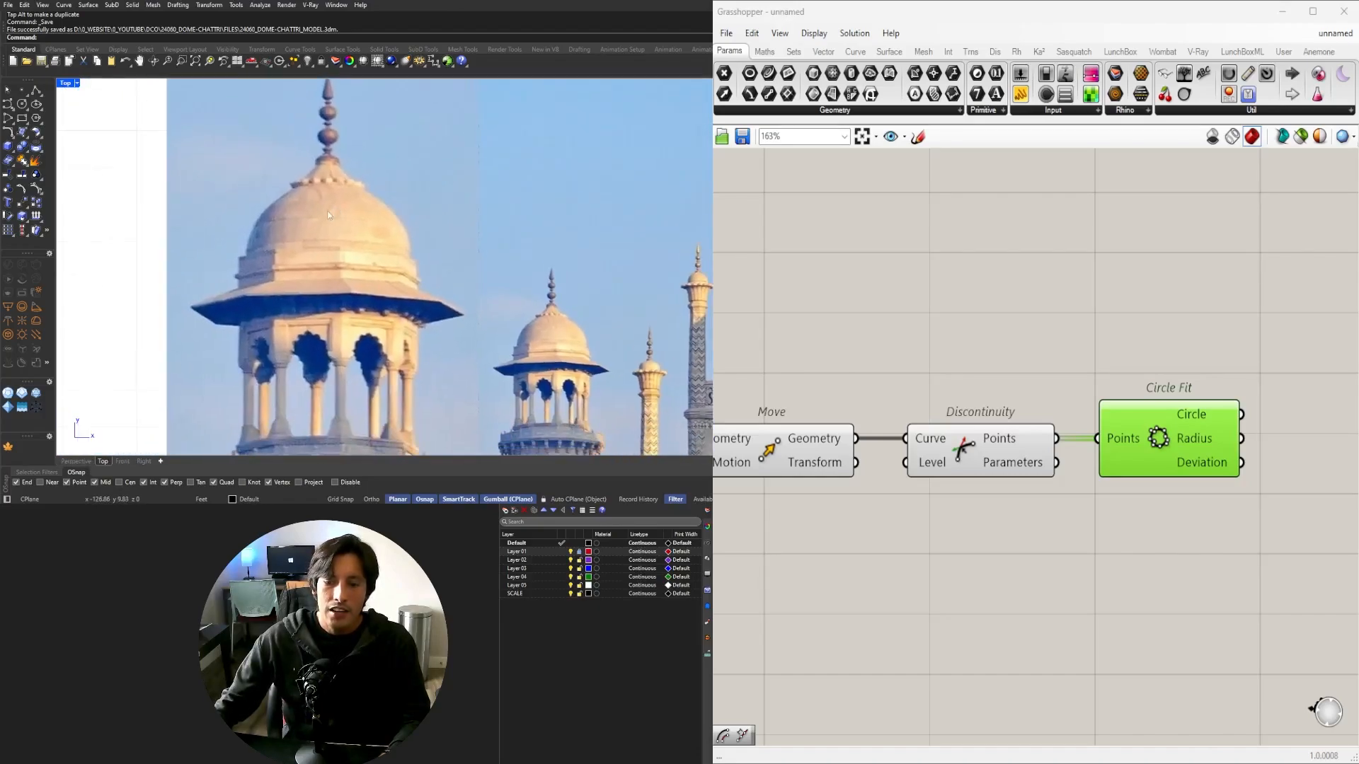
scroll(487, 351, "down", 4)
right_click_drag(488, 350, 394, 303)
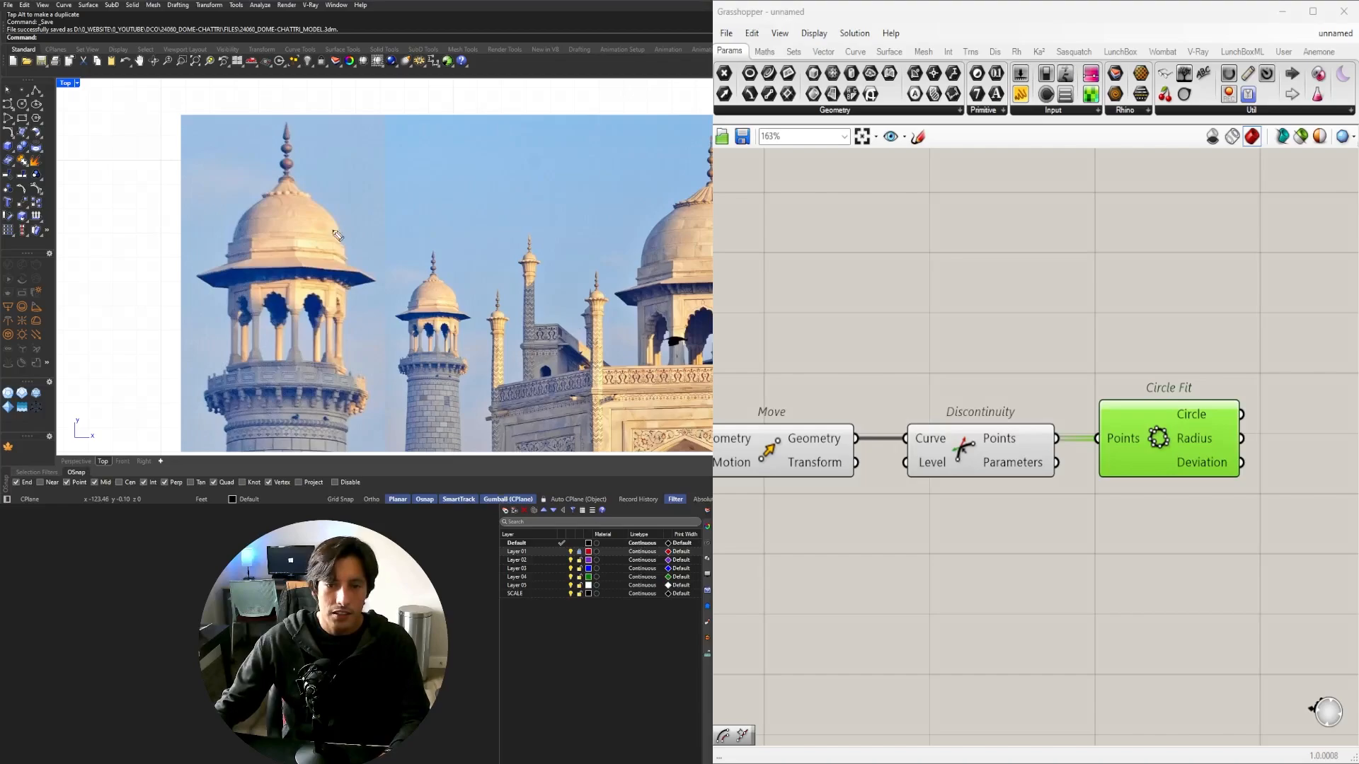
mouse_move(233, 244)
left_mouse_down()
mouse_move(248, 219)
mouse_move(317, 205)
mouse_move(341, 240)
left_mouse_up()
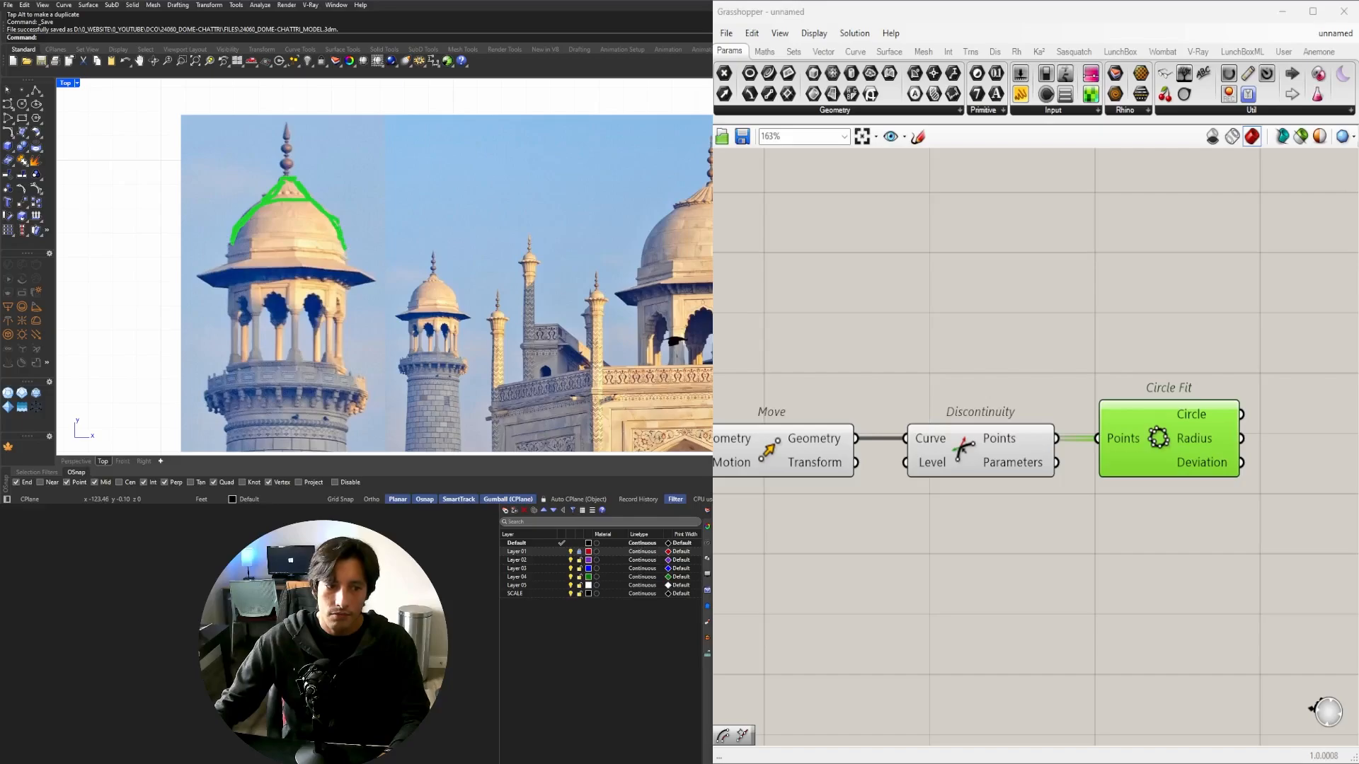
key("ctrl+shift+6")
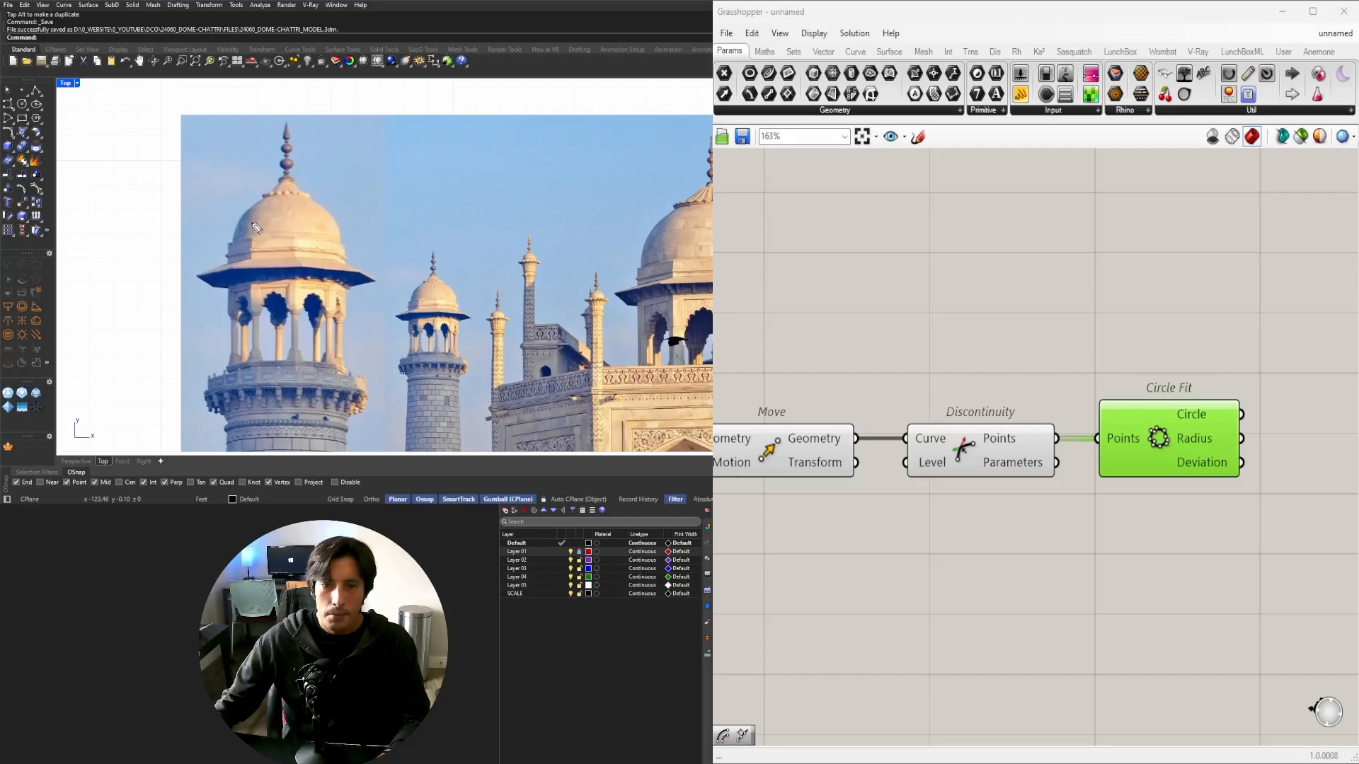
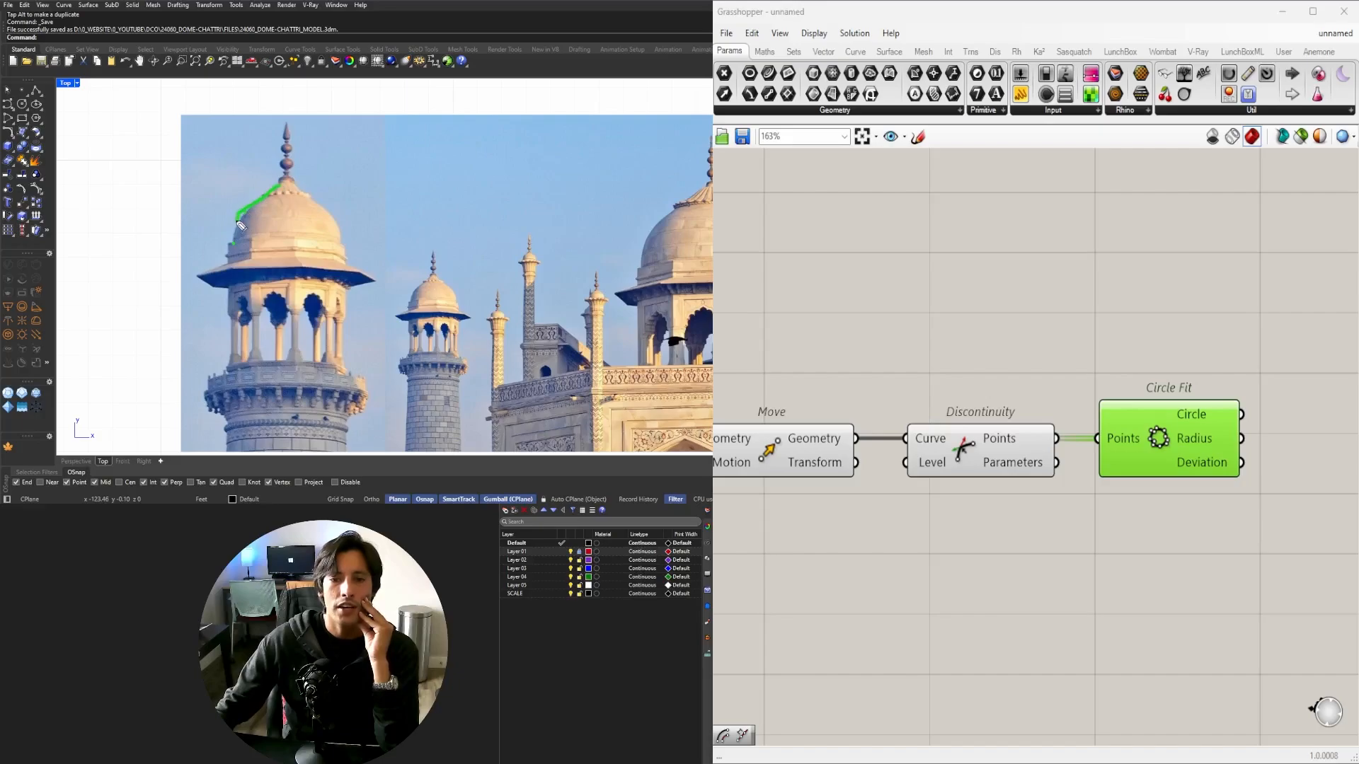
Sketch over the reference photo, clear the marks, and pan the definition toward Circle Fit.
left_click_drag(290, 171, 285, 242)
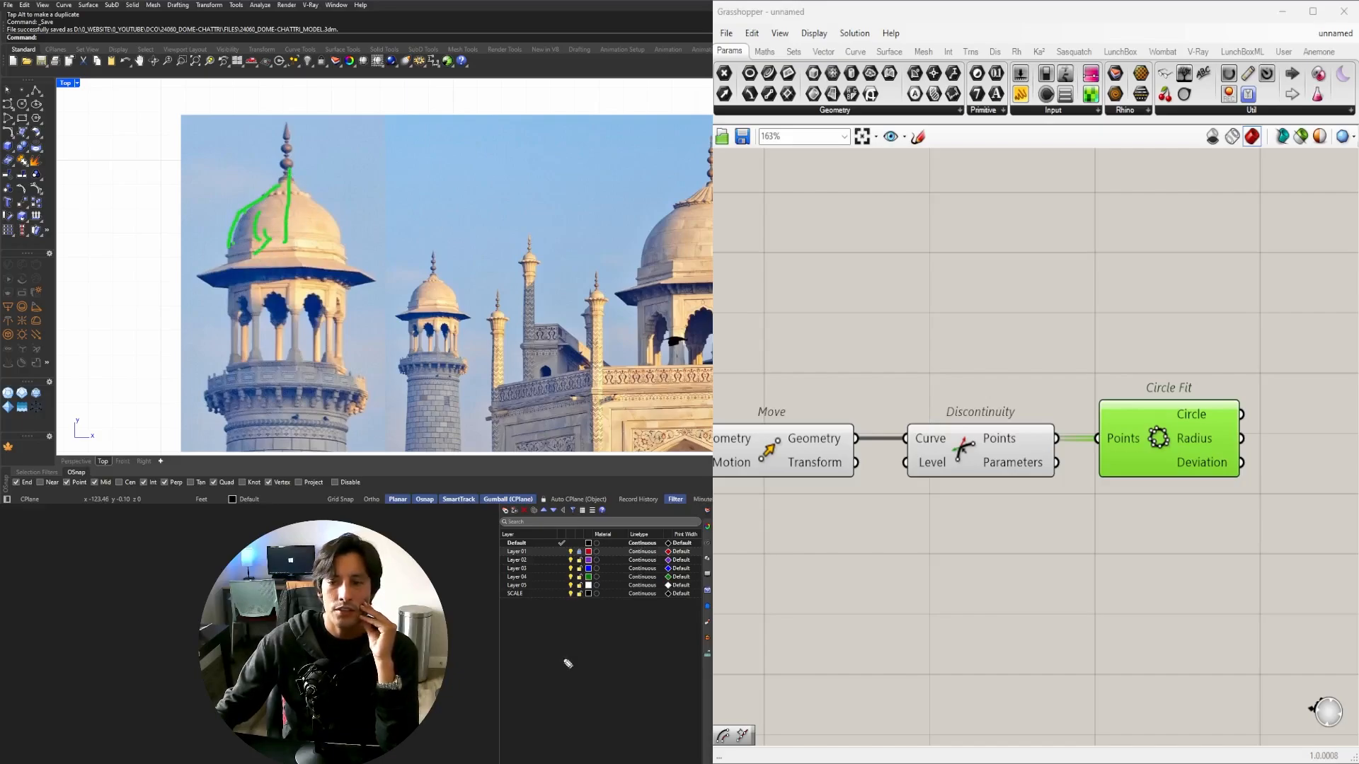
key("Escape")
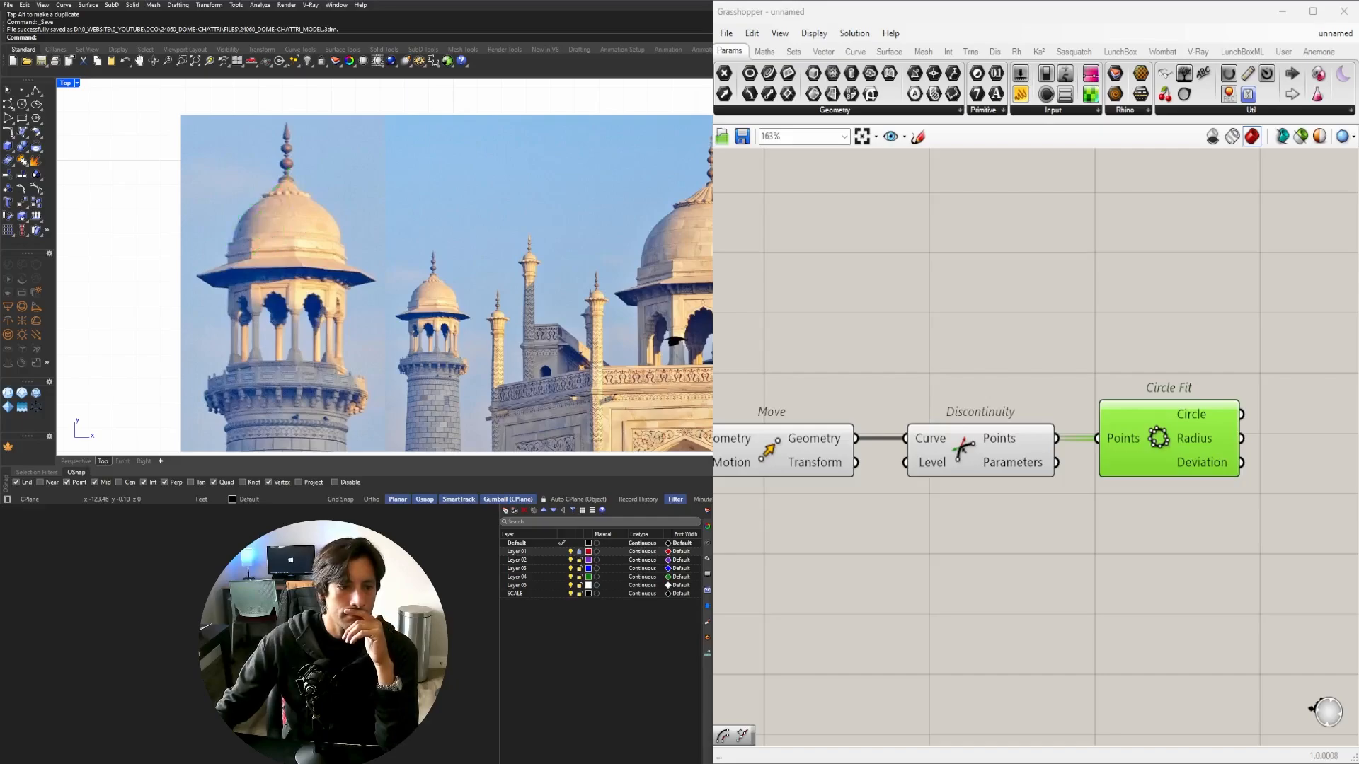
right_click_drag(1177, 451, 1015, 419)
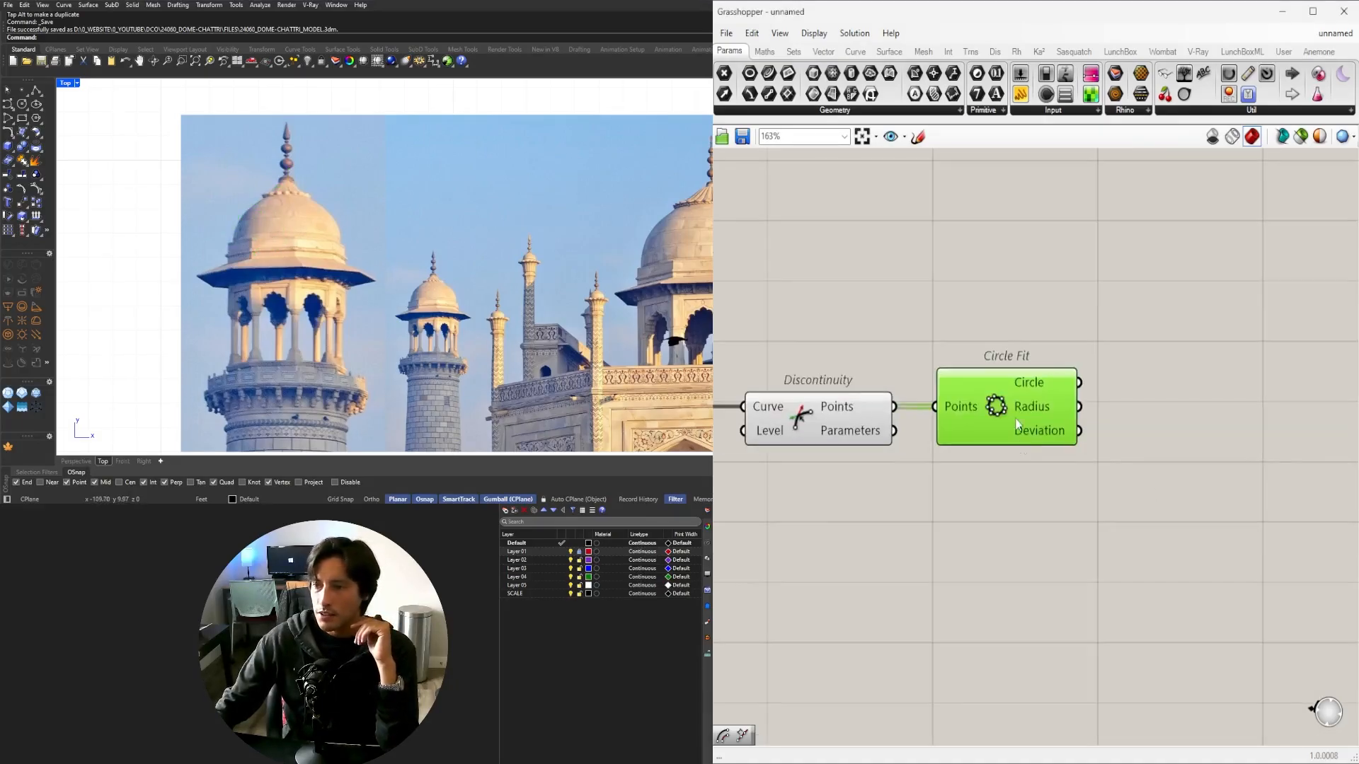
Maximize the Perspective view and orbit down onto the octagonal columns and ring beam.
double_click(68, 85)
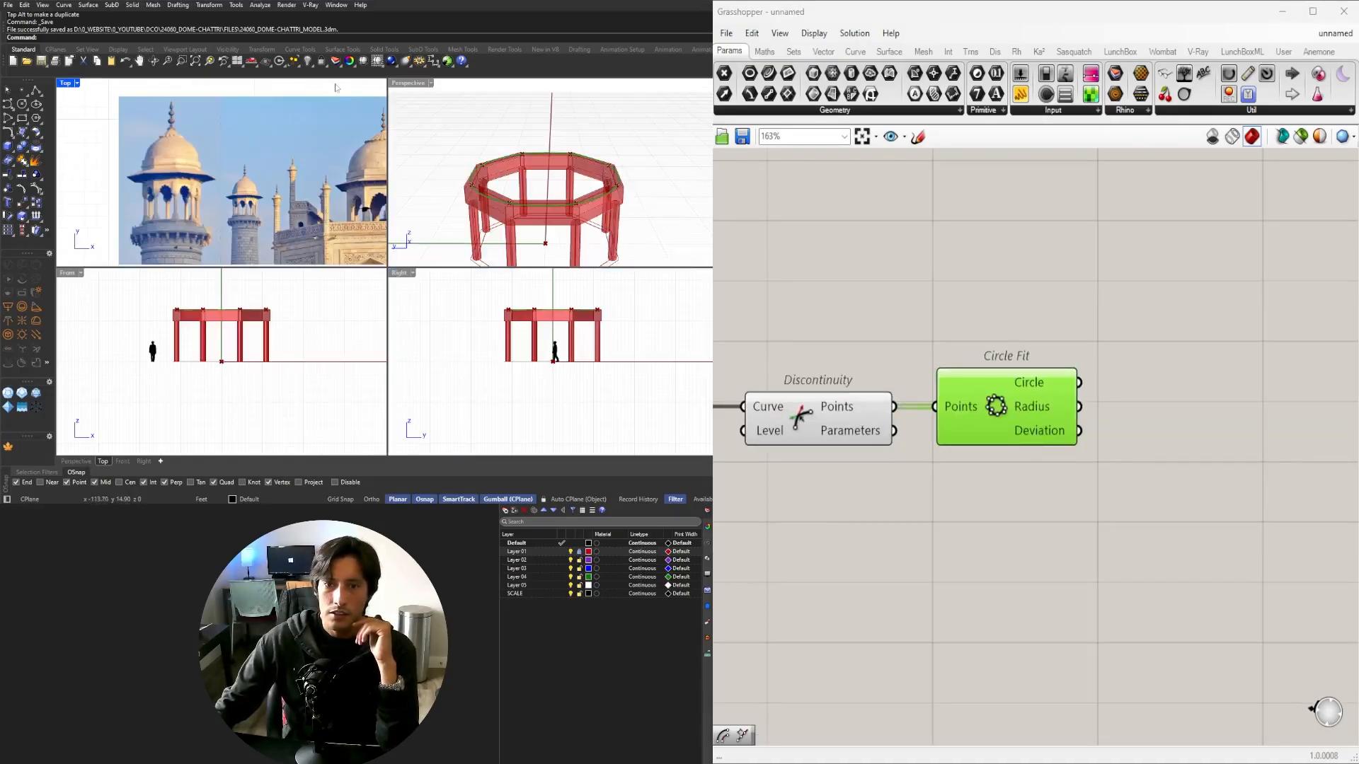
double_click(404, 83)
right_click_drag(427, 209, 438, 242)
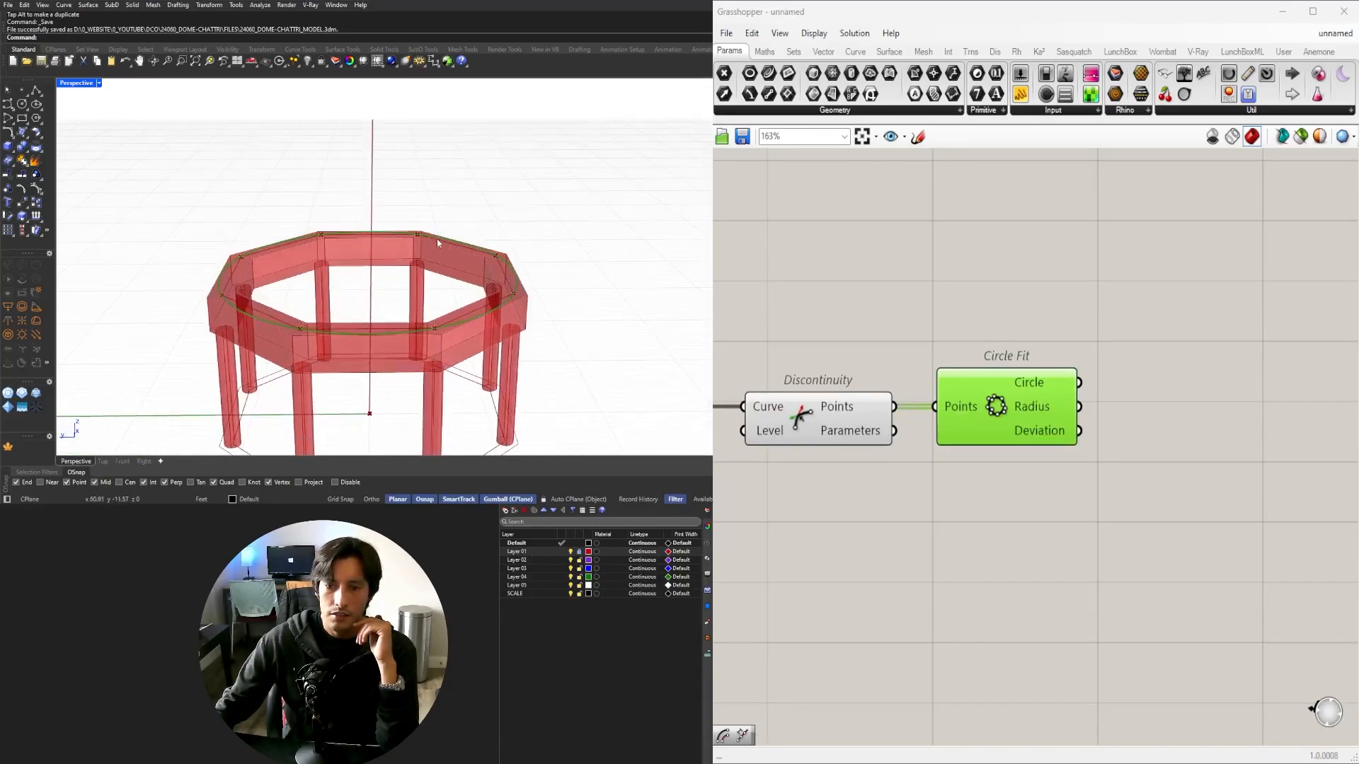
scroll(814, 495, "down", 2)
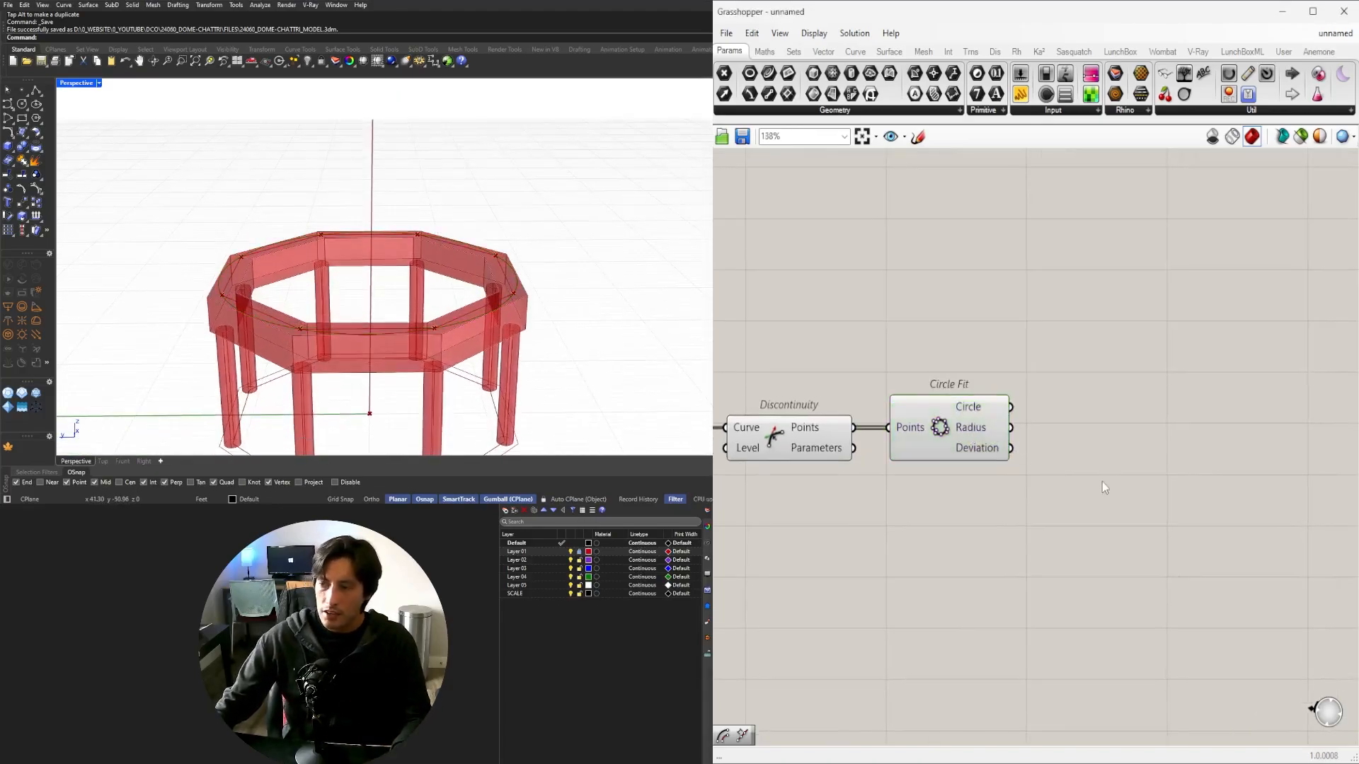
right_click_drag(448, 304, 442, 271)
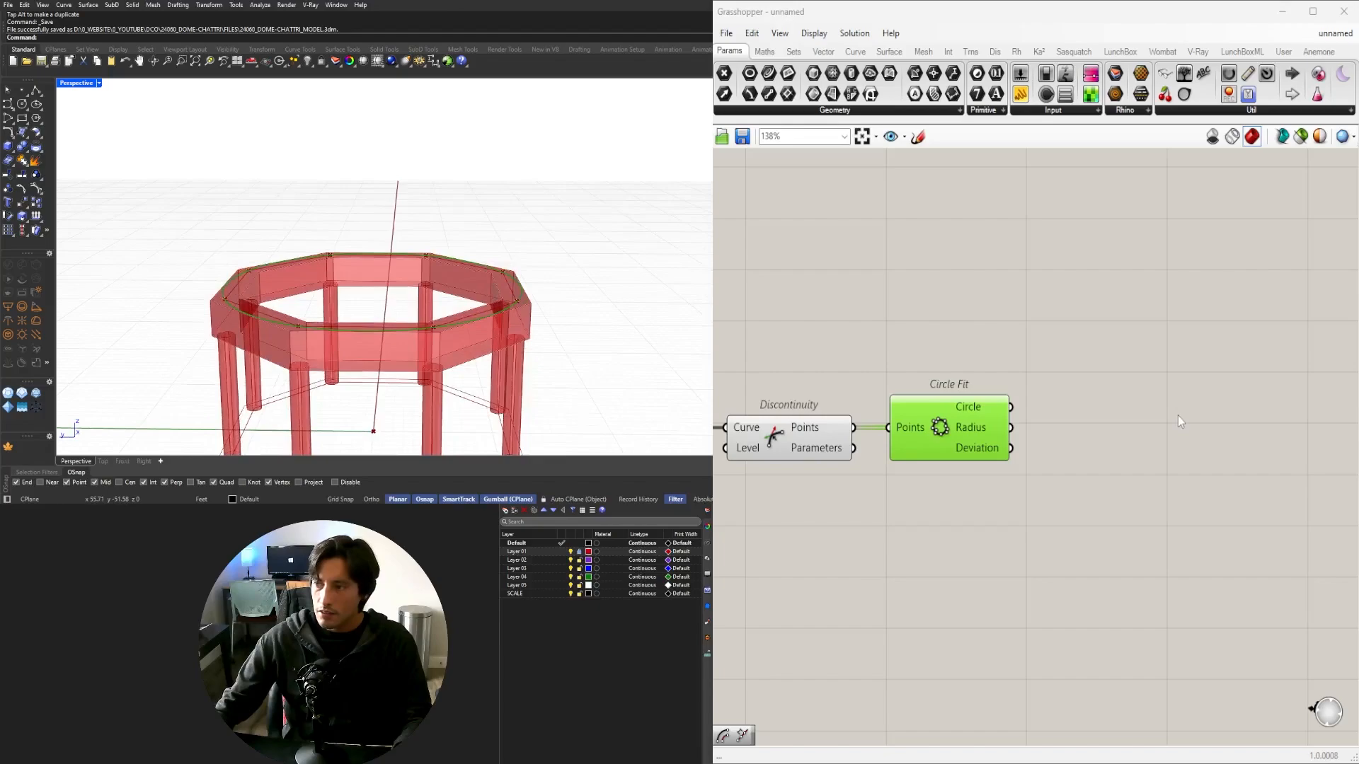
Add an End Points component fed by Circle Fit's Circle output.
double_click(1177, 415)
type("END")
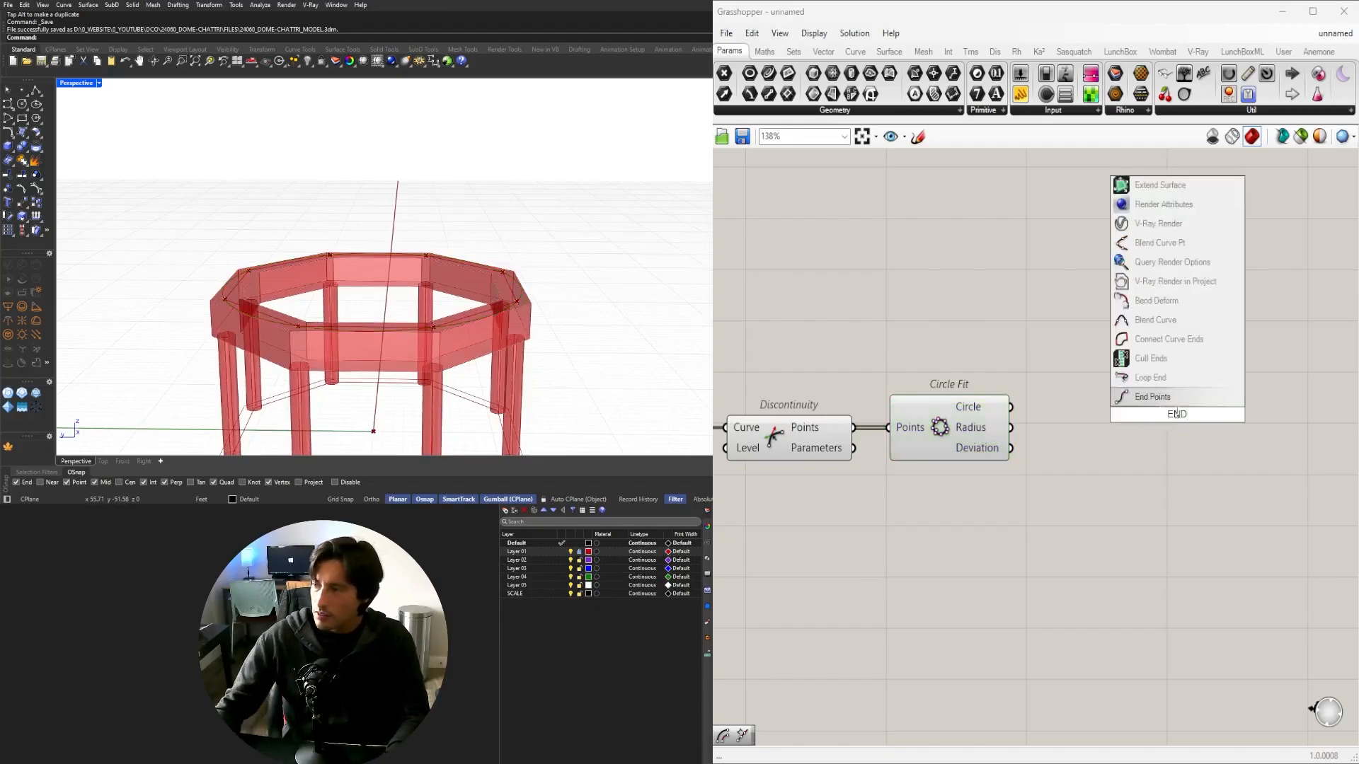
left_click(1121, 394)
left_click_drag(1009, 408, 1087, 409)
scroll(456, 283, "down", 6)
scroll(452, 280, "up", 3)
right_click_drag(453, 269, 317, 274)
Reposition End Points up and to the right while orbiting the model to check the ring.
scroll(316, 275, "up", 2)
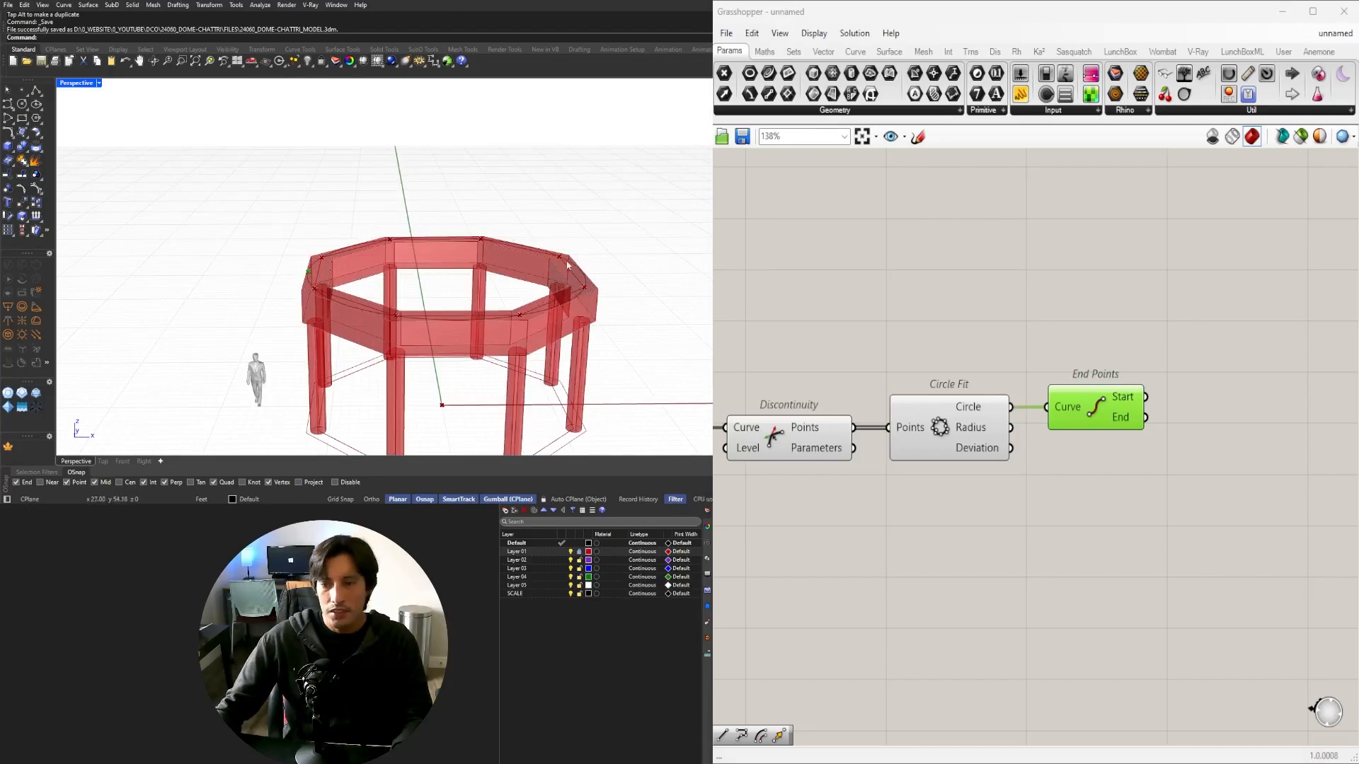
right_click_drag(506, 288, 278, 262)
scroll(363, 304, "up", 4)
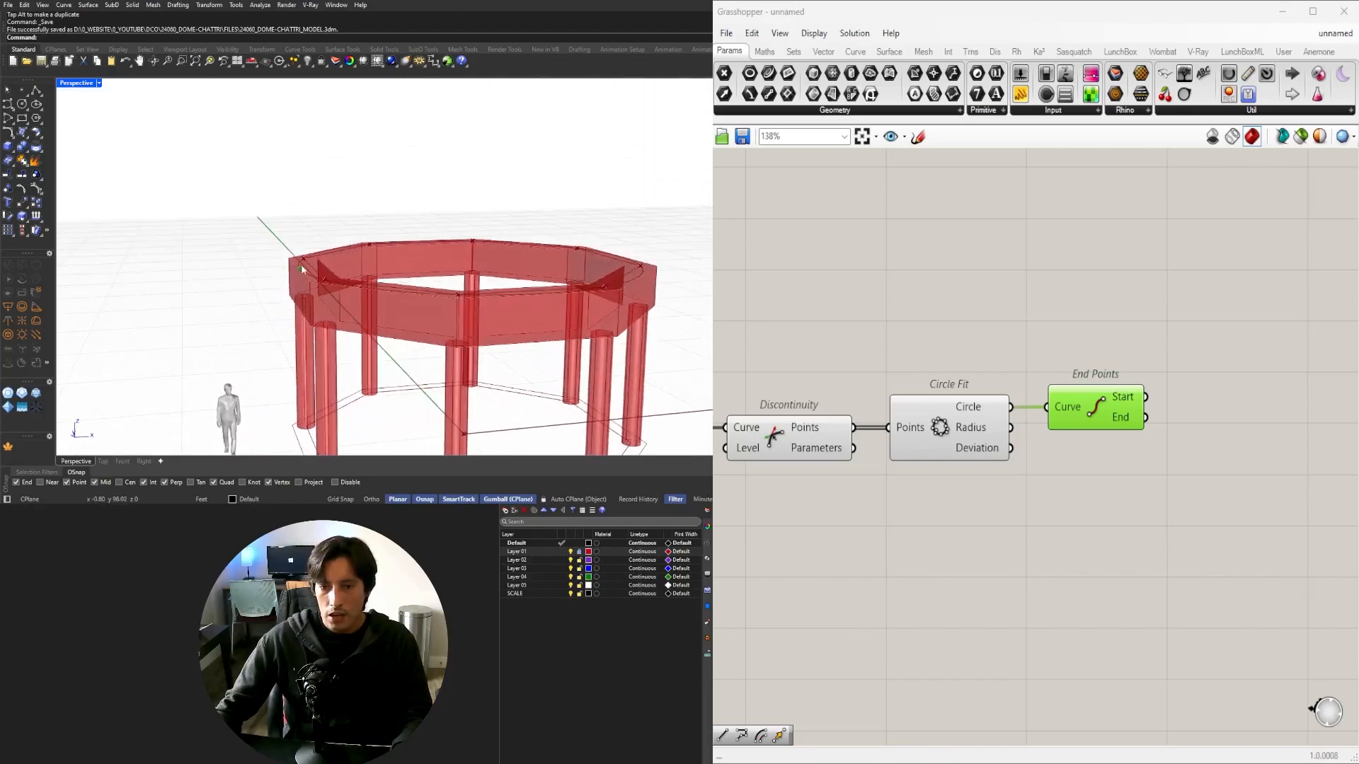
right_click_drag(1046, 435, 929, 442)
left_click_drag(995, 421, 1015, 422)
right_click_drag(573, 237, 528, 267)
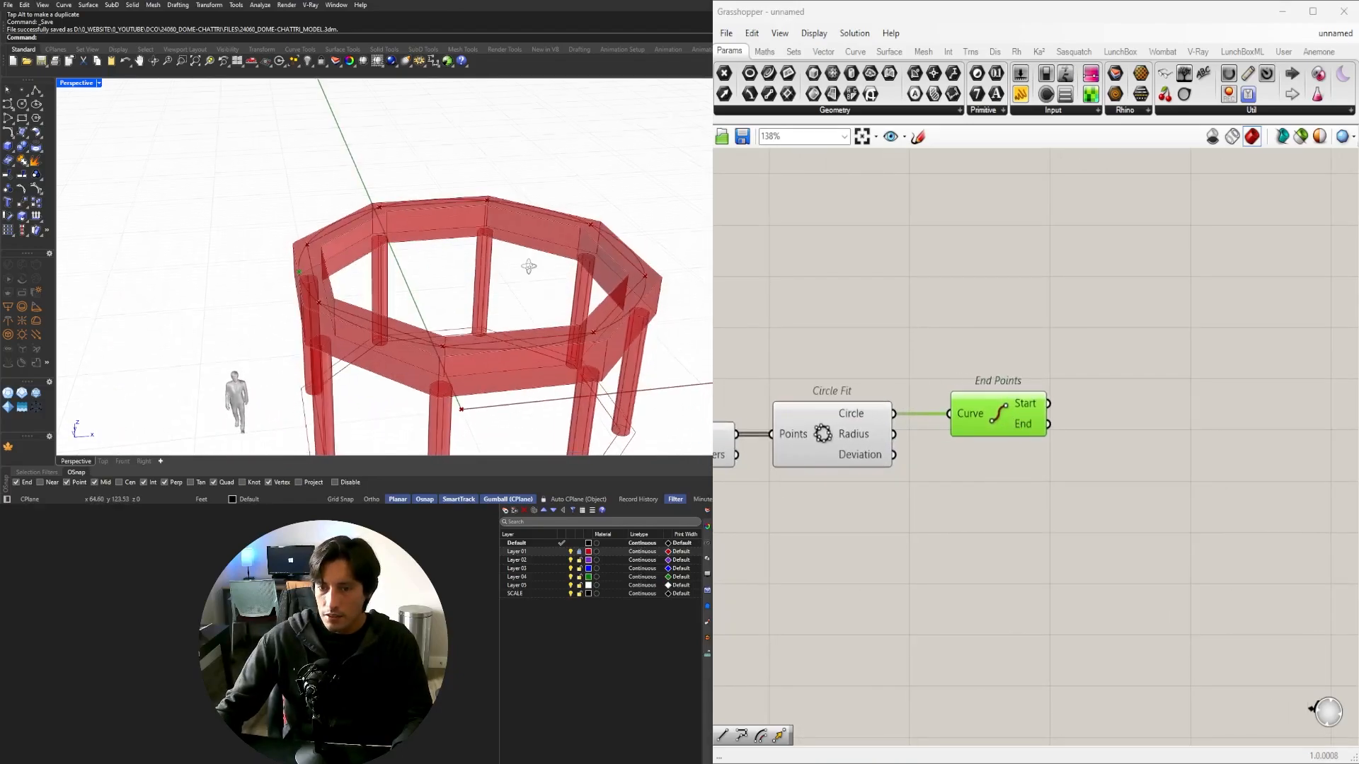
right_click_drag(1103, 429, 1193, 471)
left_click_drag(1076, 460, 1089, 404)
Try an Area component on the fitted circle, then delete it.
left_click(928, 474)
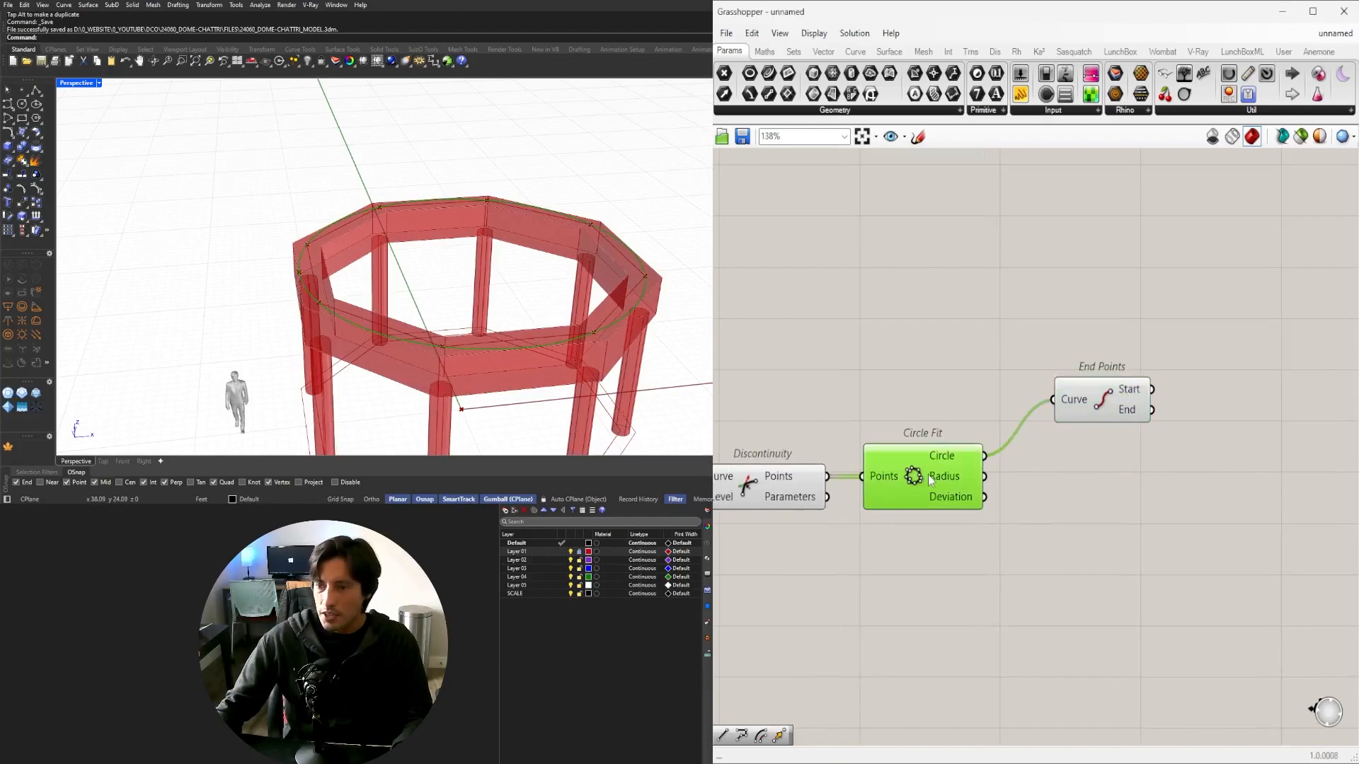
double_click(1121, 528)
type("area")
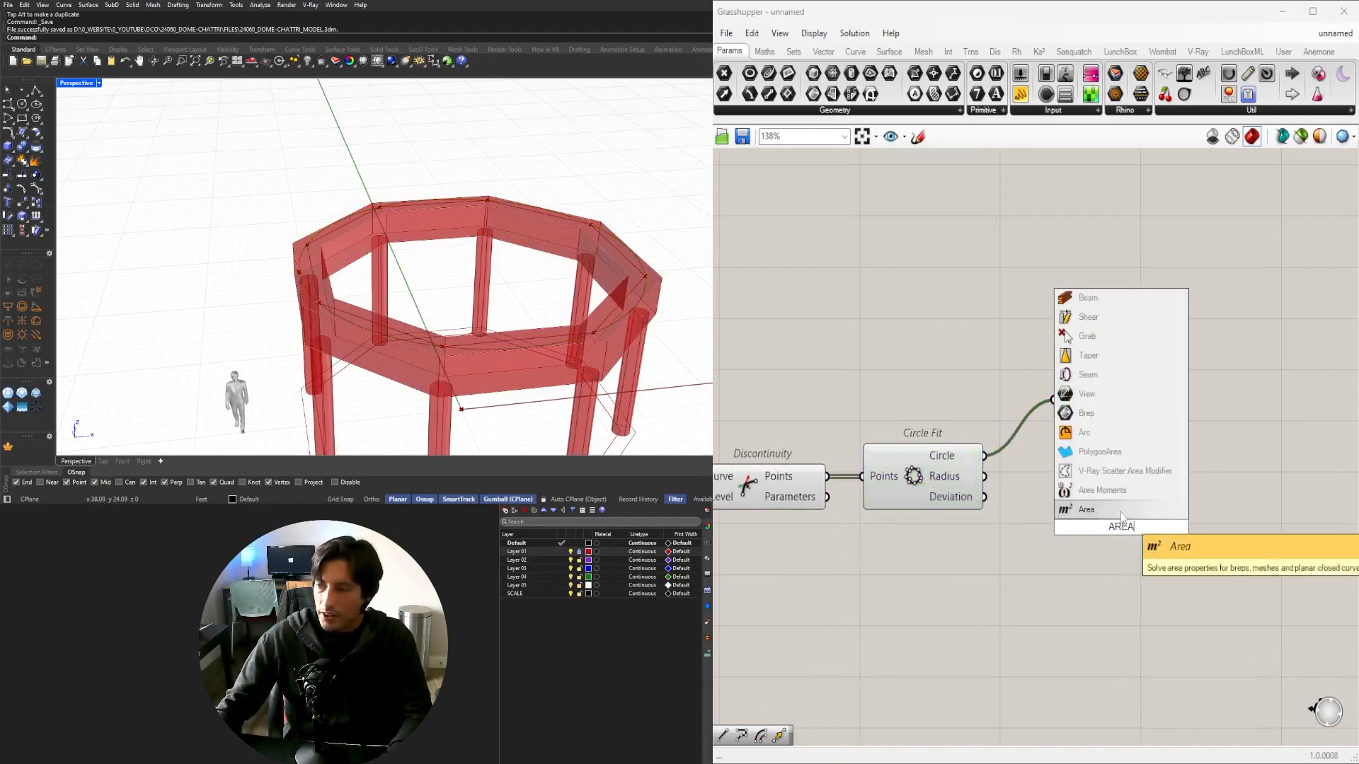
left_click(1091, 510)
left_click_drag(989, 459, 1062, 527)
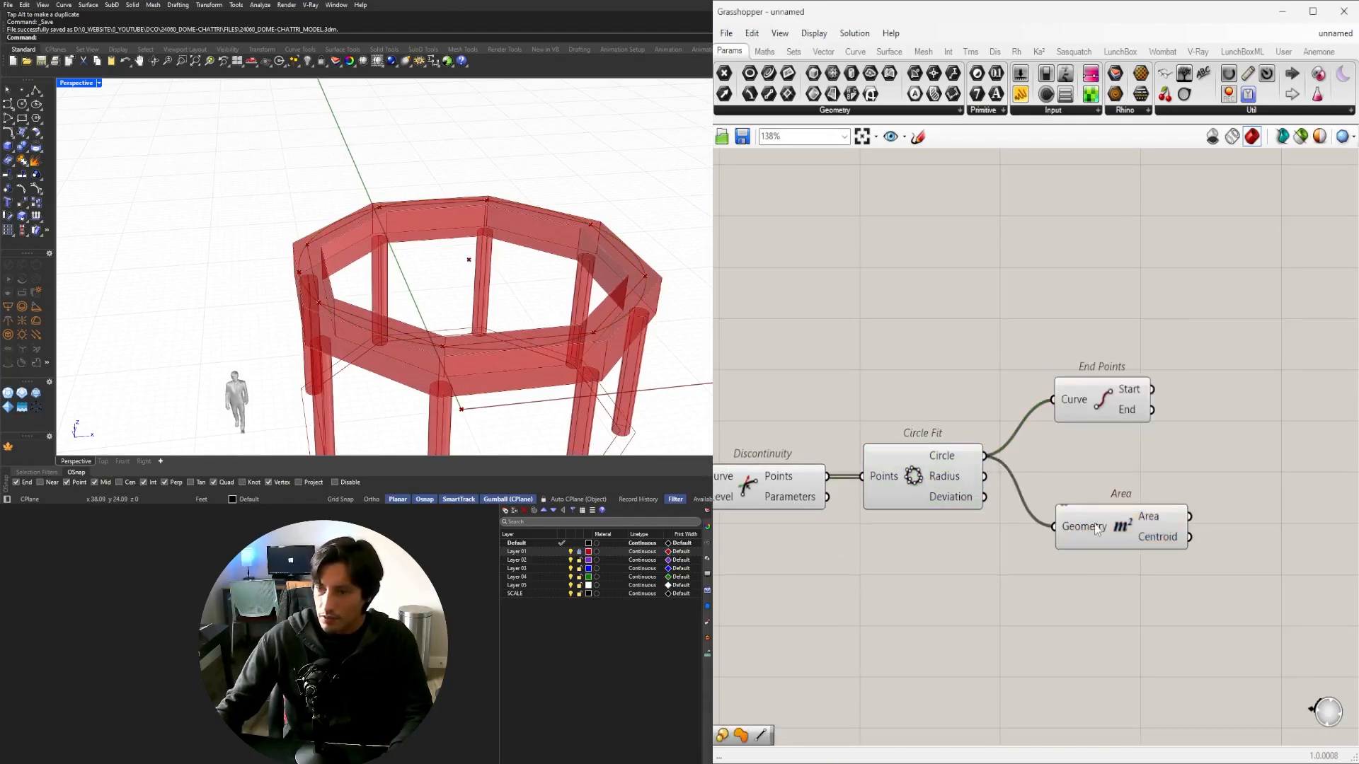
left_click(1096, 529)
right_click_drag(1015, 472, 1031, 406)
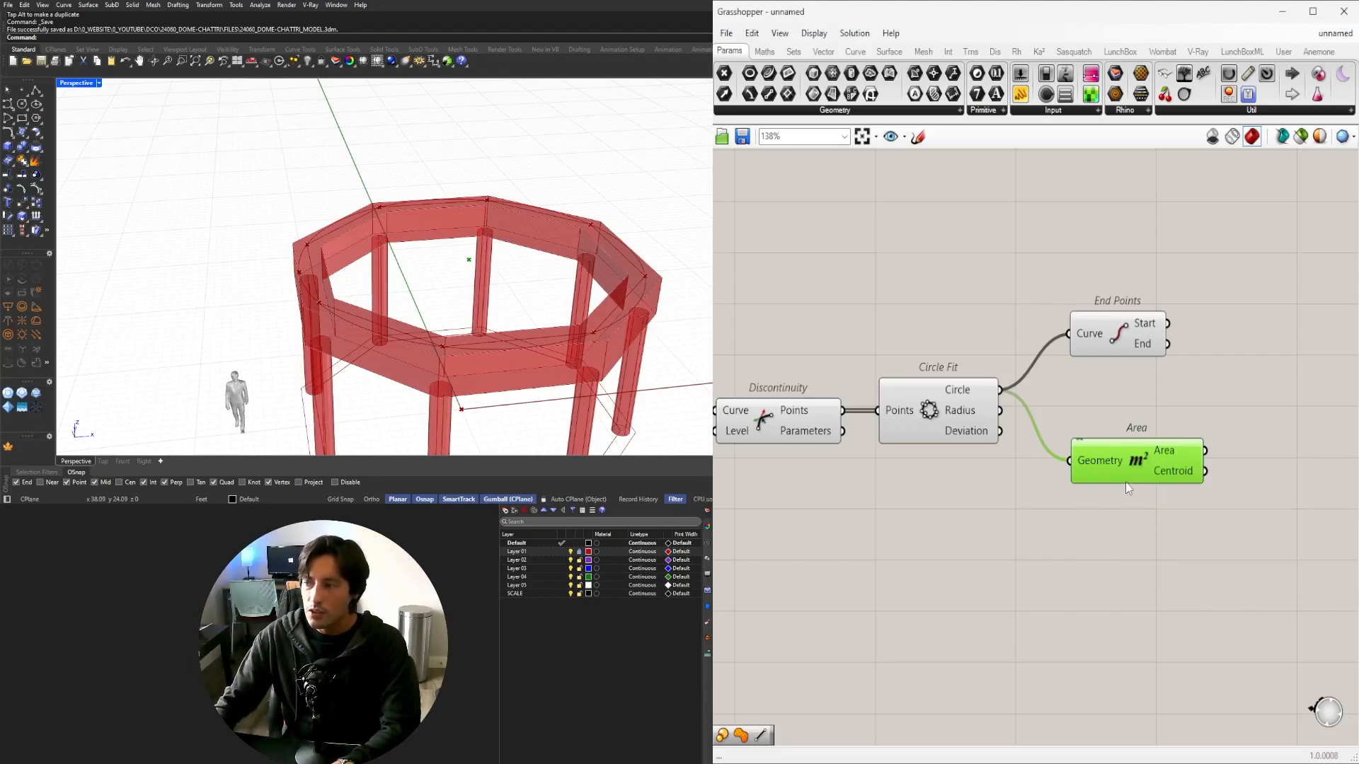
key("Delete")
Add an Average component fed by the Discontinuity points, after shifting Circle Fit and End Points up.
left_click_drag(1136, 471, 945, 323)
left_click_drag(935, 394, 970, 344)
double_click(941, 442)
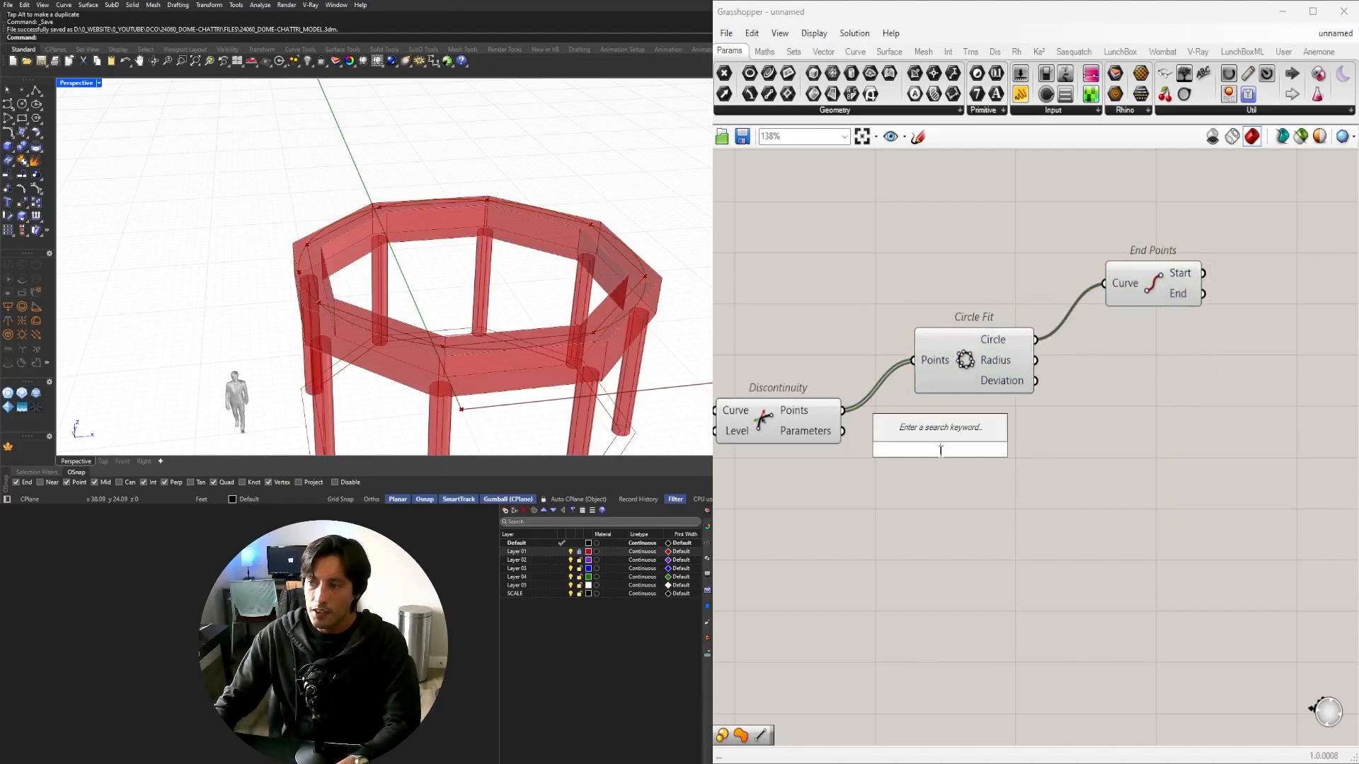
type("AVERA")
left_click(913, 431)
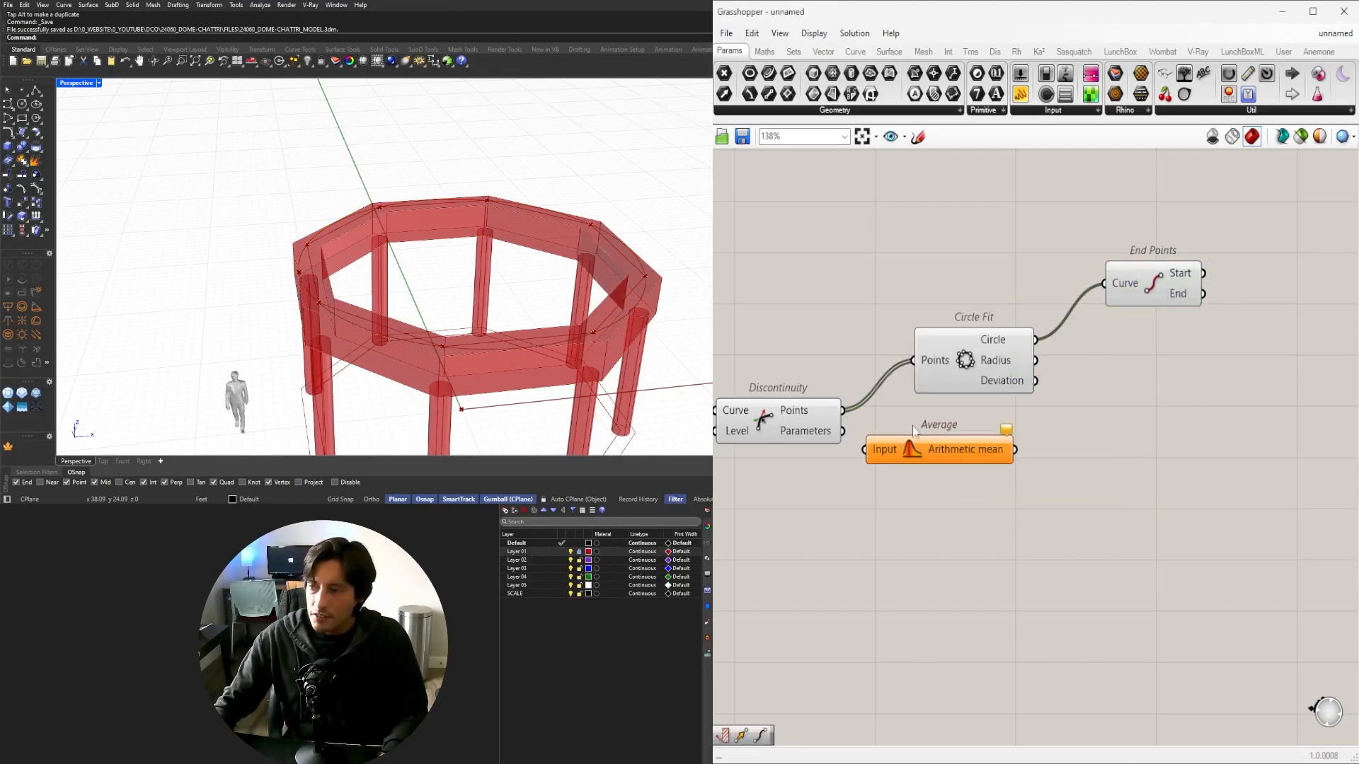
left_click_drag(846, 409, 865, 449)
left_click_drag(907, 458, 1126, 416)
Move End Points level with Circle Fit and select it with Average.
right_click_drag(531, 285, 525, 351)
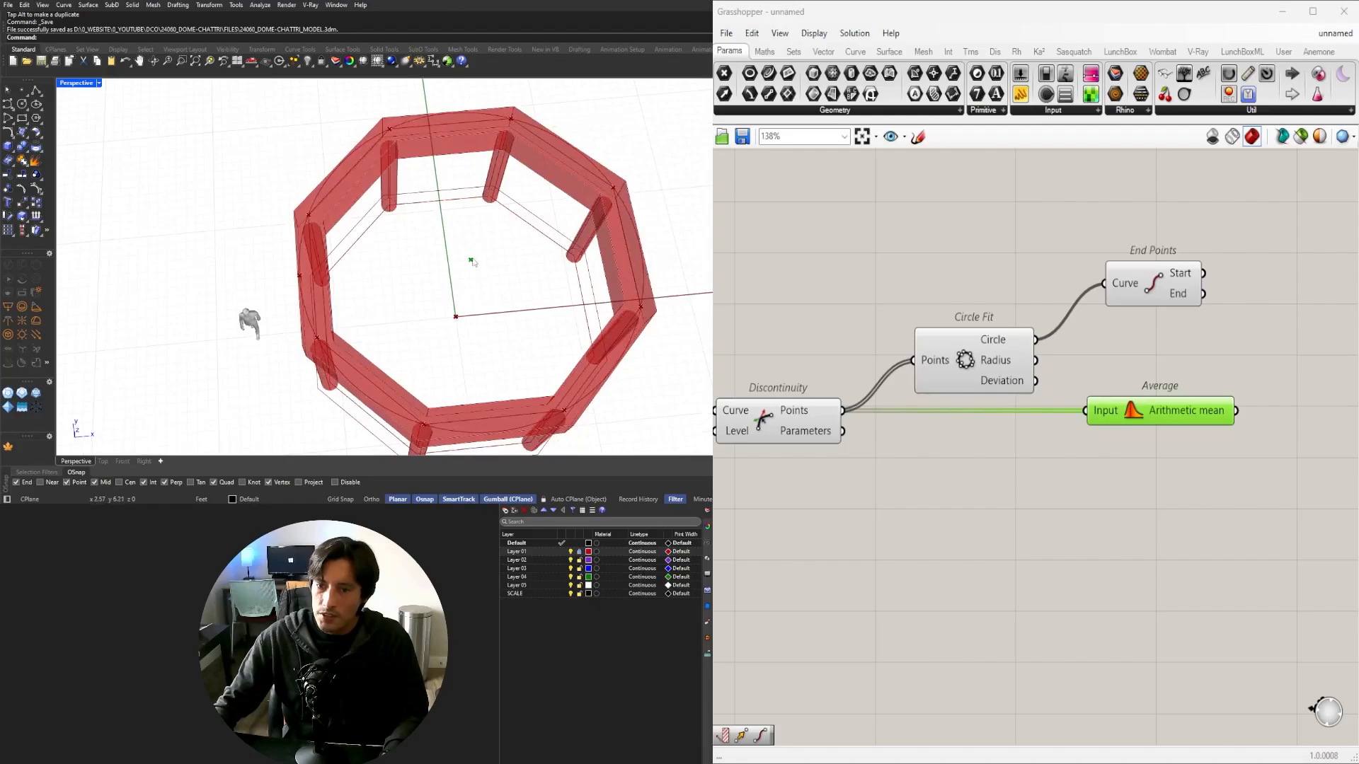
right_click_drag(1148, 427, 903, 462)
right_click_drag(908, 369, 1080, 282)
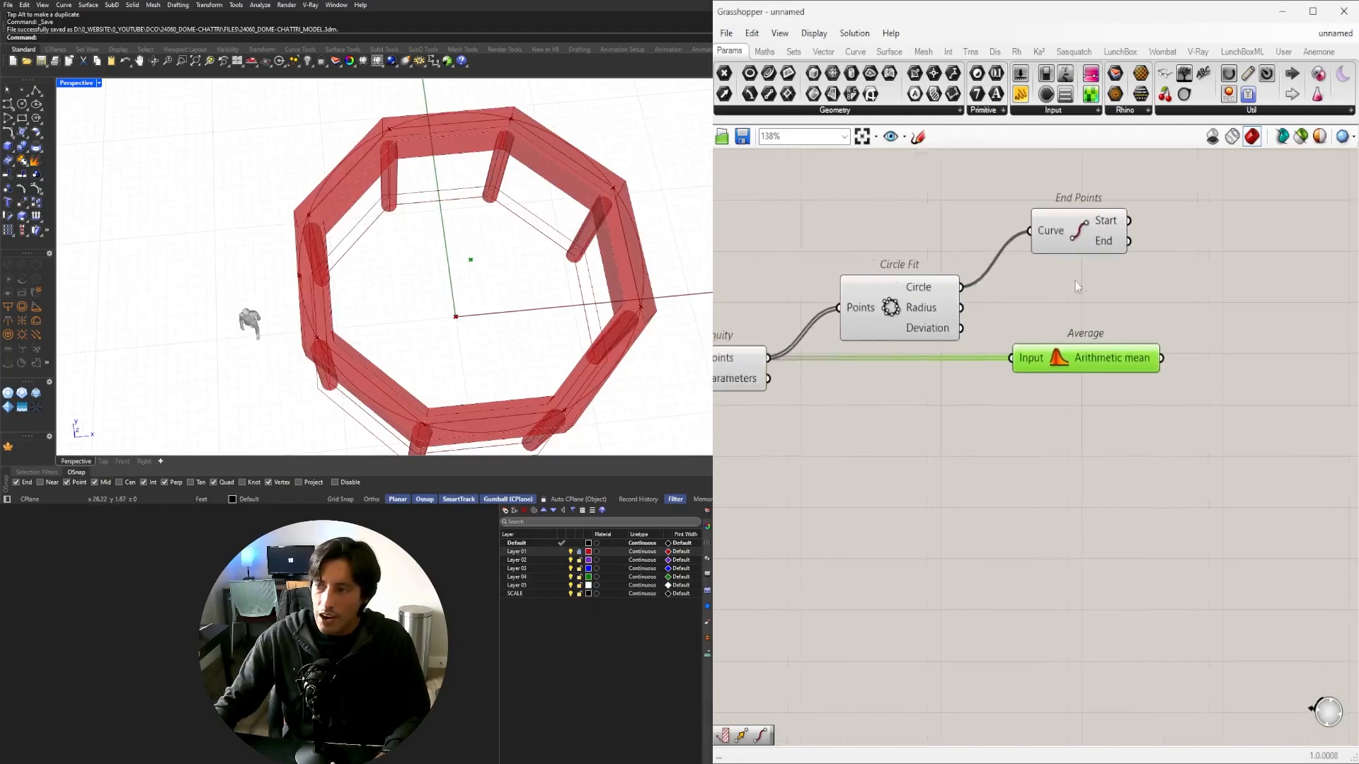
left_click_drag(1101, 247, 1101, 304)
left_click(1086, 352)
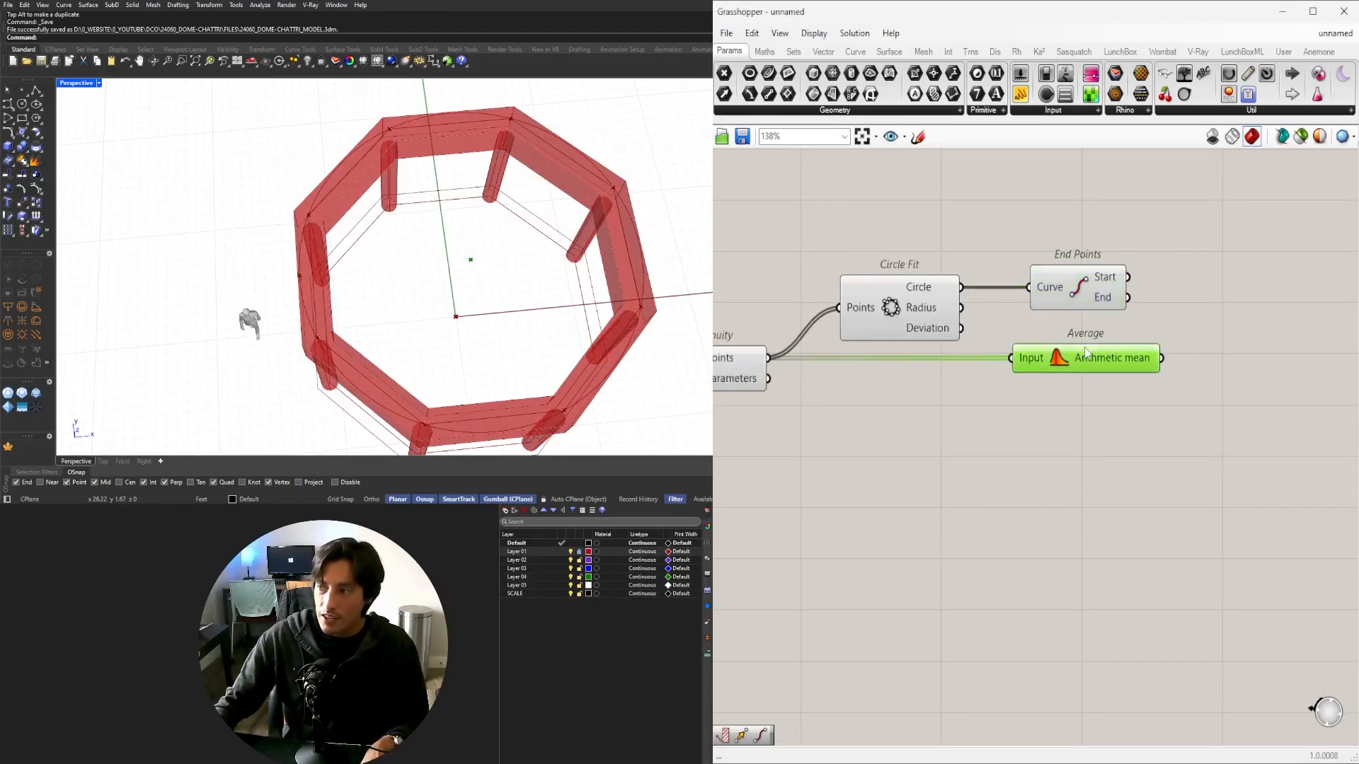
left_click(1077, 297, "shift")
Orbit to inspect the ring beam, then select End Points on the panned canvas.
mouse_move(473, 290)
right_mouse_down()
mouse_move(449, 267)
mouse_move(471, 273)
right_mouse_up()
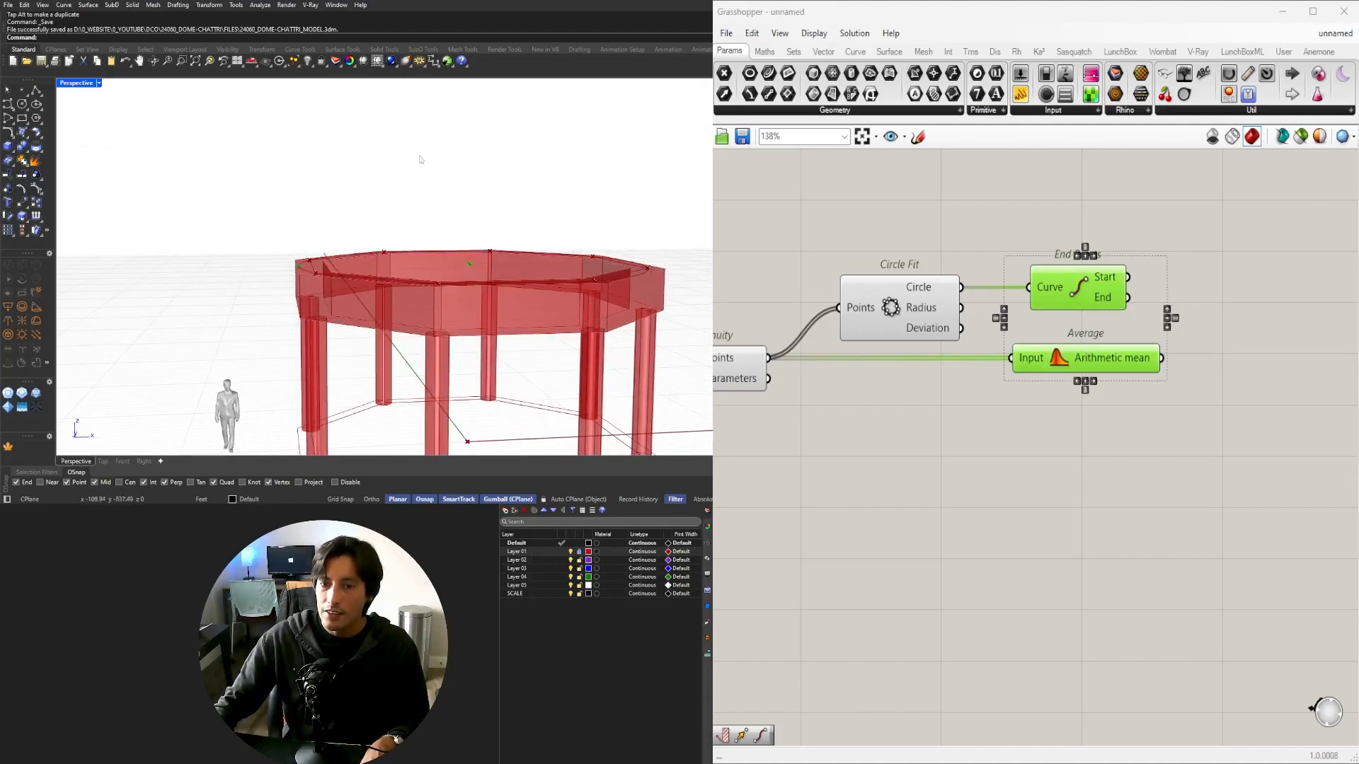
right_click_drag(421, 160, 436, 268)
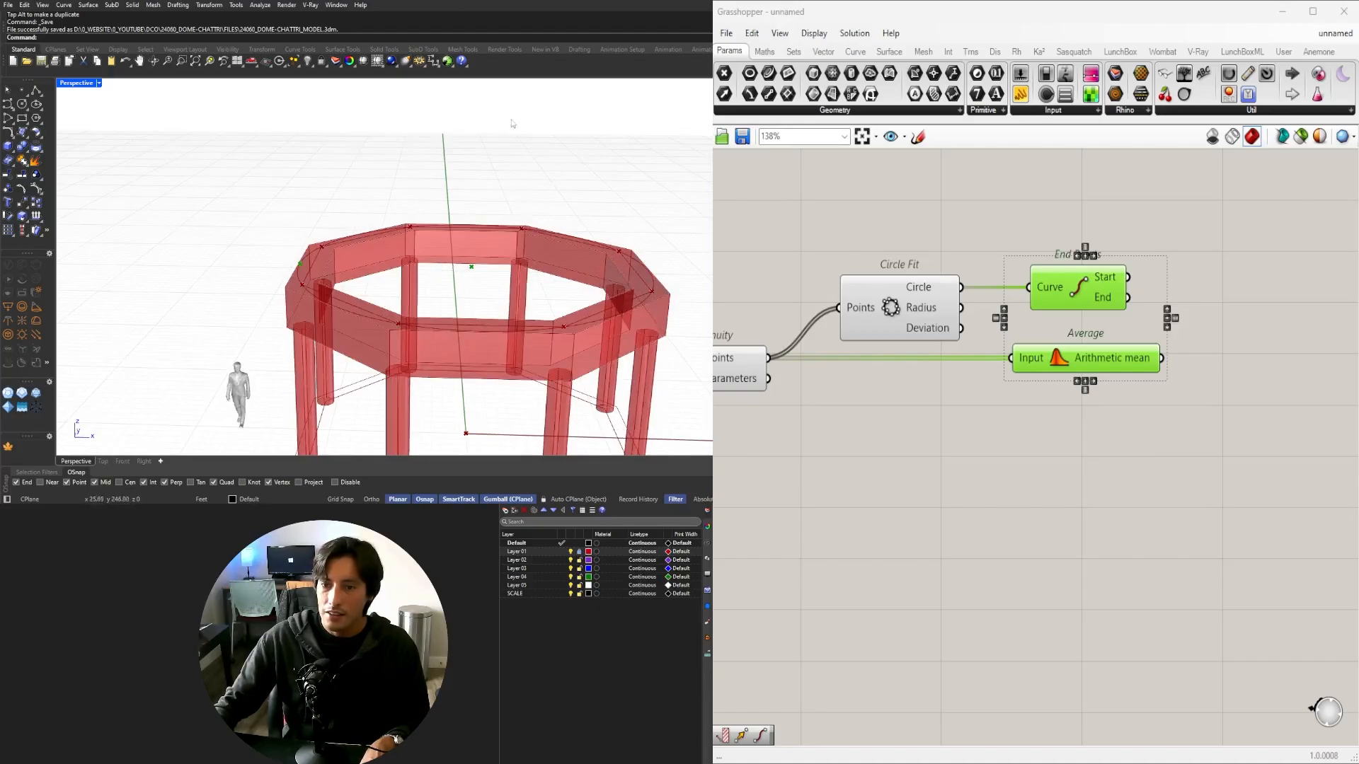
right_click_drag(319, 252, 364, 219)
right_click_drag(1115, 386, 955, 447)
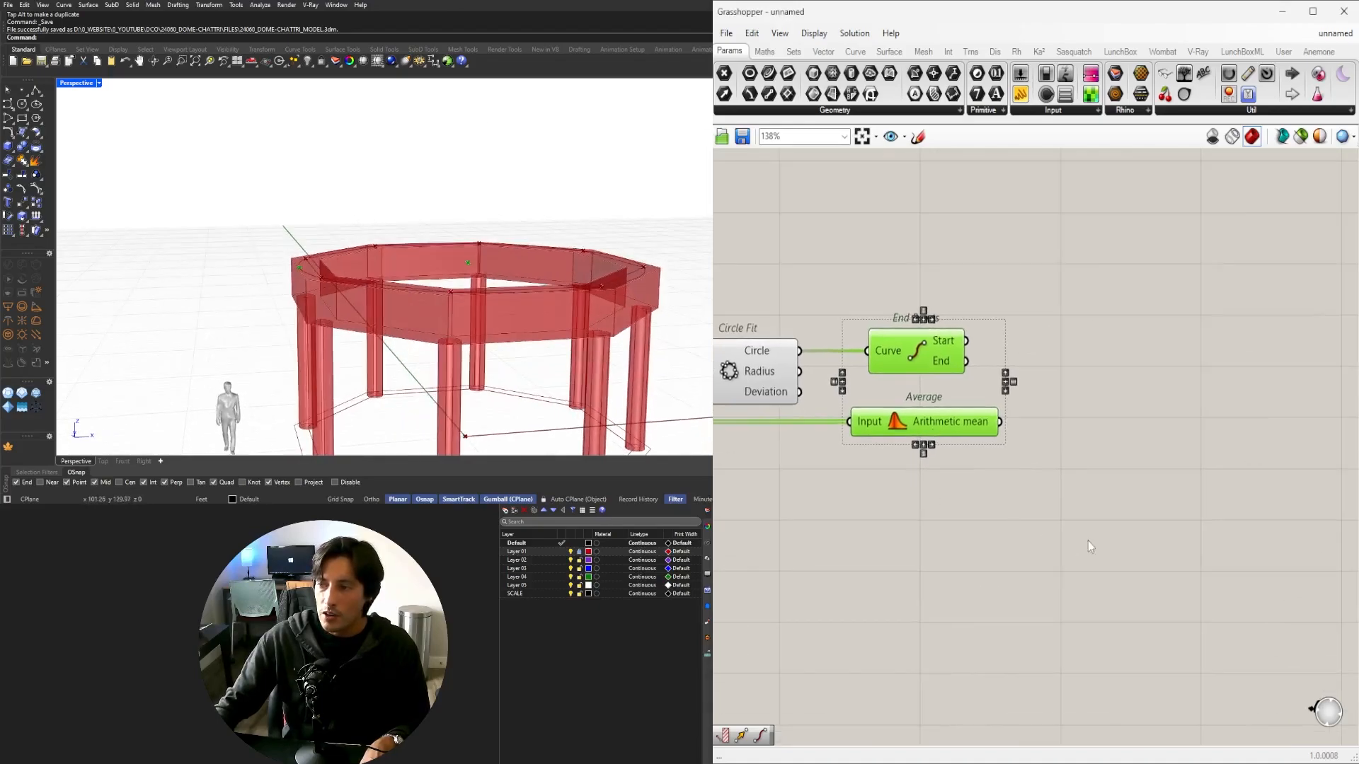
left_click(1088, 541)
right_click_drag(895, 344, 989, 365)
left_click(1085, 326)
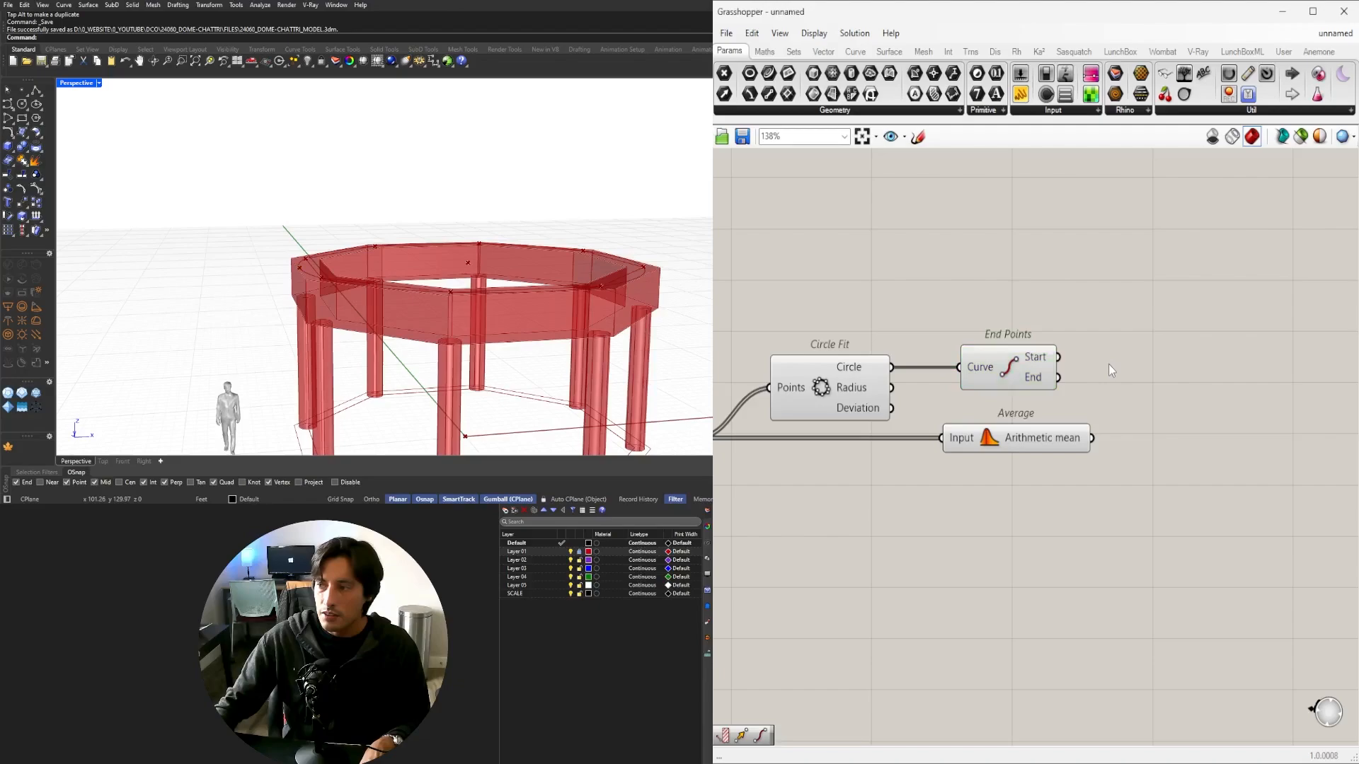
double_click(1111, 363)
Add a Move component taking End Points' Start point as geometry.
left_click(1011, 370)
double_click(1165, 397)
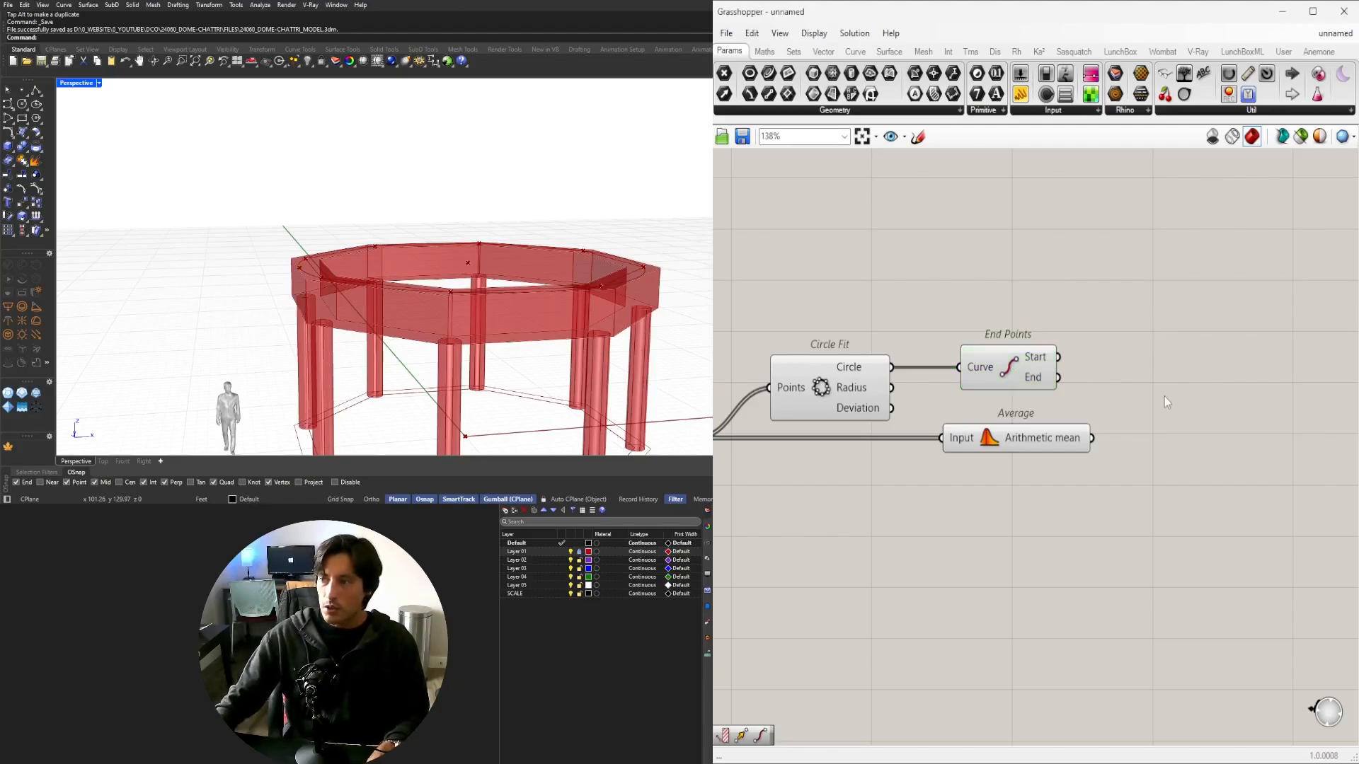
type("MOVE")
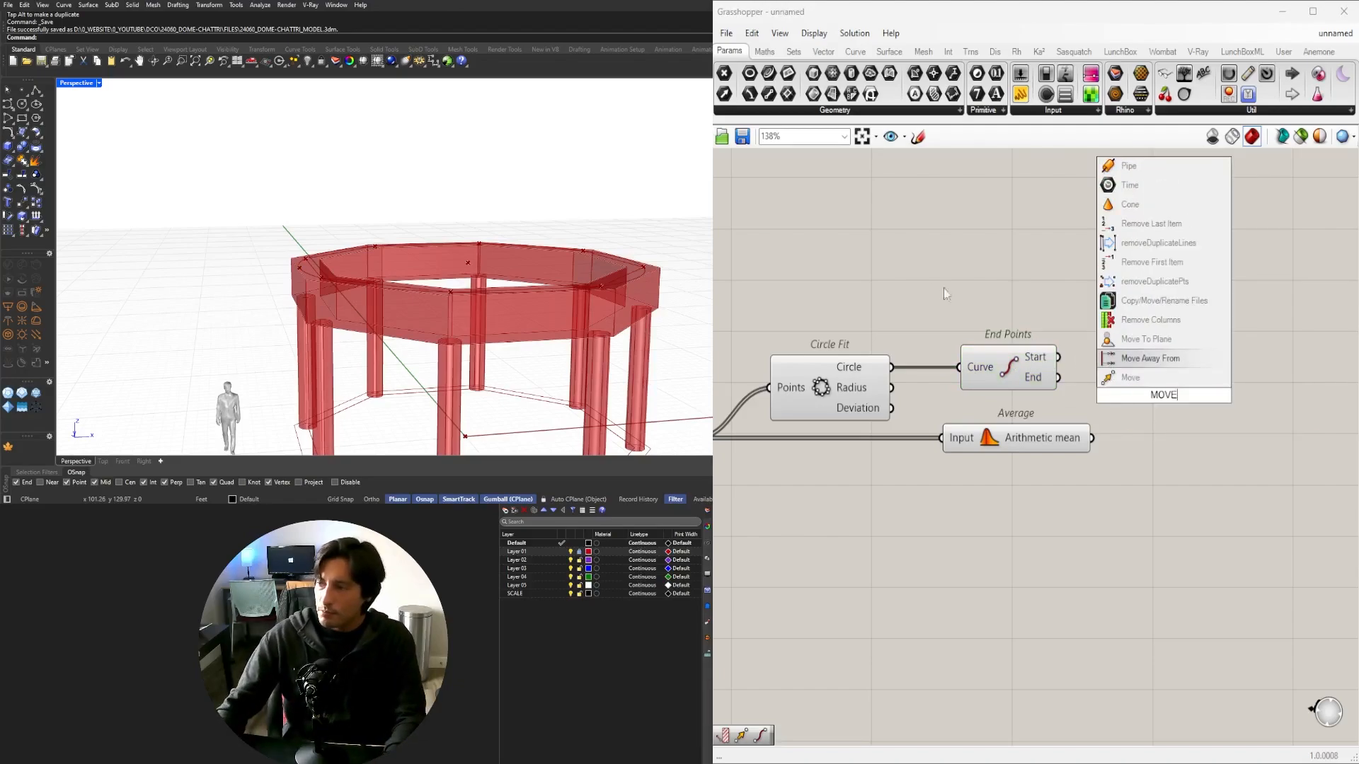
left_click(1168, 377)
left_click_drag(1059, 358, 1234, 308)
Add a Unit Z vector component above End Points.
double_click(1045, 305)
type("Z")
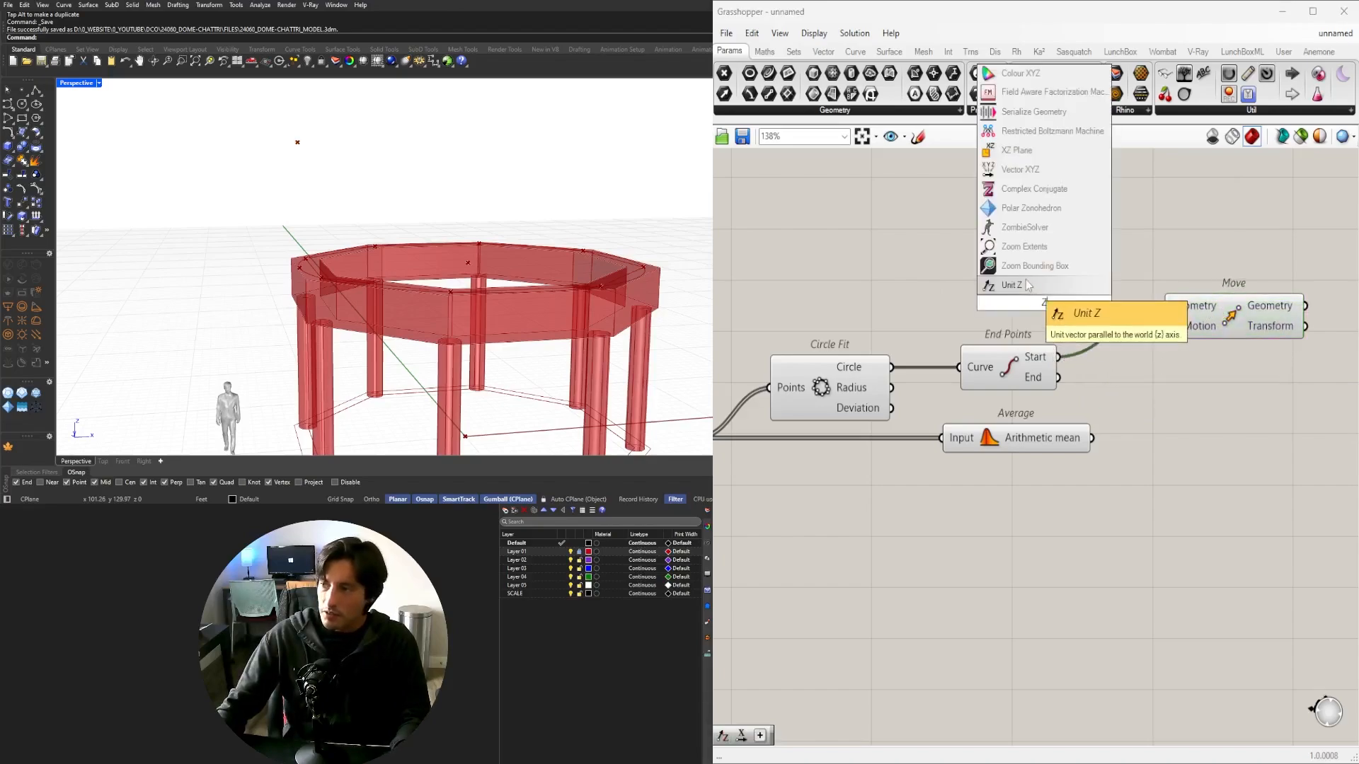
left_click(1043, 285)
left_click_drag(1045, 308, 1249, 286)
right_click_drag(736, 287, 966, 312)
Create a 1.5 number slider, discarding trial 0.15 and 1 sliders.
double_click(966, 308)
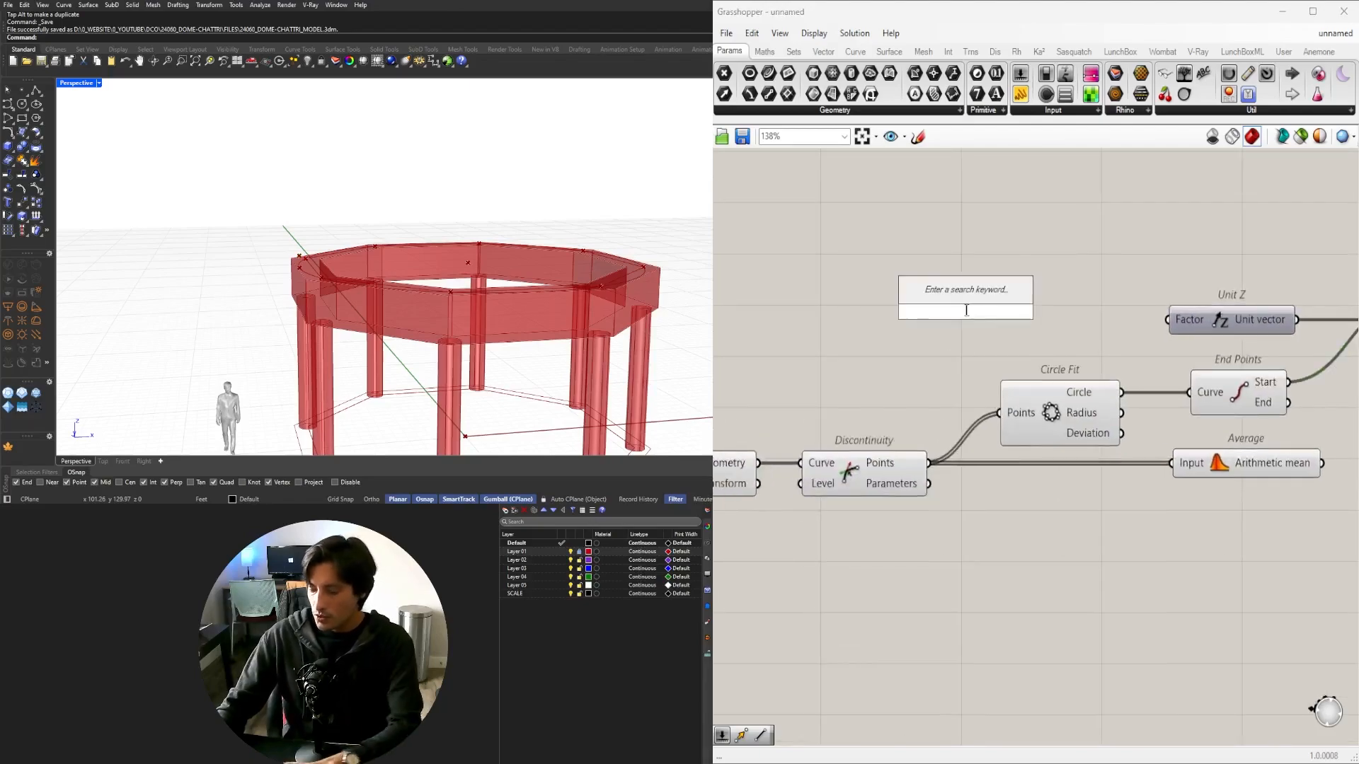
type("0.15")
key("Return")
scroll(1032, 317, "up", 2)
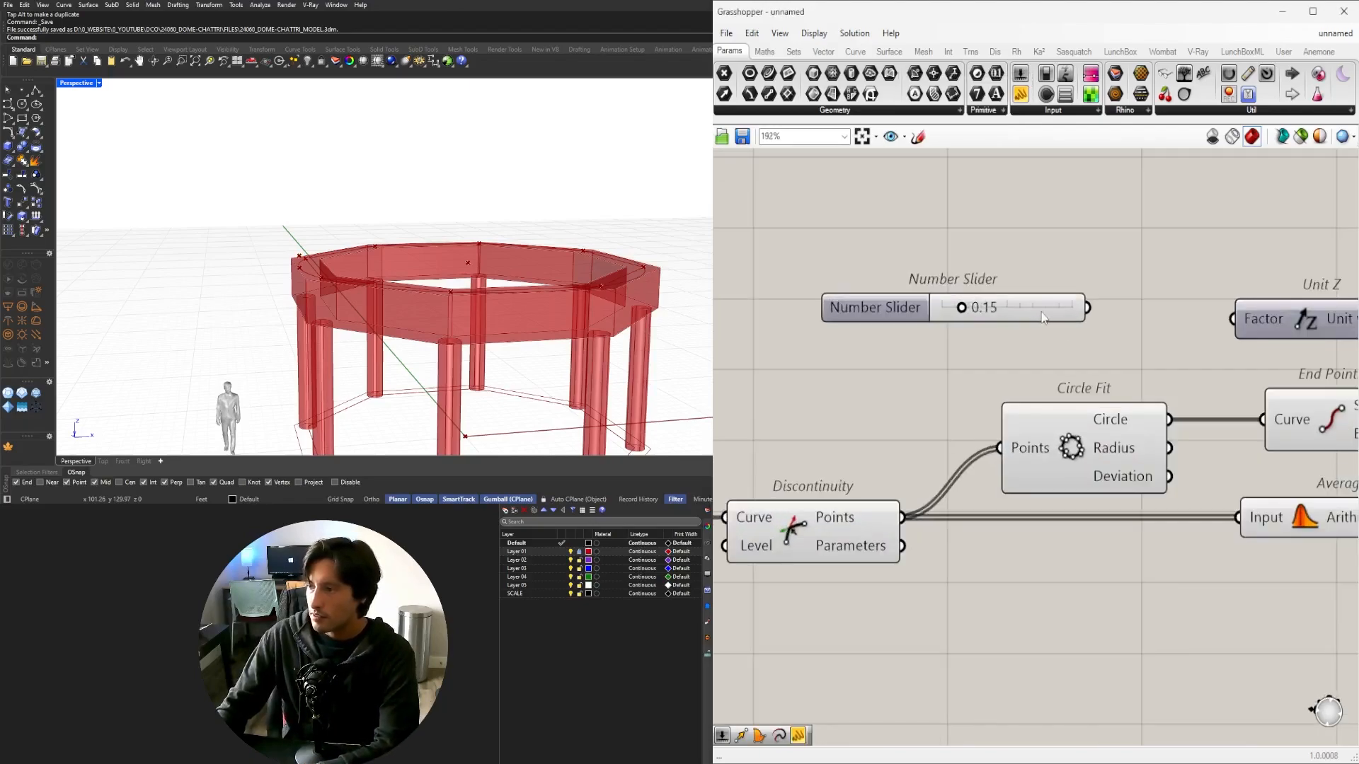
key("Delete")
double_click(1055, 315)
type("1")
key("Return")
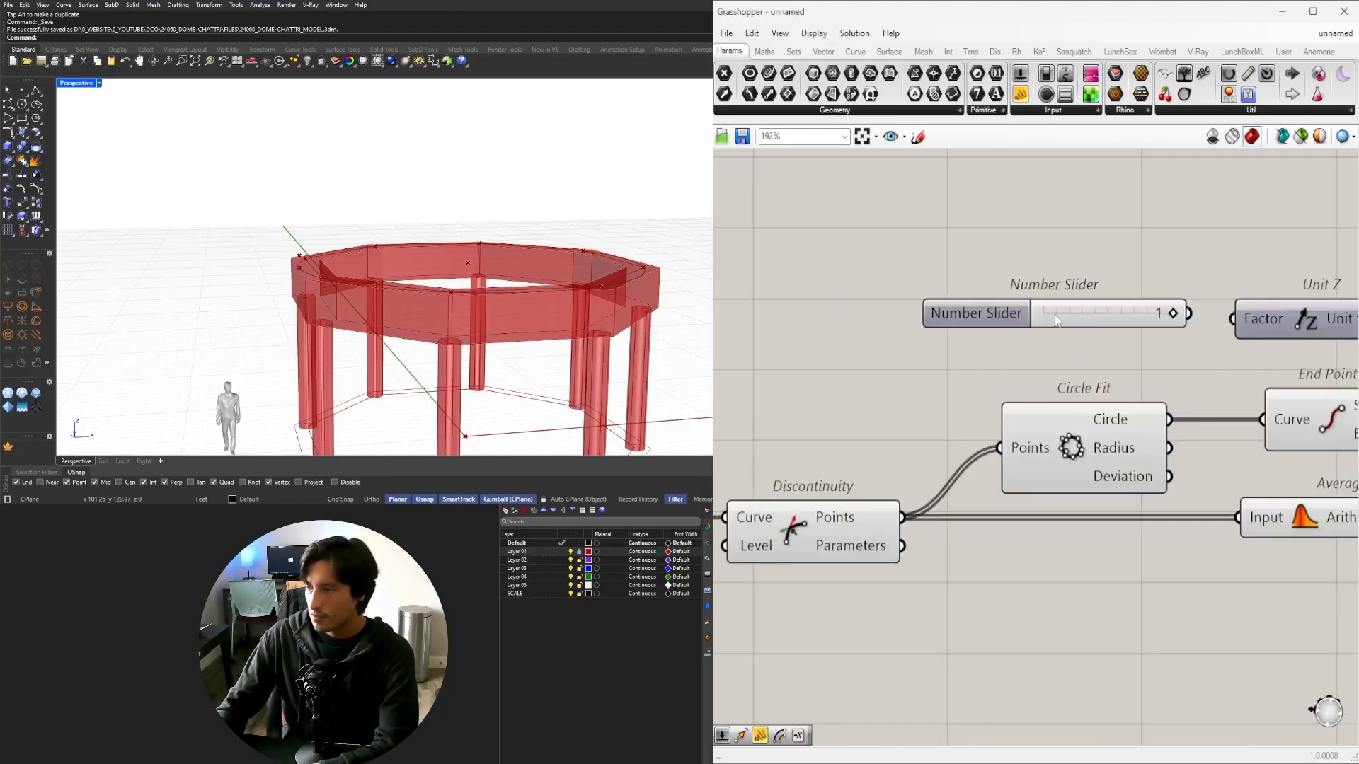
left_click(1067, 314)
key("Delete")
double_click(1054, 316)
type("1.5")
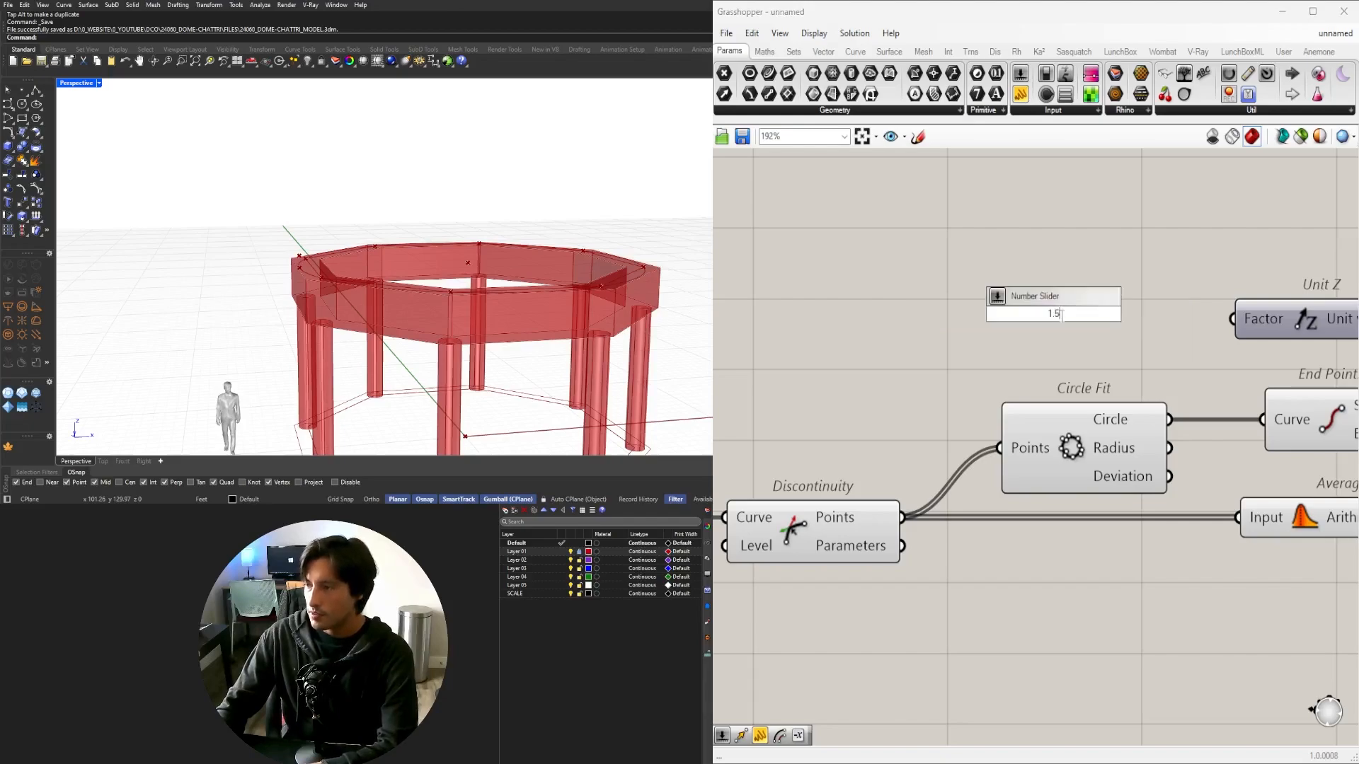
key("Return")
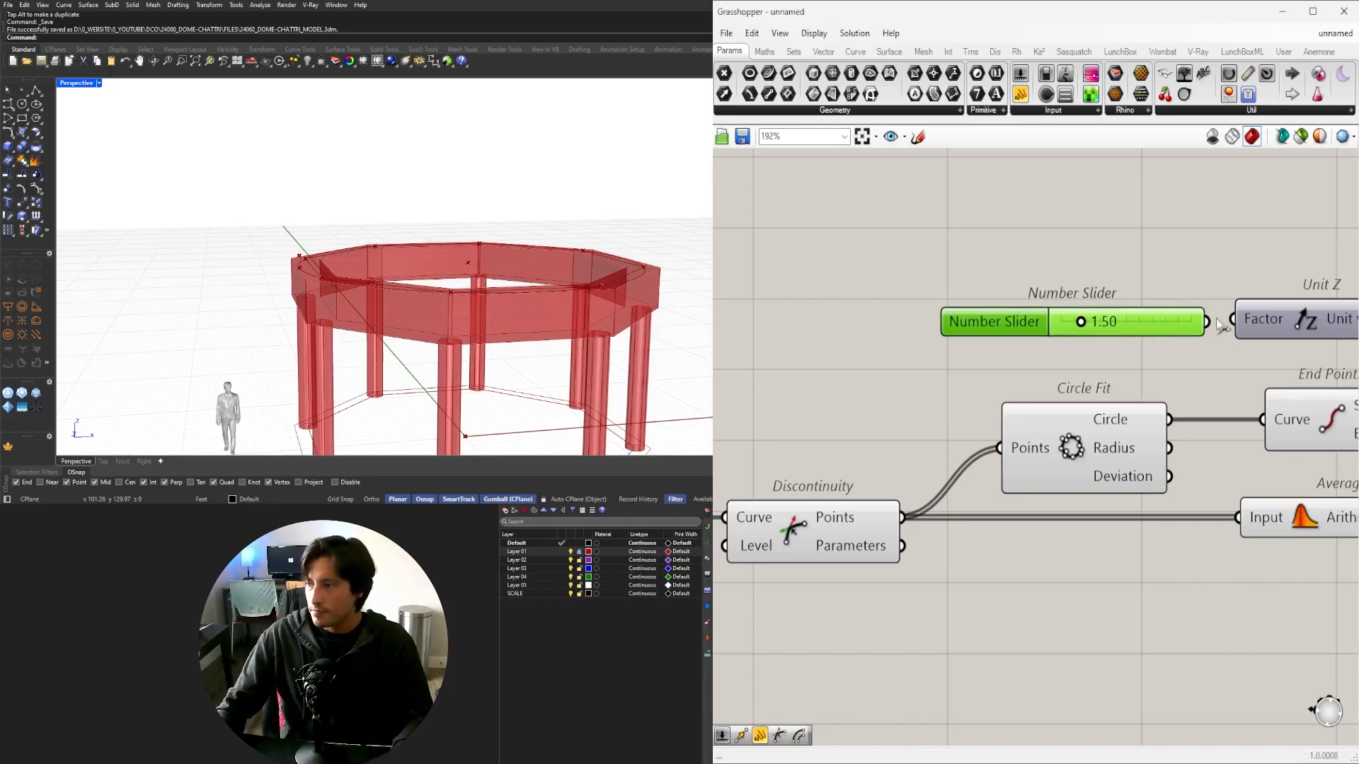
Wire the slider into Unit Z's Factor and raise it to 8.82.
left_click_drag(1207, 322, 1235, 322)
scroll(1240, 327, "down", 3)
left_click(1253, 333)
scroll(885, 338, "up", 3)
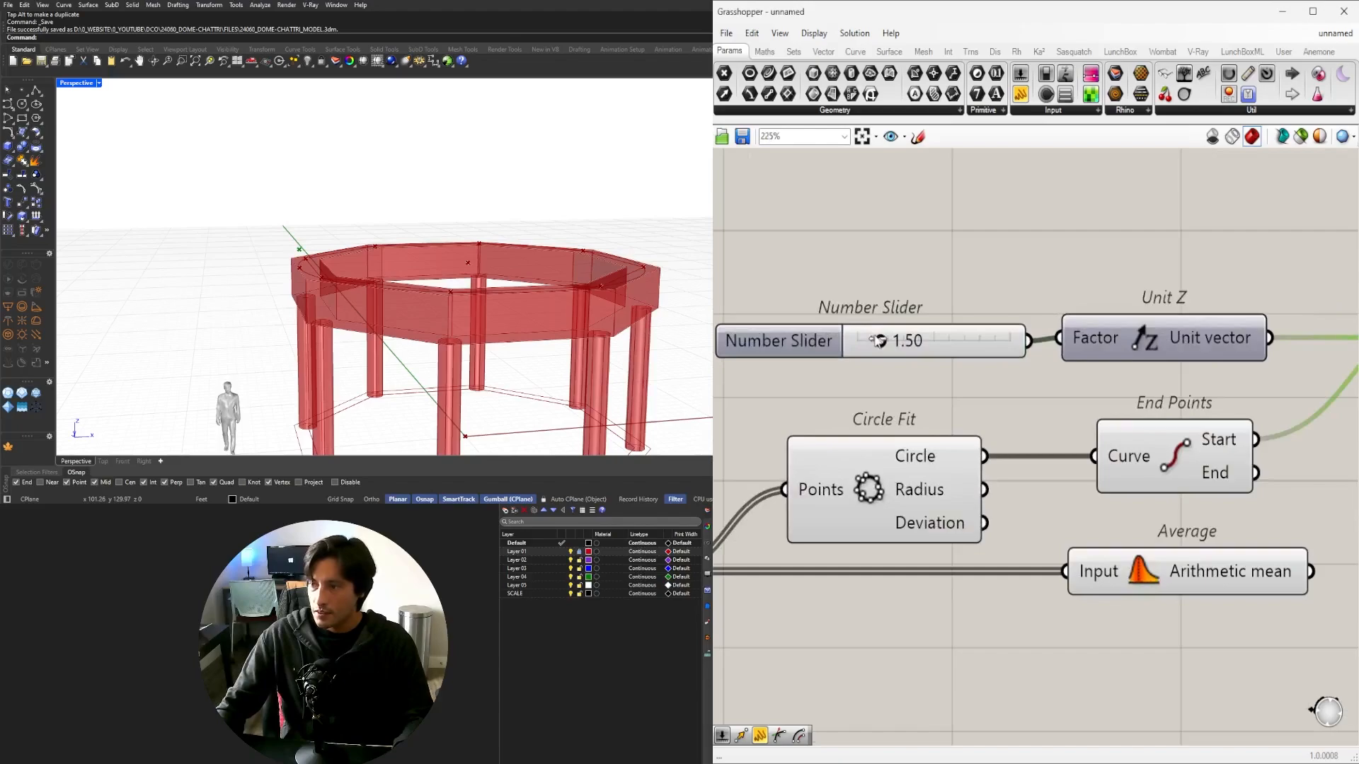
left_click_drag(870, 340, 992, 340)
scroll(992, 340, "down", 4)
scroll(1023, 463, "up", 3)
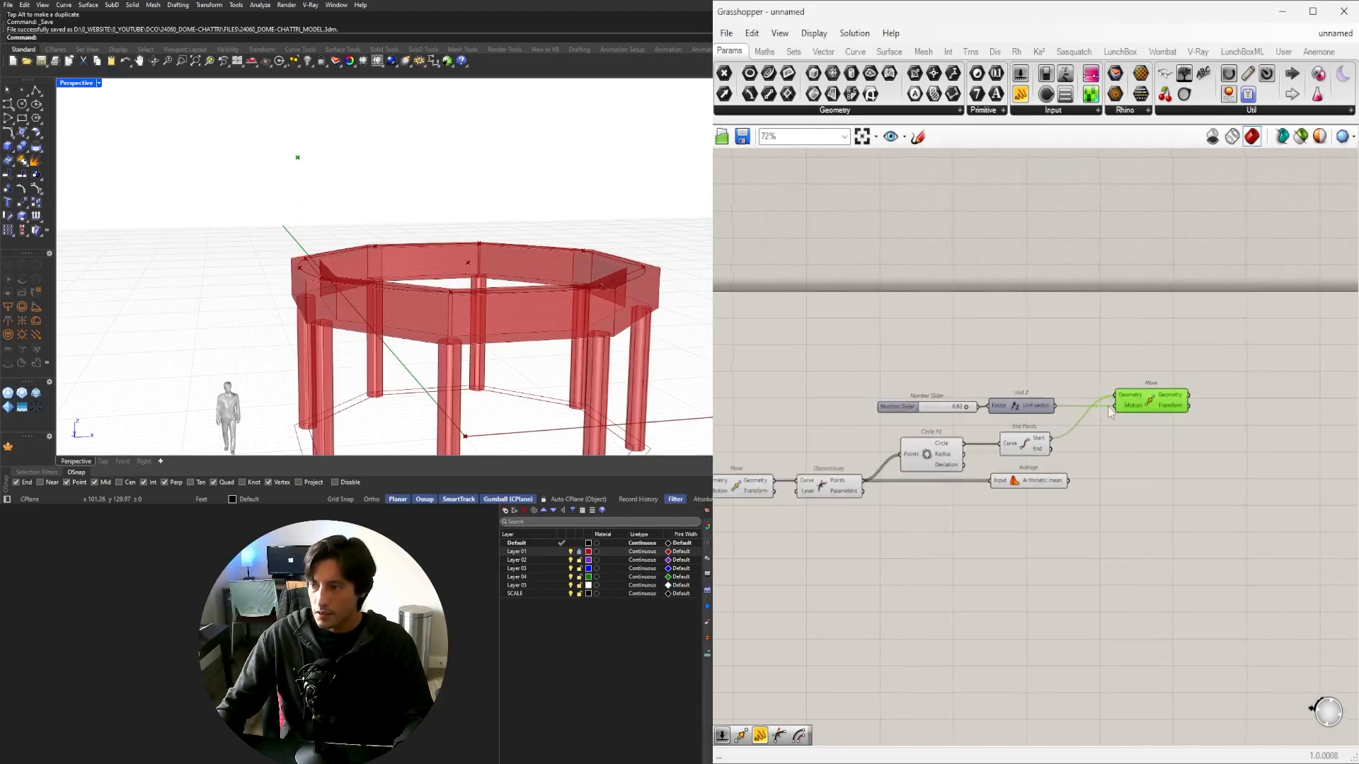
Copy the slider, Unit Z and Move components below the originals.
left_click(1002, 472, "shift")
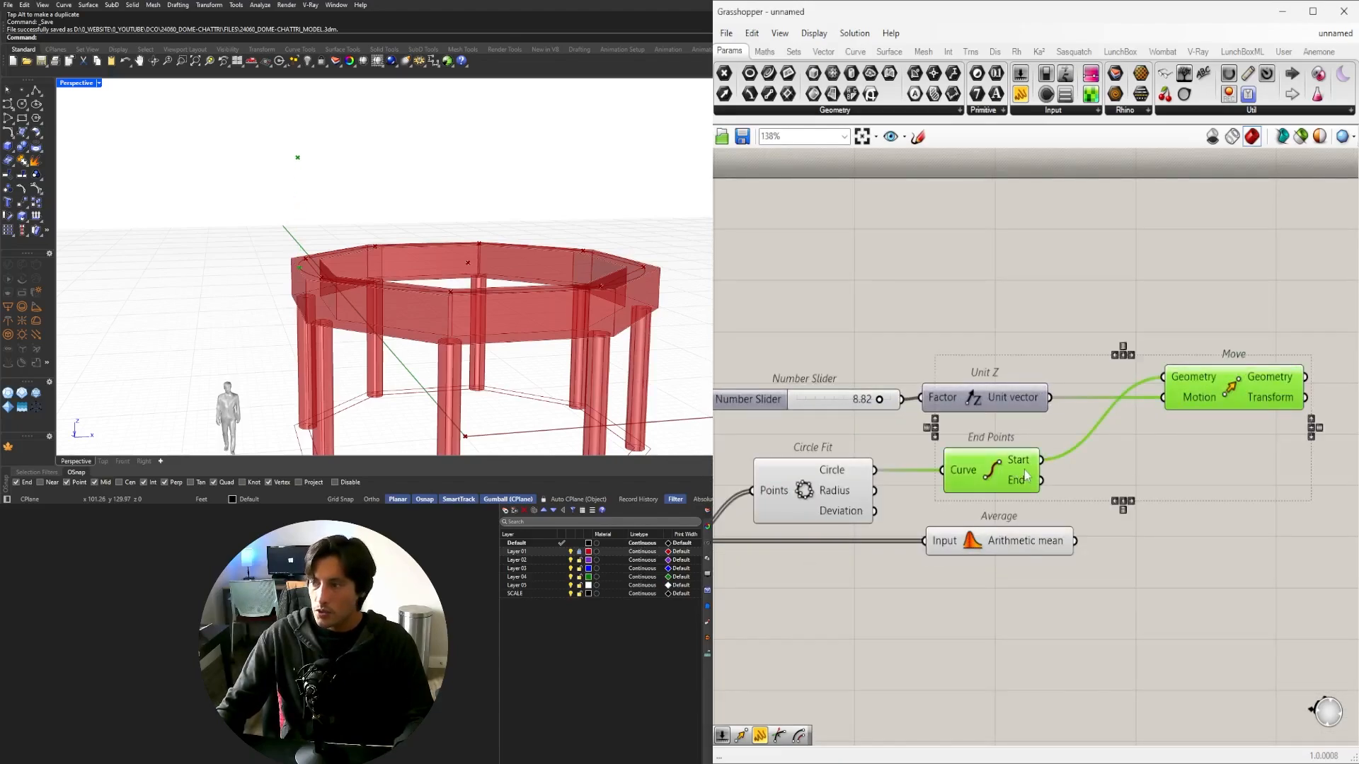
right_click_drag(1257, 489, 1135, 492)
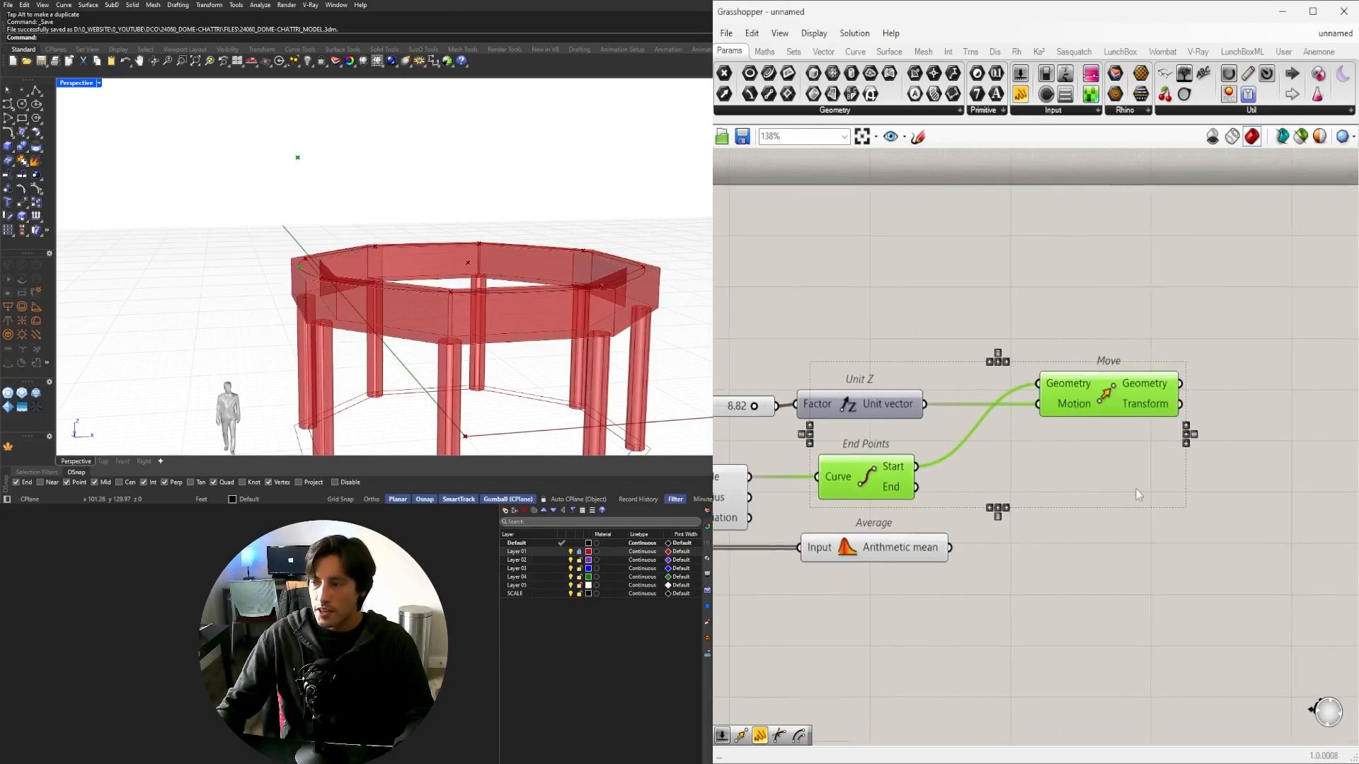
scroll(1135, 491, "down", 3)
left_click(1146, 459)
right_click_drag(1171, 440, 1192, 363)
left_click_drag(1194, 353, 855, 389)
left_click_drag(1128, 379, 1141, 515, "alt")
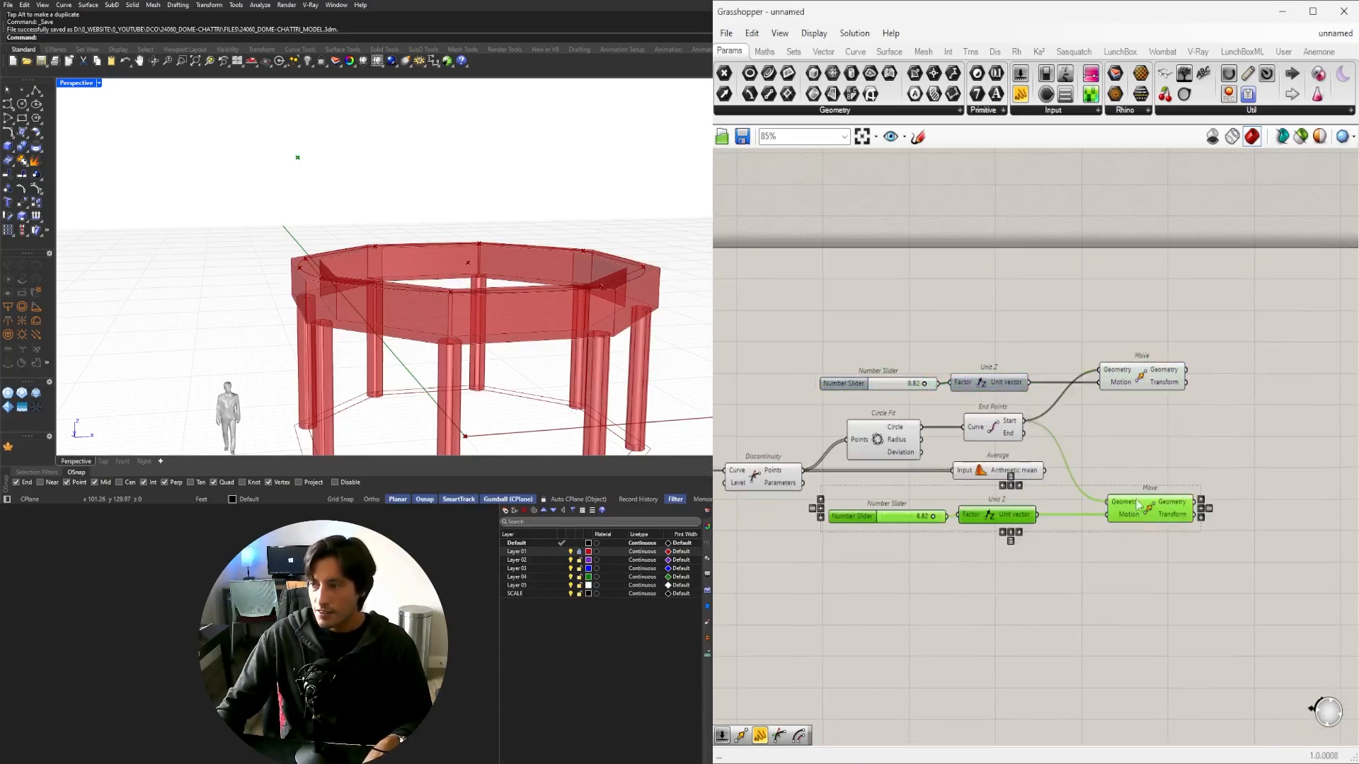
Wire Average's mean point into the lower Move's Geometry.
left_click(1013, 474)
left_click(1143, 518)
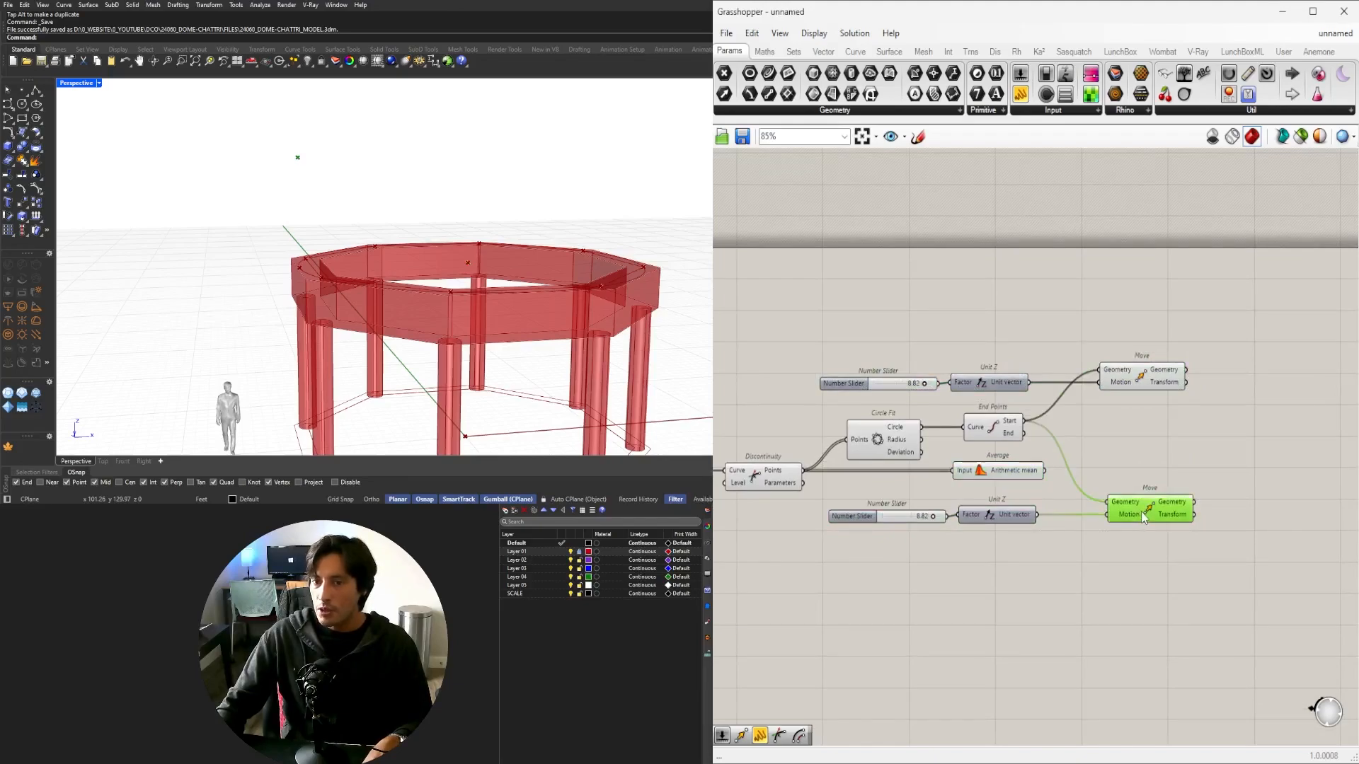
scroll(1143, 517, "up", 1)
left_click_drag(1038, 465, 1128, 503, "shift")
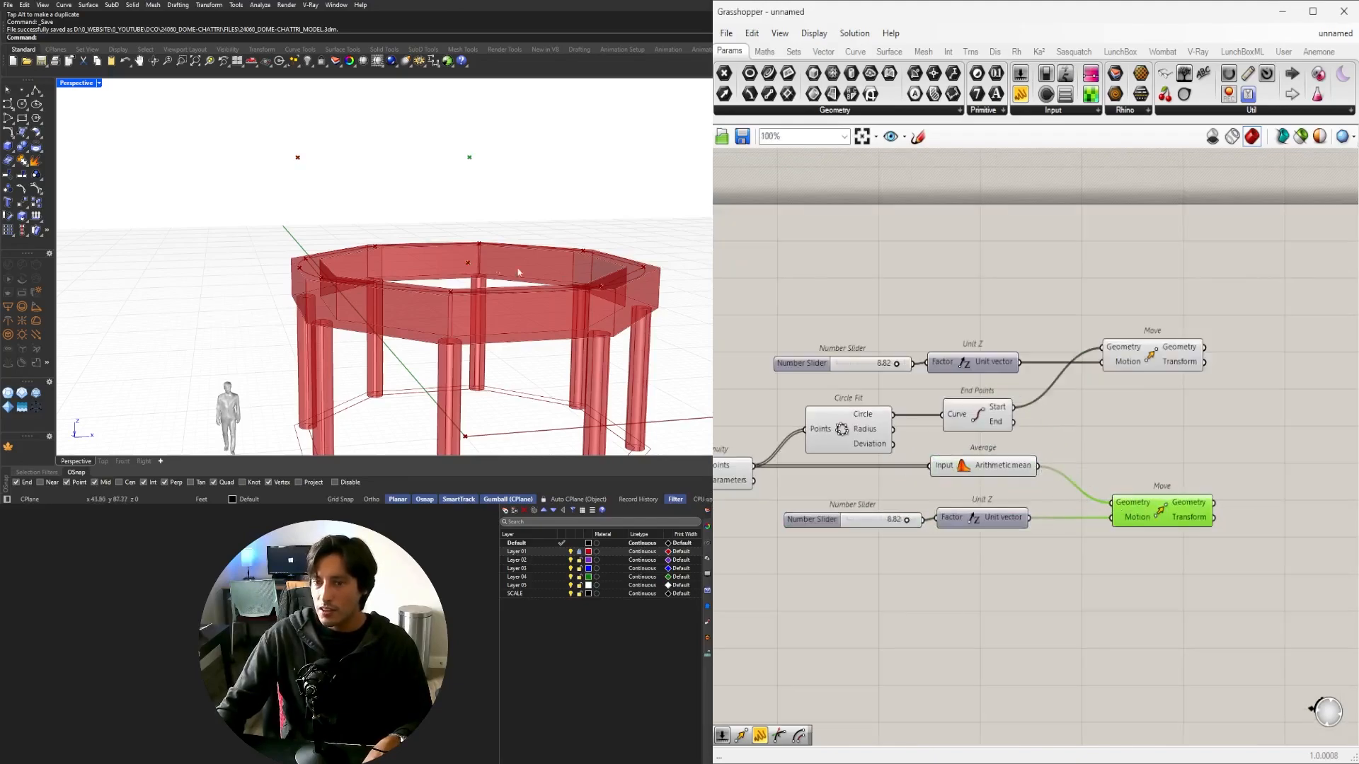
scroll(951, 507, "up", 4)
Set the lower slider's maximum to 20 and drag it to 15.11.
double_click(716, 529)
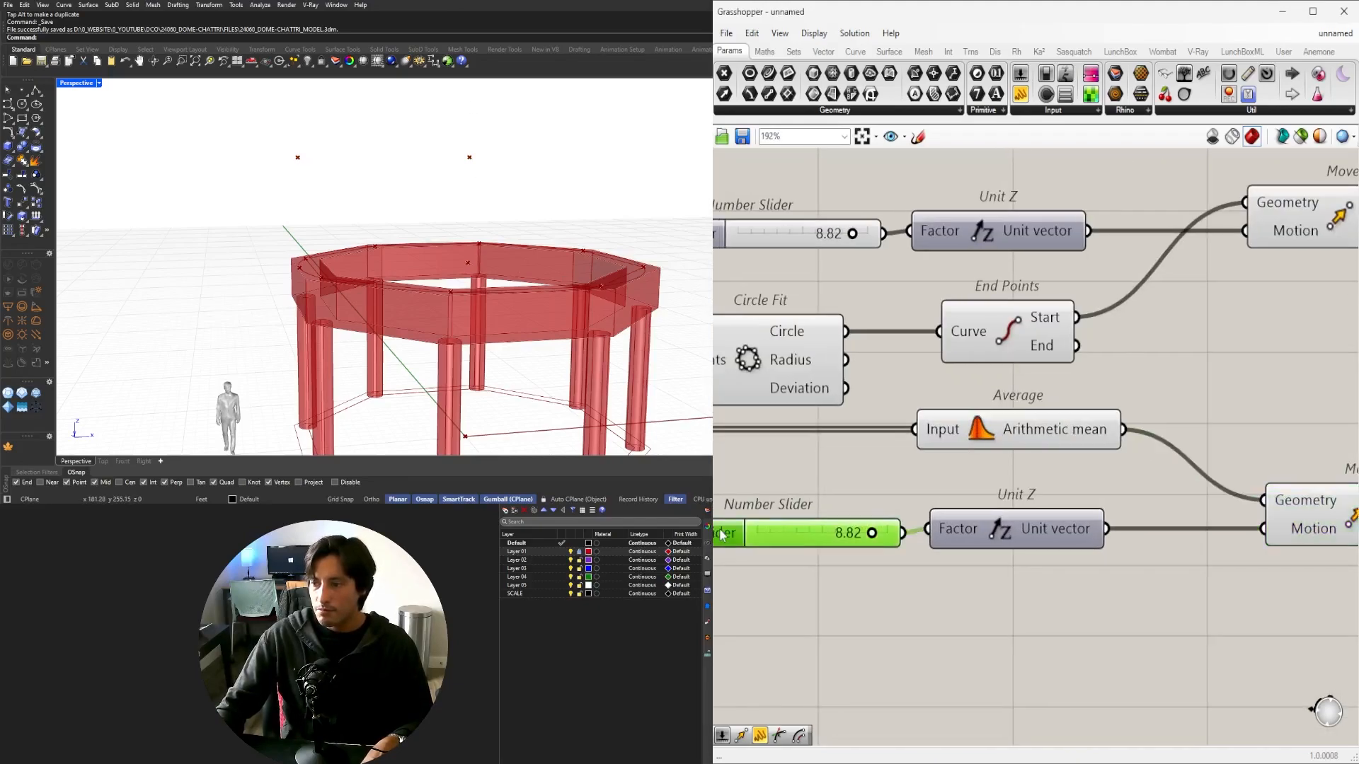
double_click(855, 569)
type("20")
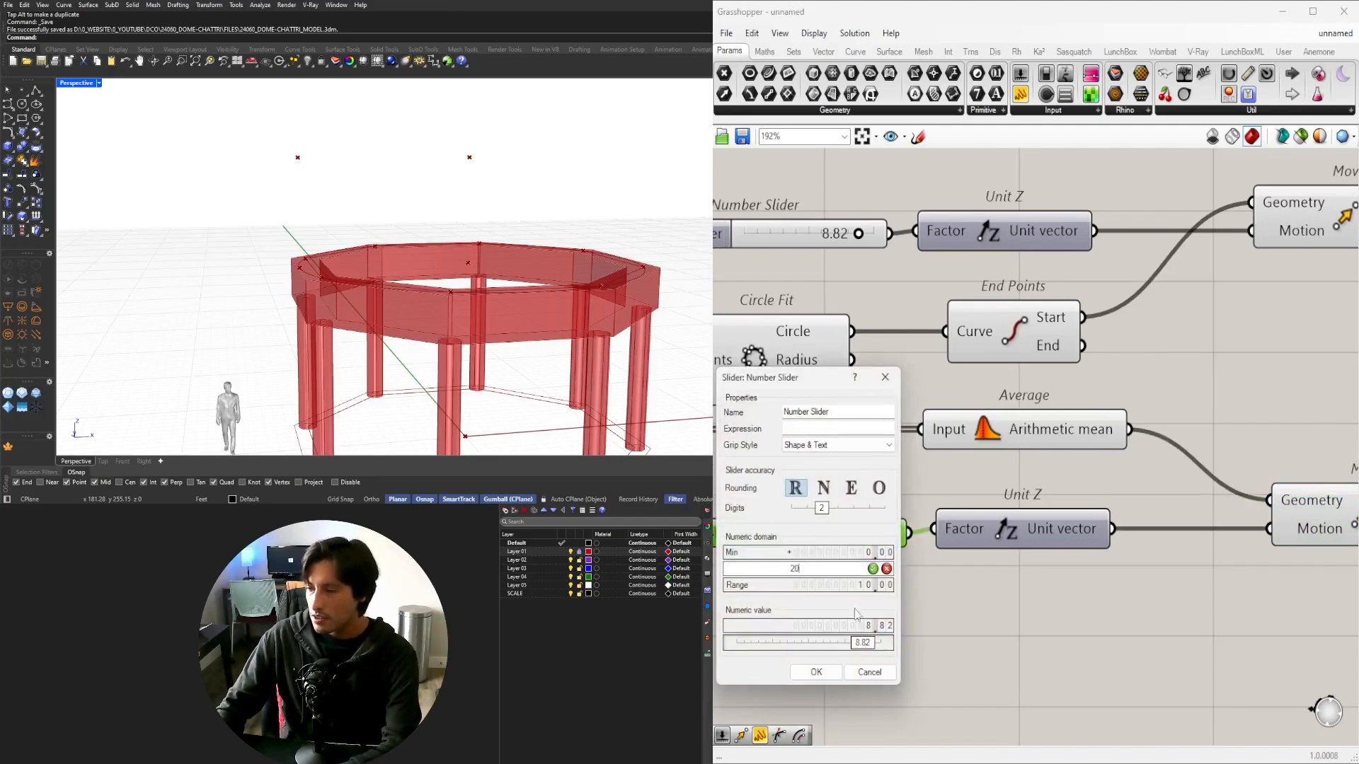
left_click(813, 669)
left_click_drag(821, 535, 888, 550)
scroll(847, 516, "up", 3)
scroll(887, 550, "down", 3)
Select Average, the lower Move and End Points to compare their previews.
left_click(1021, 513, "shift")
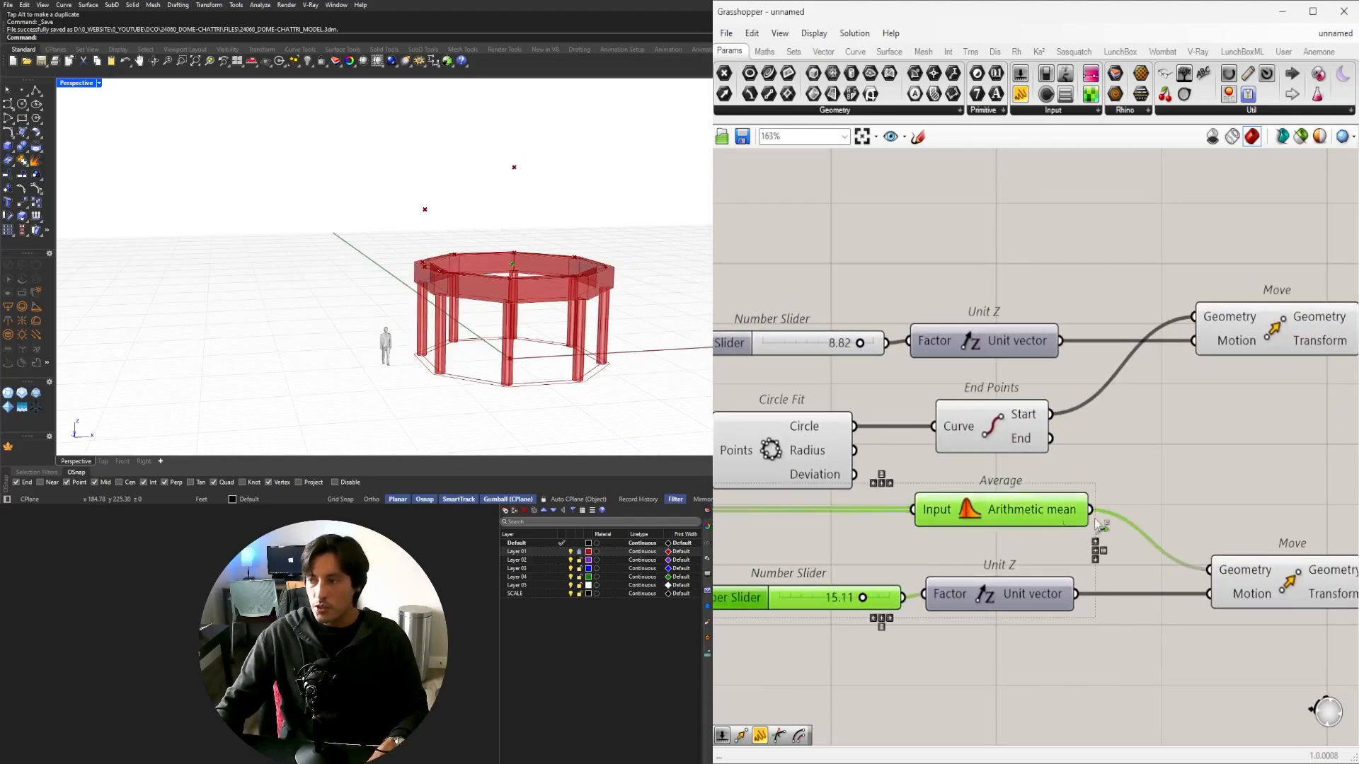
right_click_drag(1230, 549, 1126, 509)
left_click(1174, 542, "shift")
right_click_drag(871, 502, 1010, 502)
left_click(991, 396, "shift")
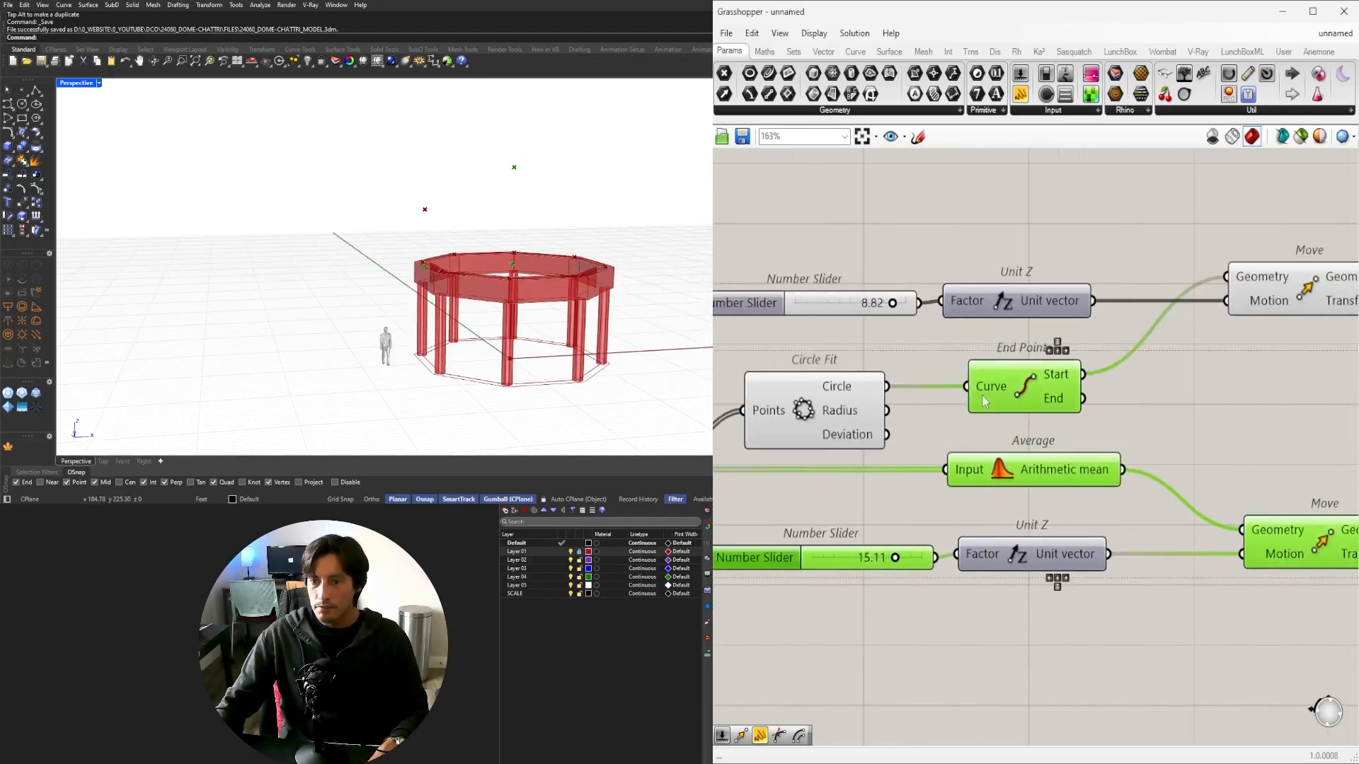
right_click_drag(1239, 449, 1158, 453)
Select both Move components with End Points, then select Average alone.
left_click(1234, 297)
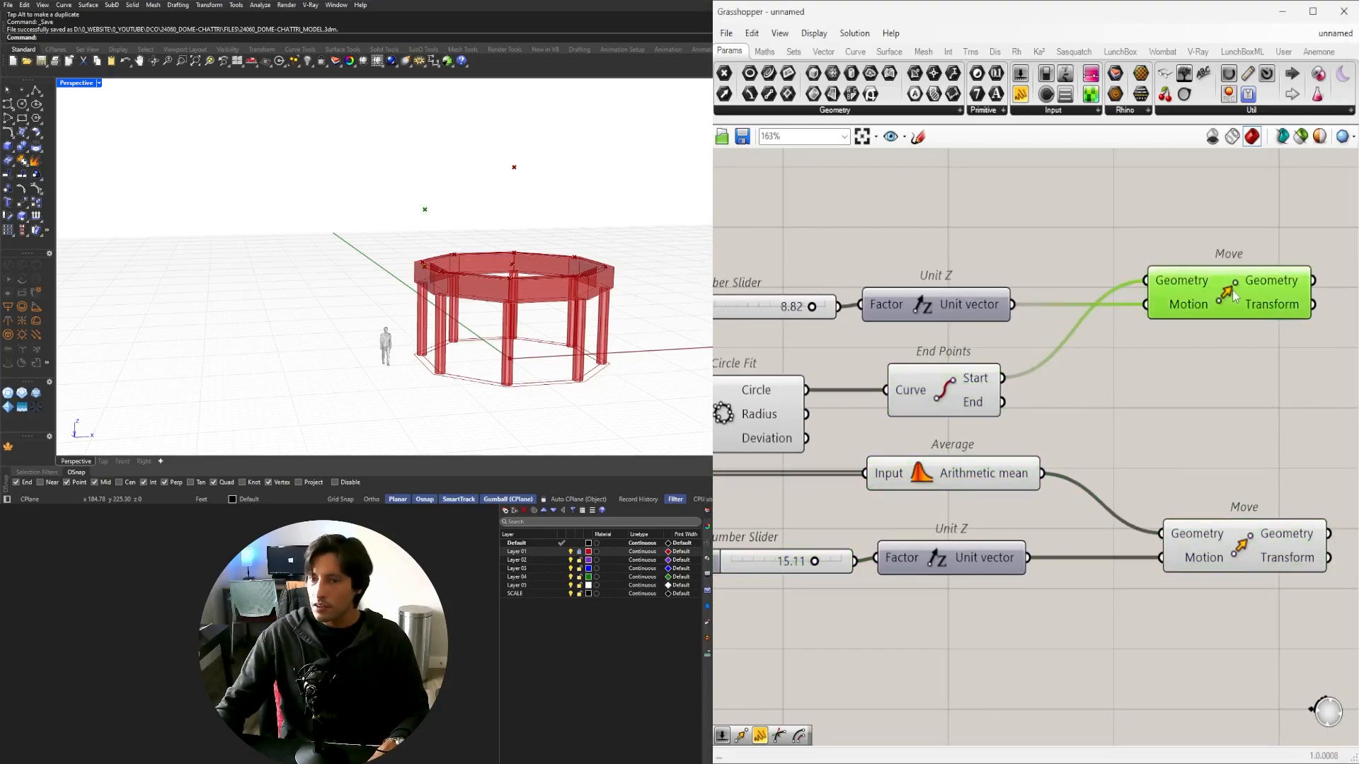
right_click_drag(1235, 301, 1089, 305)
left_click(1111, 557, "shift")
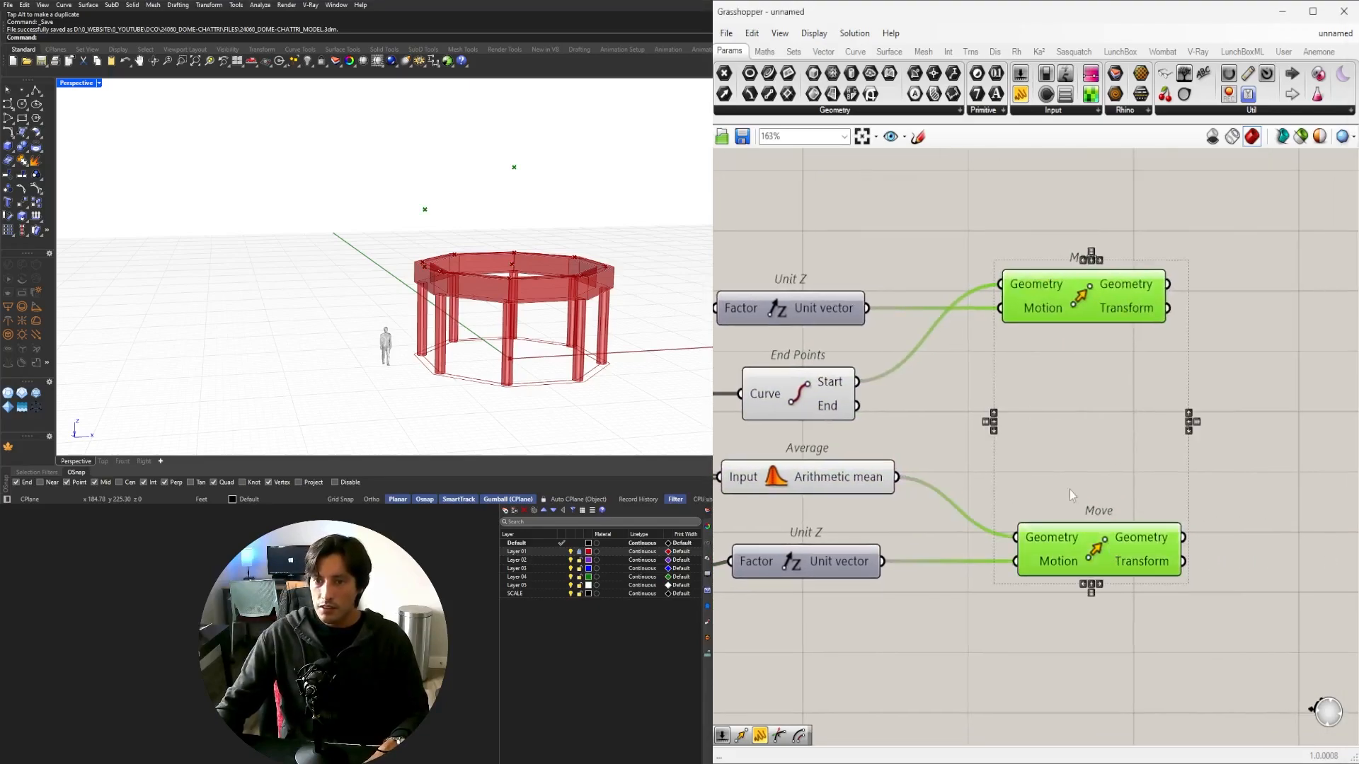
left_click(809, 405, "shift")
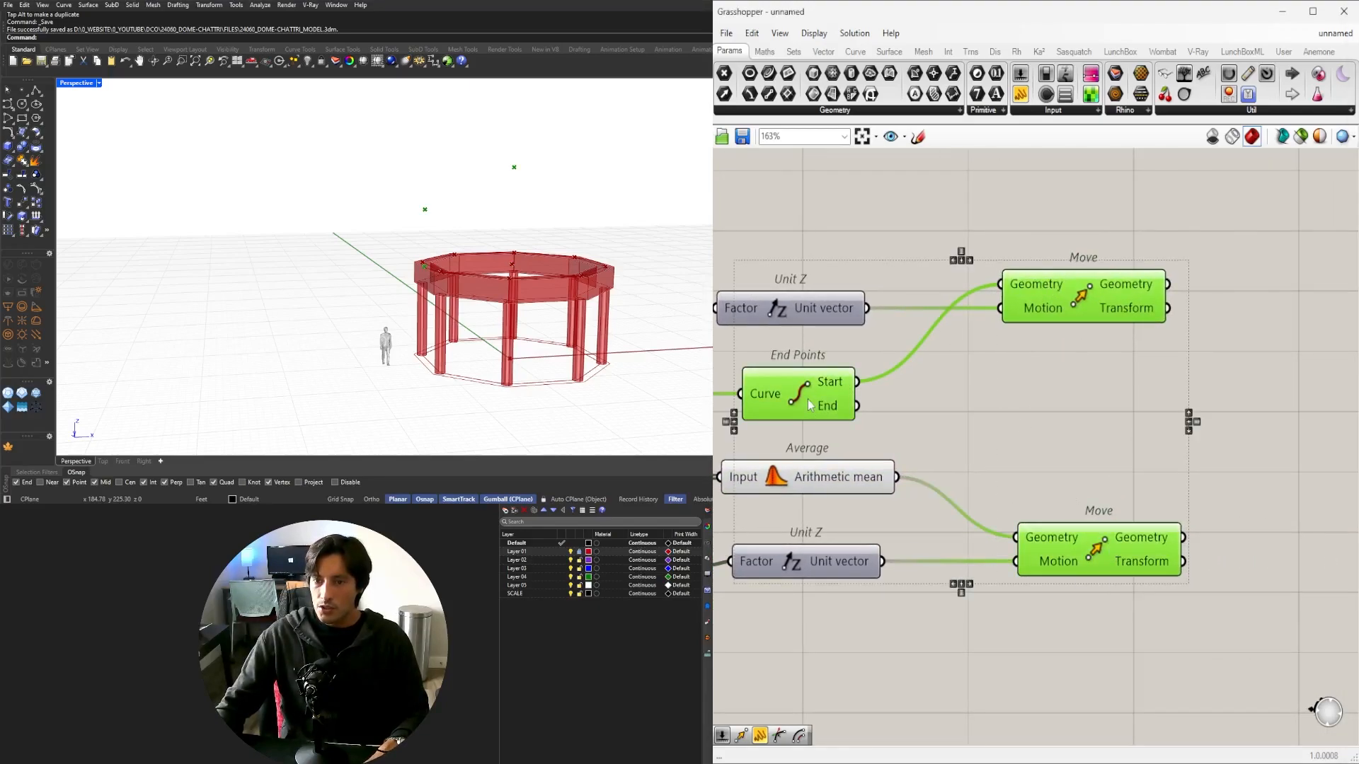
right_click_drag(1009, 415, 1135, 413)
left_click(1082, 463)
left_click(977, 476)
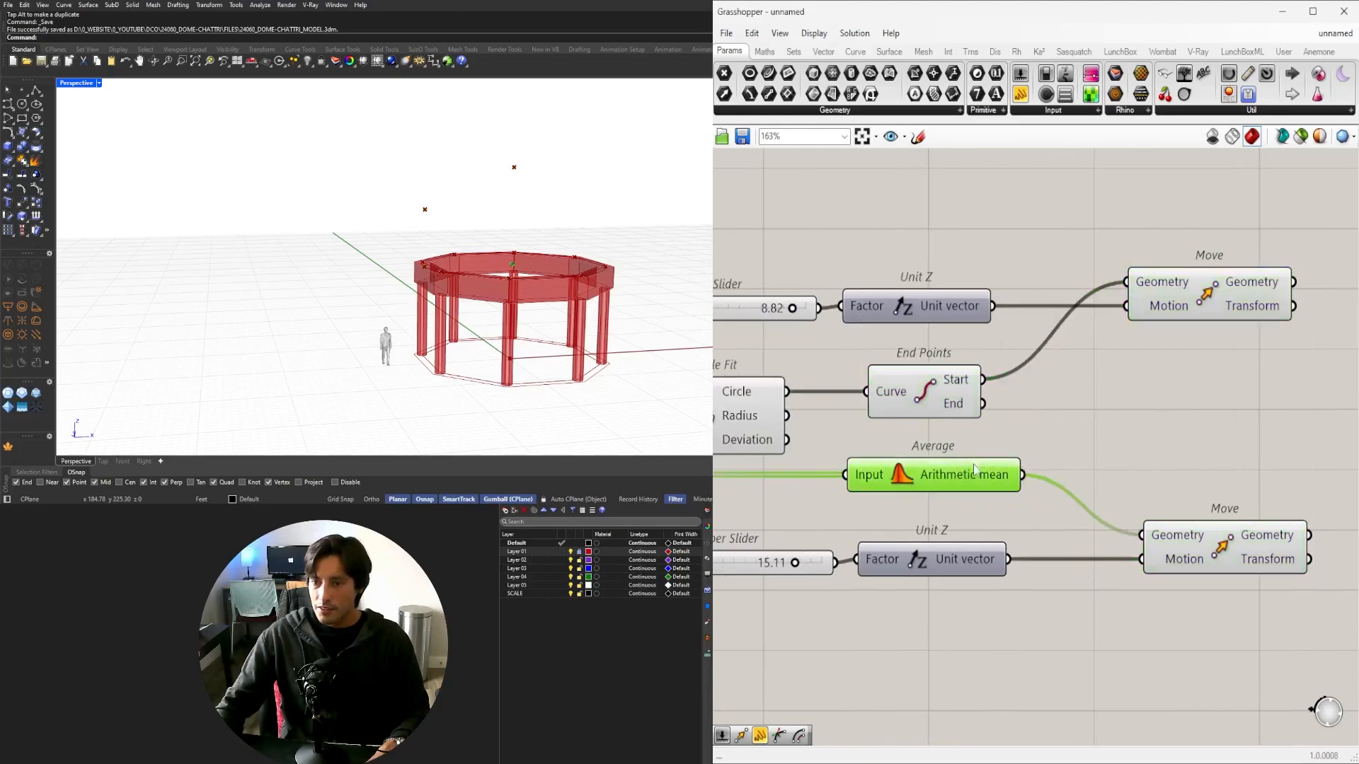
right_click_drag(1062, 488, 935, 487)
double_click(1185, 422)
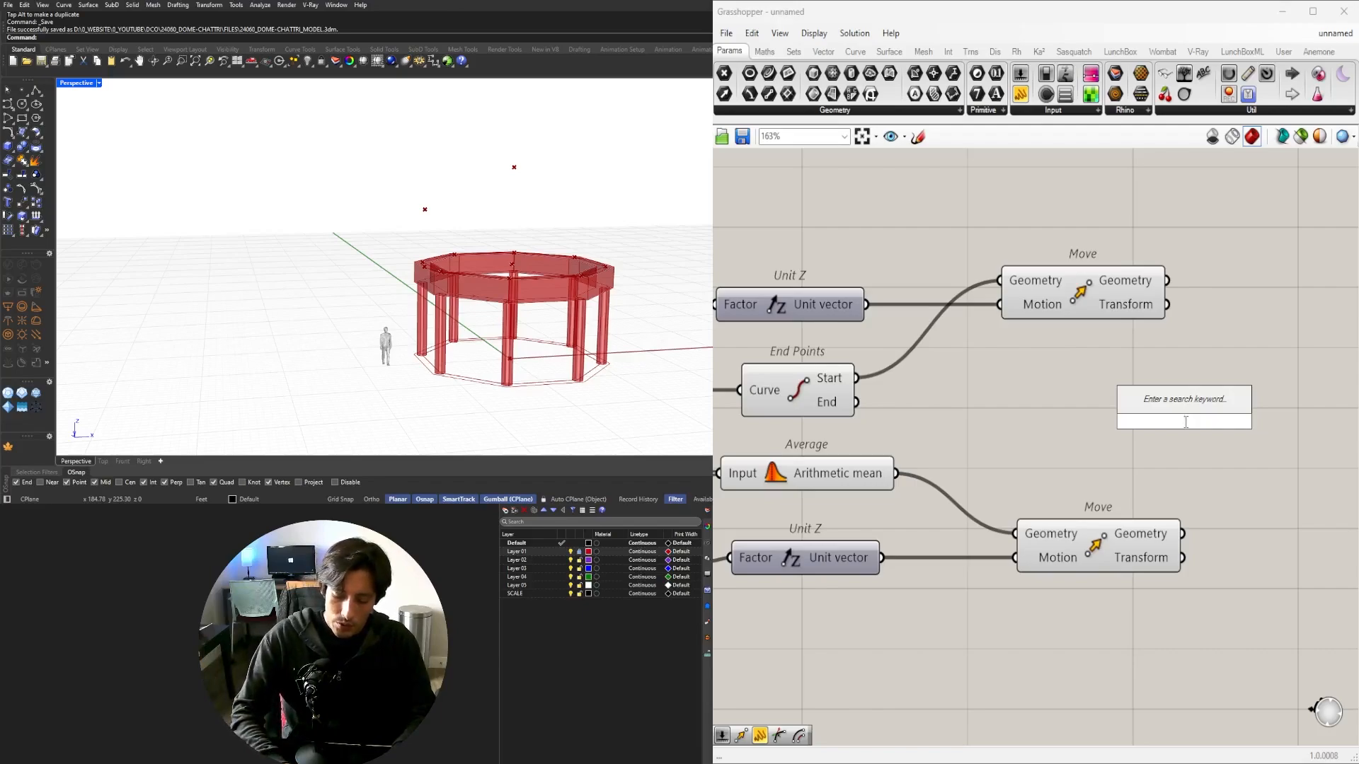
Place a Nurbs Curve component, abandoning an earlier 'inter' search.
type("inter")
key("Return")
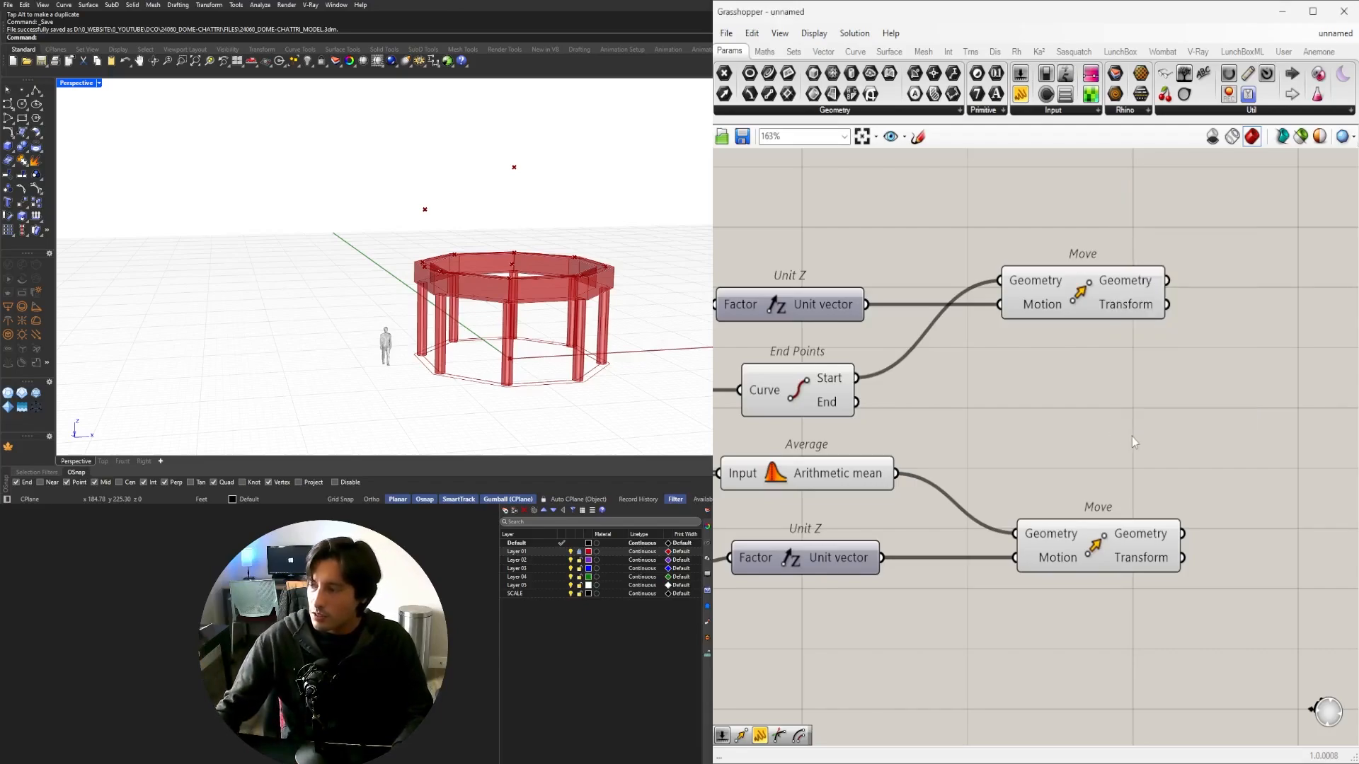
double_click(1133, 442)
type("N")
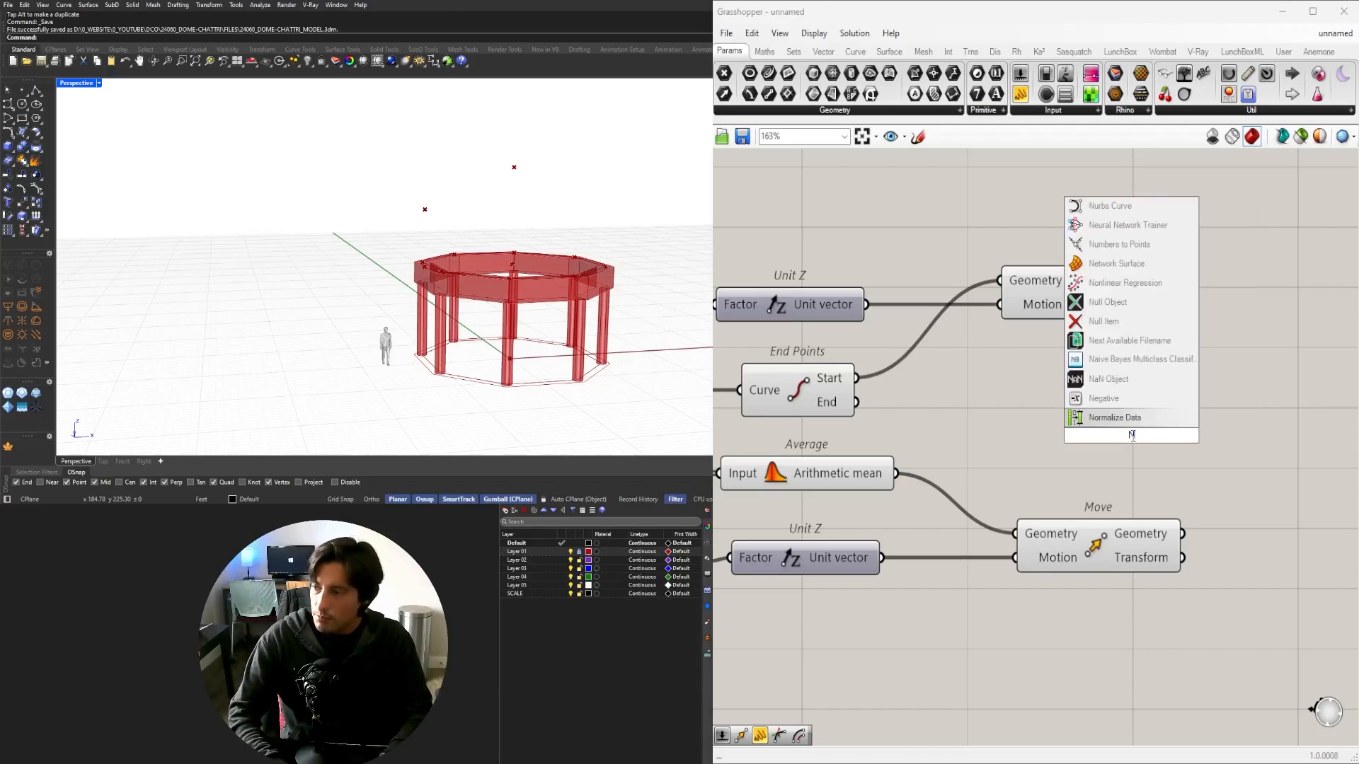
type("URBS")
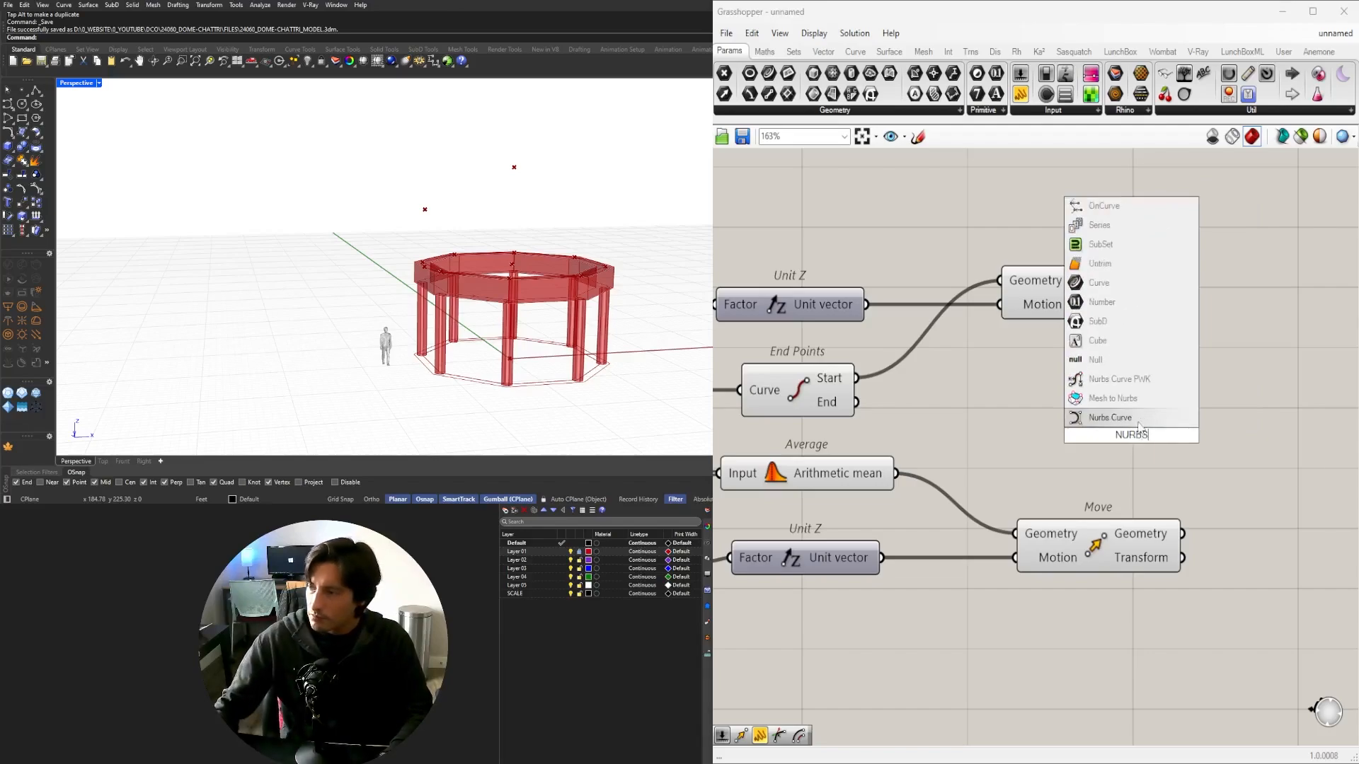
key("Return")
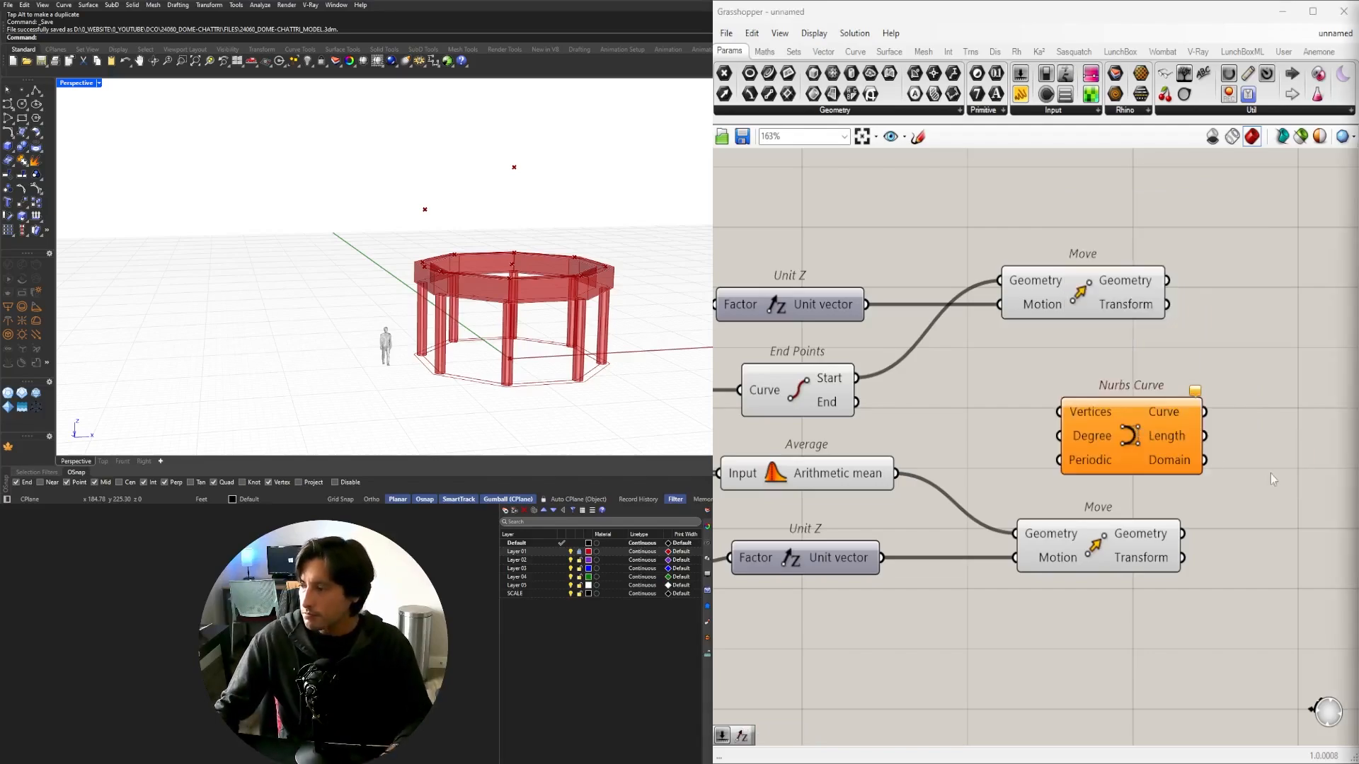
left_click_drag(1174, 441, 1303, 443)
Wire End Points' Start point and the Move outputs into the Nurbs Curve's Vertices.
scroll(1078, 394, "down", 2)
right_click_drag(1078, 383, 993, 390)
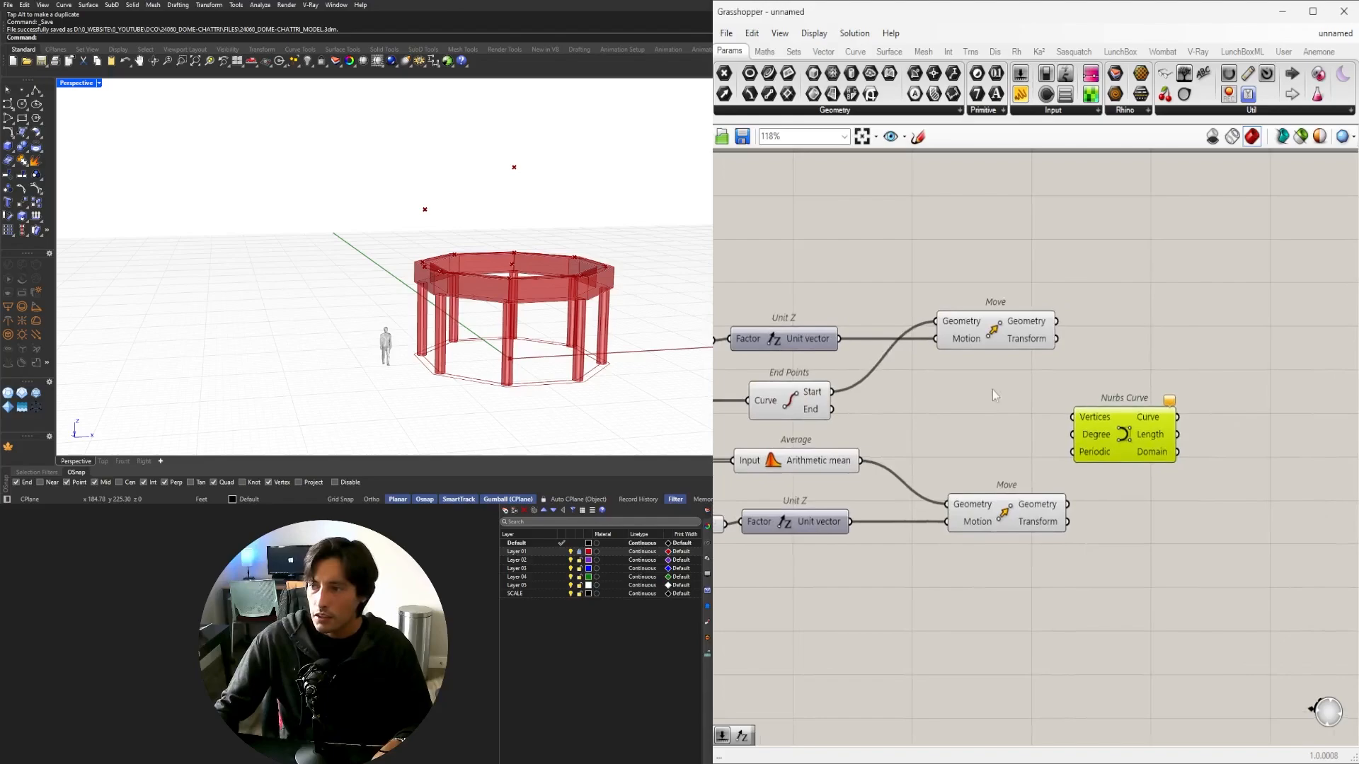
left_click(791, 396)
left_click_drag(827, 395, 1195, 412)
left_click(1003, 317)
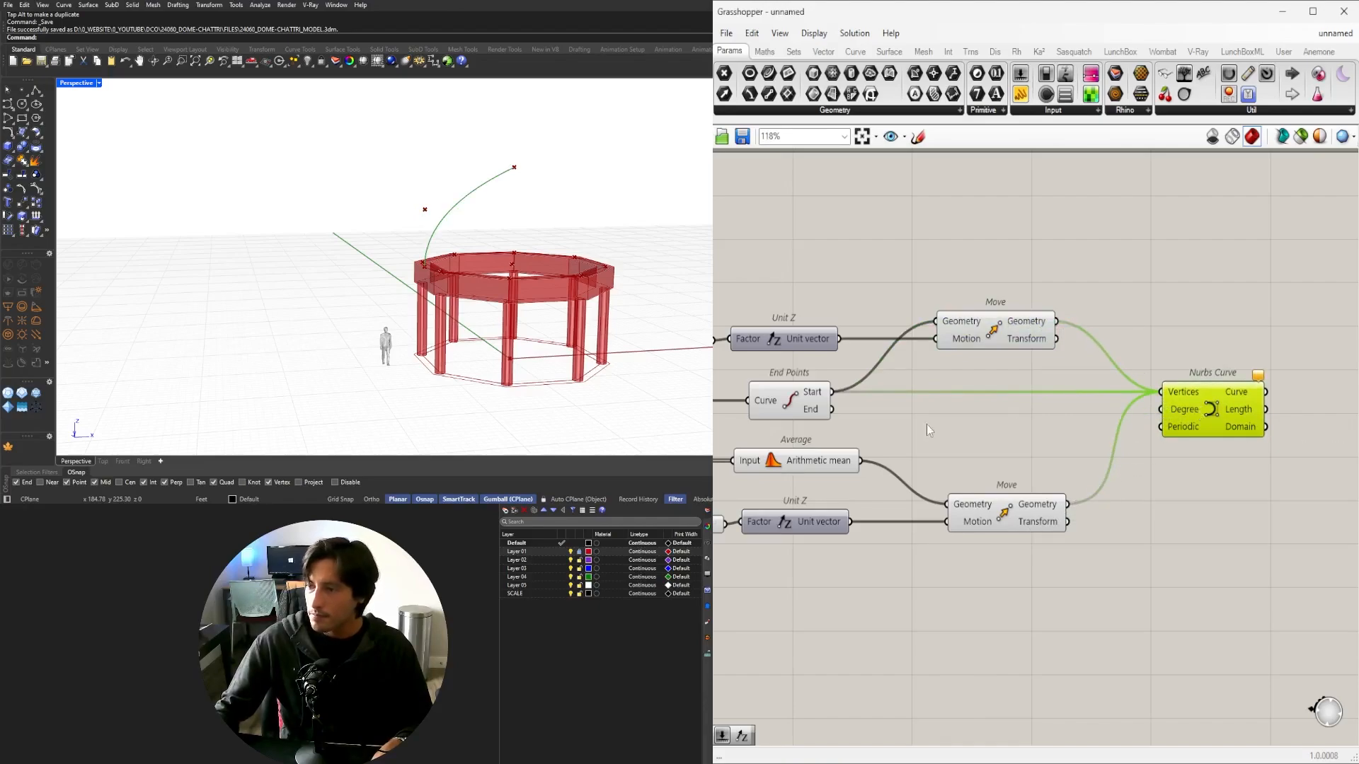
right_click_drag(928, 426, 1220, 443)
mouse_move(521, 227)
right_mouse_down()
mouse_move(464, 200)
mouse_move(534, 225)
right_mouse_up()
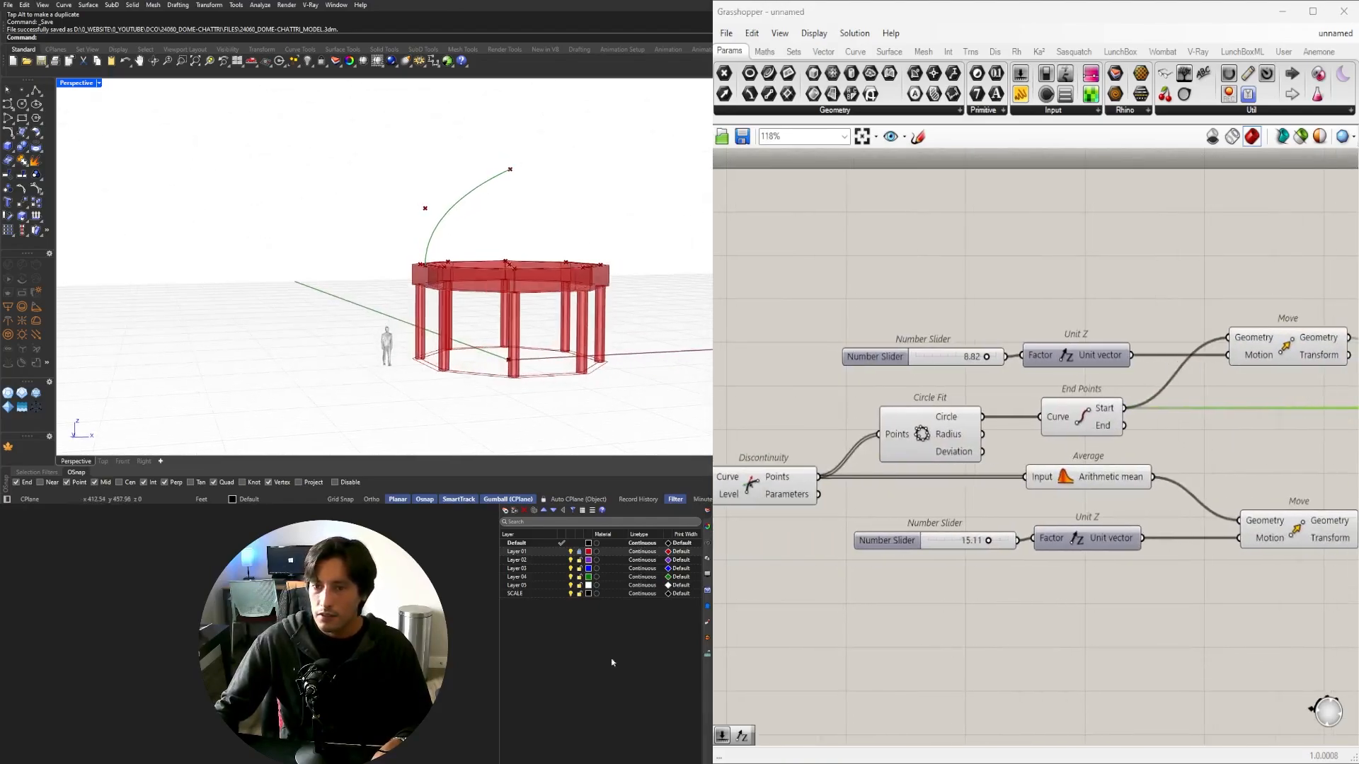
Orbit the view while trying different apex and upper-point height slider values.
scroll(484, 251, "up", 5)
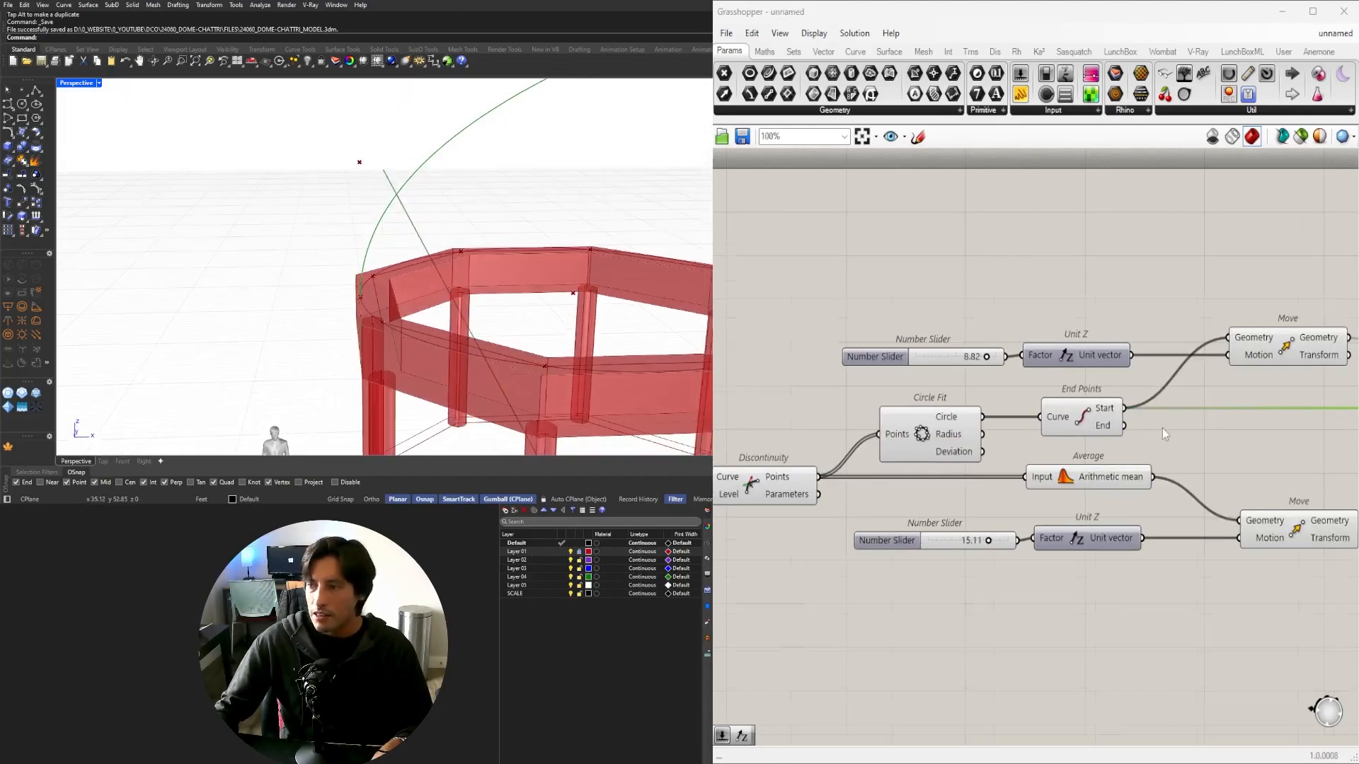
scroll(1015, 574, "down", 4)
scroll(1003, 559, "up", 6)
scroll(427, 318, "down", 4)
right_click_drag(424, 323, 433, 267)
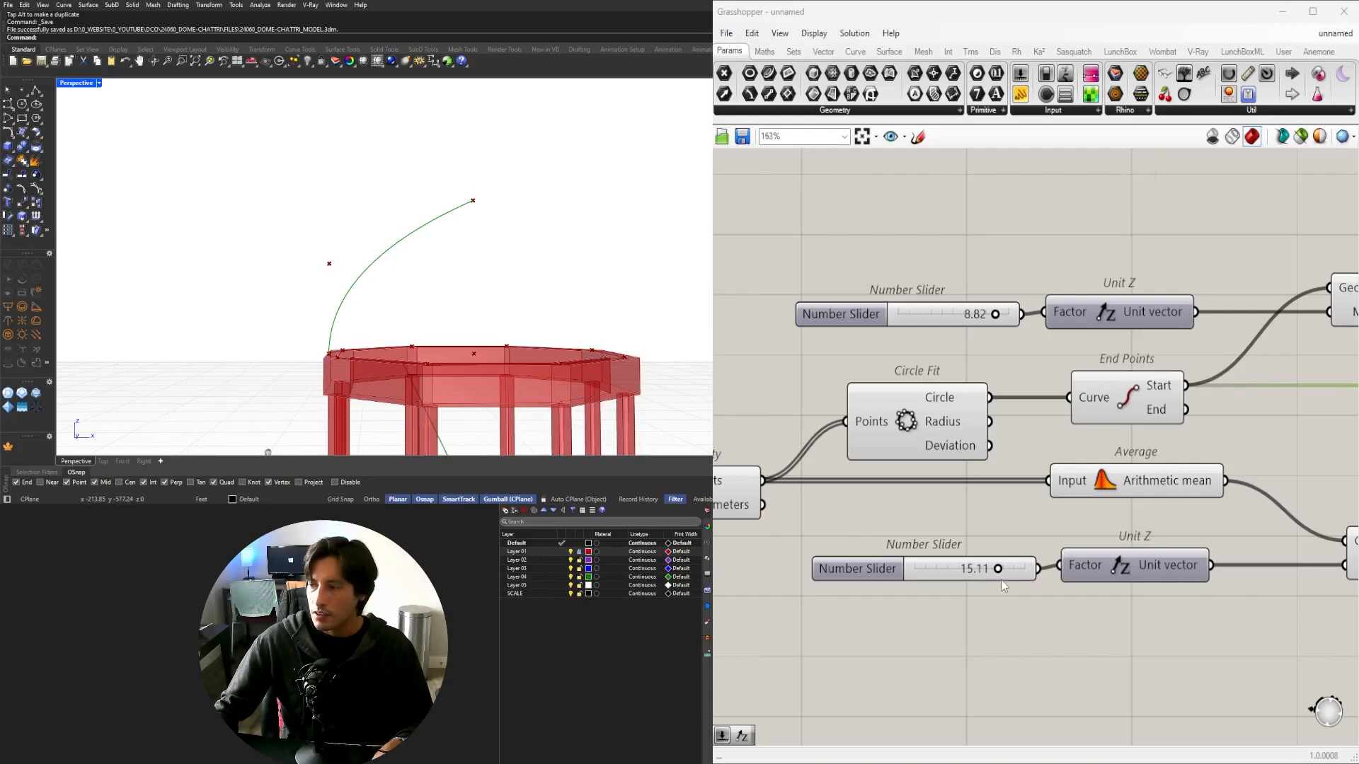
scroll(1002, 585, "up", 3)
left_click_drag(994, 562, 965, 563)
scroll(1128, 489, "down", 6)
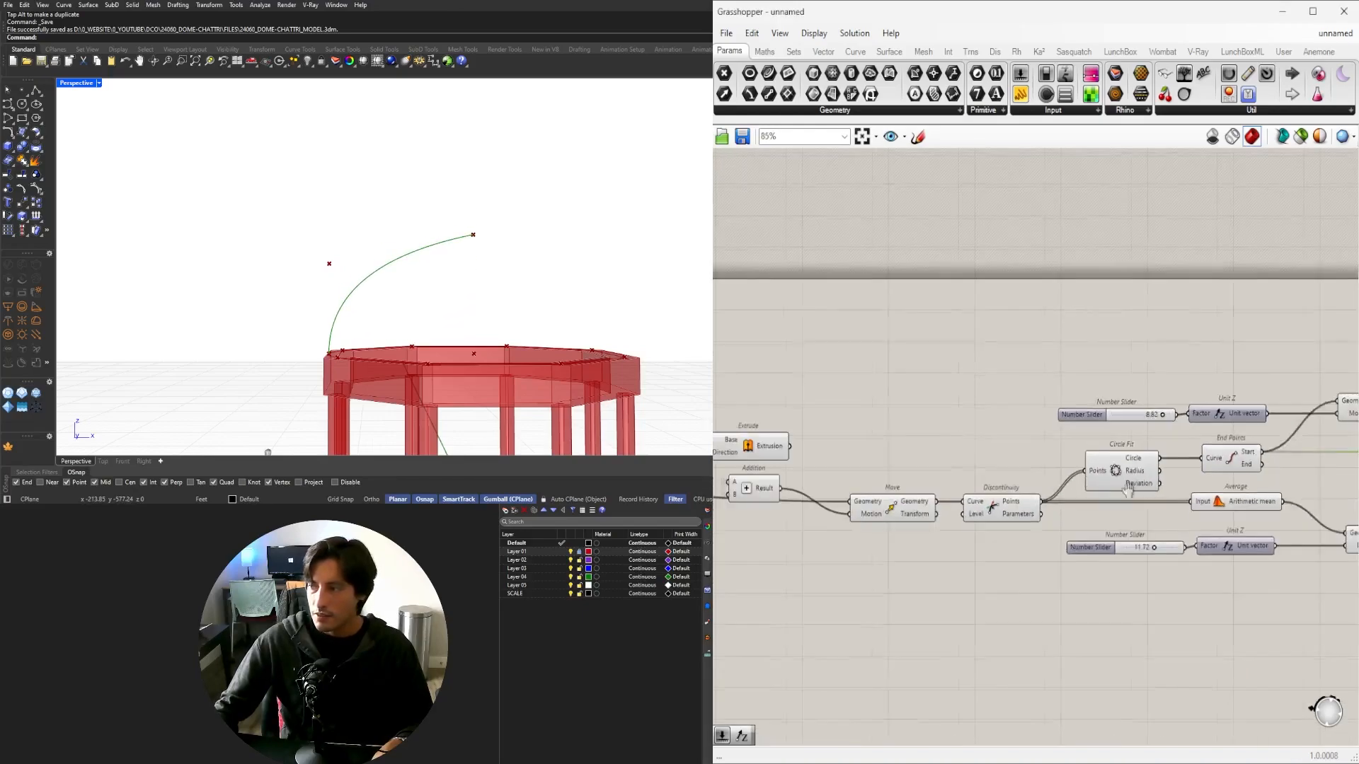
scroll(1188, 419, "up", 9)
left_click_drag(1051, 396, 1108, 397)
scroll(476, 267, "down", 5)
mouse_move(478, 267)
right_mouse_down()
mouse_move(596, 267)
mouse_move(484, 266)
right_mouse_up()
Set the upper point's height slider to exactly 8.
left_click_drag(1090, 396, 1016, 396)
double_click(1024, 392)
type("5")
key("Return")
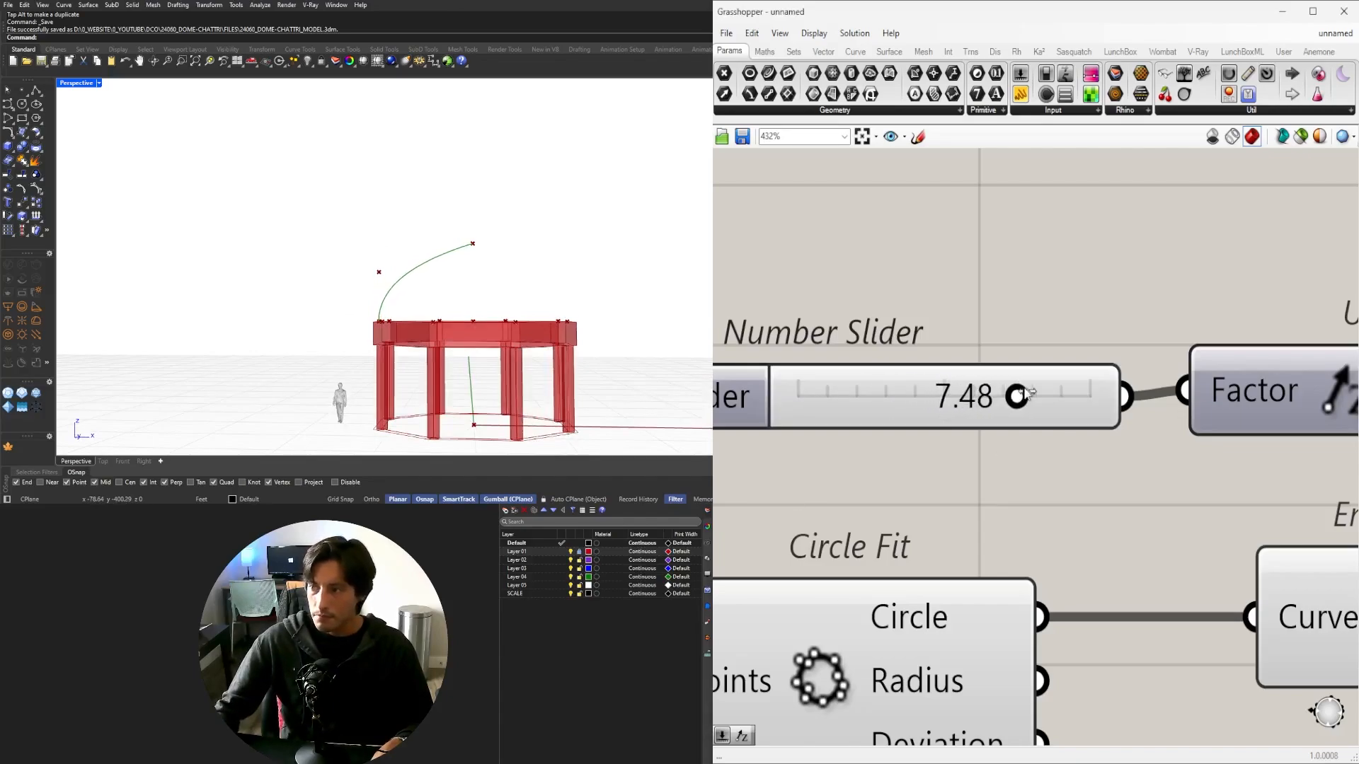
double_click(1012, 390)
type("8")
key("Return")
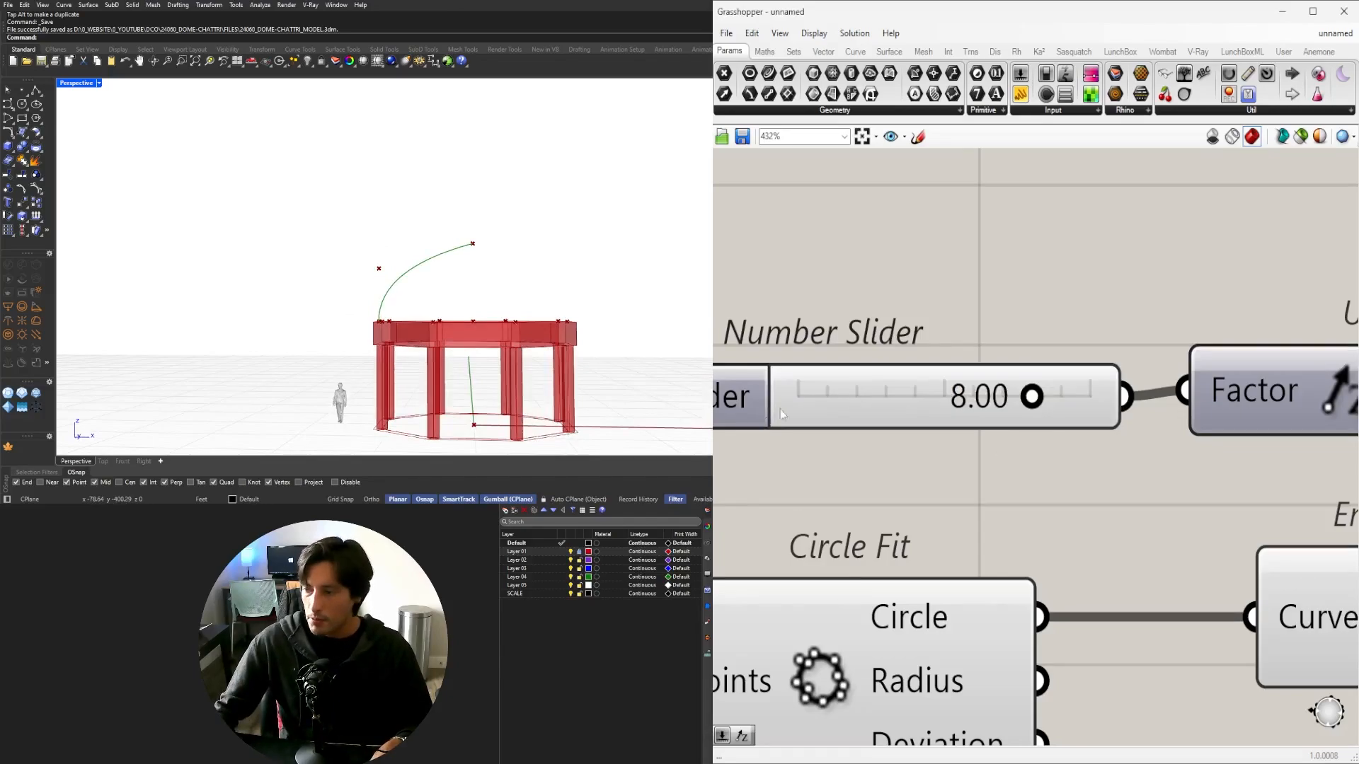
Set the lower height slider to exactly 12.
scroll(780, 409, "down", 5)
scroll(990, 608, "up", 4)
left_click_drag(978, 551, 991, 554)
double_click(988, 551)
type("12")
key("Return")
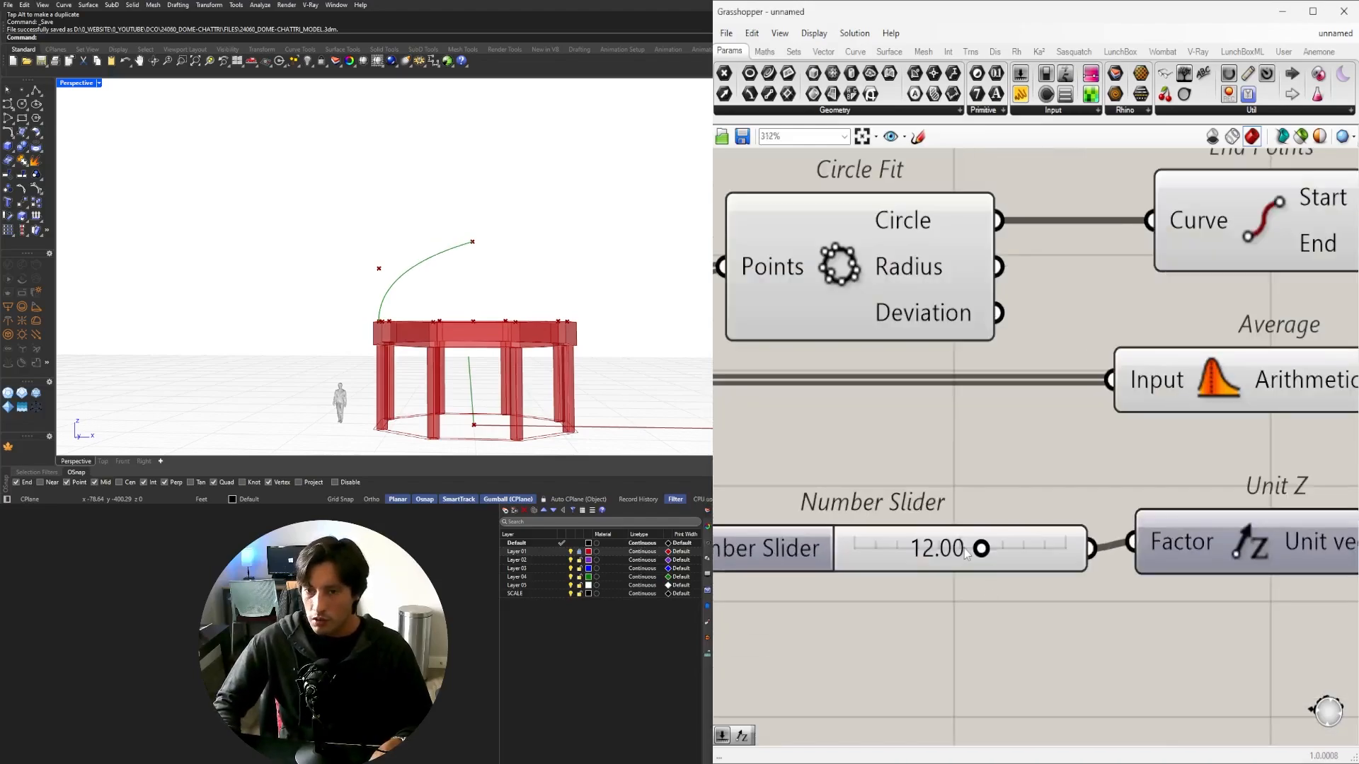
Orbit the Perspective view to check the raised dome curve over the red ring.
scroll(851, 466, "down", 2)
scroll(407, 295, "down", 2)
right_click_drag(407, 294, 419, 339)
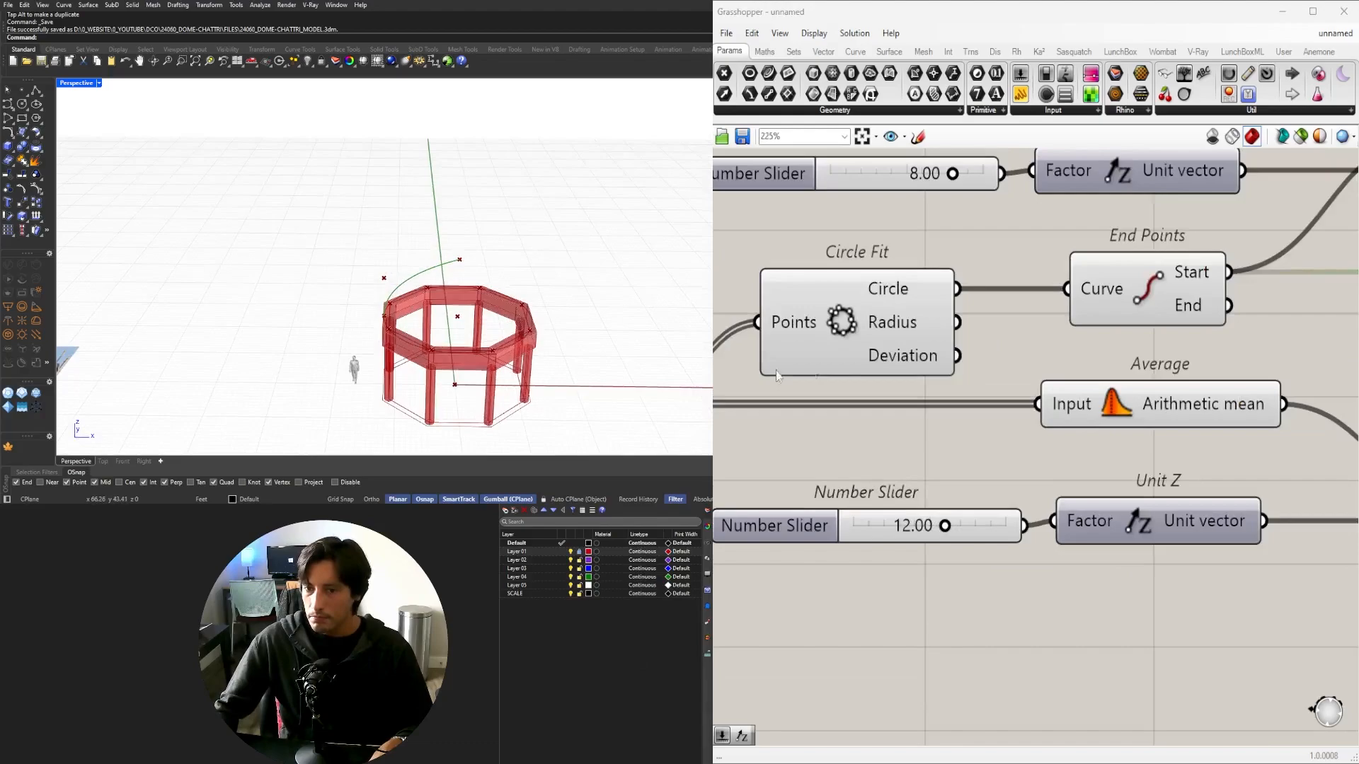
scroll(777, 376, "down", 4)
right_click_drag(940, 395, 748, 544)
left_click(1200, 578)
left_click_drag(1197, 507, 1248, 507)
mouse_move(531, 314)
right_mouse_down()
mouse_move(560, 279)
mouse_move(600, 269)
mouse_move(549, 313)
right_mouse_up()
scroll(396, 322, "up", 7)
right_click_drag(423, 319, 481, 332)
scroll(477, 306, "down", 5)
scroll(865, 541, "down", 1)
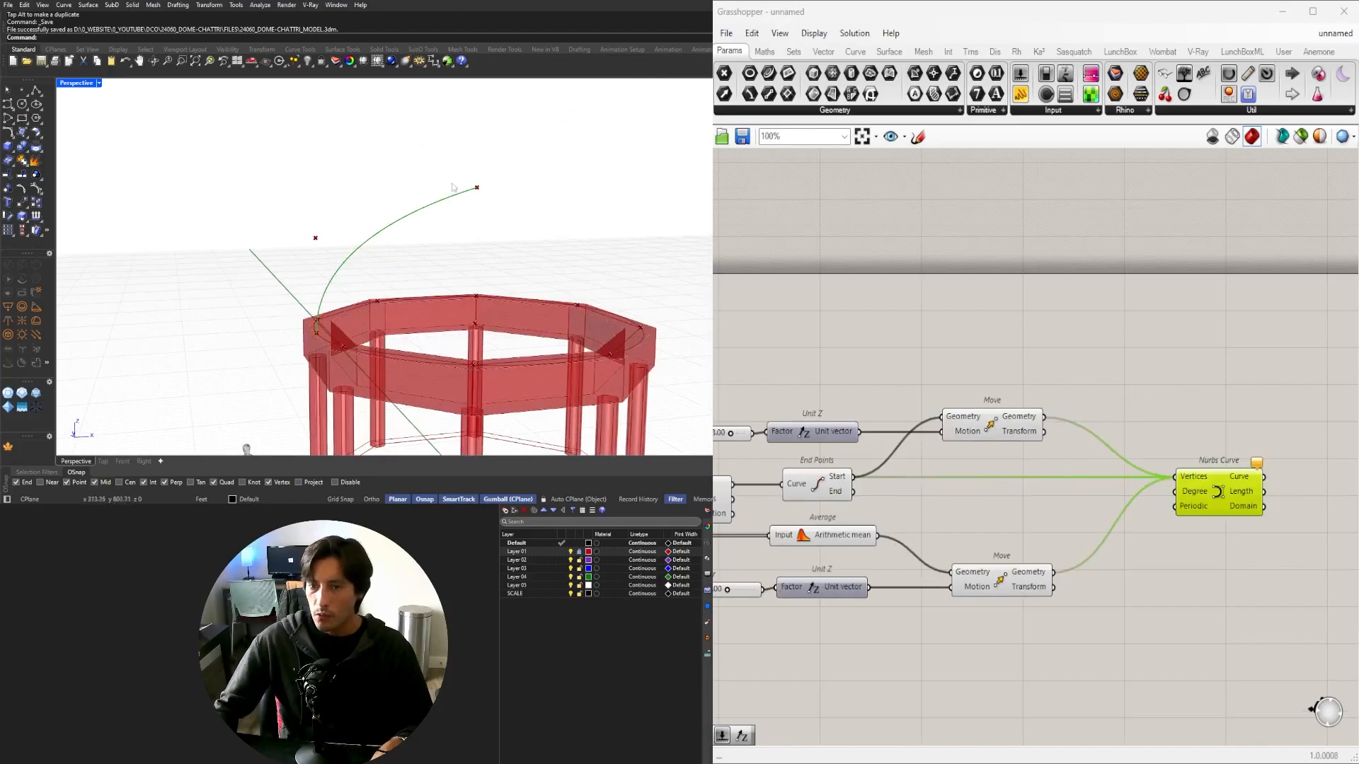
right_click_drag(453, 187, 406, 364)
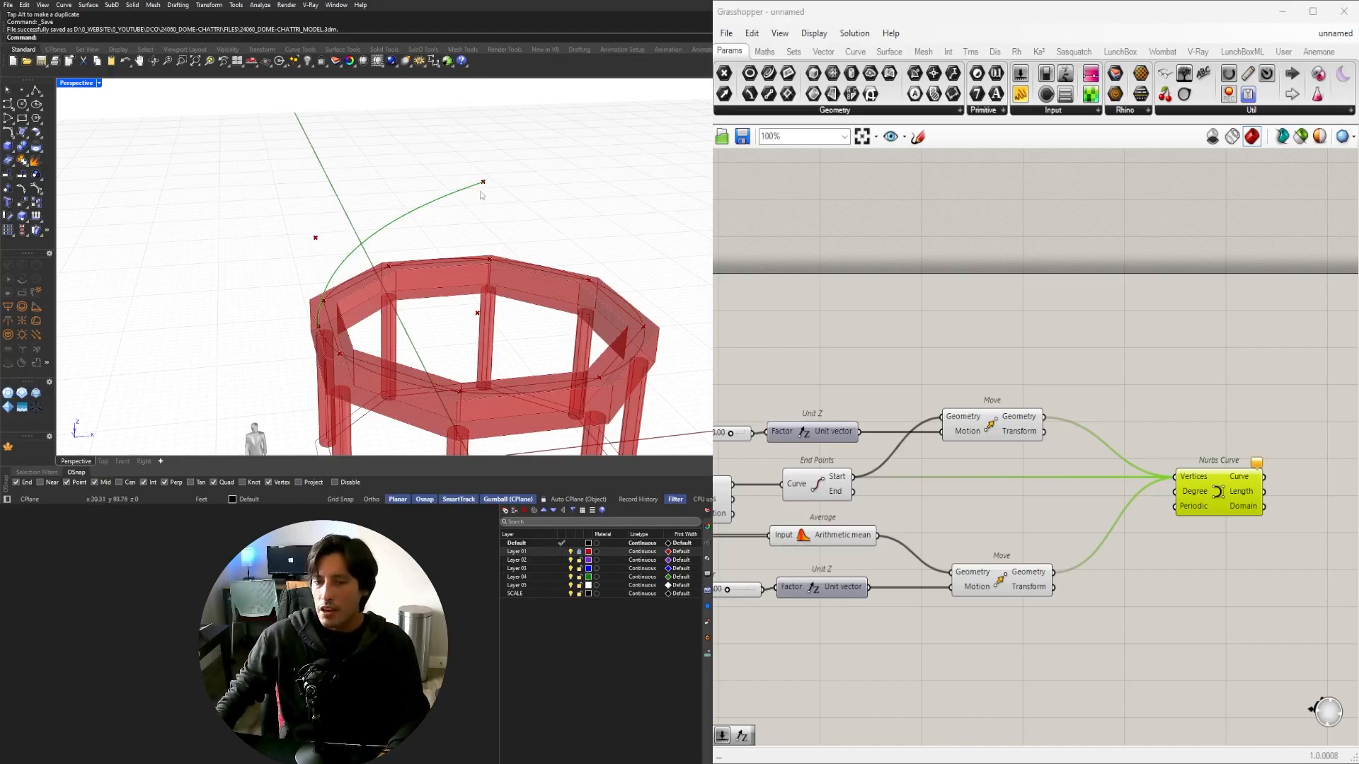
Select the Average and lower Move components beside the Nurbs Curve.
right_click_drag(1112, 481, 1000, 418)
left_click(1061, 515)
right_click_drag(868, 440, 1067, 437)
left_click(1011, 505)
right_click_drag(1231, 501, 1090, 460)
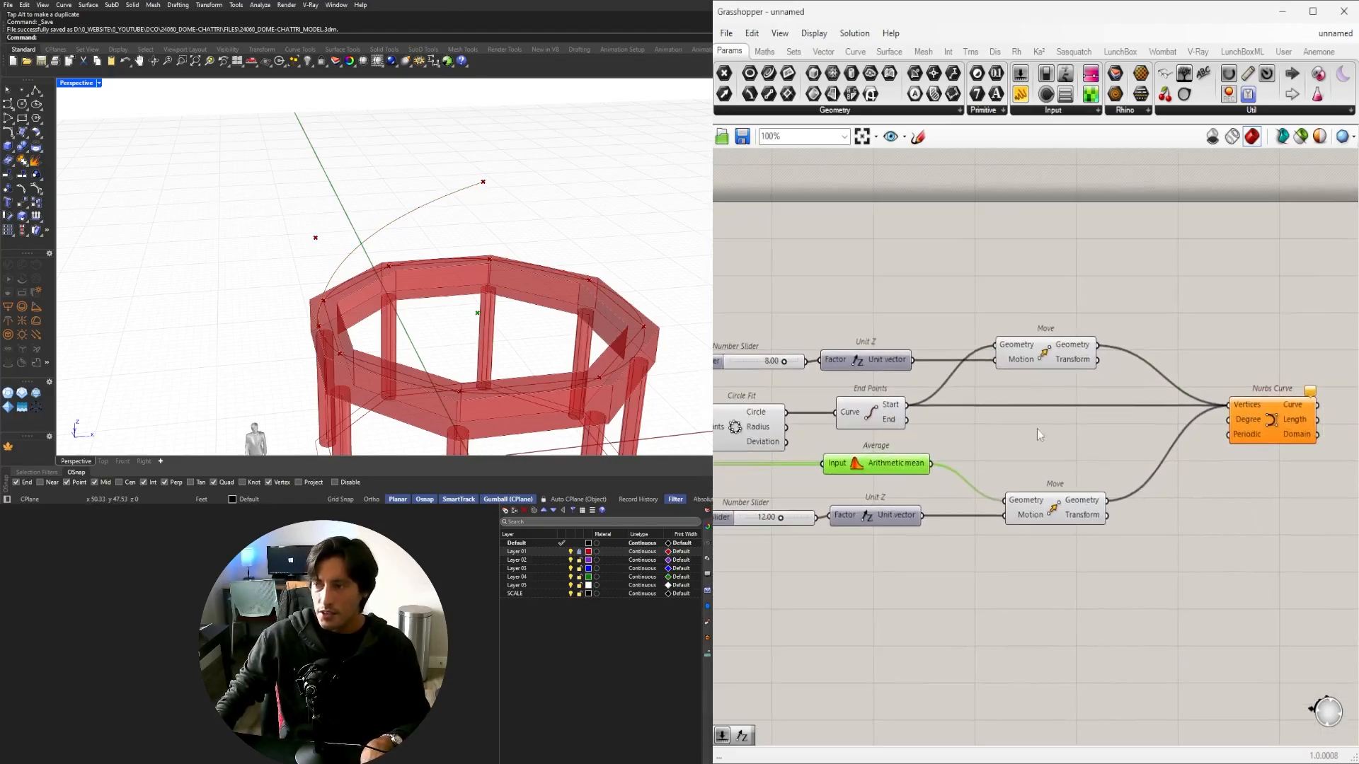
left_click(1040, 512, "shift")
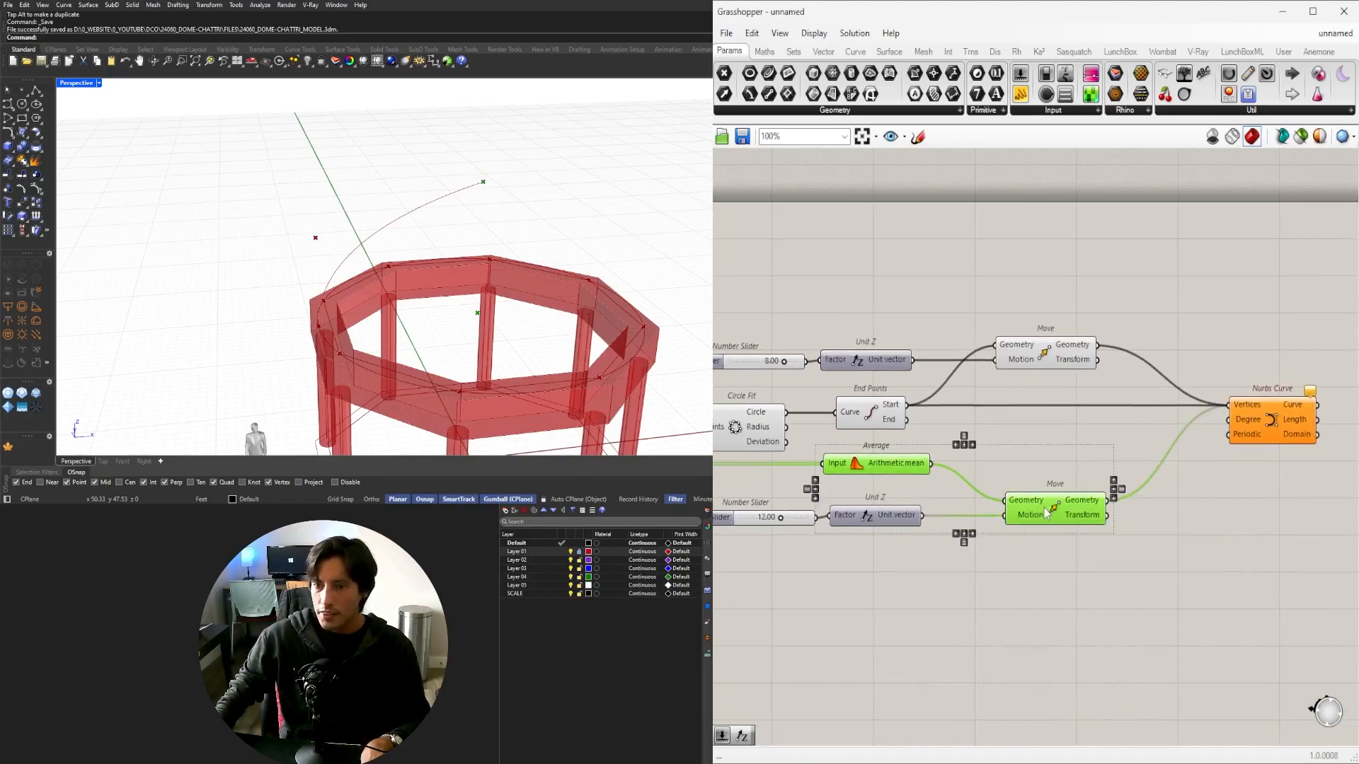
Add a Line from the Average point to the raised centre point as a vertical axis.
double_click(1179, 537)
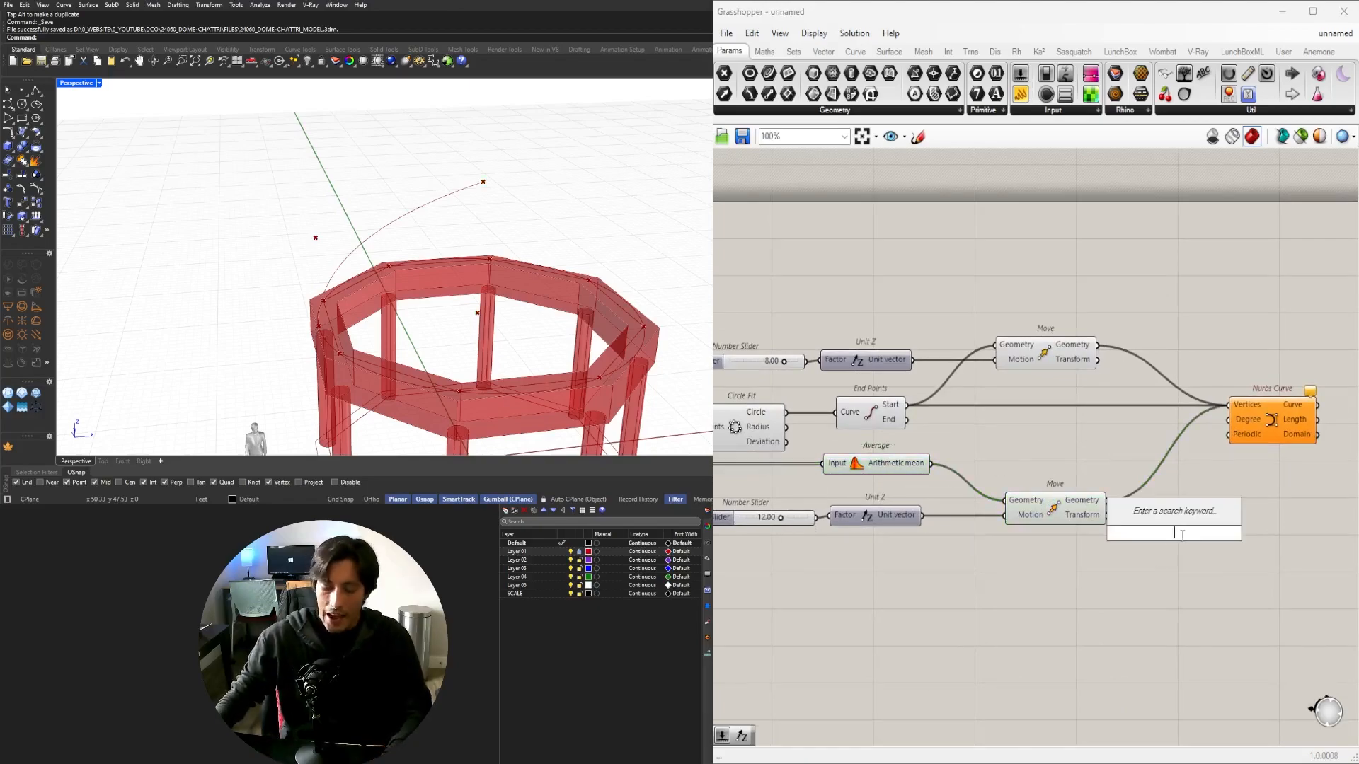
type("LINE")
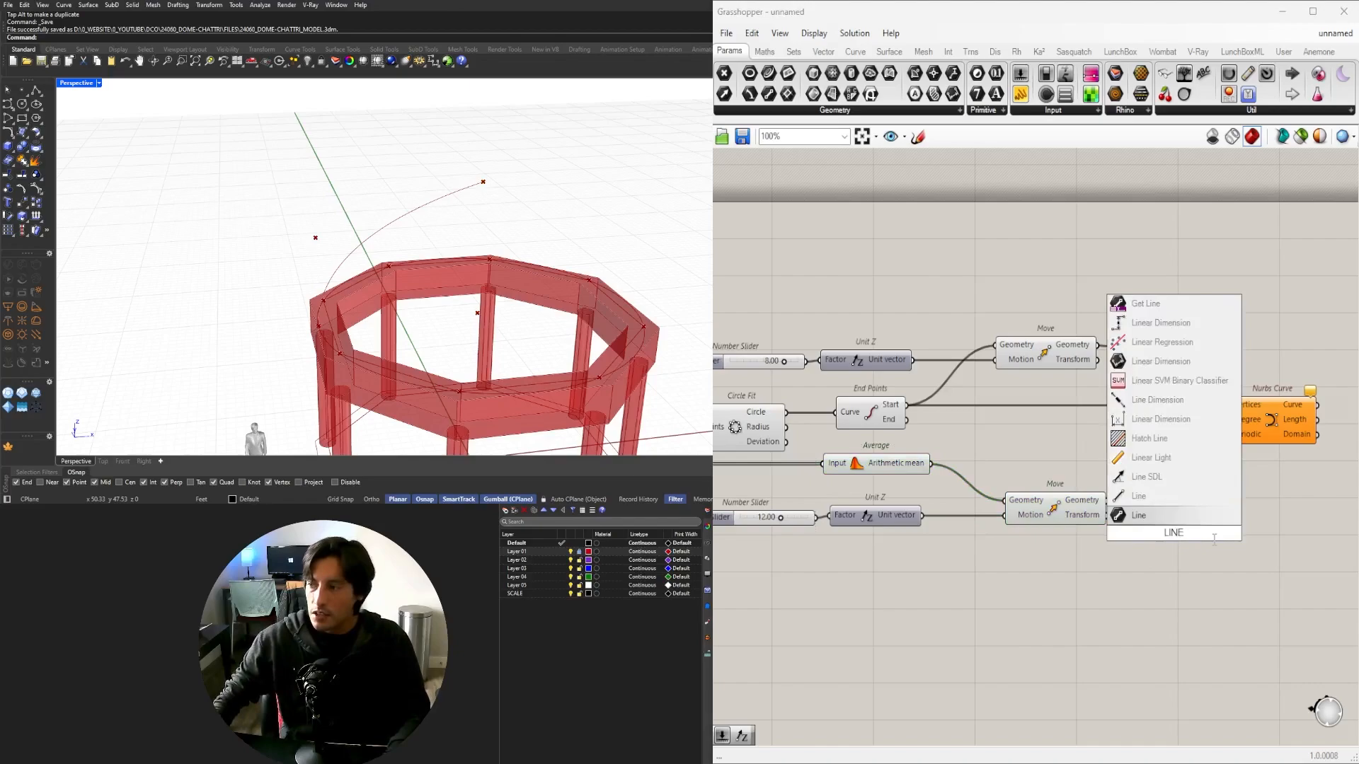
left_click(1137, 515)
left_click_drag(1160, 540, 1113, 467)
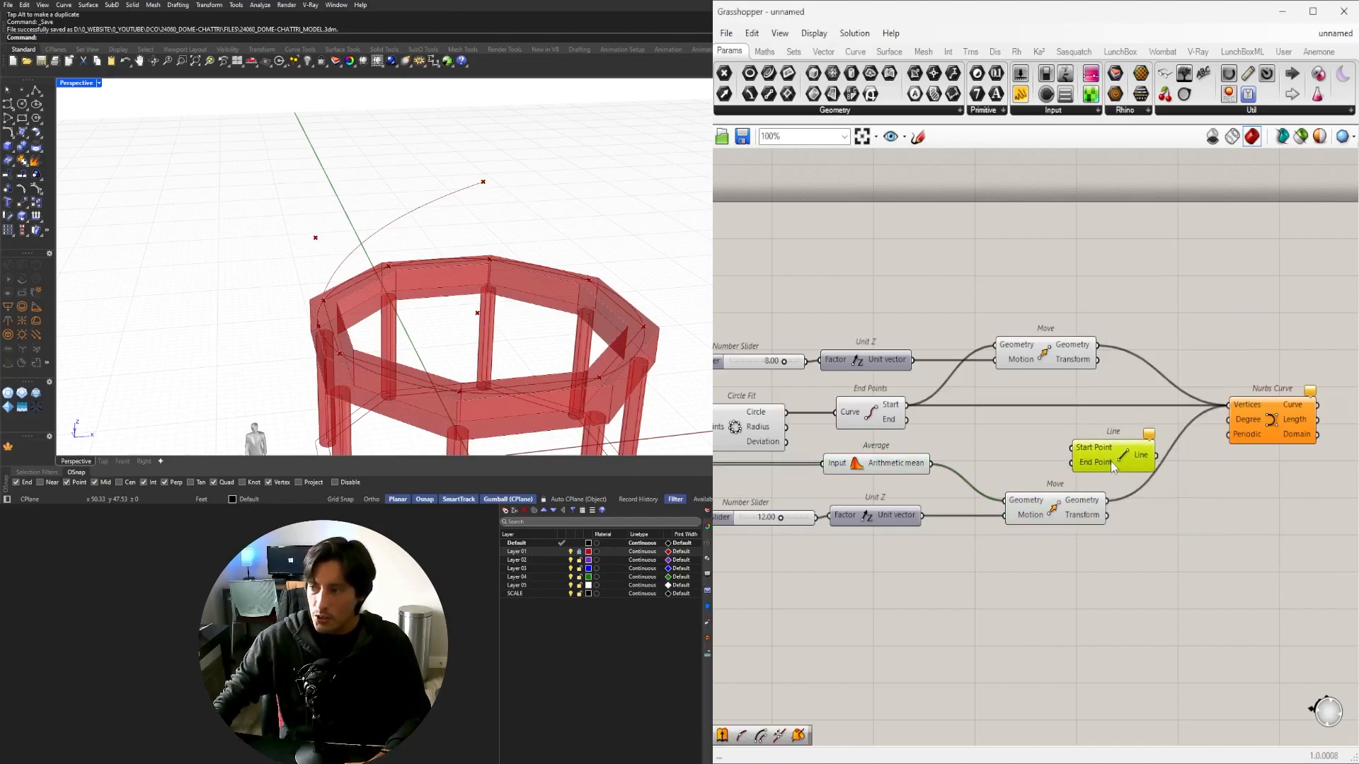
left_click(911, 469)
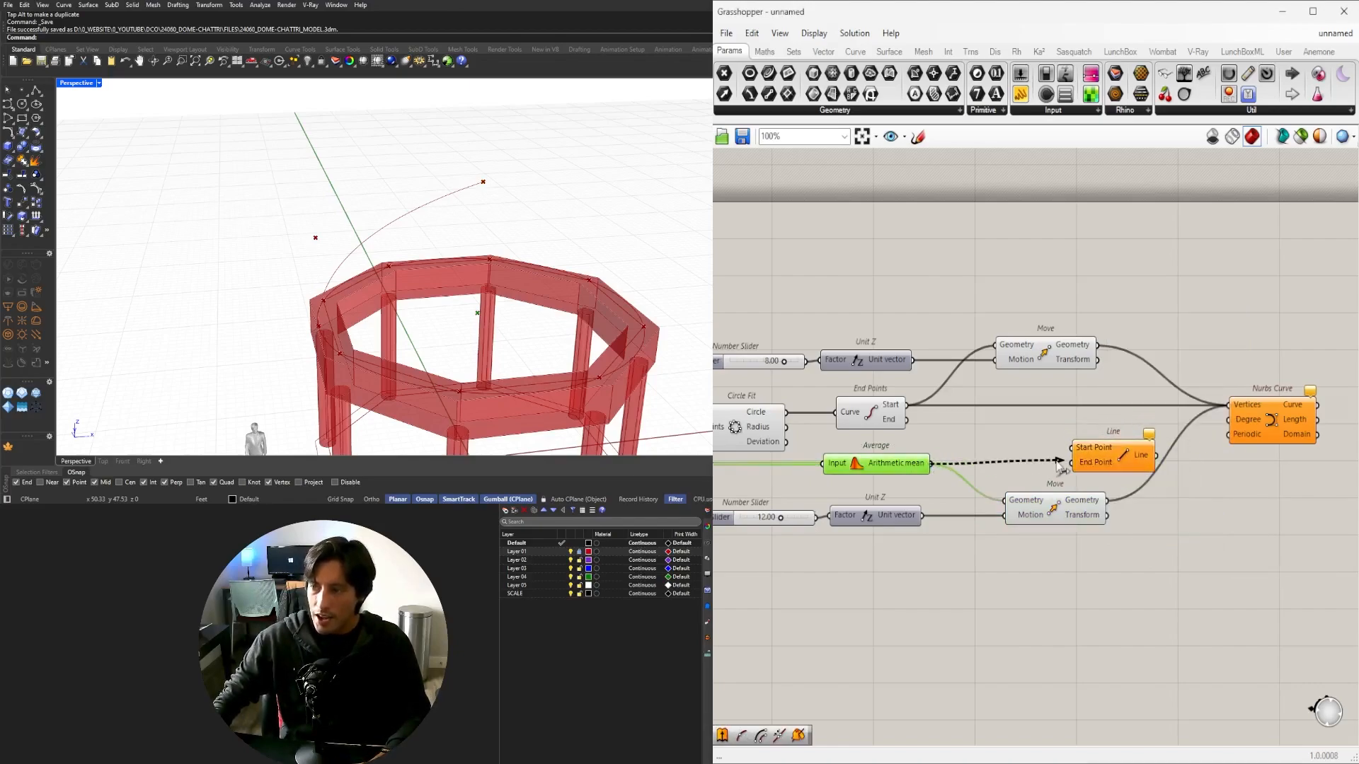
left_click_drag(1090, 456, 1228, 479)
right_click_drag(1278, 494, 1028, 536)
Add a Revolution component sweeping the Nurbs Curve profile around the Line axis.
scroll(1011, 519, "up", 3)
left_click(1062, 416)
left_click(1217, 486)
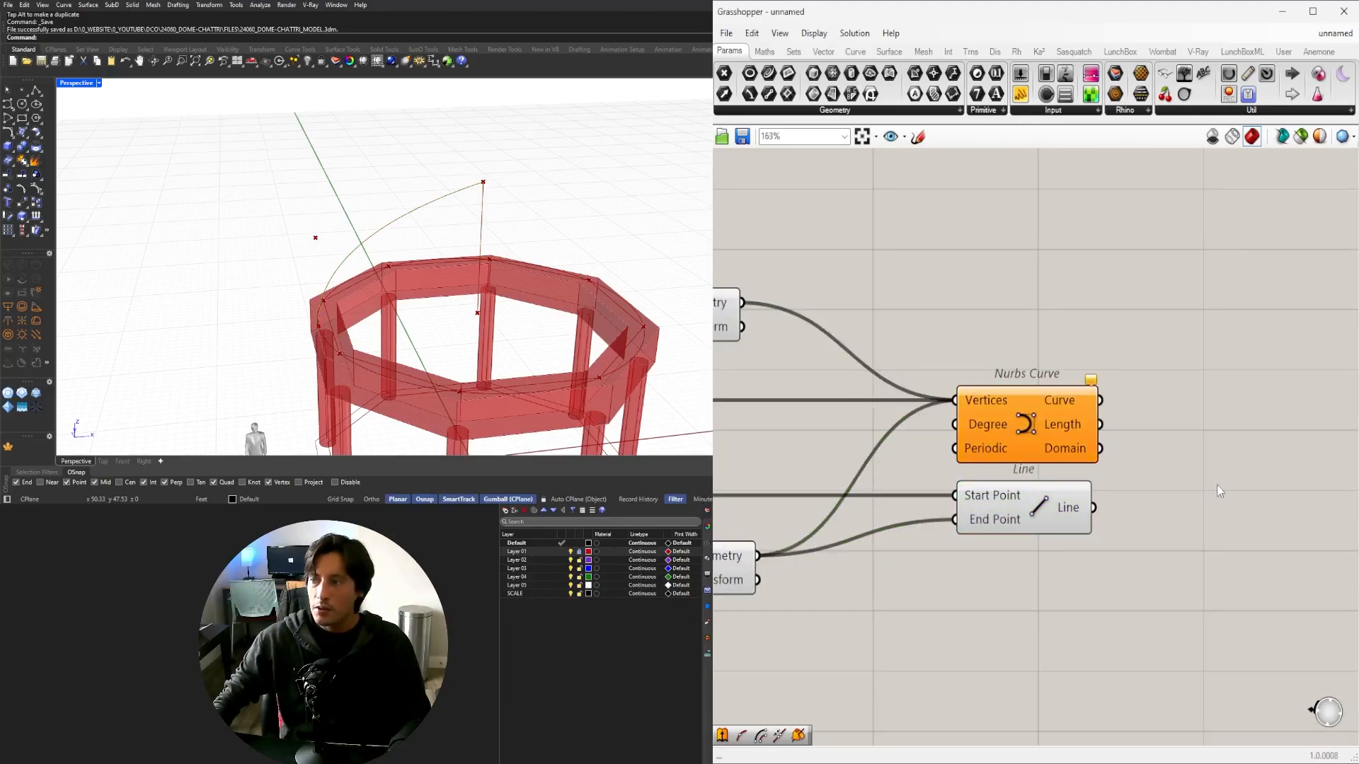
left_click(1026, 425)
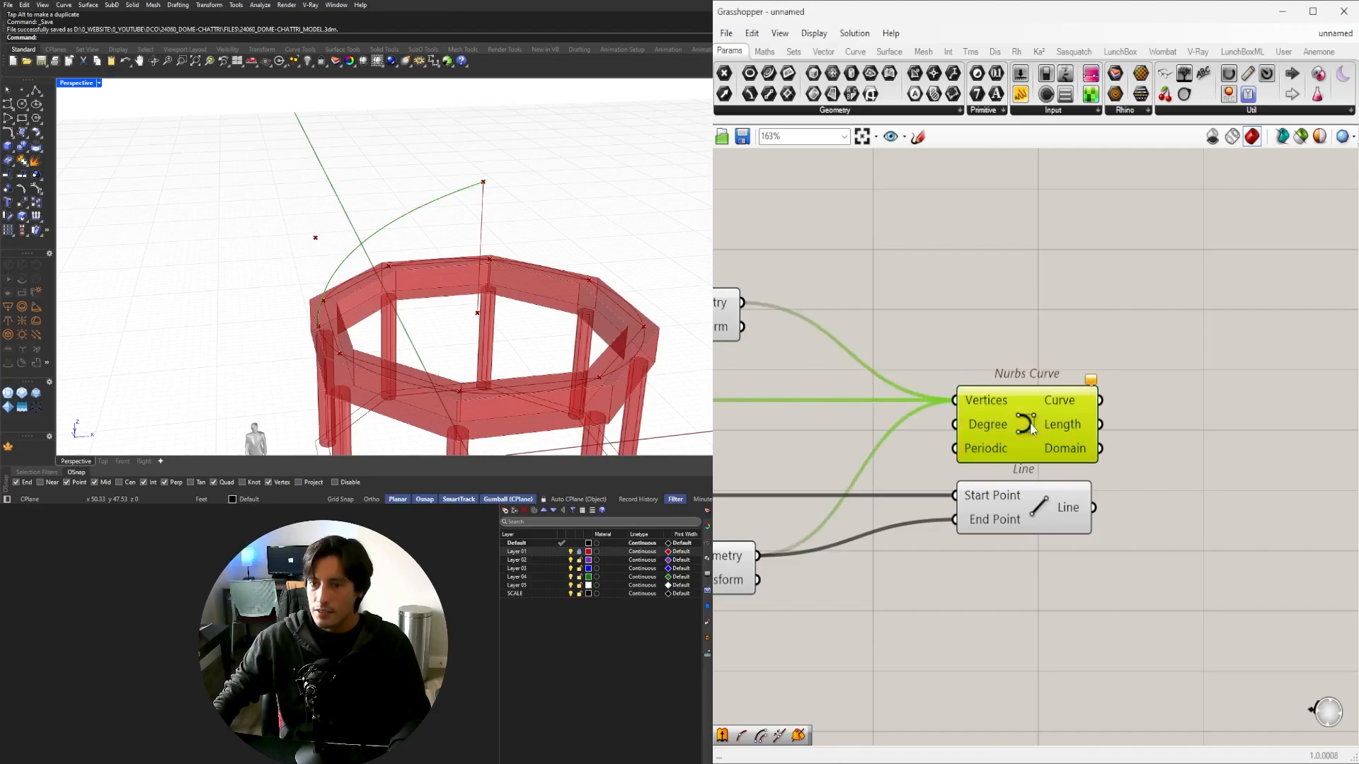
double_click(1277, 452)
type("REV")
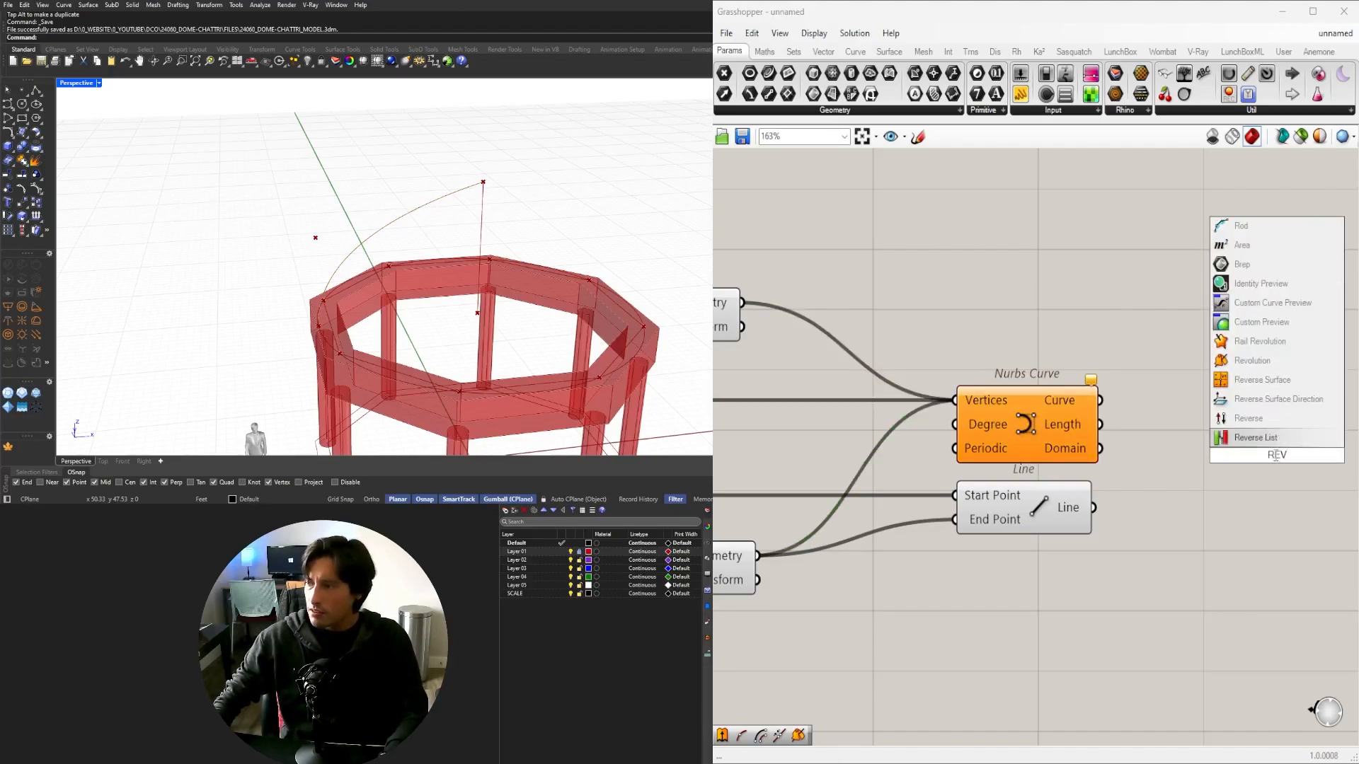
left_click(1252, 360)
right_click_drag(1185, 516, 1024, 515)
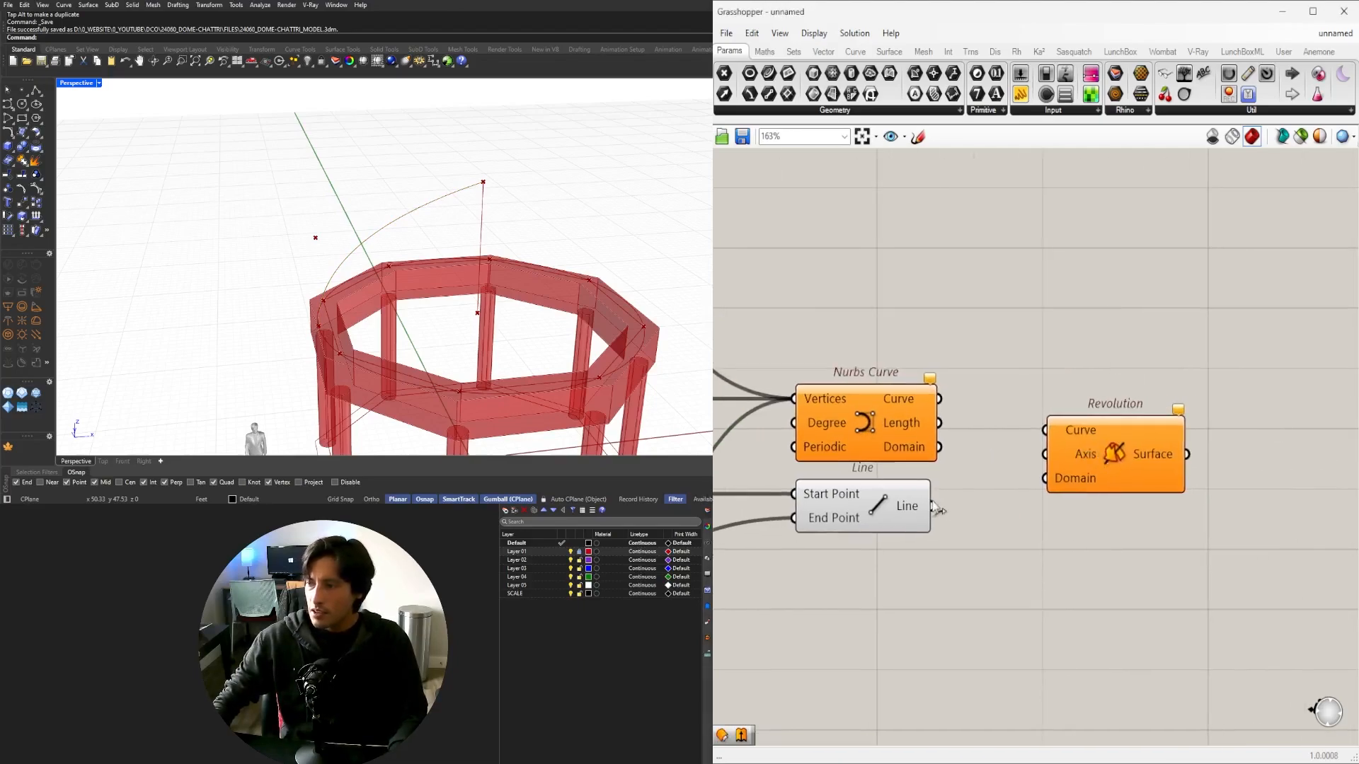
left_click_drag(938, 508, 1040, 457)
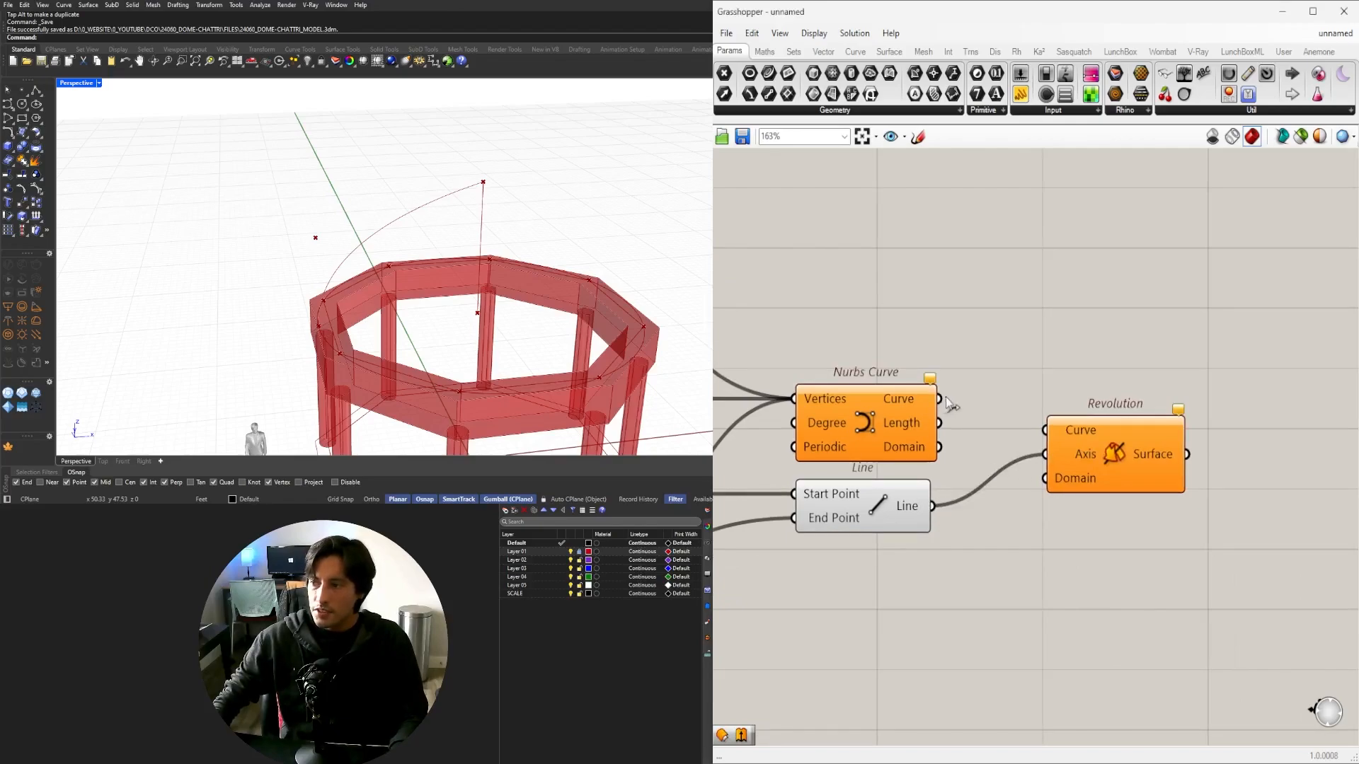
left_click_drag(950, 404, 1046, 430)
Arrange the Nurbs Curve, Line and Revolution components and inspect the Nurbs Curve warning.
left_click_drag(1133, 476, 1160, 444)
scroll(1152, 476, "down", 3)
right_click_drag(954, 513, 1048, 431)
left_click(1152, 477)
scroll(1193, 389, "down", 2)
left_click_drag(1198, 384, 1171, 381)
left_click_drag(1252, 487, 1038, 367)
left_click(1060, 277)
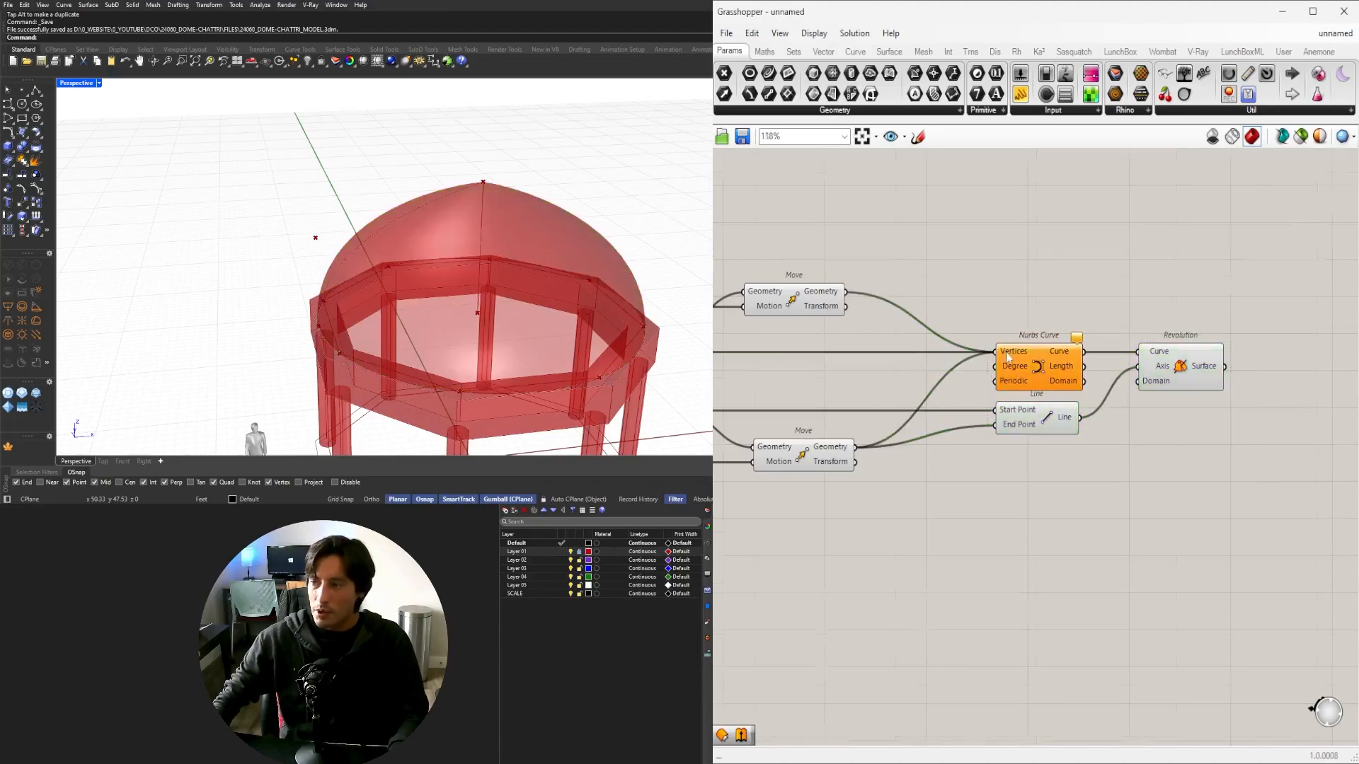
scroll(1008, 356, "up", 3)
left_click(1036, 369)
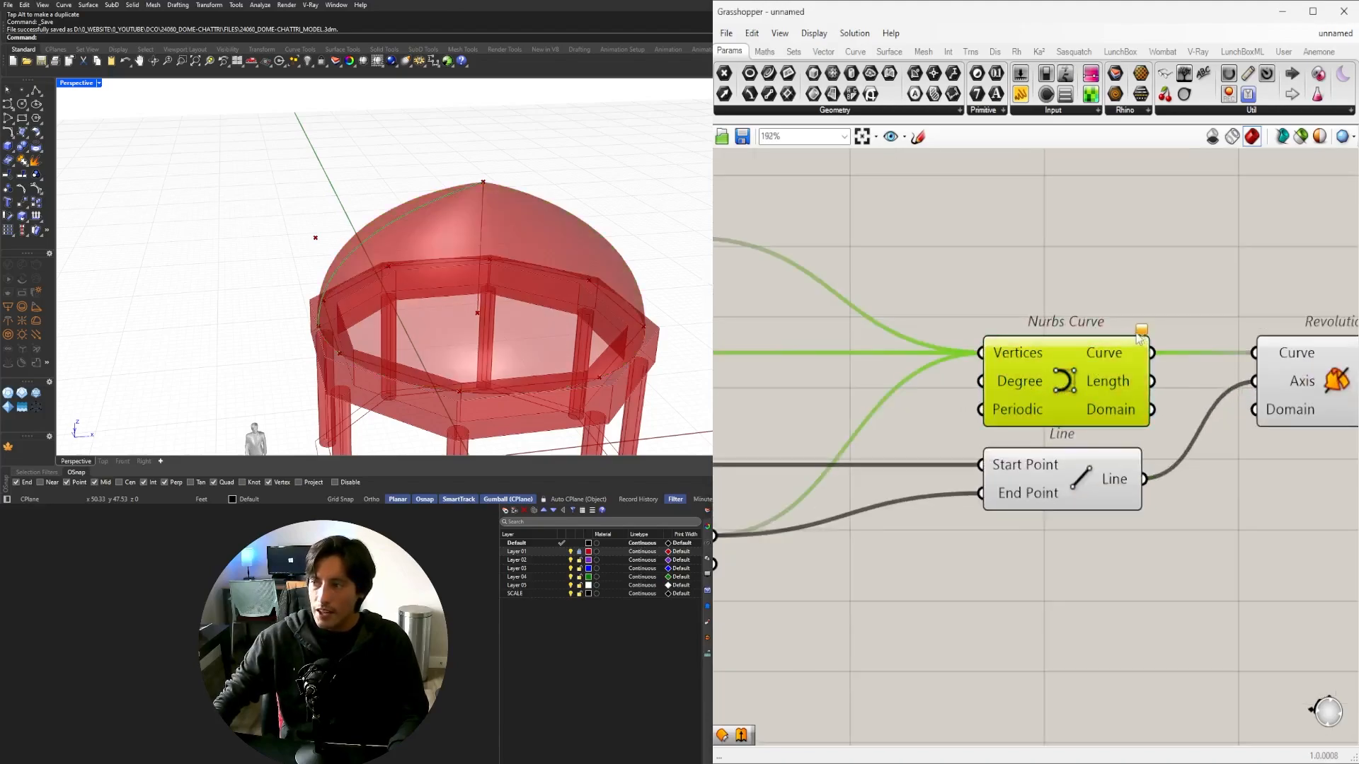
Add a degree Number Slider beside the Nurbs Curve and set it to 2.
mouse_move(1141, 335)
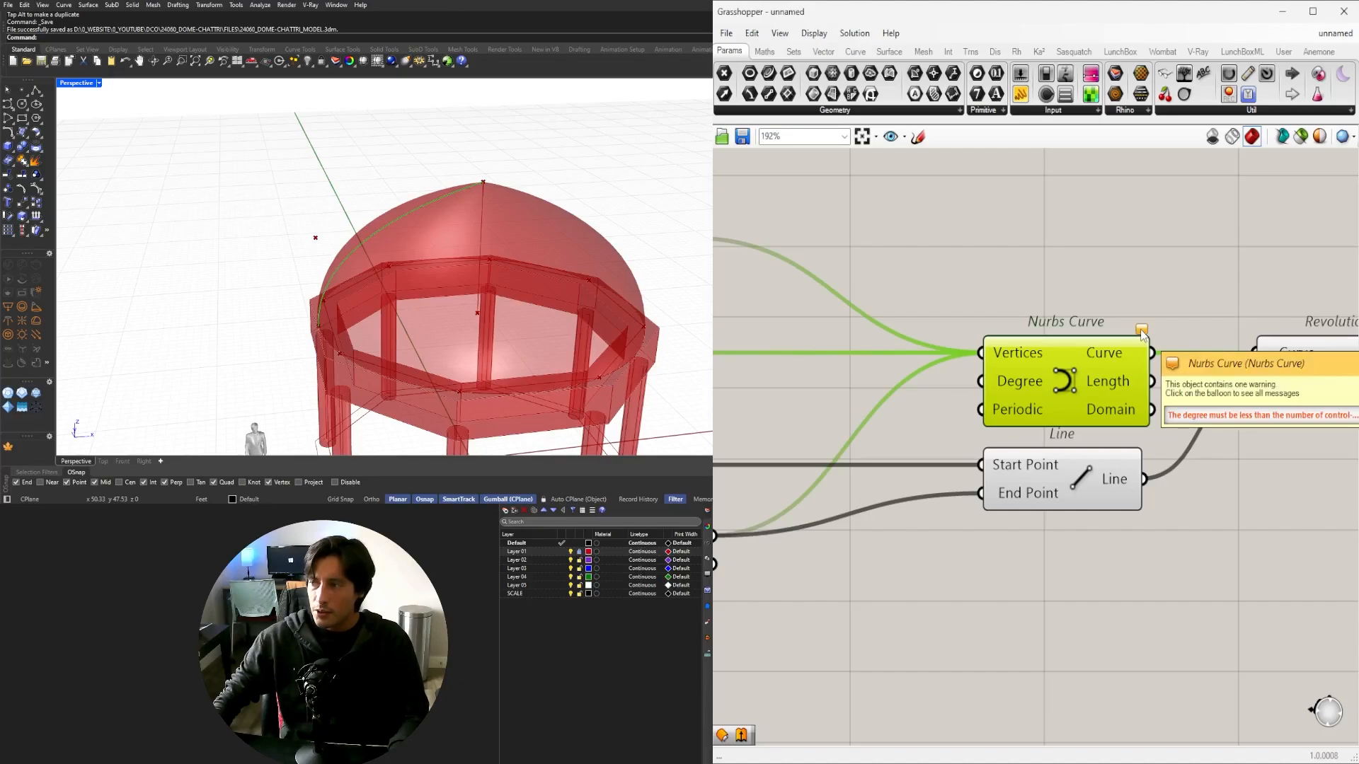
right_click_drag(948, 387, 1070, 379)
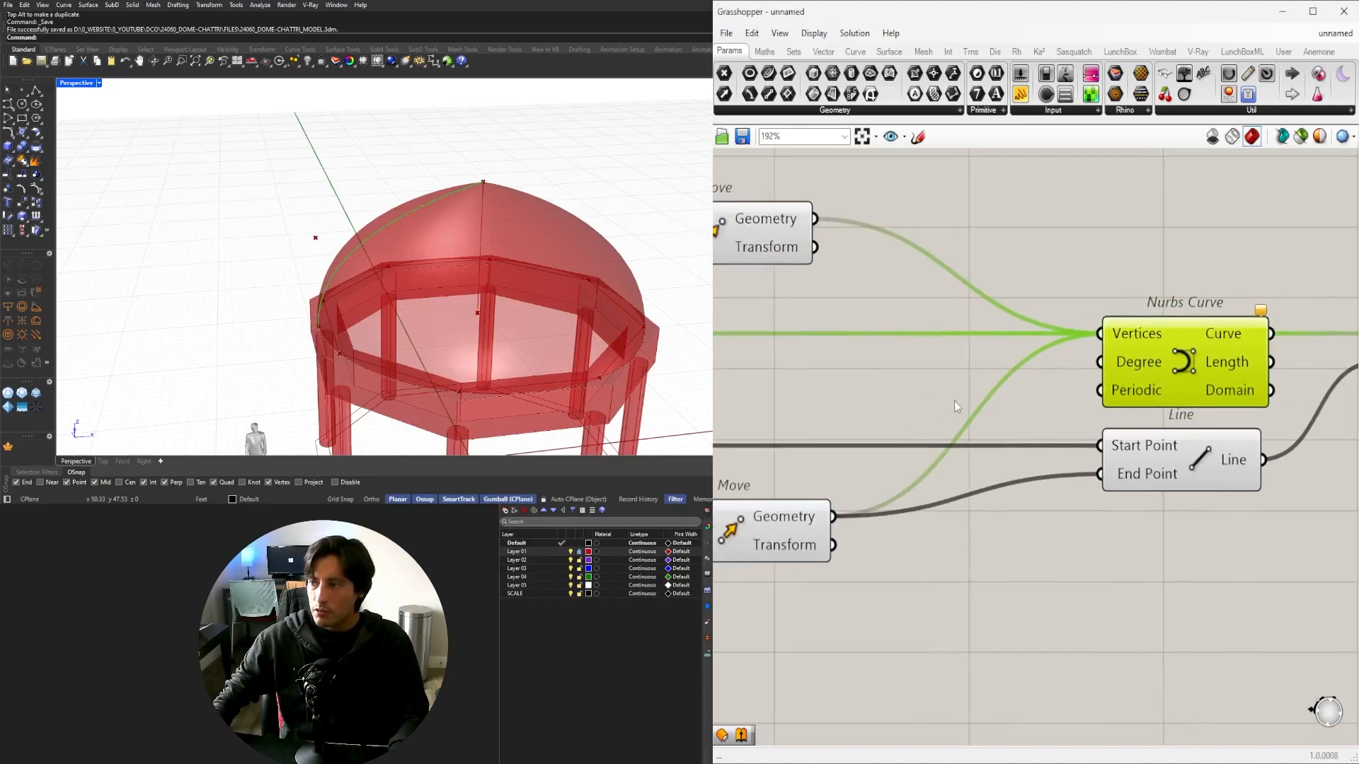
double_click(883, 395)
type("3")
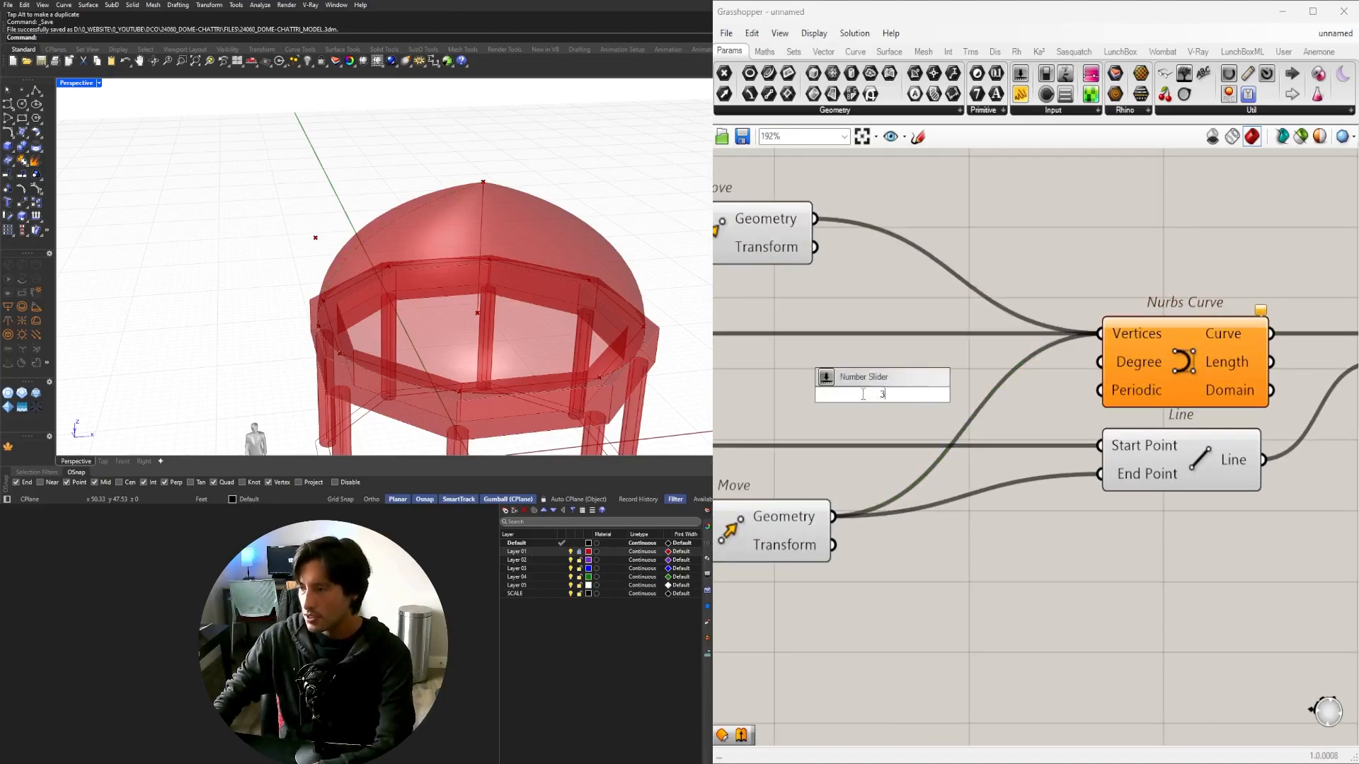
key("Return")
left_click_drag(923, 399, 889, 362)
left_click(878, 316)
left_click(1019, 301)
Highlight the dome via Revolution and raise the apex height to about 14.89.
scroll(1038, 307, "down", 4)
right_click_drag(1241, 325, 1043, 359)
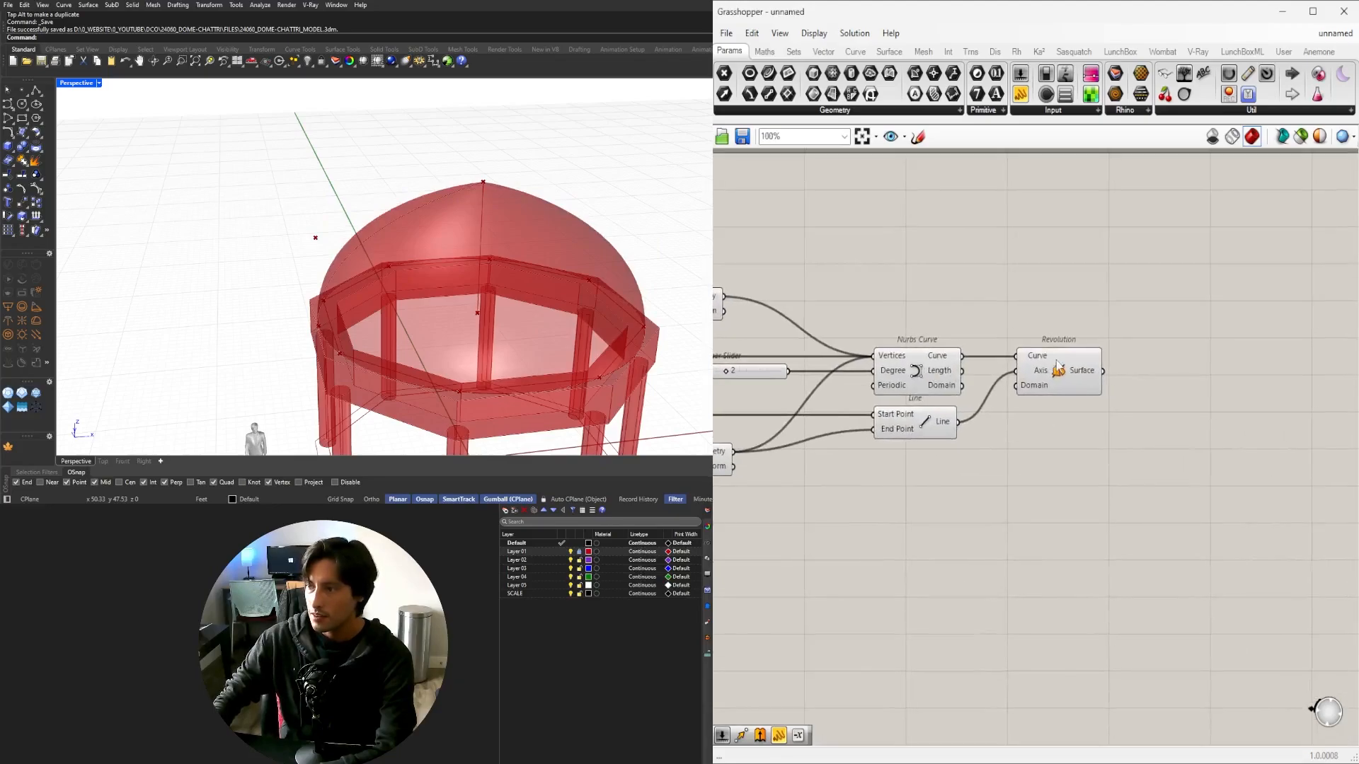
left_click(1069, 360)
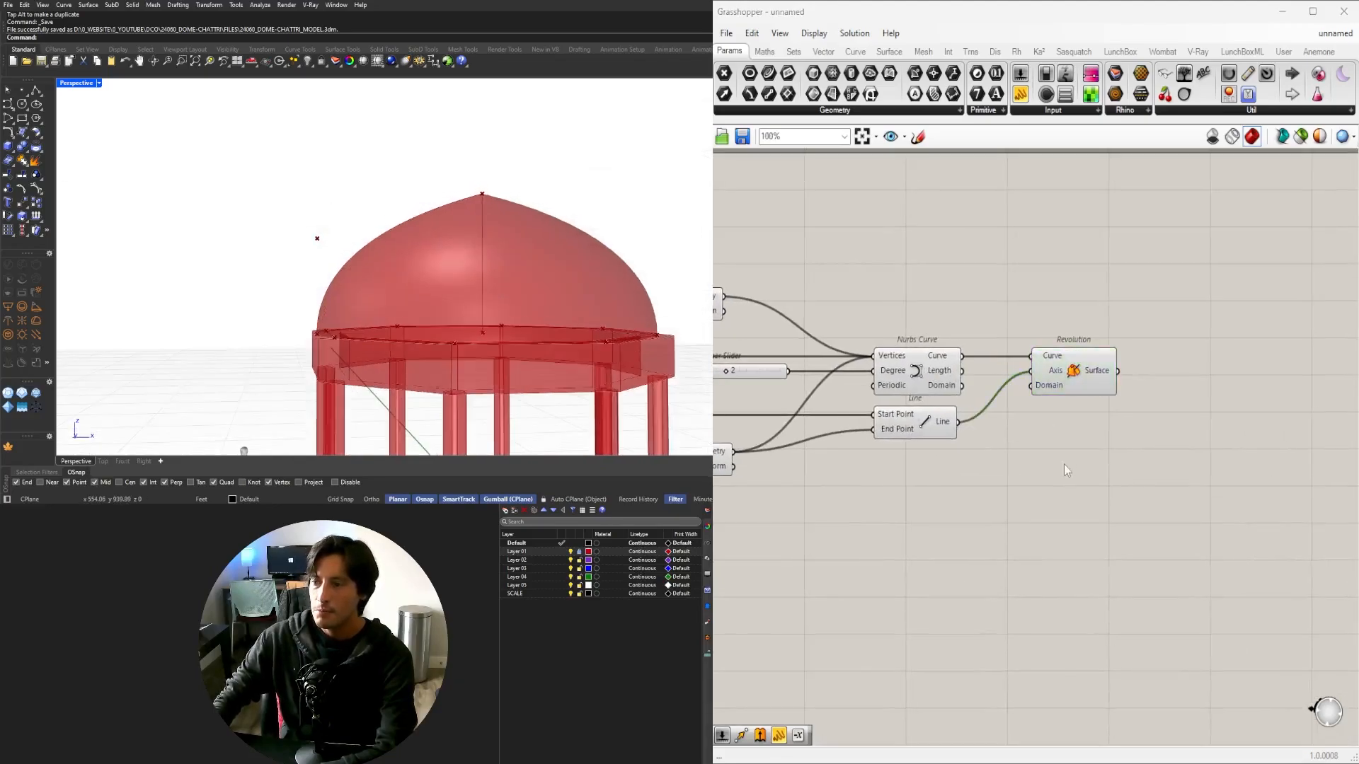
scroll(1064, 470, "down", 2)
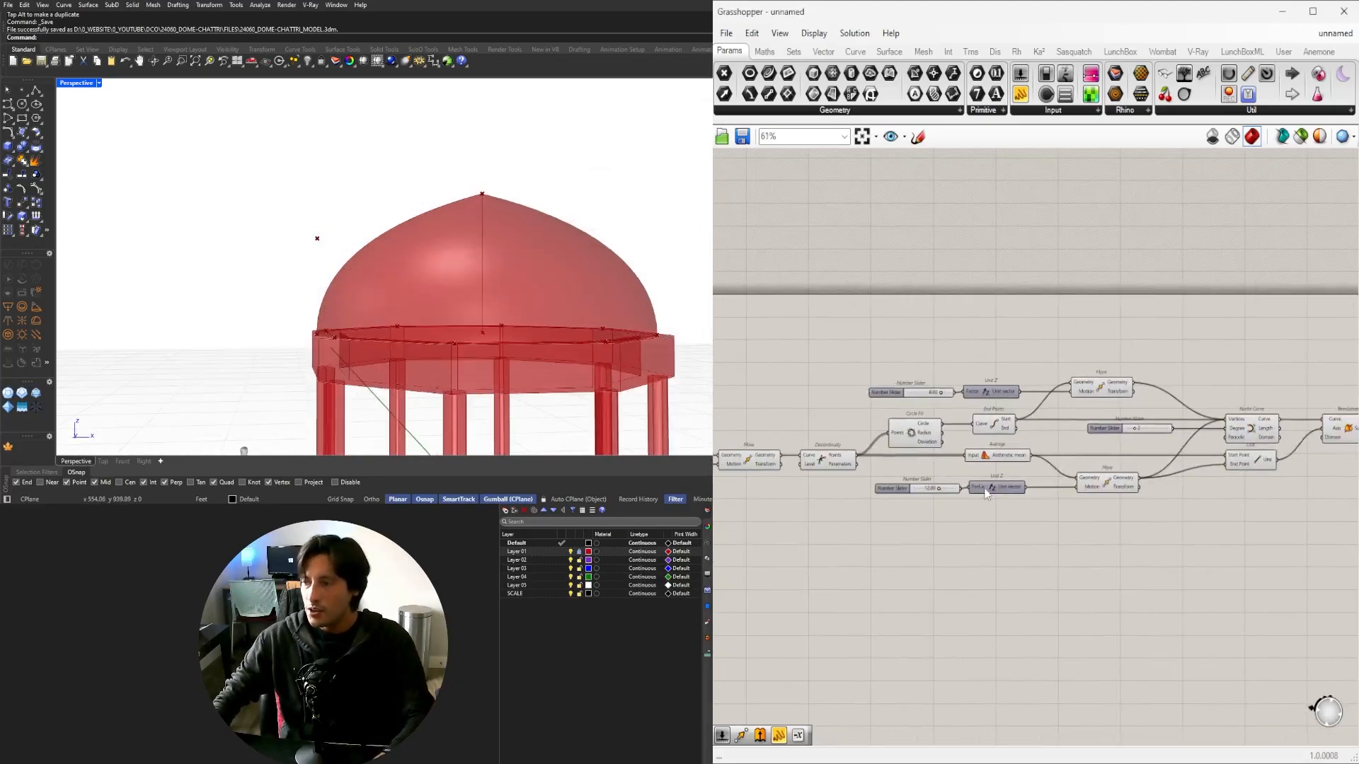
scroll(941, 532, "up", 6)
scroll(941, 532, "up", 1)
left_click_drag(995, 540, 1035, 536)
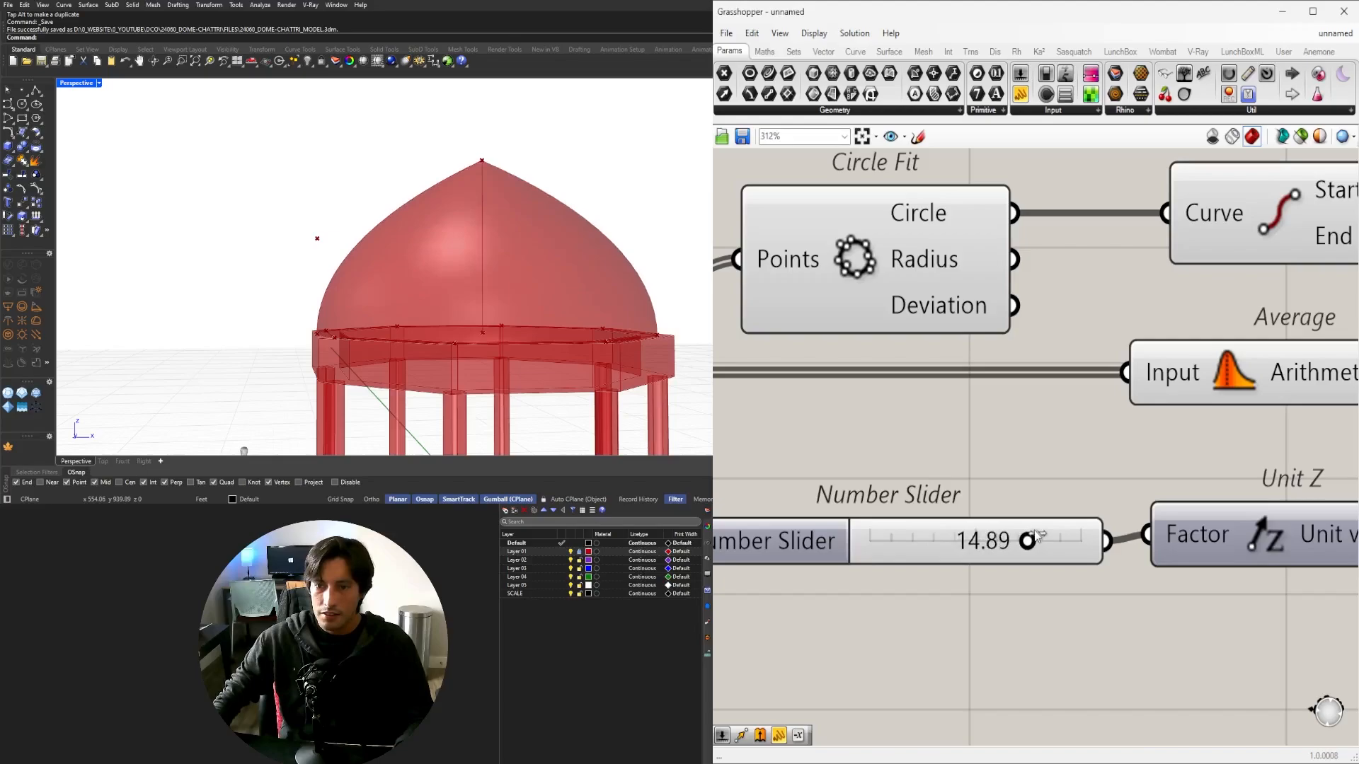
Set the shoulder height slider to 10.
scroll(984, 449, "down", 4)
right_click_drag(984, 449, 1305, 500)
scroll(1050, 439, "up", 2)
scroll(1050, 438, "down", 3)
right_click_drag(1276, 310, 1056, 435)
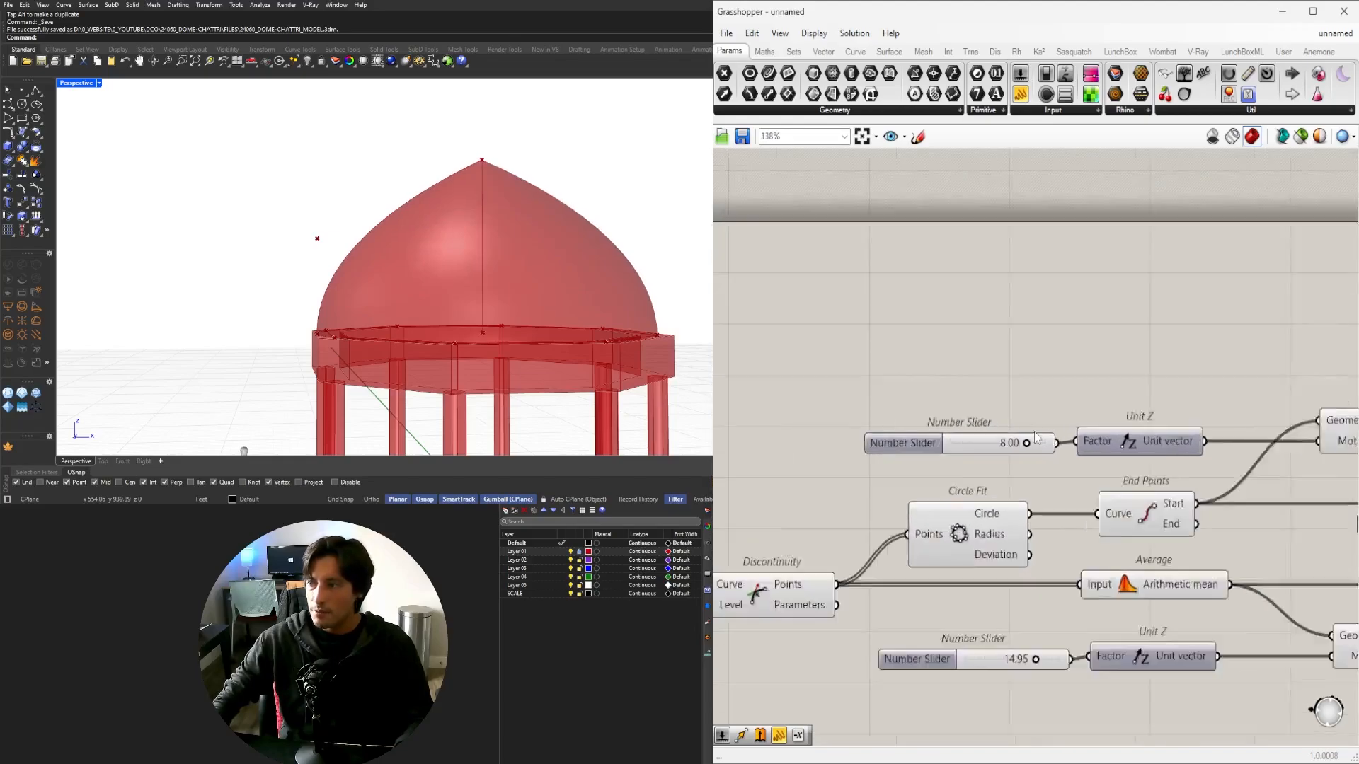
scroll(1055, 434, "up", 5)
left_click_drag(1019, 456, 1080, 456)
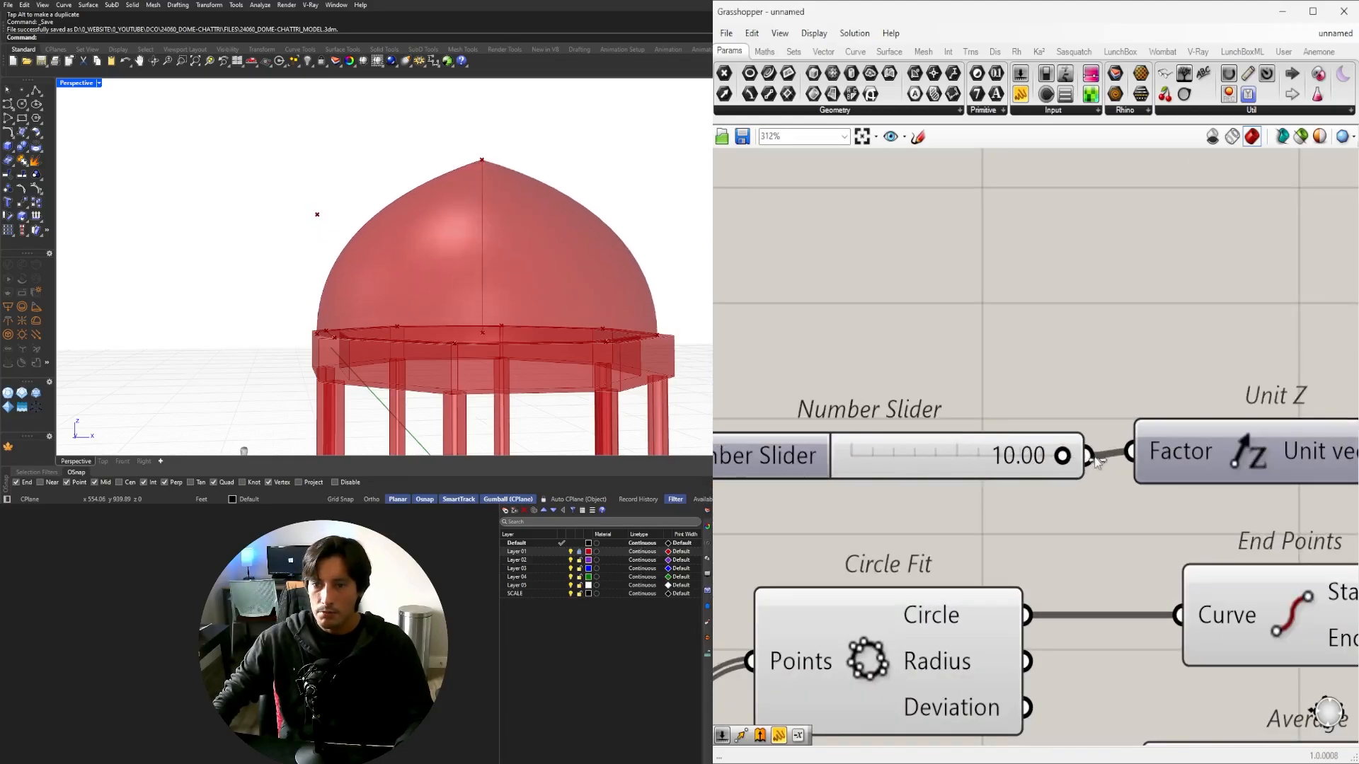
scroll(1090, 424, "down", 6)
Orbit around the dome, then lower the column-count slider from 8 to 7.
right_click_drag(1089, 425, 882, 391)
scroll(439, 259, "down", 6)
right_click_drag(431, 258, 466, 274)
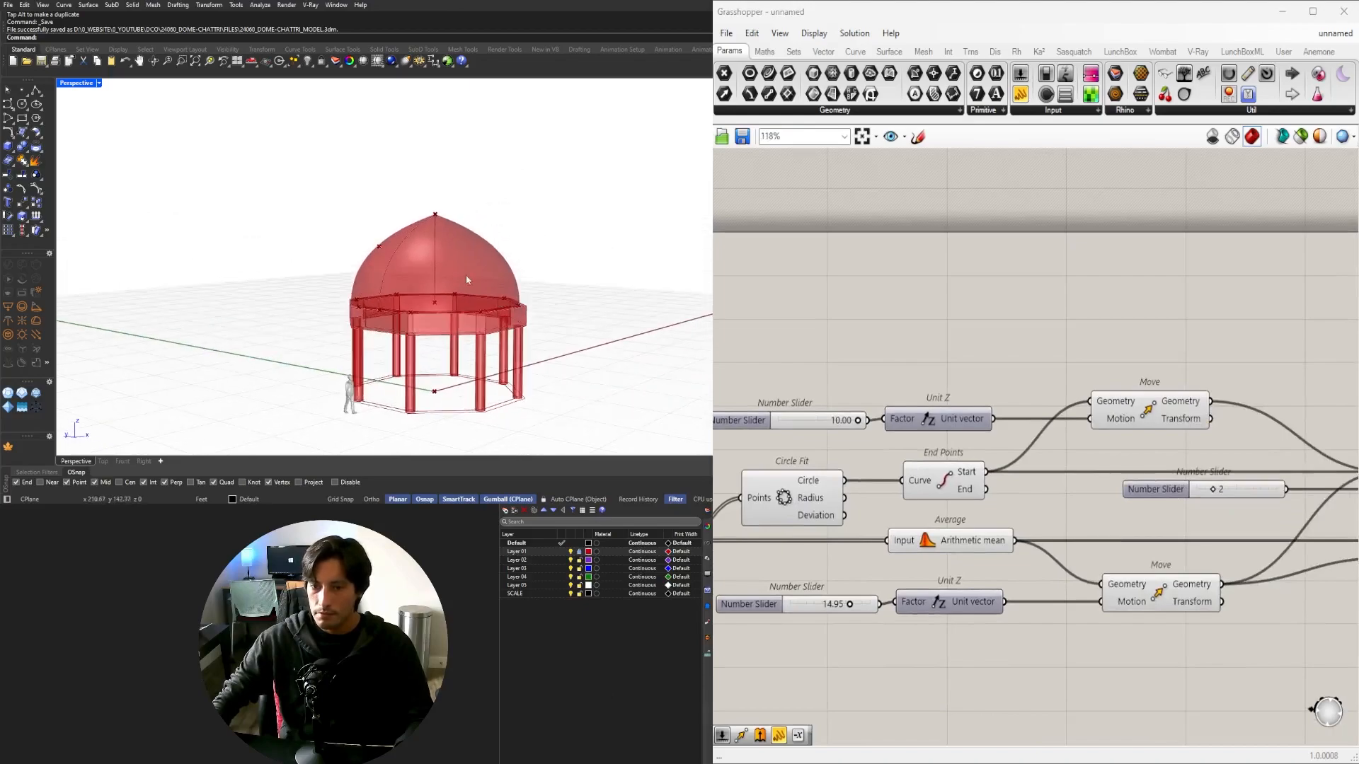
scroll(465, 274, "up", 4)
scroll(831, 413, "down", 3)
right_click_drag(831, 412, 1330, 412)
right_click_drag(786, 425, 1323, 443)
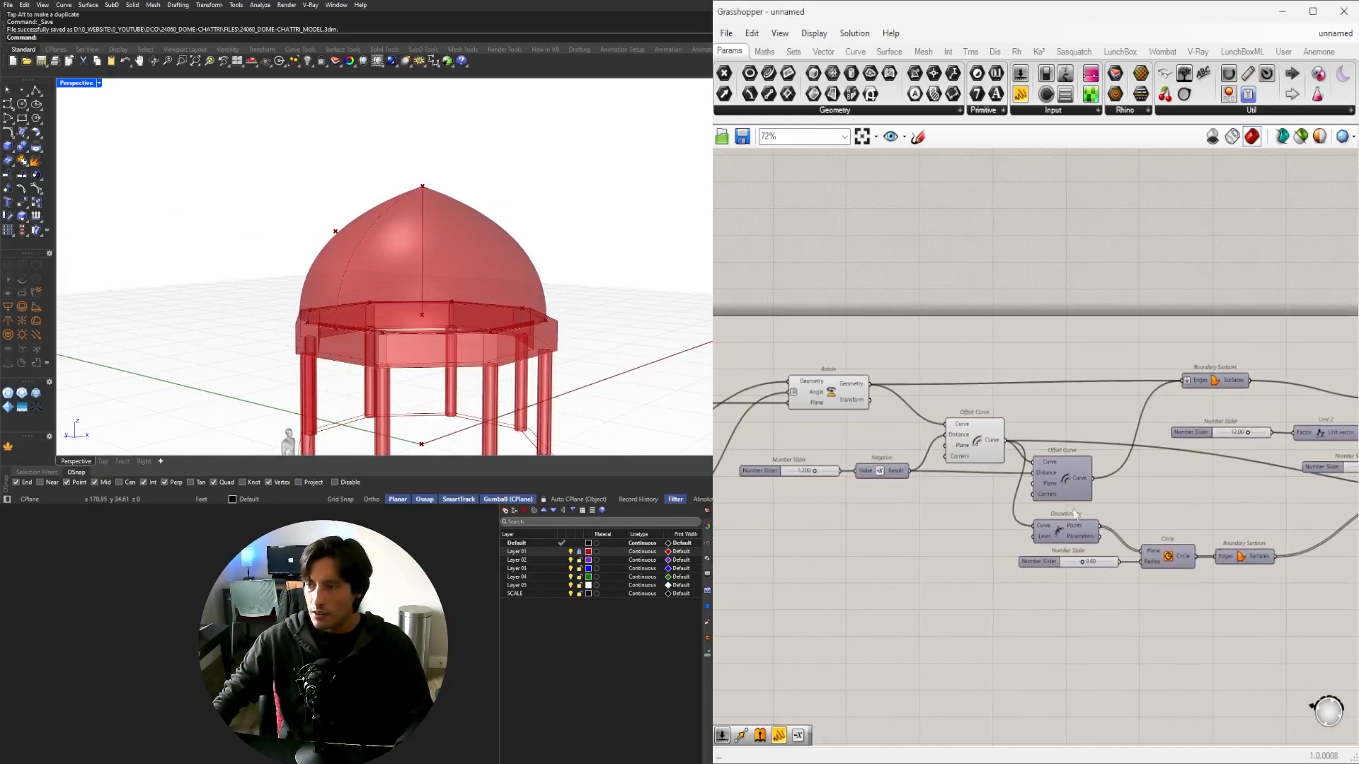
right_click_drag(837, 467, 1319, 493)
scroll(920, 495, "up", 8)
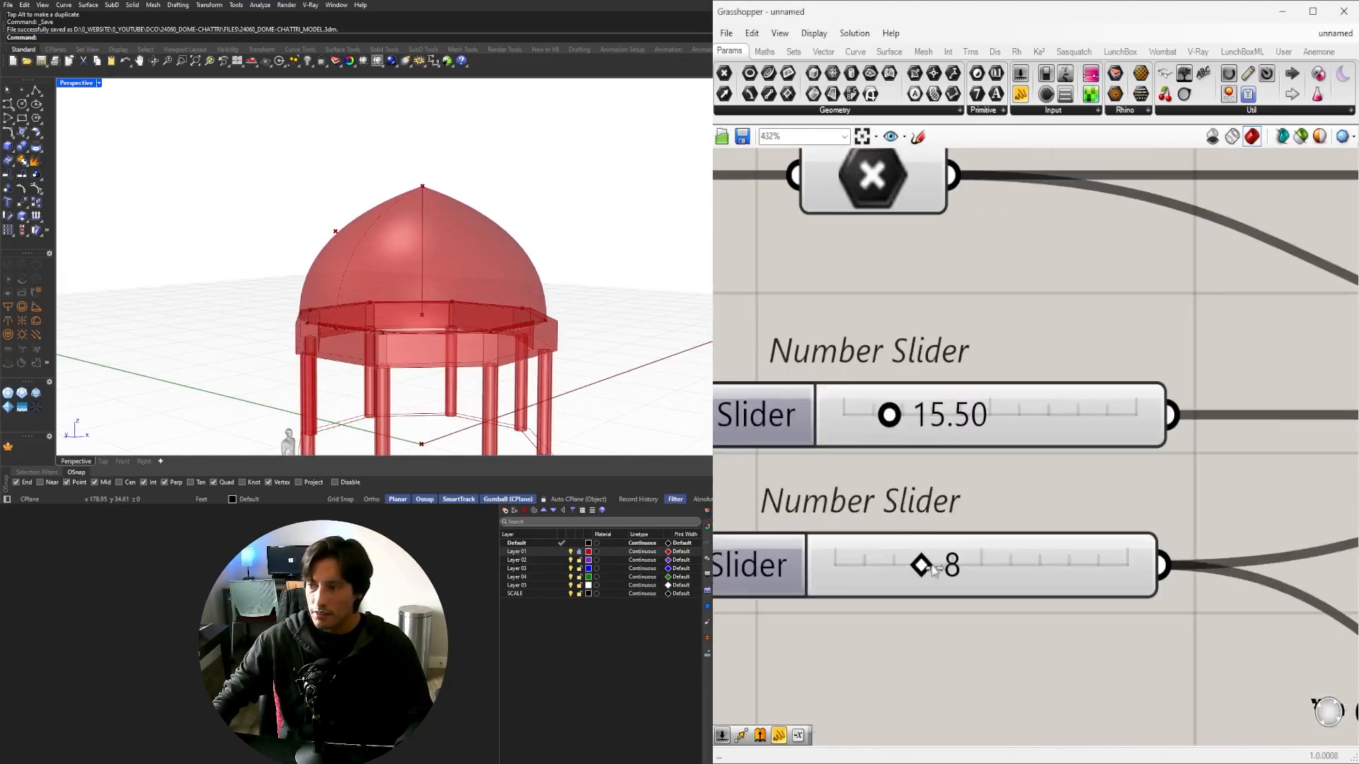
left_click_drag(919, 559, 990, 572)
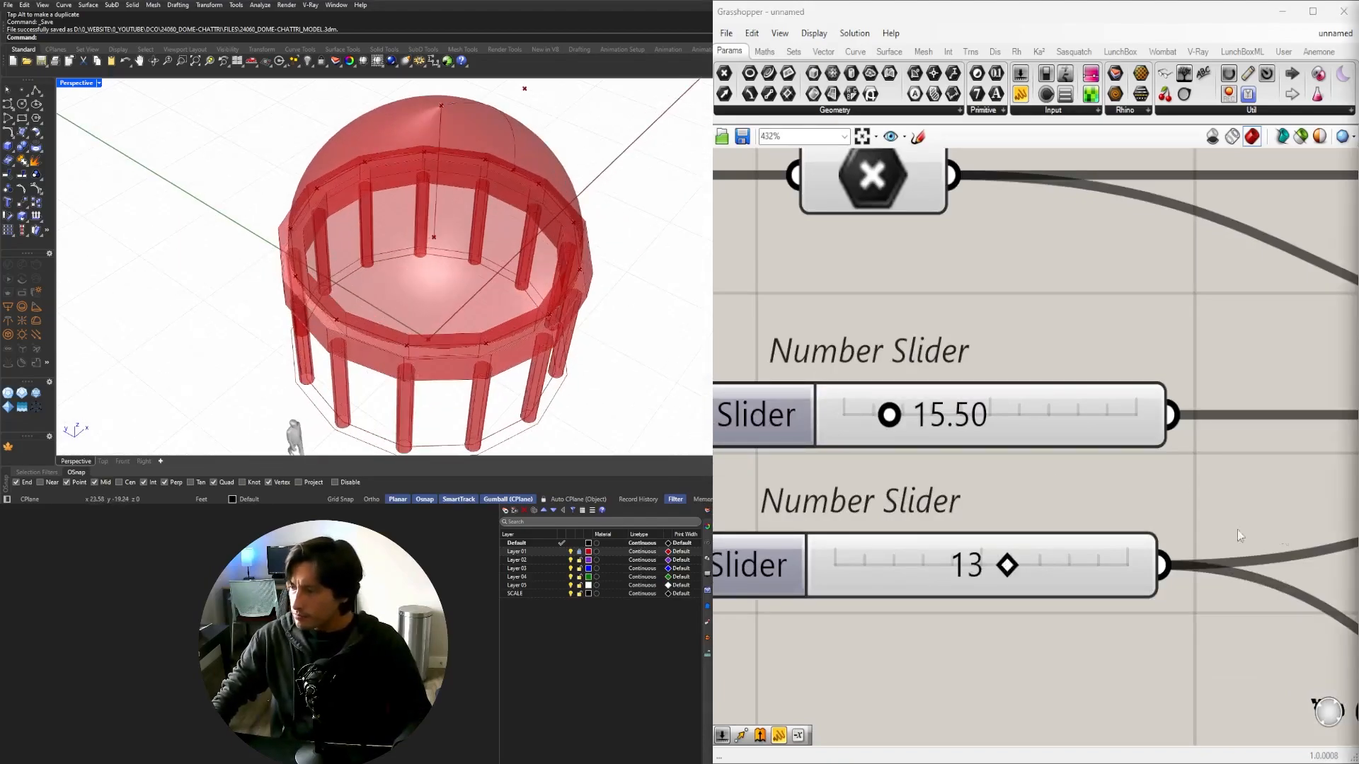
Raise the column count to 20, then reduce it and view from a low angle.
scroll(347, 351, "up", 5)
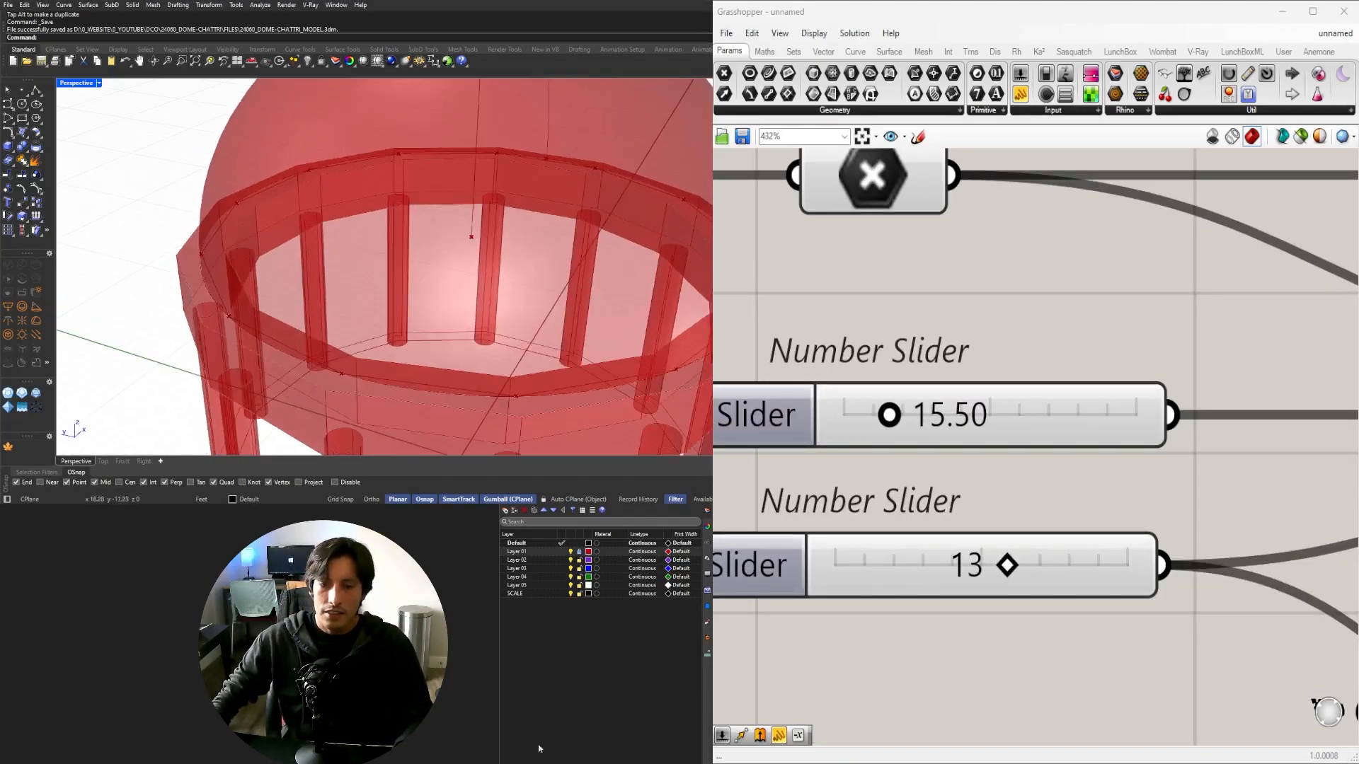
left_click_drag(1007, 566, 1172, 567)
scroll(502, 237, "down", 5)
scroll(455, 355, "up", 6)
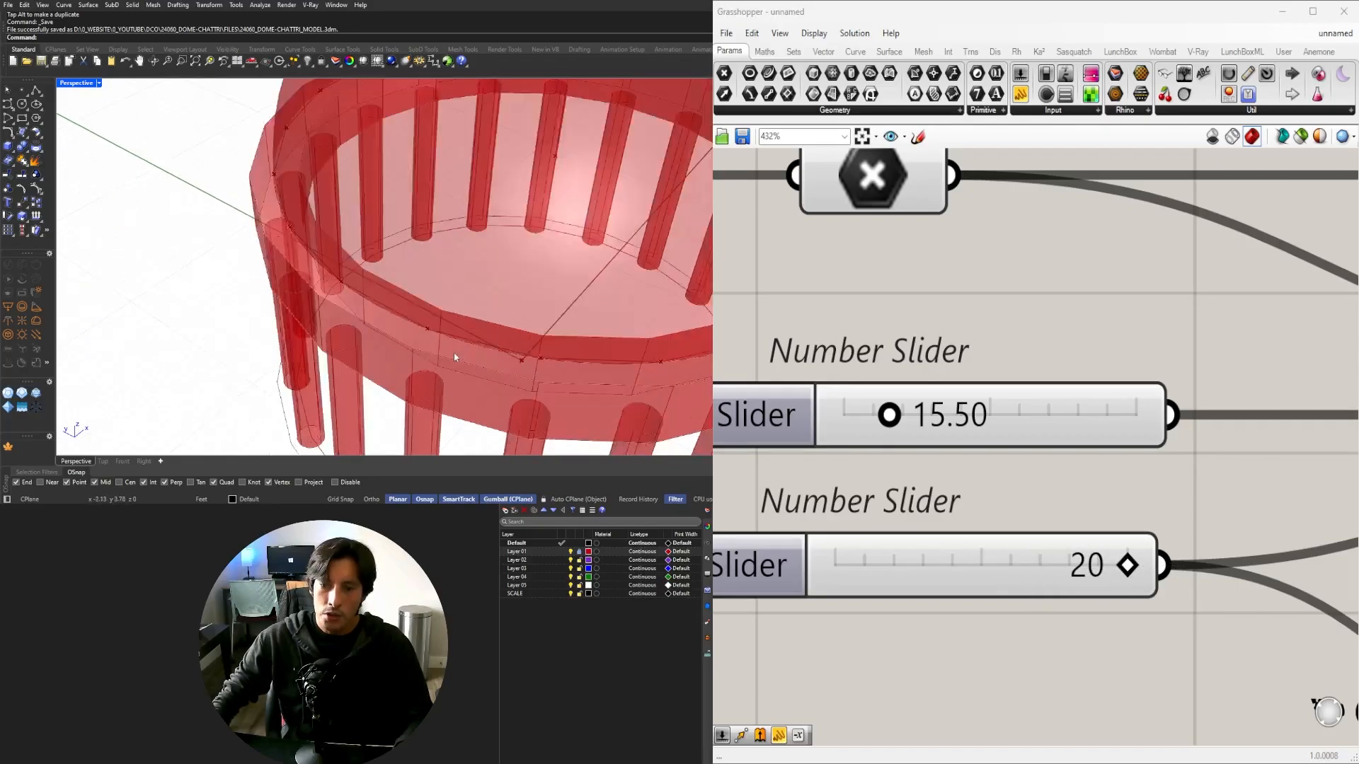
right_click_drag(455, 354, 356, 294)
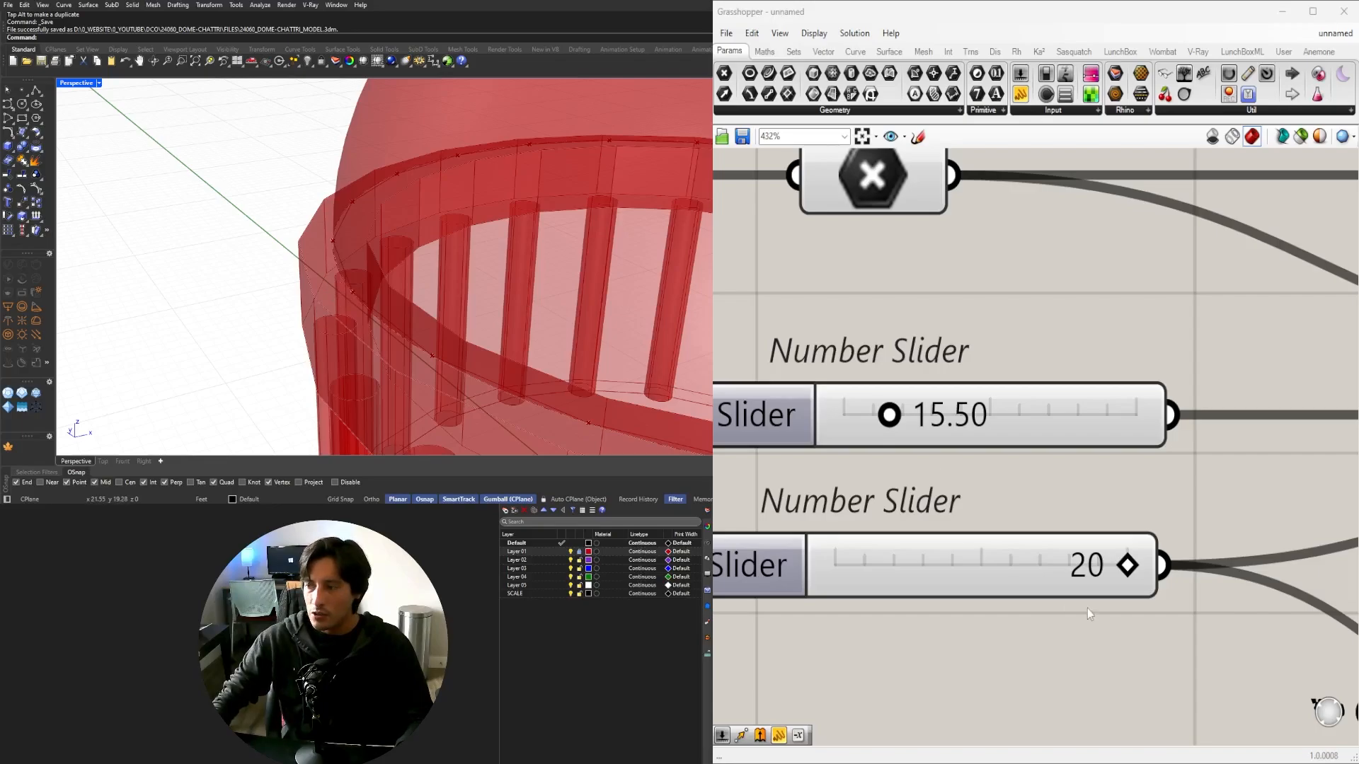
left_click_drag(1127, 564, 879, 565)
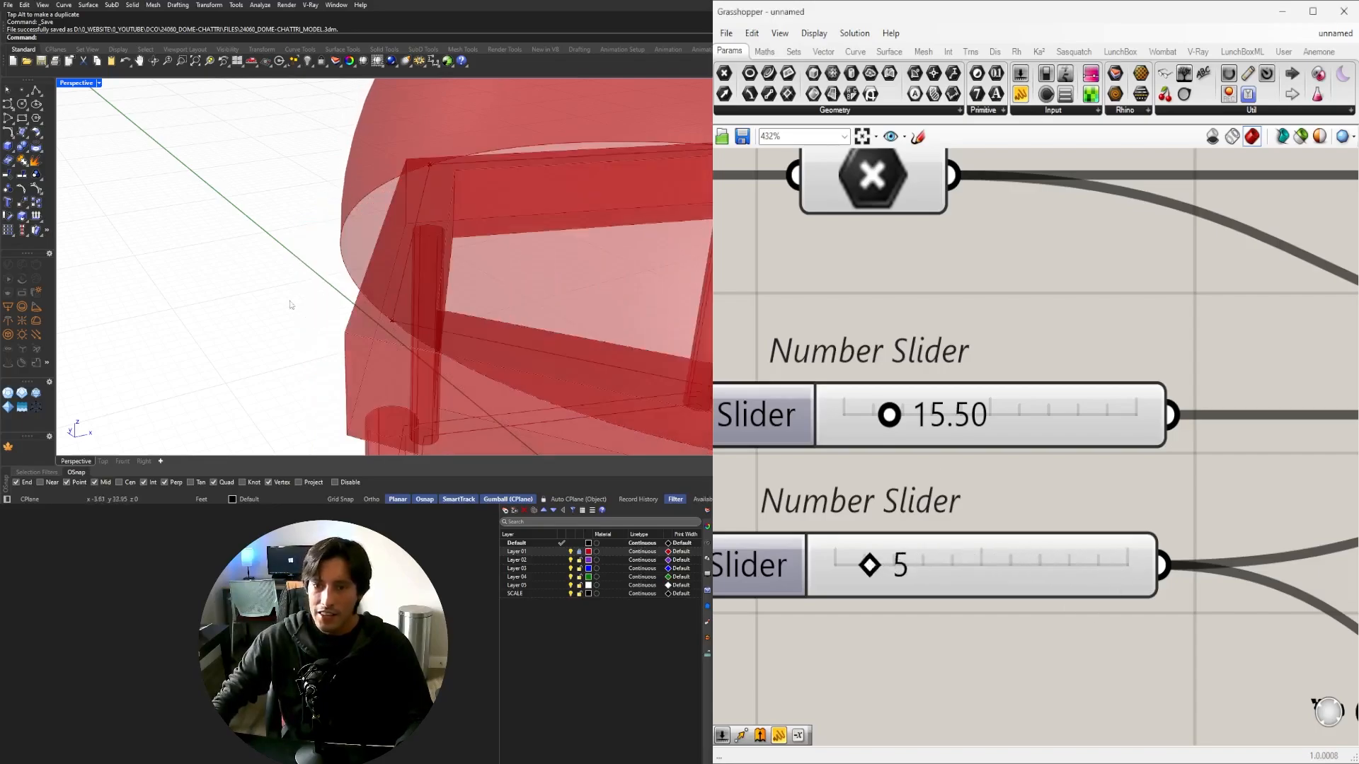
right_click_drag(291, 305, 385, 290)
Set the column count back to 8 and zoom out to see the whole dome.
left_click_drag(876, 568, 920, 566)
scroll(458, 343, "up", 5)
right_click_drag(458, 342, 602, 283)
scroll(401, 337, "down", 6)
scroll(1302, 542, "down", 10)
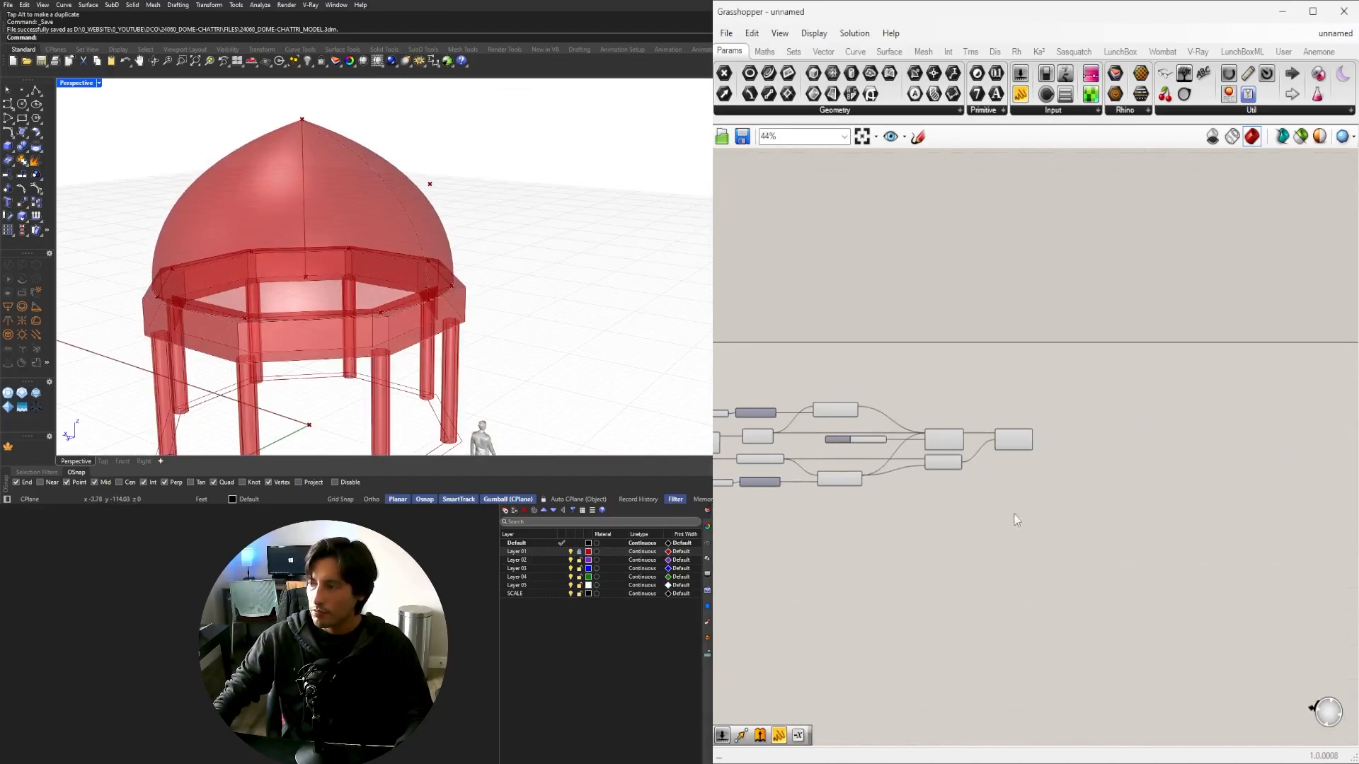
Add an Extend Curve component after the dome's Nurbs Curve profile.
scroll(1013, 496, "up", 3)
left_click(1019, 446)
mouse_move(317, 133)
right_mouse_down()
mouse_move(301, 213)
mouse_move(338, 144)
right_mouse_up()
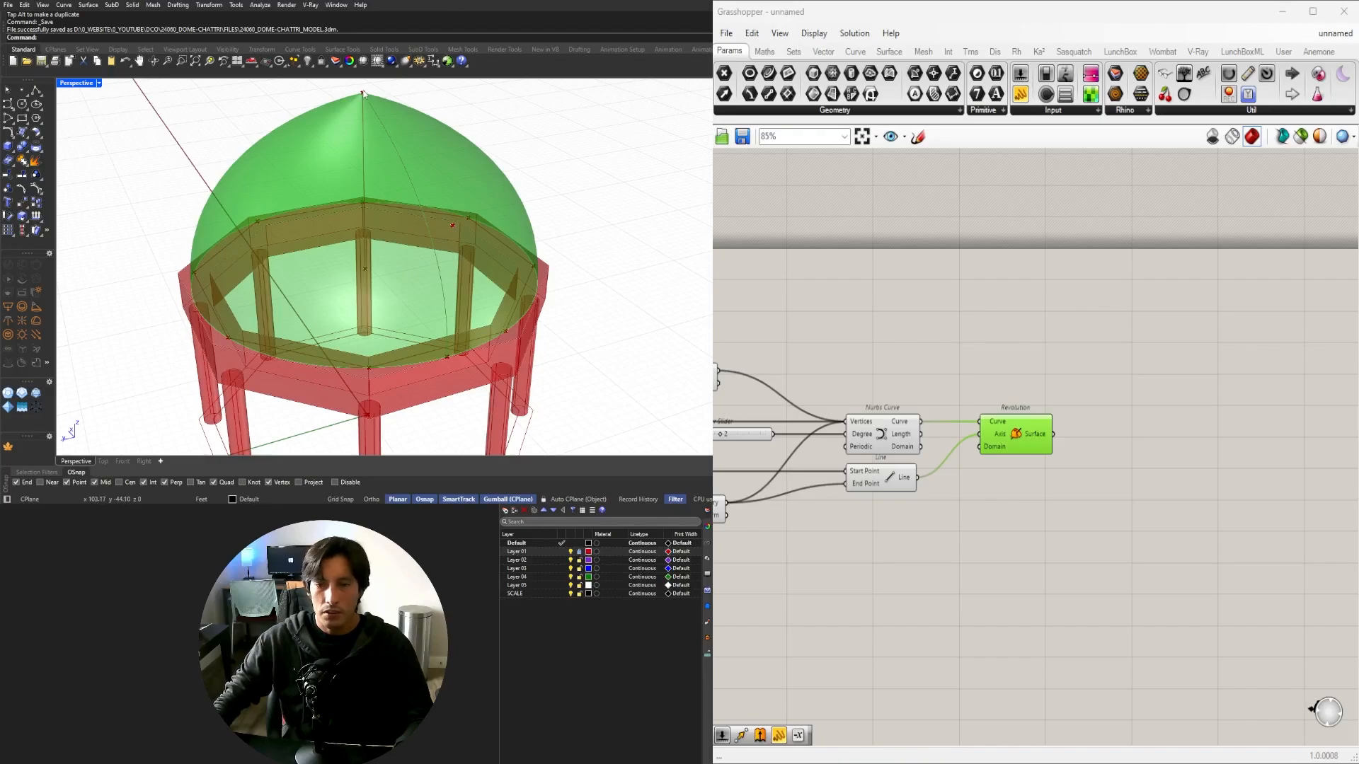
right_click_drag(1038, 476, 1112, 494)
left_click_drag(1080, 460, 1227, 460)
left_click(962, 461)
double_click(1094, 403)
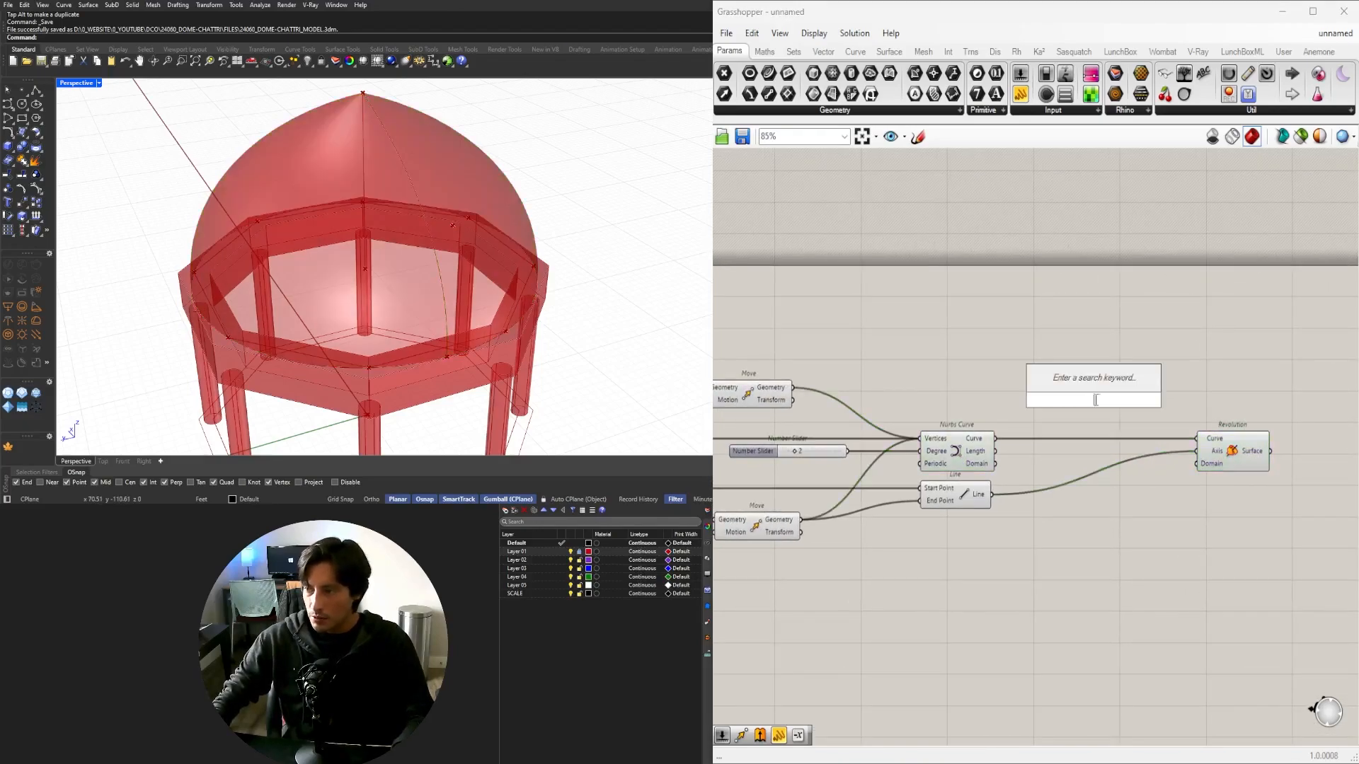
type("EN")
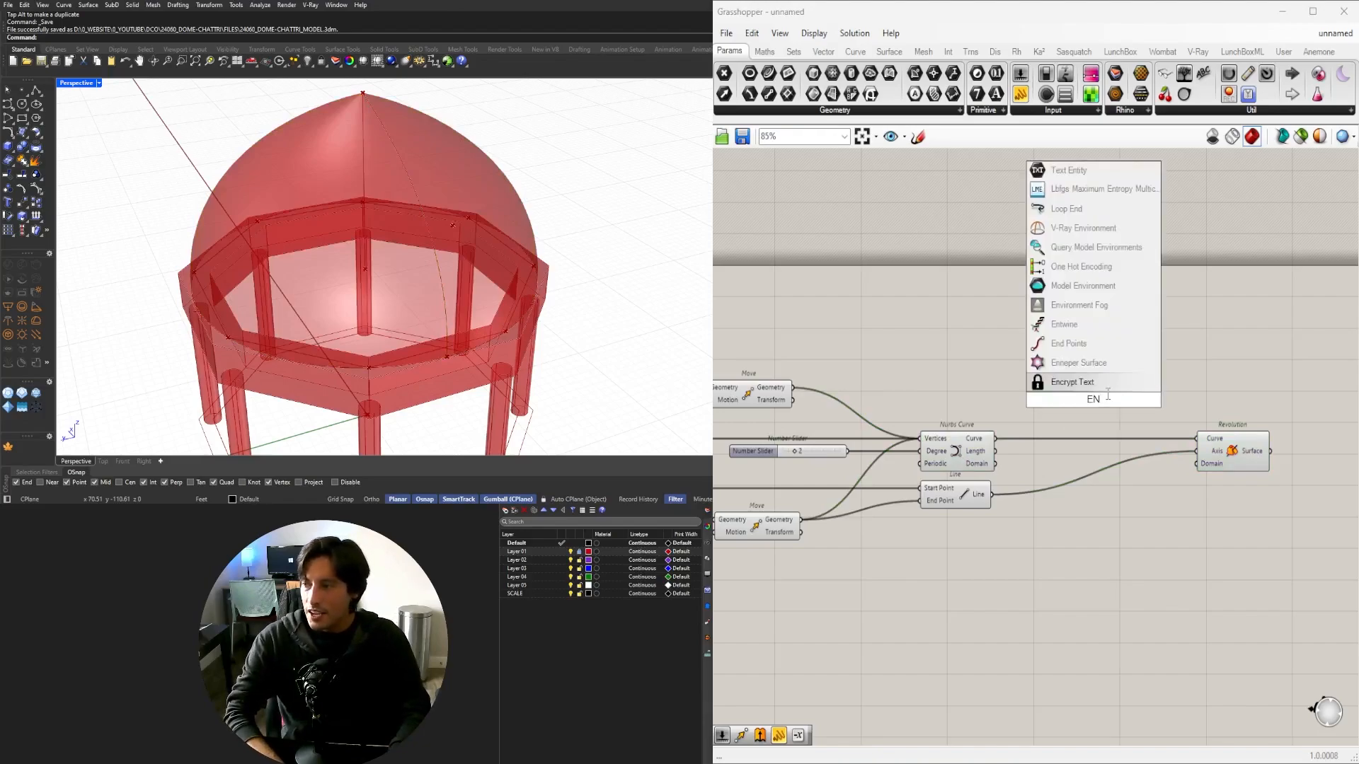
key("BackSpace")
type("XTEN")
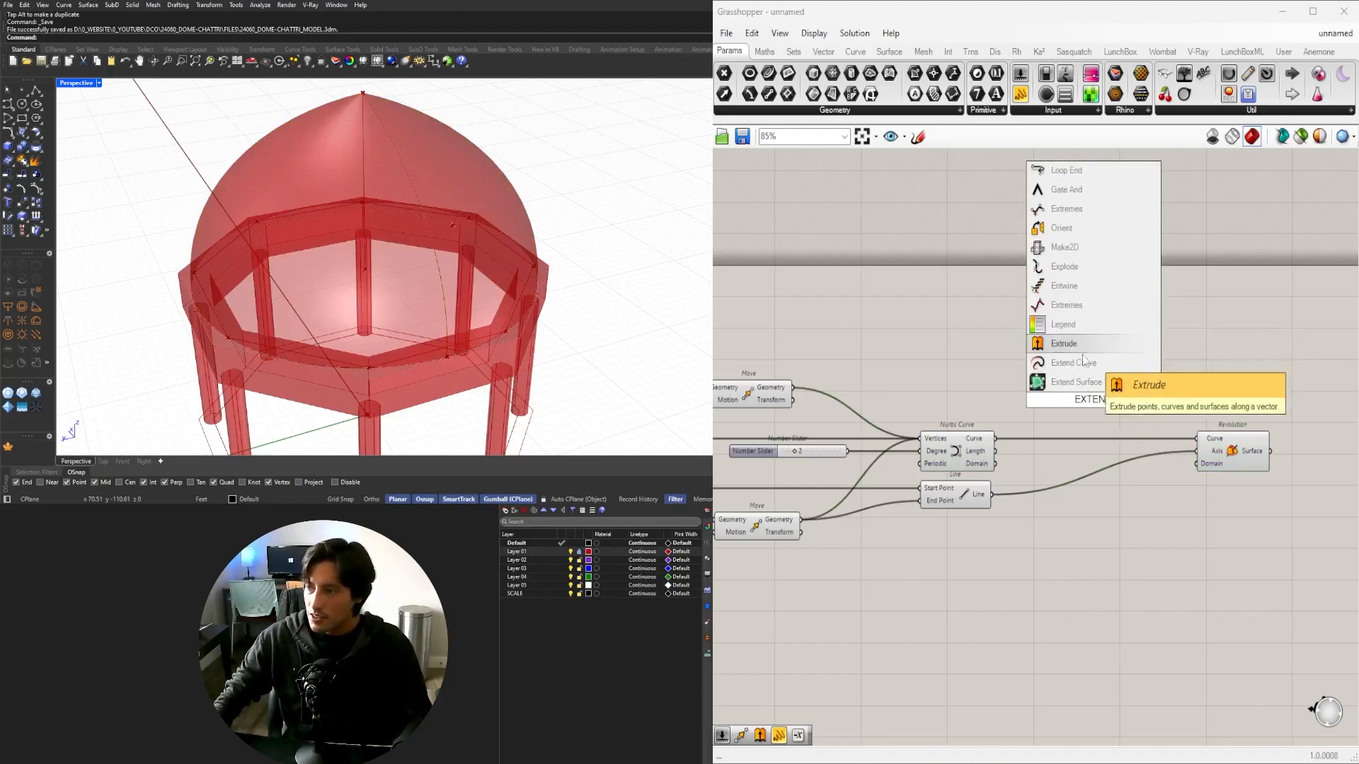
left_click(1084, 362)
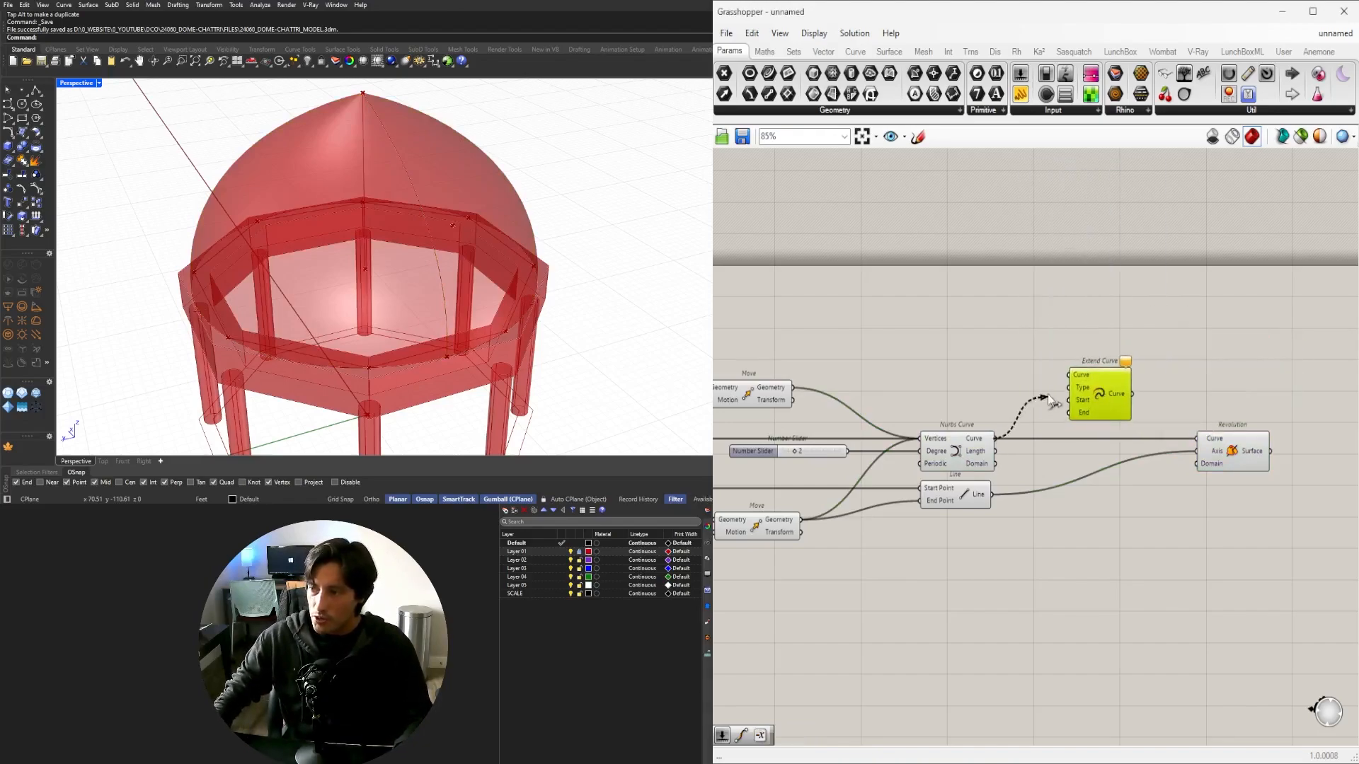
Create a 0 slider for the extension's Start length.
double_click(923, 376)
type("0")
key("Return")
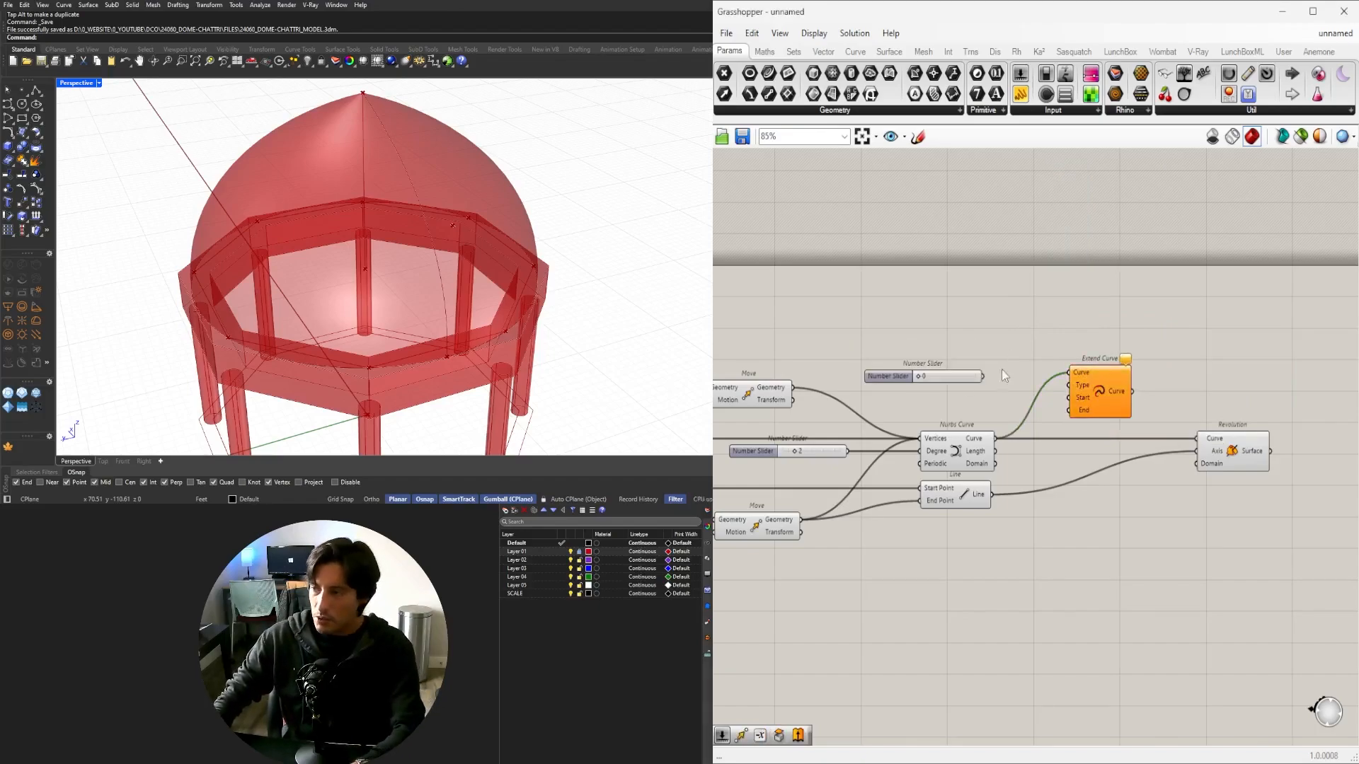
scroll(982, 391, "up", 3)
mouse_move(956, 358)
left_mouse_down()
mouse_move(993, 426)
mouse_move(1002, 399)
mouse_move(977, 363)
left_mouse_up()
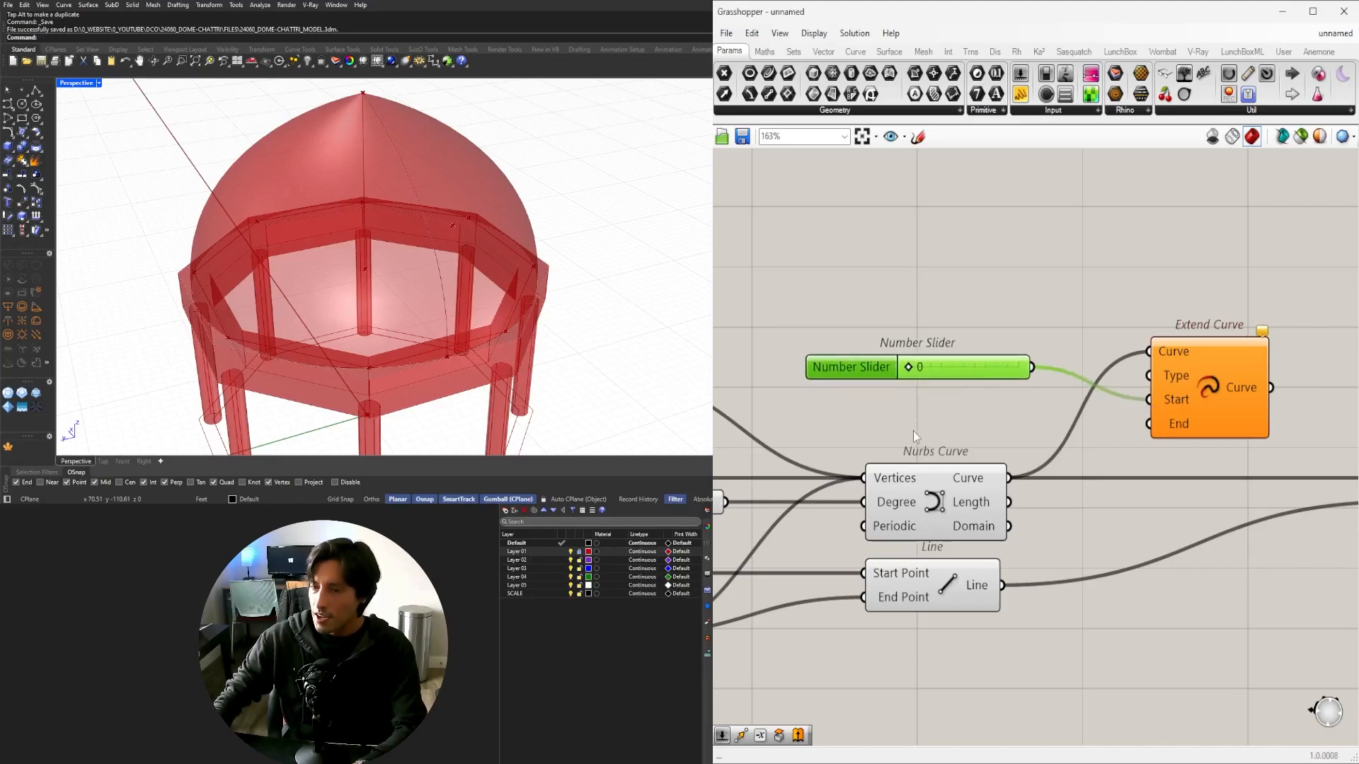
Create a 1.50 slider and wire it to Extend Curve's End length.
double_click(909, 431)
type("12")
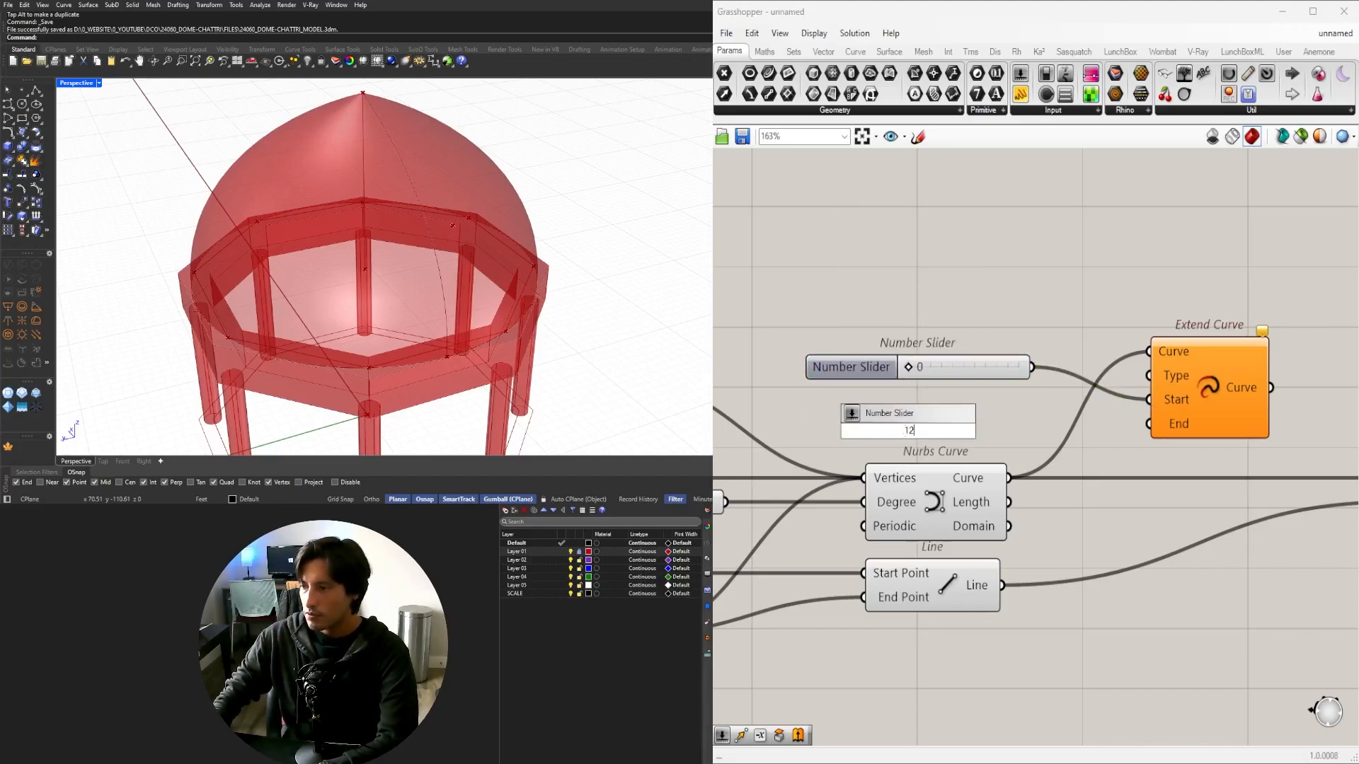
left_click_drag(923, 431, 877, 429)
type(".5")
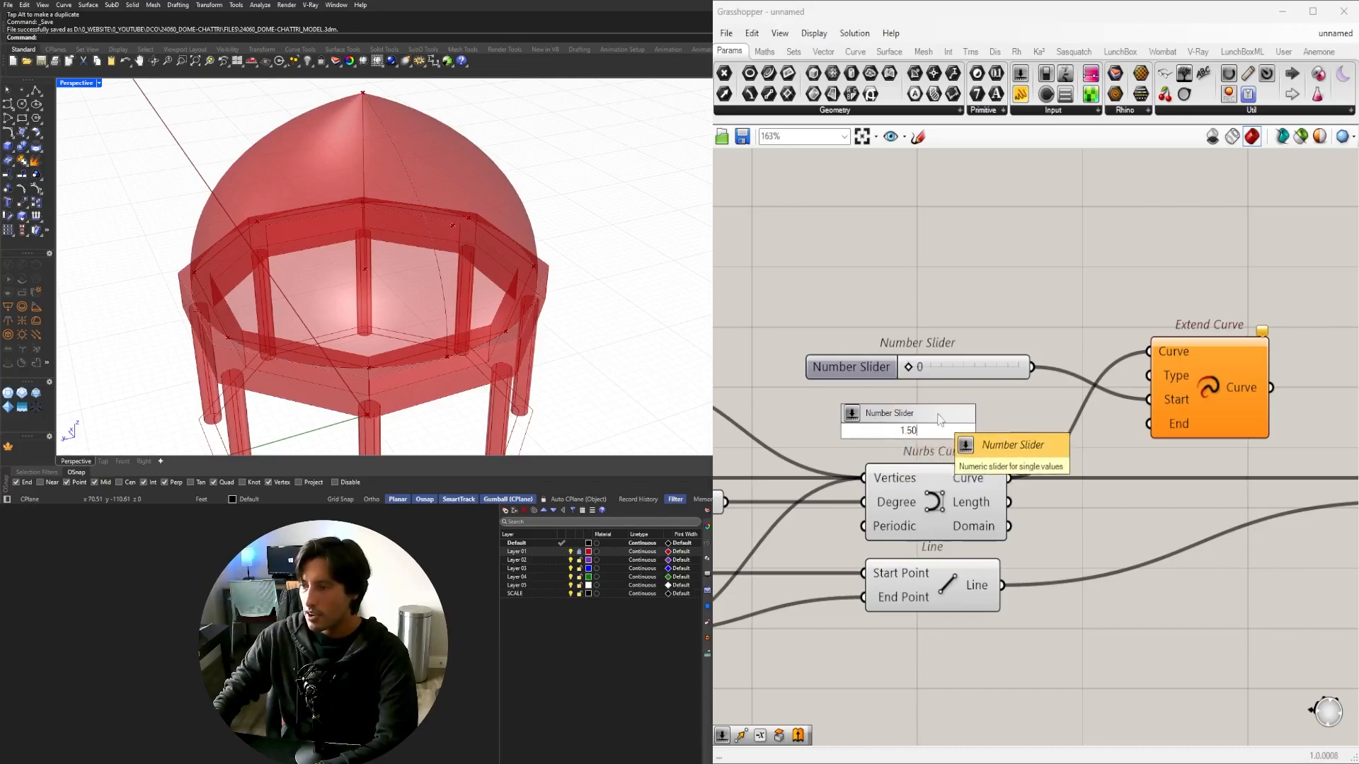
key("Return")
left_click_drag(1036, 408, 1149, 423)
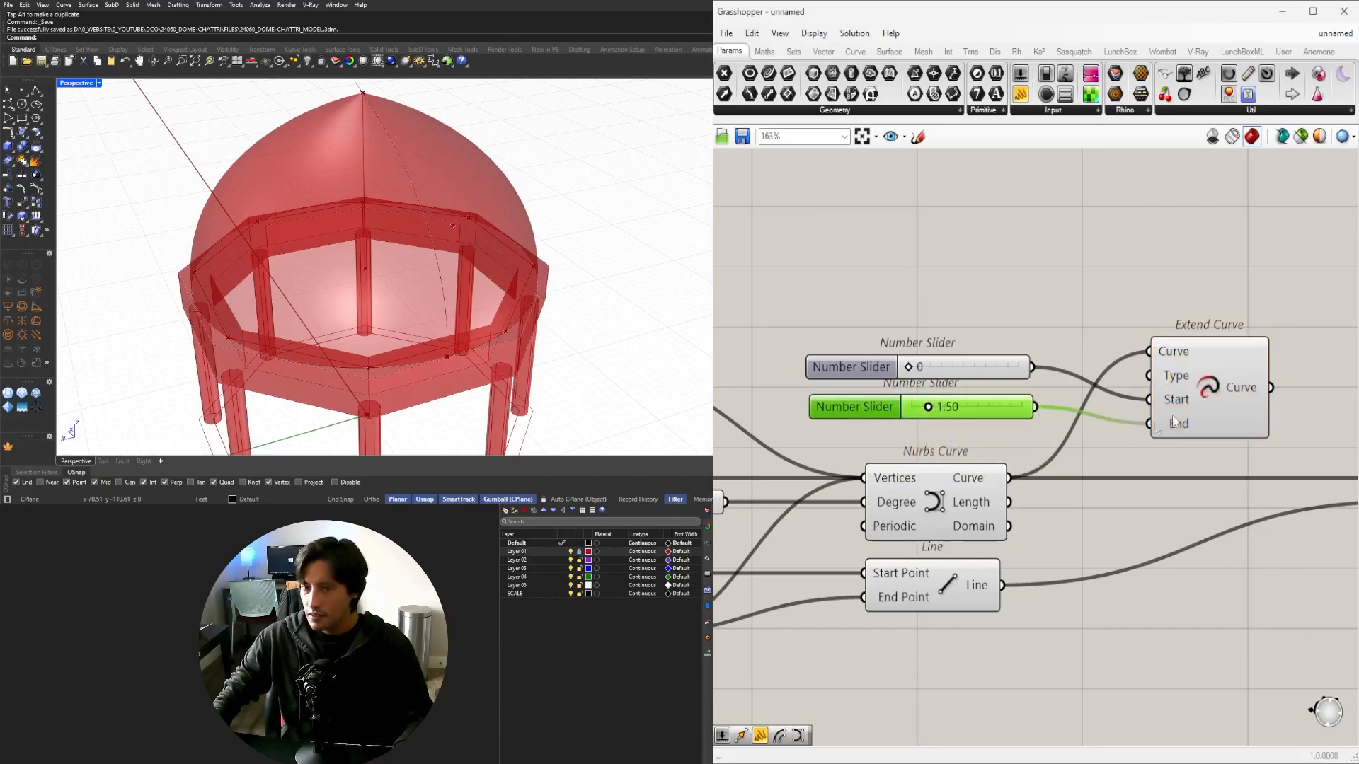
left_click(1234, 377)
scroll(950, 408, "up", 1)
scroll(1171, 421, "down", 2)
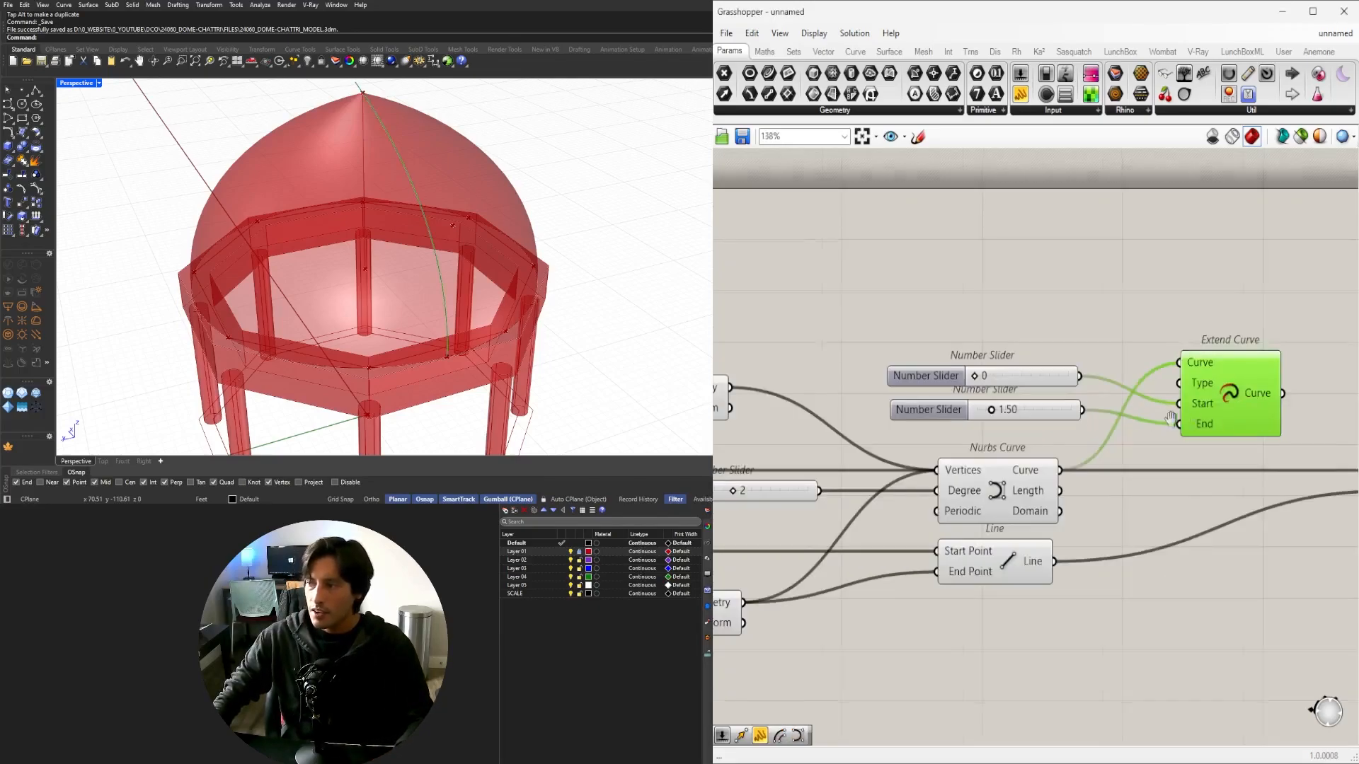
right_click_drag(1171, 420, 1122, 422)
left_click_drag(1159, 388, 1246, 388)
Insert a Negative component between the 1.50 slider and Extend Curve's End.
double_click(1112, 449)
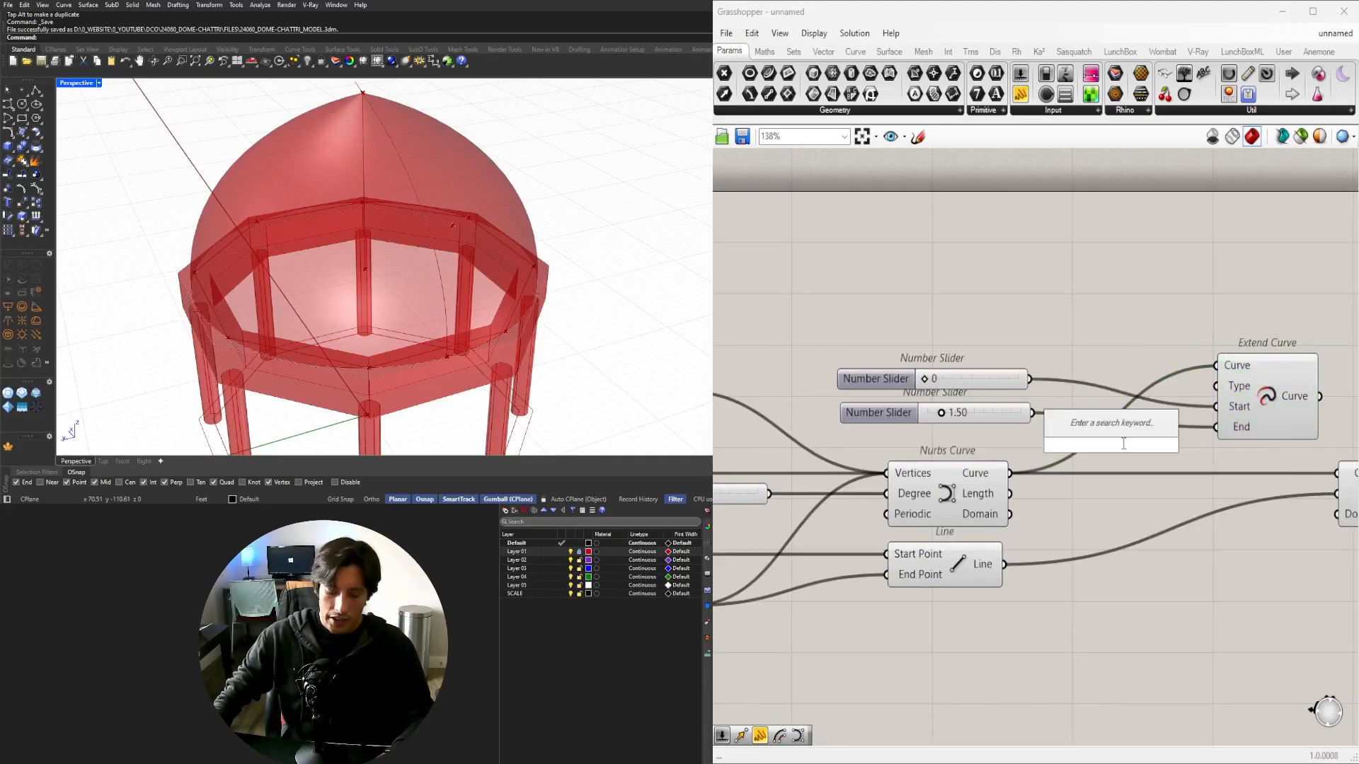
type("NEG")
left_click(1082, 428)
left_click_drag(1033, 412, 1059, 445)
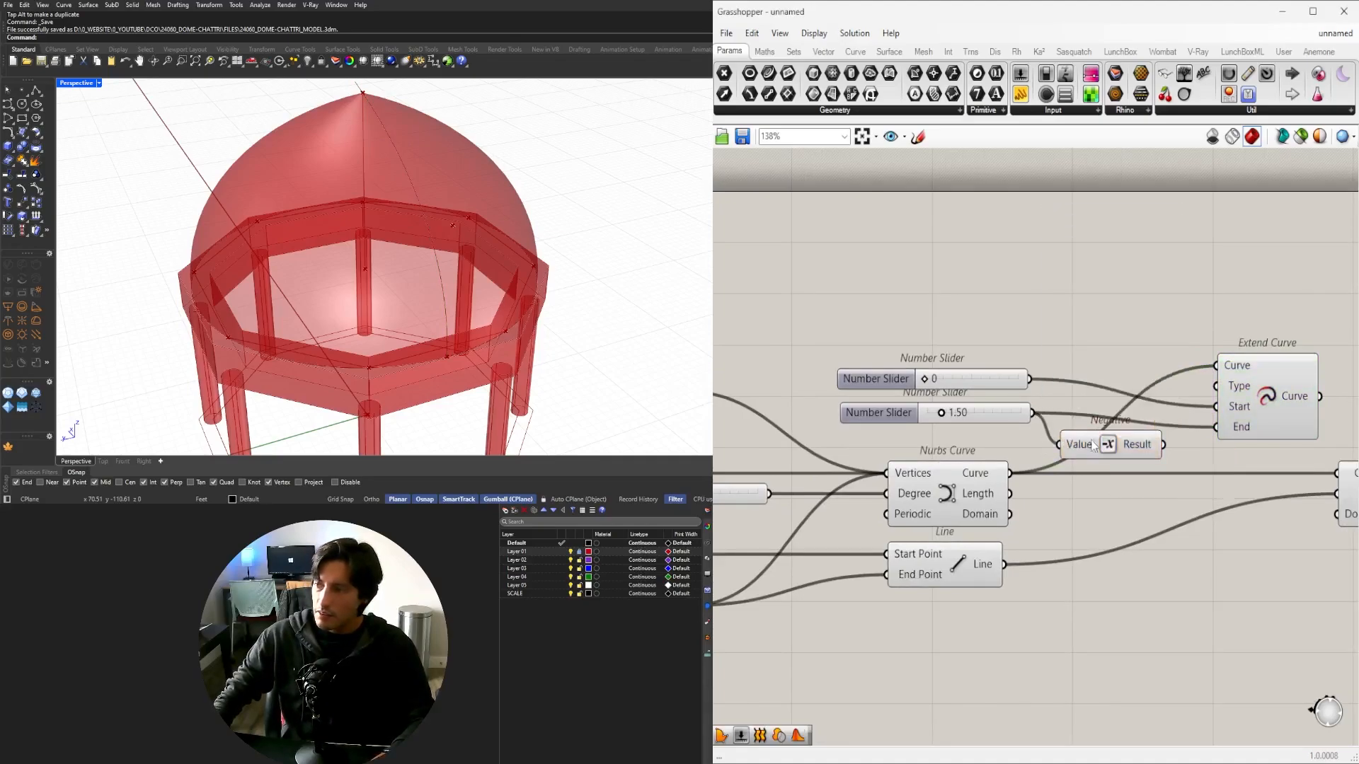
left_click_drag(1256, 407, 1276, 379)
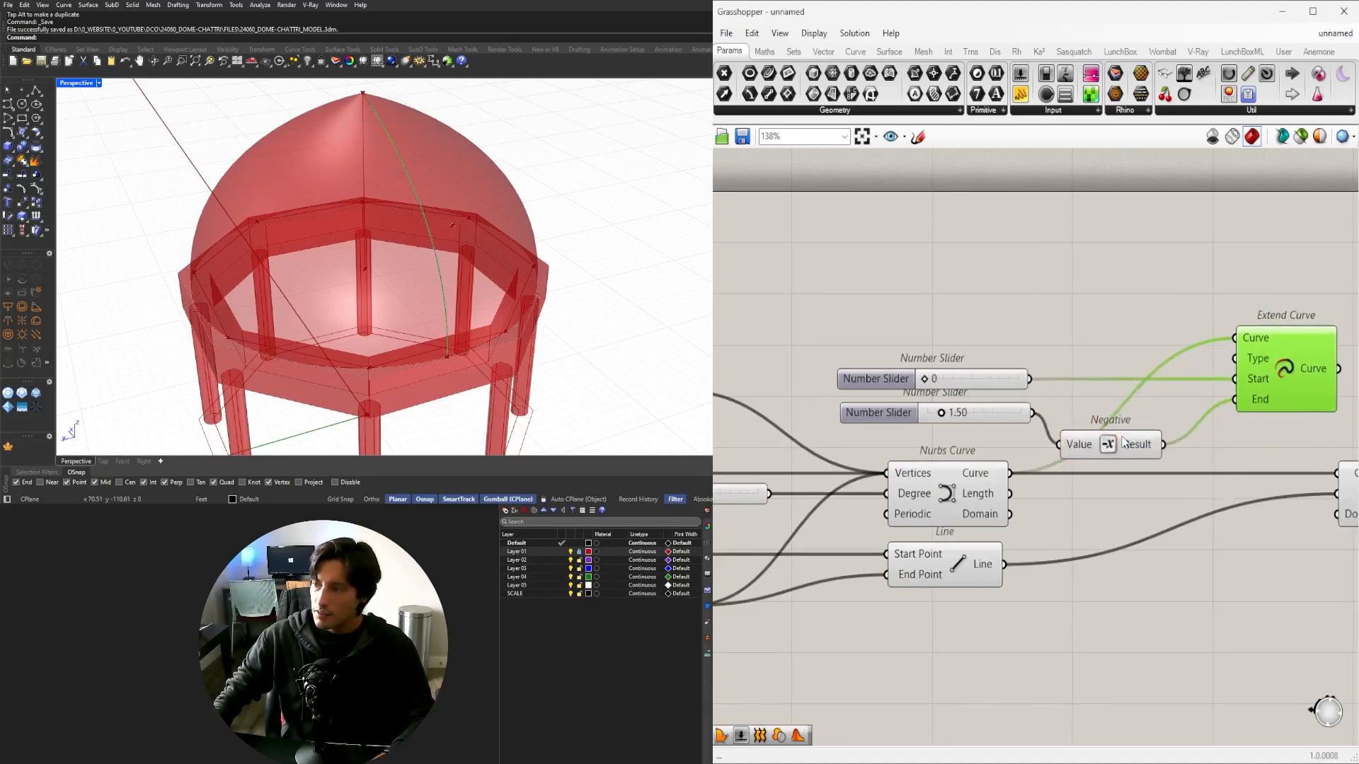
left_click_drag(1124, 442, 1140, 420)
Set the extension length slider to about 1.83.
scroll(932, 394, "up", 7)
mouse_move(969, 459)
left_mouse_down()
mouse_move(1011, 460)
mouse_move(978, 460)
left_mouse_up()
scroll(979, 460, "down", 5)
right_click_drag(1309, 454, 1000, 443)
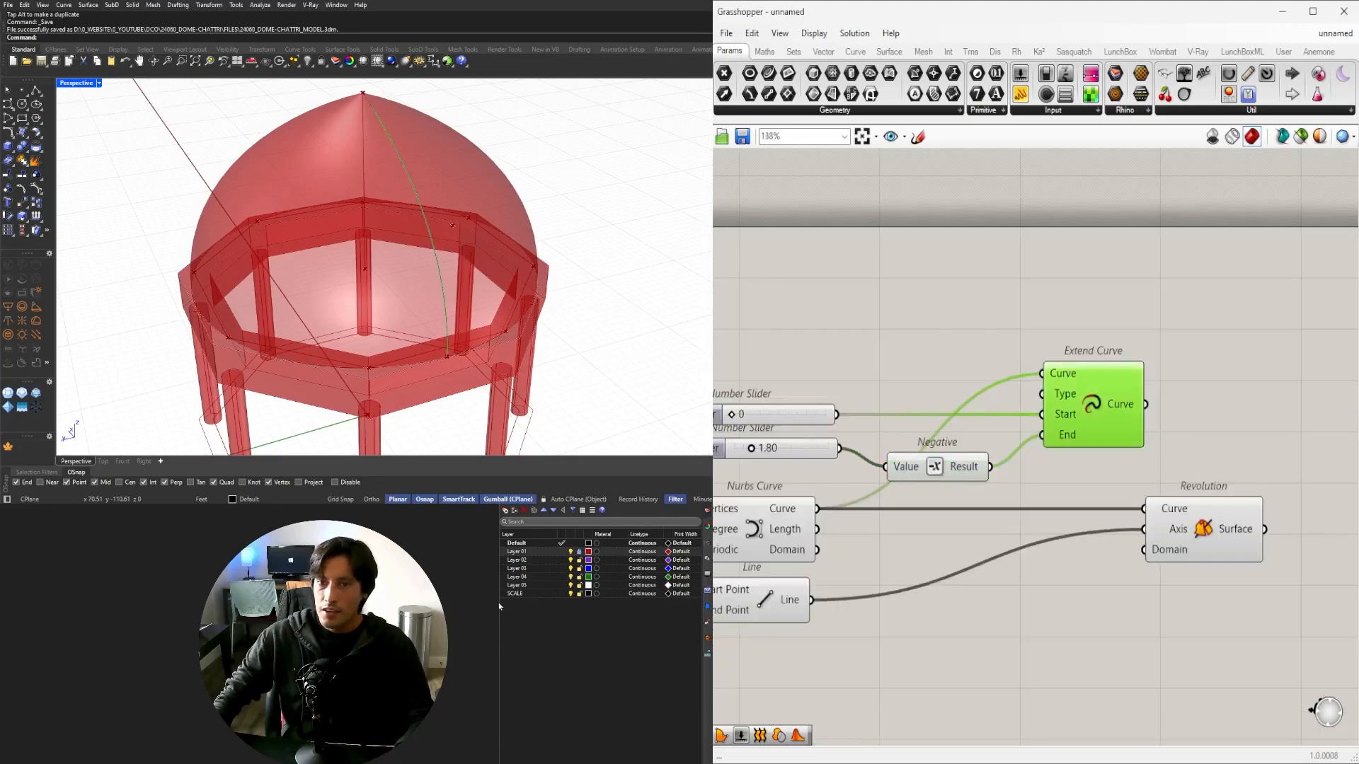
right_click_drag(1053, 445, 928, 423)
mouse_move(1068, 492)
left_mouse_down("shift")
mouse_move(1134, 492)
mouse_move(1077, 511)
mouse_move(1124, 511)
mouse_move(1077, 479)
left_mouse_up("shift")
left_click(1120, 413)
key("ctrl+z")
left_click(1102, 415)
Feed Extend Curve into Revolution's Curve input and tune the length to open the dome tip.
right_click_drag(865, 407, 1018, 436)
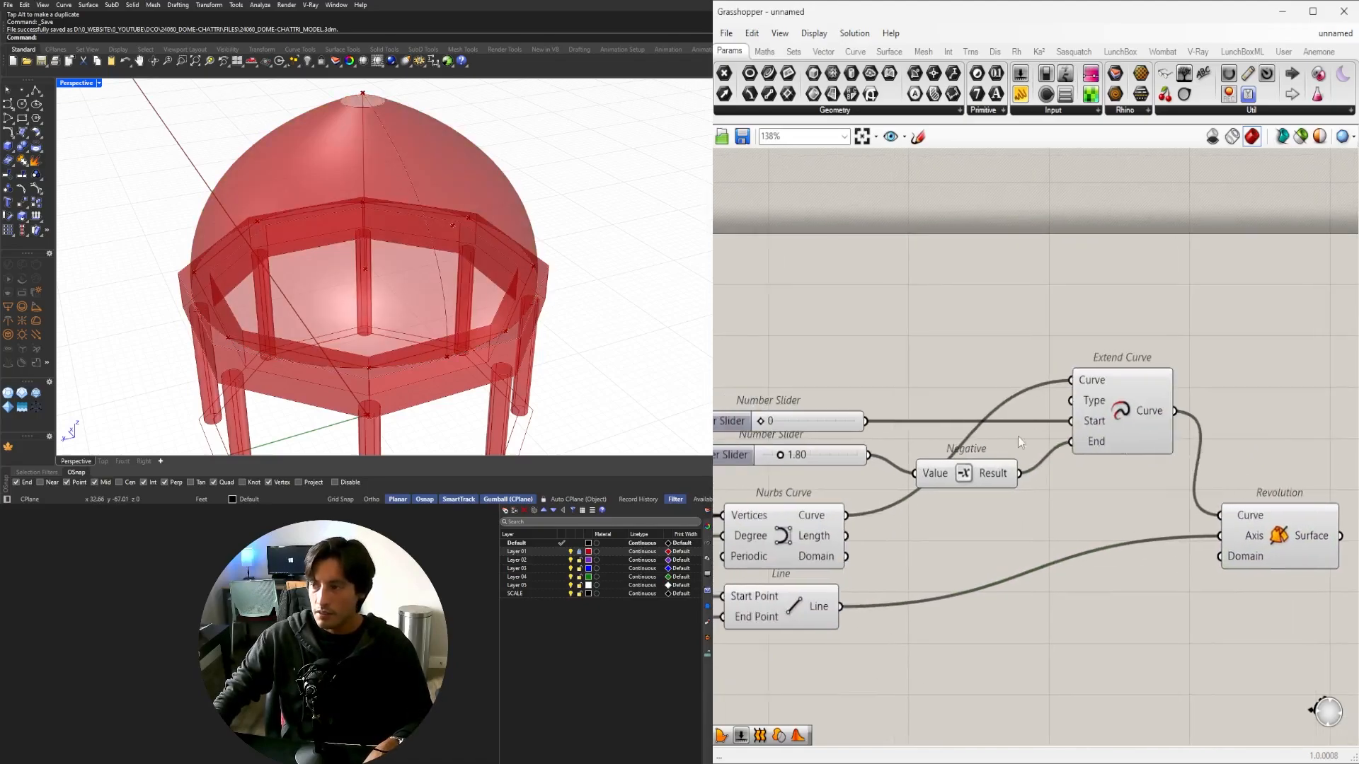
scroll(888, 457, "up", 1)
right_click_drag(748, 458, 899, 477)
scroll(899, 477, "up", 4)
mouse_move(911, 477)
left_mouse_down()
mouse_move(1022, 474)
mouse_move(859, 484)
mouse_move(932, 486)
left_mouse_up()
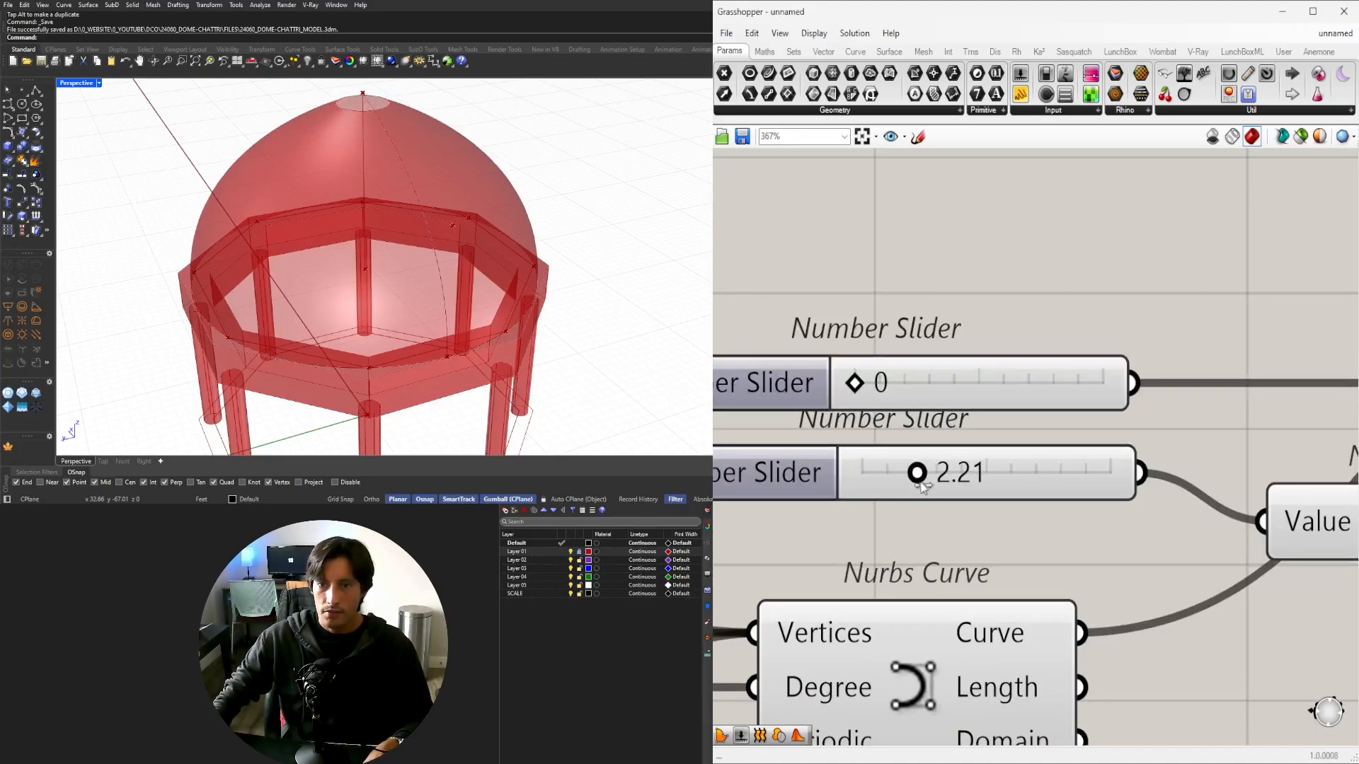
scroll(999, 496, "down", 4)
right_click_drag(1026, 516, 863, 504)
scroll(863, 505, "down", 1)
right_click_drag(1026, 544, 970, 513)
left_click_drag(1120, 514, 1146, 562)
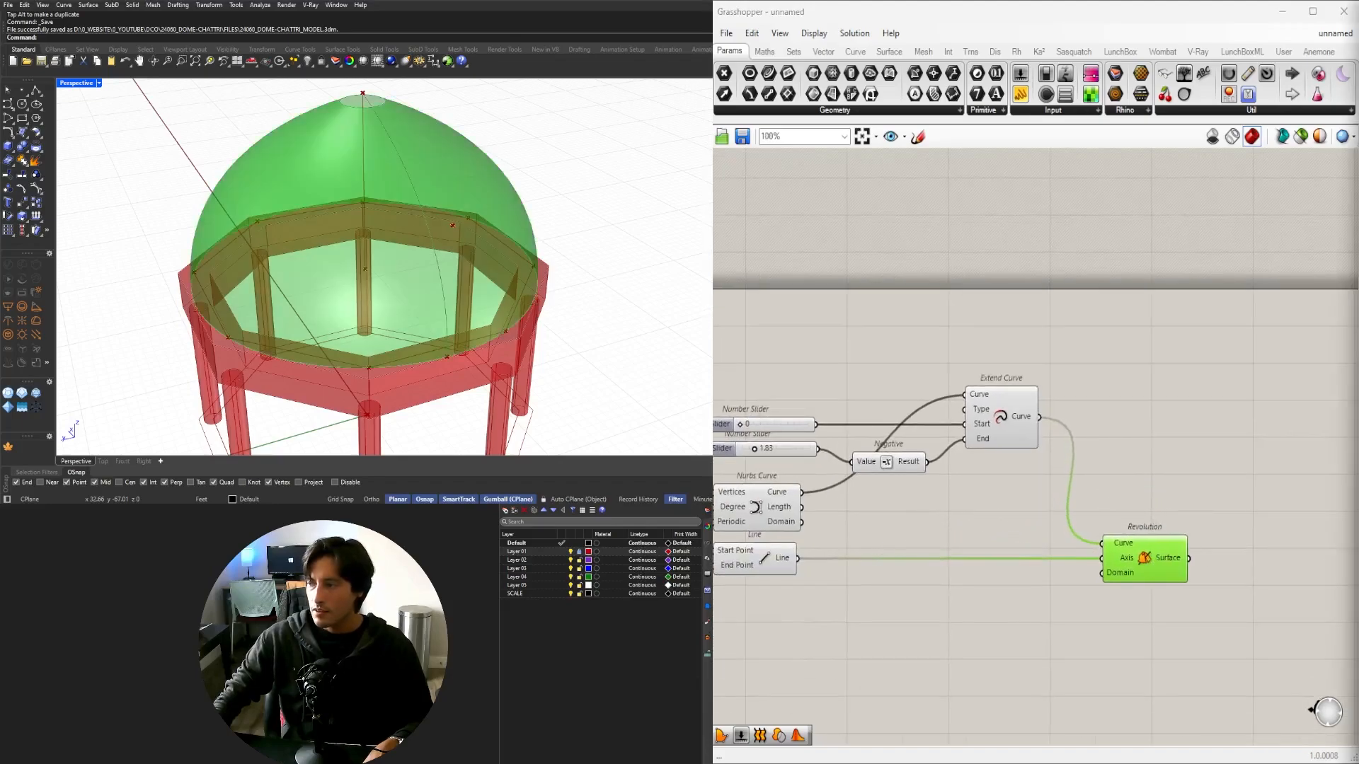
left_click(1079, 421)
left_click(1000, 414)
Orbit around the revolved dome to inspect its tip and reposition the Revolution component.
right_click_drag(463, 220, 482, 187)
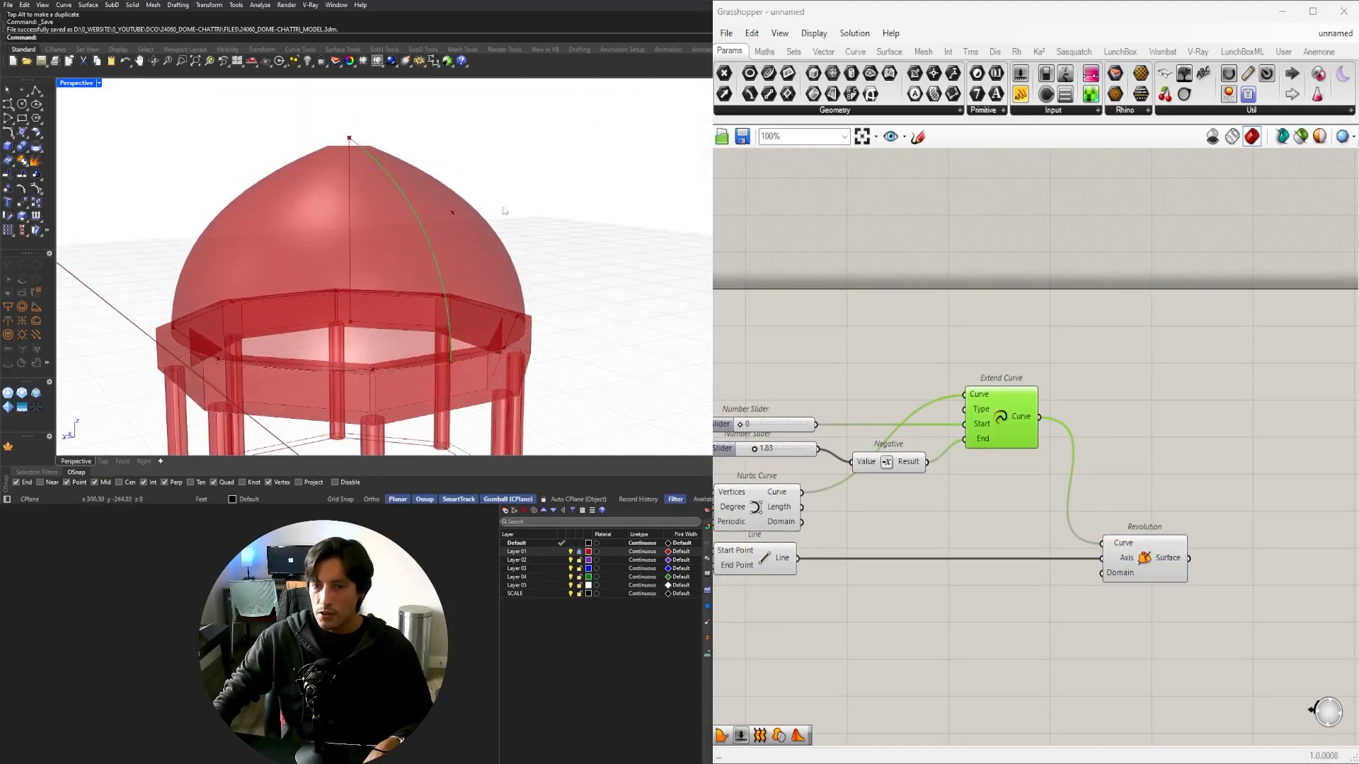
left_click(1237, 463)
right_click_drag(1237, 463, 1149, 393)
left_click(1030, 498)
right_click_drag(439, 304, 304, 282)
scroll(400, 376, "up", 3)
scroll(289, 305, "up", 3)
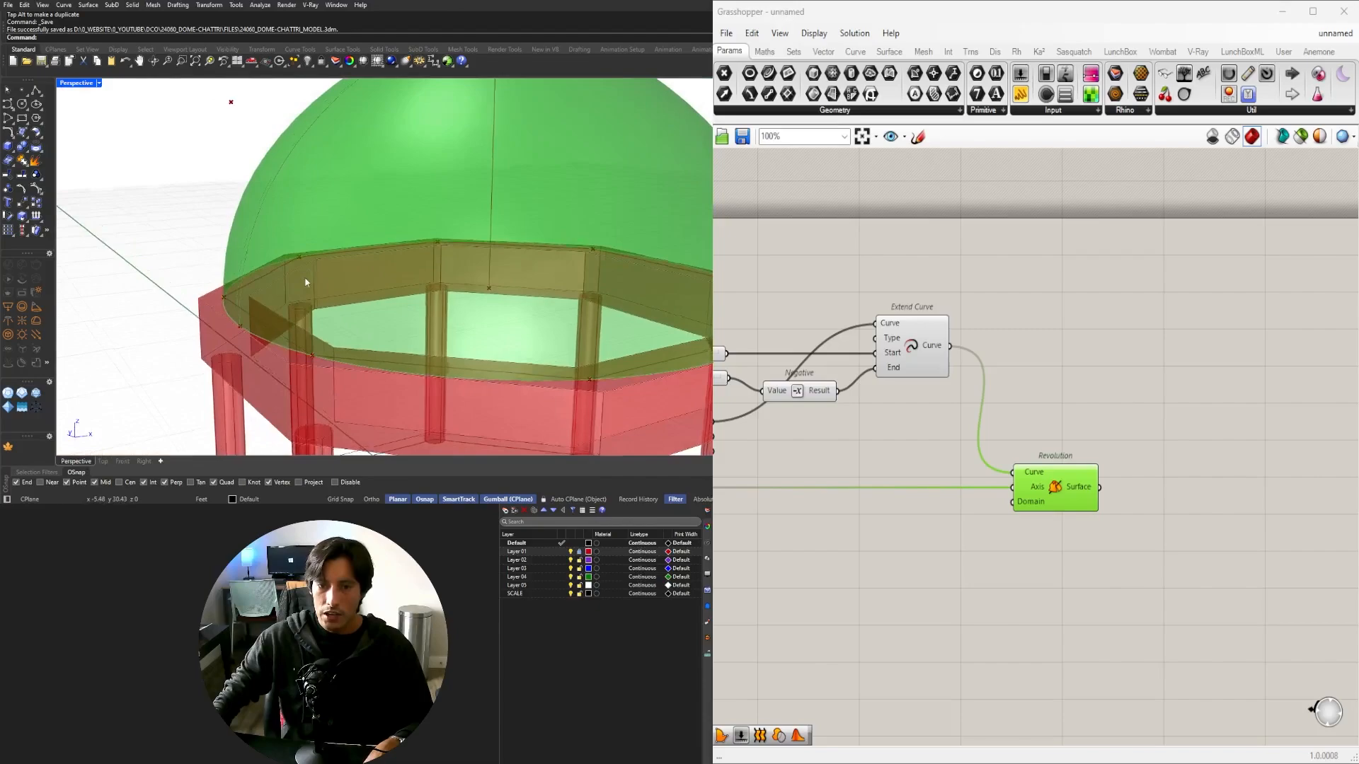
scroll(304, 283, "down", 3)
double_click(1213, 524)
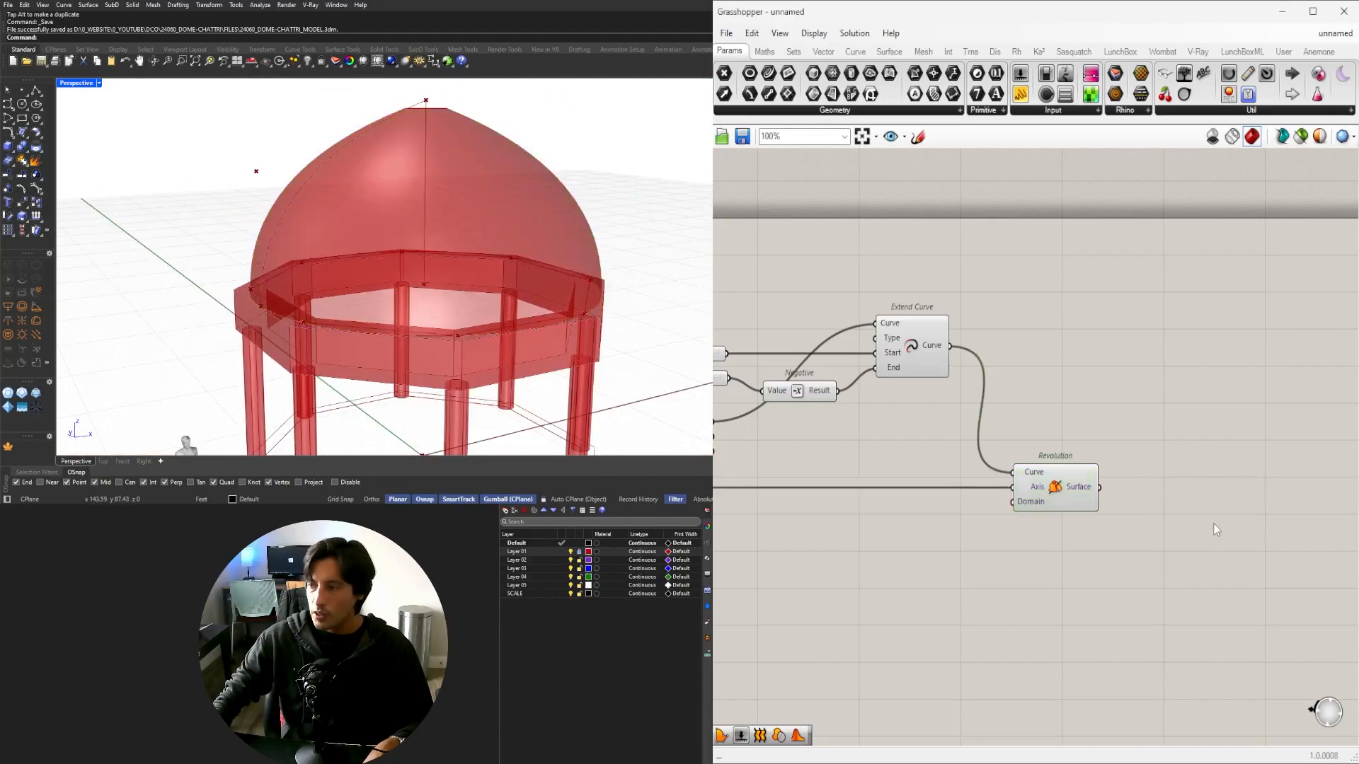
left_click(1085, 486)
right_click_drag(472, 216, 407, 204)
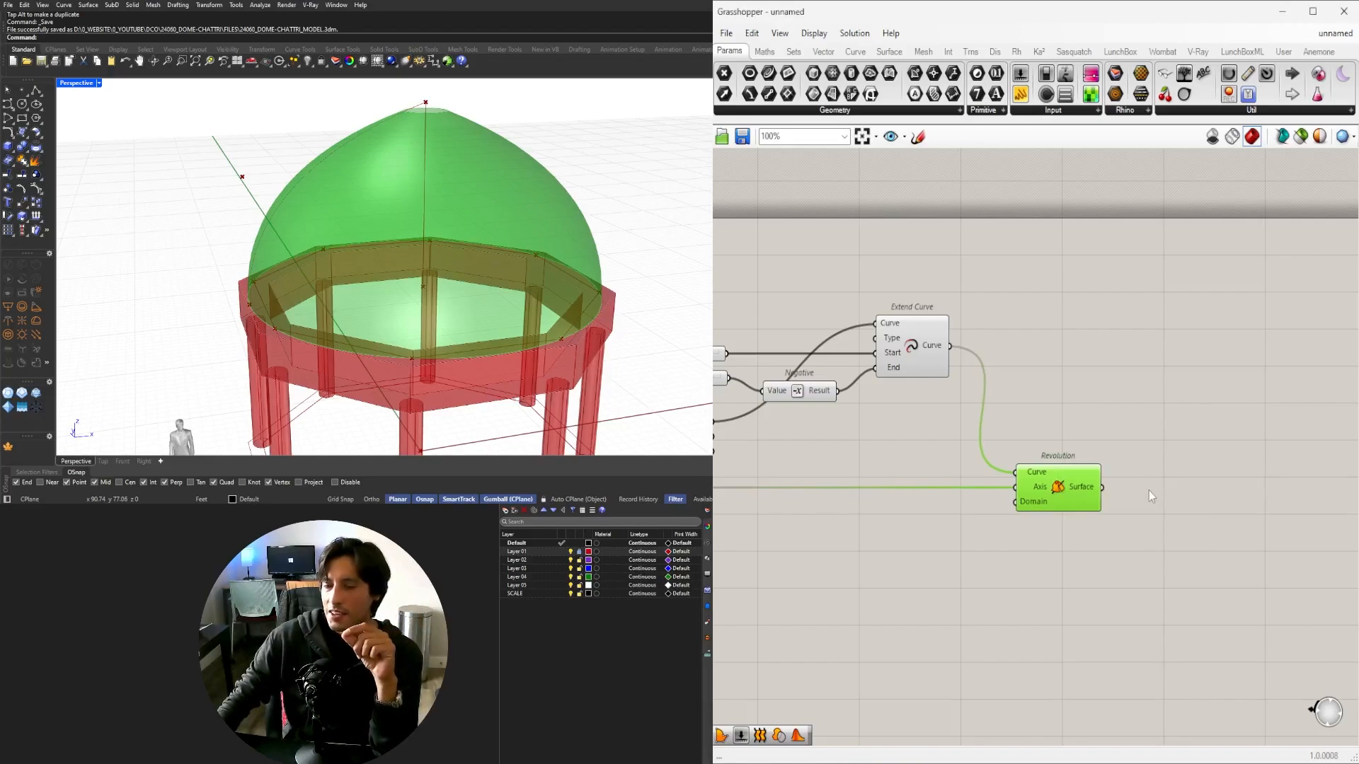
left_click_drag(1059, 490, 1039, 410)
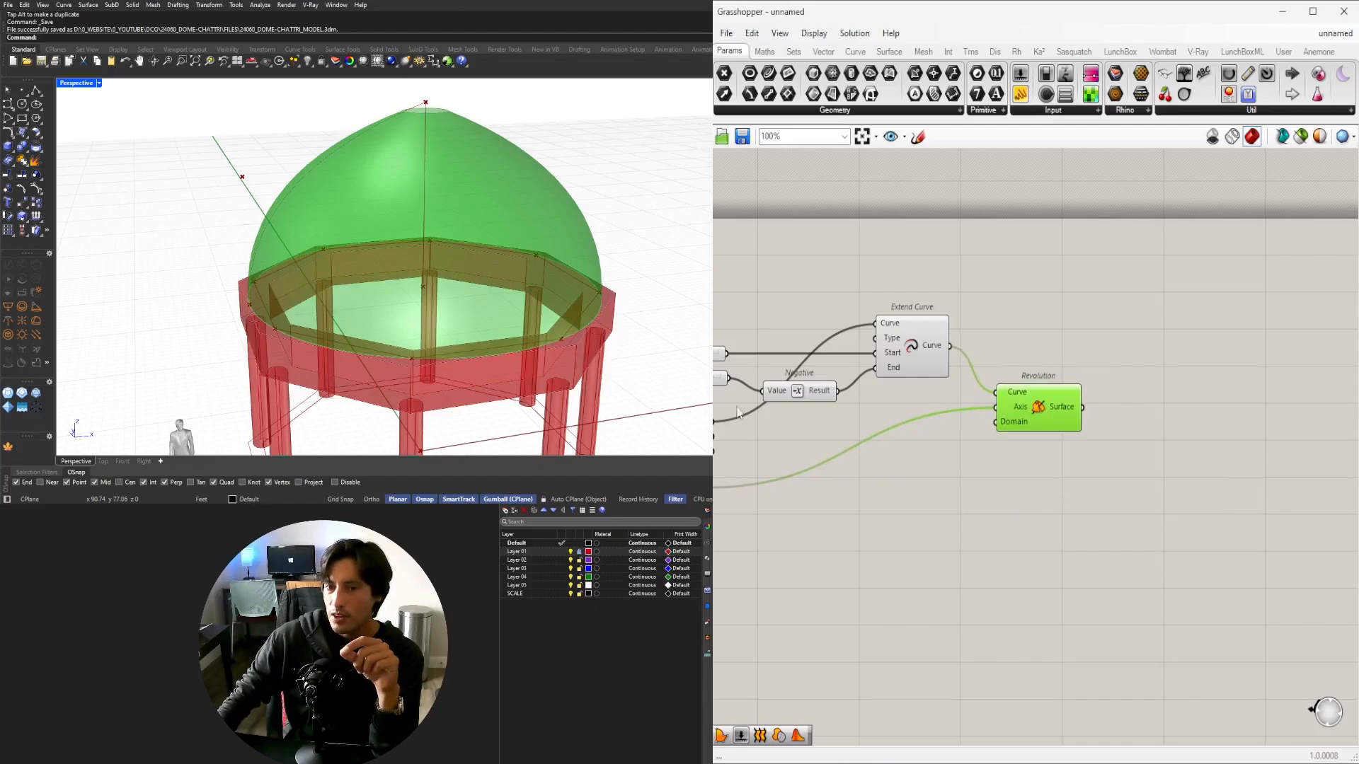
Add an Offset Surface for the dome, with a Negative component feeding its Distance.
left_click(993, 523)
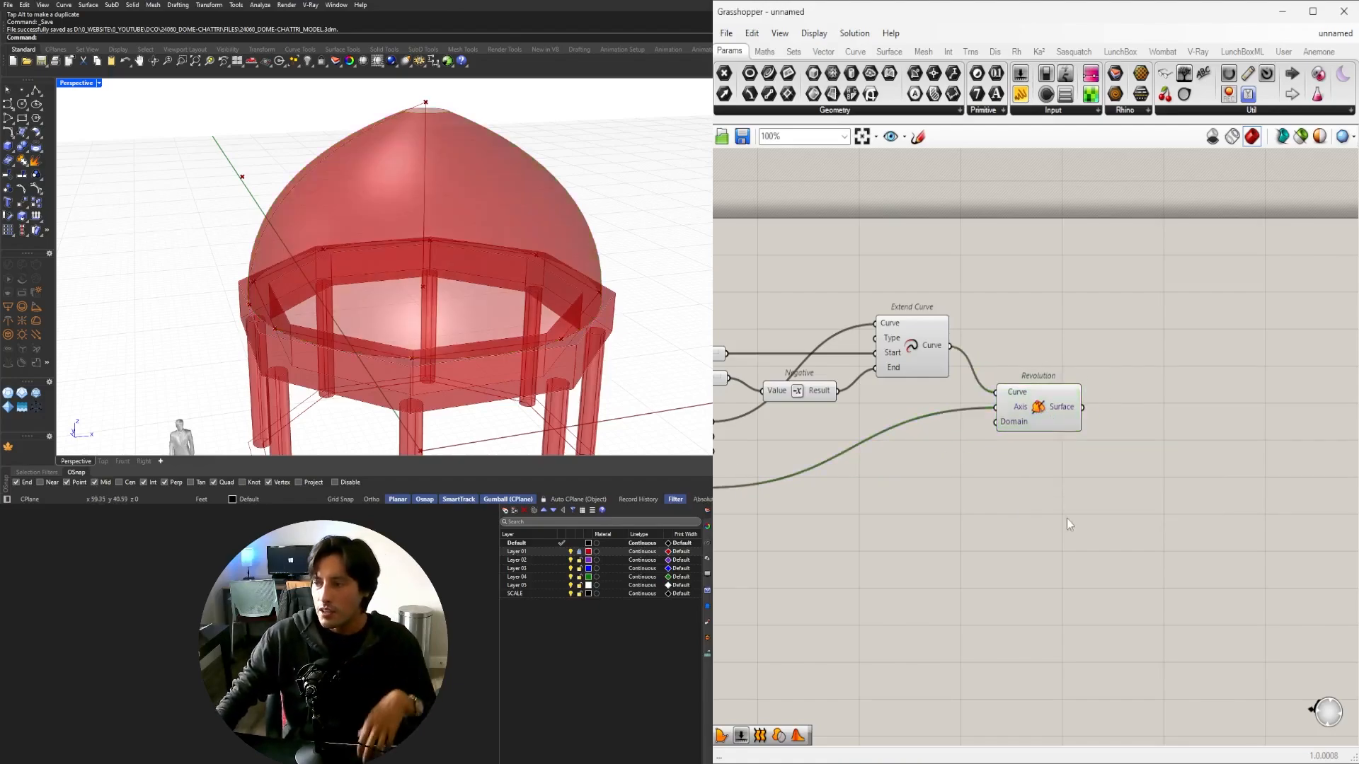
double_click(1068, 524)
type("off")
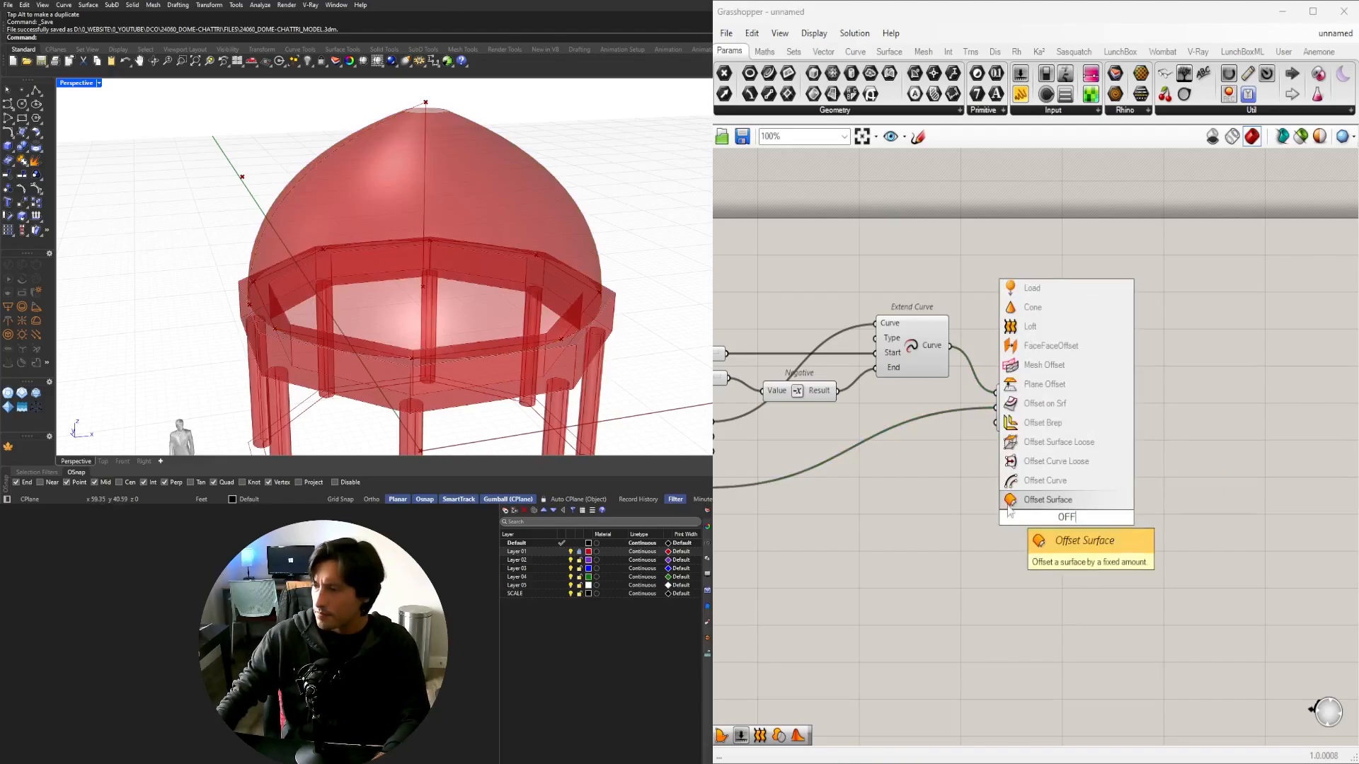
left_click(1048, 498)
scroll(1054, 496, "up", 1)
scroll(1059, 504, "up", 1)
left_click_drag(1059, 504, 1249, 457)
double_click(956, 483)
type("NEG")
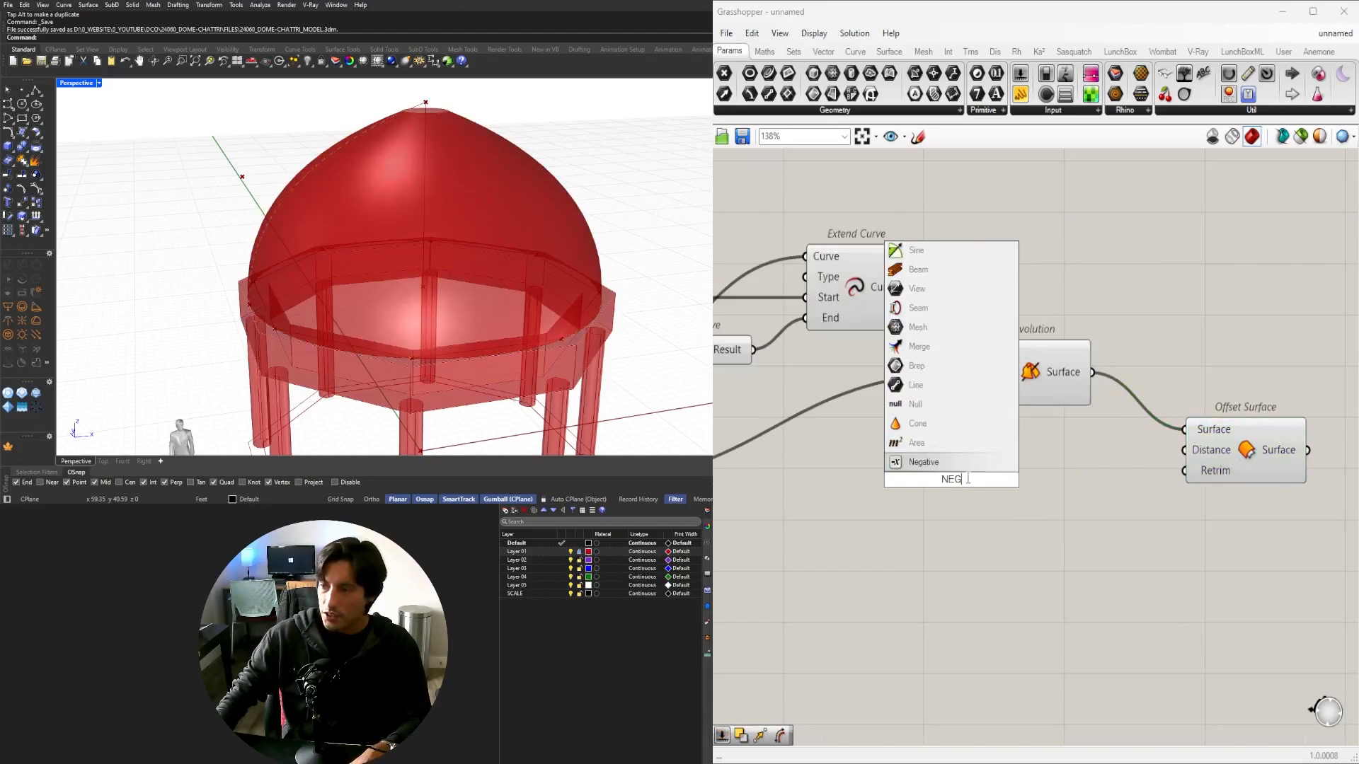
key("Return")
left_click_drag(961, 478, 1228, 460)
Connect a 1.50 number slider into the Negative component, replacing a 0.15 trial slider.
double_click(881, 479)
type(".15")
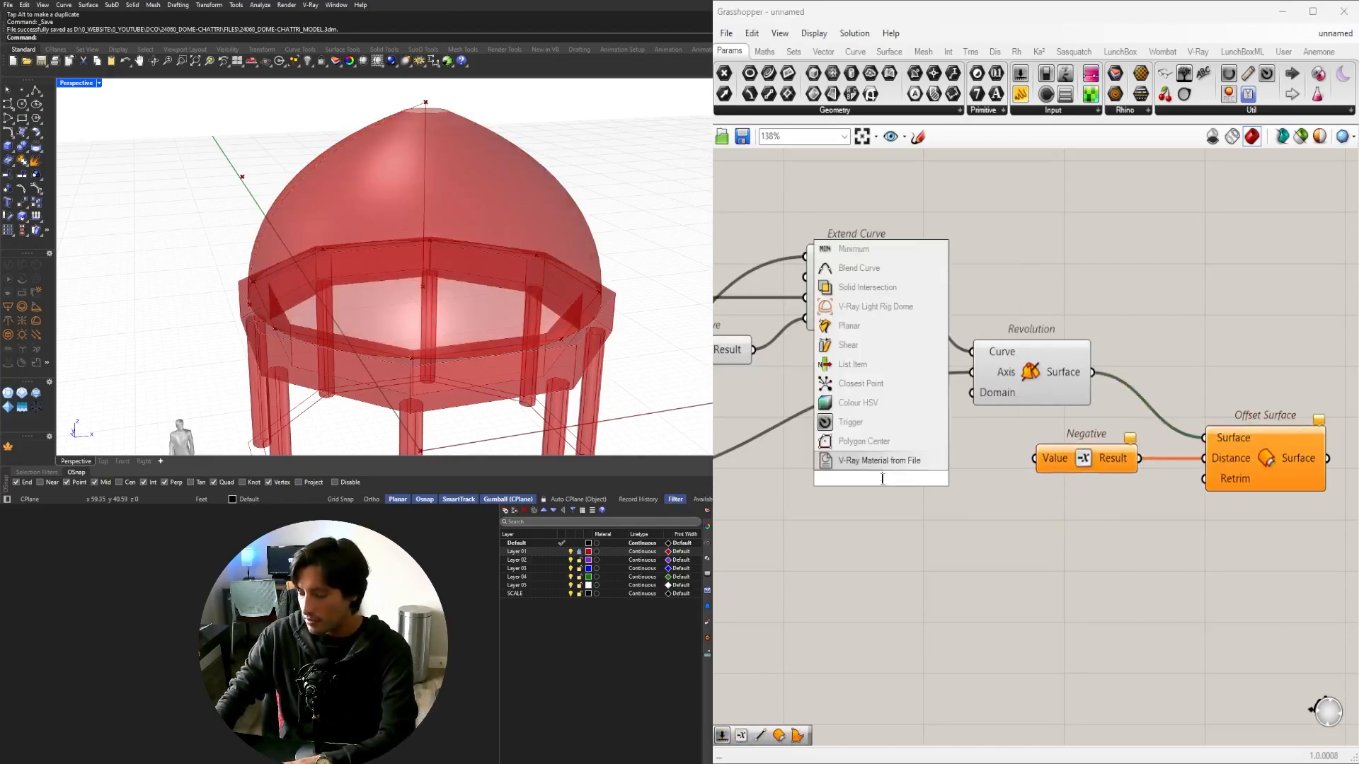
key("Return")
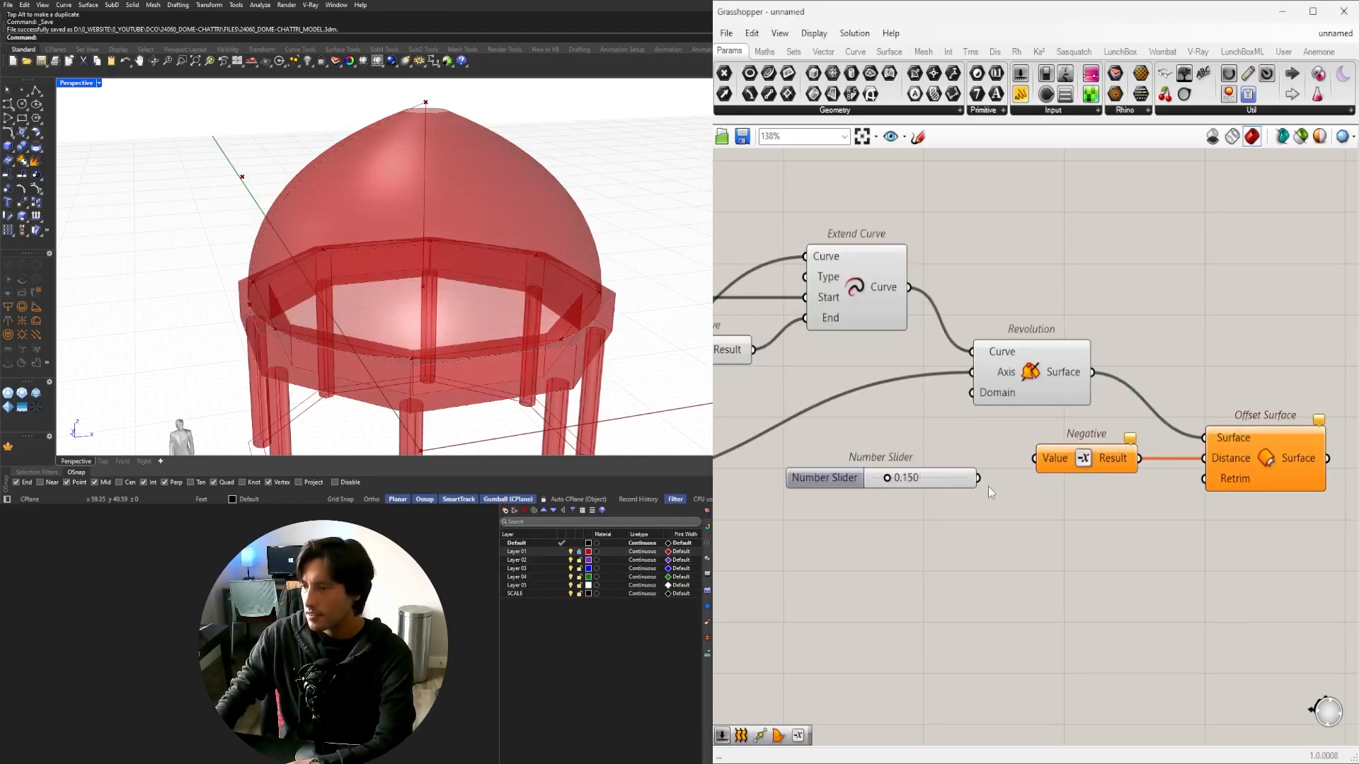
key("Delete")
double_click(922, 481)
type("1.5")
key("Return")
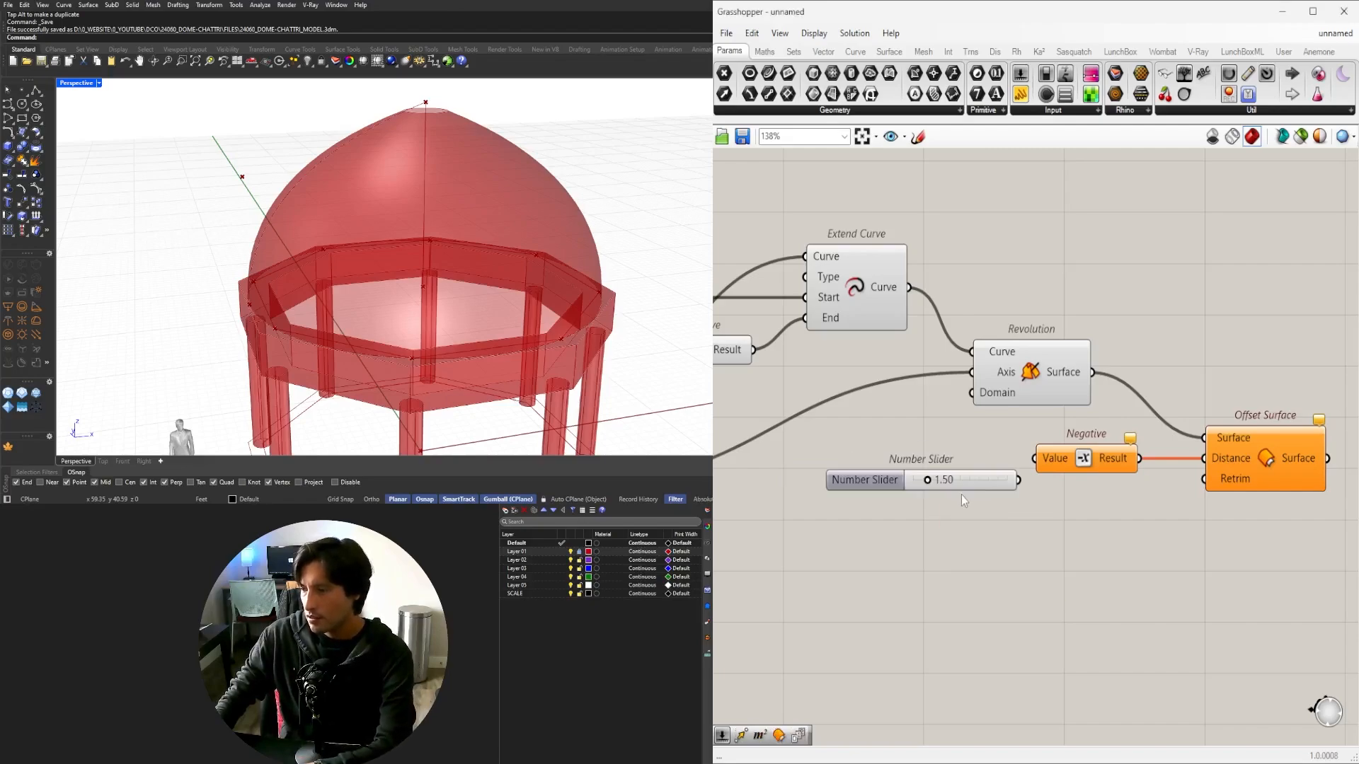
scroll(1008, 480, "up", 2)
left_click_drag(1022, 480, 976, 458)
scroll(1051, 470, "down", 3)
right_click_drag(1051, 470, 981, 467)
Preview the offset dome shell and orbit around the dome base.
left_click(1136, 443)
right_click_drag(811, 479, 901, 479)
scroll(901, 446, "up", 4)
scroll(1050, 477, "up", 3)
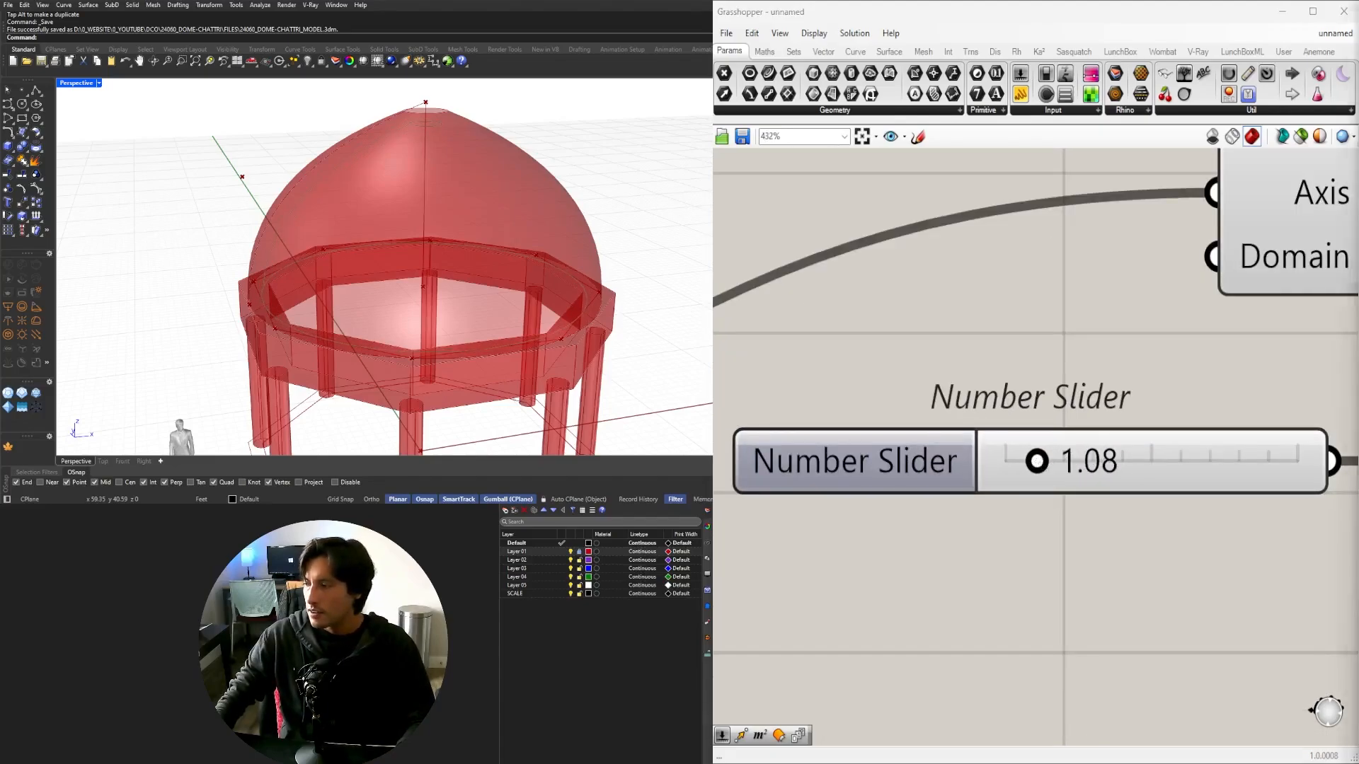
scroll(1206, 453, "down", 3)
right_click_drag(1206, 453, 796, 454)
left_click(1215, 437)
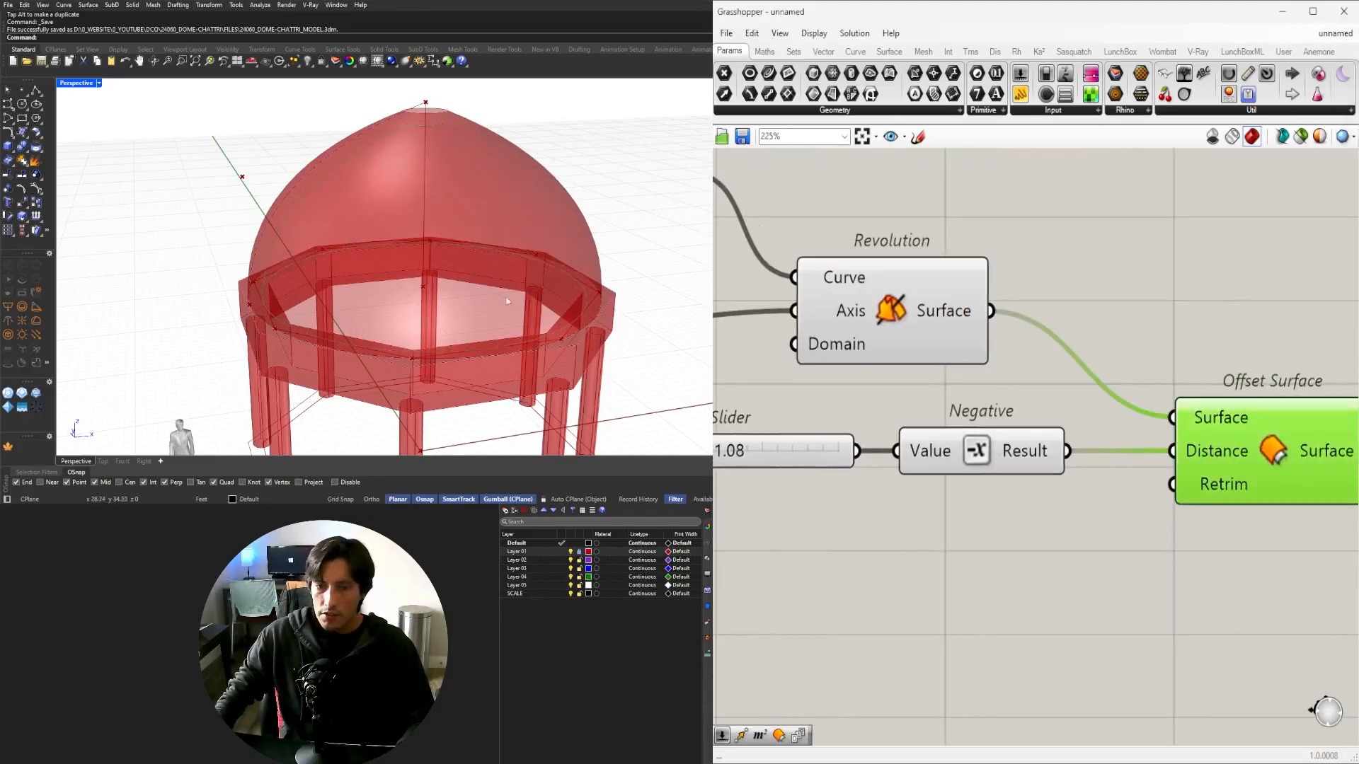
right_click_drag(507, 297, 280, 256)
scroll(279, 266, "up", 6)
right_click_drag(790, 498, 1028, 520)
scroll(933, 433, "up", 4)
Drag the shell thickness slider to 1.16.
left_click_drag(935, 434, 937, 432)
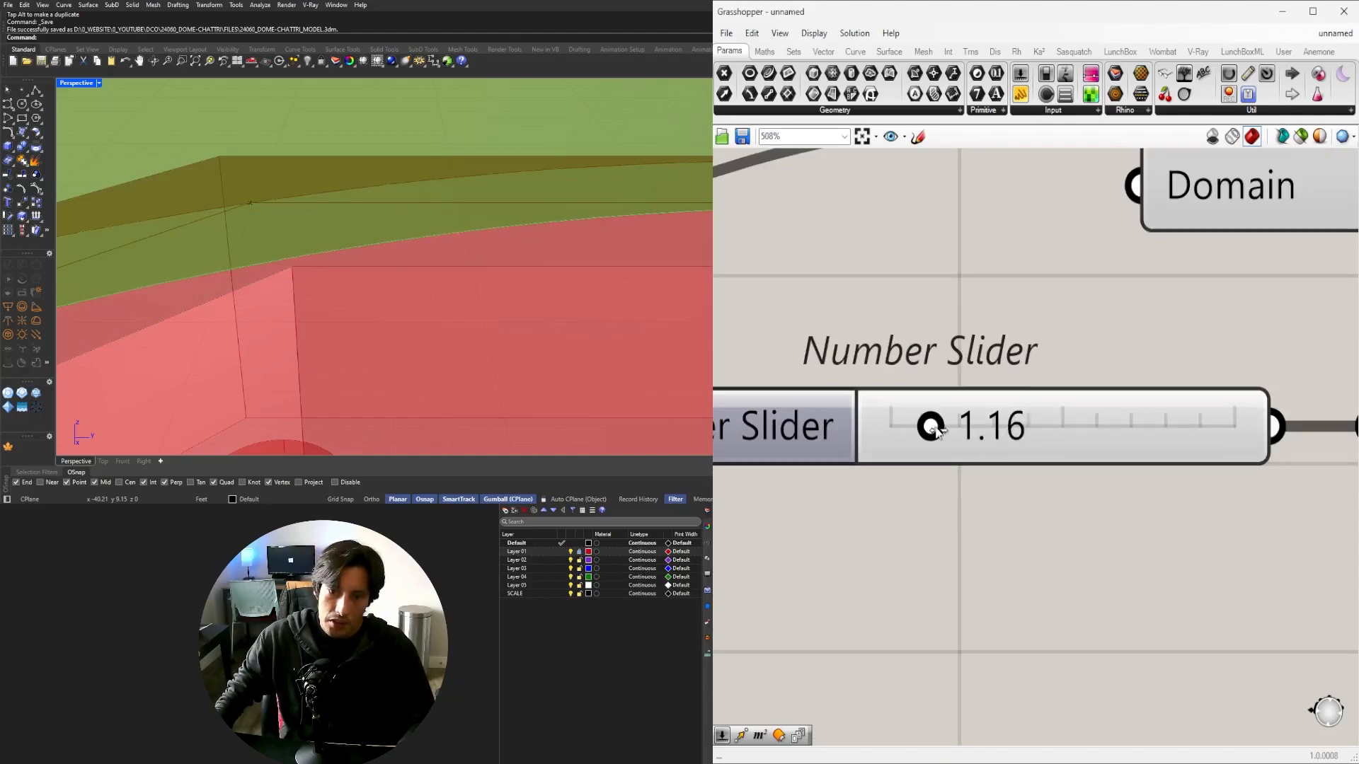
scroll(618, 246, "down", 10)
right_click_drag(458, 261, 347, 272)
scroll(457, 261, "down", 10)
scroll(396, 237, "up", 6)
scroll(1061, 460, "down", 8)
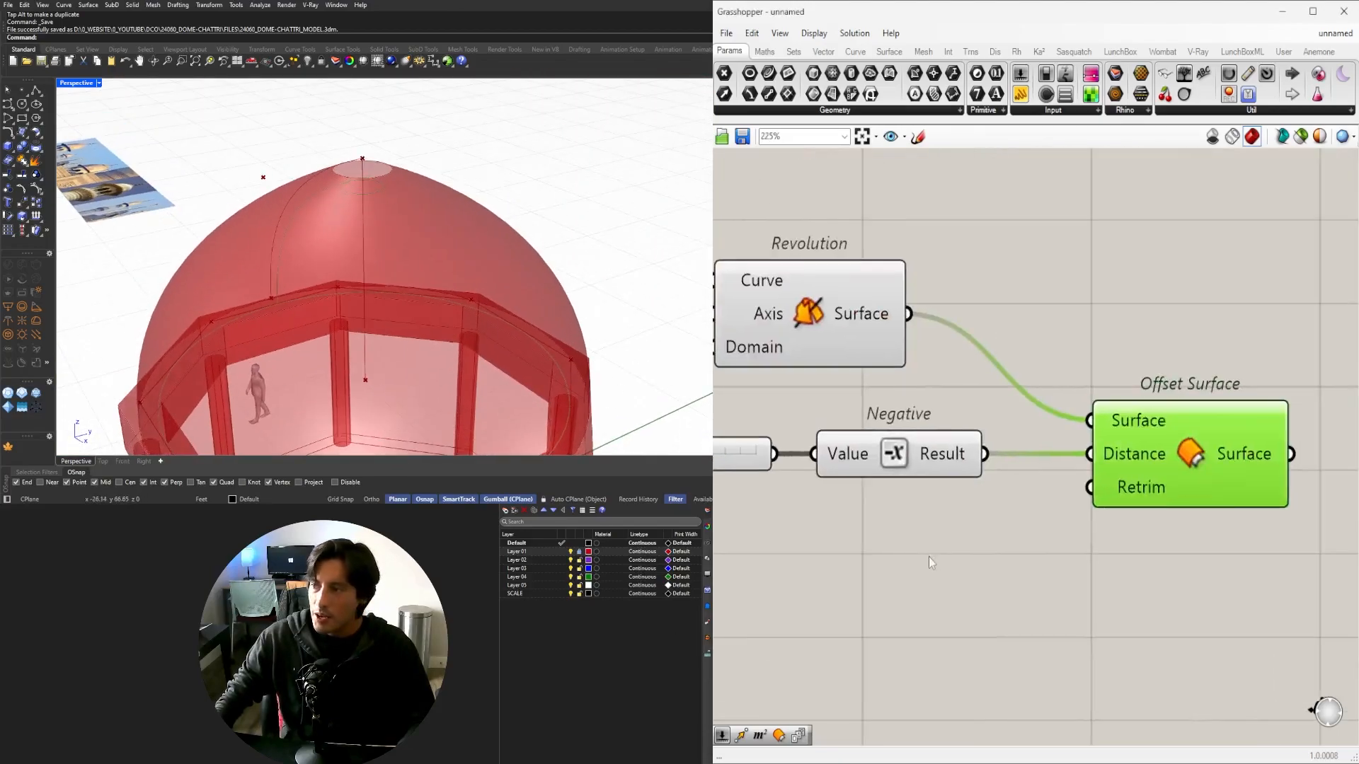
left_click_drag(1161, 572, 775, 435)
Place a trial Loft component, then delete it.
left_click(1163, 381)
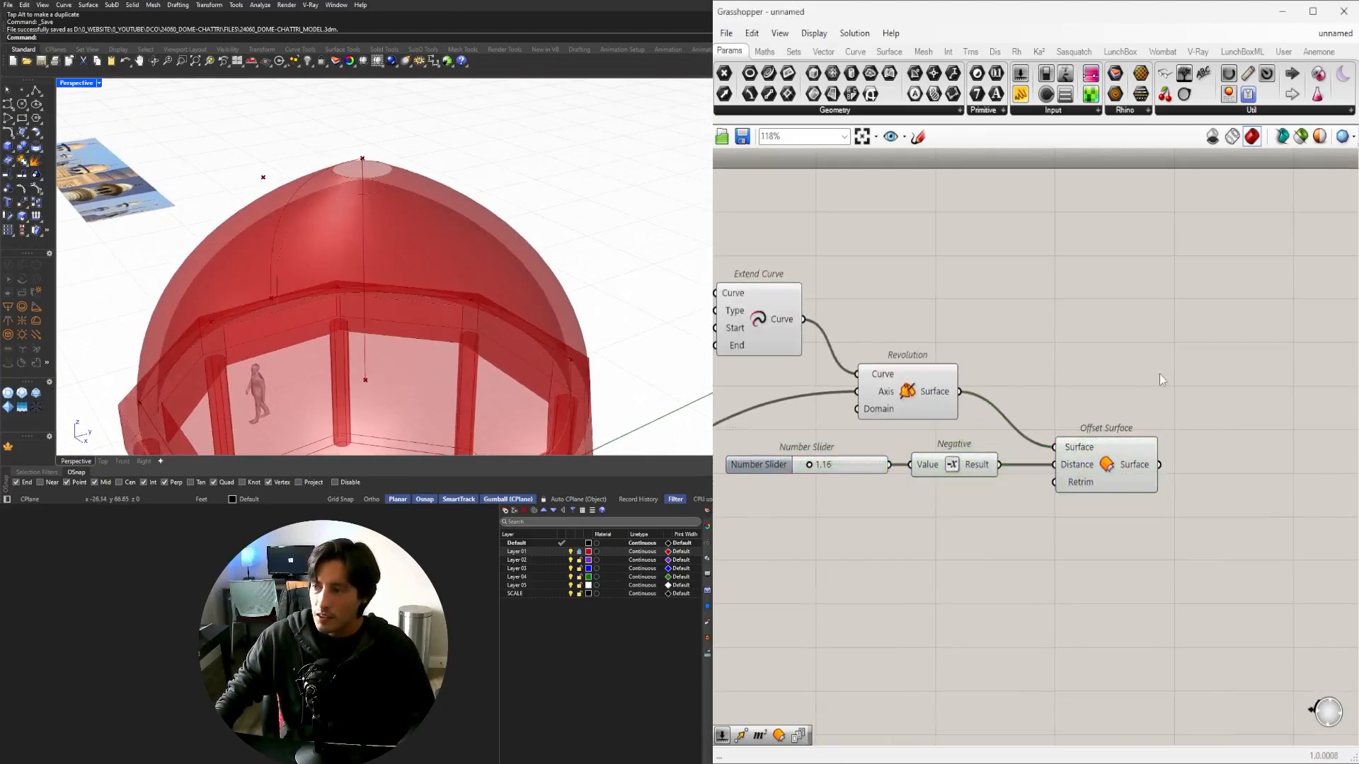
double_click(1208, 423)
type("LOFT")
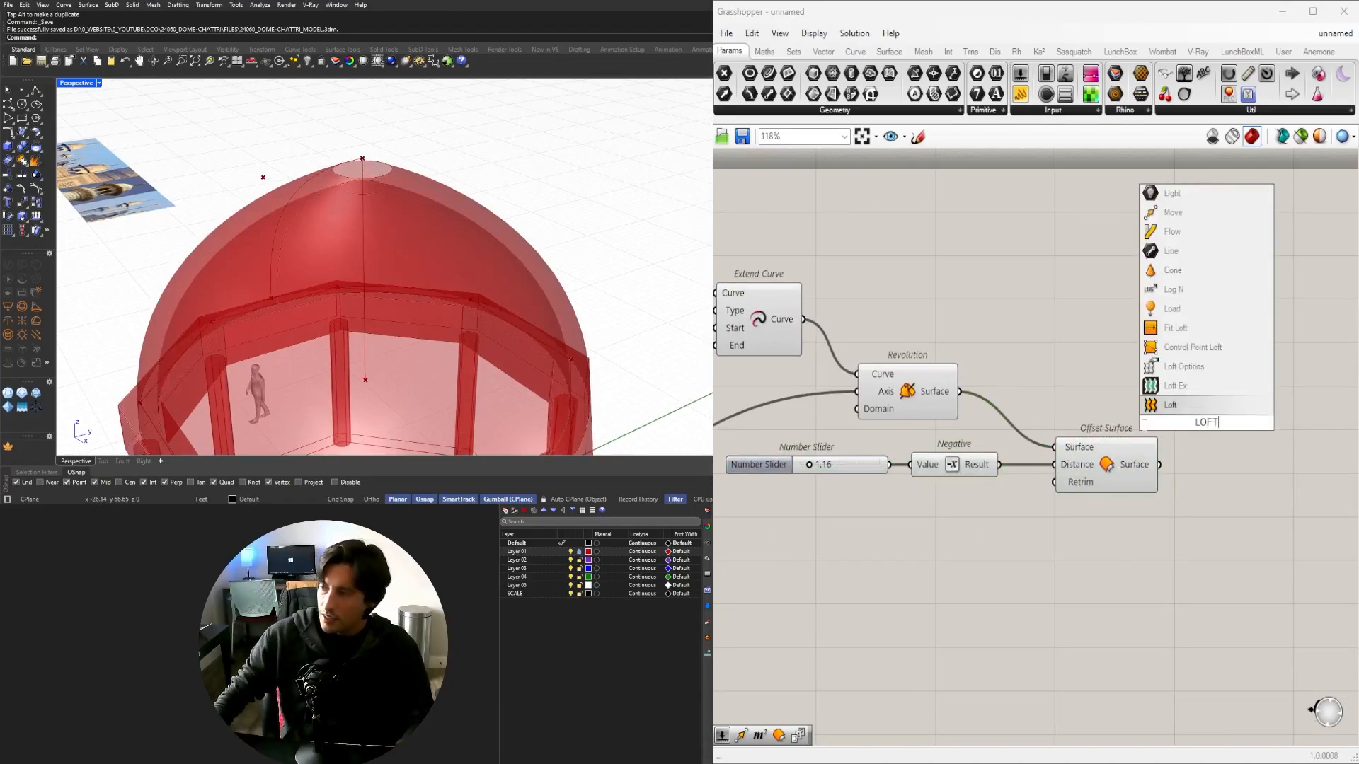
key("Return")
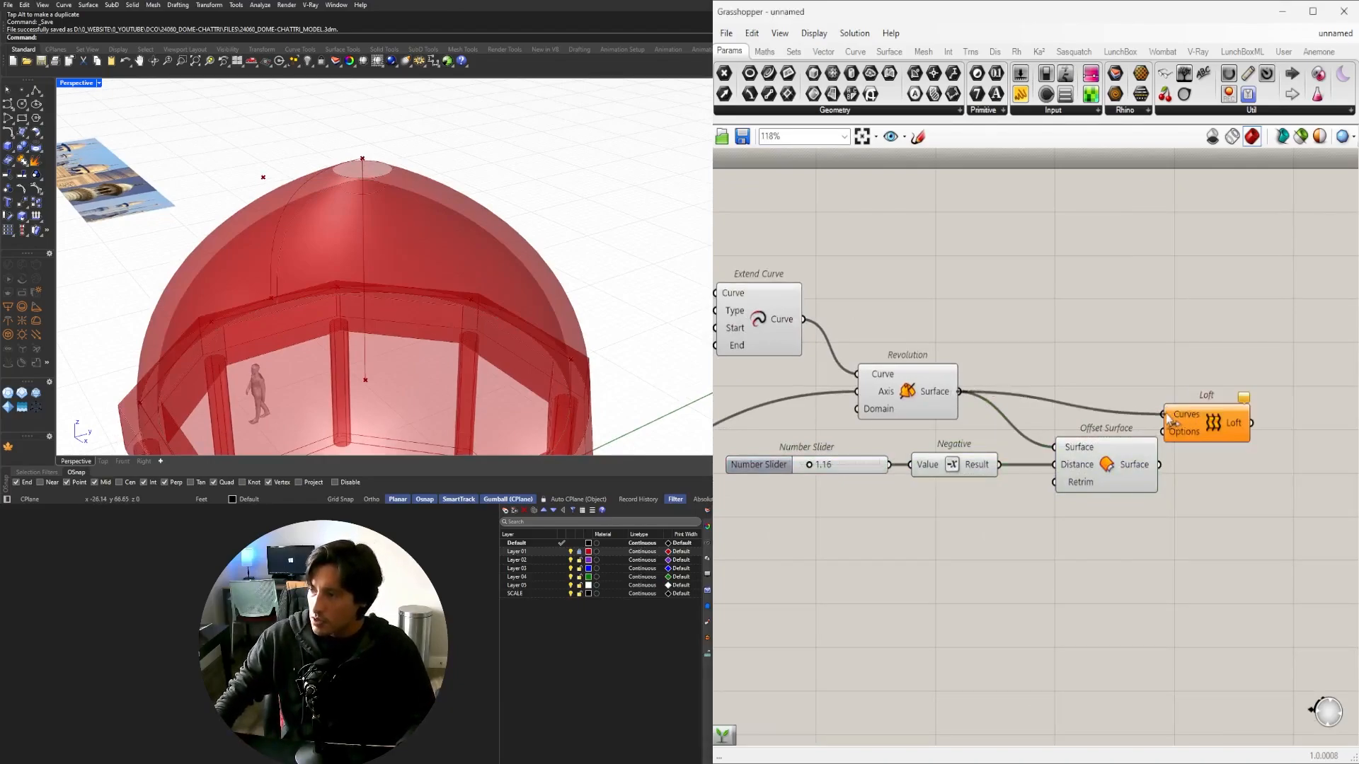
left_click_drag(1195, 426, 1248, 414)
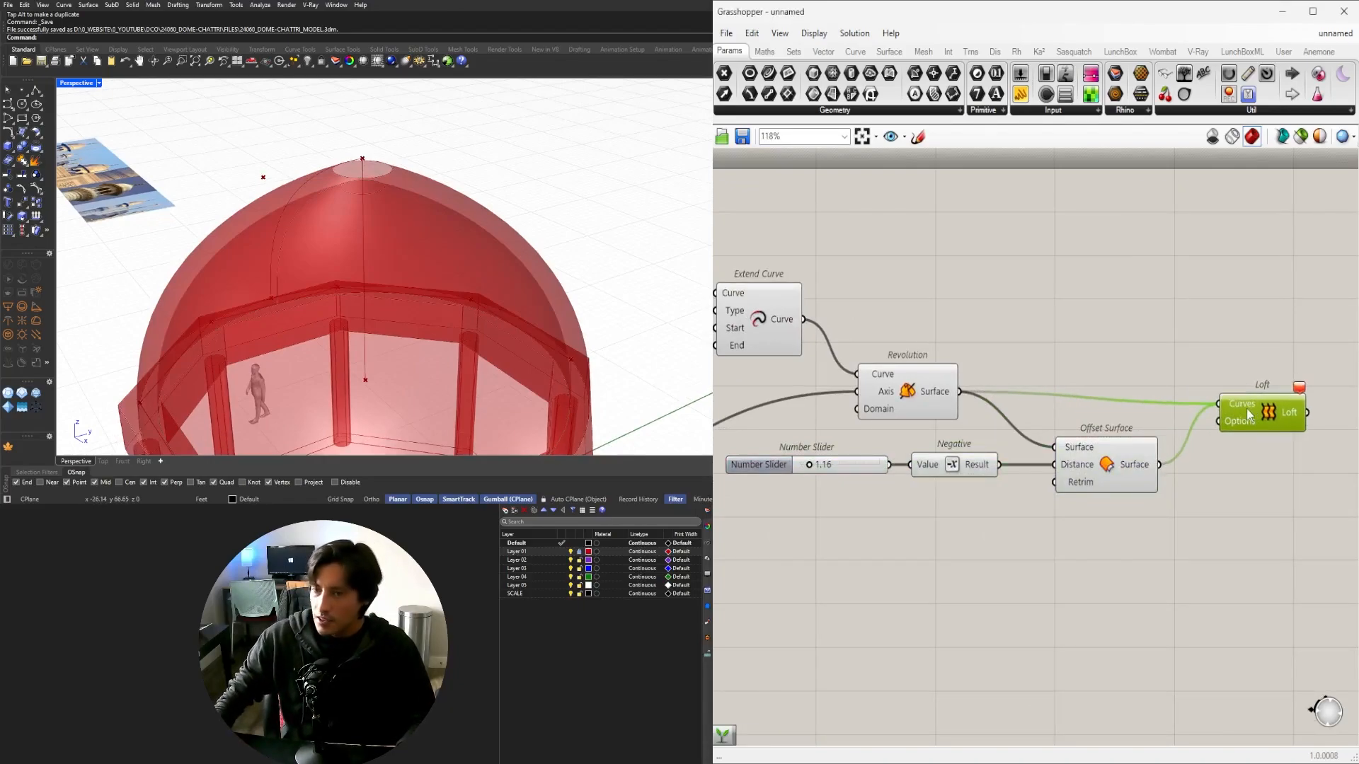
left_click(1072, 474)
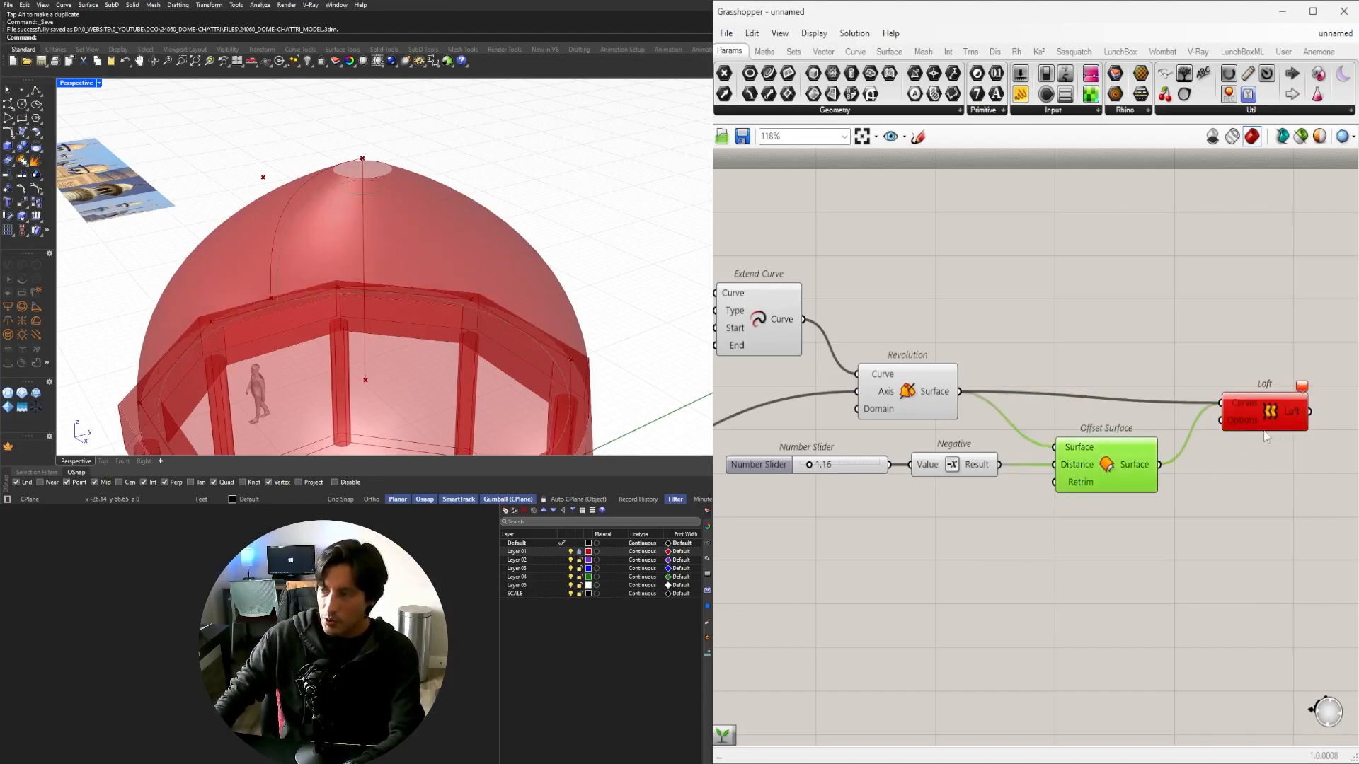
left_click(1267, 421)
key("Delete")
Duplicate the Offset Surface, disconnect its Distance, and set that distance to 0.
left_click_drag(1116, 524, 794, 457)
left_click_drag(1104, 459, 1122, 481)
left_click(1117, 511)
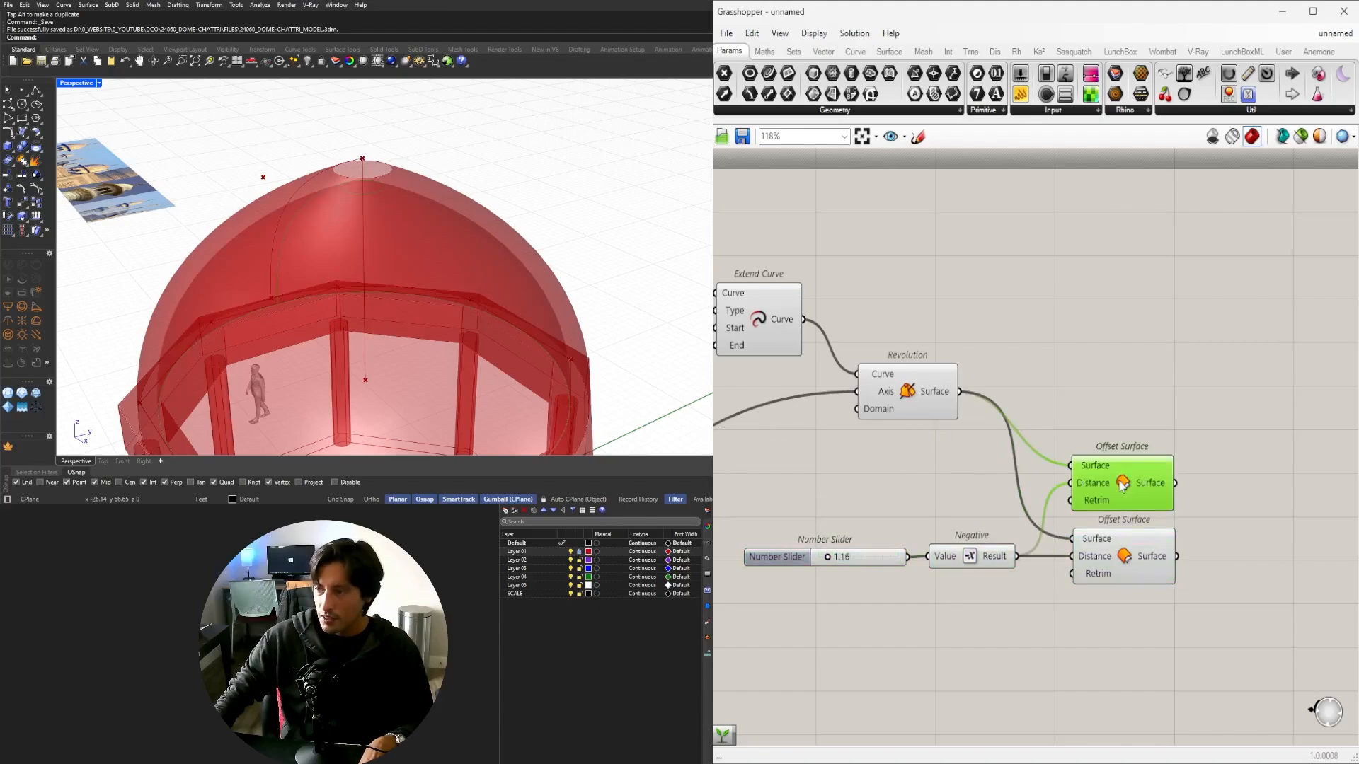
left_click_drag(1027, 549, 1020, 554, "ctrl")
right_click_drag(1110, 499, 968, 487)
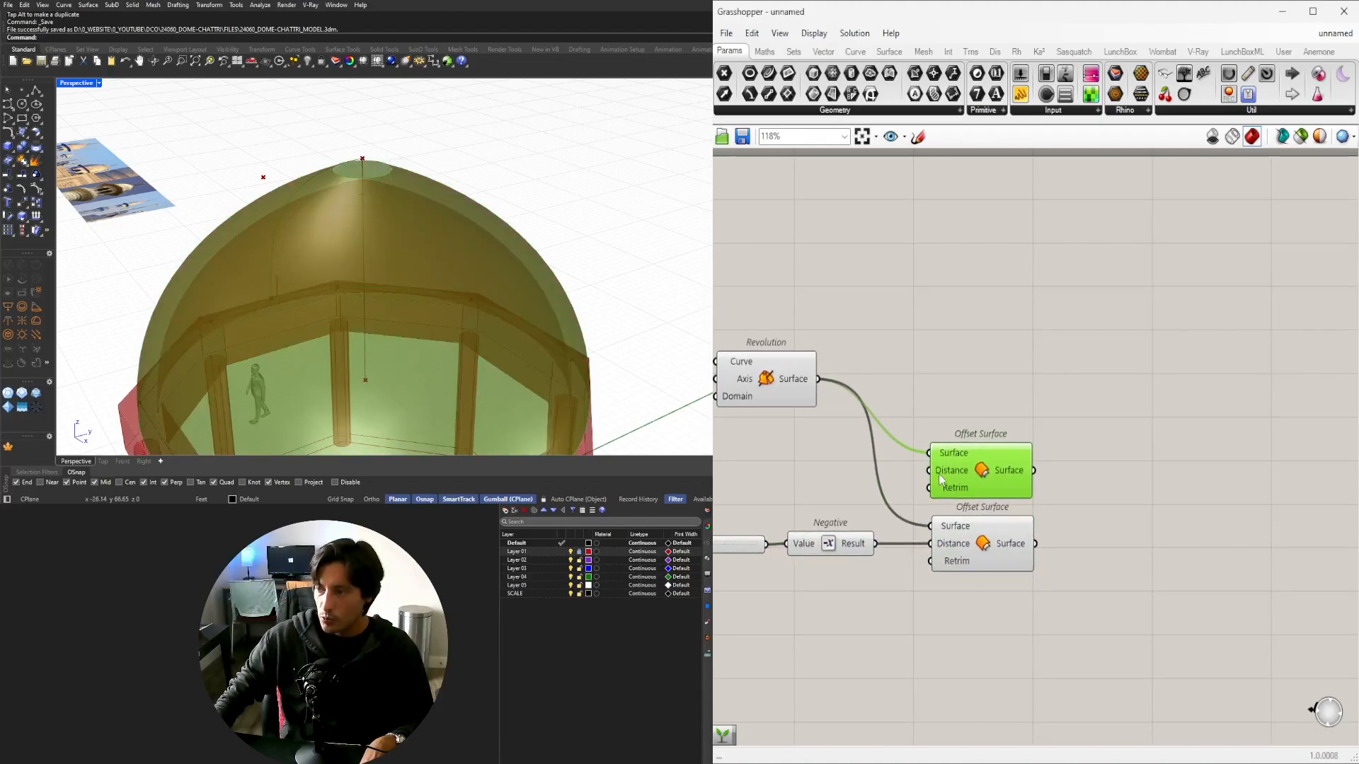
right_click(937, 473)
mouse_move(984, 619)
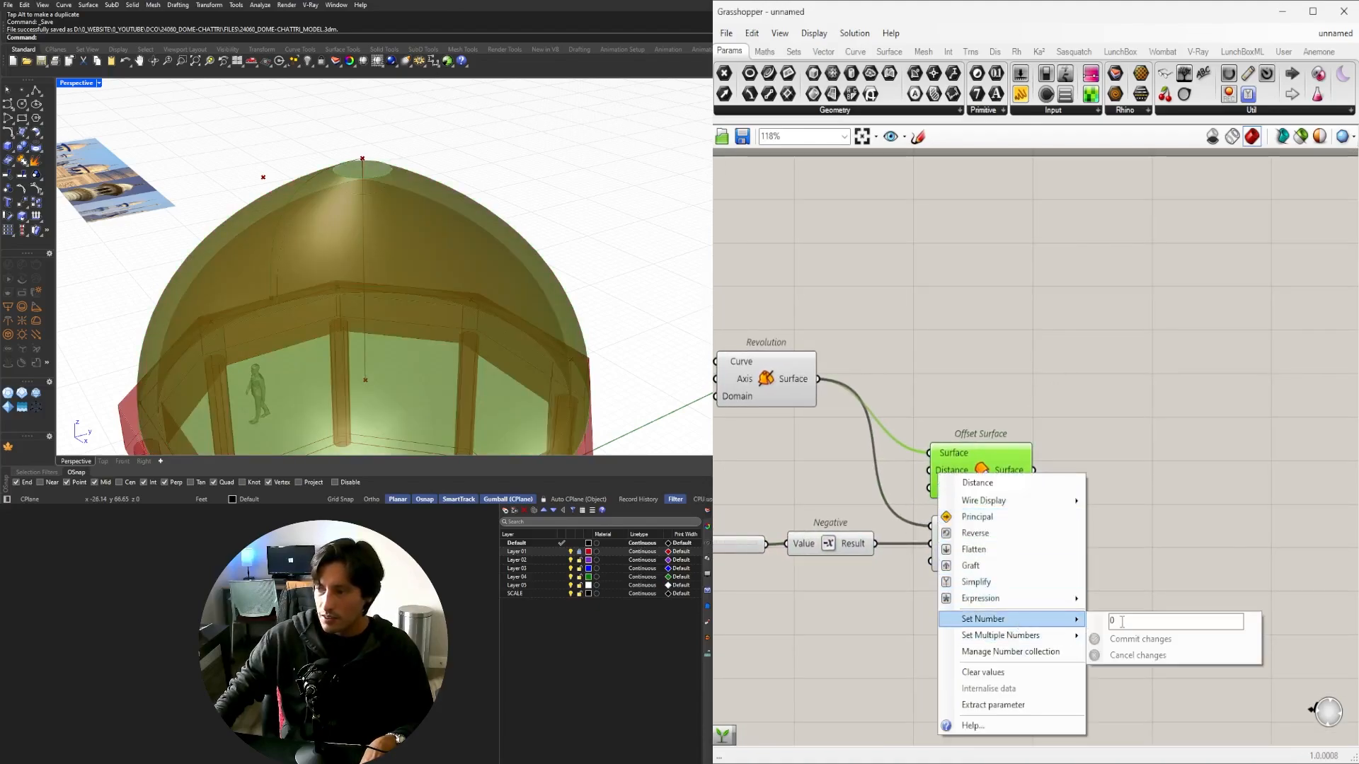
left_click(1133, 638)
Preview both offset shells, then try and delete another Loft from the upper offset.
left_click(1015, 473)
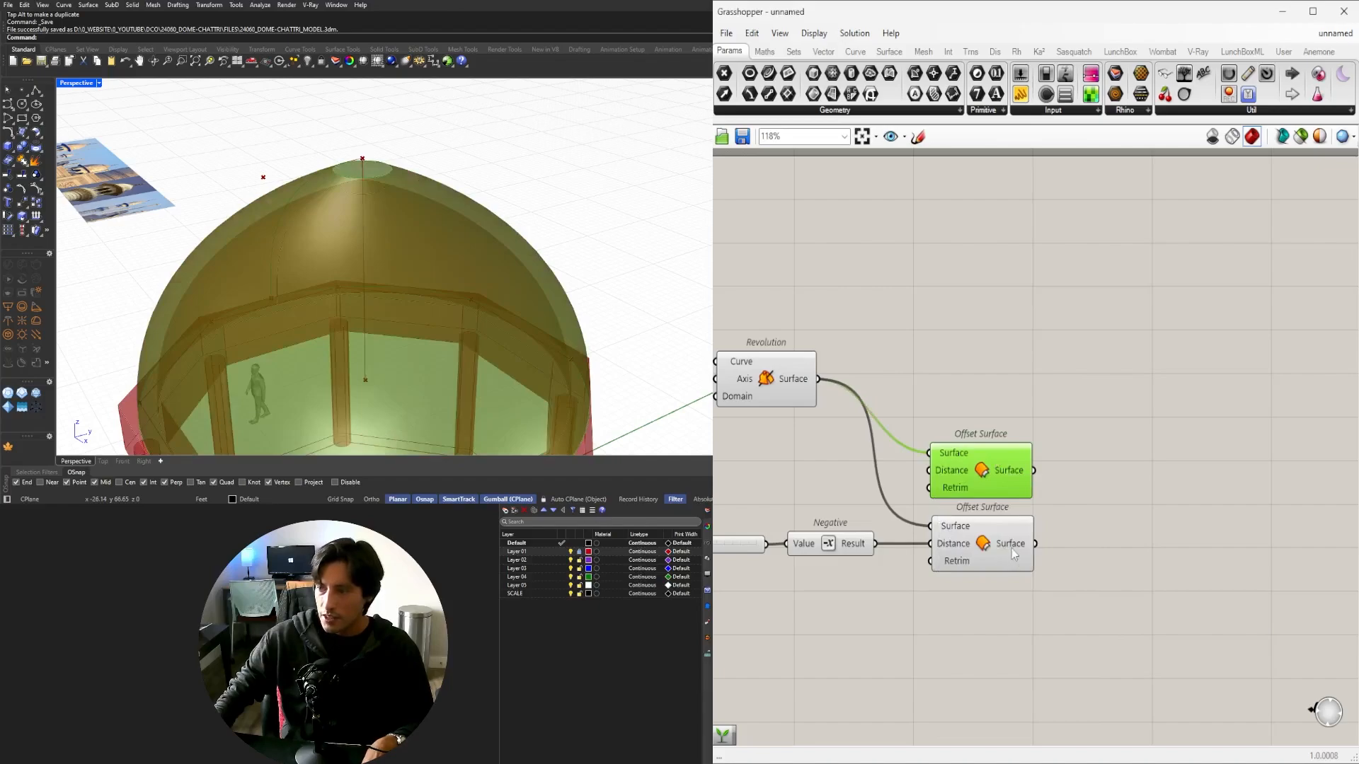
left_click(1013, 554, "shift")
right_click_drag(1108, 540, 1264, 427)
double_click(1274, 424)
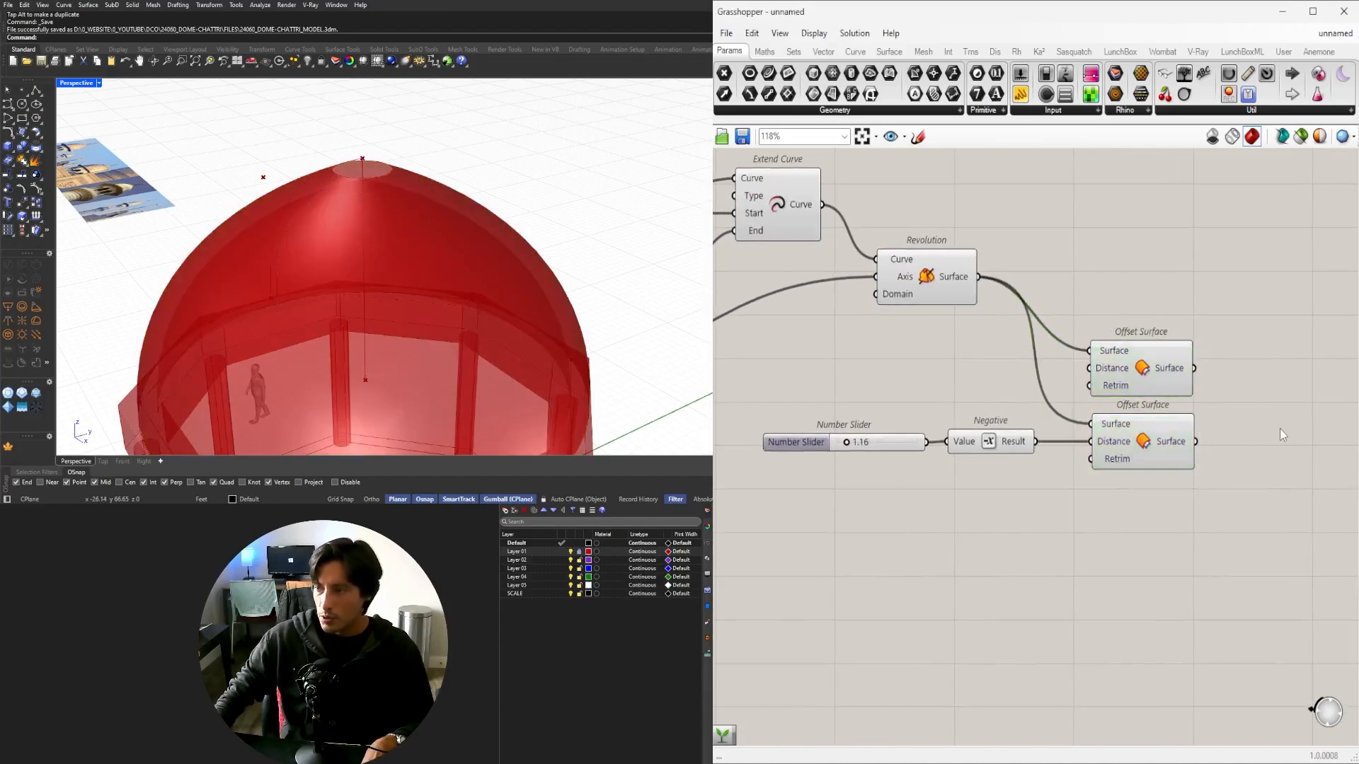
type("L")
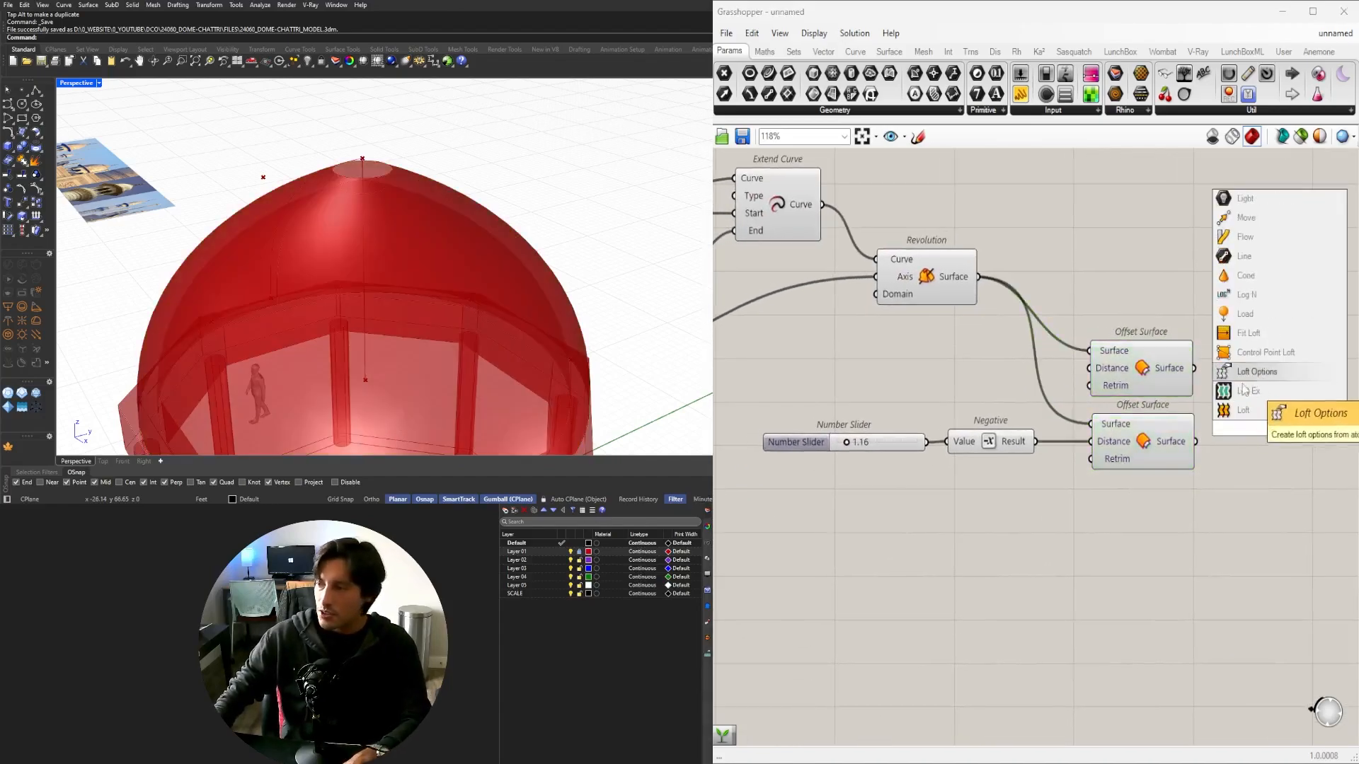
left_click(1216, 368)
left_click_drag(1211, 392, 1290, 423)
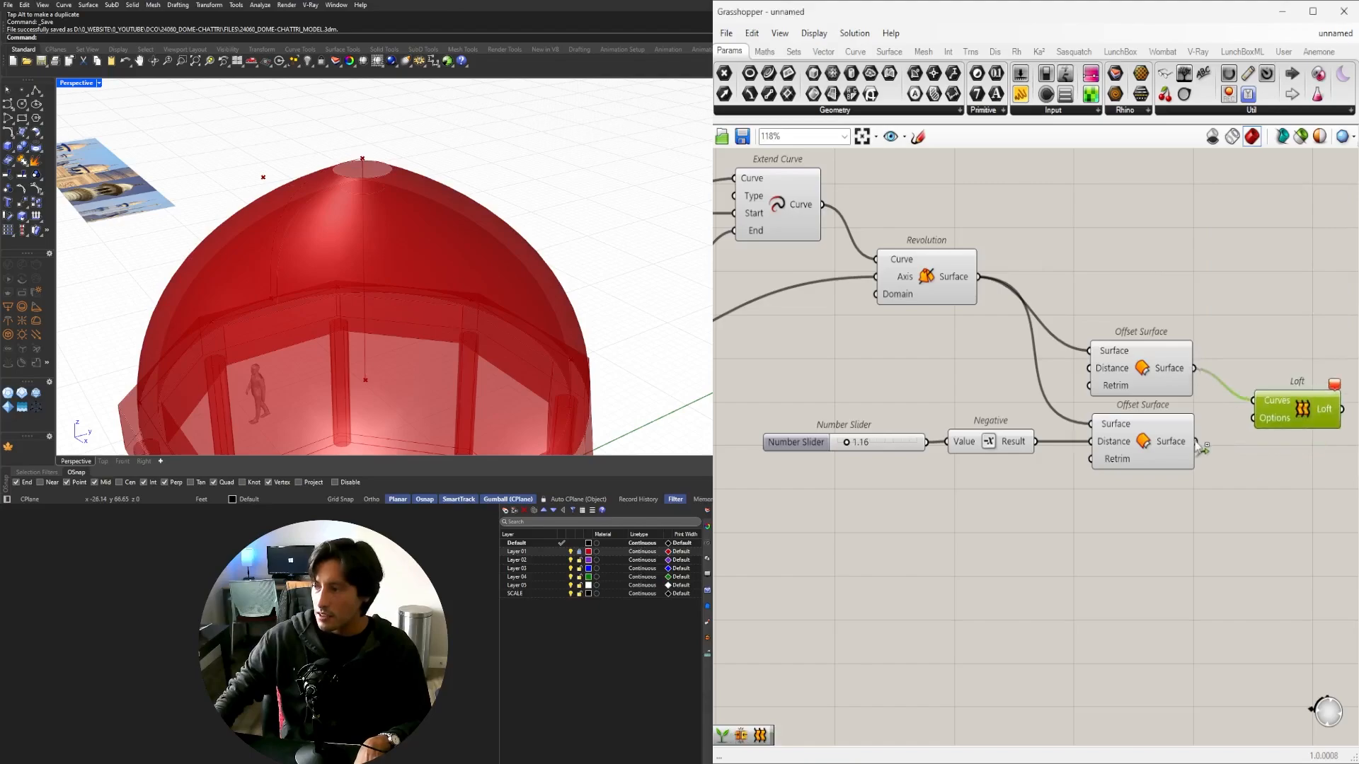
scroll(1261, 400, "down", 3)
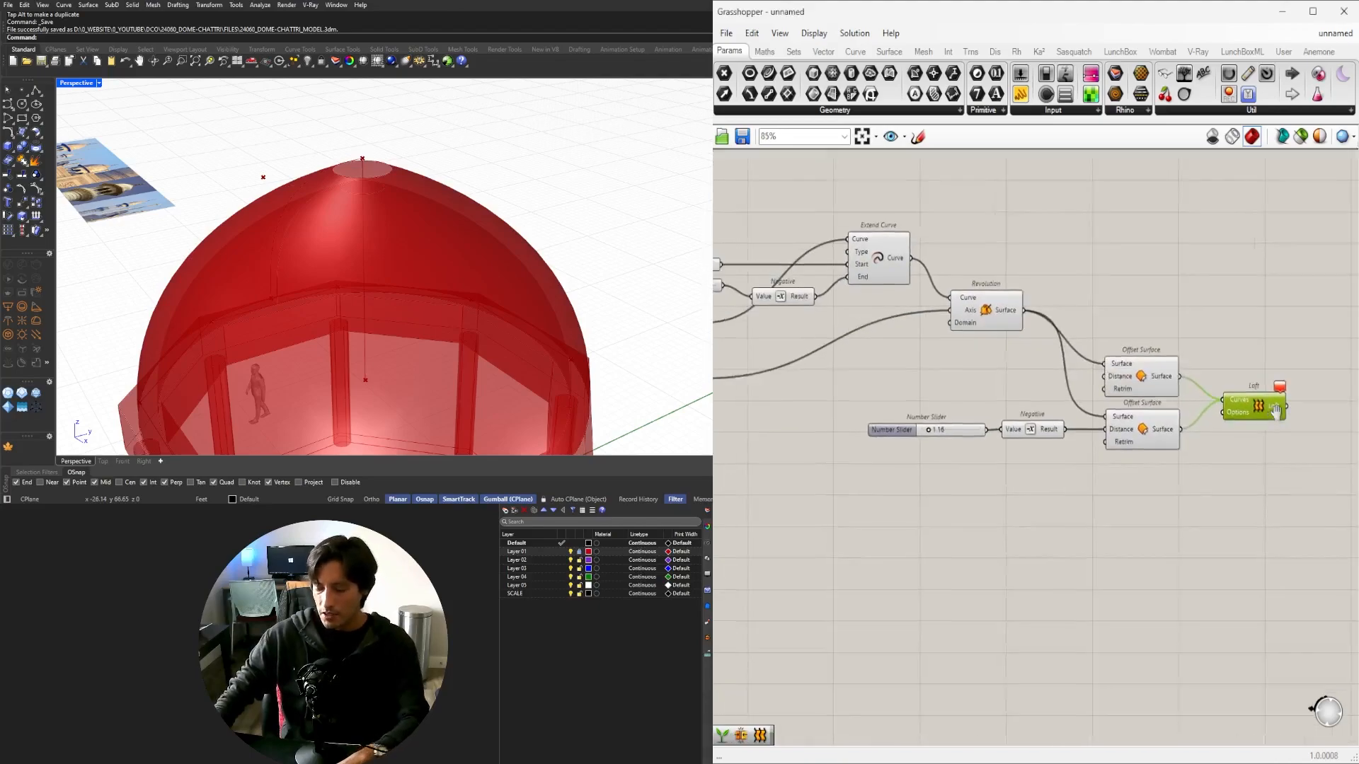
key("Delete")
left_click(1175, 388)
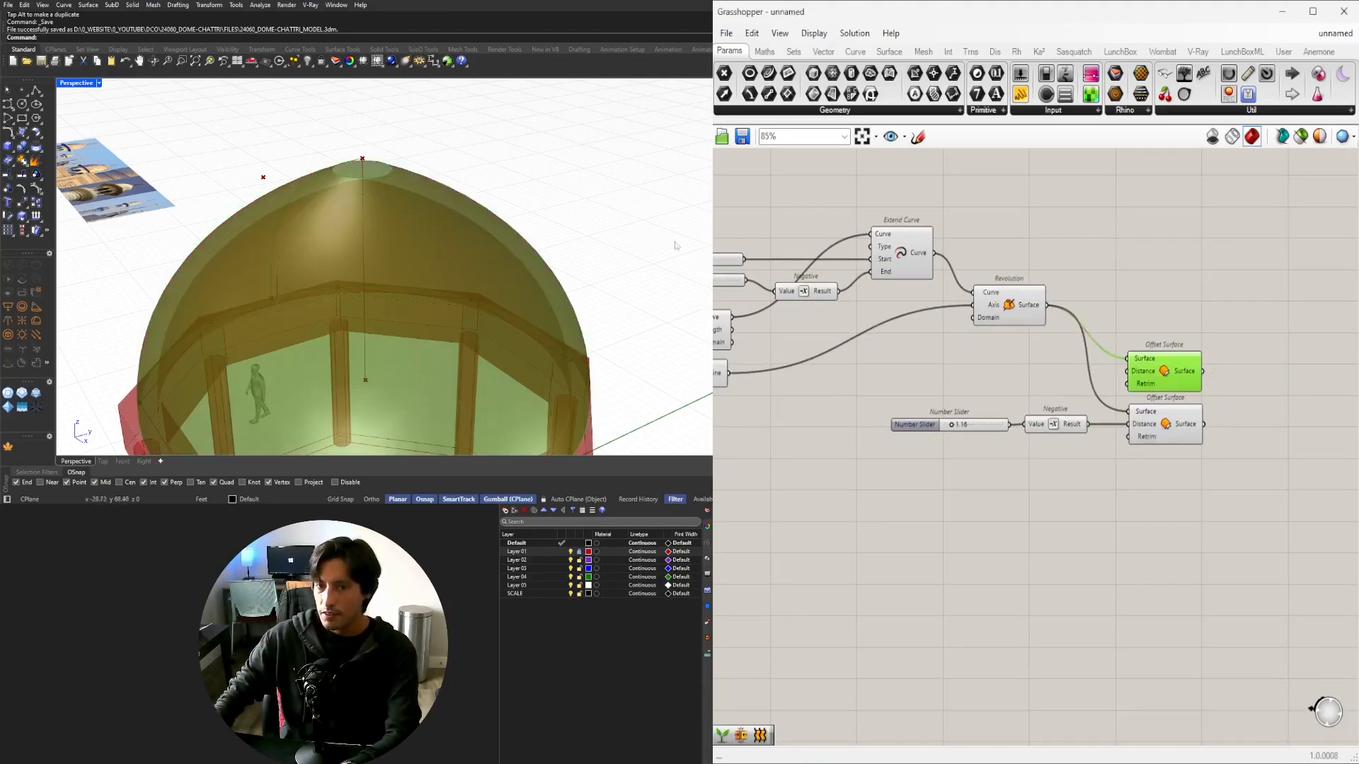
Add a Brep Edges component to each Offset Surface output, upper and lower dome shells.
right_click_drag(1122, 496, 981, 499)
left_click(1034, 424)
mouse_move(375, 246)
right_mouse_down()
mouse_move(375, 218)
mouse_move(372, 237)
right_mouse_up()
right_click_drag(1205, 425, 1116, 439)
double_click(1055, 410)
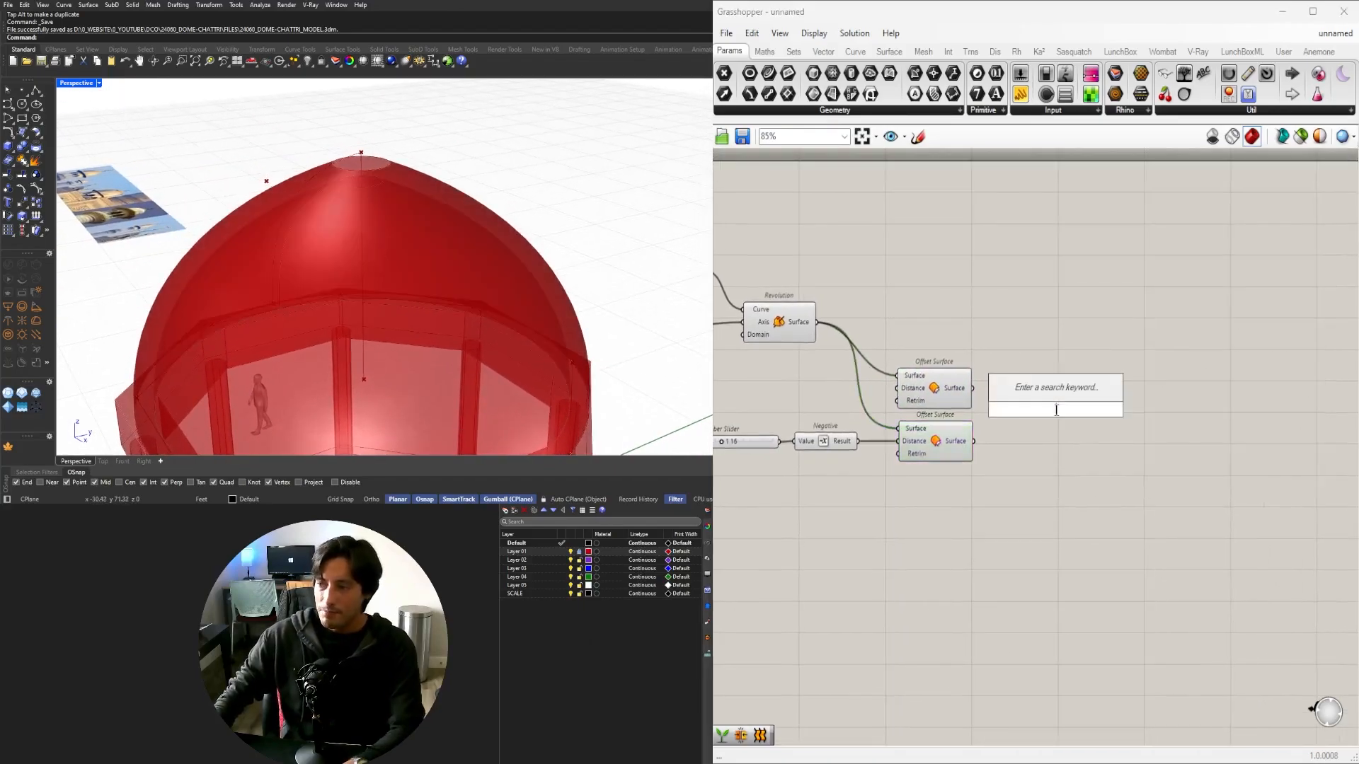
type("EN")
key("BackSpace")
key("BackSpace")
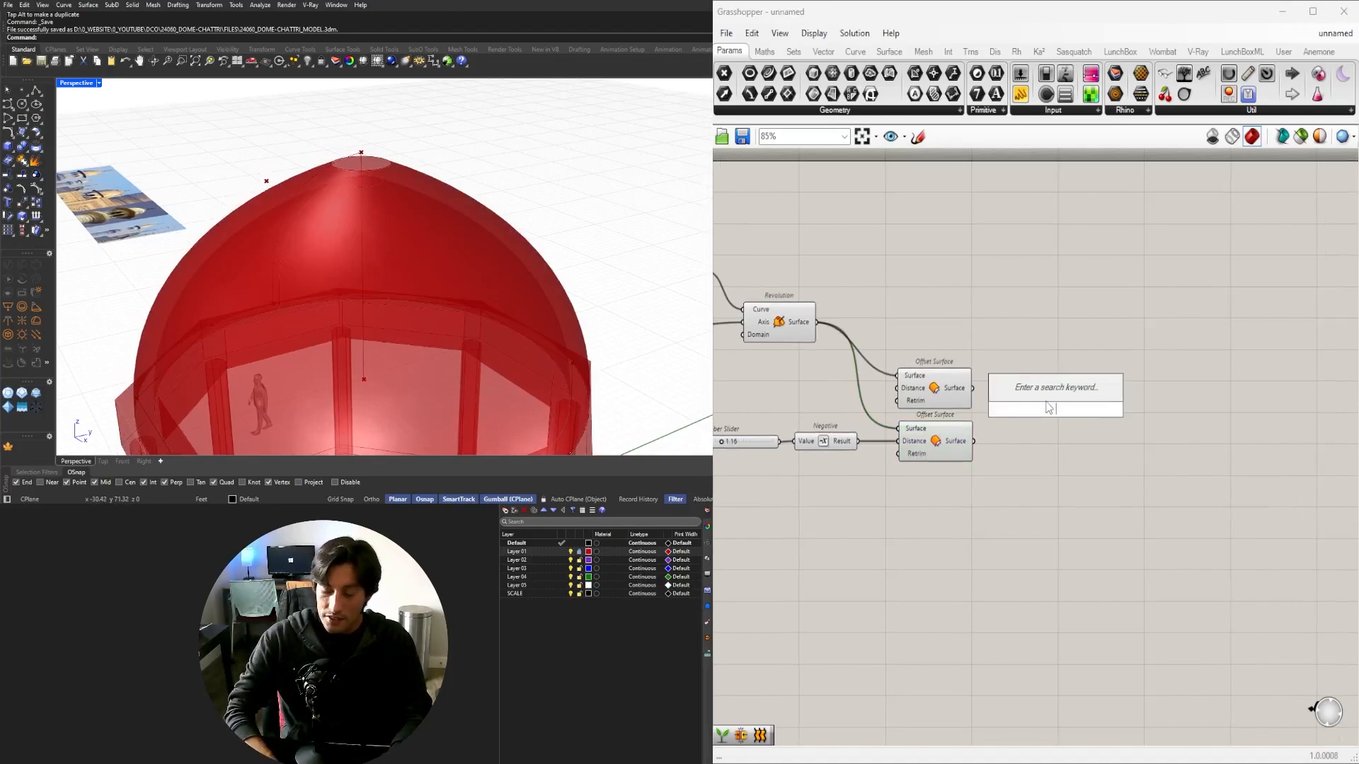
type("EDGES")
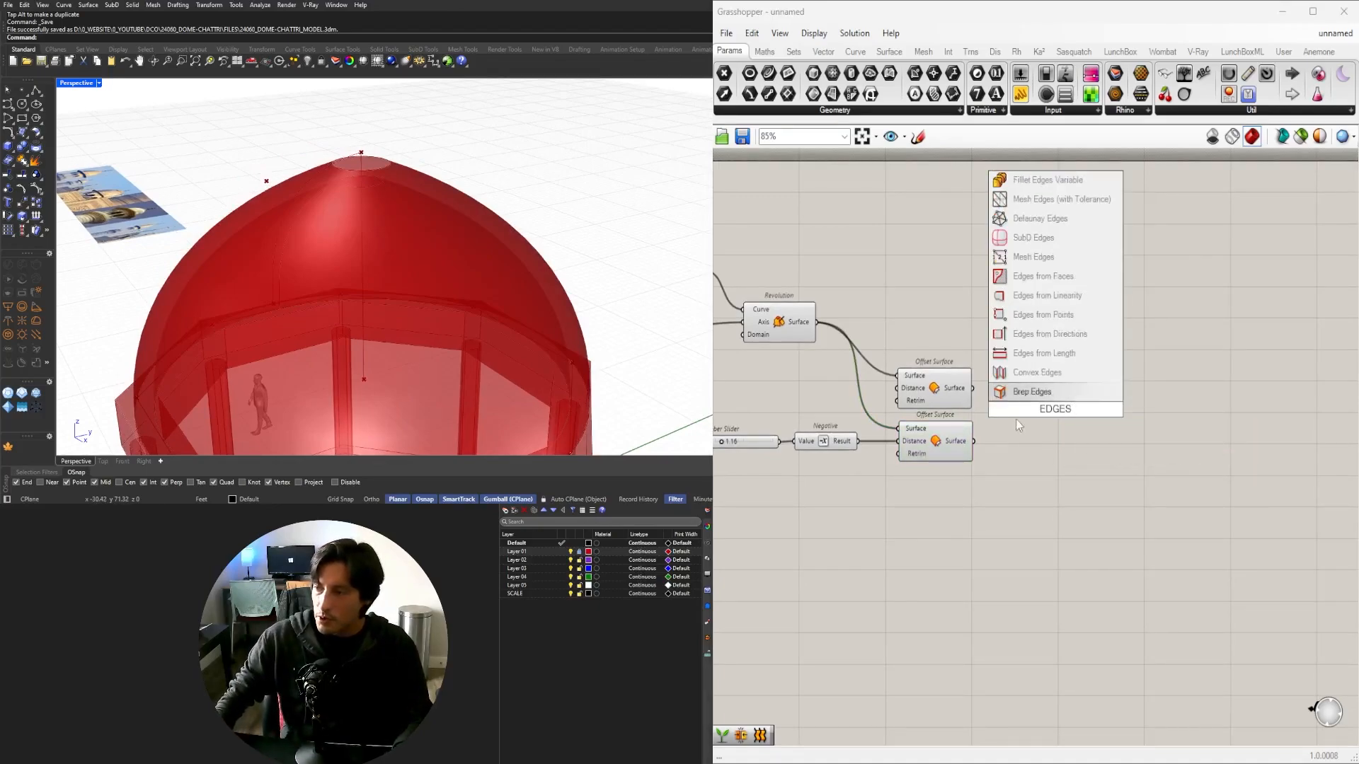
key("Return")
left_click_drag(1001, 398, 1042, 391)
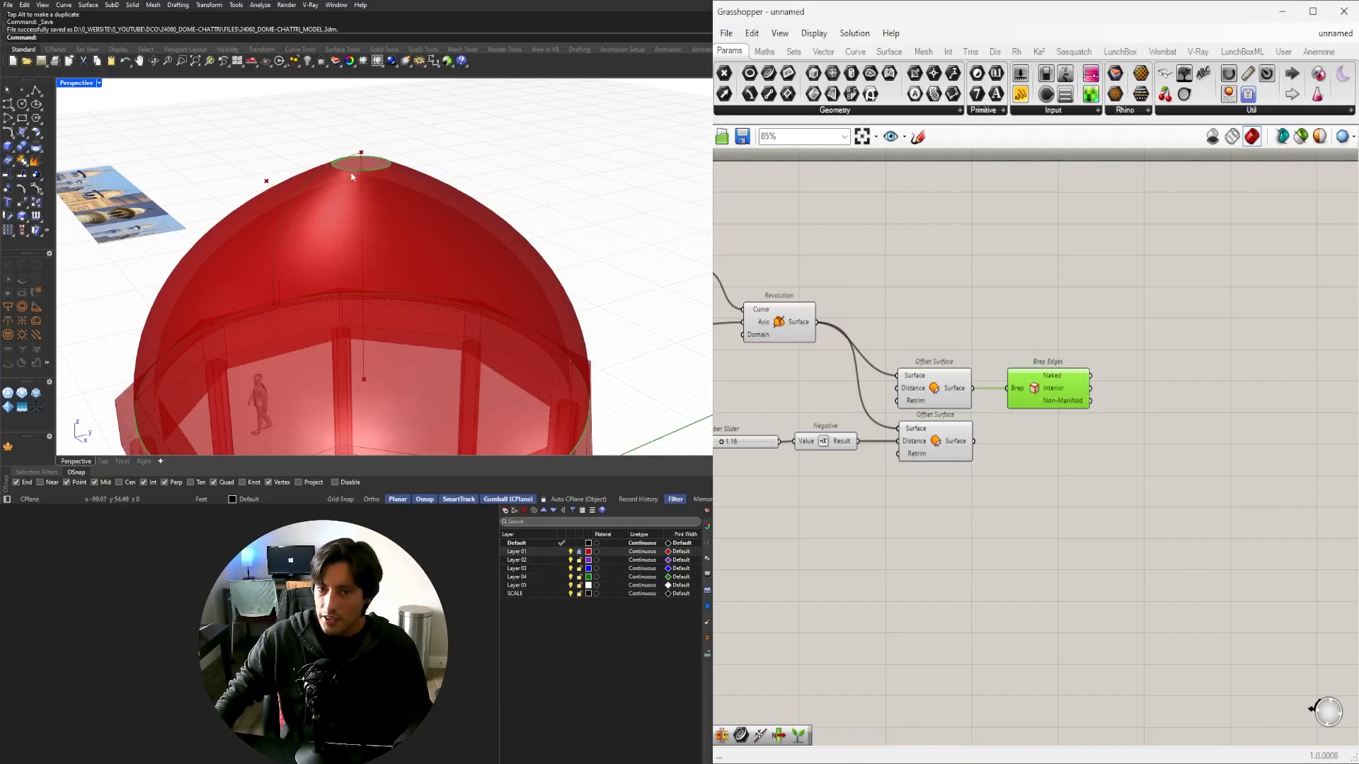
scroll(352, 177, "down", 3)
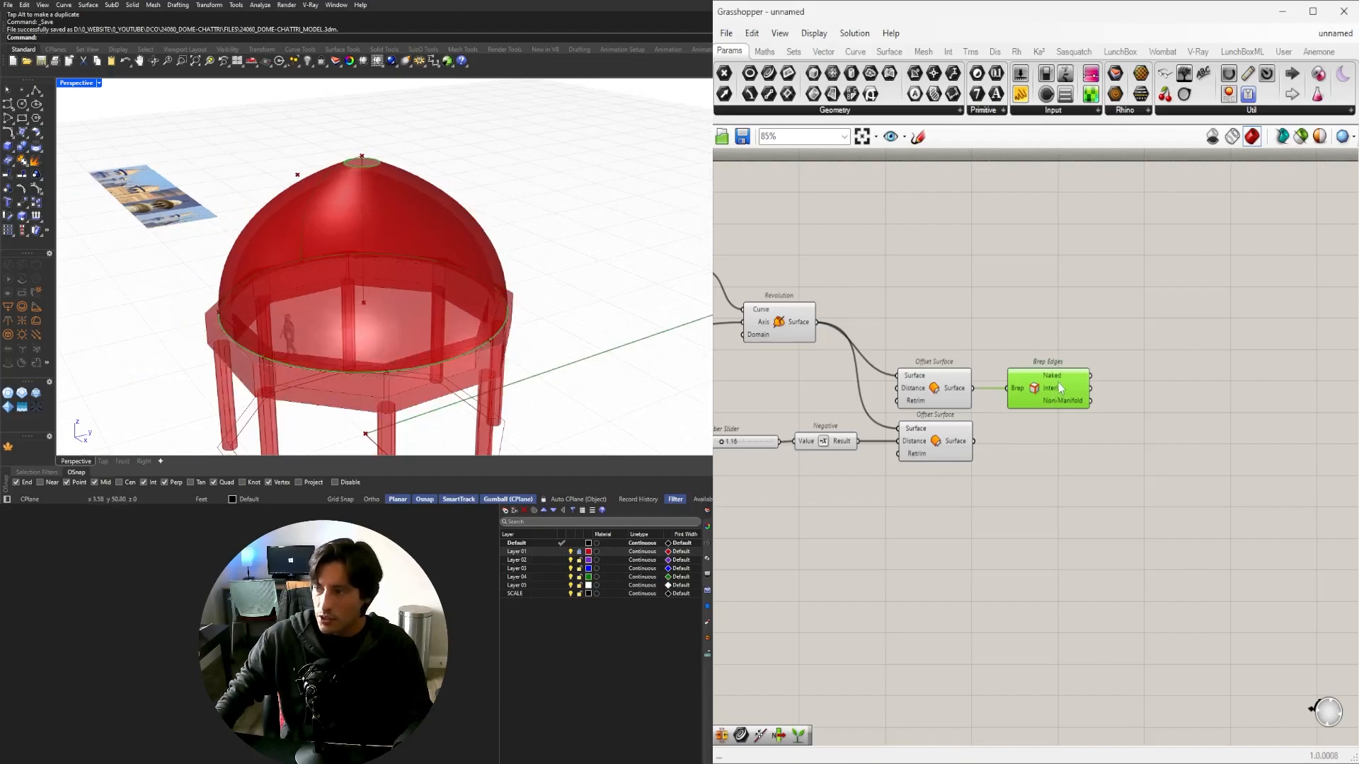
left_click_drag(1036, 403, 1014, 441, "alt")
Loft both Brep Edges Naked outputs together and view the dome top from above.
double_click(1220, 429)
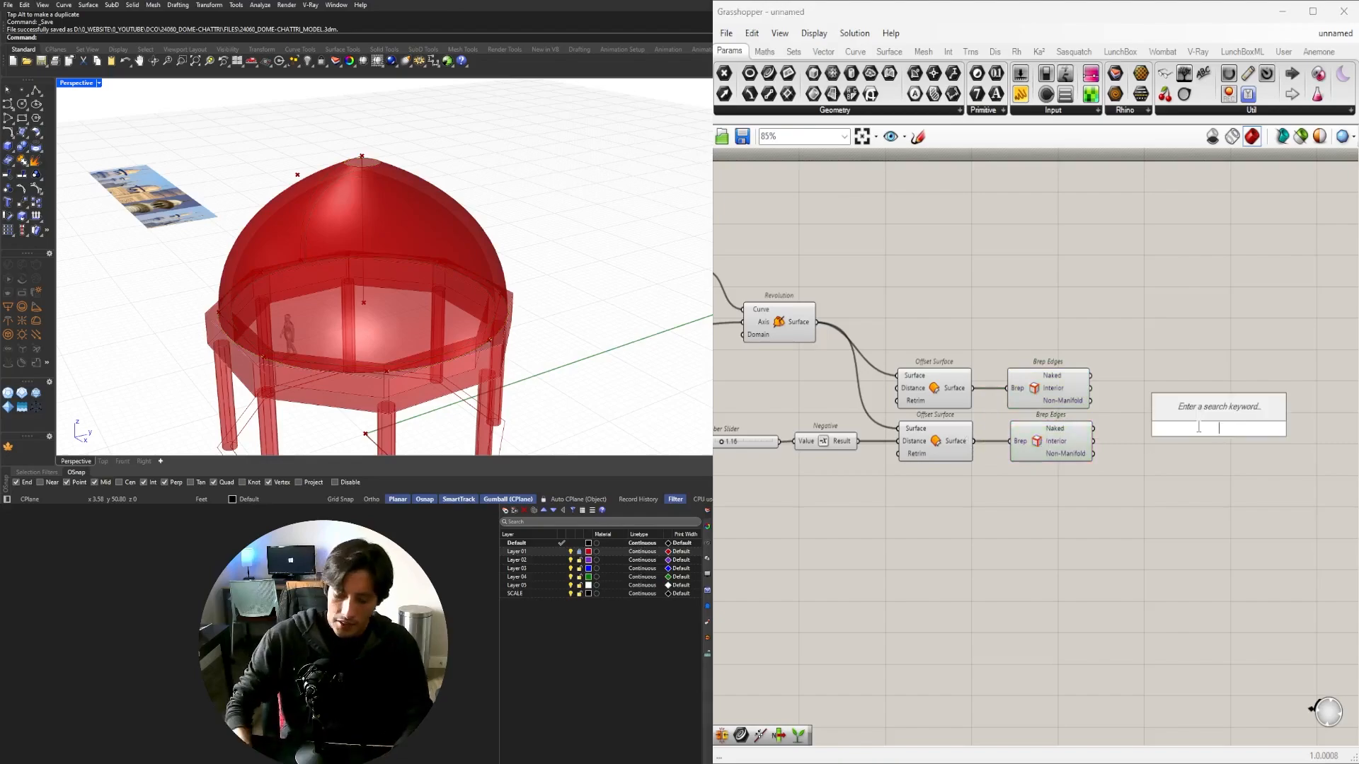
type("LOFT")
key("Return")
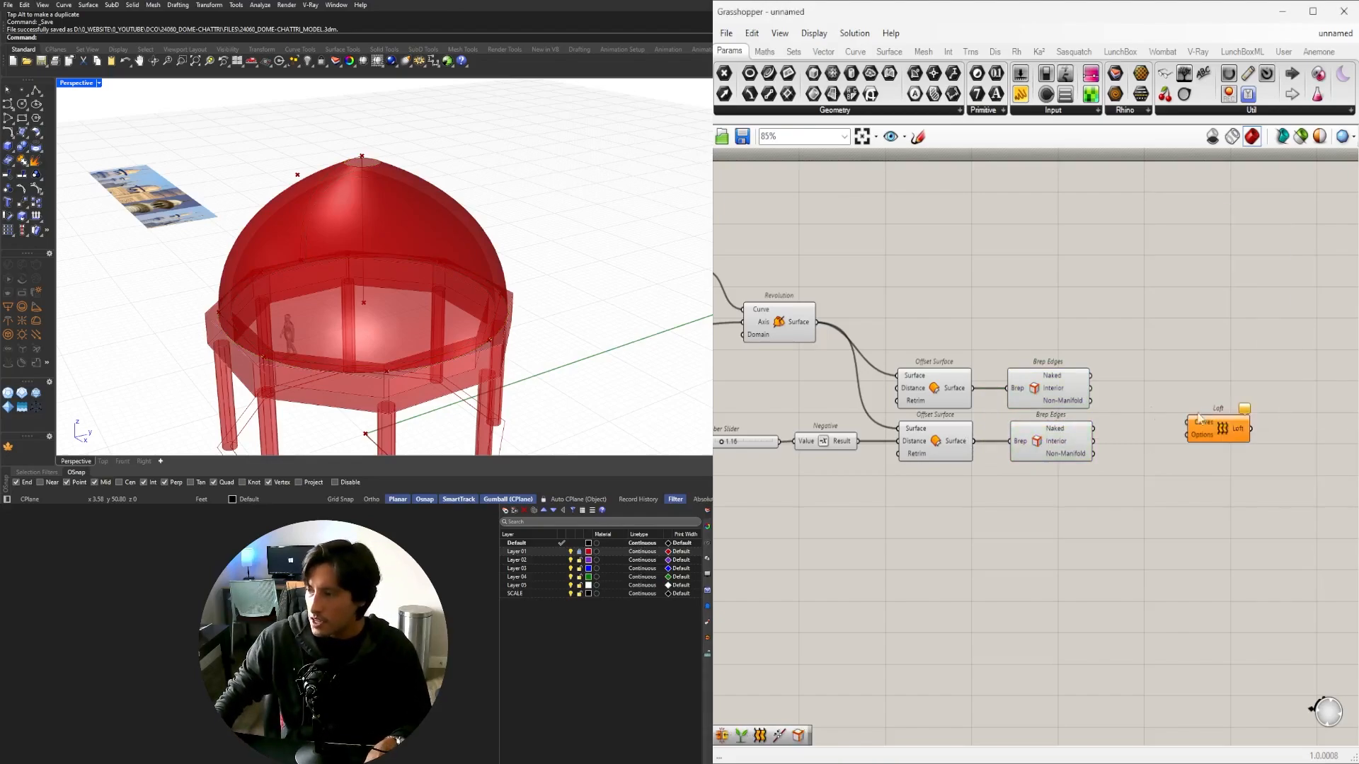
scroll(1093, 372, "up", 3)
left_click_drag(1176, 417, 1217, 426)
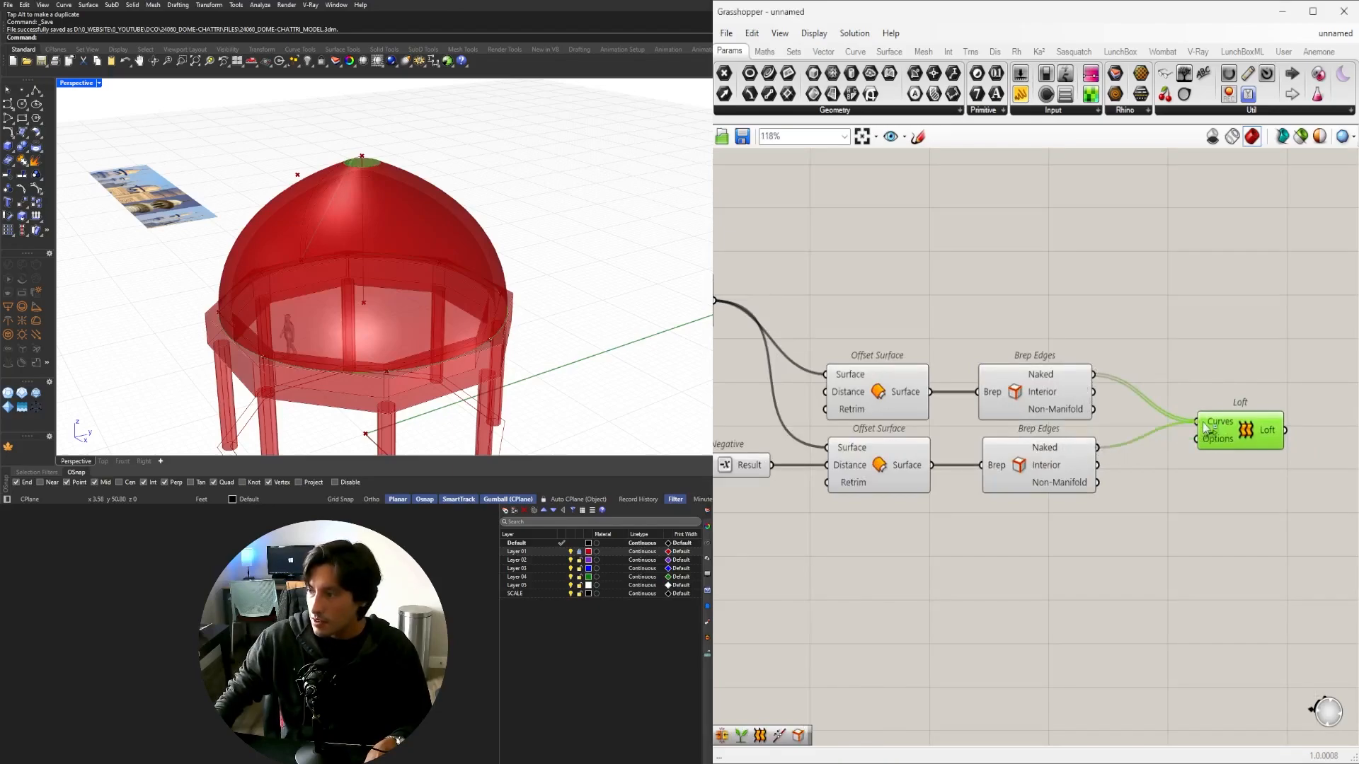
left_click_drag(1235, 432, 1213, 405)
scroll(289, 145, "up", 8)
right_click_drag(289, 145, 530, 678)
Flatten the Loft's Curves input and shift the Loft to make room.
right_click(1198, 401)
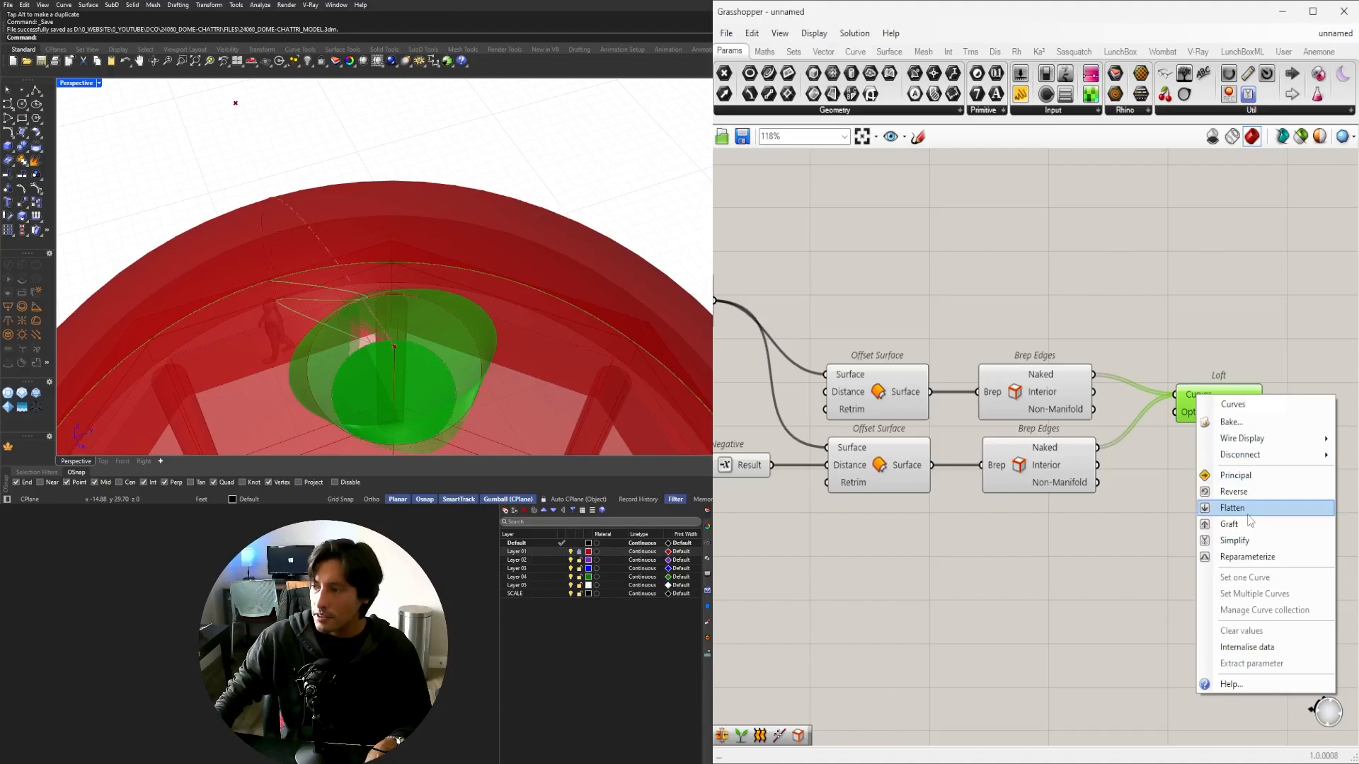
left_click(1247, 524)
scroll(1111, 435, "down", 2)
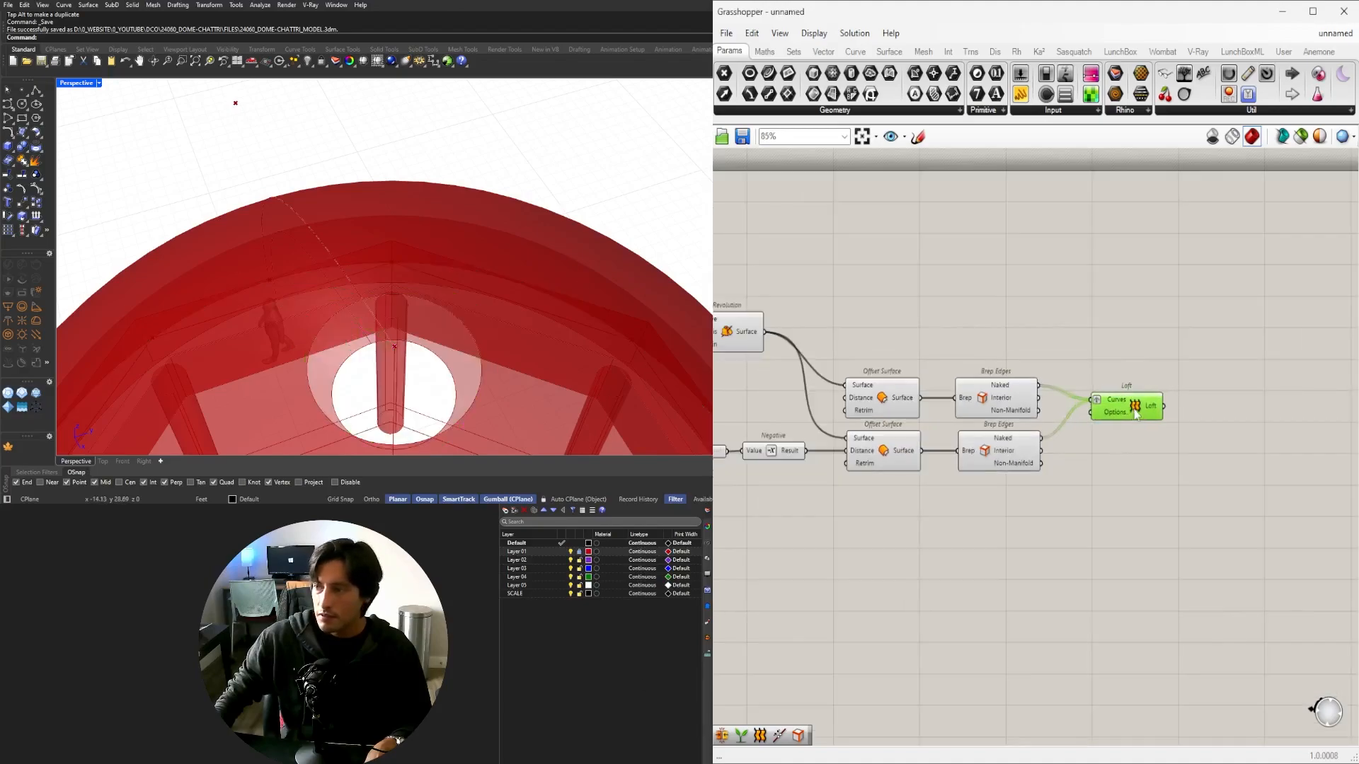
right_click_drag(1134, 415, 992, 400)
left_click_drag(992, 400, 1103, 403)
Insert Graft Tree components between the Brep Edges outputs and the Loft, removing the Curves flatten.
double_click(1010, 464)
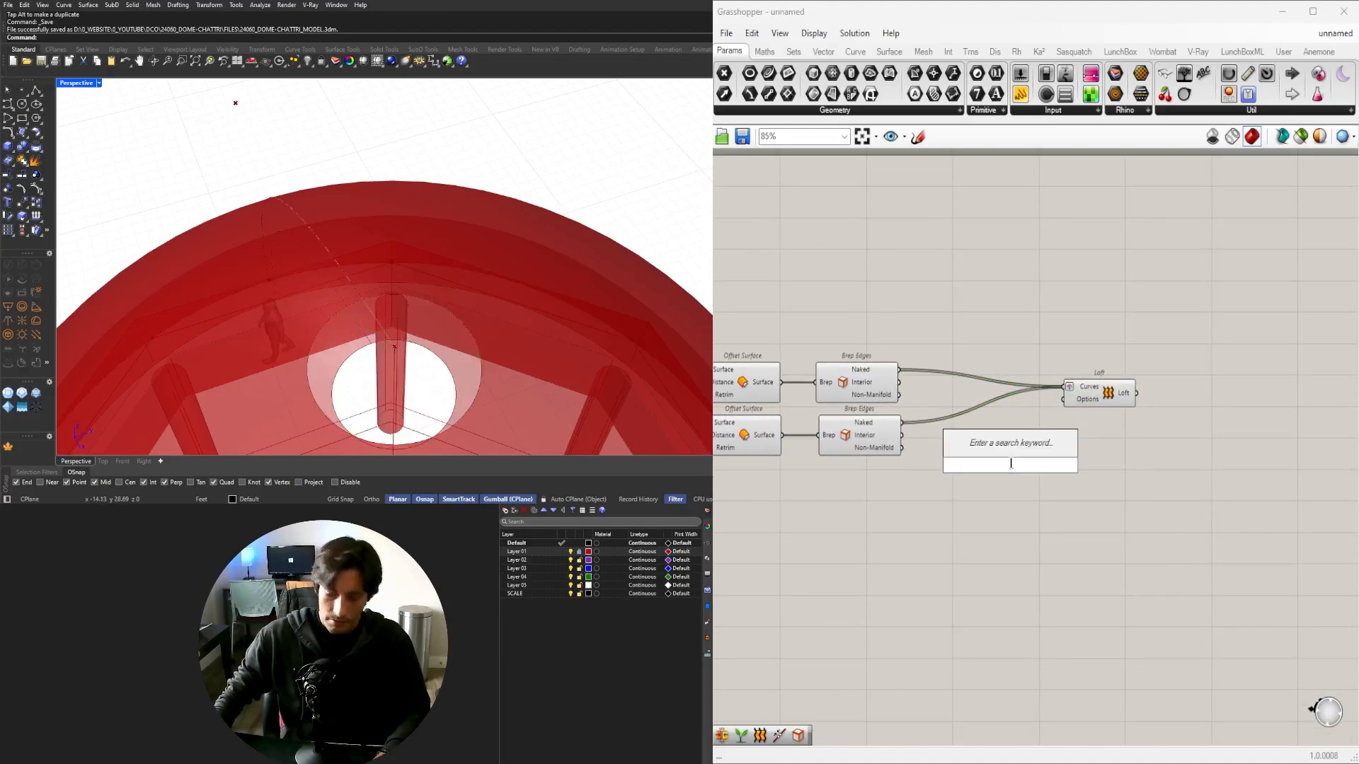
type("gra")
left_click(981, 451)
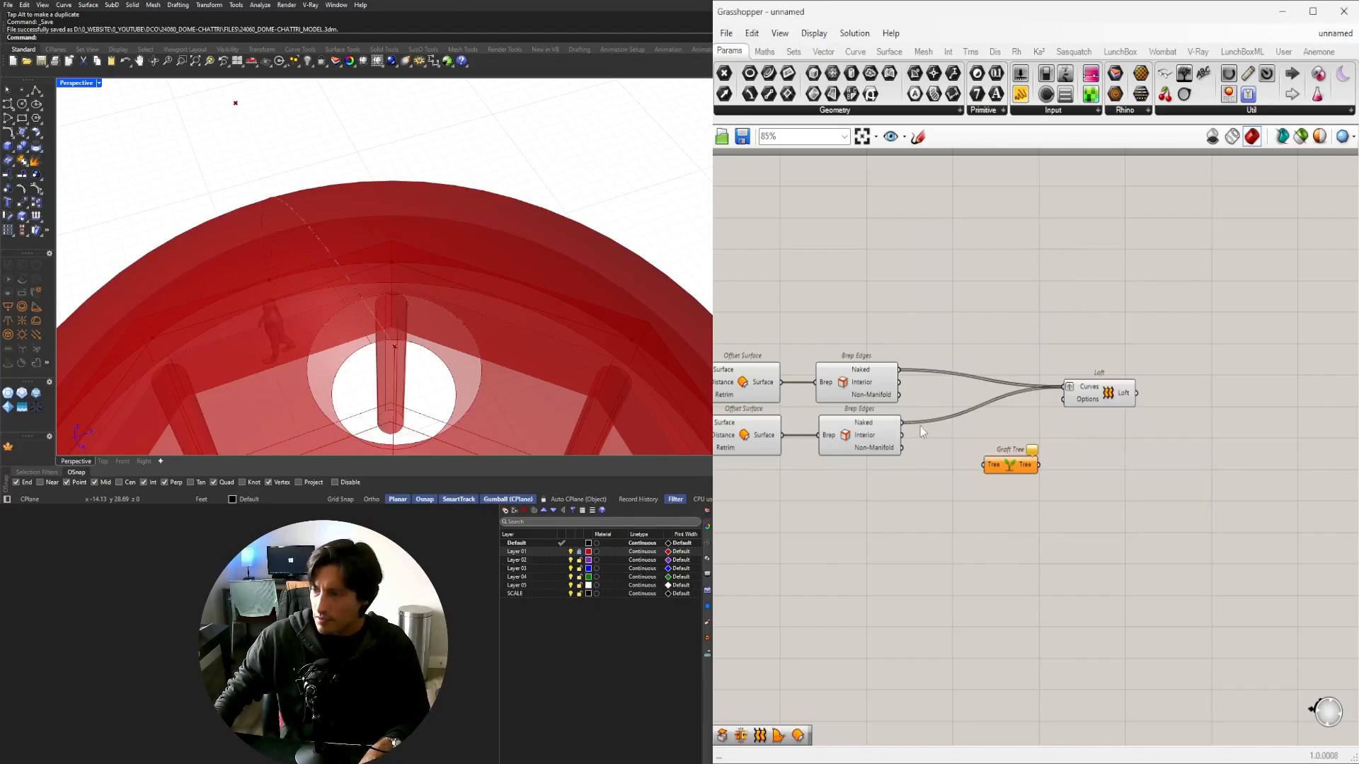
left_click_drag(1007, 470, 959, 430)
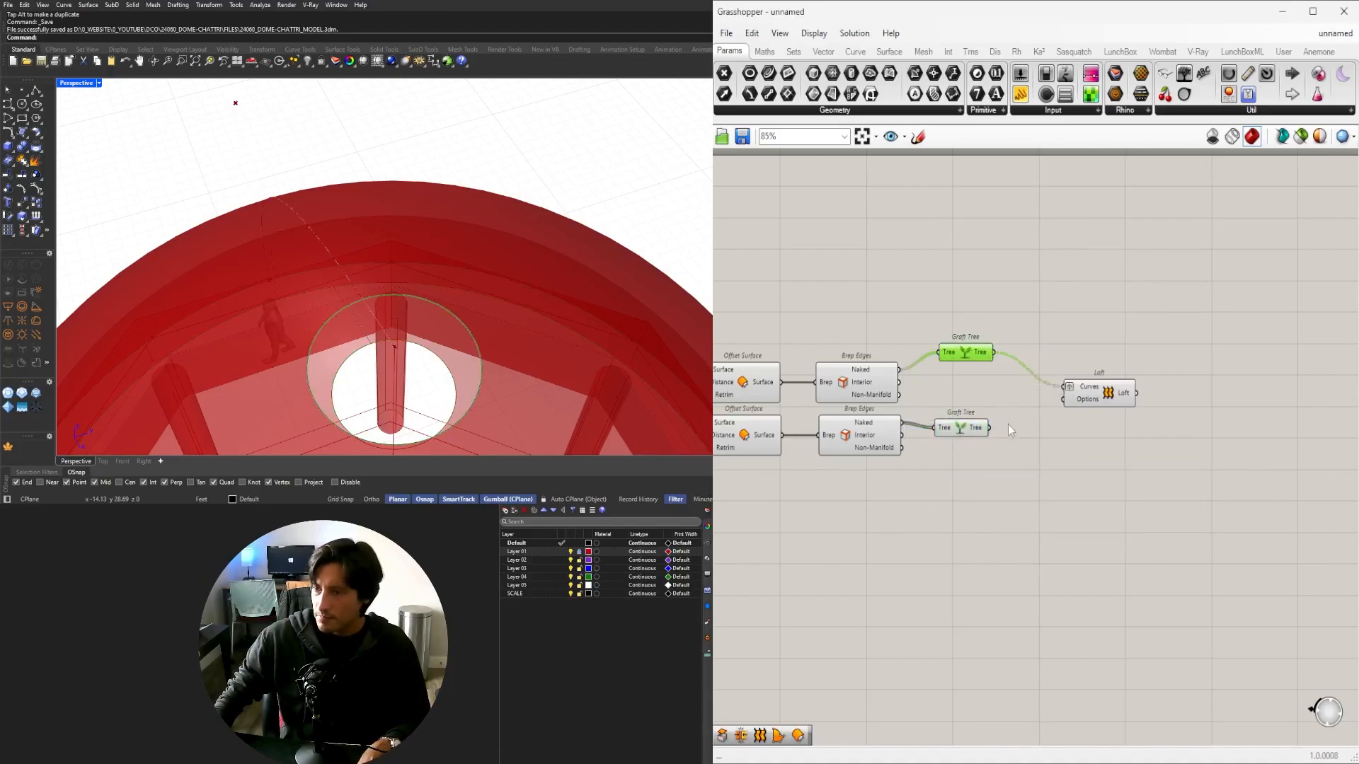
right_click(1070, 393)
left_click(1086, 500)
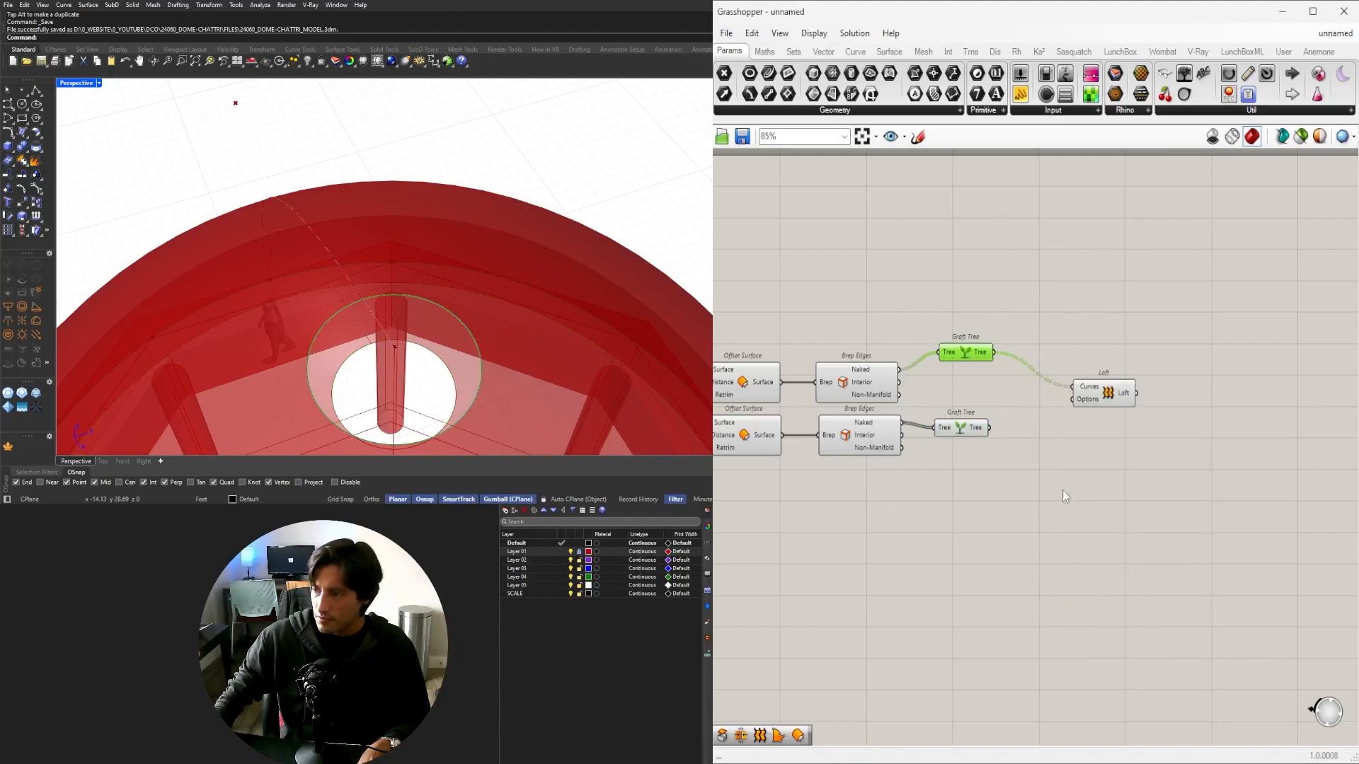
left_click_drag(1081, 386, 1038, 379)
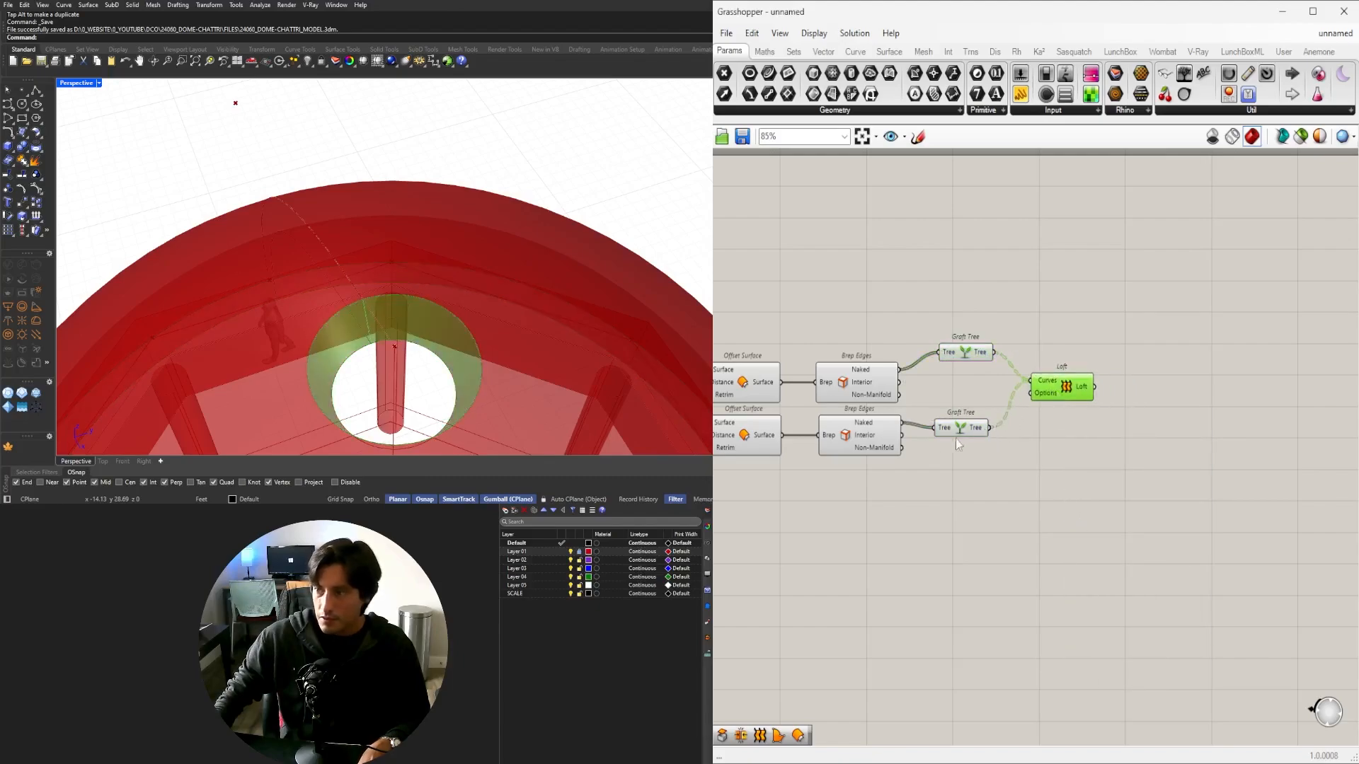
left_click_drag(957, 427, 961, 416)
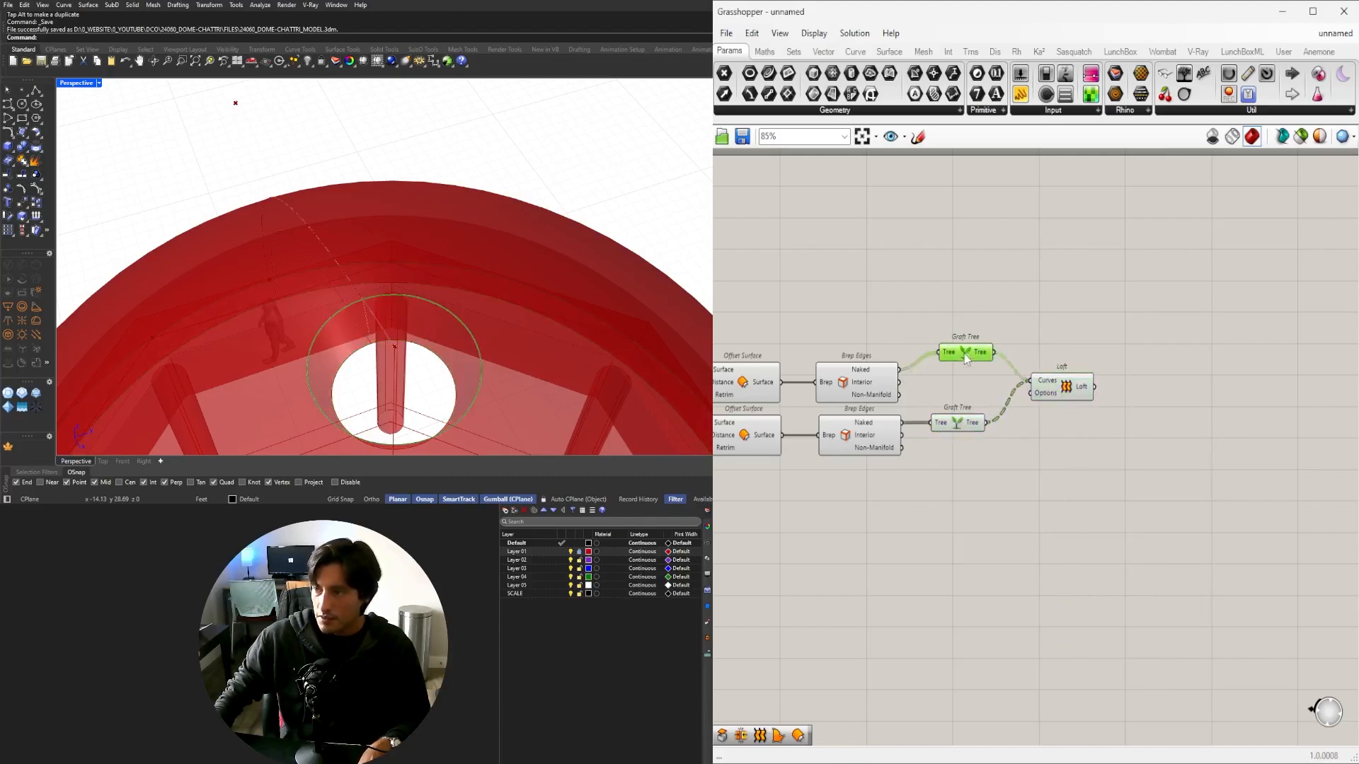
left_click_drag(1050, 383, 1046, 376)
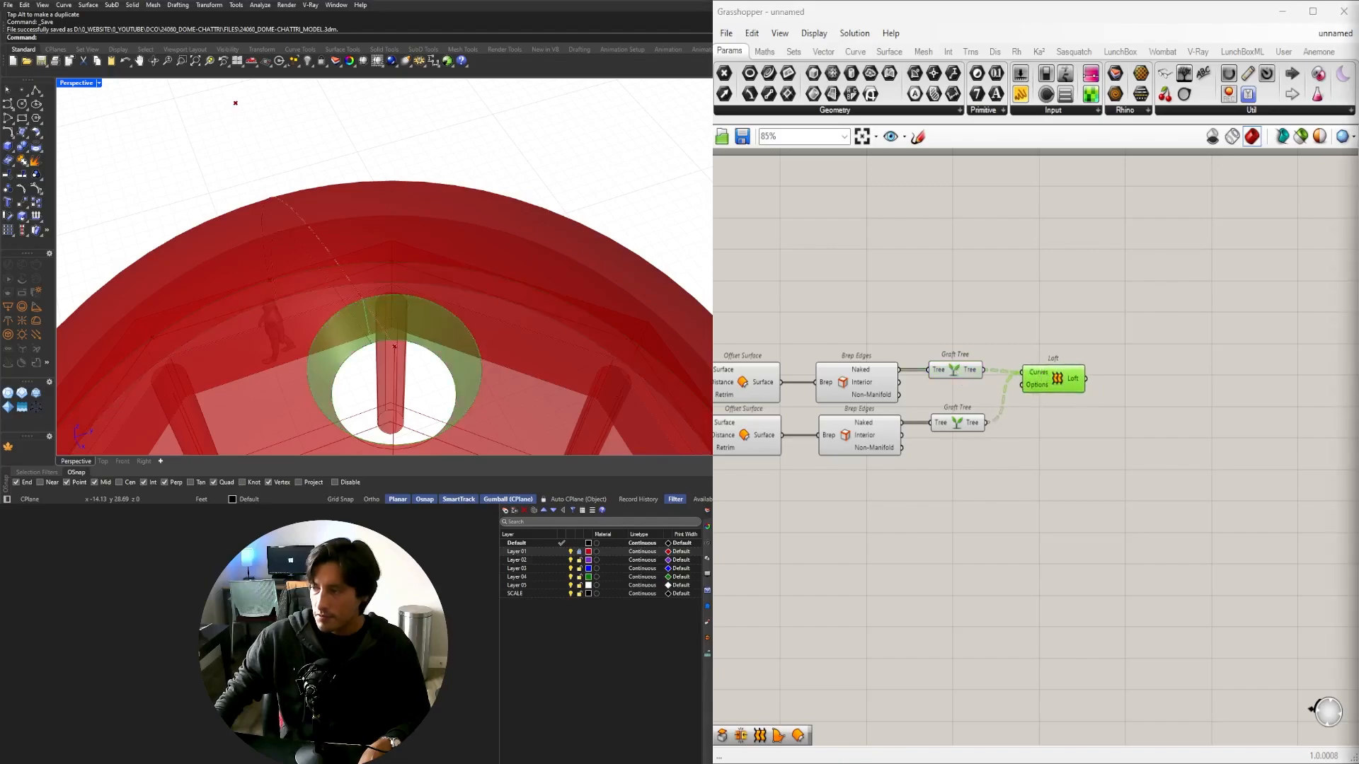
Turn off preview for the nine dome-building components.
left_click(1150, 497)
scroll(1149, 497, "down", 4)
left_click_drag(1162, 498, 898, 361)
middle_click(924, 352)
left_click(963, 395)
Orbit the Rhino view to inspect the grafted loft closing the dome's tip ring.
right_click_drag(516, 305, 519, 663)
scroll(584, 285, "up", 5)
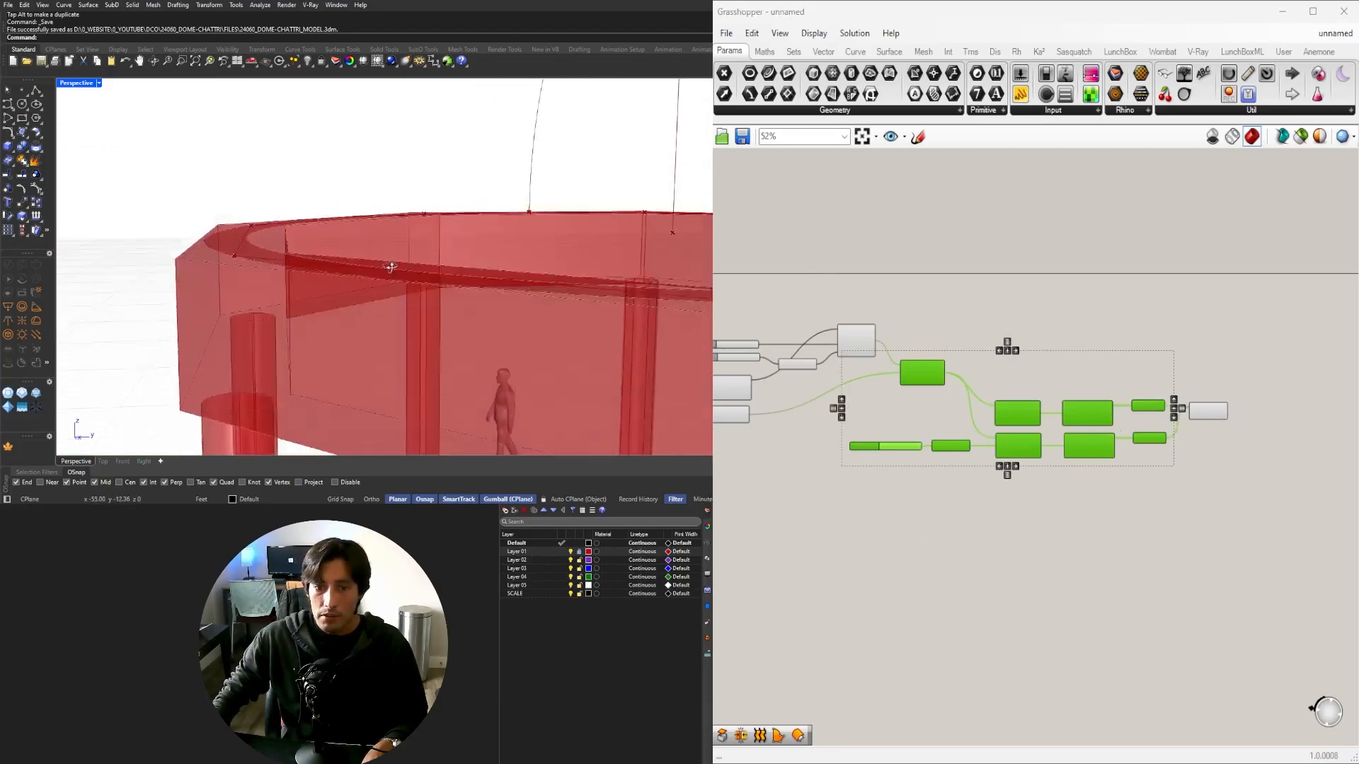
left_click(1204, 412)
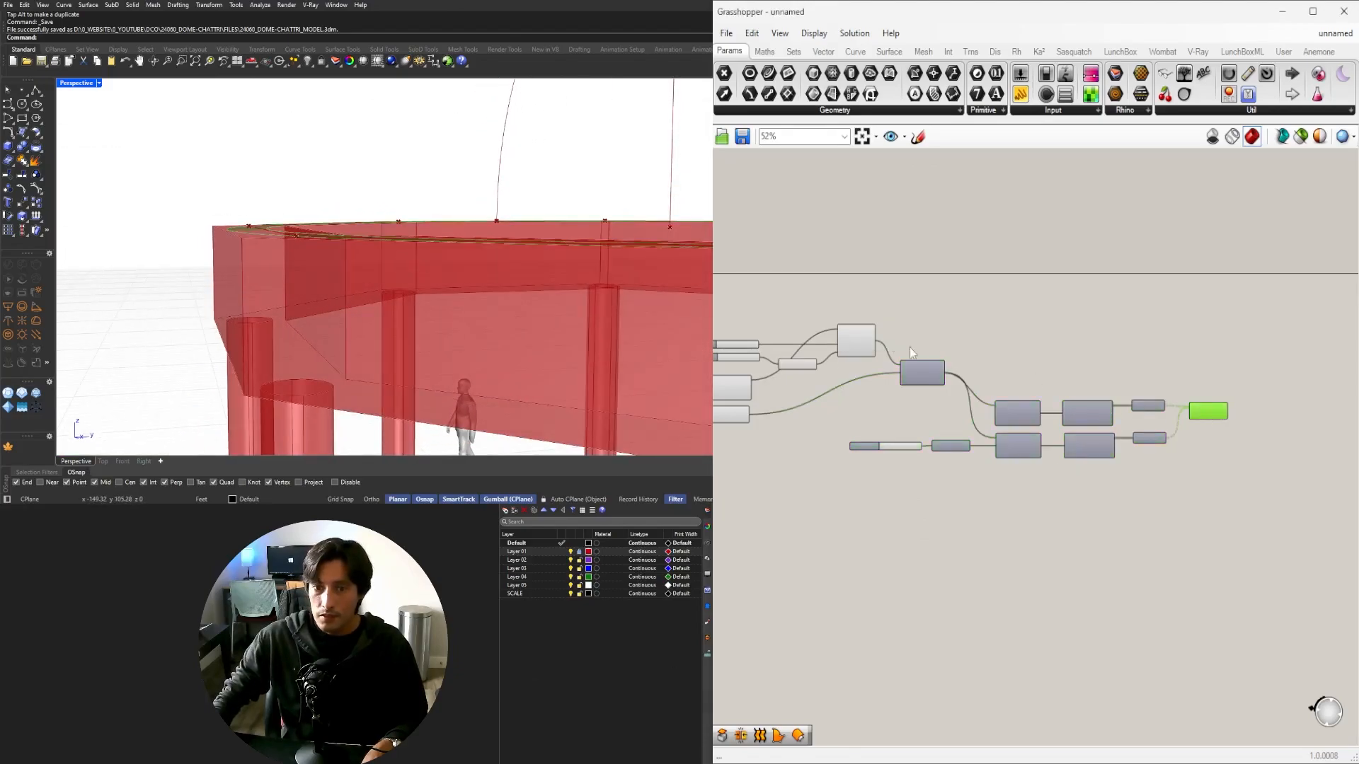
scroll(910, 347, "up", 4)
scroll(1046, 416, "down", 2)
right_click_drag(1343, 490, 1095, 485)
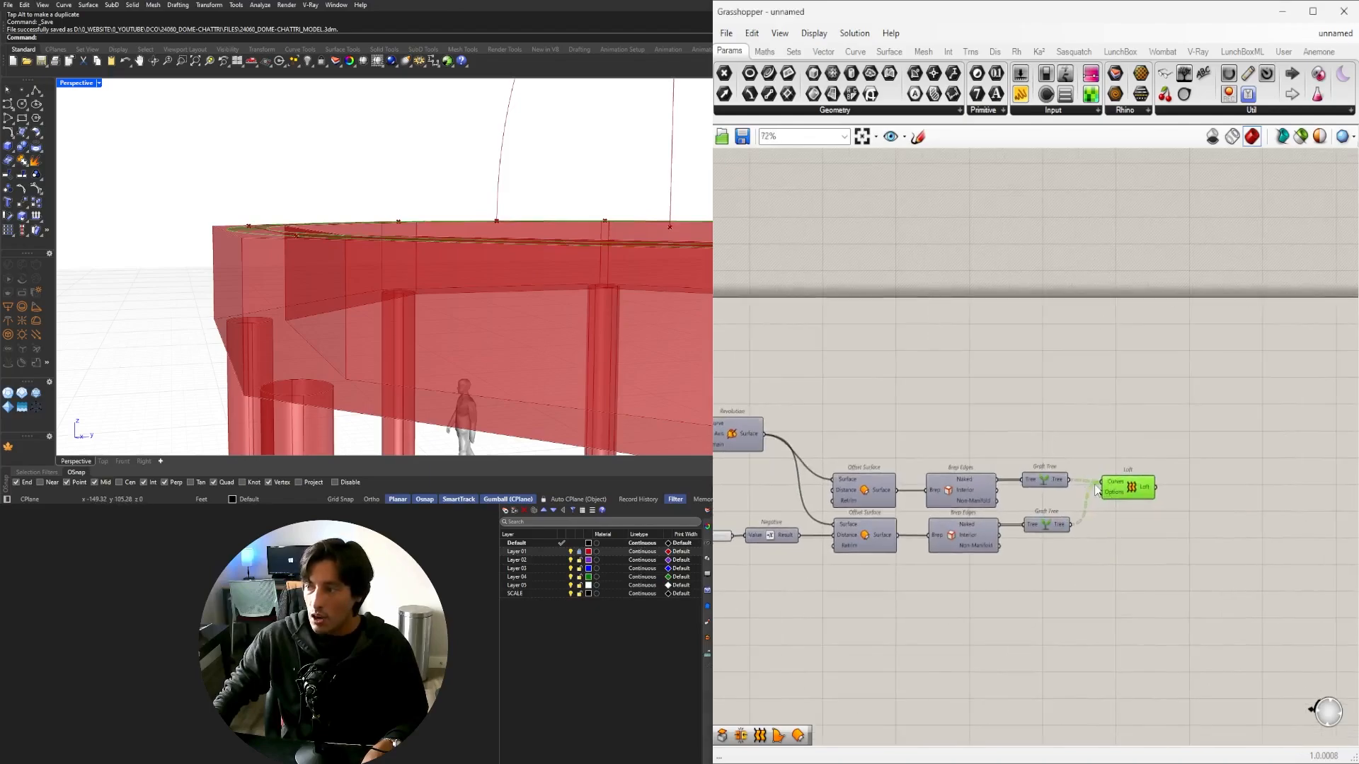
scroll(1115, 498, "up", 1)
right_click_drag(446, 213, 459, 278)
scroll(424, 304, "down", 6)
right_click_drag(418, 319, 460, 290)
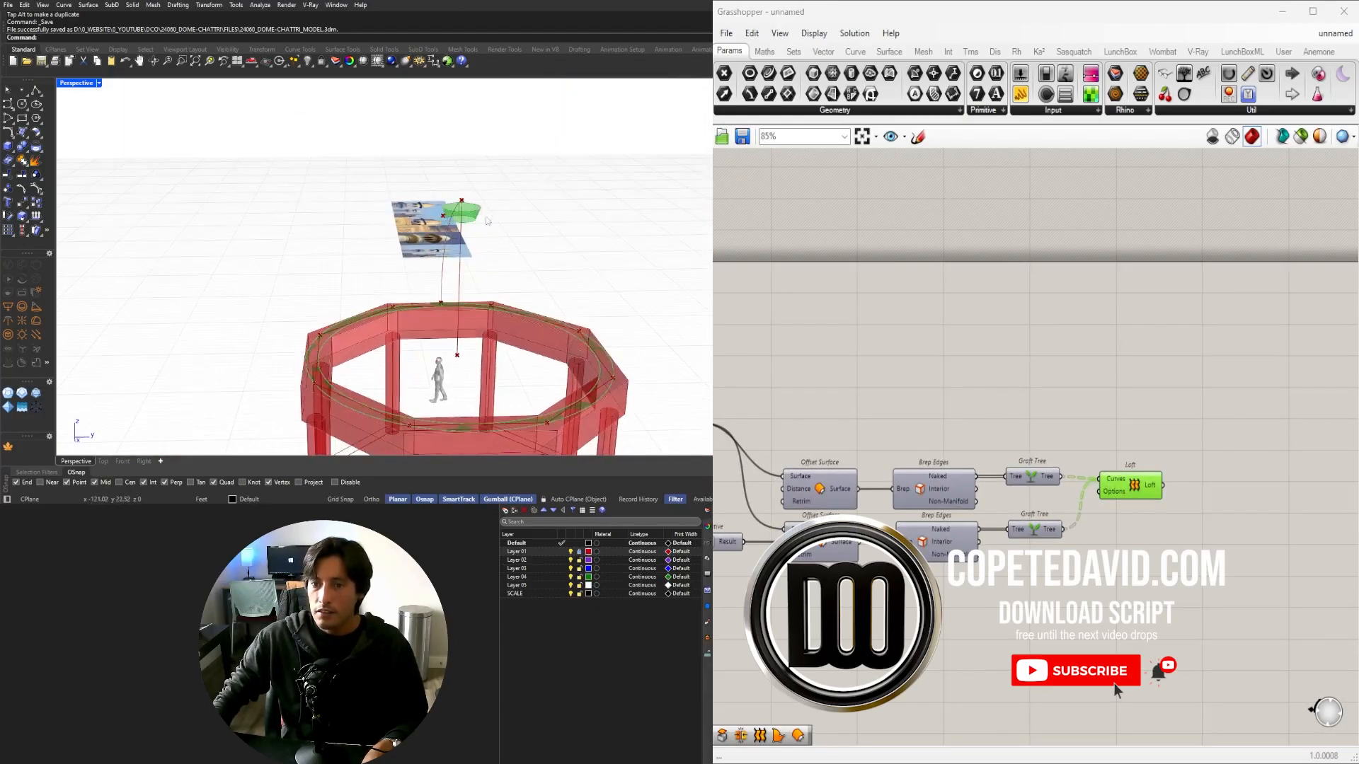
Add a Brep Join fed by both Offset Surface outputs and the Loft result.
right_click_drag(1147, 451, 1245, 433)
double_click(1164, 387)
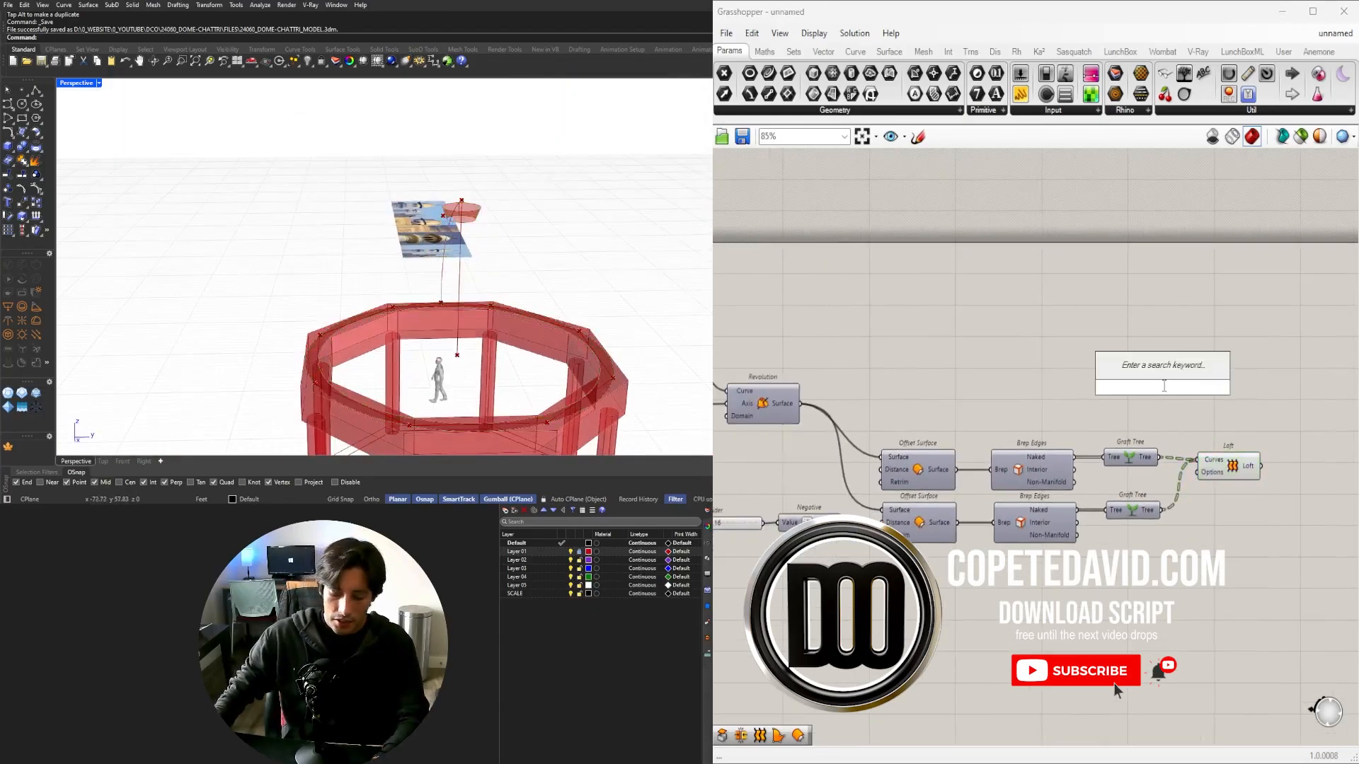
type("join")
left_click(1145, 332)
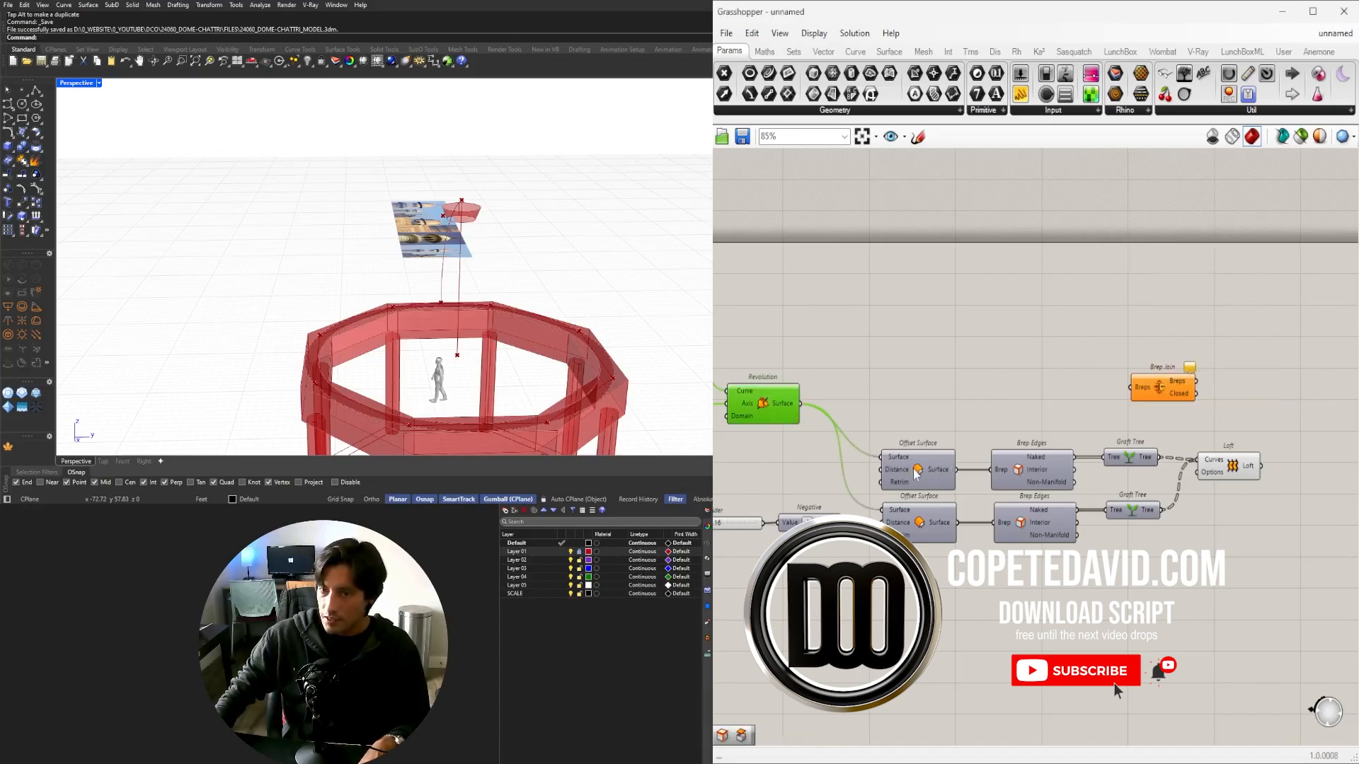
left_click_drag(957, 471, 1130, 388)
left_click_drag(957, 522, 1317, 469, "shift")
right_click_drag(1317, 469, 1120, 460)
scroll(1072, 460, "up", 3)
left_click_drag(1058, 455, 1109, 459, "shift")
left_click_drag(1143, 460, 1133, 453)
right_click_drag(1120, 455, 997, 455)
left_click_drag(1054, 450, 1045, 513)
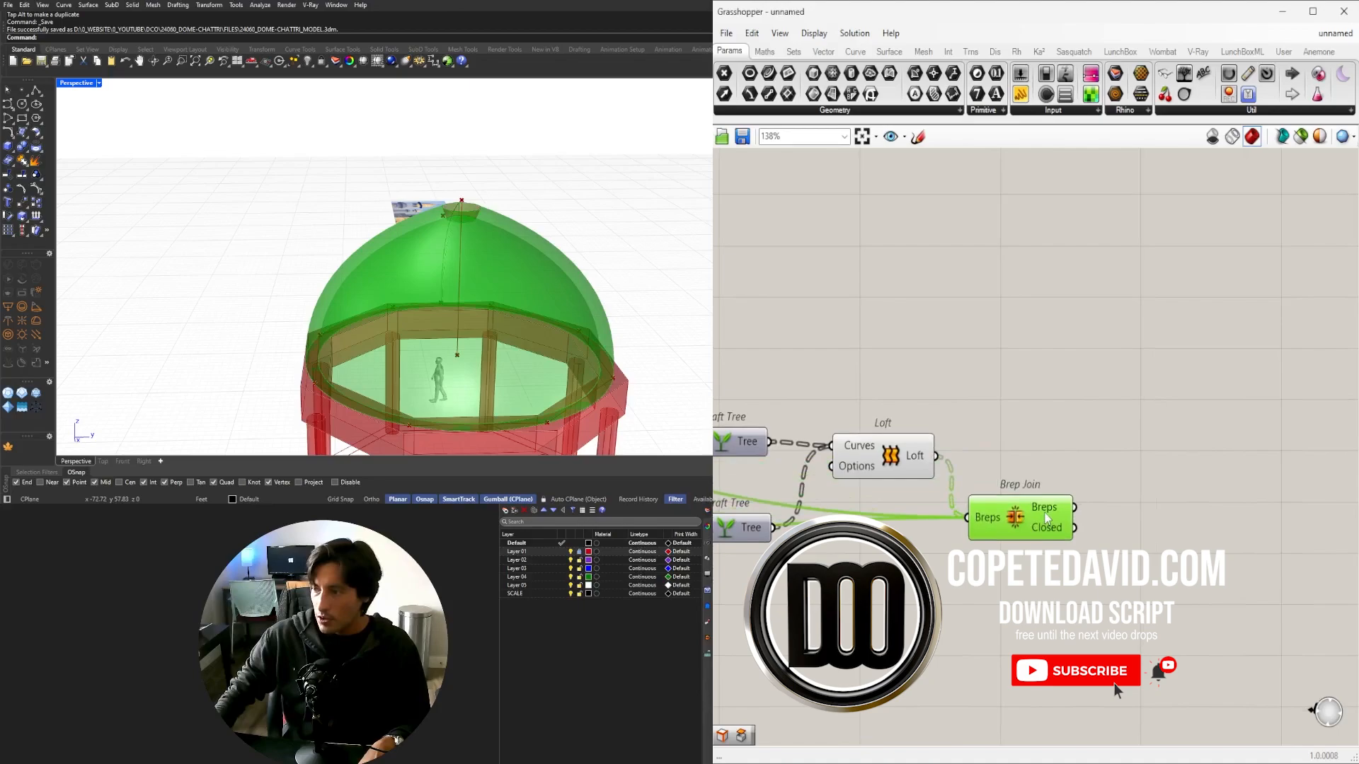
Flatten the Brep Join's Breps input so all pieces merge into one thick dome.
right_click(974, 520)
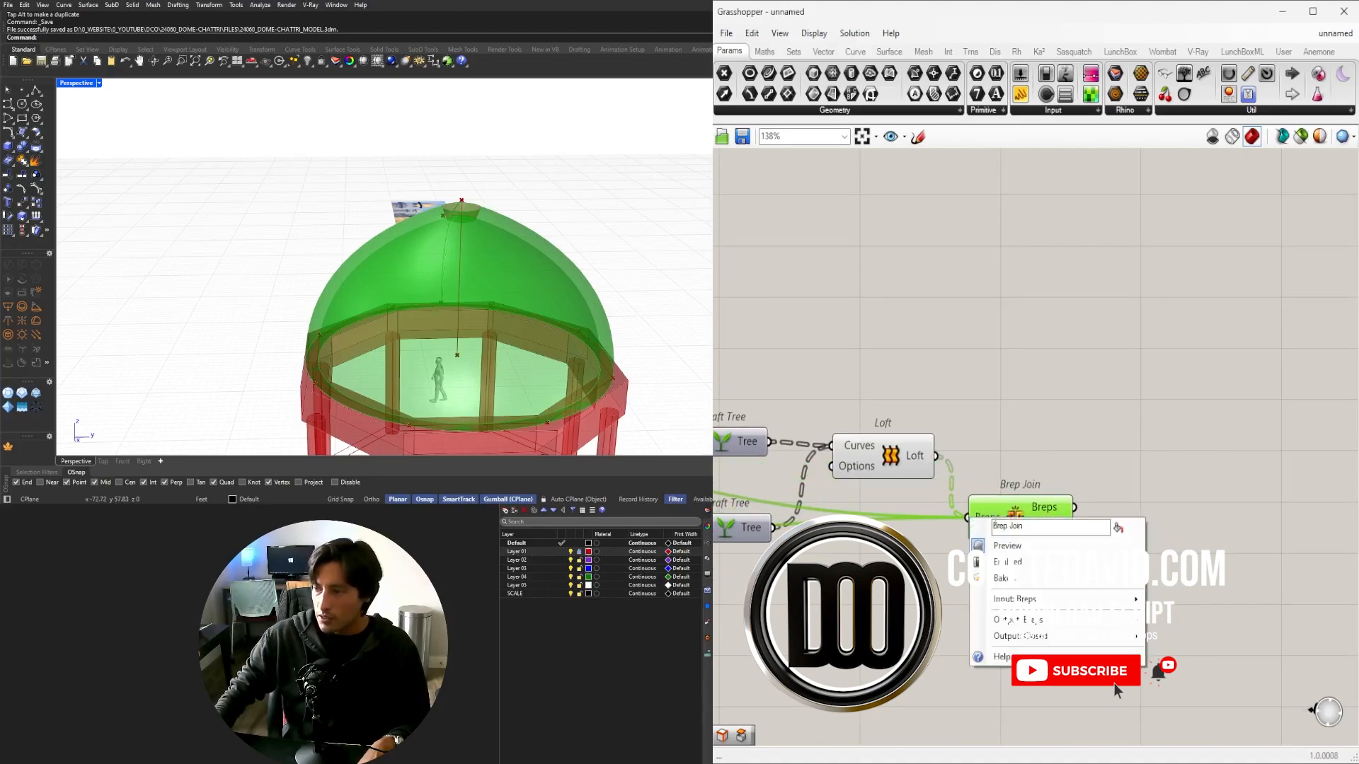
left_click(986, 493)
right_click(984, 518)
left_click(1016, 593)
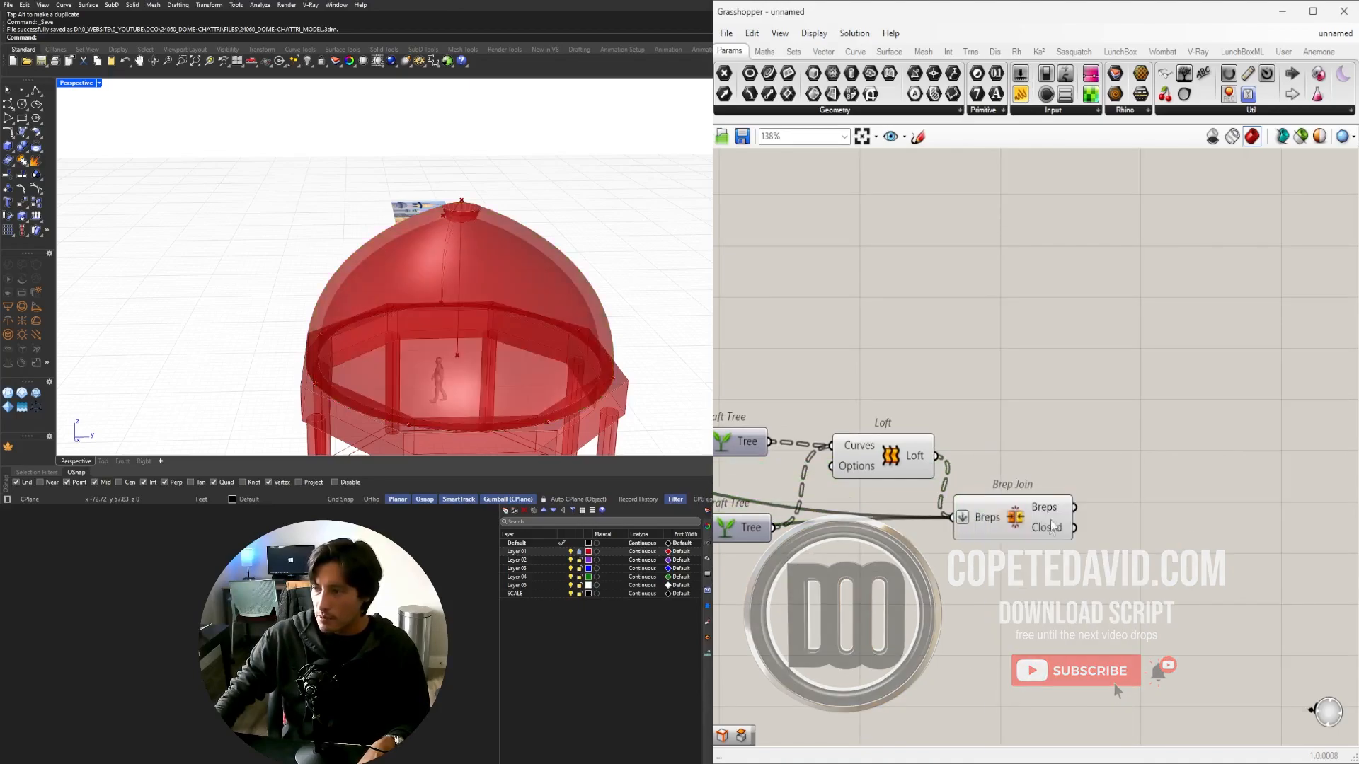
left_click_drag(1038, 516, 1059, 453)
right_click(999, 457)
mouse_move(1136, 504)
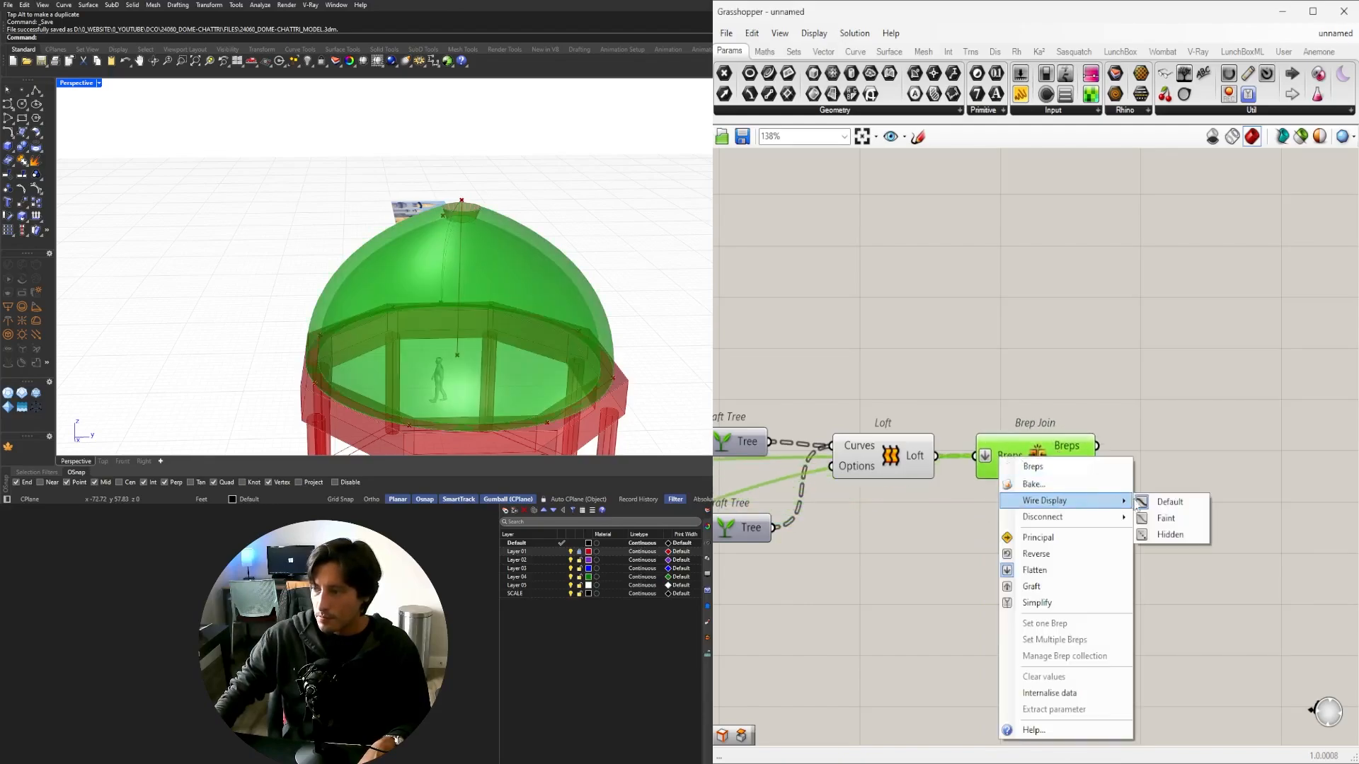
left_click(1149, 543)
left_click(1149, 543)
right_click_drag(897, 511, 1134, 502)
scroll(1133, 502, "down", 3)
Turn the Graft Trees and Loft preview back on and orbit to inspect the dome.
left_click_drag(1144, 508, 1028, 454)
middle_click(1075, 389)
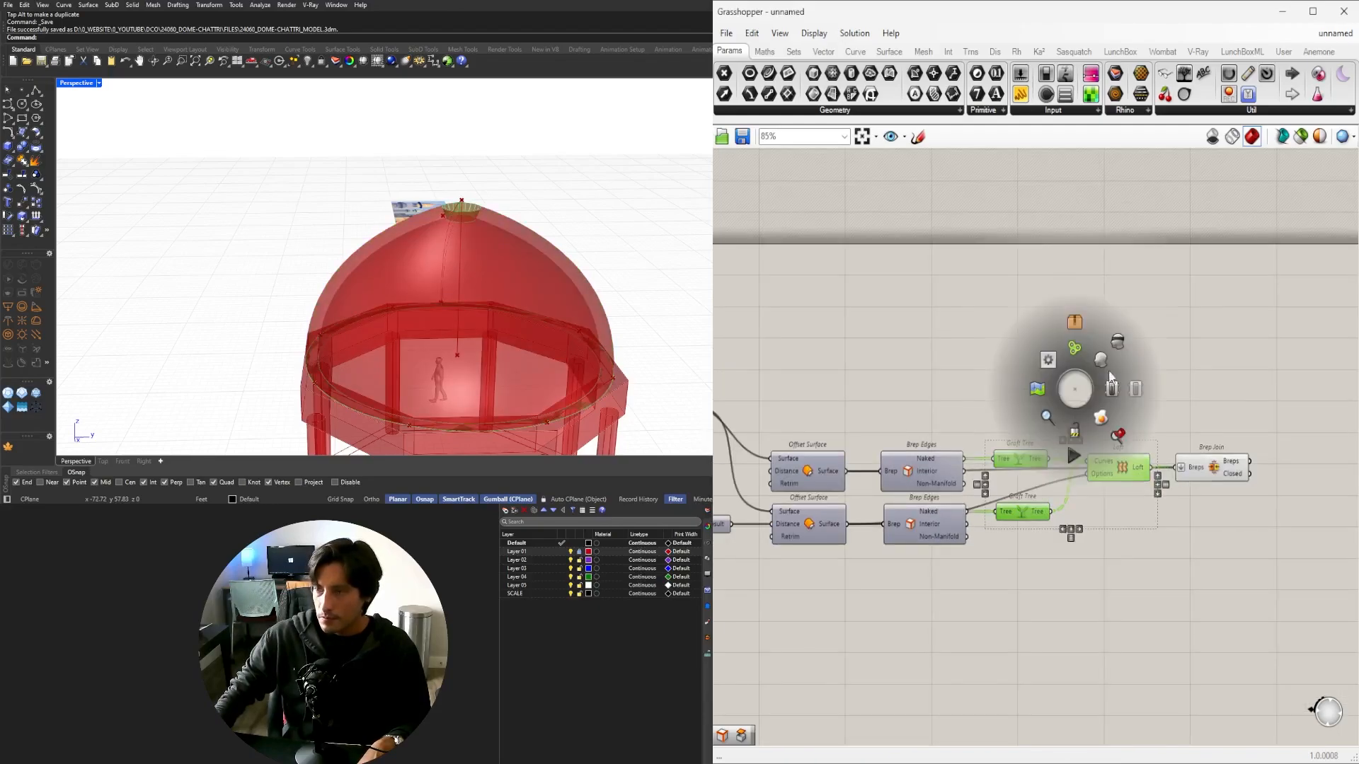
left_click(1110, 378)
left_click_drag(1194, 476, 1199, 466)
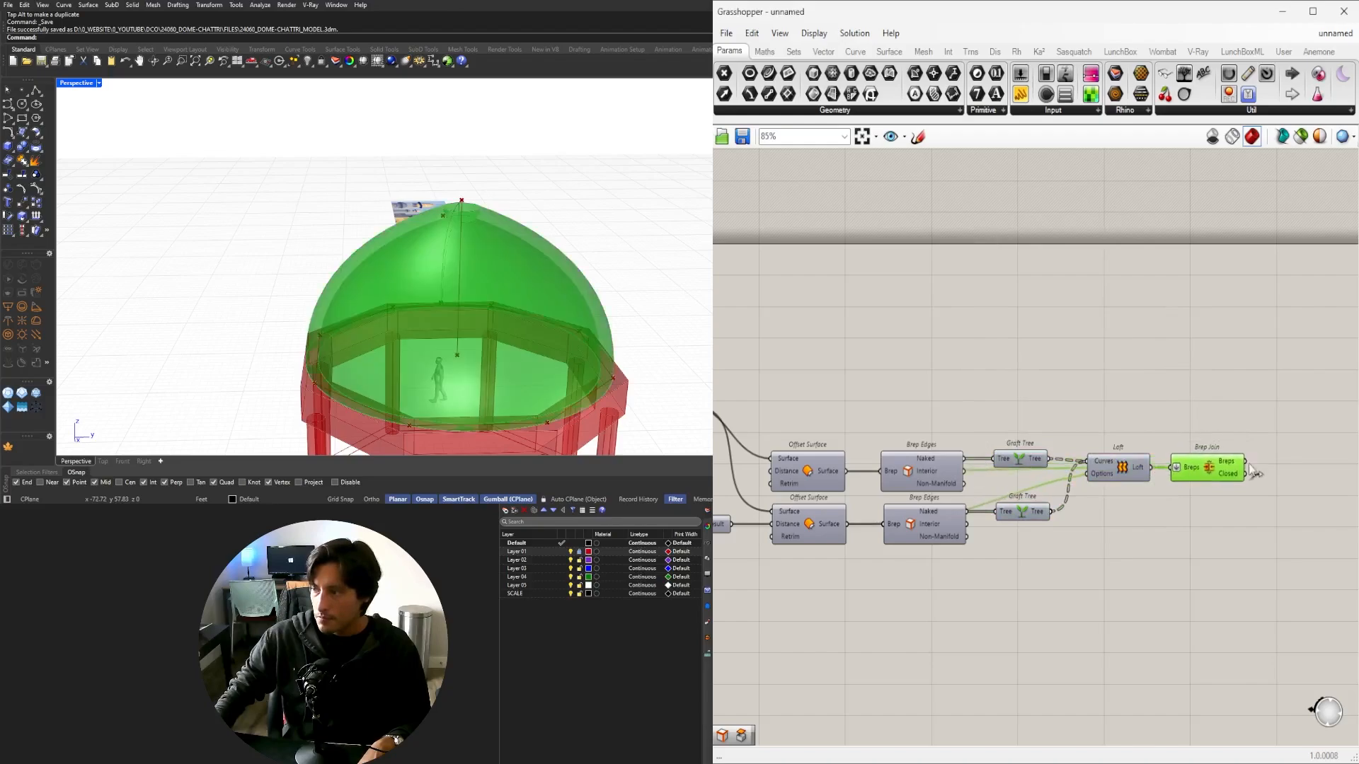
left_click(1322, 541)
right_click_drag(511, 240, 680, 206)
scroll(470, 304, "up", 5)
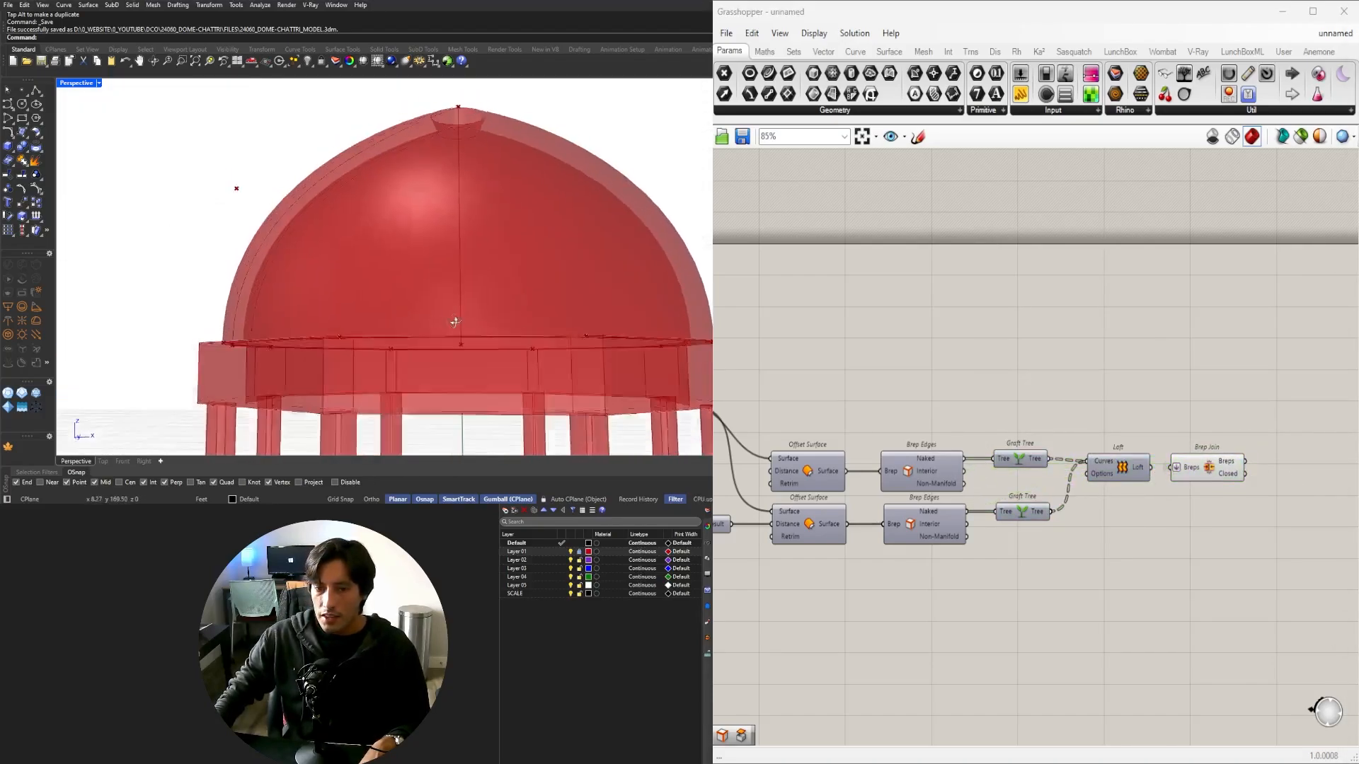
right_click_drag(455, 321, 339, 304)
scroll(337, 252, "down", 4)
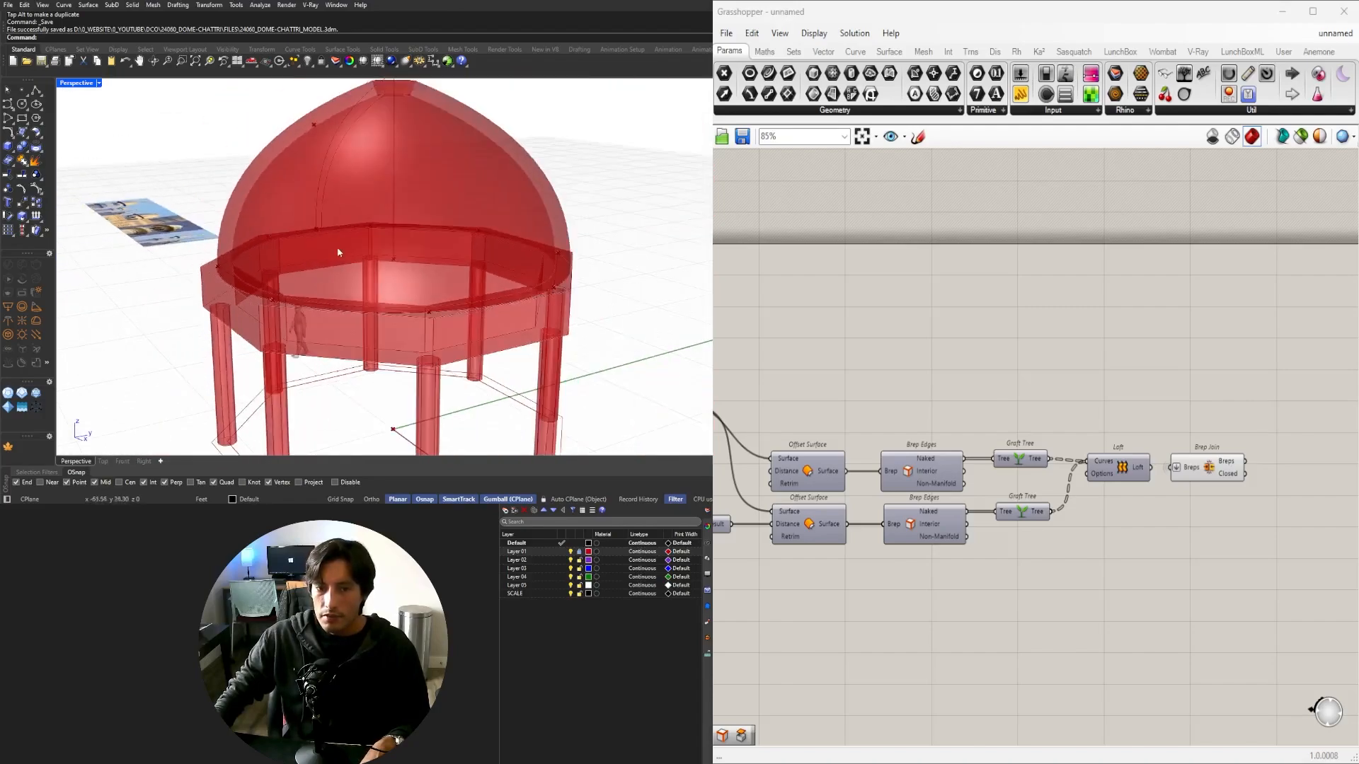
right_click_drag(337, 251, 396, 304)
scroll(1216, 509, "down", 4)
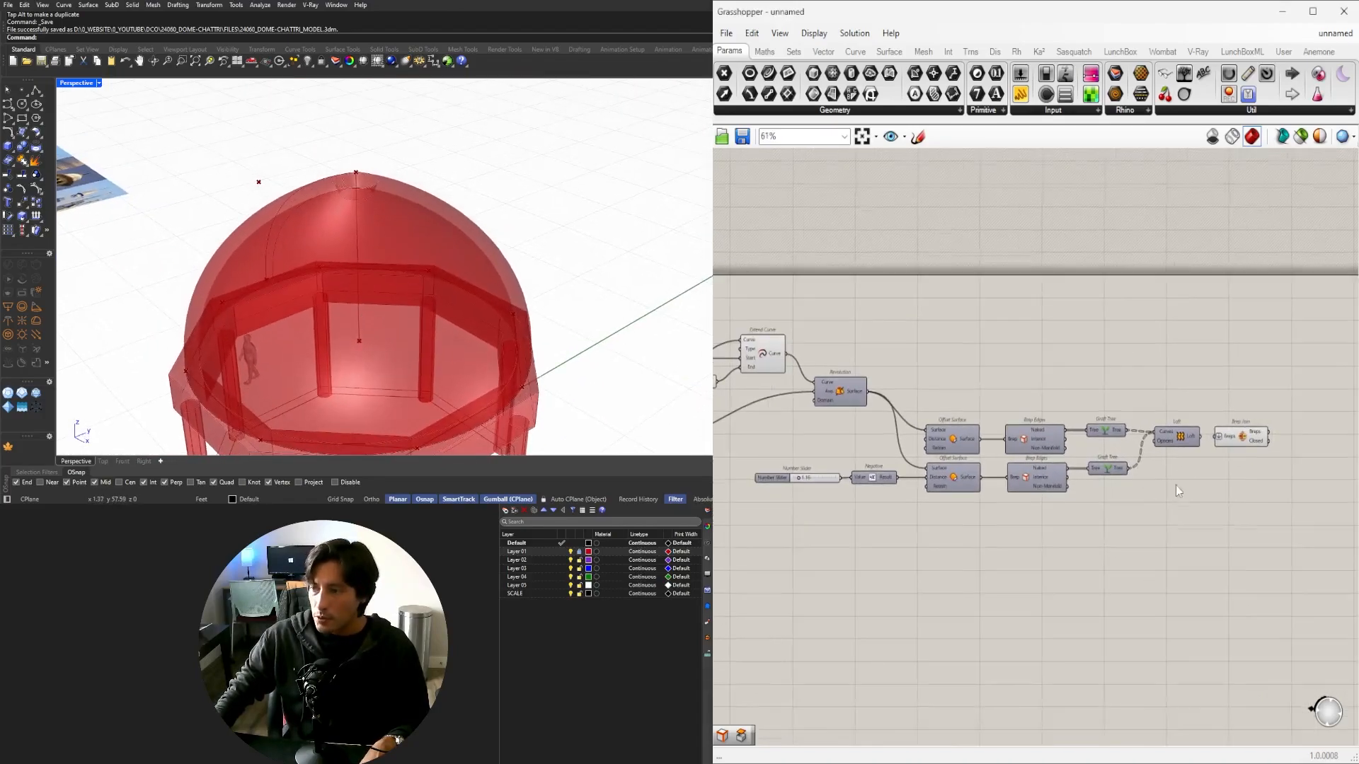
Move the relay, offsets, edges, downstream components and slider down and right on the canvas.
left_click_drag(1295, 548, 887, 434)
scroll(874, 403, "up", 3)
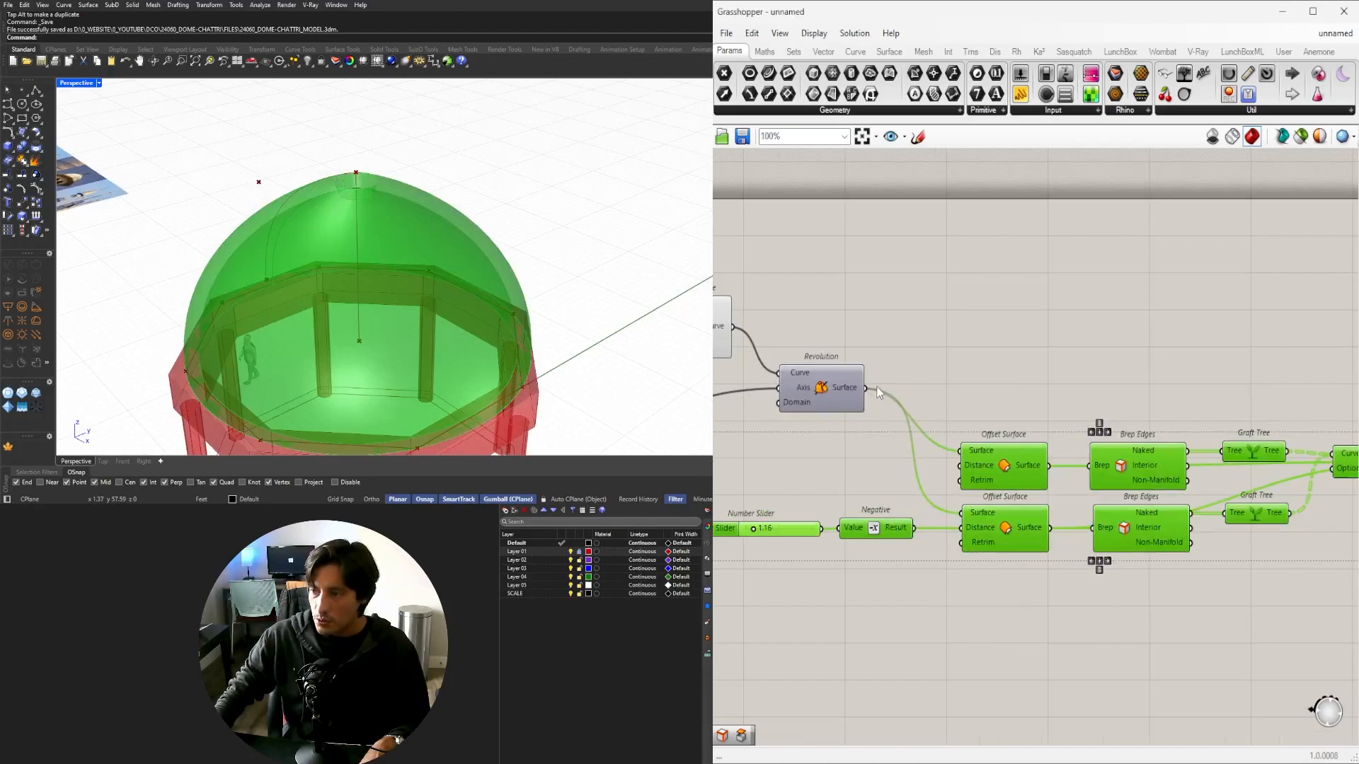
left_click(946, 344)
scroll(956, 368, "down", 5)
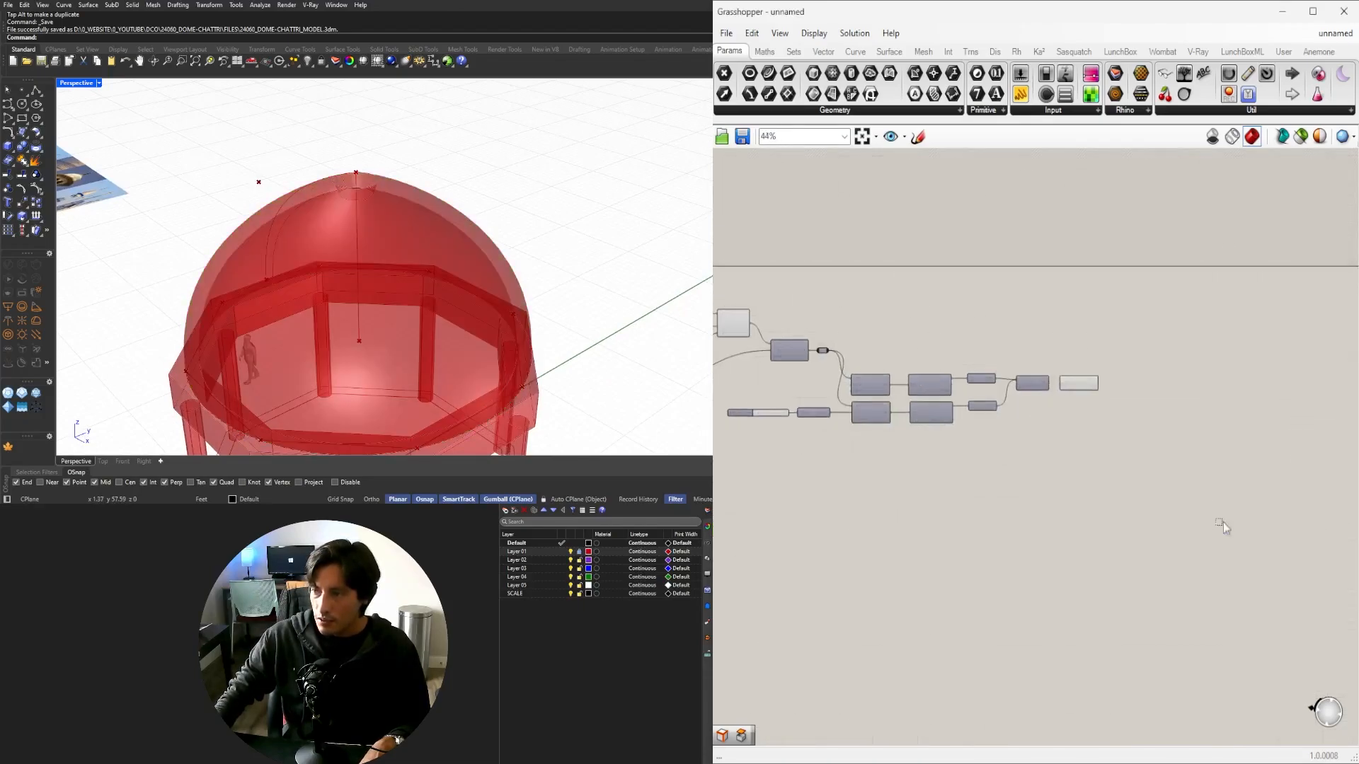
left_click_drag(1237, 537, 822, 324)
left_click_drag(939, 512, 736, 416, "shift")
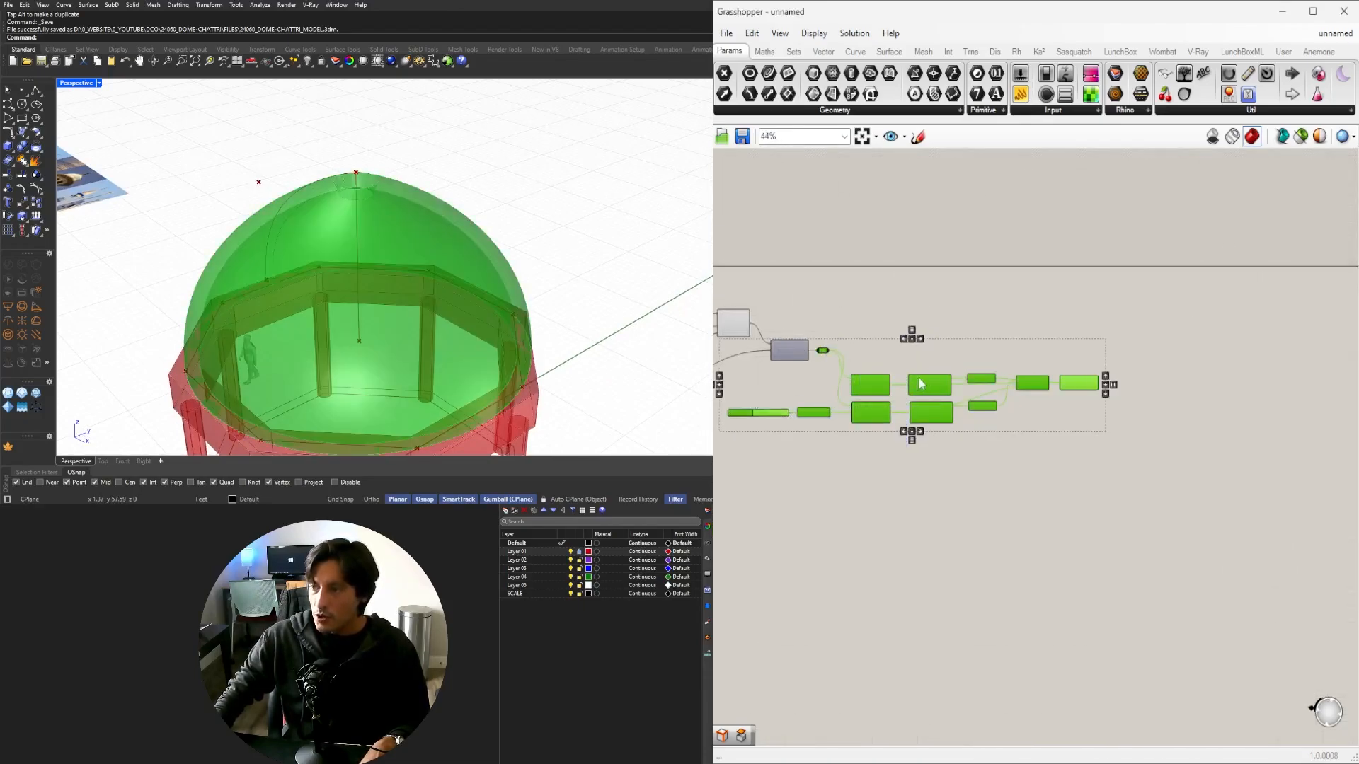
left_click_drag(924, 384, 957, 444)
left_click(1157, 395)
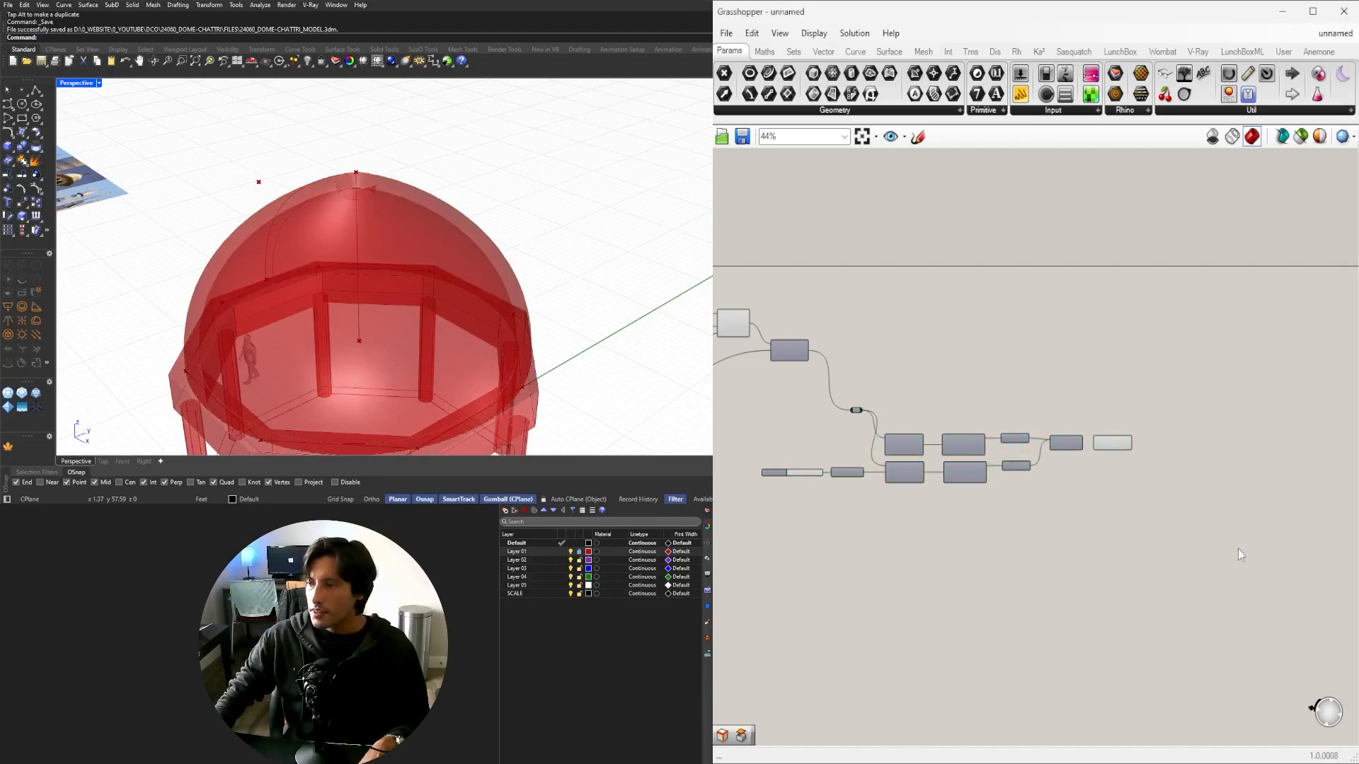
scroll(854, 352, "up", 5)
left_click(863, 441)
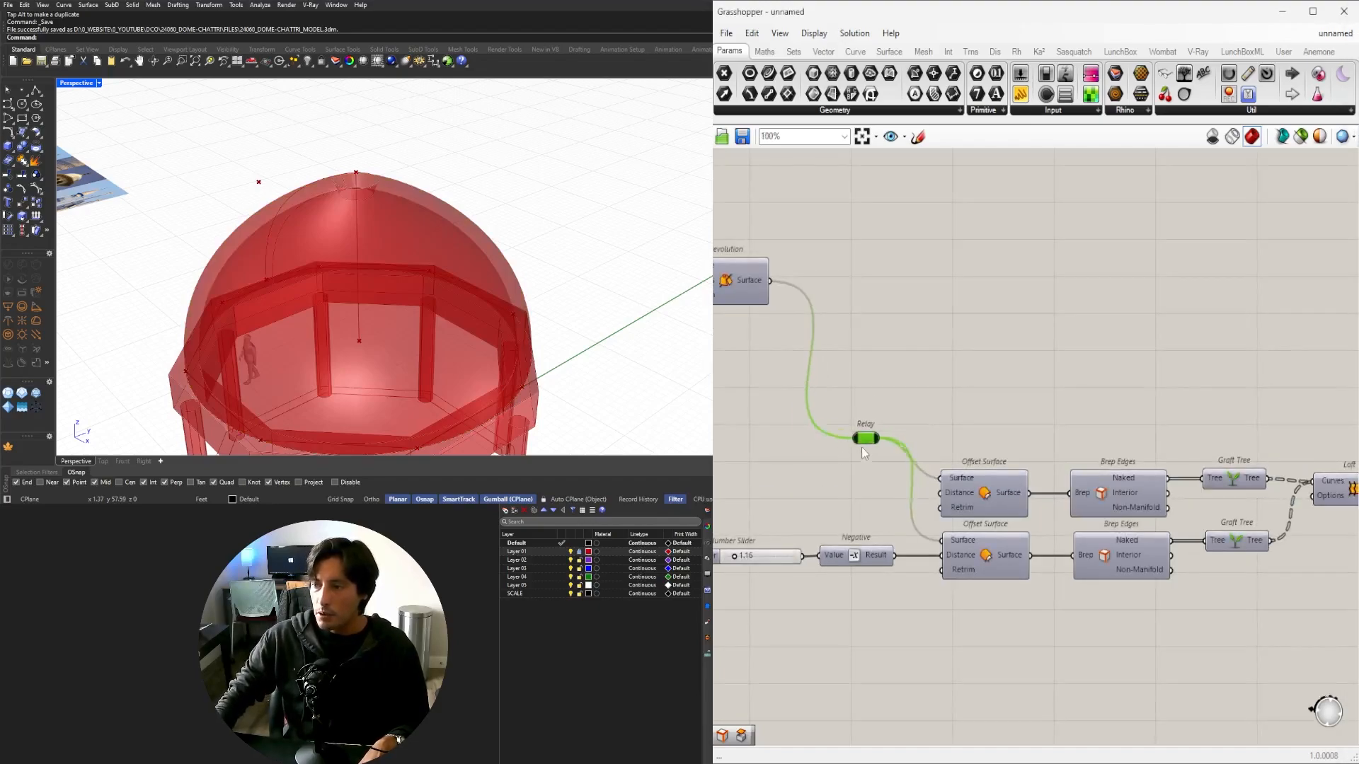
scroll(992, 417, "down", 3)
right_click_drag(987, 417, 945, 424)
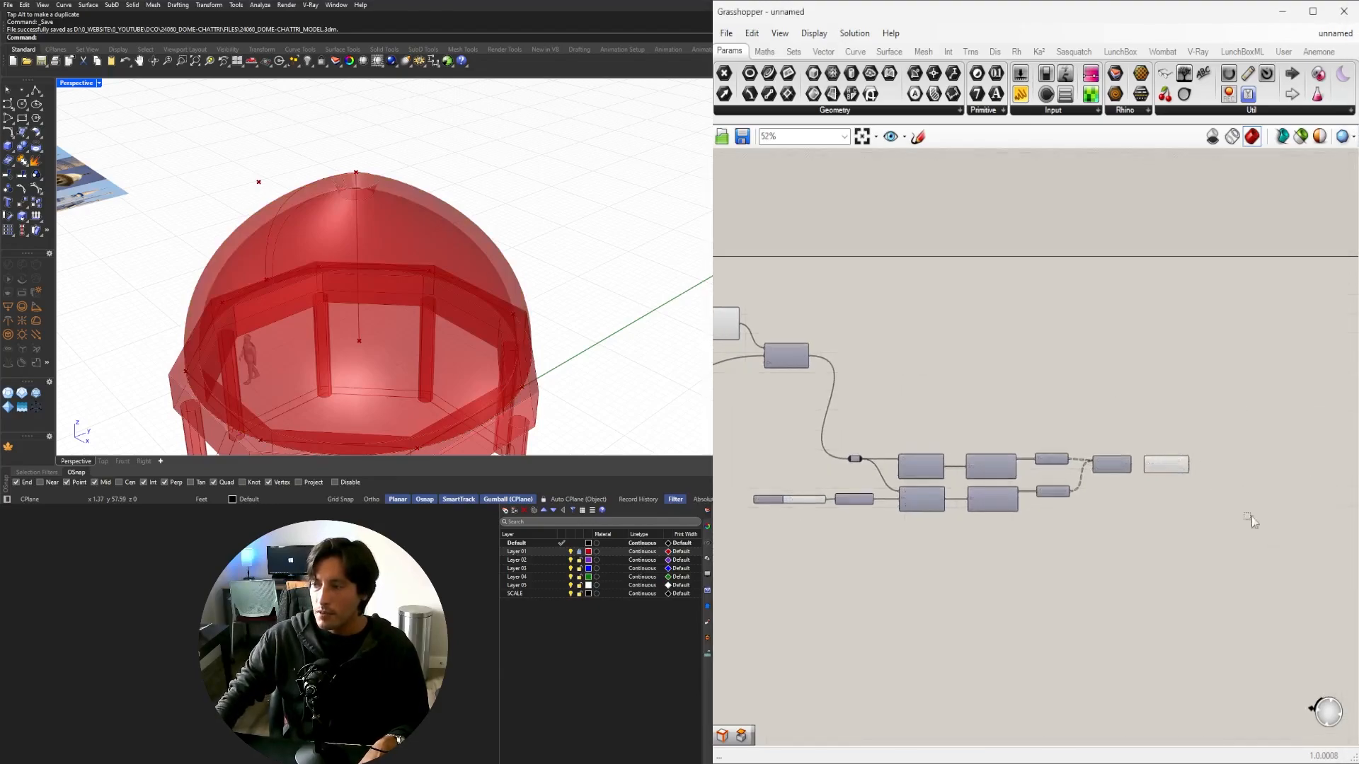
Turn off the Revolution dome's preview and highlight the Extend Curve result.
left_click_drag(1261, 525, 1166, 433)
middle_click(1174, 425)
left_click(1219, 377)
right_click_drag(843, 380, 1220, 402)
scroll(1220, 402, "up", 4)
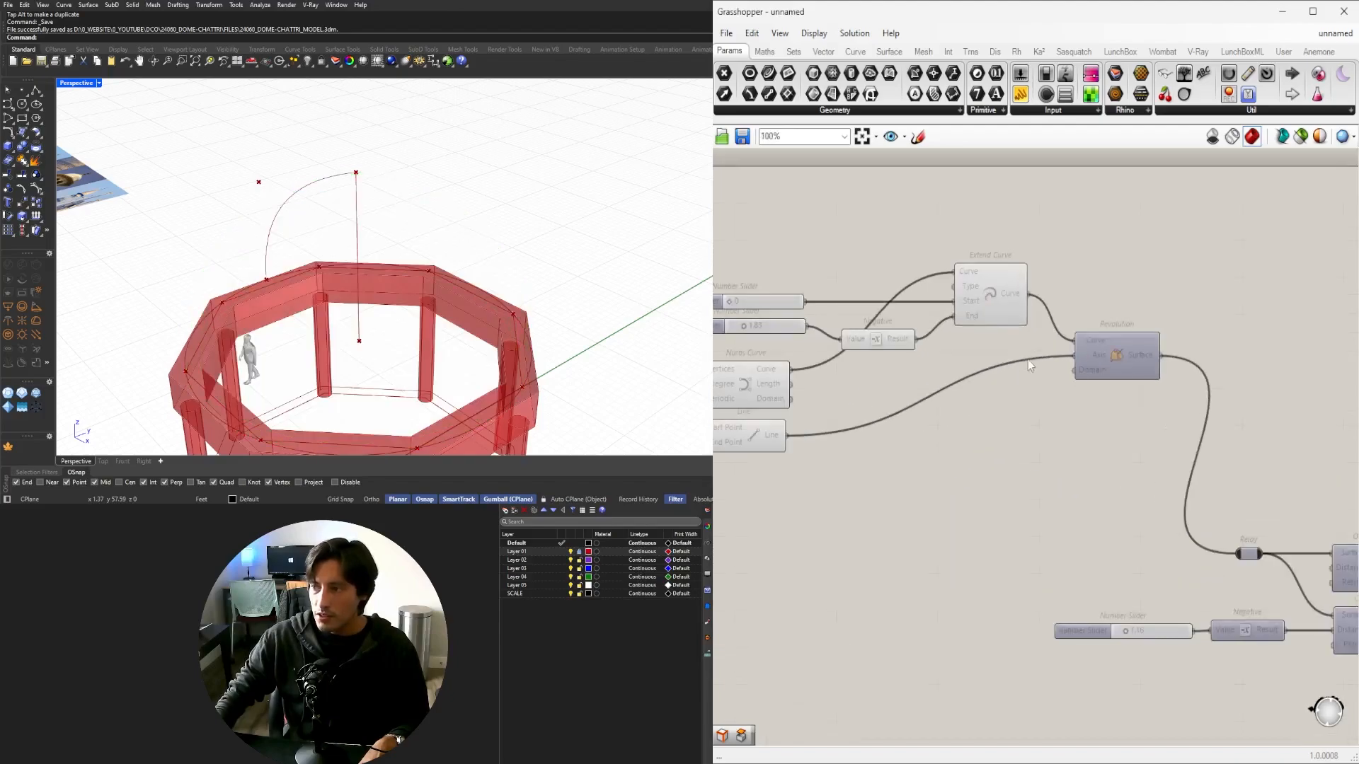
right_click_drag(1083, 354, 970, 354)
left_click(888, 292)
right_click_drag(459, 245, 549, 235)
Hide the preview of the original Nurbs Curve profile and Line.
right_click_drag(950, 364, 1105, 368)
right_click_drag(878, 378, 1078, 384)
left_click_drag(1111, 408, 1091, 446)
left_click_drag(1038, 496, 990, 389)
middle_click(992, 387)
left_click(1026, 346)
Highlight Extend Curve and orbit the Perspective view to inspect the extended dome curve.
right_click_drag(1141, 376, 853, 396)
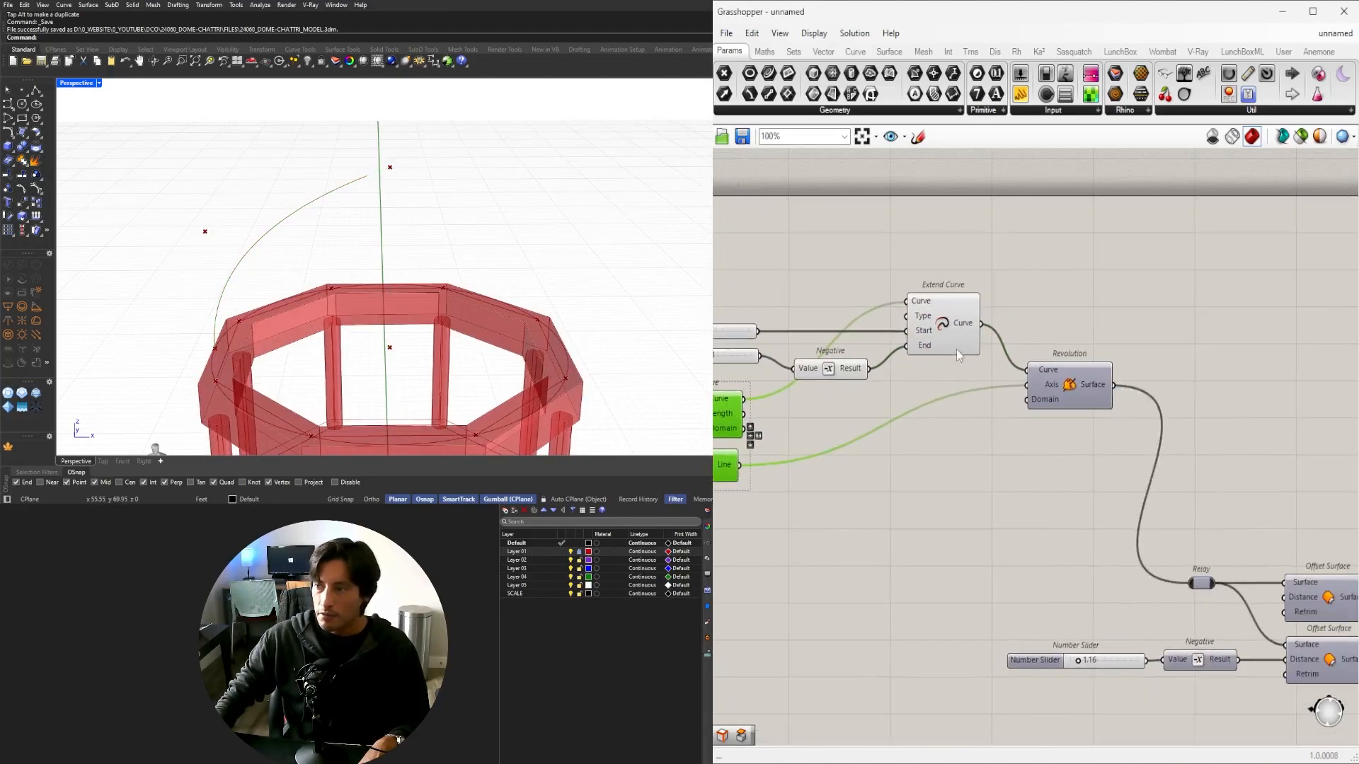
left_click(941, 323)
right_click_drag(351, 287, 315, 279)
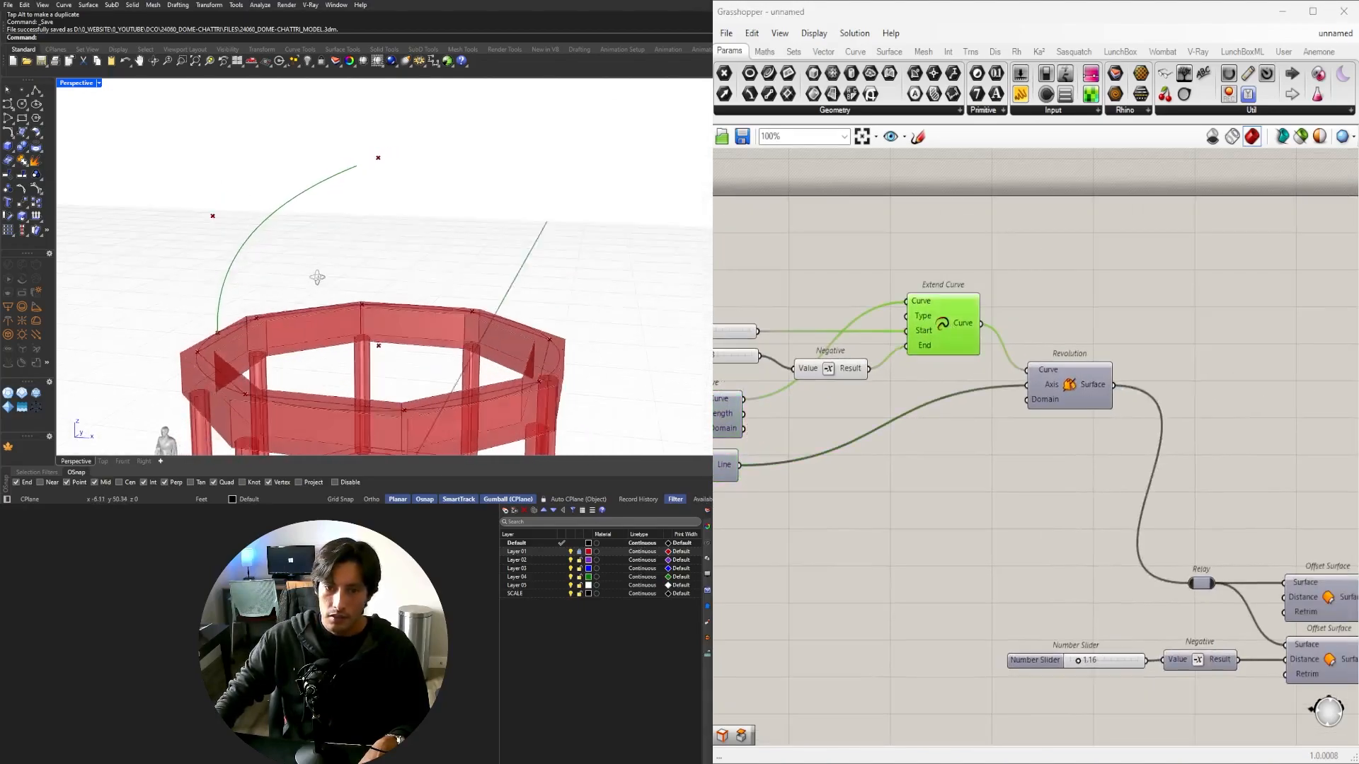
scroll(199, 316, "up", 7)
right_click_drag(232, 322, 273, 308)
scroll(273, 307, "down", 3)
right_click_drag(387, 149, 449, 124)
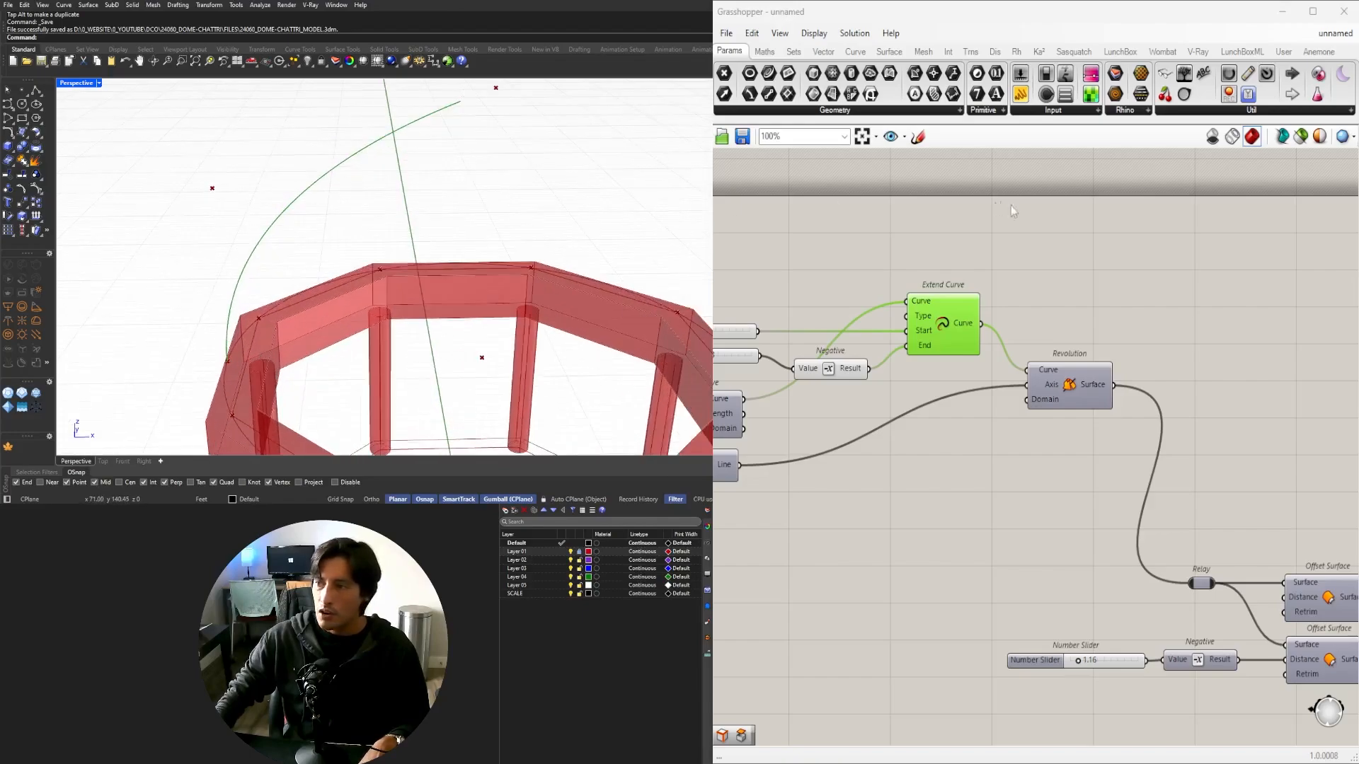
scroll(1011, 210, "up", 2)
Add an Offset Curve component beside Extend Curve, near the thickness slider inputs.
double_click(1071, 342)
type("offset")
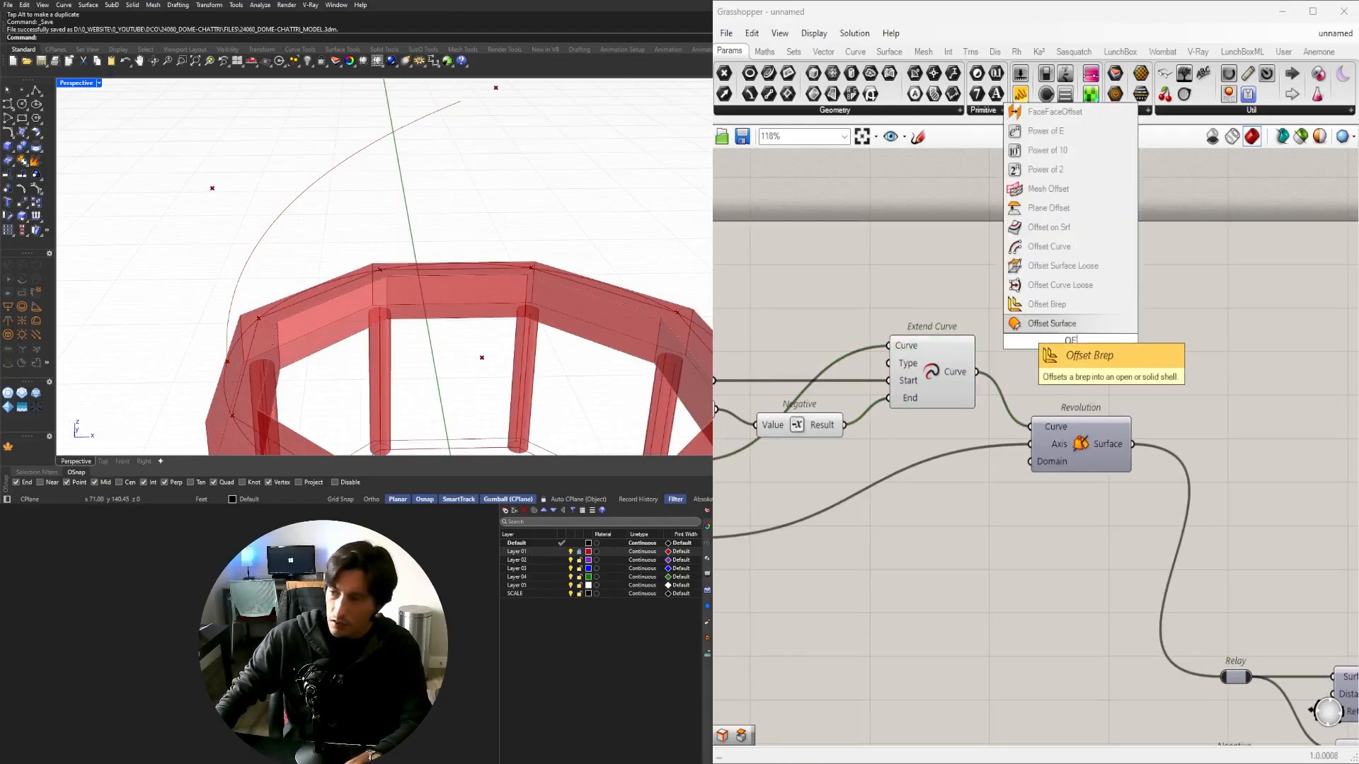
left_click(1055, 304)
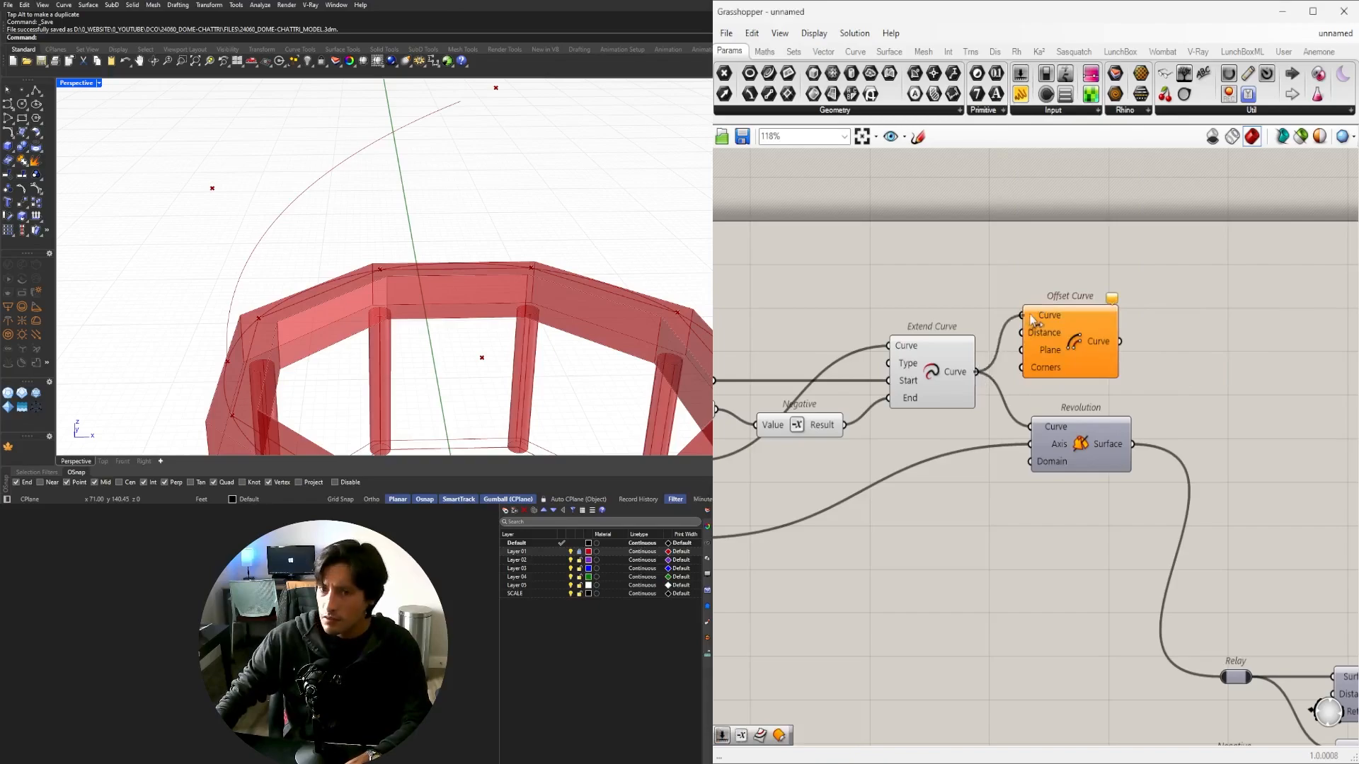
left_click_drag(1031, 320, 1085, 290)
scroll(1150, 296, "down", 2)
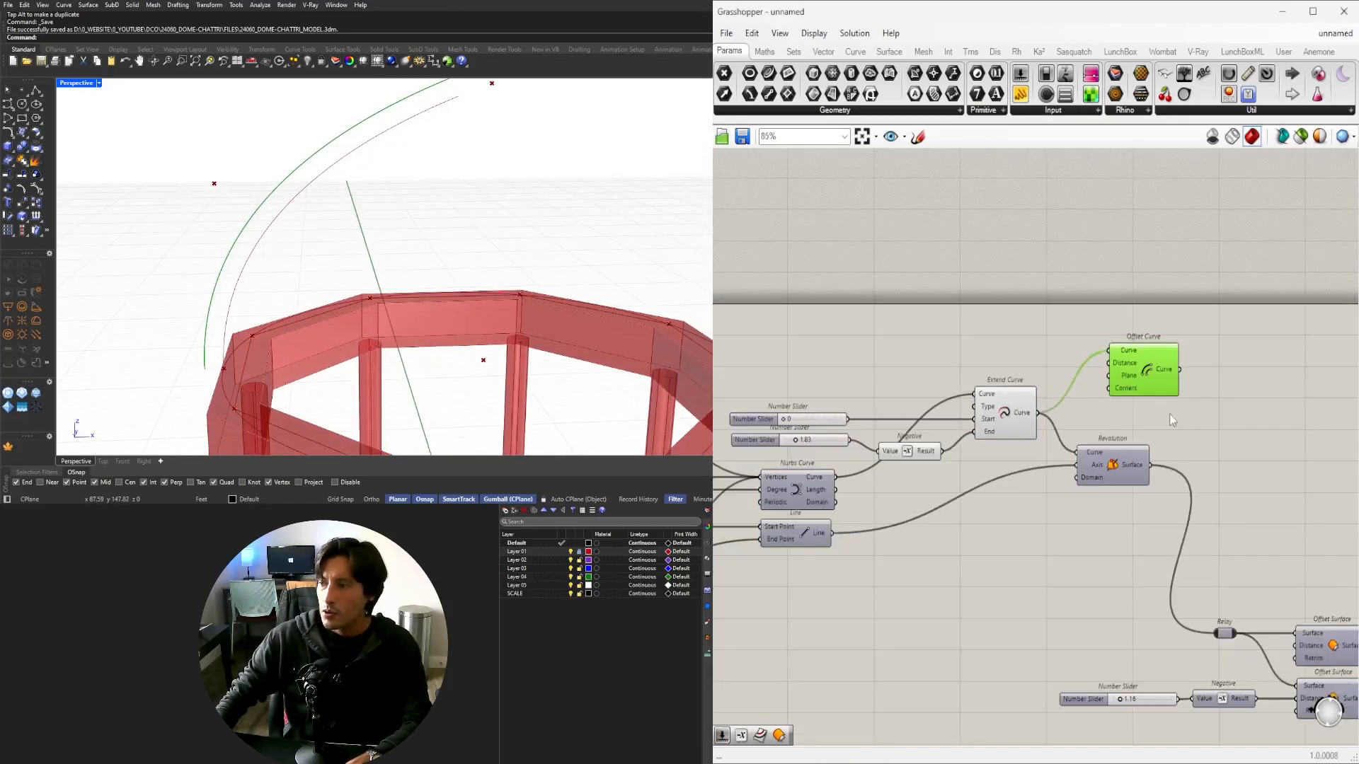
right_click_drag(1171, 419, 956, 413)
right_click_drag(1016, 673, 1072, 604)
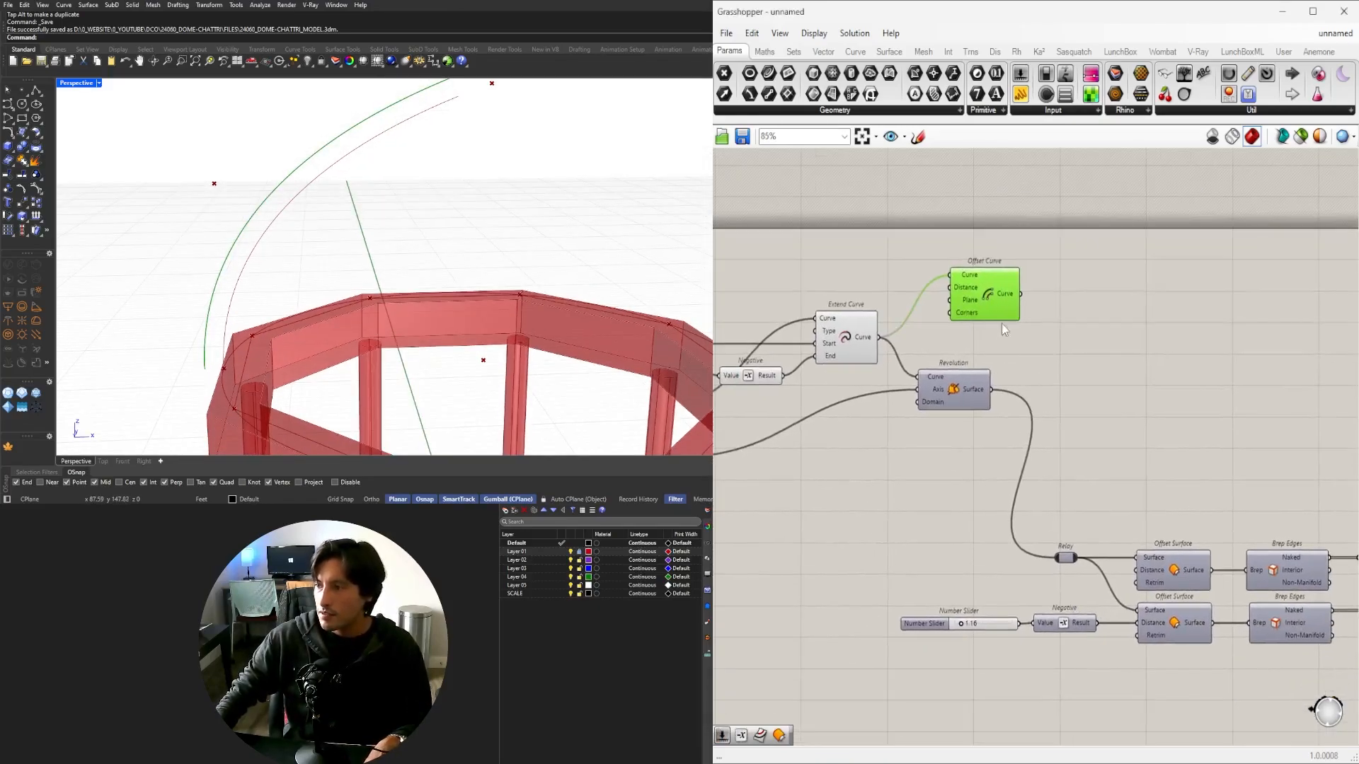
left_click_drag(1000, 316, 1314, 436)
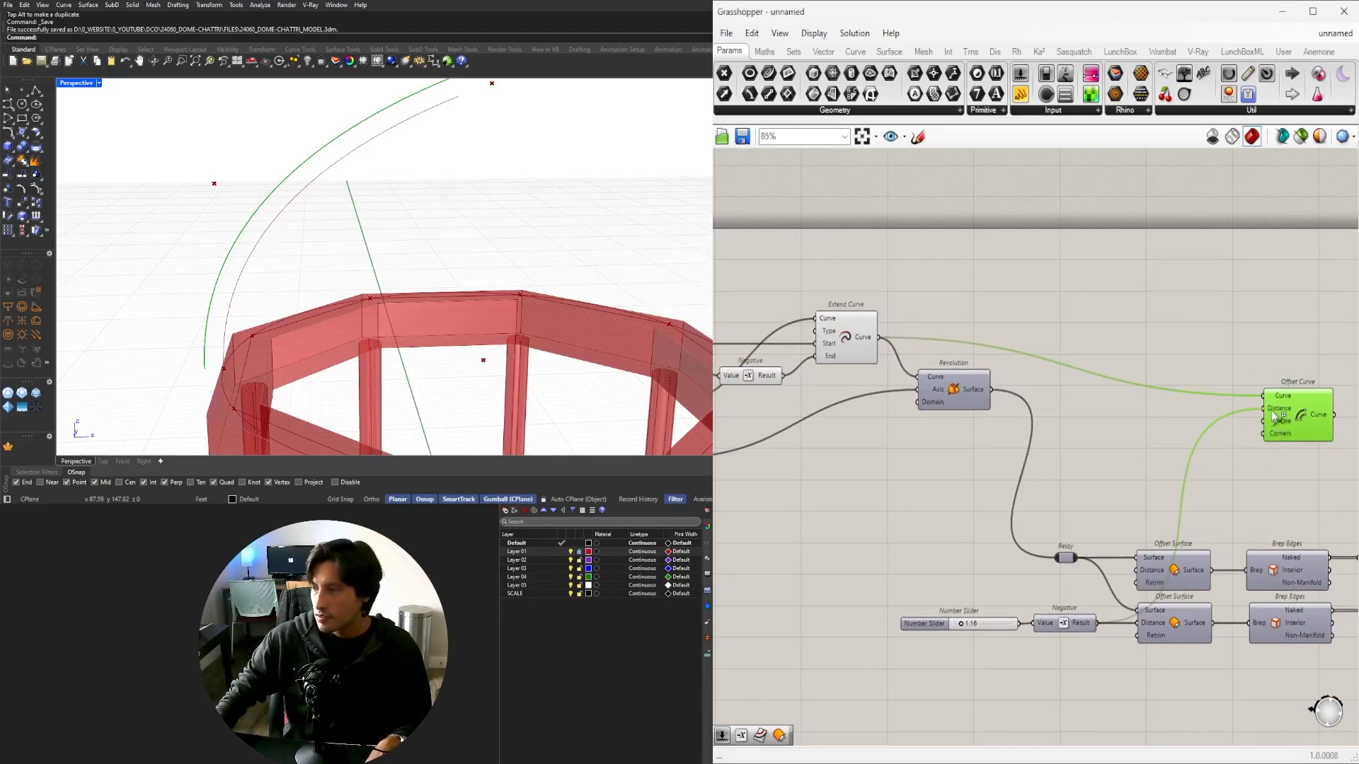
left_click(991, 323)
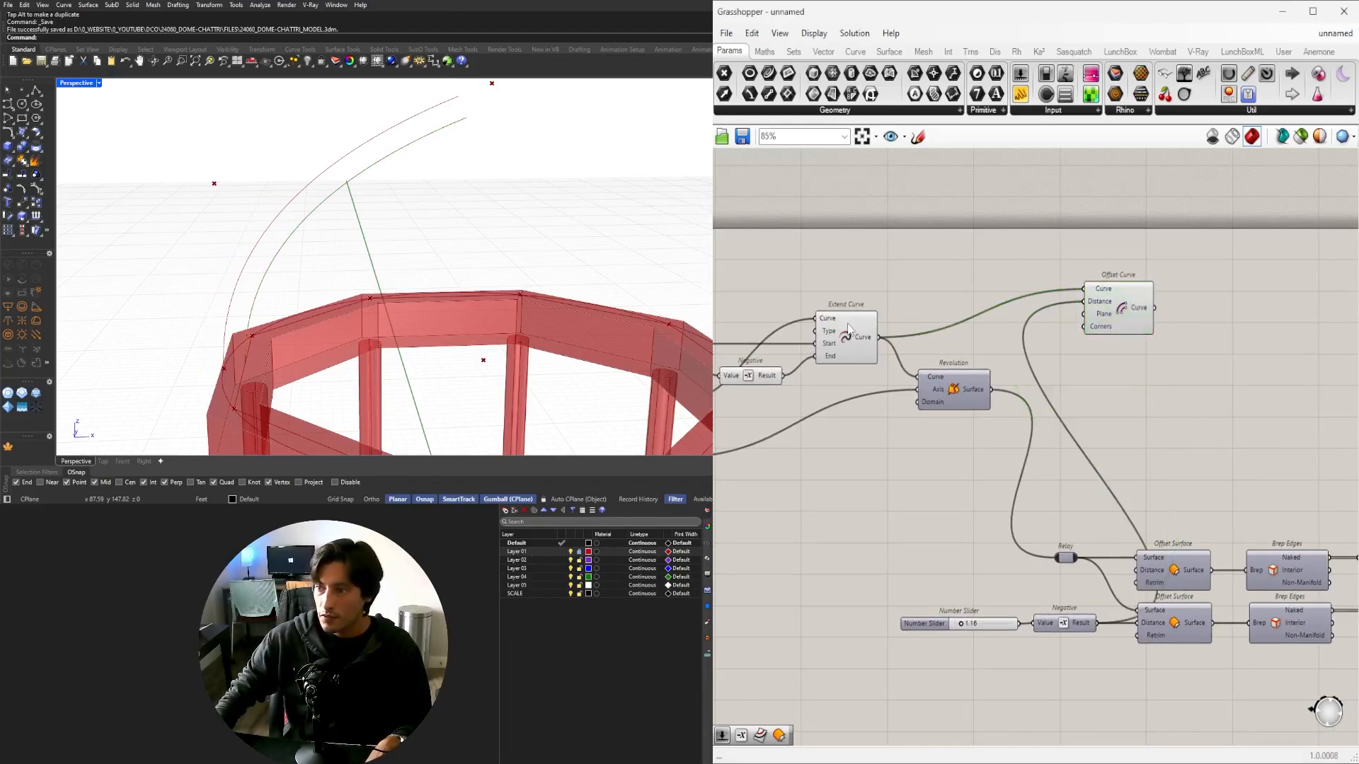
left_click(852, 330)
left_click(1132, 305, "shift")
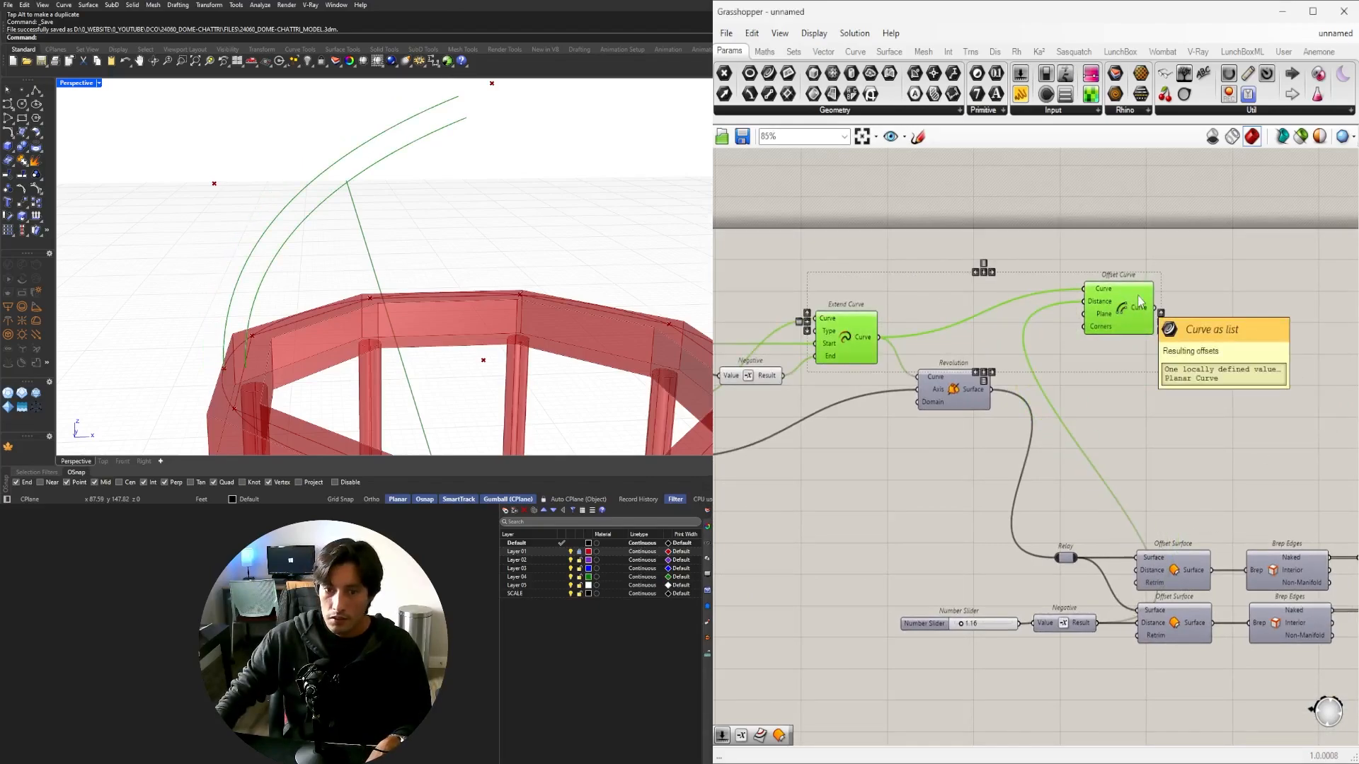
left_click_drag(1133, 306, 1177, 358)
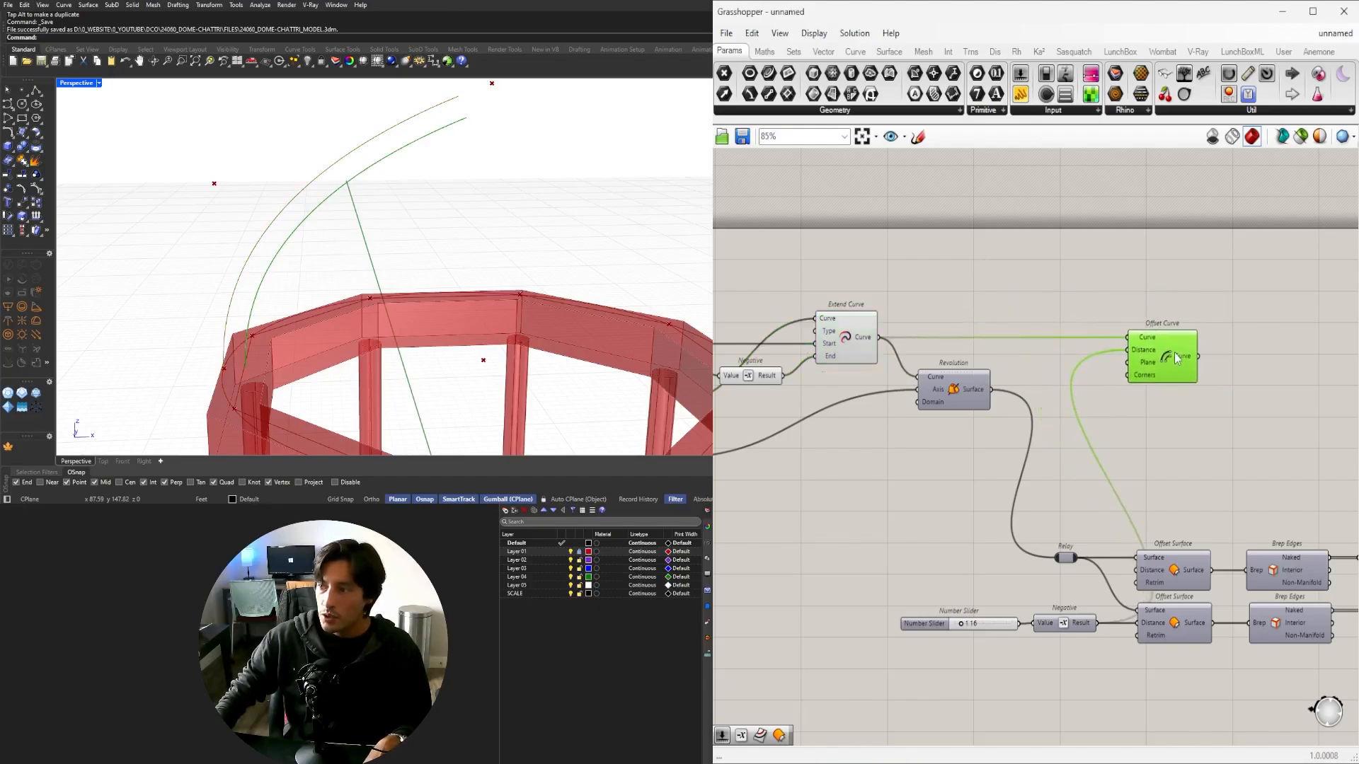
left_click(1260, 375)
right_click_drag(1260, 375, 1170, 419)
Add an End Points component next to Offset Curve.
type("END")
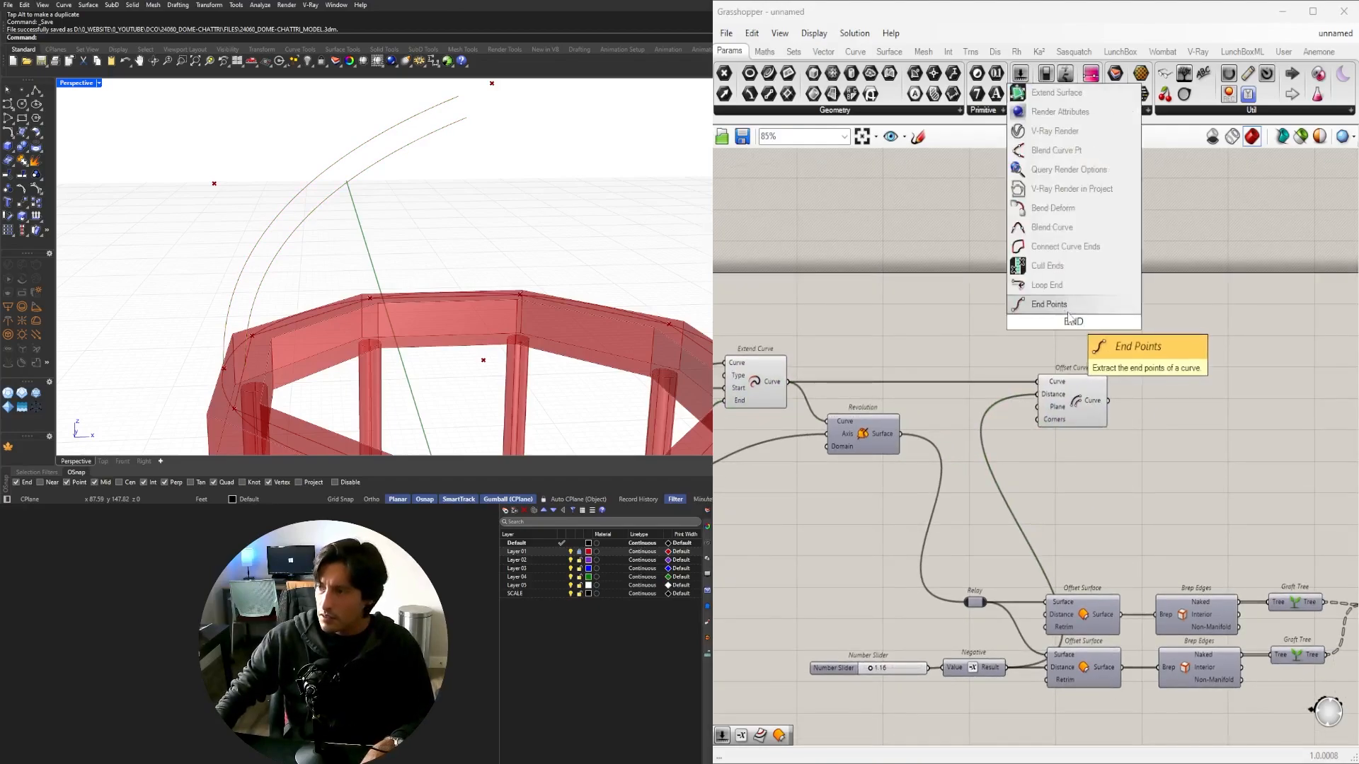
key("Return")
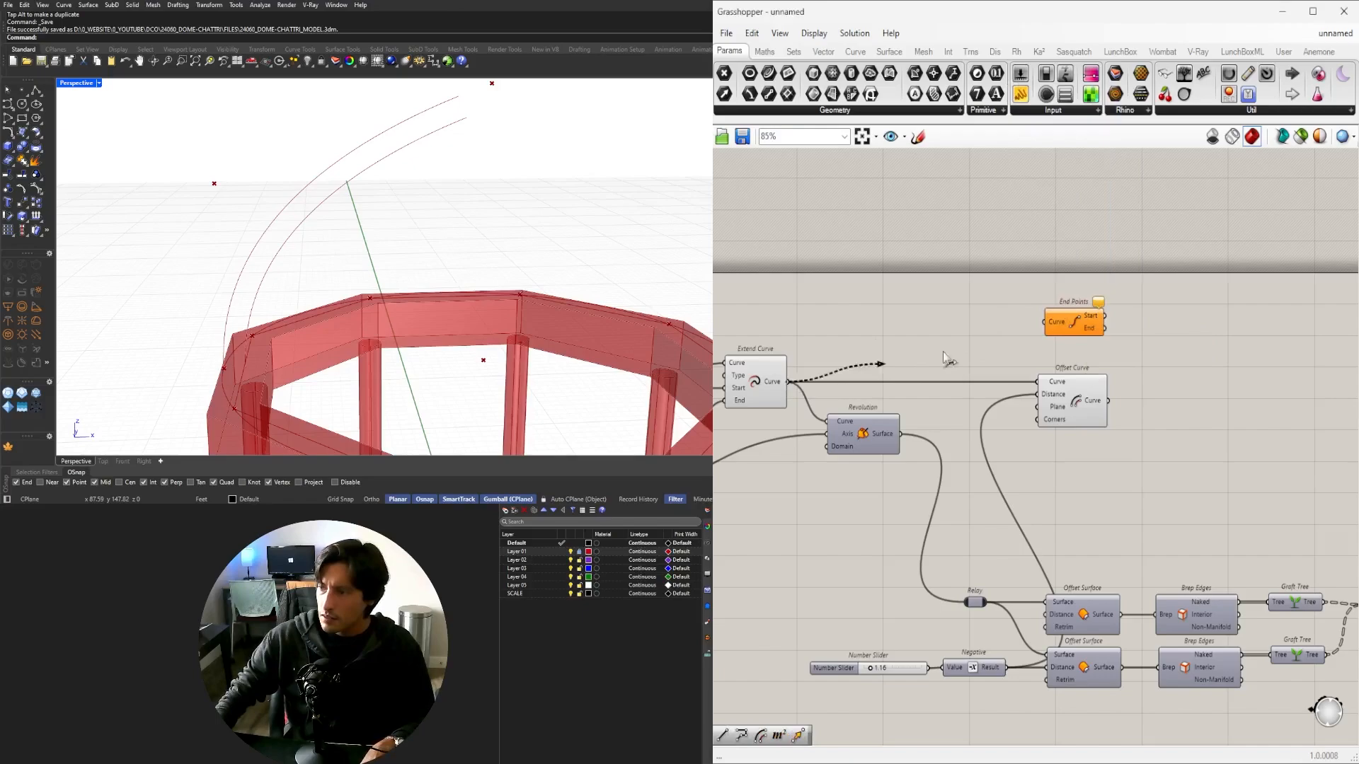
left_click_drag(1051, 327, 1167, 358)
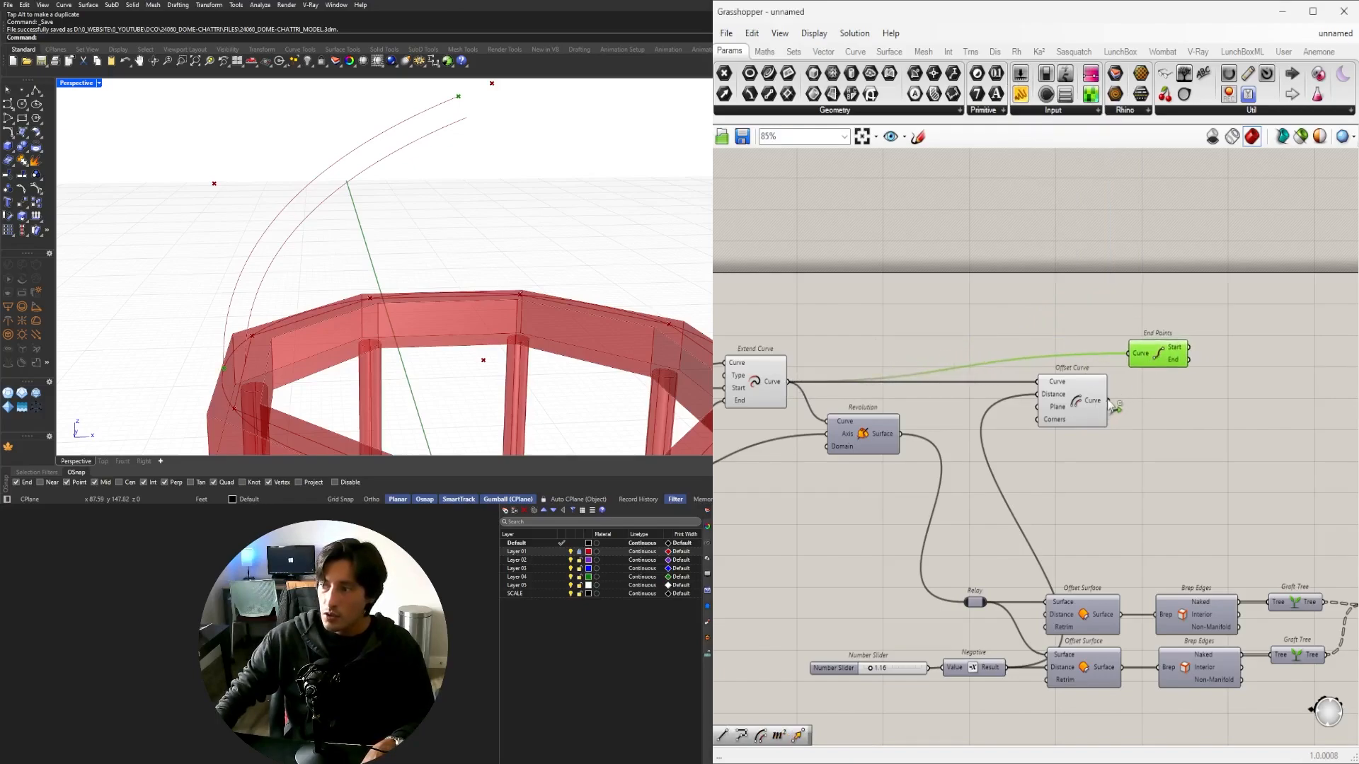
Add a PolyLine component with its Vertices input set to Flatten.
double_click(1215, 422)
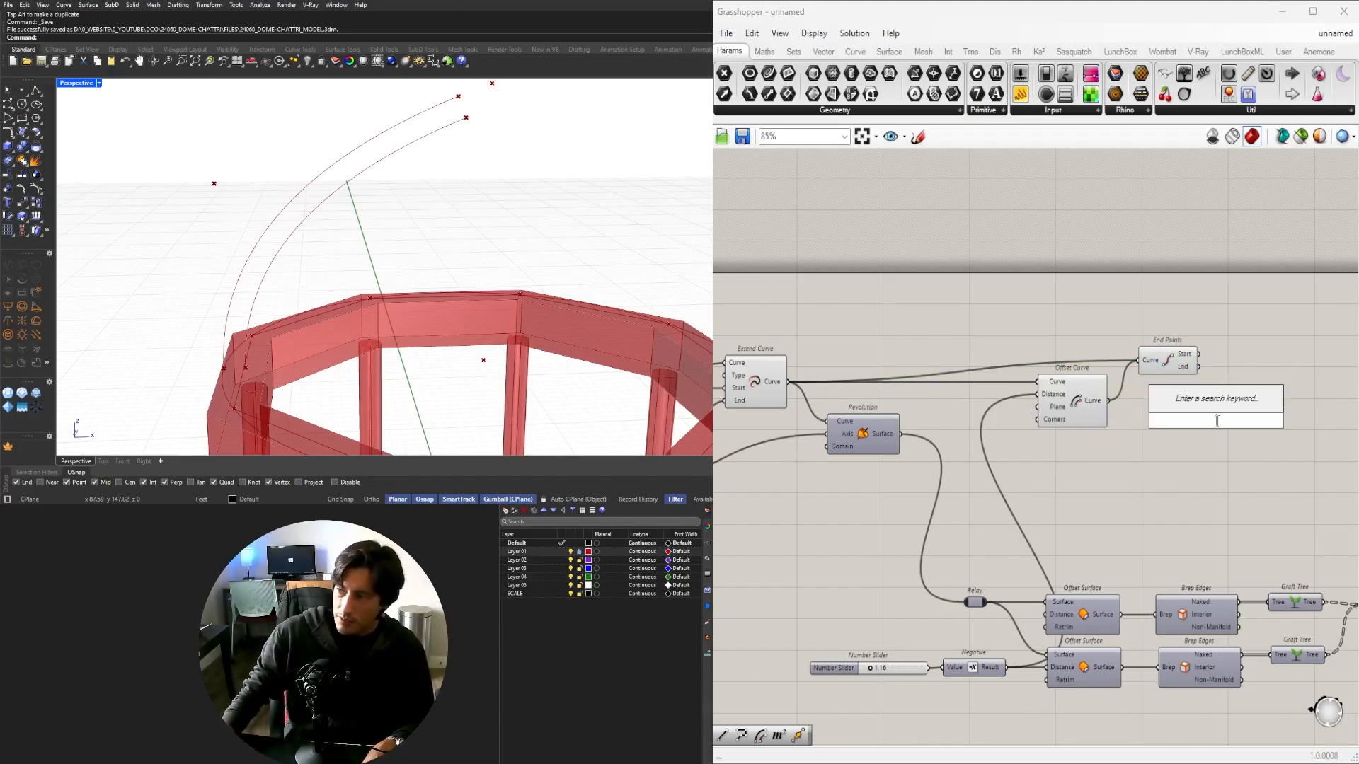
type("POLY")
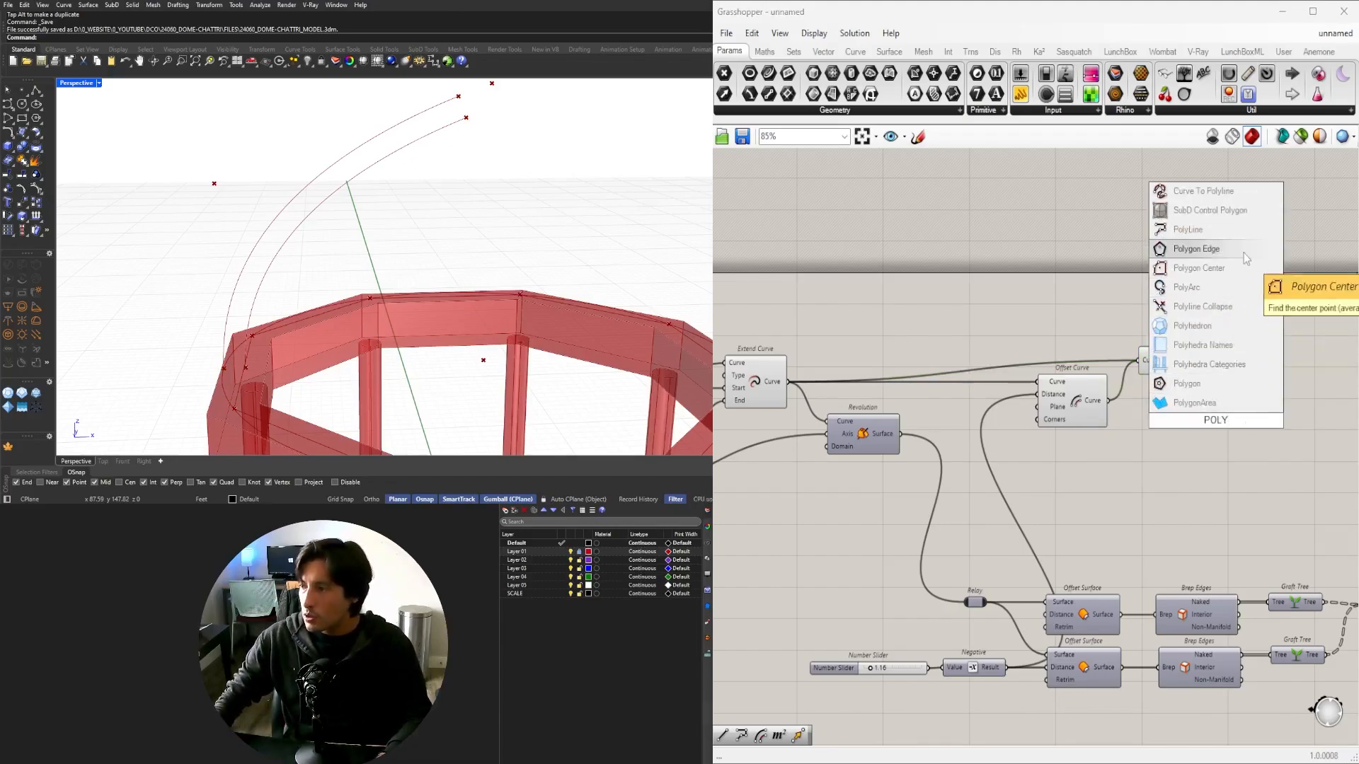
left_click(1200, 238)
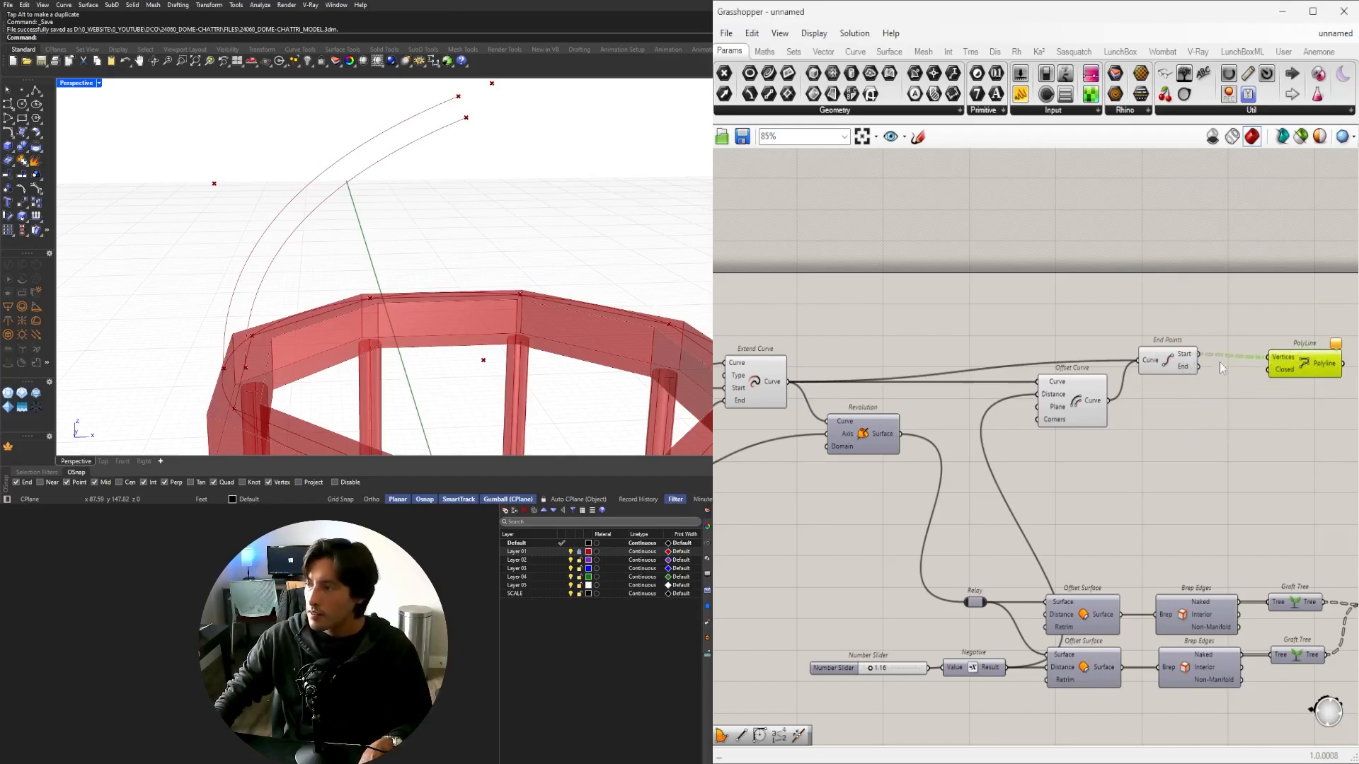
right_click(1286, 360)
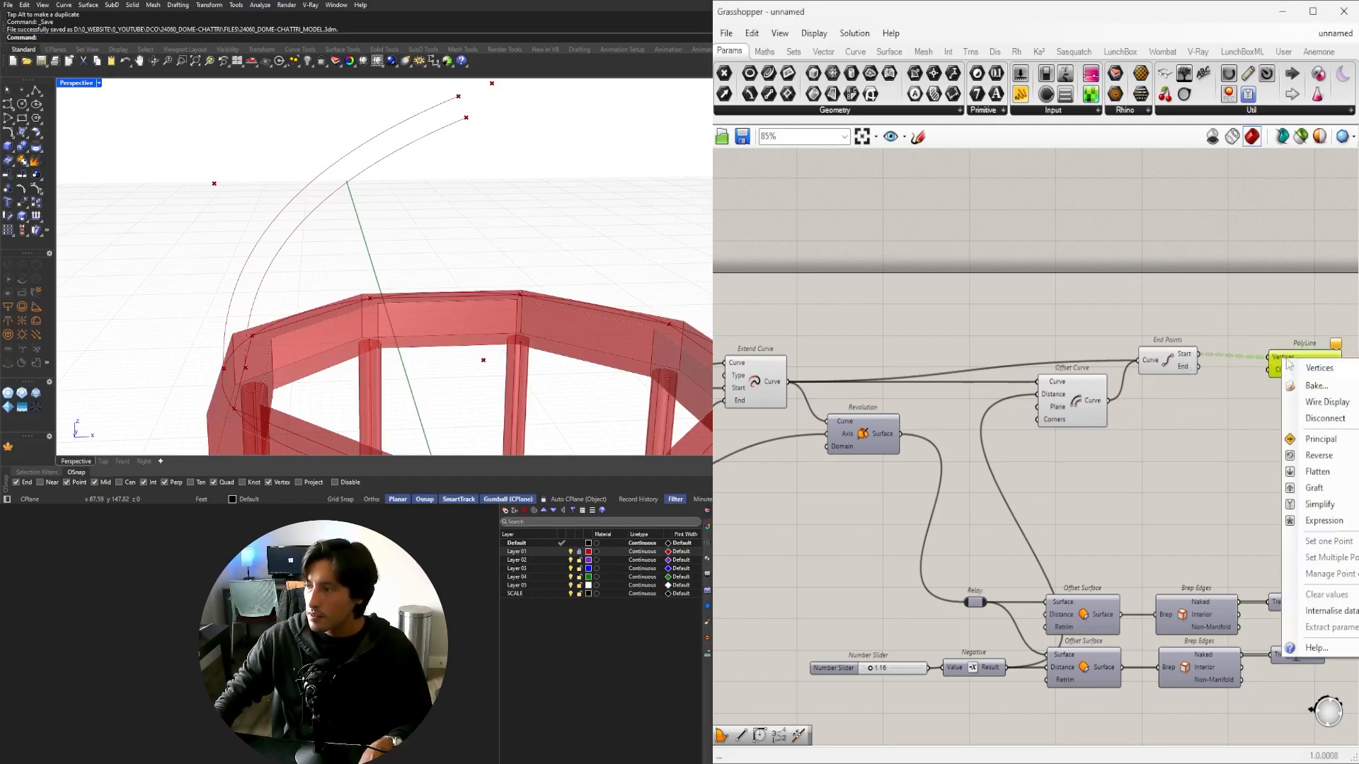
left_click(1313, 473)
right_click_drag(1258, 457, 1107, 405)
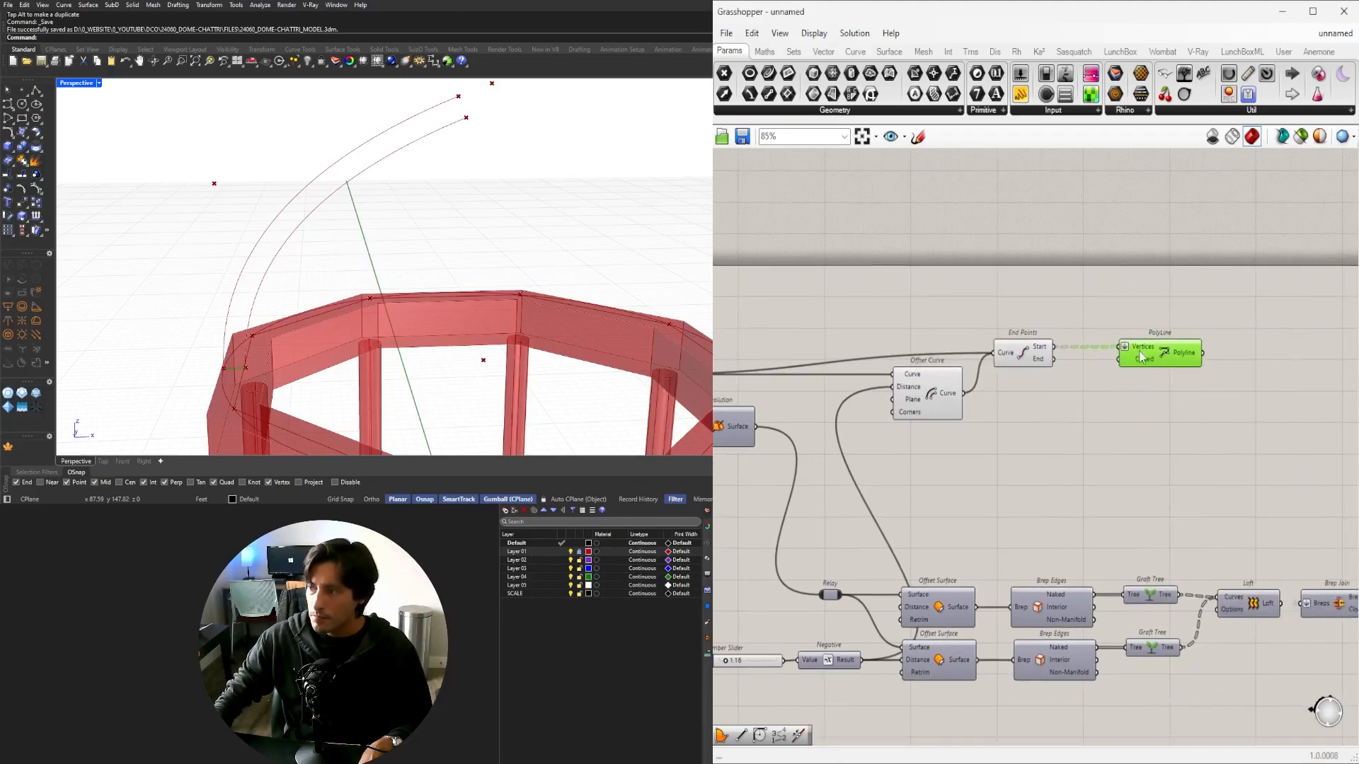
Duplicate the PolyLine for the end points and arrange both PolyLines below the offset.
left_click_drag(1140, 356, 1138, 390, "alt")
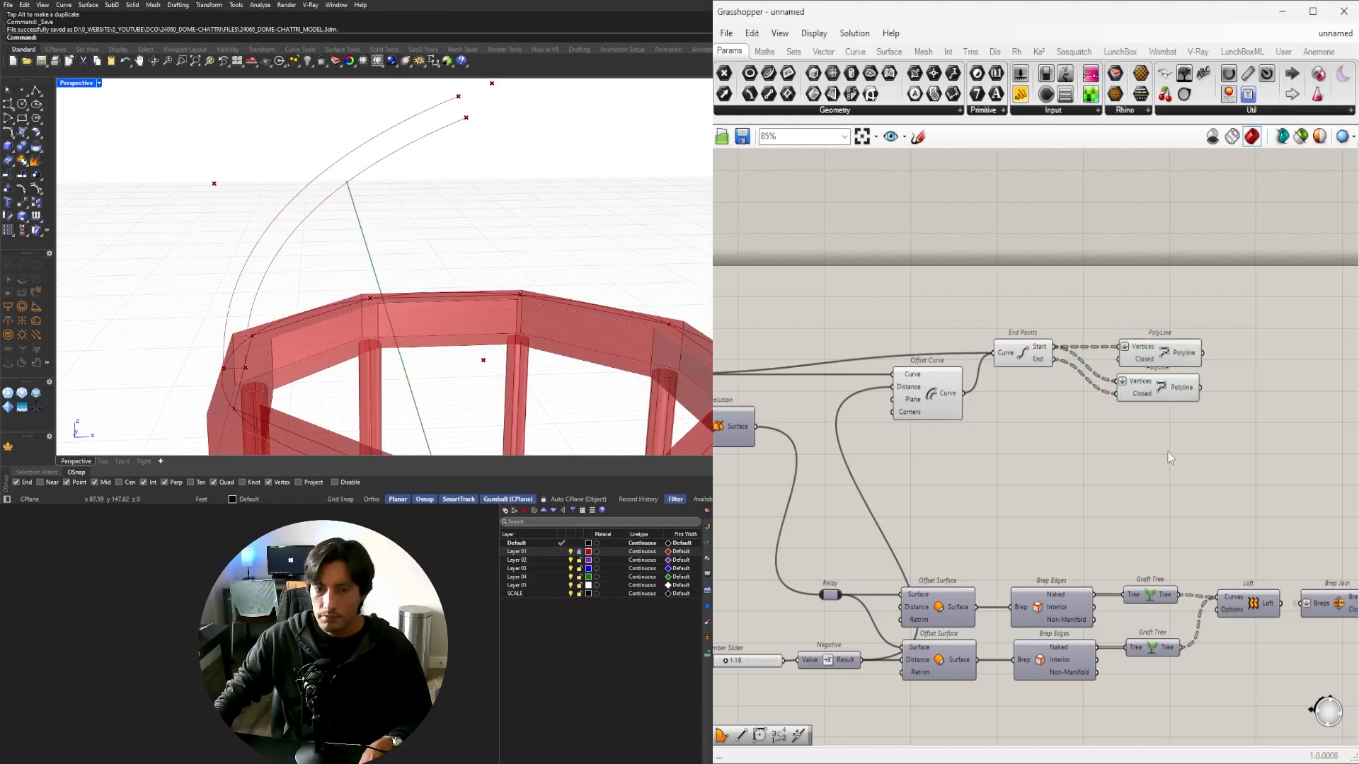
left_click_drag(1169, 458, 1167, 341)
left_click(1166, 304)
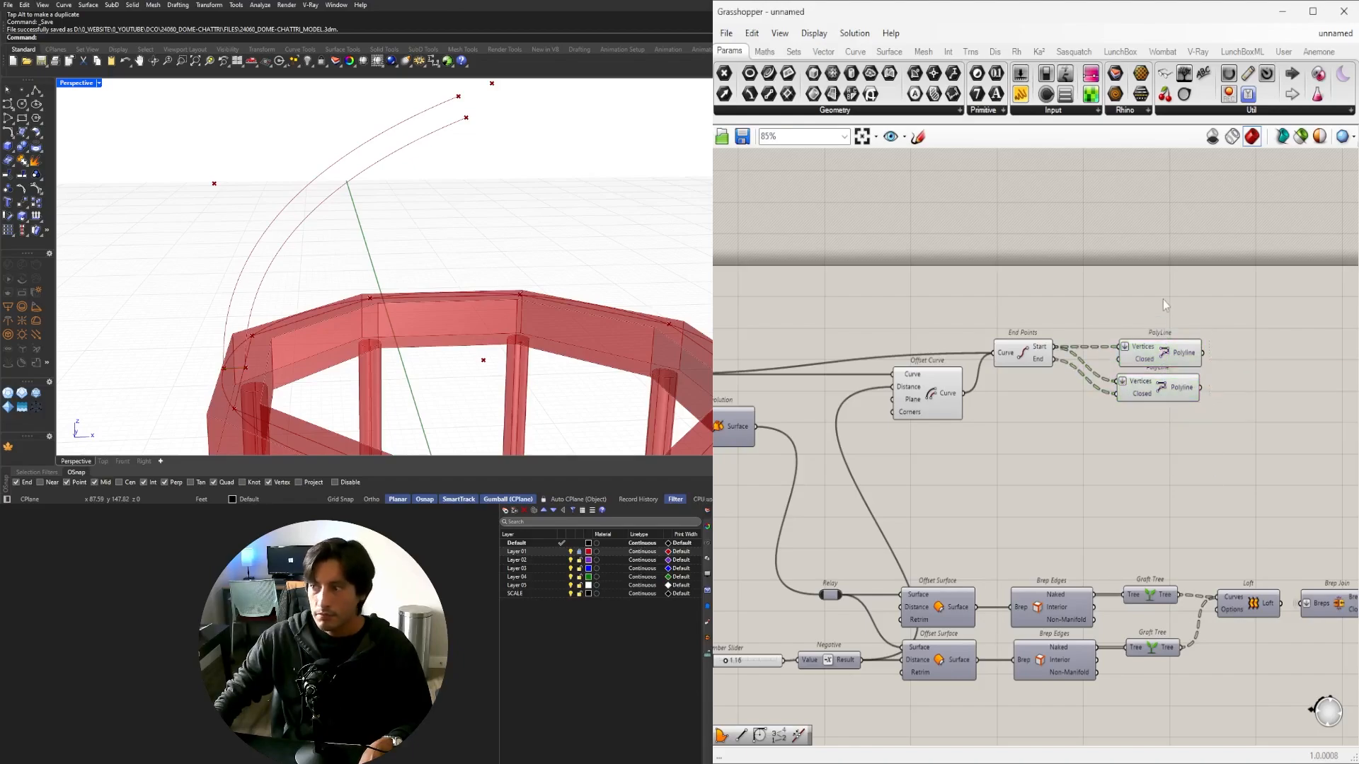
scroll(1091, 382, "up", 4)
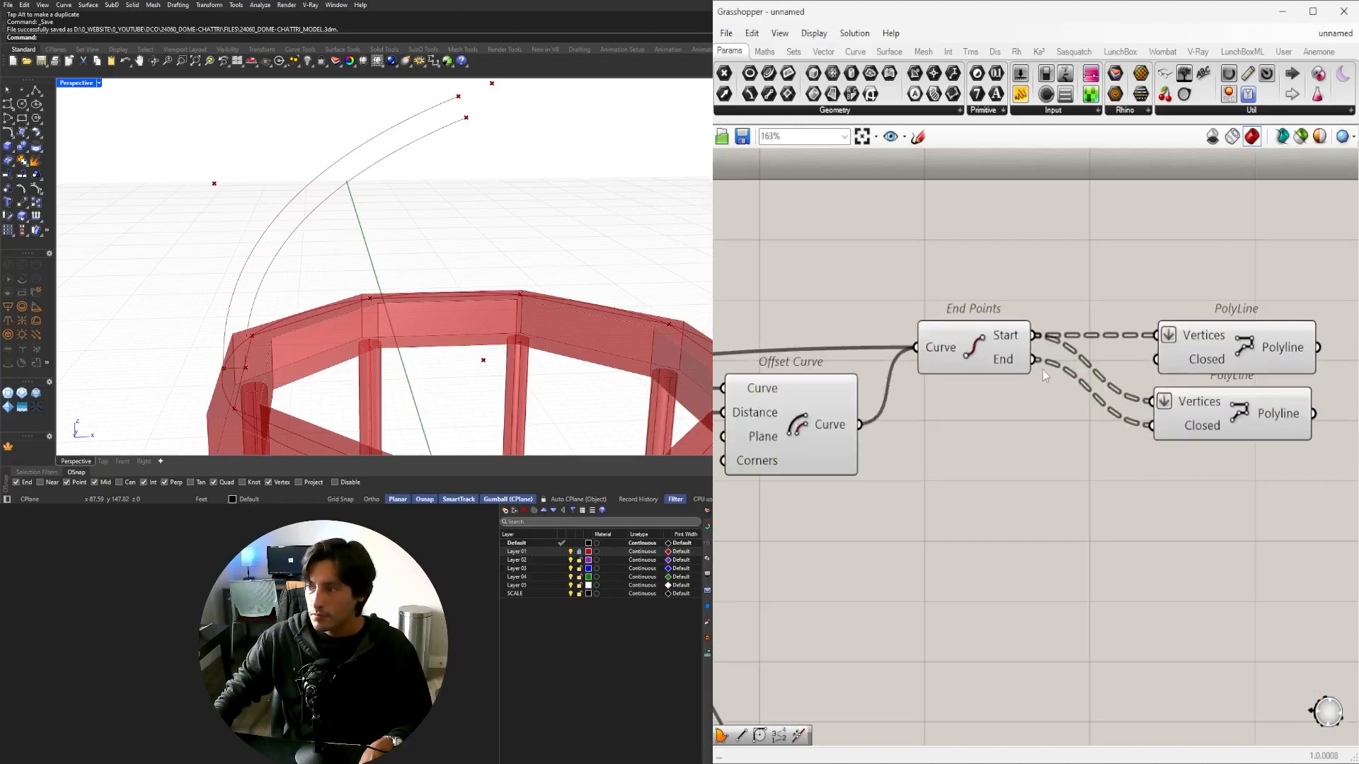
left_click(1221, 418)
right_click_drag(1237, 420, 1147, 431)
left_click(1156, 353, "shift")
scroll(1156, 353, "down", 4)
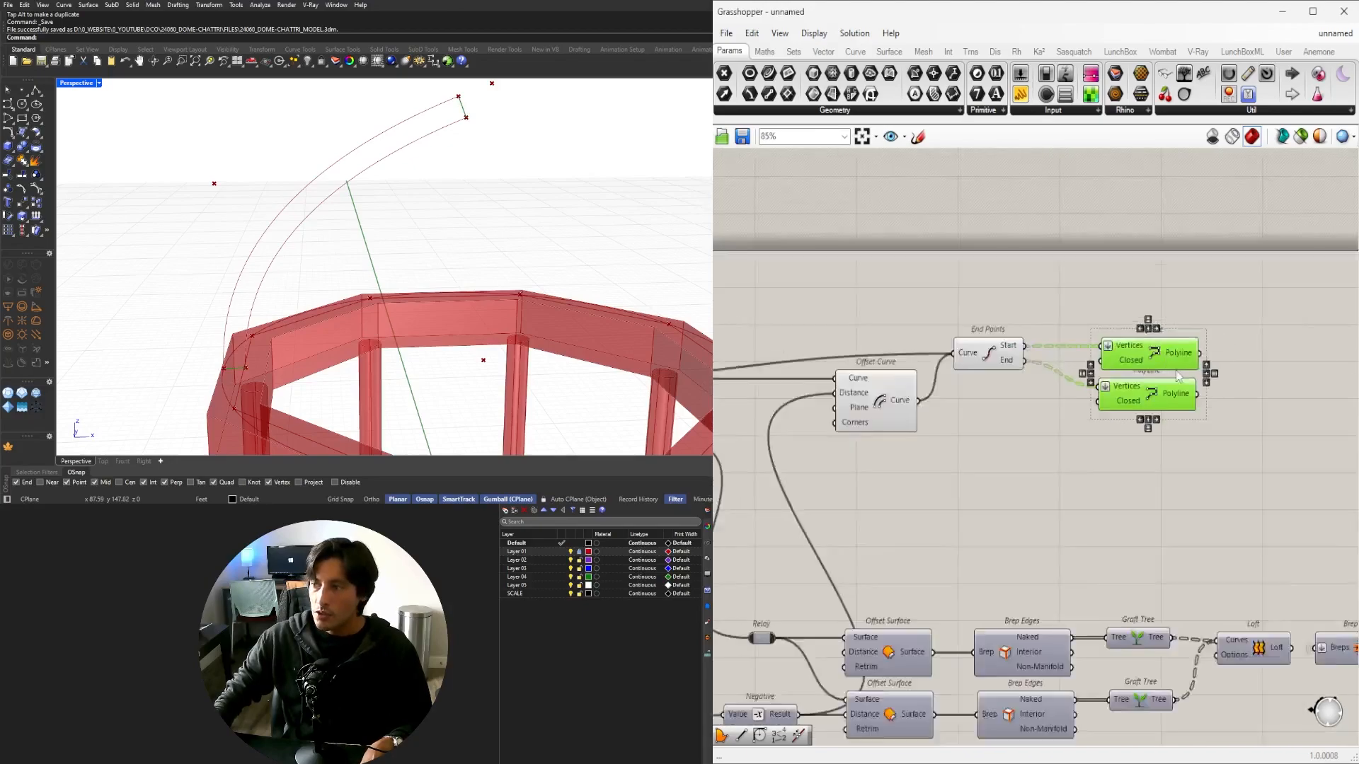
left_click_drag(1148, 352, 1135, 368)
left_click(975, 436)
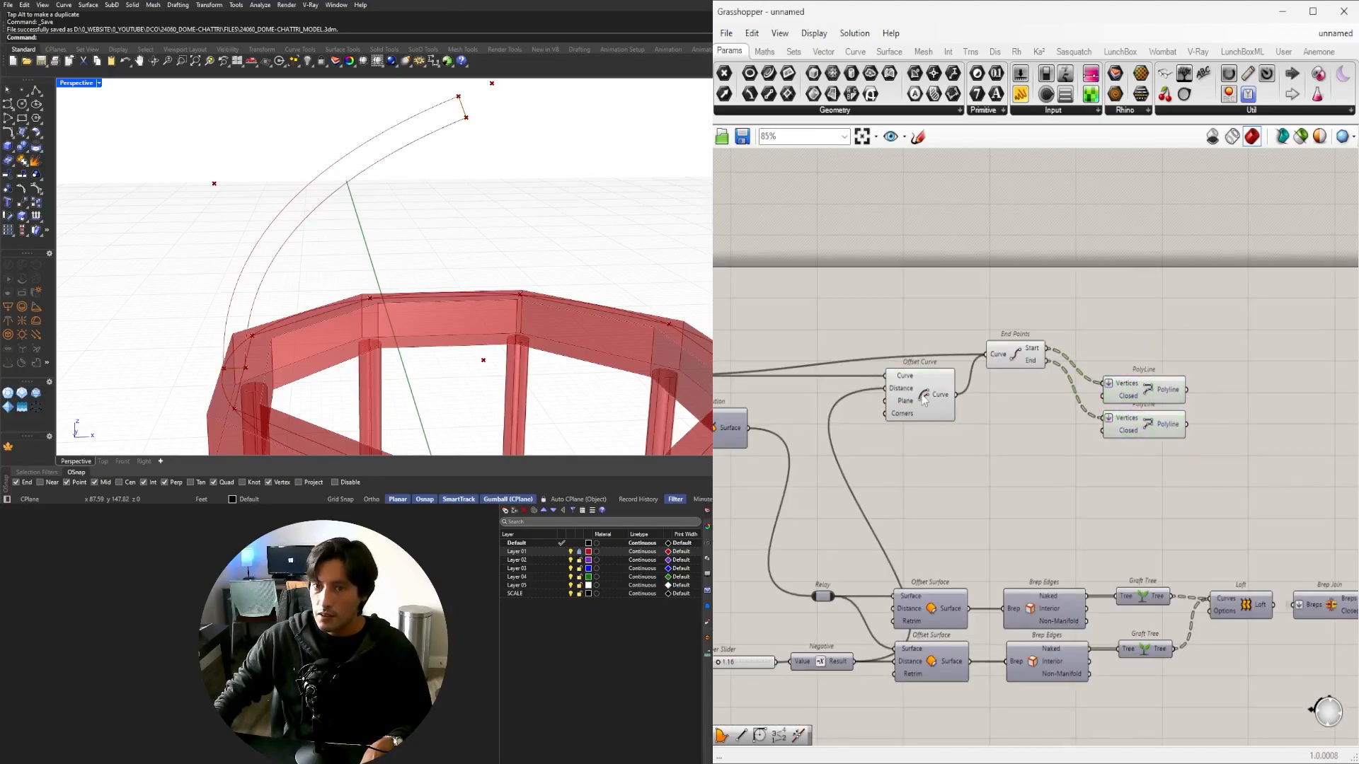
left_click(920, 393)
left_click_drag(1228, 468, 1150, 388, "shift")
right_click_drag(991, 389, 1192, 383)
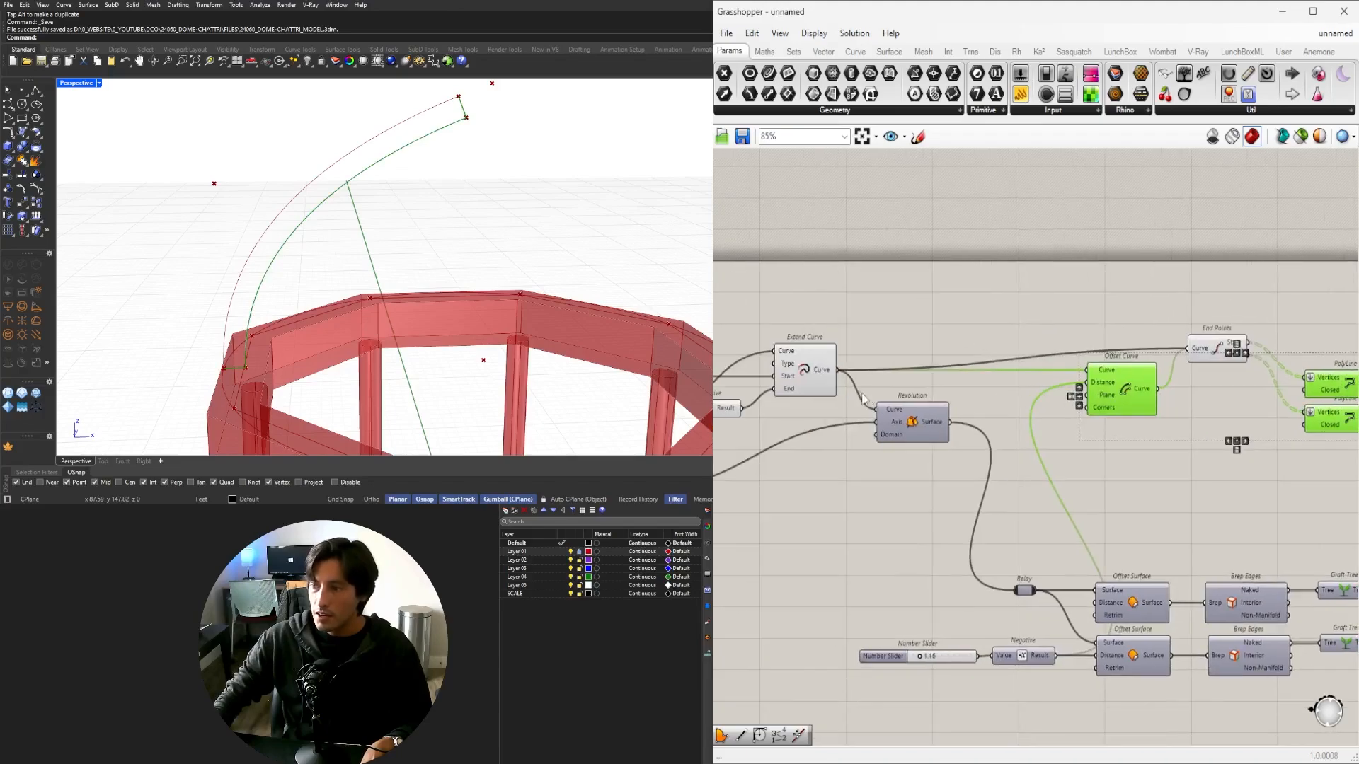
left_click(807, 369, "shift")
left_click(997, 330)
Add a Join Curves component to the right of the PolyLines.
double_click(1000, 329)
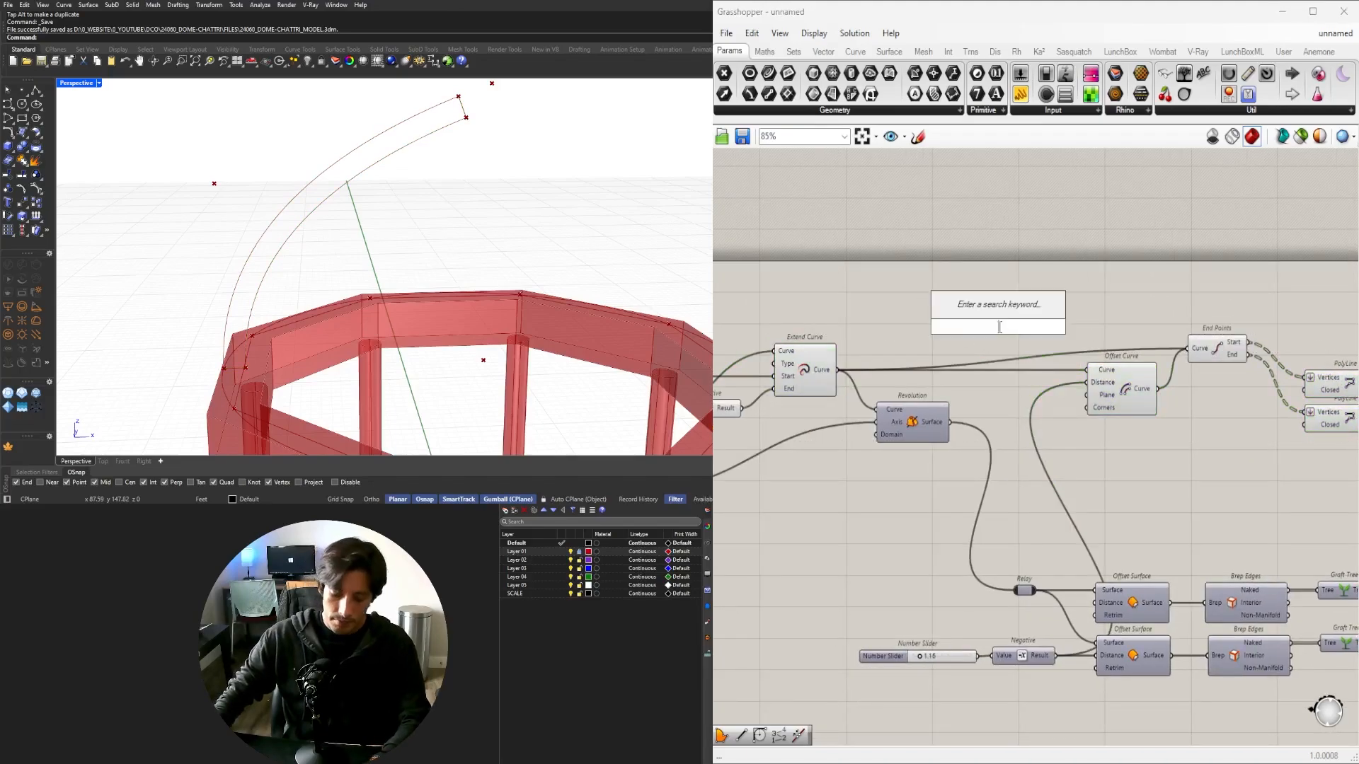
type("join")
left_click(978, 310)
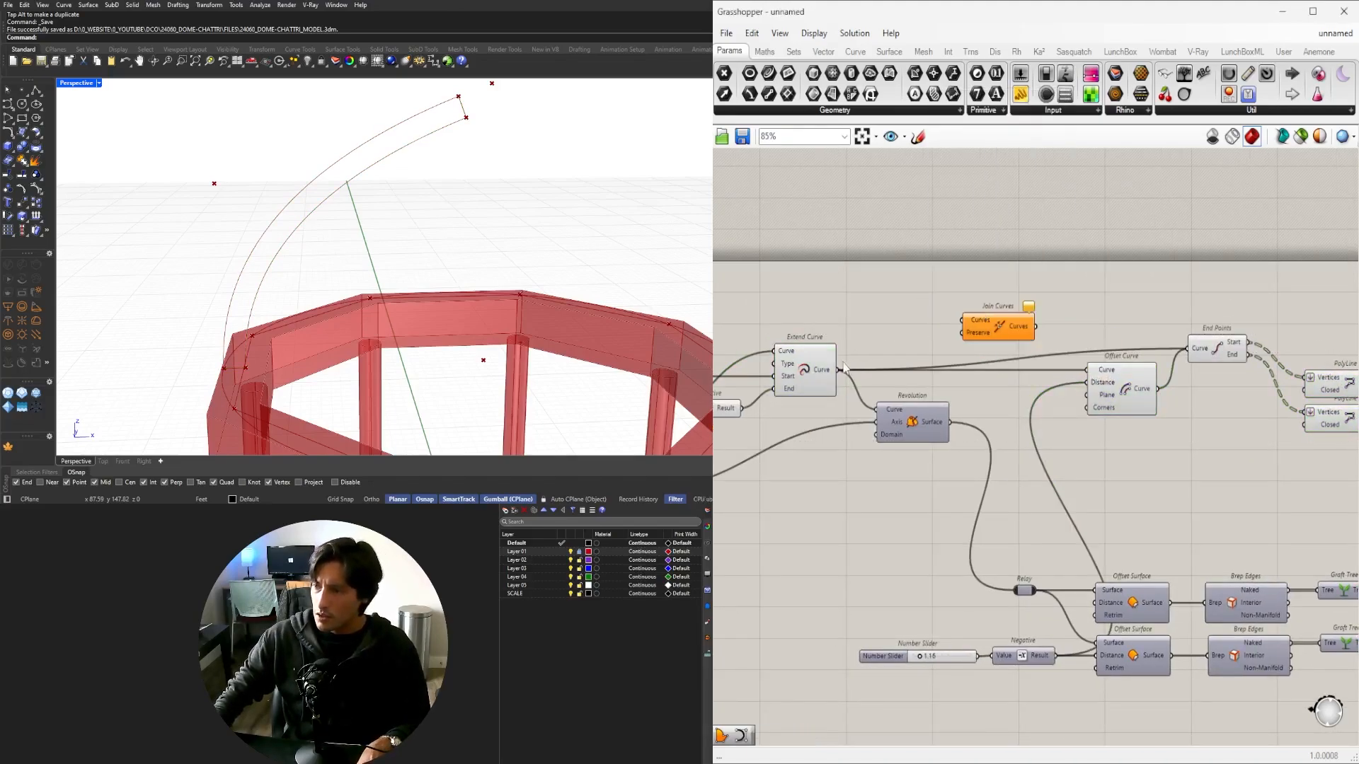
left_click_drag(976, 330, 1212, 455)
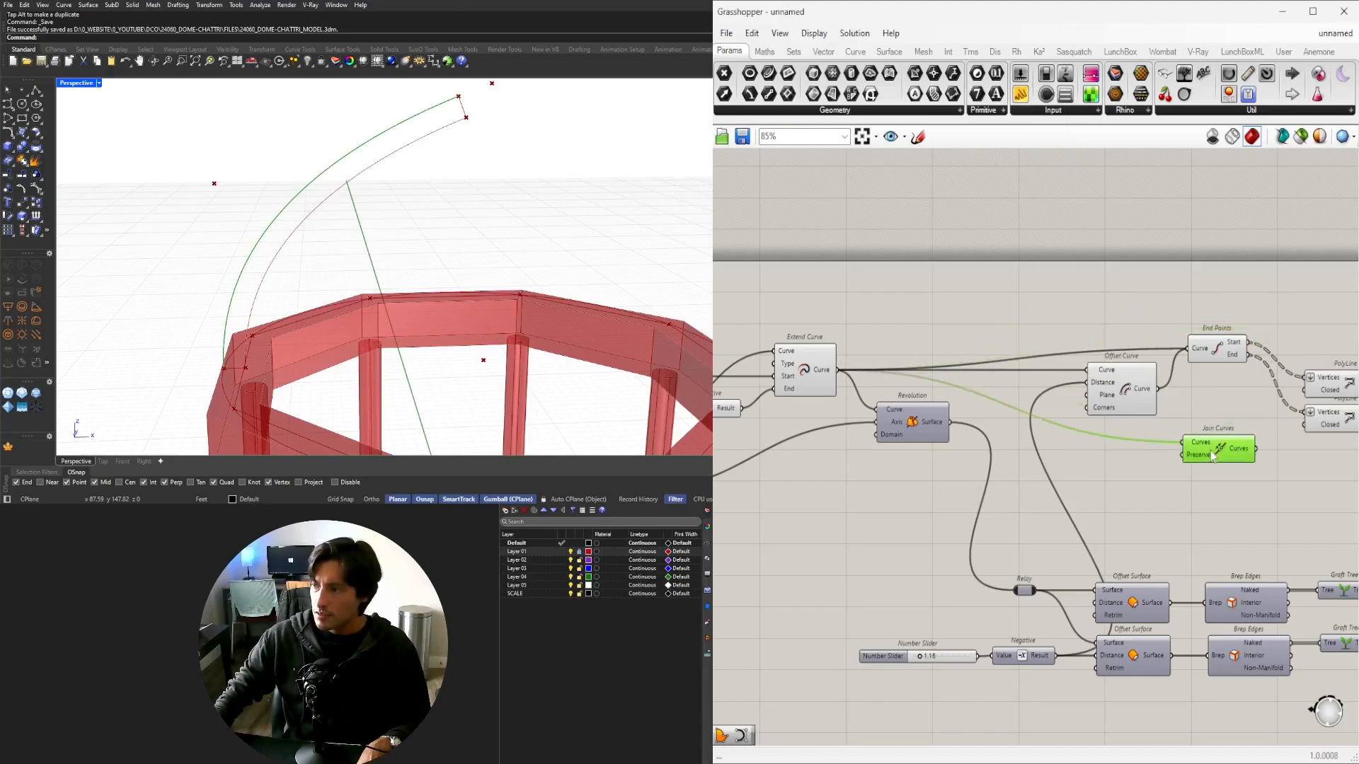
right_click_drag(1190, 446, 969, 453)
left_click_drag(969, 451, 1226, 442)
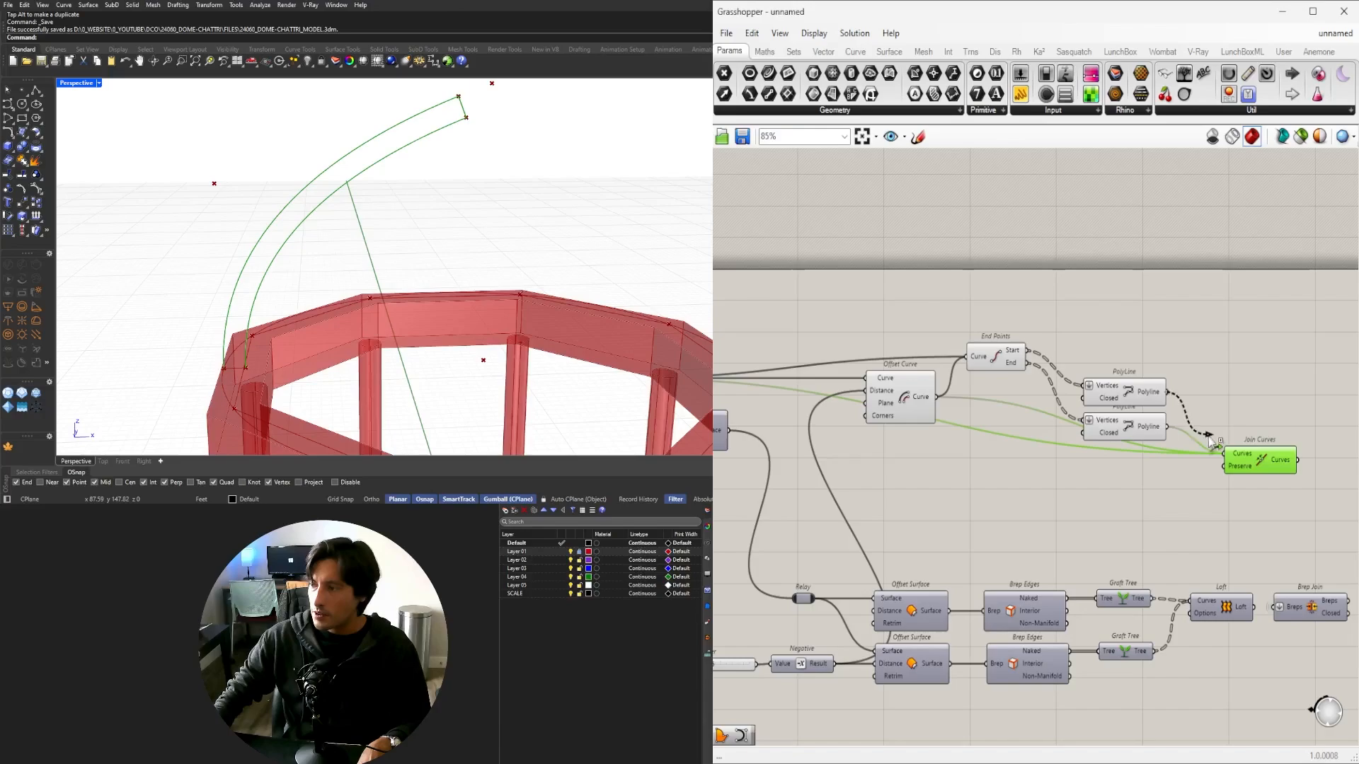
left_click_drag(1246, 457, 1201, 407)
Set the Wire Display of Join Curves' Curves input to Hidden.
right_click(1196, 405)
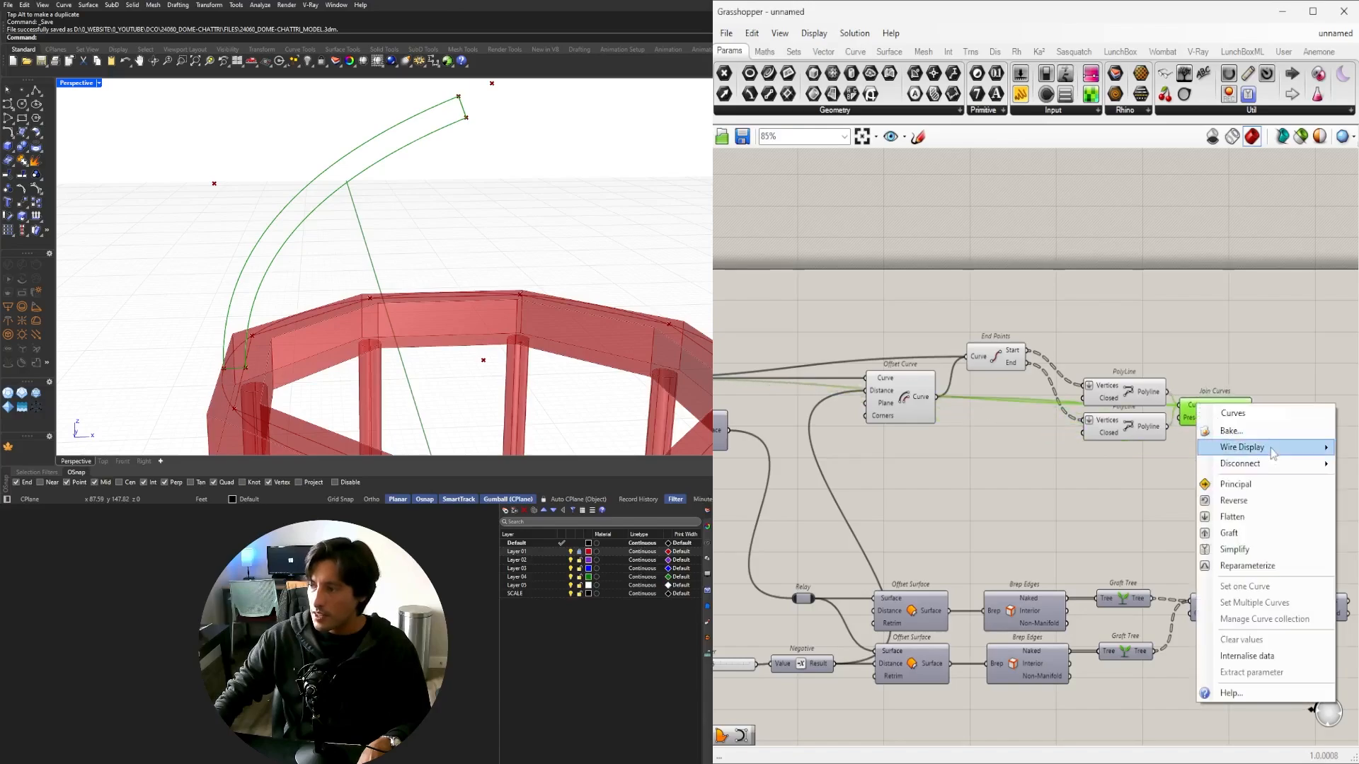
left_click(1343, 482)
right_click_drag(1244, 420, 1125, 437)
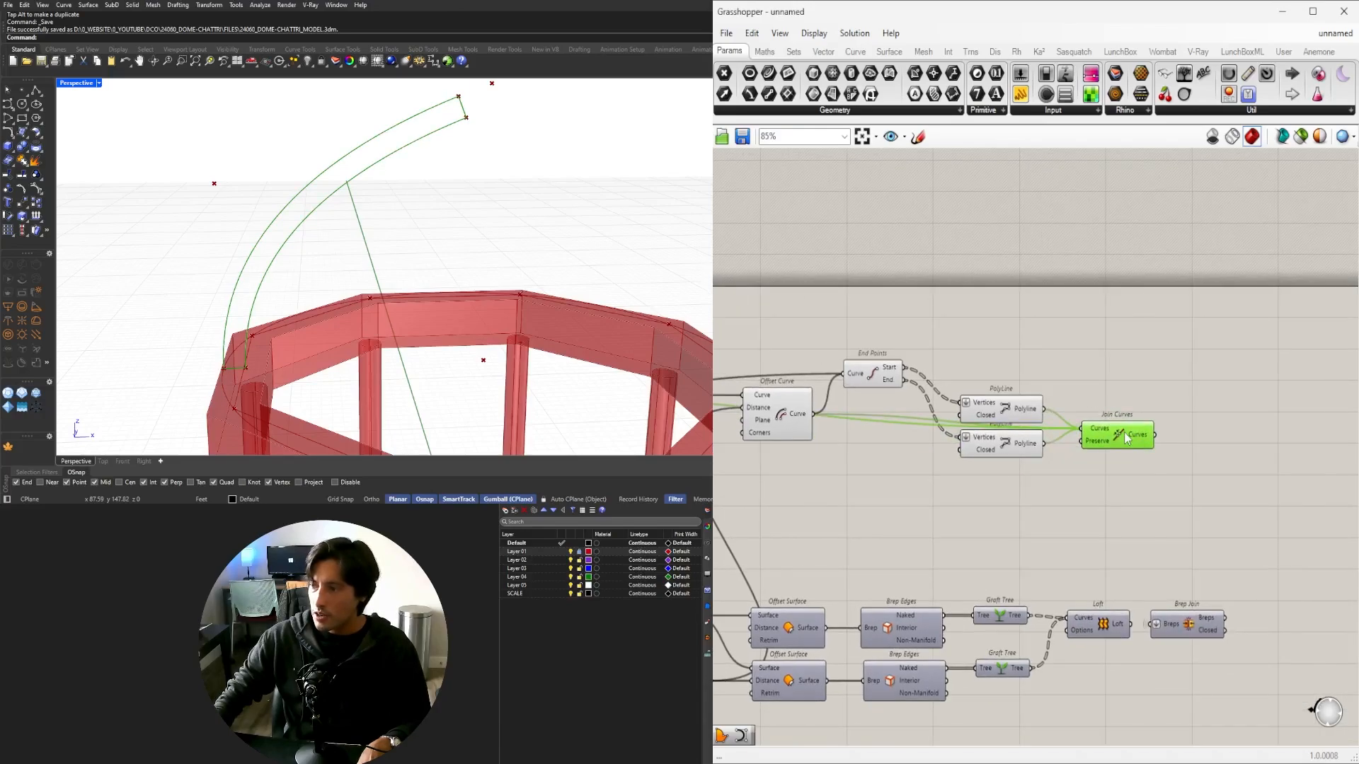
left_click(1019, 475)
right_click_drag(1016, 474, 1221, 463)
scroll(1221, 464, "down", 3)
Turn off Preview for the four profile-closing components.
left_click_drag(1222, 476, 1079, 376)
middle_click(1080, 376)
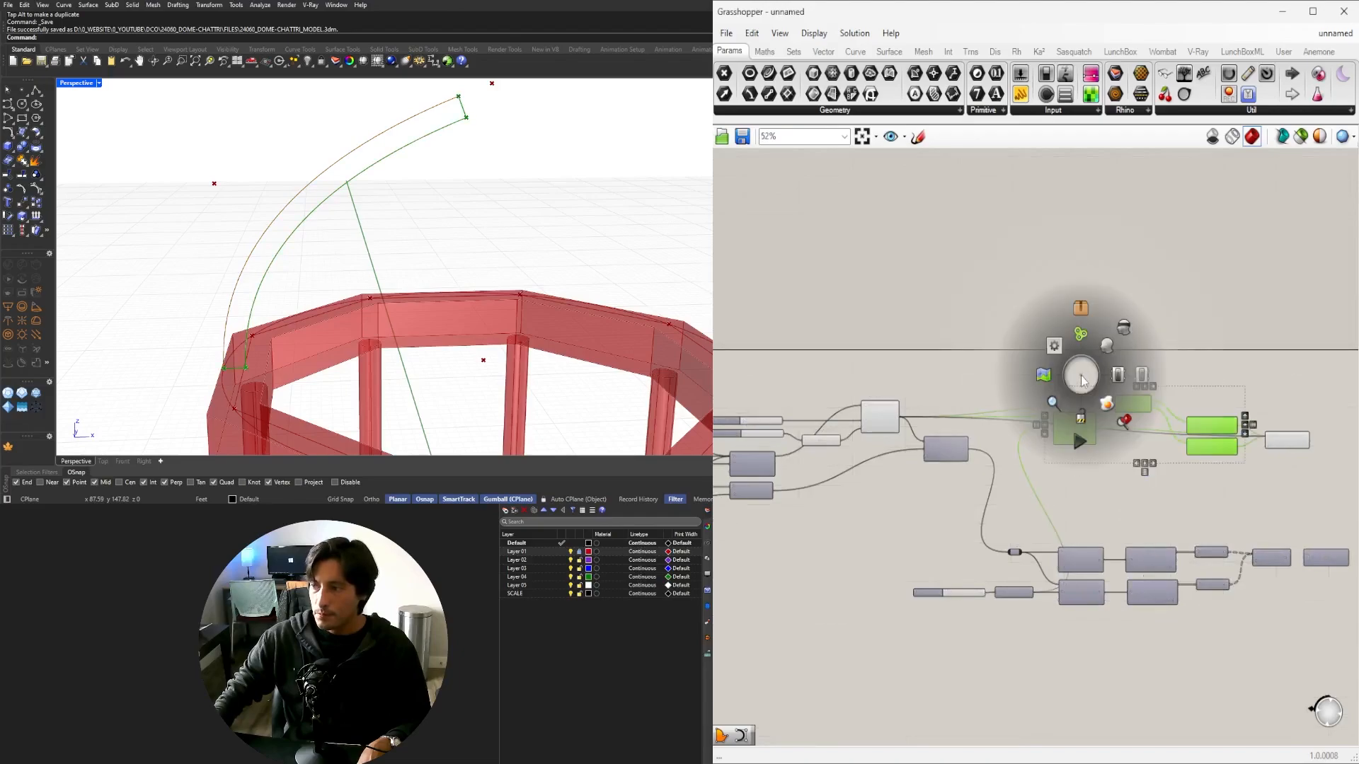
left_click(1129, 340)
left_click(1135, 332)
scroll(1251, 404, "up", 4)
right_click_drag(1284, 470, 1114, 351)
scroll(1115, 351, "down", 1)
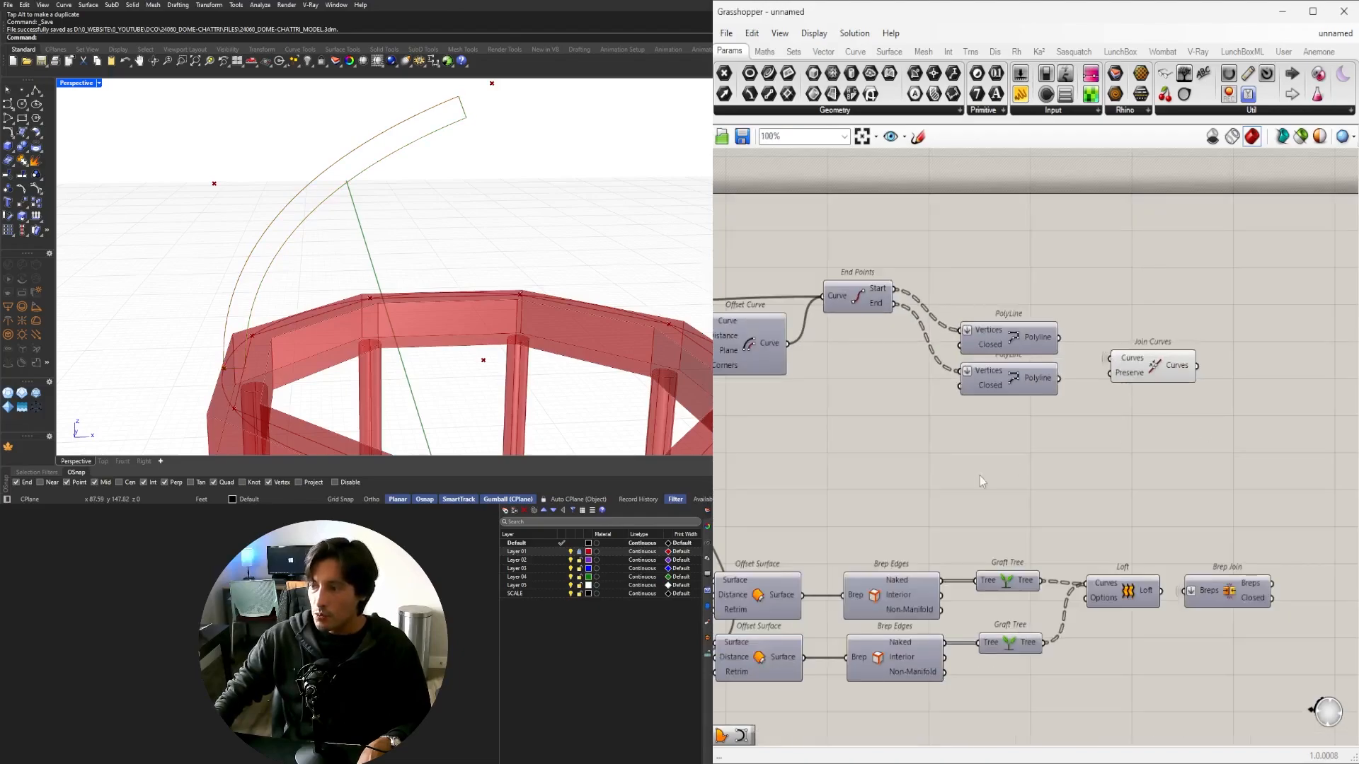
right_click_drag(979, 475, 1041, 441)
scroll(1212, 414, "down", 1)
Select Join Curves and orbit the viewport to check the joined profile.
left_click(1176, 349)
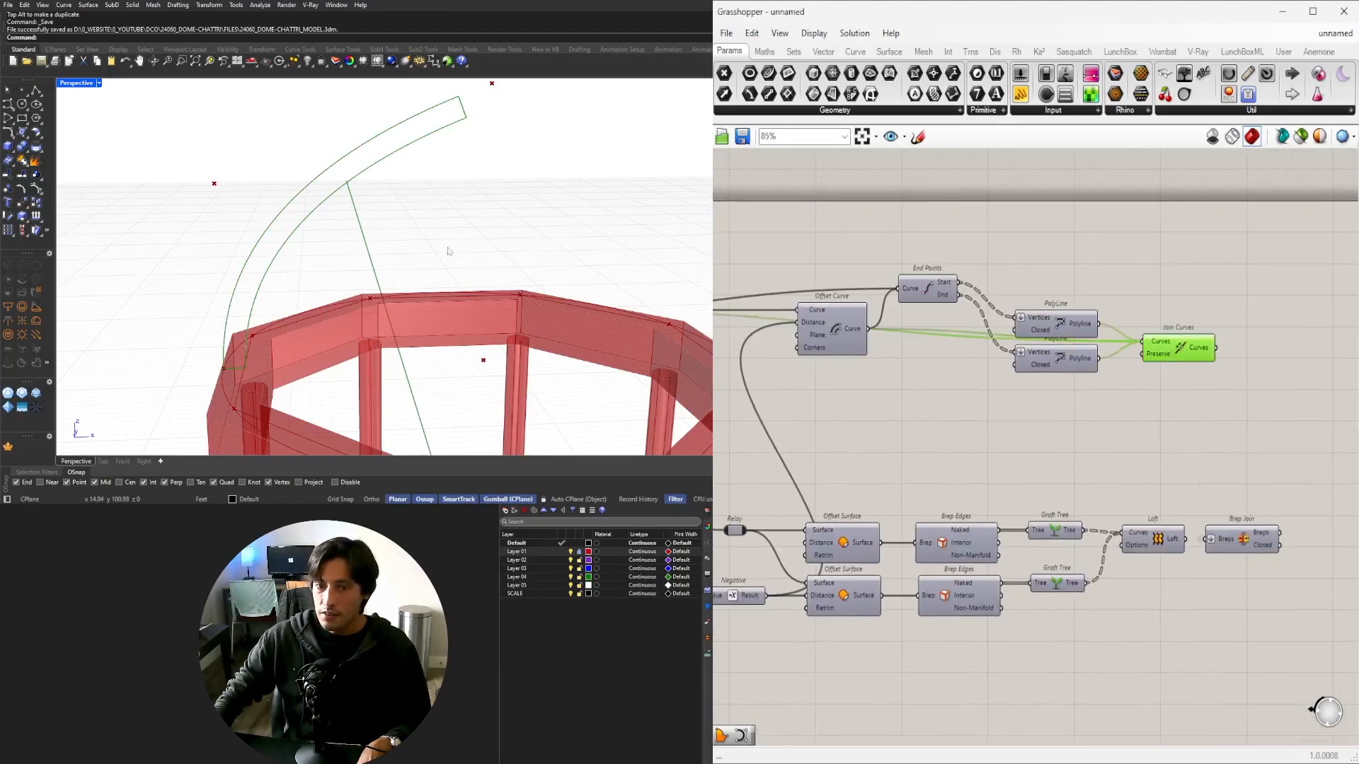
scroll(448, 251, "down", 3)
right_click_drag(448, 251, 588, 264)
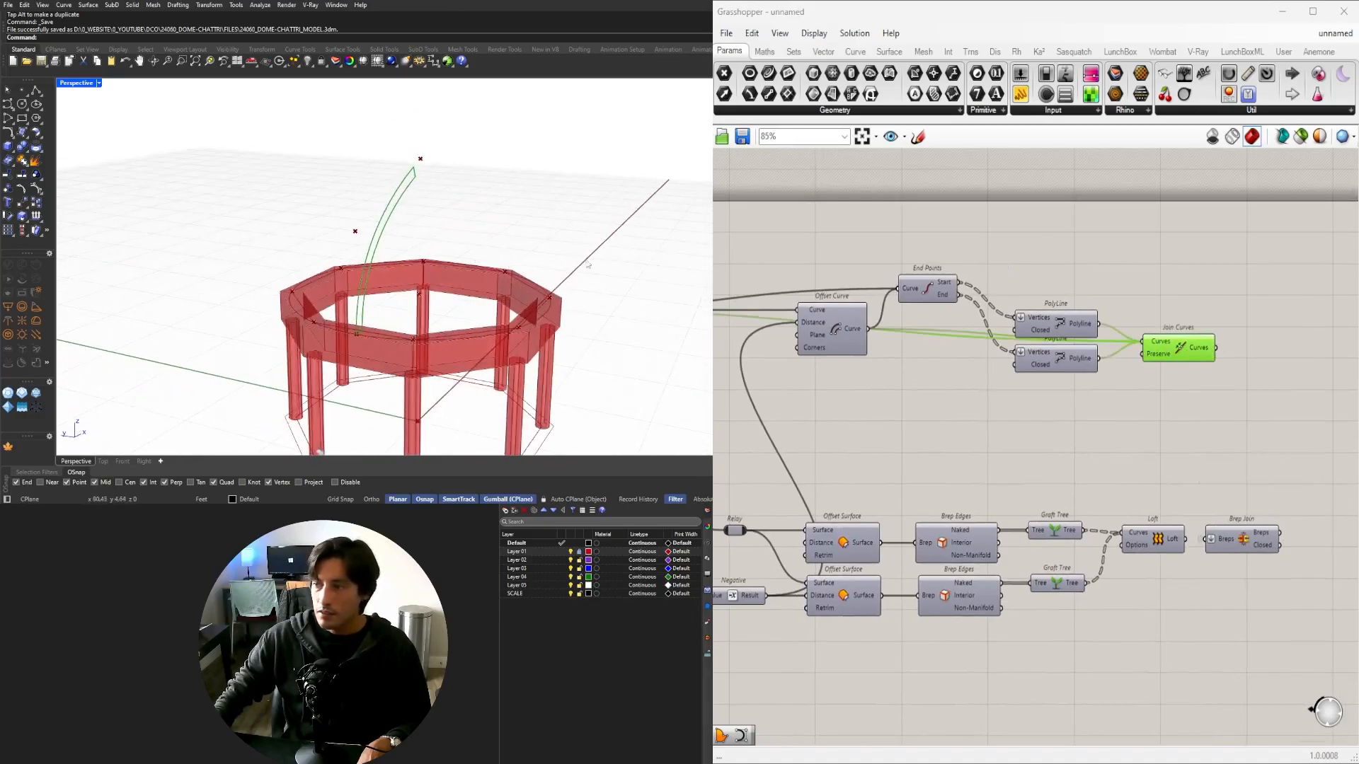
Locate and select the existing Revolution component on the canvas.
right_click_drag(1069, 460, 1225, 421)
right_click_drag(971, 435, 1220, 467)
scroll(987, 312, "down", 4)
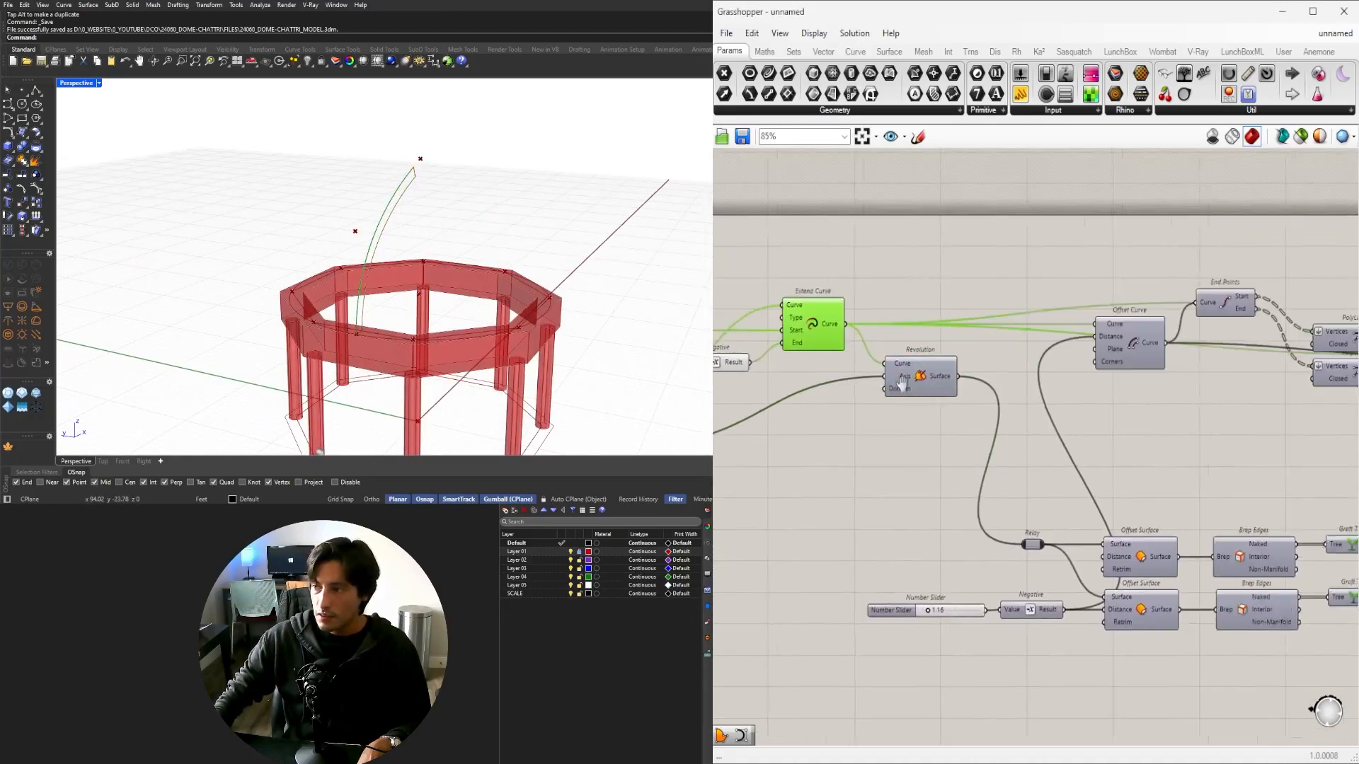
left_click_drag(1289, 556, 951, 493)
scroll(899, 379, "up", 3)
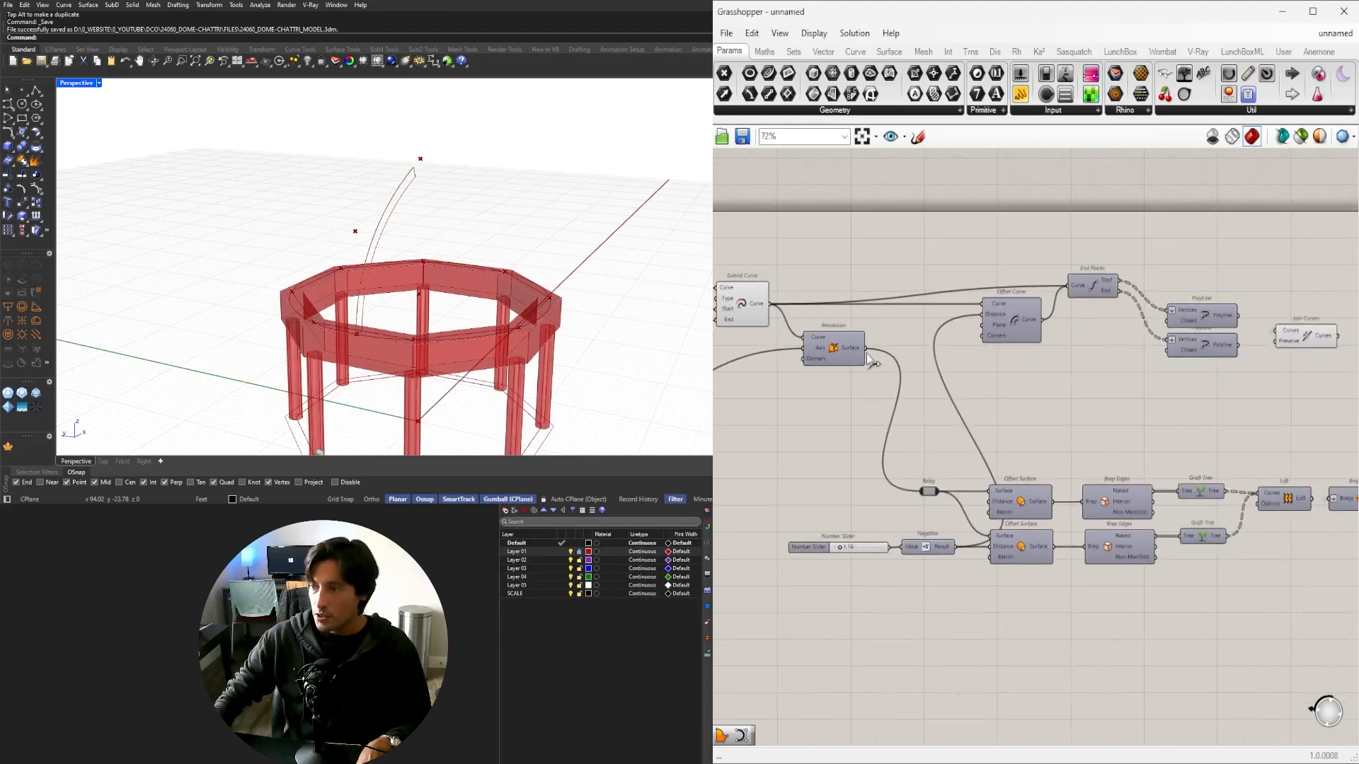
left_click(864, 386)
scroll(798, 344, "down", 1)
right_click_drag(798, 346, 916, 357)
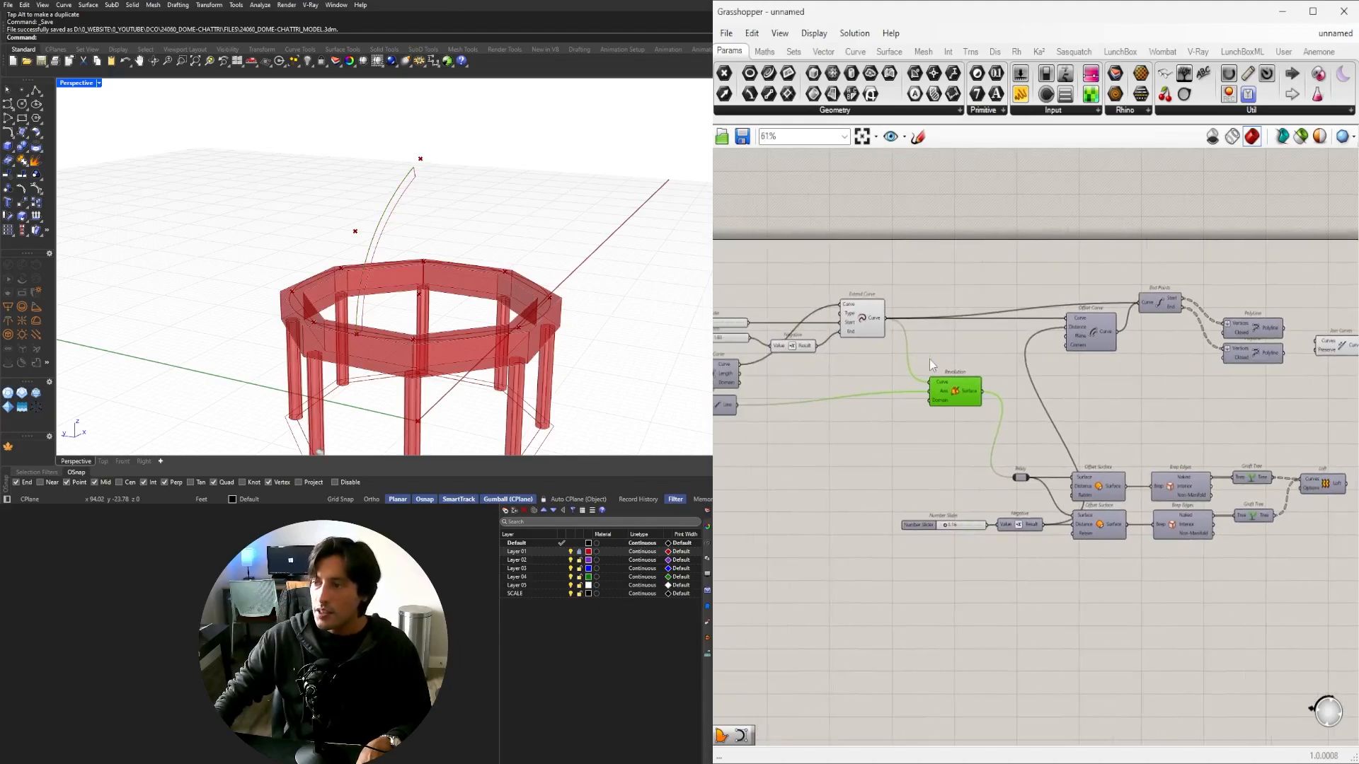
scroll(938, 359, "up", 2)
scroll(1141, 362, "down", 3)
right_click_drag(1253, 361, 1068, 370)
left_click_drag(1232, 376, 1073, 300)
scroll(1092, 350, "up", 3)
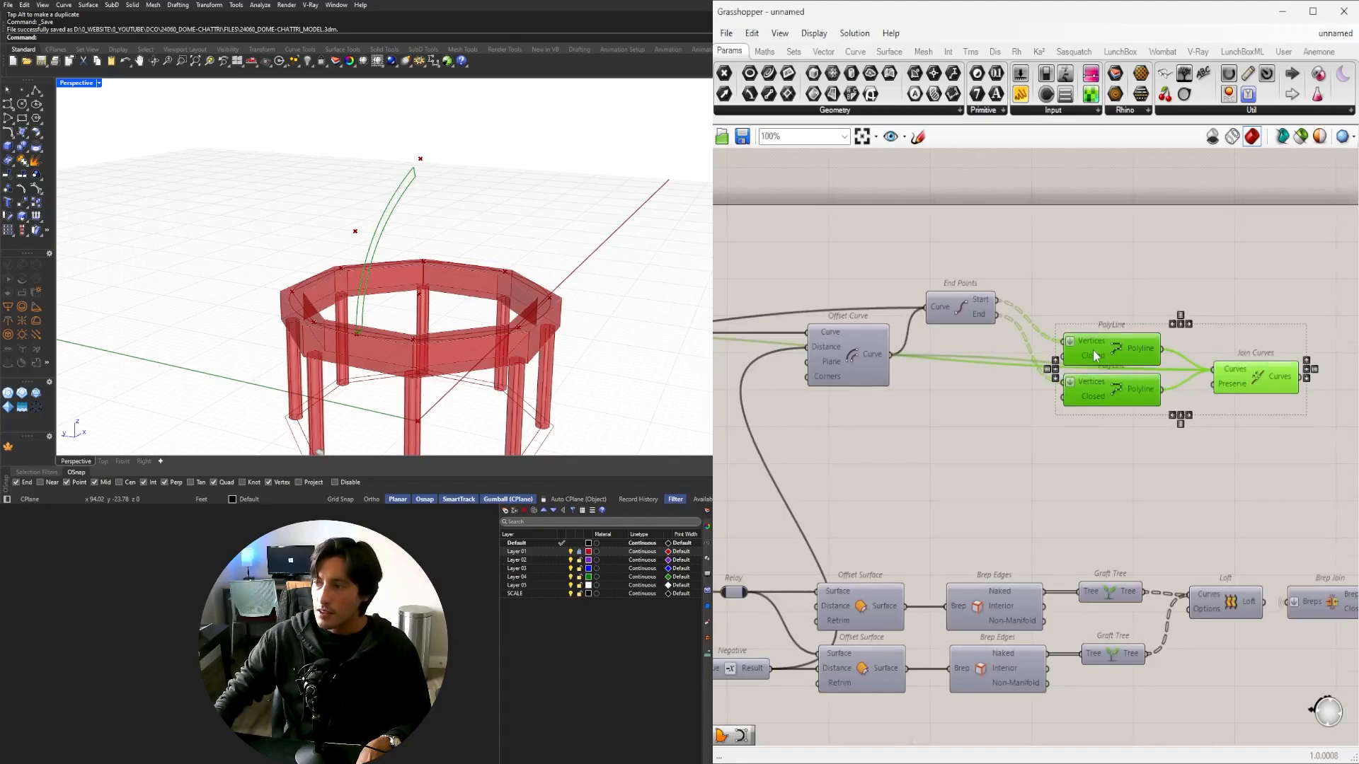
left_click(1085, 383)
right_click_drag(823, 370, 1215, 318)
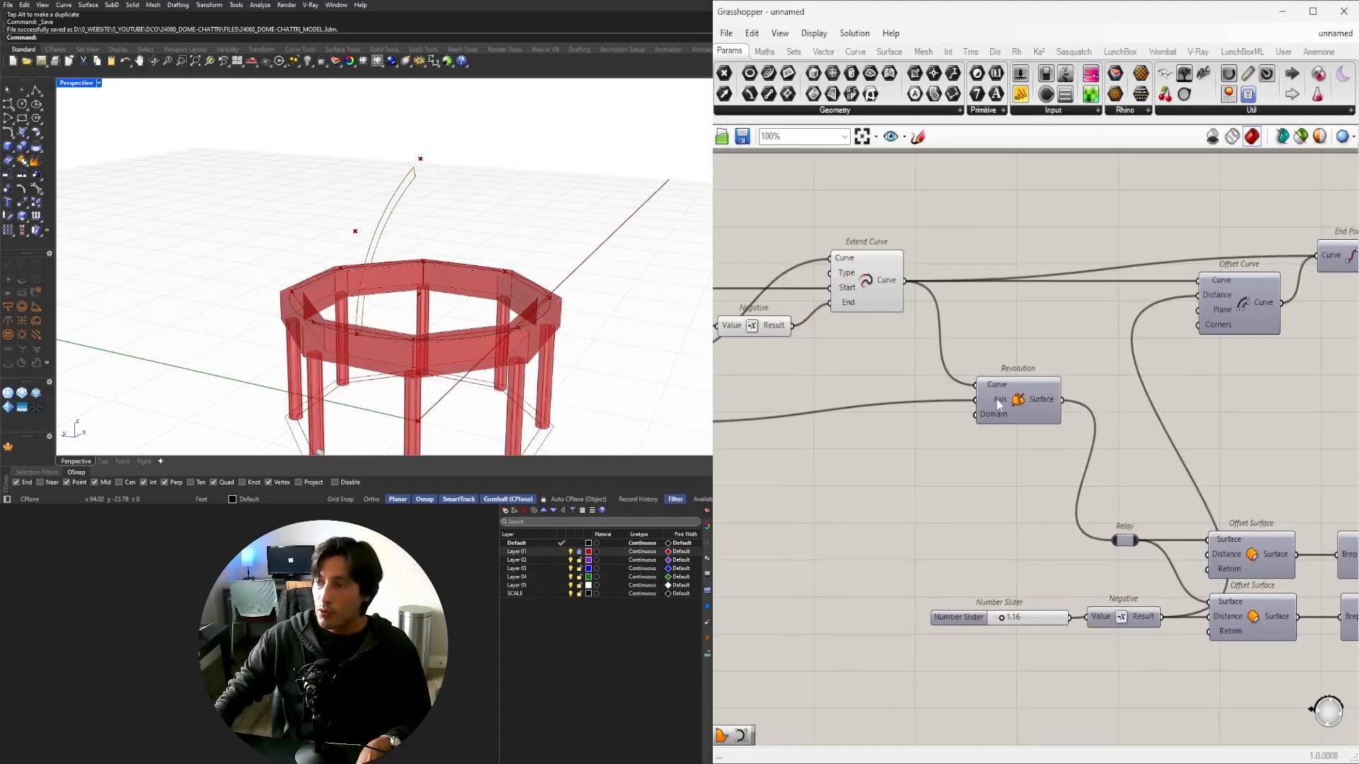
left_click(998, 399)
scroll(1021, 417, "down", 3)
right_click_drag(1186, 501, 1097, 491)
scroll(1074, 457, "up", 2)
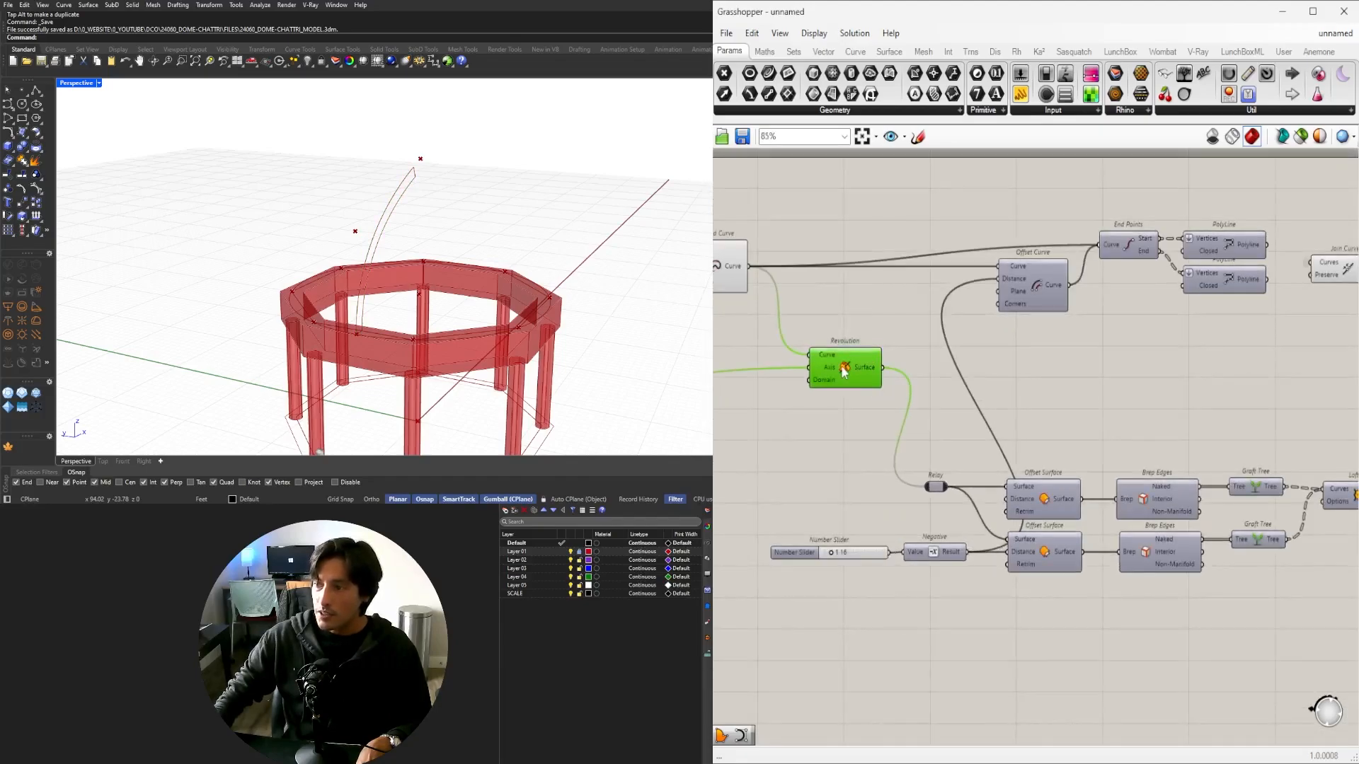
scroll(843, 368, "down", 2)
Place a copy of Revolution after Join Curves.
left_click_drag(850, 366, 1233, 338)
scroll(1228, 338, "up", 4)
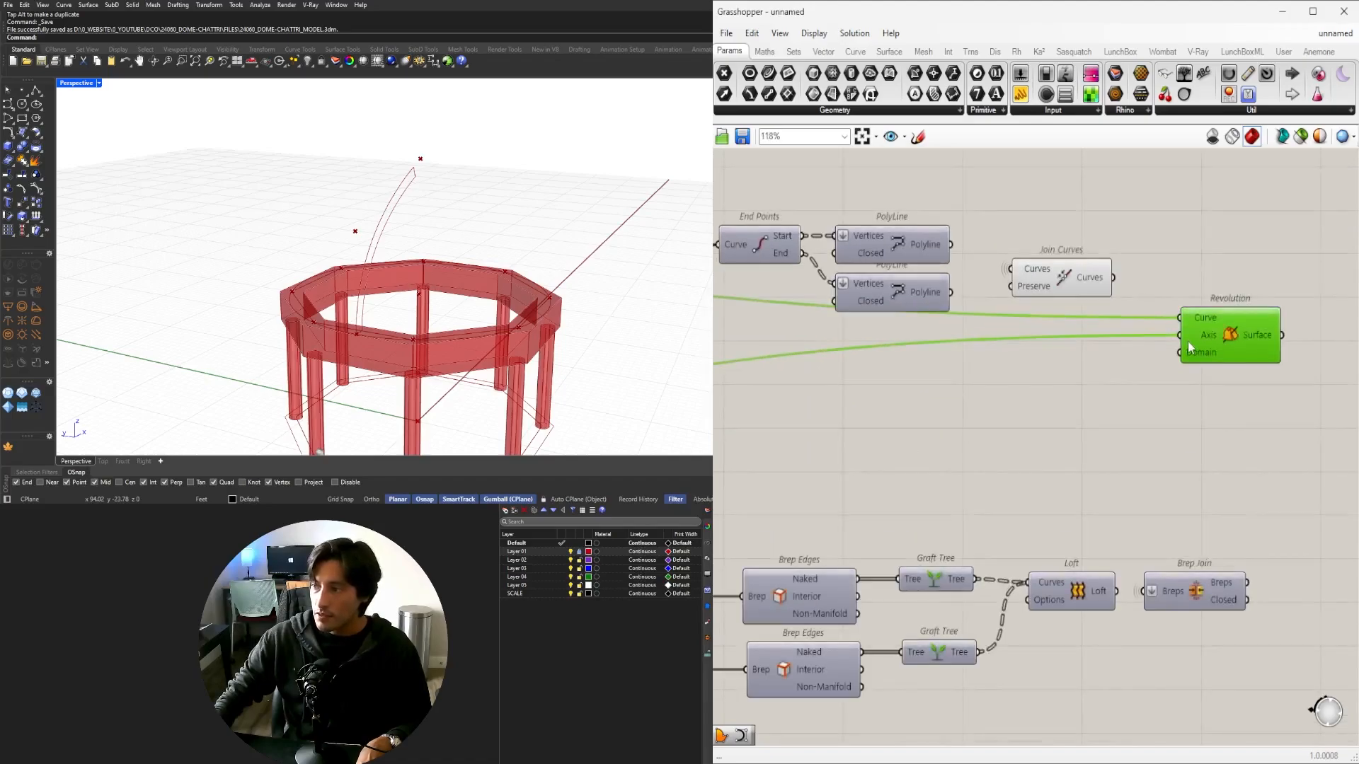
scroll(1187, 346, "down", 2)
scroll(1161, 348, "up", 2)
scroll(1203, 357, "down", 3)
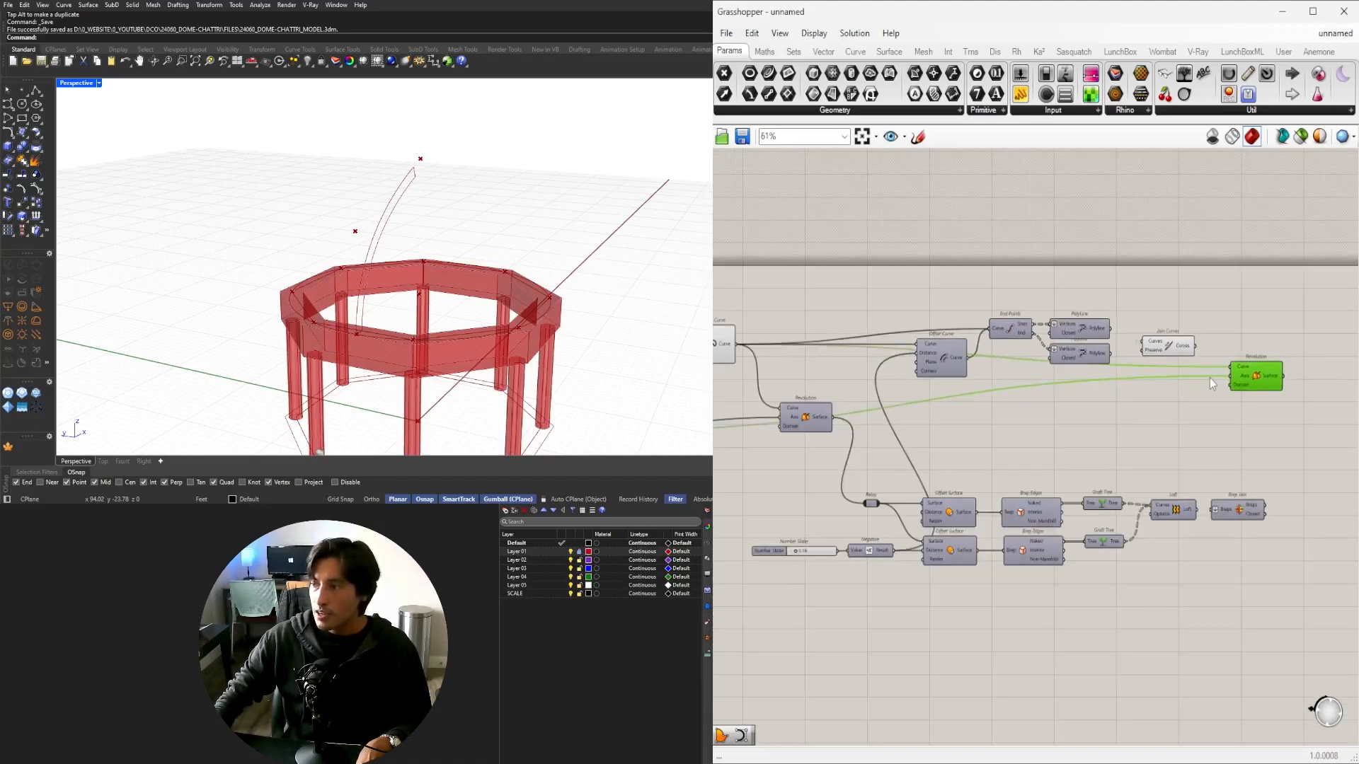
right_click_drag(1232, 373, 1270, 374)
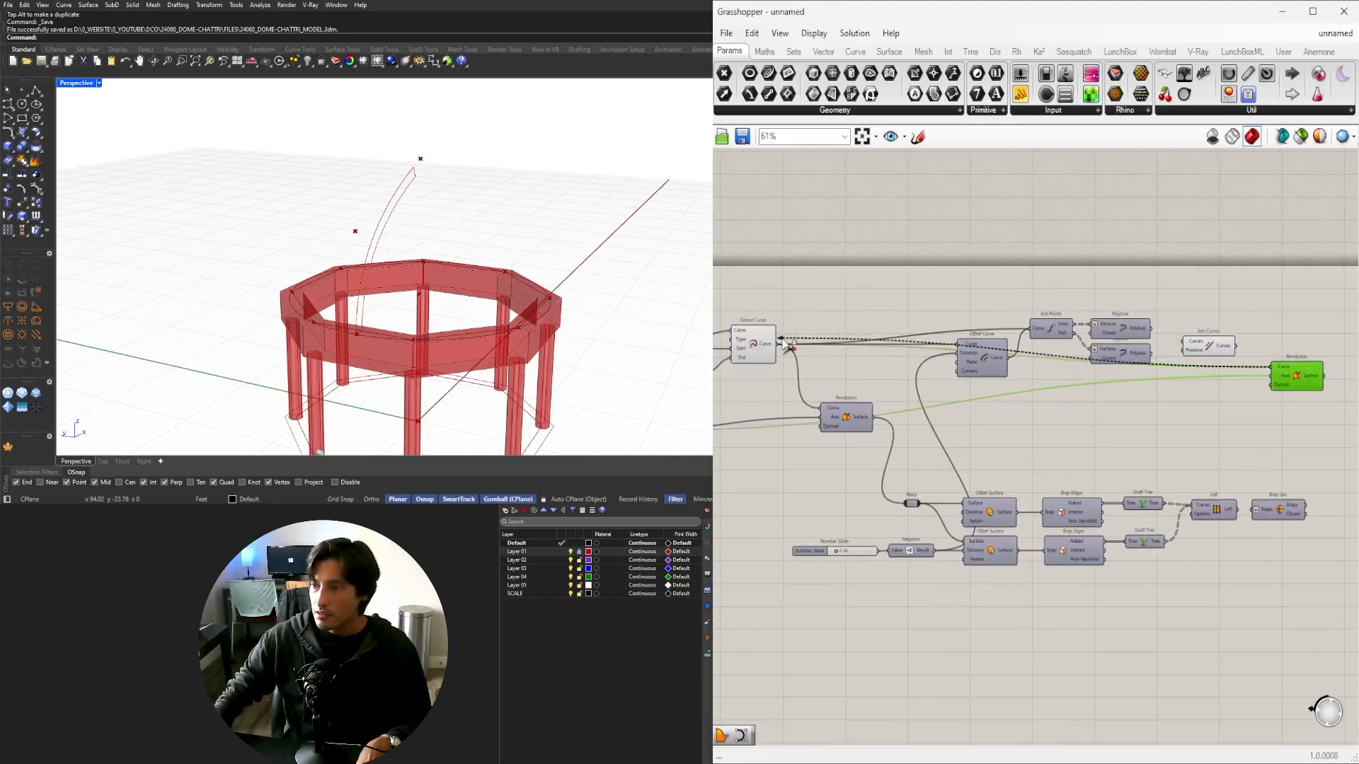
scroll(1253, 352, "up", 4)
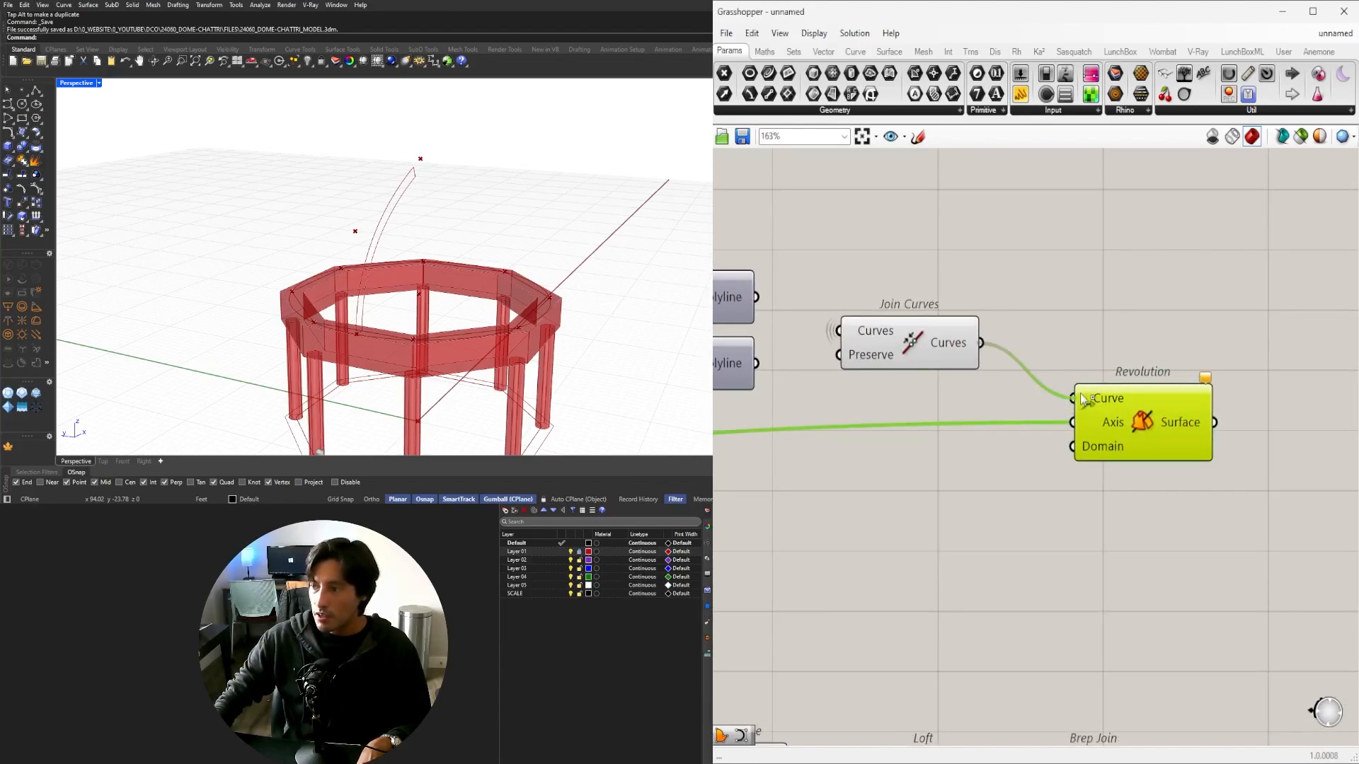
left_click(1128, 355)
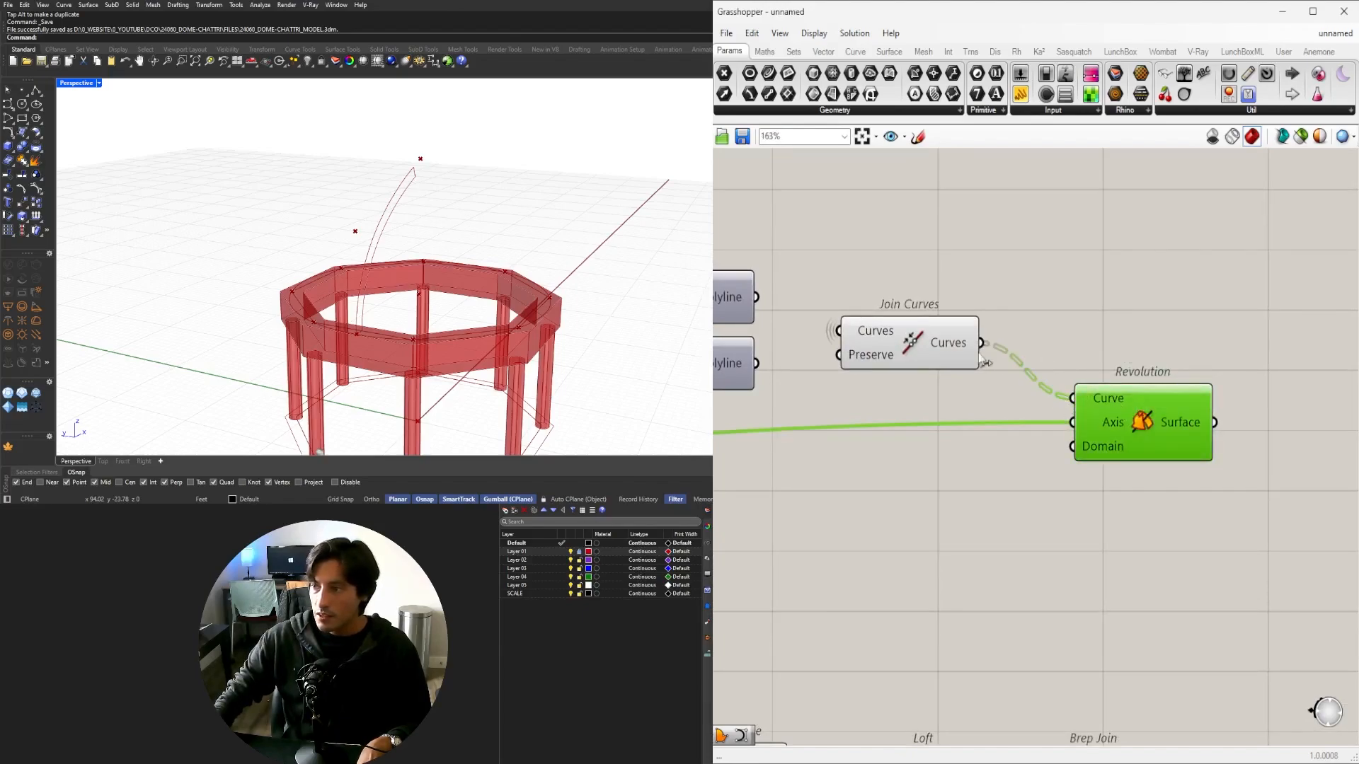
Set Flatten on Join Curves' Curves input.
left_click(954, 346)
scroll(954, 344, "down", 2)
scroll(954, 341, "up", 4)
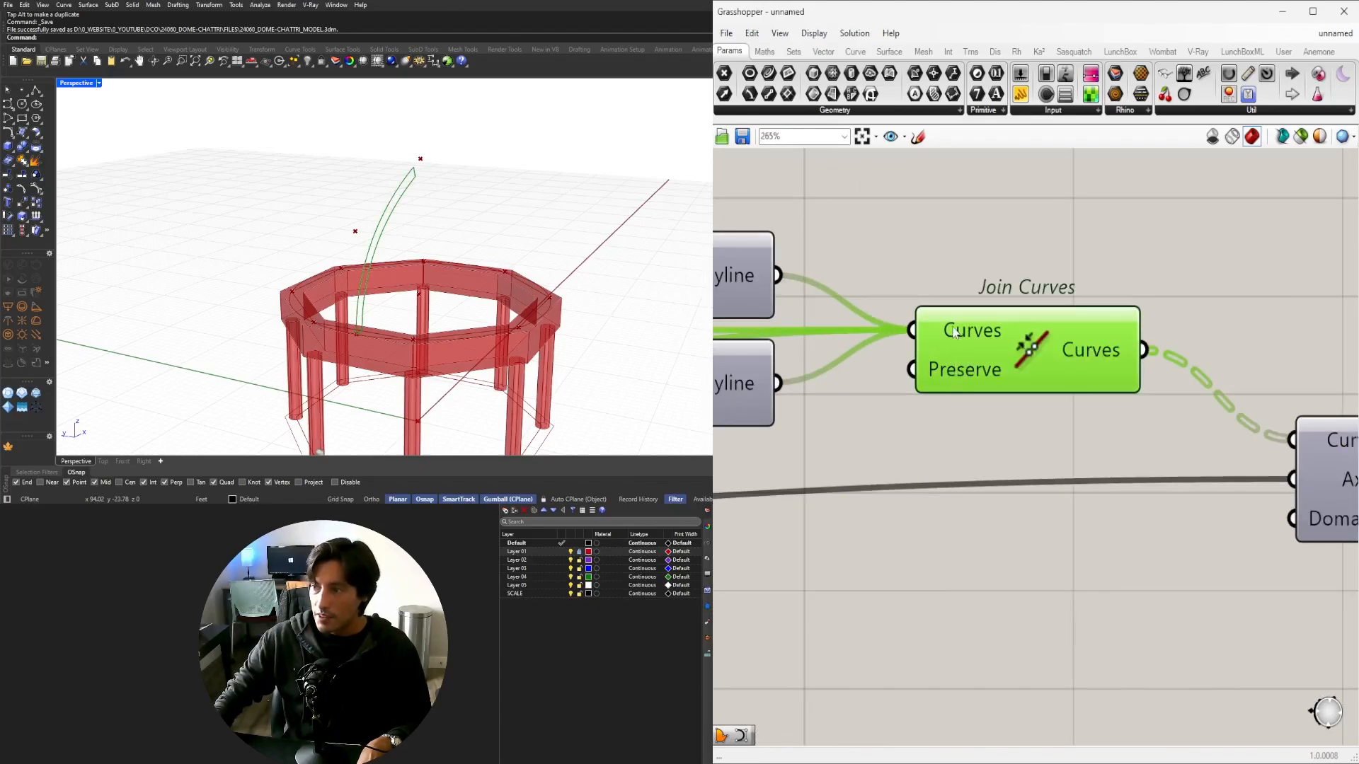
right_click(954, 332)
left_click(977, 424)
scroll(1026, 460, "down", 3)
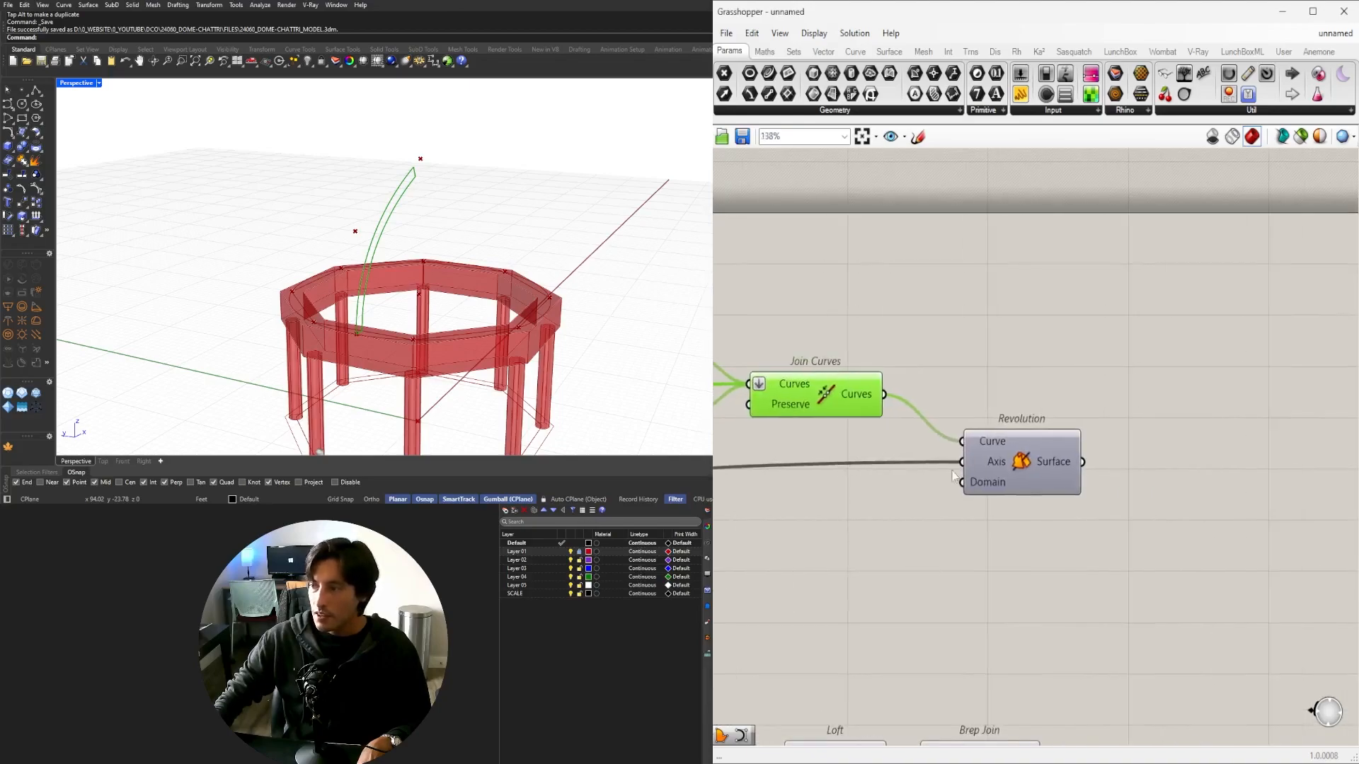
Enable Preview on the new Revolution so the thick dome appears.
left_click(1029, 465)
middle_click(1028, 458)
left_click(1055, 433)
left_click(1026, 354)
Orbit the model and highlight Revolution to inspect the dome on the pavilion.
right_click_drag(488, 174, 399, 182)
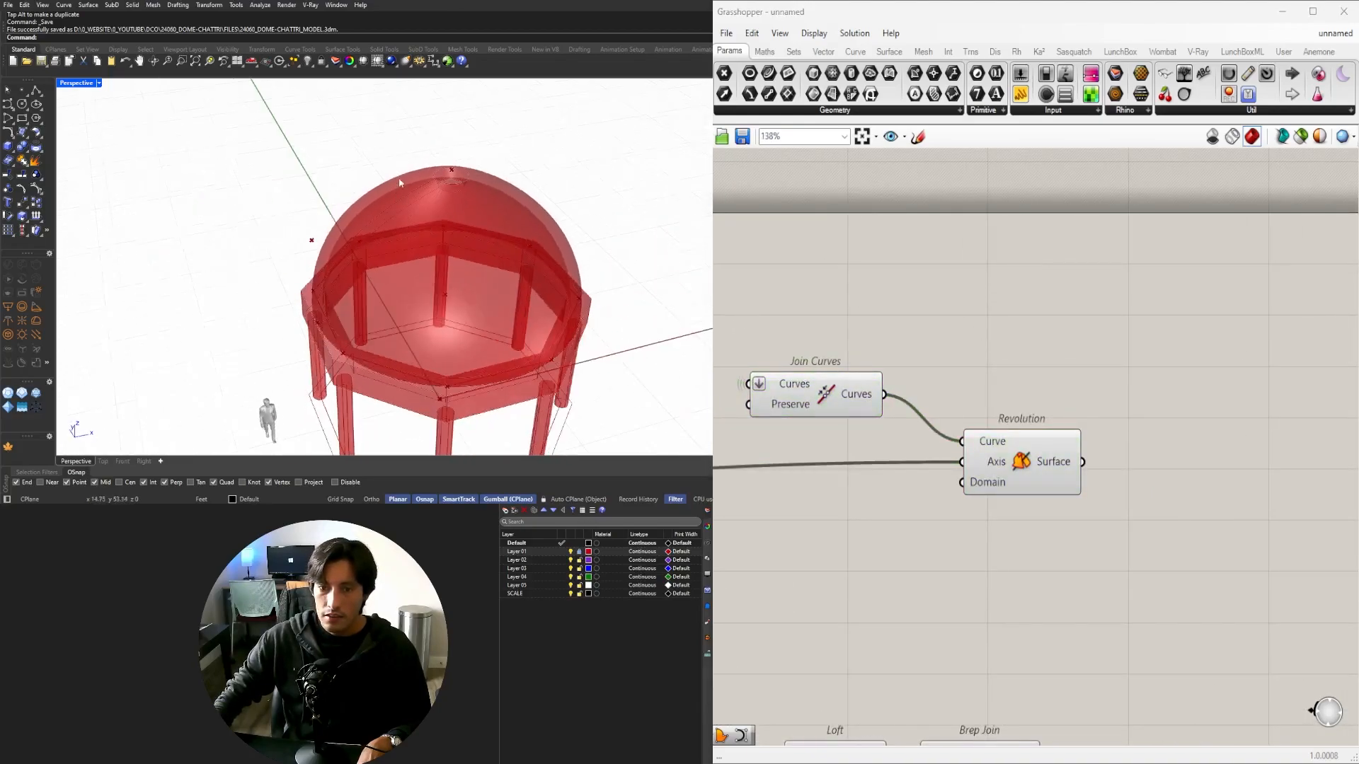
scroll(400, 182, "up", 5)
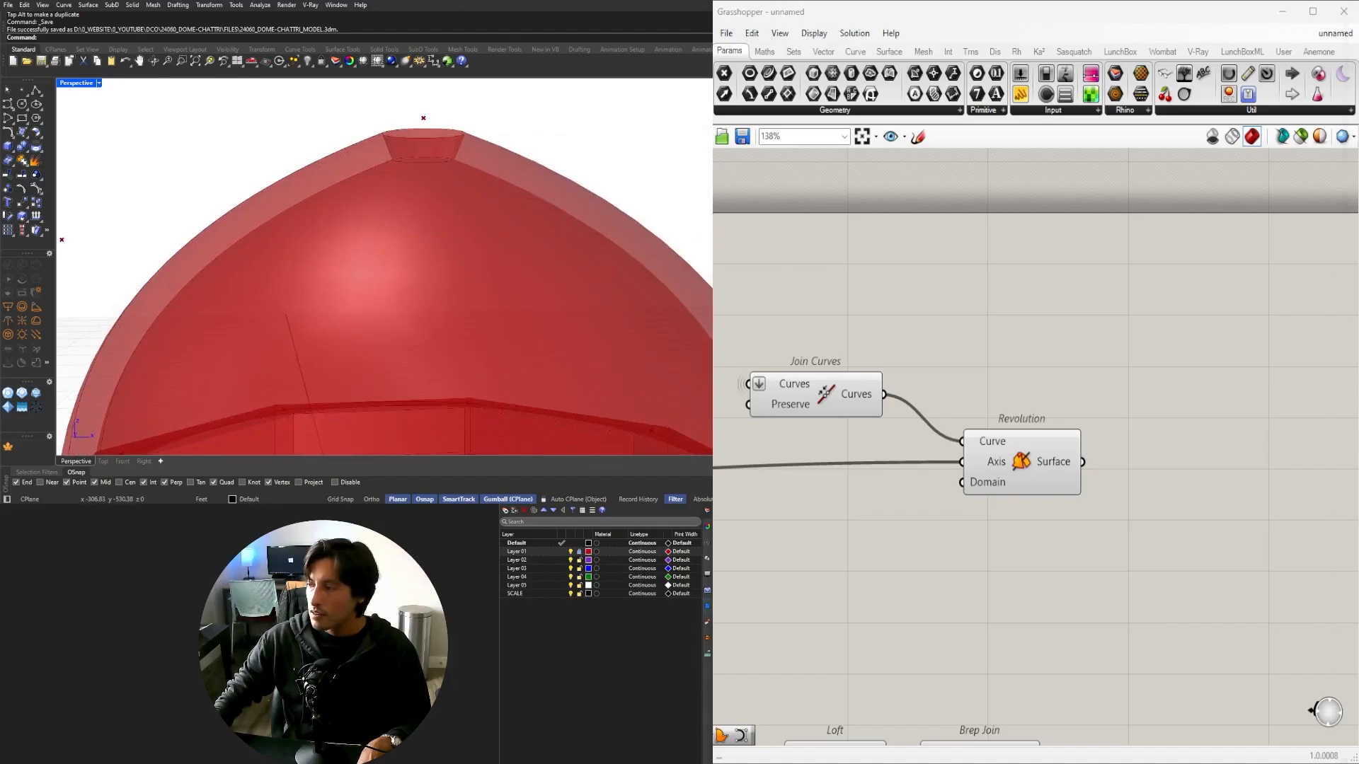
scroll(485, 182, "down", 5)
right_click_drag(485, 182, 527, 258)
right_click_drag(1032, 464, 1149, 457)
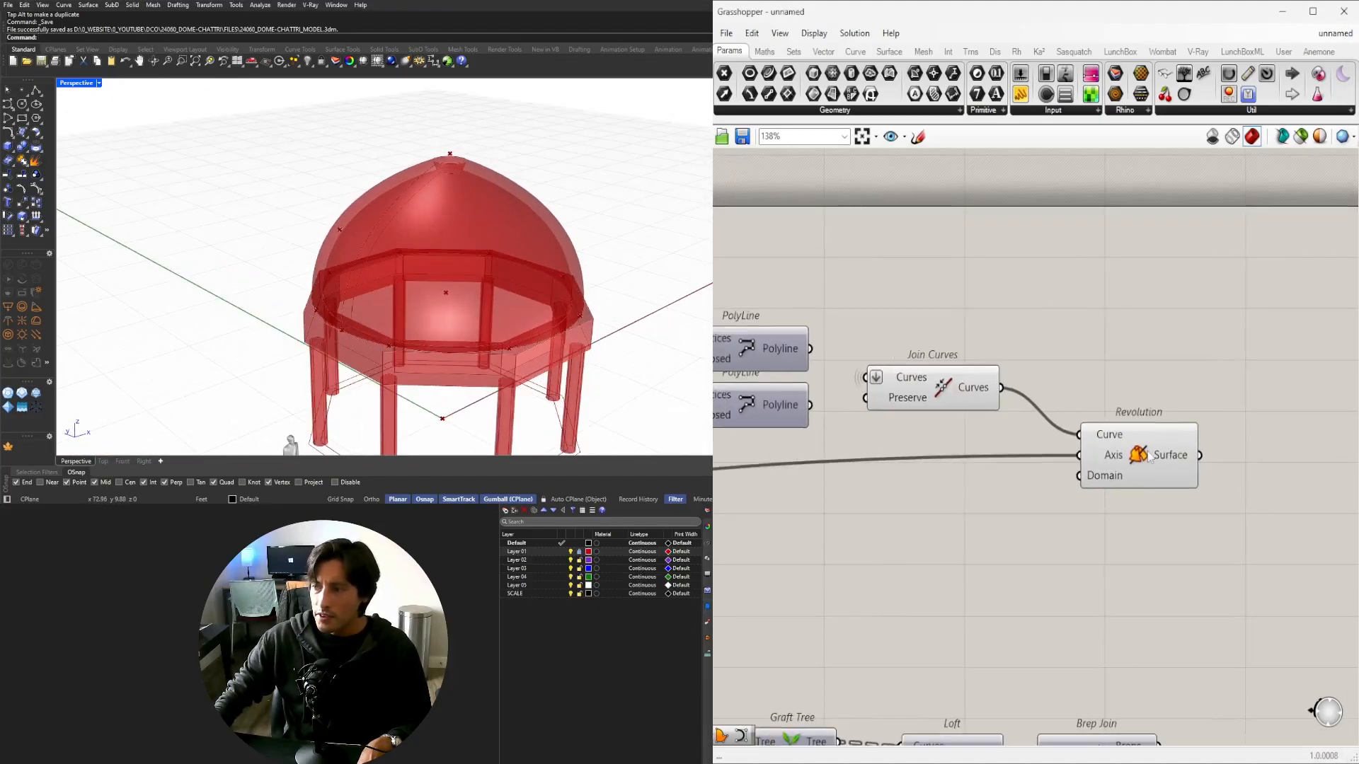
left_click(1149, 457)
scroll(540, 273, "down", 2)
right_click_drag(539, 273, 591, 236)
right_click_drag(880, 392, 1214, 375)
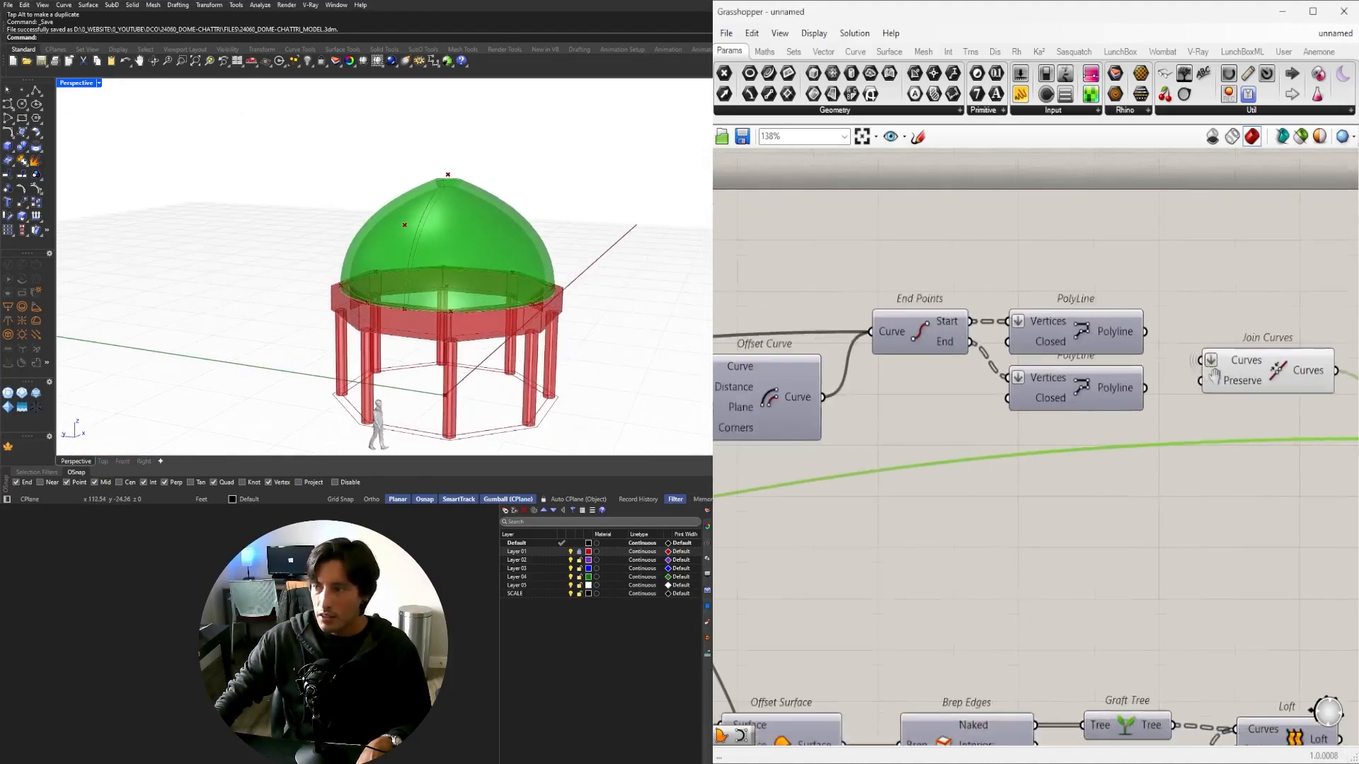
scroll(1214, 375, "down", 3)
Inspect the joined profile in Rhino and nudge the Join Curves component slightly down.
left_click(1211, 375)
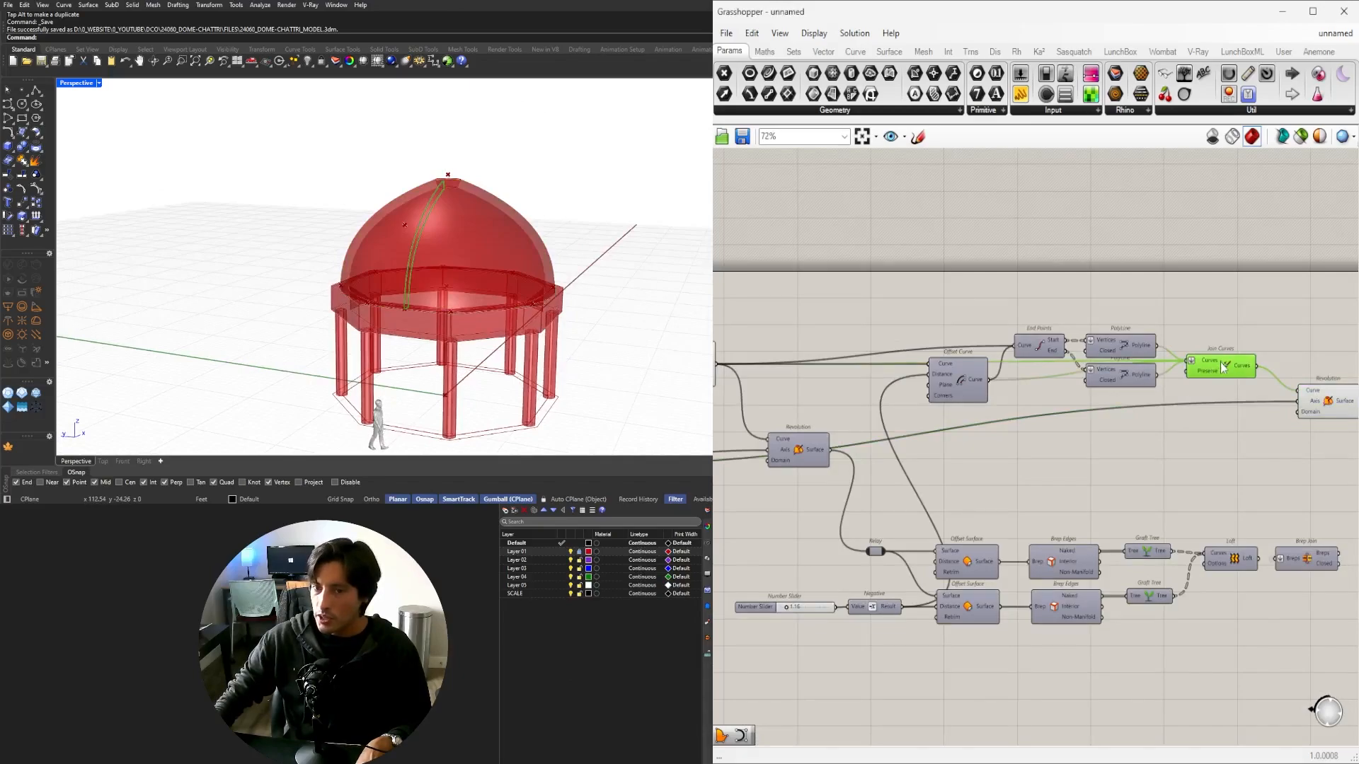
scroll(536, 205, "up", 2)
right_click_drag(536, 188, 435, 206)
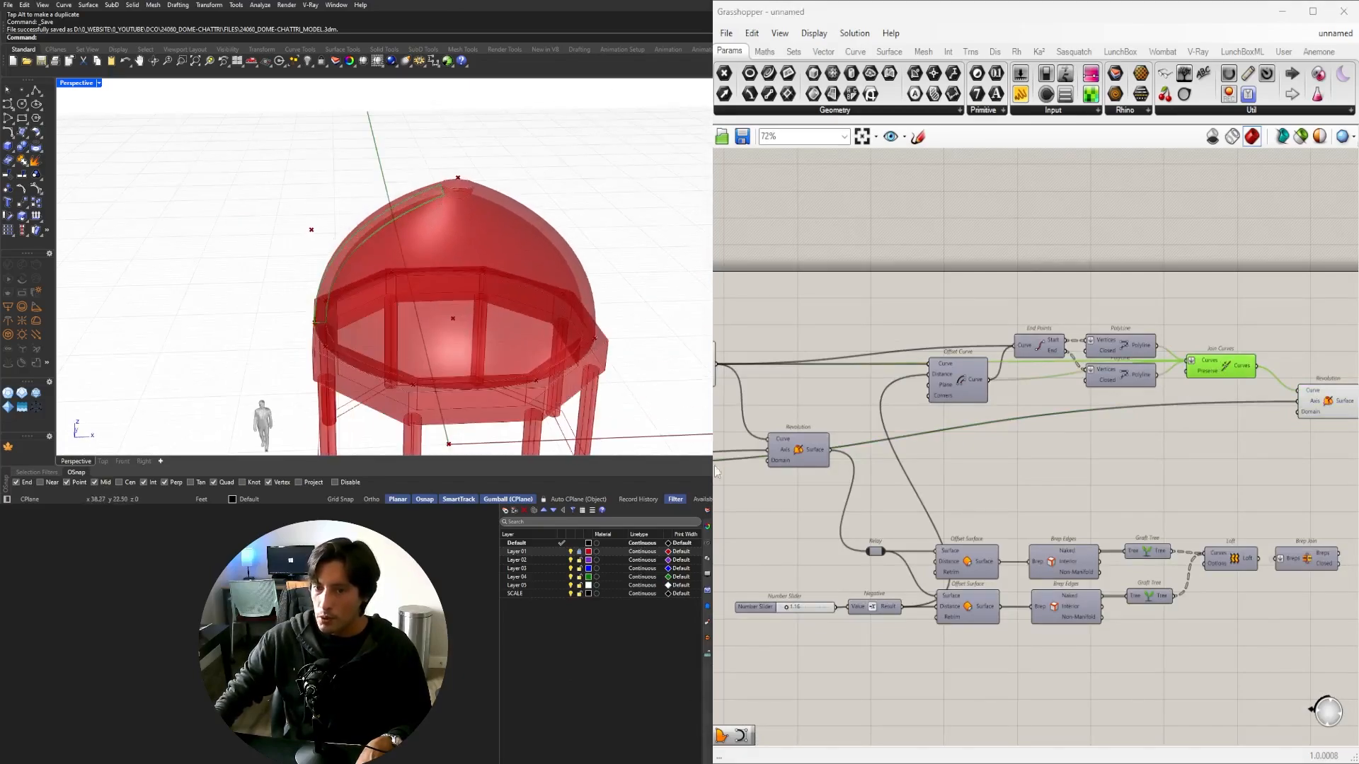
scroll(1133, 474, "down", 2)
scroll(1269, 540, "up", 3)
right_click_drag(1269, 540, 1114, 512)
right_click_drag(907, 520, 1035, 502)
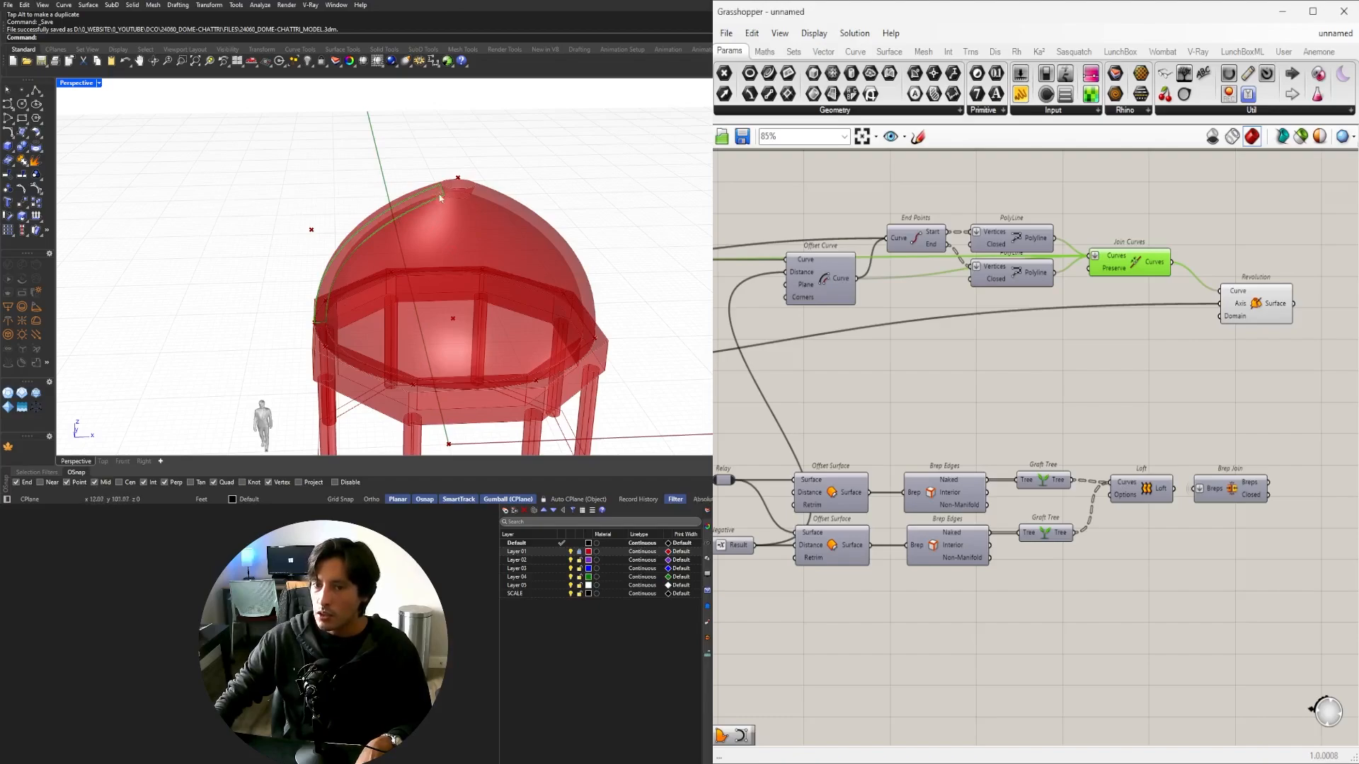
right_click_drag(1173, 394, 1178, 496)
left_click(1187, 491)
scroll(1175, 489, "down", 4)
right_click_drag(1096, 487, 1088, 459)
scroll(1091, 449, "up", 2)
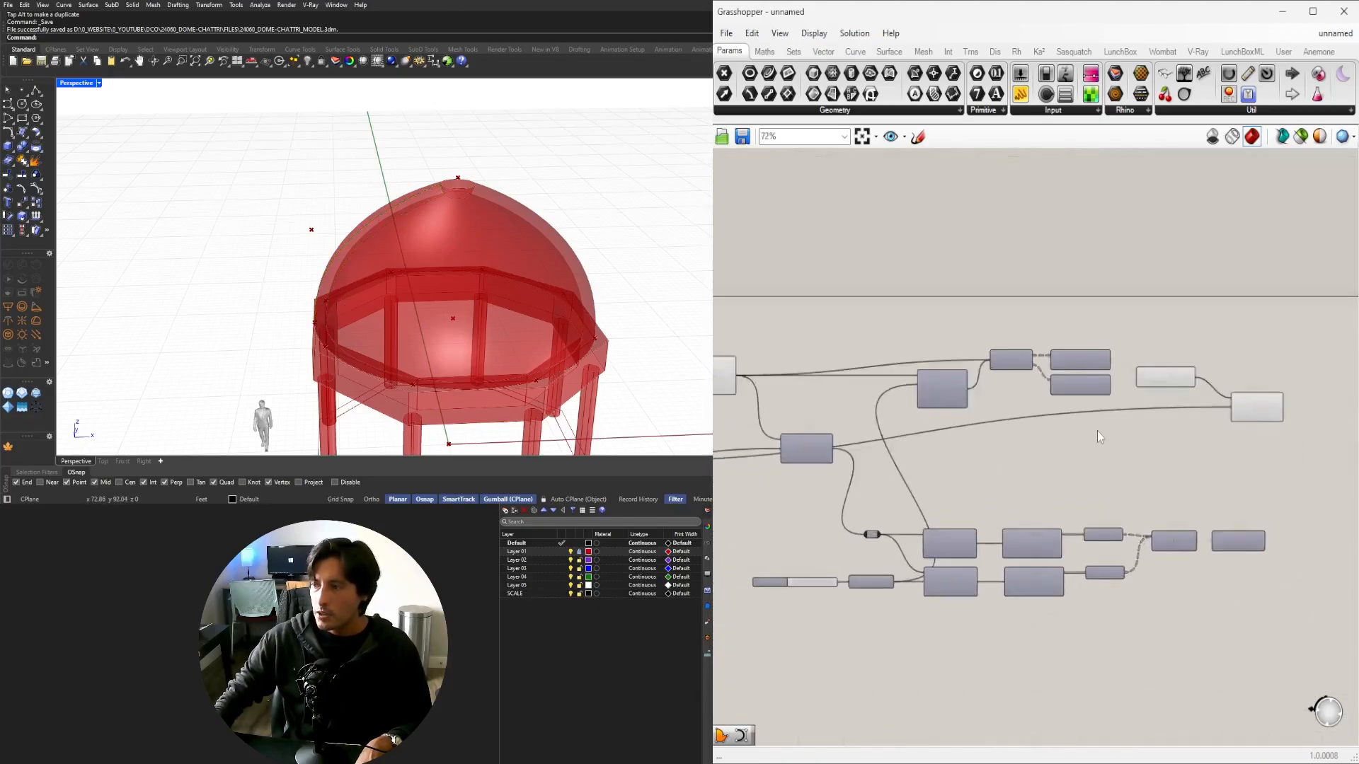
scroll(1068, 418, "up", 1)
right_click_drag(1037, 401, 1086, 382)
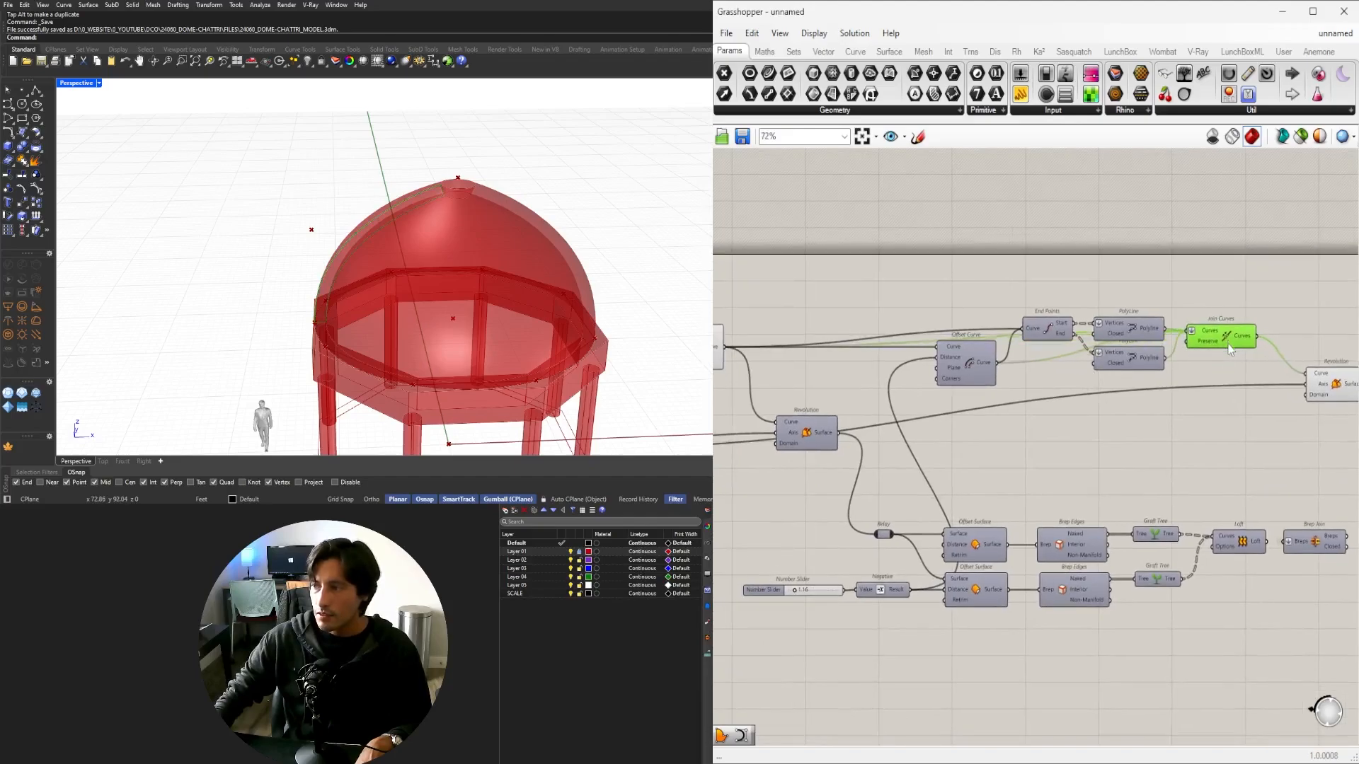
left_click_drag(1228, 344, 1229, 353)
Reposition the new and original Revolution components on the canvas.
left_click(1251, 407)
right_click_drag(1316, 417, 1175, 425)
left_click_drag(1206, 397, 1182, 379)
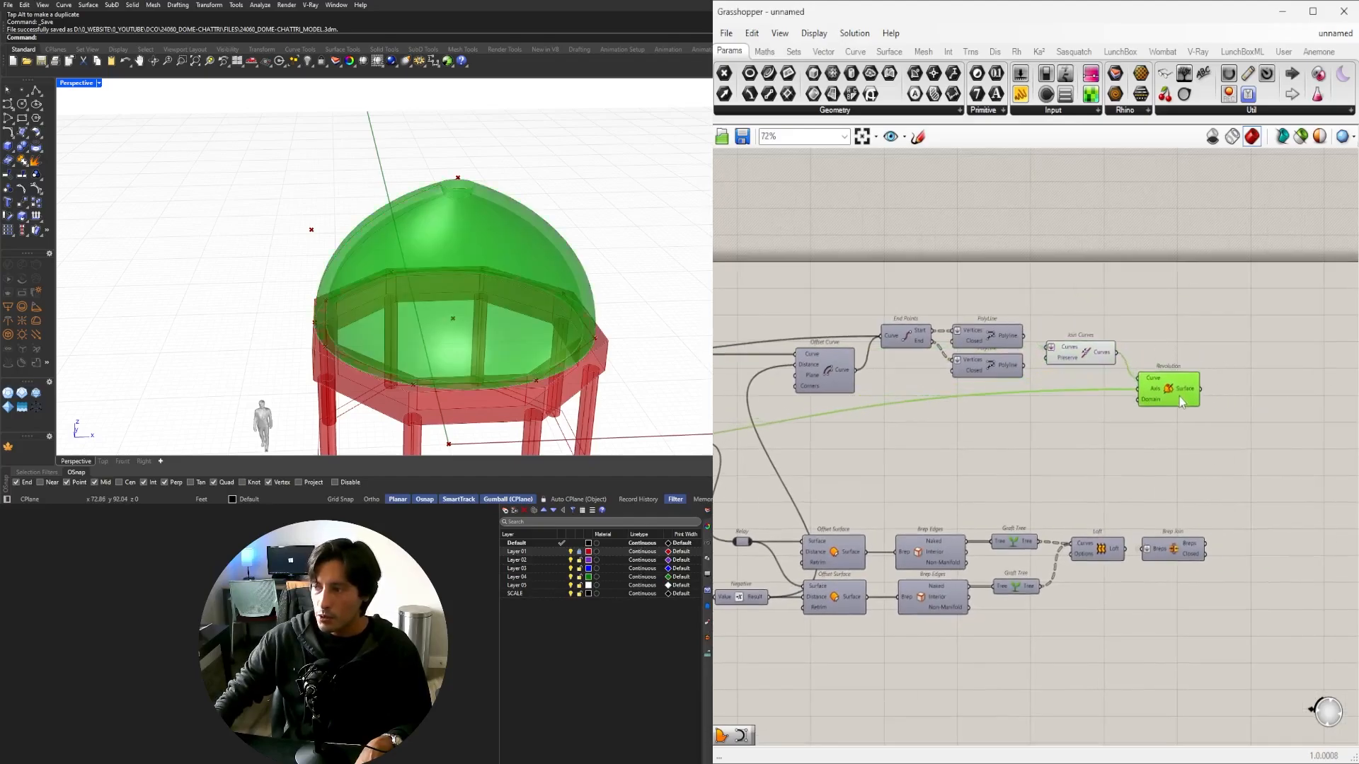
right_click_drag(1167, 401, 1086, 425)
scroll(1005, 462, "down", 2)
right_click_drag(906, 491, 1281, 436)
scroll(982, 419, "up", 4)
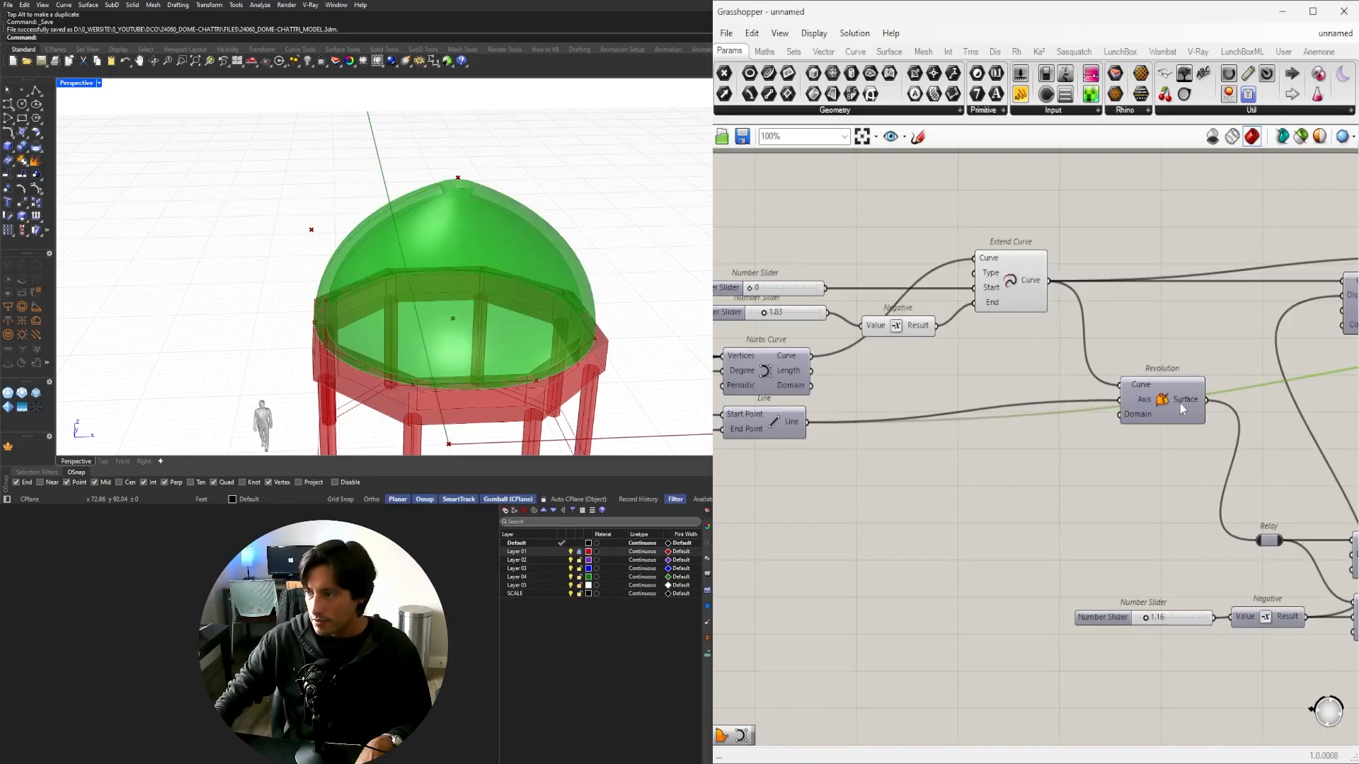
left_click_drag(1179, 403, 1170, 465)
scroll(1170, 465, "down", 5)
right_click_drag(1170, 465, 1001, 482)
scroll(970, 498, "up", 4)
scroll(922, 500, "down", 2)
right_click_drag(1159, 537, 1061, 534)
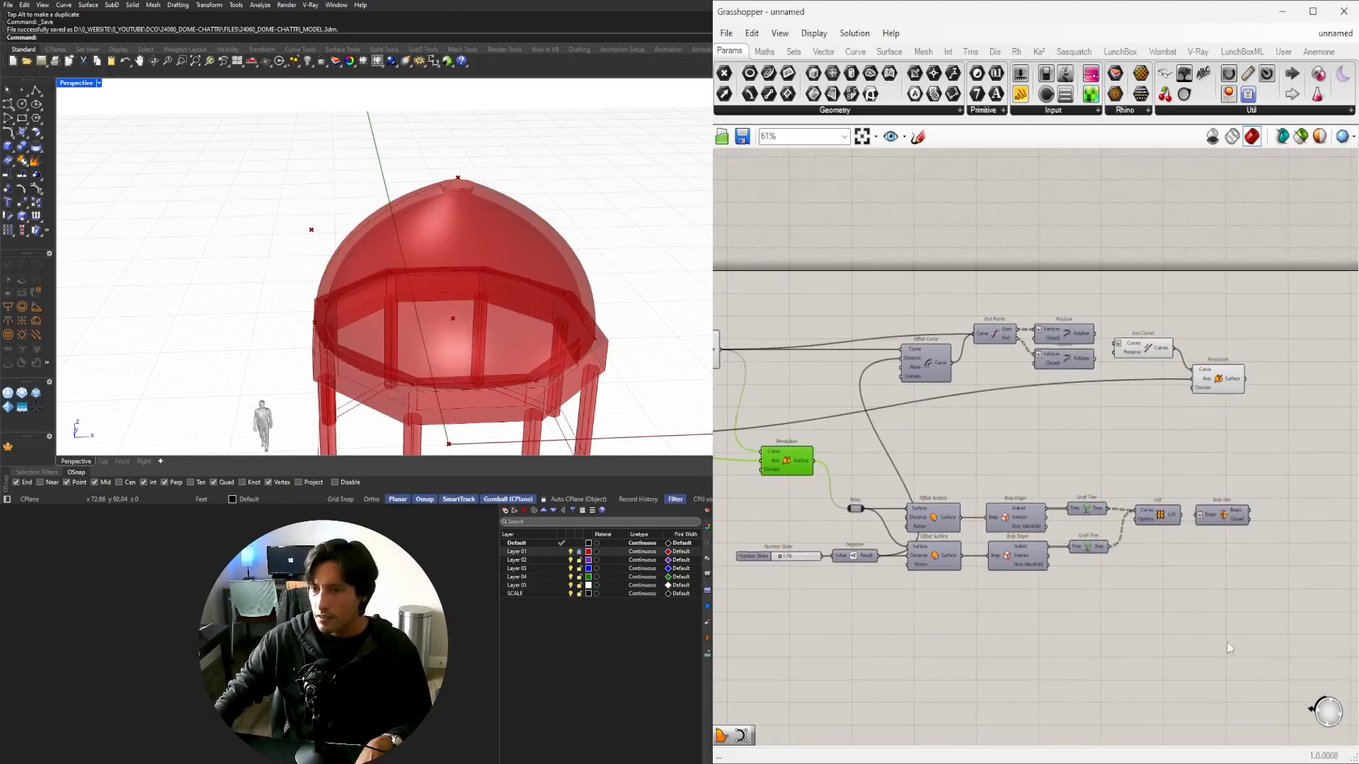
Delete the lower offset-surface components, then undo that deletion.
left_click_drag(1230, 649, 715, 445)
key("Delete")
right_click_drag(1292, 431, 1270, 457)
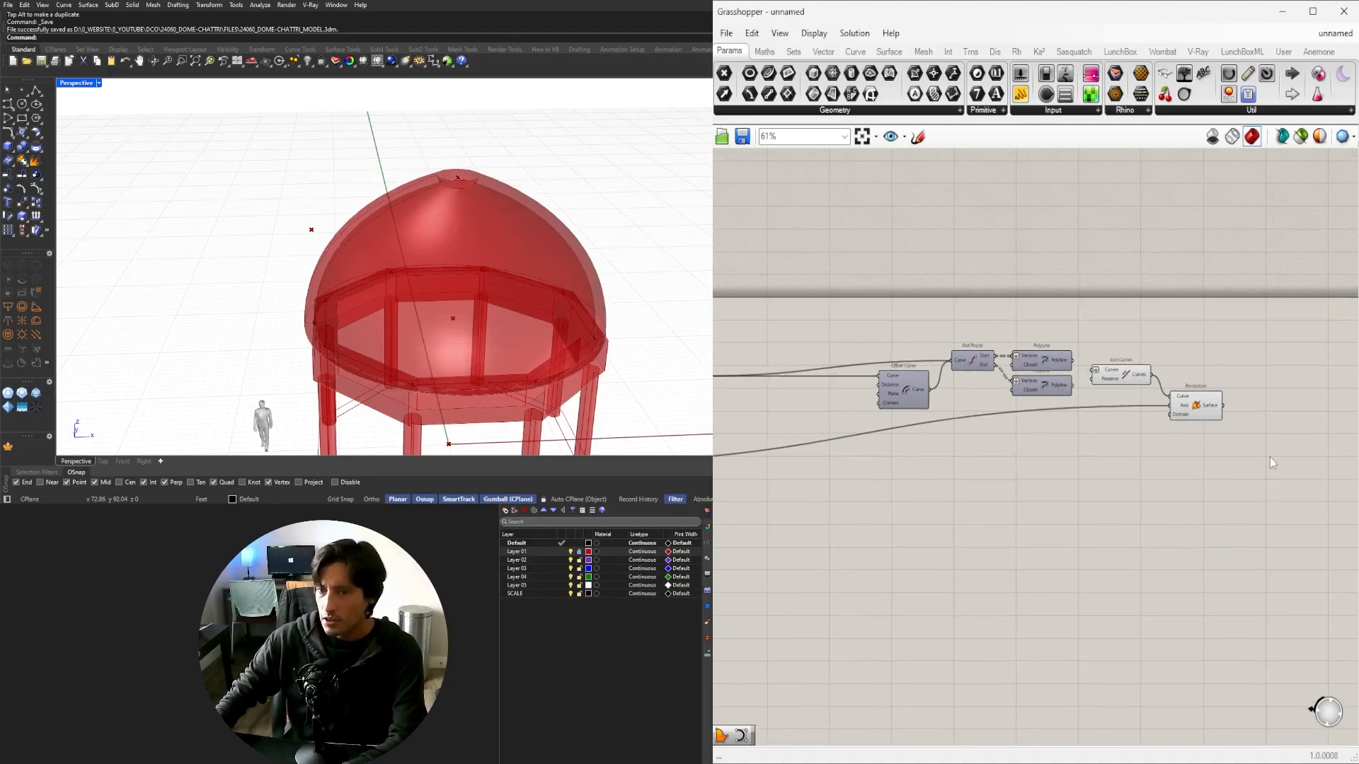
left_click_drag(1269, 457, 867, 326)
right_click_drag(909, 425, 1074, 410)
left_click(1200, 423)
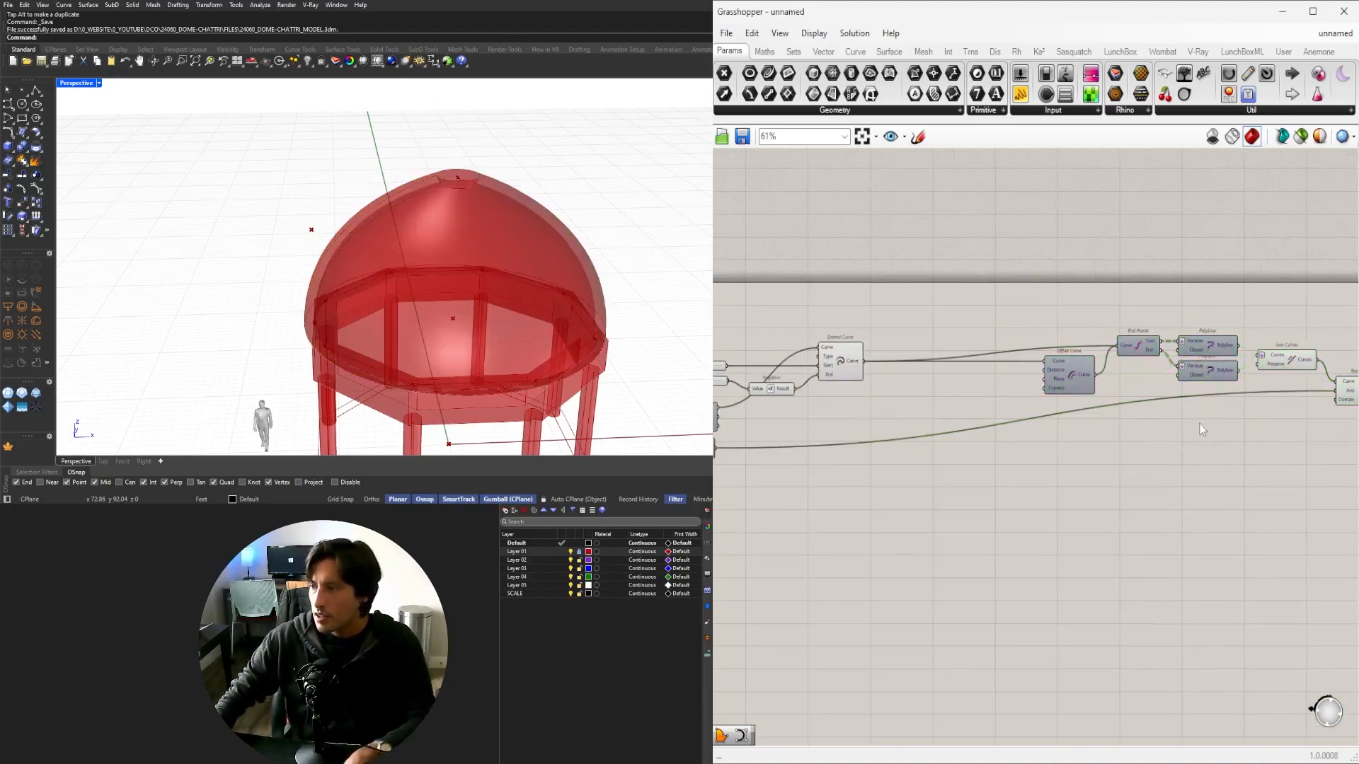
key("ctrl+z")
left_click(1195, 460)
Move the thickness slider and its Negative component up beside the profile chain.
scroll(1093, 527, "up", 3)
right_click_drag(909, 640, 1134, 608)
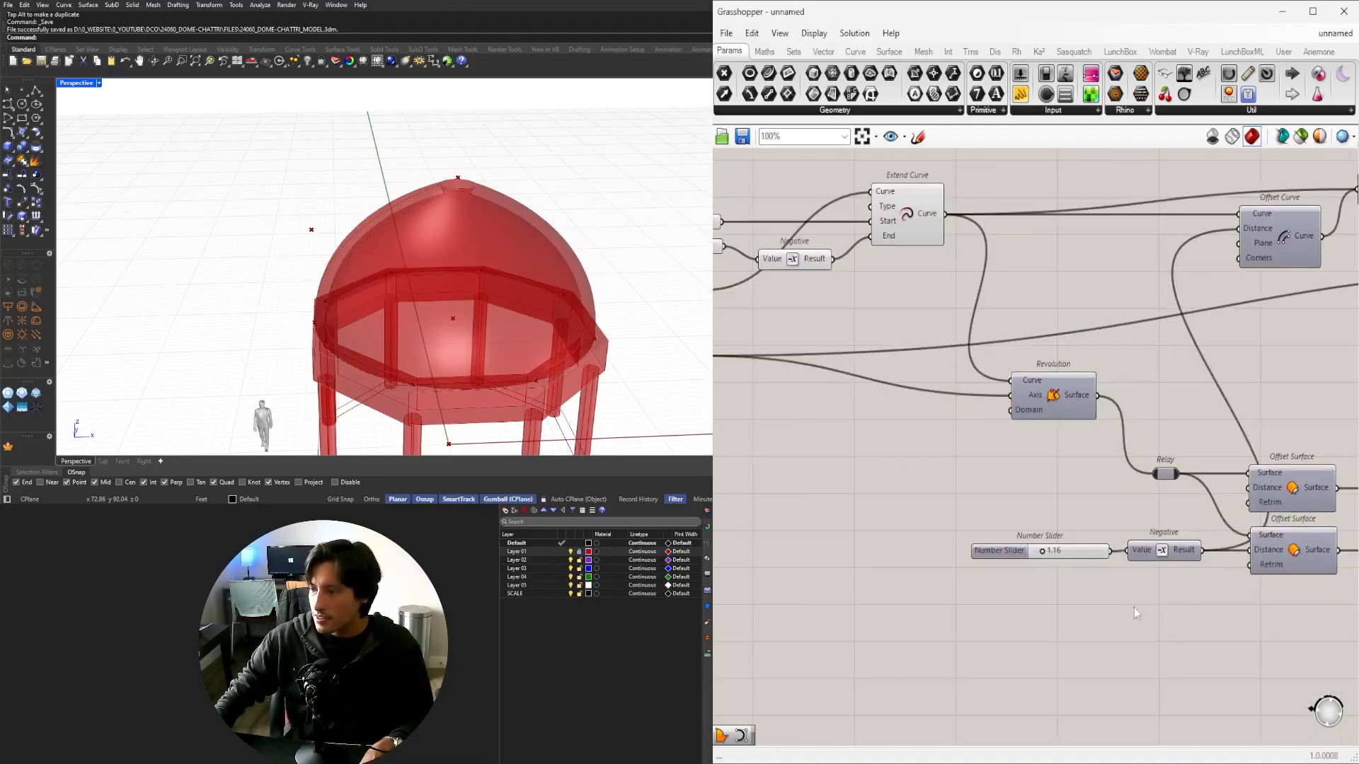
left_click_drag(1136, 613, 964, 535)
right_click_drag(964, 535, 854, 557)
left_click_drag(1072, 576, 891, 181)
right_click_drag(944, 232, 1147, 392)
left_click_drag(1046, 341, 971, 323)
left_click(1086, 318)
scroll(1090, 322, "down", 2)
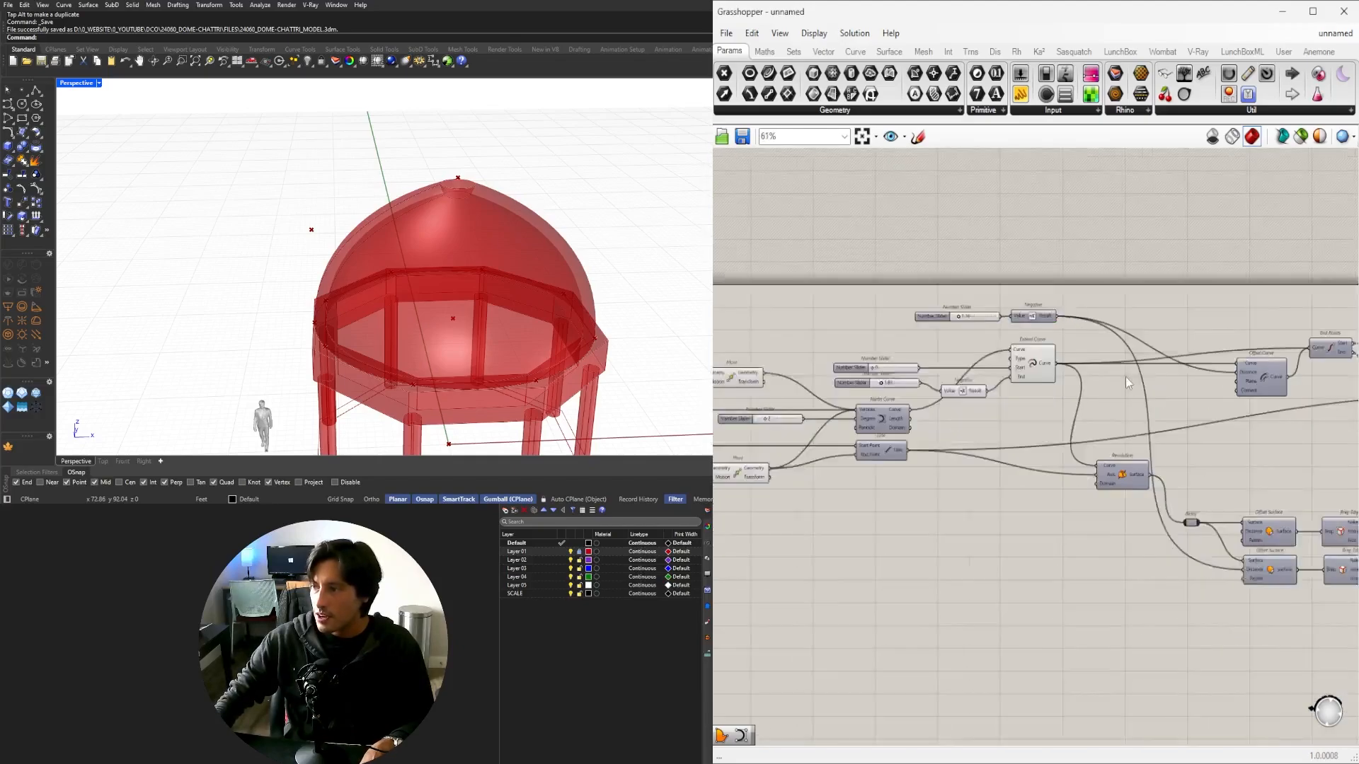
scroll(1128, 383, "down", 2)
Delete the old Revolution and Offset Surface components.
left_click_drag(1315, 605, 880, 460)
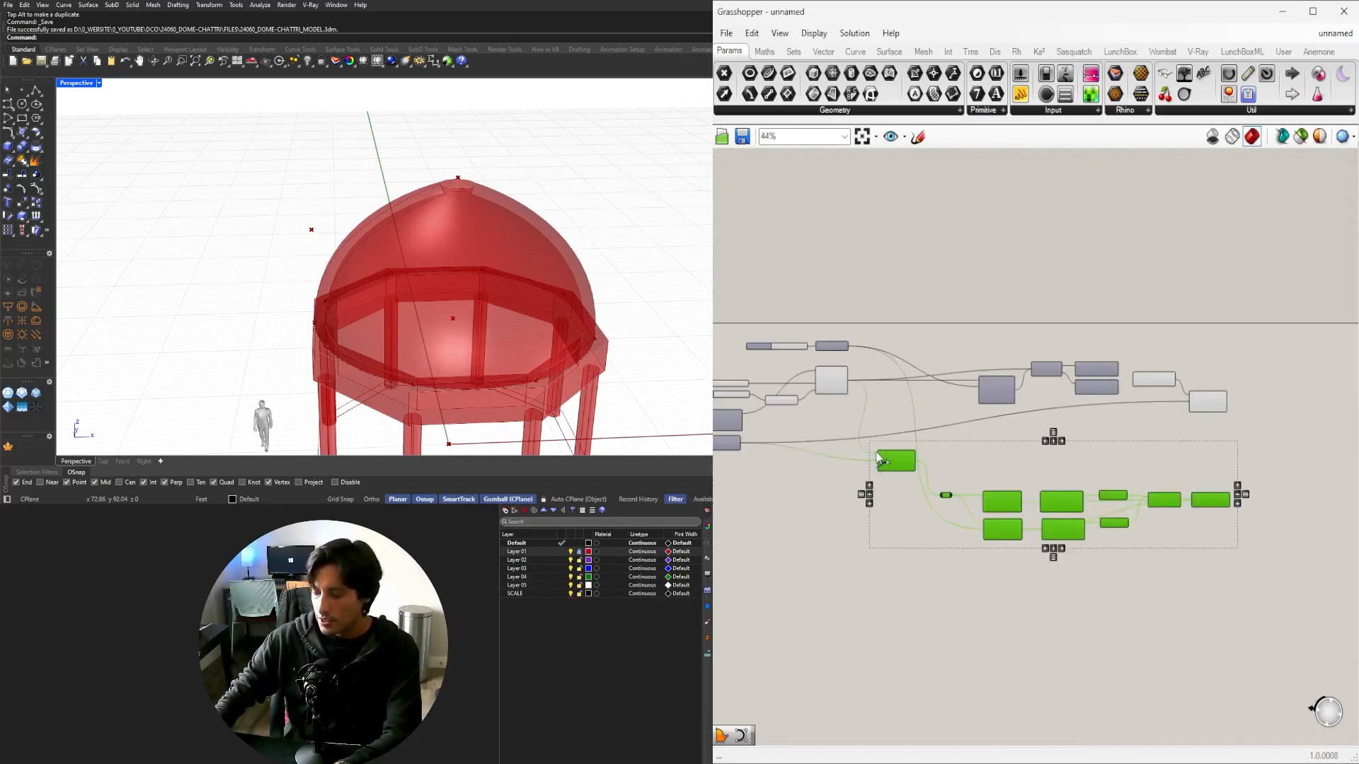
key("Delete")
right_click_drag(879, 453, 1035, 478)
left_click_drag(1343, 469, 1037, 375)
scroll(1284, 463, "up", 3)
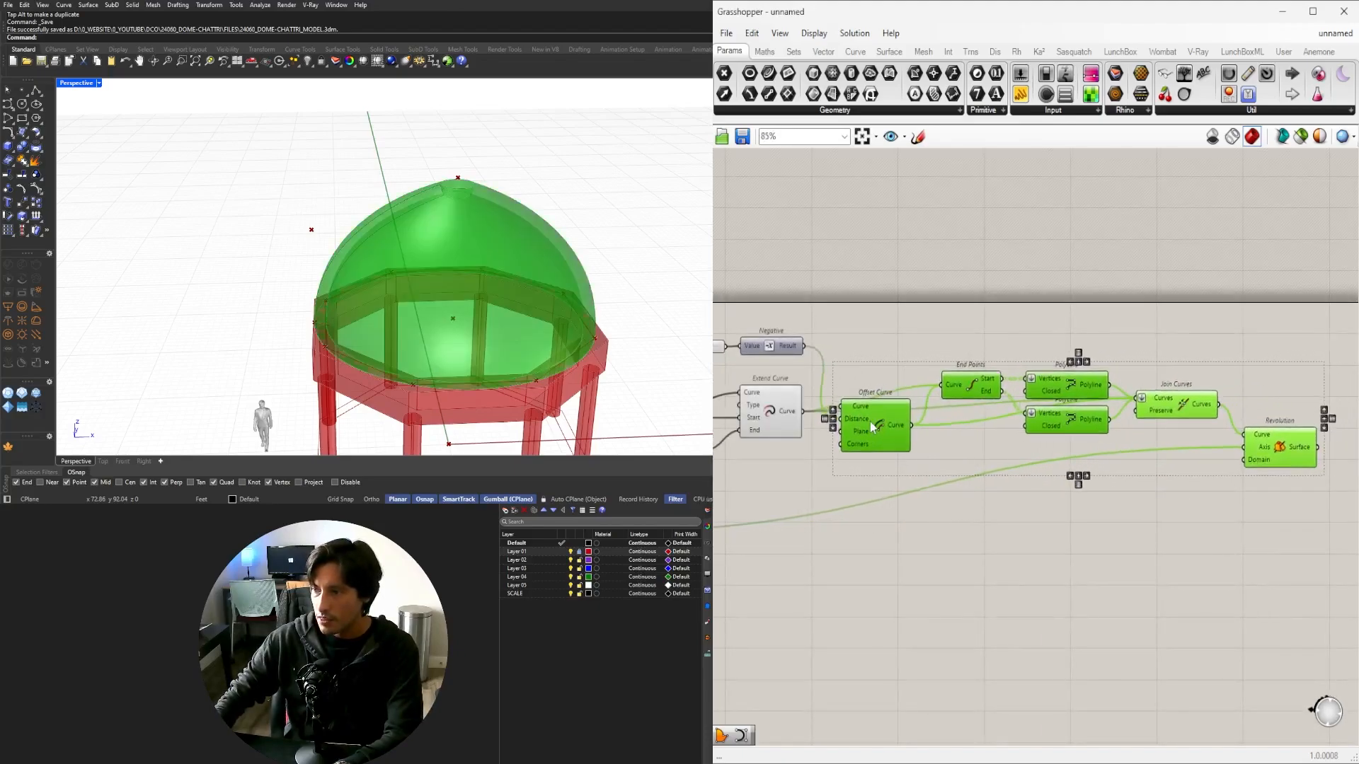
left_click(1289, 473)
Shift the Revolution and the five profile components down and right into a row.
left_click_drag(1278, 462, 1326, 542)
left_click(1233, 451)
left_click_drag(1134, 413, 849, 354)
left_click_drag(868, 431, 896, 477)
left_click(1167, 421)
right_click_drag(1168, 423, 1120, 465)
scroll(965, 432, "down", 2)
scroll(847, 427, "up", 2)
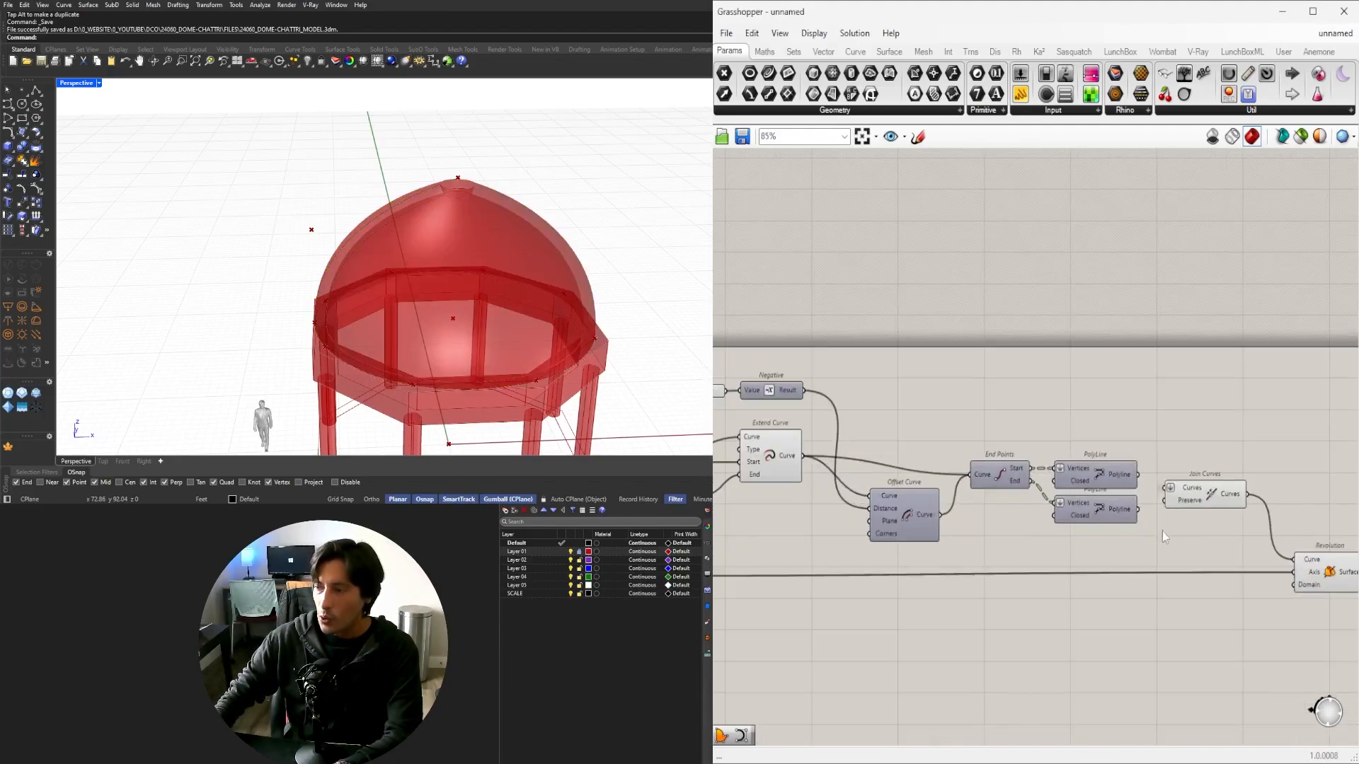
Align End Points, both PolyLines and Join Curves, and nudge Offset Curve up-left.
left_click_drag(1218, 551, 1035, 459)
scroll(982, 459, "up", 2)
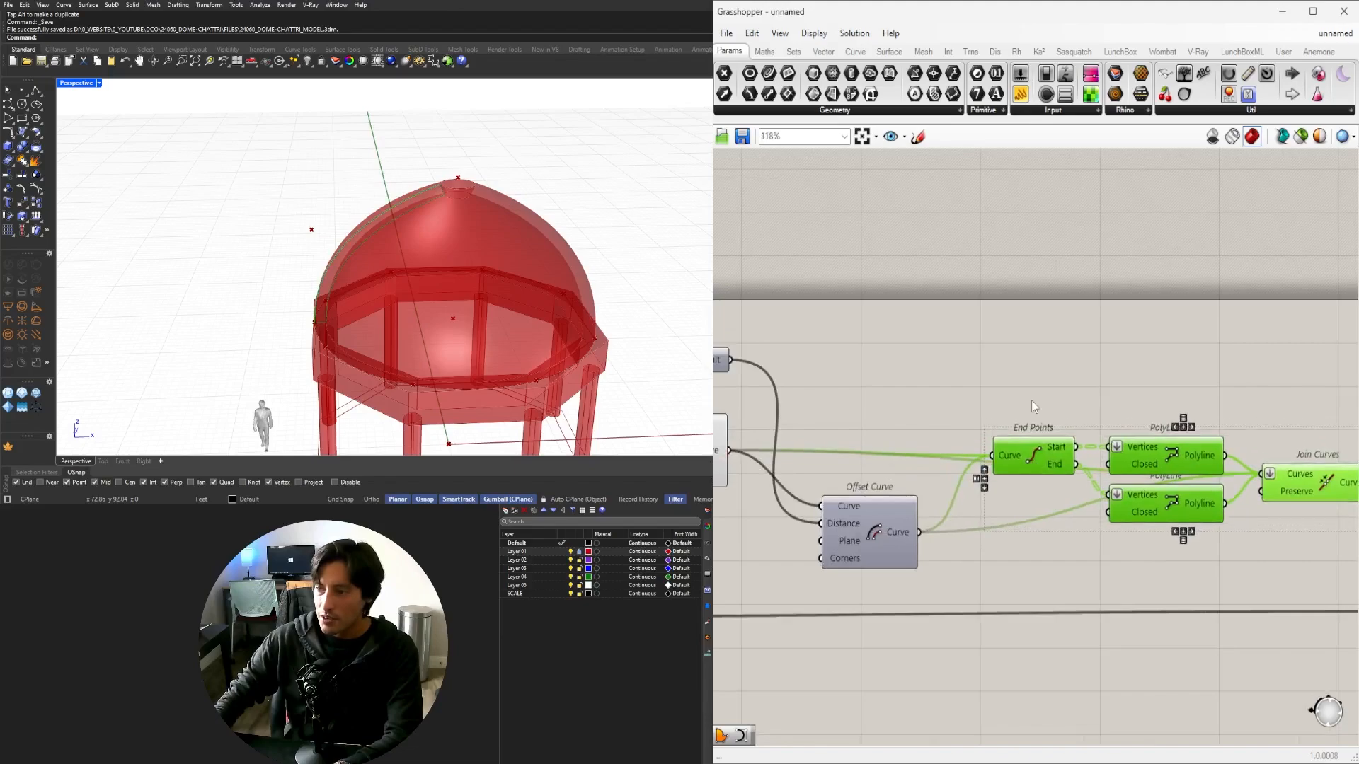
left_click(1031, 401)
right_click_drag(857, 528, 994, 501)
left_click_drag(1003, 522, 986, 508)
left_click(897, 386)
Orbit the pavilion to a raised view to check the thick dome shell.
right_click_drag(537, 311, 622, 301)
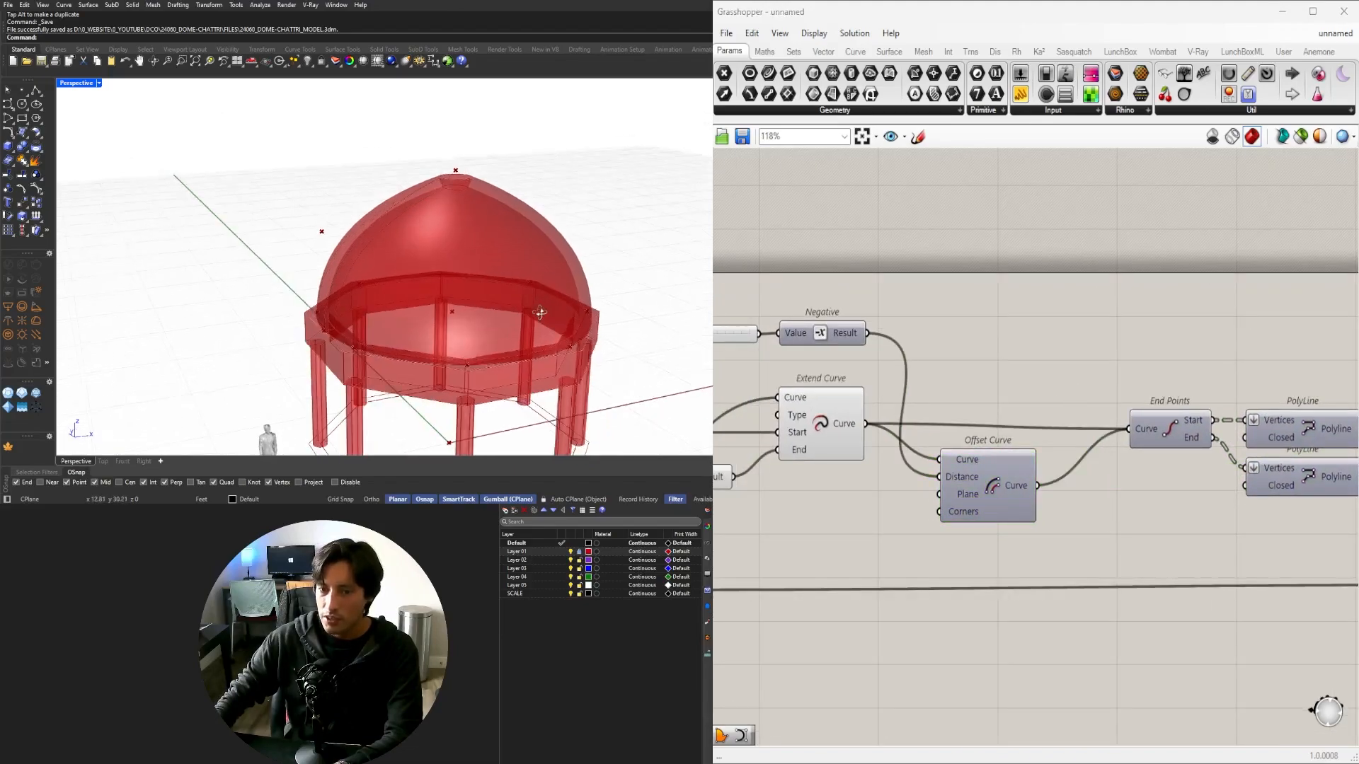
scroll(1001, 426, "down", 1)
scroll(316, 356, "up", 5)
right_click_drag(316, 356, 380, 359)
scroll(380, 360, "down", 5)
scroll(1335, 471, "down", 1)
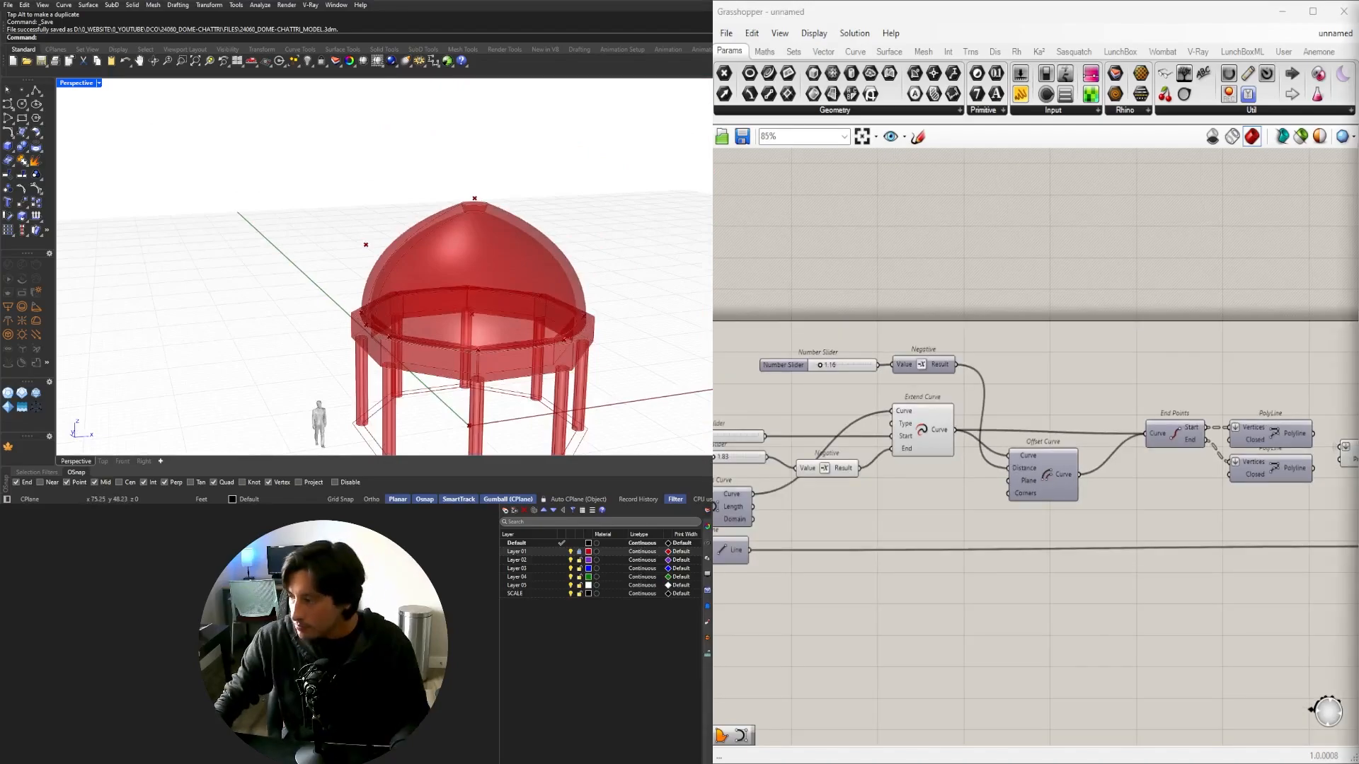
scroll(947, 517, "down", 4)
right_click_drag(947, 517, 1180, 460)
scroll(1180, 460, "down", 4)
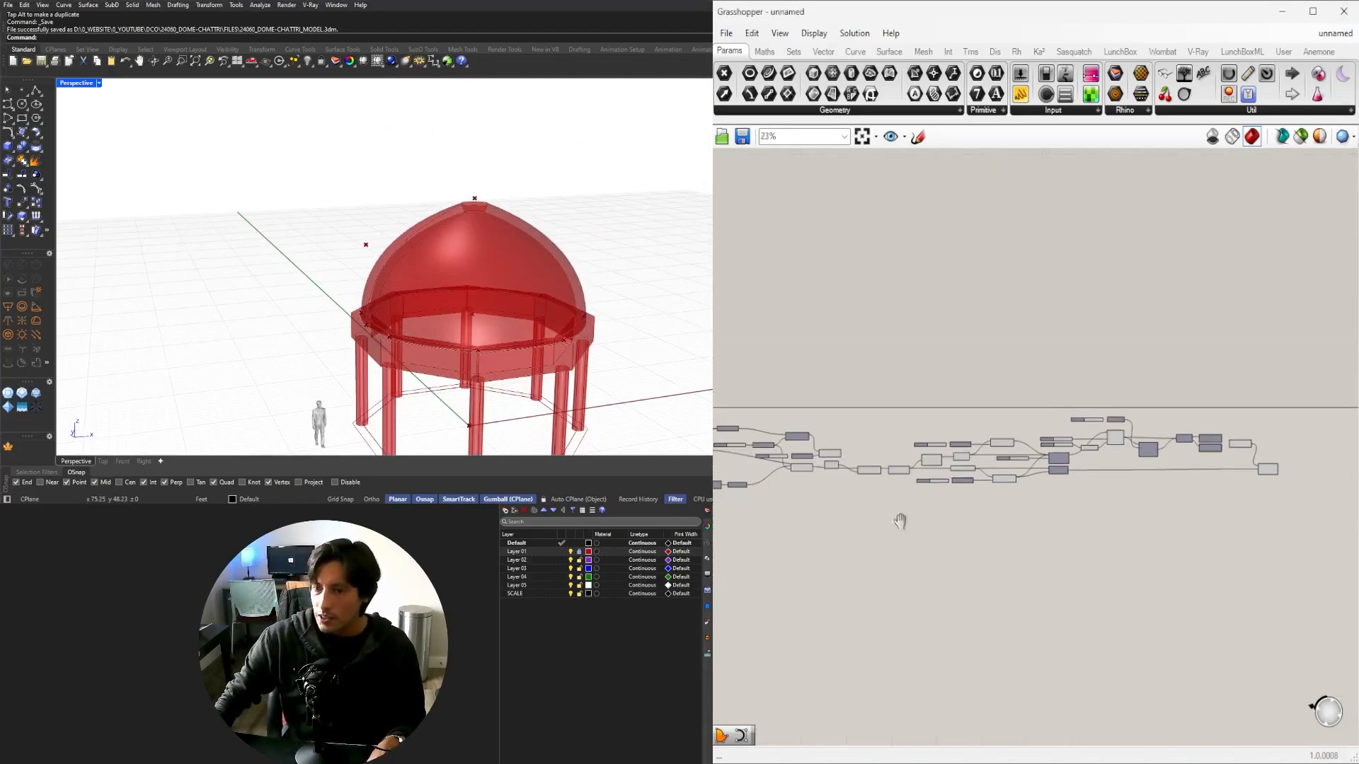
right_click_drag(901, 521, 1023, 443)
scroll(1091, 475, "down", 3)
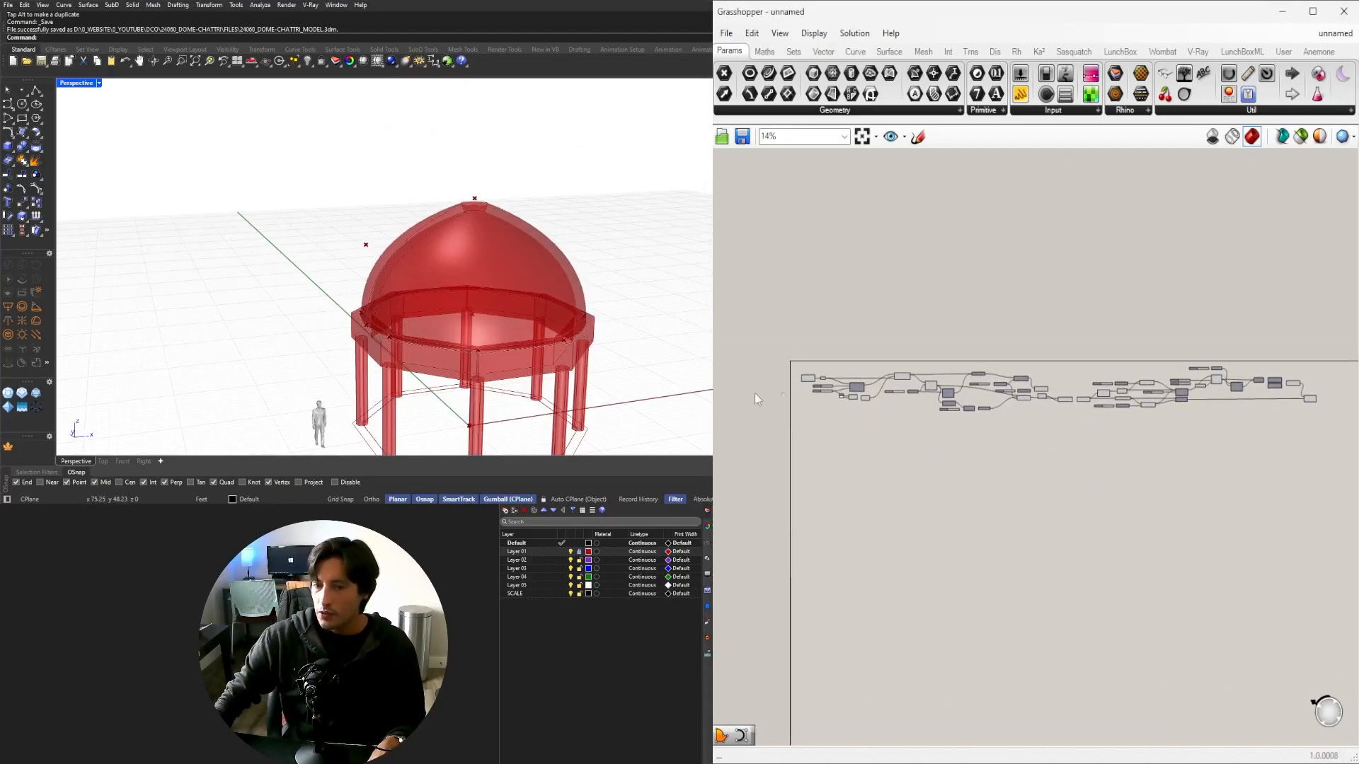
scroll(821, 381, "up", 7)
scroll(854, 410, "up", 3)
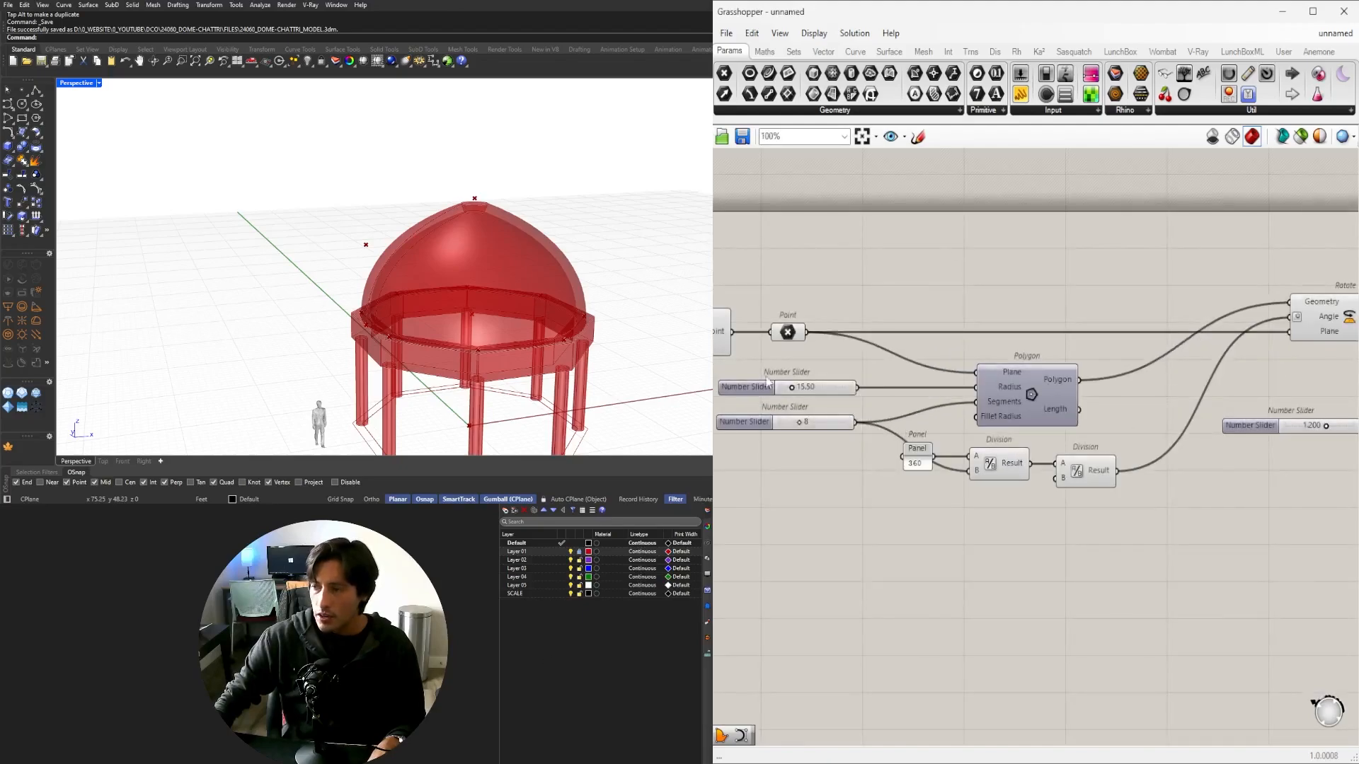
right_click_drag(1242, 364, 1043, 408)
left_click(1141, 356)
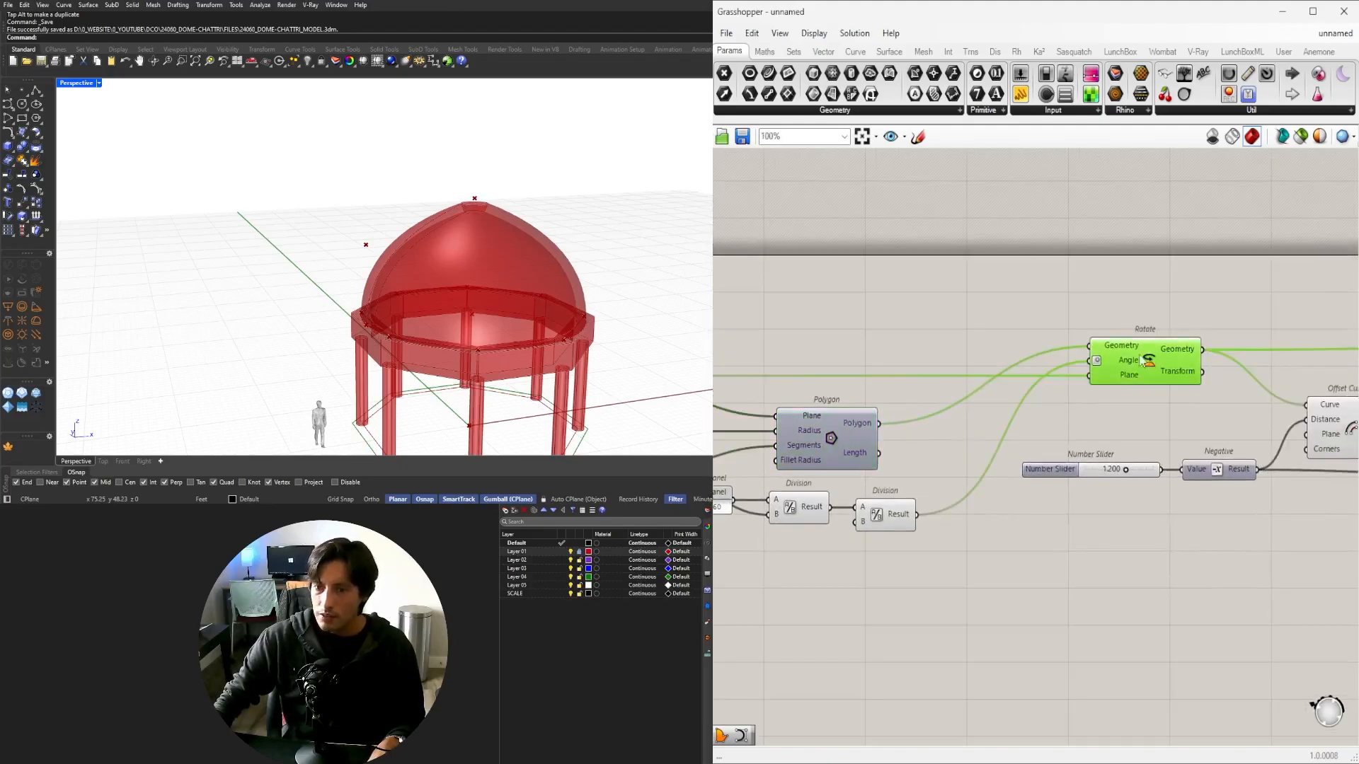
right_click_drag(531, 344, 457, 268, "shift")
right_click_drag(457, 268, 418, 320)
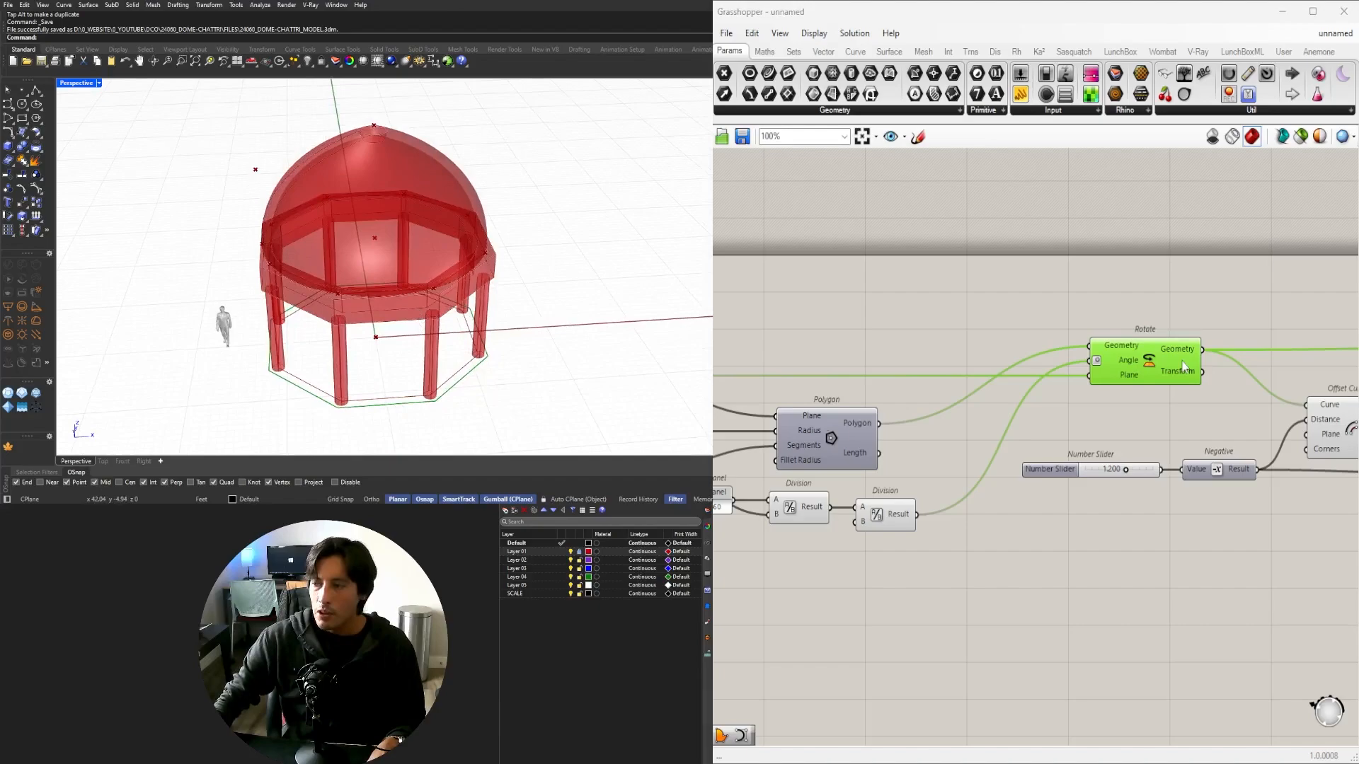
scroll(1177, 424, "down", 2)
right_click_drag(1176, 431, 833, 444)
left_click(960, 447)
right_click_drag(1290, 464, 902, 464)
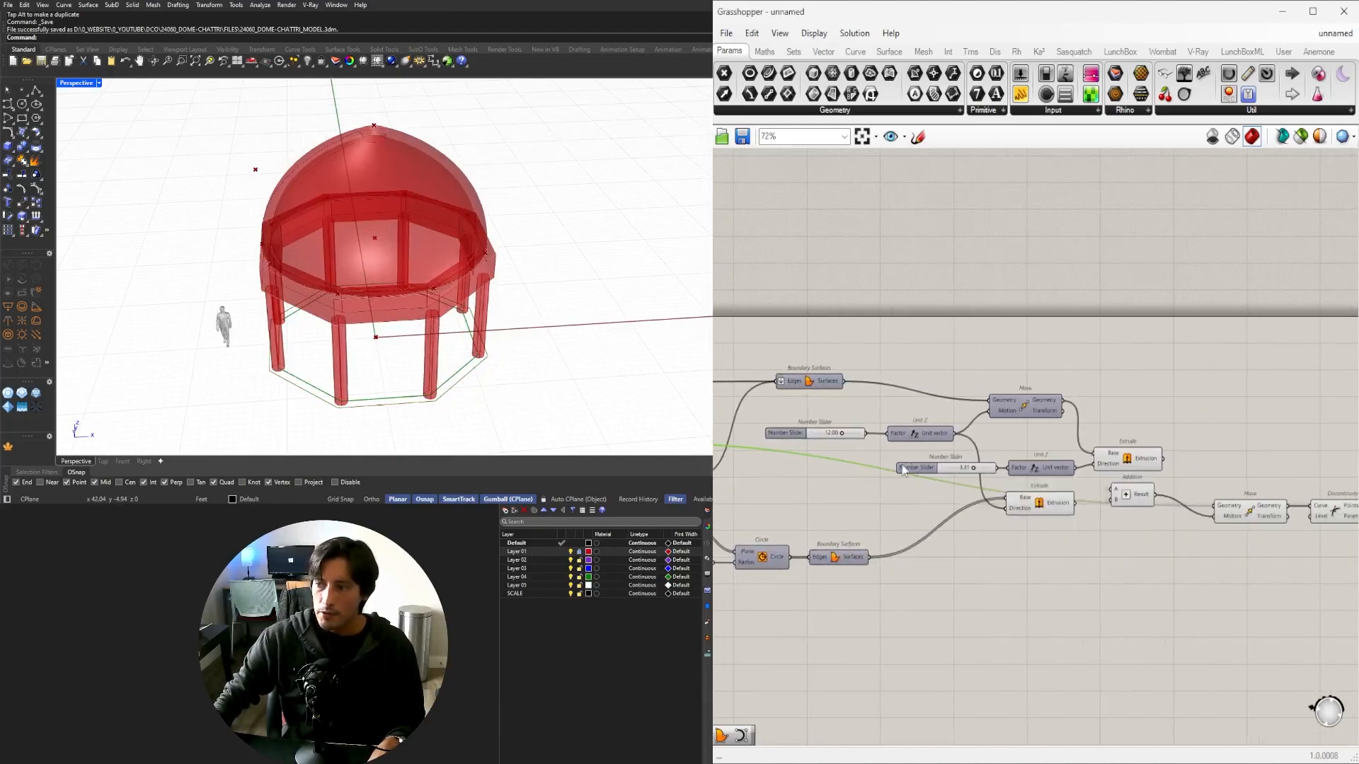
right_click_drag(1249, 513, 1005, 476)
left_click(1091, 475)
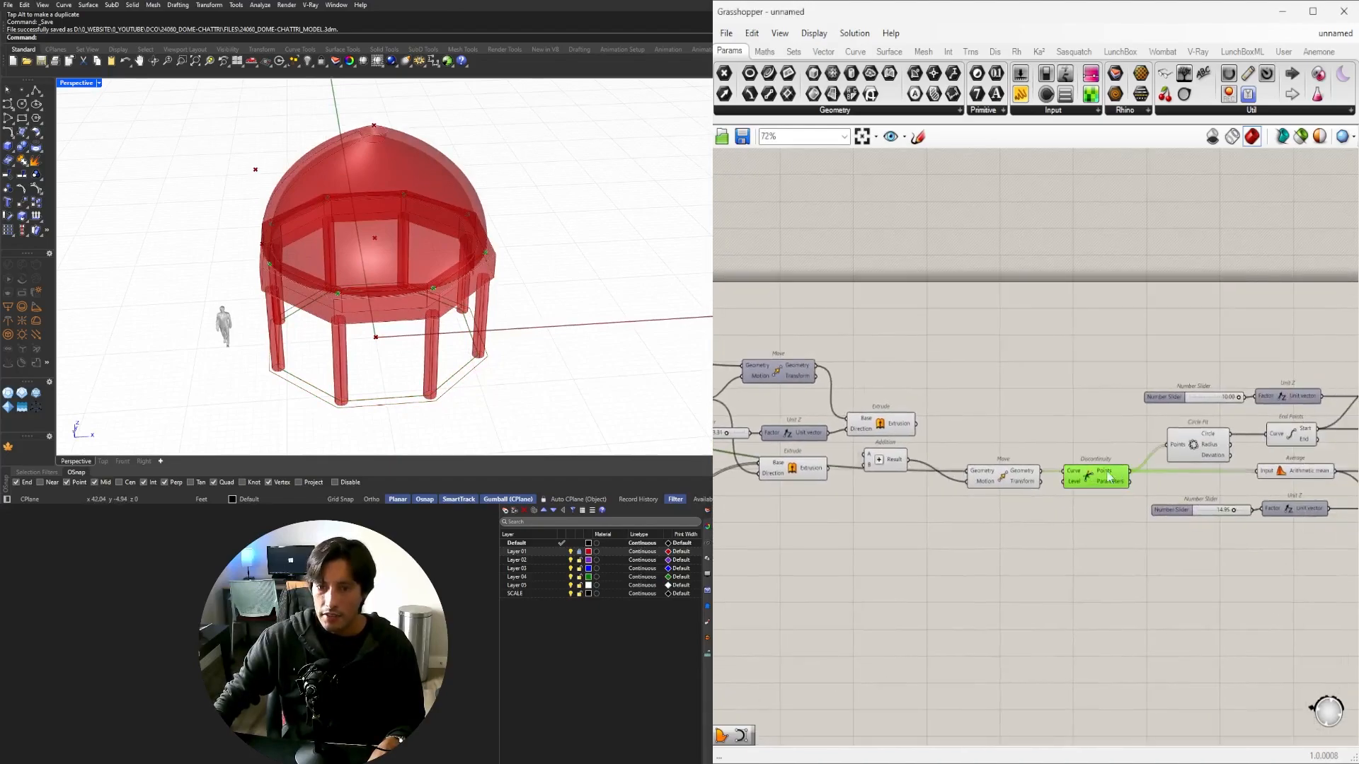
right_click_drag(1270, 477, 827, 473)
right_click_drag(498, 329, 506, 230)
scroll(407, 225, "up", 2)
scroll(957, 542, "down", 3)
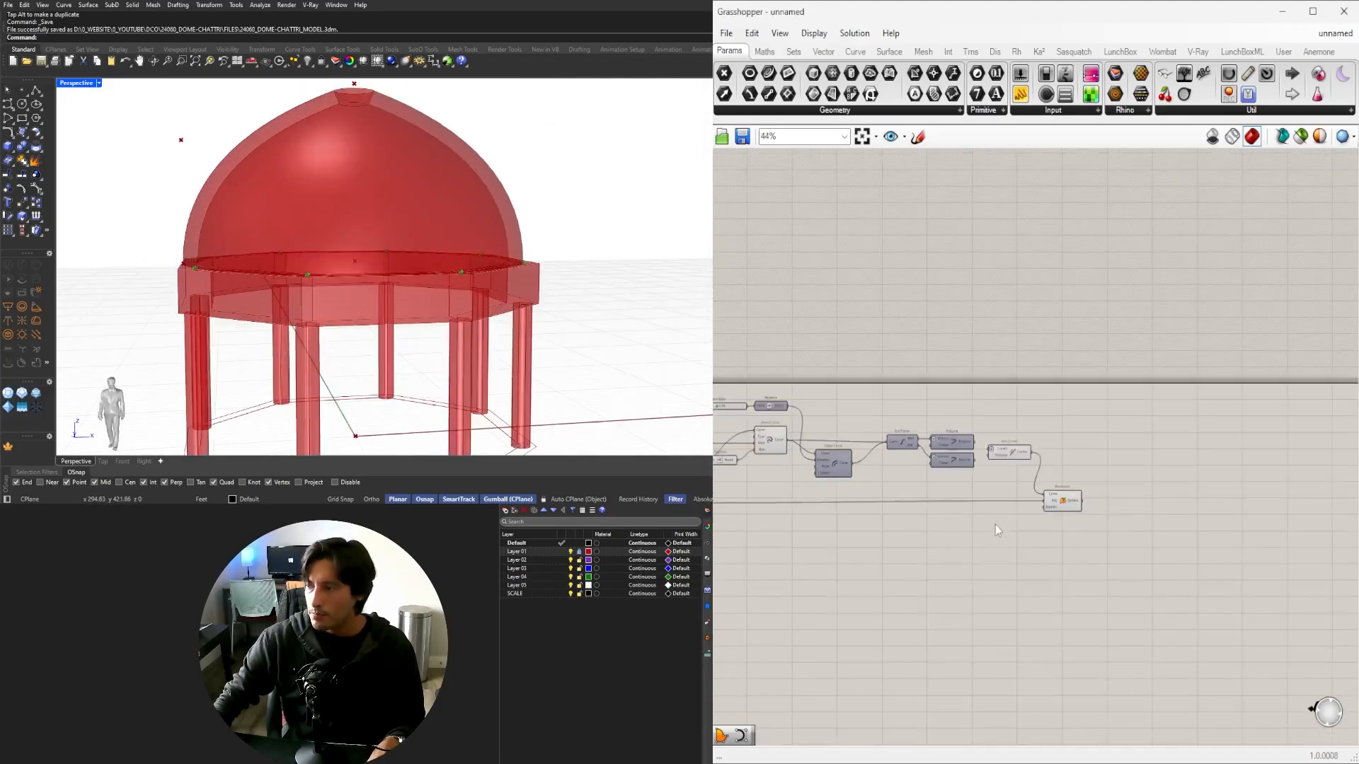
scroll(835, 519, "up", 4)
right_click_drag(1104, 419, 1007, 489)
Try dome-tip values of 2.73 and larger, viewing from above, then reset it to zero.
scroll(1006, 488, "up", 3)
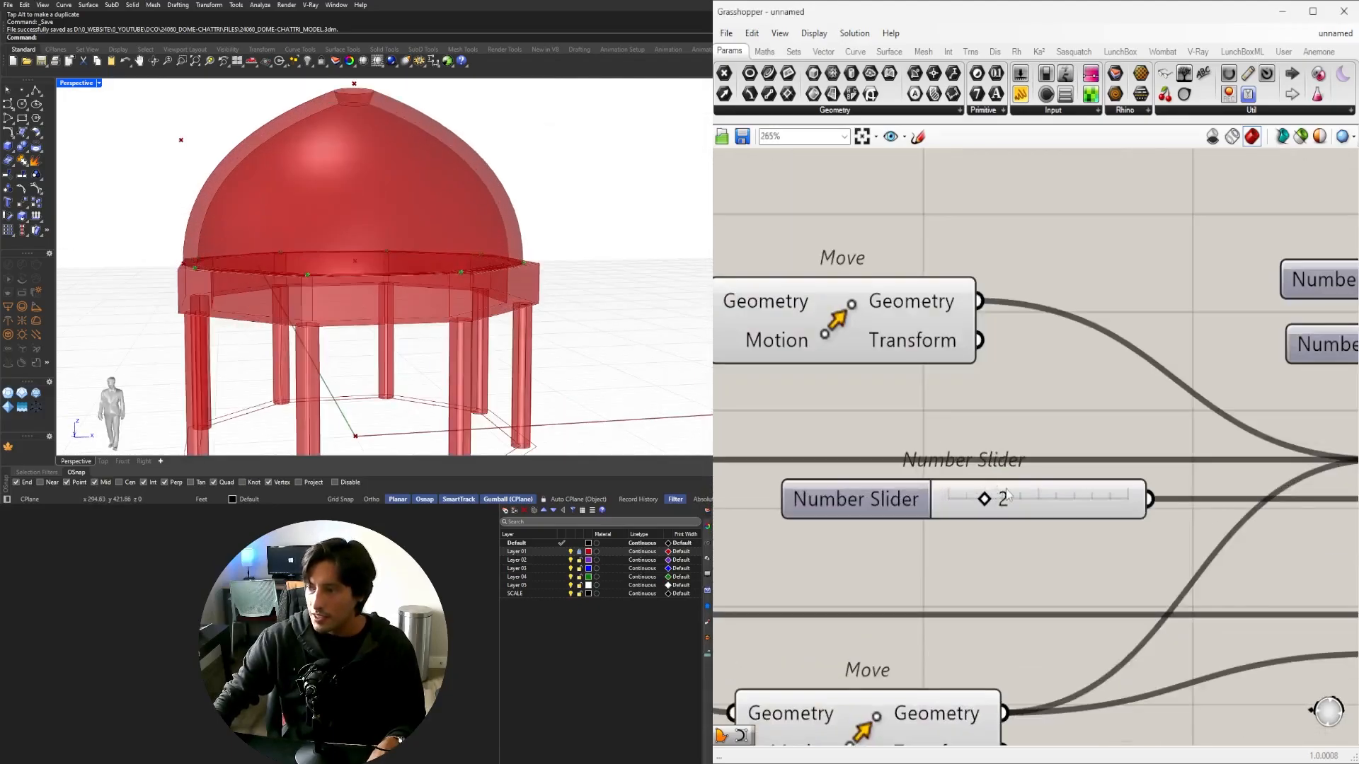
scroll(991, 486, "down", 3)
right_click_drag(1162, 449, 913, 495)
scroll(913, 495, "up", 4)
left_click_drag(958, 465, 1017, 465)
right_click_drag(438, 213, 453, 340)
left_click_drag(1016, 466, 896, 488)
right_click_drag(410, 248, 365, 198)
Set the dome-tip slider to 1.57 and orbit to a higher angle to check the crown.
scroll(376, 156, "up", 5)
scroll(365, 199, "up", 8)
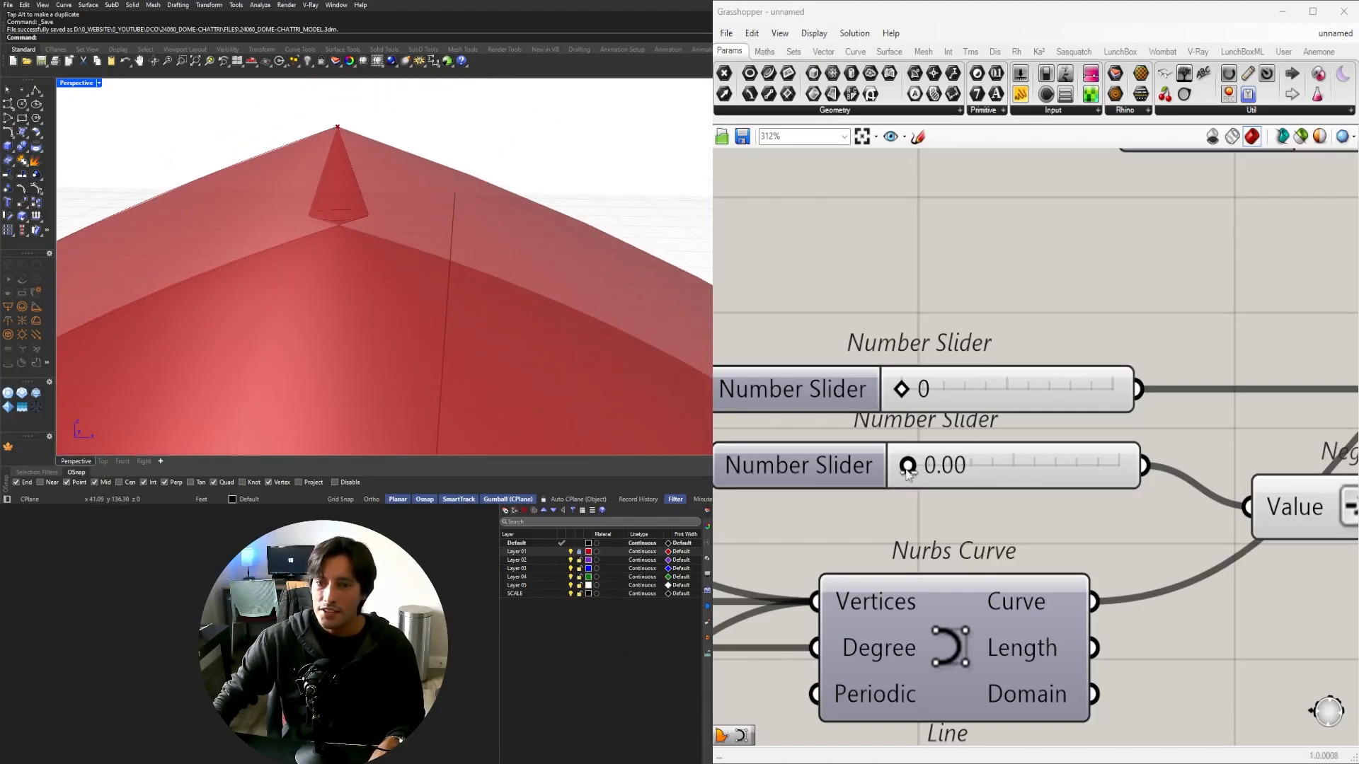
left_click_drag(908, 473, 940, 481)
scroll(411, 240, "down", 3)
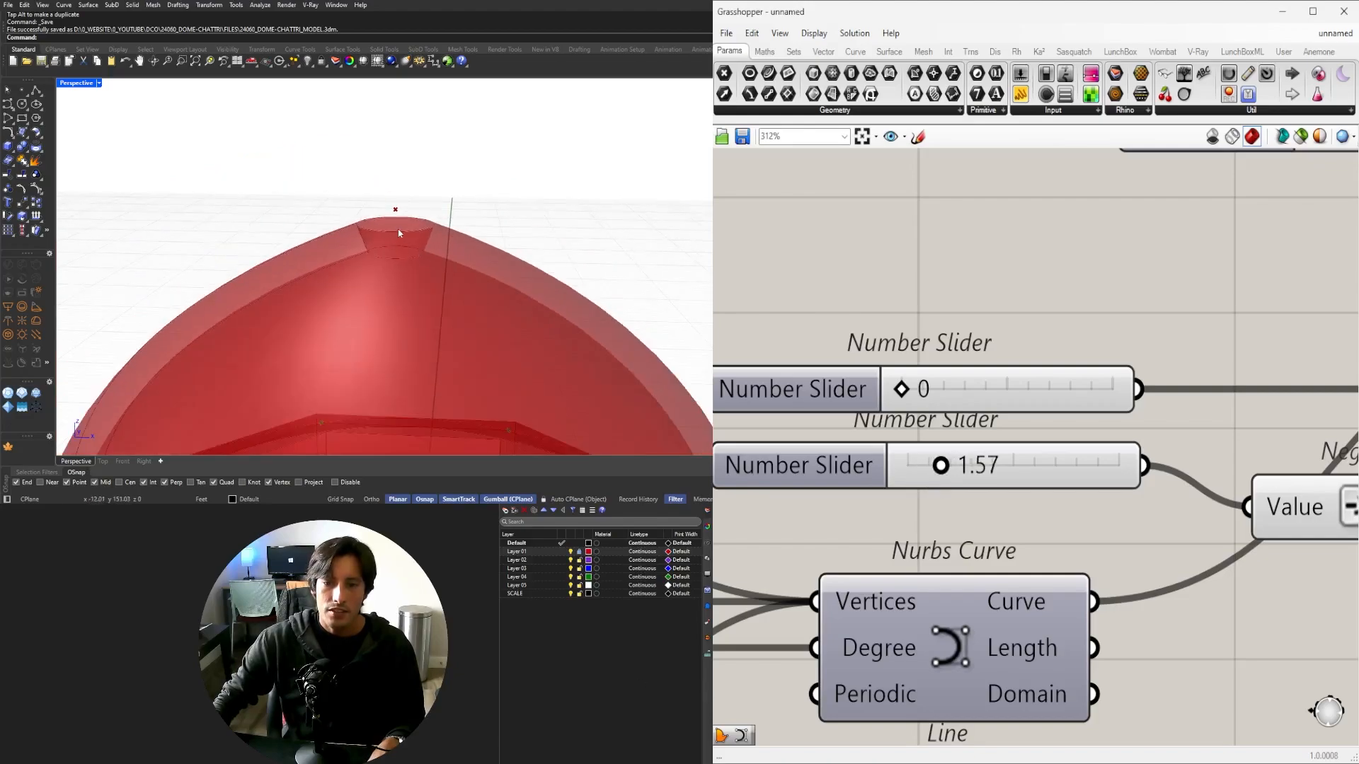
scroll(398, 232, "down", 10)
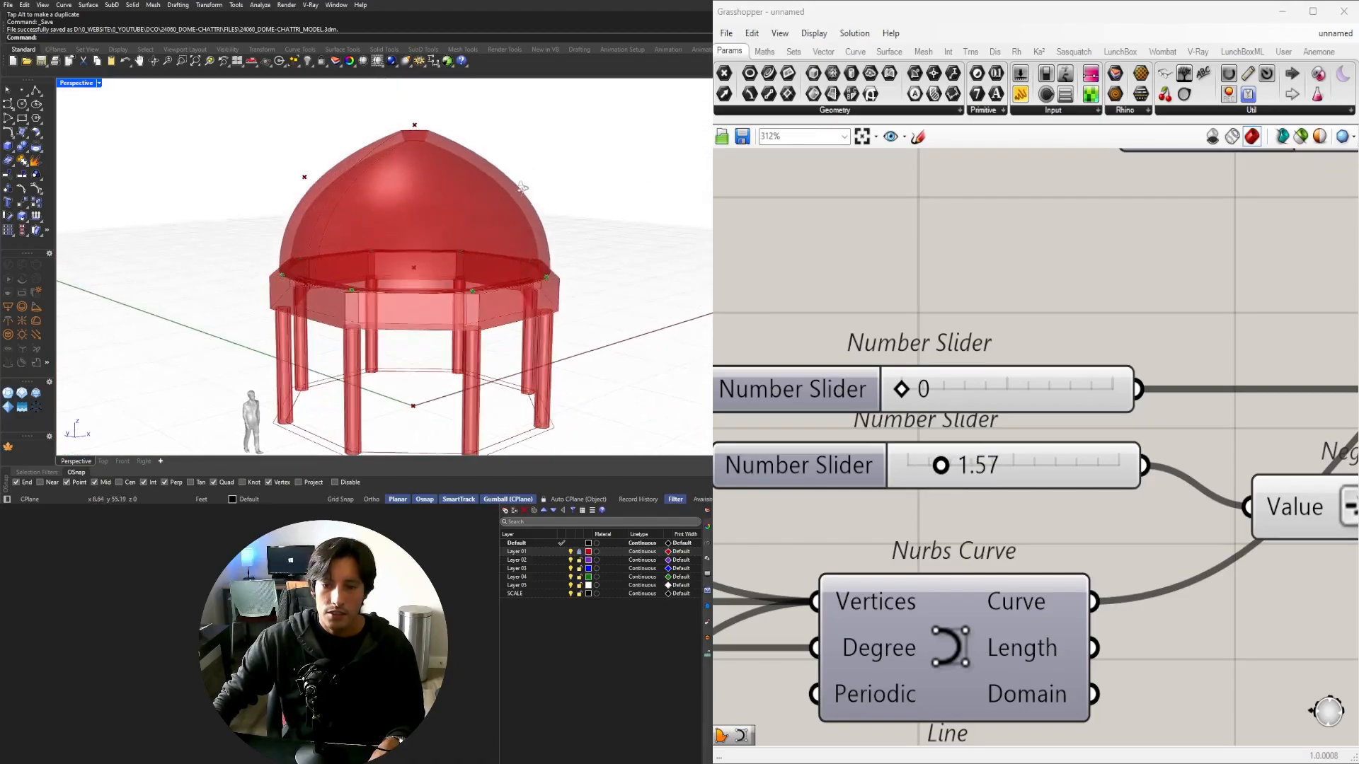
right_click_drag(522, 188, 542, 249)
scroll(489, 183, "down", 2)
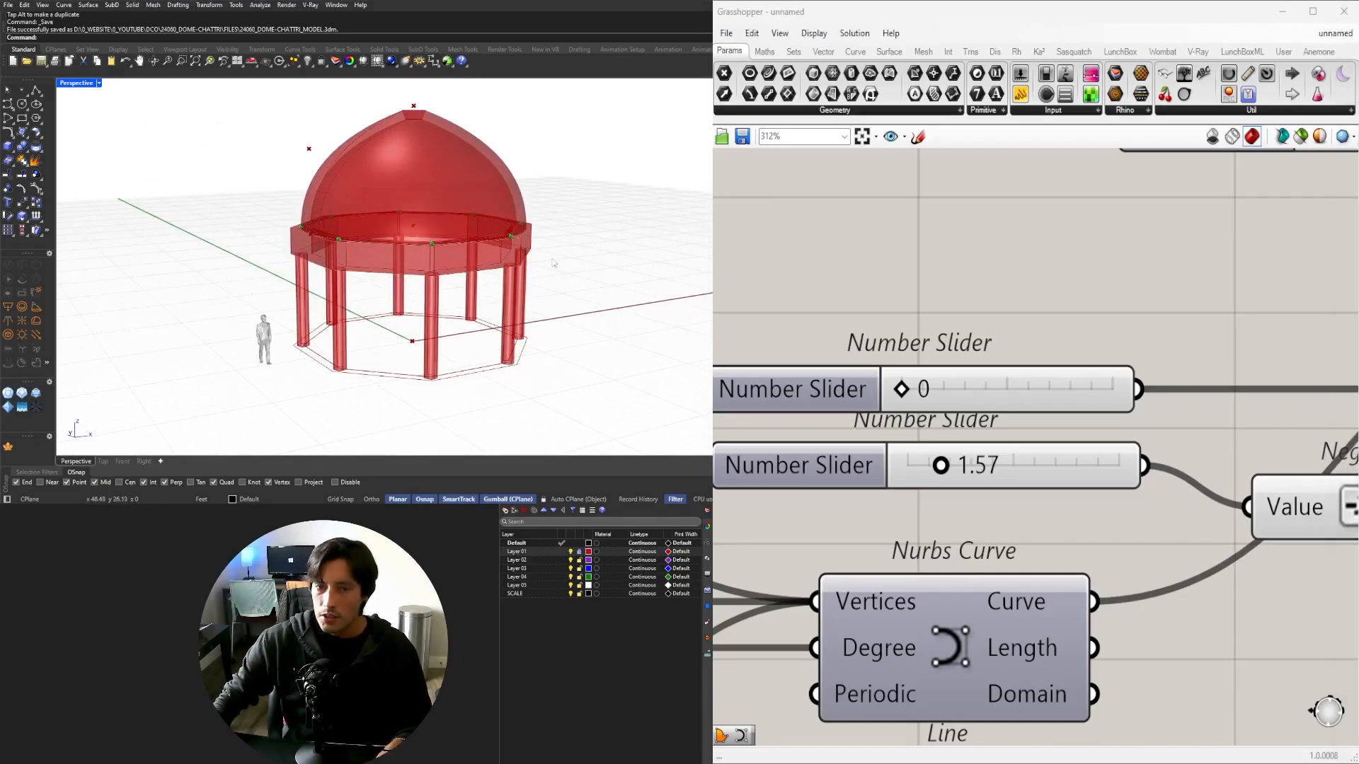
Maximize the Top view, zoom to the reference photo's dome, and trace its eave line.
double_click(80, 83)
double_click(69, 84)
scroll(364, 203, "down", 7)
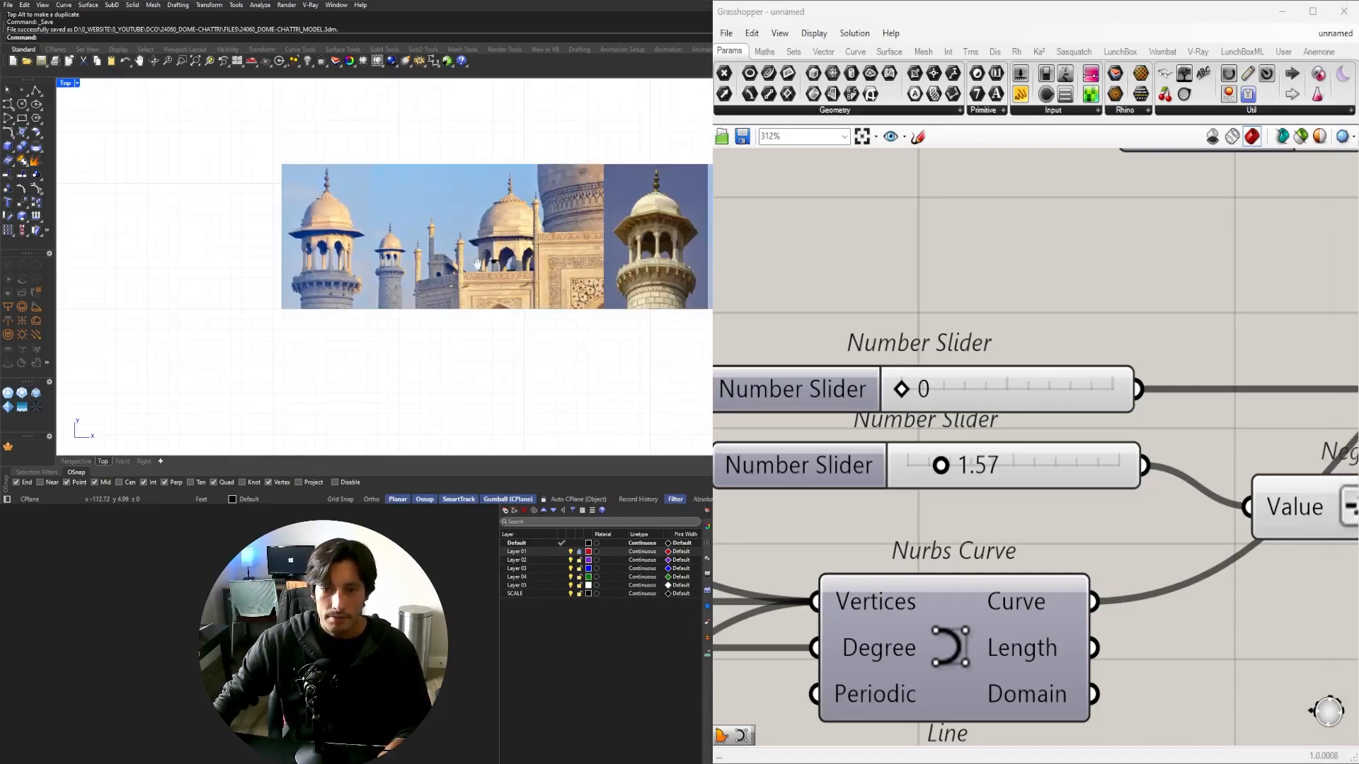
right_click_drag(604, 370, 472, 375)
scroll(594, 247, "up", 5)
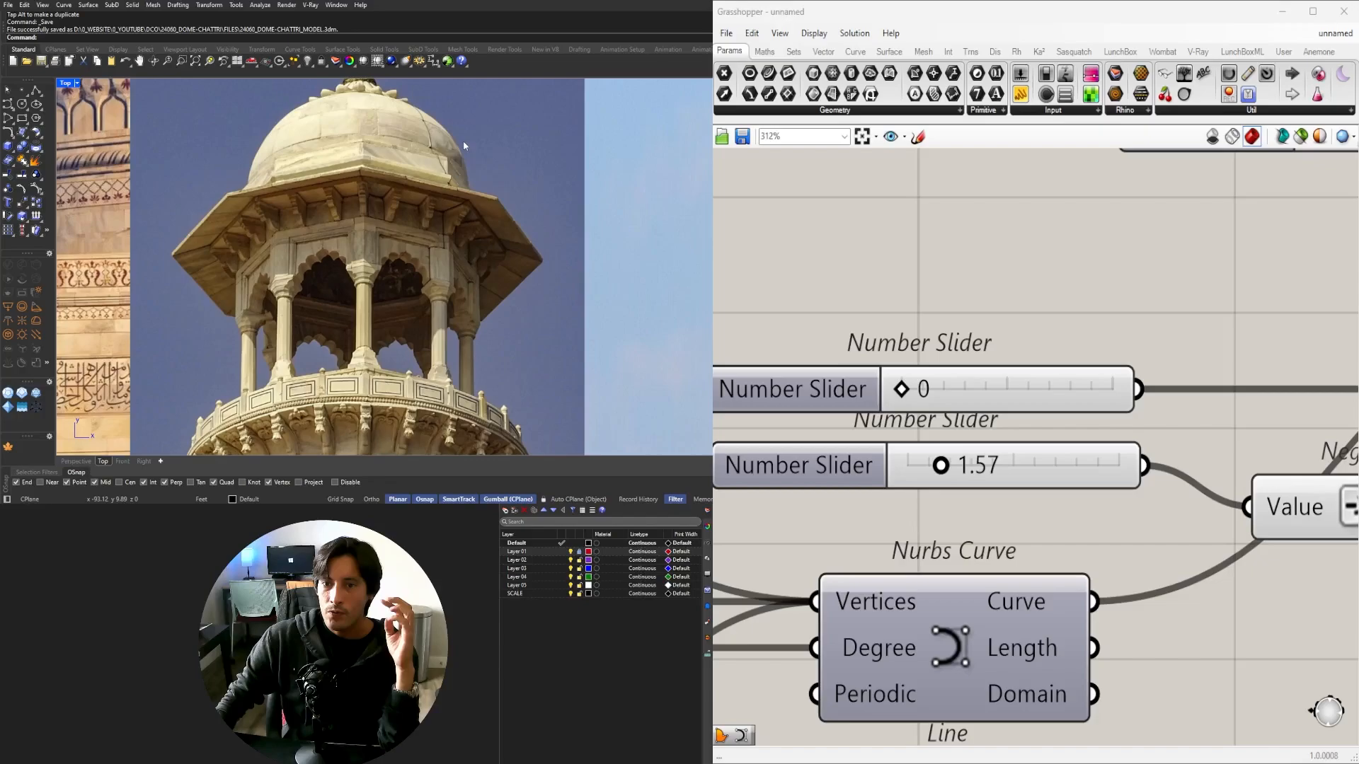
scroll(405, 276, "down", 4)
scroll(361, 103, "up", 6)
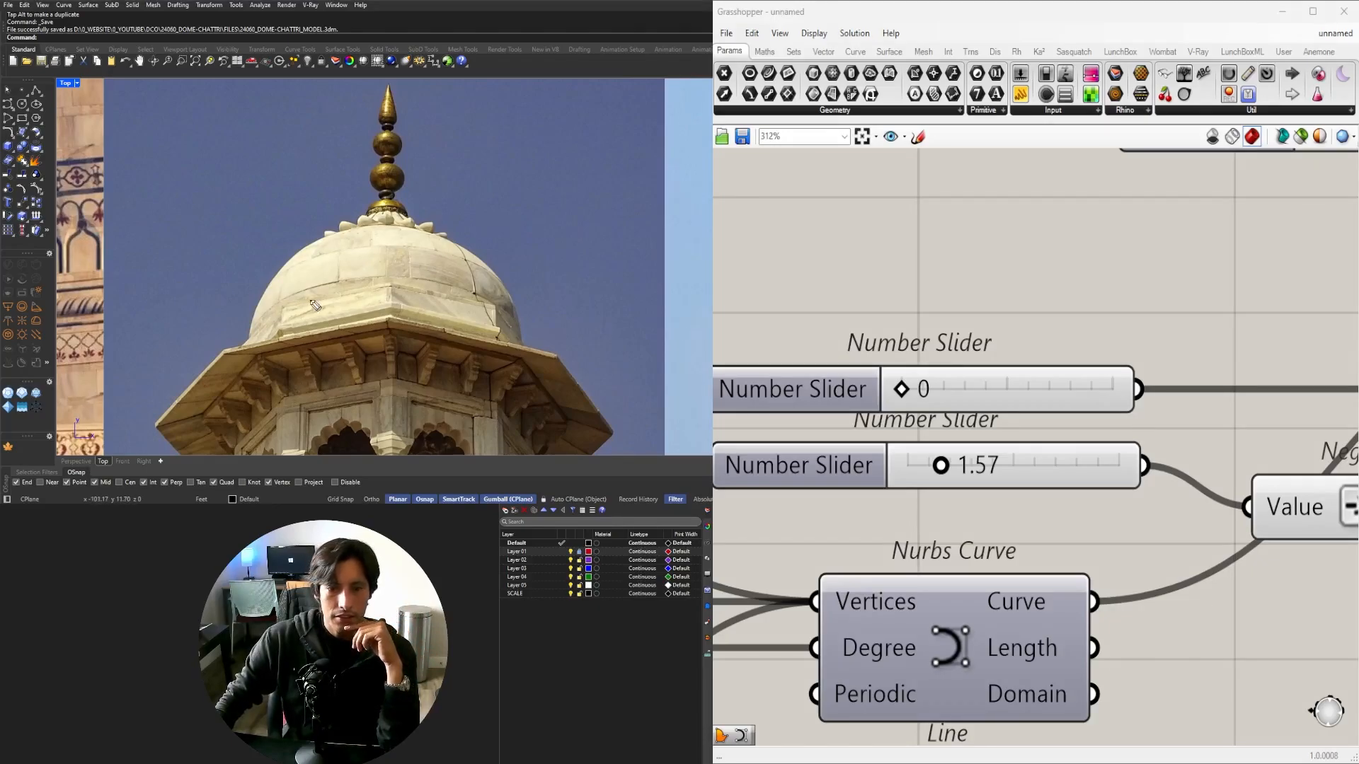
left_click_drag(520, 352, 567, 359)
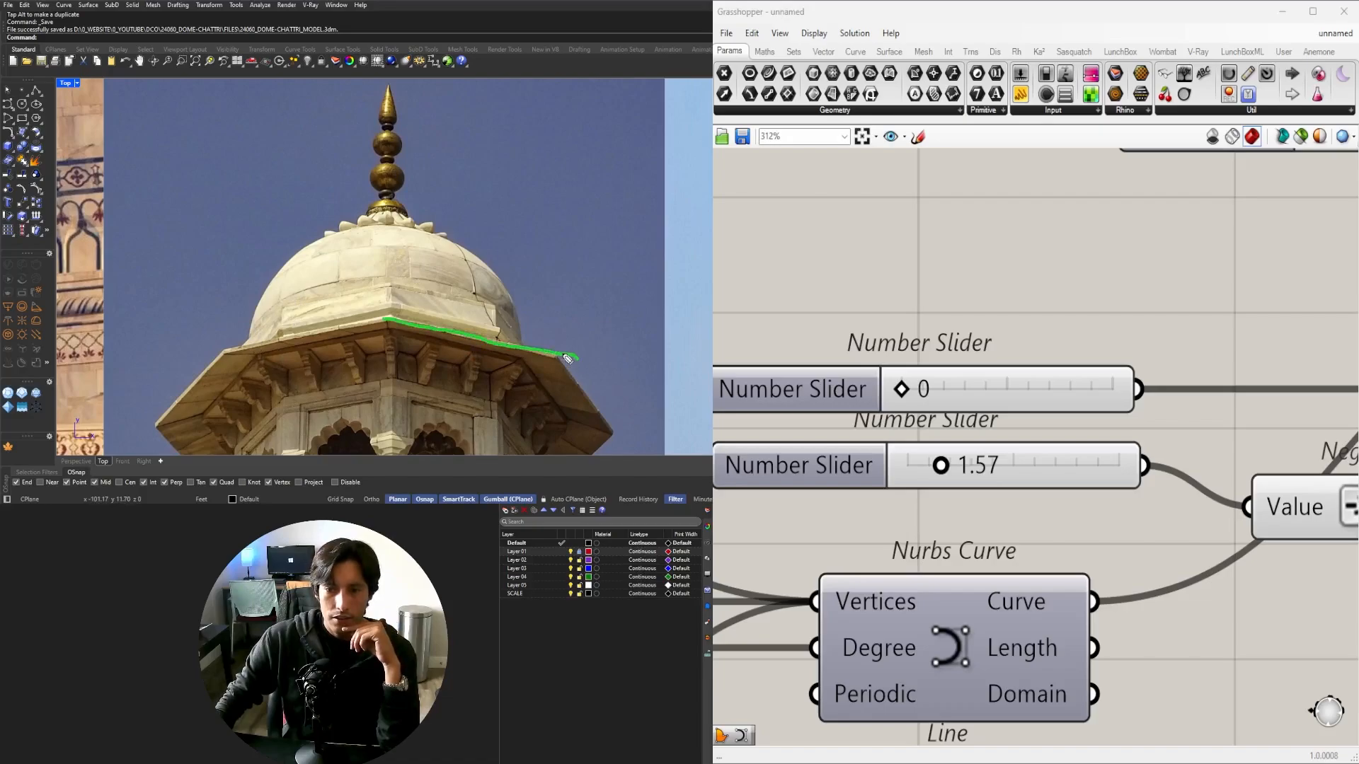
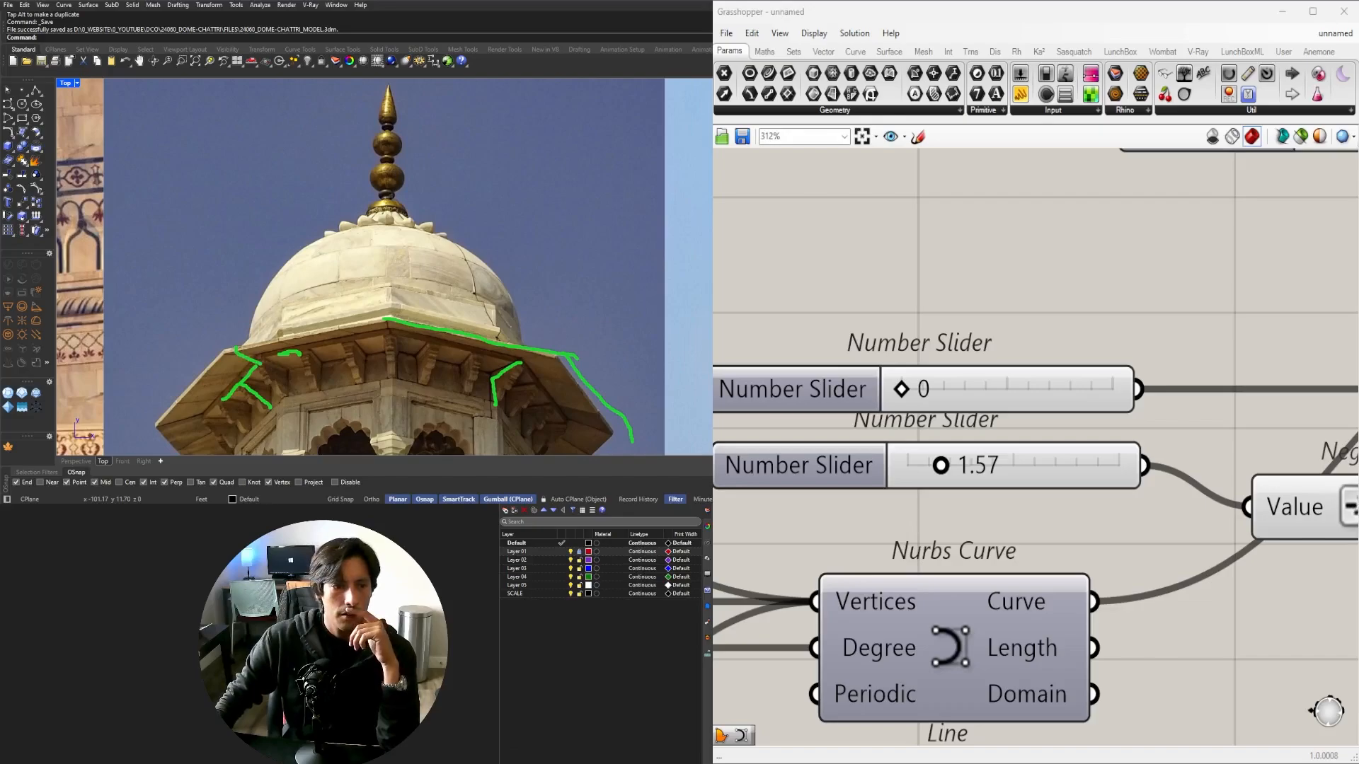
Remove the green strokes from the dome photo, then maximize the Perspective view and orbit the model.
key("Escape")
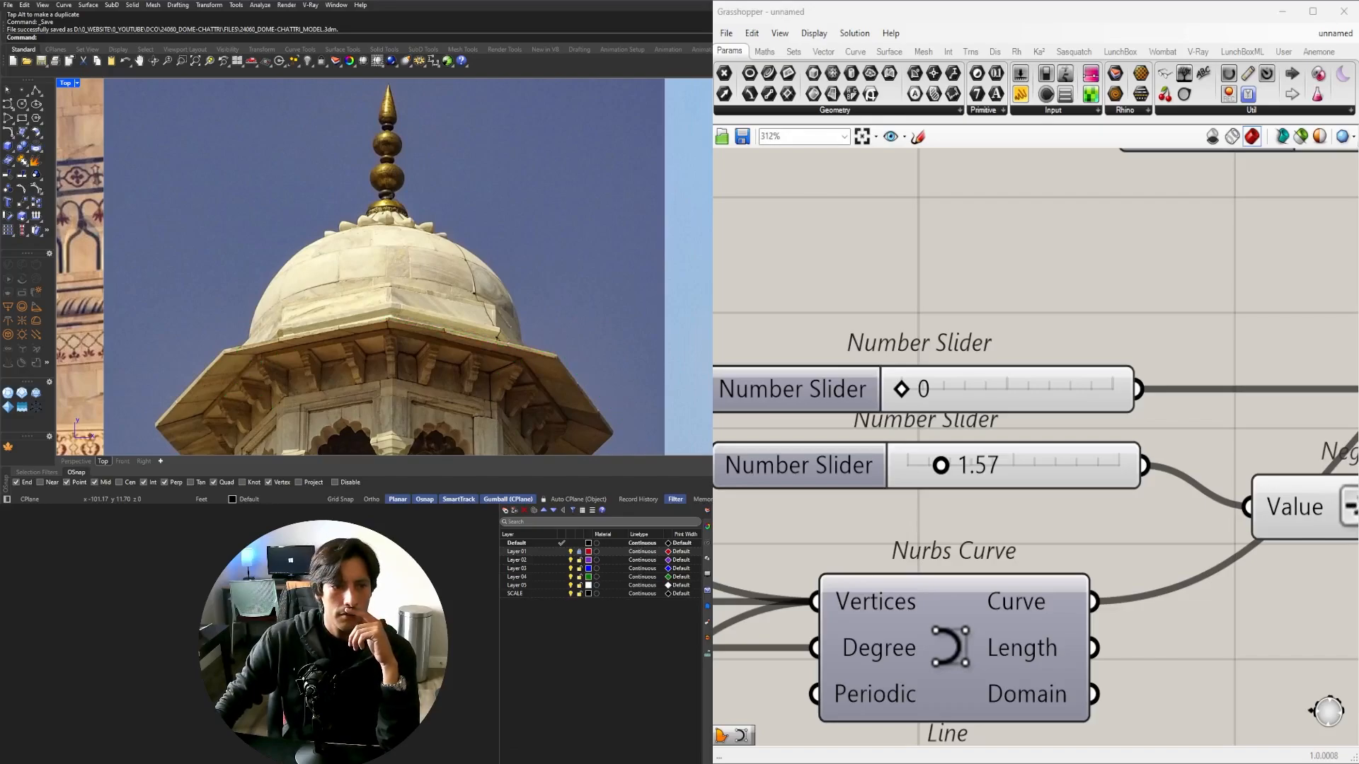
scroll(425, 274, "down", 14)
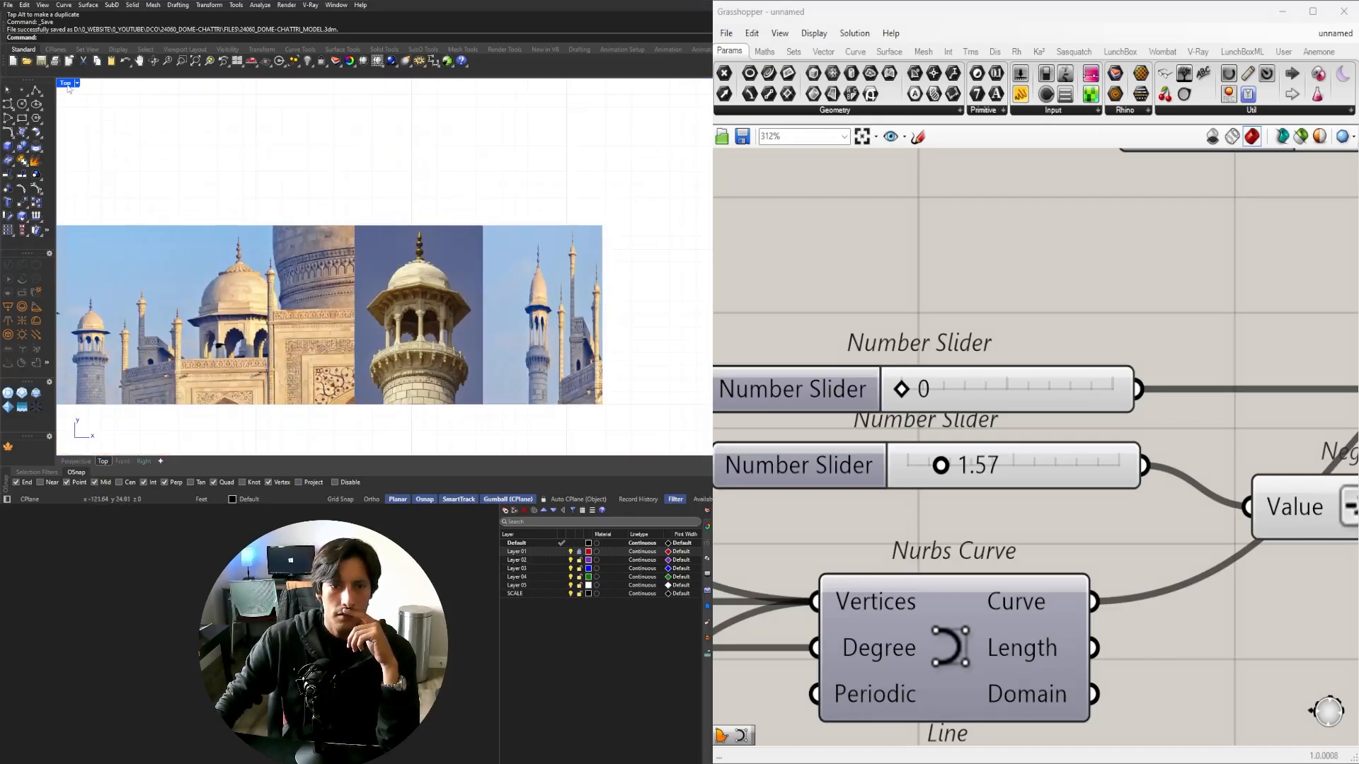
double_click(67, 84)
left_click(401, 85)
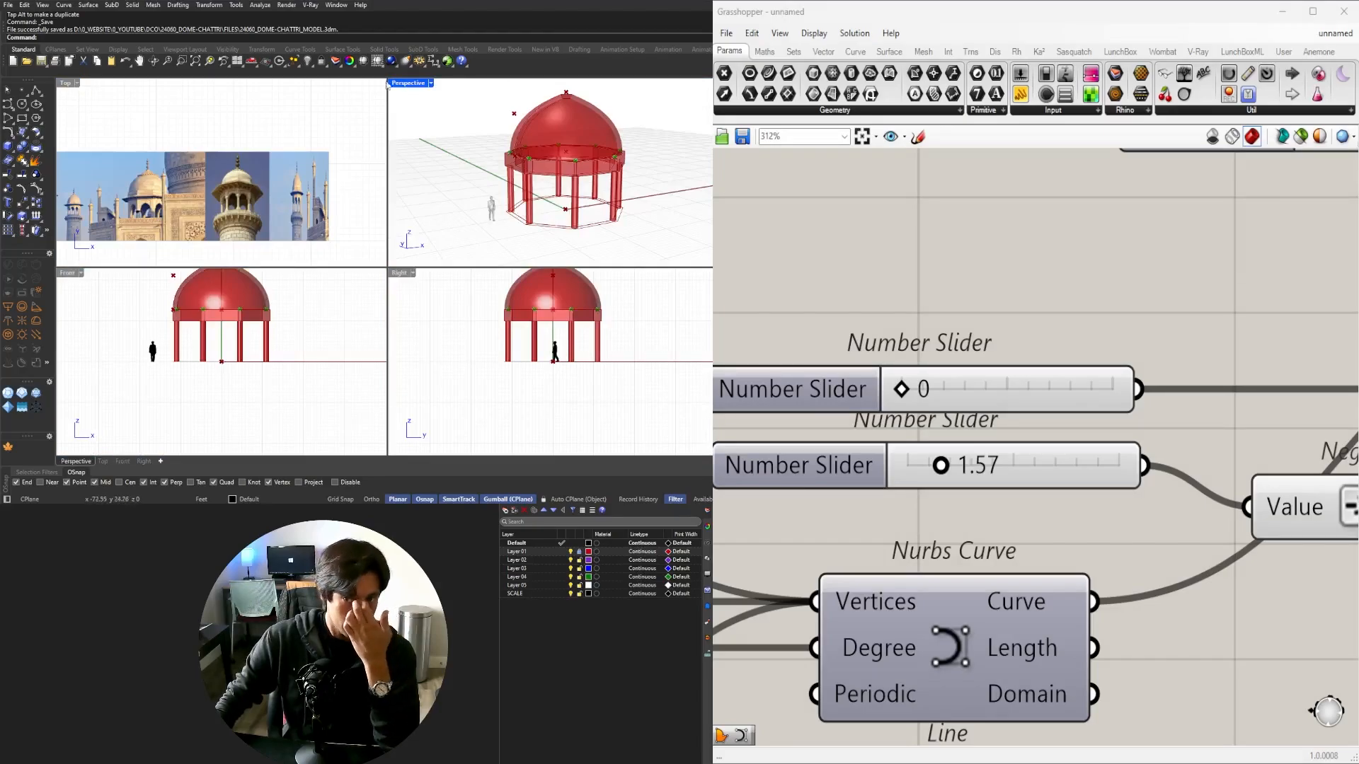
double_click(406, 85)
right_click_drag(361, 265, 318, 296)
Preview the Extend Curve and Move outputs while panning across the definition.
scroll(1100, 328, "down", 7)
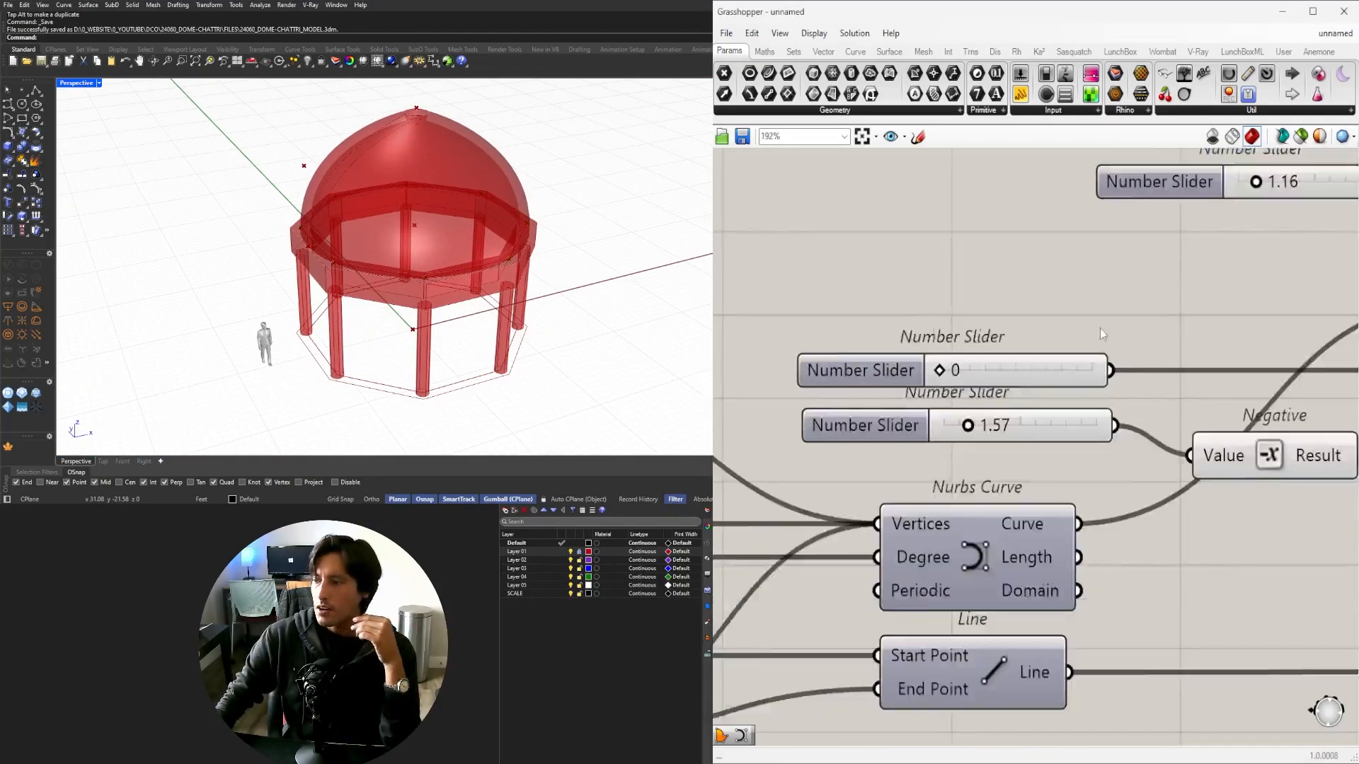
right_click_drag(1233, 401, 897, 446)
scroll(994, 399, "up", 3)
left_click(961, 388)
right_click_drag(1089, 423, 1244, 467)
scroll(920, 426, "down", 4)
scroll(891, 440, "up", 3)
left_click(895, 405)
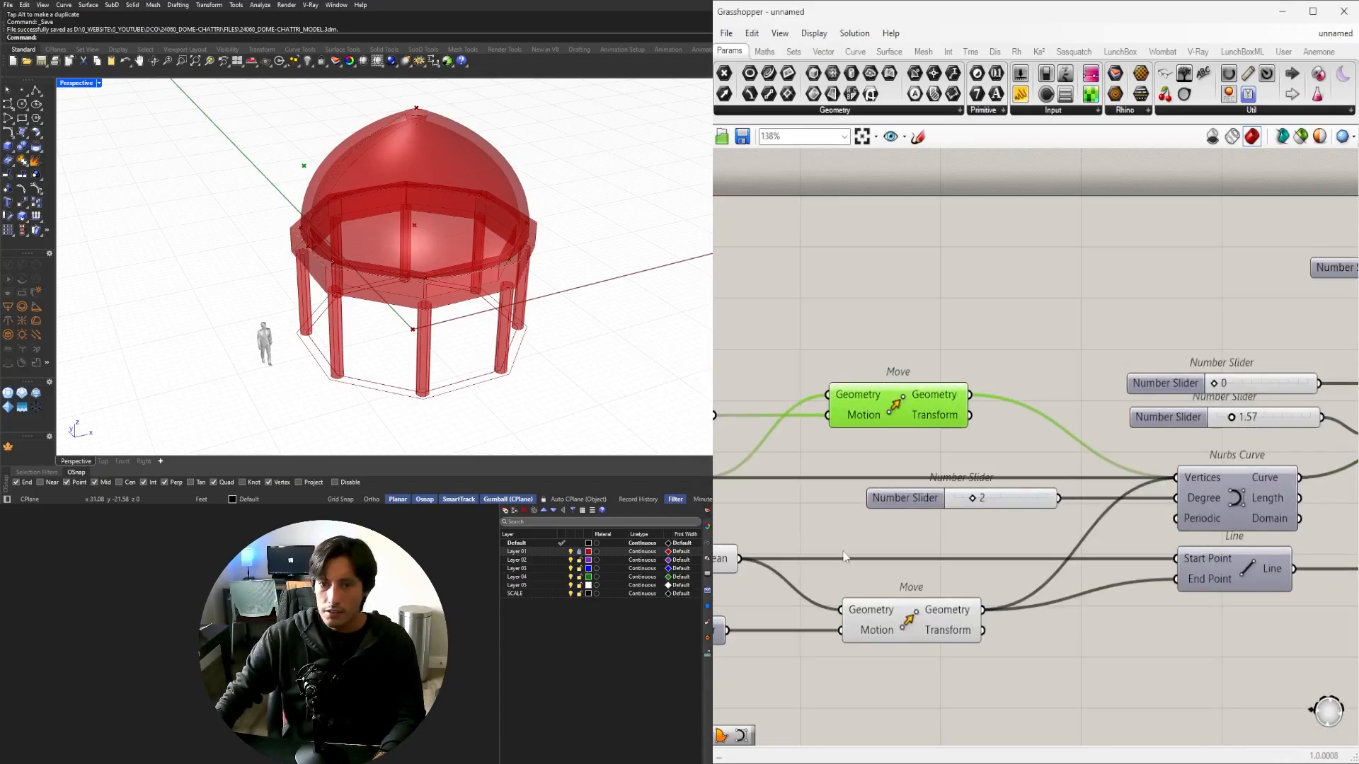
right_click_drag(844, 557, 1070, 522)
right_click_drag(831, 481, 1077, 481)
right_click_drag(870, 522, 1238, 486)
left_click(1012, 501)
scroll(404, 225, "up", 5)
Orbit down onto the ring and preview the first Offset Curve and the rotated outline.
right_click_drag(404, 225, 453, 297)
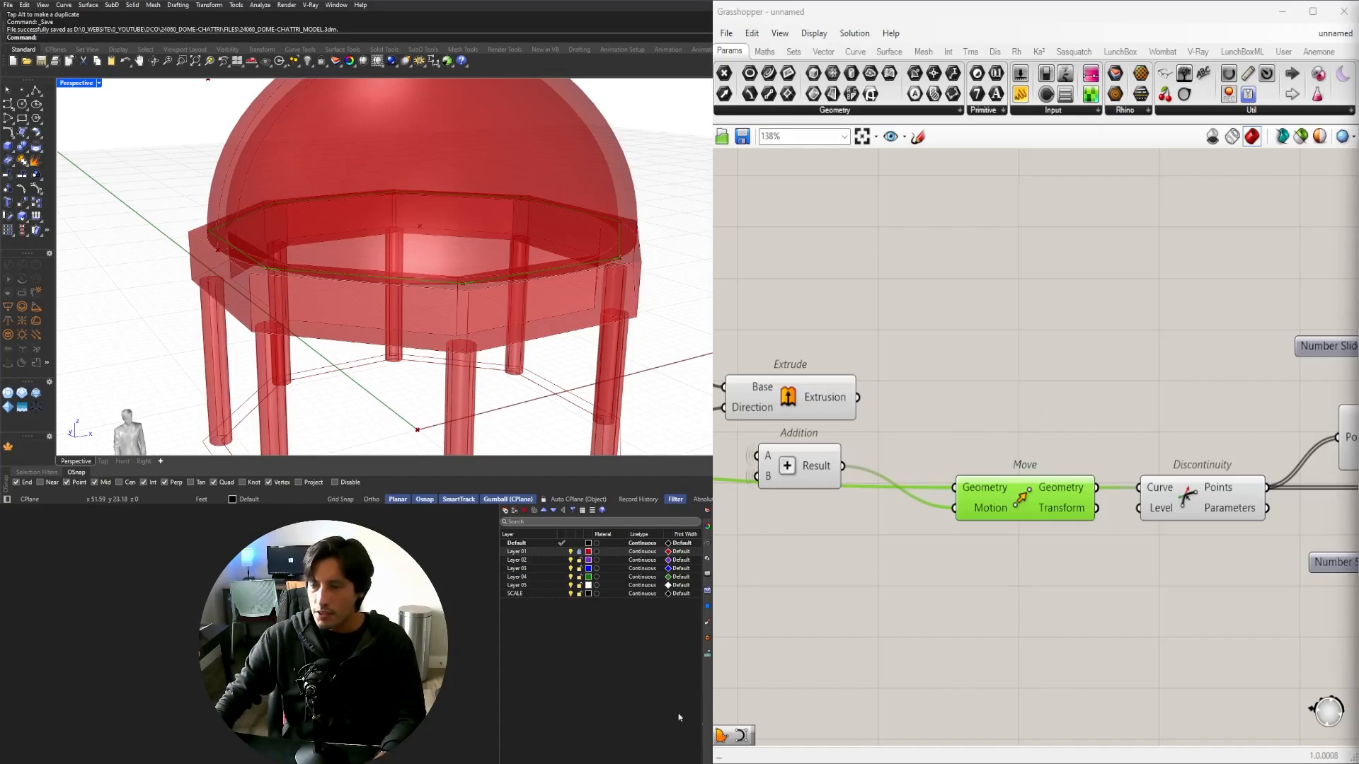
mouse_move(387, 283)
right_mouse_down()
mouse_move(372, 227)
mouse_move(330, 233)
mouse_move(370, 281)
right_mouse_up()
right_click_drag(924, 536, 1012, 494)
scroll(1046, 482, "down", 1)
right_click_drag(916, 499, 1267, 491)
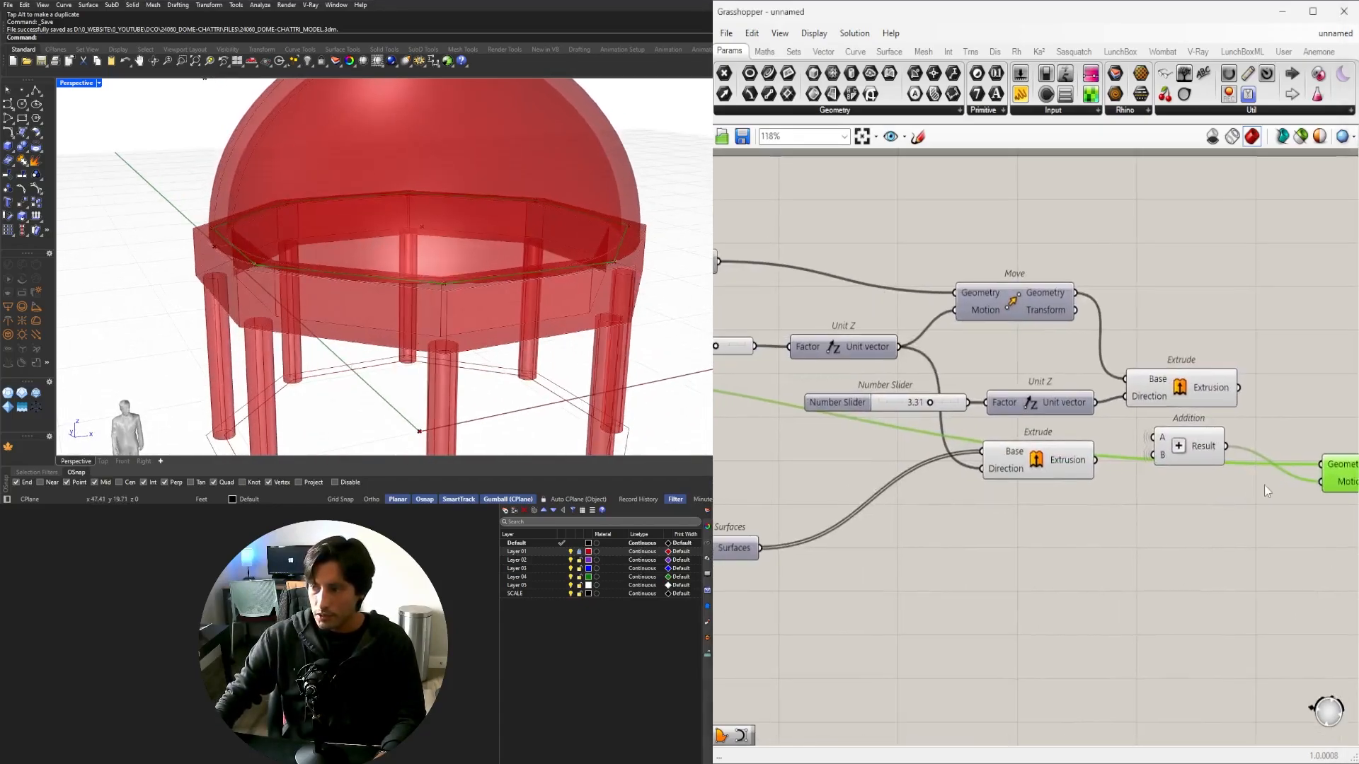
right_click_drag(787, 455, 1246, 481)
left_click(1011, 383)
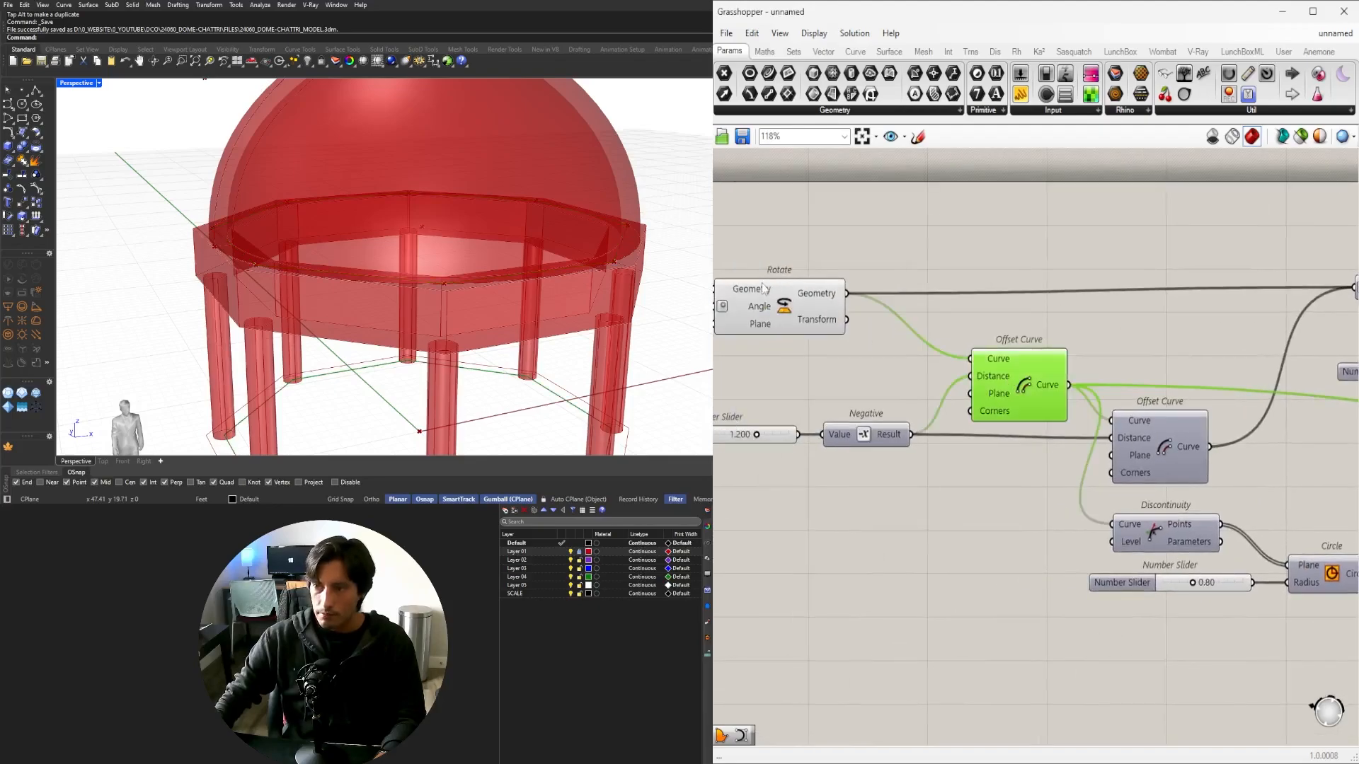
left_click(783, 305)
Alt-drag the Move component that feeds Discontinuity to duplicate it.
scroll(318, 401, "down", 3)
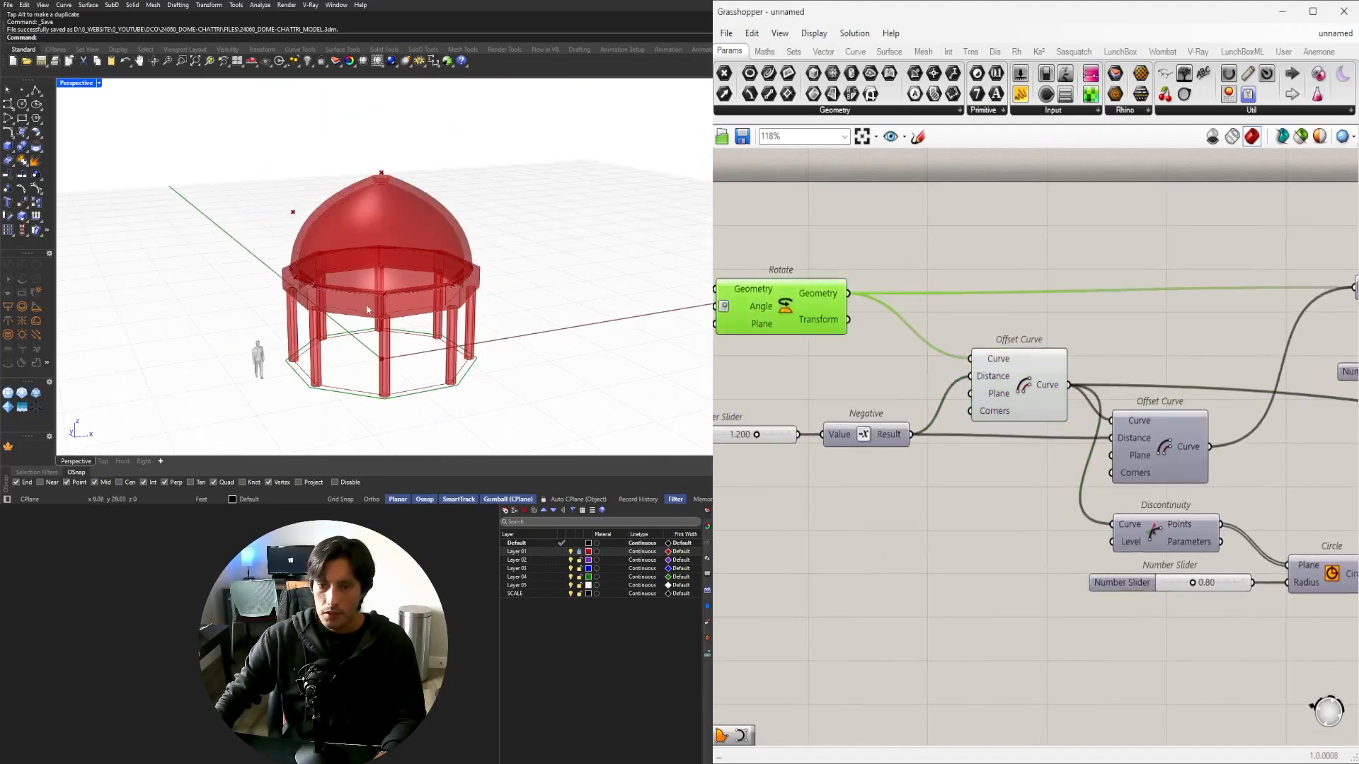
scroll(319, 402, "up", 3)
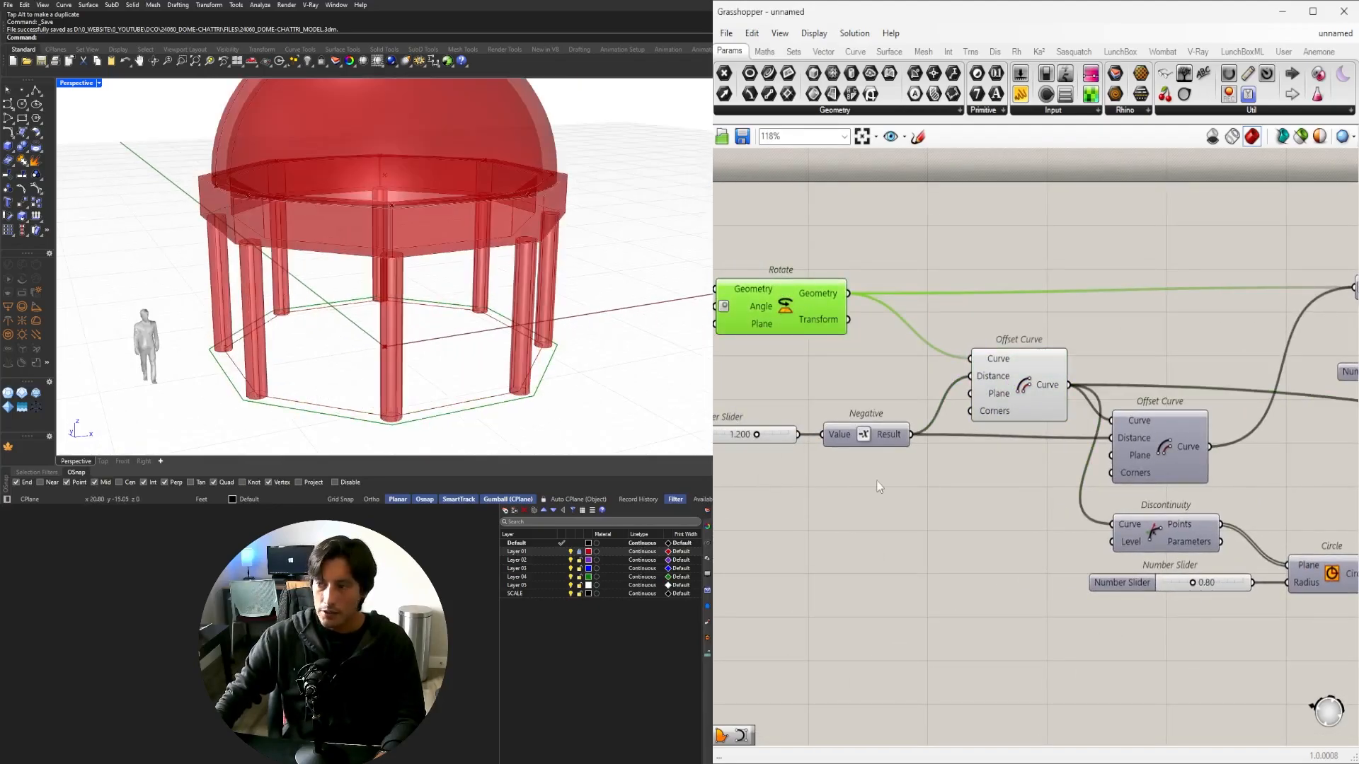
scroll(880, 488, "down", 5)
right_click_drag(1330, 522, 1125, 528)
scroll(1126, 528, "up", 4)
right_click_drag(1052, 462, 910, 457)
left_click(1183, 461)
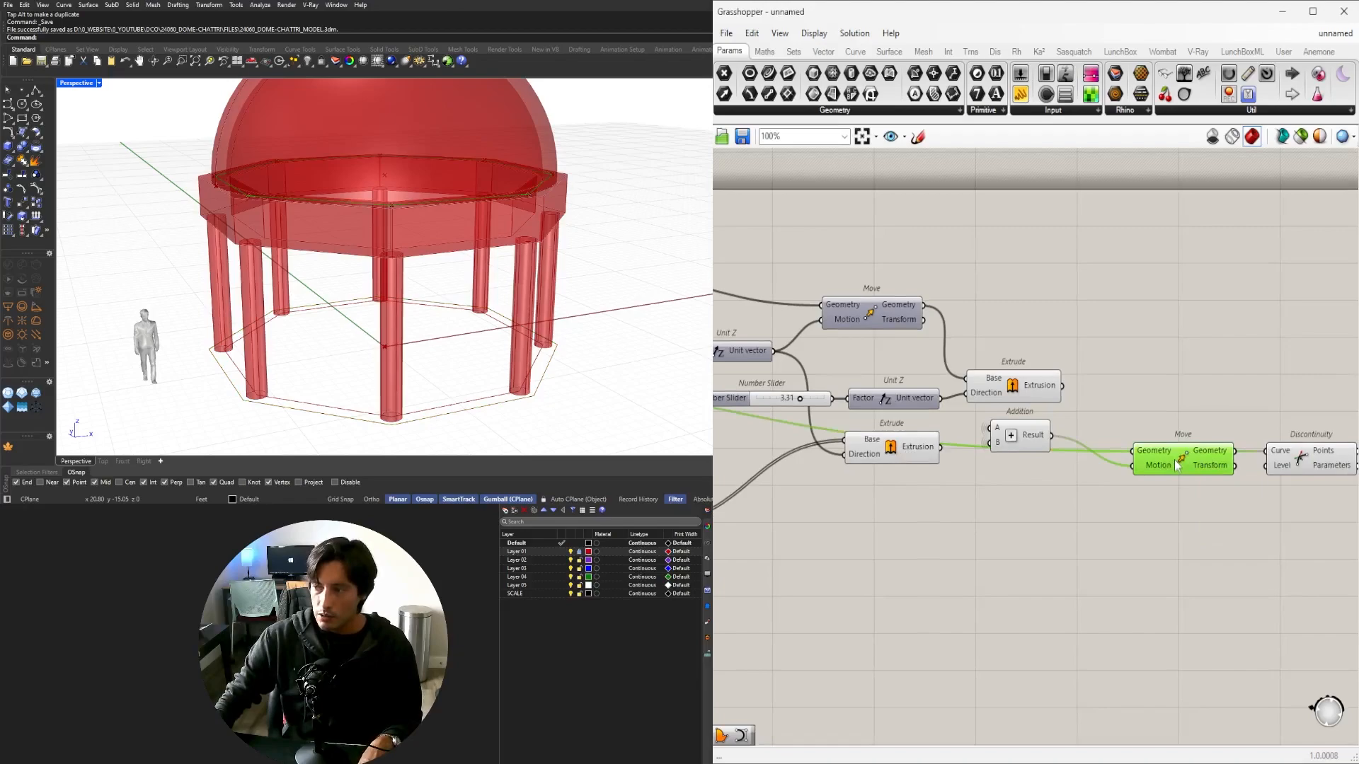
left_click_drag(1177, 464, 1180, 505)
key("alt")
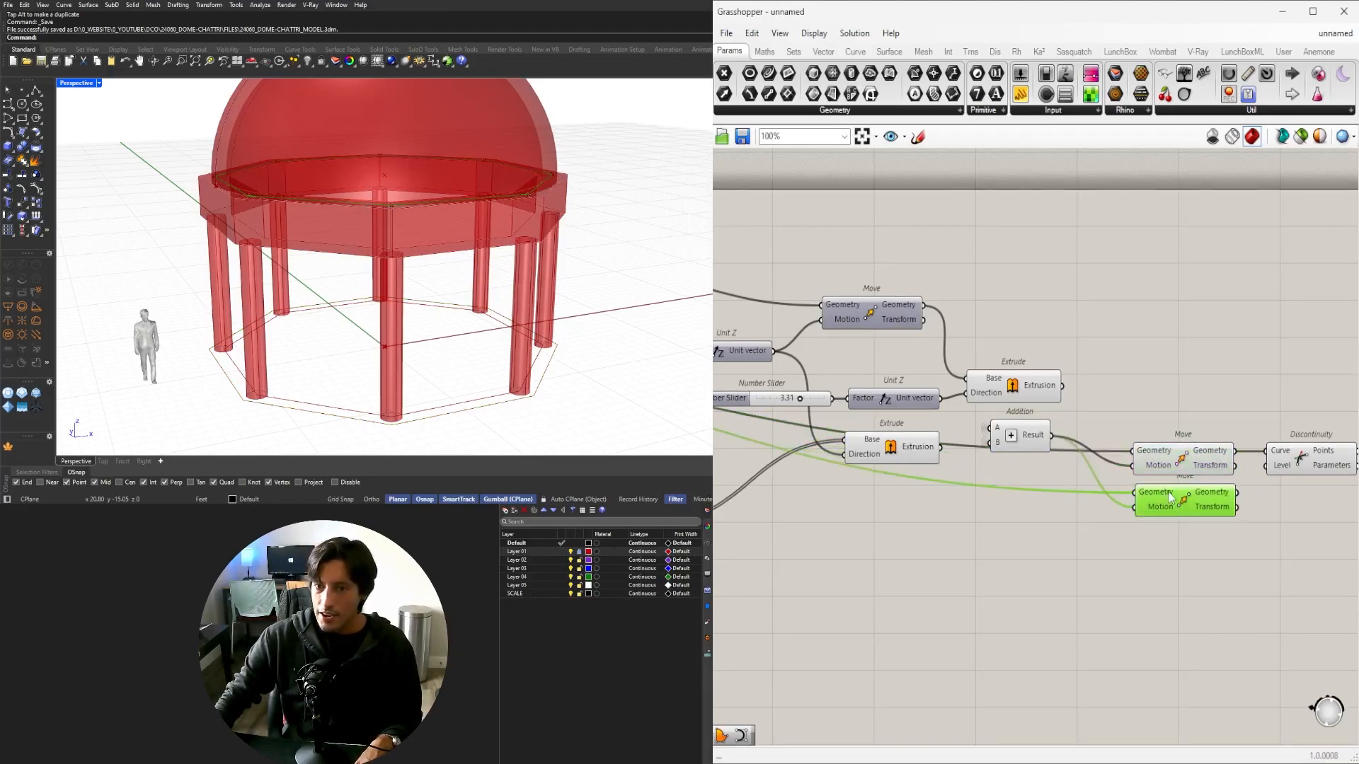
Wire Rotate's Geometry output into the copied Move and place the copy lower on the canvas.
scroll(976, 540, "down", 2)
right_click_drag(977, 540, 1256, 527)
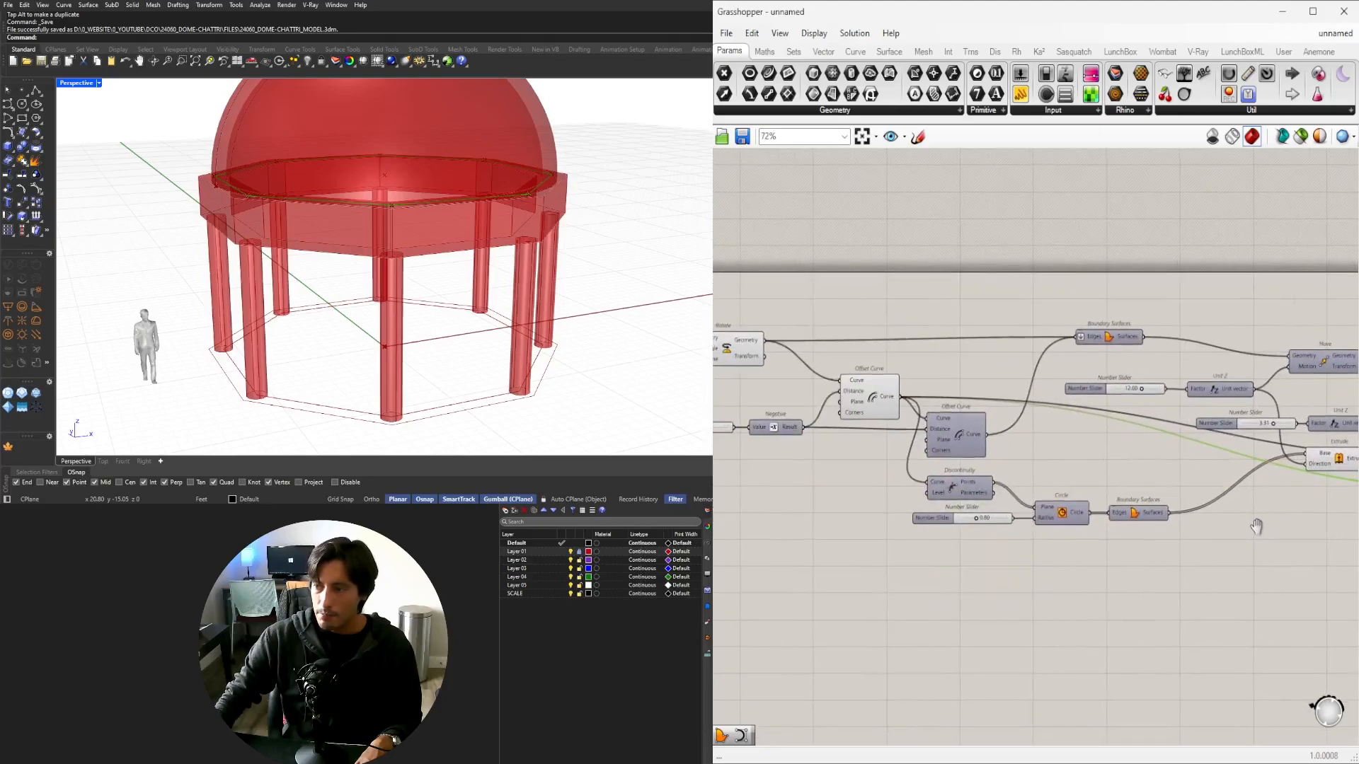
scroll(807, 410, "down", 6)
left_click_drag(771, 366, 1060, 432)
scroll(938, 416, "up", 11)
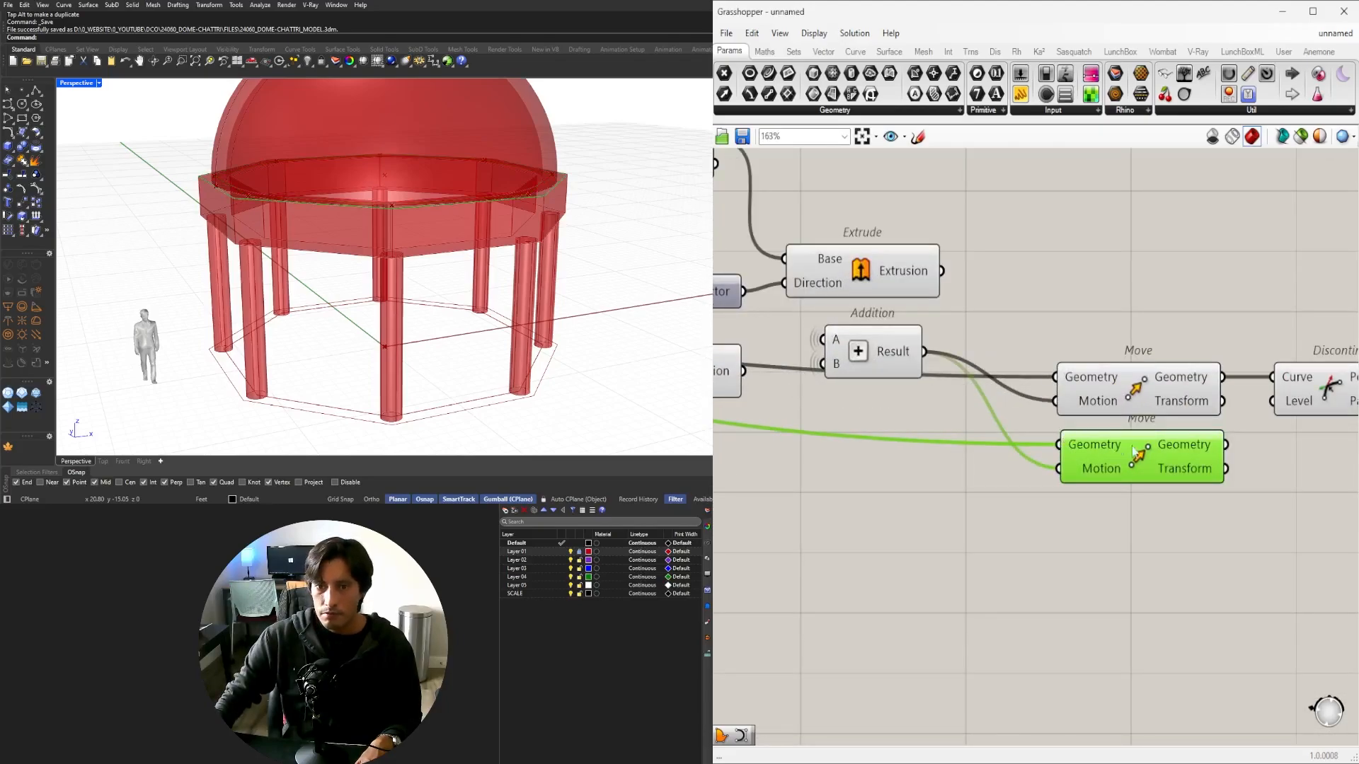
scroll(313, 166, "up", 8)
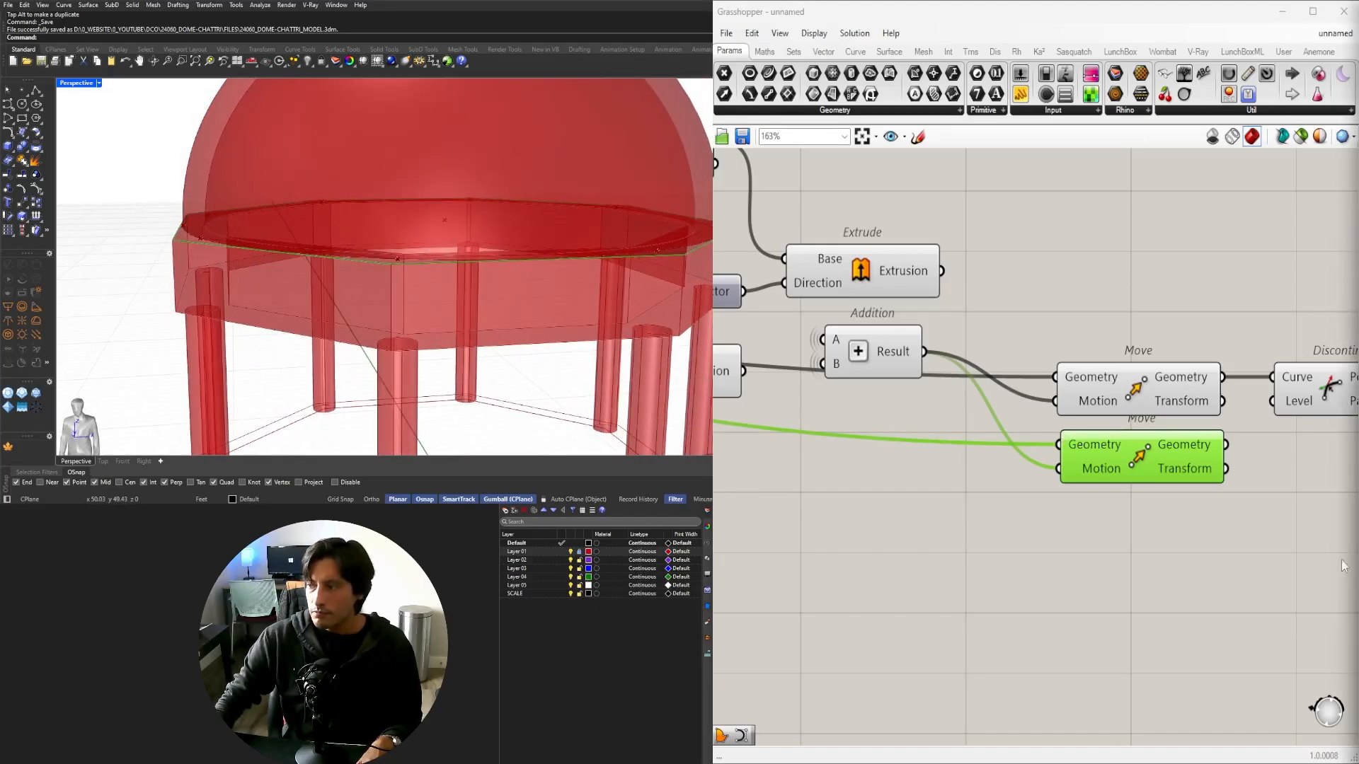
scroll(306, 284, "down", 3)
right_click_drag(304, 287, 407, 298)
right_click_drag(1075, 496, 924, 482)
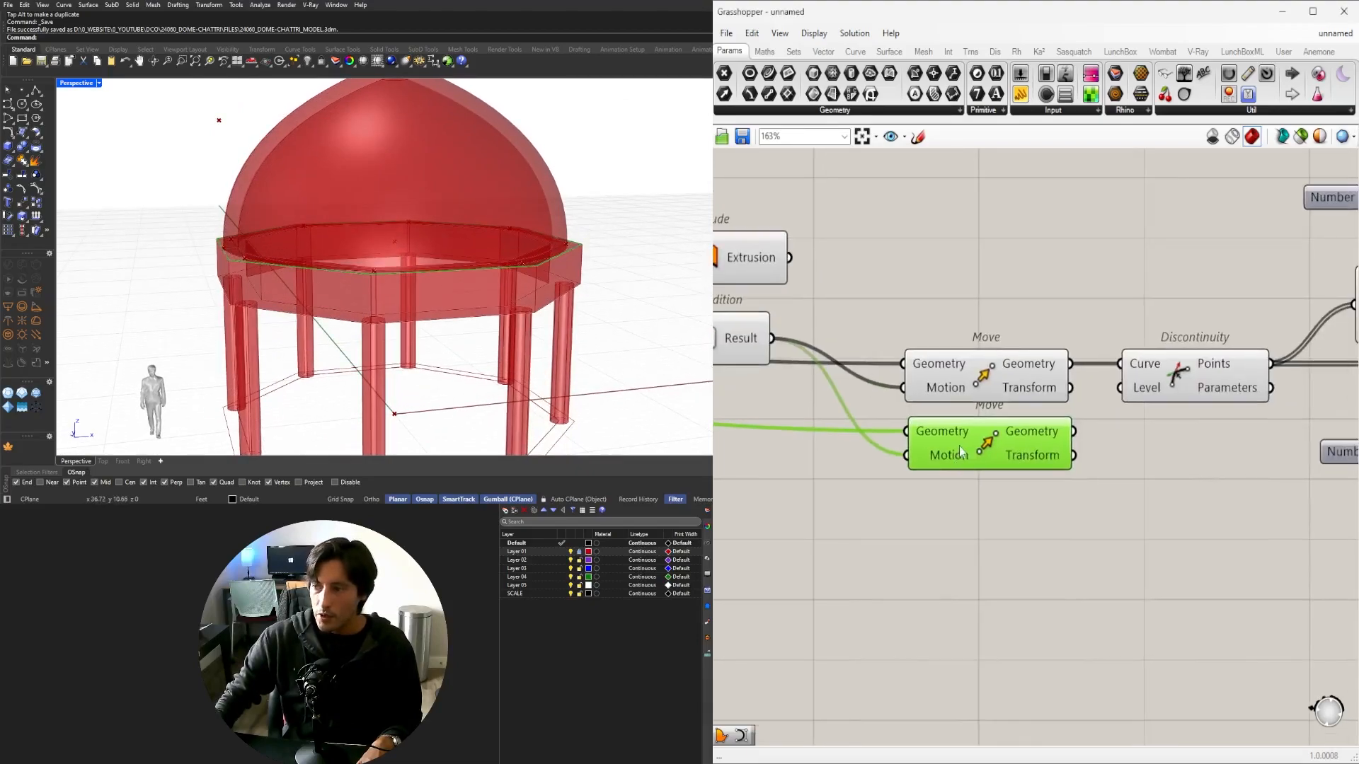
left_click_drag(959, 452, 959, 518)
right_click_drag(357, 258, 349, 342)
Add an Offset Curve component fed by the raised outline.
right_click_drag(1224, 595, 1155, 555)
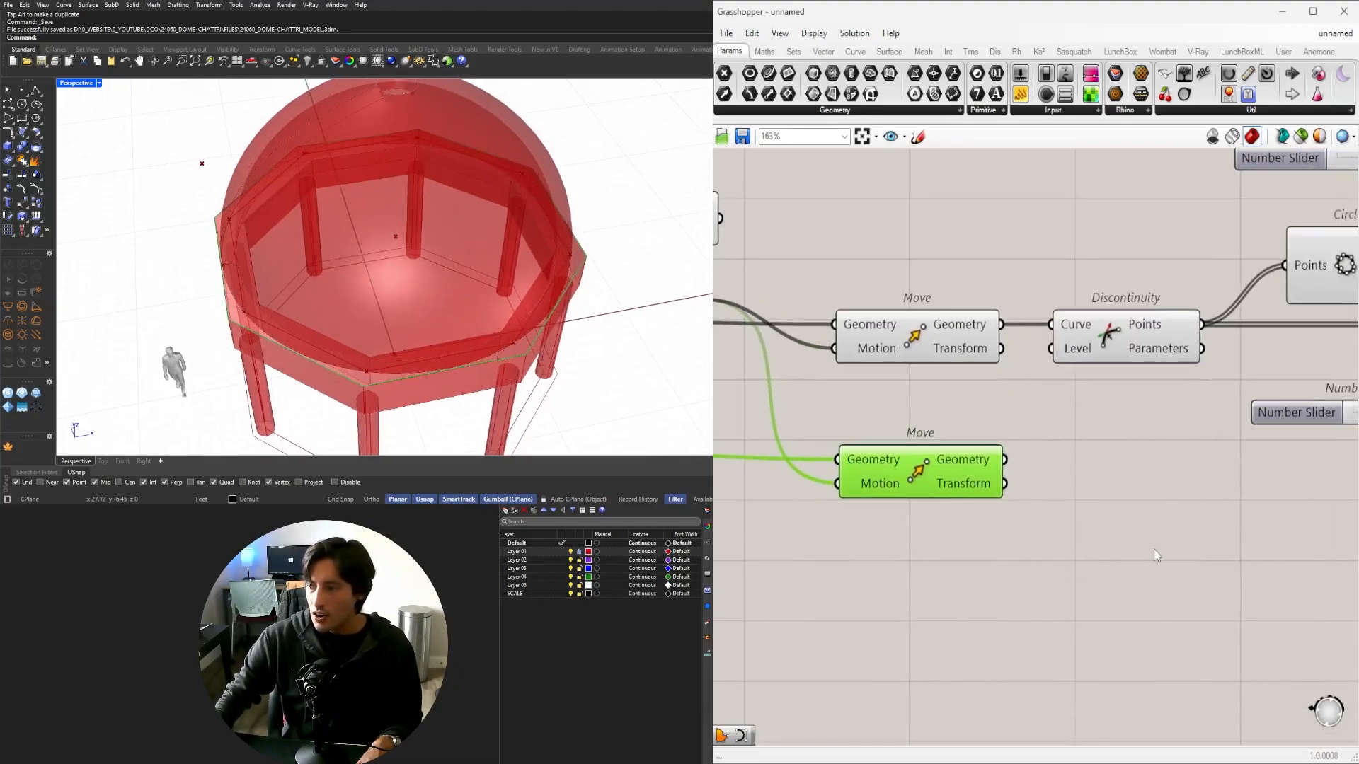
double_click(1155, 555)
type("OFF")
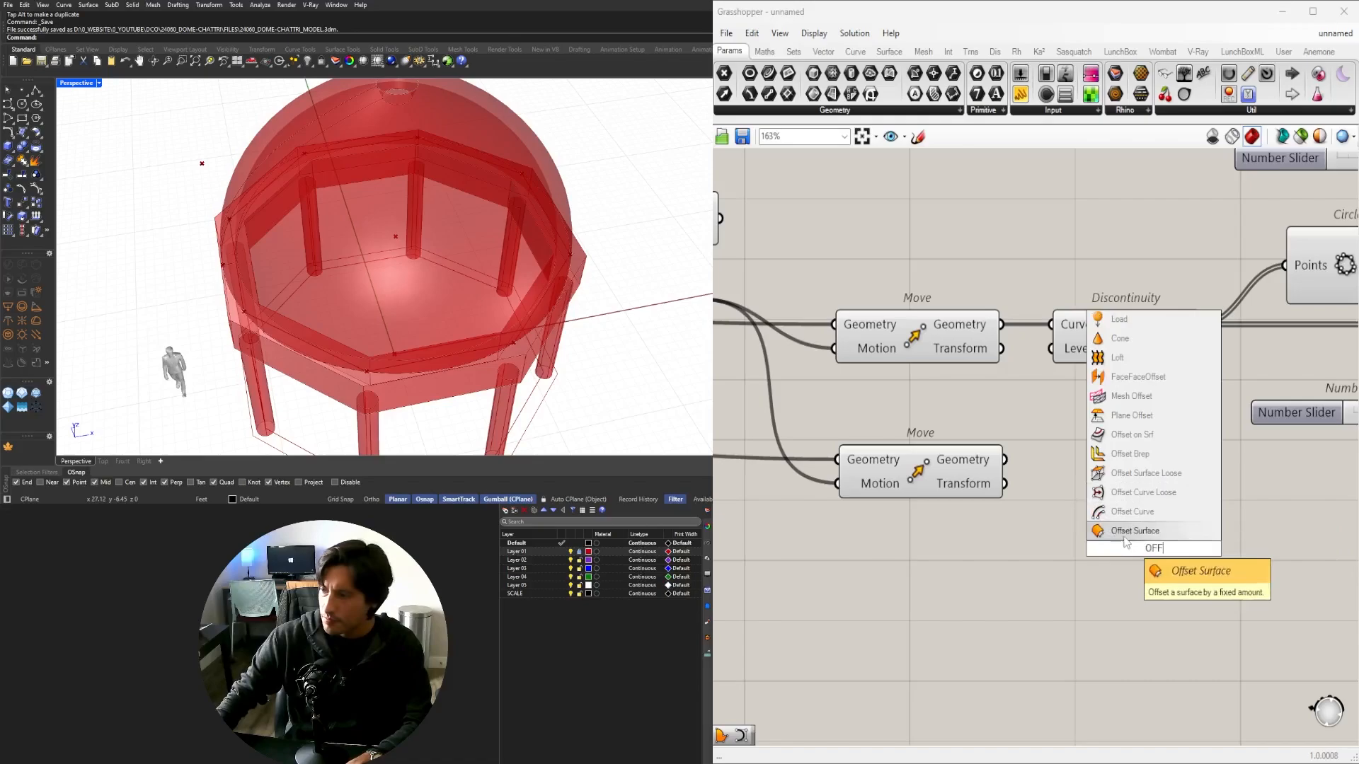
left_click(1122, 511)
left_click_drag(1005, 459, 1084, 513)
left_click_drag(1186, 577, 1239, 574)
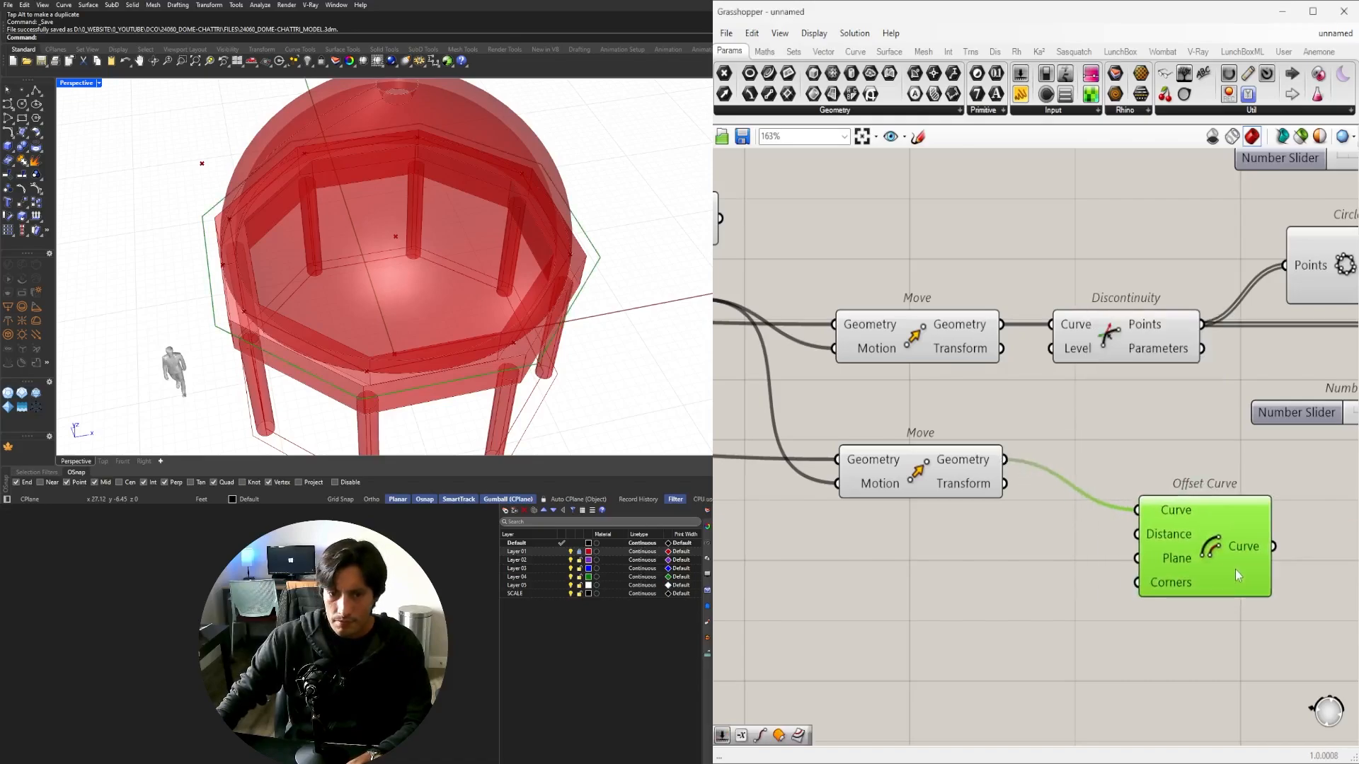
right_click_drag(322, 339, 396, 280)
Connect a 2.5 number slider to the offset Distance and raise it to 5.71.
double_click(833, 617)
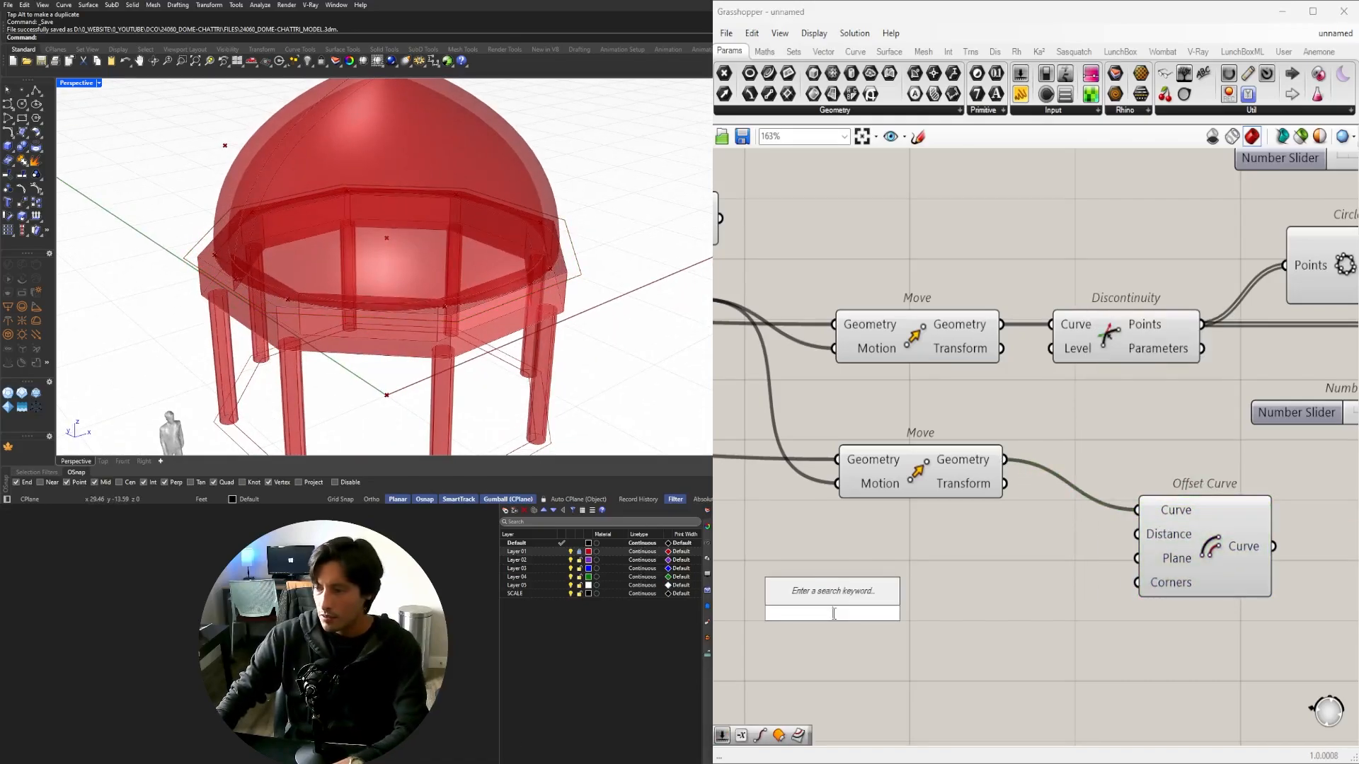
type("2.5")
key("Return")
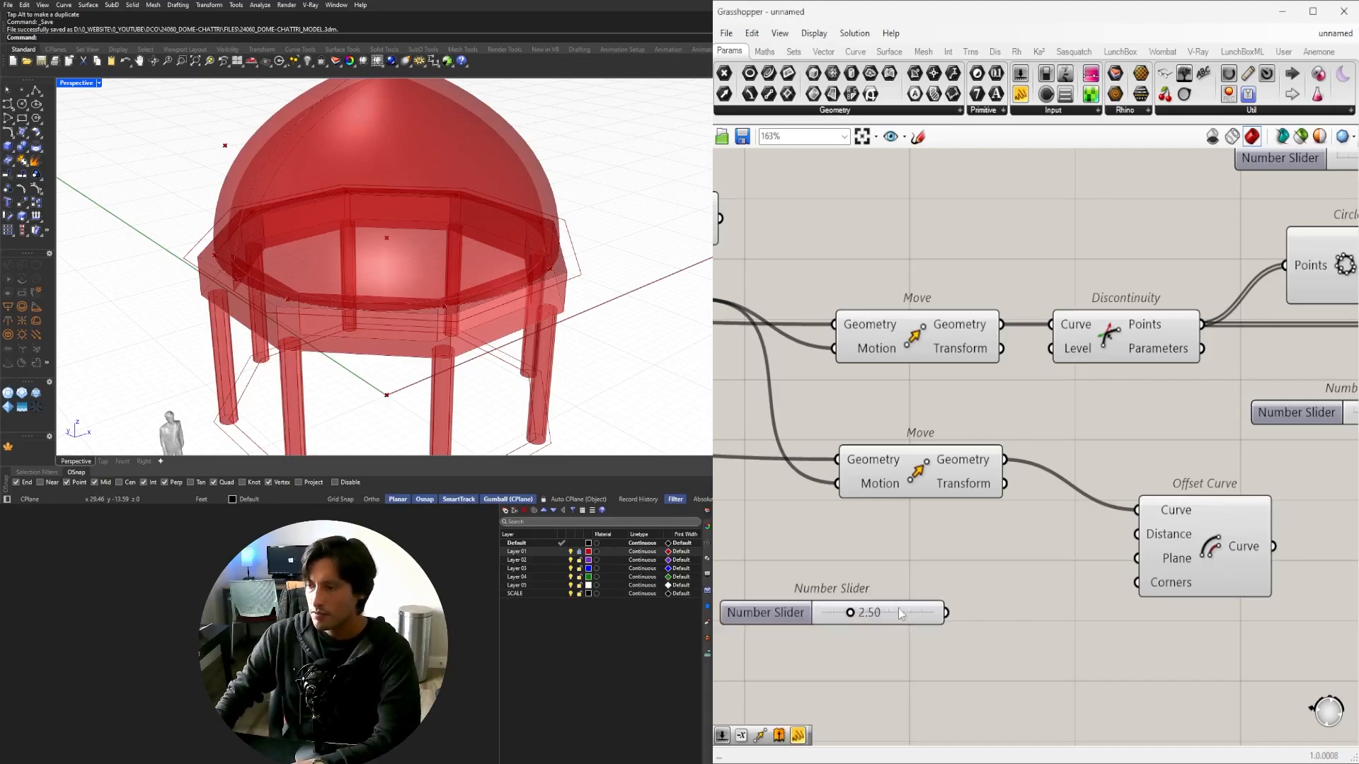
left_click_drag(1038, 547, 1151, 561)
scroll(964, 552, "up", 3)
left_click(947, 555)
left_click_drag(946, 554, 935, 554)
left_click_drag(918, 545, 977, 548)
mouse_move(386, 349)
right_mouse_down()
mouse_move(379, 306)
mouse_move(384, 354)
right_mouse_up()
Return to the four-view layout and compare the offset ring with the reference photo.
double_click(79, 84)
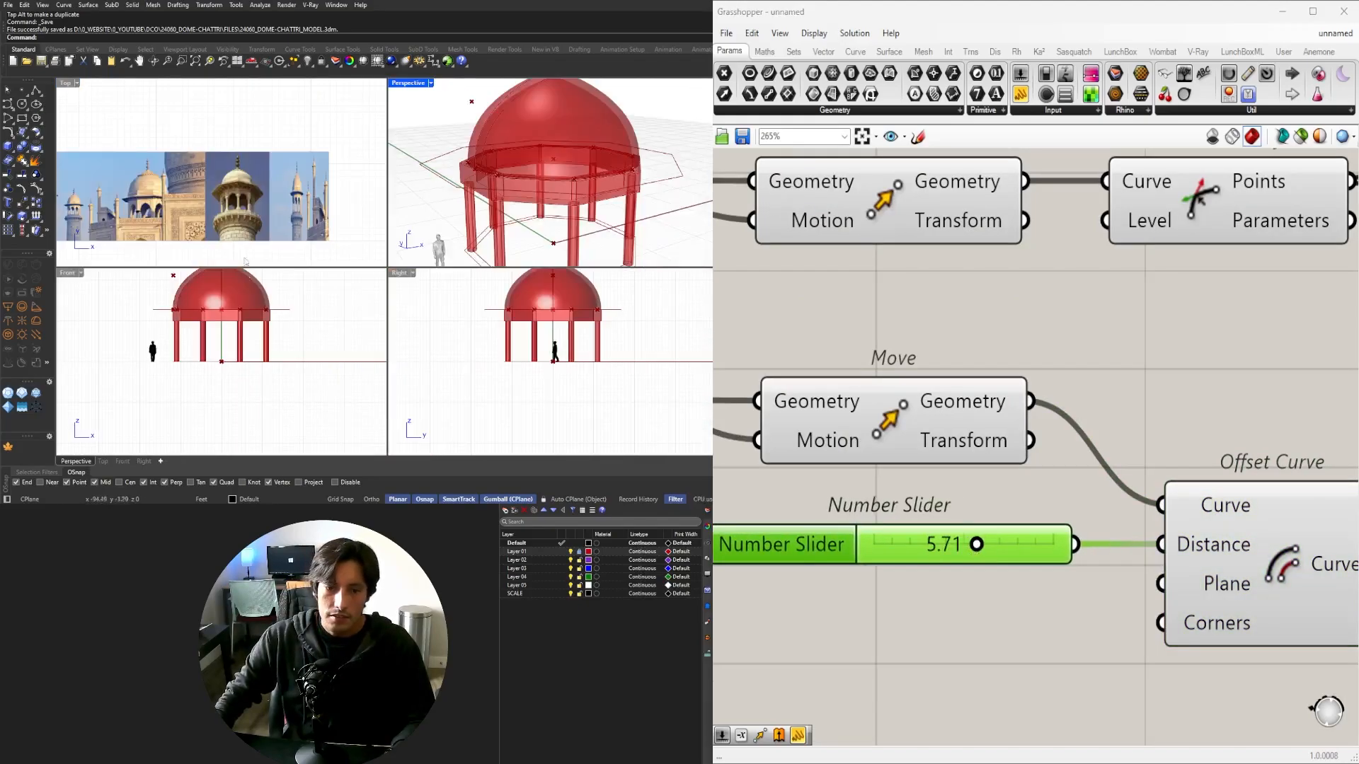
scroll(242, 193, "up", 10)
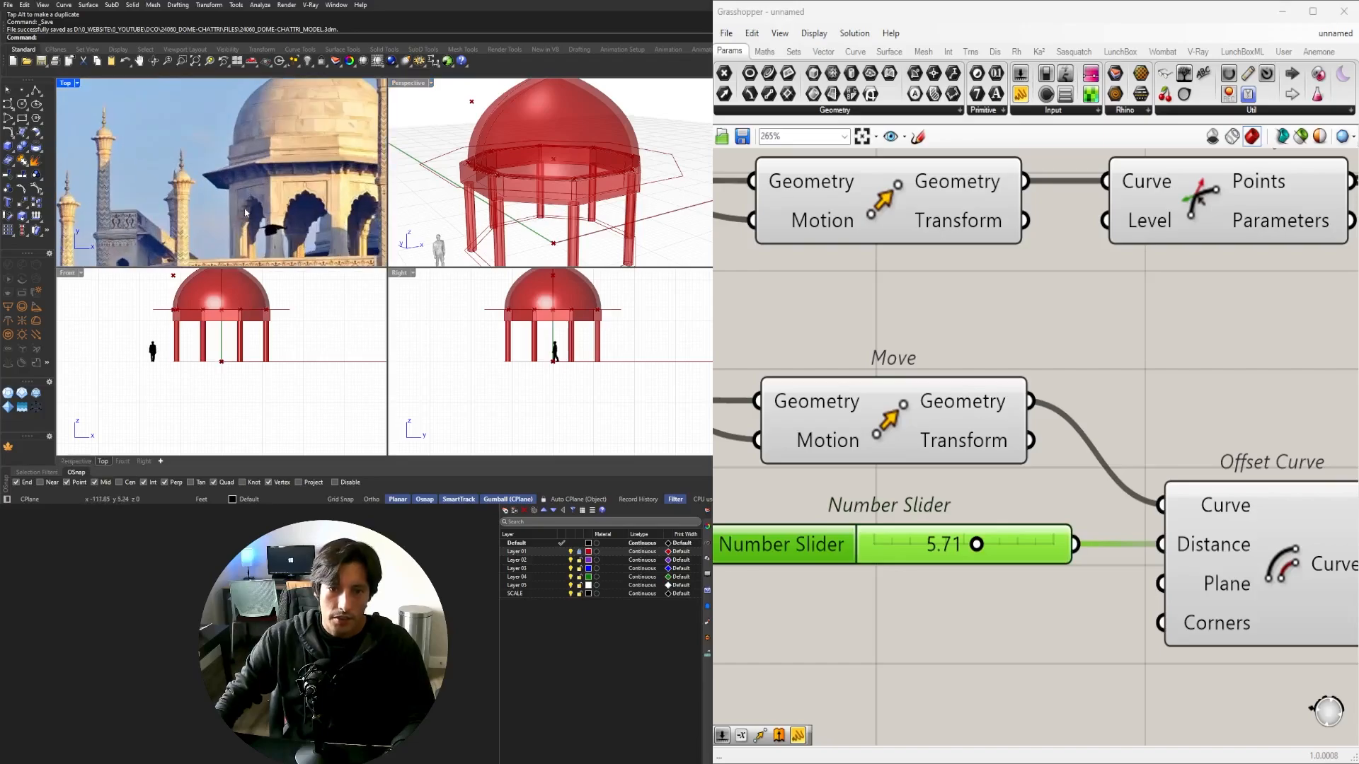
scroll(242, 195, "up", 8)
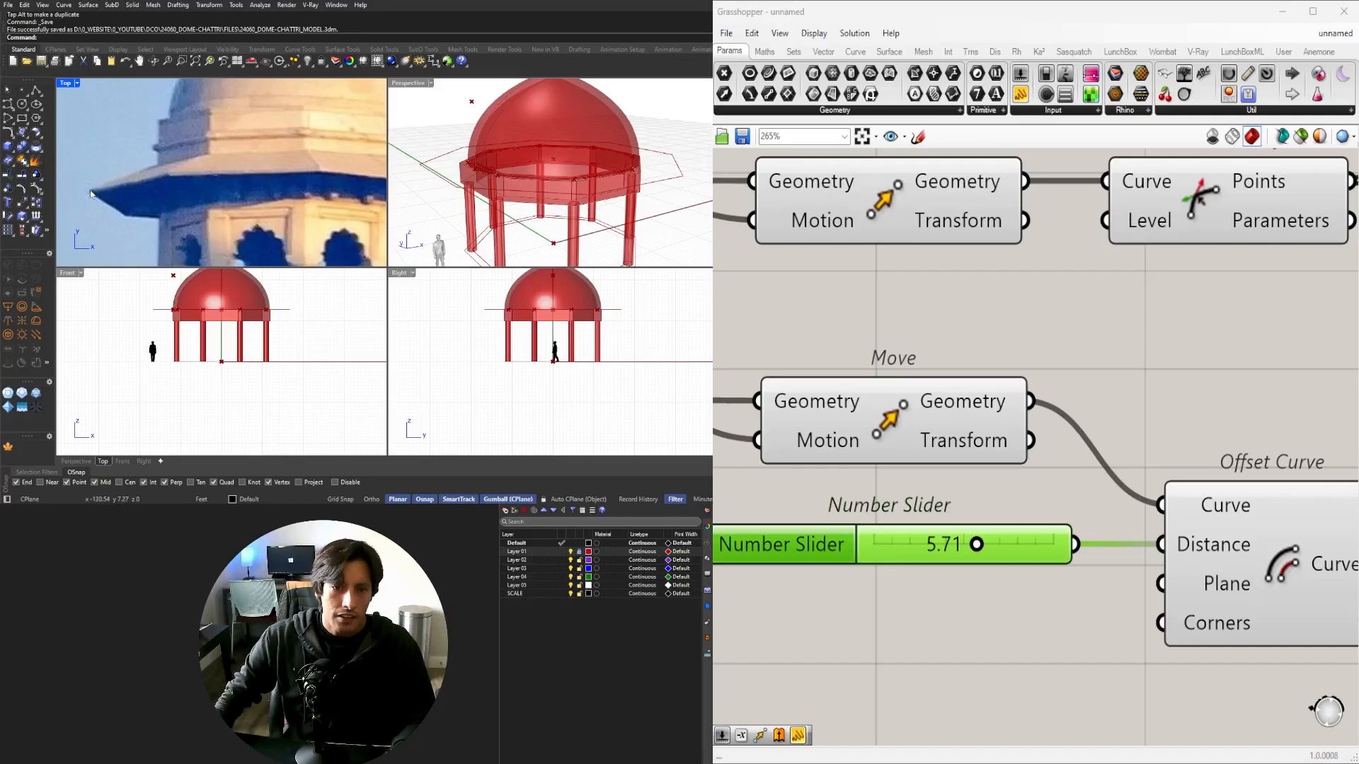
scroll(145, 209, "down", 3)
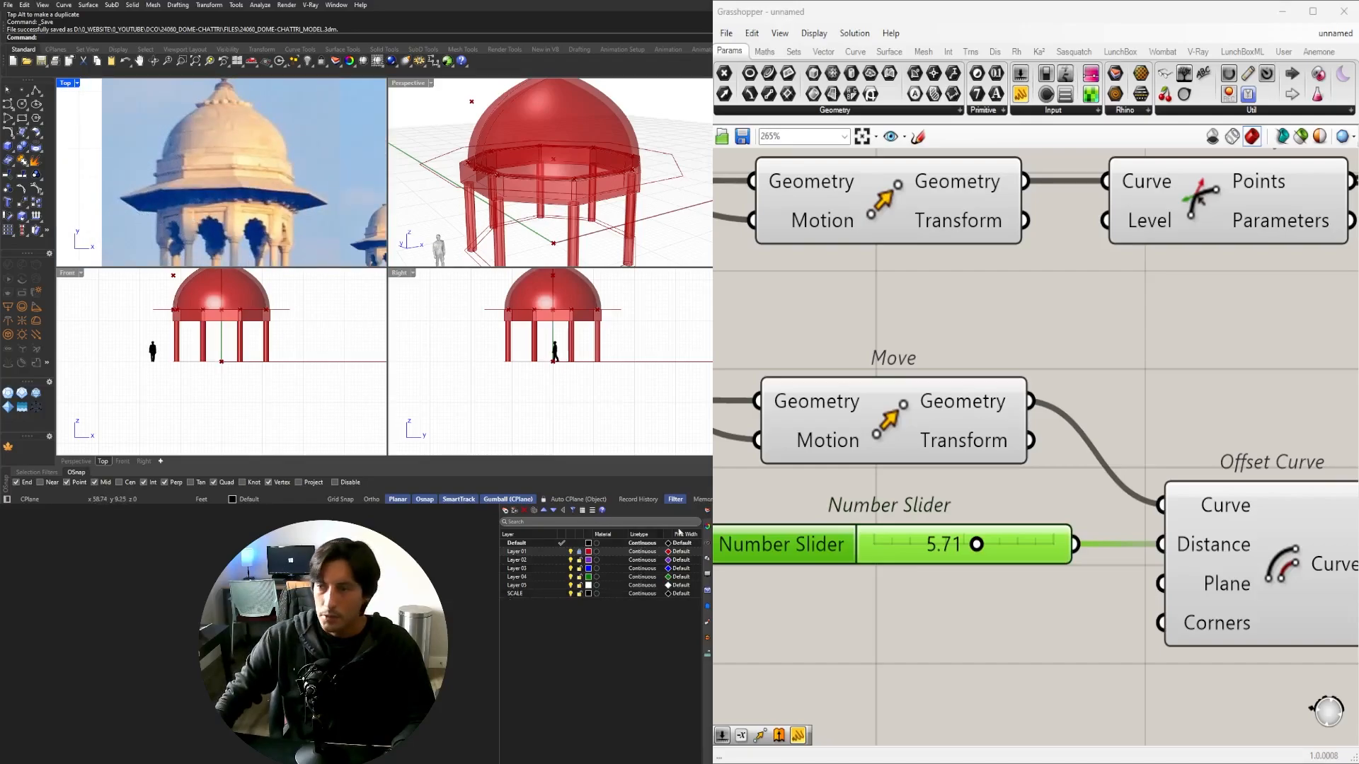
Maximize Perspective and preview the column extrusion, ring extrusion and offset outline.
double_click(417, 82)
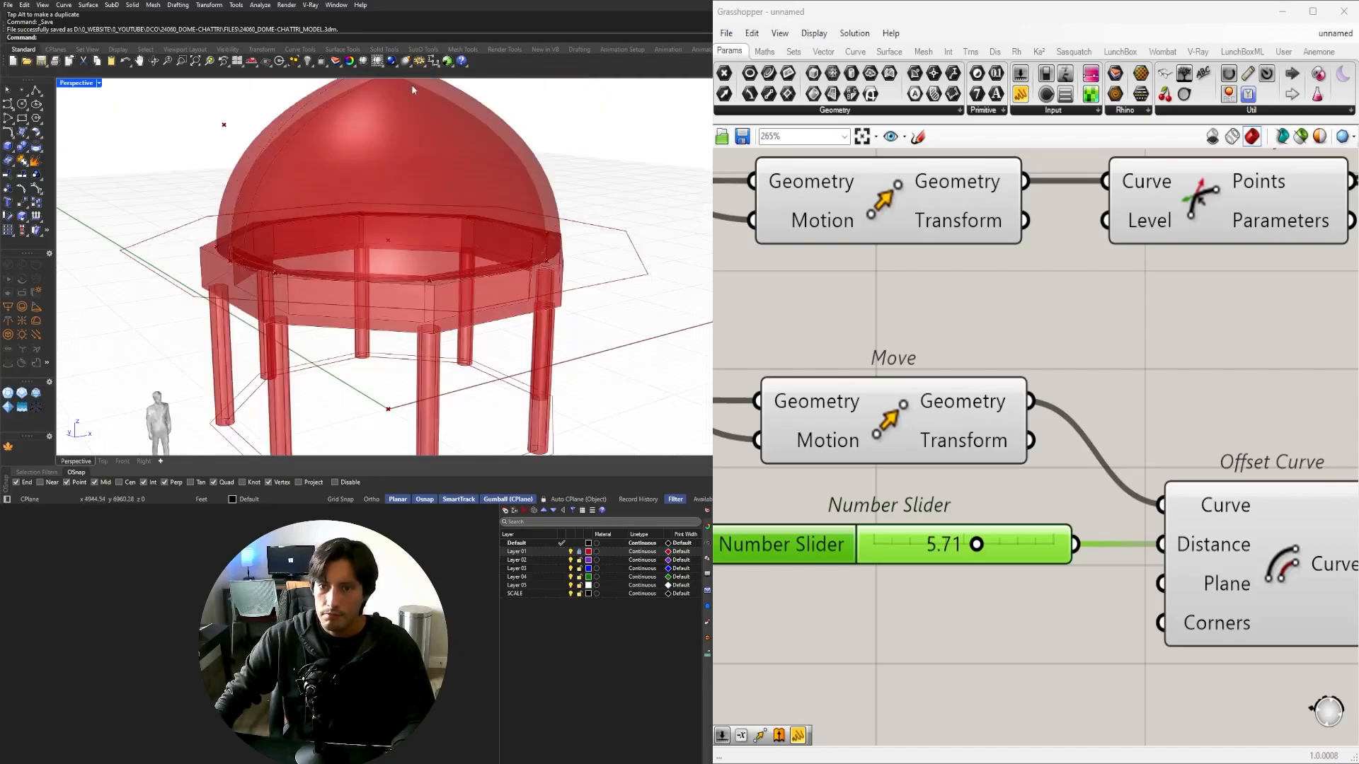
right_click_drag(388, 224, 318, 232)
scroll(840, 324, "down", 7)
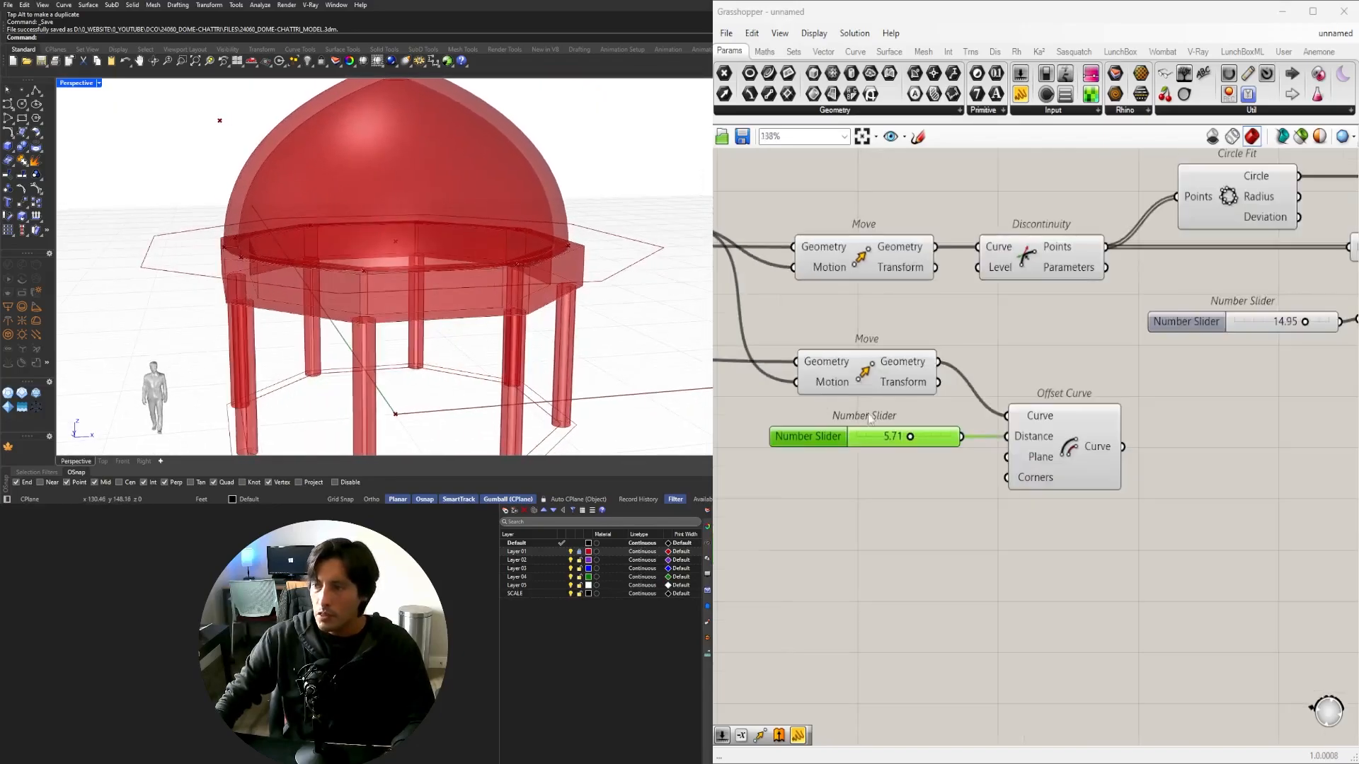
right_click_drag(814, 297, 1030, 347)
scroll(1029, 347, "up", 3)
left_click(986, 373)
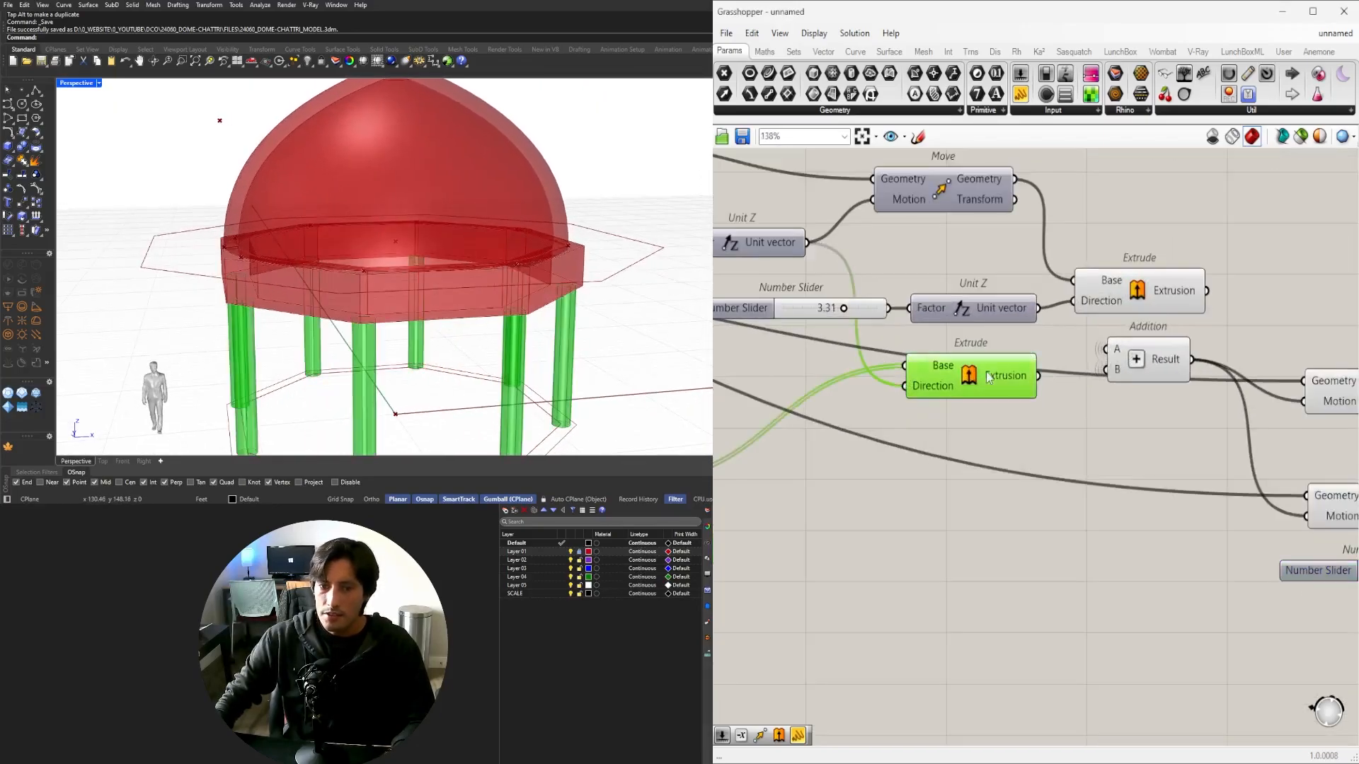
left_click(1125, 306)
right_click_drag(805, 330, 876, 345)
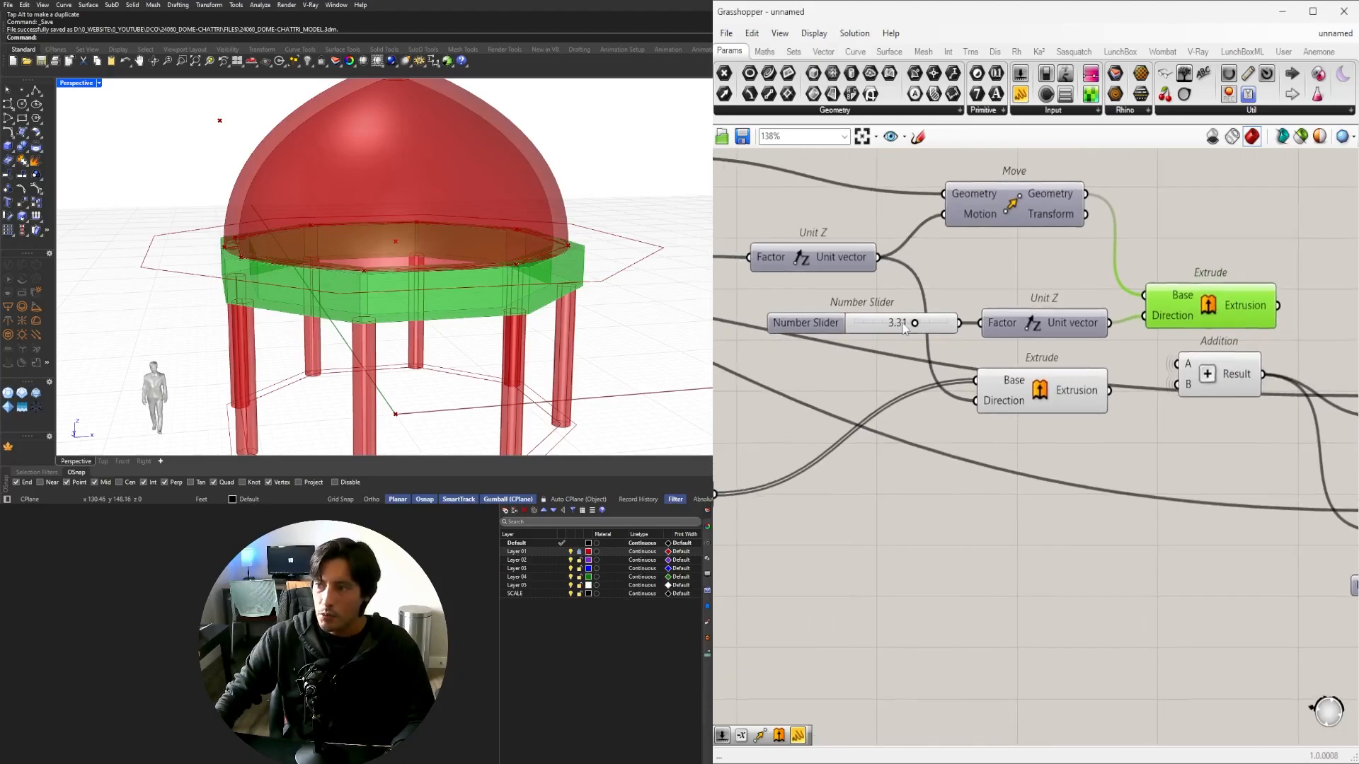
scroll(903, 324, "down", 3)
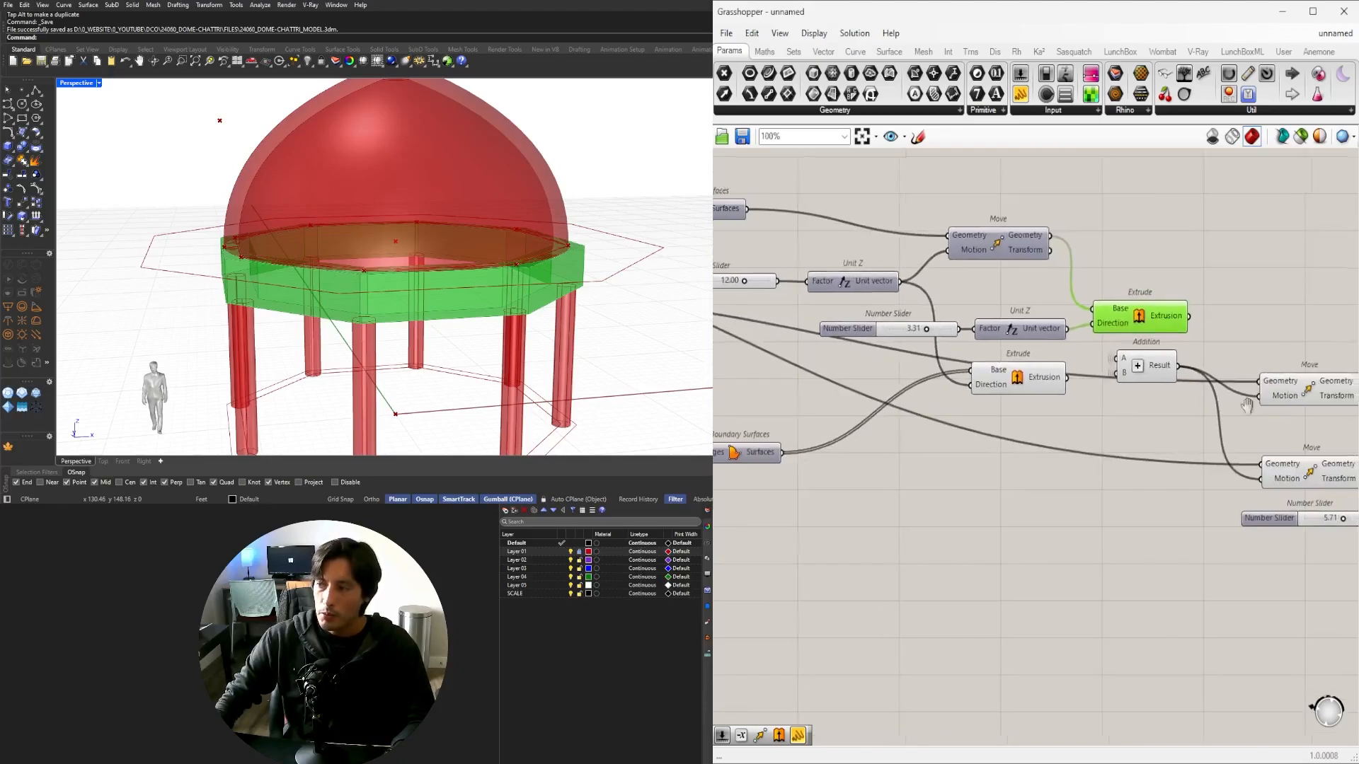
scroll(1147, 459, "up", 1)
left_click(1196, 493)
Add a Move component fed by the offset outline.
right_click_drag(1326, 507, 1191, 507)
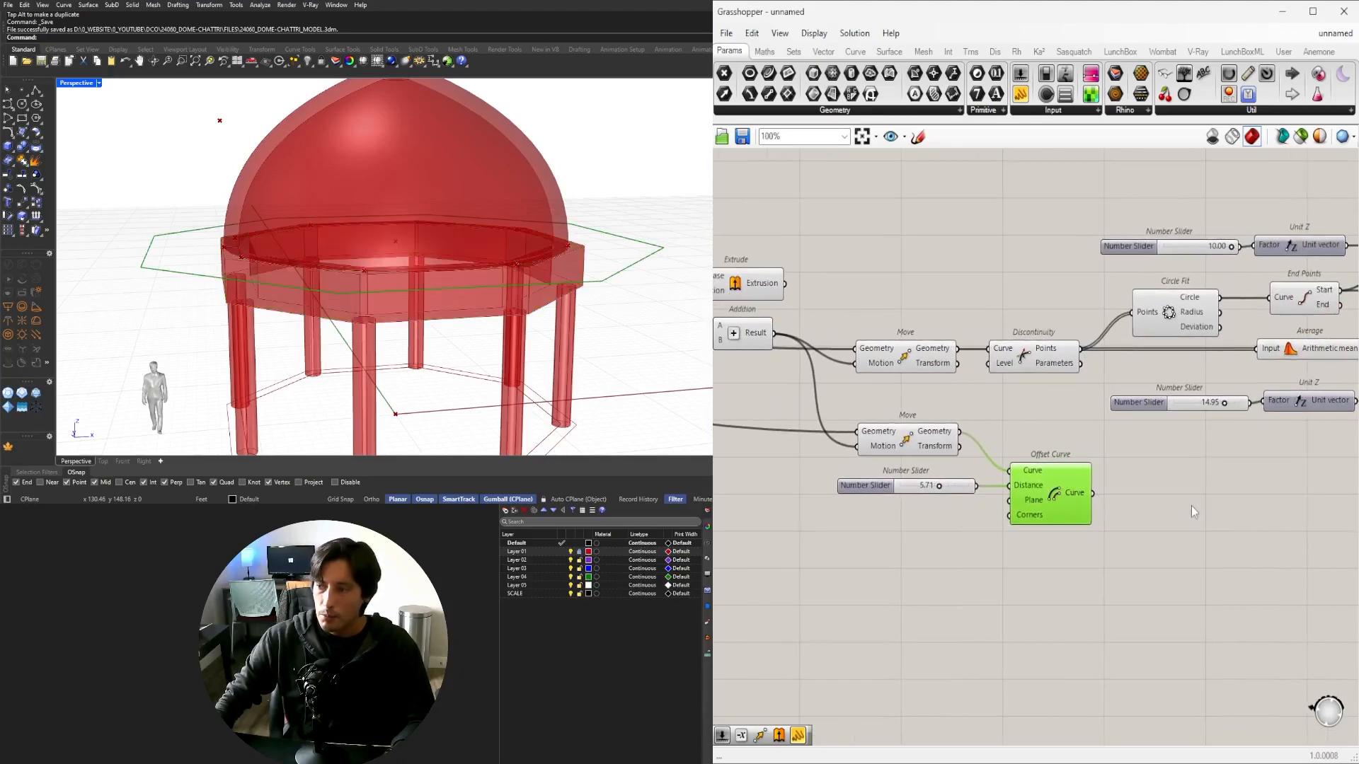
double_click(1191, 505)
type("move")
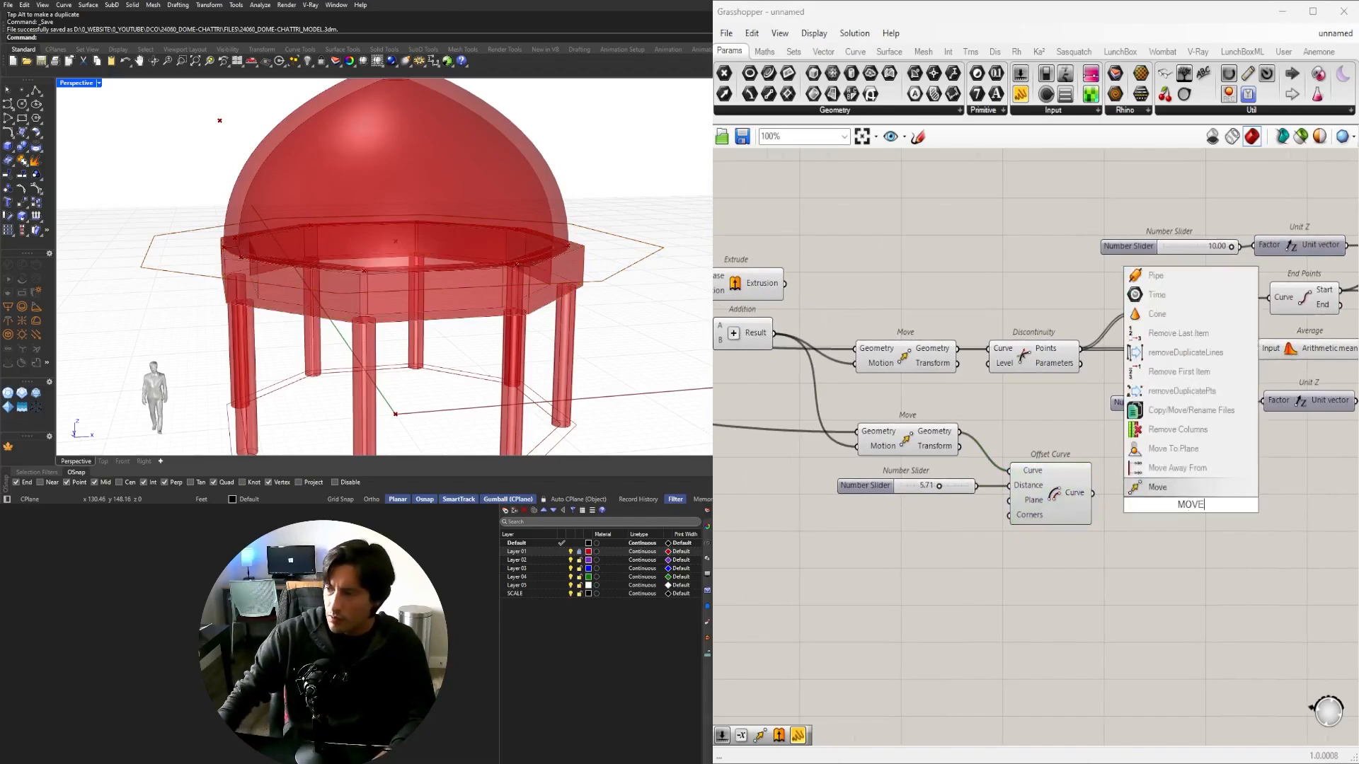
key("Return")
left_click_drag(1093, 494, 1144, 497)
left_click_drag(1178, 507, 1227, 459)
Add a Negative of the summed height and wire it into the new Move's Motion.
double_click(1112, 451)
type("neg")
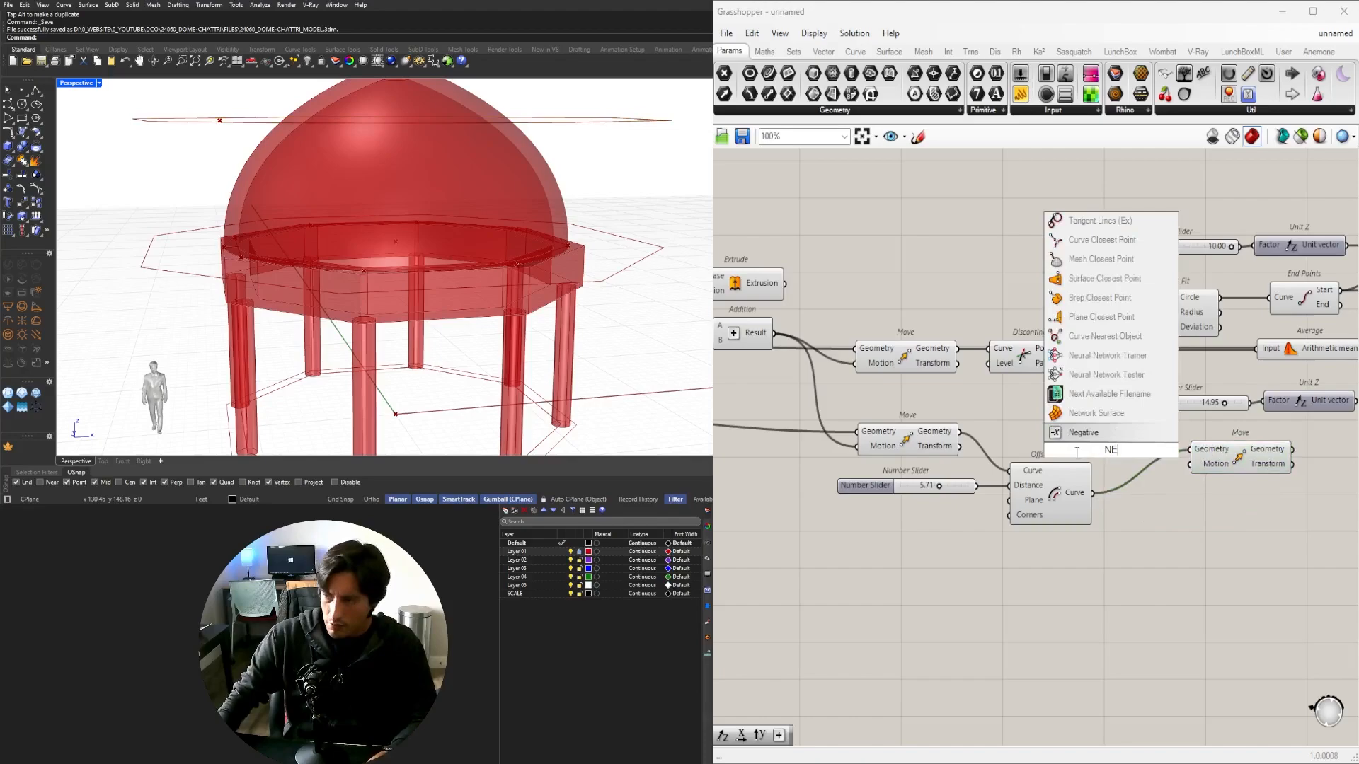
key("Return")
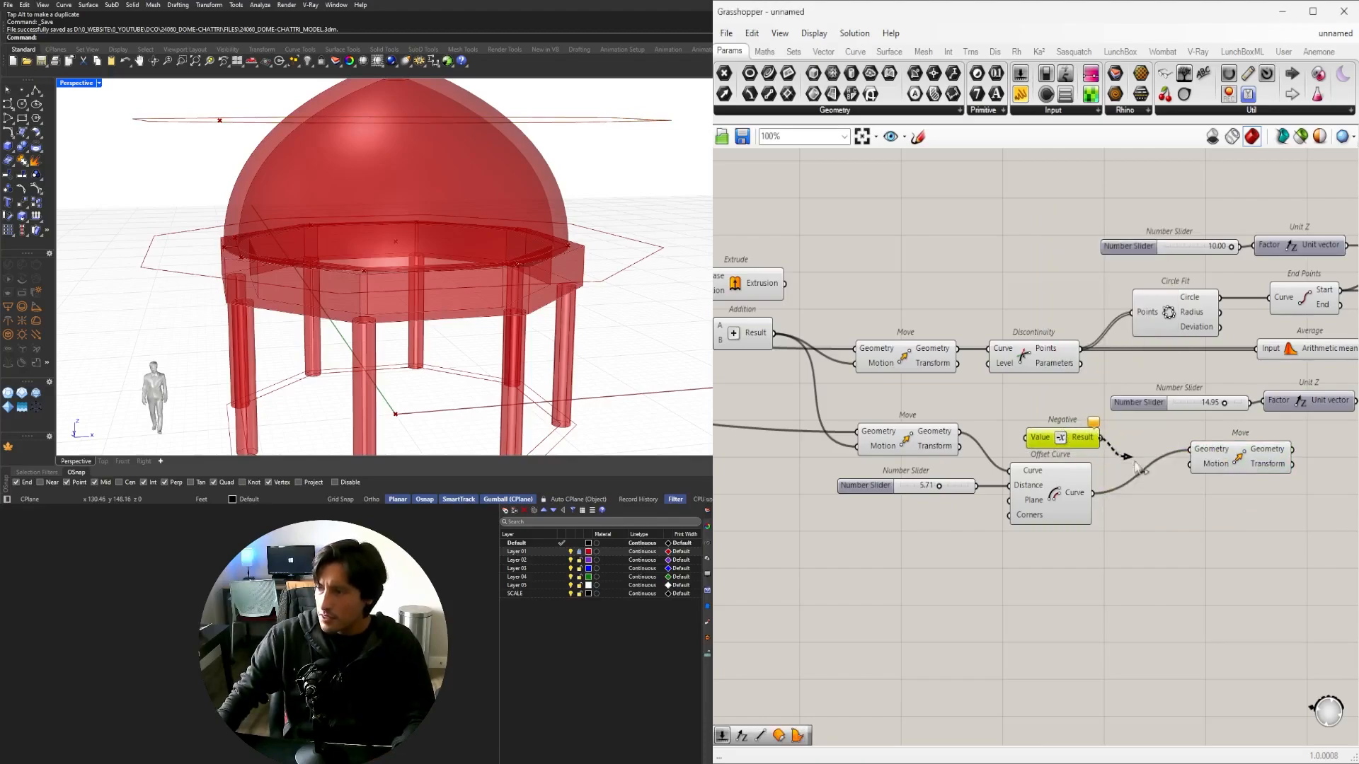
left_click_drag(1137, 467, 1190, 463)
right_click_drag(801, 453, 1054, 460)
right_click_drag(787, 323, 821, 315)
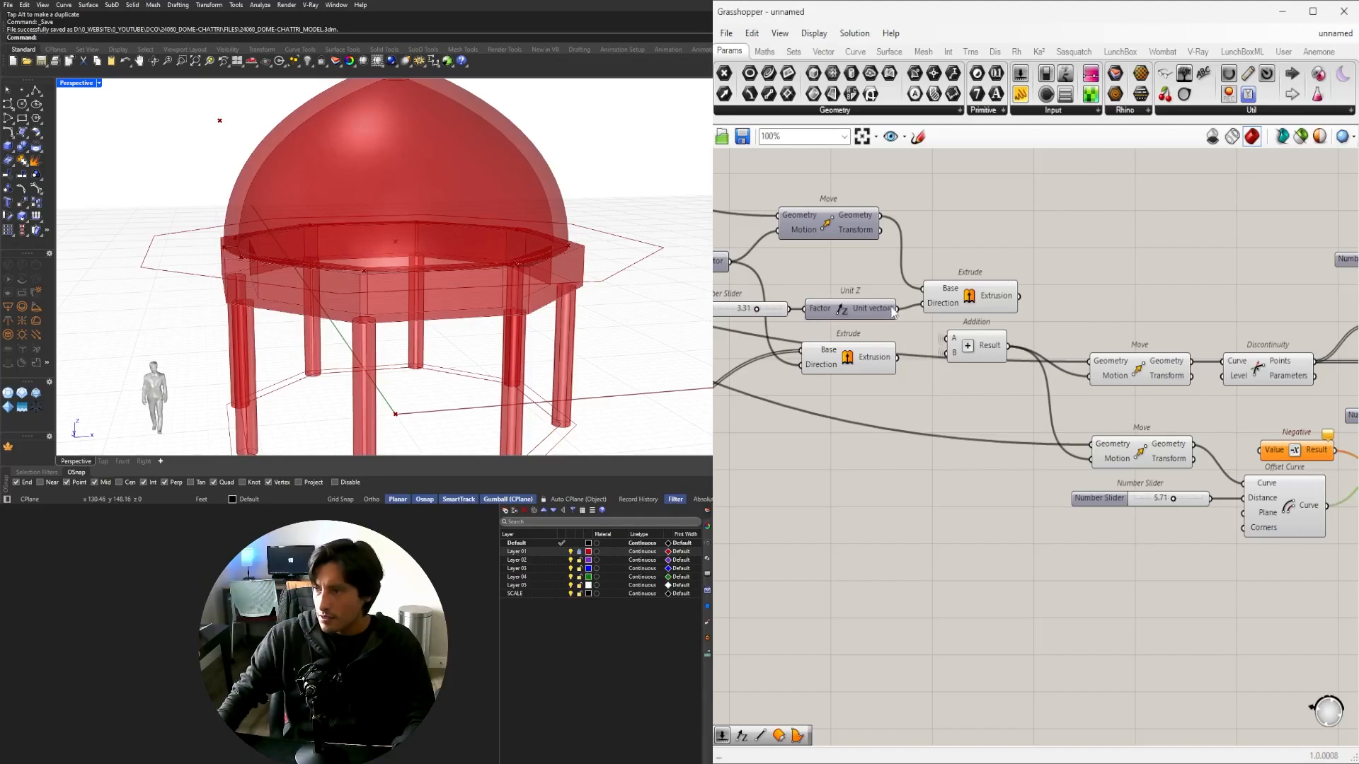
scroll(905, 316, "down", 5)
scroll(984, 304, "up", 4)
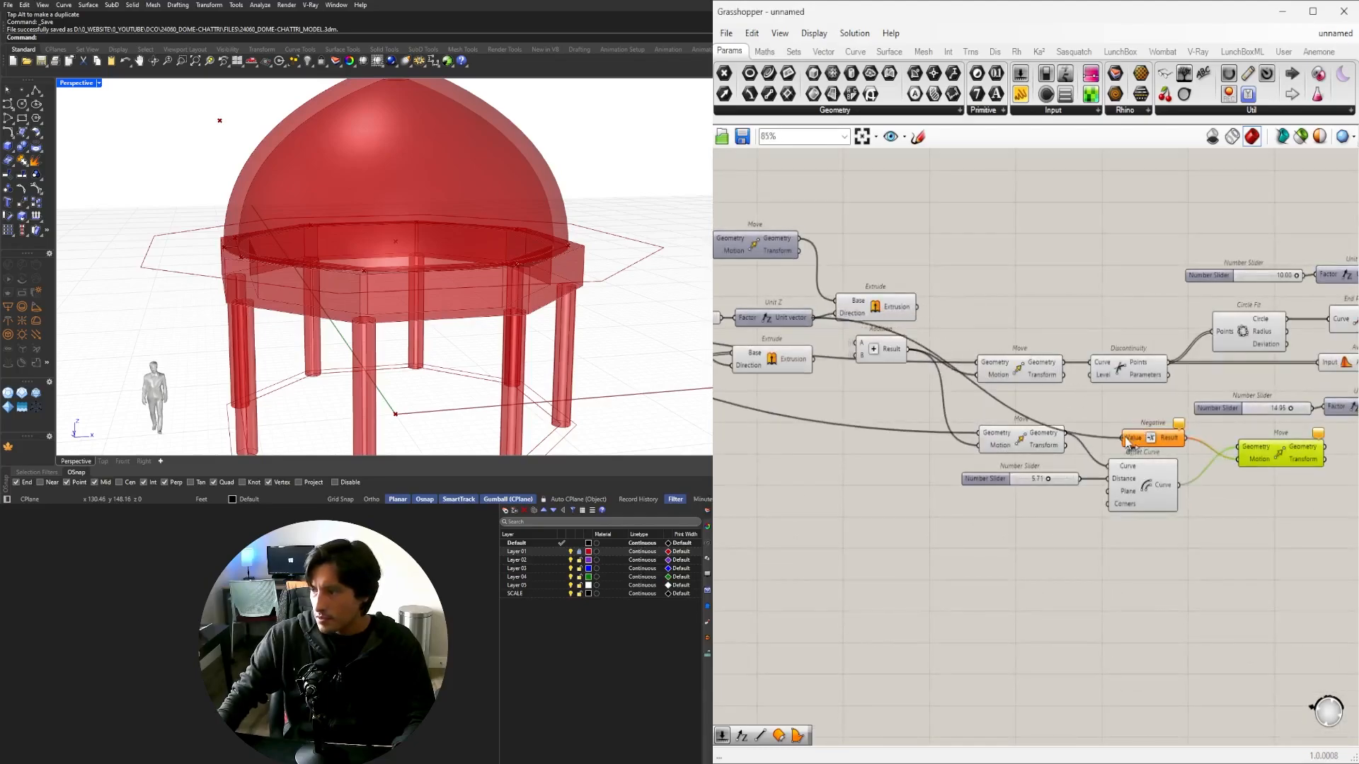
right_click_drag(460, 317, 386, 297)
left_click_drag(1273, 457, 1259, 435)
left_click_drag(1309, 574, 1010, 511)
Hide the wires on the Move's Geometry and Motion inputs.
right_click(997, 522)
left_click(986, 511)
right_click(991, 511)
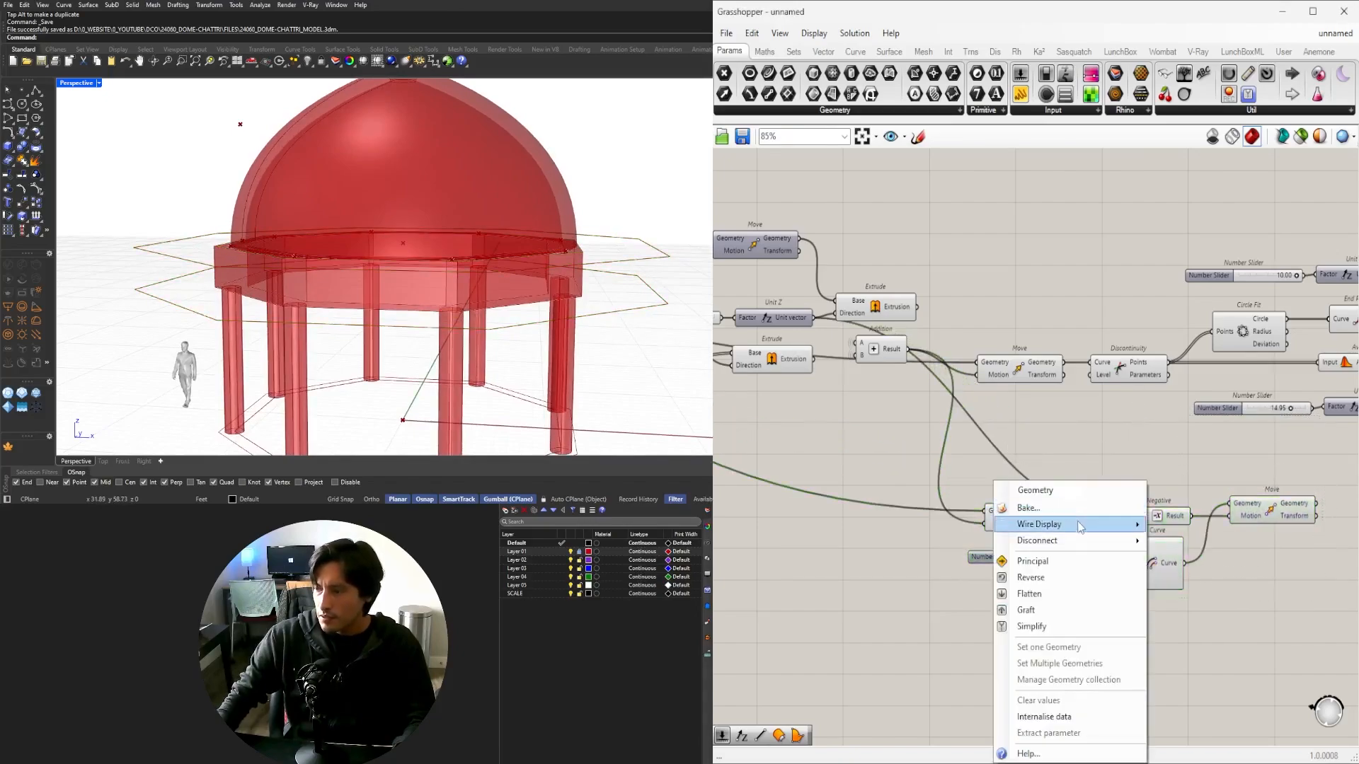
mouse_move(1124, 531)
left_click(1162, 558)
right_click(1005, 524)
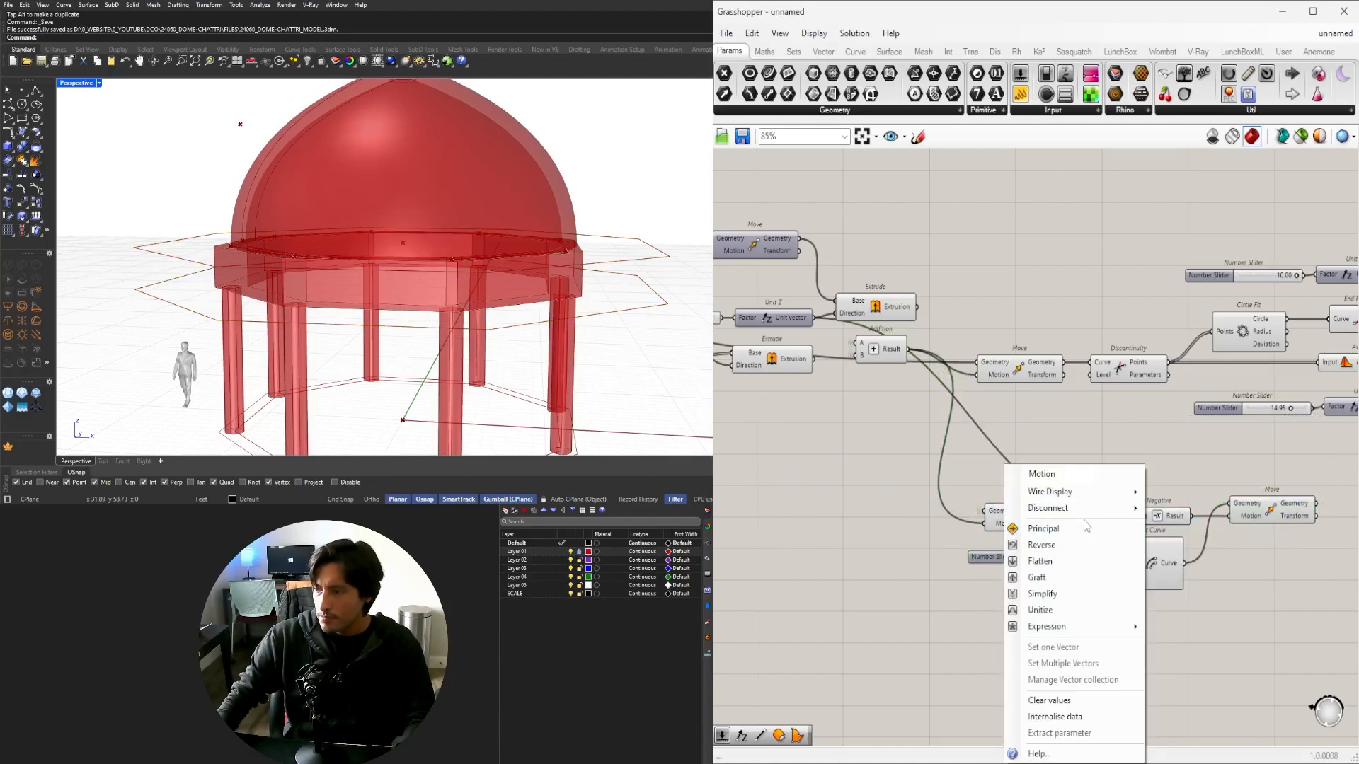
mouse_move(1090, 496)
left_click(1171, 522)
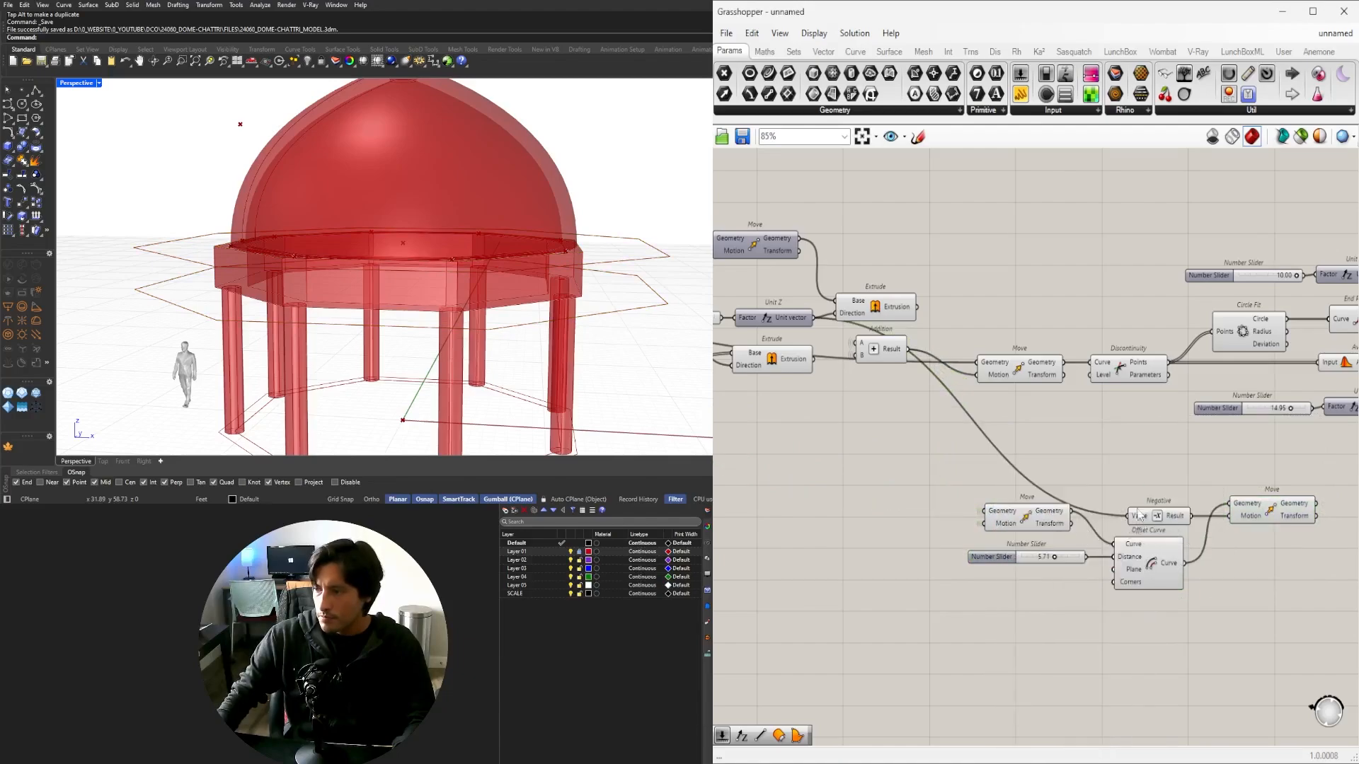
Preview the lowered offset outline and orbit to inspect it.
right_click_drag(1155, 512, 1040, 518)
left_click(1149, 518)
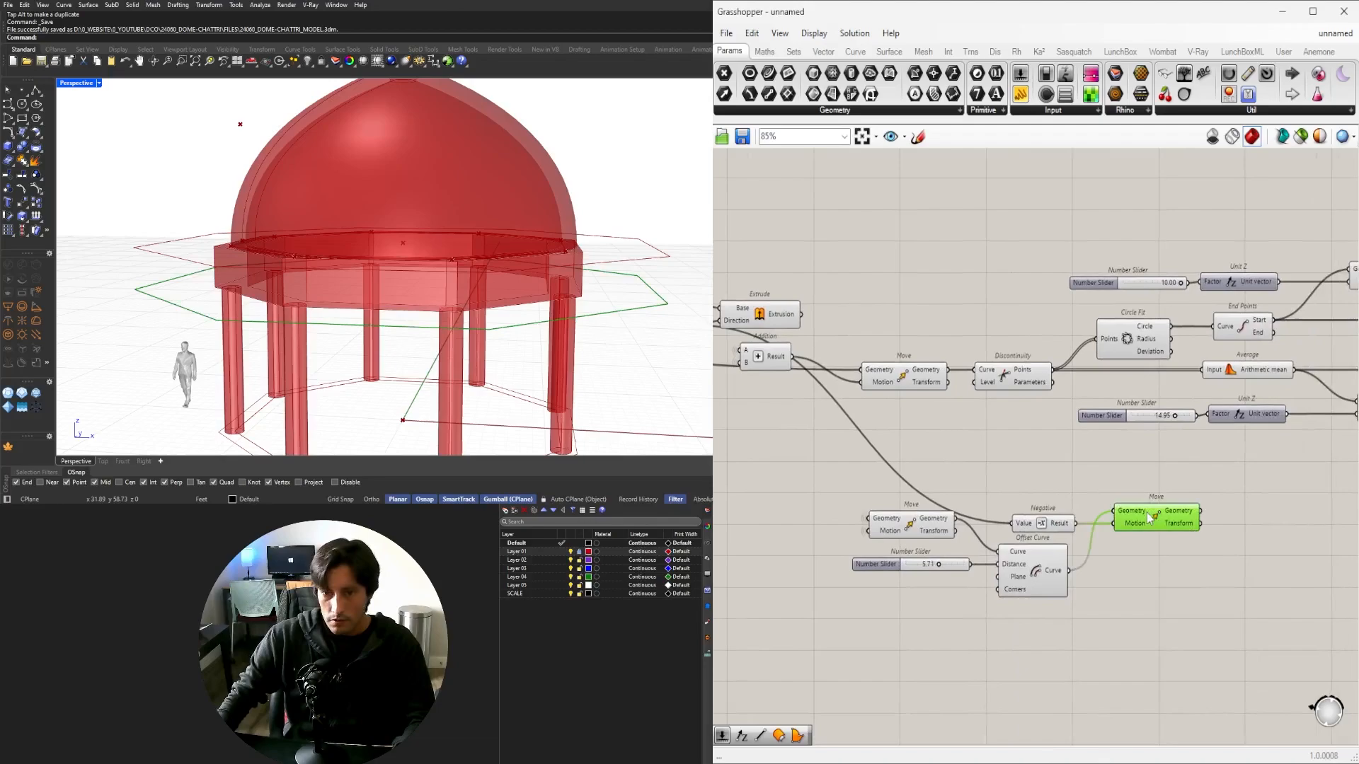
left_click(1041, 571)
middle_click(1040, 570)
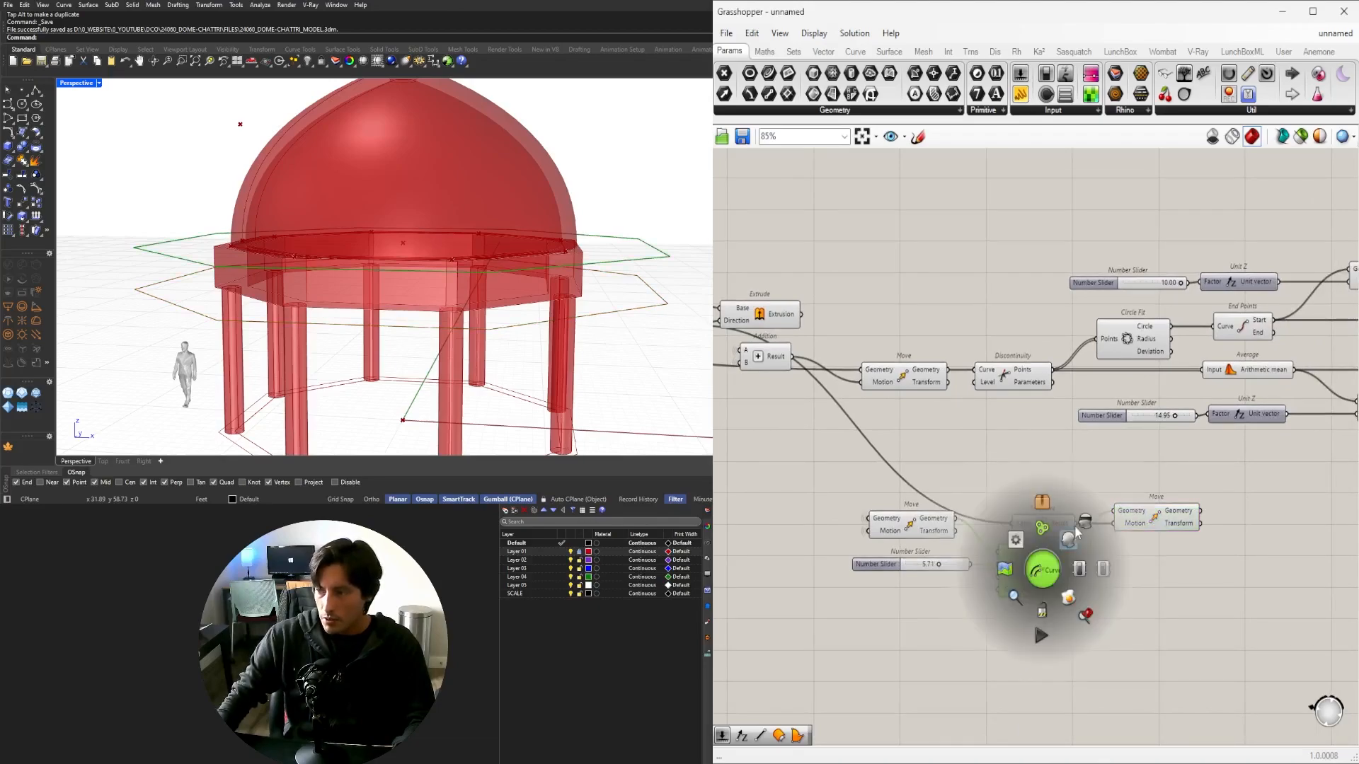
left_click(929, 531)
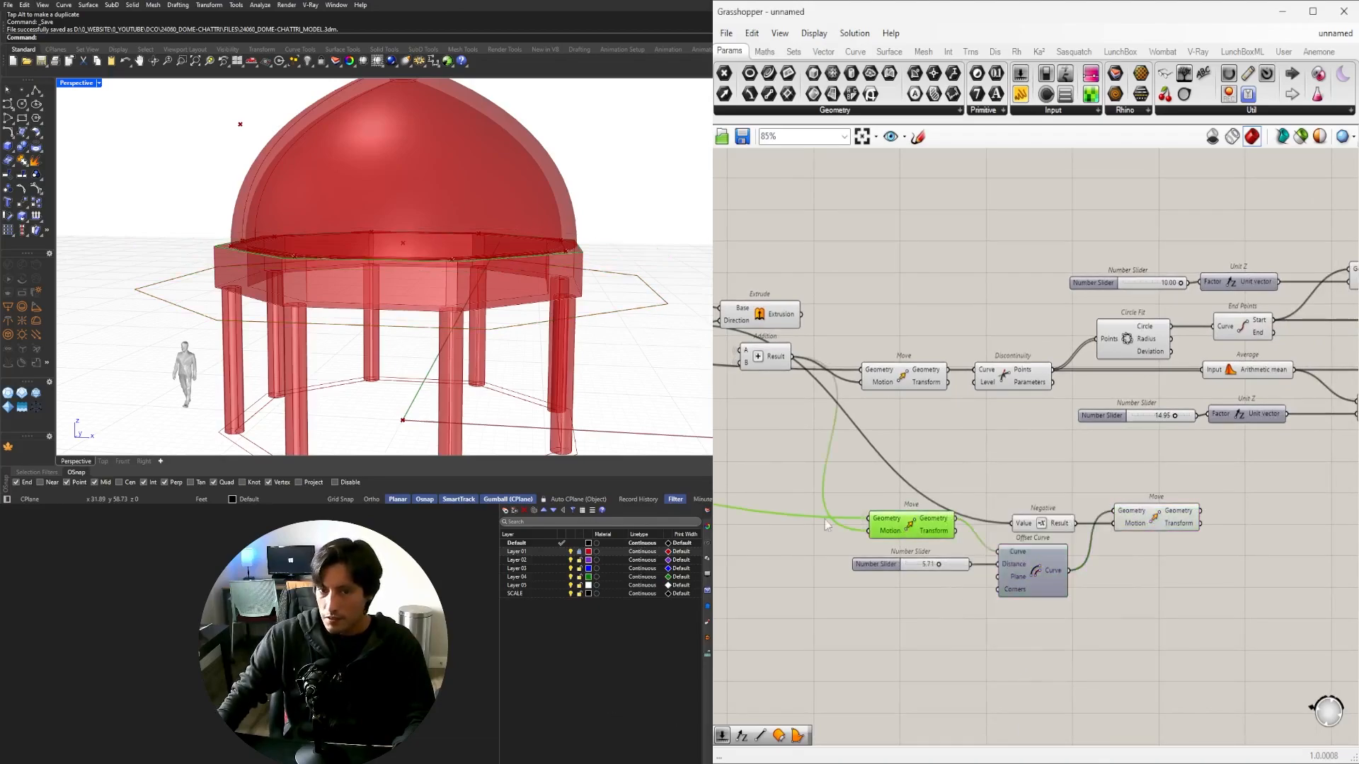
right_click_drag(496, 322, 467, 318)
Add a Loft of the upper and lowered outlines with its Curves input flattened.
double_click(1124, 483)
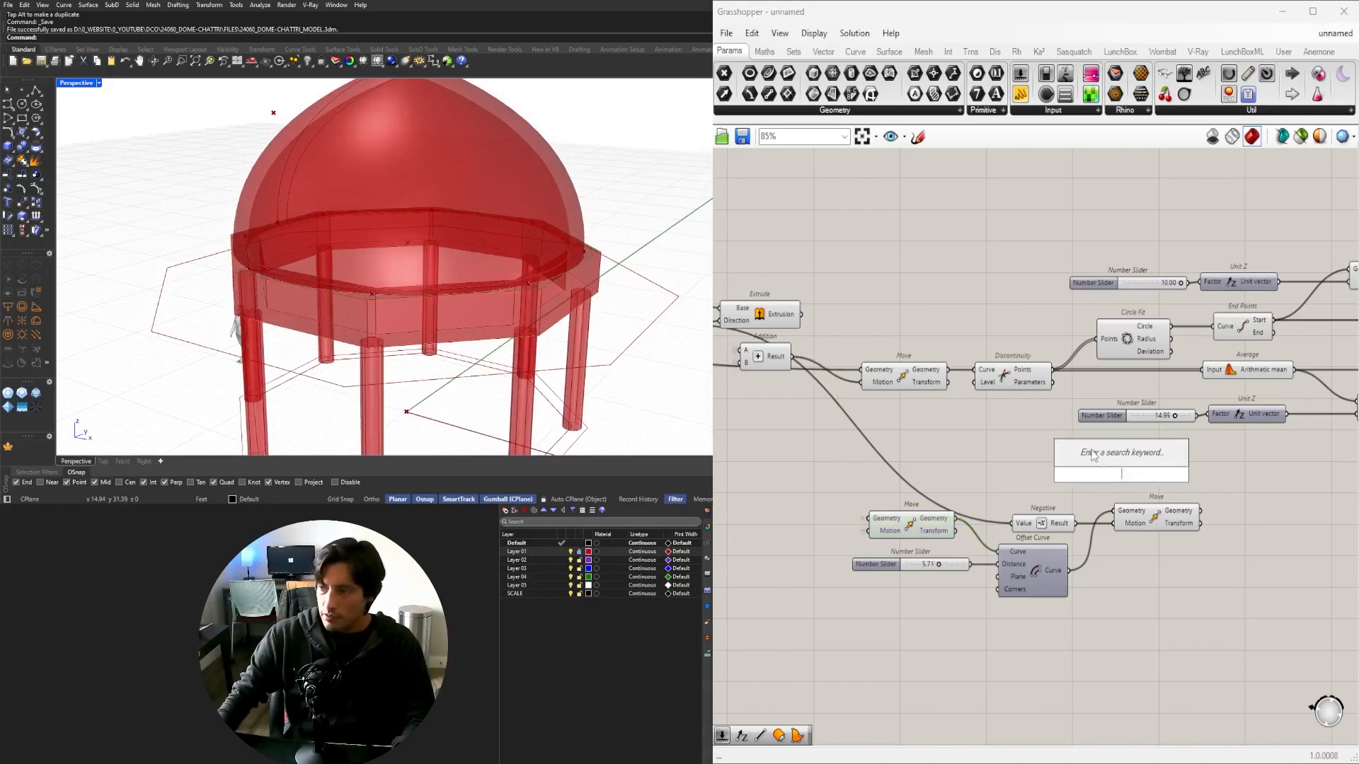
type("loft")
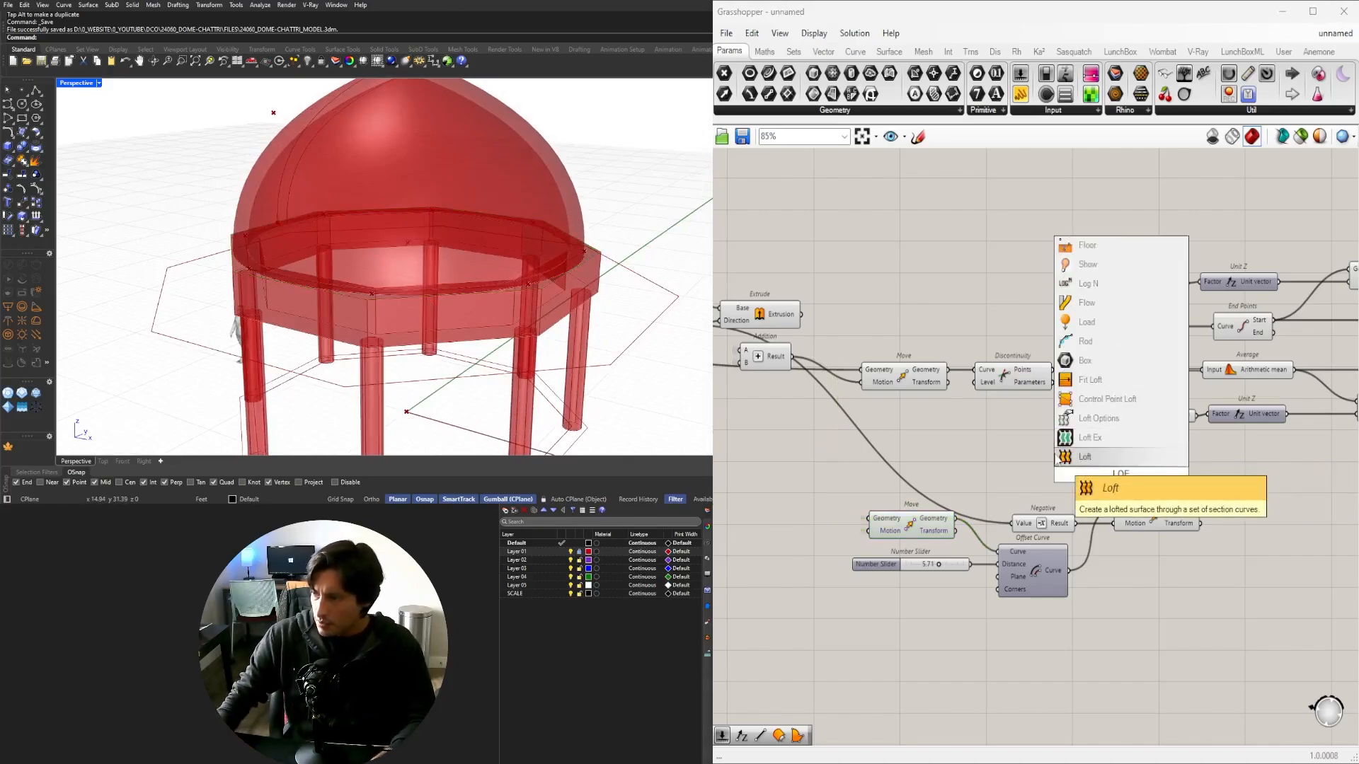
left_click(1086, 457)
left_click_drag(1231, 616, 1284, 506)
left_click(945, 522)
left_click(1281, 577)
right_click_drag(424, 301, 549, 364)
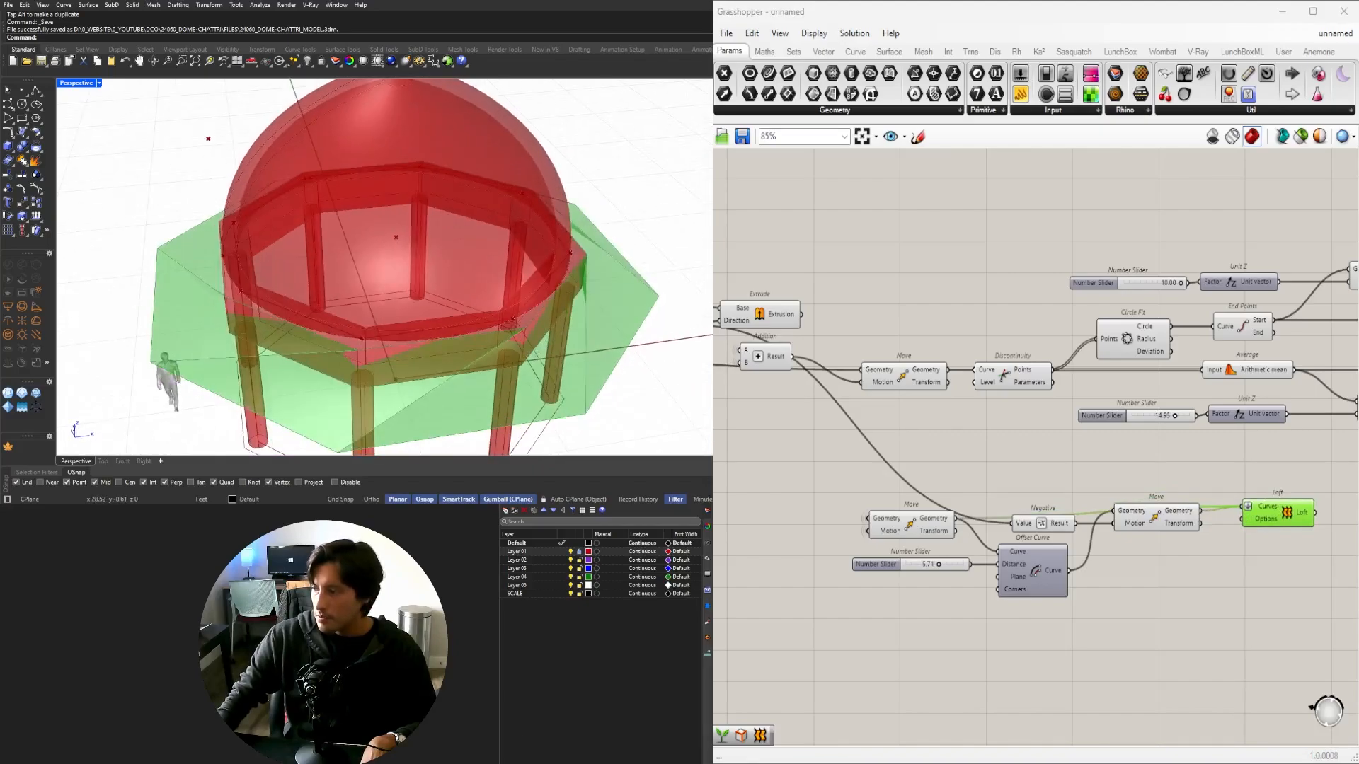
right_click_drag(432, 322, 269, 310)
scroll(424, 269, "down", 2)
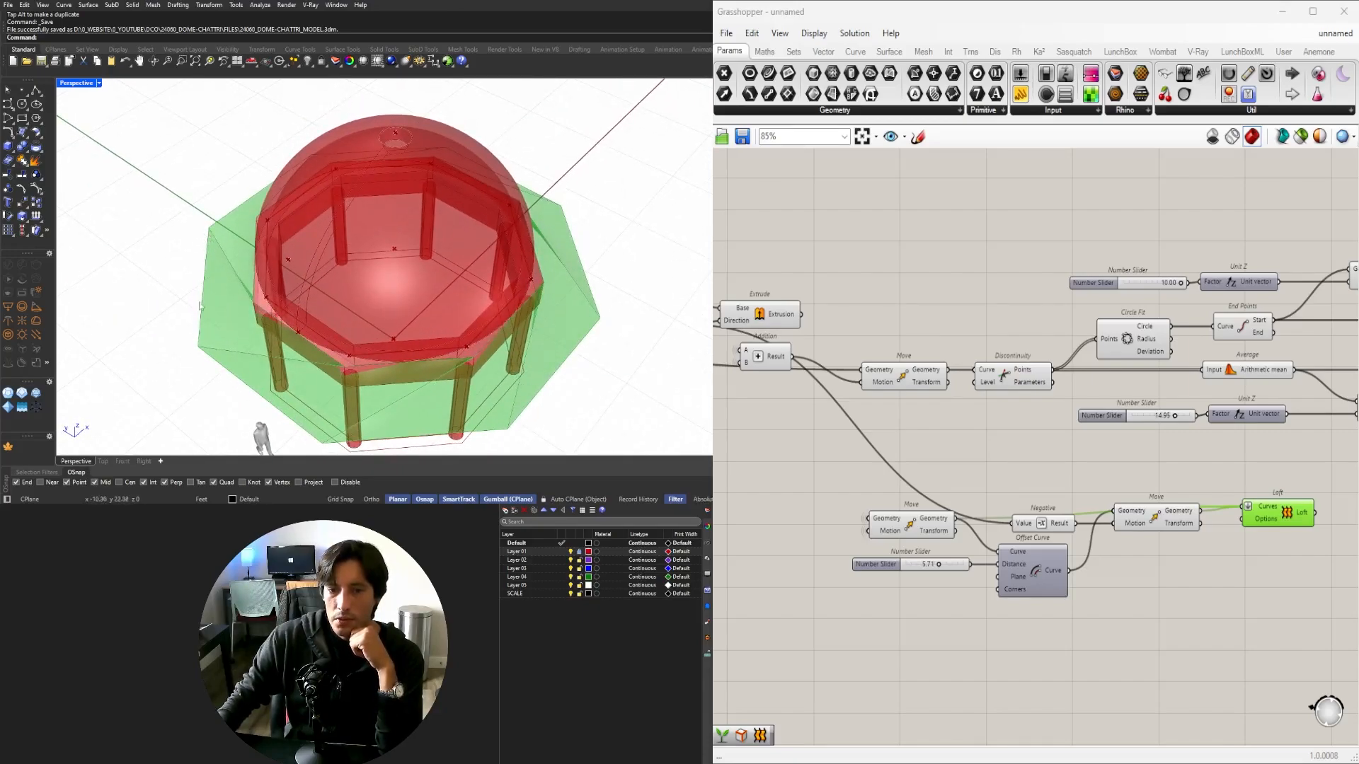
Preview the lowered outline and loft surface, nudging the Loft component upward.
right_click_drag(1210, 541, 997, 528)
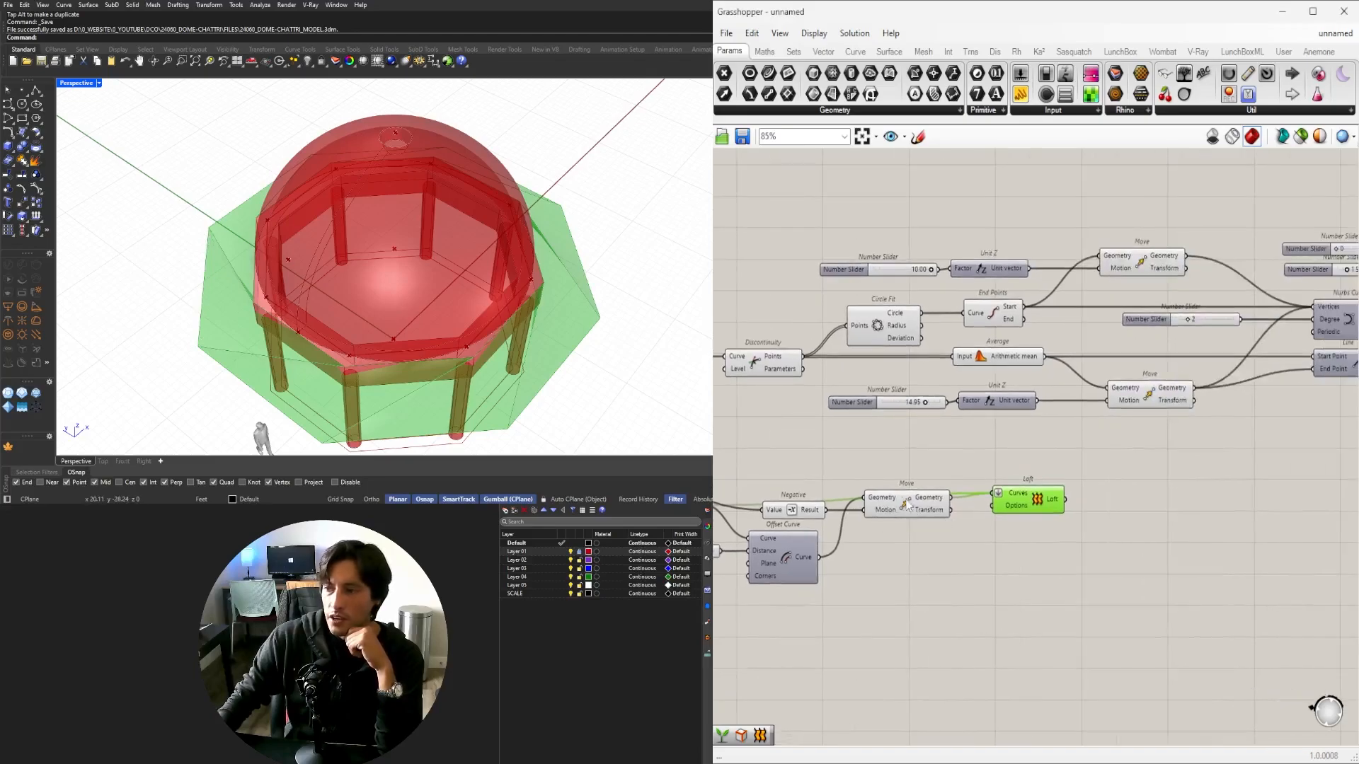
left_click(910, 504)
left_click(1073, 501)
left_click_drag(1073, 503, 1063, 482)
left_click(902, 504)
right_click_drag(340, 333, 279, 325)
right_click_drag(903, 537, 1092, 542)
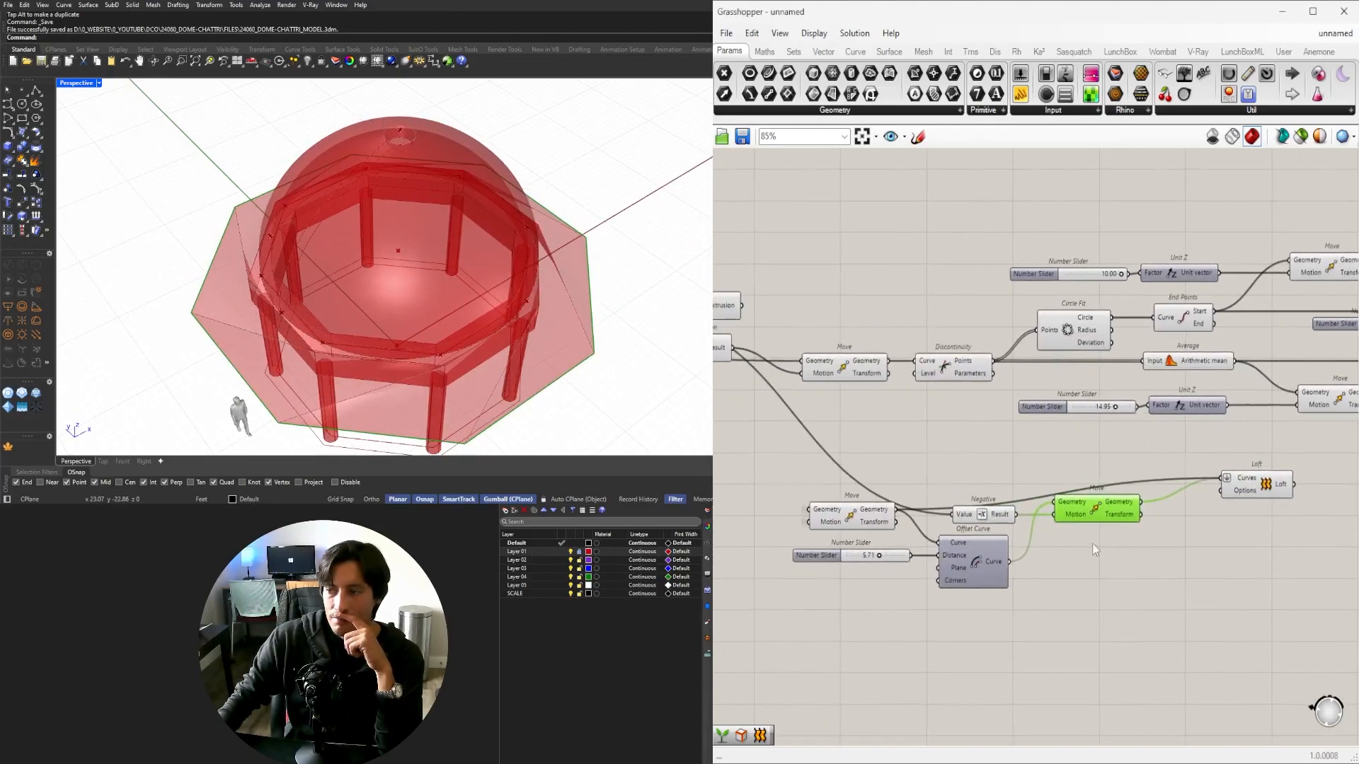
Compare the upper and lowered outer outlines against the loft surface from a lower angle.
right_click_drag(1185, 515, 1237, 525)
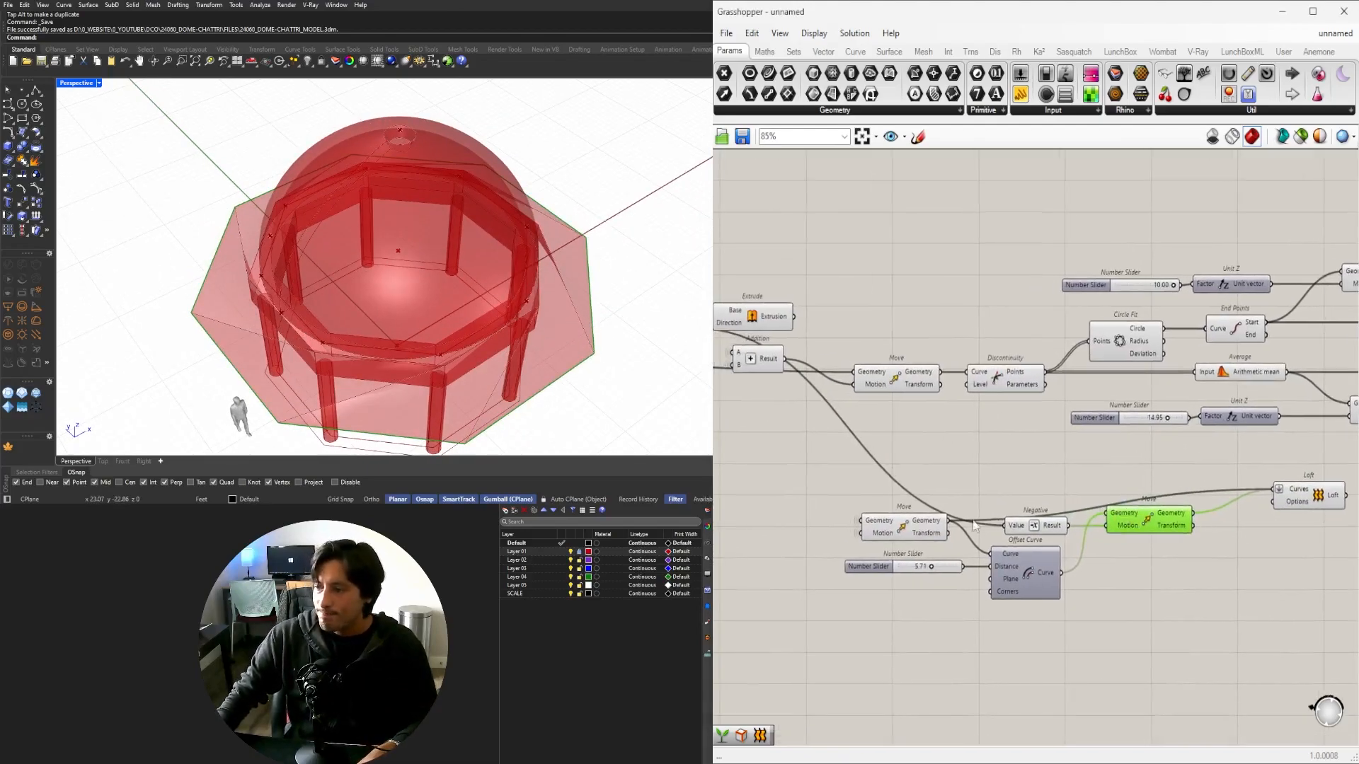
left_click(912, 525)
right_click_drag(1001, 542, 865, 553)
left_click(1017, 531)
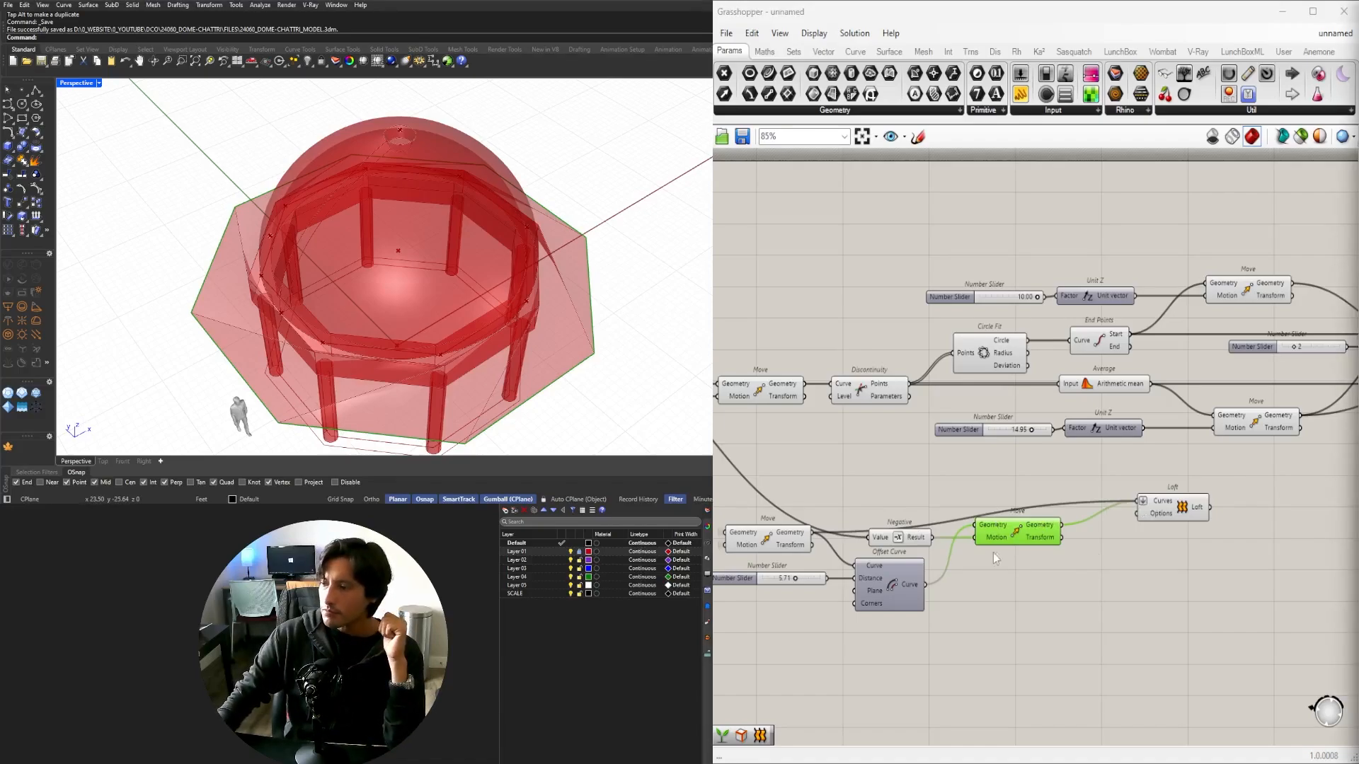
right_click_drag(393, 370, 396, 387)
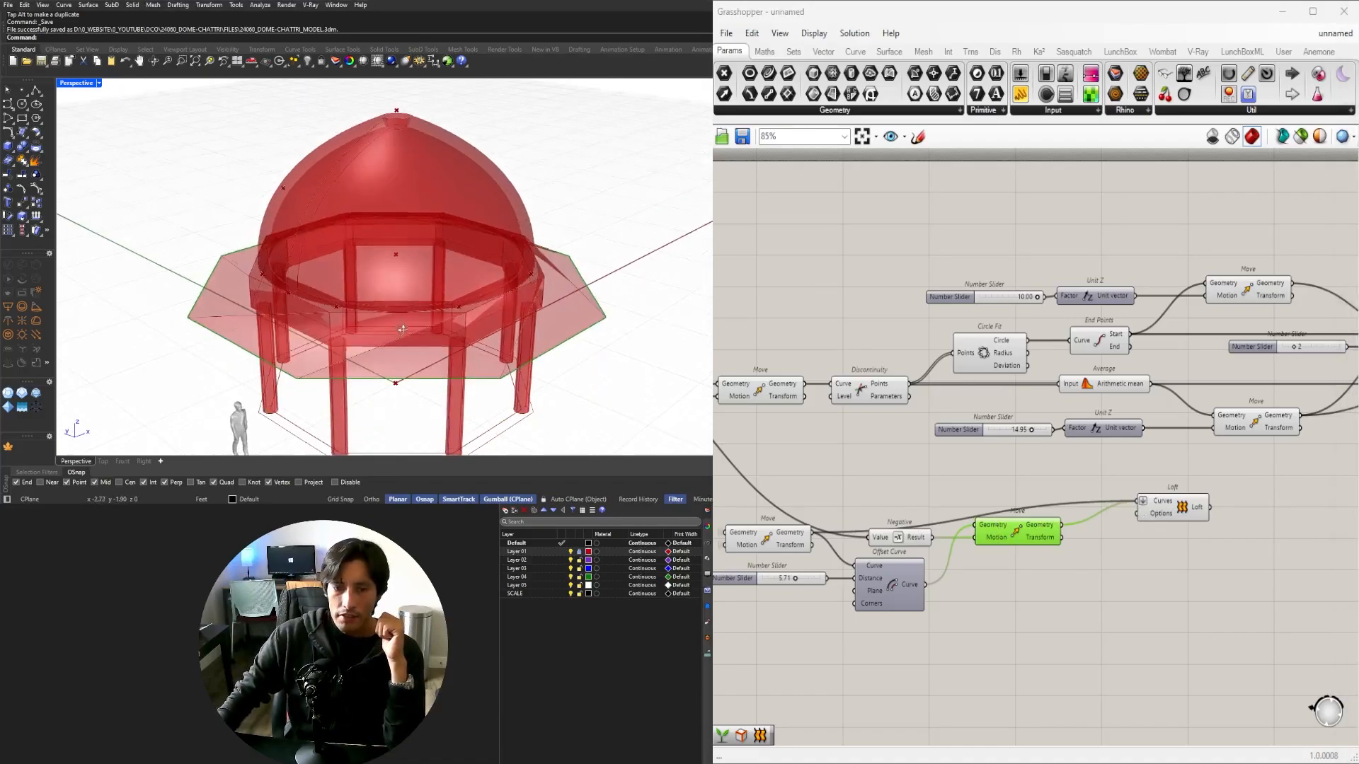
left_click(741, 539)
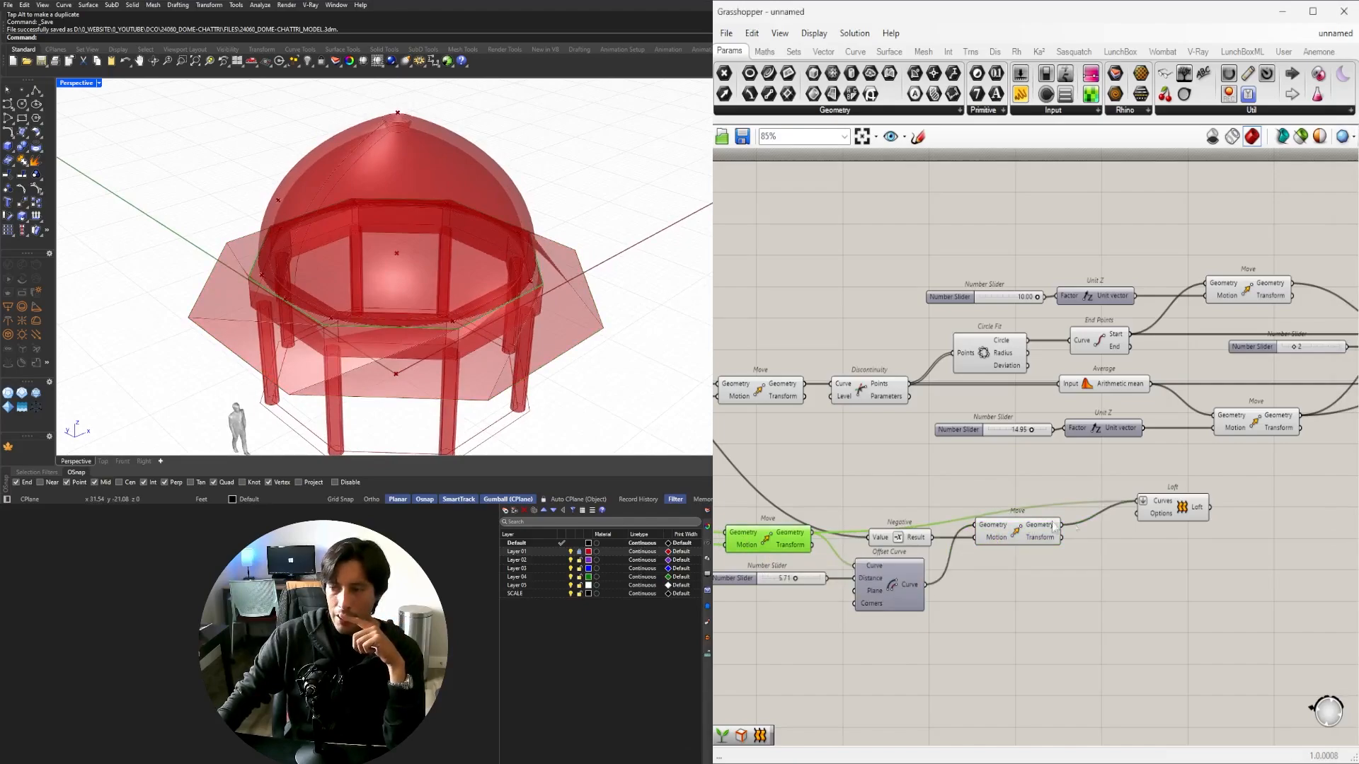
left_click(1034, 529)
left_click(1173, 504)
Pan back to the Rotate, Offset Curve and Polygon components and select Rotate.
right_click_drag(1172, 504, 1323, 499)
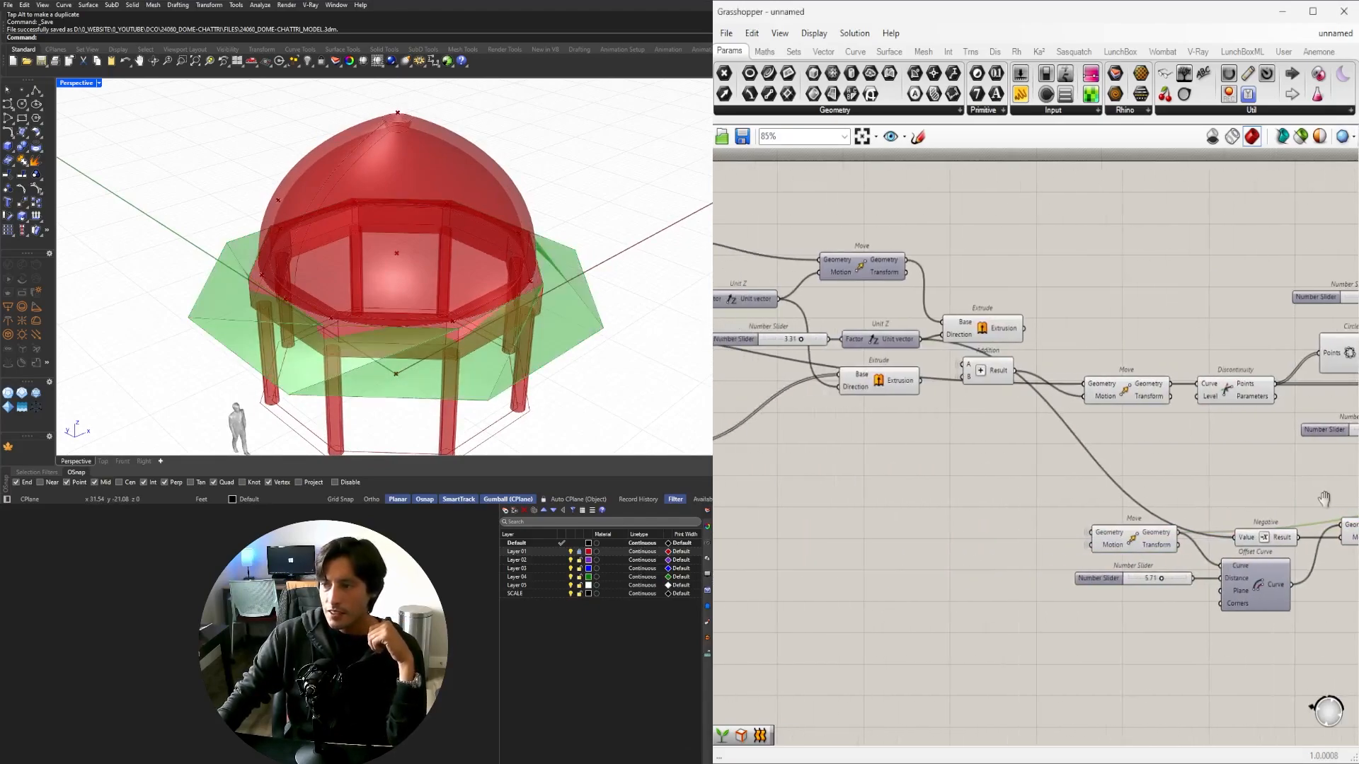
right_click_drag(1038, 478, 1338, 475)
right_click_drag(919, 433, 1274, 484)
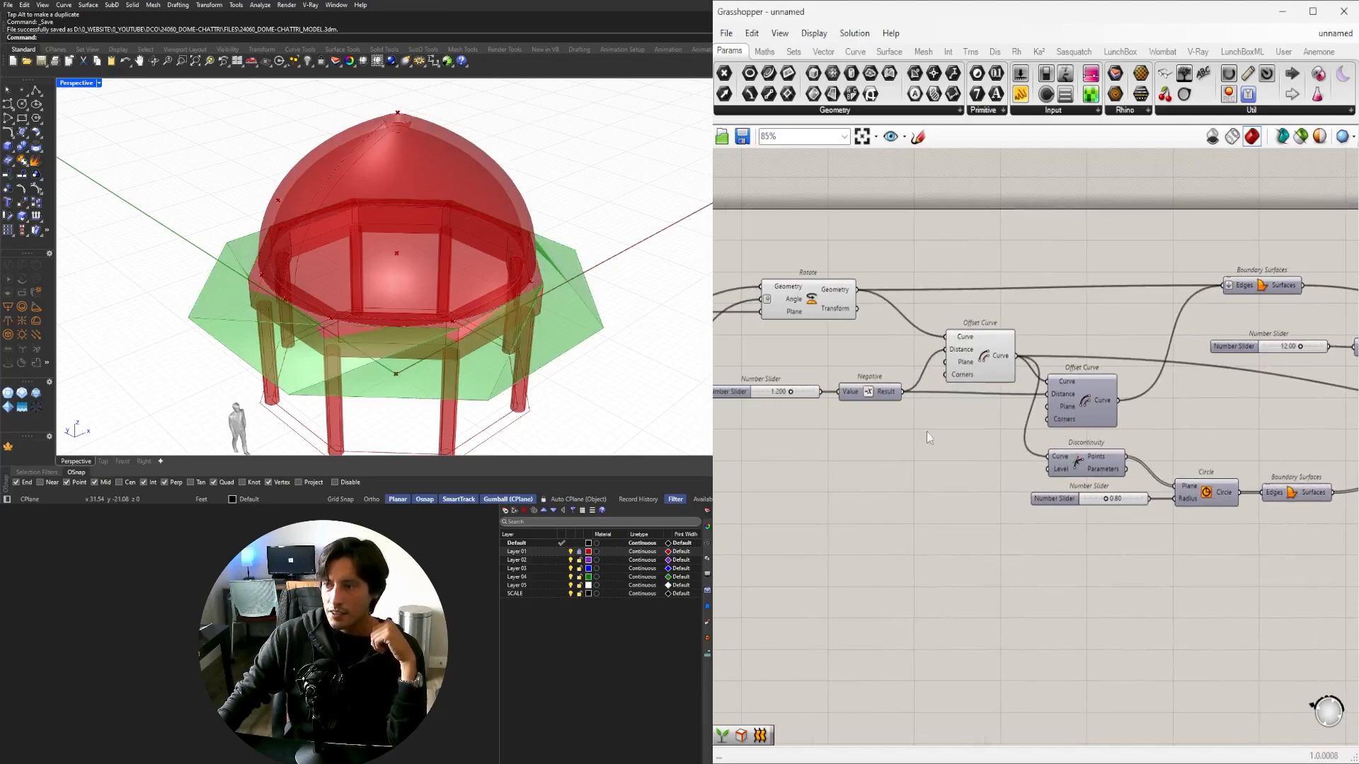
right_click_drag(929, 438, 1143, 447)
left_click(1022, 309)
Duplicate the Rotate component, feed it the rotation angle, and place it beside the Loft.
right_click_drag(736, 406, 960, 429)
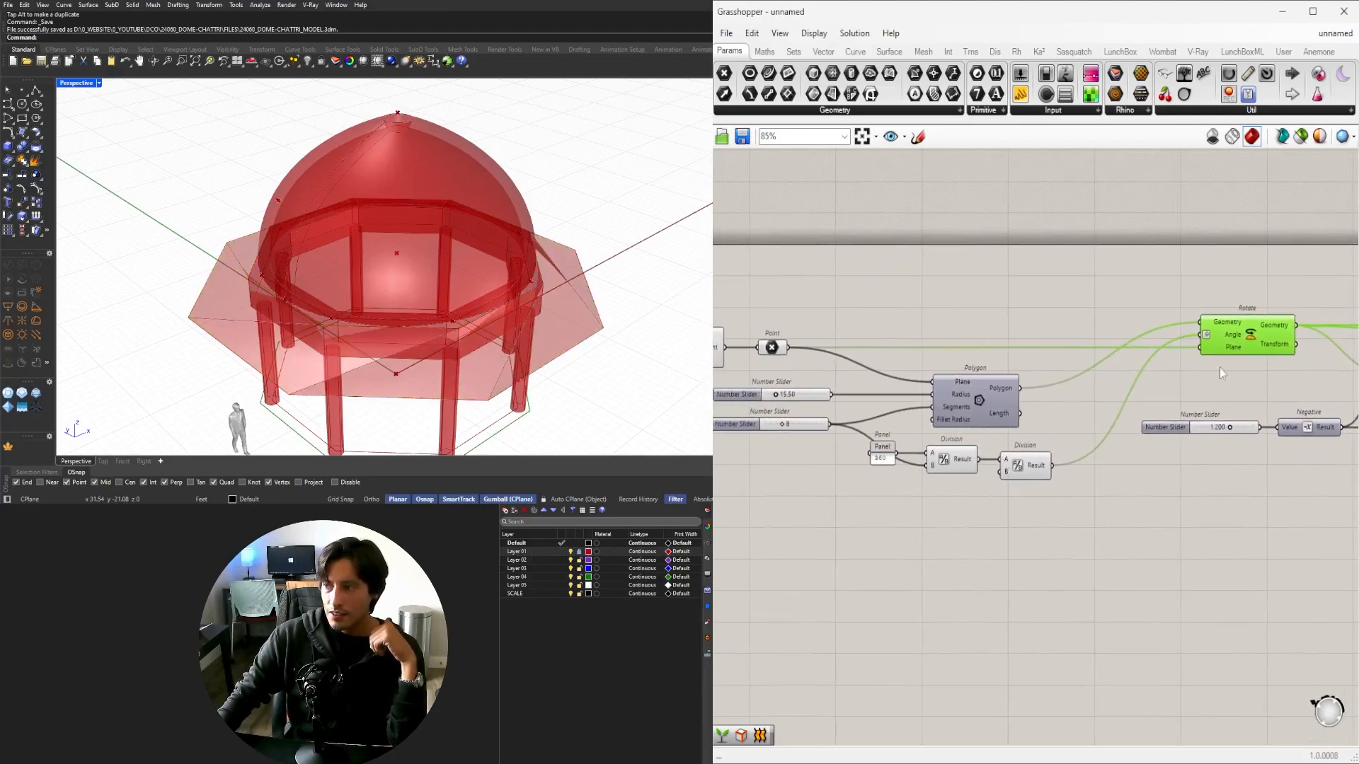
left_click_drag(1243, 354, 1247, 505, "alt")
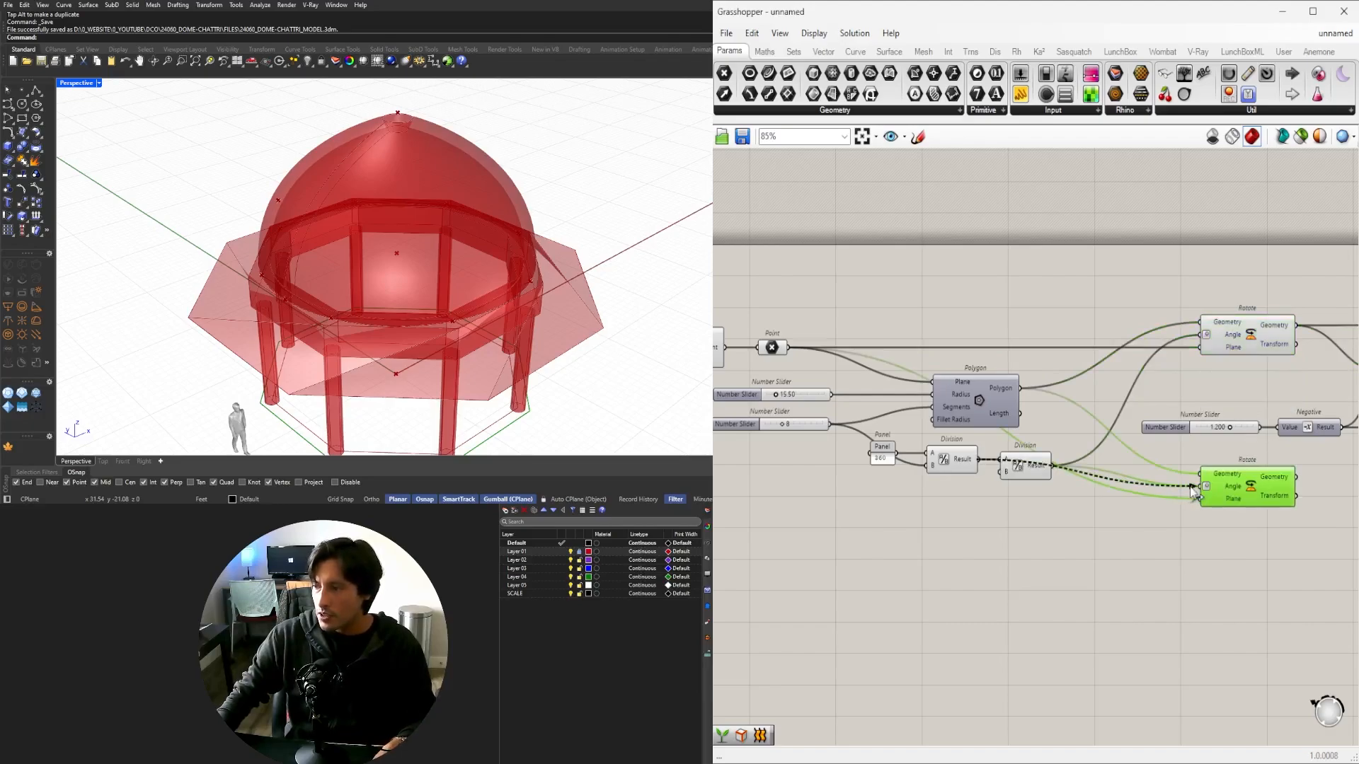
left_click_drag(1191, 487, 1192, 487)
right_click_drag(1234, 496, 730, 506)
scroll(784, 508, "down", 5)
left_click_drag(783, 507, 1319, 641)
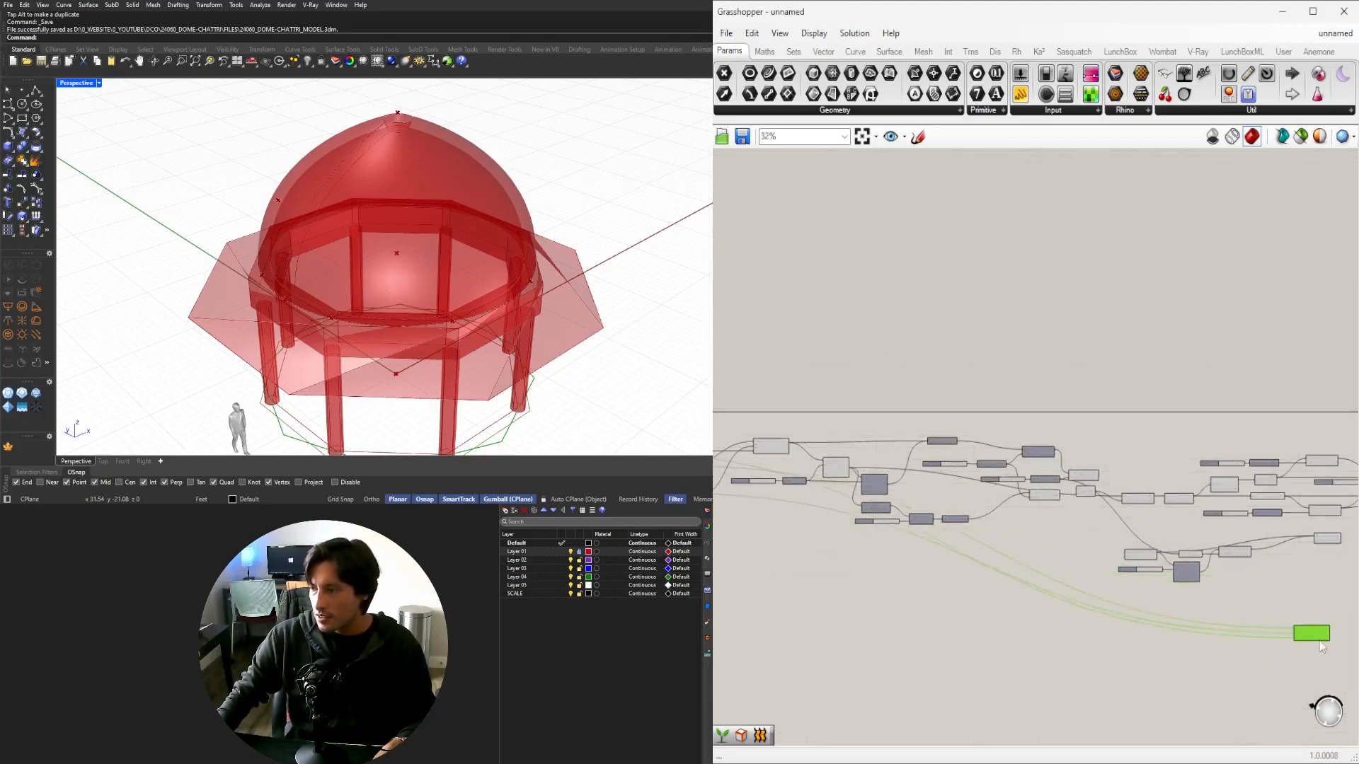
scroll(1321, 646, "up", 4)
right_click_drag(1131, 576, 1297, 506)
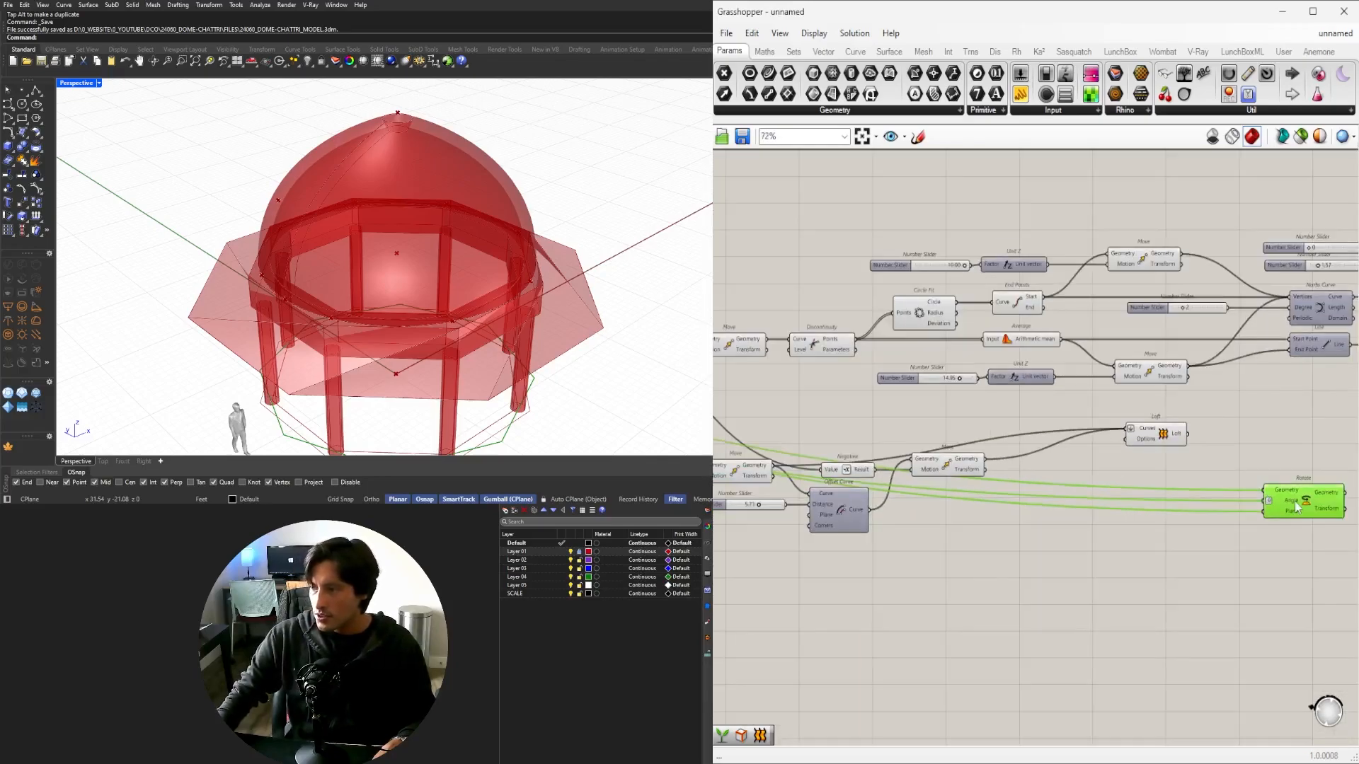
left_click_drag(1297, 507, 1014, 497)
scroll(1009, 493, "up", 3)
Rotate the lowered outline and rebuild the chajja loft from the rotated curve instead of the unrotated one.
left_click_drag(1101, 529, 1079, 517)
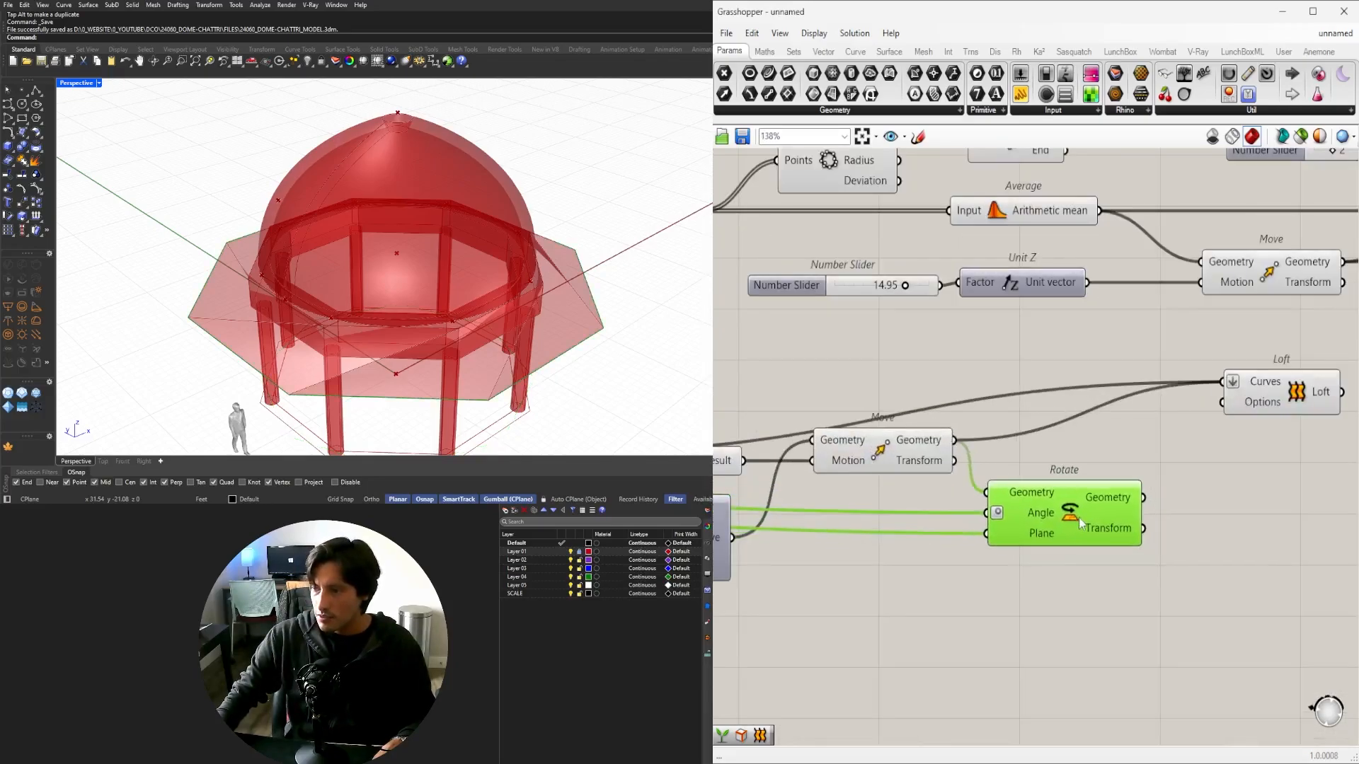
right_click_drag(1154, 498, 1072, 505)
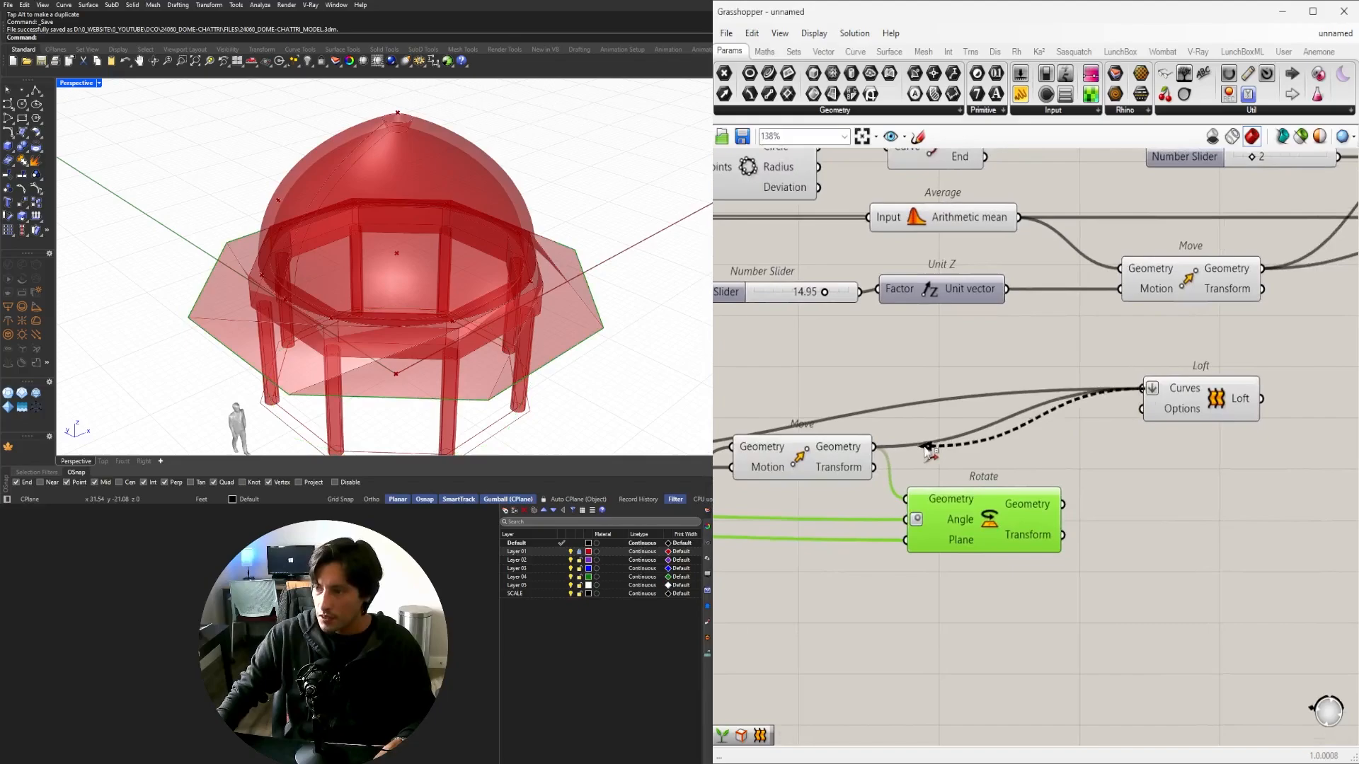
left_click_drag(927, 447, 920, 447, "ctrl")
left_click_drag(1143, 391, 1143, 390, "shift")
left_click_drag(1228, 406, 1242, 459)
scroll(413, 352, "down", 4)
scroll(412, 353, "up", 6)
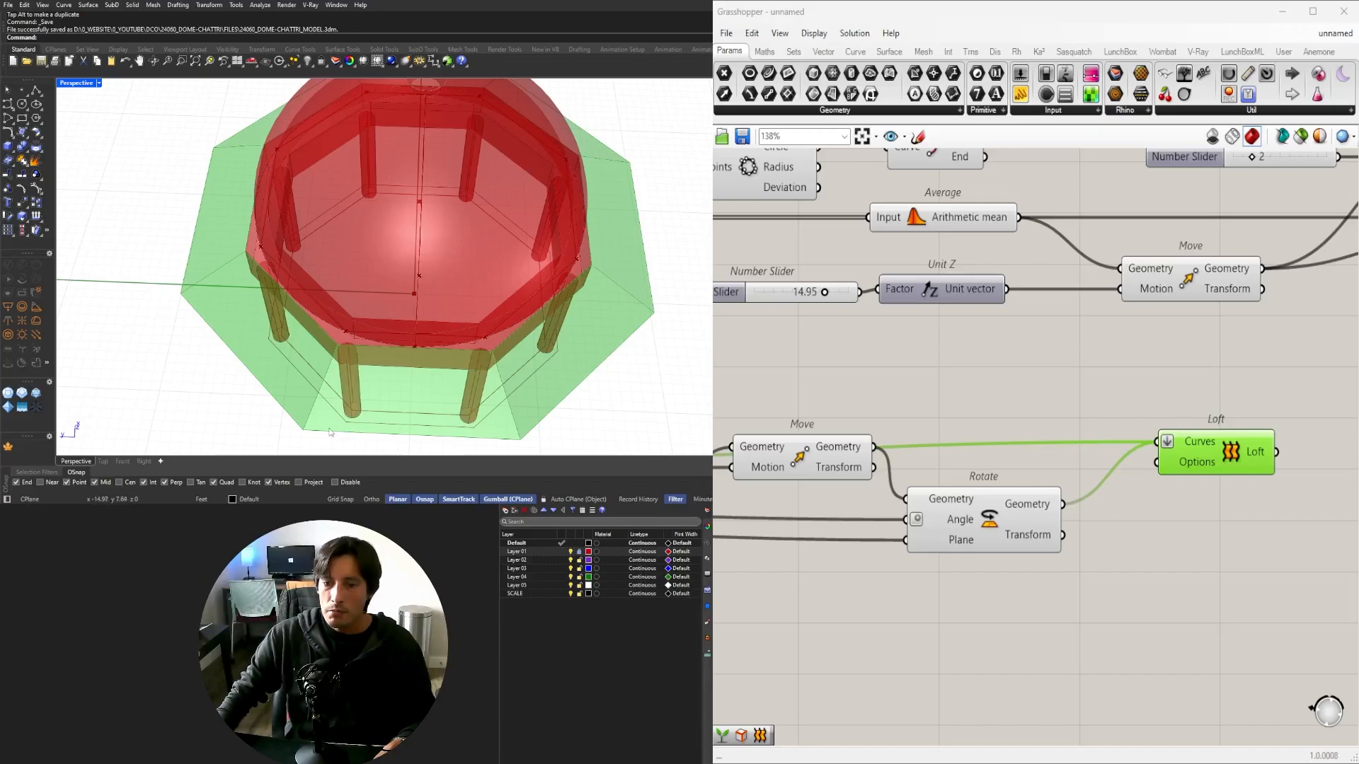
right_click_drag(330, 432, 346, 288)
Try eave offset values of about 2.70 and 3.67 while previewing the chajja loft surface.
scroll(944, 417, "down", 4)
left_click(958, 567)
right_click_drag(743, 467, 1025, 470)
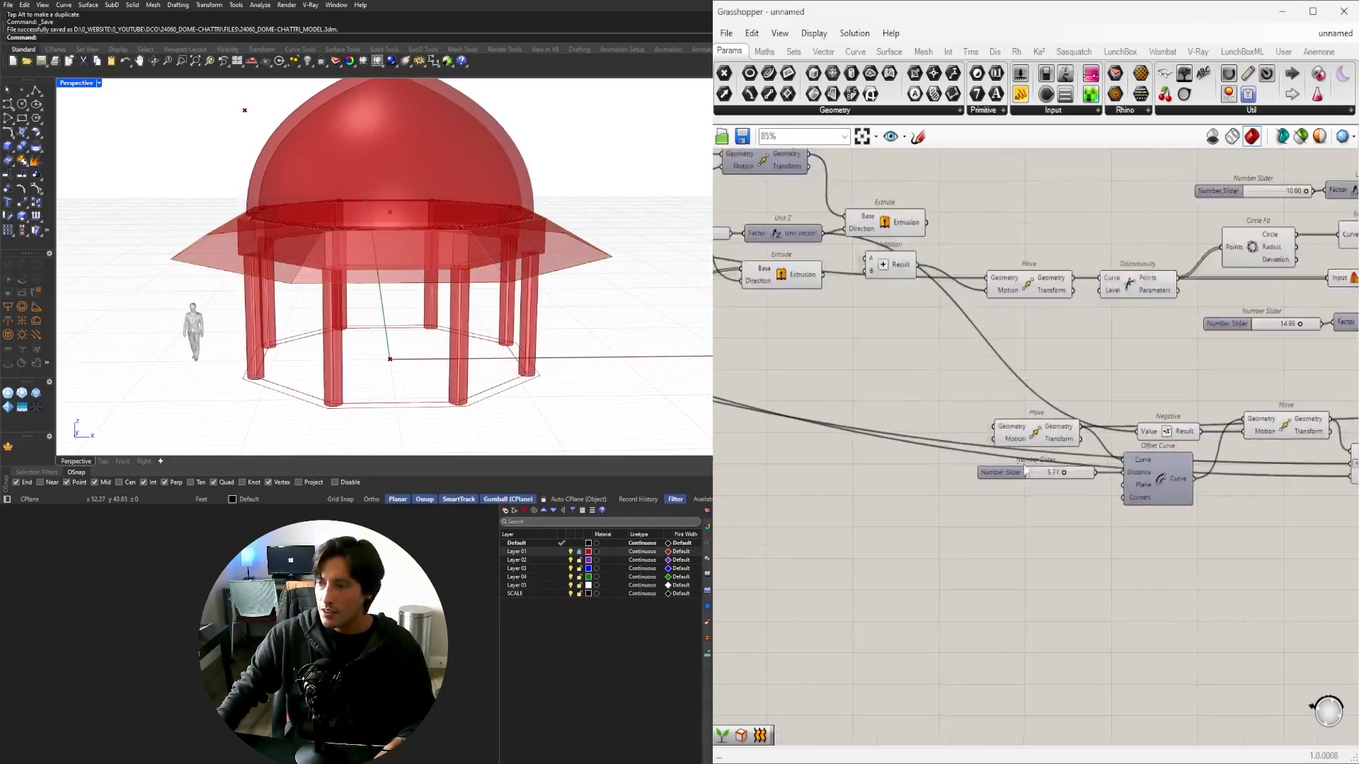
scroll(1051, 470, "up", 6)
mouse_move(1065, 472)
left_mouse_down()
mouse_move(1041, 472)
mouse_move(1065, 479)
left_mouse_up()
scroll(1072, 480, "down", 5)
right_click_drag(1255, 528, 1061, 536)
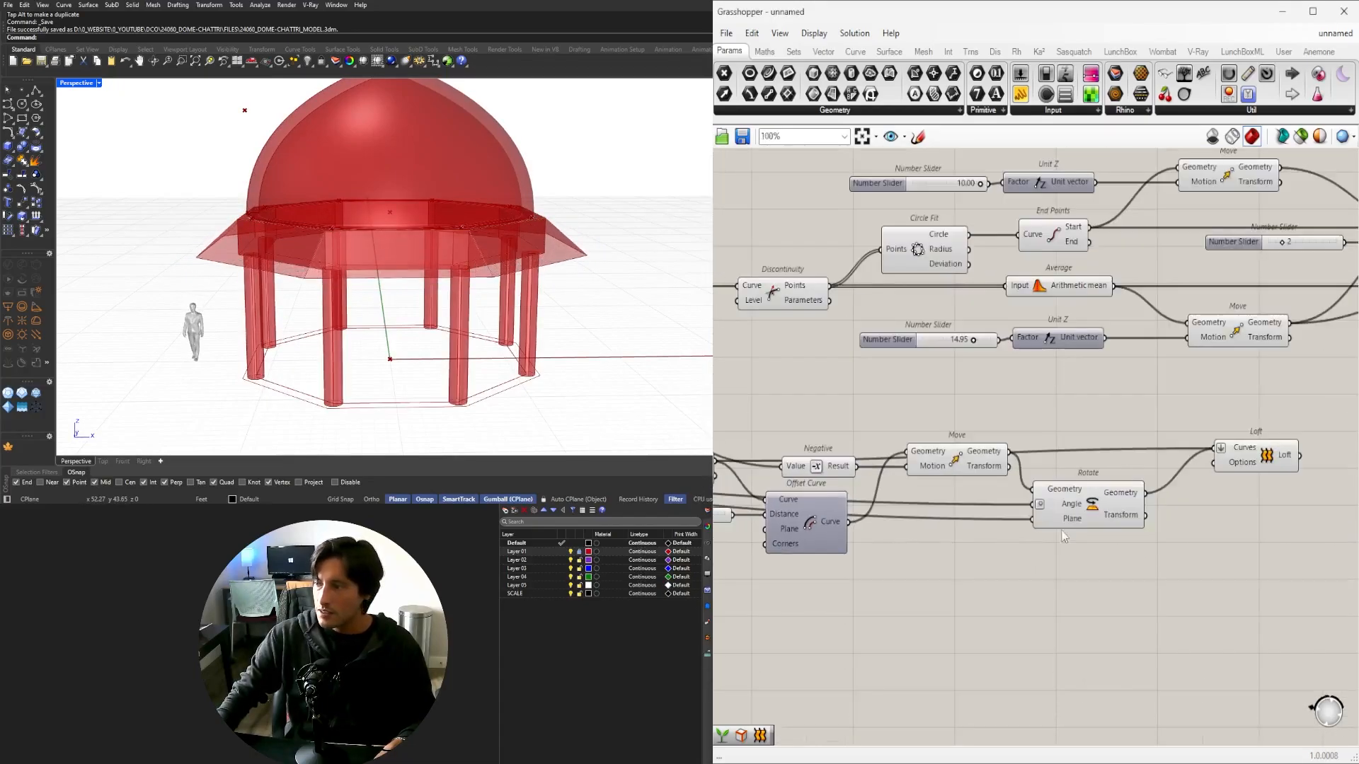
left_click(1251, 465)
right_click_drag(727, 469, 1141, 479)
right_click_drag(509, 304, 425, 276)
scroll(499, 272, "up", 2)
right_click_drag(1016, 429, 1009, 523)
scroll(870, 531, "down", 1)
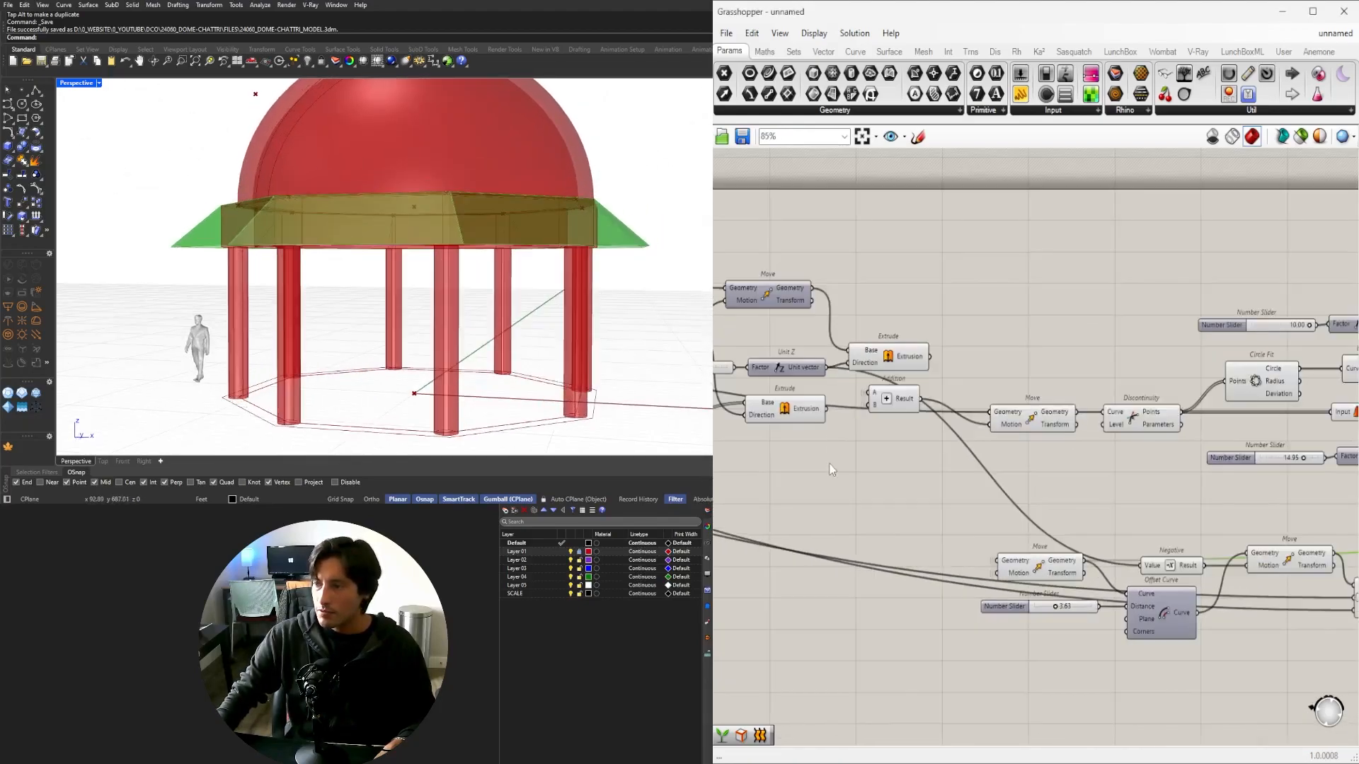
Duplicate the Number Slider and Unit Z pair and place the copies lower on the canvas.
right_click_drag(833, 470, 1106, 463)
left_click_drag(1066, 339, 984, 380)
right_click_drag(1020, 370, 943, 353)
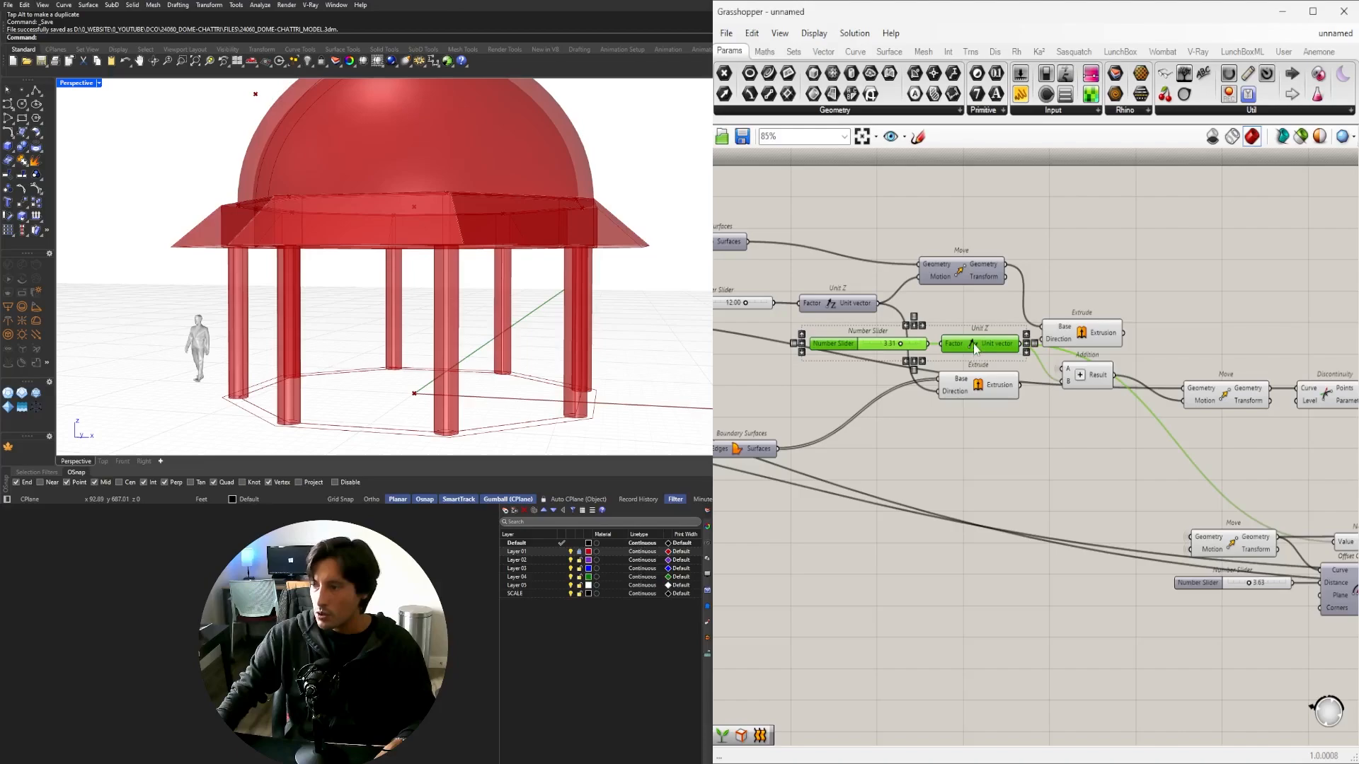
left_click_drag(977, 351, 1226, 508, "alt")
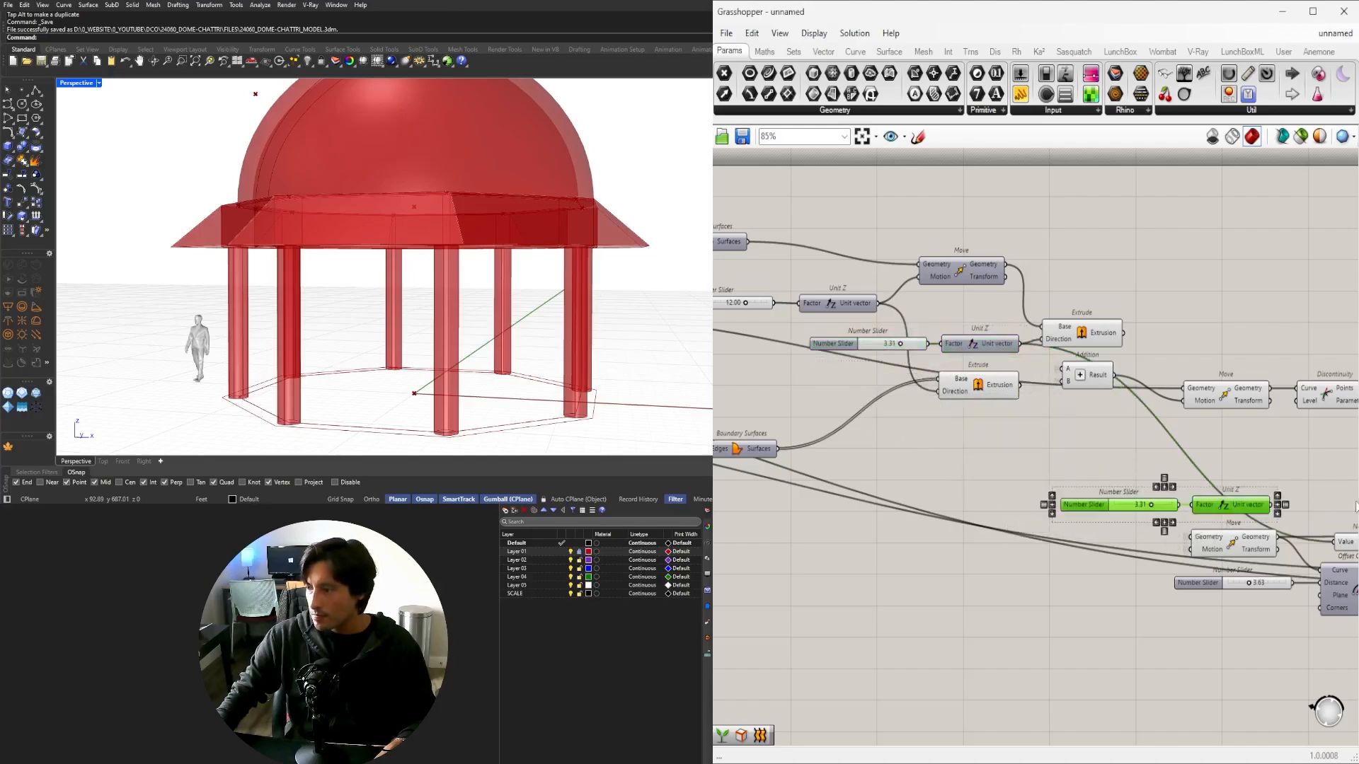
right_click_drag(1305, 502, 1126, 509)
scroll(1126, 509, "up", 3)
left_click(1100, 486)
Wire the new Unit Z vector into Negative and set the chajja drop distance to 2.41.
left_click_drag(1177, 574, 1176, 574)
right_click_drag(1210, 512, 1339, 510)
scroll(1013, 520, "up", 6)
left_click_drag(990, 504, 925, 504)
right_click_drag(447, 221, 370, 267)
scroll(1077, 436, "down", 6)
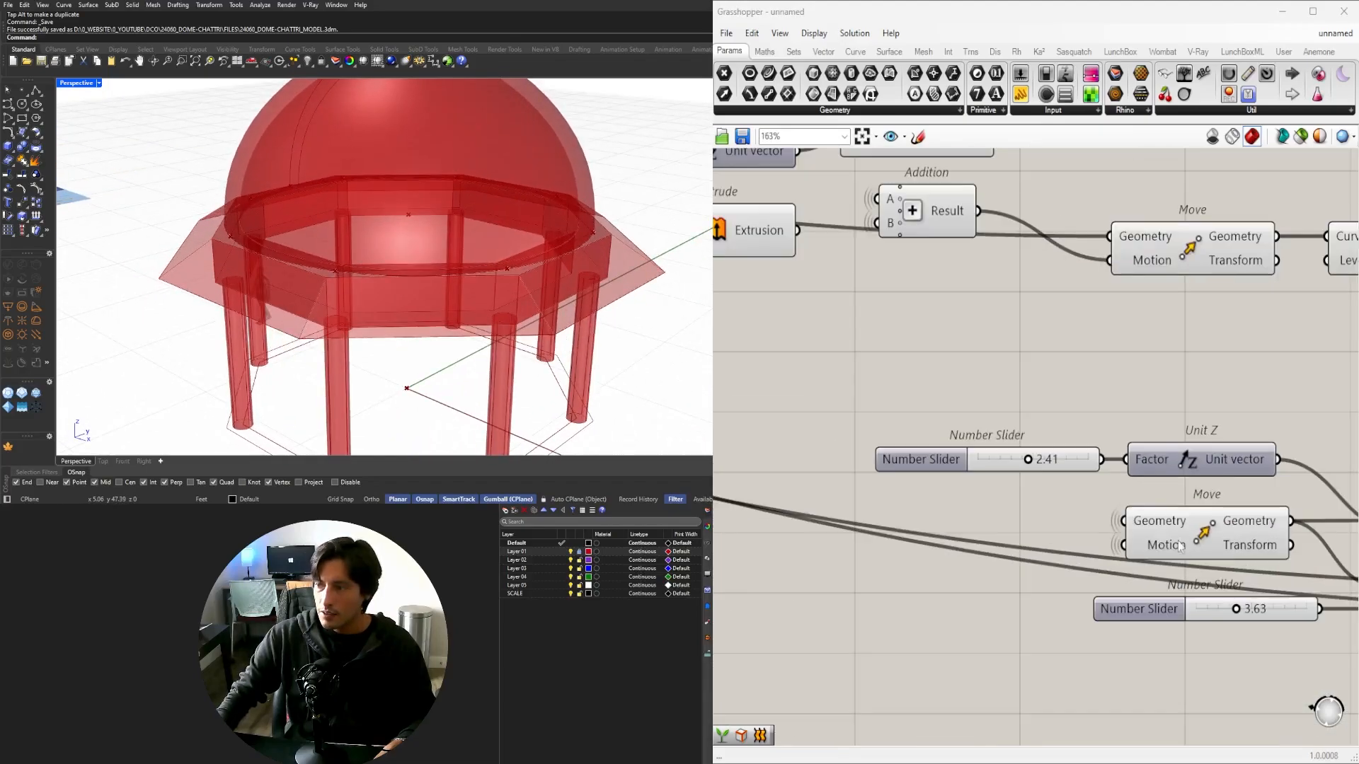
Reduce the chajja offset distance to 3.03 and view the model in four viewports.
right_click_drag(1077, 436, 890, 407)
scroll(1026, 546, "up", 5)
left_click_drag(1012, 547, 996, 547)
mouse_move(411, 262)
right_mouse_down()
mouse_move(439, 270)
mouse_move(396, 278)
right_mouse_up()
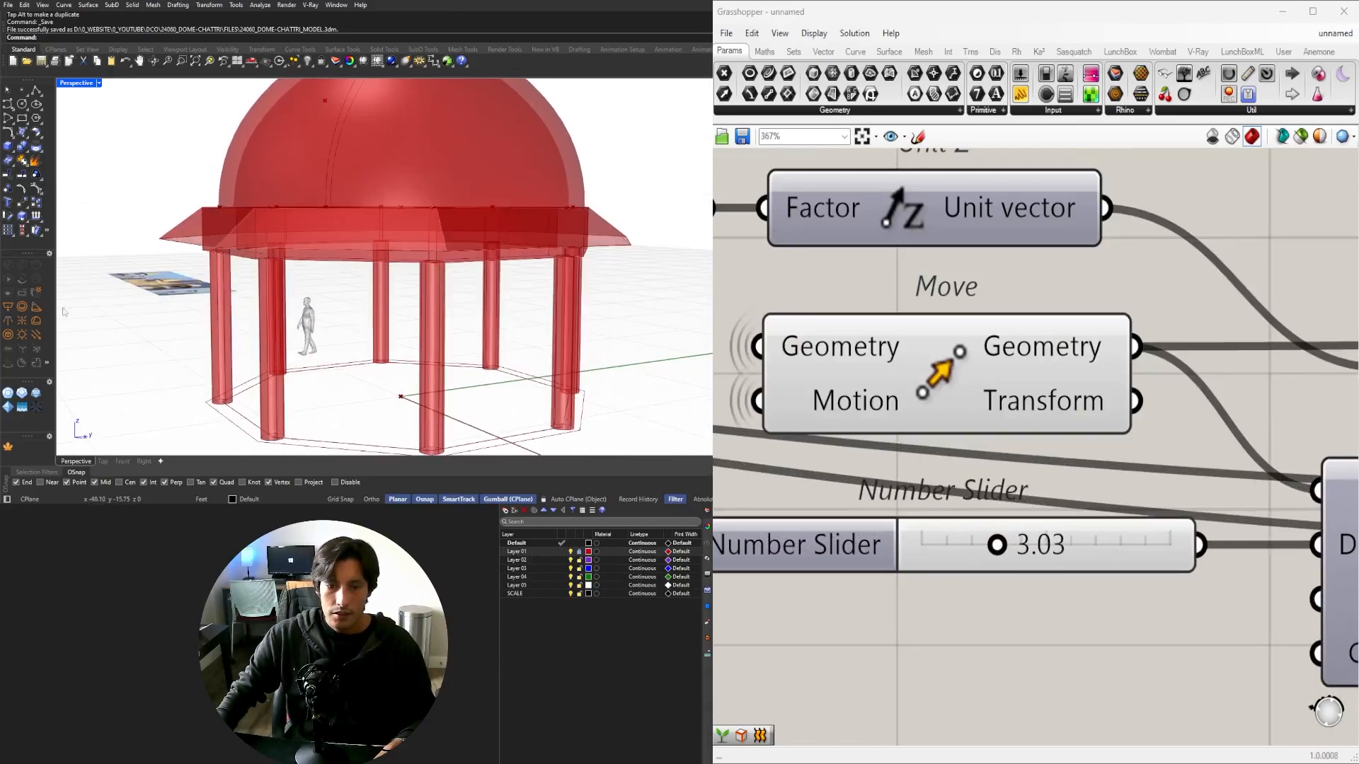
double_click(71, 83)
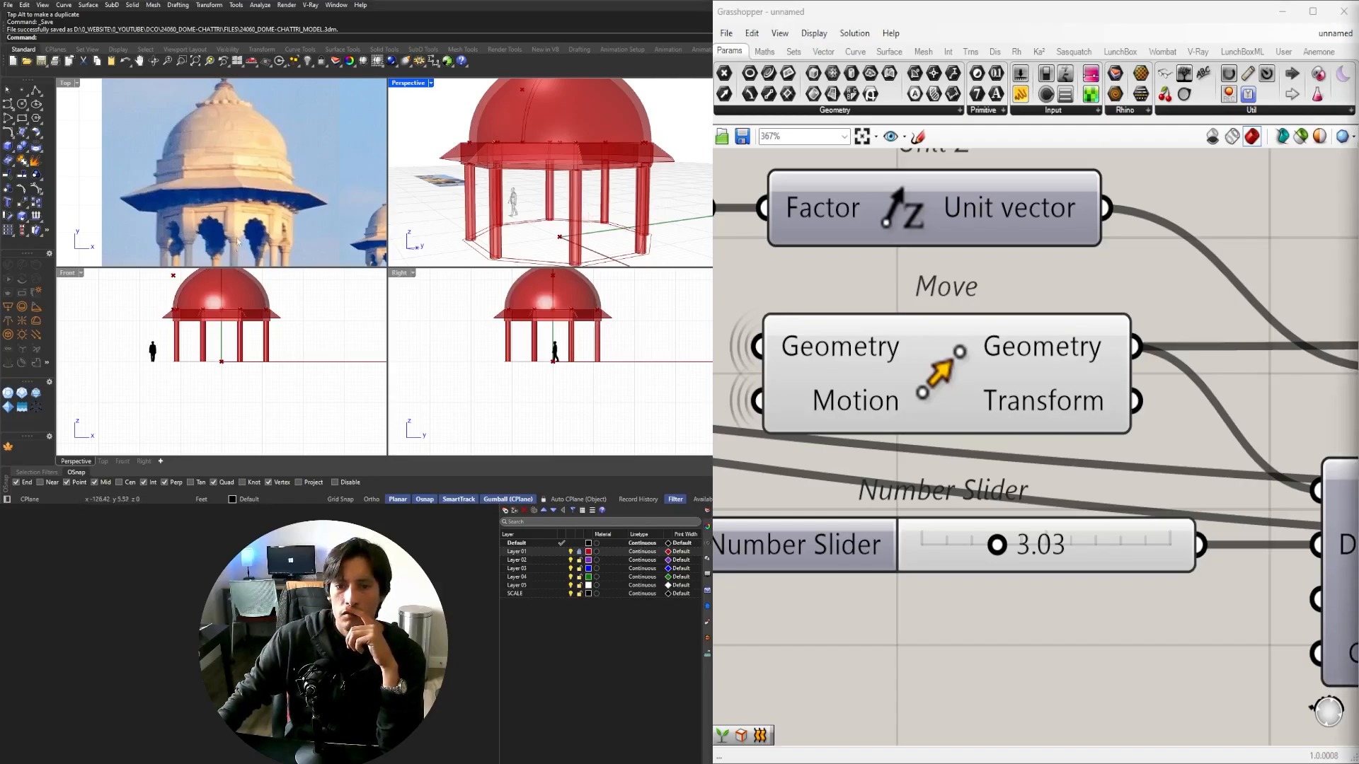
Raise the ring beam extrusion height to 5.00 in the full-size perspective view.
scroll(238, 241, "down", 3)
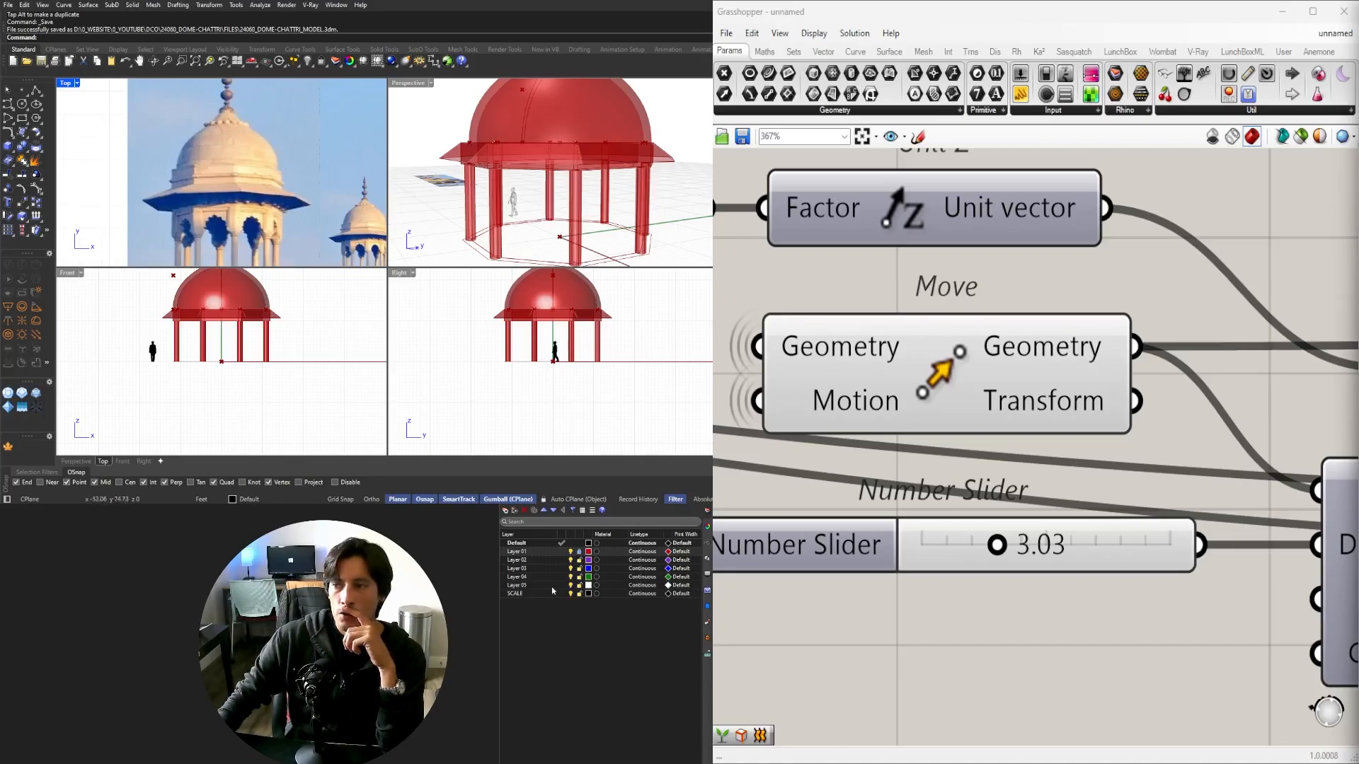
double_click(408, 83)
scroll(975, 296, "down", 6)
right_click_drag(1236, 453, 1355, 502)
left_click(991, 368)
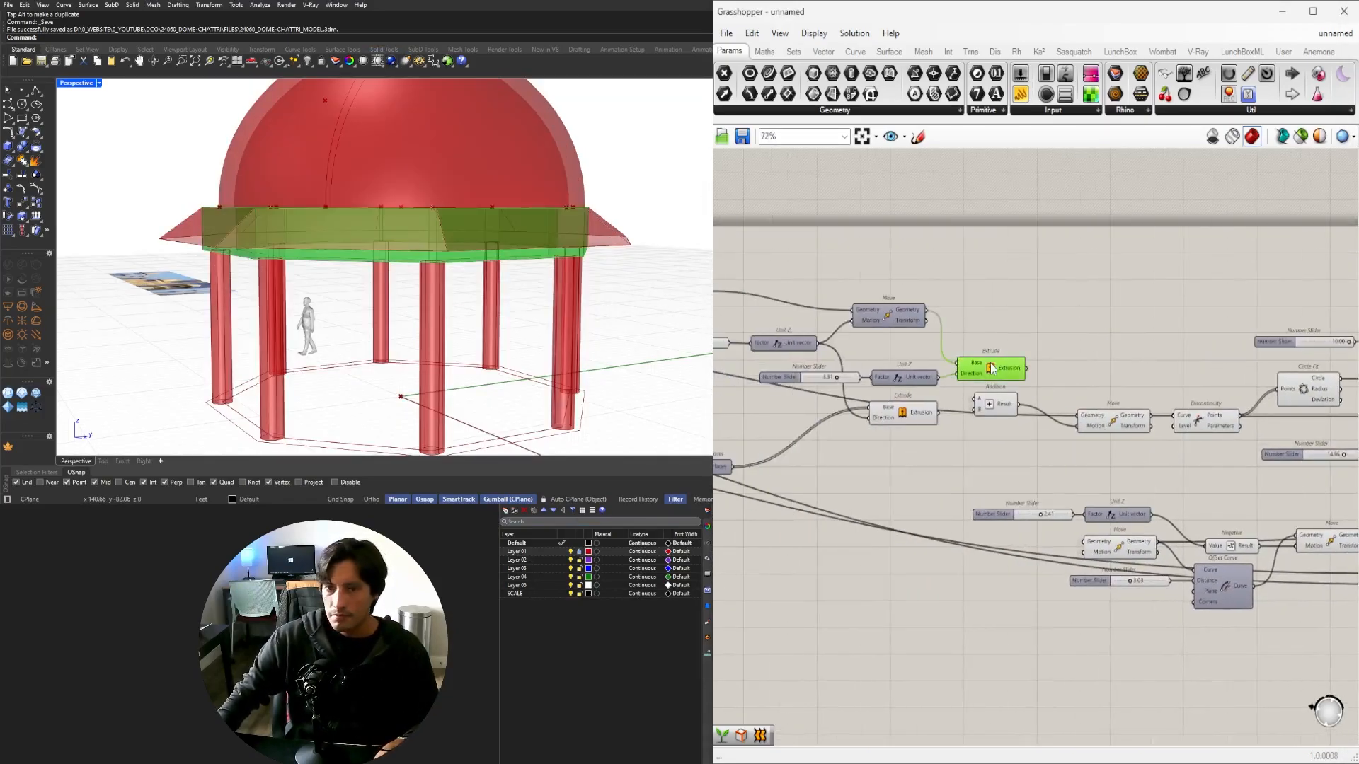
scroll(783, 368, "up", 5)
left_click_drag(984, 398, 1107, 389)
Inspect the taller ring beam from lower angles in four-view and full perspective.
right_click_drag(686, 210, 670, 183)
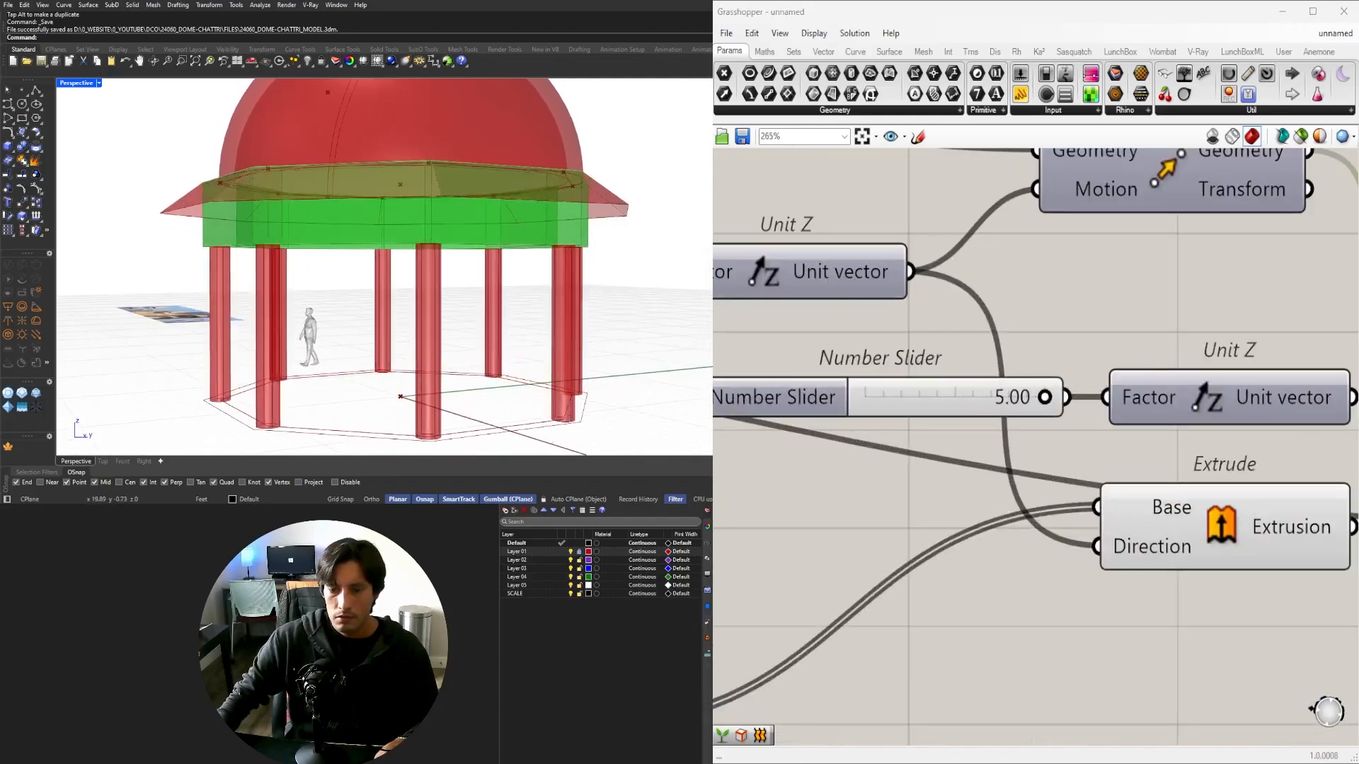
double_click(67, 84)
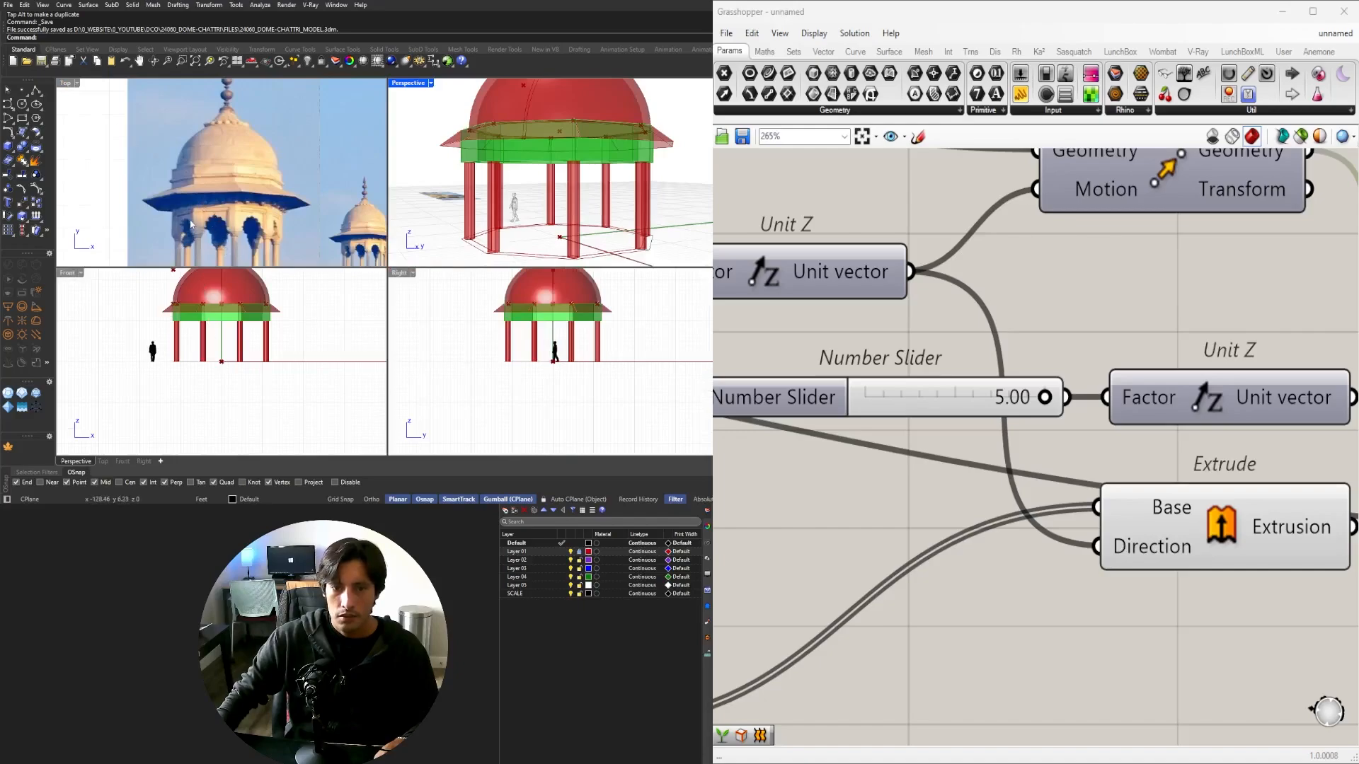
double_click(401, 86)
right_click_drag(506, 244, 476, 320)
scroll(407, 269, "down", 5)
scroll(1245, 573, "down", 3)
right_click_drag(1246, 573, 991, 566)
left_click(1044, 615)
scroll(1043, 614, "down", 1)
right_click_drag(471, 338, 409, 281)
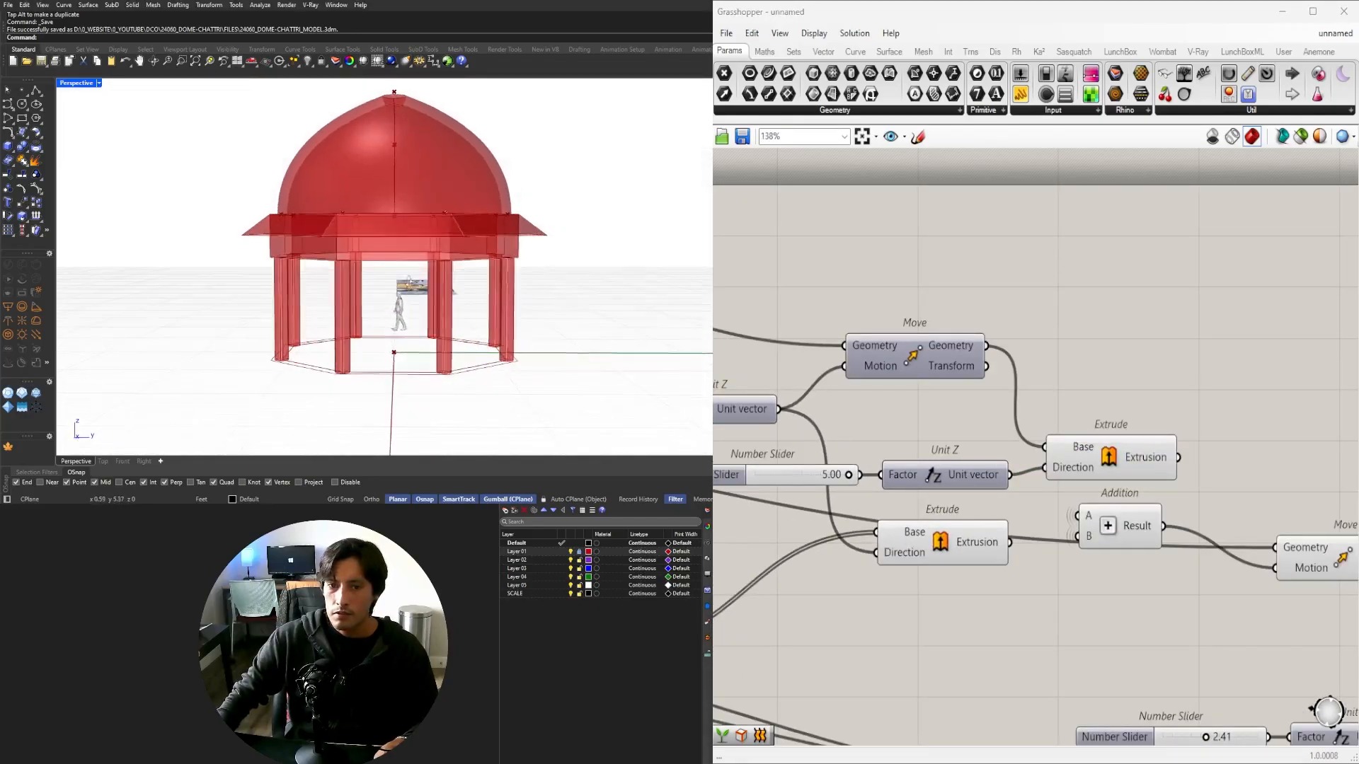
scroll(1100, 600, "down", 5)
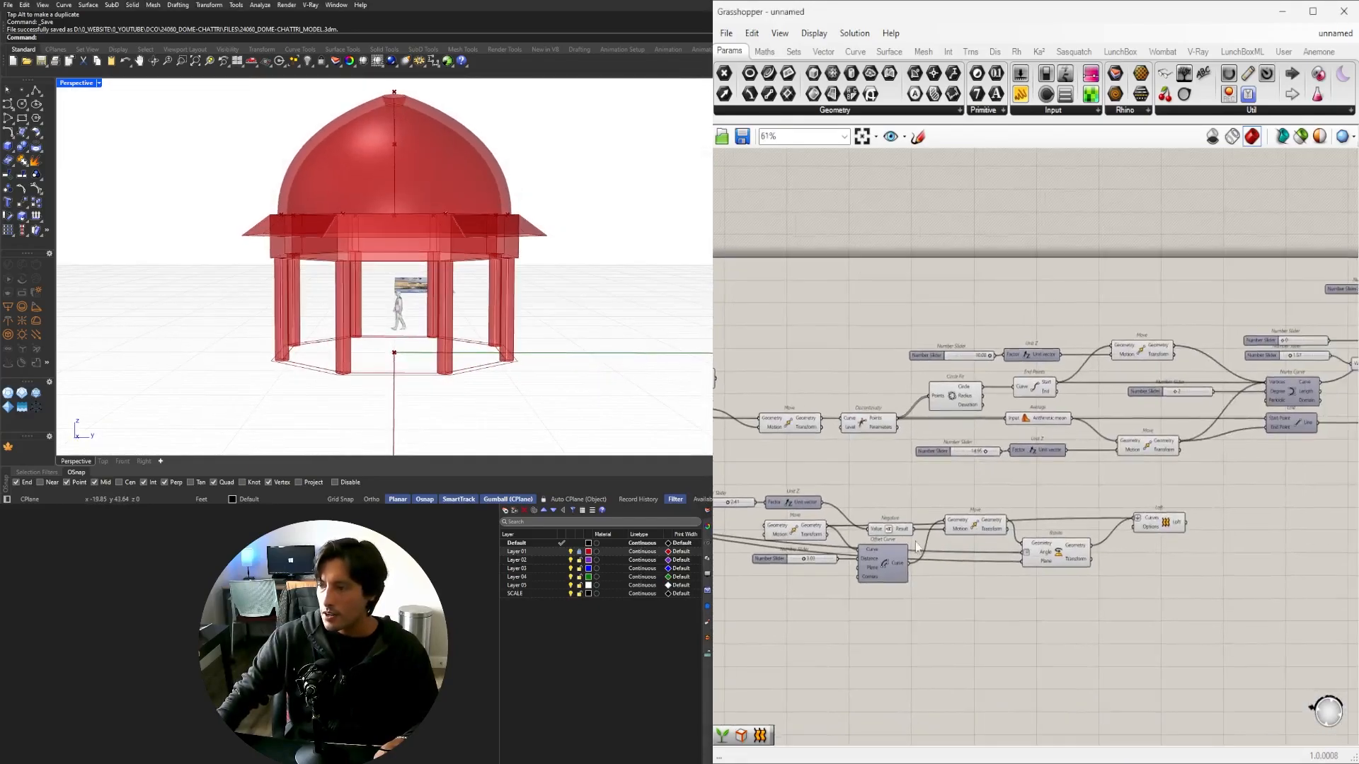
scroll(916, 546, "up", 5)
Set the wire display of Rotate's Angle and Plane inputs to Hidden.
right_click(932, 498)
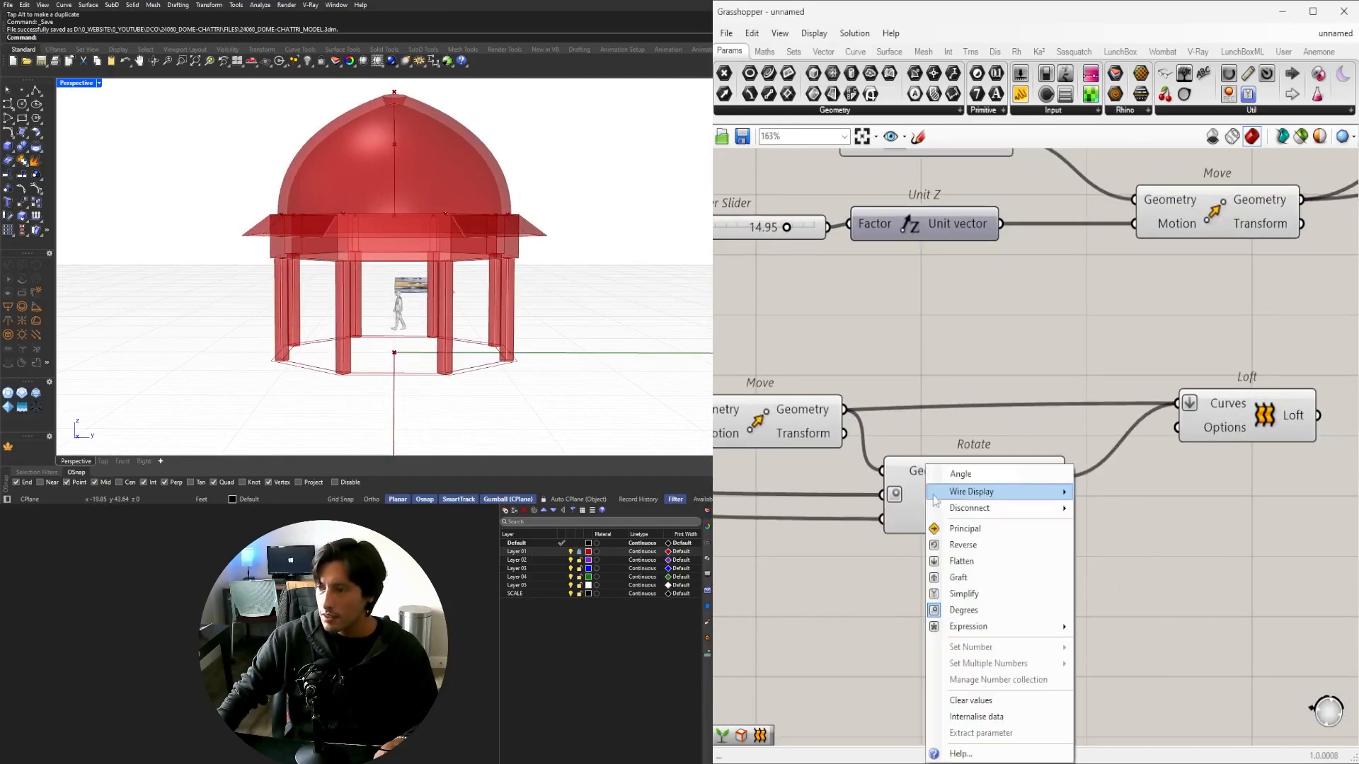
mouse_move(1008, 493)
left_click(1124, 528)
right_click(910, 519)
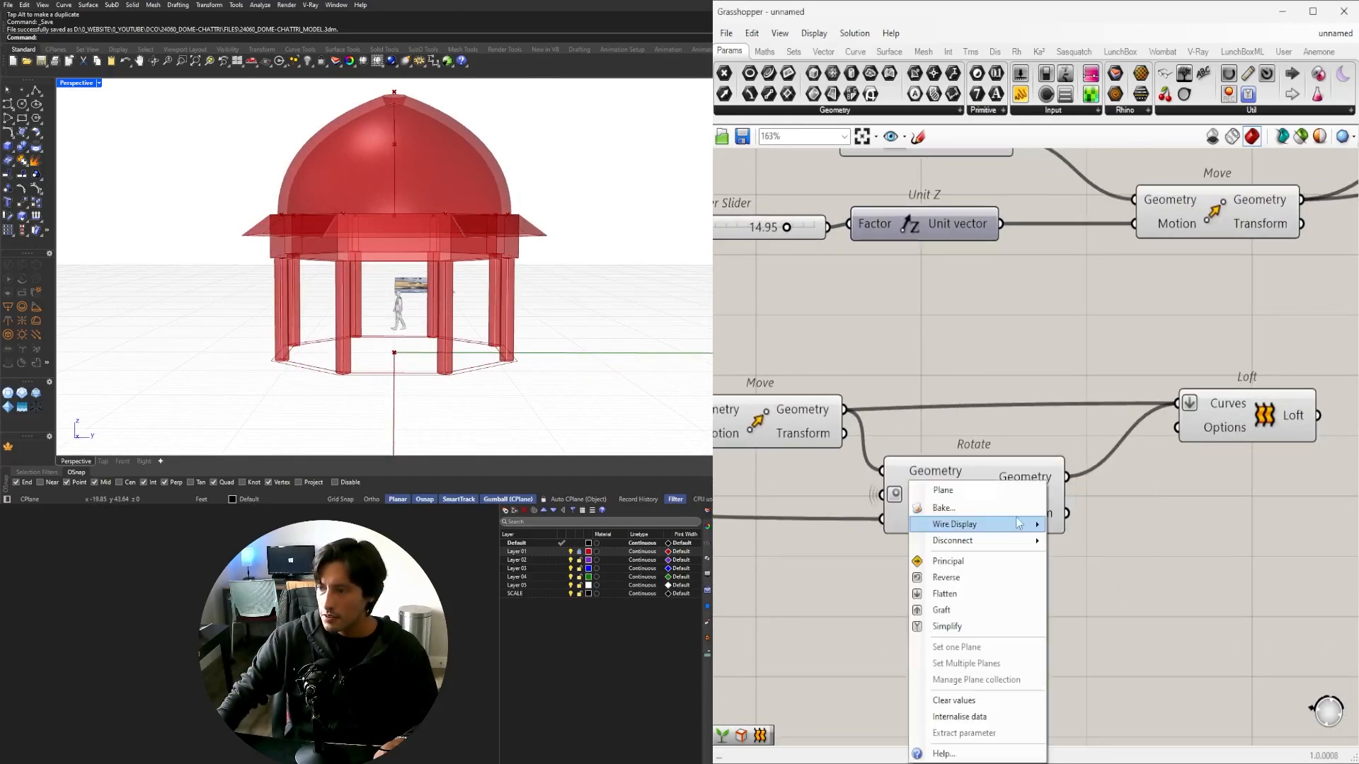
mouse_move(1019, 524)
left_click(1083, 560)
Widen the chajja offset distance to 4.99 and check the larger overhang.
scroll(1071, 608, "down", 4)
scroll(1003, 639, "up", 3)
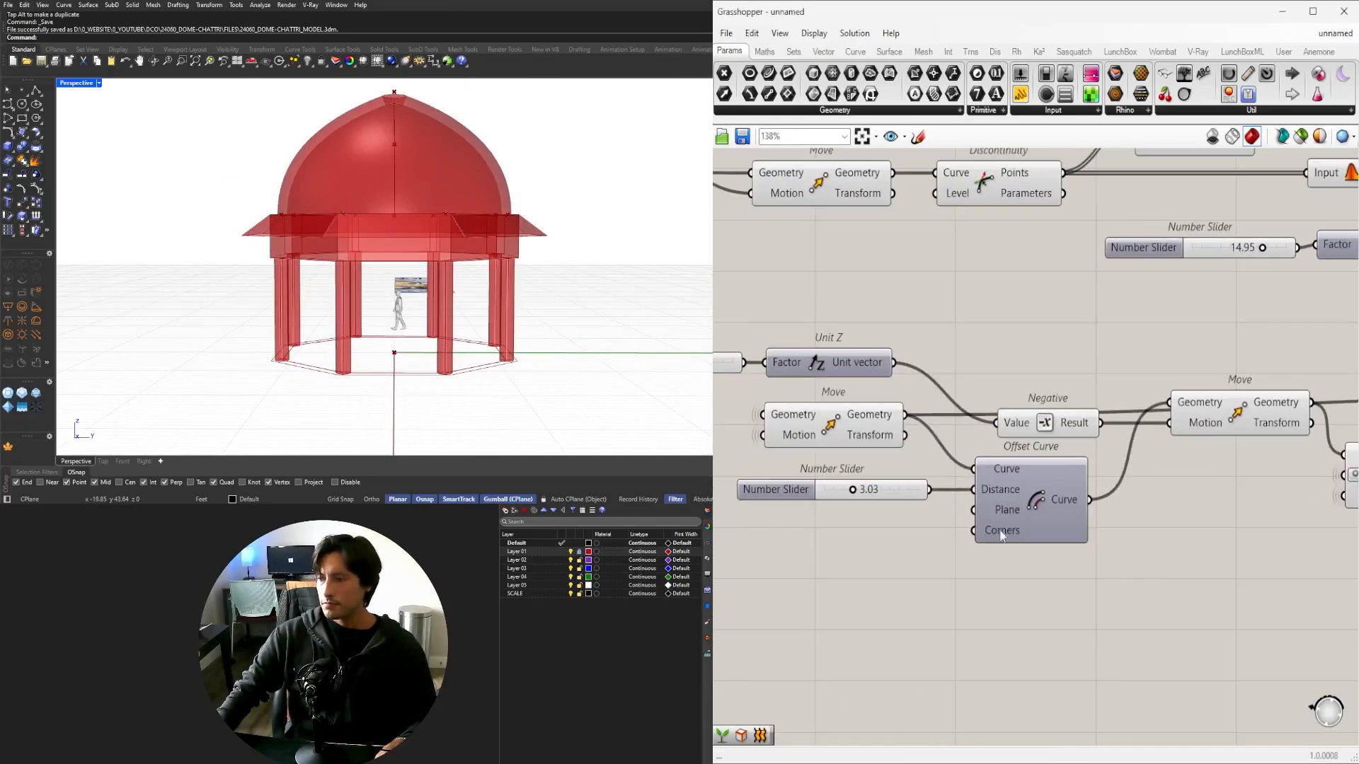
scroll(881, 484, "up", 5)
left_click_drag(798, 497, 830, 504)
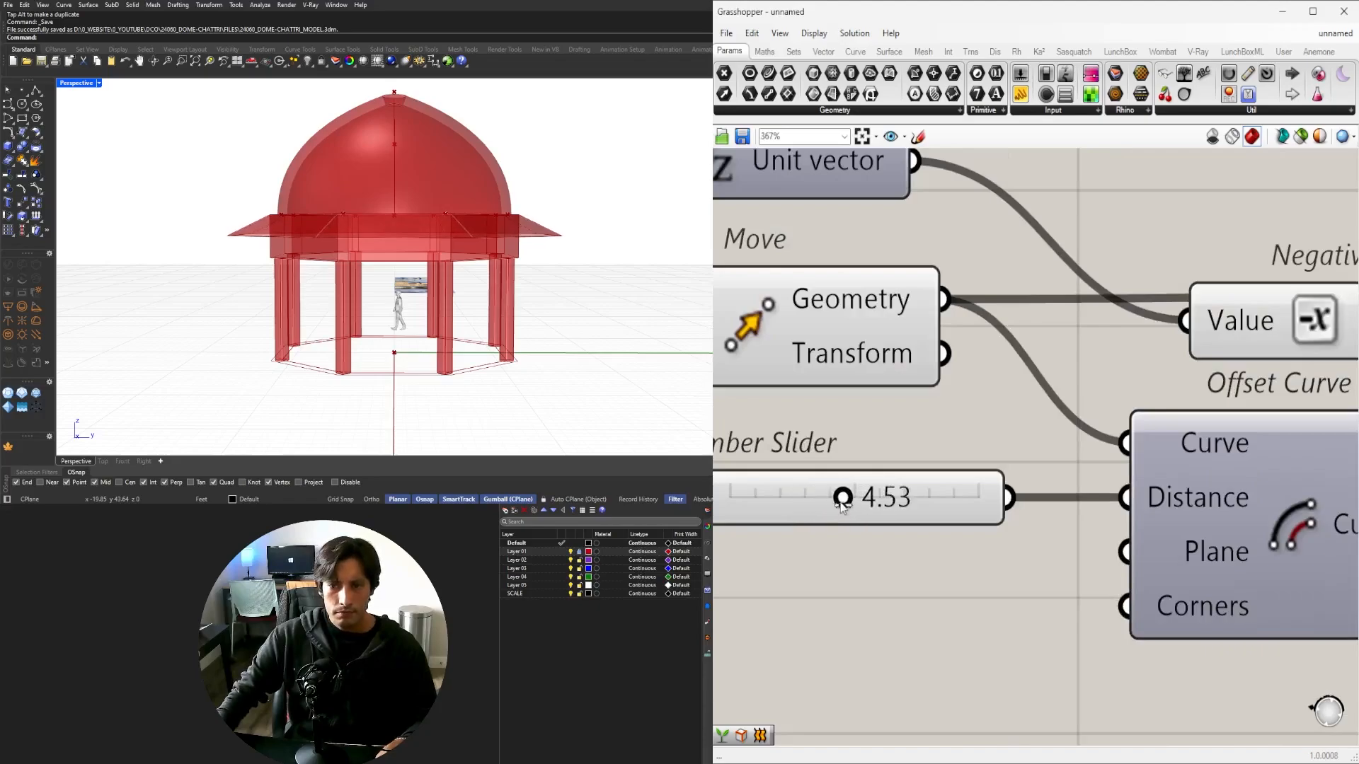
right_click_drag(432, 253, 479, 264)
scroll(365, 243, "up", 4)
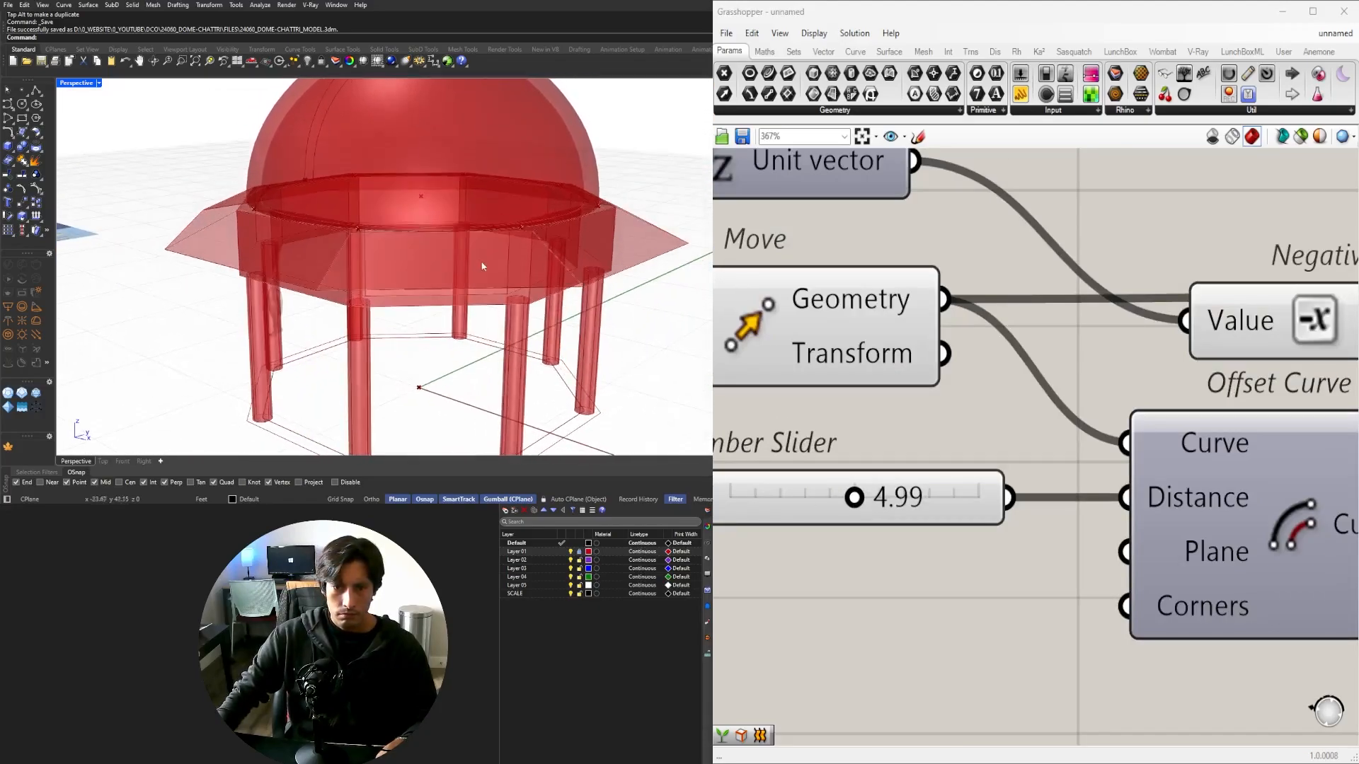
scroll(1154, 398, "down", 8)
right_click_drag(1330, 433, 794, 477)
Add a Move component fed by the lofted chajja from Loft.
left_click(929, 435)
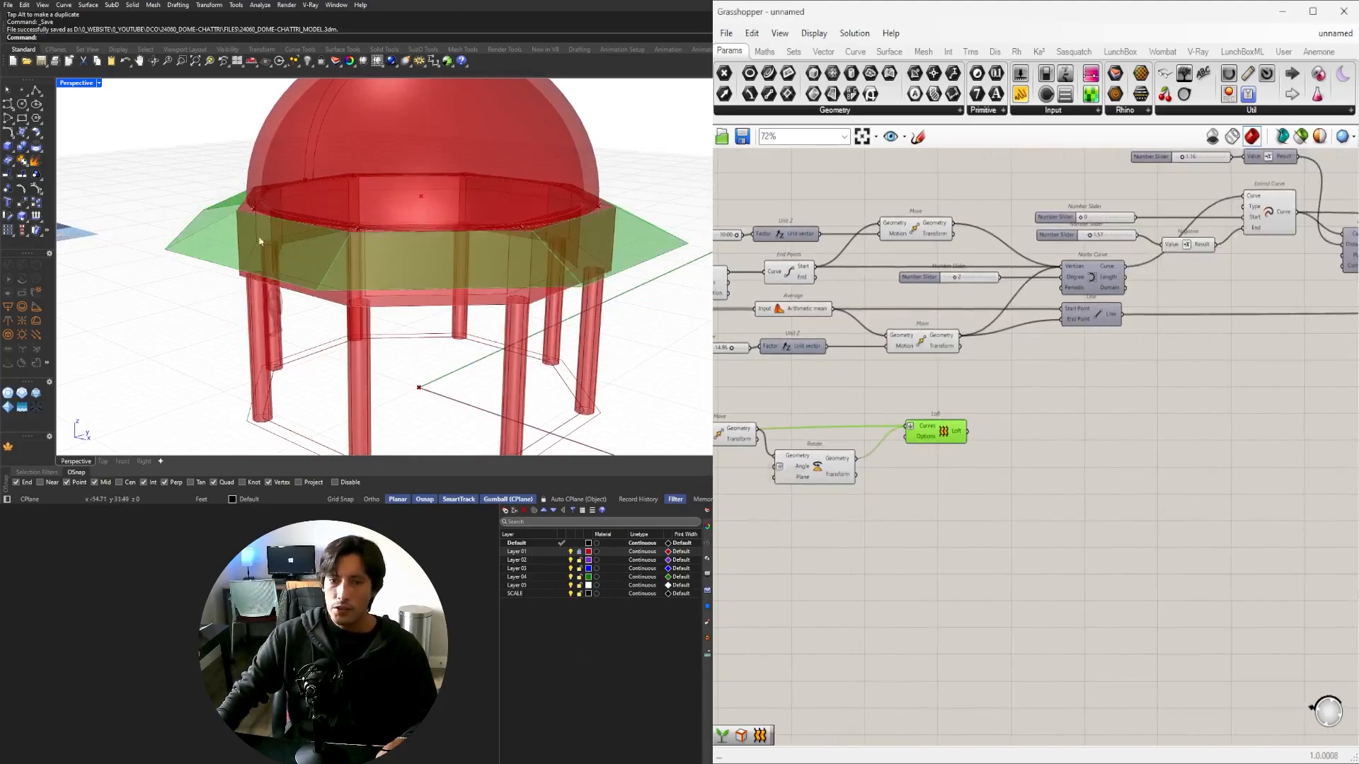
scroll(254, 198, "up", 5)
right_click_drag(436, 245, 440, 245)
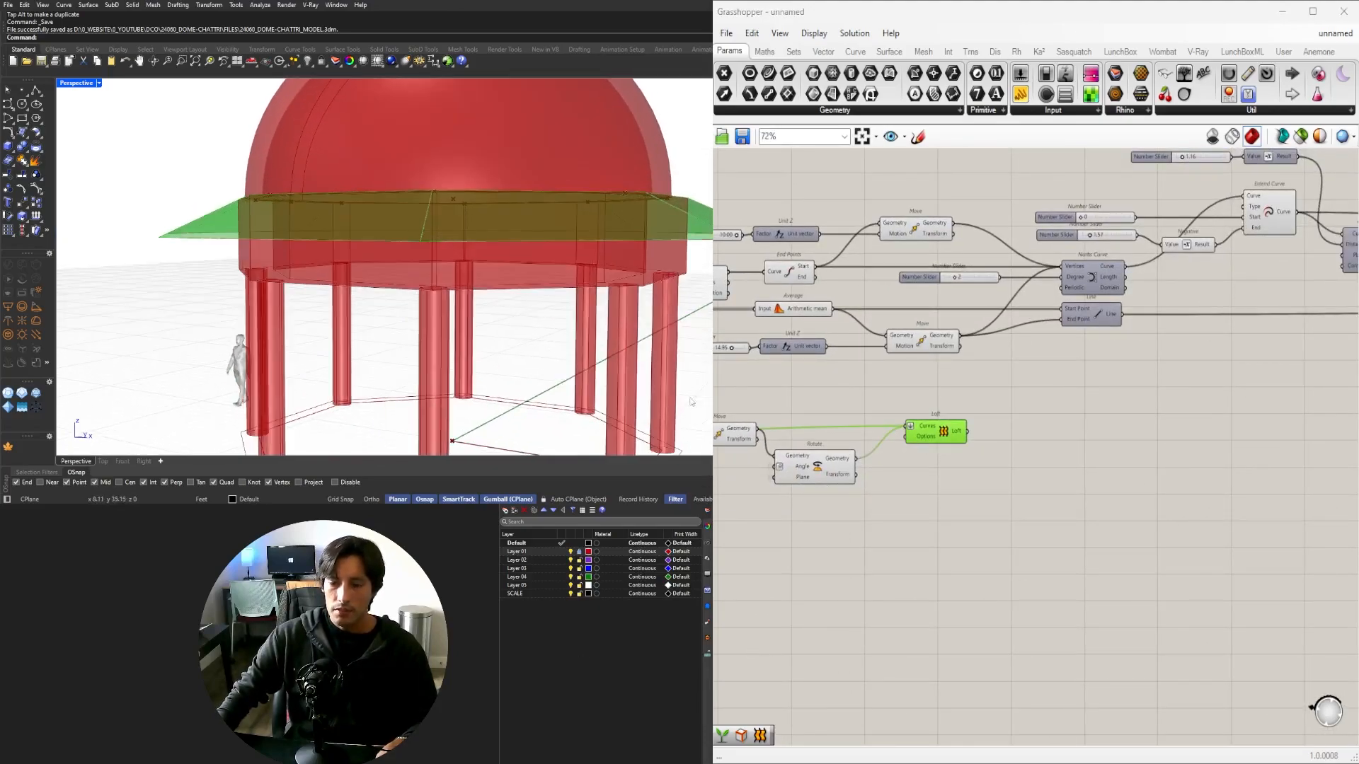
right_click_drag(347, 285, 311, 290)
double_click(998, 490)
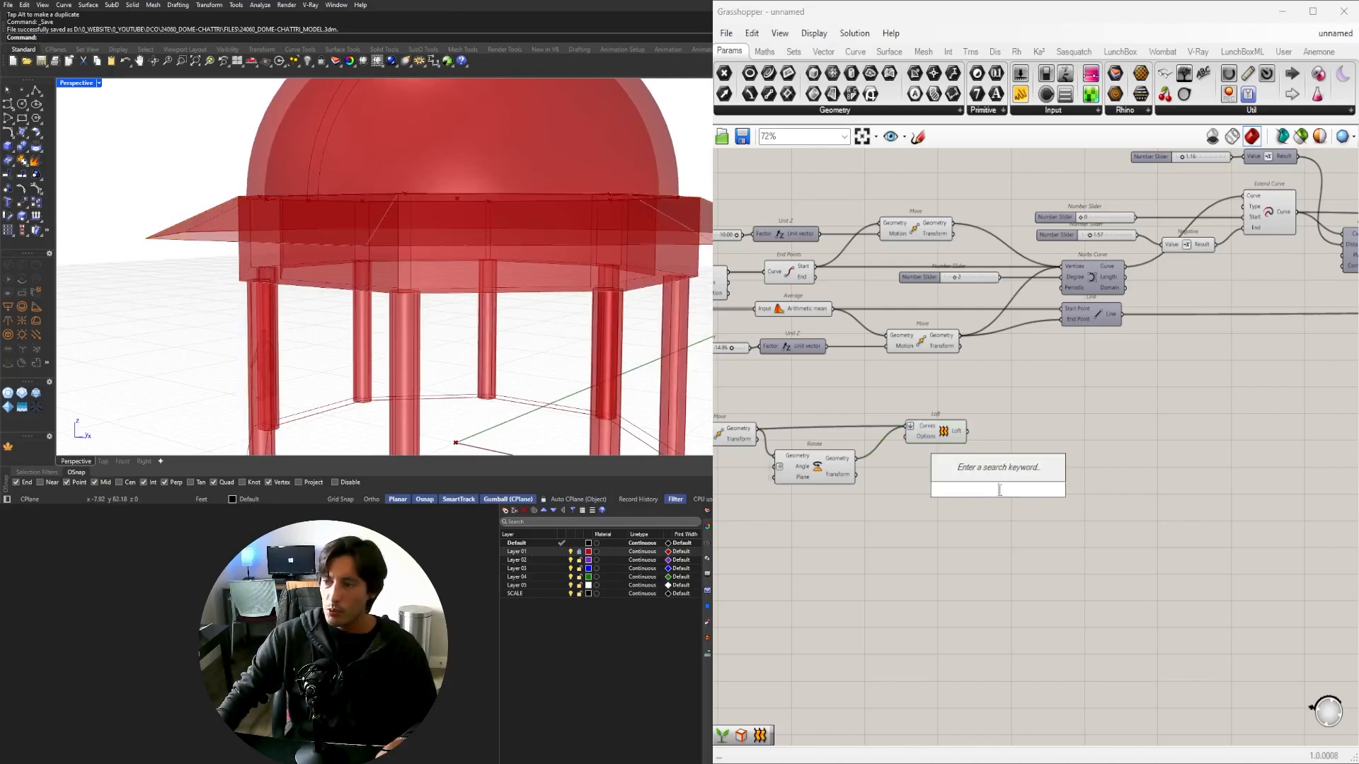
type("MOVE")
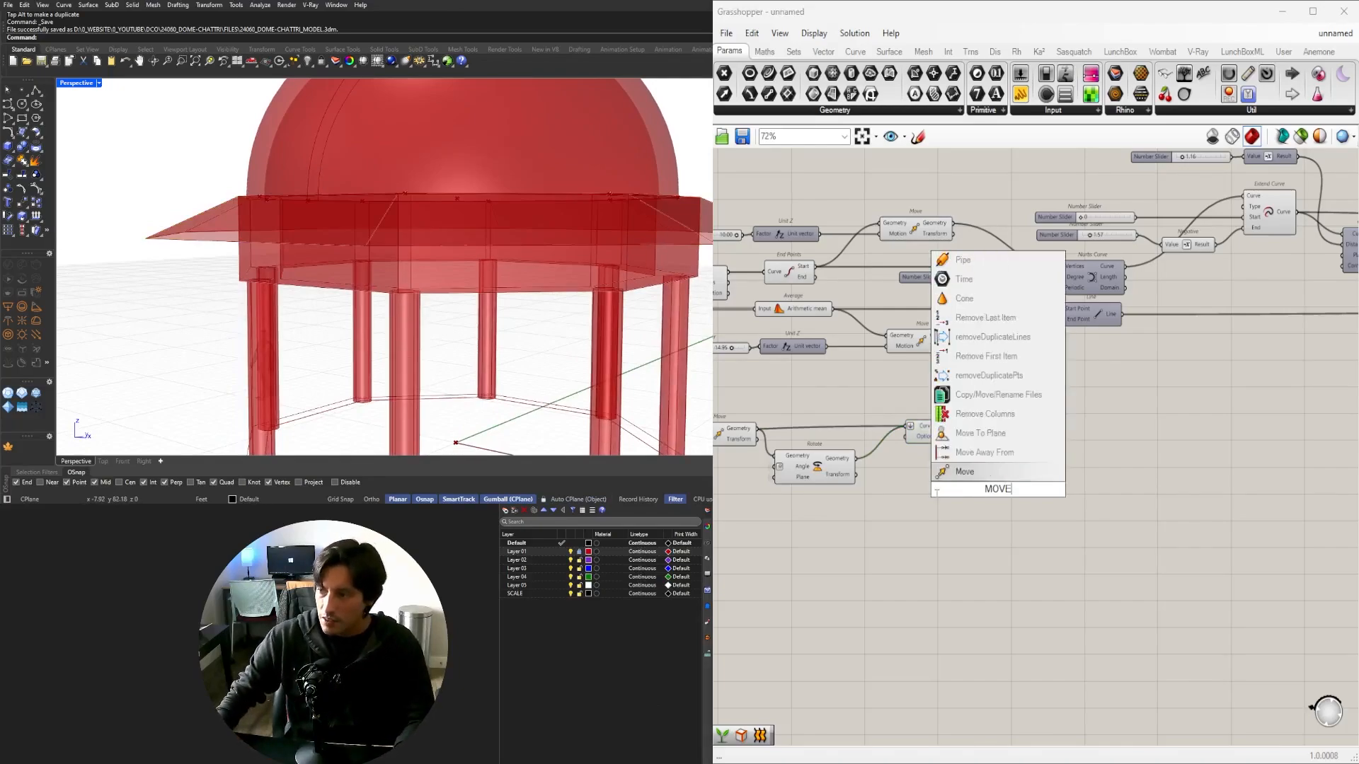
key("Return")
left_click_drag(972, 459, 1043, 458)
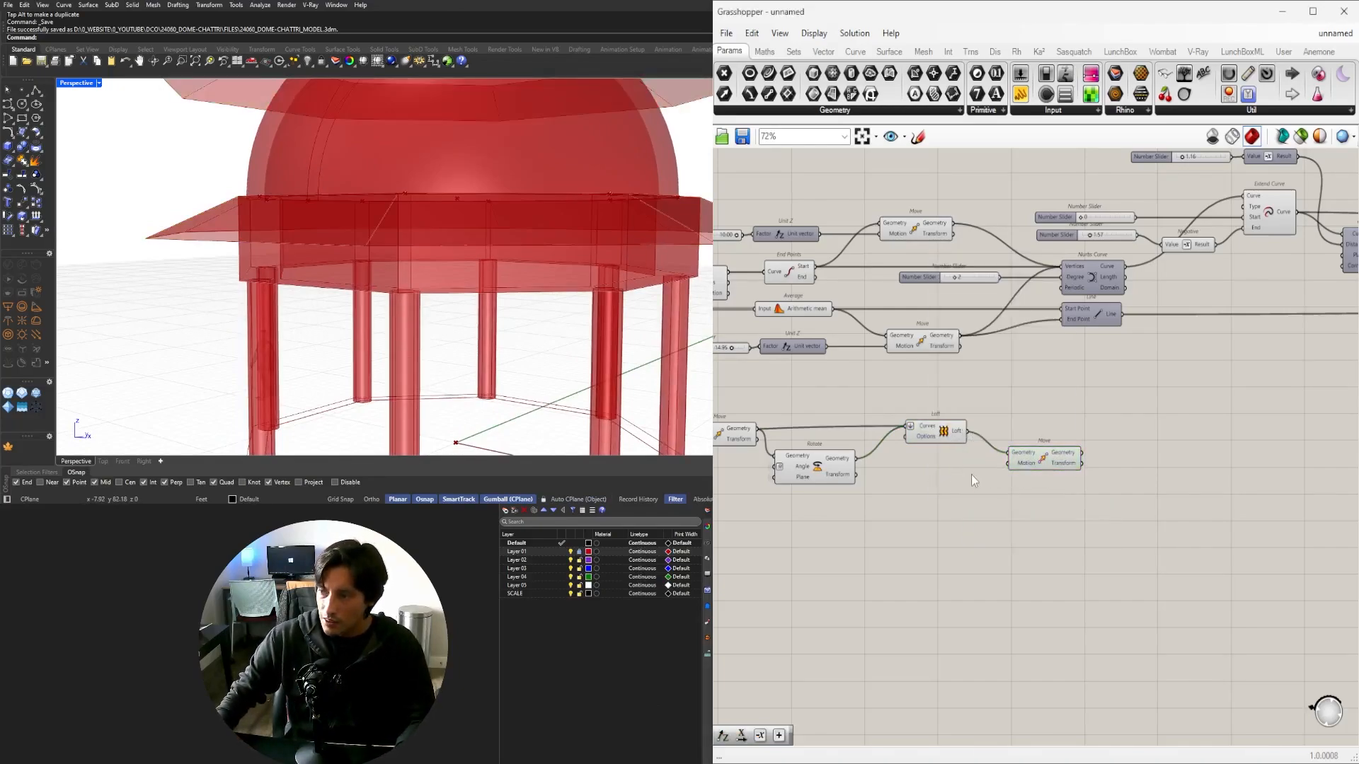
Add Unit Z, Negative and a 1.5 slider, wiring Negative into Move's Motion.
double_click(971, 474)
type("Z")
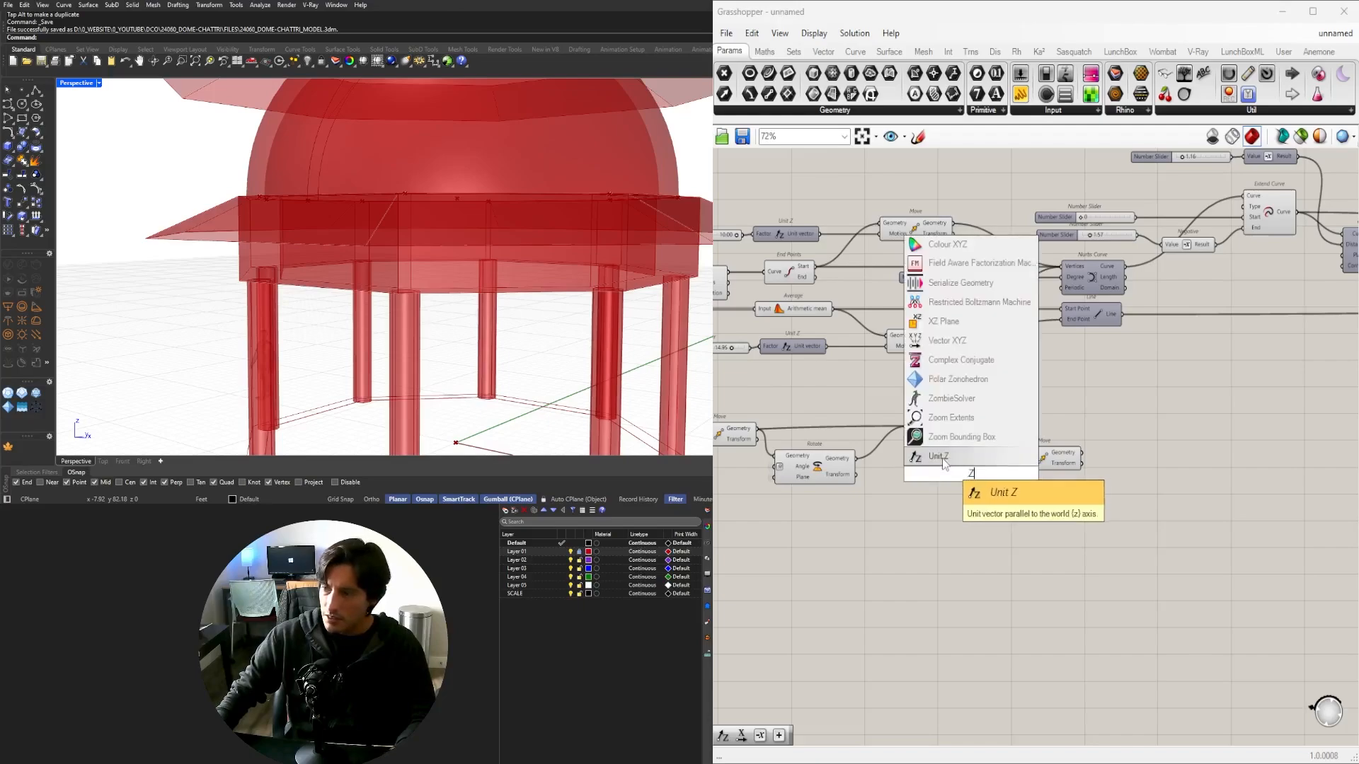
key("Return")
left_click_drag(963, 479, 897, 509)
double_click(967, 516)
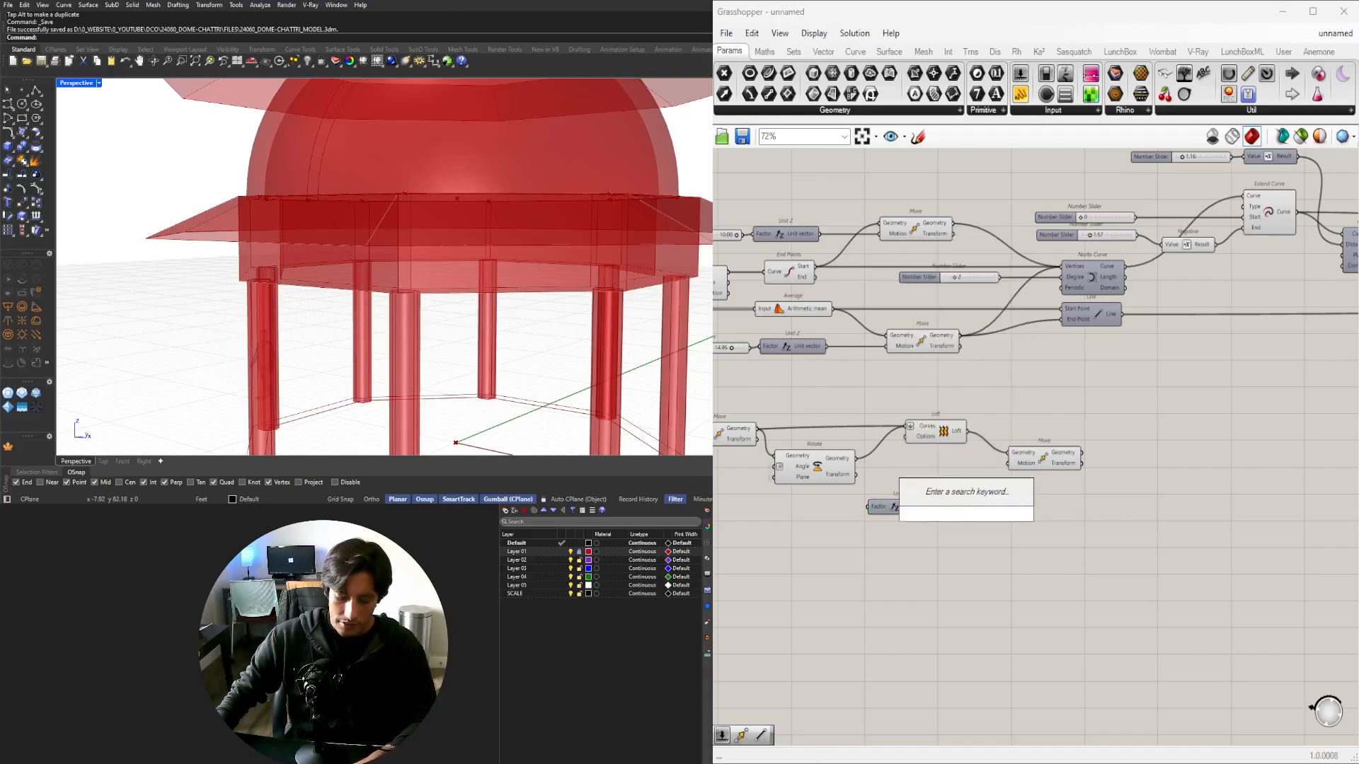
type("neg")
key("Return")
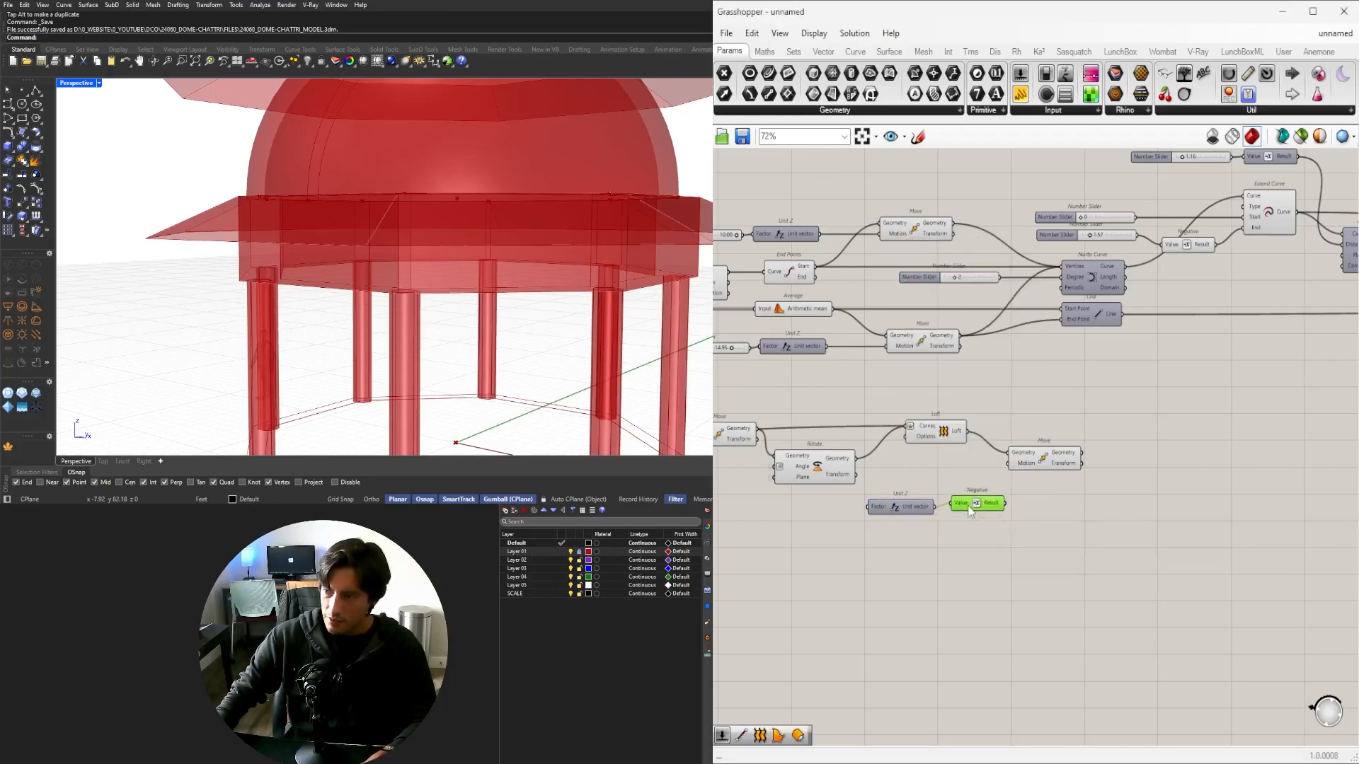
double_click(827, 515)
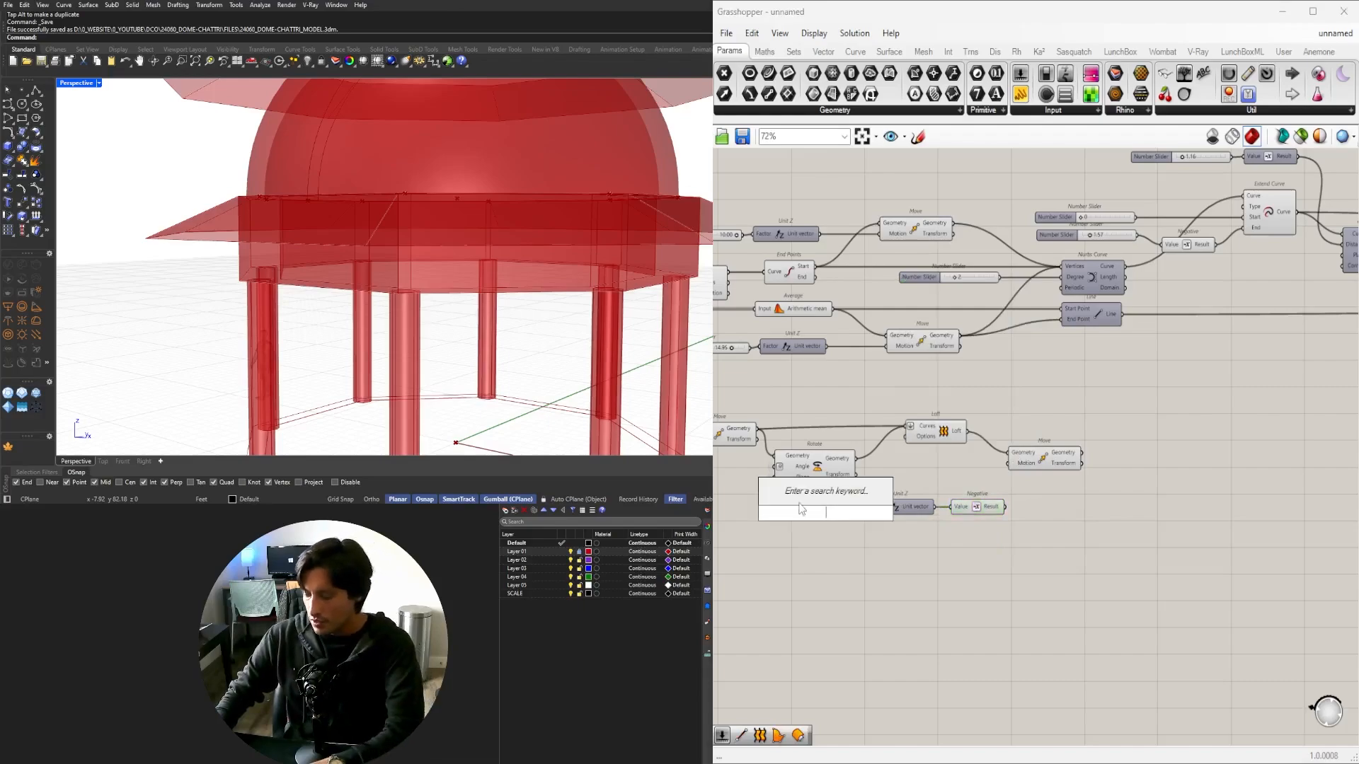
type("1.5")
key("Return")
scroll(813, 508, "up", 4)
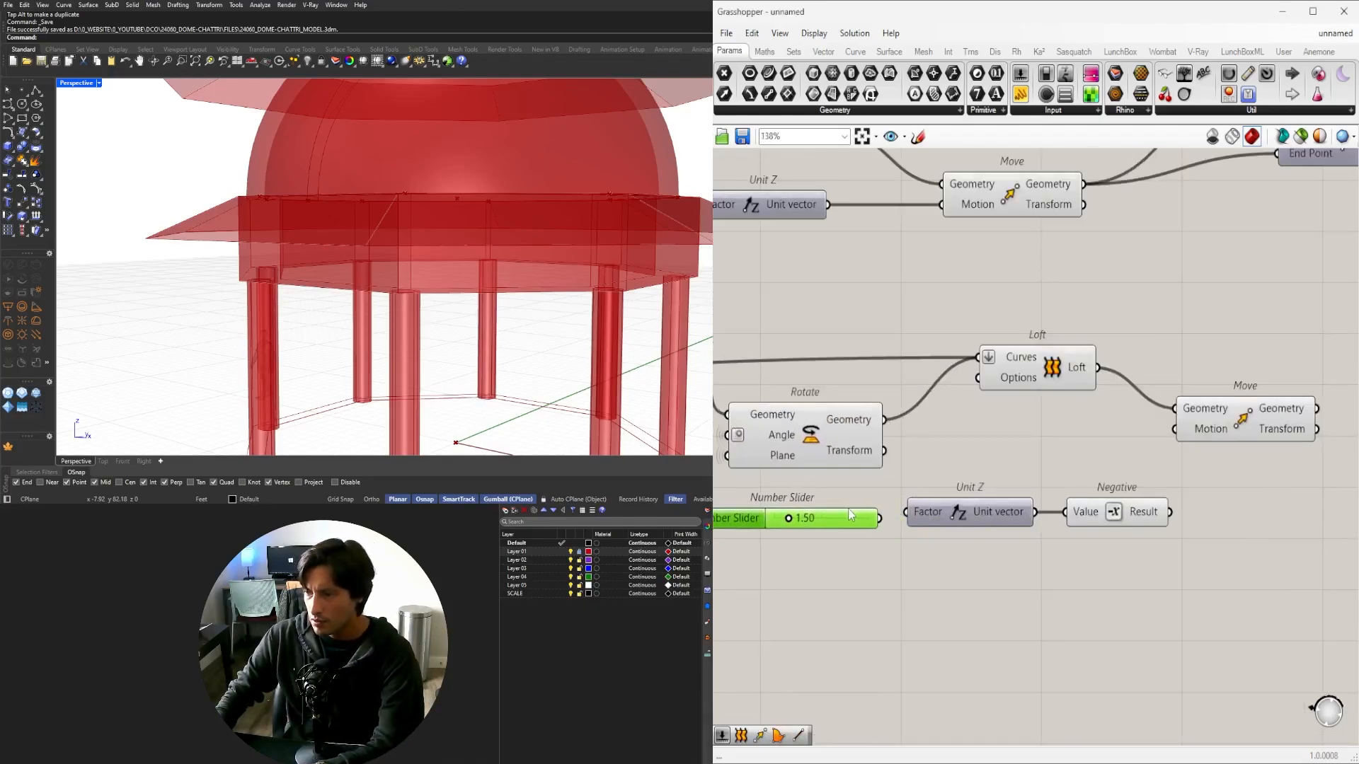
left_click_drag(1166, 446, 1175, 430)
left_click_drag(1204, 420, 1247, 484)
Hide the Loft preview and set the Move slider to 1.11.
left_click(1070, 351)
middle_click(1067, 333)
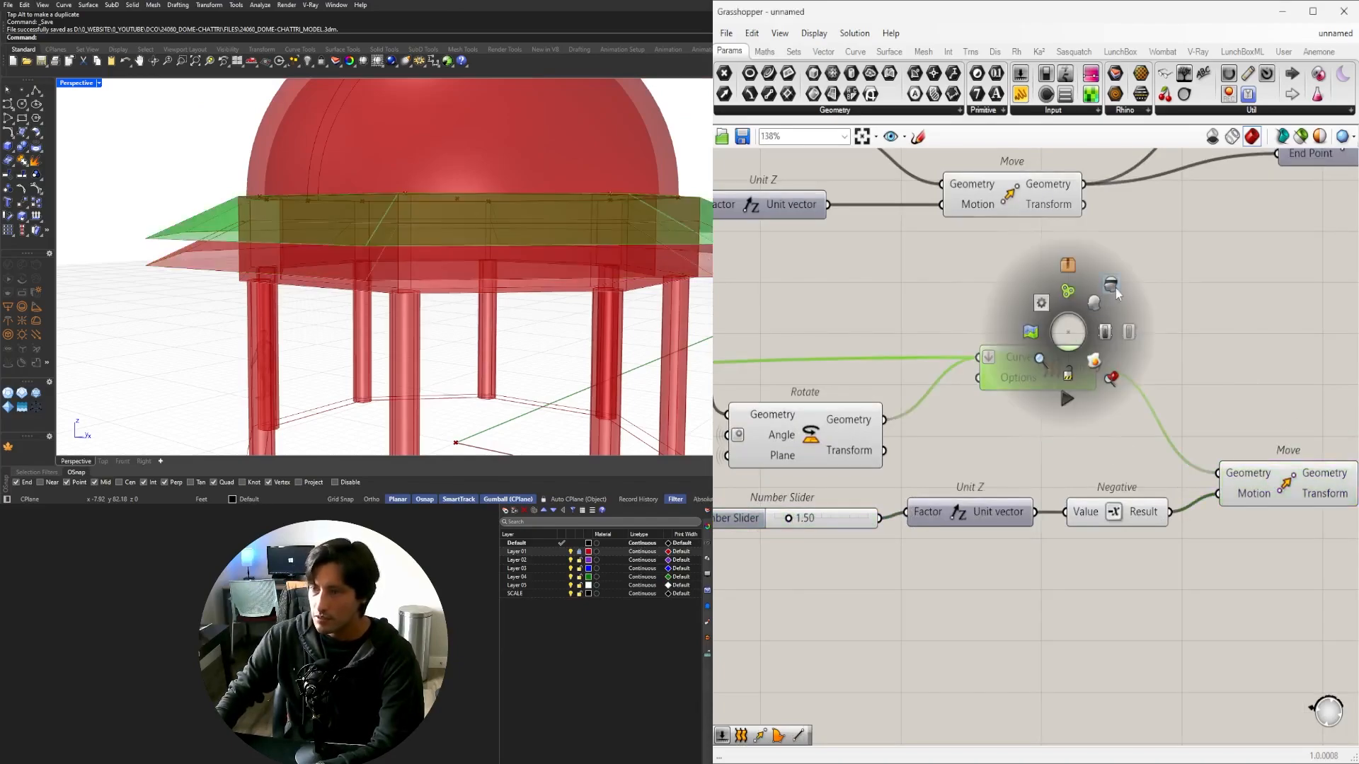
left_click(1110, 293)
right_click_drag(943, 574, 1099, 541)
scroll(952, 481, "up", 8)
mouse_move(941, 461)
left_mouse_down()
mouse_move(901, 461)
mouse_move(929, 461)
left_mouse_up()
scroll(1149, 377, "down", 8)
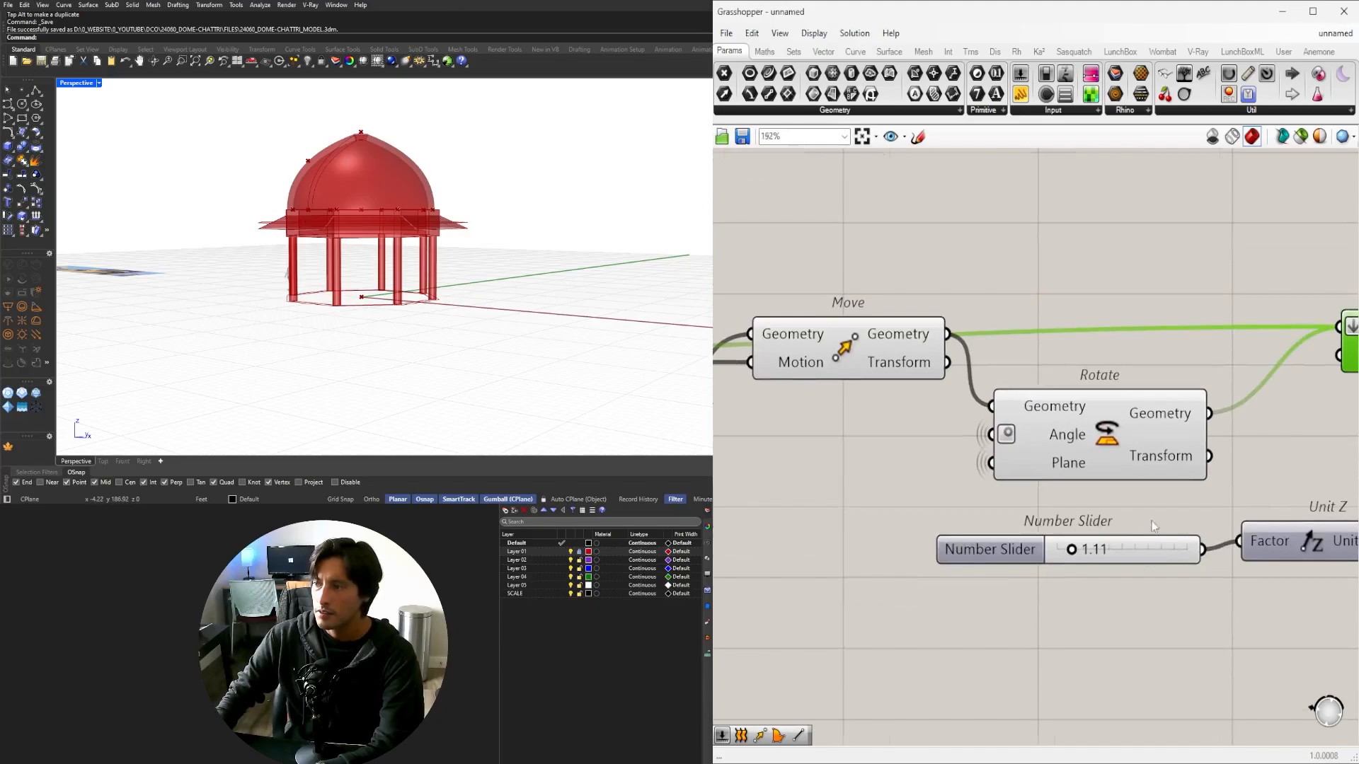
Turn off previews of Offset Curve, Move and Rotate, then select the new Move.
left_click_drag(1256, 506, 792, 372)
middle_click(820, 373)
left_click(863, 327)
right_click_drag(1274, 587, 855, 593)
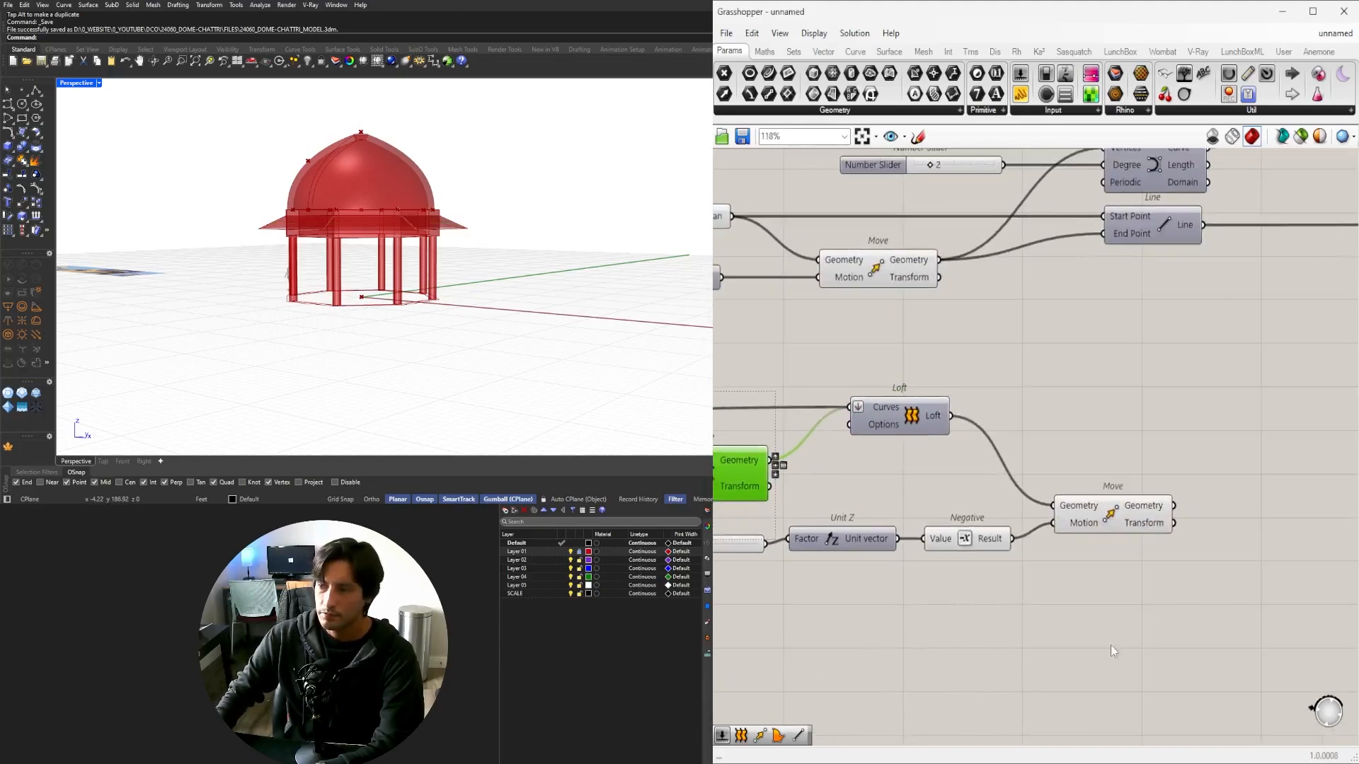
left_click(1110, 645)
left_click(1121, 522)
scroll(266, 238, "up", 3)
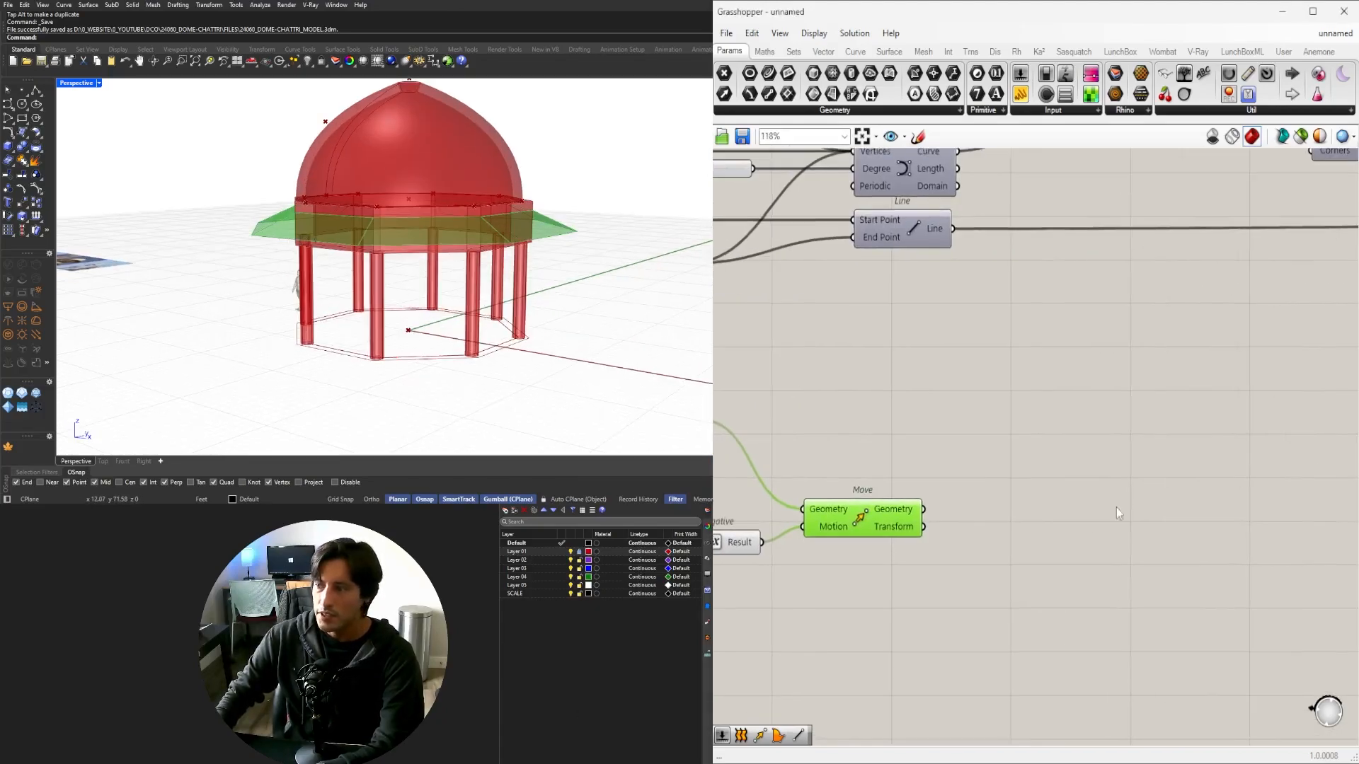
right_click_drag(1331, 517, 1080, 520)
Add Extrude, Negative and Unit Z components for the chajja thickness.
double_click(1080, 520)
type("extrude")
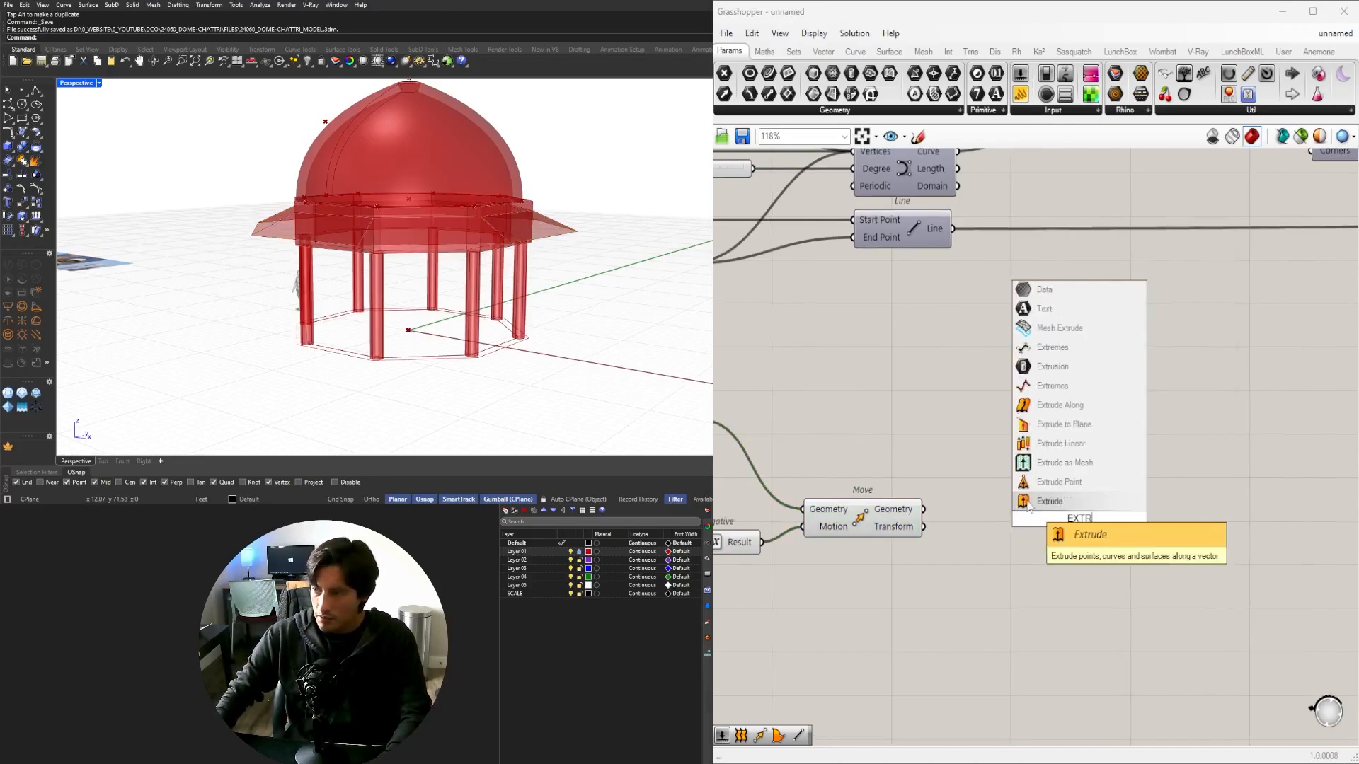
key("Return")
double_click(935, 546)
type("negative")
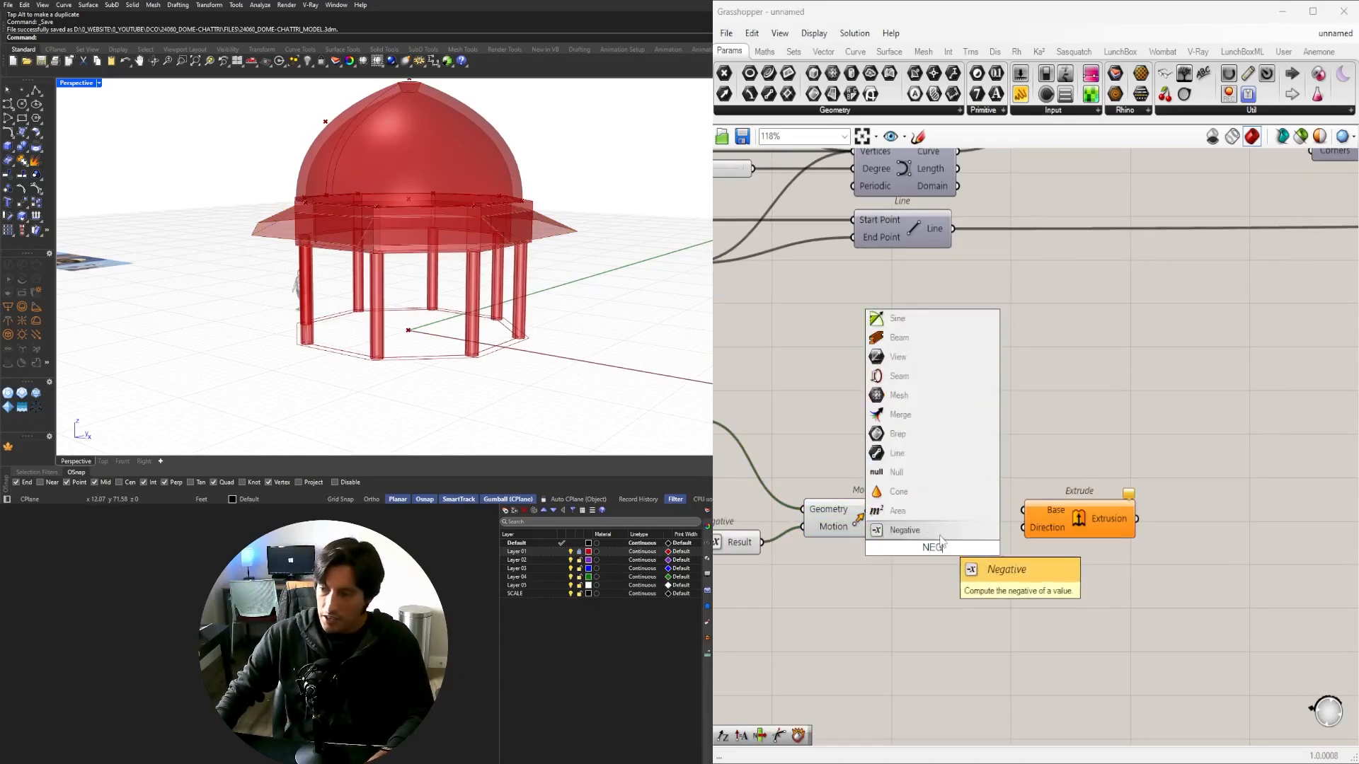
key("Return")
left_click_drag(932, 550, 954, 588)
double_click(827, 598)
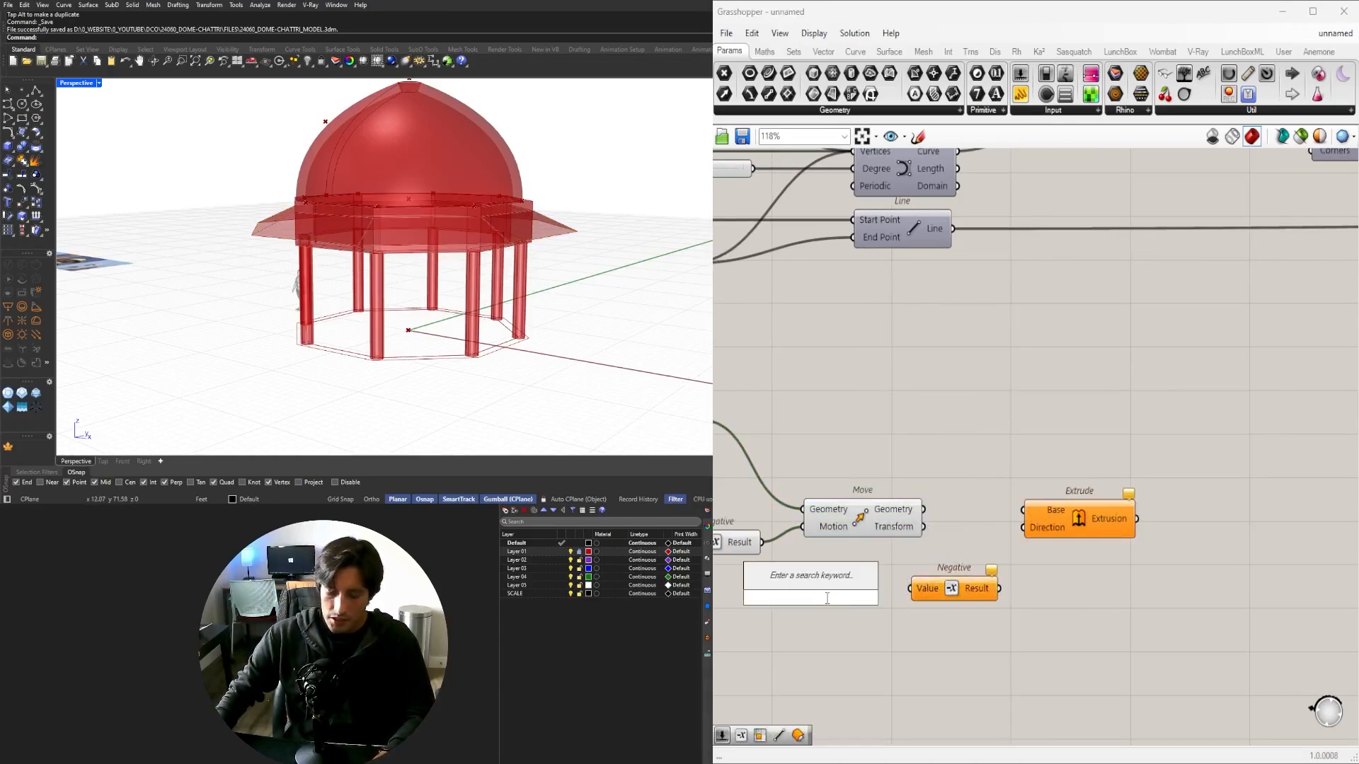
type("unit z")
key("Return")
left_click_drag(838, 598, 875, 591)
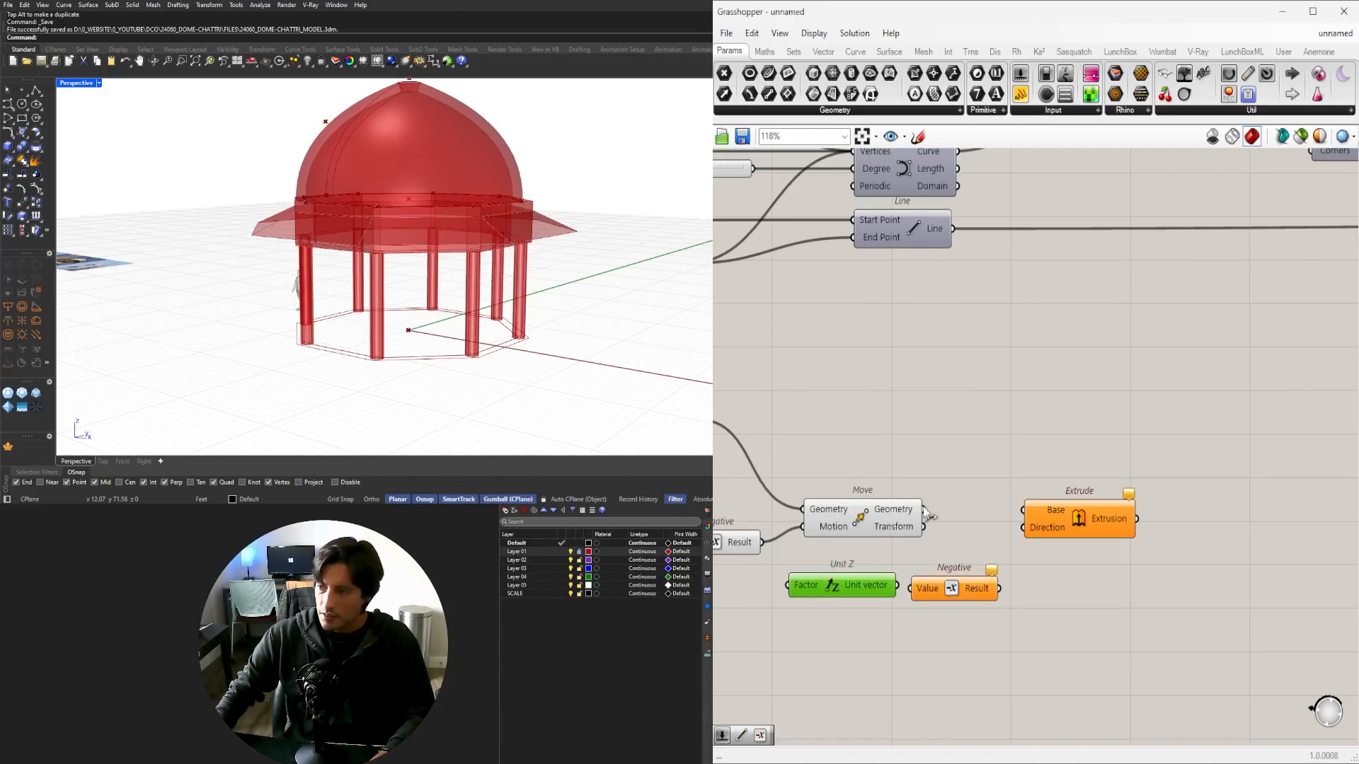
Wire Move into Extrude's Base and Unit Z into Negative, driven by a slider set to 0.322.
left_click_drag(926, 509, 1115, 526)
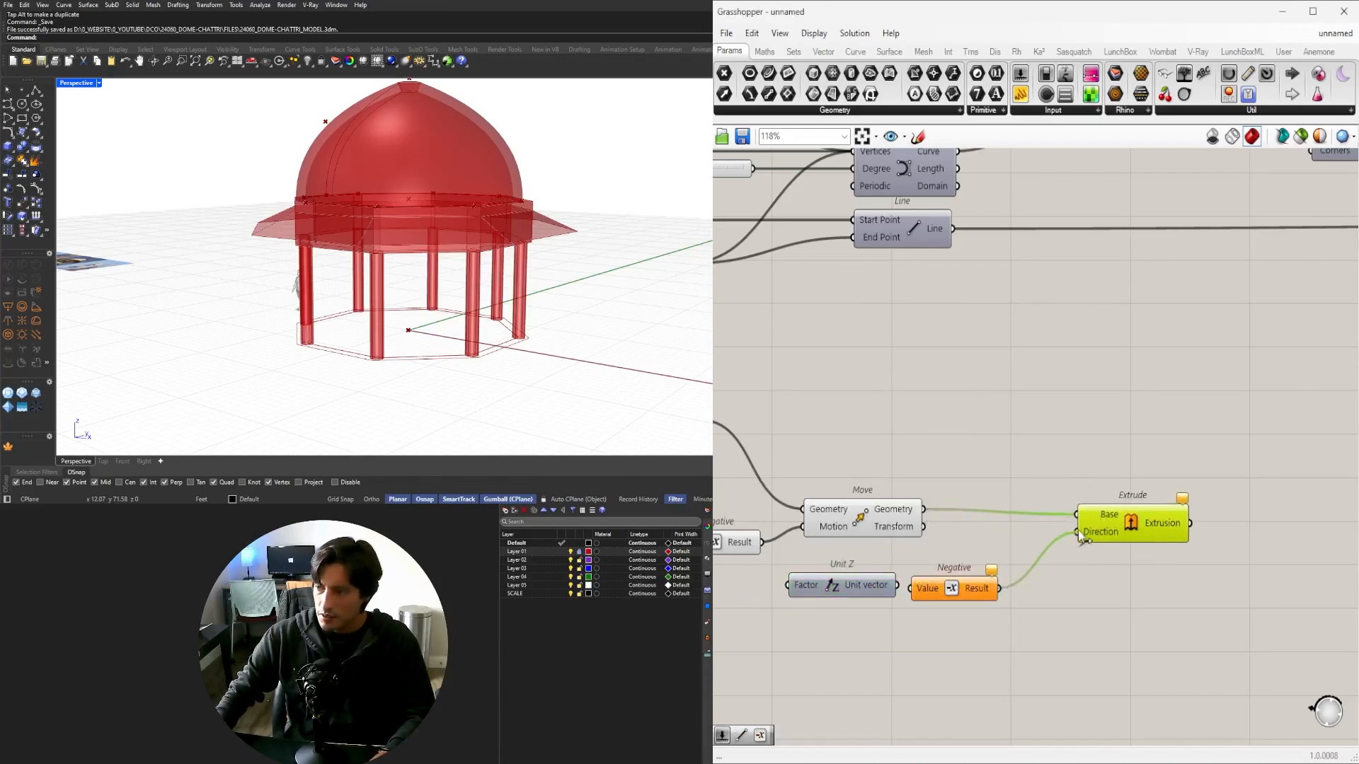
left_click_drag(895, 585, 910, 588)
right_click_drag(757, 614, 974, 588)
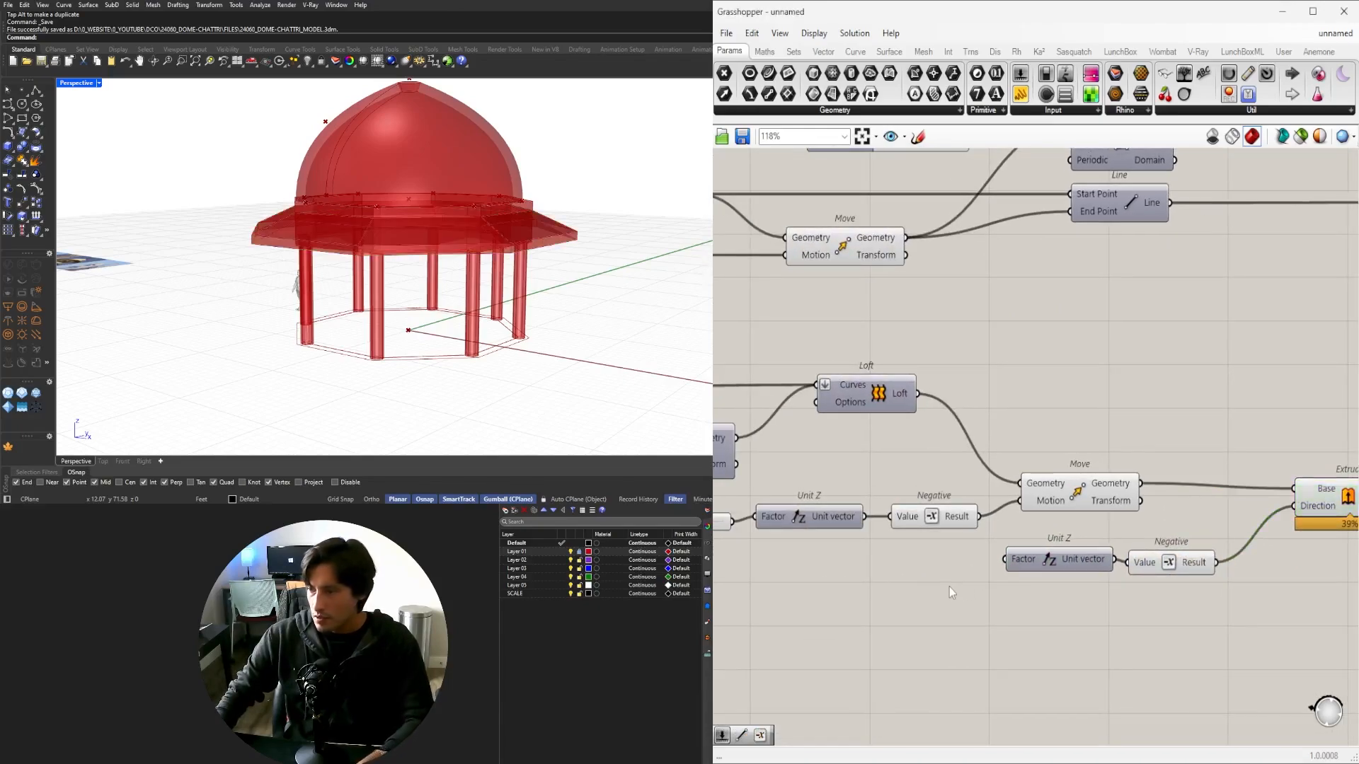
double_click(949, 587)
type(".125")
key("Return")
scroll(989, 567, "up", 3)
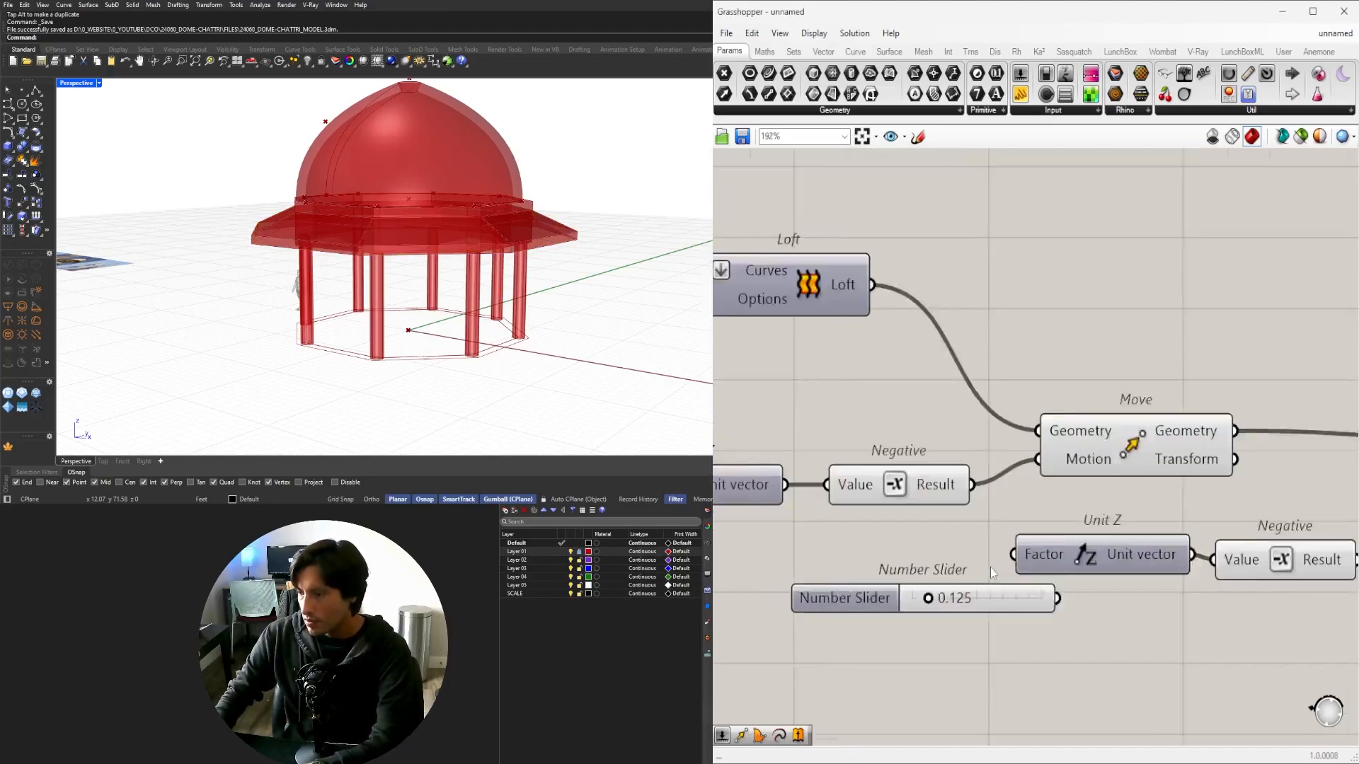
left_click_drag(1007, 611, 1019, 554)
scroll(1029, 554, "down", 3)
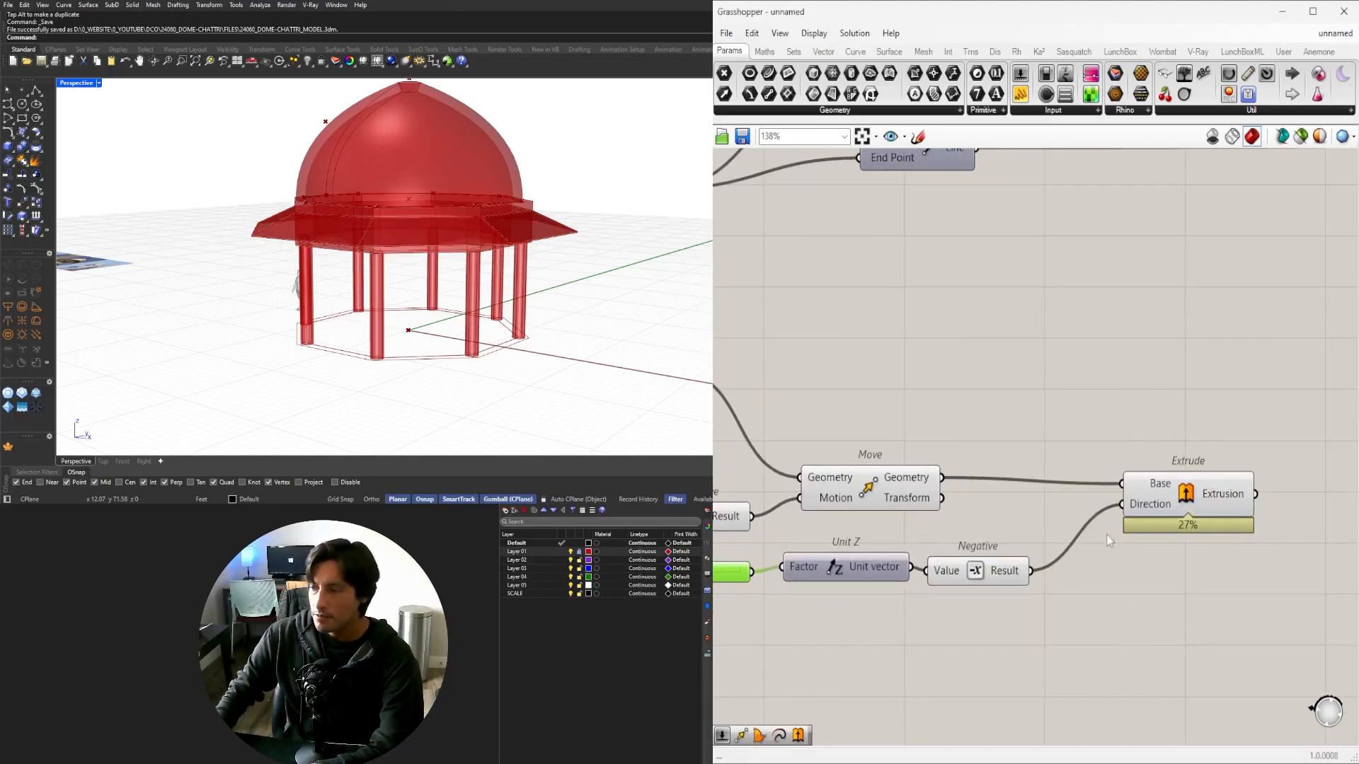
right_click_drag(729, 573, 886, 573)
scroll(886, 573, "up", 5)
left_click_drag(919, 540, 999, 541)
Hide the Move preview and inspect the downward-extruded chajja from an oblique view.
scroll(1292, 580, "down", 5)
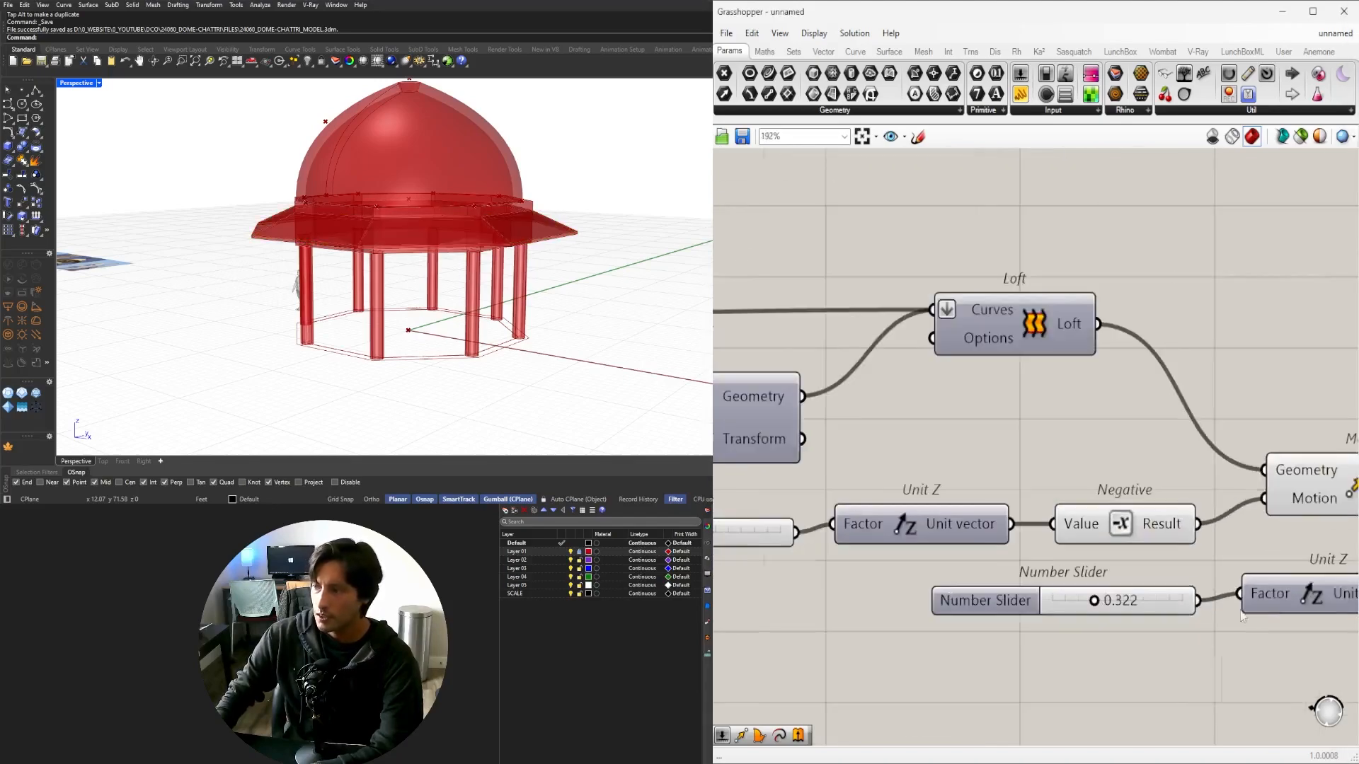
left_click(1235, 495)
middle_click(1190, 420)
left_click(1233, 374)
right_click_drag(1318, 426, 972, 425)
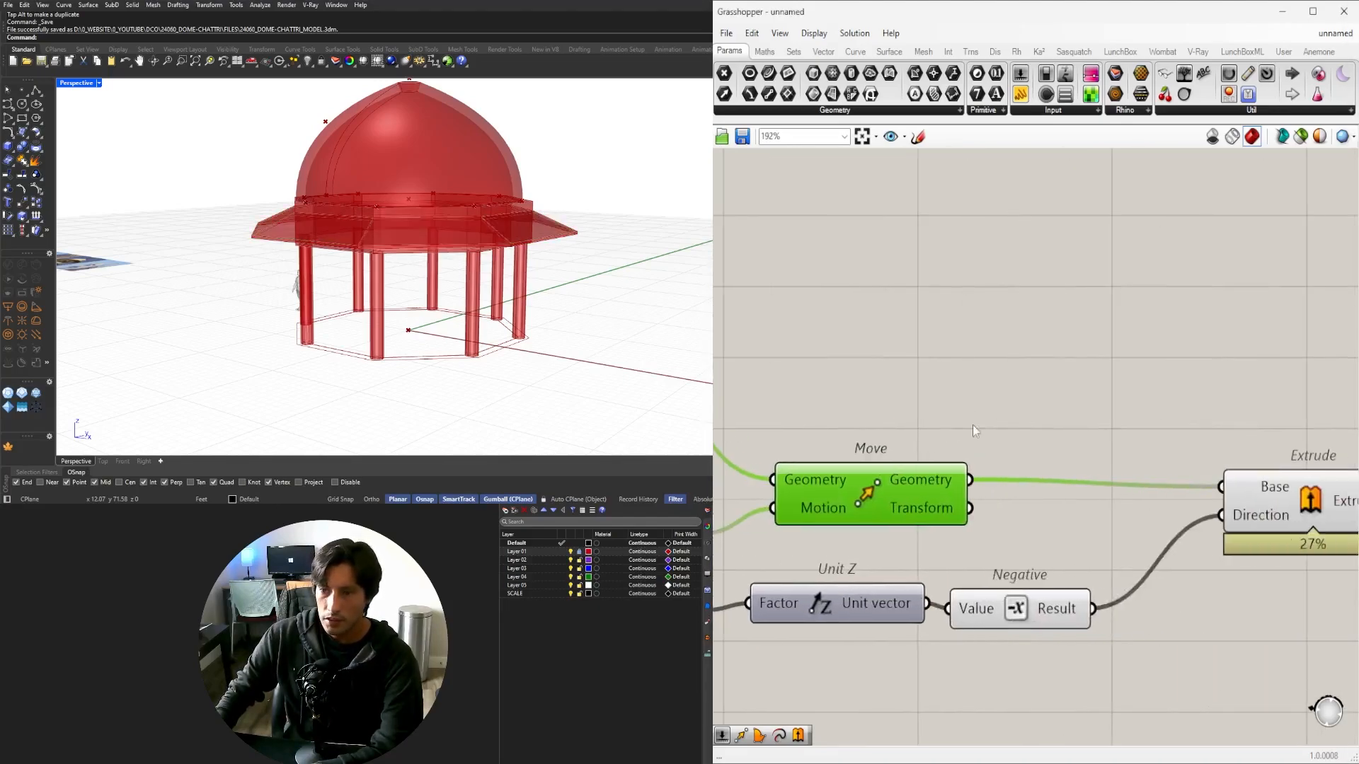
left_click(972, 425)
left_click(1282, 495)
right_click_drag(294, 233, 401, 289)
scroll(400, 289, "down", 5)
right_click_drag(555, 315, 433, 290)
scroll(408, 283, "down", 4)
scroll(413, 318, "up", 8)
scroll(413, 317, "down", 3)
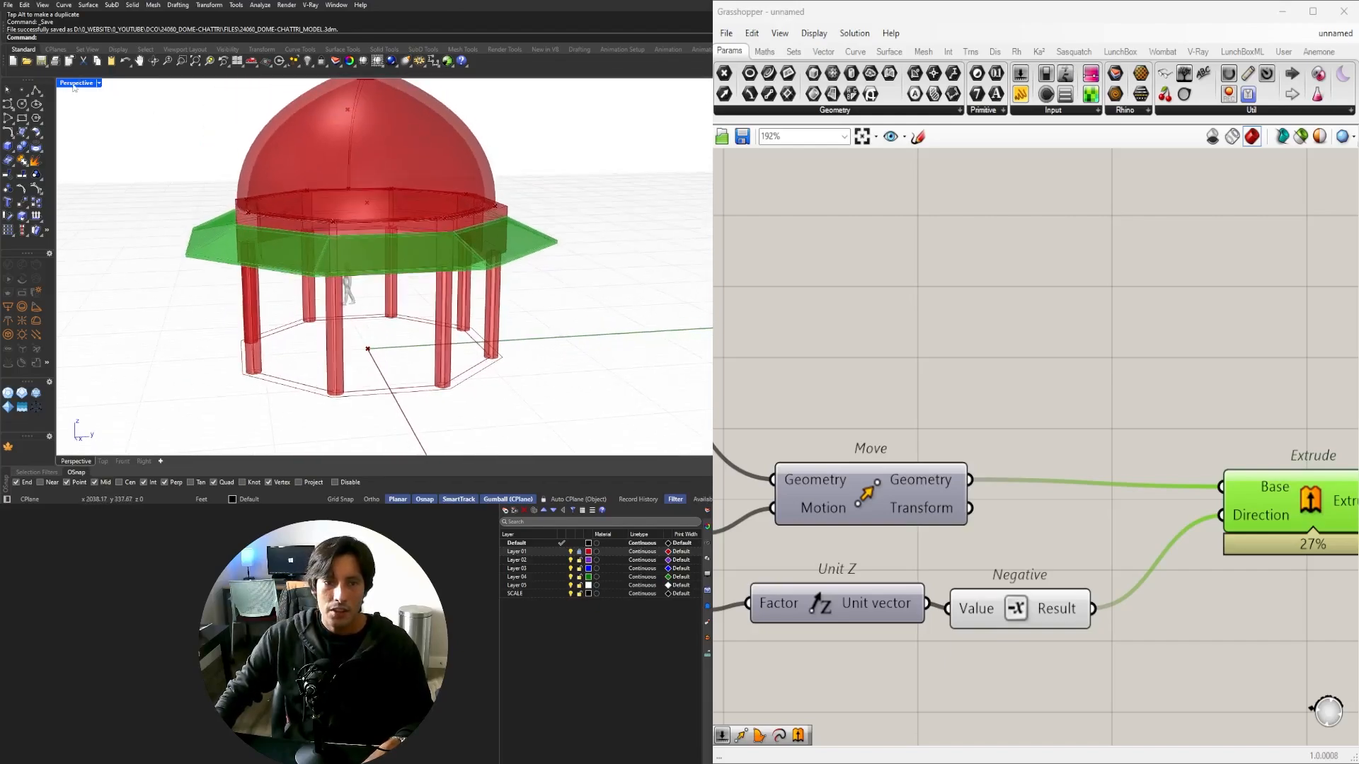
double_click(74, 83)
double_click(65, 84)
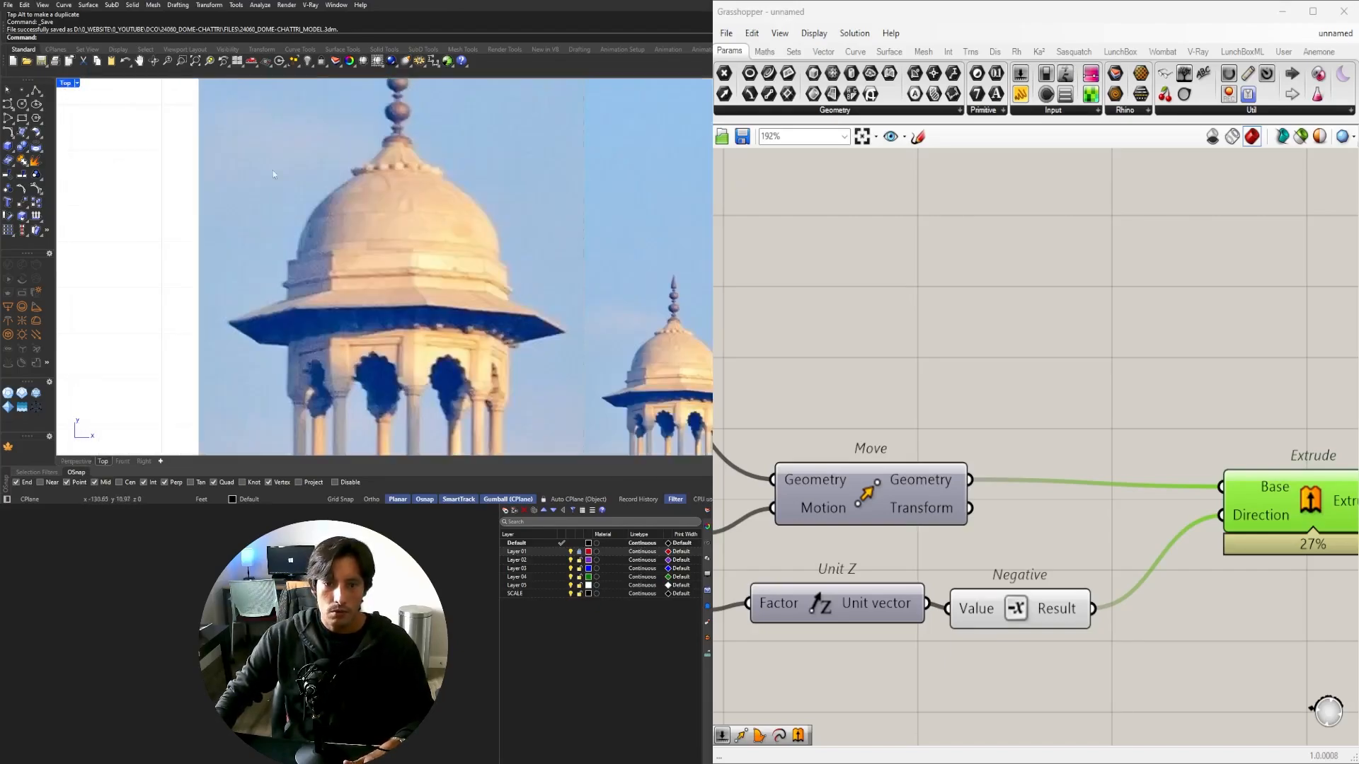
scroll(561, 305, "down", 5)
scroll(545, 290, "up", 10)
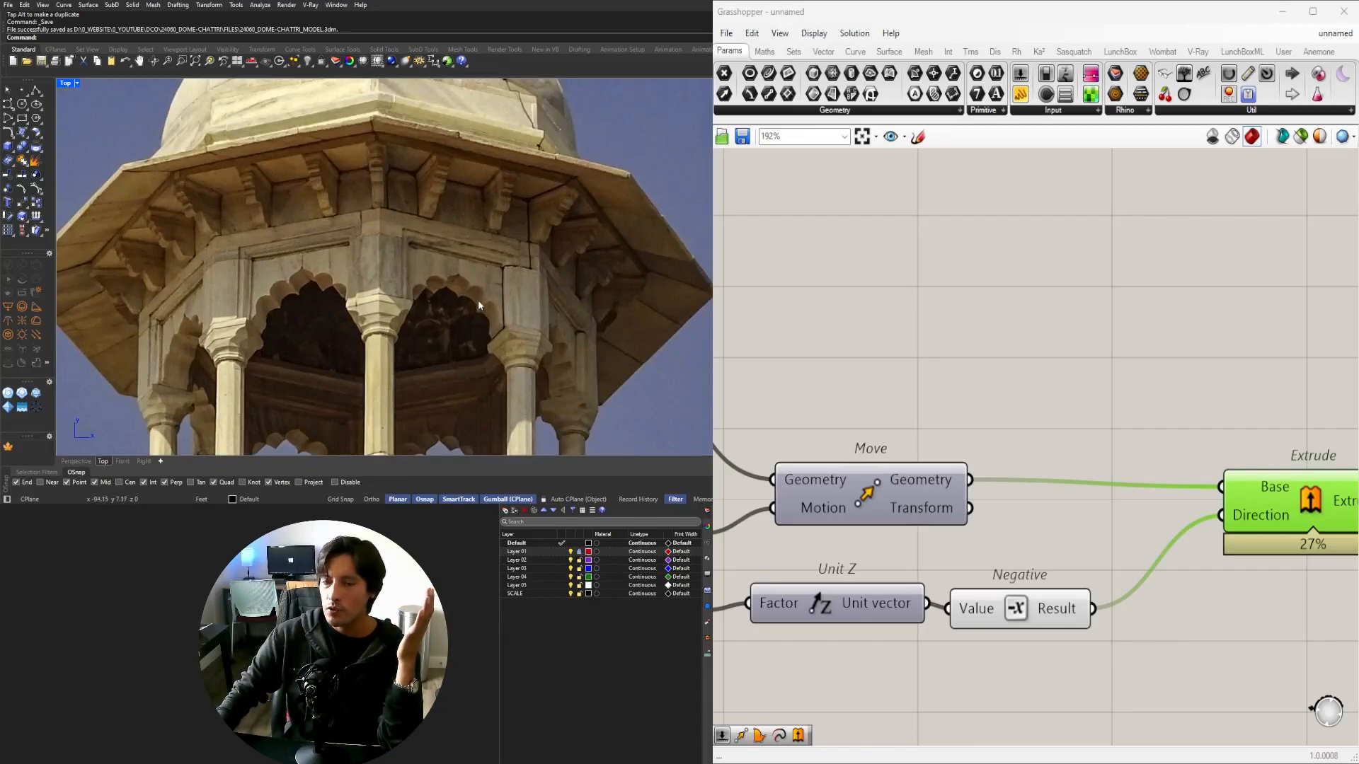
double_click(68, 84)
double_click(416, 84)
scroll(352, 356, "up", 3)
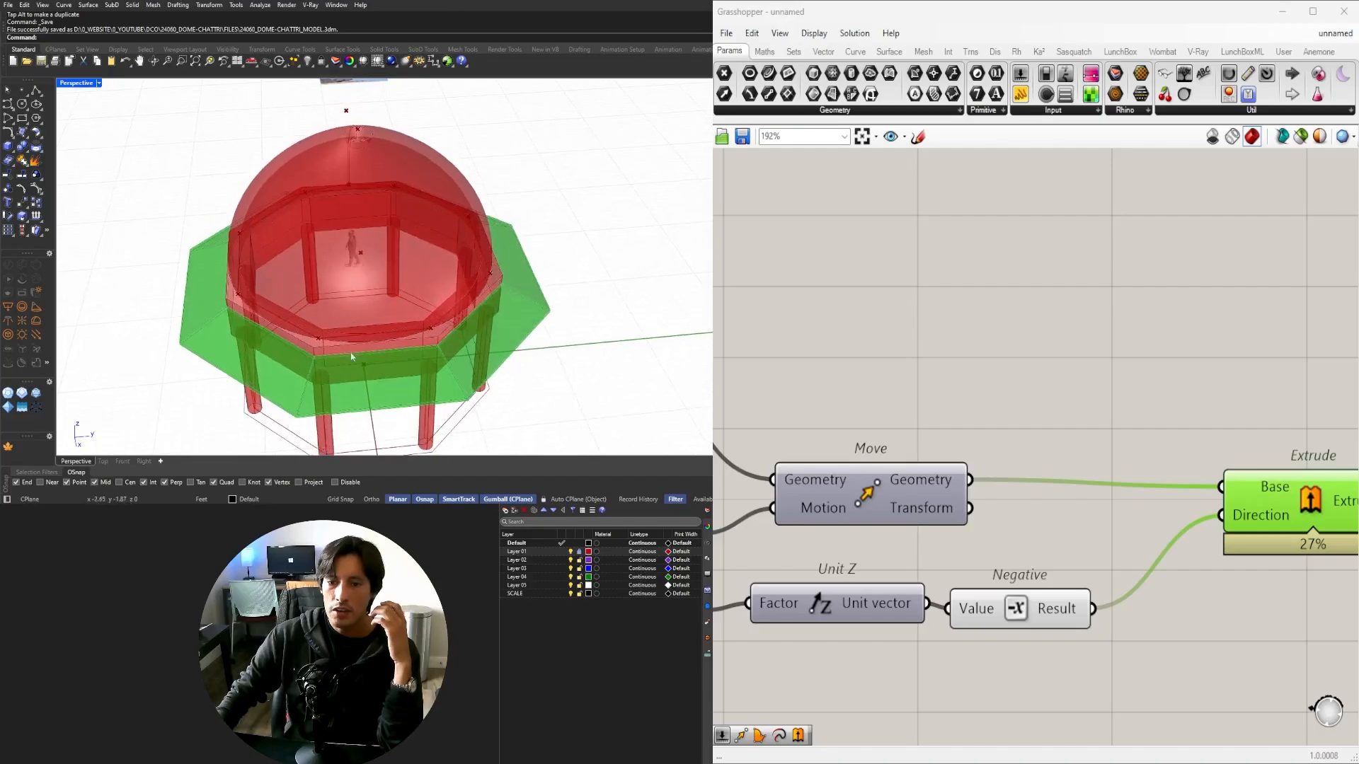
right_click_drag(512, 249, 350, 272)
scroll(333, 254, "up", 5)
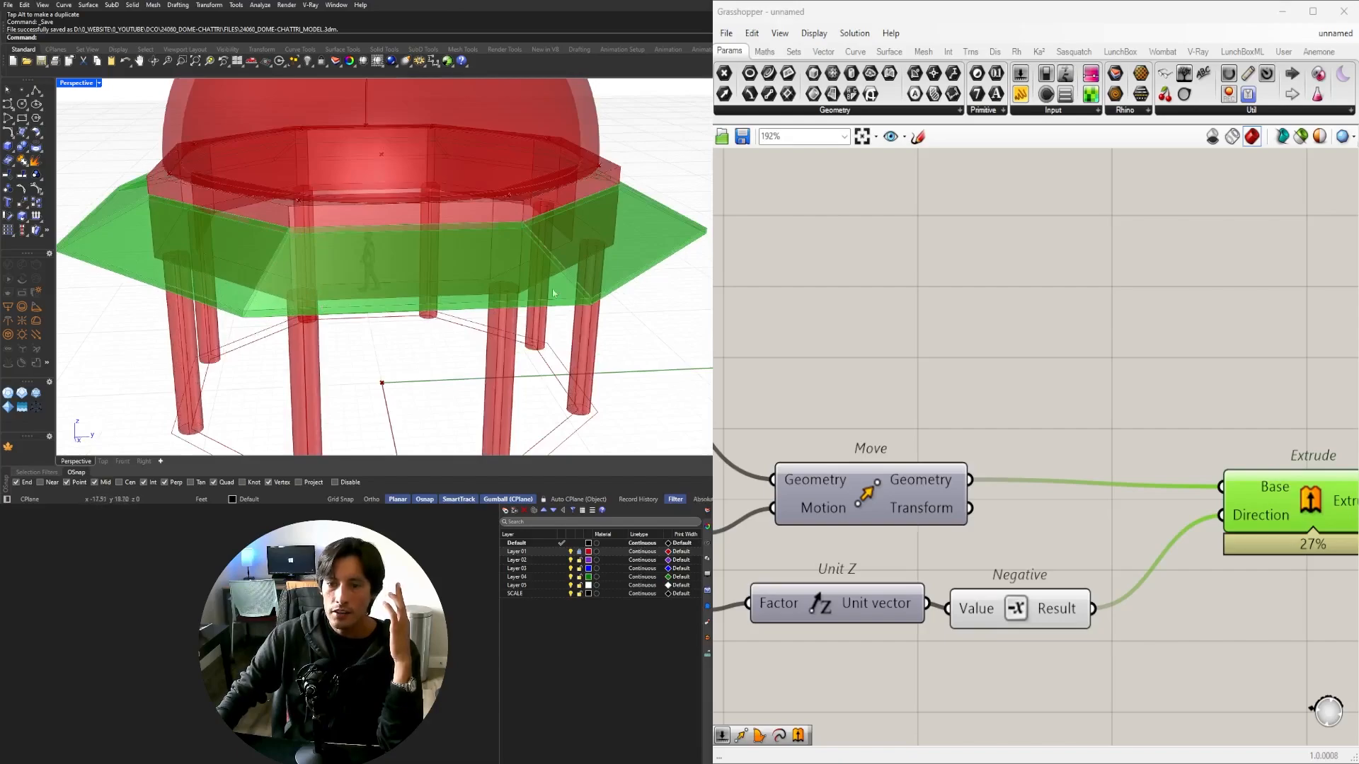
scroll(484, 236, "down", 3)
right_click_drag(707, 261, 673, 207)
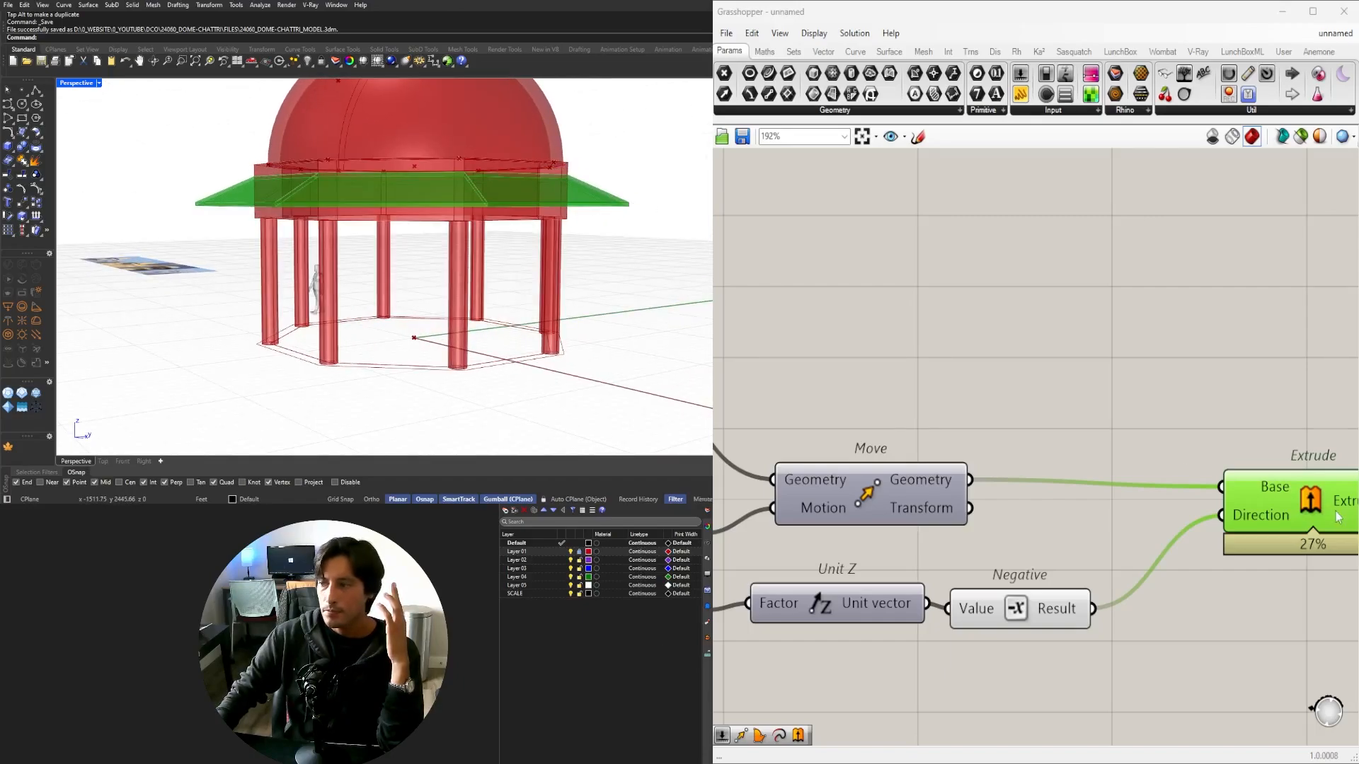
mouse_move(411, 238)
right_mouse_down()
mouse_move(383, 306)
mouse_move(329, 231)
mouse_move(310, 237)
mouse_move(398, 250)
right_mouse_up()
Move the Extrude component aside and pan the definition to the Loft.
scroll(984, 430, "down", 3)
left_click(1207, 450)
right_click_drag(1206, 450, 943, 489)
mouse_move(936, 507)
left_mouse_down()
mouse_move(952, 492)
mouse_move(947, 506)
left_mouse_up()
right_click_drag(938, 509, 1155, 508)
right_click_drag(831, 467, 1231, 460)
scroll(1231, 460, "down", 2)
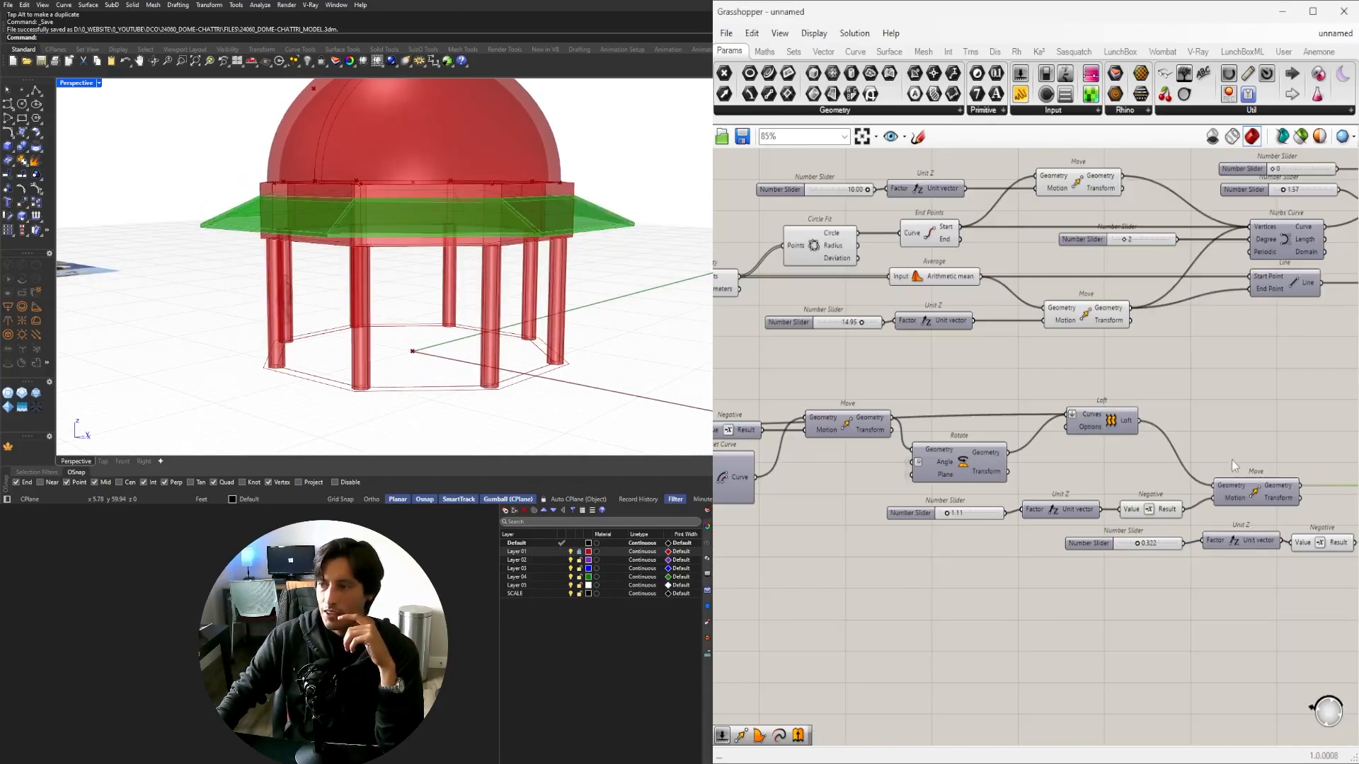
right_click_drag(1077, 455, 1065, 491)
scroll(1065, 492, "up", 3)
Temporarily show the lofted chajja preview, inspect it from above, then hide it.
left_click_drag(1023, 489, 983, 379)
middle_click(996, 376)
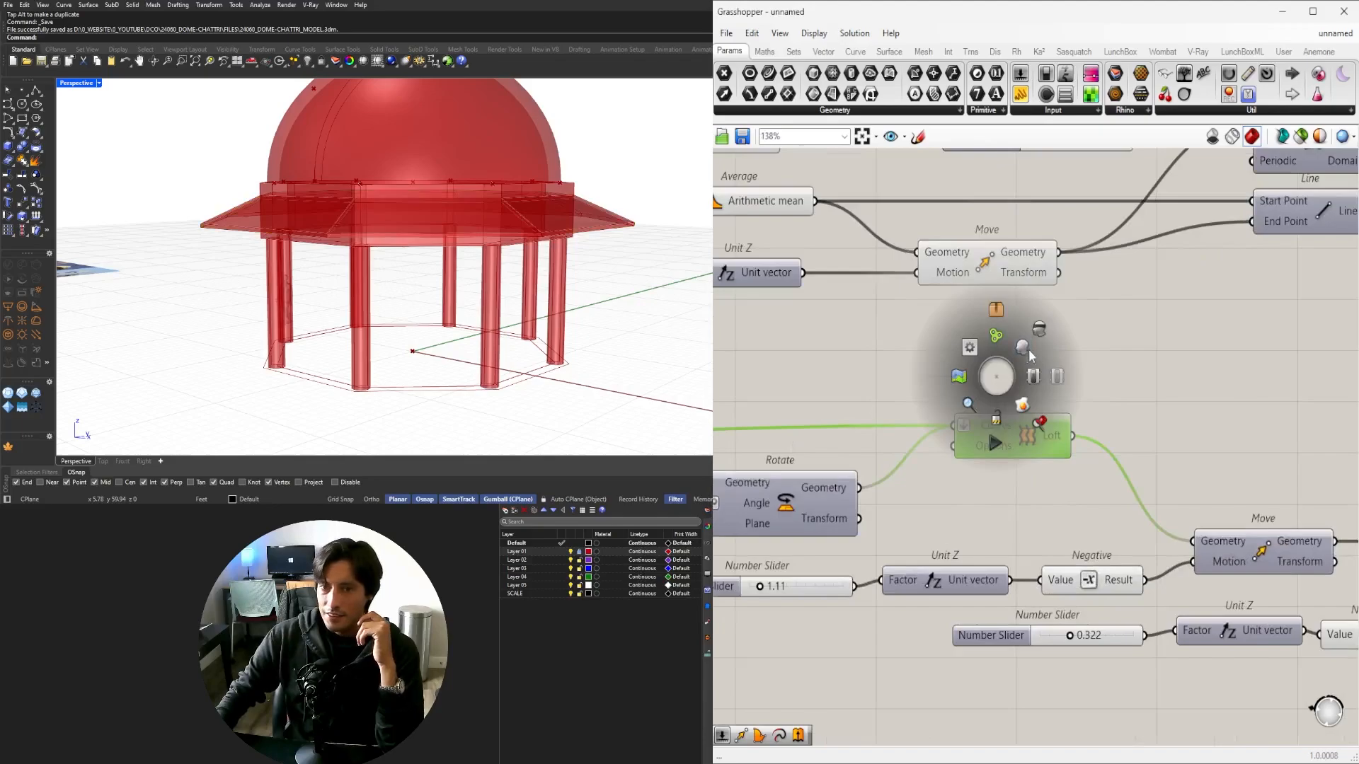
left_click(1019, 352)
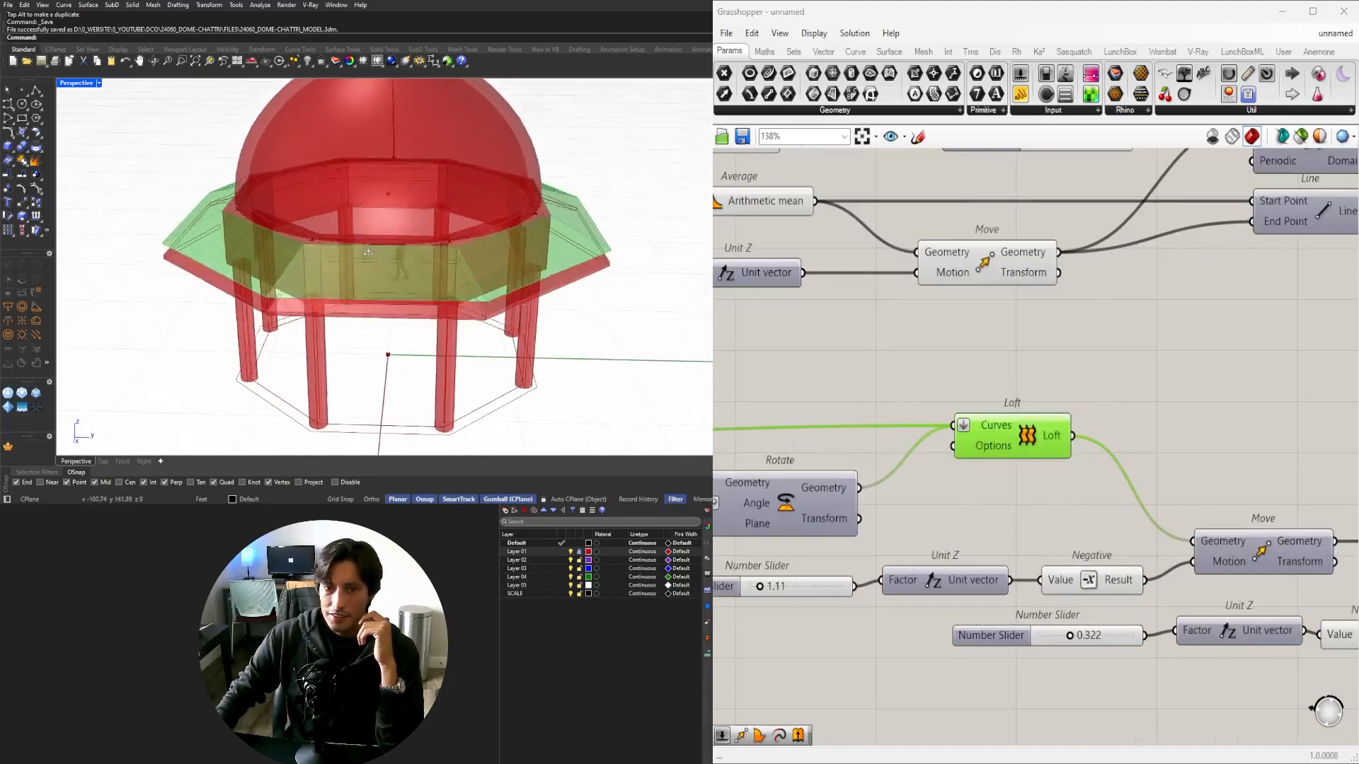
right_click_drag(452, 230, 490, 242)
middle_click(1029, 449)
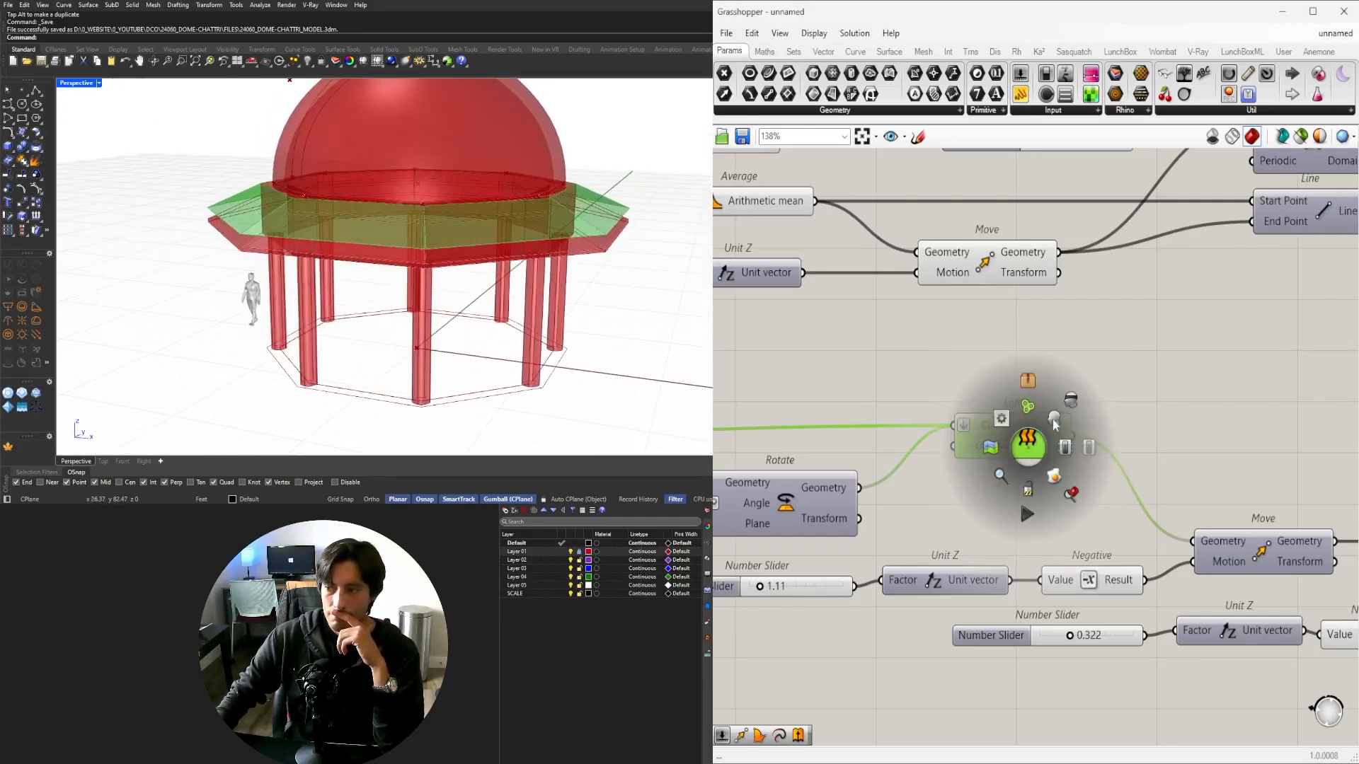
left_click(1033, 411)
Bring Move, Offset Curve and Circle Fit into view and preview the Move result.
right_click_drag(1160, 531, 853, 480)
right_click_drag(467, 260, 523, 258)
right_click_drag(993, 460, 1355, 472)
scroll(940, 431, "down", 1)
right_click_drag(913, 403, 1310, 480)
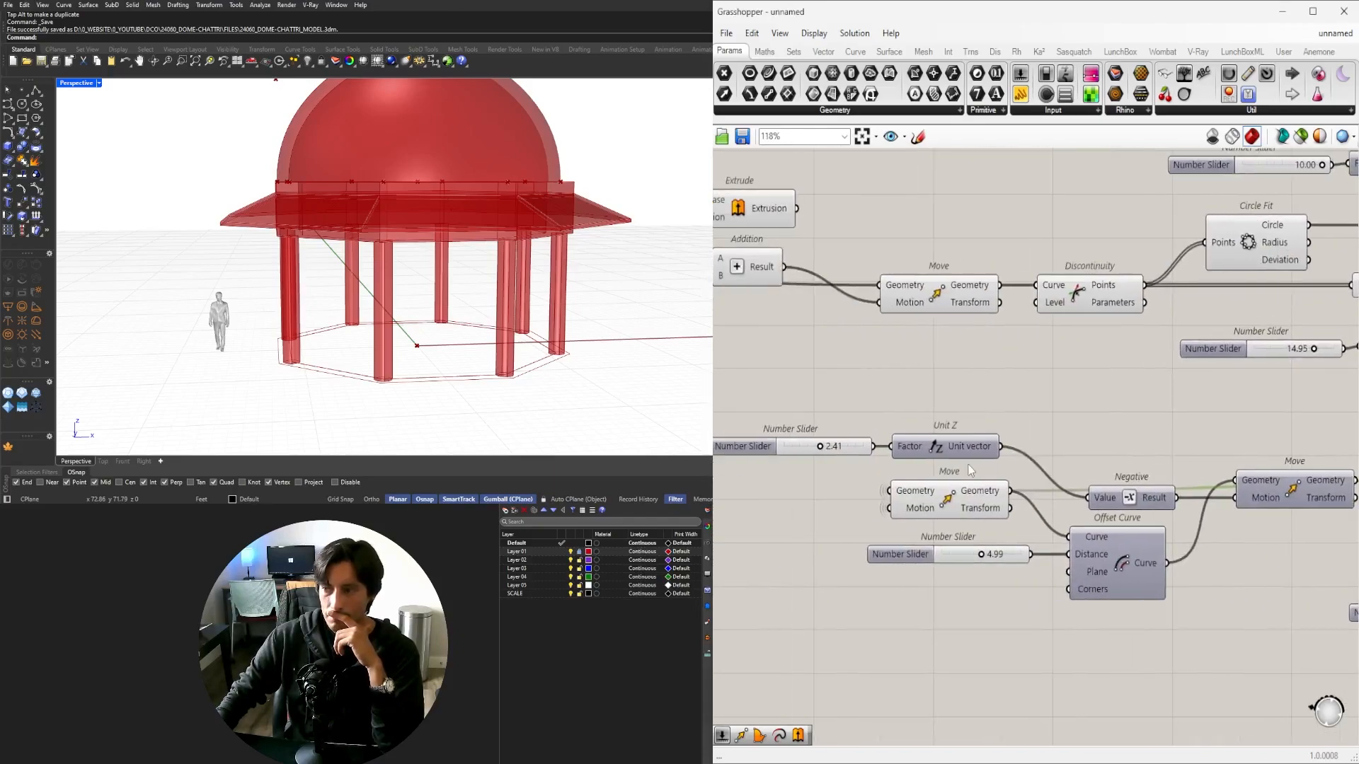
left_click(947, 495)
right_click_drag(581, 255, 597, 240)
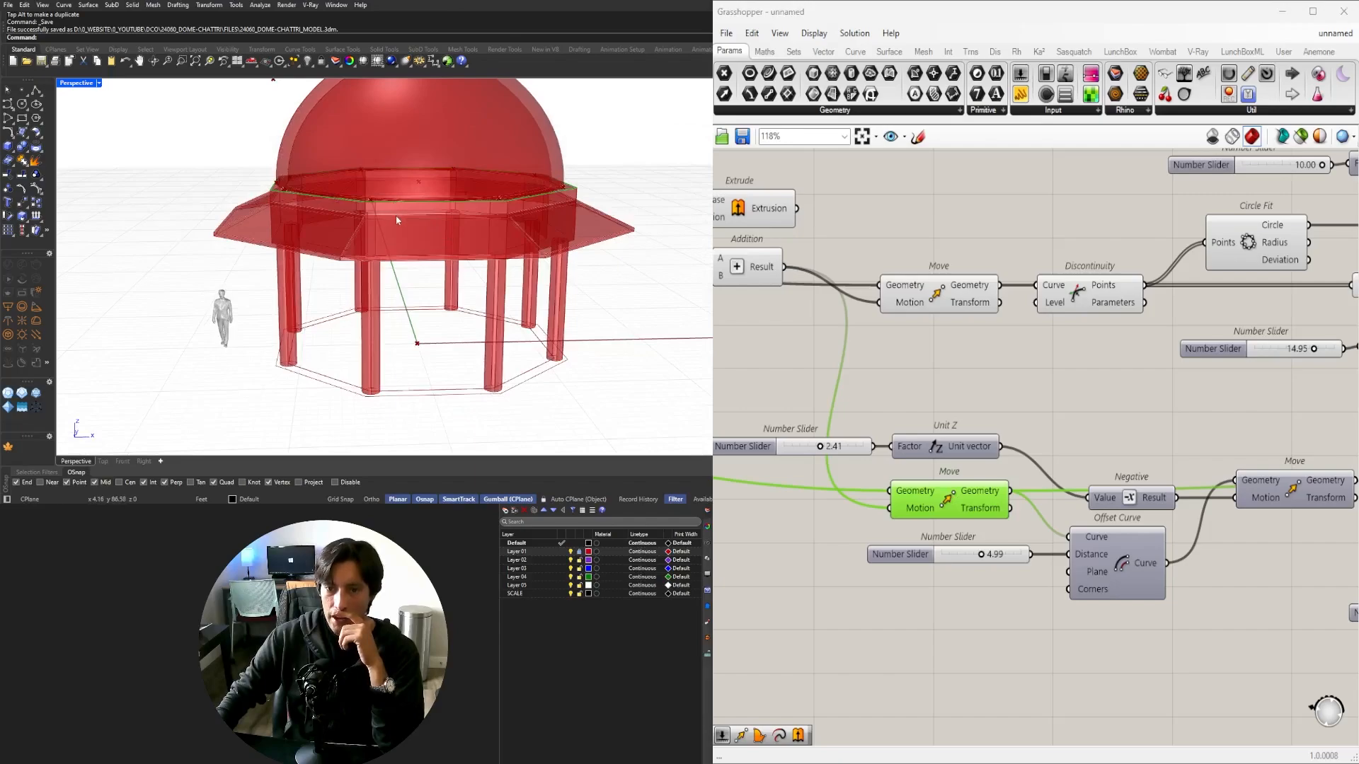
scroll(778, 418, "down", 2)
right_click_drag(1161, 461, 845, 462)
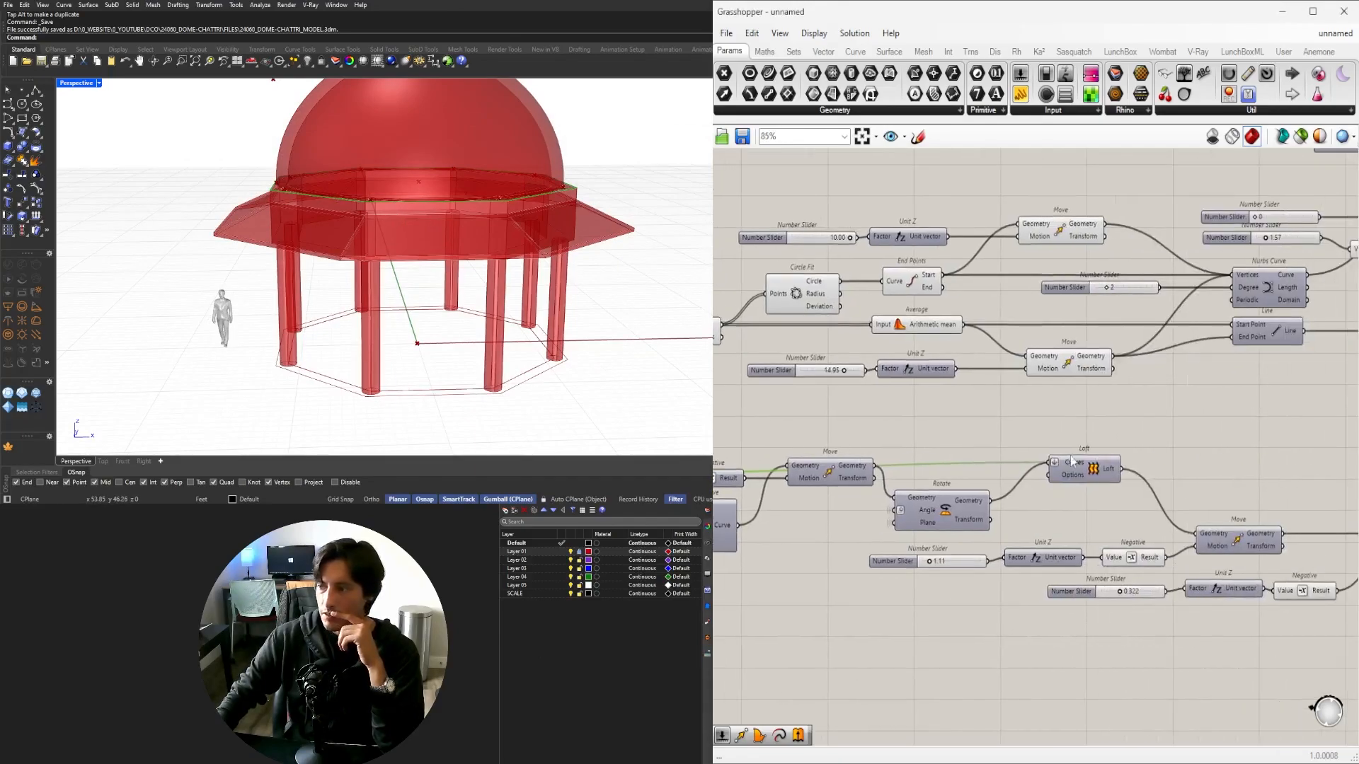
scroll(1151, 492, "down", 1)
Duplicate the Move, feed the original's Geometry into the copy, and place it to the right.
right_click_drag(1211, 514, 1218, 522)
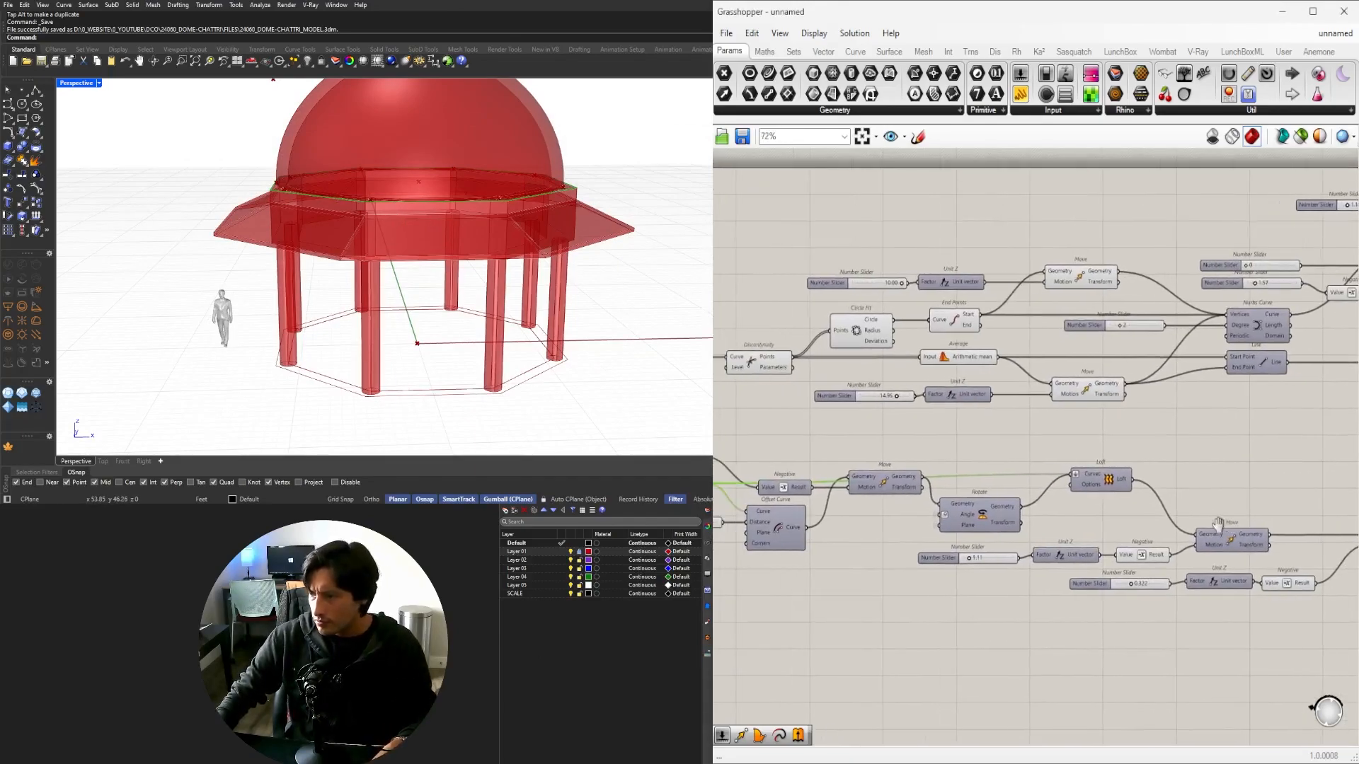
left_click_drag(1227, 452, 1227, 451, "alt")
right_click_drag(904, 477, 1065, 479)
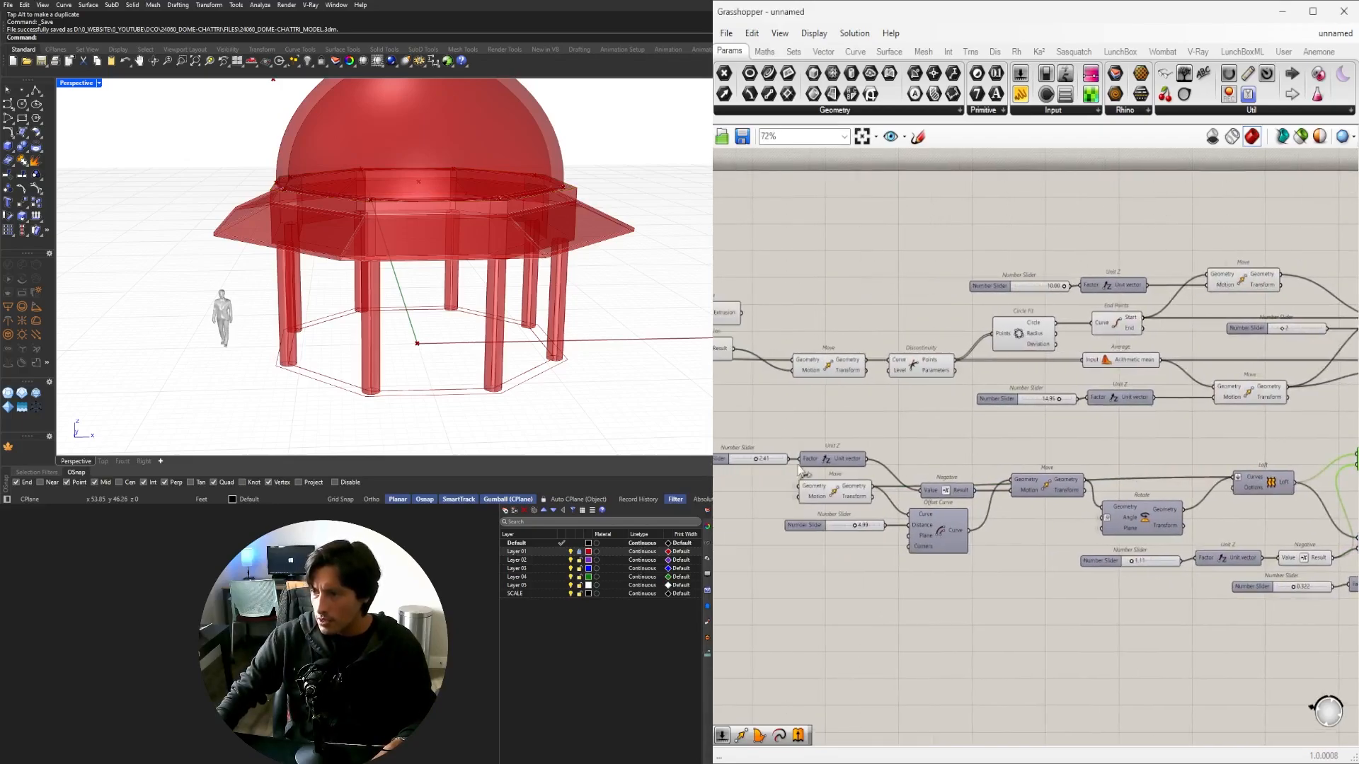
scroll(881, 488, "down", 4)
left_click_drag(872, 486, 1075, 480)
scroll(1161, 464, "up", 5)
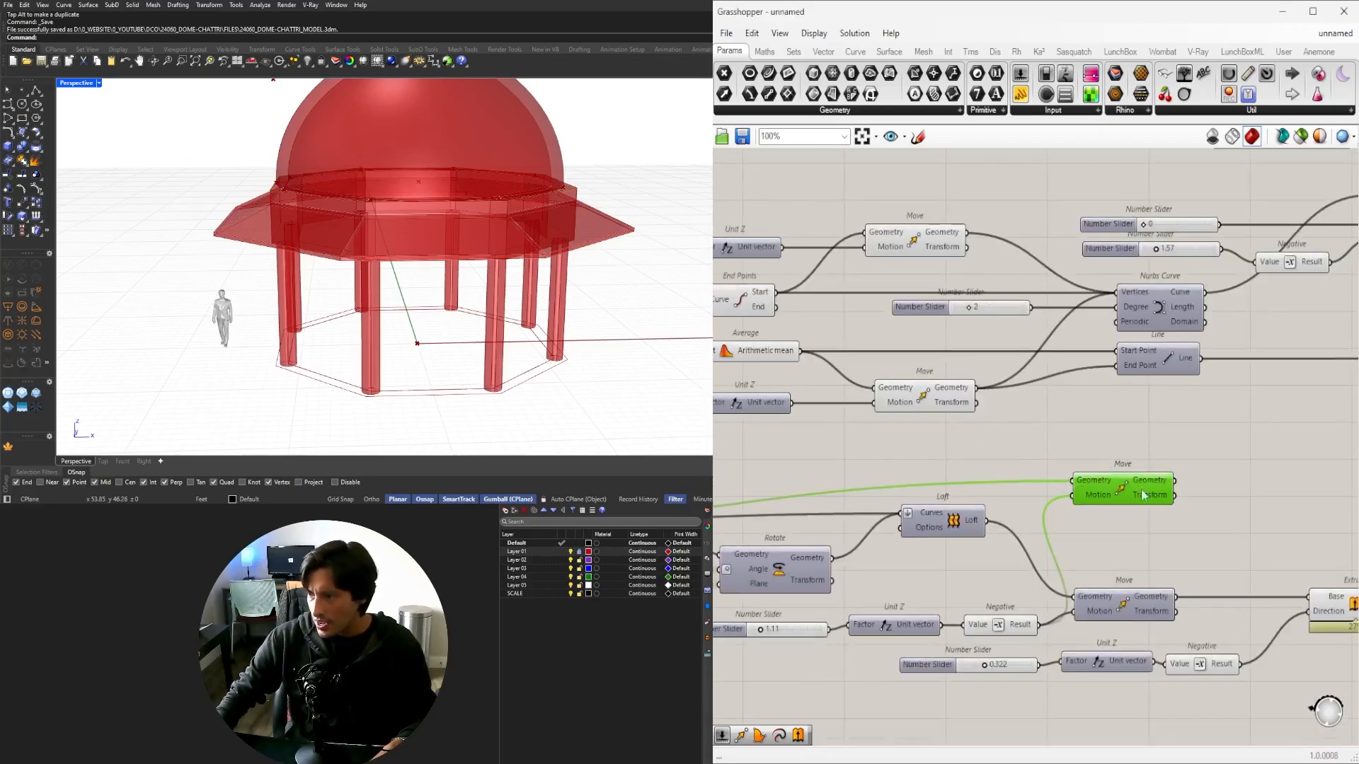
middle_click(1117, 493)
scroll(356, 209, "up", 5)
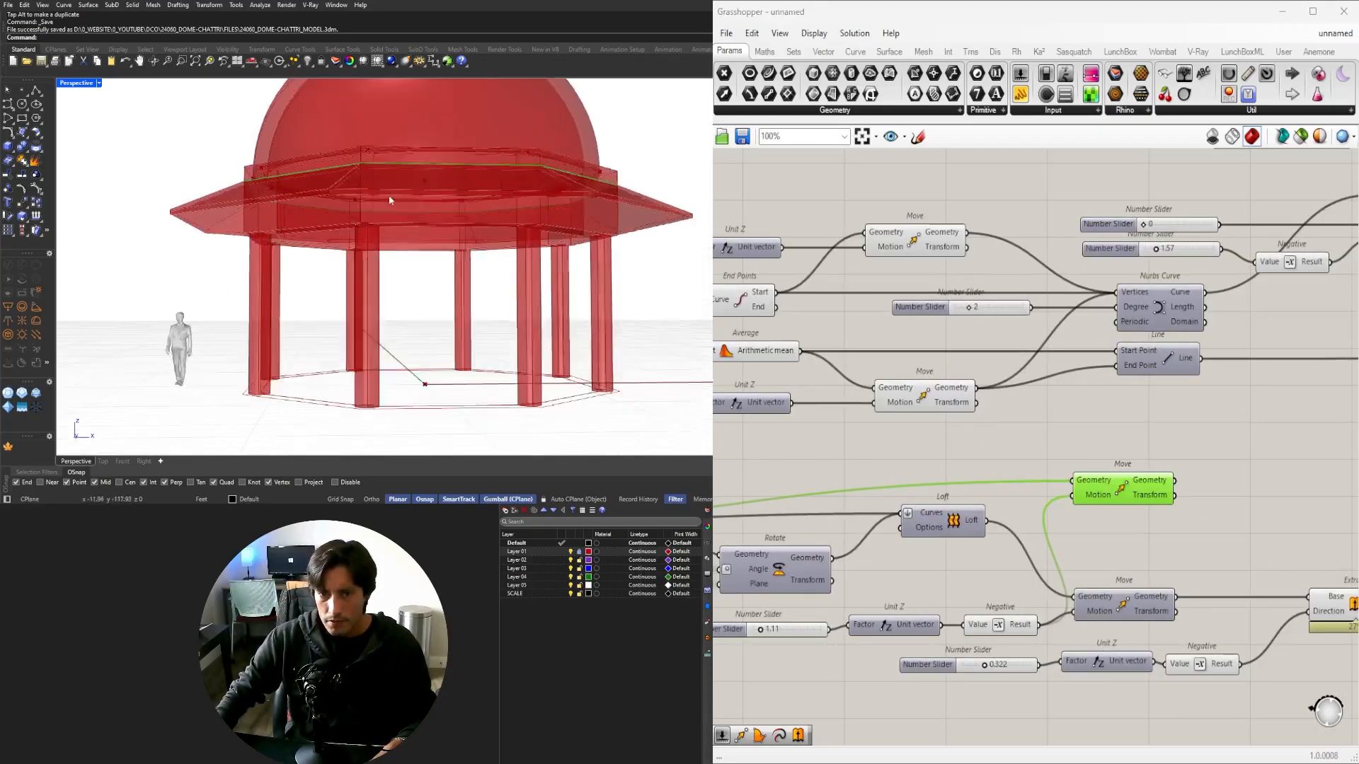
scroll(356, 212, "down", 3)
scroll(941, 465, "down", 2)
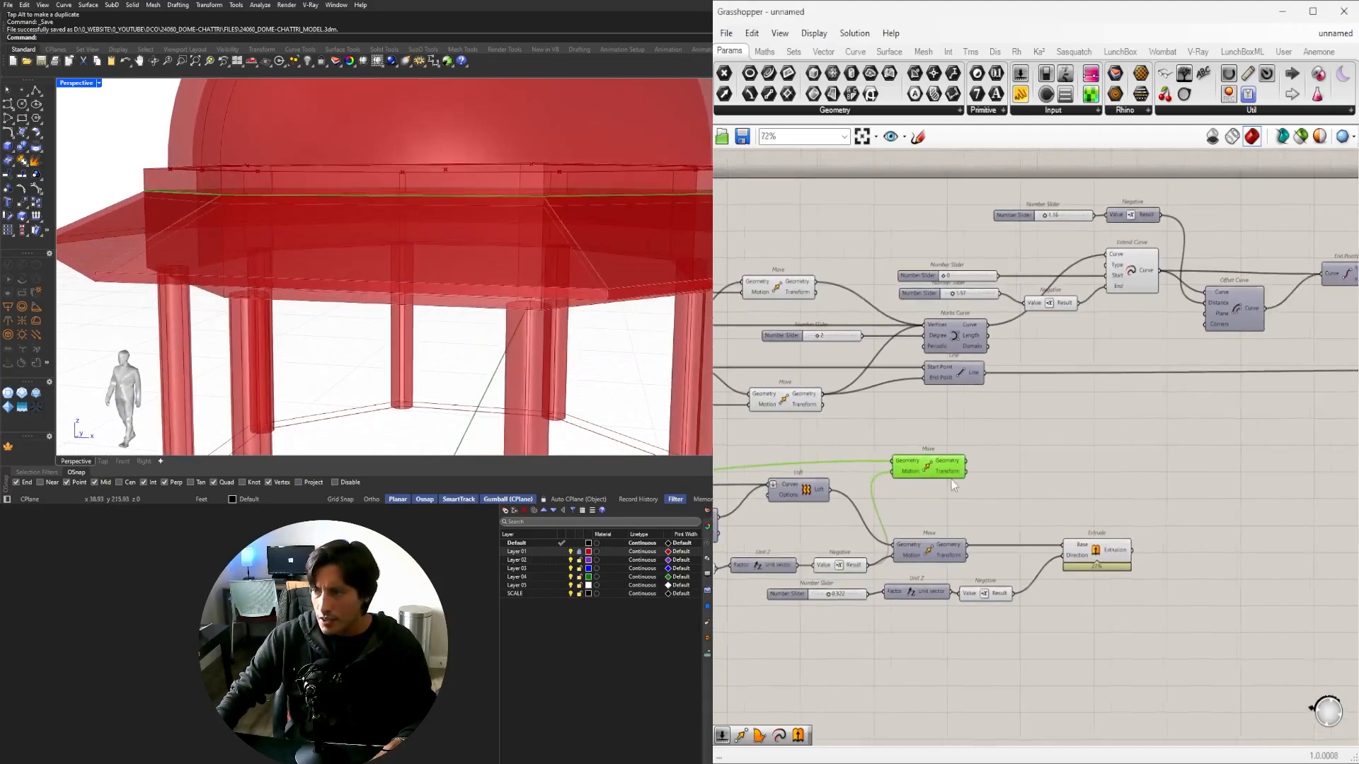
left_click_drag(941, 465, 1113, 465)
Add an Addition component and nudge the upper Move down.
left_click(950, 495)
double_click(950, 496)
type("+")
key("Return")
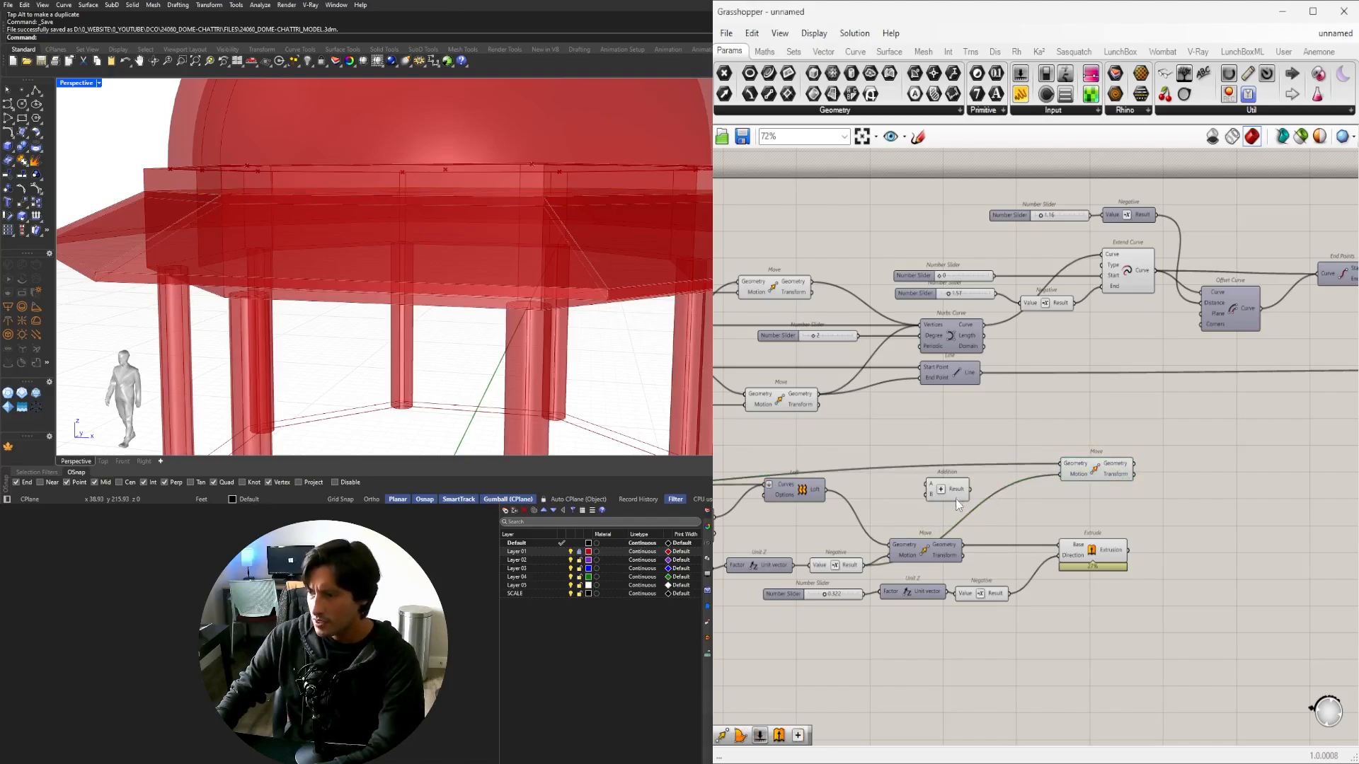
right_click_drag(908, 518, 1009, 530)
scroll(959, 564, "up", 1)
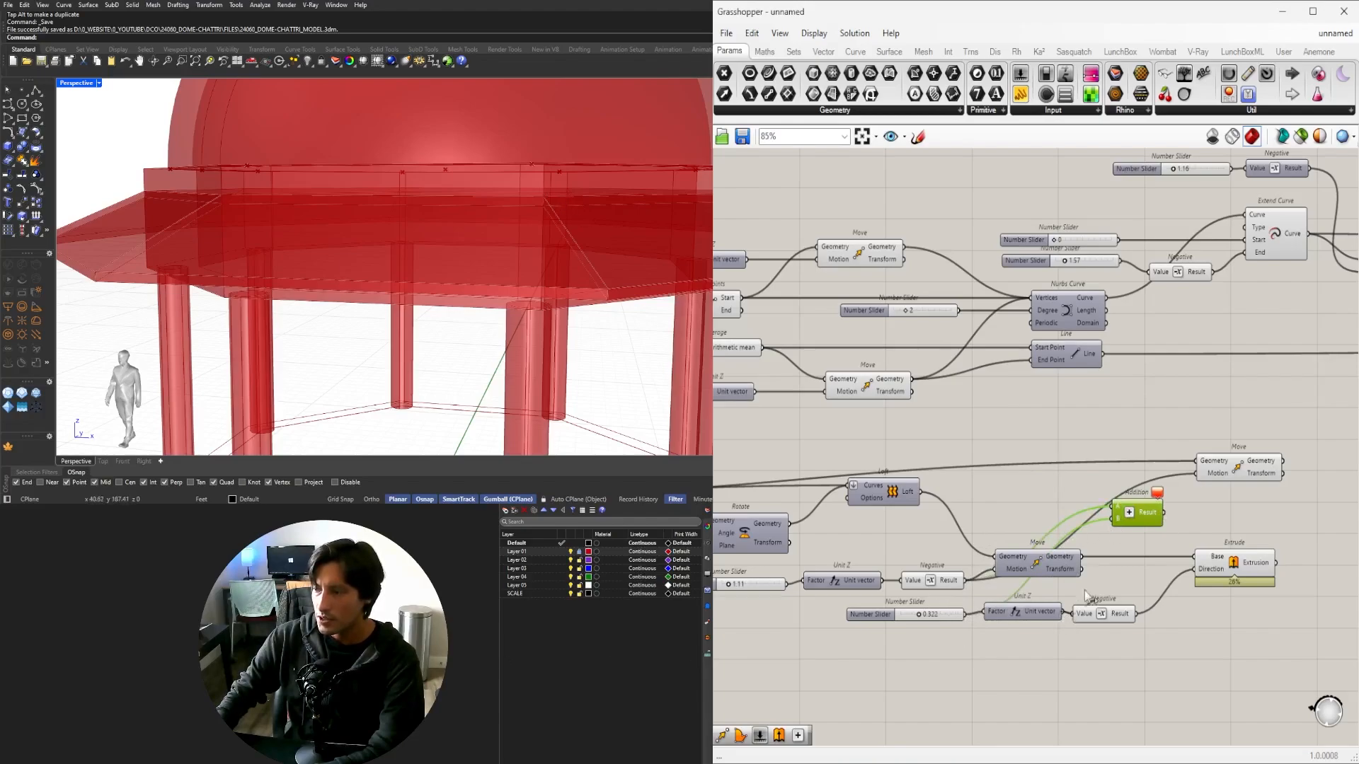
left_click_drag(1237, 472, 1237, 476)
Add a Negative component next to the Addition.
left_click(1146, 517)
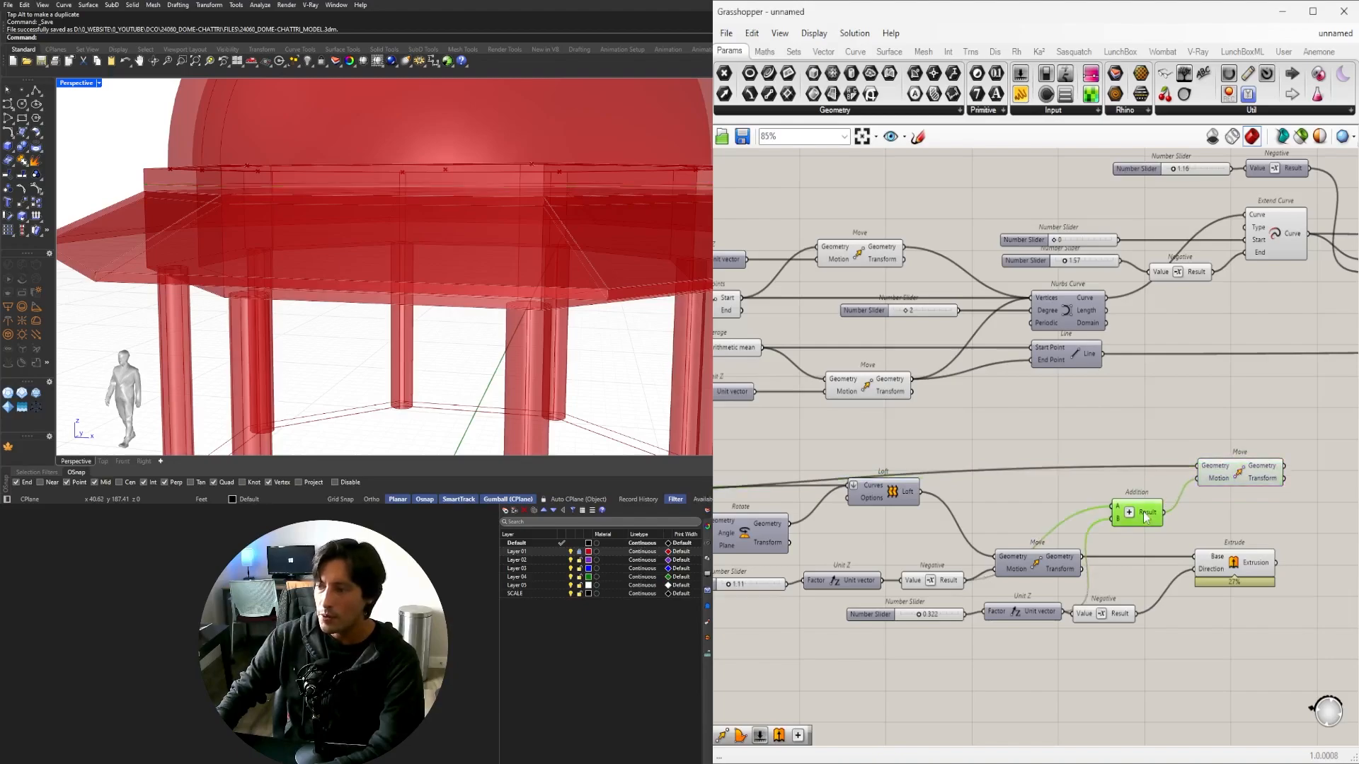
right_click_drag(964, 587, 996, 582)
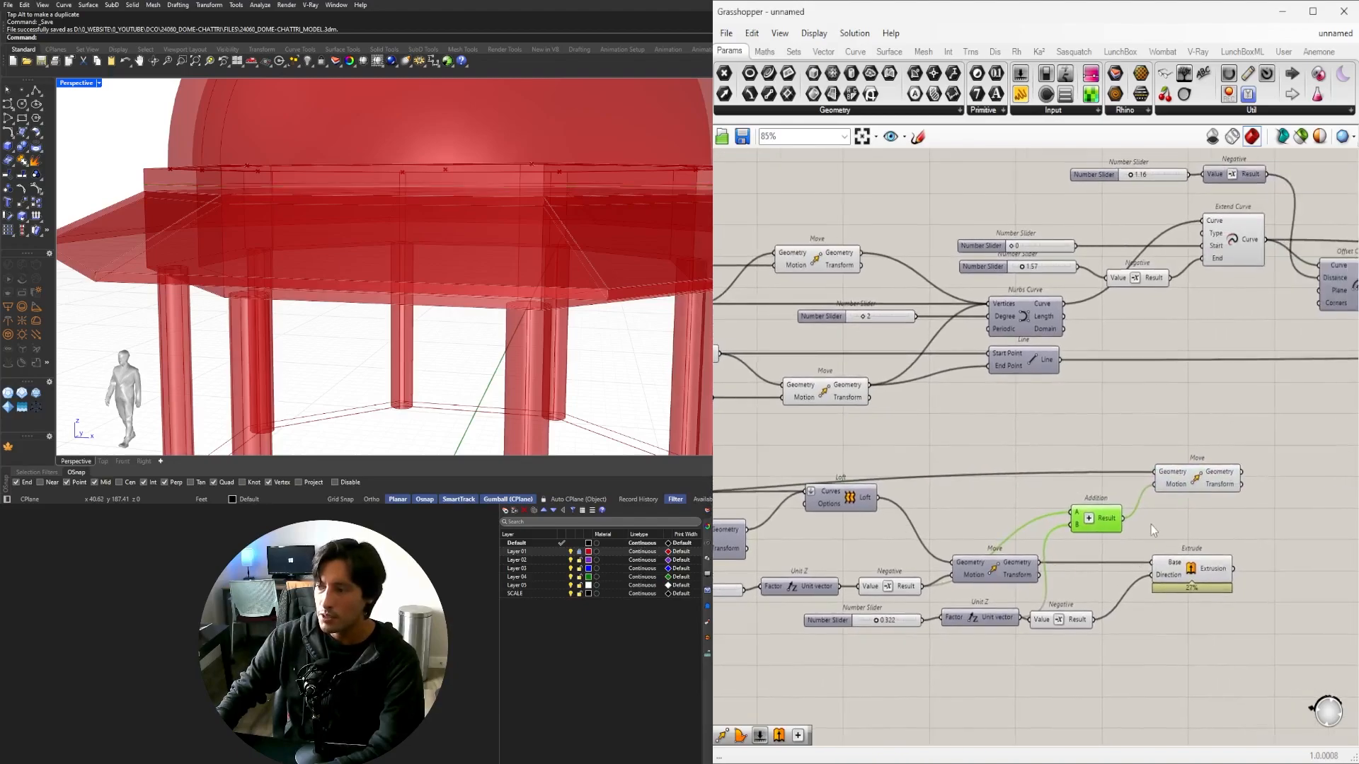
double_click(1152, 520)
type("Neg")
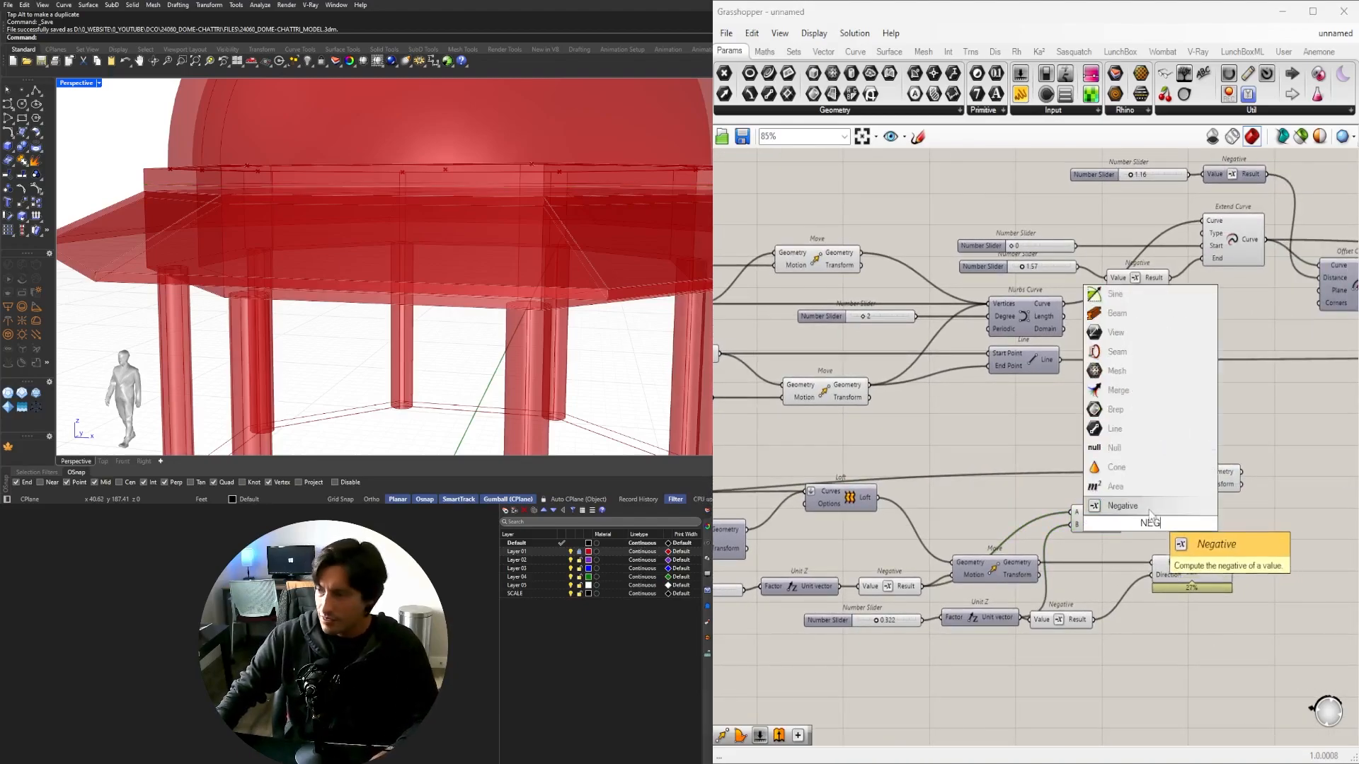
key("Return")
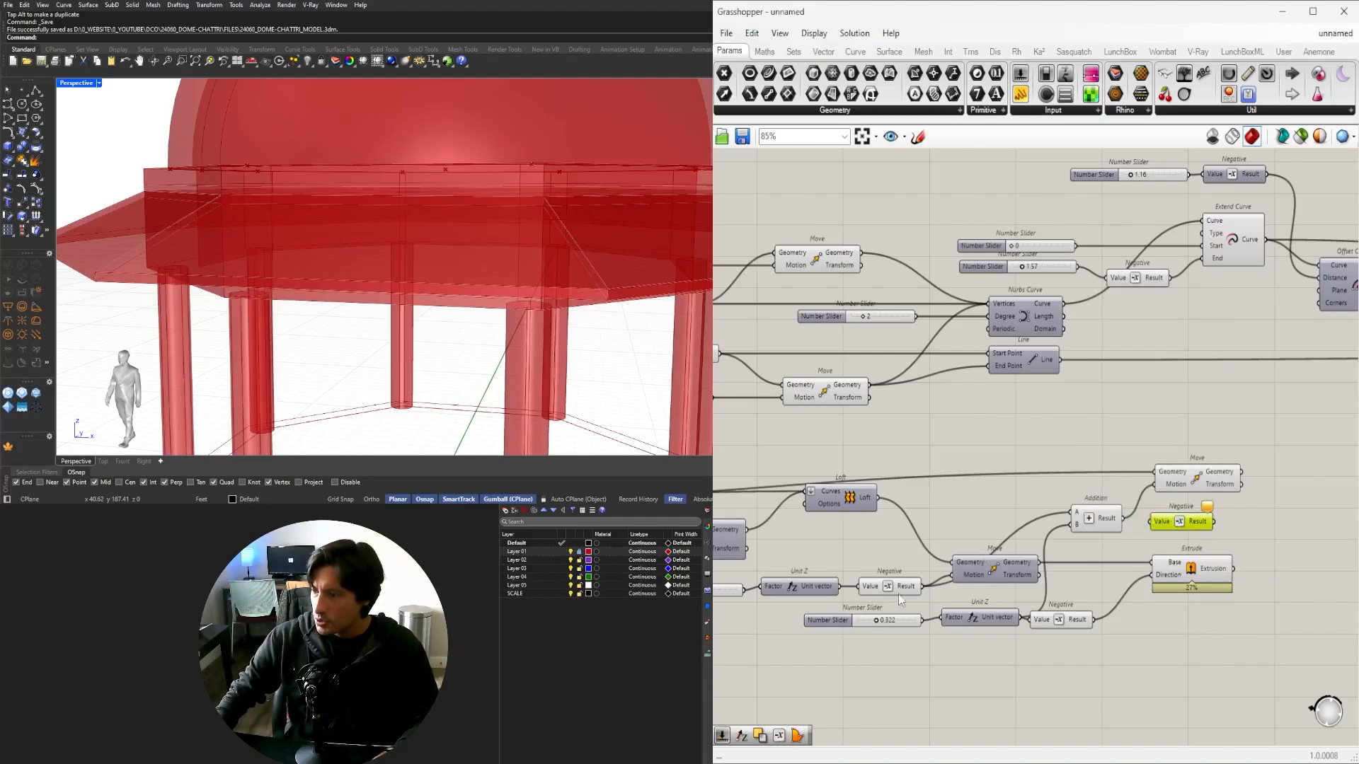
Line up the Addition, Move and Extrude components, then view the model from below.
left_click_drag(1103, 524, 1336, 522)
left_click_drag(1206, 493, 1264, 499)
right_click_drag(1340, 527, 1155, 534)
left_click(1155, 534)
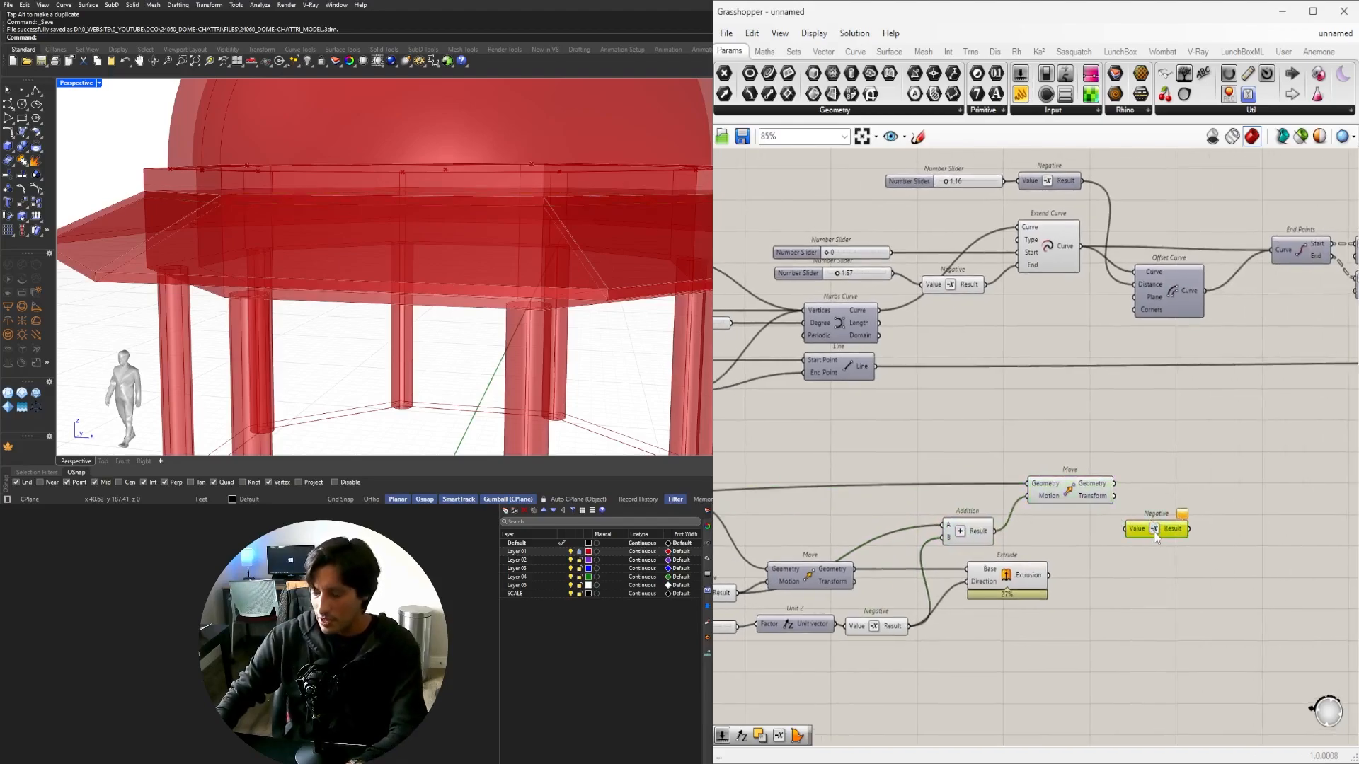
left_click_drag(1035, 481, 1030, 504)
left_click_drag(1029, 576, 1061, 579)
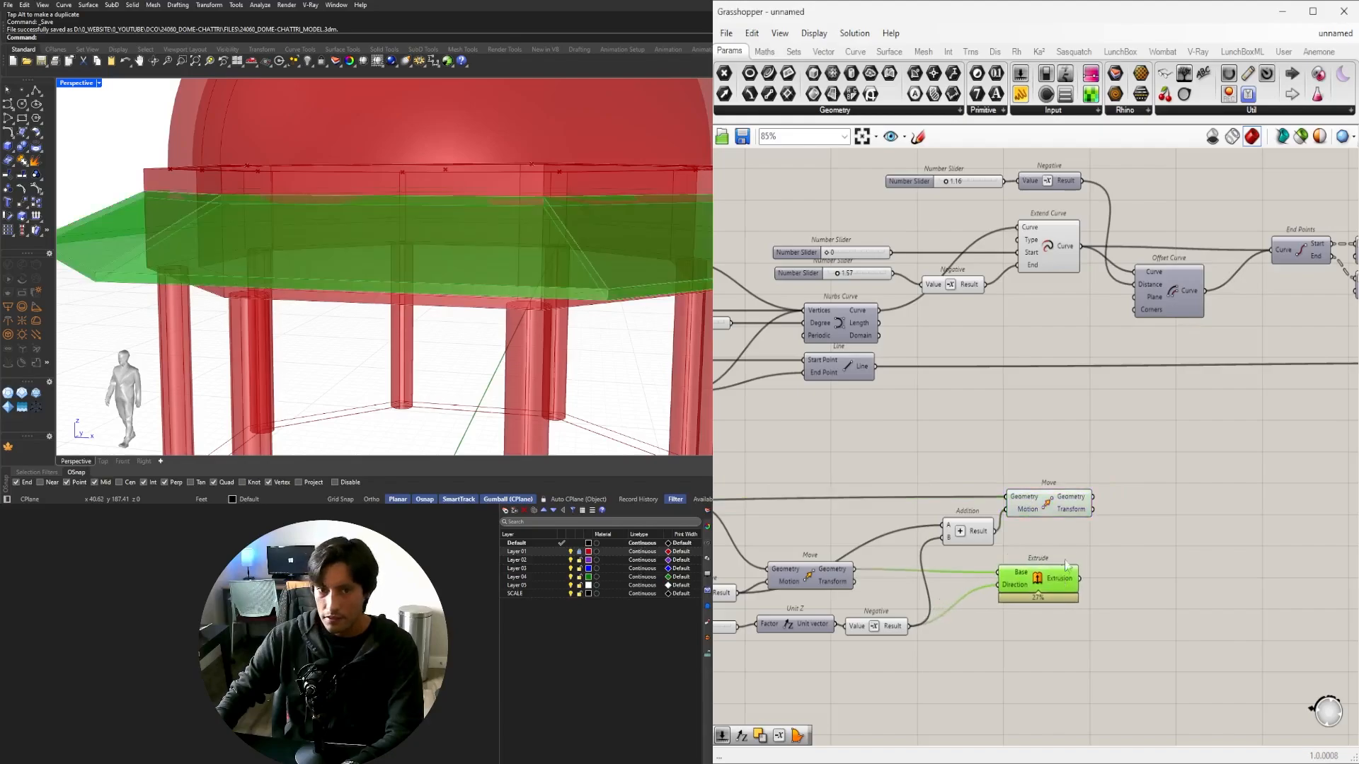
left_click_drag(1050, 505, 1046, 502)
right_click_drag(446, 312, 402, 305)
scroll(1046, 496, "down", 2)
right_click_drag(1046, 496, 1076, 524)
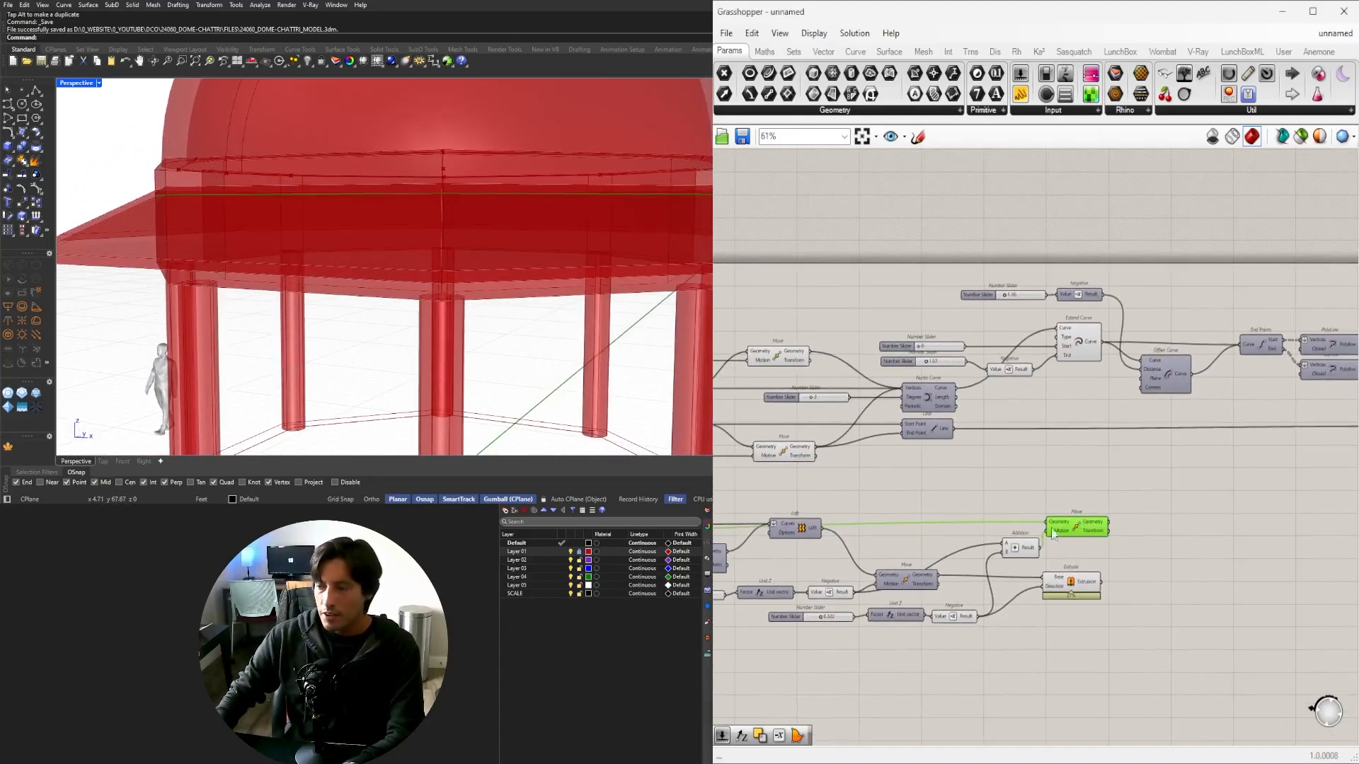
Duplicate the ring's Offset Curve below the original and lower its distance slider from 4.99 to 4.41.
right_click_drag(867, 502, 1307, 507)
scroll(1128, 540, "up", 4)
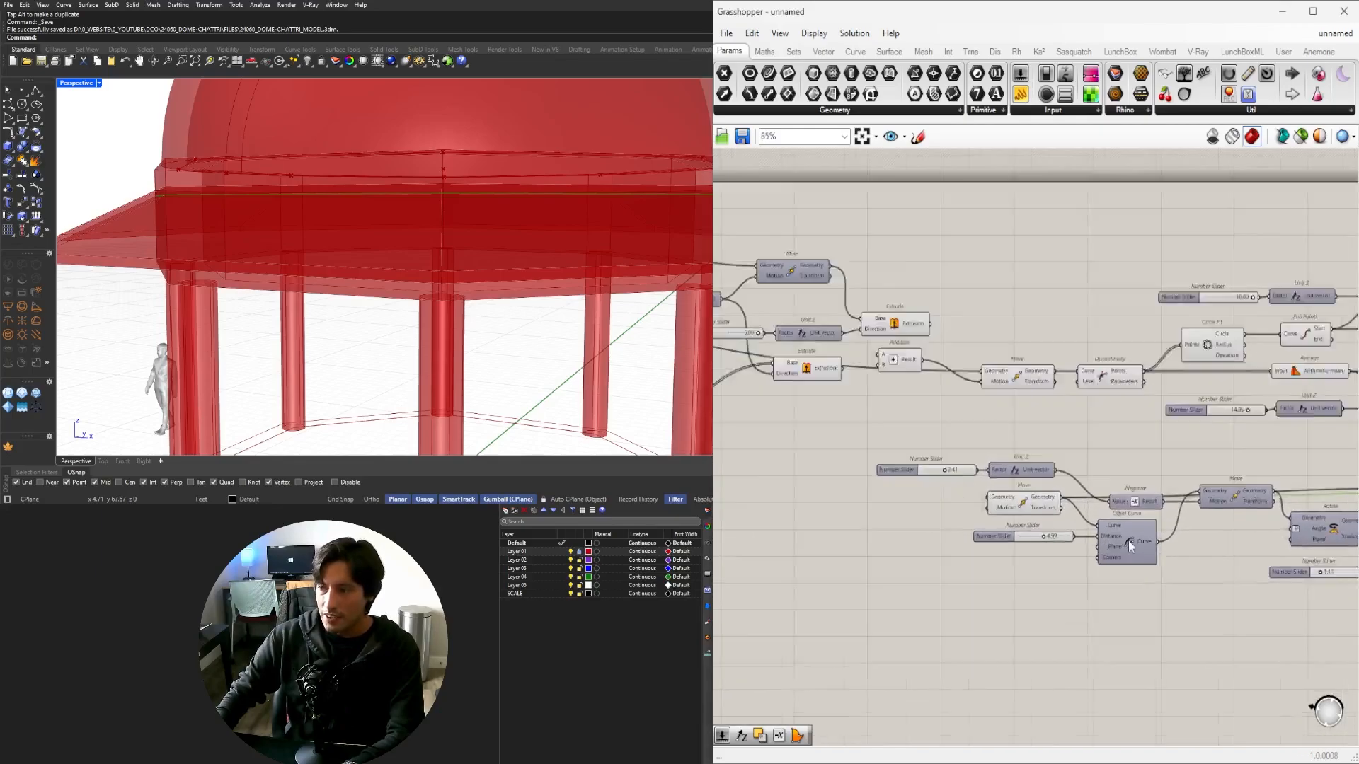
left_click(999, 540)
scroll(989, 594, "up", 2)
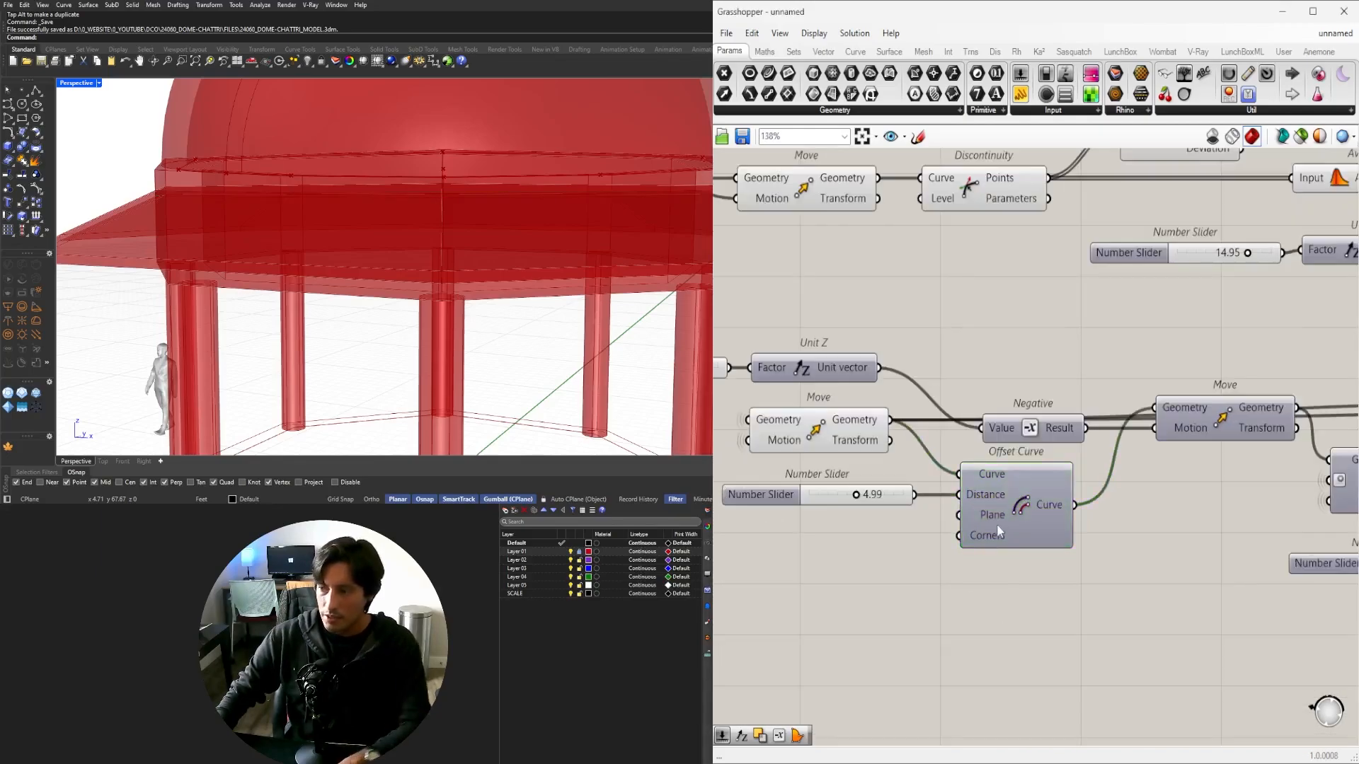
left_click_drag(996, 524, 999, 617, "alt")
right_click_drag(792, 522, 932, 507)
left_click_drag(901, 480, 782, 487)
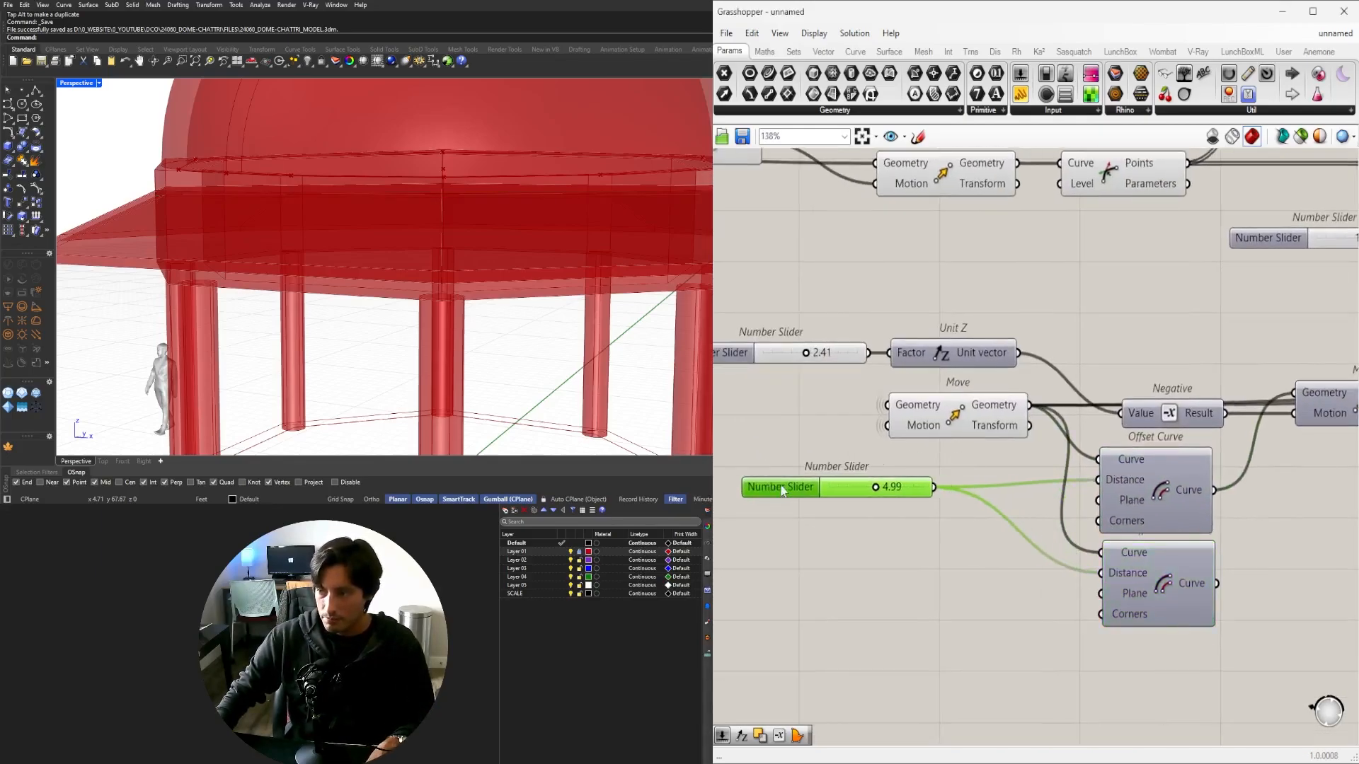
left_click_drag(877, 490, 869, 491)
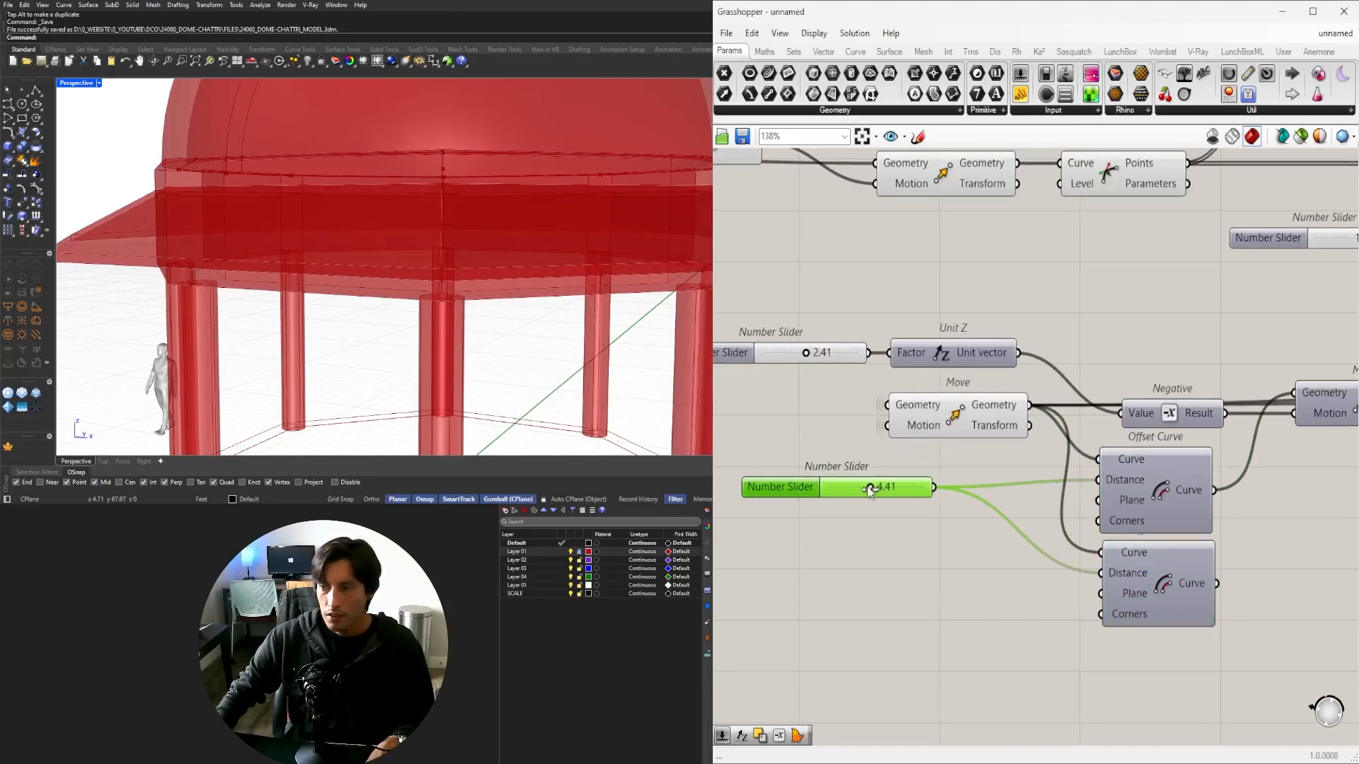
Add a Division component, searched with '/', fed by the offset distance into its A input.
double_click(956, 586)
type("/2")
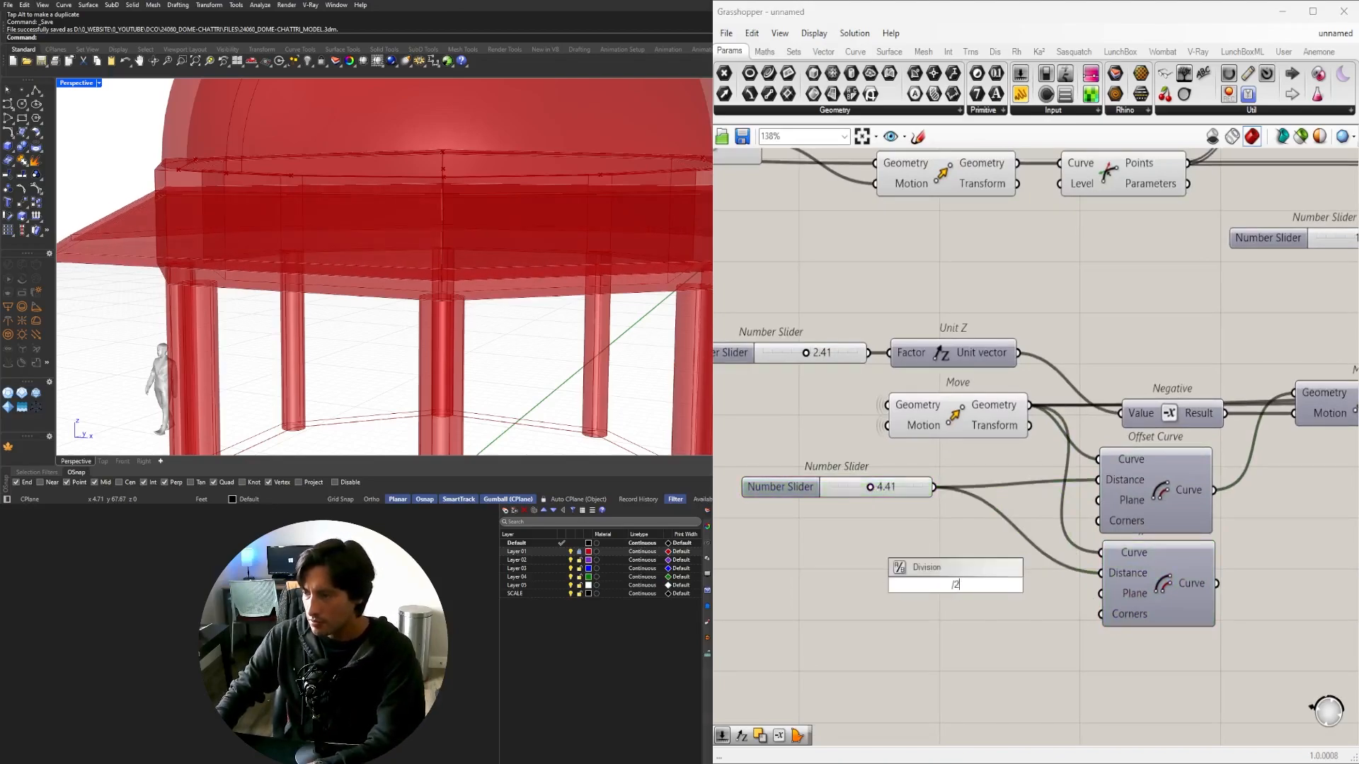
key("Return")
left_click_drag(935, 488, 1022, 580)
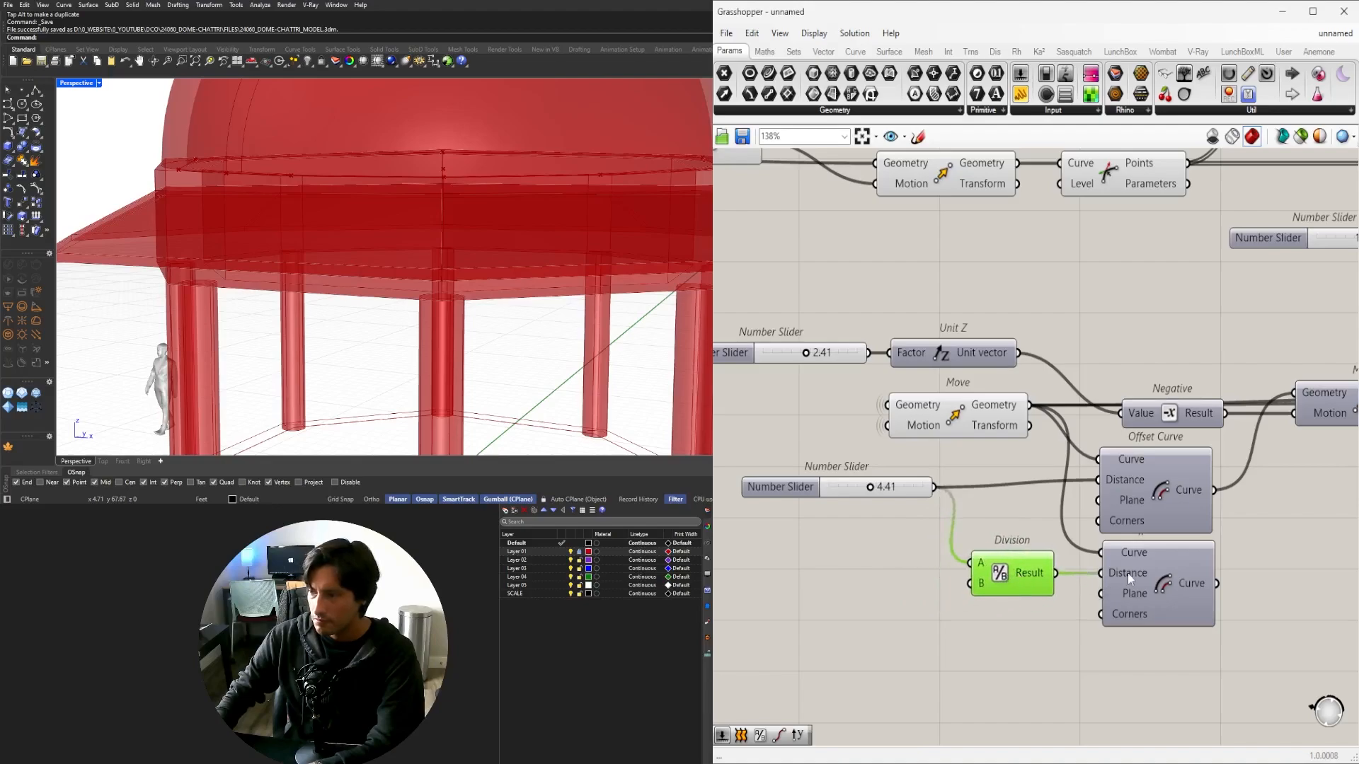
Turn on the duplicate Offset Curve's preview and inspect the new ring in the viewport.
left_click(1176, 575)
middle_click(1171, 572)
left_click(1191, 546)
scroll(467, 279, "down", 5)
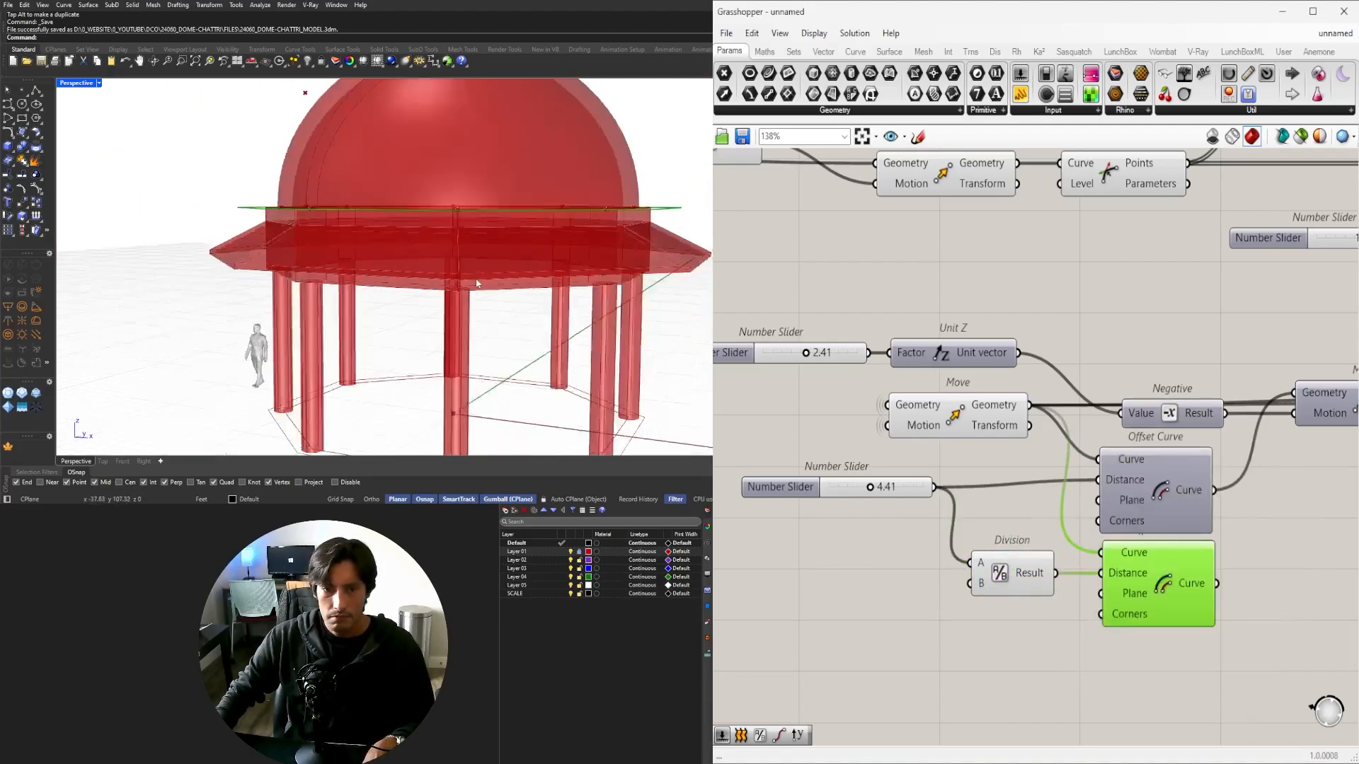
mouse_move(467, 280)
right_mouse_down()
mouse_move(456, 379)
mouse_move(479, 267)
right_mouse_up()
scroll(1025, 613, "down", 4)
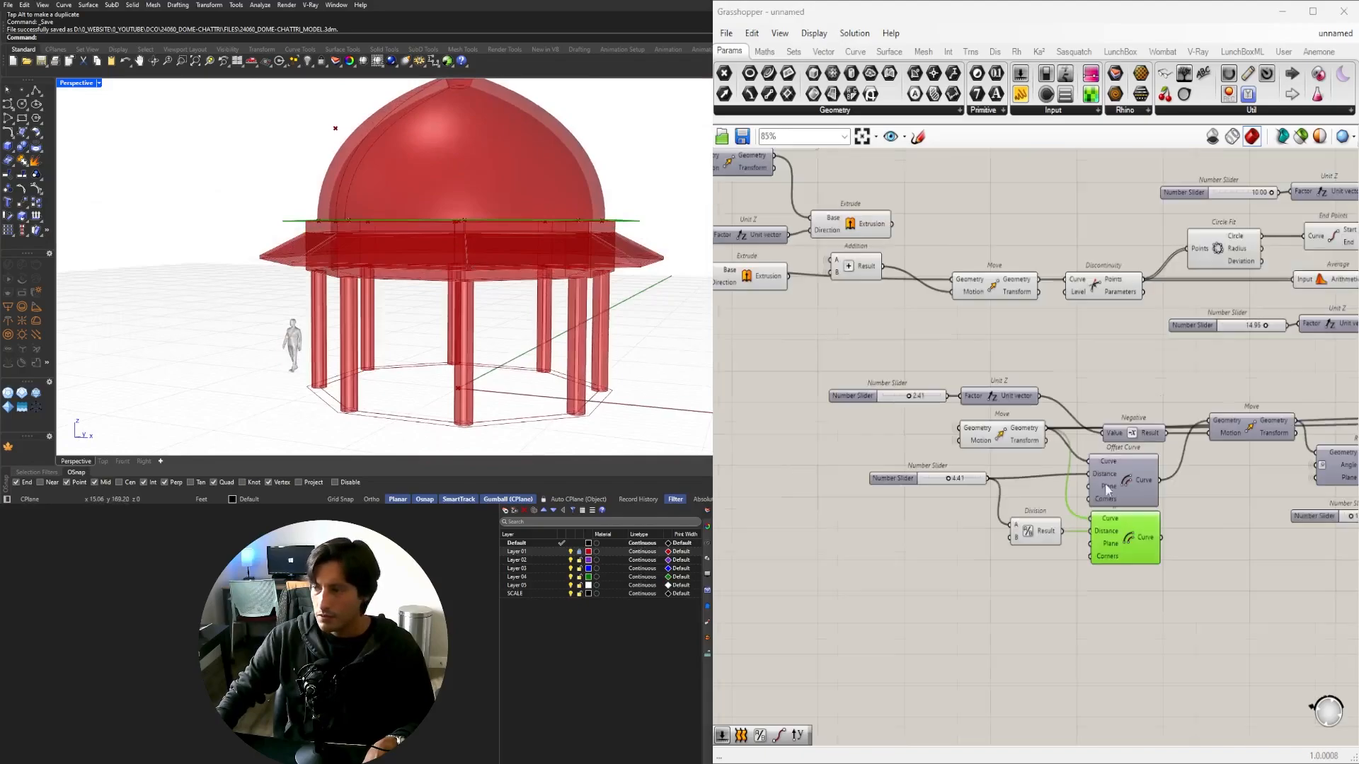
scroll(1047, 572, "down", 2)
right_click_drag(1051, 573, 993, 531)
scroll(998, 575, "up", 1)
scroll(1039, 574, "down", 1)
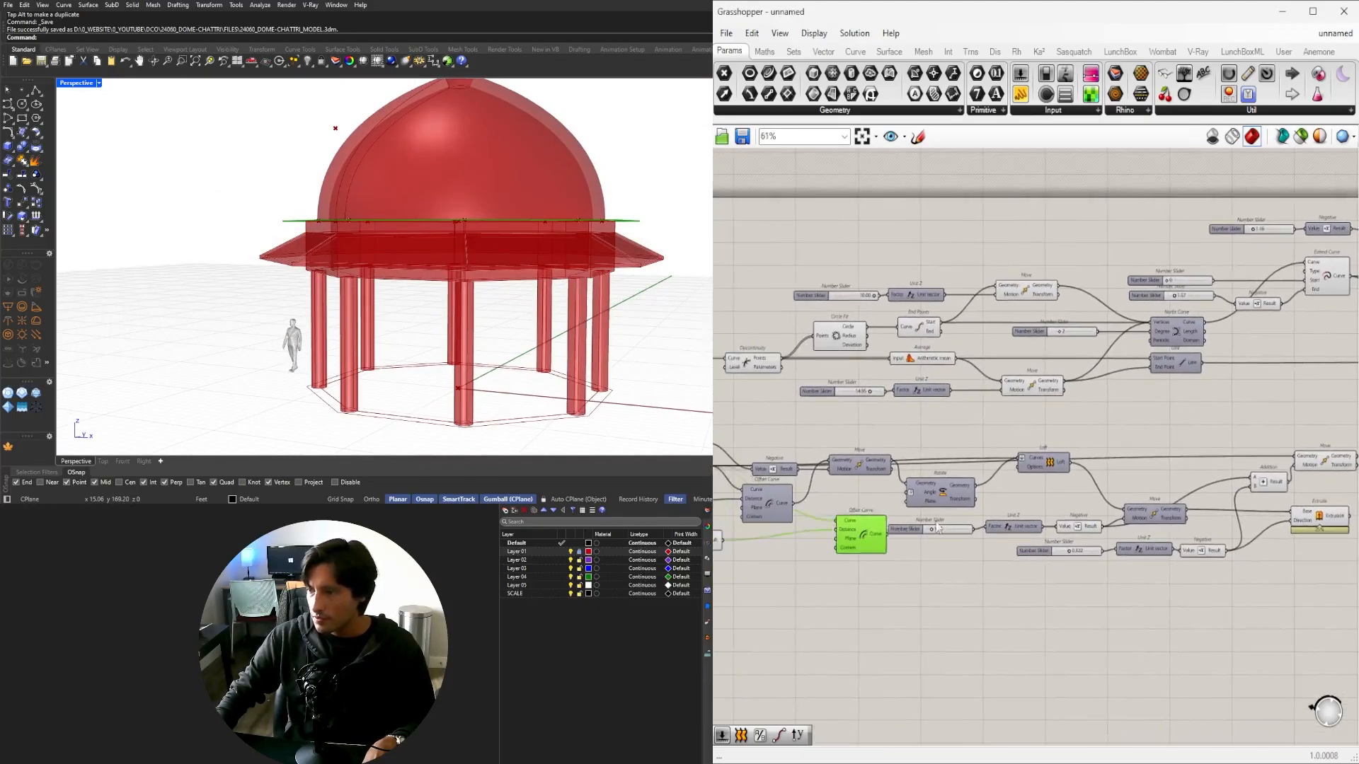
Move the duplicate Offset Curve to empty canvas space and hide its Distance input's incoming wires.
left_click_drag(856, 527, 1253, 408)
scroll(1253, 408, "up", 5)
right_click_drag(1254, 408, 1094, 425)
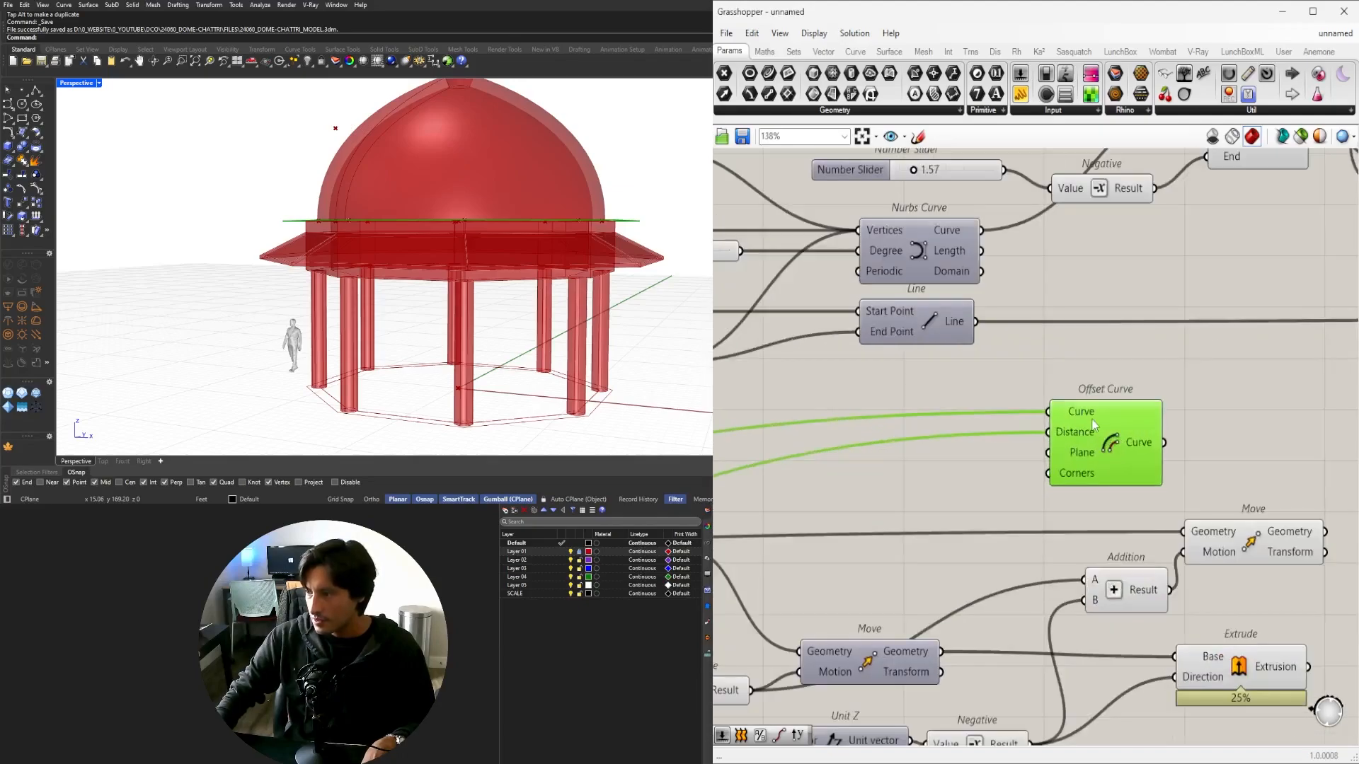
right_click(1093, 425)
mouse_move(1125, 475)
left_click(1252, 488)
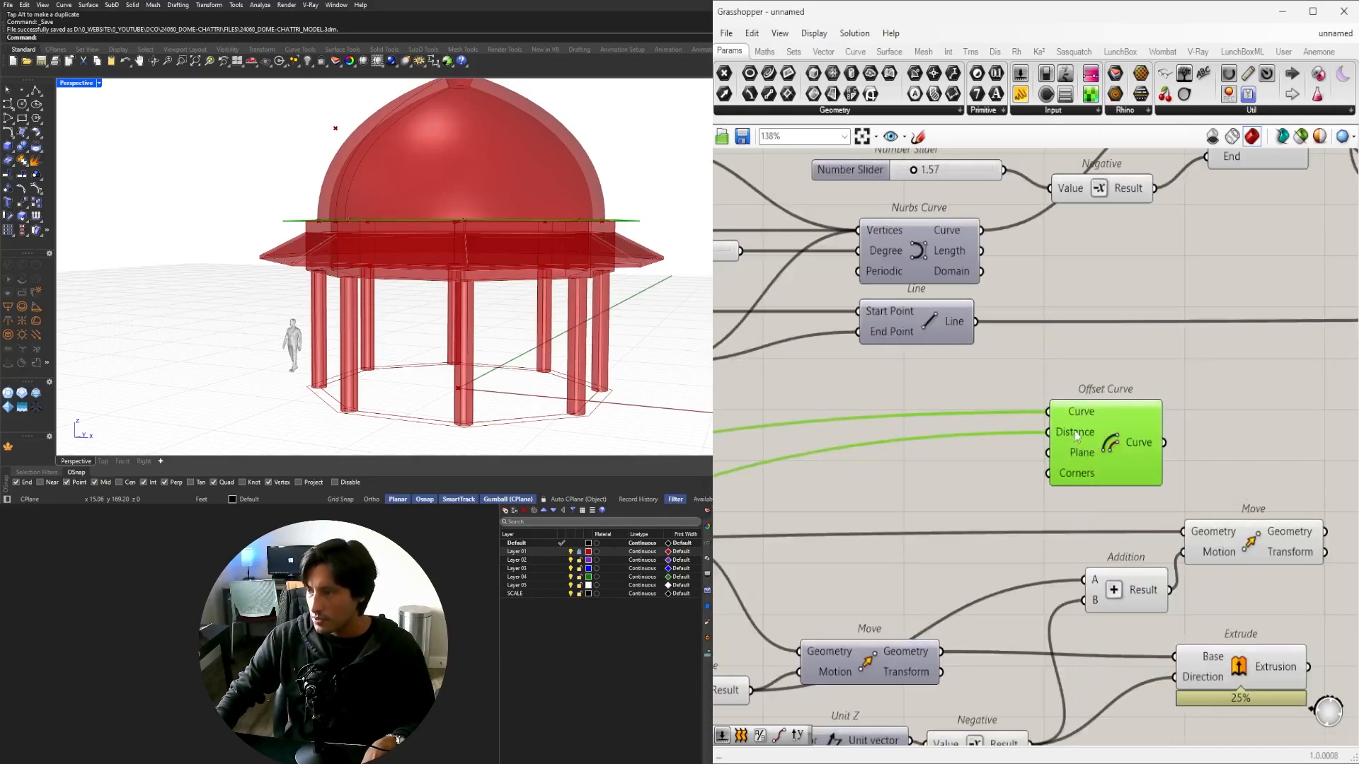
right_click(1076, 434)
left_click(1253, 495)
Rearrange the Move components beside the duplicate Offset Curve and check its wires.
right_click_drag(1272, 548, 1045, 572)
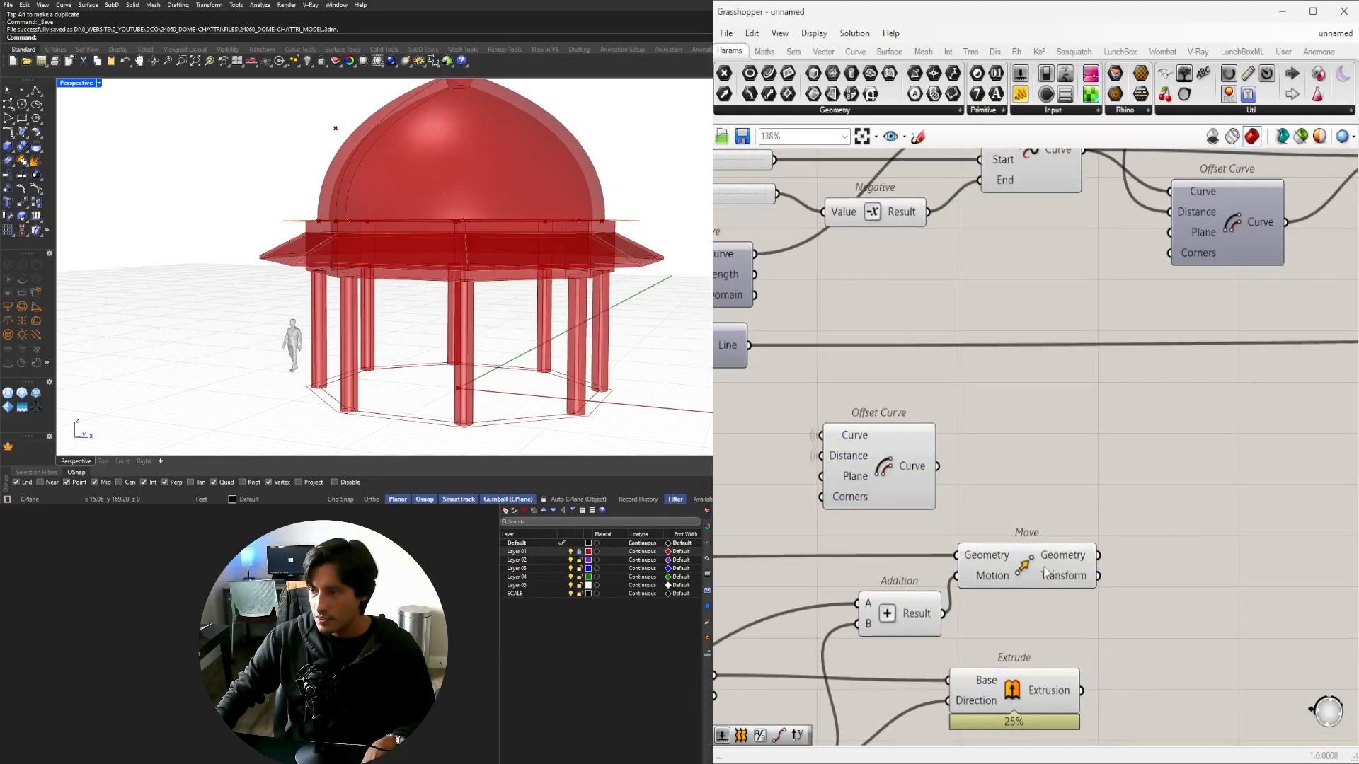
left_click_drag(1046, 572, 1080, 561)
right_click_drag(937, 486, 1045, 467)
left_click(1005, 455)
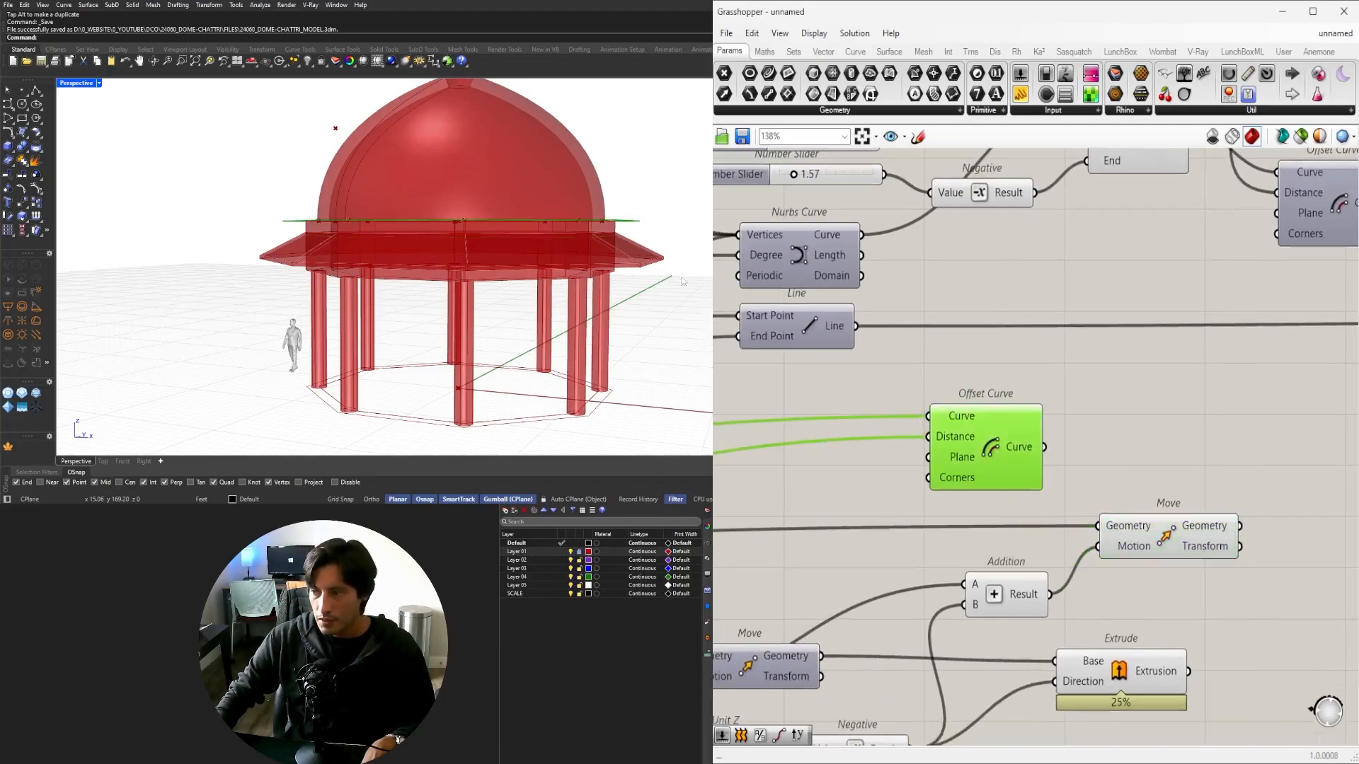
right_click_drag(681, 278, 685, 327)
scroll(1140, 543, "up", 1)
left_click_drag(1159, 541, 1231, 467)
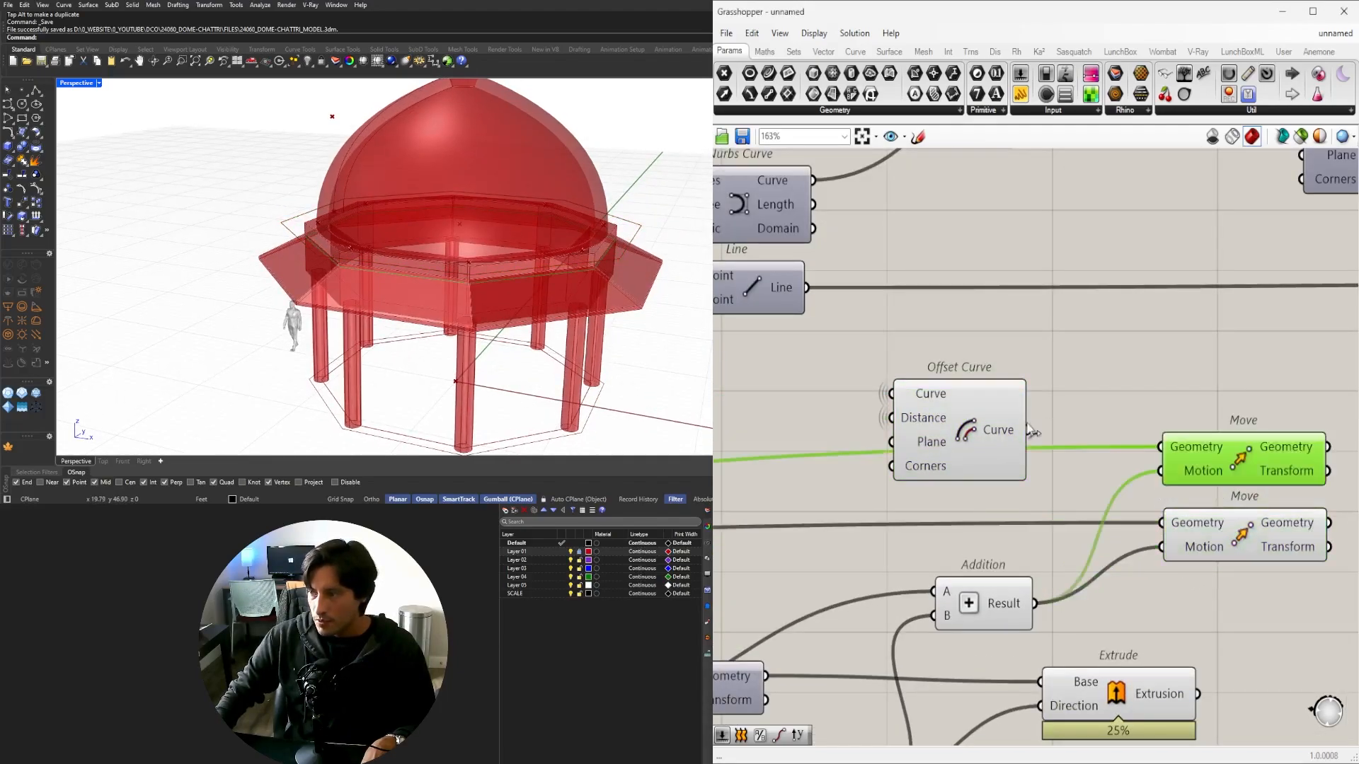
left_click(1205, 414)
Turn off the duplicate Offset Curve's preview.
right_click_drag(1265, 467, 1174, 455)
left_click(1159, 425)
left_click(884, 417)
scroll(881, 356, "up", 1)
middle_click(881, 355)
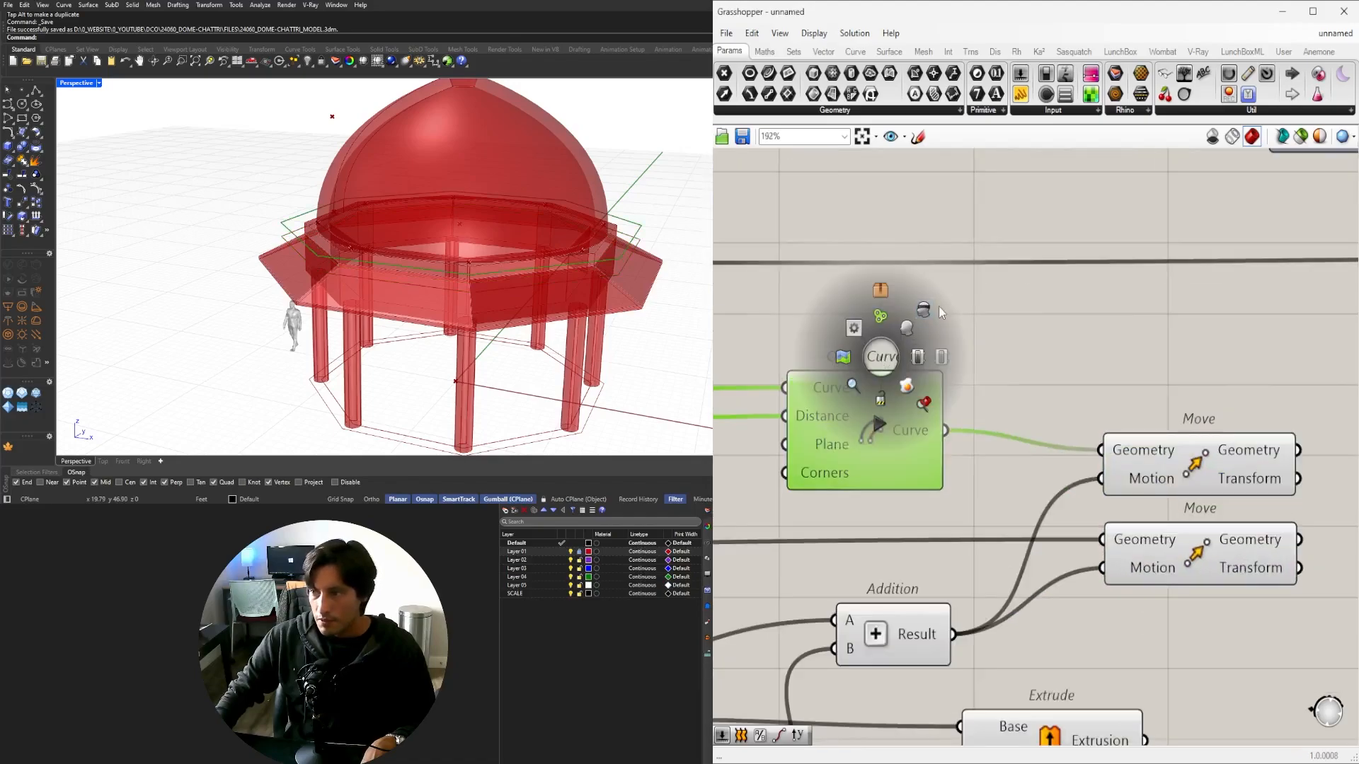
left_click(925, 311)
Select the lower and upper Move components and locate the Loft and Unit Z components.
left_click(1217, 534)
left_click(1196, 460, "shift")
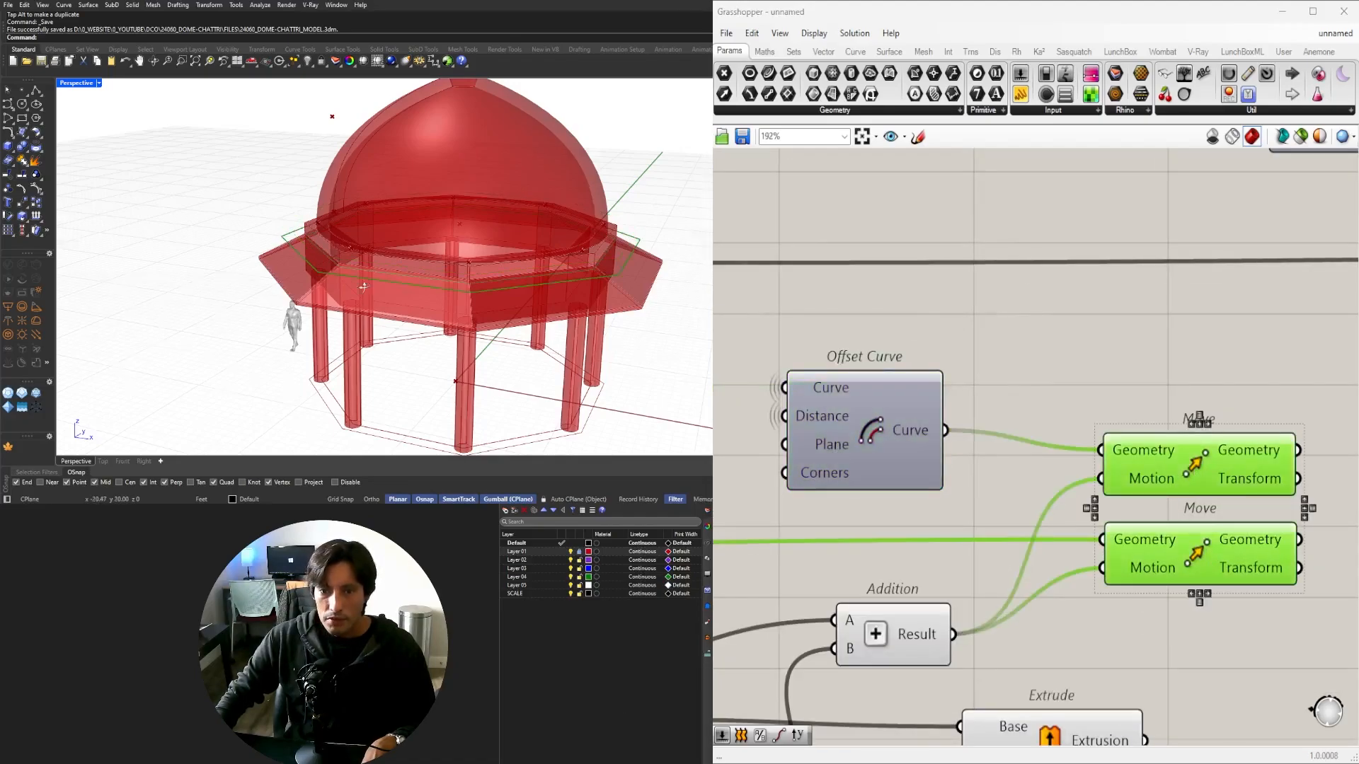
left_click(1148, 383)
right_click_drag(1148, 382, 978, 308)
left_click(989, 488)
scroll(989, 489, "down", 3)
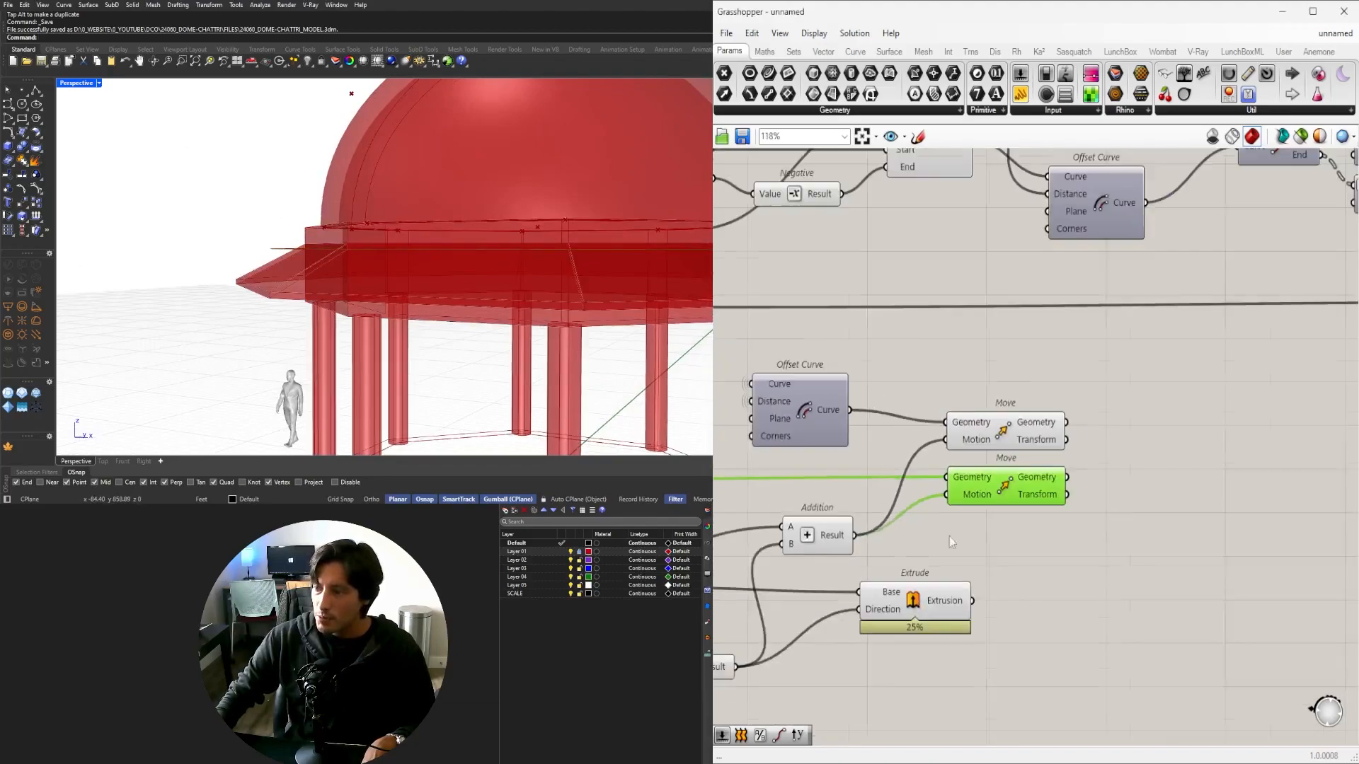
right_click_drag(840, 560, 1196, 474)
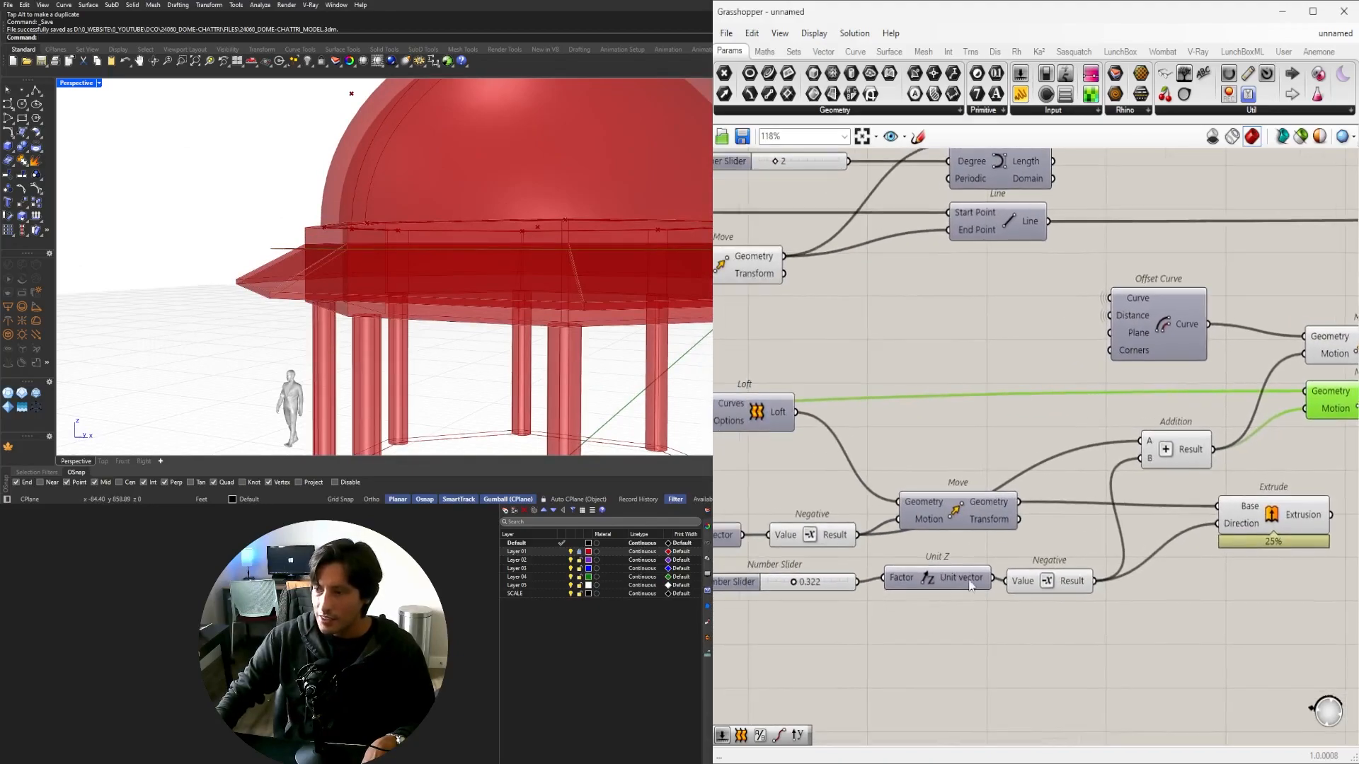
Briefly preview the moved loft geometry, then turn the Move's preview off again.
left_click(965, 517)
right_click_drag(959, 512, 996, 513)
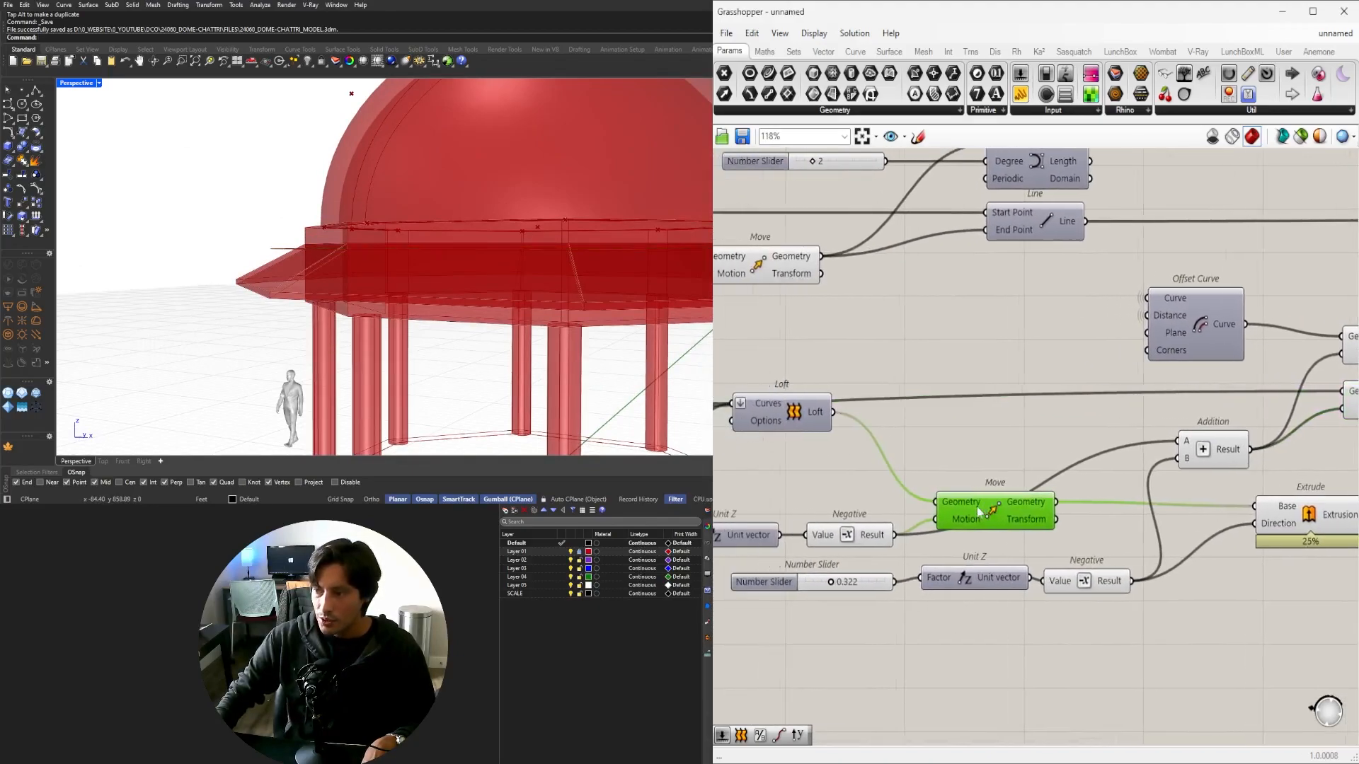
middle_click(995, 507)
left_click(1023, 481)
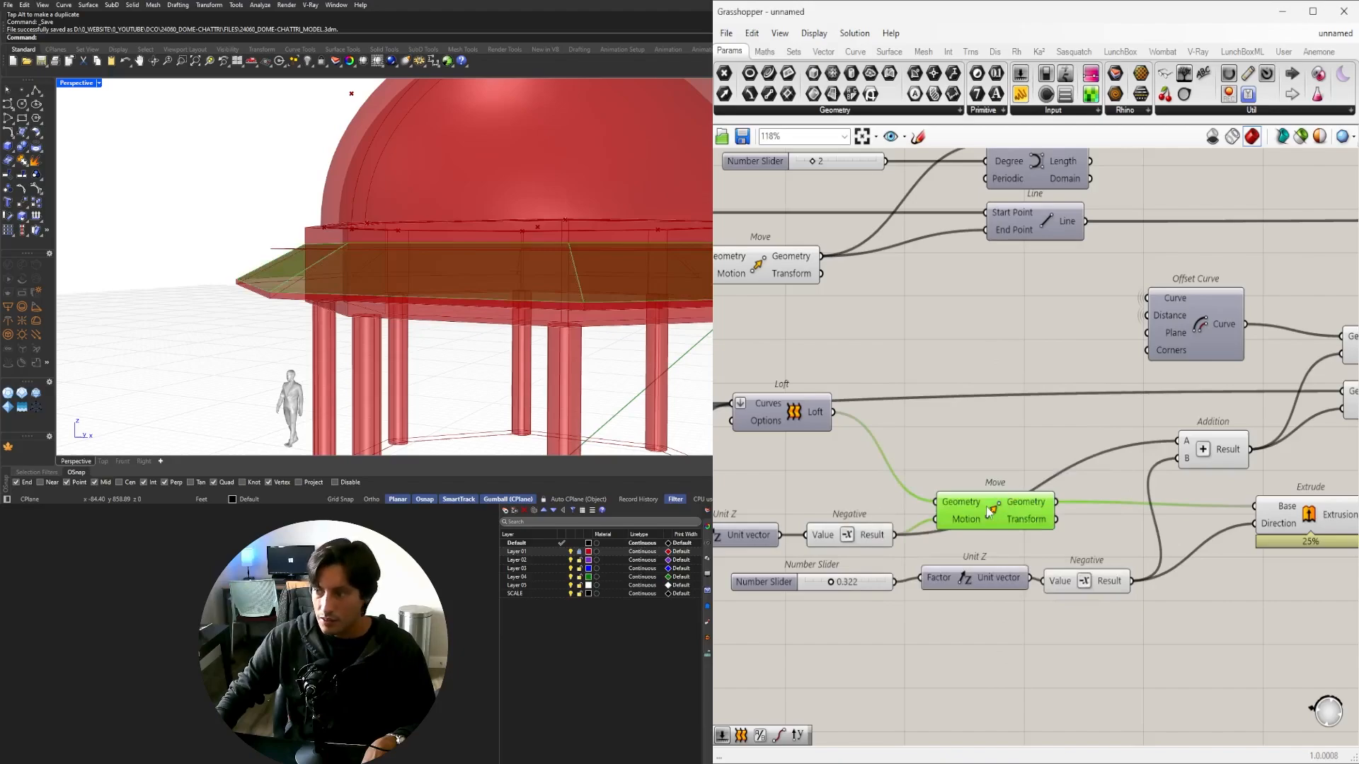
middle_click(989, 511)
left_click(1023, 475)
Connect the Unit Z vector to the Addition feeding the offset curve's Move.
right_click_drag(990, 515, 1040, 490)
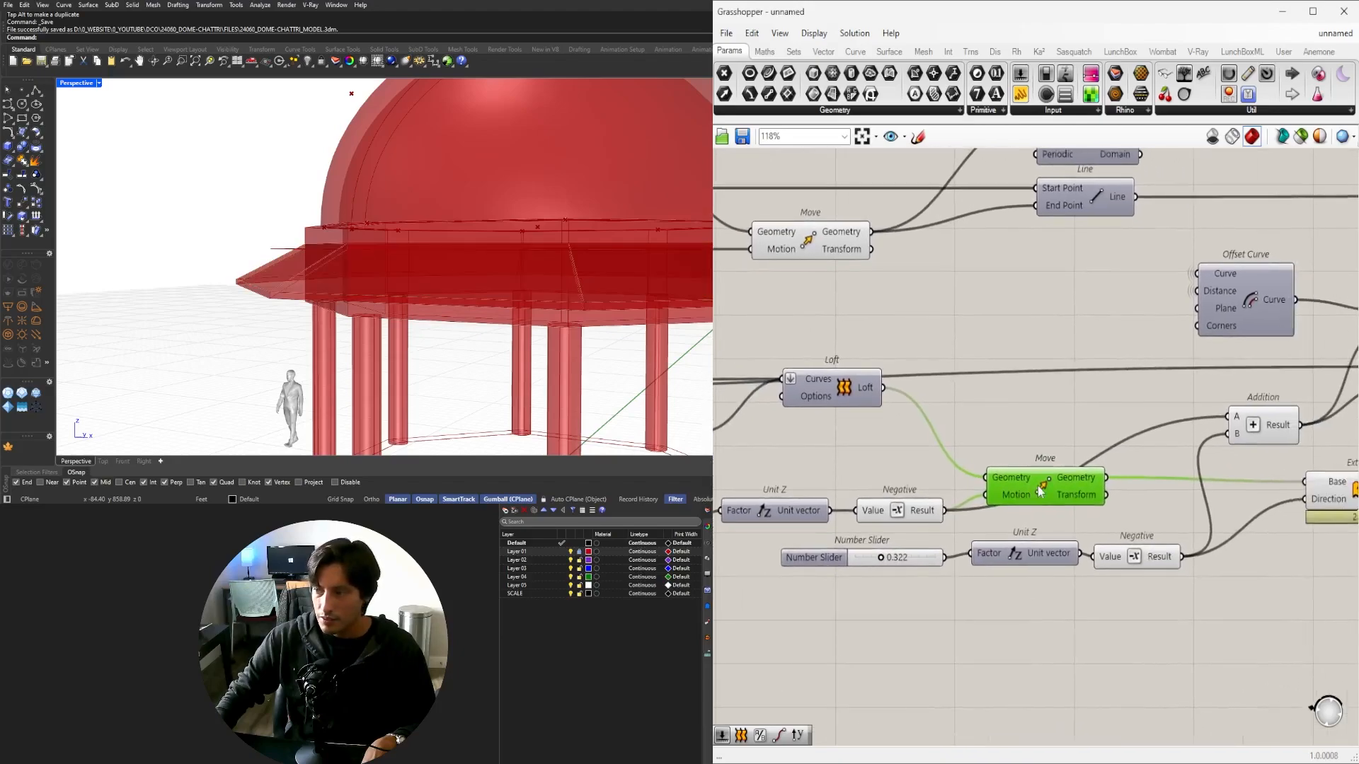
right_click_drag(820, 467, 1120, 470)
right_click_drag(933, 475, 1110, 477)
right_click_drag(892, 455, 1108, 462)
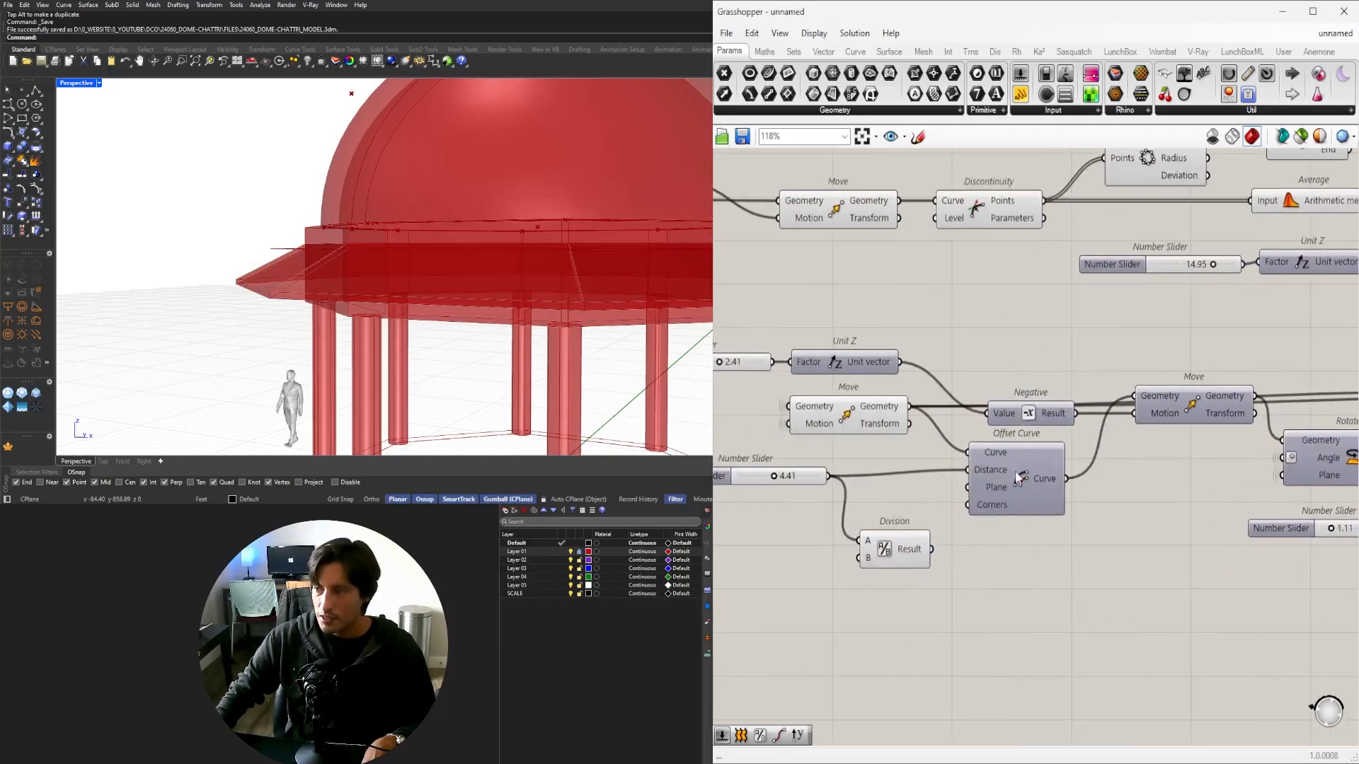
left_click(1017, 479)
middle_click(1017, 479)
left_click(1171, 426)
middle_click(1196, 400)
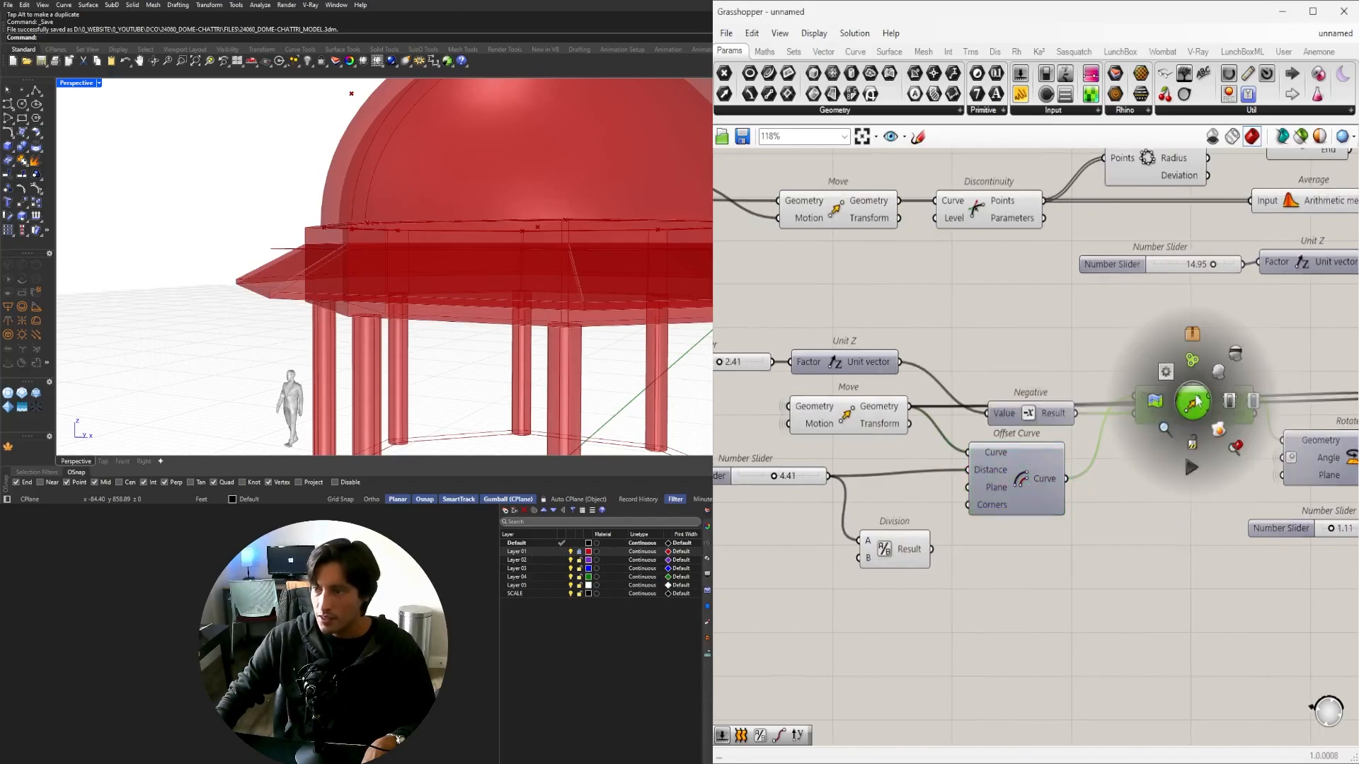
scroll(898, 364, "down", 9)
mouse_move(898, 365)
left_mouse_down()
mouse_move(1114, 375)
mouse_move(892, 379)
left_mouse_up()
scroll(1114, 375, "up", 5)
scroll(899, 382, "up", 5)
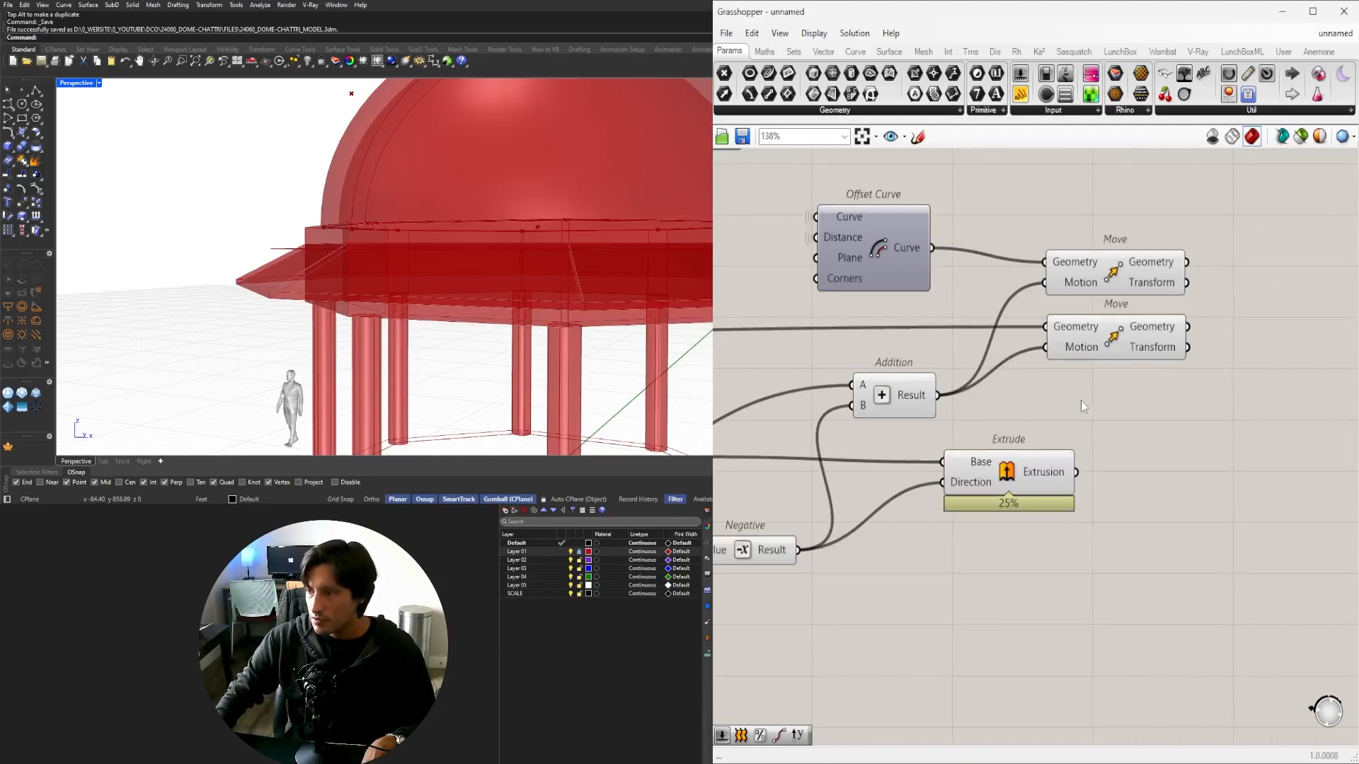
Copy the upper Move component and paste a duplicate that keeps its wires.
left_click(1104, 347)
left_click(1118, 284)
right_click_drag(580, 283, 566, 375)
left_click(1109, 334, "shift")
left_click(1217, 443)
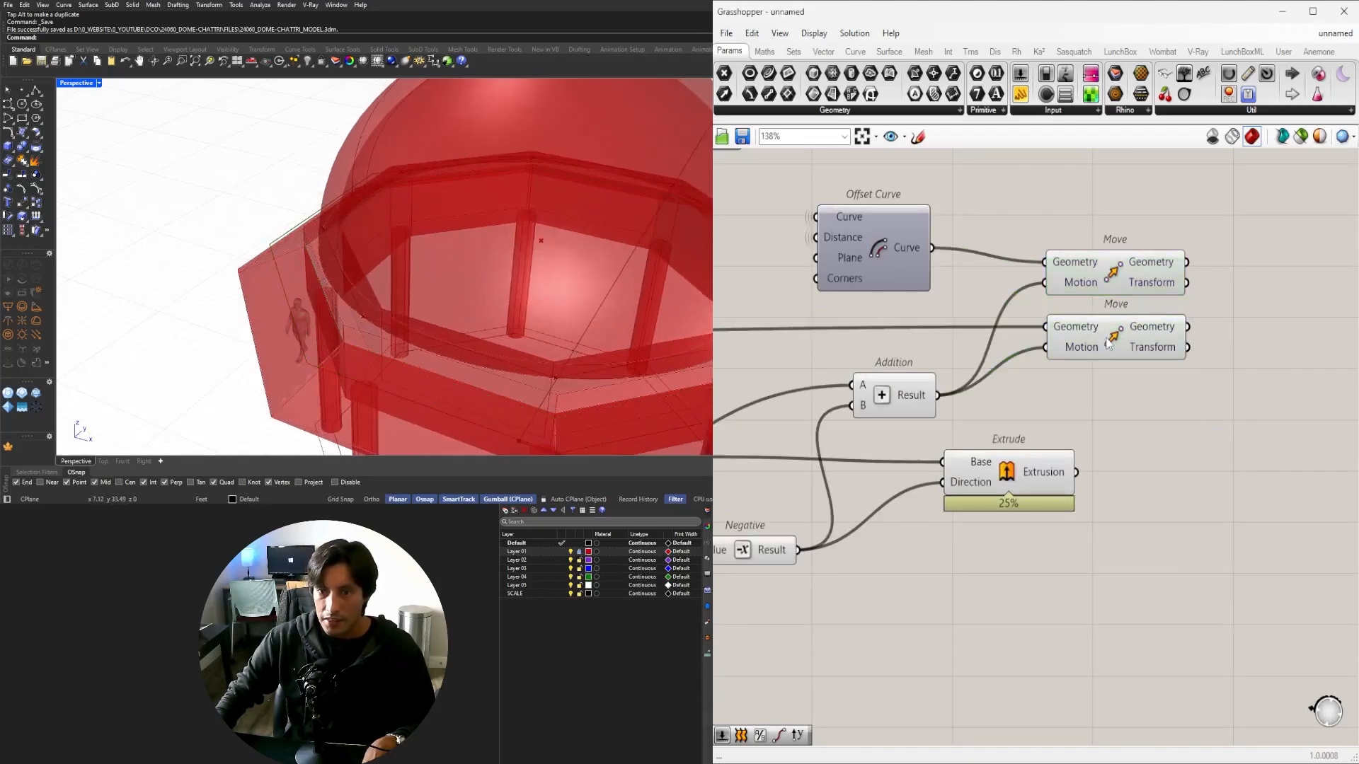
left_click(1109, 345)
left_click(1117, 279)
right_click_drag(1129, 281, 994, 440)
left_click_drag(994, 440, 1006, 405)
key("ctrl+c")
key("ctrl+v")
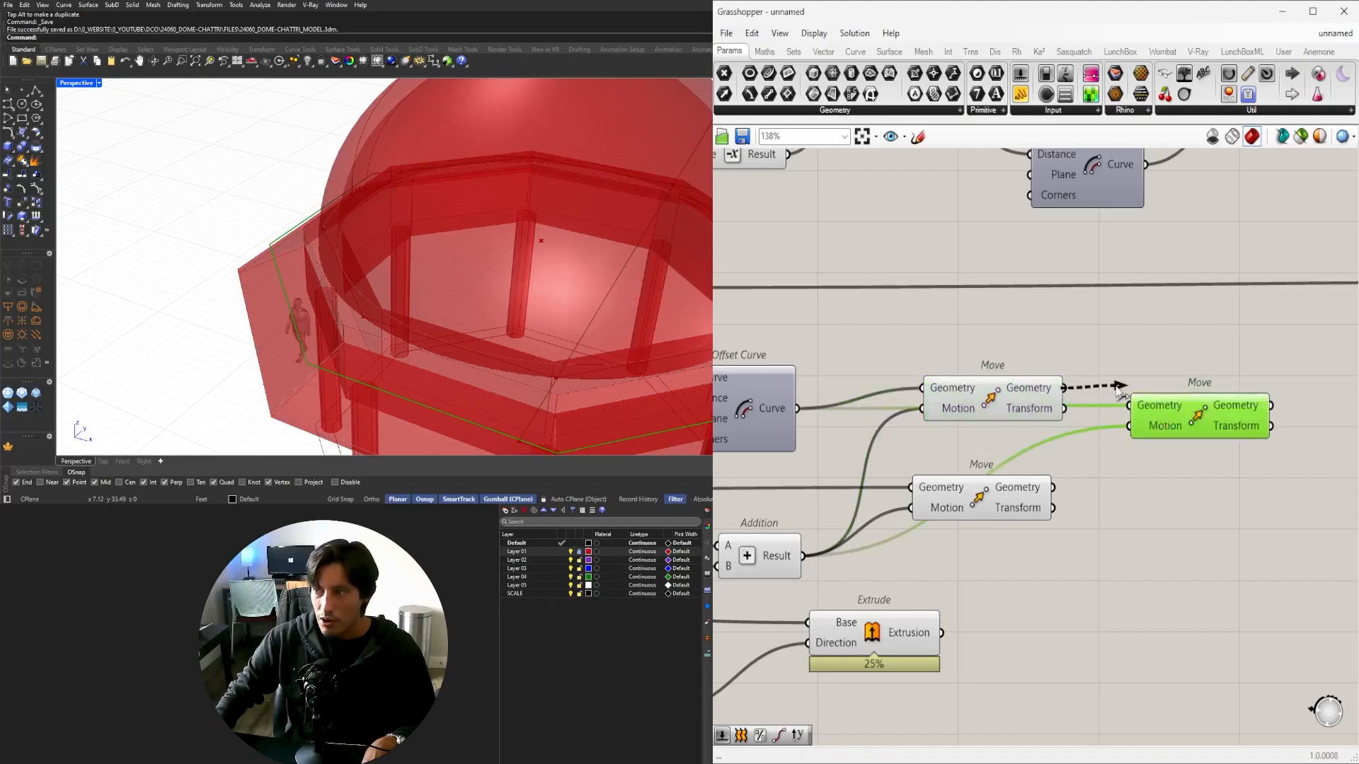
Place the duplicate Move beside the original and feed the Negative result into its Motion.
left_click_drag(1163, 419, 1174, 427)
scroll(941, 518, "down", 4)
right_click_drag(746, 526, 1334, 499)
scroll(1090, 564, "up", 4)
right_click_drag(1238, 551, 860, 554)
scroll(953, 542, "down", 3)
left_click_drag(934, 544, 1096, 406)
scroll(1198, 482, "up", 5)
Frame the roof's left eave and hide the upper moved ring's preview.
right_click_drag(378, 267, 328, 101)
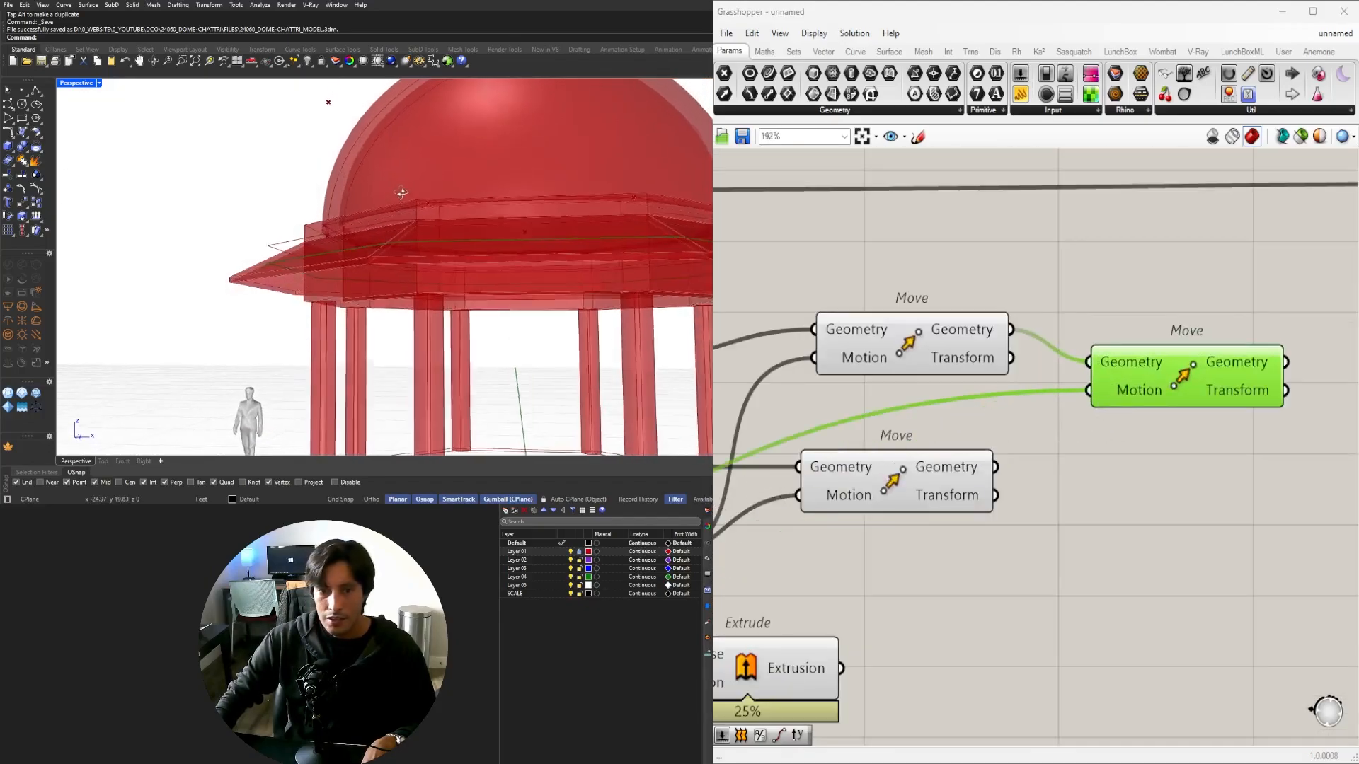
scroll(276, 262, "up", 6)
right_click_drag(249, 282, 206, 336, "shift")
scroll(1046, 426, "down", 2)
left_click(955, 387, "shift")
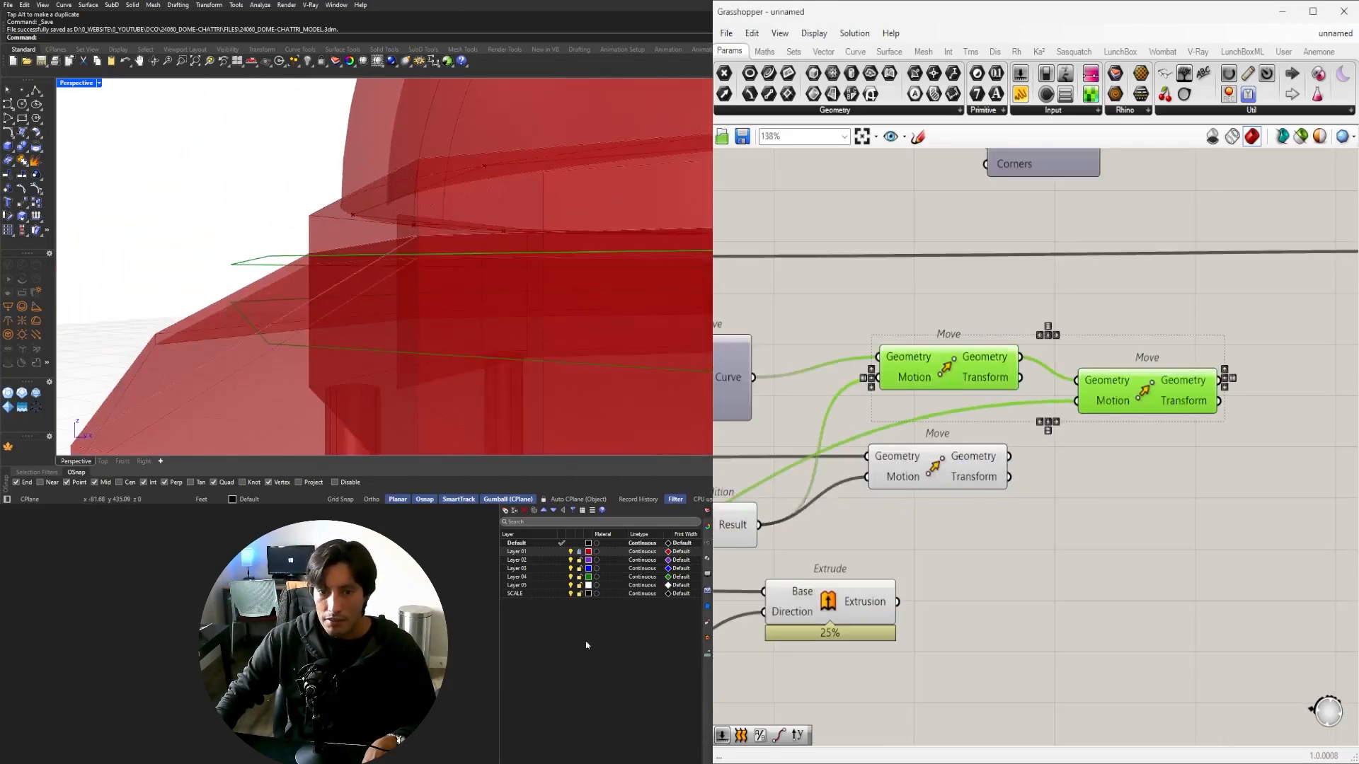
left_click(965, 427)
left_click(949, 363)
middle_click(944, 317)
left_click(977, 286)
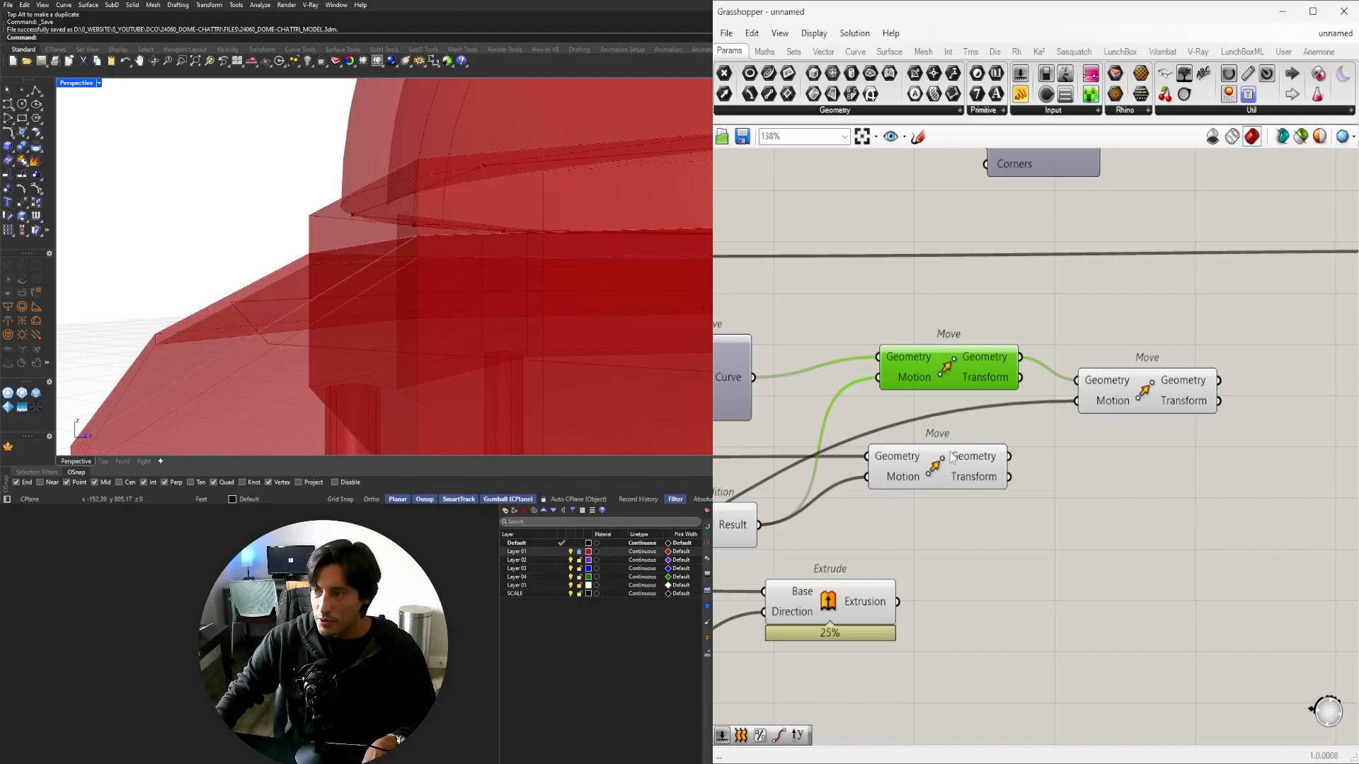
Nudge the lower moved ring into place and inspect the moved rings from a lower angle.
left_click_drag(930, 474, 933, 469)
left_click(1141, 408, "shift")
right_click_drag(262, 269, 594, 325)
scroll(287, 277, "down", 6)
left_click(952, 530)
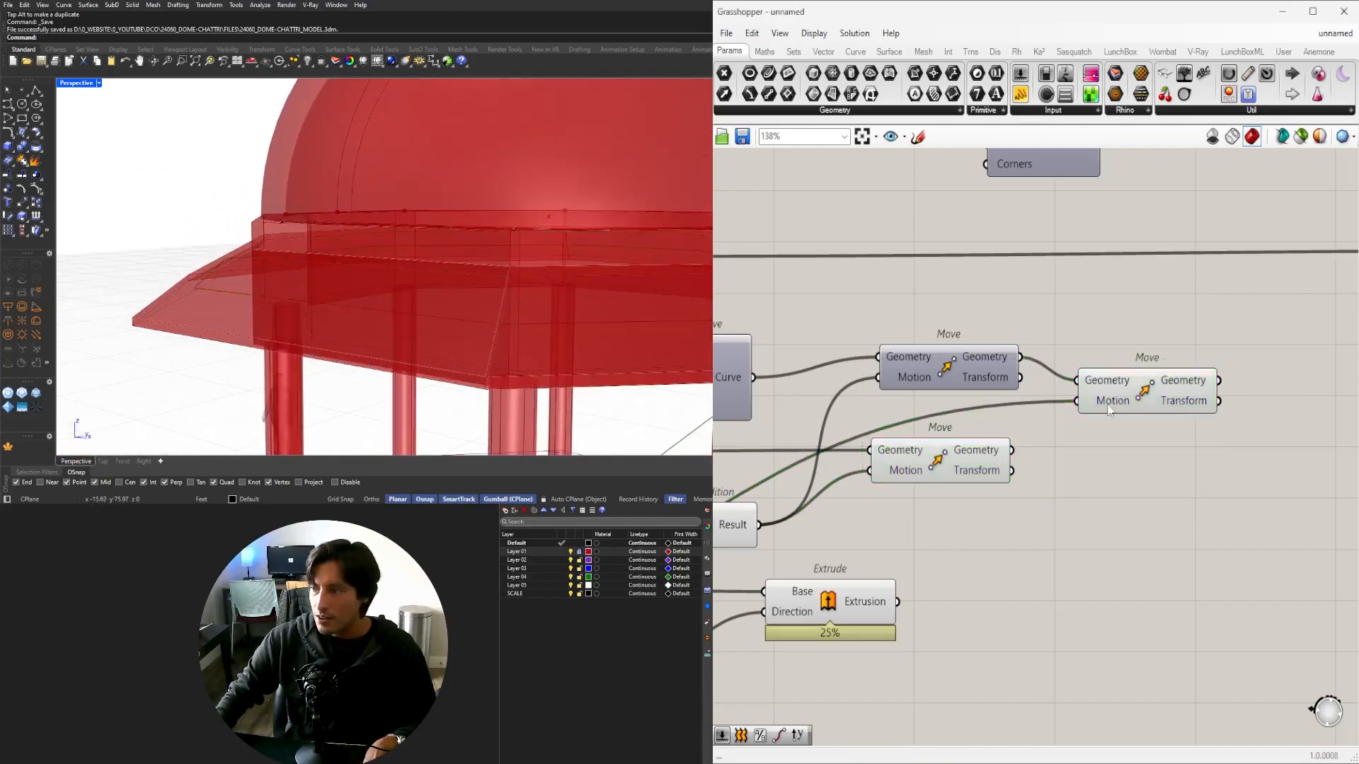
left_click(945, 467)
right_click_drag(1075, 457, 1155, 409)
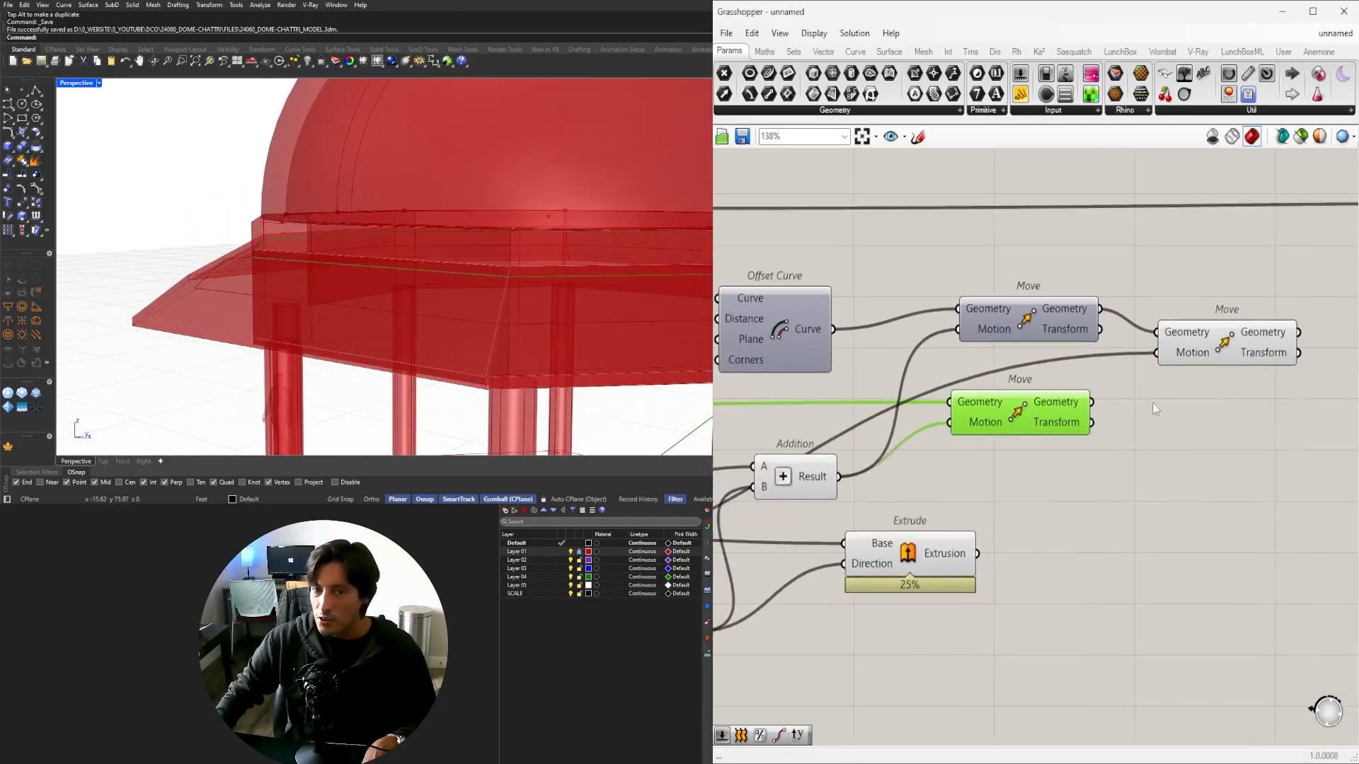
Duplicate the right moved ring, select the three moved rings and preview only the selection.
left_click_drag(1194, 347, 1197, 461, "alt")
left_click(1046, 416)
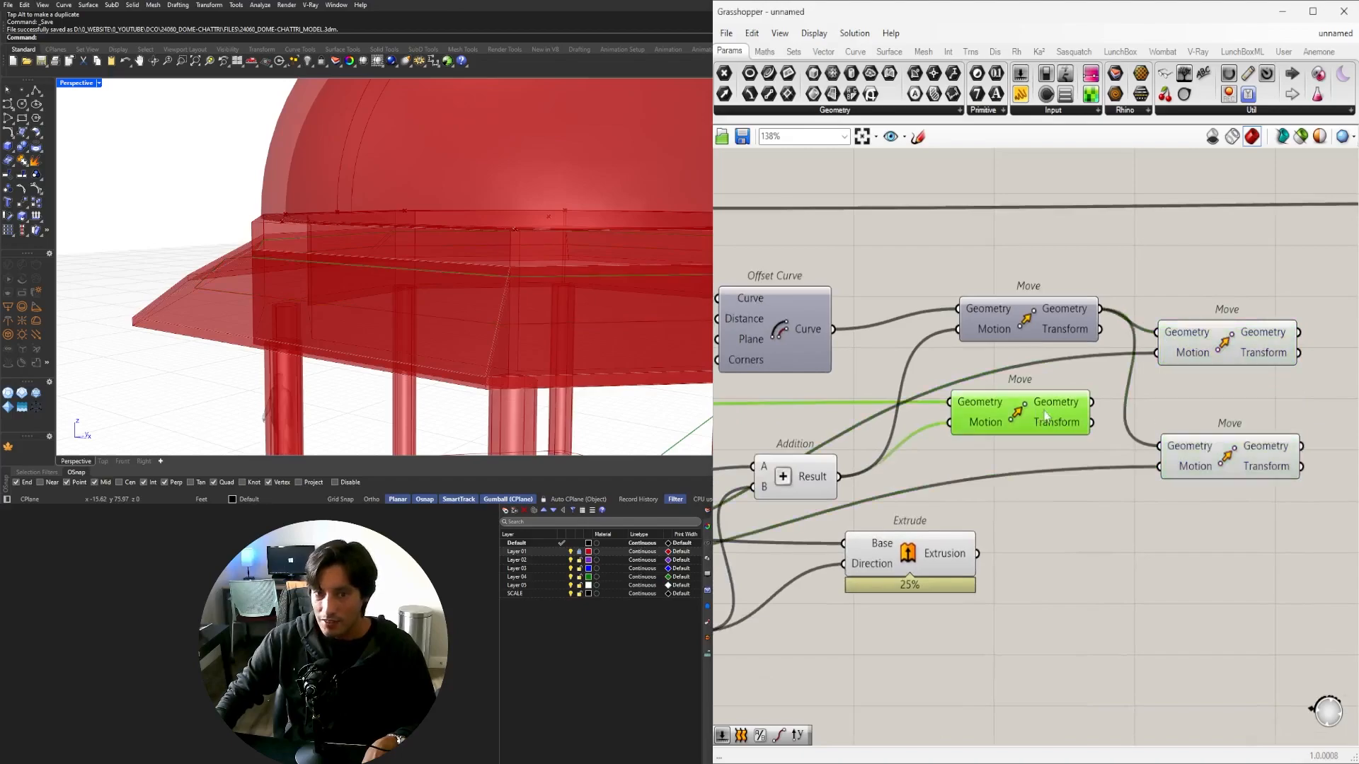
right_click_drag(1234, 414, 1120, 414)
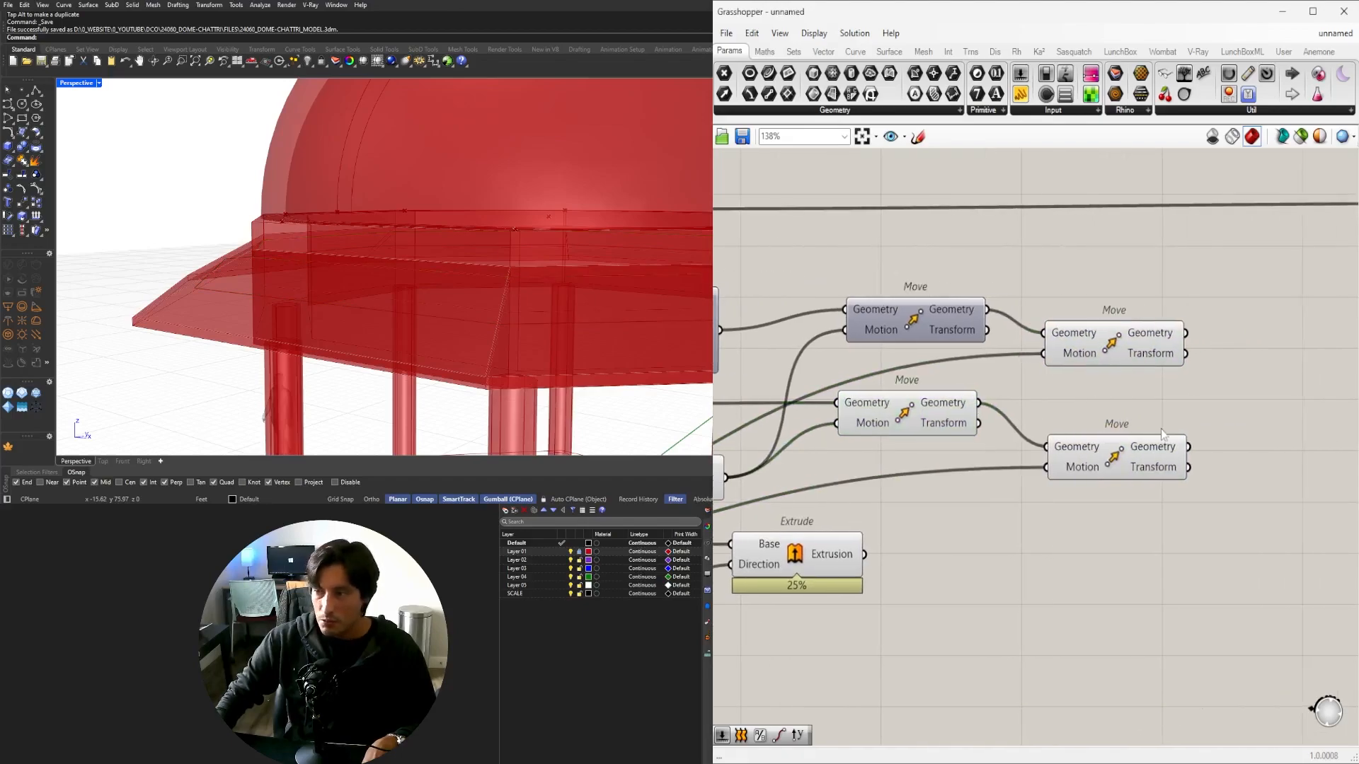
left_click(1156, 457)
left_click(960, 408, "shift")
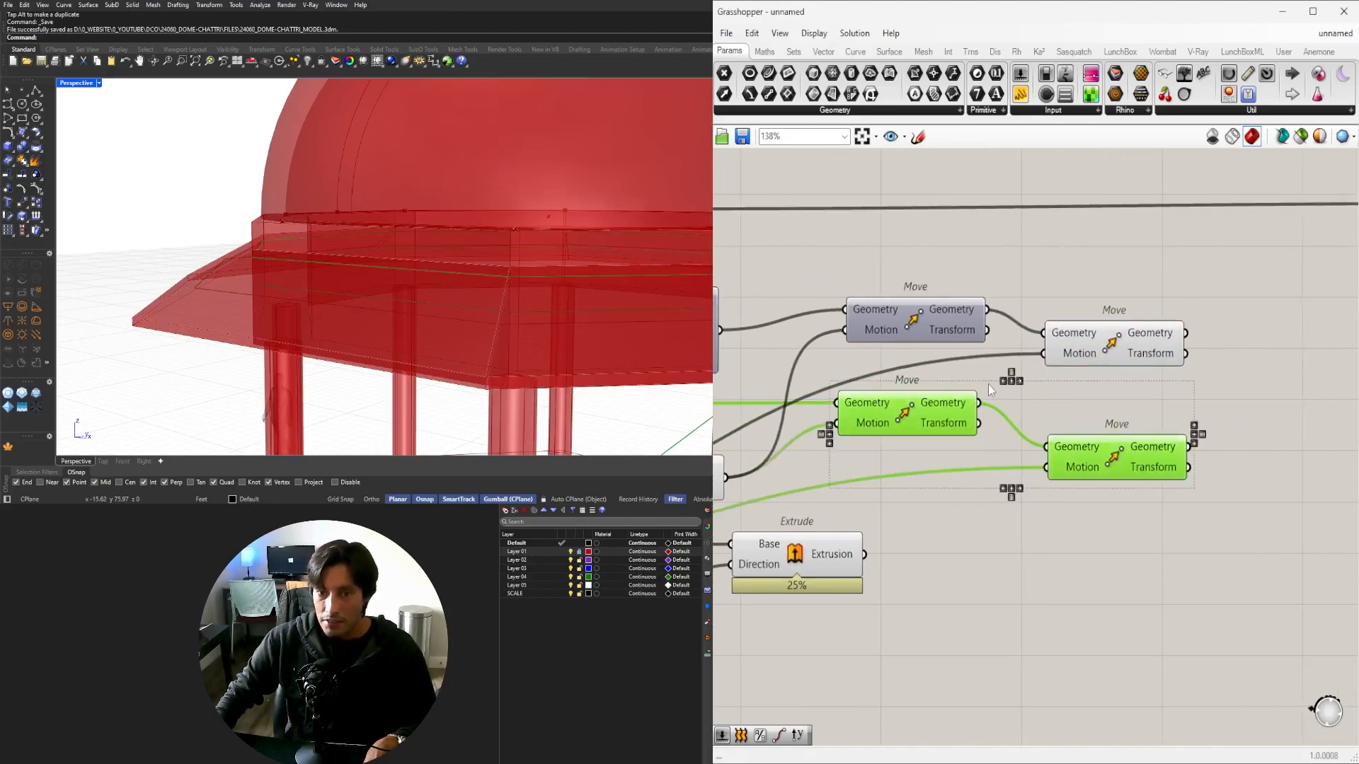
left_click(1114, 355, "shift")
left_click(1301, 143)
right_click_drag(308, 230, 388, 297)
Place a Loft component and feed the two moved ring curves into its Curves input.
left_click(1242, 527)
right_click_drag(1191, 461, 1101, 473)
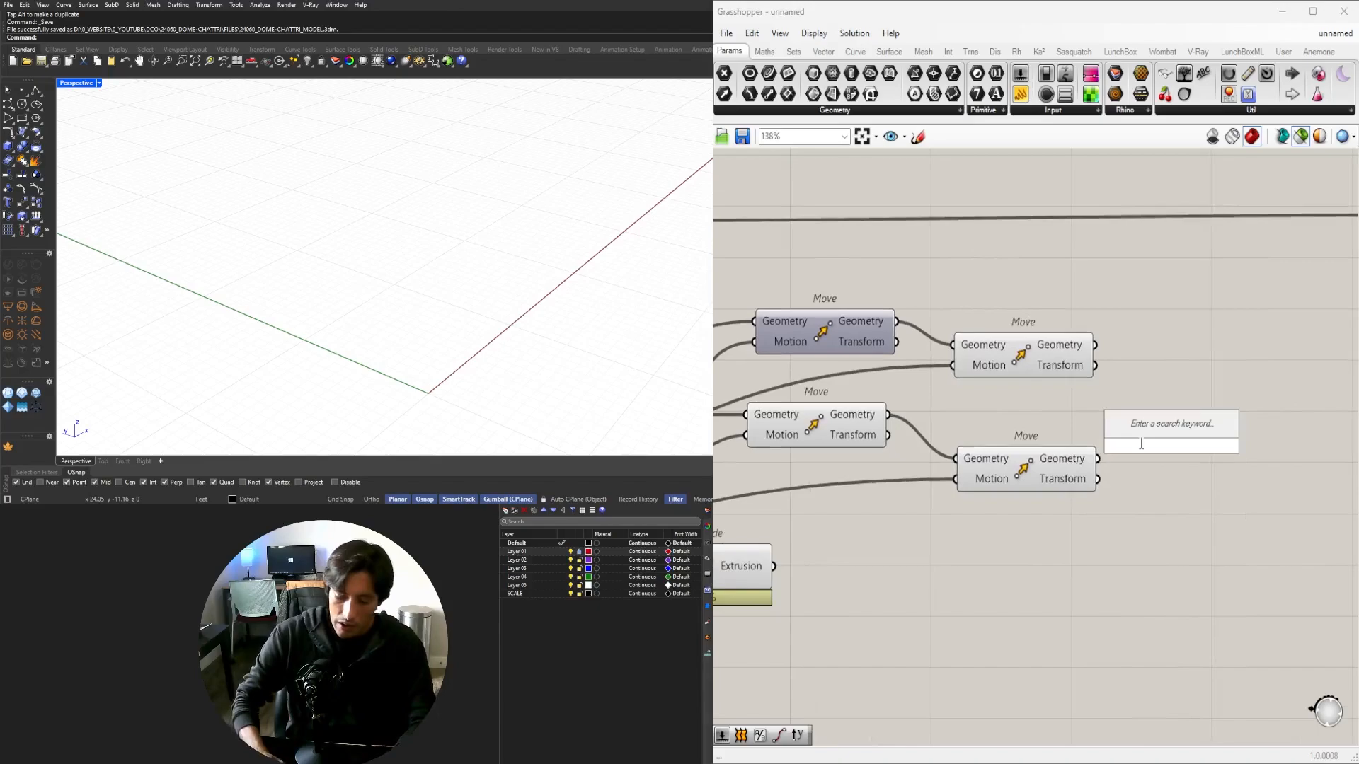
type("LOFT")
left_click(1148, 427)
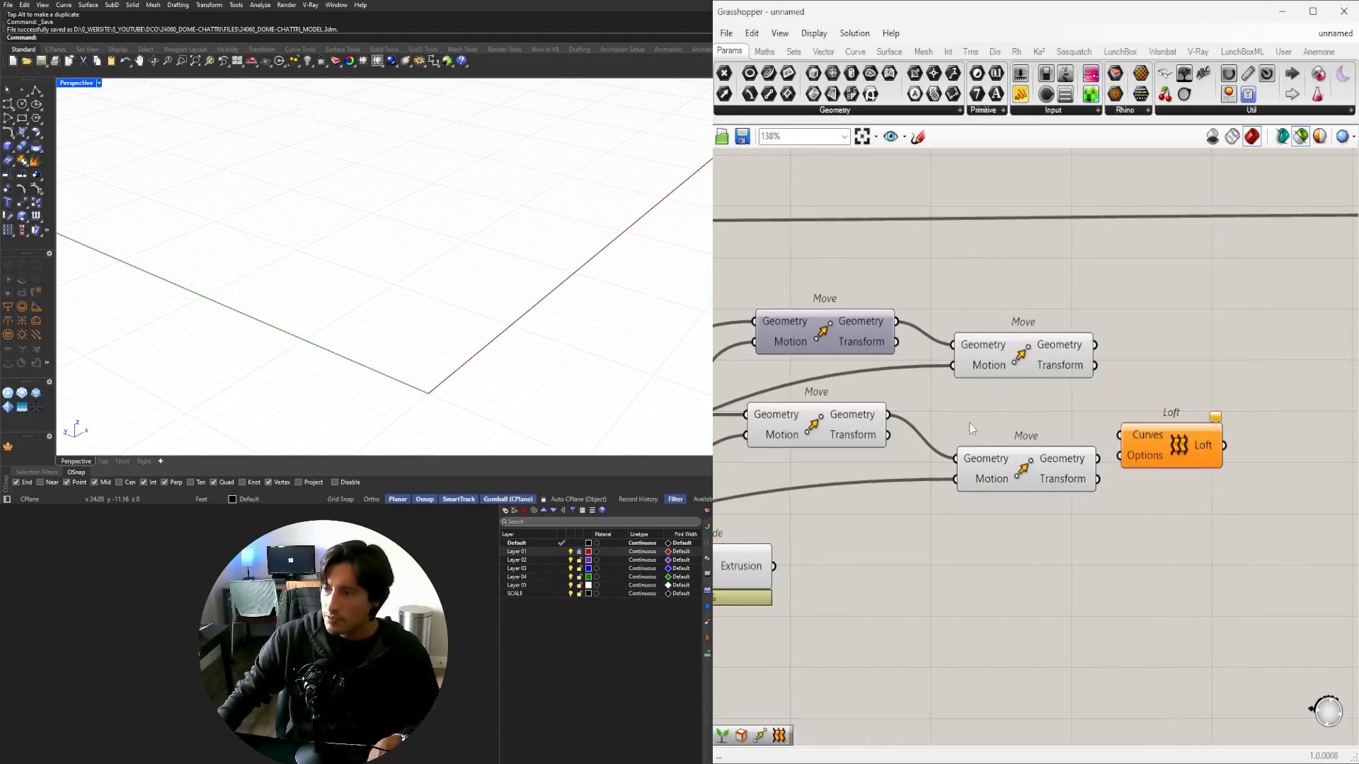
left_click(871, 423)
left_click_drag(1104, 434, 1243, 429)
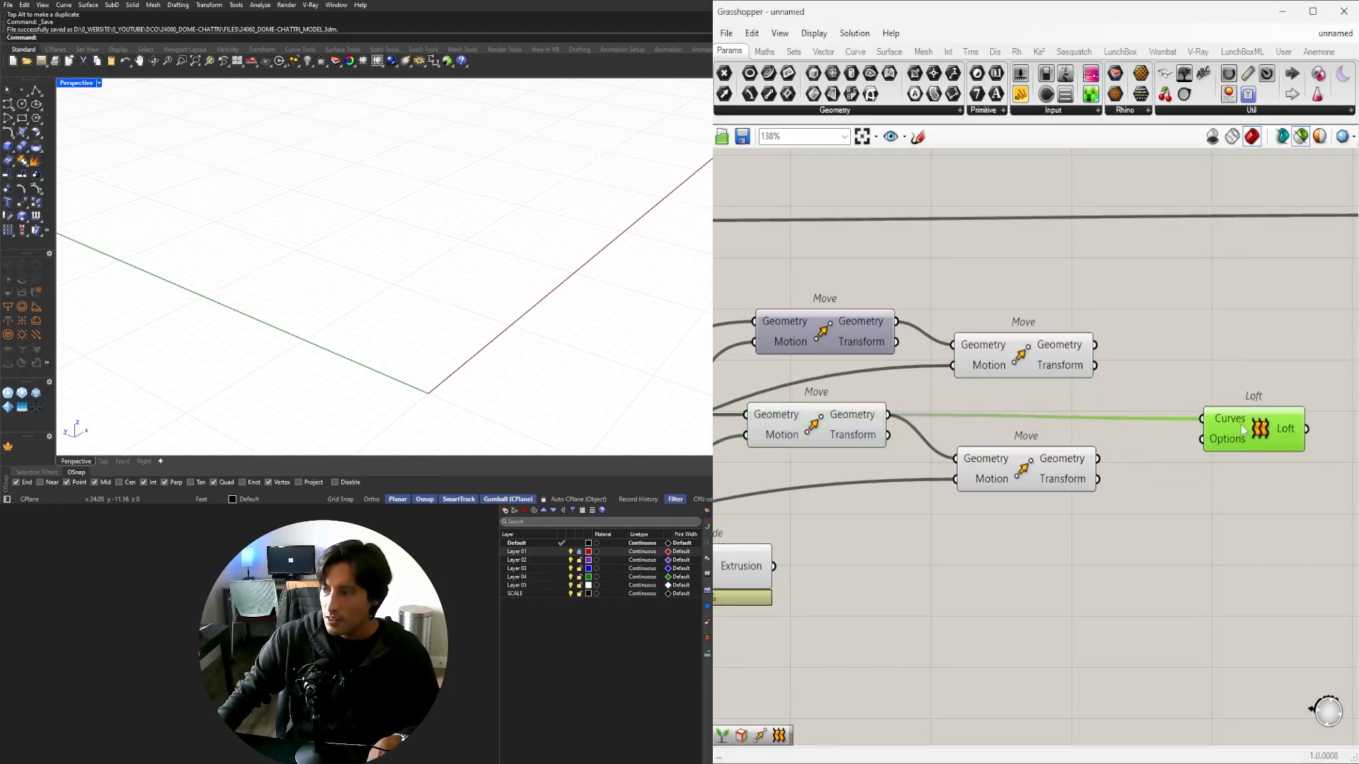
left_click_drag(1117, 456, 1202, 418)
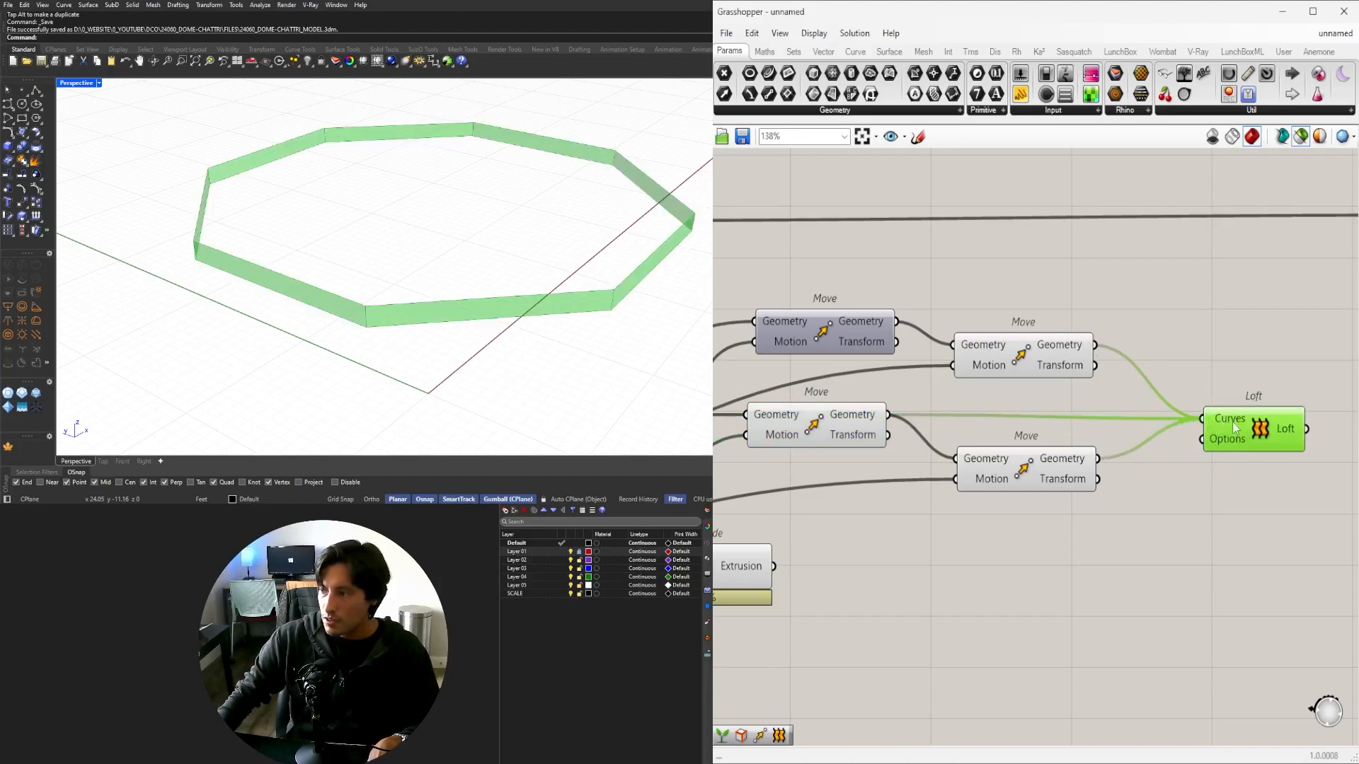
right_click_drag(1250, 426, 1064, 445)
Flatten the Loft's Curves input and inspect the resulting sloping band.
right_click(999, 422)
left_click(956, 509)
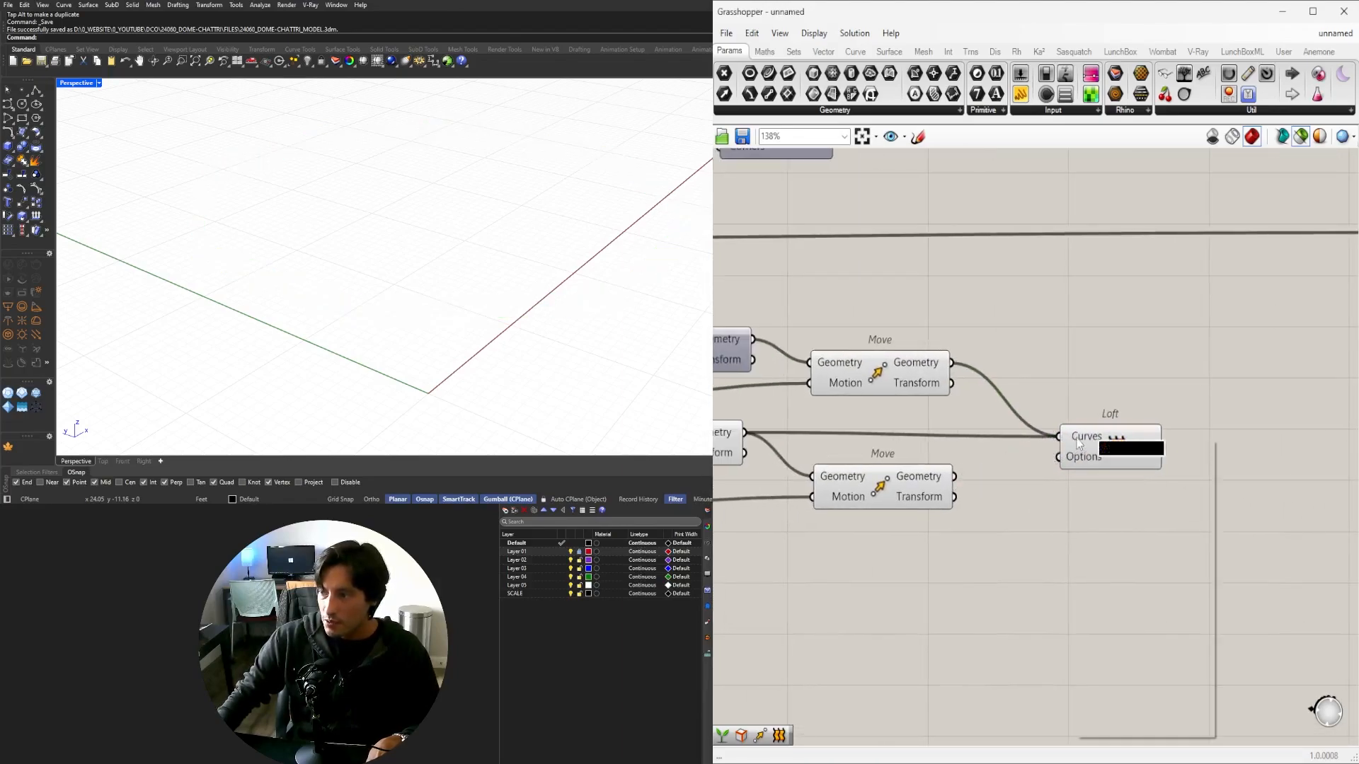
right_click(1079, 444)
left_click(1118, 554)
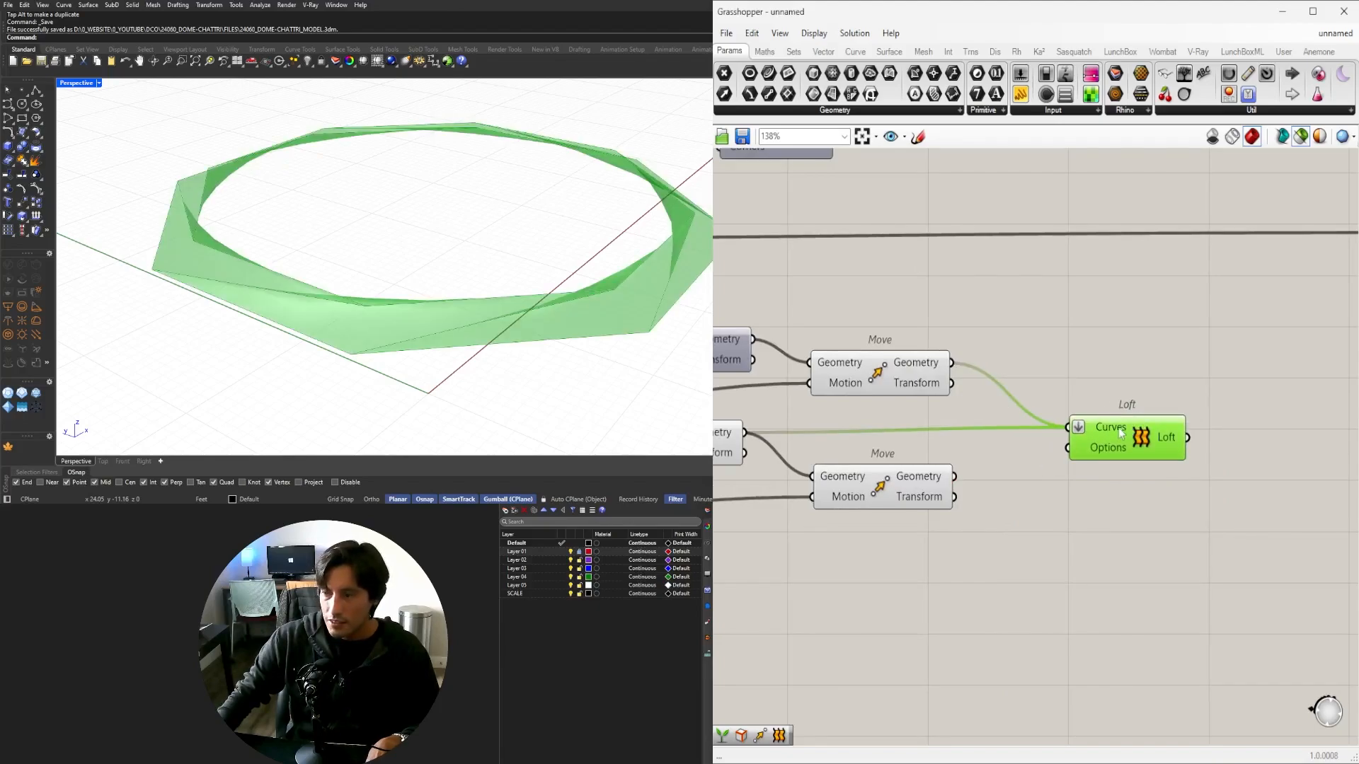
mouse_move(396, 273)
right_mouse_down()
mouse_move(434, 270)
mouse_move(394, 288)
mouse_move(379, 280)
right_mouse_up()
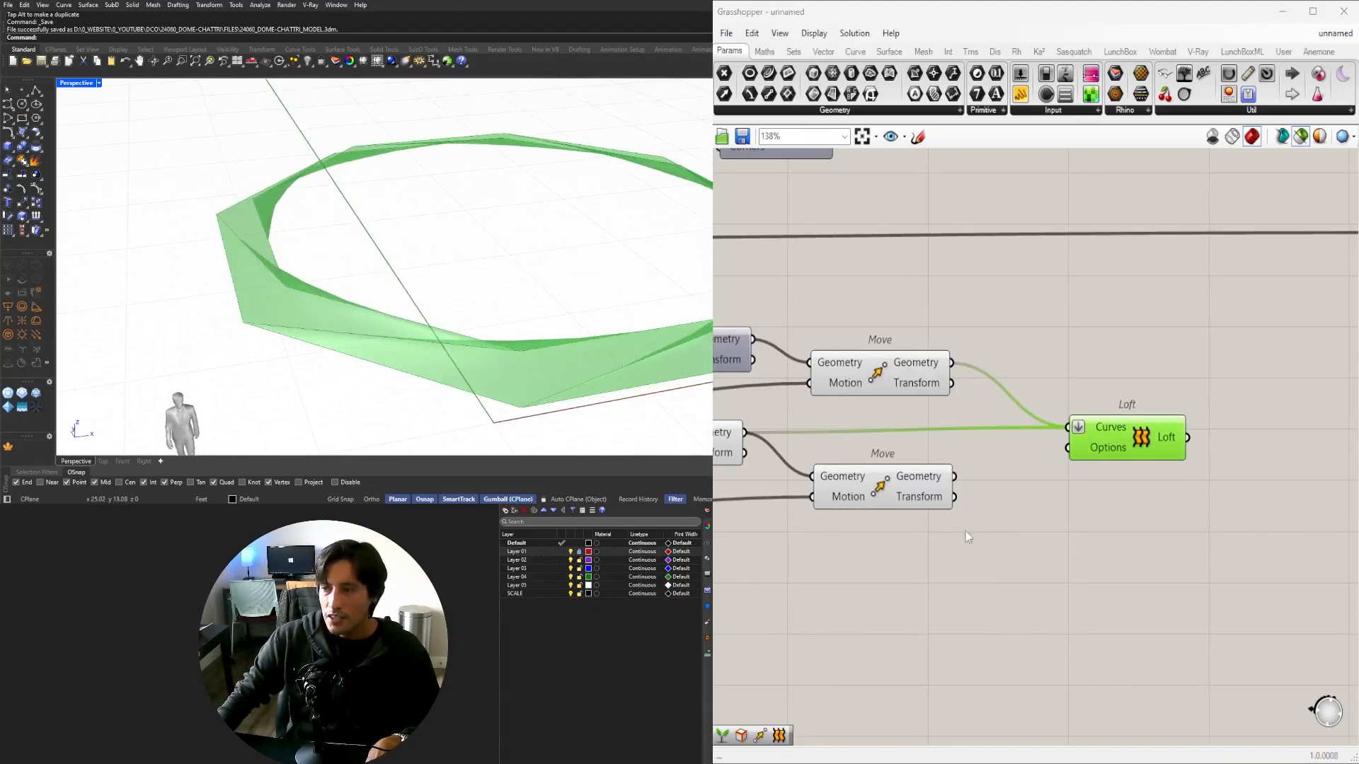
left_click(973, 539)
scroll(1076, 554, "down", 2)
right_click_drag(1076, 553, 1147, 535)
Delete the two extra moved ring copies.
left_click_drag(1225, 533, 1003, 388)
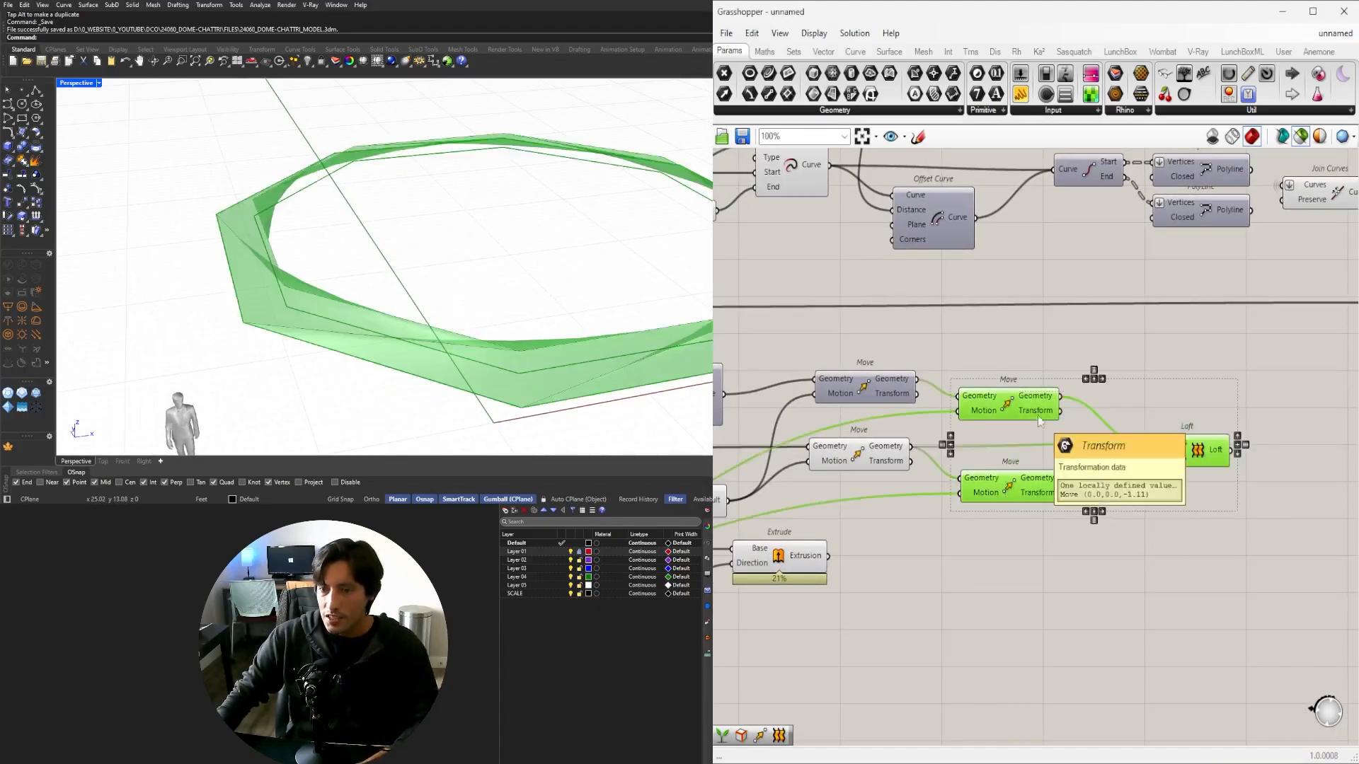
scroll(1057, 430, "down", 2)
right_click_drag(1057, 429, 1286, 429)
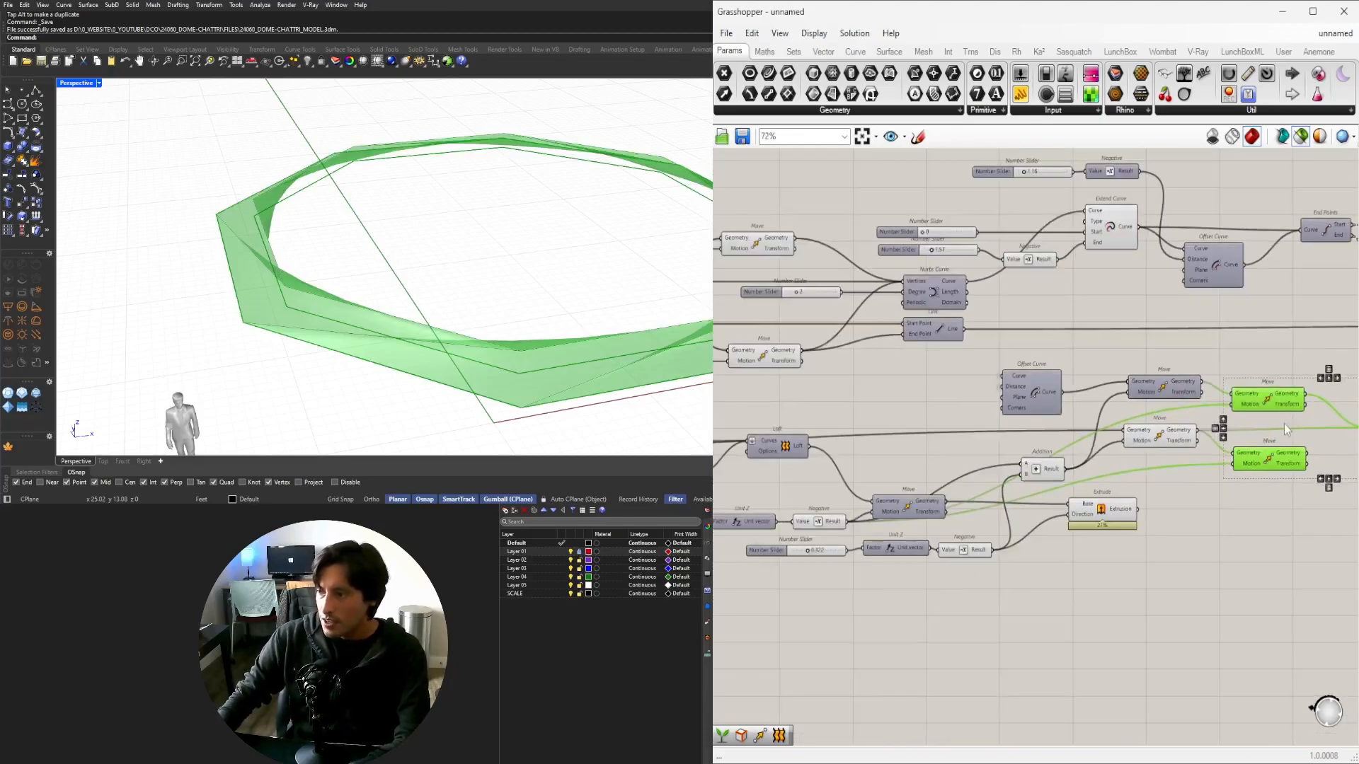
key("Delete")
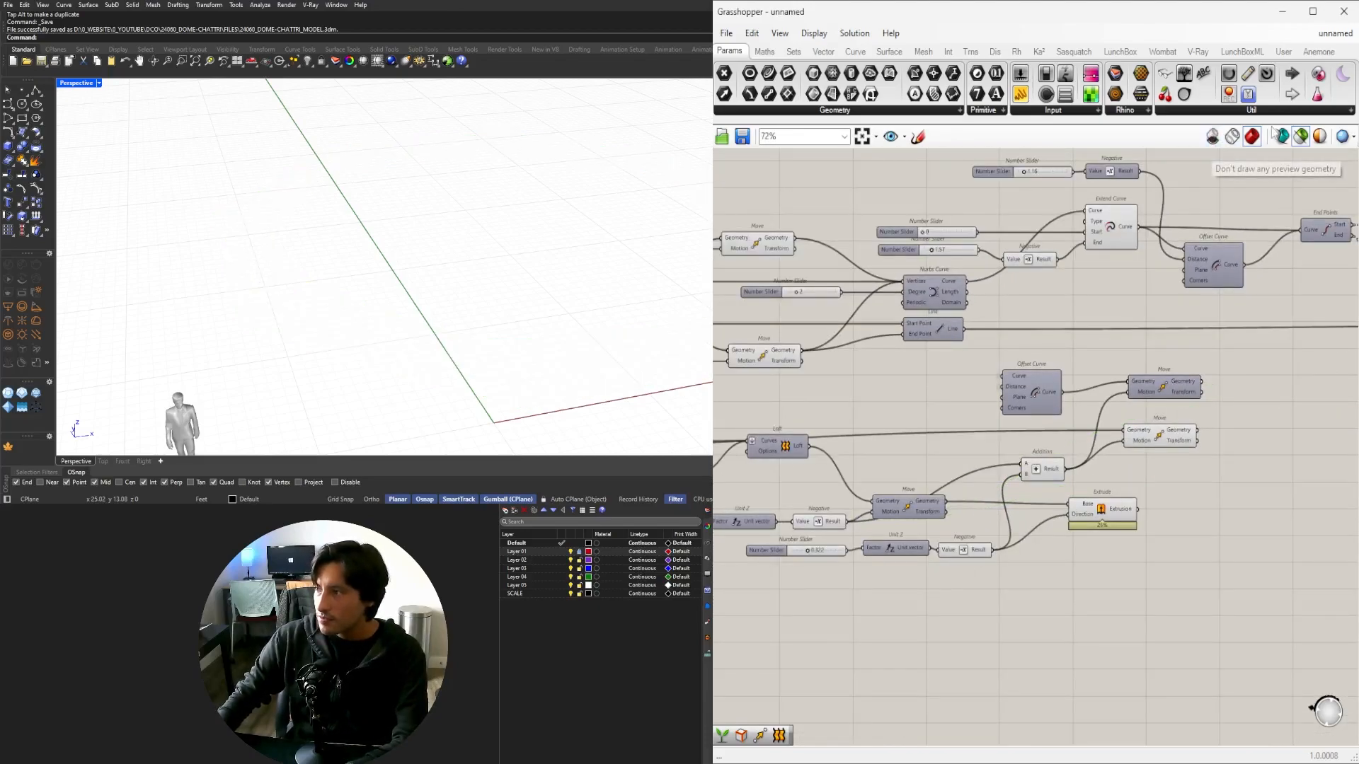
Show all previews, group the two moved rings and delete the leftover helper components.
left_click(1302, 138)
scroll(1164, 465, "up", 2)
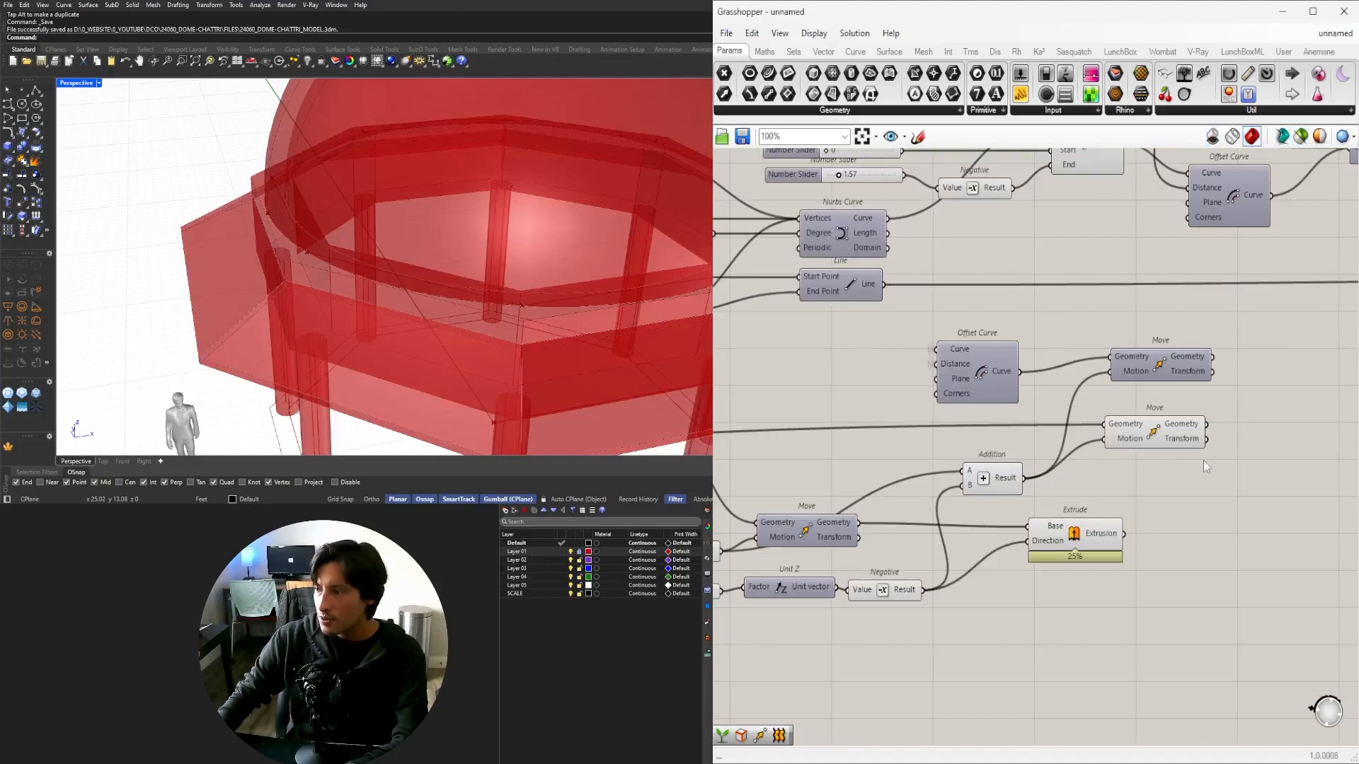
left_click_drag(1253, 467, 1111, 360)
right_click_drag(1101, 478, 1126, 413)
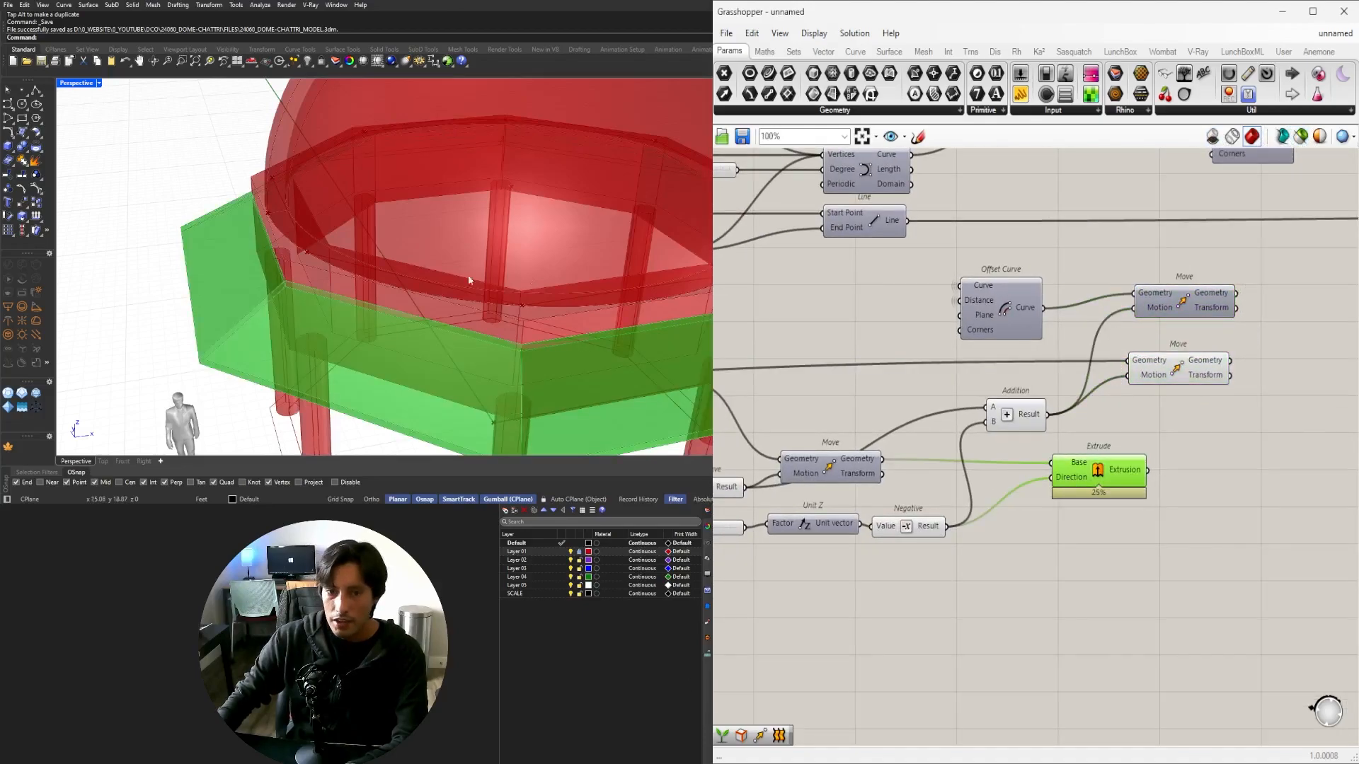
key("ctrl+g")
left_click_drag(1140, 270, 1137, 269)
key("Delete")
left_click_drag(1101, 342, 968, 249)
key("Delete")
left_click(1003, 422)
key("Delete")
Preview the chajja Extrude and its feeding Move while orbiting around the dome.
left_click(1097, 460)
right_click_drag(432, 319, 396, 300)
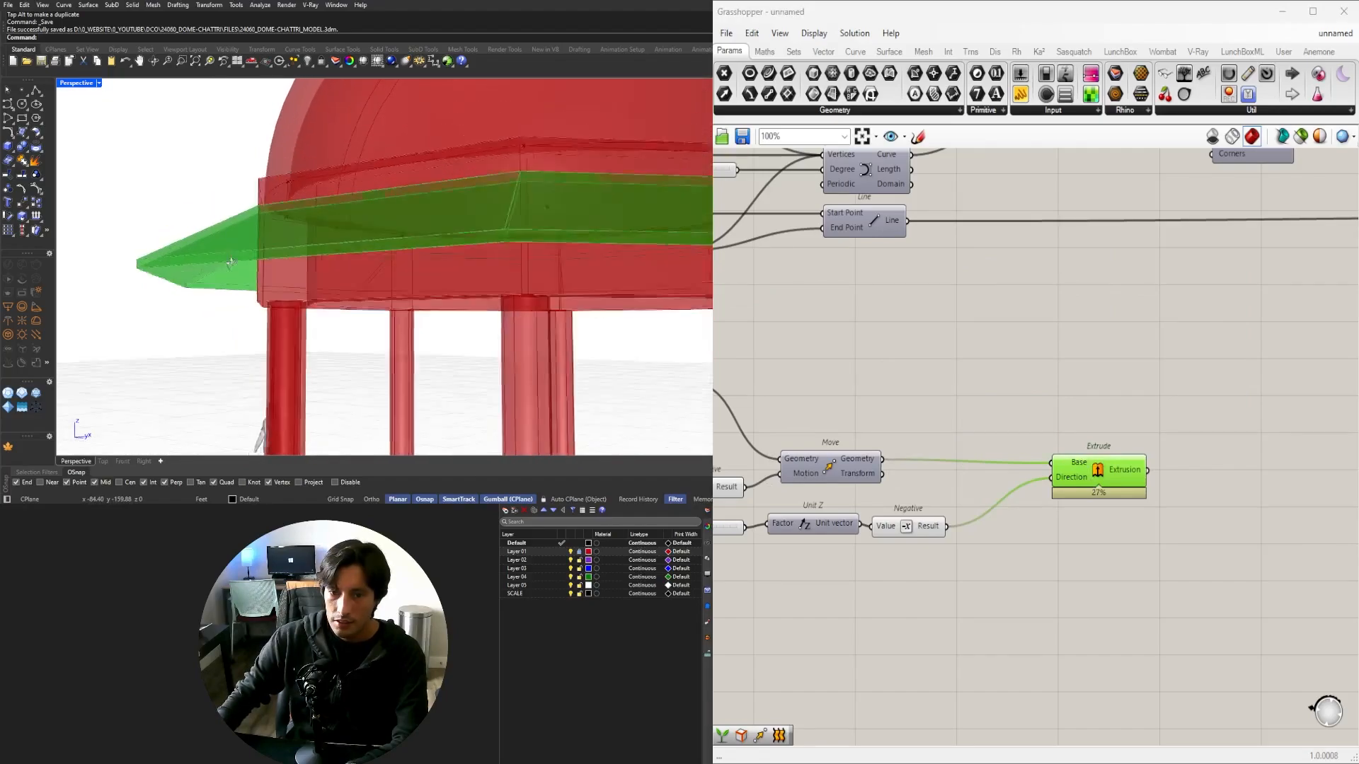
scroll(382, 269, "down", 6)
right_click_drag(353, 241, 343, 350)
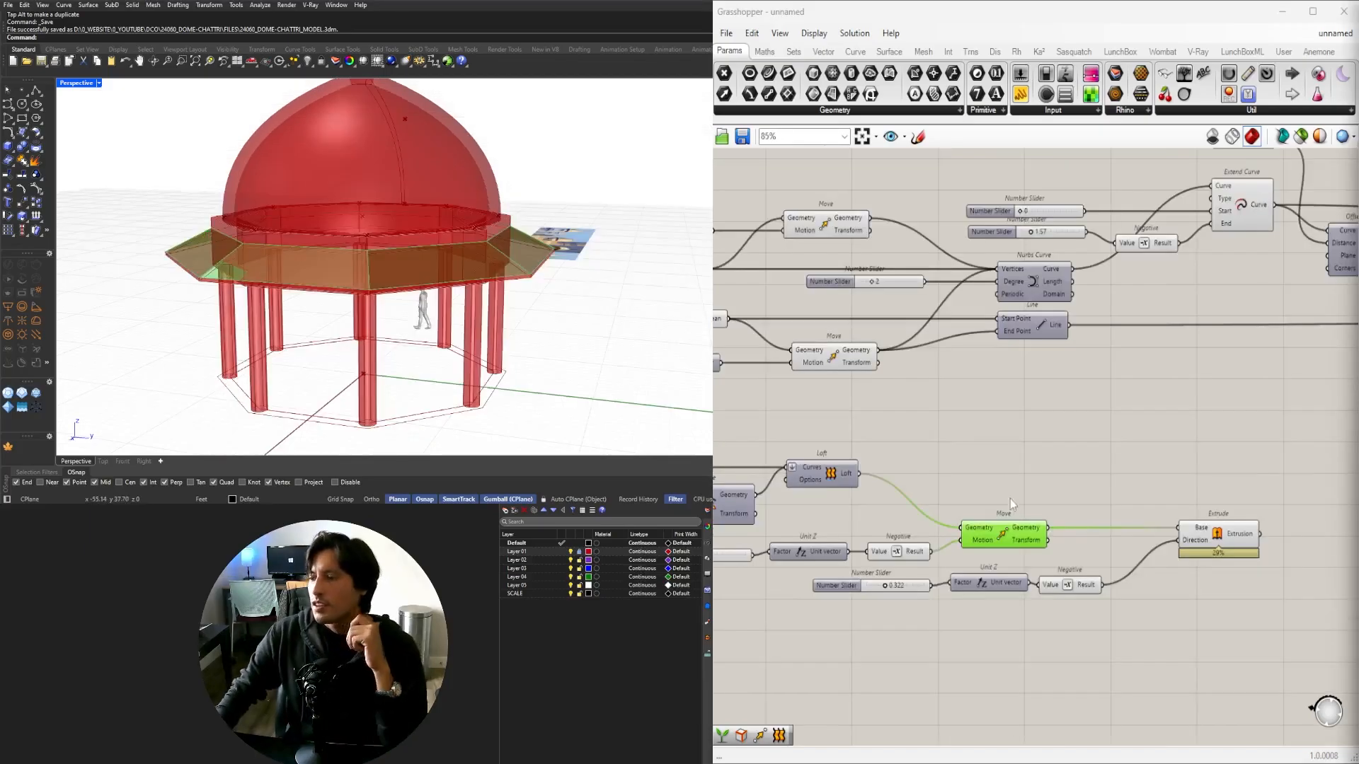
left_click(1009, 499)
left_click(996, 531)
mouse_move(471, 301)
right_mouse_down()
mouse_move(433, 338)
mouse_move(407, 279)
mouse_move(467, 286)
right_mouse_up()
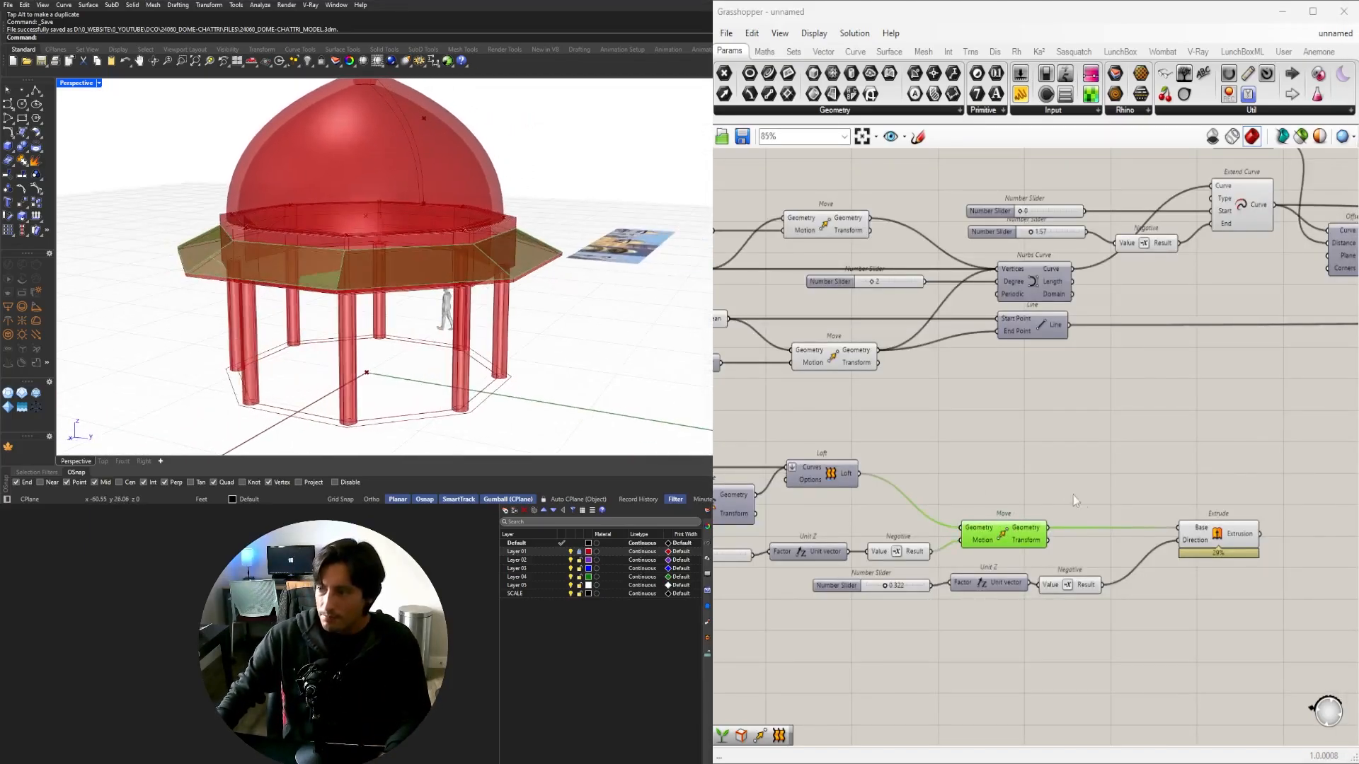
right_click_drag(1074, 500, 982, 459)
Duplicate the Move component and position the copy to the right.
left_click_drag(1123, 498, 1151, 532)
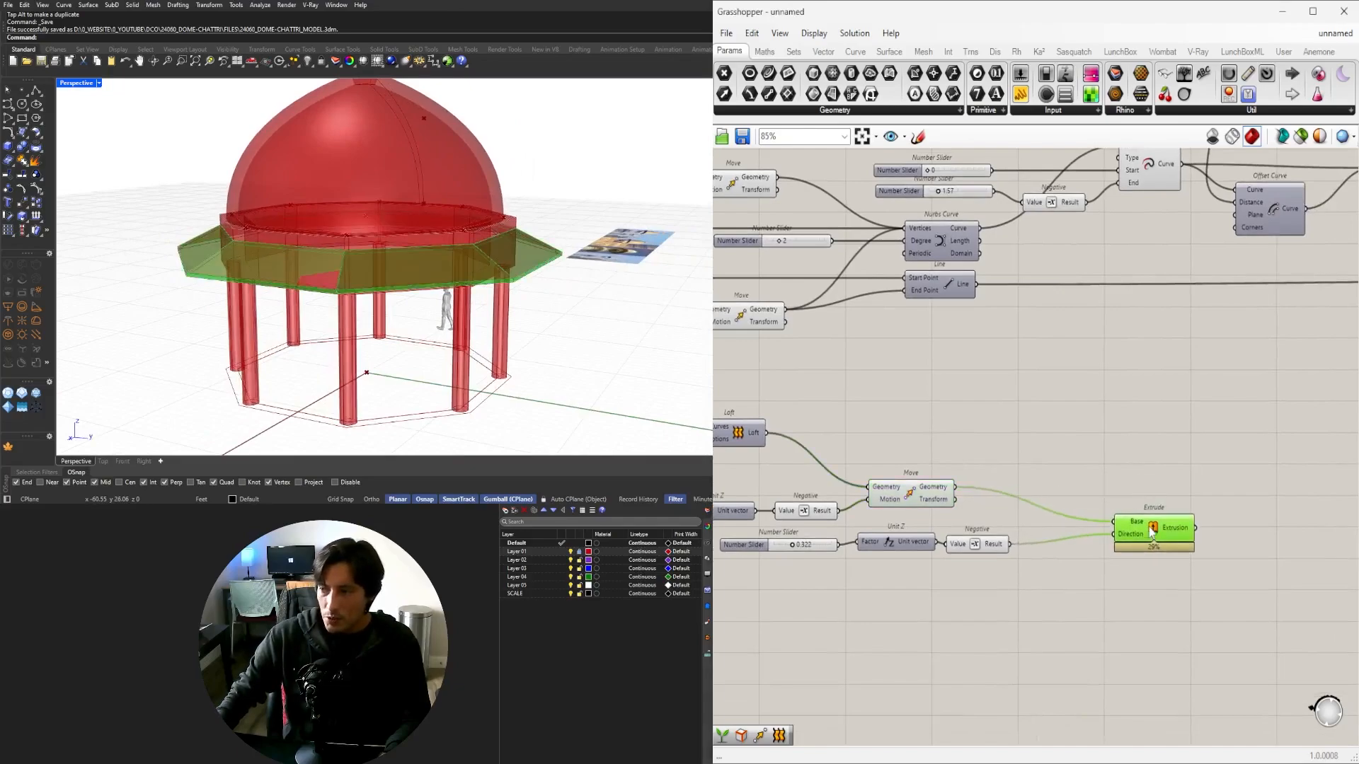
left_click(943, 486)
scroll(269, 239, "up", 5)
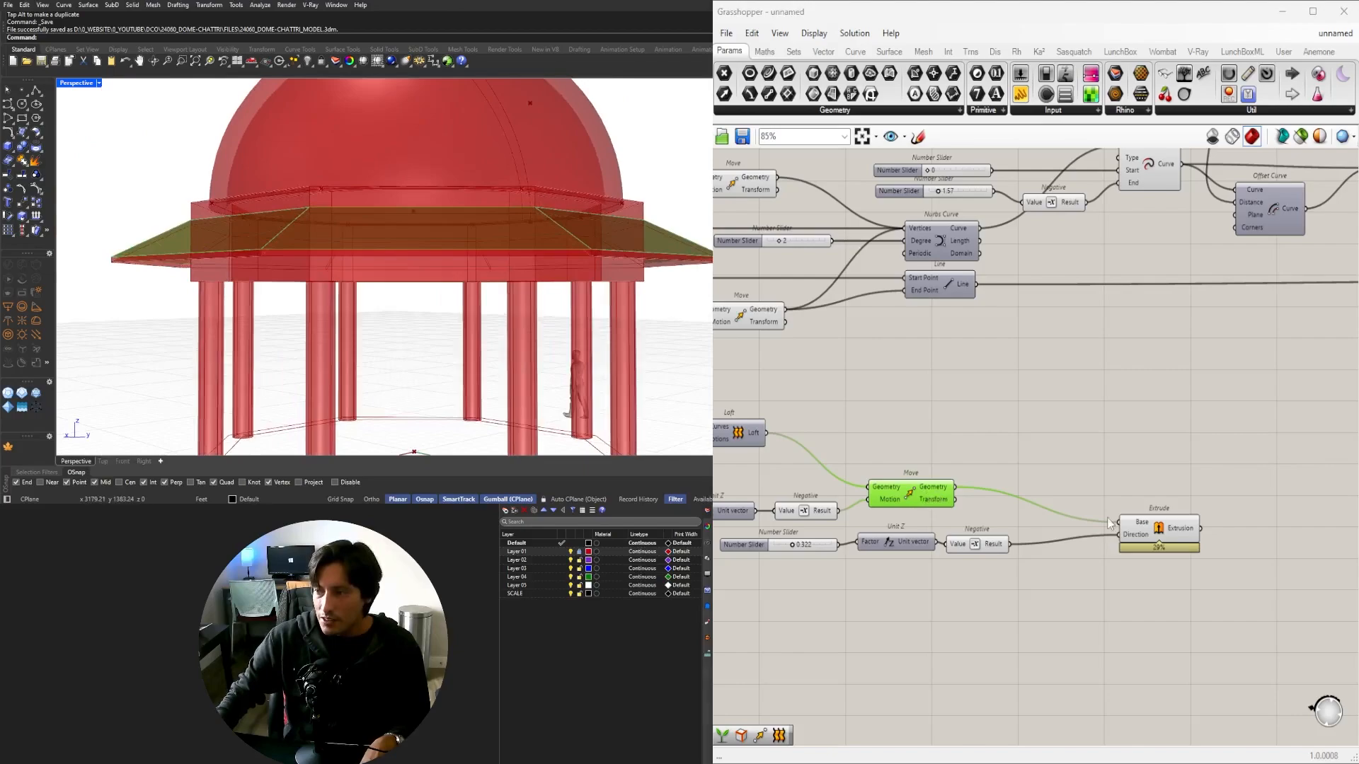
left_click(1161, 531)
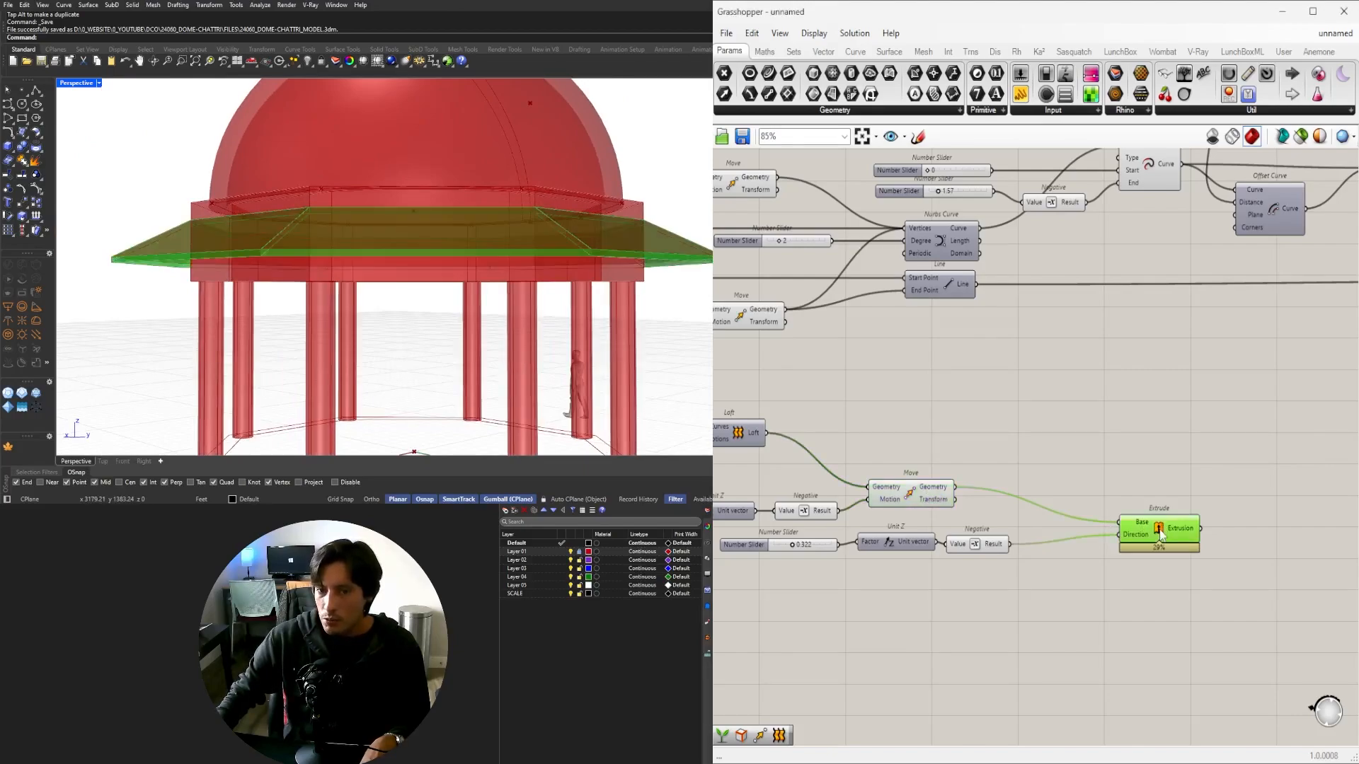
left_click(924, 495)
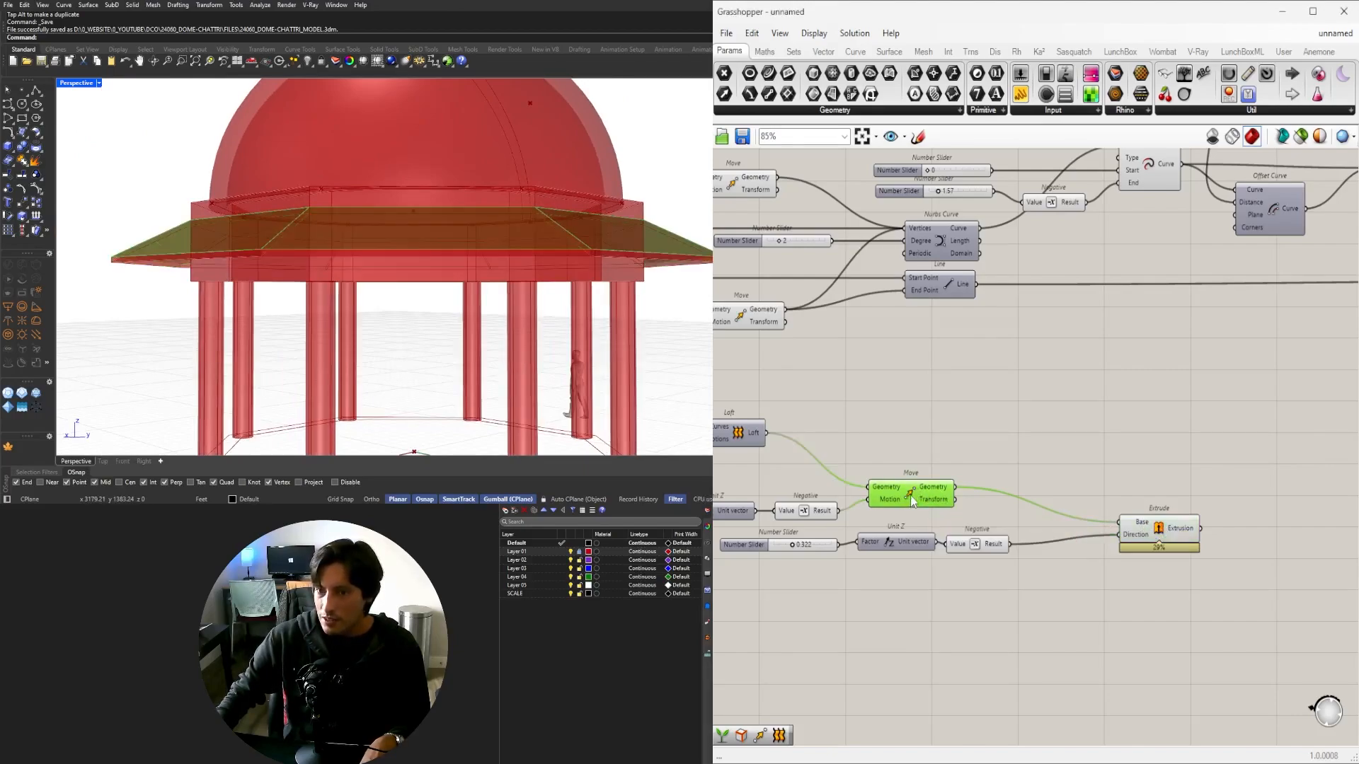
left_click_drag(910, 498, 1102, 487)
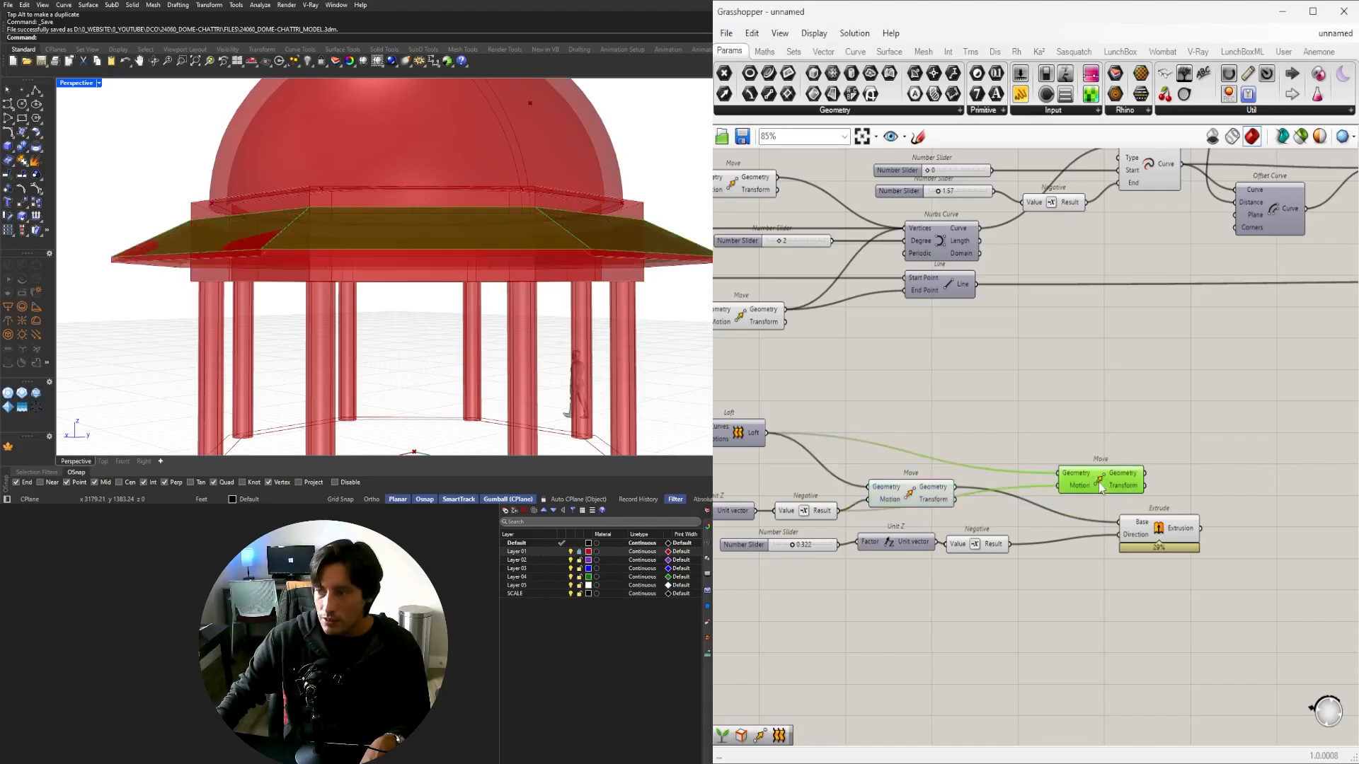
left_click(908, 491)
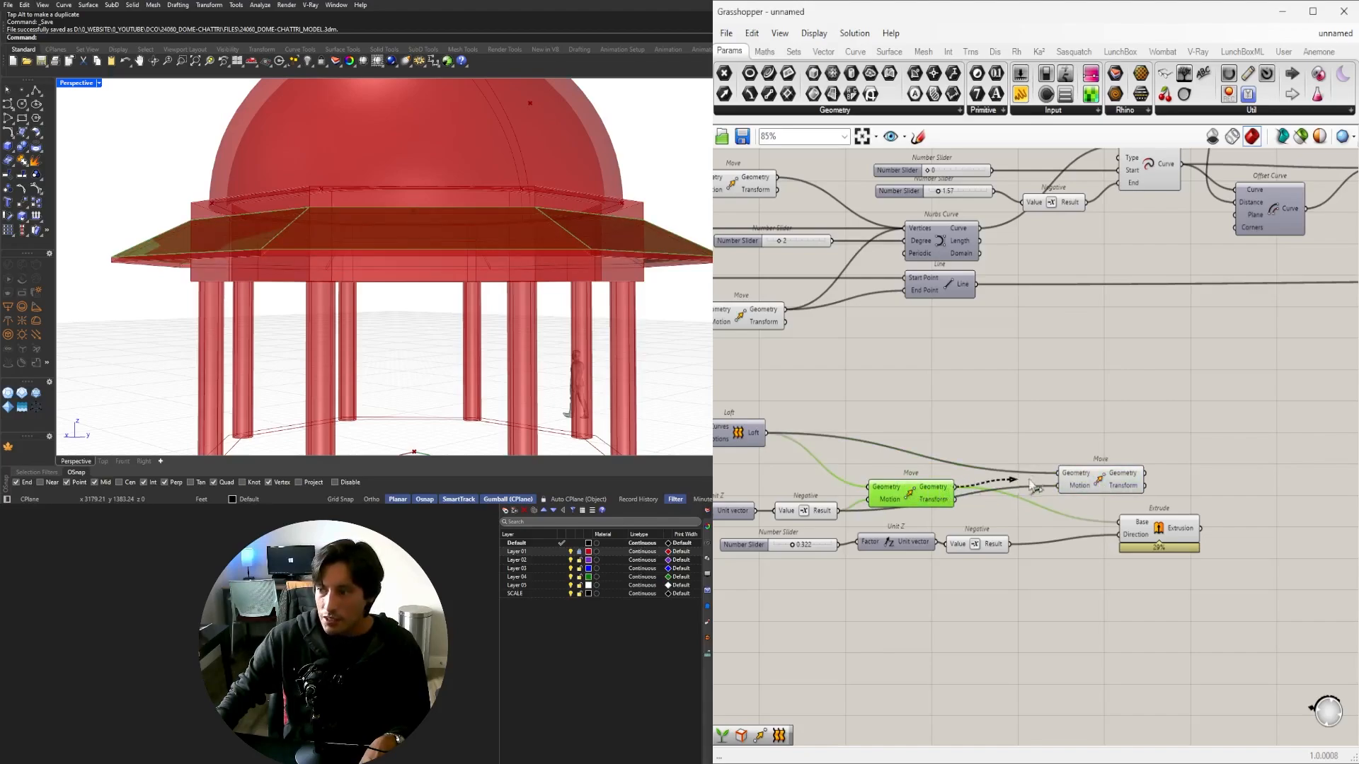
left_click_drag(1069, 476, 1095, 480)
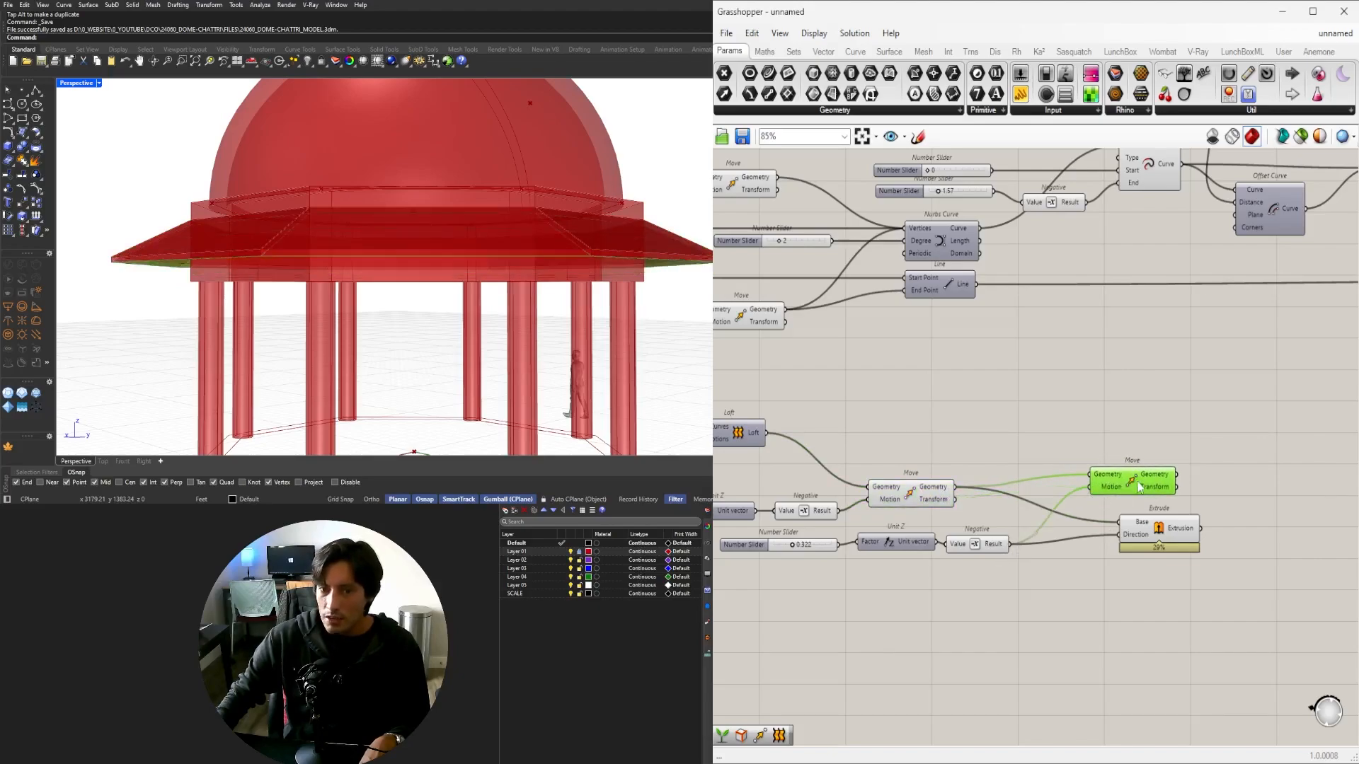
left_click_drag(1097, 497, 1161, 490)
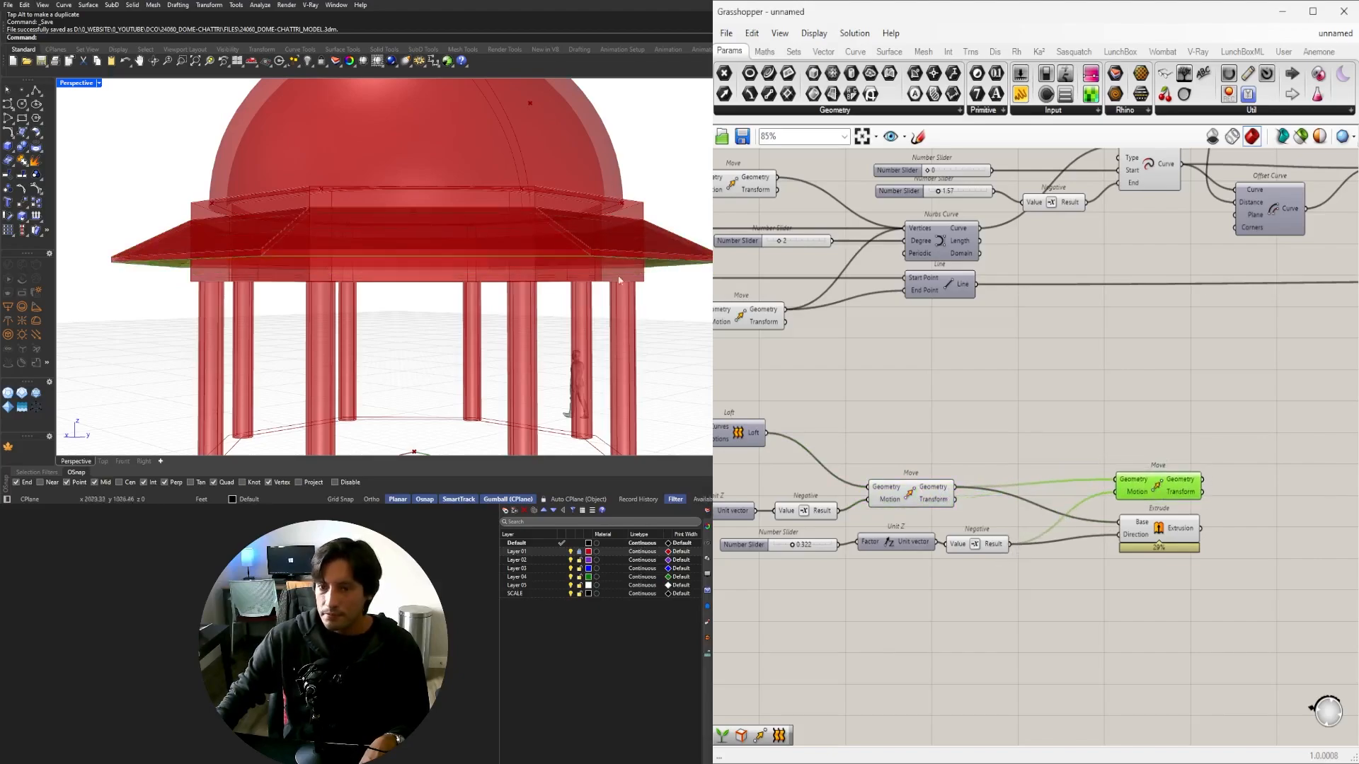
Orbit around the chhatri to see the eave's underside.
scroll(280, 260, "down", 5)
right_click_drag(418, 248, 147, 292, "shift")
scroll(396, 278, "up", 8)
right_click_drag(466, 249, 498, 243)
scroll(1189, 509, "up", 2)
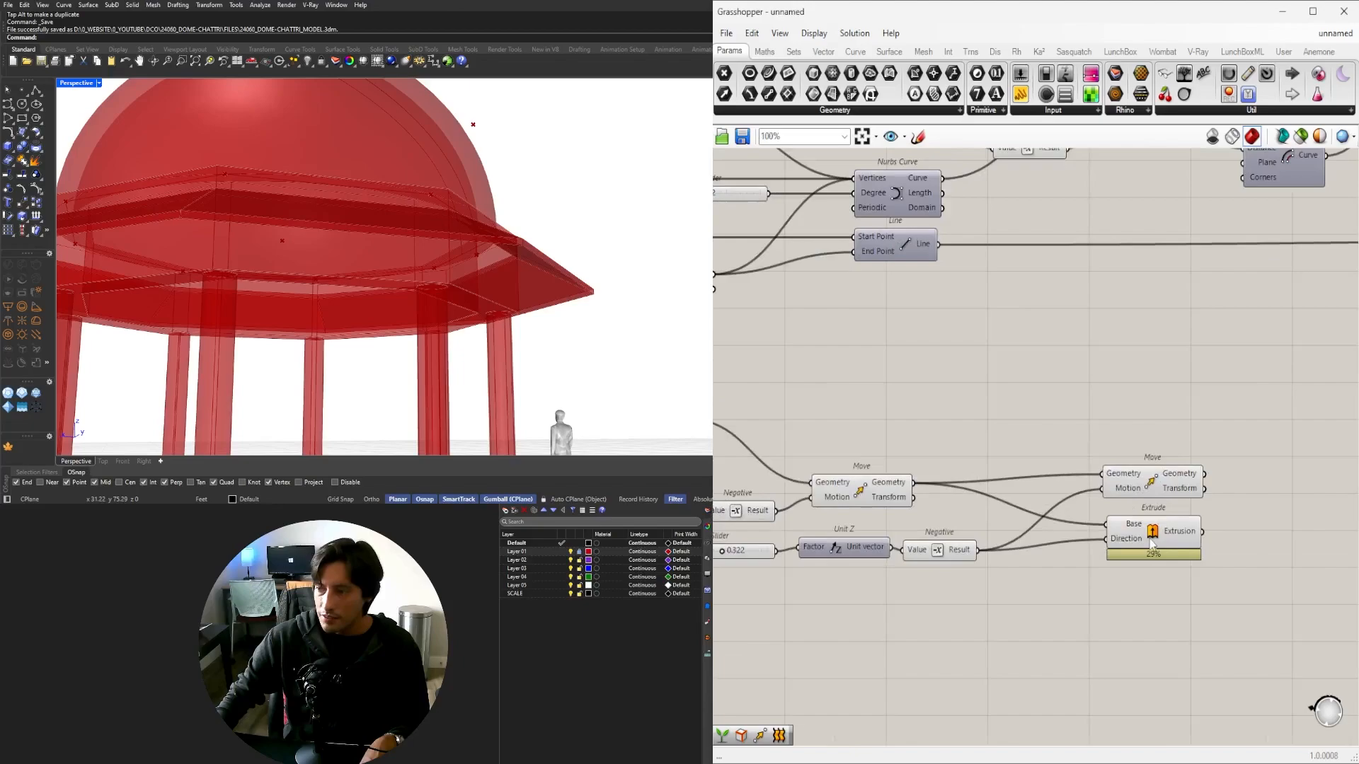
Swap the positions of the Extrude and Move components and group the Extrude.
left_click(1132, 552)
left_click_drag(1132, 553, 1143, 443)
left_click_drag(1151, 490, 1130, 571)
left_click_drag(1154, 448, 1144, 499)
key("ctrl+g")
left_click(1154, 532)
left_click(1132, 534)
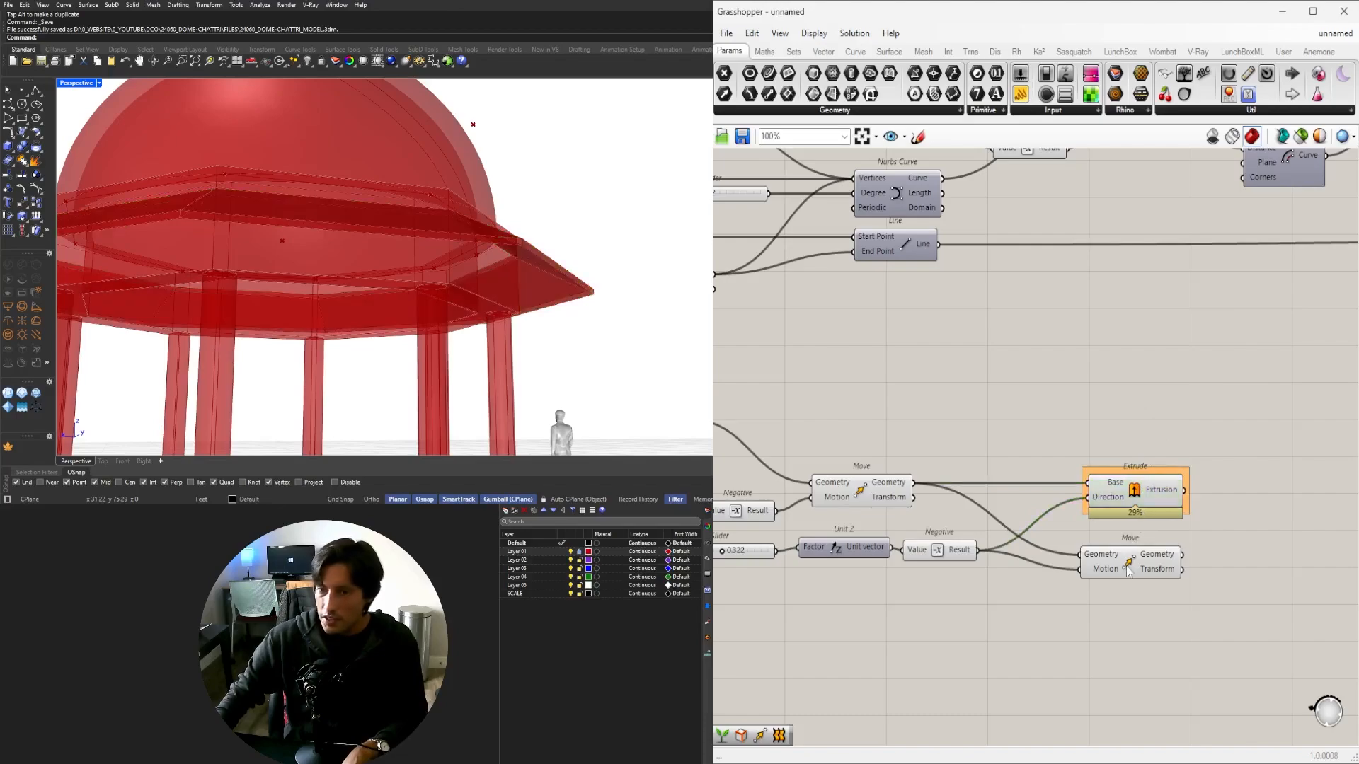
left_click(1127, 566)
left_click(1214, 585)
right_click_drag(1222, 603, 1102, 570)
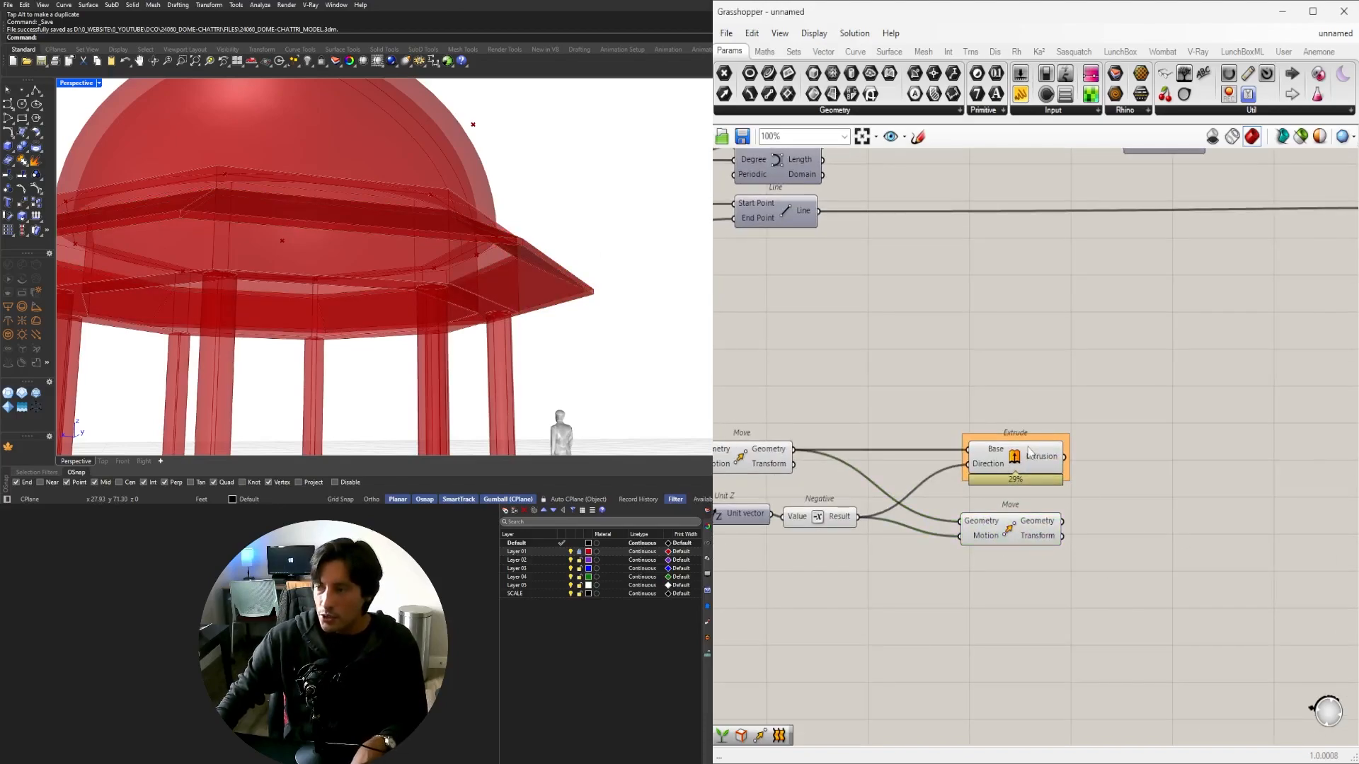
Copy the Extrude with its 0.322 slider, Unit Z and Negative; feed the moved edge into its Base.
right_click_drag(1029, 453, 1130, 450)
left_click(1130, 449)
left_click_drag(927, 578, 734, 500, "shift")
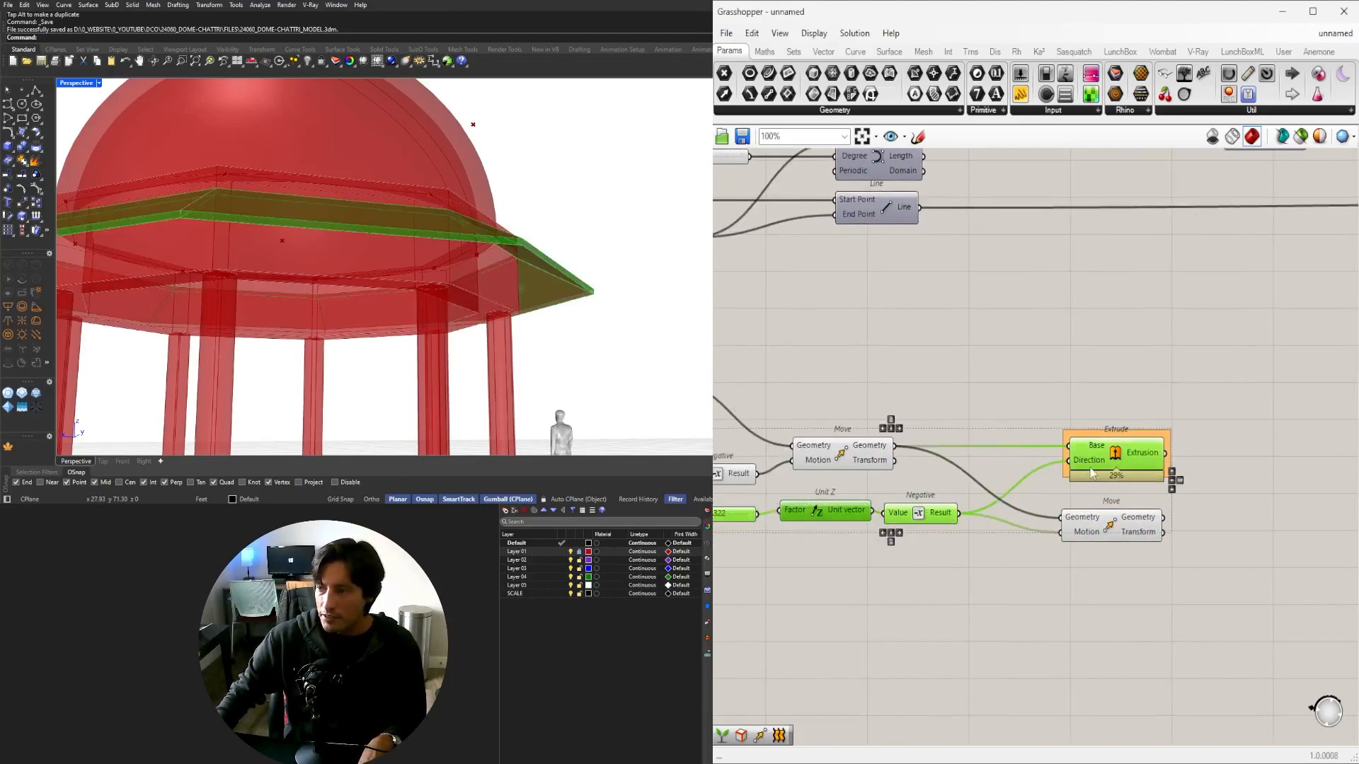
left_click_drag(1092, 473, 1257, 534, "alt")
scroll(1181, 543, "up", 2)
left_click_drag(1288, 558, 1228, 550)
Tidy the copied slider, Unit Z, Negative and Extrude into place on the canvas.
scroll(1227, 558, "down", 2)
left_click_drag(1149, 656, 832, 579)
scroll(985, 596, "up", 2)
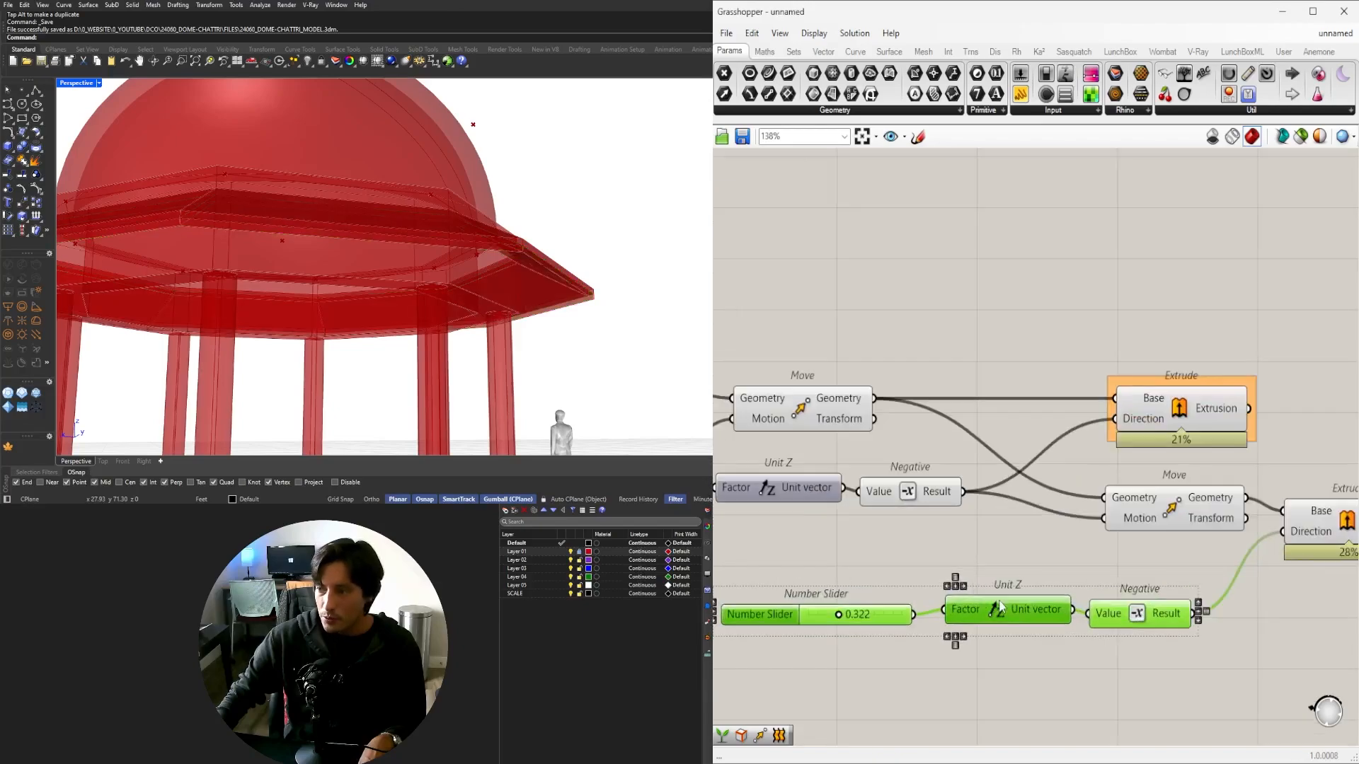
left_click_drag(986, 606, 1033, 571)
left_click(1053, 641)
right_click_drag(1056, 642, 974, 639)
left_click_drag(813, 582, 866, 572)
right_click_drag(1192, 575, 970, 572)
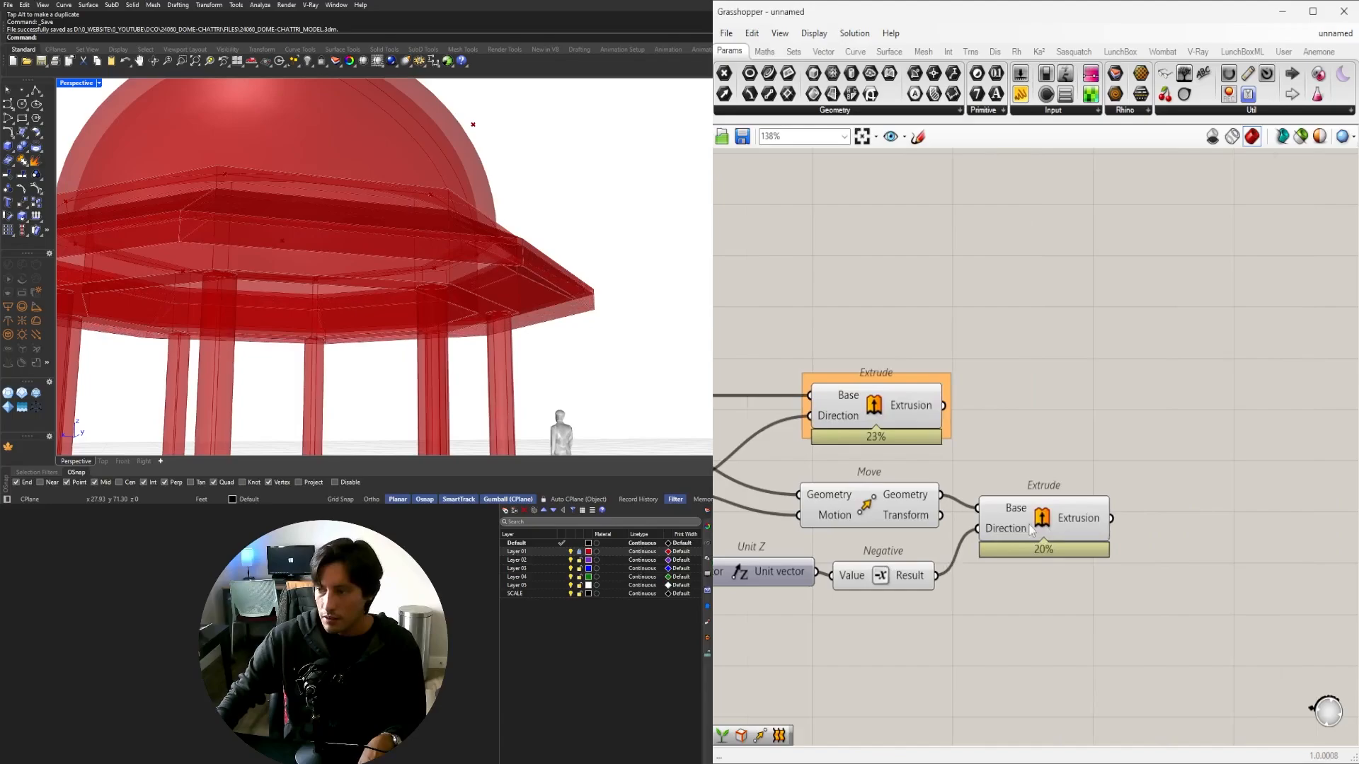
Preview the new fascia extrusion and orbit to inspect it from below.
left_click_drag(1031, 525, 1070, 517)
scroll(396, 254, "down", 4)
right_click_drag(396, 255, 492, 346)
scroll(488, 345, "up", 4)
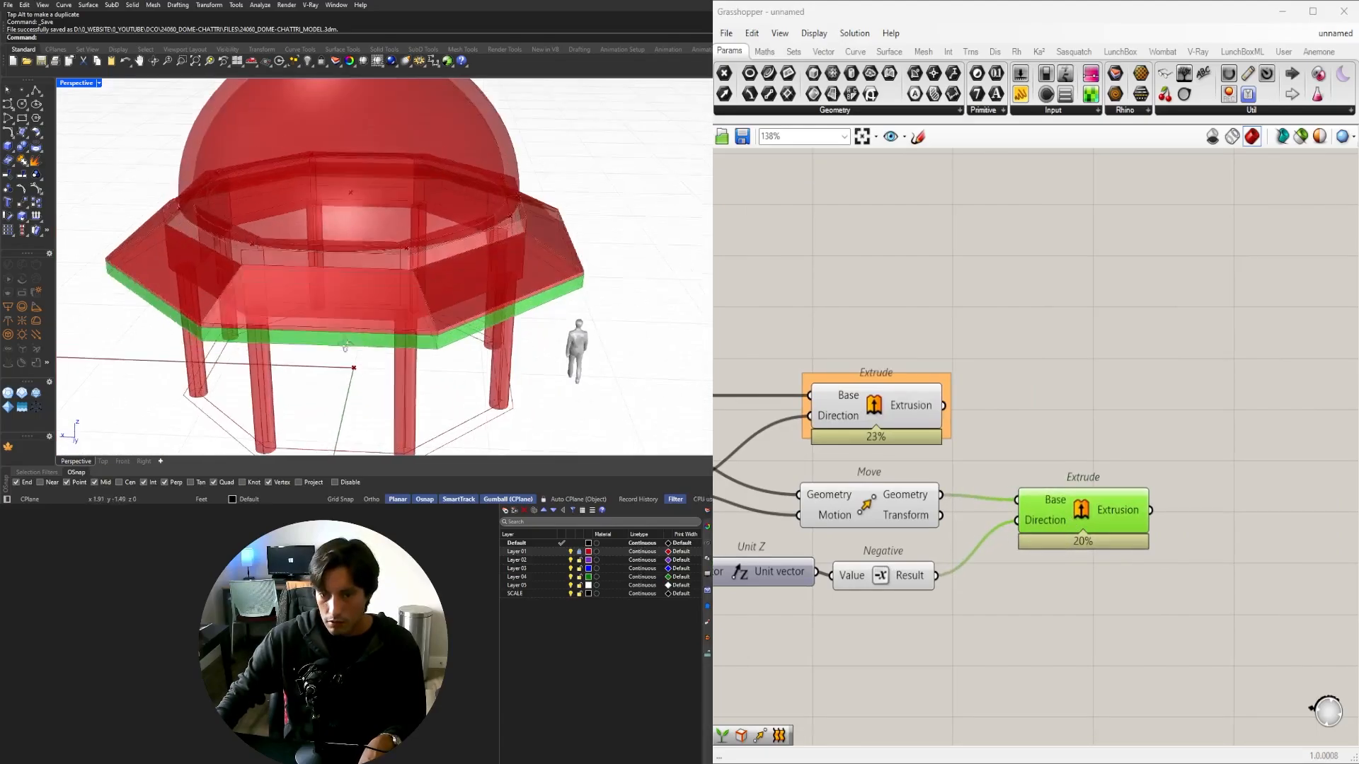
right_click_drag(385, 372, 274, 345)
Pan to the second Move component and turn on its preview.
scroll(964, 532, "down", 2)
right_click_drag(962, 534, 1222, 513)
left_click(1135, 507)
right_click_drag(899, 444, 1213, 449)
right_click_drag(957, 423, 1236, 451)
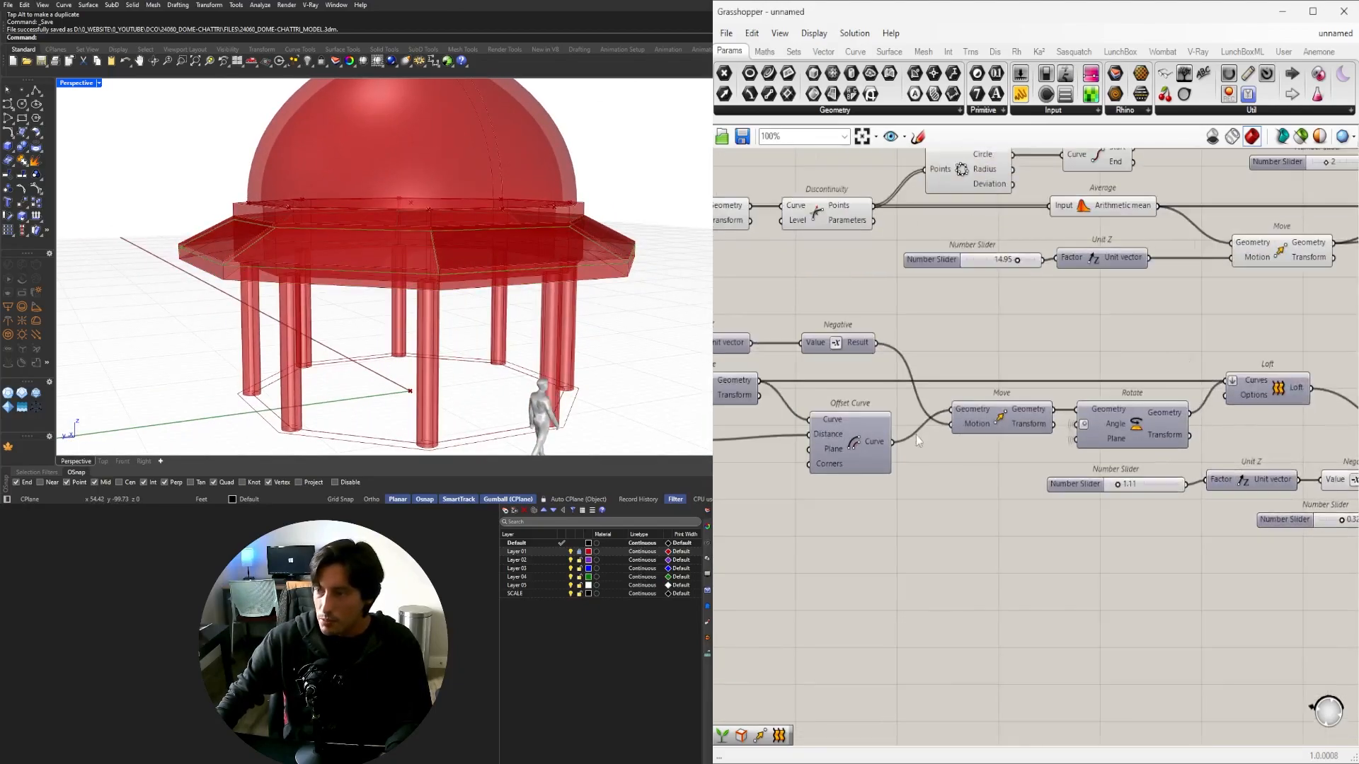
right_click_drag(916, 434, 1161, 464)
scroll(986, 428, "down", 1)
scroll(1005, 420, "up", 2)
right_click_drag(953, 425, 869, 430)
left_click(865, 429)
scroll(865, 429, "up", 1)
middle_click(865, 430)
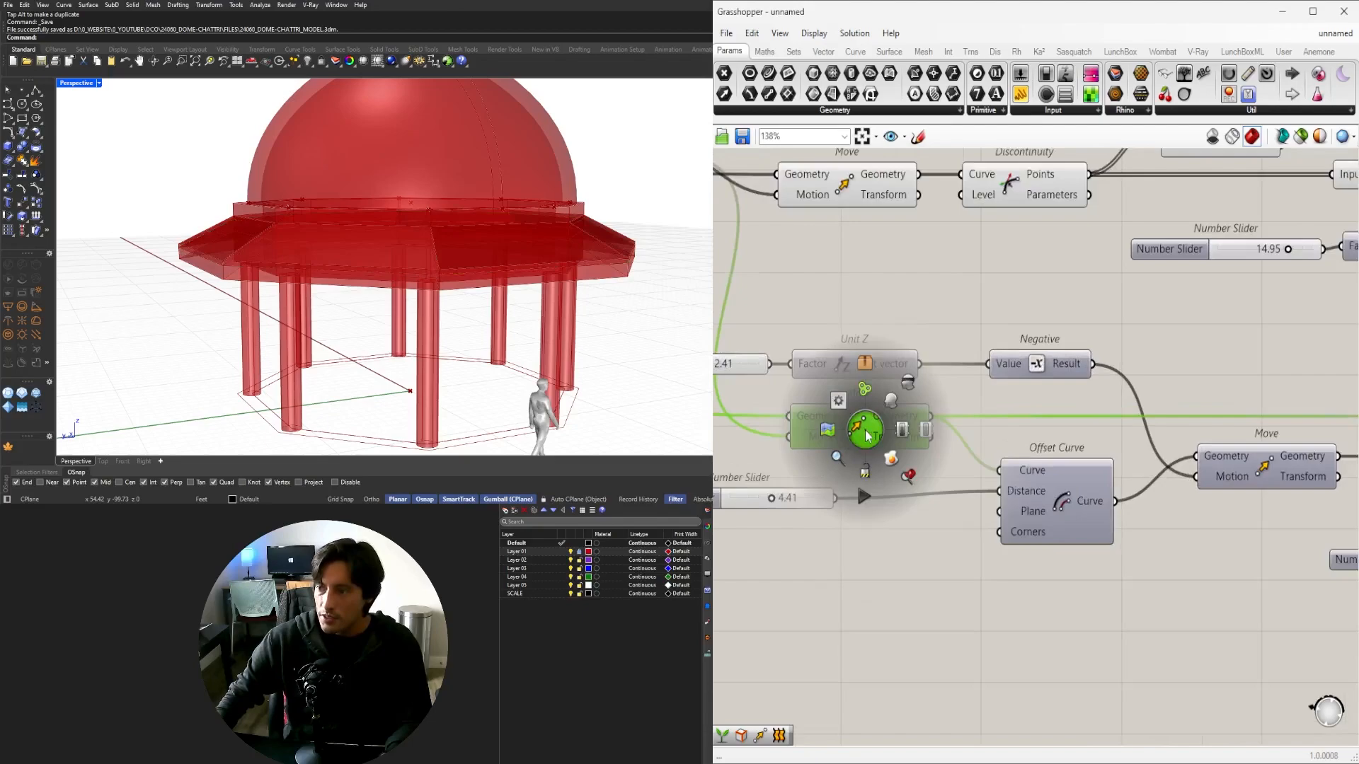
left_click(891, 399)
Check the previewed ring, then turn off the original Offset Curve's preview.
mouse_move(310, 248)
right_mouse_down()
mouse_move(307, 375)
mouse_move(322, 237)
right_mouse_up()
scroll(325, 224, "up", 2)
left_click(1063, 504)
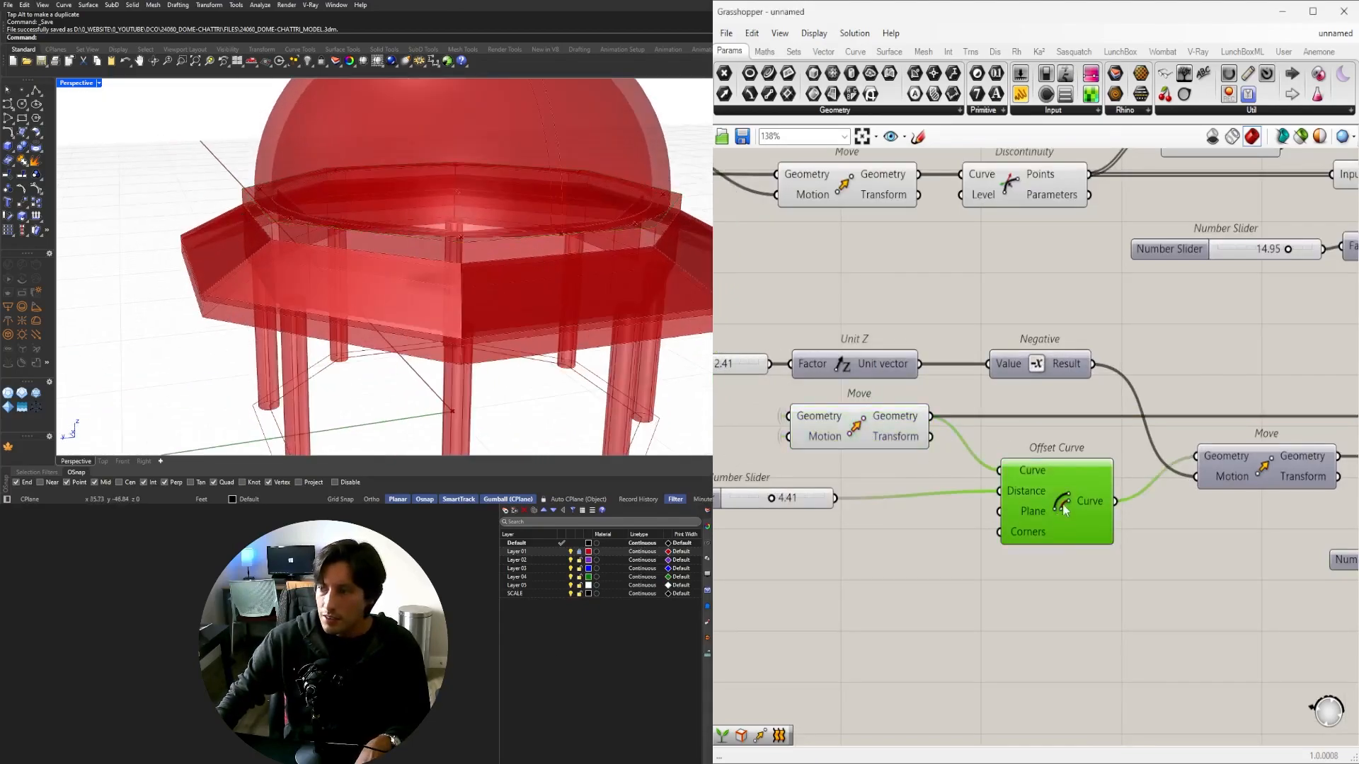
scroll(1063, 503, "up", 1)
middle_click(1062, 504)
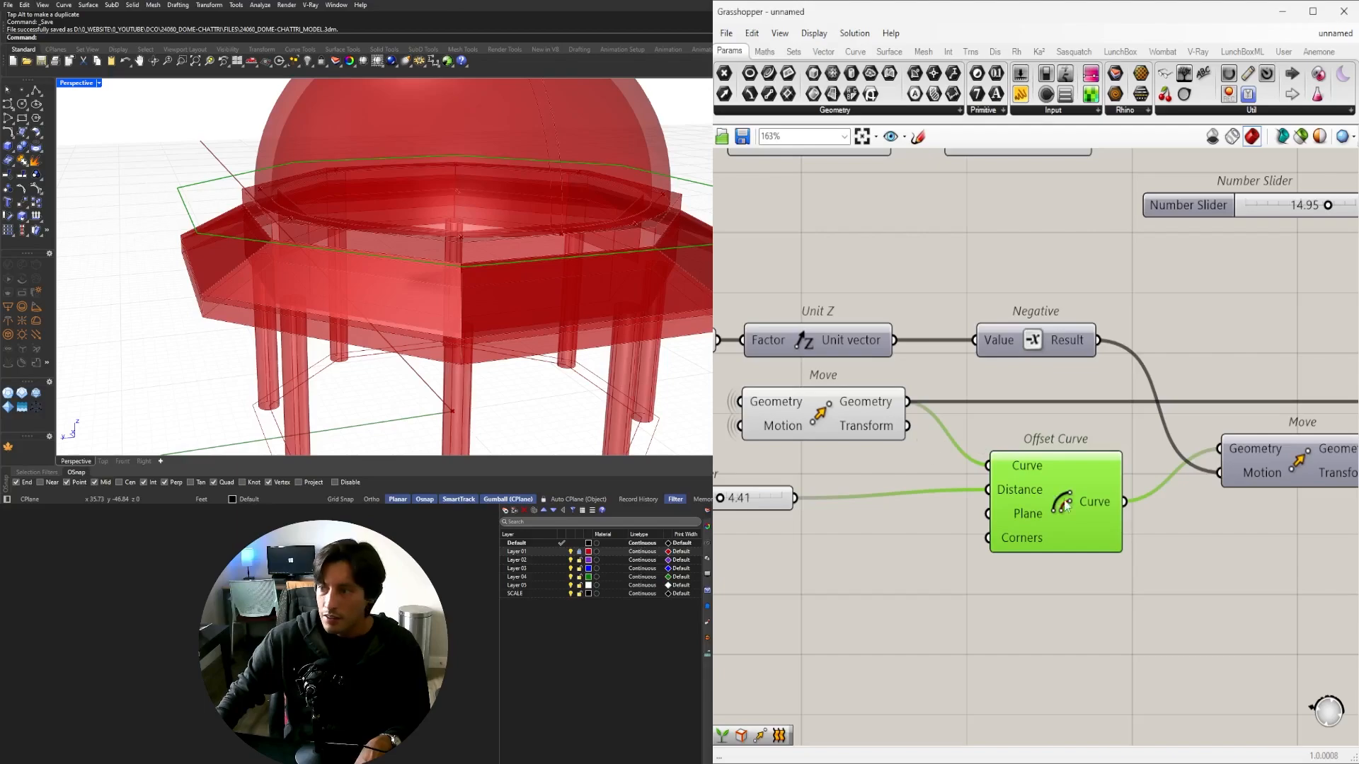
middle_click(1065, 504)
left_click(1108, 455)
Duplicate the 4.41 slider and Offset Curve below and enable the copy's preview.
scroll(859, 634, "down", 3)
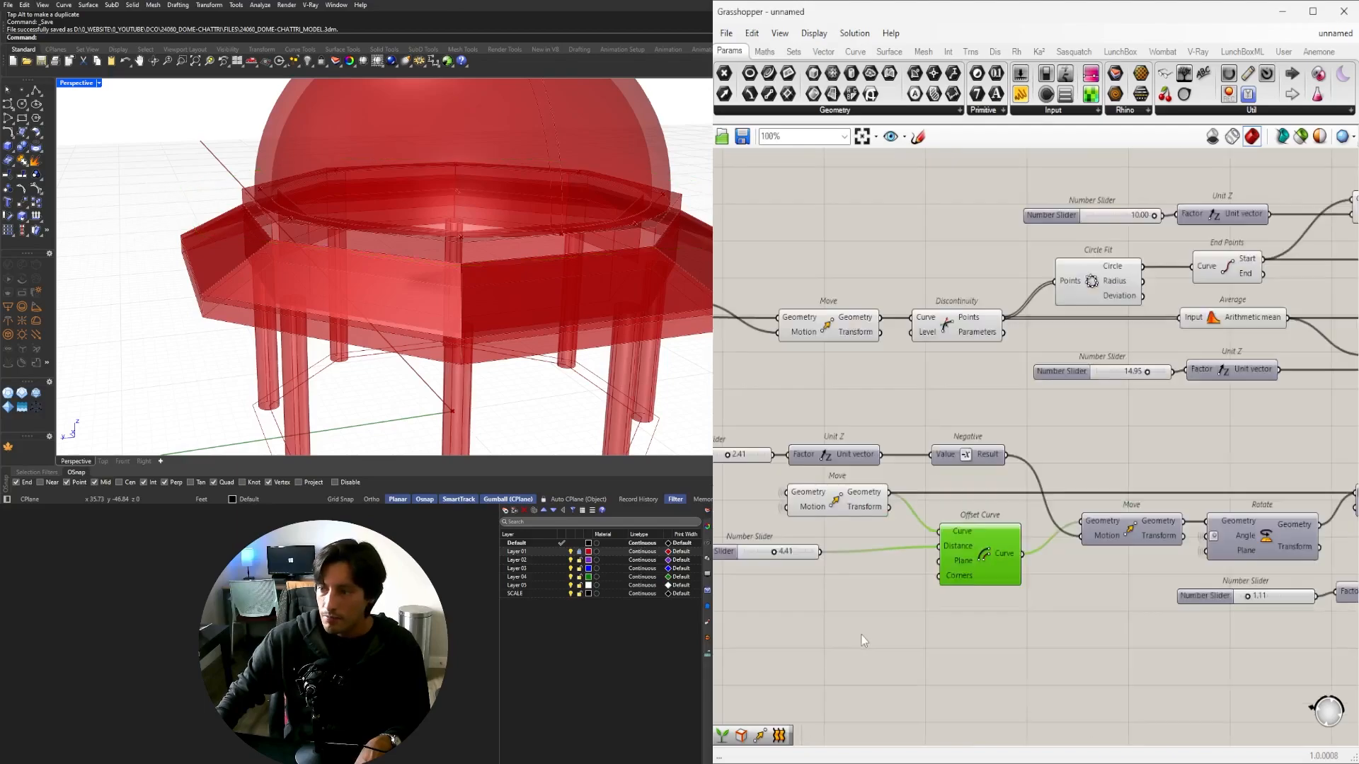
right_click_drag(861, 634, 950, 533)
left_click(942, 410)
left_click(1068, 543)
left_click_drag(1079, 544, 807, 442)
left_click_drag(1054, 443, 1057, 516, "alt")
scroll(1077, 519, "up", 3)
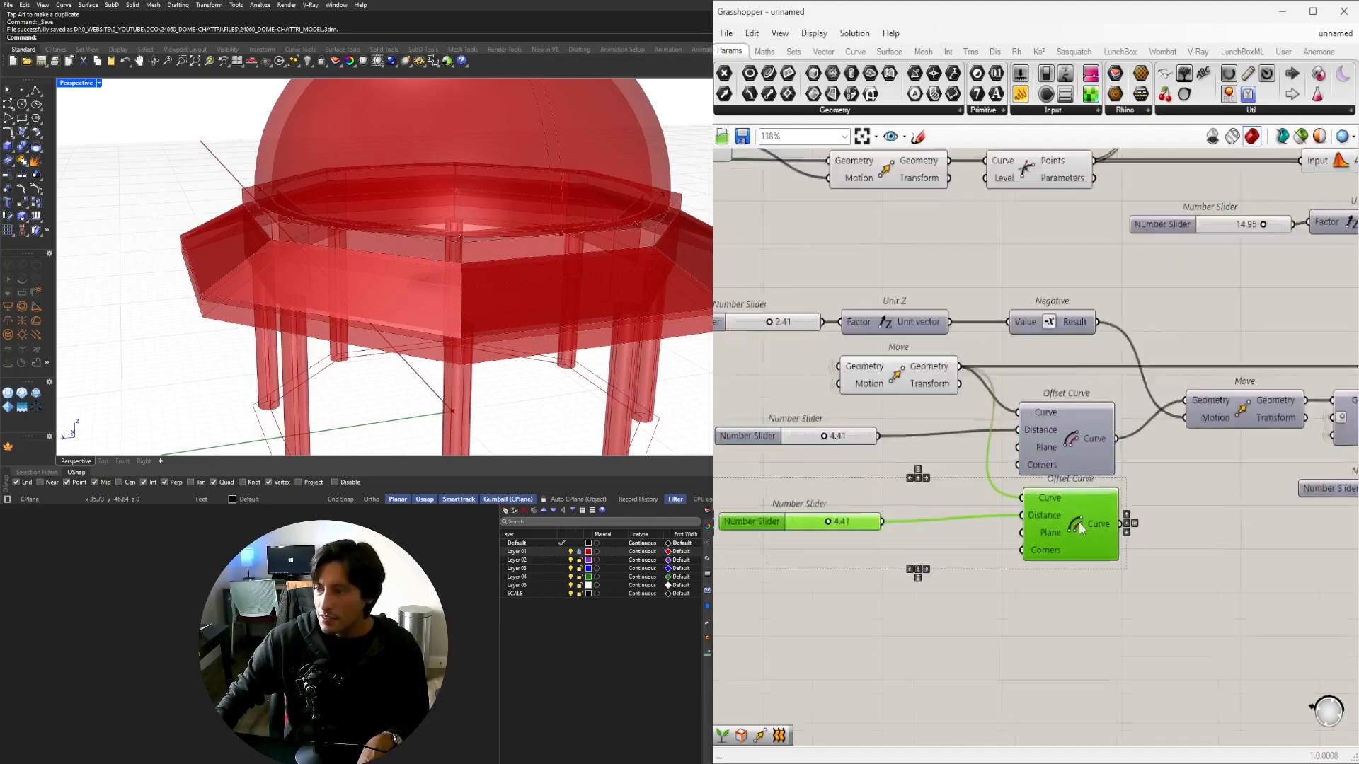
middle_click(1077, 519)
left_click(1102, 488)
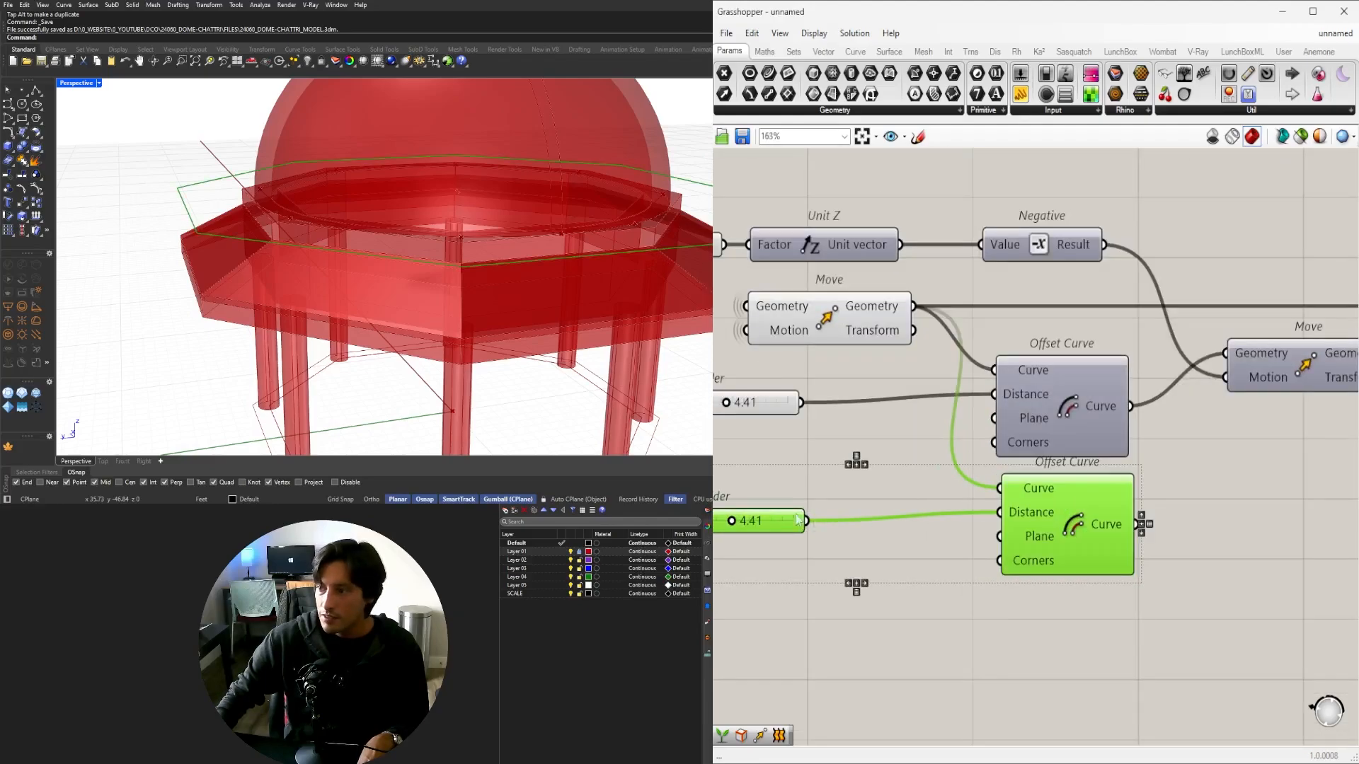
scroll(732, 516, "up", 4)
right_click_drag(731, 516, 825, 526)
Set the copied offset slider to 1.20 and nudge the new Offset Curve into place.
left_click_drag(822, 549, 775, 514)
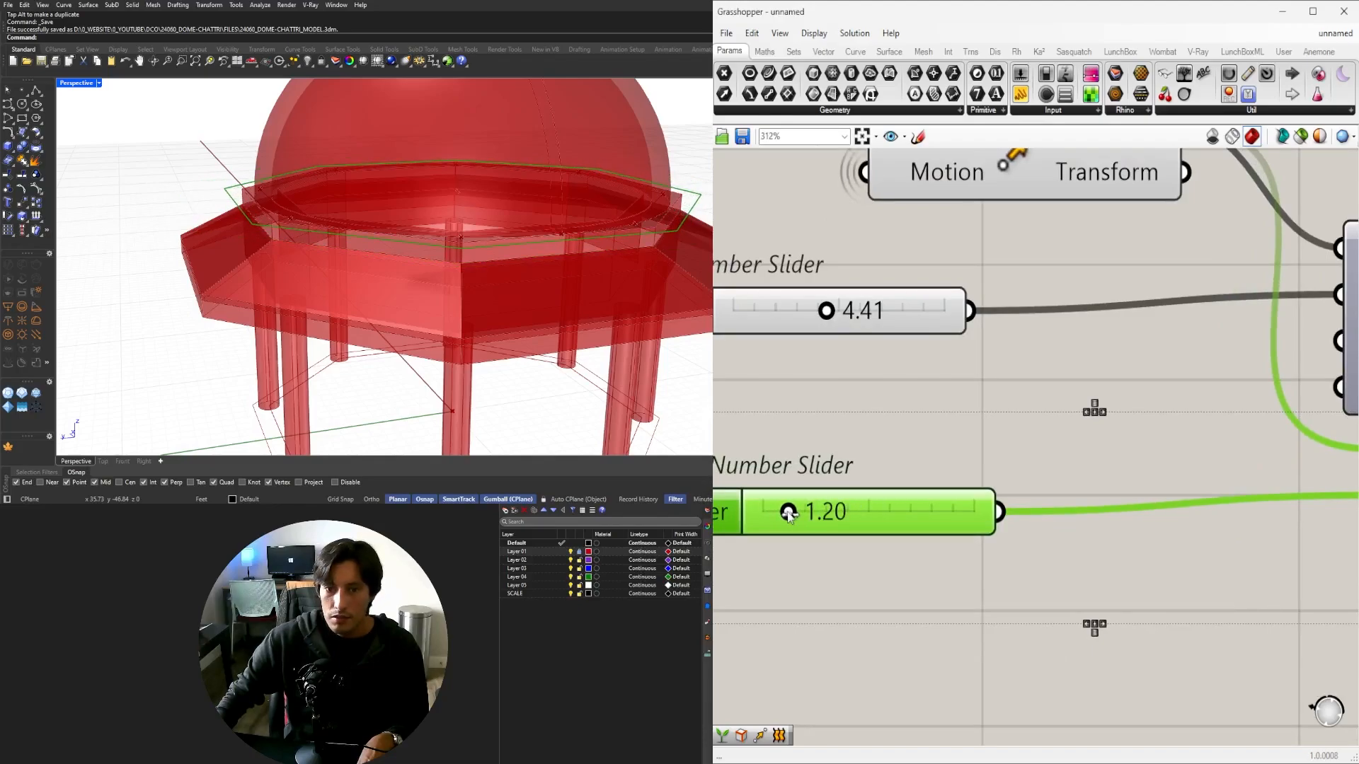
scroll(820, 493, "down", 3)
right_click_drag(1058, 549, 853, 569)
left_click(852, 569)
left_click_drag(1011, 529, 998, 542)
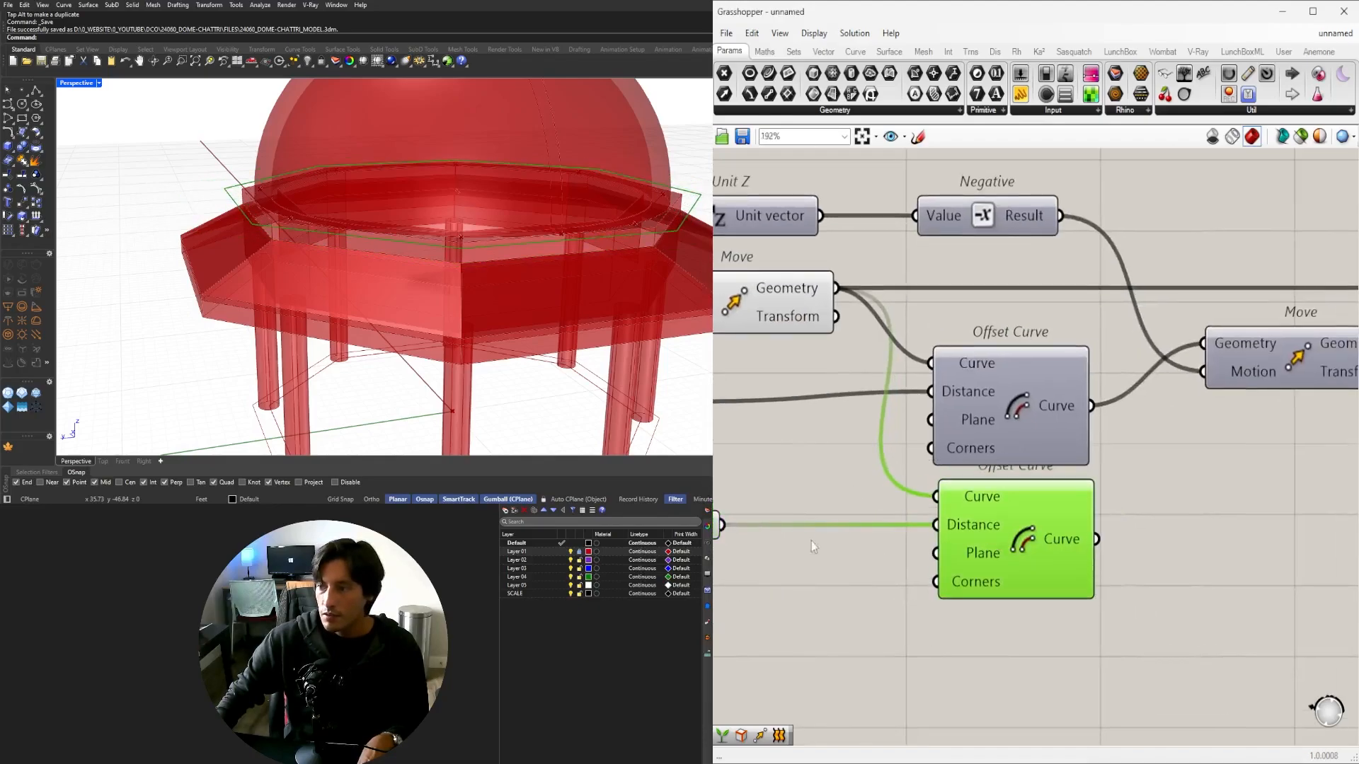
Move the 1.20 slider and its Offset Curve lower, clear of the Move component.
scroll(811, 541, "down", 3)
right_click_drag(811, 541, 924, 507)
left_click_drag(1077, 603, 759, 475)
left_click_drag(1031, 532, 1028, 585)
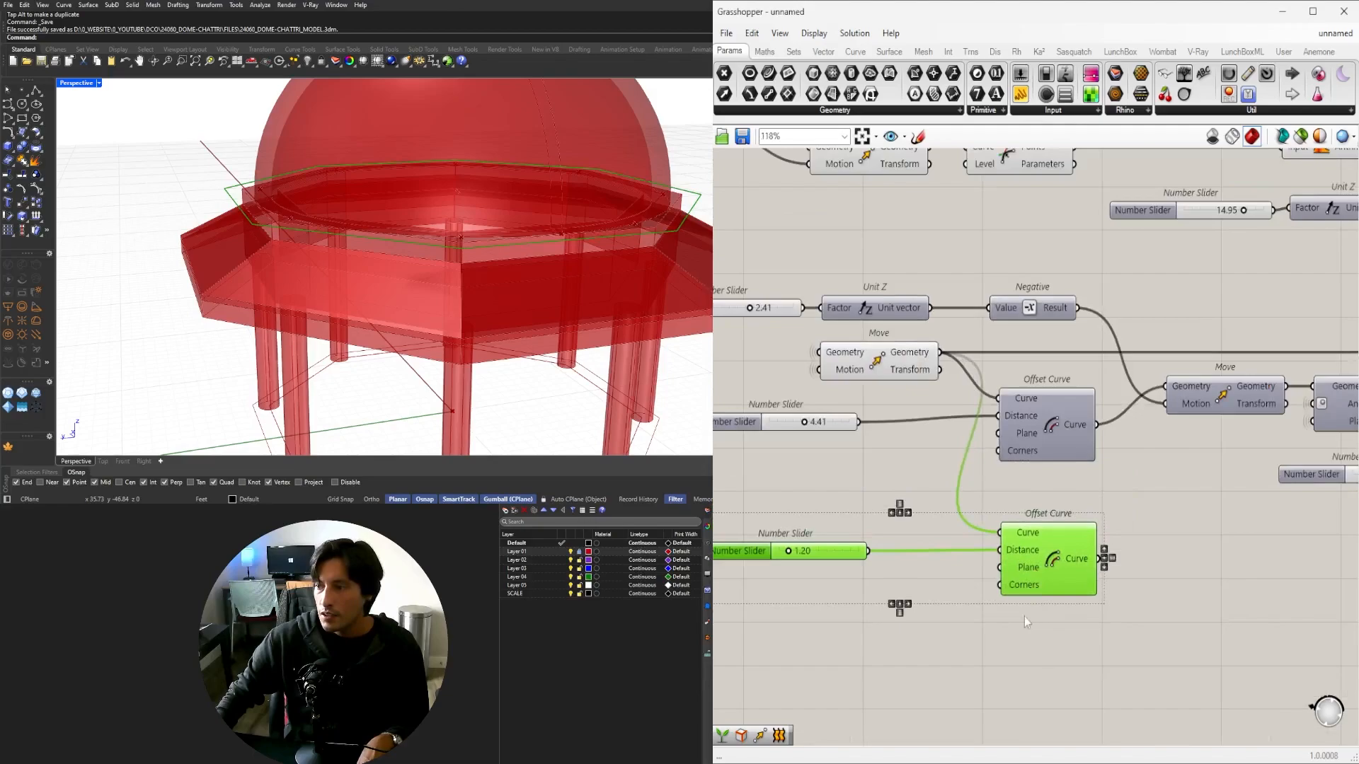
left_click(1024, 617)
left_click(1026, 573)
left_click(851, 365, "shift")
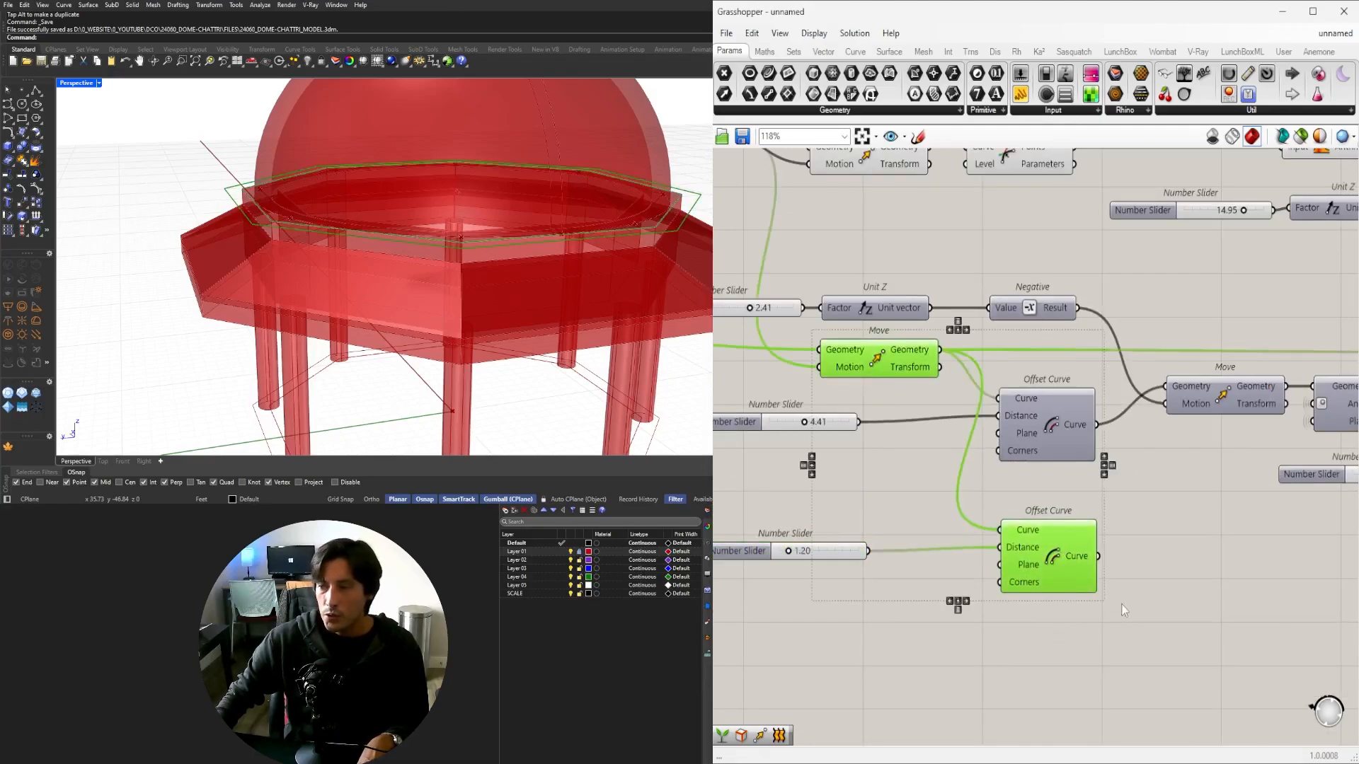
right_click_drag(1121, 605, 1038, 590)
left_click(1057, 559)
Add a Boundary Surfaces component fed by both offset rings, with its Edges input flattened.
type("boundary")
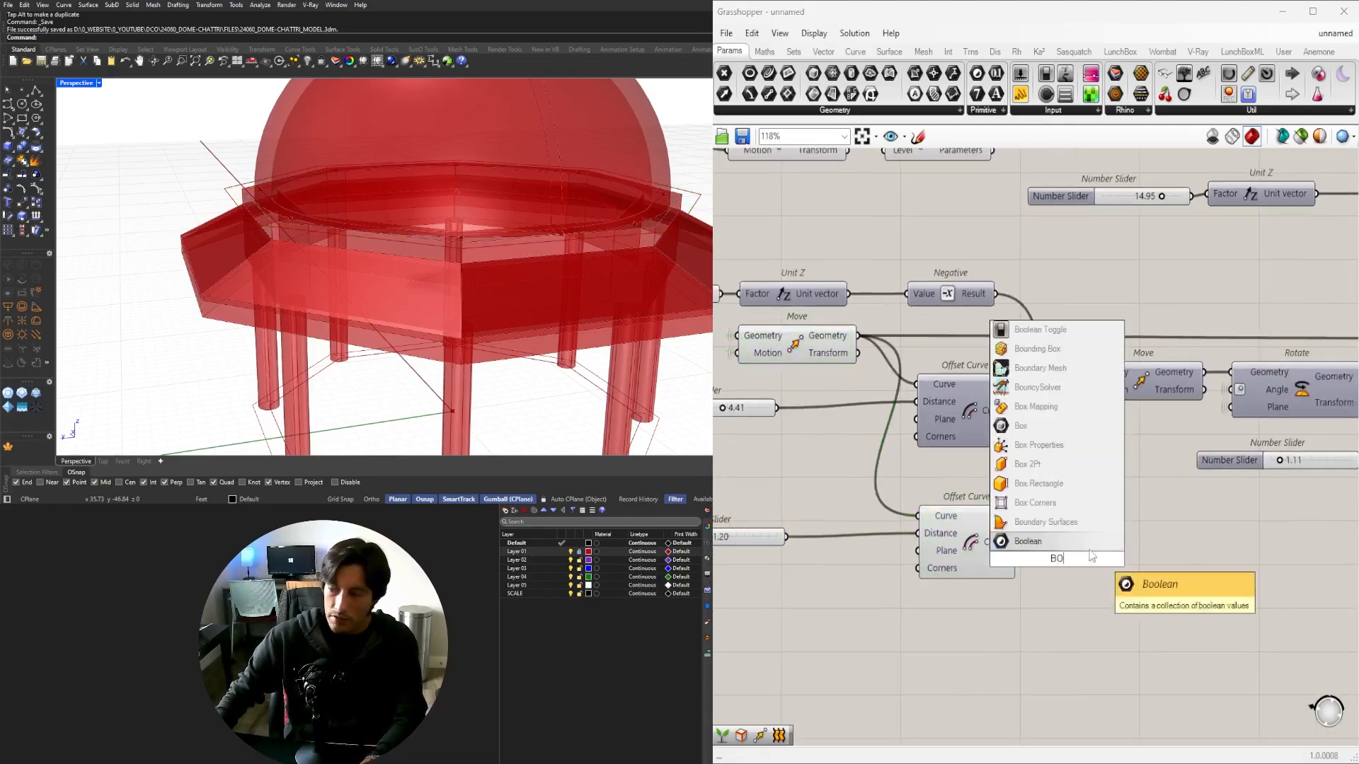
key("Return")
left_click_drag(1061, 559, 1137, 511)
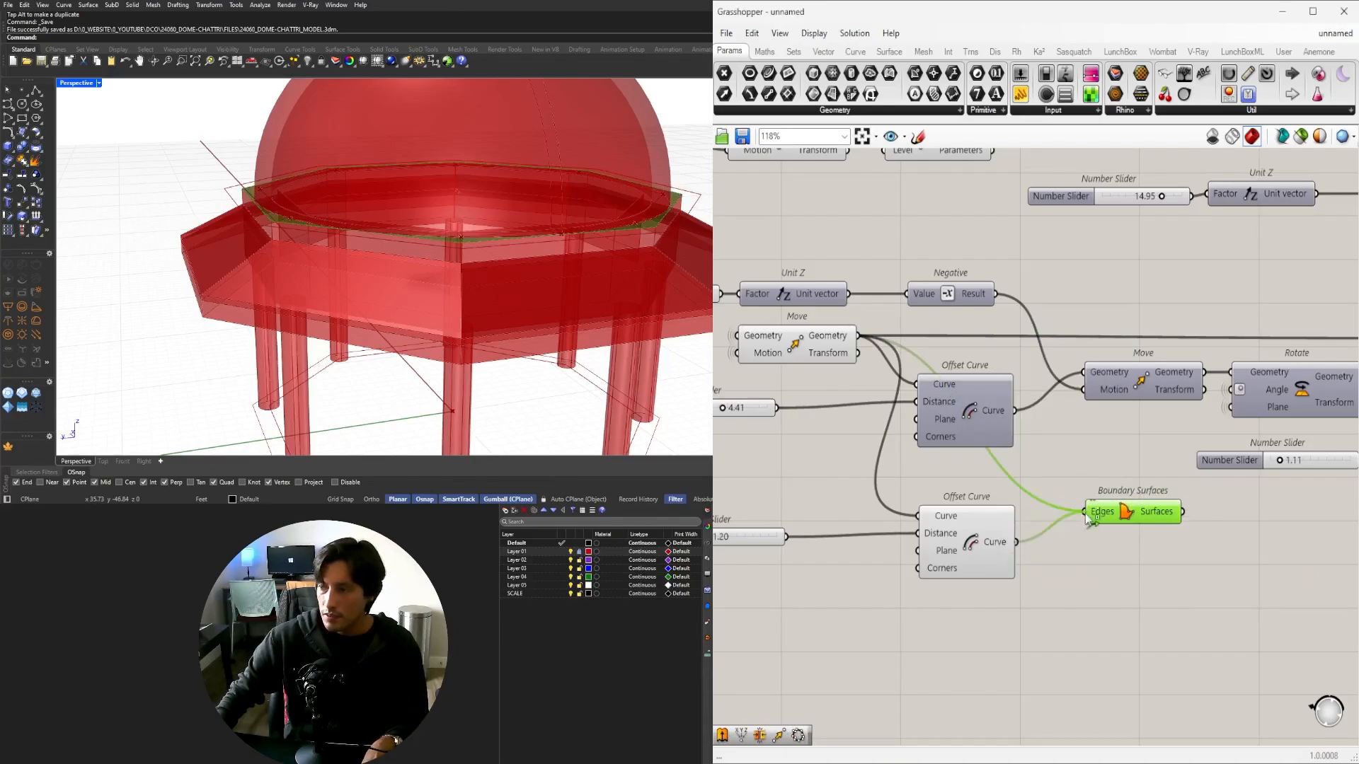
left_click_drag(1104, 512, 1075, 499)
right_click(1068, 499)
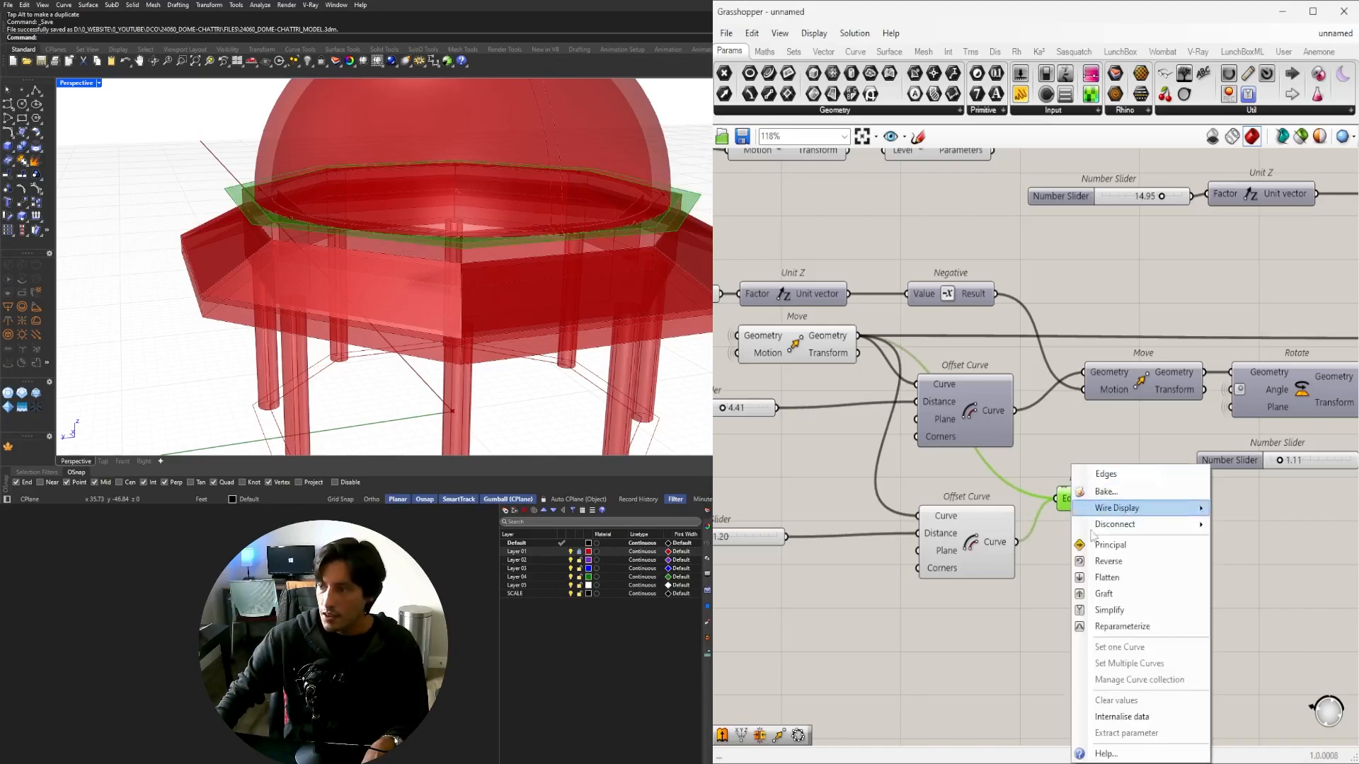
left_click(1107, 578)
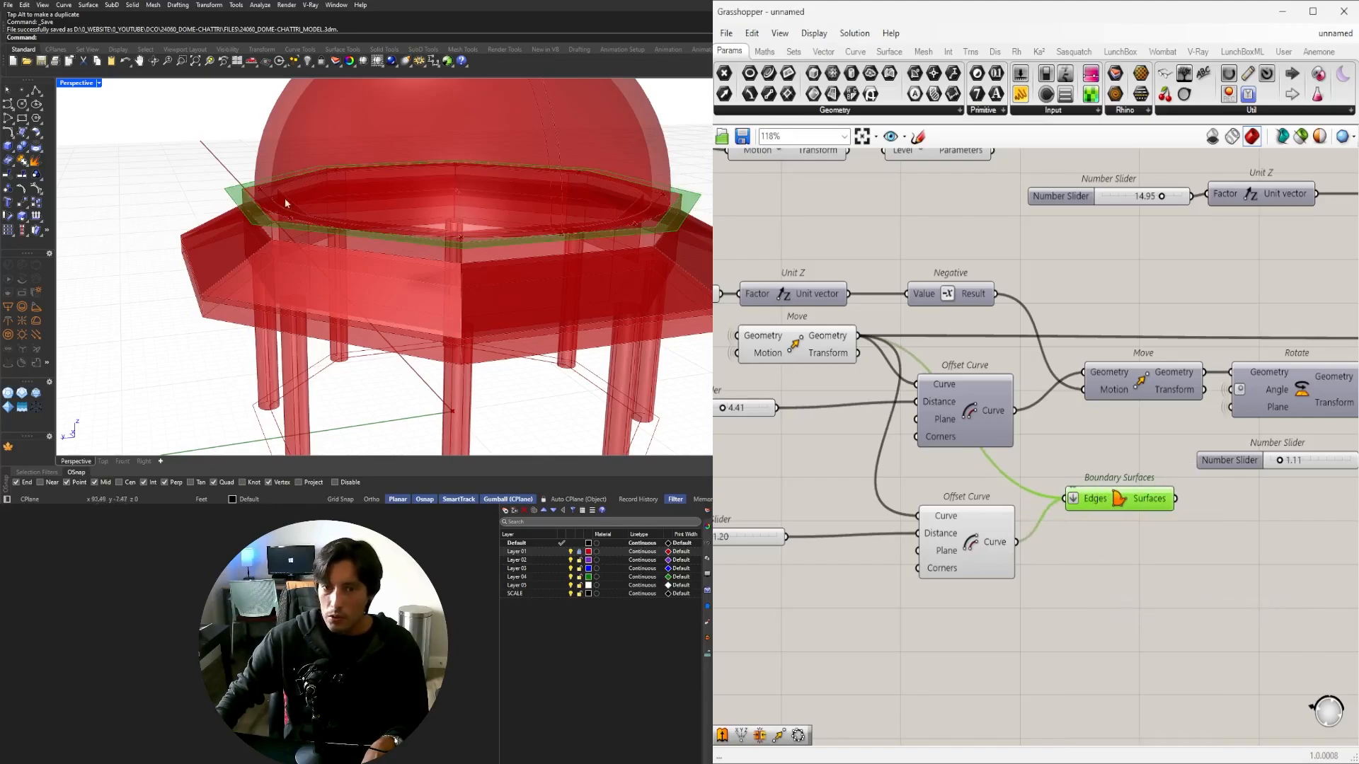
Move the lower offset, Boundary Surfaces and 1.20 slider together down-right on the canvas.
scroll(924, 524, "down", 3)
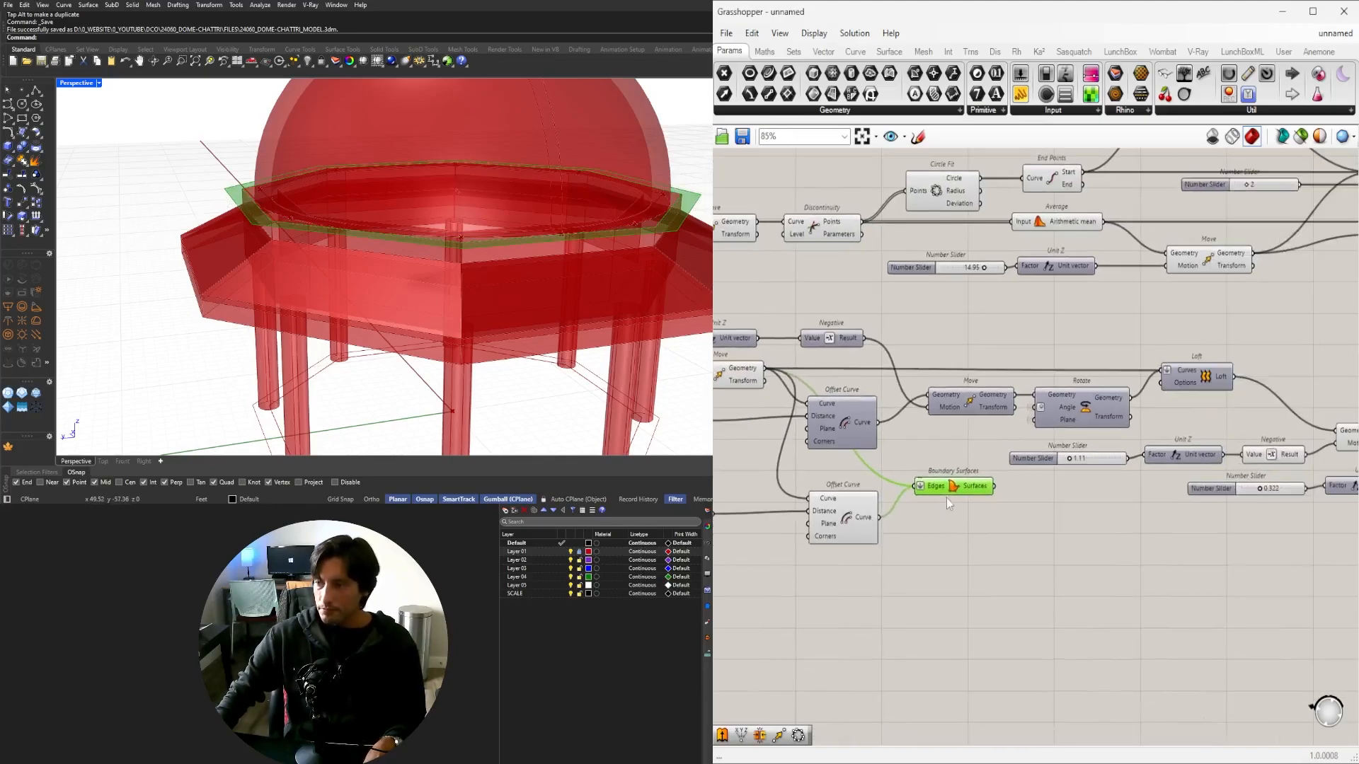
left_click_drag(1012, 592, 842, 493)
right_click_drag(768, 532, 877, 473)
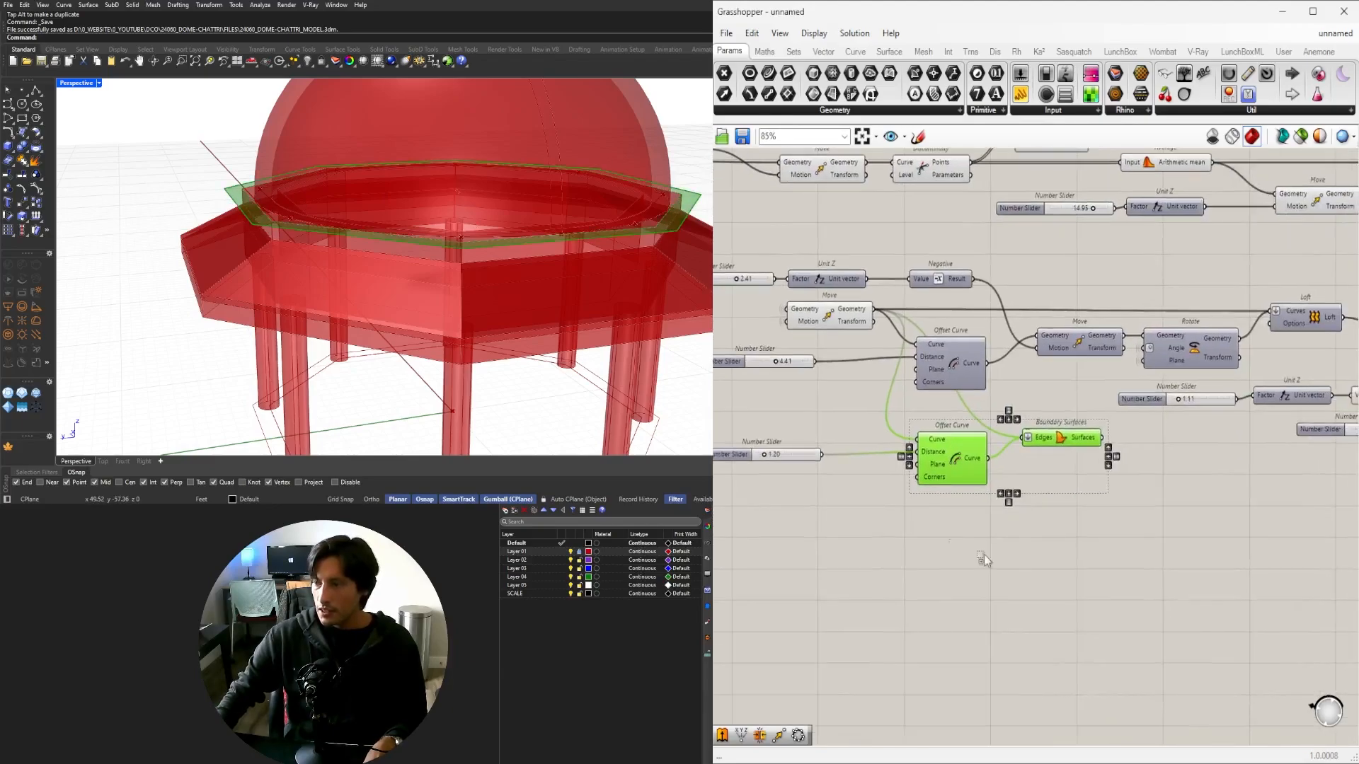
left_click_drag(1021, 571, 724, 445, "shift")
left_click_drag(948, 458, 1076, 528)
right_click_drag(1325, 546, 1097, 555)
left_click(1099, 555)
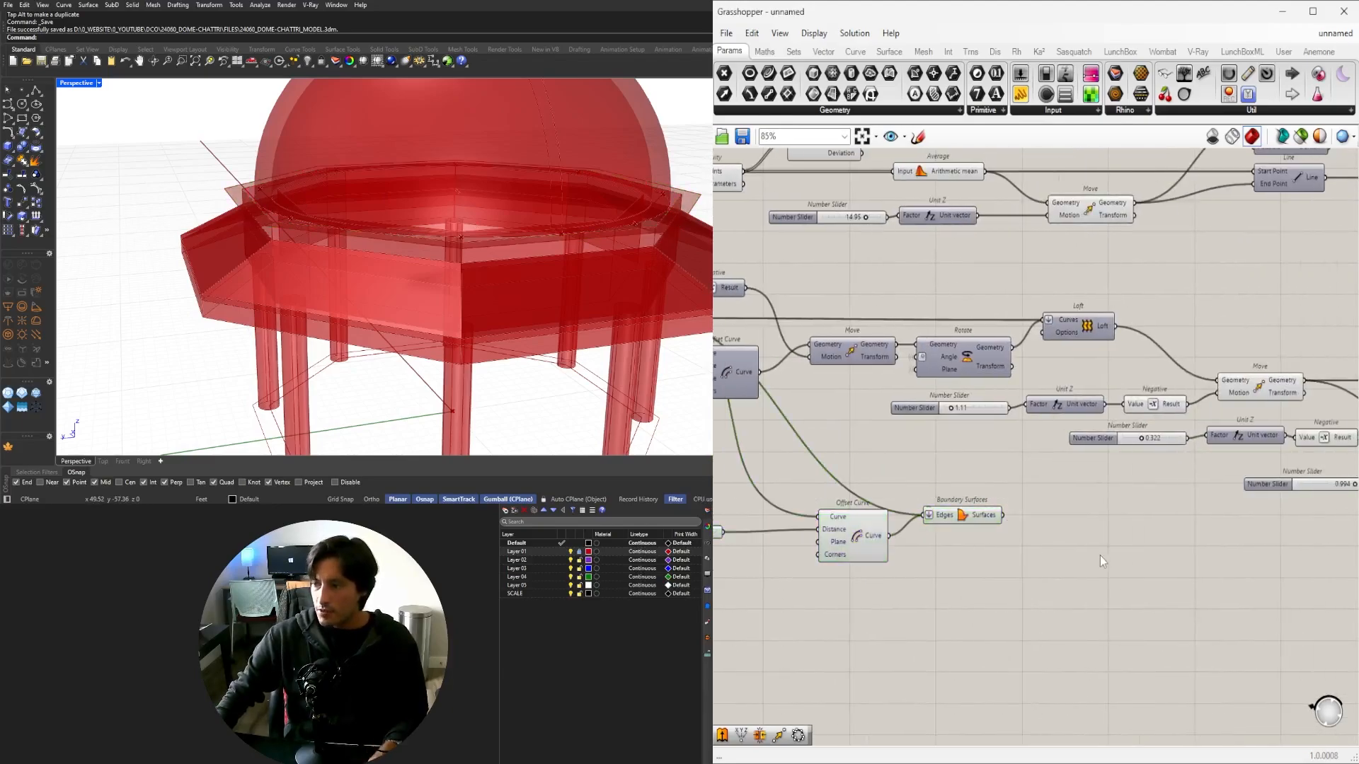
Place Extrude and Negative components, wiring Negative into the extrusion direction, and preview the ring surface.
double_click(1103, 555)
type("extrude")
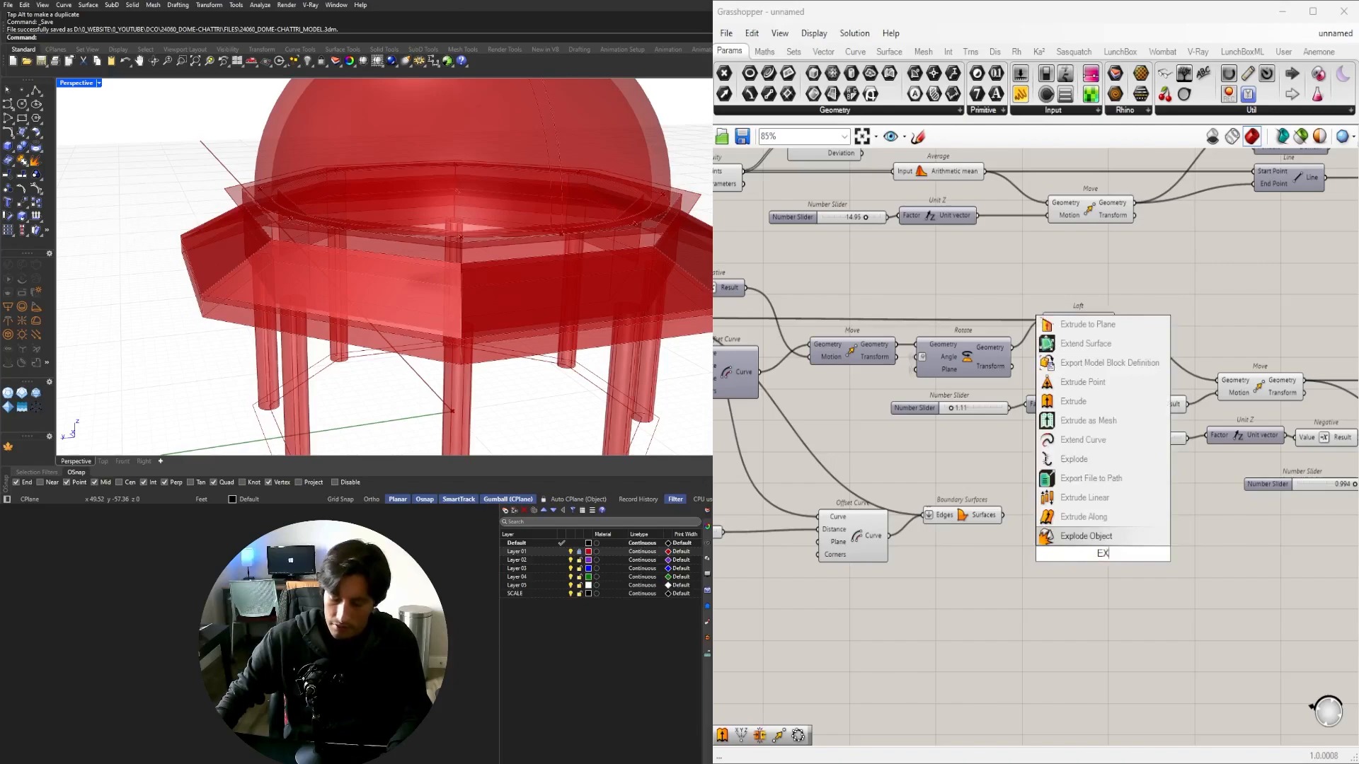
key("Return")
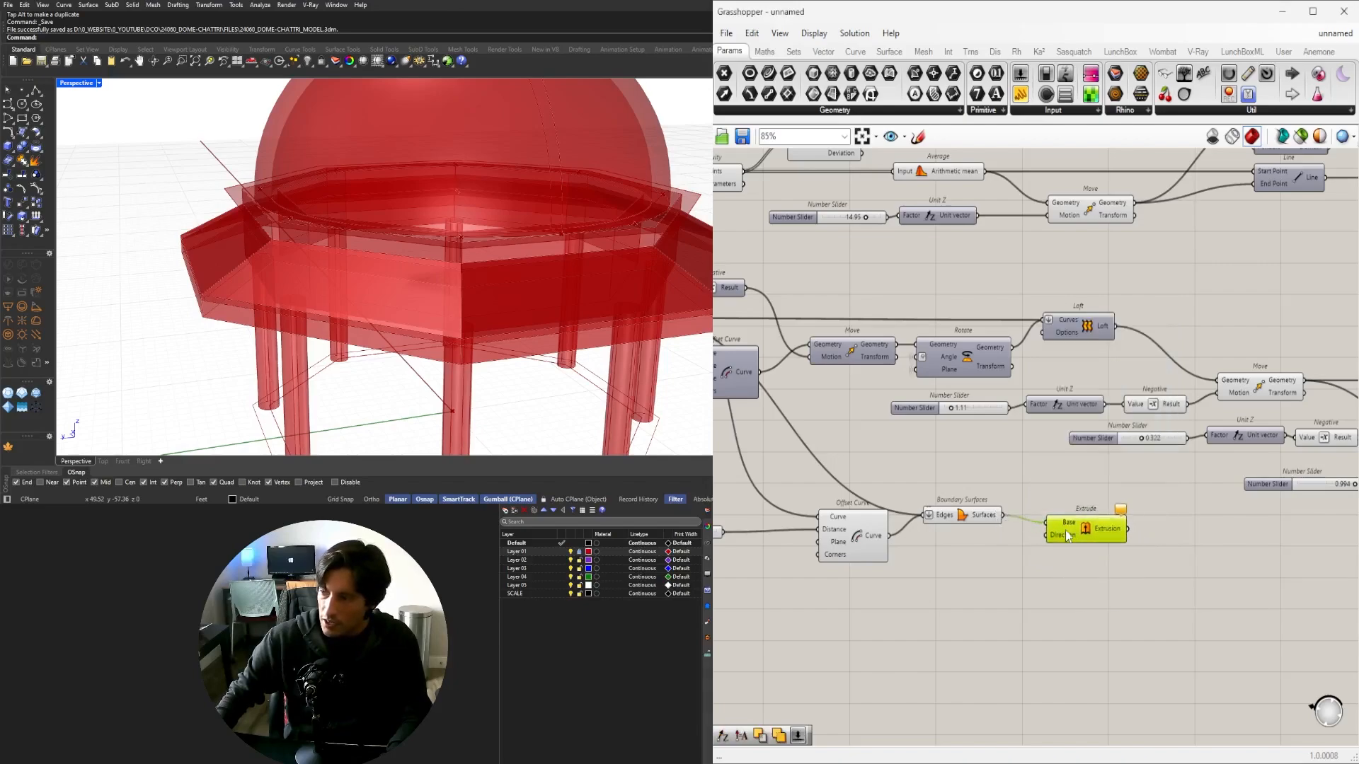
double_click(982, 549)
type("NEG")
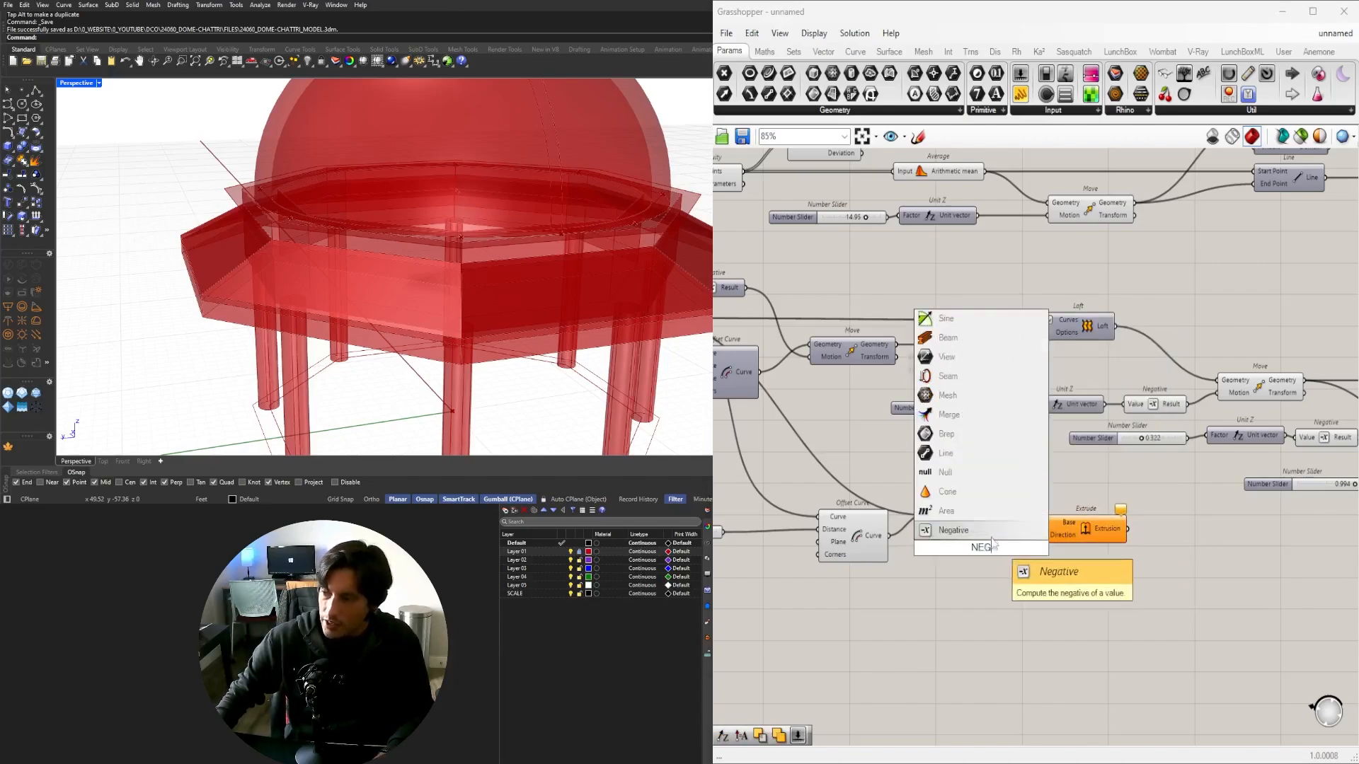
key("Return")
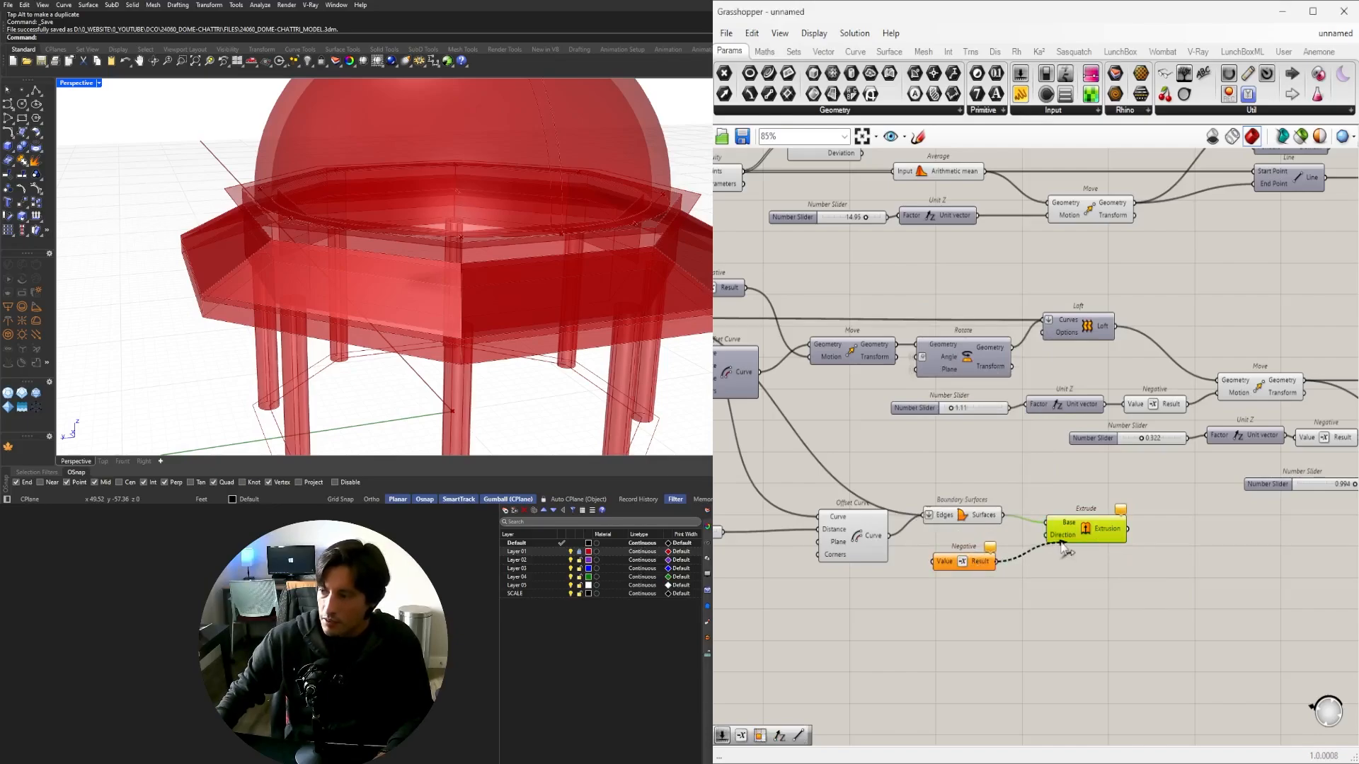
right_click_drag(904, 544, 996, 532)
scroll(1067, 507, "up", 2)
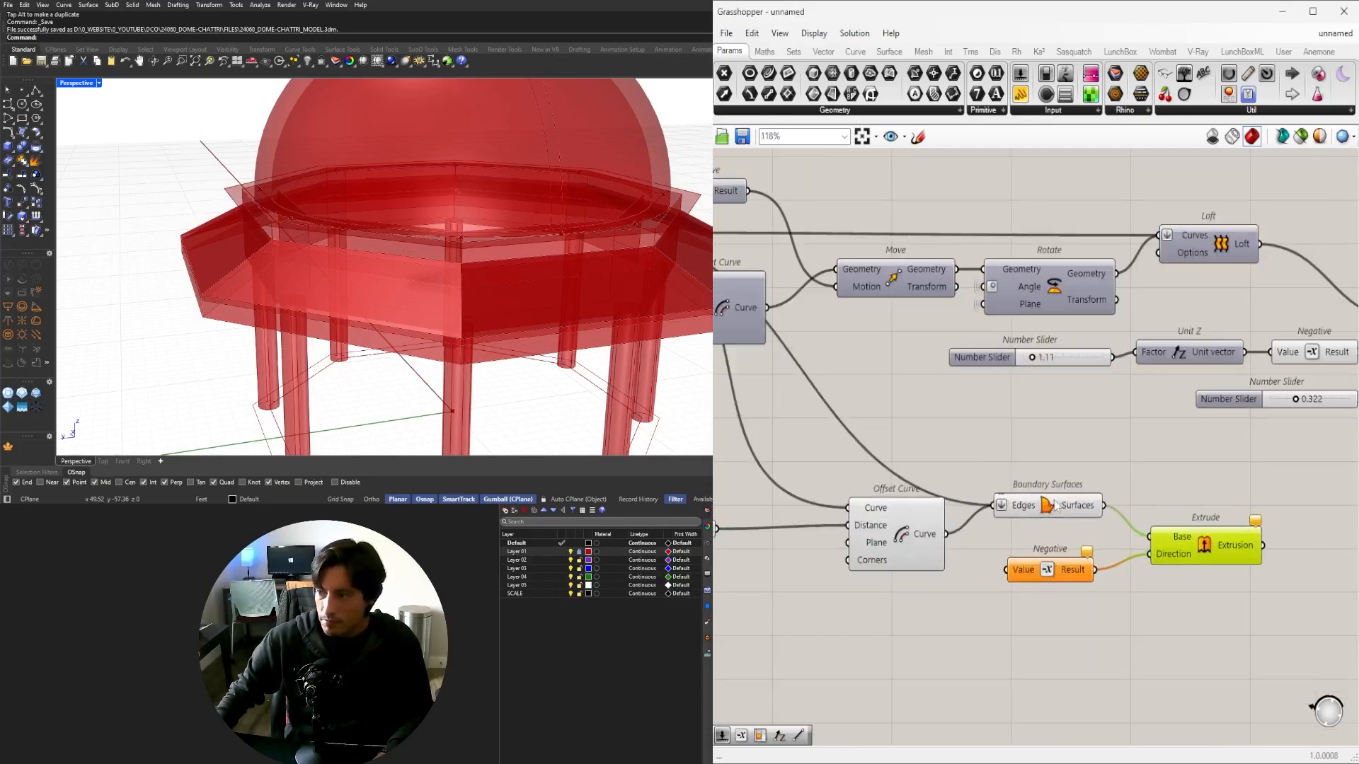
left_click(1067, 505)
Review the fascia extrusion, its Move component and 0.322 slider from low and high views.
right_click_drag(918, 608, 807, 601)
right_click_drag(578, 353, 262, 196)
scroll(743, 447, "down", 5)
right_click_drag(1161, 487, 989, 527)
scroll(1004, 504, "up", 4)
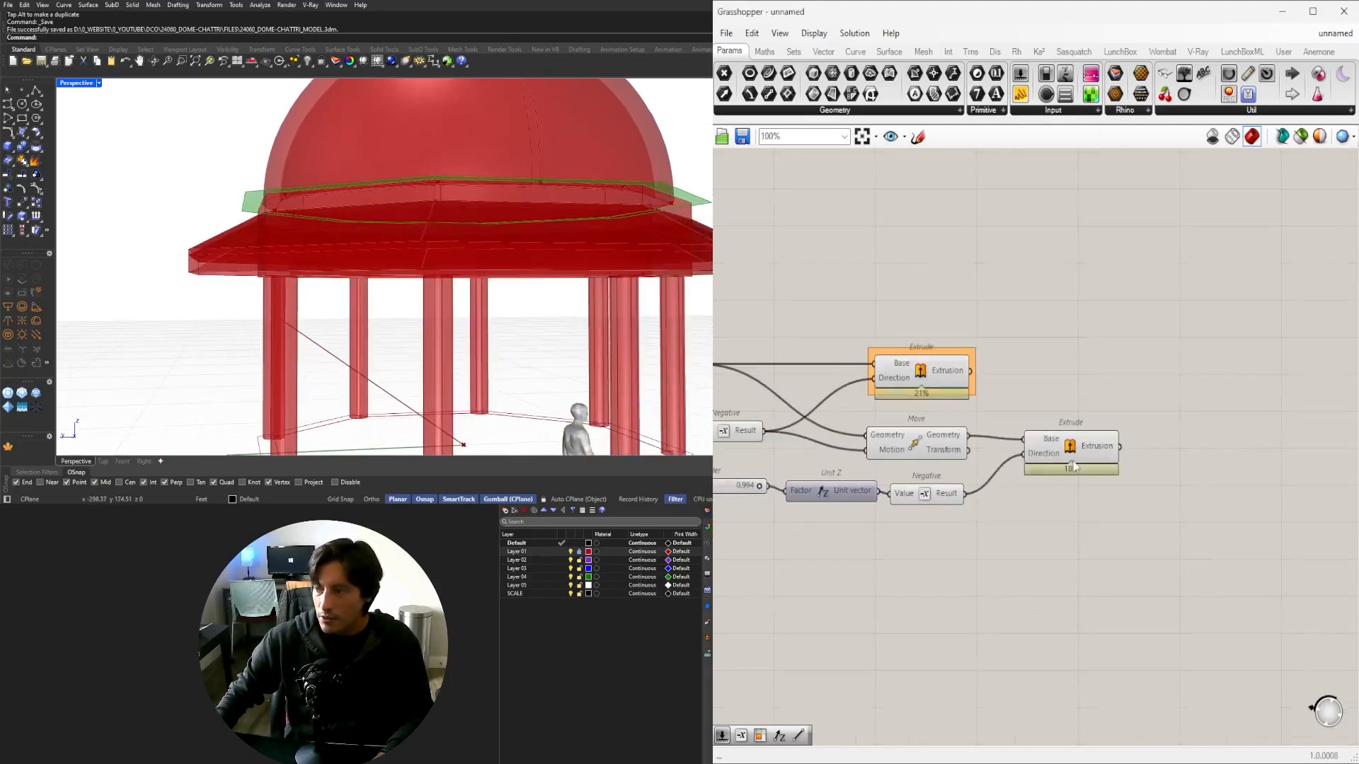
left_click(1073, 454)
right_click_drag(288, 283, 297, 332)
right_click_drag(930, 438, 1070, 448)
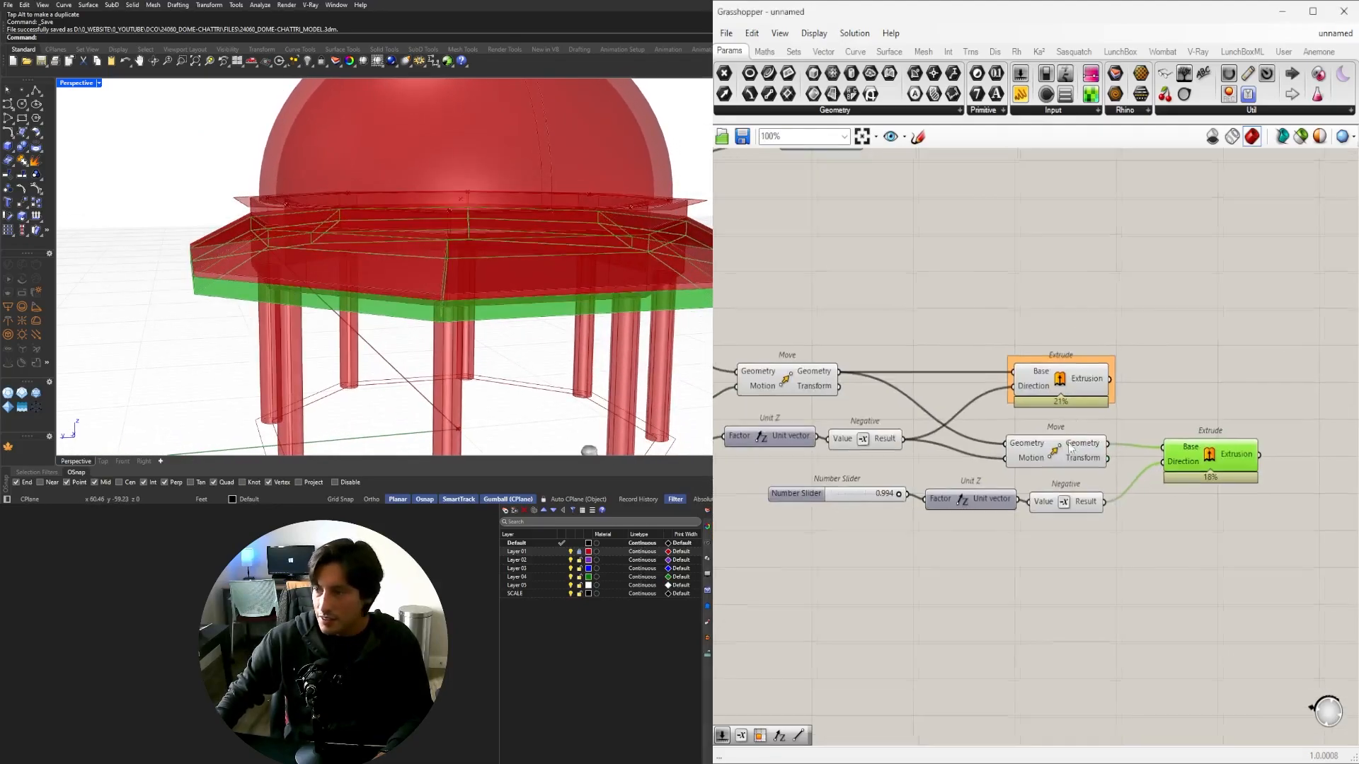
left_click(1045, 452)
right_click_drag(991, 471, 1112, 459)
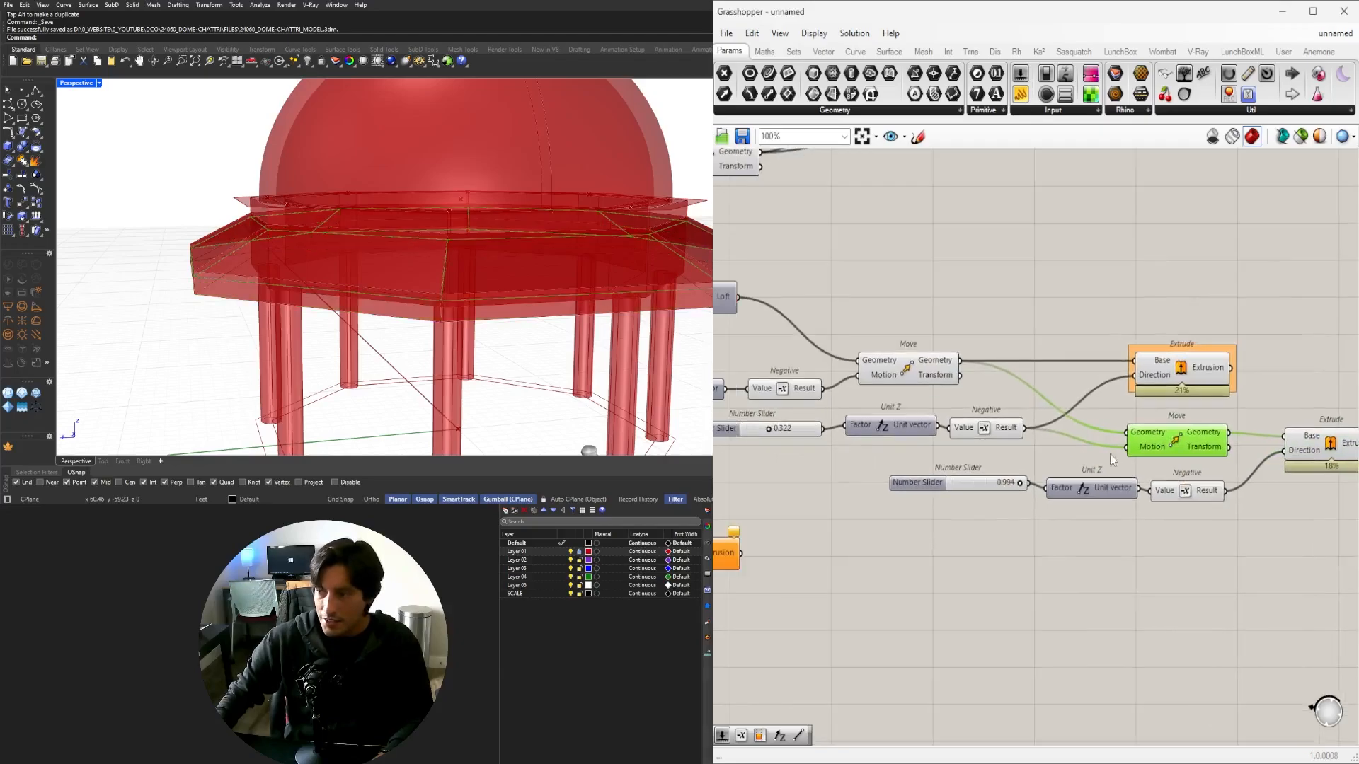
right_click_drag(833, 451, 962, 442)
scroll(962, 443, "up", 2)
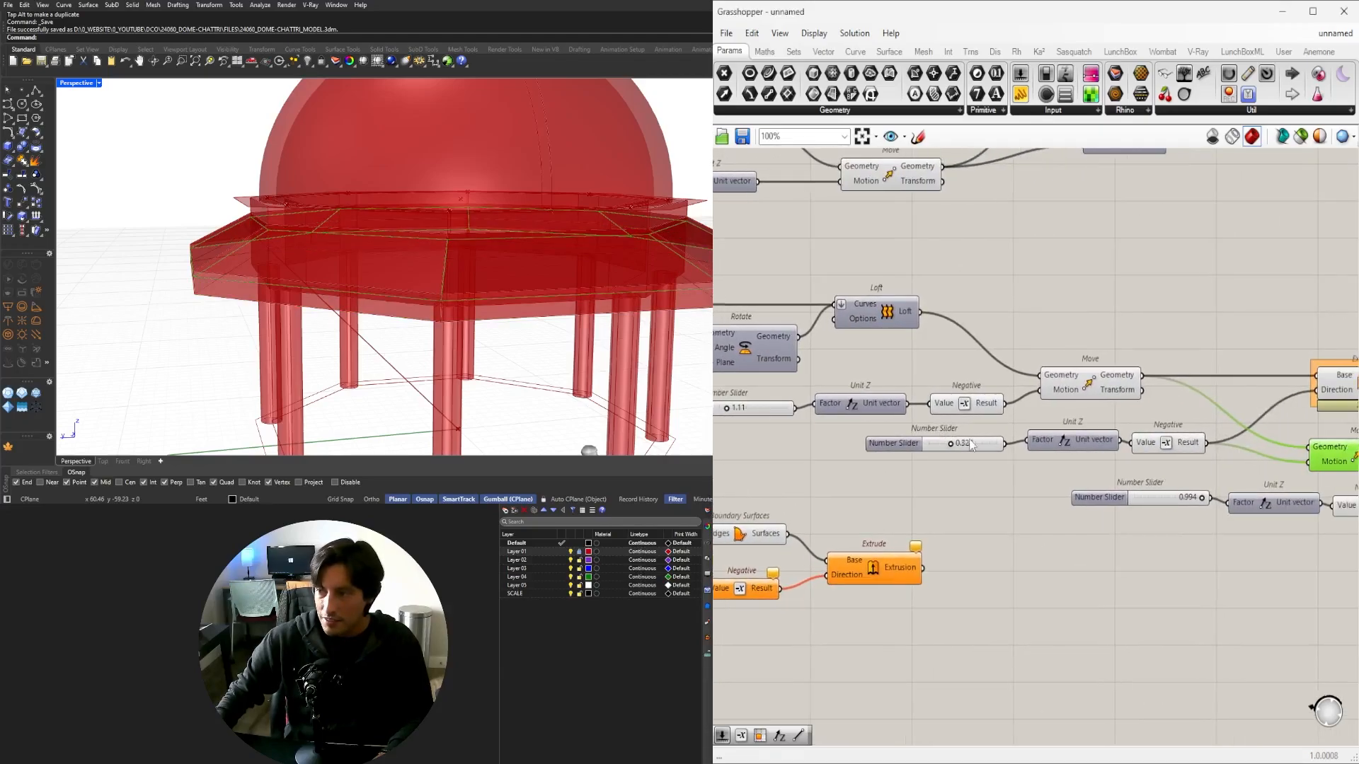
scroll(1014, 450, "down", 2)
scroll(861, 596, "up", 2)
Place a number slider set to 5.5 and feed it into the Negative component.
double_click(862, 594)
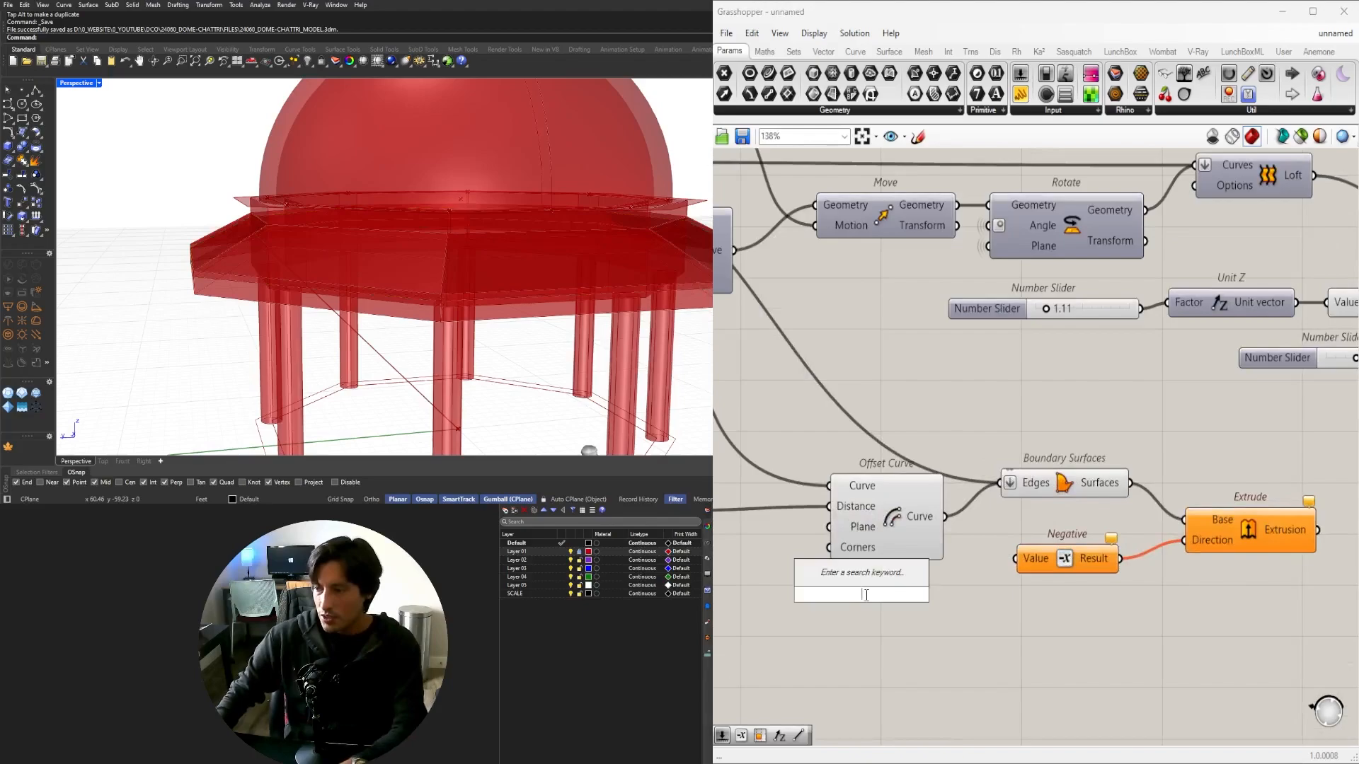
type("5.")
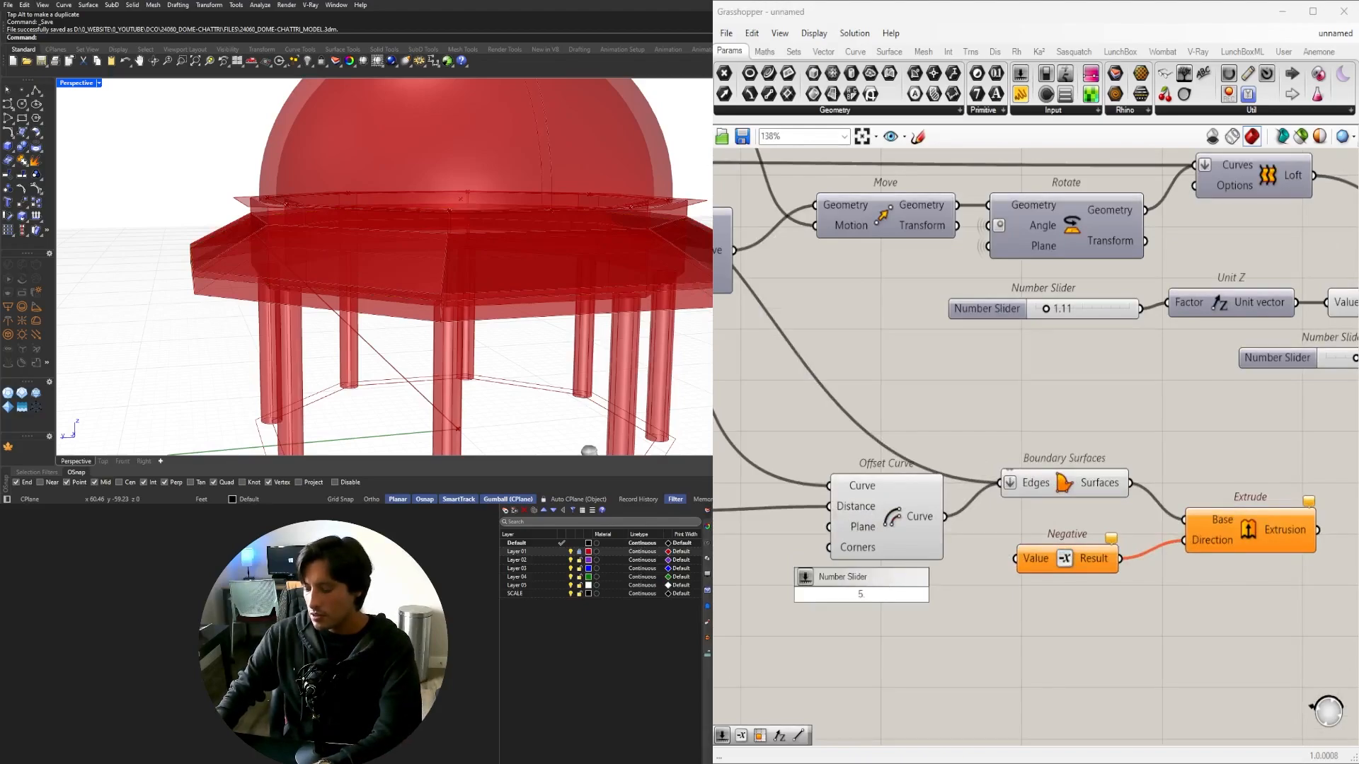
type("5")
key("Return")
left_click_drag(958, 594, 1133, 547)
left_click_drag(1258, 593, 1240, 559)
Route the 5.5 slider through a Unit Z into Negative, then preview the downward band.
double_click(1083, 611)
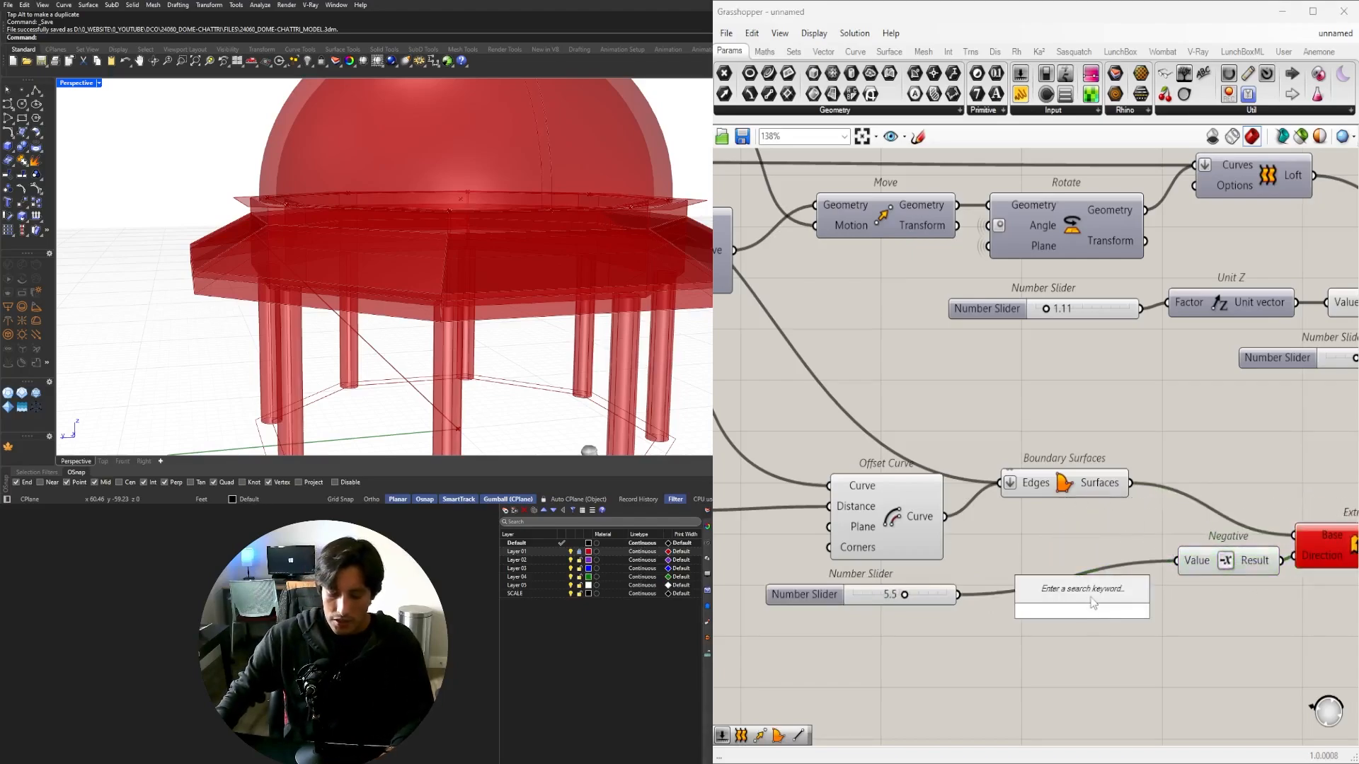
type("Z")
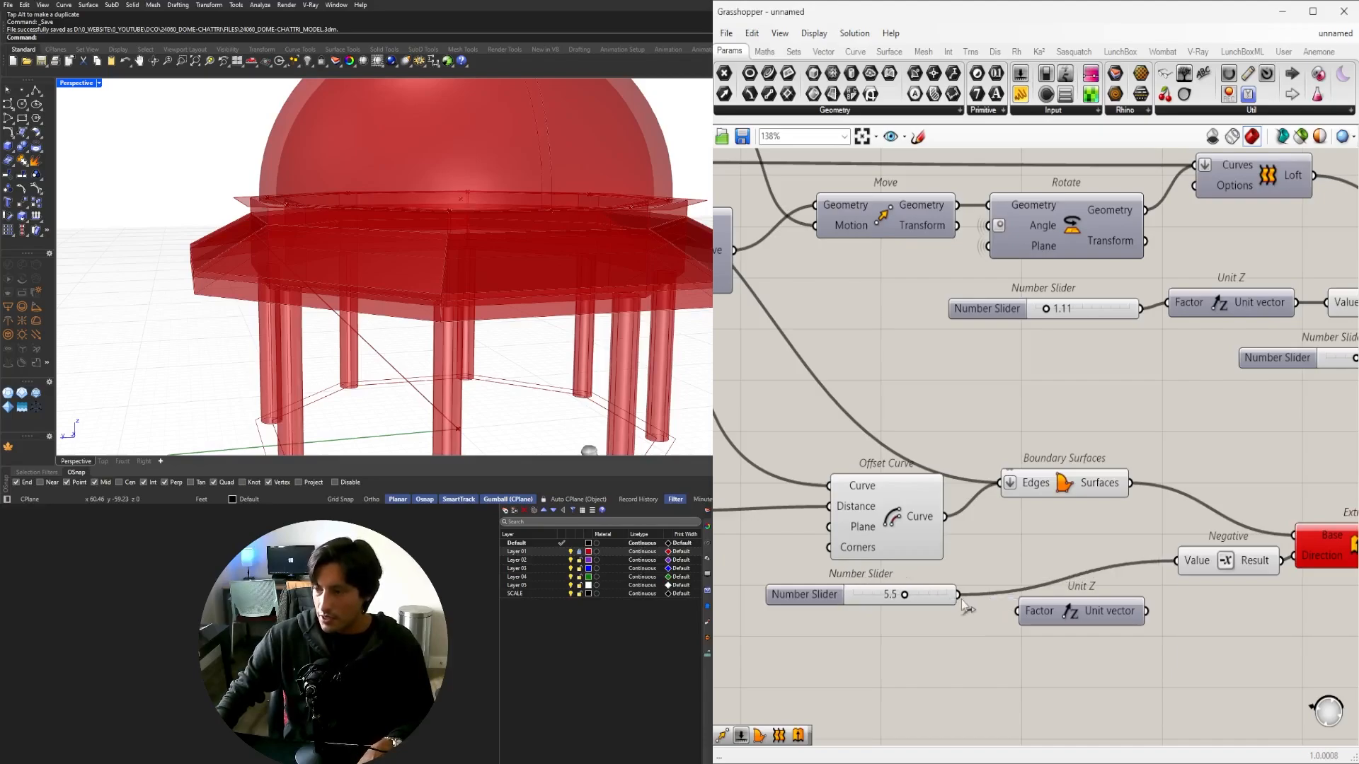
left_click_drag(1187, 578, 1185, 577)
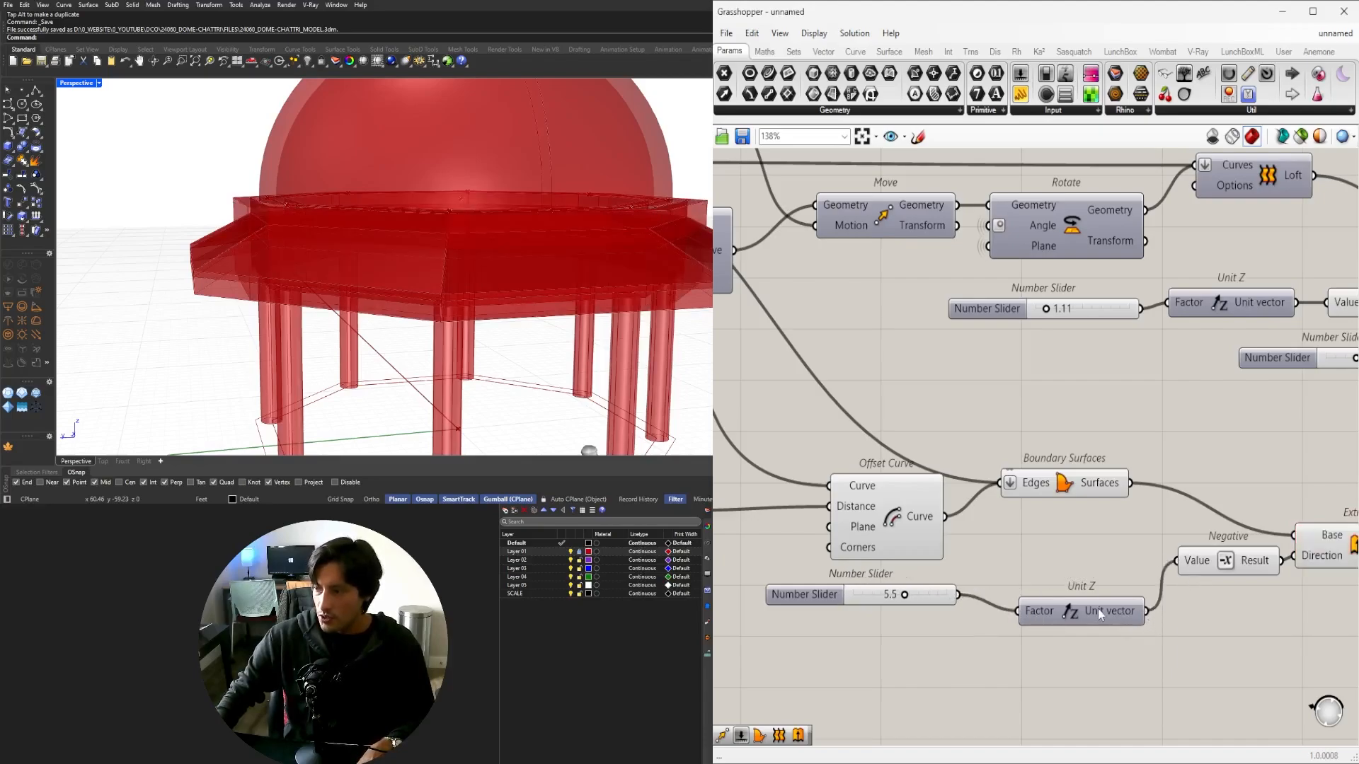
left_click_drag(1100, 614, 1086, 598)
right_click_drag(1281, 595, 1120, 593)
left_click(1181, 556)
right_click_drag(407, 367, 343, 400)
right_click_drag(1145, 544, 1125, 550)
scroll(1125, 550, "down", 5)
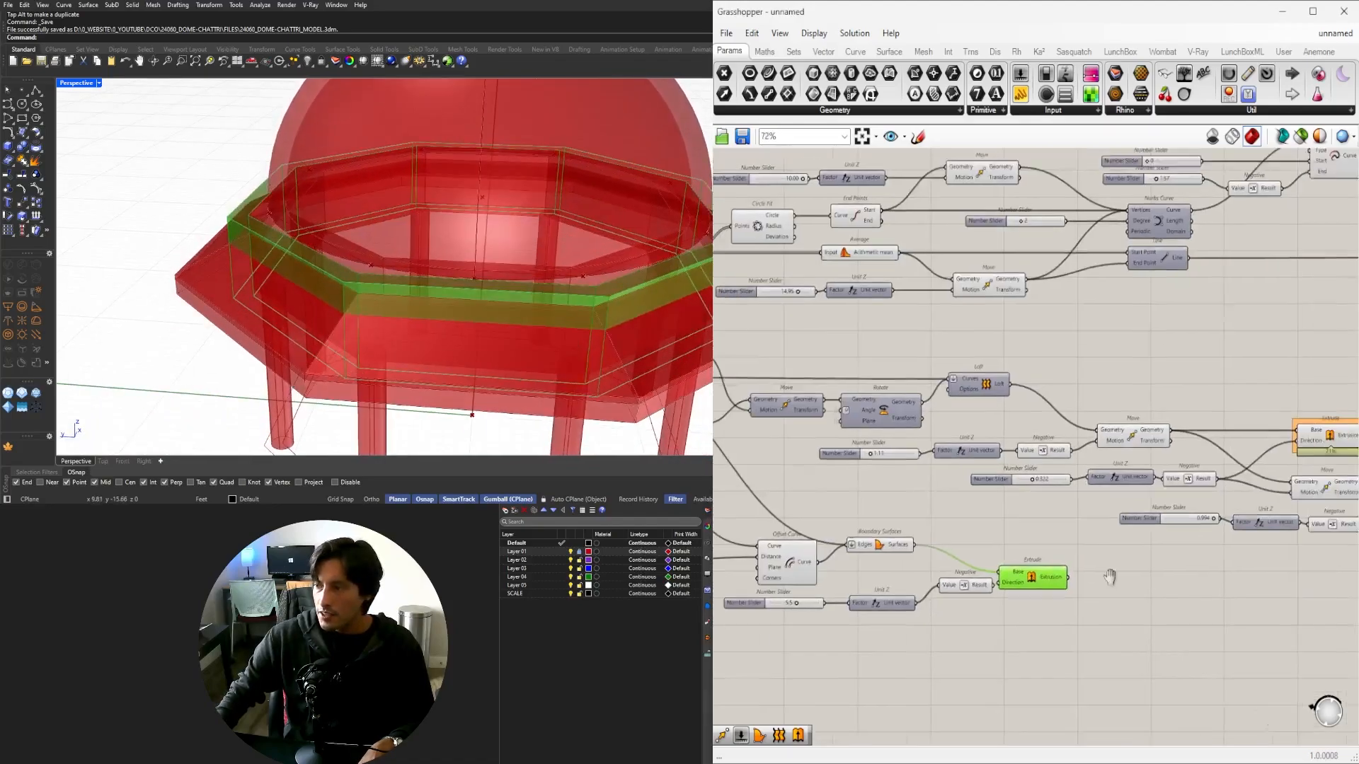
Place a Solid Intersection component, abandoning two mistyped Boolean searches first.
left_click(1030, 627)
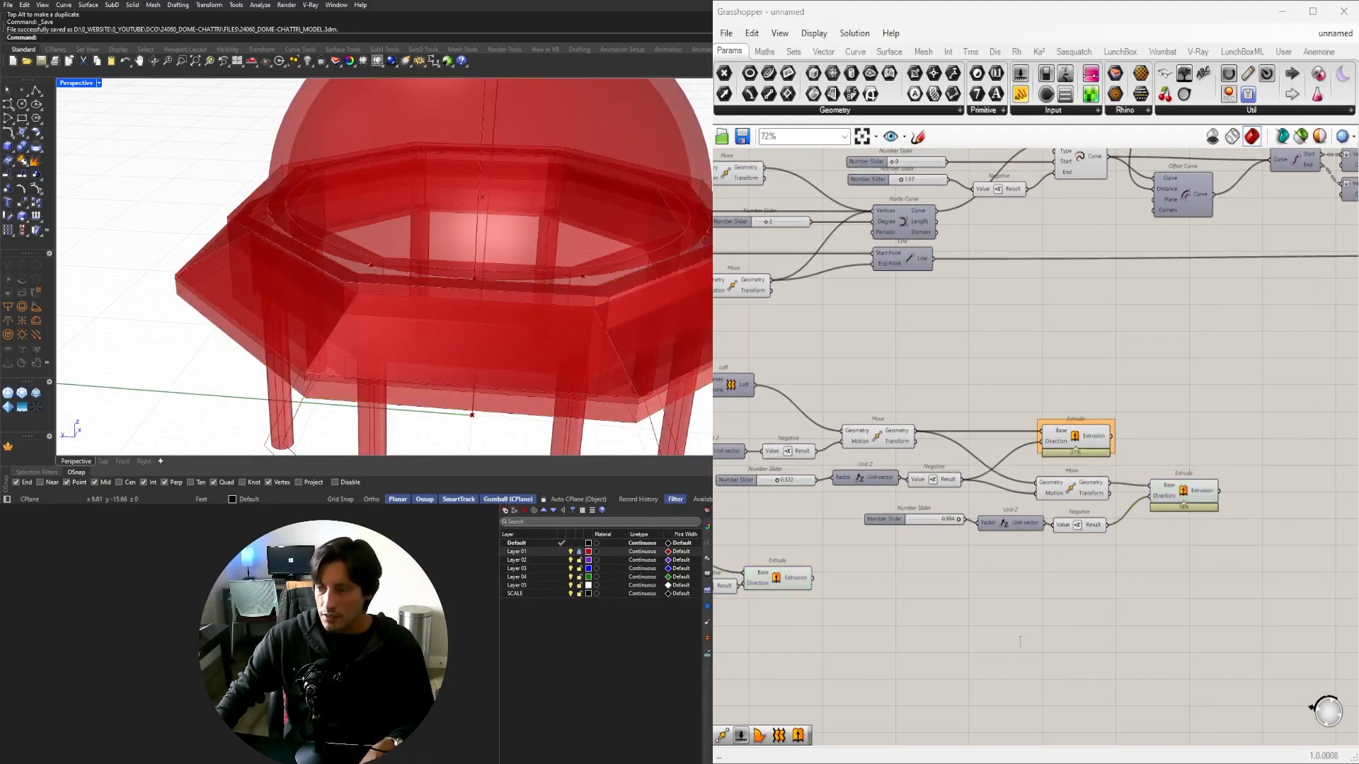
double_click(1029, 626)
type("BOOL")
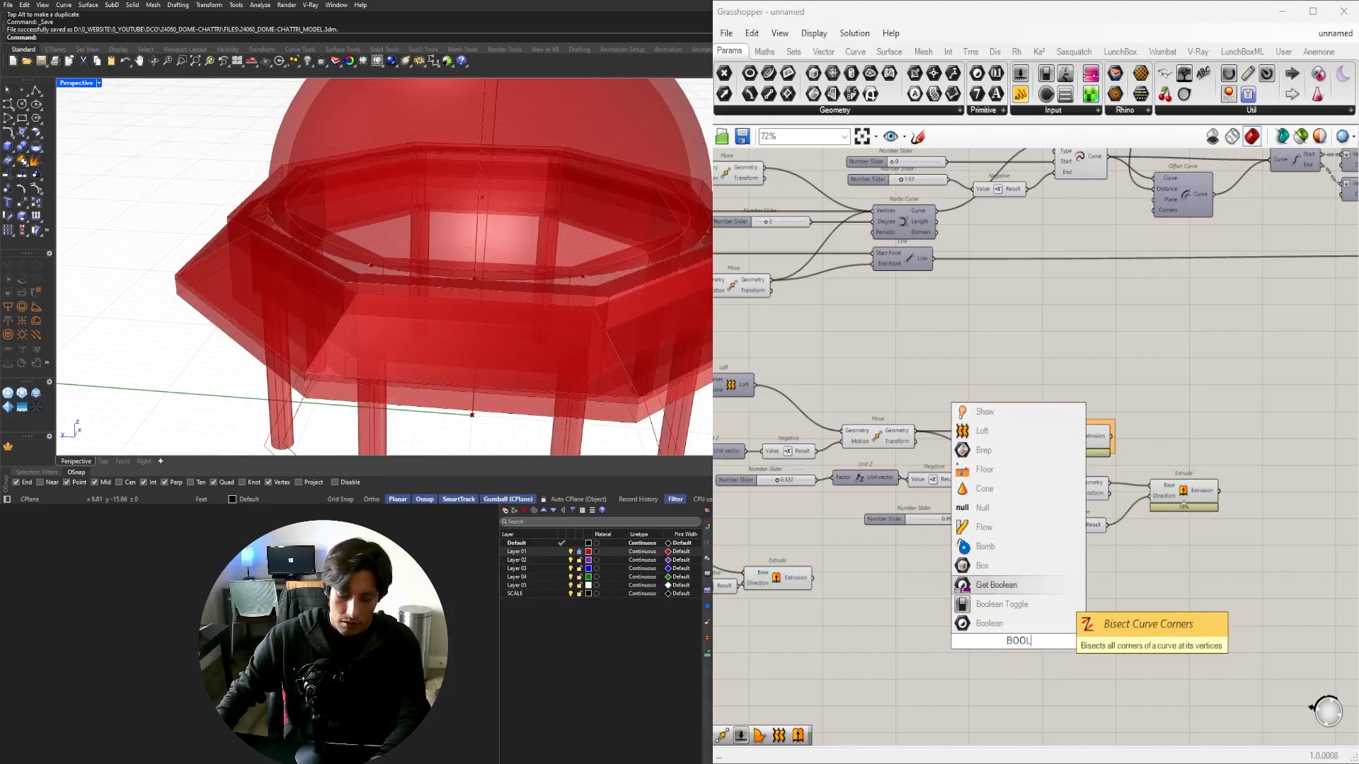
type("ESA")
key("Escape")
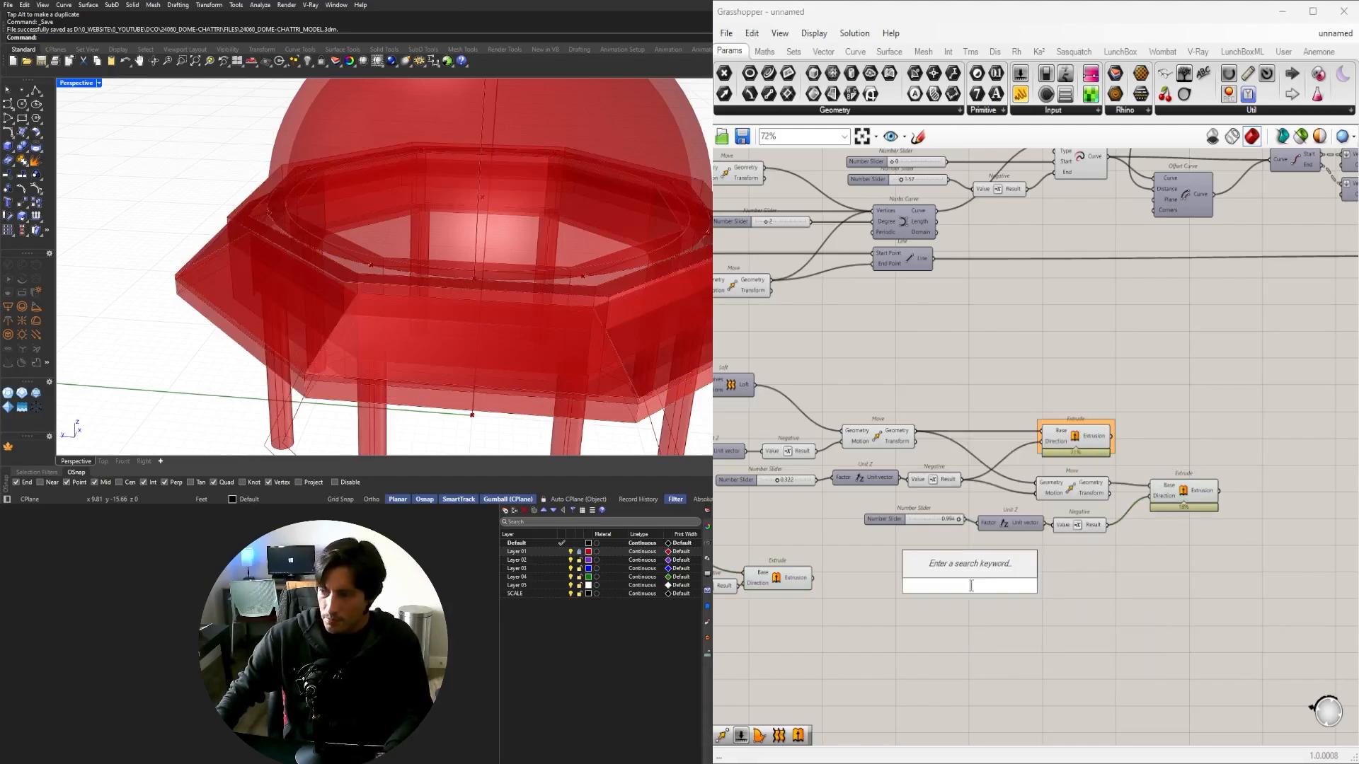
type("BOOLEAN")
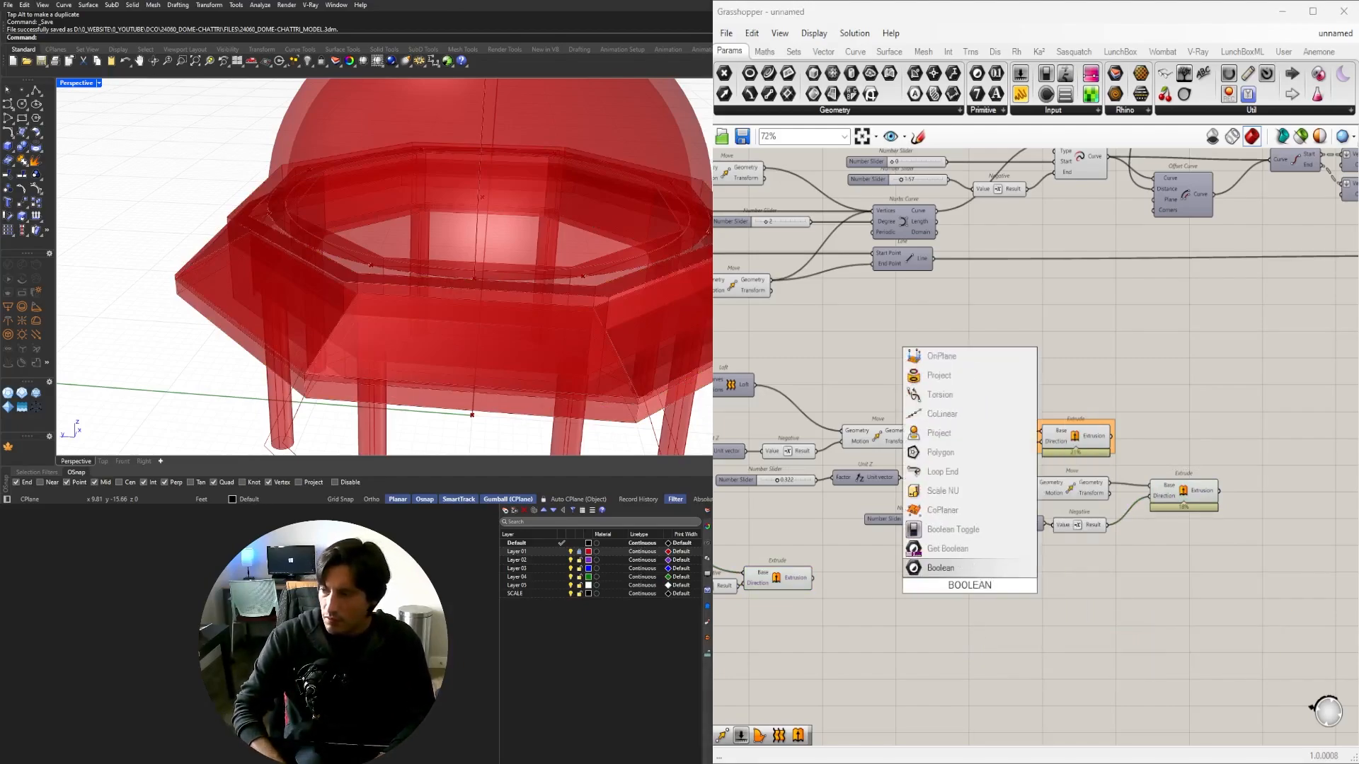
key("Escape")
double_click(931, 588)
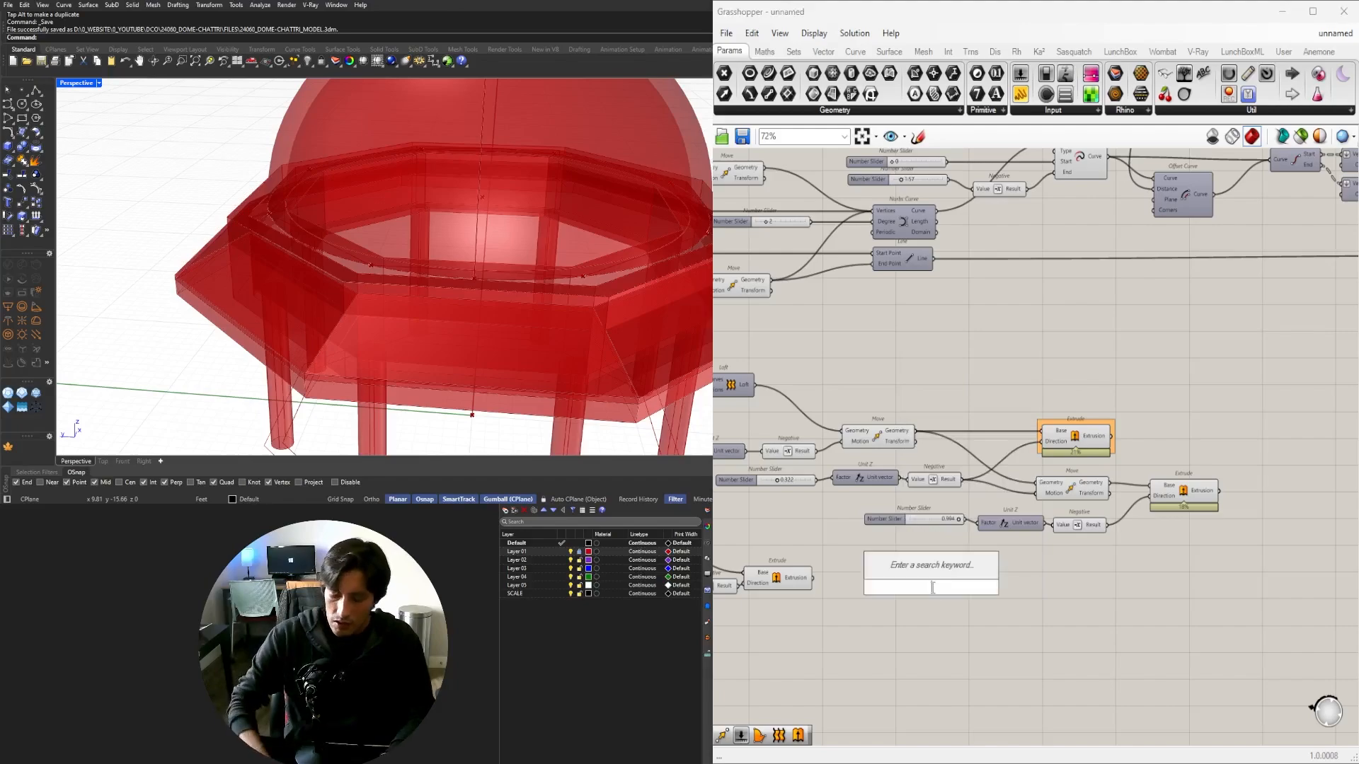
type("SOL")
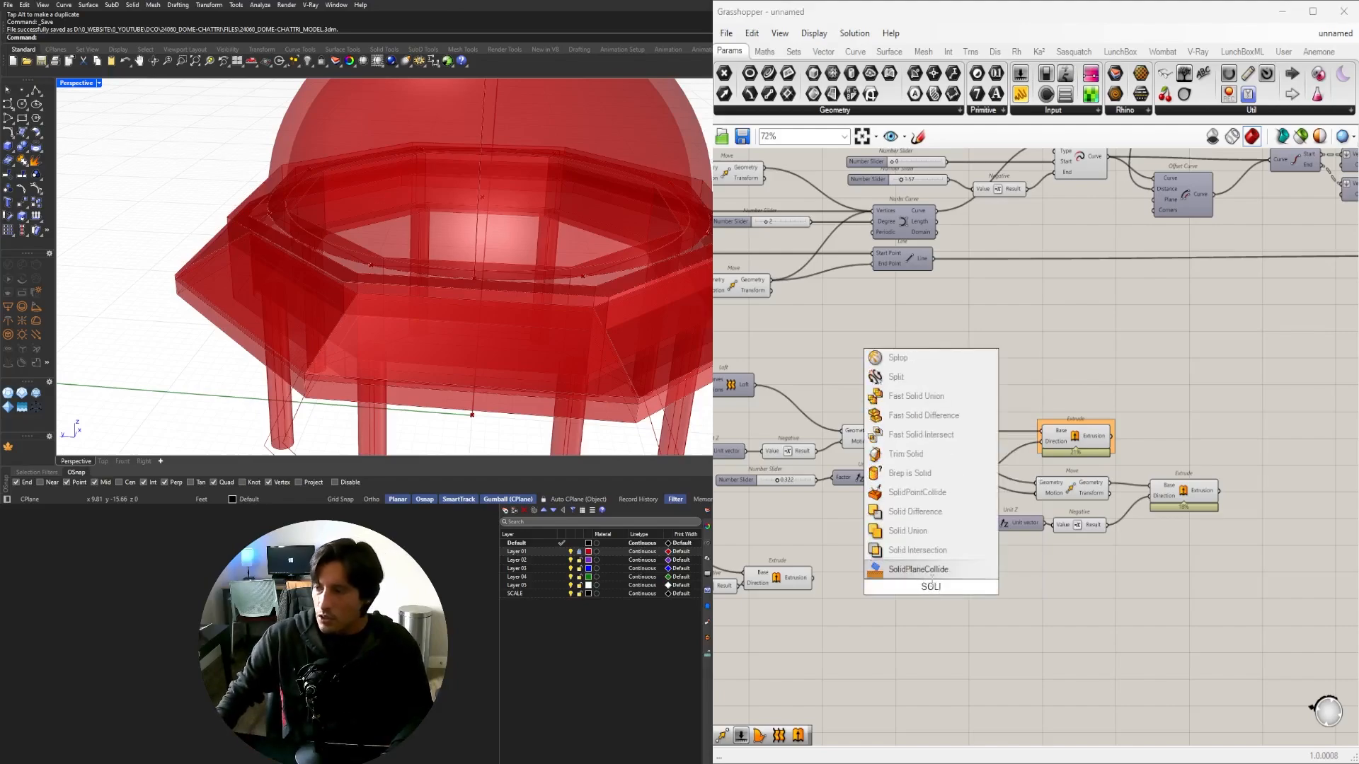
type("I")
left_click(917, 550)
Wire the two extrusions into Solid Intersection's Breps A and B inputs and reposition it.
left_click(793, 579)
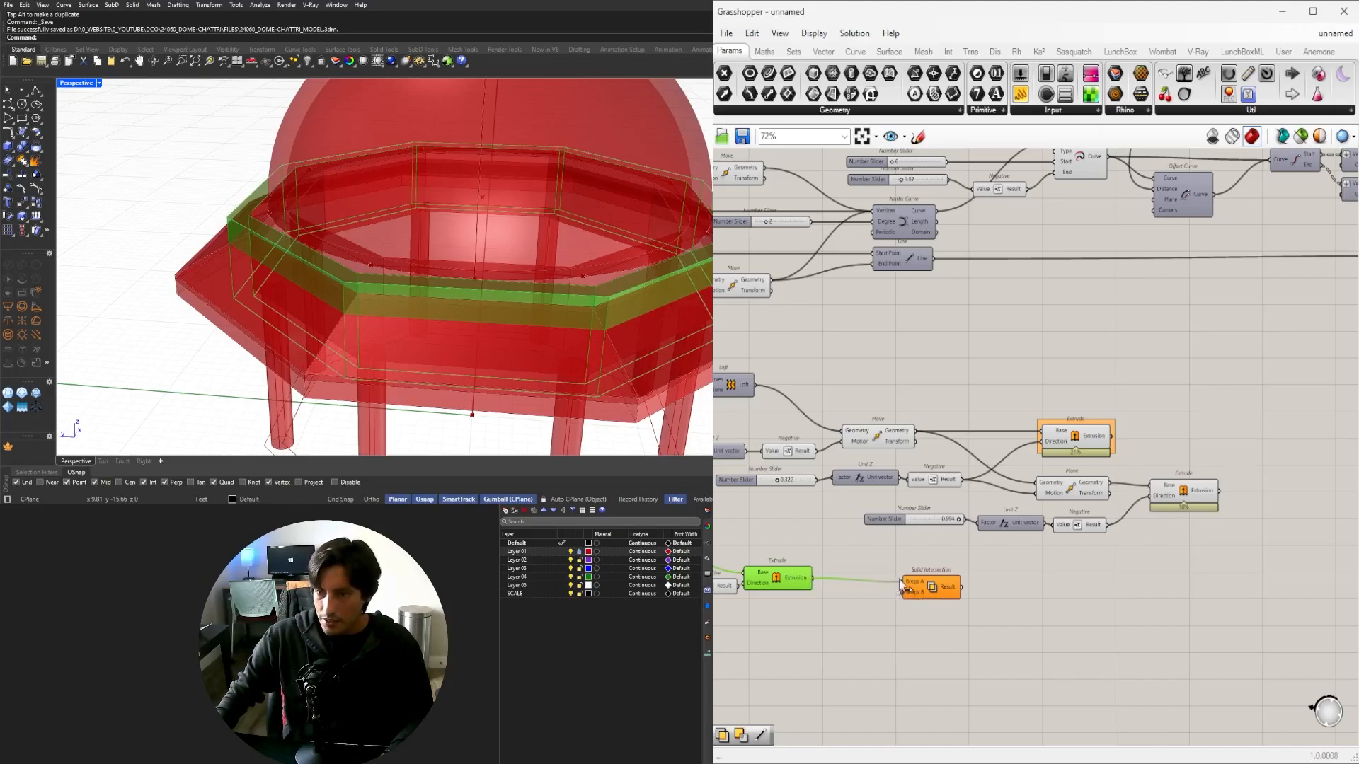
left_click_drag(941, 602, 1295, 528)
scroll(1234, 499, "up", 3)
right_click_drag(1341, 533, 1133, 512)
left_click_drag(1200, 498, 1230, 594)
scroll(1217, 566, "down", 5)
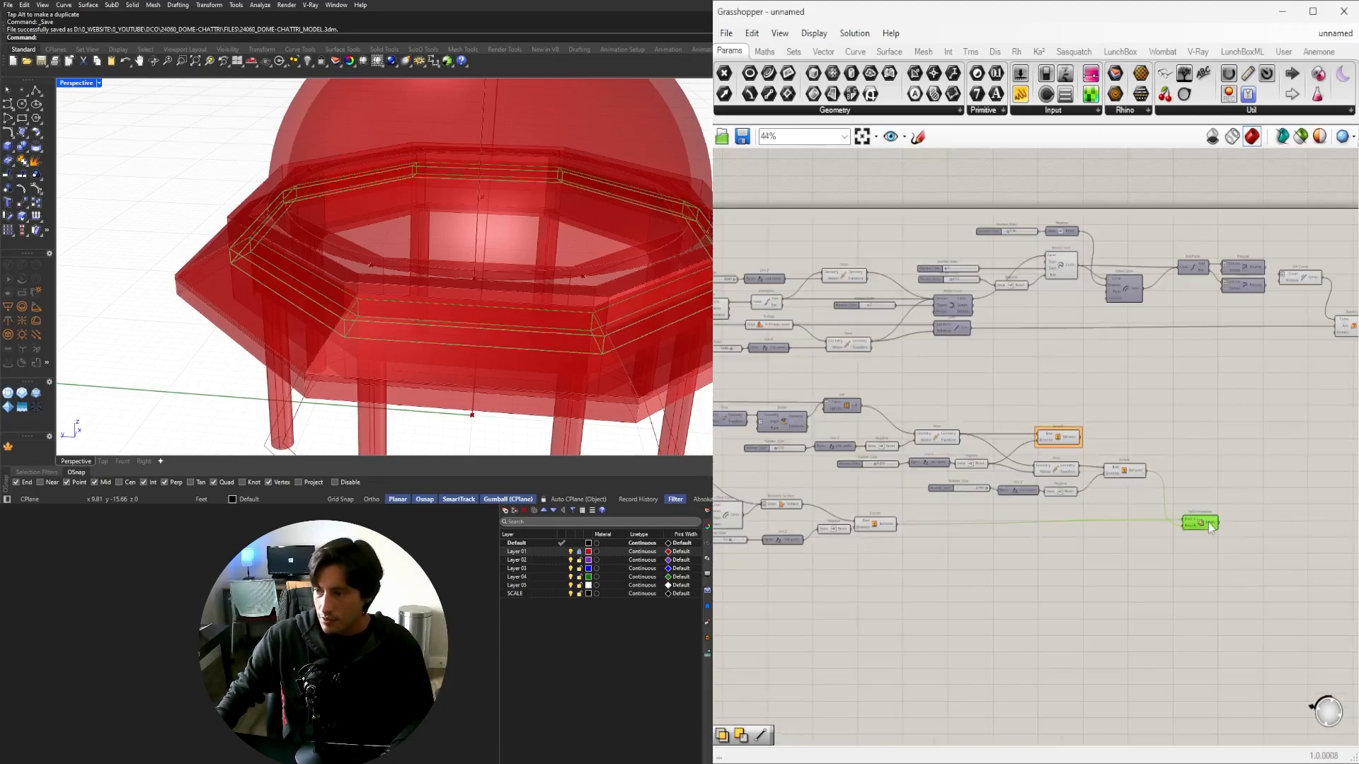
left_click_drag(1210, 527, 730, 369)
scroll(1132, 467, "up", 3)
Turn off preview for the extrusion components and the Offset Curve-to-Extrude group.
right_click_drag(736, 371, 923, 367)
scroll(924, 366, "up", 1)
middle_click(1070, 348)
left_click(1114, 304)
right_click_drag(939, 511, 1167, 466)
left_click_drag(1136, 626, 805, 484)
middle_click(903, 437)
left_click(945, 392)
left_click(1015, 453)
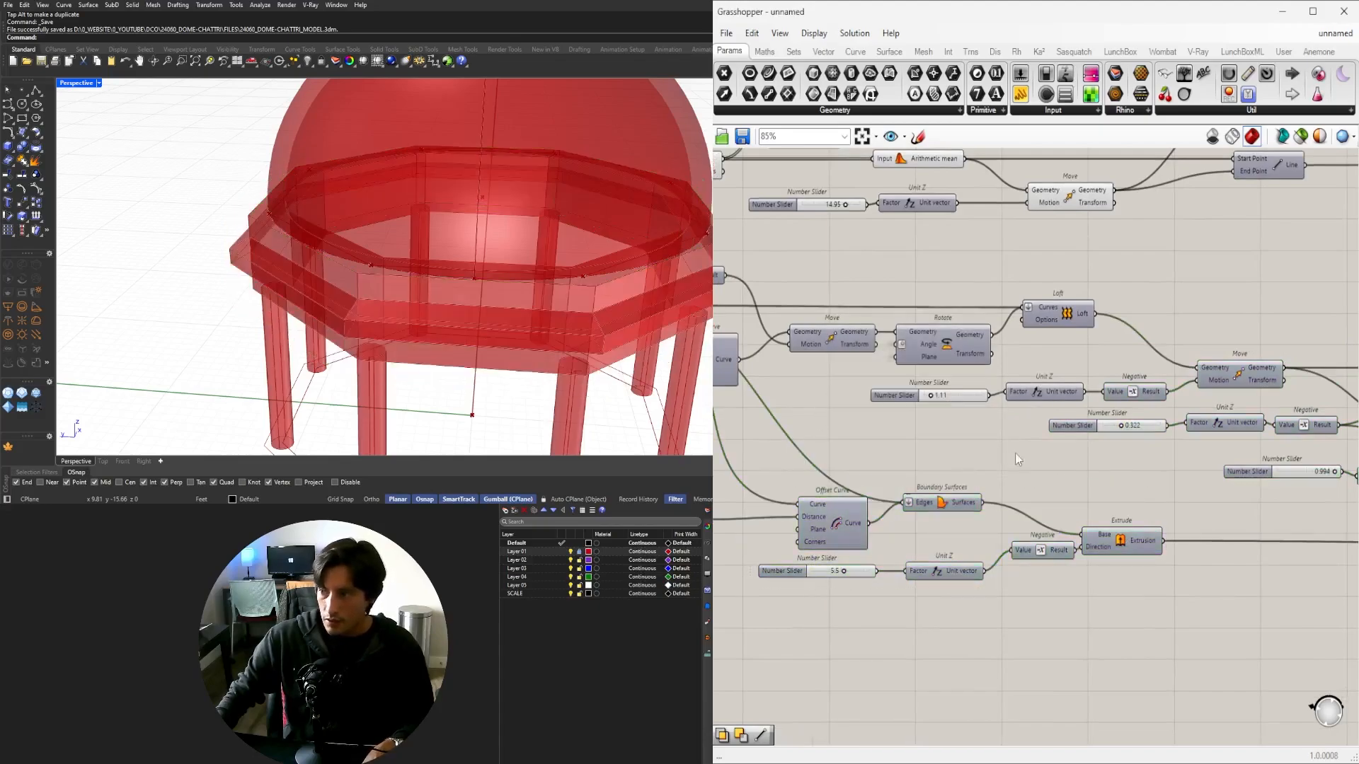
left_click_drag(1164, 586, 1120, 511)
Inspect the result from a side view, previewing the second extrusion chain and Solid Intersection.
right_click_drag(637, 339, 630, 297)
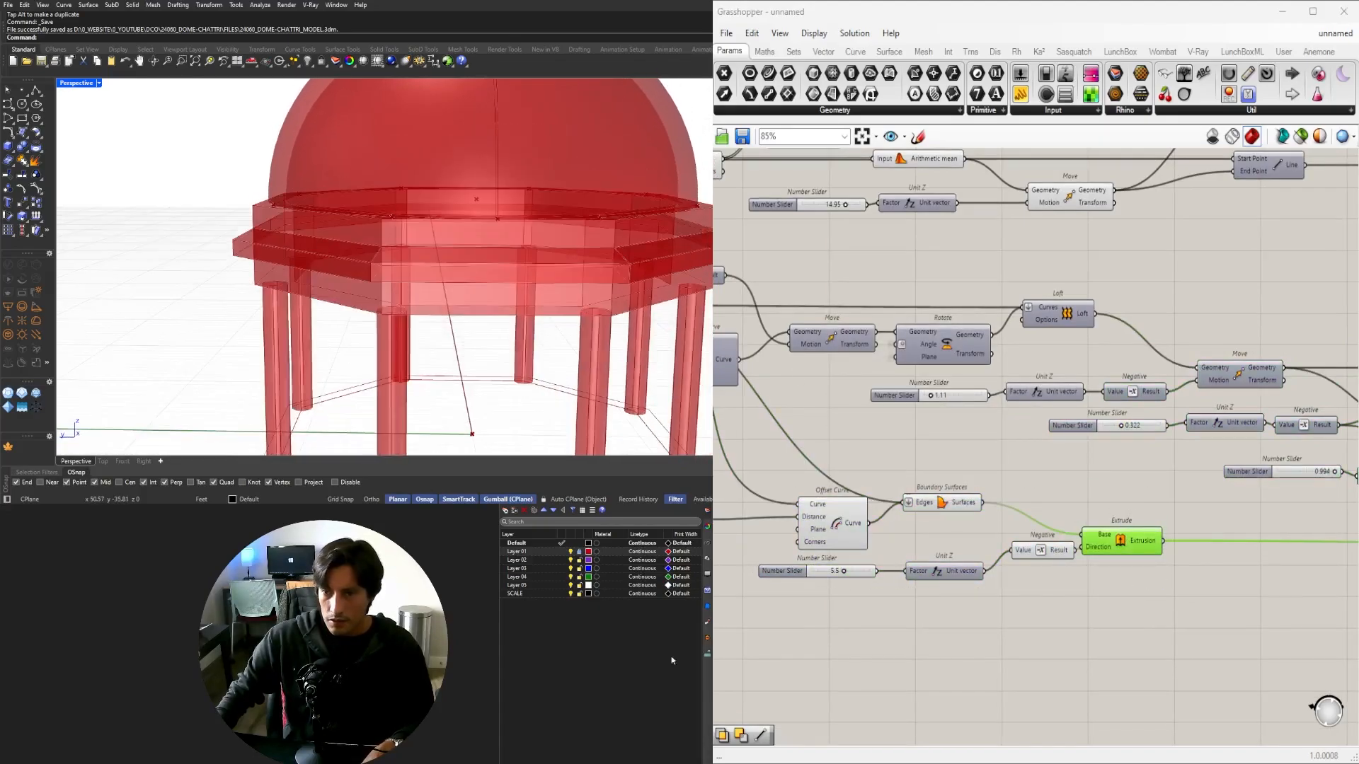
scroll(1169, 307, "down", 4)
right_click_drag(1169, 307, 921, 400)
right_click_drag(445, 220, 559, 244)
scroll(1058, 444, "up", 4)
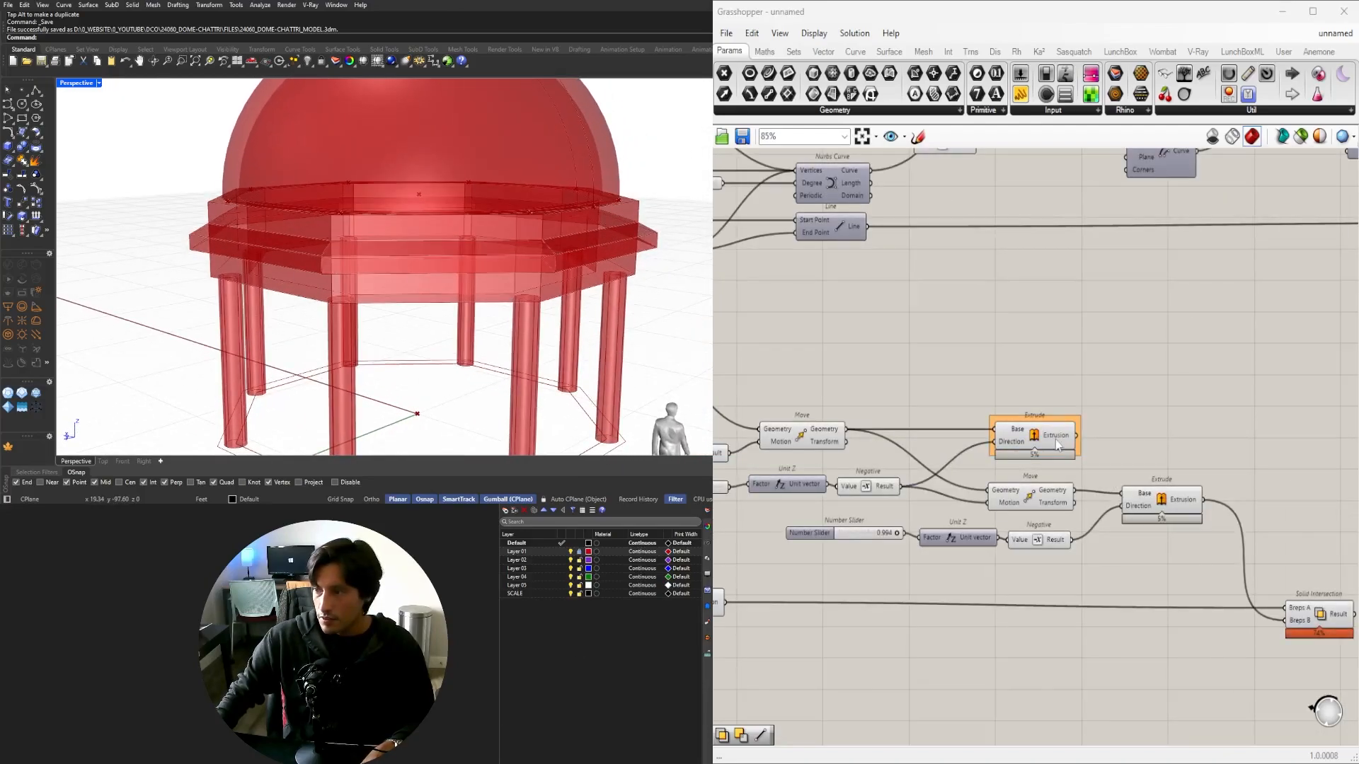
right_click_drag(980, 417, 744, 375)
left_click_drag(950, 514, 926, 436)
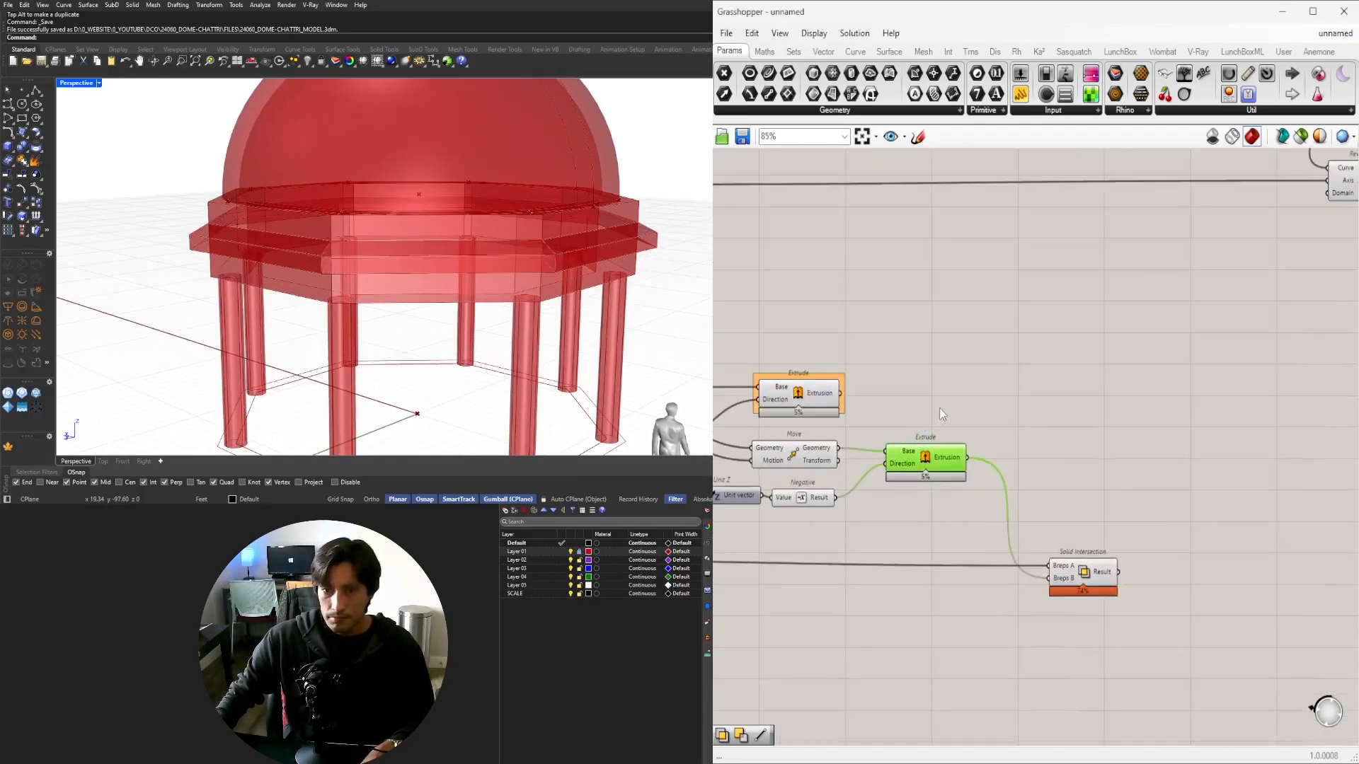
left_click_drag(850, 460, 750, 438)
left_click(1083, 571)
Re-enable the Extrude, Negative and Unit Z components to restore the downward band.
right_click_drag(867, 524, 1129, 500)
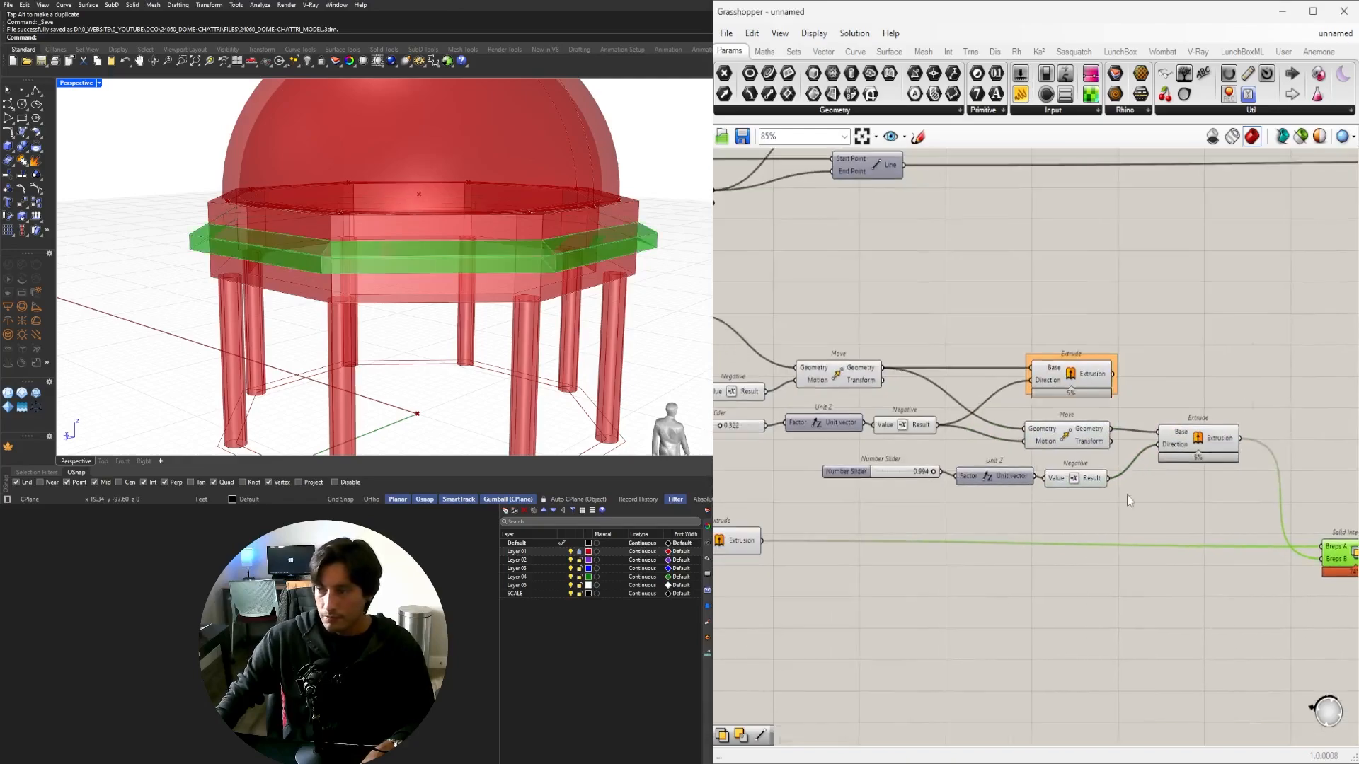
right_click_drag(808, 573, 997, 567)
left_click_drag(987, 599, 734, 485)
middle_click(770, 465)
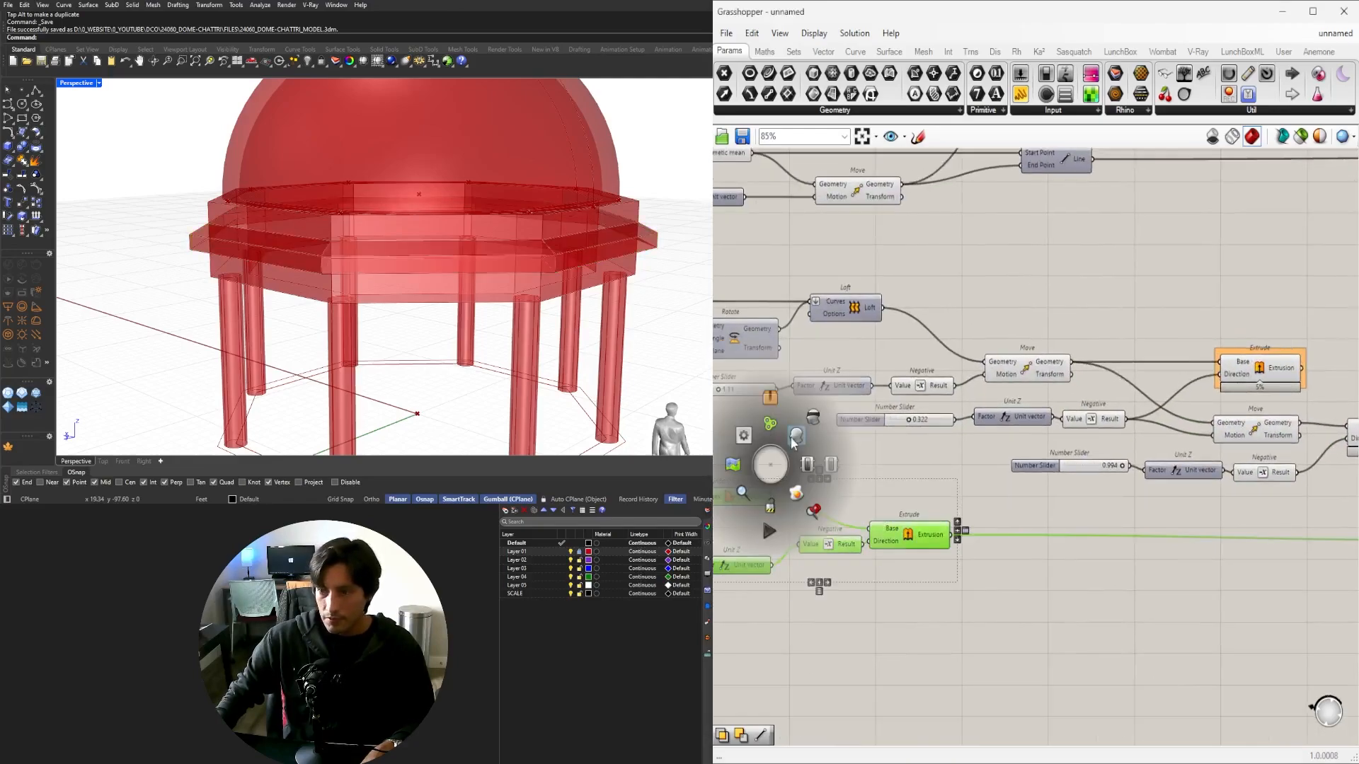
left_click(813, 418)
left_click(965, 501)
scroll(965, 501, "down", 2)
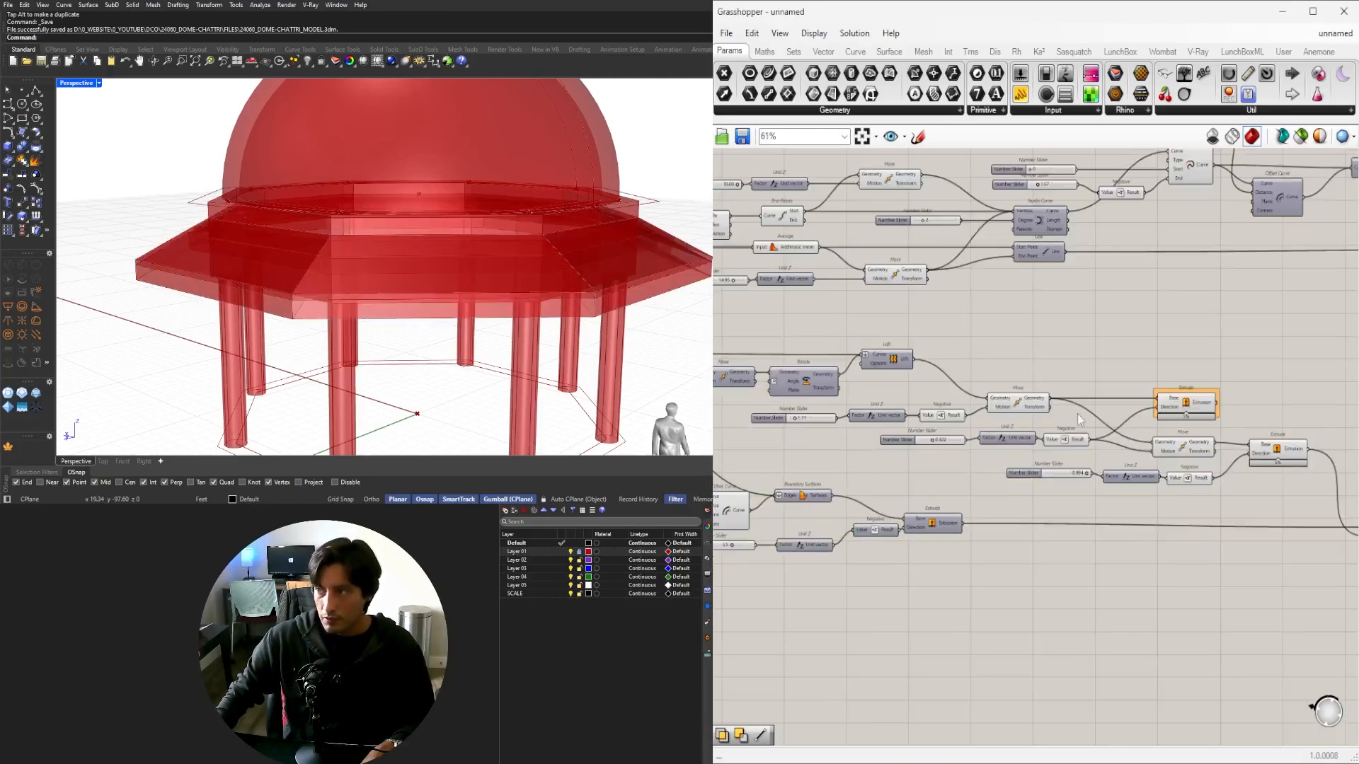
Hide the second extrusion's preview and examine the green intersected ring from below.
mouse_move(525, 217)
right_mouse_down()
mouse_move(422, 228)
mouse_move(491, 212)
mouse_move(442, 190)
mouse_move(434, 206)
mouse_move(519, 227)
right_mouse_up()
right_click_drag(1179, 468, 984, 481)
scroll(1121, 474, "up", 3)
left_click_drag(1097, 506, 1064, 464)
middle_click(1077, 421)
left_click(1120, 464)
left_click(1234, 431)
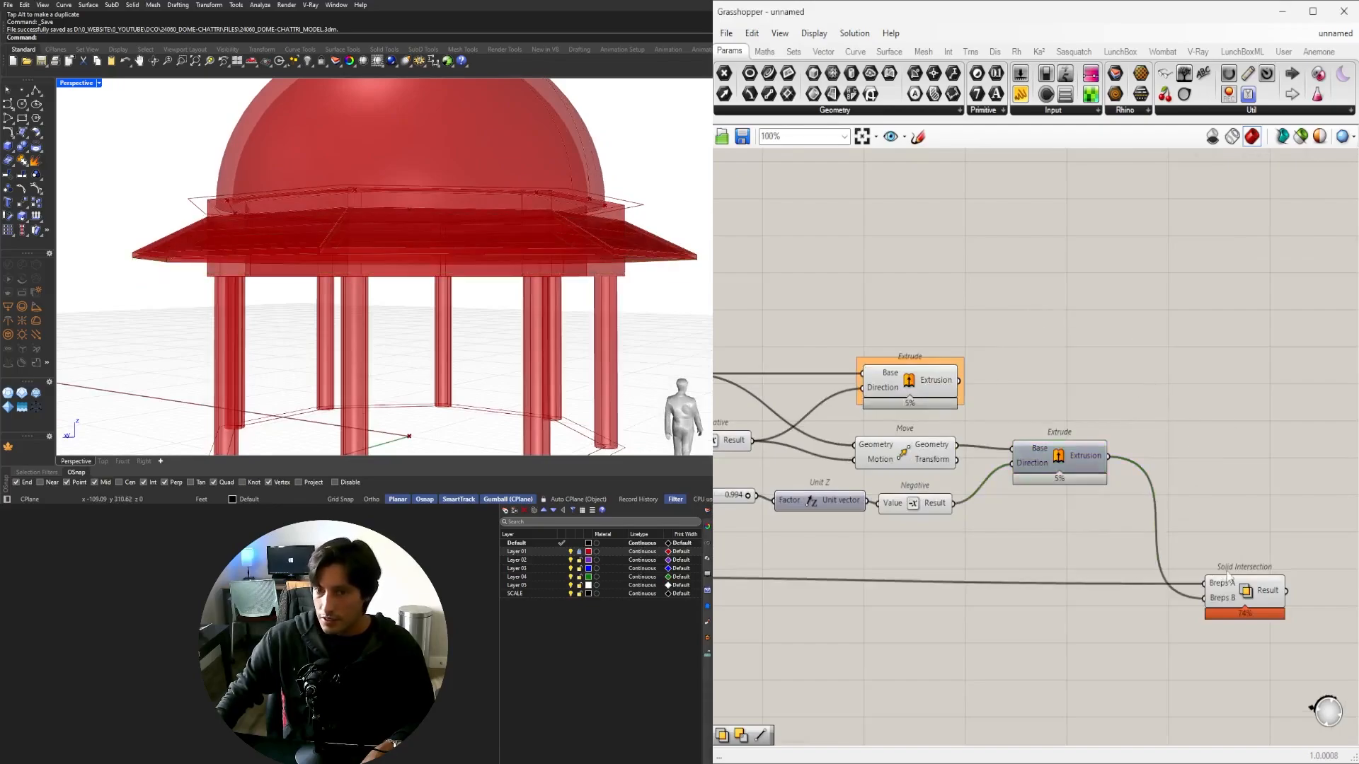
left_click(1246, 600)
right_click_drag(425, 262, 385, 216)
scroll(255, 219, "up", 4)
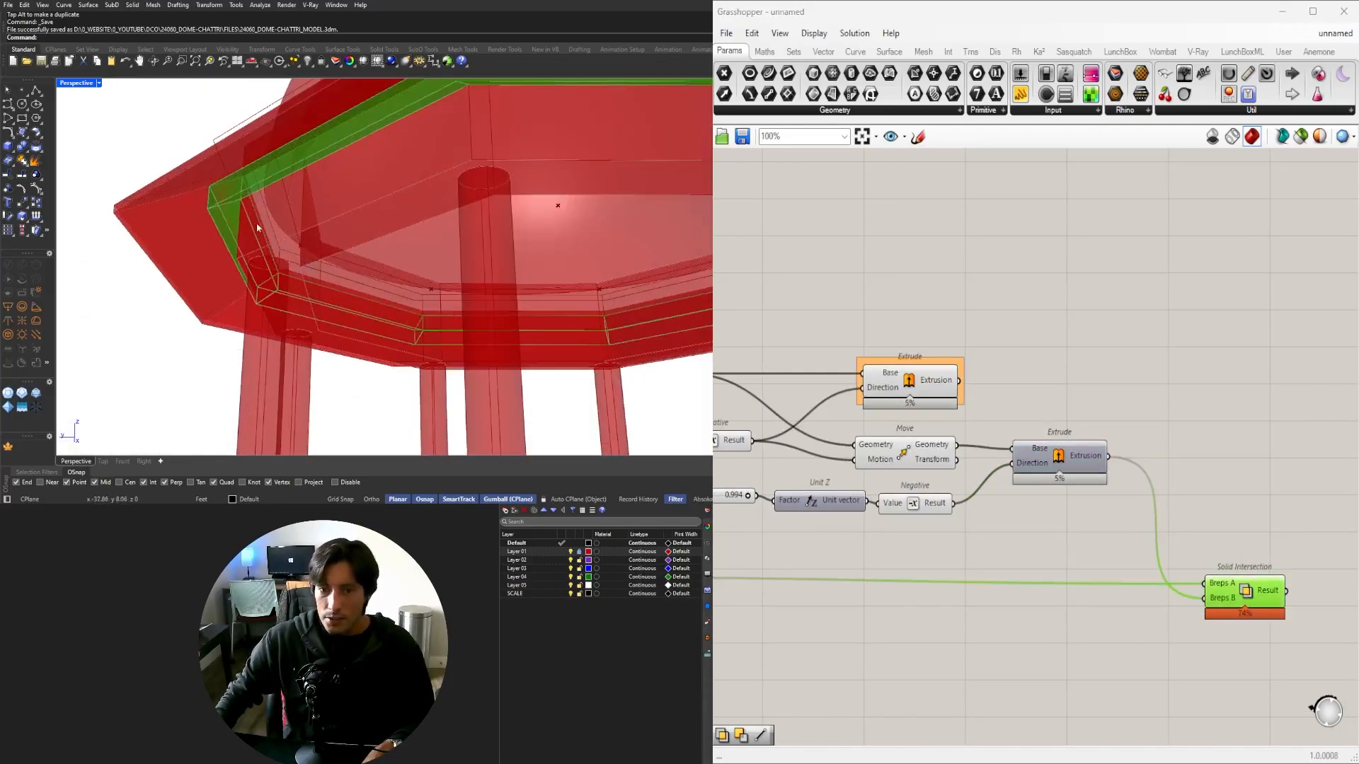
right_click_drag(255, 218, 375, 172)
scroll(280, 182, "up", 2)
Drag the ring's driving Number Slider from 1.20 up to 2.62.
right_click_drag(745, 507, 1139, 513)
right_click_drag(729, 577, 1079, 572)
scroll(1079, 572, "down", 1)
scroll(913, 574, "up", 2)
scroll(793, 563, "up", 5)
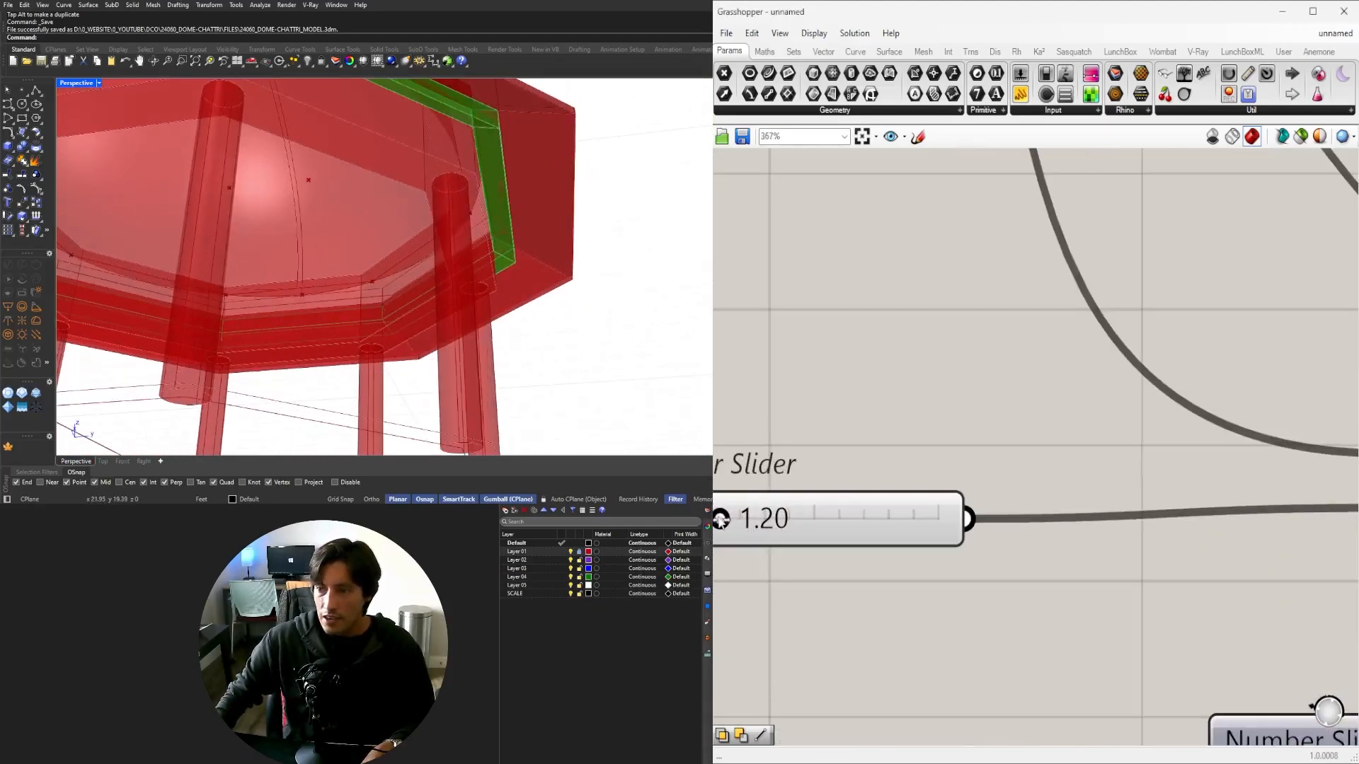
left_click_drag(721, 521, 755, 520)
scroll(396, 212, "down", 5)
right_click_drag(382, 92, 474, 99)
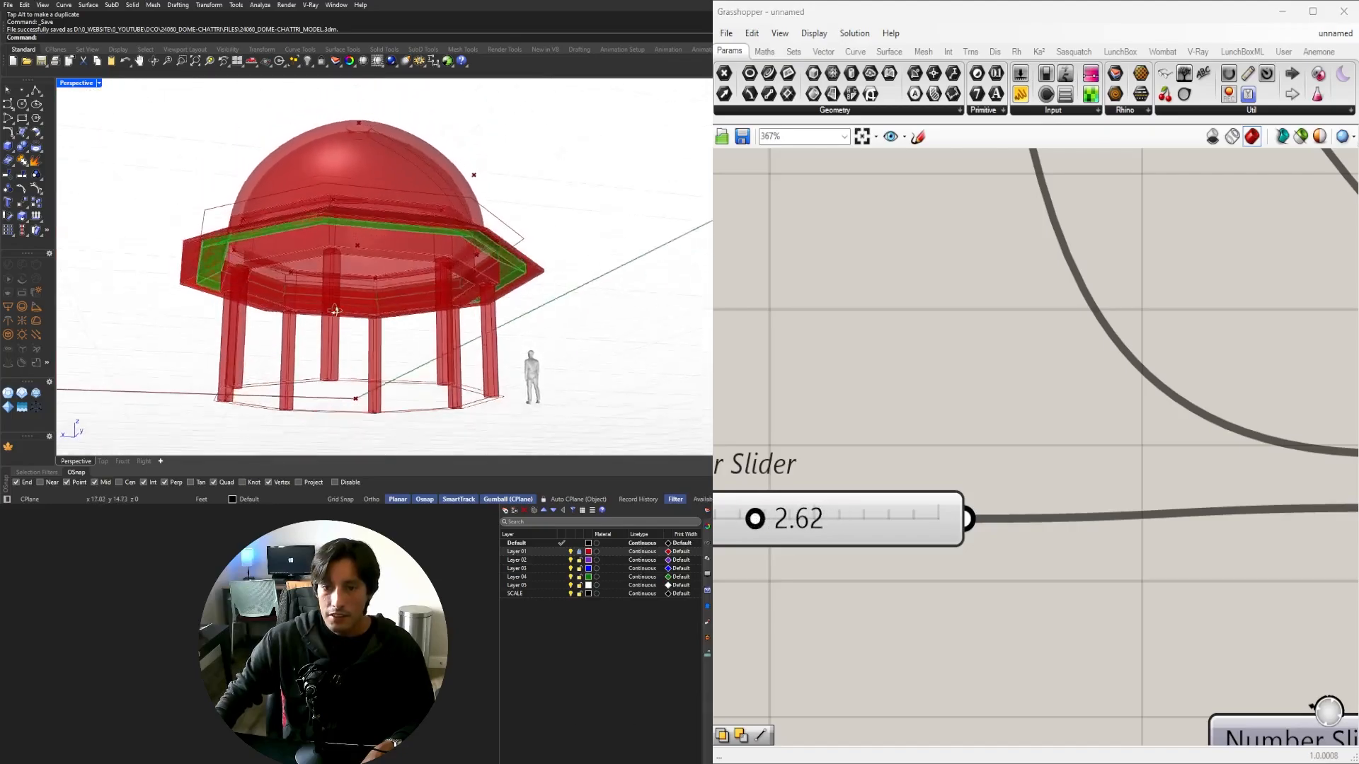
scroll(382, 234, "up", 5)
Orbit the Perspective view above, below and at eye level to inspect the widened ring.
right_click_drag(382, 241, 368, 329)
scroll(330, 232, "down", 5)
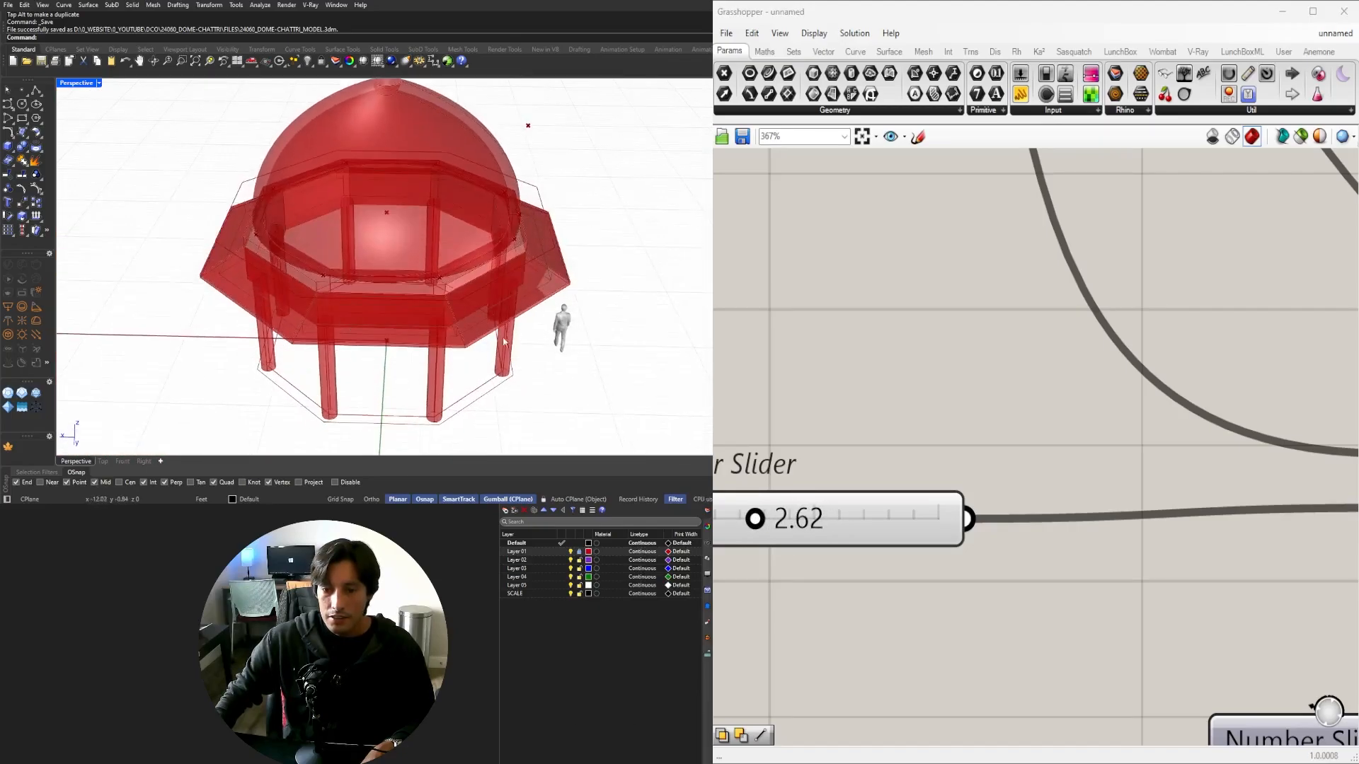
right_click_drag(525, 305, 461, 277, "shift")
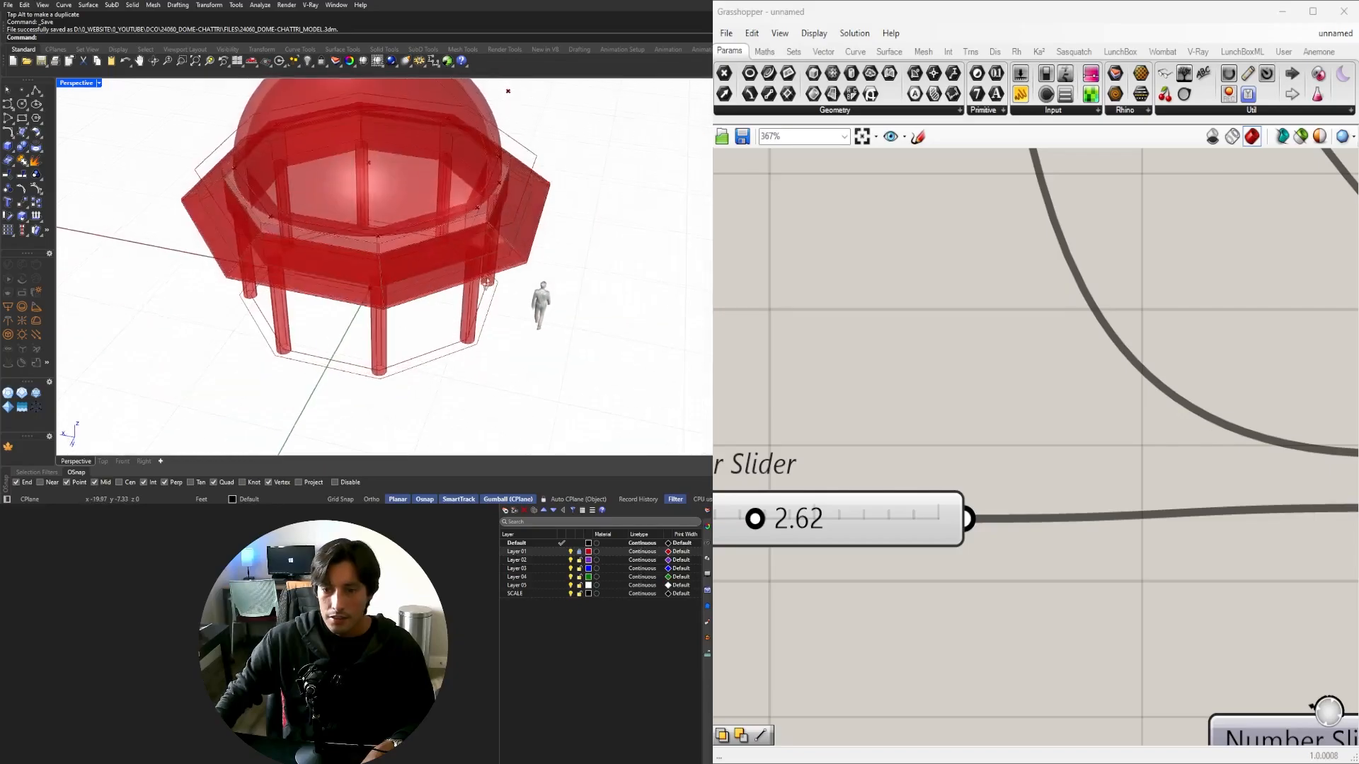
scroll(946, 361, "down", 3)
scroll(951, 365, "down", 8)
right_click_drag(973, 390, 1209, 461)
right_click_drag(504, 293, 535, 201)
scroll(346, 205, "up", 5)
scroll(346, 205, "down", 5)
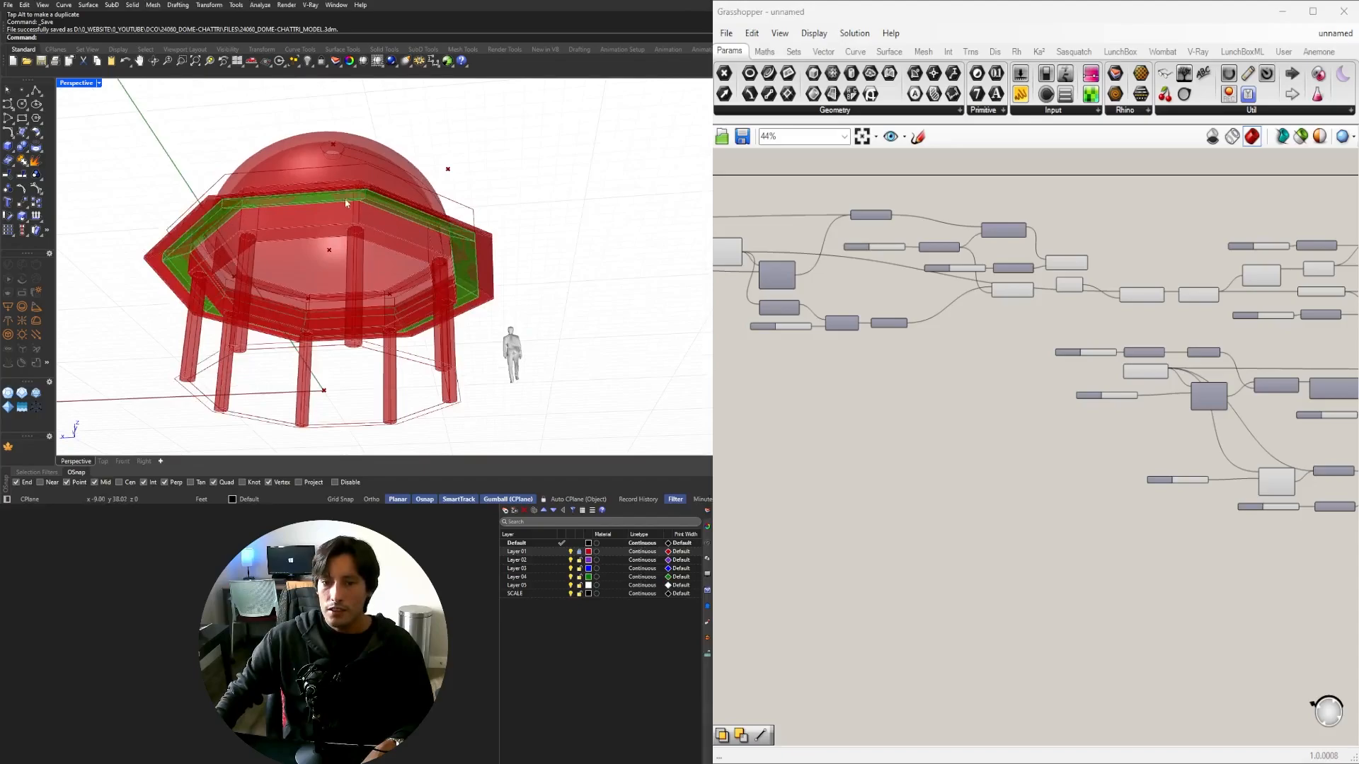
right_click_drag(346, 204, 407, 414)
scroll(251, 231, "up", 5)
scroll(375, 240, "down", 4)
scroll(998, 457, "down", 3)
scroll(863, 362, "up", 5)
Pan across the canvas to review the earlier components, including the Circle component.
right_click_drag(862, 362, 1162, 431)
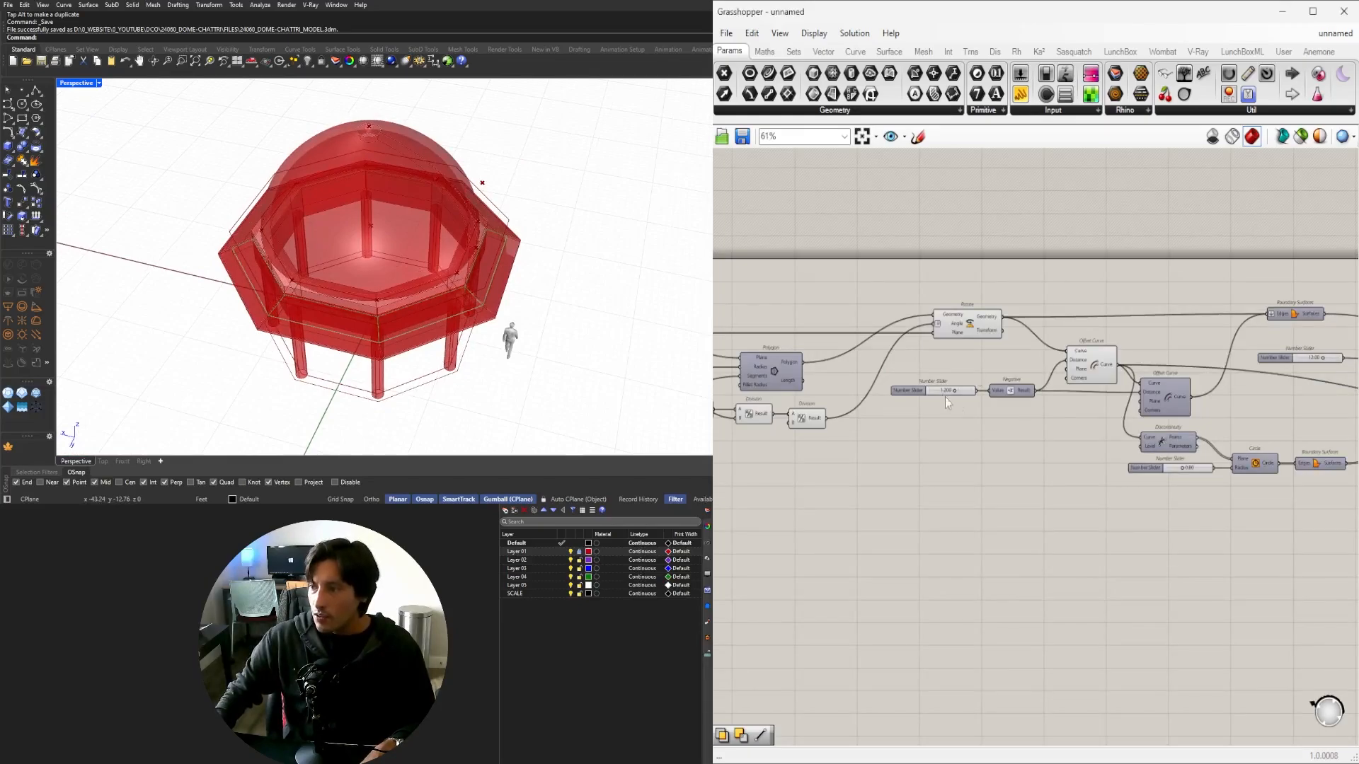
mouse_move(857, 401)
right_mouse_down()
mouse_move(1108, 406)
mouse_move(850, 401)
right_mouse_up()
right_click_drag(1245, 421, 1014, 412)
right_click_drag(1204, 433, 970, 395)
right_click_drag(1175, 406, 899, 398)
right_click_drag(1259, 506, 1119, 488)
right_click_drag(1221, 495, 1235, 455)
right_click_drag(984, 429, 1253, 435)
right_click_drag(896, 424, 1219, 471)
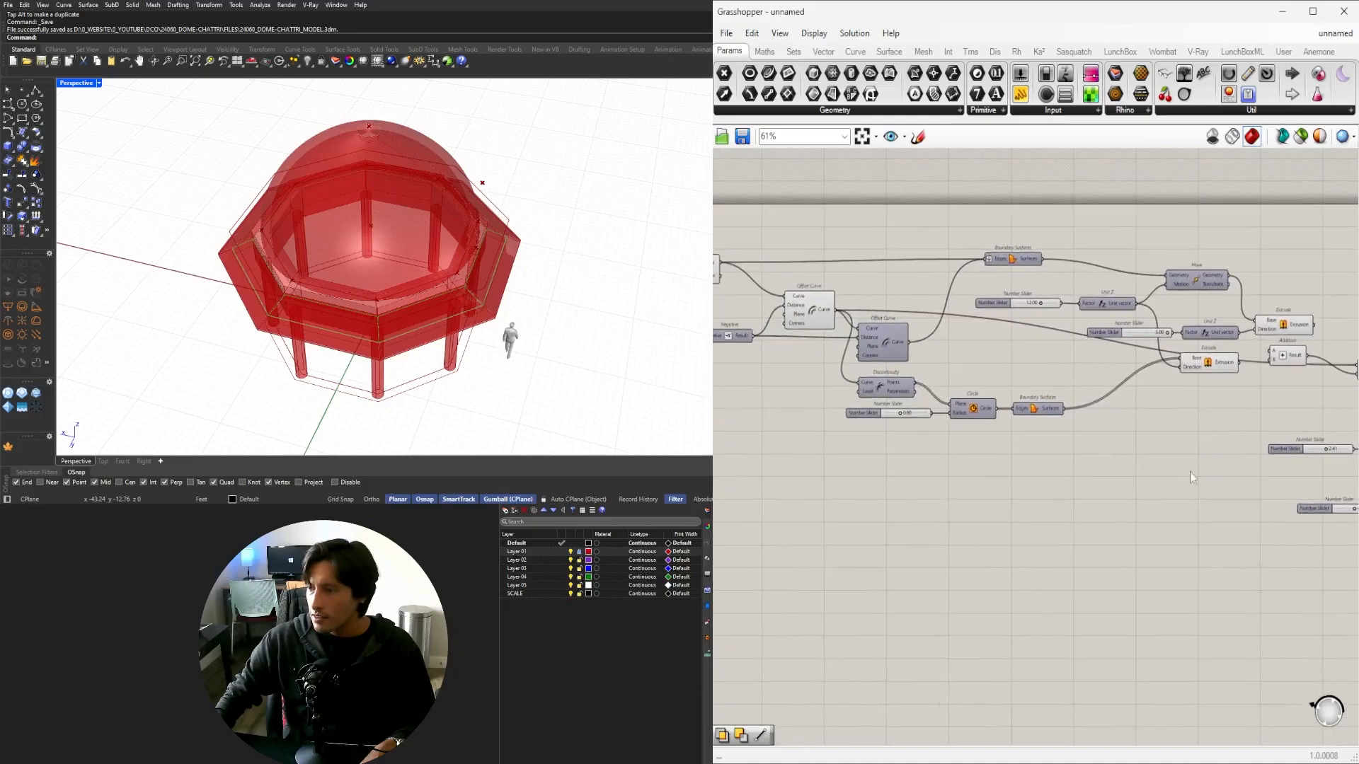
scroll(981, 421, "up", 3)
middle_click(967, 401)
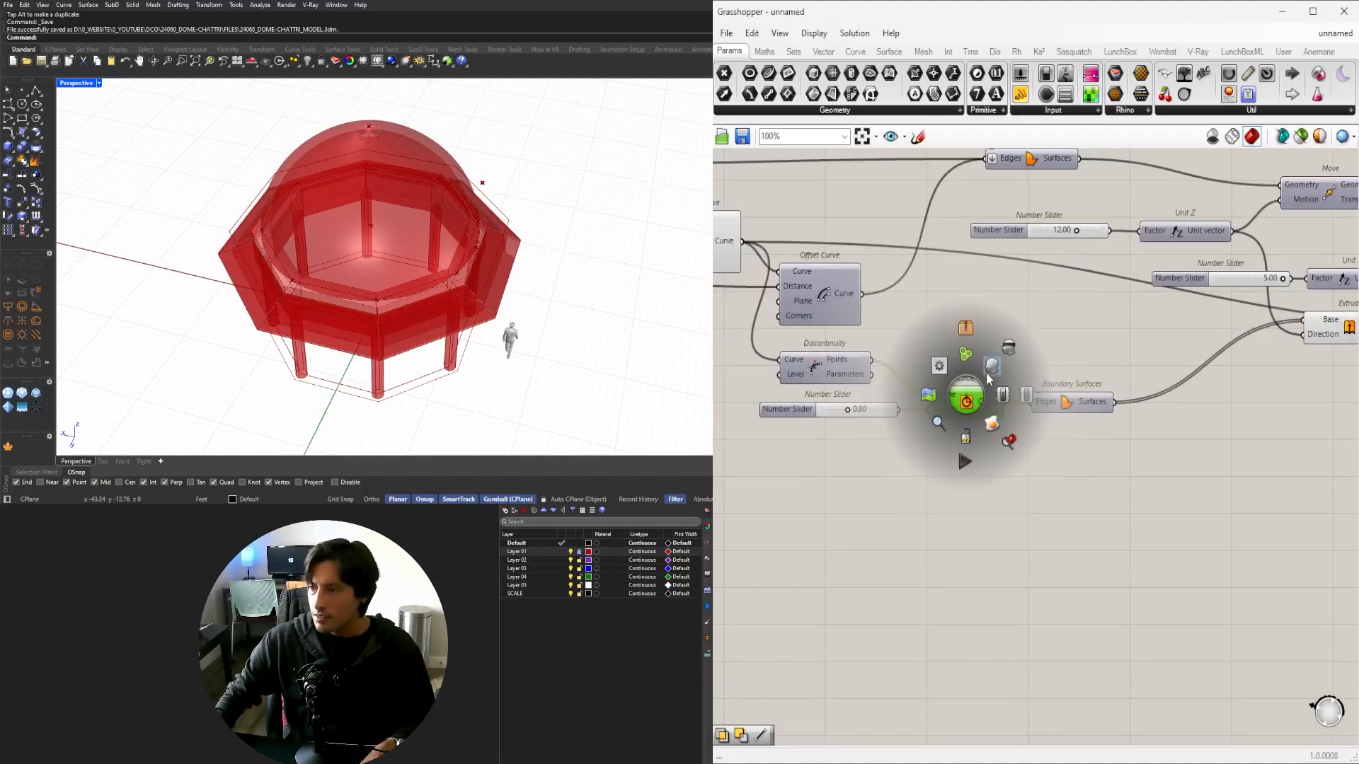
Pan past the Polygon, Extrude, Addition and Discontinuity components to the Circle Fit component.
right_click_drag(914, 345, 1303, 449)
right_click_drag(1006, 387, 1268, 459)
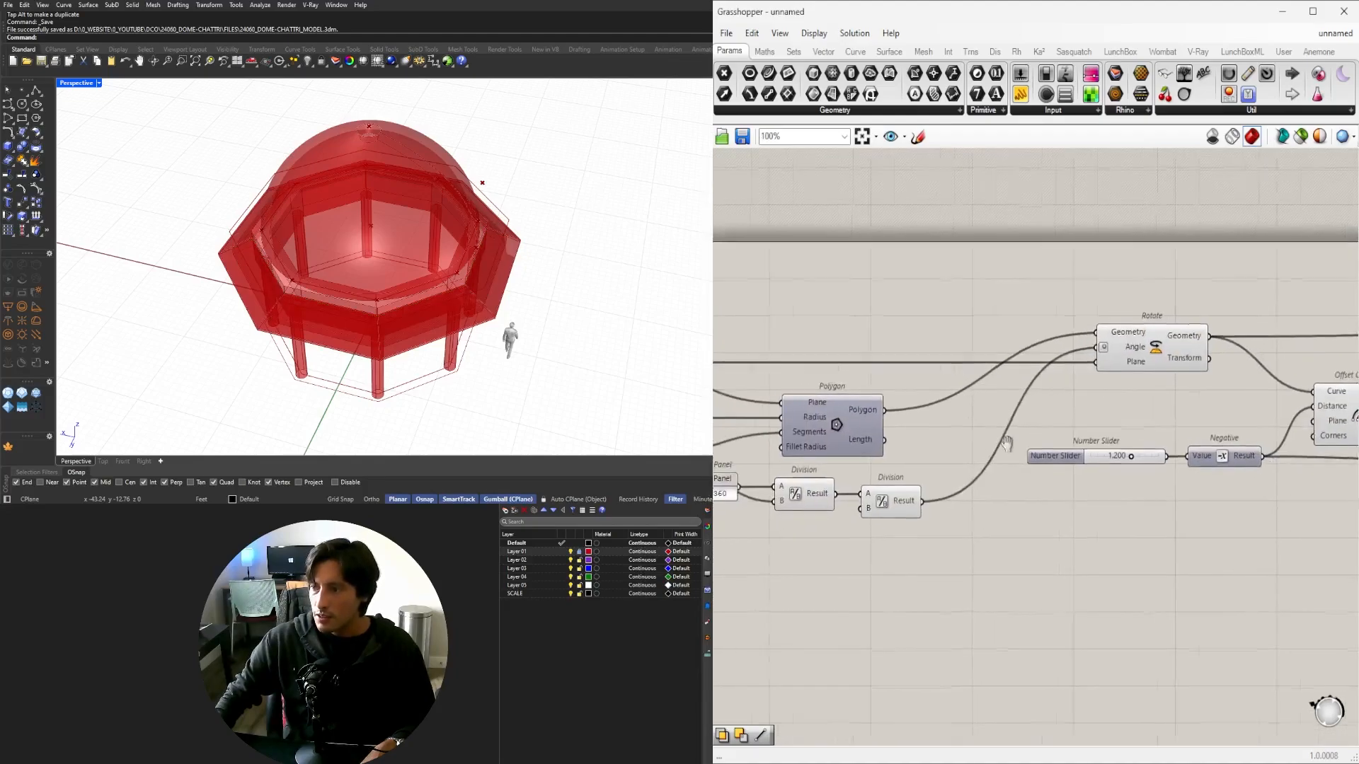
right_click_drag(1005, 442, 1257, 427)
right_click_drag(1133, 426, 767, 391)
right_click_drag(1256, 400, 787, 385)
right_click_drag(1207, 422, 1079, 402)
scroll(1274, 449, "down", 1)
right_click_drag(1274, 449, 935, 369)
scroll(1058, 318, "up", 2)
right_click_drag(1058, 319, 922, 365)
Select Circle Fit to preview its circle from a low side view.
left_click(1024, 339)
right_click_drag(432, 312, 358, 277)
scroll(385, 205, "up", 6)
scroll(358, 277, "down", 5)
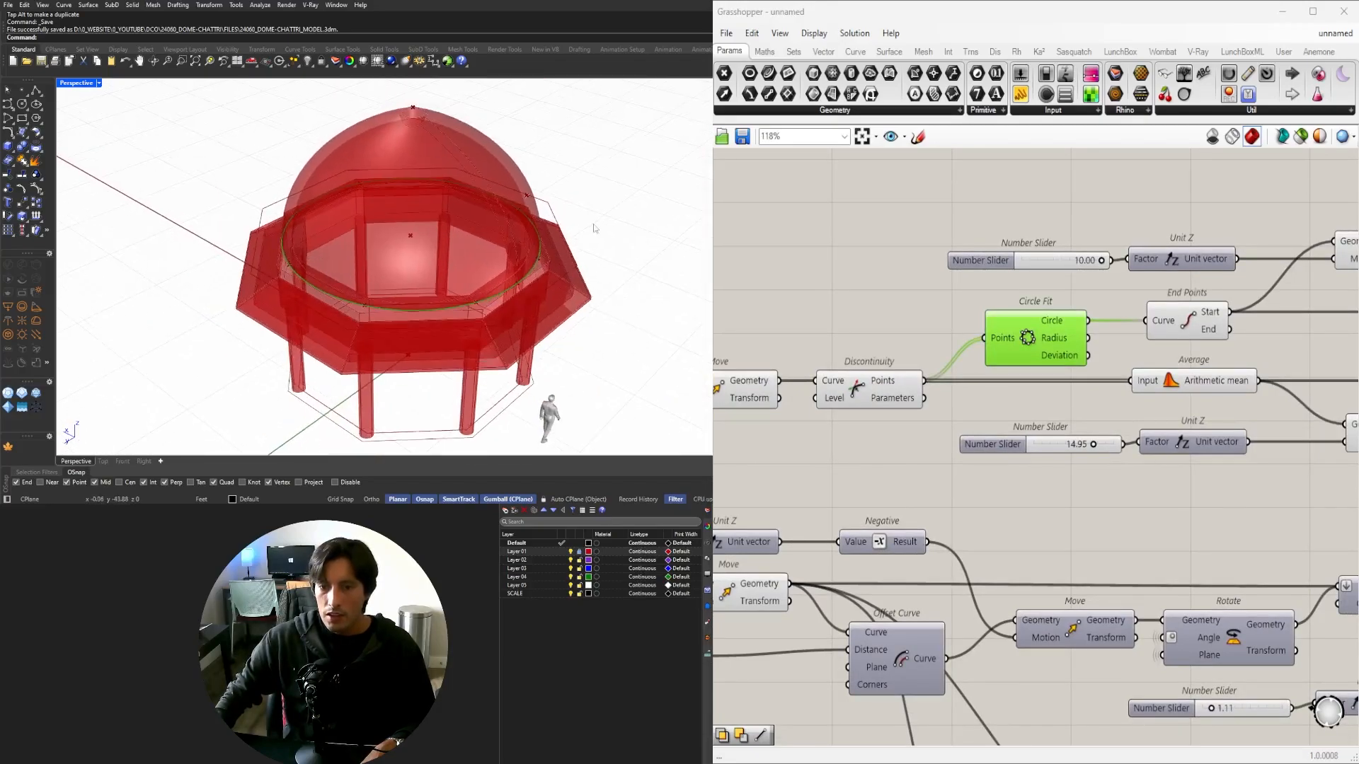
Add an Offset Curve component fed by the Circle Fit circle.
scroll(1166, 316, "down", 2)
double_click(1090, 329)
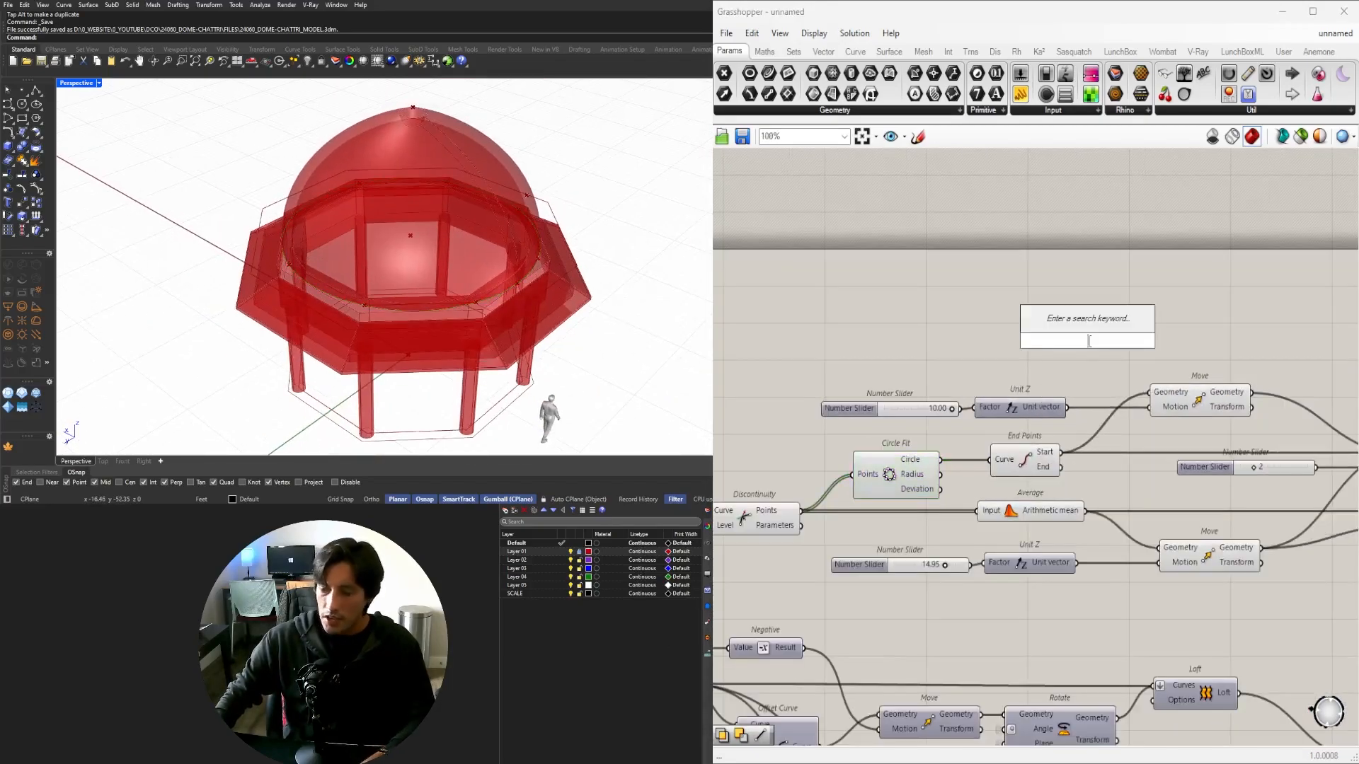
type("OFF")
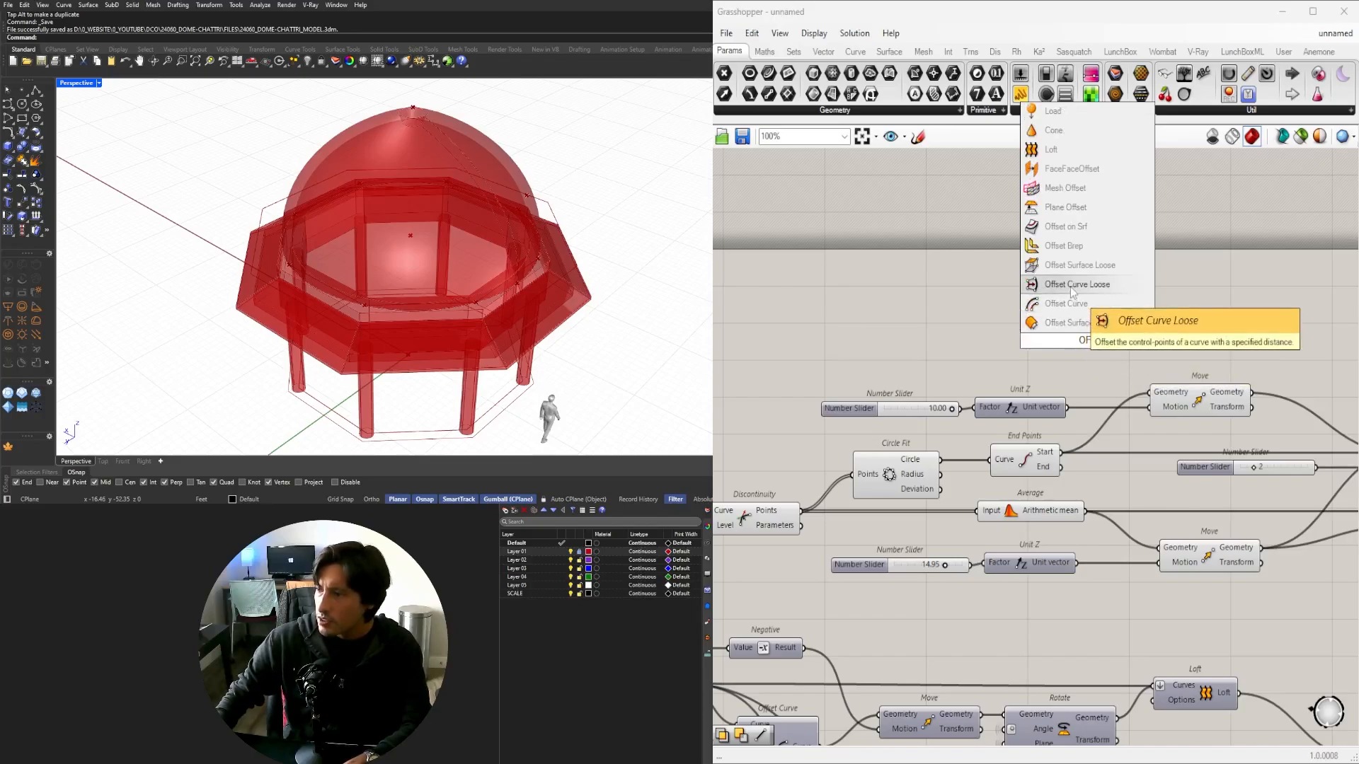
left_click(1076, 305)
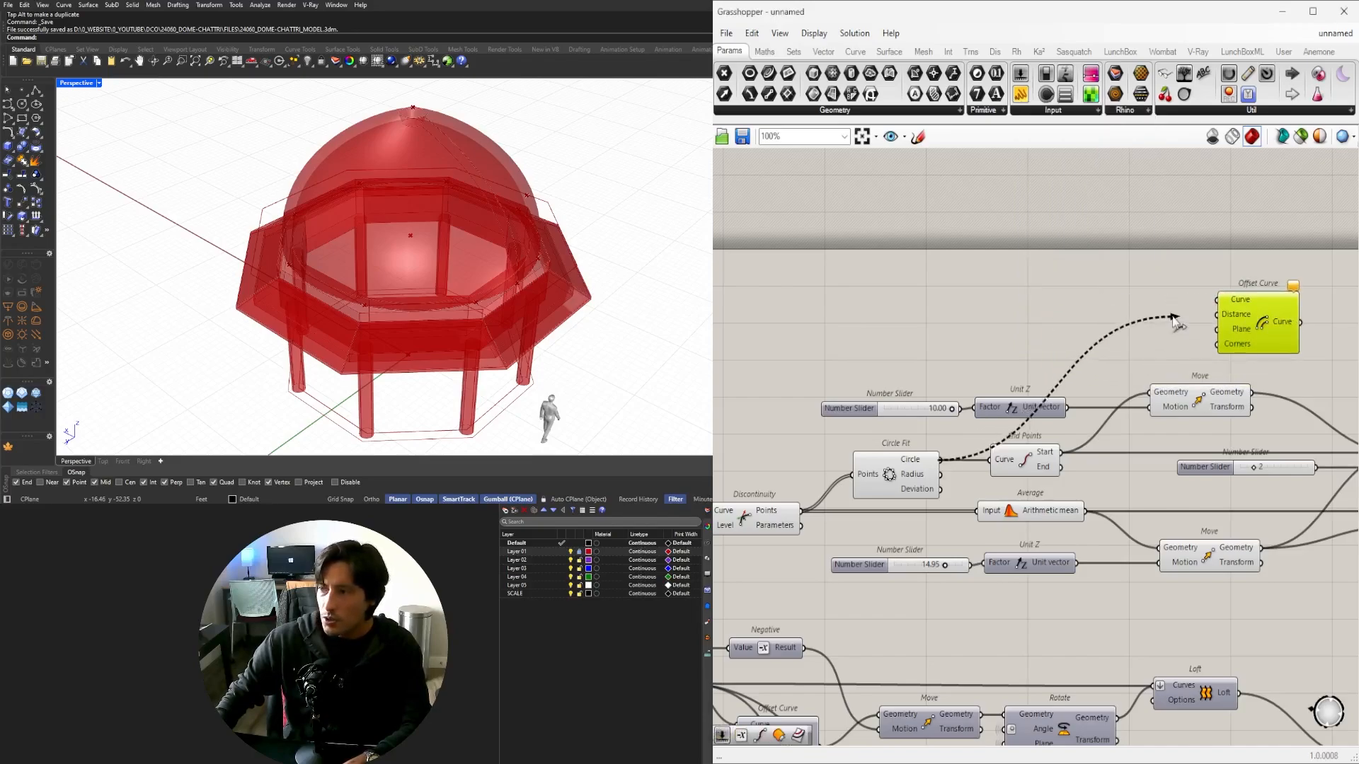
left_click_drag(1251, 327, 1193, 313)
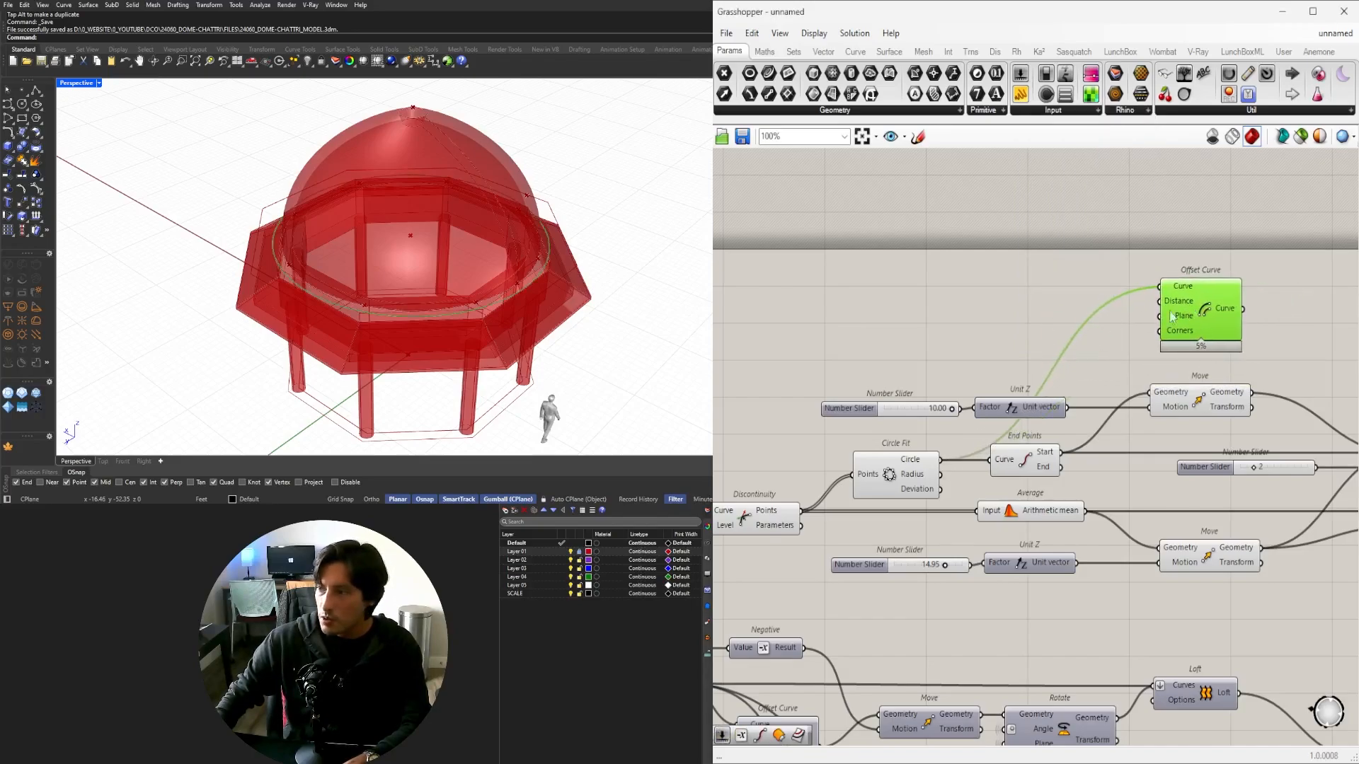
Wire a Number Slider into the offset distance and set it to 6.6.
double_click(981, 298)
type("10.0")
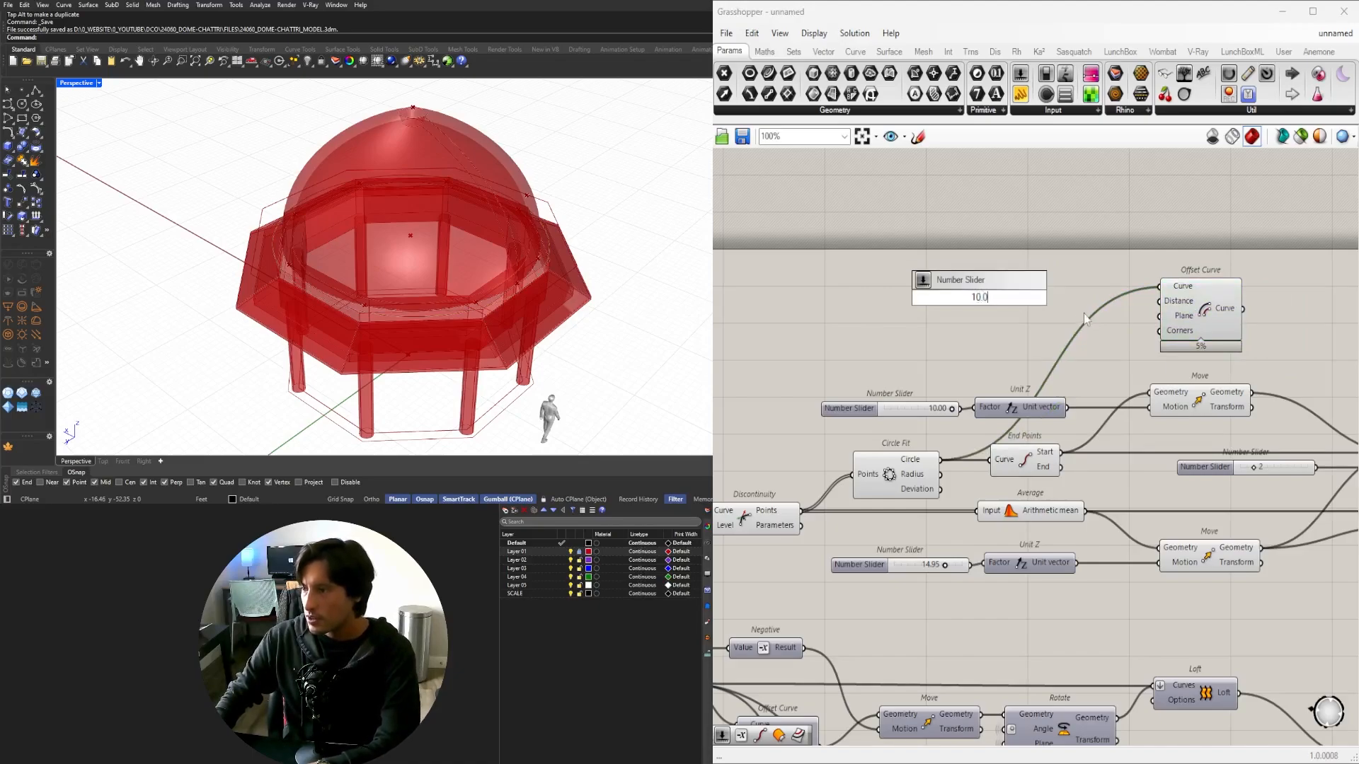
key("Return")
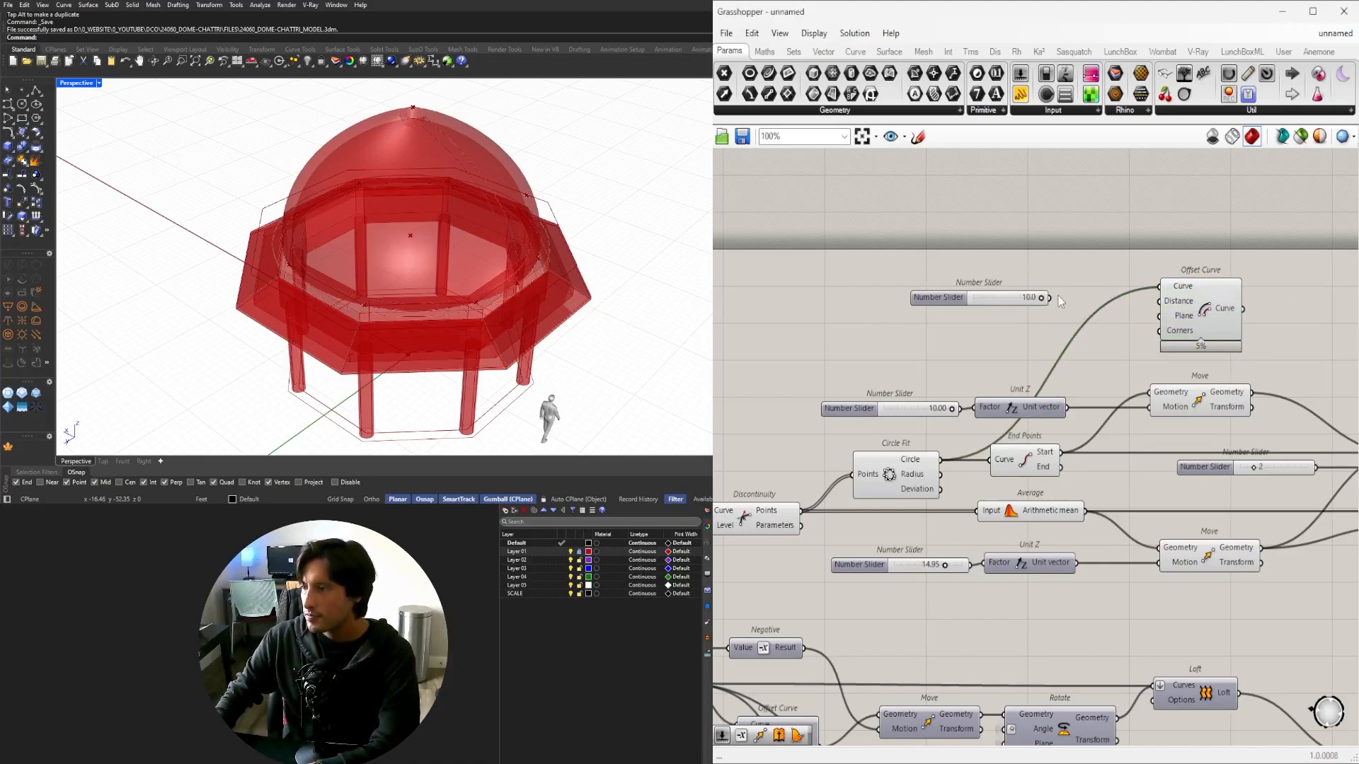
left_click(1203, 309)
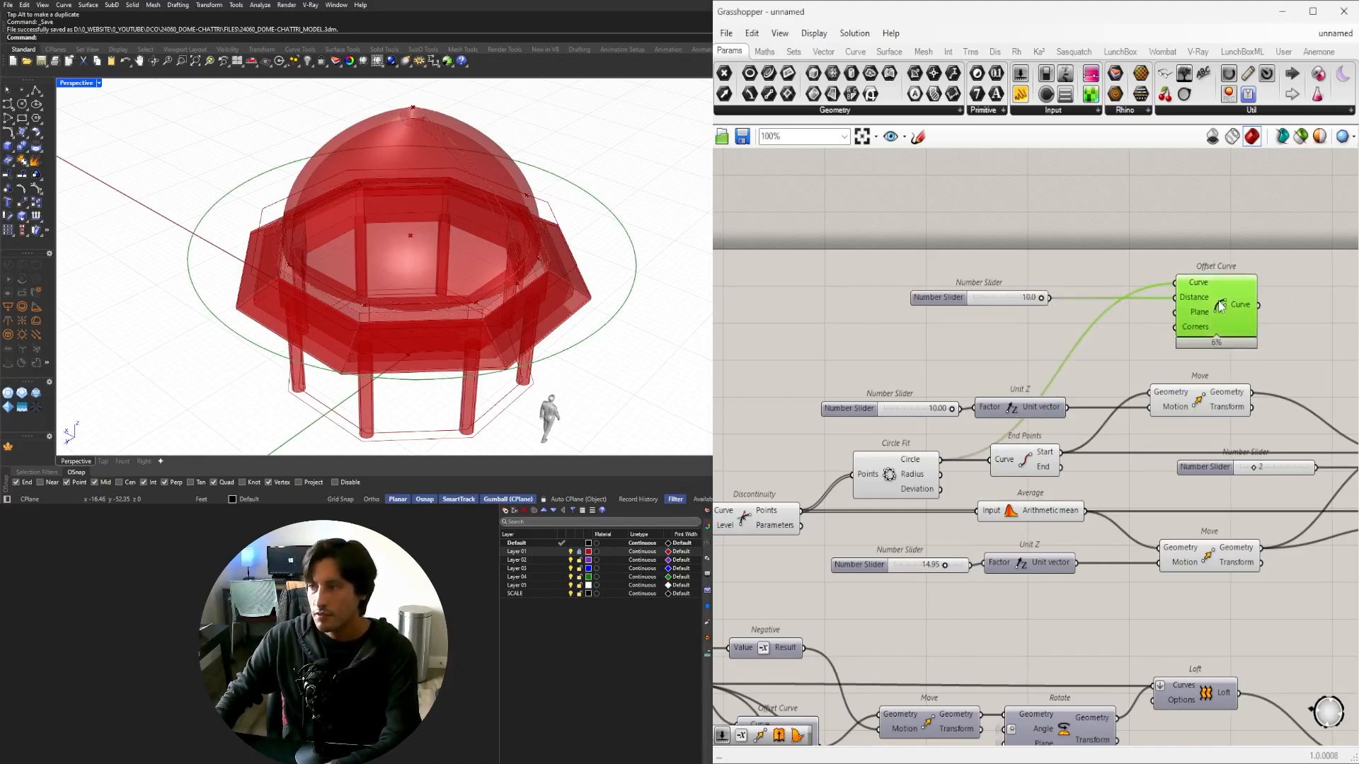
scroll(1046, 298, "up", 4)
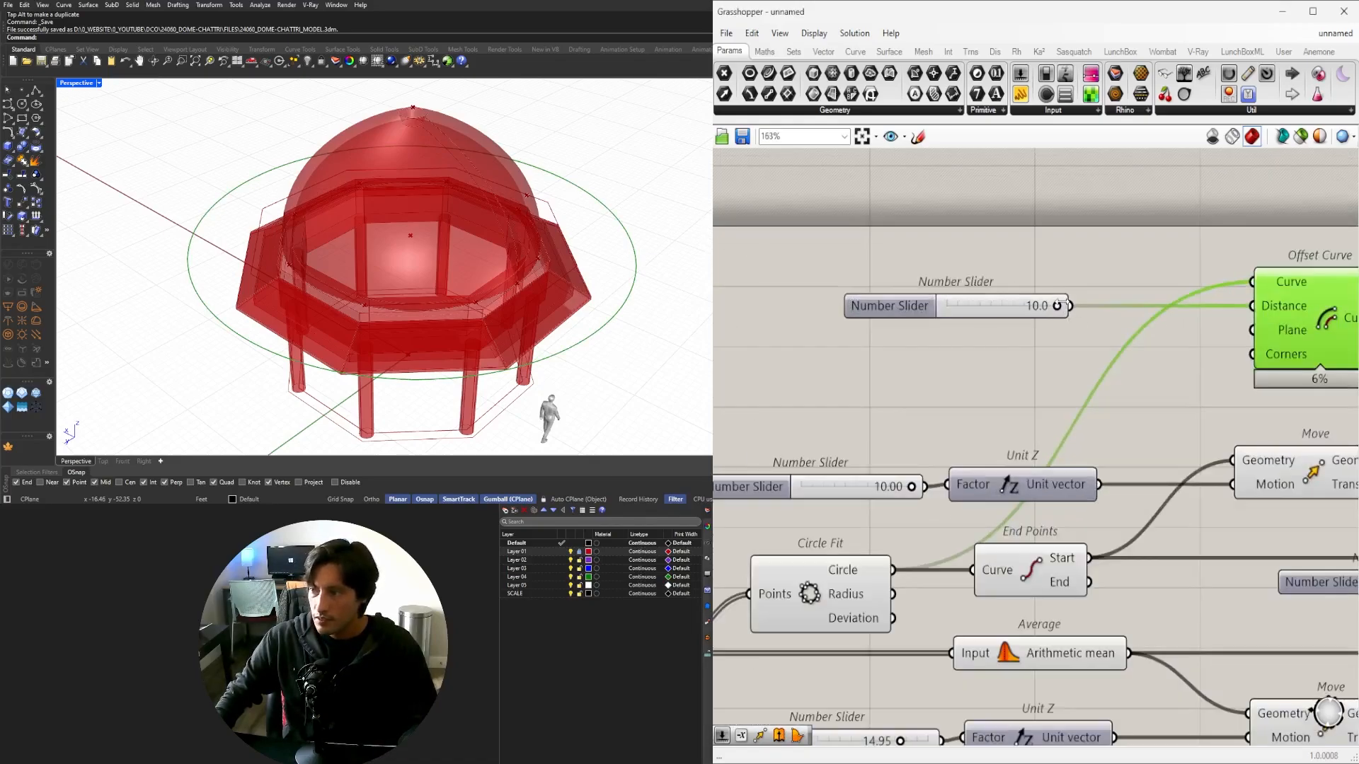
left_click_drag(1059, 309, 1015, 308)
scroll(948, 392, "down", 5)
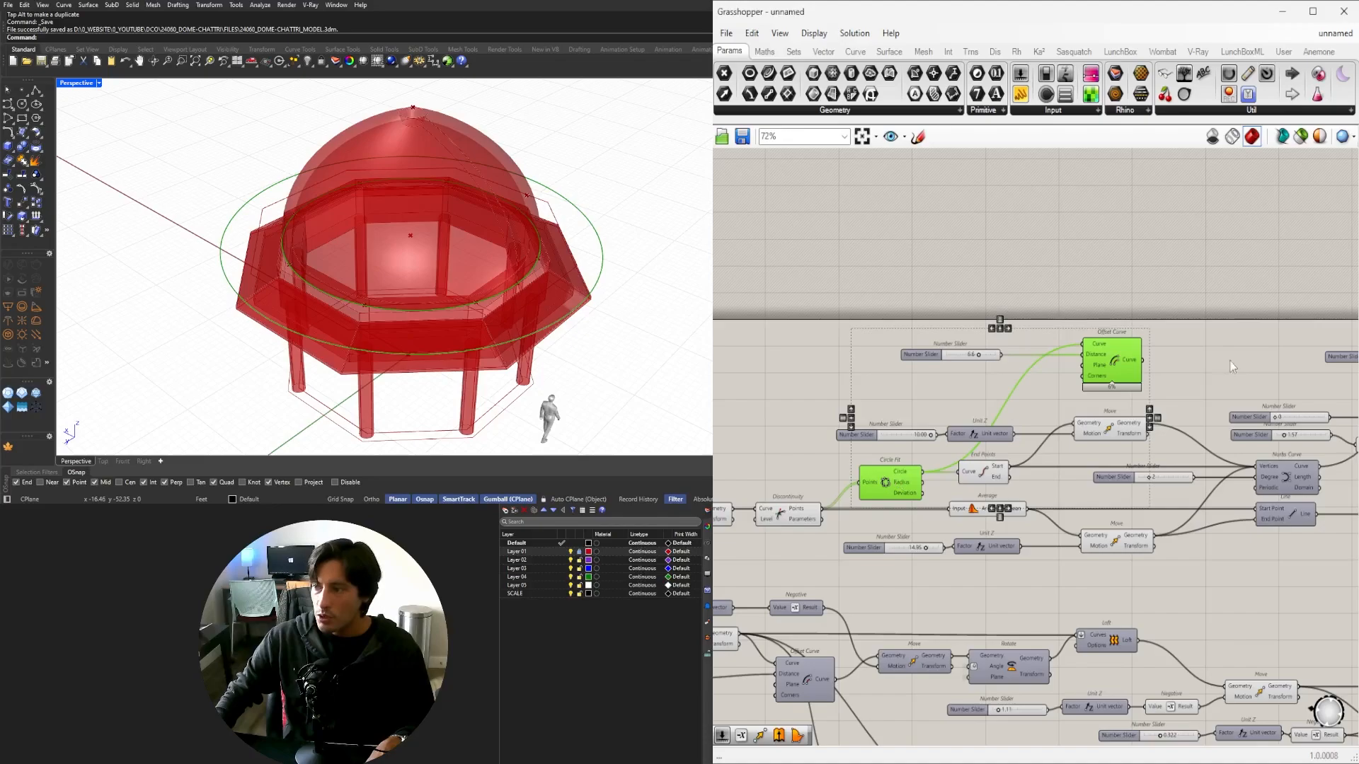
scroll(1168, 332, "up", 2)
Move the slider and Offset Curve into empty space and hide the Curve input wire.
left_click_drag(1154, 291, 881, 414)
scroll(1029, 386, "down", 6)
right_click_drag(1045, 387, 1021, 242)
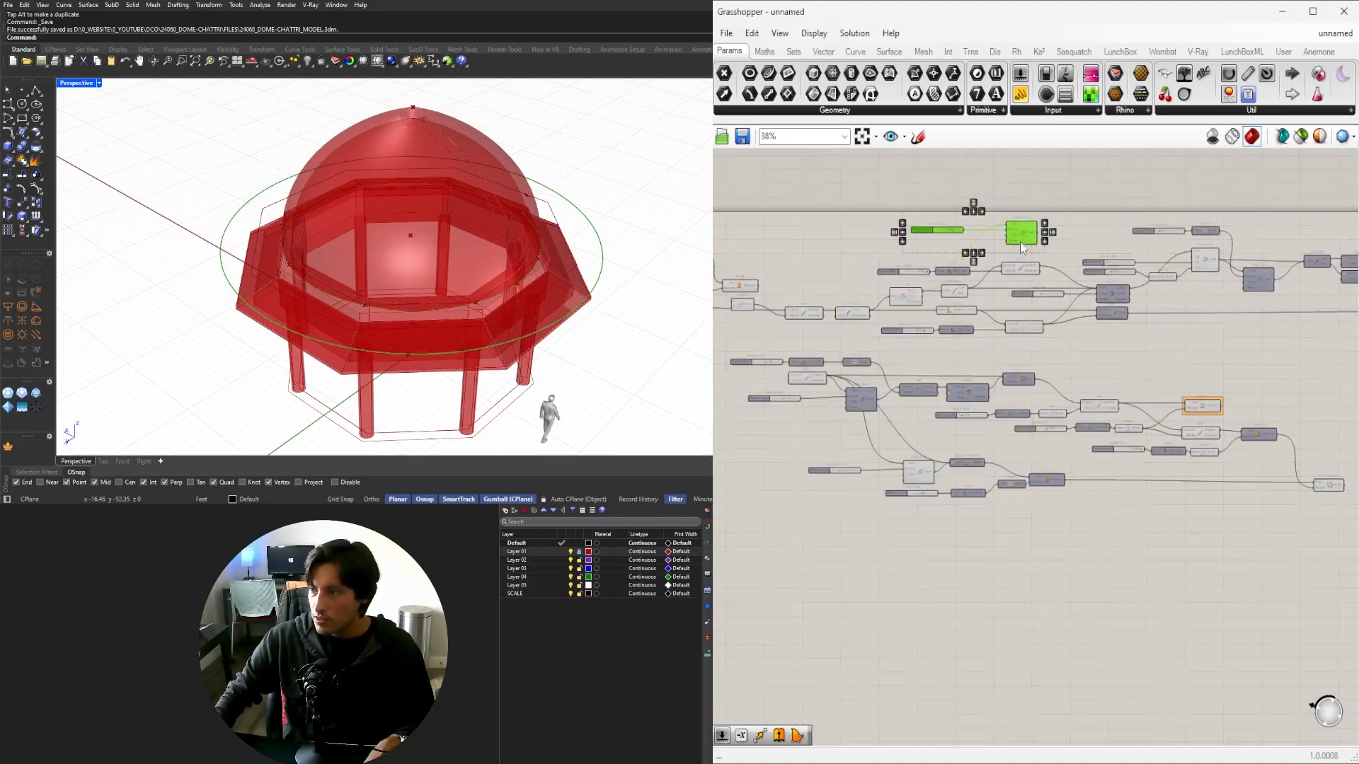
left_click_drag(1020, 242, 1016, 564)
scroll(1020, 510, "up", 5)
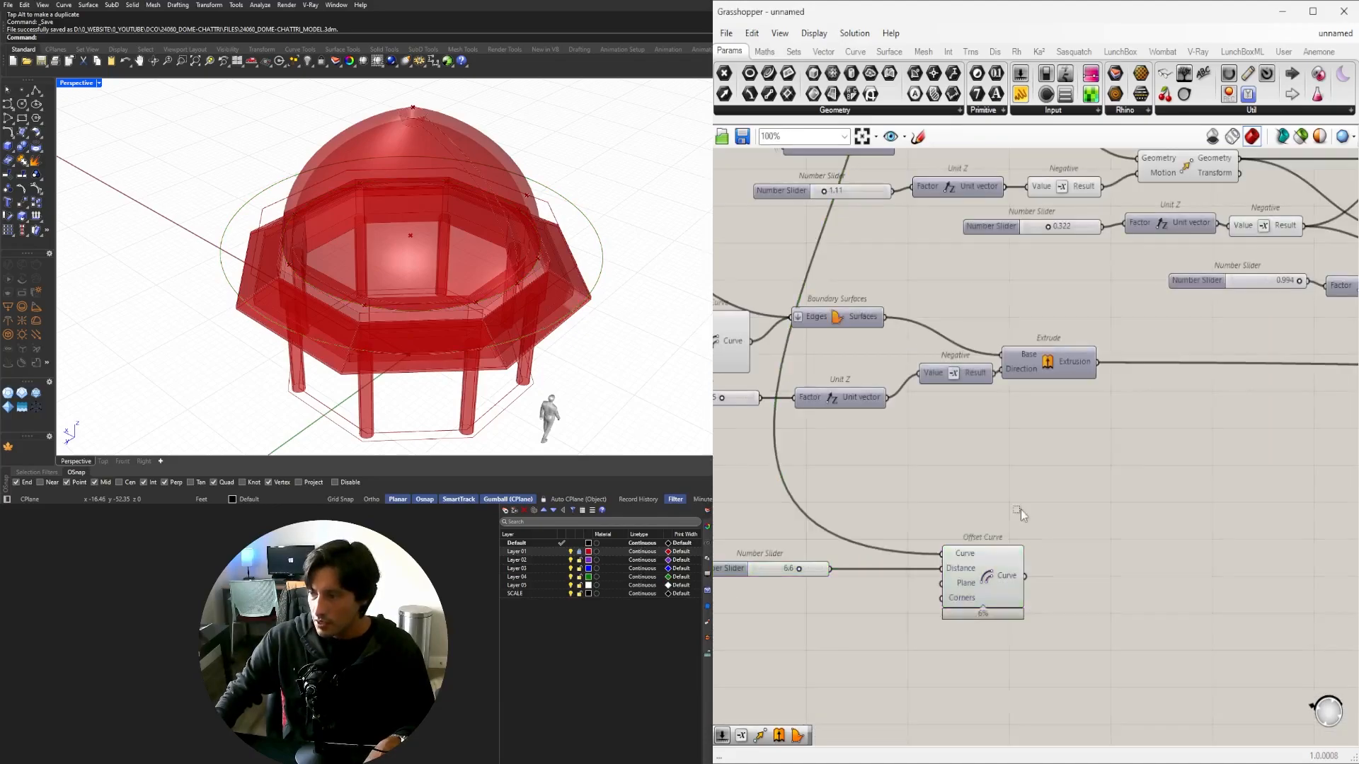
right_click(968, 556)
mouse_move(1054, 511)
left_click(1164, 547)
scroll(1198, 547, "down", 3)
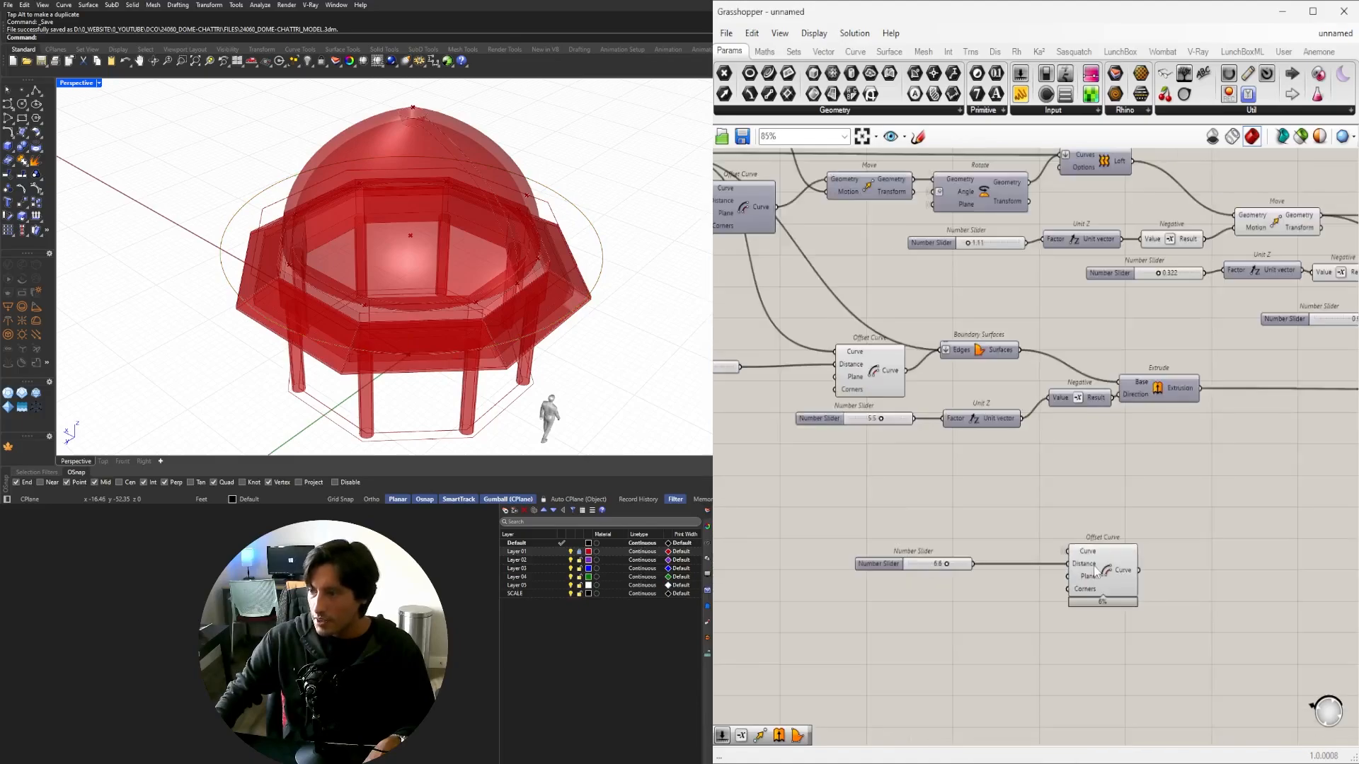
Duplicate the slider and Offset Curve above, giving the copy a distance of 0.
left_click(1108, 556)
left_click(1012, 542)
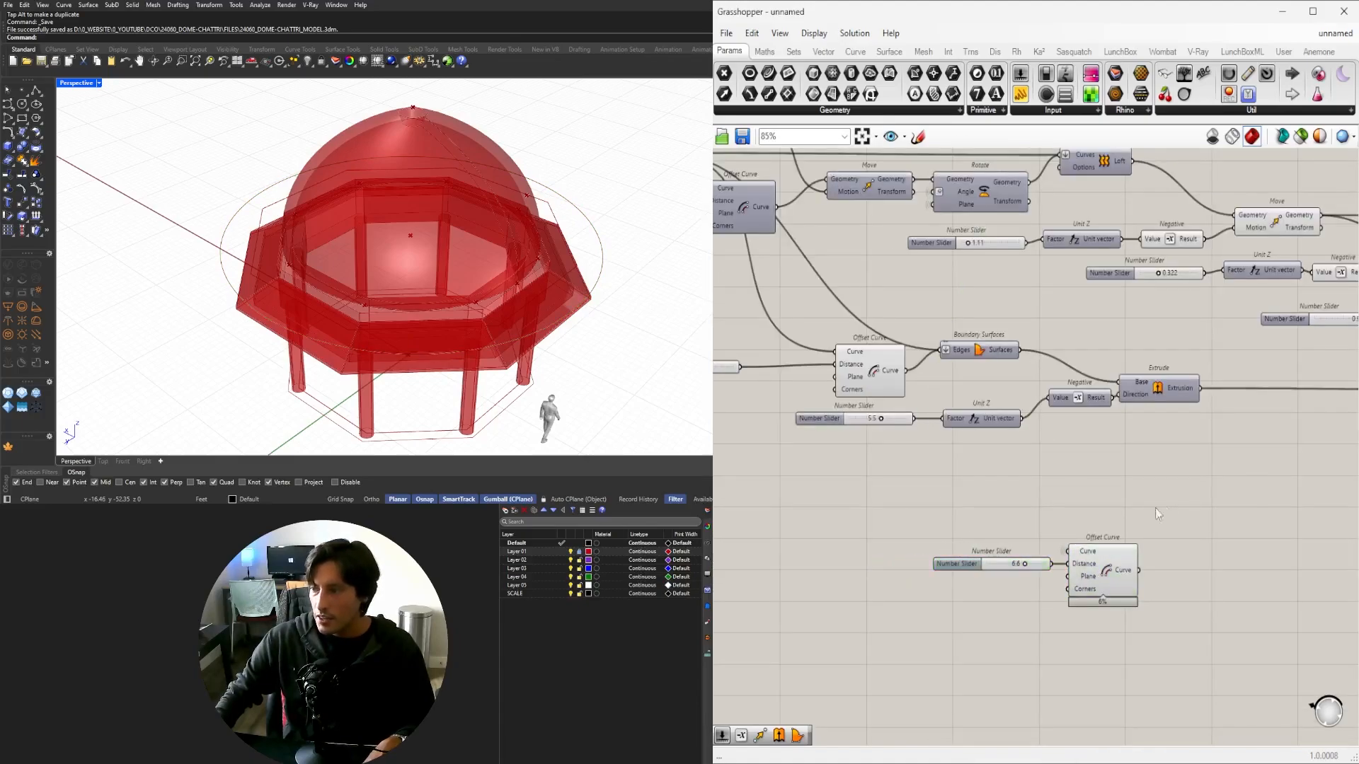
left_click_drag(1119, 489, 1010, 603)
scroll(1104, 571, "up", 3)
left_click_drag(1113, 571, 1111, 469)
left_click(1012, 428)
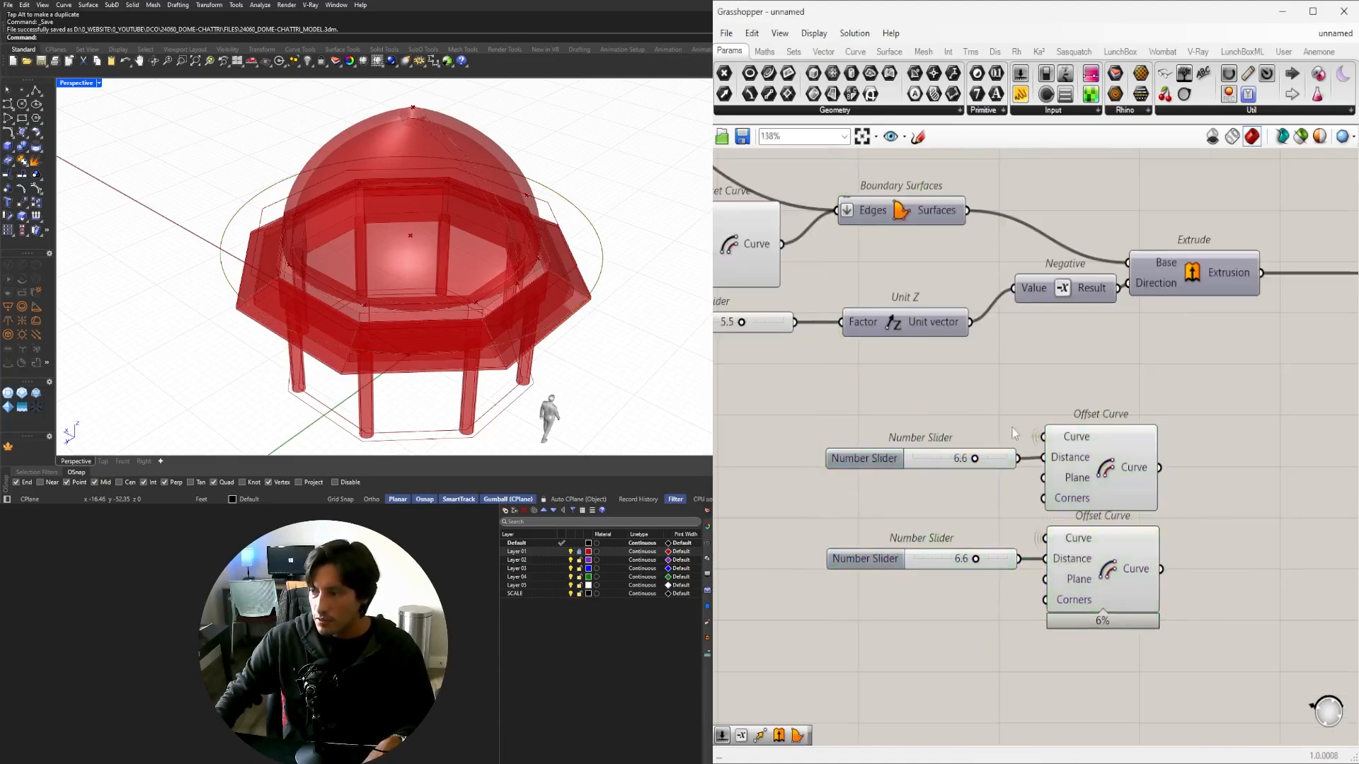
right_click(1071, 457)
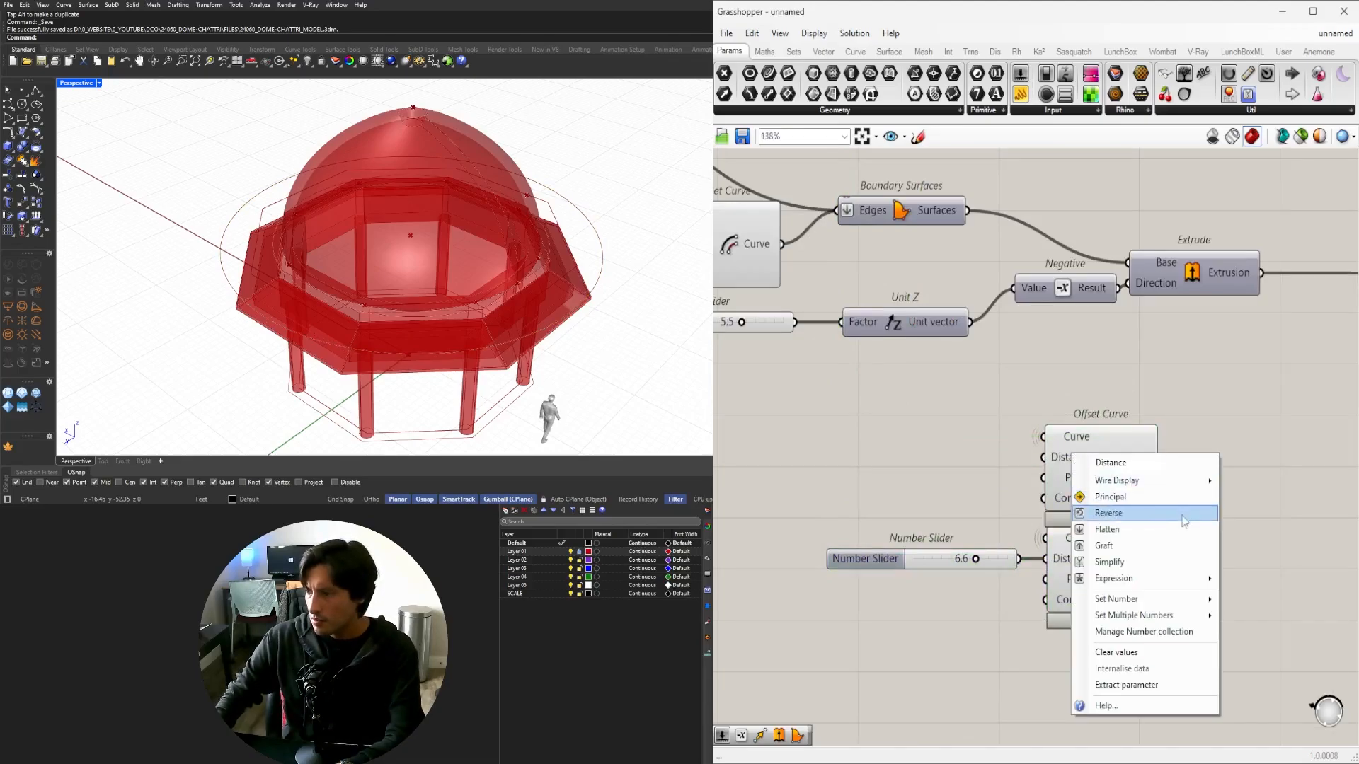
mouse_move(1180, 605)
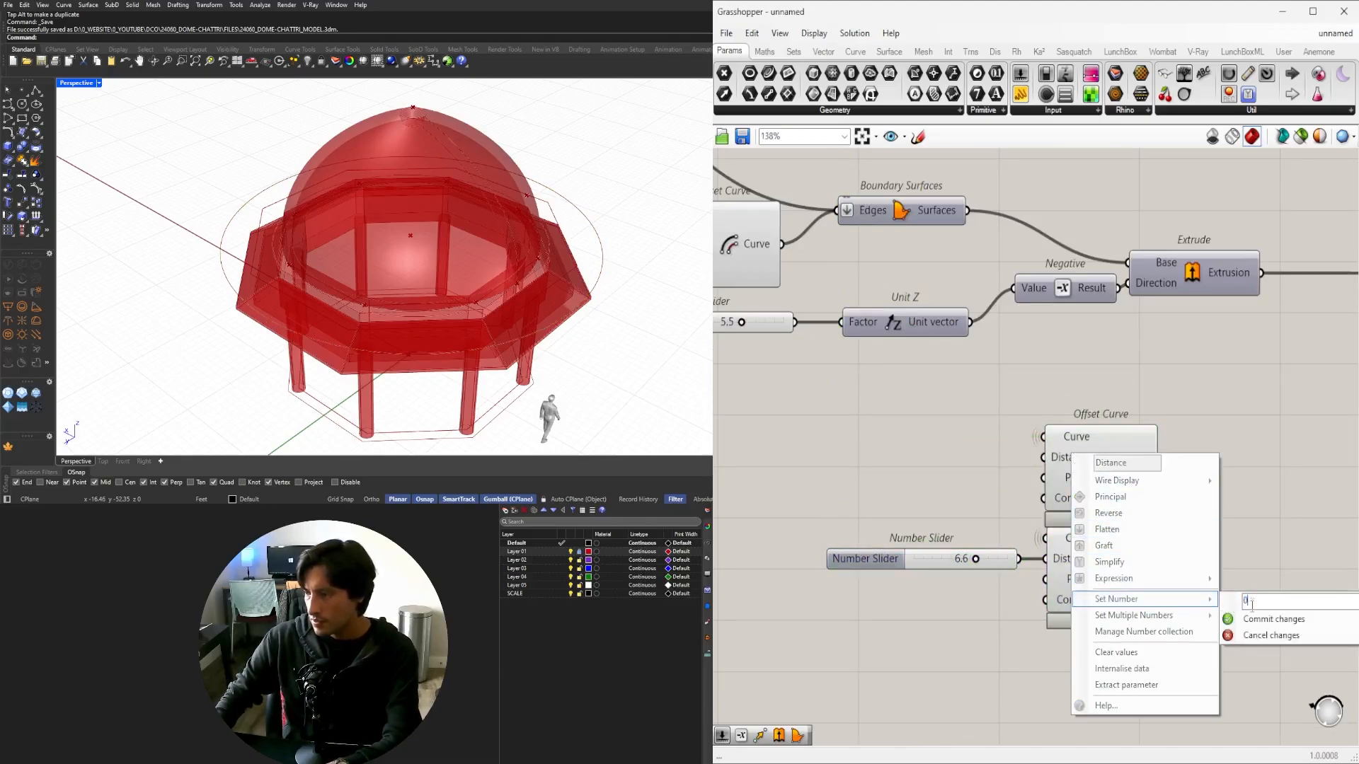
type("0")
key("Return")
Select both offsets and orbit the model to compare the two rings.
left_click(1108, 481)
left_click(1094, 584, "shift")
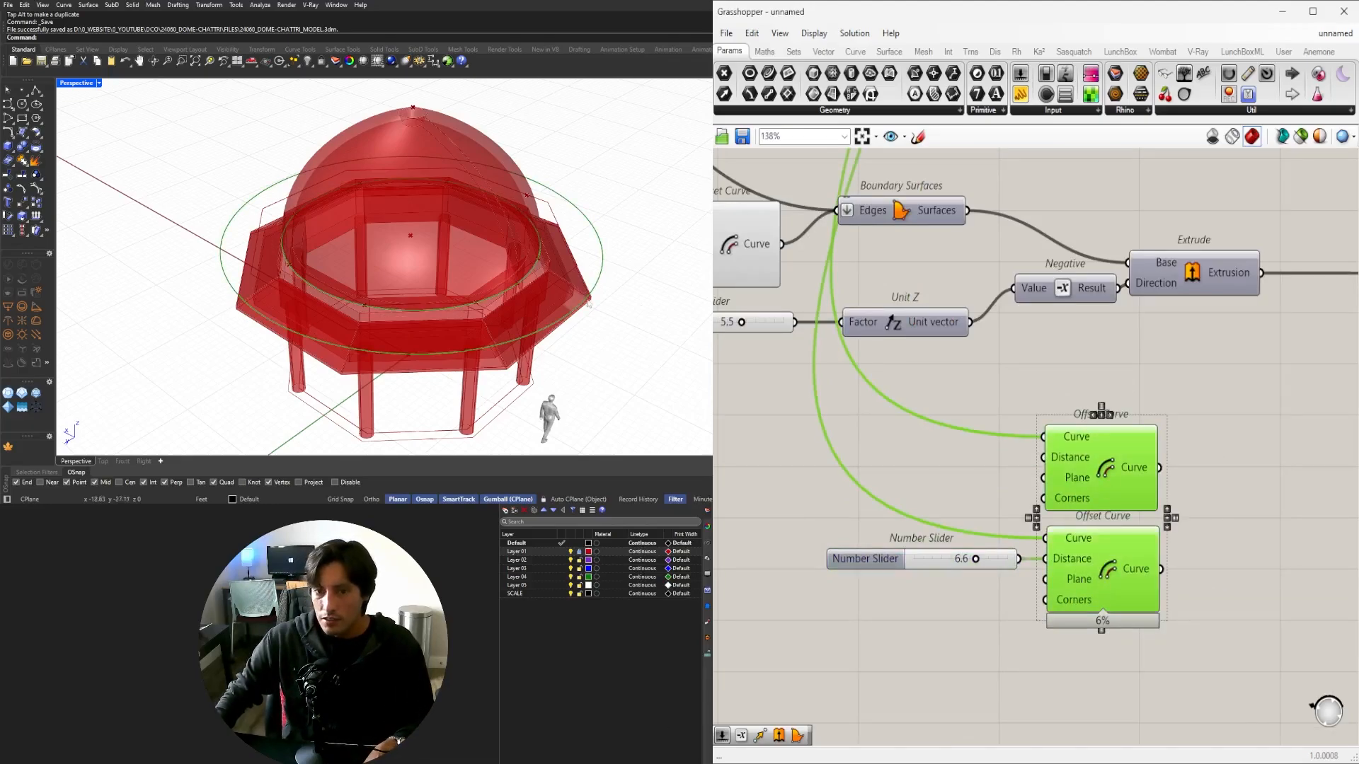
right_click_drag(488, 279, 392, 233)
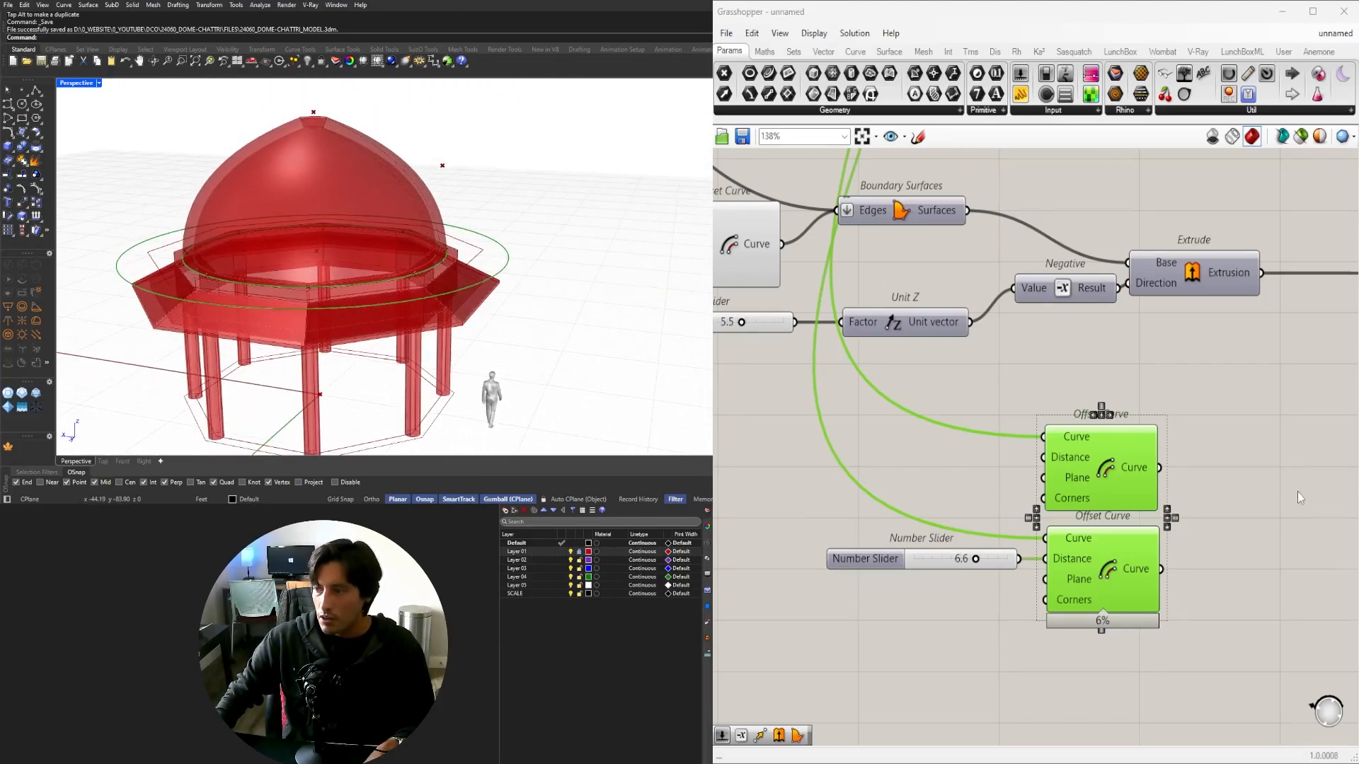
scroll(1299, 498, "down", 2)
left_click(1130, 467)
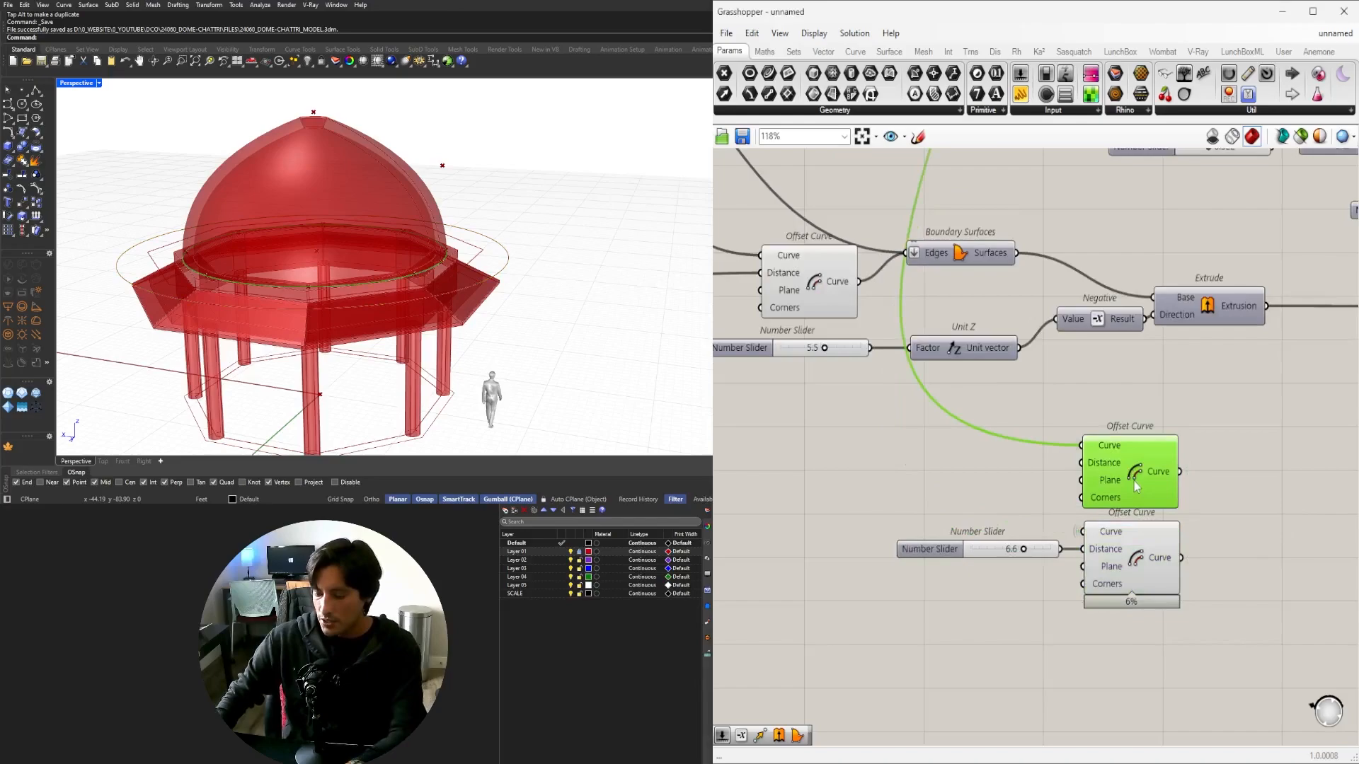
Delete the duplicate Offset Curve copy, keeping the 6.6 offset.
key("Delete")
left_click(1124, 550)
double_click(1201, 502)
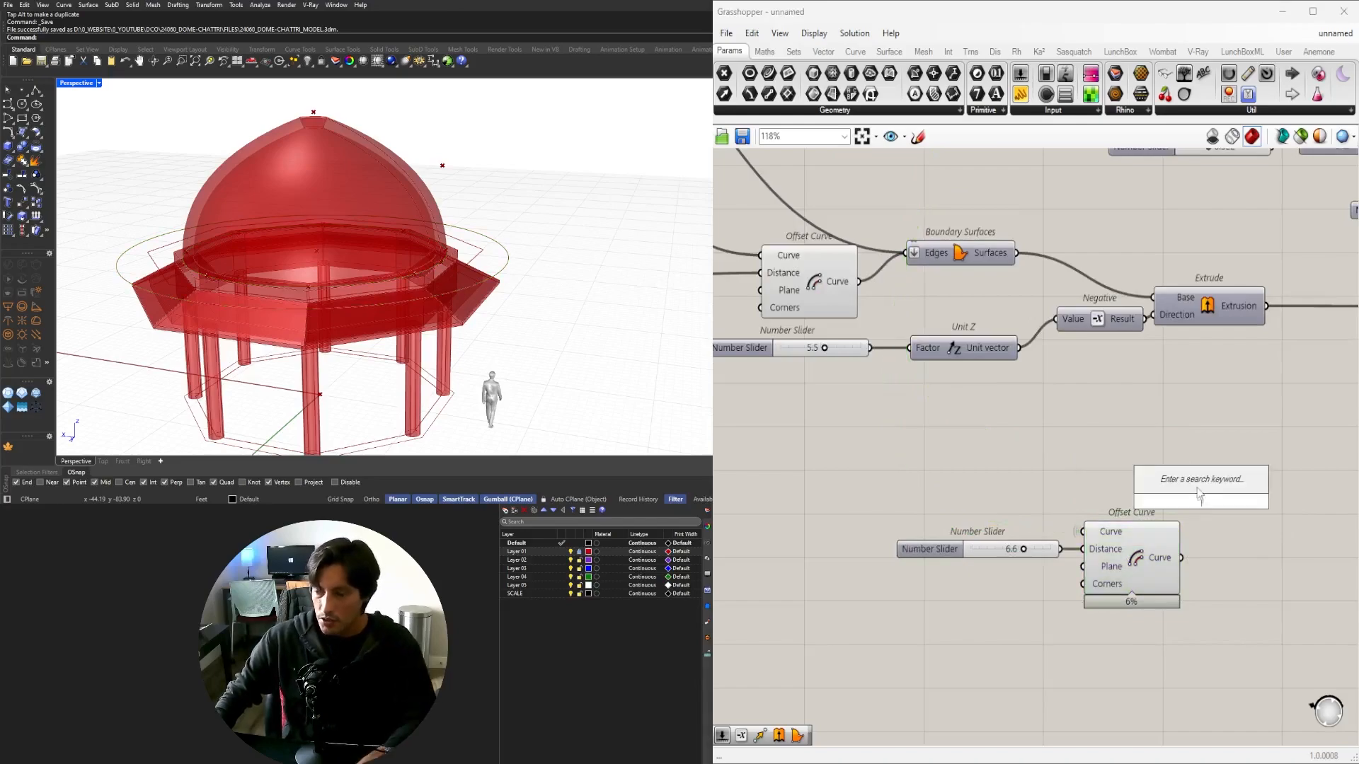
left_click(1127, 542)
double_click(1250, 518)
type("AREA")
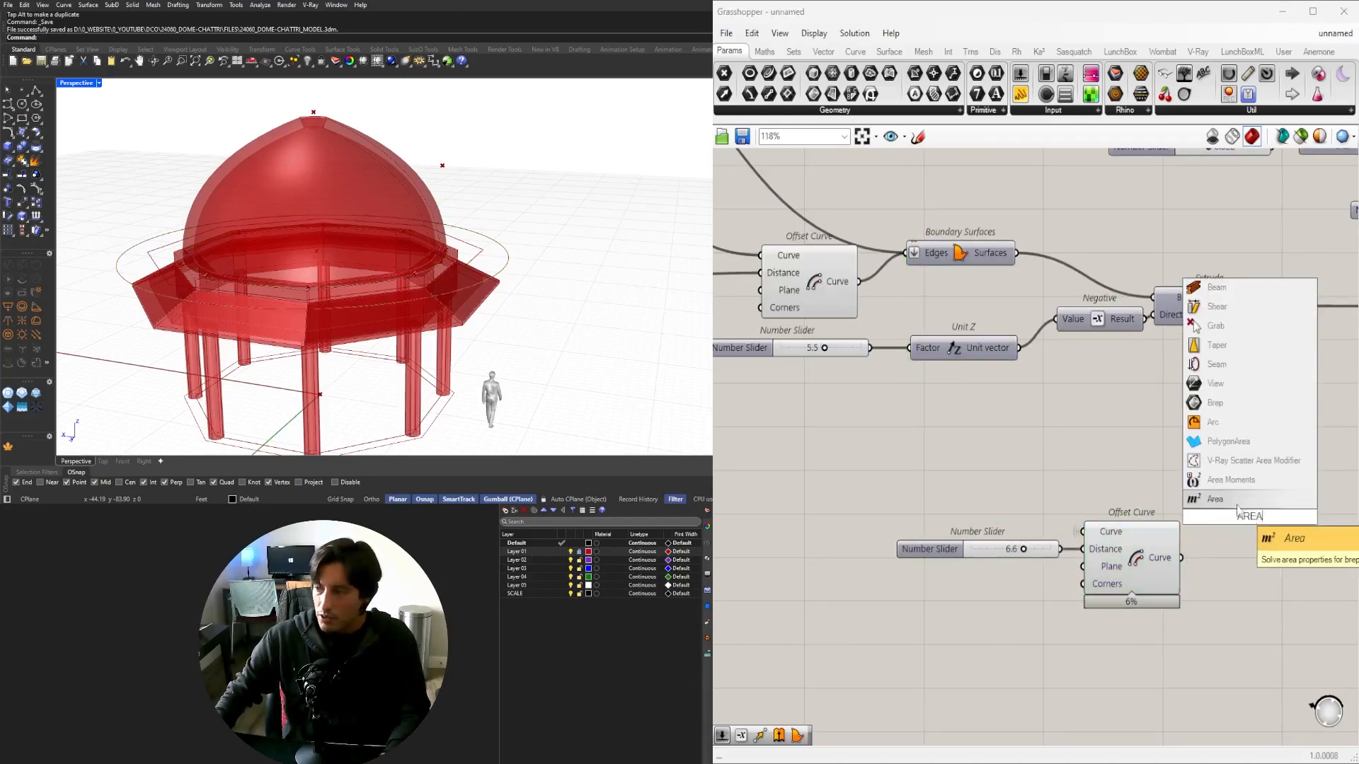
left_click(1161, 559)
scroll(1153, 541, "down", 3)
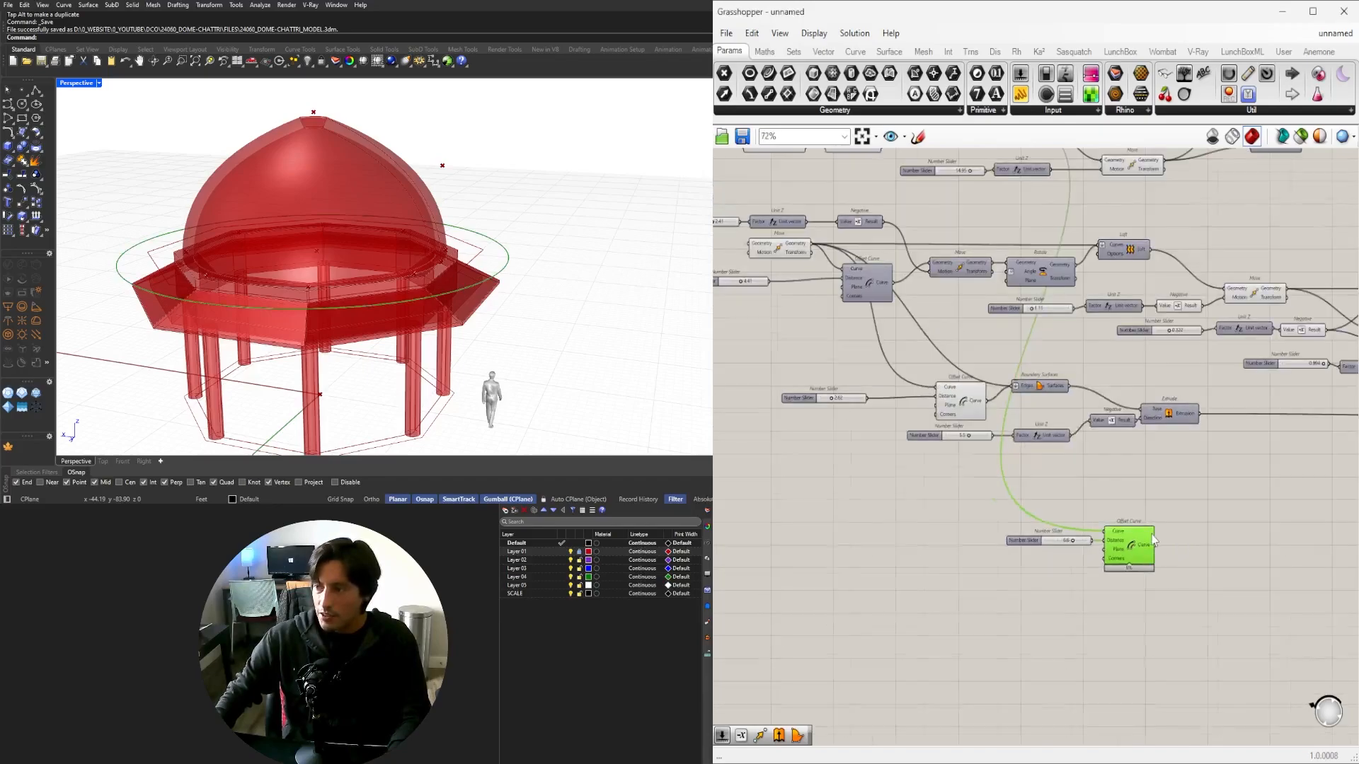
scroll(1155, 539, "up", 1)
scroll(1080, 443, "down", 1)
right_click_drag(1067, 456, 1083, 571)
left_click(1032, 242)
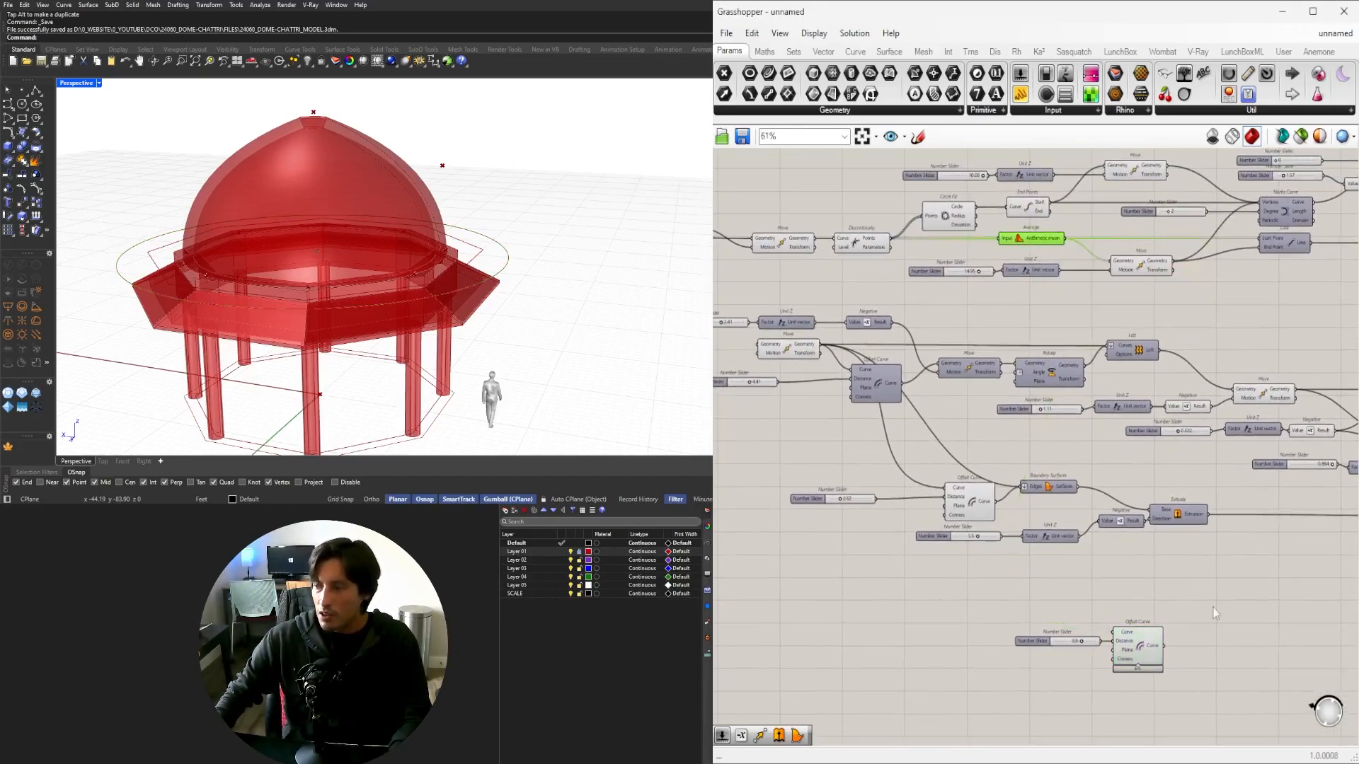
Add a Divide Curve on the 6.6 offset ring and place it beside the offset.
double_click(1225, 637)
type("DIV")
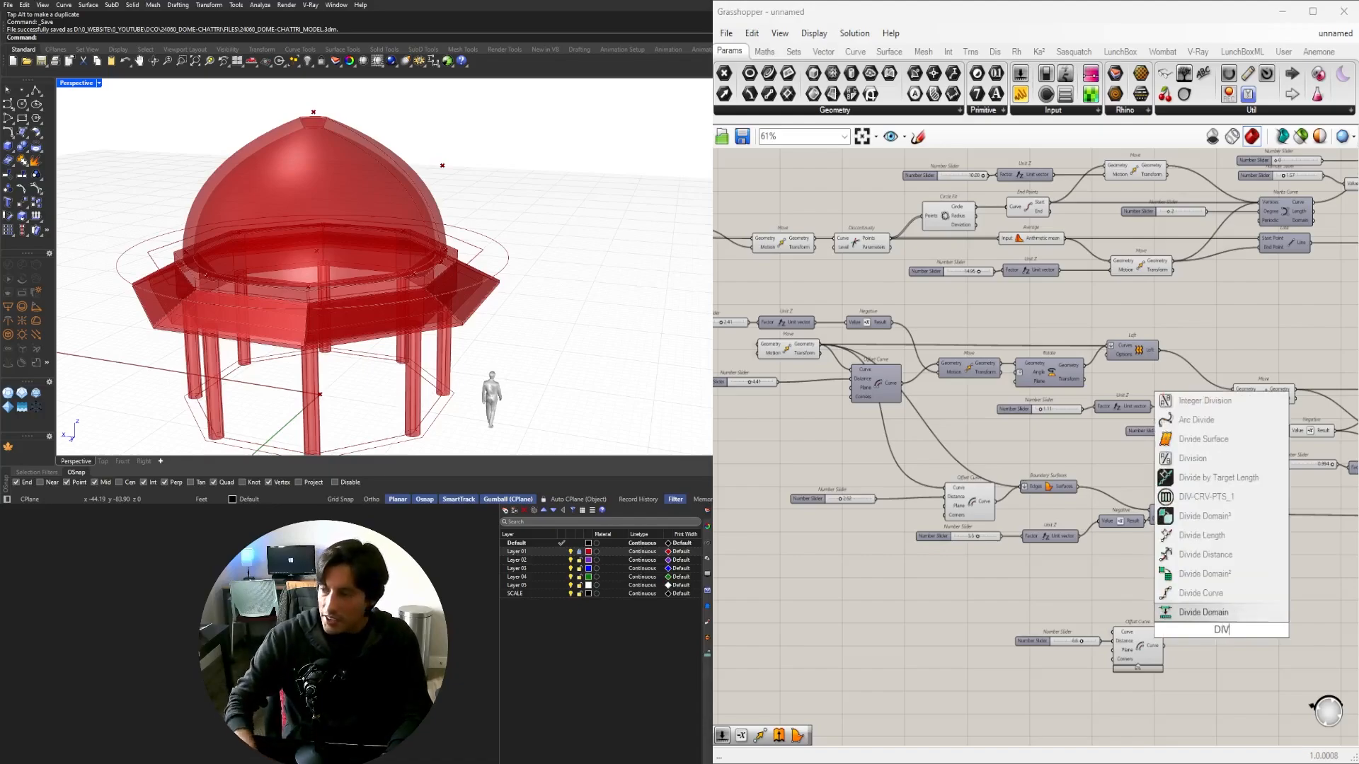
left_click(1210, 596)
scroll(1162, 648, "up", 2)
scroll(1163, 647, "up", 1)
left_click_drag(1164, 645, 1215, 605)
left_click_drag(1253, 622, 1325, 634)
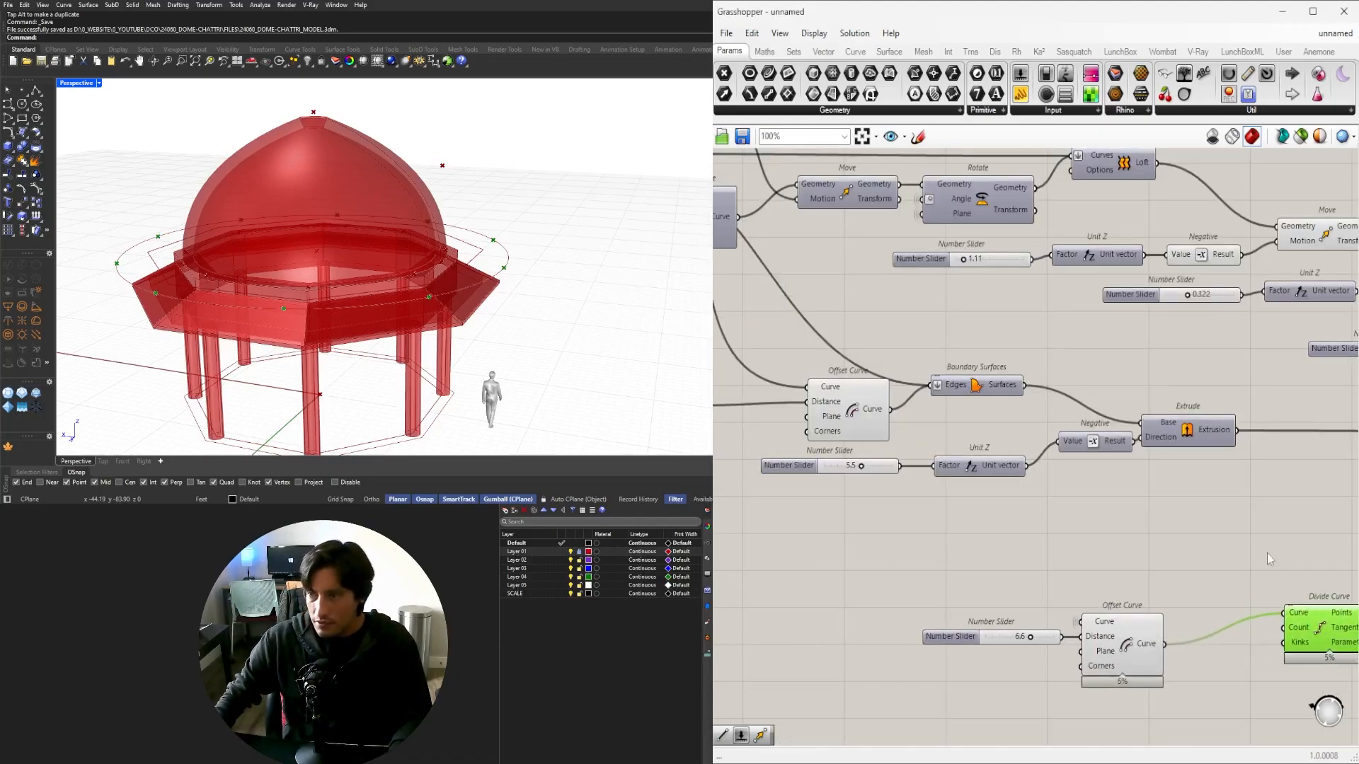
scroll(1226, 518, "down", 1)
right_click_drag(1227, 517, 1197, 532)
left_click_drag(1277, 627, 1203, 646)
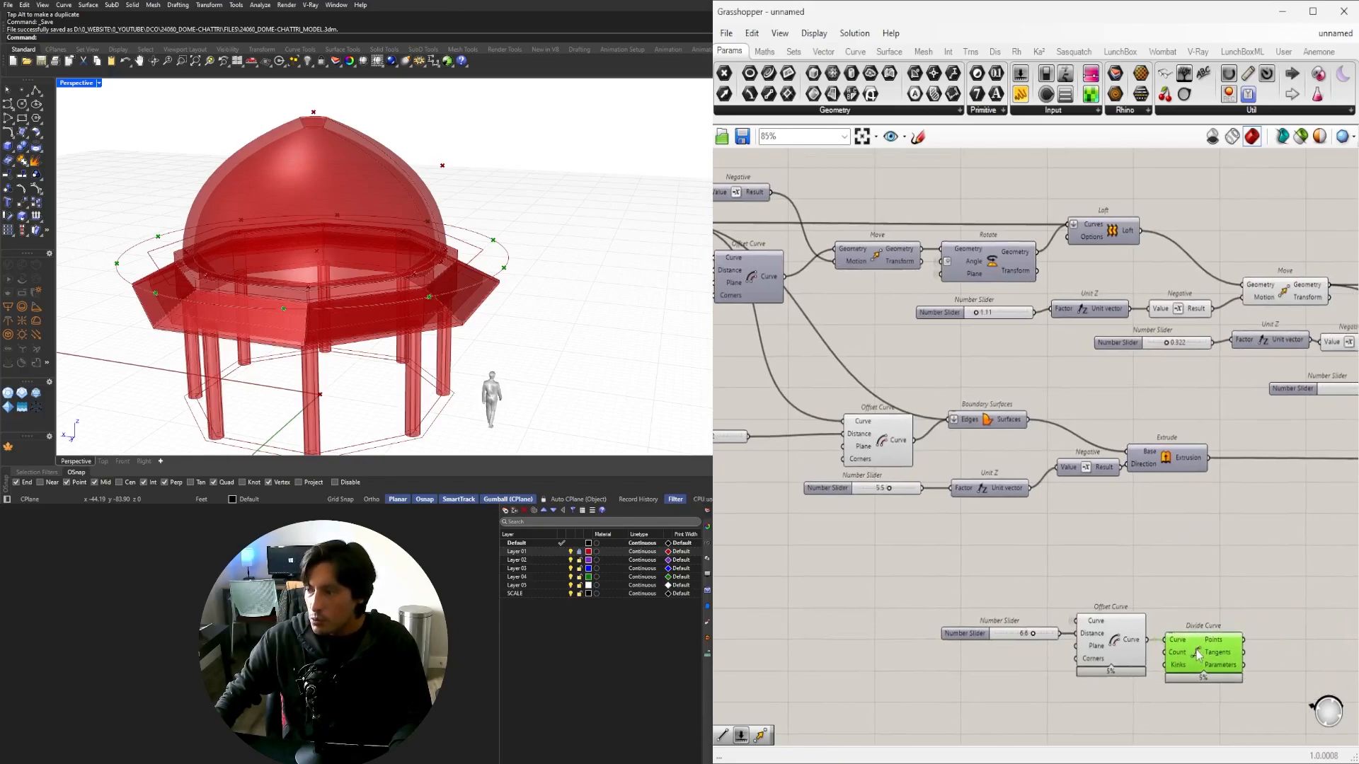
Add a Line component with the division points wired into its End Point.
double_click(1212, 595)
type("LINE")
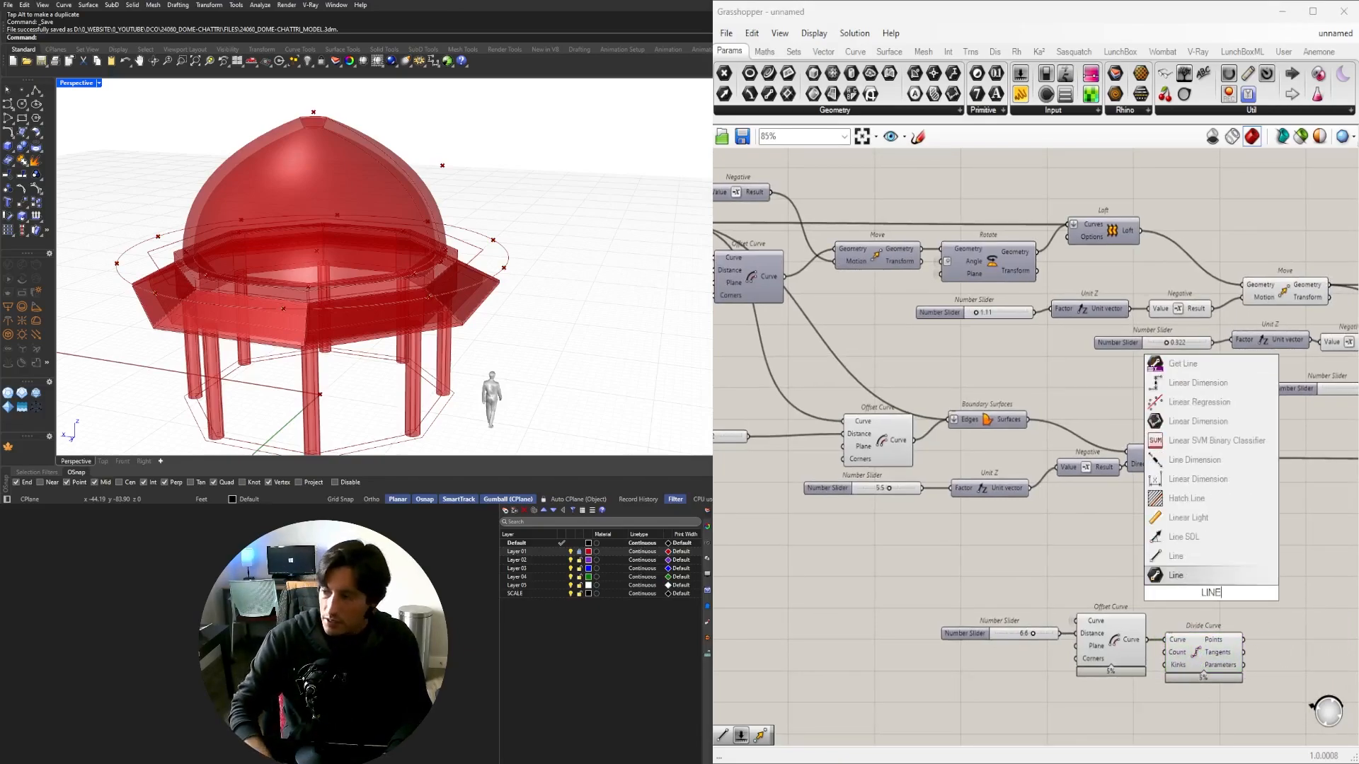
left_click(1201, 576)
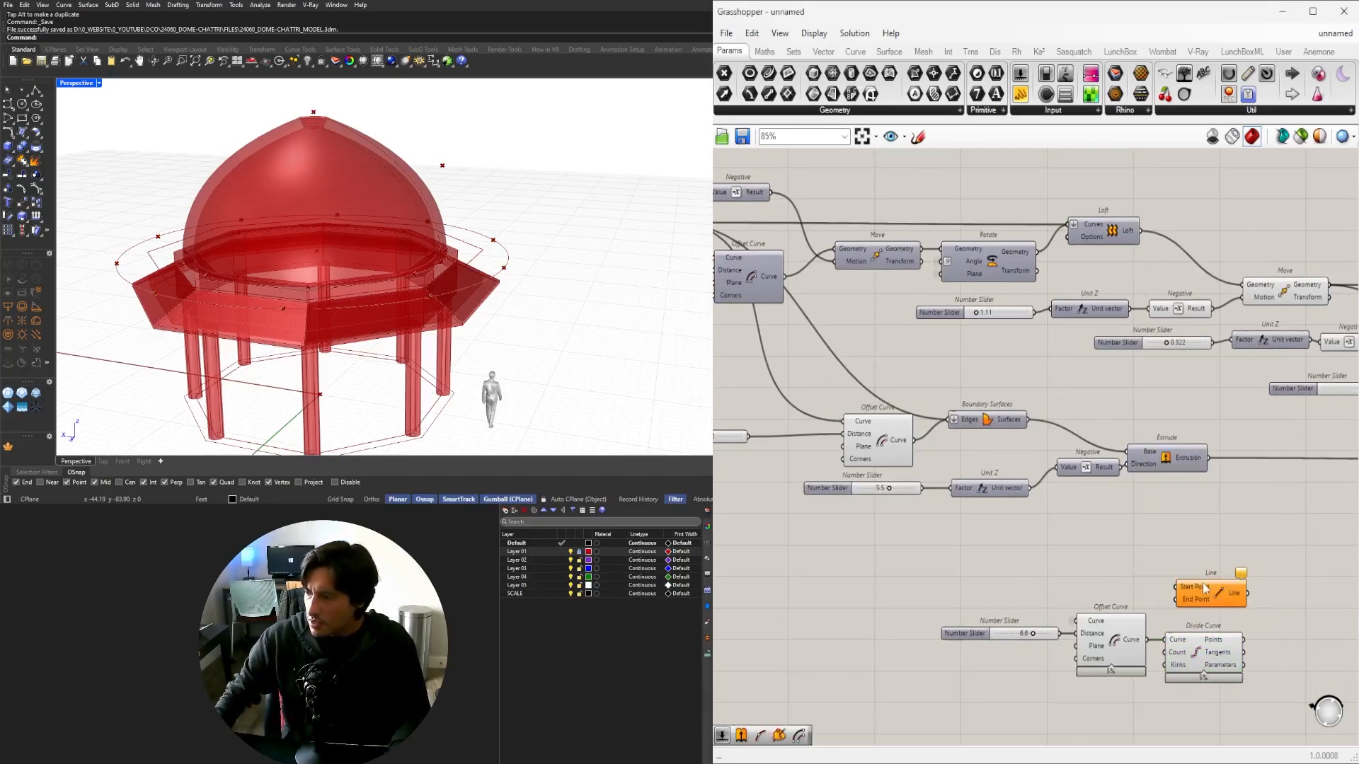
left_click(1208, 648)
scroll(1107, 642, "up", 3)
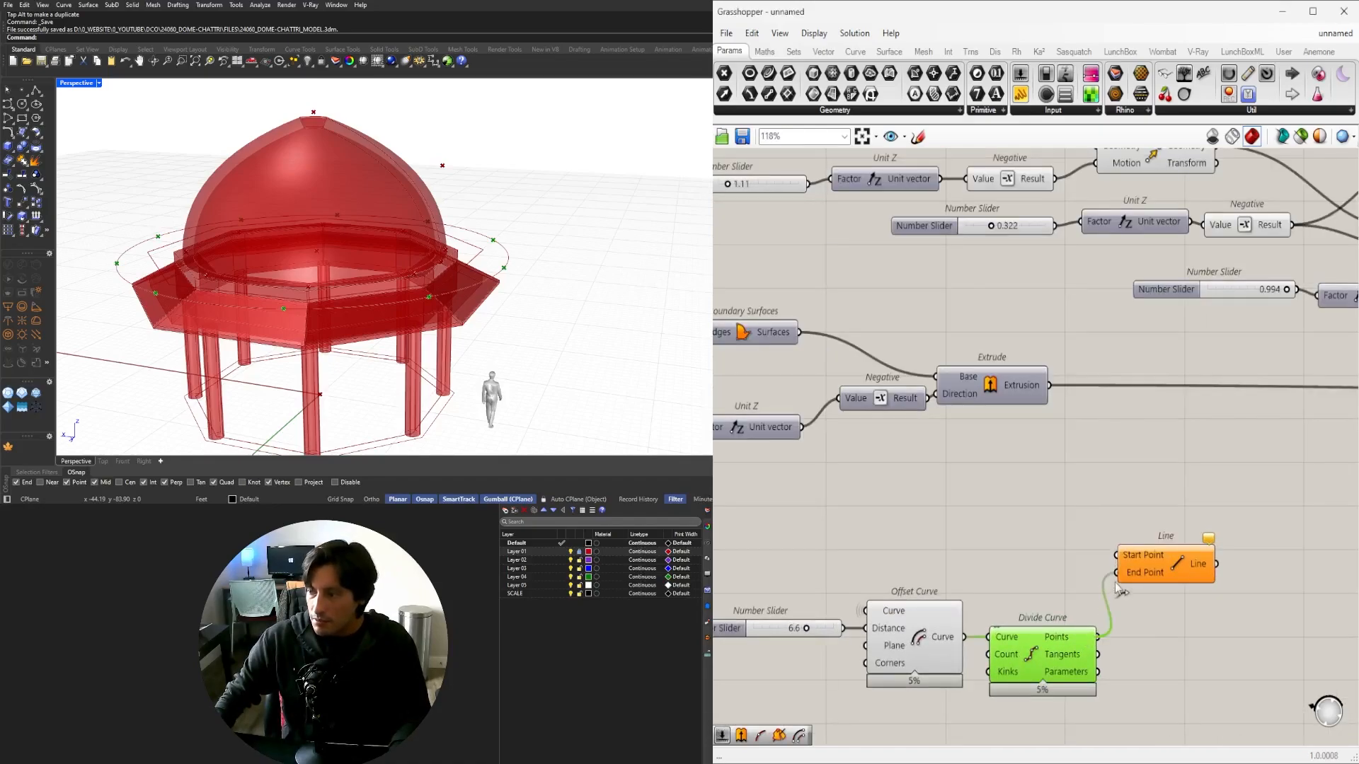
left_click_drag(1115, 584, 1116, 582)
left_click_drag(1172, 560, 1254, 522)
left_click(1058, 654)
scroll(1075, 607, "down", 5)
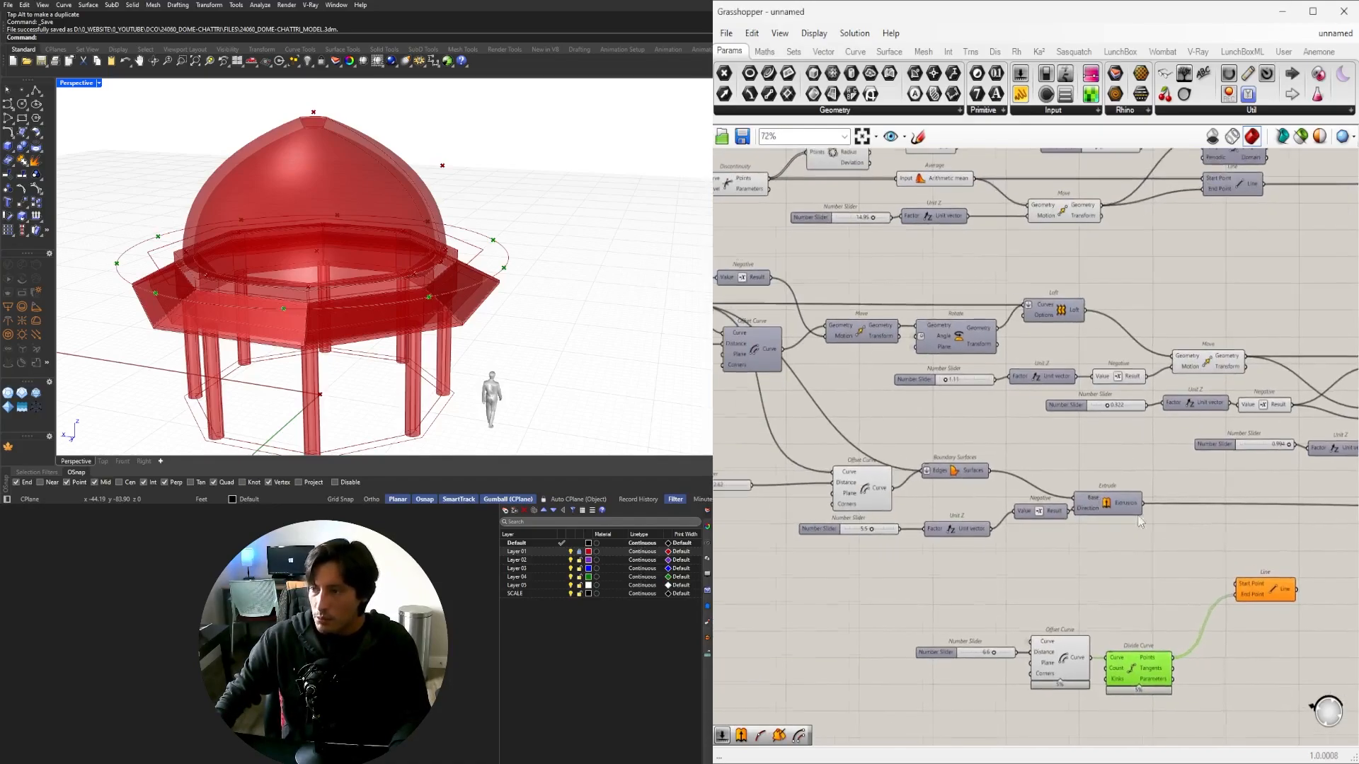
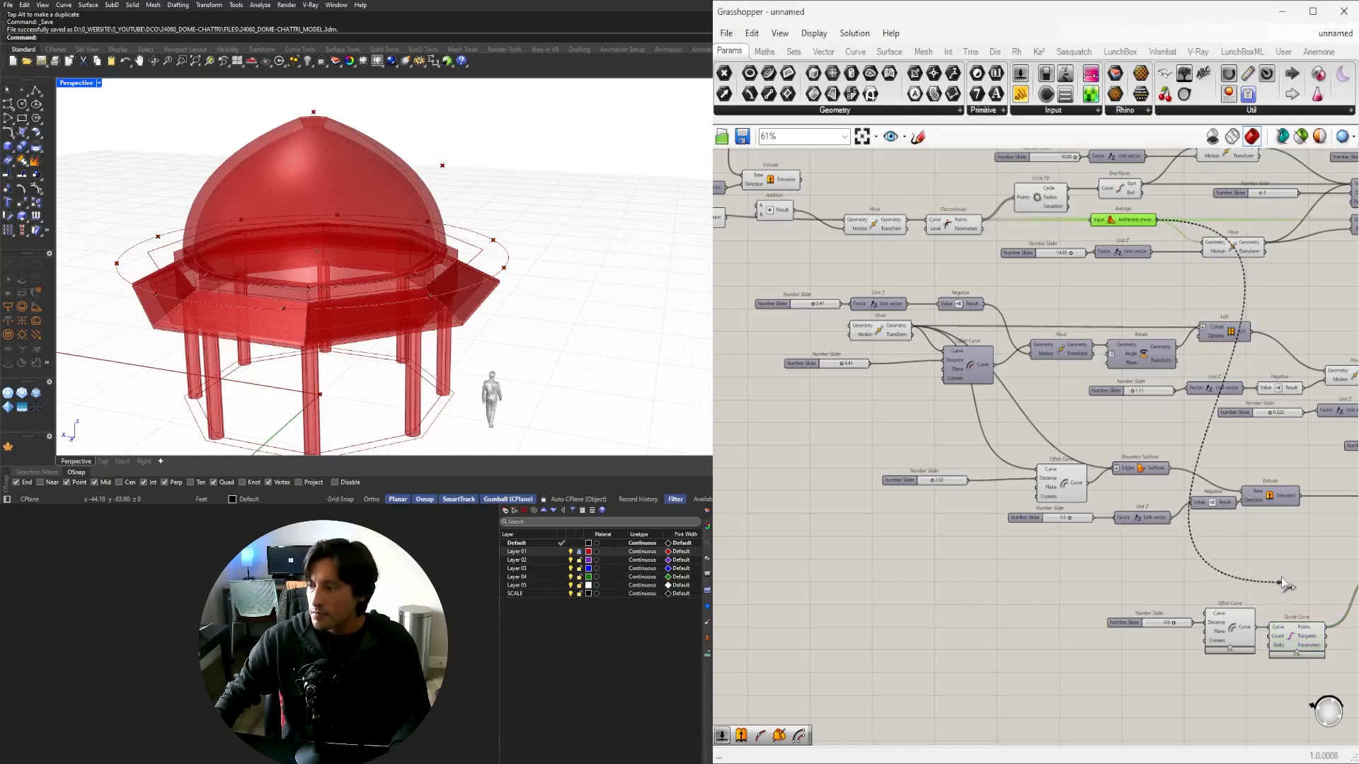
Wire the dome's centre point from Average into Line's Start Point.
scroll(1175, 547, "up", 8)
left_click_drag(1174, 547, 1183, 660)
scroll(1129, 614, "down", 3)
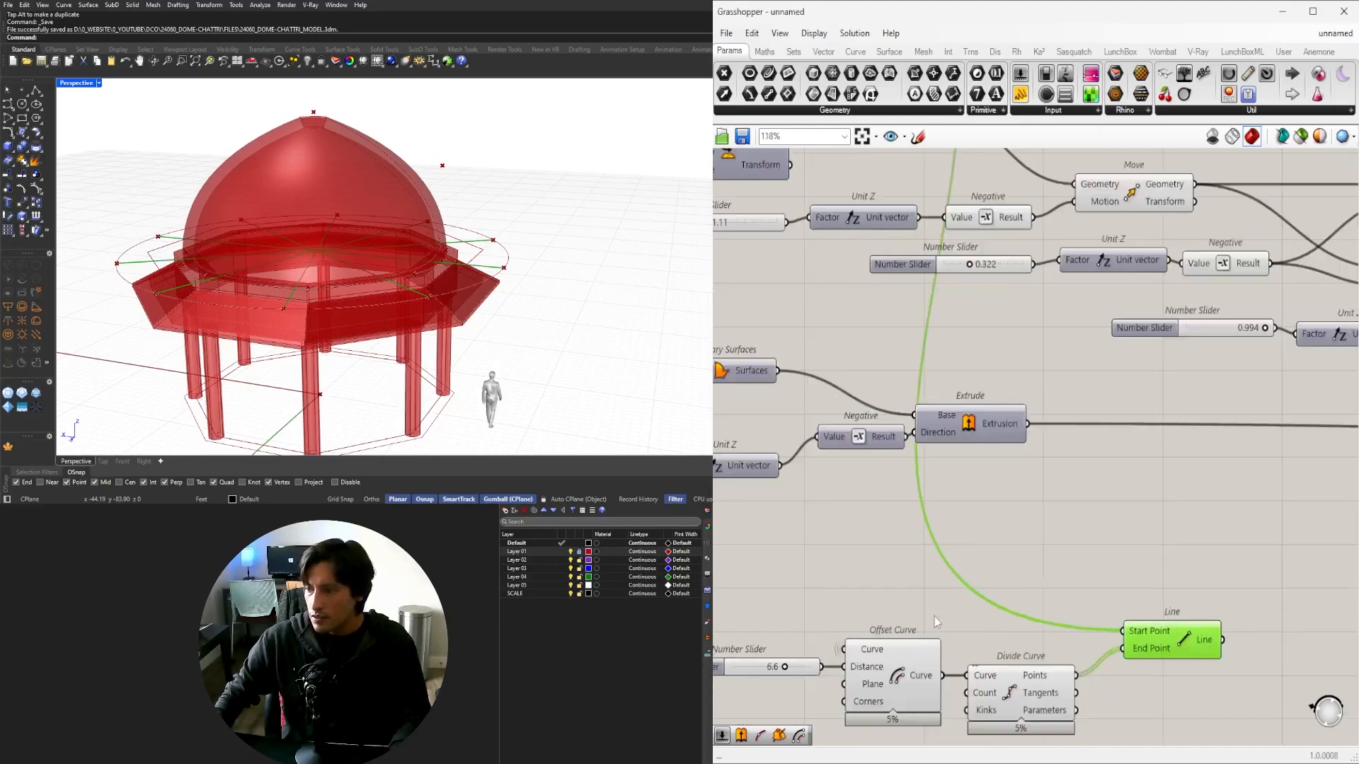
Move Divide Curve and Line together down and to the right on the canvas.
right_click_drag(775, 676, 1002, 601)
scroll(1002, 602, "up", 5)
scroll(1031, 607, "down", 5)
right_click_drag(1303, 646, 1067, 590)
left_click_drag(1241, 644, 1072, 505)
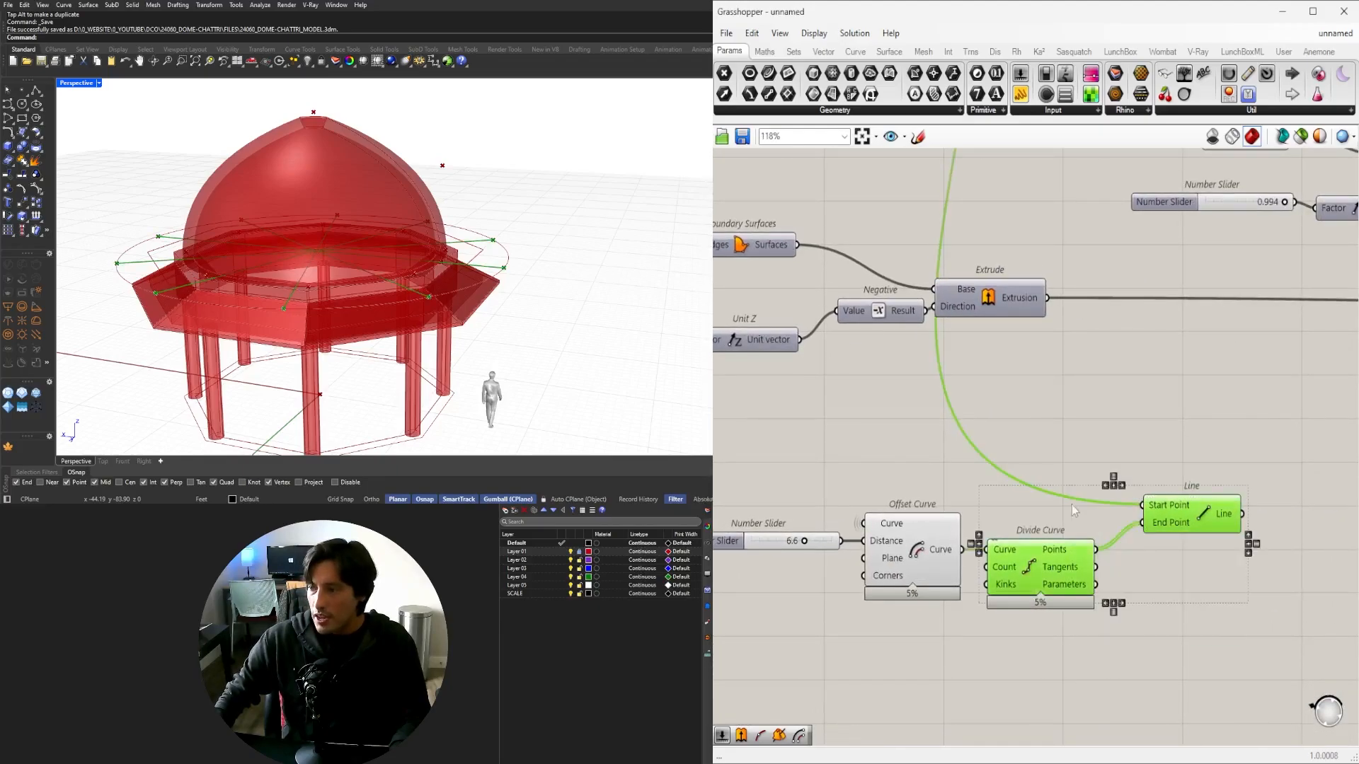
left_click_drag(1041, 566, 1063, 624)
double_click(913, 650)
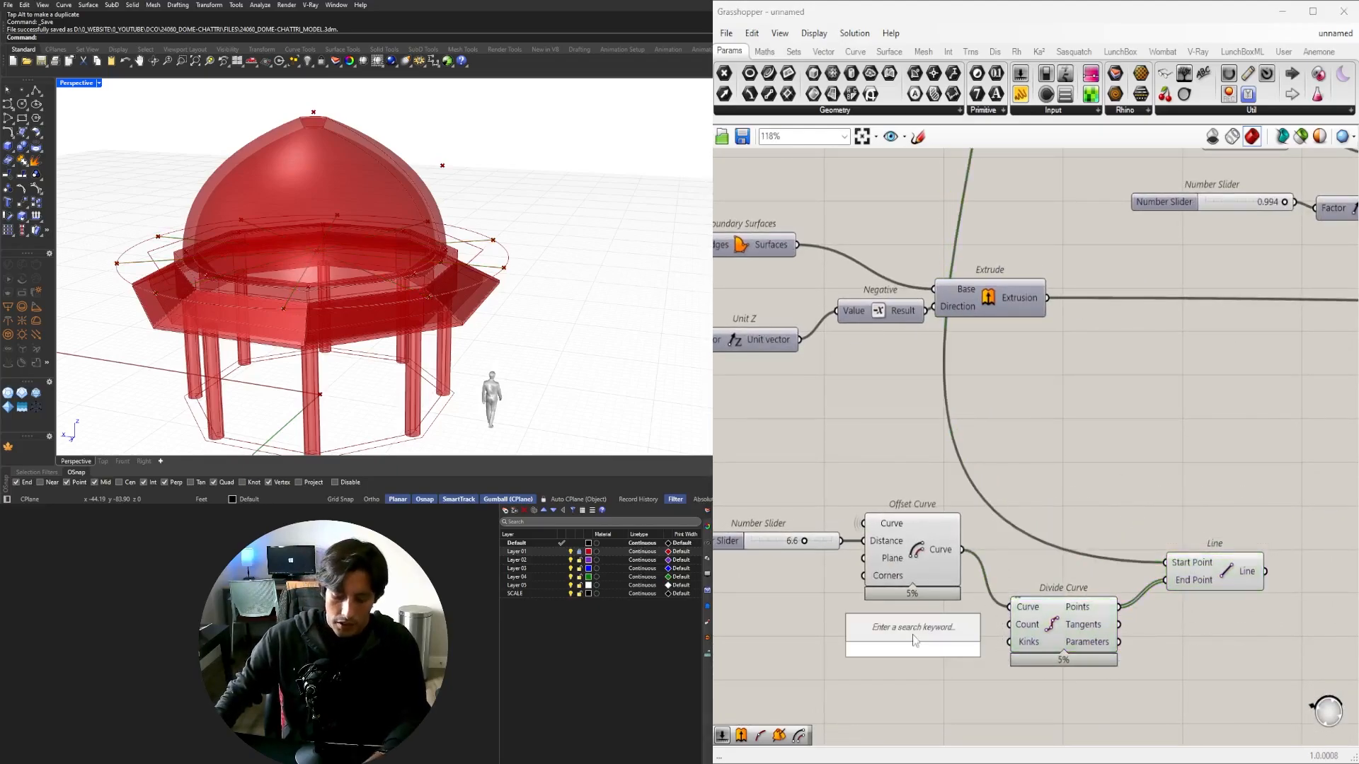
left_click(913, 496)
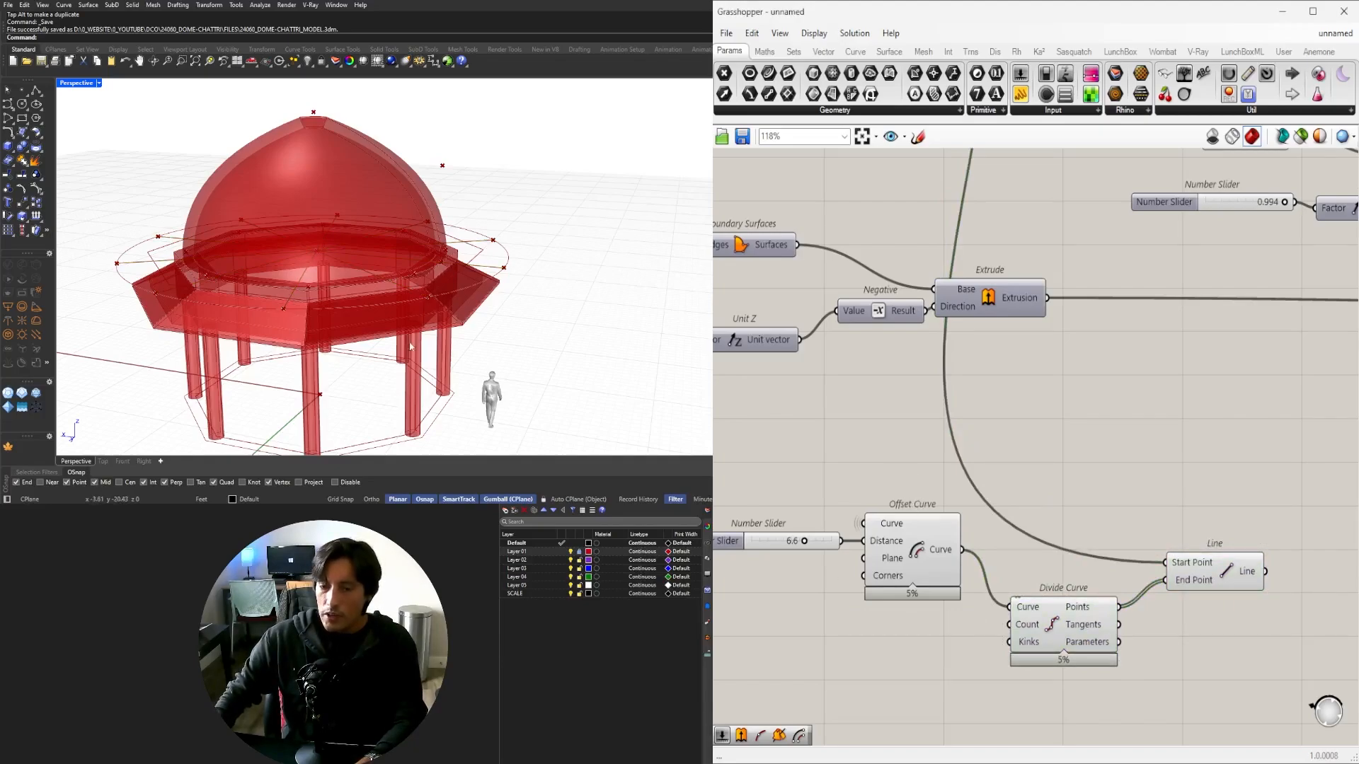
Create a number slider set to 8, then delete it.
right_click_drag(299, 230, 338, 218)
right_click_drag(823, 680, 984, 610)
double_click(1062, 612)
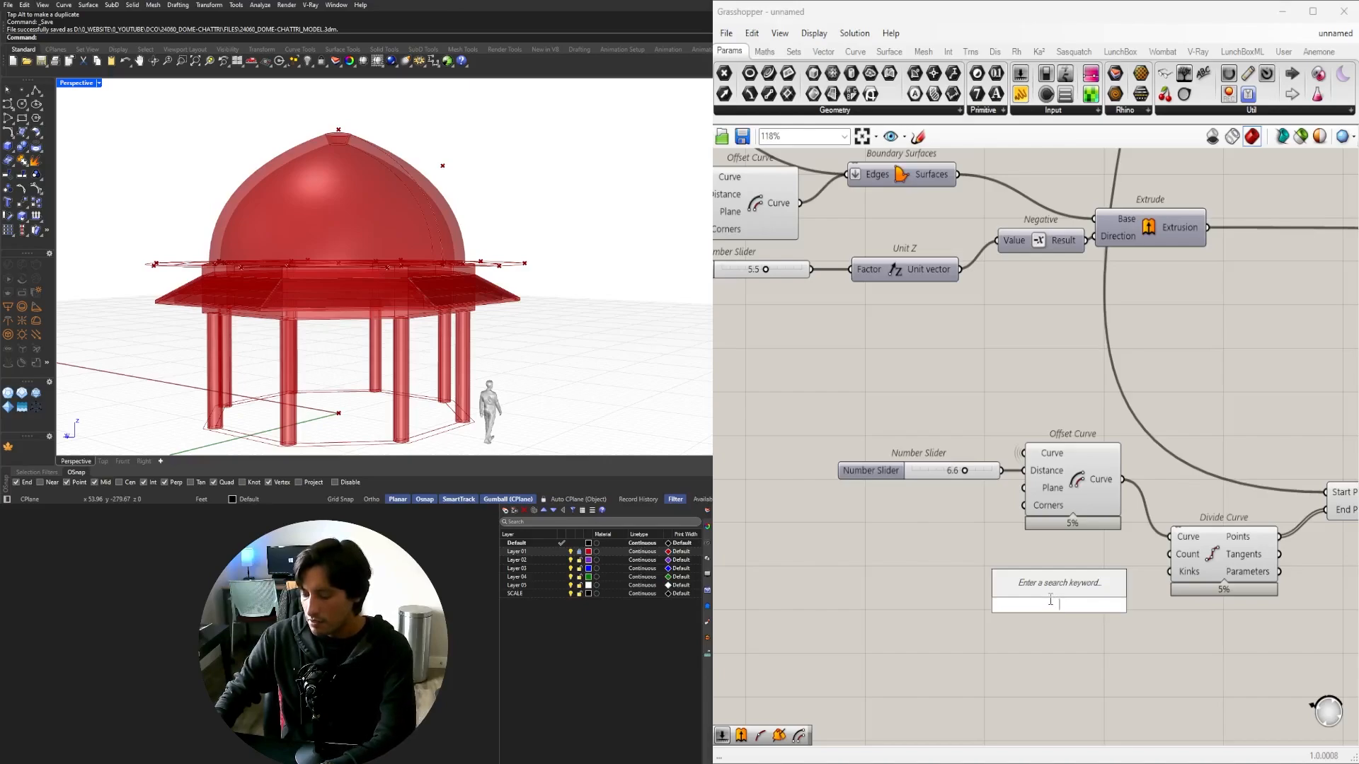
type("8")
key("Return")
scroll(1061, 602, "up", 2)
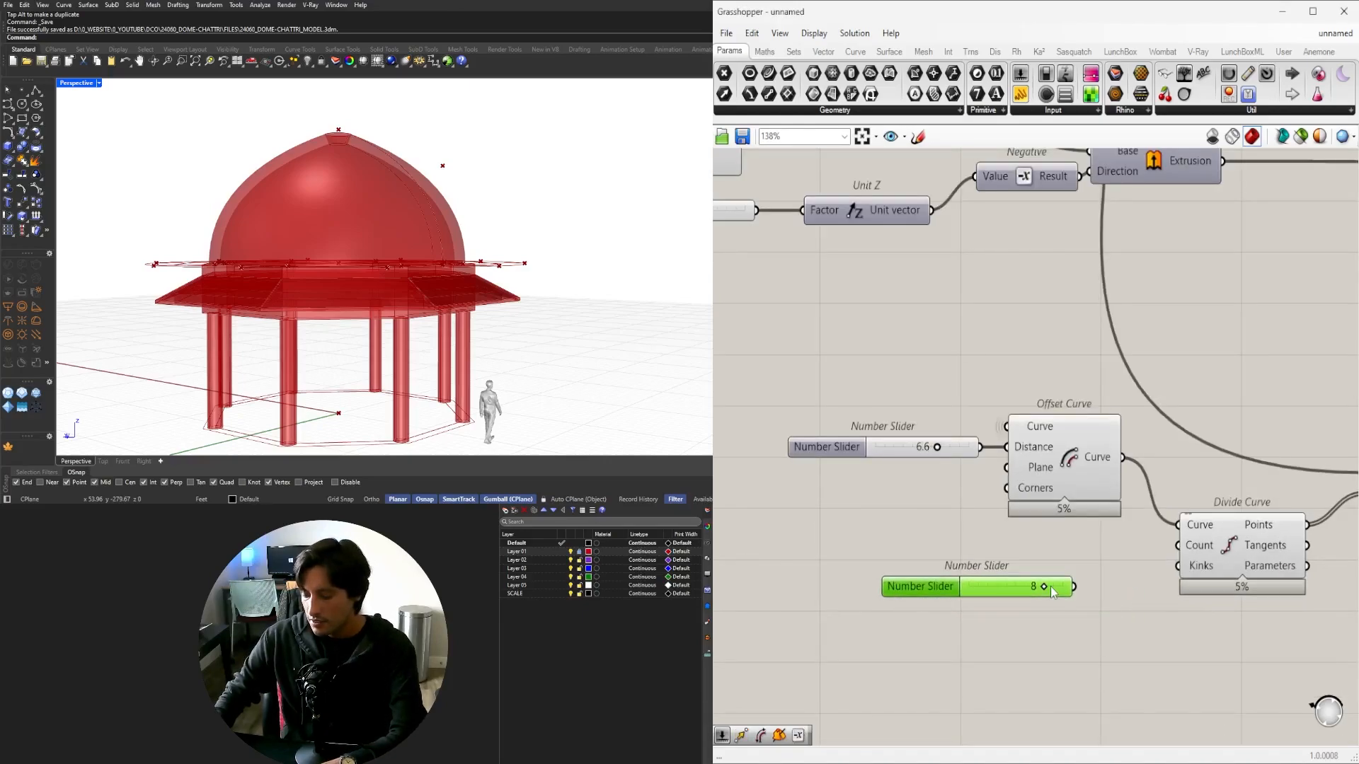
key("Delete")
Add a Number Slider set to 24 feeding Divide Curve's Count input.
double_click(1013, 582)
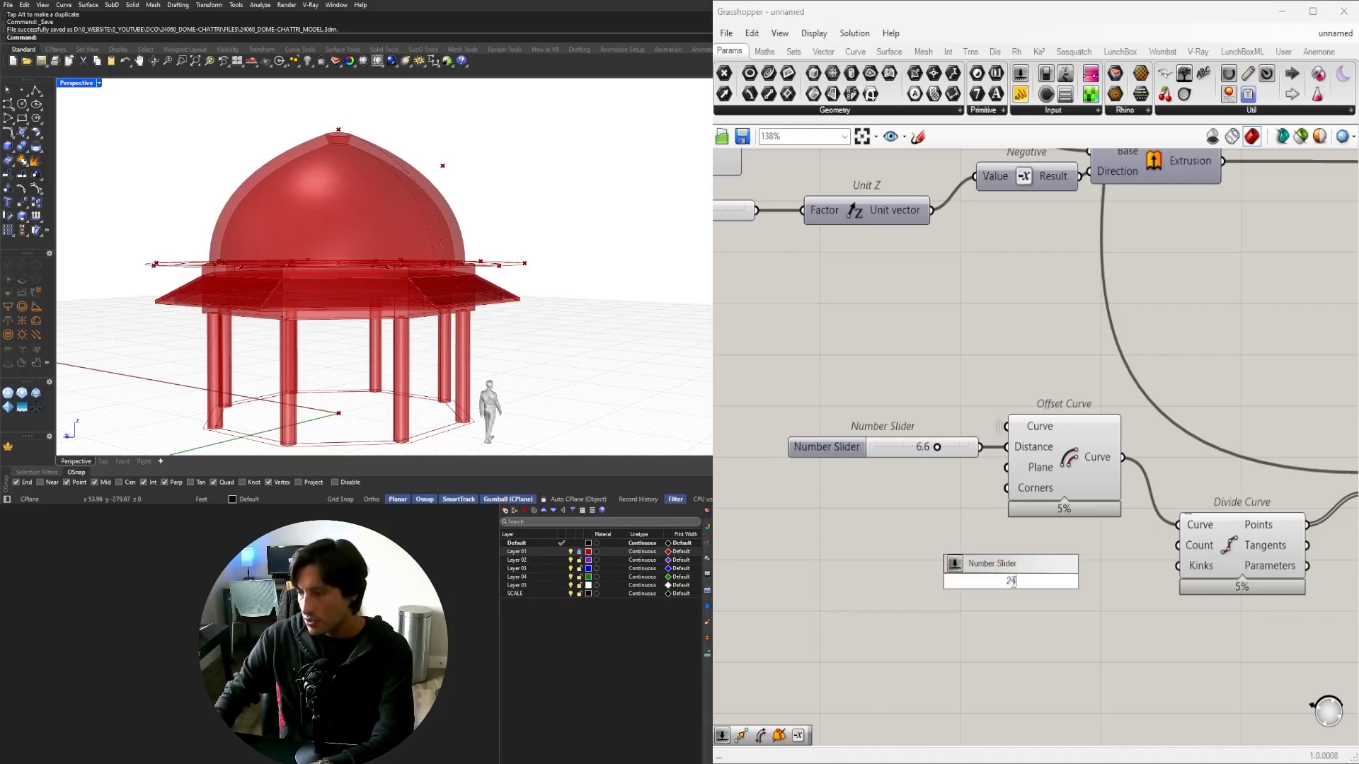
type("24")
key("Return")
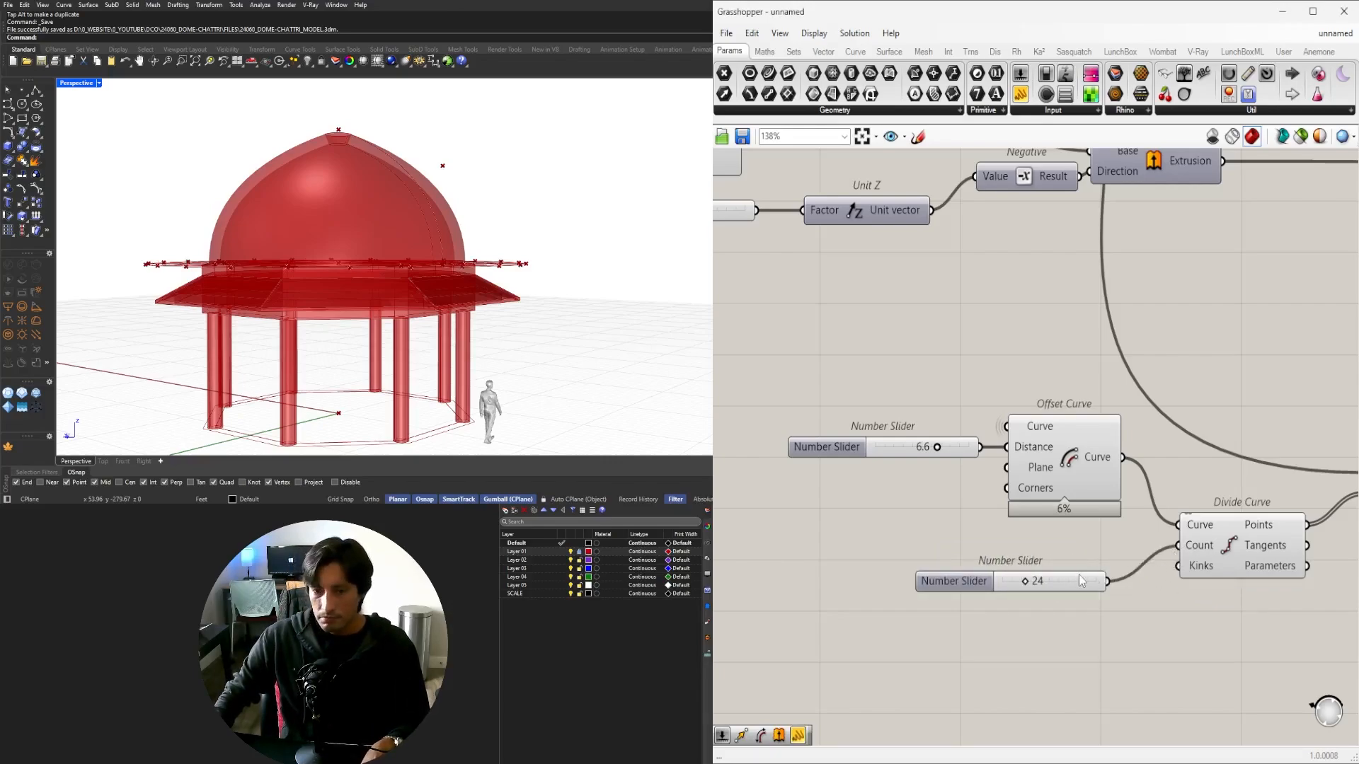
left_click_drag(1068, 588, 1096, 562)
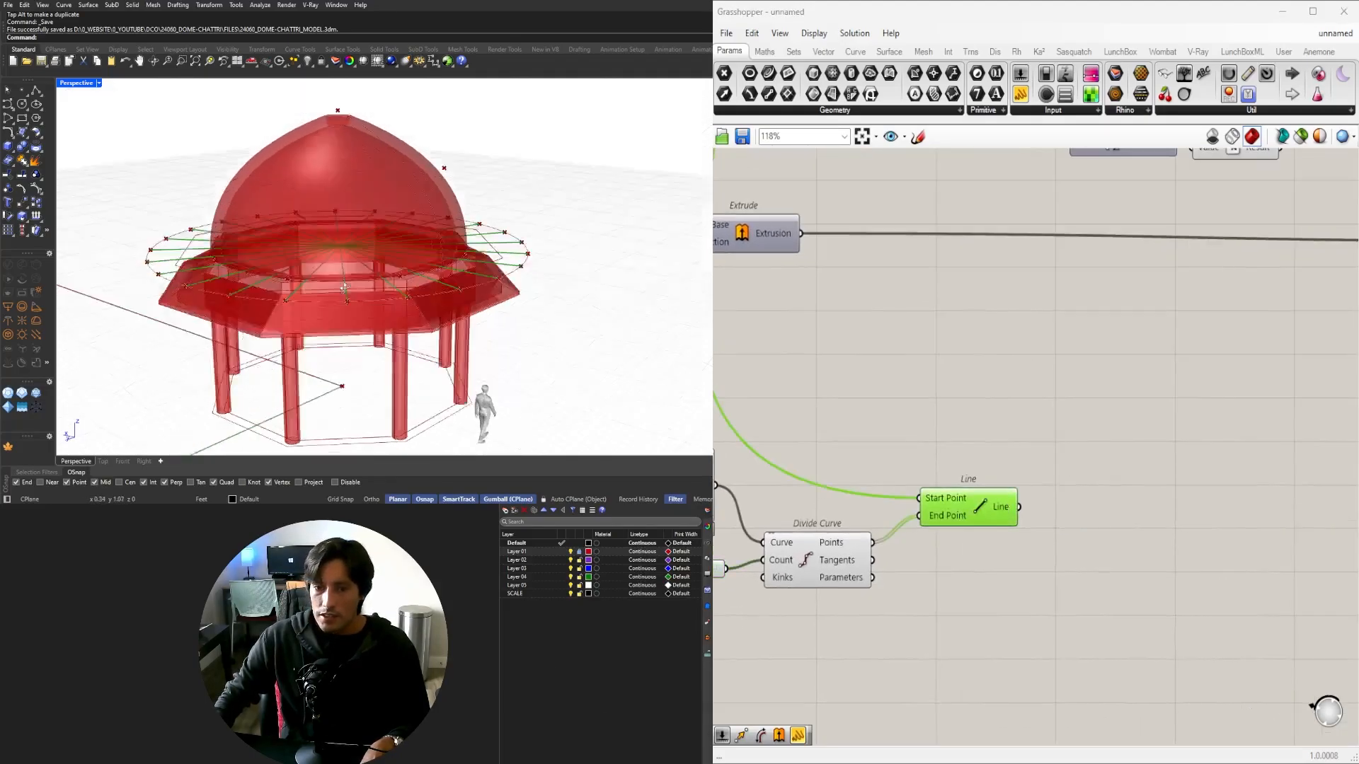
scroll(344, 287, "up", 10)
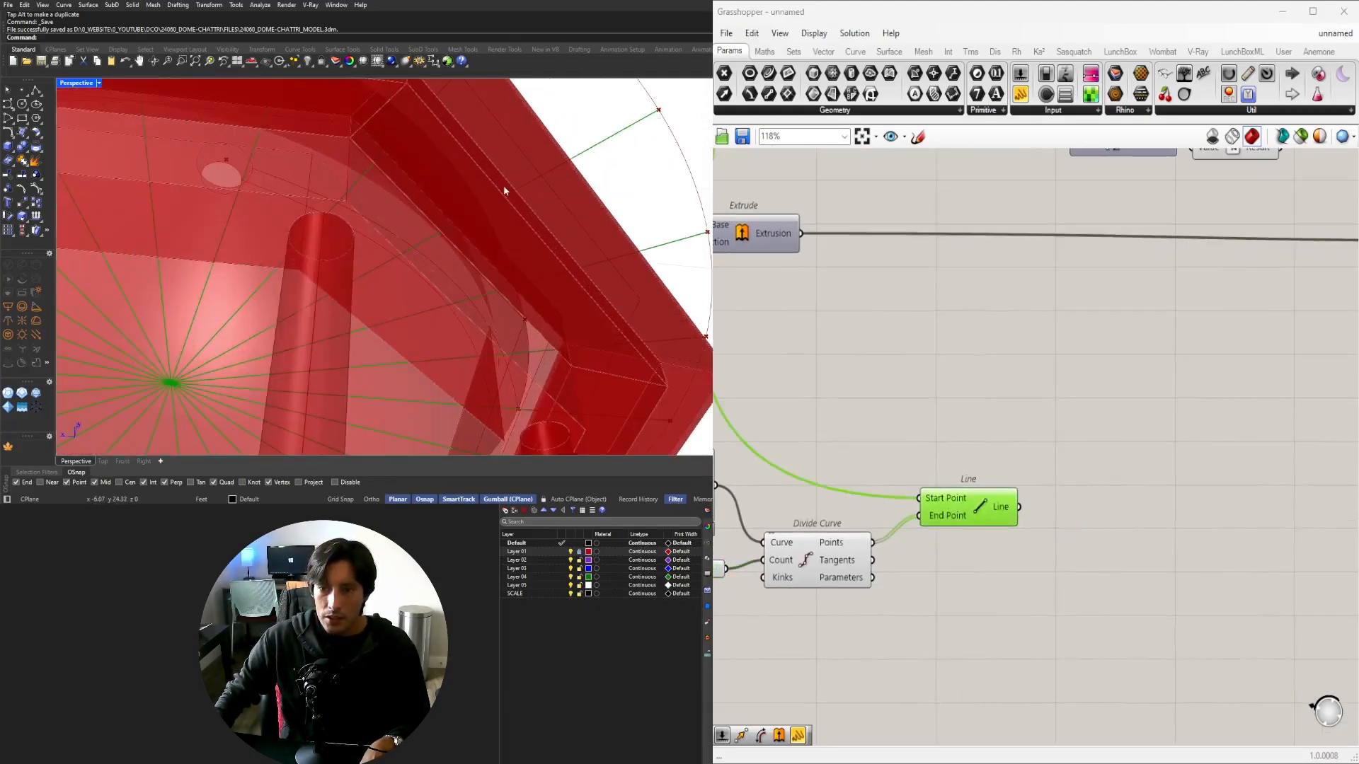
scroll(498, 233, "down", 8)
right_click_drag(498, 233, 488, 368)
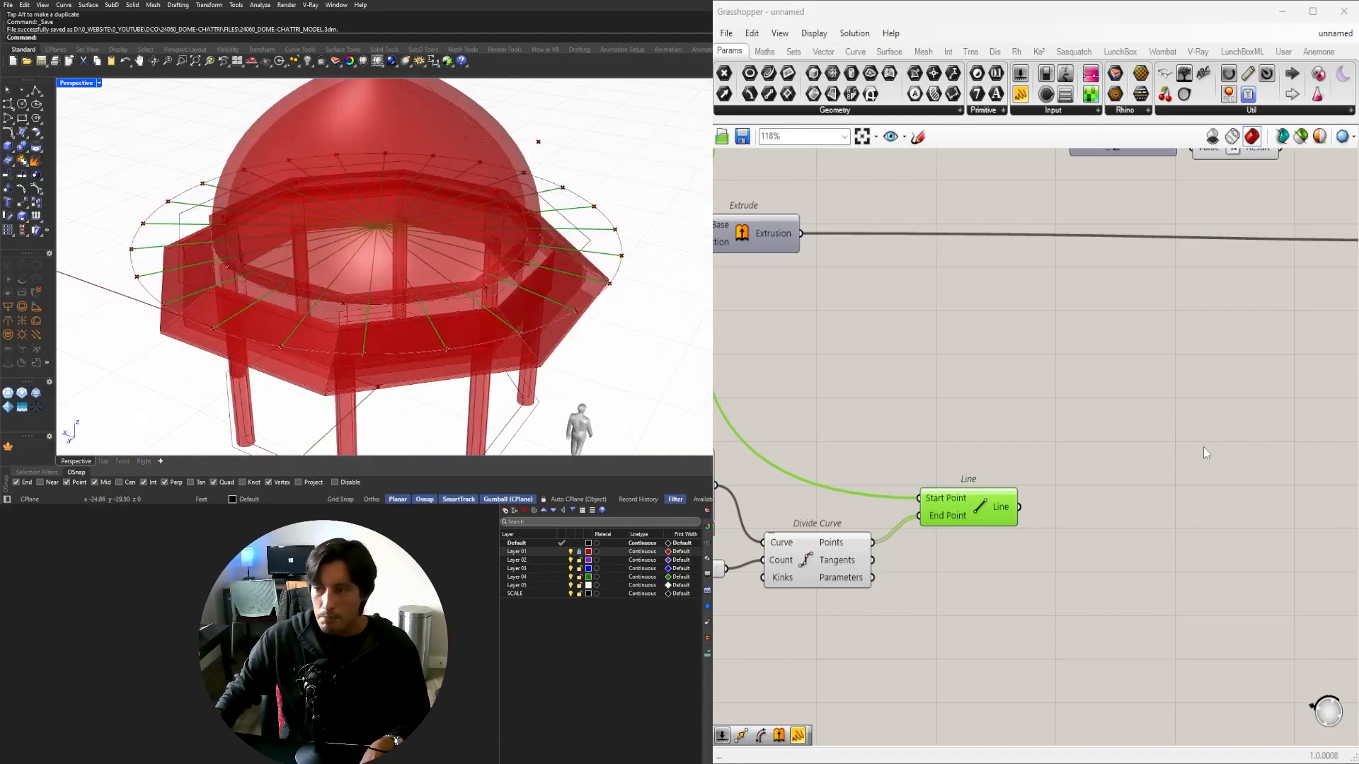
Add an Offset Curve component fed by Line, placed to its right.
double_click(1149, 525)
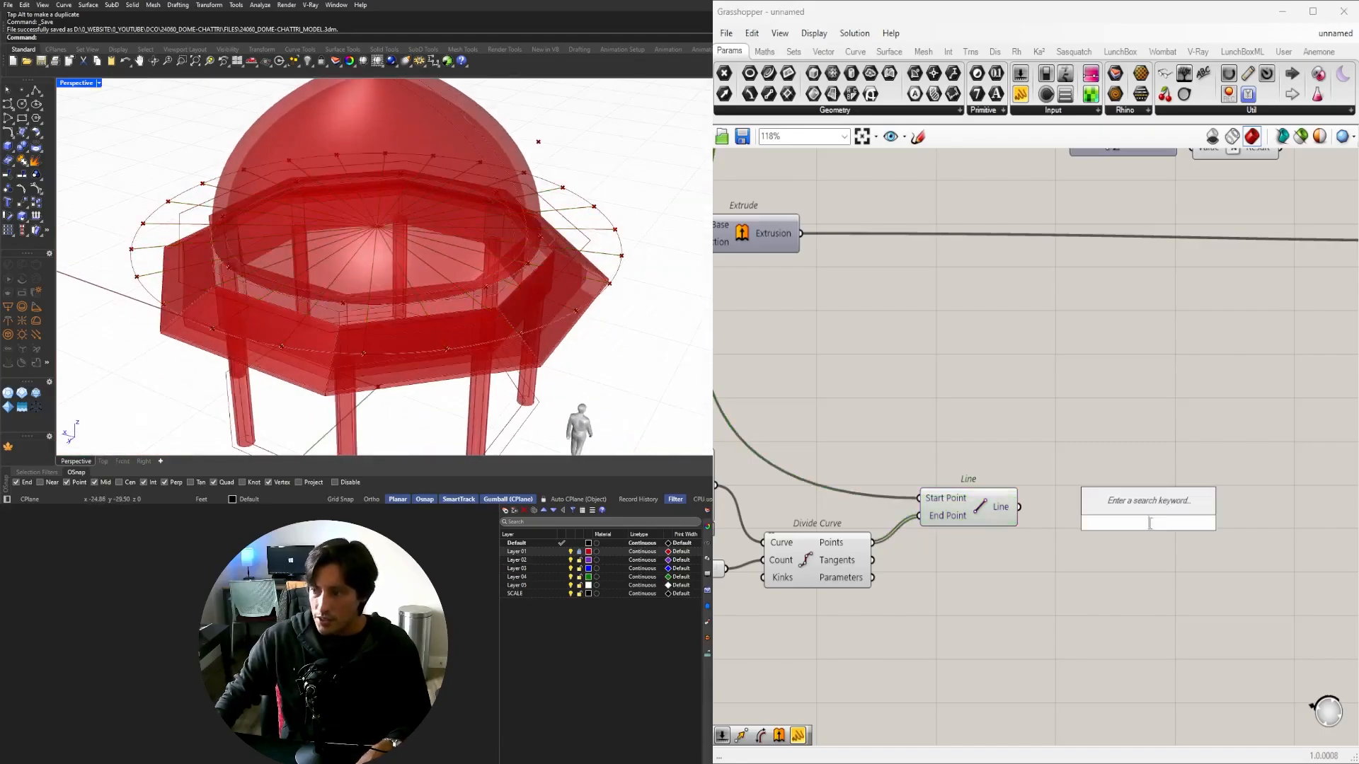
type("offset")
left_click(1130, 486)
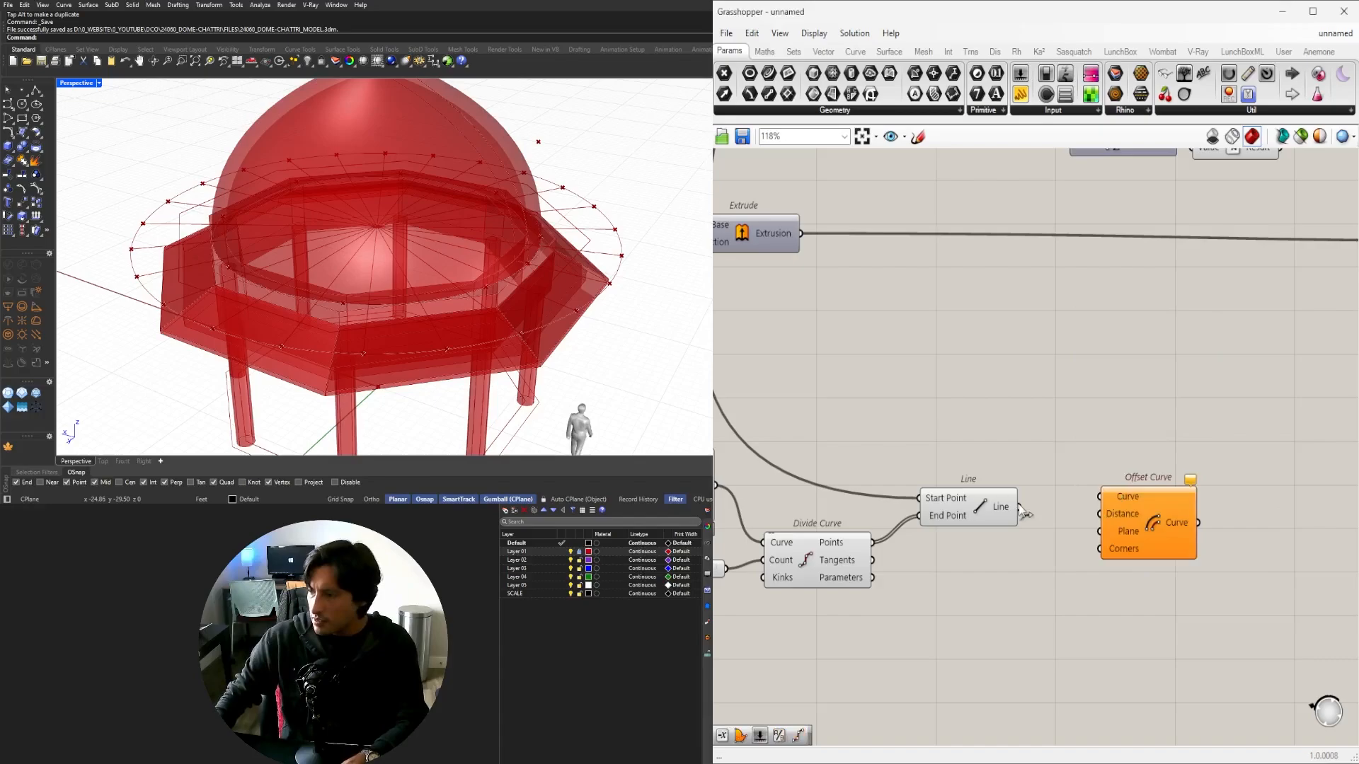
left_click_drag(1104, 508, 1201, 523)
Add a Negative component and rearrange it and Offset Curve around Line.
double_click(1119, 456)
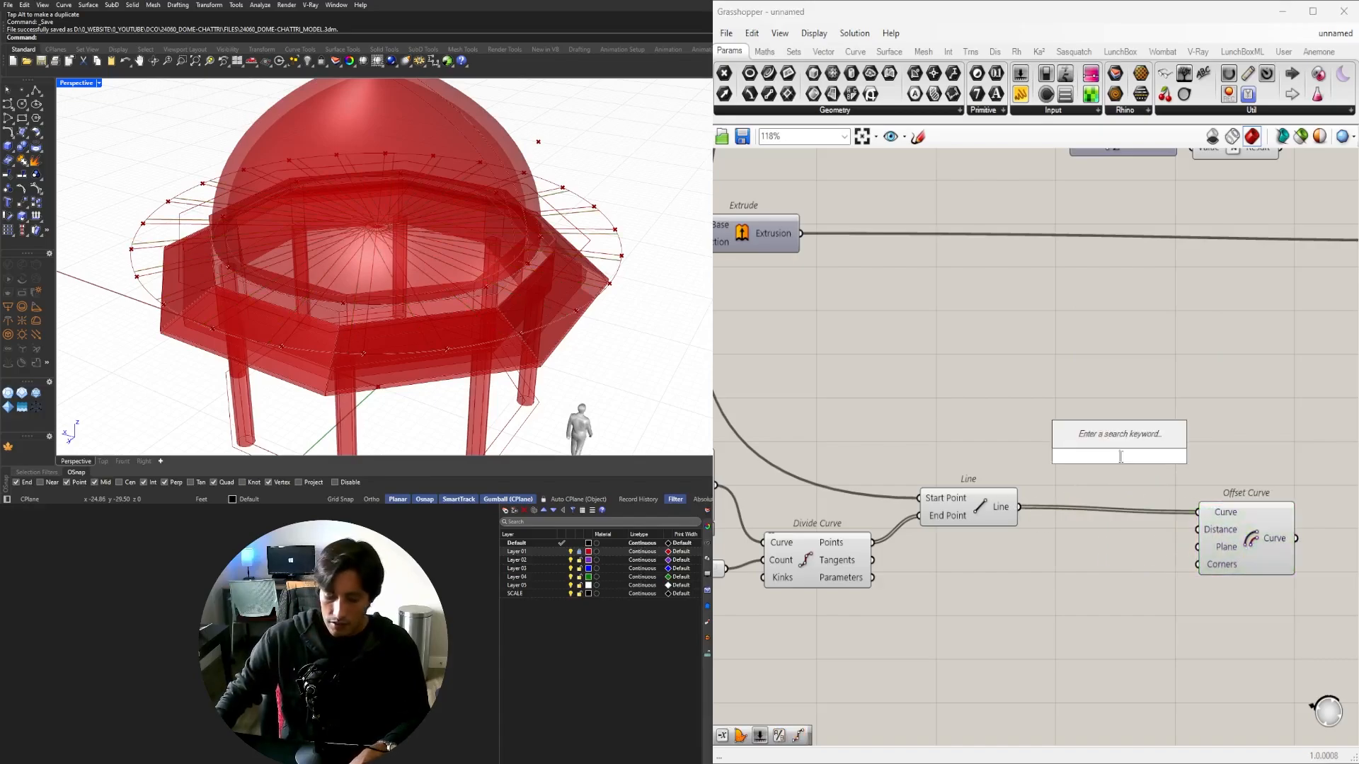
type("NEG")
left_click(1083, 439)
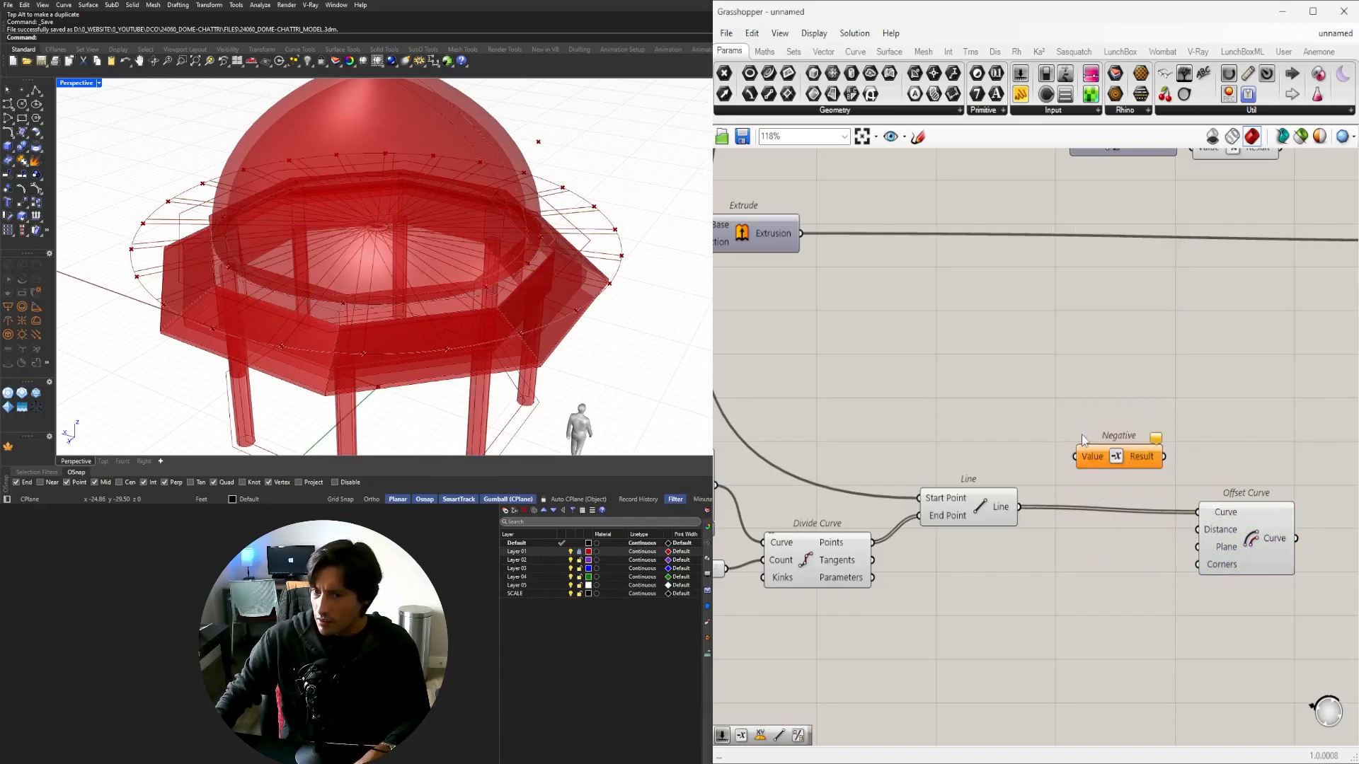
left_click(990, 511)
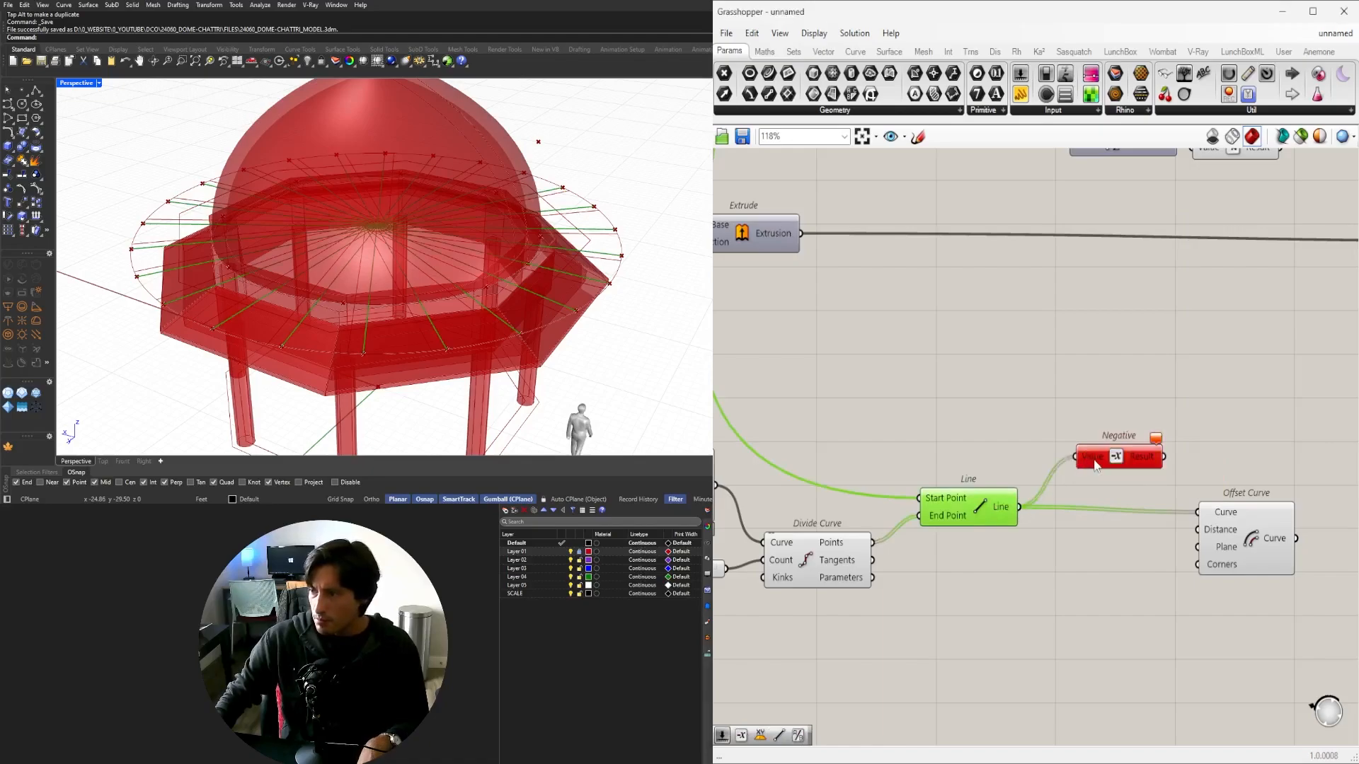
left_click_drag(1096, 464, 1080, 578)
right_click_drag(1122, 576, 1005, 529)
left_click_drag(1153, 475, 1219, 460)
left_click(971, 522)
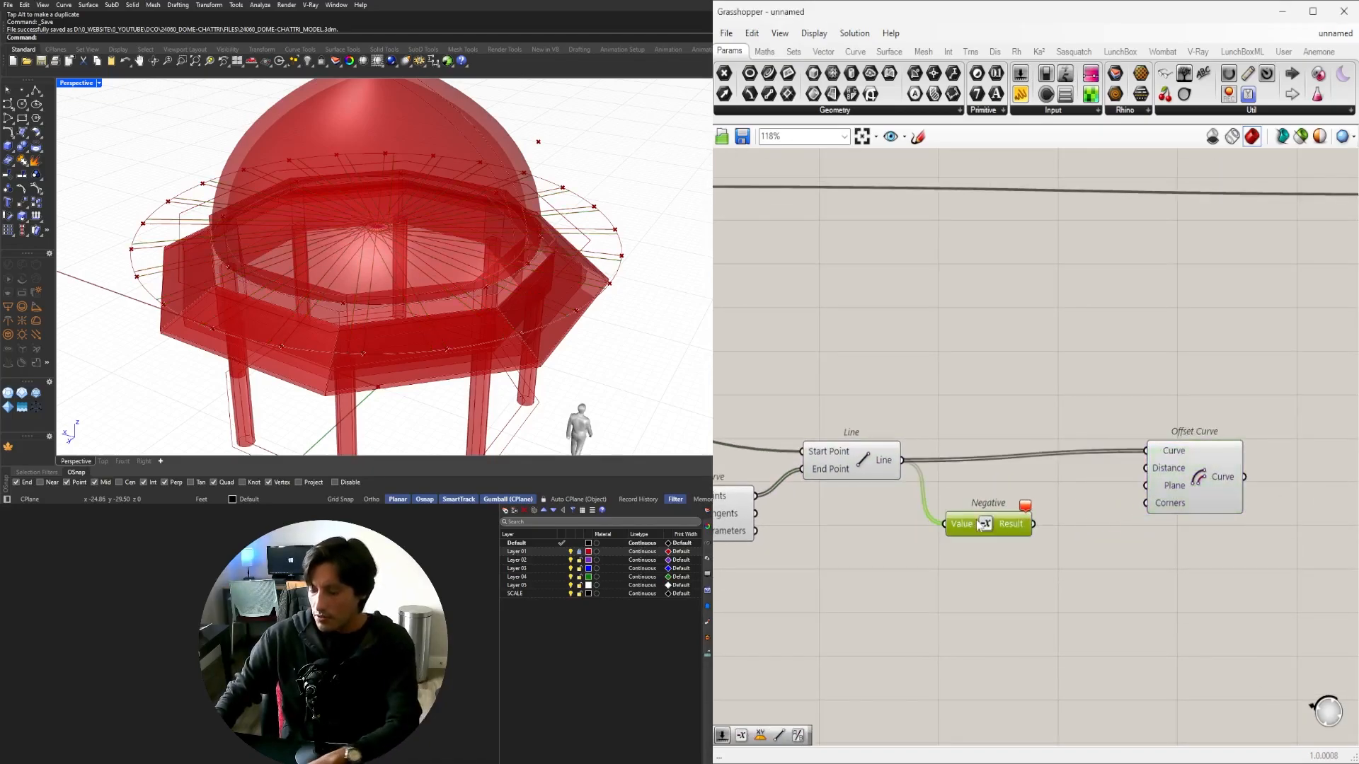
Add a 0.125 number slider with a Negative component beside it.
double_click(940, 540)
type("slider")
key("Return")
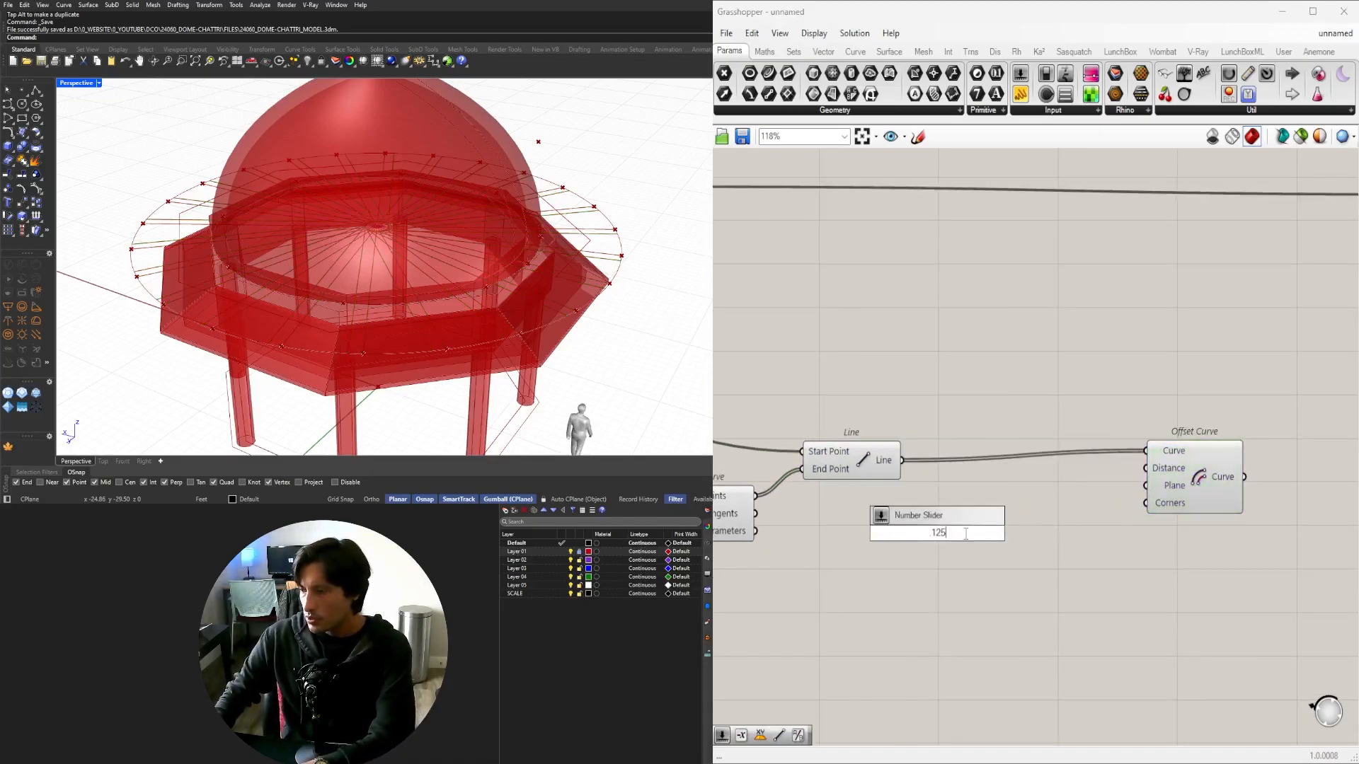
double_click(1067, 544)
type("negative")
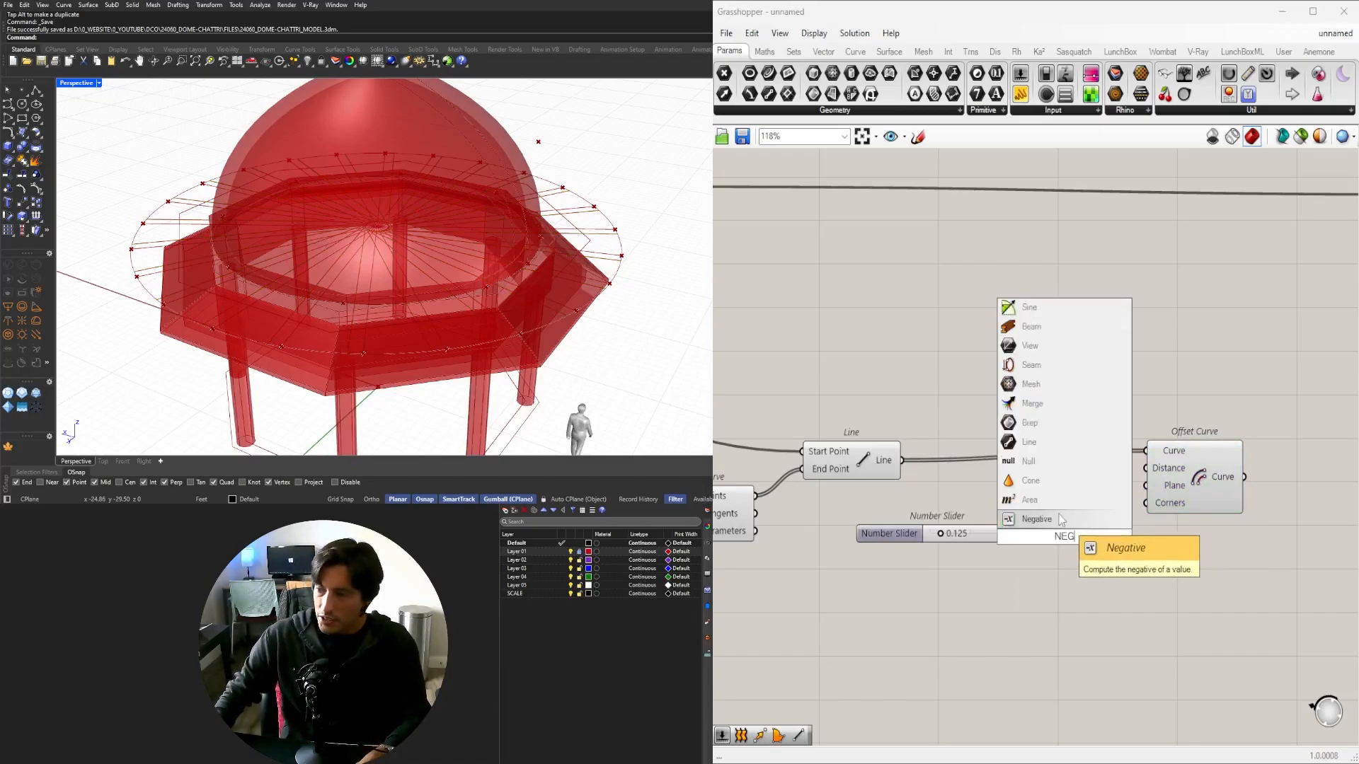
key("Return")
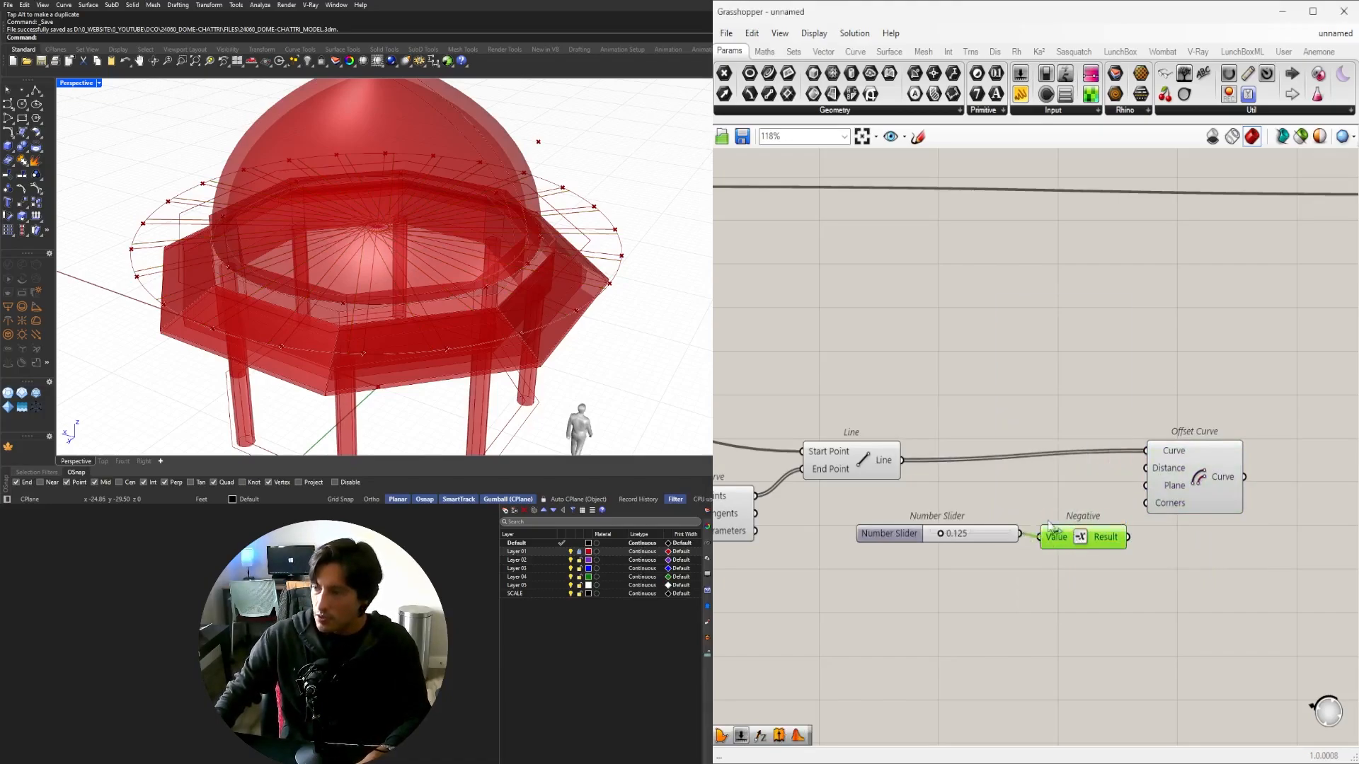
left_click_drag(1175, 480, 1268, 477)
left_click_drag(1085, 537, 1089, 562)
Duplicate Offset Curve below the original for the negated distance.
left_click_drag(1292, 477, 1291, 555, "alt")
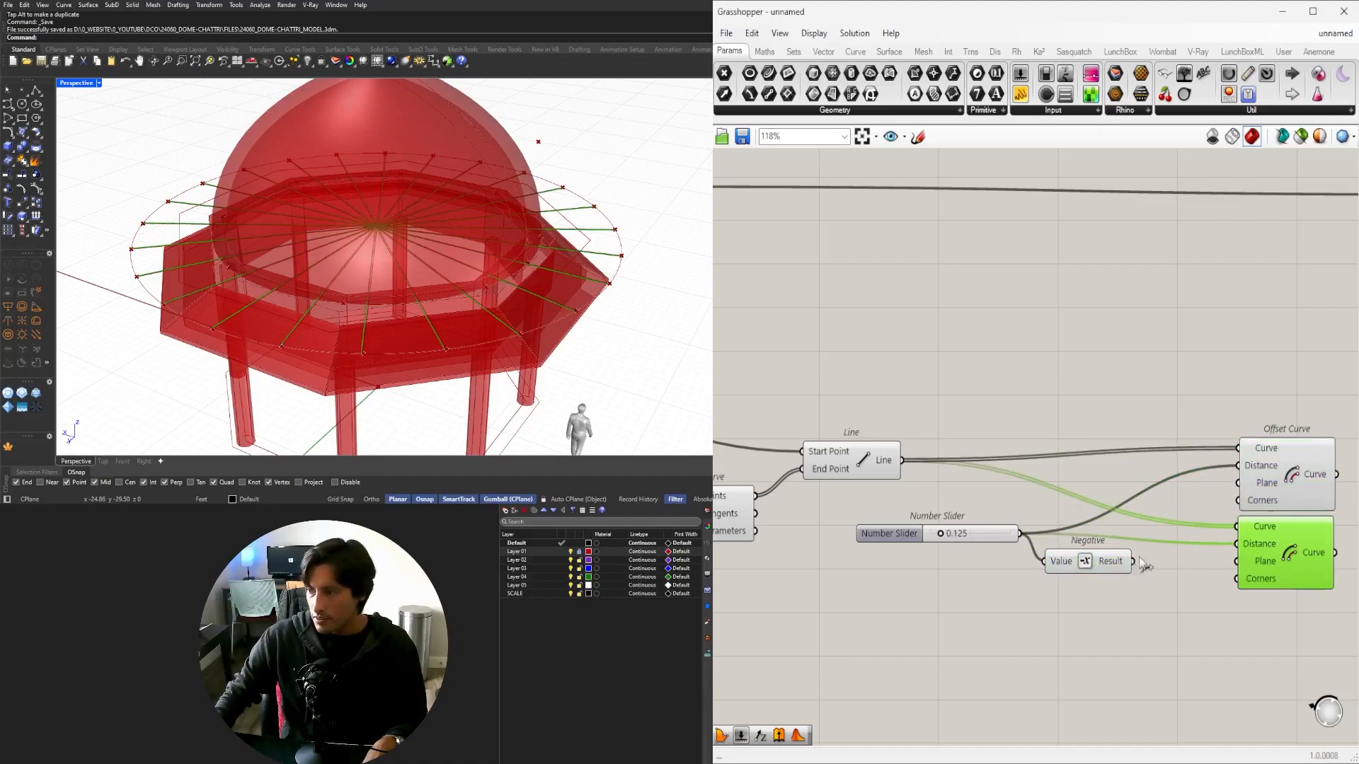
right_click_drag(1240, 552, 987, 563)
left_click(1225, 619)
mouse_move(1154, 632)
left_mouse_down()
mouse_move(1043, 475)
mouse_move(1161, 506)
left_mouse_up()
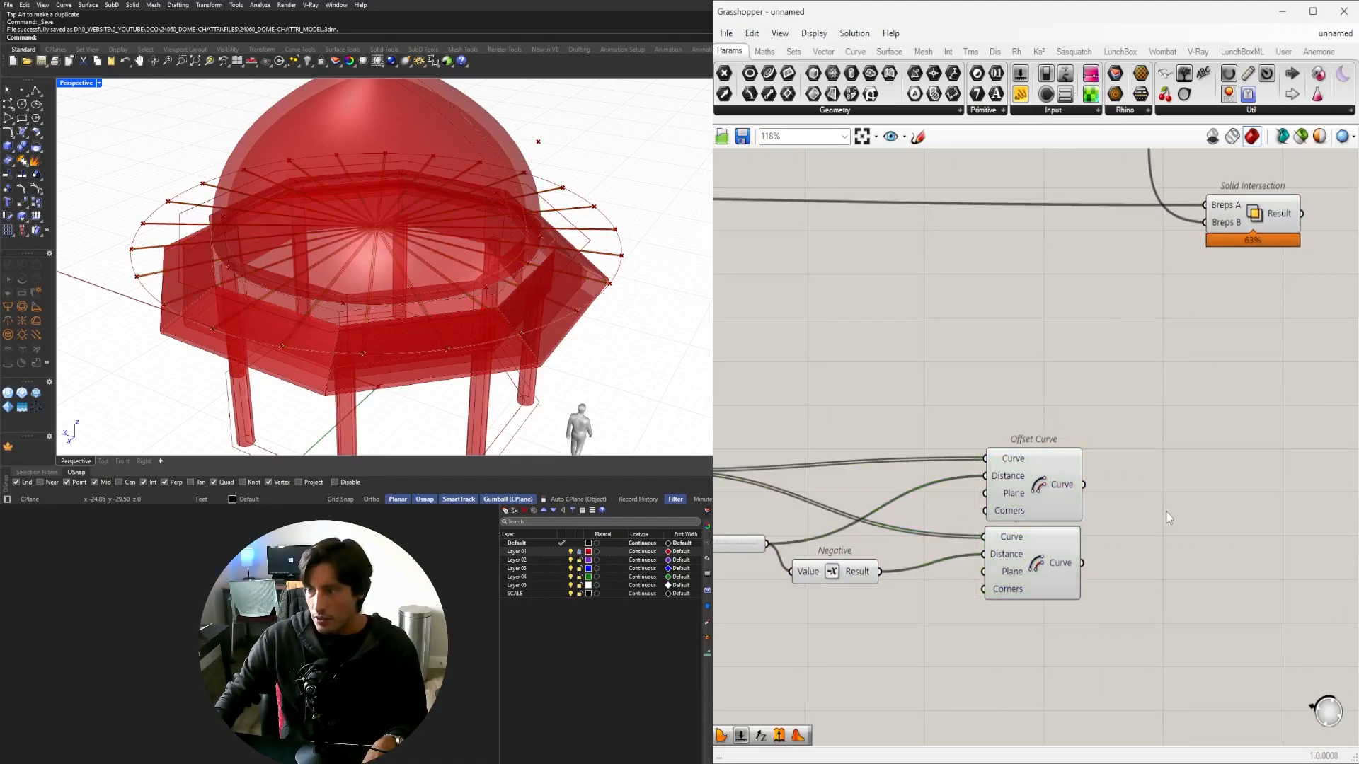
Add a Loft component taking both Offset Curve outputs as its Curves.
double_click(1166, 511)
type("LOFT")
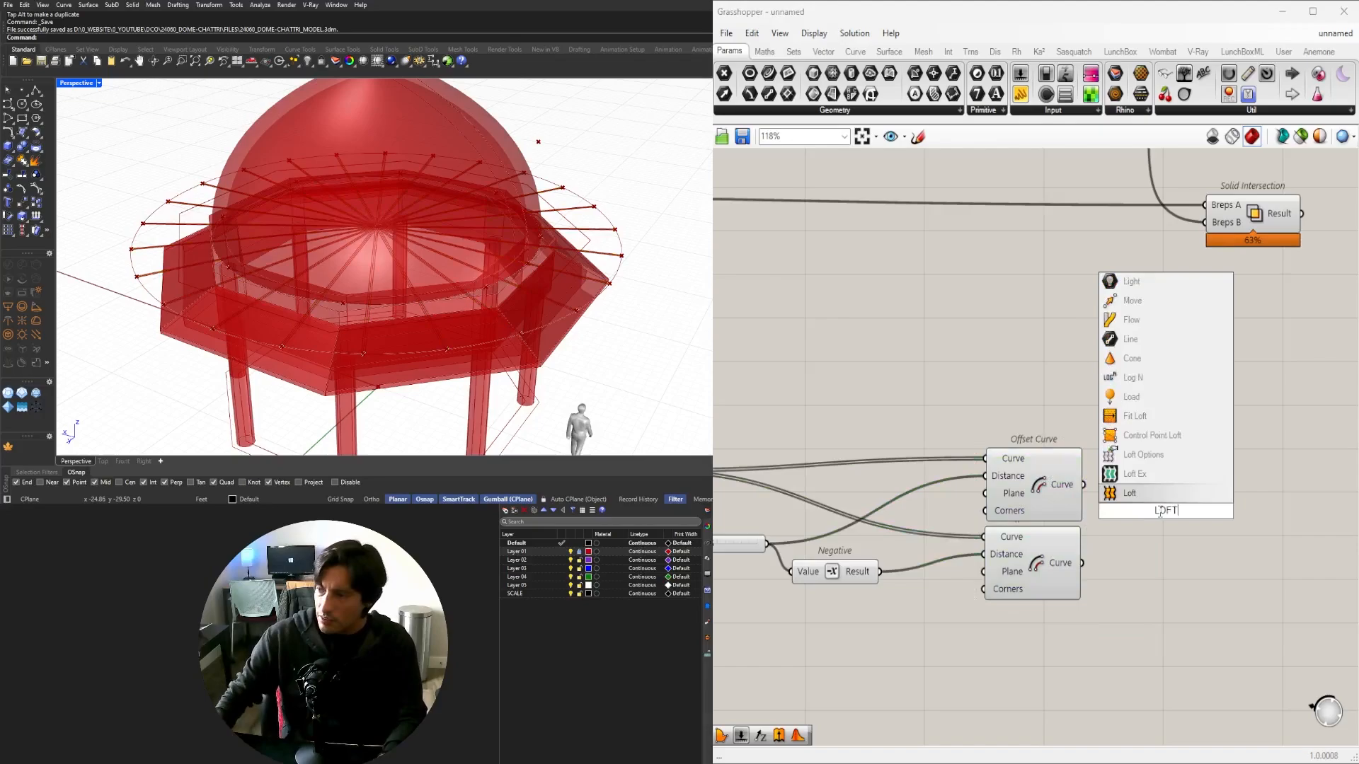
key("Escape")
scroll(1080, 545, "up", 4)
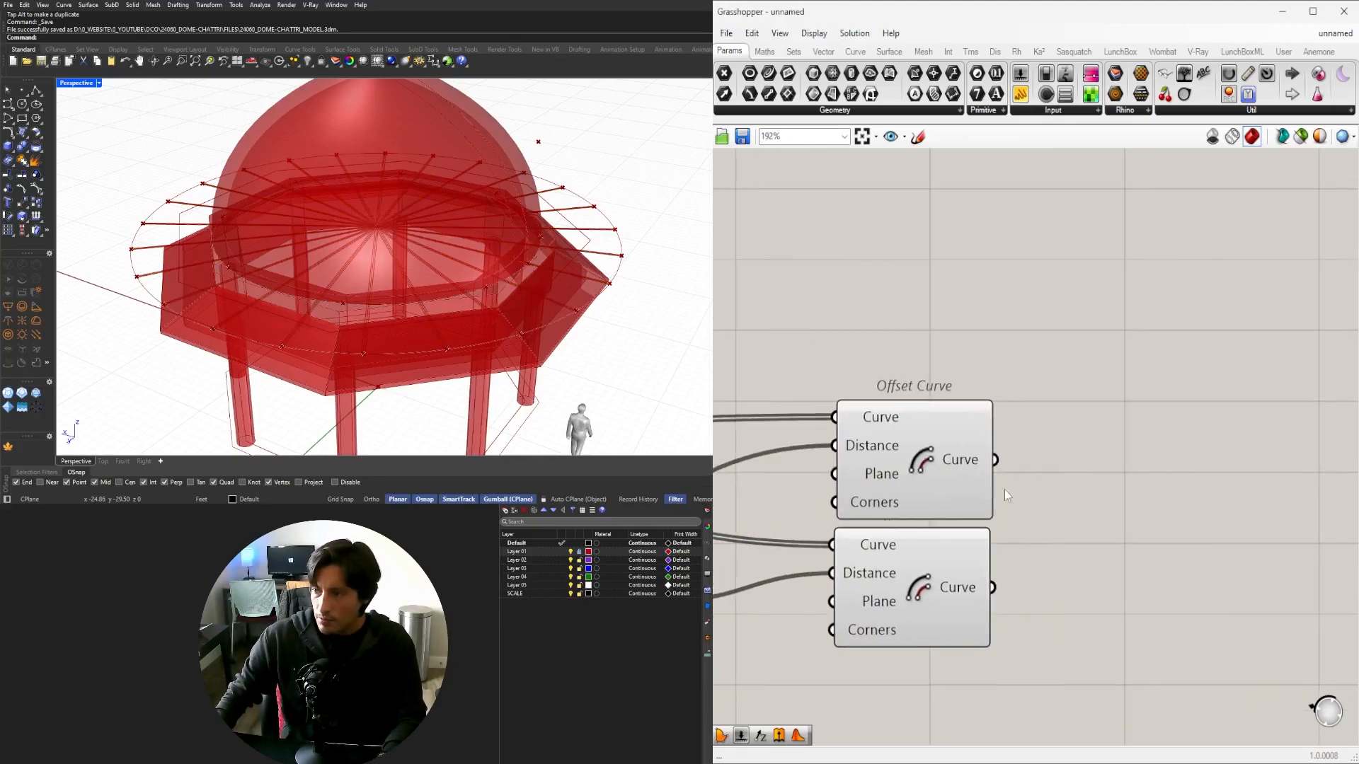
double_click(1112, 539)
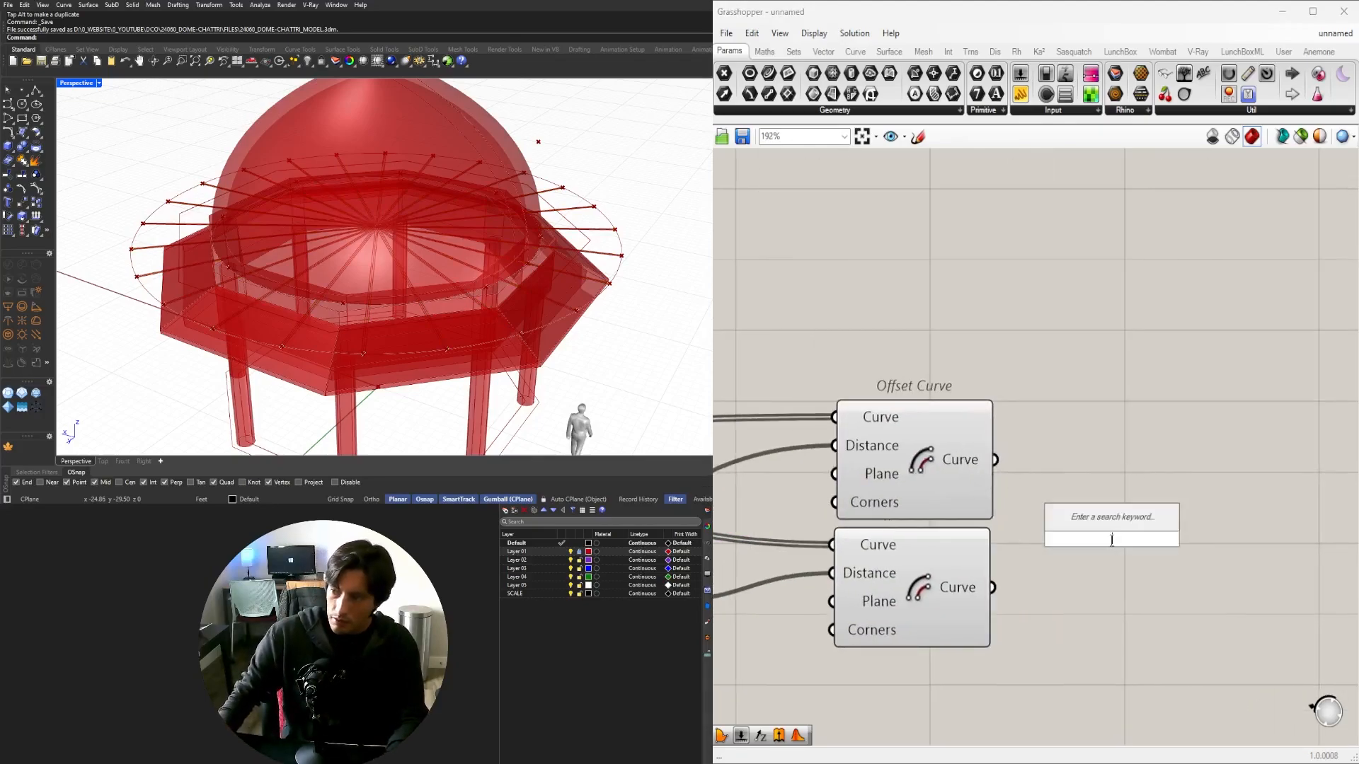
type("LOF")
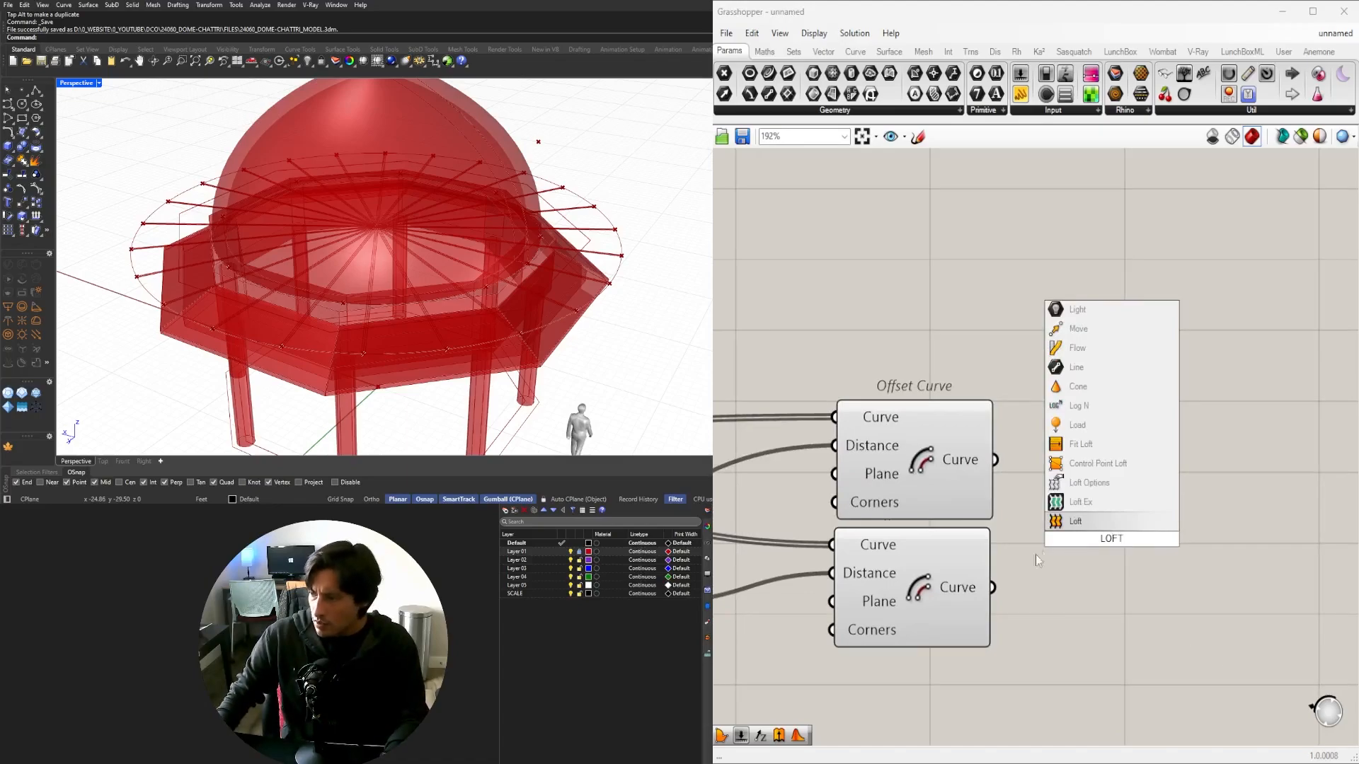
type("T")
key("Return")
left_click_drag(996, 461, 1137, 562)
scroll(382, 350, "up", 5)
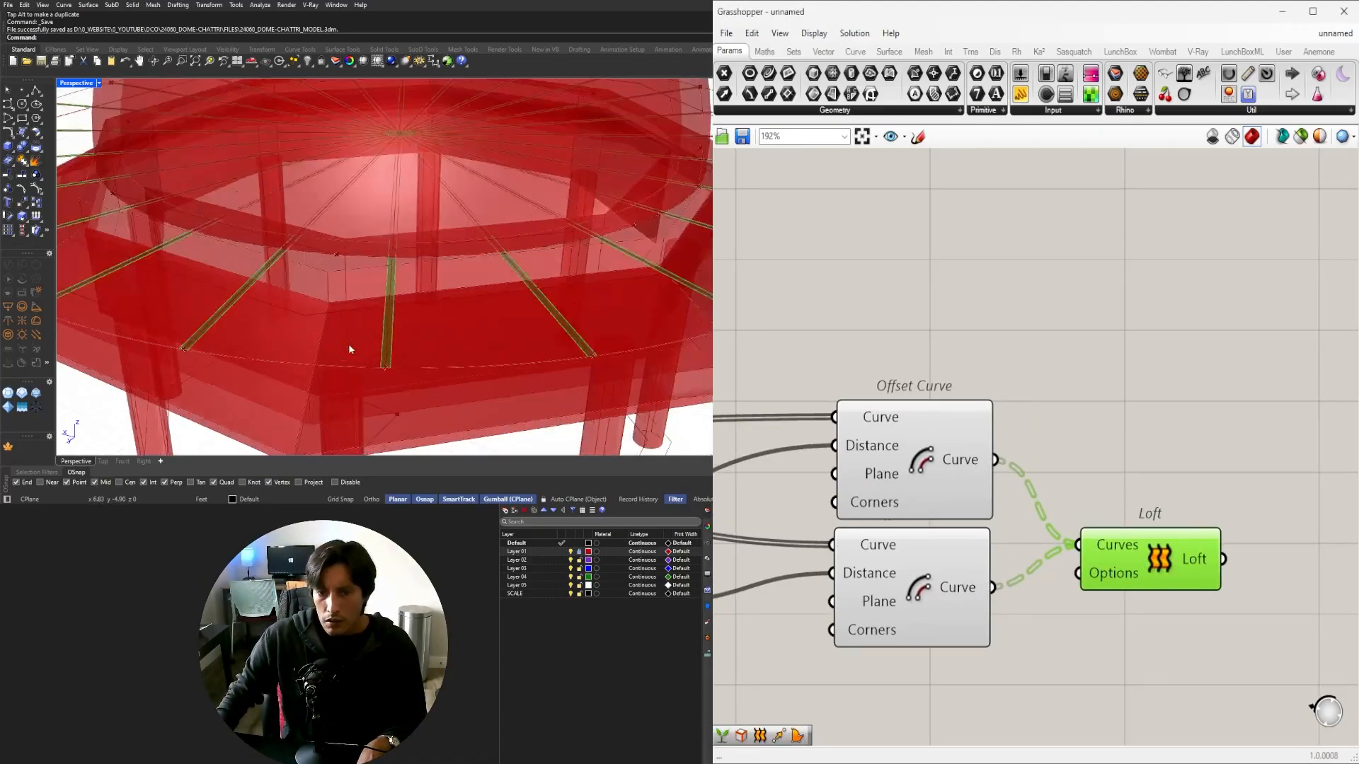
scroll(389, 358, "down", 4)
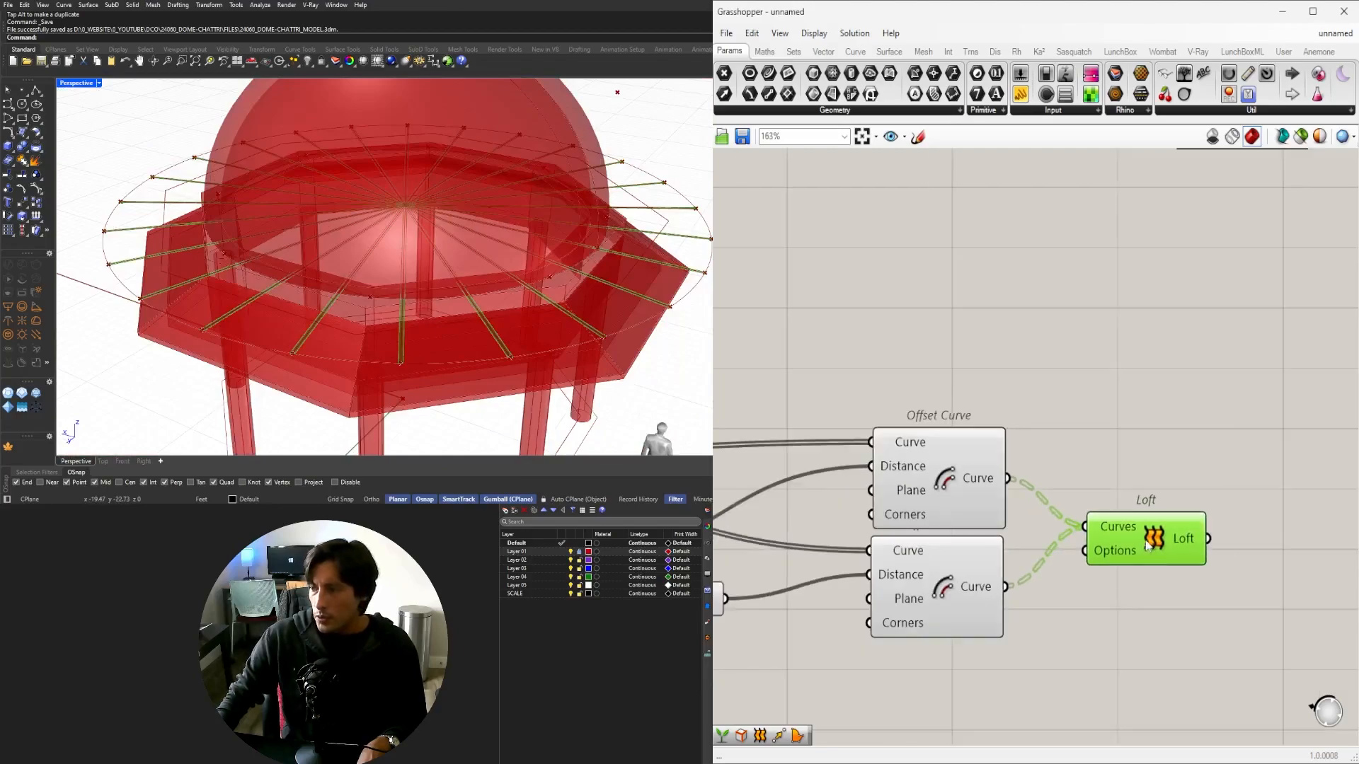
scroll(1143, 576, "down", 2)
Add Region Union fed by Loft's result, with its Curves input flattened.
double_click(1143, 576)
type("REG")
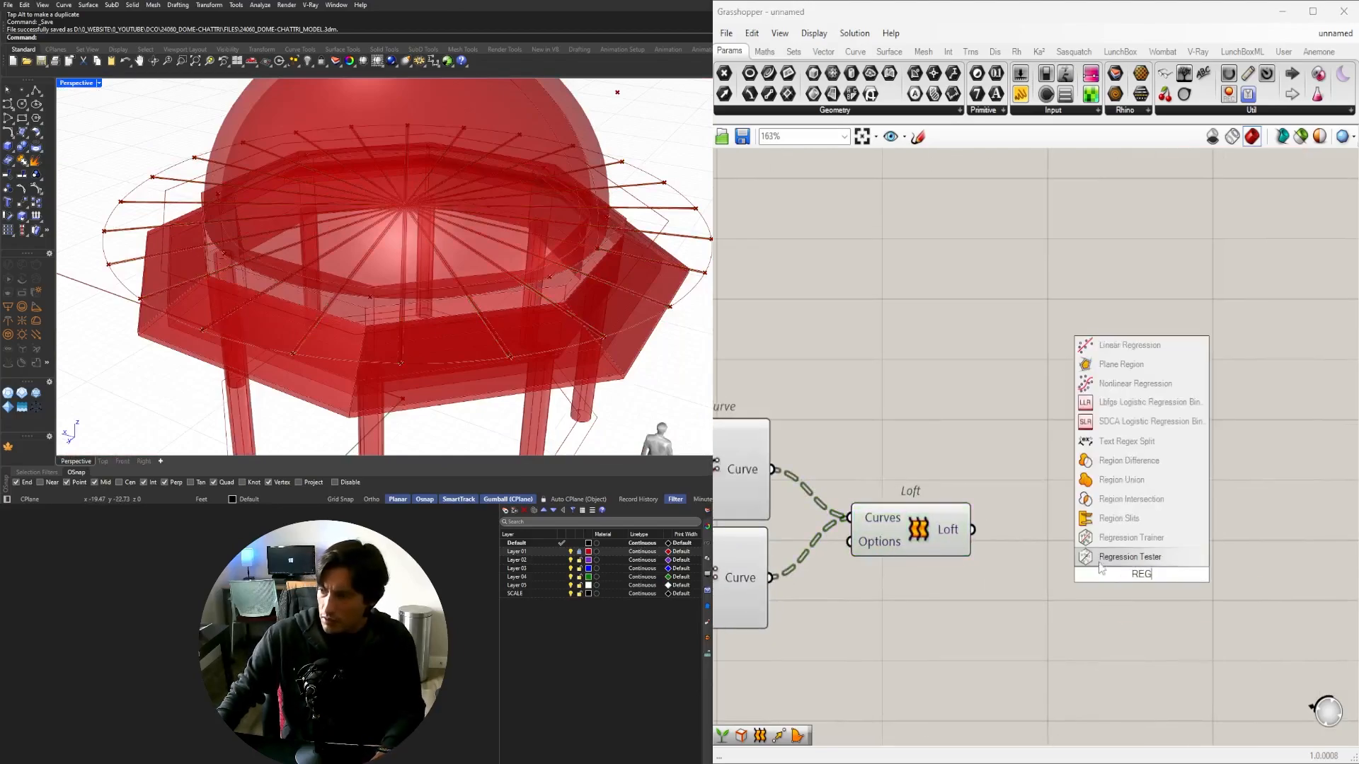
left_click(1118, 479)
left_click_drag(973, 531, 1069, 545)
right_click(1046, 535)
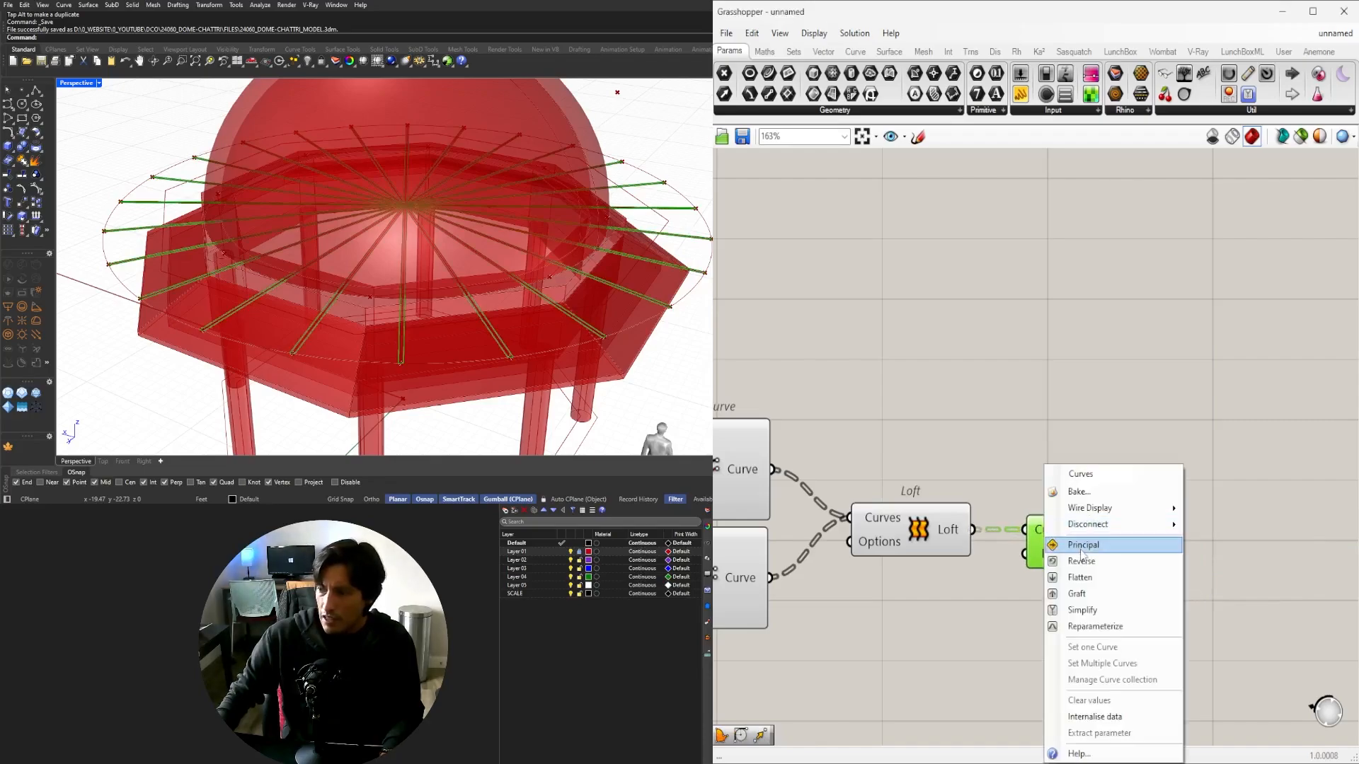
left_click(1080, 578)
Hide the previews of the slider, Negative, Offset Curves and Loft, then check Region Union's result.
scroll(351, 225, "up", 5)
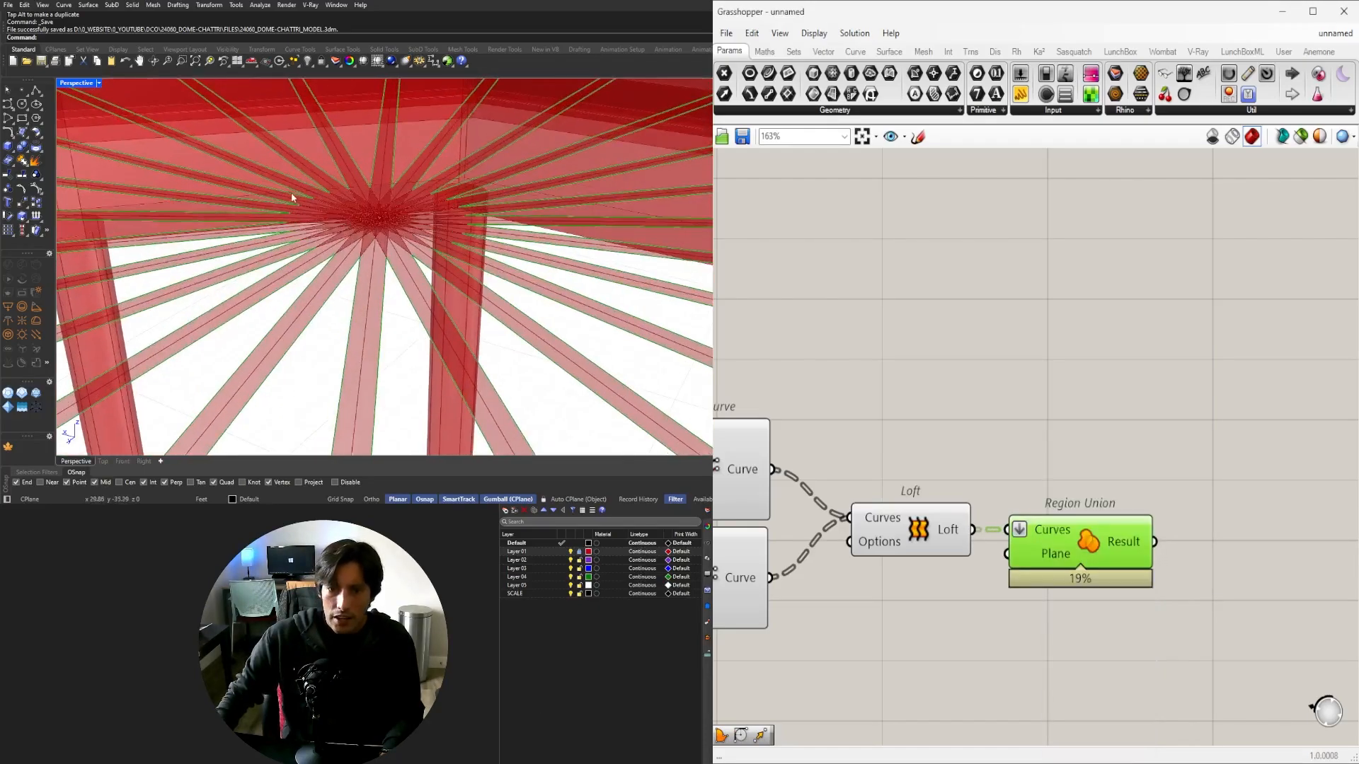
scroll(347, 154, "down", 6)
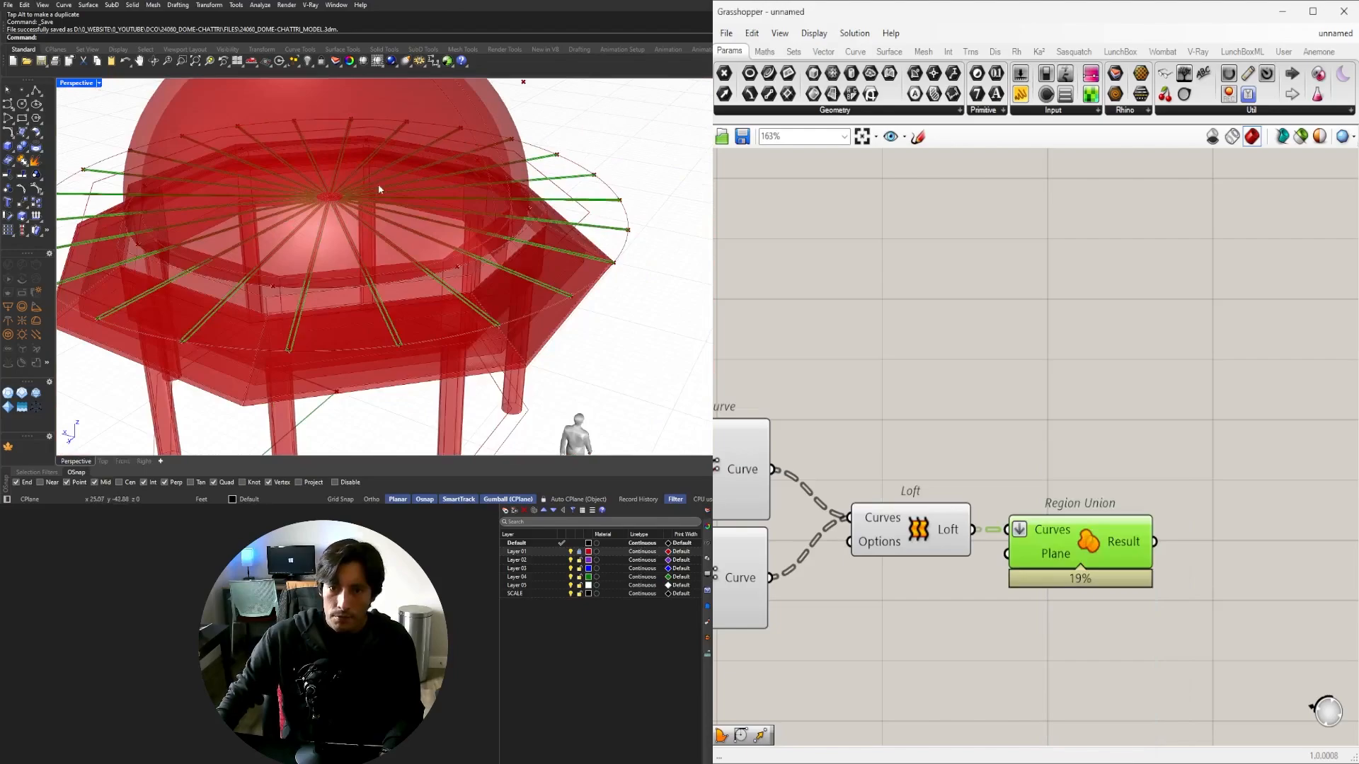
scroll(1203, 465, "down", 3)
left_click_drag(1132, 596, 967, 403)
left_click(1040, 338)
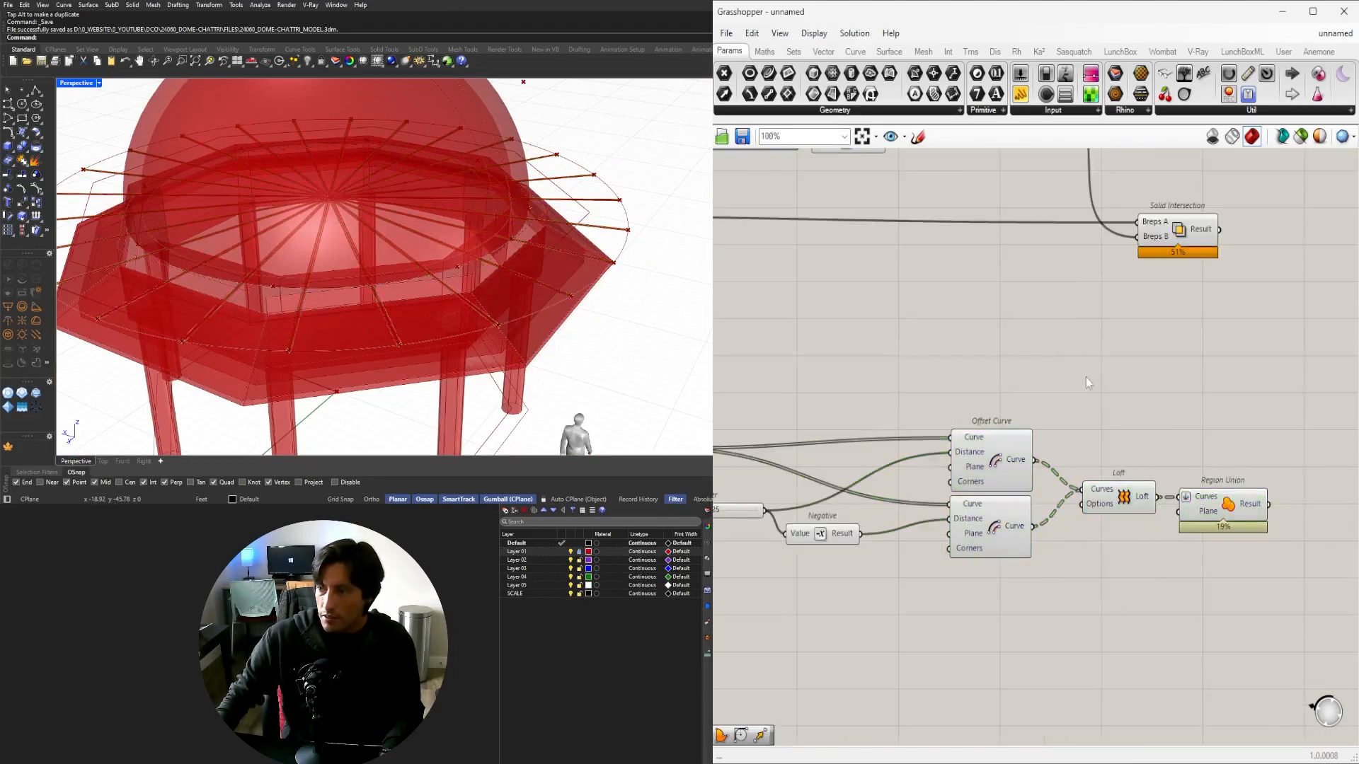
left_click_drag(1103, 548, 747, 385)
middle_click(806, 368)
left_click(850, 323)
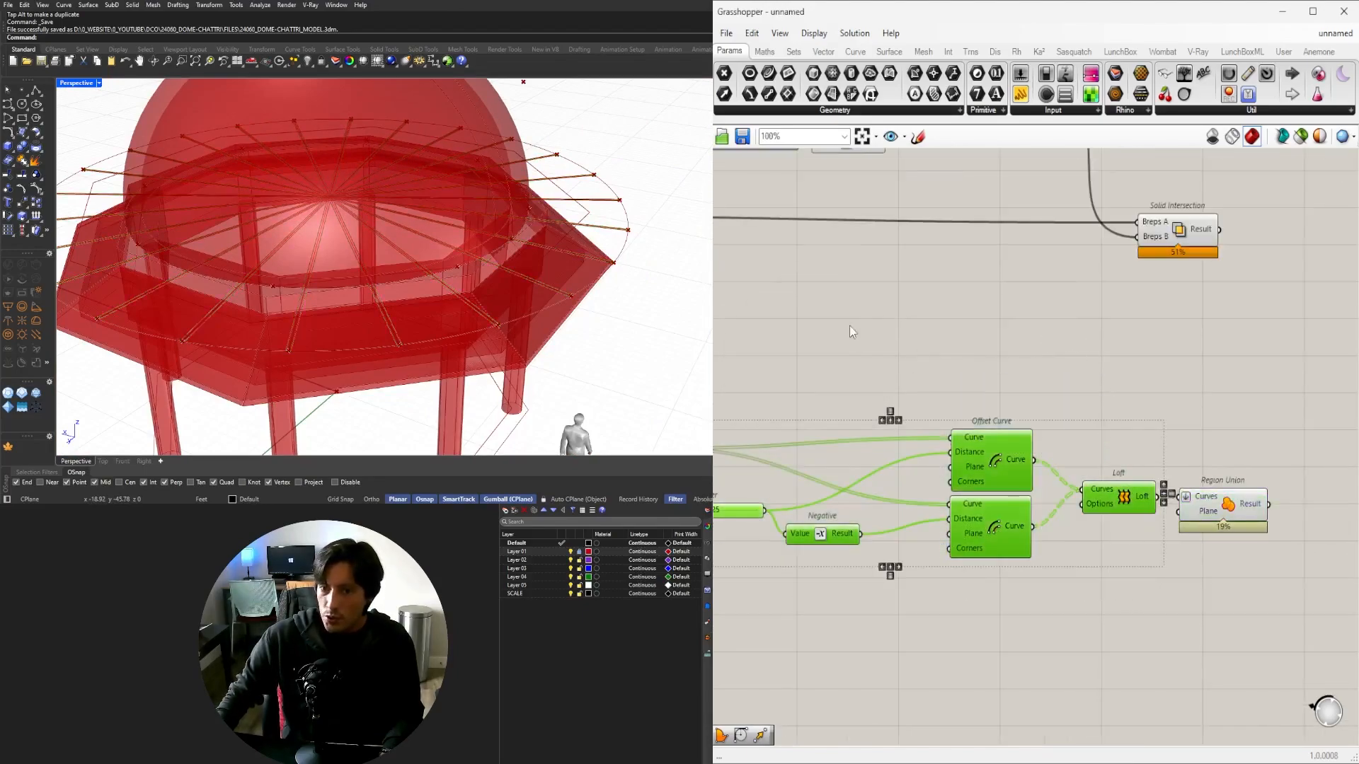
left_click(1245, 506)
scroll(1246, 506, "up", 4)
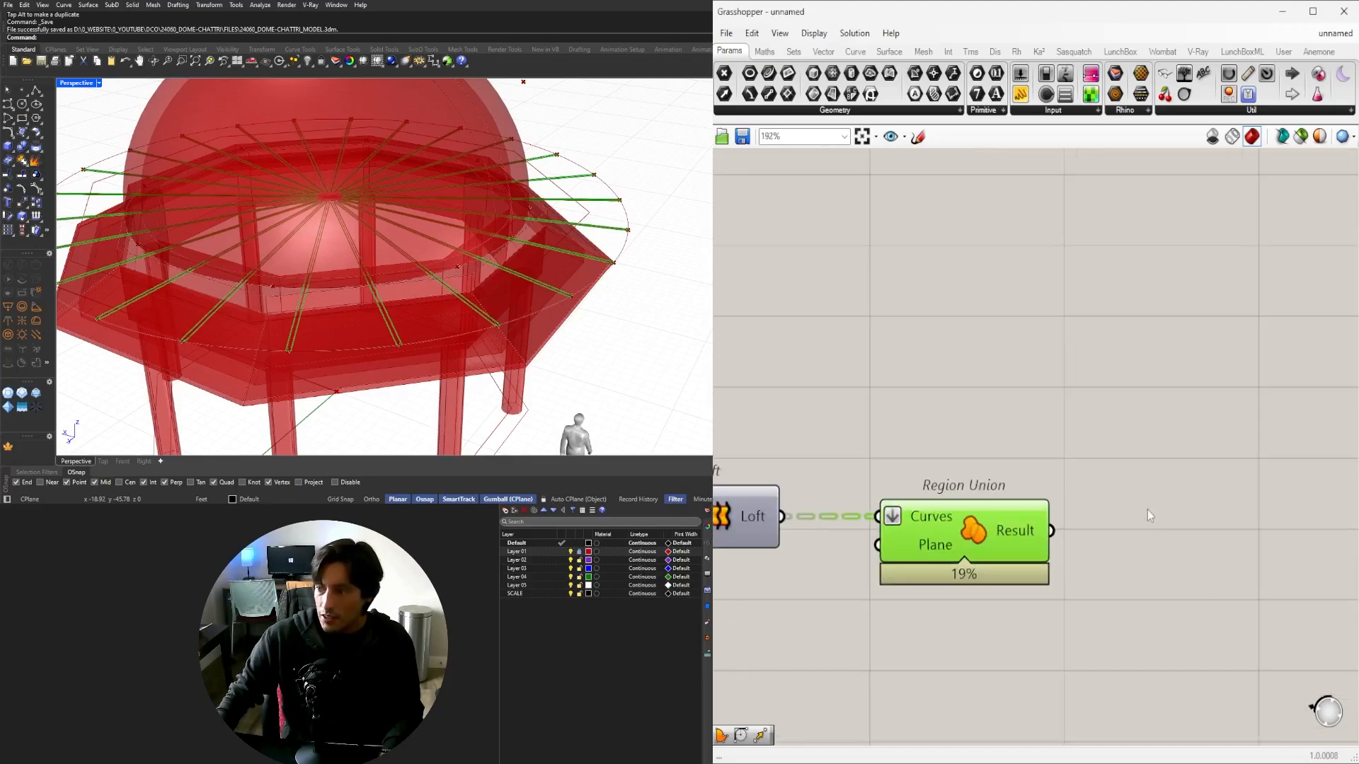
left_click(1149, 521)
Add Boundary Surfaces wired from Region Union's result.
double_click(1152, 538)
type("B")
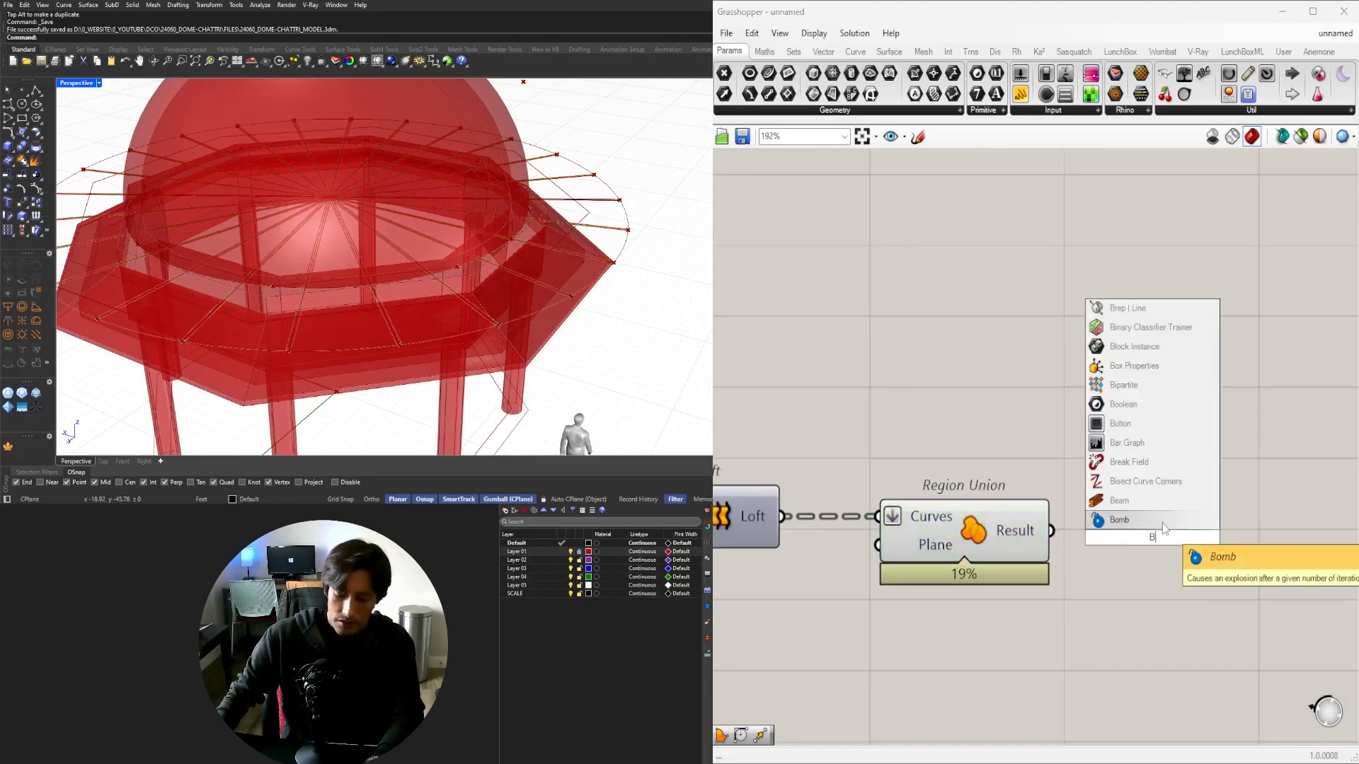
type("OUN")
left_click(1119, 522)
left_click_drag(1051, 531, 1074, 536)
left_click_drag(1105, 540, 1125, 535)
scroll(1107, 536, "down", 2)
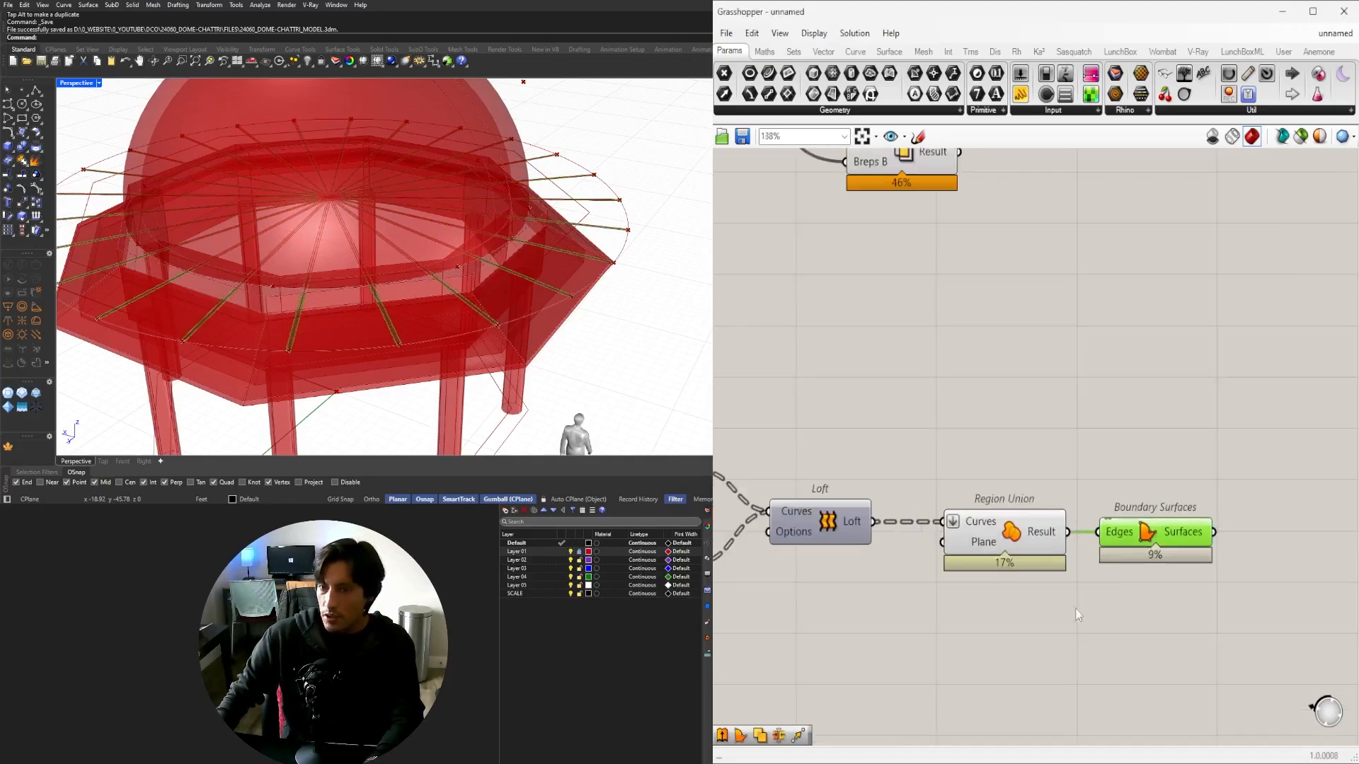
Hide the Loft and Region Union previews and inspect the boundary surface at eaves level.
left_click_drag(1075, 609, 832, 462)
key("space")
left_click(908, 409)
left_click(1052, 375)
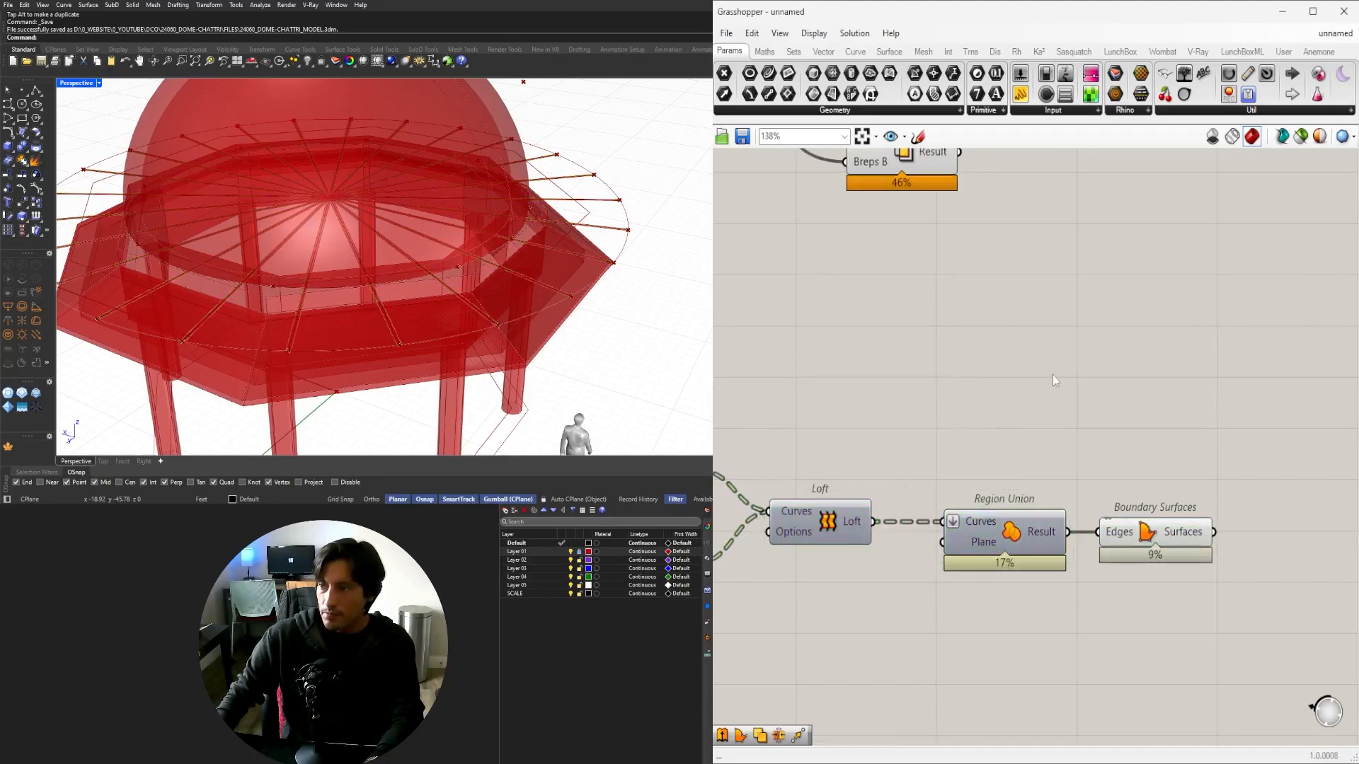
scroll(1034, 510, "down", 4)
left_click(1097, 528)
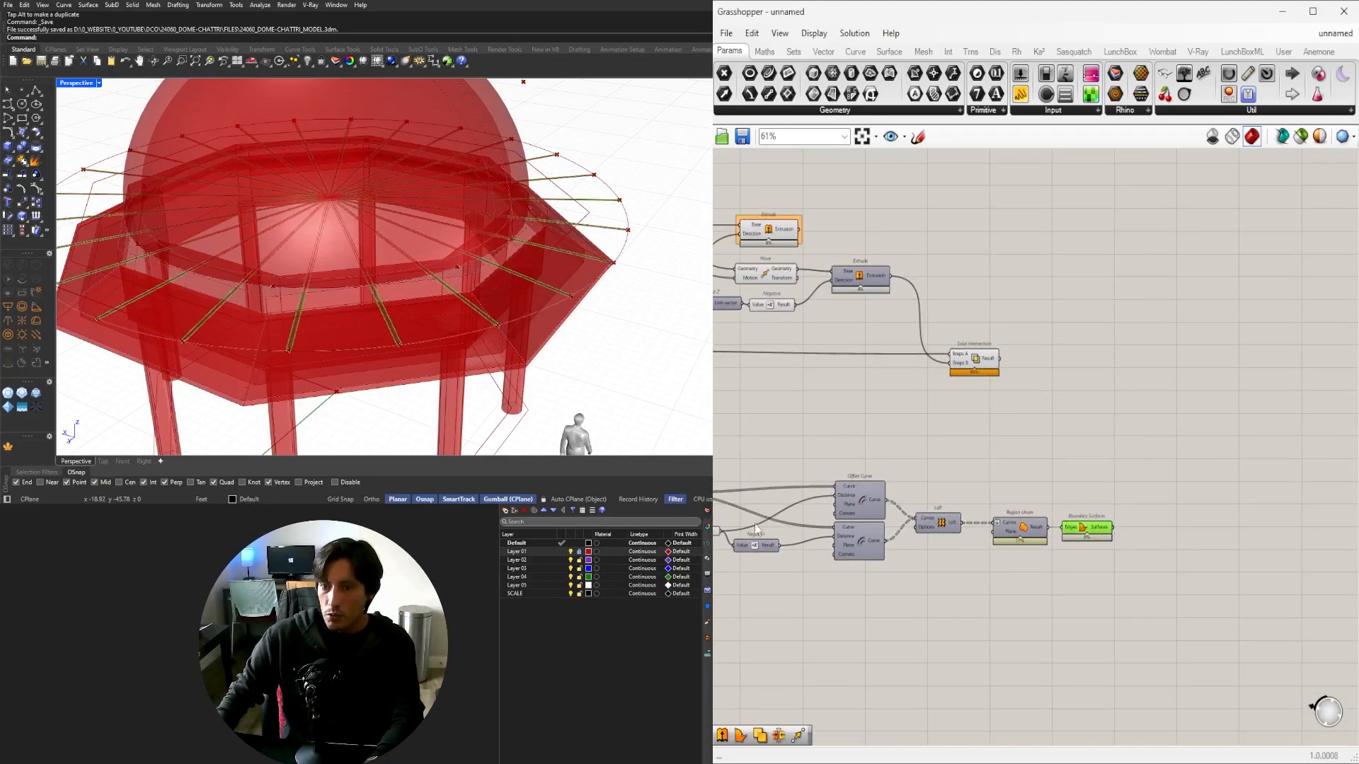
right_click_drag(754, 525, 1172, 483)
right_click_drag(556, 347, 598, 248)
right_click_drag(1077, 446, 1152, 493)
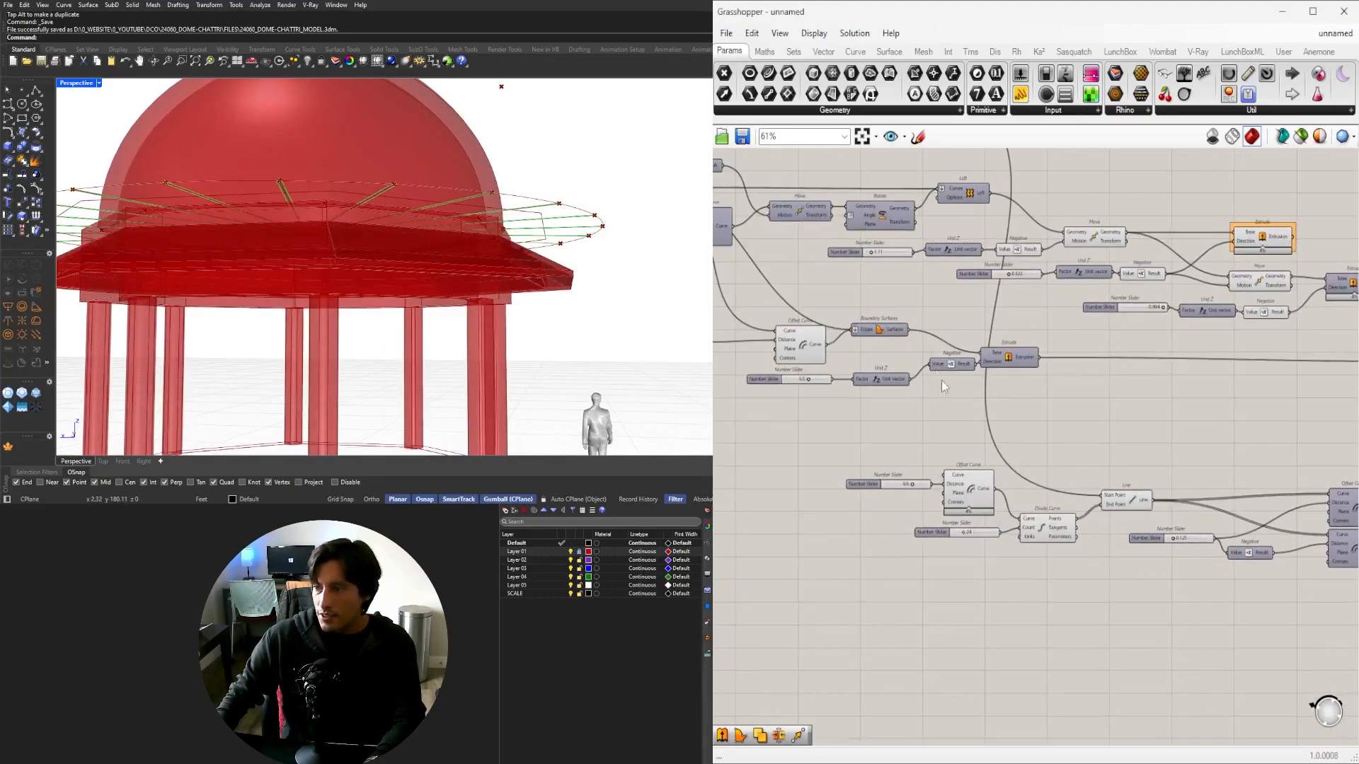
right_click_drag(941, 380, 1167, 406)
Feed the boundary surface into the lower Extrude's Base and turn on its preview.
scroll(1144, 401, "up", 4)
right_click_drag(1327, 415, 980, 419)
scroll(978, 419, "down", 3)
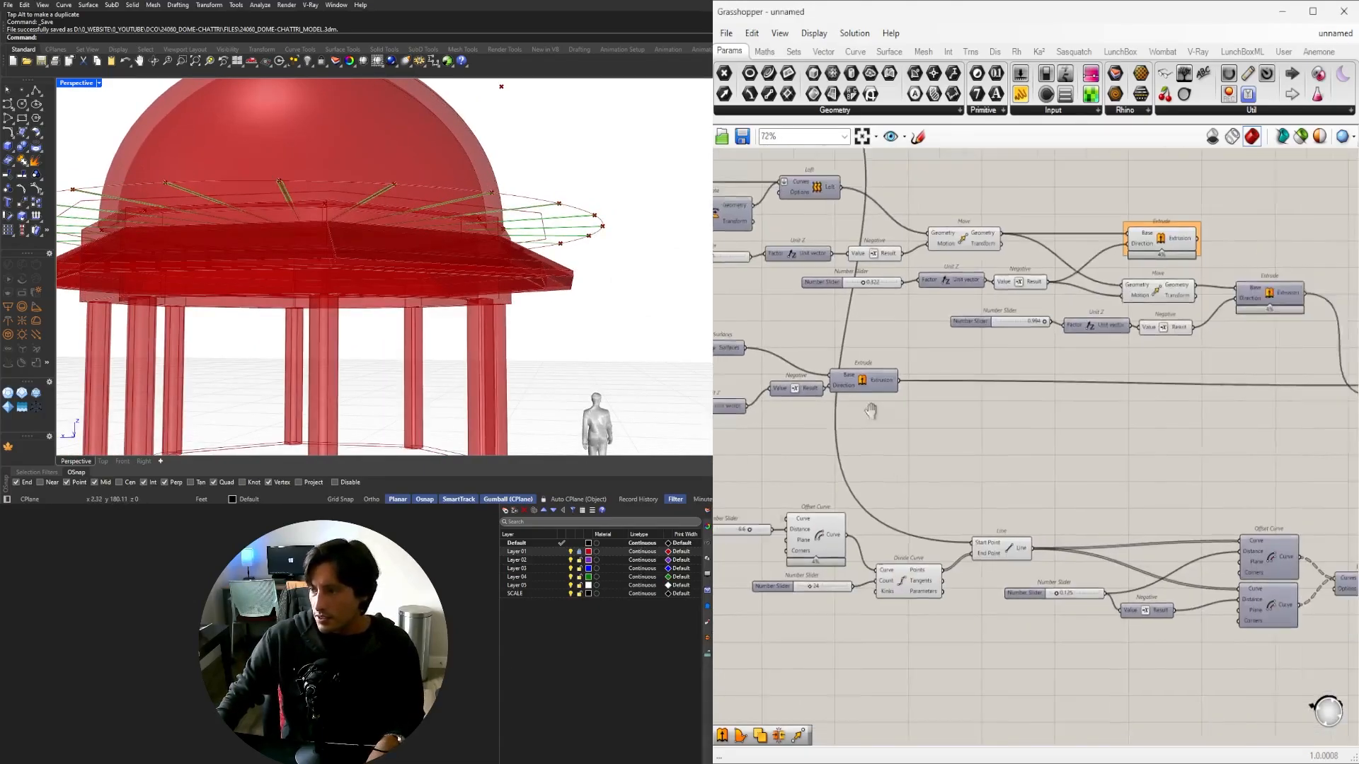
left_click(814, 378)
scroll(816, 382, "down", 2)
scroll(1246, 490, "up", 5)
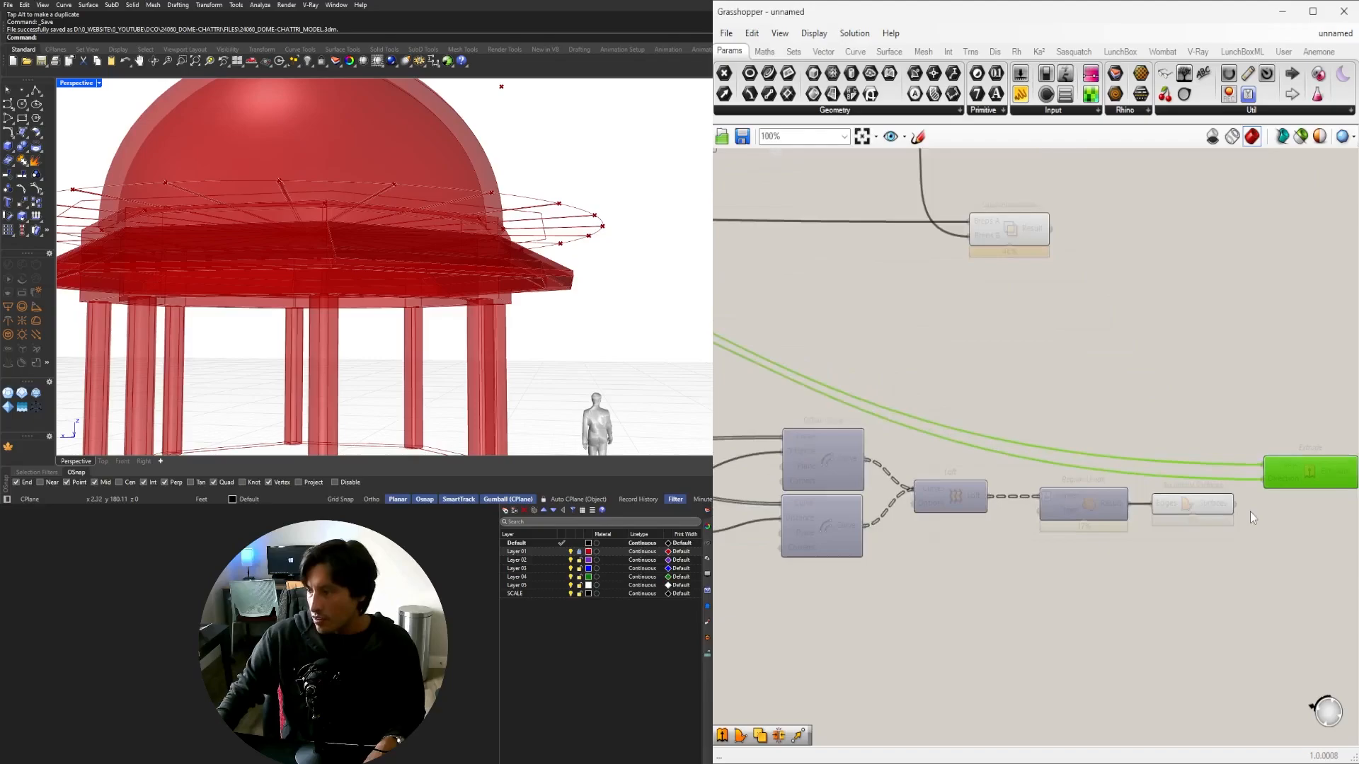
left_click_drag(1273, 445, 1272, 447)
right_click_drag(1347, 454, 1087, 476)
middle_click(1085, 475)
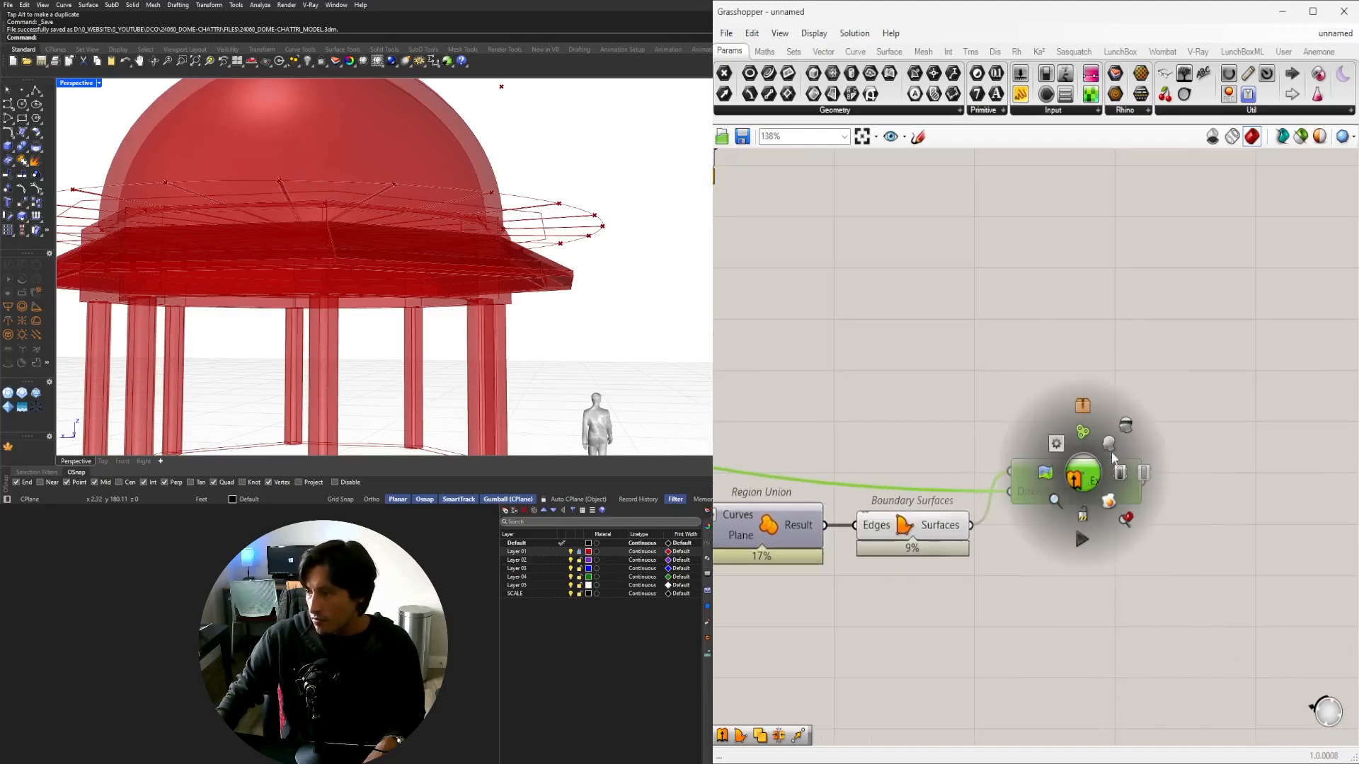
left_click(1114, 437)
right_click_drag(570, 329, 383, 312)
Hide the Region Union and Boundary Surfaces previews, leaving Extrude and Solid Intersection selected.
left_click(936, 406)
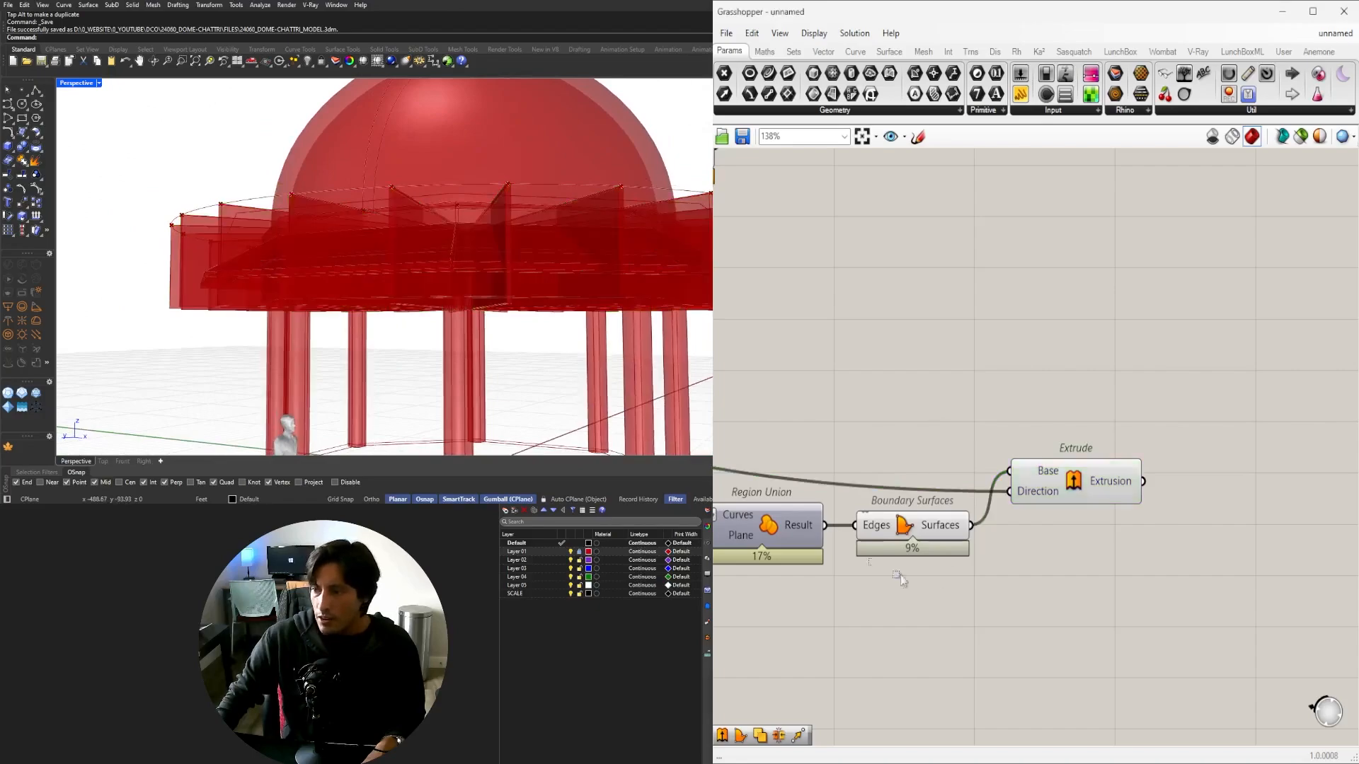
left_click_drag(898, 574, 803, 471)
middle_click(838, 448)
left_click(867, 415)
left_click(1079, 471, "shift")
scroll(1104, 467, "down", 3)
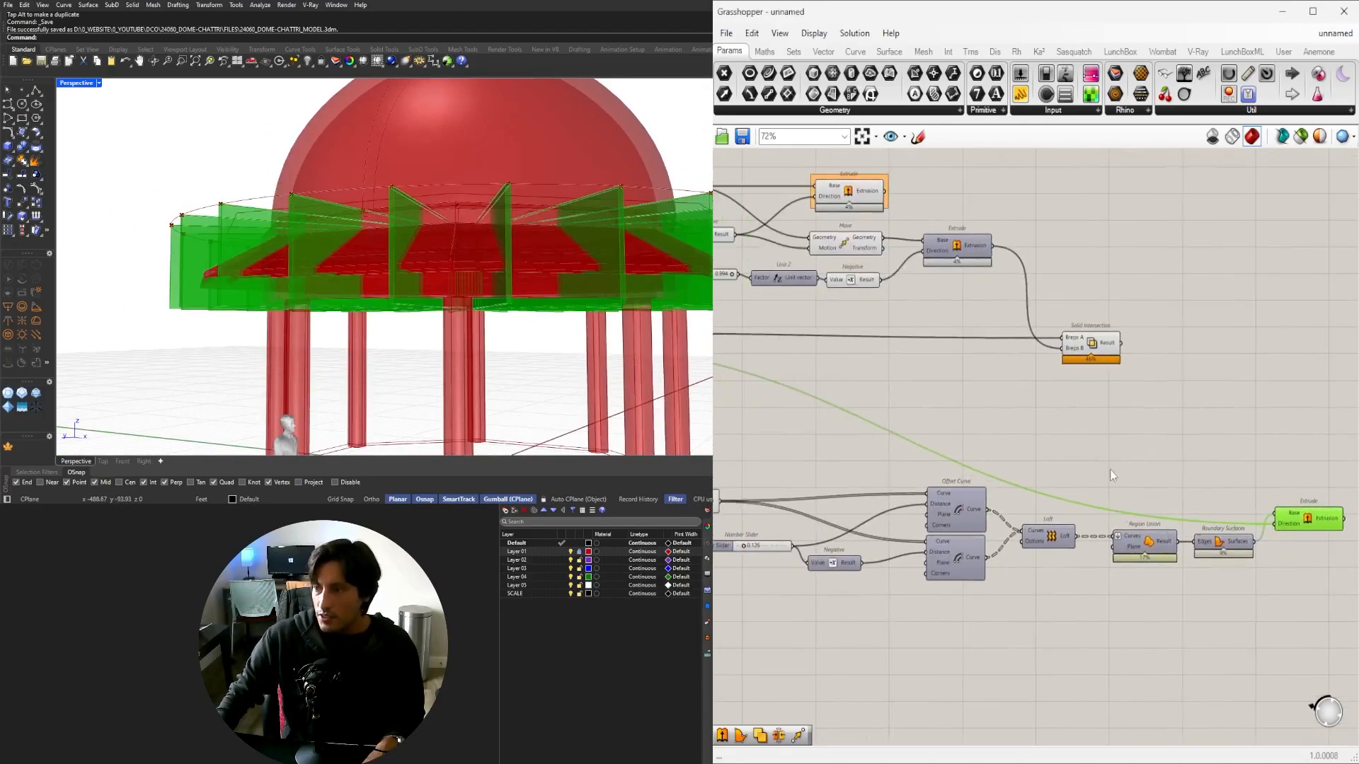
left_click(1097, 343, "shift")
right_click_drag(1236, 415, 1021, 420)
double_click(1047, 429)
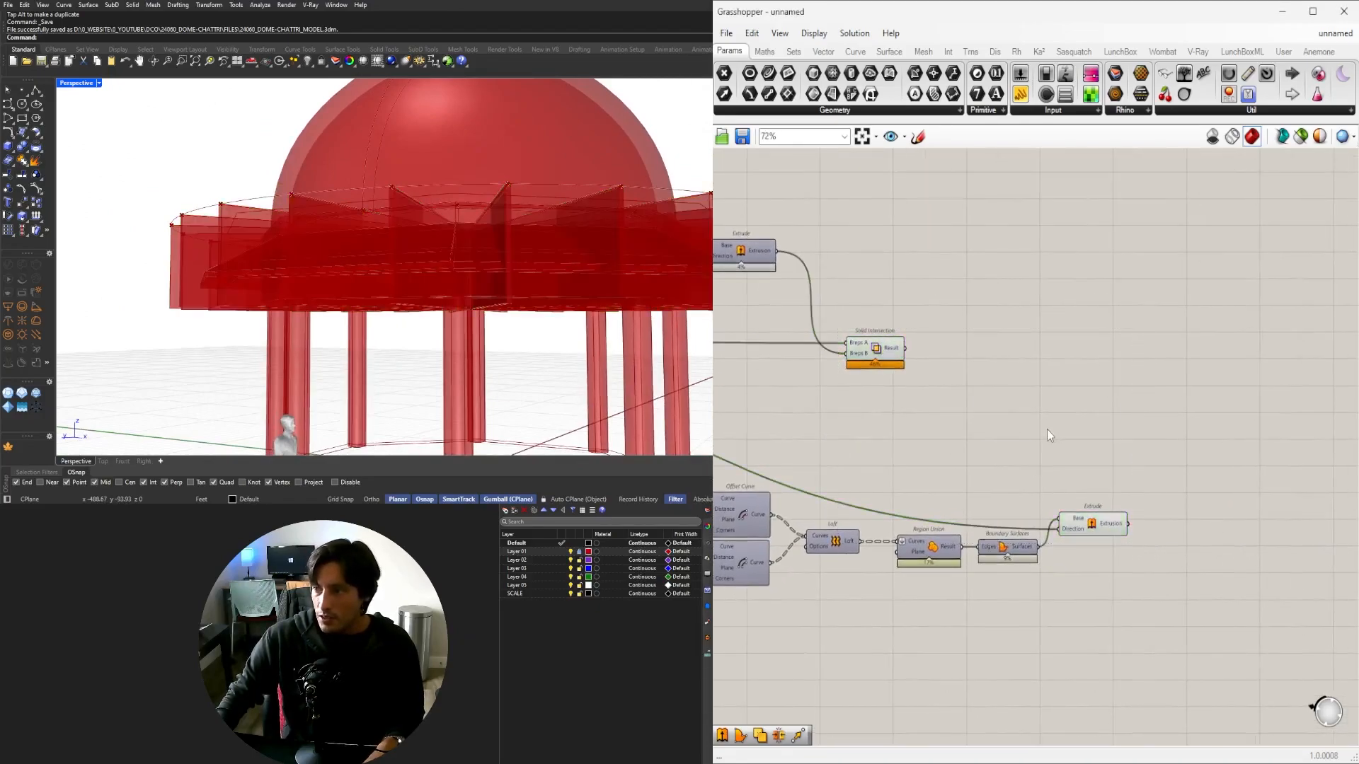
type("R")
key("Escape")
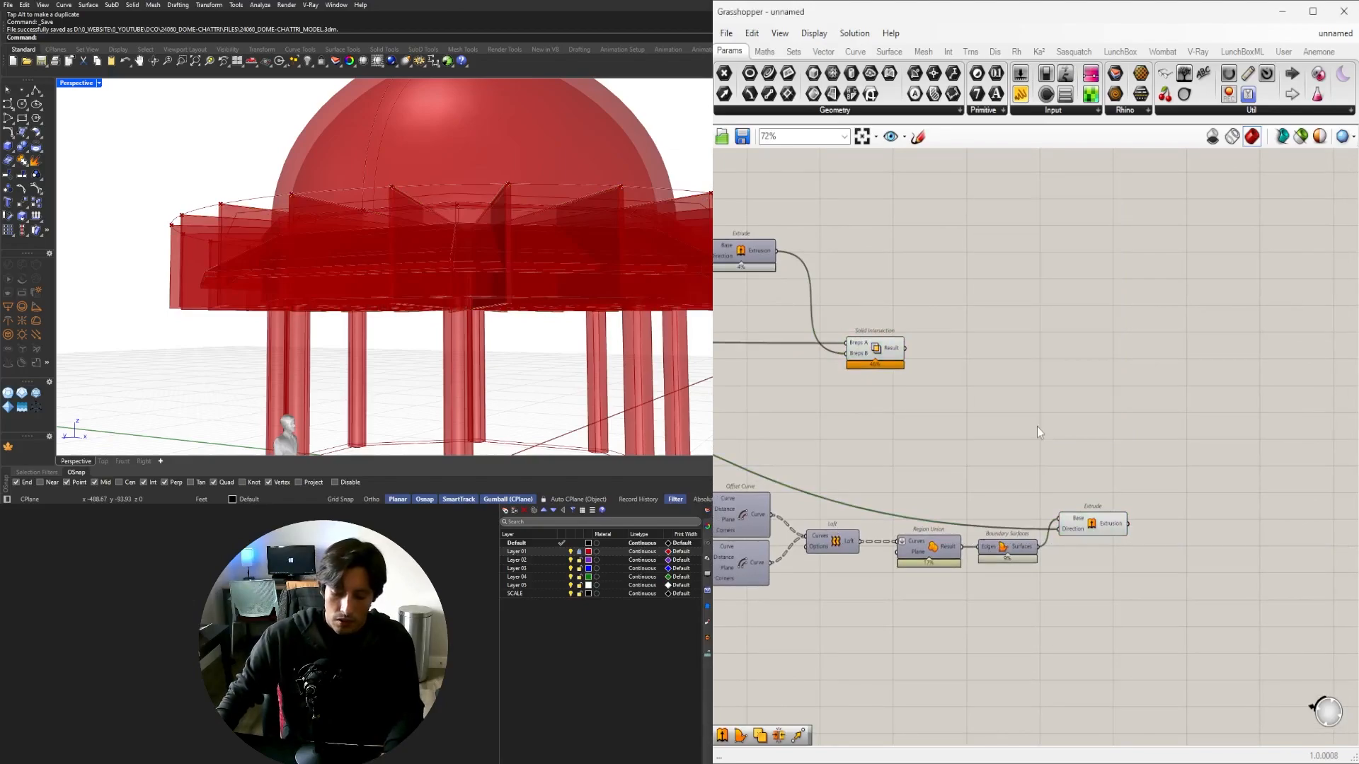
double_click(1038, 427)
Add a second Solid Intersection combining Extrude with the earlier intersection result in Breps B.
type("S")
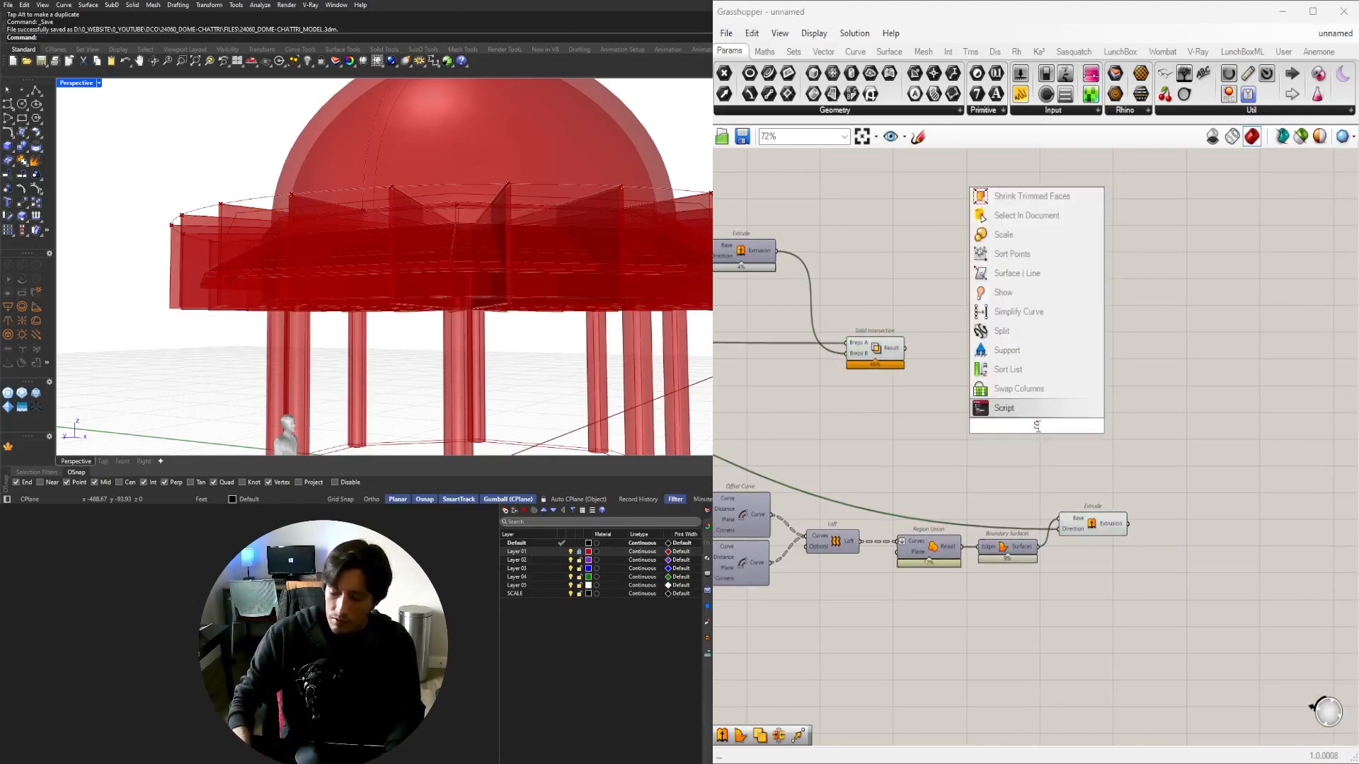
type("OLID")
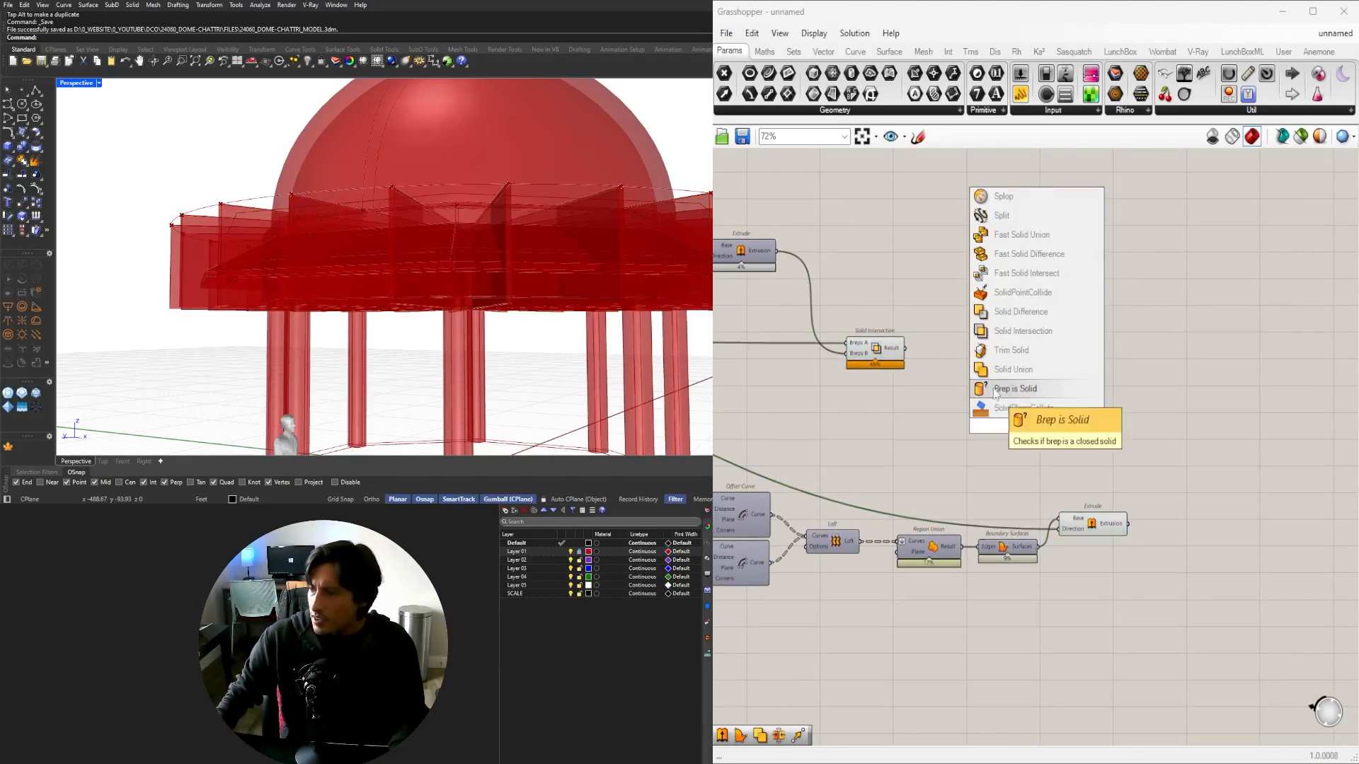
left_click(1029, 338)
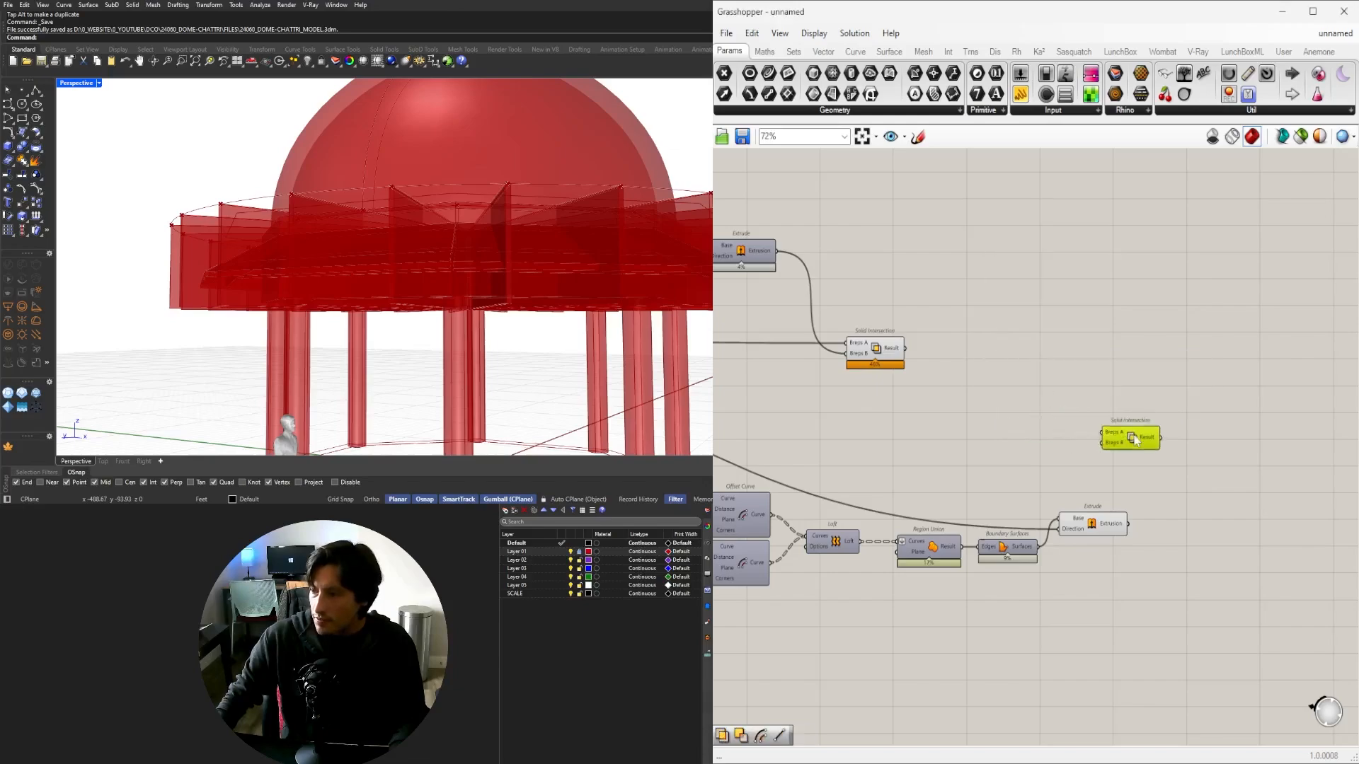
left_click(1105, 531)
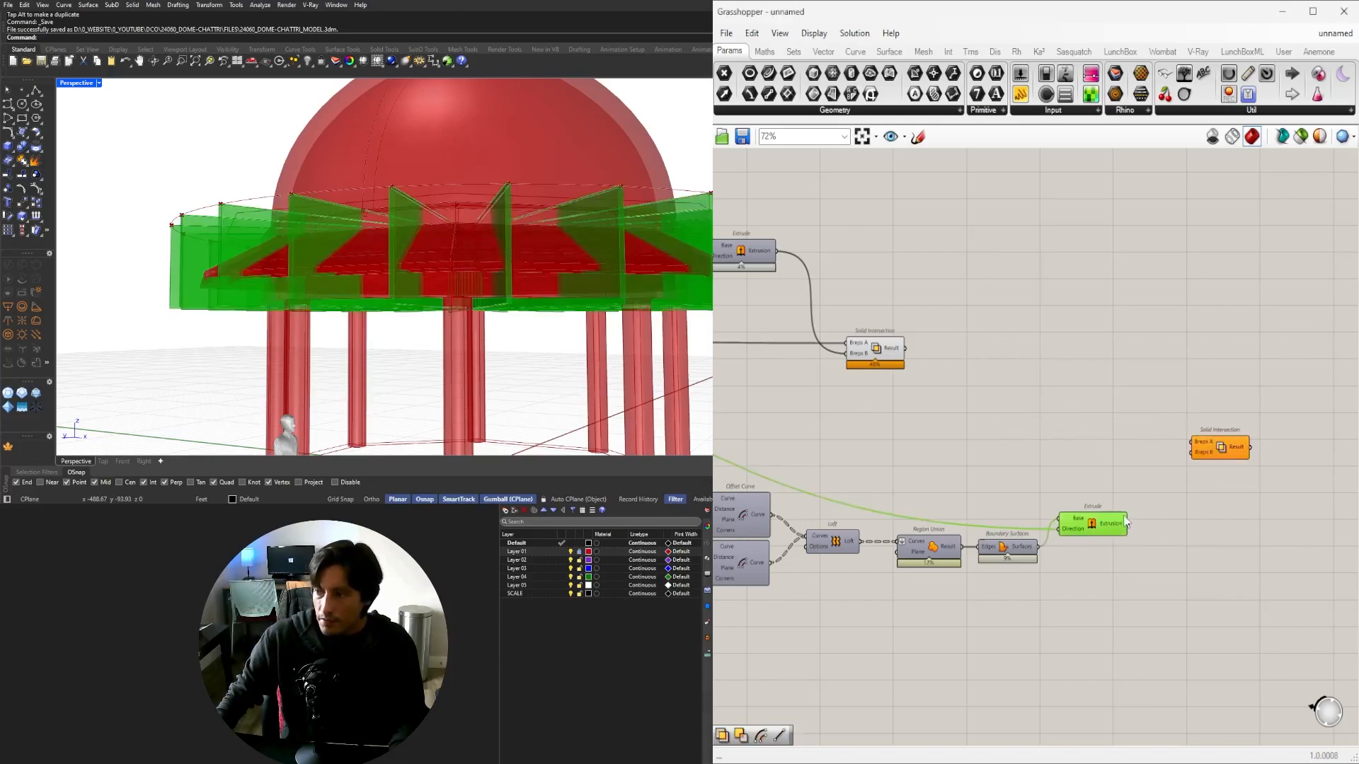
left_click(876, 354)
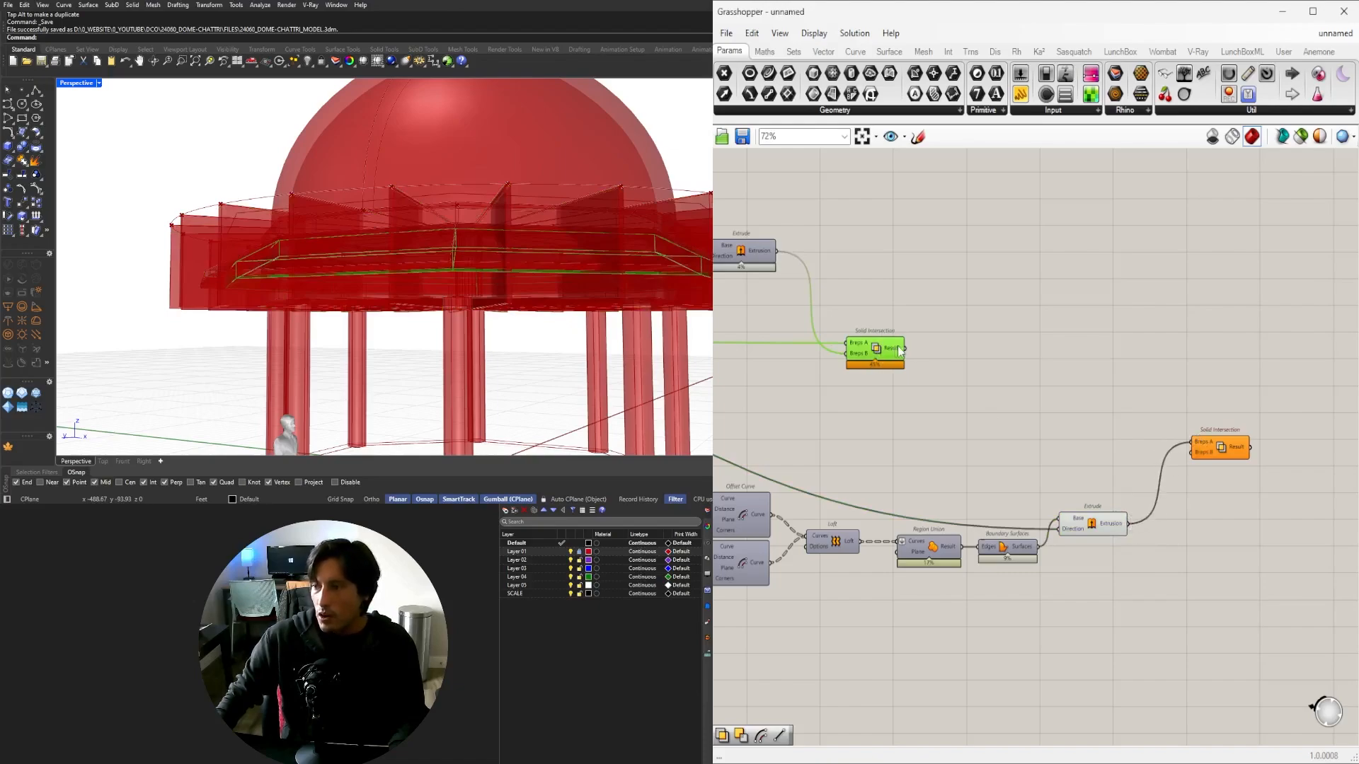
left_click_drag(1080, 447, 1210, 488)
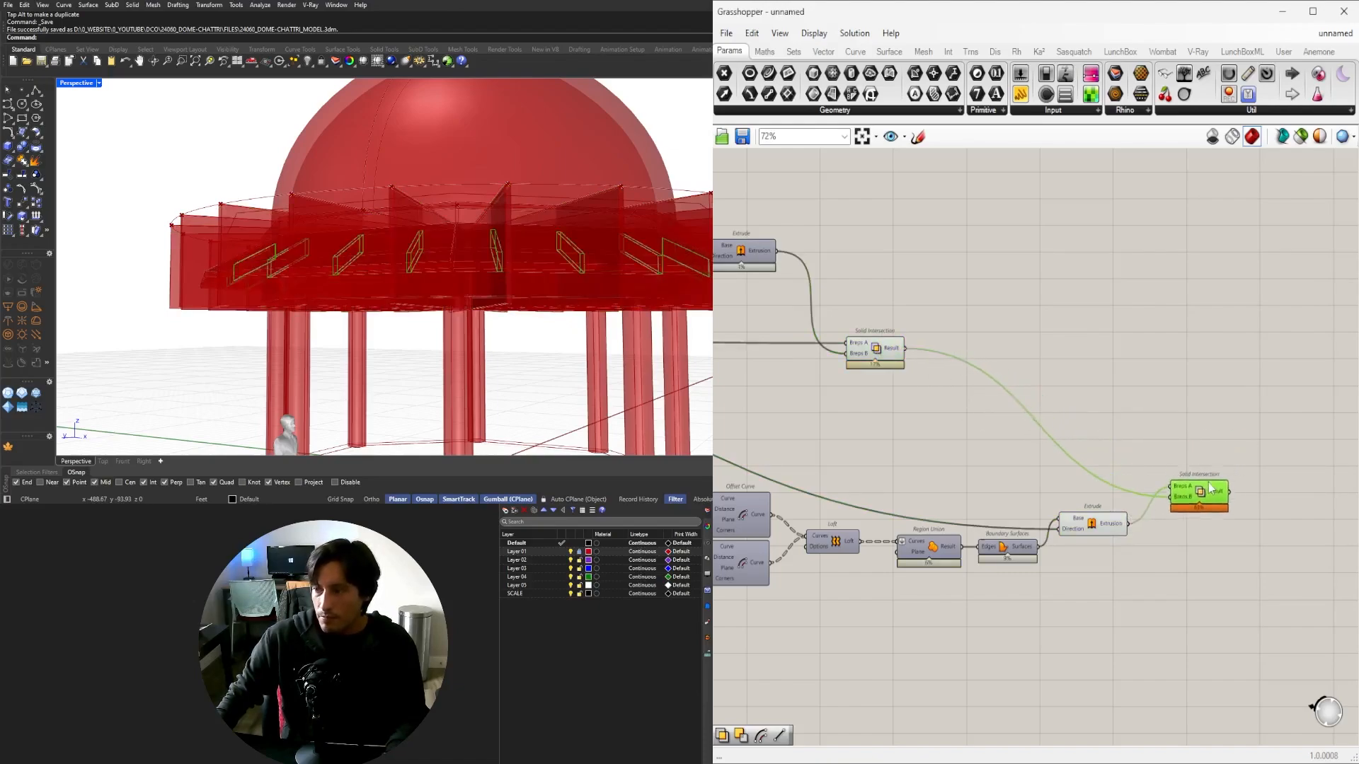
Turn off the previews of the five bracket-chain components.
scroll(1088, 582, "down", 2)
left_click_drag(1090, 604, 907, 375)
middle_click(928, 379)
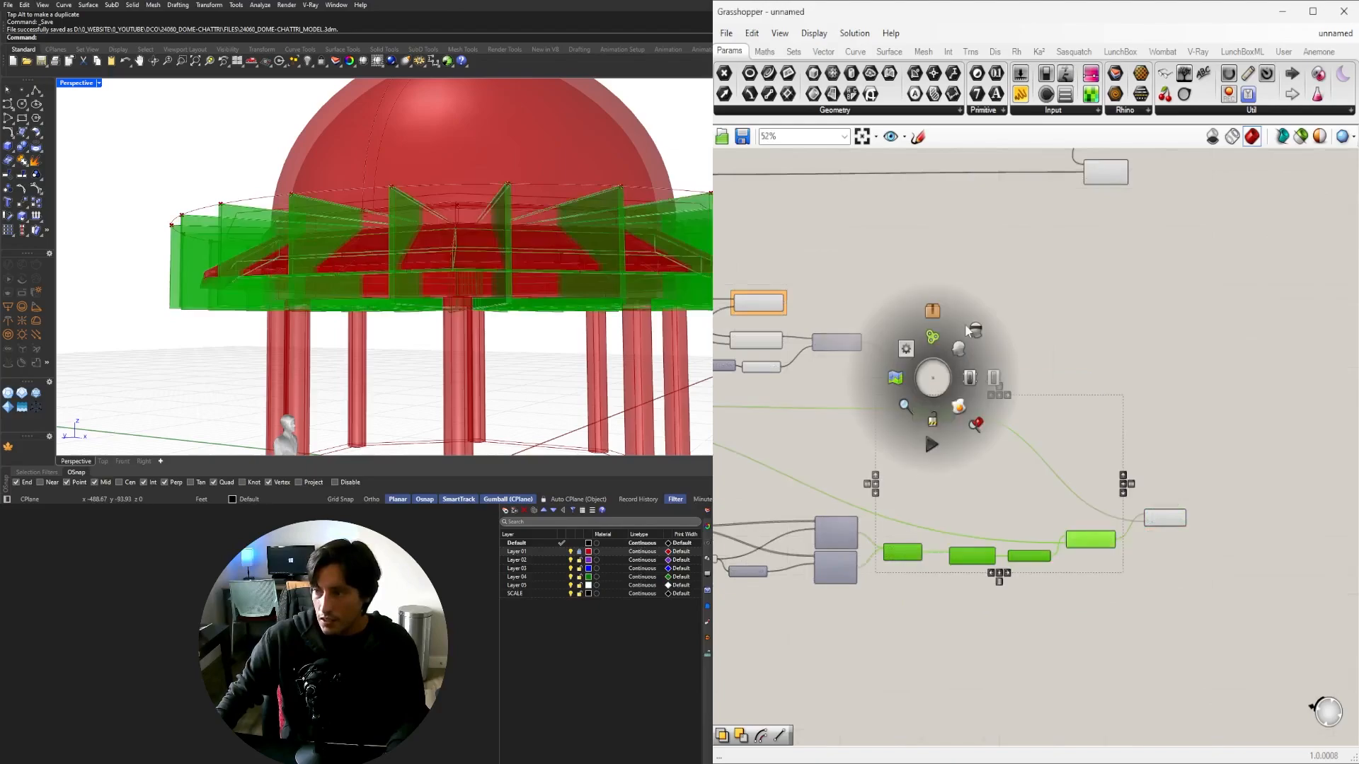
left_click(976, 331)
Move a block of components up and to the right on the canvas.
right_click_drag(909, 492, 1138, 486)
scroll(1138, 486, "down", 1)
left_click(1036, 632)
scroll(1036, 632, "up", 3)
right_click_drag(1036, 632, 1266, 571)
scroll(1231, 552, "down", 4)
left_click_drag(1266, 524, 903, 467)
scroll(984, 451, "up", 3)
left_click(796, 494)
right_click_drag(796, 494, 981, 488)
scroll(960, 507, "up", 3)
Reposition the Number Slider and Negative components down-left.
left_click_drag(1076, 583, 905, 524)
left_click(929, 555)
scroll(942, 545, "down", 2)
right_click_drag(944, 559, 1065, 555)
Turn off the previews of seven more intermediate components.
left_click_drag(1140, 624, 797, 380)
middle_click(875, 370)
left_click(920, 323)
right_click_drag(1201, 396, 1096, 416)
scroll(1096, 415, "down", 3)
right_click_drag(1302, 377, 1084, 460)
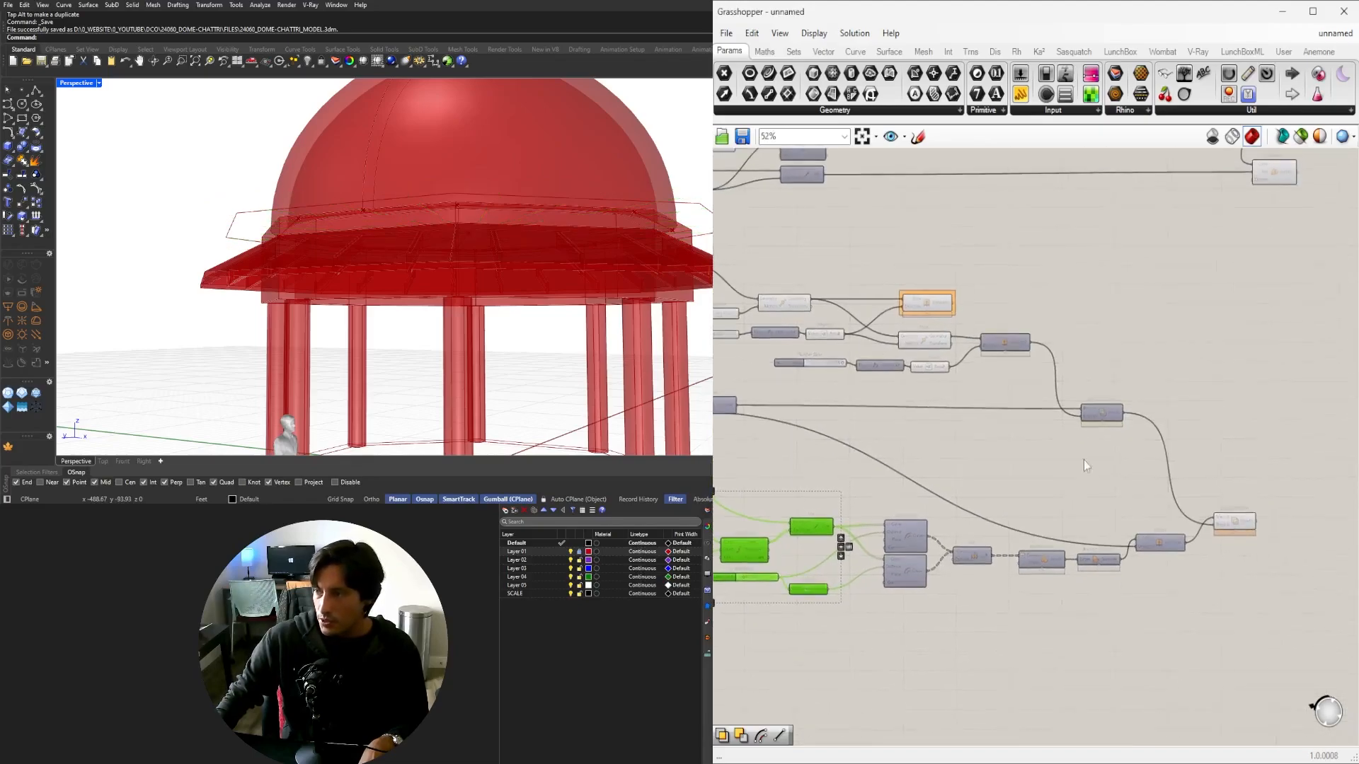
scroll(978, 387, "up", 3)
right_click_drag(978, 388, 1131, 469)
Hide the previews of Unit Z, the slider, Negative, Move and Extrude.
left_click_drag(1130, 469, 751, 363)
middle_click(888, 362)
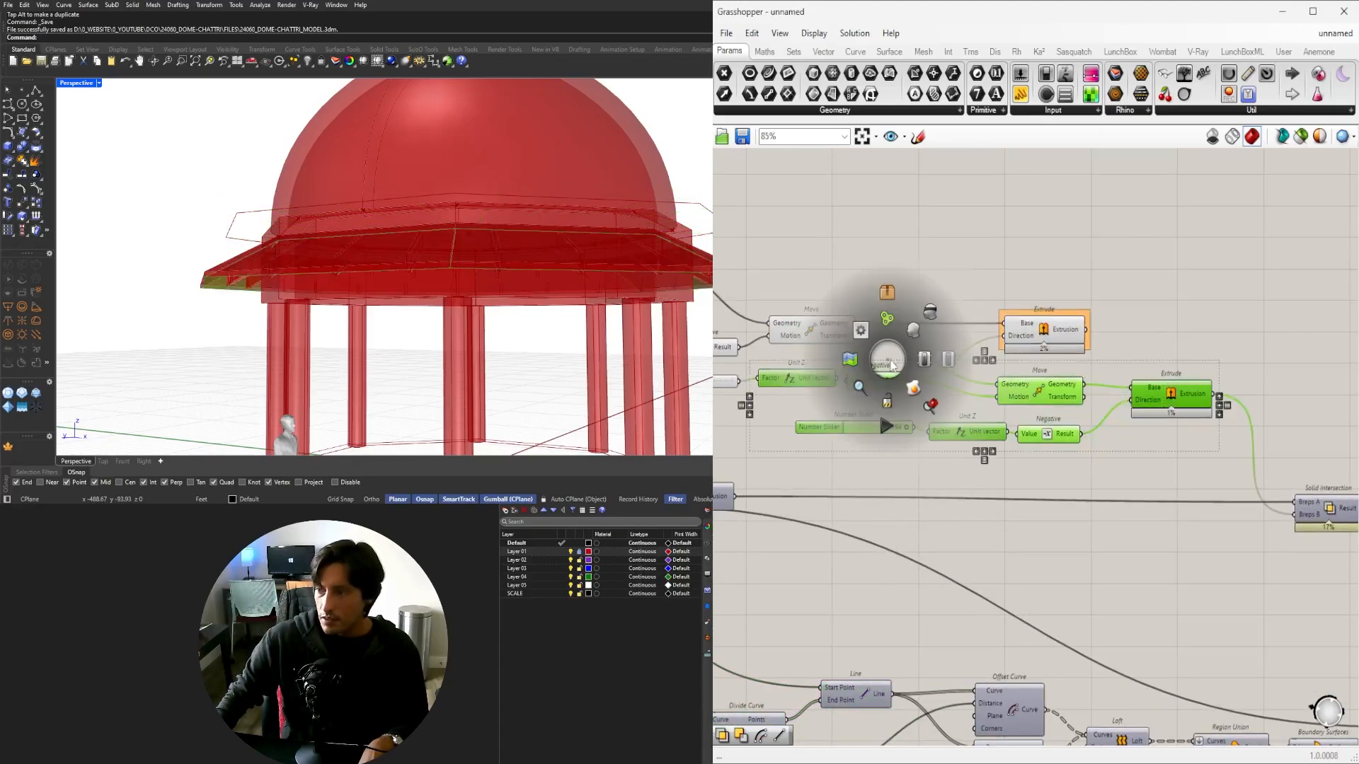
left_click(931, 317)
left_click_drag(904, 249, 761, 382)
middle_click(843, 261)
left_click(887, 214)
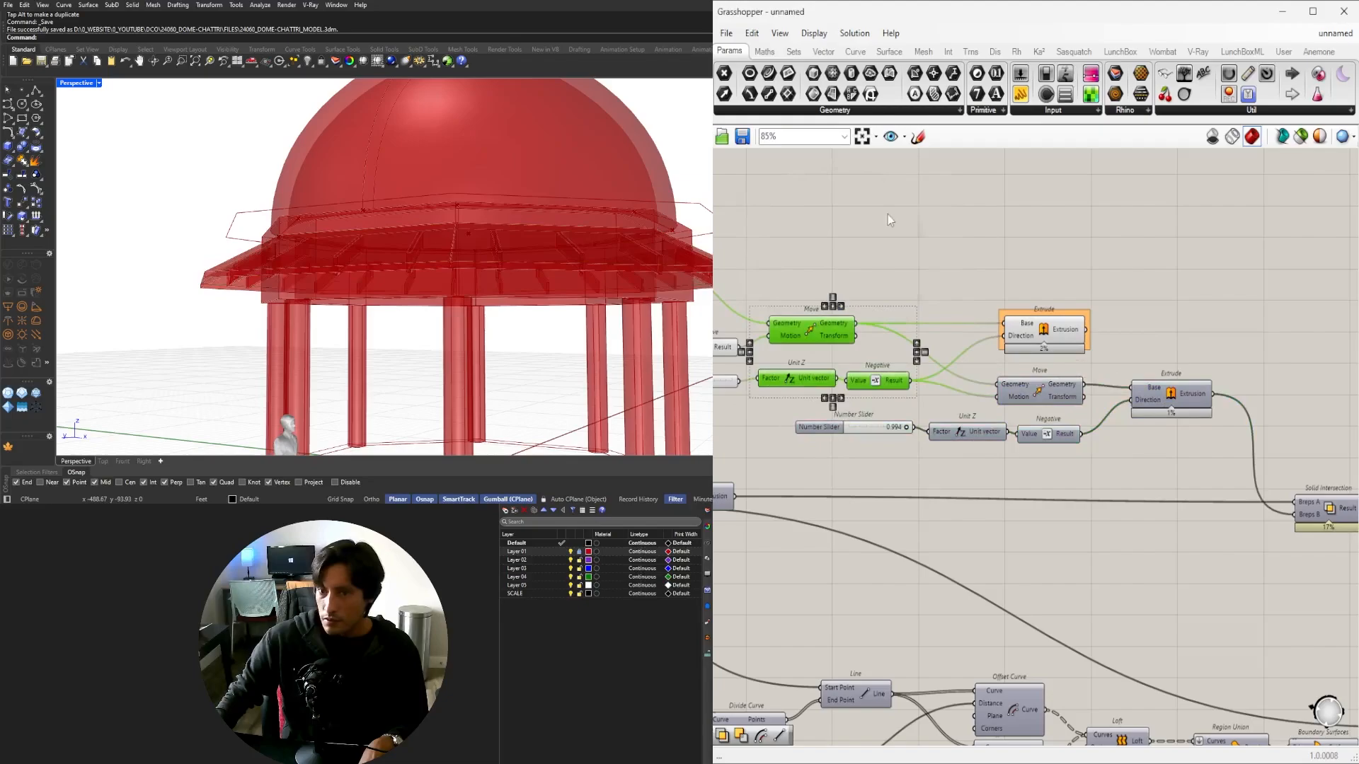
Orbit the Perspective view under the dome to inspect the brackets.
right_click_drag(897, 375, 1225, 377)
scroll(1223, 375, "down", 2)
right_click_drag(575, 296, 75, 243)
scroll(571, 211, "up", 3)
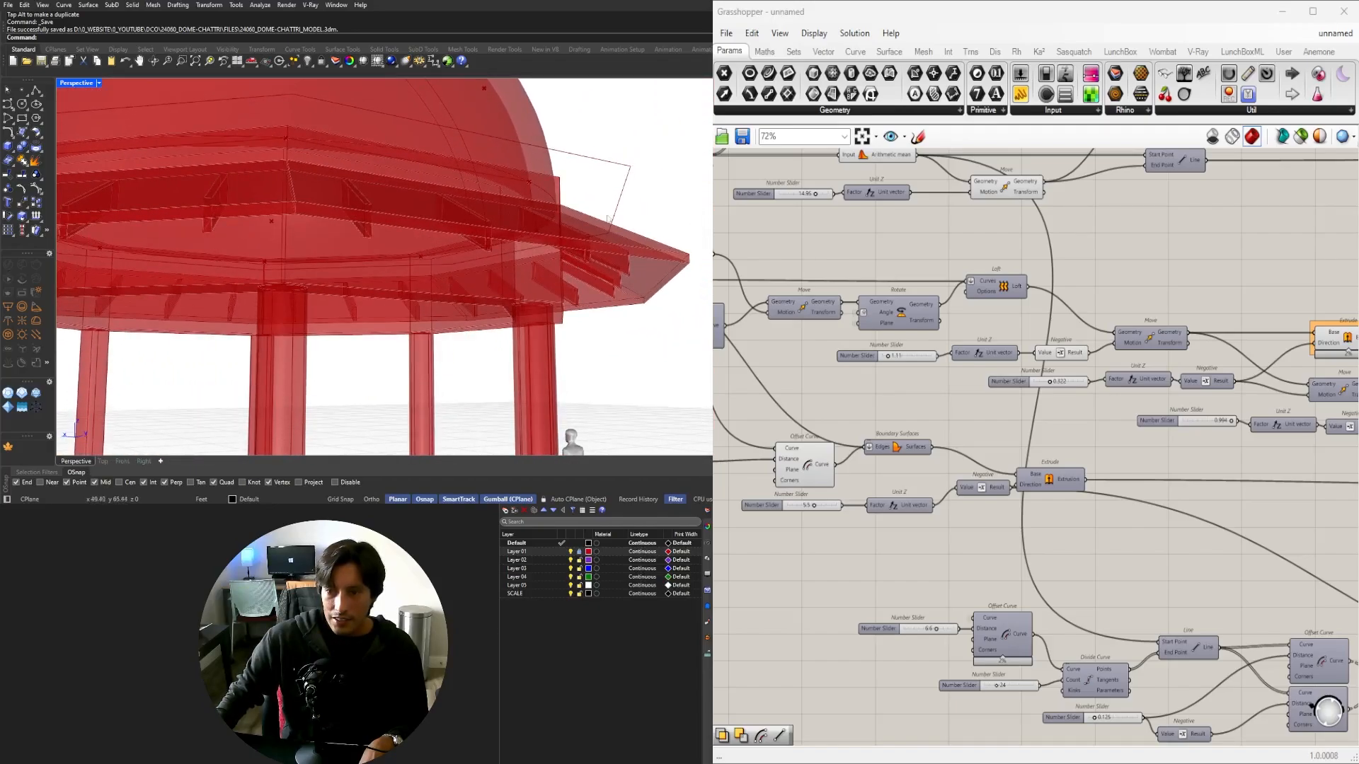
scroll(607, 219, "up", 3)
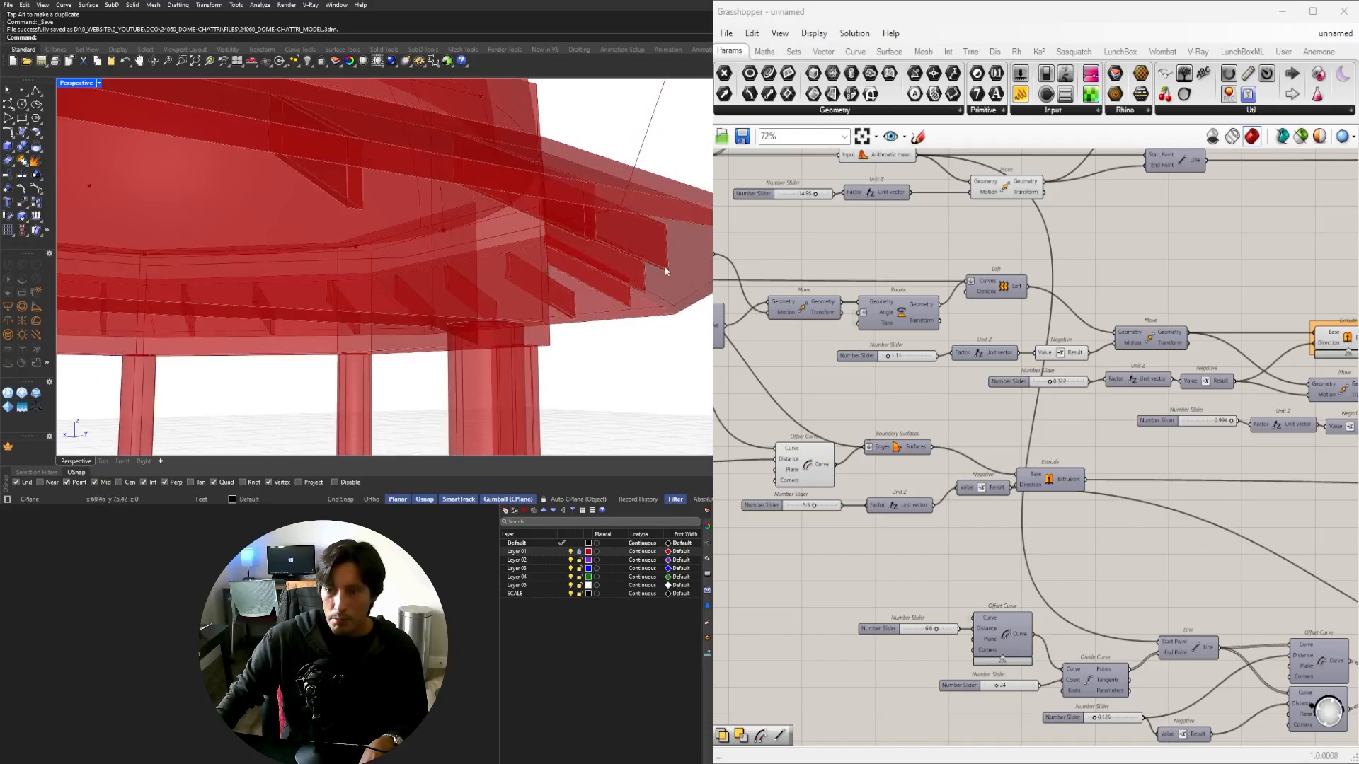
scroll(642, 273, "down", 8)
right_click_drag(538, 276, 404, 302)
Change the Divide Curve count from 24 to 48.
scroll(743, 370, "down", 6)
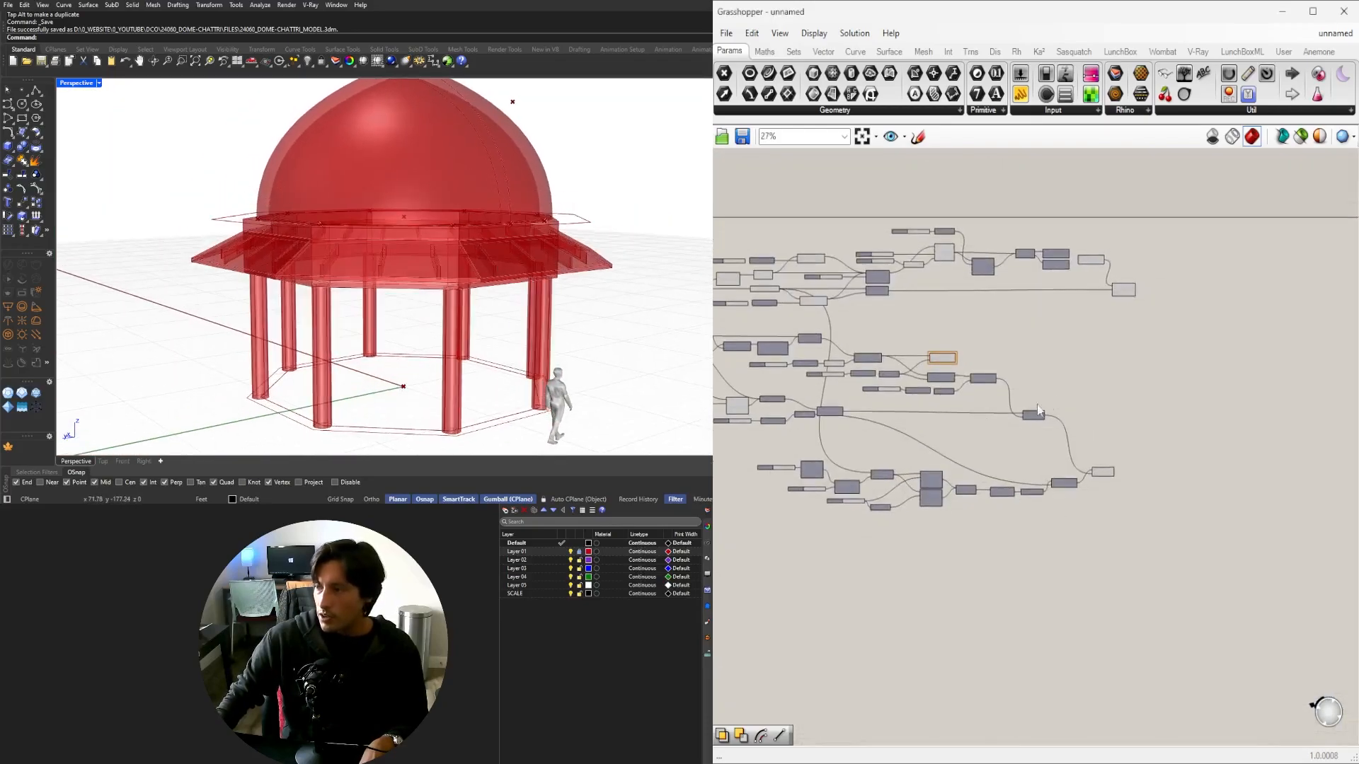
scroll(1025, 417, "up", 5)
left_click(1198, 545)
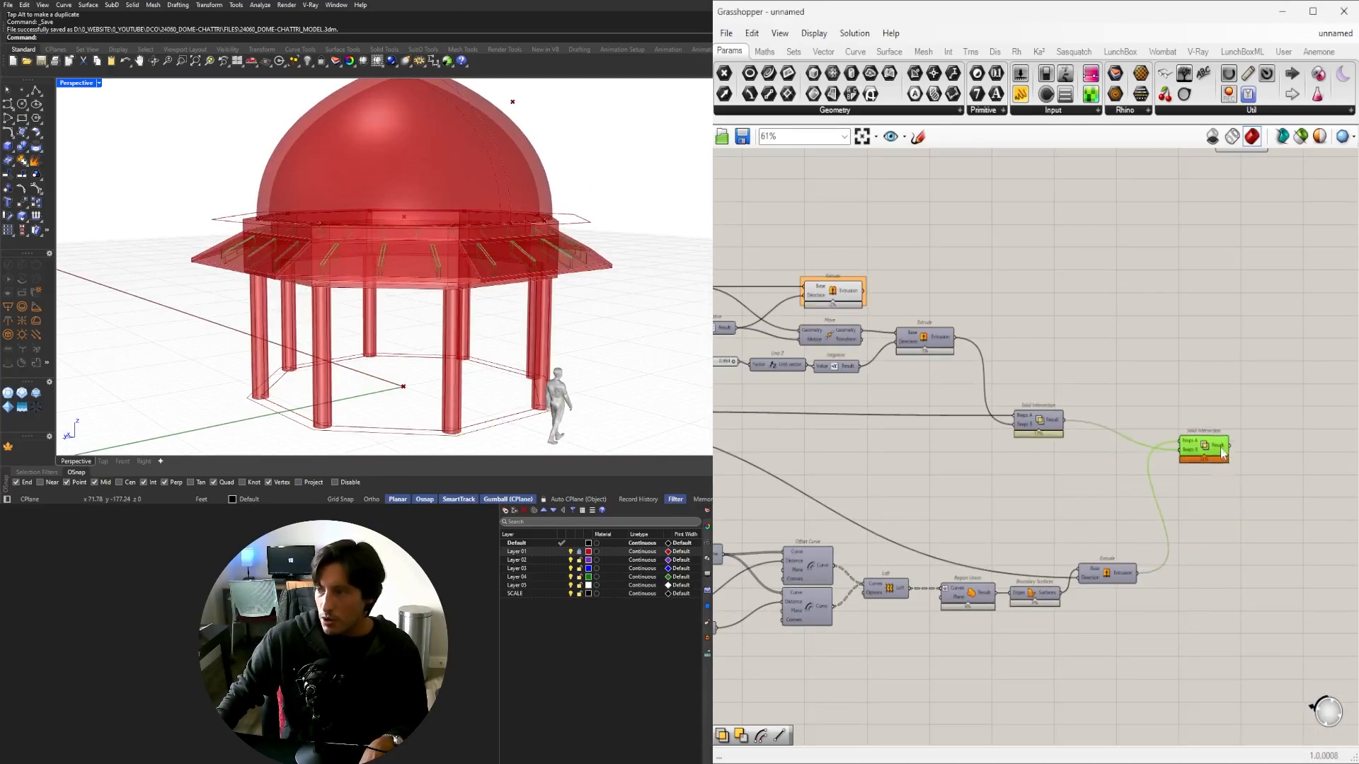
left_click(1047, 506)
right_click_drag(974, 555, 1263, 515)
scroll(835, 549, "up", 7)
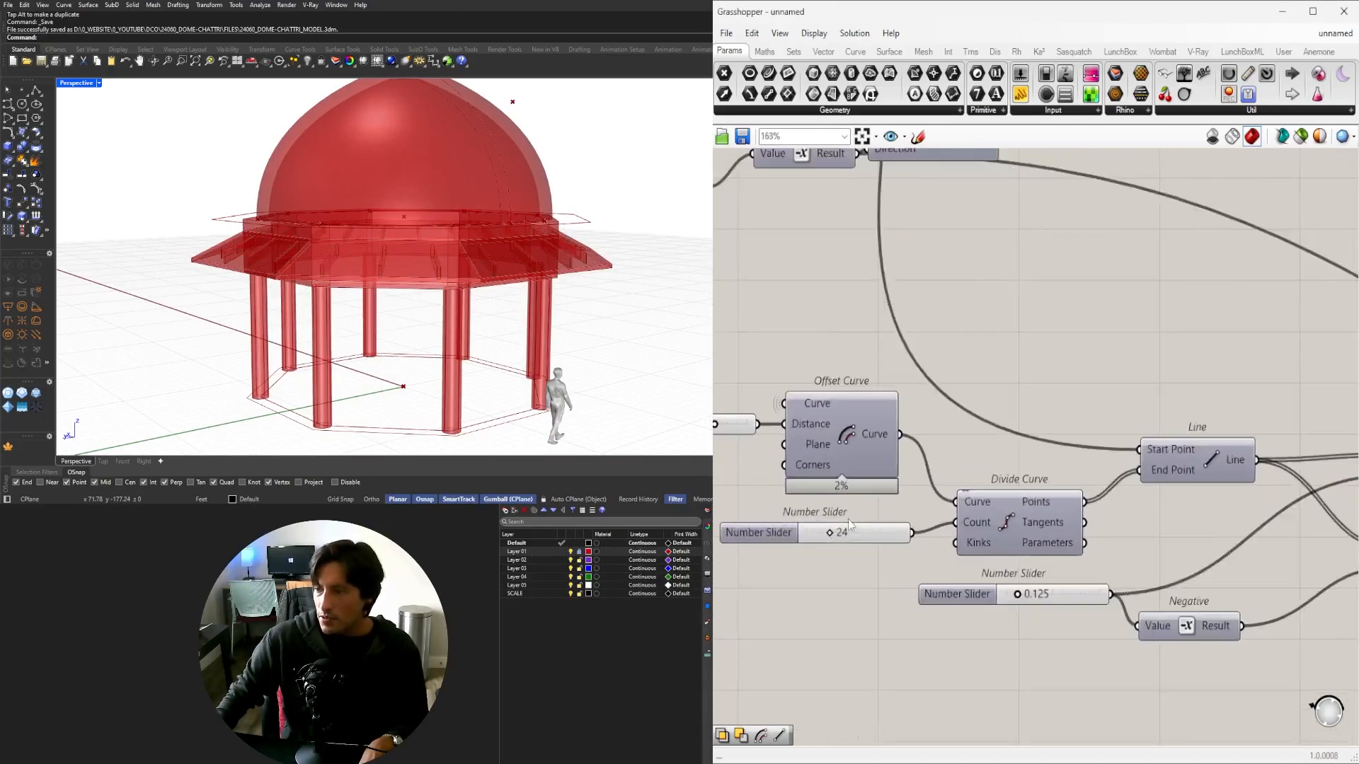
double_click(833, 548)
right_click_drag(472, 422, 434, 426)
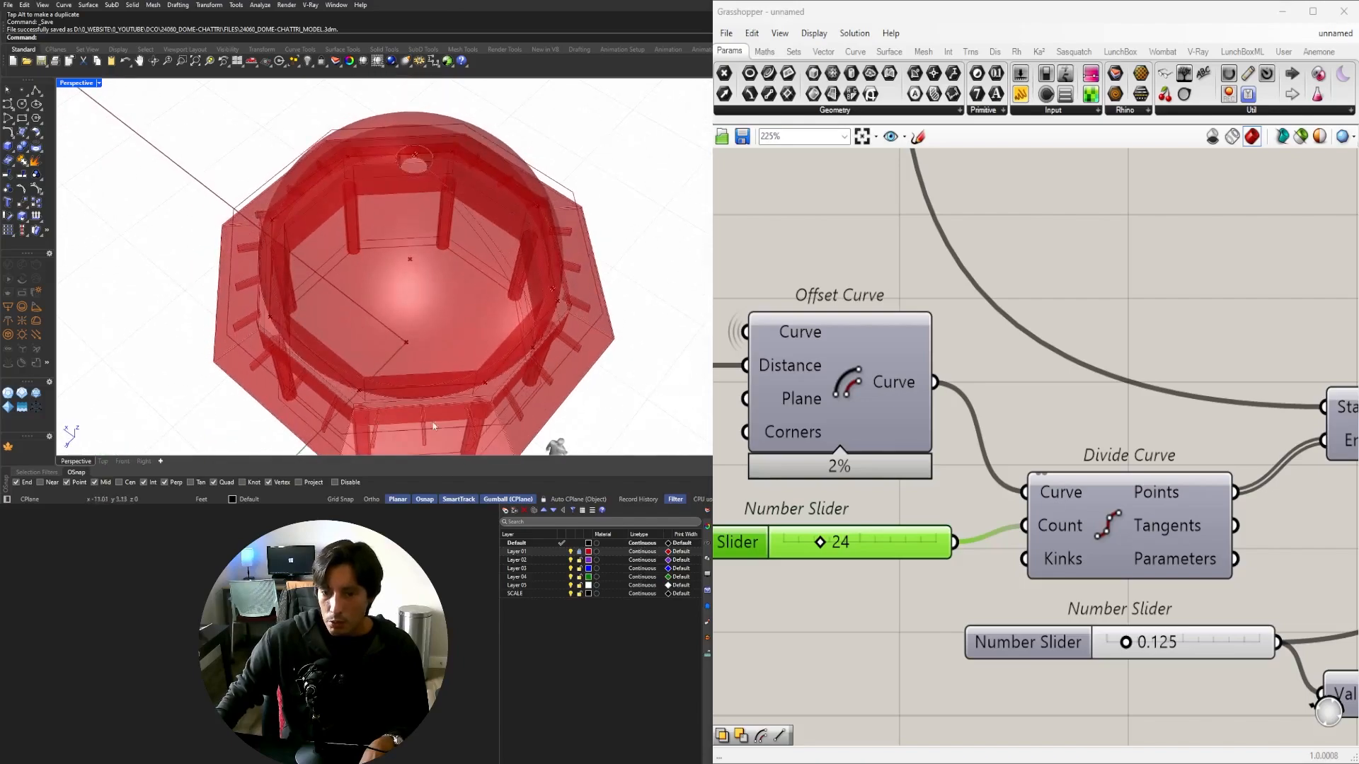
double_click(848, 552)
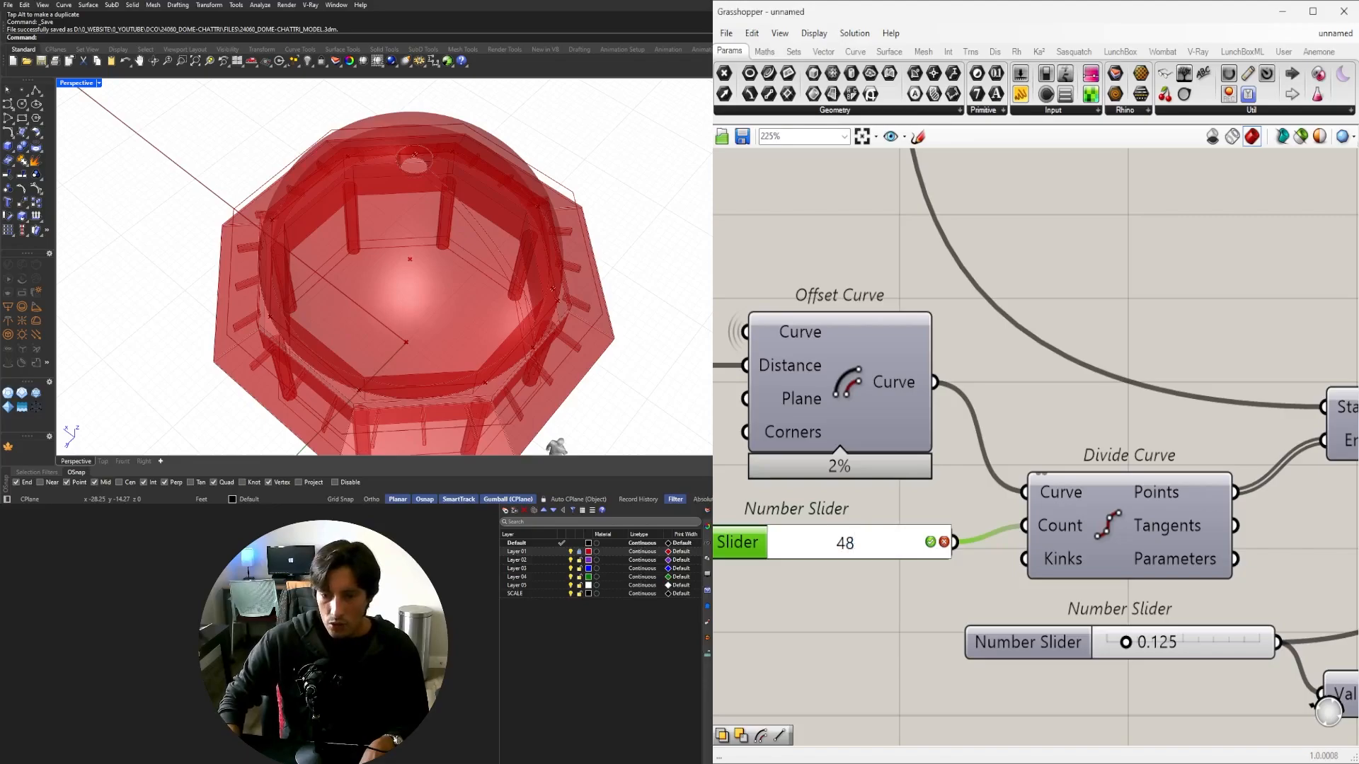
key("Return")
Drag the Number Slider down from 2.62 to 1.27.
mouse_move(403, 342)
right_mouse_down()
mouse_move(390, 274)
mouse_move(407, 329)
right_mouse_up()
scroll(1175, 409, "down", 5)
scroll(1174, 409, "down", 2)
right_click_drag(1174, 409, 872, 503)
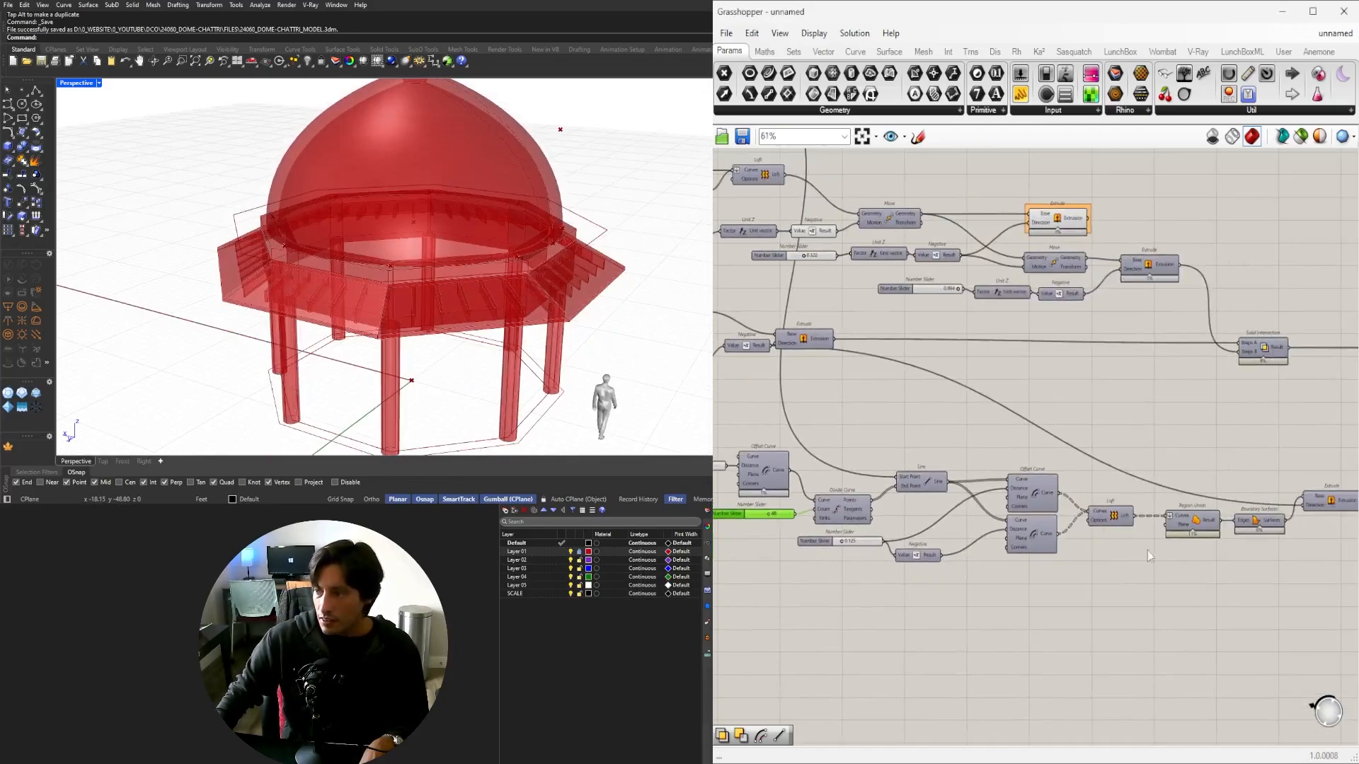
right_click_drag(1302, 536, 1111, 546)
right_click_drag(813, 438, 1104, 459)
right_click_drag(716, 395, 1019, 428)
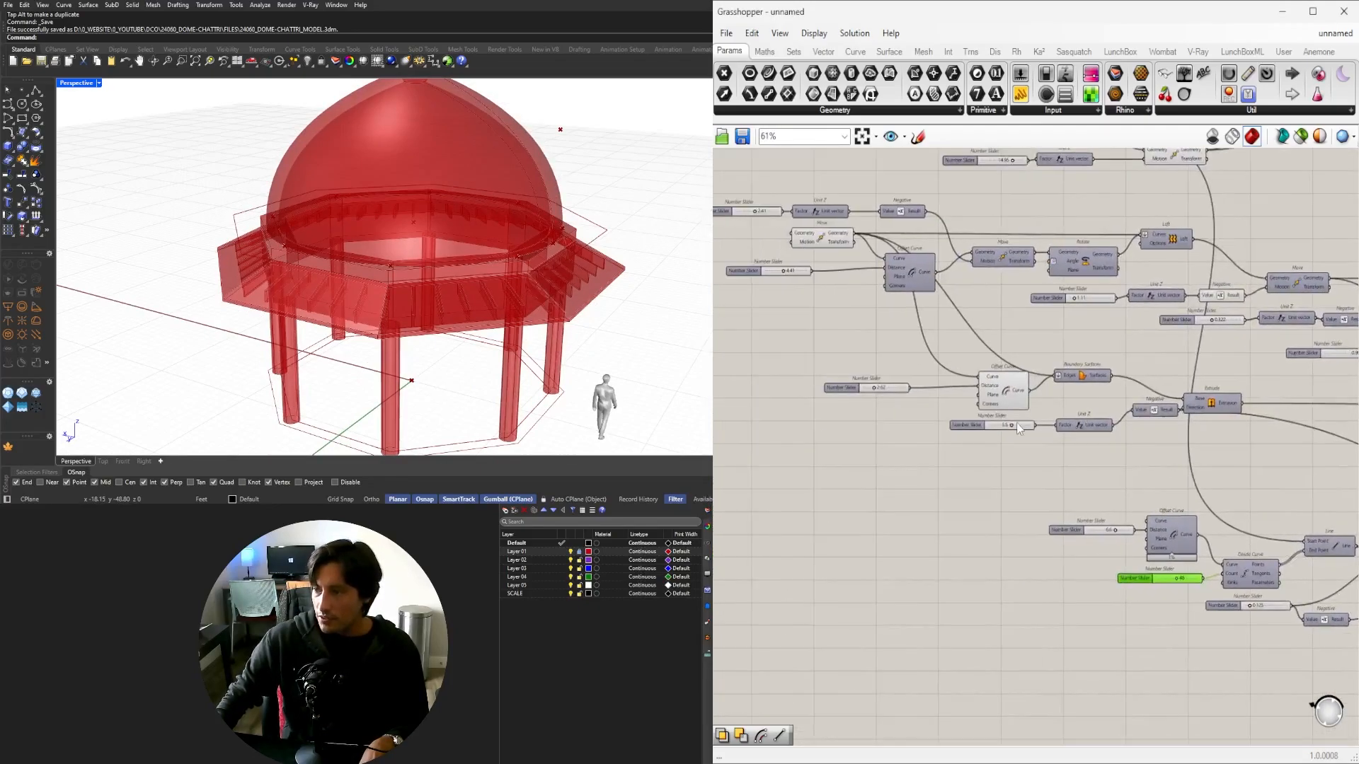
scroll(952, 394, "up", 10)
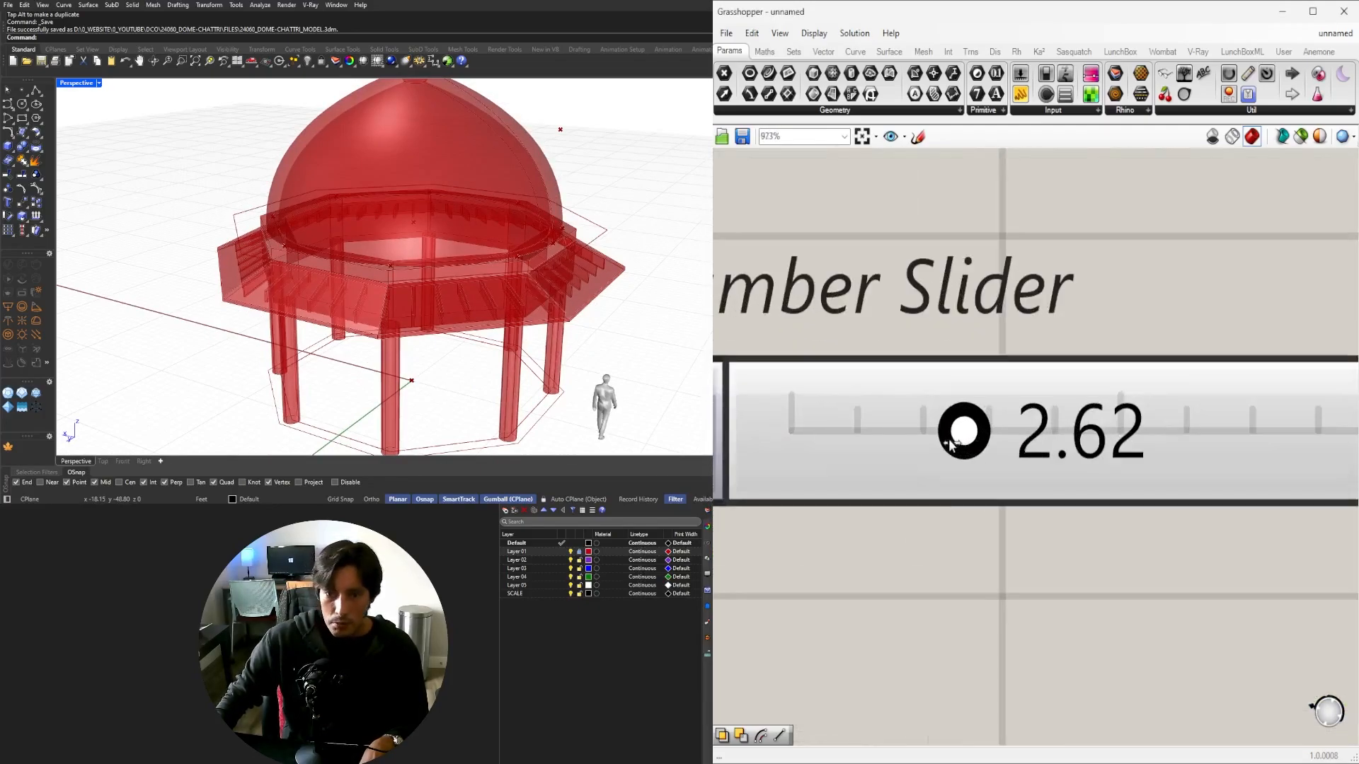
left_click_drag(916, 435, 880, 439)
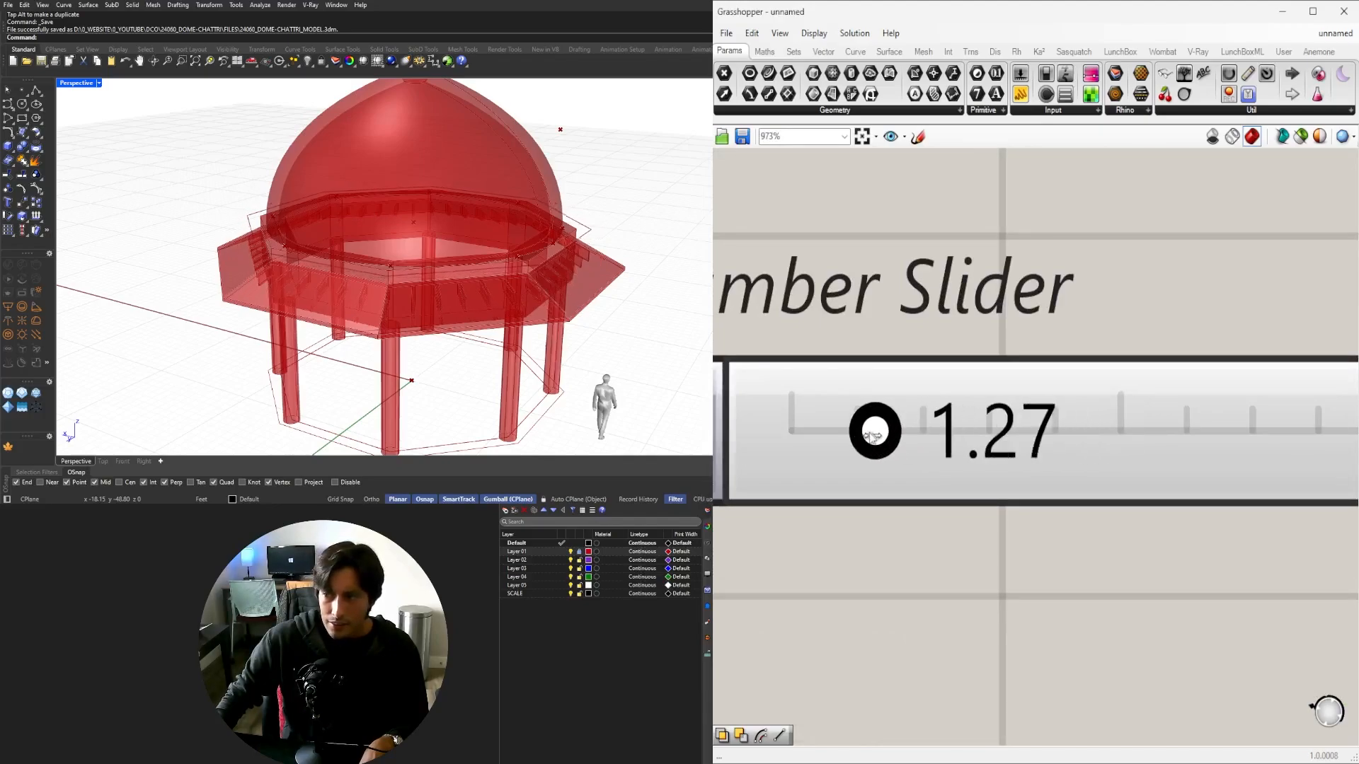
Preview the Extrude geometry while orbiting to check the widened roof.
scroll(1012, 416, "down", 5)
right_click_drag(1316, 444, 1010, 463)
scroll(1011, 464, "down", 2)
right_click_drag(548, 305, 575, 260)
scroll(592, 207, "up", 5)
scroll(1061, 397, "down", 3)
scroll(1128, 420, "down", 3)
right_click_drag(1139, 421, 715, 446)
right_click_drag(1230, 429, 1047, 433)
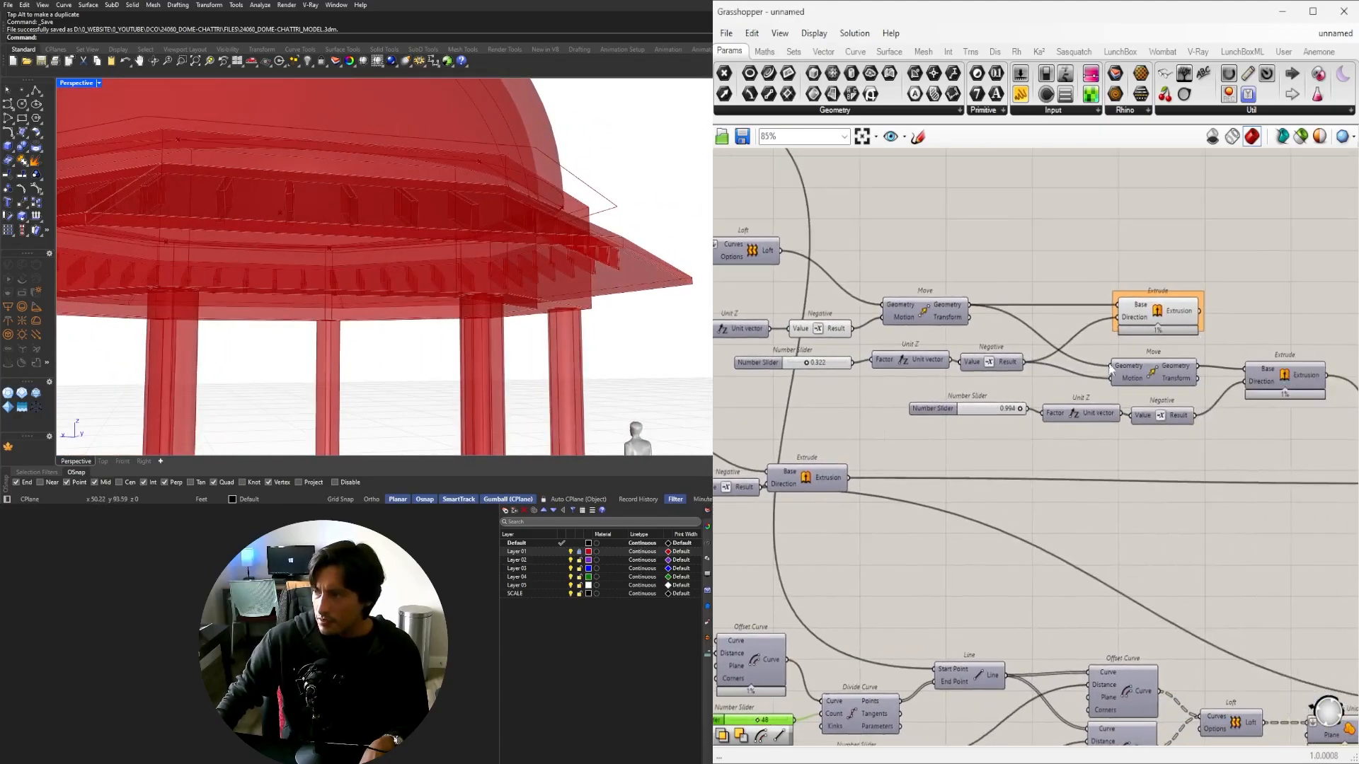
left_click(1154, 312)
left_click(1153, 264)
Orbit under the roof and preview the Solid Intersection brackets.
right_click_drag(874, 441, 1226, 431)
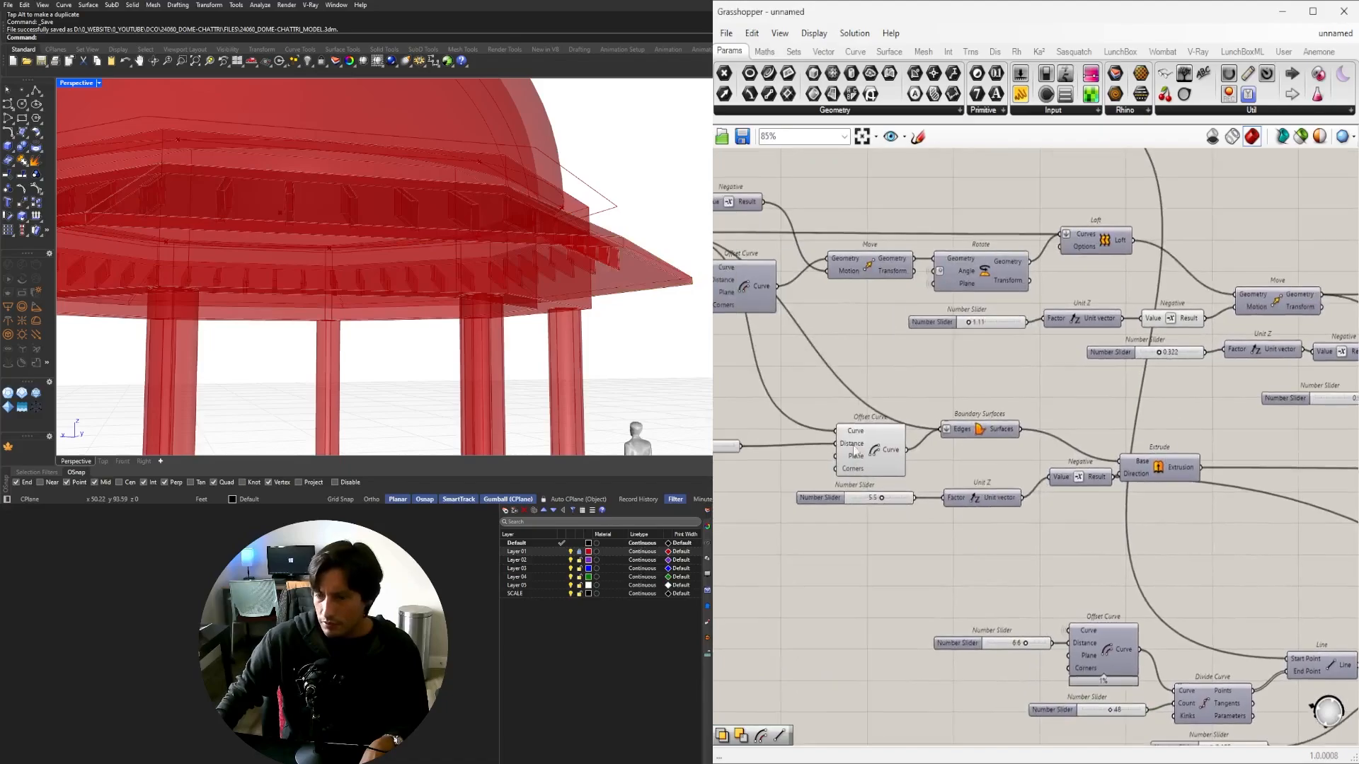
right_click_drag(488, 319, 509, 290)
scroll(1186, 419, "down", 3)
right_click_drag(1186, 416, 697, 431)
scroll(1184, 503, "down", 3)
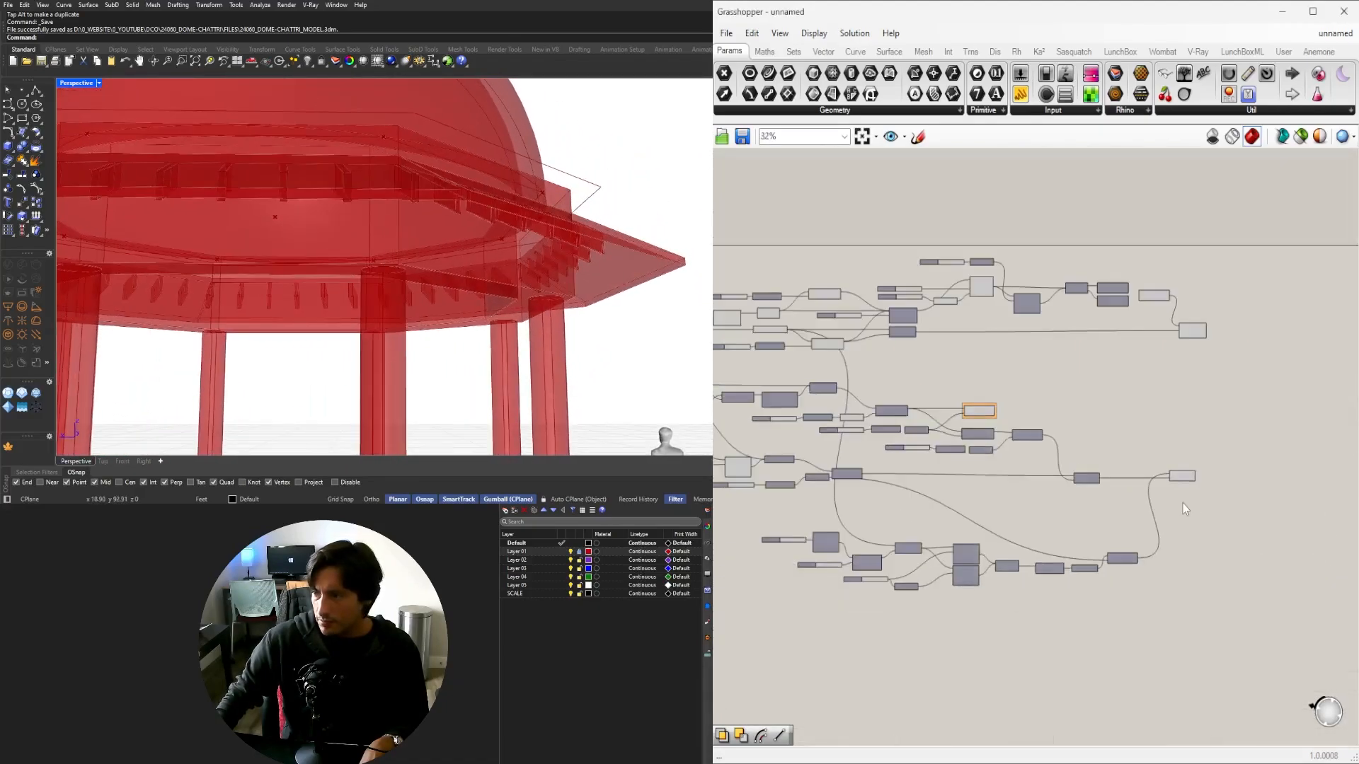
scroll(1178, 493, "up", 5)
left_click(1178, 462)
left_click(1211, 547)
scroll(467, 301, "down", 8)
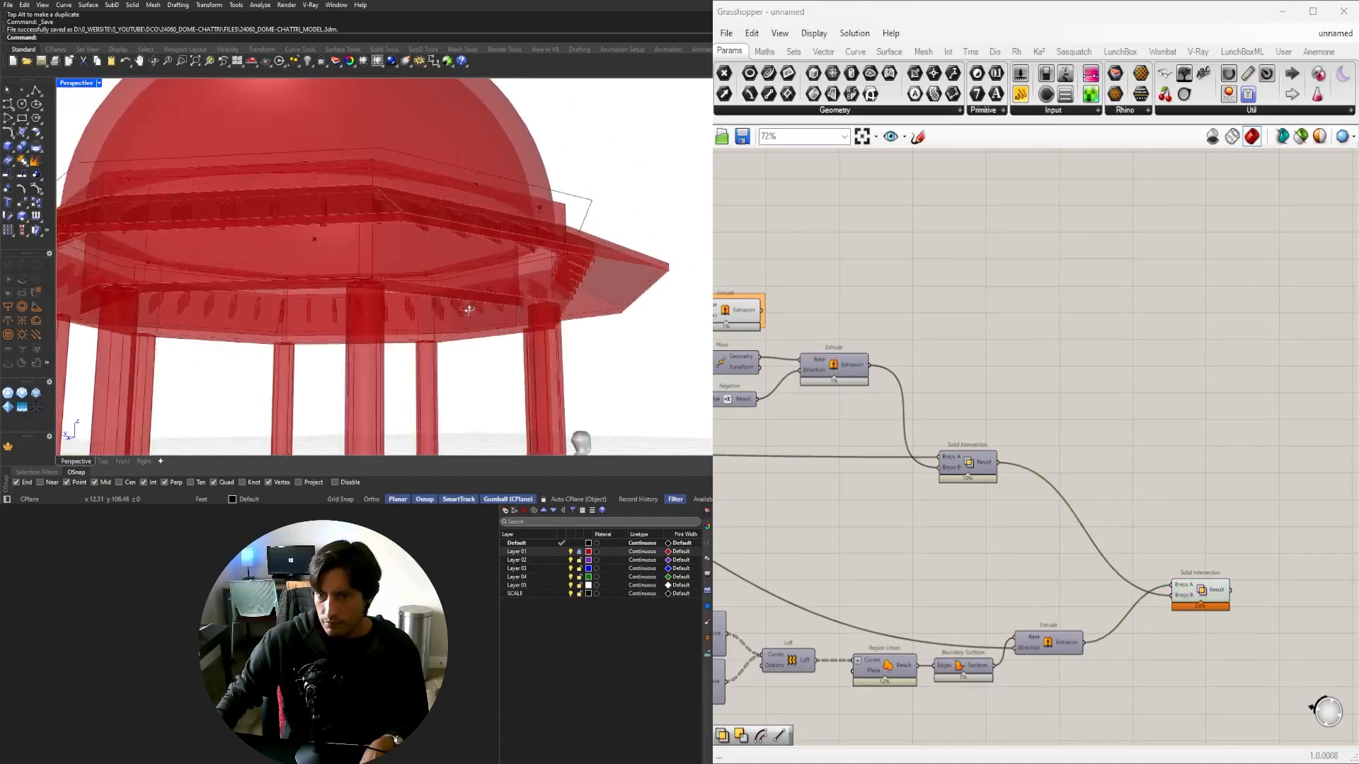
right_click_drag(382, 261, 475, 309)
scroll(279, 280, "up", 3)
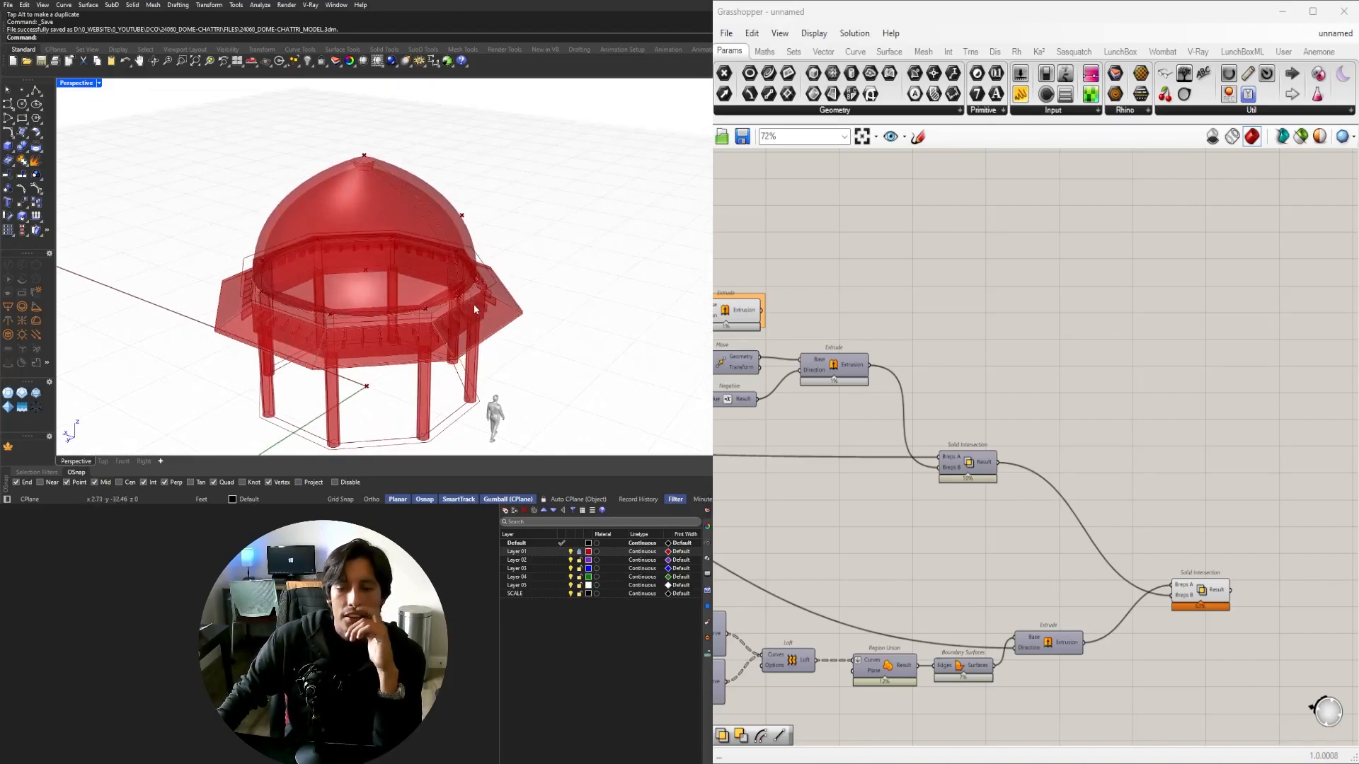
scroll(1038, 374, "down", 3)
scroll(1129, 477, "up", 3)
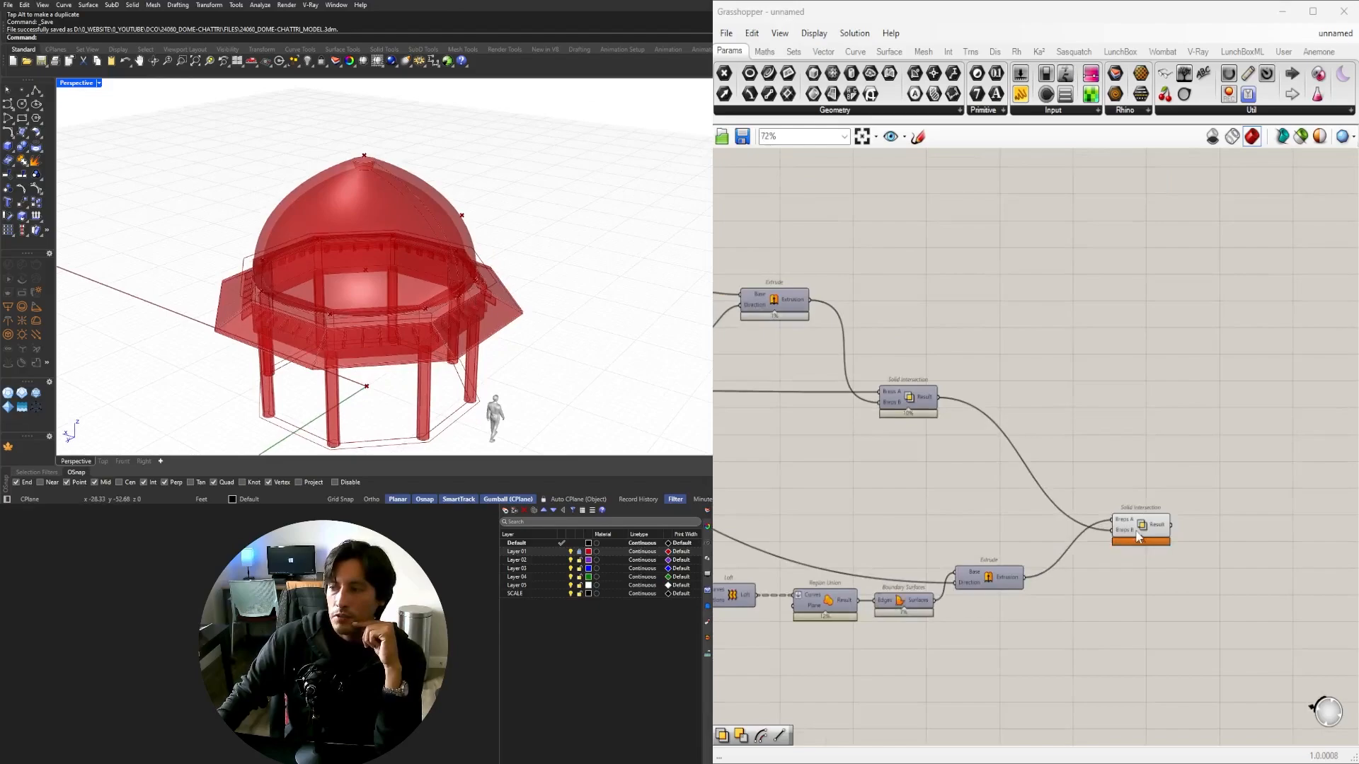
left_click_drag(1135, 532, 1119, 559)
scroll(488, 428, "up", 4)
right_click_drag(477, 421, 214, 253)
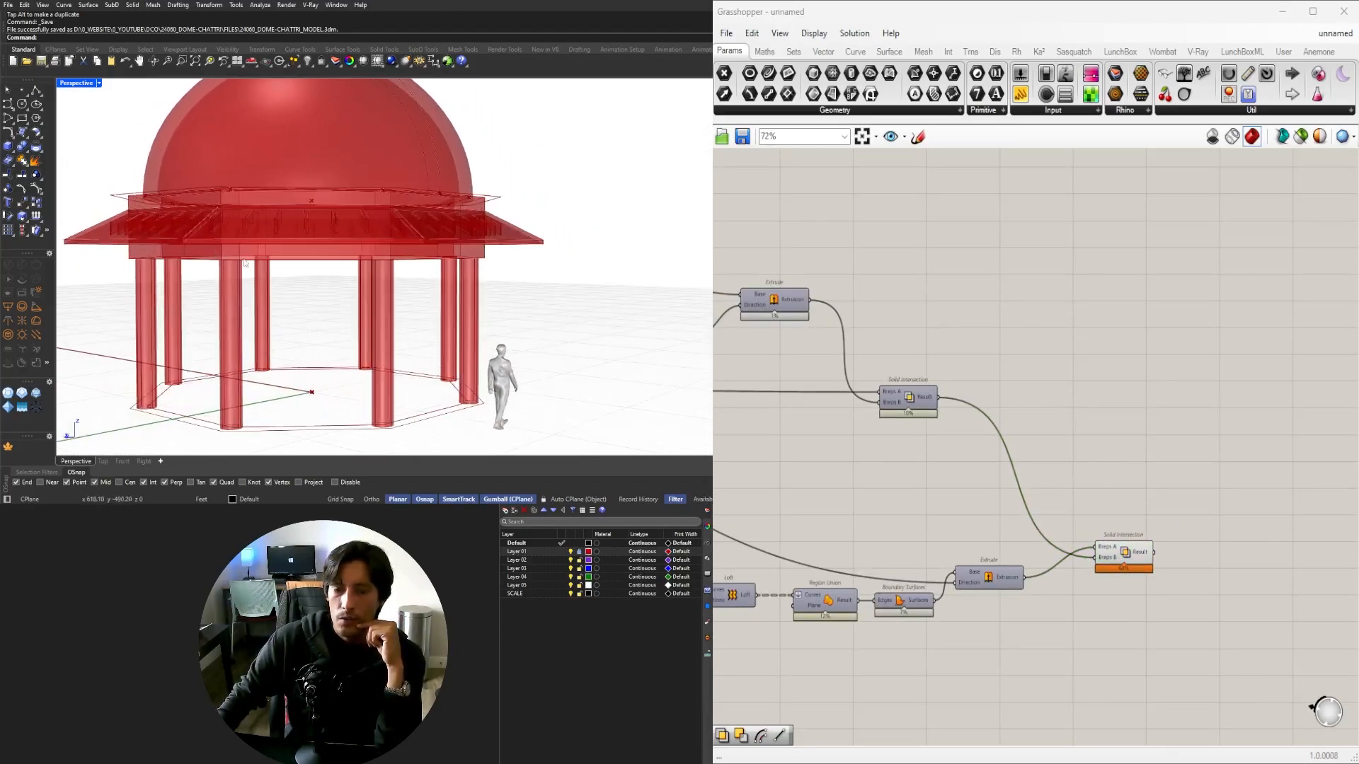
double_click(78, 83)
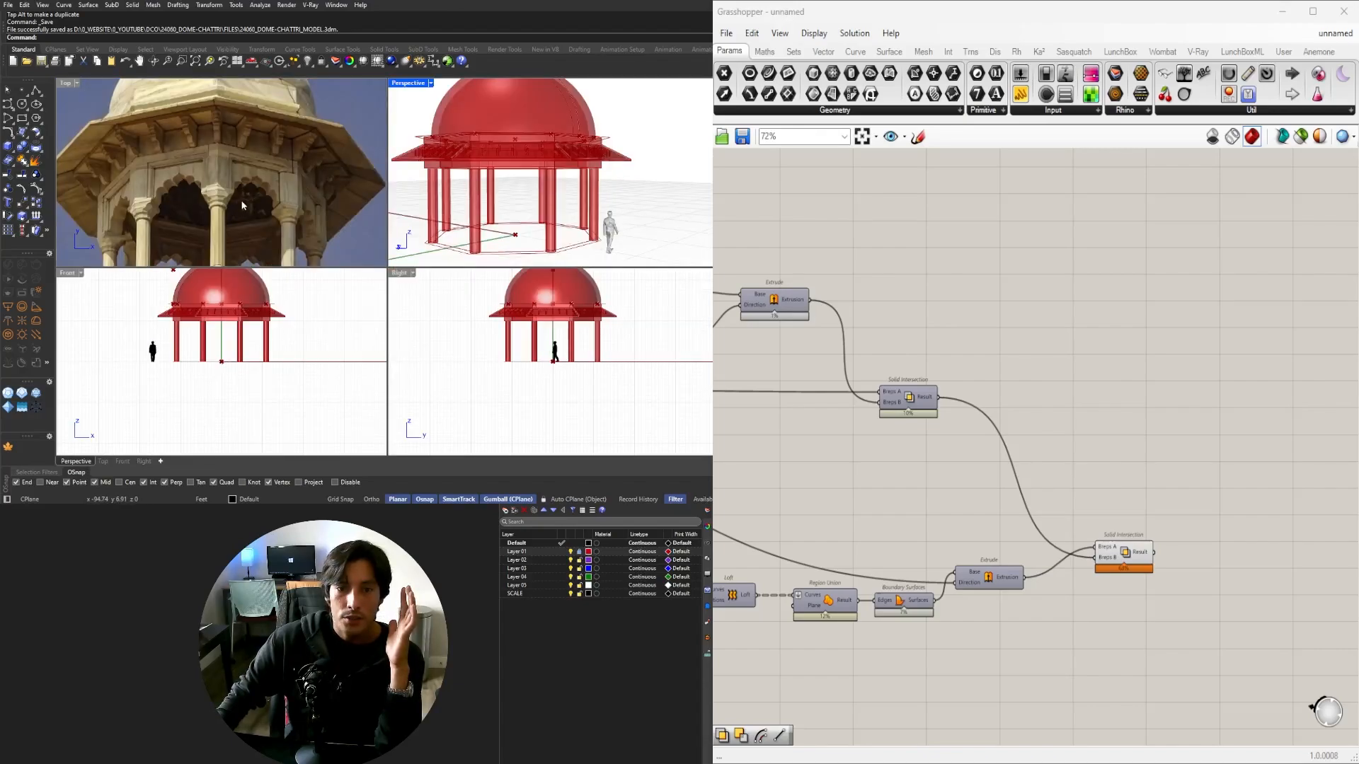
scroll(173, 190, "up", 5)
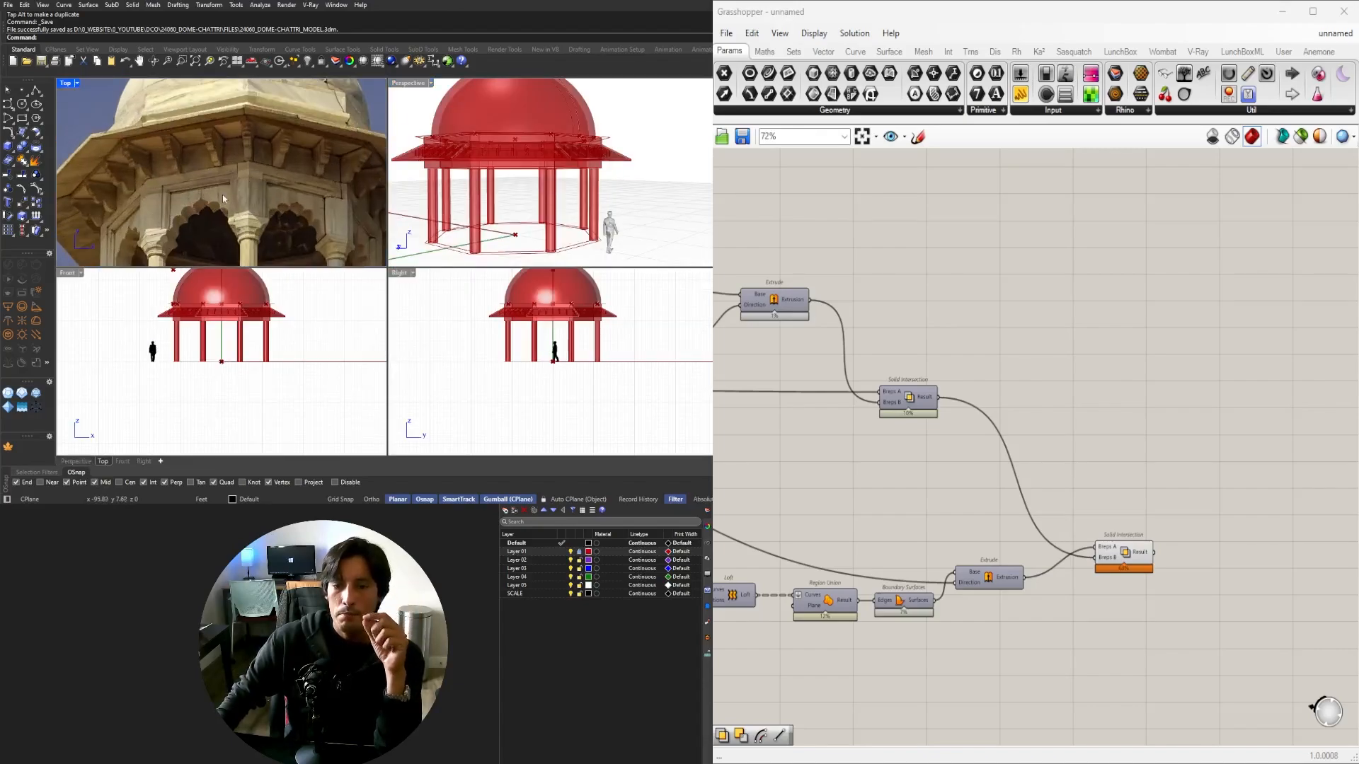
scroll(223, 198, "down", 5)
scroll(243, 135, "up", 6)
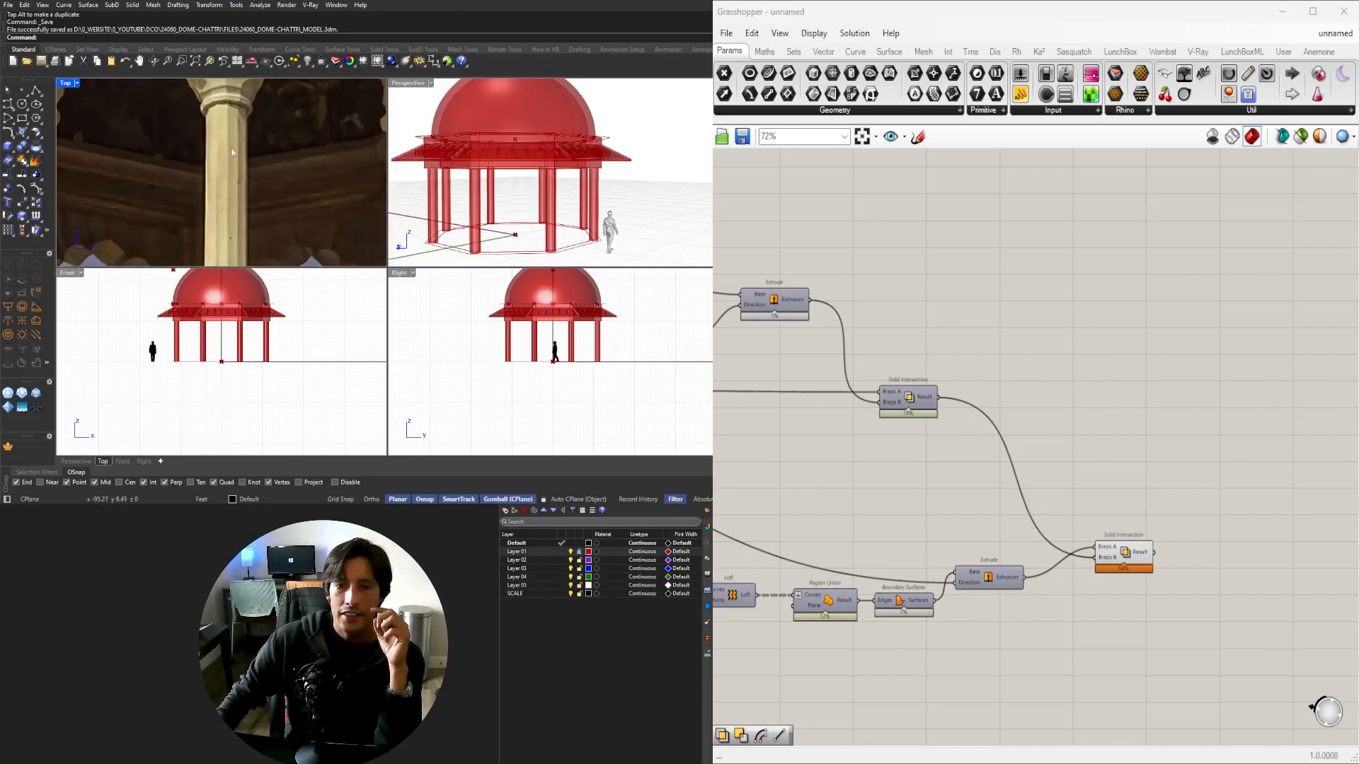
double_click(407, 82)
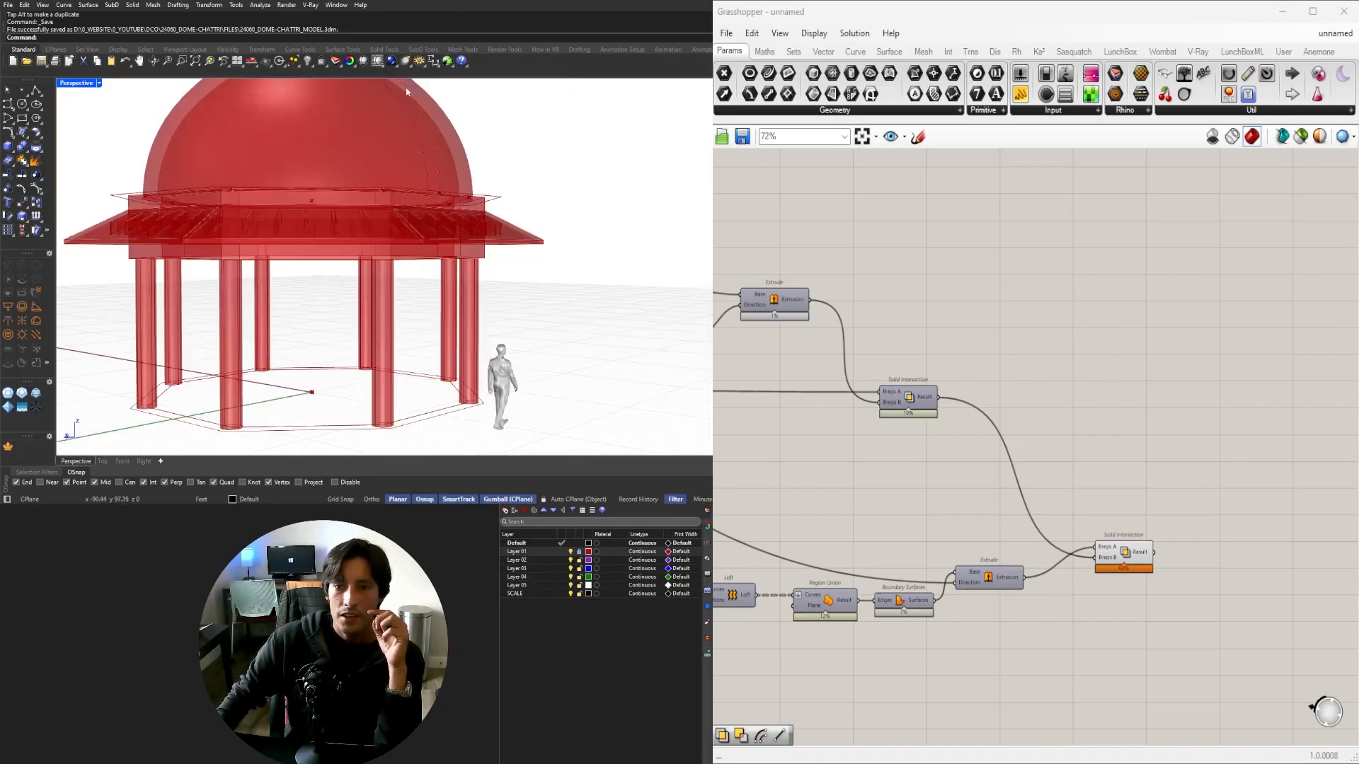
right_click_drag(406, 191, 419, 269)
scroll(419, 269, "down", 6)
scroll(368, 318, "up", 6)
right_click_drag(368, 319, 400, 329)
scroll(1111, 456, "down", 5)
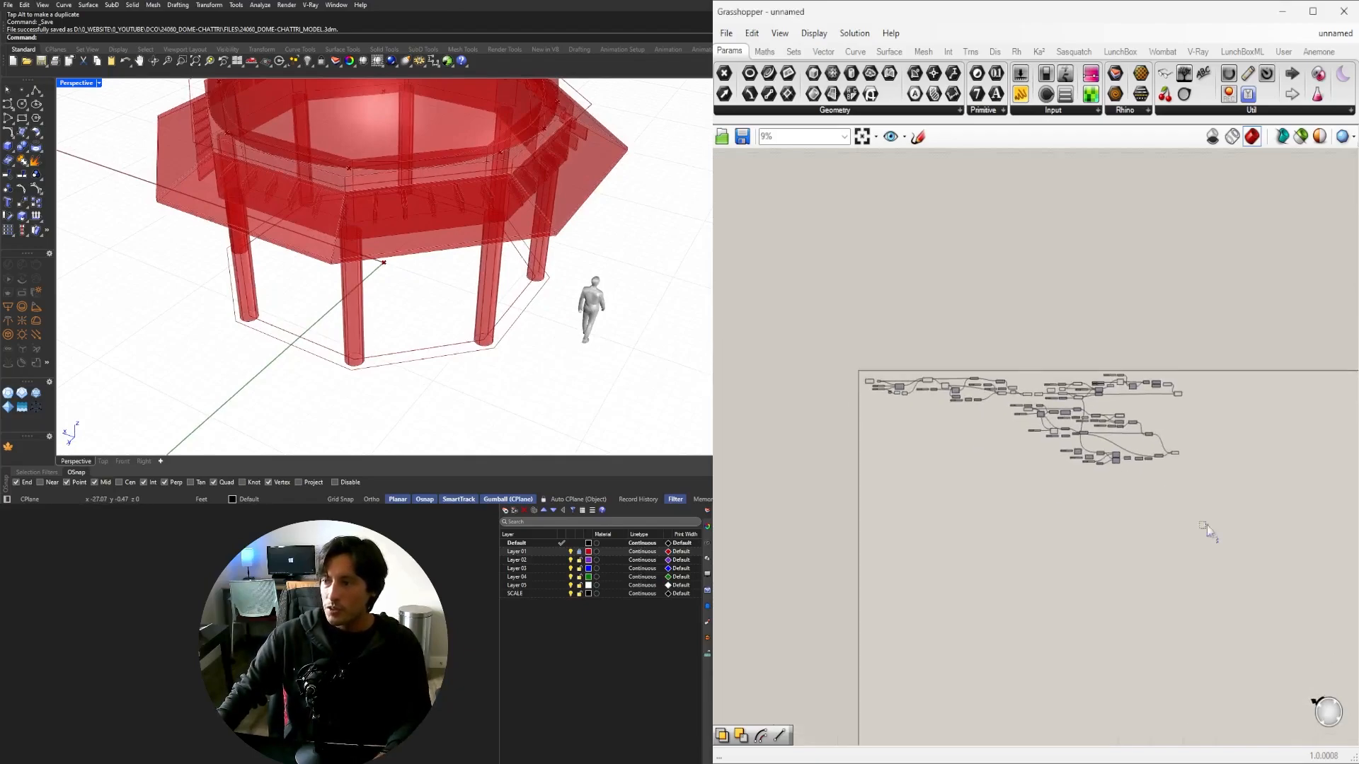
left_click_drag(1216, 540, 839, 337)
scroll(1081, 417, "up", 2)
left_click(960, 450)
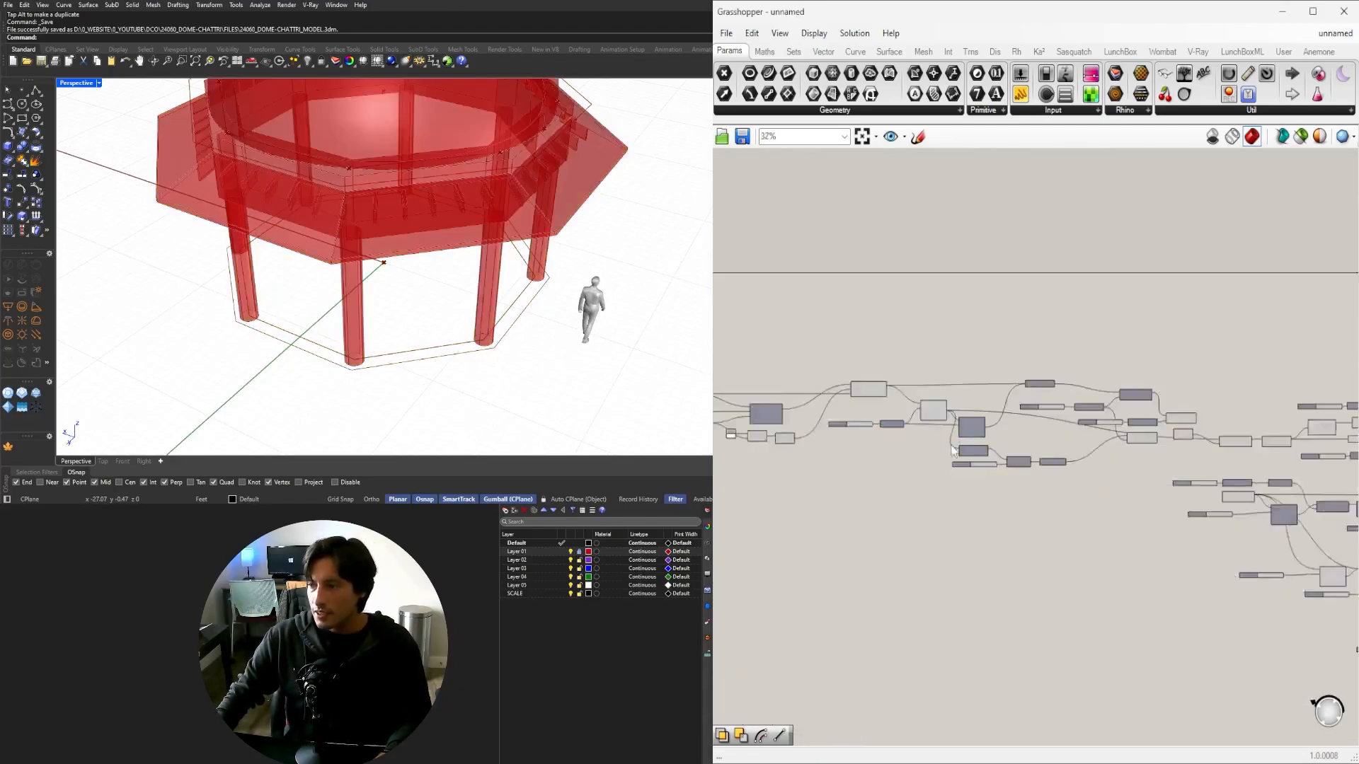
scroll(960, 456, "up", 4)
Enable preview on the Circle component to show the column-base circles.
right_click_drag(958, 463, 748, 450)
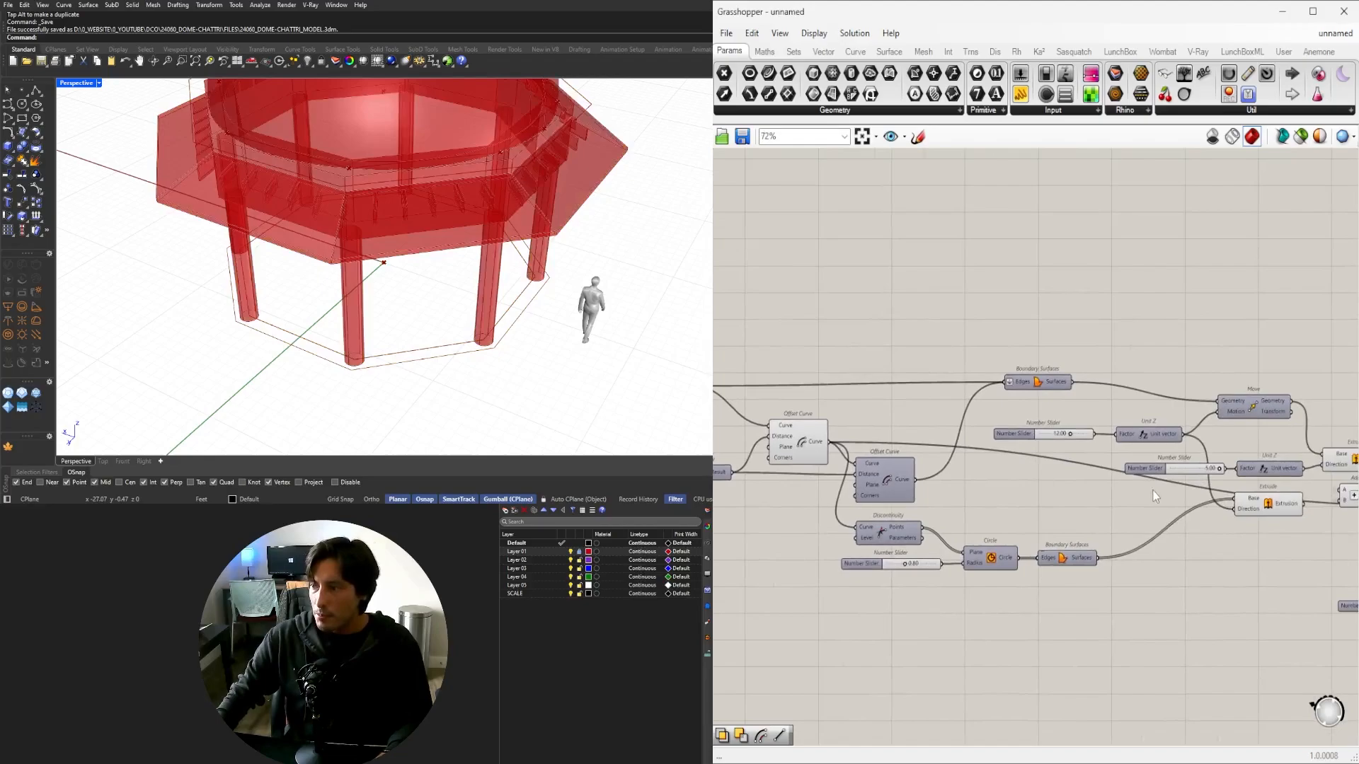
right_click_drag(1341, 501, 1042, 439)
right_click_drag(1266, 451, 965, 398)
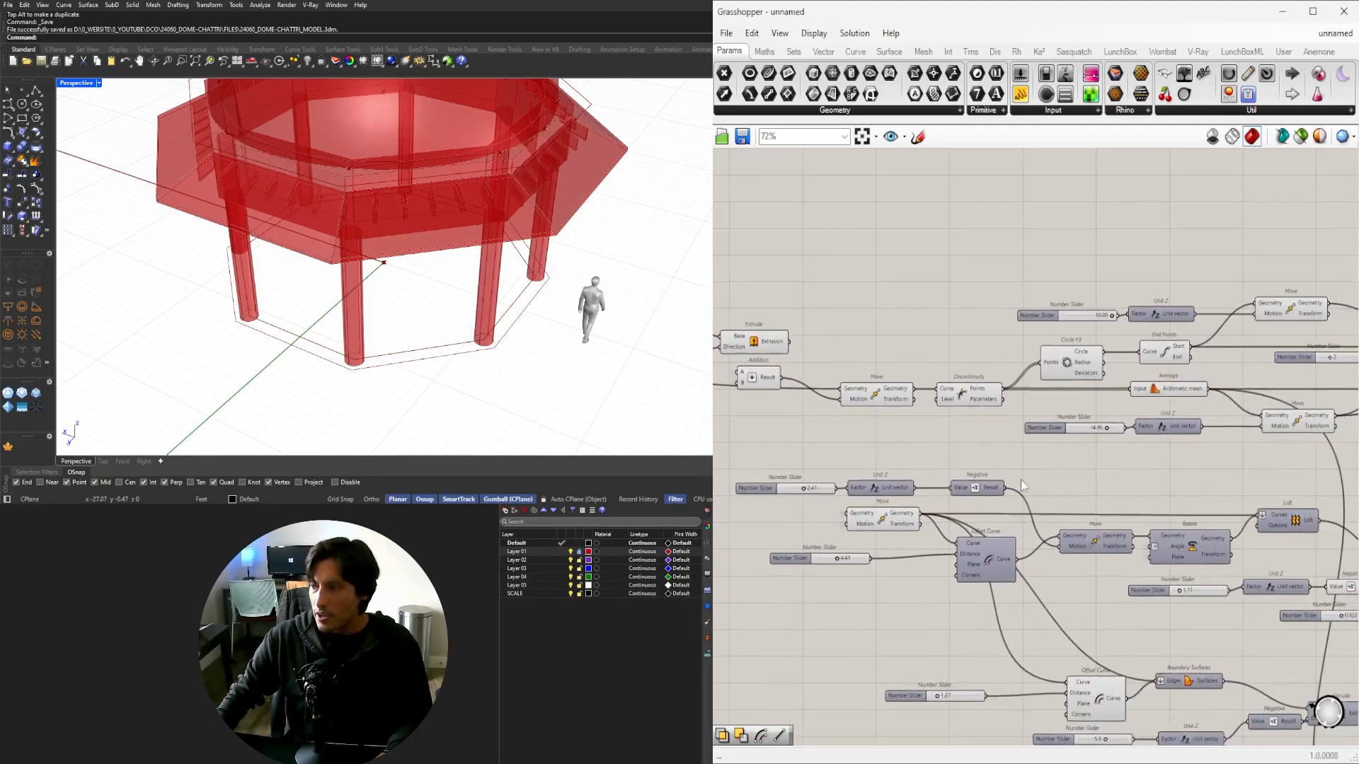
mouse_move(941, 491)
right_mouse_down()
mouse_move(1084, 466)
mouse_move(1260, 482)
right_mouse_up()
right_click_drag(899, 513, 1232, 541)
mouse_move(992, 511)
right_mouse_down()
mouse_move(1253, 560)
mouse_move(1004, 535)
mouse_move(1058, 506)
right_mouse_up()
scroll(1056, 415, "up", 2)
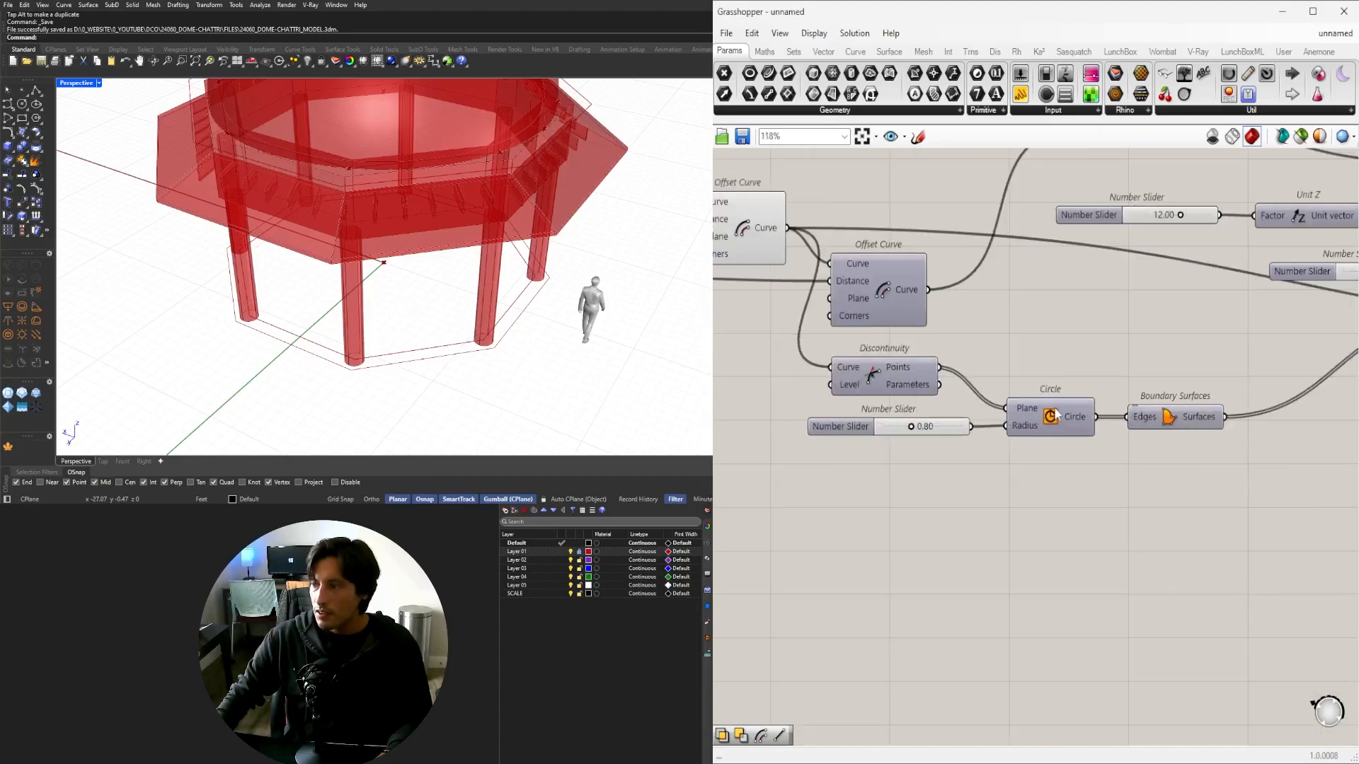
scroll(1056, 416, "up", 1)
middle_click(1054, 416)
left_click(1083, 385)
Orbit around the column bases, switching to four views and back to Perspective.
scroll(359, 359, "up", 9)
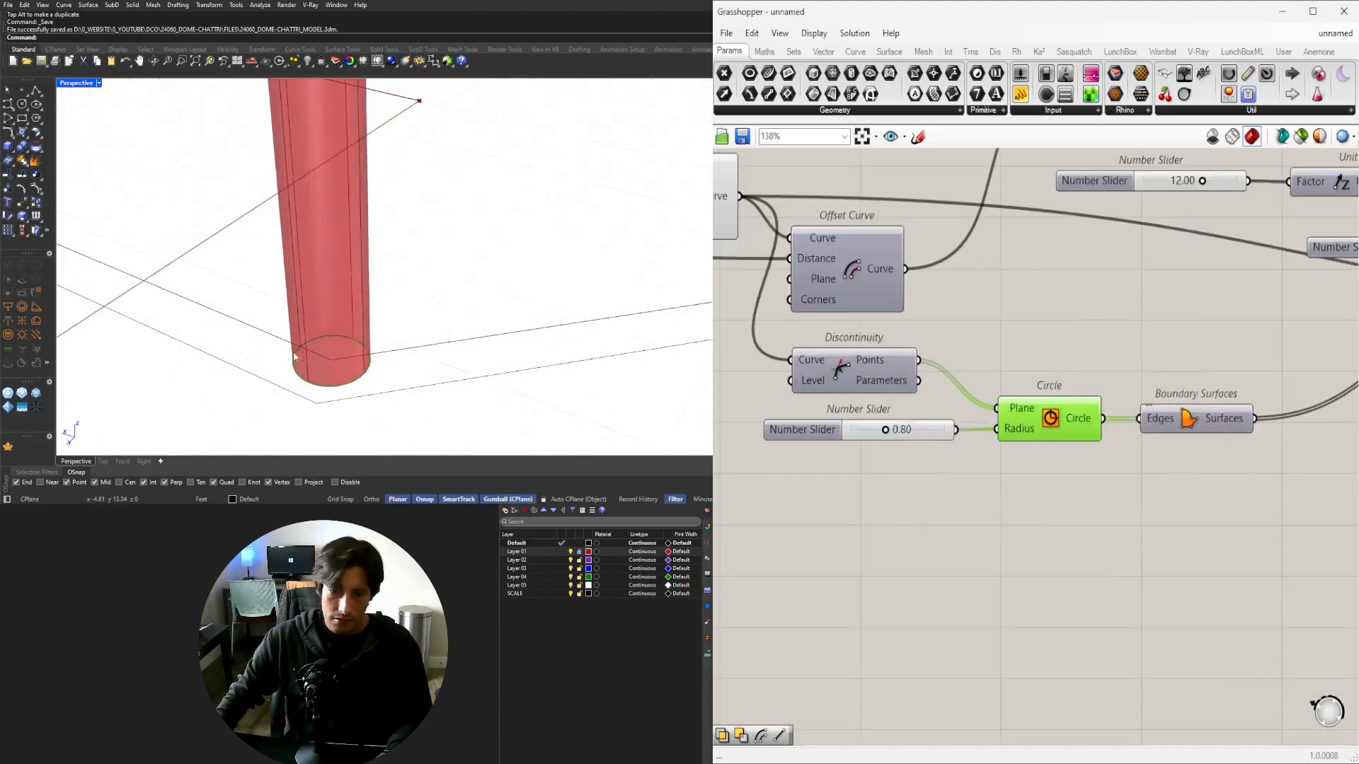
right_click_drag(297, 356, 340, 333)
scroll(337, 328, "down", 8)
scroll(354, 336, "up", 8)
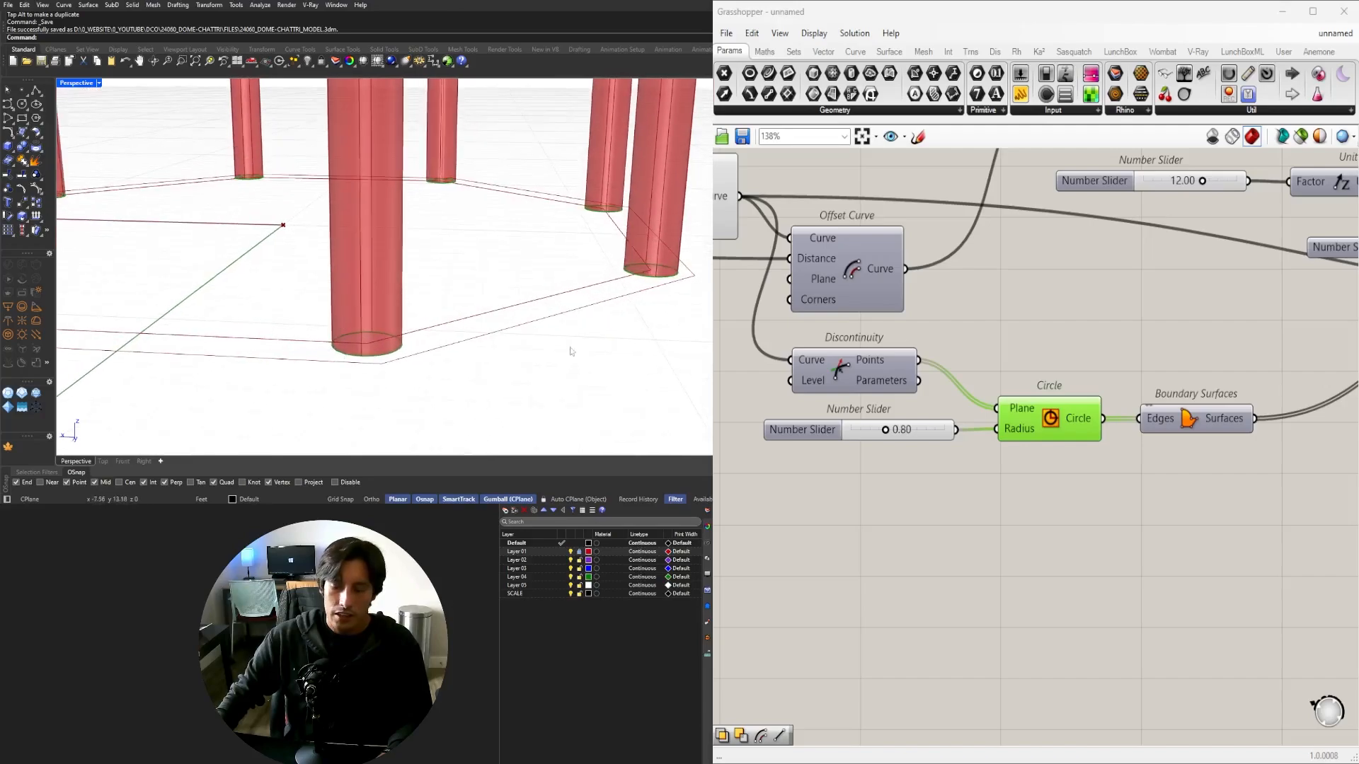
double_click(71, 85)
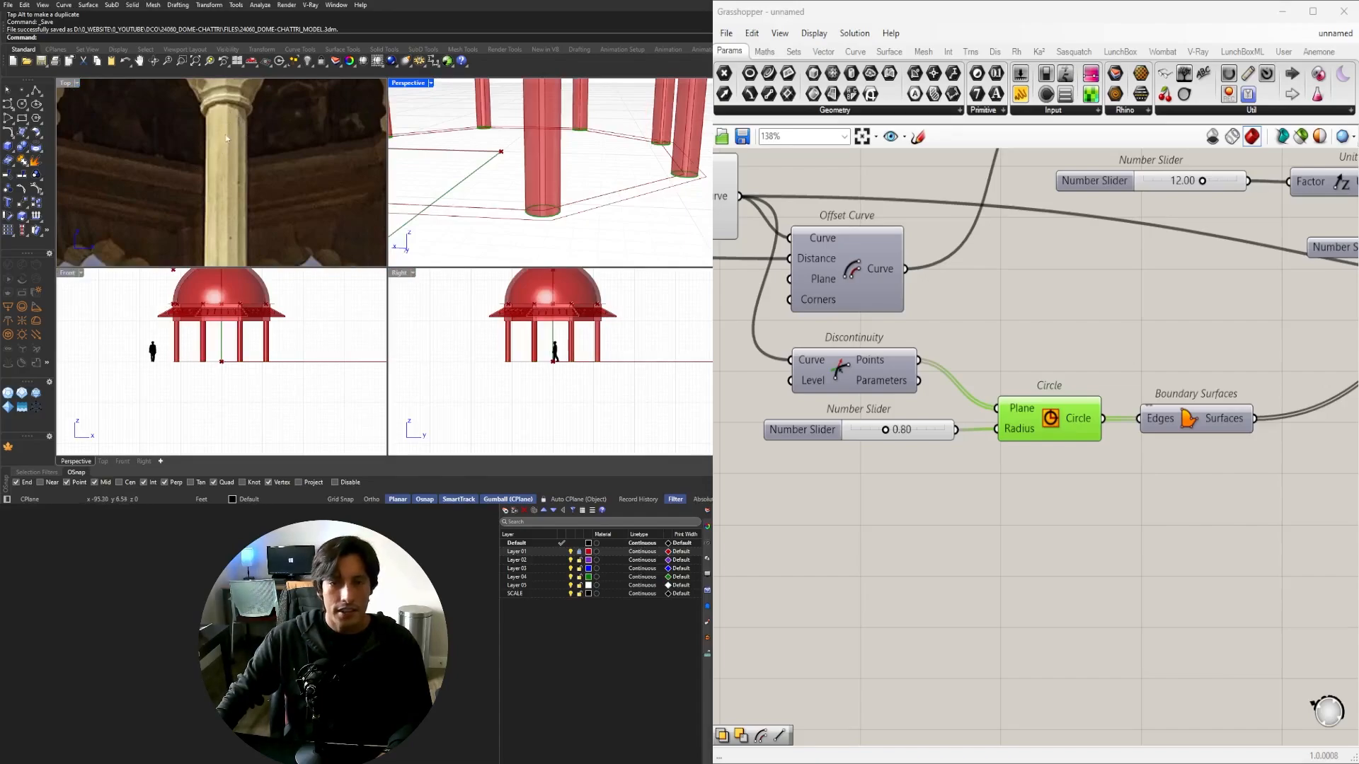
double_click(405, 85)
right_click_drag(383, 145, 394, 255)
Move the Boundary Surfaces component further right.
left_click(1164, 533)
right_click_drag(1164, 532, 986, 486)
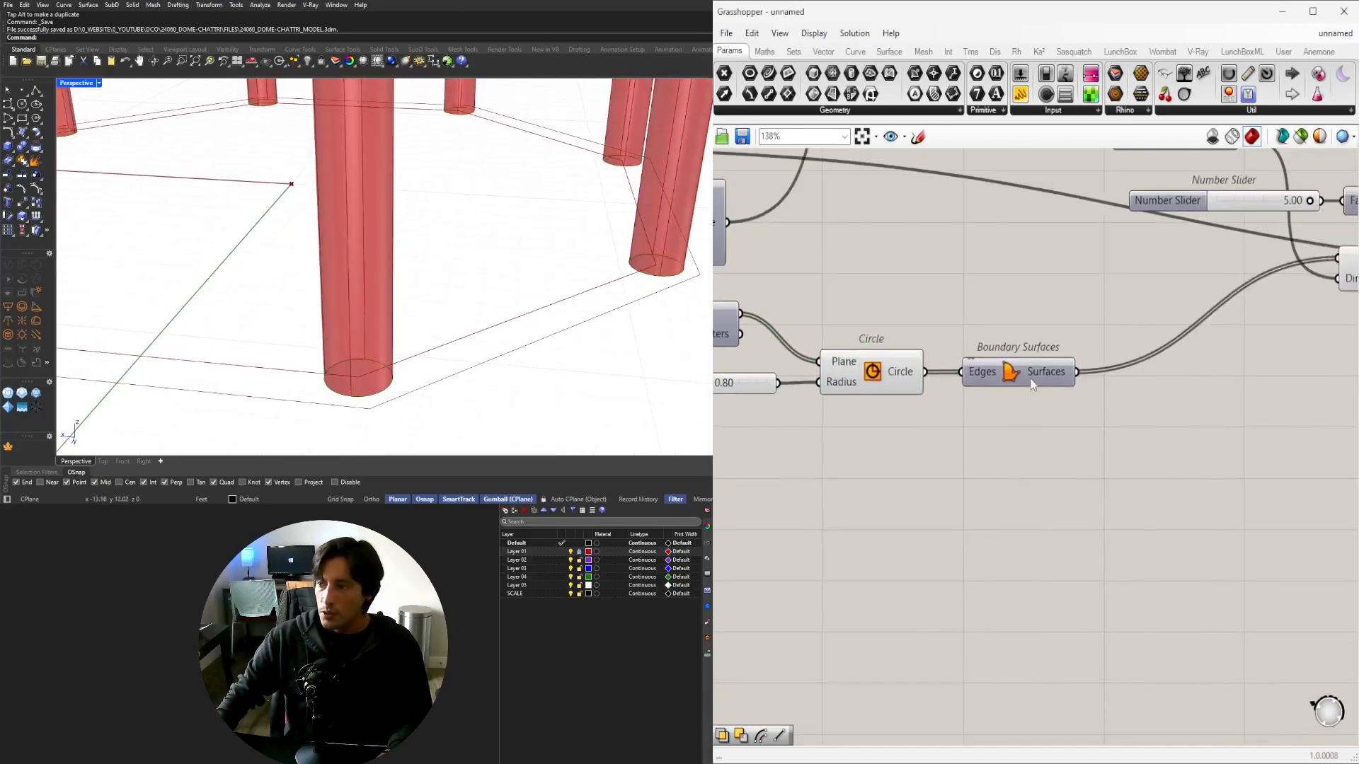
left_click_drag(1030, 384, 1160, 375)
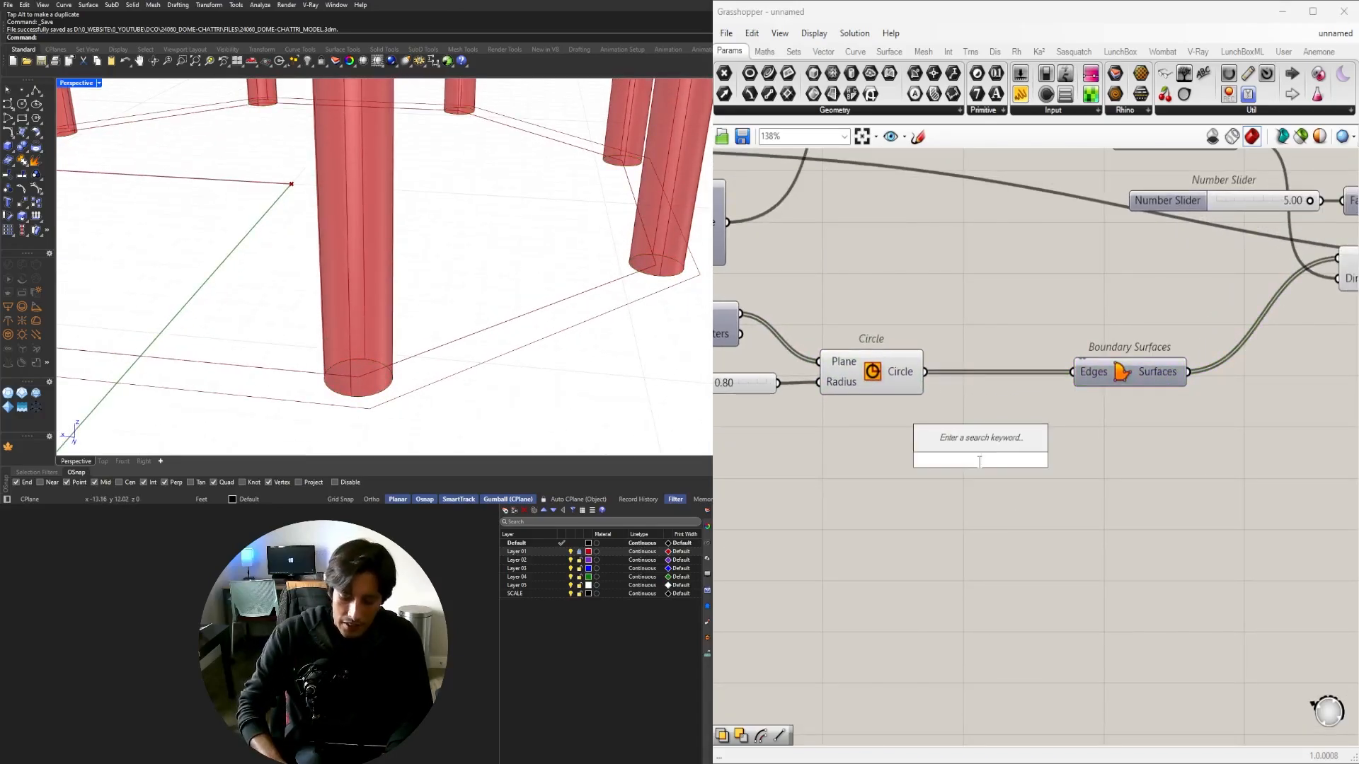
Add a Divide Curve component and feed the column's base circle into it.
type("DIV")
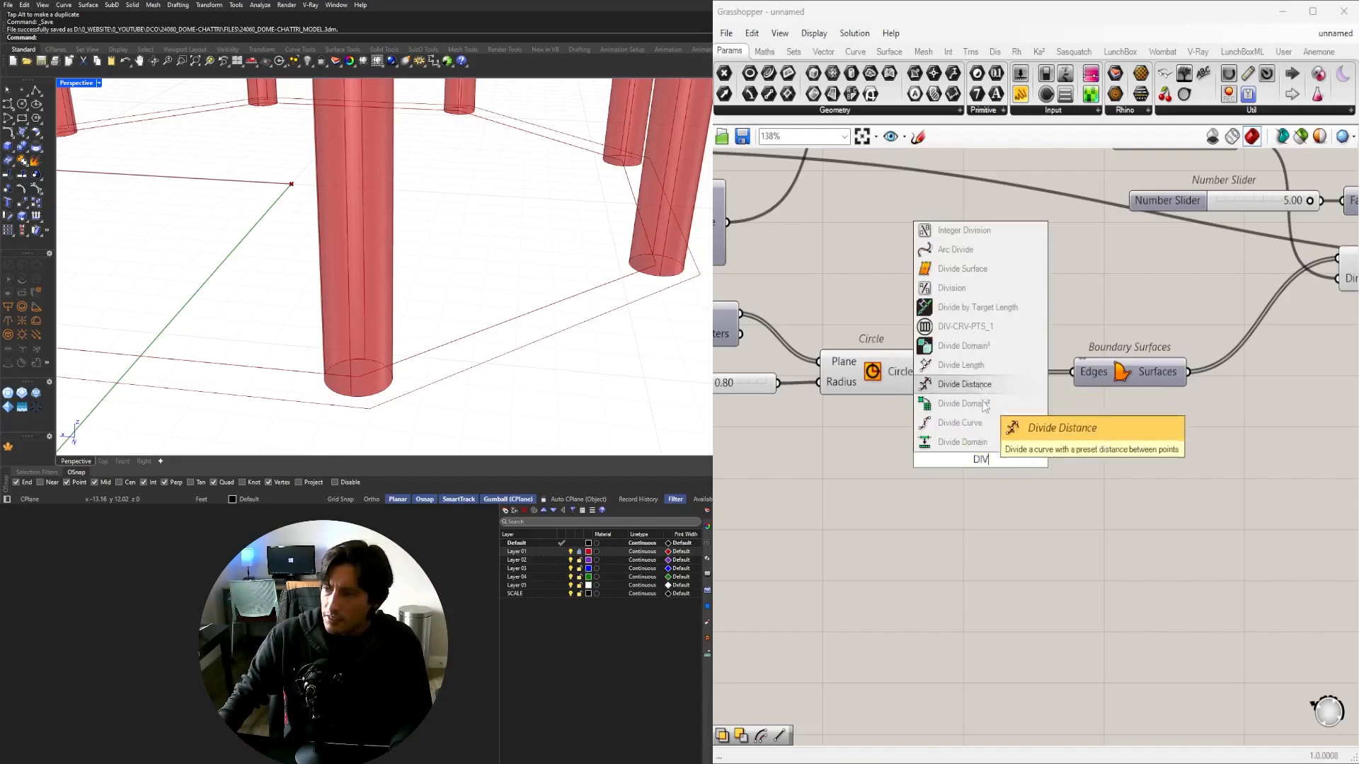
left_click(990, 422)
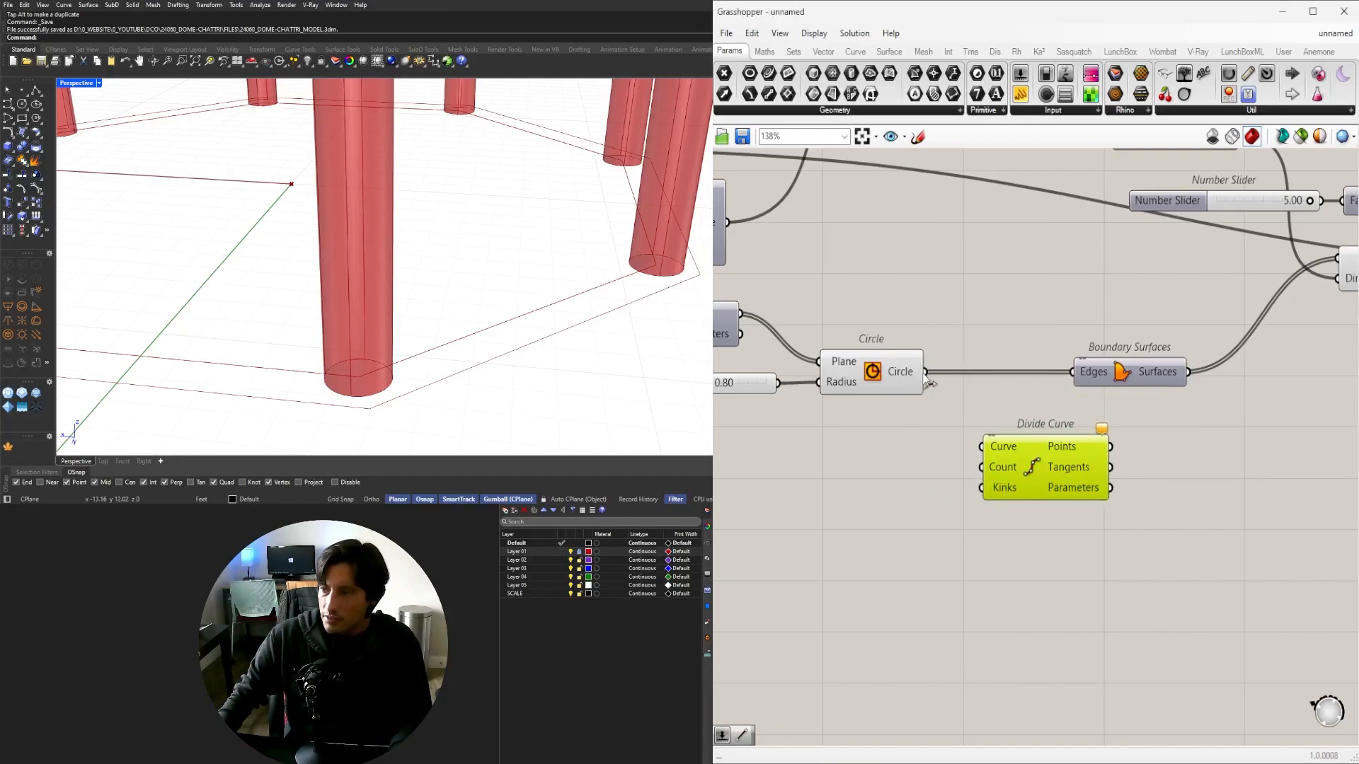
scroll(315, 295, "down", 3)
scroll(316, 224, "up", 1)
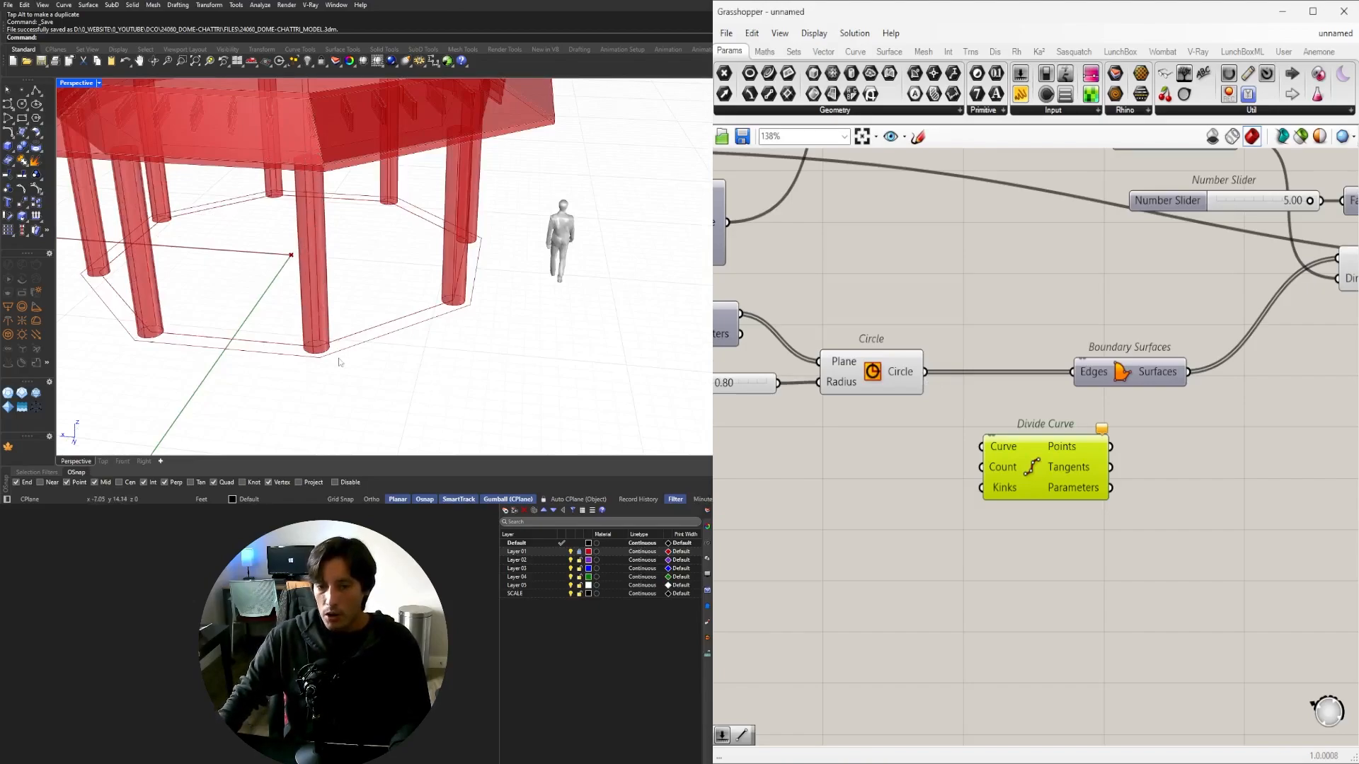
left_click(876, 382)
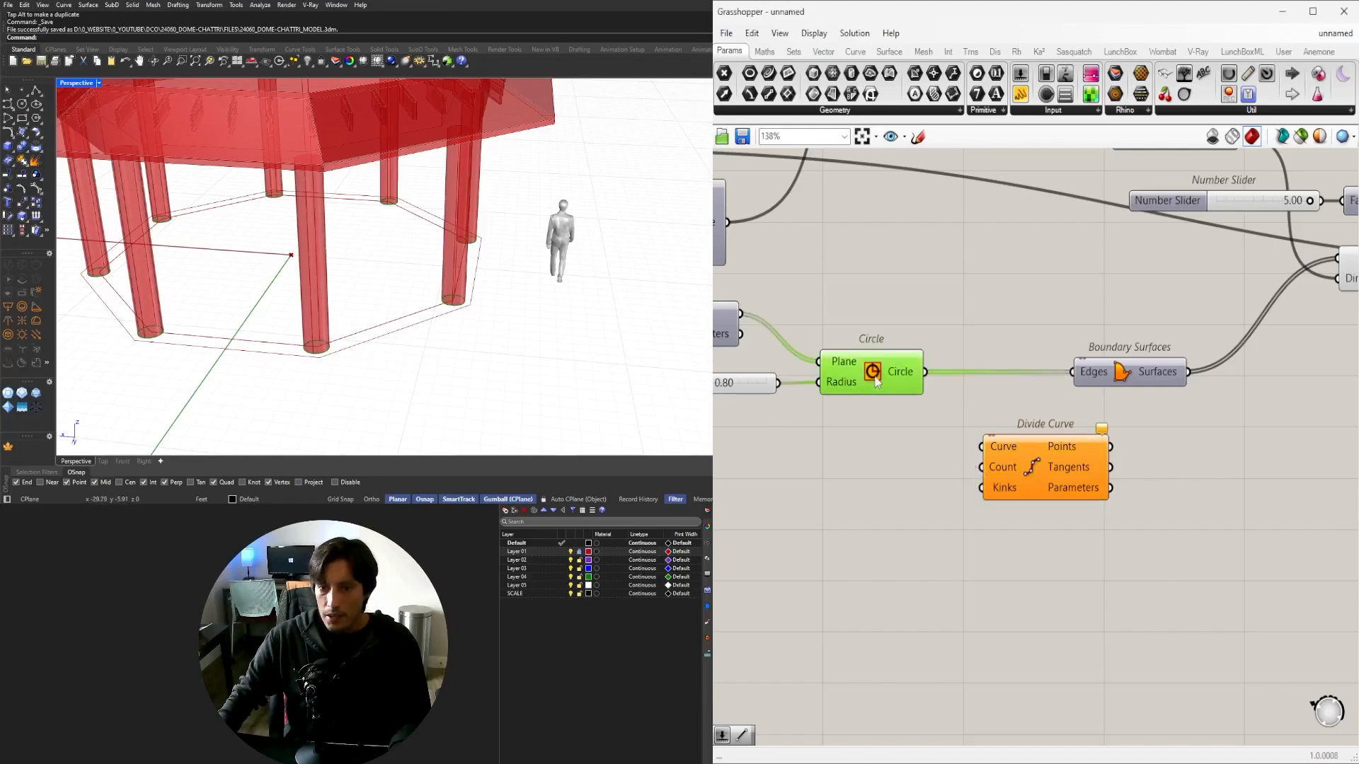
scroll(924, 383, "up", 3)
left_click_drag(980, 443, 1017, 487)
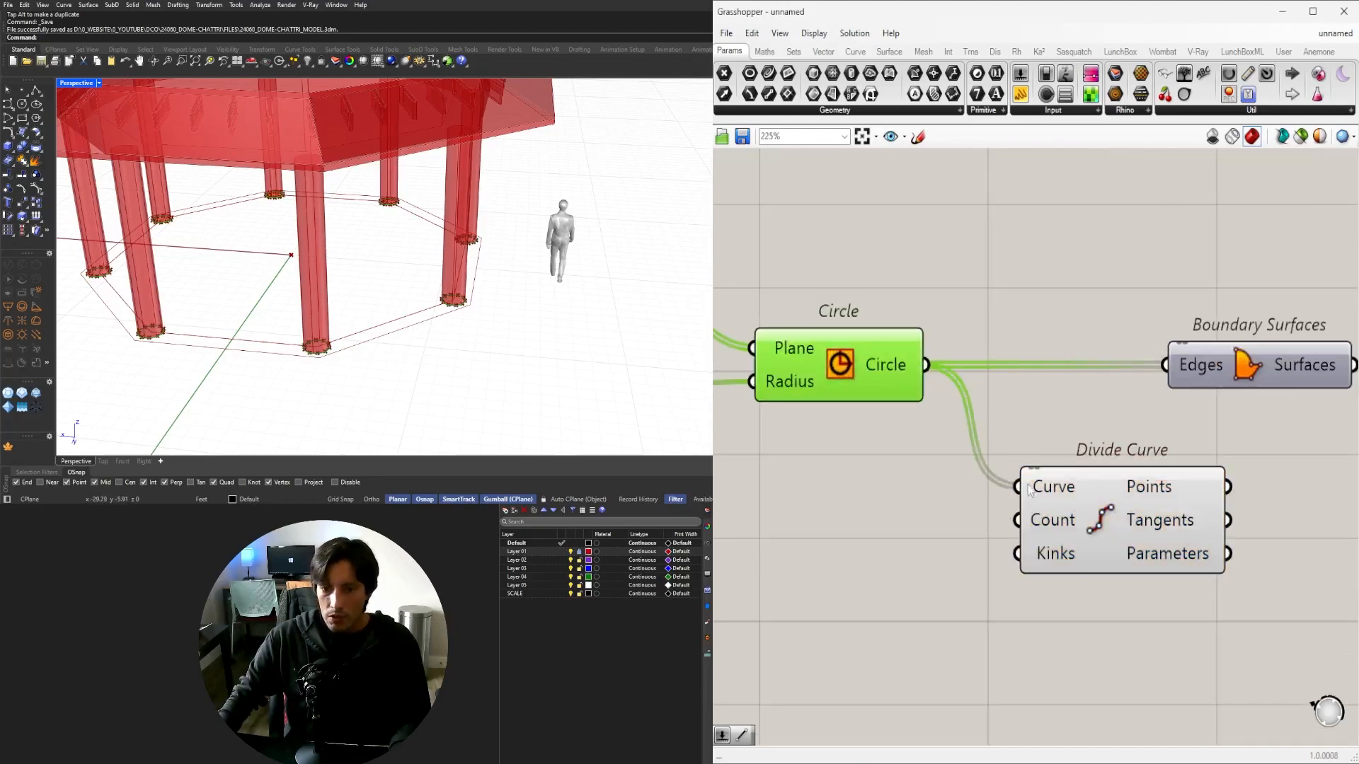
left_click_drag(1103, 533, 1107, 535)
left_click(809, 386)
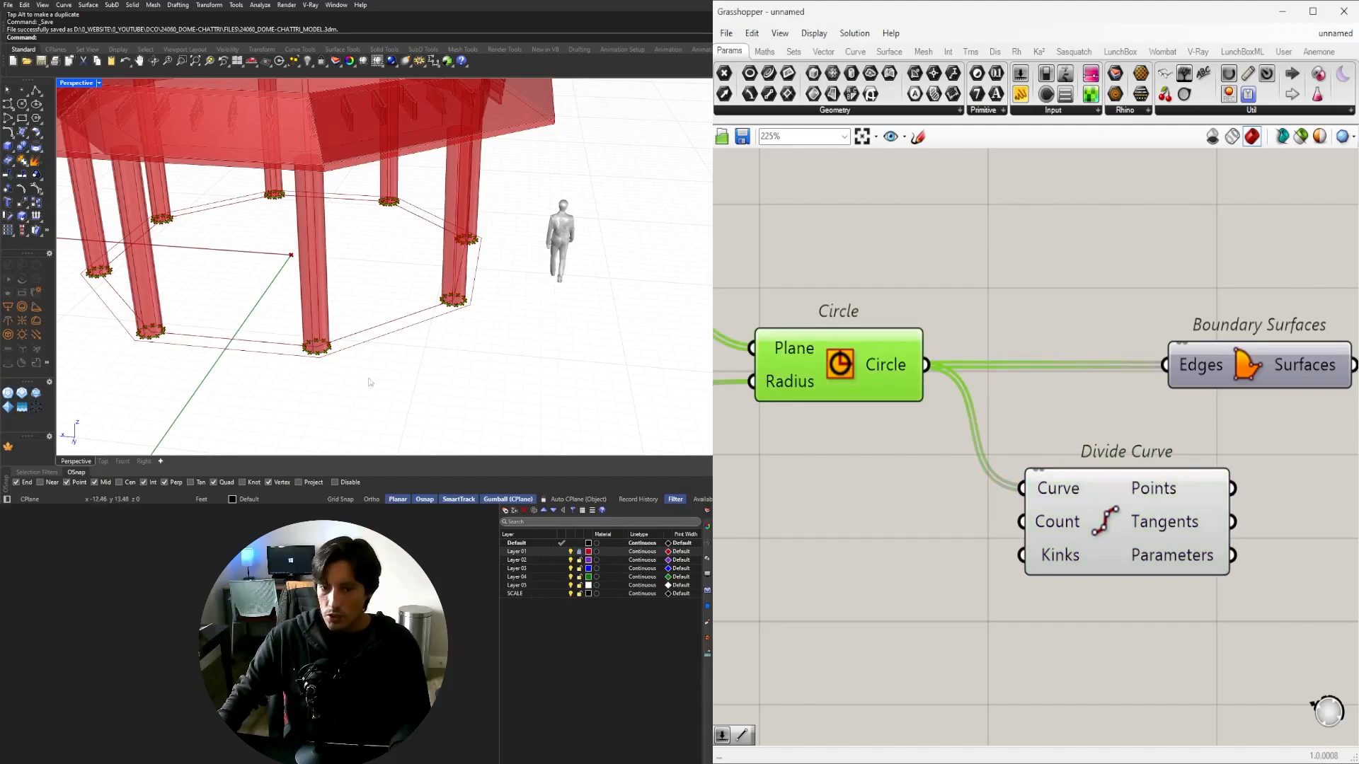
scroll(315, 340, "up", 6)
left_click(1093, 527)
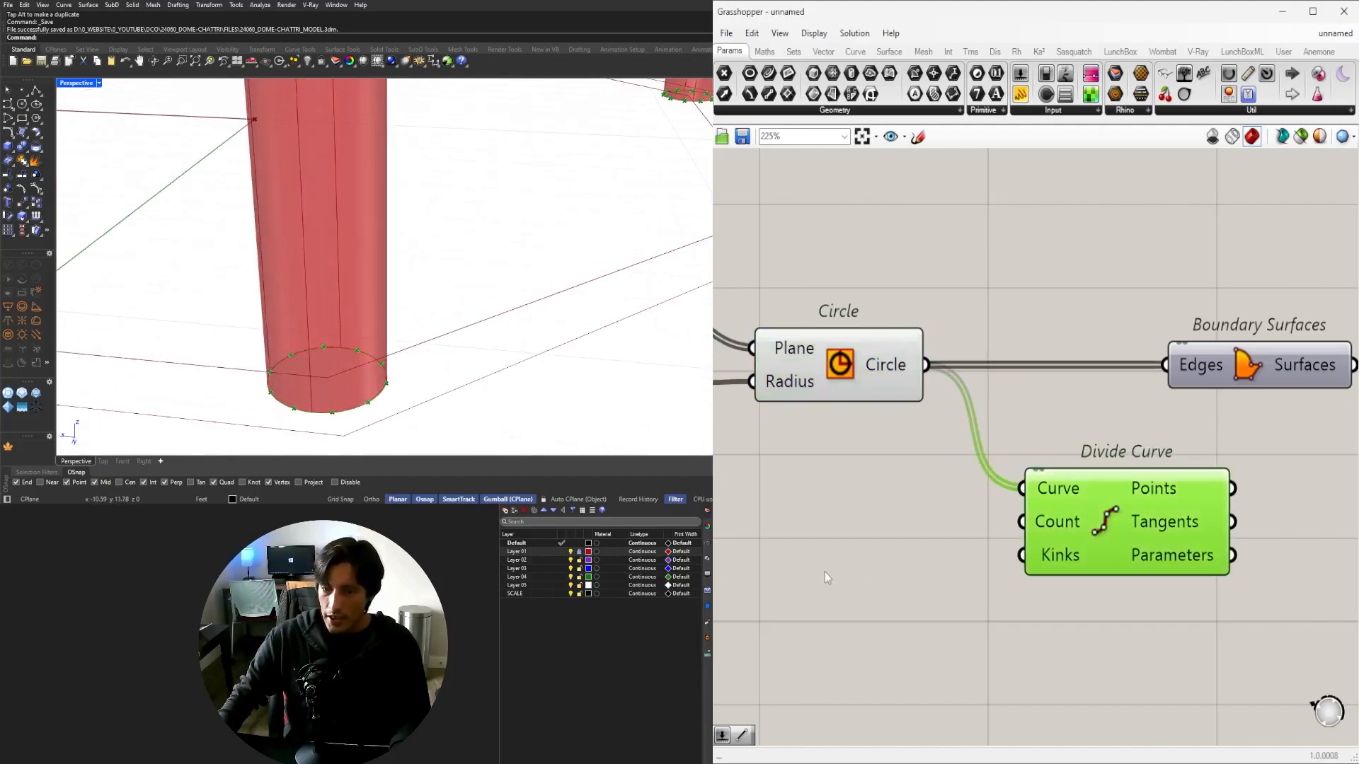
right_click_drag(825, 572, 901, 496)
Add a number slider at 8 and connect it to the division Count.
double_click(901, 498)
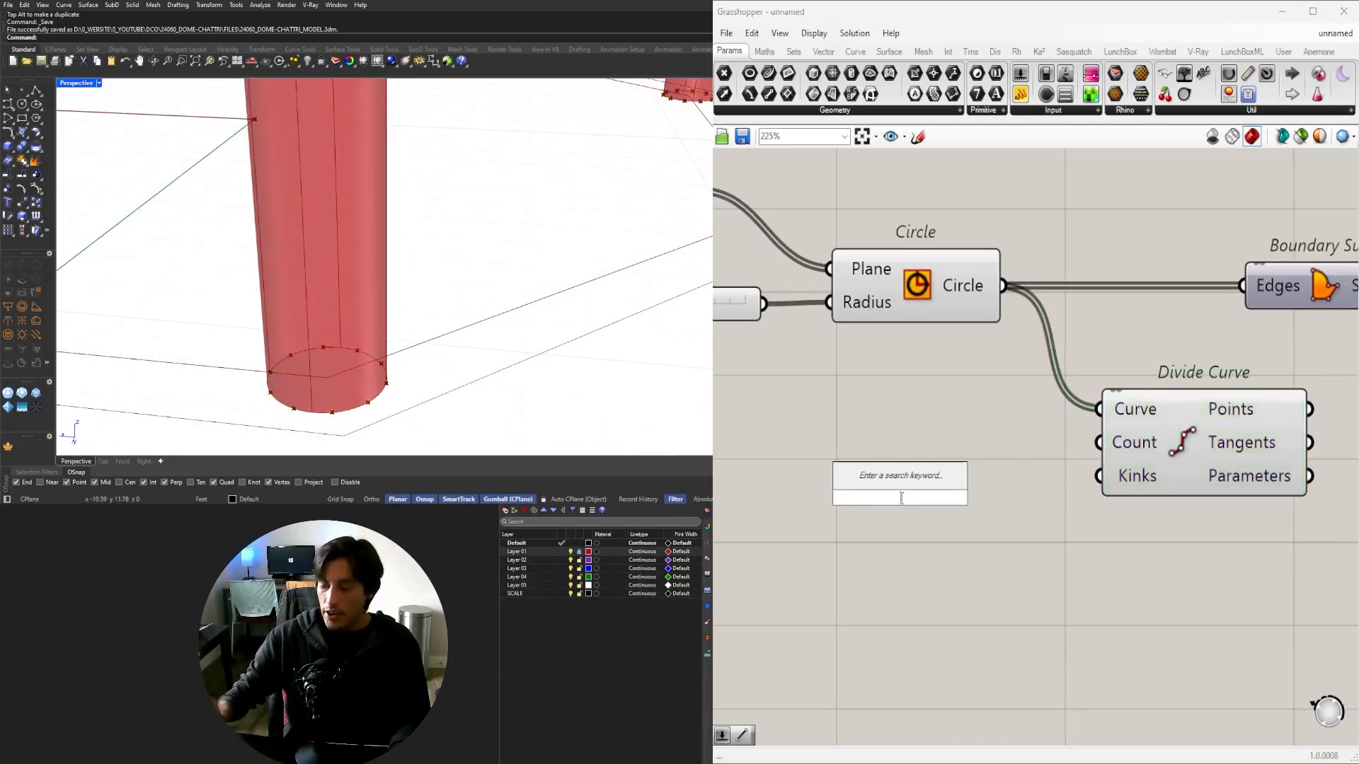
type("1")
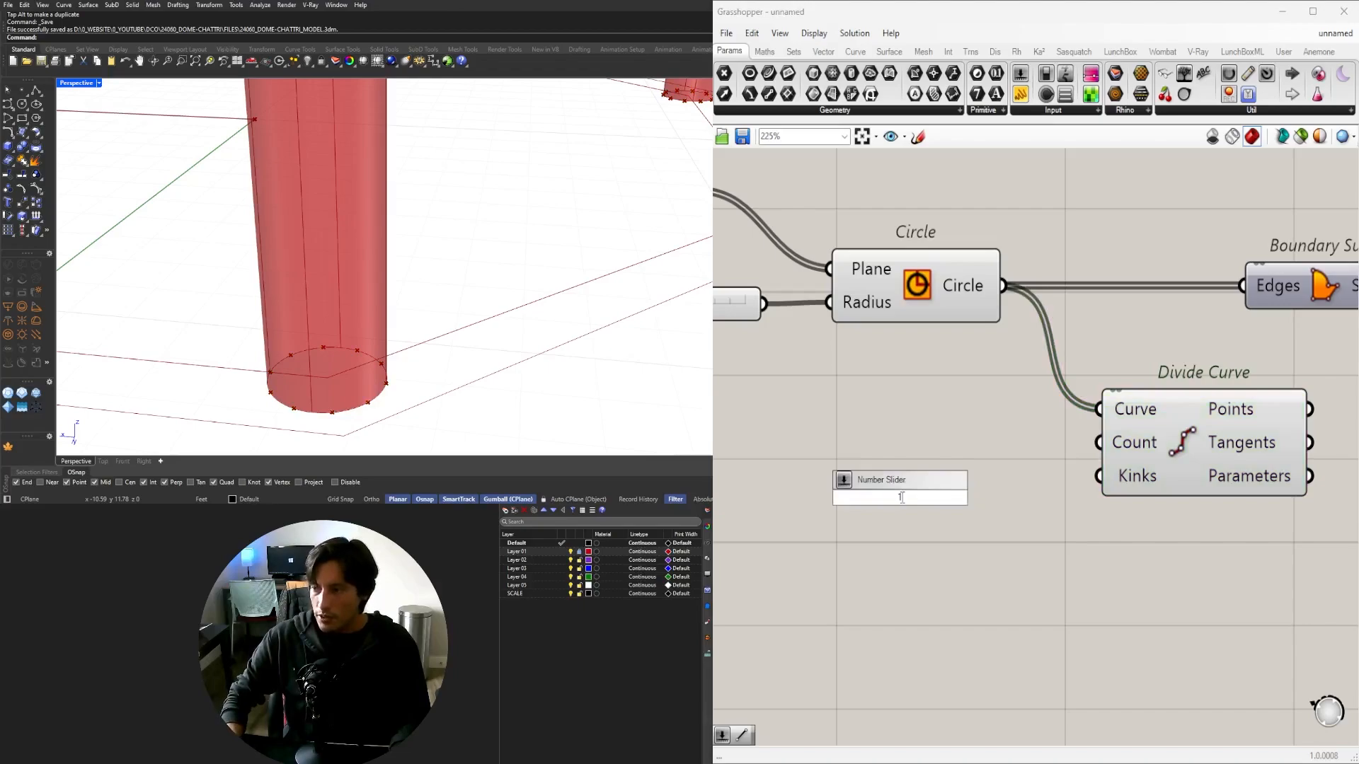
double_click(901, 498)
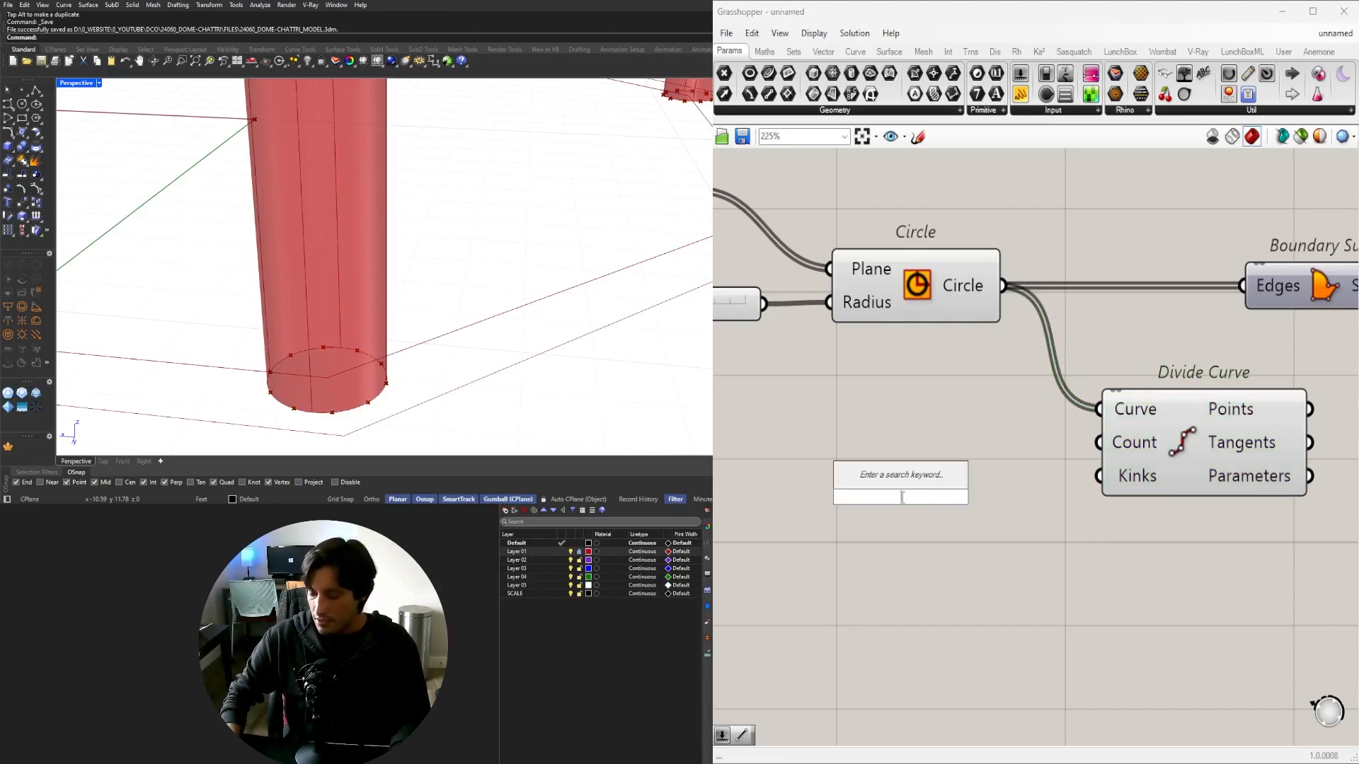
type("8")
key("Return")
left_click_drag(1021, 501, 982, 464)
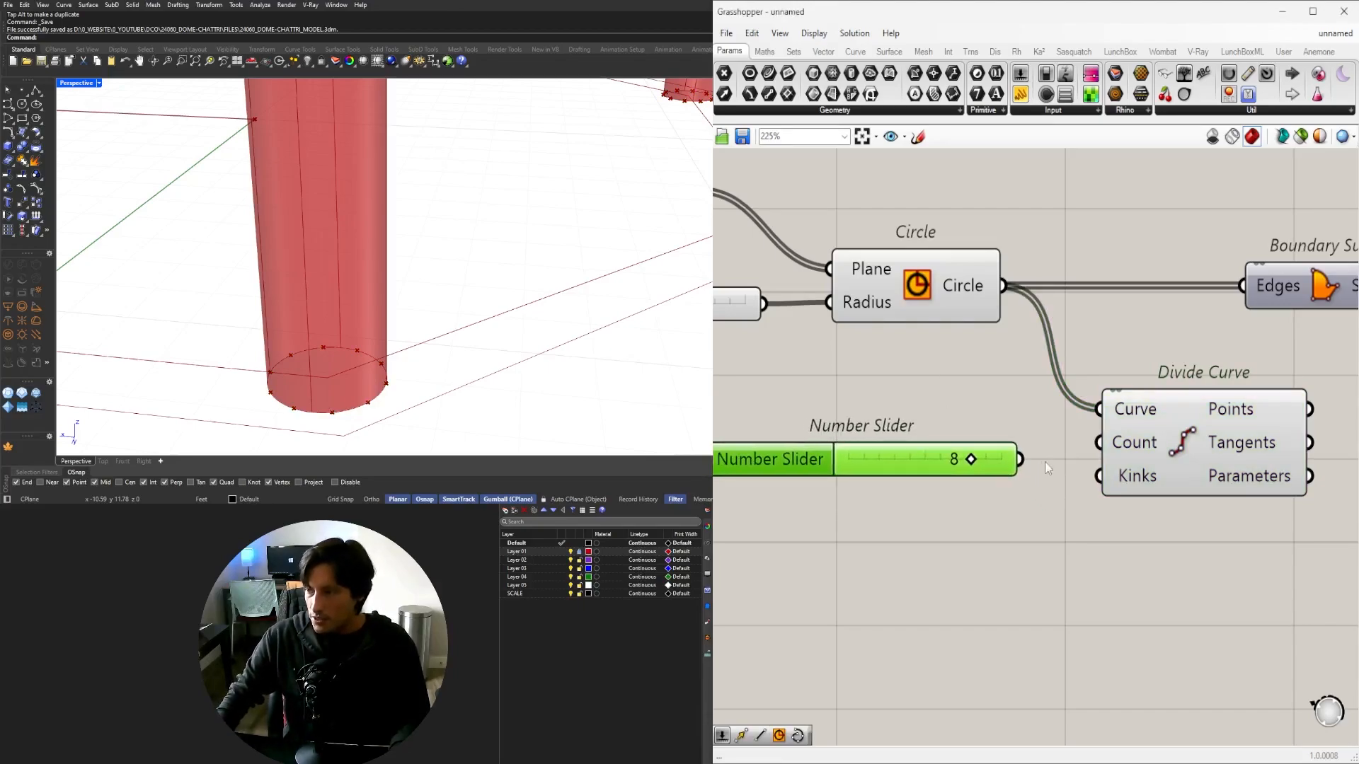
left_click_drag(1102, 441, 1104, 442)
left_click_drag(1163, 436, 1134, 445)
scroll(1132, 460, "down", 2)
right_click_drag(1211, 463, 1094, 471)
left_click_drag(1079, 465, 1095, 471)
left_click(1258, 482)
Place a Circle at each division point, with its radius driven by a 0.125 slider.
double_click(1259, 481)
type("CIR")
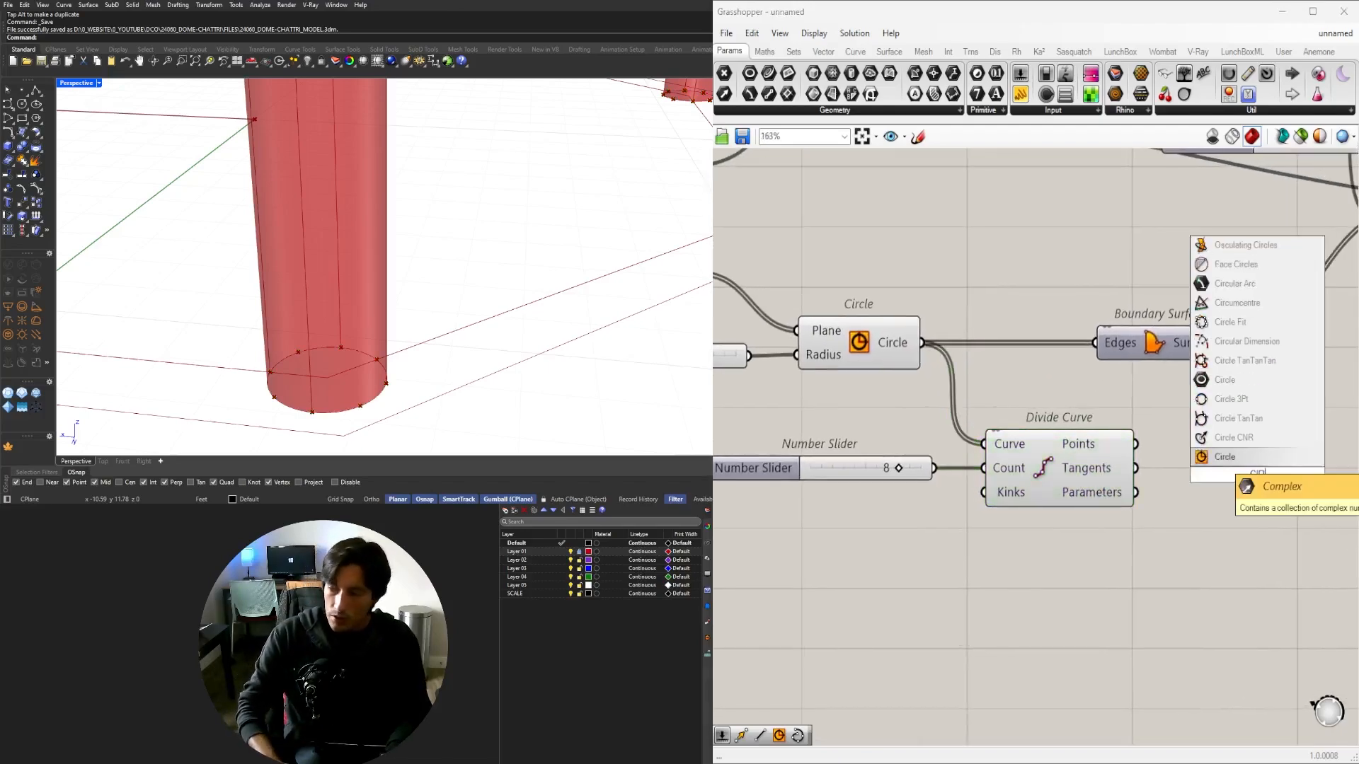
left_click(1243, 458)
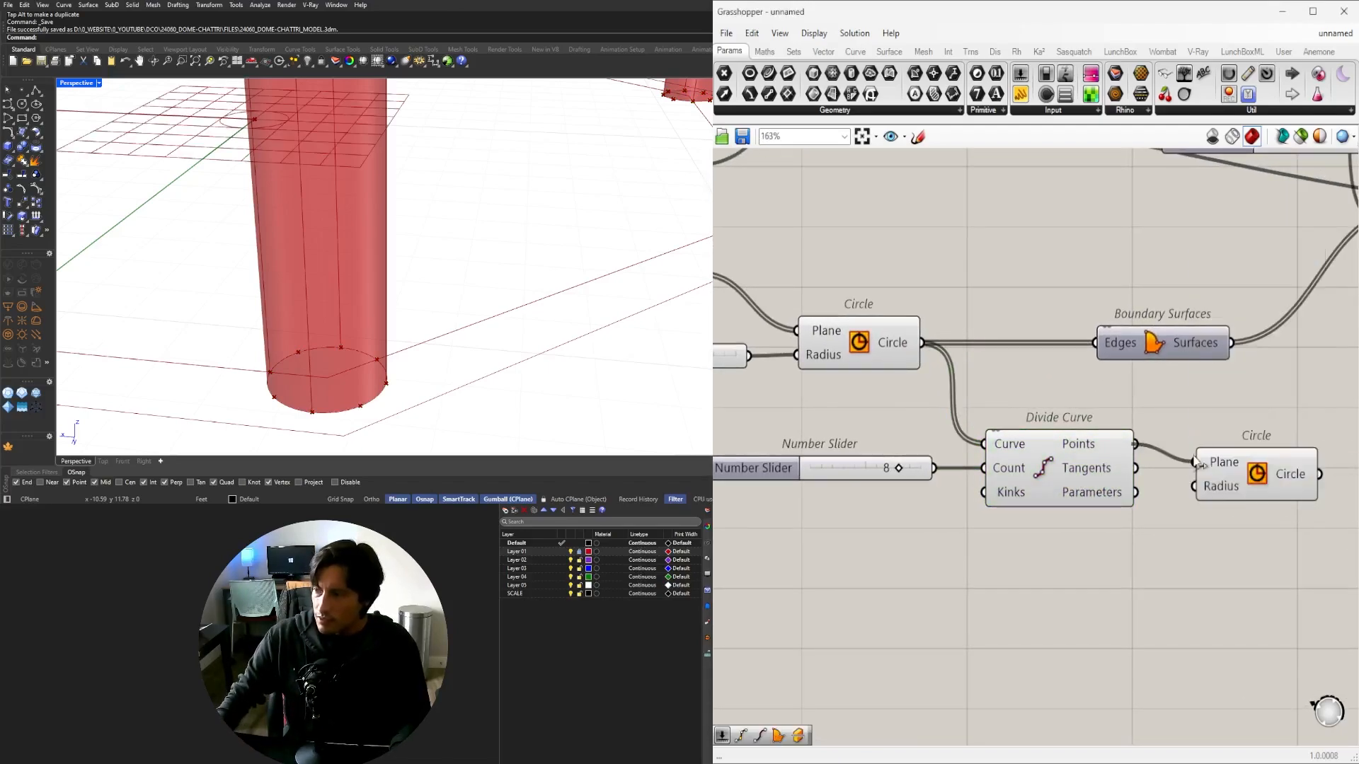
left_click_drag(1196, 461, 1249, 522)
double_click(1081, 550)
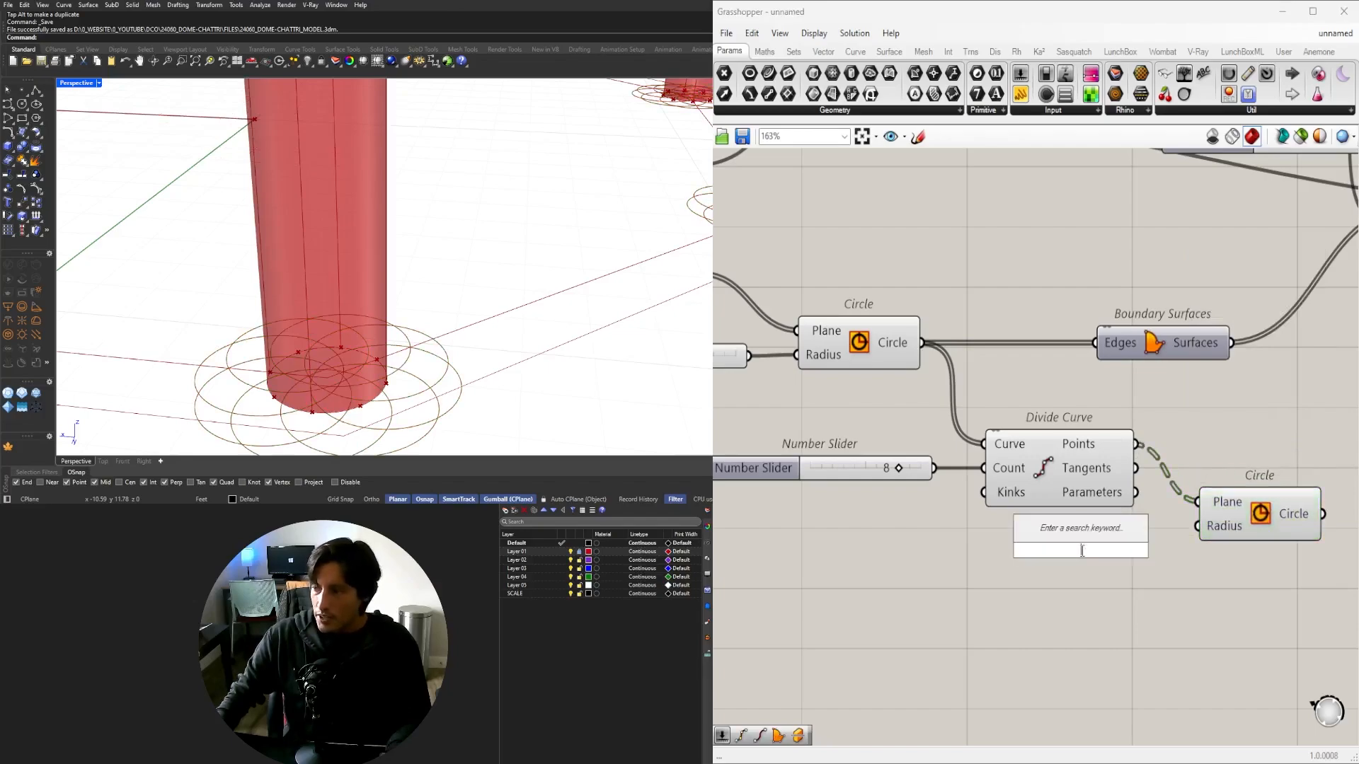
type(".125")
left_click(1077, 538)
scroll(1171, 524, "up", 2)
left_click_drag(1149, 559, 1207, 527)
scroll(976, 563, "up", 3)
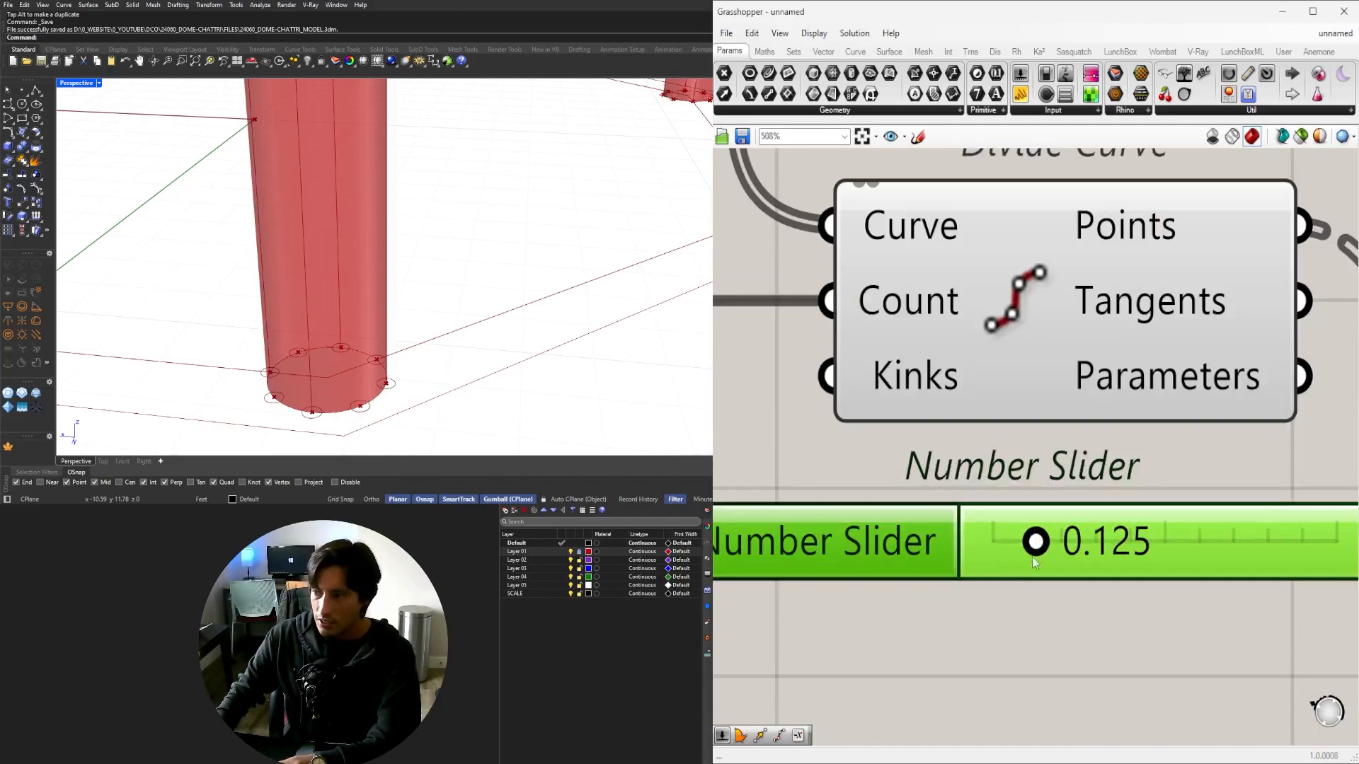
mouse_move(1032, 542)
left_mouse_down()
mouse_move(1084, 545)
mouse_move(1048, 552)
left_mouse_up()
scroll(1047, 552, "down", 4)
scroll(849, 452, "up", 4)
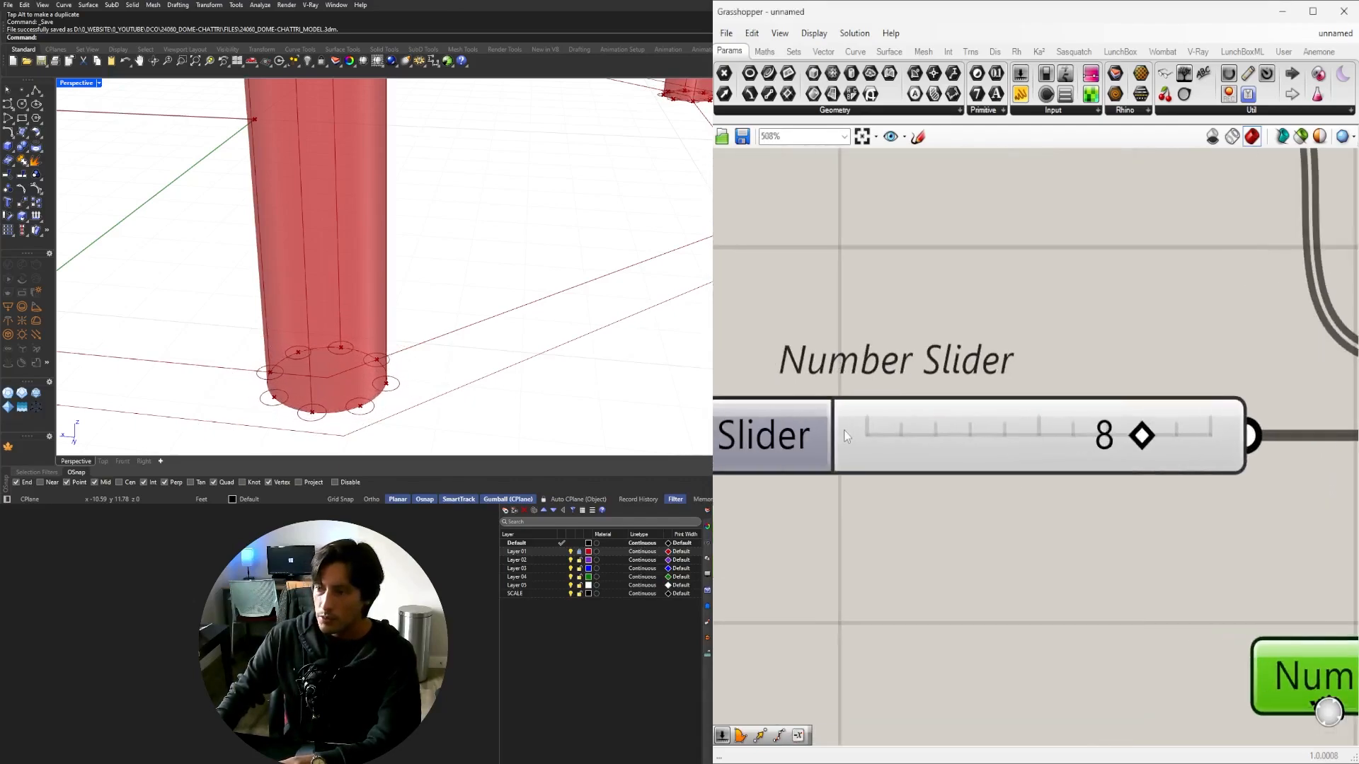
Set the count slider's maximum to 24 and value to 17, and reduce the radius to 0.117.
double_click(776, 434)
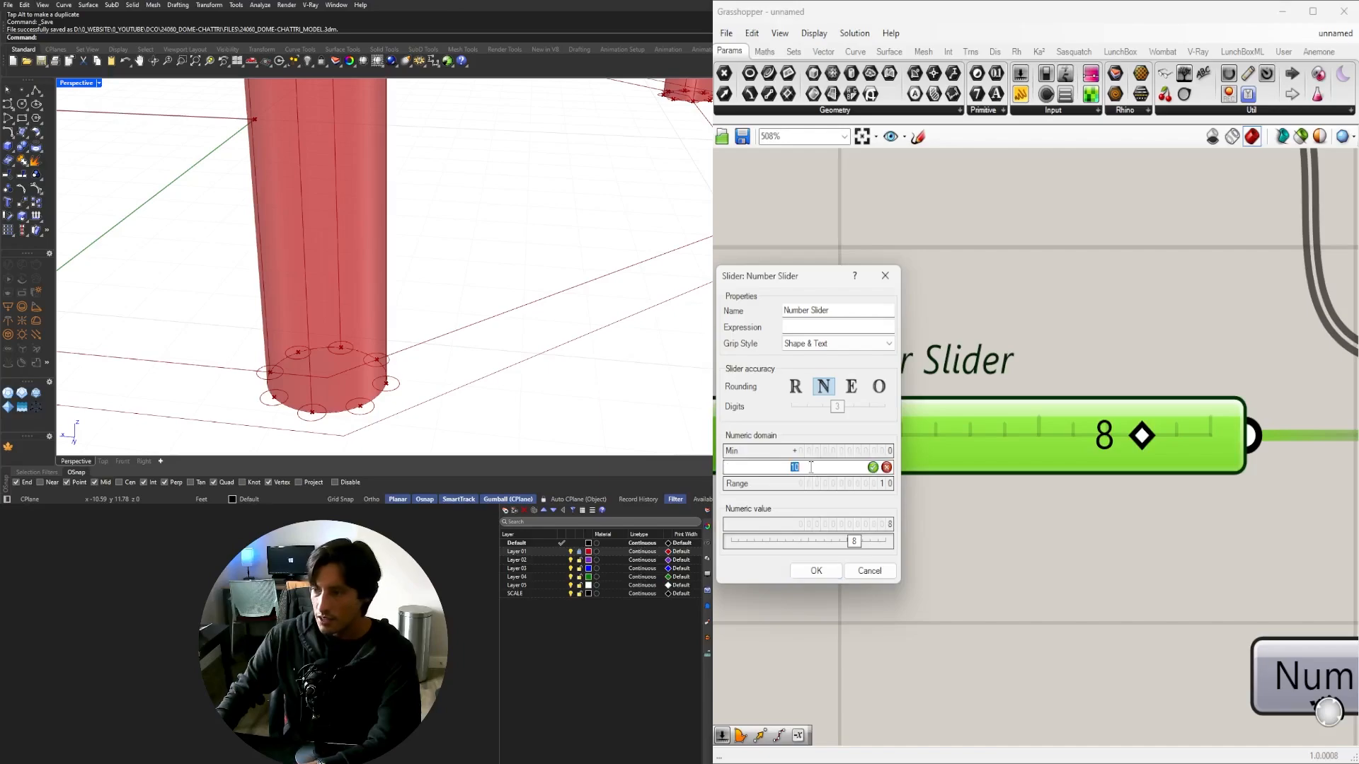
type("24")
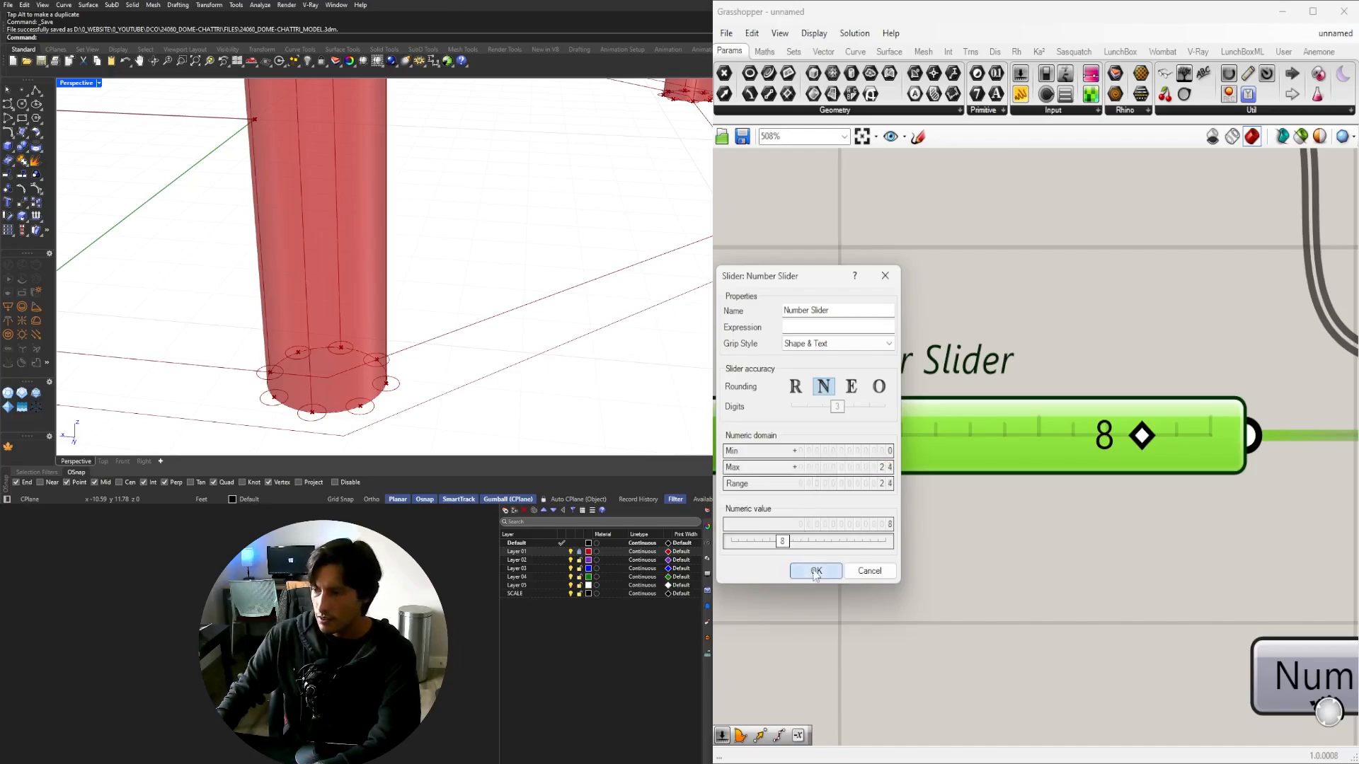
left_click(816, 570)
left_click_drag(980, 436, 1116, 456)
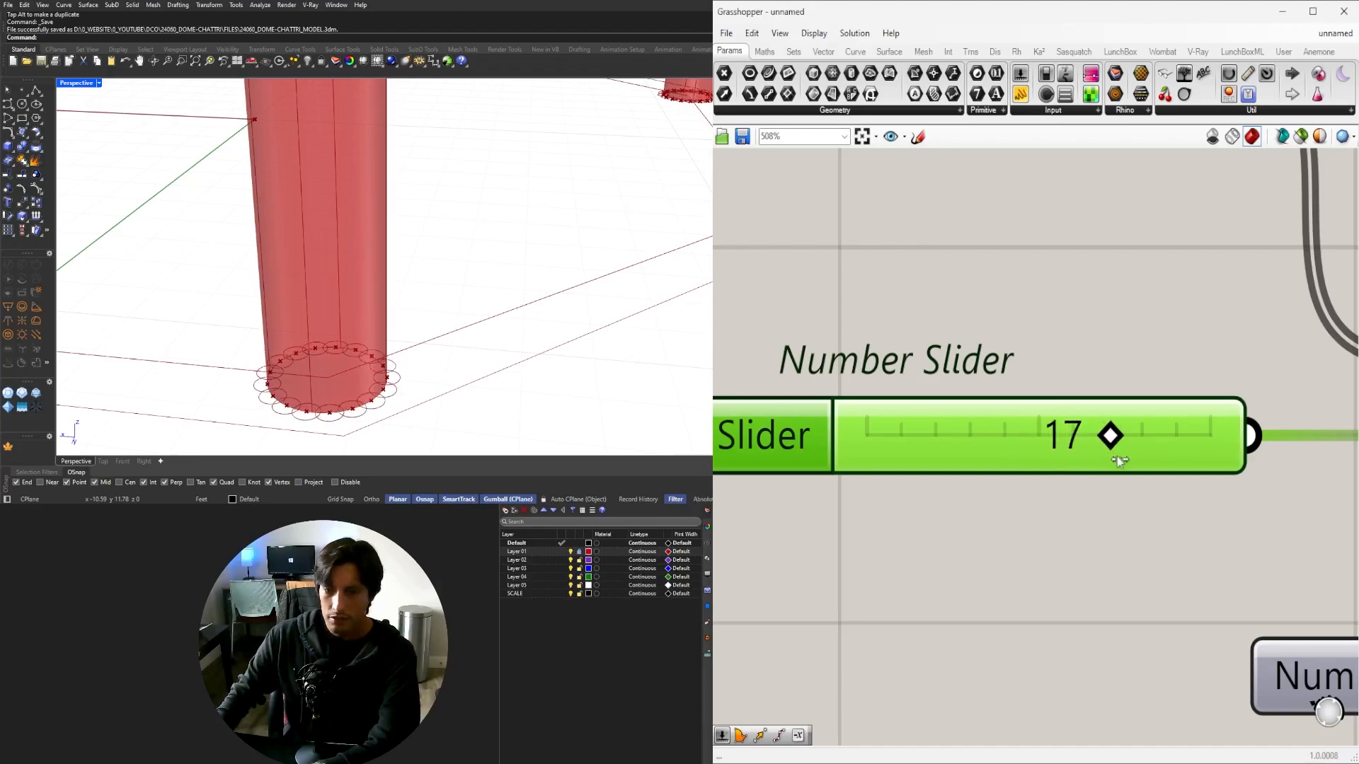
scroll(1116, 457, "down", 5)
scroll(1213, 531, "up", 5)
left_click_drag(1214, 532, 1207, 533)
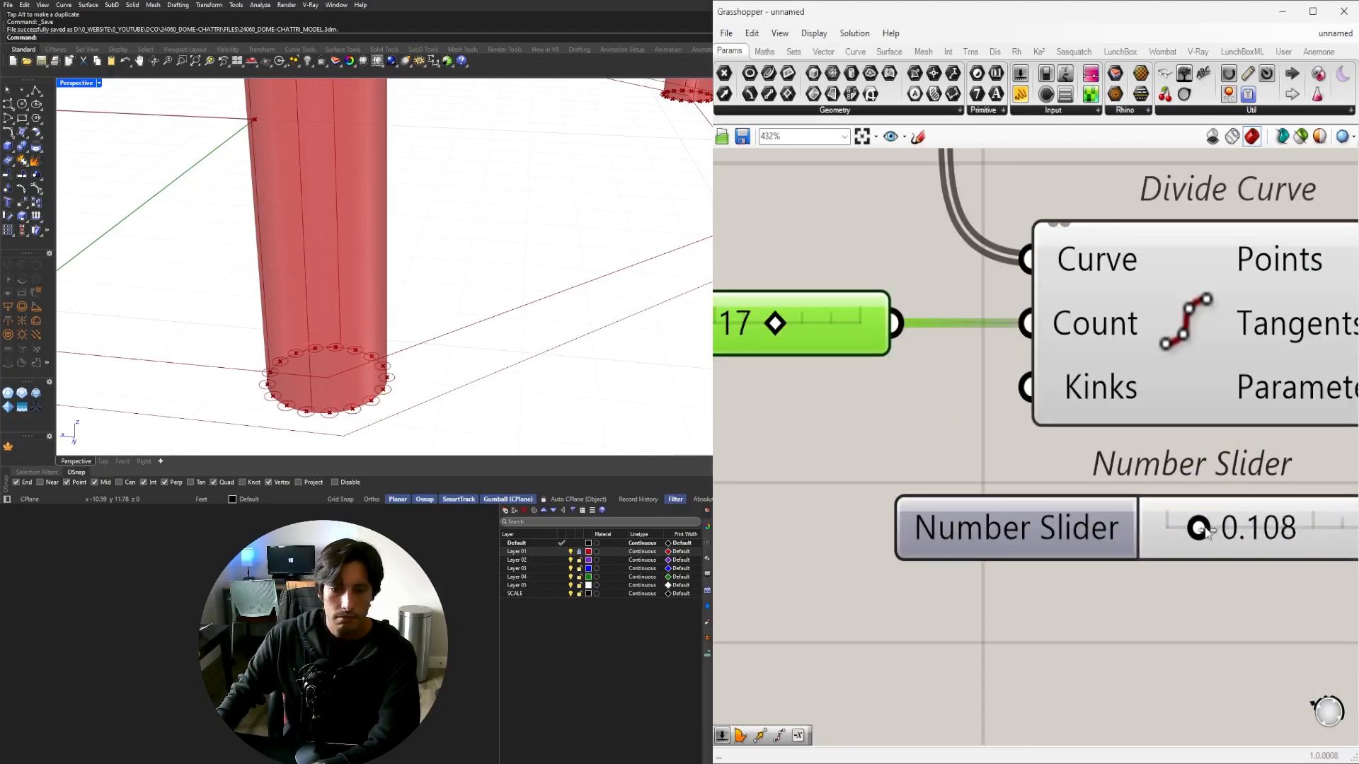
scroll(1201, 528, "down", 6)
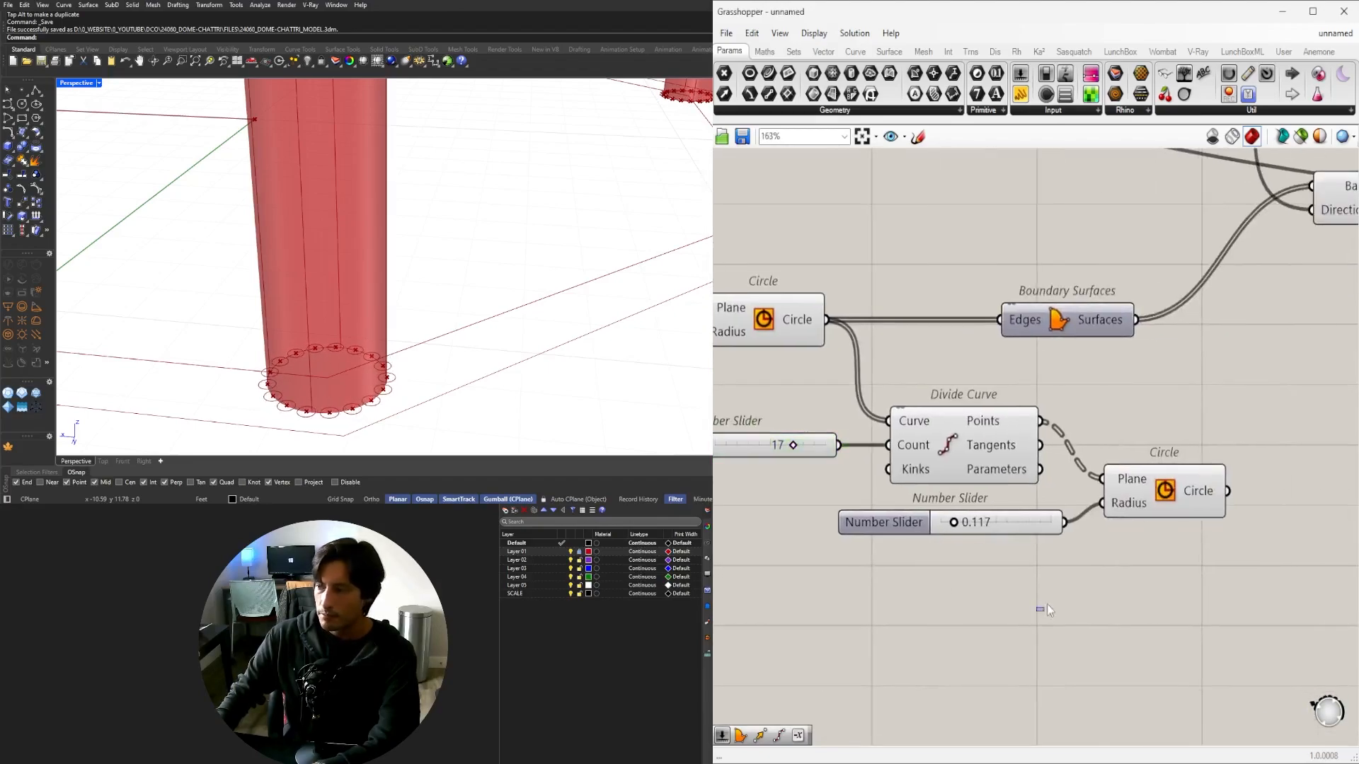
left_click(1031, 539)
scroll(1047, 602, "up", 3)
left_click_drag(1133, 712, 802, 497)
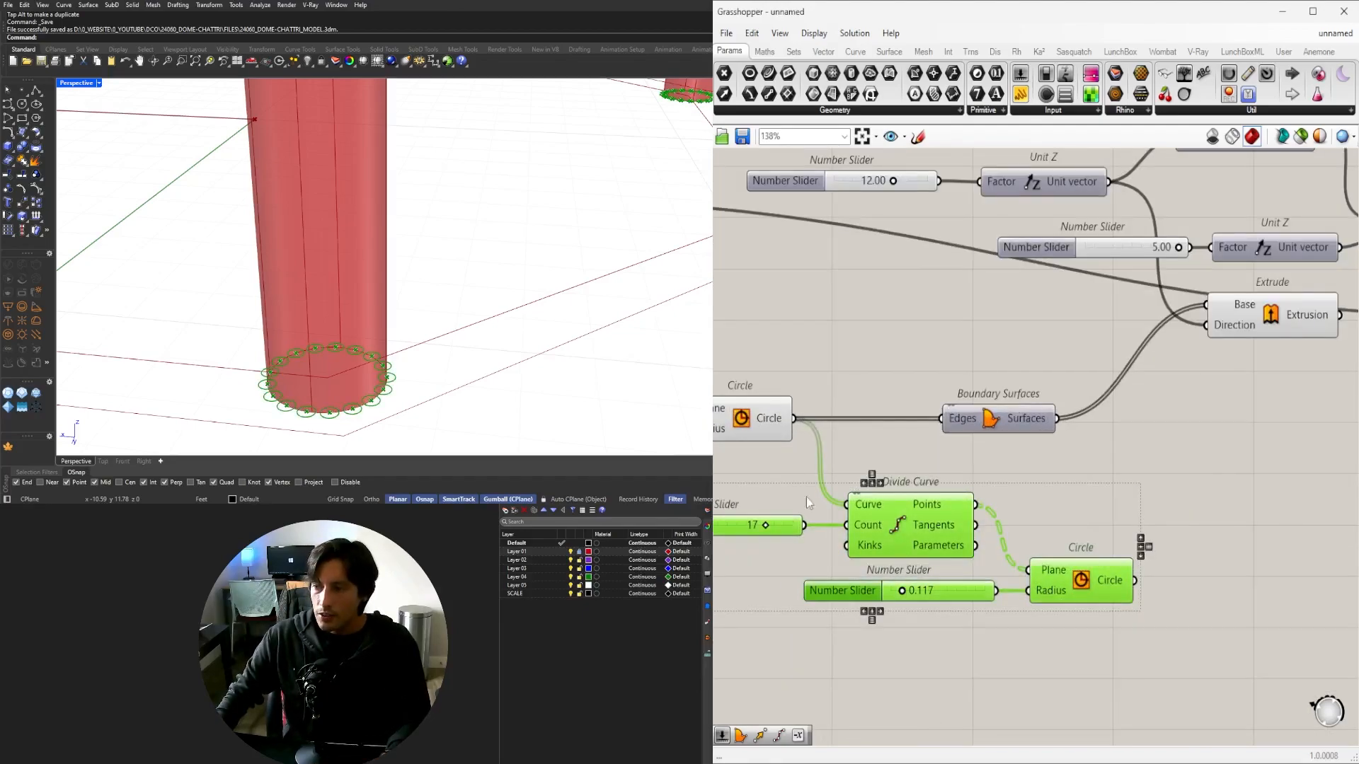
right_click_drag(1012, 443, 1135, 431)
left_click(1137, 464)
scroll(1137, 478, "down", 3)
left_click_drag(1260, 597, 985, 476)
scroll(1054, 490, "up", 2)
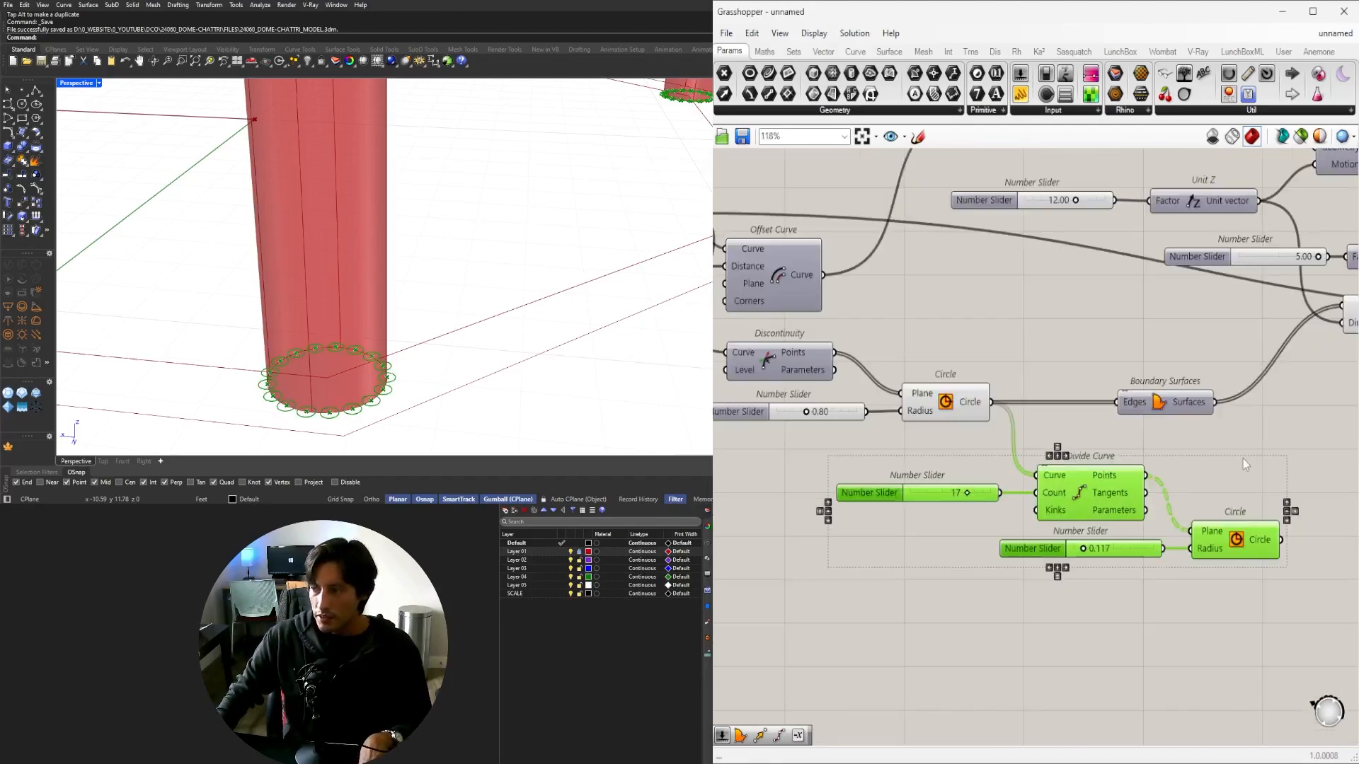
double_click(1249, 460)
type("reg")
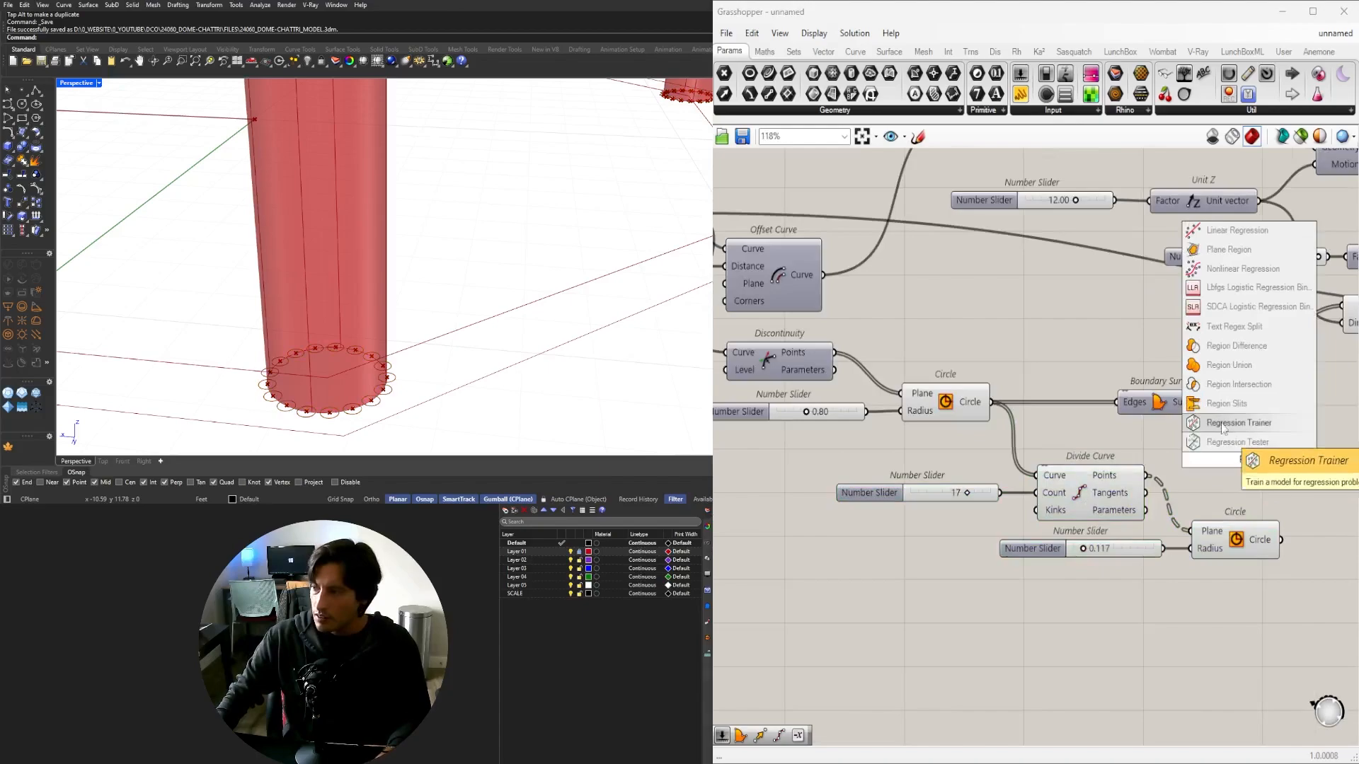
left_click(1245, 349)
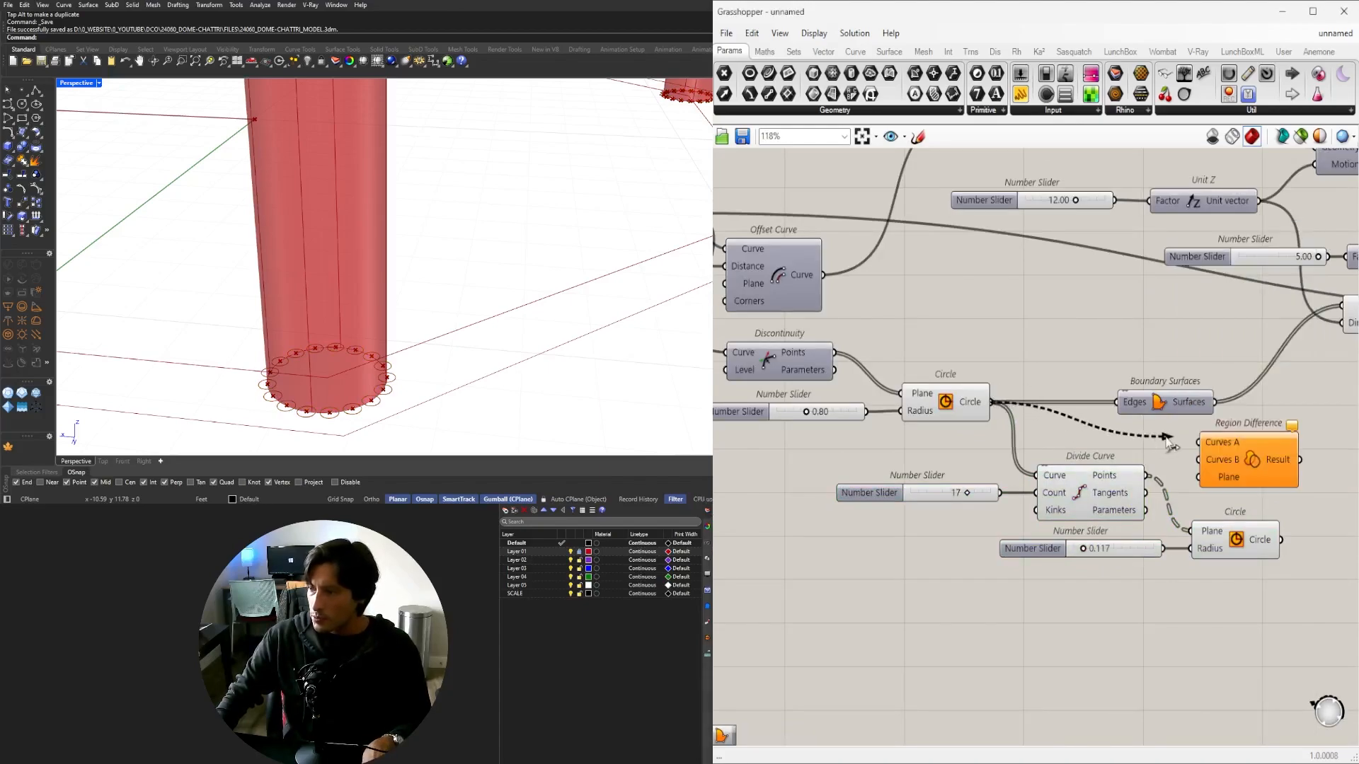
right_click_drag(1263, 470, 1120, 475)
left_click_drag(1120, 475, 1231, 516)
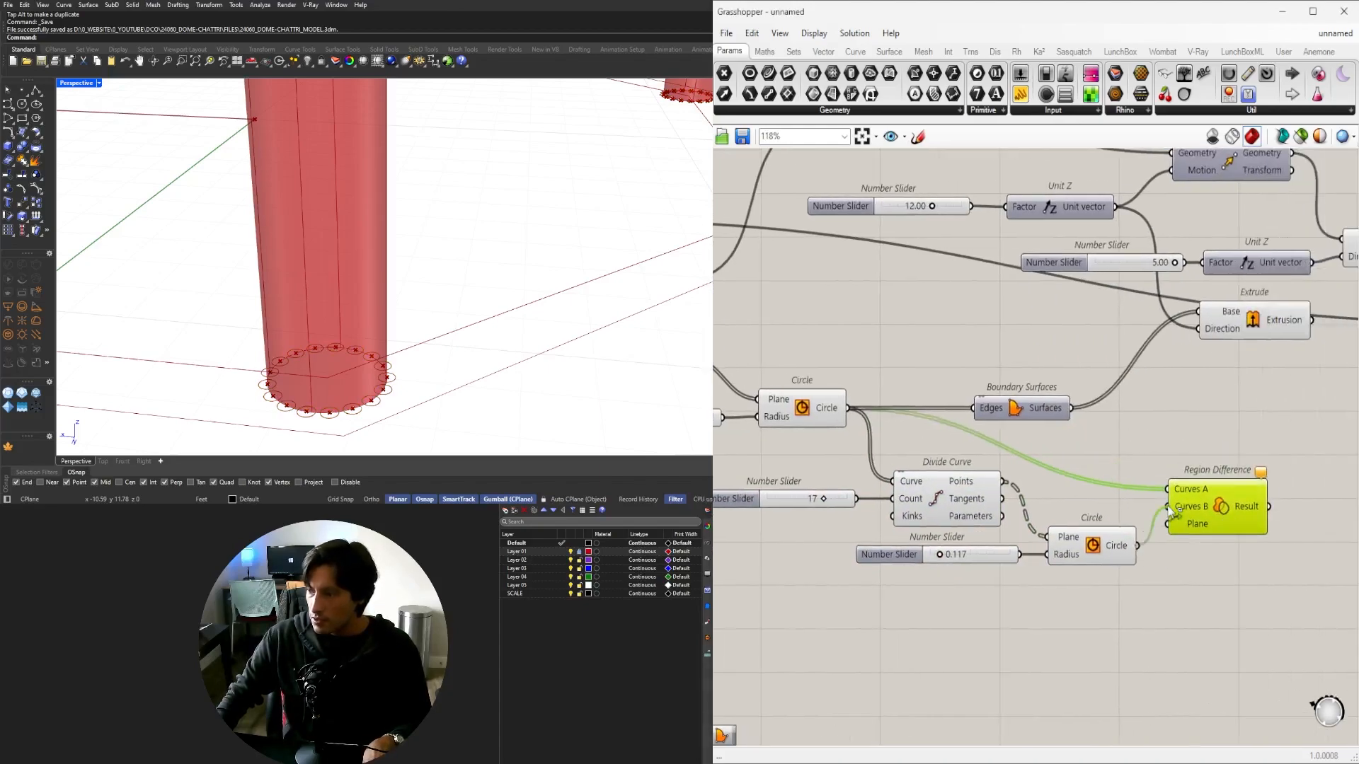
scroll(1221, 500, "up", 4)
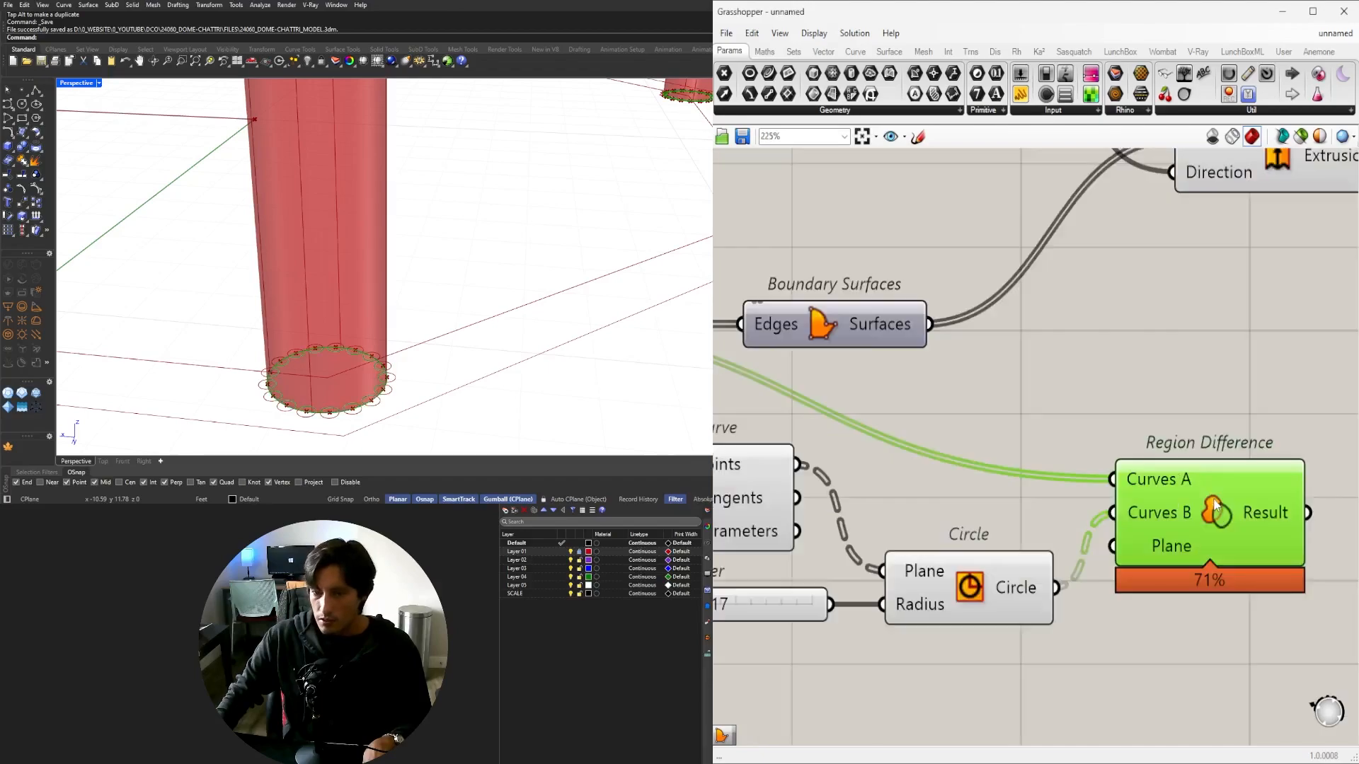
scroll(1120, 505, "up", 2)
right_click(1118, 463)
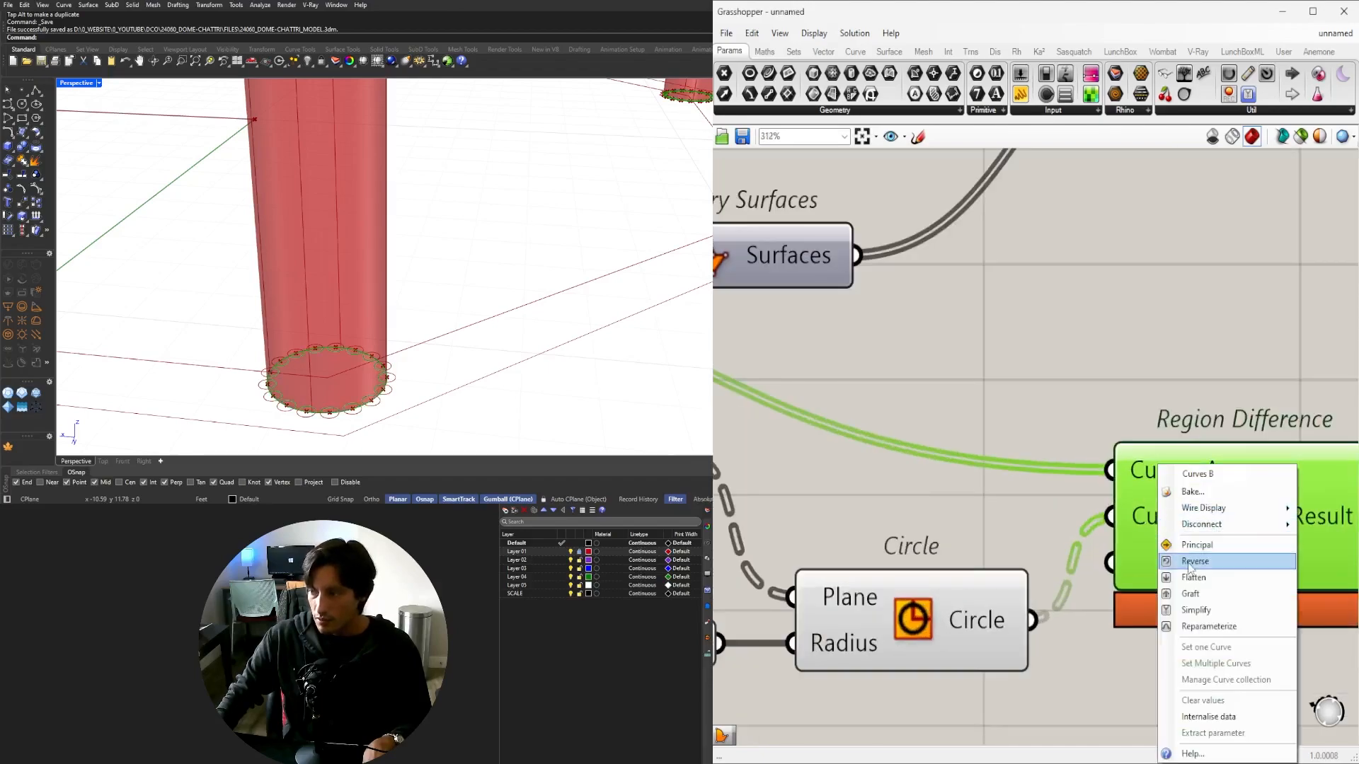
left_click(1195, 418)
right_click_drag(1194, 418, 1002, 454)
right_click(980, 511)
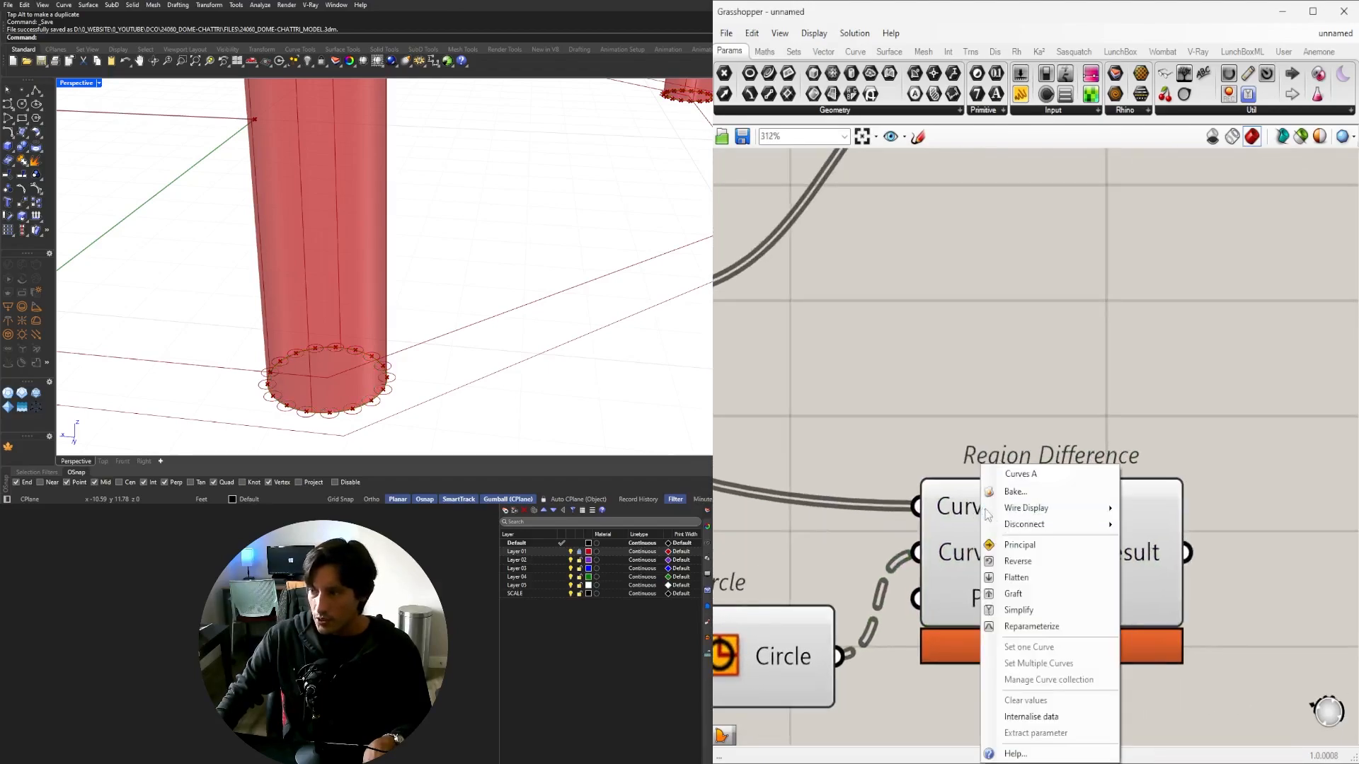
left_click(1046, 590)
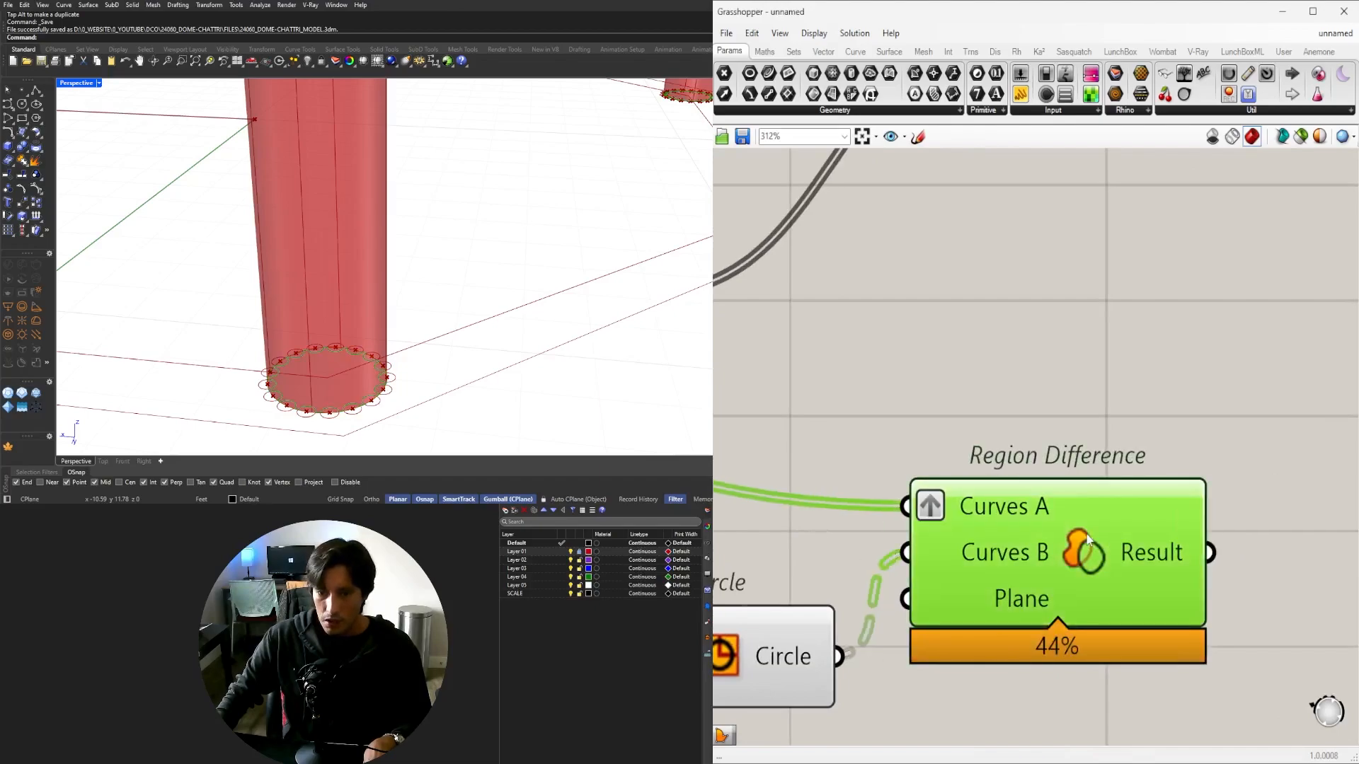
scroll(1068, 527, "down", 5)
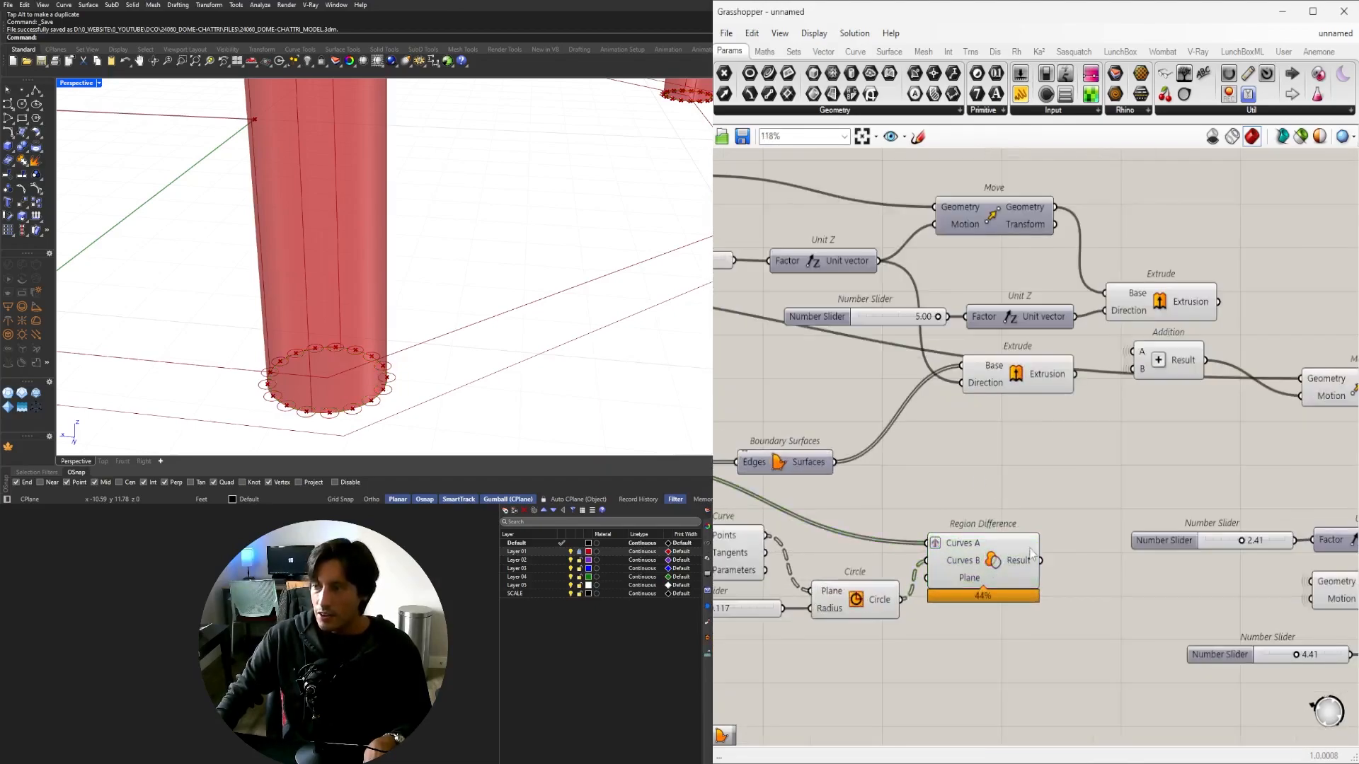
scroll(1010, 485, "up", 2)
left_click_drag(1107, 567, 757, 442)
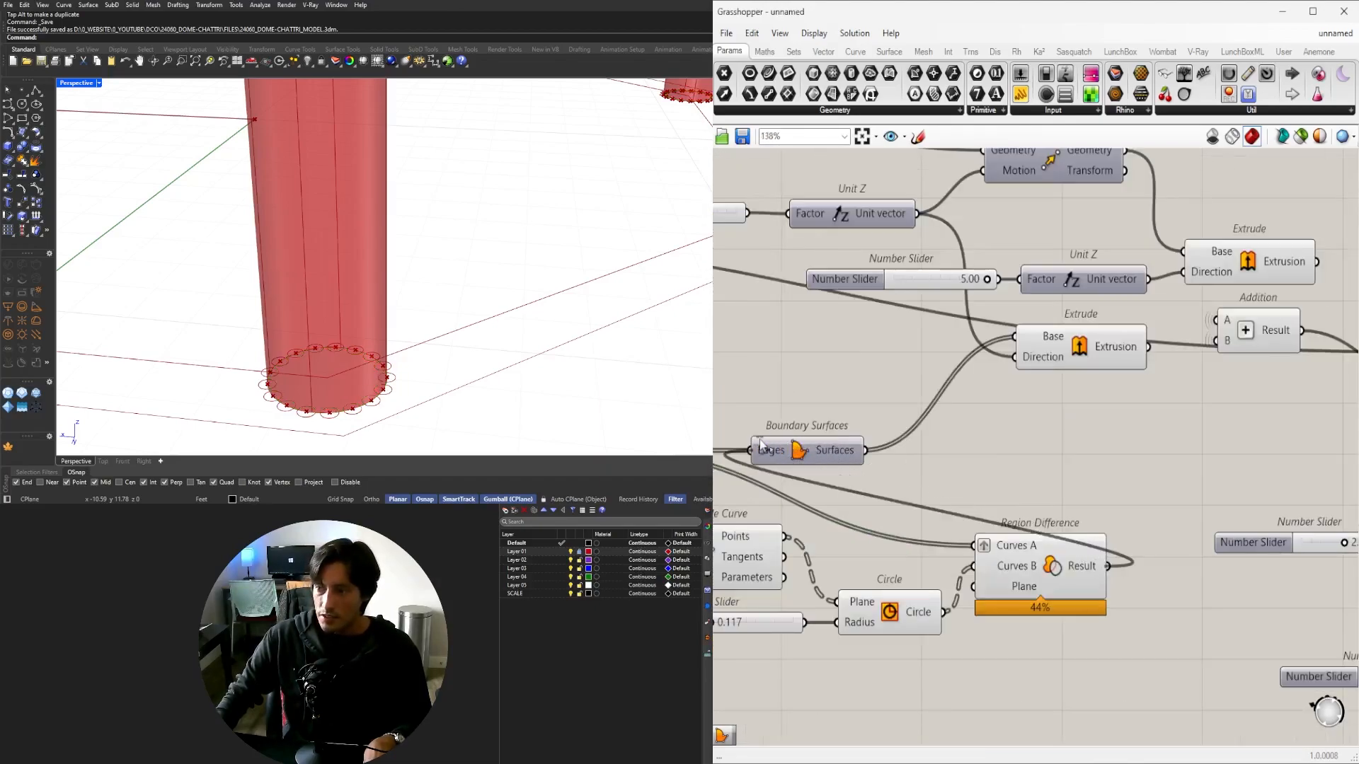
scroll(368, 285, "down", 9)
right_click_drag(394, 204, 359, 276, "shift")
scroll(355, 421, "up", 10)
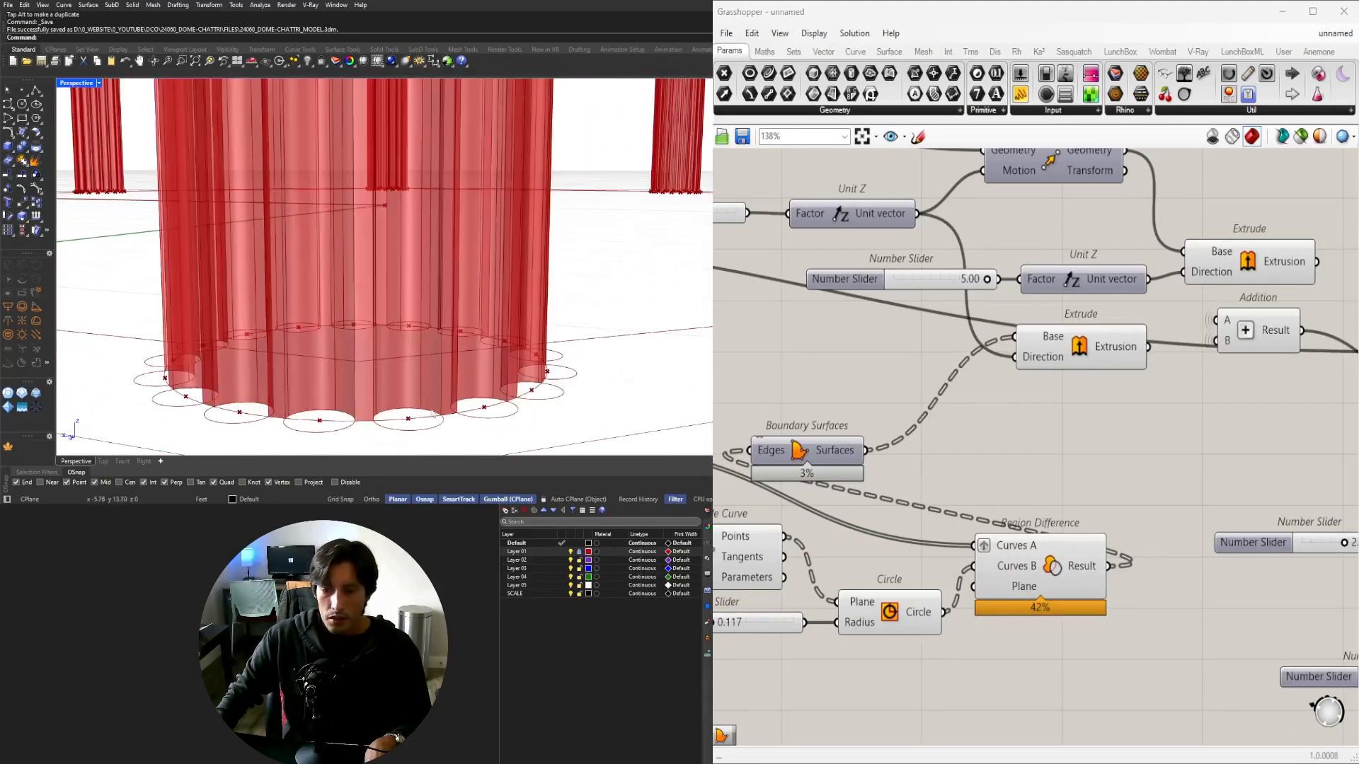
scroll(1081, 665, "down", 2)
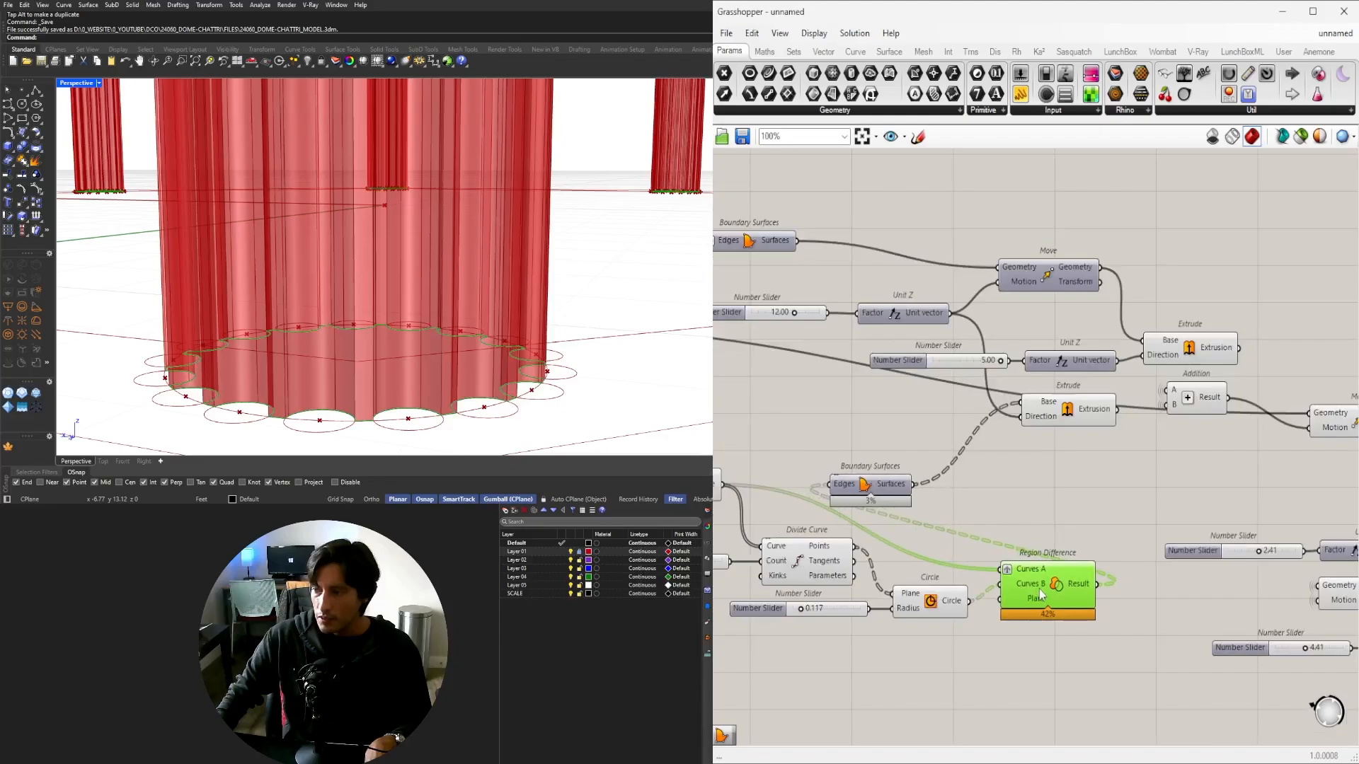
scroll(499, 343, "down", 8)
right_click_drag(499, 342, 501, 311)
scroll(489, 325, "down", 5)
scroll(1097, 457, "down", 4)
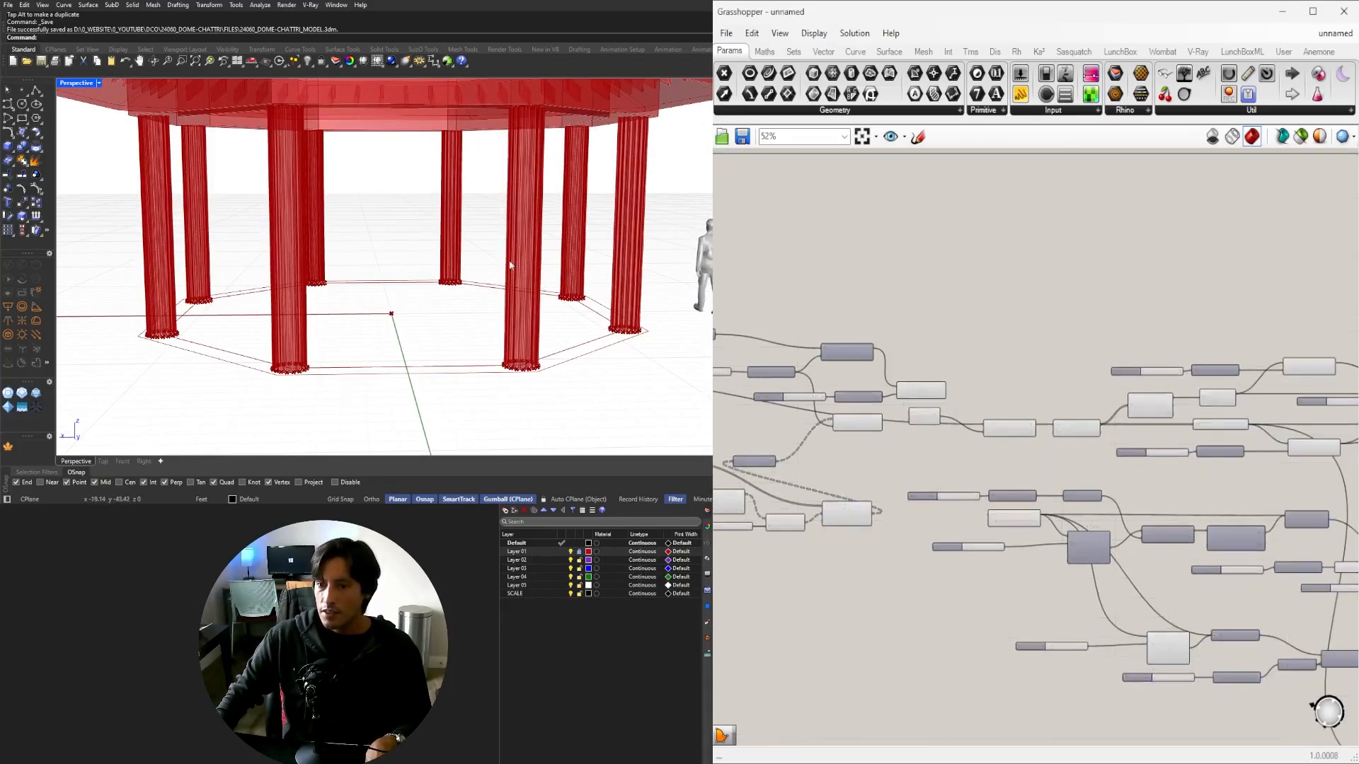
scroll(510, 265, "up", 7)
scroll(503, 341, "down", 8)
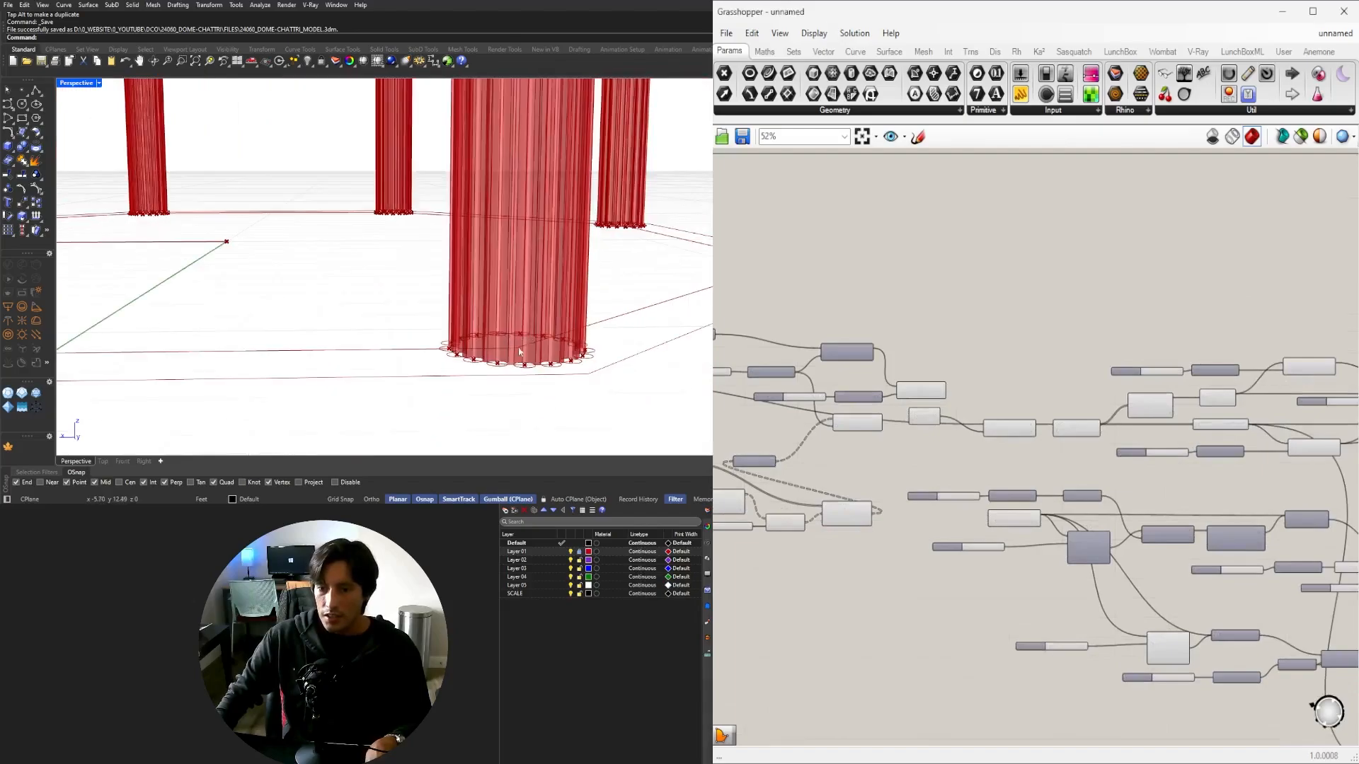
scroll(1134, 527, "down", 4)
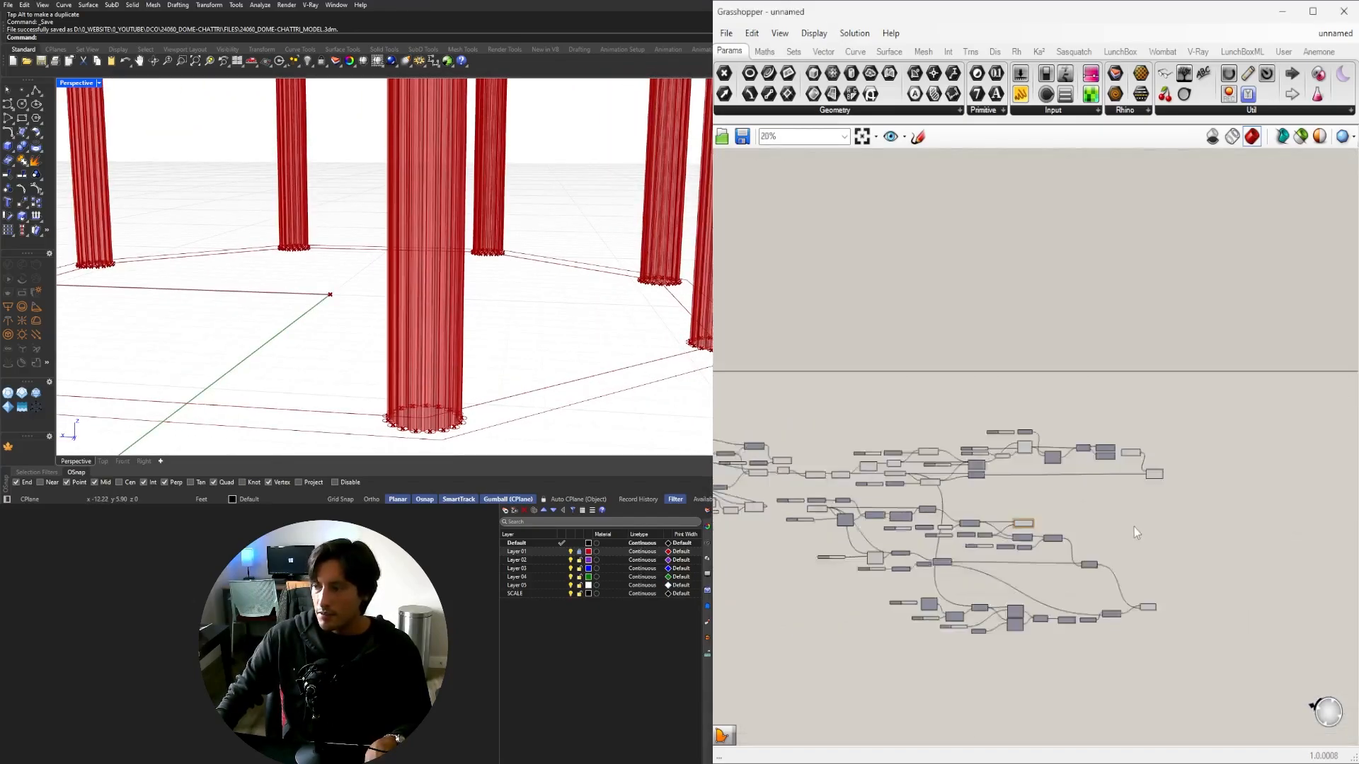
scroll(474, 307, "down", 5)
scroll(474, 307, "down", 6)
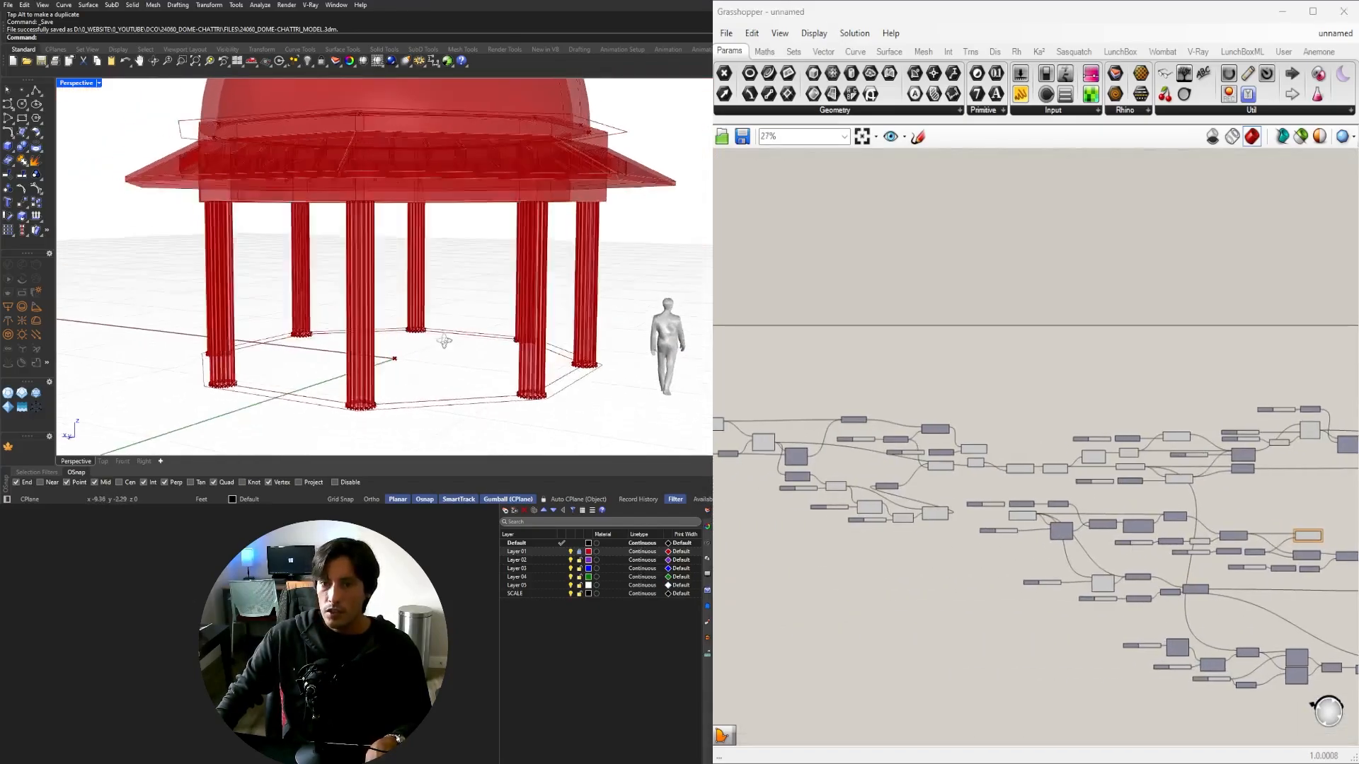
right_click_drag(482, 324, 443, 342)
scroll(1072, 412, "up", 5)
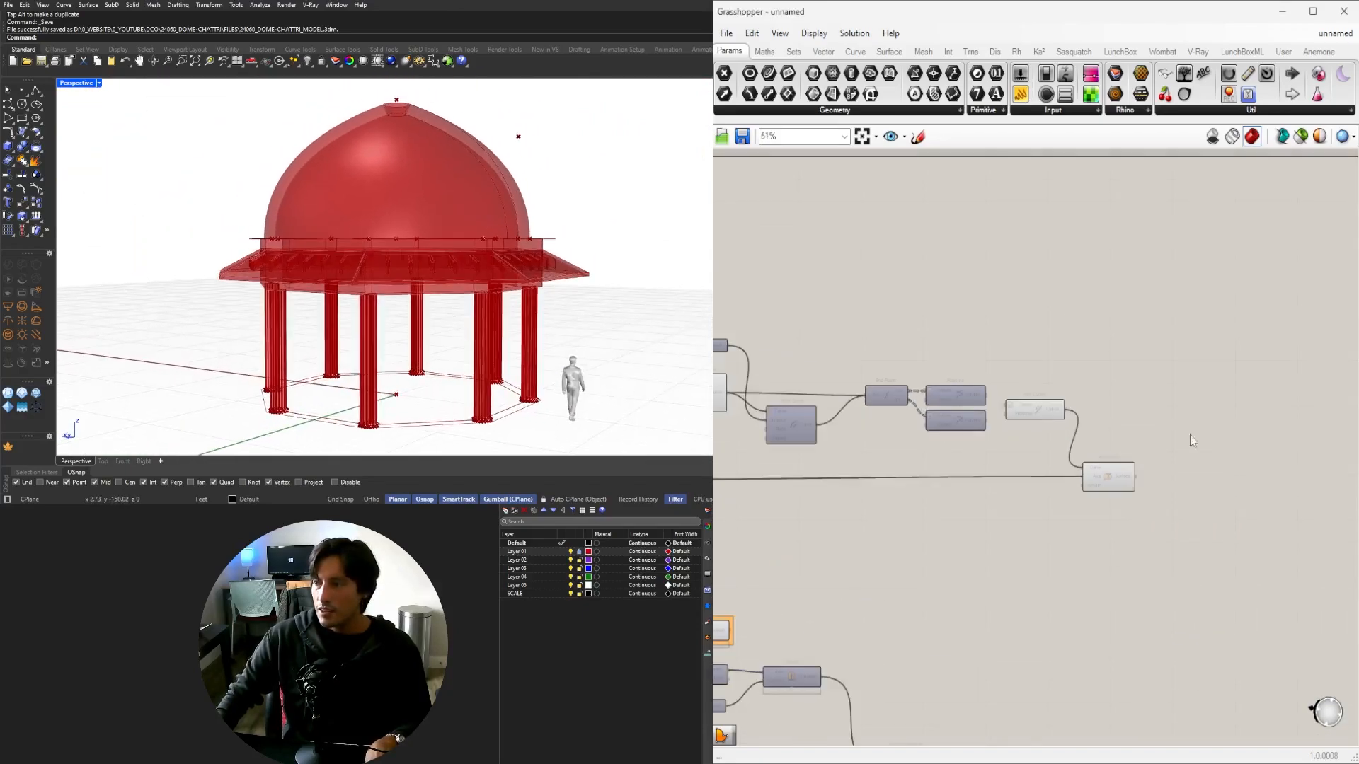
Add a Custom Preview whose Material comes from a Colour Picker set to pale grey.
double_click(1215, 495)
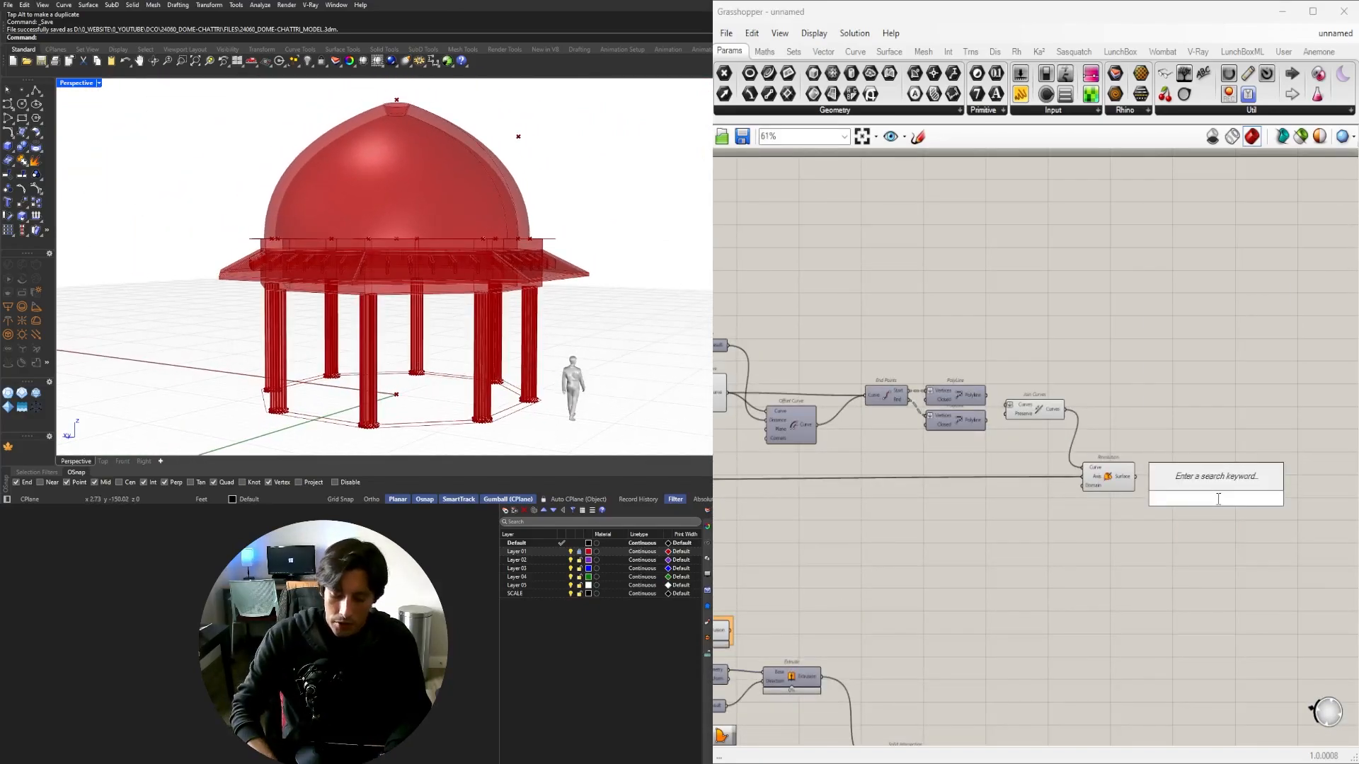
type("CUST")
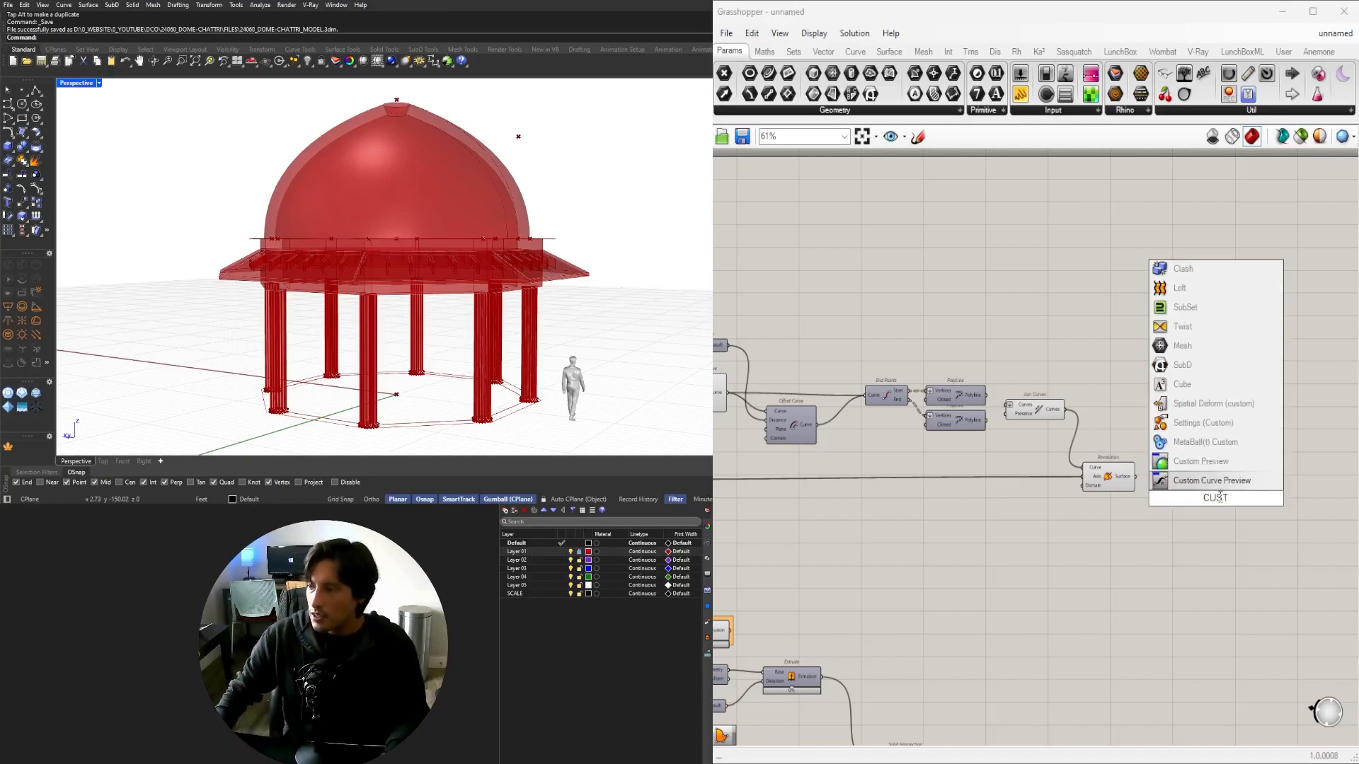
left_click(1195, 463)
right_click_drag(1274, 501, 1081, 485)
scroll(1104, 485, "up", 3)
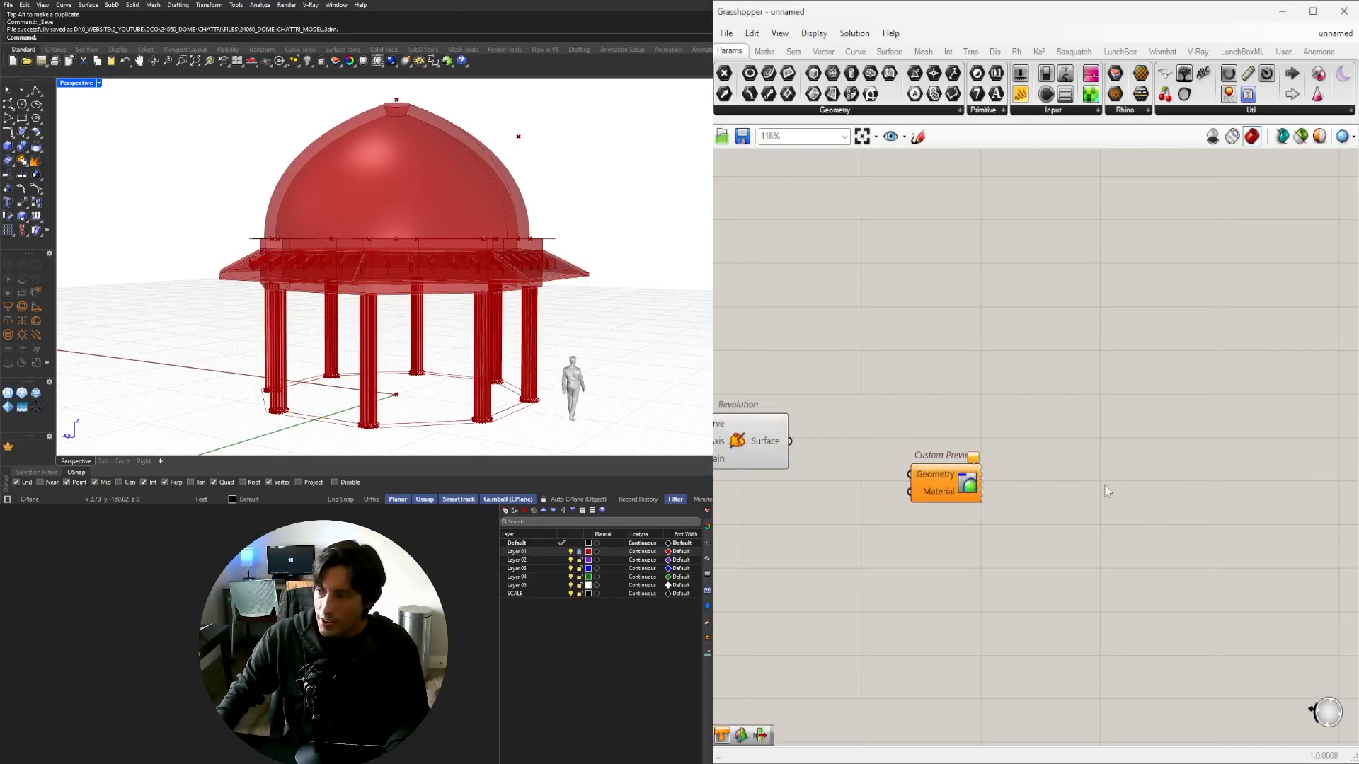
double_click(1108, 491)
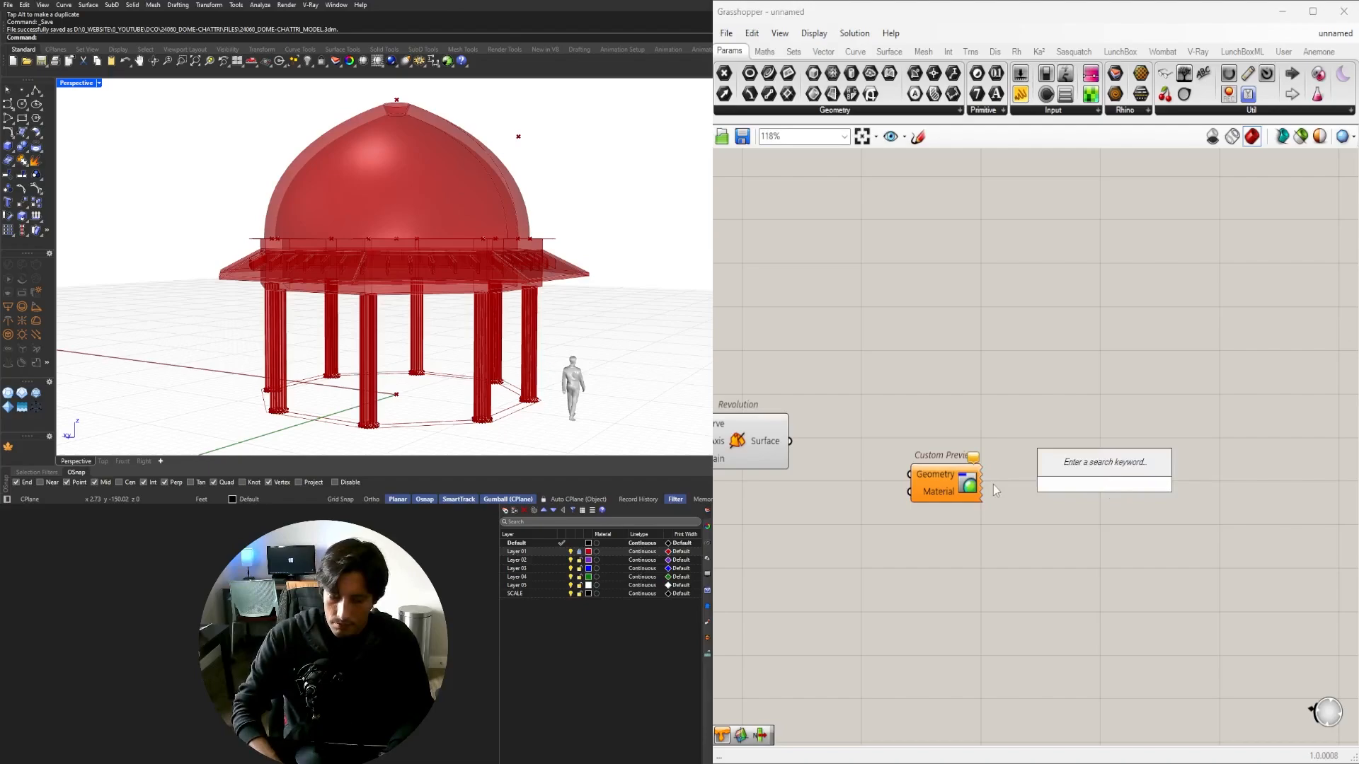
type("COLO")
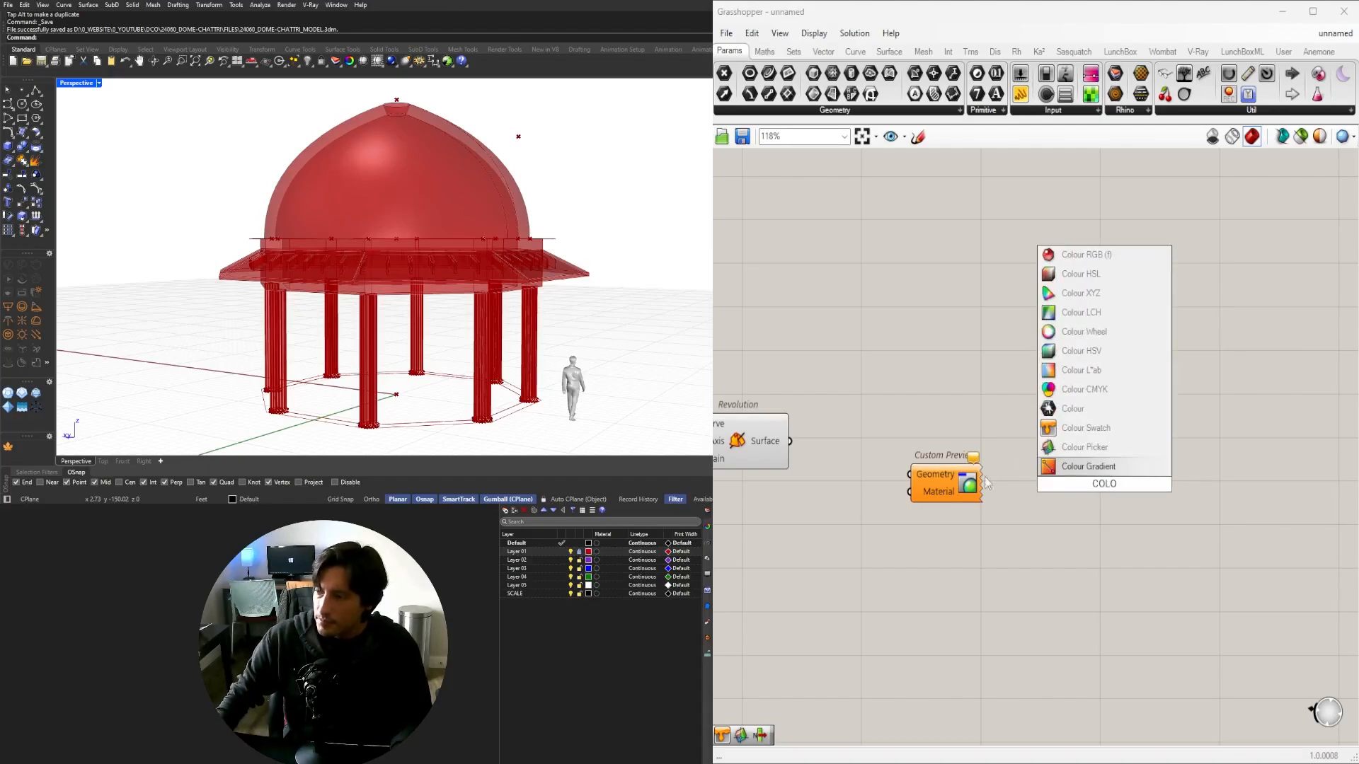
left_click(1084, 446)
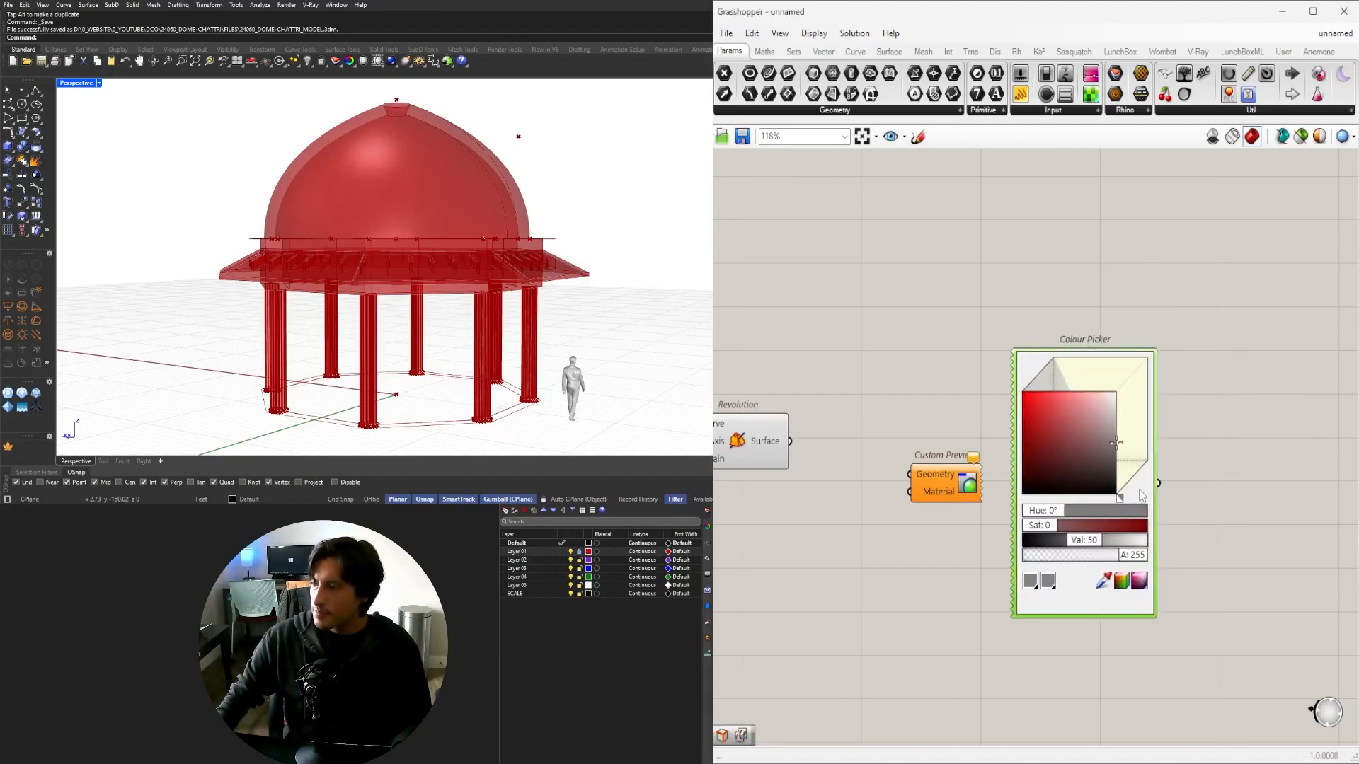
left_click_drag(1139, 491, 1119, 491)
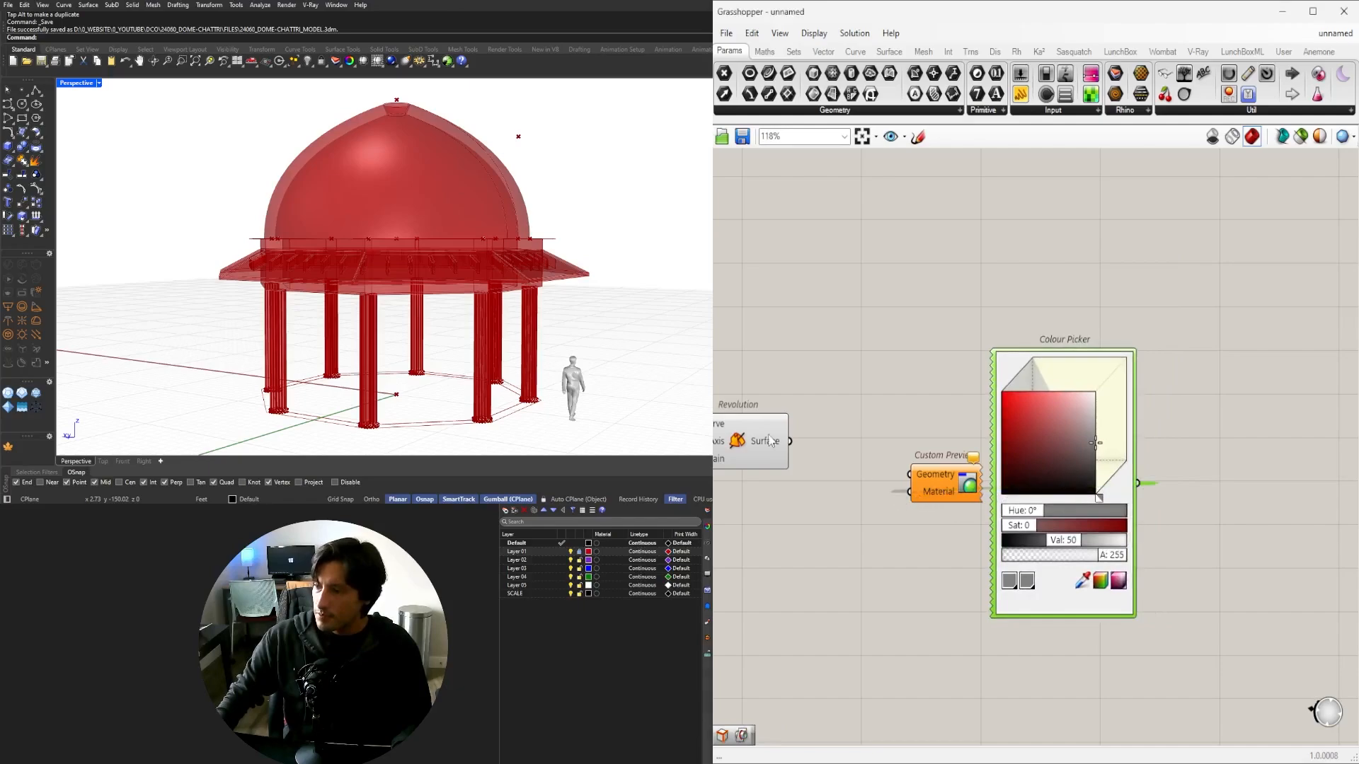
left_click_drag(932, 475, 932, 477)
scroll(1065, 434, "up", 2)
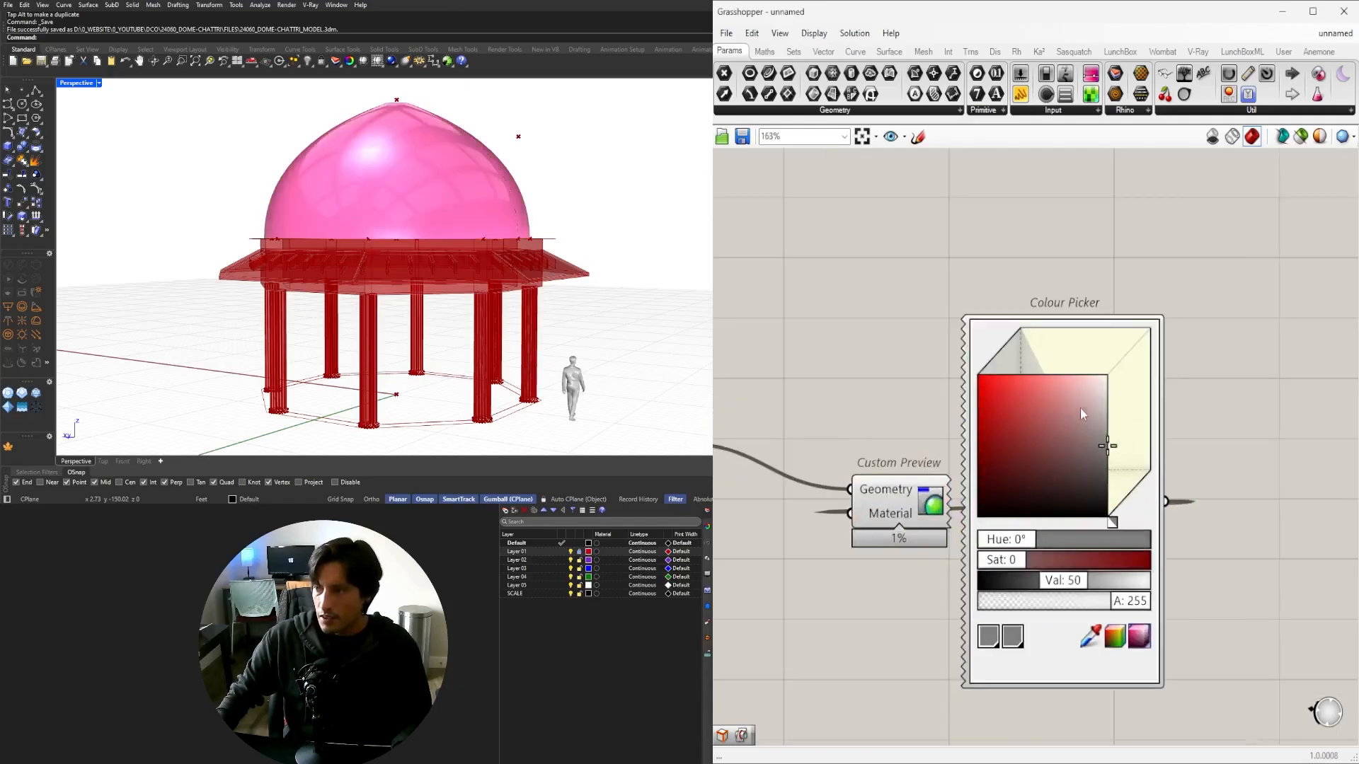
mouse_move(1104, 446)
left_mouse_down()
mouse_move(1107, 407)
mouse_move(1232, 426)
left_mouse_up()
scroll(1214, 494, "down", 3)
Reposition the preview and colour pair and hide the wire into its Geometry input.
left_click_drag(1268, 691, 999, 338)
left_click_drag(1031, 497, 1082, 465)
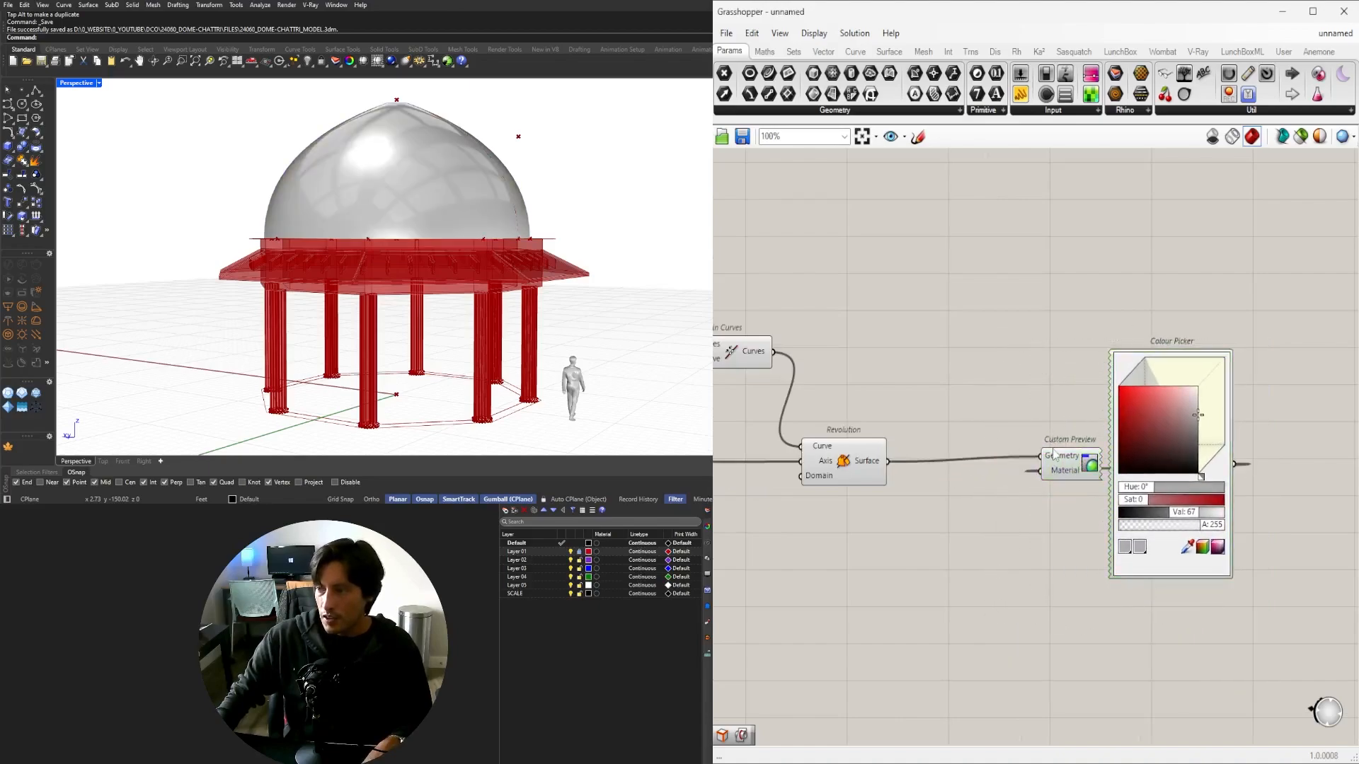
right_click(1052, 455)
mouse_move(1190, 498)
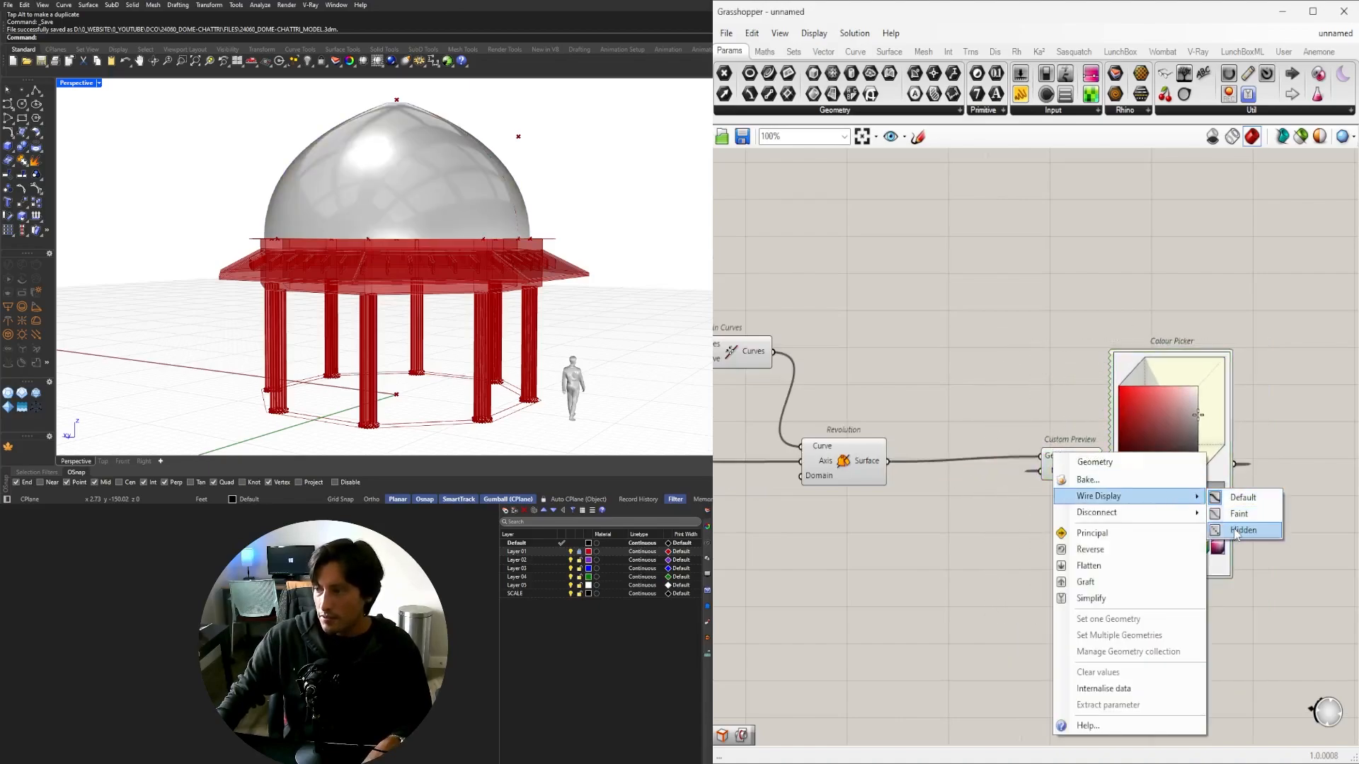
left_click(1235, 532)
left_click_drag(1295, 658, 1042, 296)
scroll(891, 275, "down", 3)
left_click_drag(997, 391, 1038, 545)
scroll(1034, 544, "down", 2)
Duplicate the preview pair and send the chajja roof geometry into the copy.
right_click_drag(925, 660, 1013, 525)
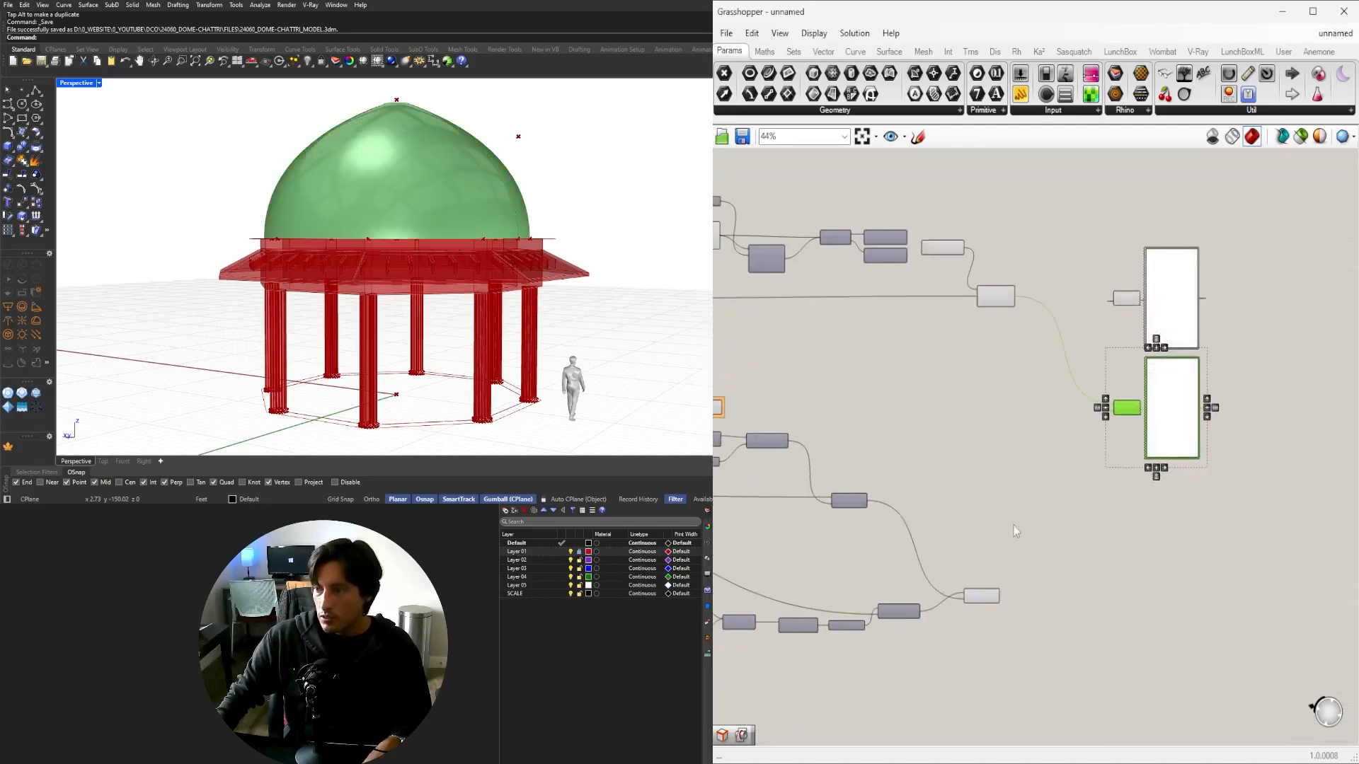
scroll(989, 609, "up", 4)
left_click(977, 585)
scroll(950, 542, "down", 3)
right_click_drag(854, 428, 968, 486)
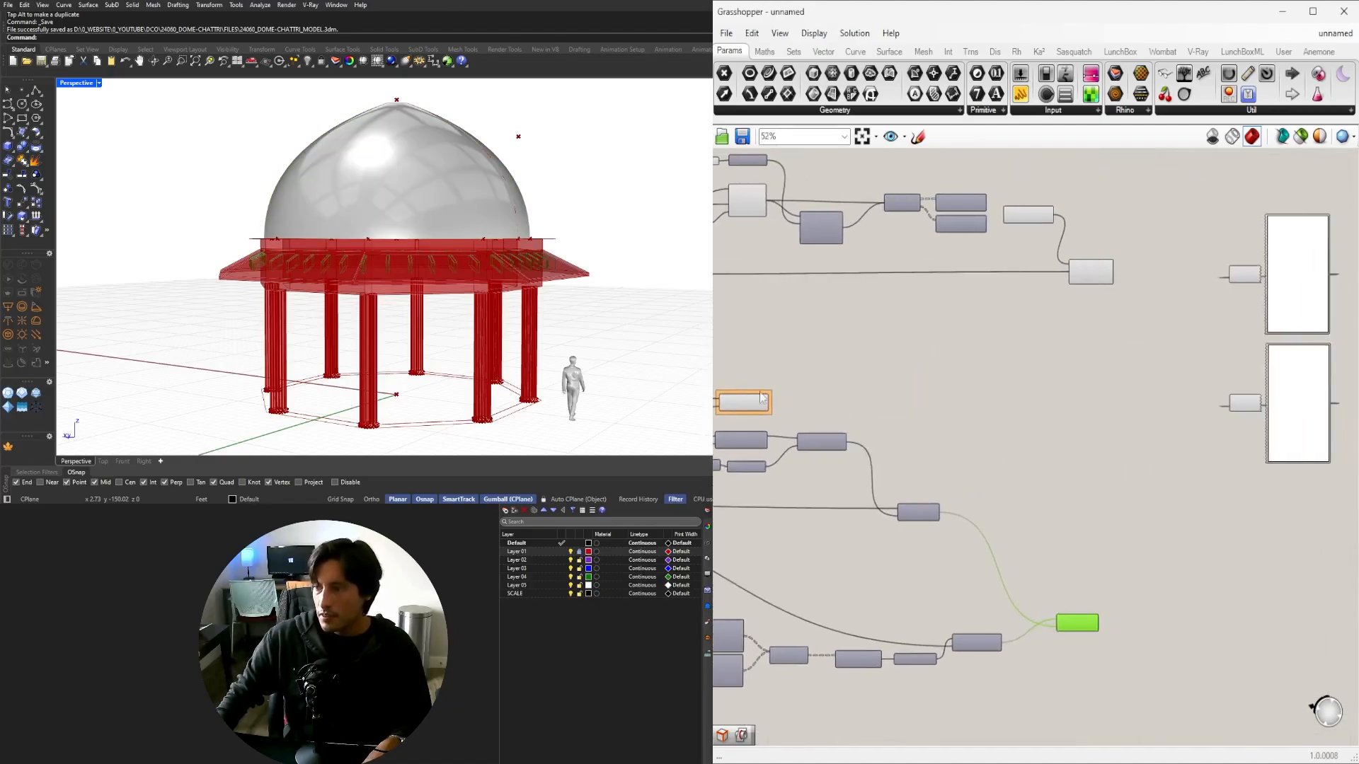
left_click(762, 400)
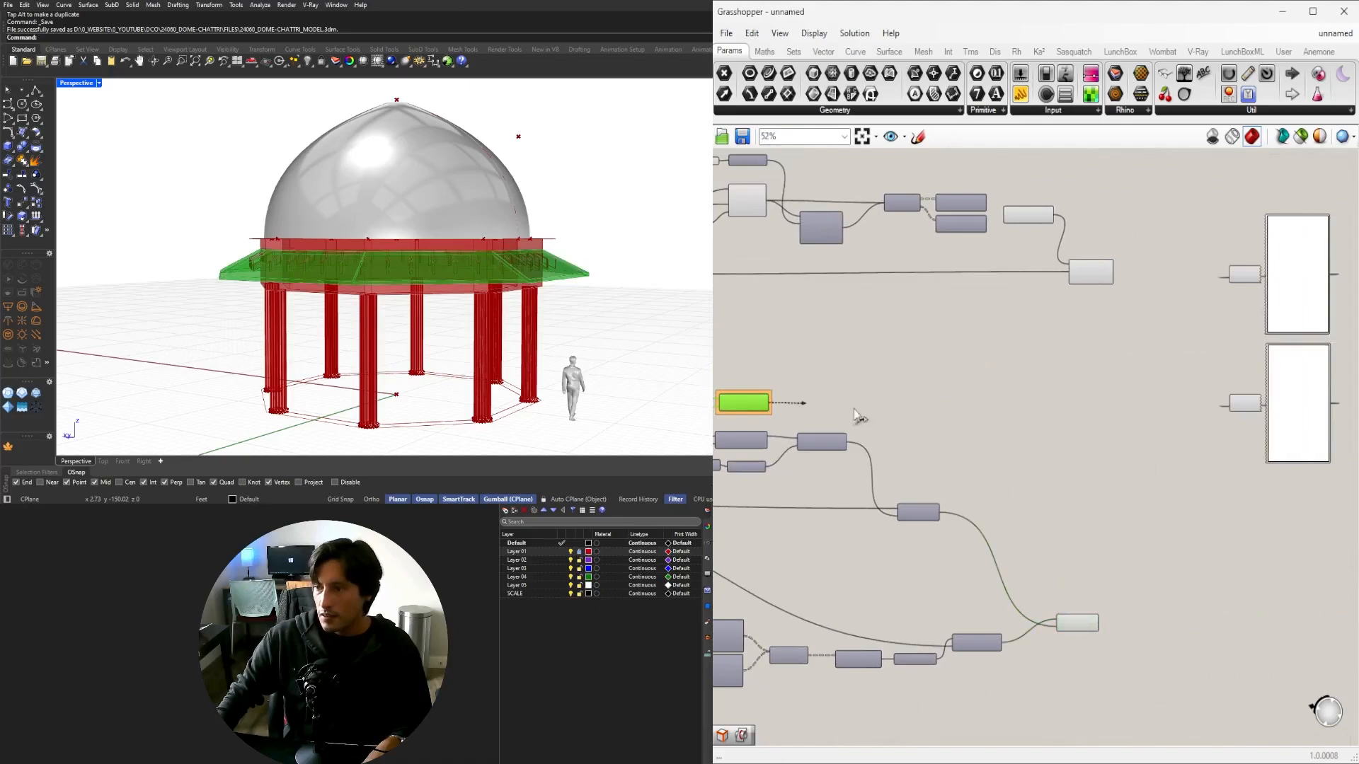
left_click_drag(1224, 394, 1226, 397)
Alt-drag a further copy of the preview and colour pair below.
left_click(1205, 540)
right_click_drag(1203, 550, 1120, 522)
left_click_drag(1341, 584, 1130, 334)
key("alt")
left_click_drag(1160, 380, 1162, 519)
left_click(1102, 543)
scroll(1012, 592, "up", 3)
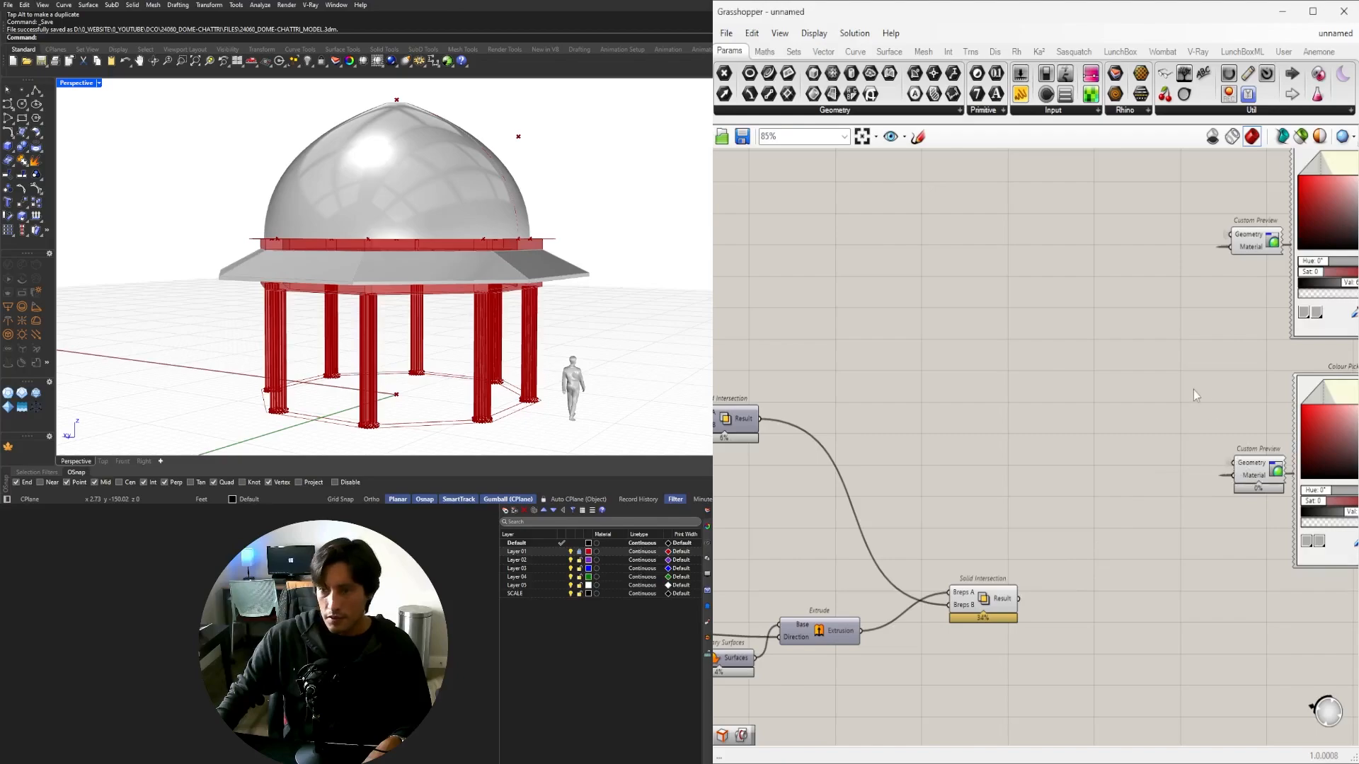
Check the lower Custom Preview's source and orbit to inspect the roof underside.
right_click_drag(1134, 511, 1076, 522)
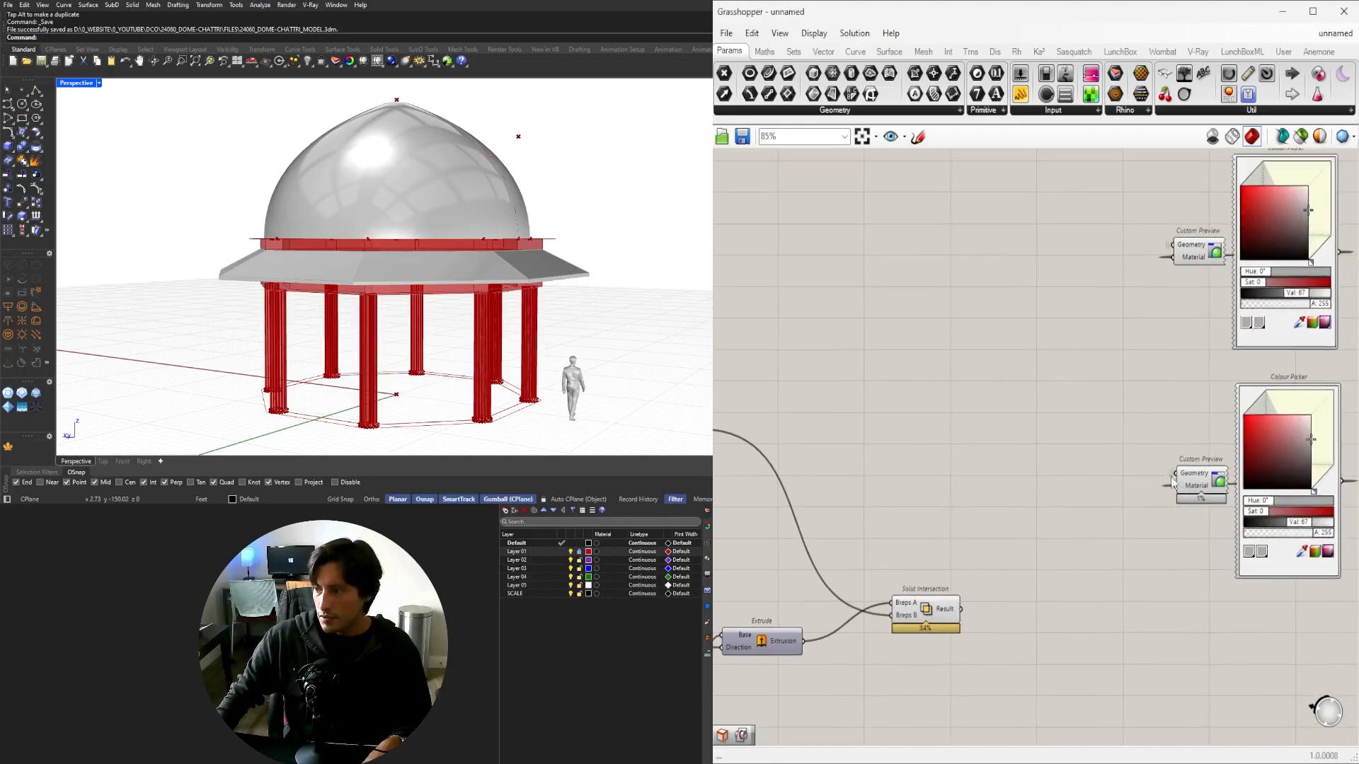
right_click_drag(1162, 423, 1079, 423)
left_click(1130, 472)
right_click_drag(519, 346, 447, 282)
left_click(935, 356)
scroll(359, 221, "up", 5)
right_click_drag(359, 220, 511, 254)
scroll(443, 234, "down", 4)
Turn off the Solid Intersection component's preview.
right_click_drag(926, 591, 1091, 539)
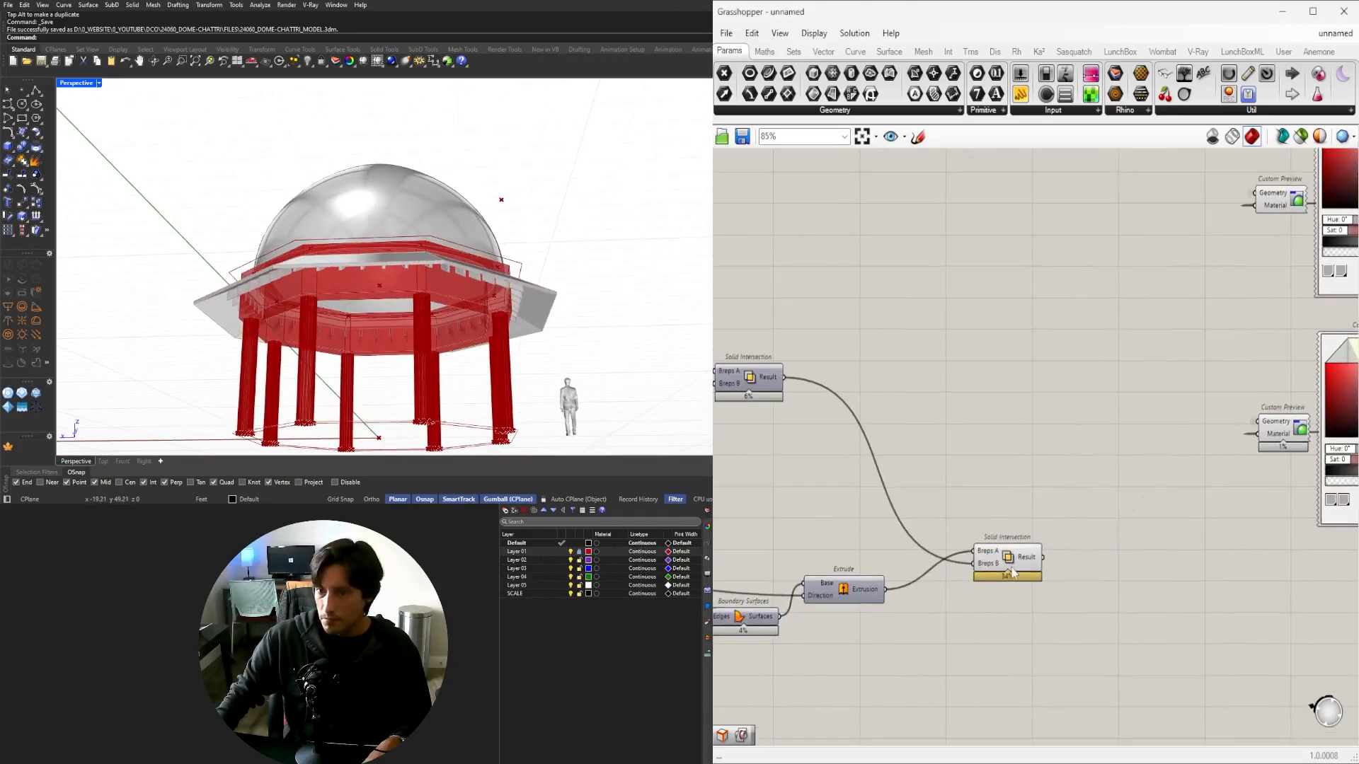
left_click(1012, 568)
left_click(1026, 613)
left_click(1013, 568)
middle_click(1009, 489)
left_click(1047, 442)
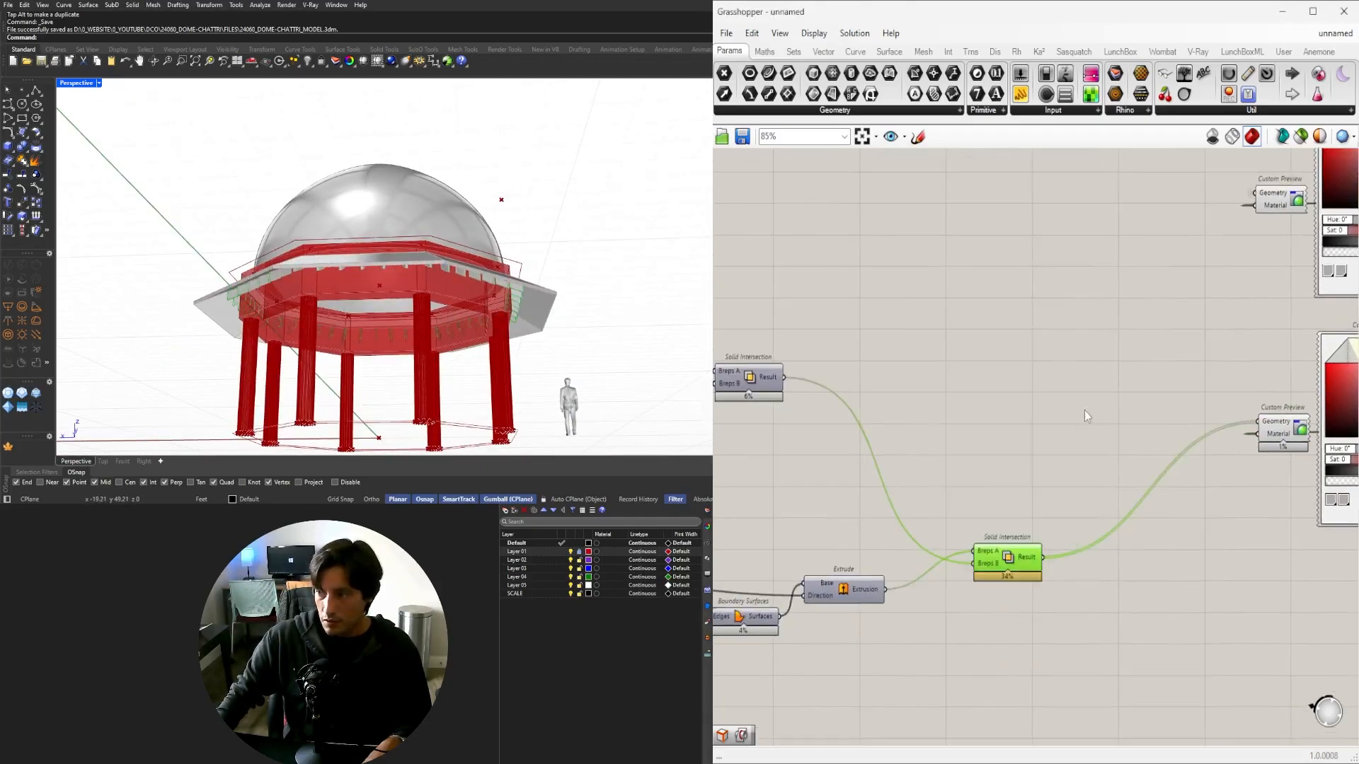
scroll(1085, 418, "down", 4)
scroll(1039, 511, "up", 3)
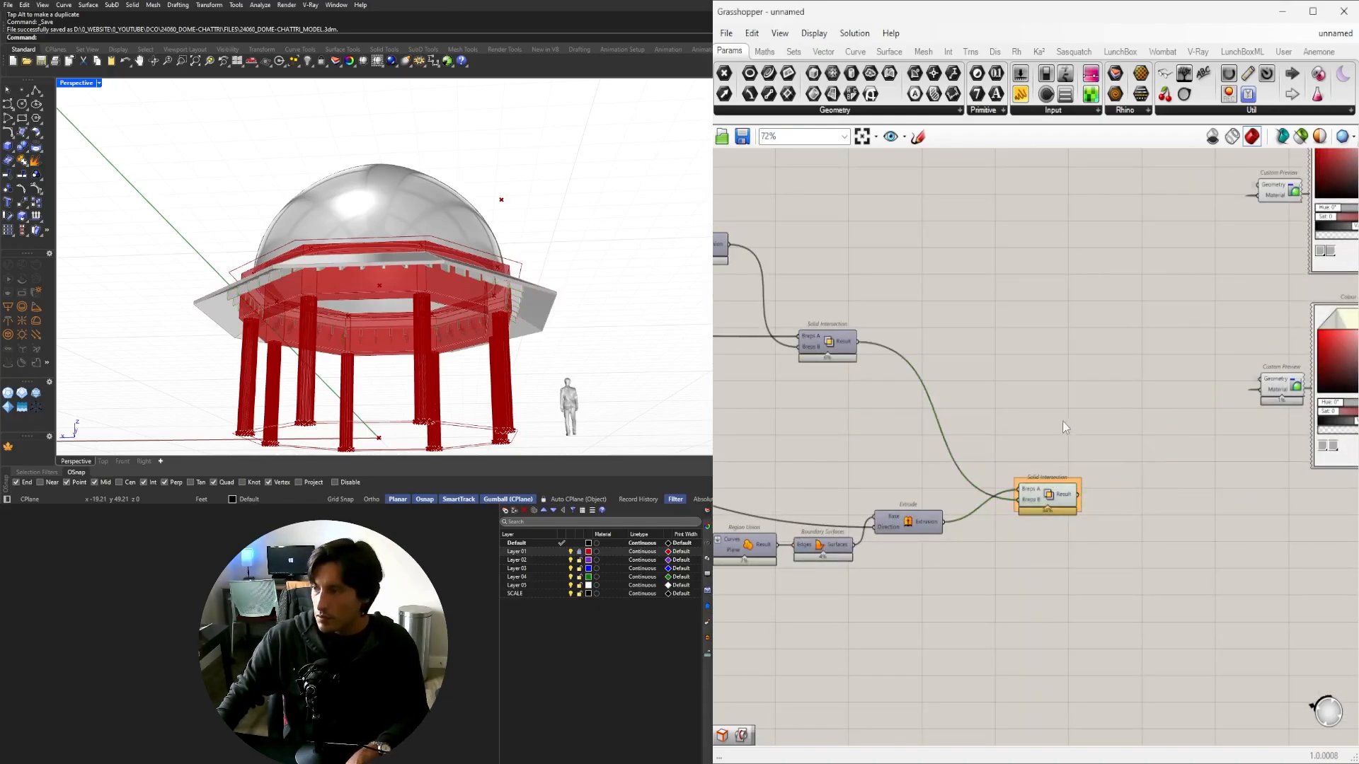
scroll(1063, 422, "down", 3)
Copy the preview pair again and locate the Region Difference and Extrude components.
left_click_drag(1150, 474, 1151, 563, "alt")
right_click_drag(995, 564, 1355, 490)
scroll(847, 364, "up", 3)
scroll(846, 363, "up", 4)
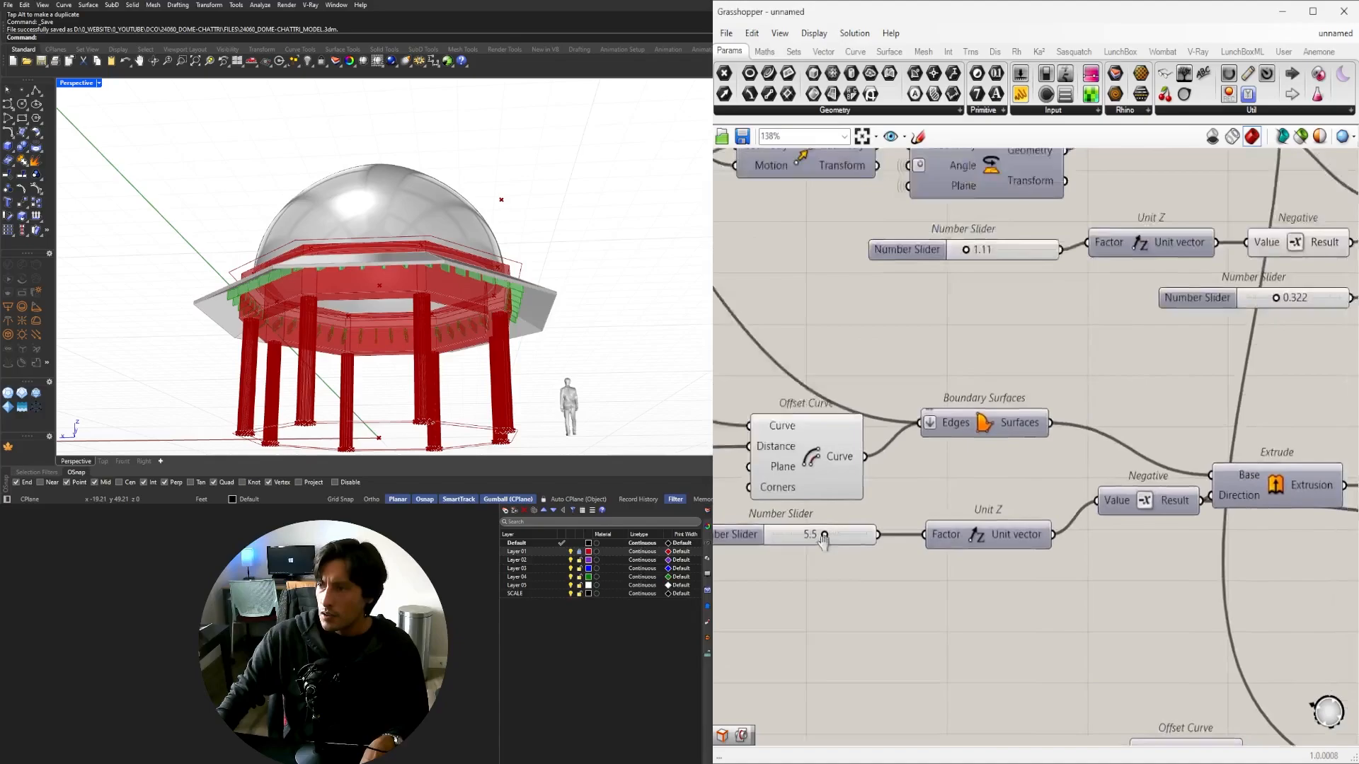
scroll(849, 541, "down", 4)
right_click_drag(1134, 434, 847, 598)
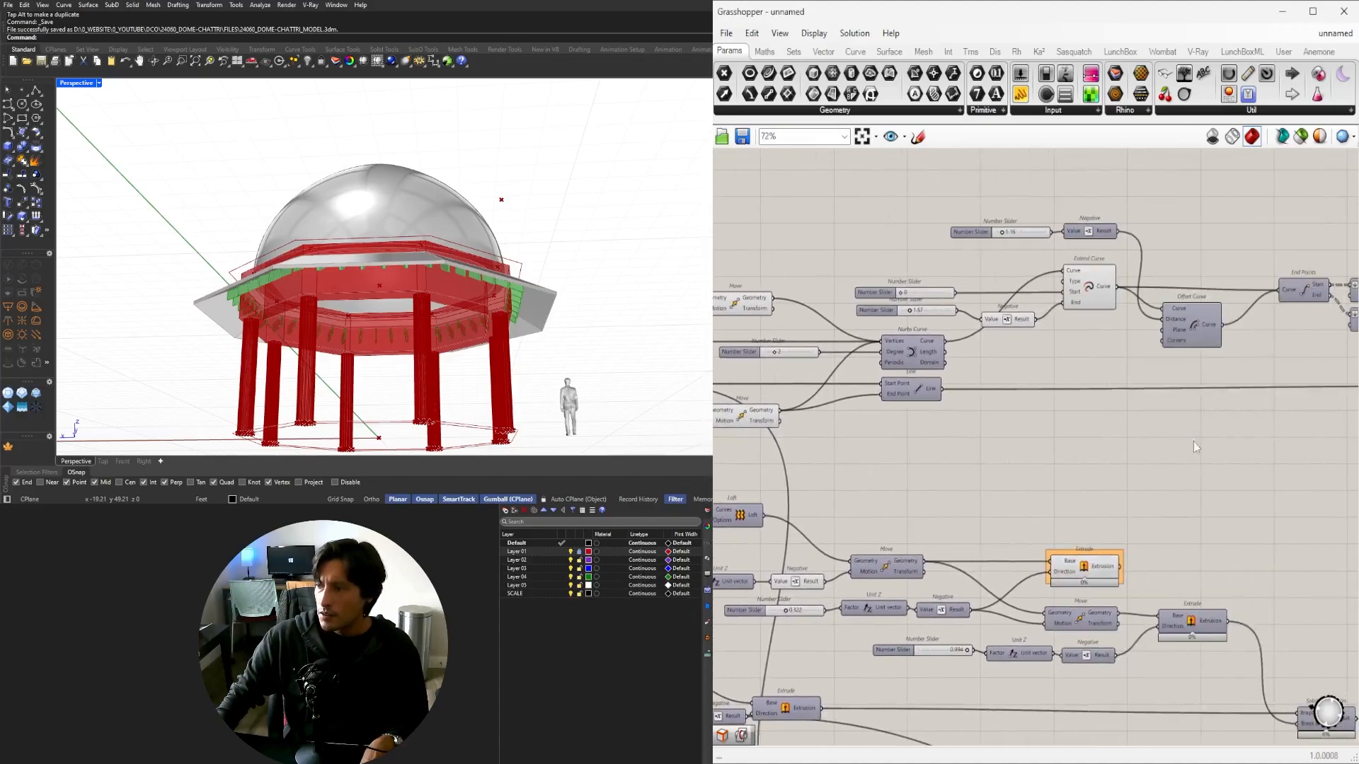
right_click_drag(1193, 442, 1017, 447)
right_click_drag(1302, 351, 1232, 336)
right_click_drag(1031, 420, 1299, 384)
scroll(1299, 384, "down", 3)
right_click_drag(1000, 391, 1309, 396)
right_click_drag(902, 382, 1109, 385)
scroll(1104, 410, "up", 4)
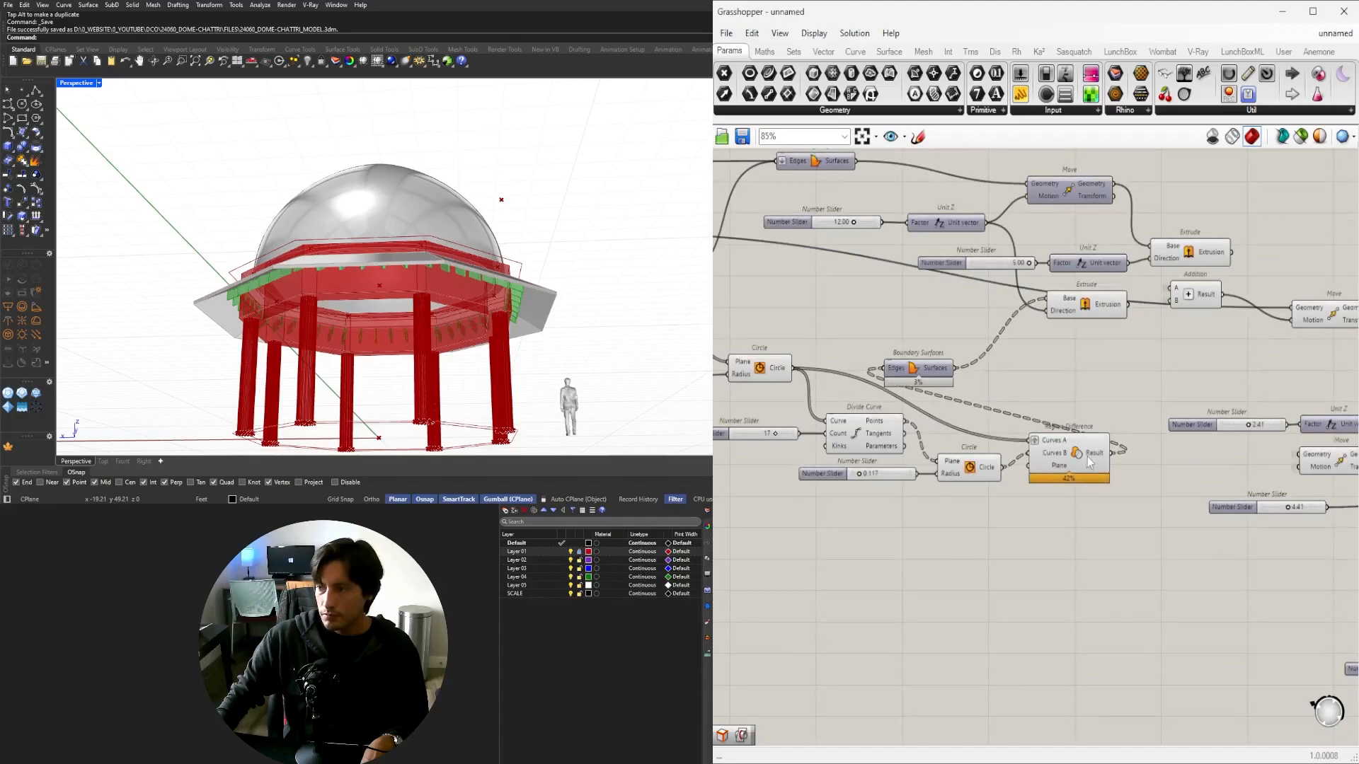
Wire the Extrude that makes the band under the roof into the lower Custom Preview.
left_click(1083, 456)
right_click_drag(1084, 460, 1085, 515)
left_click(1212, 312)
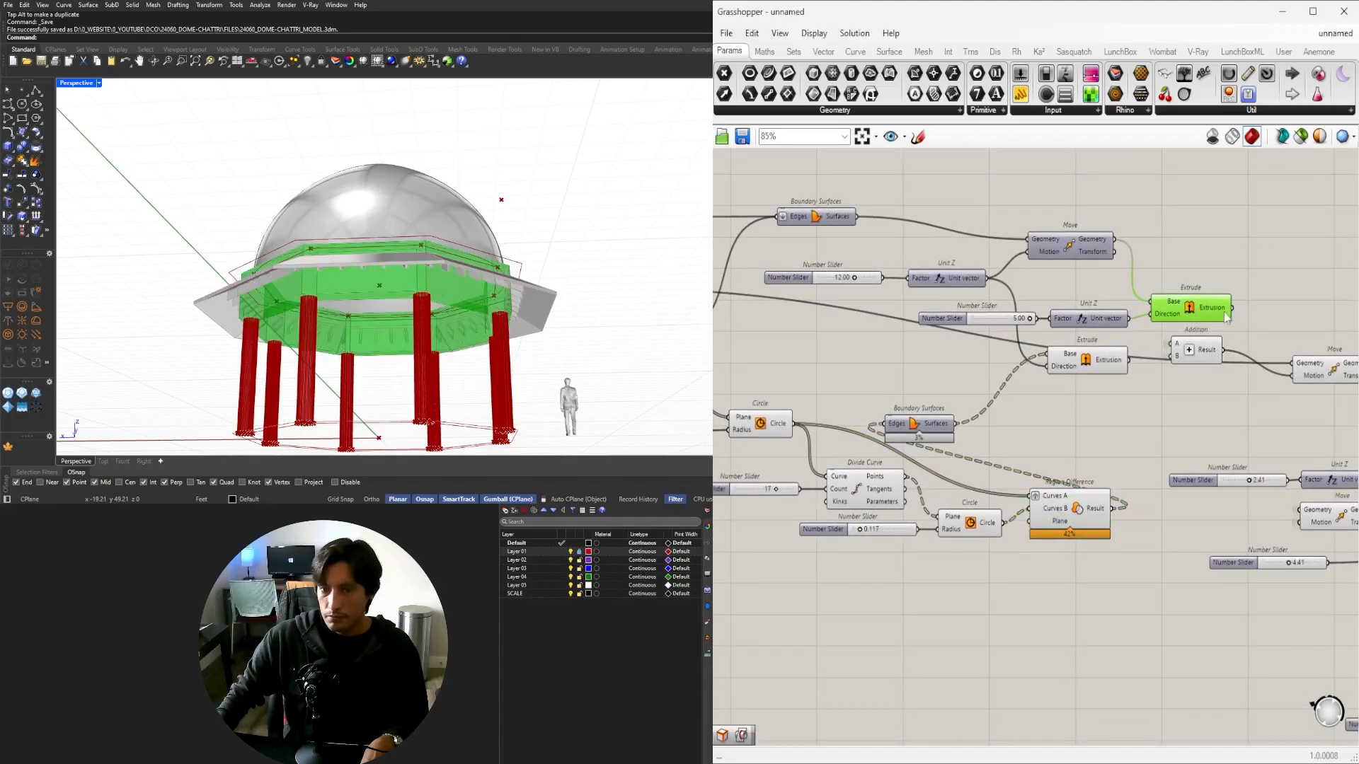
right_click_drag(1212, 315, 815, 345)
scroll(838, 338, "down", 6)
left_click_drag(836, 338, 1031, 559)
scroll(1102, 422, "up", 6)
key("ctrl+q")
left_click(1035, 527)
scroll(1176, 512, "up", 5)
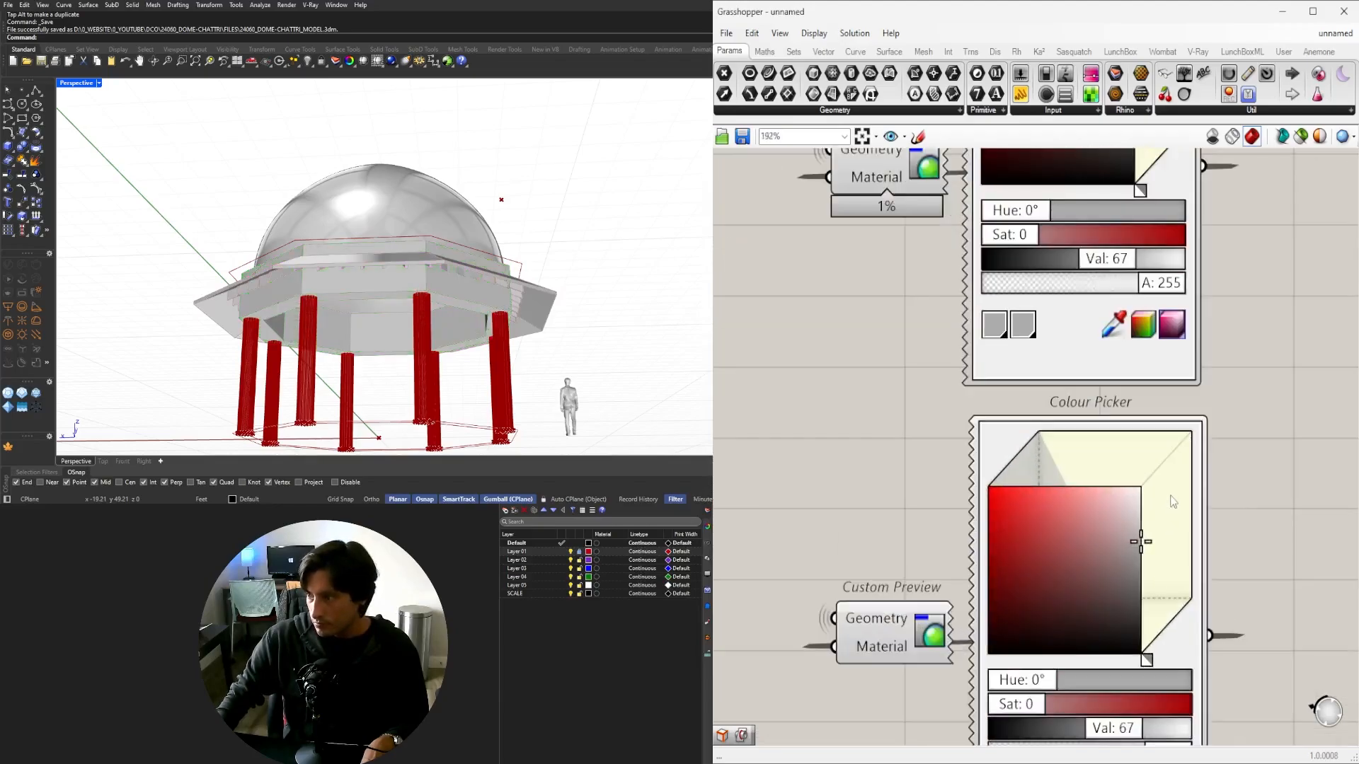
Darken the lower and middle Colour Pickers to darker greys, around value 20.
left_click_drag(1141, 543, 1276, 597)
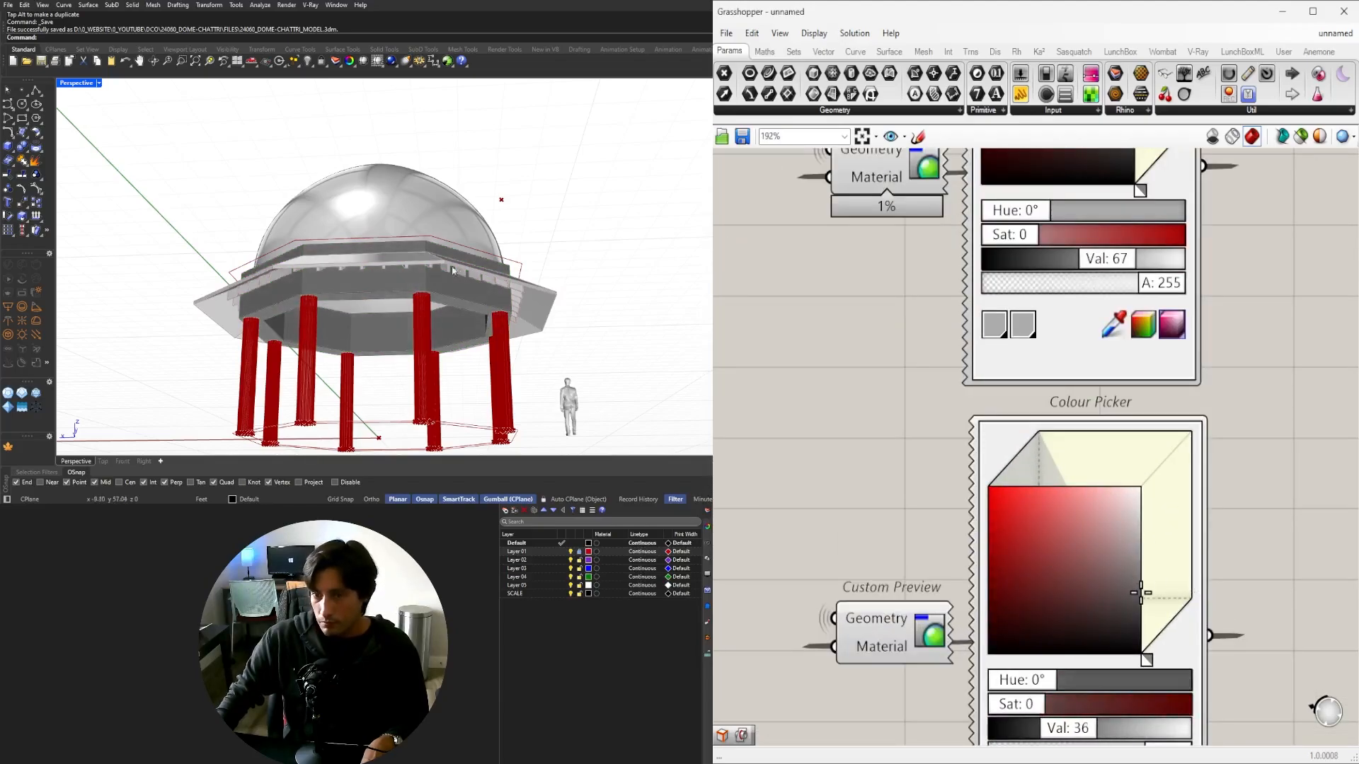
right_click_drag(452, 269, 365, 288)
scroll(390, 280, "up", 5)
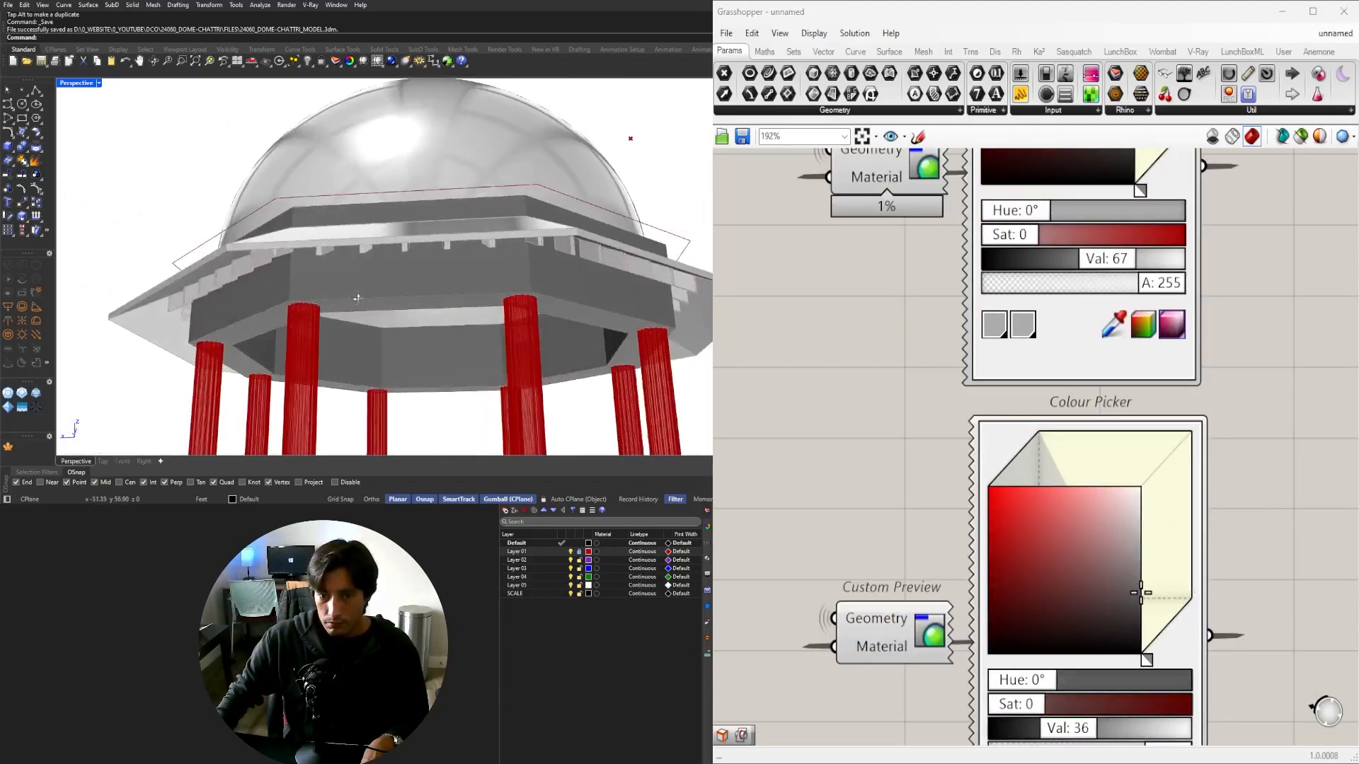
scroll(994, 447, "down", 5)
scroll(1157, 426, "up", 3)
left_click_drag(1201, 461, 1231, 503)
scroll(498, 345, "down", 8)
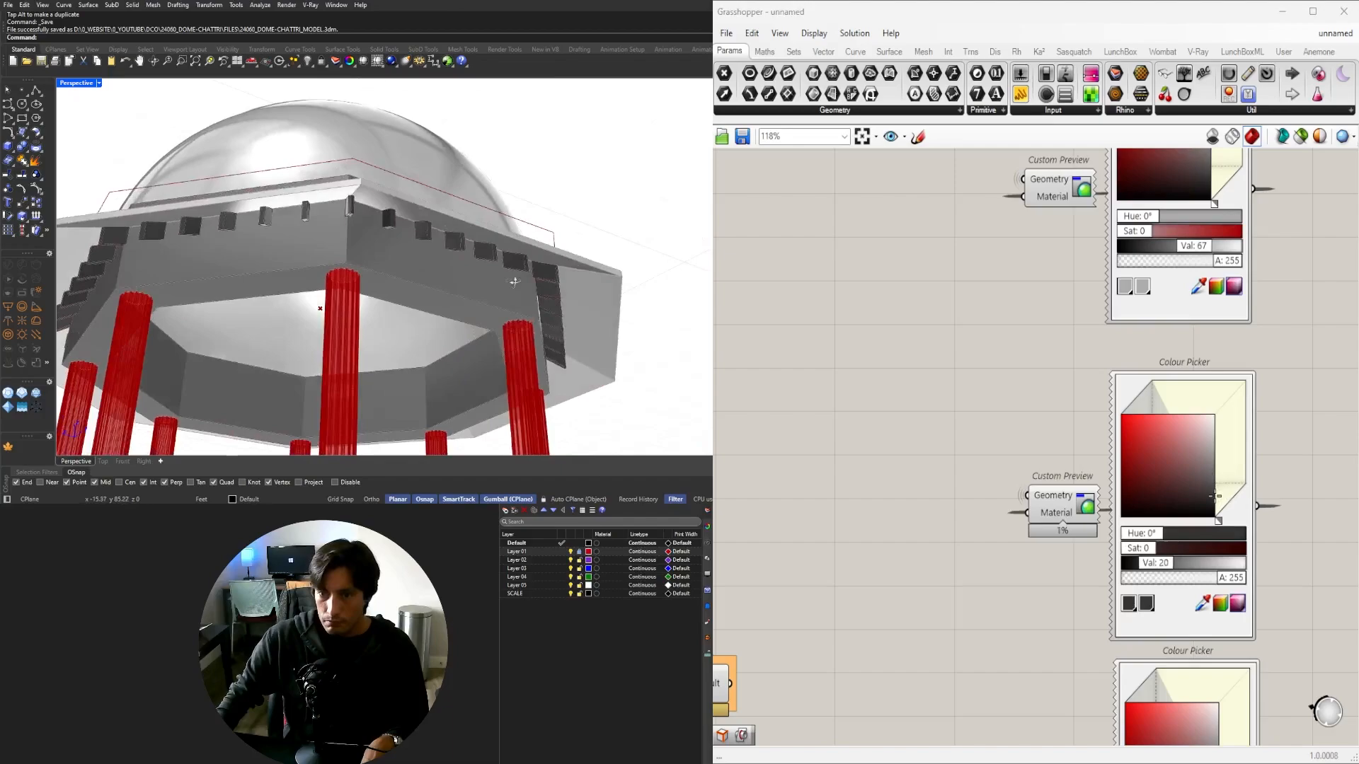
right_click_drag(497, 344, 489, 368)
scroll(973, 481, "down", 5)
right_click_drag(957, 552, 1077, 533)
left_click_drag(1228, 598, 978, 558)
left_click(991, 504)
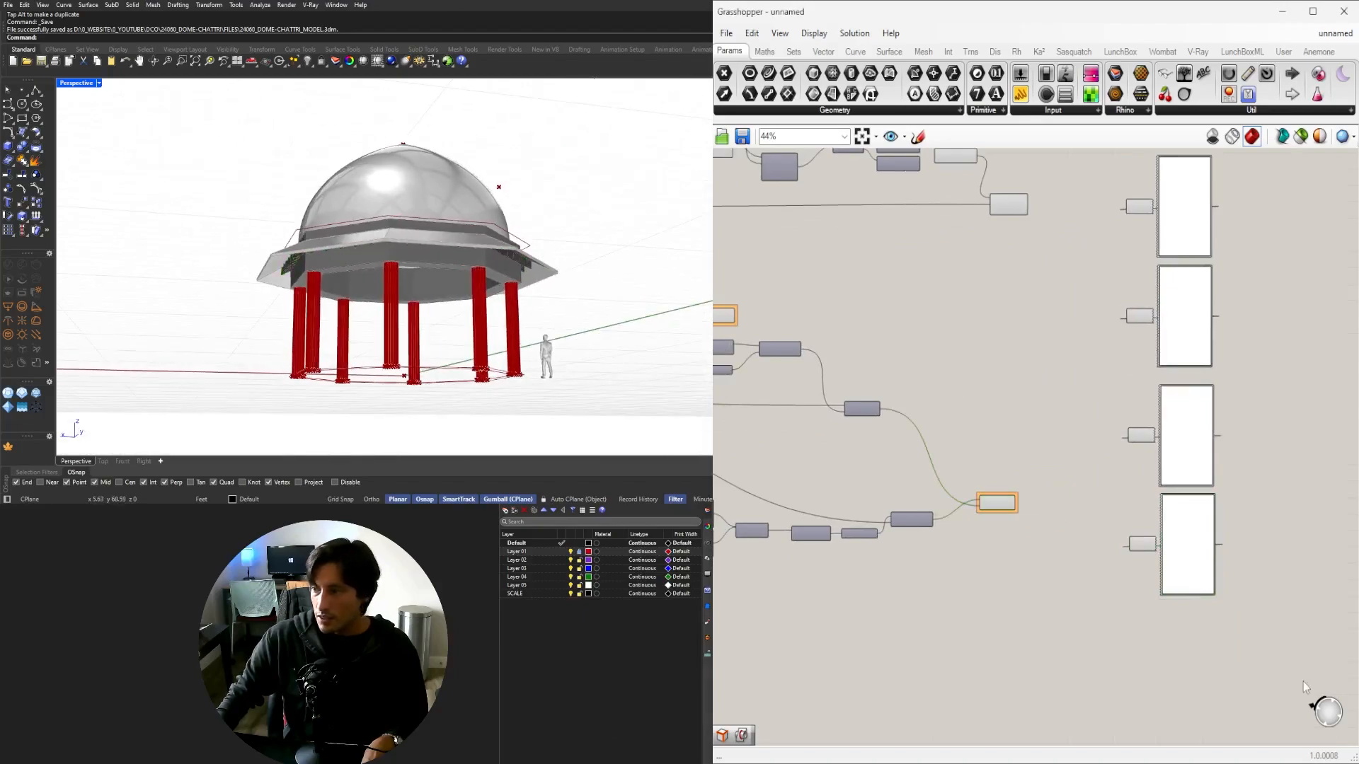
Box-select the Boundary Surfaces group and its neighbouring definition components.
left_click_drag(1316, 688, 1146, 662)
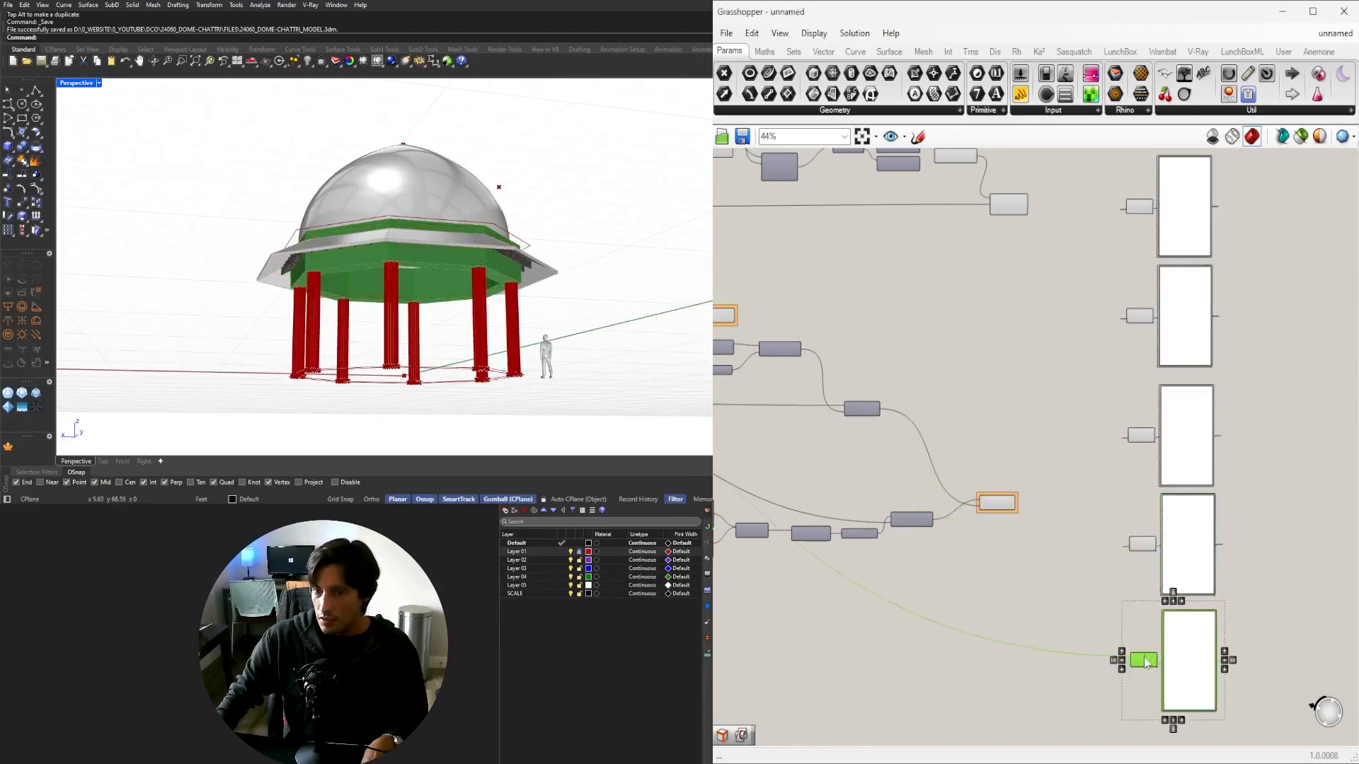
scroll(1127, 462, "down", 8)
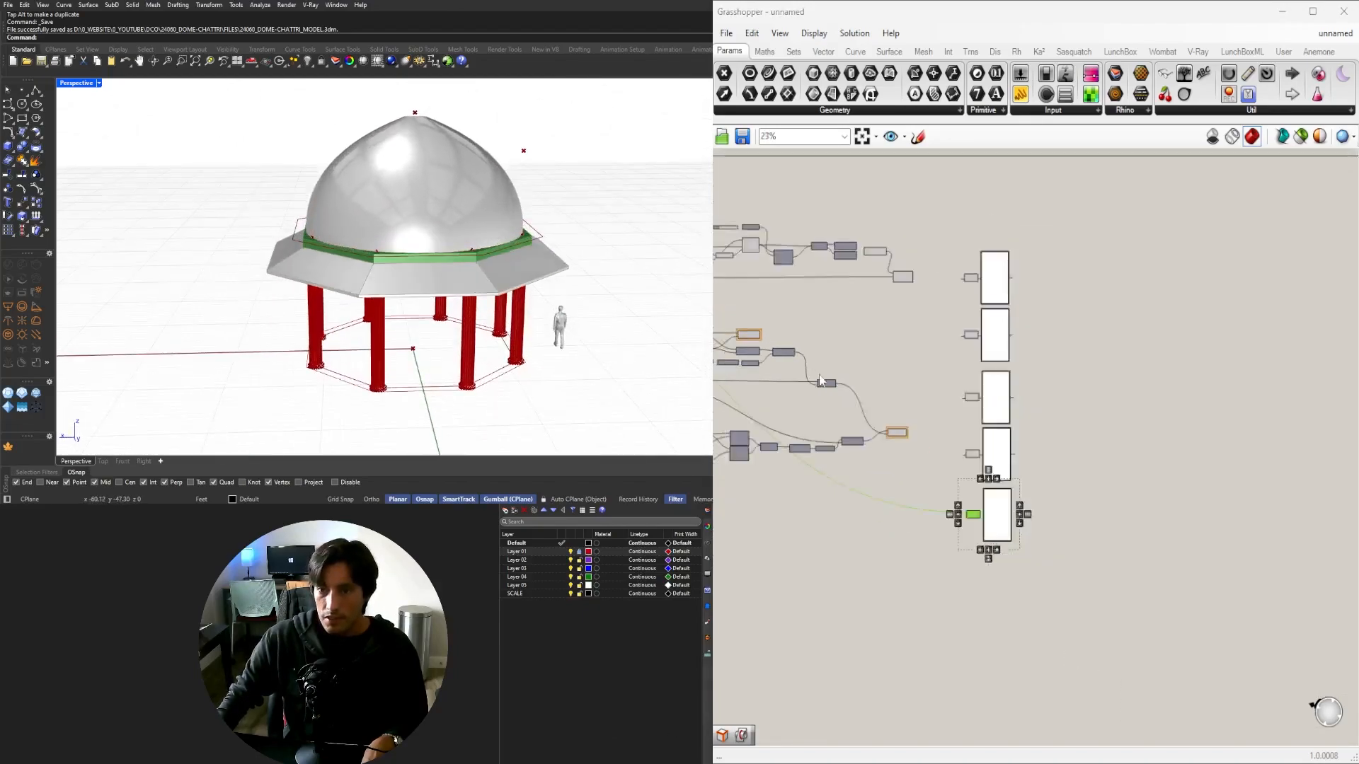
scroll(1127, 462, "up", 8)
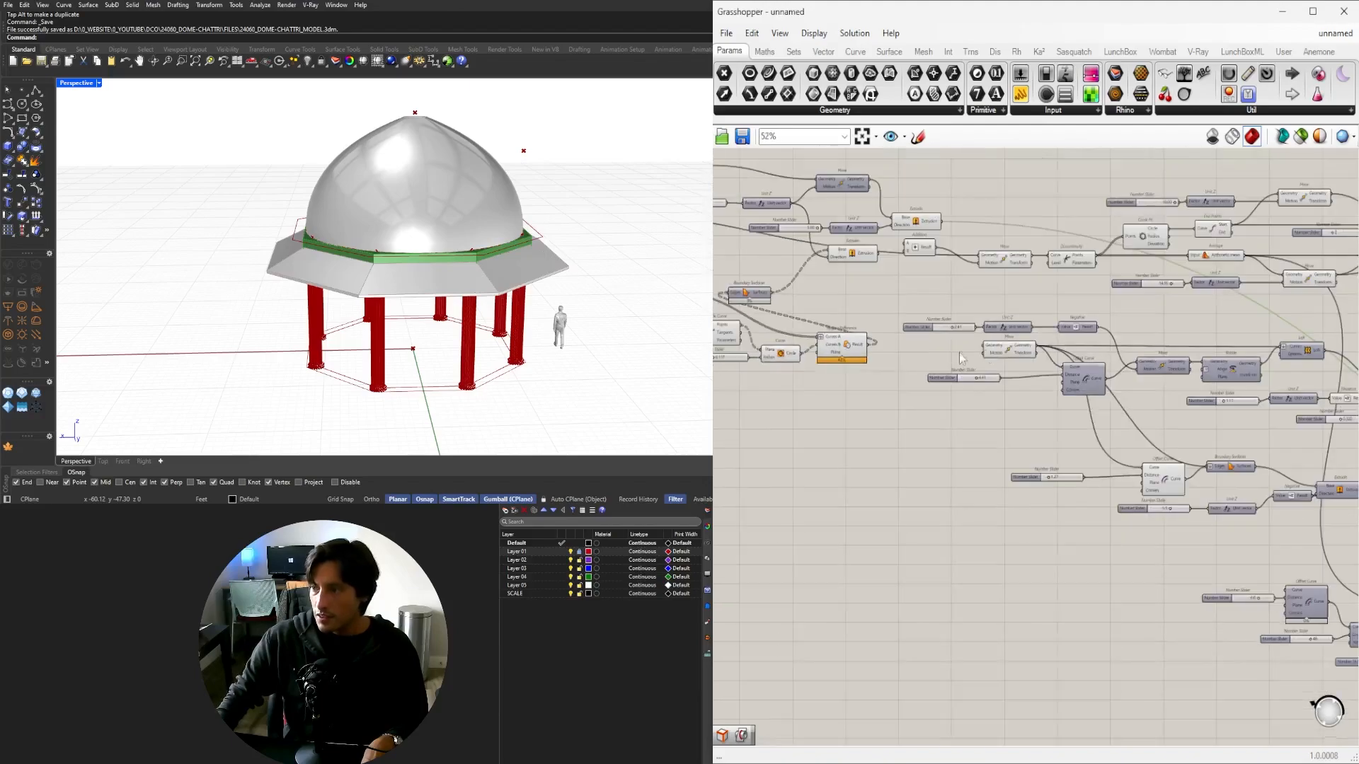
scroll(927, 411, "up", 3)
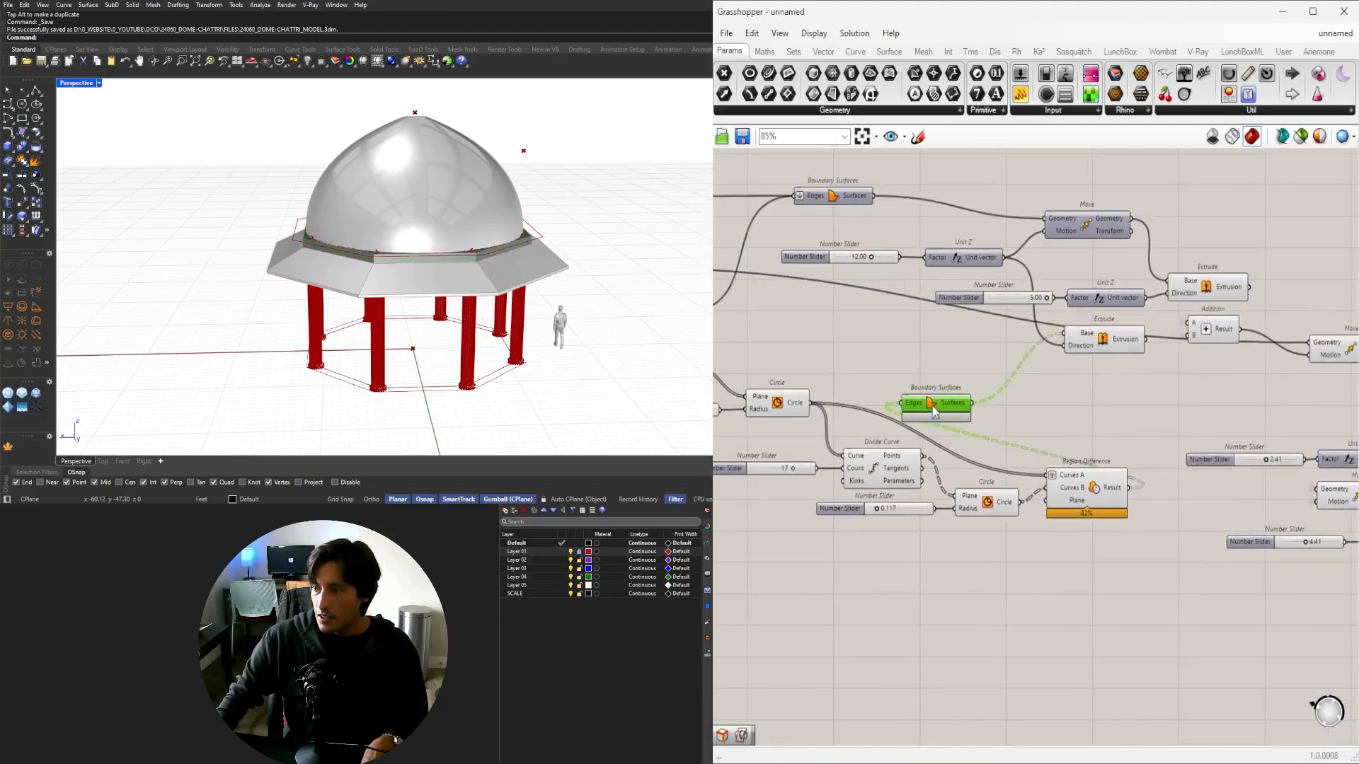
scroll(929, 415, "down", 8)
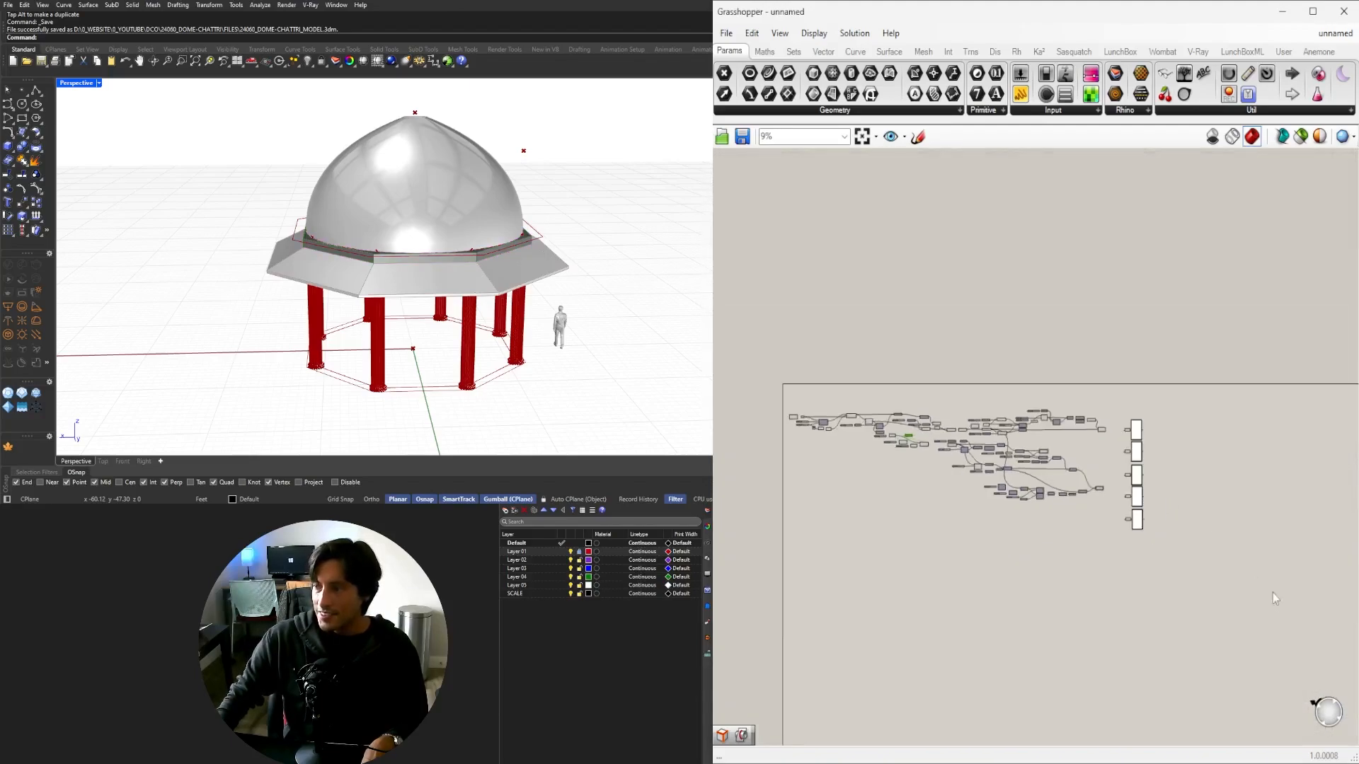
left_click_drag(1248, 585, 934, 375)
scroll(918, 430, "up", 8)
left_click_drag(1106, 435, 849, 246, "shift")
right_click_drag(889, 294, 1139, 378)
Move the selected group down-left beside Region Difference and push the right-hand components further right.
scroll(1075, 419, "up", 3)
left_click_drag(1041, 449, 962, 354, "shift")
right_click_drag(925, 430, 788, 387)
right_click_drag(992, 556, 1118, 556)
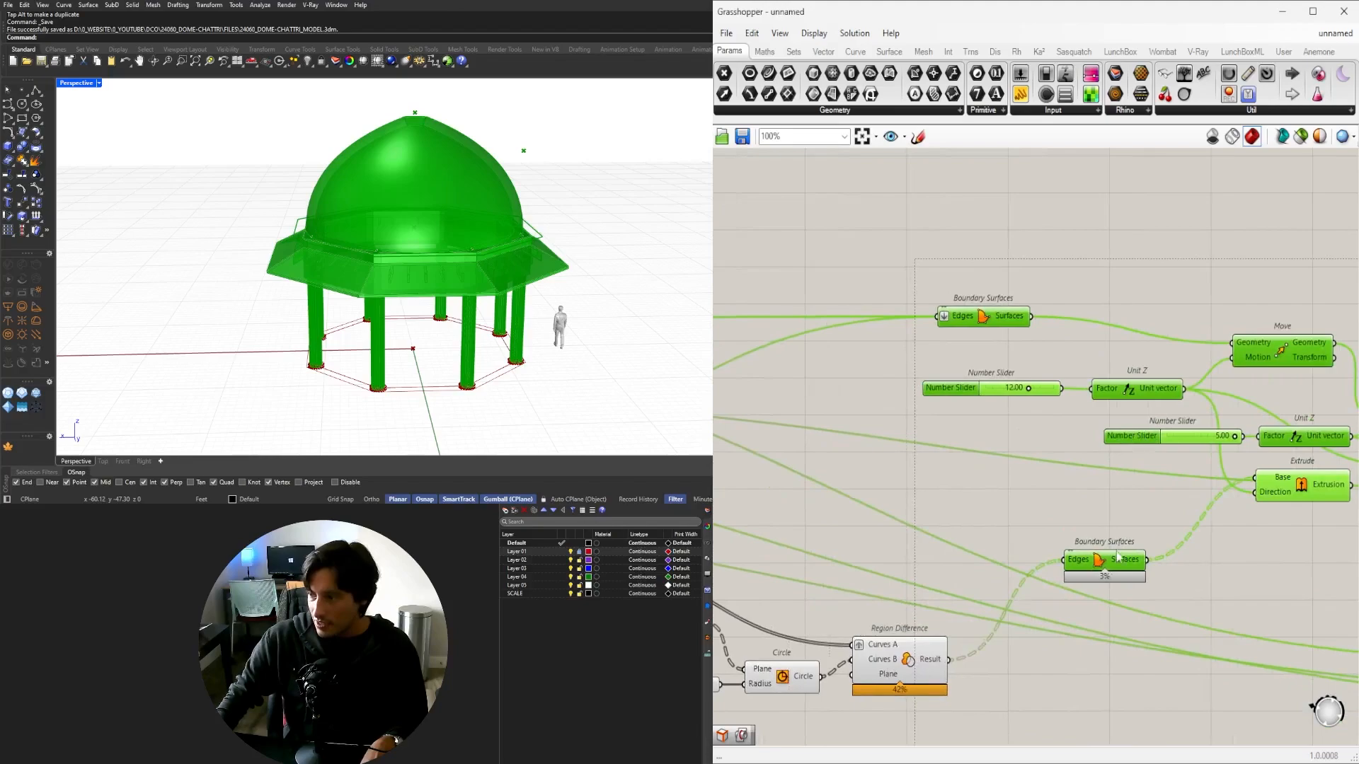
left_click_drag(1088, 570, 1004, 655)
left_click(995, 545)
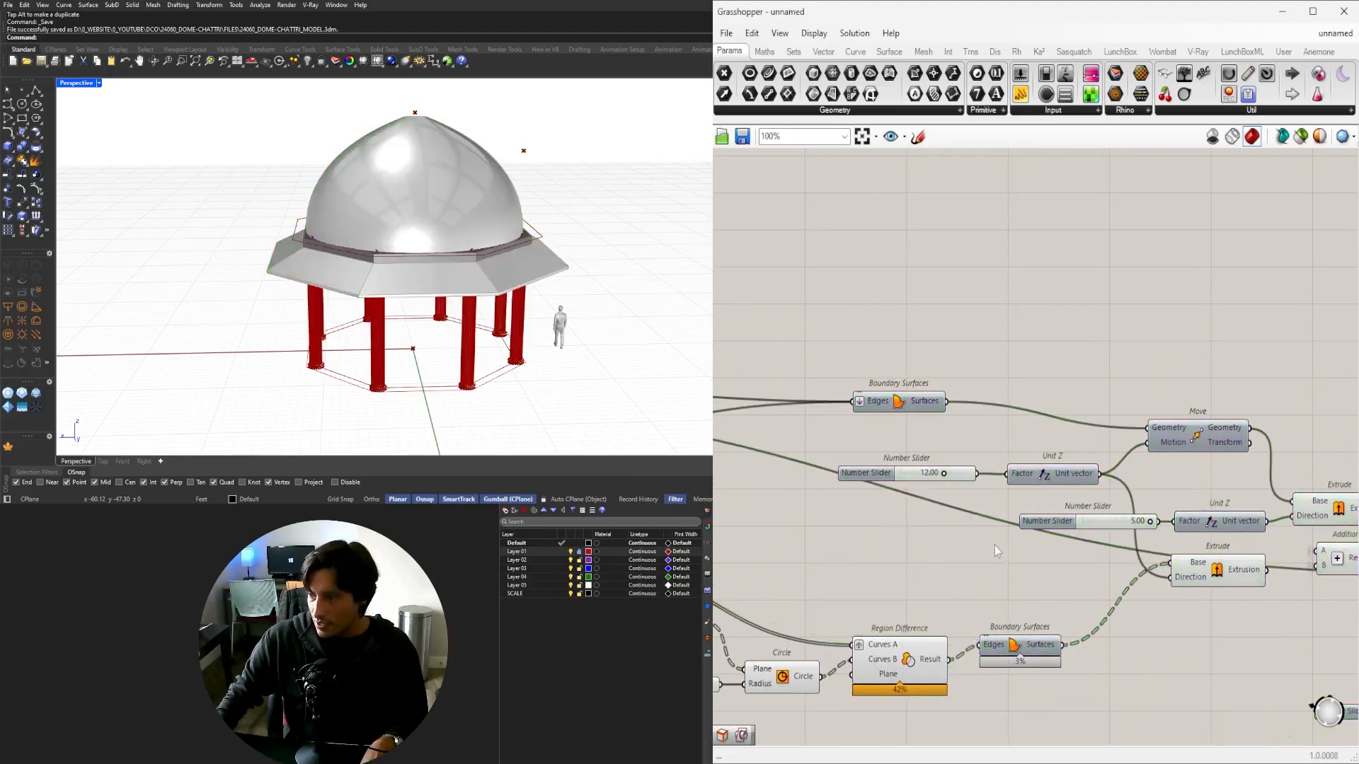
left_click_drag(977, 544, 1081, 541, "alt")
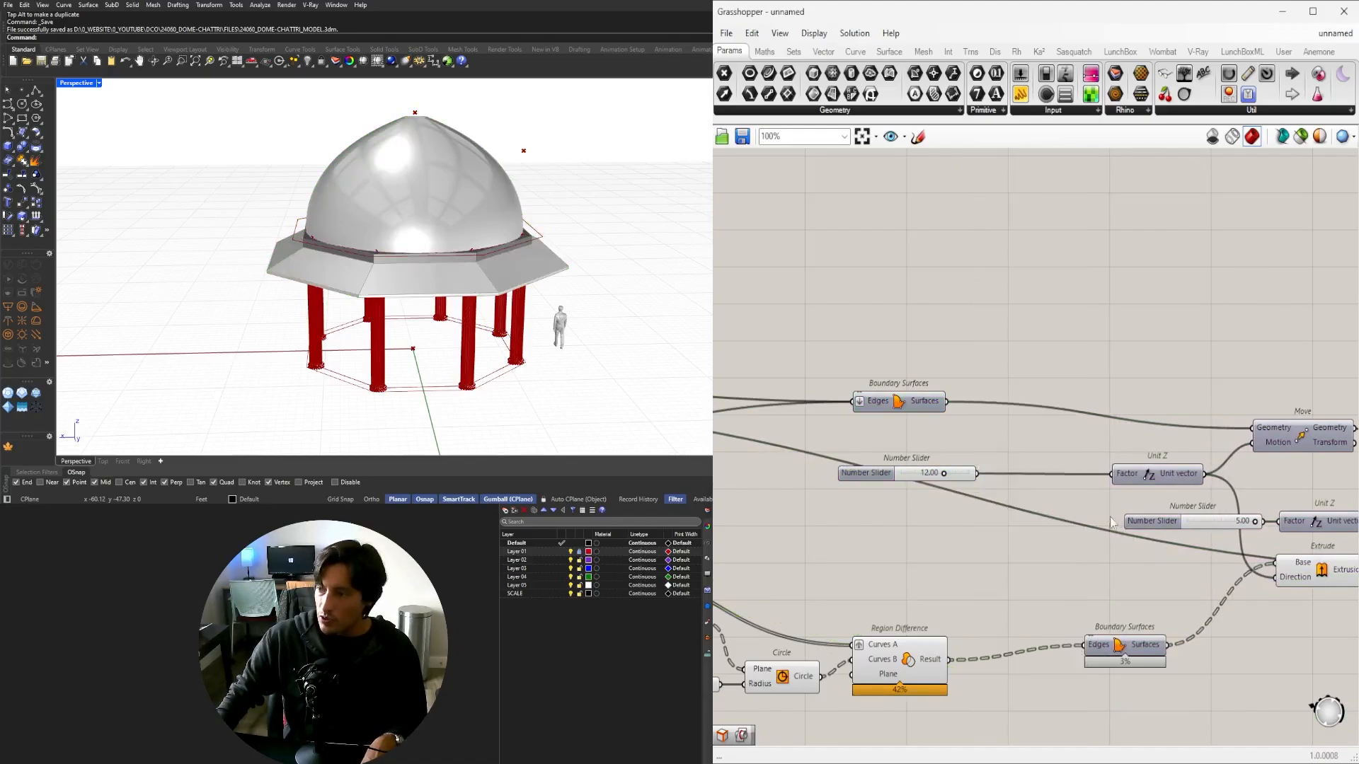
Undo the spreading of the right-hand components.
key("ctrl+z")
scroll(1060, 313, "down", 4)
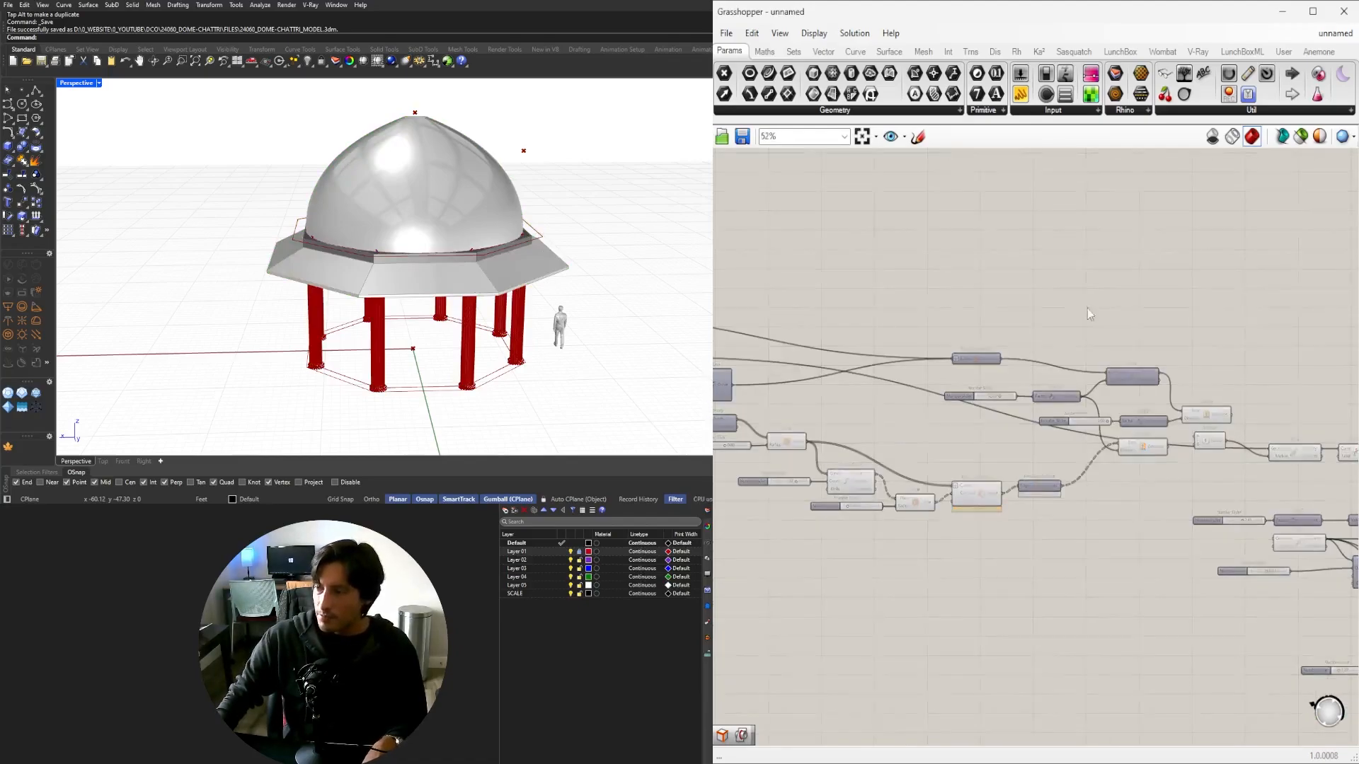
scroll(1007, 458, "up", 5)
left_click(1058, 527)
left_click(1101, 482)
scroll(1103, 488, "down", 5)
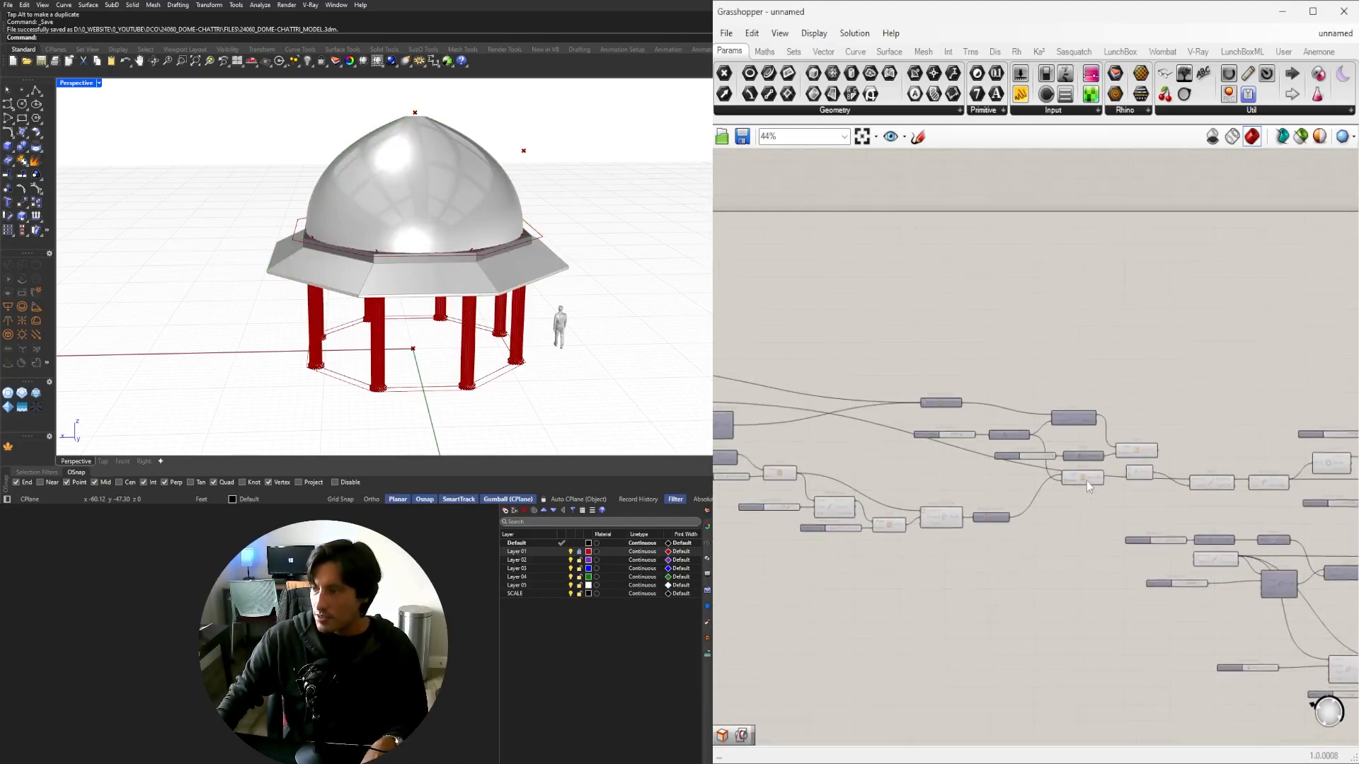
scroll(1093, 343, "up", 5)
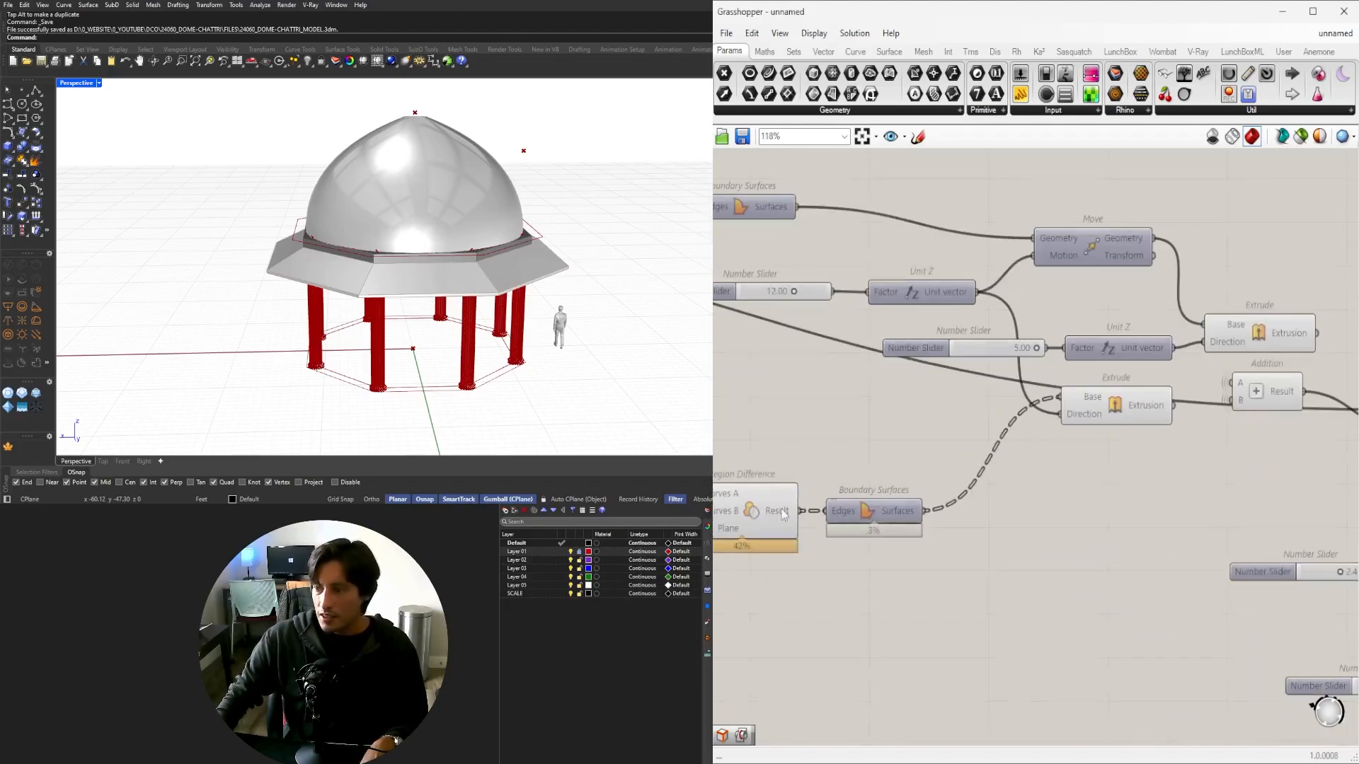
Reposition the lower Extrude component below the upper one near Region Difference.
right_click_drag(1094, 343, 765, 348)
right_click_drag(1296, 454, 925, 425)
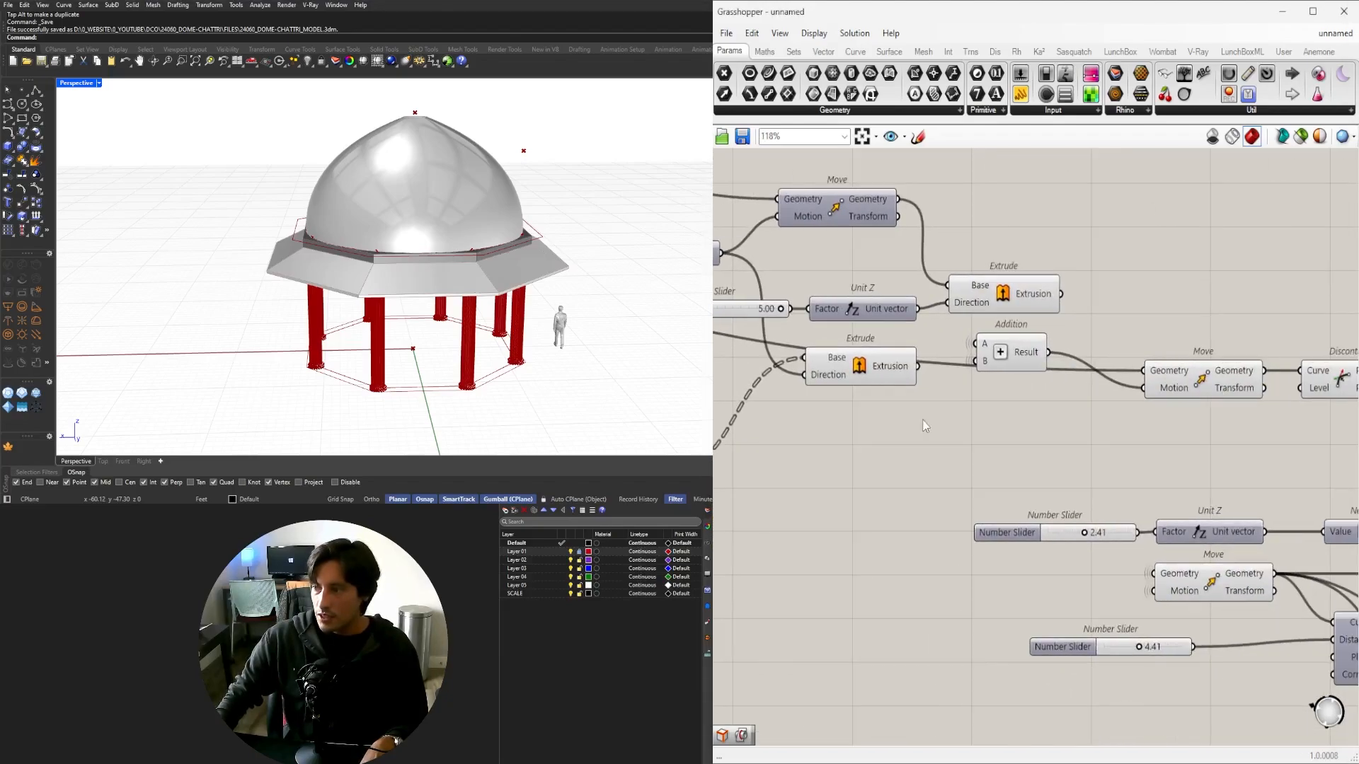
left_click_drag(889, 368, 1024, 411)
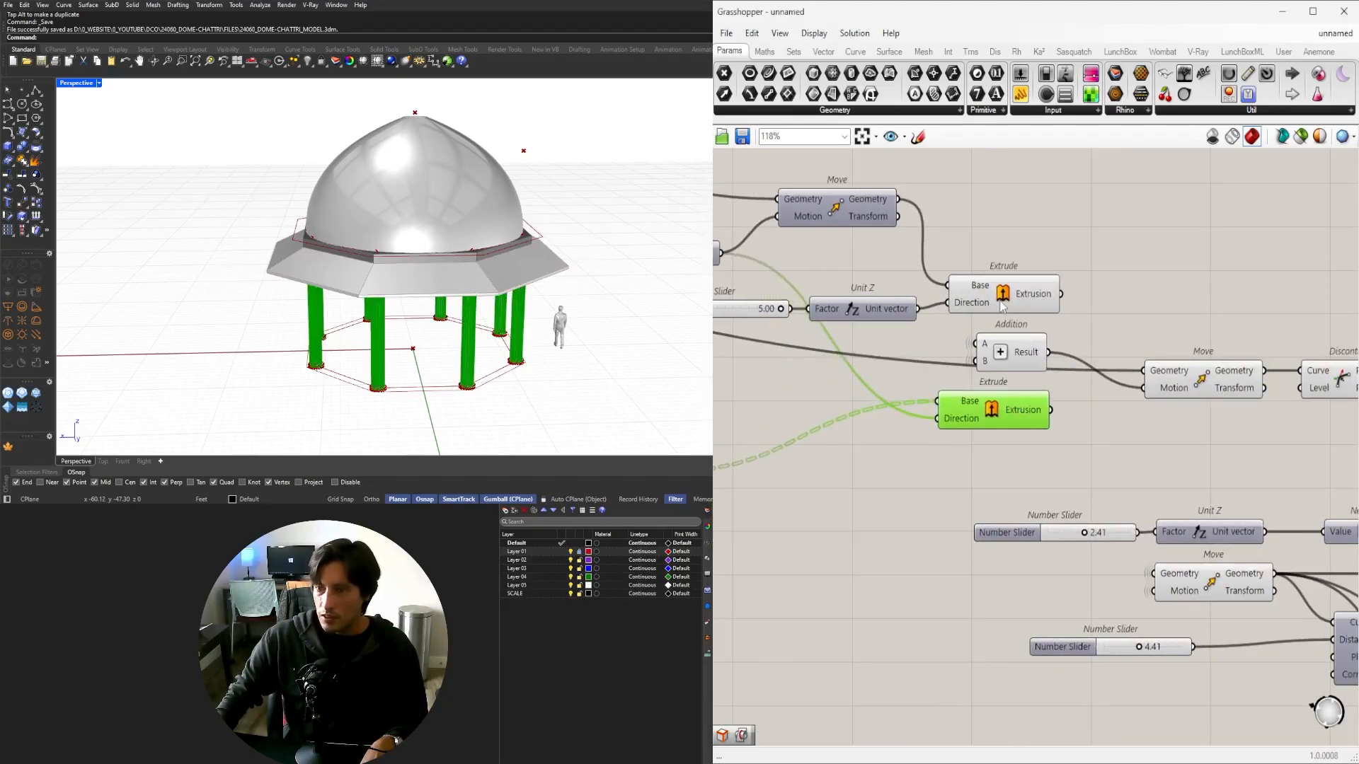
left_click(1002, 306)
scroll(480, 283, "up", 8)
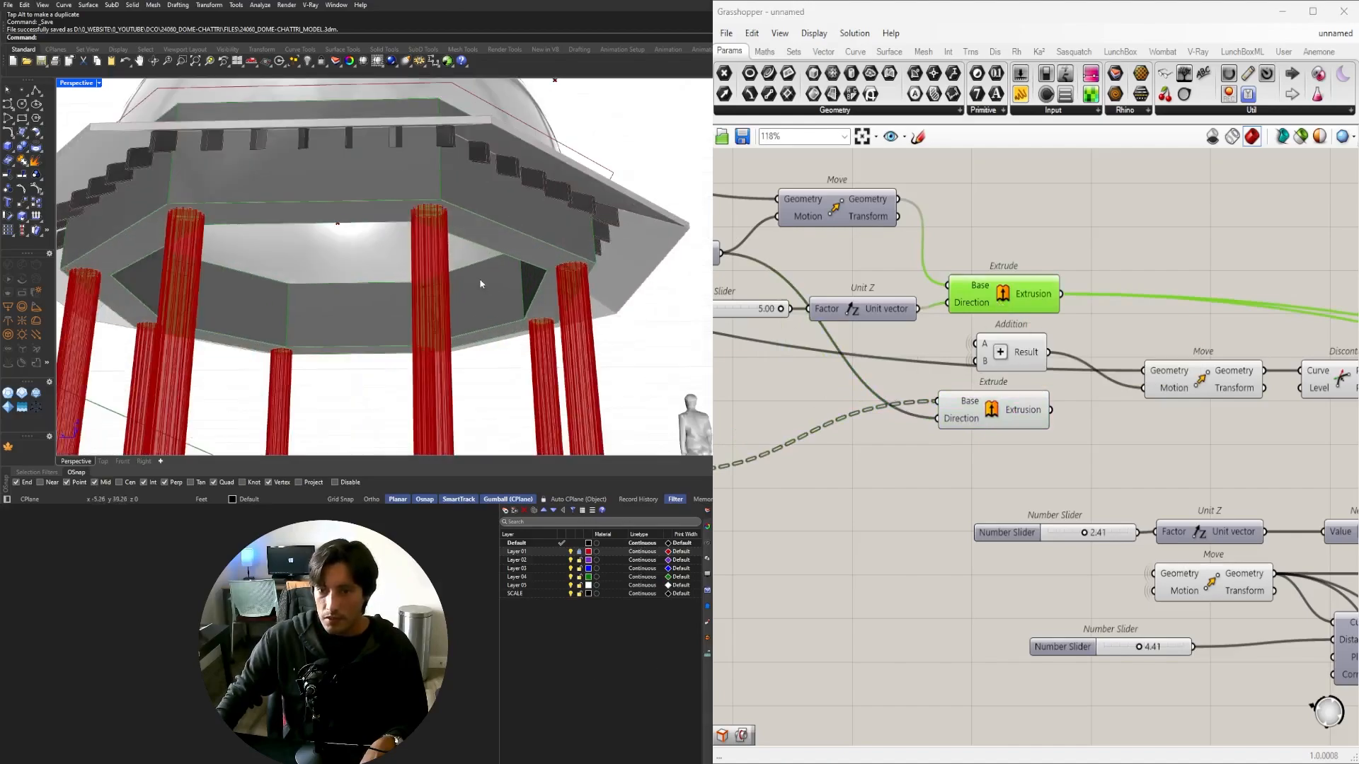
scroll(1023, 384, "down", 3)
left_click_drag(1019, 401, 912, 449)
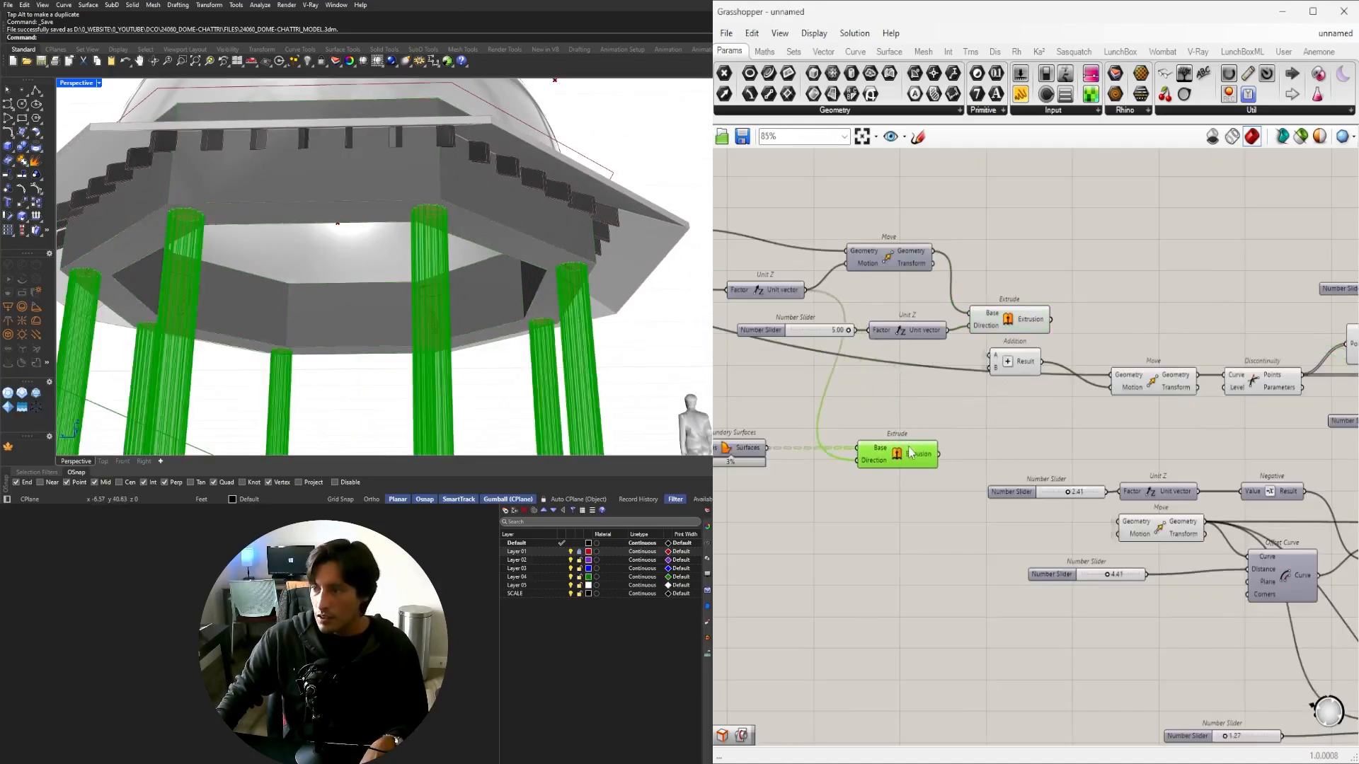
right_click_drag(812, 460, 1206, 482)
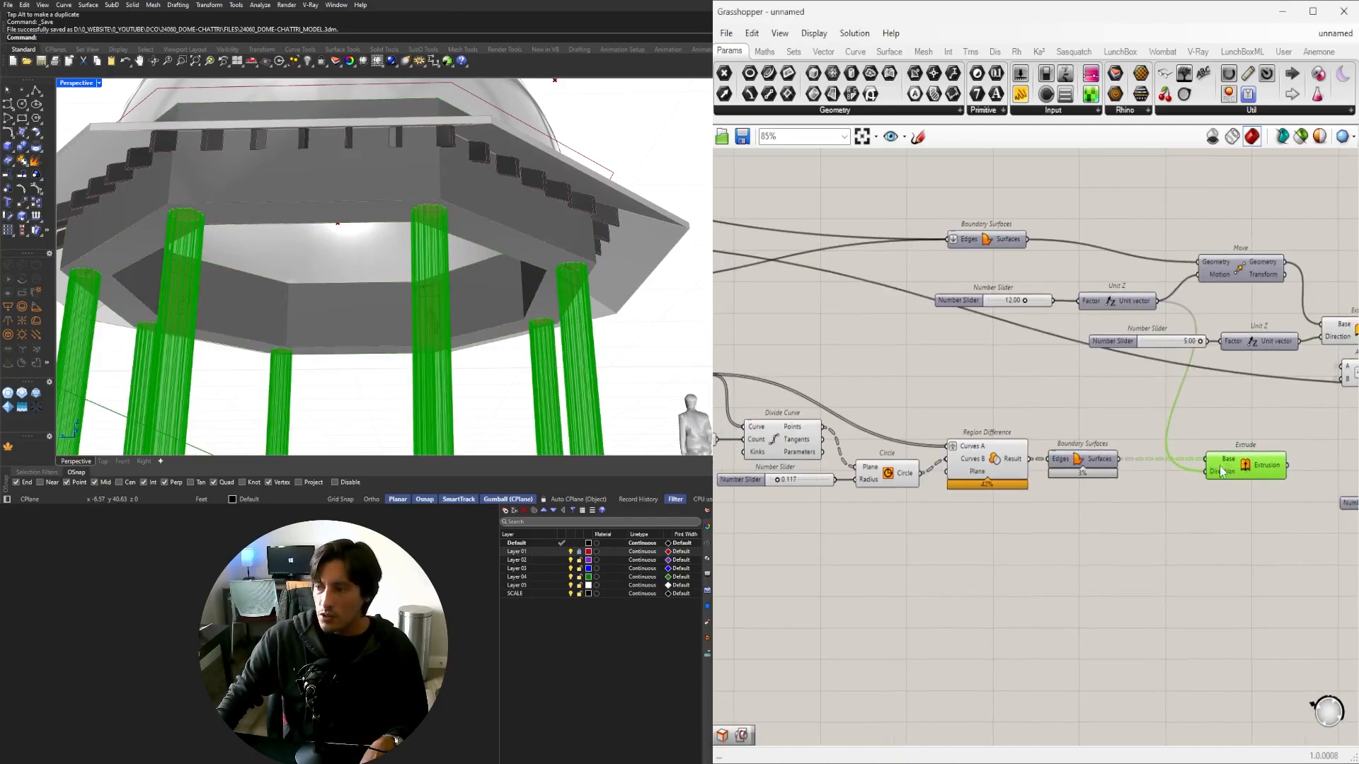
Duplicate the Boundary Surfaces and Extrude pair and feed the plain circle into the copy.
left_click_drag(1284, 490, 1054, 418)
left_click_drag(1087, 460, 1087, 420, "alt")
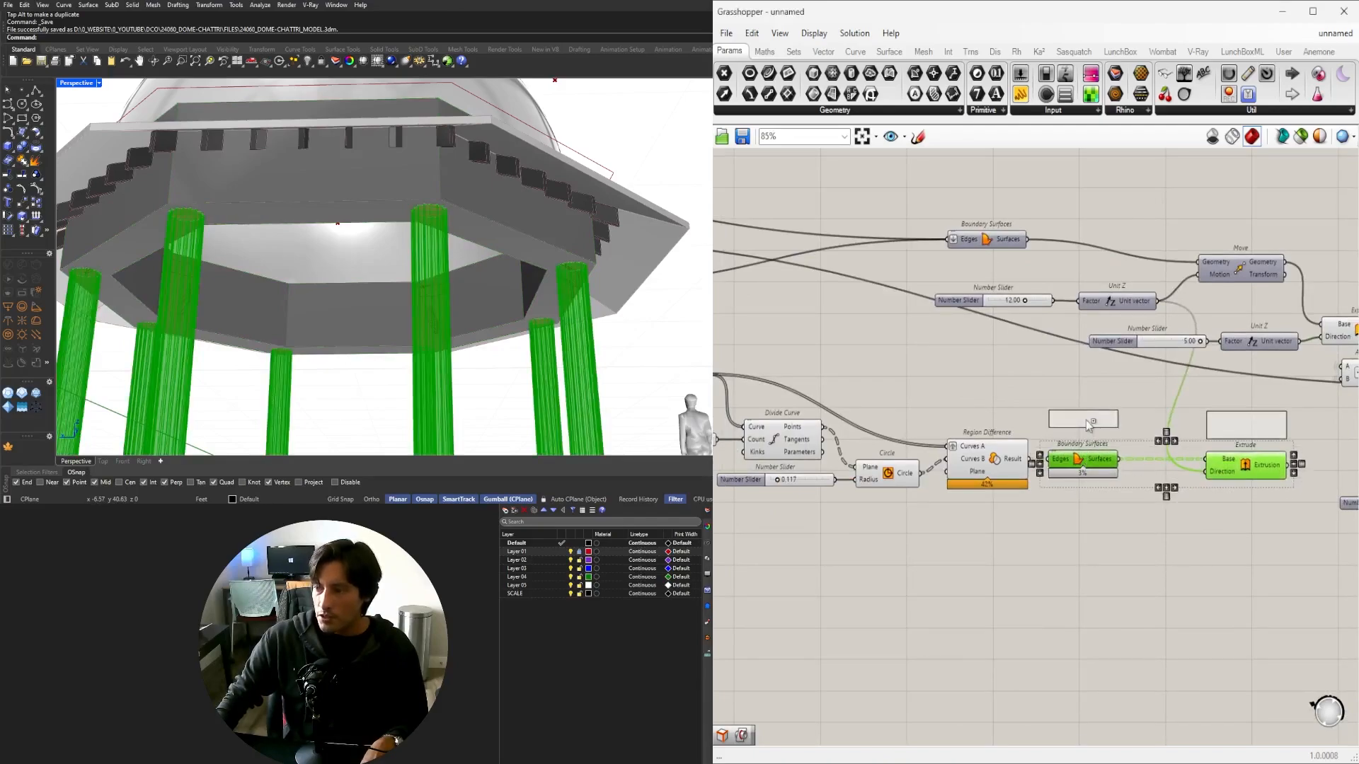
left_click_drag(922, 474, 1050, 421)
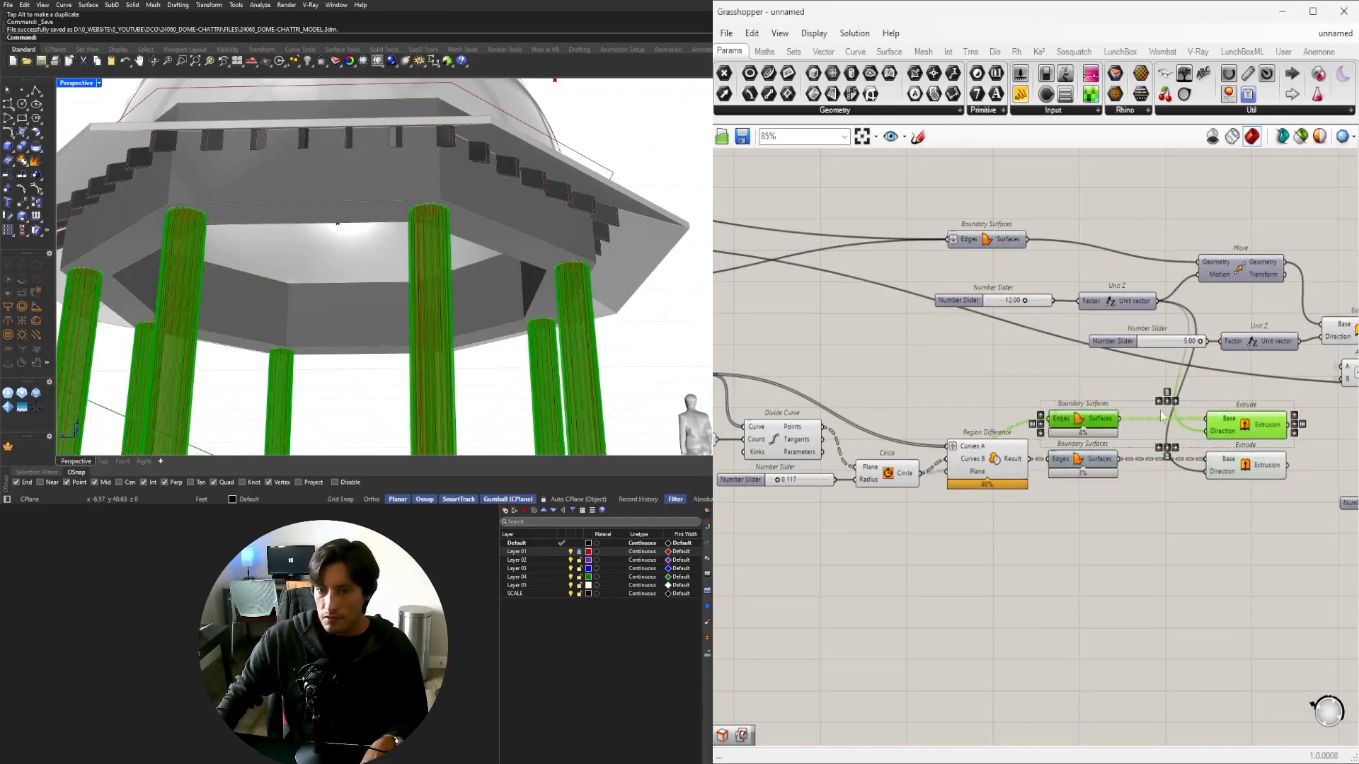
left_click(1193, 402)
right_click_drag(1194, 403, 1073, 402)
scroll(1073, 424, "up", 4)
Compare the column previews of the upper and lower Extrude components.
left_click(1050, 420)
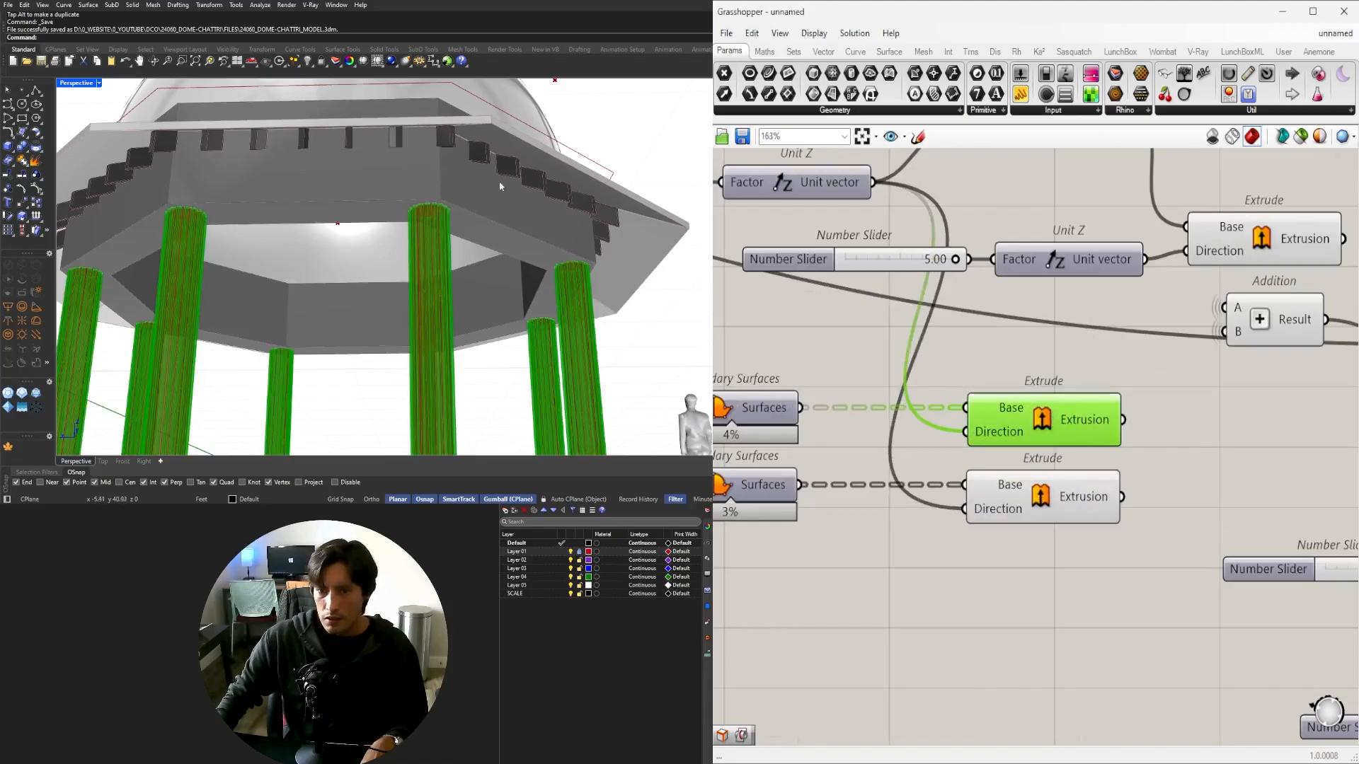
scroll(385, 279, "up", 3)
scroll(829, 526, "down", 4)
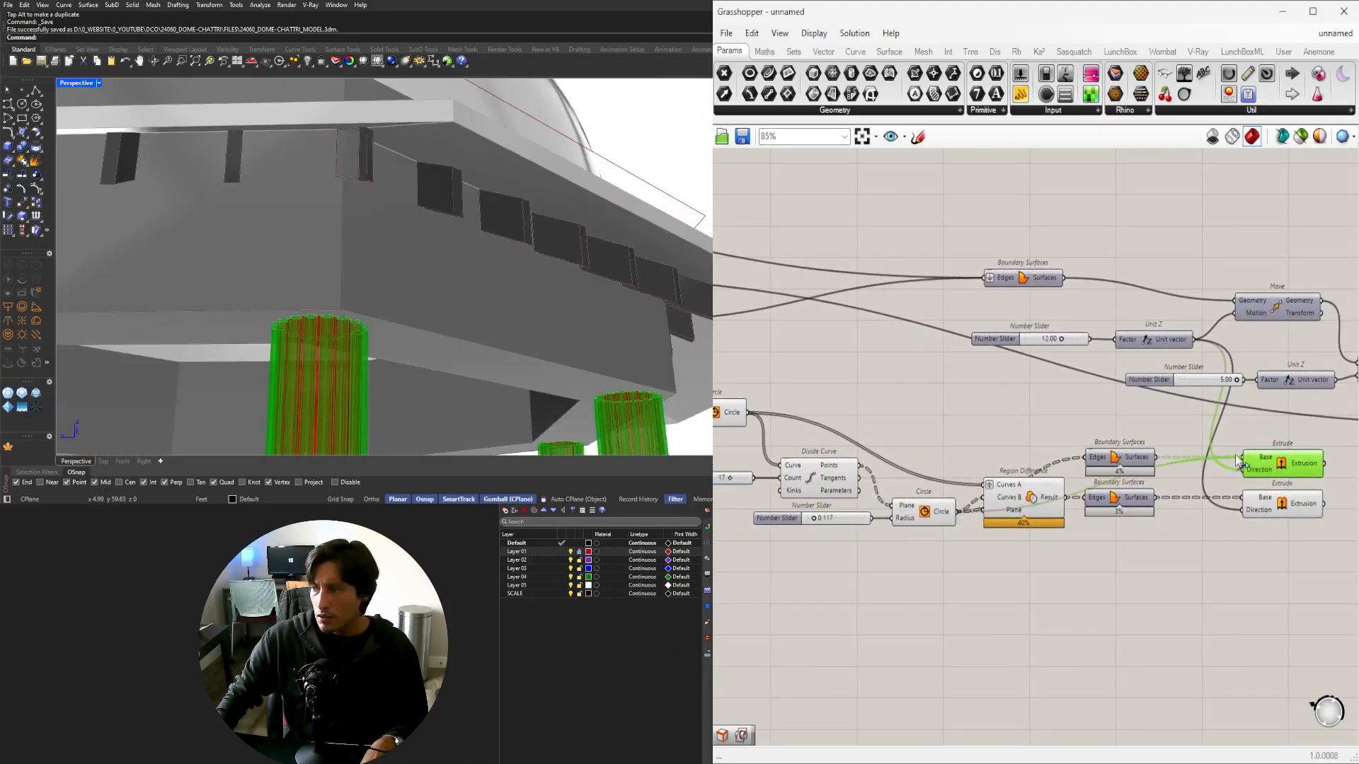
scroll(1076, 457, "up", 4)
left_click(1043, 565)
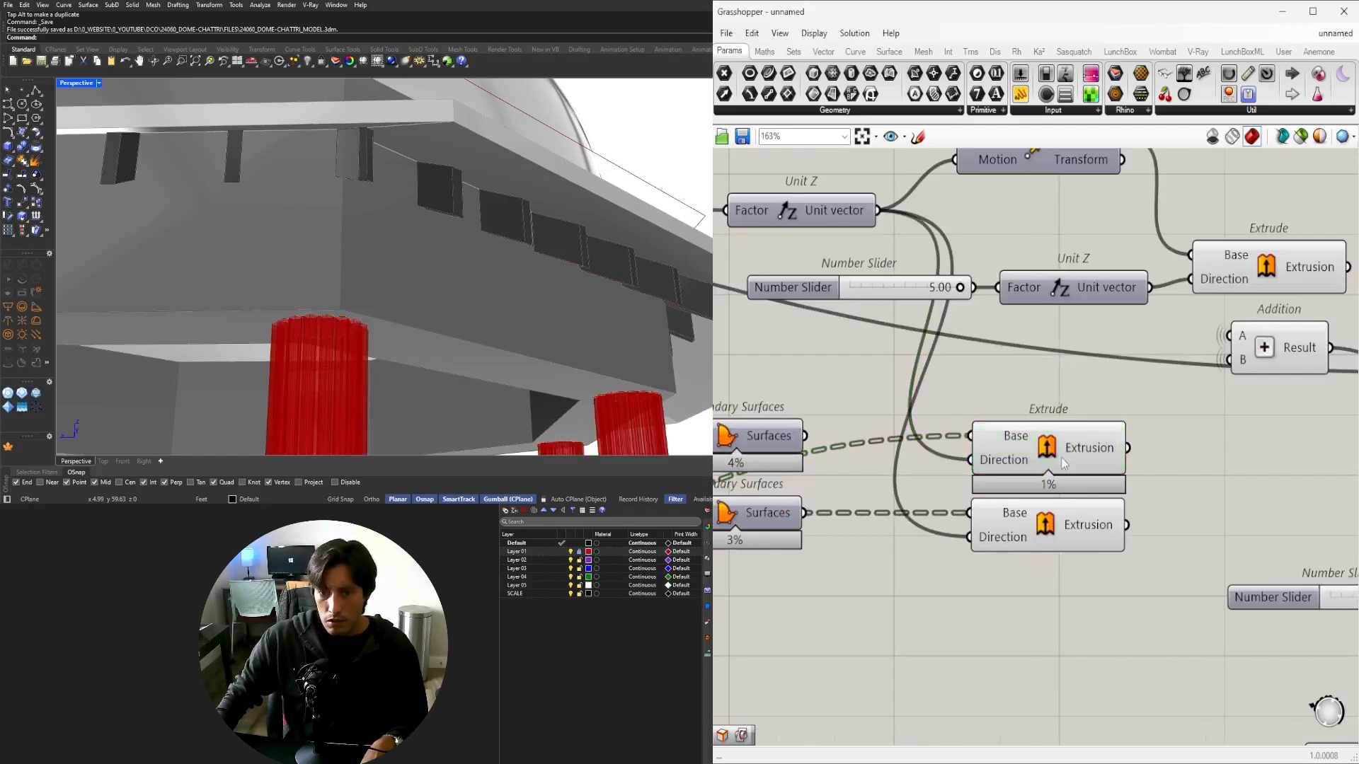
left_click(1059, 456)
left_click(1045, 523)
scroll(341, 339, "down", 3)
scroll(340, 340, "up", 5)
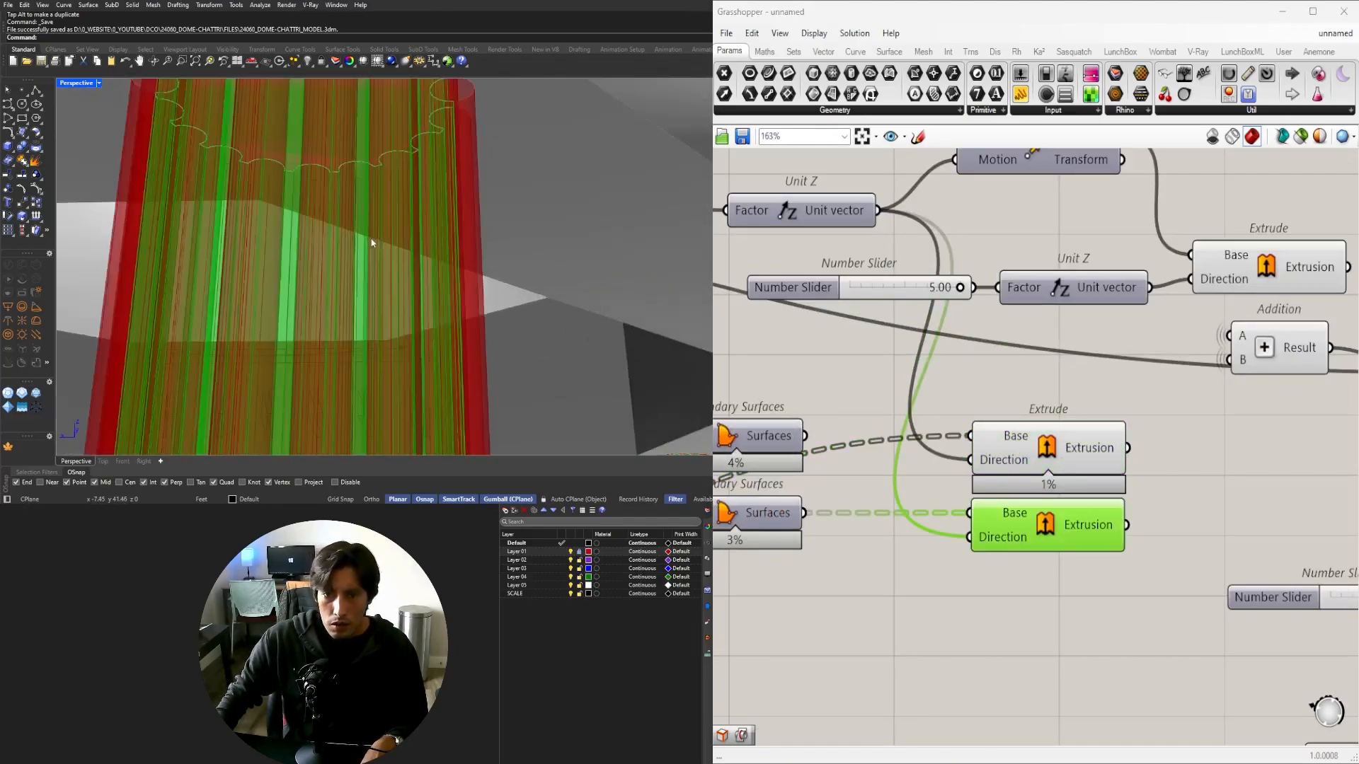
right_click_drag(1175, 471, 1242, 464)
Turn off and delete the upper Extrude, keeping the lower one as the single extrusion.
left_click(1127, 431)
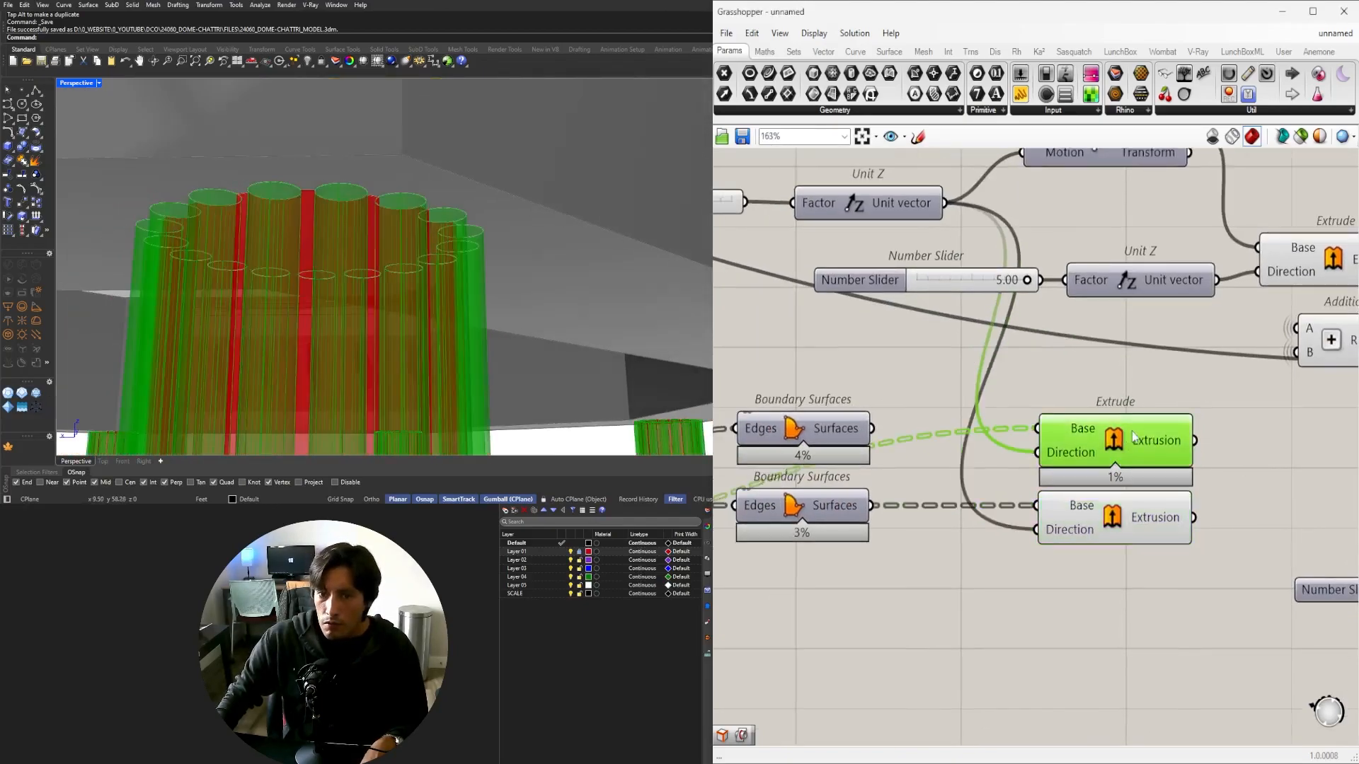
middle_click(1133, 428)
left_click(1177, 376)
scroll(1137, 426, "down", 3)
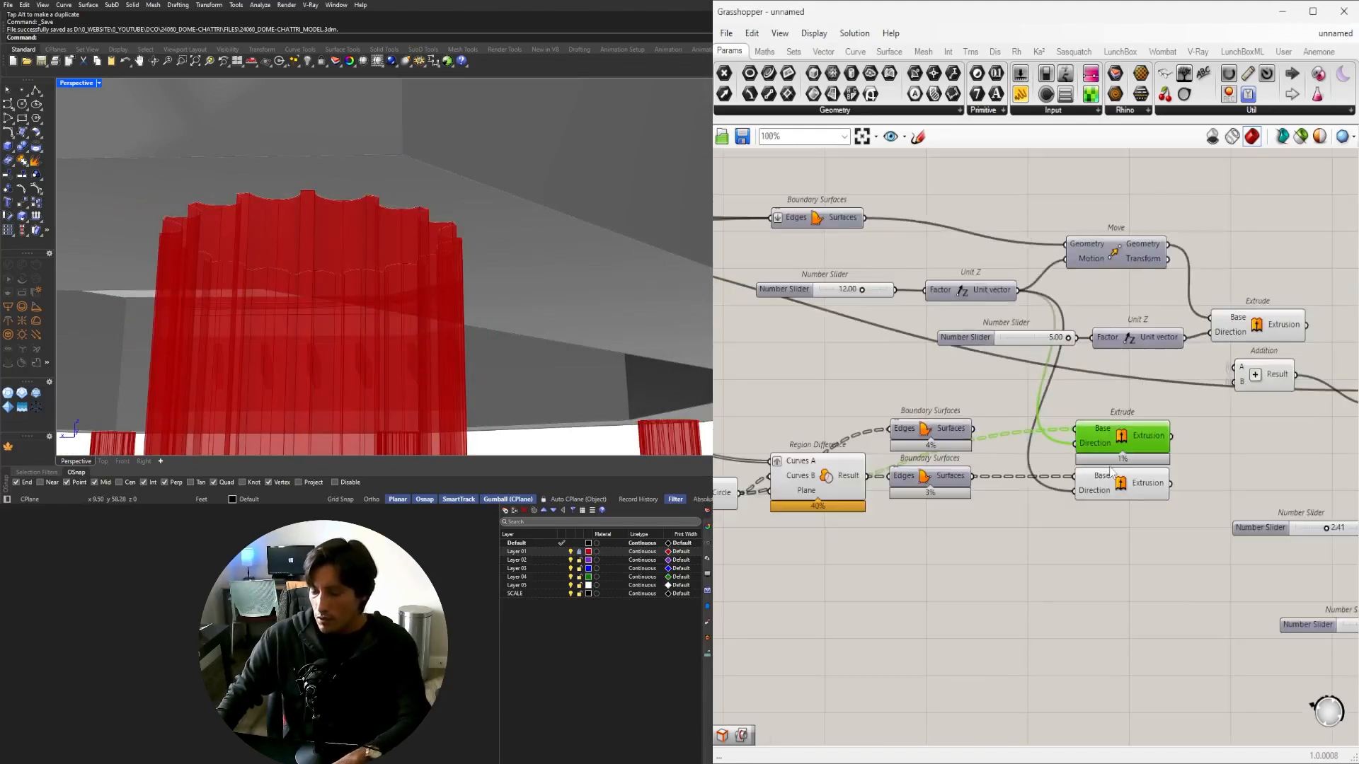
key("Delete")
left_click(1124, 493)
scroll(1125, 496, "down", 2)
scroll(1127, 512, "down", 1)
right_click_drag(1127, 511, 1231, 513)
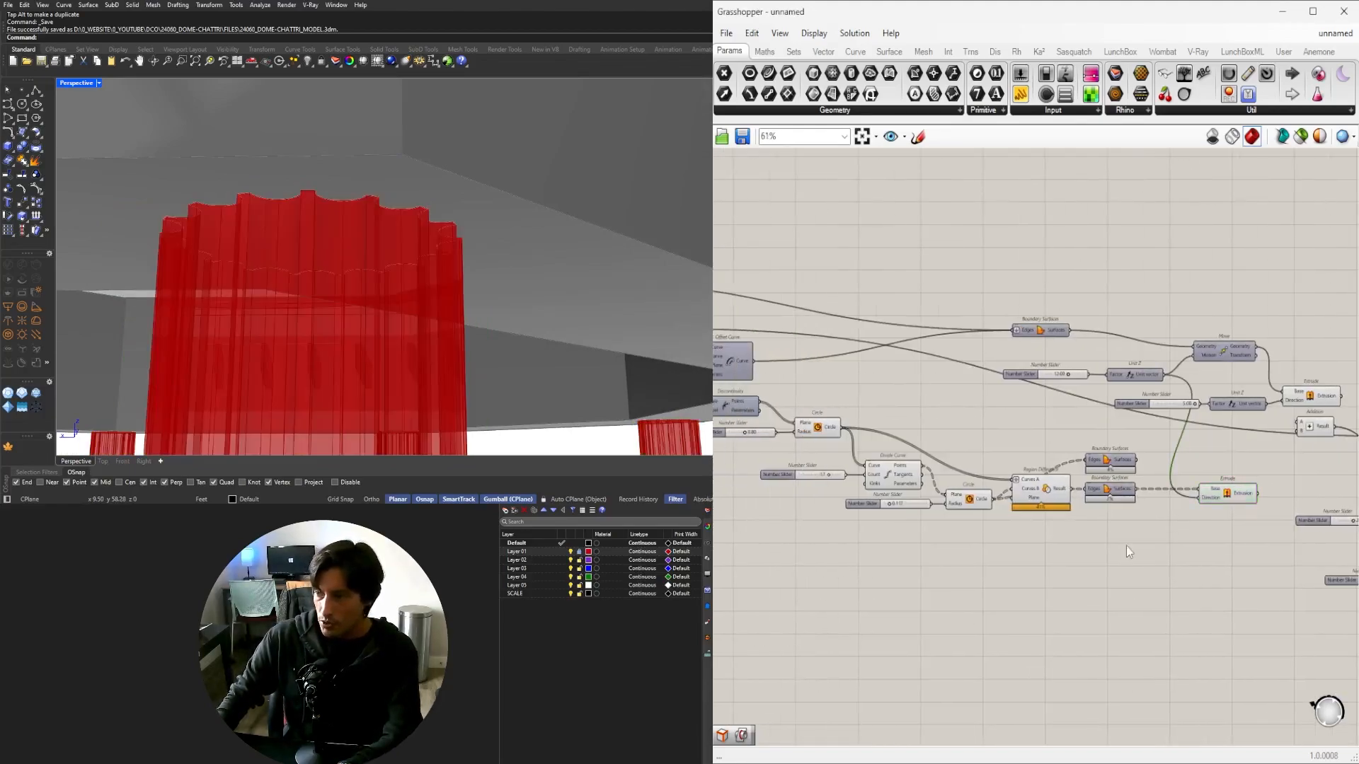
Hide the preview of the circle, slider and region helper components.
left_click_drag(1094, 546, 809, 410)
middle_click(835, 404)
left_click(878, 359)
scroll(1194, 461, "down", 5)
right_click_drag(1310, 538, 1077, 349)
scroll(1017, 609, "up", 2)
left_click(1009, 728)
left_click_drag(1219, 660, 1071, 488)
left_click_drag(1198, 394, 1053, 357)
left_click_drag(1236, 567, 1064, 471)
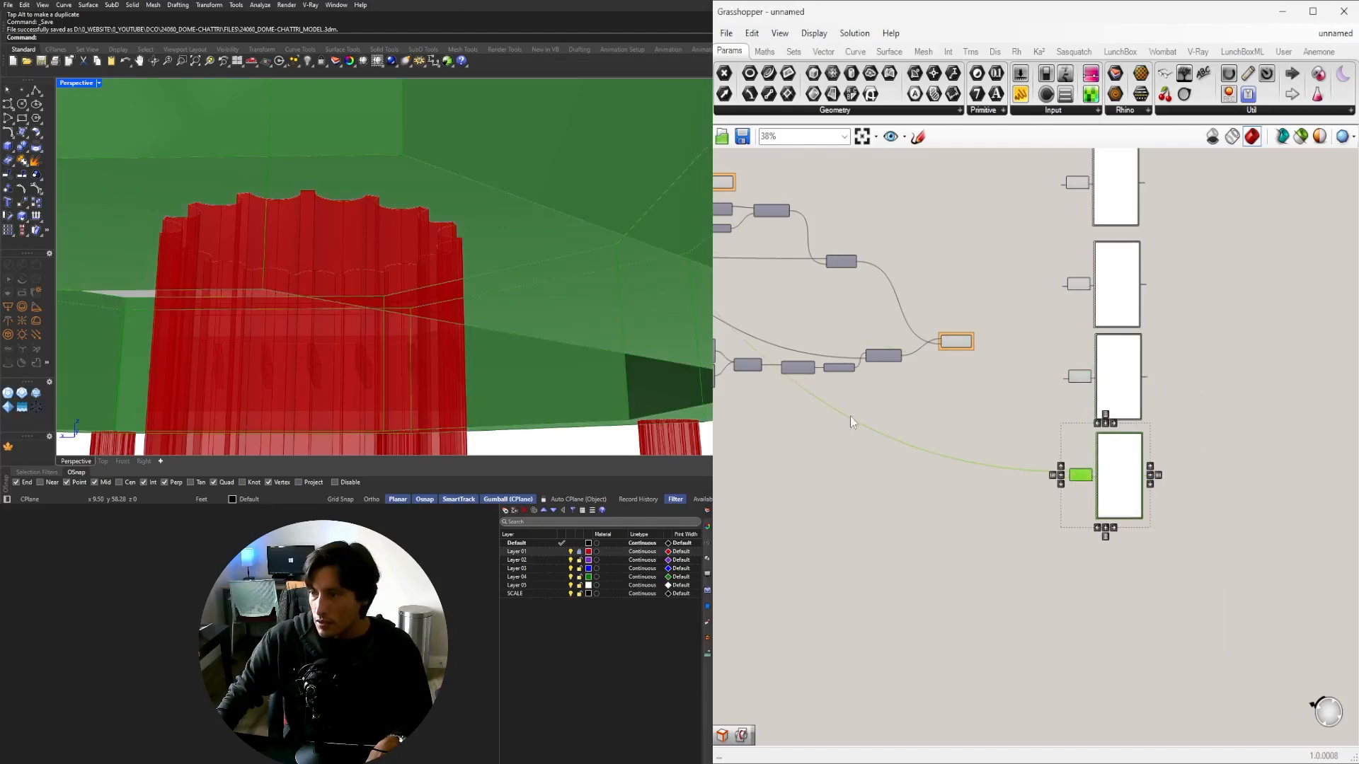
scroll(397, 222, "down", 8)
right_click_drag(397, 221, 466, 255)
left_click_drag(1193, 401, 1054, 350)
left_click(1219, 463)
scroll(1183, 522, "up", 3)
left_click_drag(1176, 571, 1020, 603)
scroll(952, 574, "down", 8)
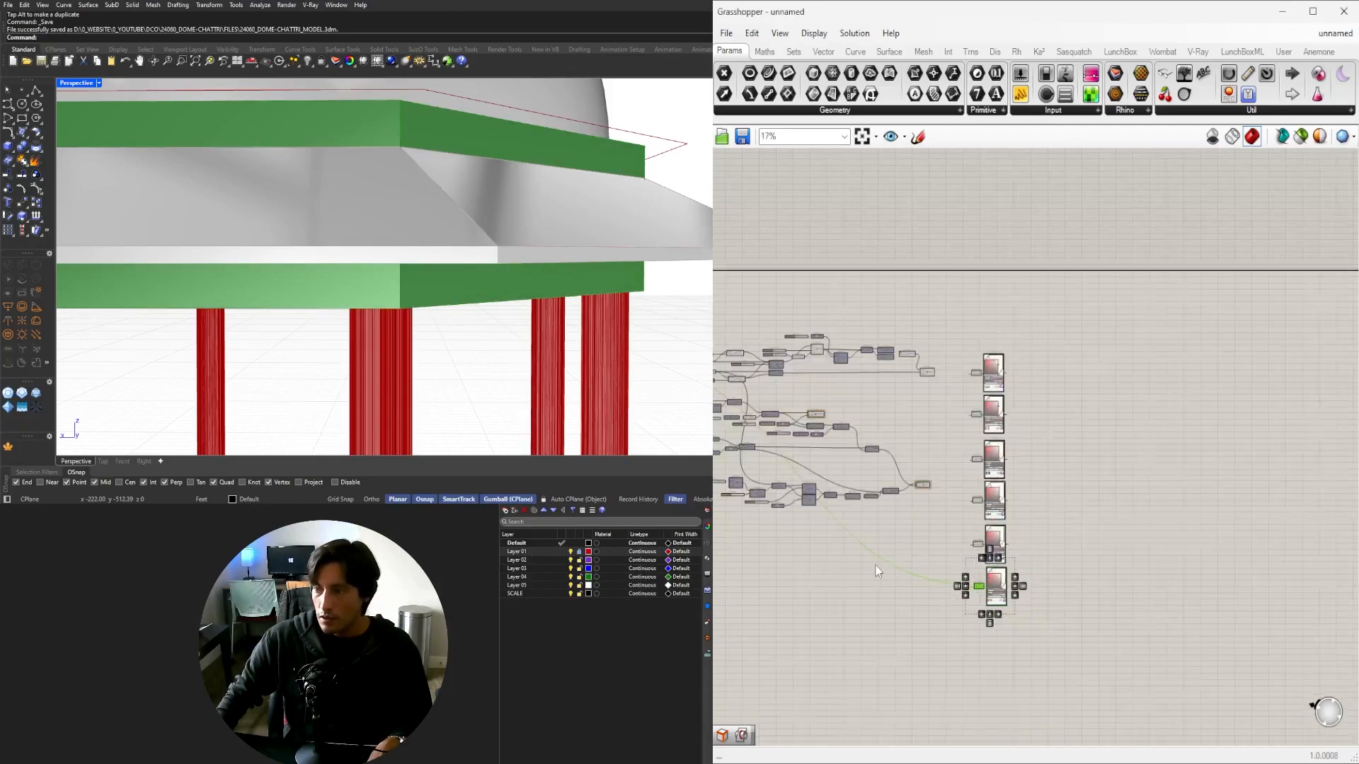
right_click_drag(876, 566, 1235, 518)
scroll(1160, 440, "up", 6)
right_click_drag(1228, 444, 1104, 463)
scroll(1104, 463, "down", 4)
right_click_drag(835, 449, 1233, 470)
scroll(1163, 367, "up", 5)
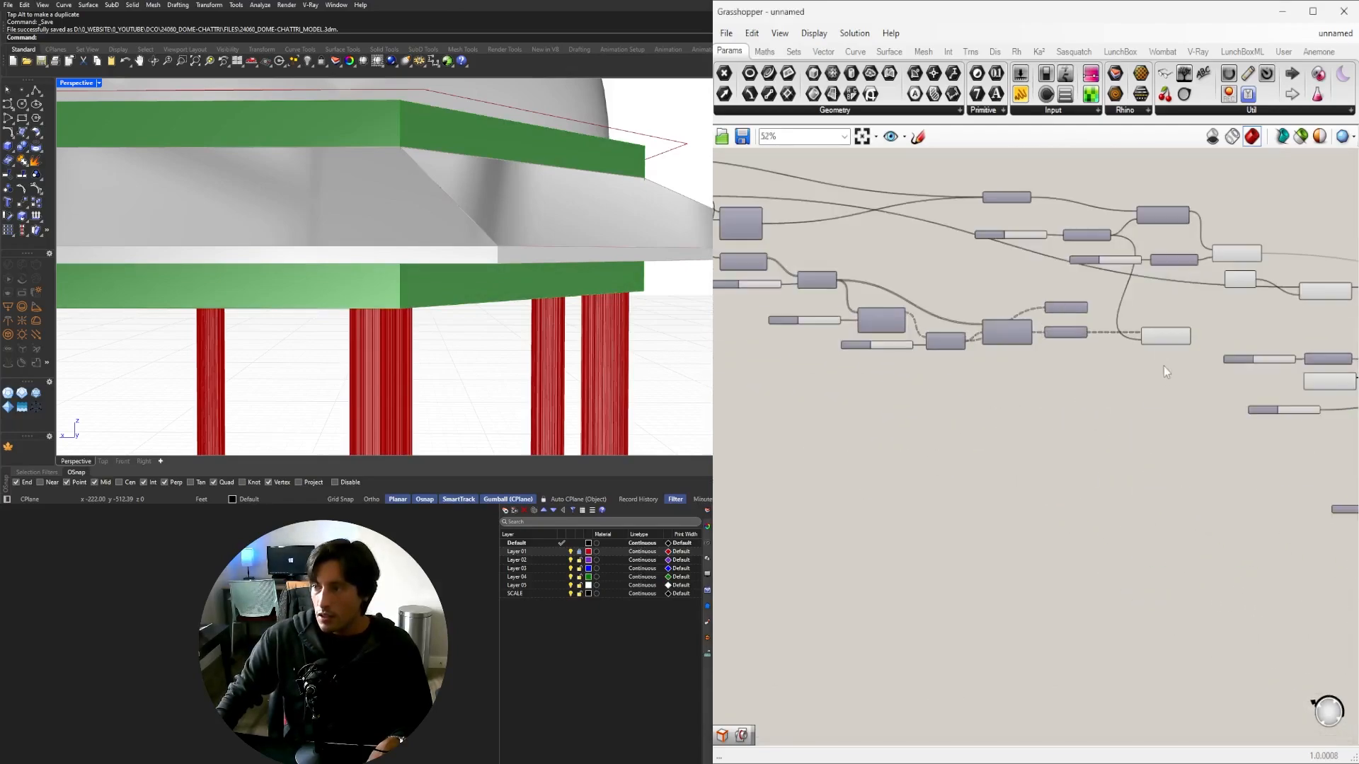
left_click(1173, 341)
right_click_drag(1173, 341, 941, 363)
scroll(941, 333, "up", 6)
left_click_drag(941, 360, 1251, 613)
scroll(939, 347, "down", 12)
scroll(1268, 559, "up", 6)
scroll(1118, 537, "down", 5)
scroll(1253, 607, "up", 5)
left_click(1251, 594)
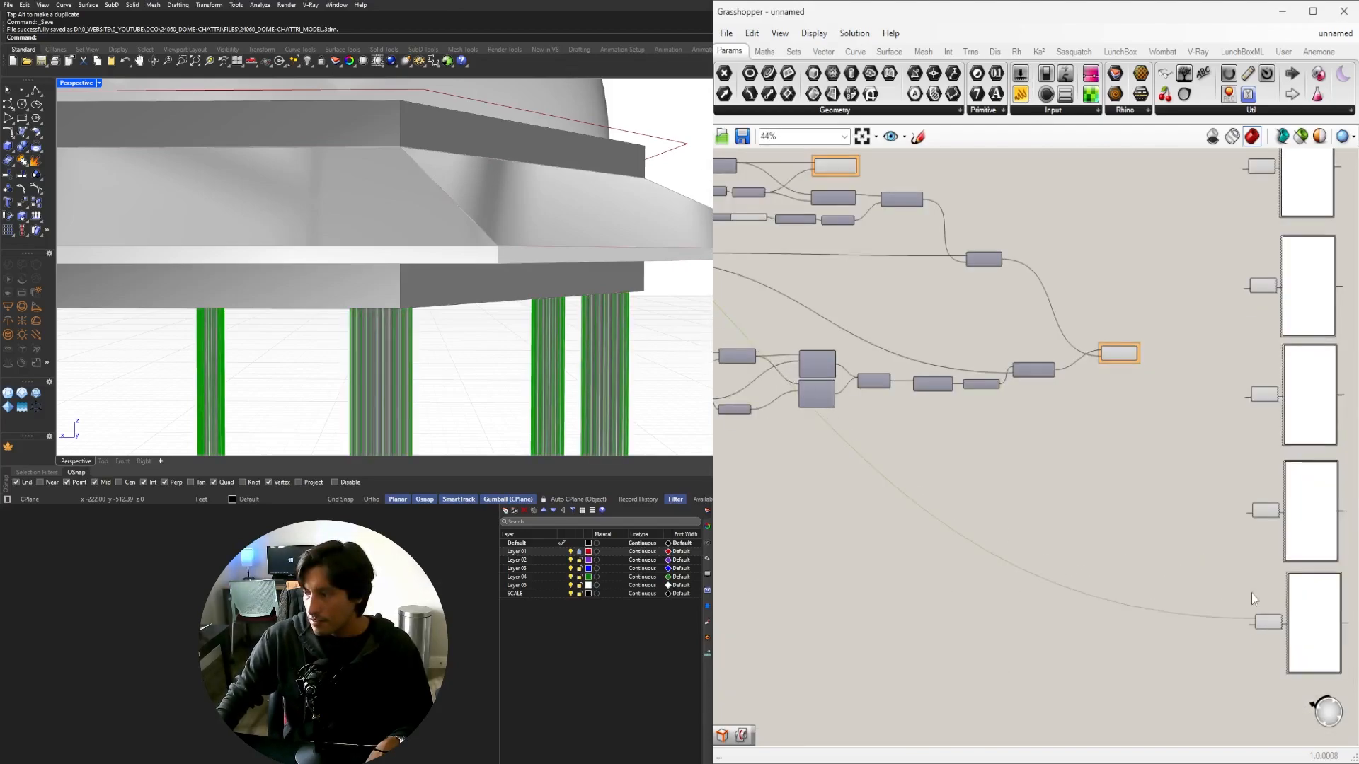
scroll(609, 279, "down", 8)
right_click_drag(605, 277, 532, 306)
scroll(490, 251, "down", 4)
scroll(381, 210, "up", 7)
scroll(397, 210, "down", 5)
scroll(541, 307, "down", 3)
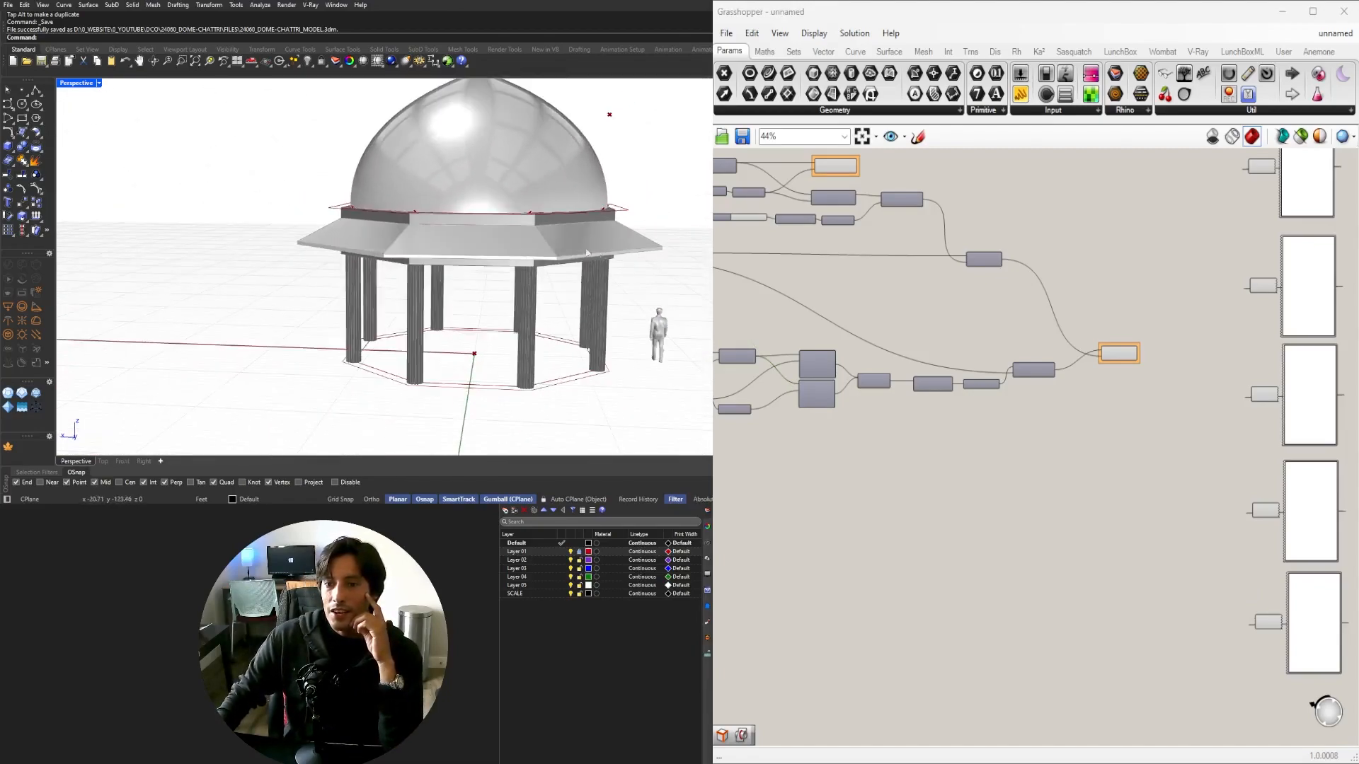
scroll(596, 322, "up", 4)
right_click_drag(601, 331, 321, 271)
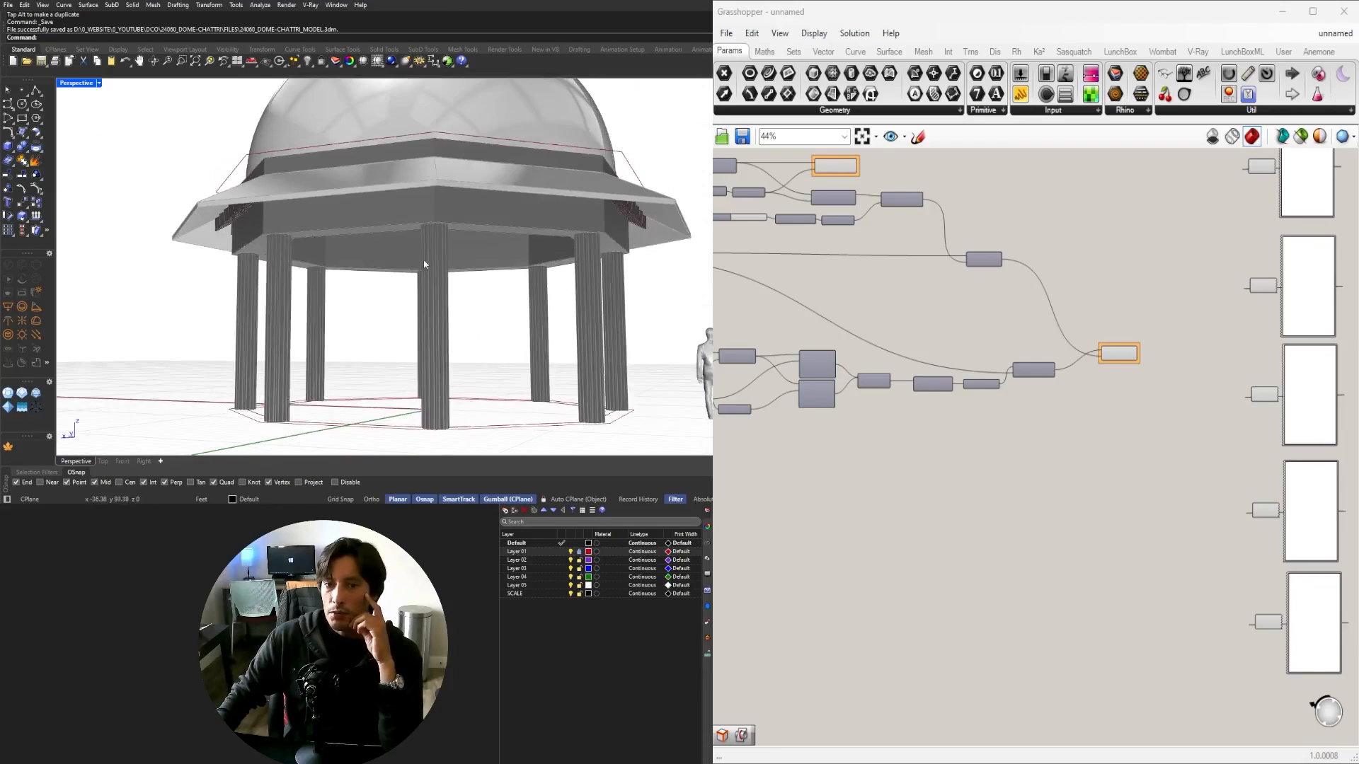
right_click_drag(425, 264, 402, 228)
scroll(278, 200, "up", 5)
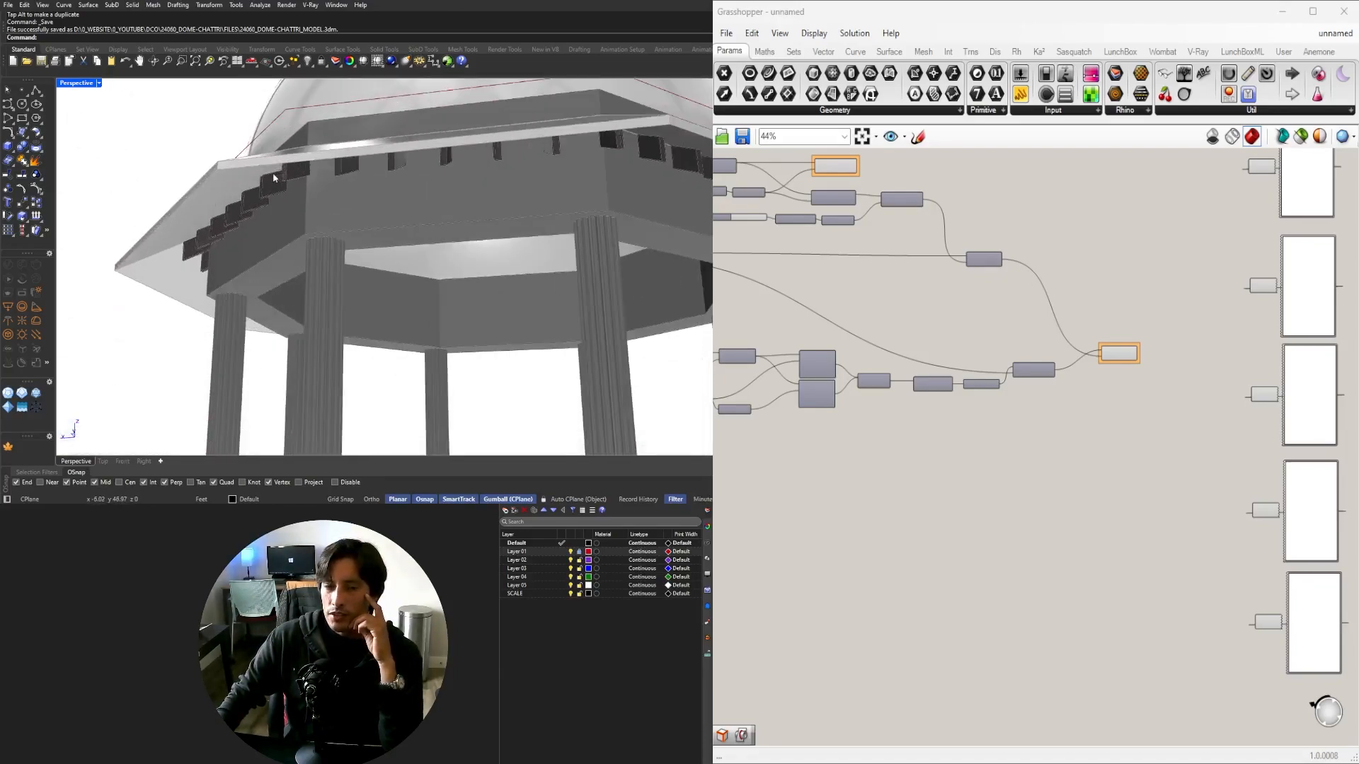
scroll(262, 196, "down", 5)
right_click_drag(349, 218, 319, 274)
scroll(267, 279, "down", 4)
scroll(949, 409, "down", 5)
right_click_drag(452, 277, 605, 250)
scroll(303, 254, "up", 6)
right_click_drag(304, 261, 321, 254)
scroll(321, 255, "down", 8)
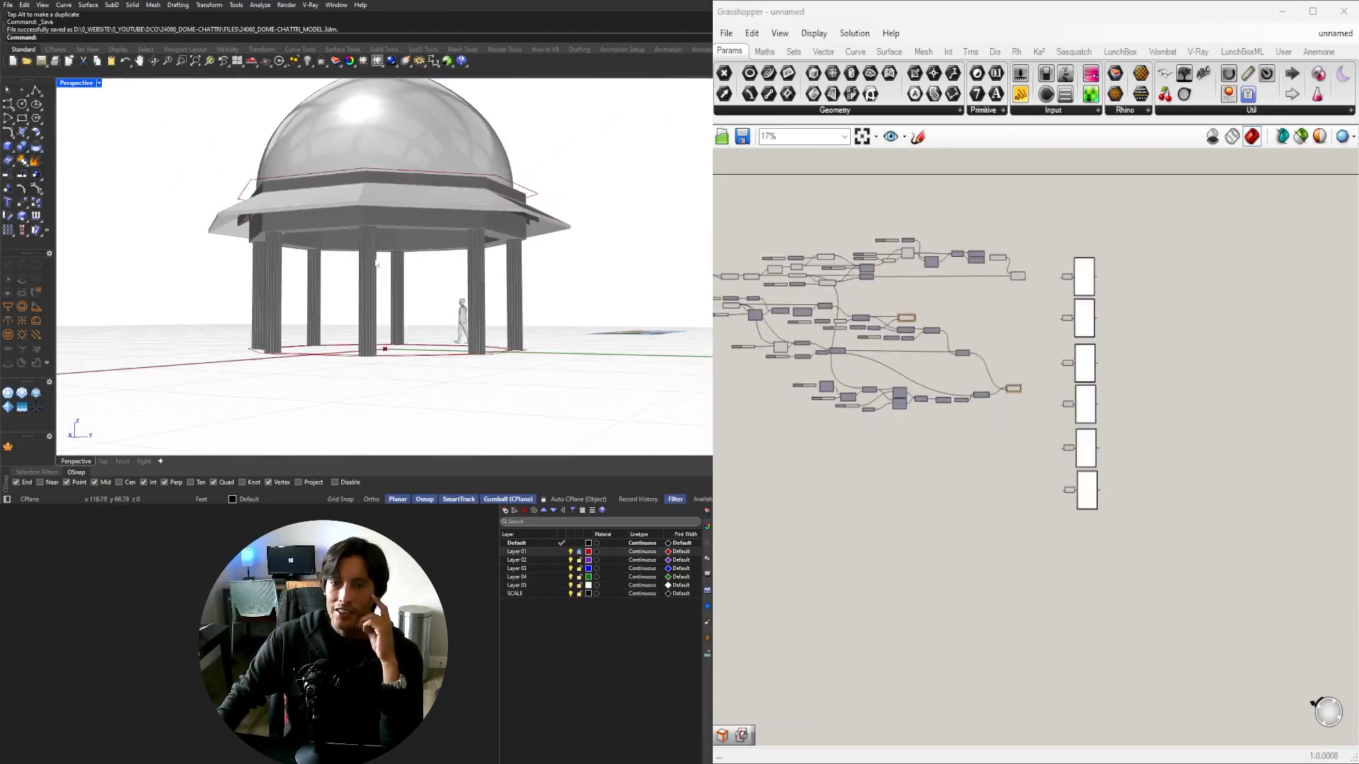
scroll(382, 227, "up", 2)
scroll(873, 416, "down", 2)
right_click_drag(873, 418, 1094, 468)
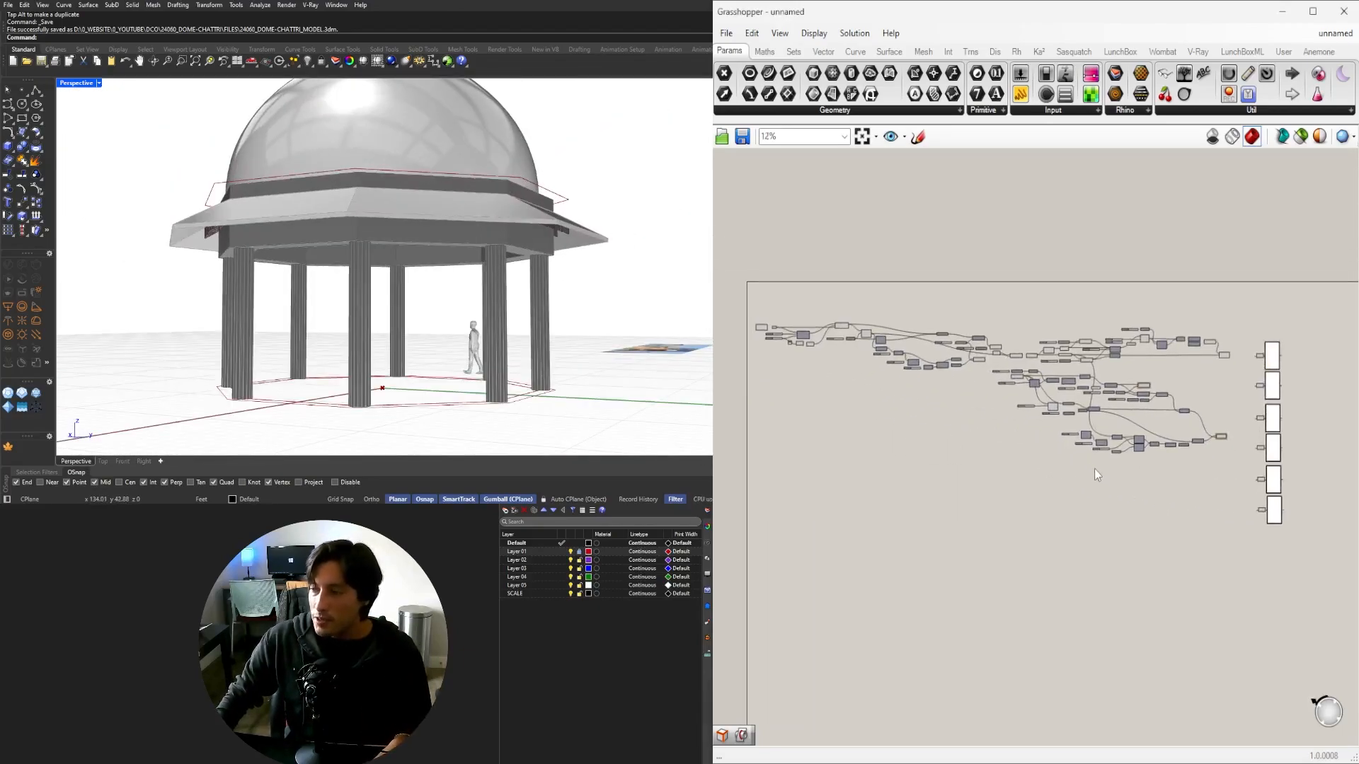
scroll(1091, 465, "down", 1)
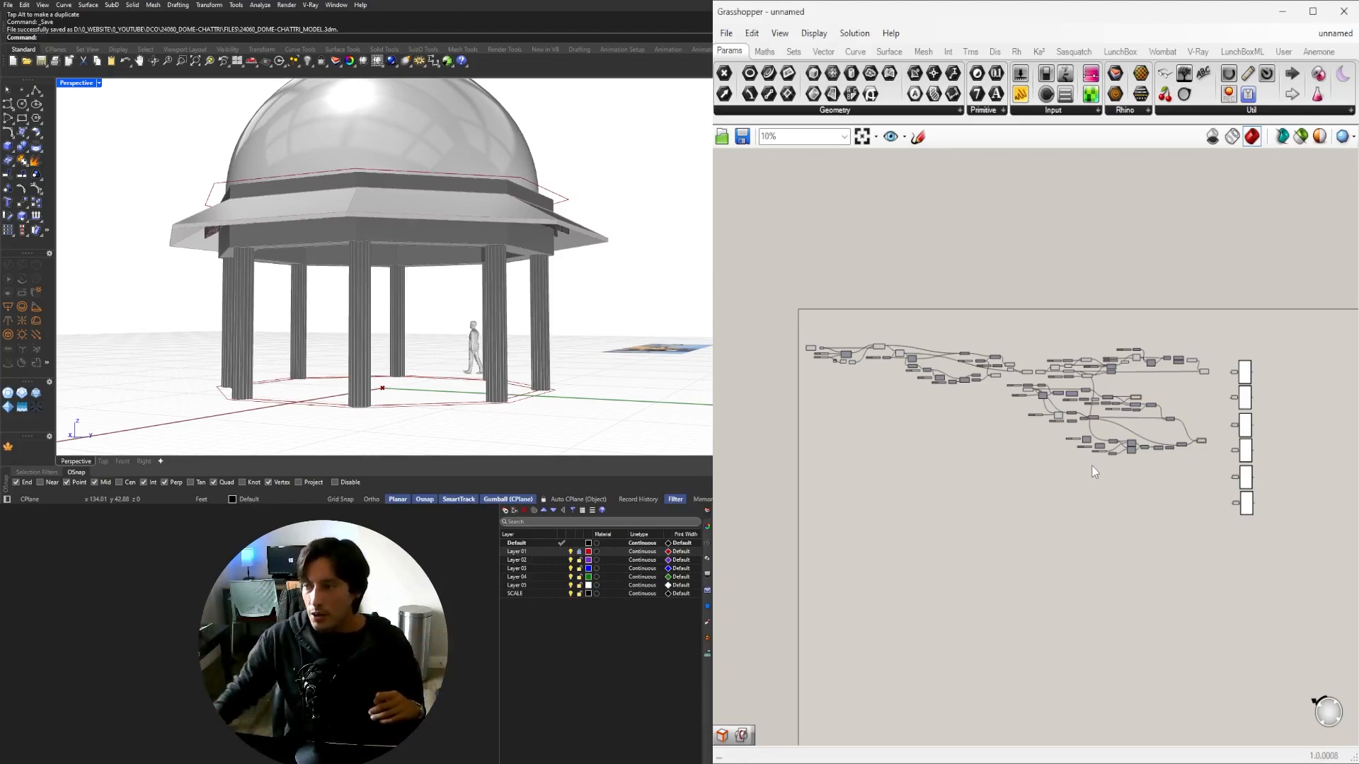
Set the side-count slider to 10.
scroll(913, 349, "up", 6)
scroll(911, 348, "up", 4)
right_click_drag(873, 416, 1209, 555)
scroll(1130, 424, "down", 3)
scroll(897, 506, "up", 5)
scroll(896, 506, "up", 2)
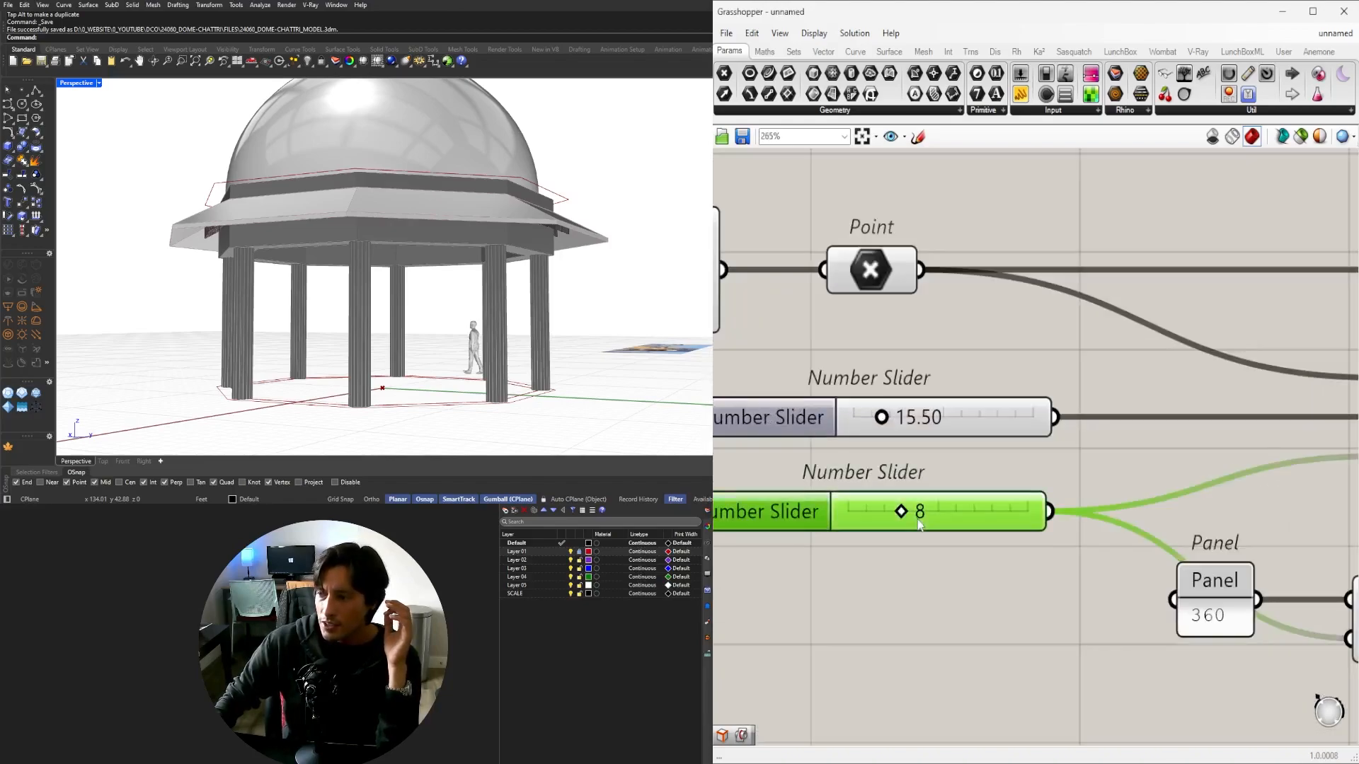
double_click(904, 519)
type("10")
key("Return")
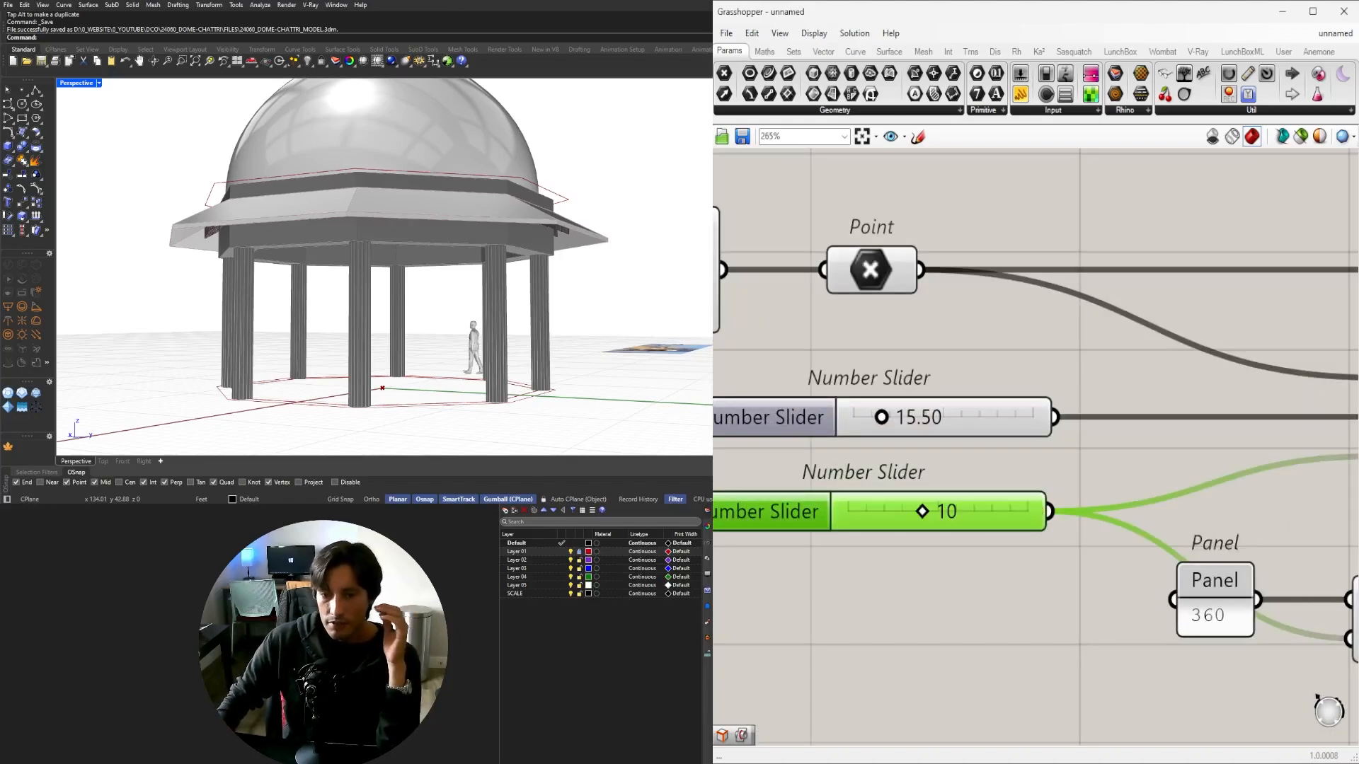
Drag the size slider larger and orbit to inspect the dome.
right_click_drag(465, 291, 451, 323)
scroll(354, 248, "down", 5)
scroll(451, 323, "down", 3)
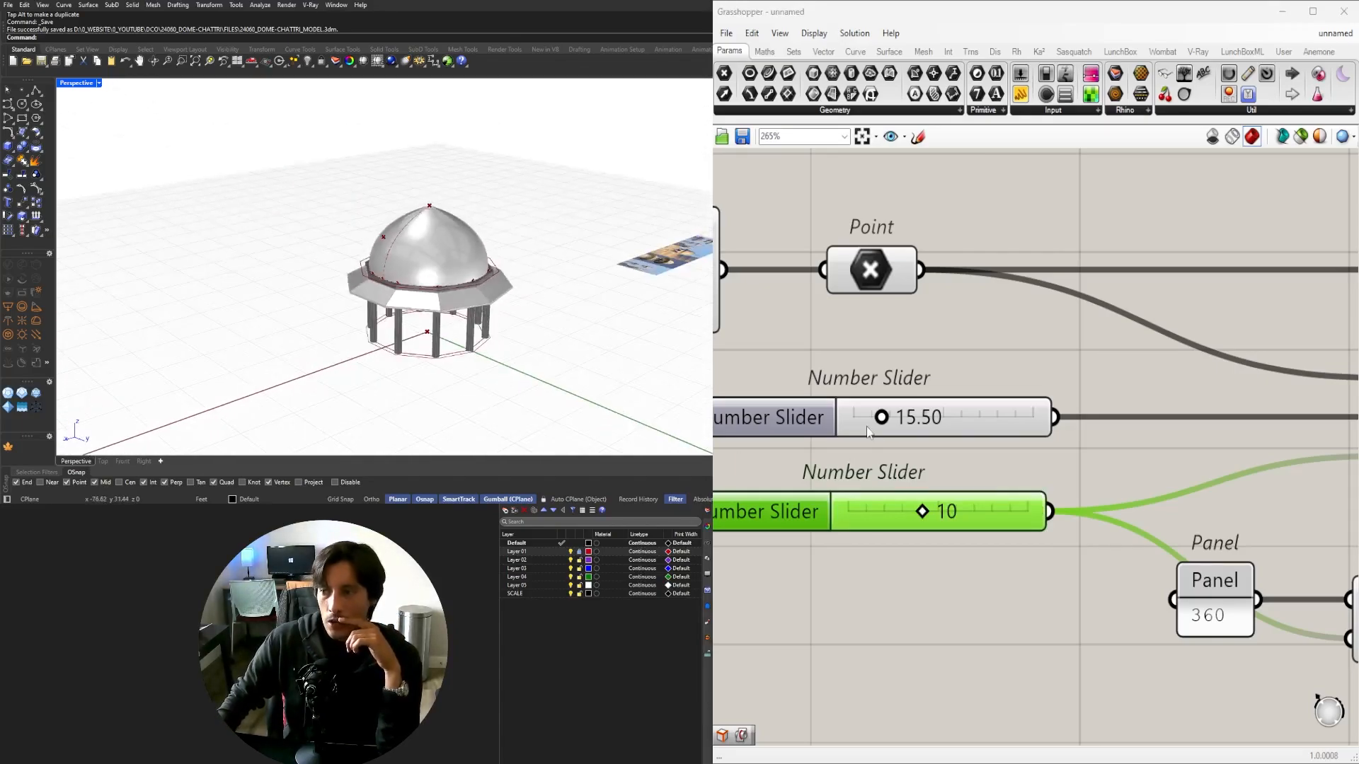
scroll(1042, 447, "down", 4)
scroll(952, 472, "up", 4)
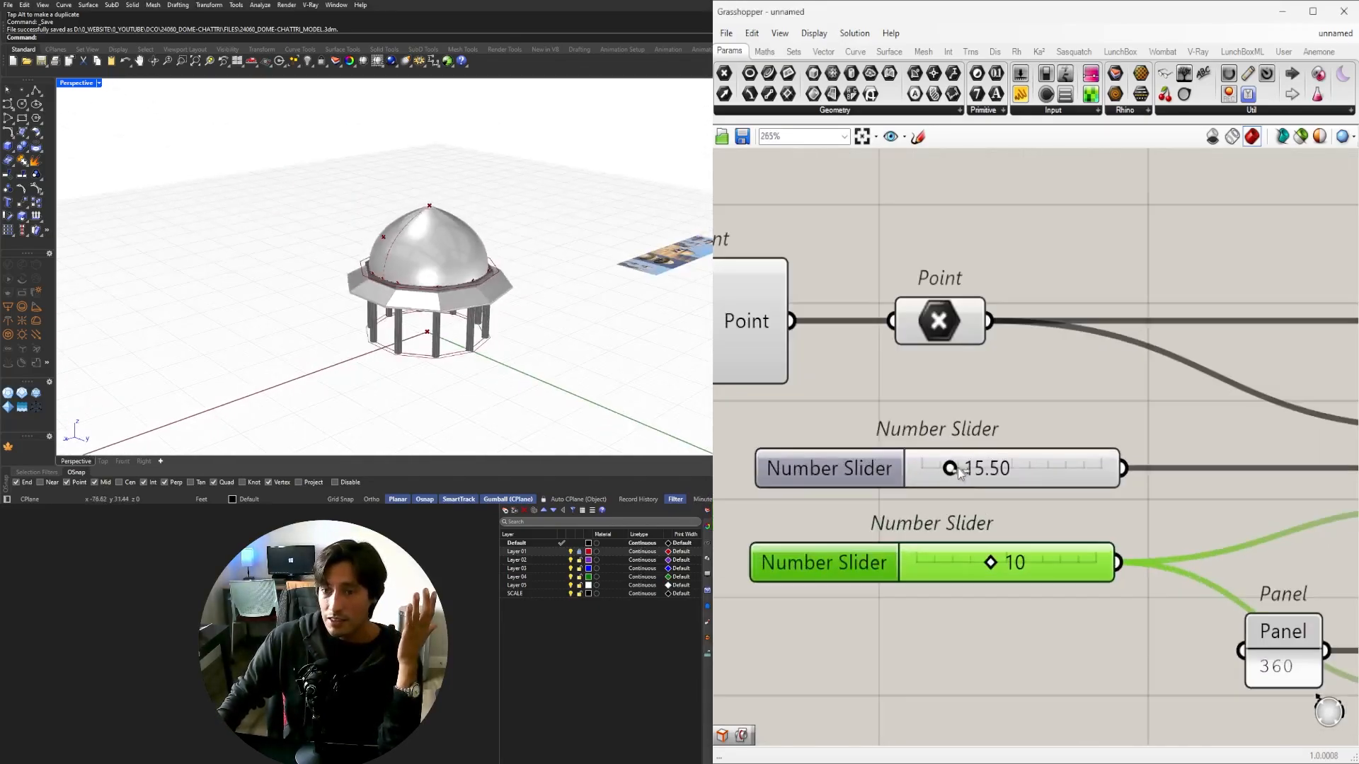
left_click_drag(960, 468, 991, 473)
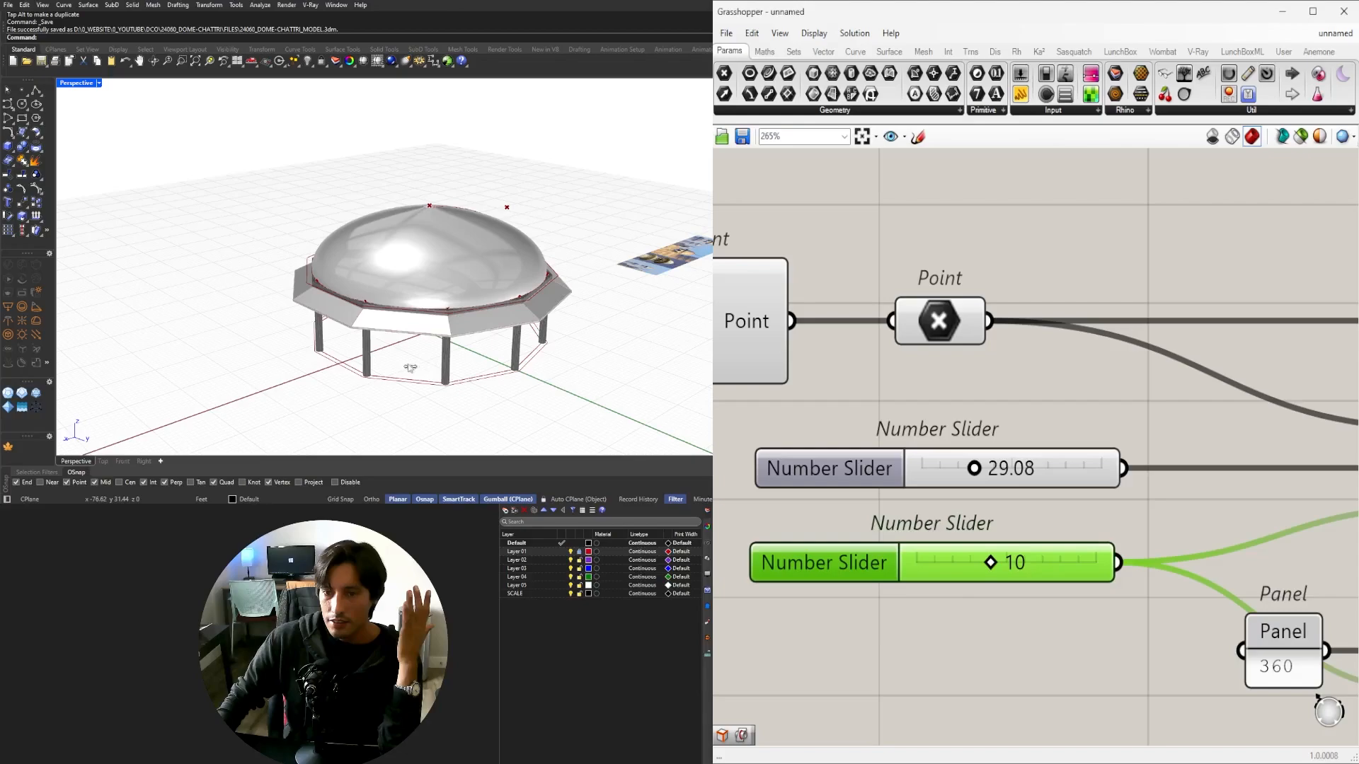
right_click_drag(414, 335, 406, 330)
scroll(345, 257, "up", 4)
right_click_drag(413, 229, 335, 292)
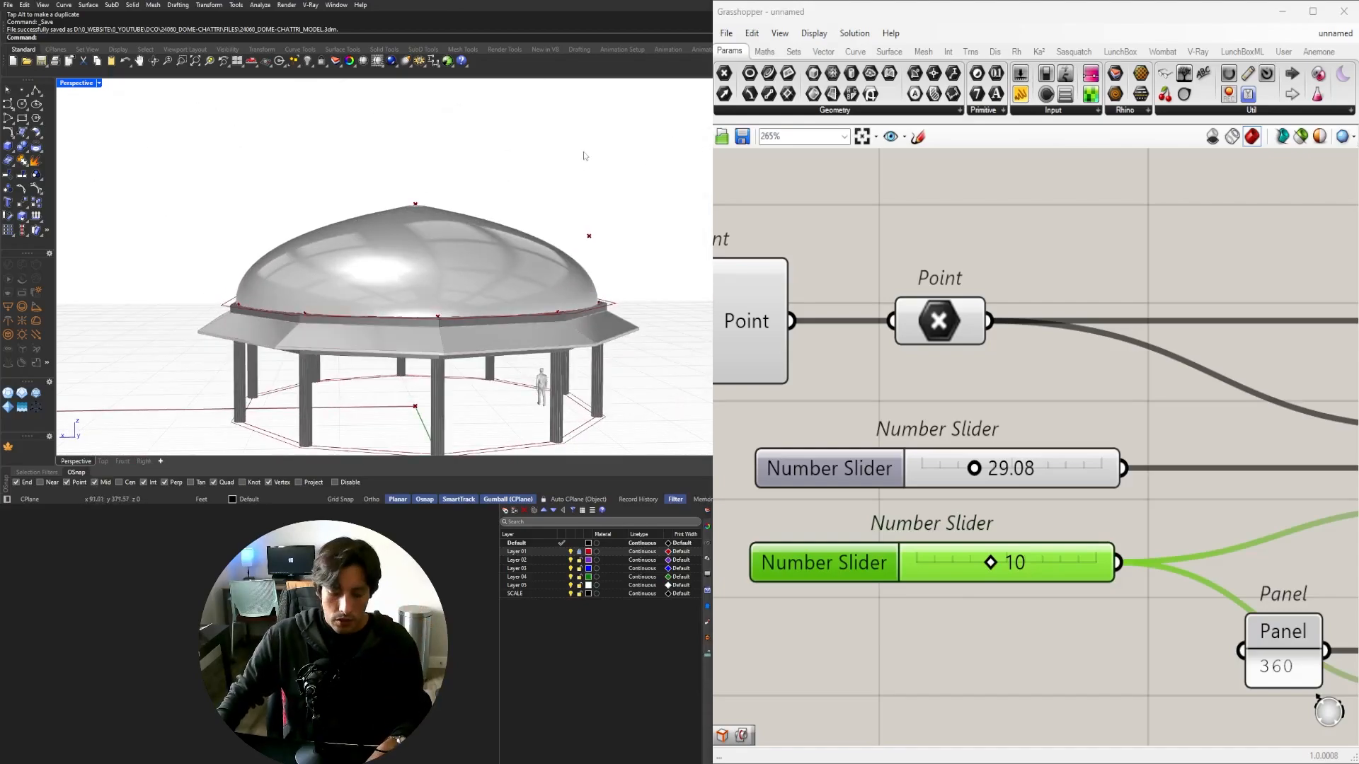
Undo and redo so the size value returns to 15.50.
key("ctrl+z")
right_click_drag(924, 241, 1009, 288)
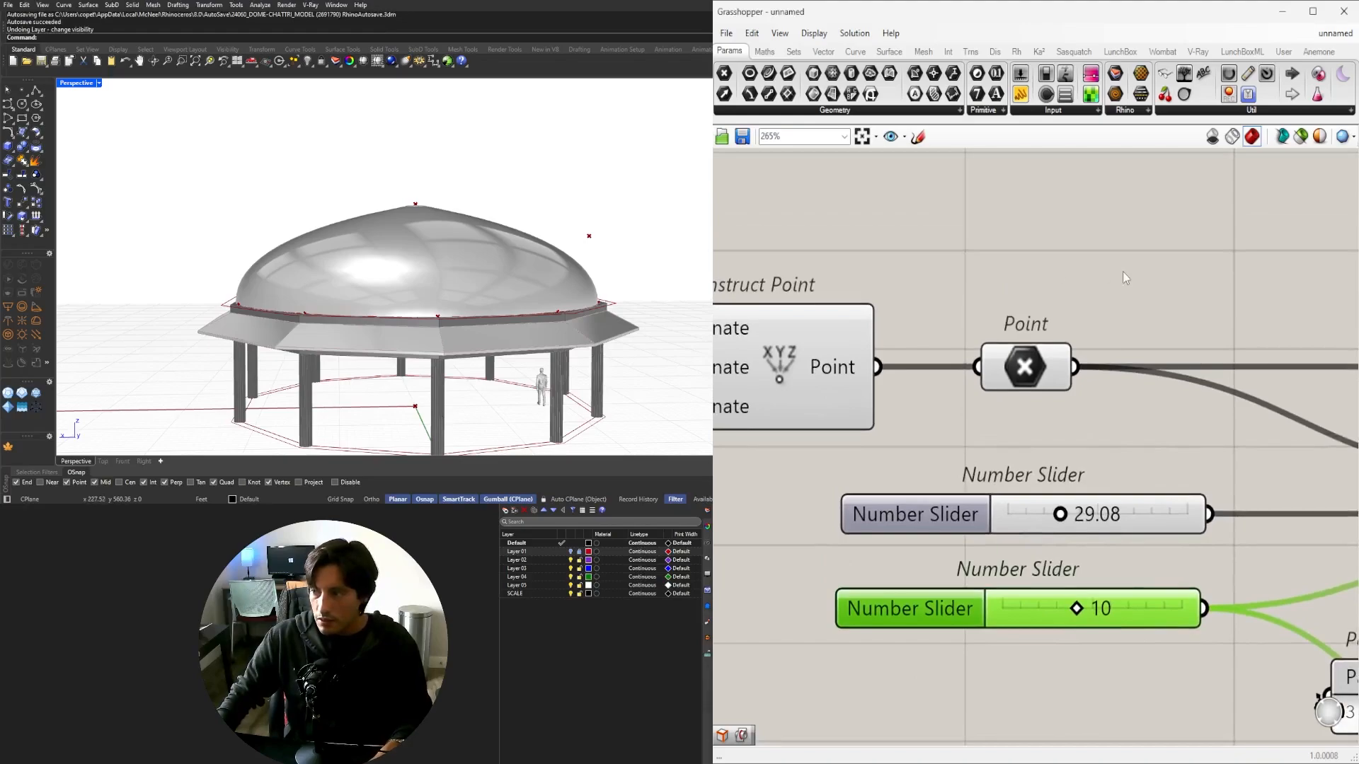
key("ctrl+y")
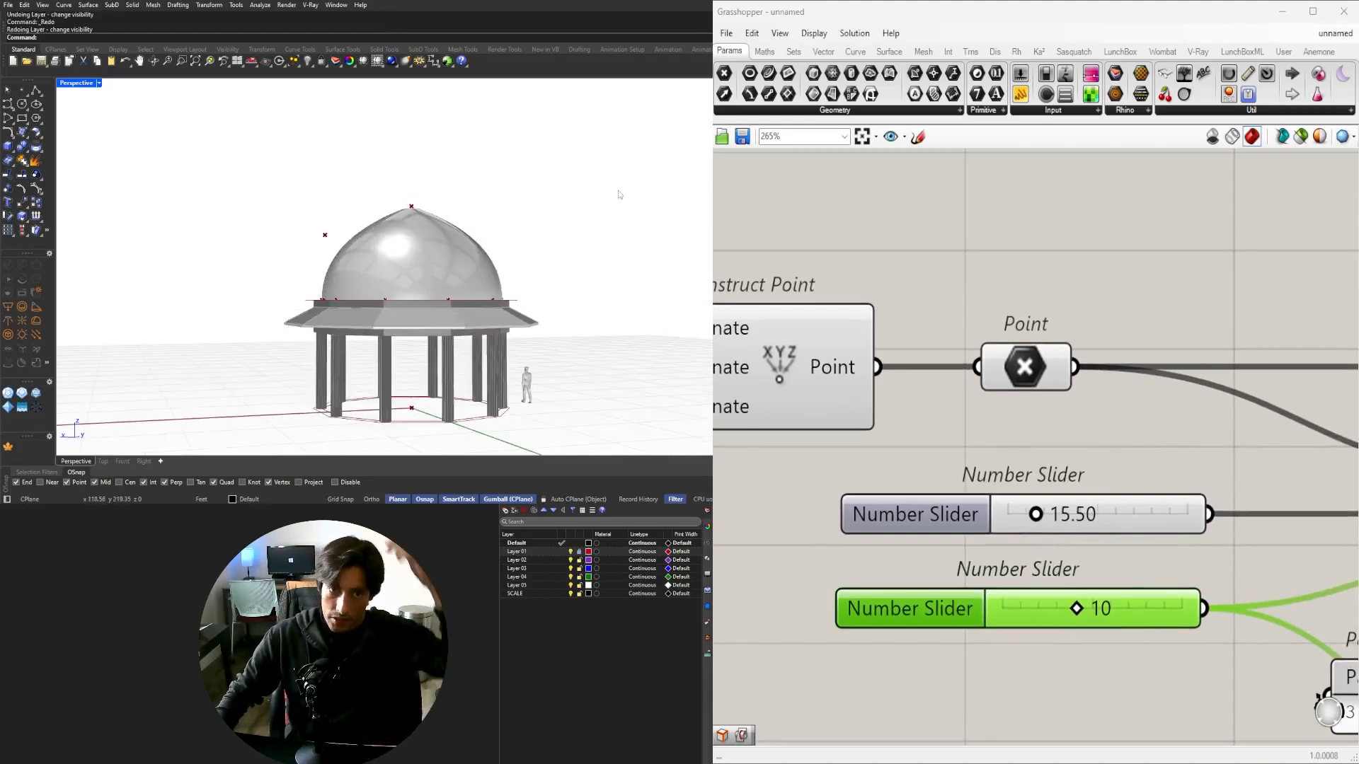
left_click(948, 275)
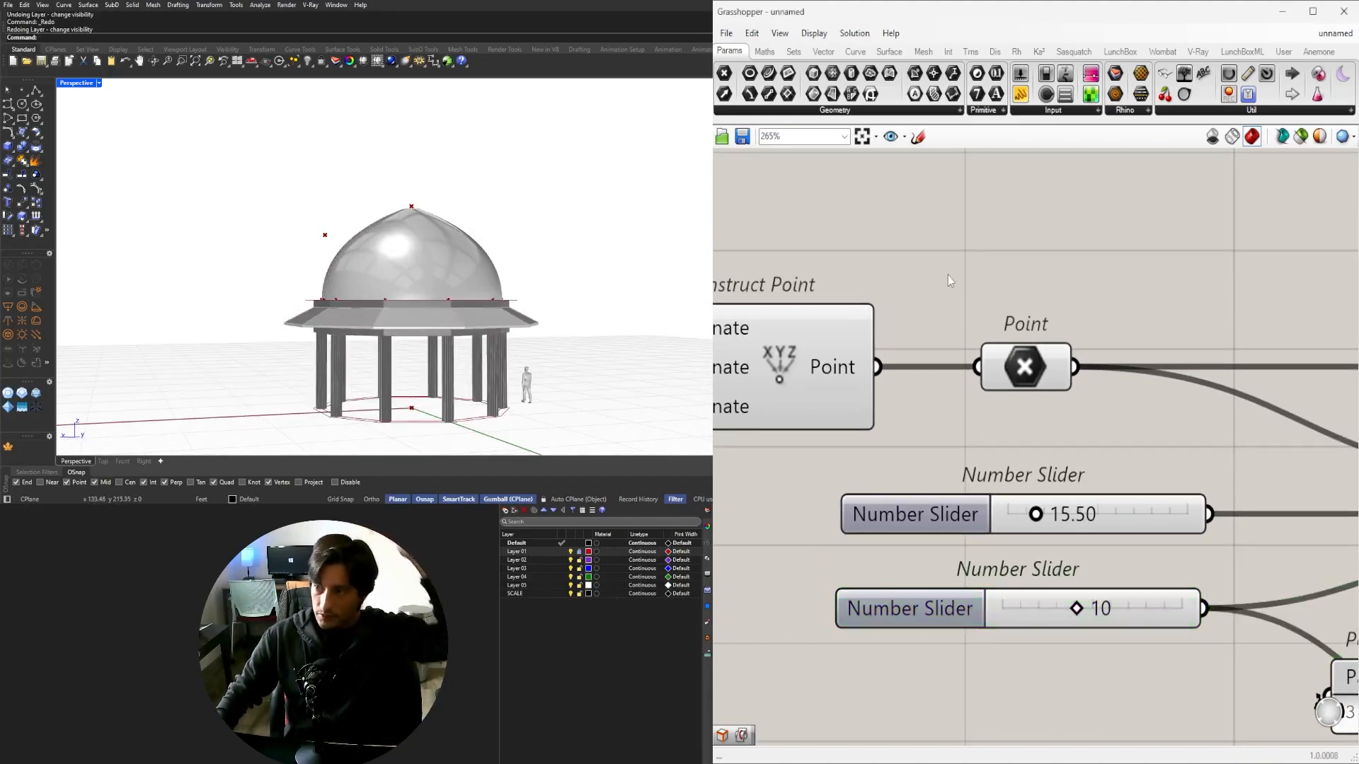
scroll(951, 276, "down", 4)
scroll(1056, 267, "down", 3)
right_click_drag(1055, 274, 935, 339)
scroll(957, 315, "up", 2)
Orbit around the ten-sided pavilion and fit the whole node graph in view.
right_click_drag(495, 329, 409, 326)
scroll(452, 383, "up", 5)
scroll(901, 297, "down", 5)
right_click_drag(1061, 283, 878, 291)
scroll(881, 269, "down", 2)
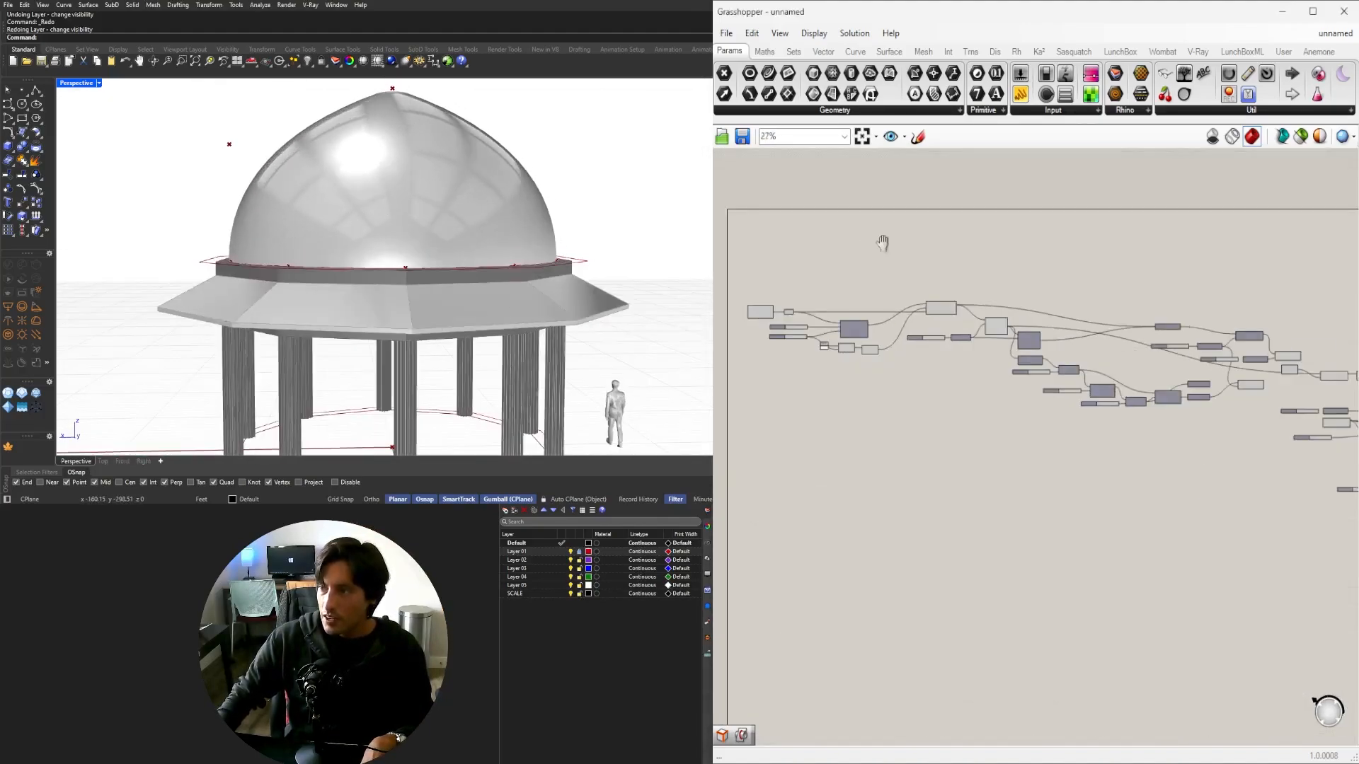
left_click(861, 137)
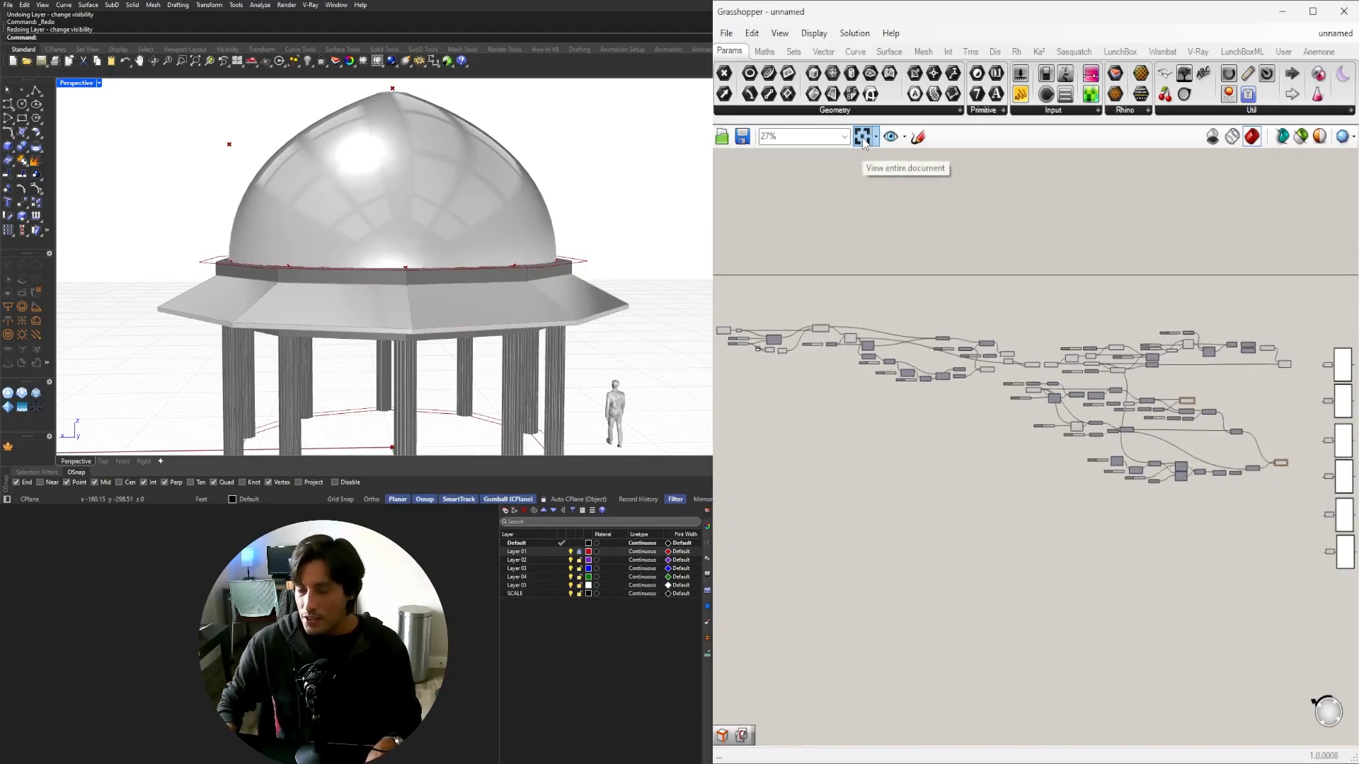
scroll(458, 270, "down", 2)
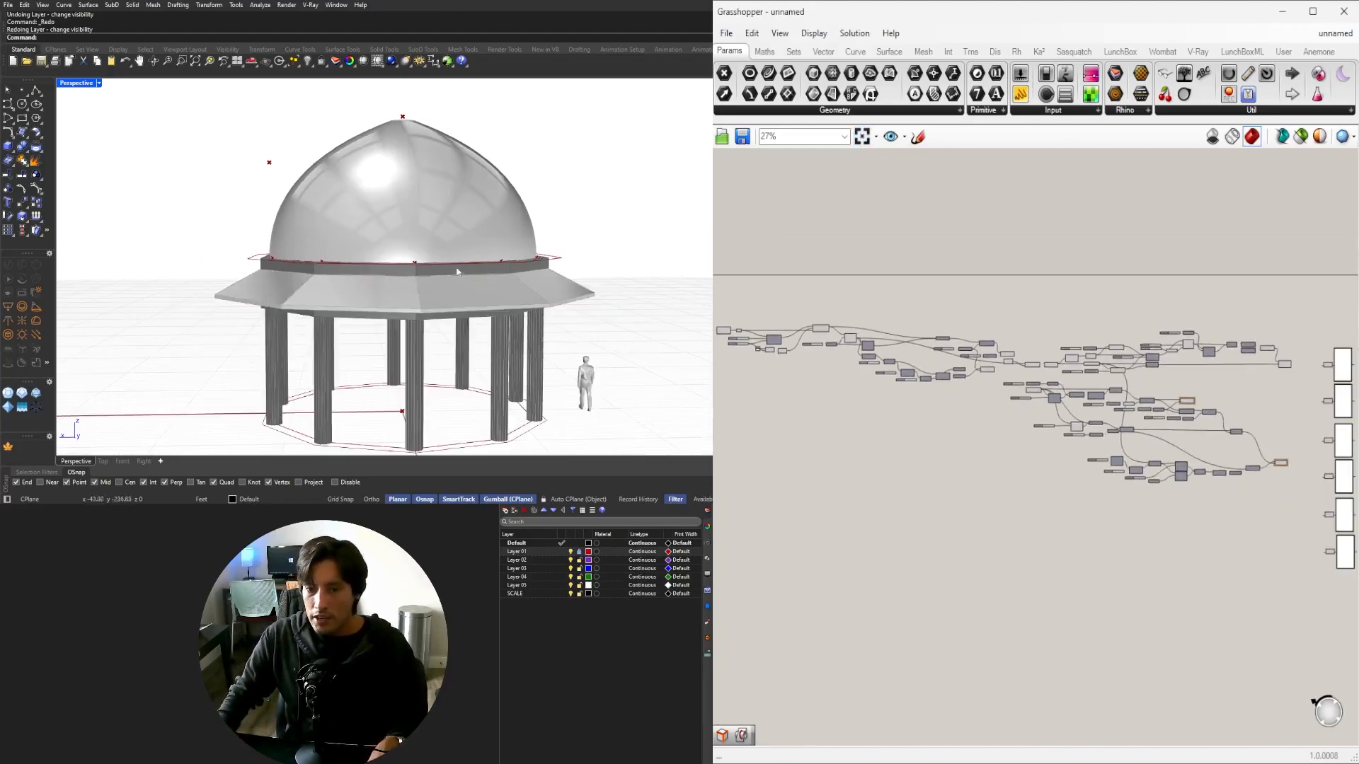
right_click_drag(458, 269, 425, 271, "shift")
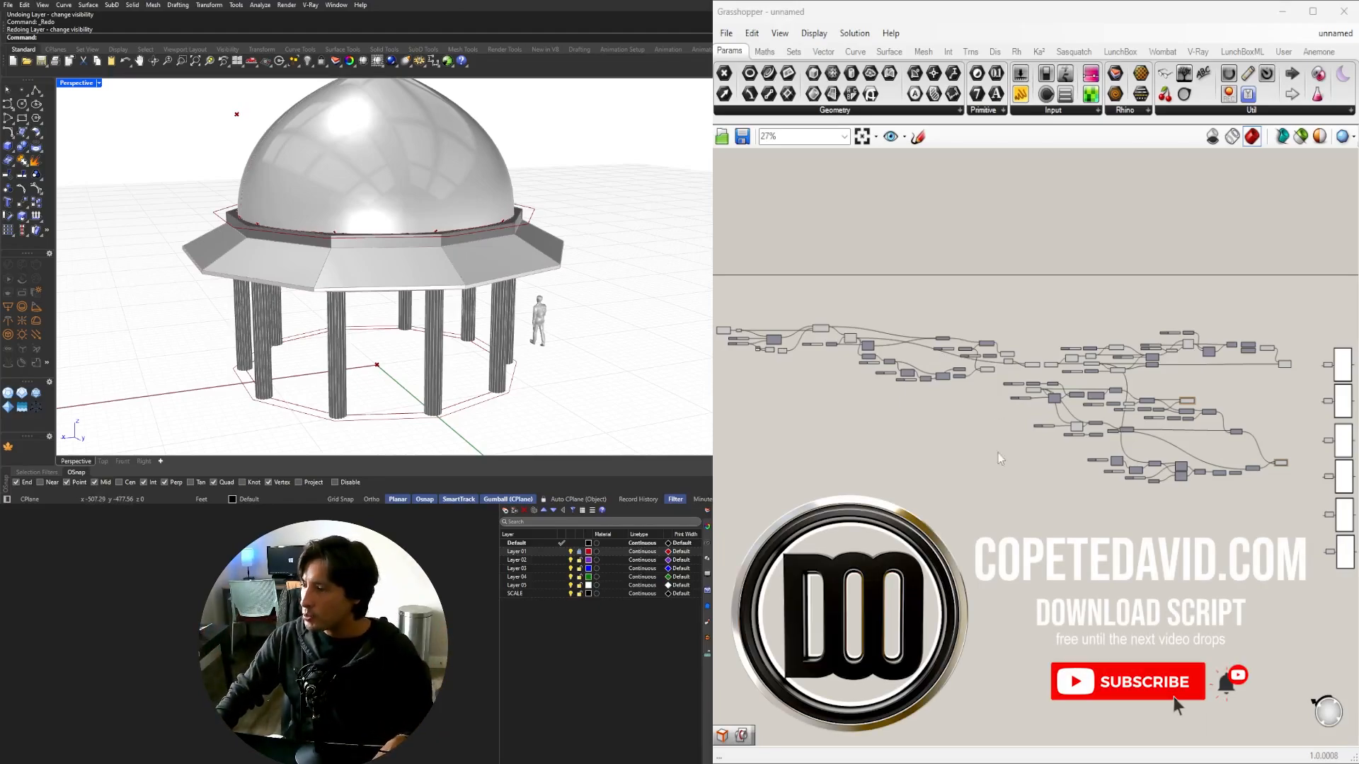
right_click_drag(416, 330, 353, 276)
scroll(330, 305, "down", 2)
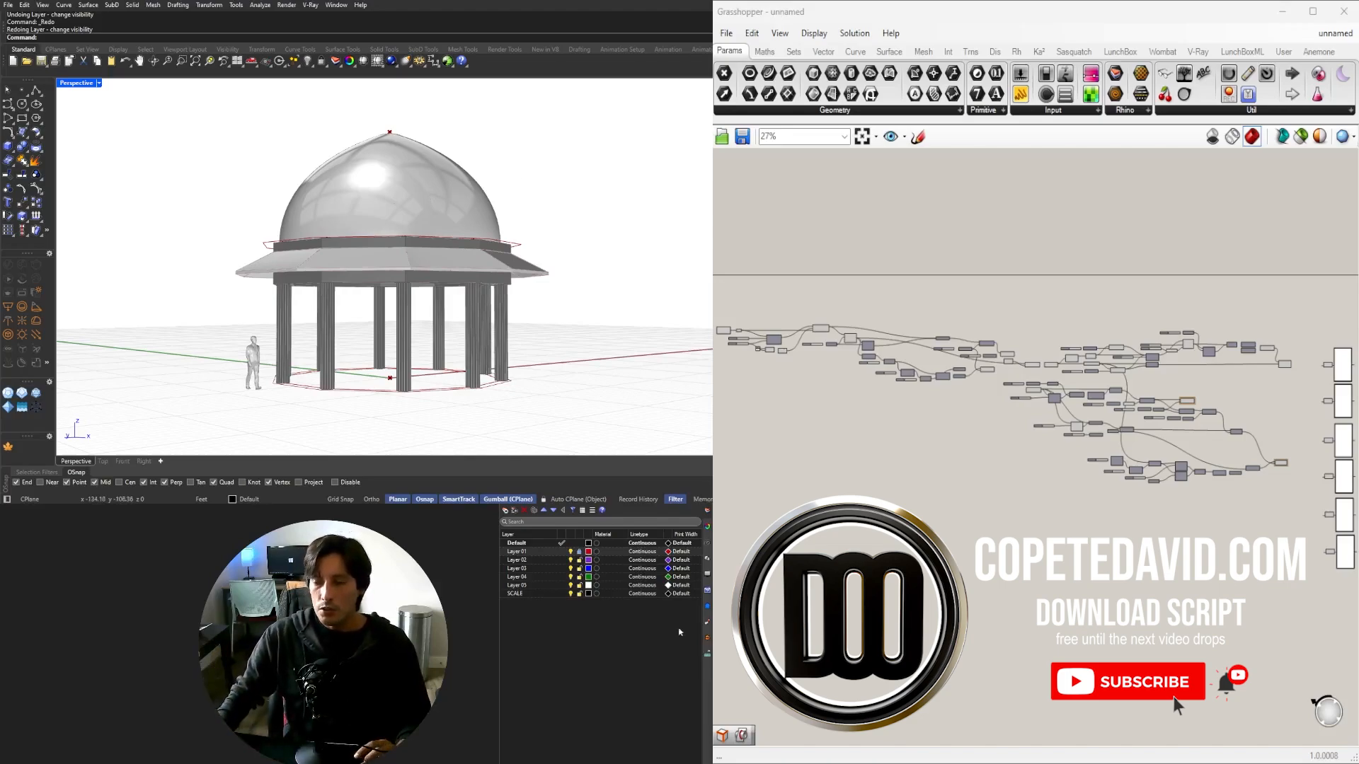
Name the 15.50 size slider SIZE and put it in a group.
right_click_drag(966, 558, 1136, 532)
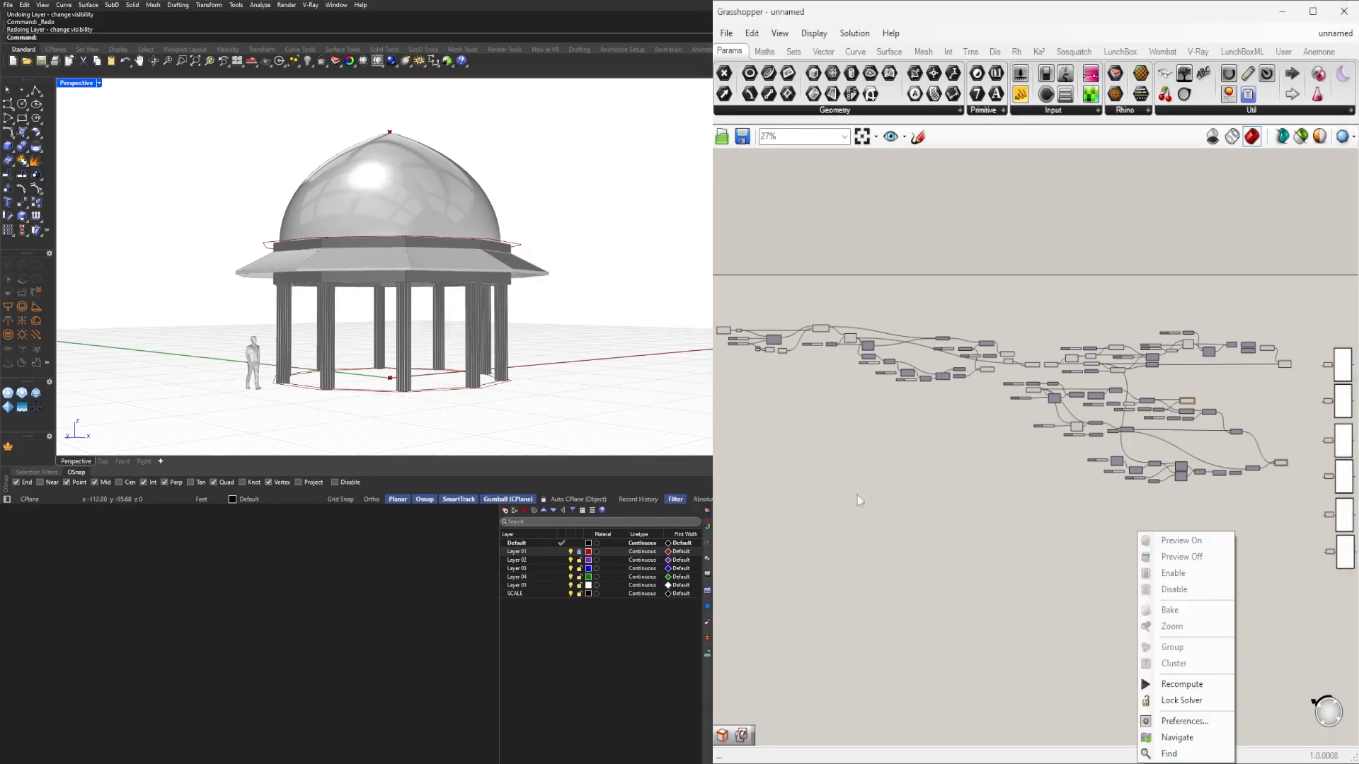
right_click_drag(856, 495, 1206, 580)
scroll(1026, 440, "up", 8)
right_click_drag(1201, 392, 953, 478)
scroll(1046, 397, "up", 6)
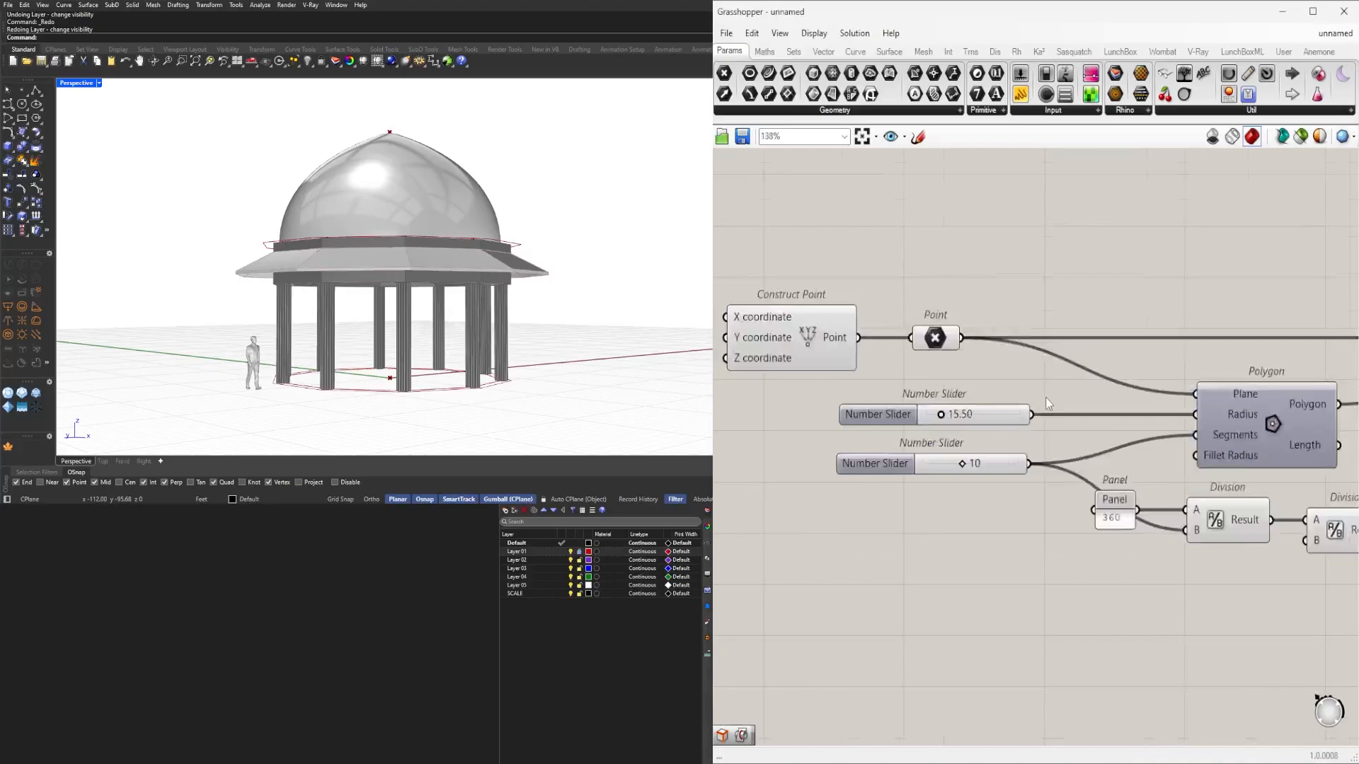
right_click_drag(1067, 430, 1027, 427)
right_click(819, 430)
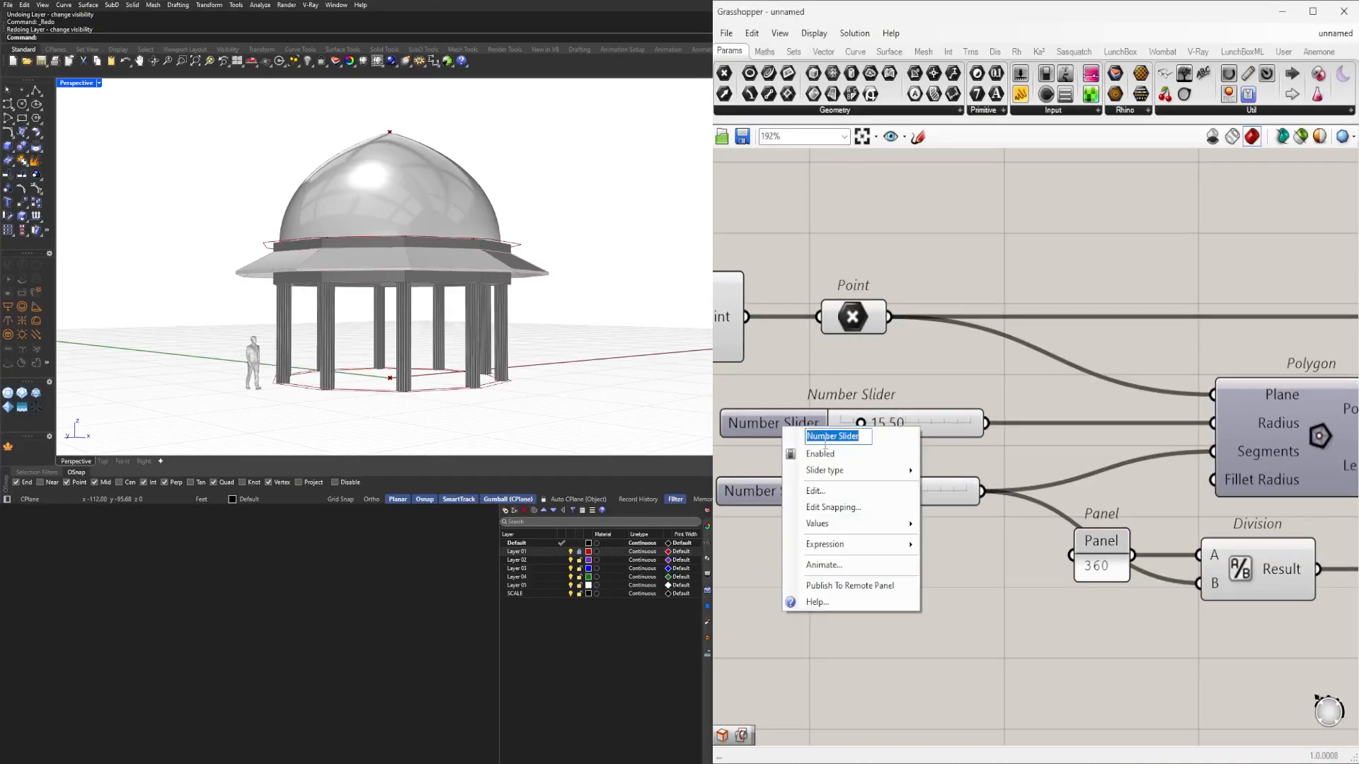
type("SIZE")
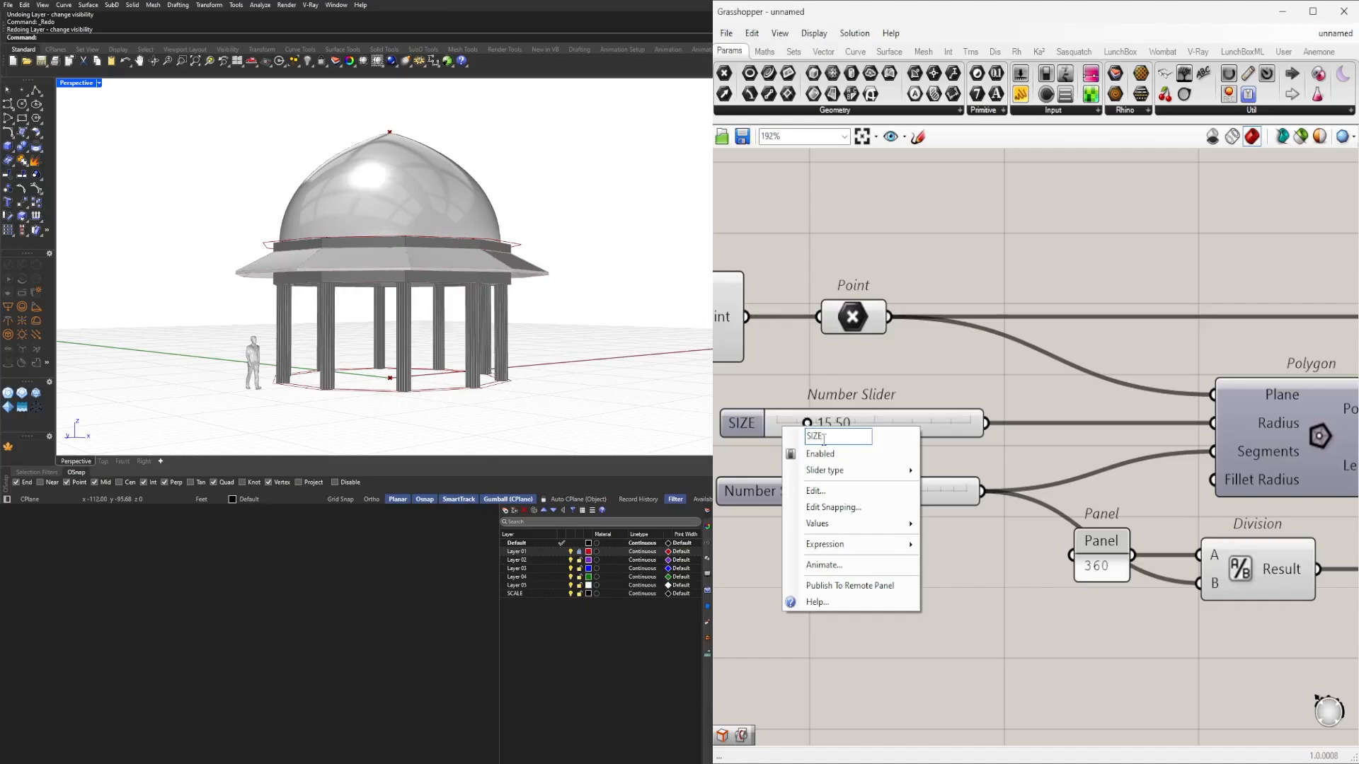
key("Return")
left_click(760, 429)
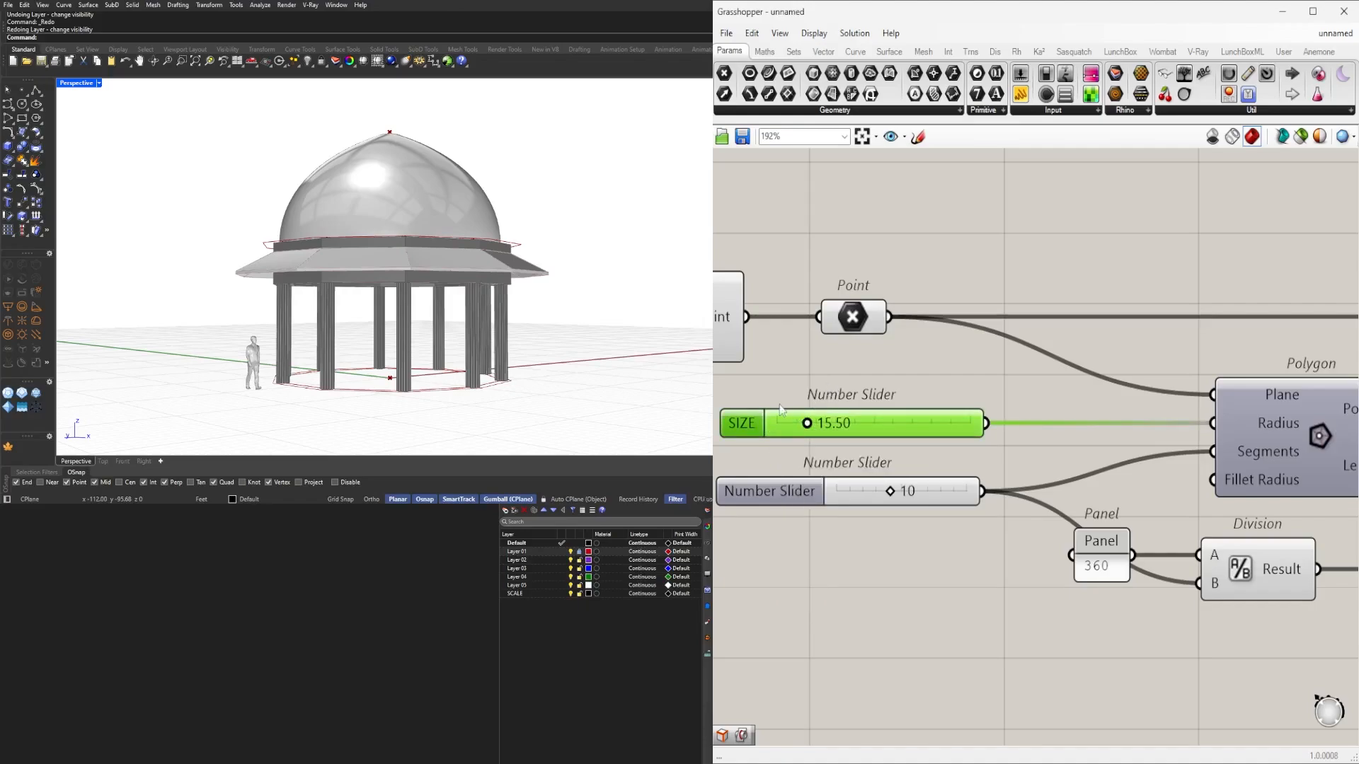
key("ctrl+g")
Rename the side-count slider to NUMBER OF SIDES.
right_click_drag(801, 532, 833, 533)
right_click(802, 496)
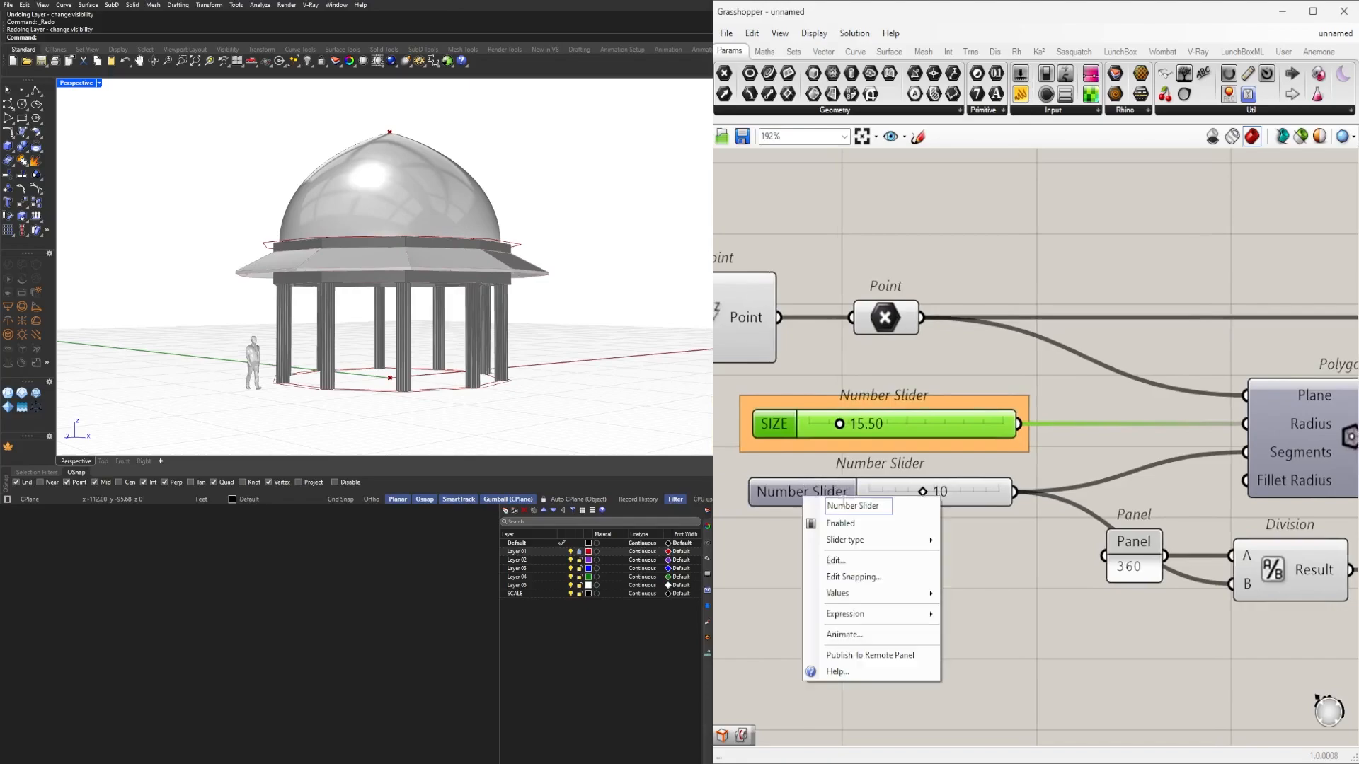
left_click(866, 505)
key("BackSpace")
type("N")
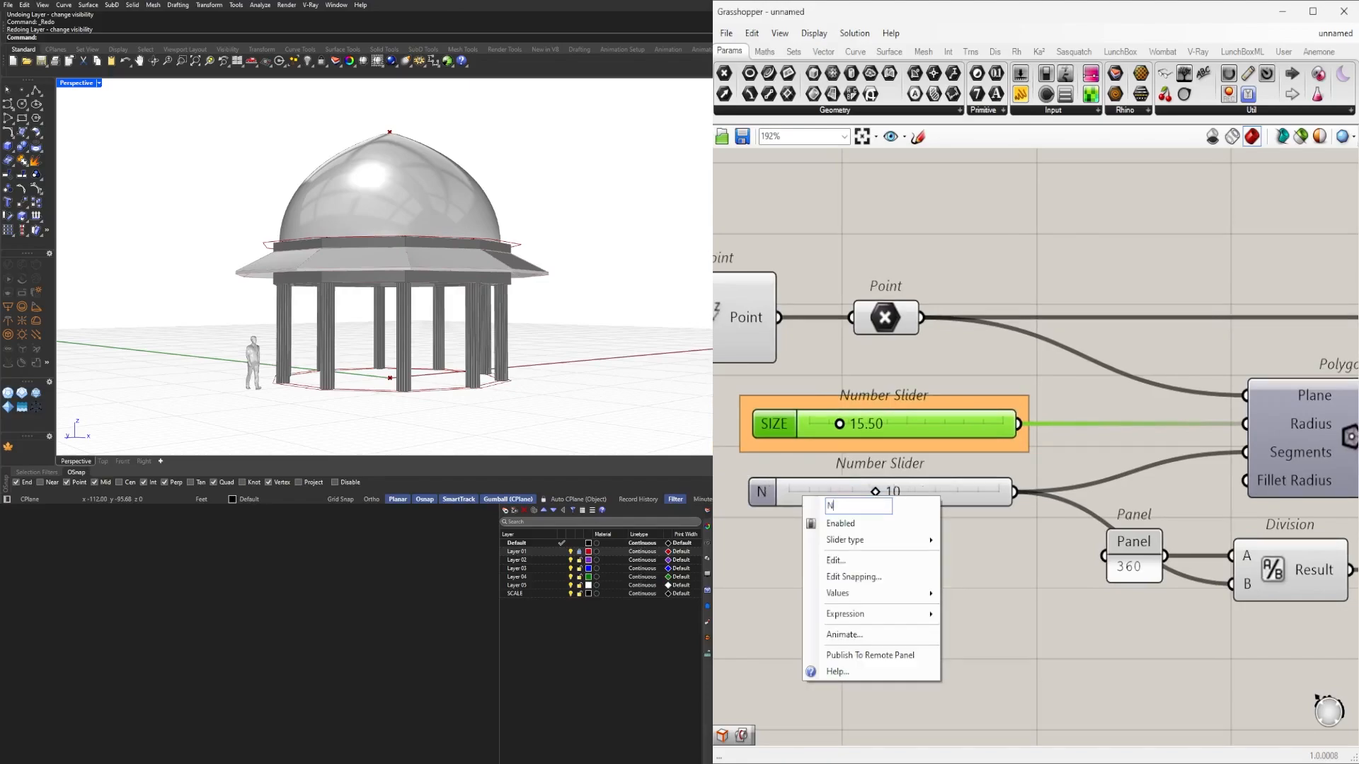
type("UMBER OF SIZE")
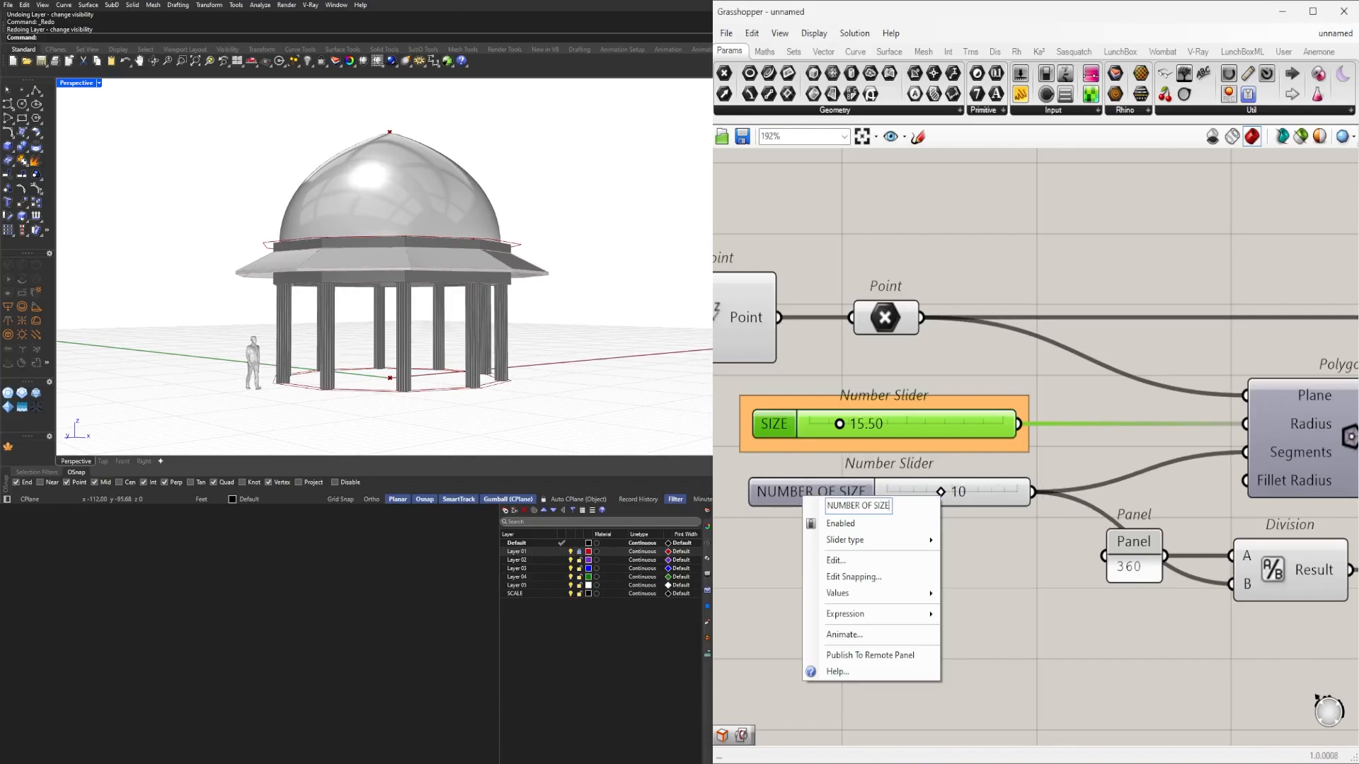
key("BackSpace")
key("BackSpace")
type("DES")
key("Return")
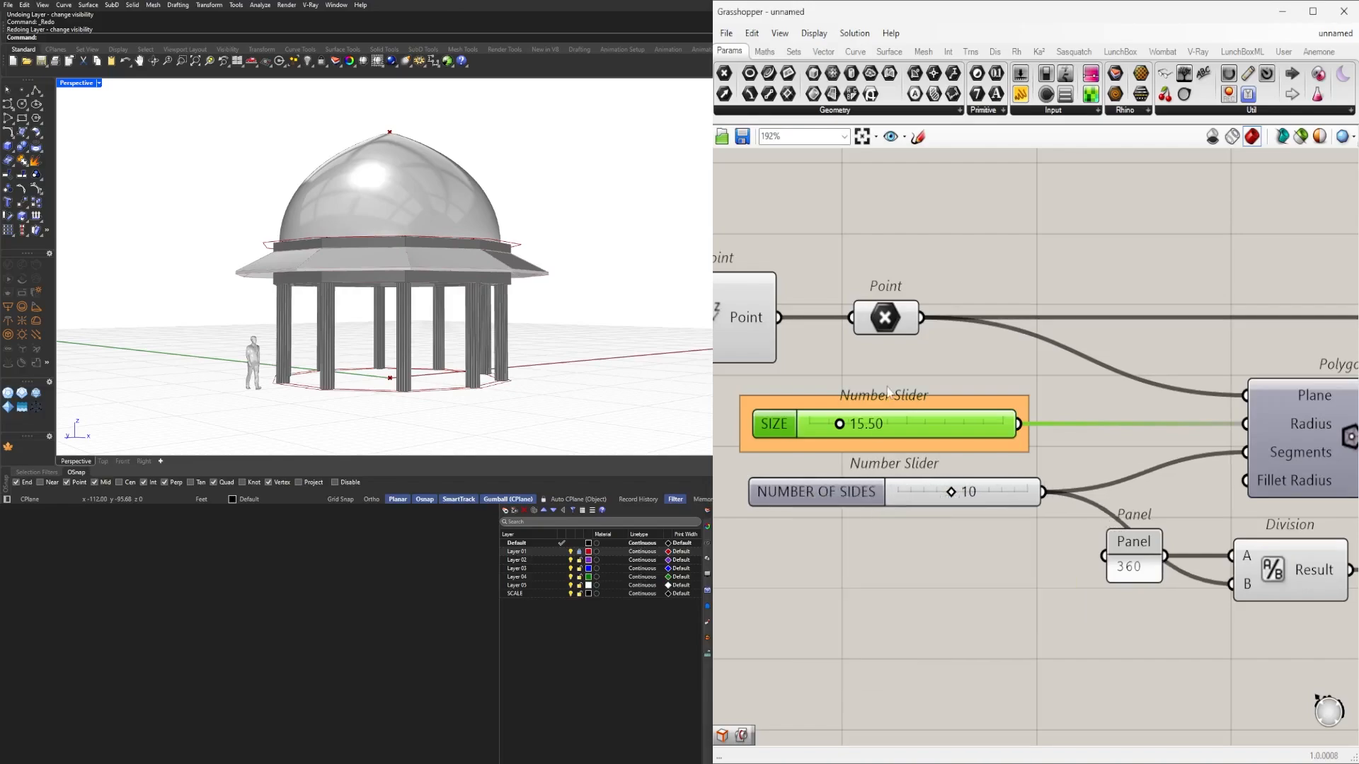
left_click(845, 491)
left_click(958, 652)
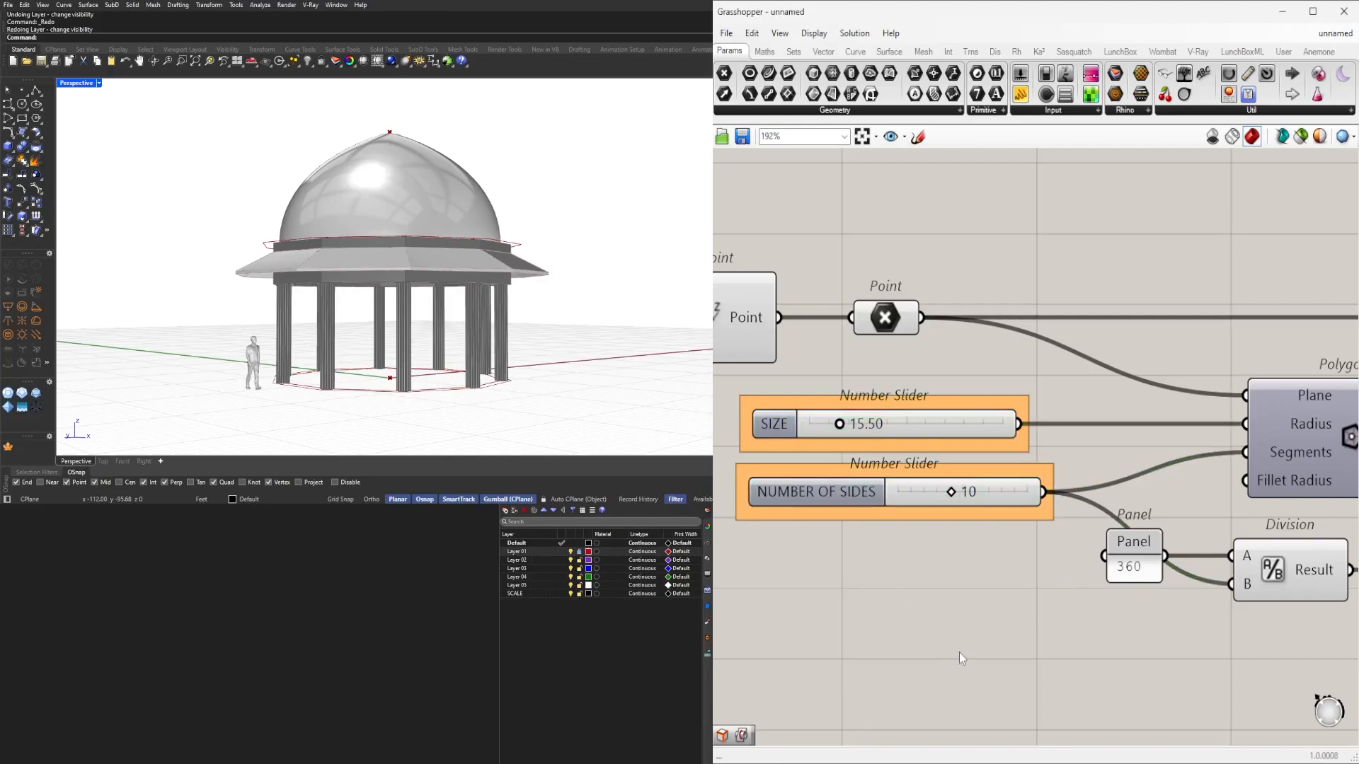
Insert Relays on the SIZE and NUMBER OF SIDES wires into the Polygon.
scroll(958, 653, "down", 2)
scroll(1035, 481, "up", 3)
double_click(989, 478)
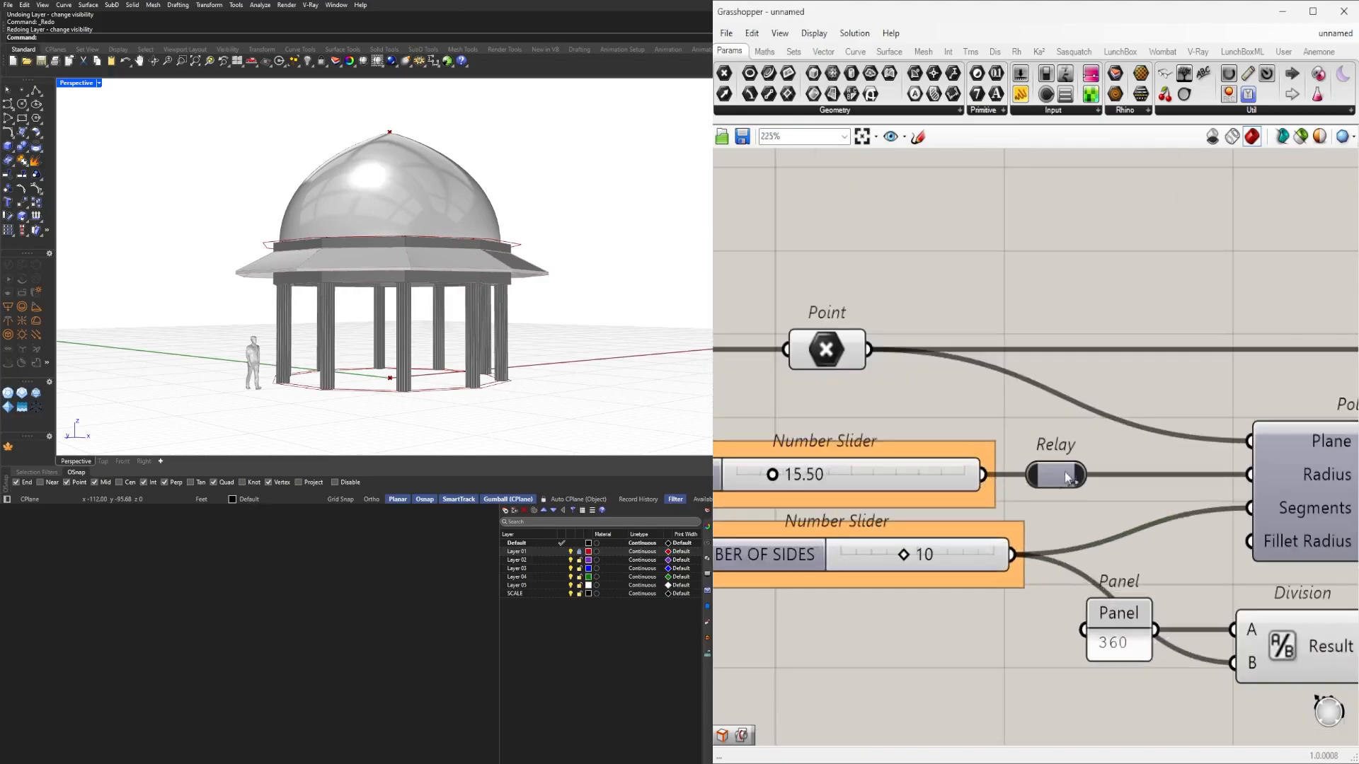
double_click(1030, 559)
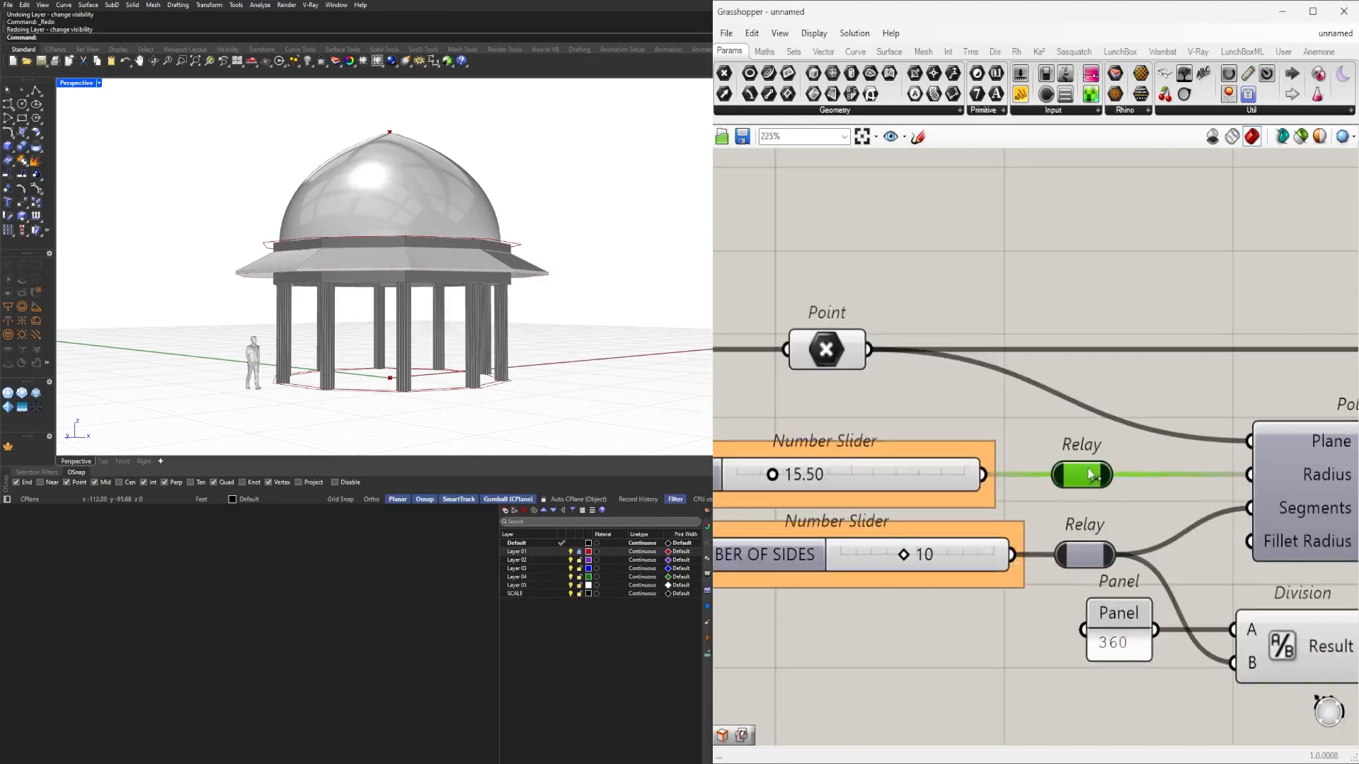
scroll(1087, 479, "down", 5)
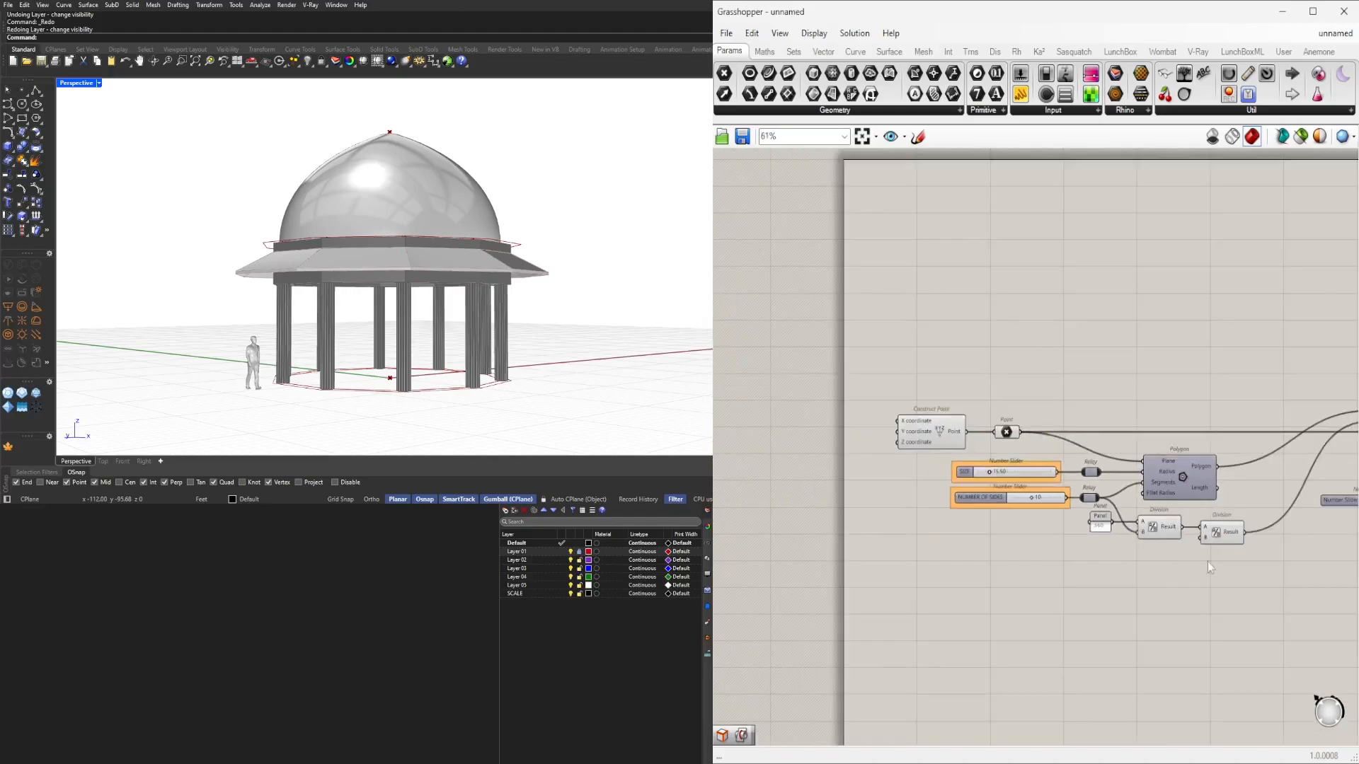
Spread the number slider and Negative component apart and insert a Relay on the wire between them.
scroll(1088, 655, "up", 6)
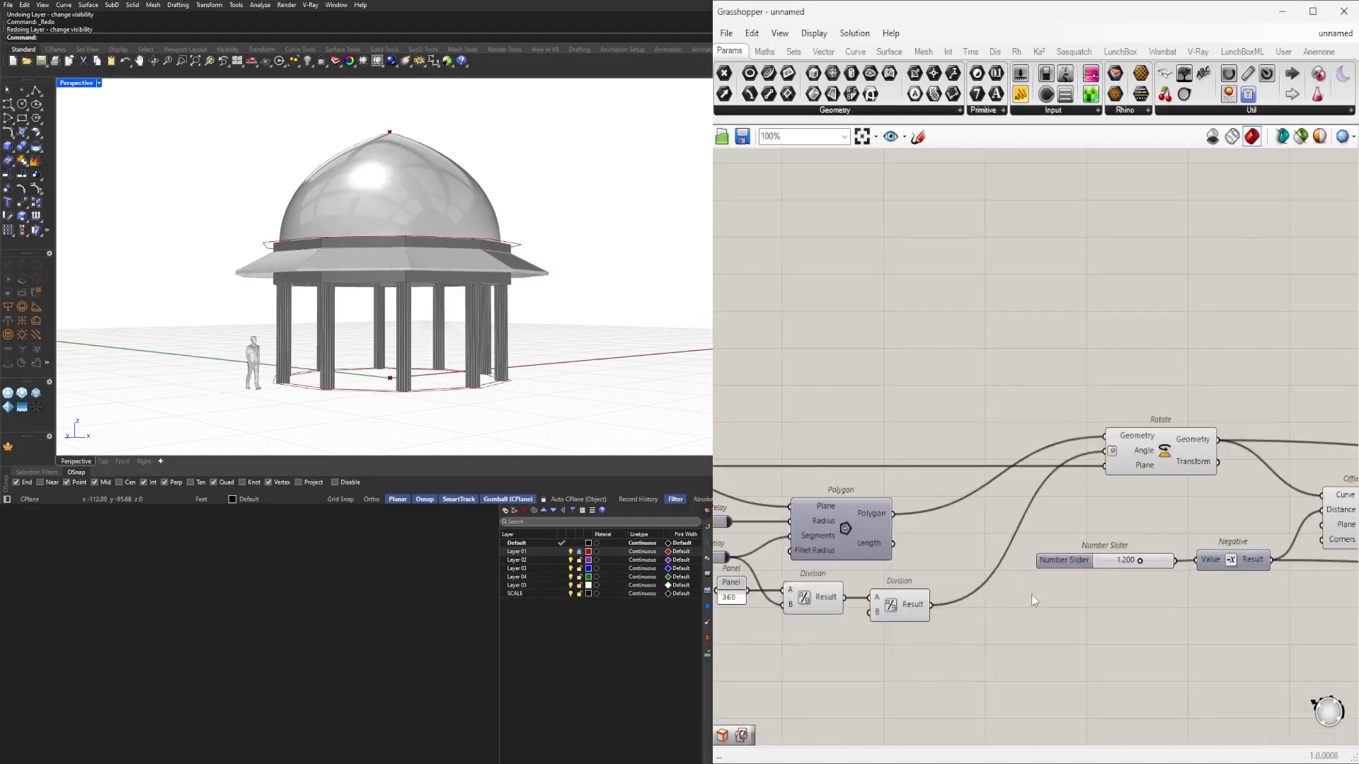
left_click_drag(1048, 572, 1033, 572)
left_click(1218, 614)
scroll(1240, 617, "down", 2)
right_click_drag(1299, 598, 1026, 589)
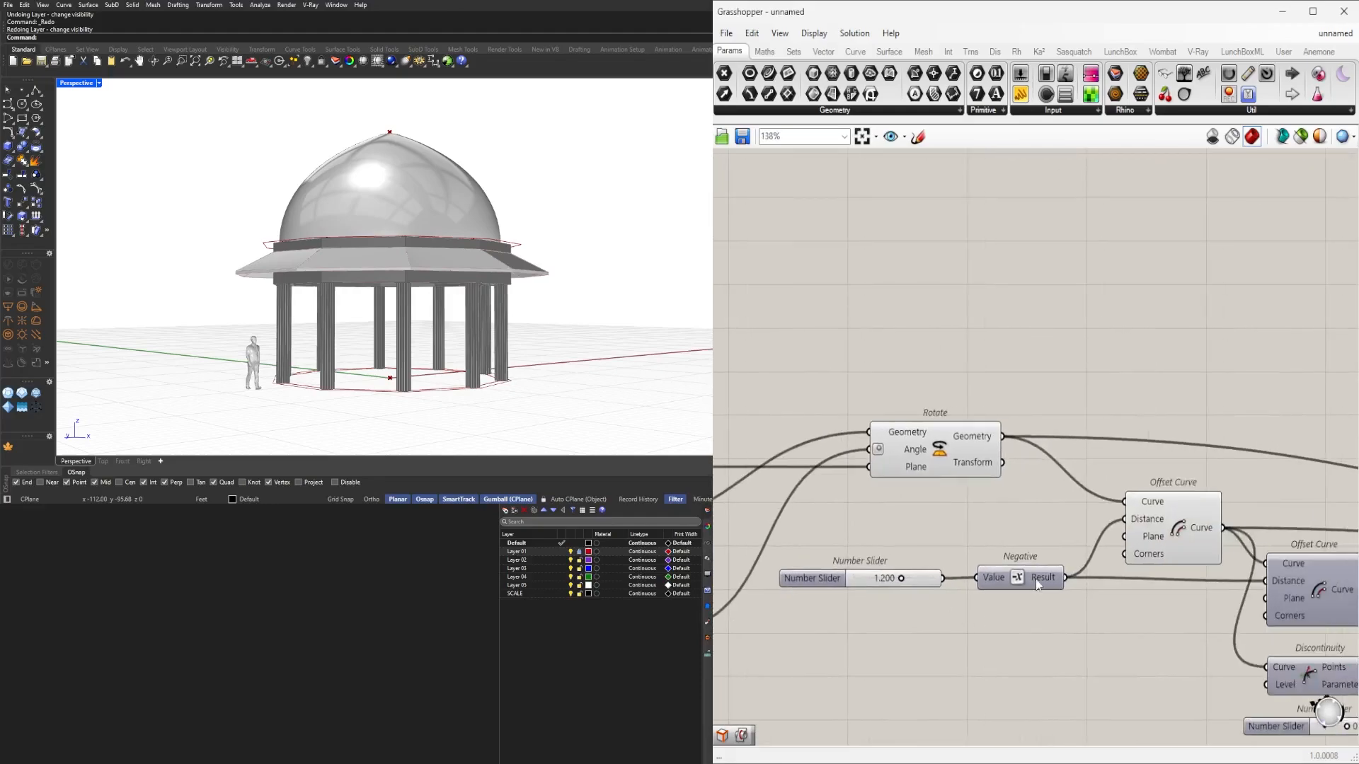
scroll(1029, 582, "up", 2)
left_click_drag(1050, 573, 1086, 581)
left_click(975, 626)
right_click_drag(975, 625, 1149, 633)
mouse_move(869, 580)
left_mouse_down()
mouse_move(812, 585)
mouse_move(848, 583)
left_mouse_up()
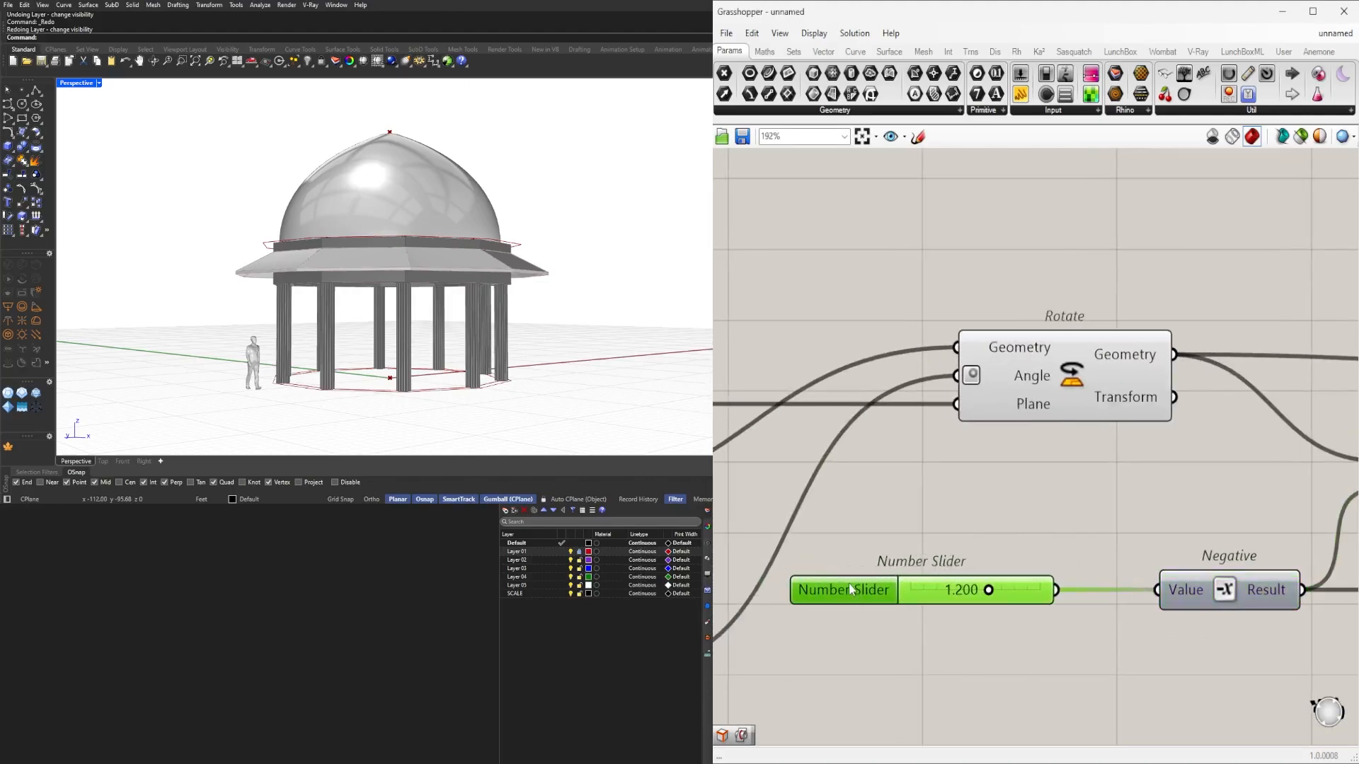
left_click(1072, 608)
double_click(1116, 589)
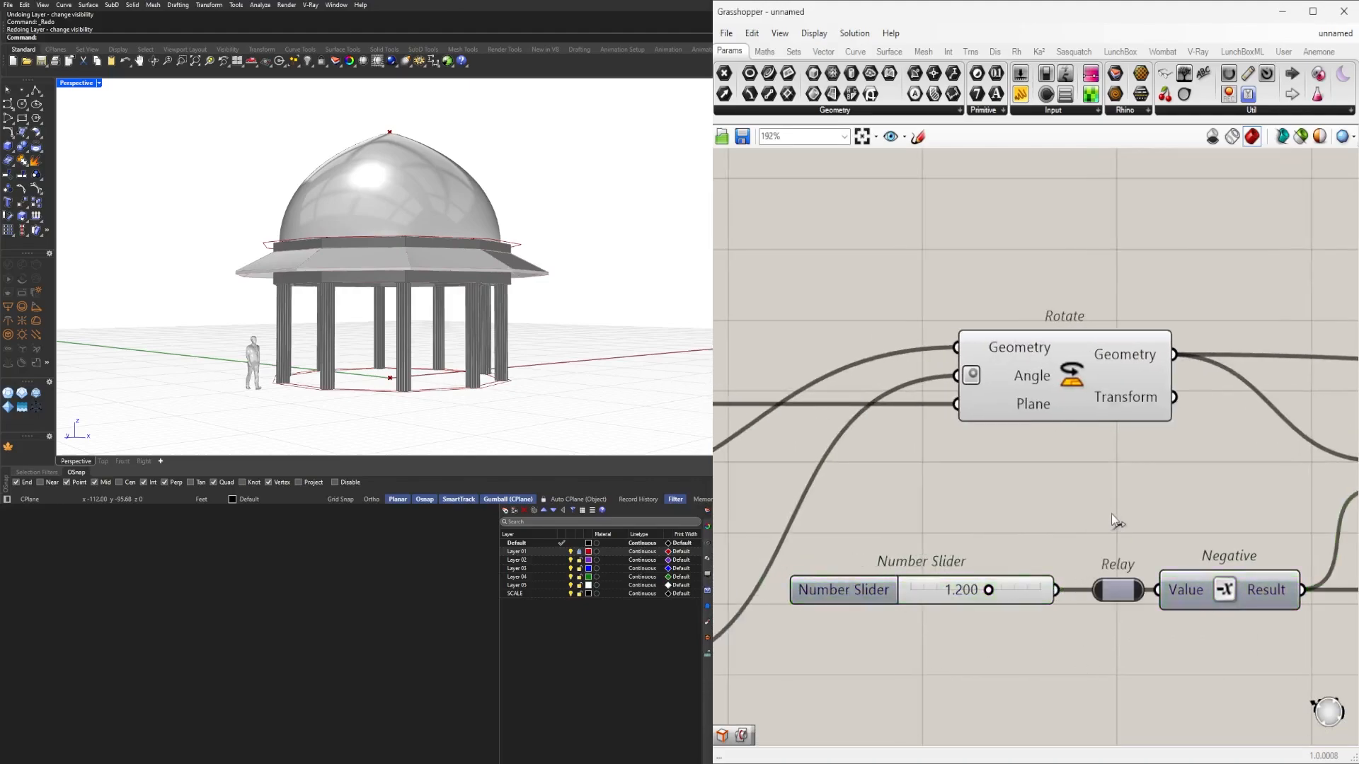
Set the beam slider's value to 1.300.
scroll(991, 494, "down", 3)
scroll(995, 563, "up", 6)
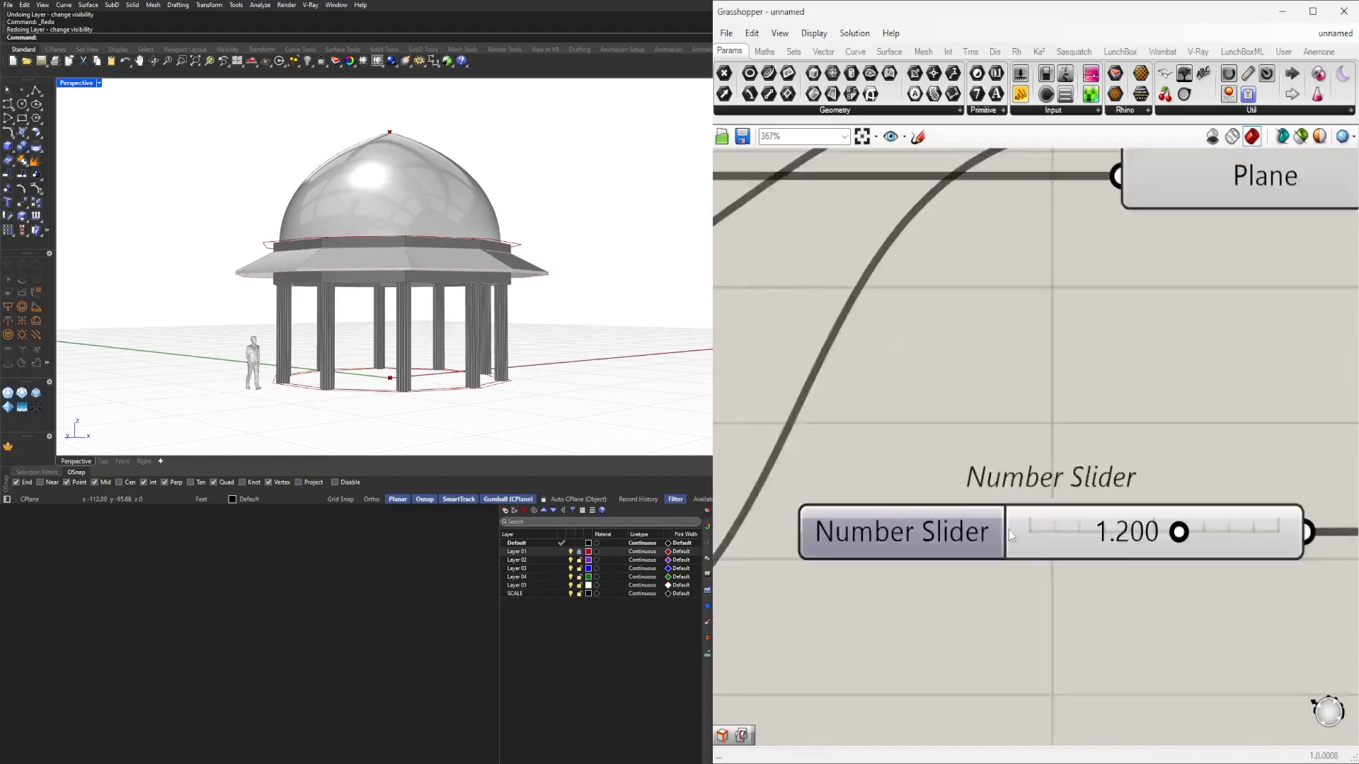
right_click_drag(338, 325, 297, 266)
scroll(279, 273, "up", 5)
left_click(1187, 543)
double_click(1189, 543)
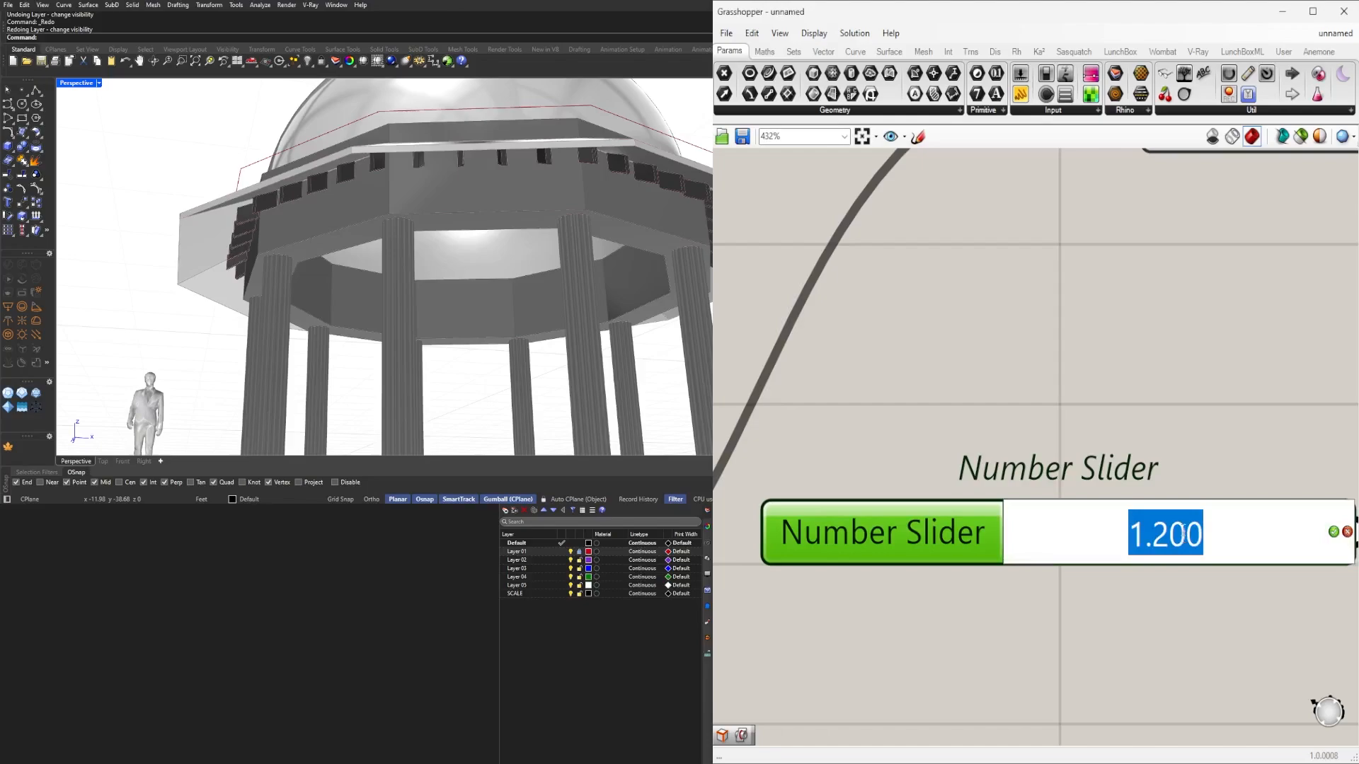
type("1.3")
key("Return")
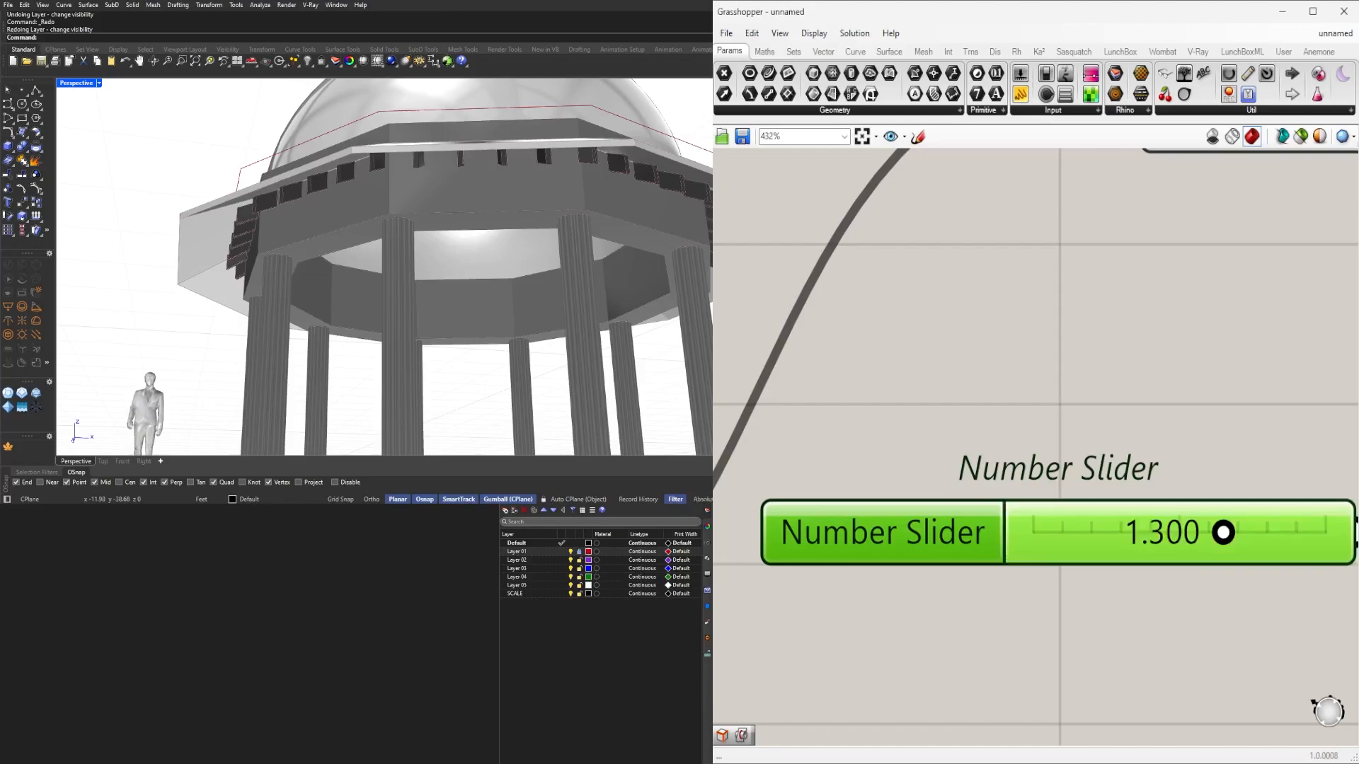
Rename the 1.300 slider to BEAM SIZE.
right_click(859, 535)
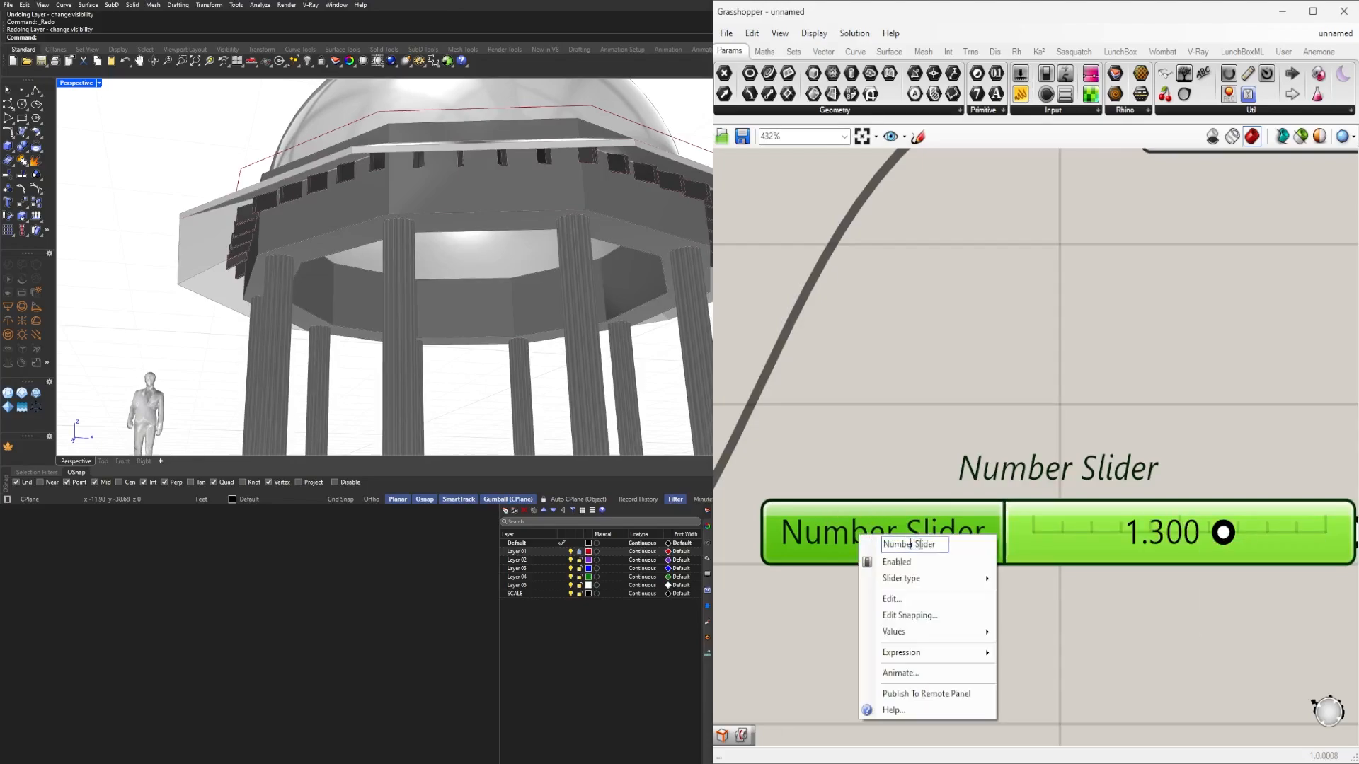
type("BR")
key("BackSpace")
type("EAM SIZ")
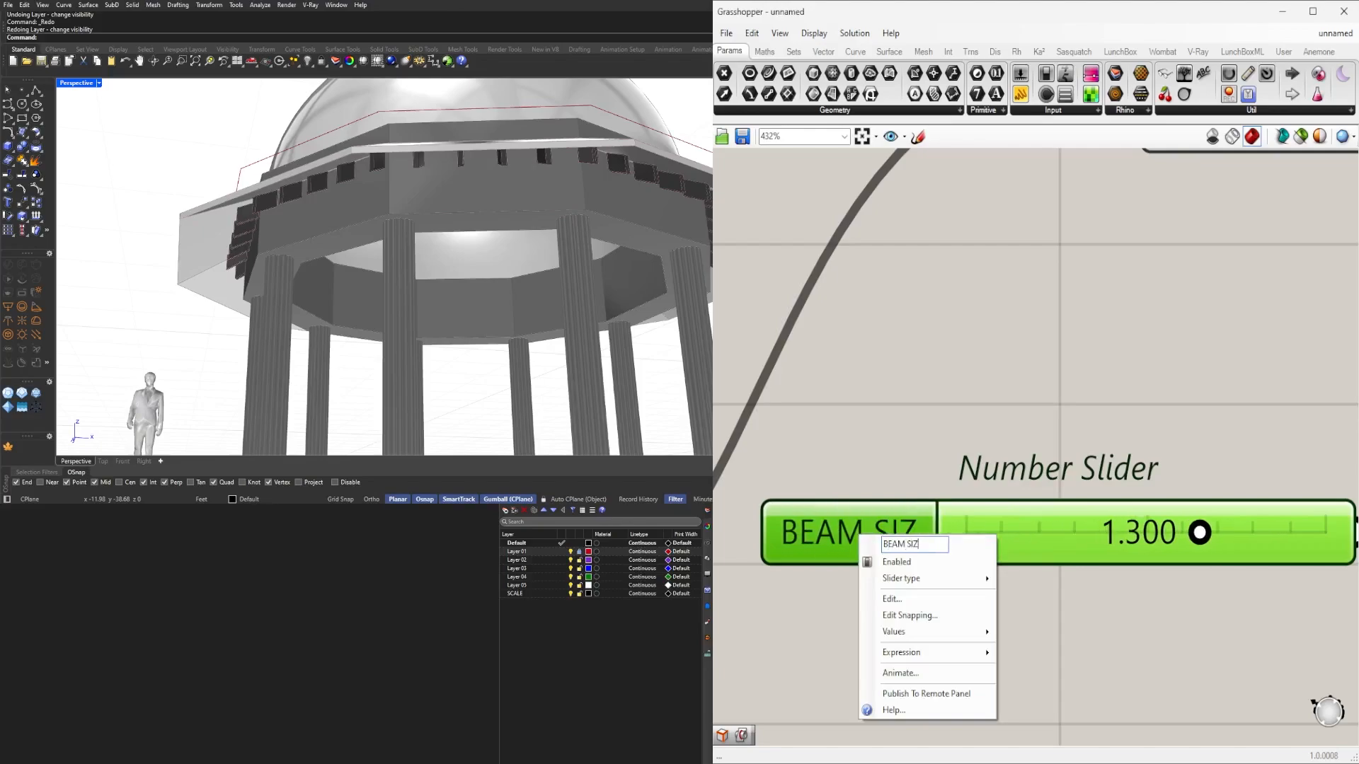
key("Return")
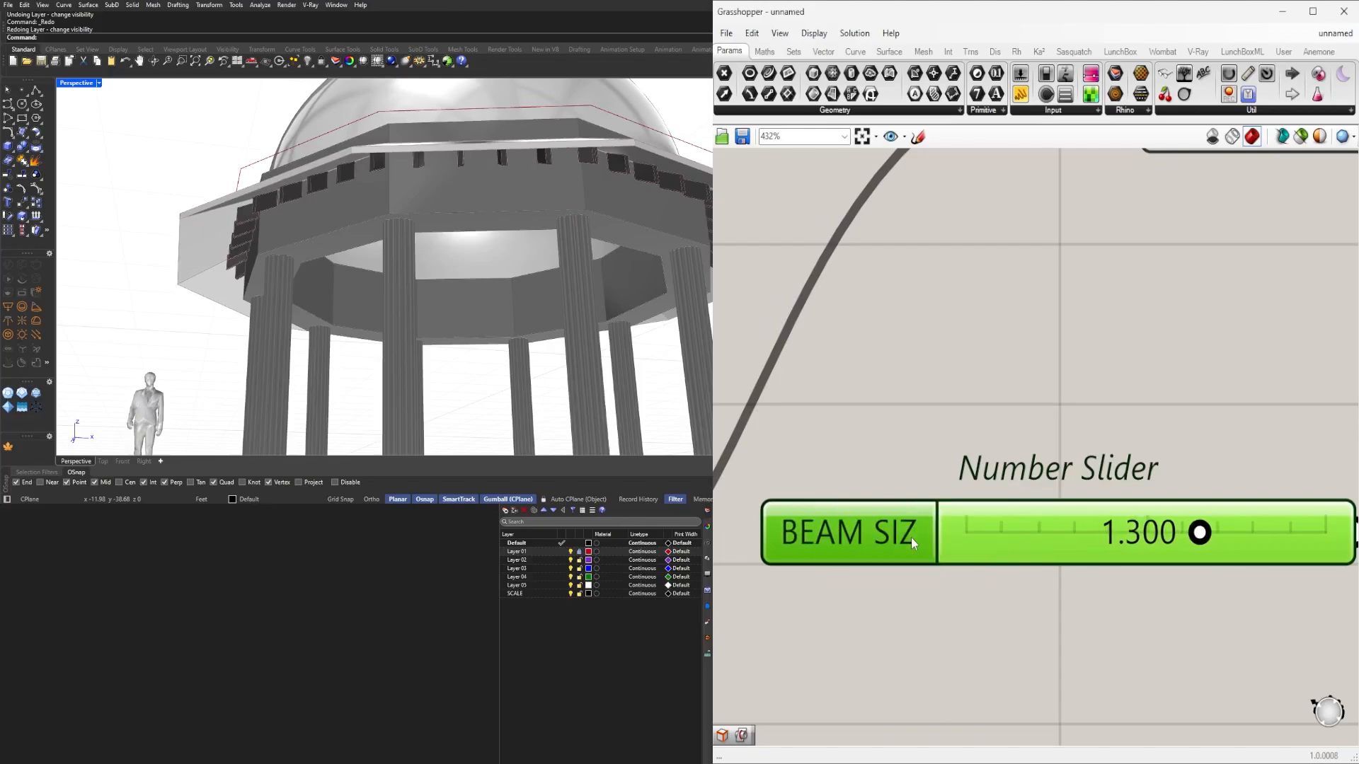
right_click(851, 530)
type("E")
key("Return")
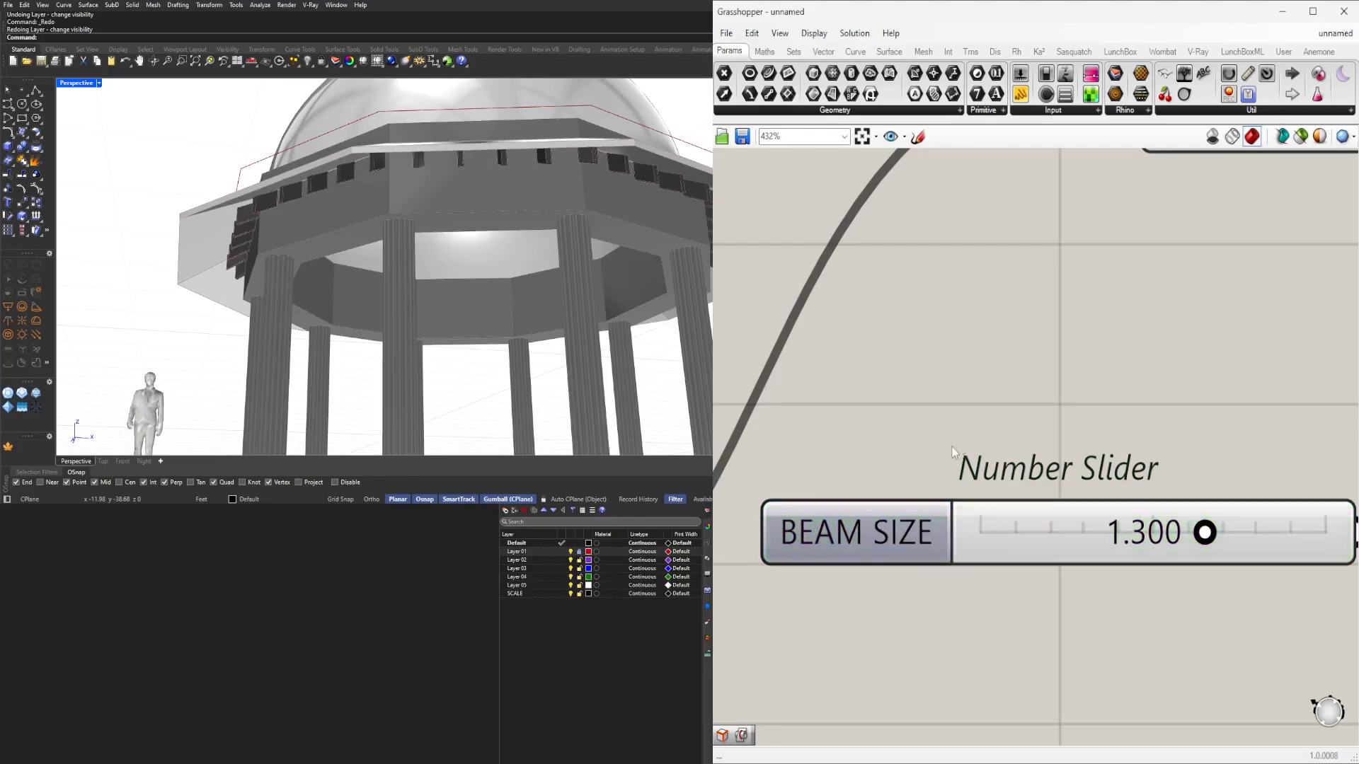
Group the BEAM SIZE slider and nudge it into place.
scroll(881, 522, "down", 2)
key("ctrl+g")
left_click(1067, 455)
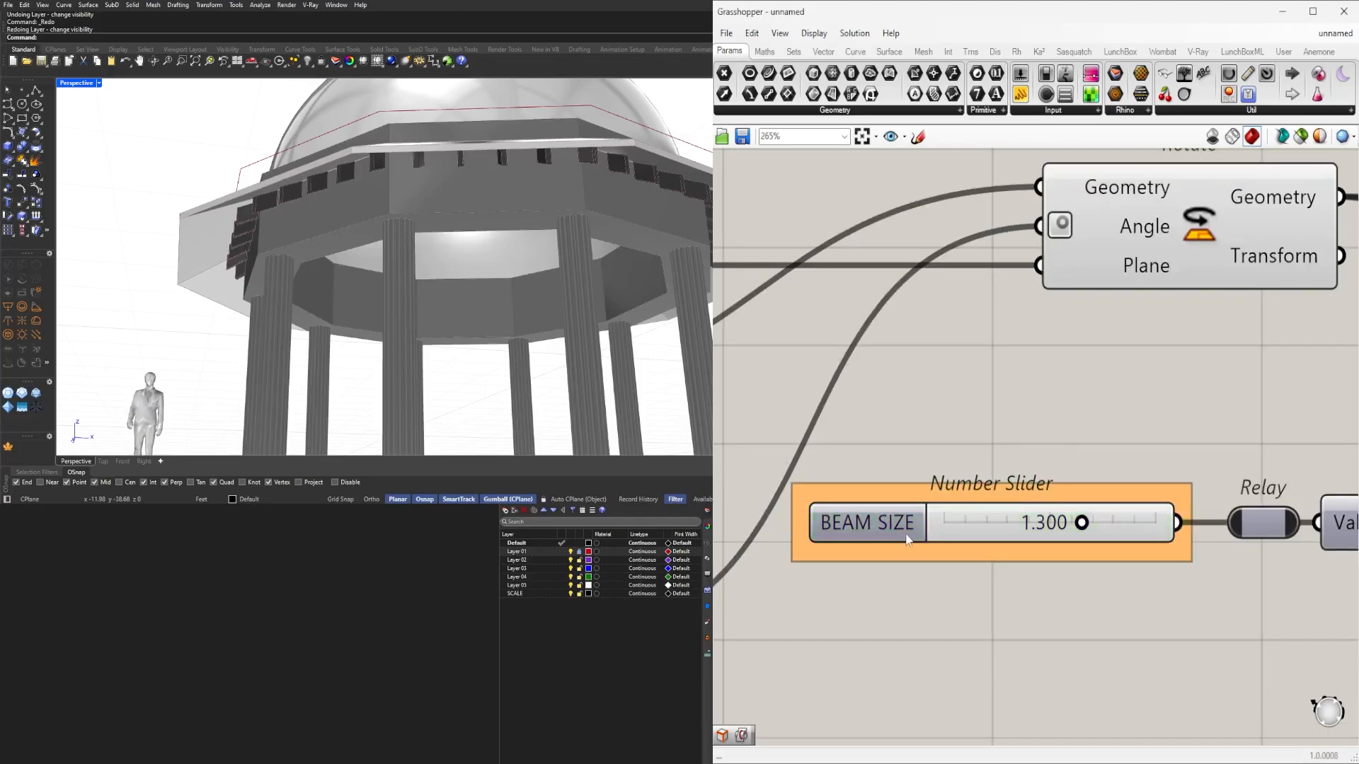
left_click_drag(907, 536, 924, 536)
left_click(1090, 451)
scroll(1164, 467, "down", 5)
Turn off geometry preview for the four components in the Polygon section.
right_click_drag(1285, 395, 1030, 404)
left_click_drag(1071, 550, 945, 346)
middle_click(944, 346)
left_click(987, 310)
middle_click(987, 310)
left_click(1023, 267)
left_click(1157, 331)
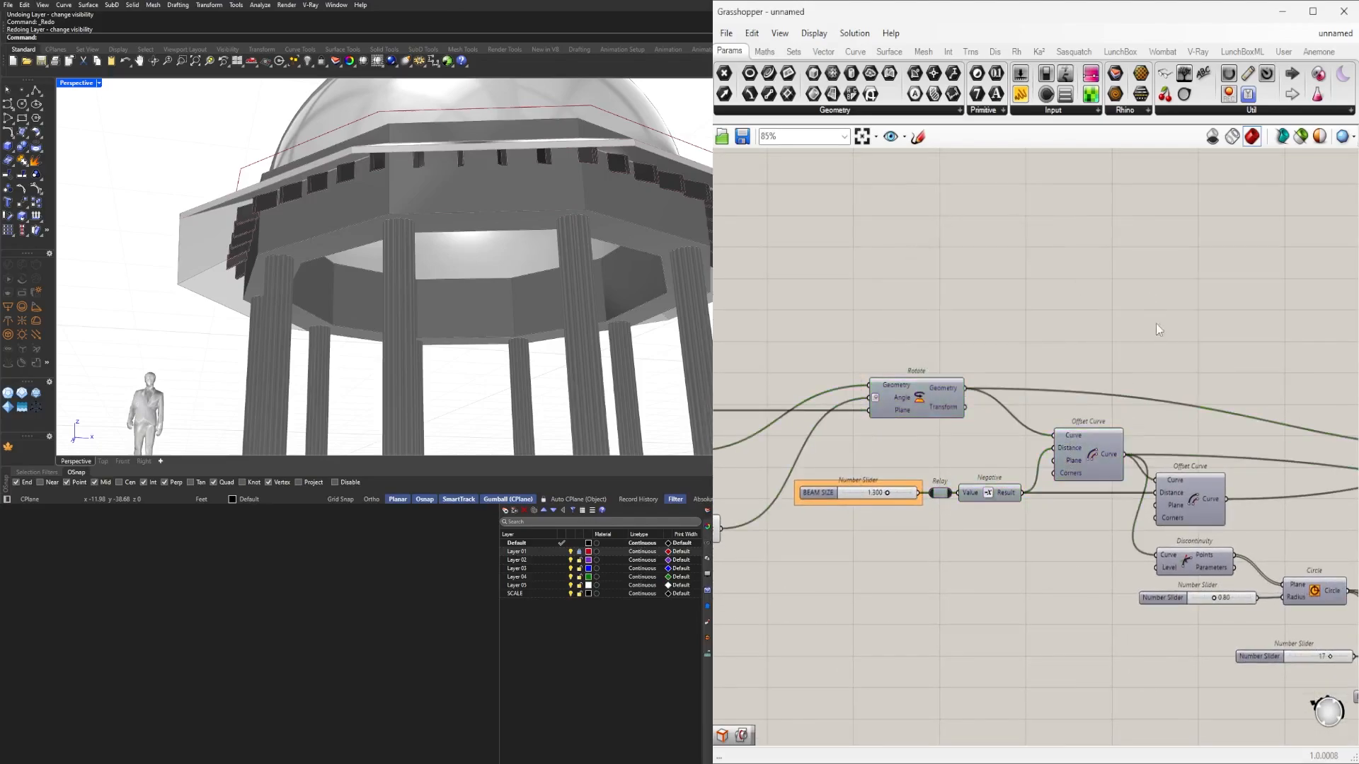
scroll(1086, 382, "down", 2)
right_click_drag(893, 510, 1081, 540)
Turn off preview of the two Division components.
scroll(1081, 540, "up", 2)
left_click_drag(1049, 537, 926, 466)
middle_click(930, 464)
left_click(960, 430)
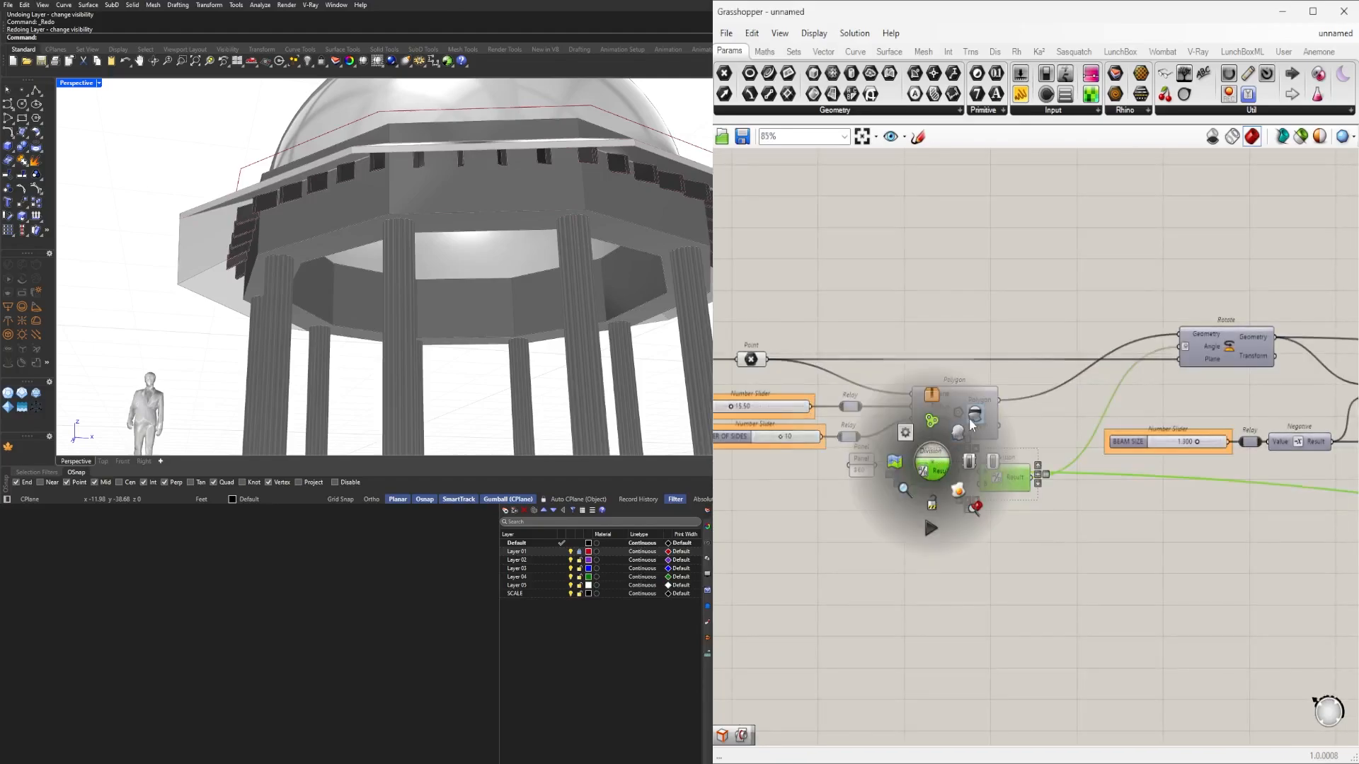
left_click(1220, 634)
Move the 0.80 slider left and insert a Relay before the Circle radius input.
scroll(1231, 630, "down", 1)
right_click_drag(1330, 609, 922, 538)
scroll(1023, 483, "up", 5)
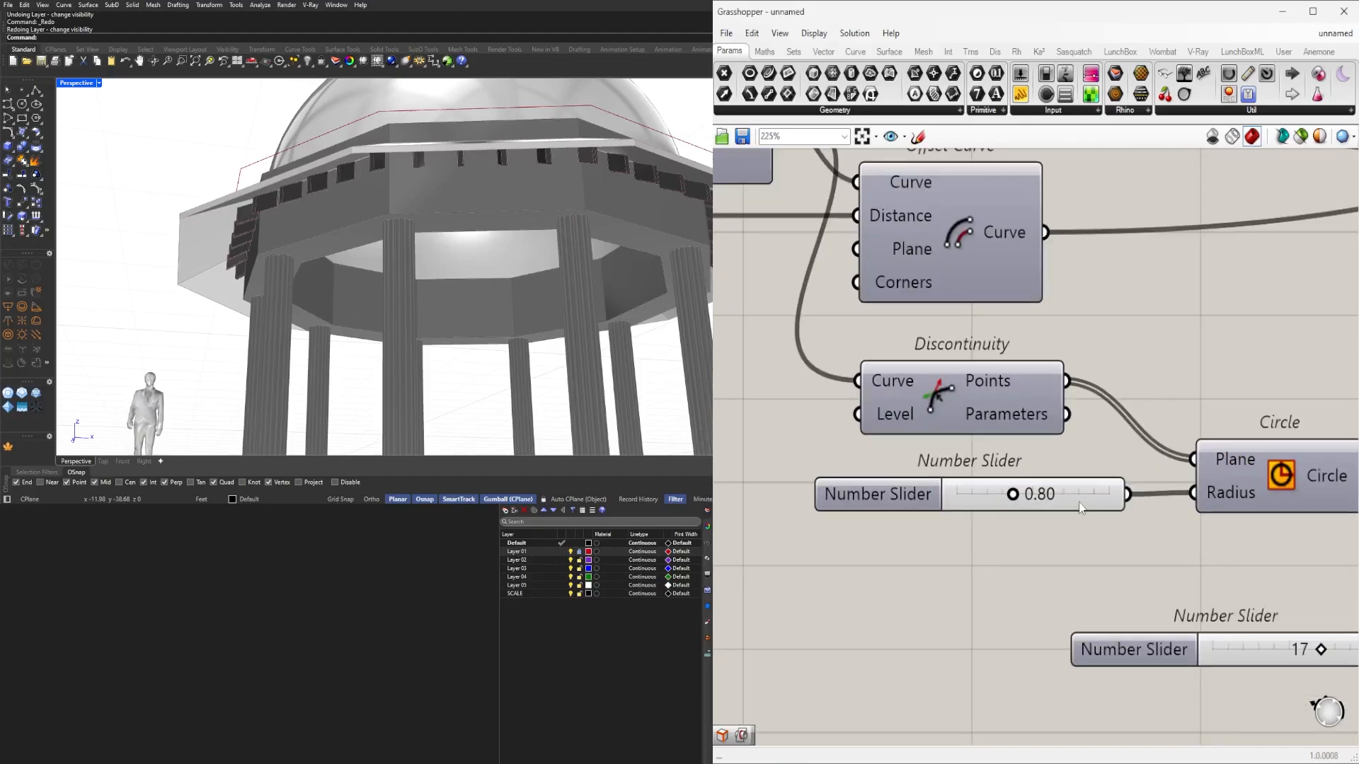
left_click_drag(1065, 502, 991, 502)
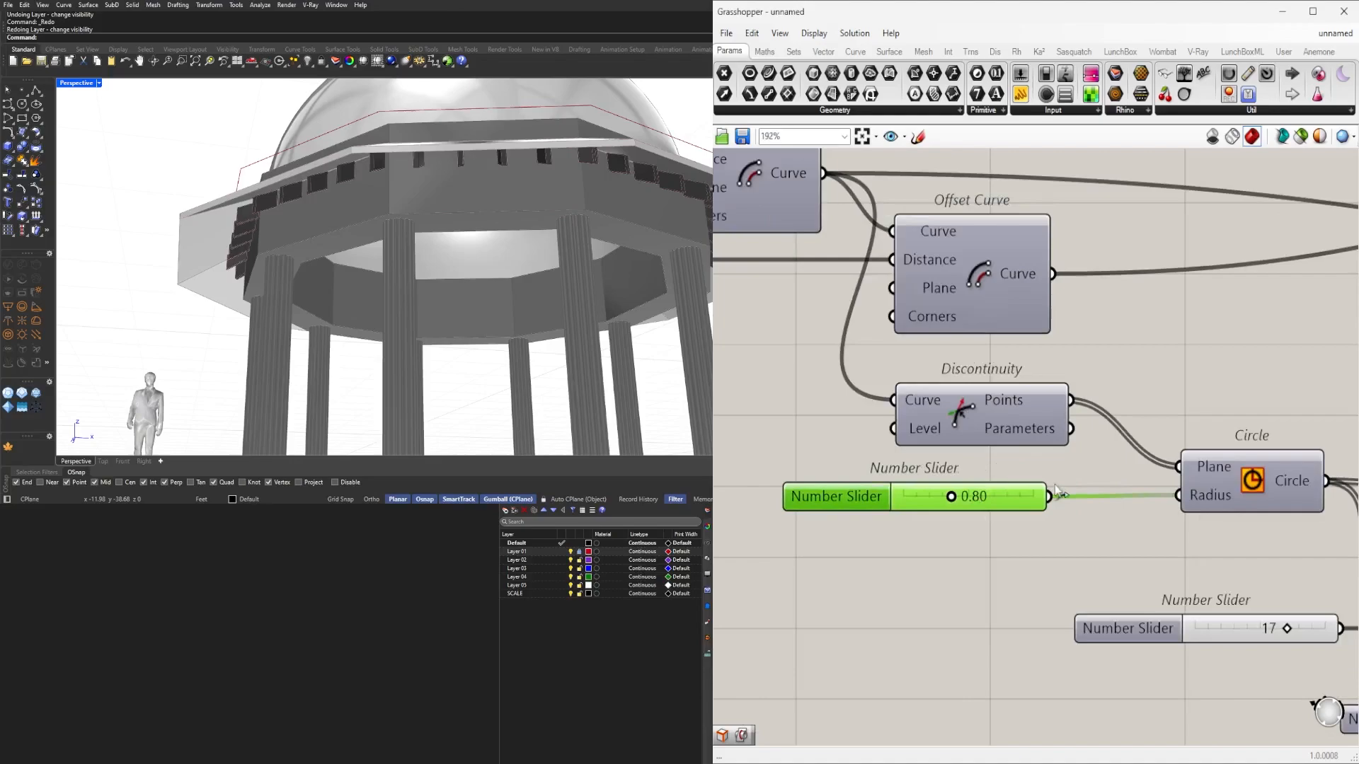
left_click(1060, 506)
double_click(1110, 496)
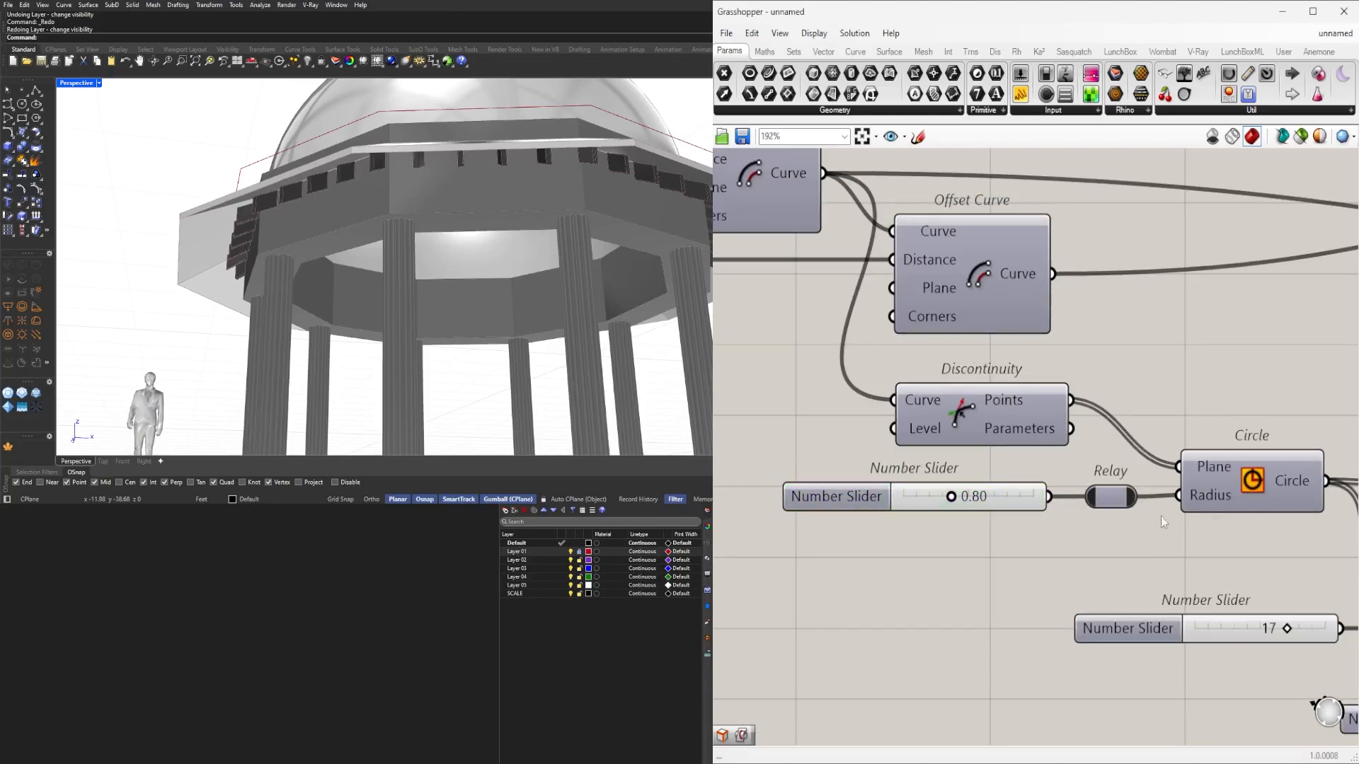
Rename the 0.80 radius slider to COLUMN SIZE.
right_click(833, 513)
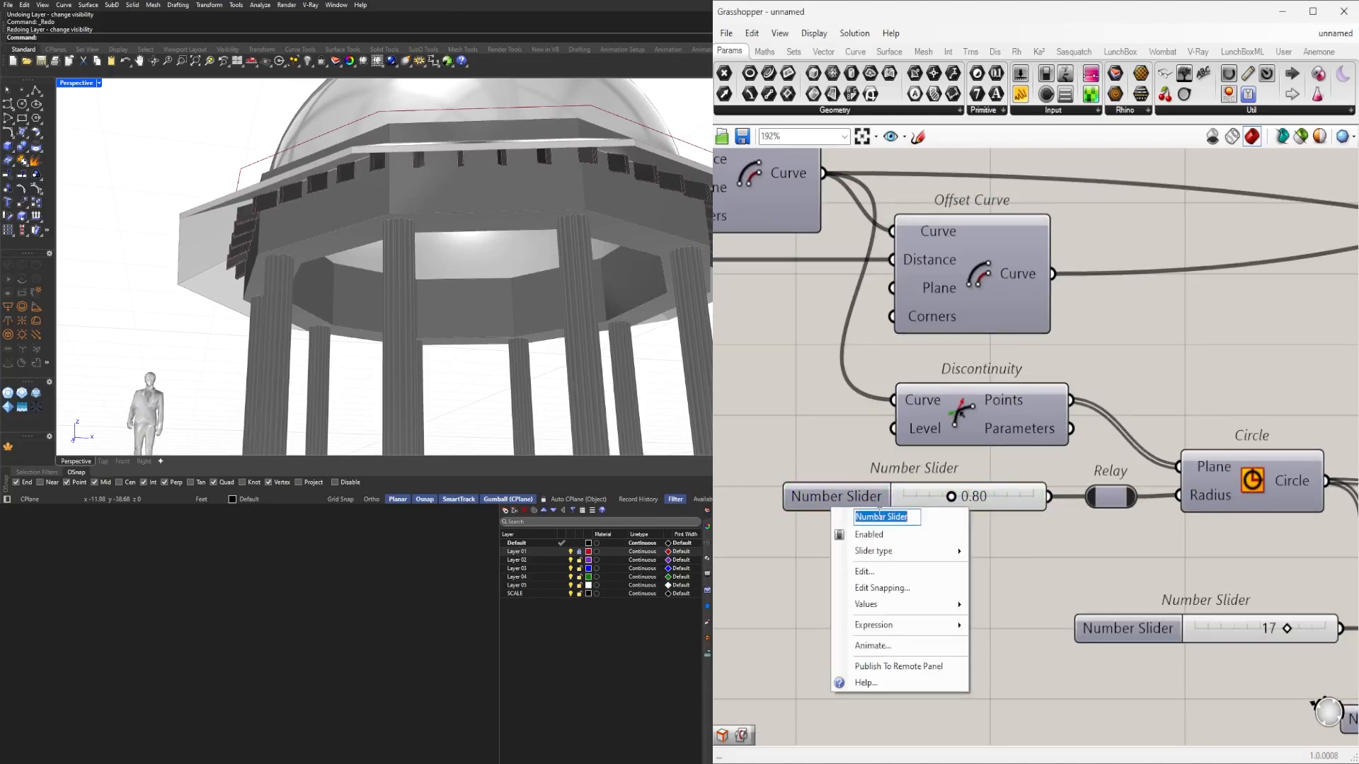
type("COLUMN SIZ")
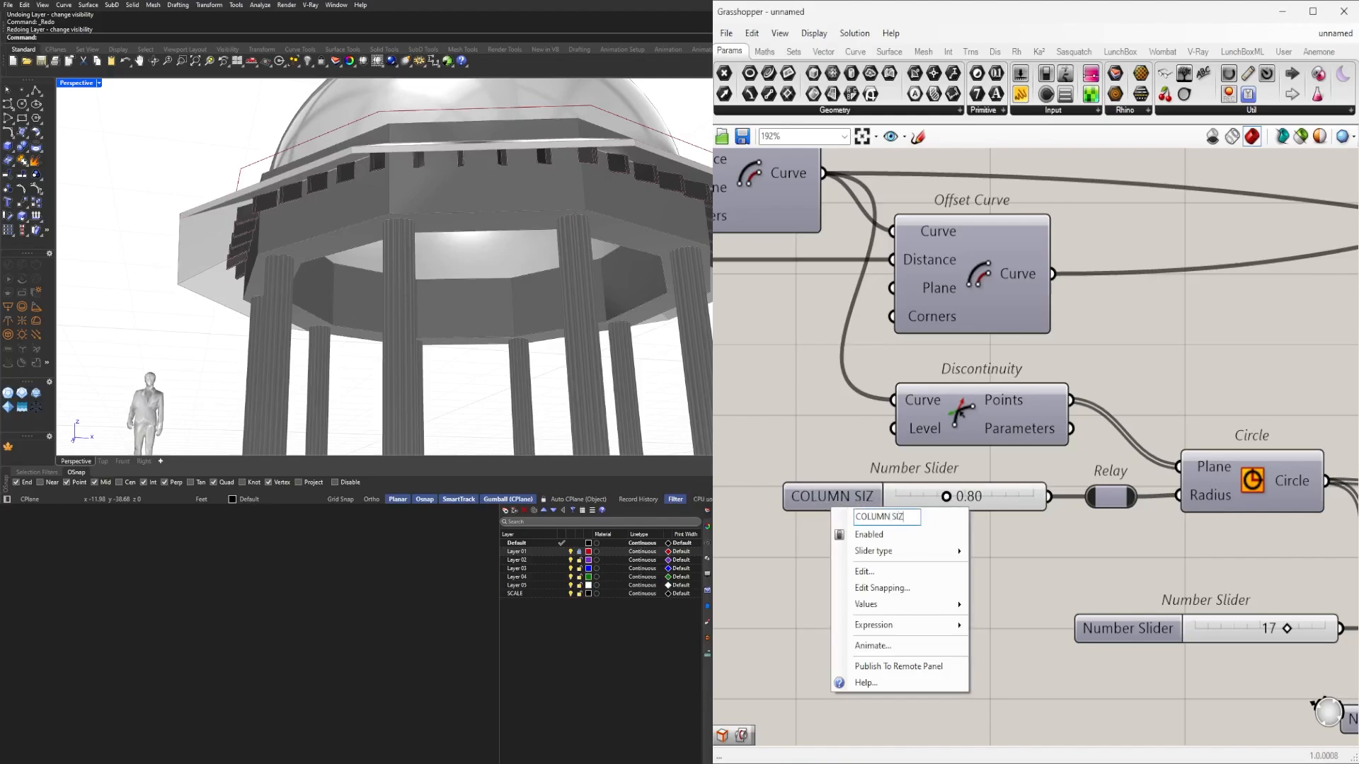
type("E")
key("Return")
left_click(846, 504)
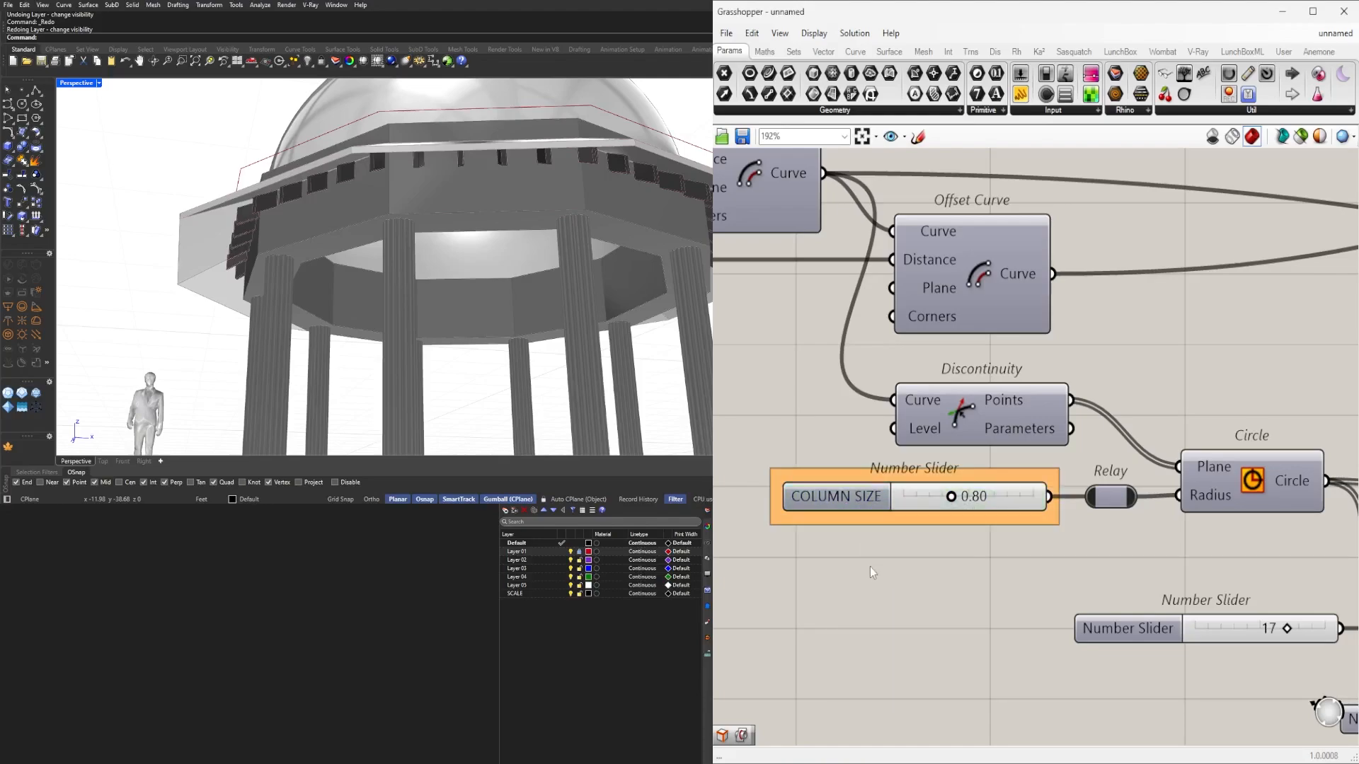
scroll(873, 571, "down", 4)
scroll(992, 627, "up", 3)
Group the 17 slider and rename it COLUMN PATTERN.
left_click(968, 573)
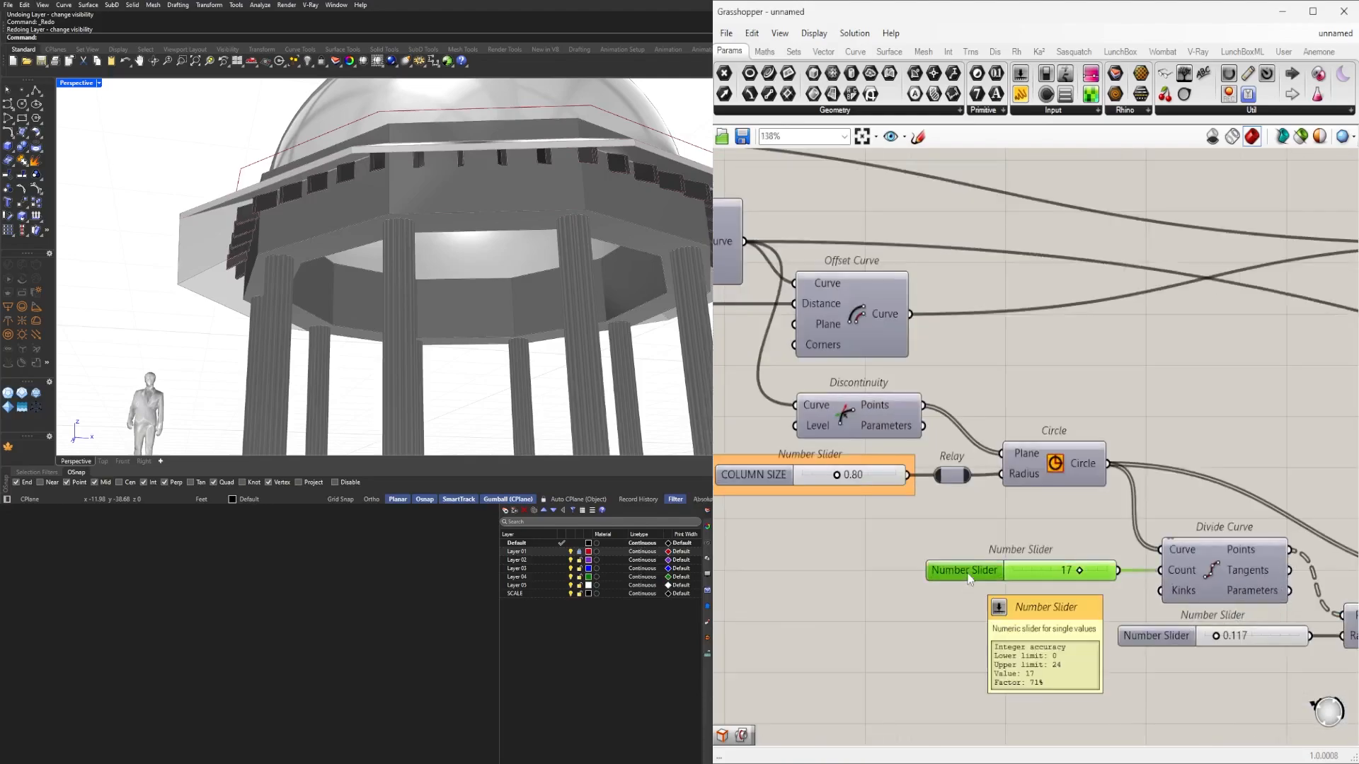
key("ctrl+g")
left_click(970, 532)
left_click_drag(954, 573, 949, 572)
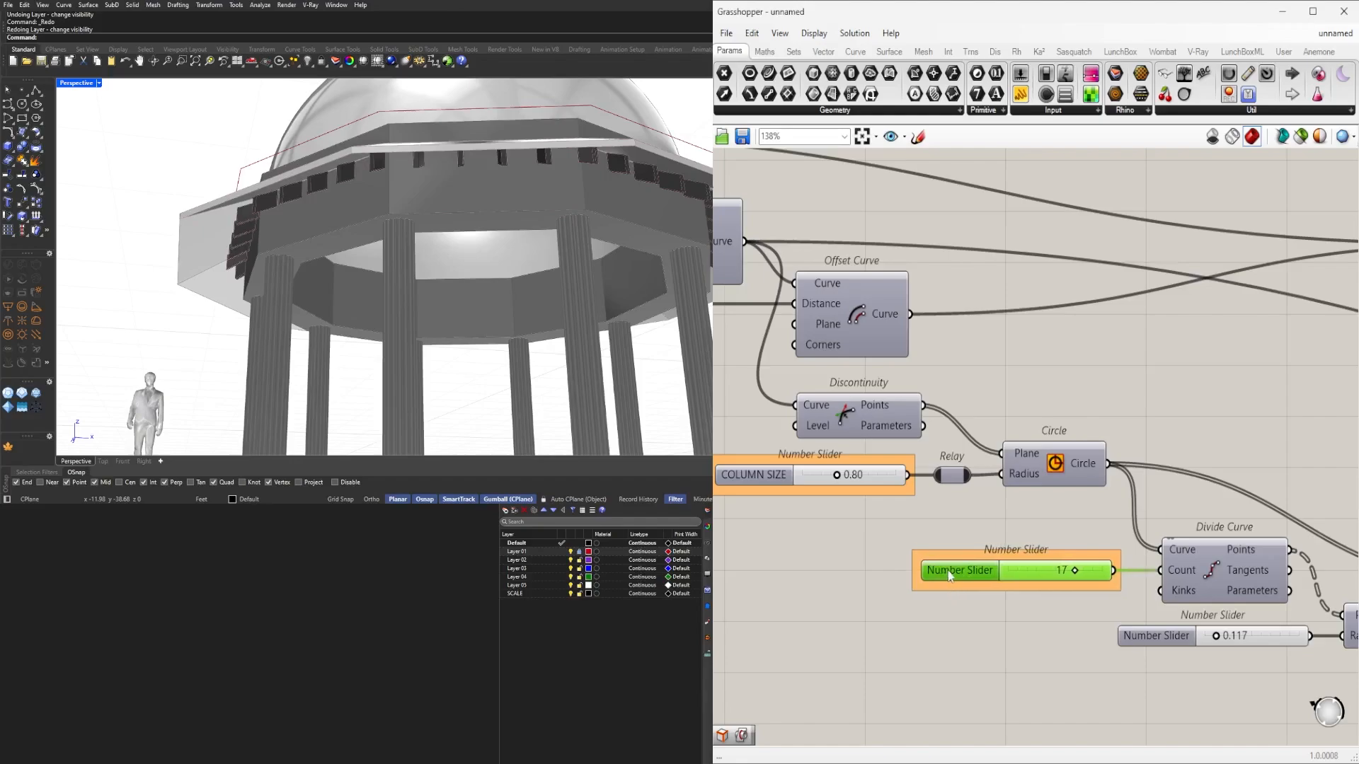
right_click(949, 574)
type("C")
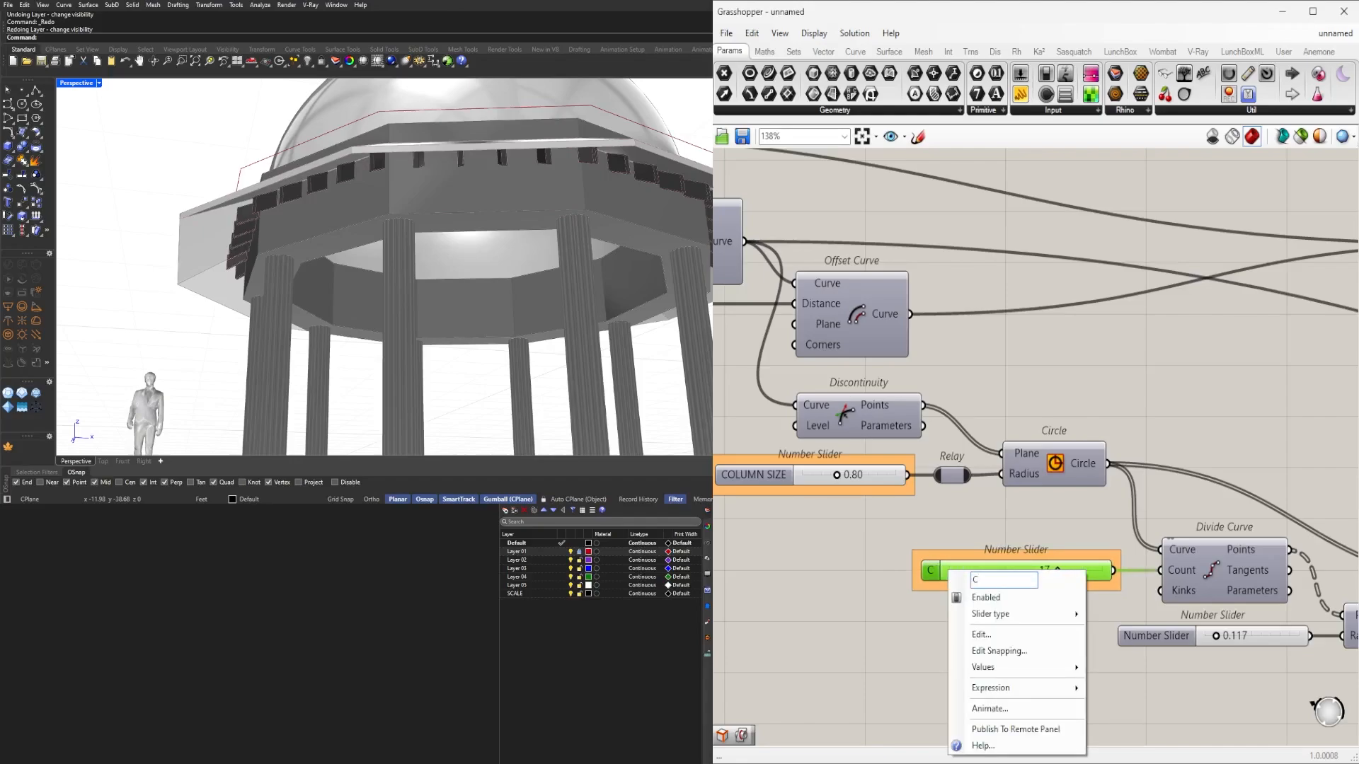
type("OLUMN PATTERN")
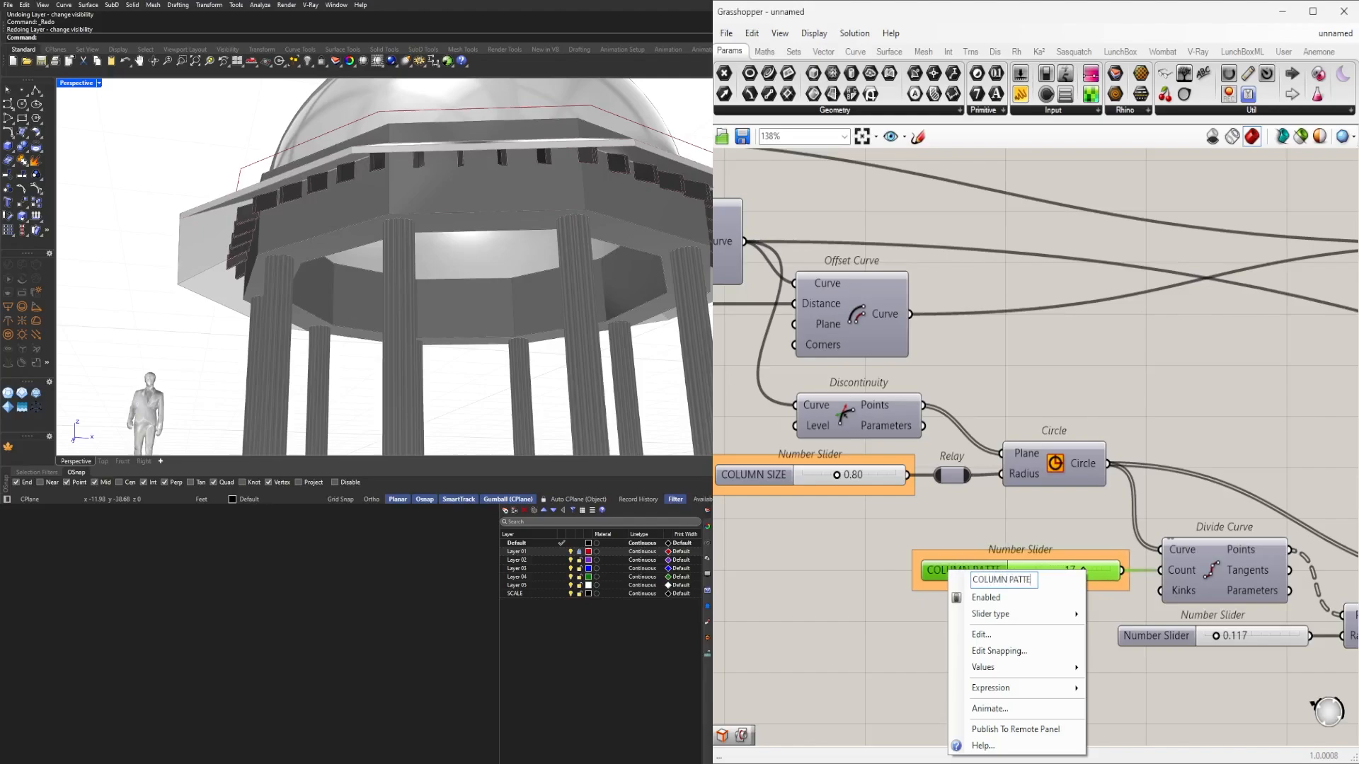
key("Return")
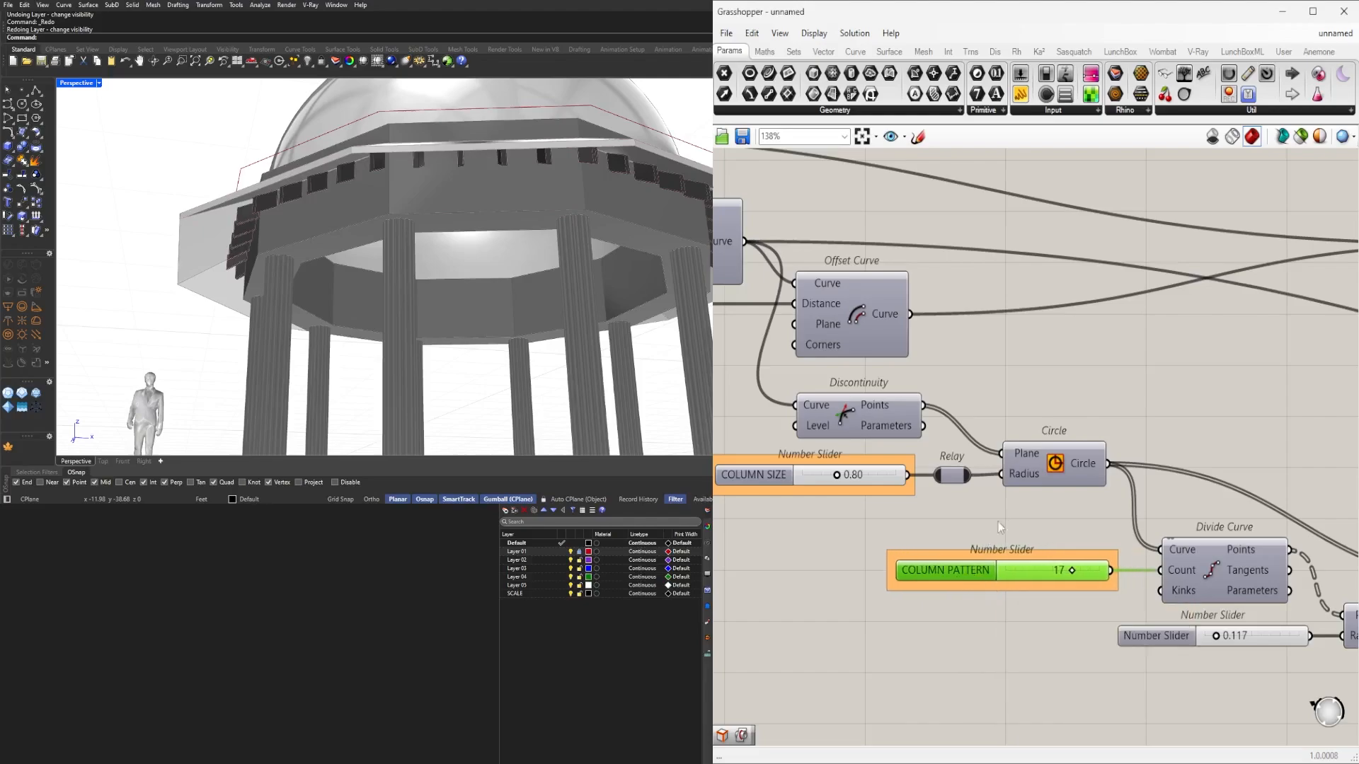
left_click(998, 520)
Start renaming the next number slider, typing 'PA'.
scroll(962, 663, "down", 5)
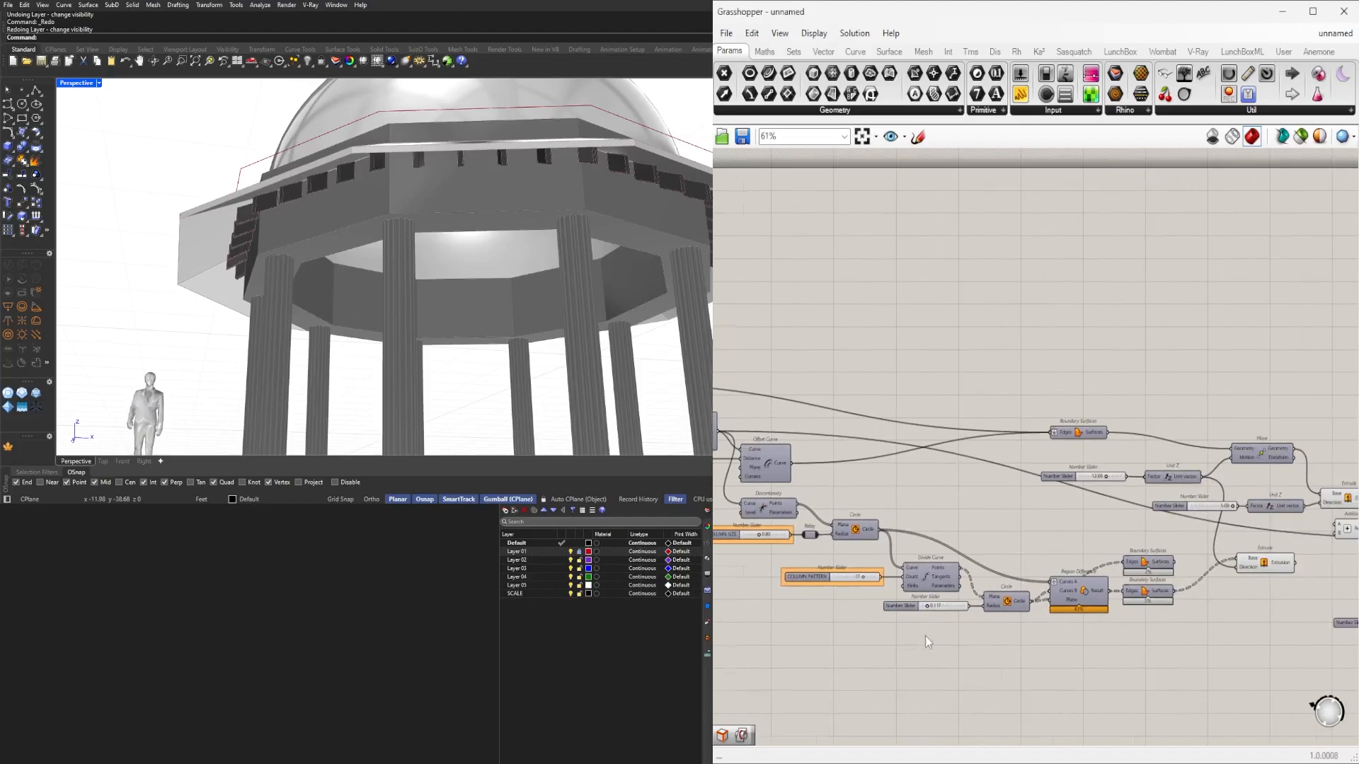
scroll(924, 636, "up", 4)
right_click(884, 530)
right_click(862, 582)
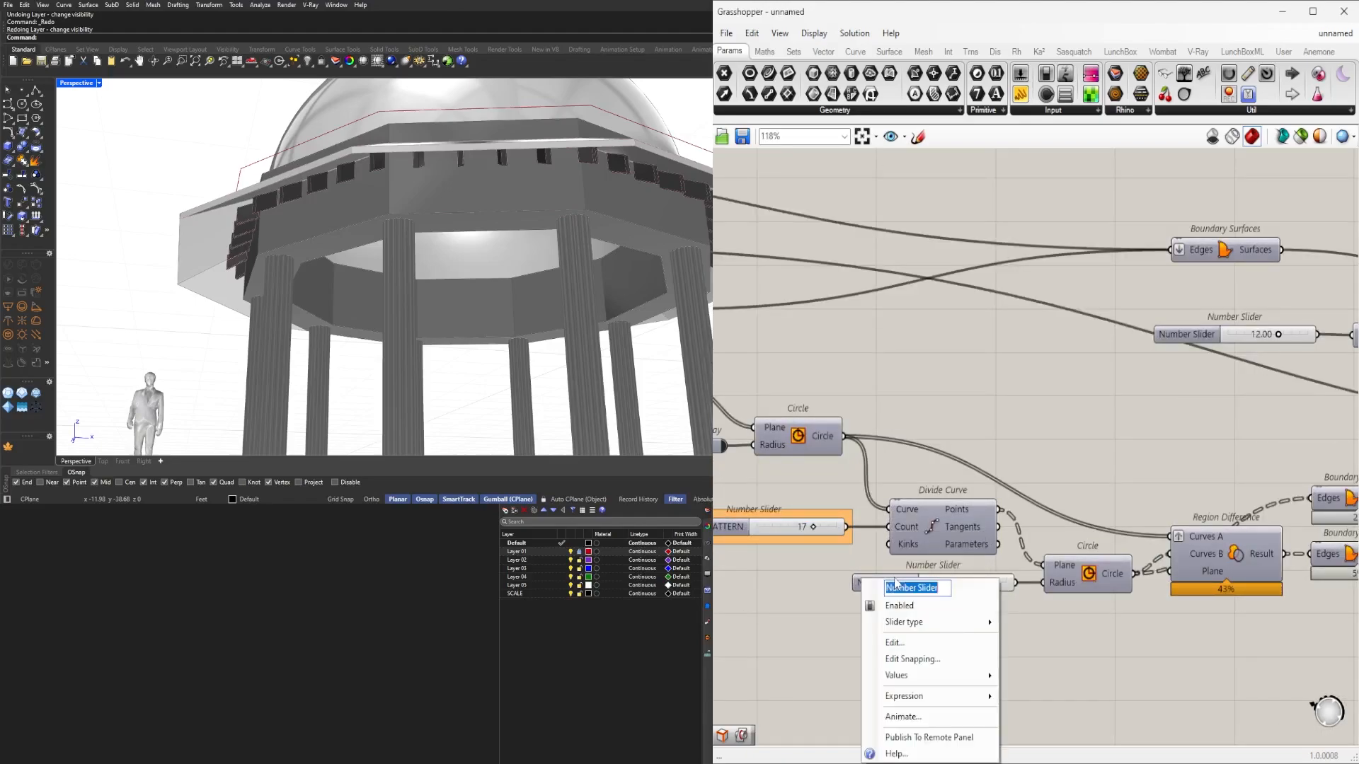
type("PATTE")
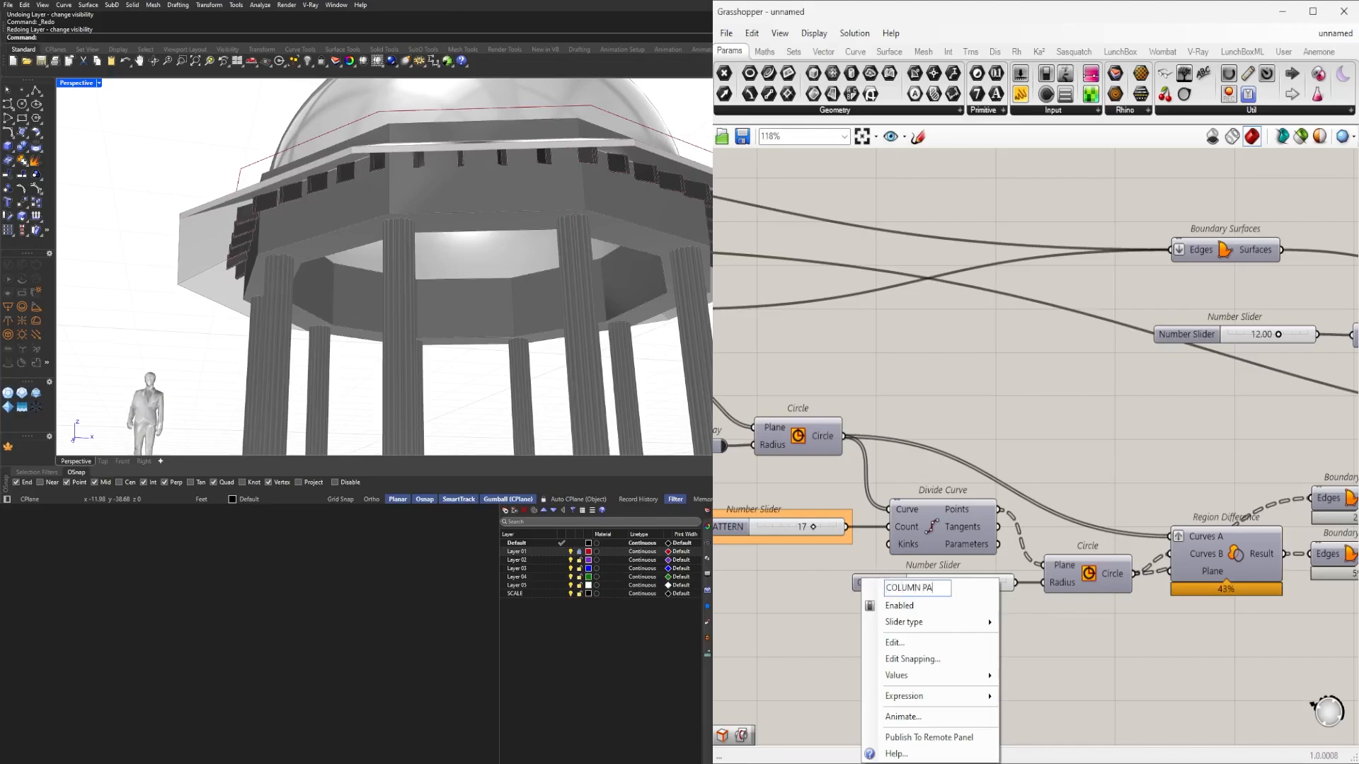
Finish naming the slider COLUMN PATTERN SIZE, shift it left and group it.
type("RN SIZE")
key("Return")
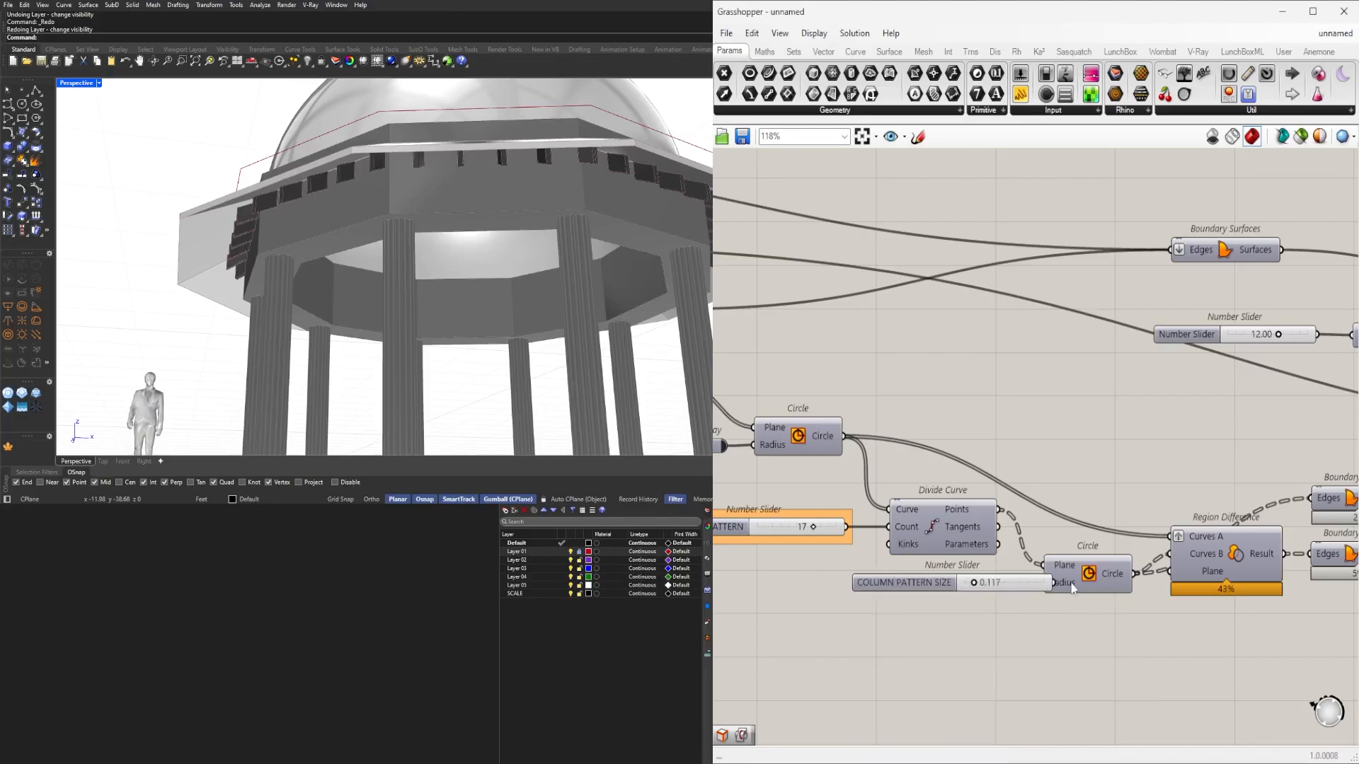
left_click_drag(934, 591, 875, 591)
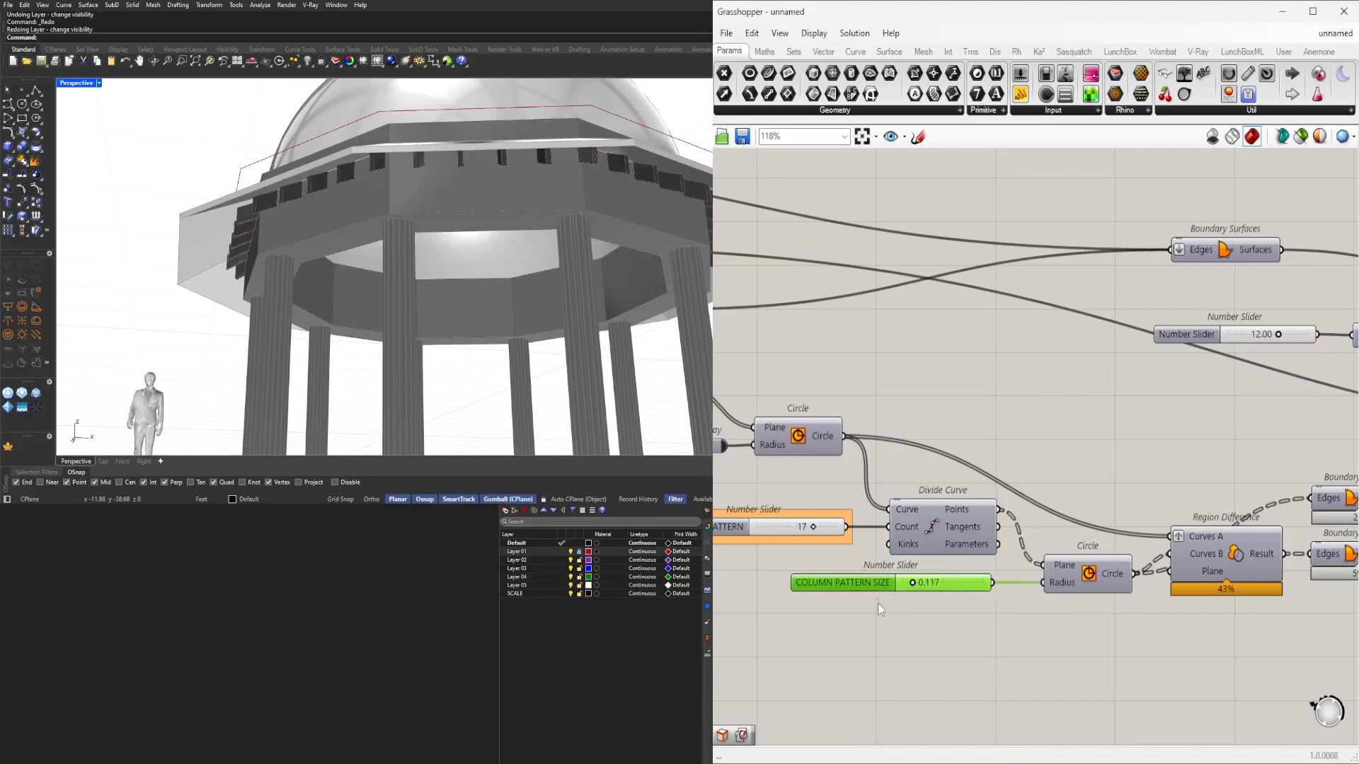
key("ctrl+g")
left_click(893, 671)
Rename the 17 slider to COLUMN PATTERN DIV and shift both pattern sliders left.
scroll(893, 670, "down", 3)
right_click_drag(894, 671, 1034, 672)
scroll(1047, 666, "up", 3)
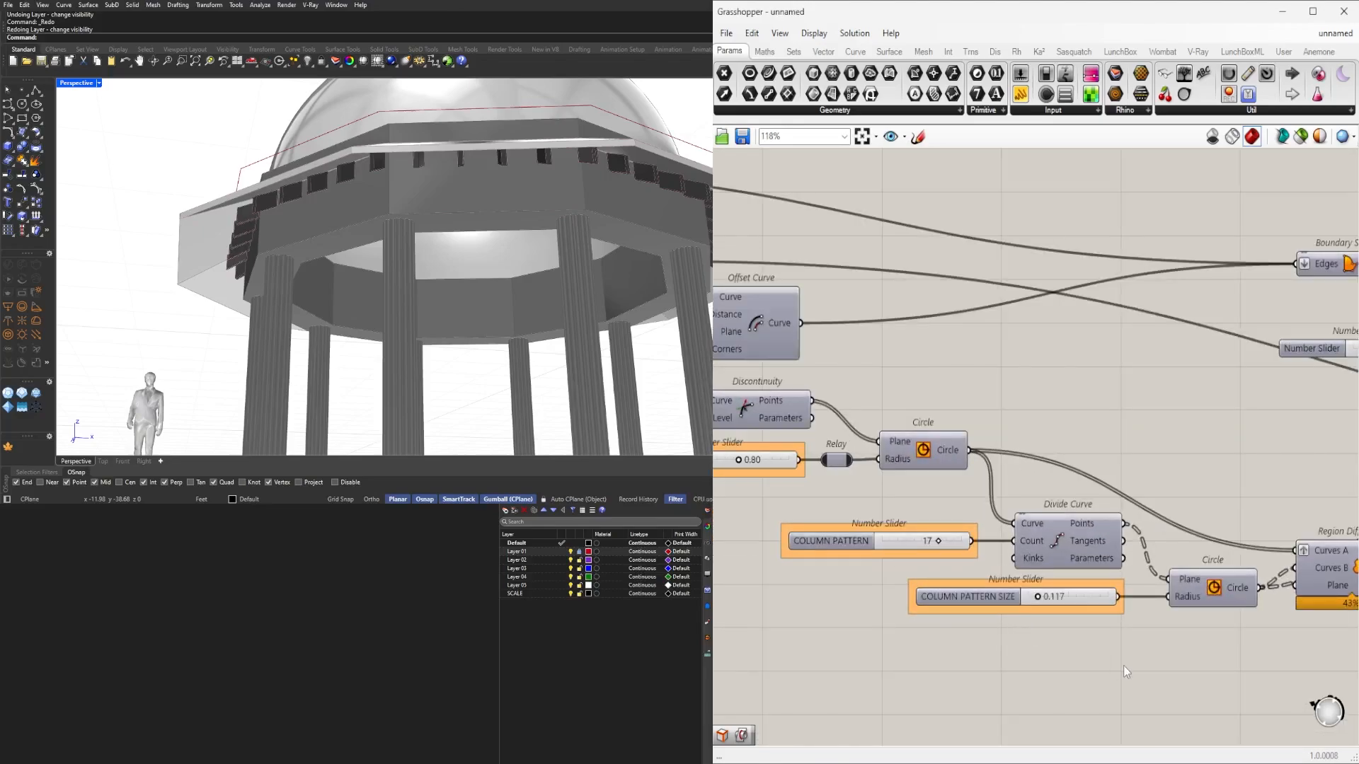
right_click_drag(1130, 644, 1083, 641)
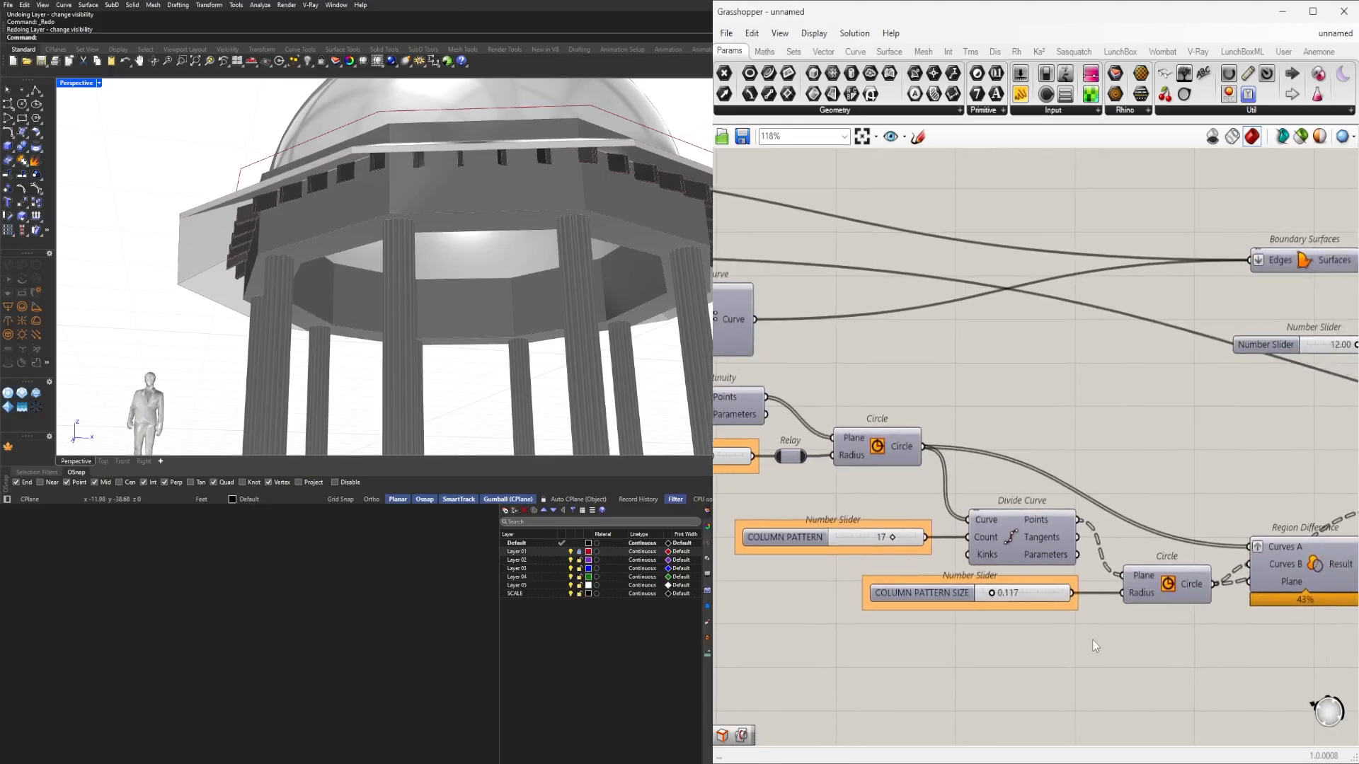
scroll(1093, 639, "down", 3)
scroll(882, 572, "up", 4)
right_click(883, 571)
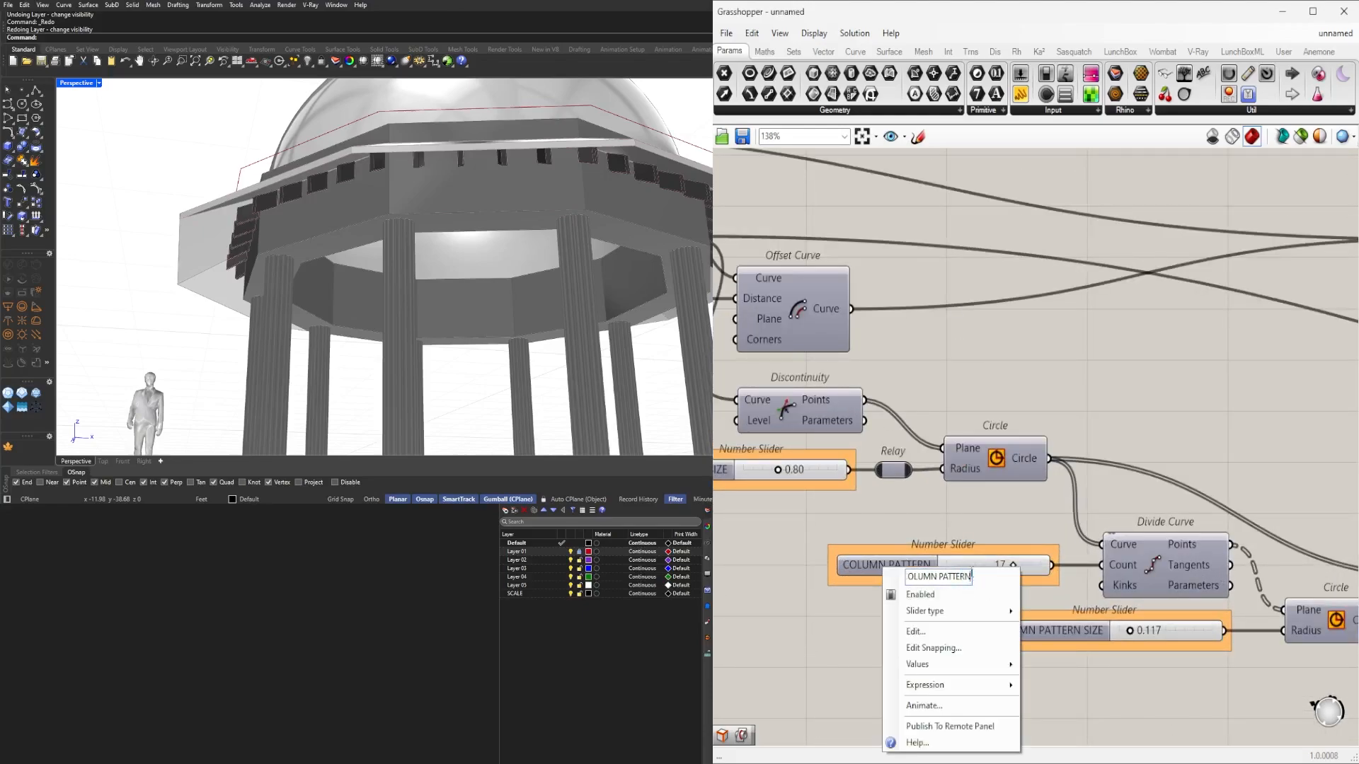
type("DIV")
left_click(1227, 358)
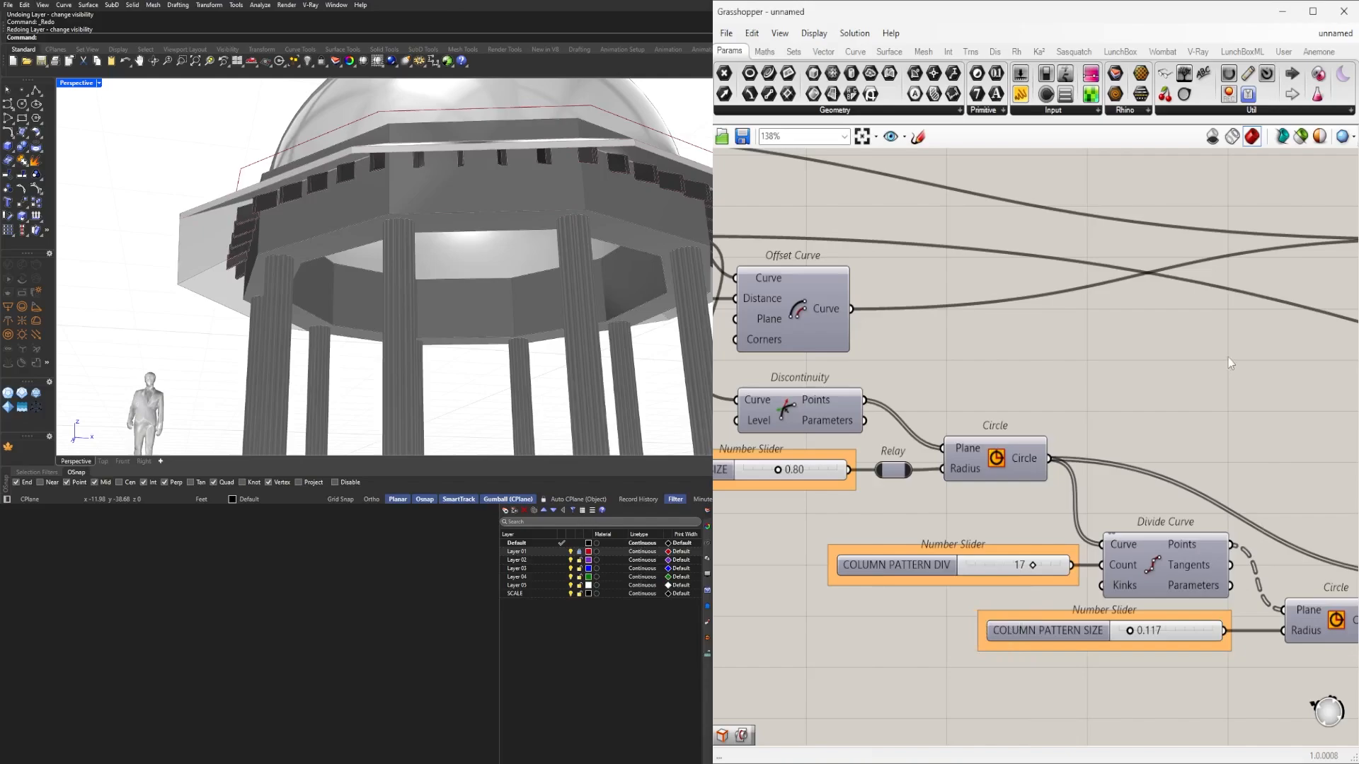
left_click_drag(1043, 696, 962, 569)
scroll(1232, 456, "down", 6)
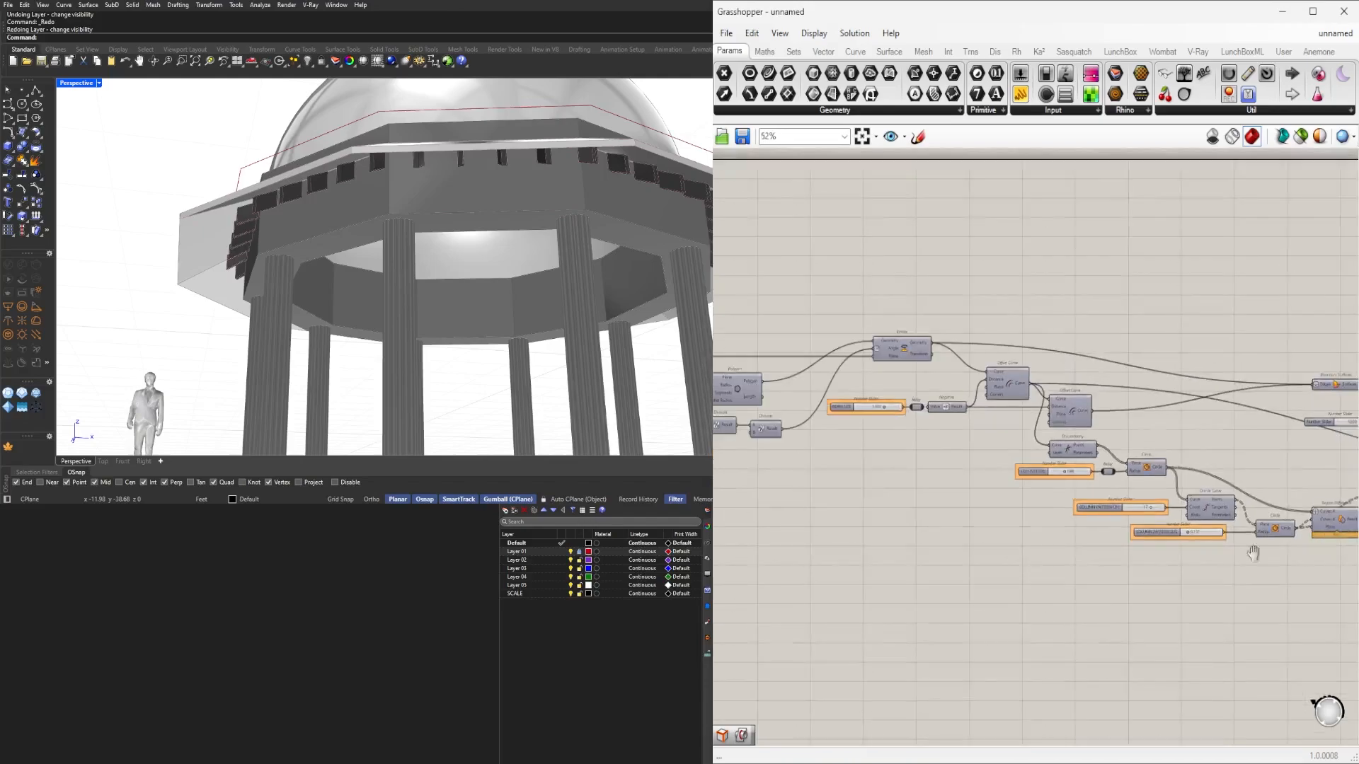
Hide the wires into Boundary Surfaces' Edges input and move that component right and down.
scroll(1017, 552, "up", 4)
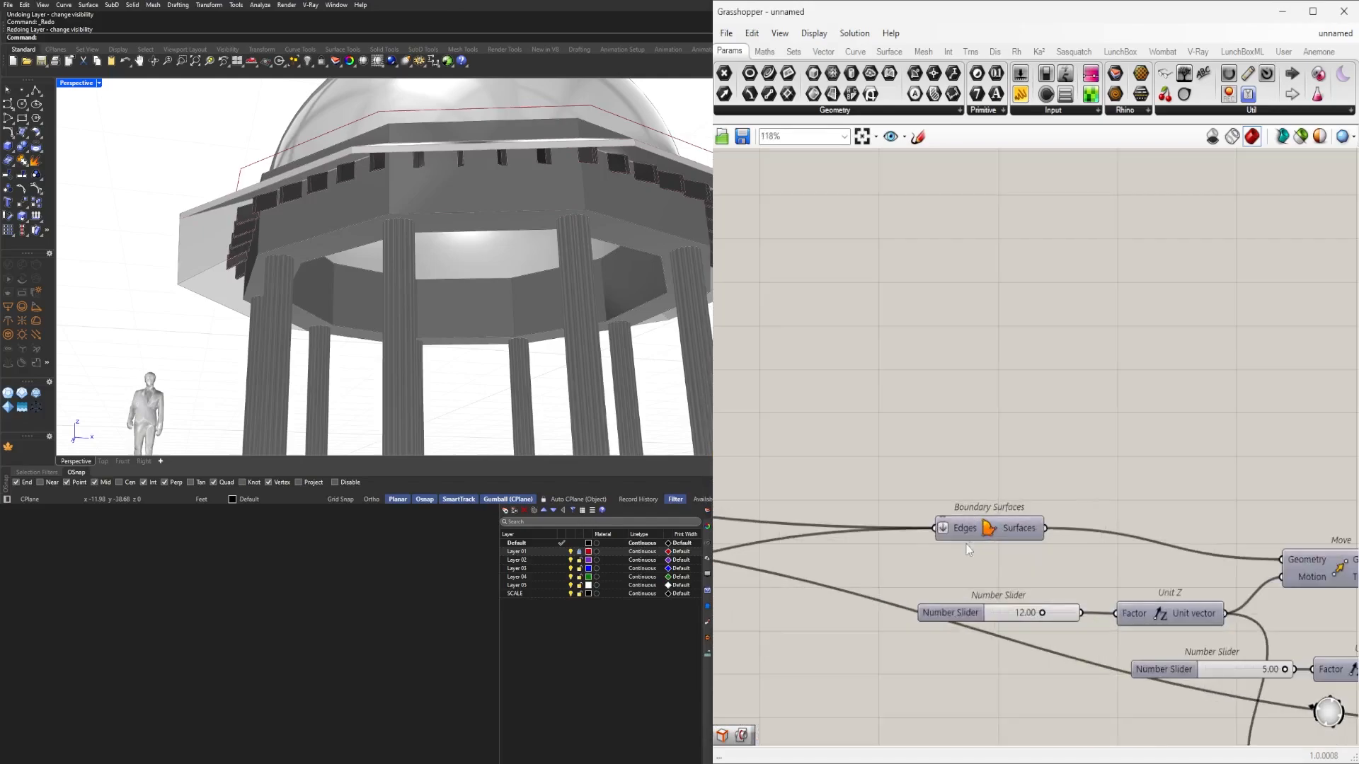
right_click(979, 531)
mouse_move(1047, 509)
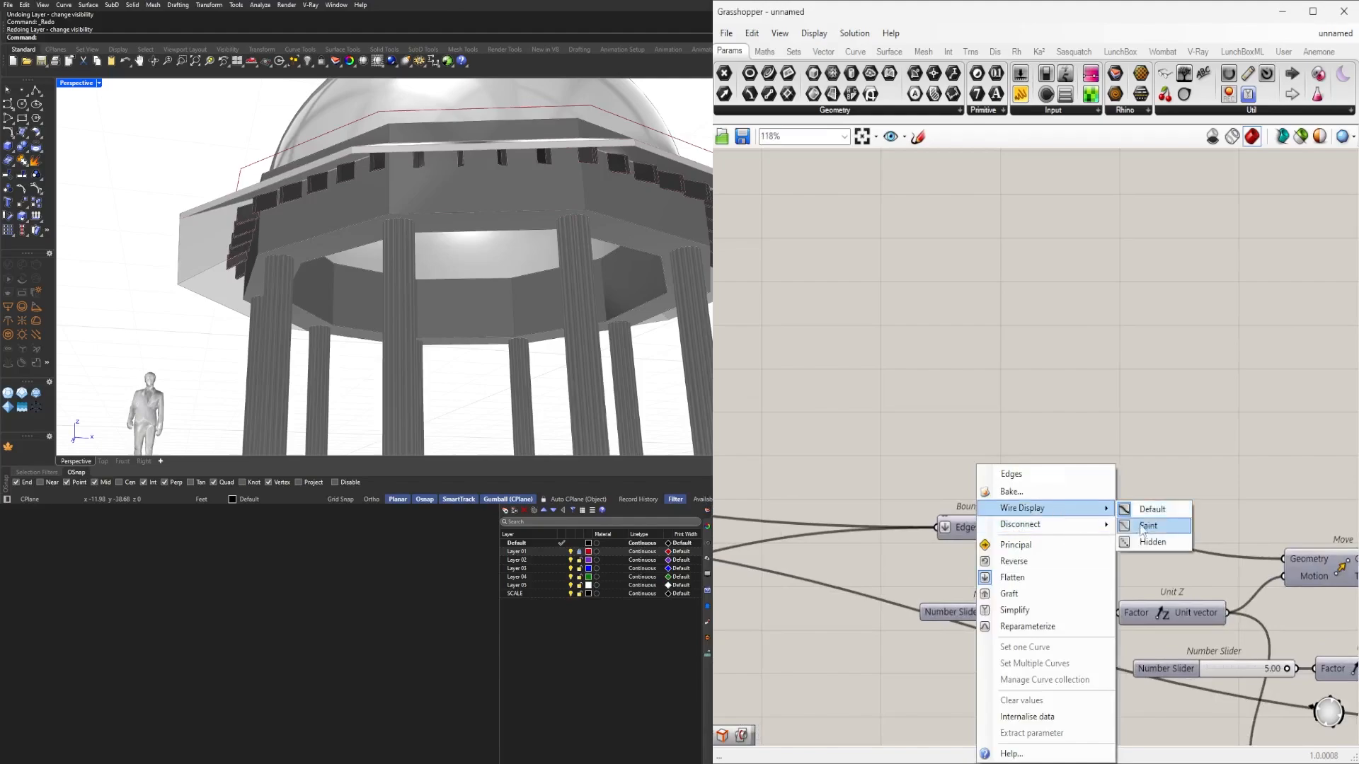
left_click(1152, 540)
left_click_drag(1027, 536, 1212, 567)
left_click(1213, 510)
Hide the wire into Move's Geometry input and bring the Addition component beside Move.
scroll(1132, 552, "down", 4)
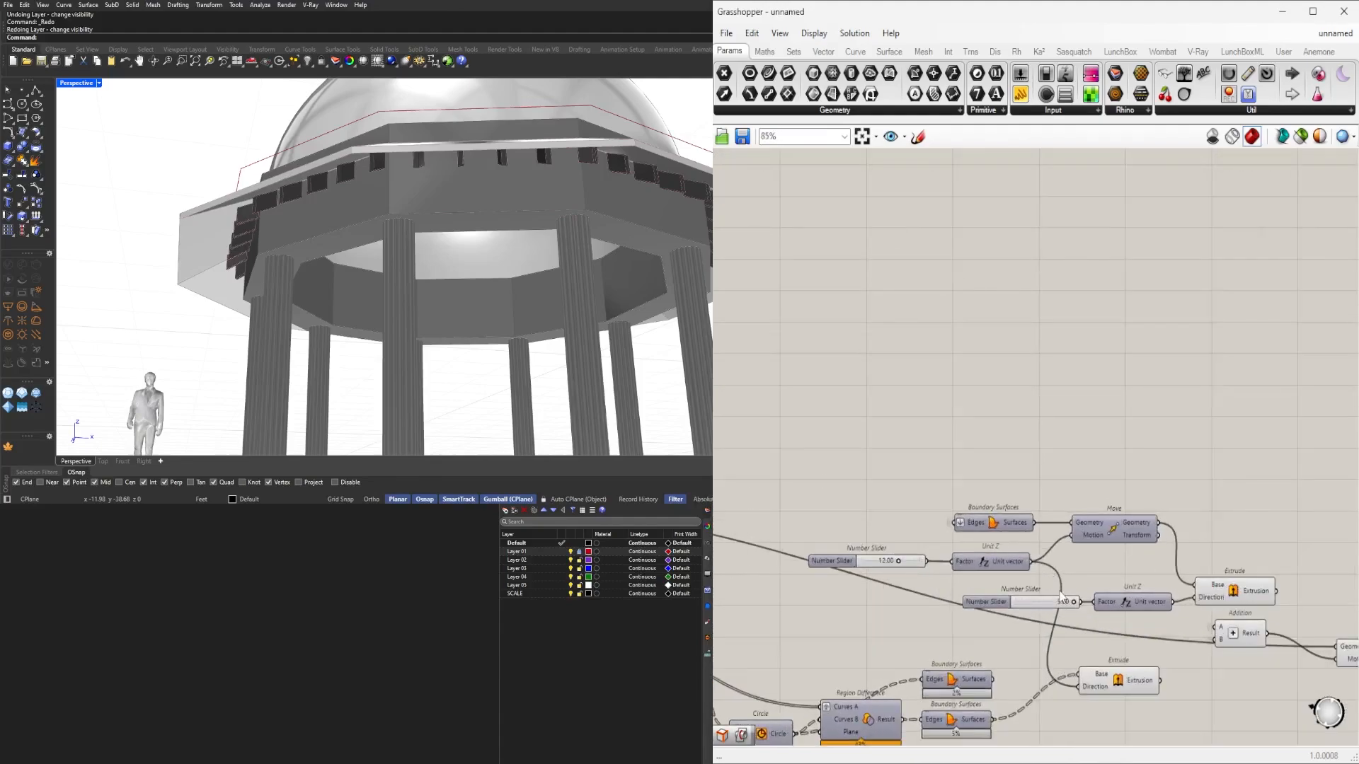
scroll(1068, 610, "up", 4)
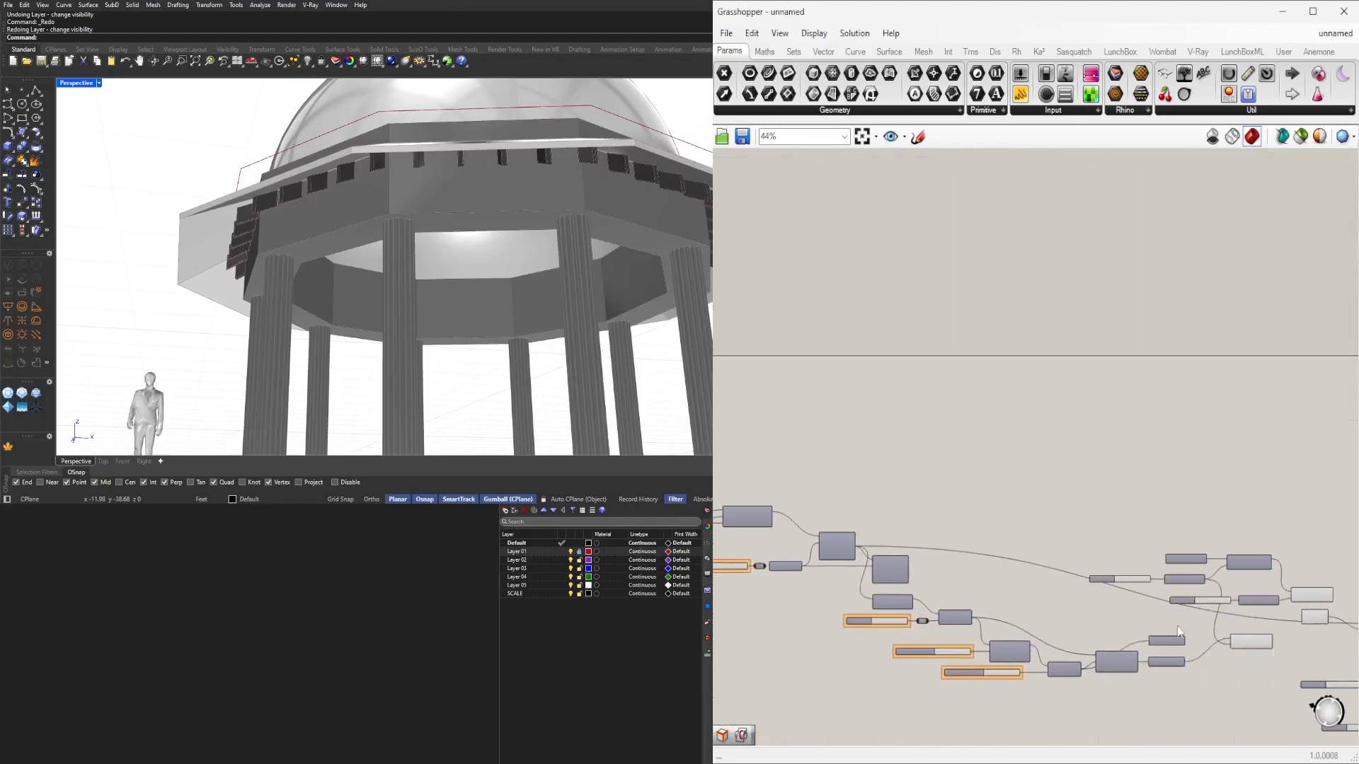
scroll(975, 591, "up", 3)
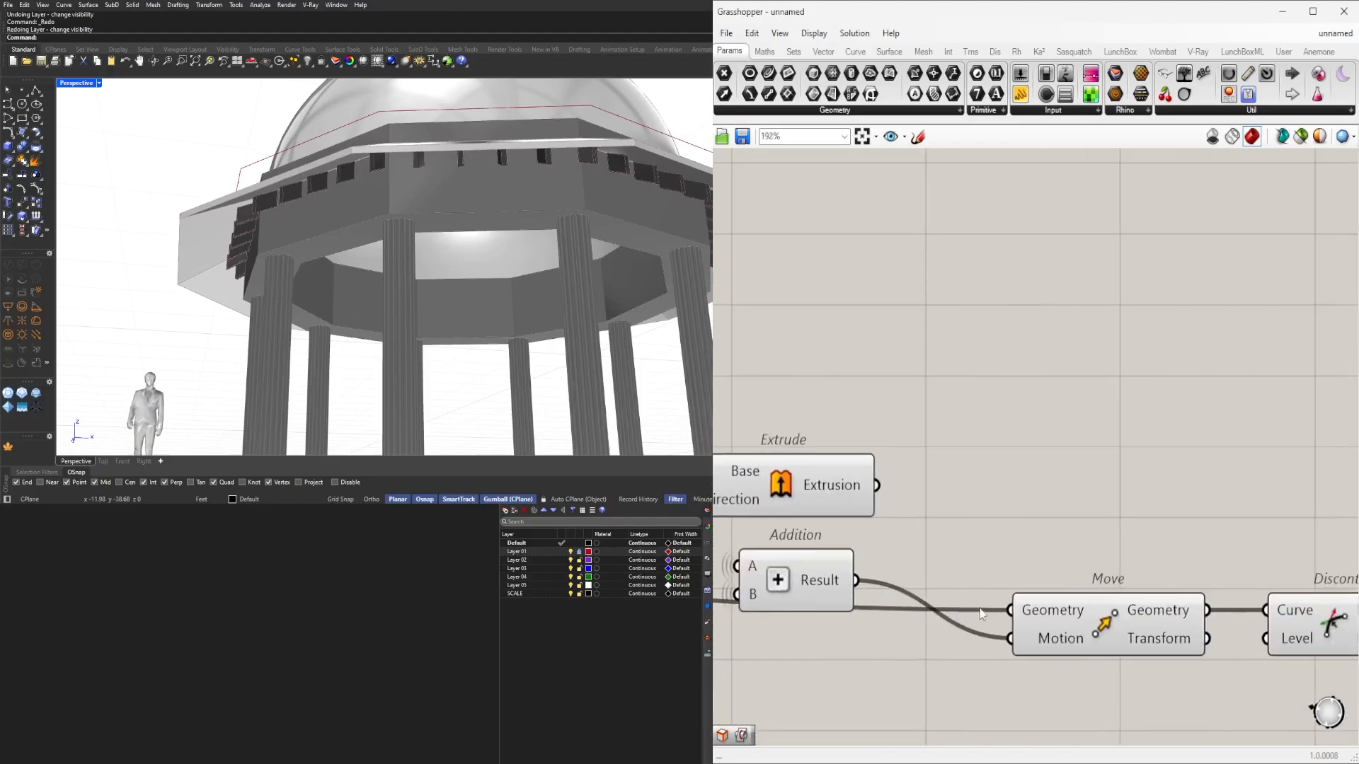
right_click(1035, 610)
left_click(1233, 560)
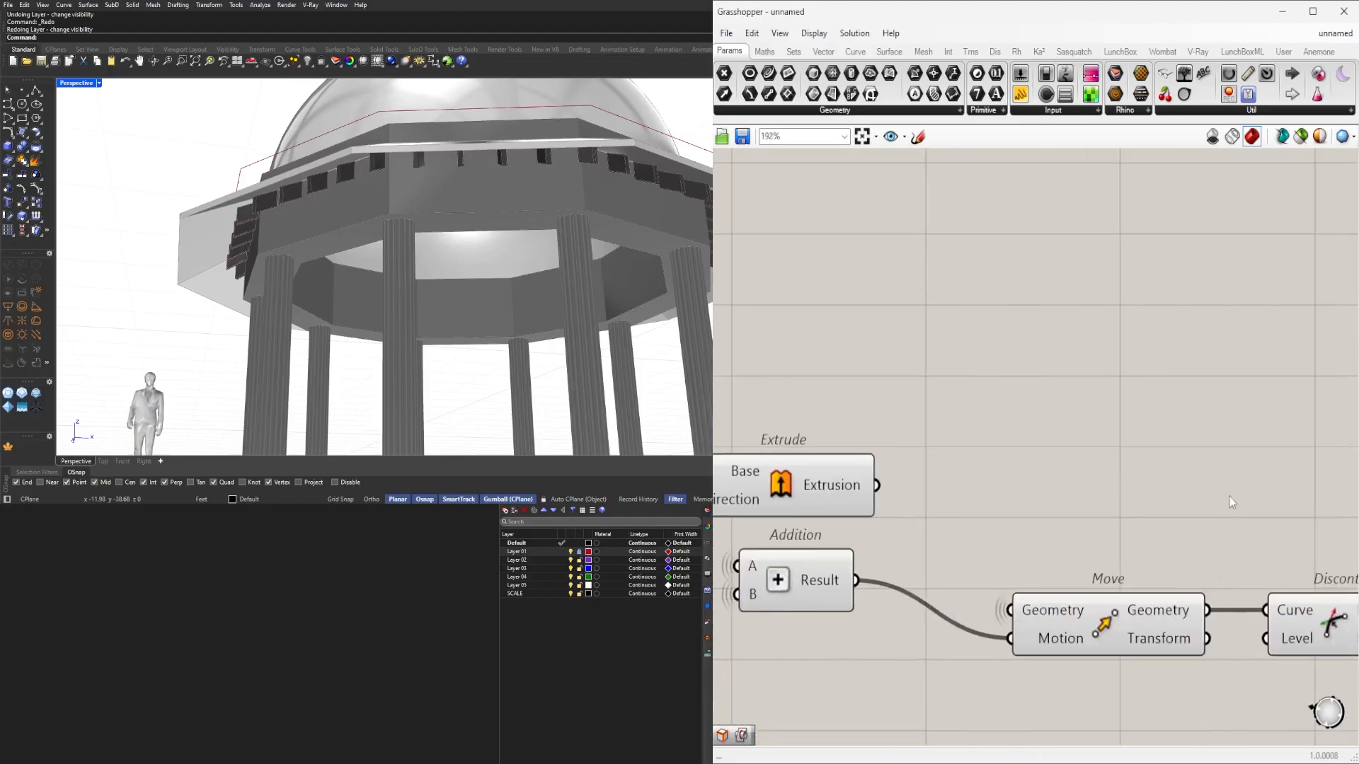
right_click_drag(990, 520, 1137, 528)
left_click_drag(982, 585, 1101, 642)
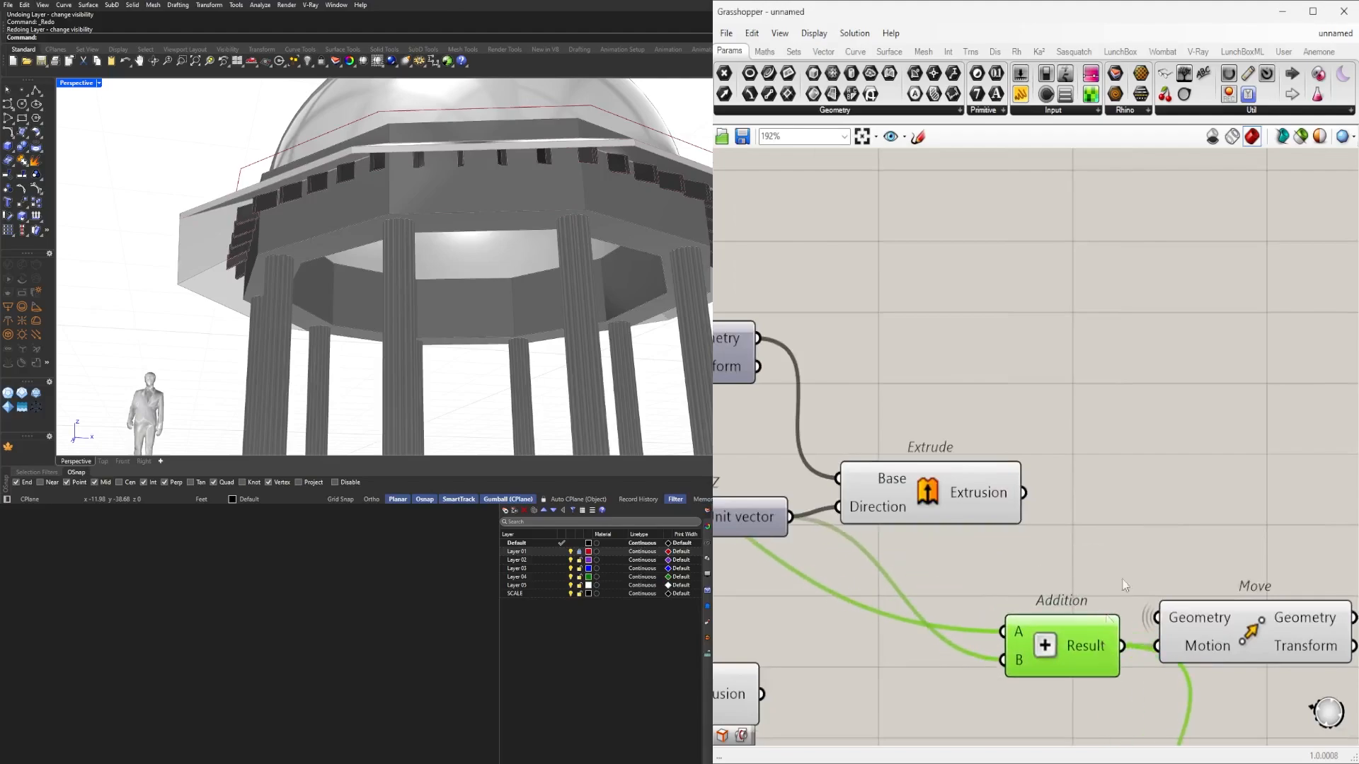
left_click(1123, 589)
Shift the Move, Boundary Surfaces and Unit Z cluster down and left.
scroll(1044, 542, "down", 4)
right_click_drag(842, 541, 1097, 545)
scroll(1097, 544, "down", 2)
scroll(1107, 542, "up", 4)
scroll(1002, 533, "down", 2)
right_click_drag(1002, 532, 1202, 549)
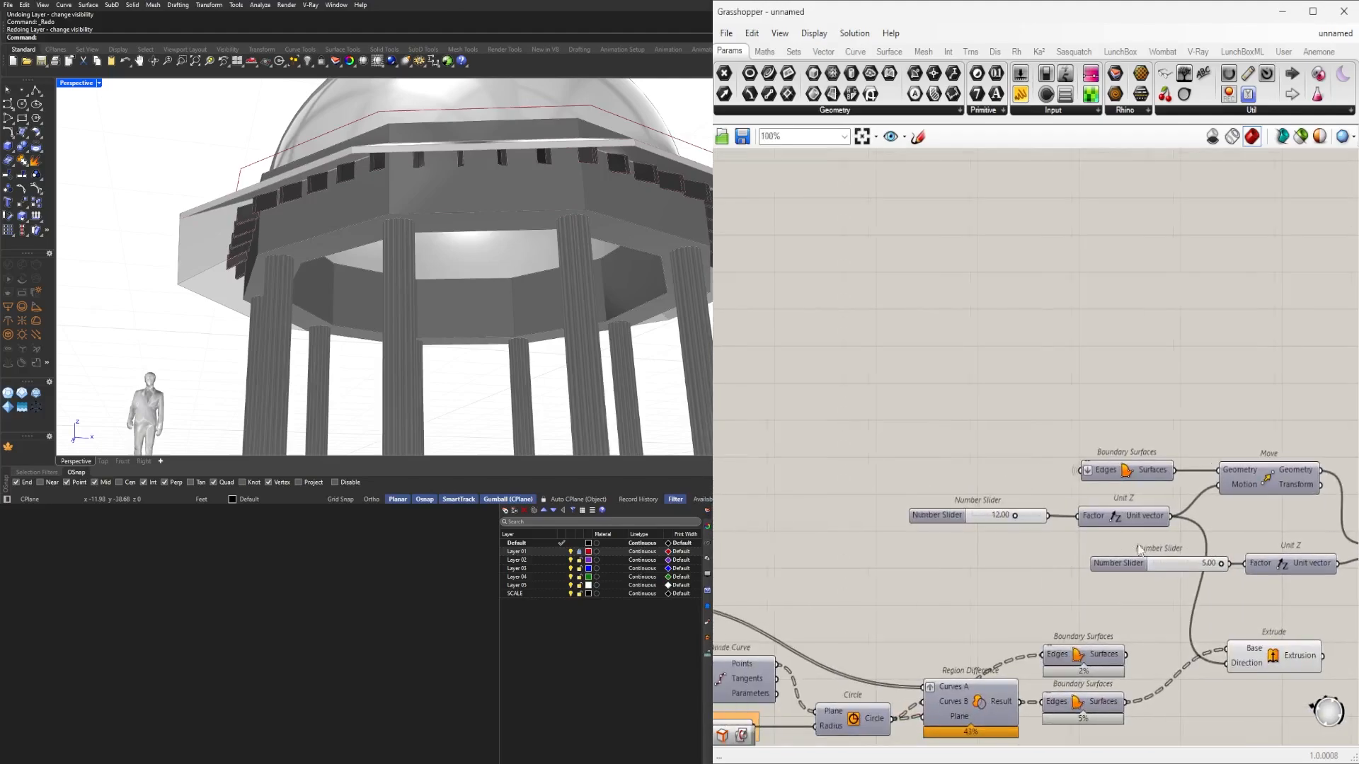
scroll(1188, 550, "down", 3)
left_click_drag(1331, 569, 987, 465)
scroll(1199, 499, "up", 2)
left_click_drag(1214, 502, 1153, 525)
left_click(1180, 440)
Place the slider and Unit Z above Move, with Extrude beside Move.
right_click_drag(1271, 505, 973, 512)
left_click_drag(1025, 637, 807, 576)
left_click_drag(965, 598, 1141, 535)
left_click(1098, 584)
left_click(1161, 500)
left_click_drag(1025, 617, 876, 497)
left_click(910, 440)
right_click_drag(1139, 506, 1271, 524)
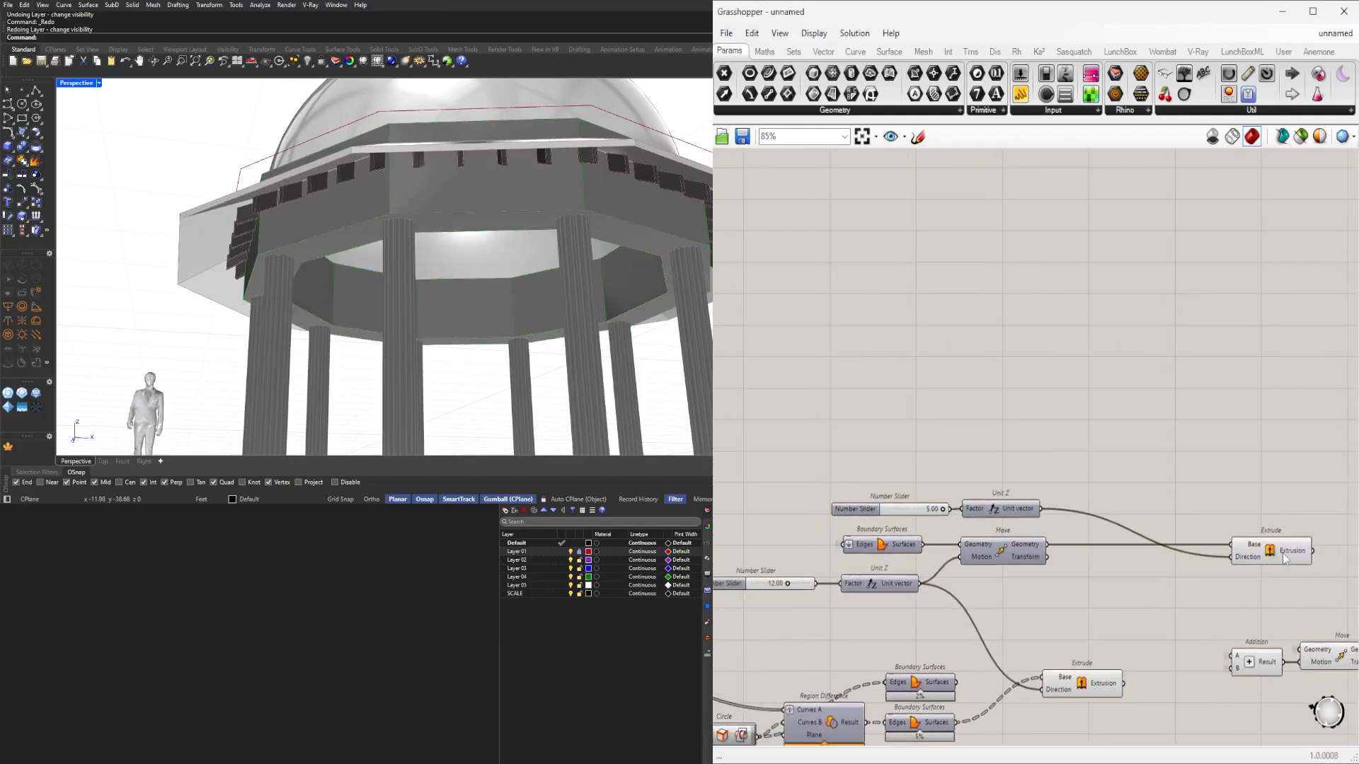
left_click_drag(1276, 549, 1154, 549)
left_click(1135, 498)
Move the seven surface-and-extrude components together down and right.
scroll(1132, 504, "down", 3)
scroll(1093, 549, "up", 2)
left_click_drag(1238, 564, 736, 451)
left_click_drag(1023, 525, 1065, 566)
left_click(1084, 486)
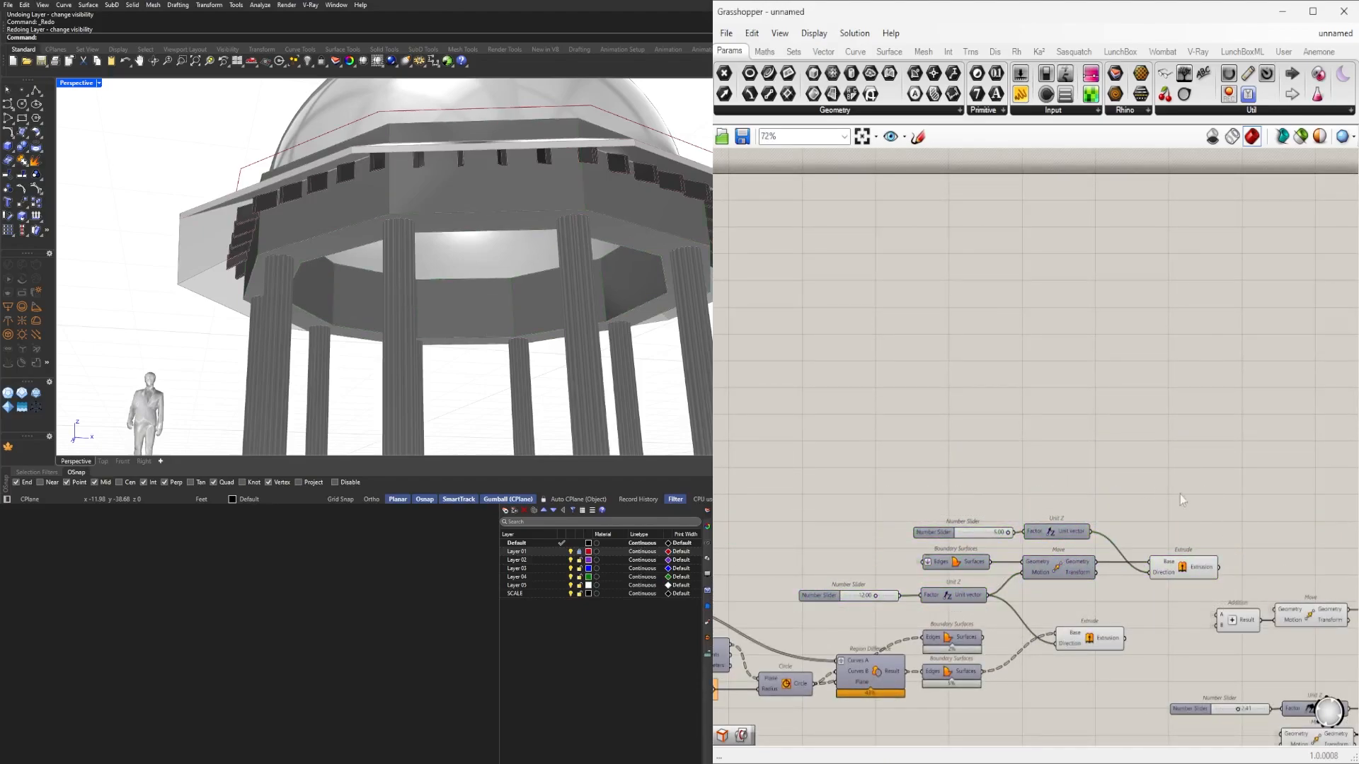
Turn off the lower Extrude's preview and toggle the upper Extrude's preview.
scroll(1182, 410, "down", 5)
right_click_drag(1153, 473, 1001, 527)
scroll(1019, 552, "up", 4)
left_click(1034, 518)
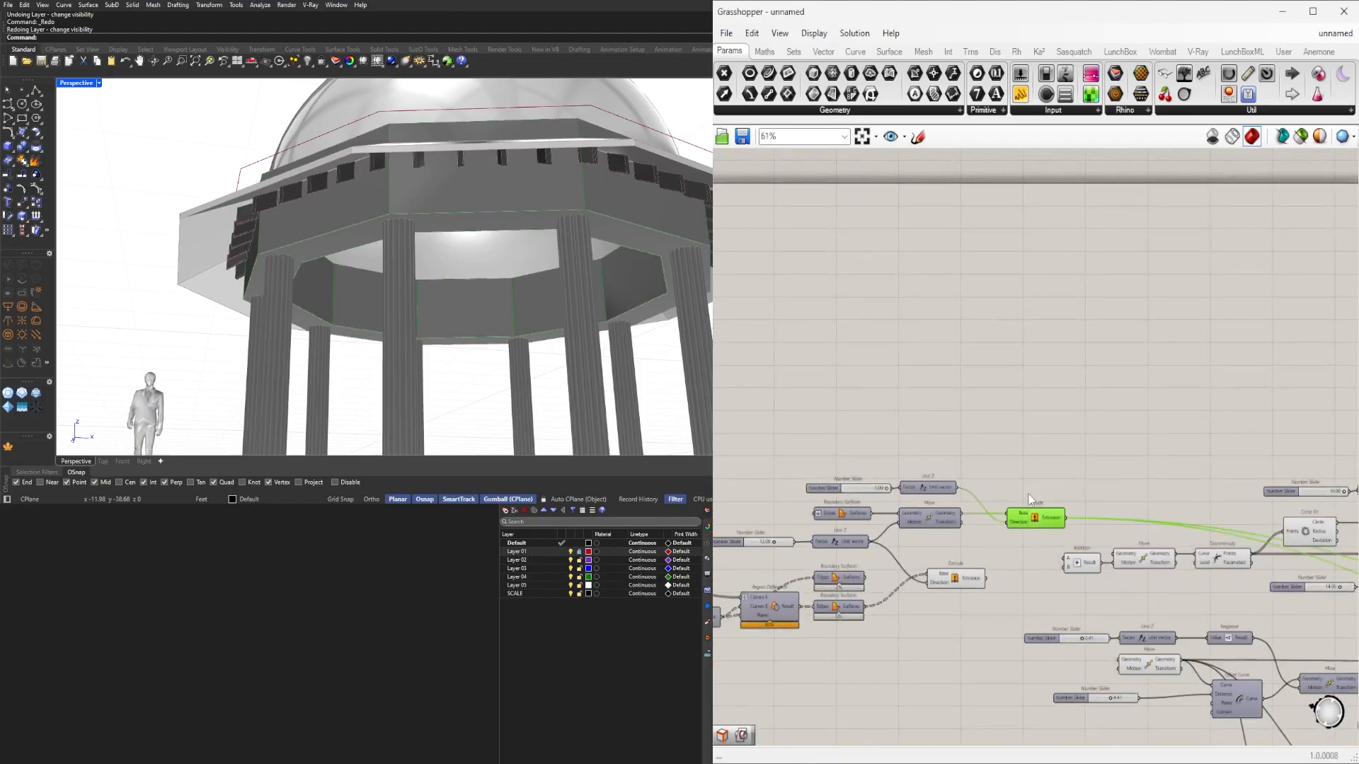
left_click(1018, 597)
left_click(961, 579)
middle_click(979, 537)
left_click(1022, 490)
left_click(1038, 517)
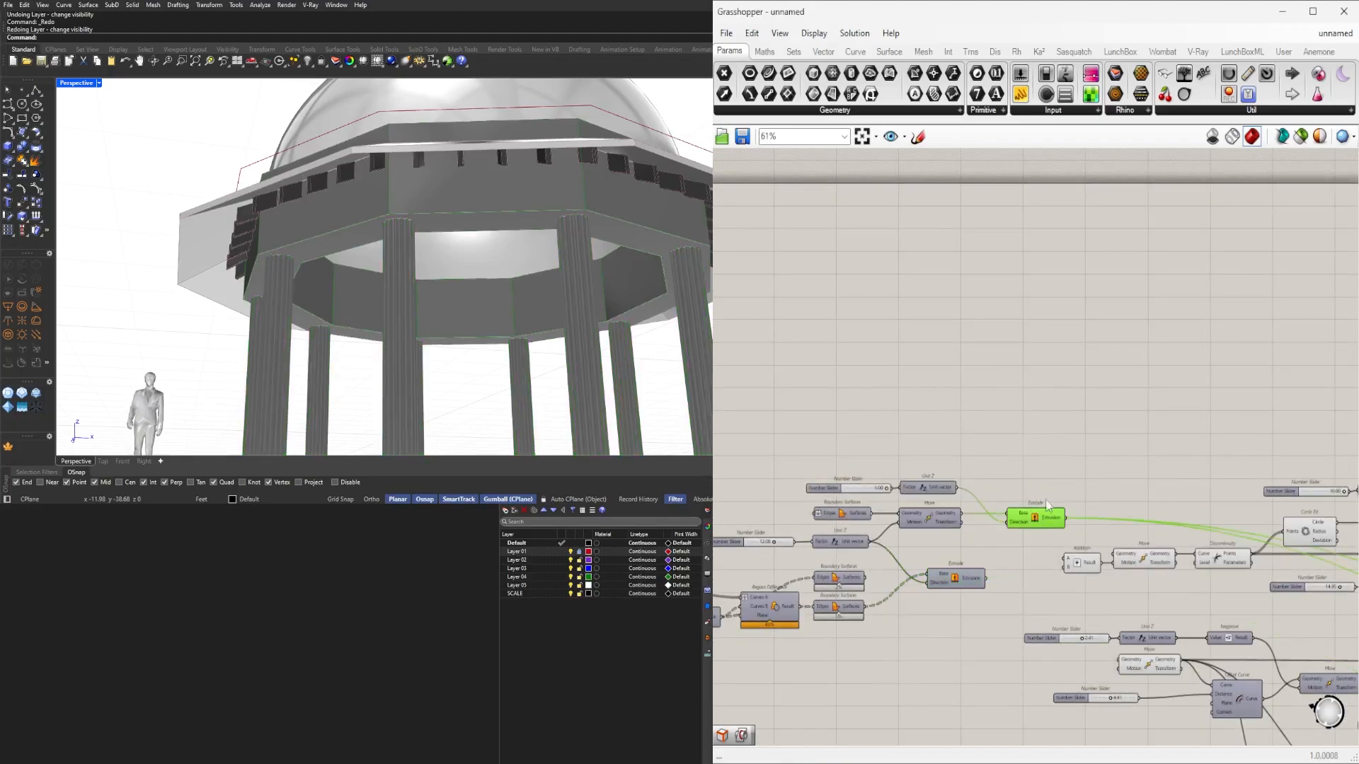
middle_click(1051, 485)
left_click(1094, 440)
scroll(889, 546, "up", 5)
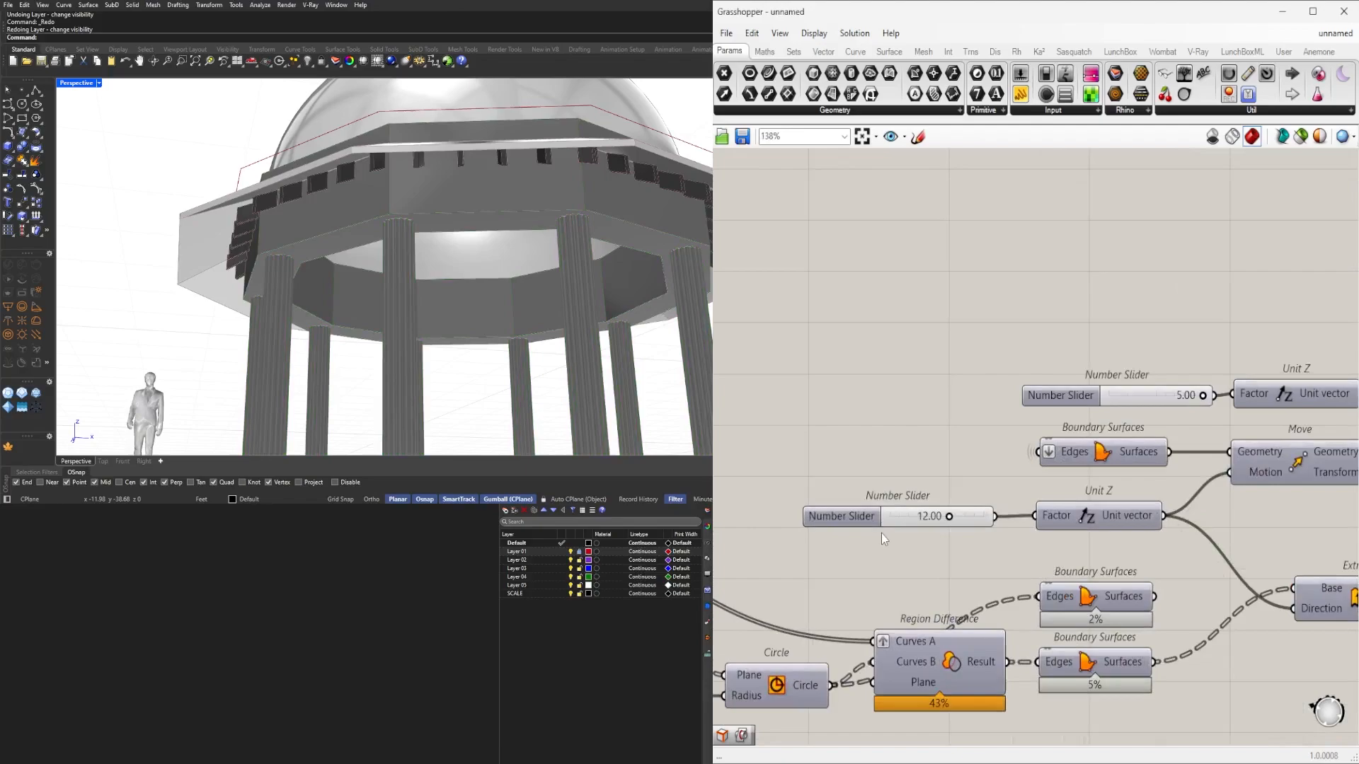
Rename the 12.00 slider to COLUMN HEIGHT.
right_click(837, 518)
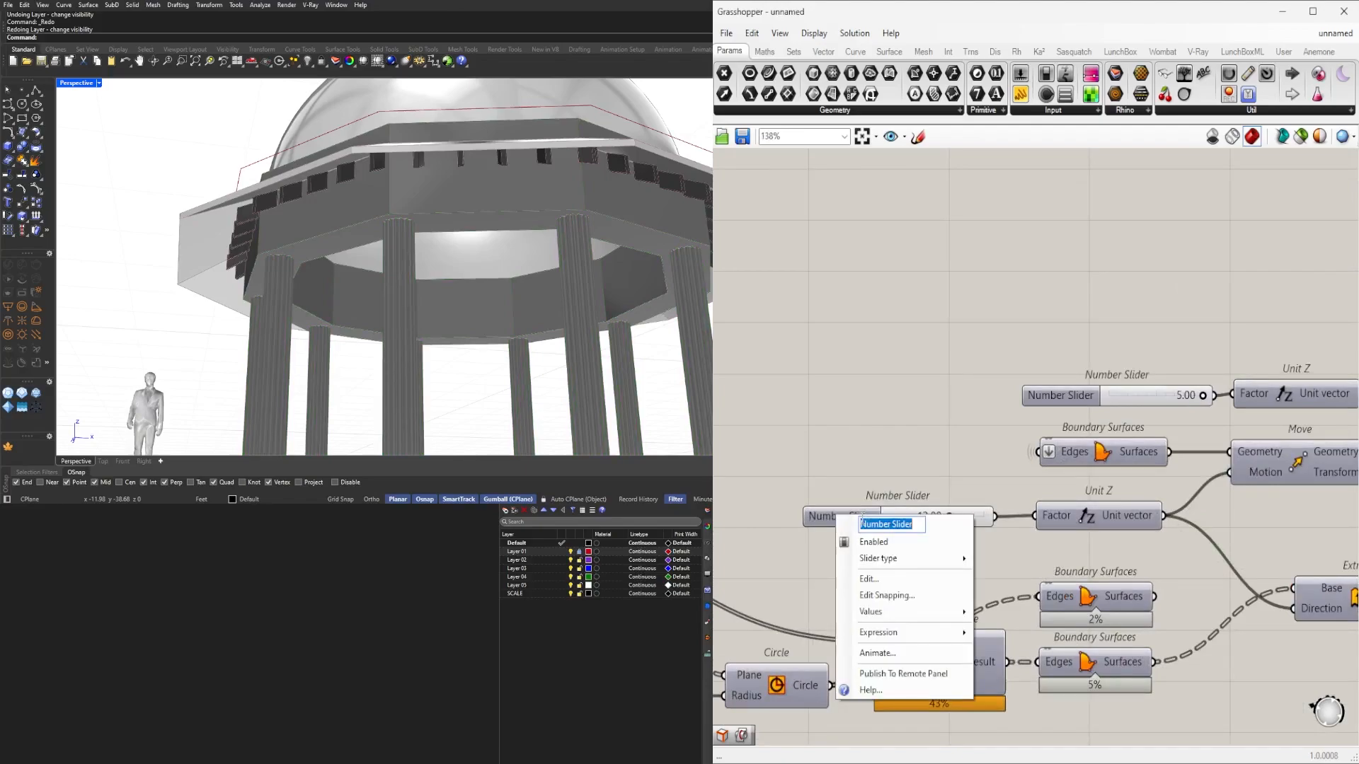
type("COLUM")
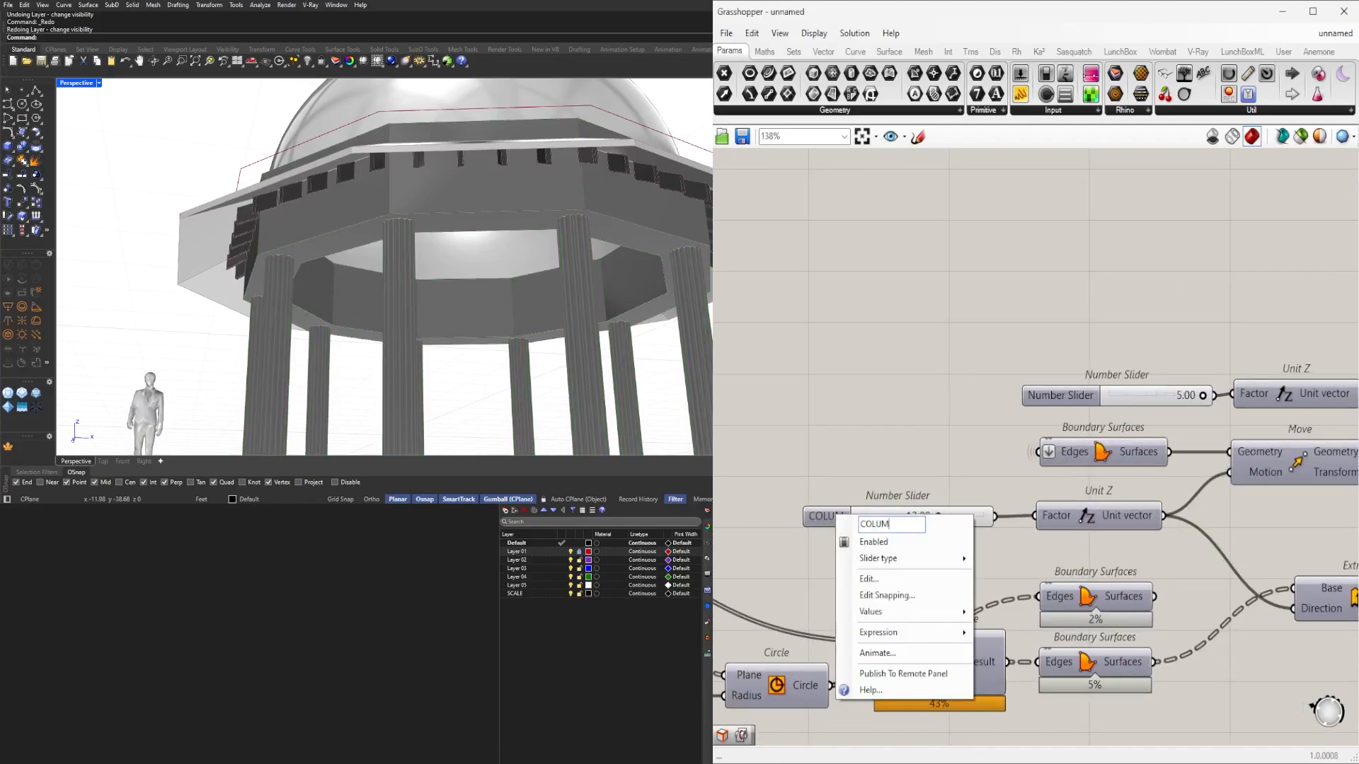
type("N HEIGHT")
key("Return")
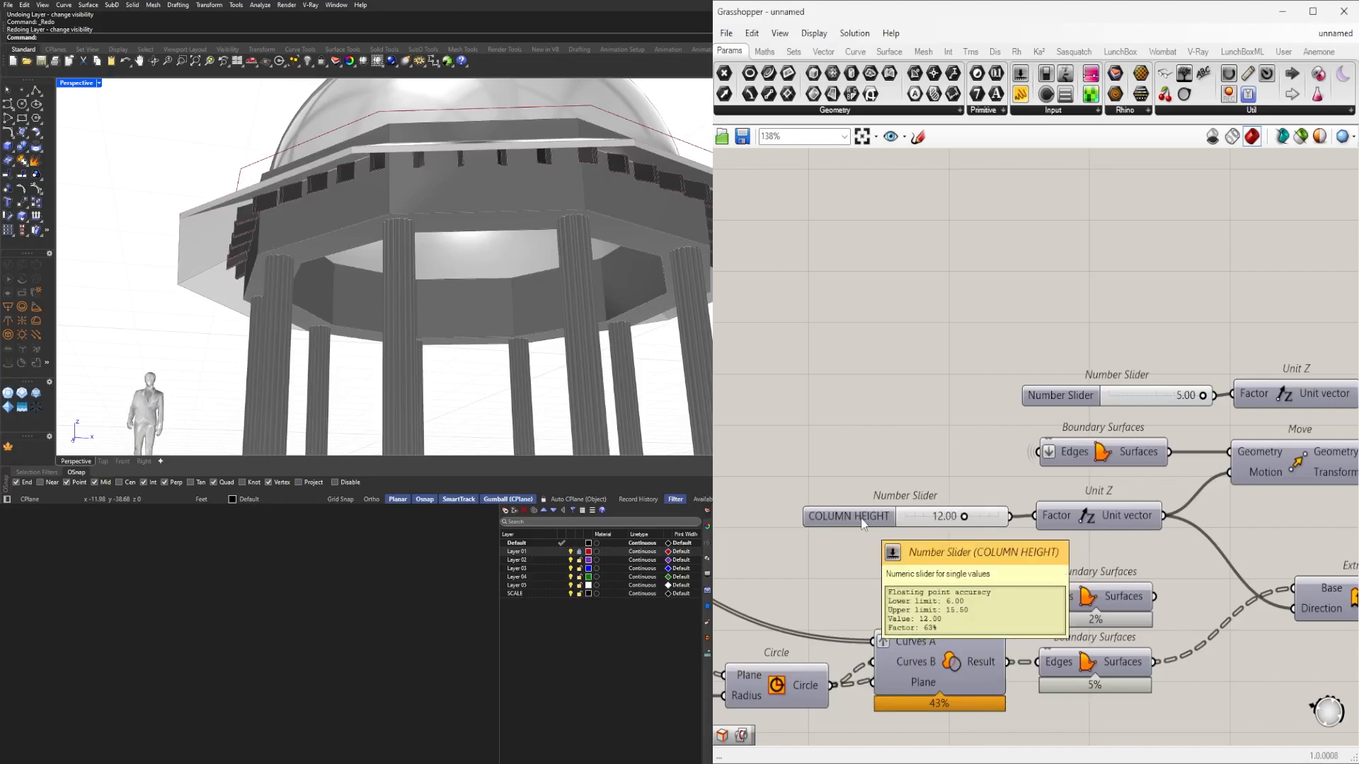
left_click(867, 518)
right_click_drag(1134, 398, 789, 428)
Show the upper Extrude's preview in Rhino.
left_click(935, 429)
left_click(1194, 481)
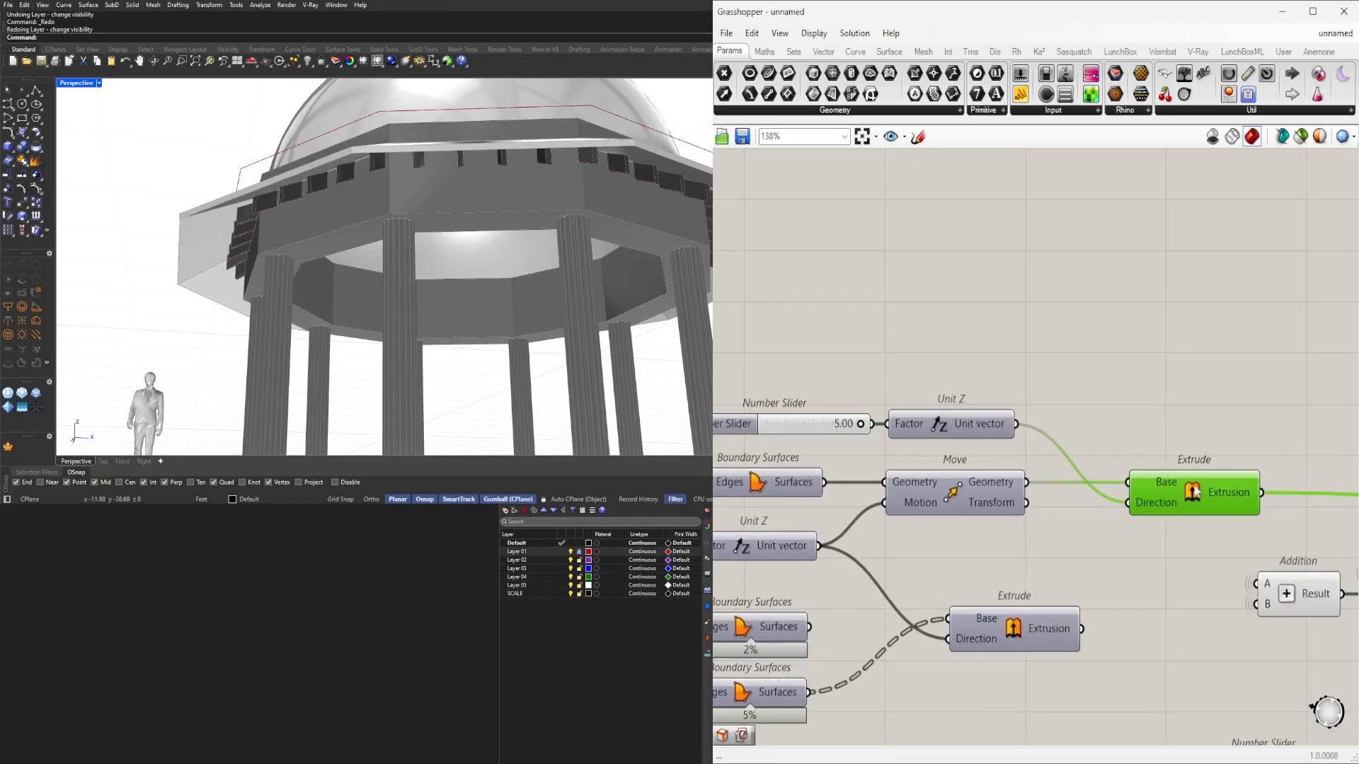
middle_click(1195, 480)
left_click(1220, 445)
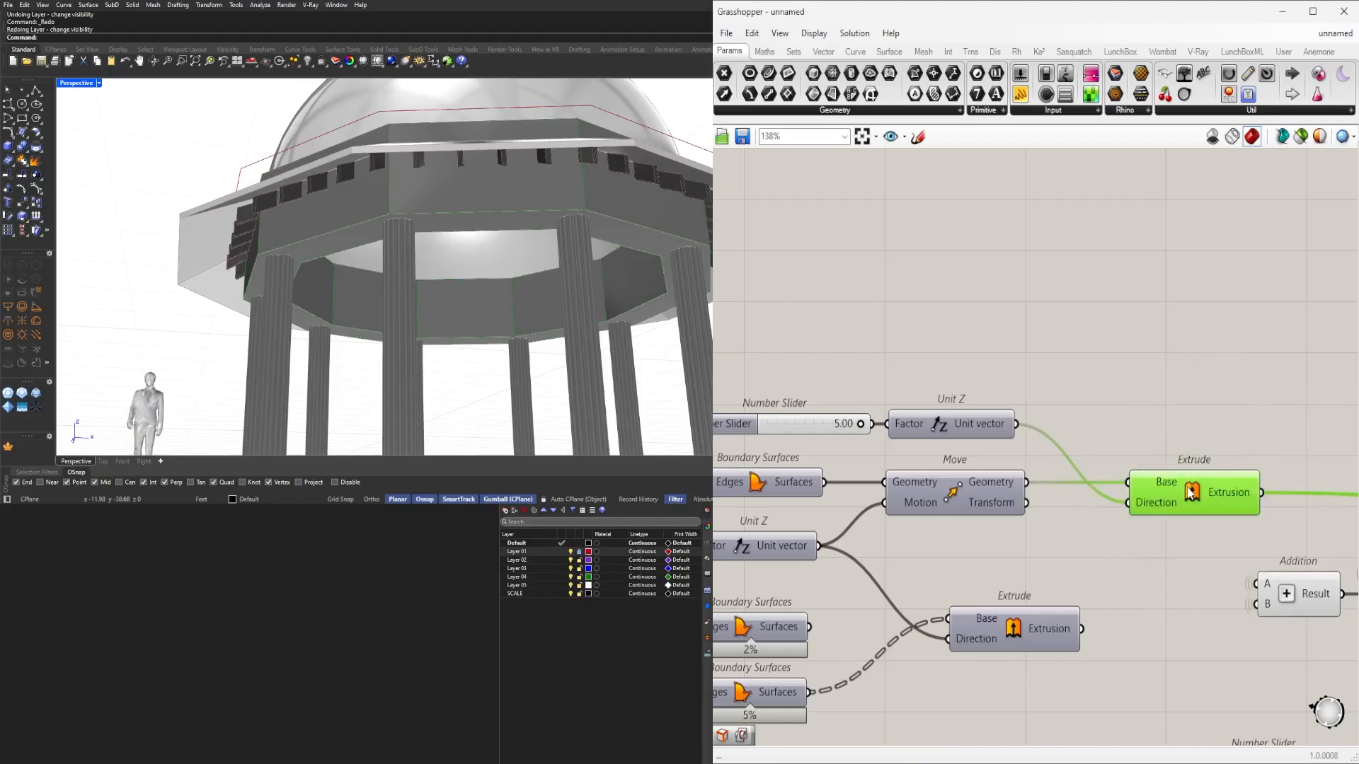
middle_click(1191, 493)
Rename the 5.00 slider BEAM HEIGHT and shift it left beside Unit Z.
right_click_drag(753, 430, 925, 468)
right_click(923, 465)
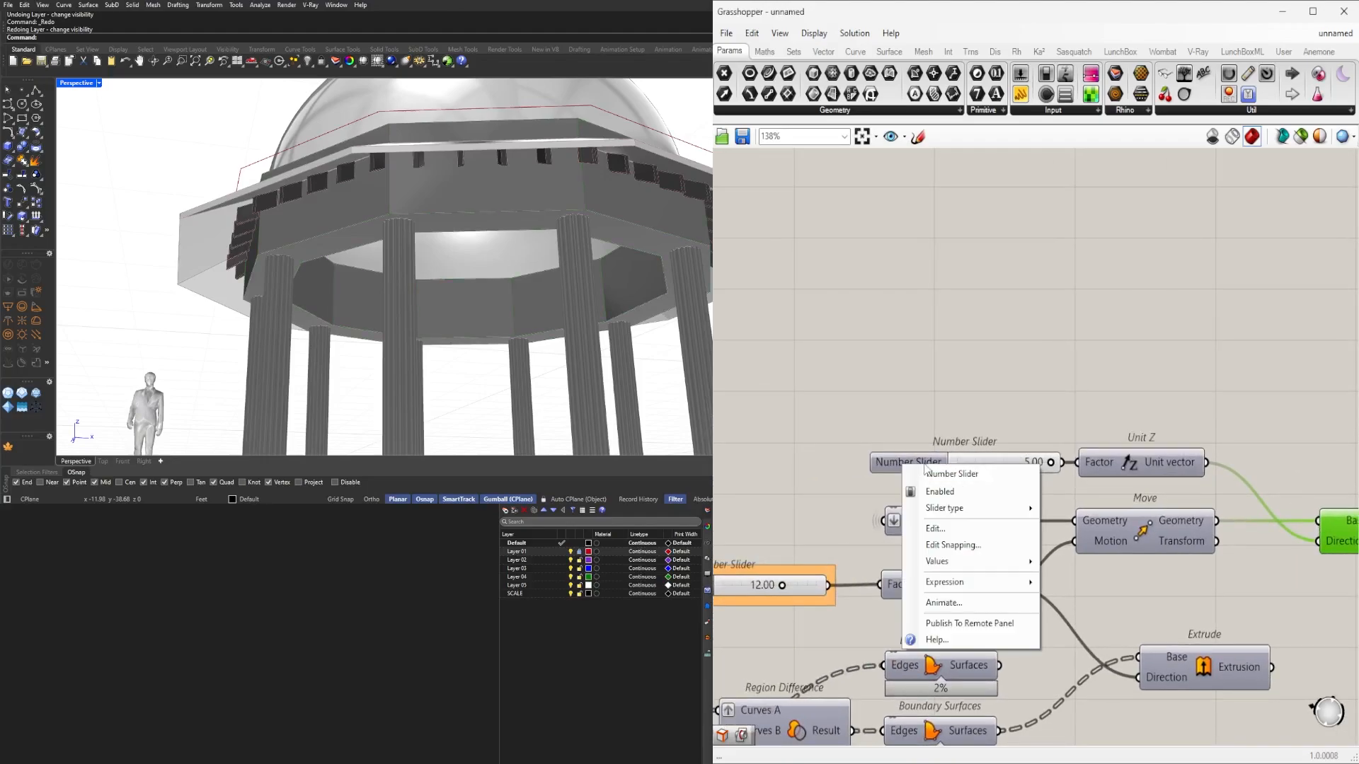
double_click(945, 475)
type("B")
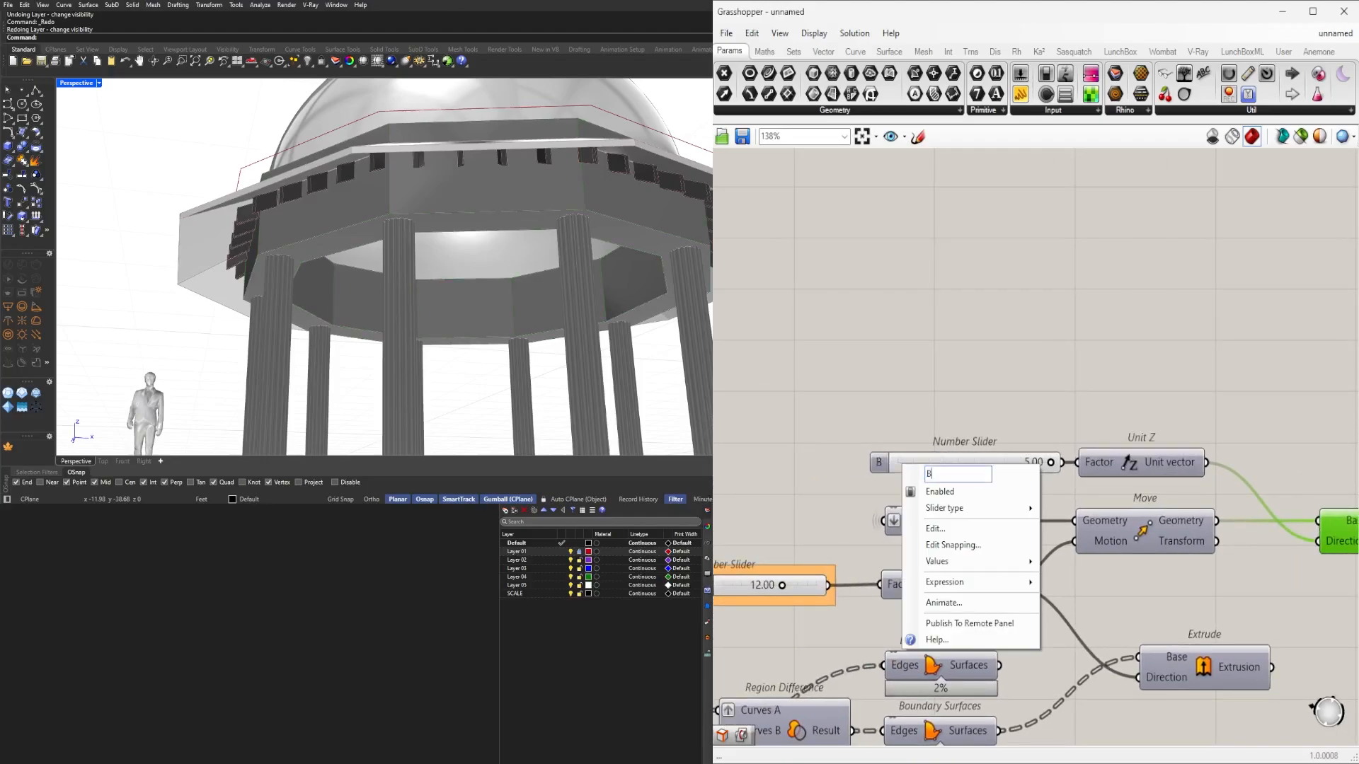
type("EAM HEIGHT")
key("Return")
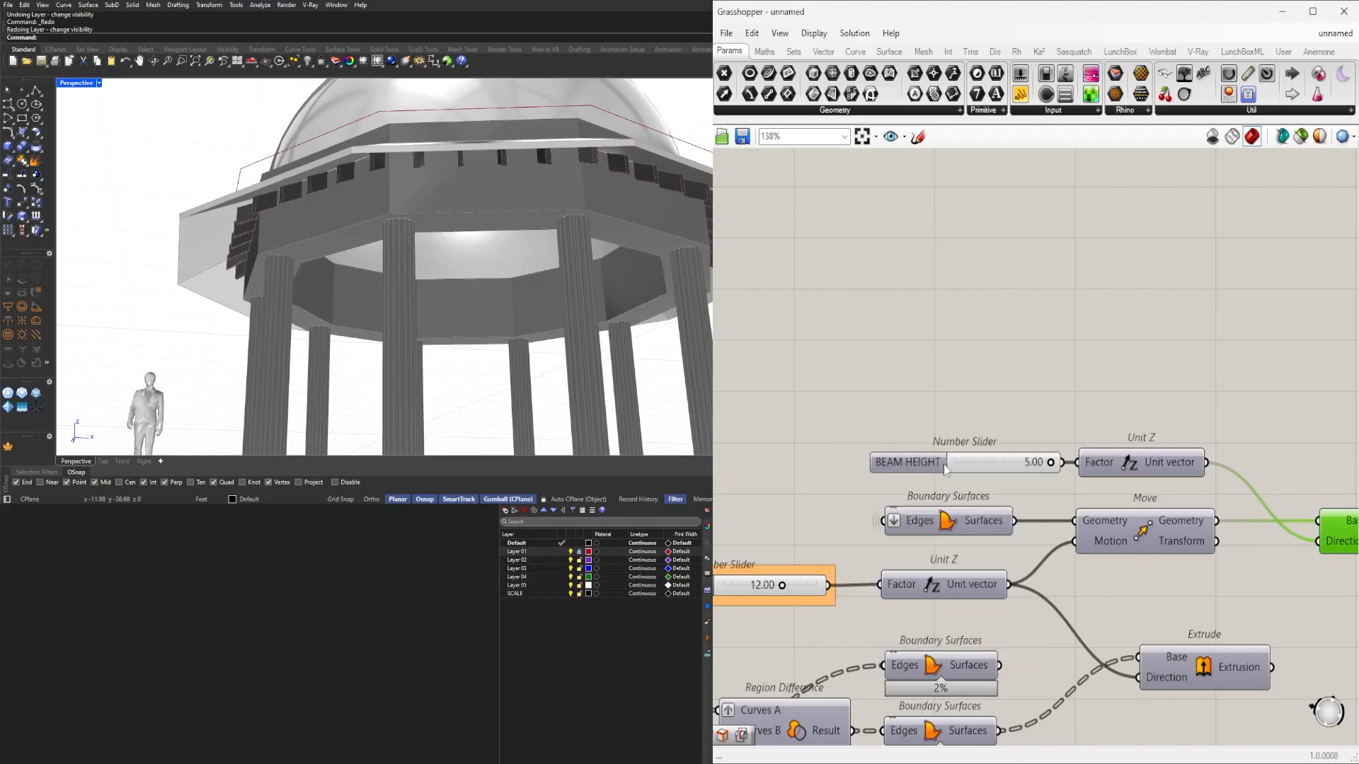
left_click_drag(926, 463, 907, 464)
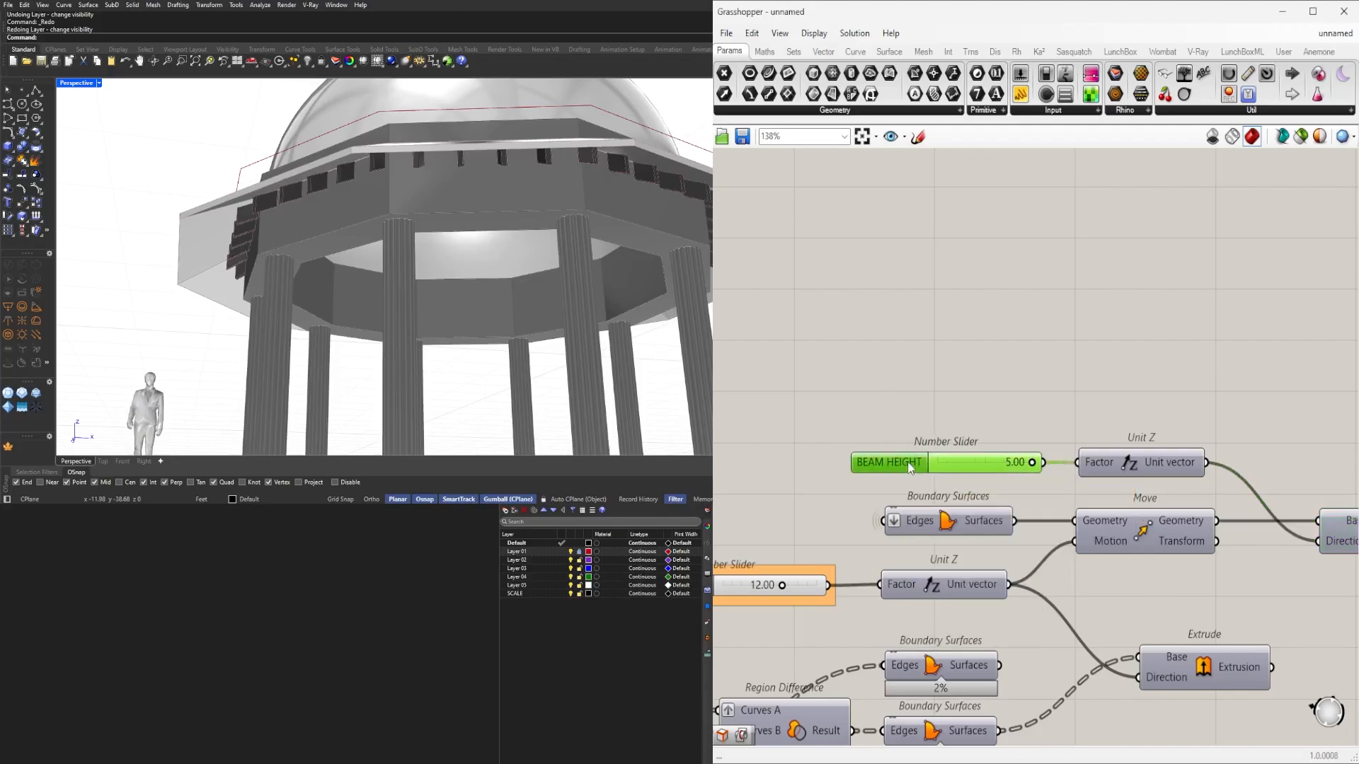
left_click(933, 414)
Find the 10.00 slider feeding the dome's Move and Unit Z, and name it DOME HEIGHT.
scroll(934, 424, "down", 6)
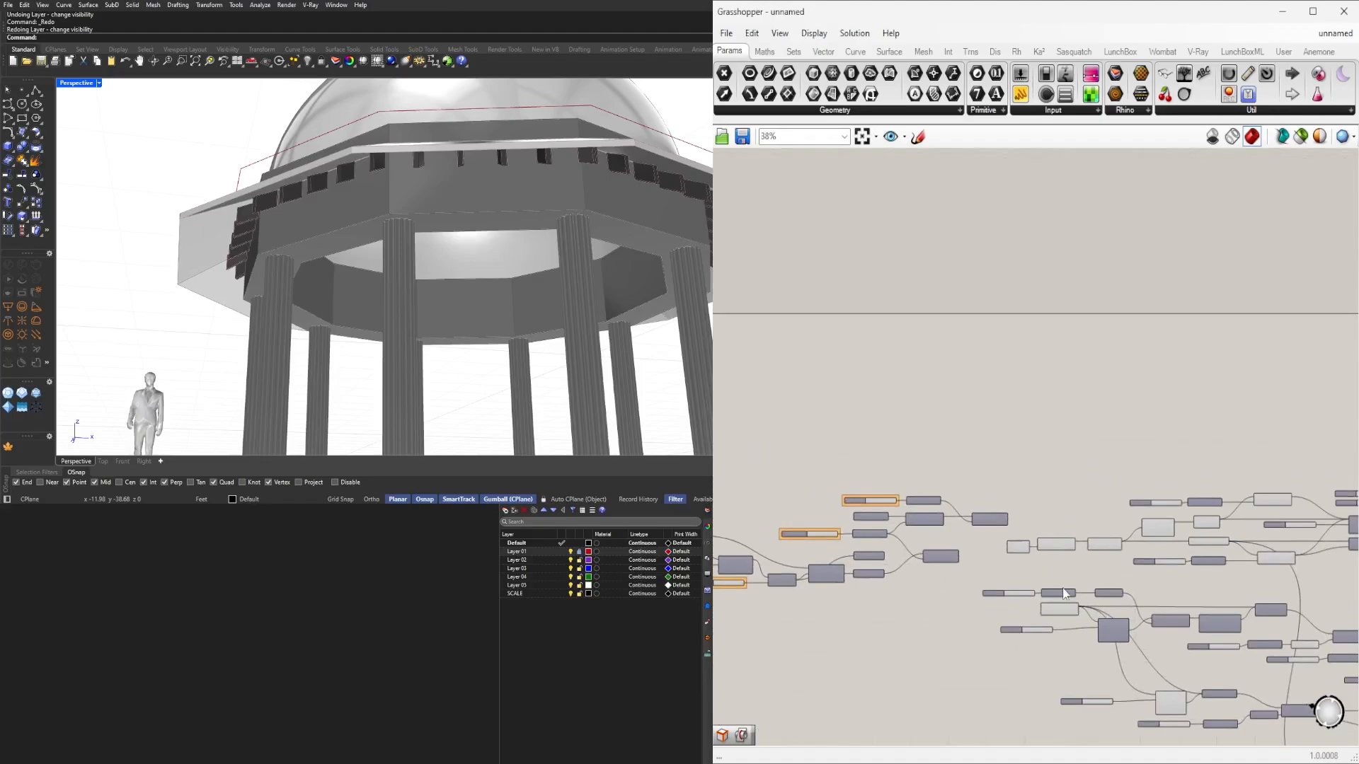
scroll(1069, 572, "up", 4)
scroll(1133, 570, "down", 3)
right_click_drag(1211, 570, 926, 574)
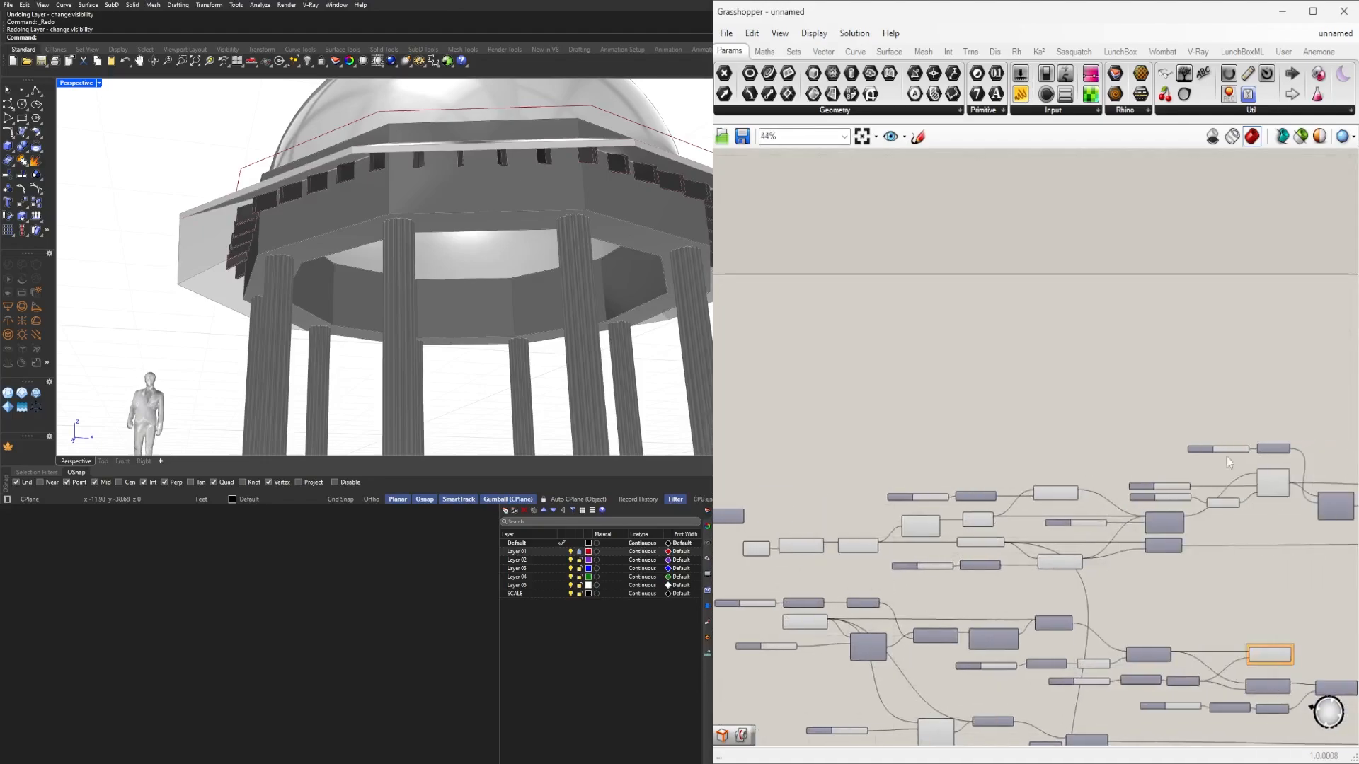
scroll(1132, 496, "up", 3)
left_click(1213, 503)
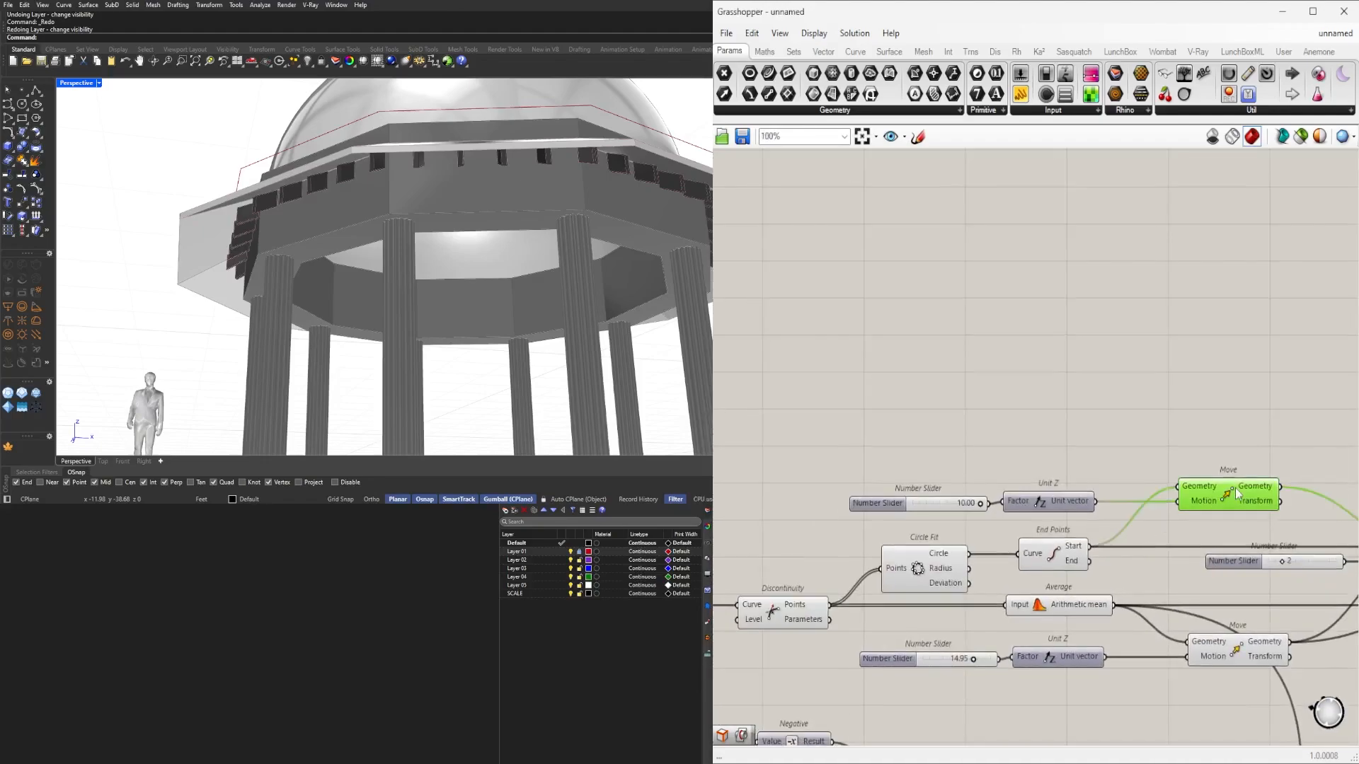
right_click_drag(1281, 504, 1033, 504)
right_click_drag(889, 527, 1039, 507)
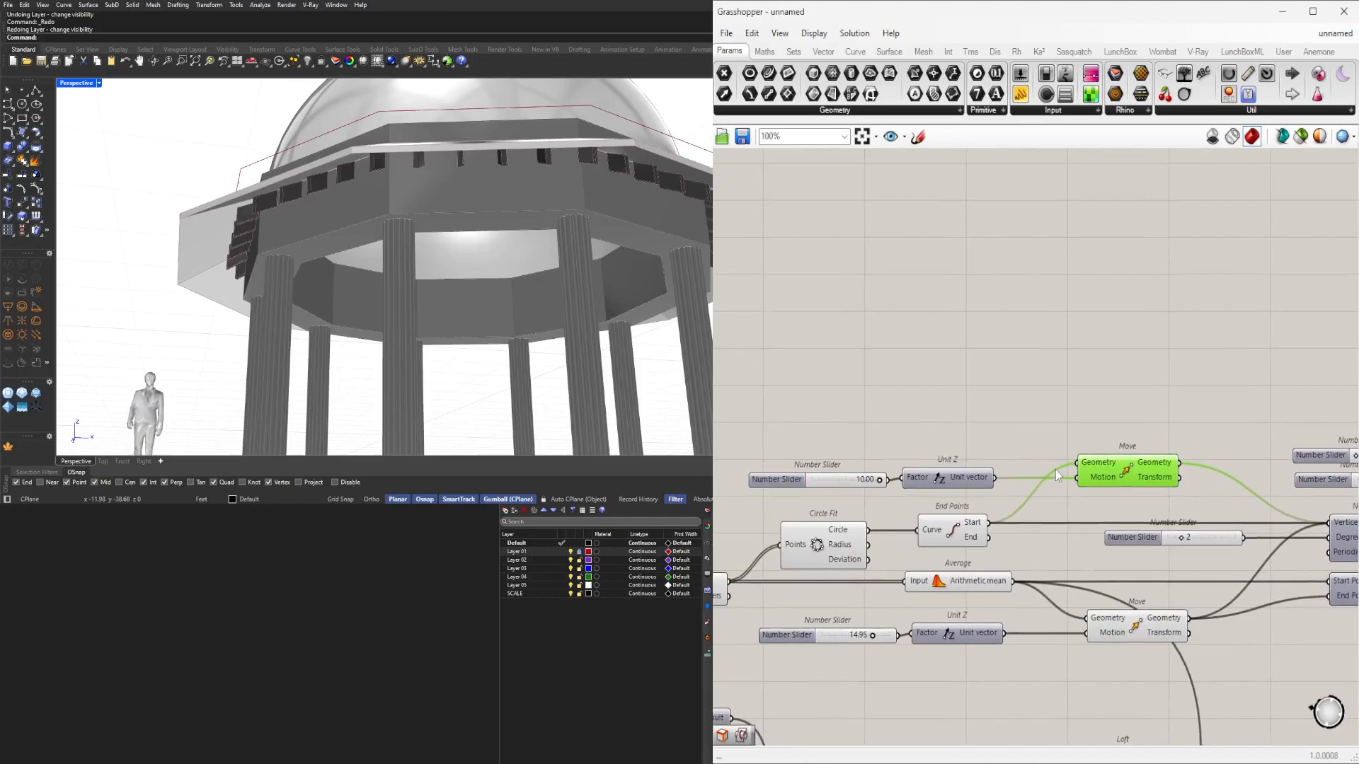
scroll(1102, 470, "down", 2)
scroll(1316, 482, "up", 2)
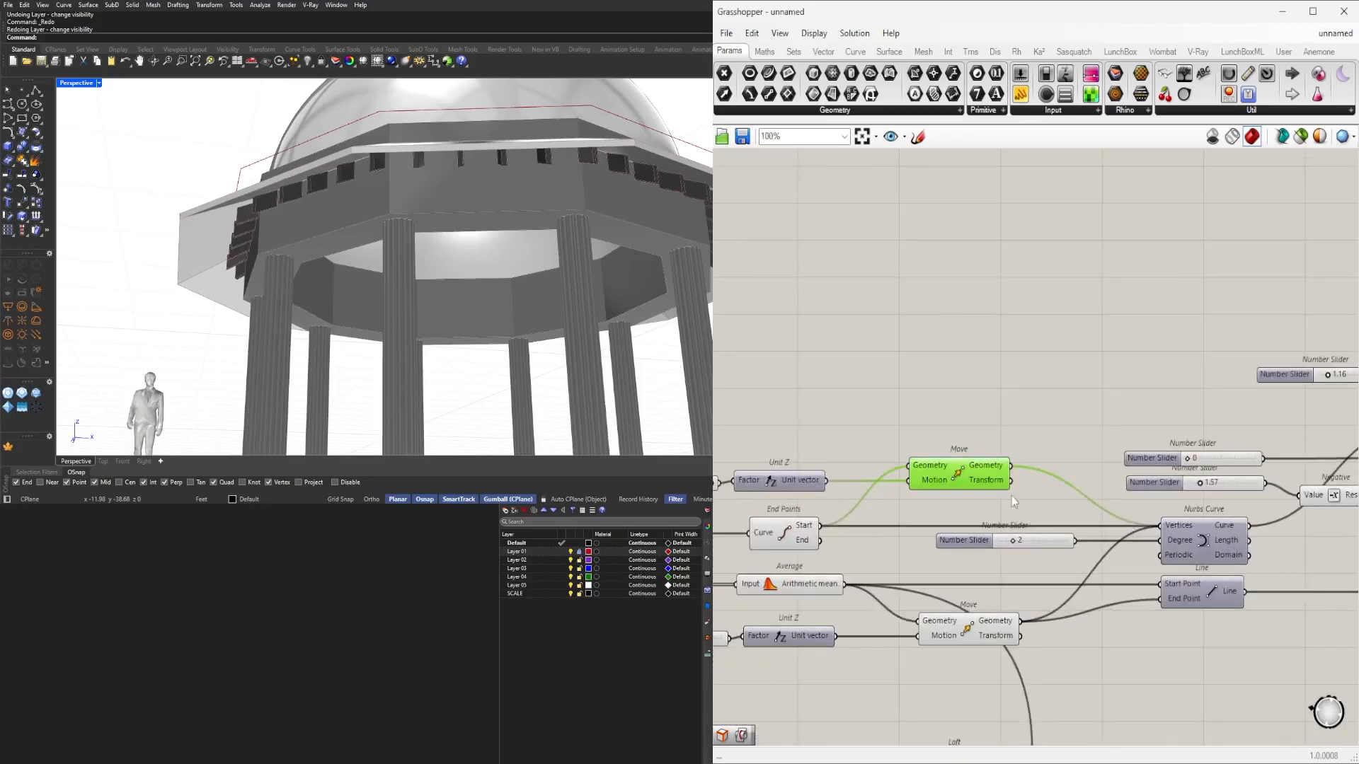
right_click_drag(1000, 489, 1166, 499)
scroll(842, 473, "up", 2)
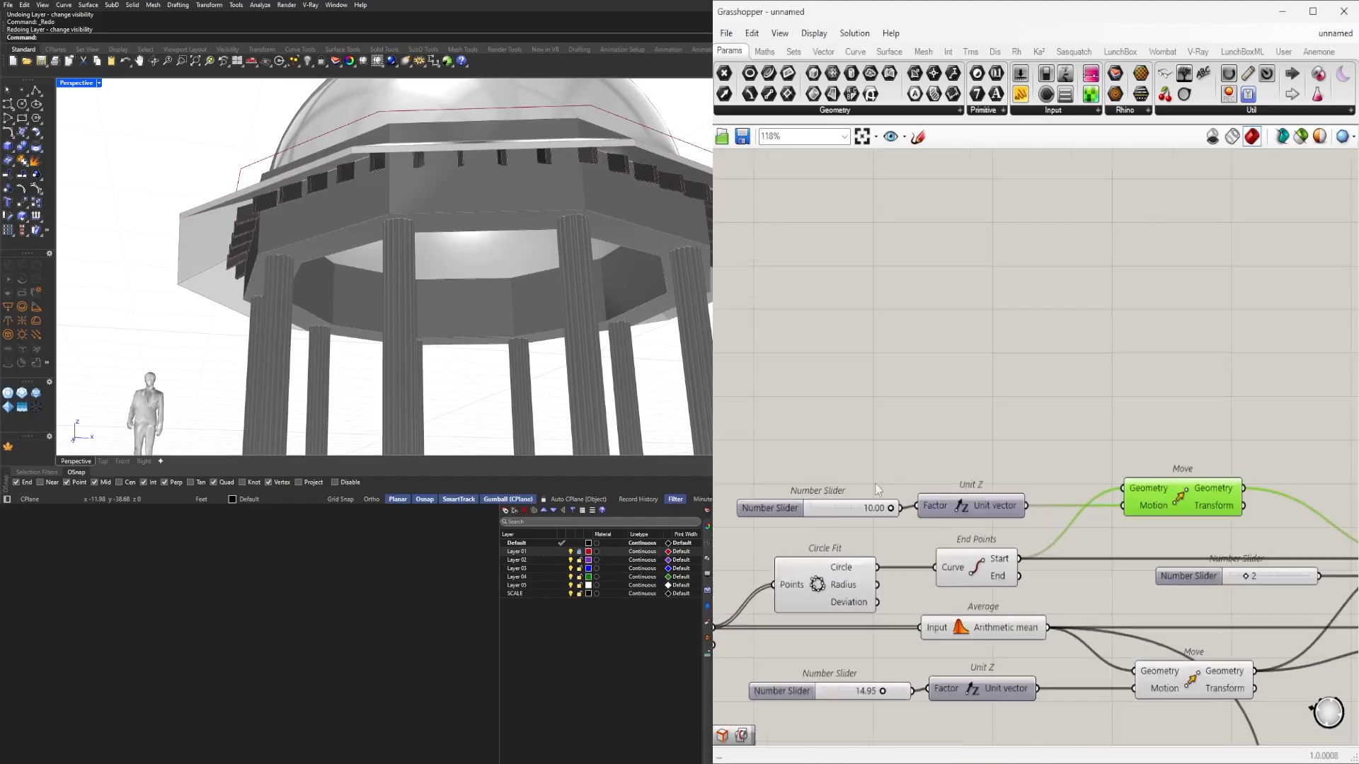
left_click(771, 510)
right_click(770, 508)
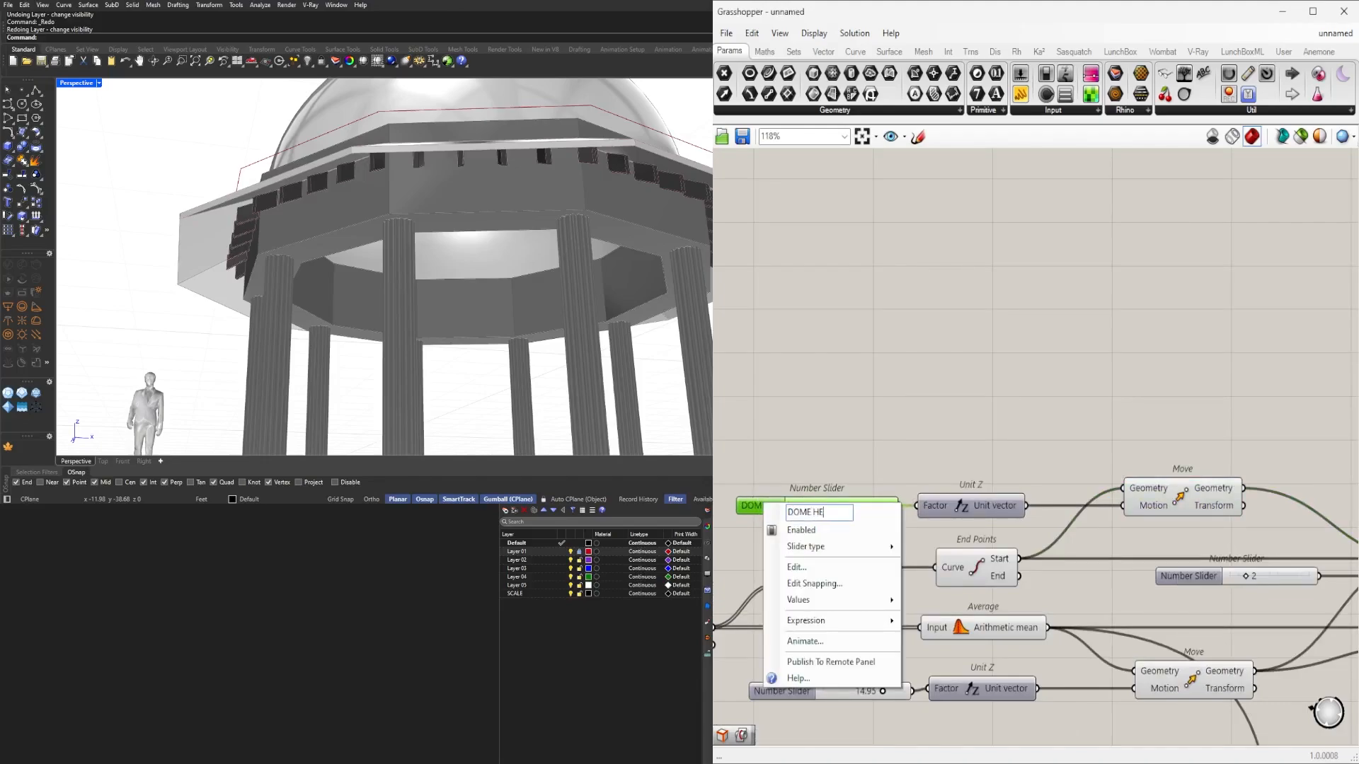
type("DOME HEIGHT")
key("Return")
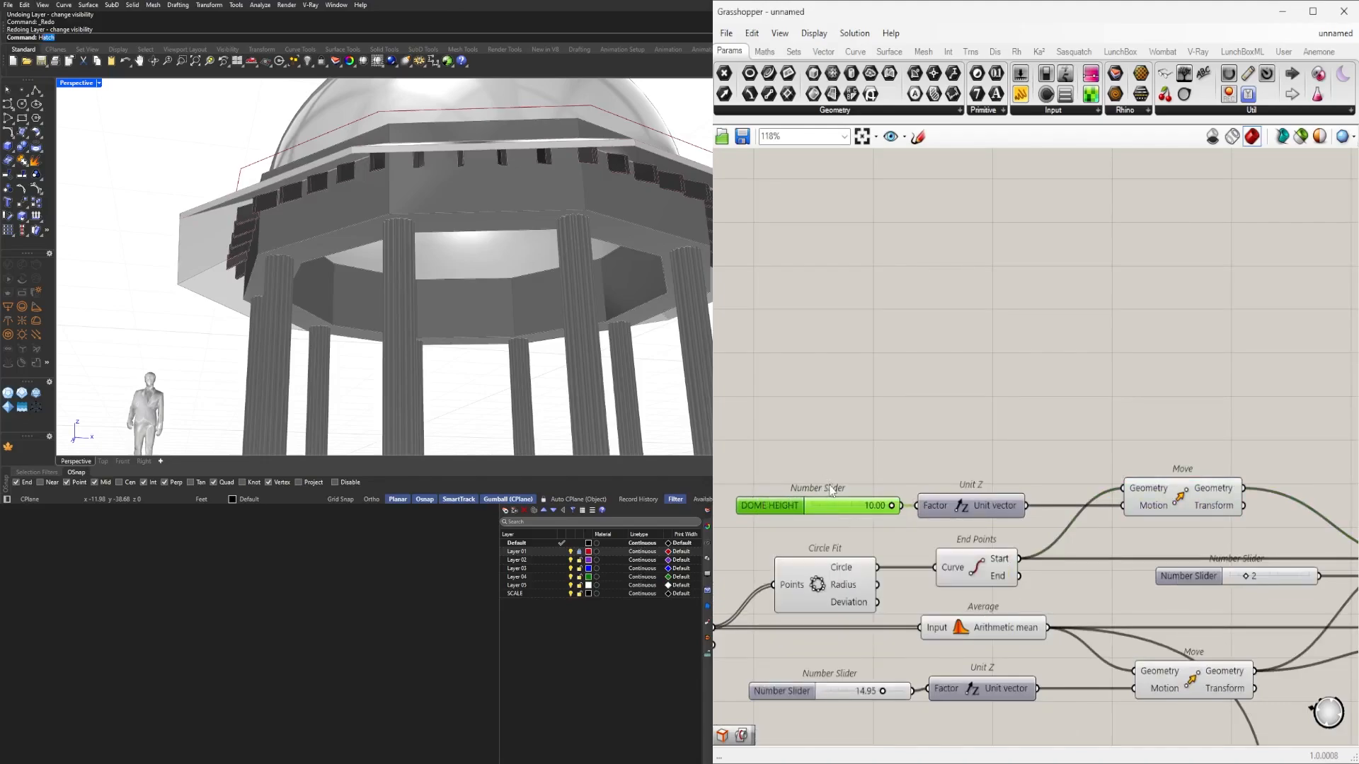
Turn off the previews of the Circle Fit, End Points and Average dome helper components.
scroll(1217, 493, "down", 3)
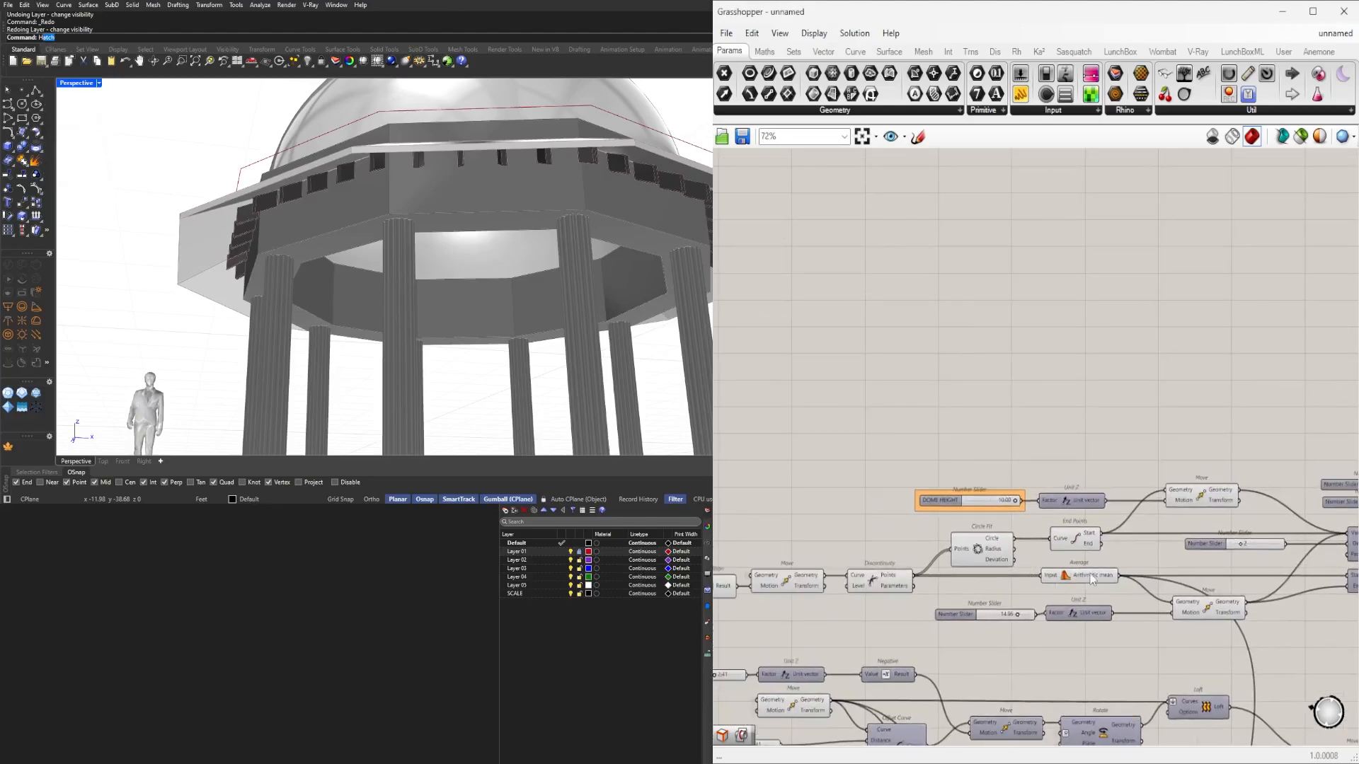
right_click_drag(1092, 580, 1319, 520)
left_click(1023, 446)
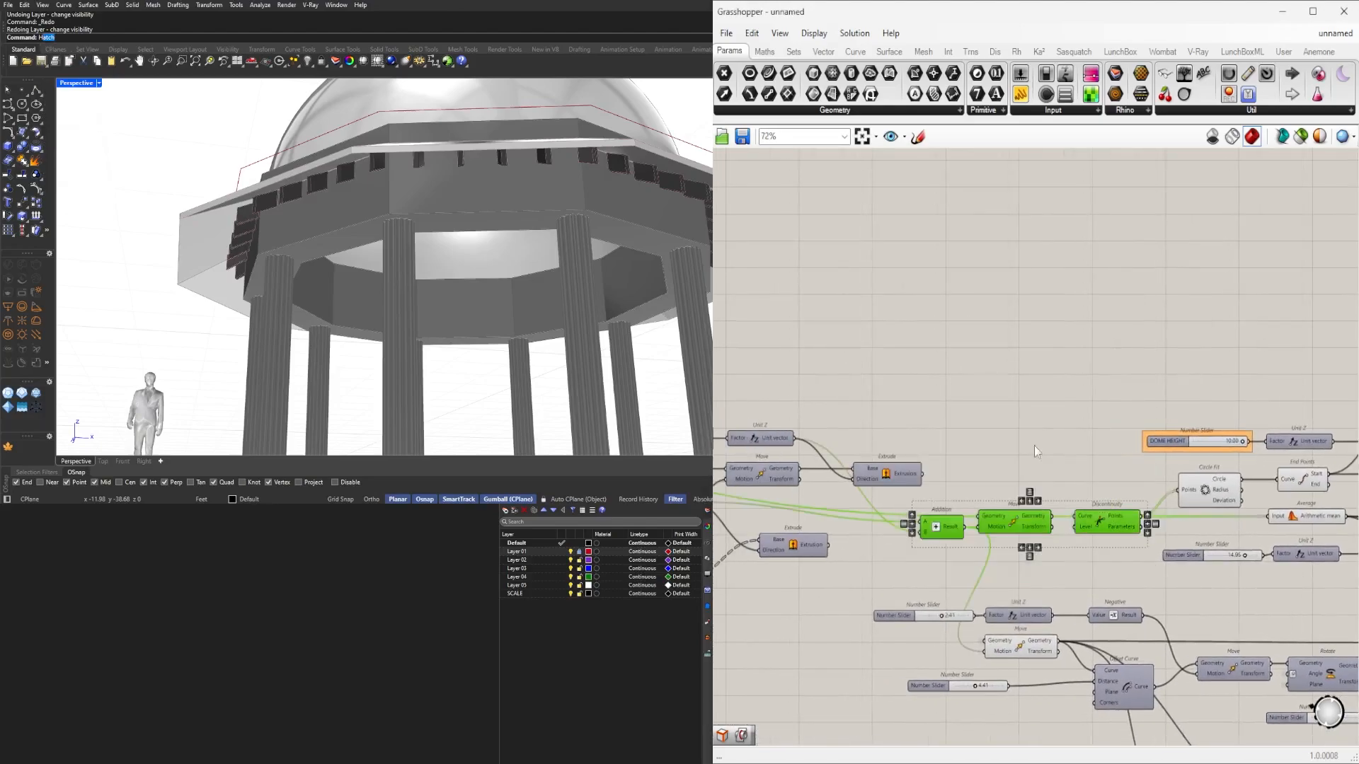
right_click_drag(1306, 496, 1102, 492)
scroll(1102, 490, "up", 3)
left_click_drag(1212, 507, 932, 450)
left_click_drag(1230, 564, 956, 454)
middle_click(976, 455)
left_click(1008, 416)
Hide the previews of both the upper and lower Move components.
right_click_drag(1323, 387, 934, 416)
scroll(941, 414, "down", 2)
left_click_drag(974, 382, 927, 460)
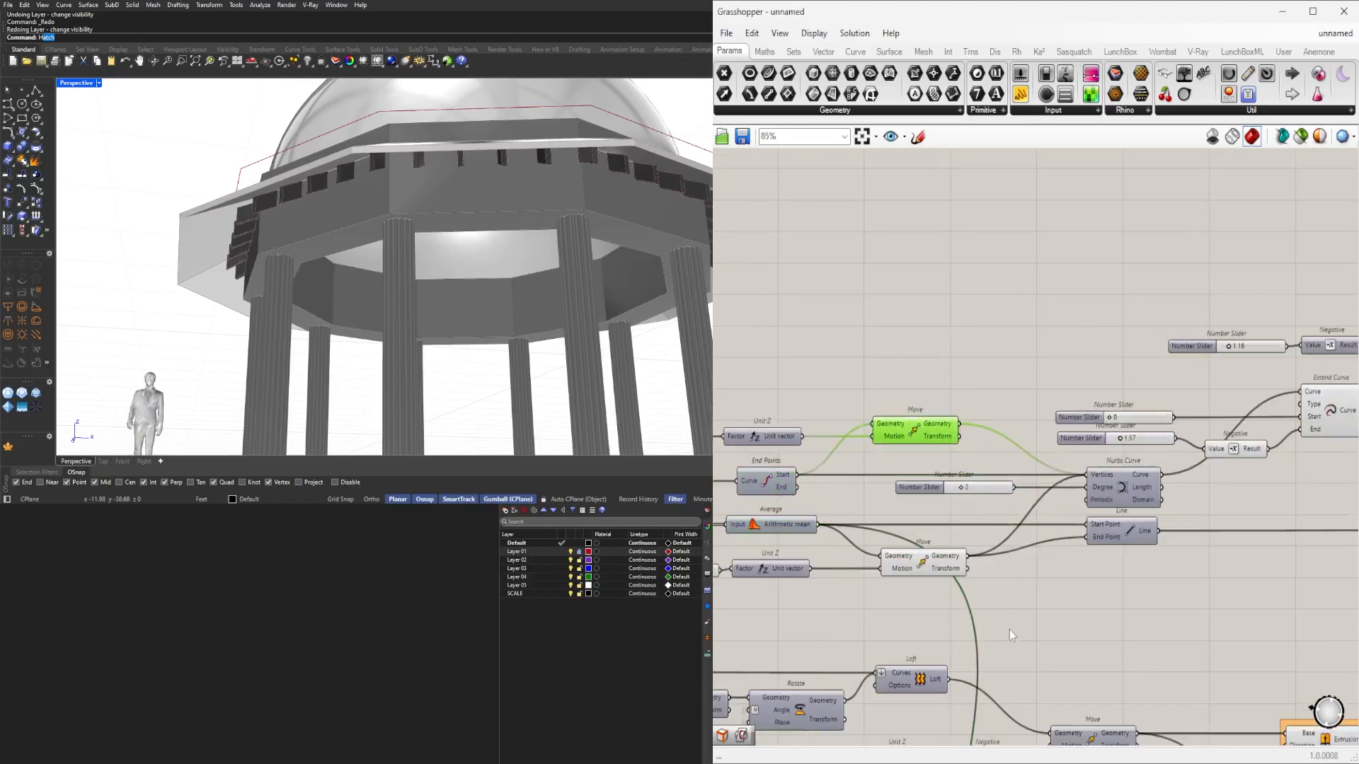
left_click_drag(1009, 629, 942, 543, "shift")
middle_click(942, 543)
left_click(984, 494)
scroll(962, 566, "down", 4)
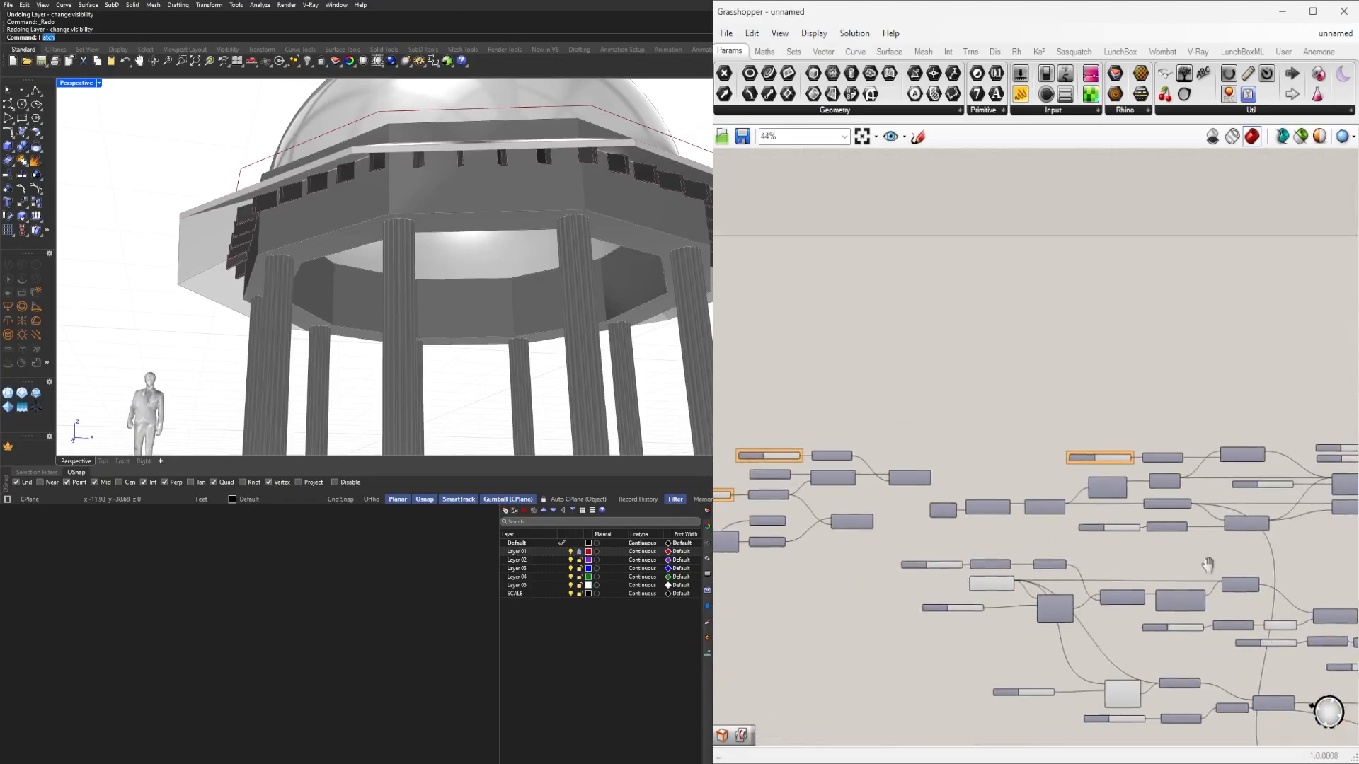
scroll(962, 566, "up", 6)
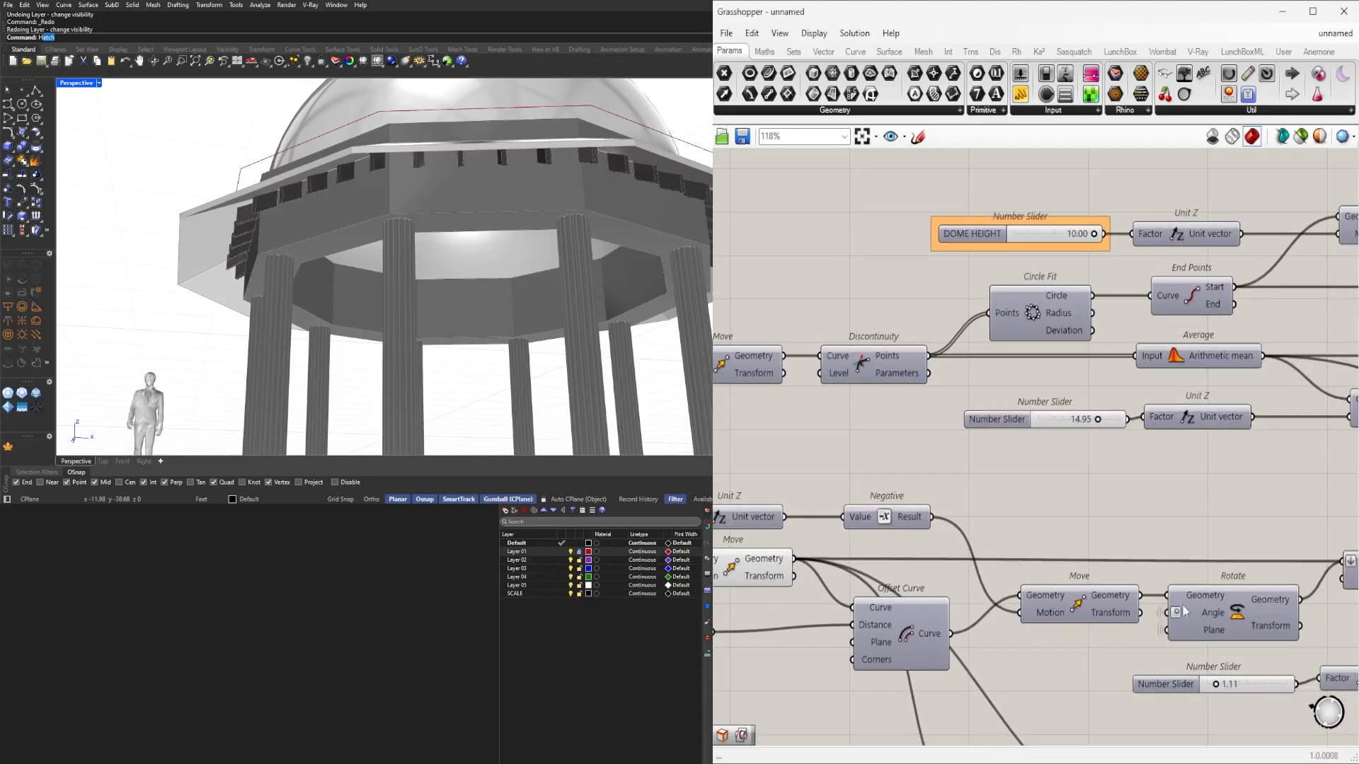
Briefly show the preview of the Move after Offset Curve, then hide it again.
right_click_drag(917, 591, 877, 583)
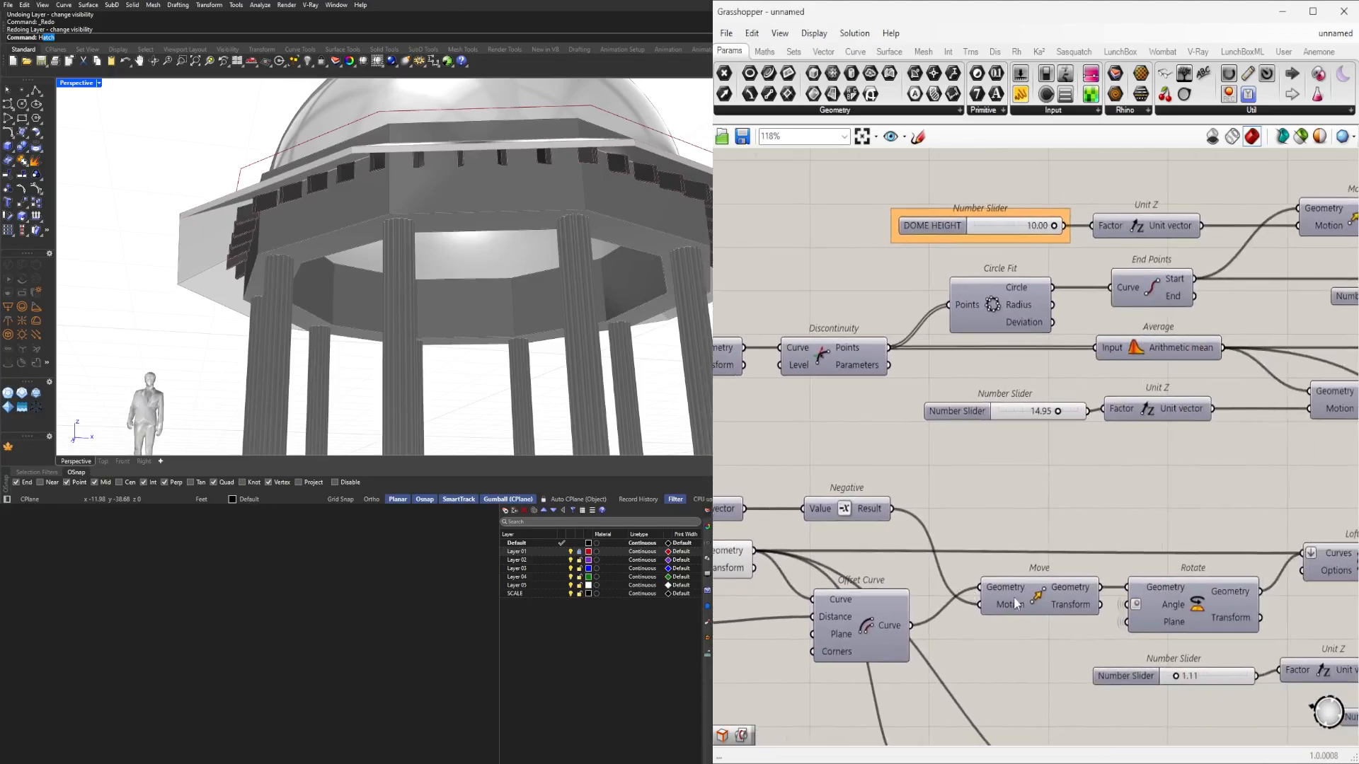
left_click(1046, 598)
middle_click(1046, 598)
left_click(1006, 586)
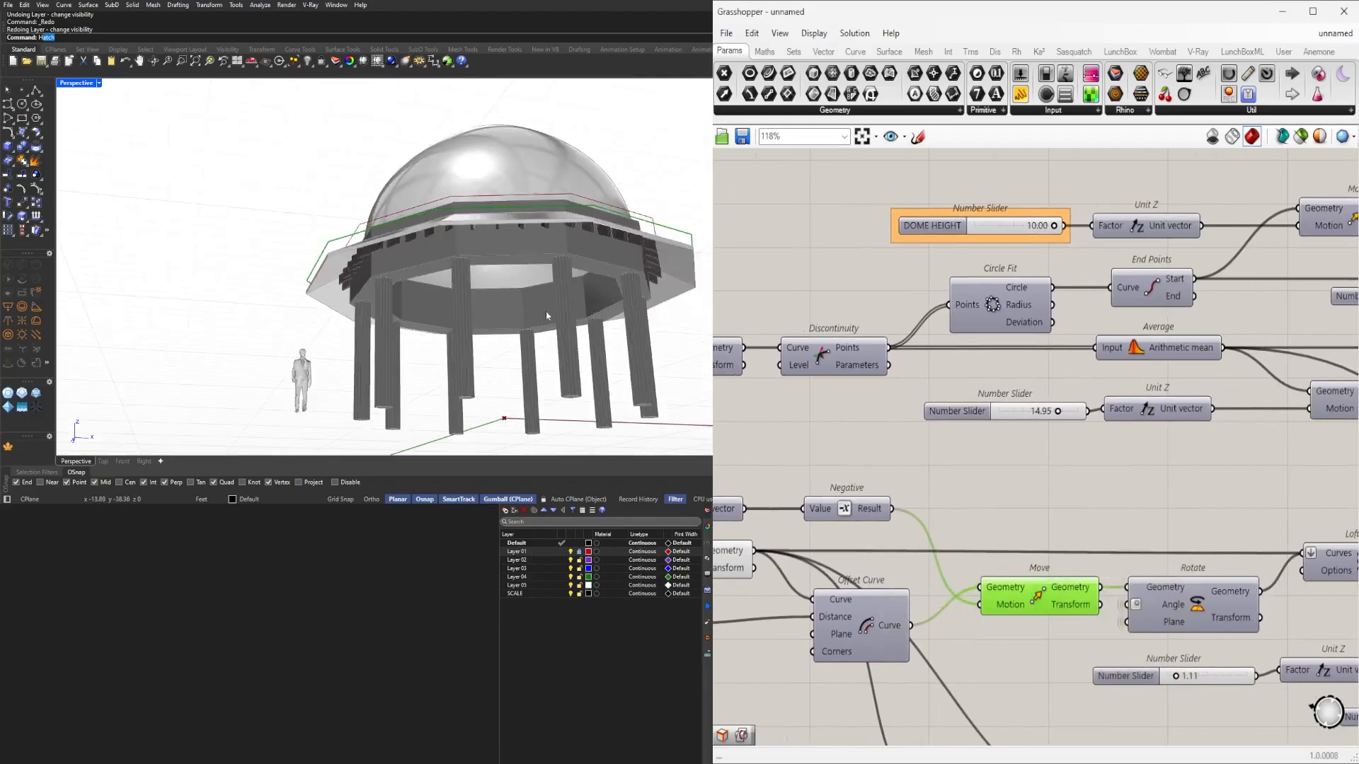
middle_click(1044, 588)
left_click(1080, 537)
Rename the 2.41 slider to OVERHANG.
right_click_drag(986, 554, 1190, 559)
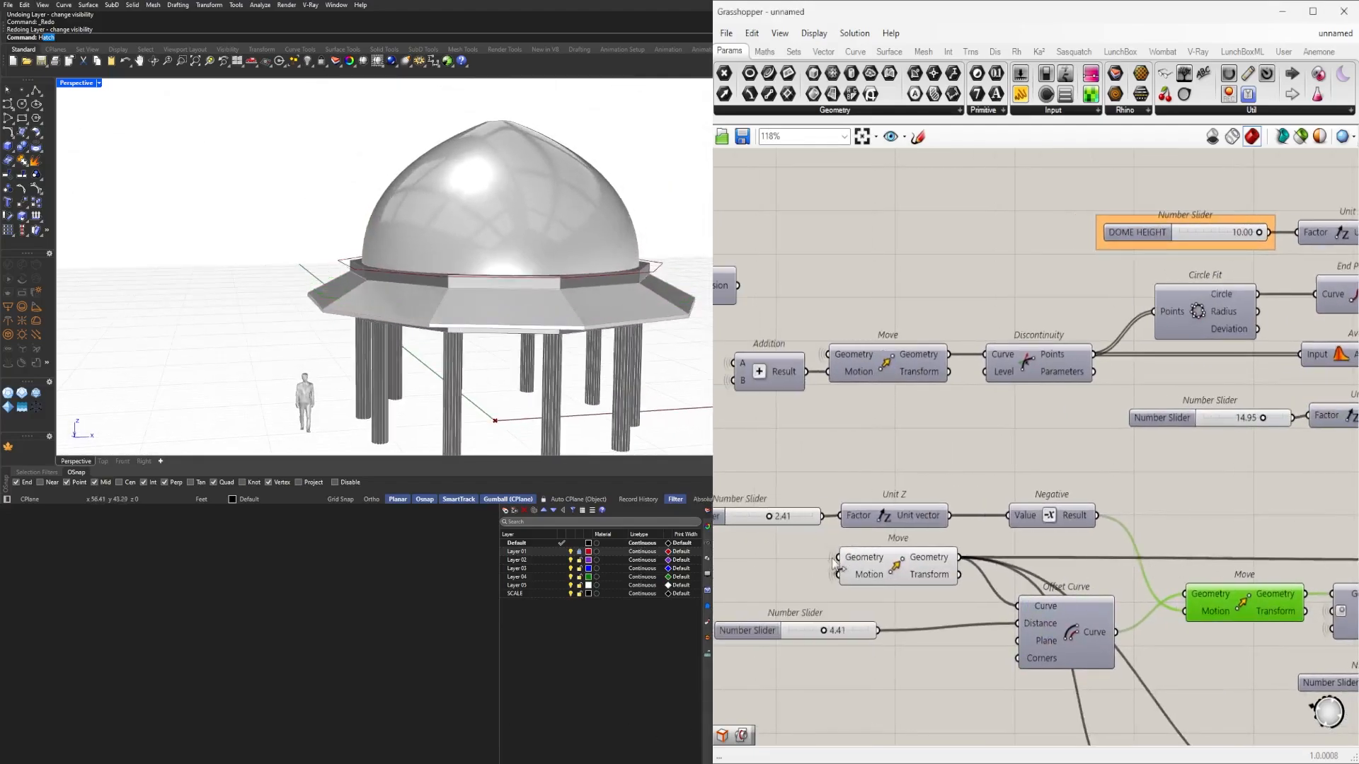
right_click_drag(723, 524, 839, 525)
right_click(836, 524)
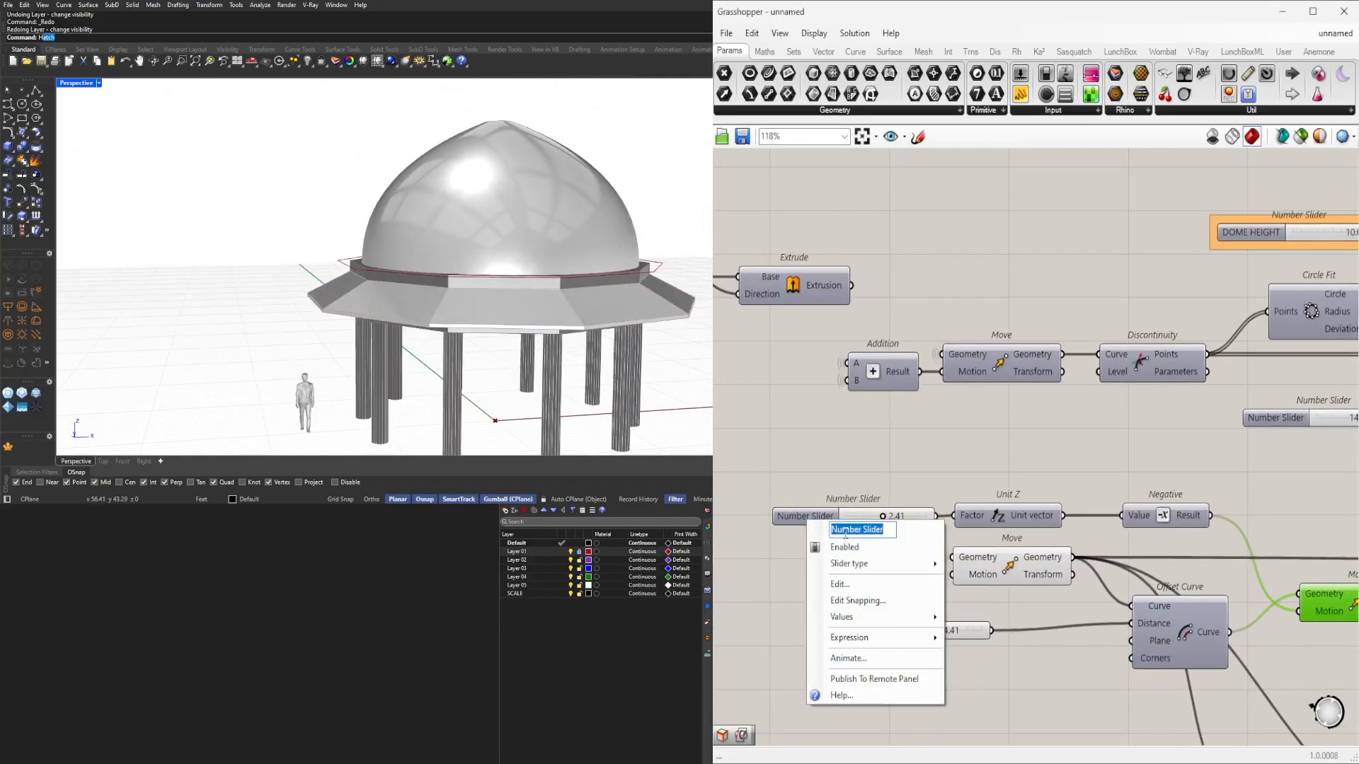
type("OVERHANG")
key("Return")
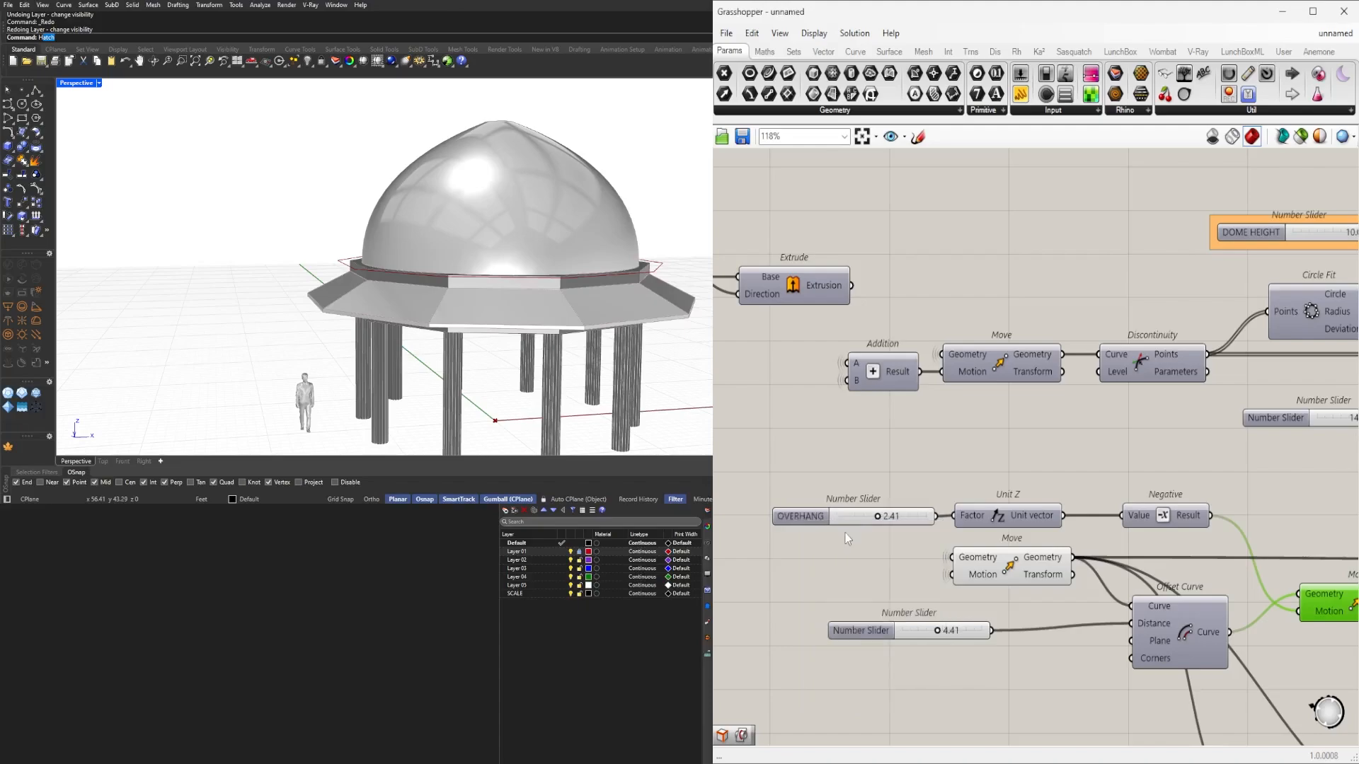
left_click(821, 517)
left_click(842, 557)
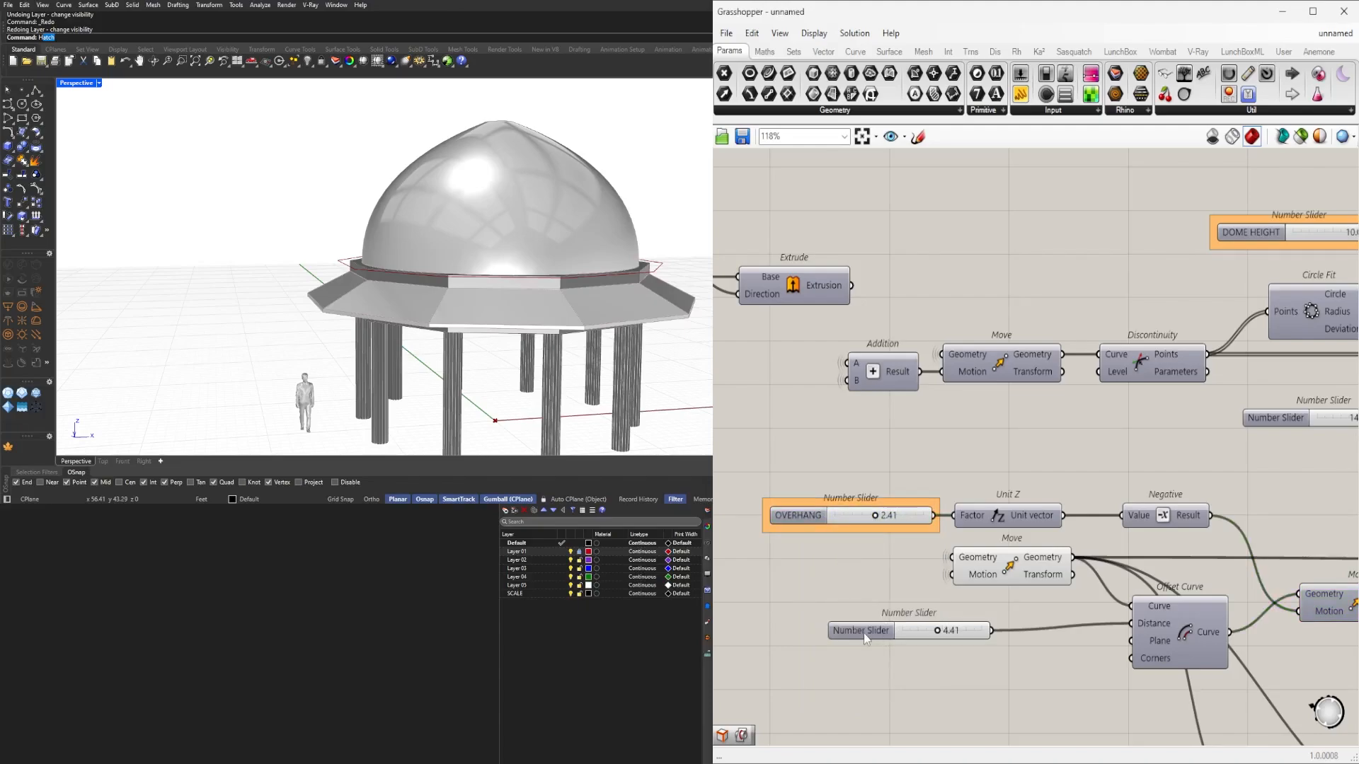
Place the 4.41 slider beside Offset Curve and briefly toggle Offset Curve's preview.
left_click_drag(863, 633, 956, 627)
right_click_drag(1046, 678, 971, 639)
left_click(983, 631)
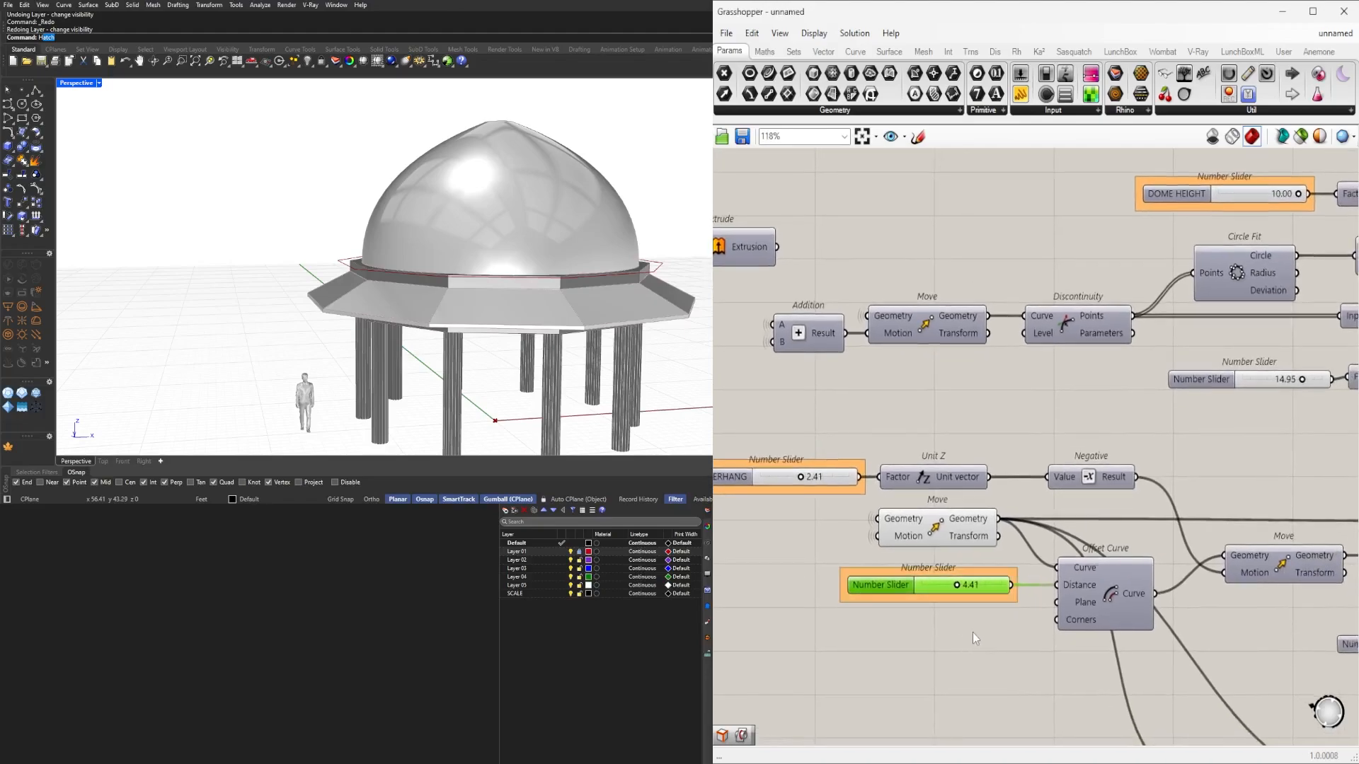
right_click_drag(1167, 651, 1107, 651)
left_click(1055, 566)
middle_click(1052, 556)
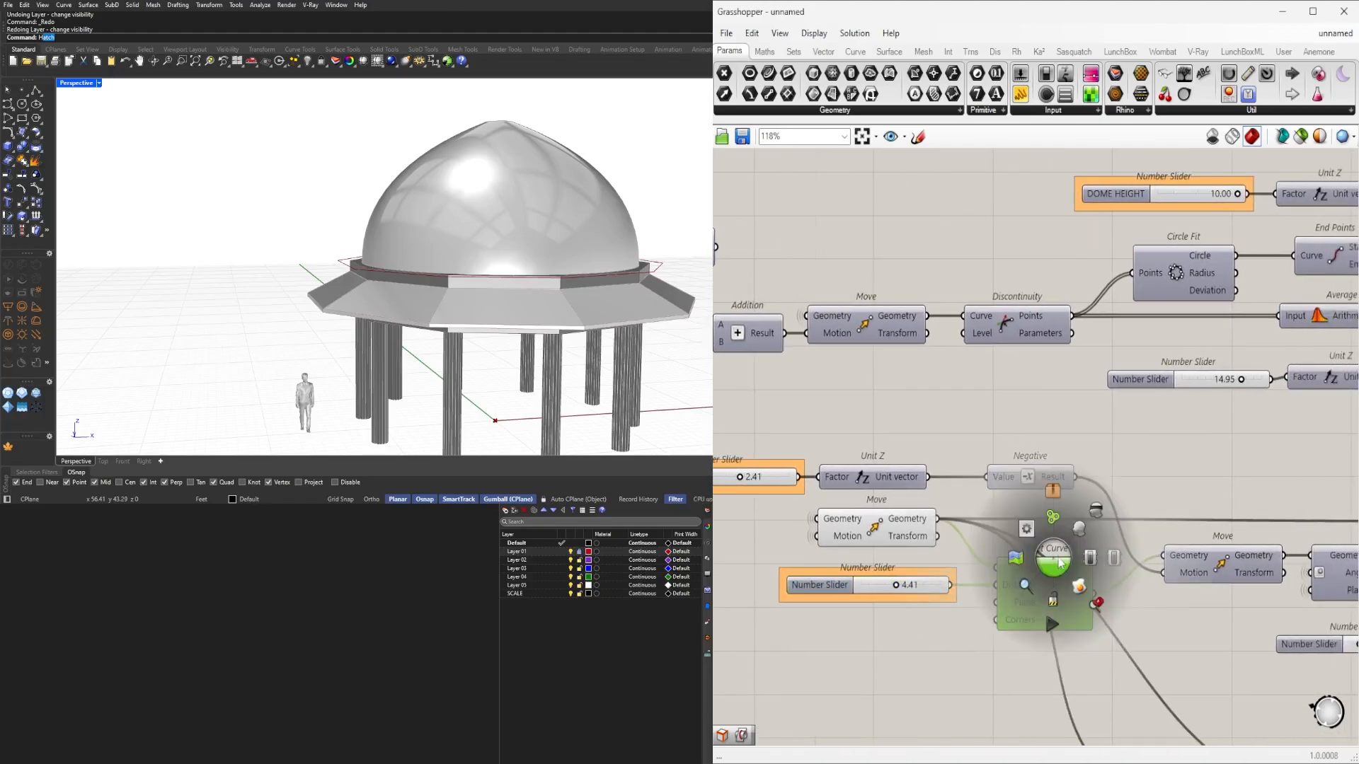
left_click(1077, 529)
middle_click(1069, 531)
left_click(1113, 482)
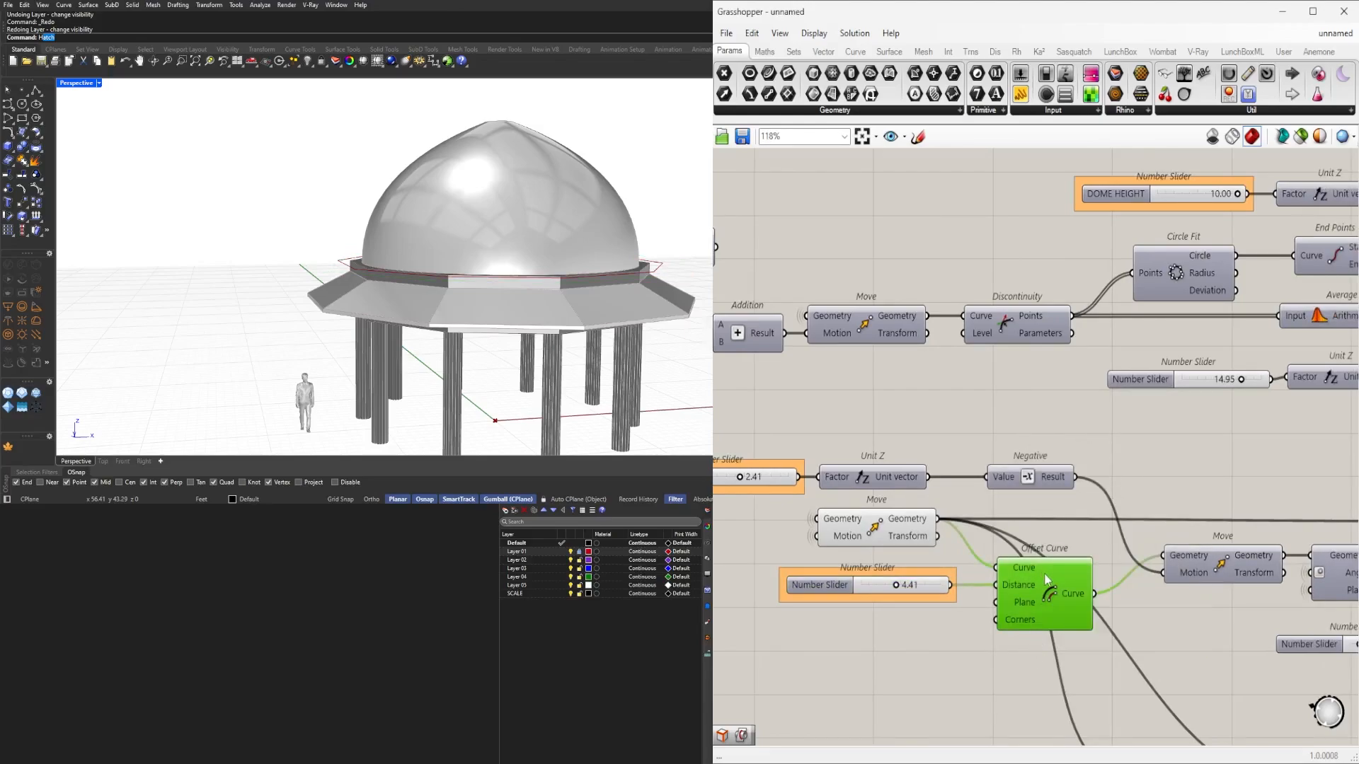
Preview the Offset Curve outline in Rhino, orbit to inspect it, then hide it.
right_click_drag(1044, 575, 961, 548)
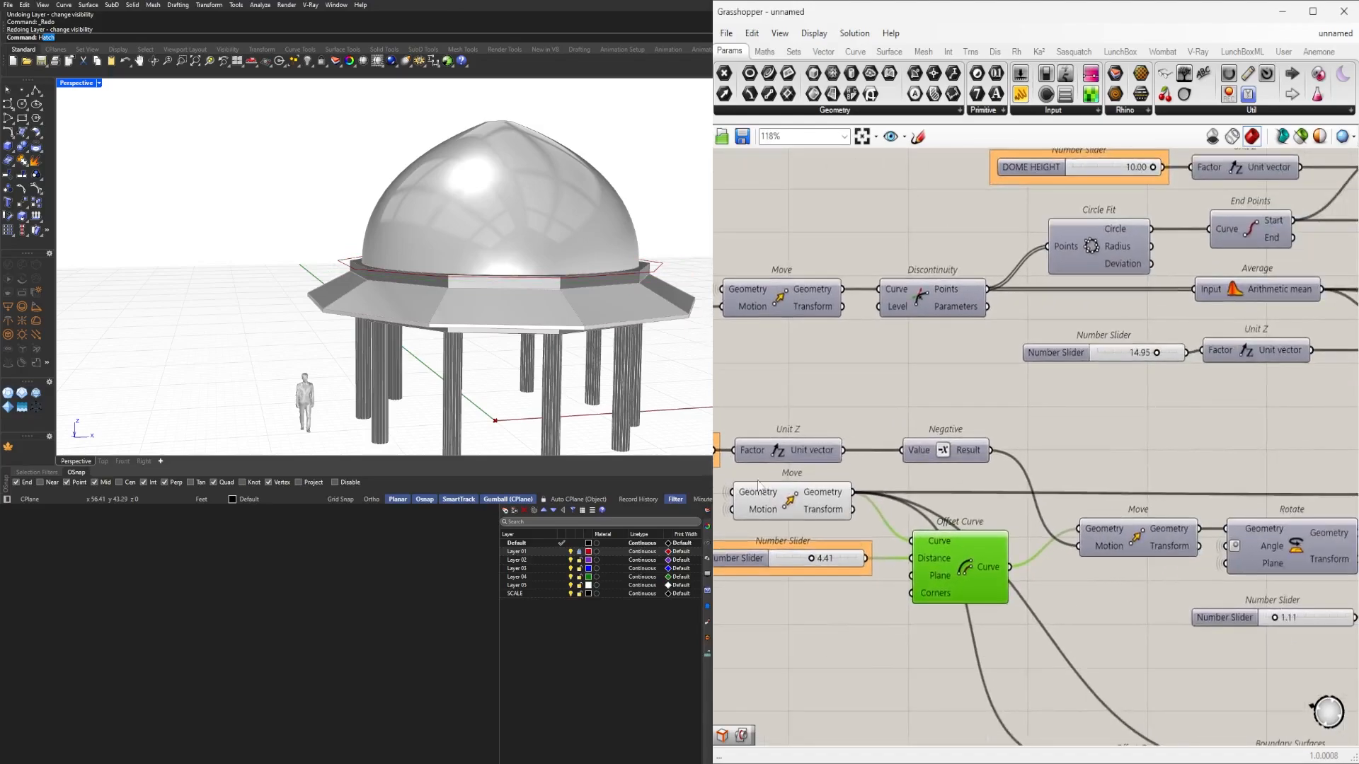
left_click(758, 486)
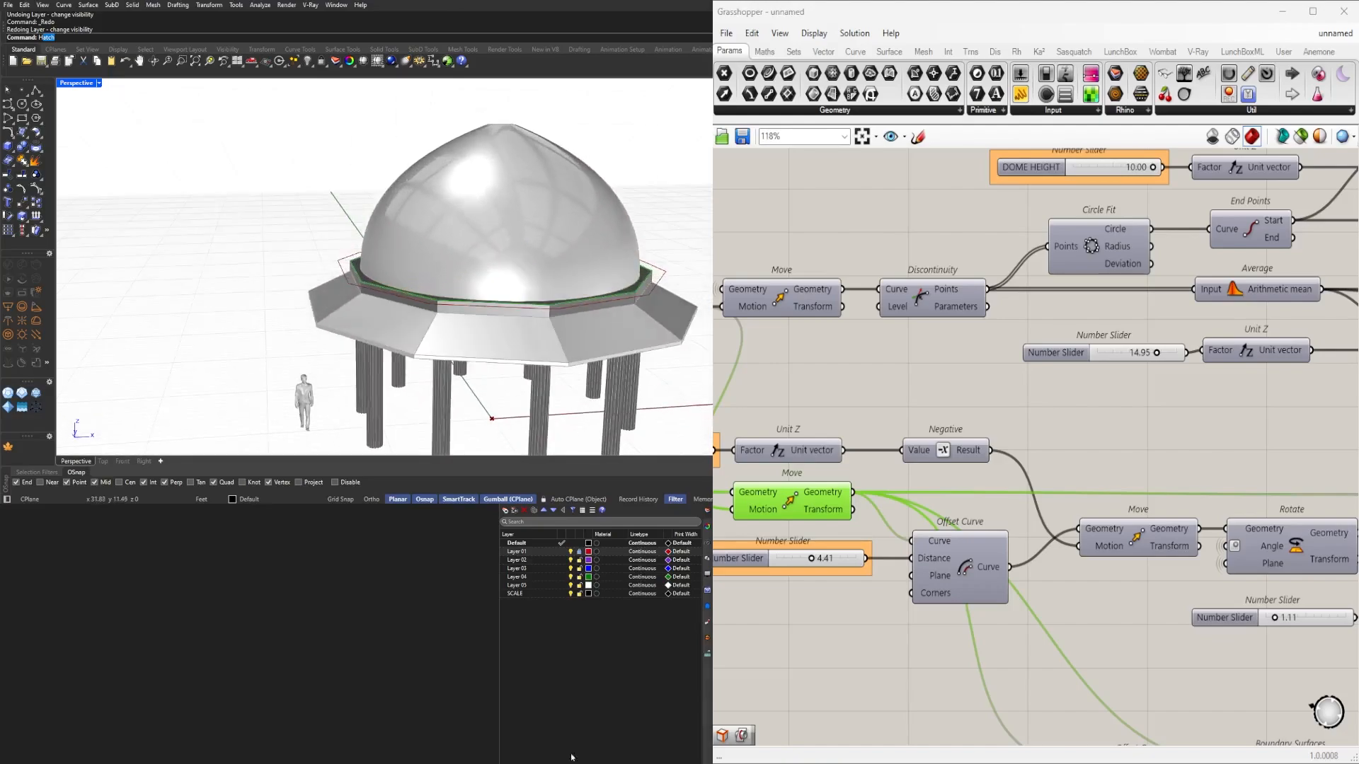
left_click(967, 556)
middle_click(966, 557)
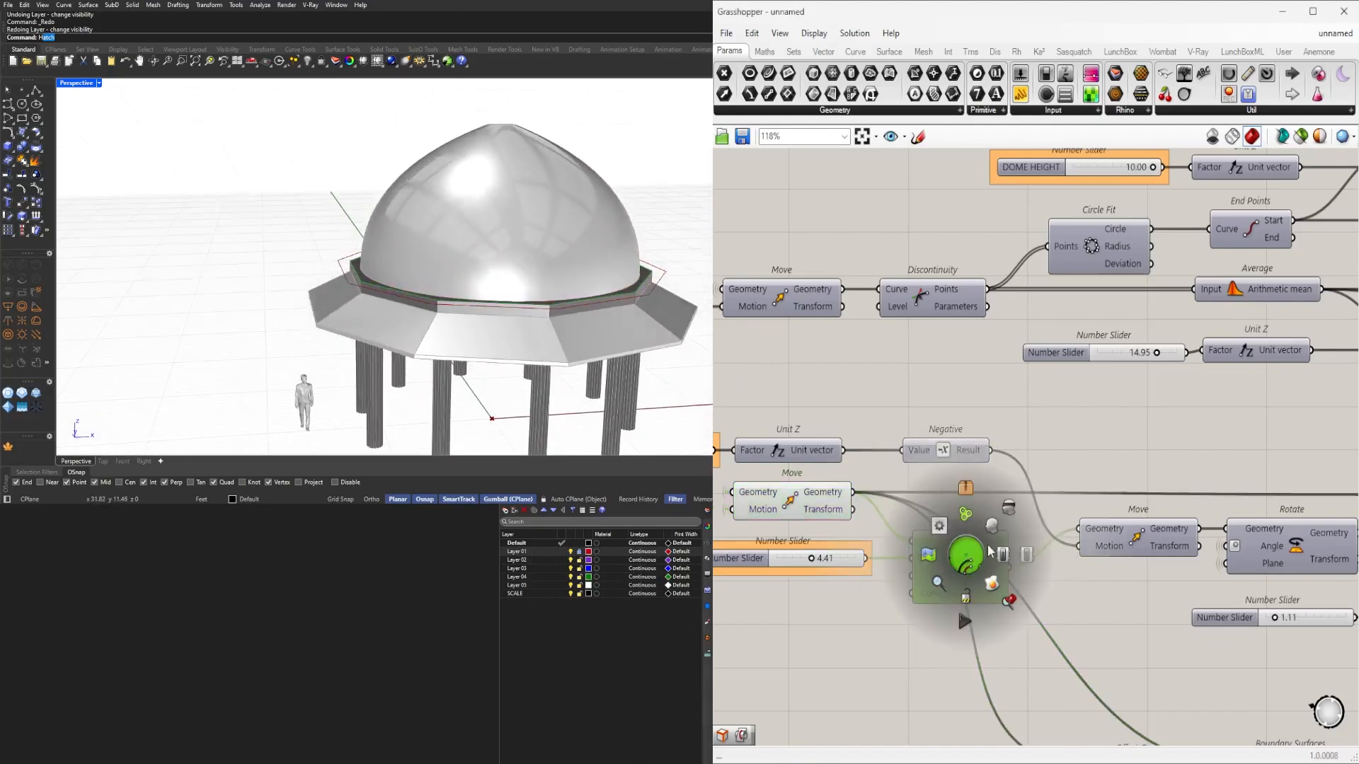
left_click(992, 532)
right_click_drag(453, 294, 474, 277)
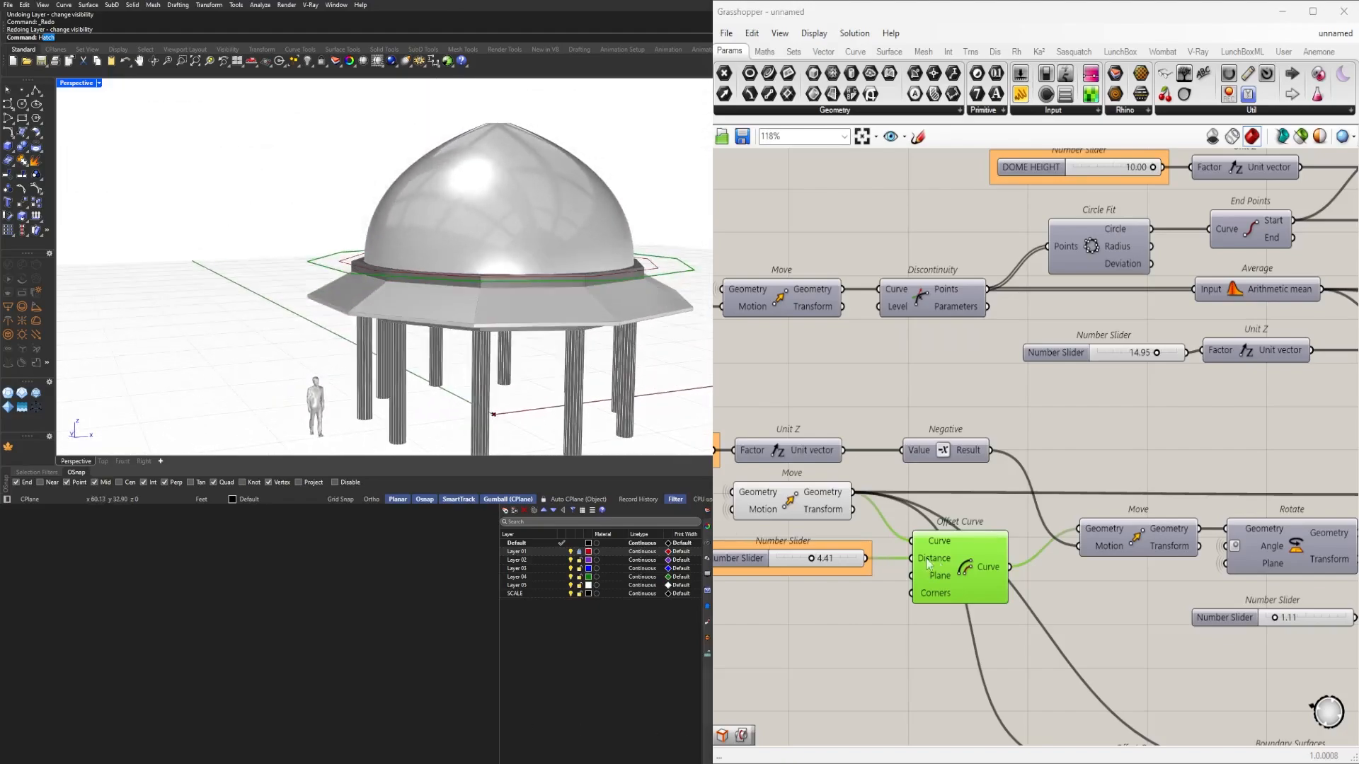
middle_click(960, 559)
left_click(994, 505)
Recheck the moved curve's preview on the Move after Offset Curve and turn it off.
right_click_drag(756, 559, 983, 559)
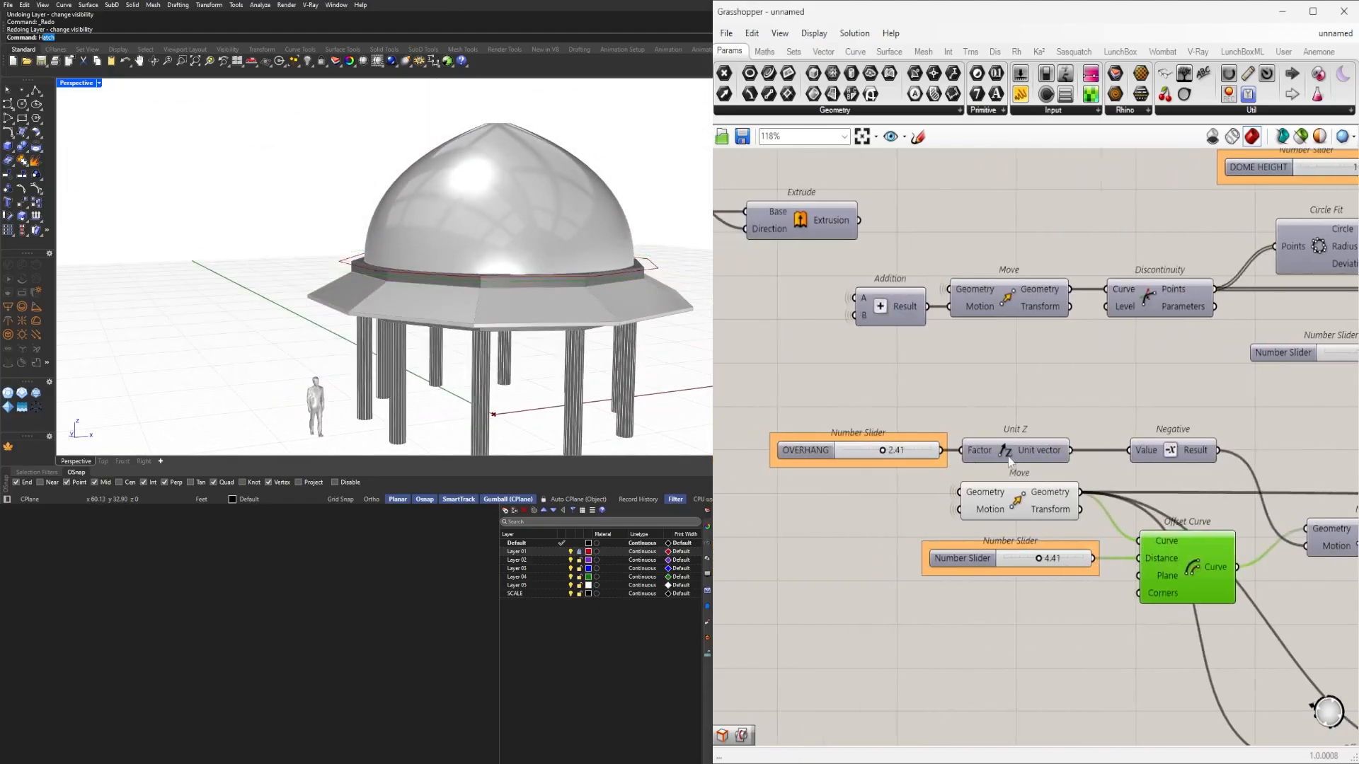
scroll(794, 440, "up", 1)
right_click_drag(1171, 475, 991, 511)
right_click_drag(1193, 547, 985, 510)
middle_click(1090, 550)
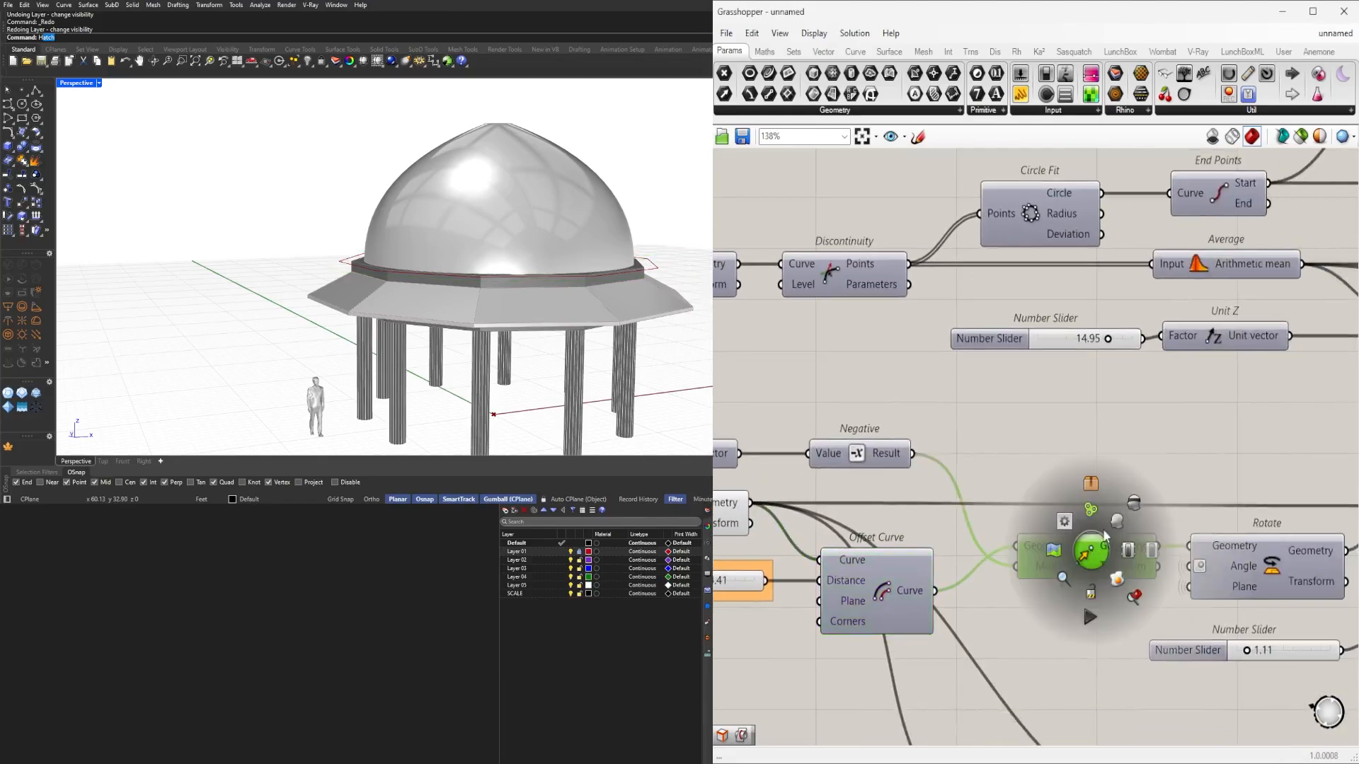
left_click(1120, 527)
middle_click(1085, 554)
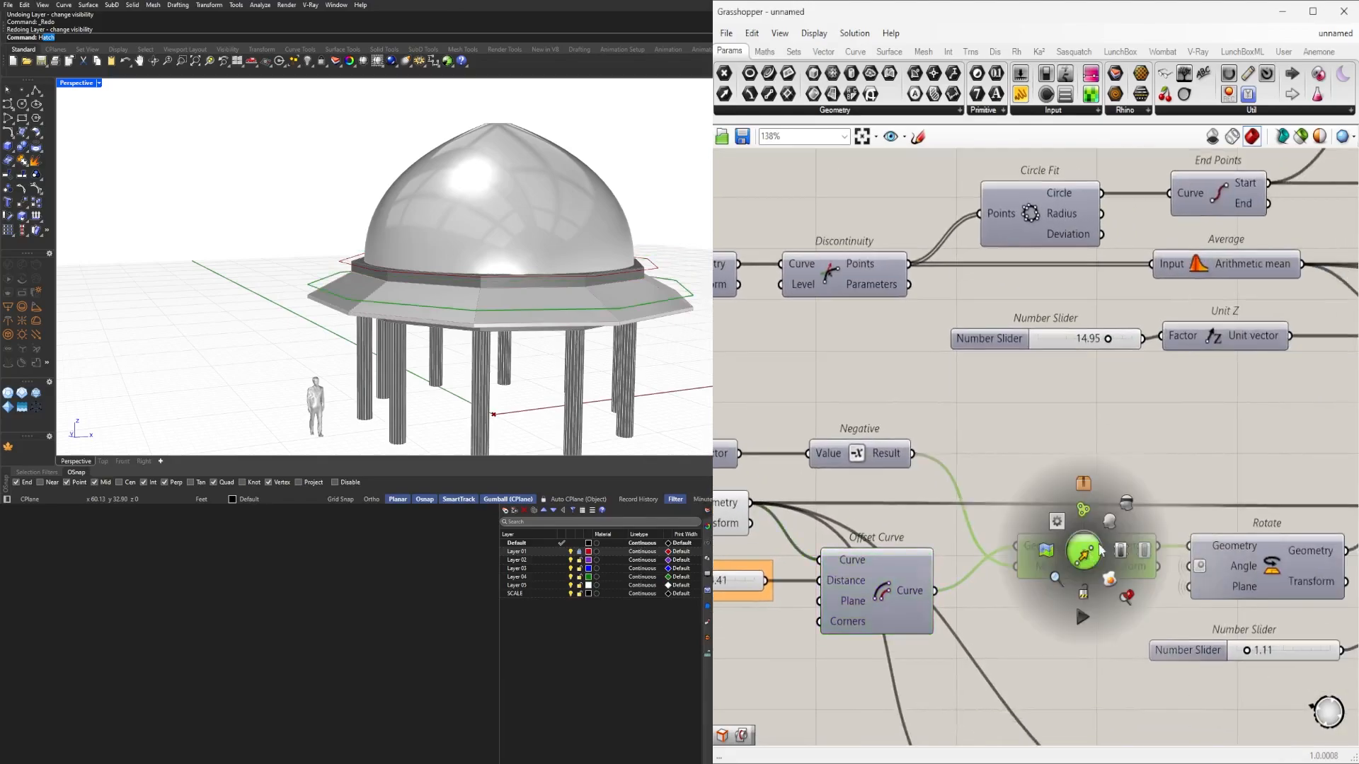
left_click(1132, 508)
right_click_drag(768, 523, 1130, 534)
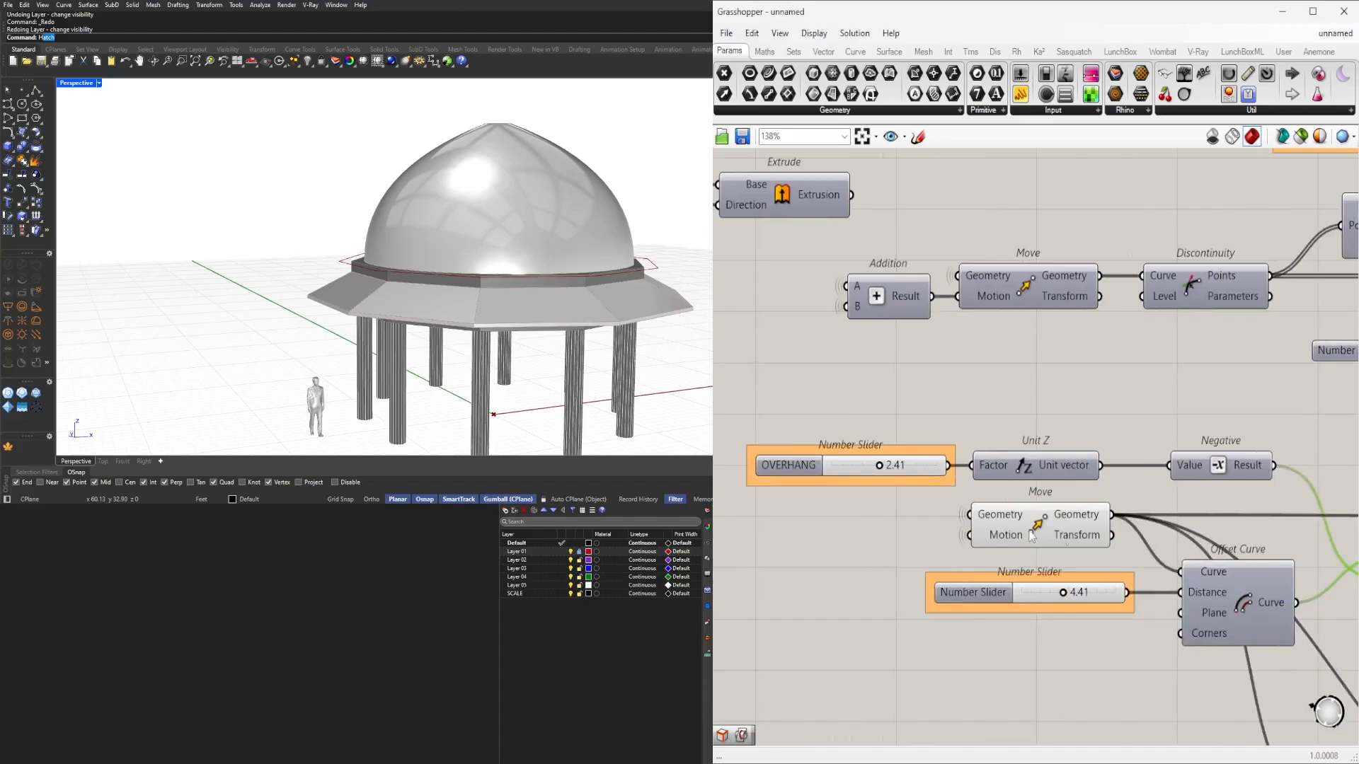
Rename the OVERHANG slider to OVERHANG SHIFT and set its value to 2.62.
right_click(791, 471)
type("OV")
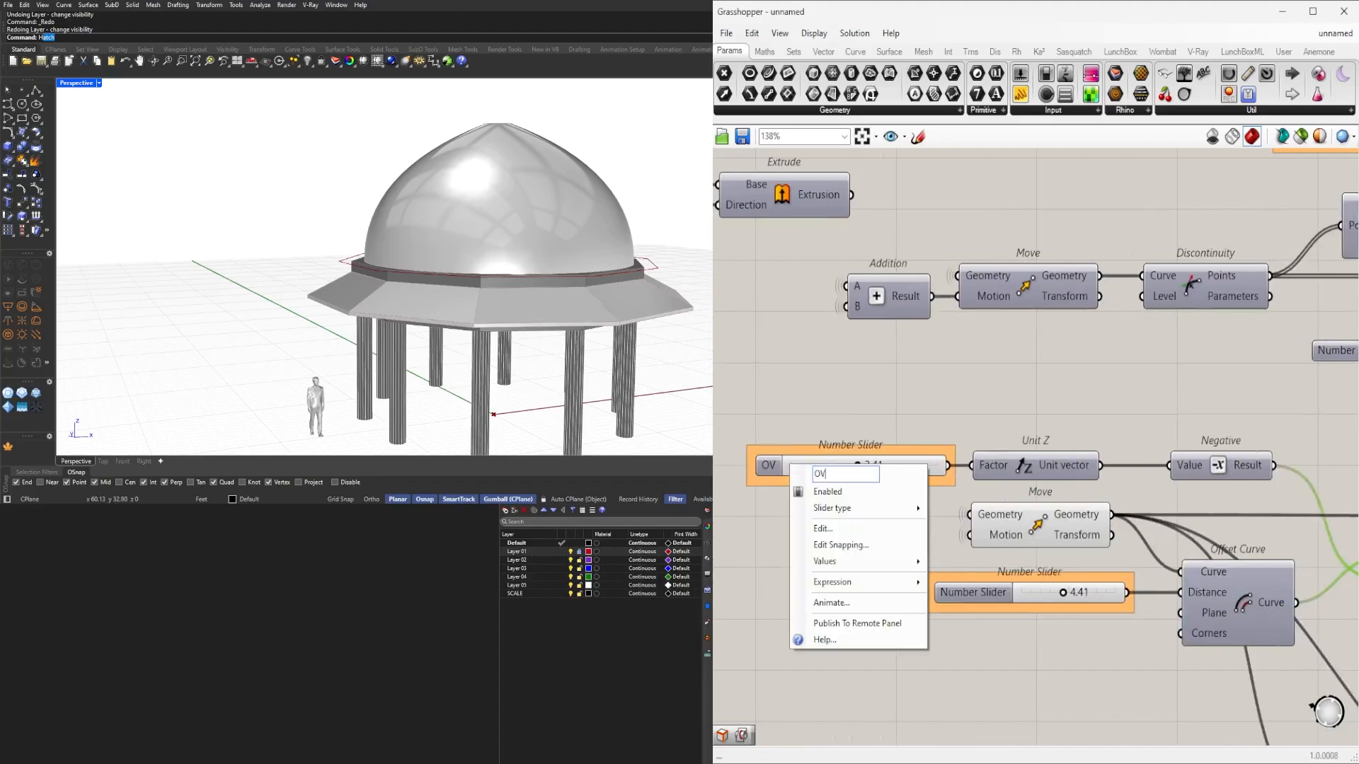
type("ERHANG SHIFT")
key("Return")
left_click(852, 472)
scroll(852, 473, "up", 2)
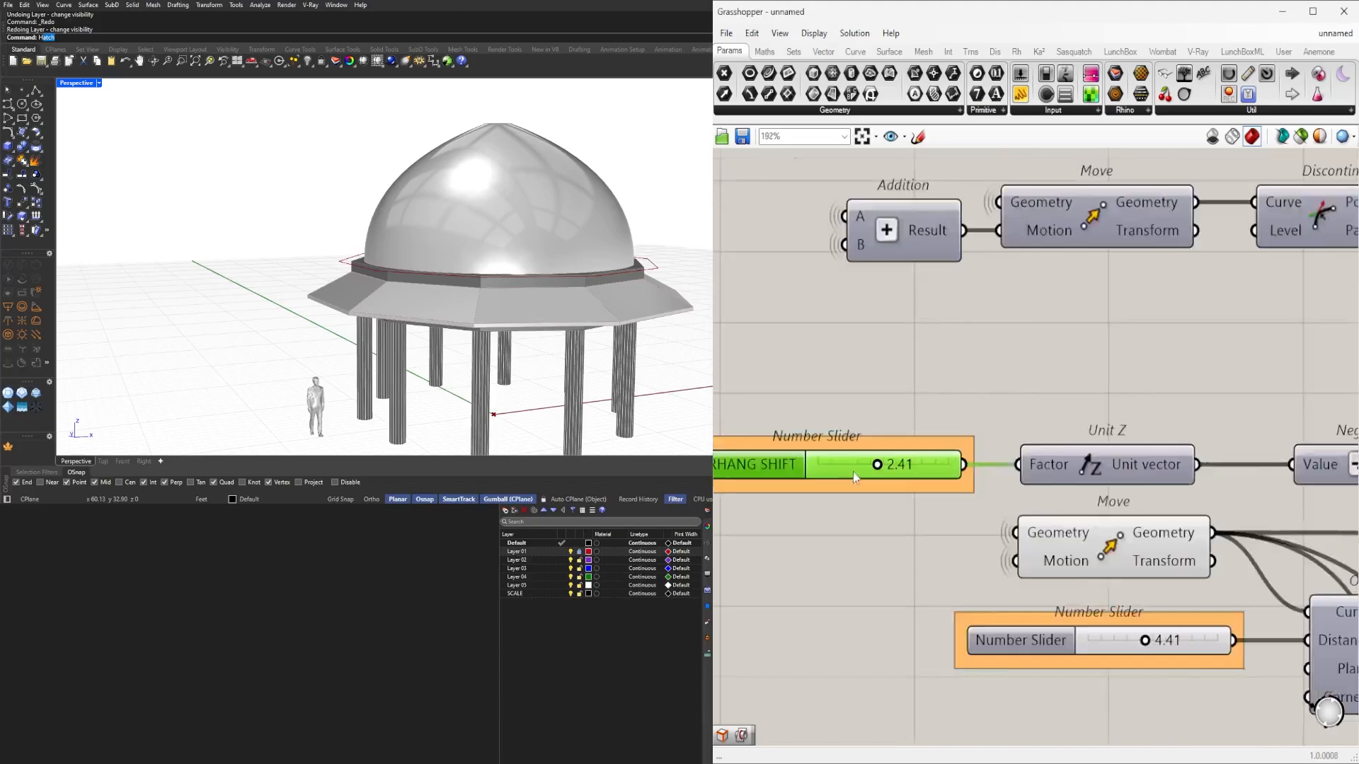
scroll(854, 475, "up", 2)
left_click_drag(869, 463, 900, 464)
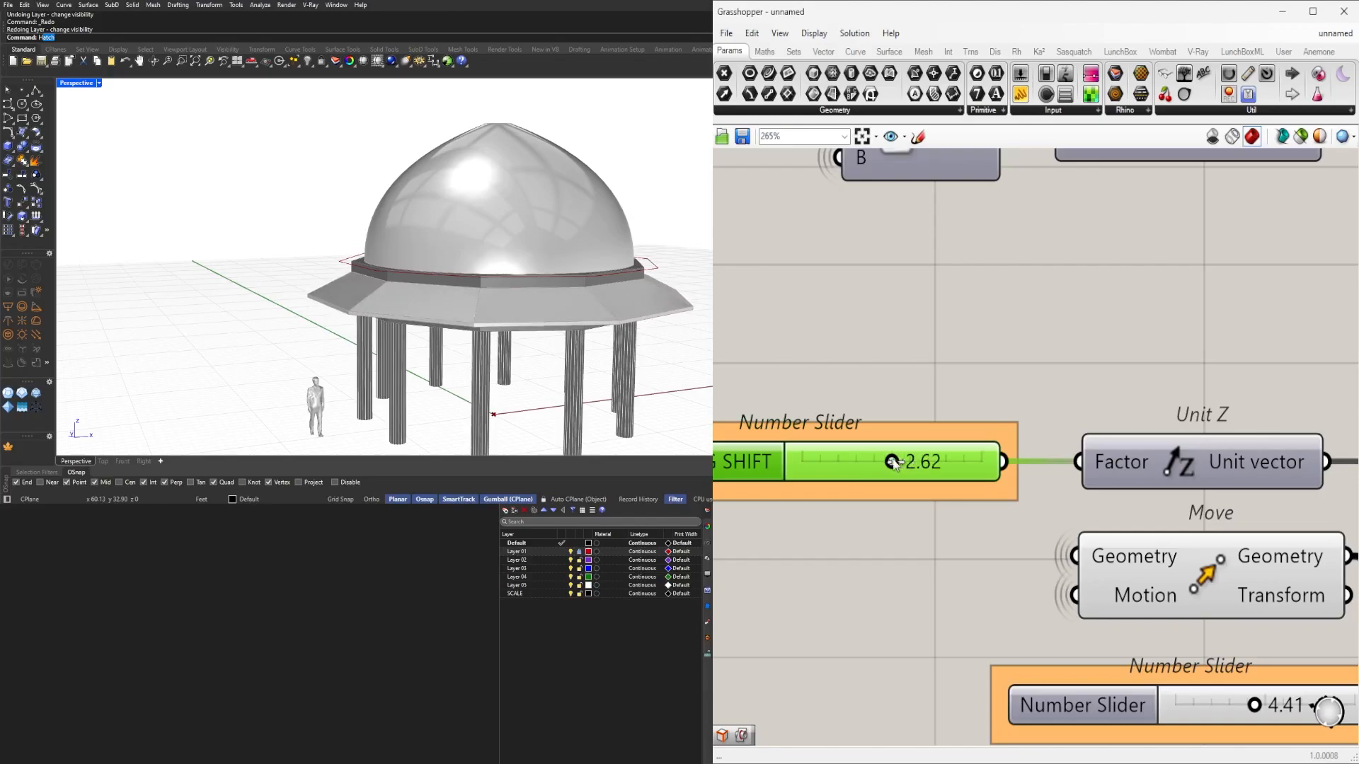
right_click_drag(740, 471, 912, 487)
Change the slider's name from OVERHANG SHIFT to OVERHANG SLOPE.
right_click(913, 487)
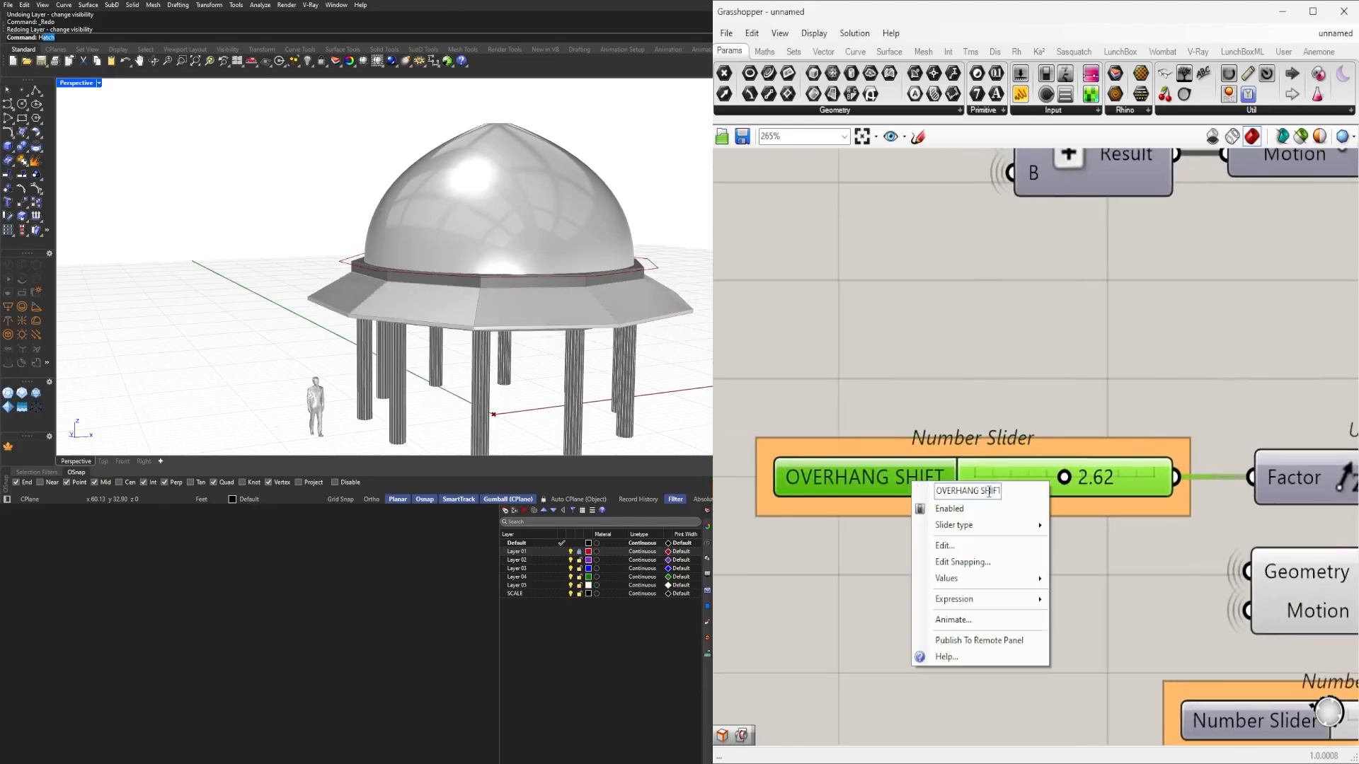
key("BackSpace")
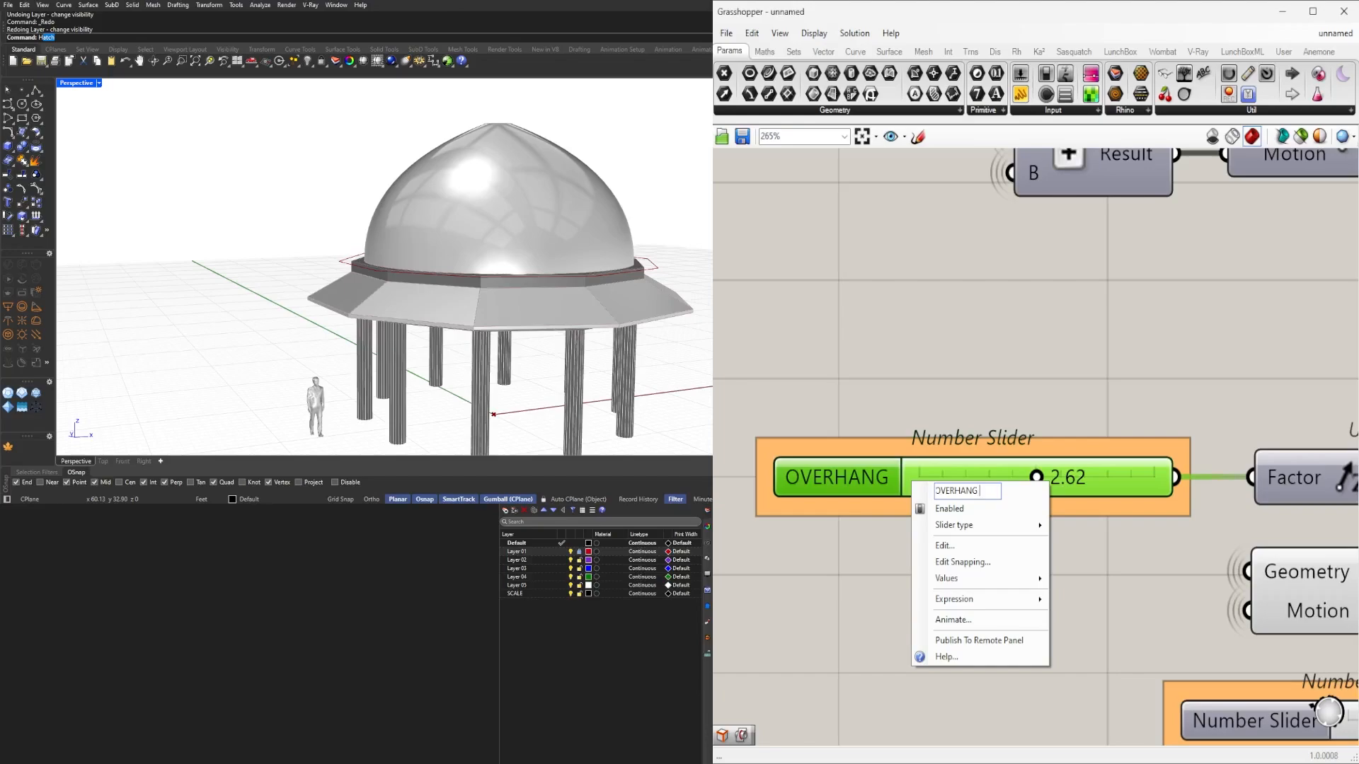
type("SLOPE")
left_click(1017, 383)
scroll(1017, 383, "down", 5)
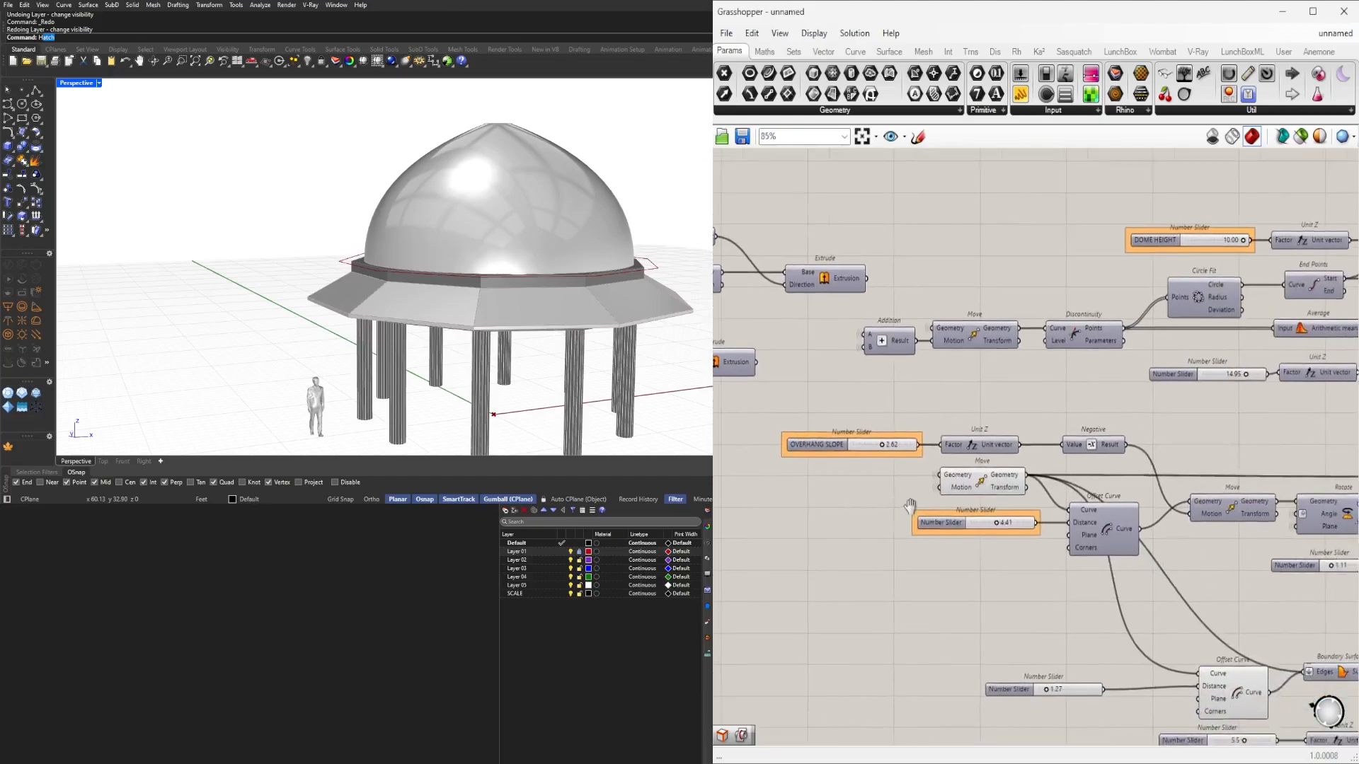
Preview the Offset Curve outline in the viewport to check the new slope, then hide it.
left_click(990, 476)
middle_click(990, 476)
left_click(1083, 390)
scroll(1093, 392, "down", 3)
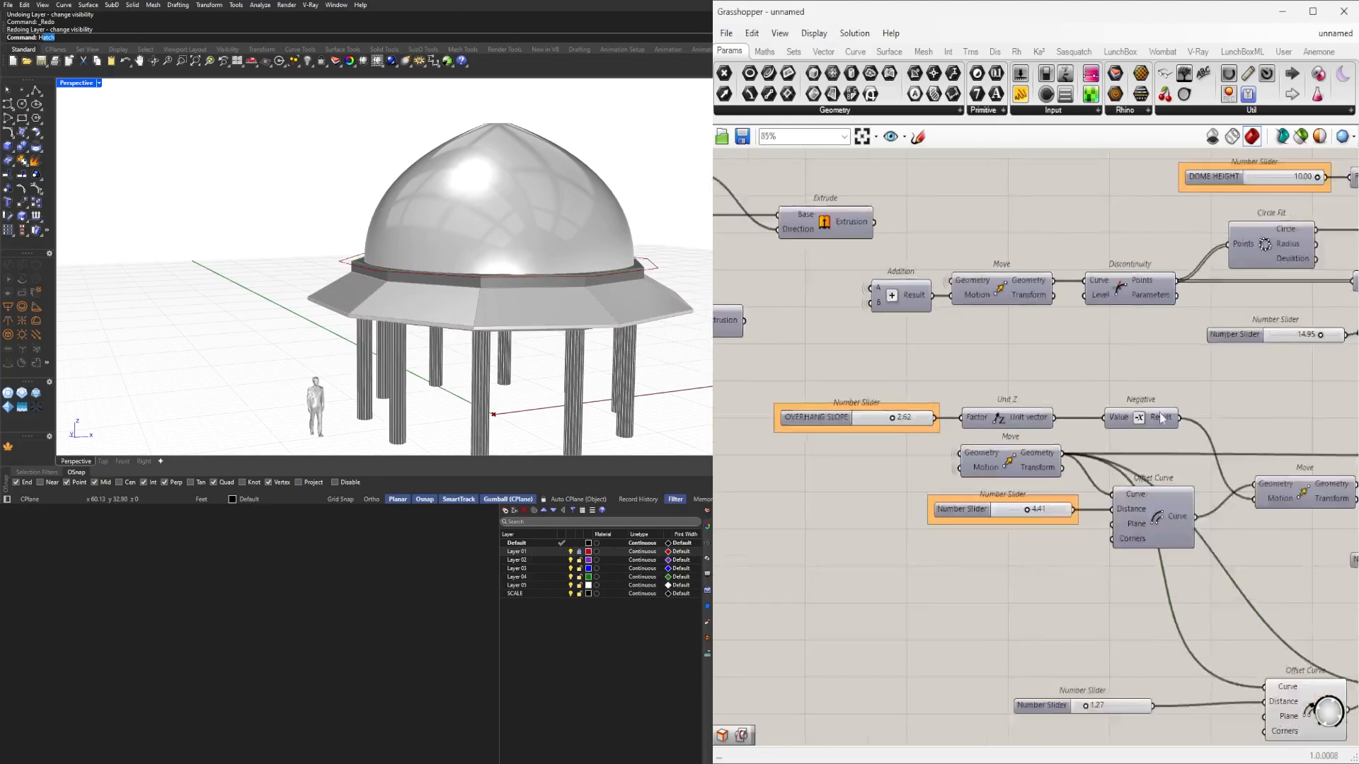
scroll(1164, 444, "up", 3)
left_click(1136, 517)
middle_click(1139, 517)
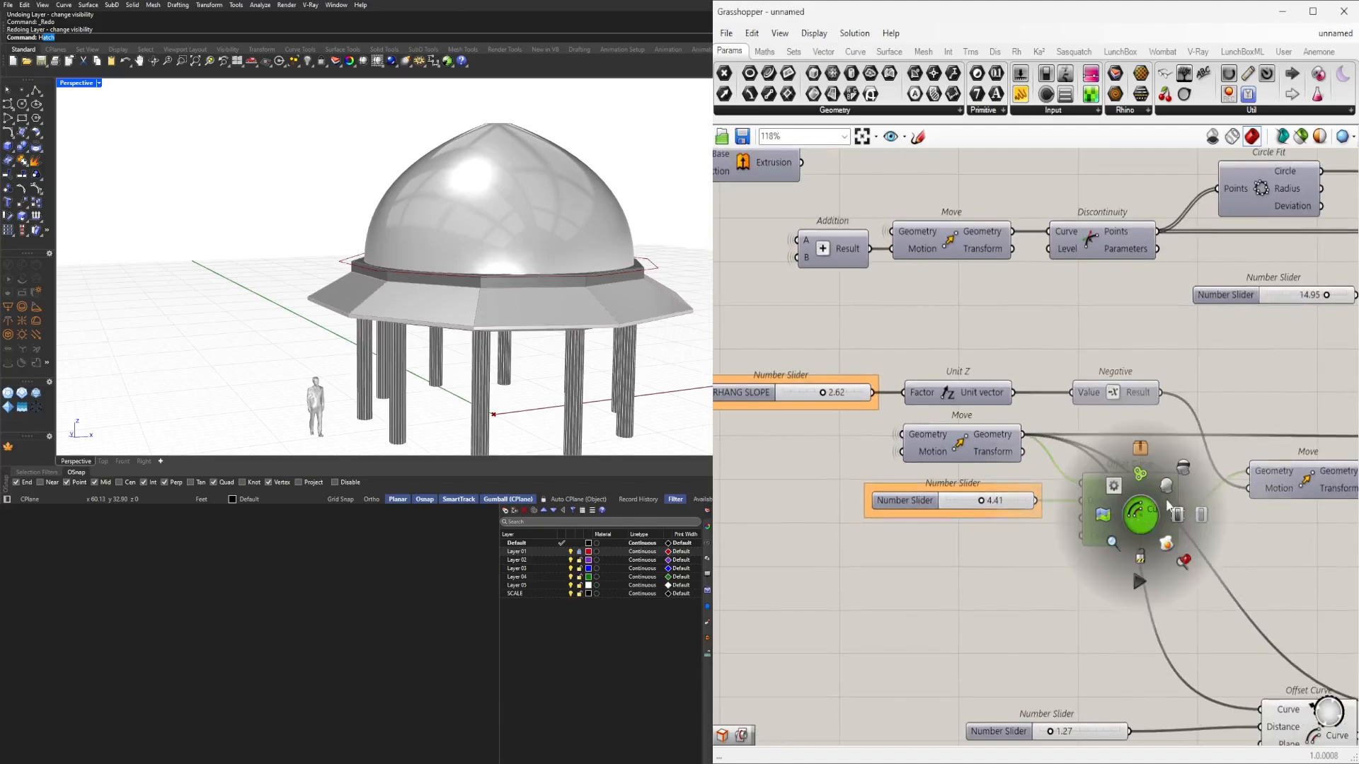
left_click(1163, 481)
right_click_drag(478, 247, 470, 304)
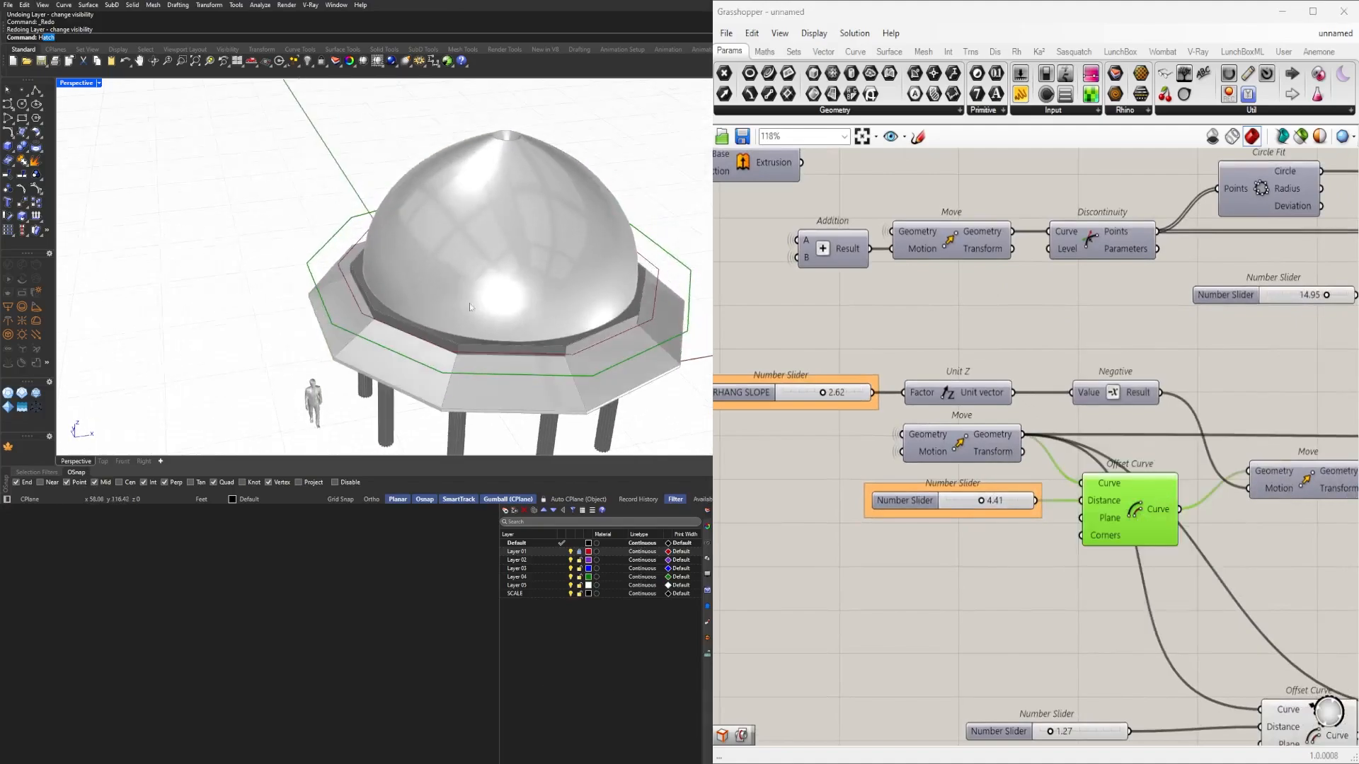
middle_click(1126, 519)
left_click(1149, 483)
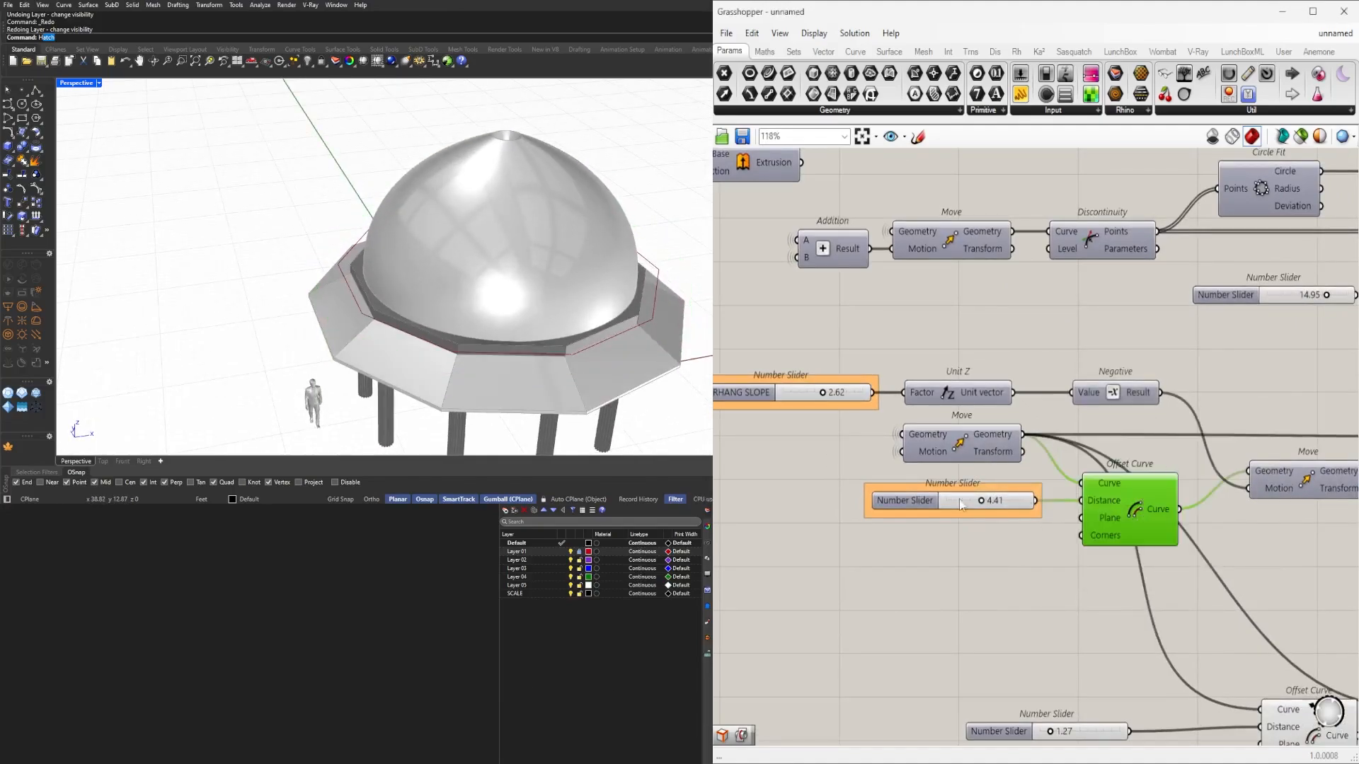
Name the 4.41 Offset Curve distance slider OVERHANG.
right_click(919, 502)
type("OV")
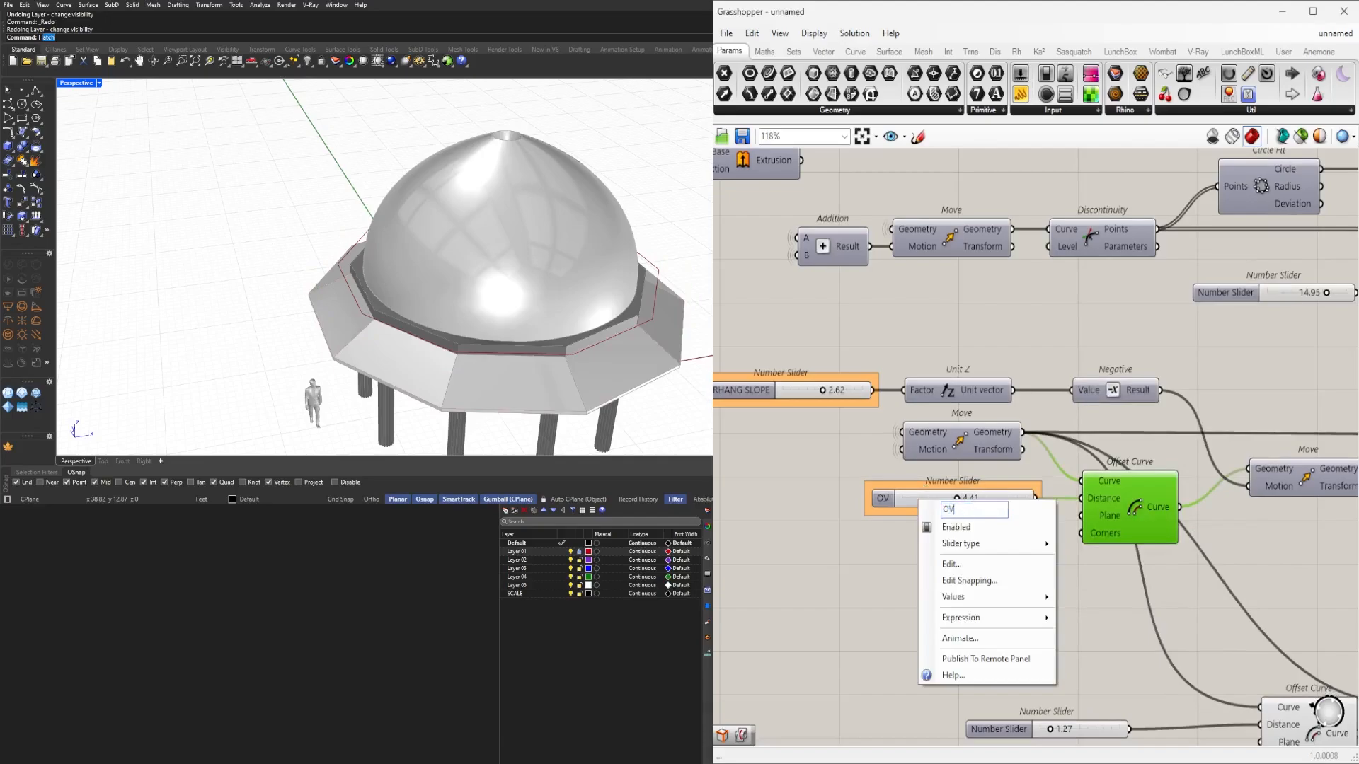
type("ERHANG")
key("Return")
Reposition the Boundary Surfaces component within the definition.
scroll(991, 522, "down", 4)
left_click(1123, 587)
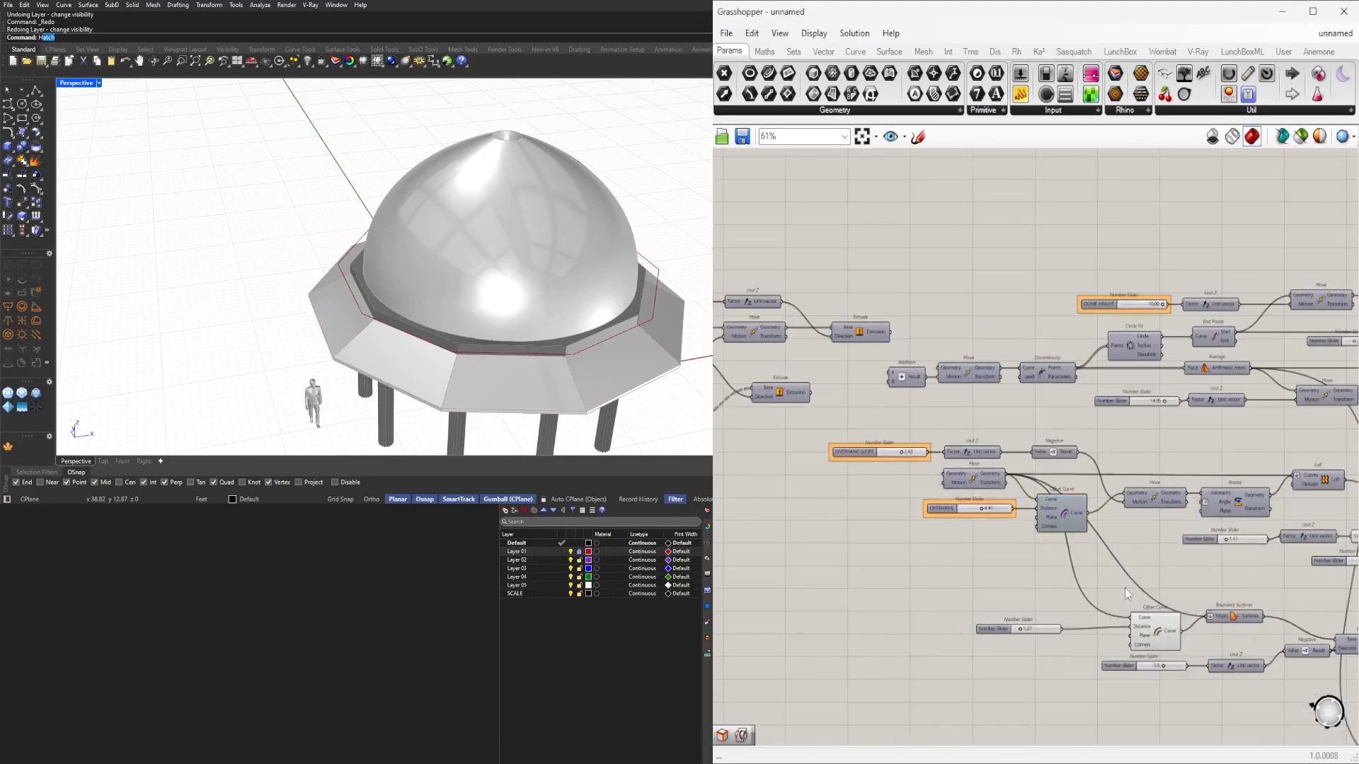
right_click_drag(1284, 610, 998, 566)
scroll(998, 566, "down", 2)
scroll(929, 573, "up", 3)
left_click(954, 546)
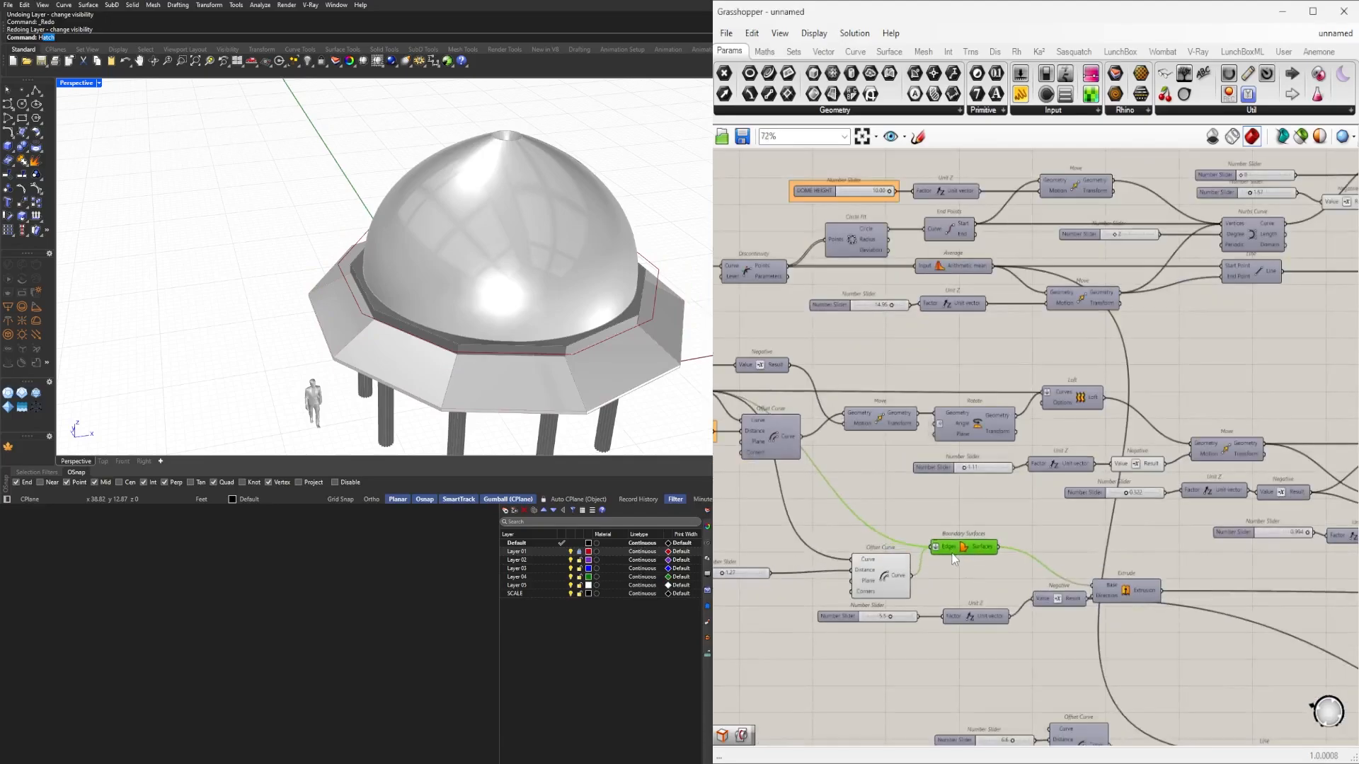
mouse_move(953, 551)
left_mouse_down()
mouse_move(947, 581)
mouse_move(955, 545)
left_mouse_up()
left_click(1002, 564)
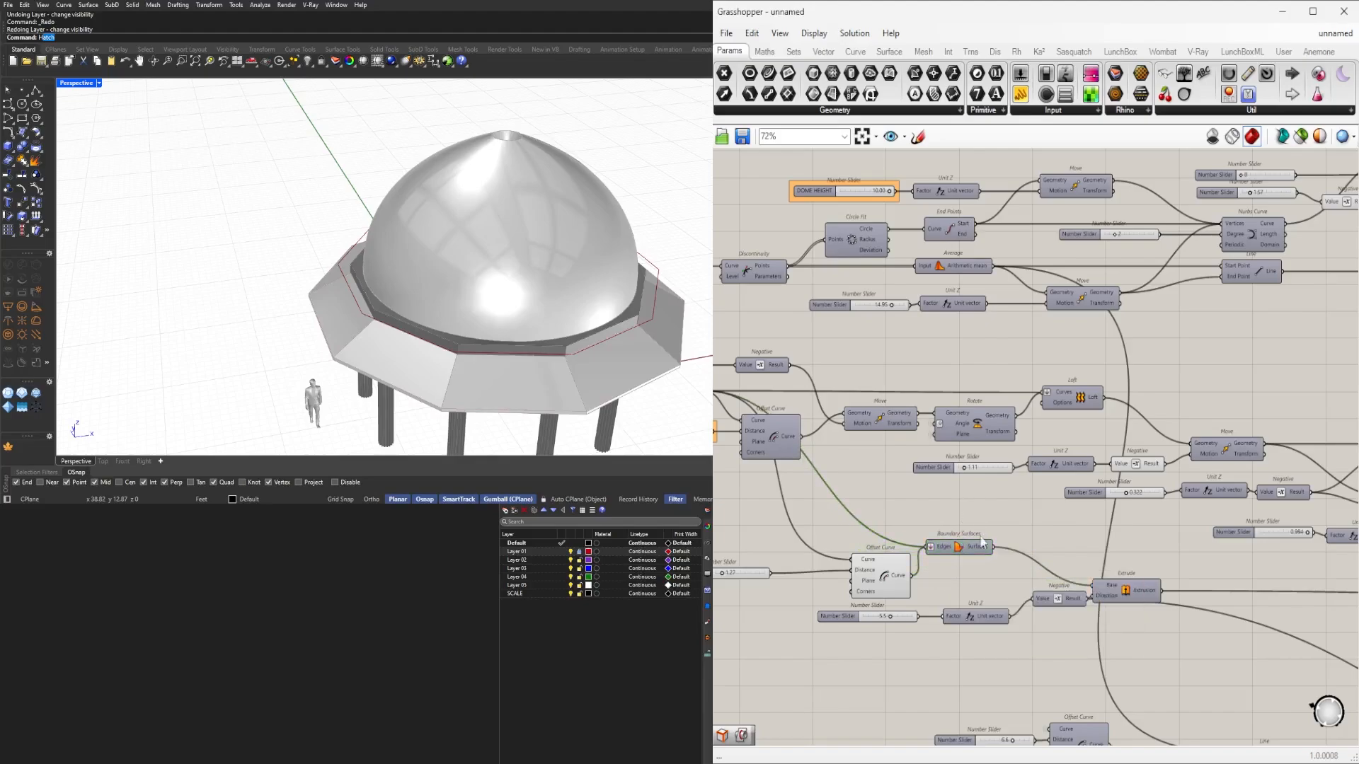
scroll(1001, 564, "down", 3)
right_click_drag(1002, 563, 1118, 540)
Move a group of seven components up and to the left.
left_click_drag(1187, 622, 900, 527)
scroll(952, 519, "up", 4)
left_click_drag(1051, 555, 932, 479)
left_click(1033, 633)
scroll(1089, 566, "up", 3)
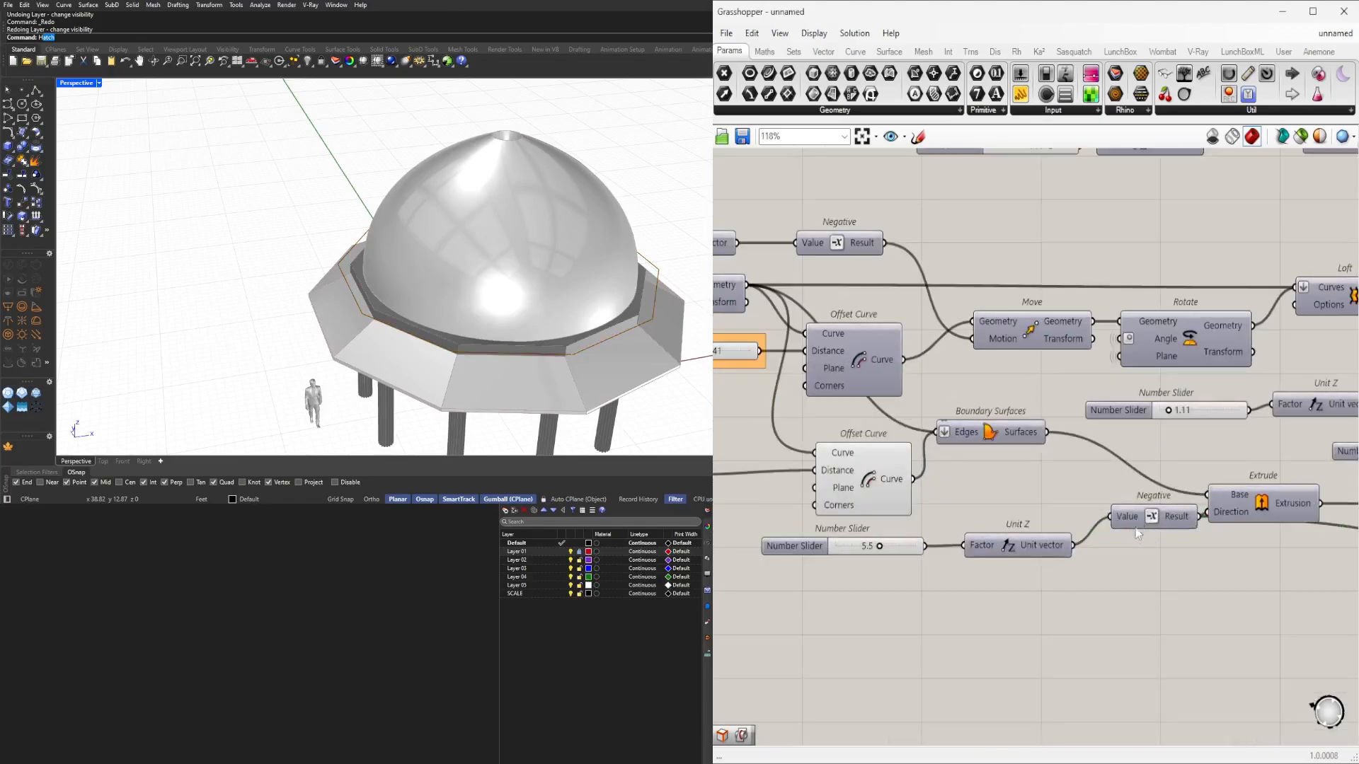
left_click(1115, 550)
left_click(1232, 570)
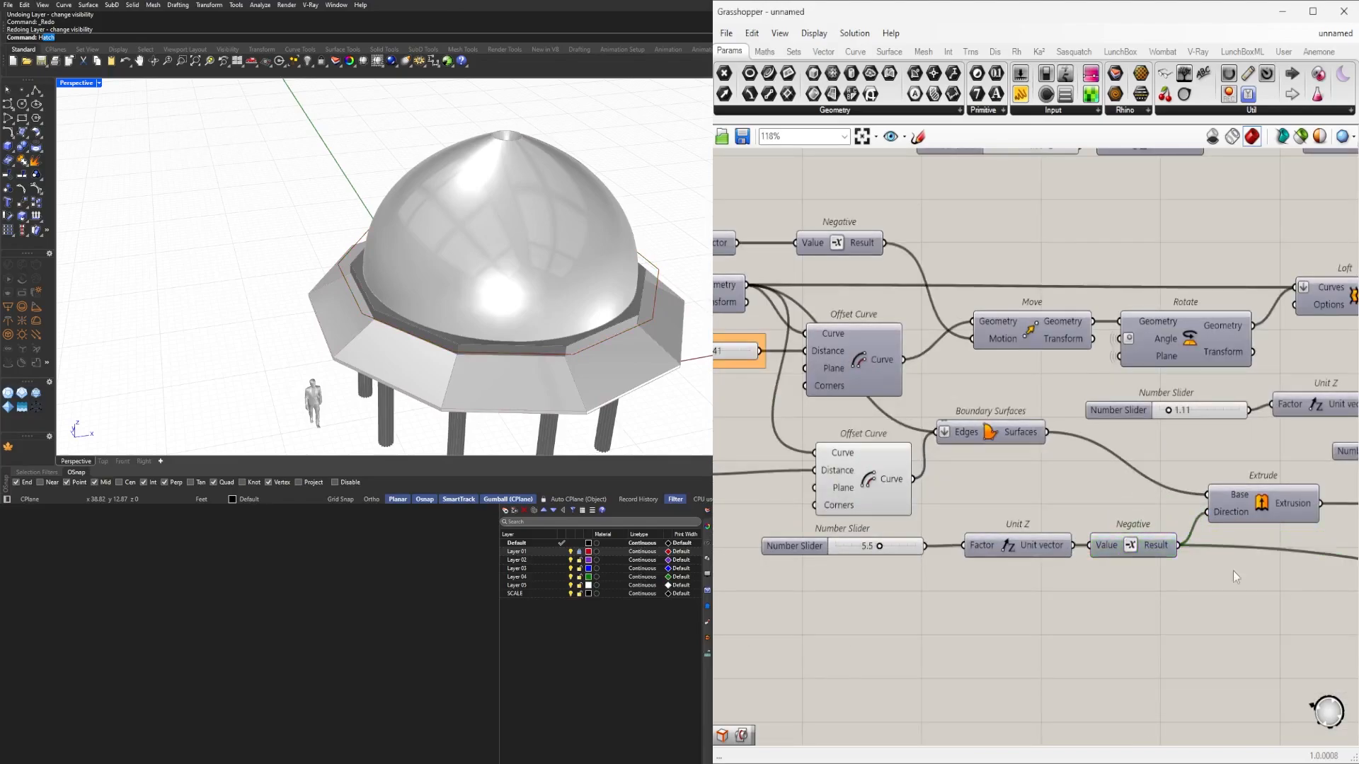
Shift the 5.5 slider right and nudge Boundary Surfaces into alignment.
right_click_drag(1082, 608, 1162, 610)
left_click_drag(890, 557, 911, 557)
left_click(965, 616)
scroll(983, 598, "down", 2)
scroll(1044, 492, "up", 2)
left_click_drag(1063, 480, 1081, 481)
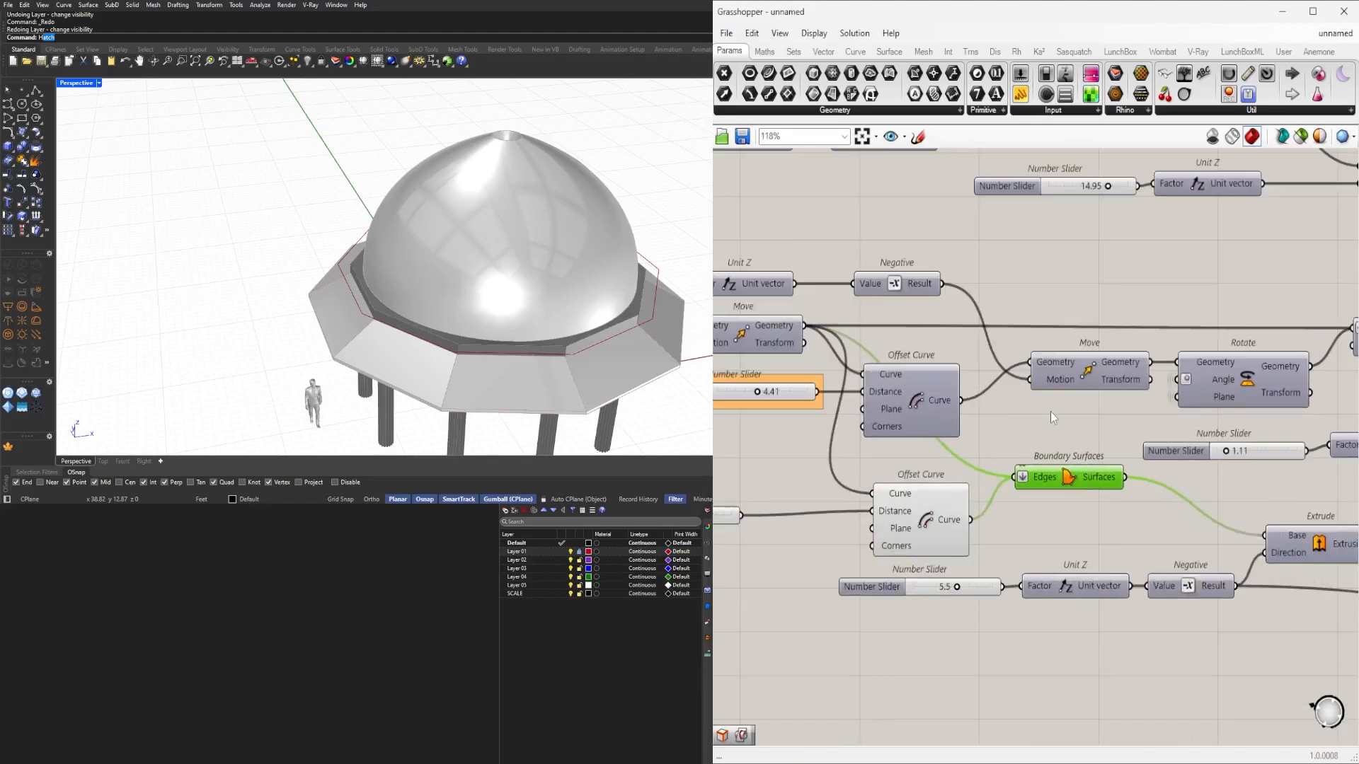
left_click(1088, 443)
Hide the wire feeding the Boundary Surfaces Edges input.
scroll(1088, 443, "down", 1)
right_click_drag(1090, 480, 1010, 551)
right_click(968, 545)
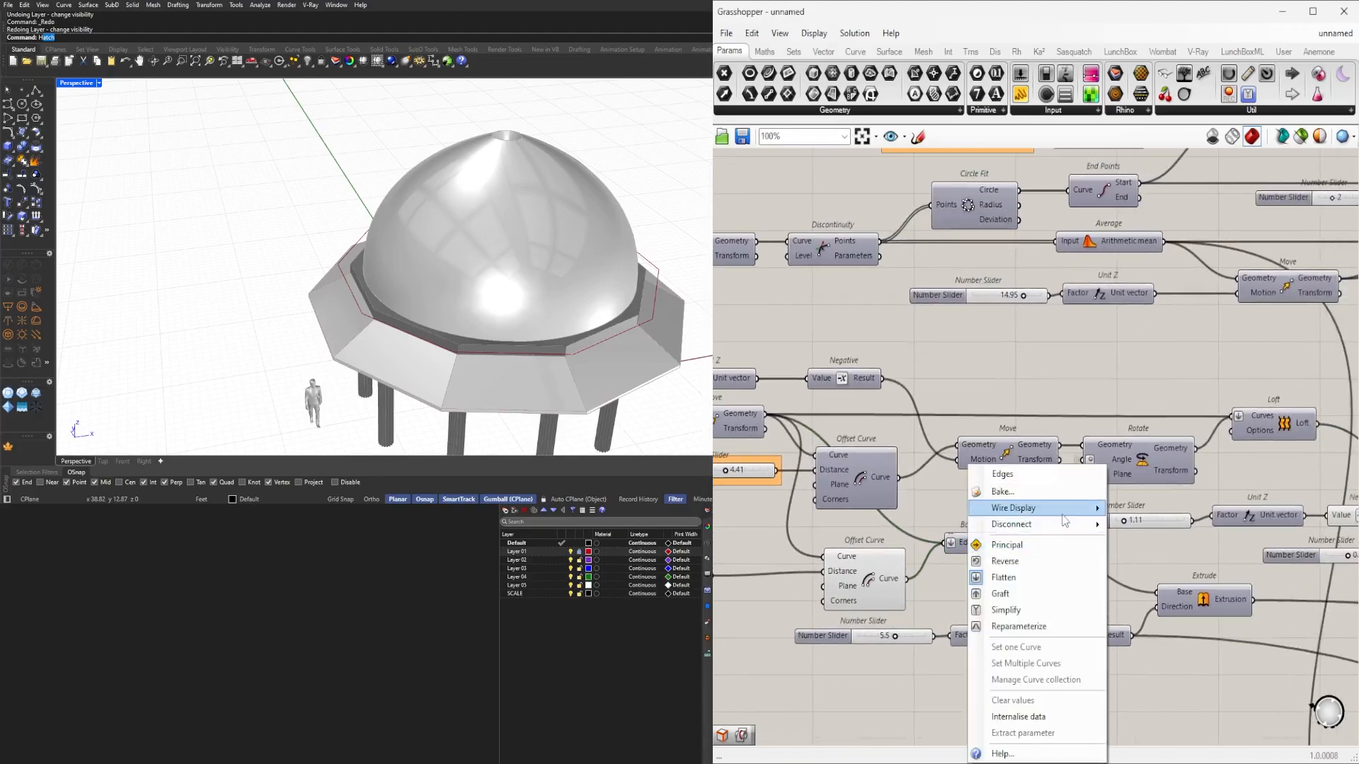
left_click(1147, 540)
Shift the 1.27 slider right and orbit the viewport to view the chhatri.
right_click_drag(914, 585, 1109, 583)
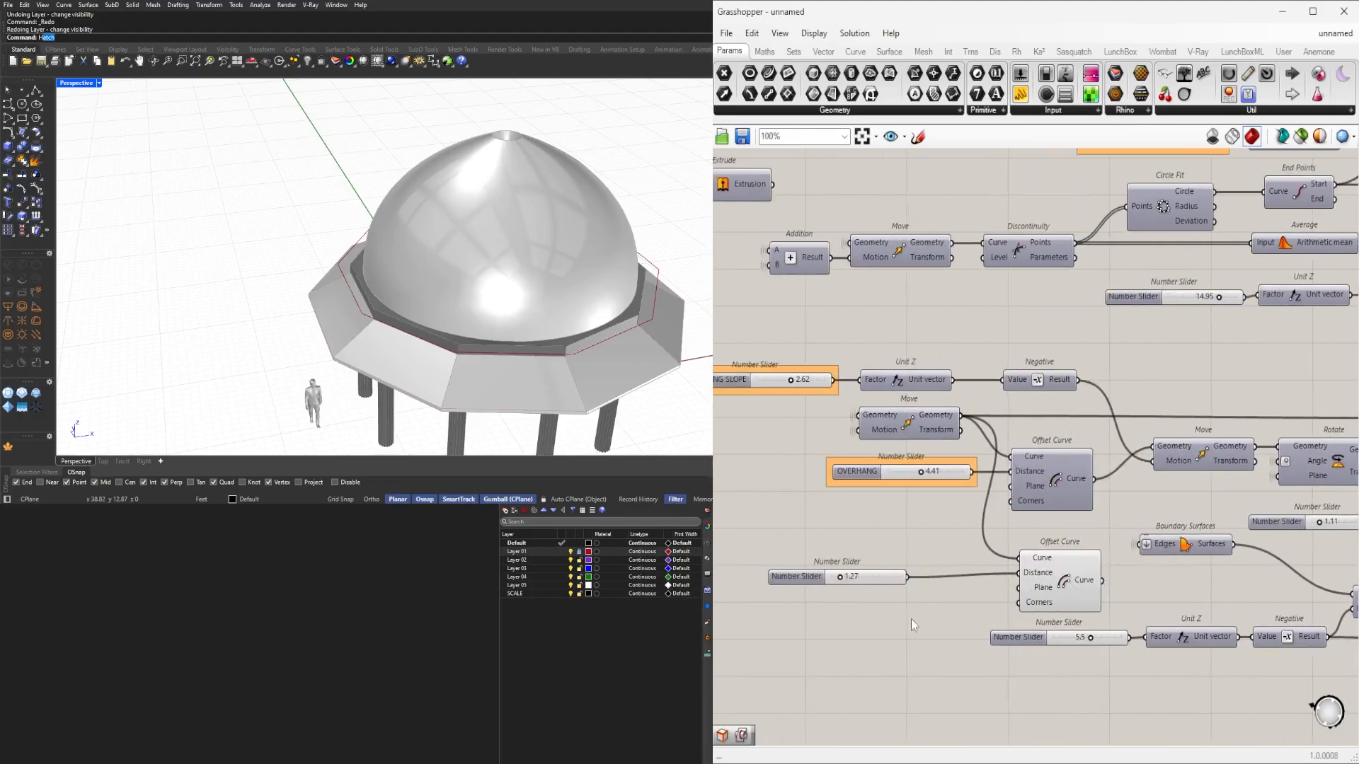
left_click_drag(793, 578, 856, 574)
left_click(1045, 589)
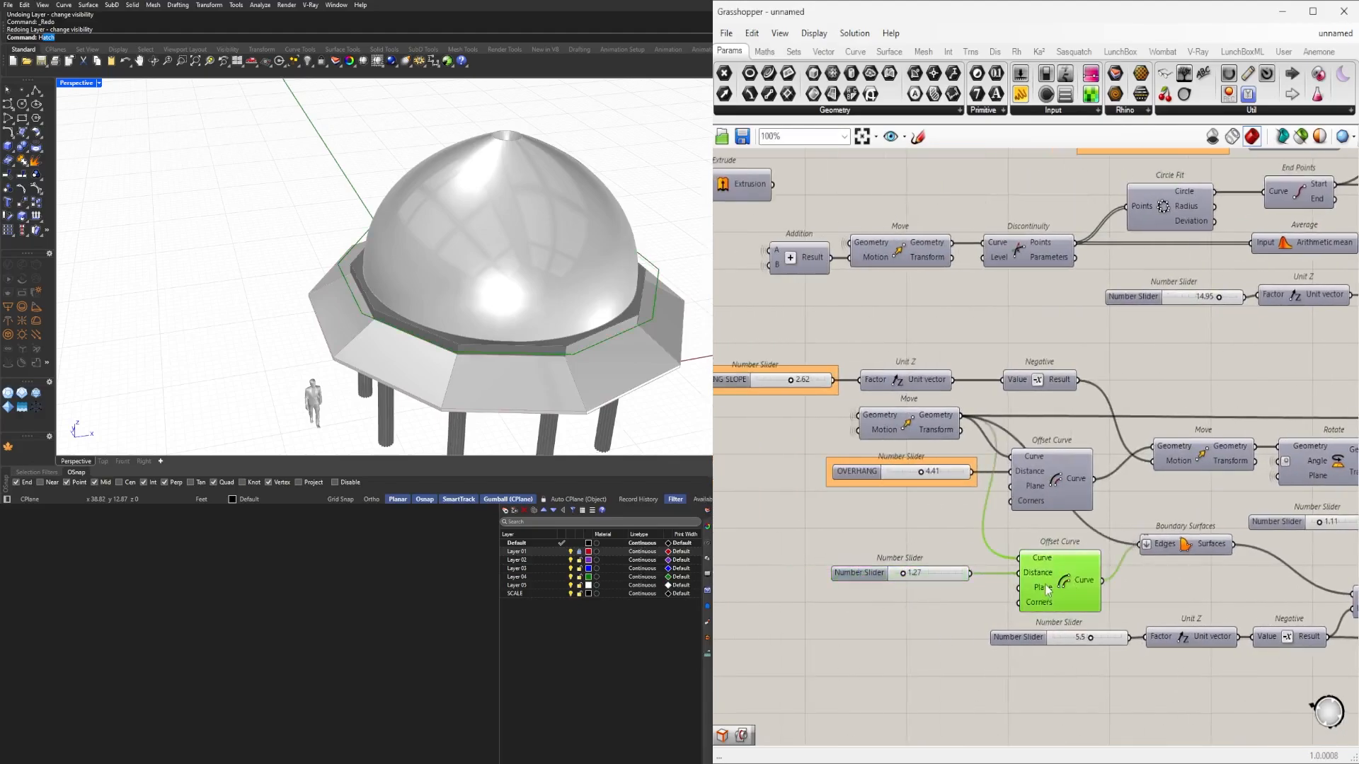
right_click_drag(520, 293, 432, 230)
scroll(417, 237, "up", 2)
Rename the 1.27 offset slider to OUTLOOKERS.
scroll(912, 574, "up", 3)
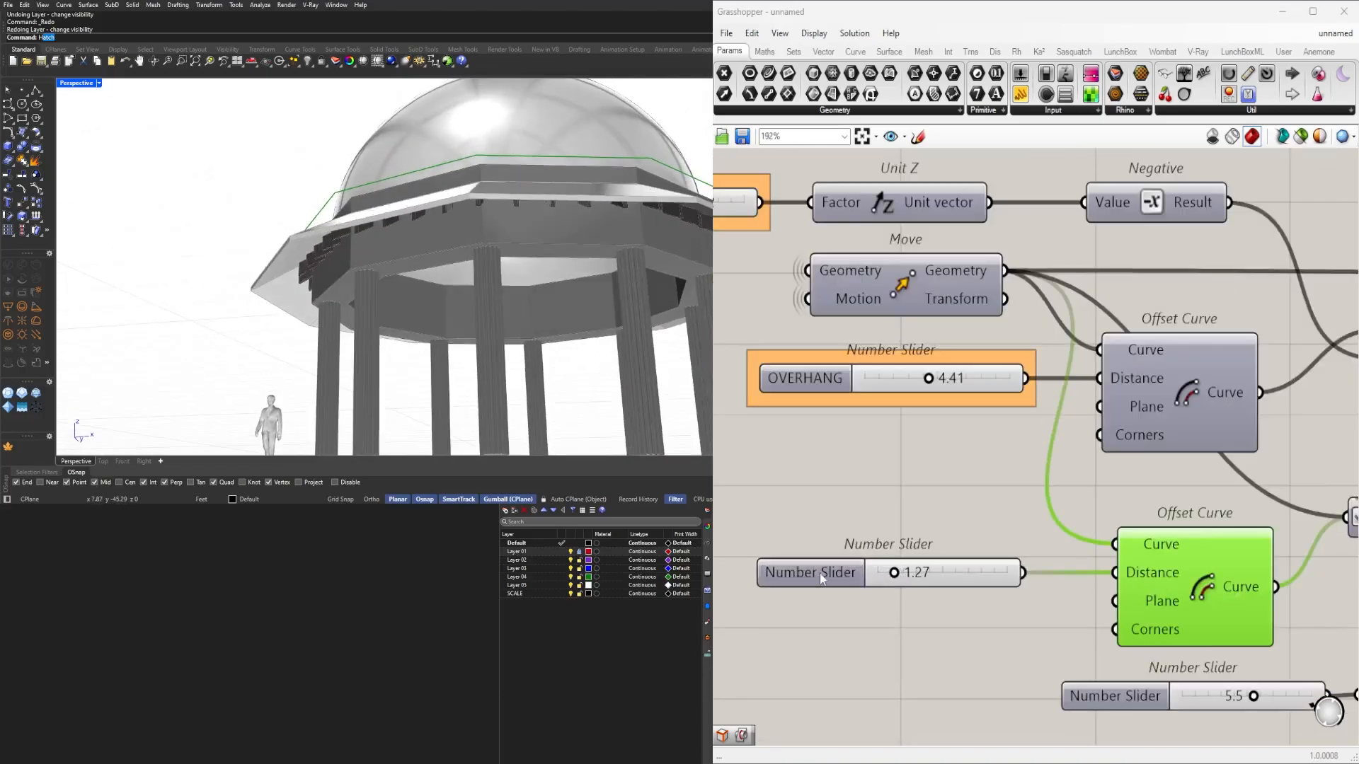
right_click(820, 577)
type("OUTLOOKERS")
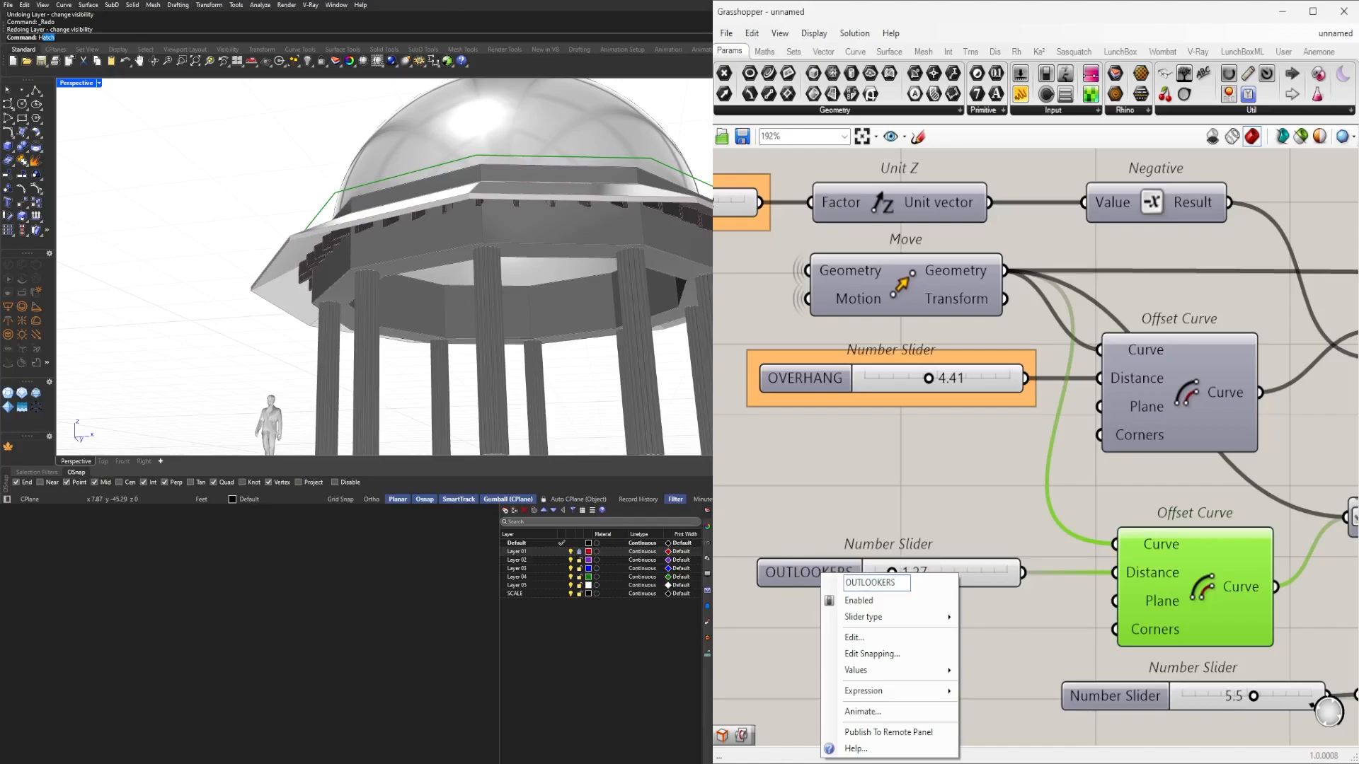
key("Return")
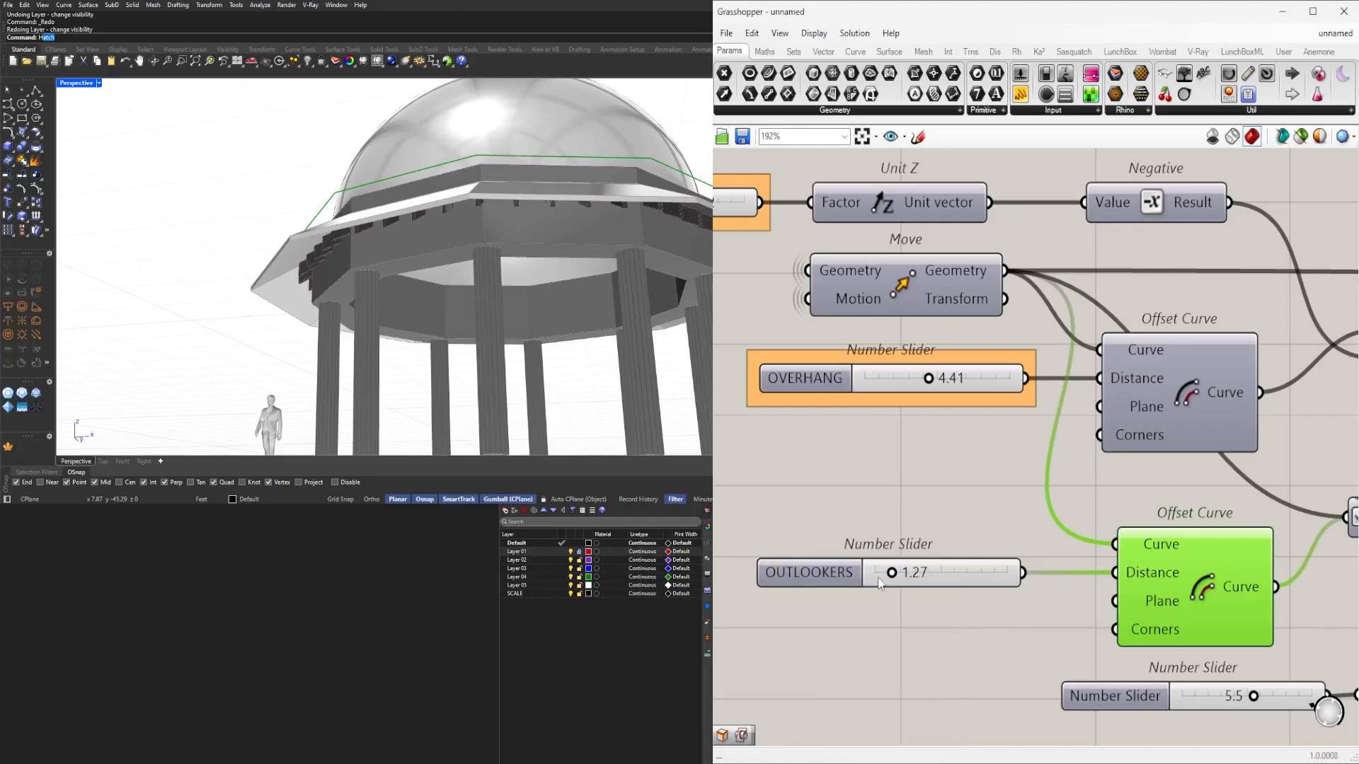
left_click(810, 584)
left_click(805, 502)
Turn off the lower Offset Curve's preview in the viewport.
scroll(804, 510, "down", 2)
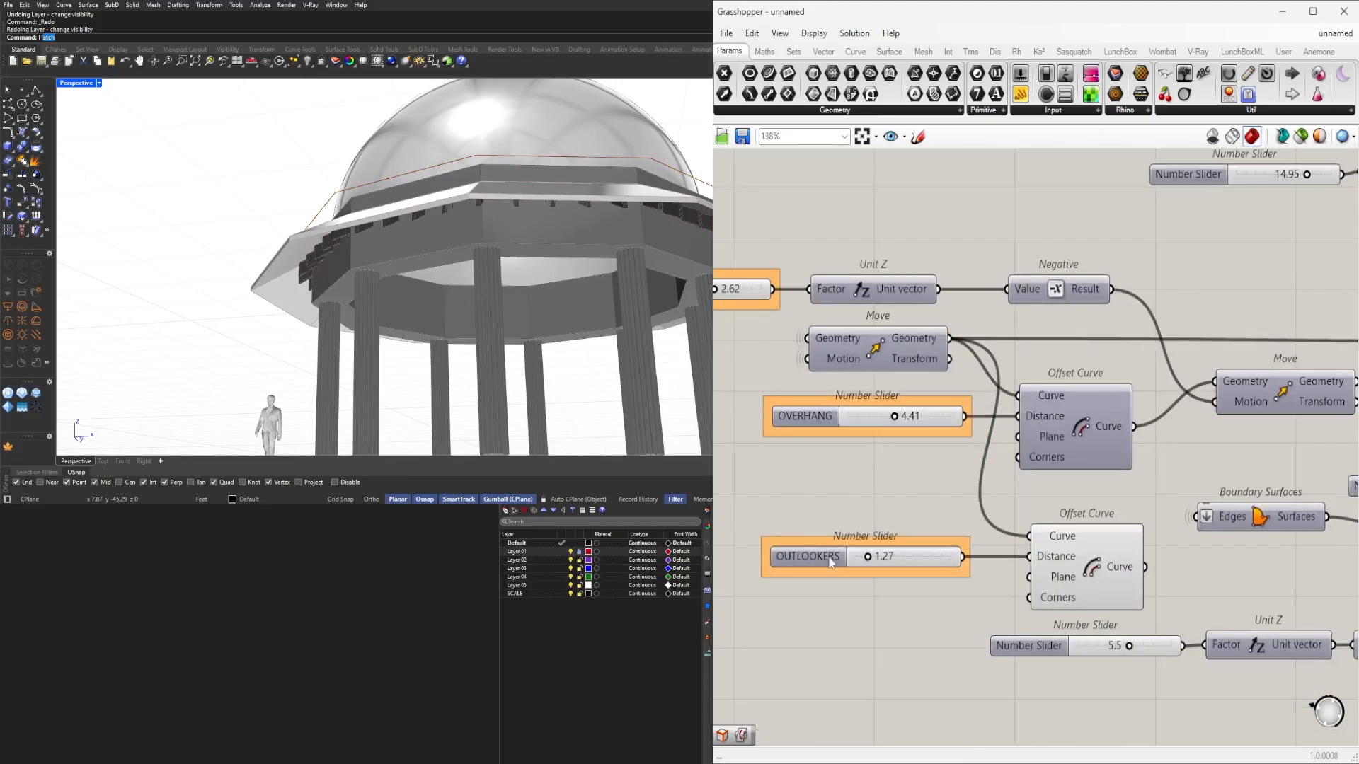
scroll(831, 557, "down", 4)
scroll(920, 554, "up", 2)
left_click(982, 546)
scroll(984, 546, "up", 1)
middle_click(985, 545)
left_click(1017, 513)
left_click(1075, 489)
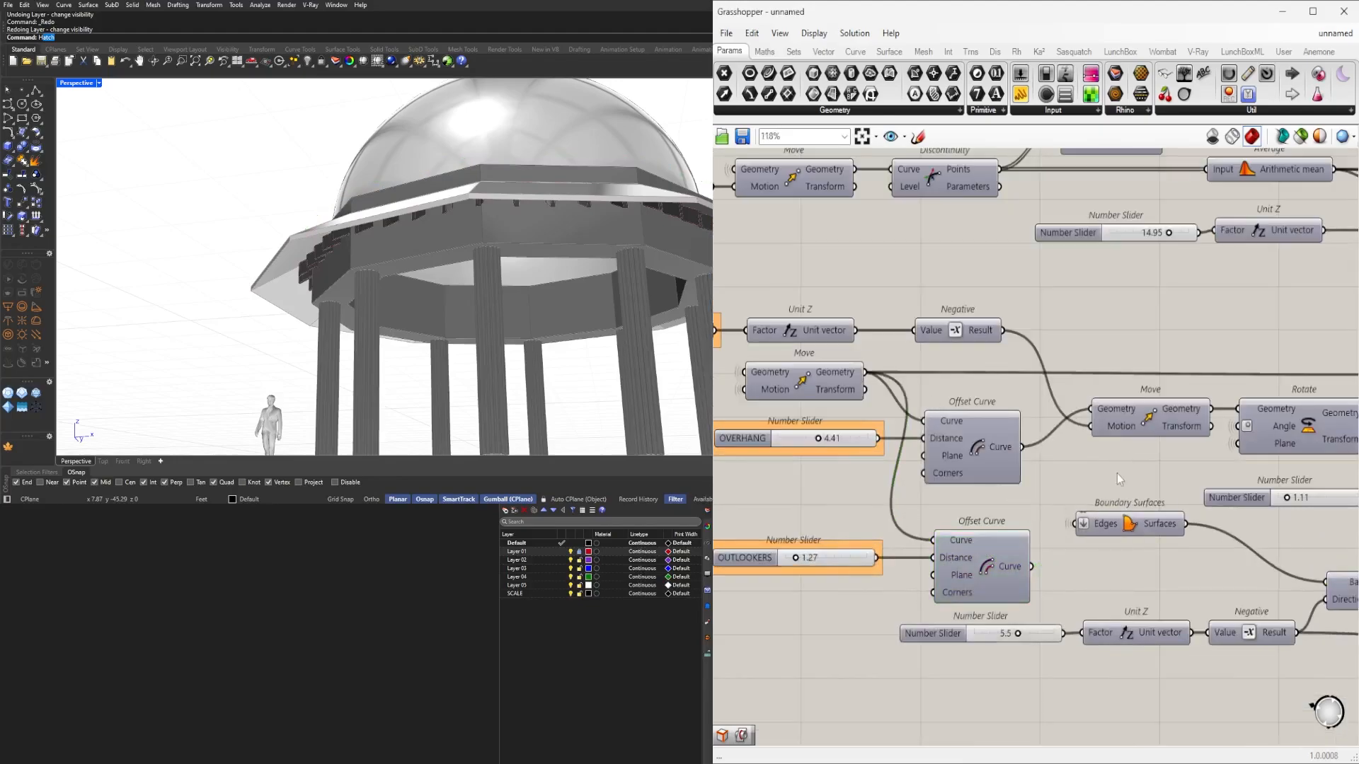
scroll(1120, 479, "down", 5)
scroll(1274, 453, "up", 5)
left_click(920, 538)
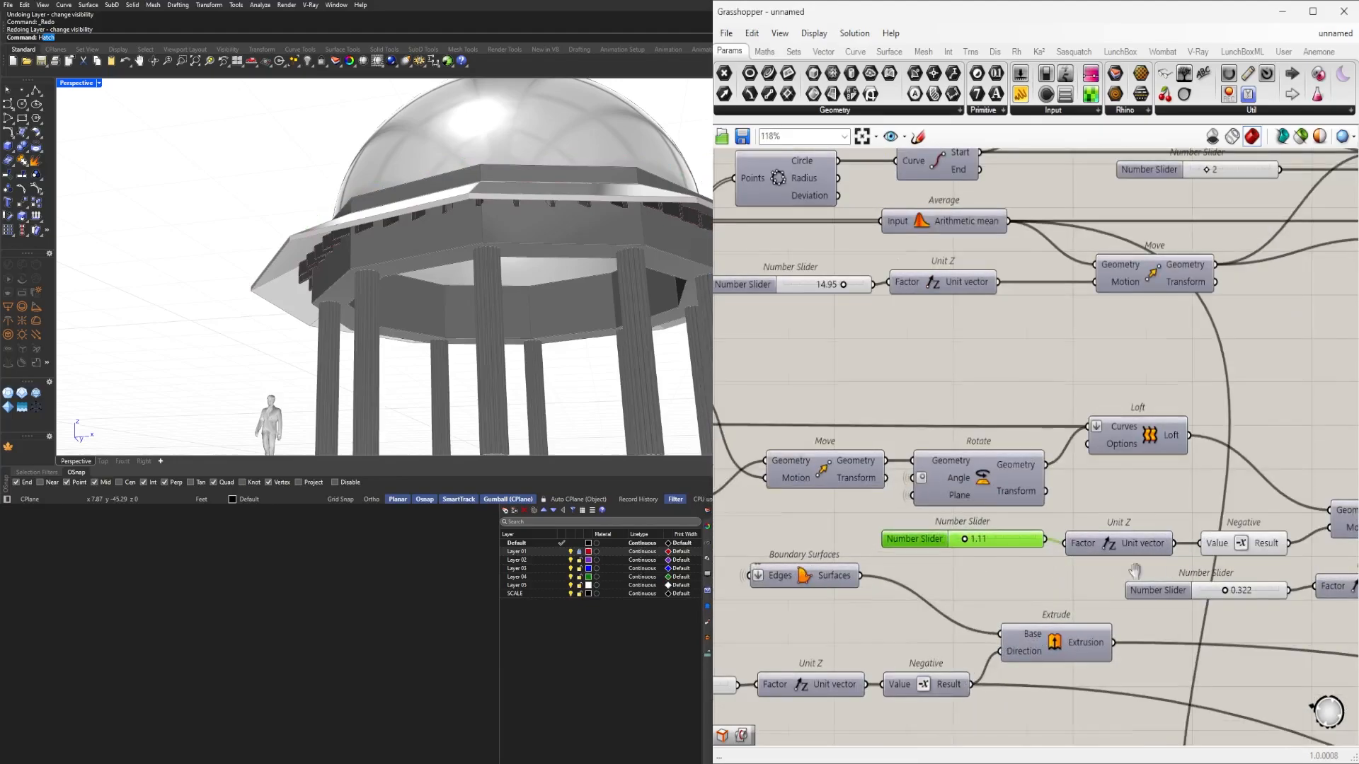
Toggle the Move component's preview to check the lifted overhang.
right_click_drag(1134, 570, 1121, 560)
left_click(1181, 523)
scroll(1167, 507, "up", 1)
middle_click(1165, 506)
left_click(1188, 476)
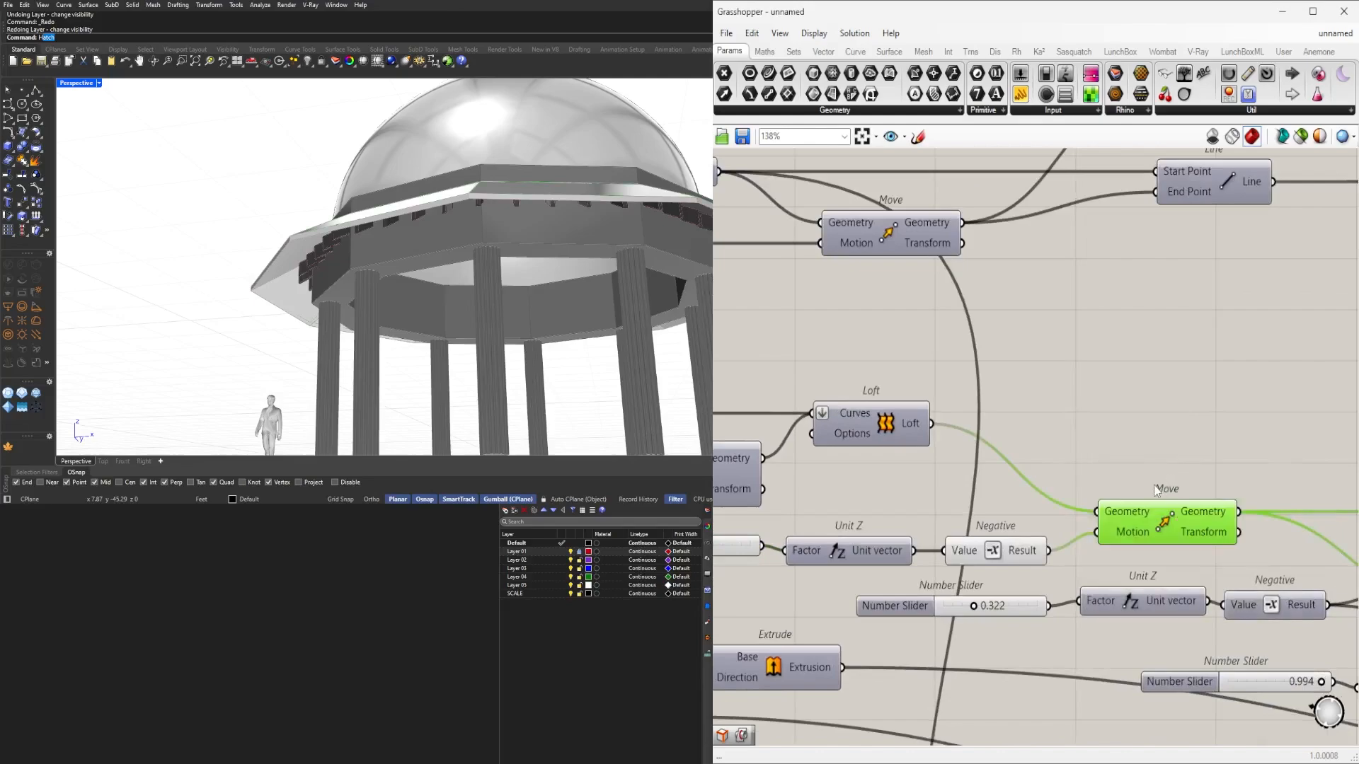
middle_click(1160, 460)
Name the 1.11 slider feeding the Unit Z vector 'OVERHANG SHIFT'.
right_click_drag(855, 554, 1127, 556)
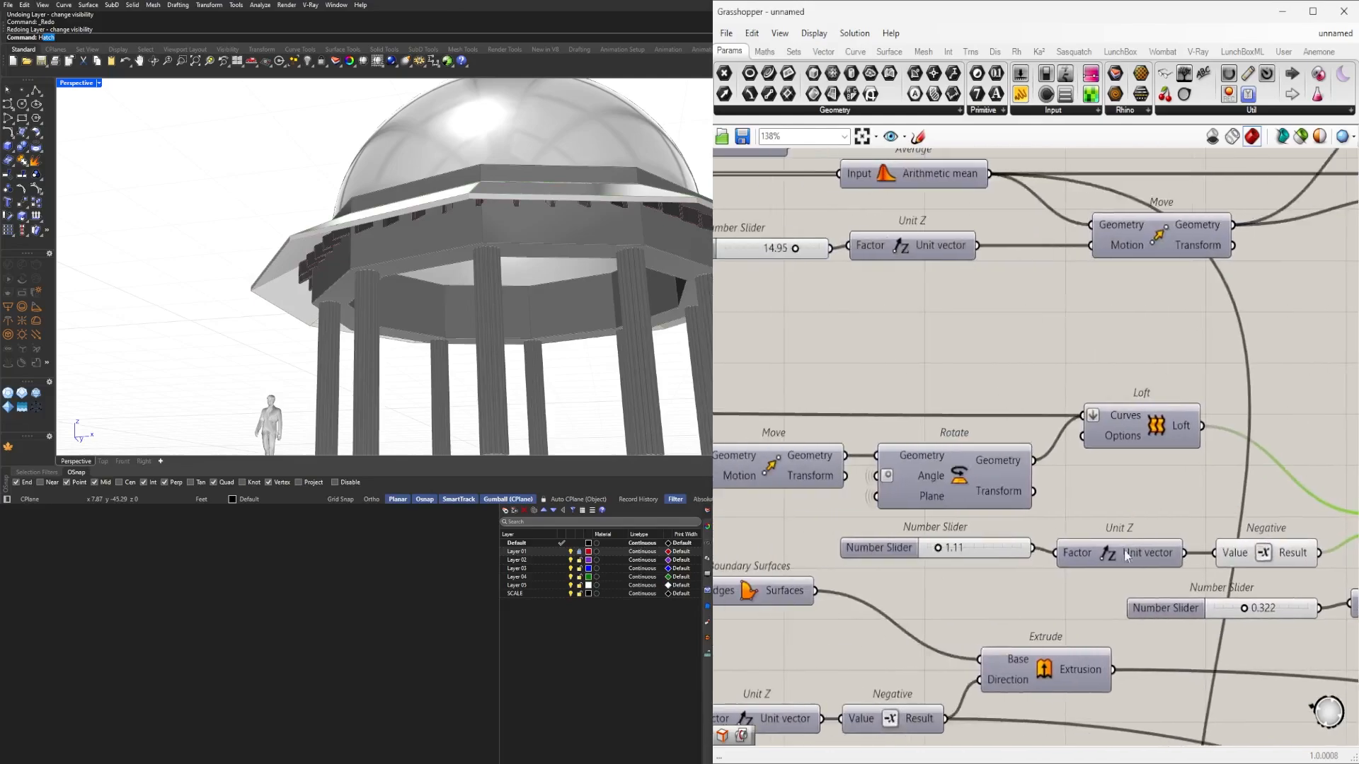
left_click_drag(982, 540, 983, 545)
right_click(906, 555)
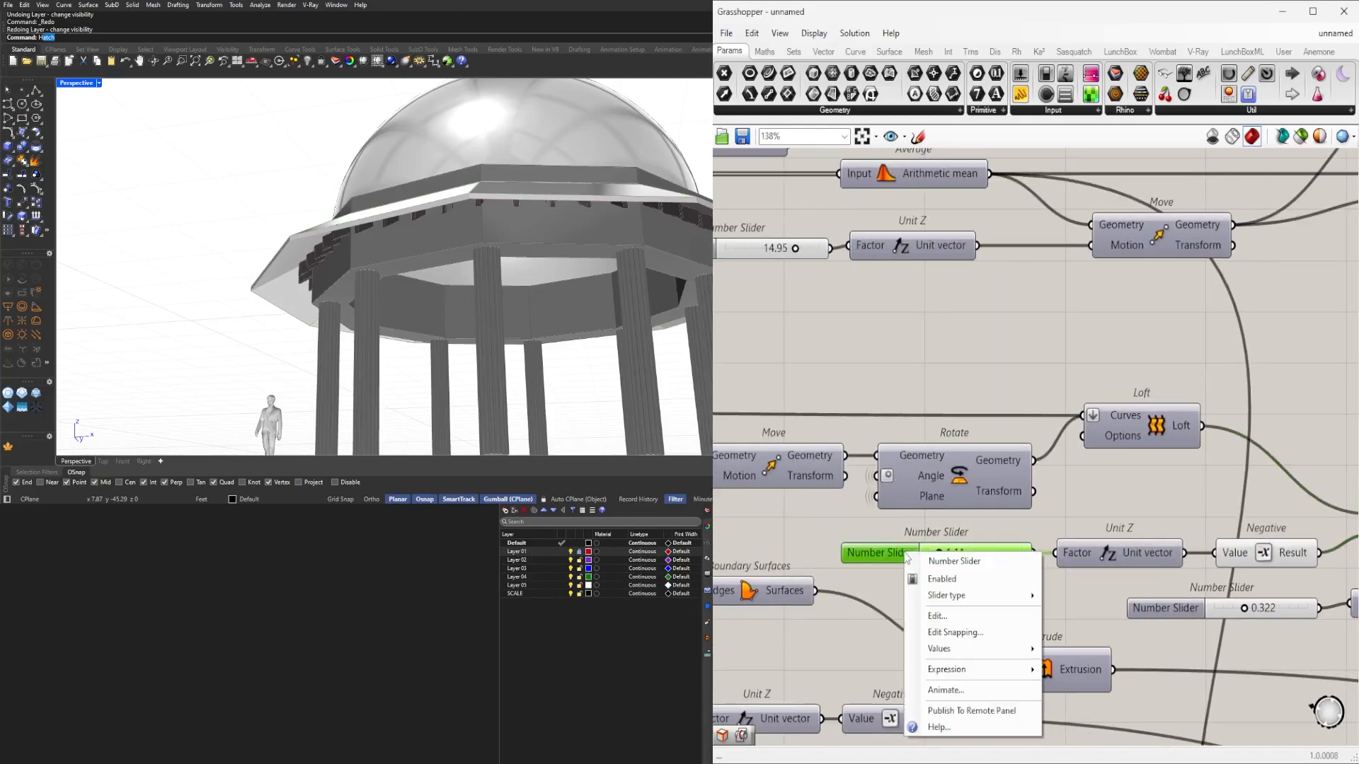
left_click(940, 537)
scroll(938, 539, "up", 4)
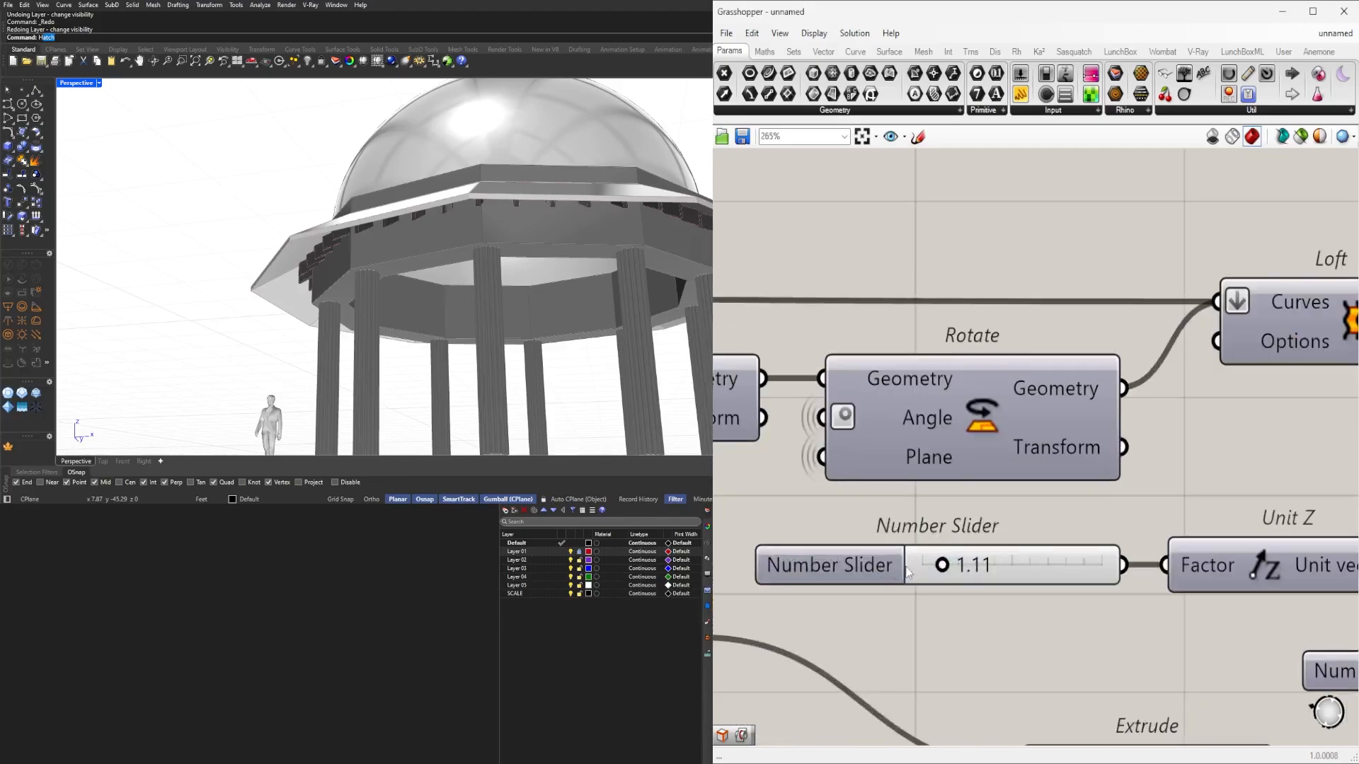
right_click(856, 568)
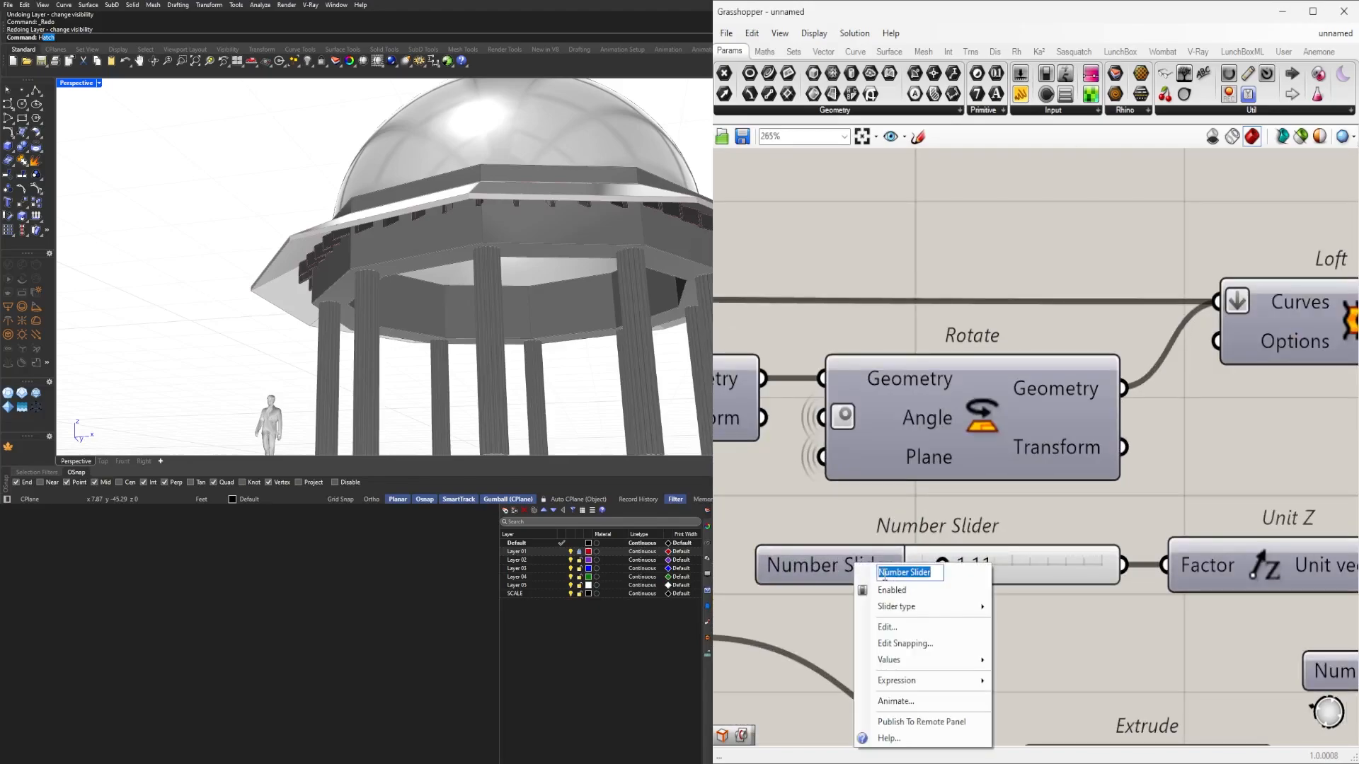
type("OVERHAN")
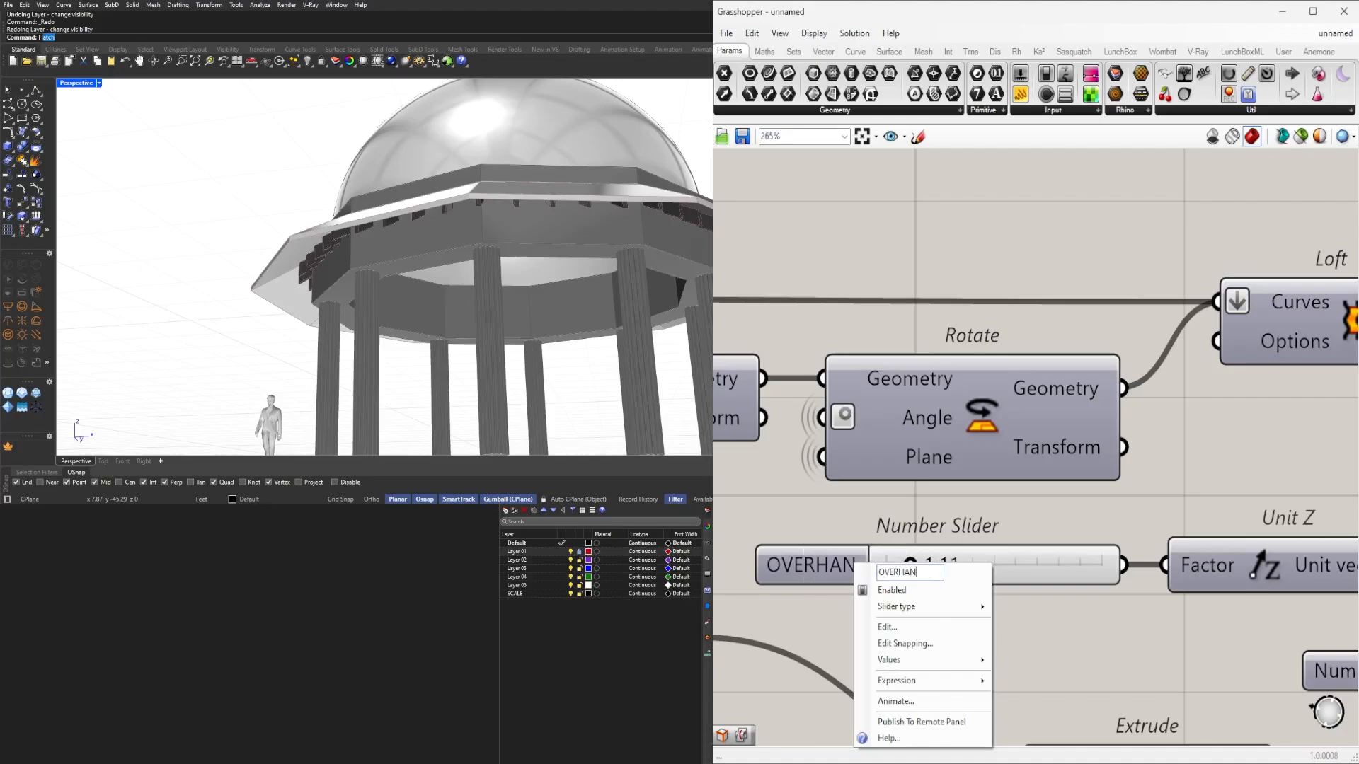
type("G SHIFT")
key("Return")
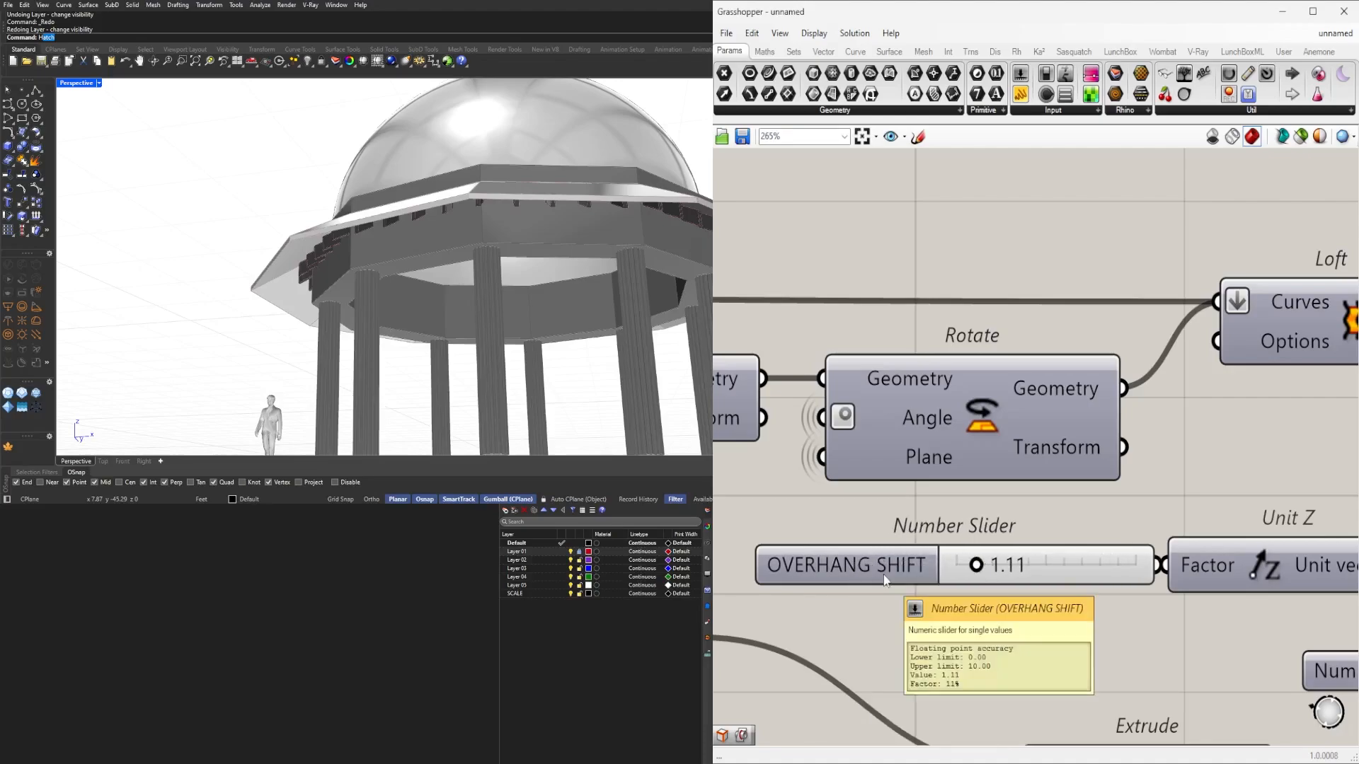
left_click(831, 579)
scroll(845, 516, "down", 5)
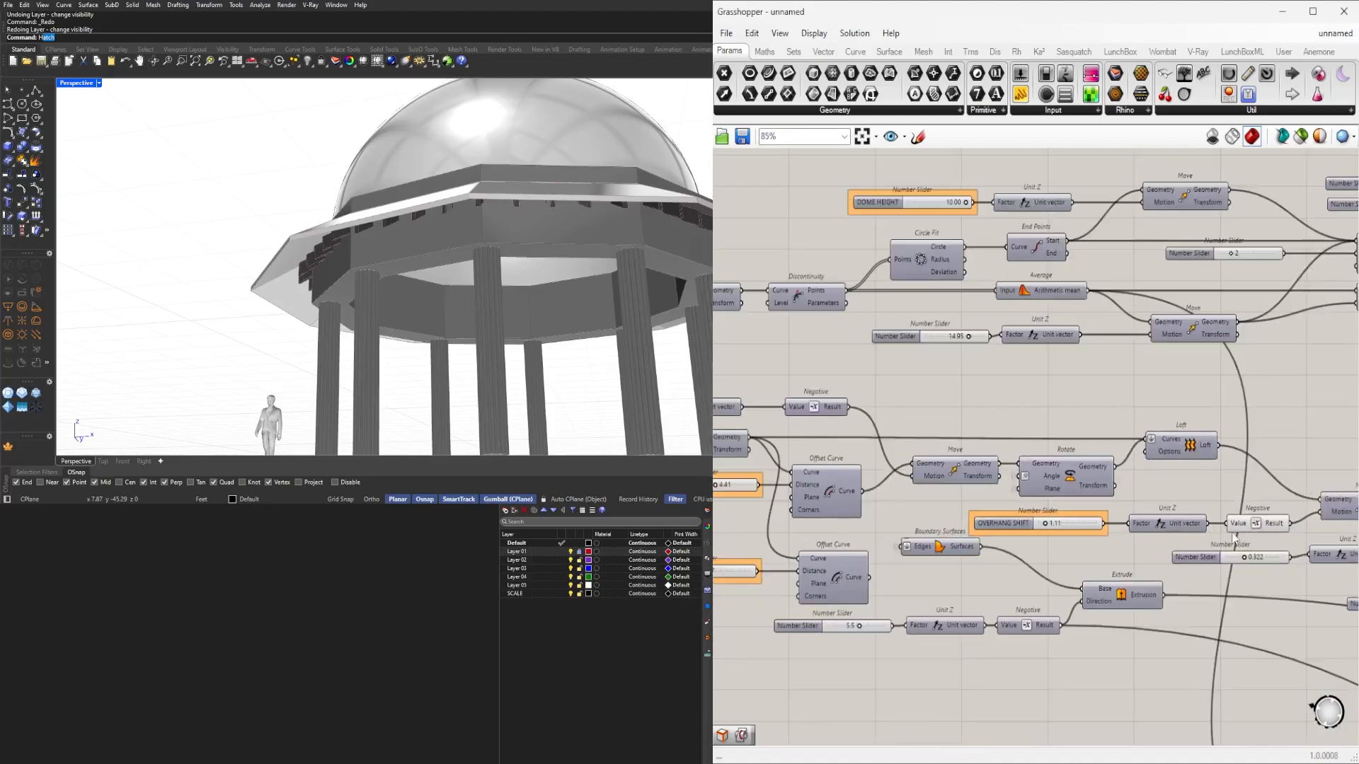
Preview the Extrude component's result in the viewport, then hide it again.
right_click_drag(1017, 612, 1247, 589)
scroll(963, 620, "up", 2)
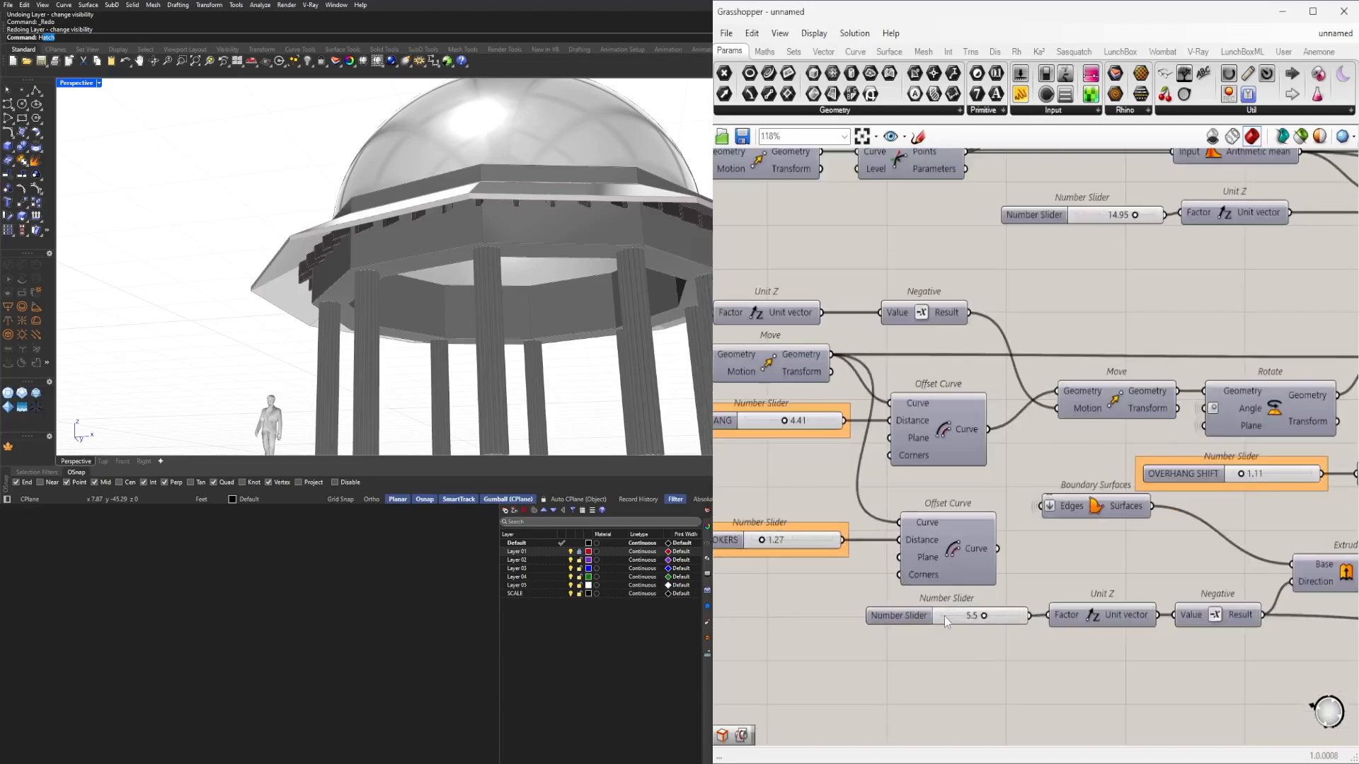
left_click(910, 615)
left_click(1194, 661)
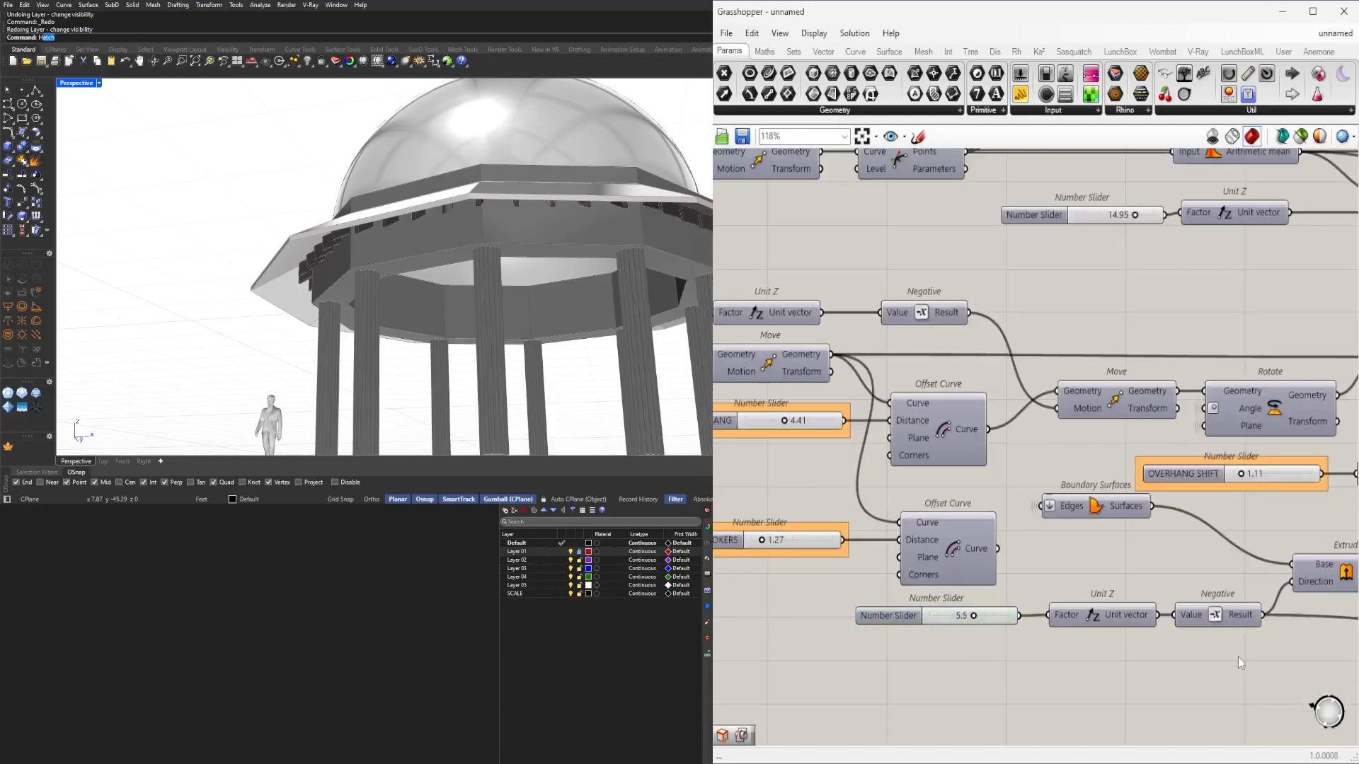
right_click_drag(1238, 658, 950, 640)
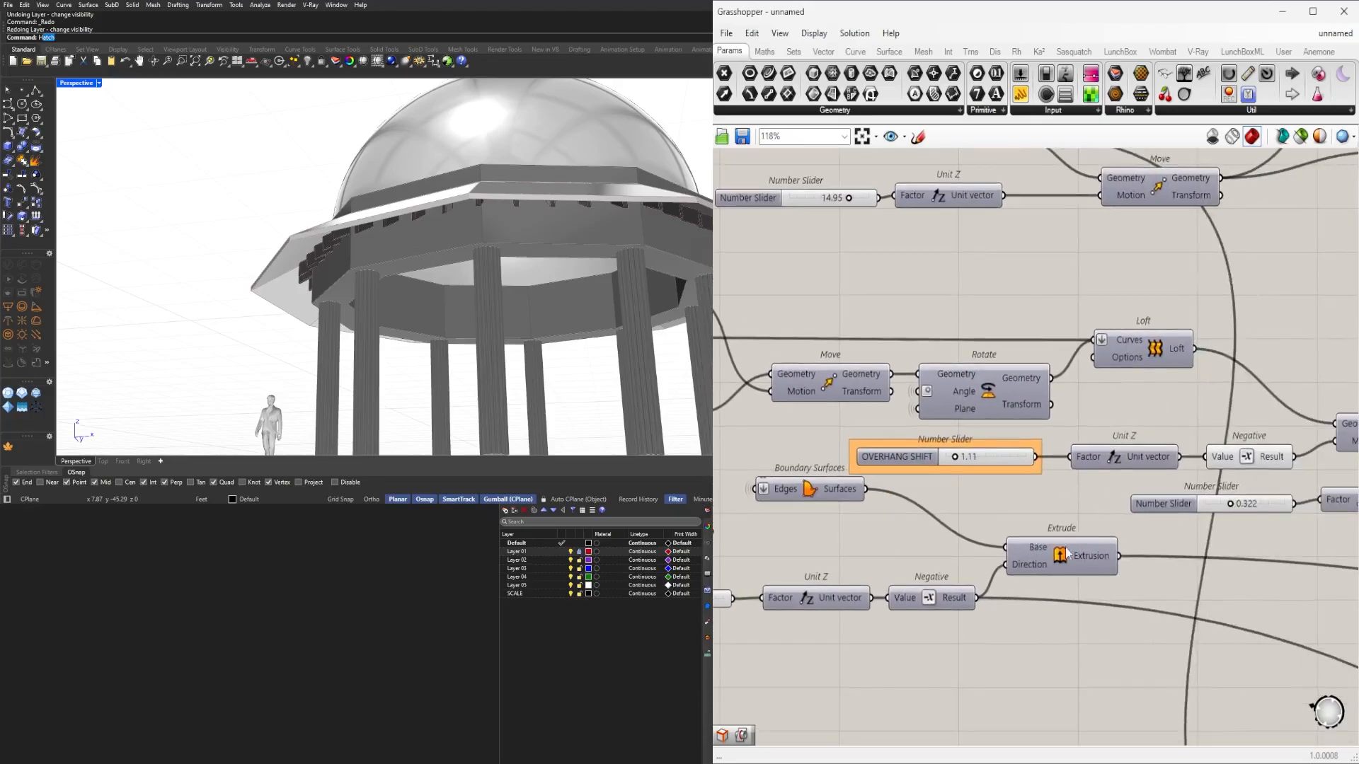
left_click(1065, 553)
scroll(1062, 554, "up", 1)
middle_click(1060, 556)
left_click(1082, 532)
middle_click(1088, 523)
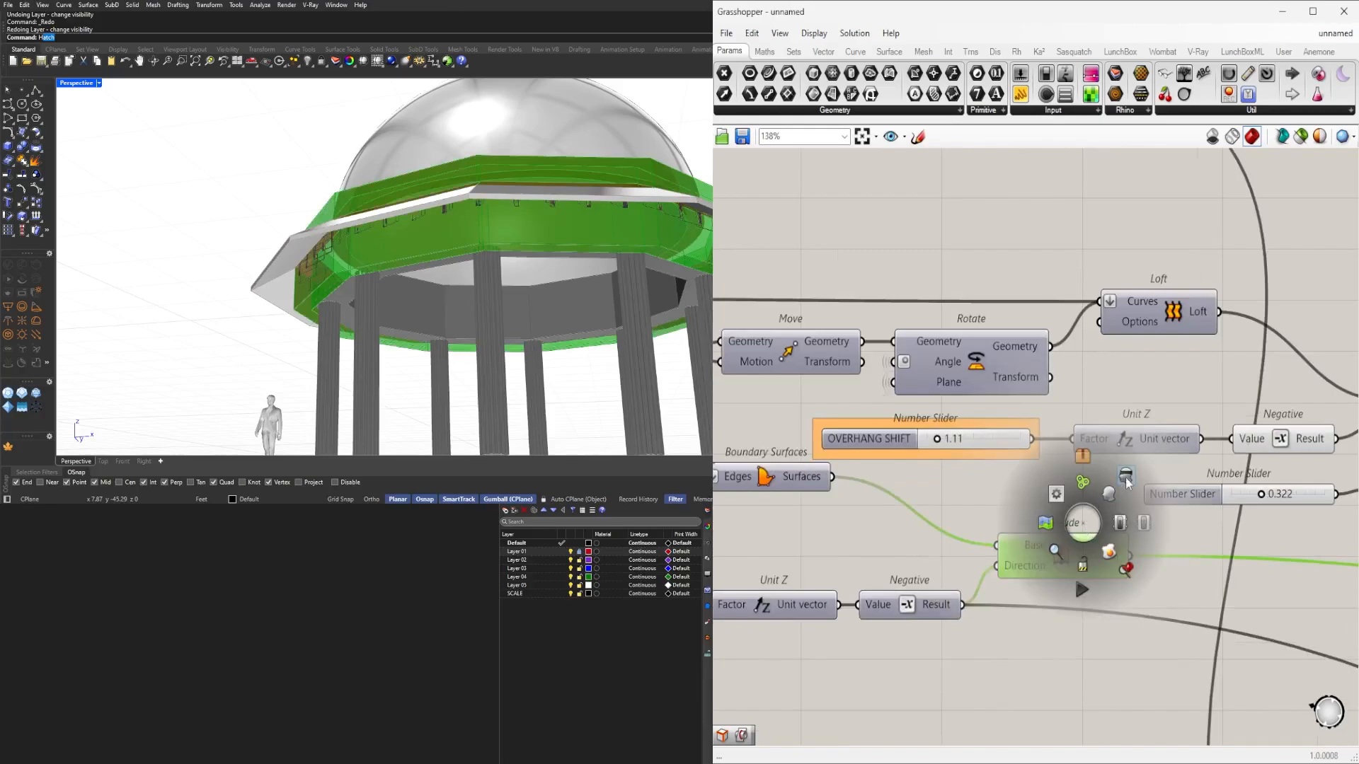
left_click(1113, 497)
Drag the extrusion-depth slider down from 5.5 to about 2.6.
right_click_drag(721, 643, 1057, 639)
scroll(970, 613, "up", 2)
scroll(971, 616, "down", 2)
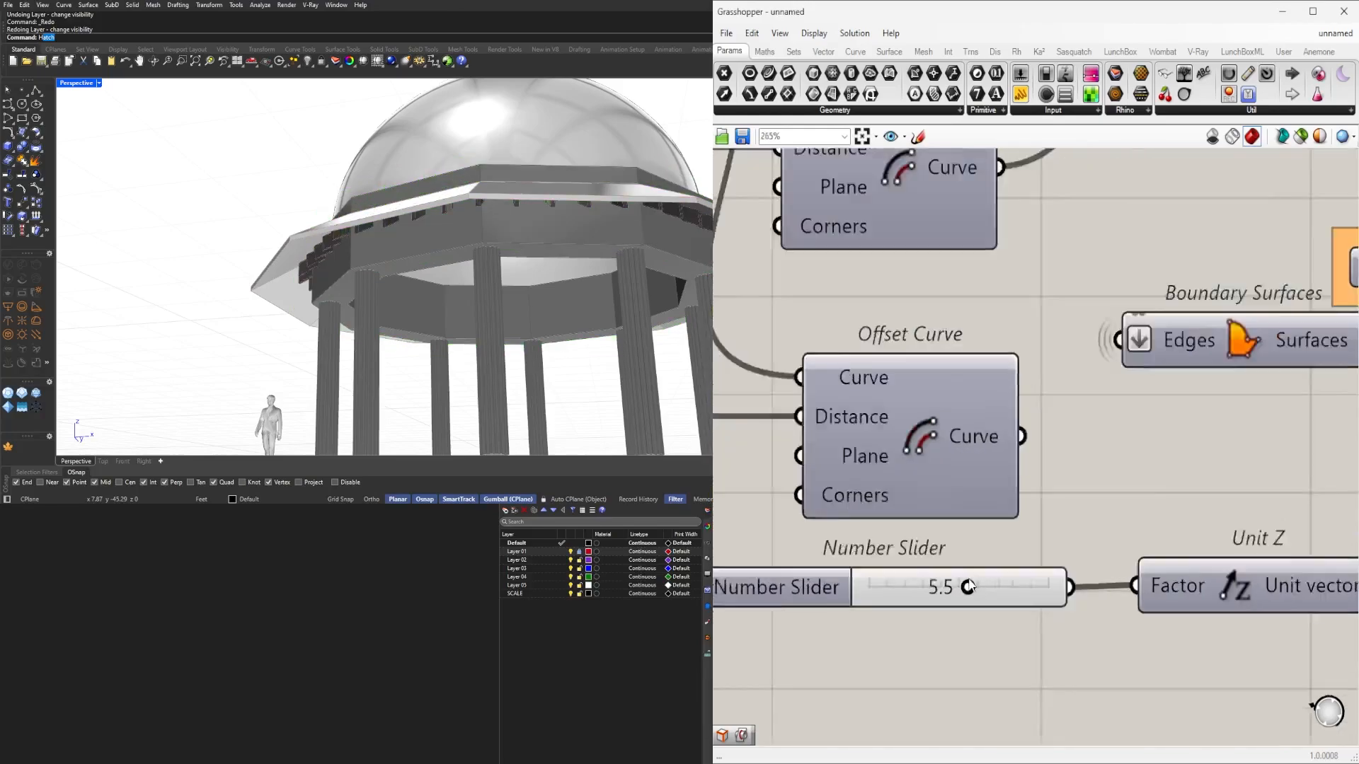
right_click(865, 584)
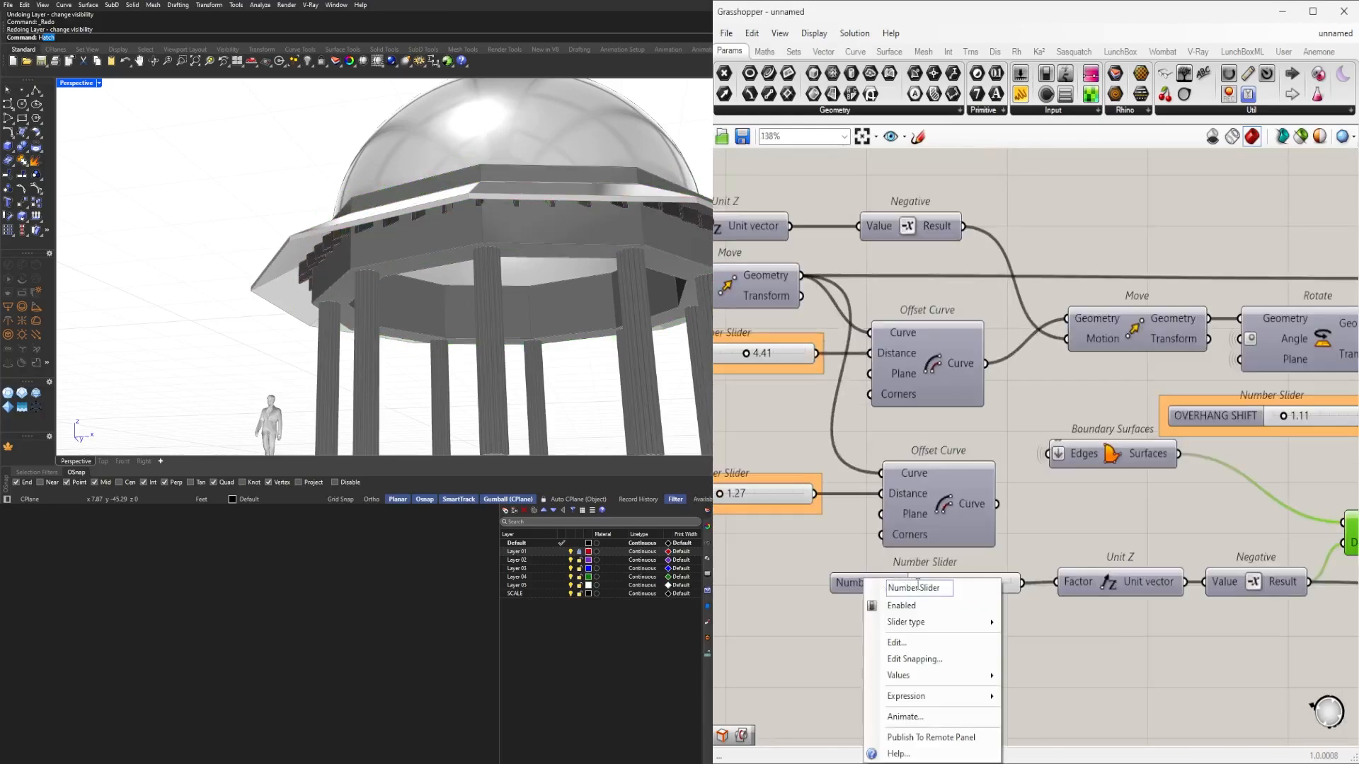
left_click(1116, 542)
scroll(947, 588, "up", 7)
left_click_drag(997, 570, 935, 547)
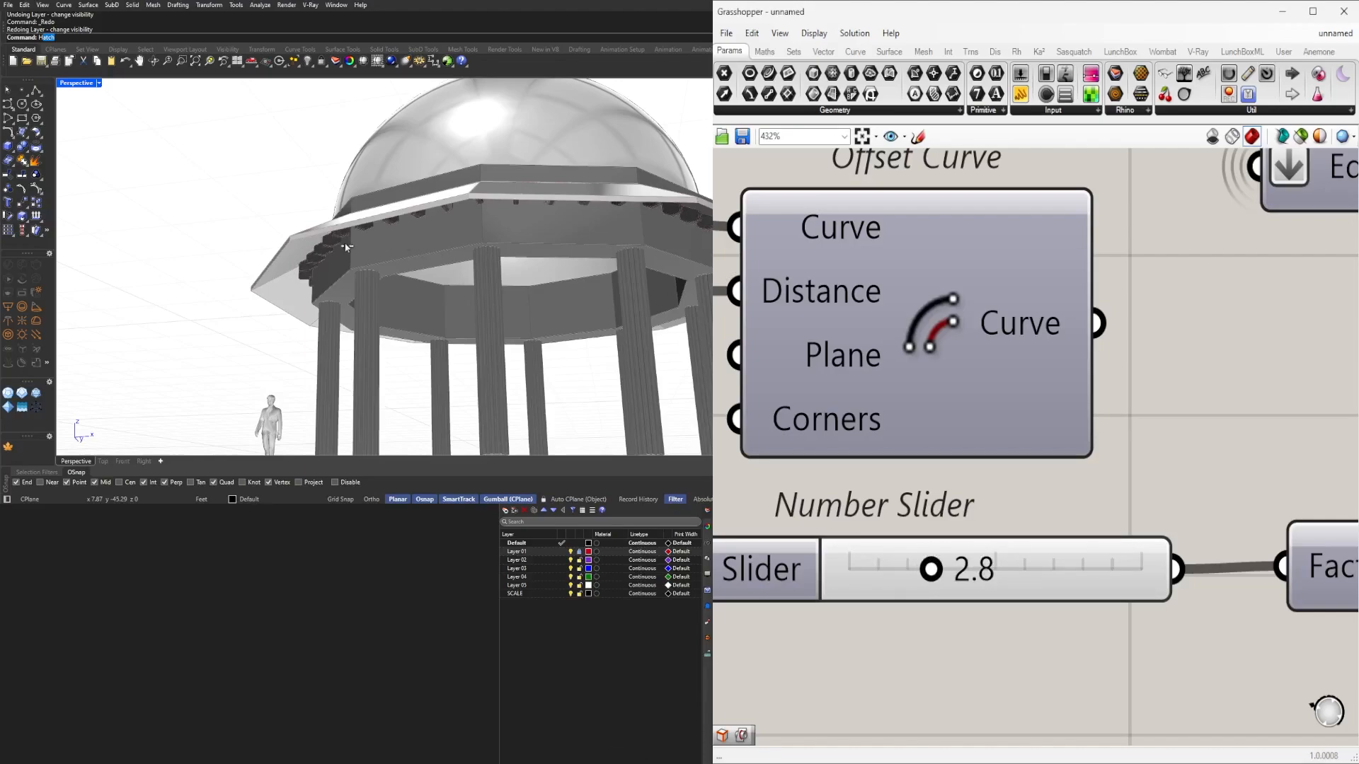
scroll(298, 254, "up", 5)
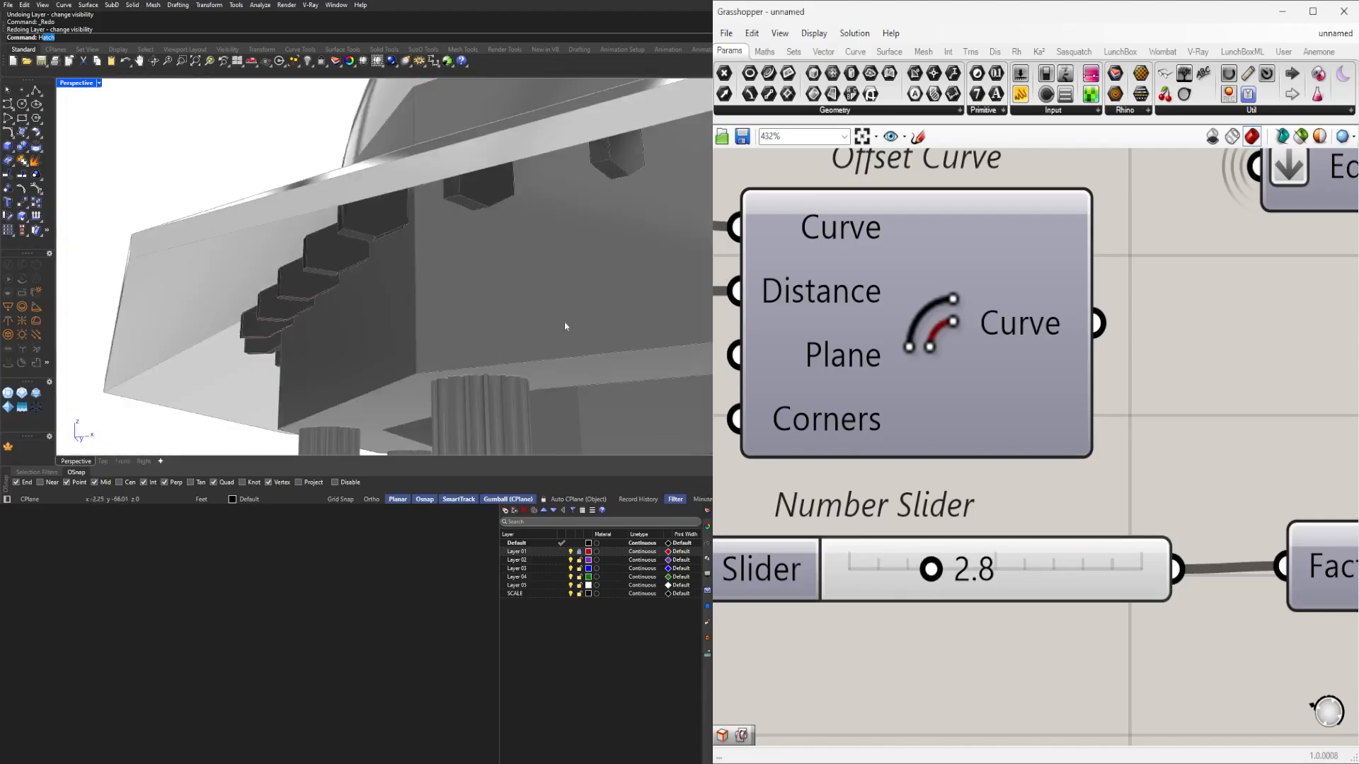
scroll(965, 560, "up", 4)
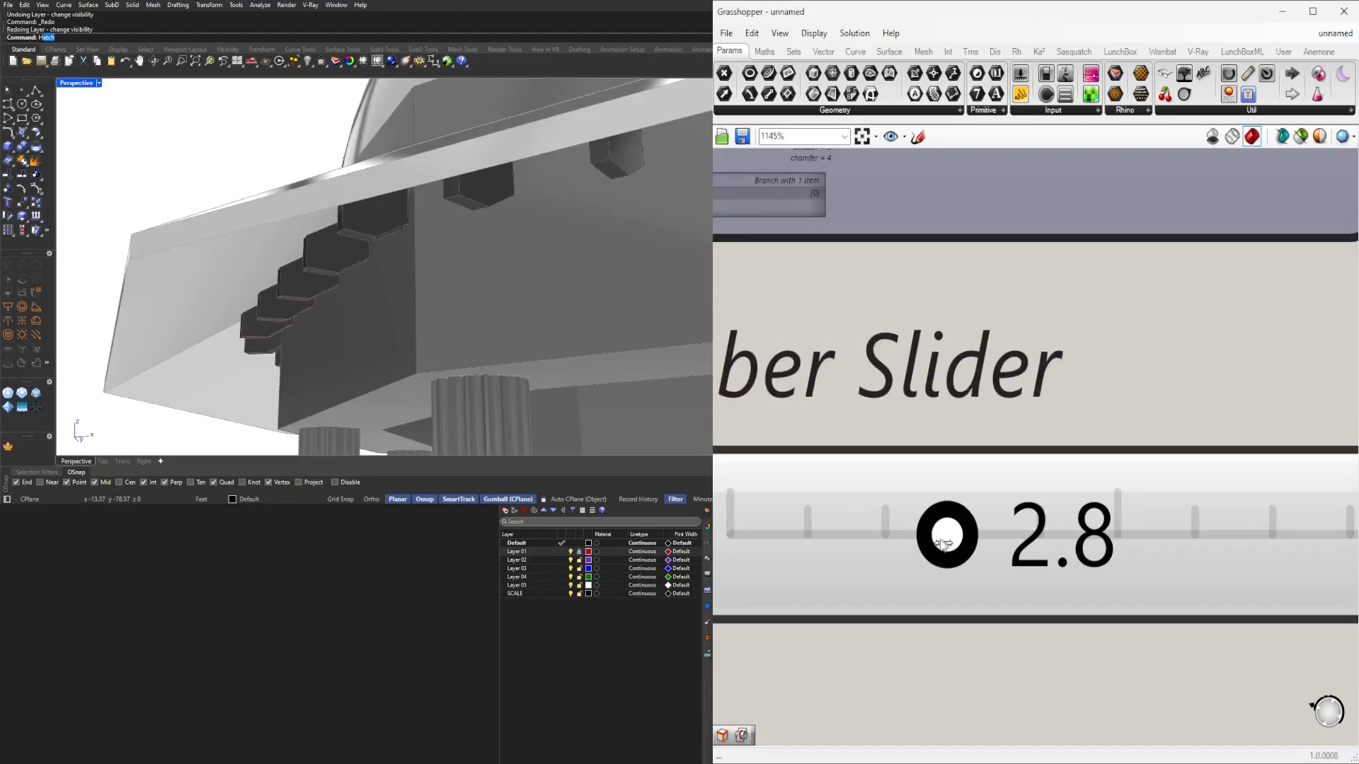
left_click_drag(941, 544, 934, 545)
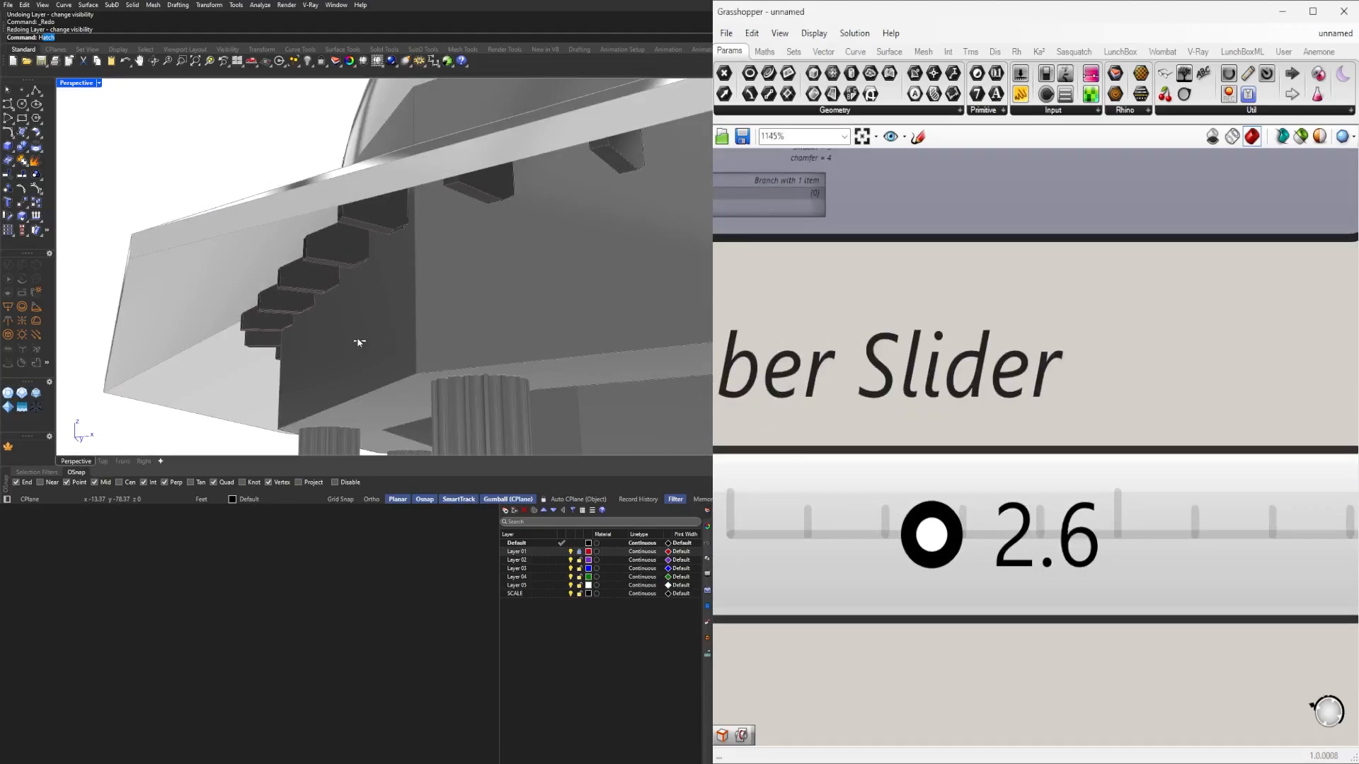
scroll(356, 342, "down", 8)
Orbit the Perspective view to inspect the shallower brackets beneath the chajja.
right_click_drag(356, 342, 368, 287)
scroll(396, 245, "up", 5)
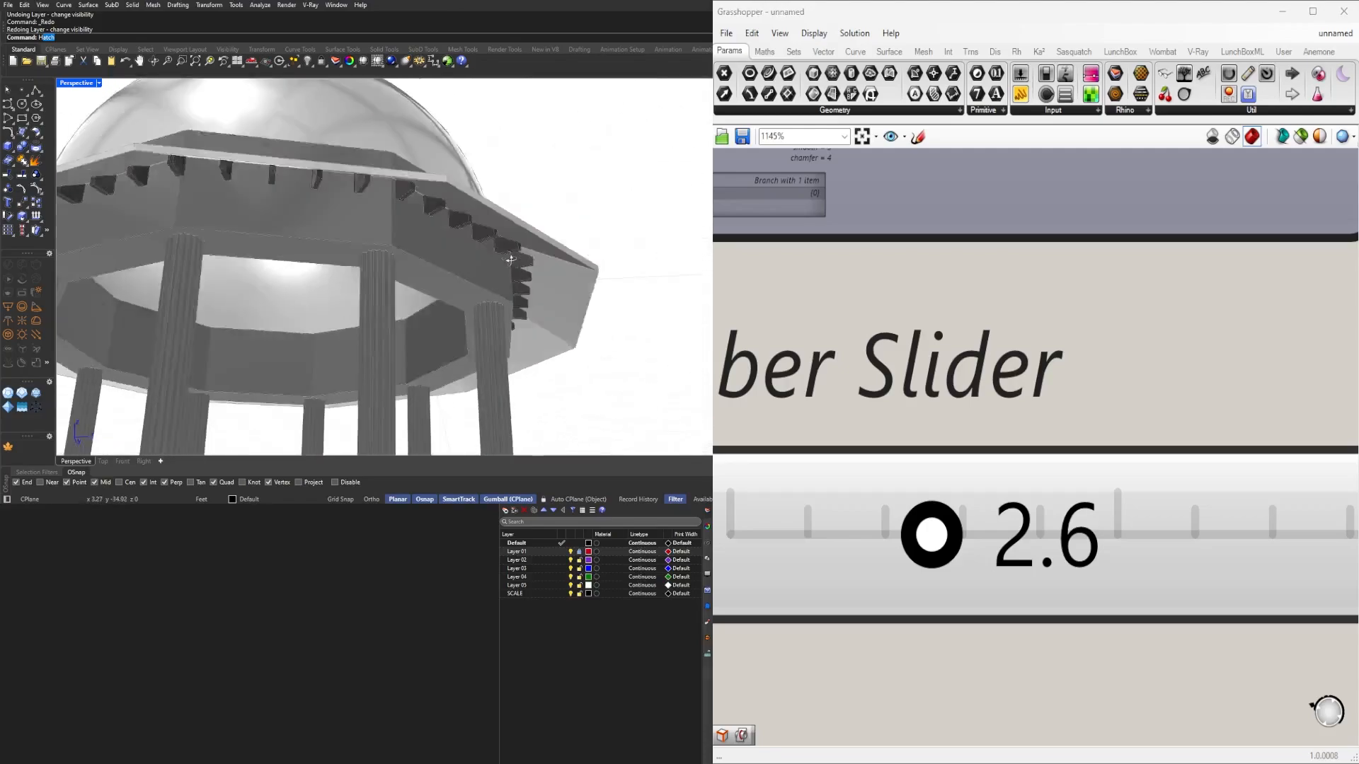
right_click_drag(403, 230, 543, 264)
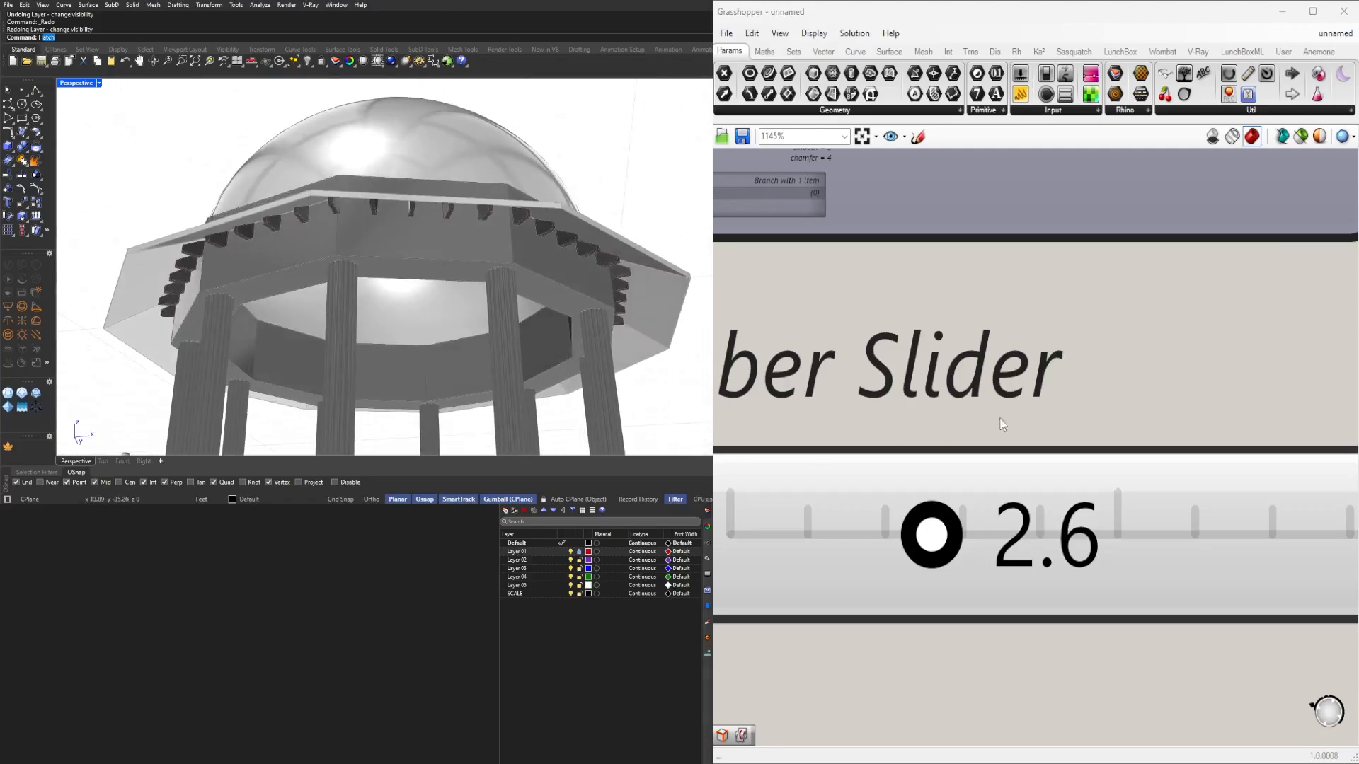
scroll(1002, 424, "down", 9)
scroll(1104, 590, "down", 6)
right_click_drag(1333, 627, 1341, 518)
right_click_drag(1229, 521, 1260, 550)
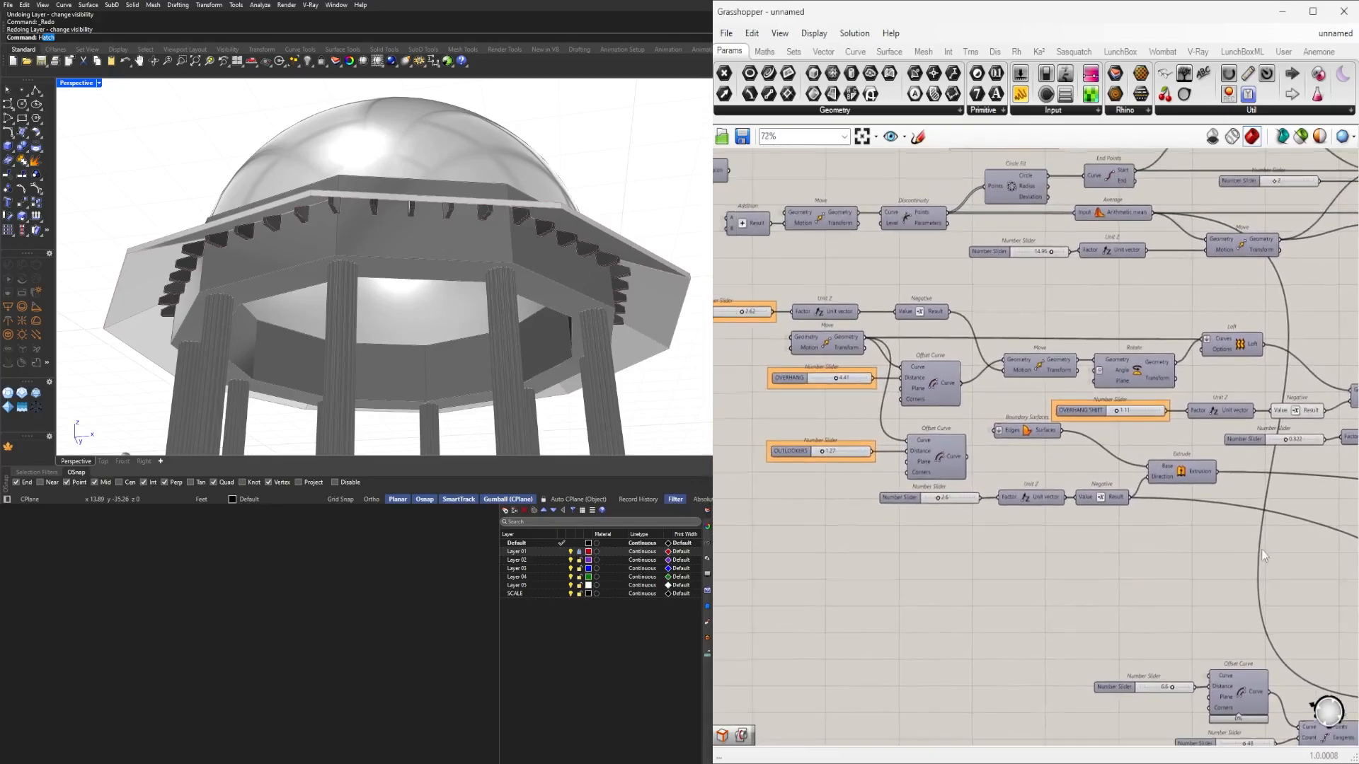
Preview the Offset Curve component's offset circle, then turn the preview off.
scroll(1216, 536, "down", 1)
right_click_drag(1338, 636, 848, 480)
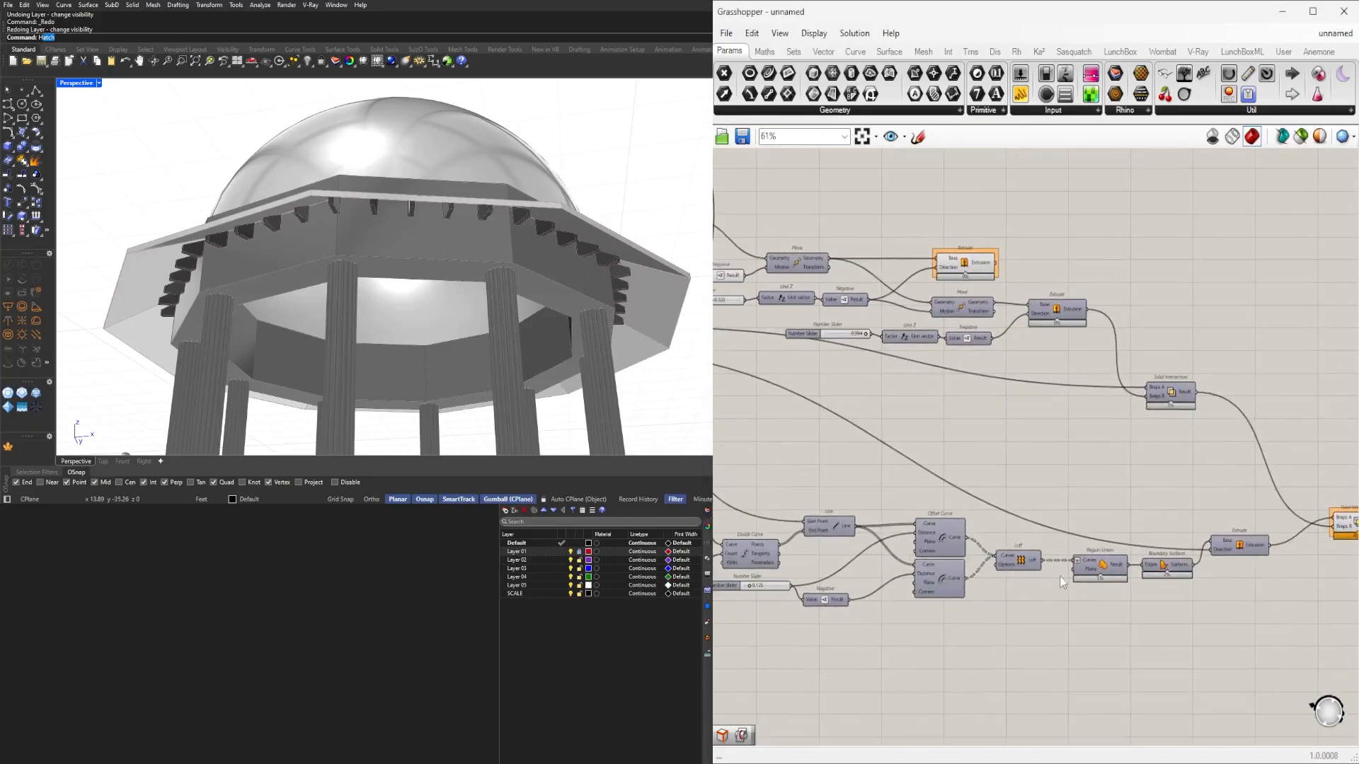
right_click_drag(778, 571, 1084, 590)
scroll(1087, 596, "up", 4)
scroll(923, 520, "down", 4)
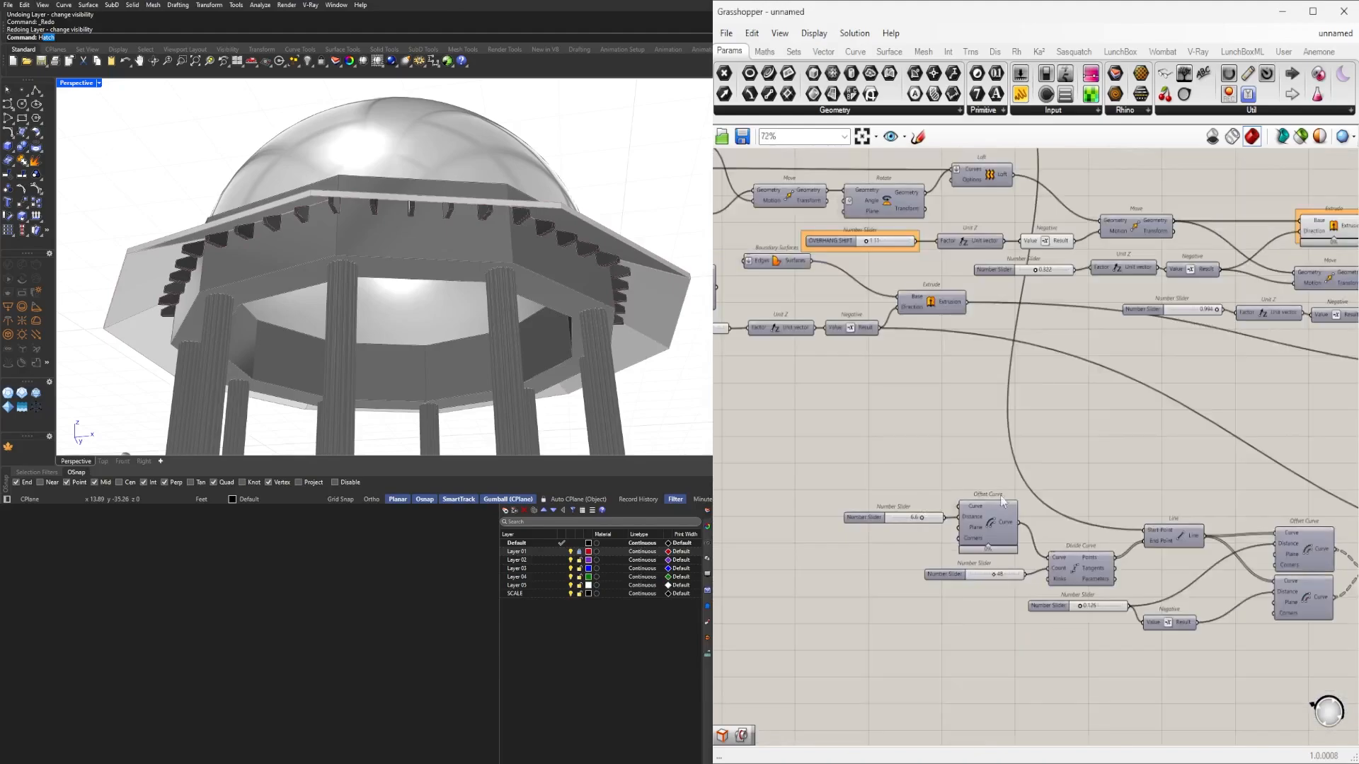
scroll(985, 554, "up", 4)
right_click_drag(983, 549, 990, 549)
left_click(993, 535)
middle_click(977, 522)
left_click(1000, 496)
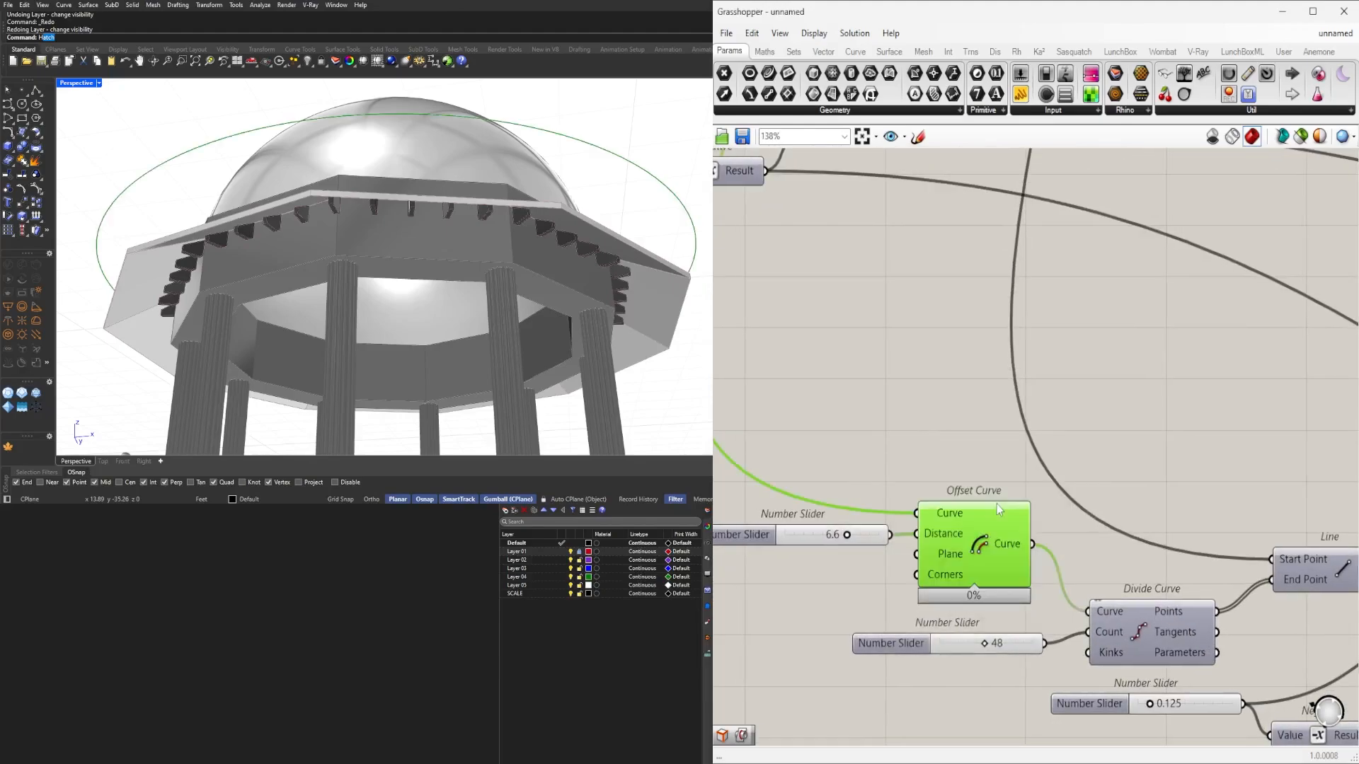
middle_click(998, 471)
left_click(1043, 425)
left_click(946, 400)
Select the 6.6 slider and check its options.
mouse_move(866, 487)
right_mouse_down()
mouse_move(999, 490)
mouse_move(884, 488)
right_mouse_up()
scroll(885, 488, "down", 2)
scroll(807, 504, "up", 2)
left_click(783, 524)
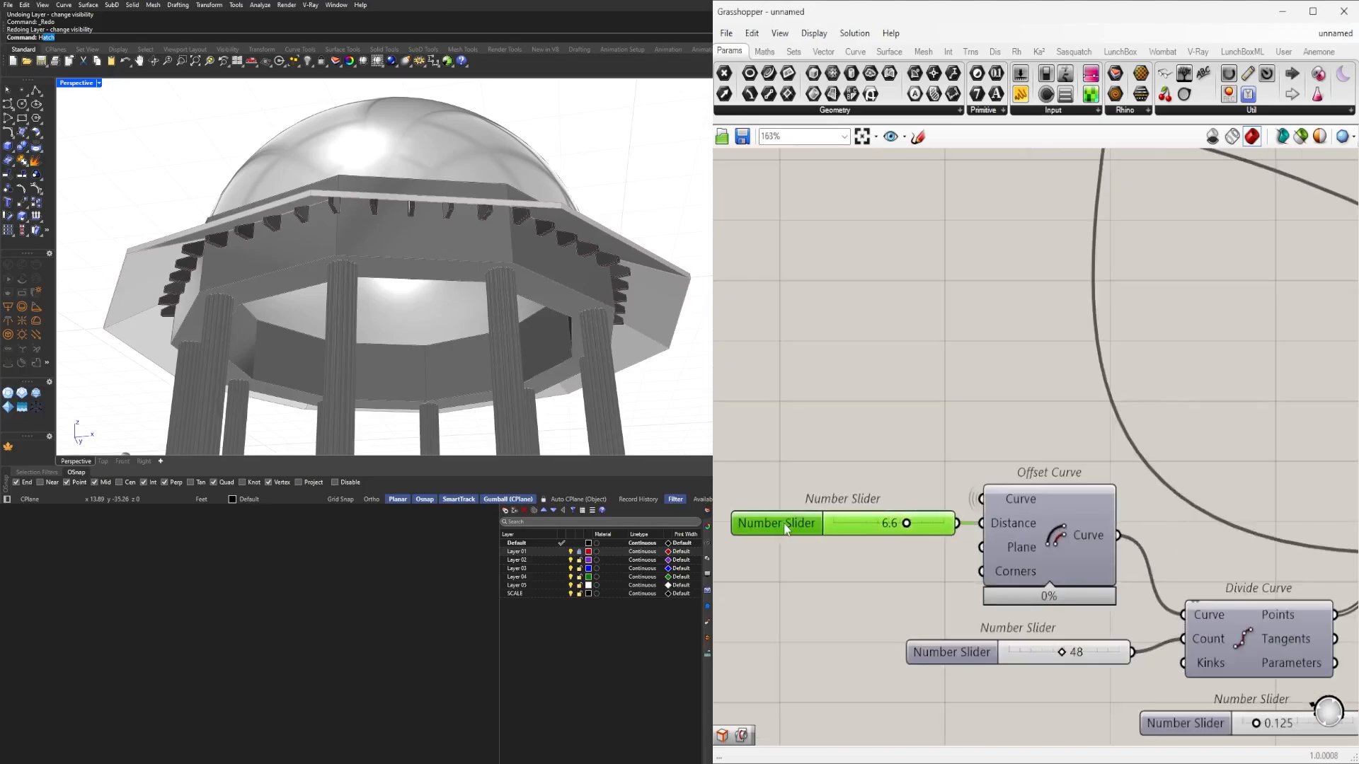
right_click(783, 523)
left_click(832, 472)
Change the 0.125 slider's value to 0.200 by typing it directly.
right_click_drag(1222, 603, 935, 576)
scroll(1064, 552, "up", 1)
scroll(1133, 559, "down", 3)
scroll(836, 612, "up", 2)
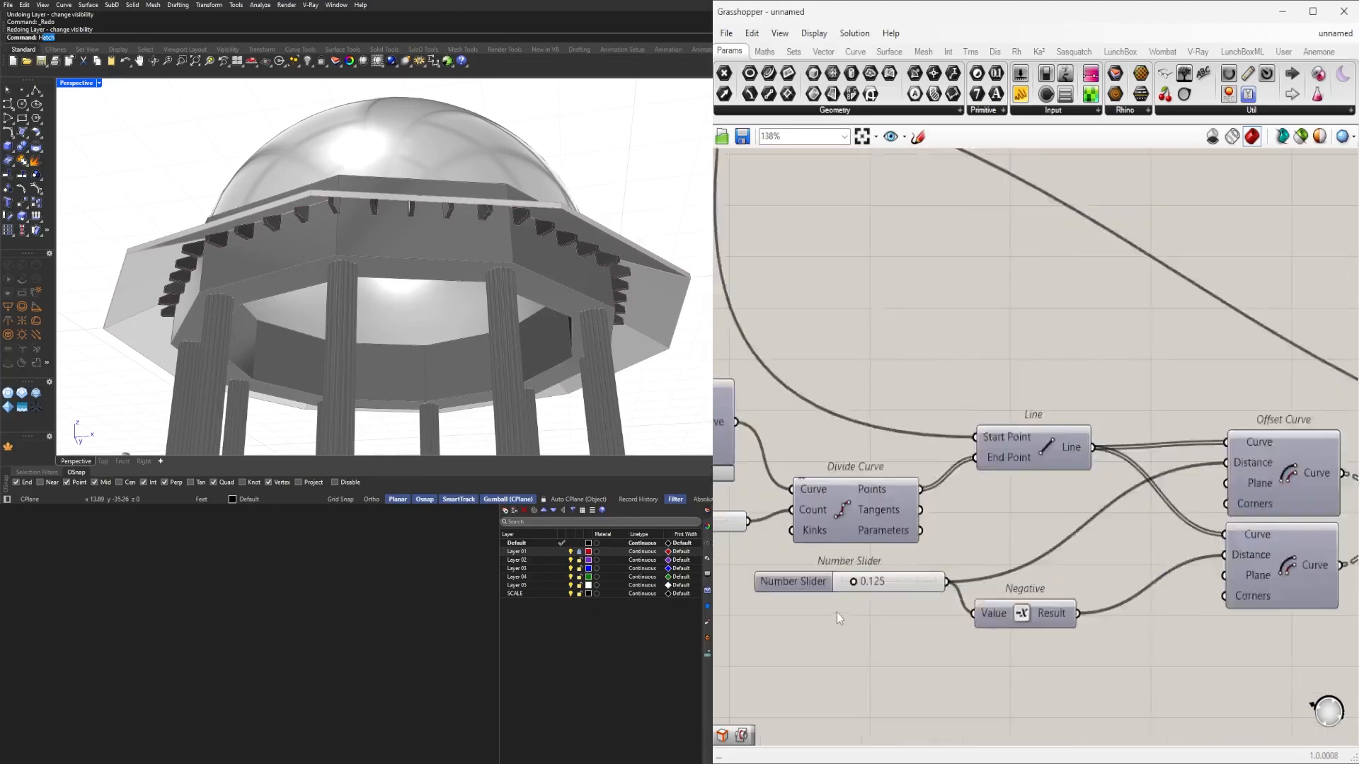
double_click(908, 572)
type("1")
key("Return")
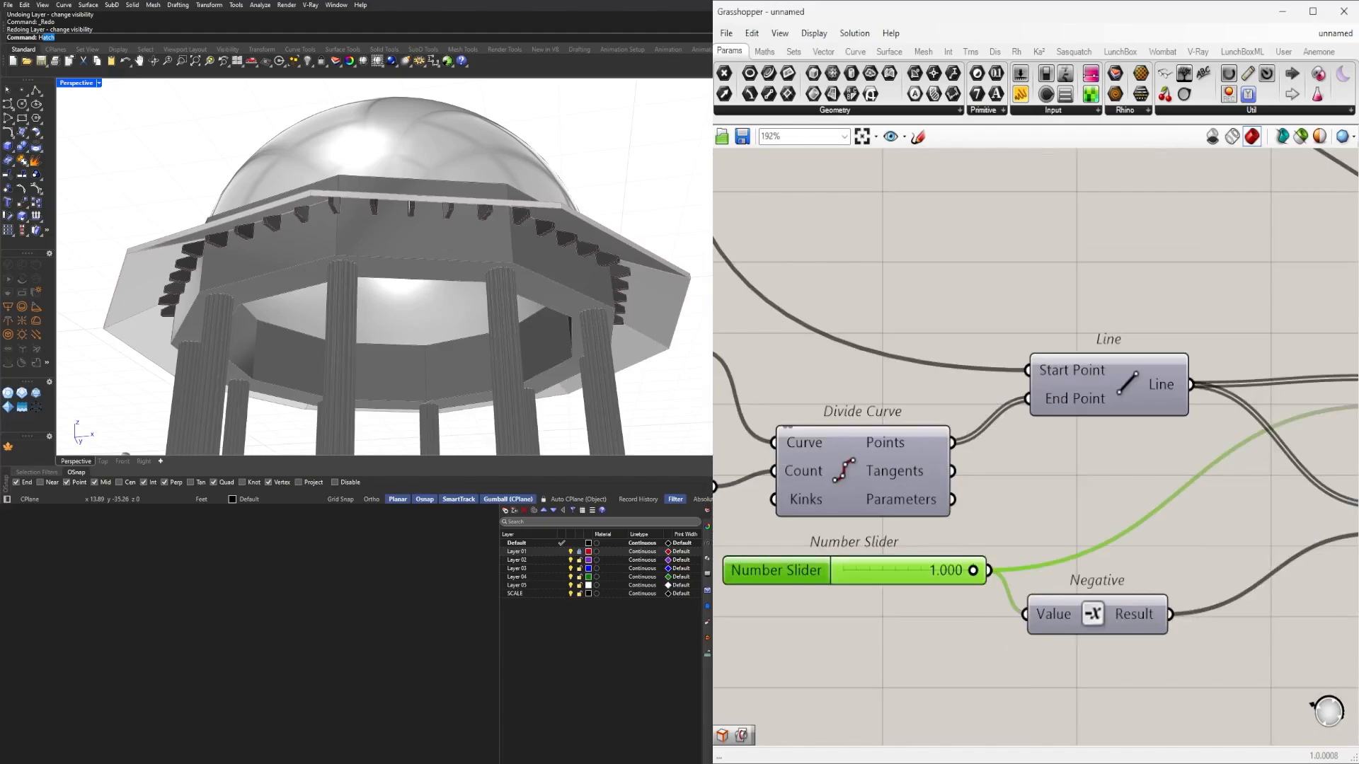
double_click(915, 571)
type("2")
key("Return")
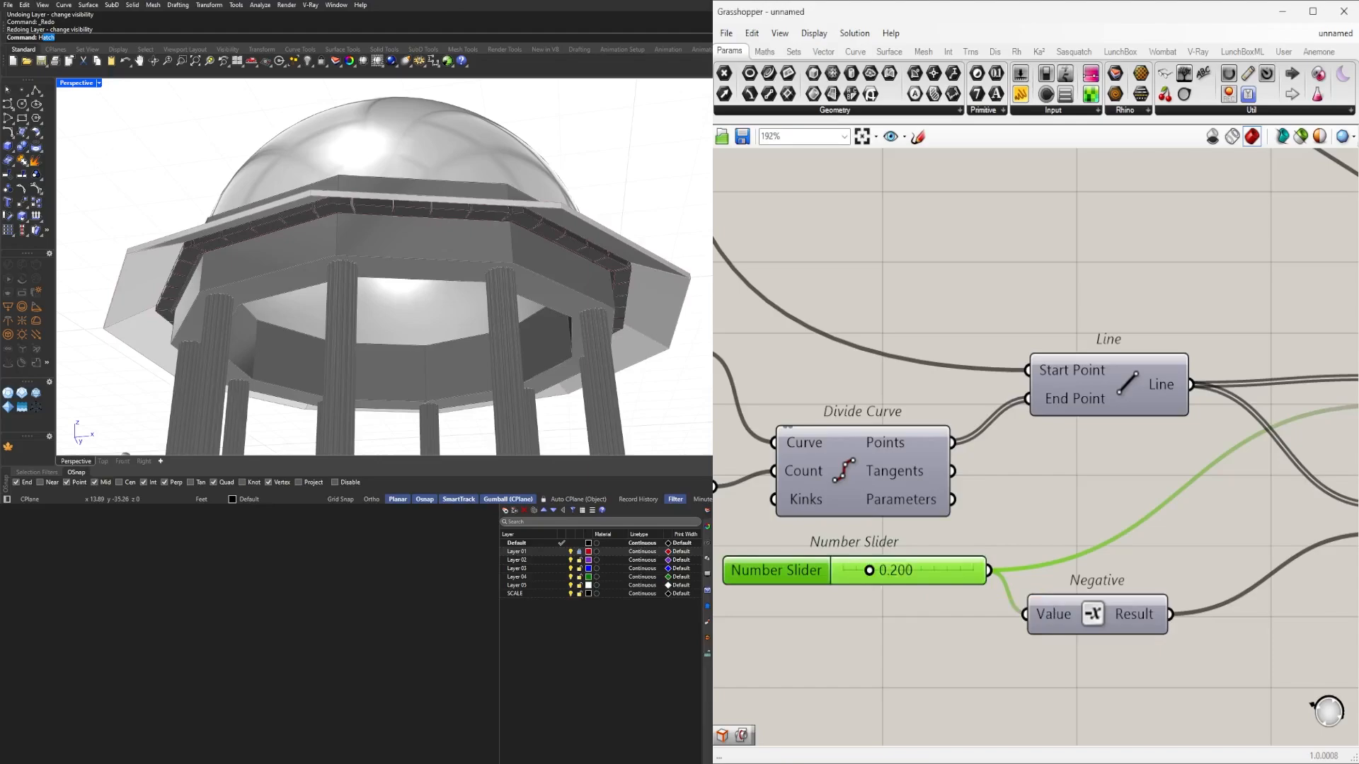
Orbit around the pavilion to inspect the updated brackets and overhang.
mouse_move(323, 232)
right_mouse_down()
mouse_move(386, 225)
mouse_move(339, 230)
right_mouse_up()
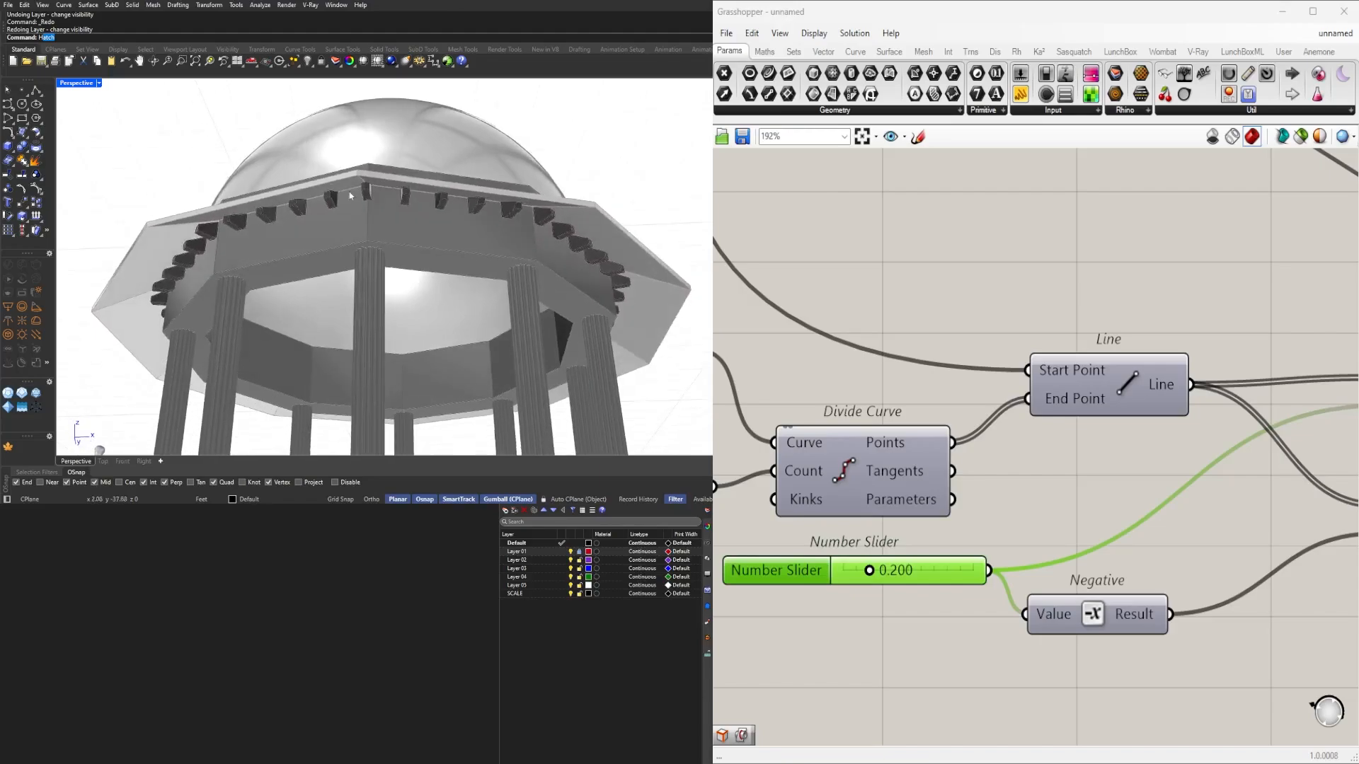
scroll(457, 151, "up", 10)
scroll(458, 151, "down", 10)
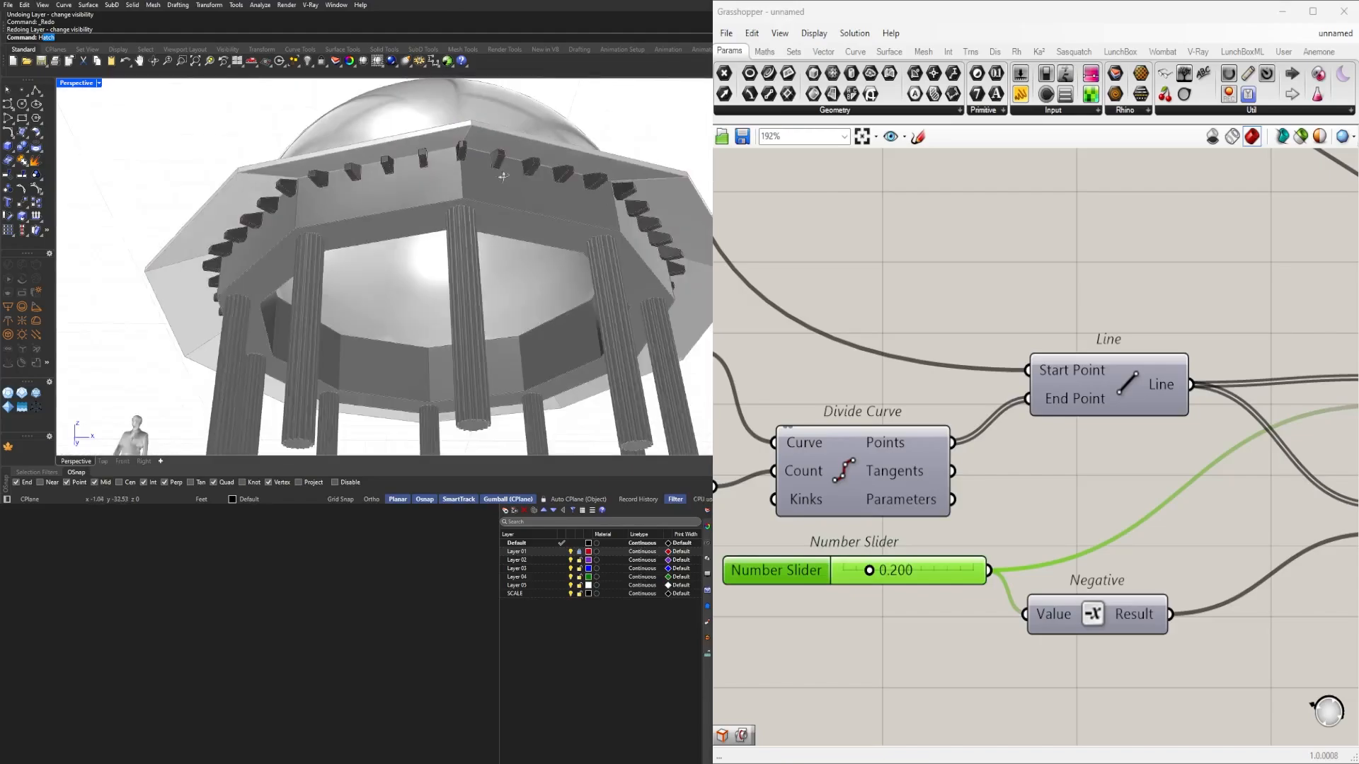
right_click_drag(458, 151, 505, 183)
scroll(536, 173, "up", 3)
scroll(437, 174, "up", 6)
scroll(437, 174, "down", 8)
scroll(853, 339, "down", 3)
left_click(1079, 273)
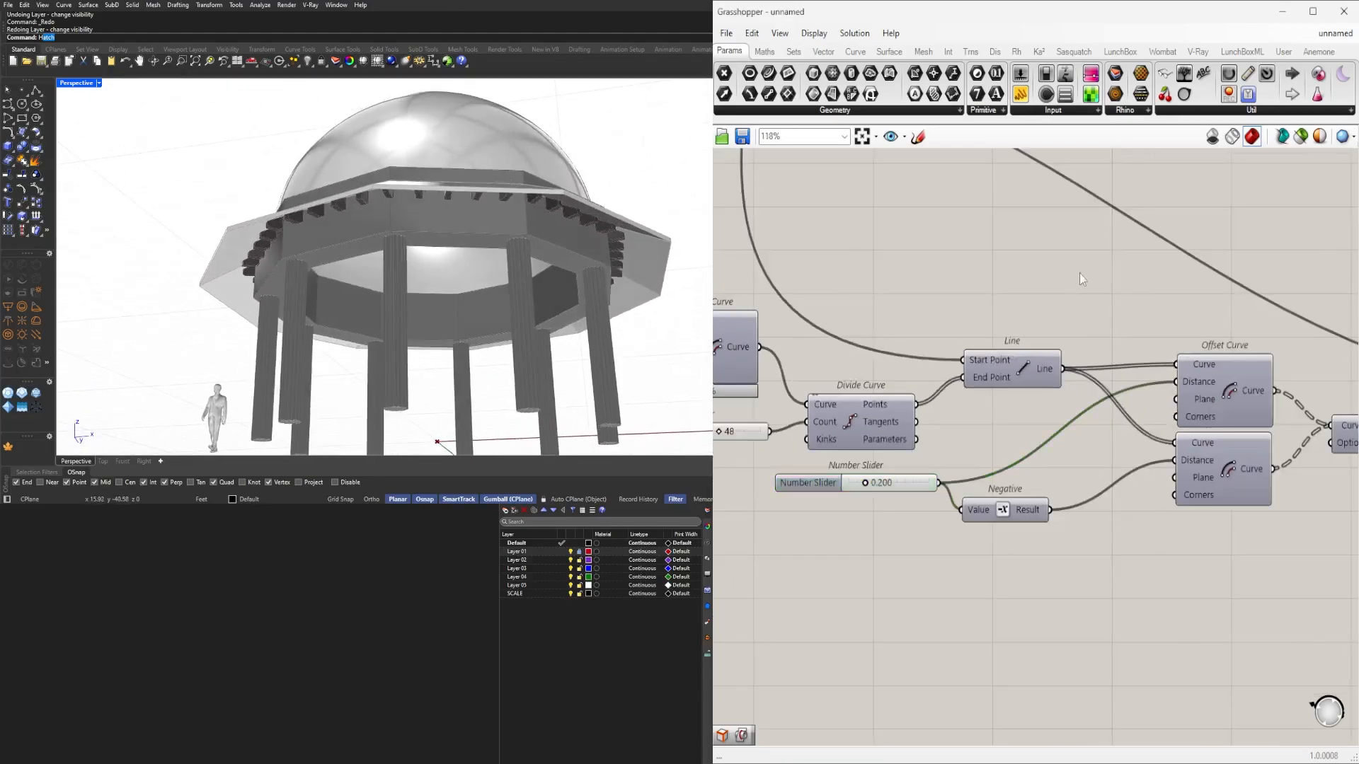
Shift the 6.6 slider feeding Offset Curve's Distance slightly left.
right_click_drag(1259, 398, 918, 412)
right_click_drag(764, 463, 1269, 489)
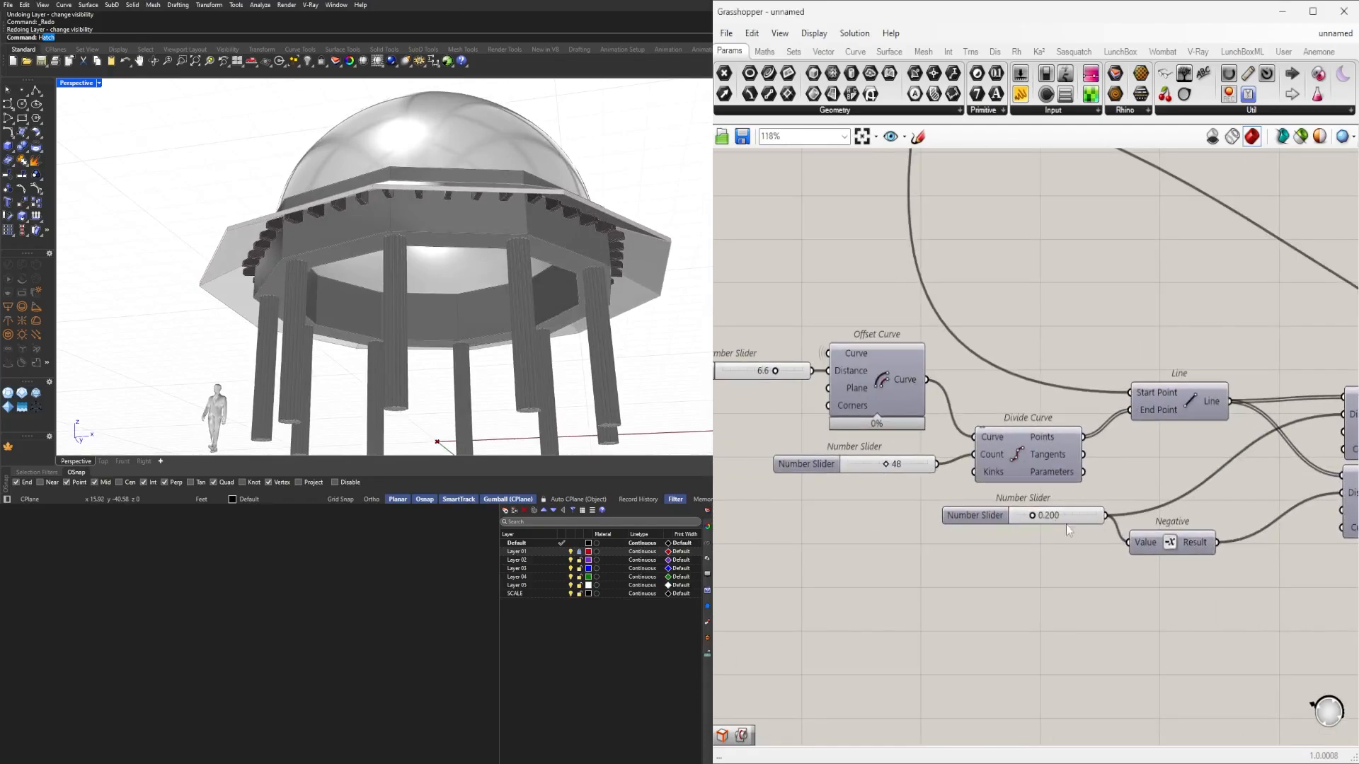
scroll(1054, 495, "up", 1)
right_click_drag(1054, 490, 981, 493)
scroll(833, 473, "down", 2)
right_click_drag(732, 452, 1067, 491)
scroll(1069, 493, "up", 3)
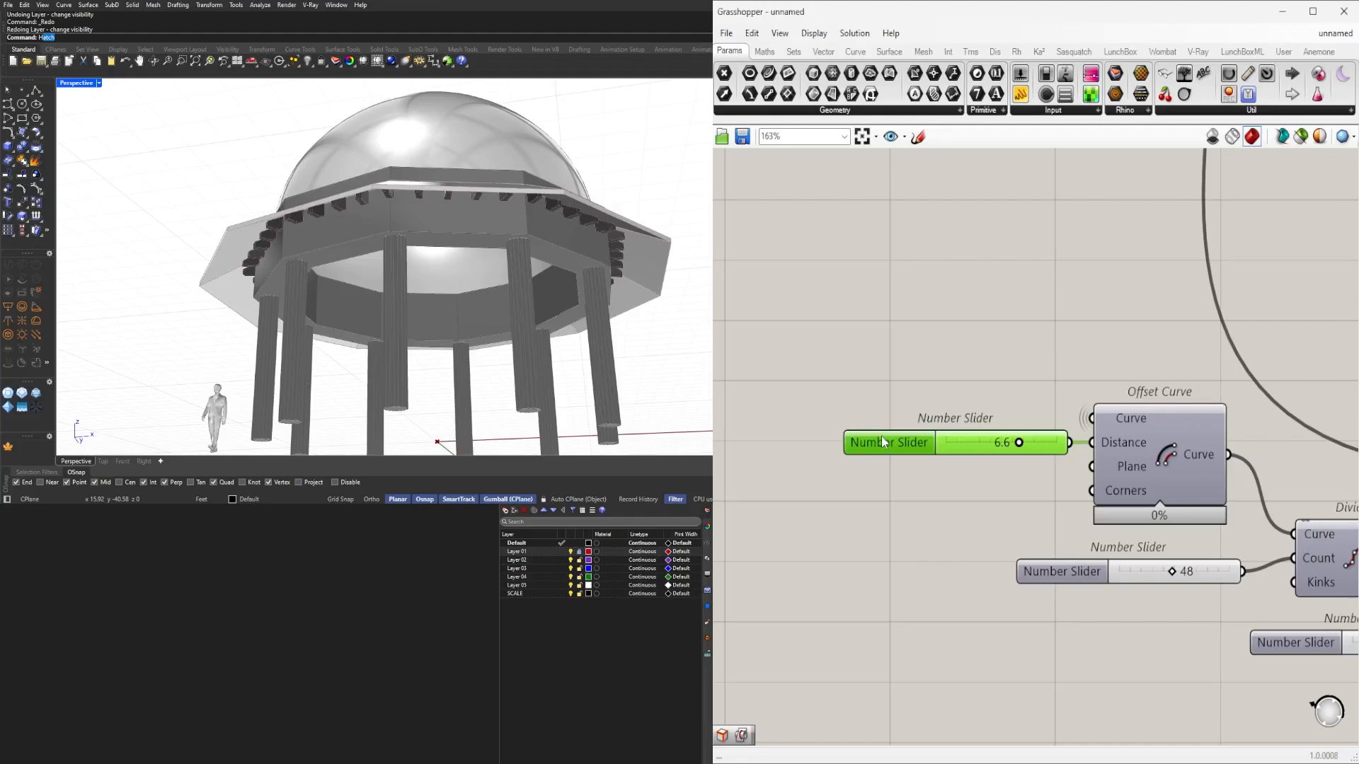
left_click_drag(889, 436, 868, 436)
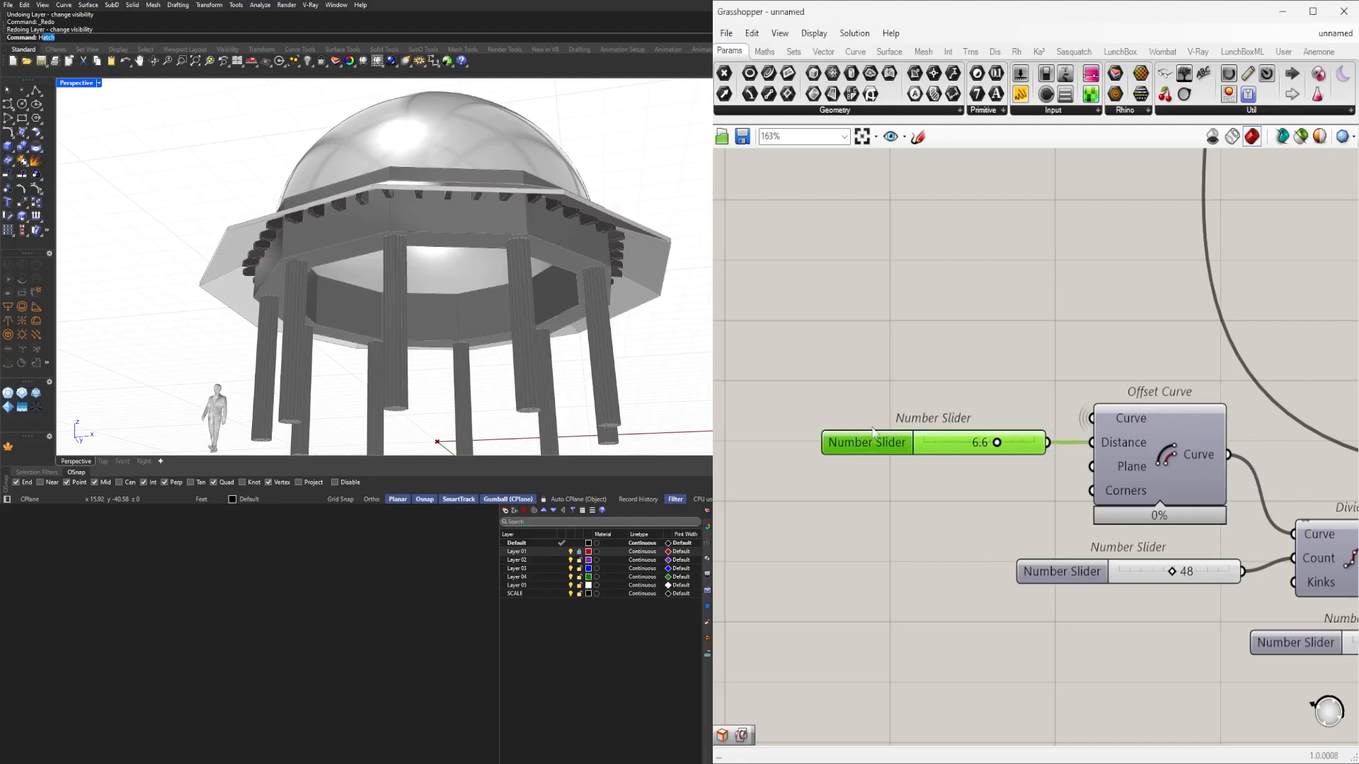
Group the 6.6 slider, briefly preview the Offset Curve, and rename the slider OFFSET.
key("ctrl+g")
middle_click(1163, 431)
left_click(1191, 399)
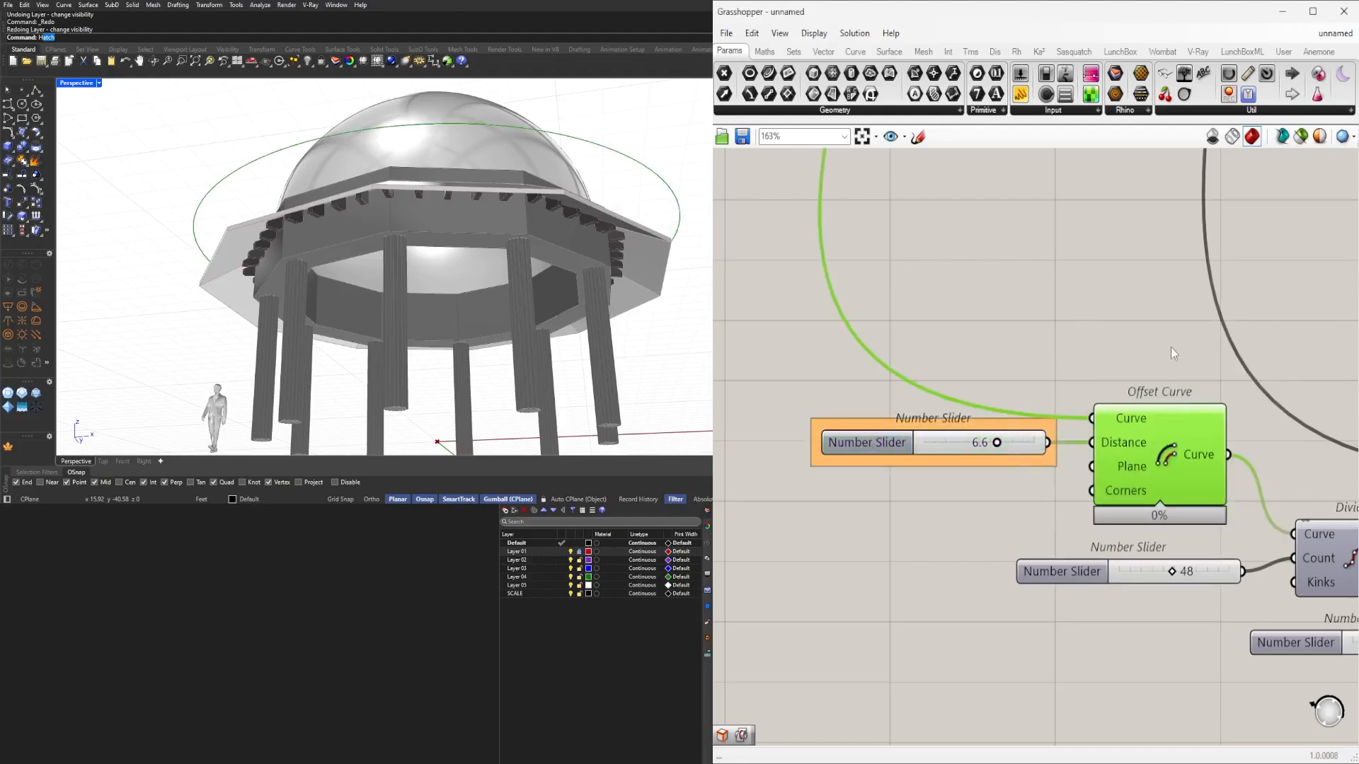
middle_click(1170, 346)
left_click(1205, 302)
left_click(1182, 310)
right_click_drag(1182, 308, 1116, 333)
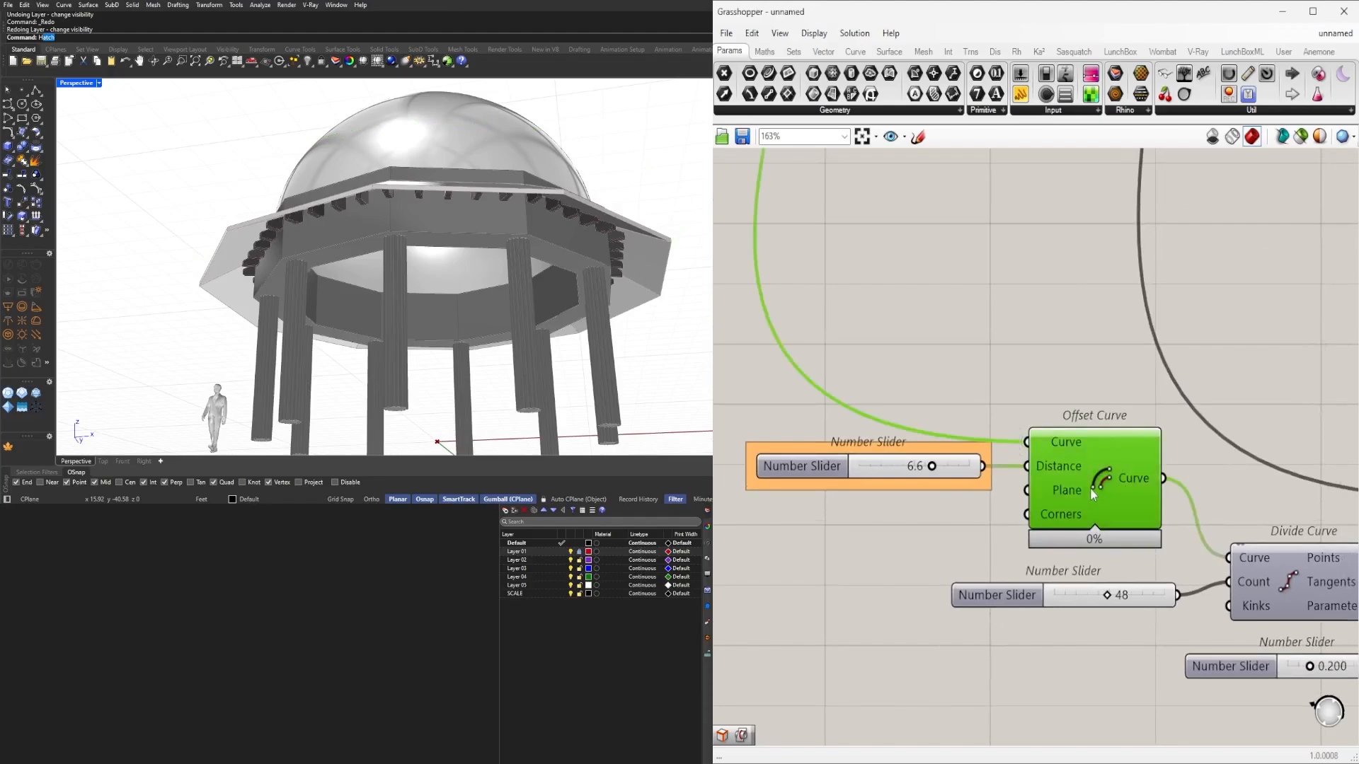
right_click(785, 466)
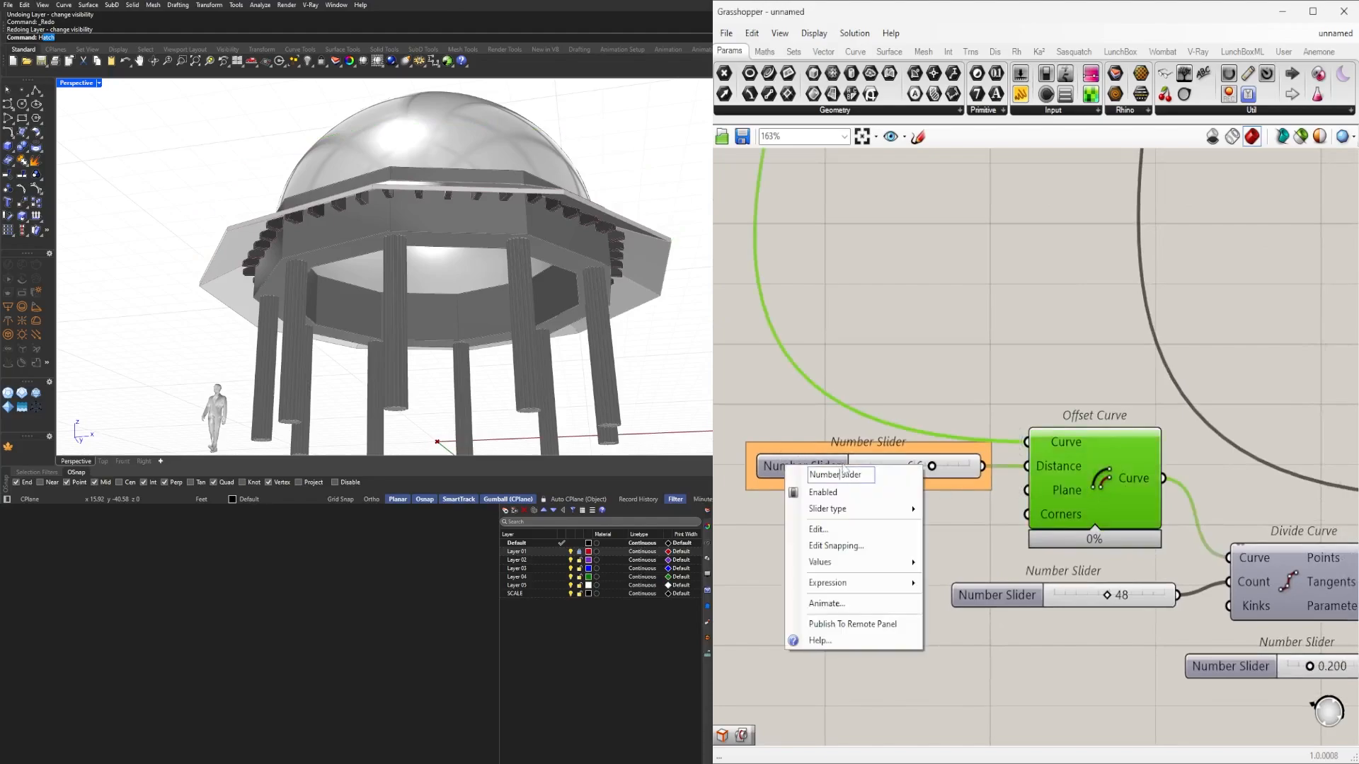
type("OFFSET")
key("Return")
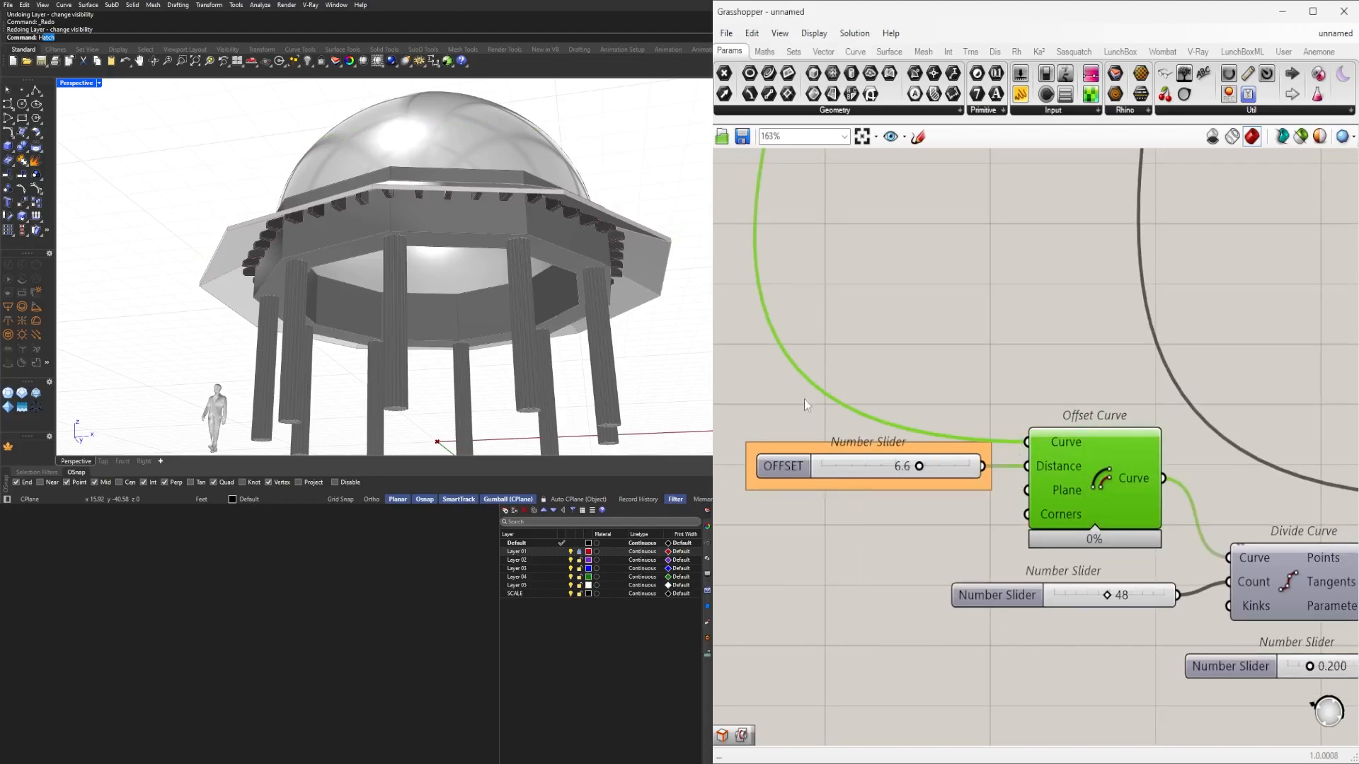
Rename the 48 divisions slider DIVISIONS.
right_click_drag(1075, 622, 994, 598)
right_click(924, 571)
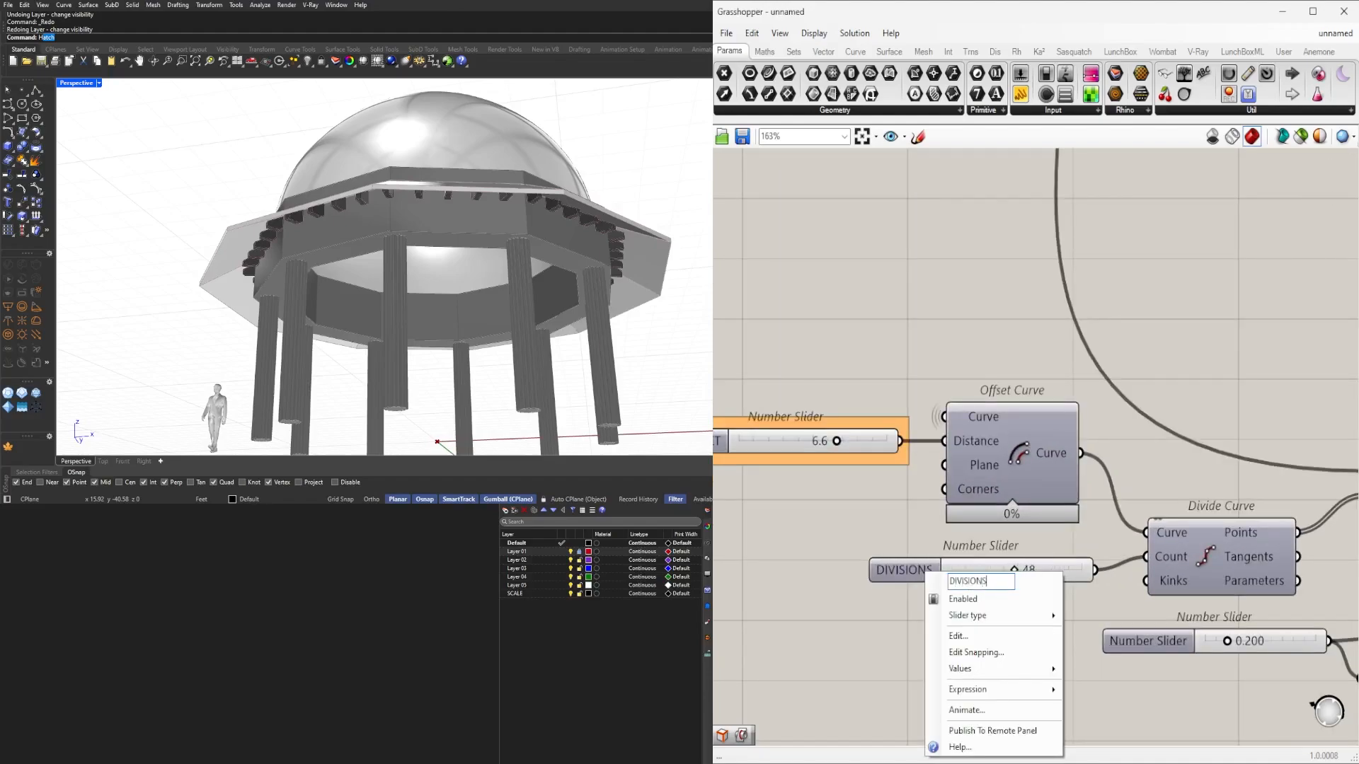
key("Return")
left_click(893, 568)
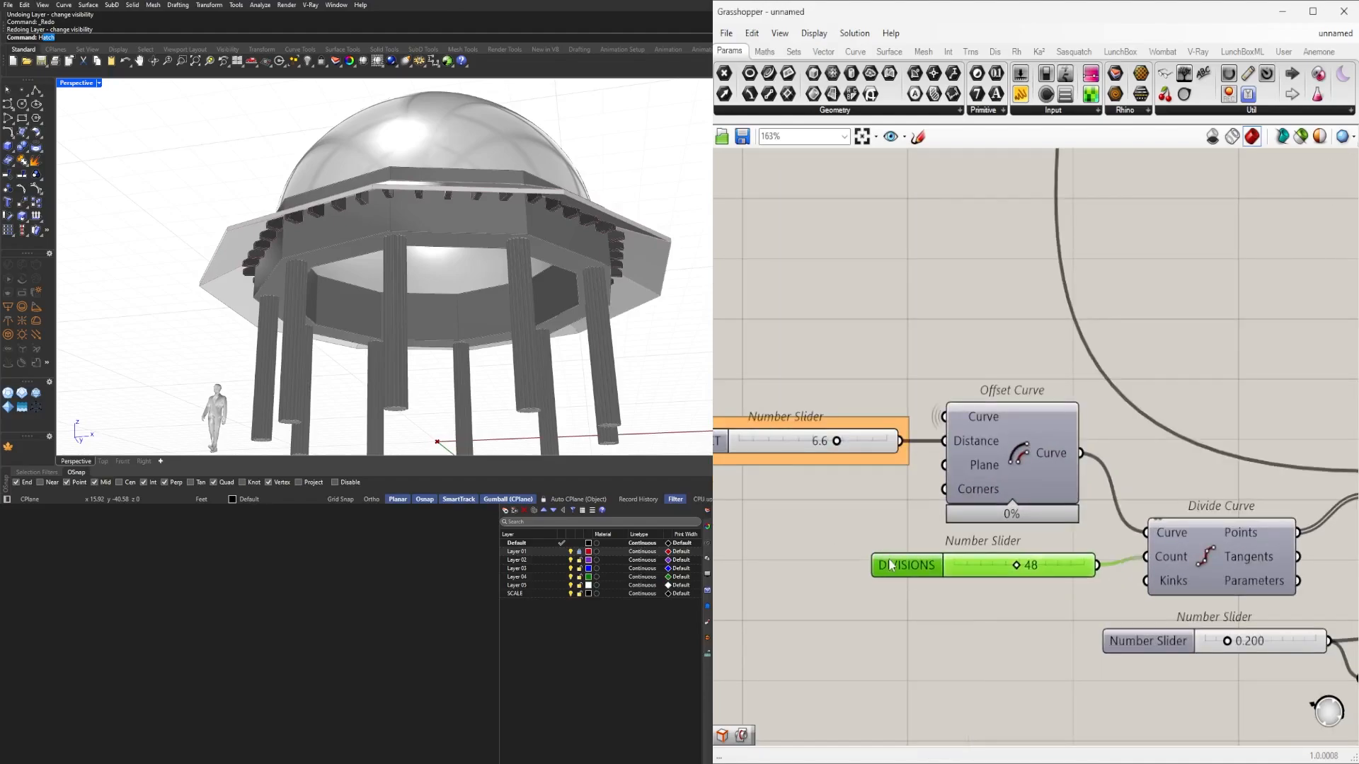
Shift the 0.200 slider and its Negative component slightly to the right.
scroll(873, 516, "down", 5)
scroll(1078, 601, "up", 3)
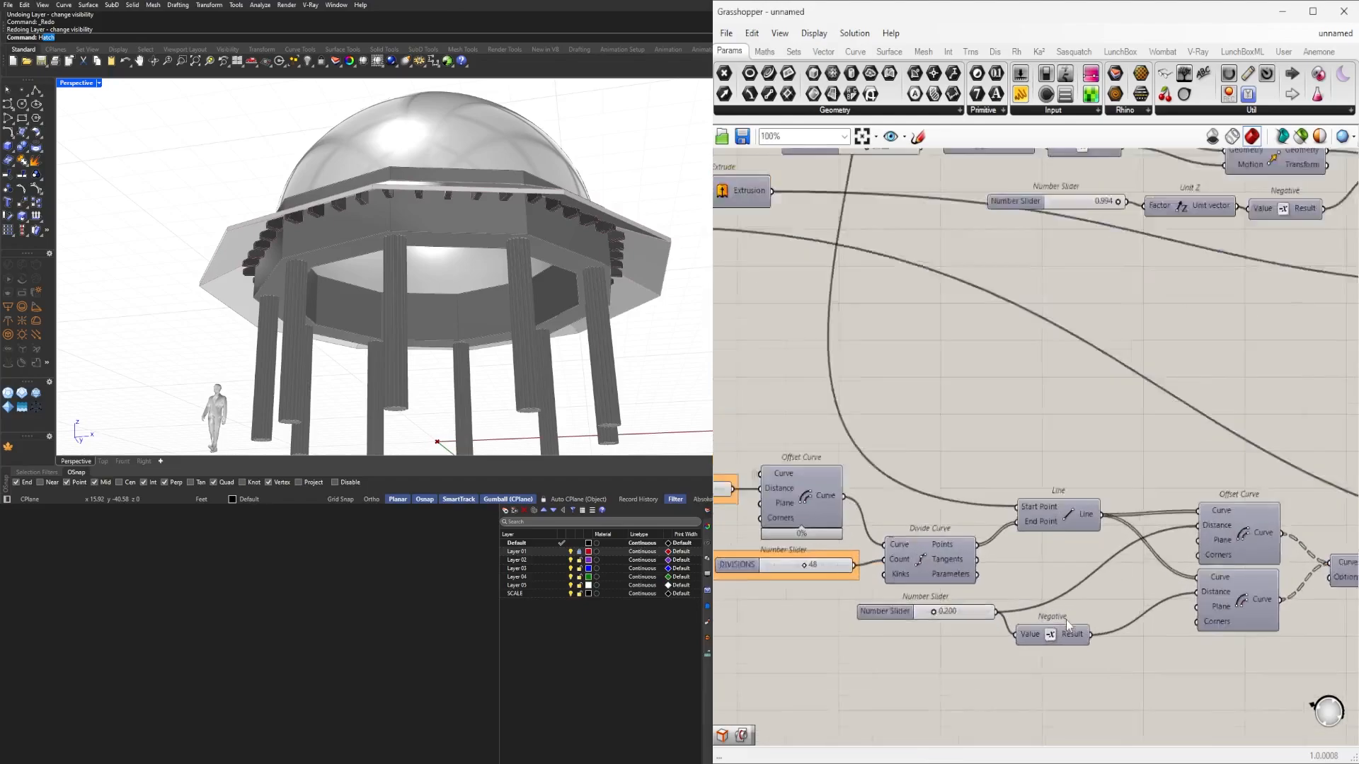
left_click_drag(1104, 687, 930, 605)
left_click_drag(1102, 646, 1122, 646)
left_click(1190, 725)
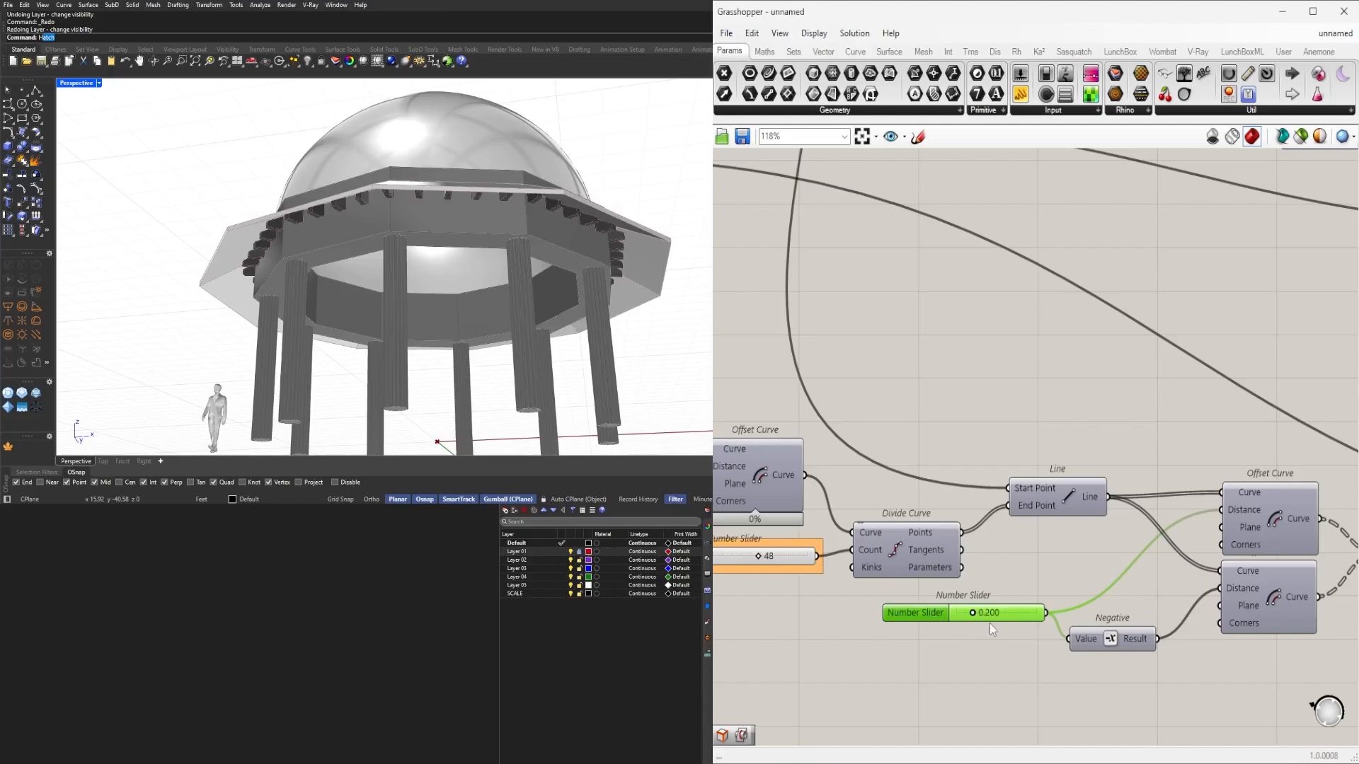
scroll(993, 627, "up", 3)
scroll(980, 598, "down", 3)
Hide the offset circle preview of the first Offset Curve component.
right_click_drag(719, 504, 934, 517)
left_click(962, 473)
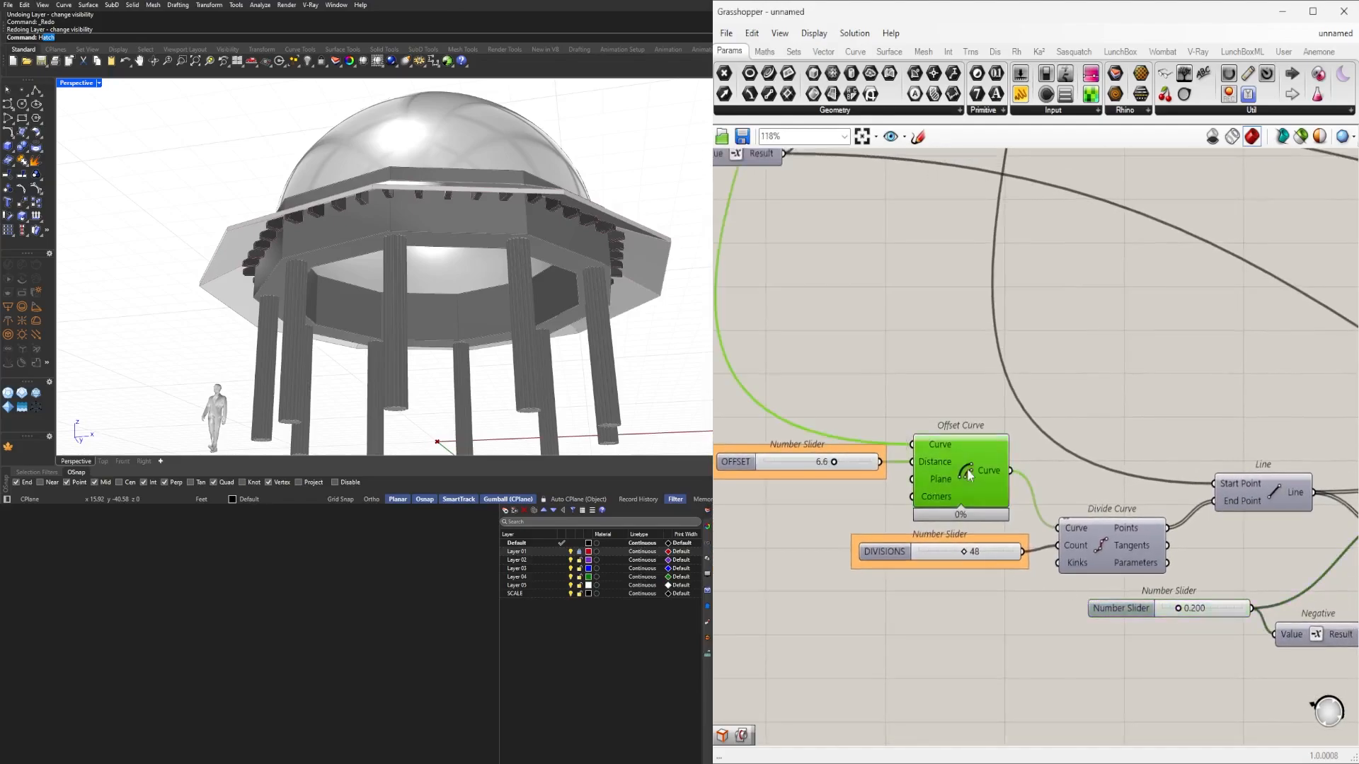
middle_click(965, 470)
middle_click(986, 403)
left_click(1029, 359)
Cluster the two Offset Curve components, then undo back to two separate components.
right_click_drag(1345, 605, 1086, 624)
left_click_drag(1178, 543, 1156, 613)
scroll(1156, 614, "up", 1)
middle_click(1155, 614)
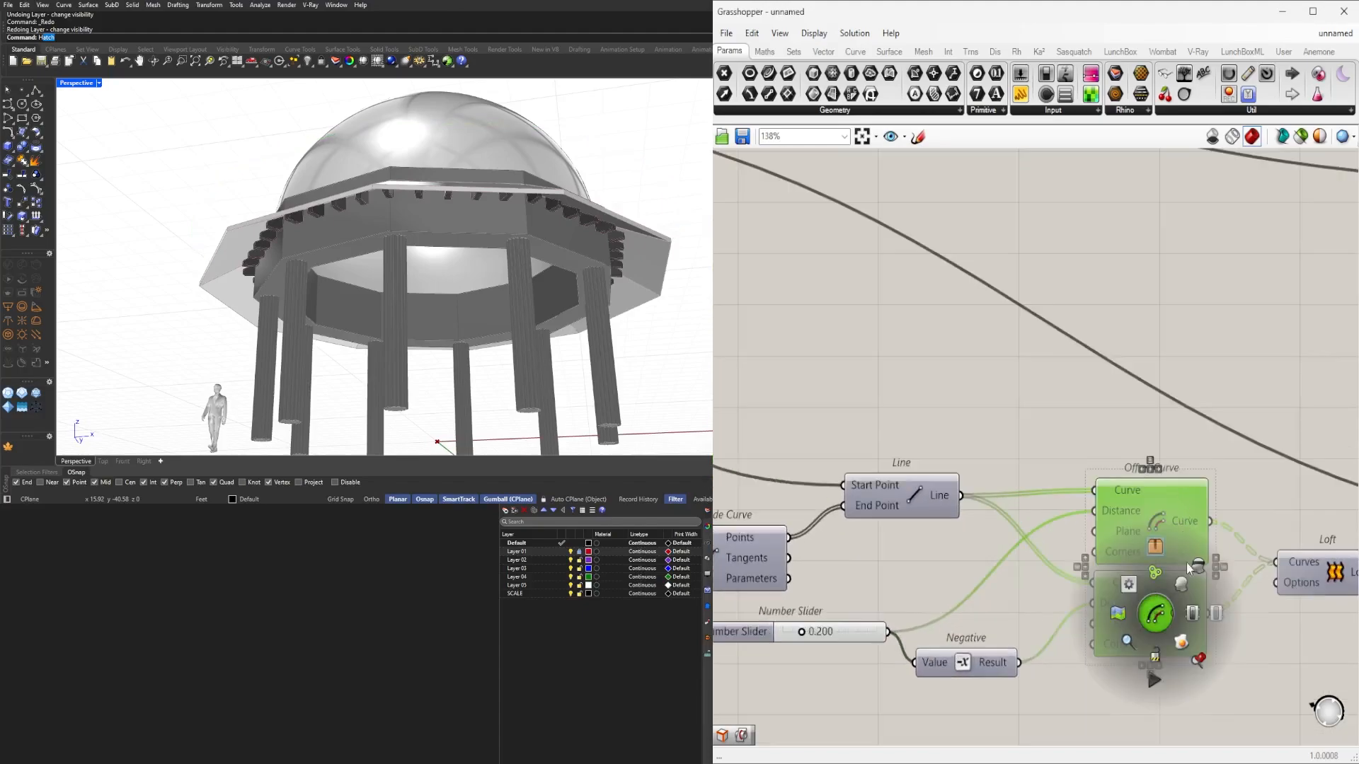
left_click(1154, 547)
middle_click(1053, 393)
left_click(1098, 346)
left_click(1177, 371)
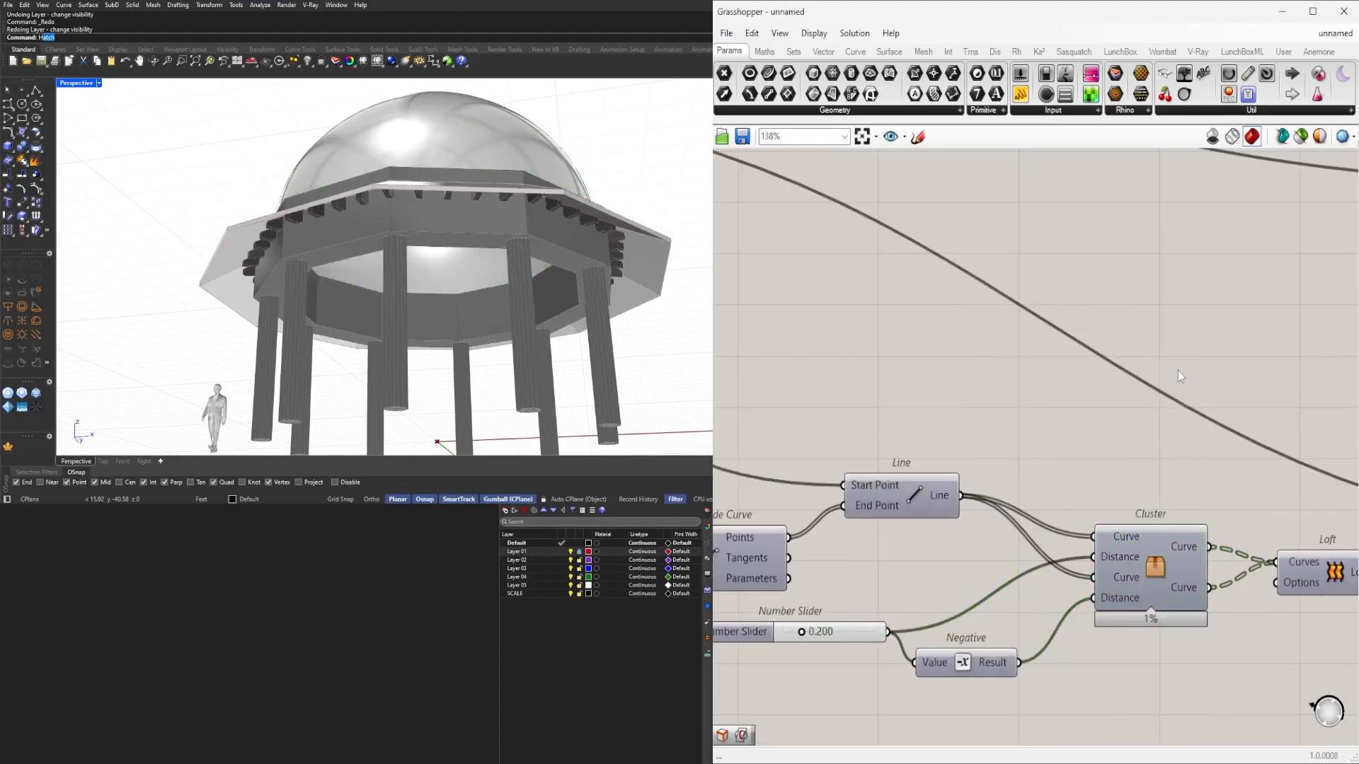
scroll(1026, 621, "down", 2)
scroll(1183, 608, "up", 3)
key("ctrl+z")
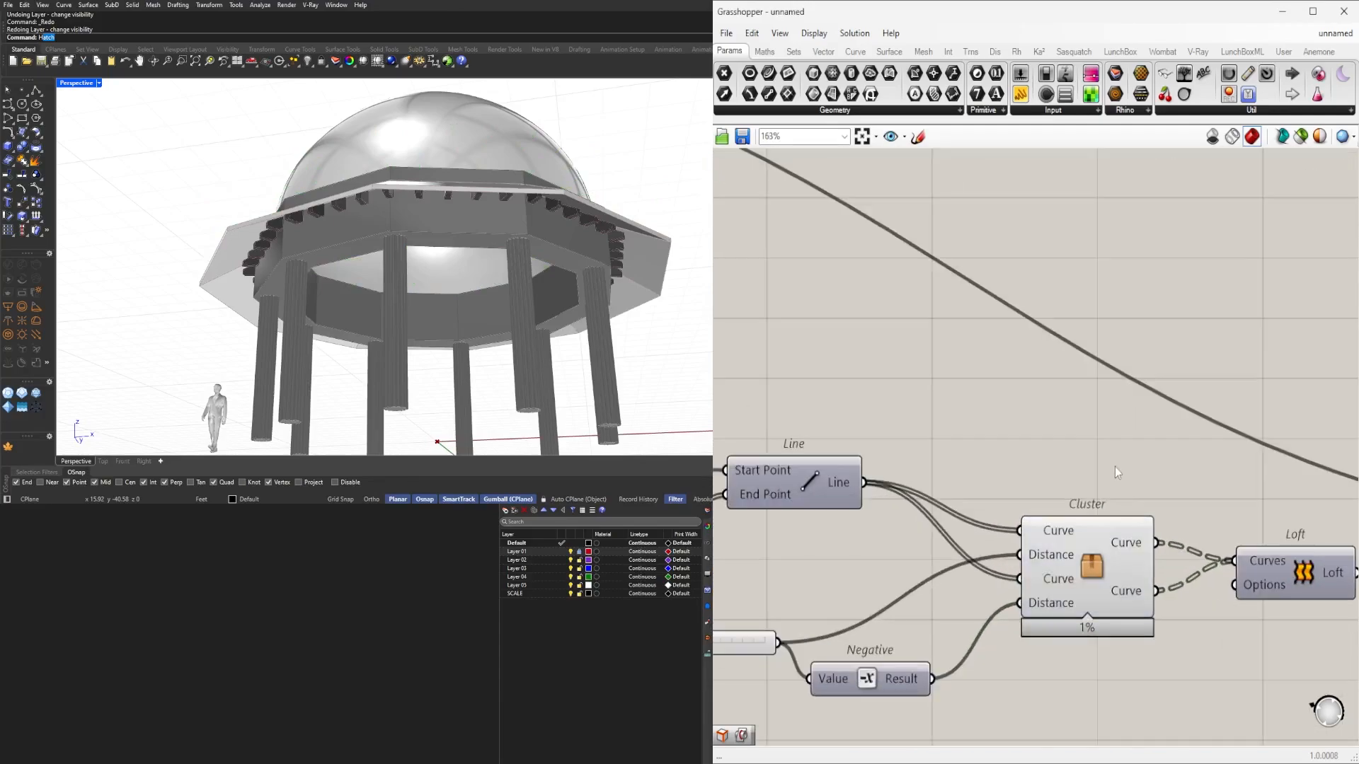
key("ctrl+z")
scroll(1043, 559, "down", 12)
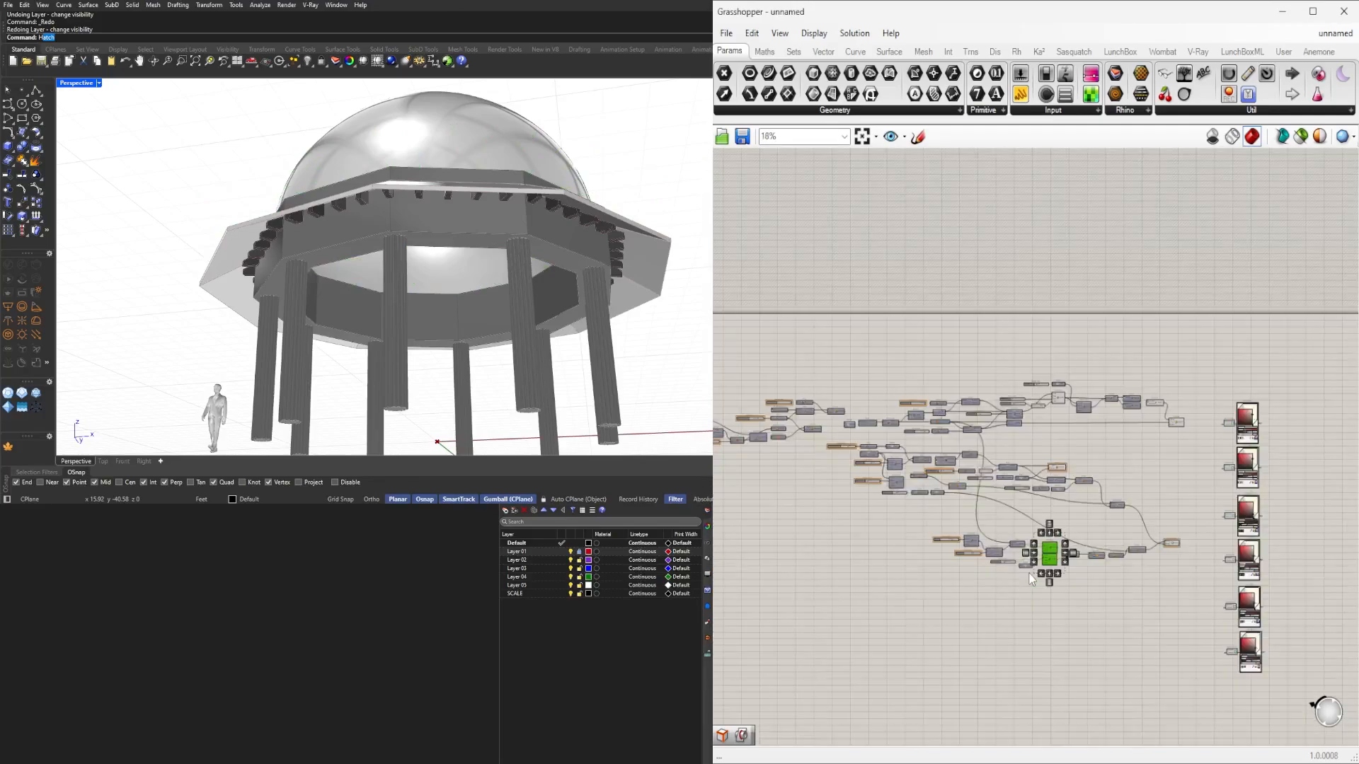
scroll(1047, 556, "up", 9)
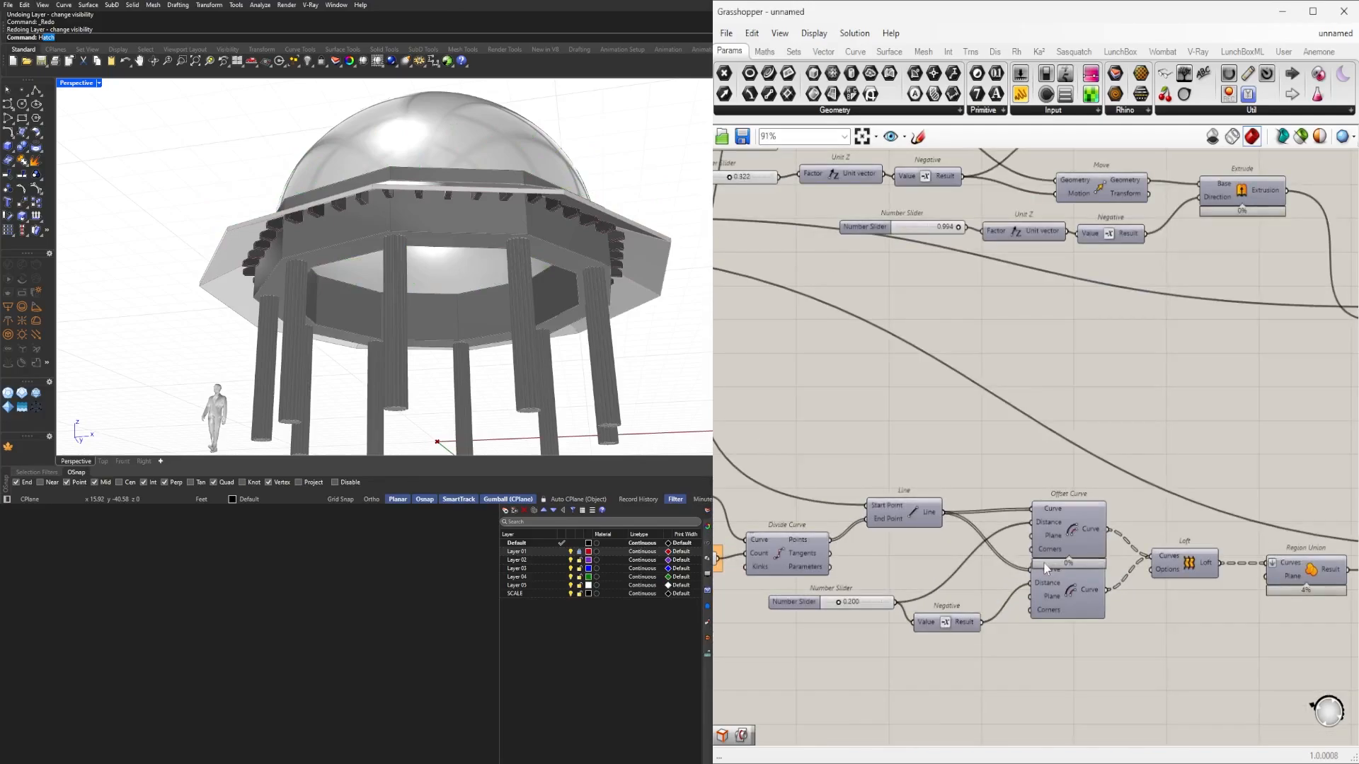
Name the 0.200 slider OUTLOOKER DEPTH, move it left and group it.
right_click_drag(1006, 573, 1082, 509)
right_click_drag(923, 528, 957, 532)
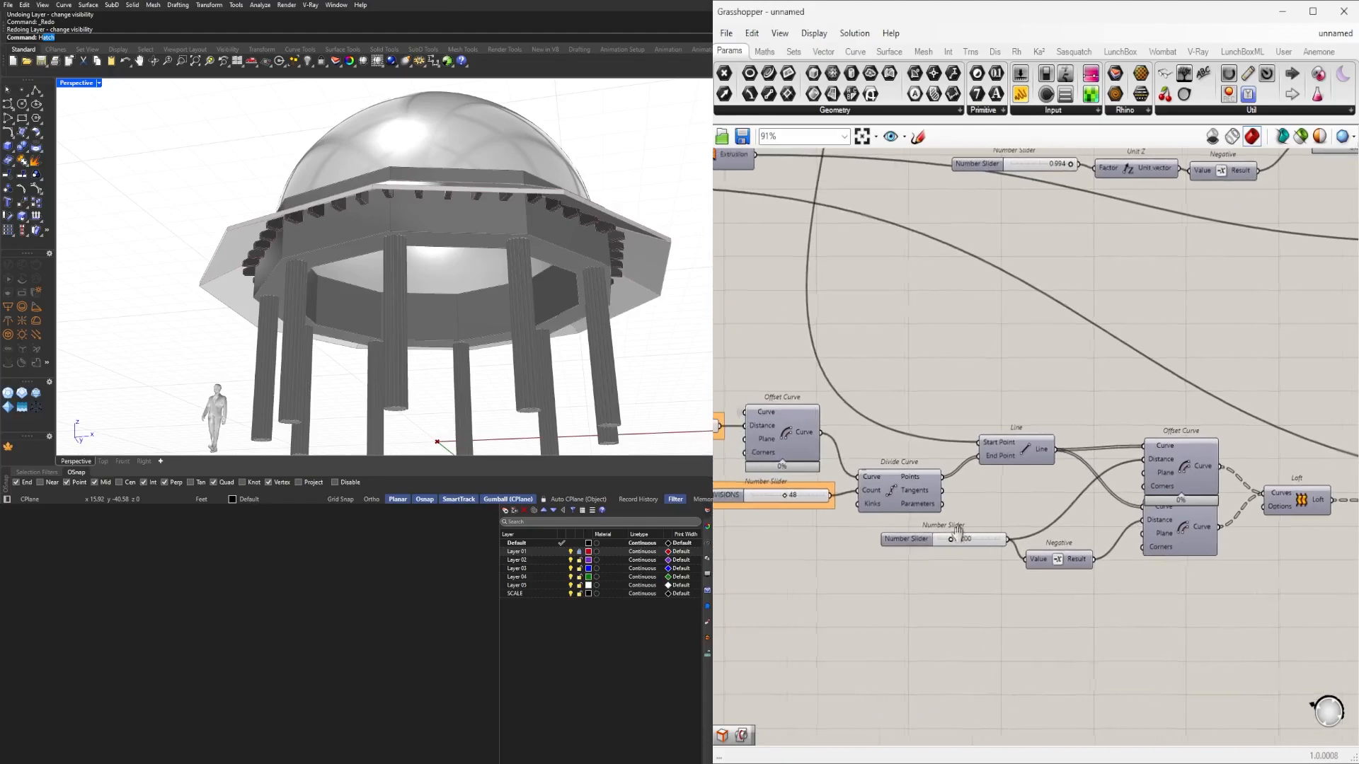
scroll(956, 532, "up", 3)
left_click(904, 539)
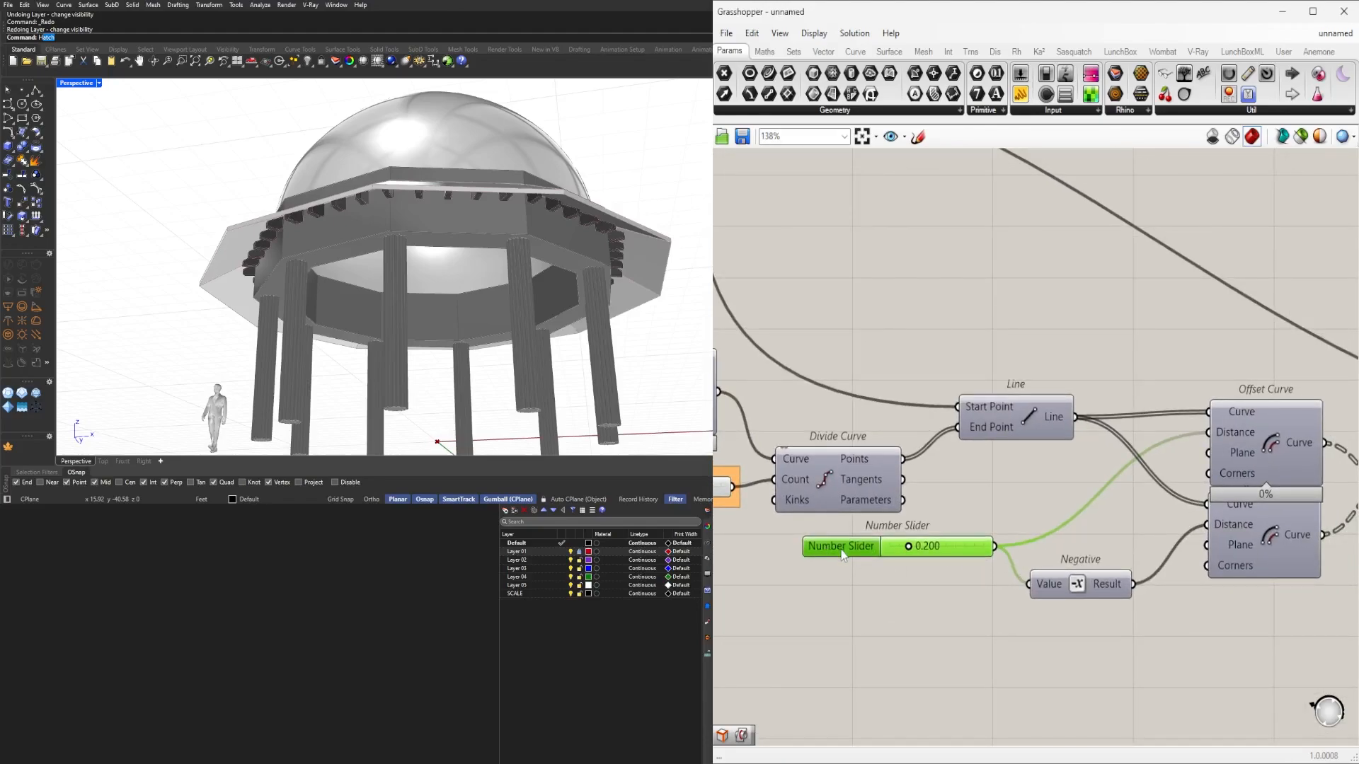
right_click(843, 553)
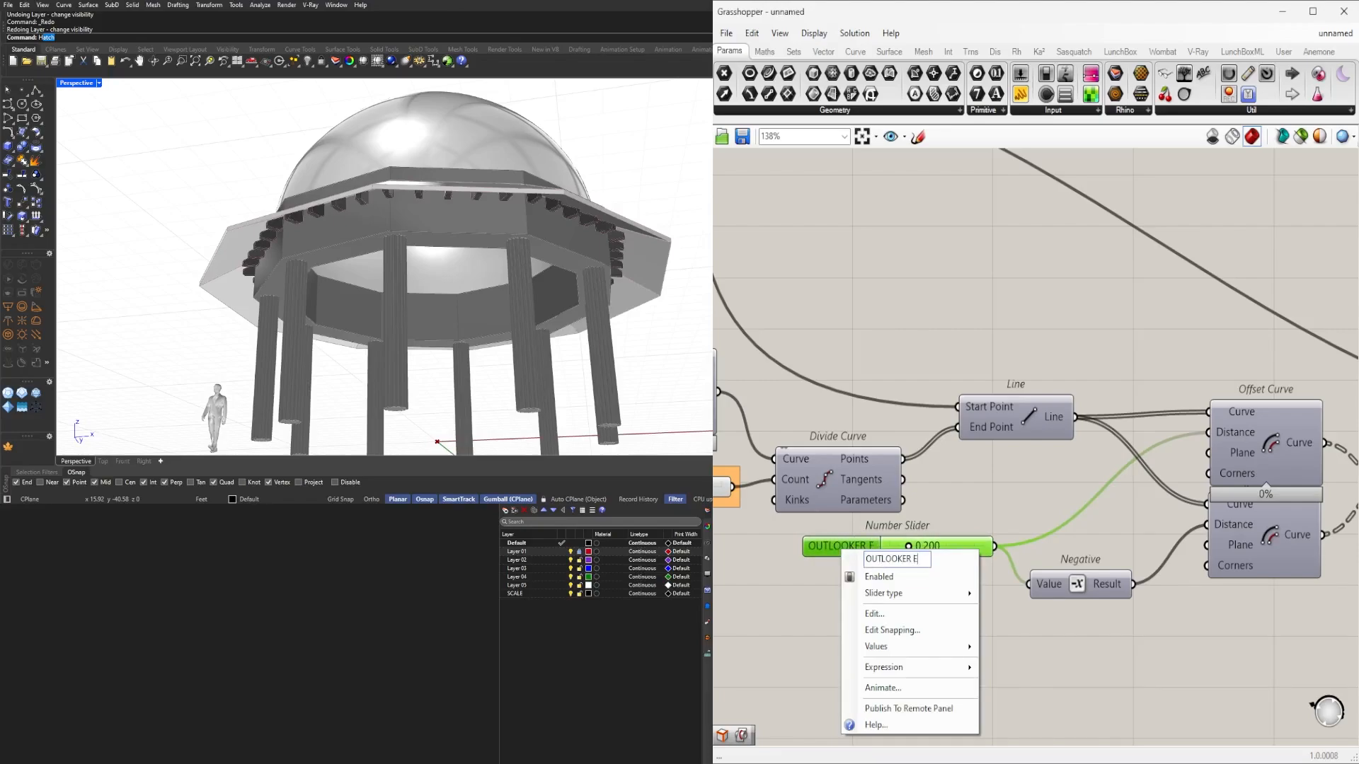
type("OUTLOOKER DEOTH")
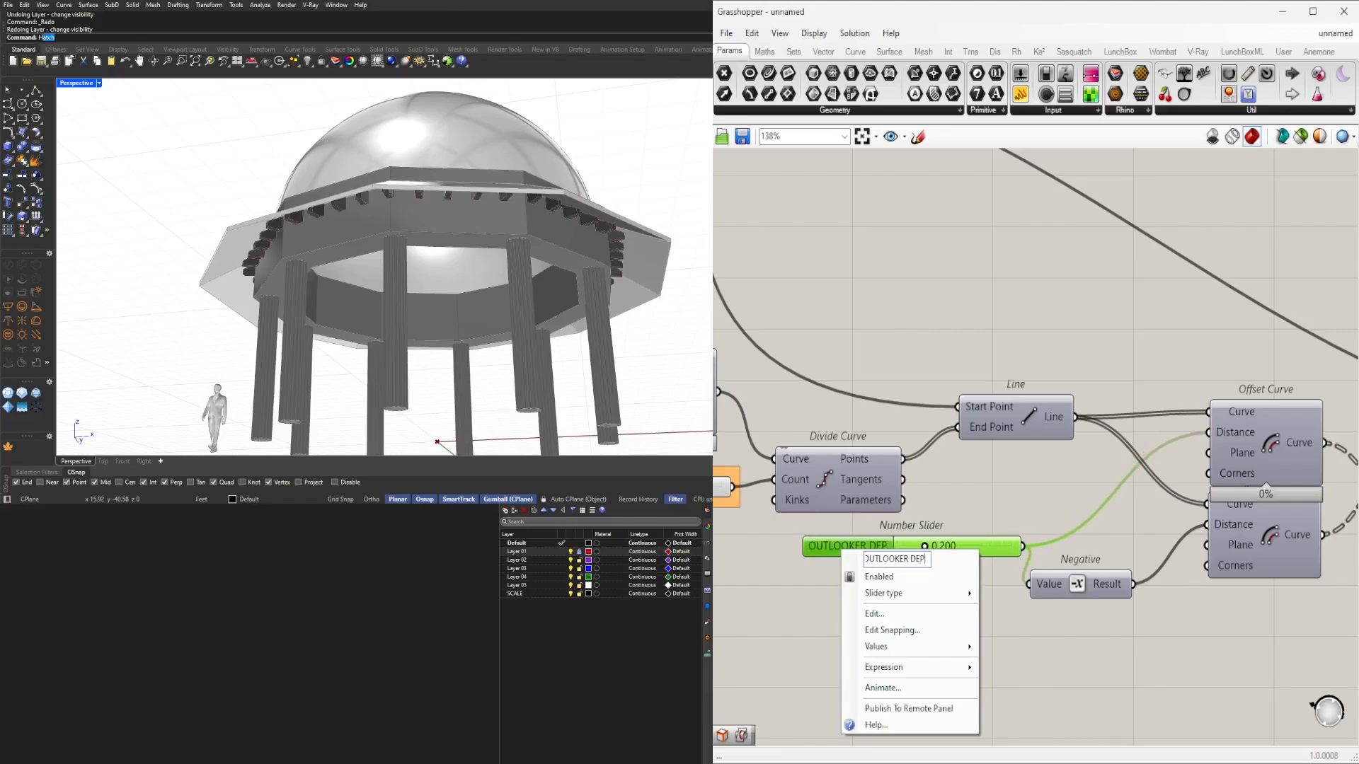
type("H")
key("Return")
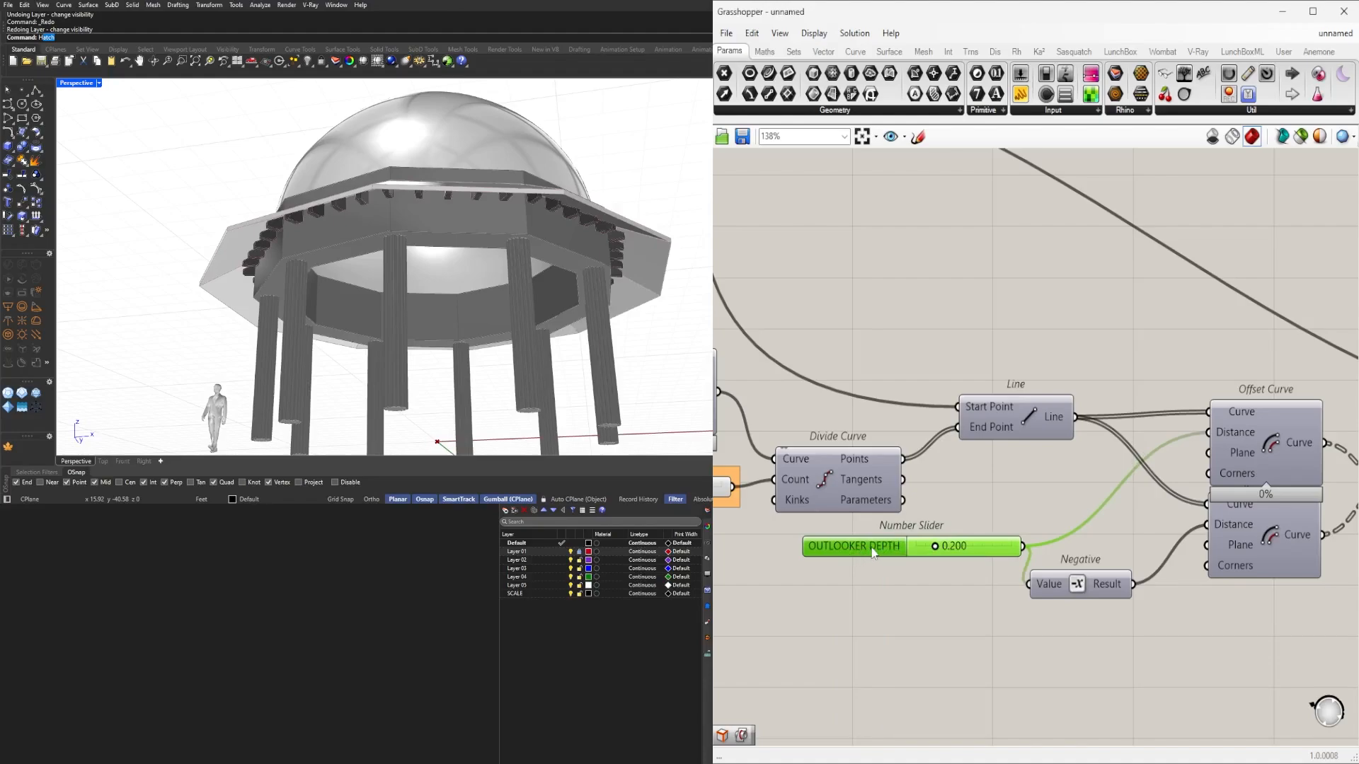
left_click_drag(870, 545, 794, 556)
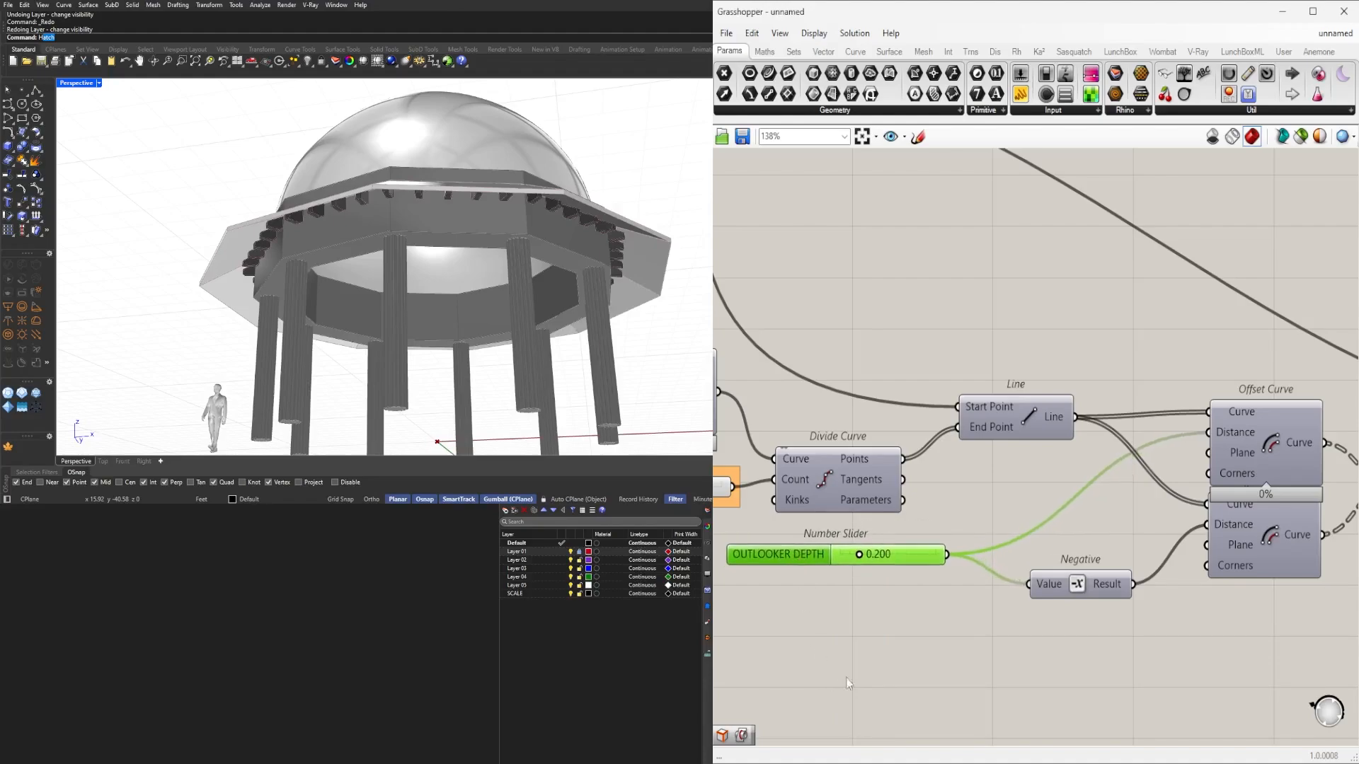
key("ctrl+g")
left_click(889, 698)
Show the Extrude component's preview in Rhino, then hide it again.
scroll(896, 627, "down", 5)
right_click_drag(1122, 623, 1010, 599)
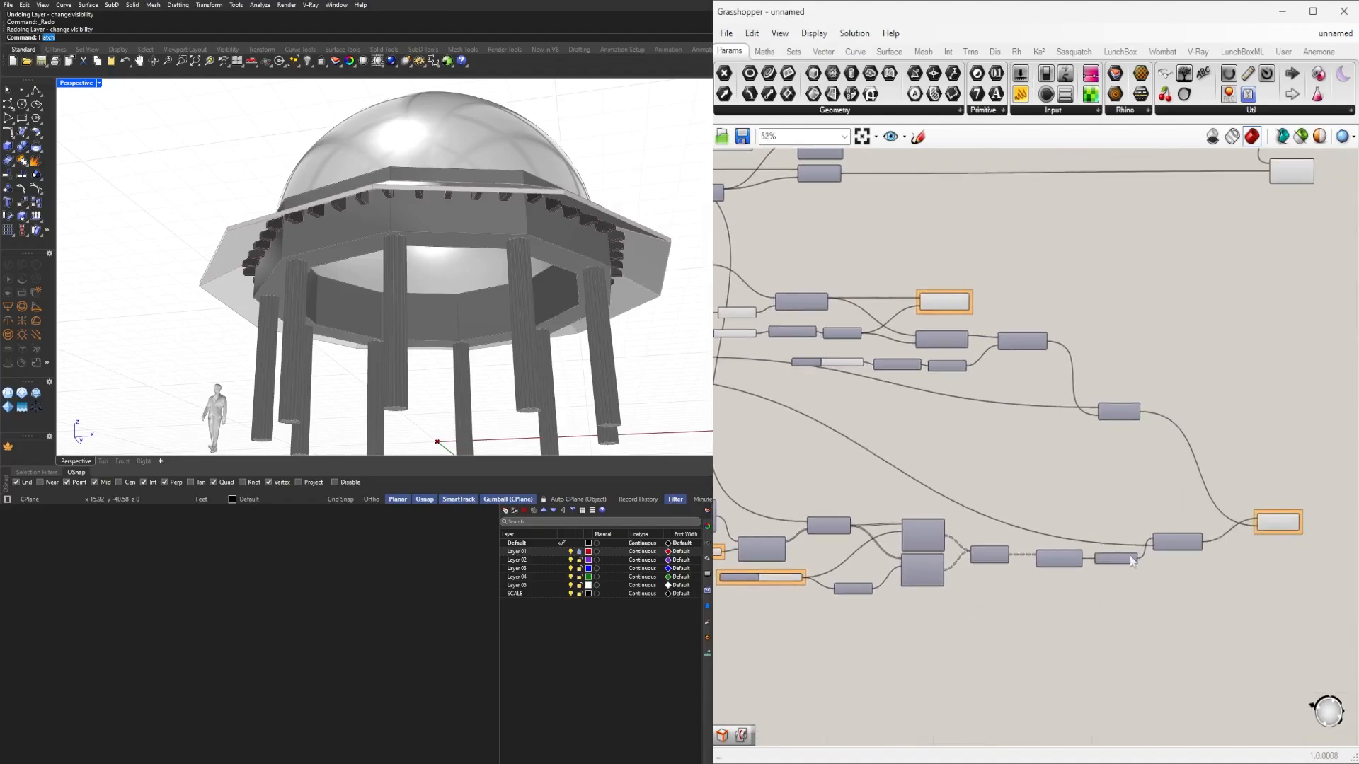
scroll(1132, 501, "down", 3)
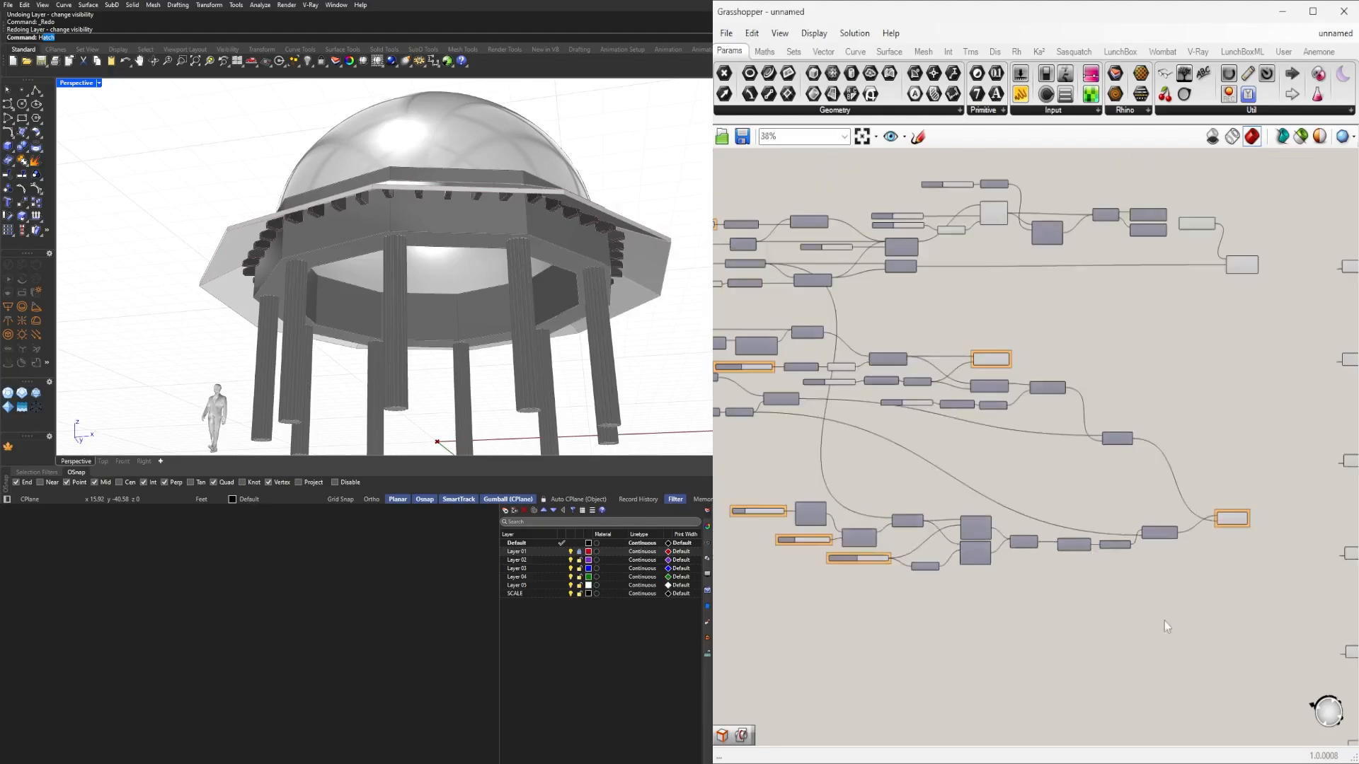
left_click_drag(1292, 650, 1005, 648)
scroll(1095, 618, "up", 8)
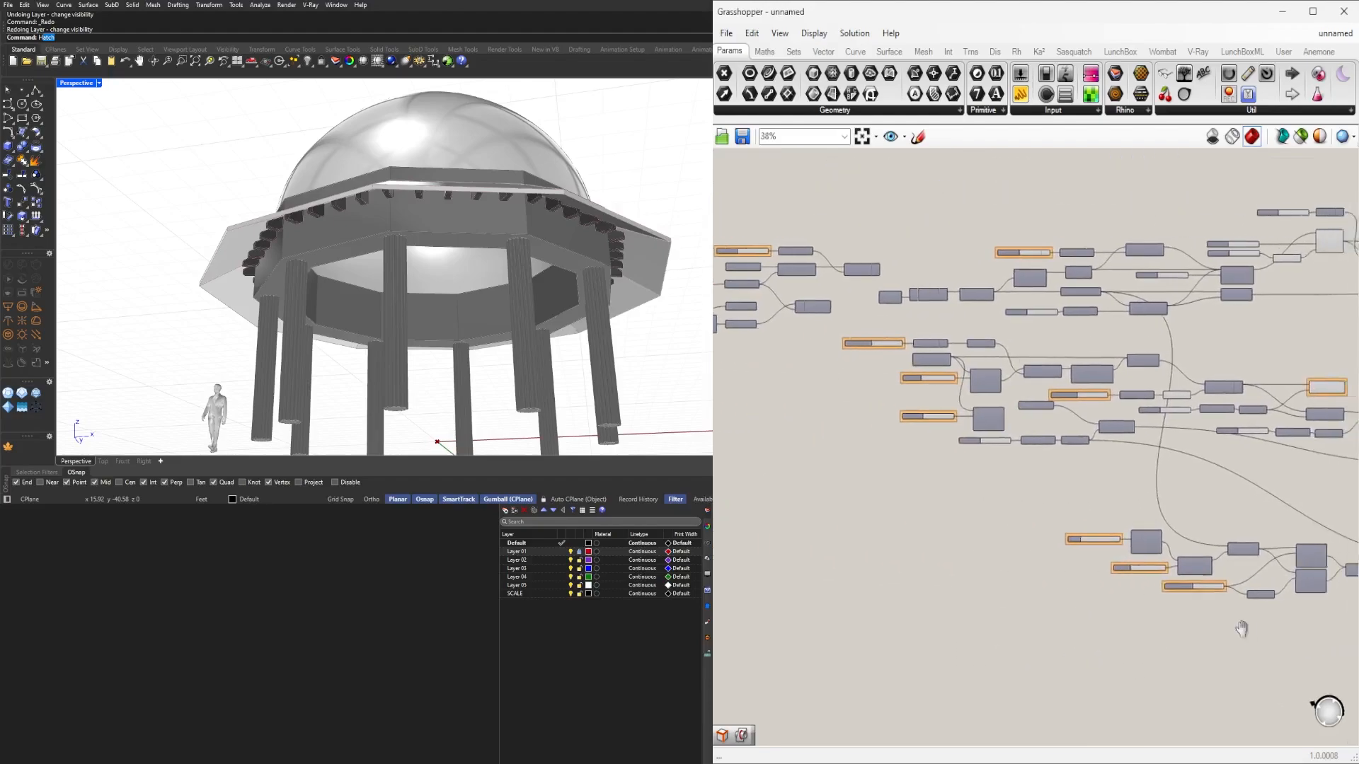
right_click_drag(899, 522, 755, 512)
right_click_drag(1201, 522, 1056, 523)
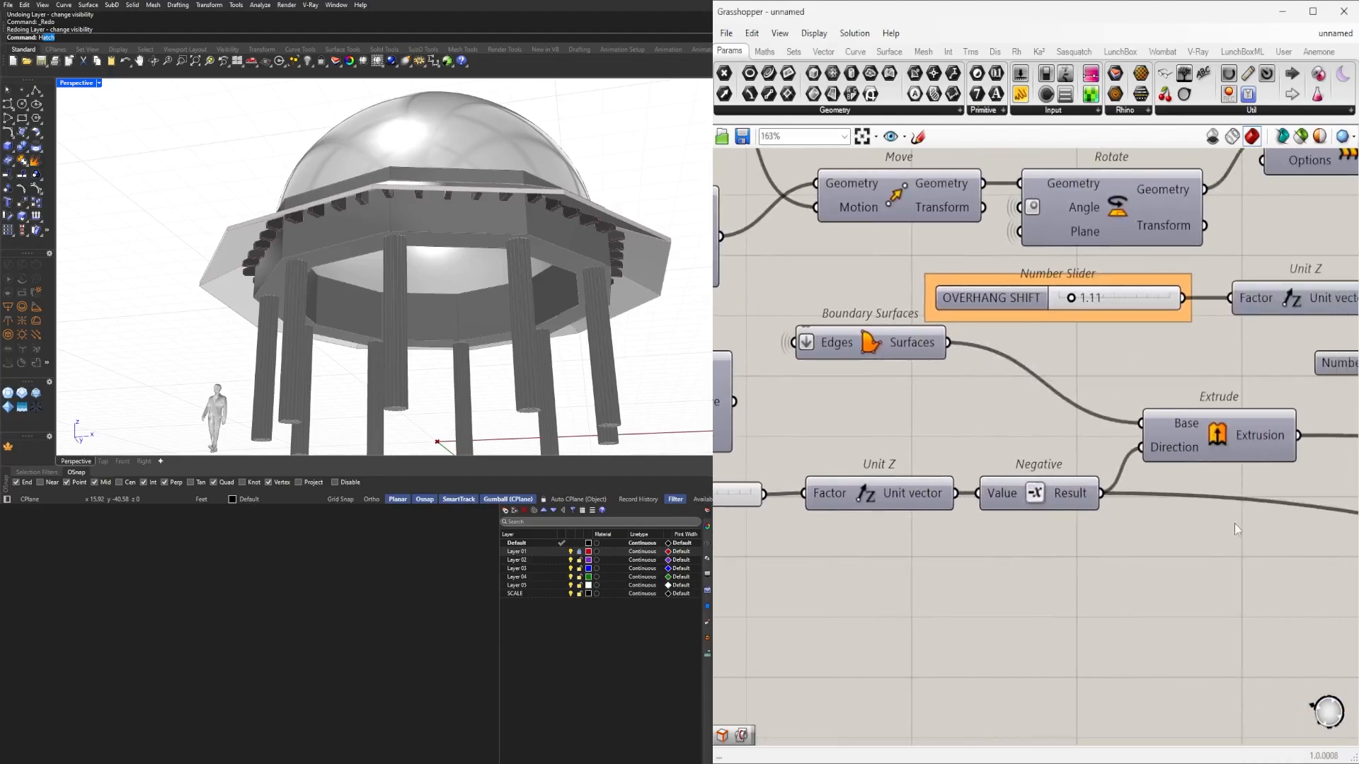
left_click(1185, 421)
middle_click(1181, 404)
left_click(1208, 370)
middle_click(1211, 368)
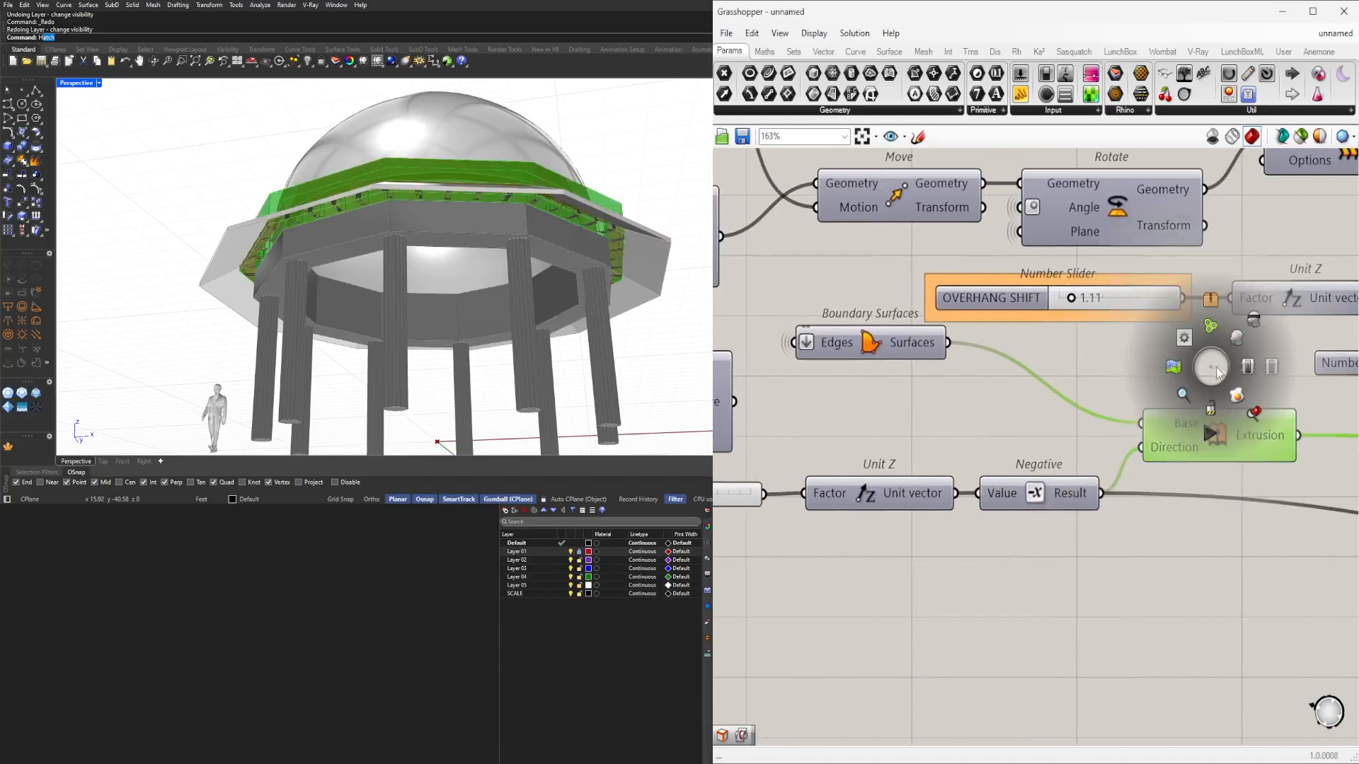
left_click(1256, 327)
Label the 2.6 slider feeding Unit Z and Negative OUTLOOKER SHIFT and nudge it right.
right_click_drag(811, 535, 986, 559)
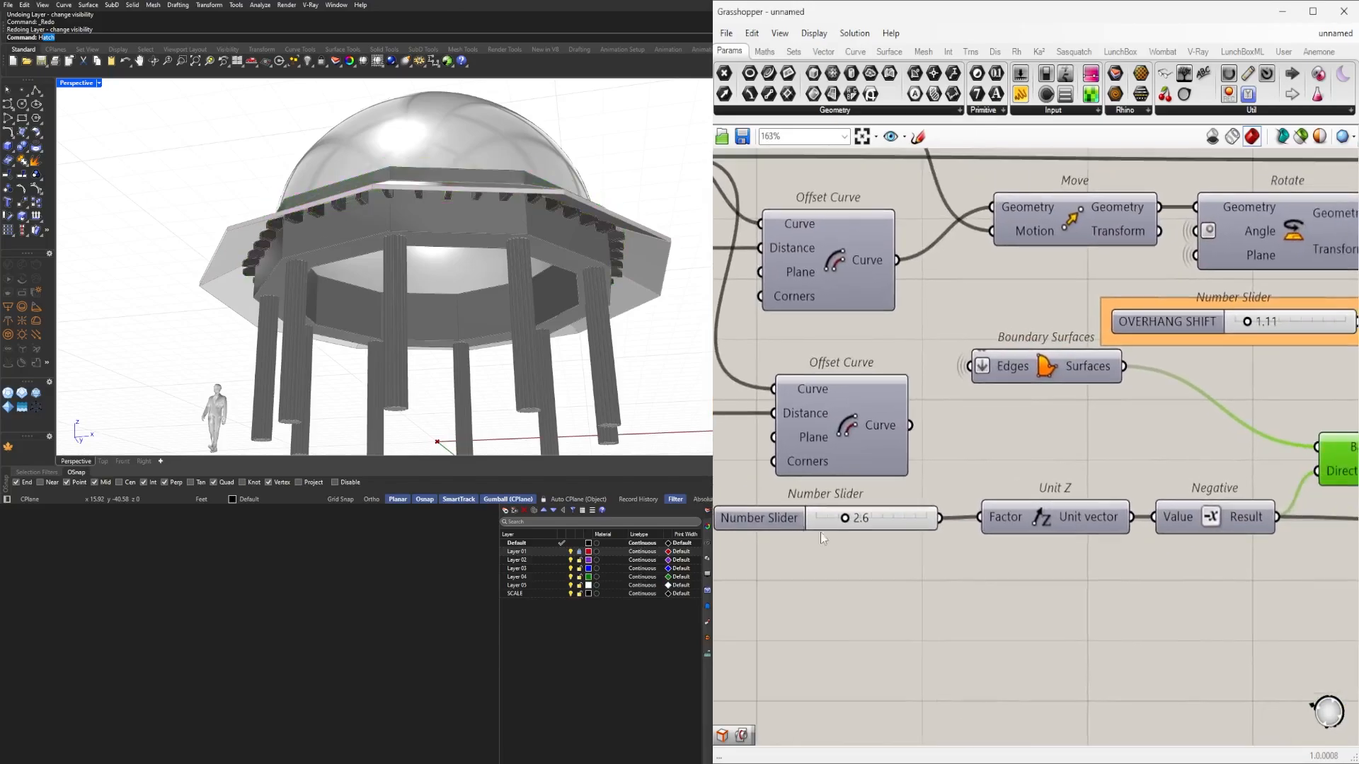
right_click(767, 517)
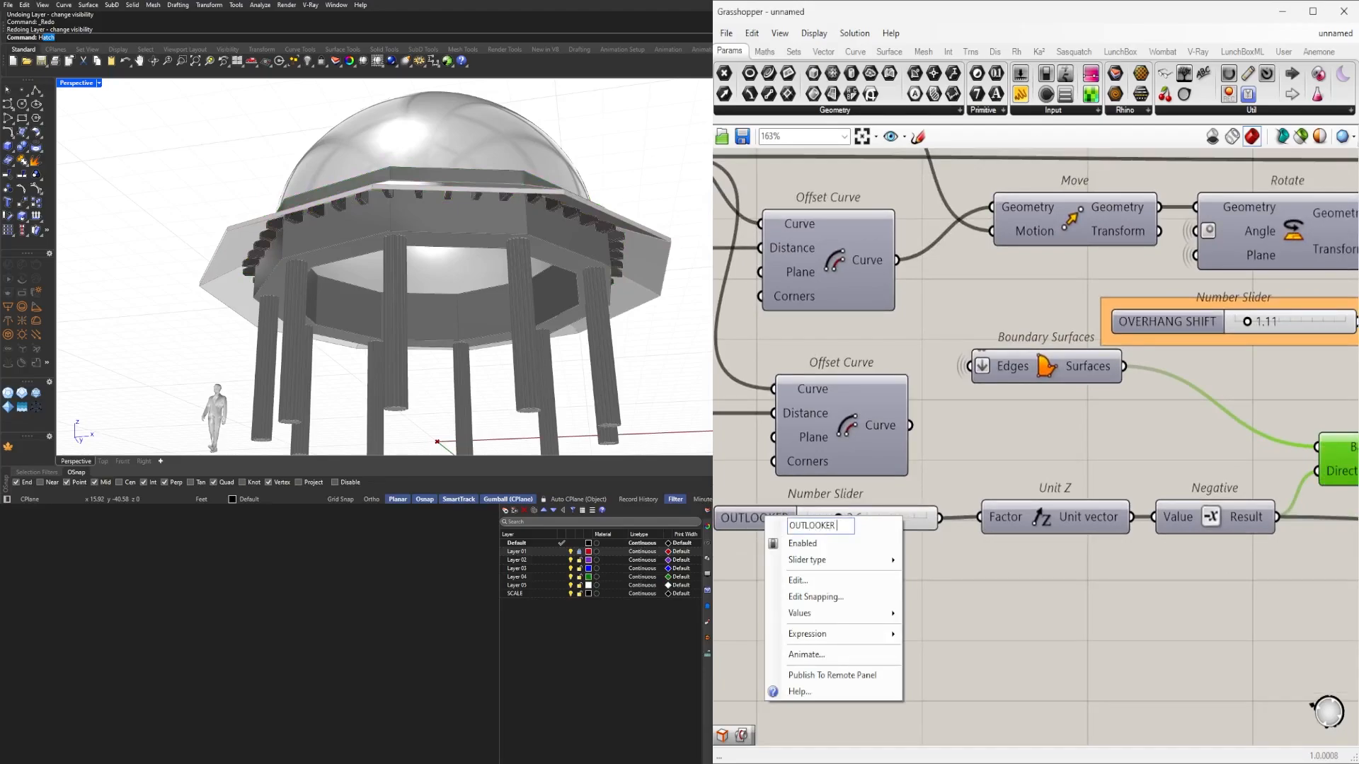
type("T")
key("Return")
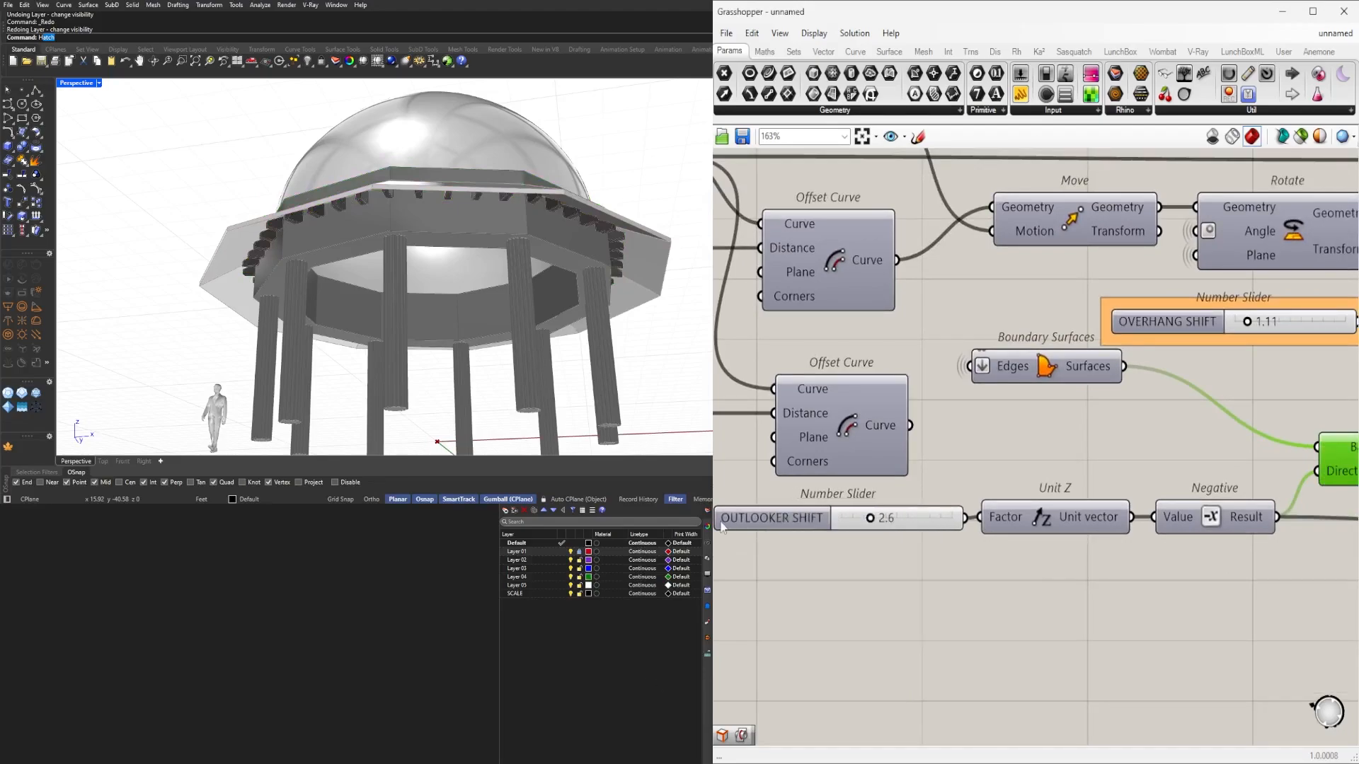
left_click(789, 515)
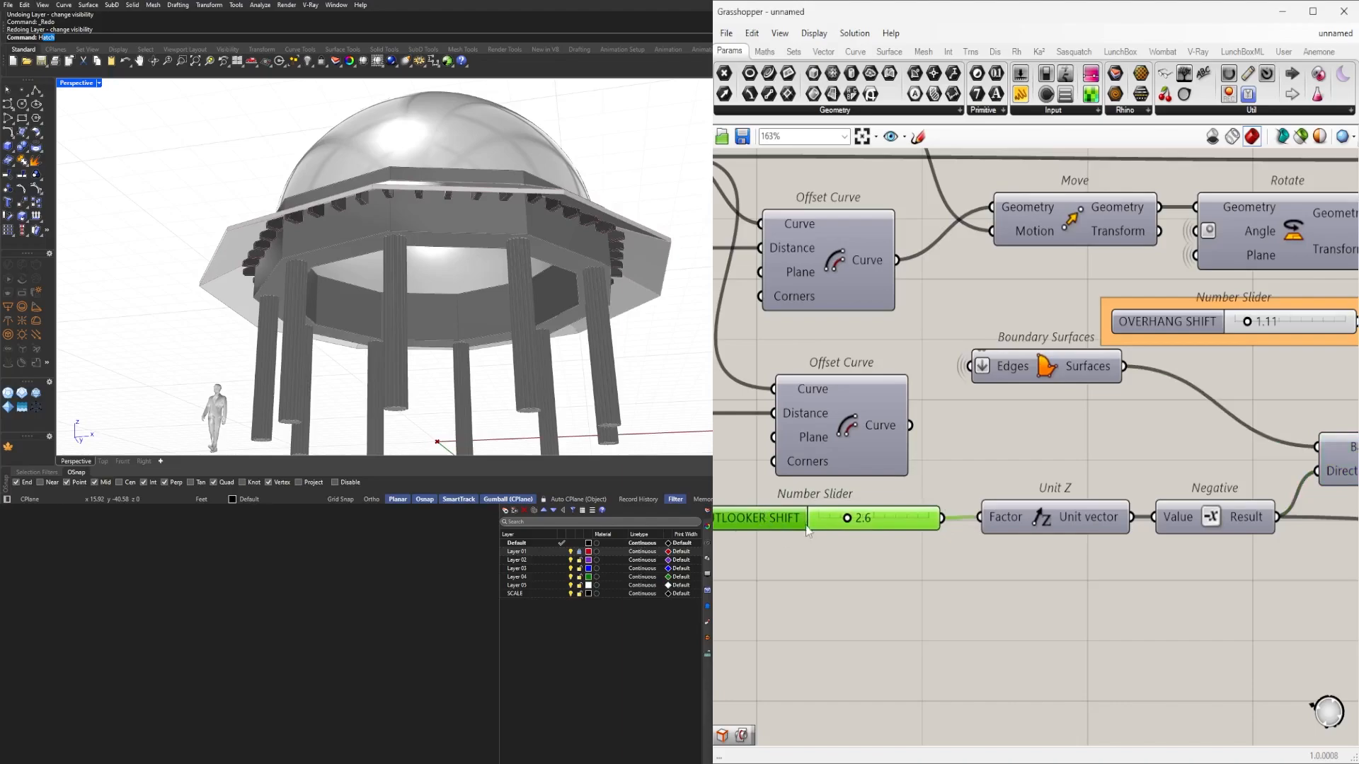
right_click_drag(849, 436, 980, 472)
left_click_drag(905, 549, 908, 548)
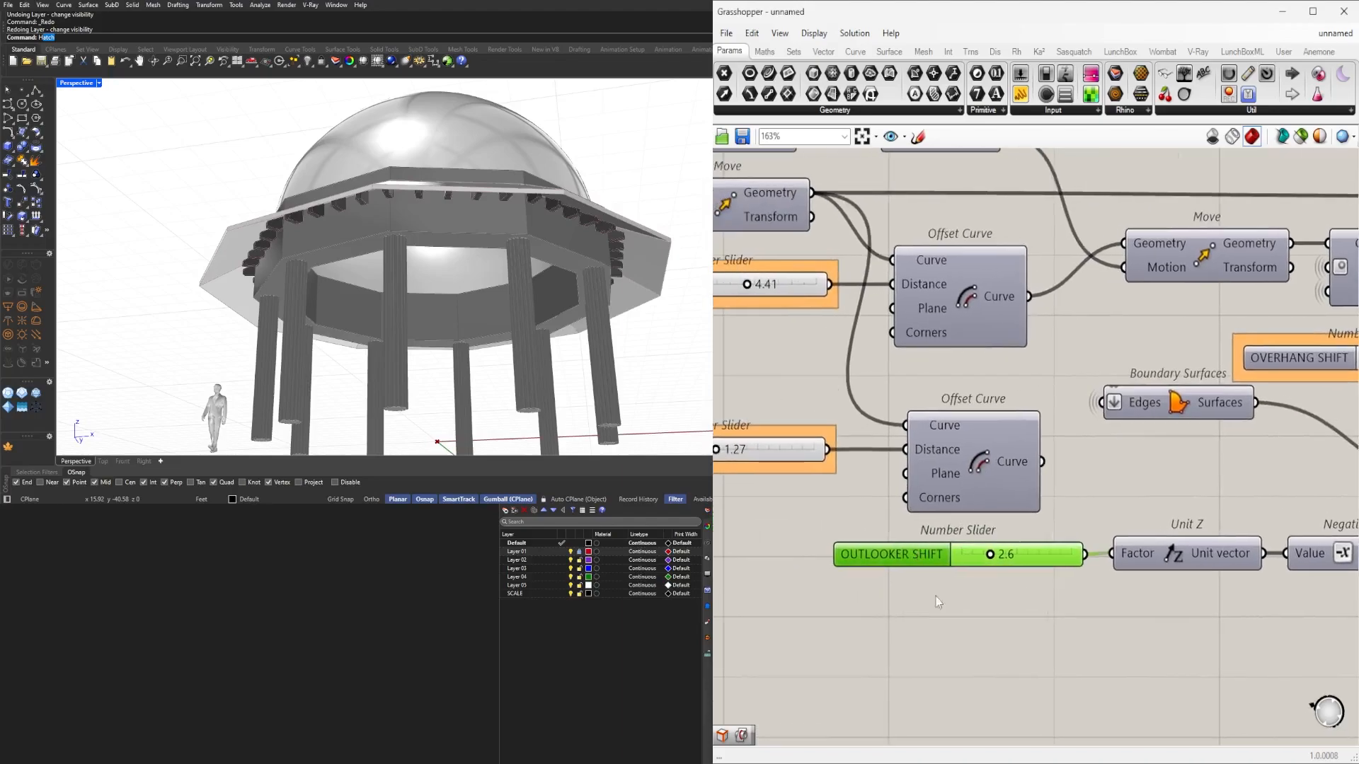
left_click(957, 604)
scroll(940, 610, "down", 7)
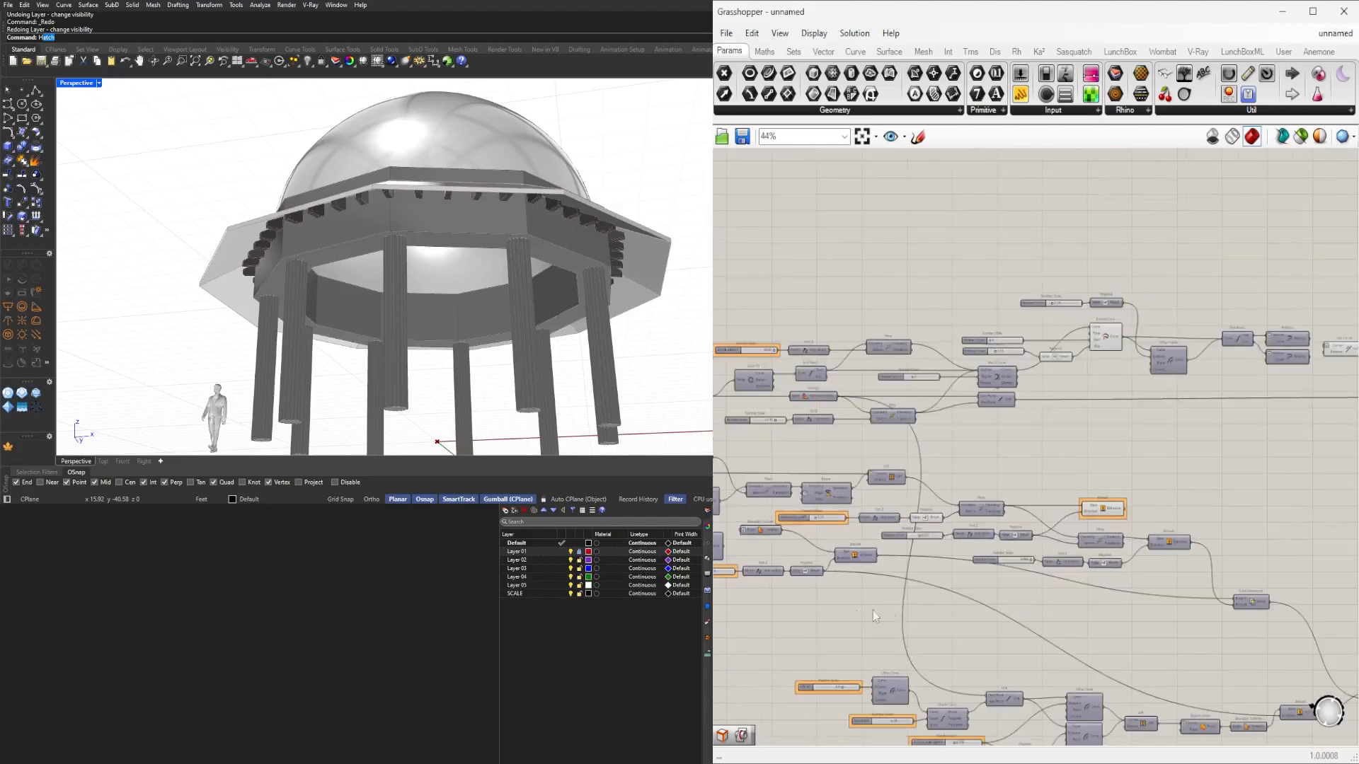
Turn on the dome Move component's preview and orbit to view the dome from above.
scroll(890, 390, "up", 4)
right_click_drag(743, 513, 954, 515)
scroll(1170, 507, "down", 3)
scroll(954, 519, "up", 4)
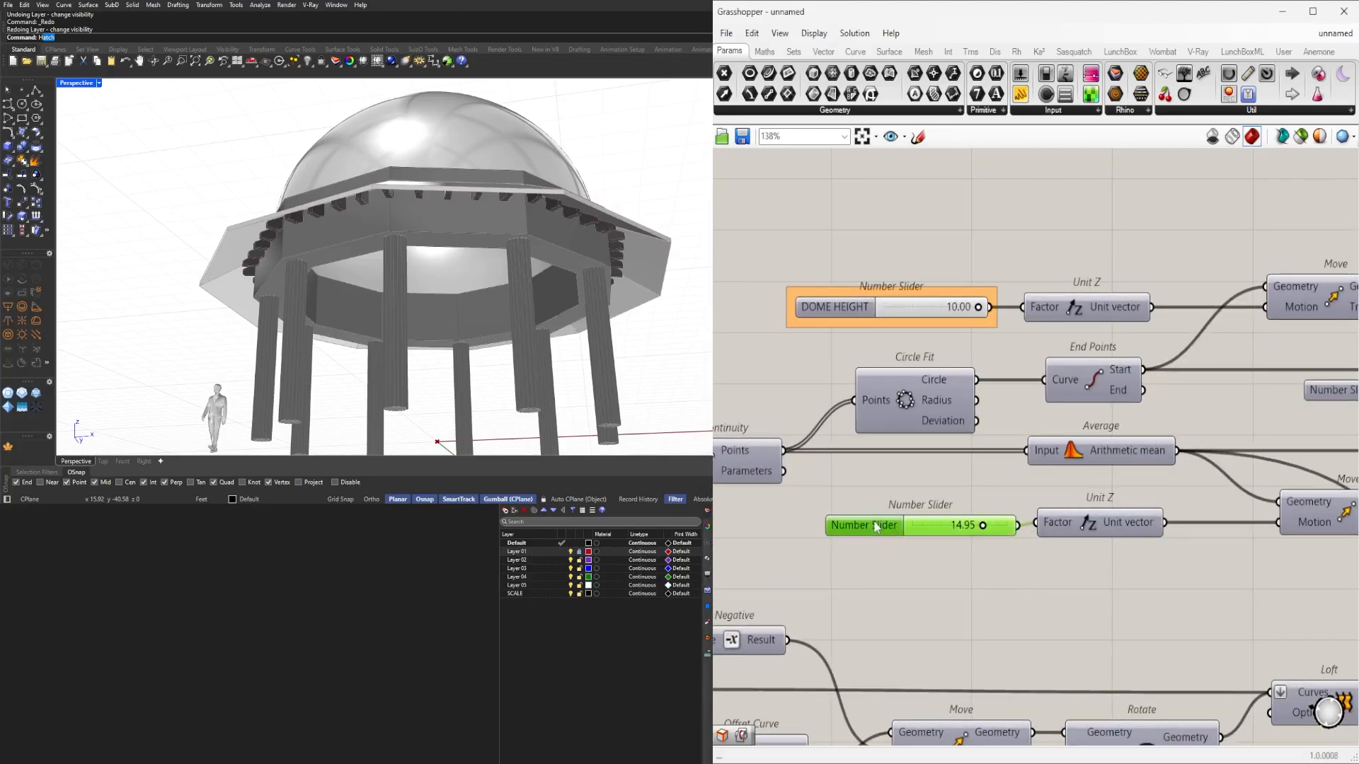
left_click_drag(874, 522, 869, 520)
right_click_drag(1150, 549, 966, 549)
left_click(1120, 499)
scroll(1118, 498, "up", 1)
middle_click(1118, 497)
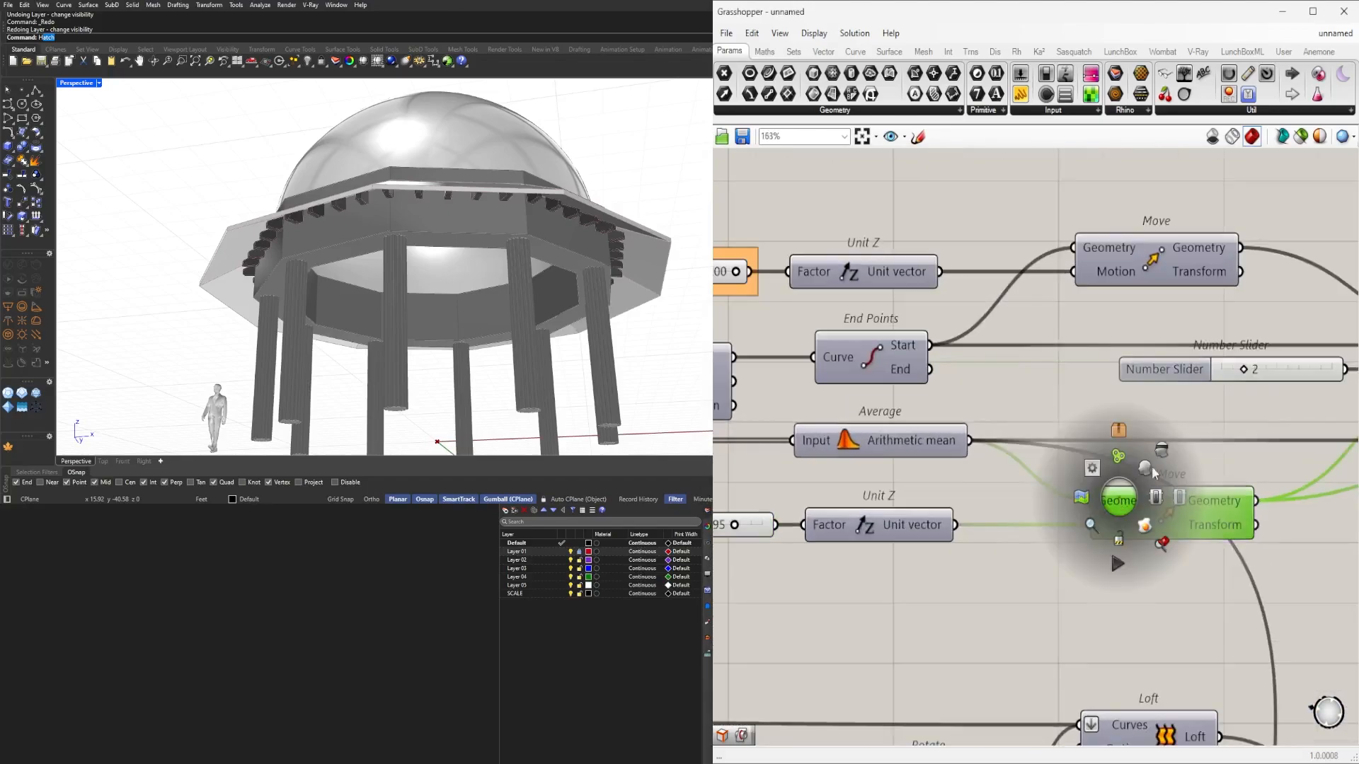
left_click(1144, 471)
scroll(372, 288, "down", 8)
right_click_drag(425, 276, 396, 332)
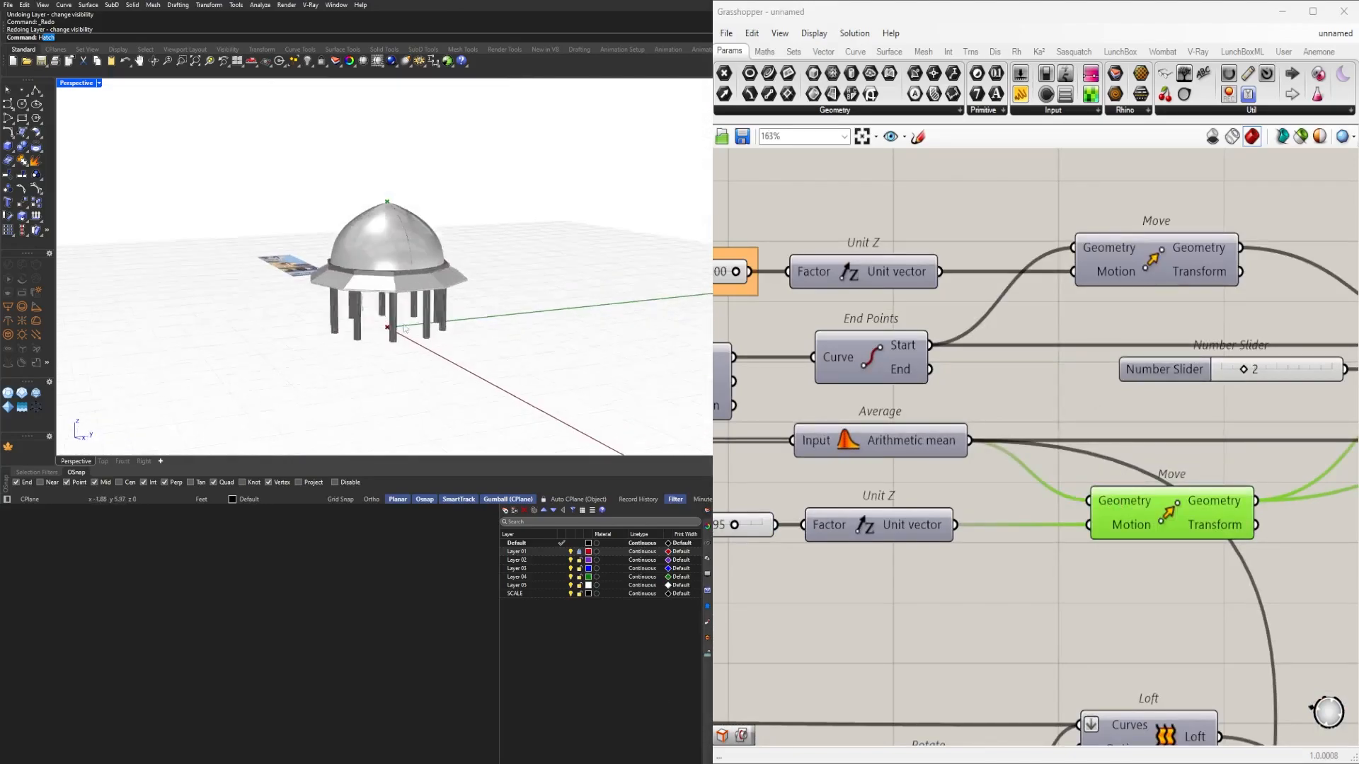
scroll(410, 304, "up", 3)
mouse_move(453, 244)
right_mouse_down()
mouse_move(458, 280)
mouse_move(468, 249)
right_mouse_up()
Rename the 14.95 slider DOME HEIGHT and group it.
right_click_drag(814, 529, 991, 551)
right_click(770, 549)
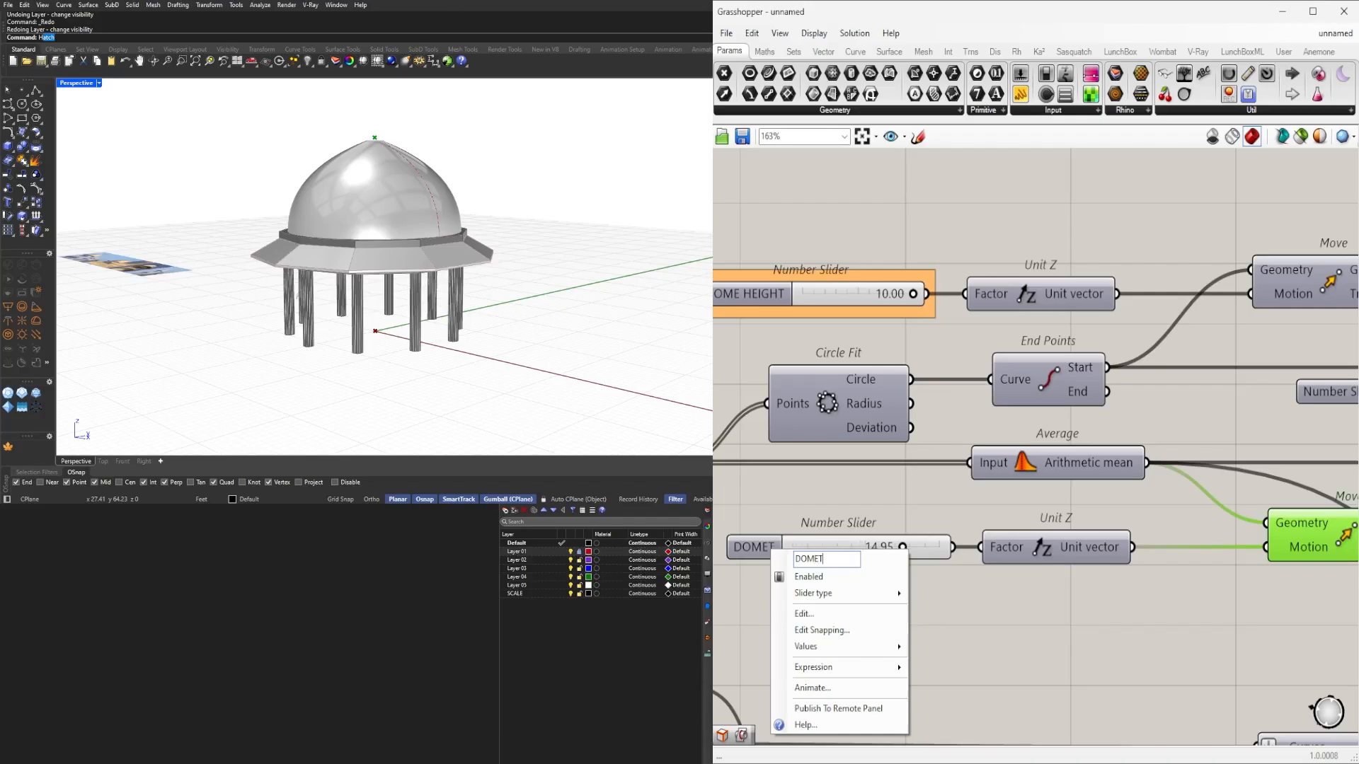
key("Return")
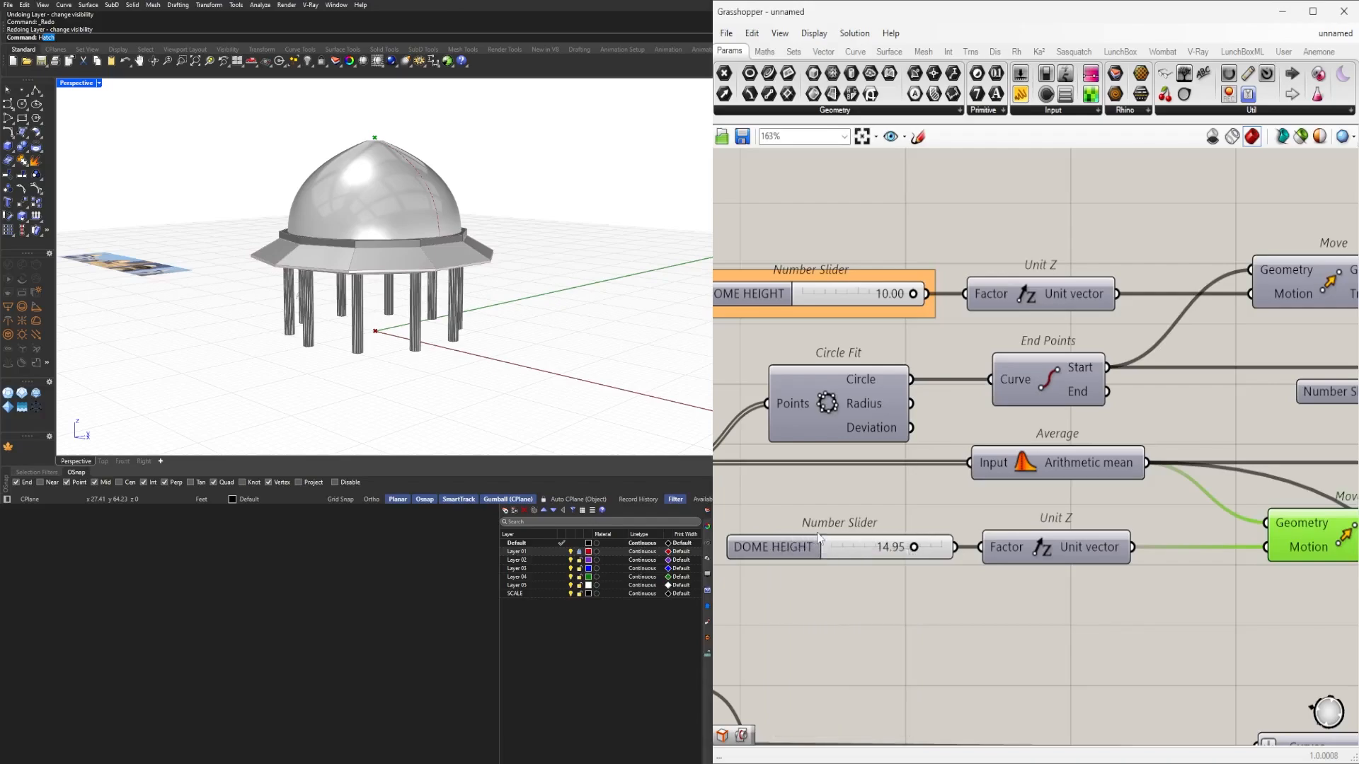
left_click_drag(770, 559, 761, 559)
key("ctrl+g")
Group the degree slider set to 2 and name it DEGREE.
scroll(995, 636, "down", 6)
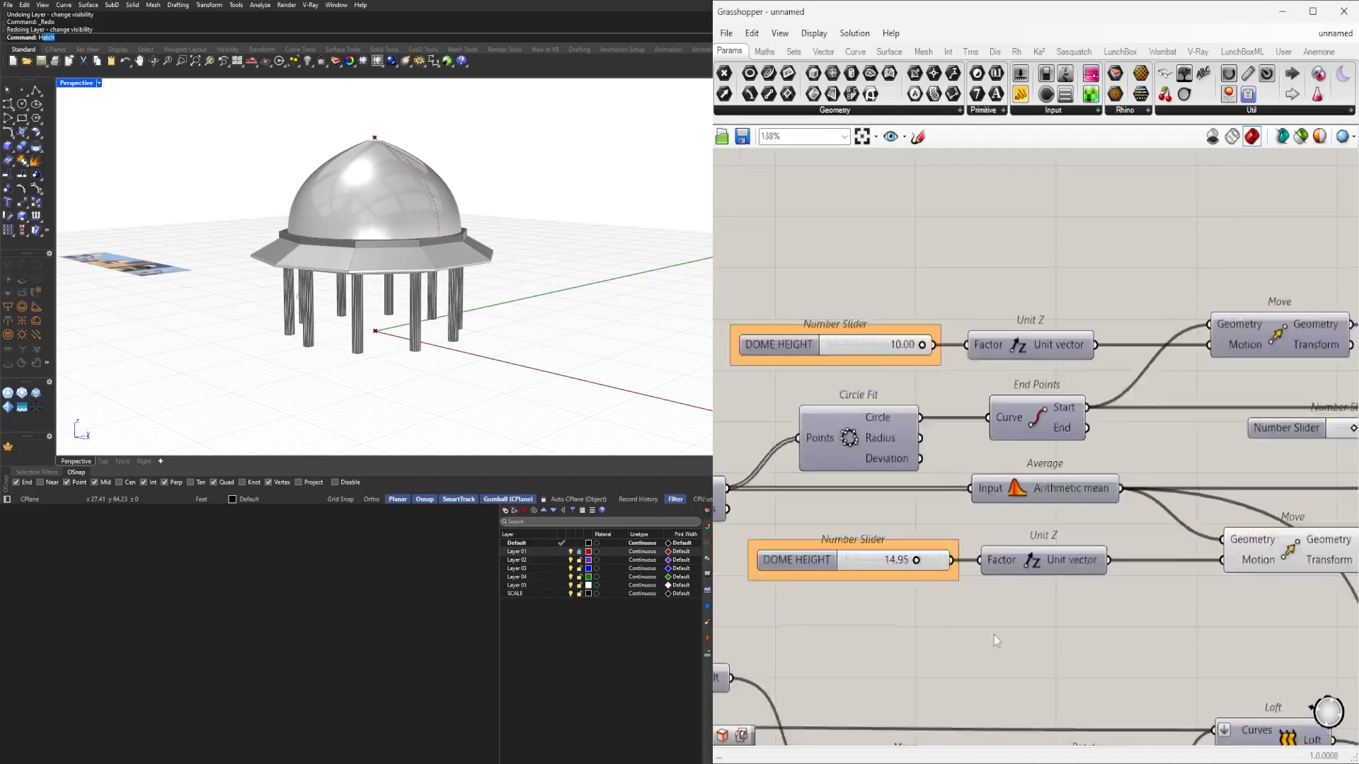
right_click_drag(1012, 629, 799, 605)
scroll(959, 530, "up", 5)
left_click(900, 532)
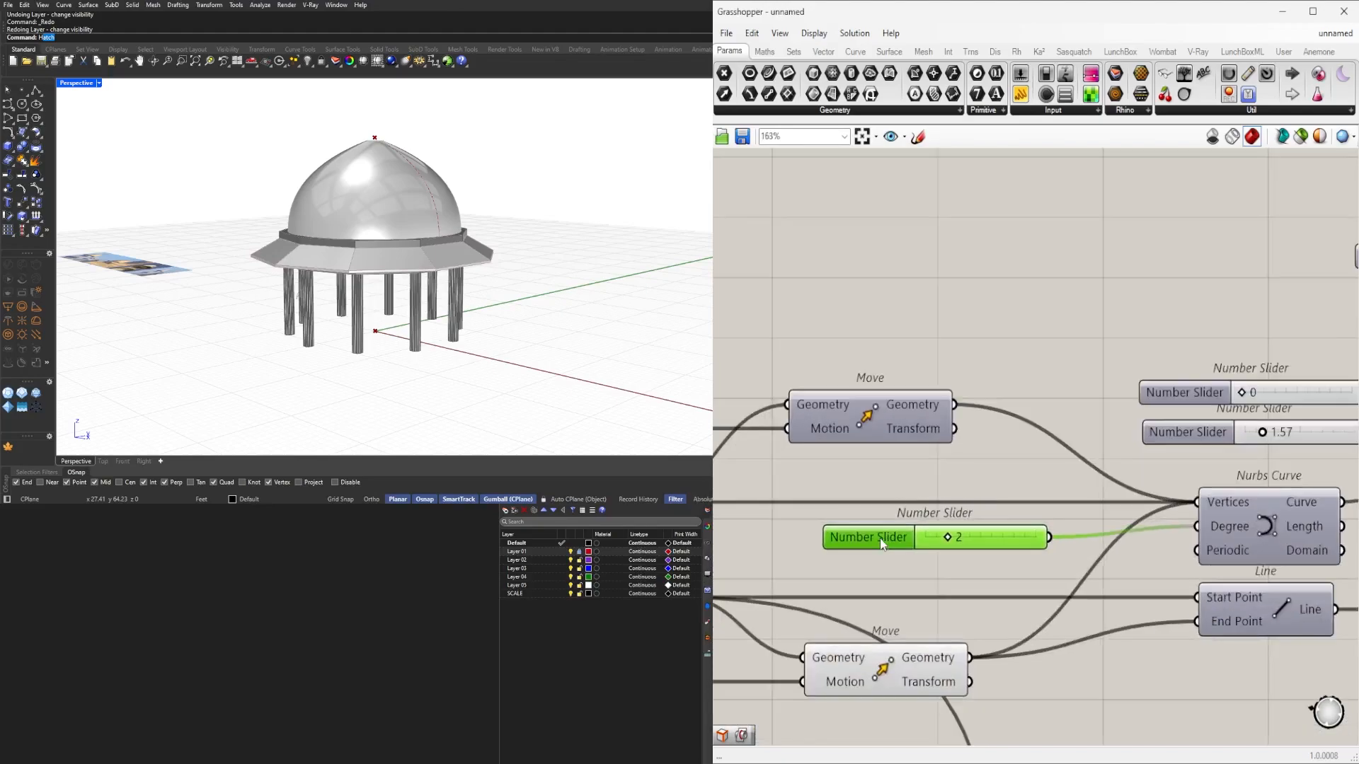
key("ctrl+g")
right_click(879, 543)
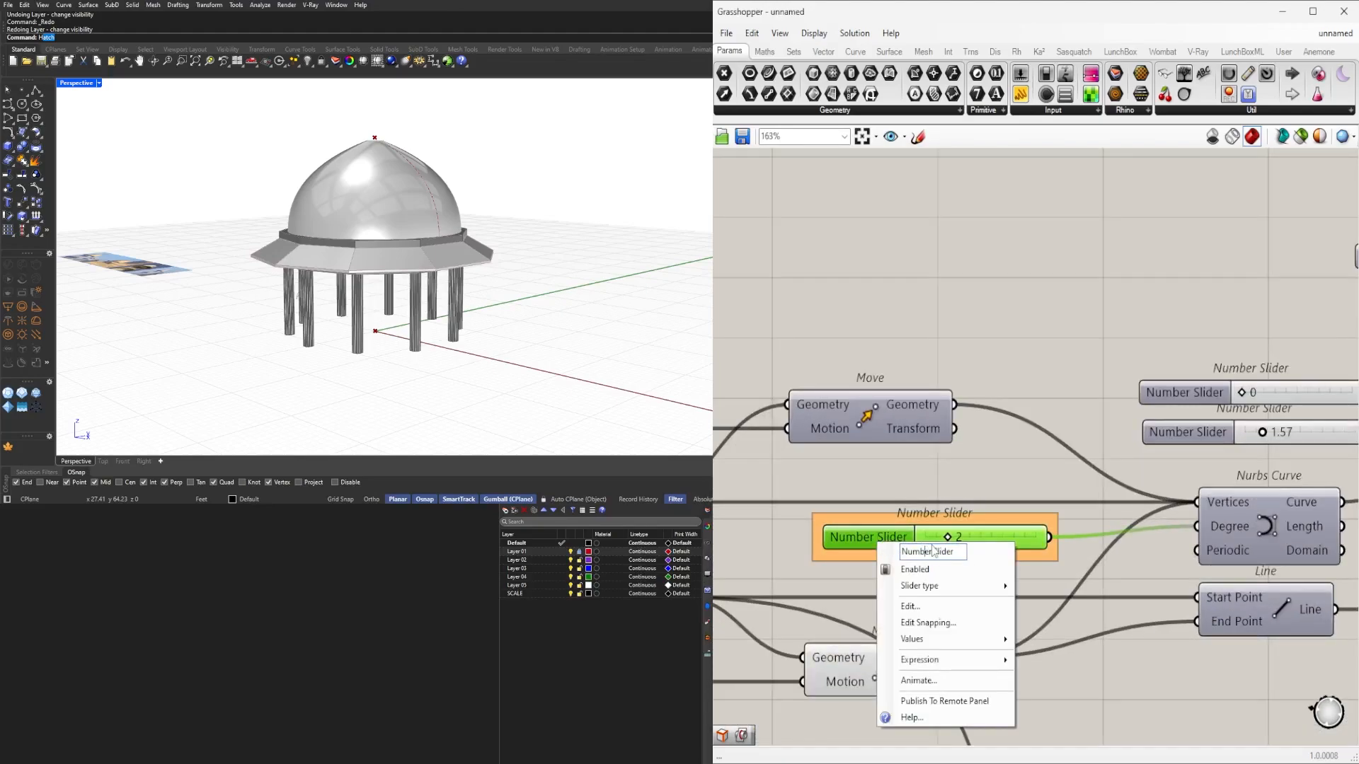
type("DEGREE")
key("Return")
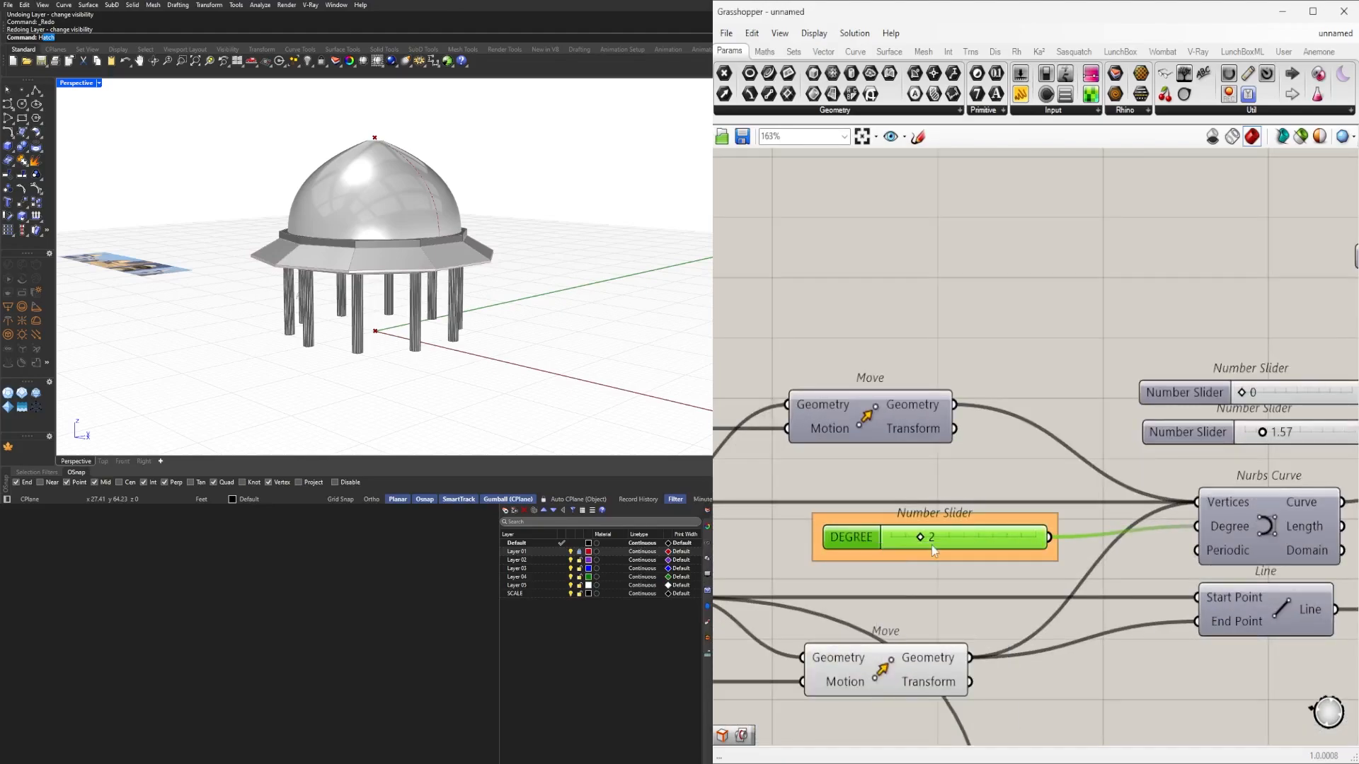
Move the 0 and 1.57 sliders feeding Extend Curve up and group each.
left_click(1309, 391)
scroll(1288, 381, "down", 3)
right_click_drag(1288, 381, 1026, 481)
scroll(1038, 467, "up", 3)
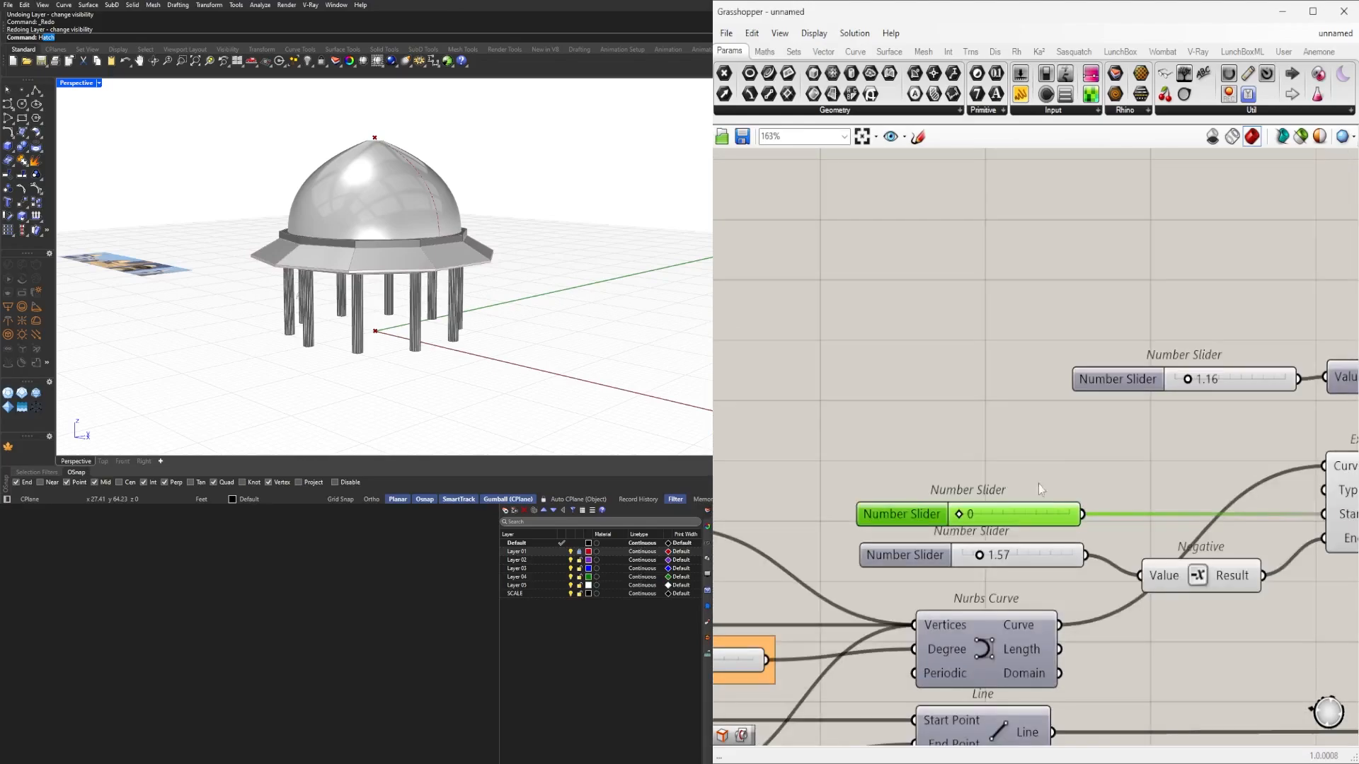
left_click_drag(1036, 510, 1037, 480)
key("ctrl+g")
left_click_drag(1035, 558, 1035, 549)
key("ctrl+g")
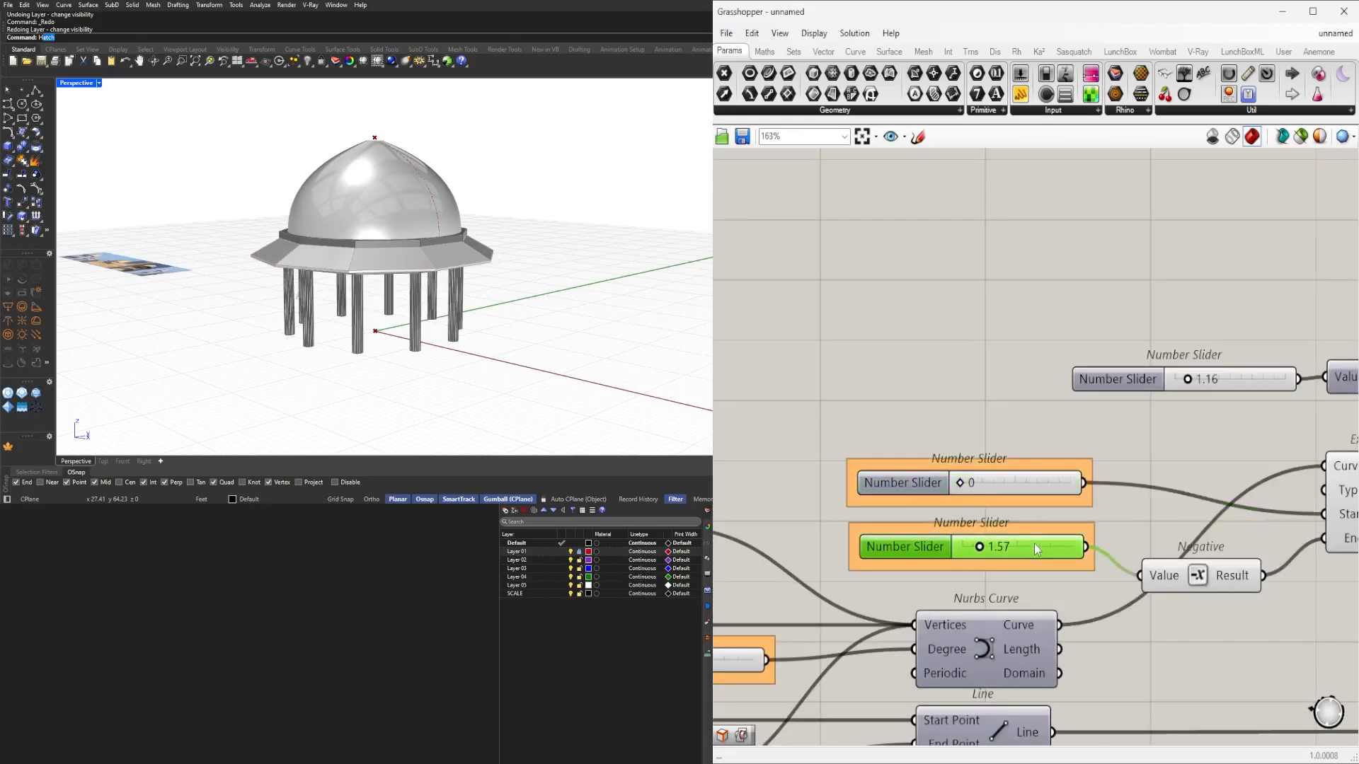
Reposition the Extend Curve component up and slightly right.
right_click_drag(1102, 436, 934, 425)
left_click(1192, 476)
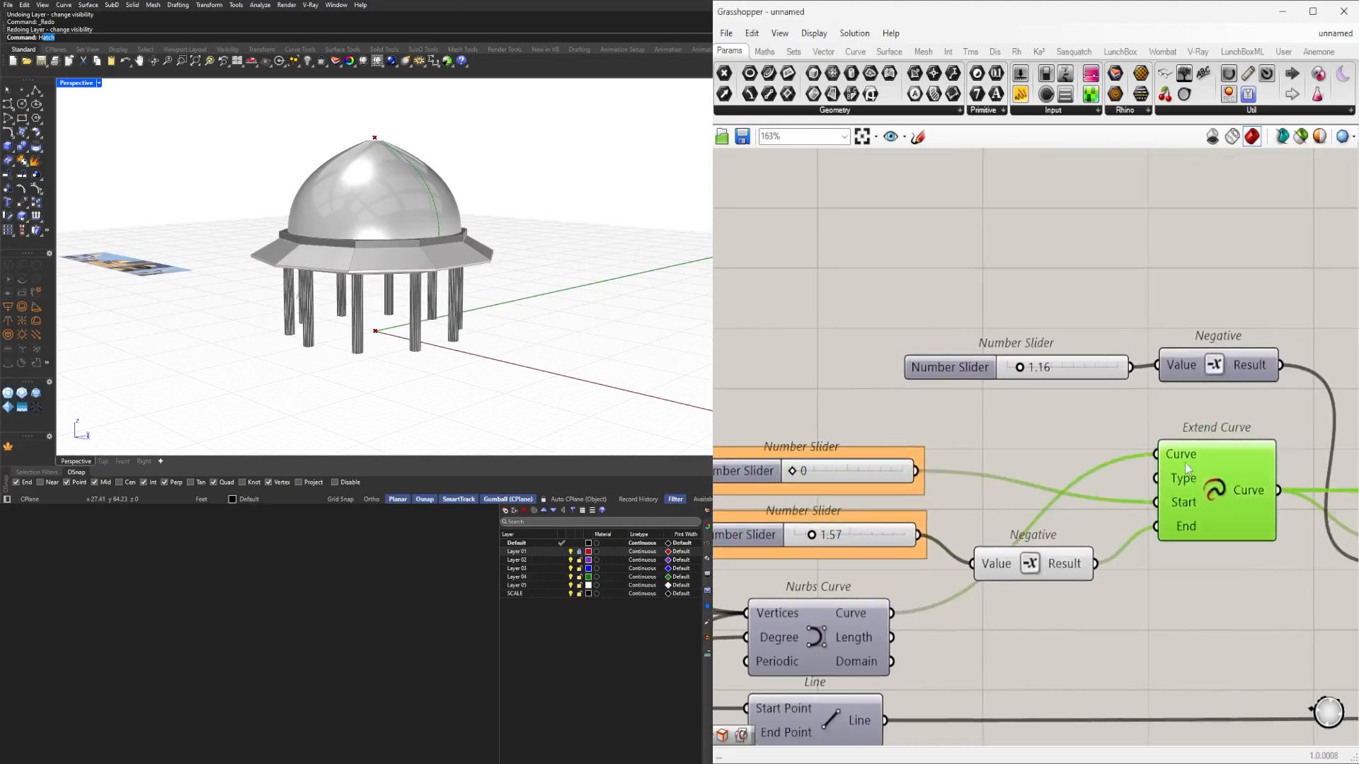
right_click_drag(998, 508, 1132, 541)
scroll(1189, 509, "down", 3)
scroll(1130, 540, "up", 3)
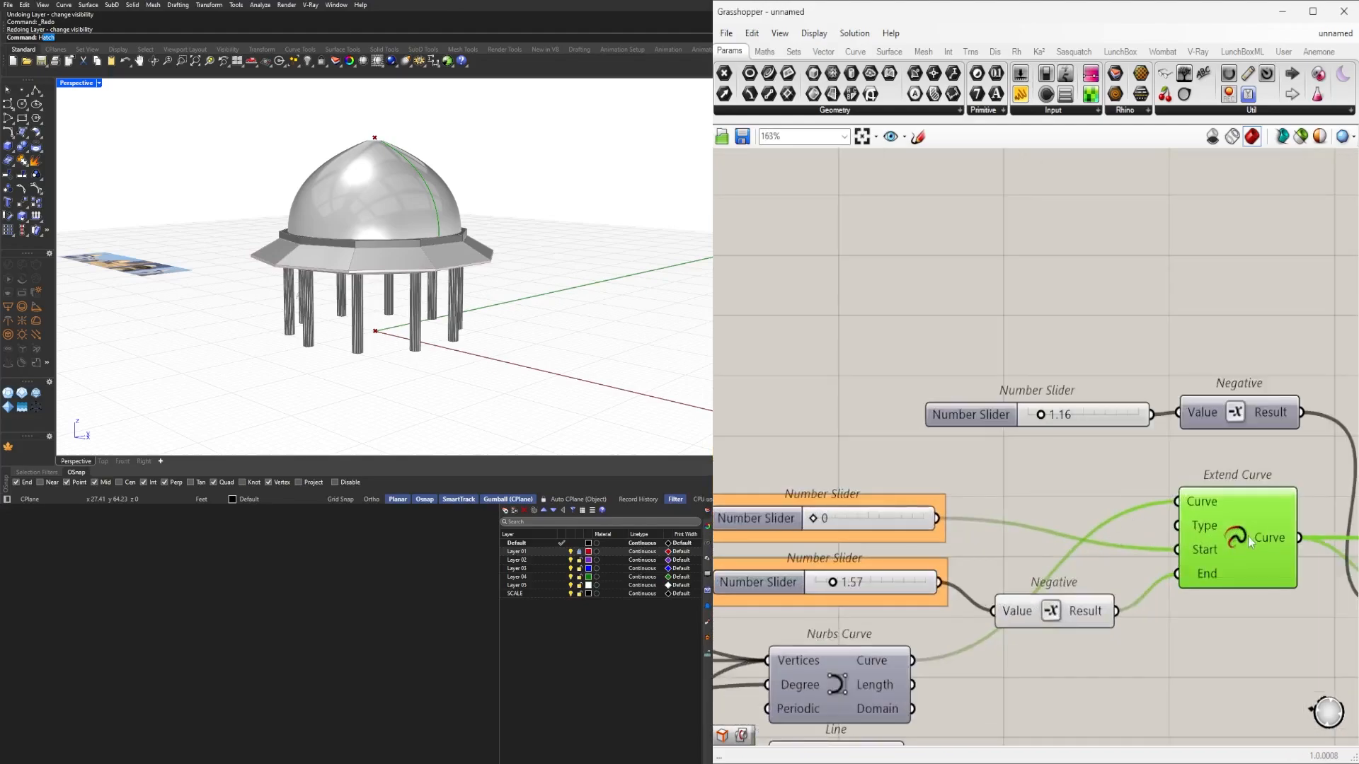
left_click_drag(1247, 537, 1257, 506)
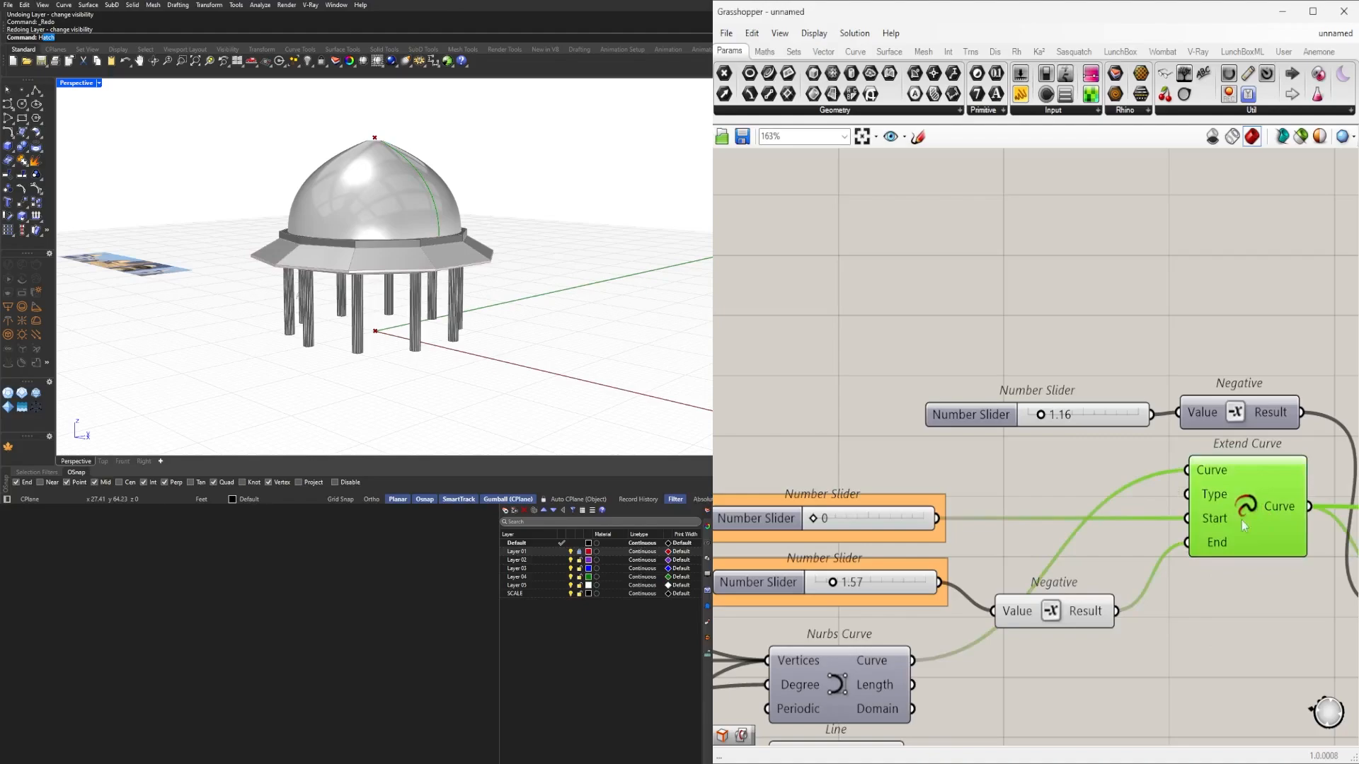
Name the 1.57 slider DOME OPENING.
right_click_drag(925, 580, 959, 535)
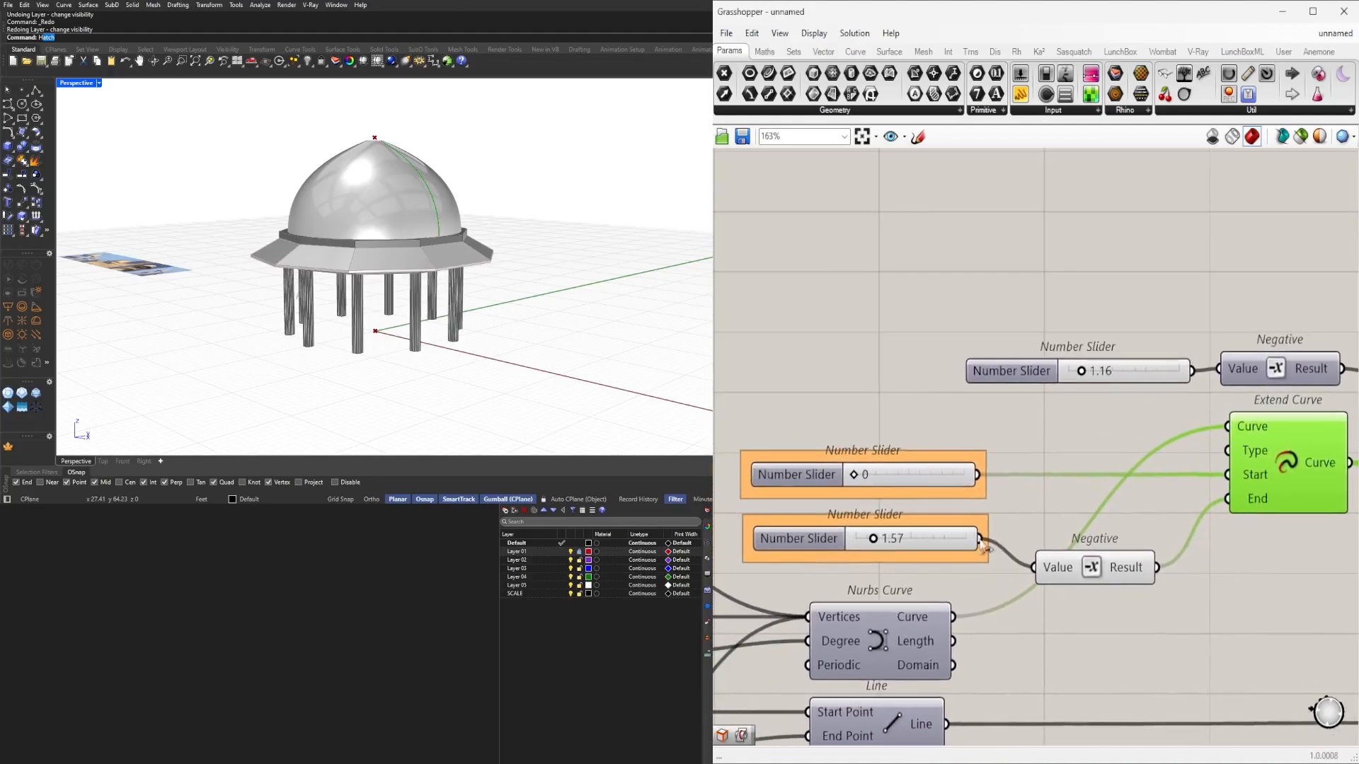
scroll(834, 541, "up", 2)
right_click(789, 546)
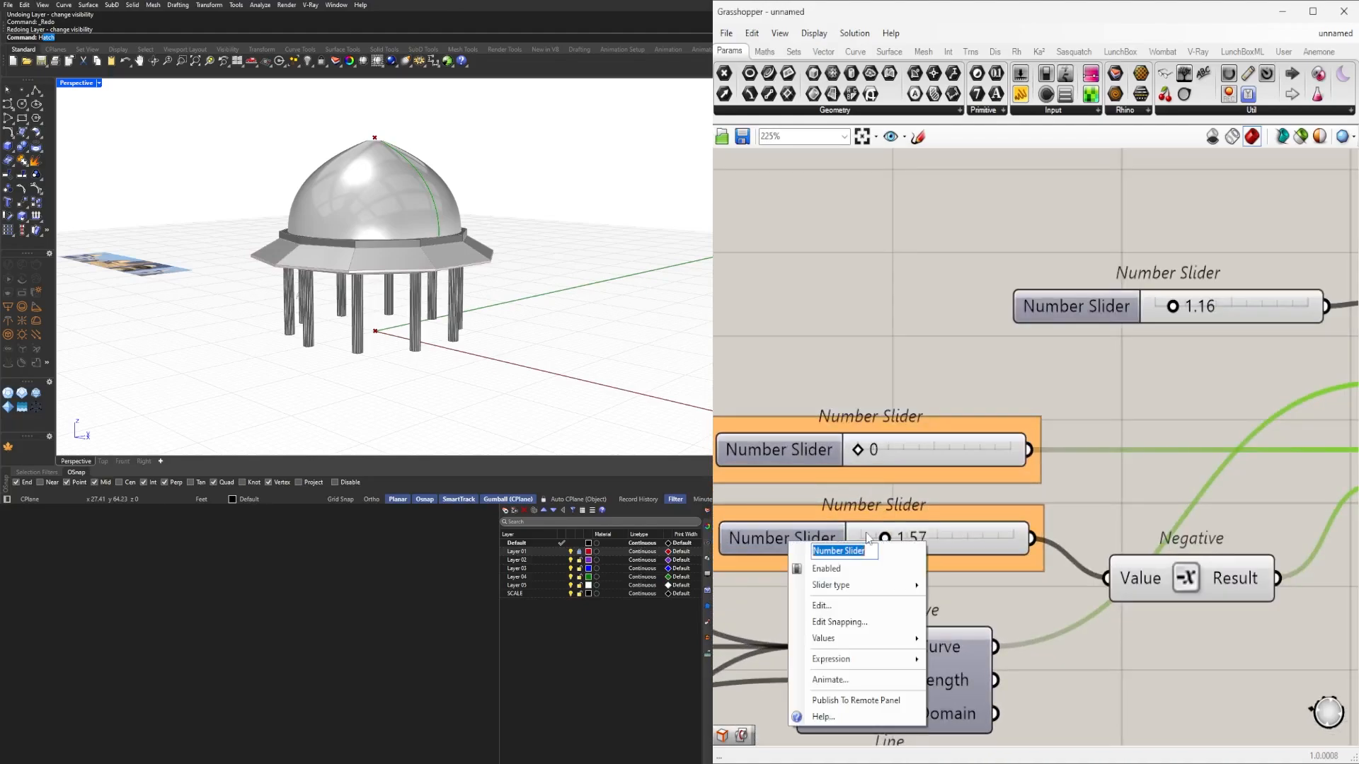
type("DOME OPENIN")
key("Return")
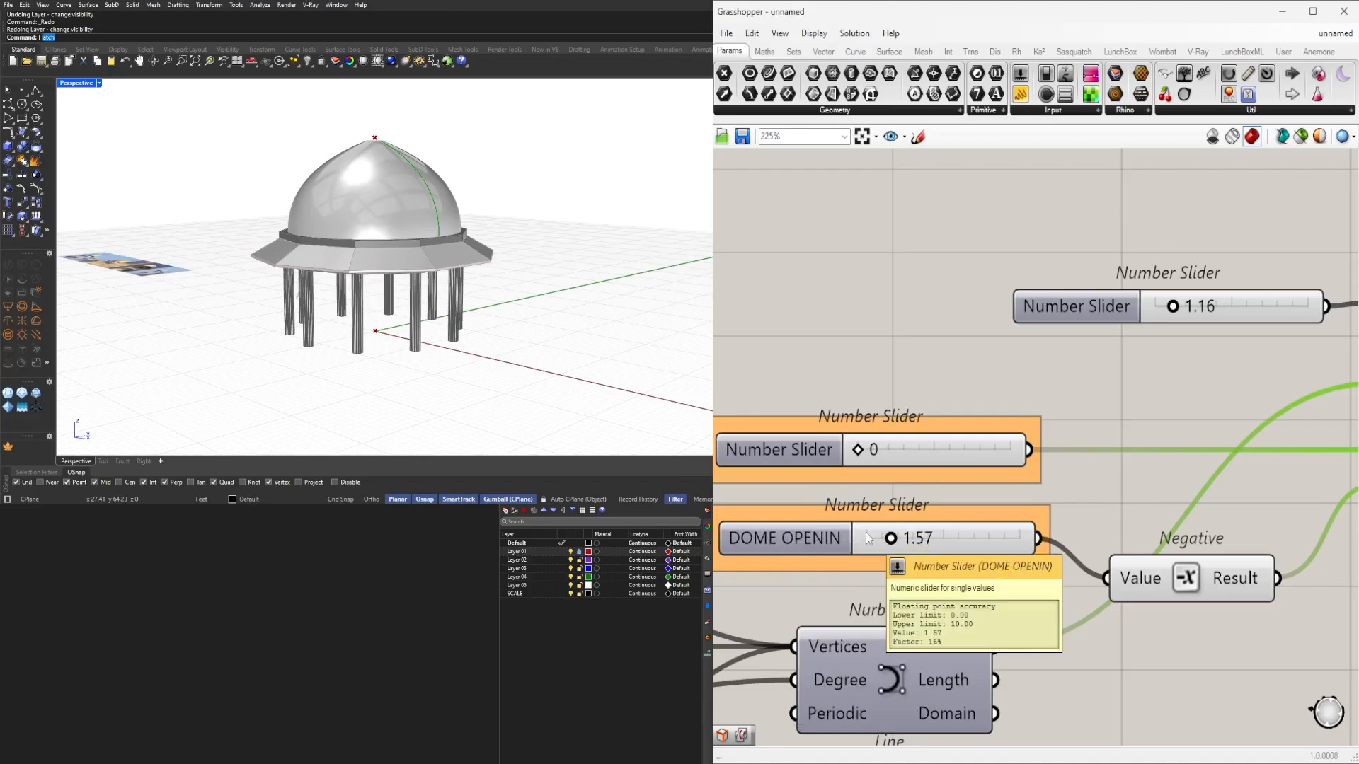
right_click(825, 552)
type("G")
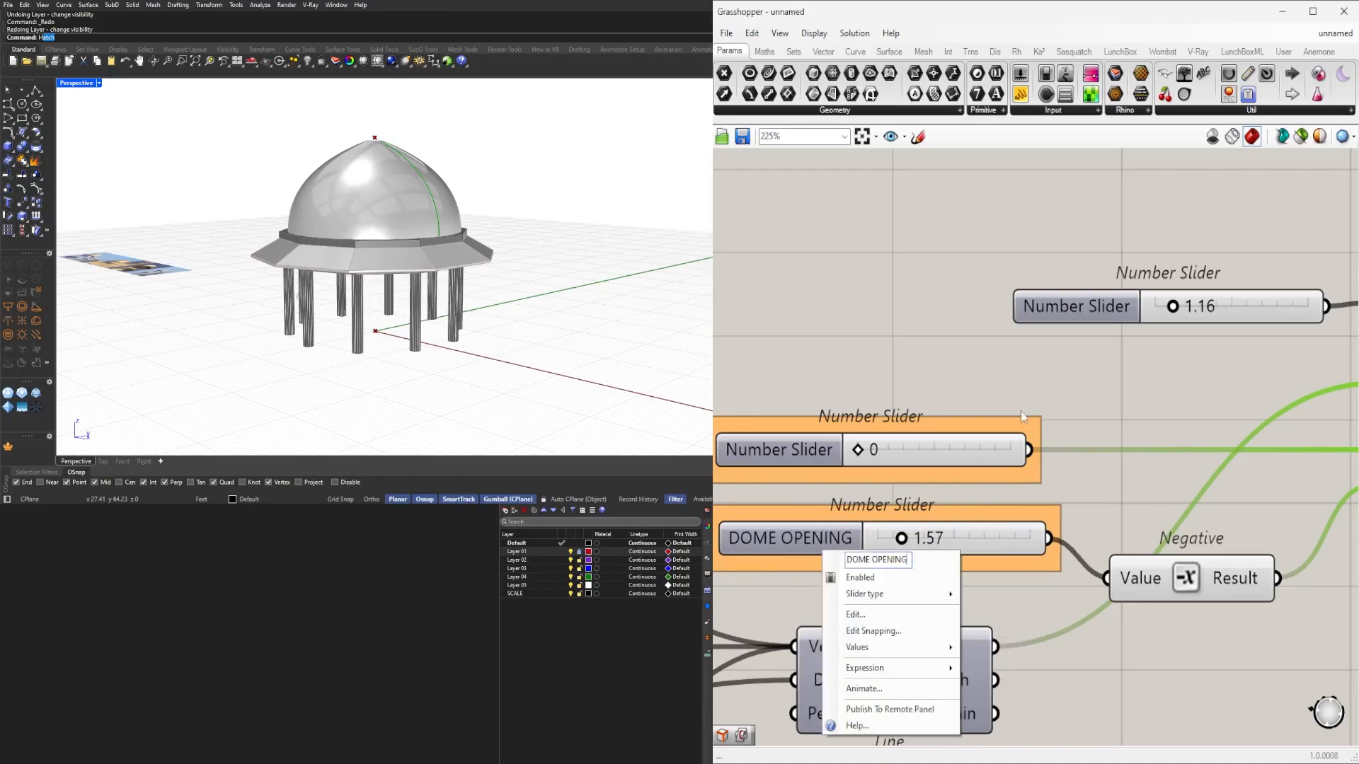
left_click(1032, 412)
scroll(1055, 454, "down", 5)
scroll(846, 538, "up", 3)
Internalise the value of Extend Curve's Start input.
right_click_drag(1228, 531, 1060, 602)
right_click(833, 433)
left_click(906, 668)
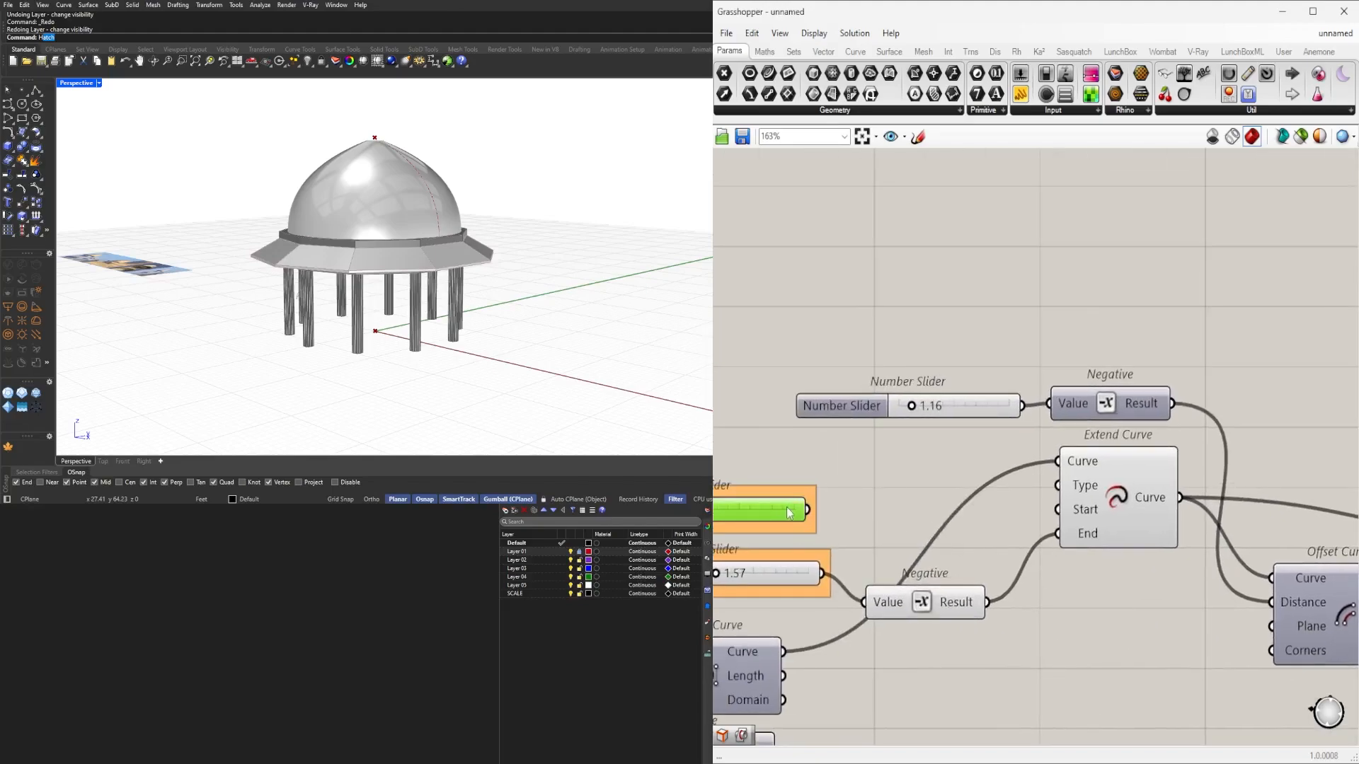
Move Extend Curve, Offset Curve, the four downstream curve components and Revolution lower on the canvas.
scroll(852, 528, "down", 4)
right_click_drag(852, 528, 1048, 529)
right_click_drag(1130, 489, 1057, 491)
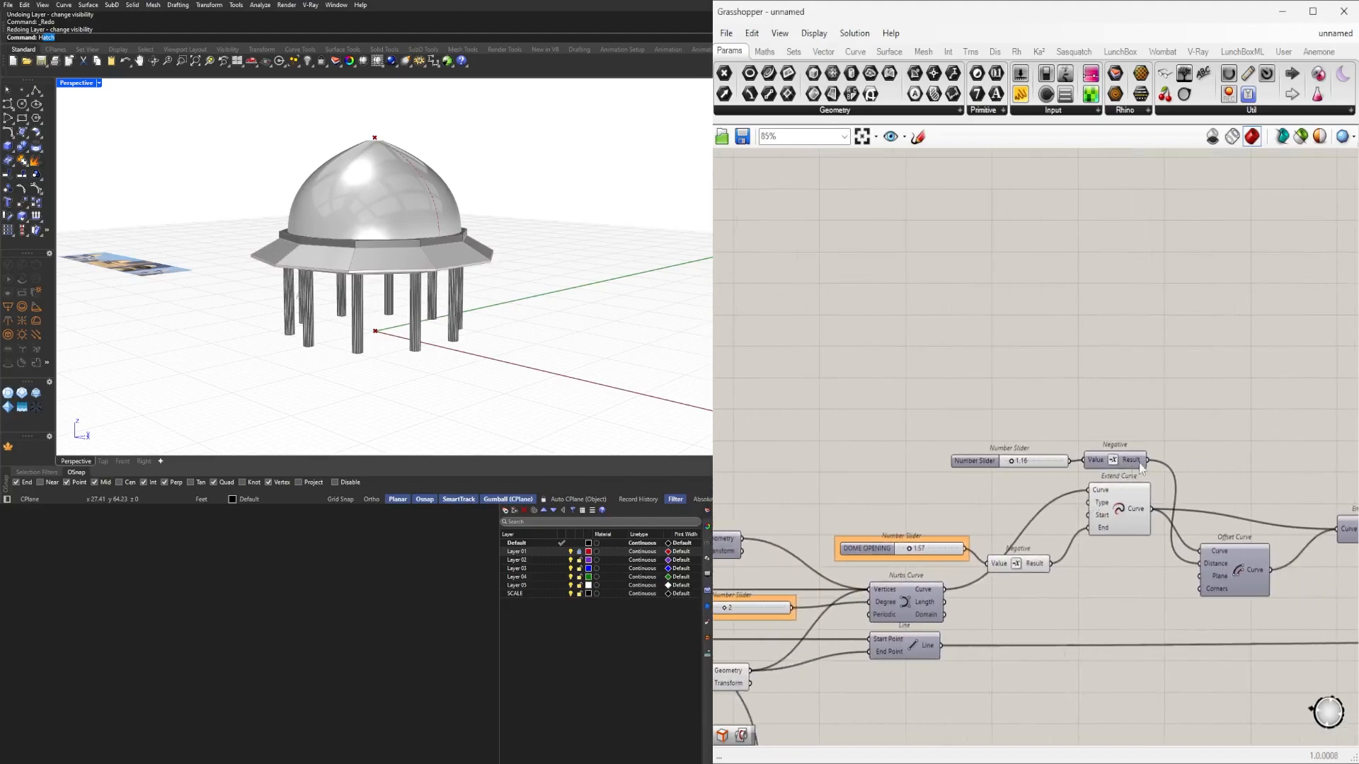
scroll(1212, 458, "up", 2)
right_click_drag(1212, 458, 1130, 459)
scroll(1009, 471, "down", 1)
left_click_drag(1006, 525, 999, 643)
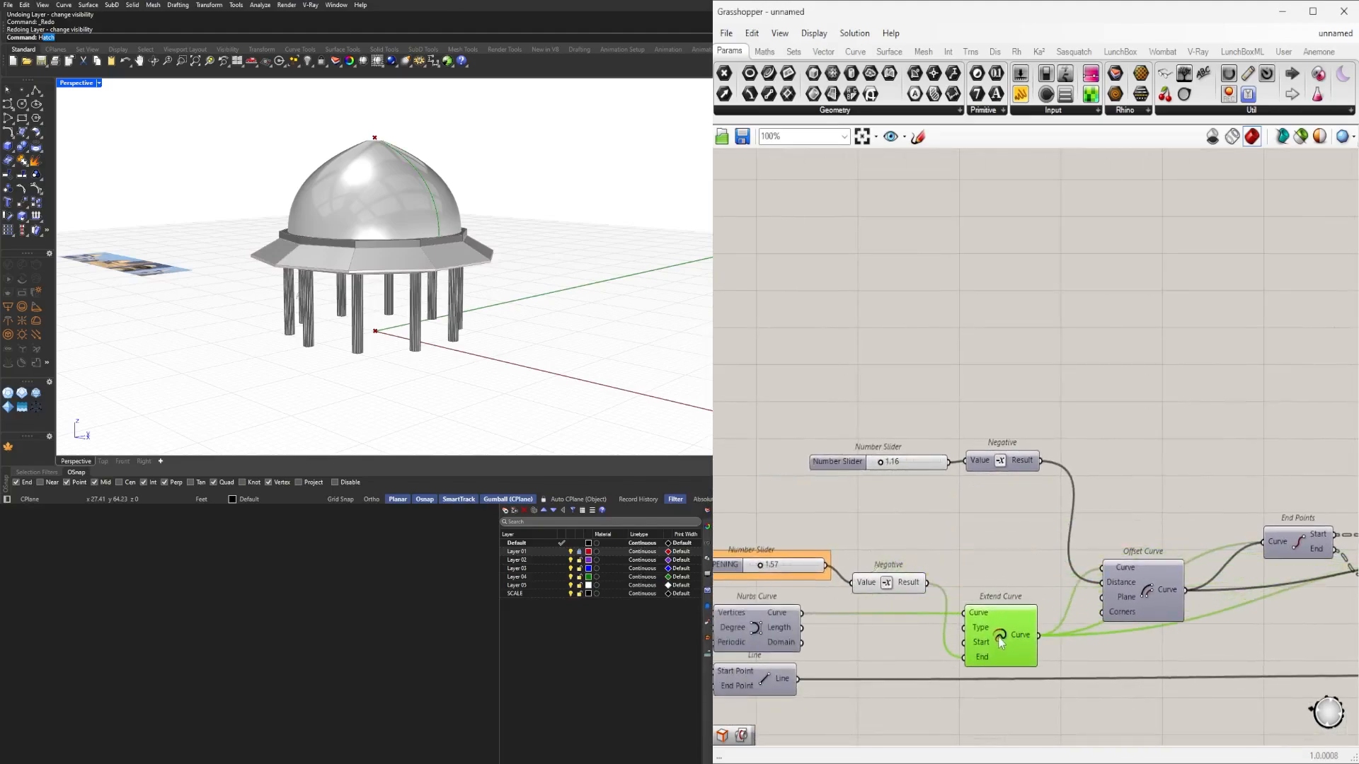
left_click(1012, 568)
right_click_drag(1232, 533, 976, 437)
scroll(961, 504, "down", 2)
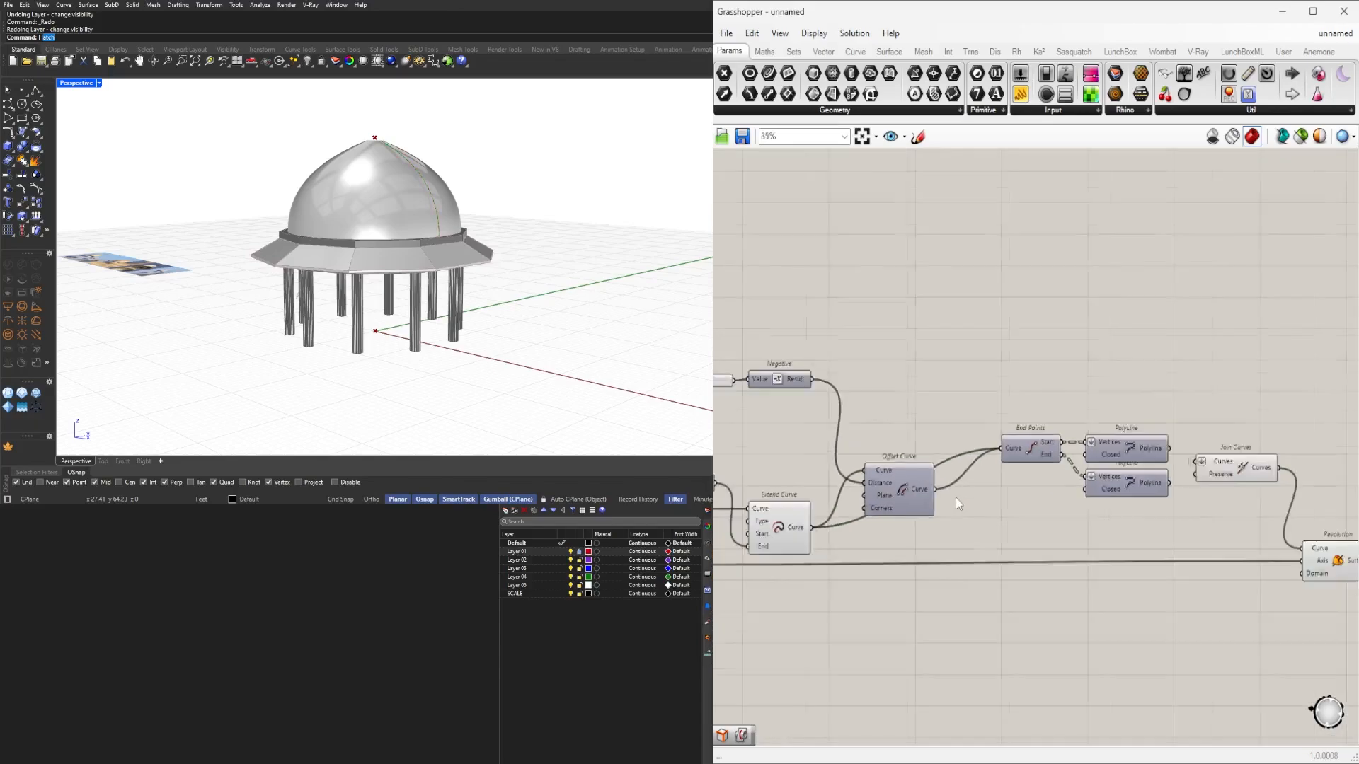
mouse_move(925, 499)
left_mouse_down()
mouse_move(933, 565)
mouse_move(947, 493)
left_mouse_up()
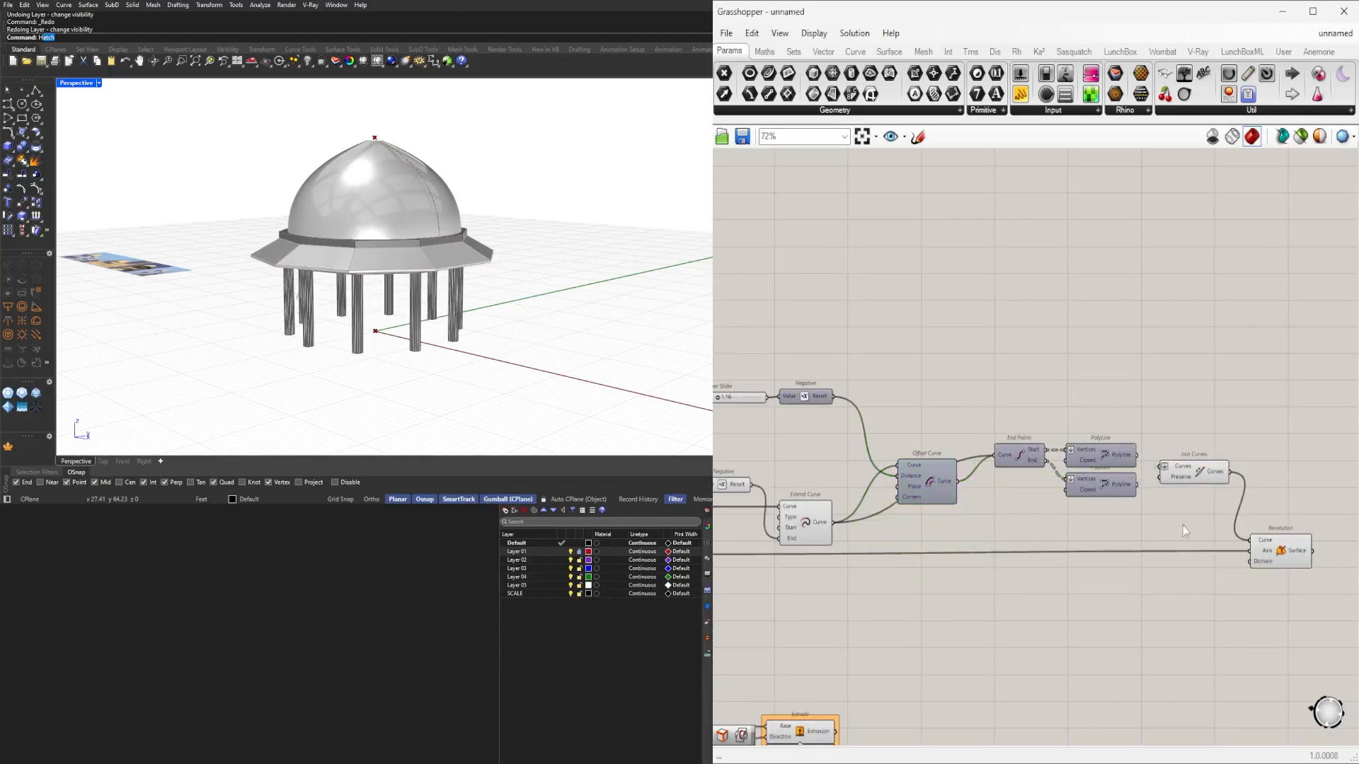
right_click_drag(1208, 509, 1159, 492)
left_click_drag(1144, 500, 979, 413)
scroll(948, 428, "up", 3)
left_click_drag(988, 459, 993, 551)
left_click(1160, 478)
scroll(1166, 479, "down", 3)
right_click_drag(1166, 482, 1043, 475)
mouse_move(1216, 564)
left_mouse_down()
mouse_move(1214, 588)
mouse_move(1230, 579)
left_mouse_up()
left_click(1083, 487)
Align Offset Curve, the number sliders and both Negative components into a tidy layout.
left_click_drag(1119, 456, 934, 501)
scroll(929, 517, "up", 1)
left_click(936, 457)
right_click_drag(935, 457, 1090, 464)
left_click_drag(968, 482, 940, 479)
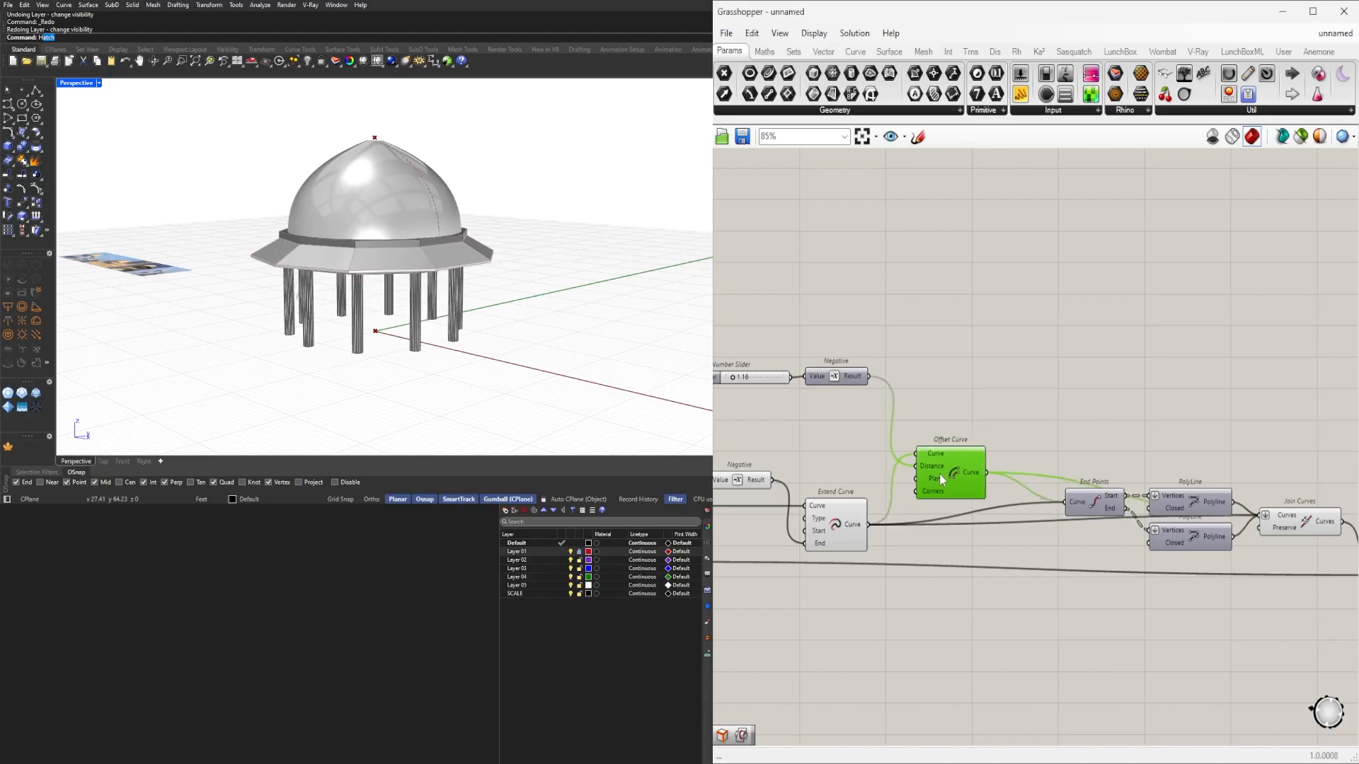
left_click(1028, 438)
right_click_drag(1197, 431, 1124, 425)
right_click_drag(793, 394, 960, 423)
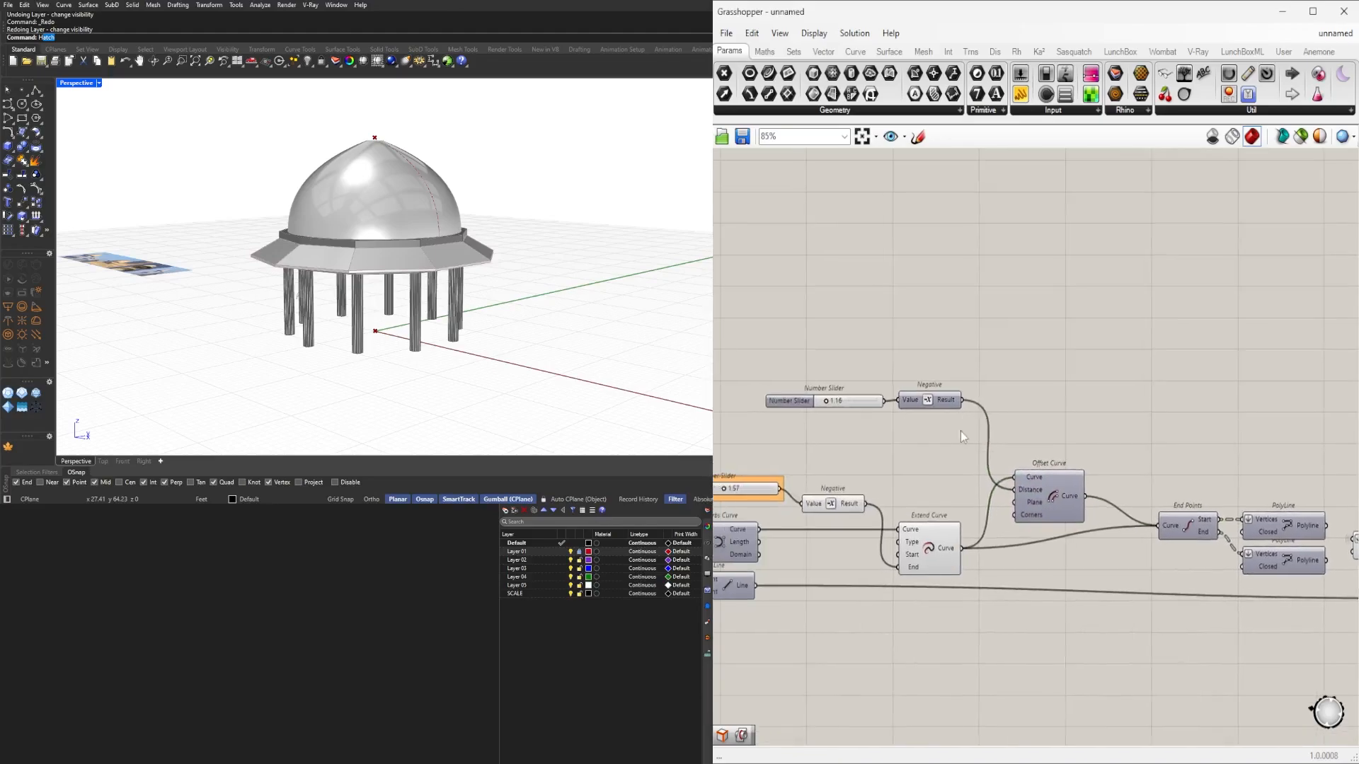
left_click_drag(943, 400, 949, 444)
left_click(955, 389)
right_click_drag(956, 389, 1161, 404)
scroll(1043, 524, "up", 3)
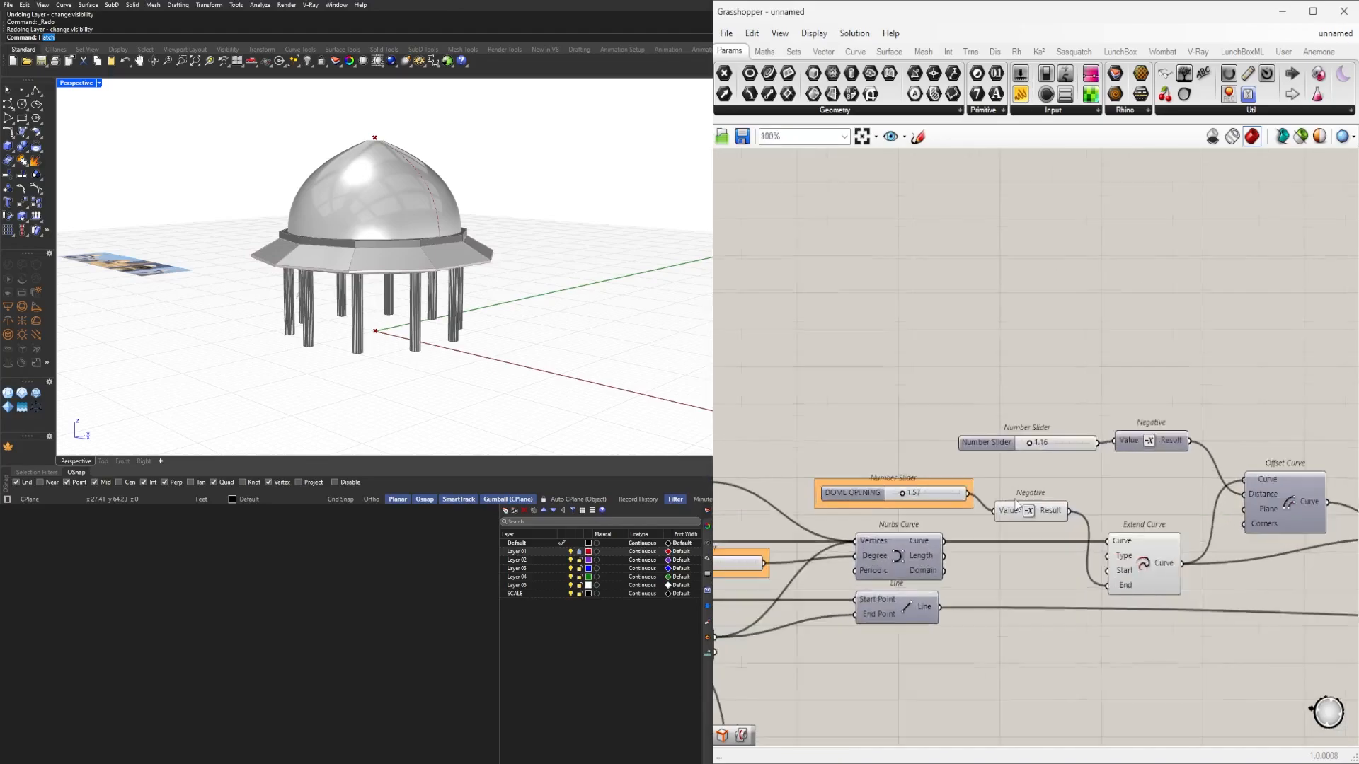
left_click_drag(1042, 528, 1042, 503)
right_click_drag(1235, 502, 1012, 494)
left_click_drag(996, 422, 996, 425)
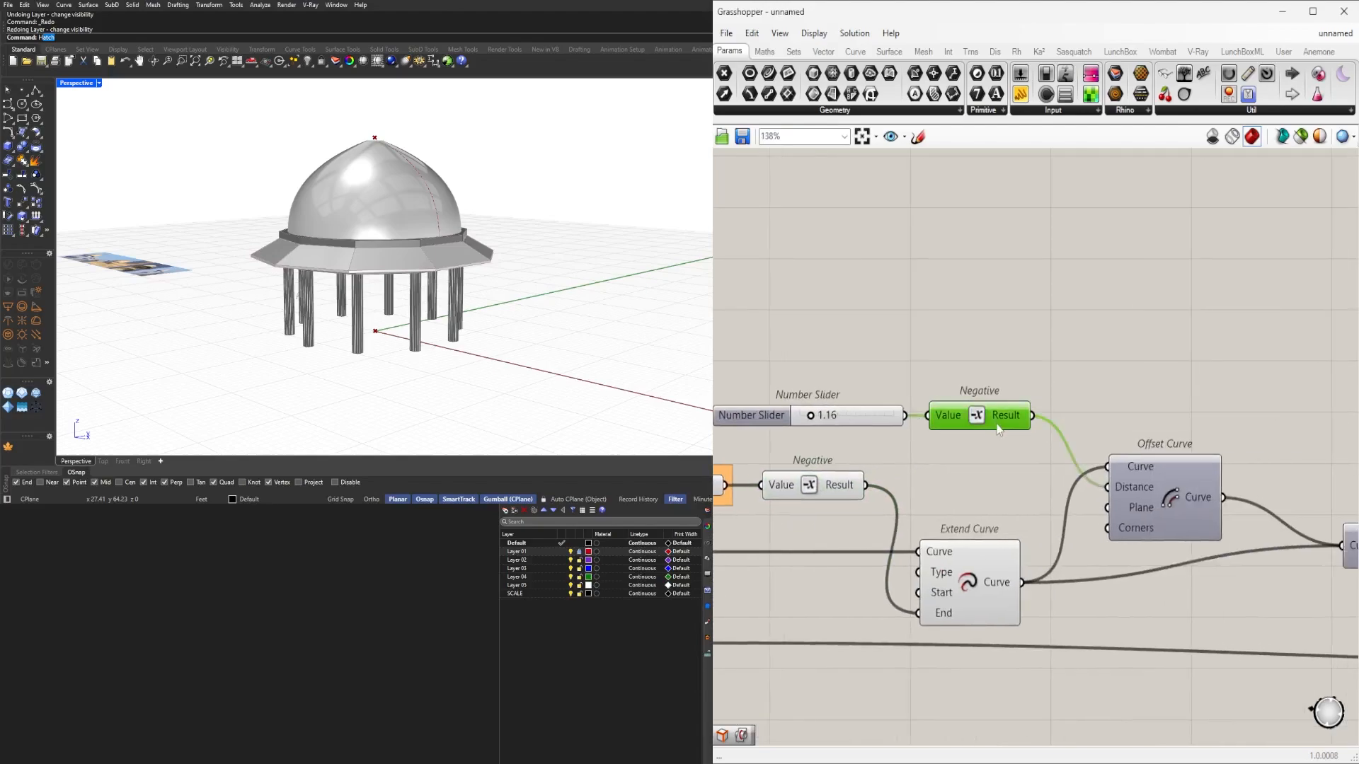
right_click_drag(1188, 465, 1036, 450)
Turn on the Offset Curve preview and check the Join Curves result on the pavilion.
left_click(1018, 465)
scroll(1018, 465, "up", 1)
middle_click(1019, 462)
left_click(1051, 432)
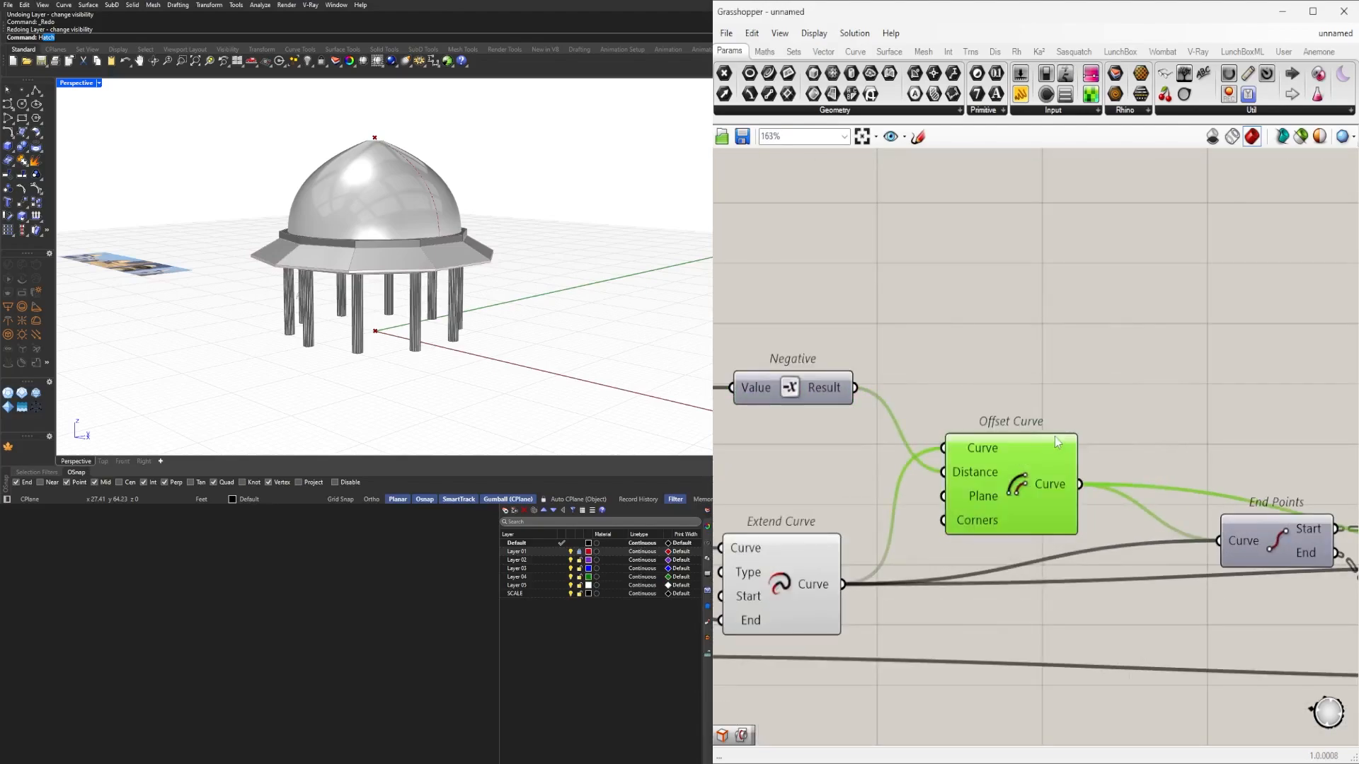
right_click_drag(311, 332, 545, 340)
scroll(428, 271, "up", 5)
scroll(551, 260, "down", 6)
left_click(1071, 371)
scroll(1079, 375, "down", 1)
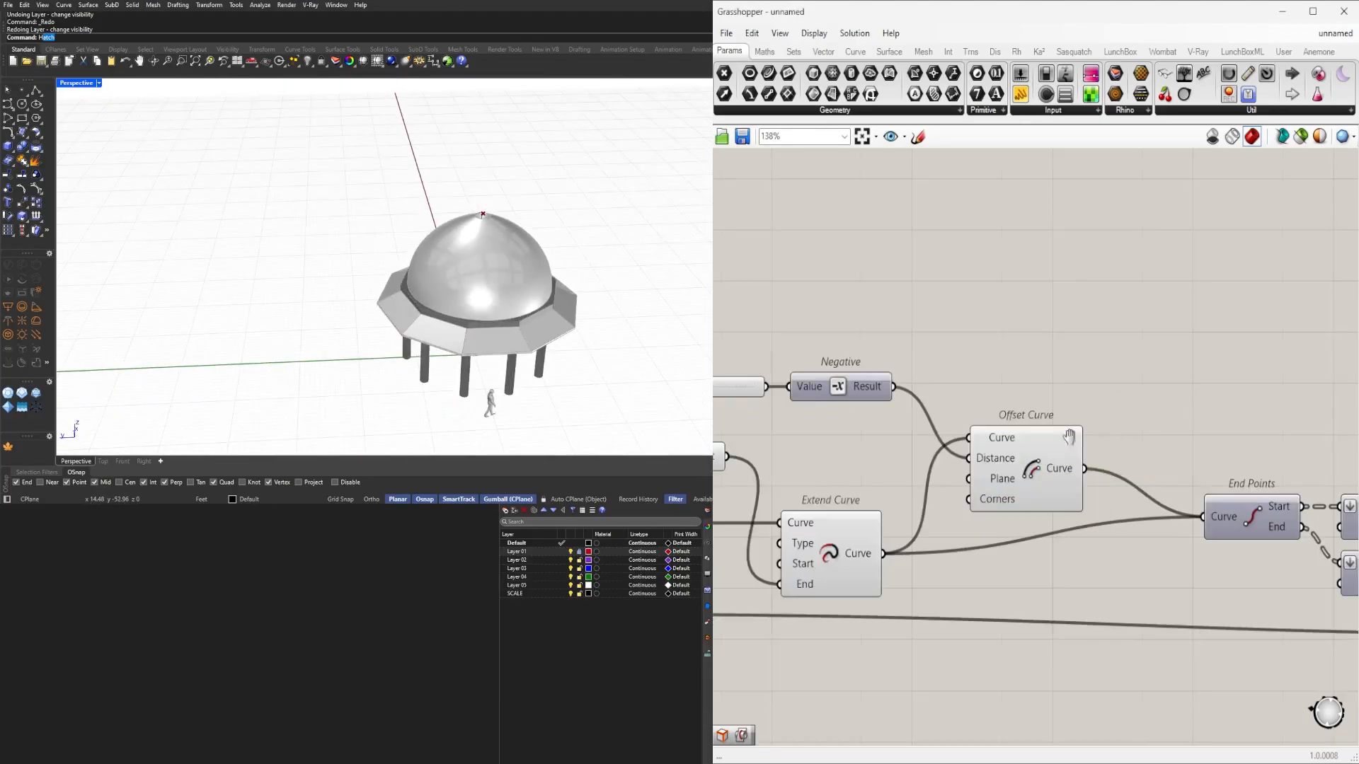
right_click_drag(1067, 437, 886, 429)
left_click(881, 459)
scroll(1138, 470, "down", 1)
right_click_drag(1137, 470, 984, 425)
left_click_drag(1238, 561, 1190, 462)
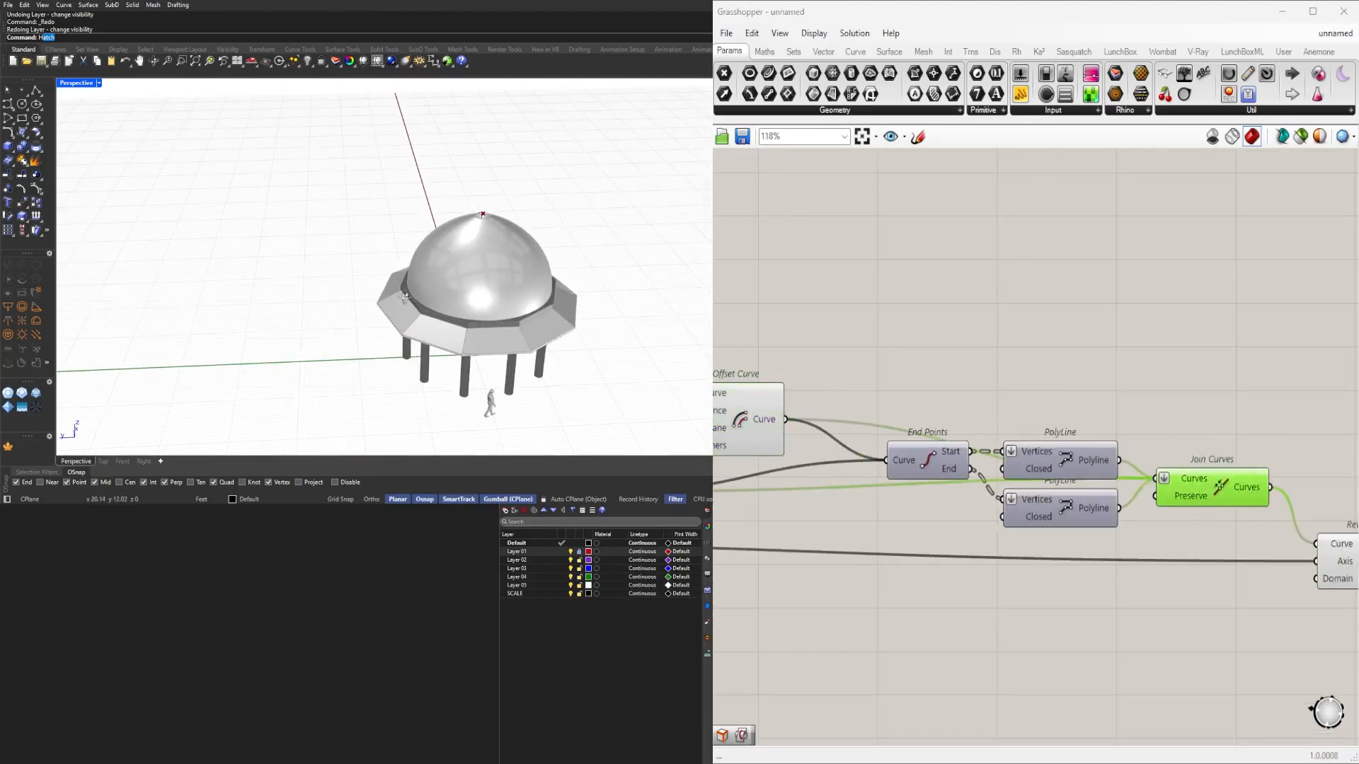
right_click_drag(432, 283, 571, 271)
scroll(424, 227, "up", 4)
left_click(1239, 423)
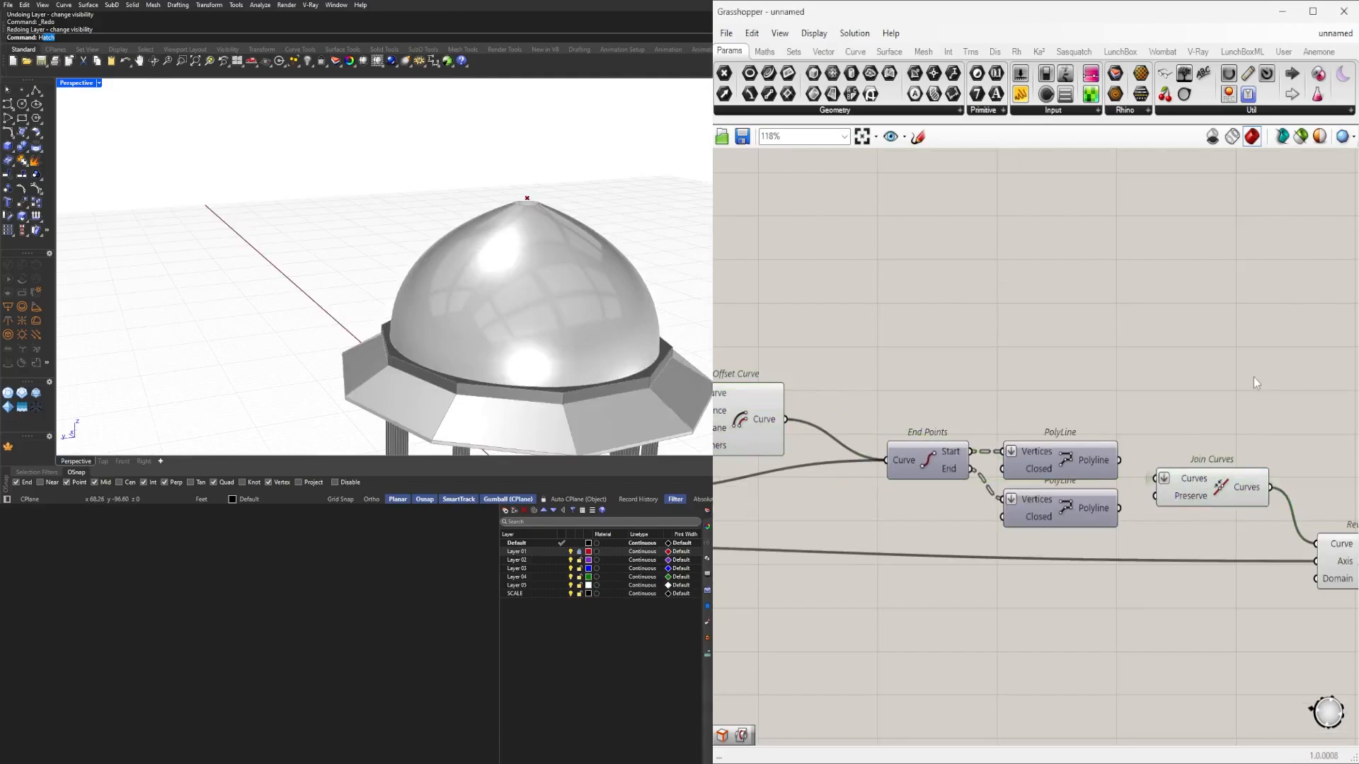
Hide the previews of Extend Curve and Offset Curve.
right_click_drag(743, 417, 1061, 429)
left_click(1031, 429)
left_click_drag(1063, 488, 896, 404)
middle_click(907, 398)
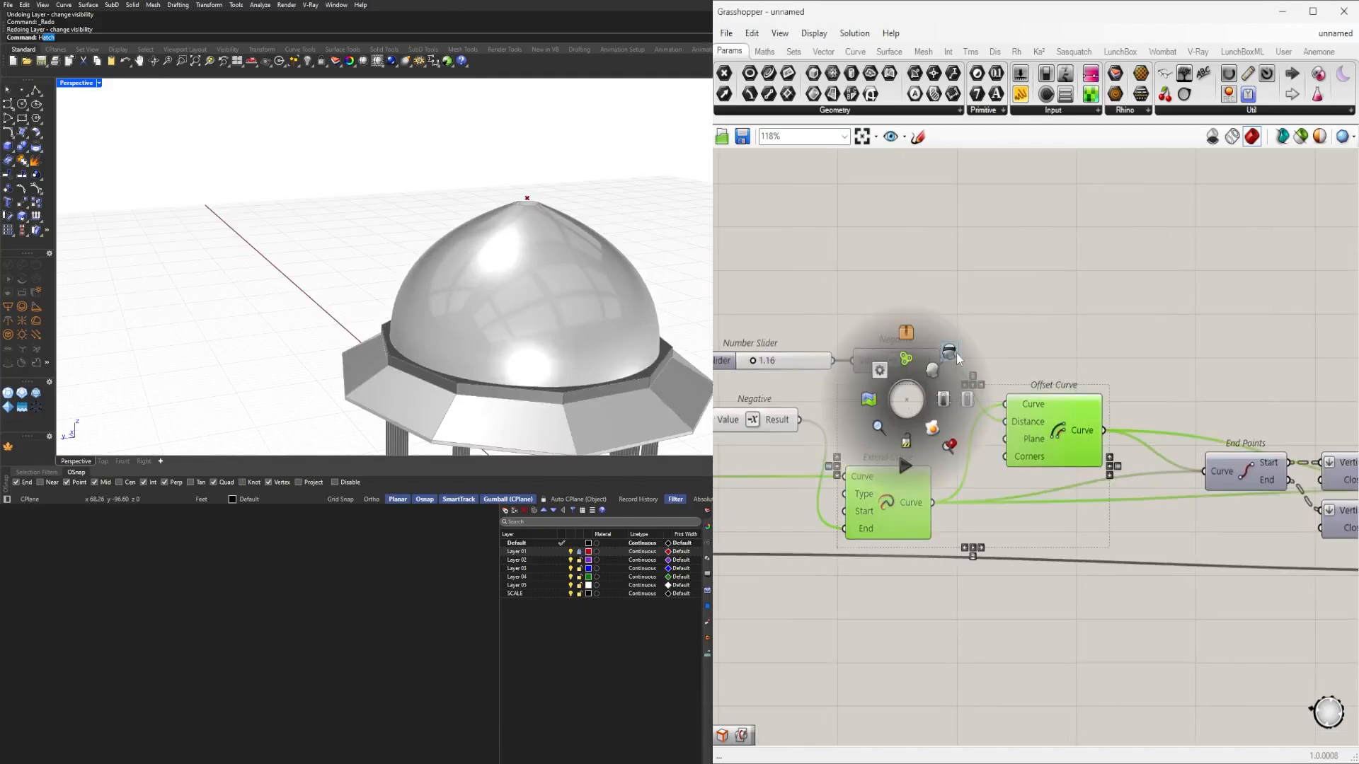
left_click(955, 354)
right_click_drag(1118, 367, 1074, 366)
left_click(1109, 359)
Rename the dome offset slider DOME DEPTH and put it in a group.
right_click_drag(823, 366, 1053, 390)
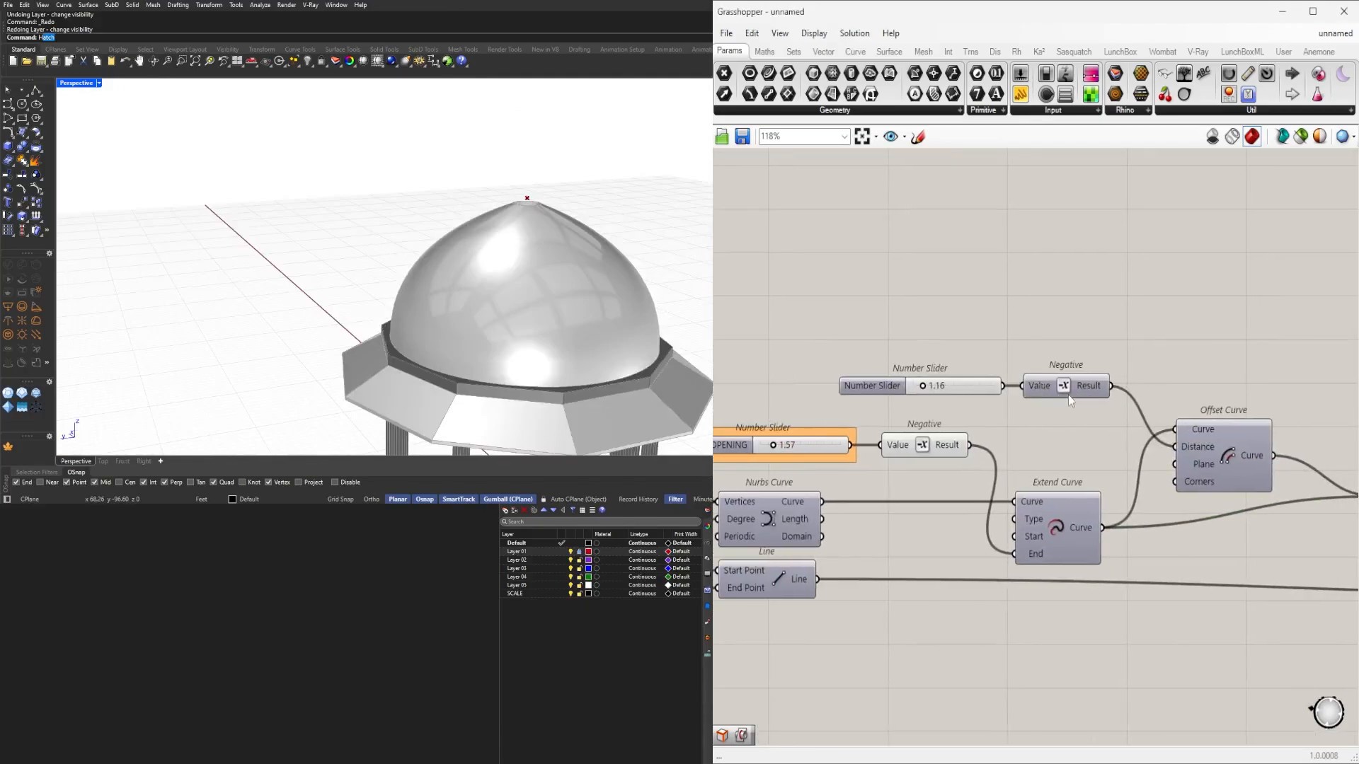
scroll(934, 389, "up", 4)
right_click(876, 385)
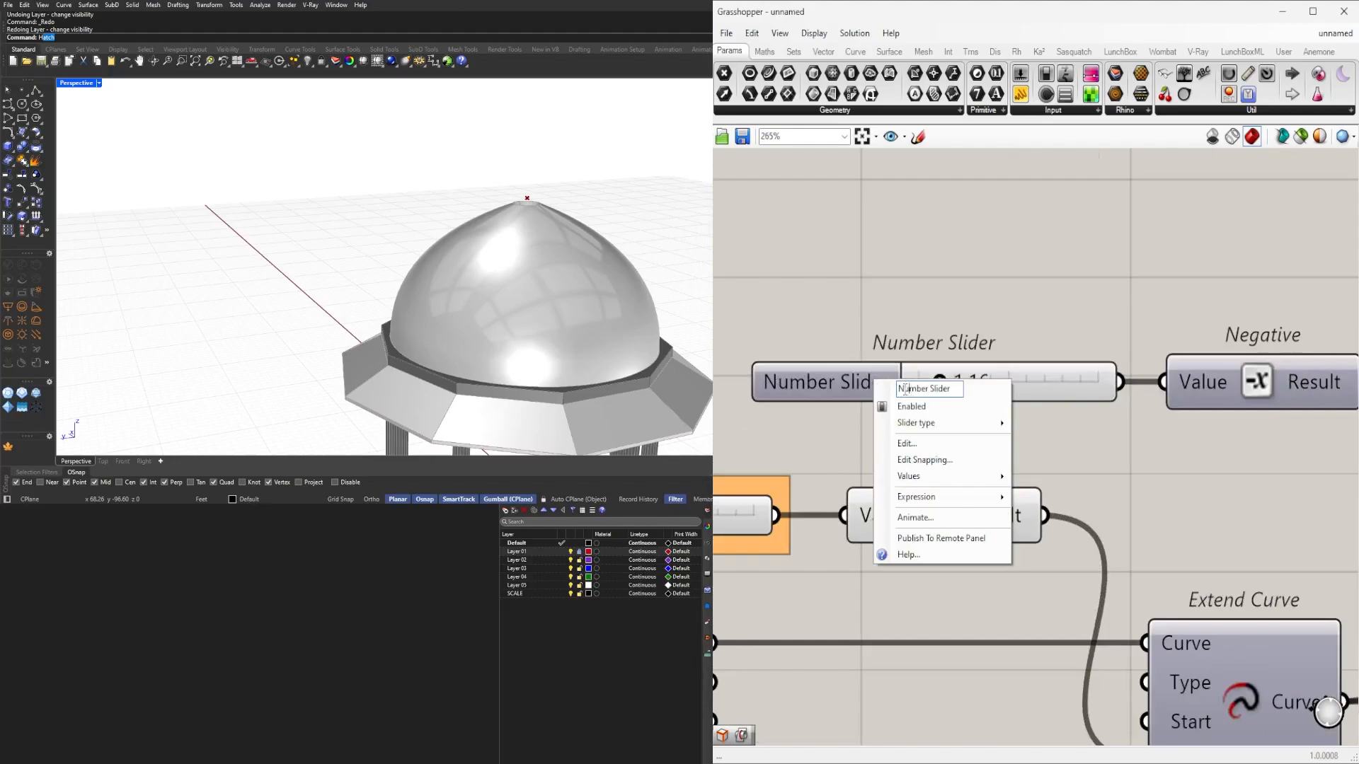
type("DOME DEPTH")
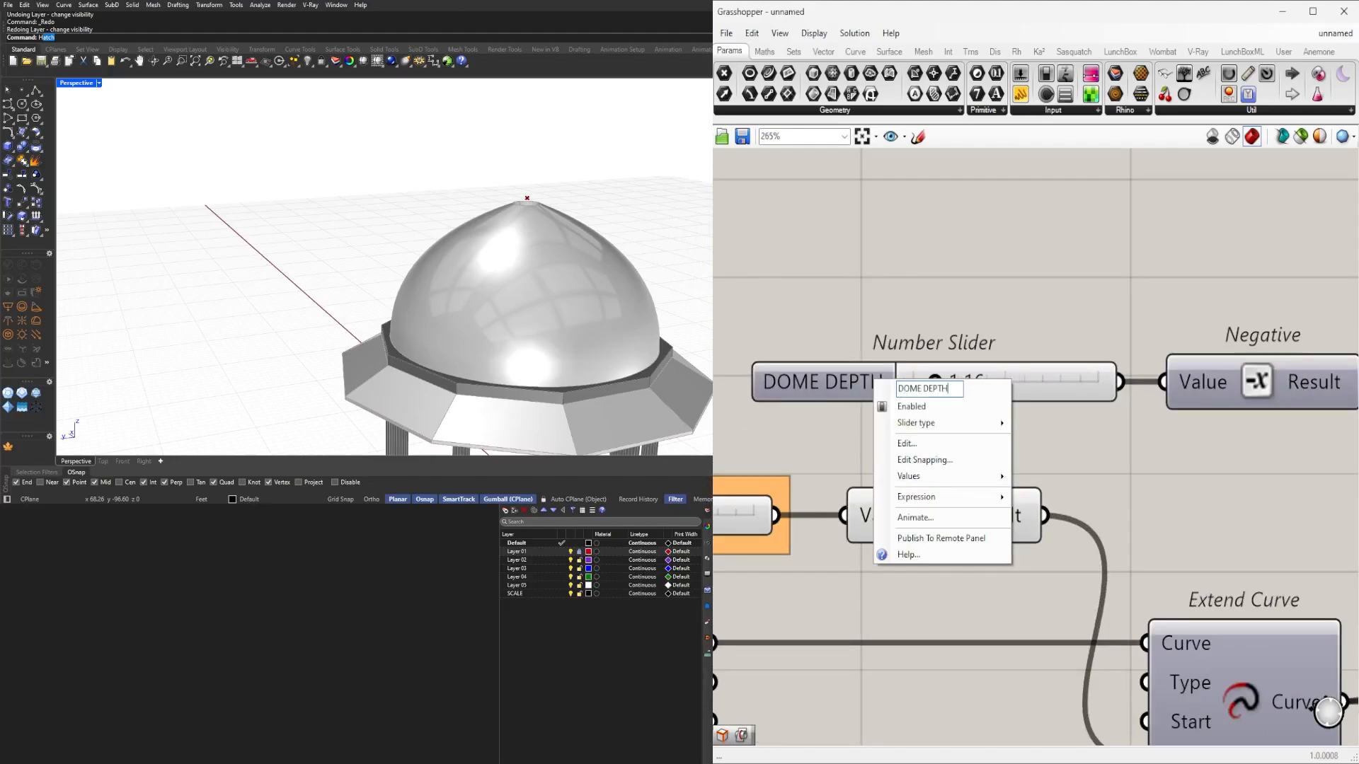
key("Return")
left_click(864, 372)
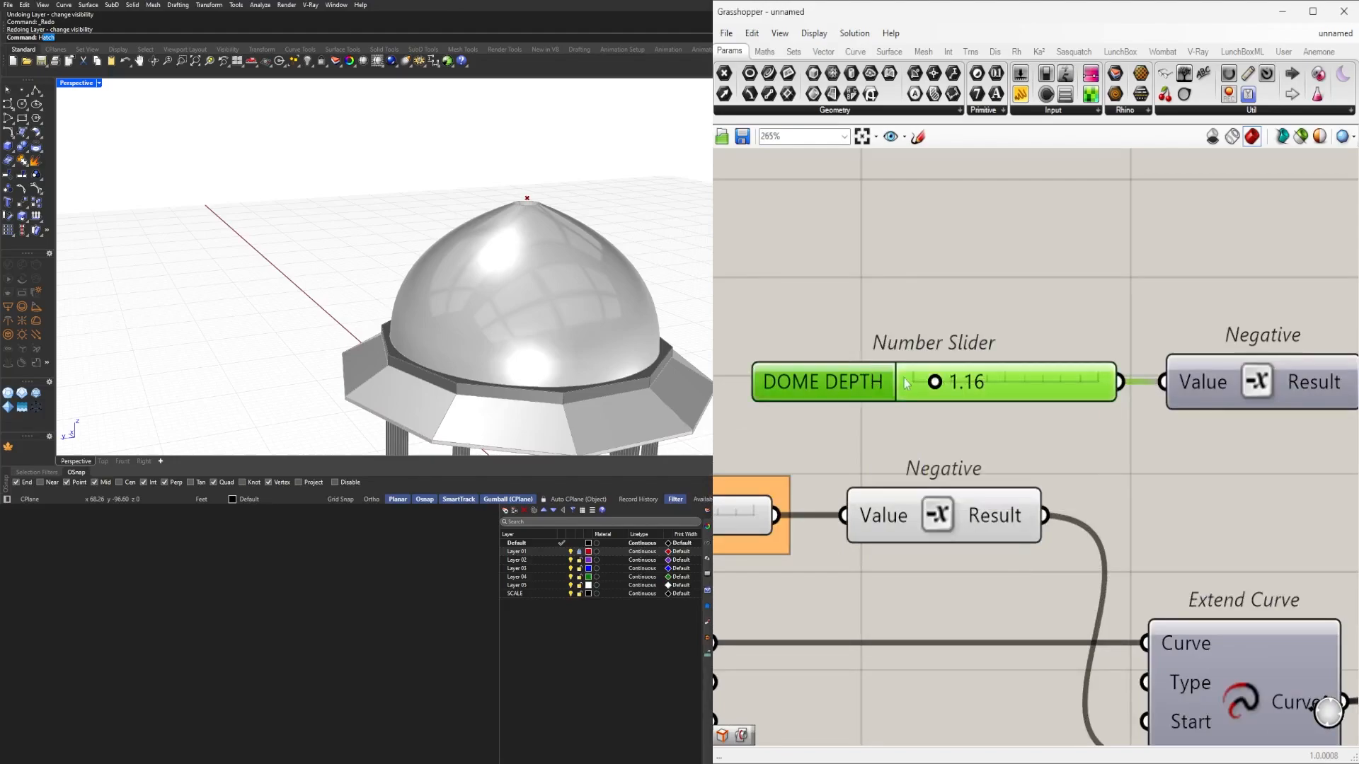
key("ctrl+g")
left_click(1067, 310)
Select Join Curves and orbit the model to inspect the opening at the dome top.
scroll(1147, 424, "down", 5)
right_click_drag(1160, 467, 917, 461)
scroll(899, 453, "down", 4)
scroll(1165, 460, "up", 4)
right_click_drag(1163, 467, 1007, 462)
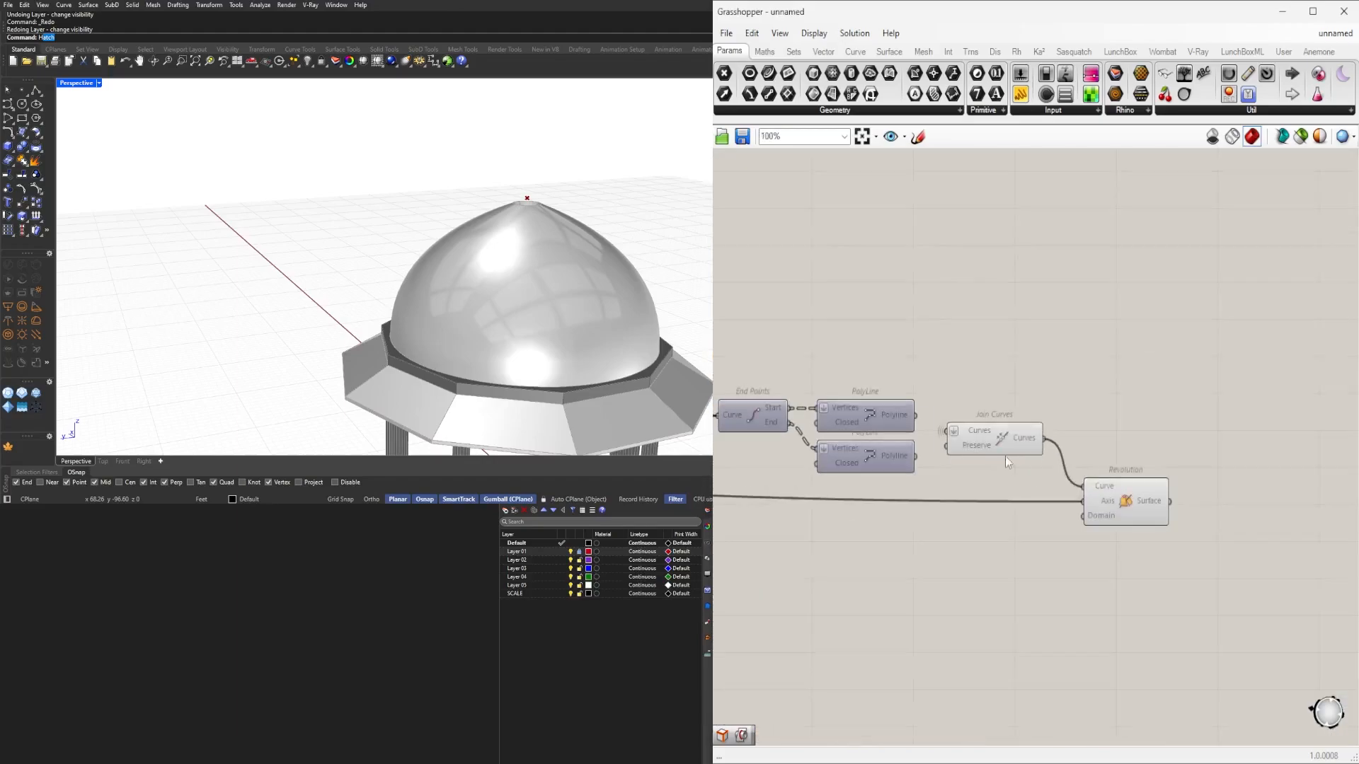
left_click(1009, 436)
right_click_drag(566, 353, 347, 333)
scroll(388, 174, "up", 5)
right_click_drag(389, 180, 477, 257)
left_click(1012, 401)
left_click(991, 451)
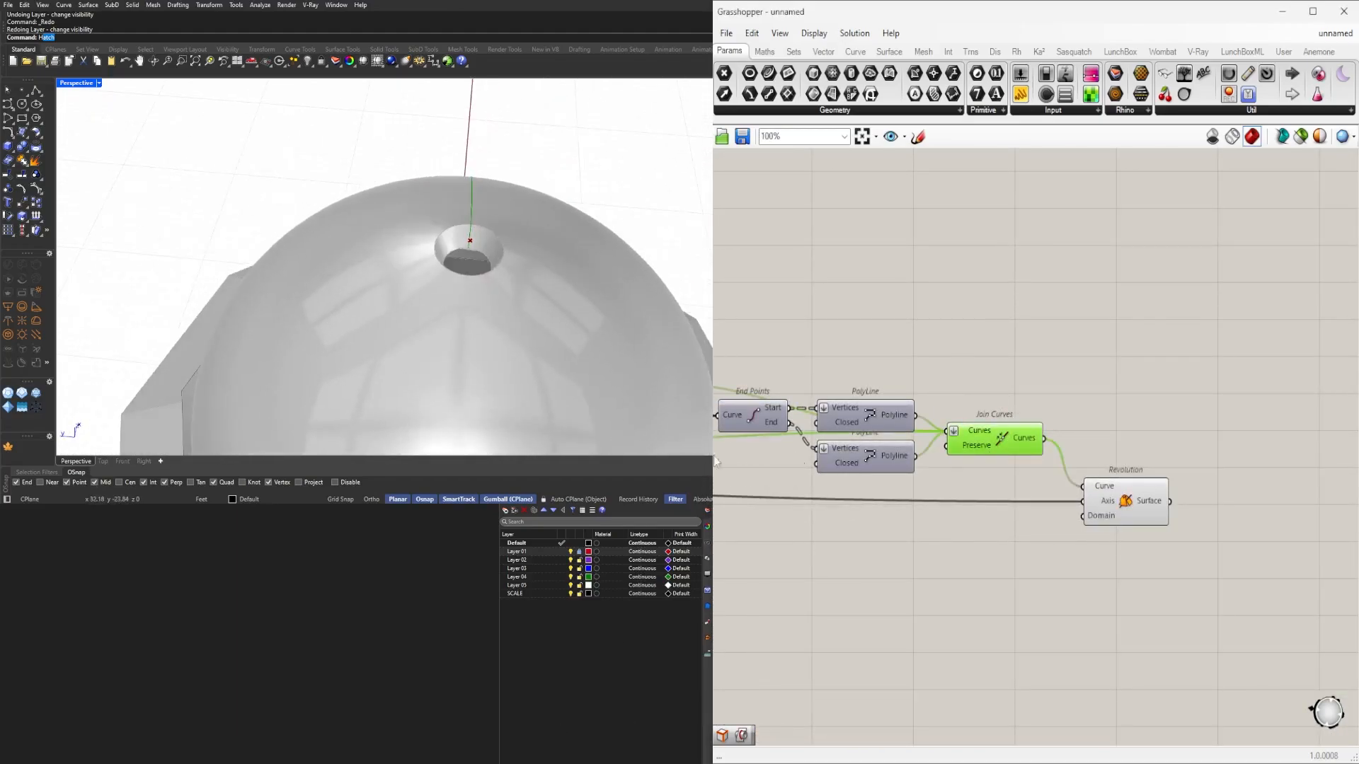
right_click_drag(566, 333, 600, 238)
scroll(501, 170, "up", 5)
right_click_drag(491, 170, 505, 185)
left_click(1008, 409)
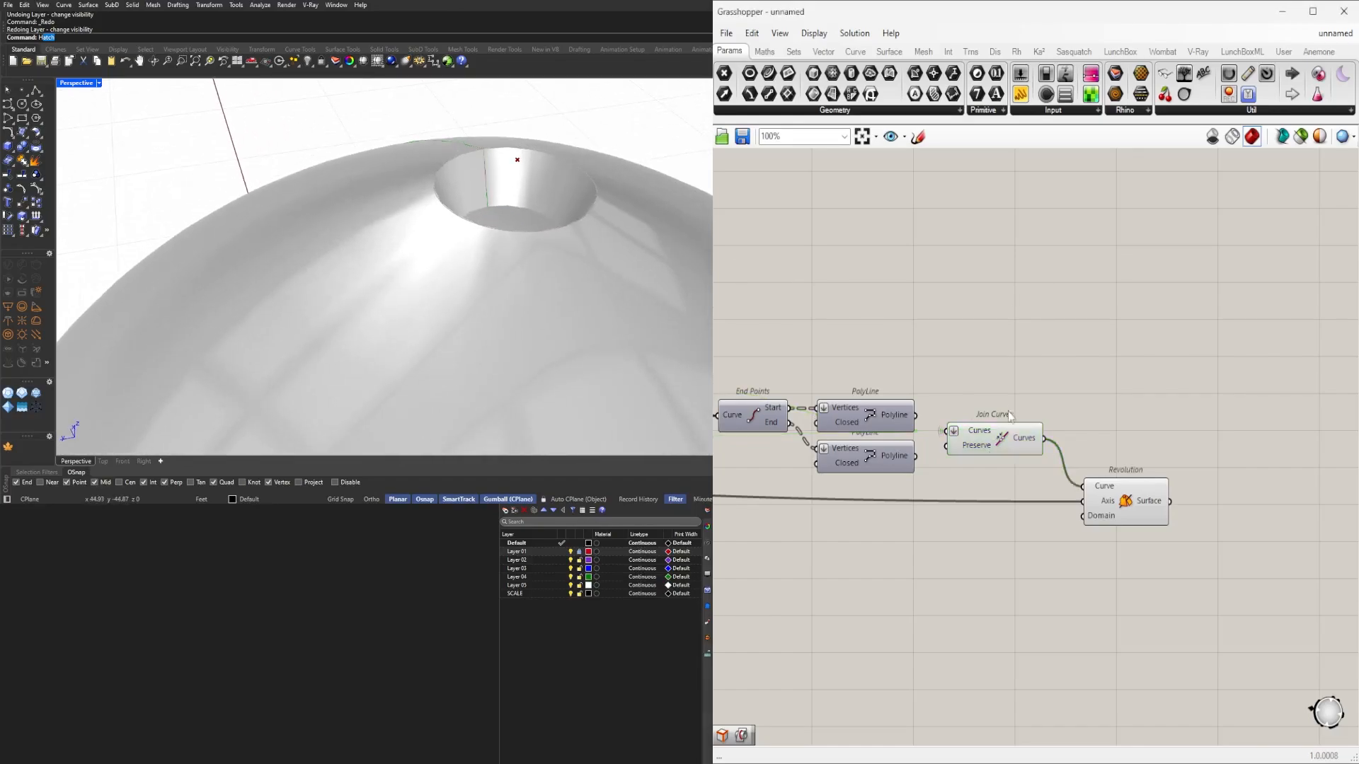
left_click(1002, 435)
middle_click(1002, 433)
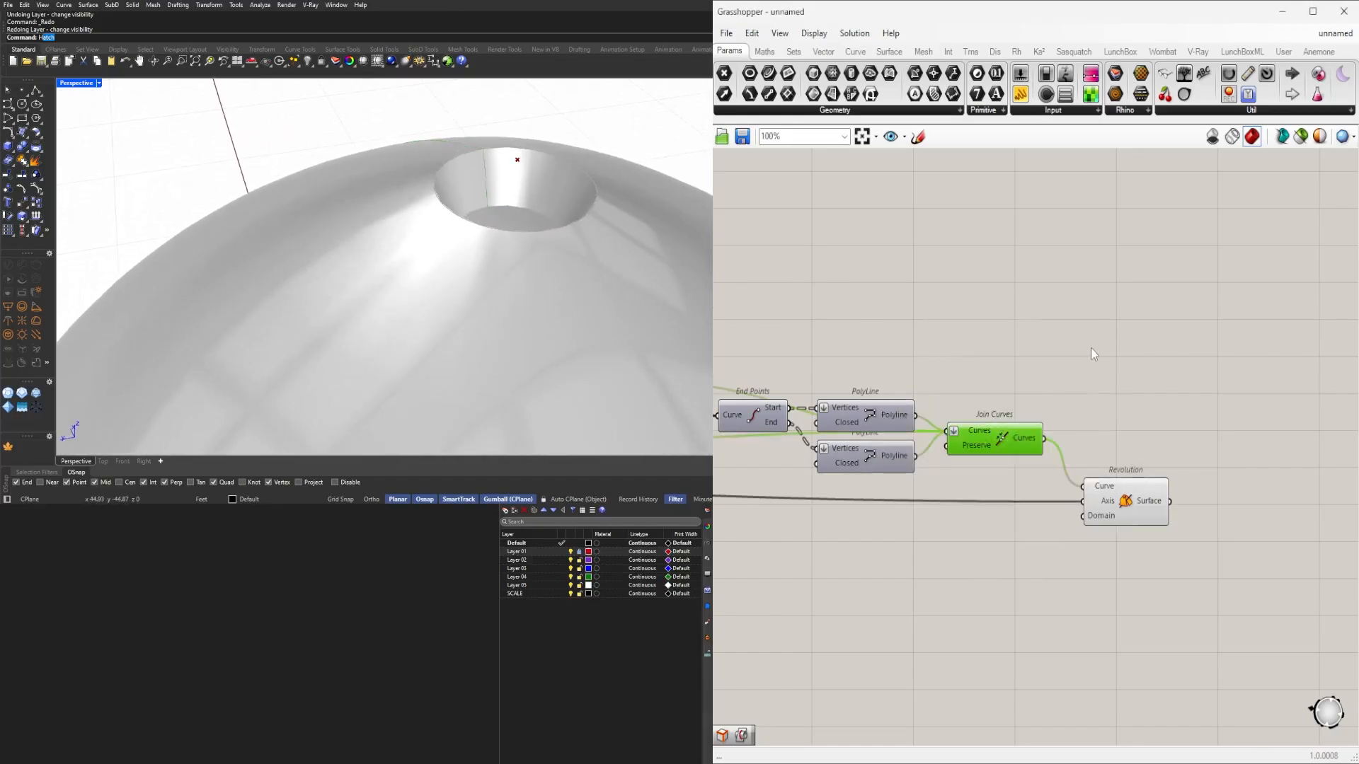
scroll(1069, 527, "down", 5)
Hide the previews of the Move and Line components.
right_click_drag(1005, 569, 1189, 568)
scroll(1001, 483, "up", 4)
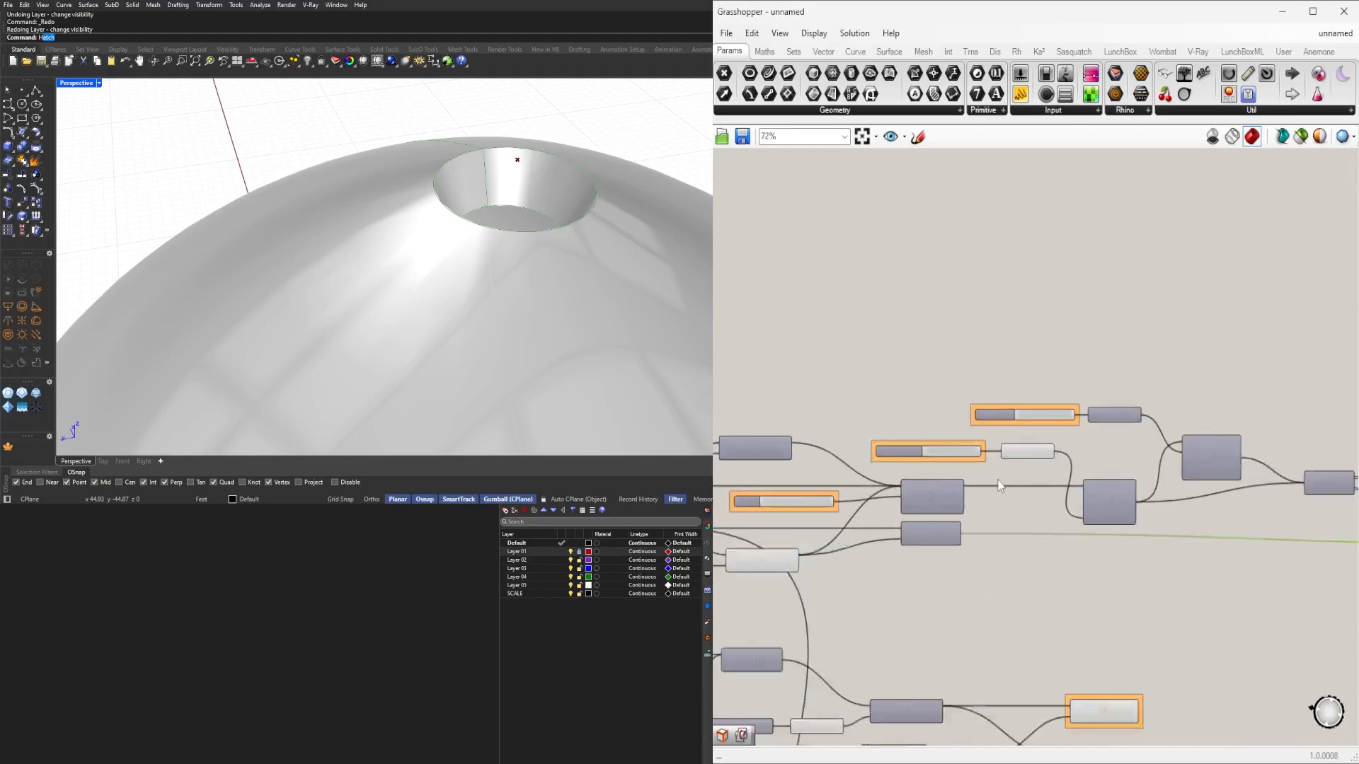
right_click_drag(1012, 608, 1216, 590)
left_click_drag(975, 525, 976, 525)
key("space")
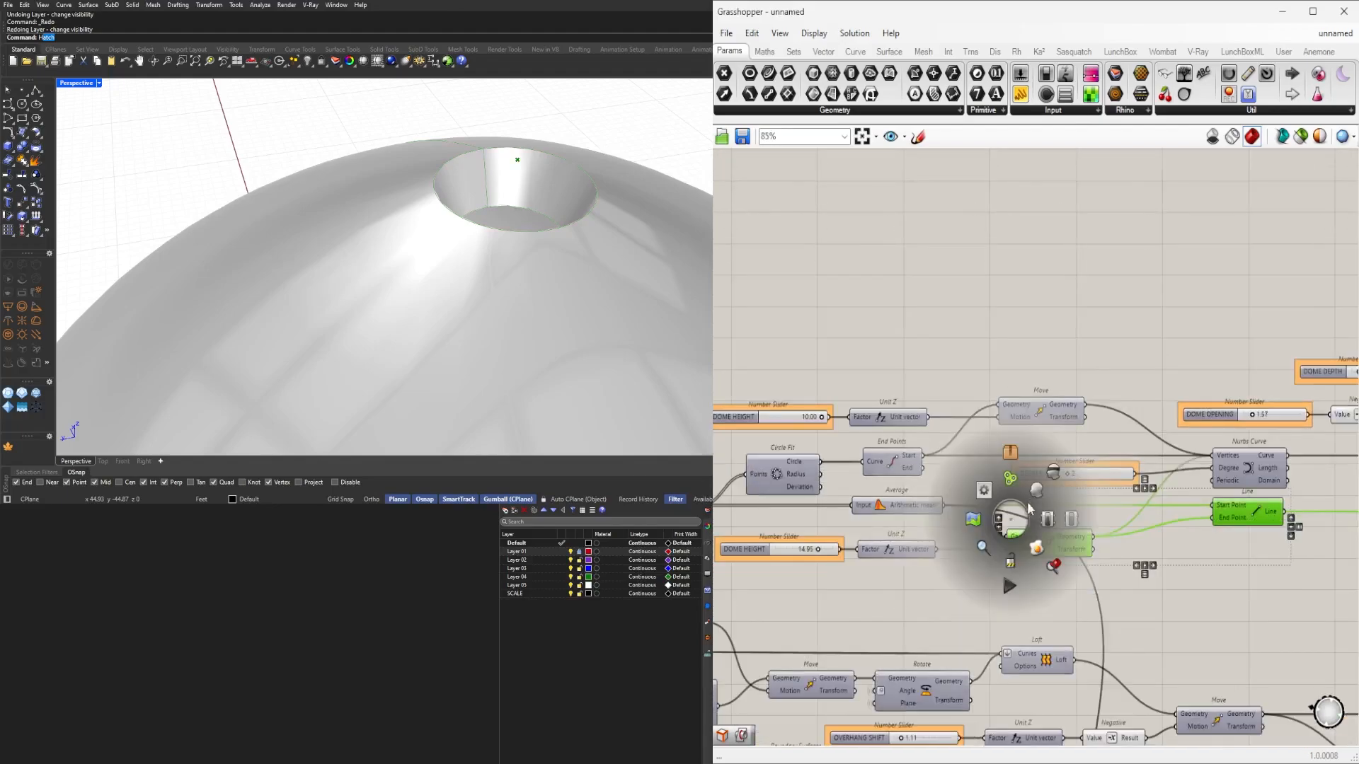
left_click(1053, 475)
left_click(1227, 605)
Hide the previews of the Negative and Extend Curve components.
scroll(1175, 551, "down", 3)
right_click_drag(1175, 551, 785, 518)
scroll(786, 518, "up", 3)
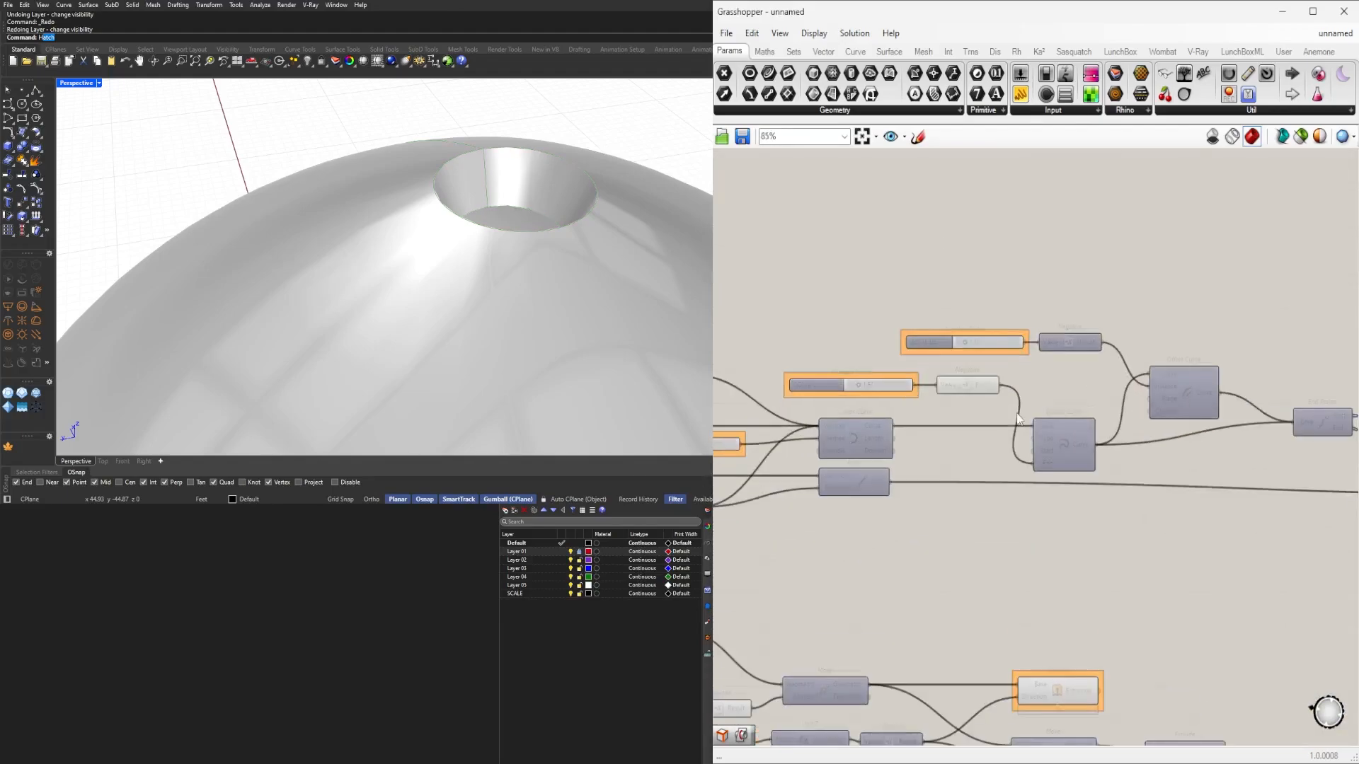
left_click_drag(1131, 568, 973, 377)
middle_click(975, 378)
left_click(1016, 335)
left_click(1083, 281)
Select Extrude and orbit the model down near ground level to check its geometry.
scroll(1124, 376, "down", 3)
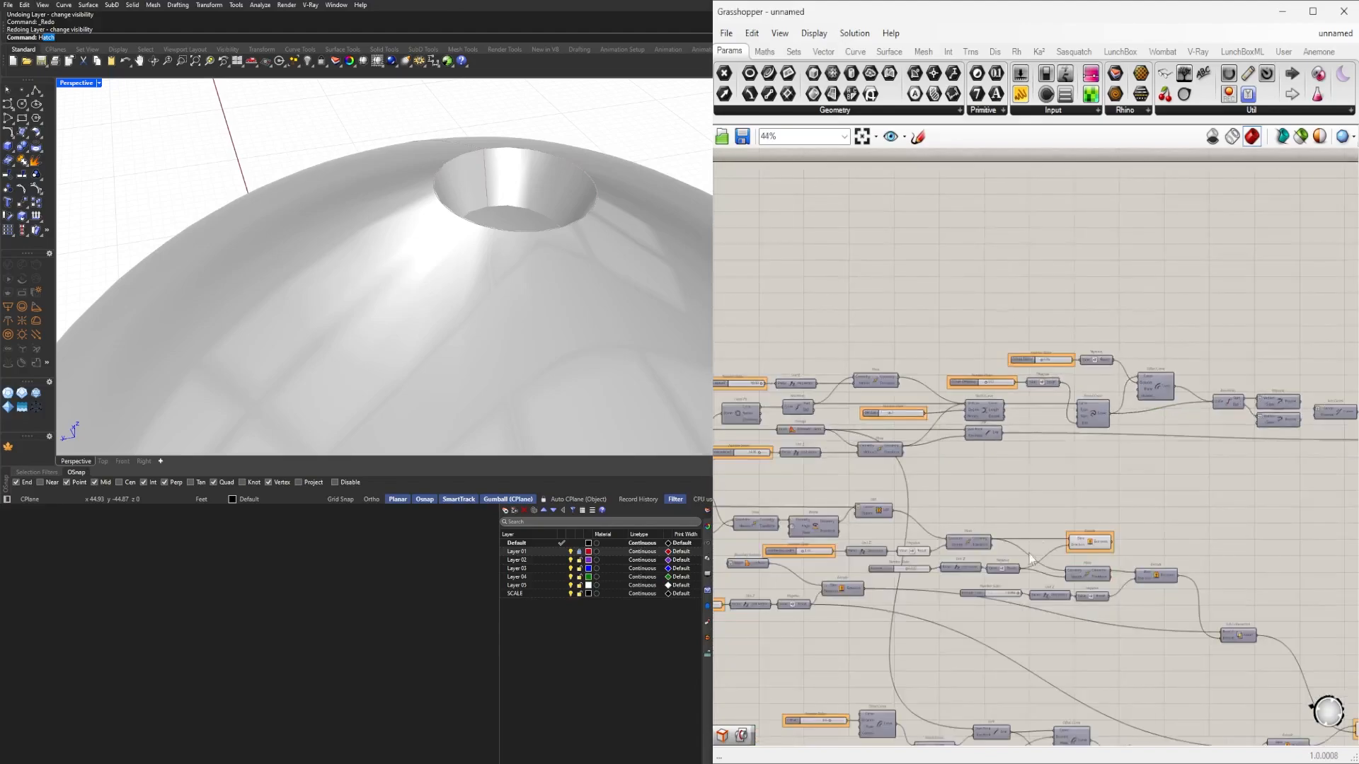
right_click_drag(877, 564, 974, 554)
scroll(973, 554, "up", 5)
left_click(1194, 476)
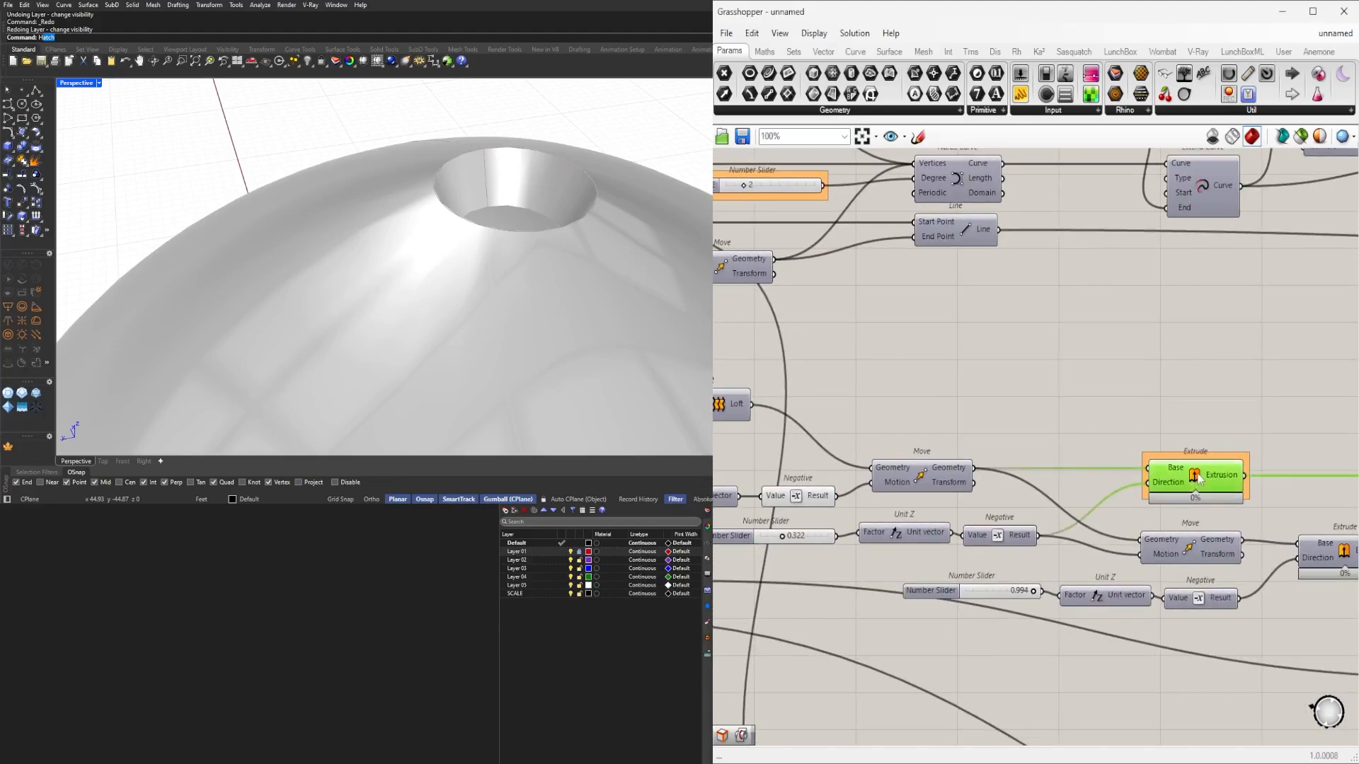
scroll(427, 350, "down", 3)
right_click_drag(427, 349, 435, 237)
right_click_drag(927, 468, 1052, 480)
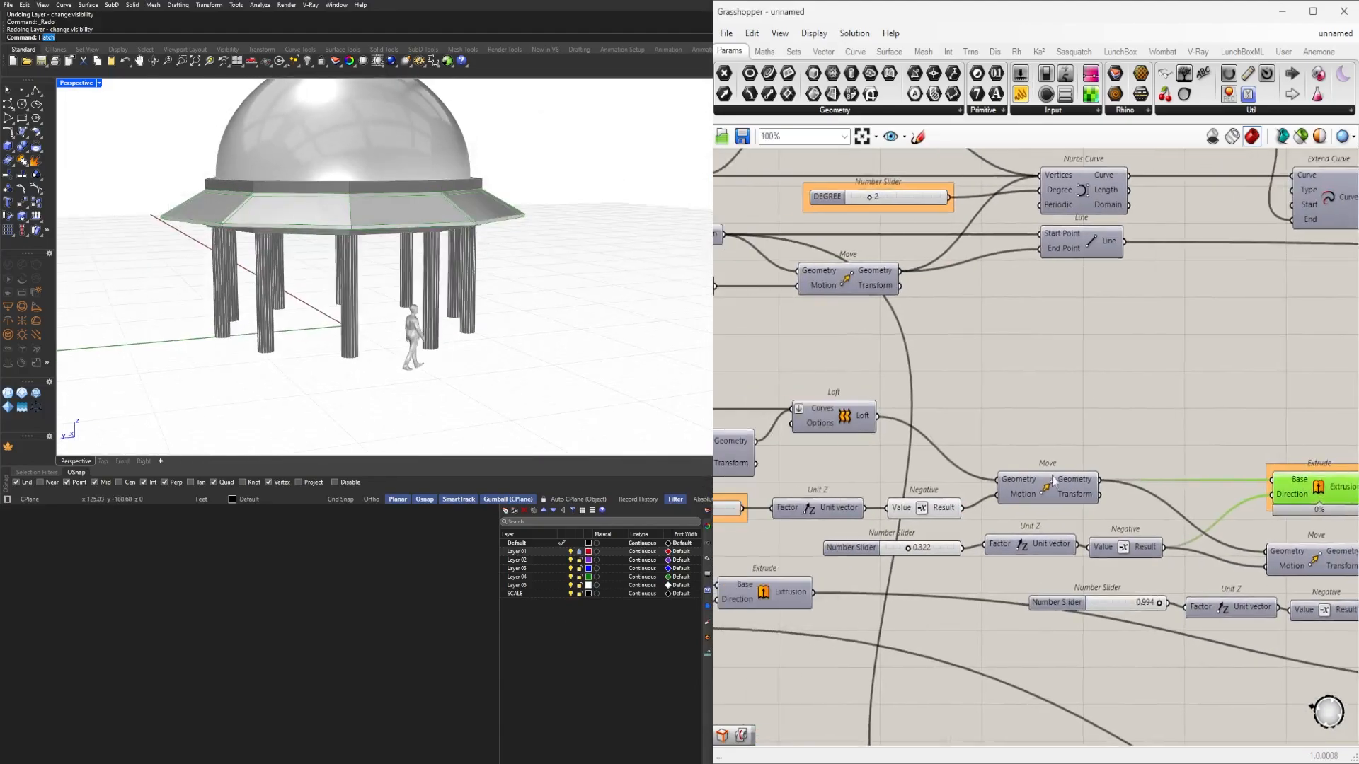
Rename the 0.322 slider feeding Unit Z and Negative to OVERHANG DEPTH.
scroll(920, 566, "up", 3)
right_click(863, 542)
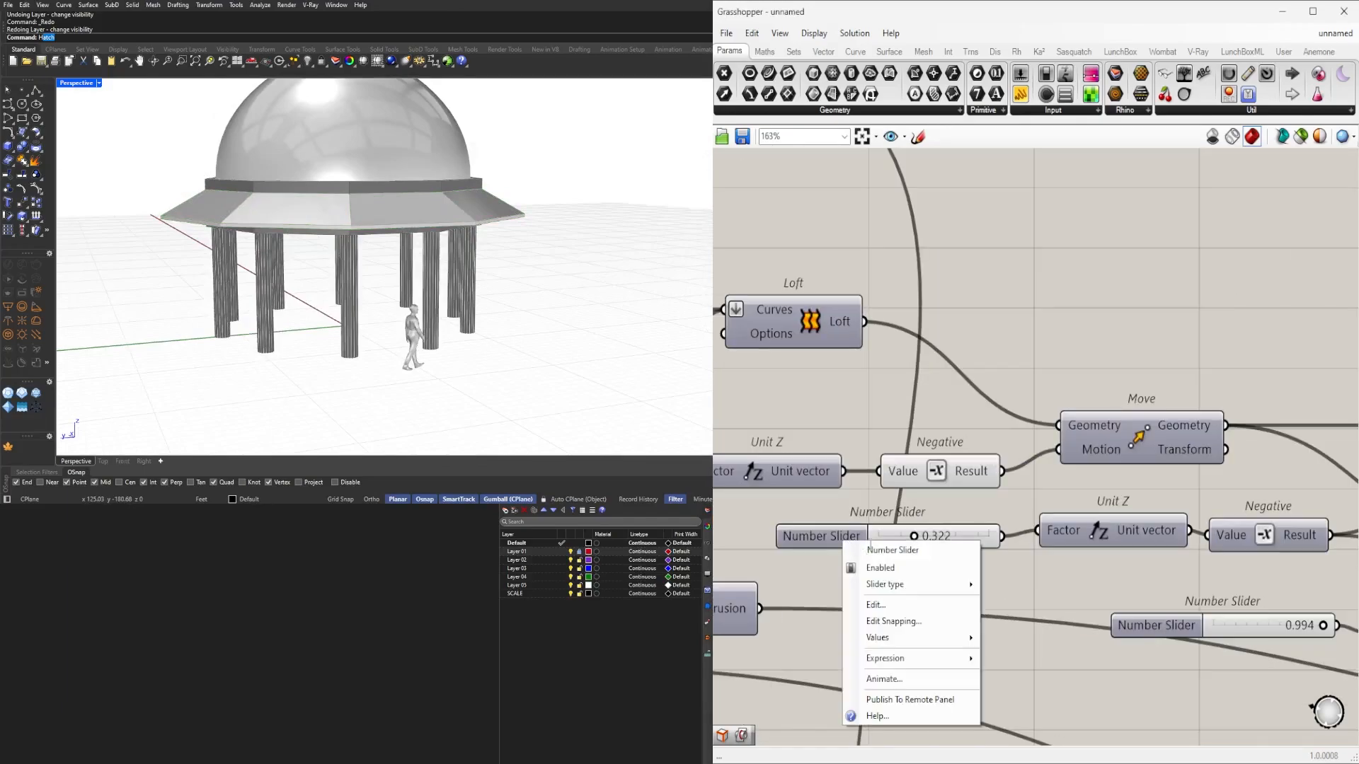
type("OV")
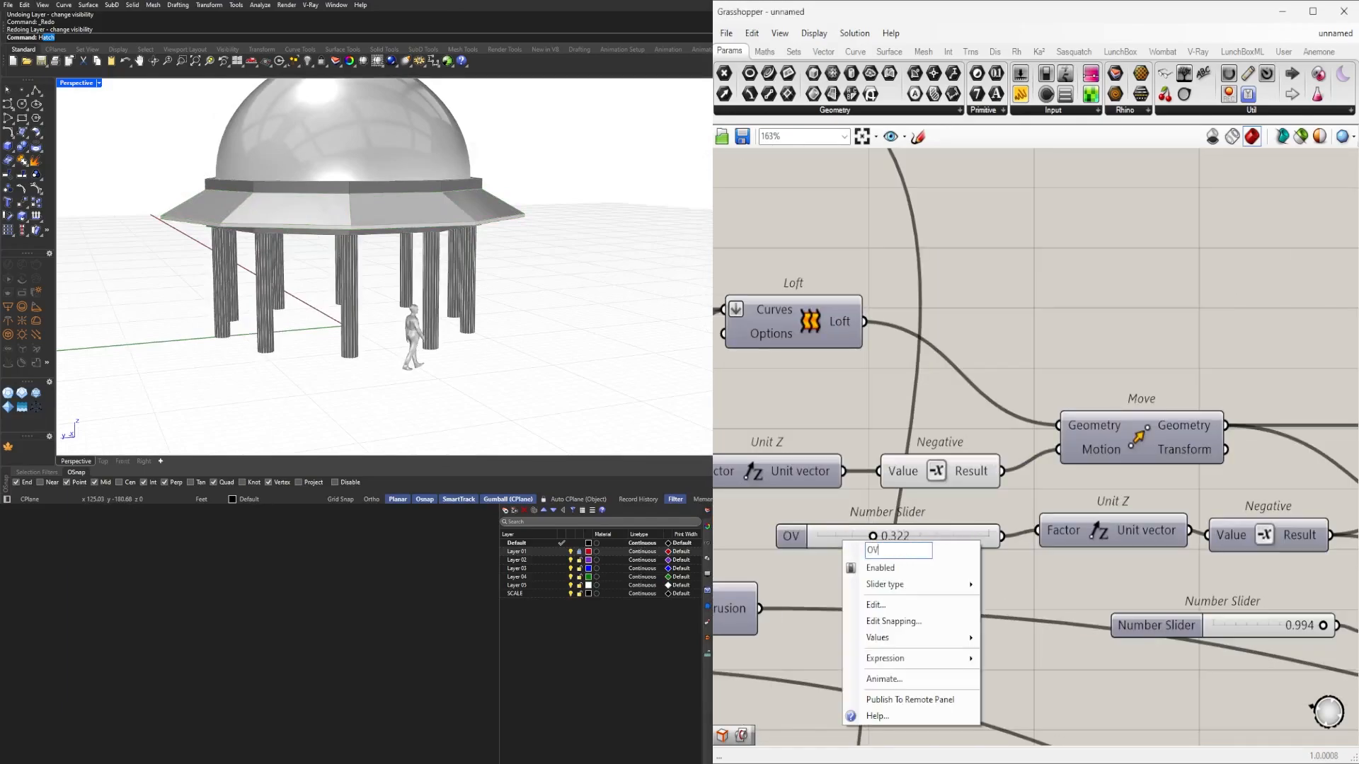
type("ERHANG DEPTH")
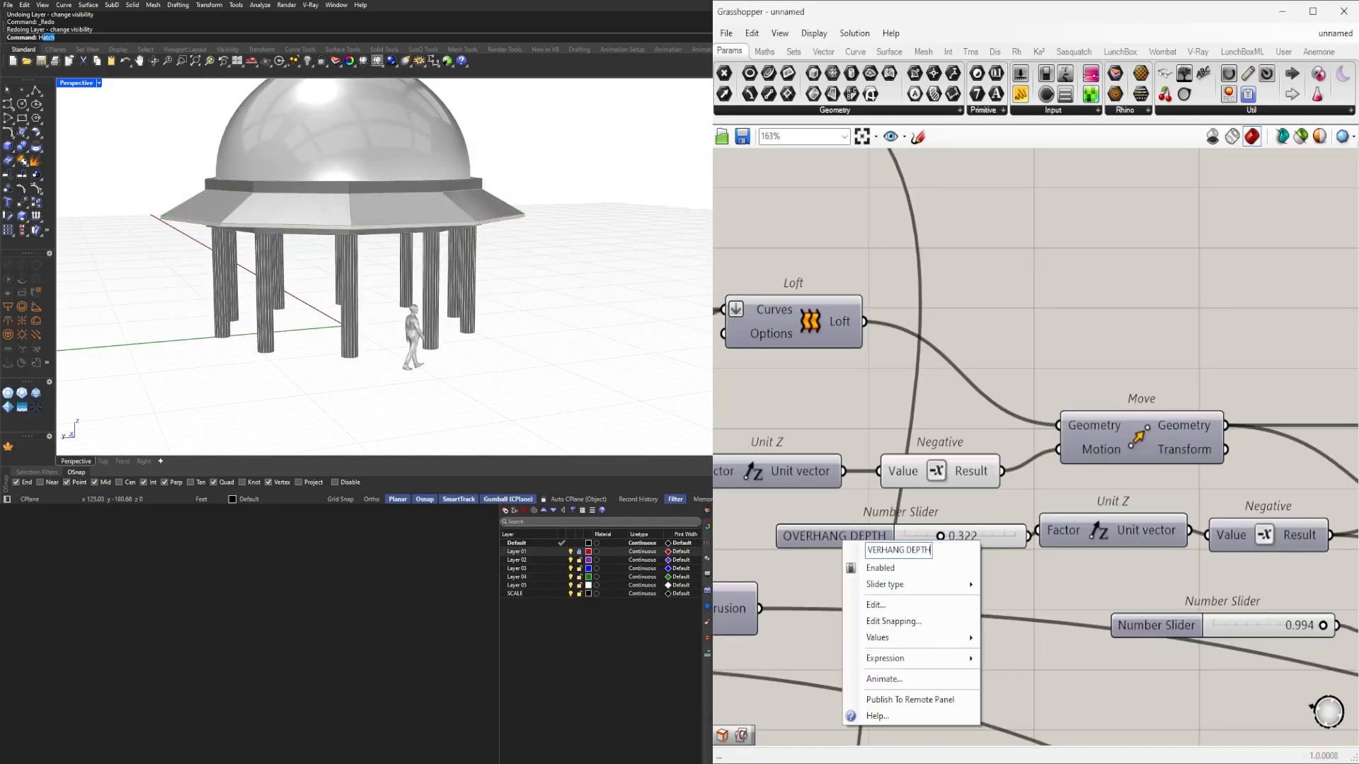
key("Return")
left_click(857, 531)
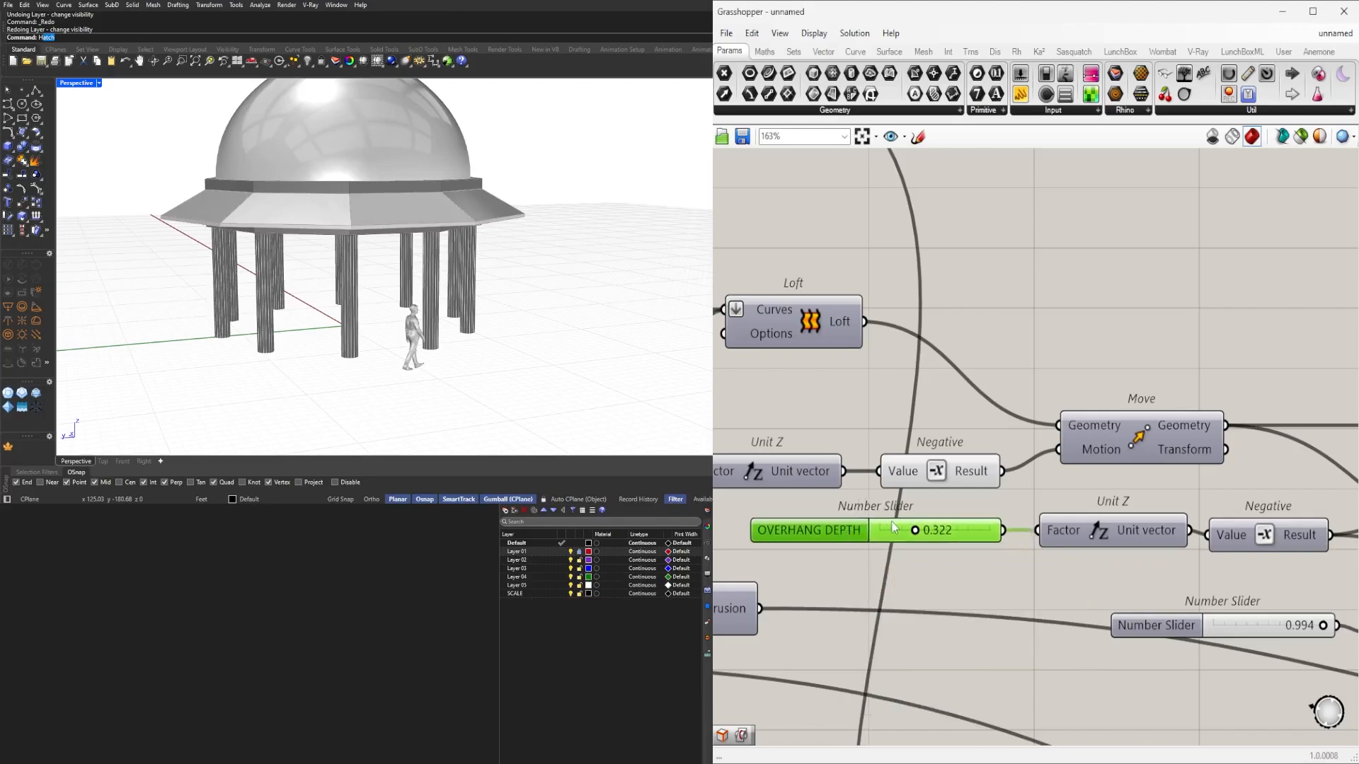
scroll(1094, 414, "down", 4)
scroll(1059, 518, "up", 2)
Inspect the Extrude, Move and unnamed 0.994 slider components in the definition.
left_click(1061, 515)
left_click(1127, 515)
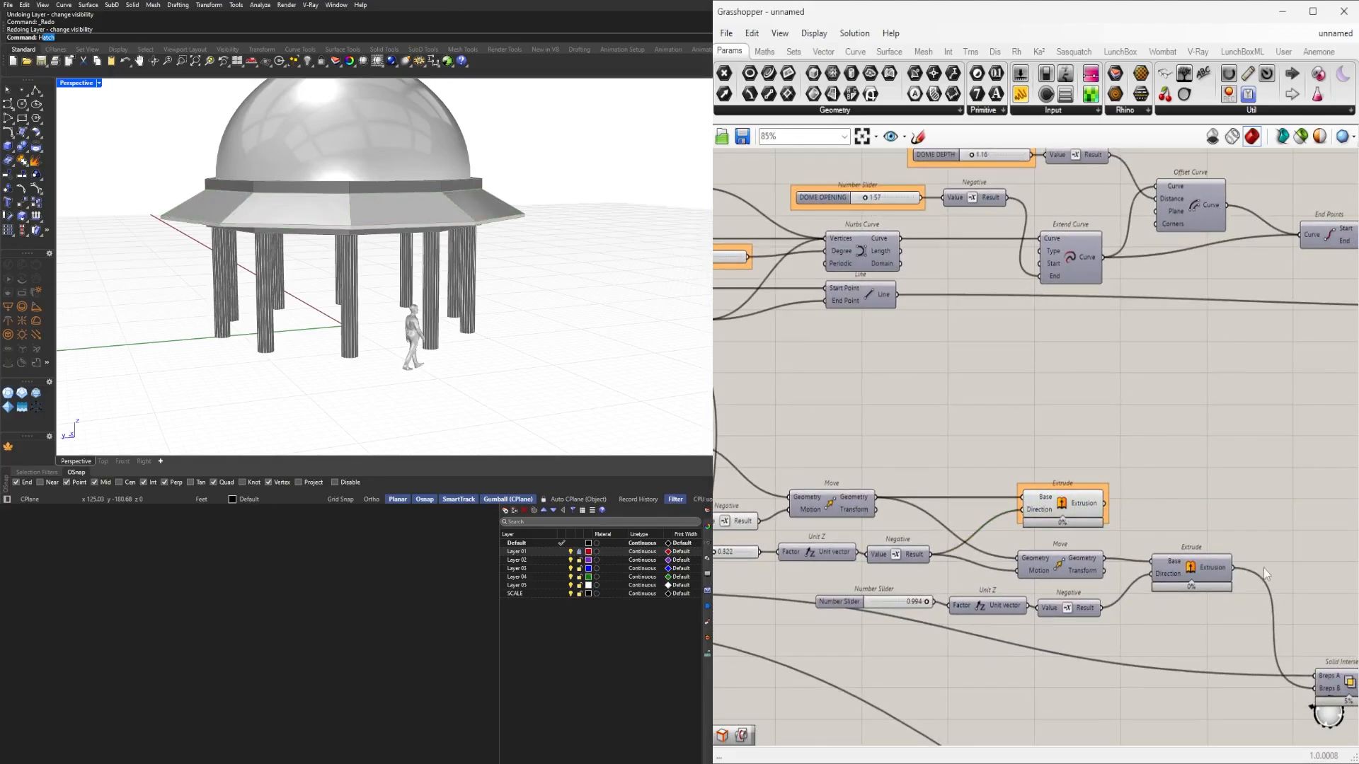
left_click_drag(1256, 547, 1048, 580)
scroll(1047, 577, "up", 2)
left_click(1225, 455)
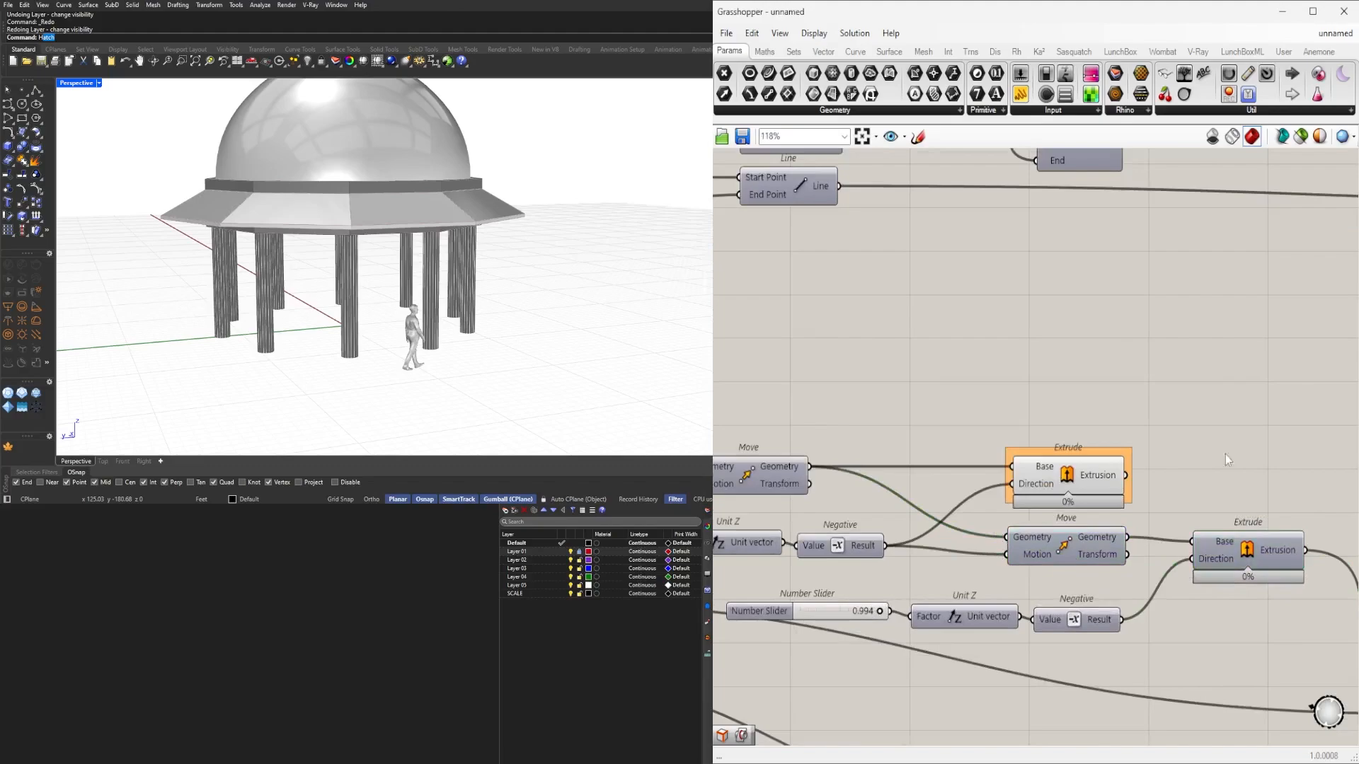
scroll(1132, 488, "down", 4)
scroll(946, 535, "up", 5)
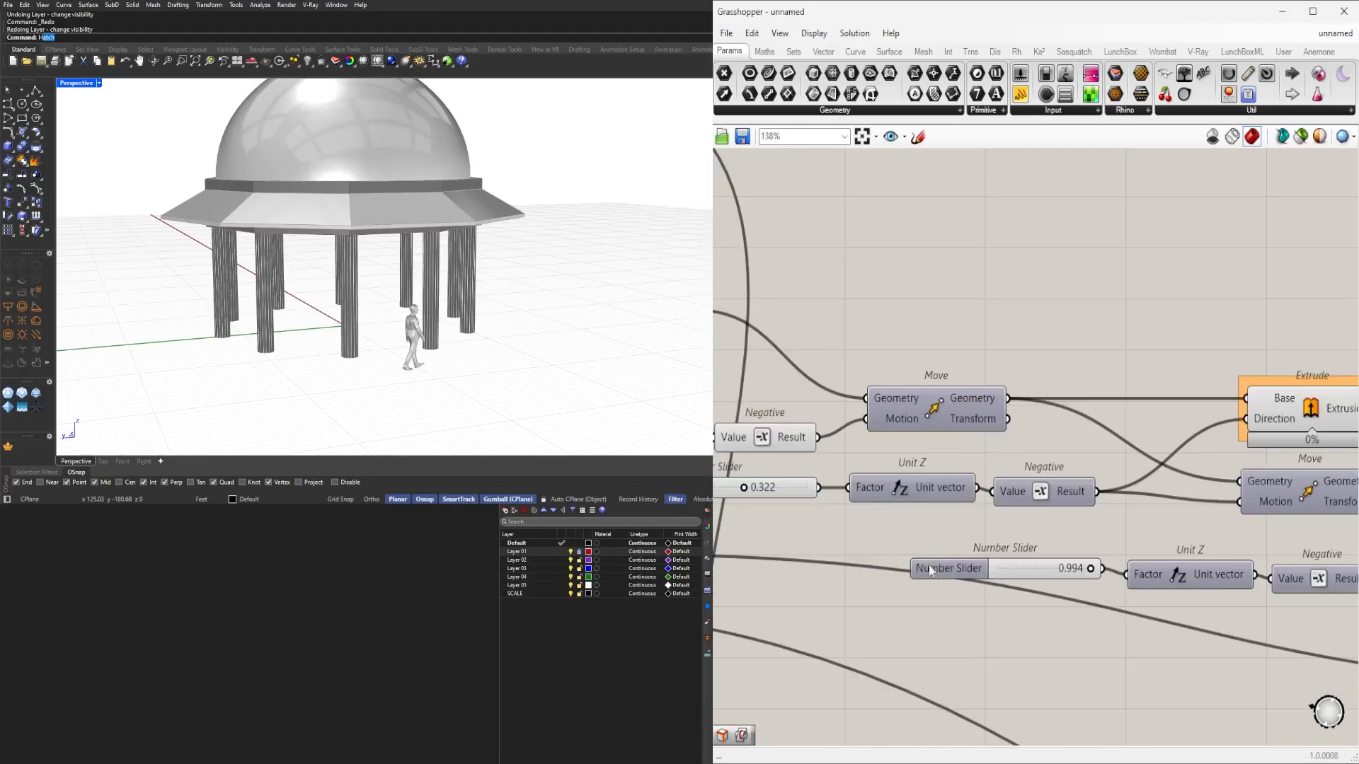
left_click(946, 576)
scroll(1123, 534, "down", 4)
right_click_drag(1243, 588, 824, 573)
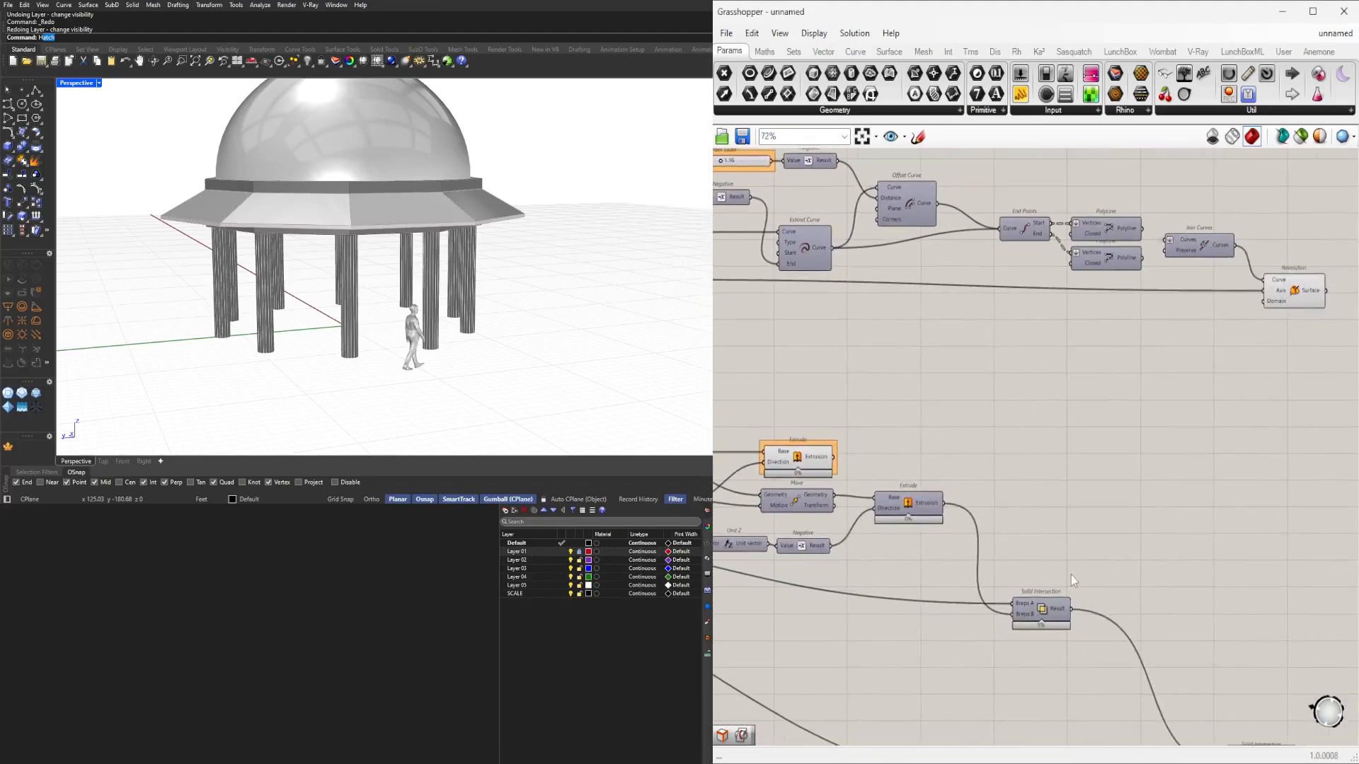
scroll(1072, 575, "down", 2)
right_click_drag(1072, 574, 1185, 463)
scroll(958, 453, "up", 5)
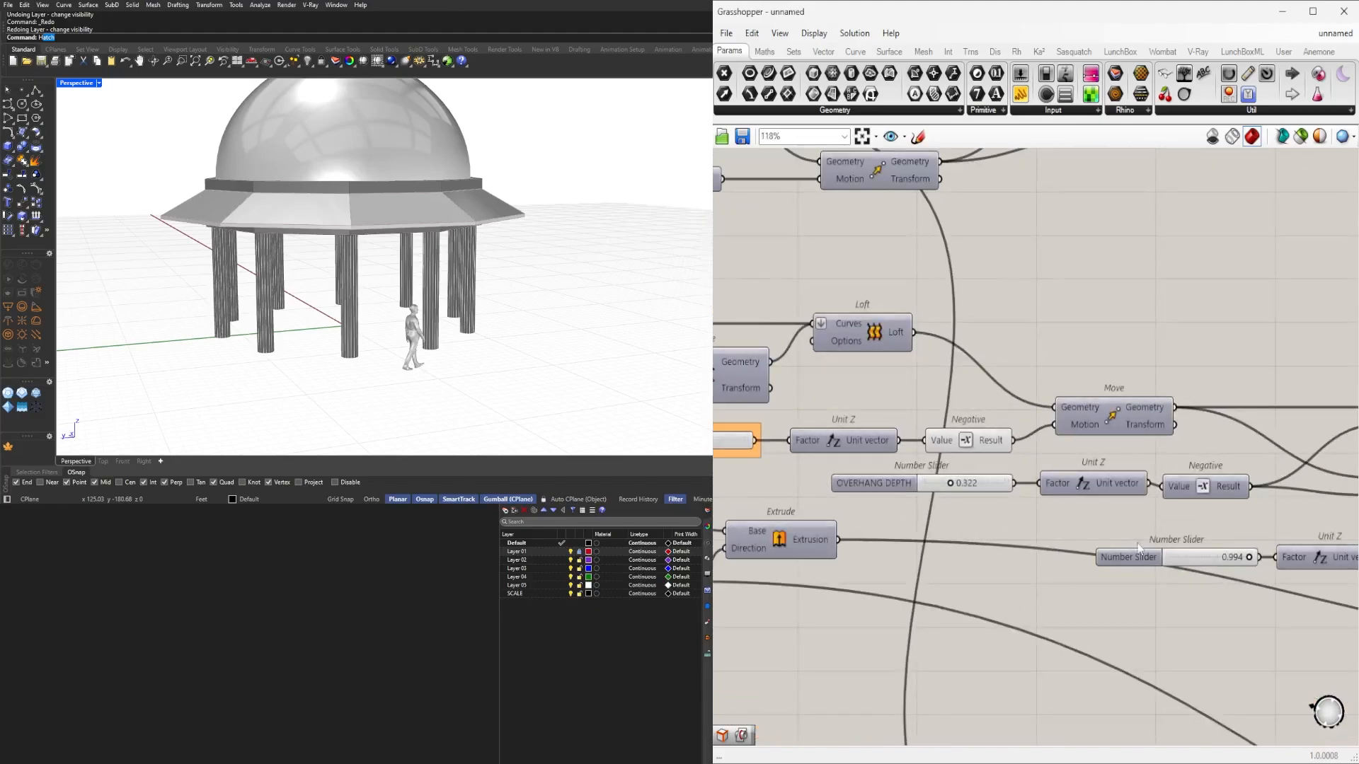
left_click(895, 477)
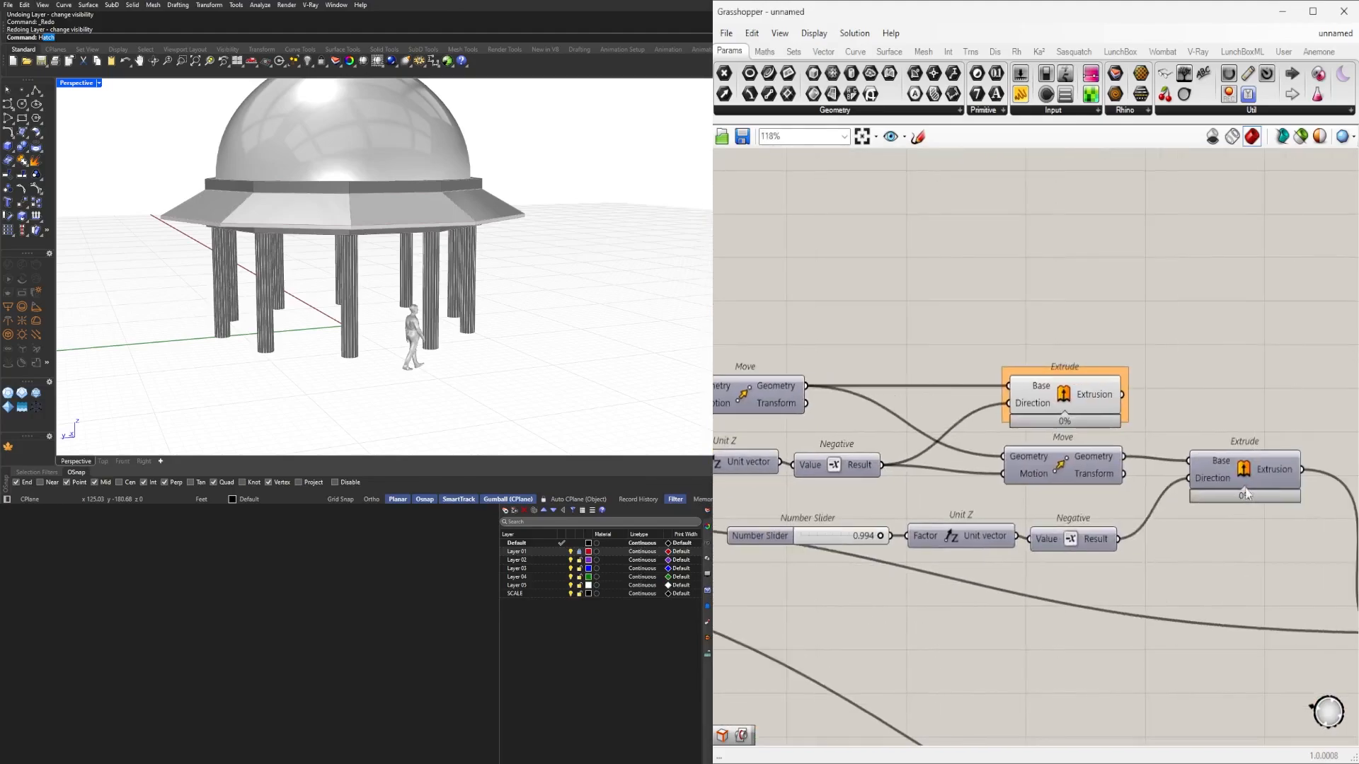
Disable the preview of the second Extrude component that builds the chajja ring.
left_click(1246, 475)
middle_click(1246, 472)
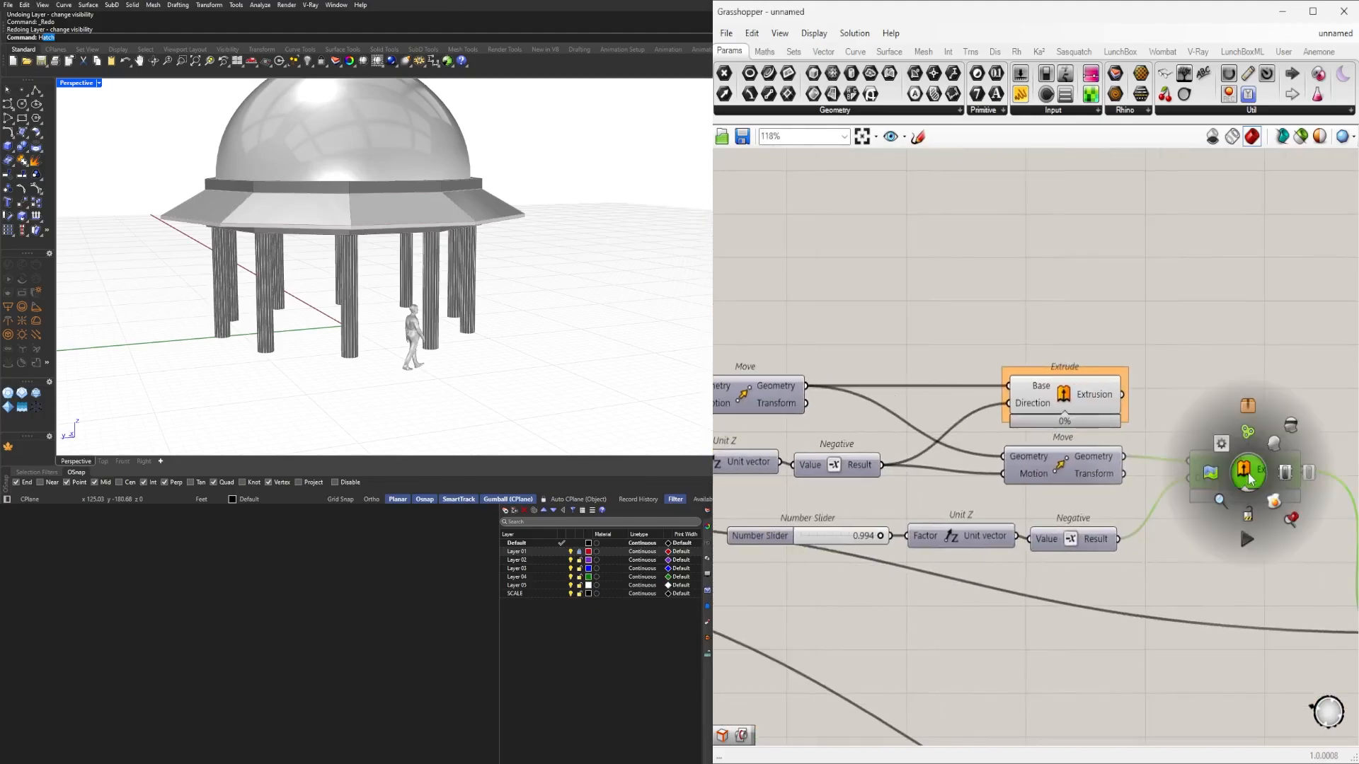
left_click(1274, 446)
middle_click(1248, 407)
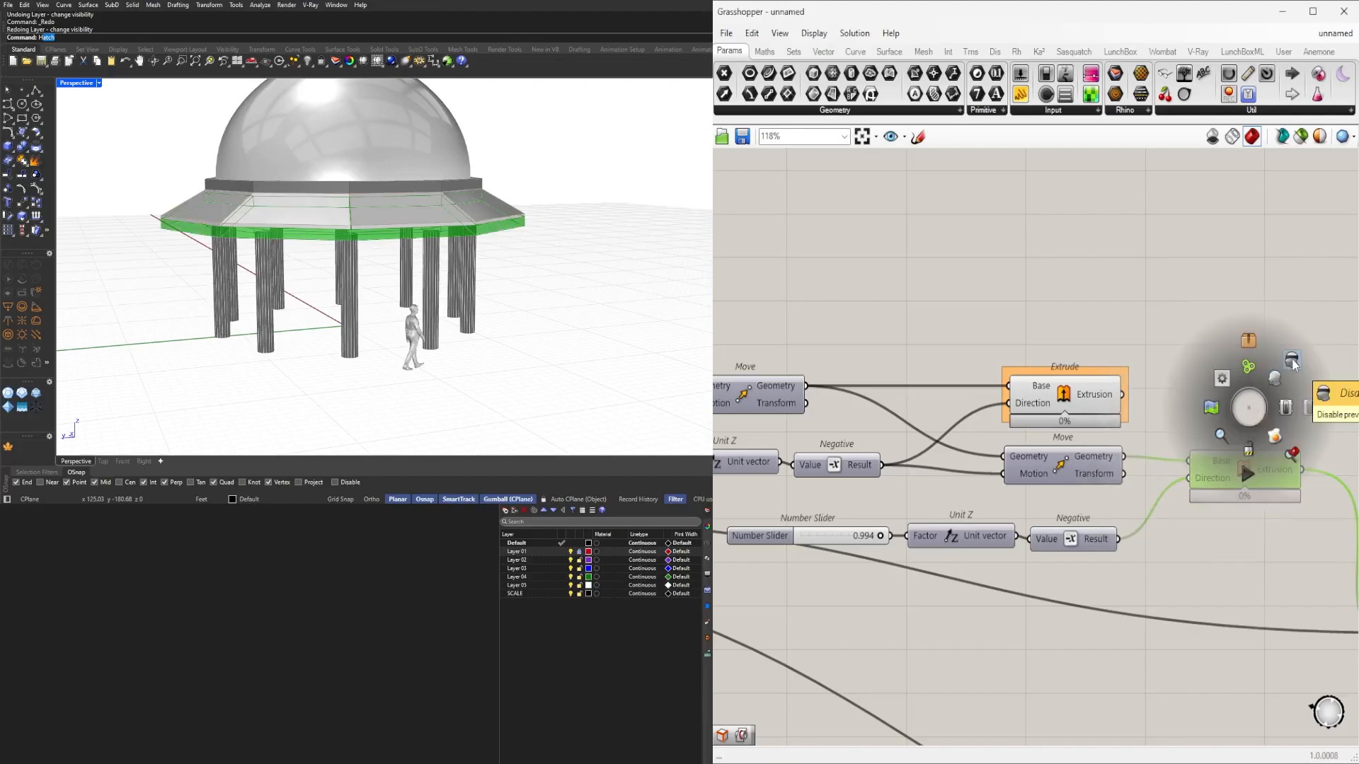
left_click(1292, 363)
right_click_drag(798, 567, 915, 587)
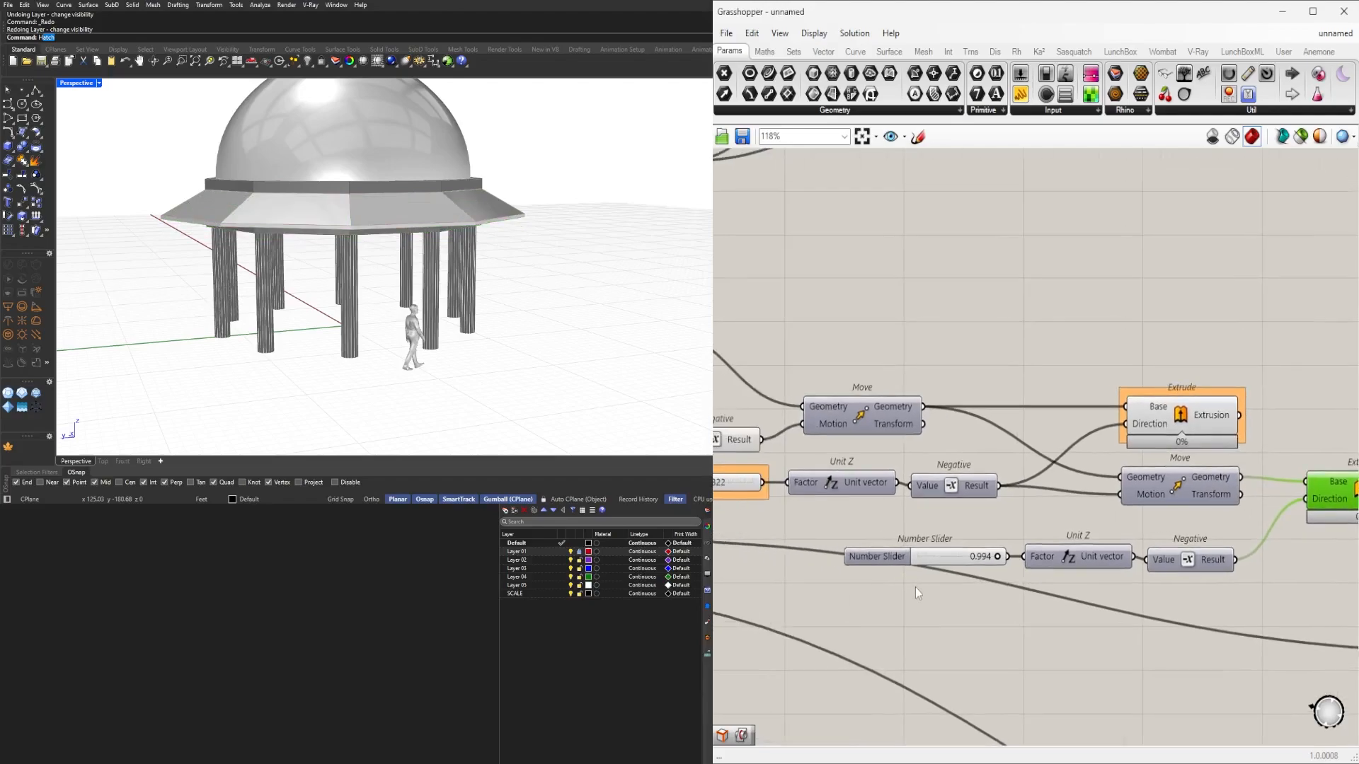
Rename the 0.994 slider EXTRUDE DEPTH and set its maximum to 2.
right_click(882, 556)
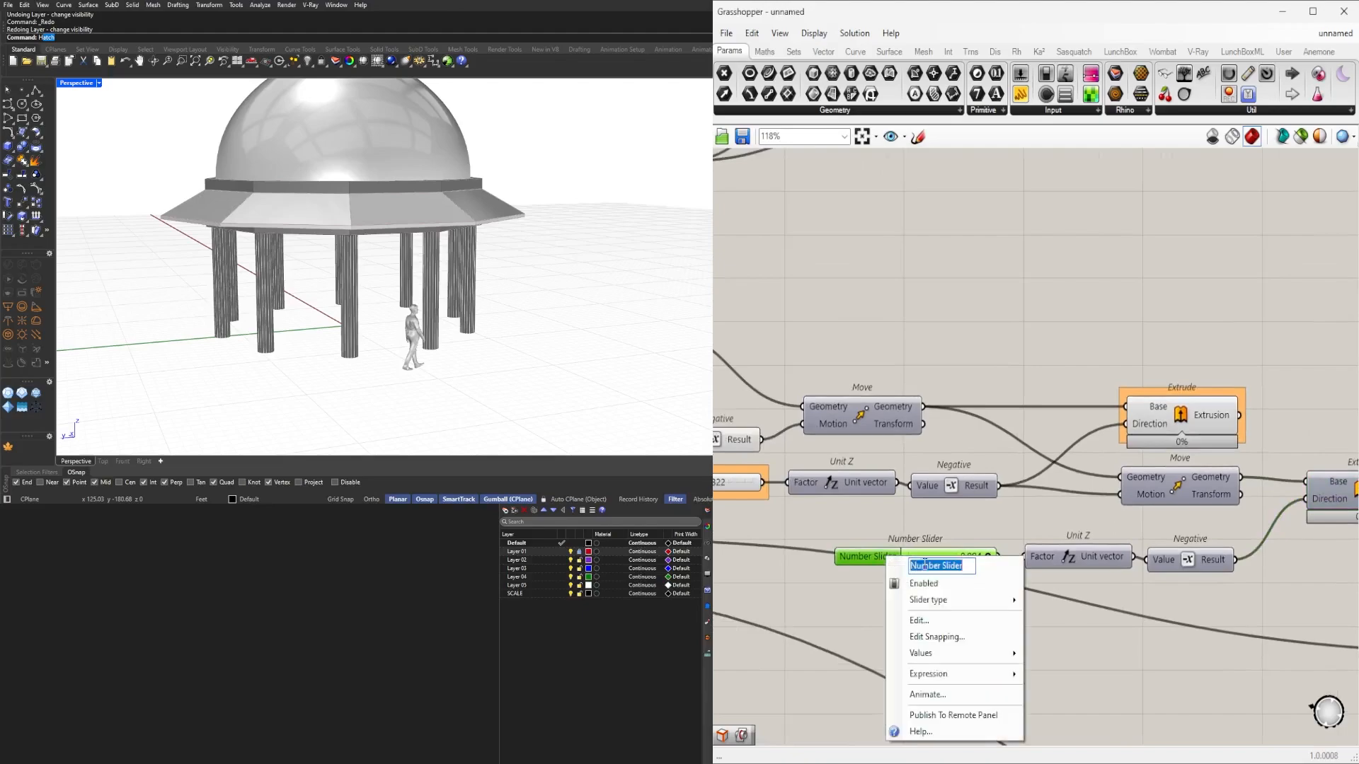
type("EXTRUDE DEPTH")
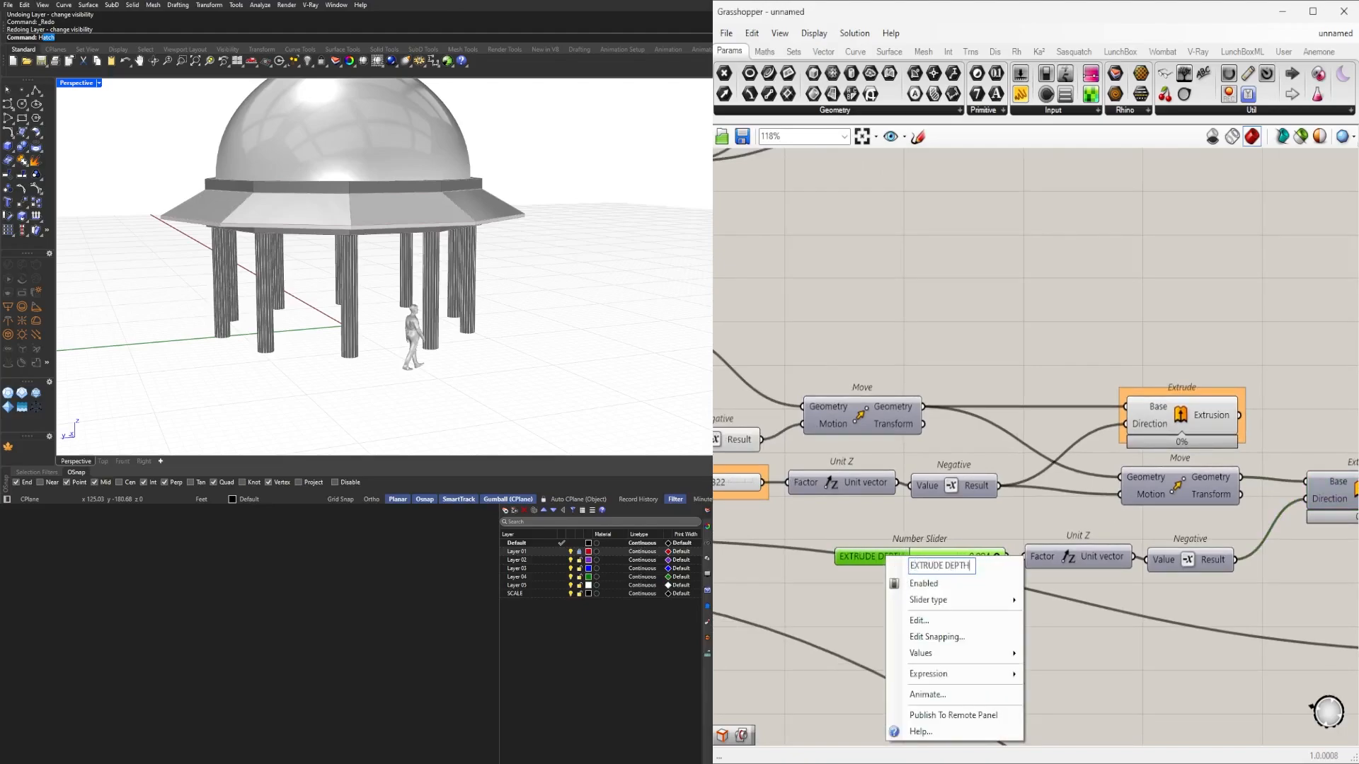
key("Return")
scroll(844, 598, "up", 5)
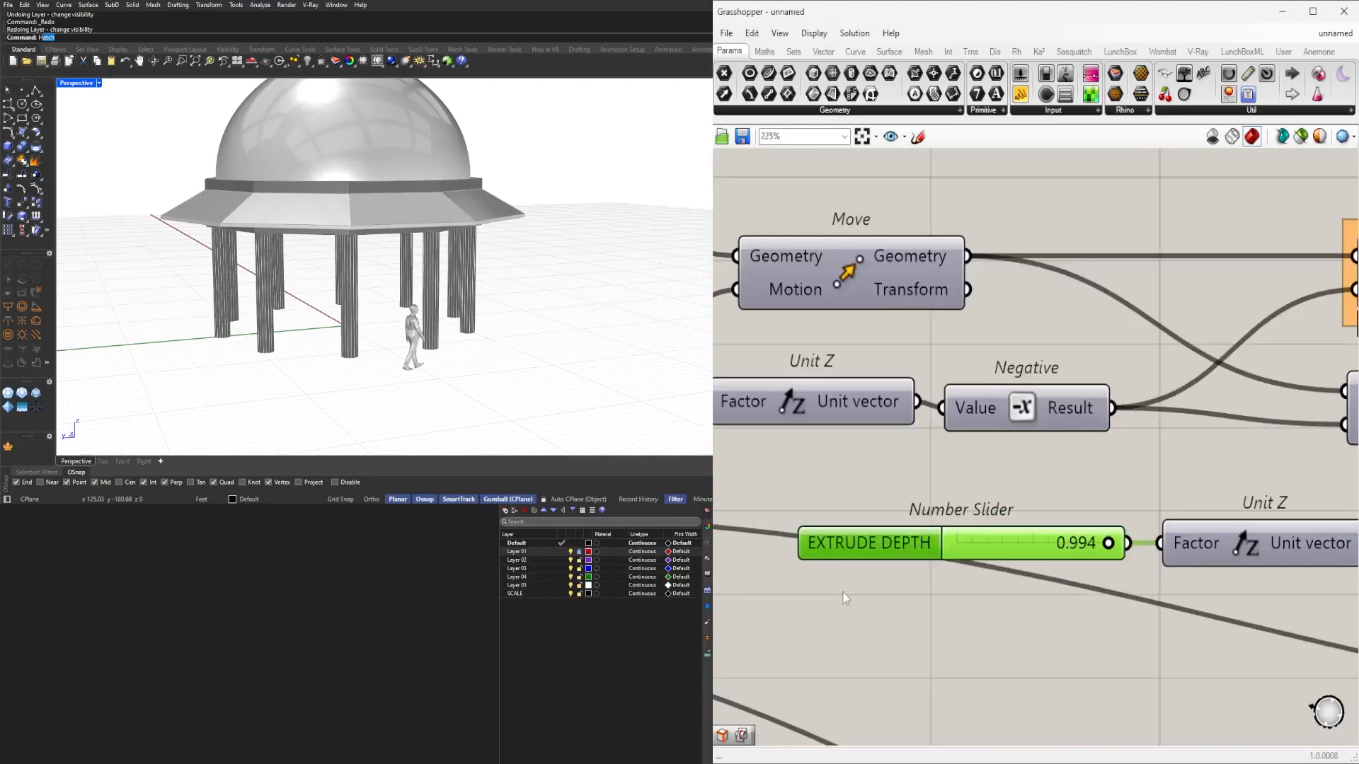
double_click(881, 540)
double_click(907, 572)
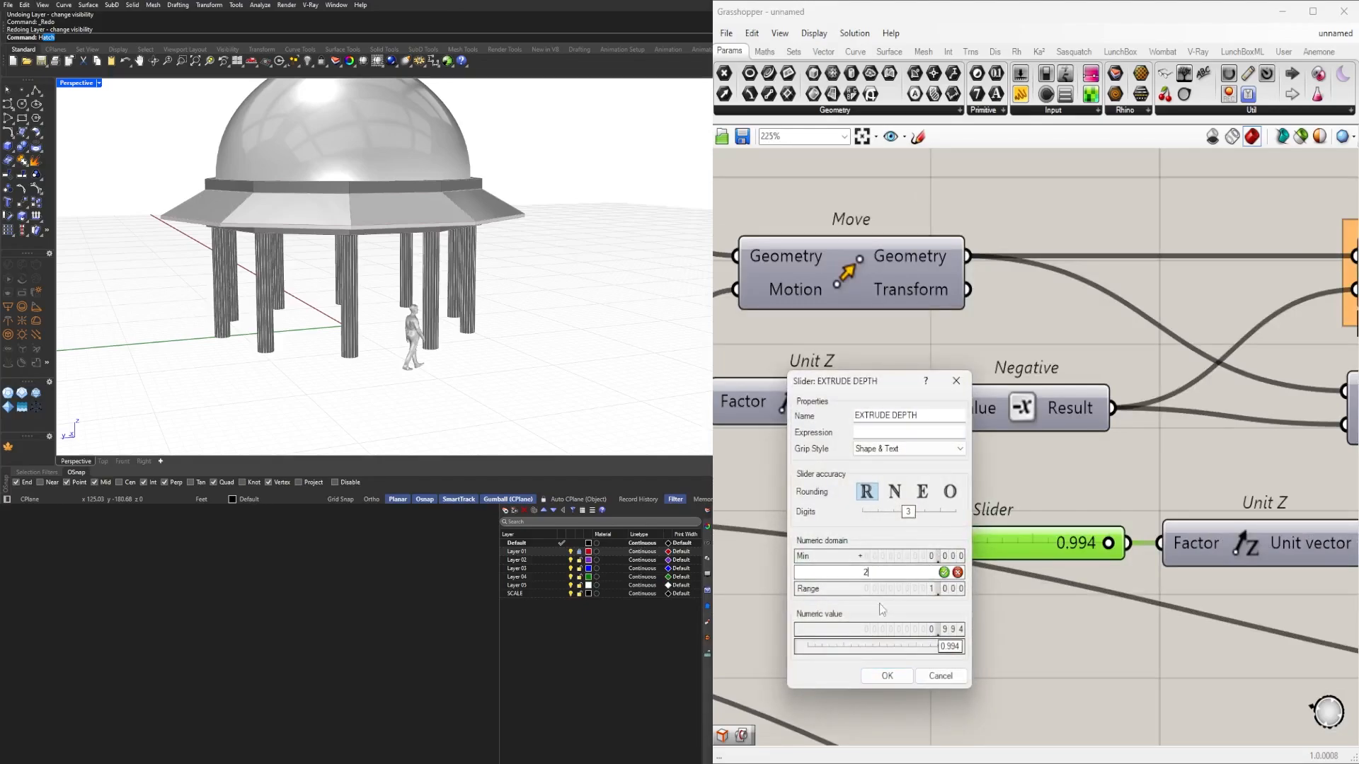
type("2")
left_click(887, 676)
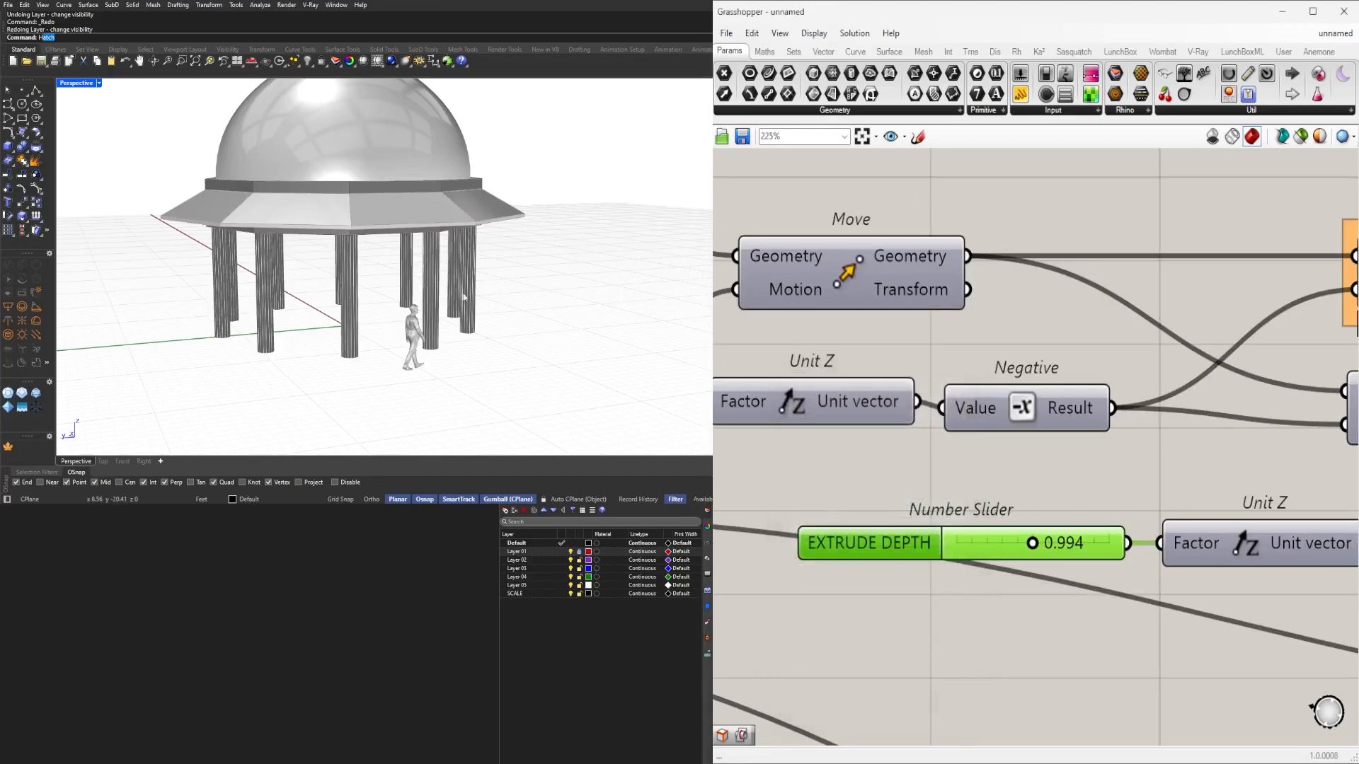
Raise EXTRUDE DEPTH to 1.384 while viewing the roof underside.
scroll(463, 297, "up", 4)
right_click_drag(463, 297, 405, 245)
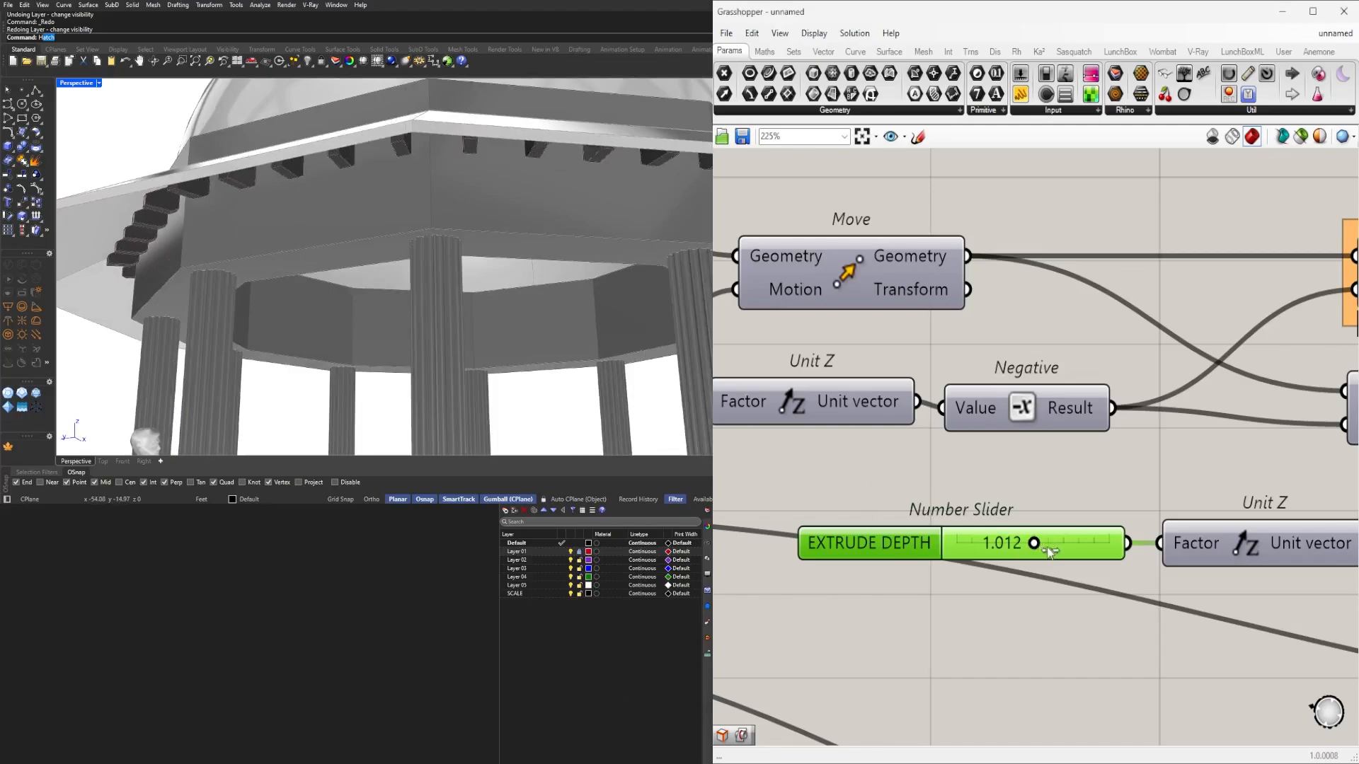
left_click_drag(1052, 551, 1058, 558)
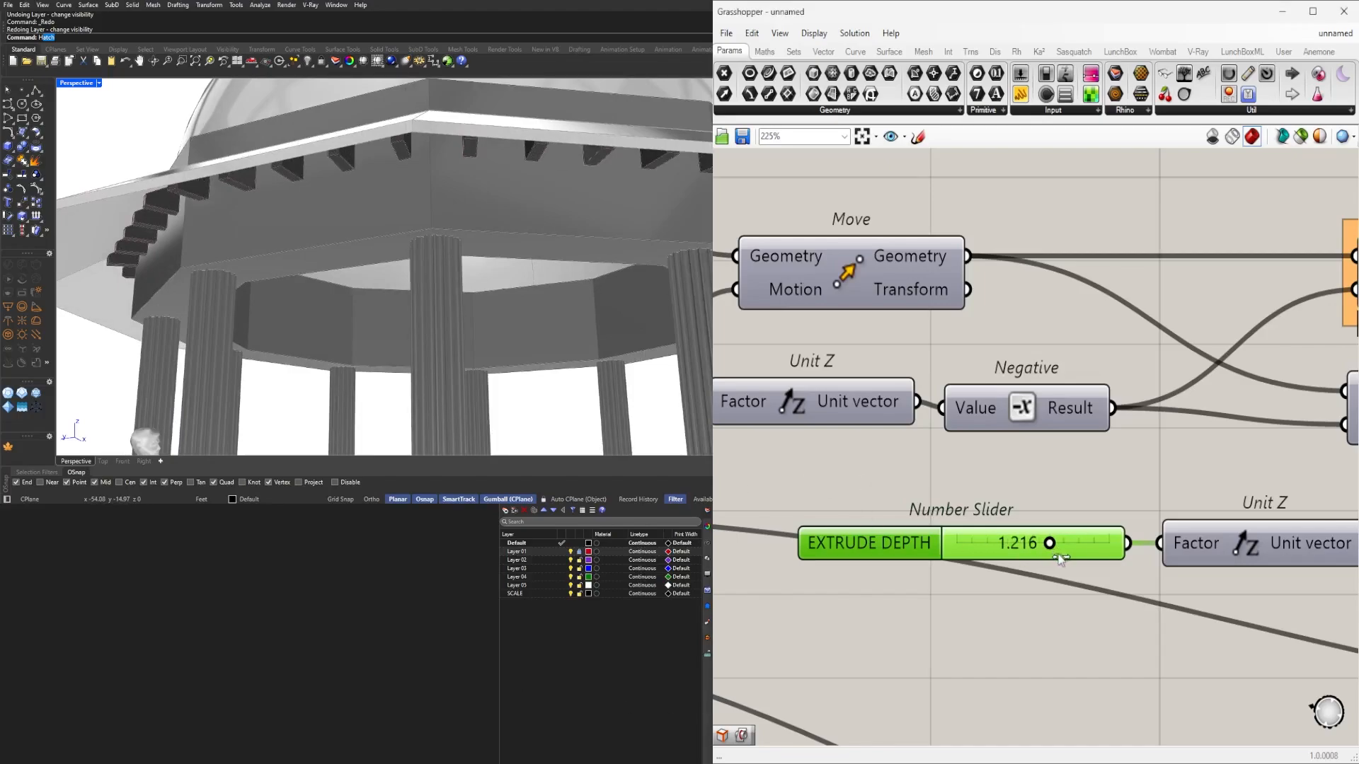
left_click_drag(1132, 473, 960, 533)
Set the OUTLOOKER SHIFT slider to 2.8.
scroll(953, 535, "down", 4)
right_click_drag(859, 495, 819, 488)
scroll(828, 427, "up", 5)
scroll(991, 485, "down", 4)
scroll(818, 488, "down", 3)
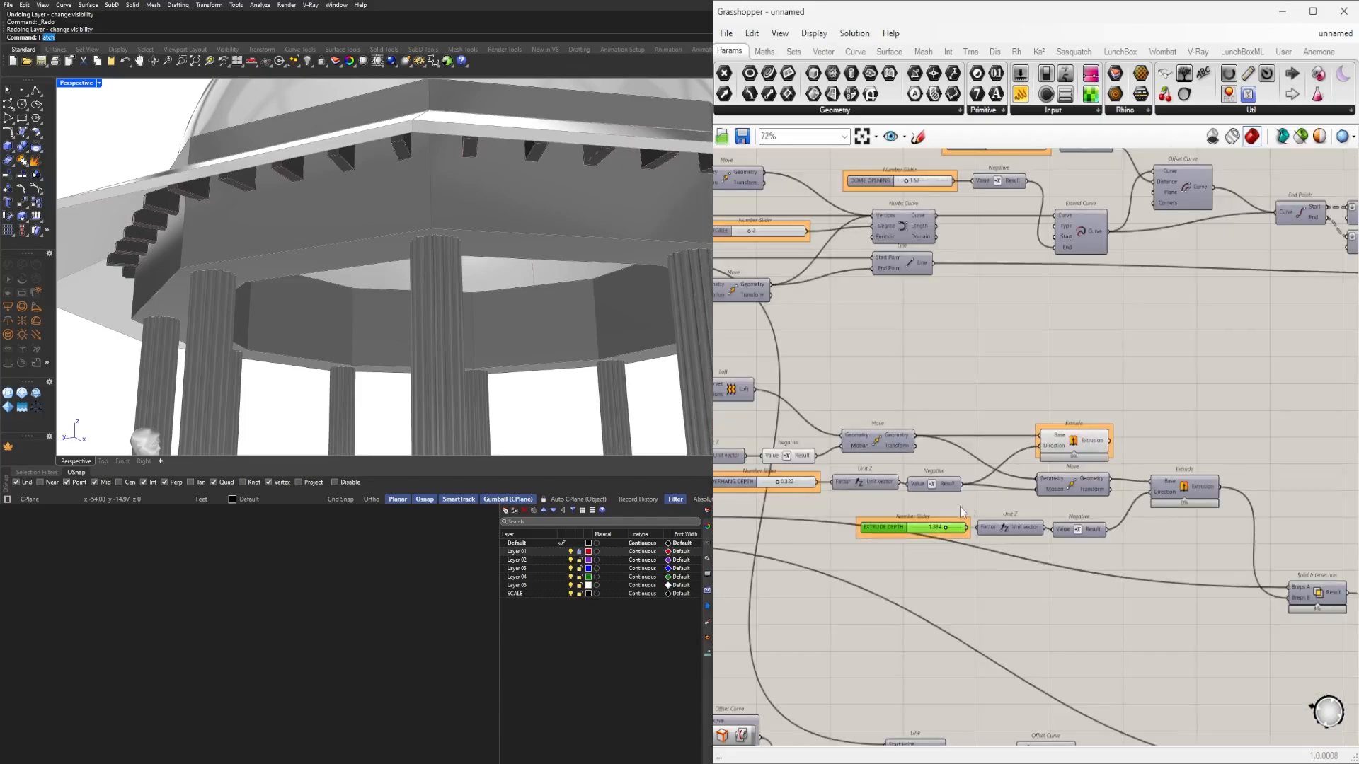
scroll(1061, 438, "up", 2)
scroll(1001, 446, "down", 4)
scroll(973, 532, "up", 4)
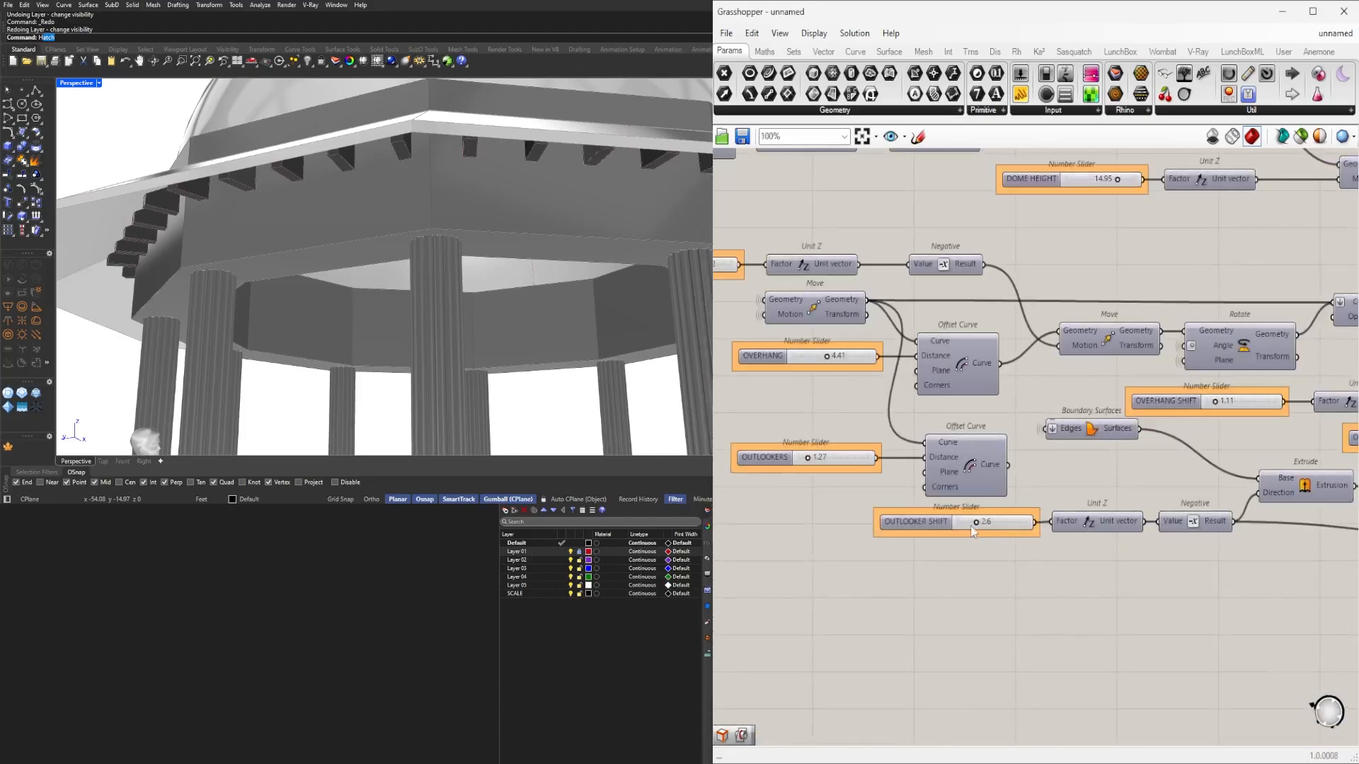
scroll(961, 527, "up", 10)
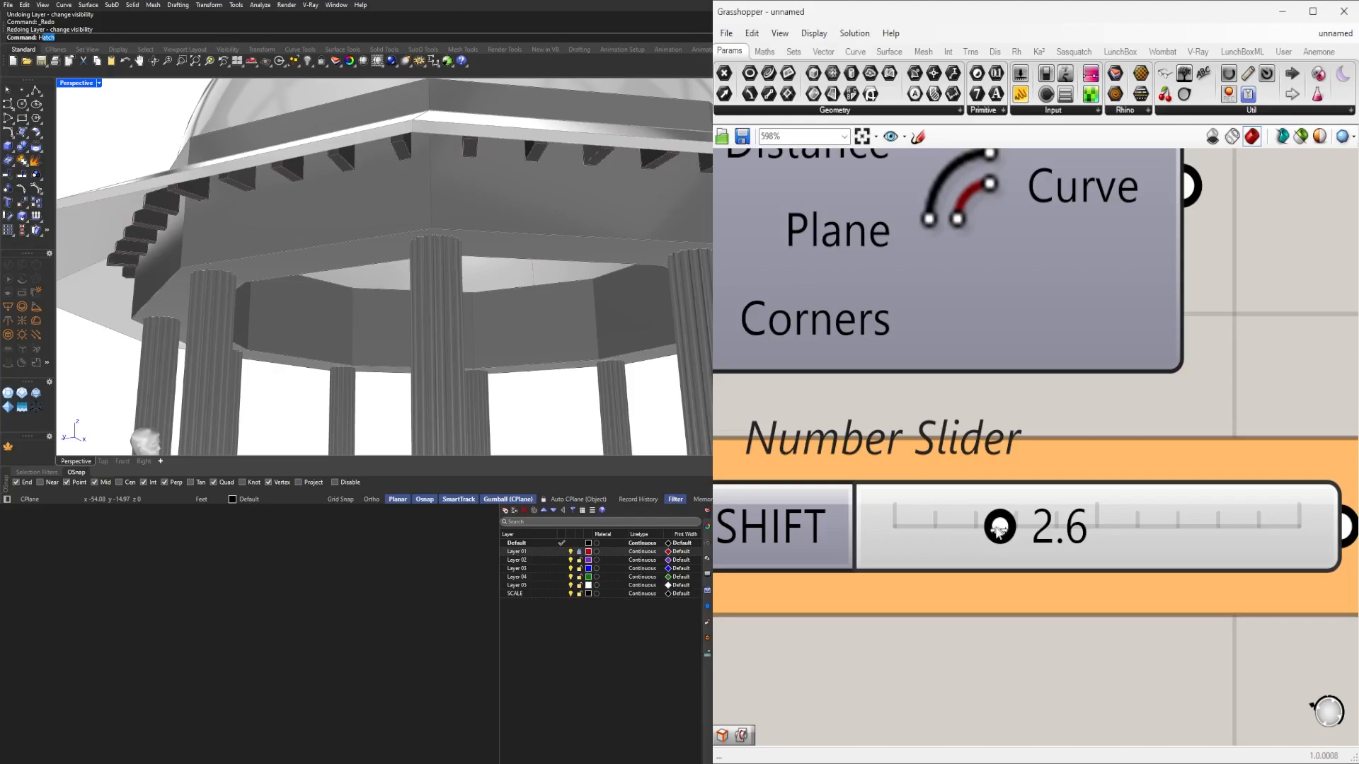
mouse_move(996, 531)
left_mouse_down()
mouse_move(1026, 538)
mouse_move(1011, 543)
left_mouse_up()
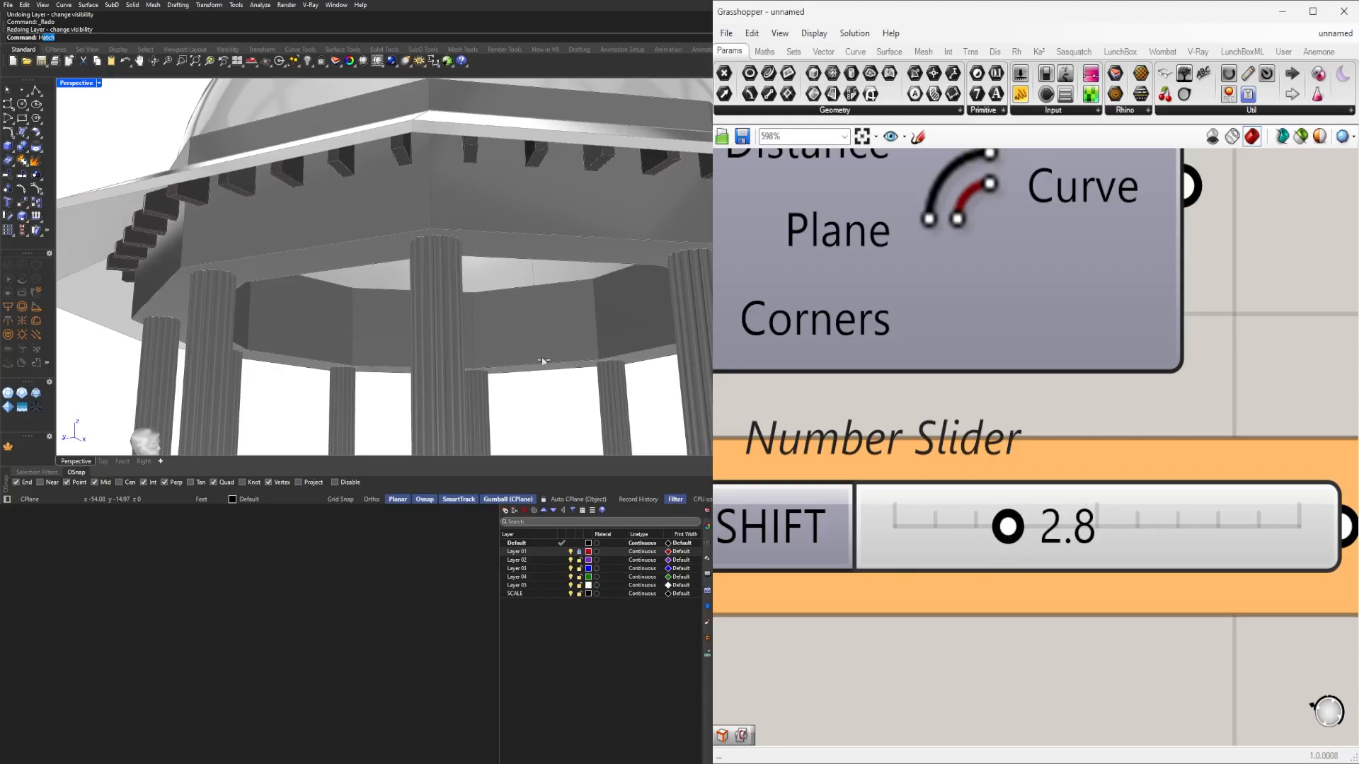
Raise the OUTLOOKERS slider from 1.27 to 1.95 to lengthen the brackets.
scroll(297, 294, "down", 8)
right_click_drag(297, 294, 361, 261)
scroll(333, 263, "up", 6)
scroll(1068, 463, "down", 3)
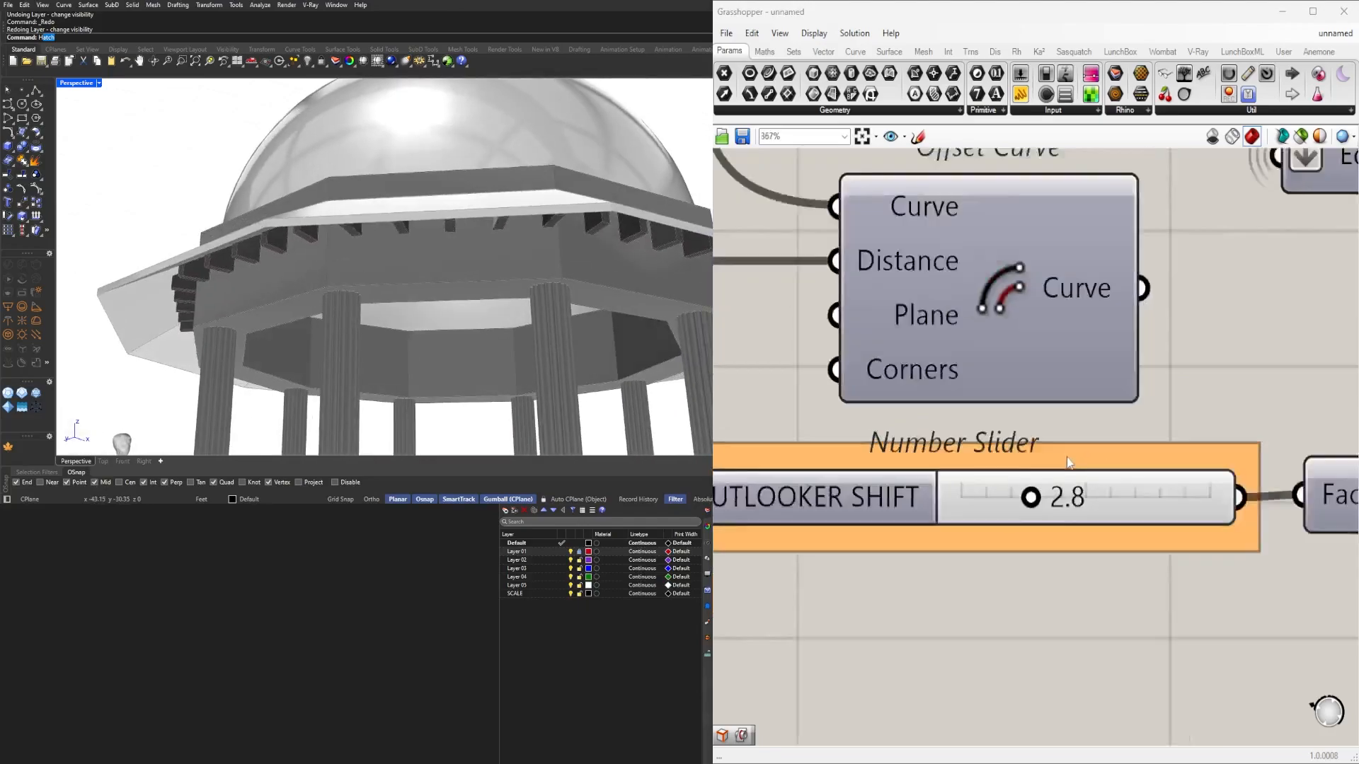
scroll(1069, 464, "down", 4)
scroll(983, 432, "up", 6)
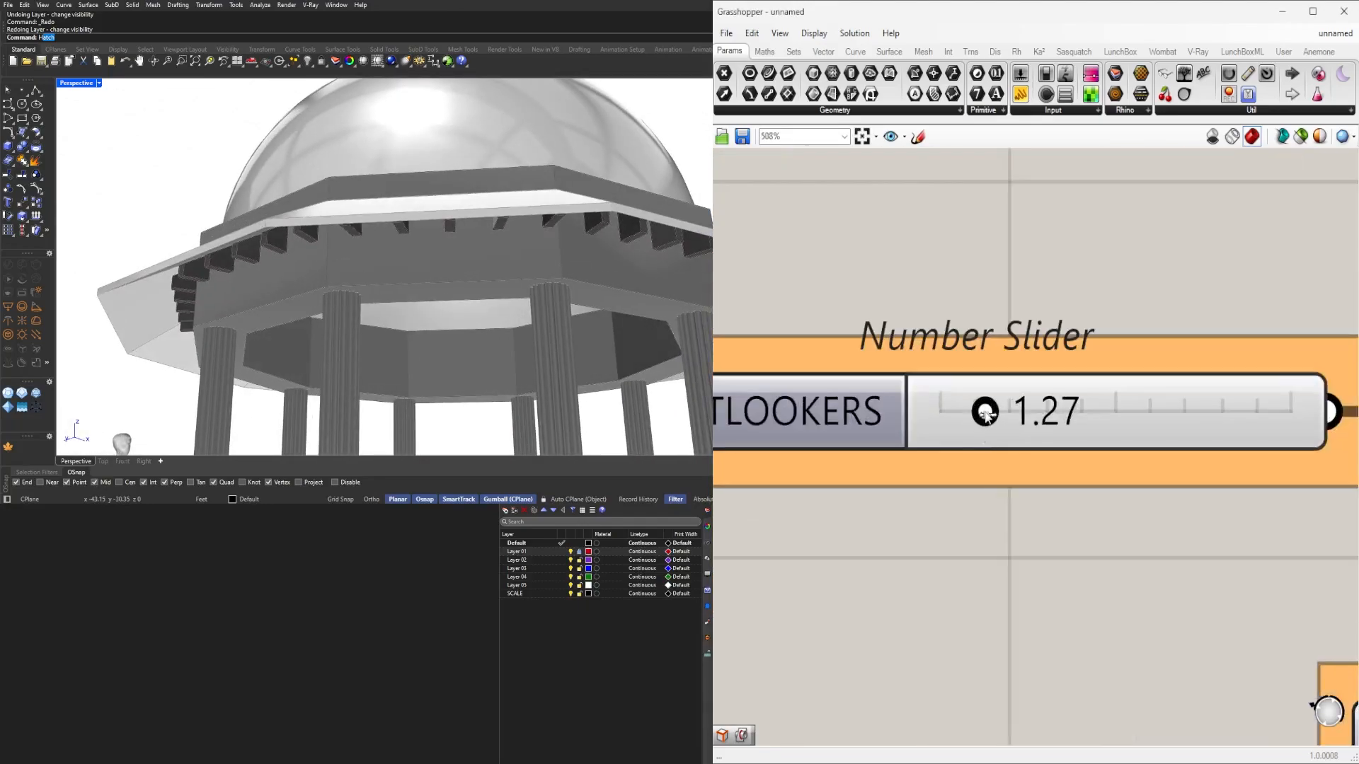
left_click_drag(1000, 417, 1012, 417)
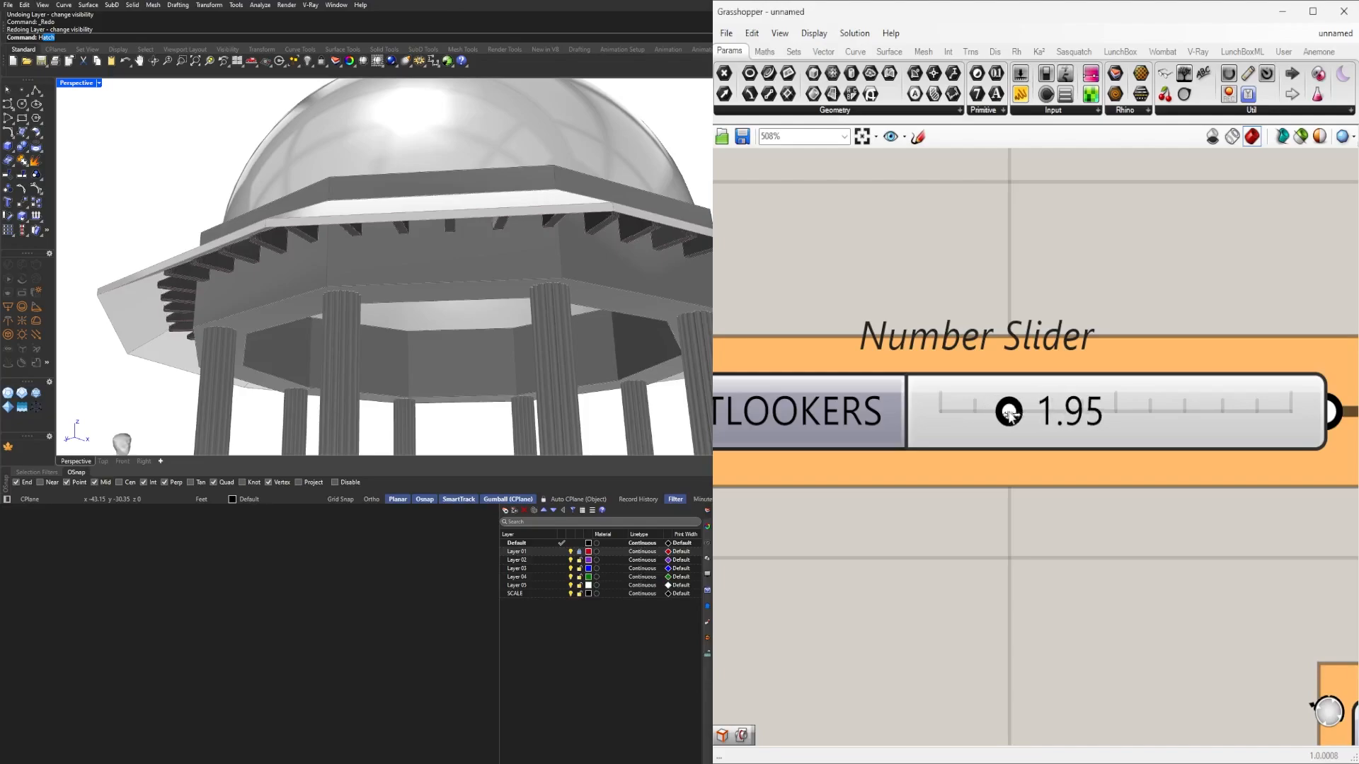
scroll(361, 289, "down", 8)
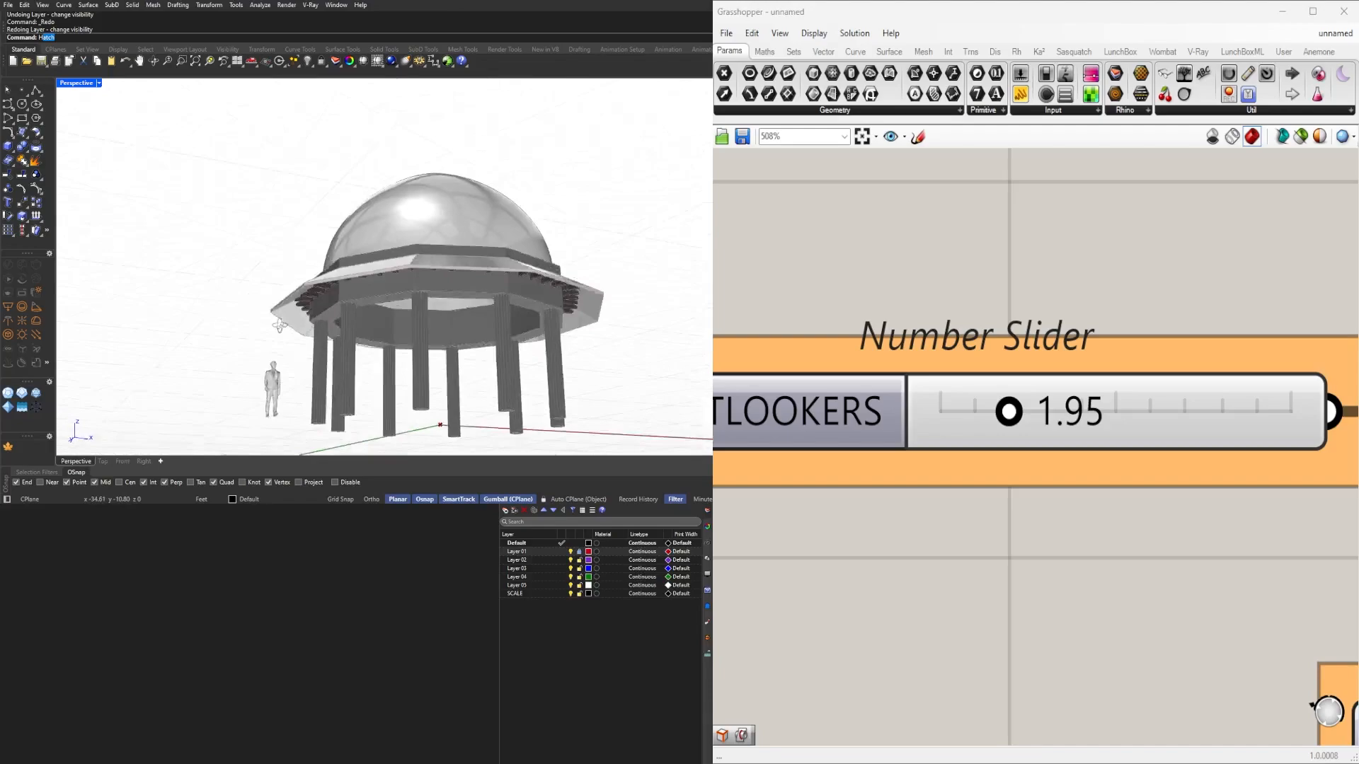
scroll(307, 337, "up", 5)
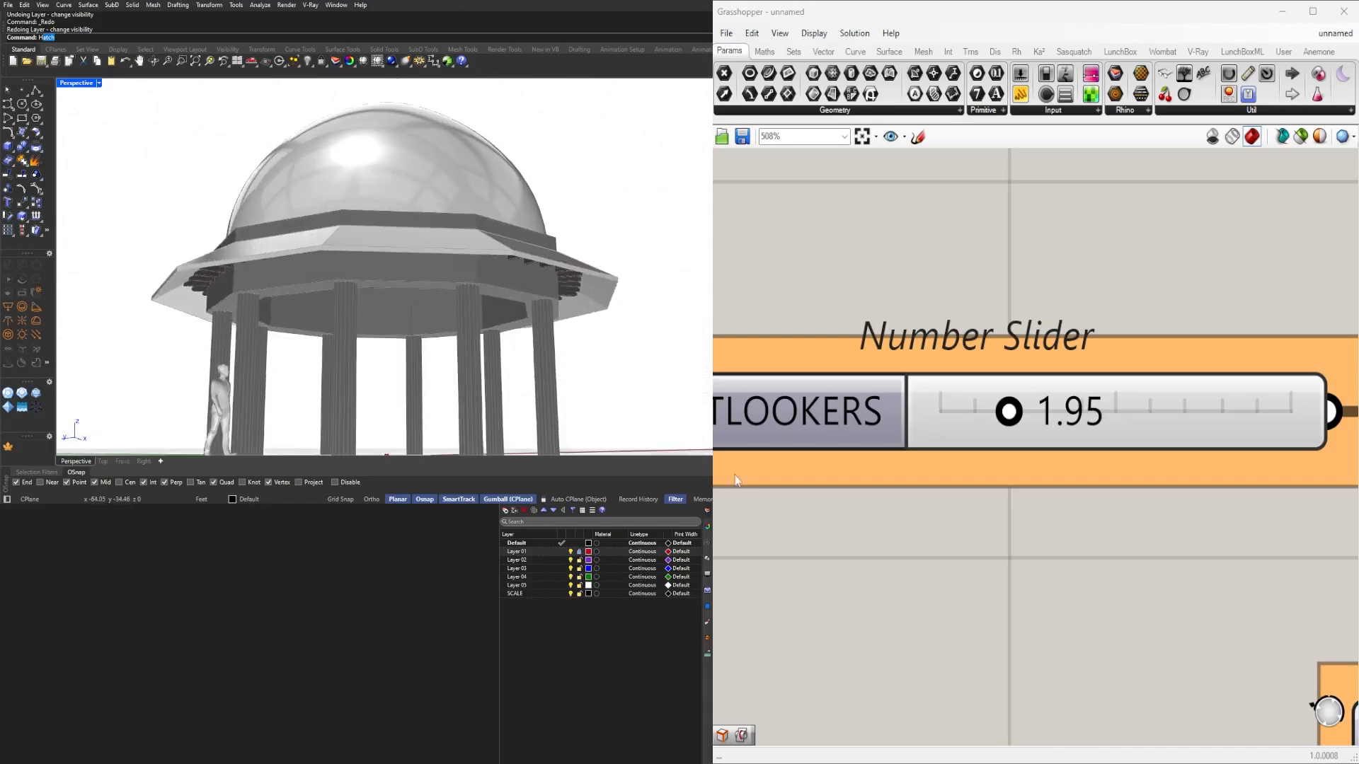
scroll(993, 464, "down", 2)
mouse_move(1025, 513)
right_mouse_down()
mouse_move(995, 519)
mouse_move(1022, 523)
right_mouse_up()
right_click_drag(559, 301, 486, 304)
scroll(1116, 467, "down", 9)
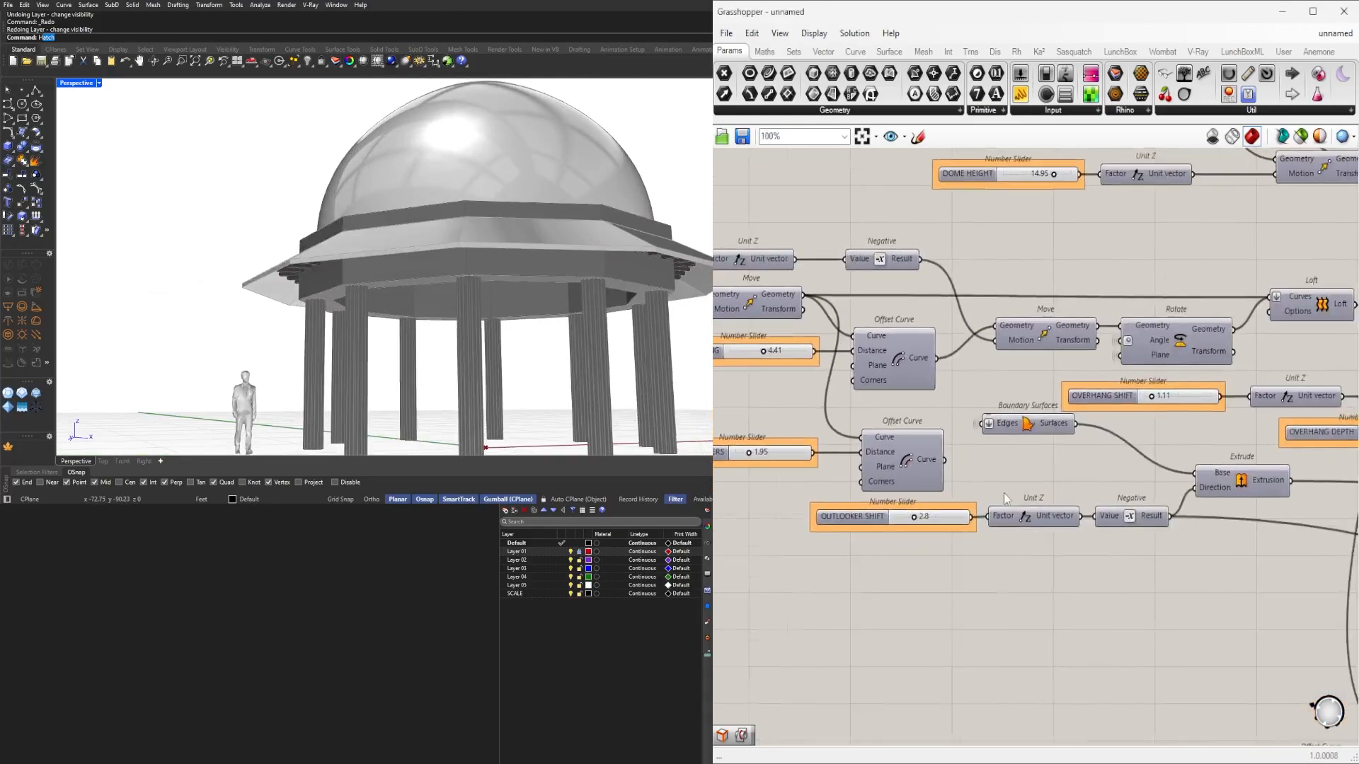
right_click_drag(1116, 496, 1192, 506)
scroll(1019, 558, "down", 3)
scroll(1183, 535, "down", 1)
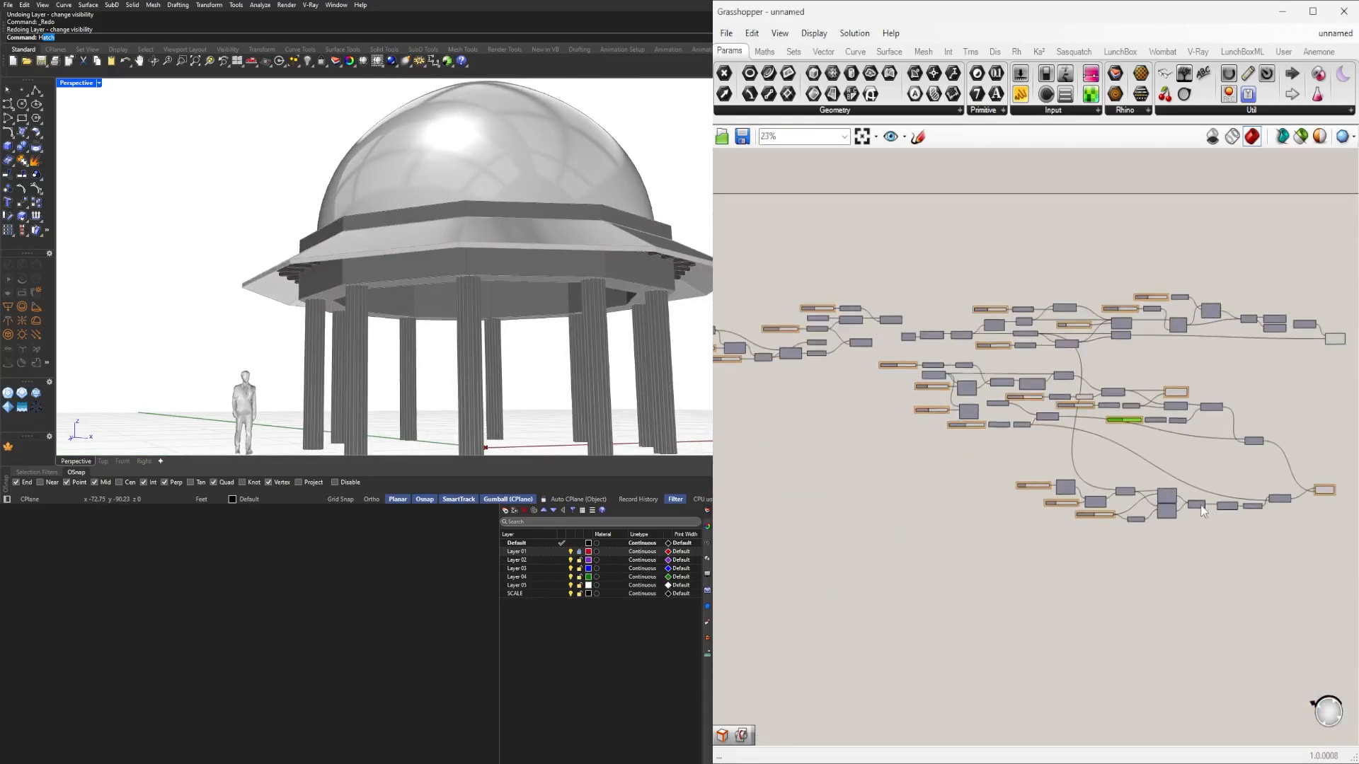
scroll(1192, 505, "down", 1)
scroll(1191, 505, "down", 1)
scroll(1125, 534, "down", 1)
right_click_drag(1125, 538, 1013, 489)
scroll(1220, 384, "up", 8)
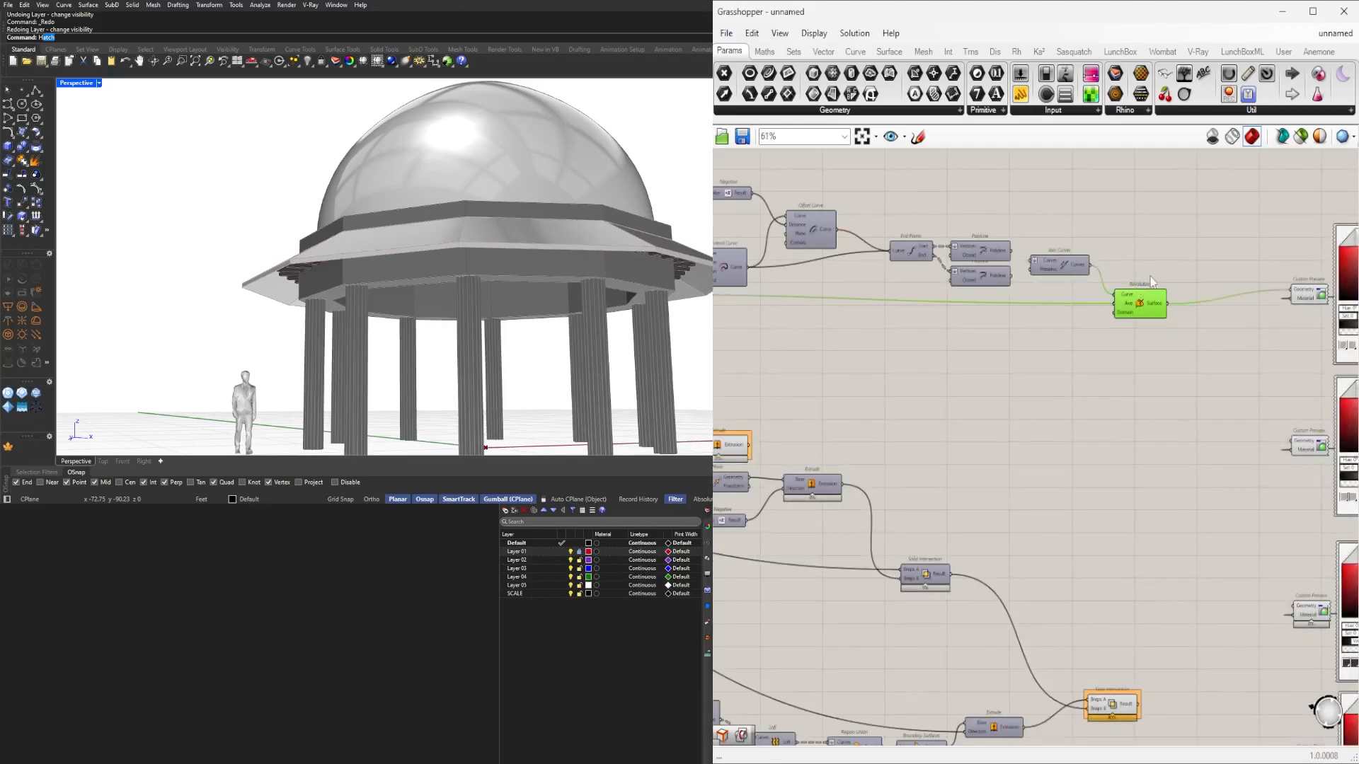
scroll(1153, 294, "down", 9)
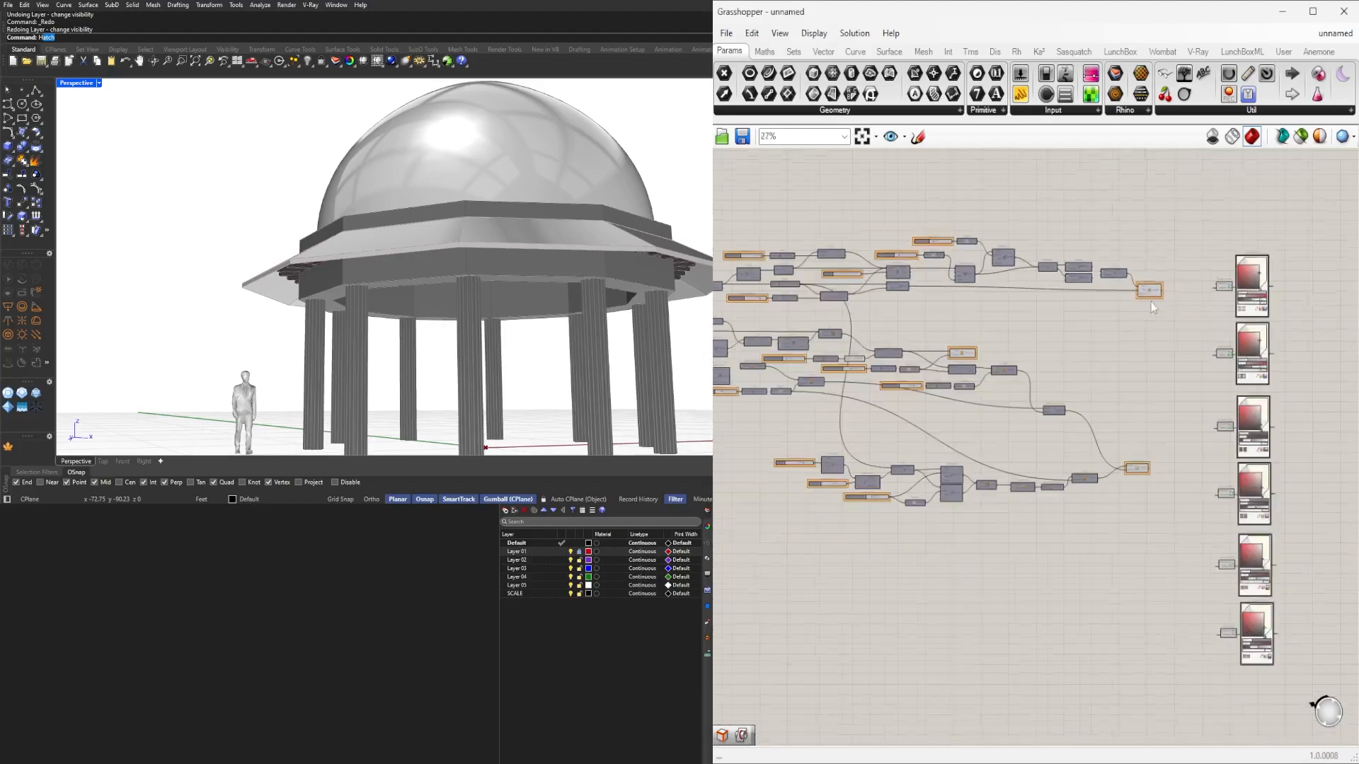
left_click(865, 138)
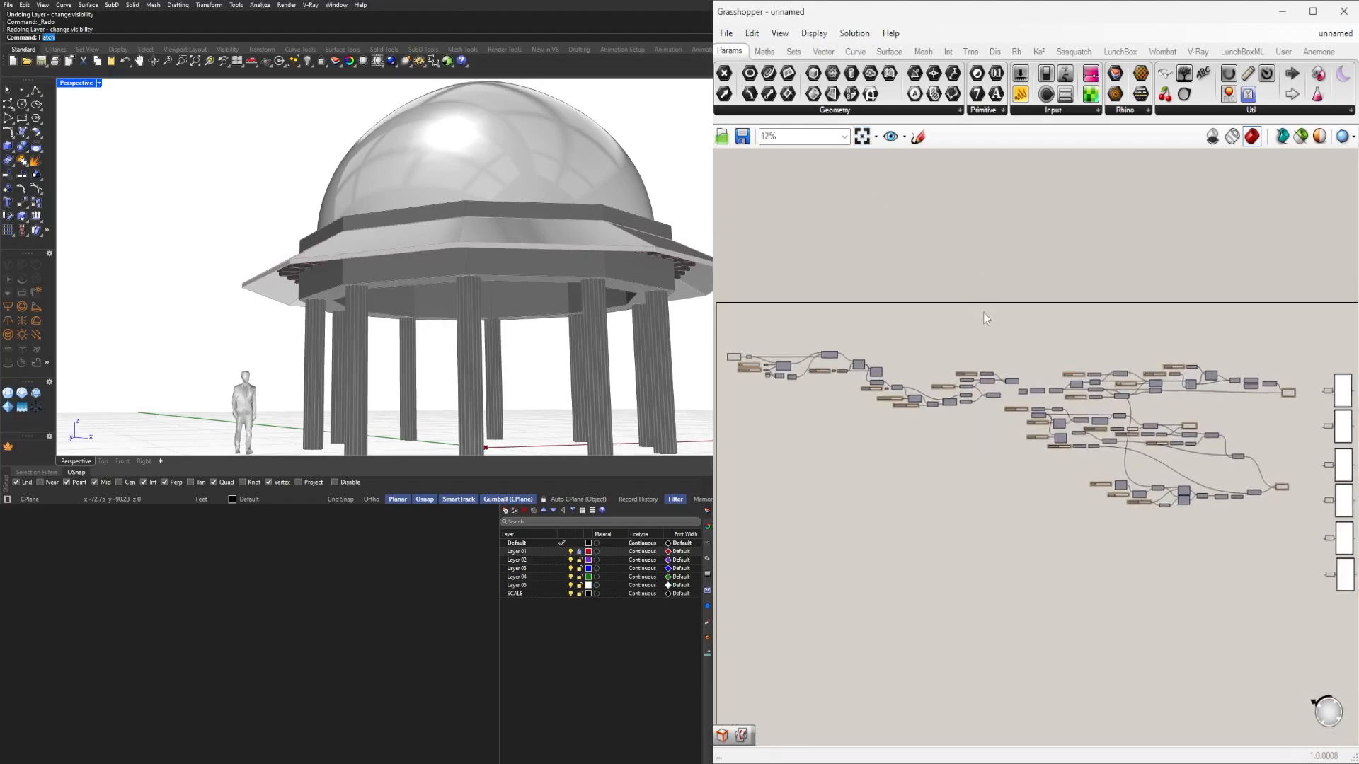